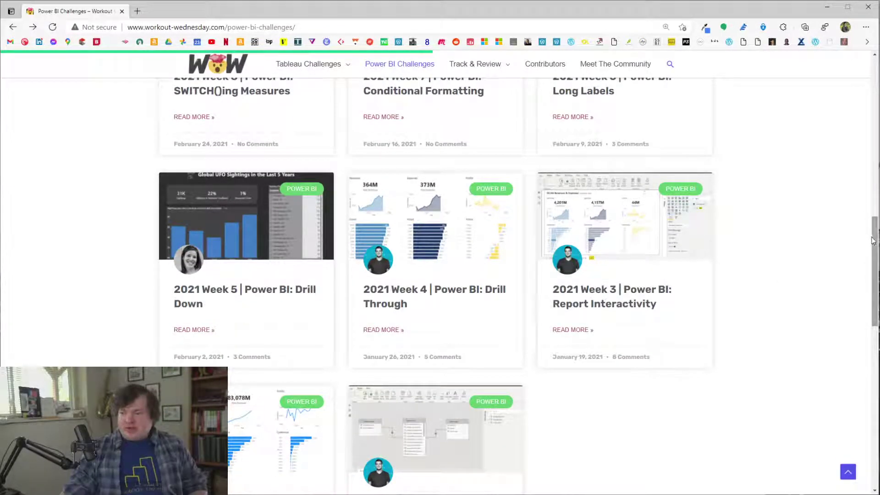
Open the 2021 Week 5 Power BI: Drill Down challenge and read its requirements
{"action": "scroll", "coordinate": [734, 262], "scroll_direction": "down", "scroll_amount": 1}
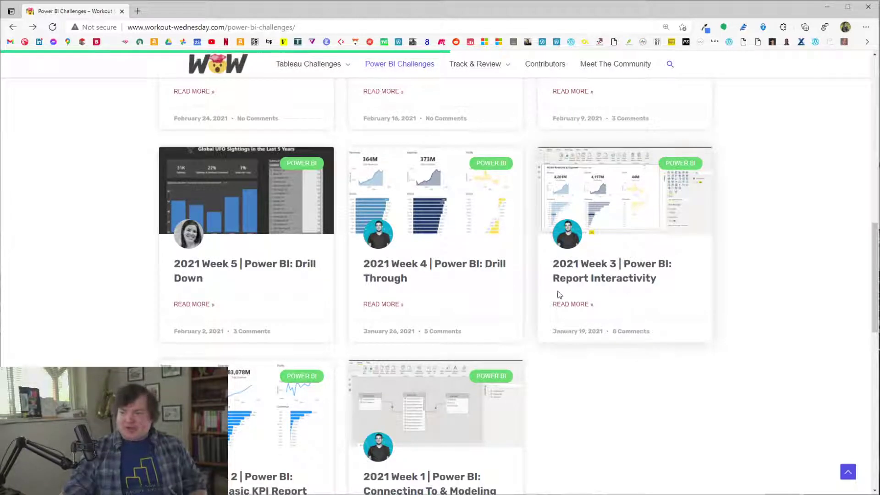
{"action": "left_click_drag", "start_coordinate": [876, 303], "coordinate": [853, 285]}
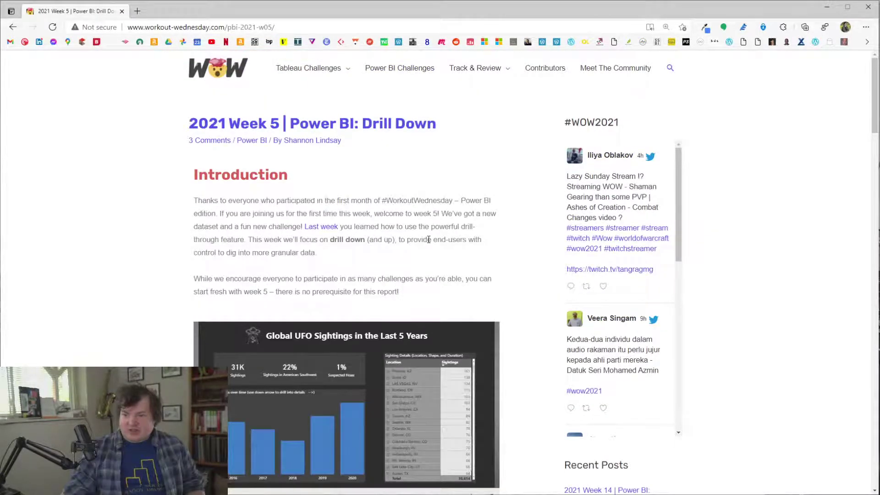
{"action": "scroll", "coordinate": [429, 240], "scroll_direction": "down", "scroll_amount": 6}
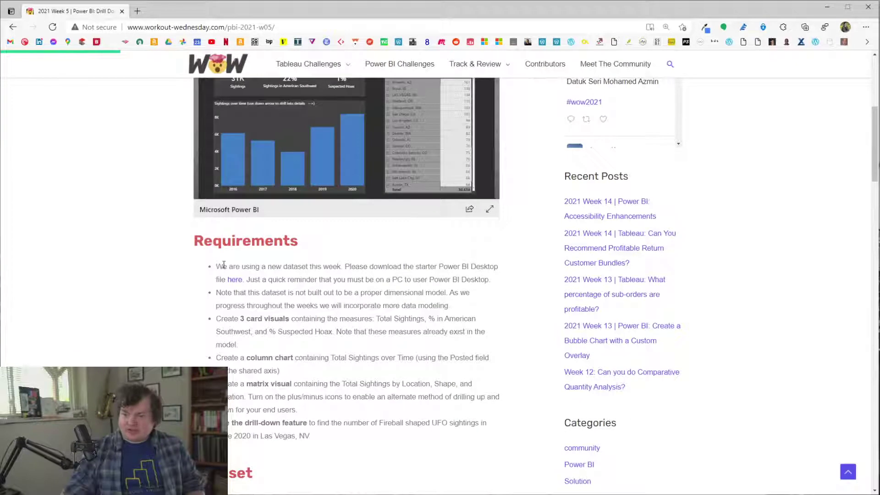
{"action": "left_click_drag", "start_coordinate": [219, 265], "coordinate": [425, 279]}
{"action": "left_click", "coordinate": [428, 277]}
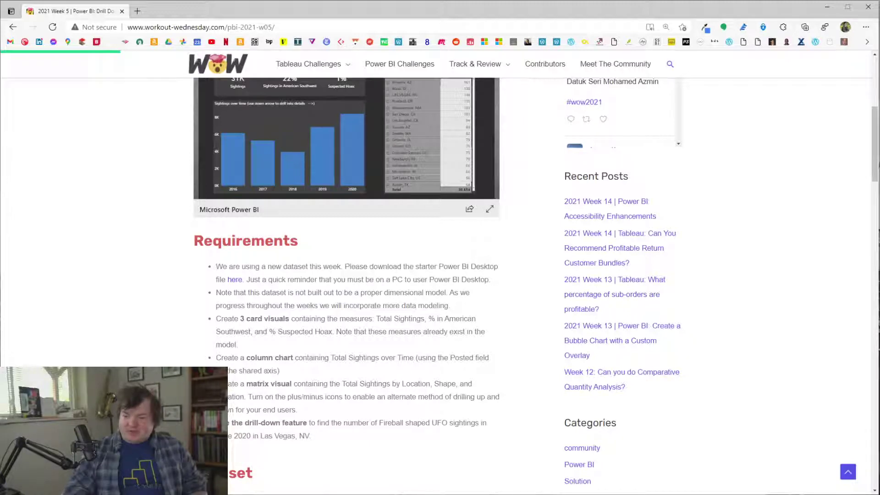
Switch to the Week 5 starter file in Power BI Desktop, expand the reports table's measures and date fields, and widen the field list
{"action": "key", "text": "alt+Tab"}
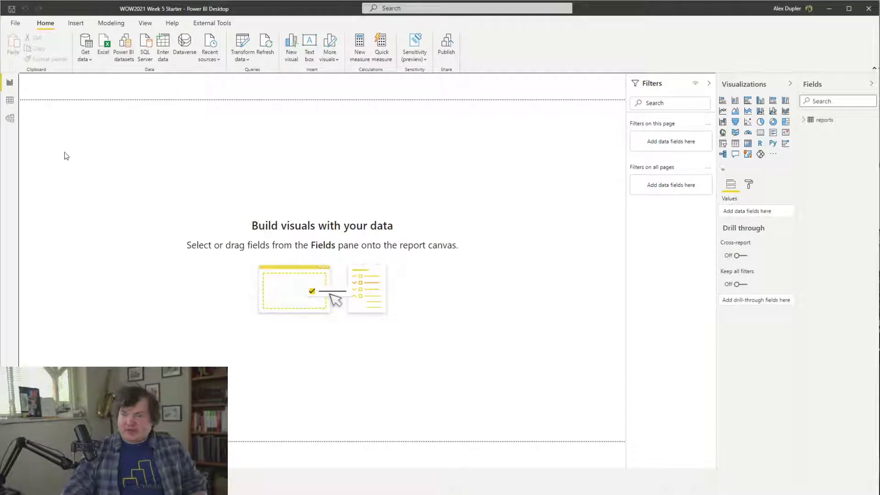
{"action": "left_click", "coordinate": [807, 120]}
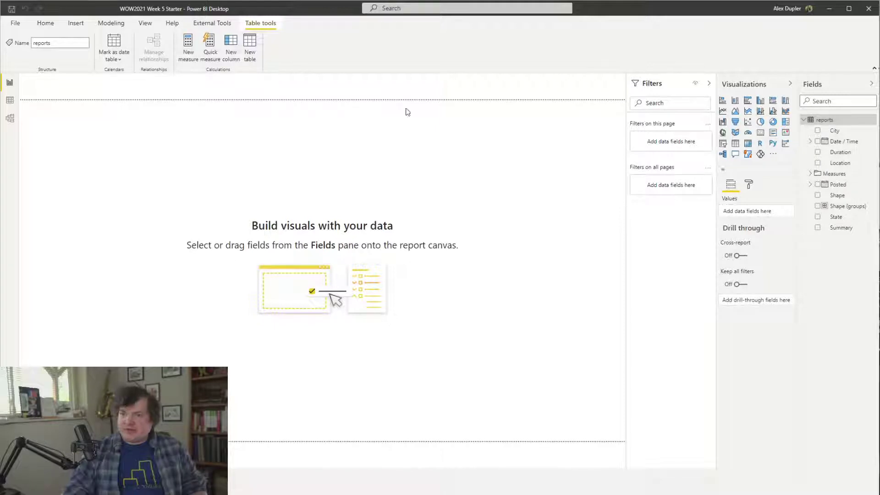
{"action": "left_click", "coordinate": [811, 173]}
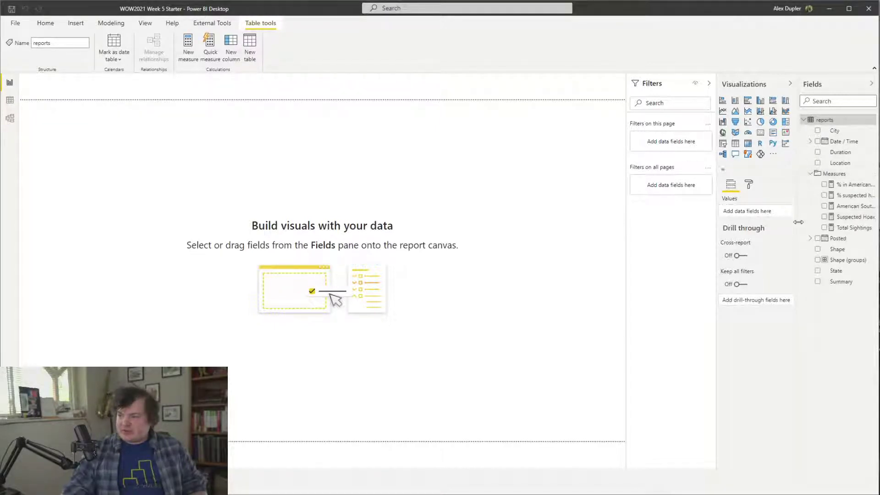
{"action": "left_click_drag", "start_coordinate": [799, 222], "coordinate": [757, 224]}
{"action": "left_click", "coordinate": [767, 238]}
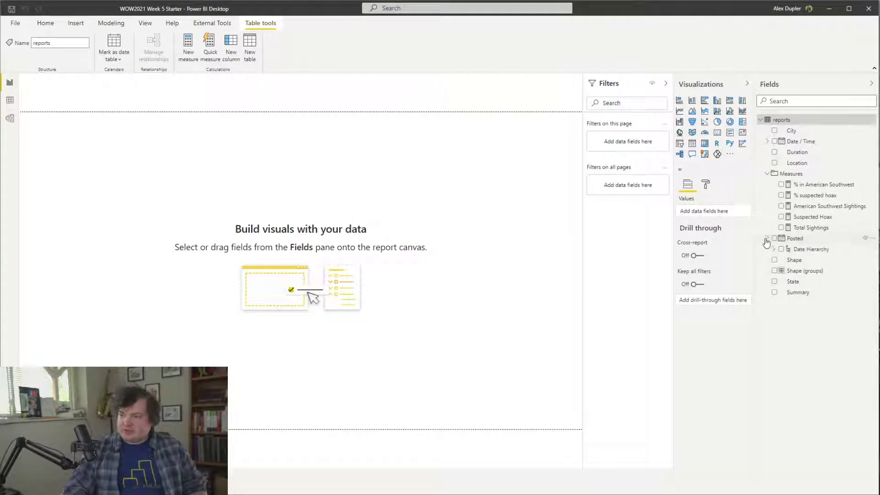
{"action": "left_click", "coordinate": [767, 141]}
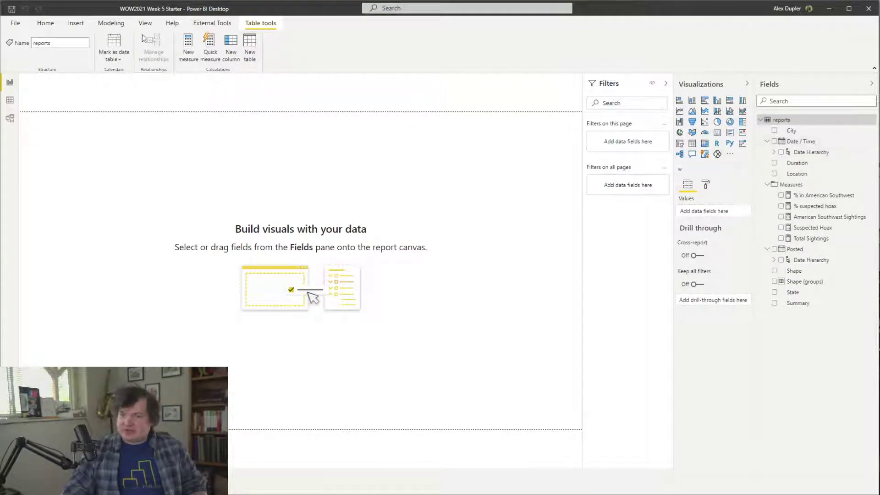
Open the Power Query Editor full screen and view the Source step of the reports query
{"action": "left_click", "coordinate": [45, 22]}
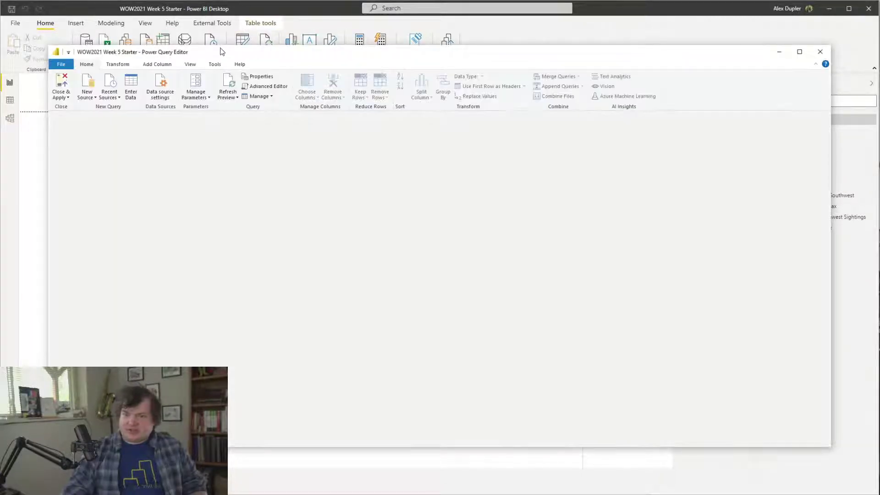
{"action": "left_click", "coordinate": [214, 64]}
{"action": "double_click", "coordinate": [228, 48]}
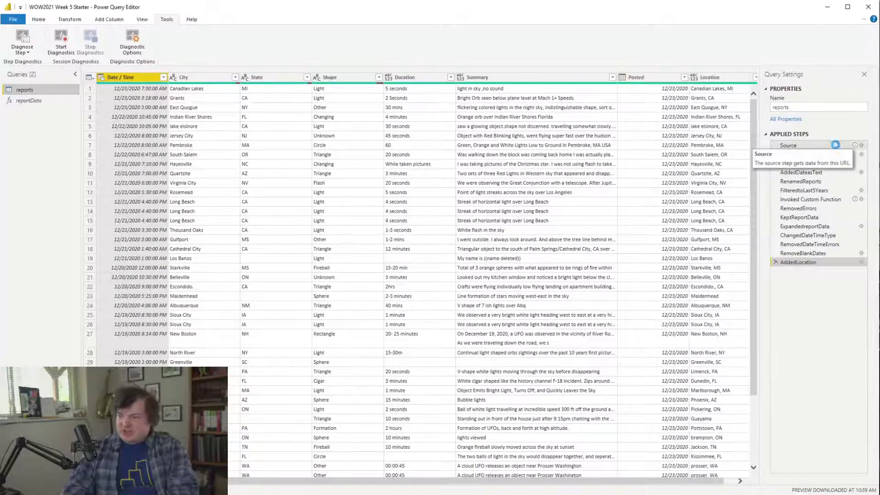
{"action": "left_click", "coordinate": [851, 146]}
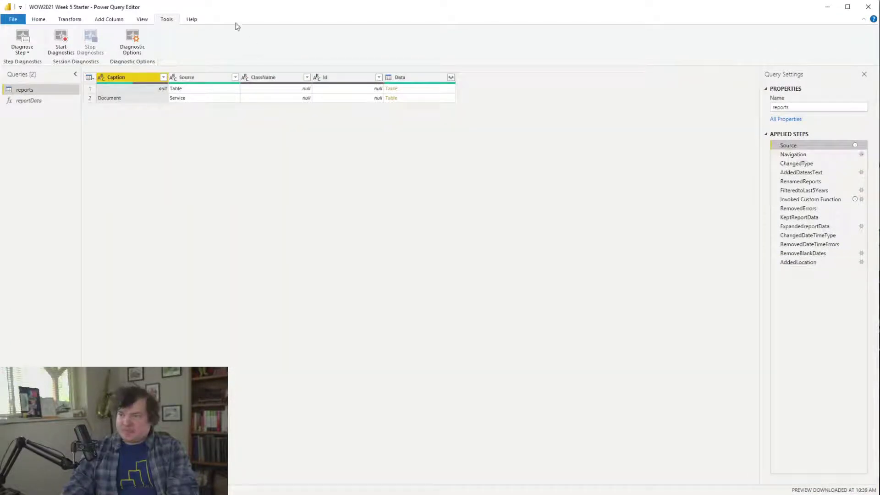
Turn on the formula bar in the Power Query Editor
{"action": "left_click", "coordinate": [142, 20]}
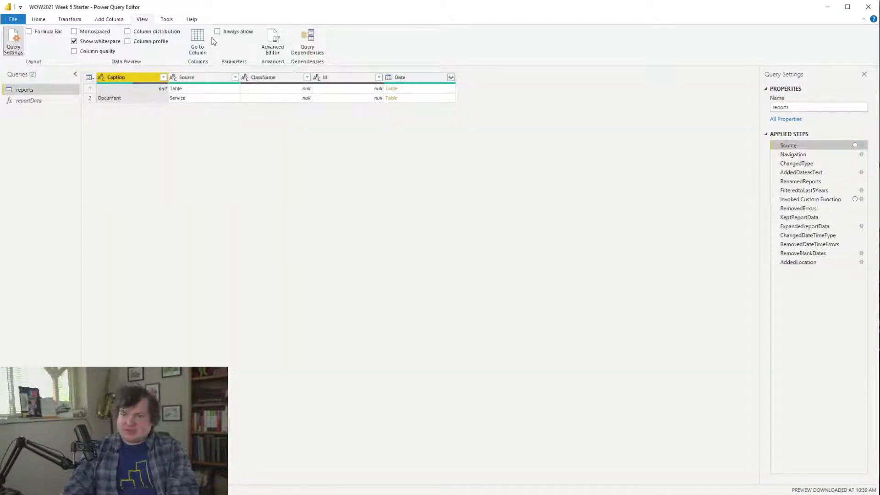
{"action": "left_click", "coordinate": [46, 31]}
{"action": "left_click", "coordinate": [46, 31]}
{"action": "left_click", "coordinate": [46, 31]}
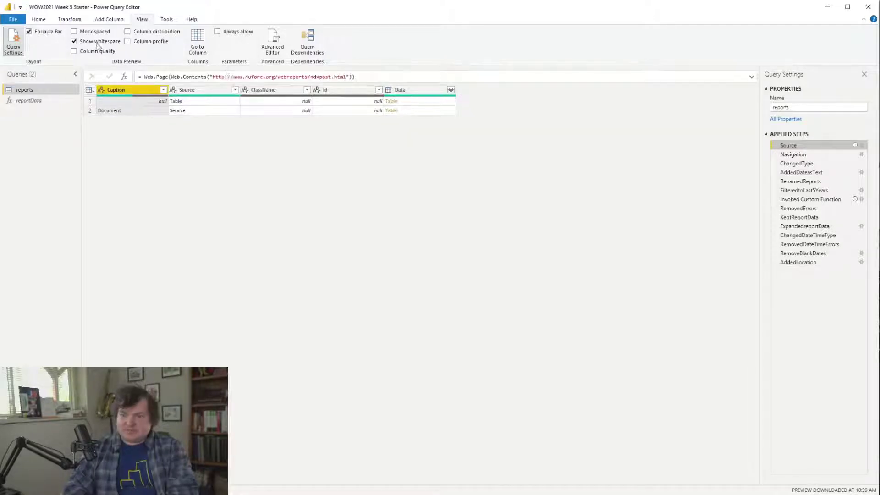
Review the reports query's applied steps from Navigation through Invoked Custom Function
{"action": "left_click", "coordinate": [829, 155]}
{"action": "left_click", "coordinate": [829, 163]}
{"action": "left_click", "coordinate": [826, 173]}
{"action": "left_click", "coordinate": [828, 182]}
{"action": "left_click", "coordinate": [837, 200]}
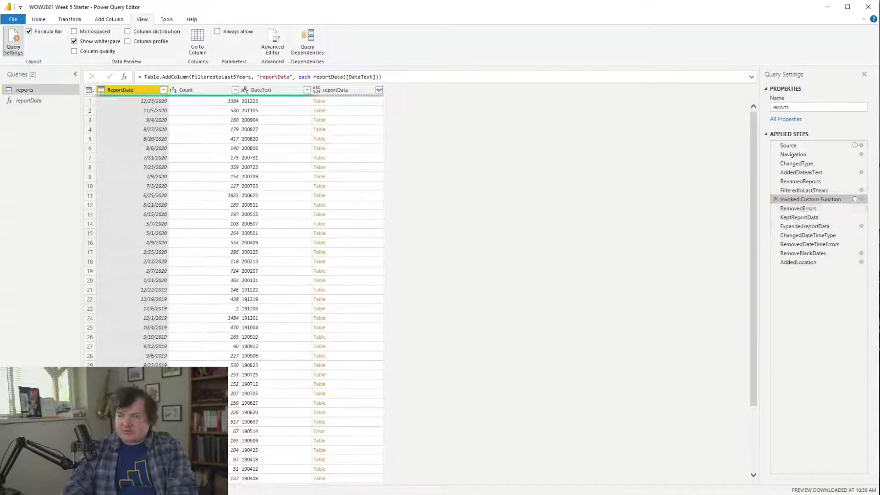
Examine the M code of the reportData function in the Advanced Editor and leave it without changes
{"action": "left_click", "coordinate": [50, 102]}
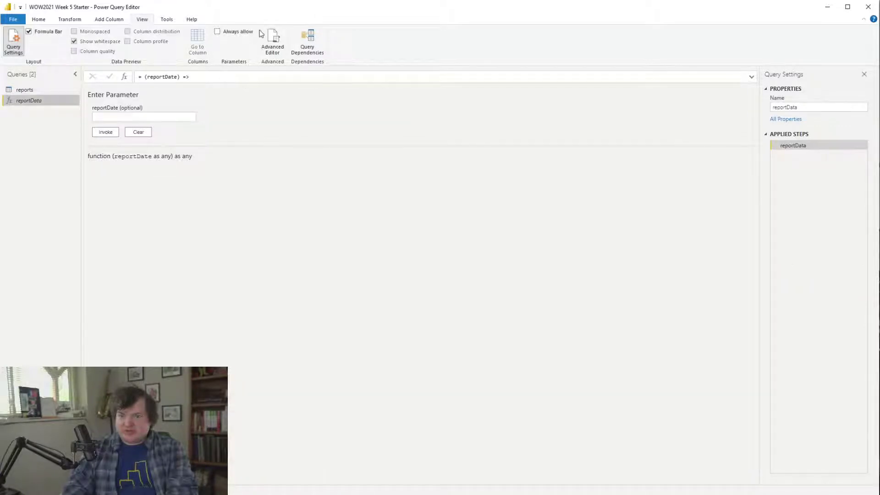
{"action": "left_click", "coordinate": [273, 42]}
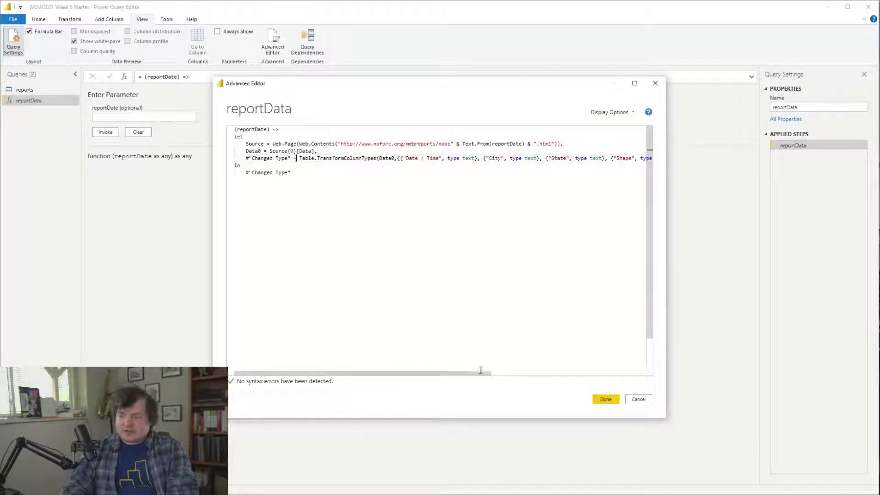
{"action": "left_click_drag", "start_coordinate": [474, 375], "coordinate": [350, 356]}
{"action": "left_click", "coordinate": [316, 152]}
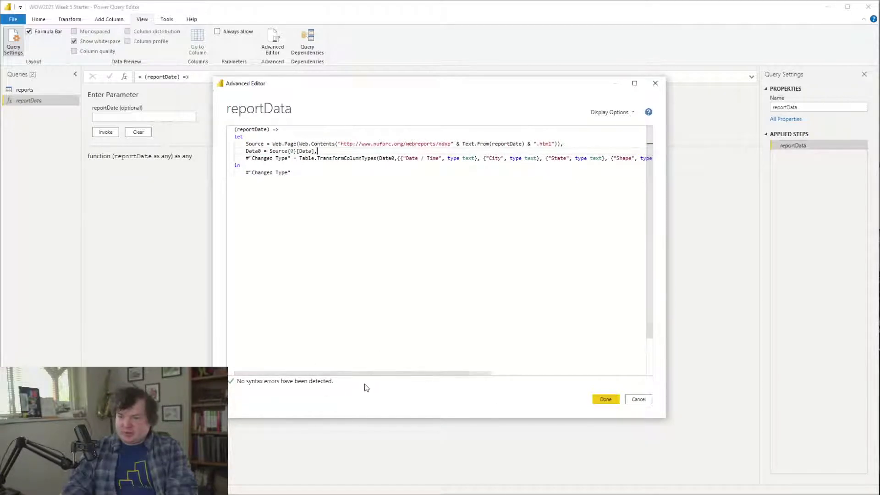
{"action": "left_click", "coordinate": [638, 399]}
Return to the reports query and close the Power Query Editor
{"action": "left_click", "coordinate": [34, 89]}
{"action": "left_click", "coordinate": [862, 20]}
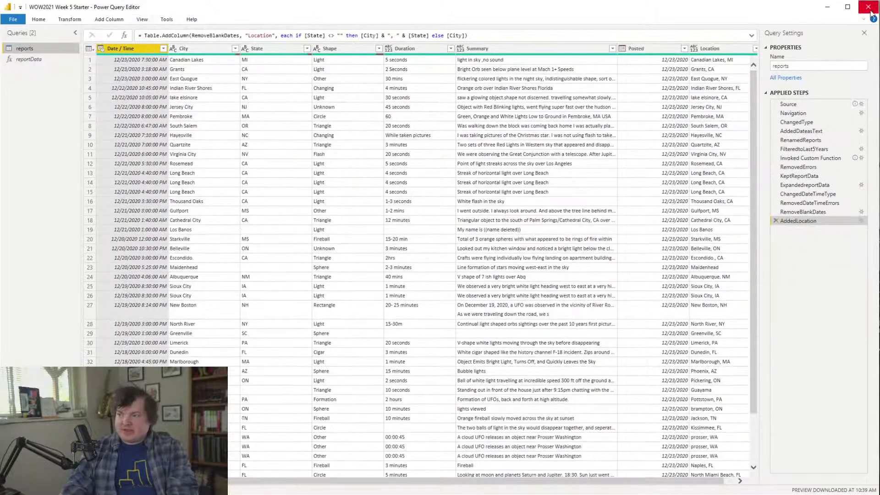
{"action": "left_click", "coordinate": [863, 19]}
{"action": "left_click", "coordinate": [869, 8]}
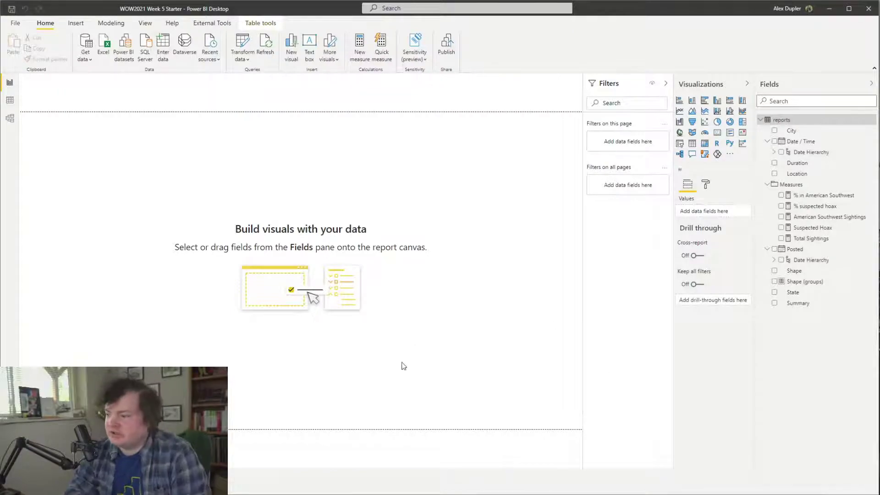
{"action": "key", "text": "alt+Tab"}
{"action": "key", "text": "alt+Tab"}
{"action": "key", "text": "alt+Tab"}
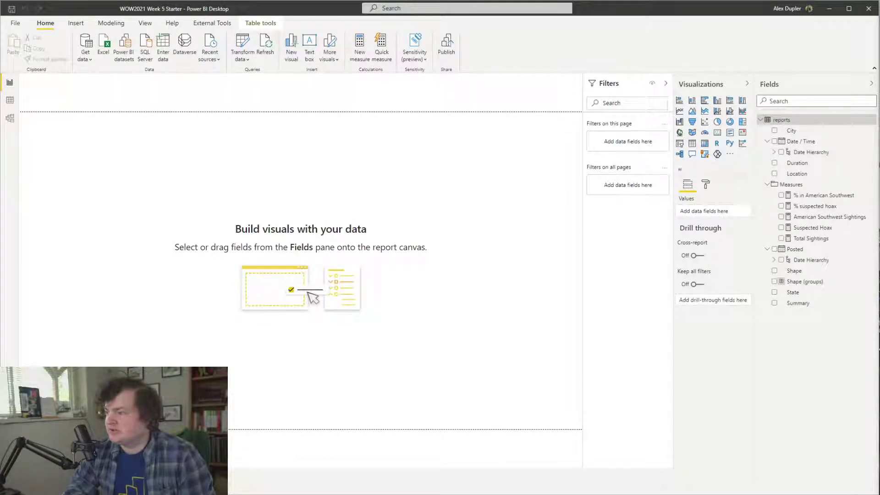
{"action": "left_click", "coordinate": [375, 238]}
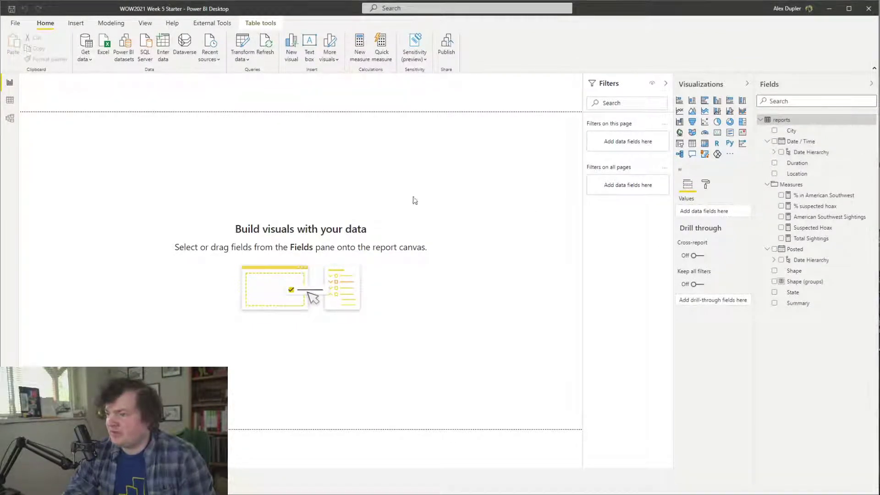
Add a card visual showing the Total Sightings measure and move it toward the page's left-centre area
{"action": "left_click", "coordinate": [715, 137]}
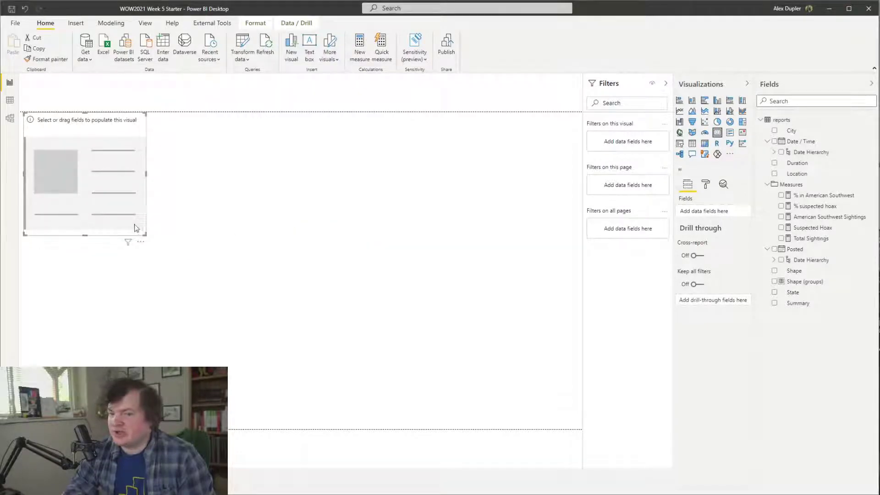
{"action": "left_click_drag", "start_coordinate": [139, 228], "coordinate": [250, 313]}
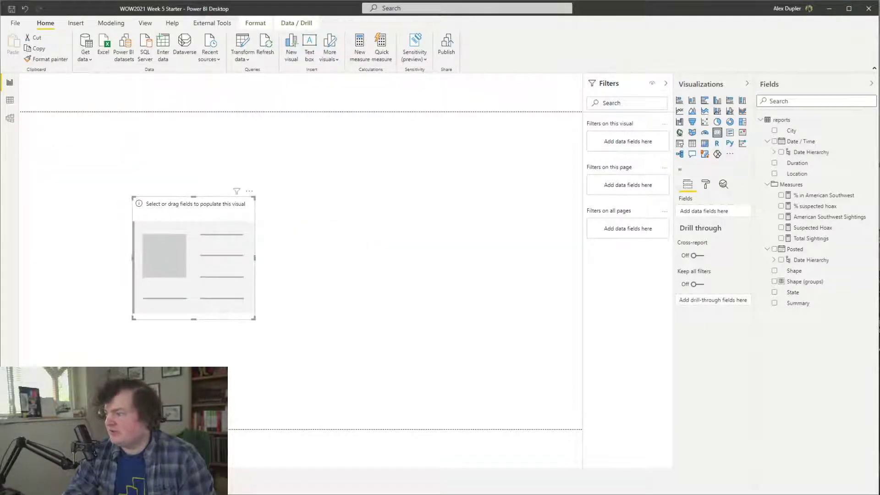
{"action": "left_click", "coordinate": [781, 239]}
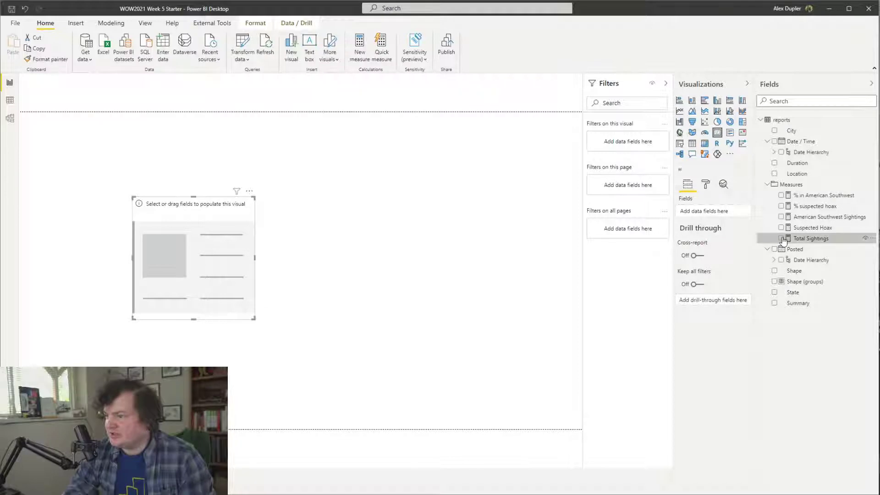
Add a card visual for the % in American Southwest measure, placed up and to the right of the Total Sightings card
{"action": "left_click", "coordinate": [679, 143]}
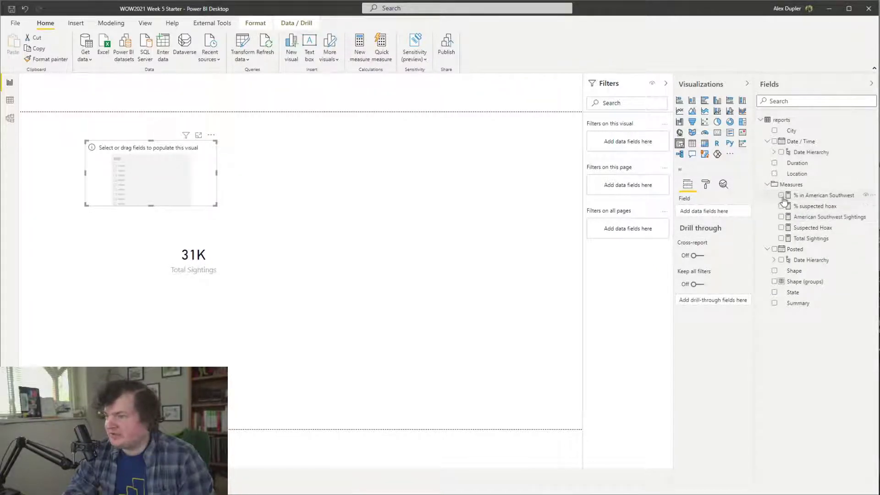
{"action": "left_click_drag", "start_coordinate": [195, 178], "coordinate": [346, 216]}
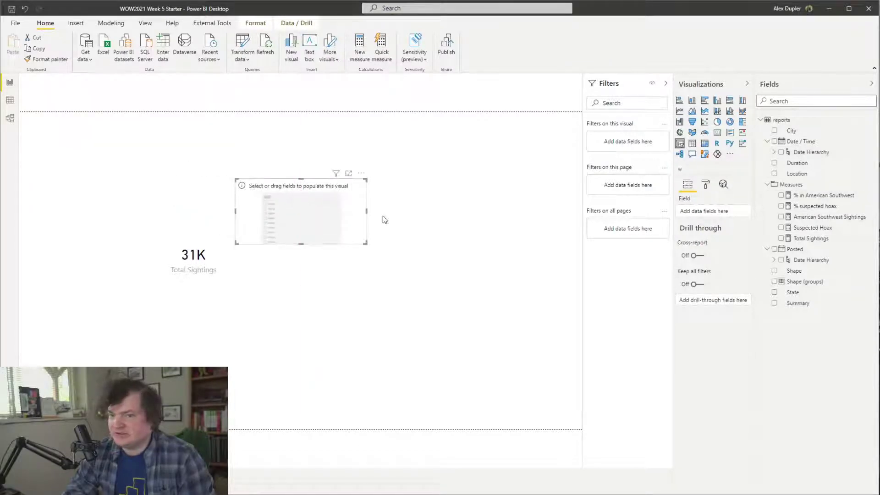
{"action": "left_click", "coordinate": [717, 132]}
{"action": "left_click", "coordinate": [781, 196]}
{"action": "left_click", "coordinate": [383, 240]}
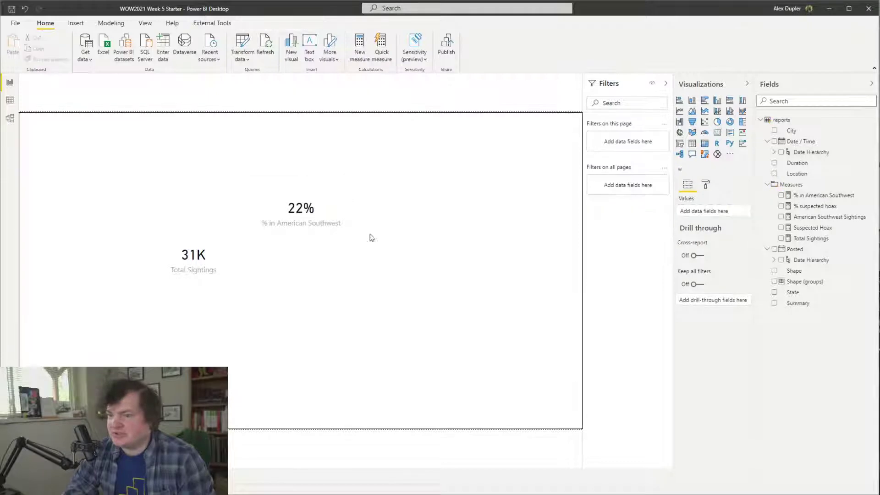
Add a third card visual showing the % suspected hoax measure, to the right of the American Southwest card
{"action": "left_click", "coordinate": [718, 133]}
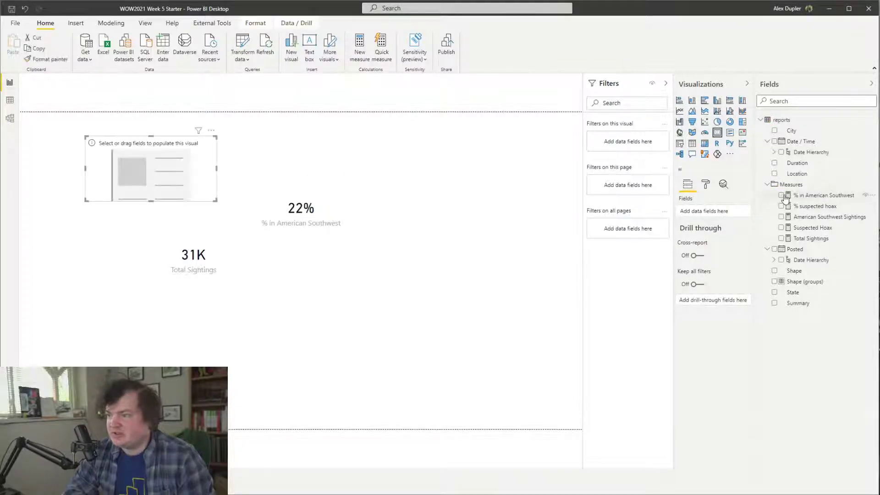
{"action": "left_click", "coordinate": [781, 195]}
{"action": "left_click_drag", "start_coordinate": [125, 177], "coordinate": [428, 234]}
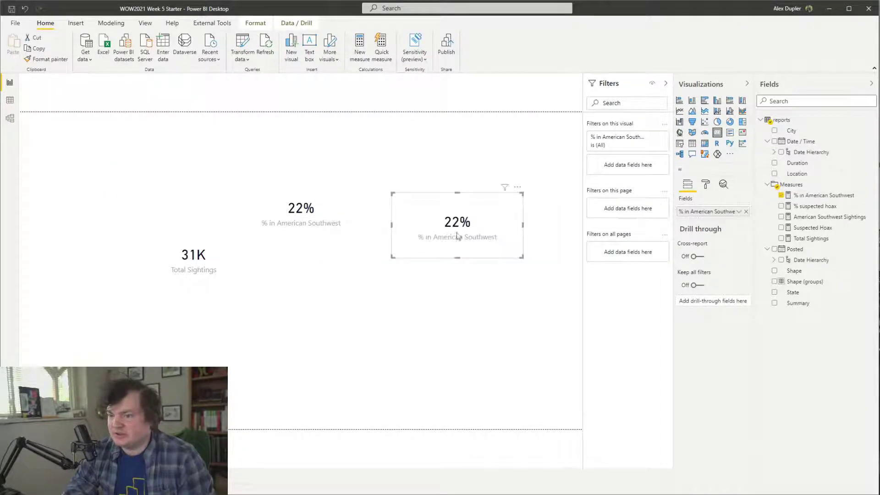
{"action": "left_click", "coordinate": [781, 206]}
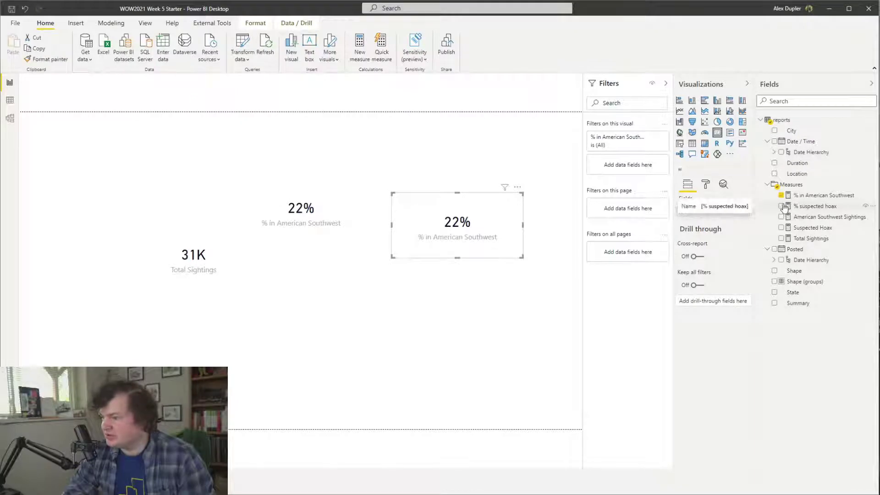
{"action": "left_click", "coordinate": [781, 207]}
{"action": "left_click", "coordinate": [781, 207]}
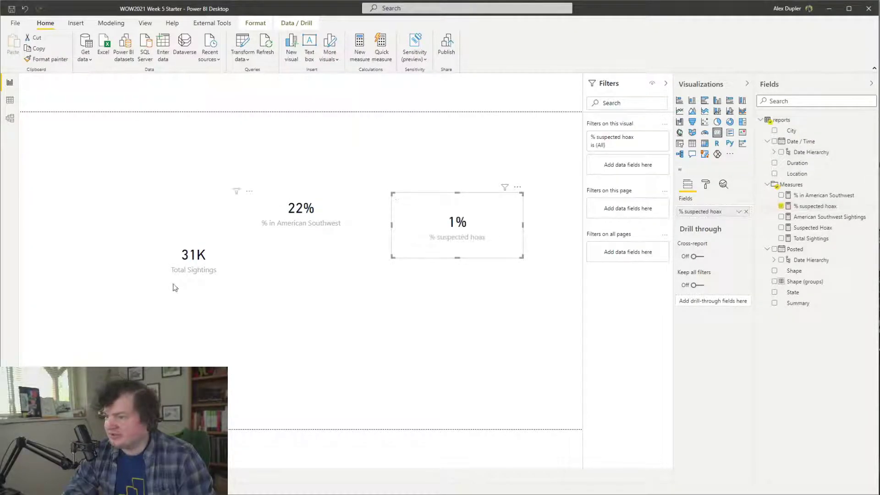
Align the top edges of all three card visuals
{"action": "left_click", "coordinate": [180, 265]}
{"action": "key", "text": "ctrl+a"}
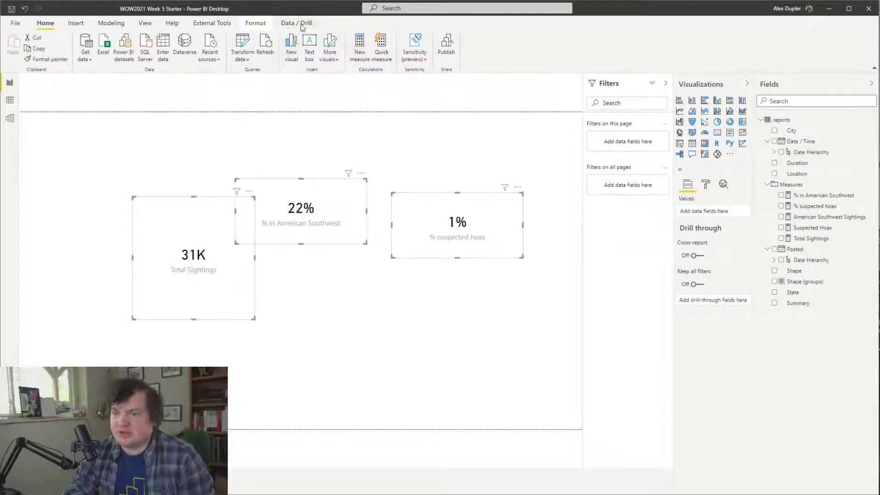
{"action": "left_click", "coordinate": [255, 23]}
{"action": "left_click", "coordinate": [203, 55]}
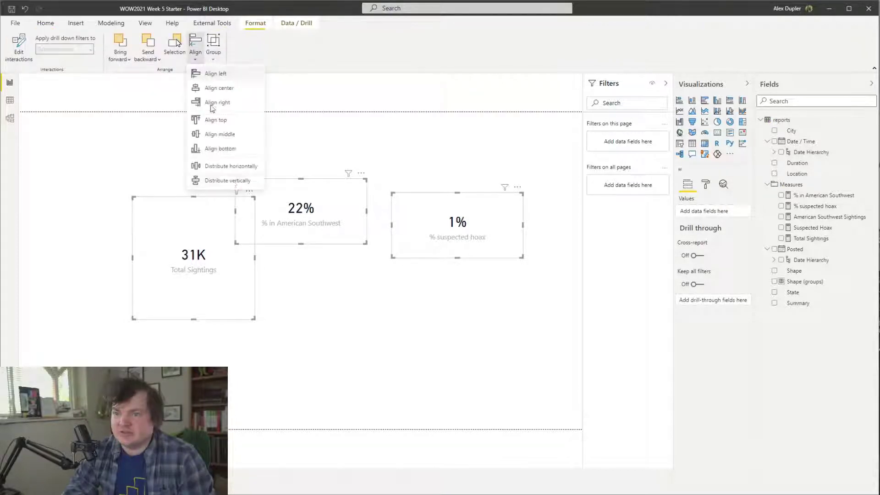
{"action": "left_click", "coordinate": [231, 121]}
{"action": "left_click", "coordinate": [260, 276]}
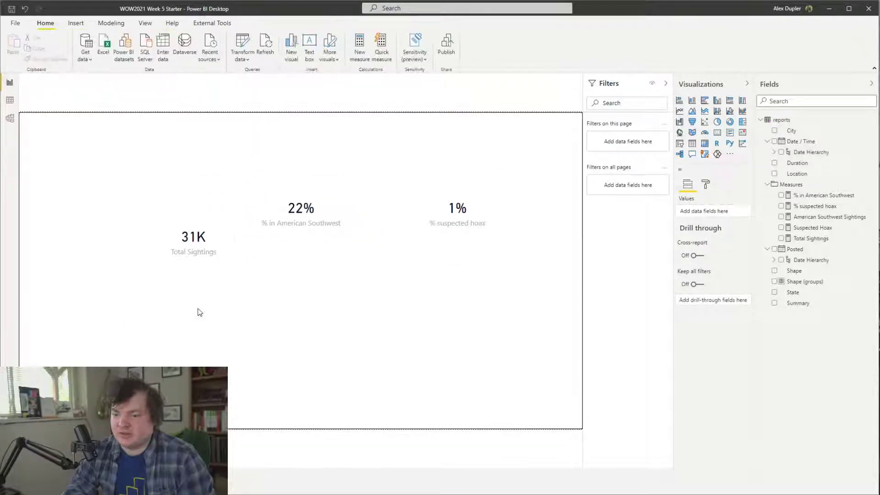
Move the Total Sightings card up so it sits level with the other two cards
{"action": "left_click", "coordinate": [197, 296]}
{"action": "left_click", "coordinate": [297, 230]}
{"action": "left_click", "coordinate": [200, 299]}
{"action": "left_click_drag", "start_coordinate": [199, 299], "coordinate": [206, 245]}
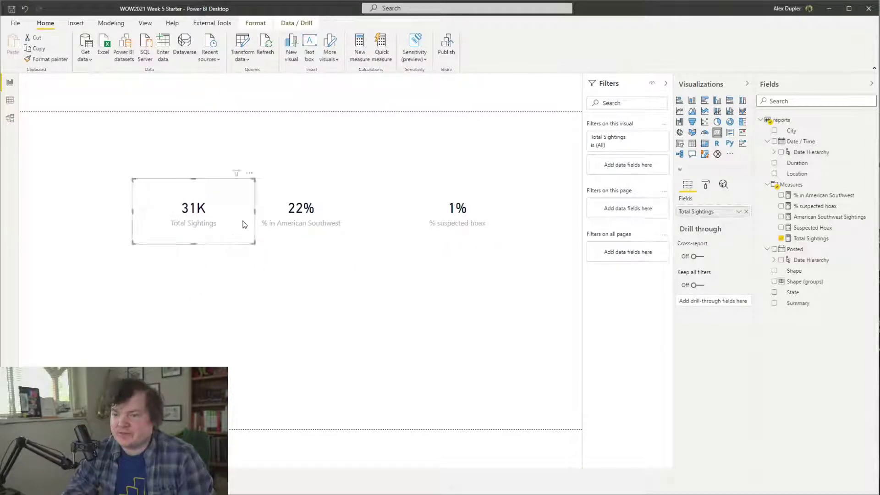
Narrow the Total Sightings and % in American Southwest cards and bring them closer together, keeping Total Sightings on the left
{"action": "left_click_drag", "start_coordinate": [255, 215], "coordinate": [203, 220]}
{"action": "left_click", "coordinate": [251, 228]}
{"action": "left_click_drag", "start_coordinate": [325, 220], "coordinate": [221, 217]}
{"action": "left_click_drag", "start_coordinate": [263, 218], "coordinate": [297, 211]}
{"action": "left_click_drag", "start_coordinate": [199, 224], "coordinate": [243, 228]}
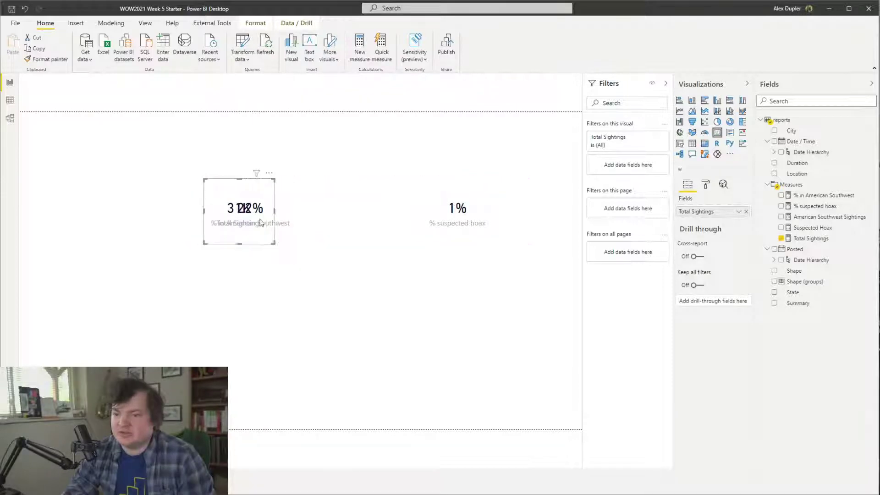
{"action": "left_click", "coordinate": [275, 211]}
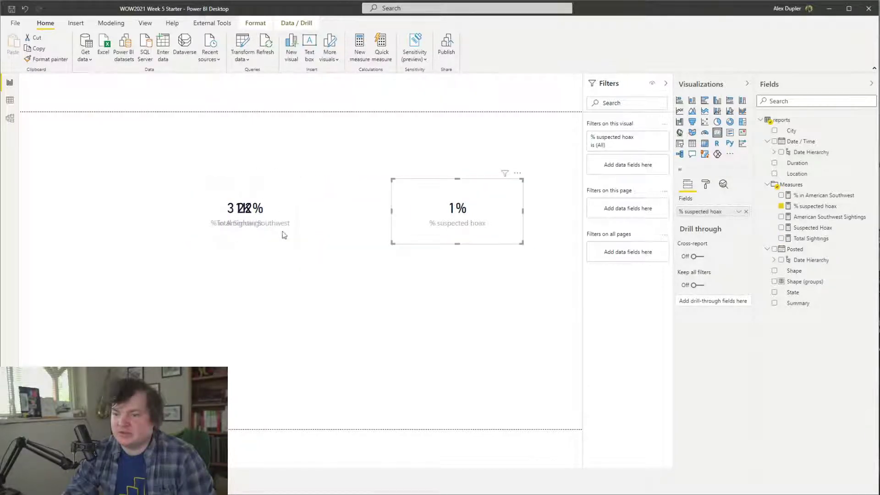
{"action": "left_click_drag", "start_coordinate": [252, 215], "coordinate": [329, 207]}
{"action": "left_click", "coordinate": [236, 230]}
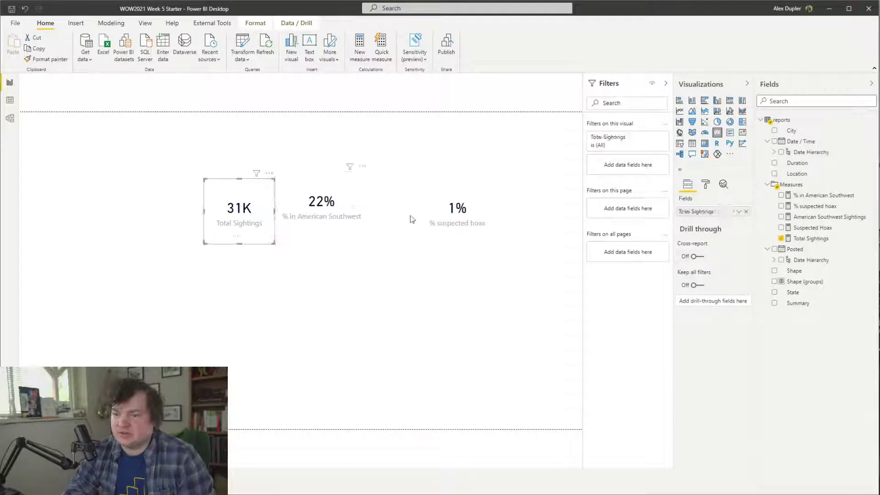
Set the Total Sightings card's width to 212, matching the % in American Southwest card
{"action": "left_click", "coordinate": [145, 23]}
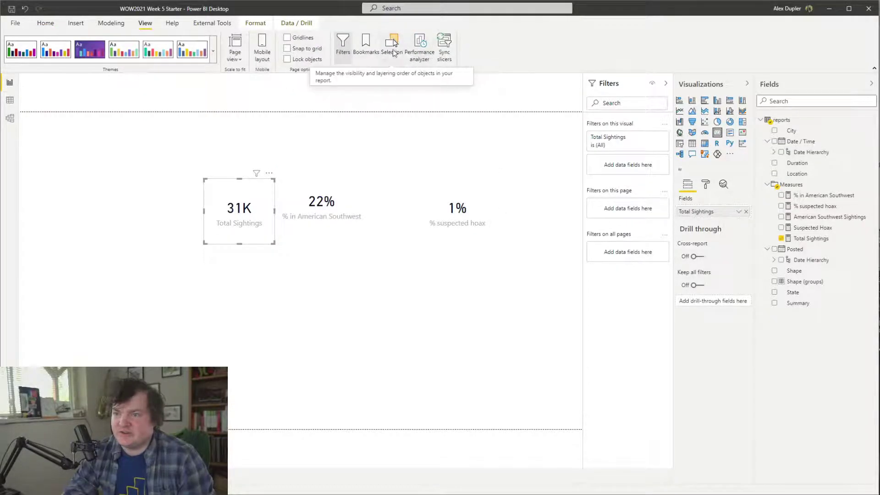
{"action": "left_click", "coordinate": [310, 224]}
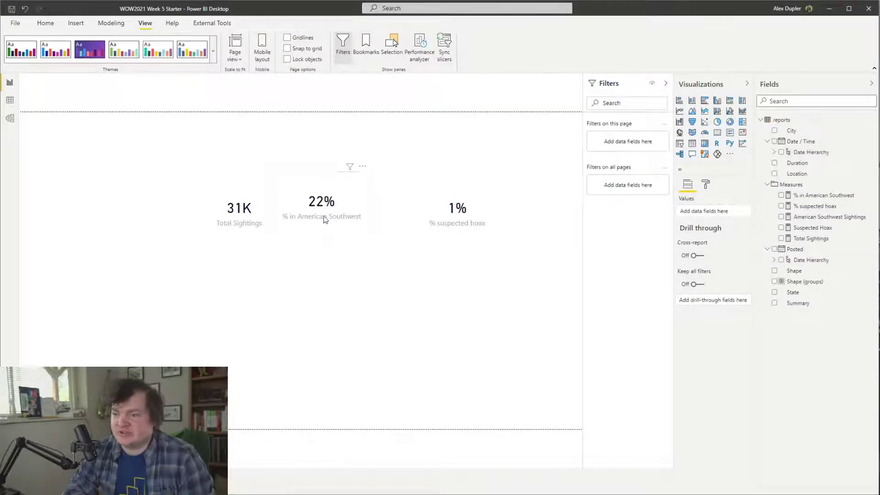
{"action": "left_click", "coordinate": [709, 186]}
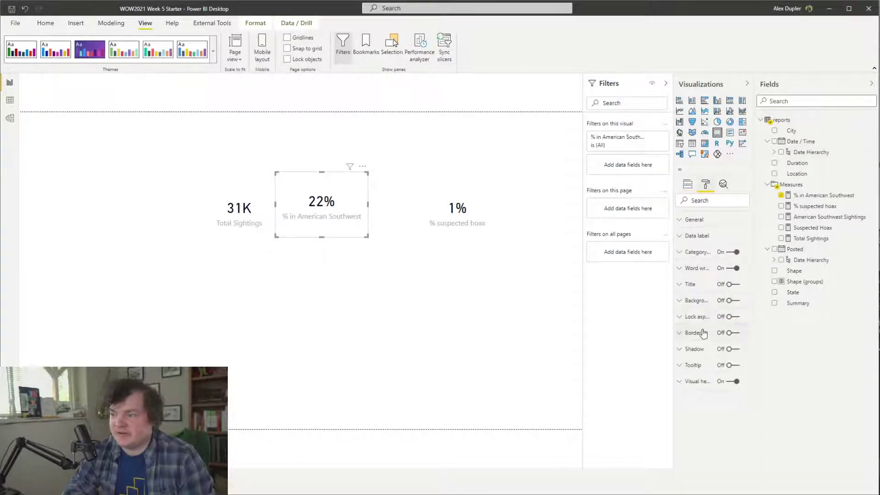
{"action": "left_click", "coordinate": [714, 220]}
{"action": "left_click", "coordinate": [713, 301]}
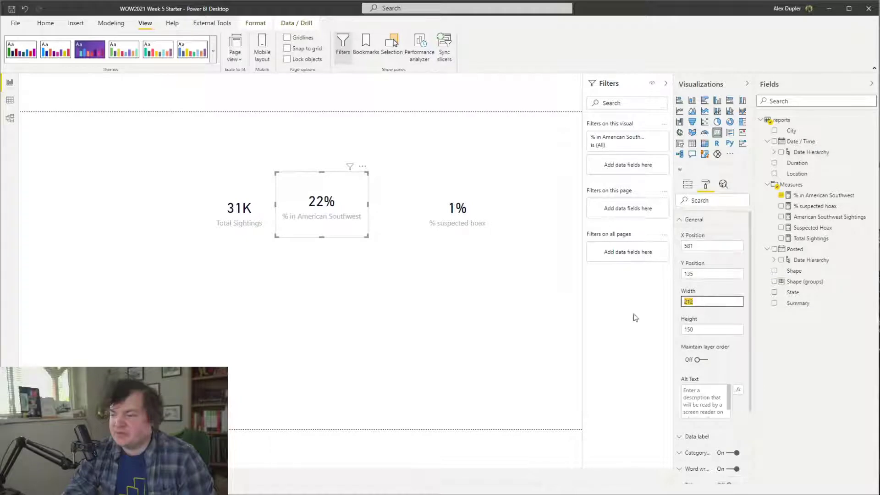
{"action": "left_click", "coordinate": [261, 239]}
{"action": "left_click", "coordinate": [682, 301]}
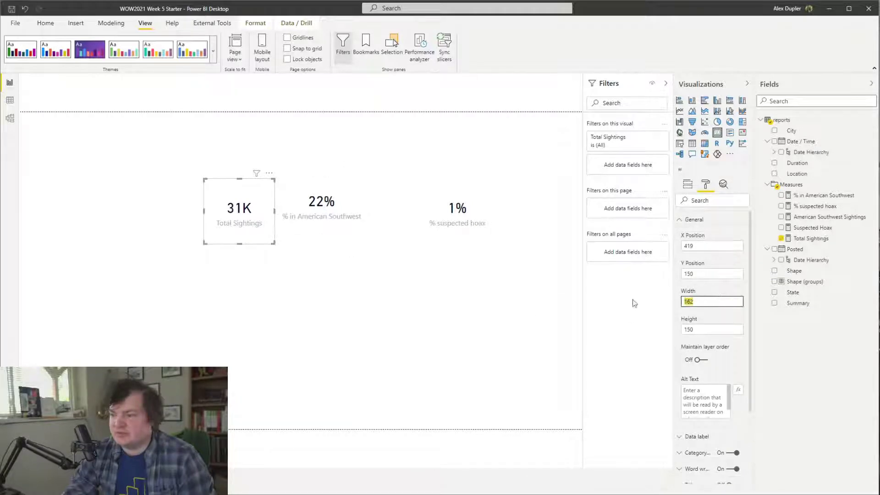
{"action": "type", "text": "212"}
{"action": "left_click", "coordinate": [418, 208]}
{"action": "left_click", "coordinate": [279, 228]}
Set the % suspected hoax card's width to 212
{"action": "left_click", "coordinate": [495, 229]}
{"action": "left_click", "coordinate": [729, 302]}
{"action": "type", "text": "212"}
{"action": "key", "text": "Return"}
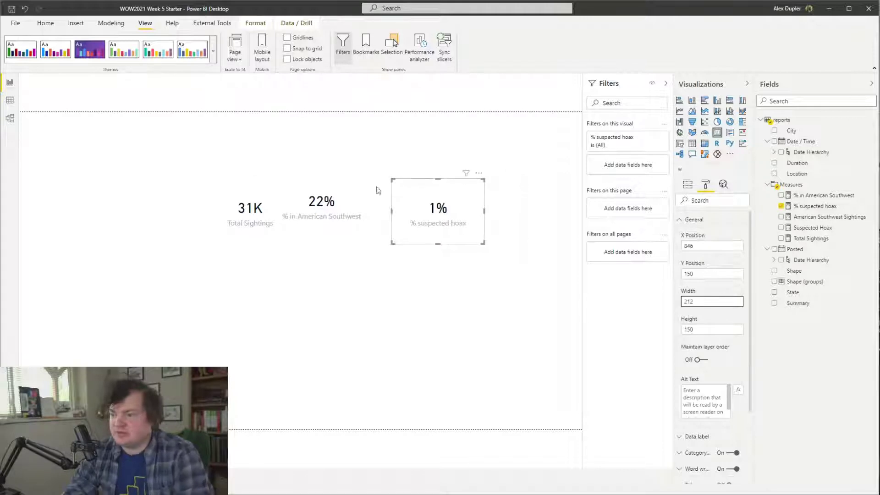
Align the tops of all three cards and distribute them horizontally
{"action": "left_click", "coordinate": [318, 221]}
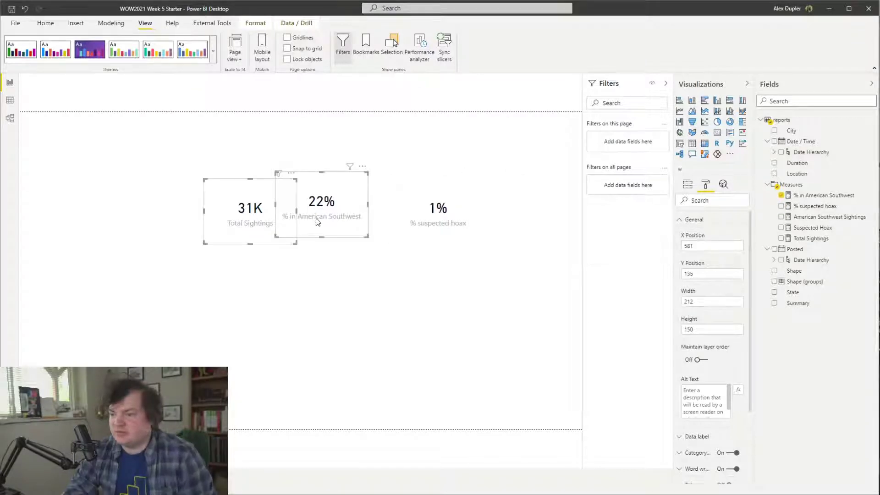
{"action": "left_click", "coordinate": [424, 211], "text": "ctrl"}
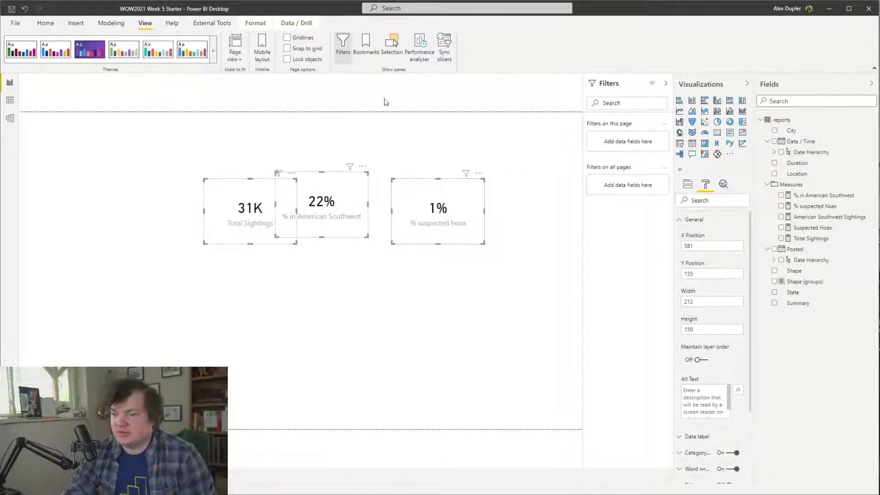
{"action": "left_click", "coordinate": [255, 23]}
{"action": "left_click", "coordinate": [195, 50]}
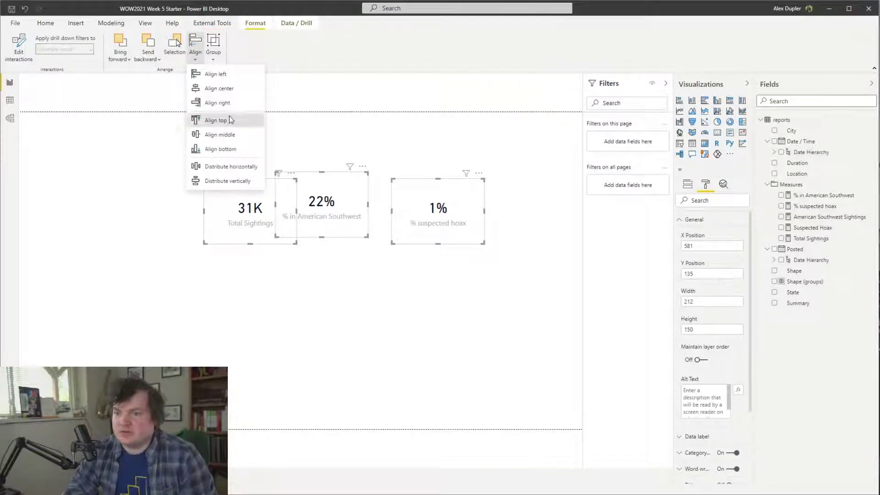
{"action": "left_click", "coordinate": [225, 120]}
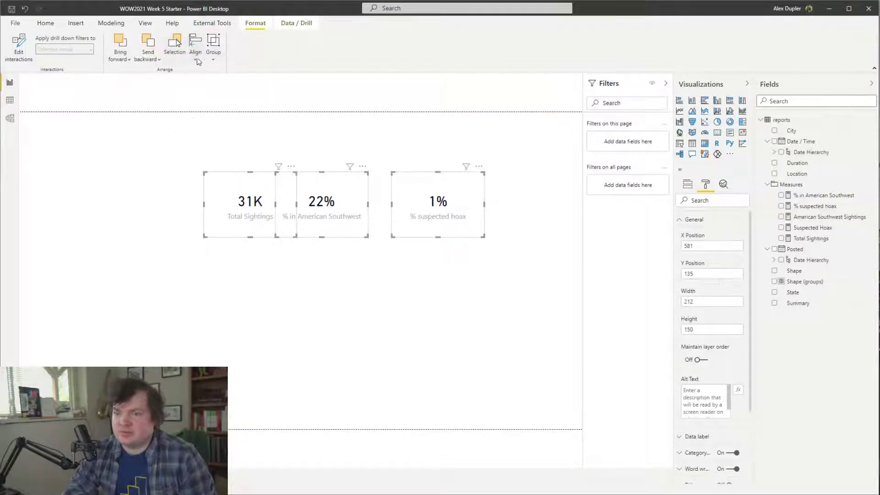
{"action": "left_click", "coordinate": [191, 59]}
{"action": "left_click", "coordinate": [225, 165]}
Group the three cards and move the group toward the upper left of the report page
{"action": "left_click", "coordinate": [214, 46]}
{"action": "left_click", "coordinate": [225, 70]}
{"action": "left_click_drag", "start_coordinate": [352, 202], "coordinate": [238, 186]}
{"action": "left_click", "coordinate": [237, 186]}
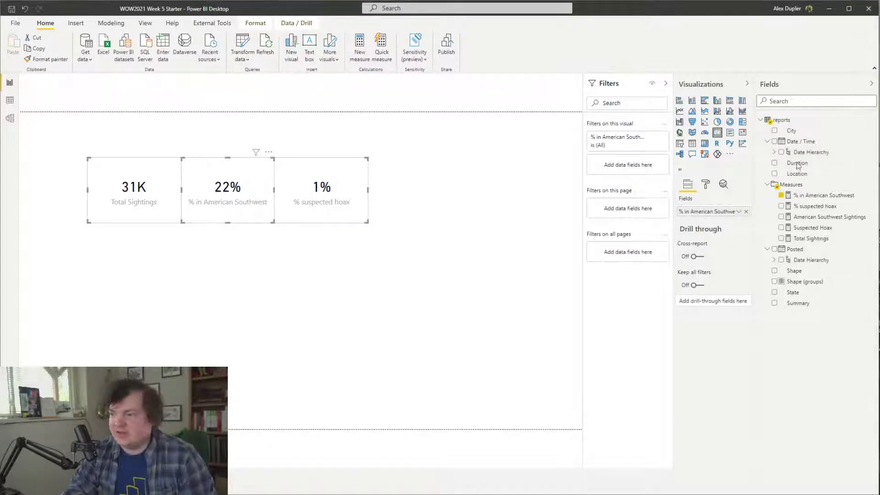
{"action": "key", "text": "Escape"}
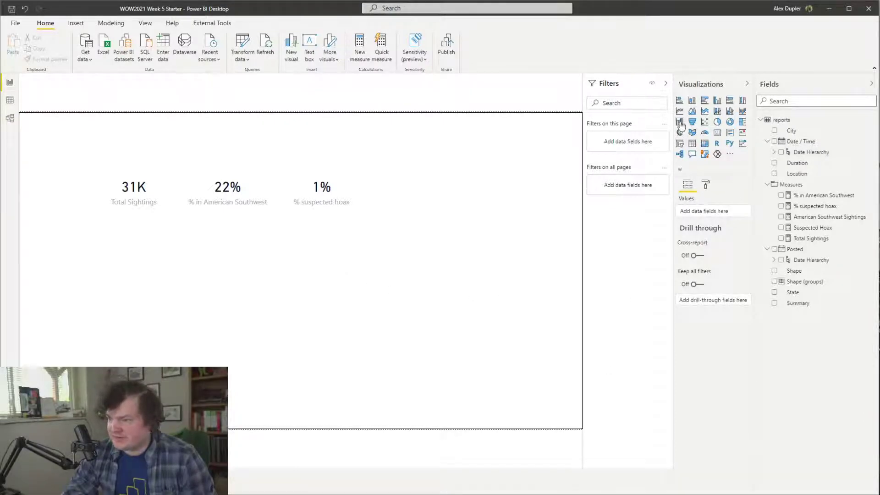
Add a stacked column chart below the cards with the Posted date hierarchy on the axis and Total Sightings as values
{"action": "left_click", "coordinate": [692, 100]}
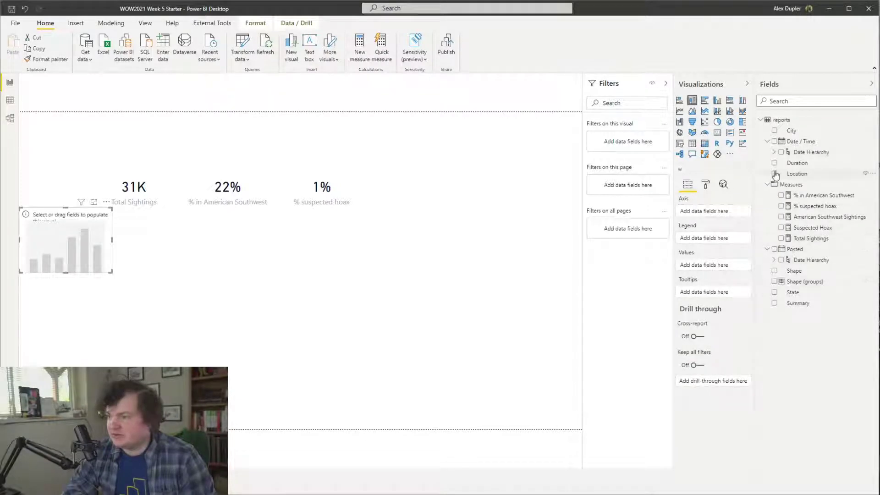
{"action": "left_click", "coordinate": [775, 250]}
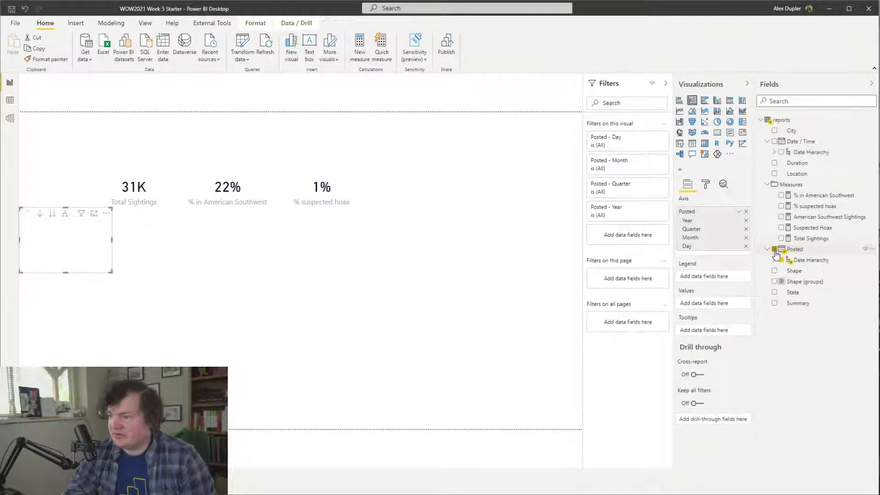
{"action": "left_click_drag", "start_coordinate": [82, 260], "coordinate": [279, 311]}
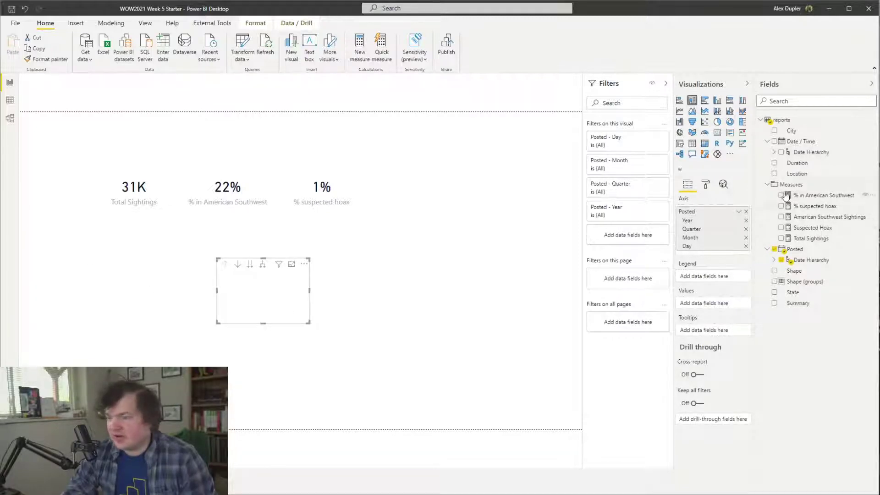
{"action": "left_click", "coordinate": [781, 238]}
Enlarge the column chart and place it directly beneath the cards, with its left edge in line with theirs
{"action": "left_click_drag", "start_coordinate": [298, 283], "coordinate": [193, 262]}
{"action": "left_click_drag", "start_coordinate": [202, 302], "coordinate": [450, 408]}
{"action": "left_click_drag", "start_coordinate": [323, 301], "coordinate": [300, 282]}
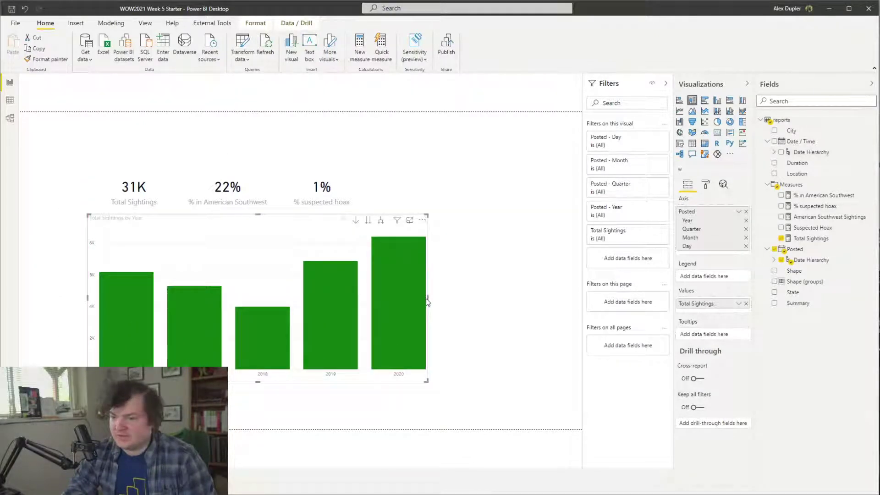
{"action": "left_click_drag", "start_coordinate": [428, 299], "coordinate": [377, 298]}
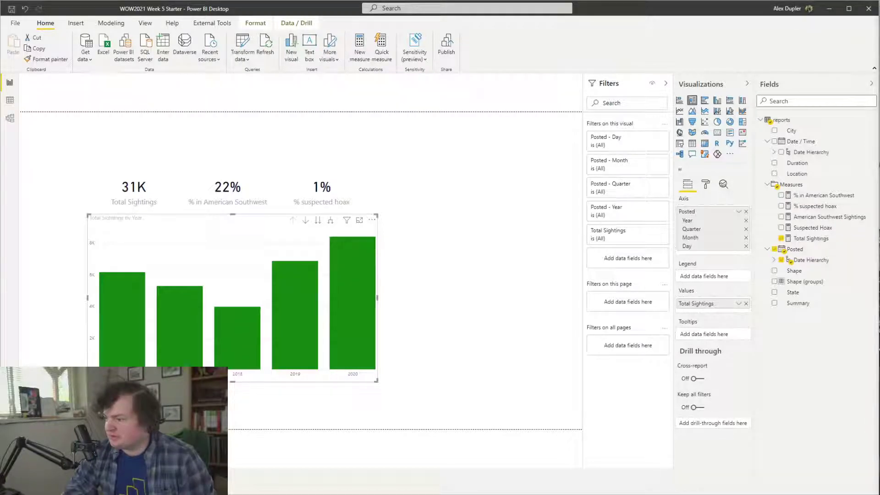
Add an empty matrix visual as a tall block along the right side of the report page
{"action": "left_click", "coordinate": [485, 249]}
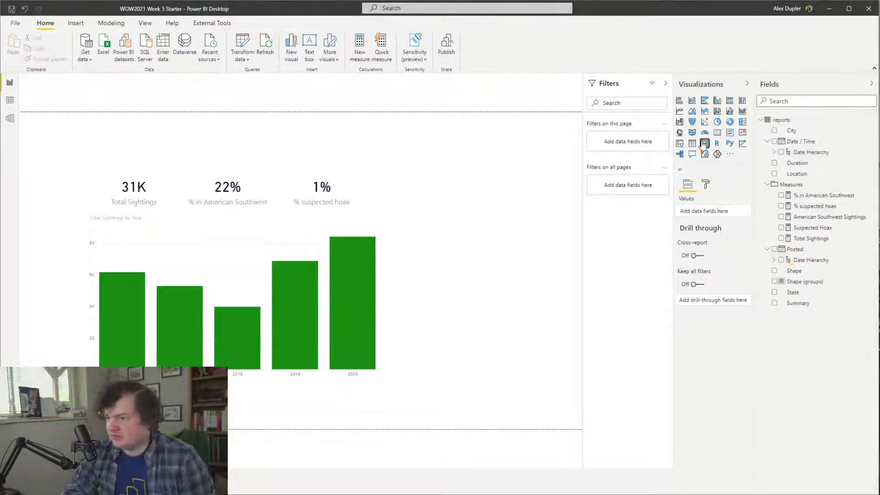
{"action": "left_click", "coordinate": [705, 143]}
{"action": "left_click_drag", "start_coordinate": [22, 364], "coordinate": [417, 398]}
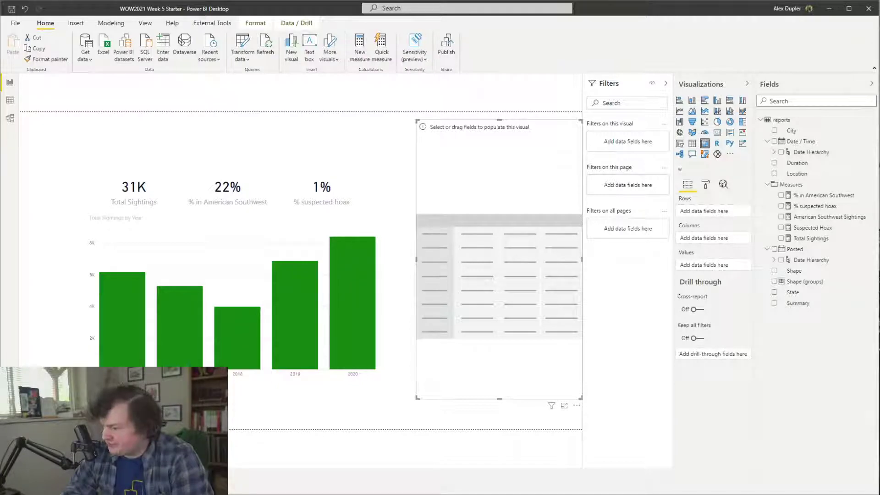
Fill the matrix with Total Sightings as values and Location, Shape and Duration as nested row levels
{"action": "left_click", "coordinate": [782, 239]}
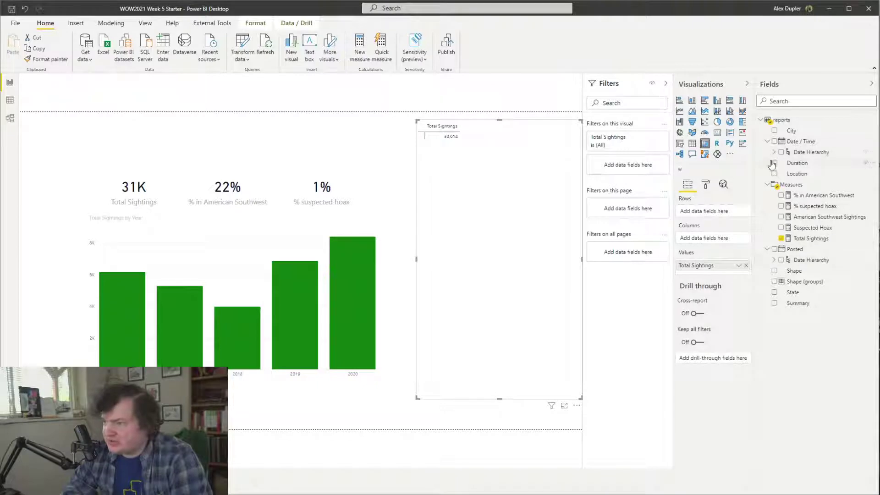
{"action": "left_click", "coordinate": [774, 174]}
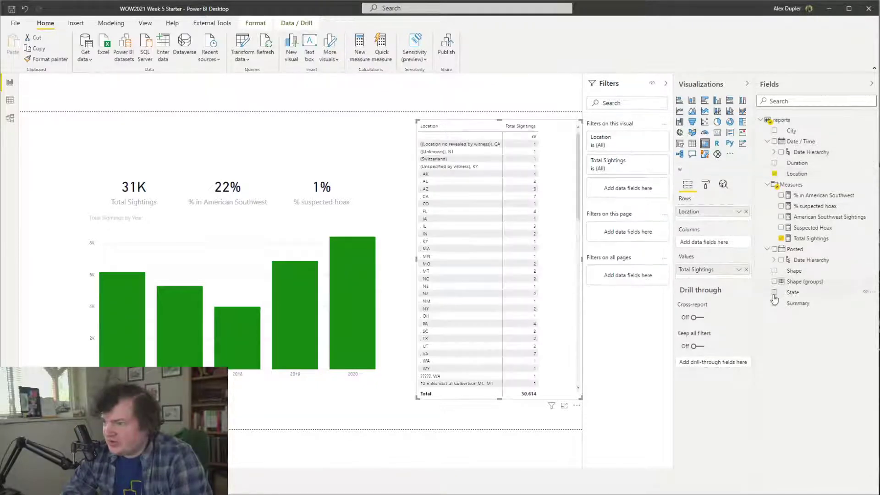
{"action": "left_click_drag", "start_coordinate": [774, 274], "coordinate": [708, 241]}
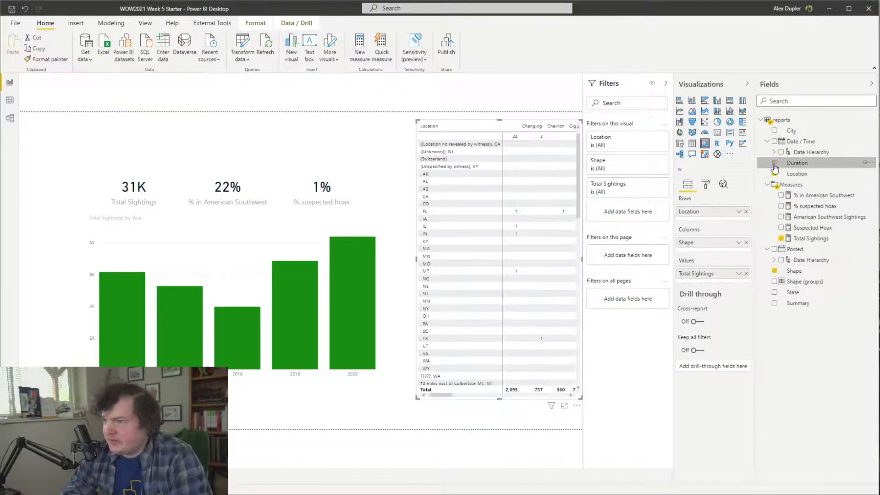
{"action": "left_click_drag", "start_coordinate": [798, 163], "coordinate": [708, 222]}
{"action": "left_click_drag", "start_coordinate": [714, 255], "coordinate": [710, 225]}
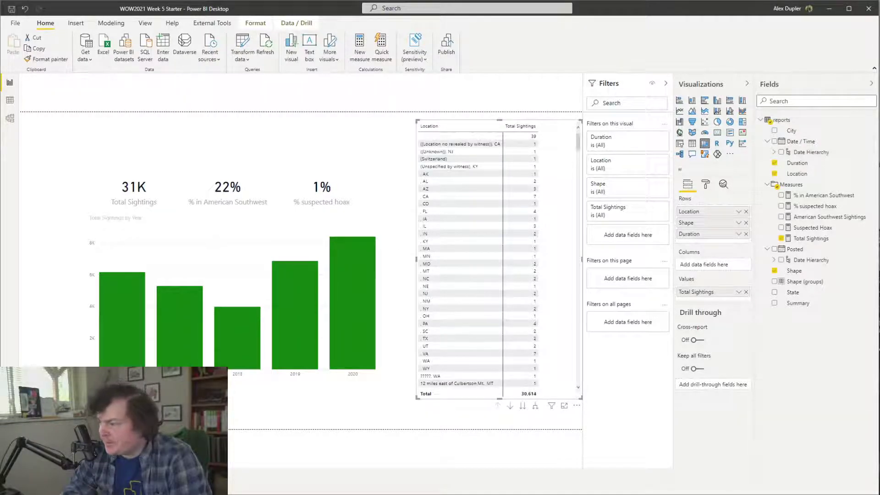
Sort the matrix by Total Sightings in descending order and stretch it to the full height of the page
{"action": "left_click", "coordinate": [520, 126]}
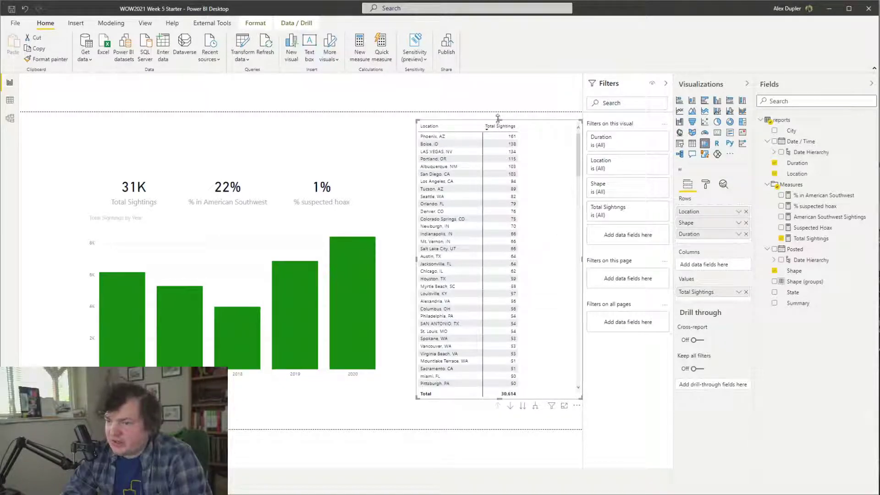
{"action": "left_click_drag", "start_coordinate": [498, 120], "coordinate": [501, 113]}
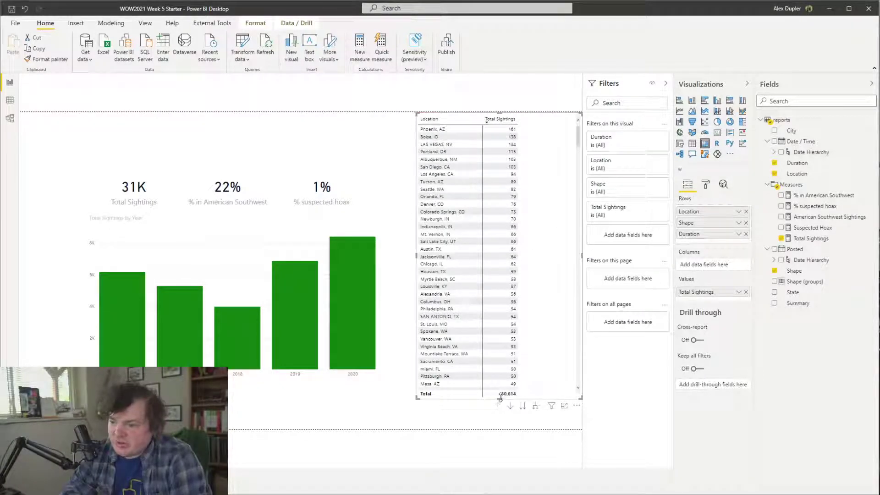
{"action": "left_click_drag", "start_coordinate": [500, 397], "coordinate": [500, 429]}
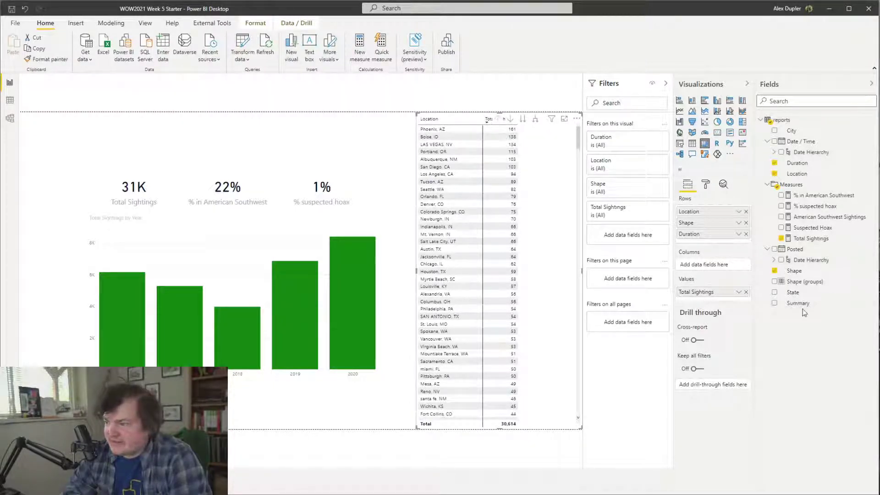
Add State as the matrix's top row level, expand all rows one level down and look through the expanded locations
{"action": "left_click_drag", "start_coordinate": [781, 295], "coordinate": [703, 216]}
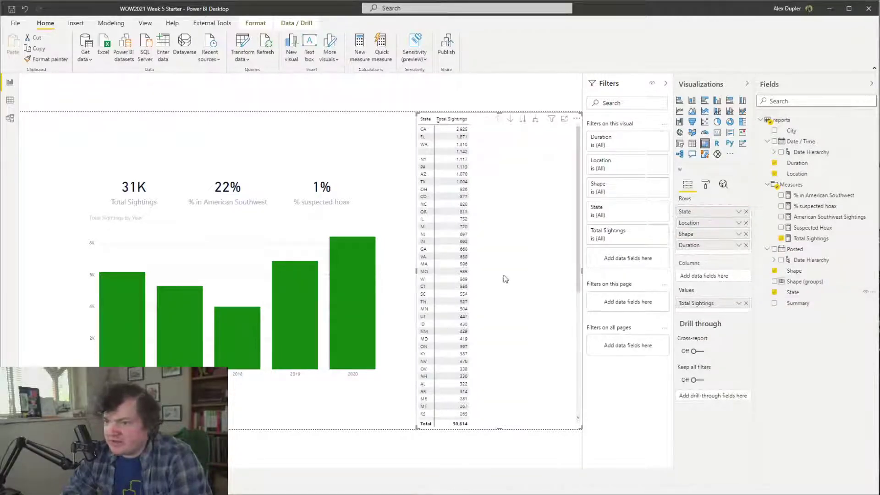
{"action": "left_click", "coordinate": [535, 122]}
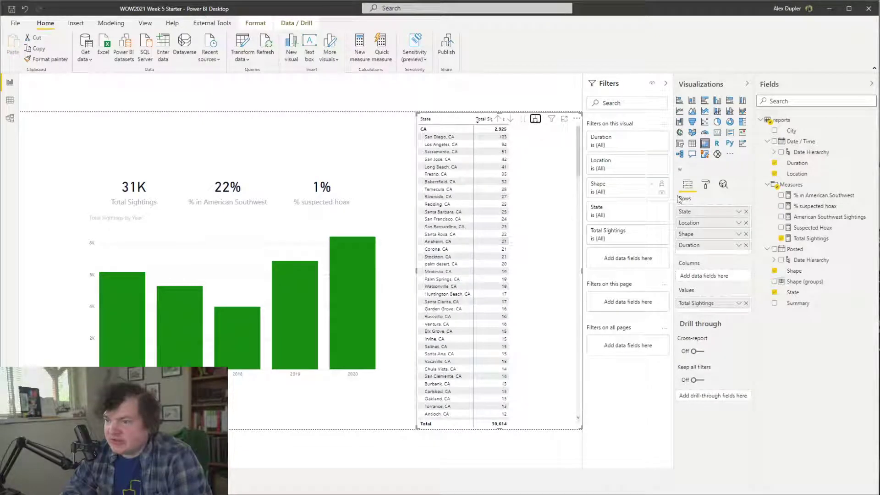
{"action": "left_click", "coordinate": [706, 184]}
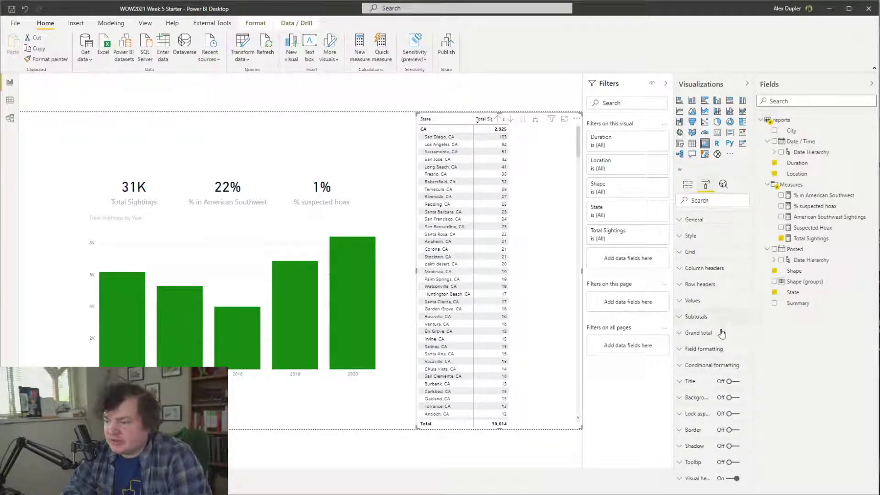
{"action": "scroll", "coordinate": [537, 296], "scroll_direction": "down", "scroll_amount": 15}
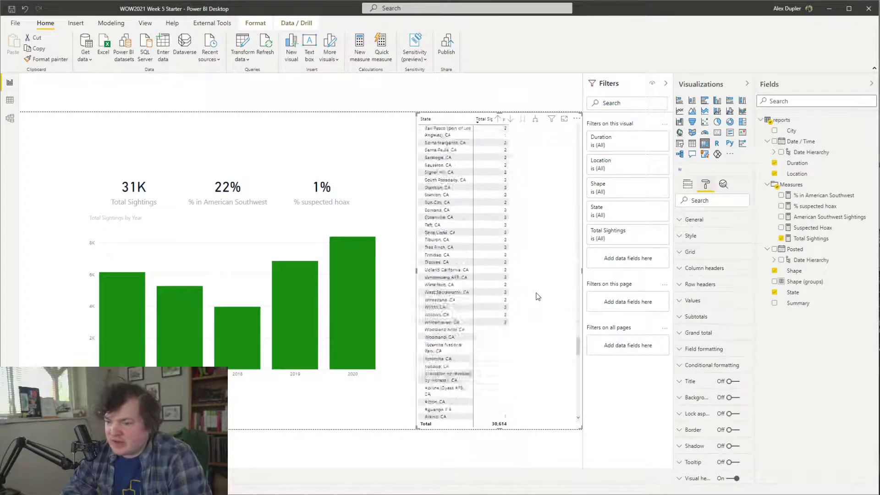
{"action": "scroll", "coordinate": [537, 295], "scroll_direction": "down", "scroll_amount": 10}
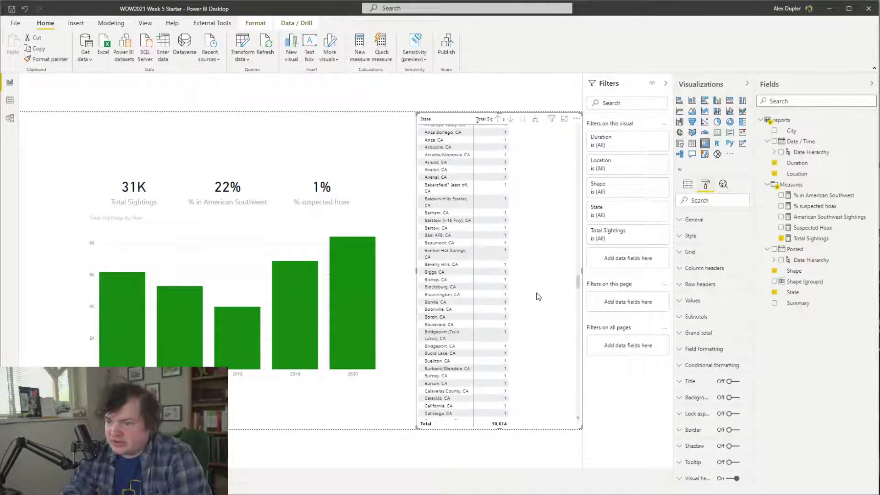
Remove State from the matrix rows, put it back as the top row level and expand all rows one level down
{"action": "left_click", "coordinate": [689, 186]}
{"action": "left_click", "coordinate": [745, 303]}
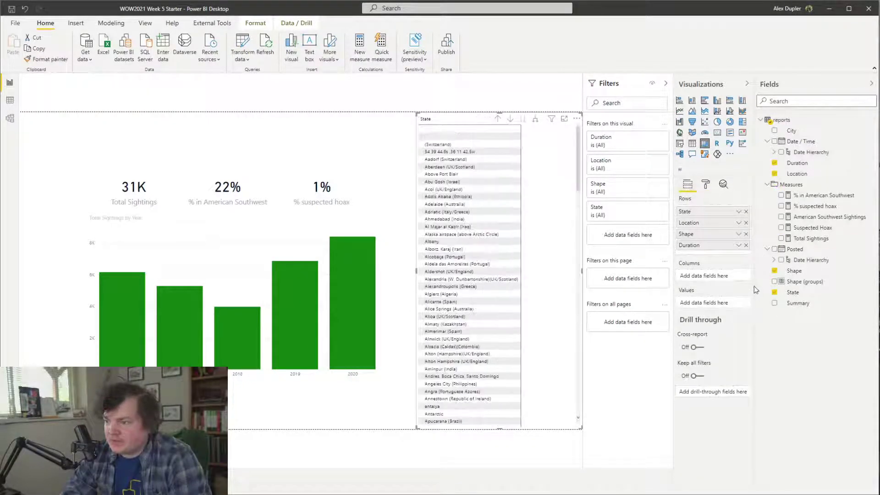
{"action": "key", "text": "ctrl+z"}
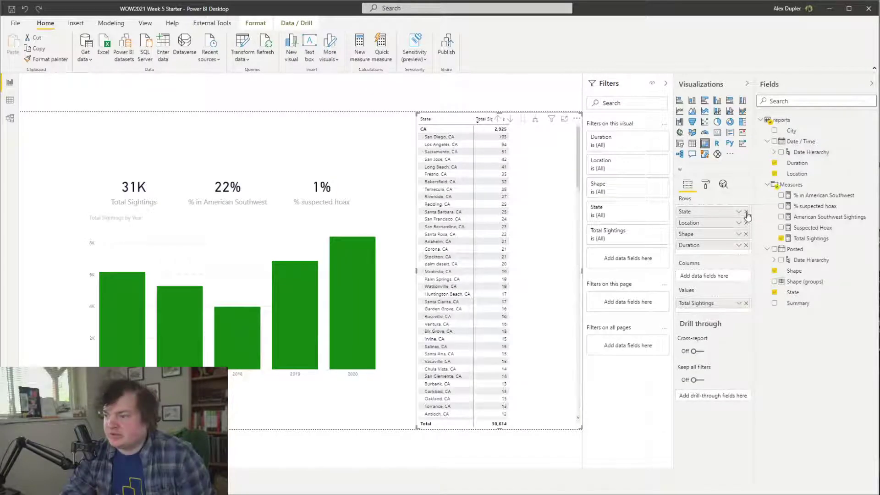
{"action": "left_click", "coordinate": [746, 211]}
{"action": "left_click", "coordinate": [448, 120]}
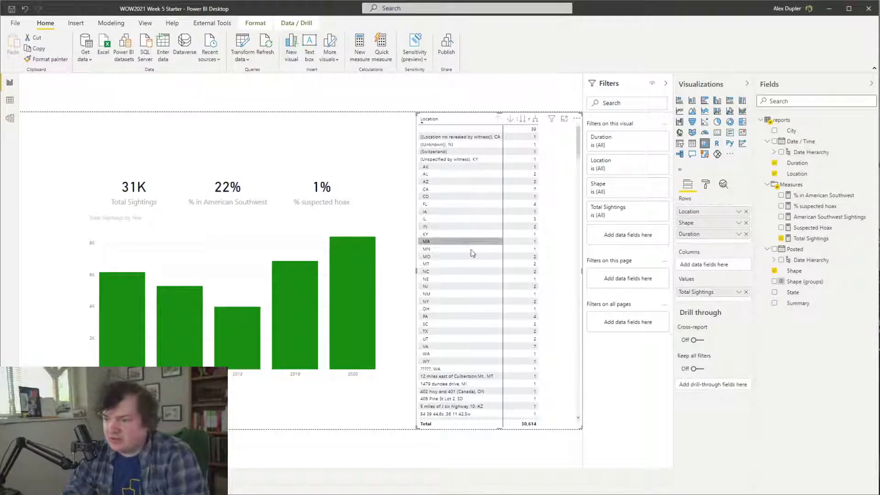
{"action": "left_click_drag", "start_coordinate": [794, 293], "coordinate": [708, 209]}
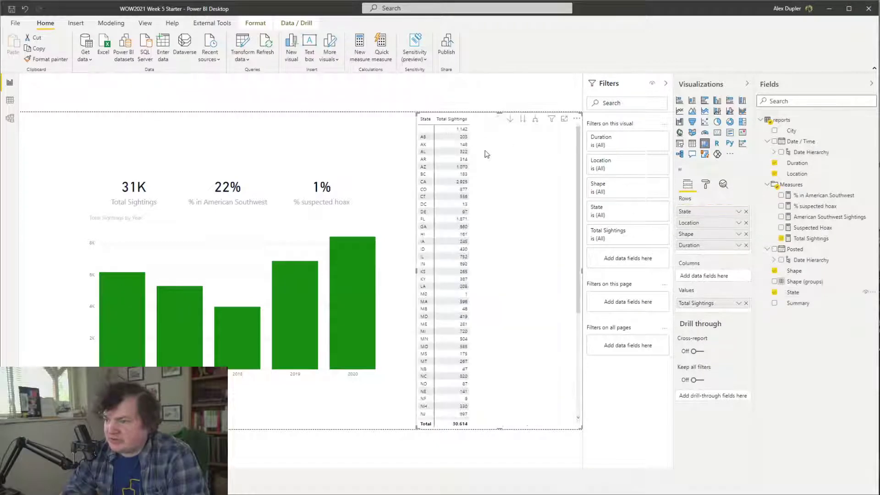
{"action": "left_click", "coordinate": [534, 120]}
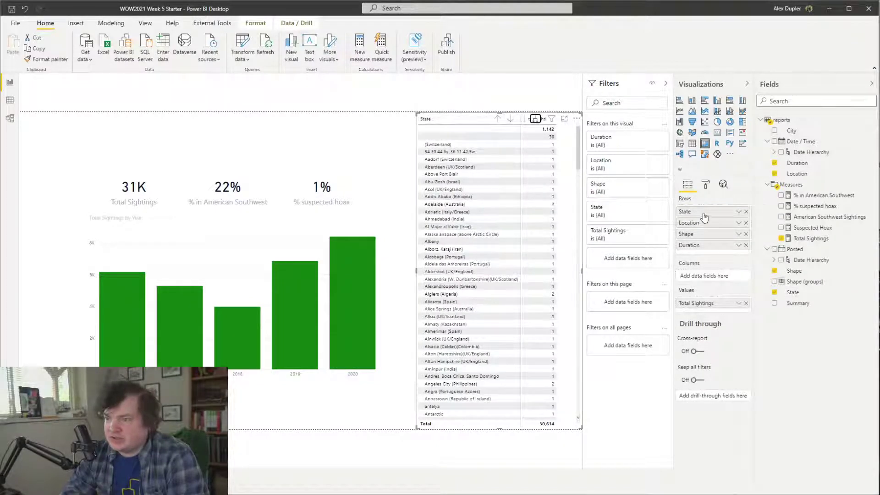
Lower the matrix's top edge slightly and sort the matrix by Total Sightings in descending order
{"action": "left_click", "coordinate": [705, 183]}
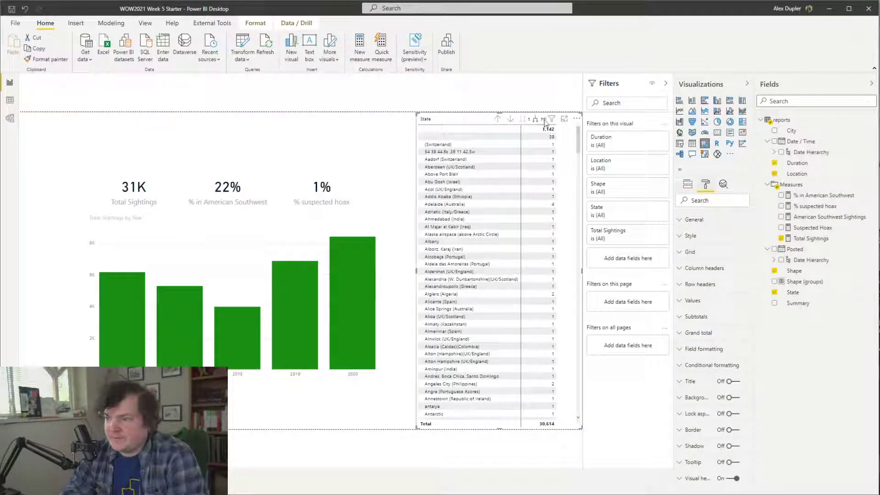
{"action": "left_click", "coordinate": [369, 142]}
{"action": "left_click", "coordinate": [481, 115]}
{"action": "left_click_drag", "start_coordinate": [497, 113], "coordinate": [499, 127]}
{"action": "left_click", "coordinate": [534, 137]}
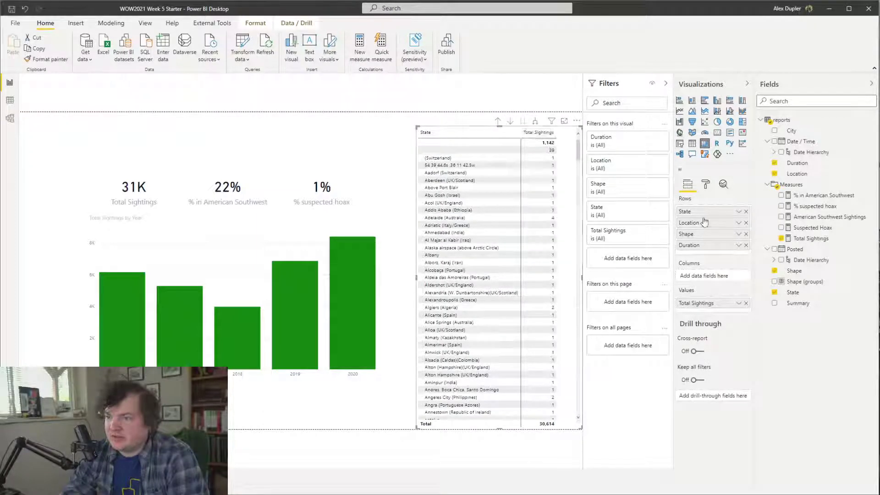
{"action": "left_click", "coordinate": [704, 187]}
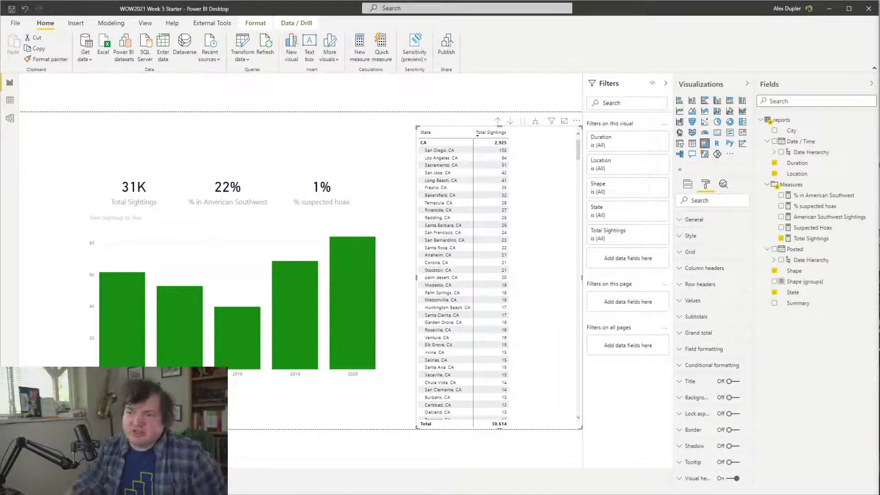
Switch to the browser and go from the Week 5 challenge through the Workout Wednesday home page to the Power BI challenges
{"action": "key", "text": "alt+Tab"}
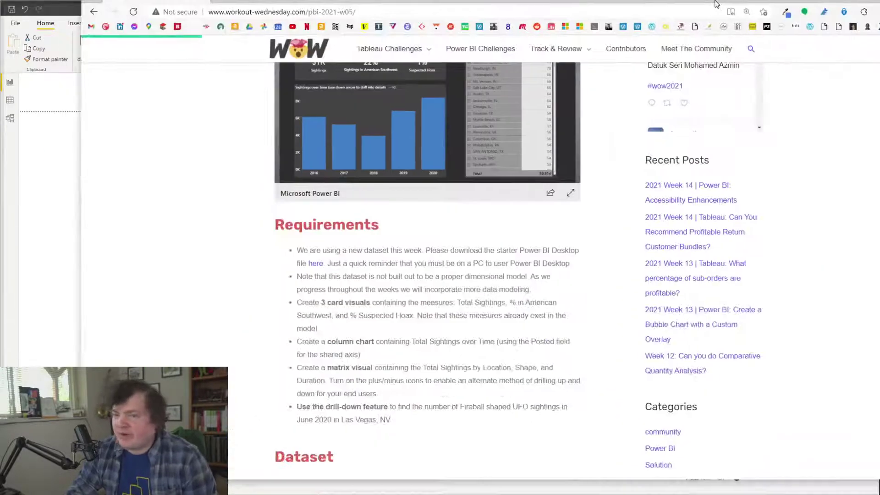
{"action": "scroll", "coordinate": [403, 367], "scroll_direction": "up", "scroll_amount": 6}
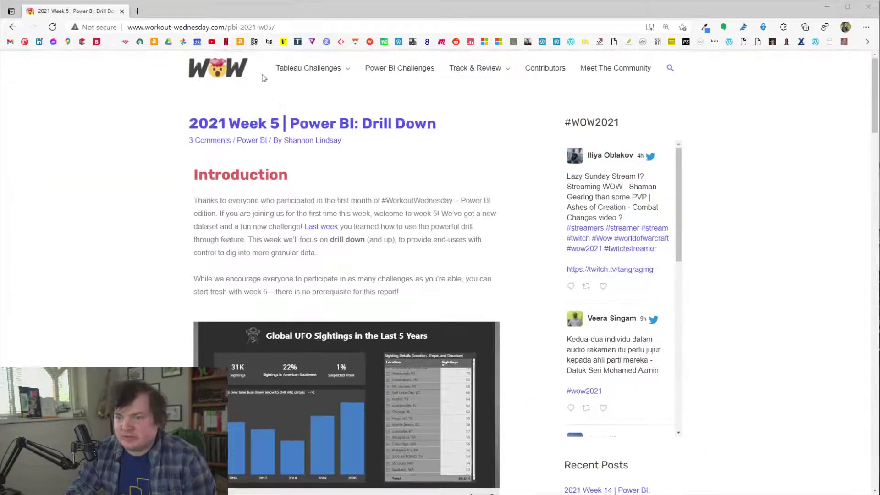
{"action": "left_click", "coordinate": [226, 76]}
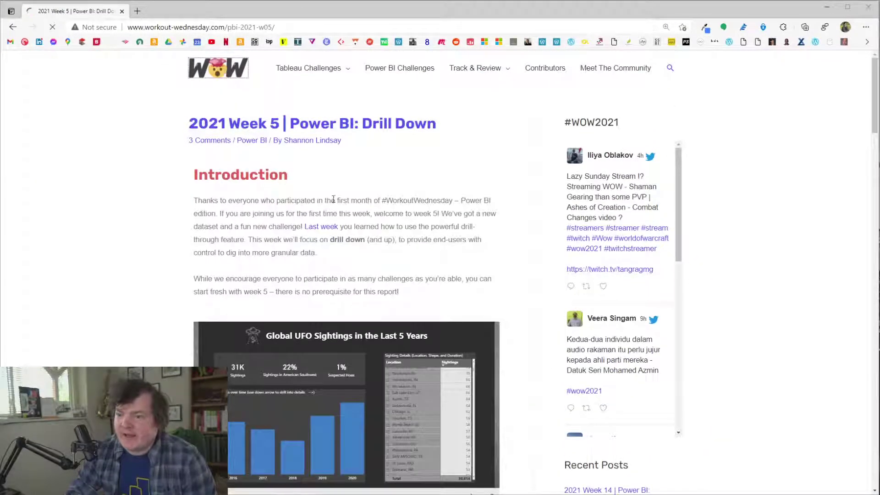
{"action": "scroll", "coordinate": [320, 190], "scroll_direction": "down", "scroll_amount": 6}
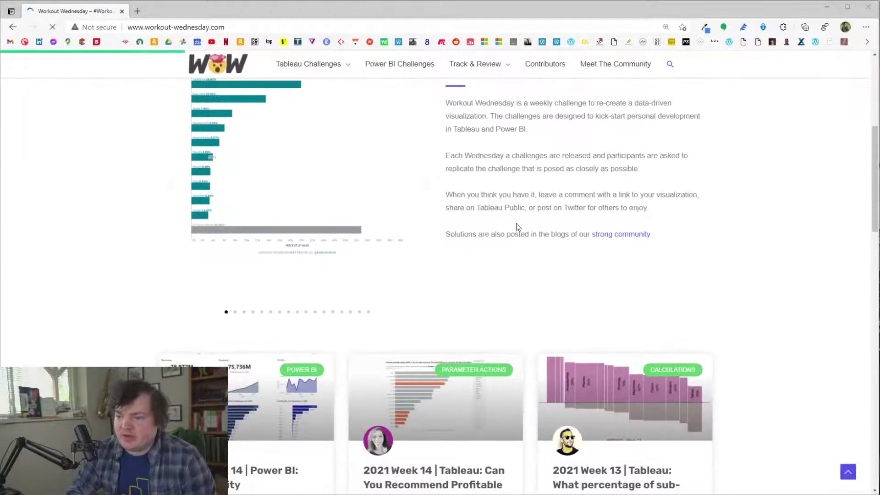
{"action": "scroll", "coordinate": [442, 187], "scroll_direction": "up", "scroll_amount": 6}
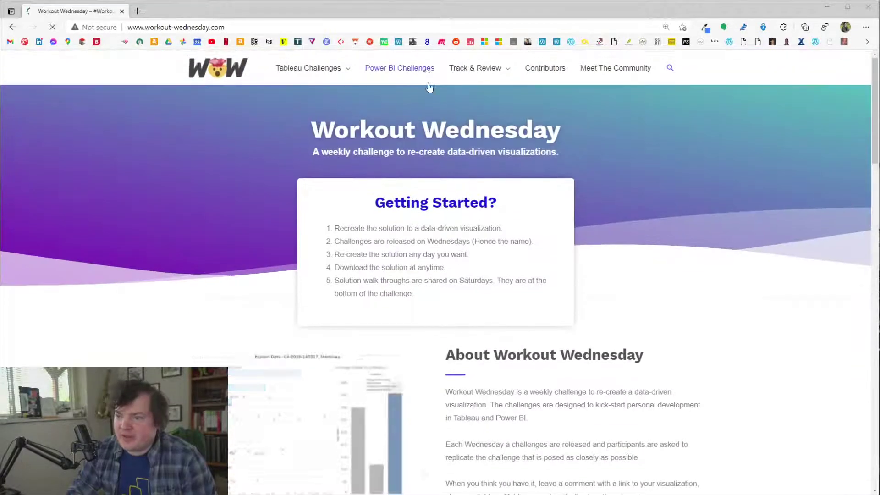
{"action": "left_click", "coordinate": [425, 67]}
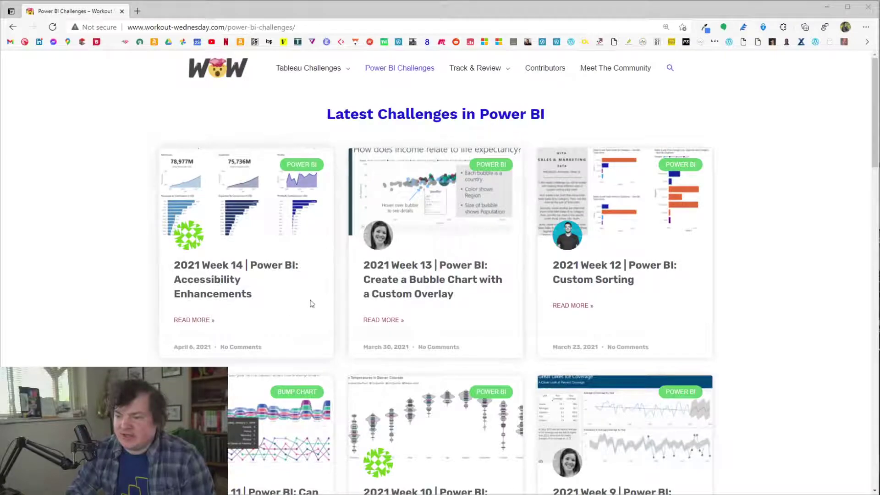
Look through the list of Power BI challenges and open the 2021 Week 14 Accessibility Enhancements challenge
{"action": "scroll", "coordinate": [503, 268], "scroll_direction": "down", "scroll_amount": 6}
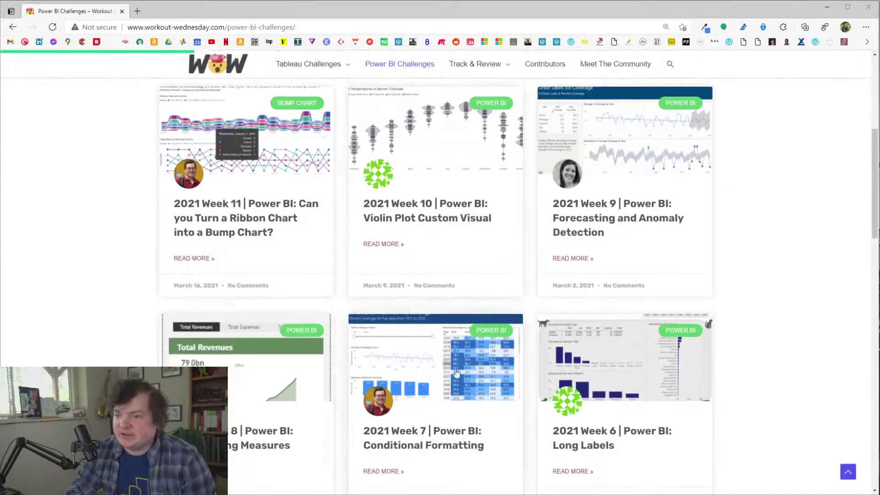
{"action": "scroll", "coordinate": [449, 351], "scroll_direction": "down", "scroll_amount": 4}
{"action": "scroll", "coordinate": [442, 364], "scroll_direction": "up", "scroll_amount": 10}
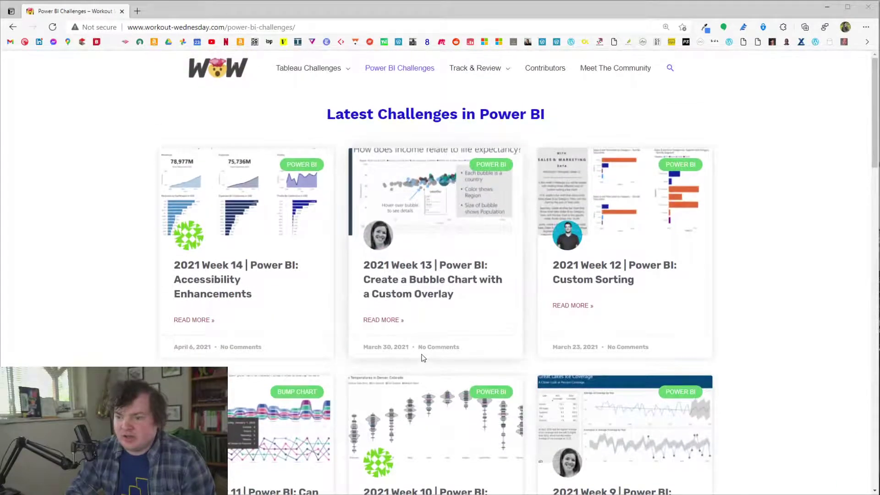
{"action": "scroll", "coordinate": [422, 358], "scroll_direction": "down", "scroll_amount": 10}
{"action": "scroll", "coordinate": [166, 307], "scroll_direction": "up", "scroll_amount": 10}
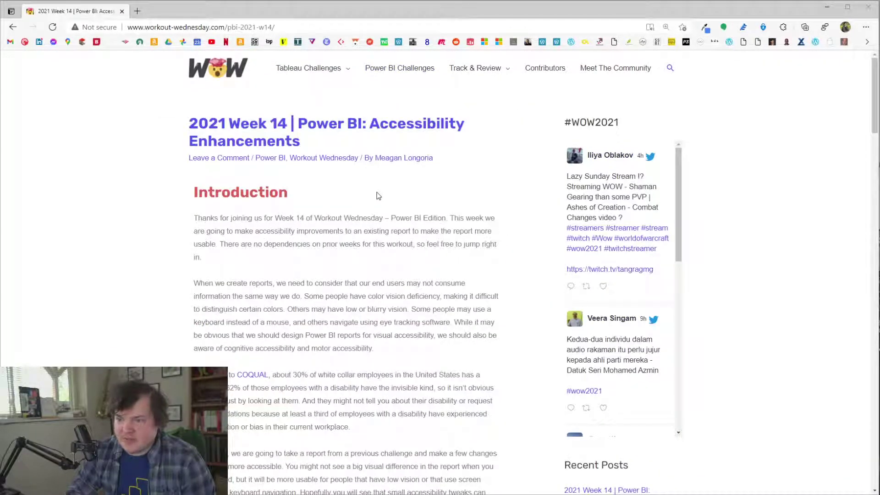
Return to the challenge list, open the 2021 Week 5 Drill Down challenge and review its requirements
{"action": "key", "text": "alt+Left"}
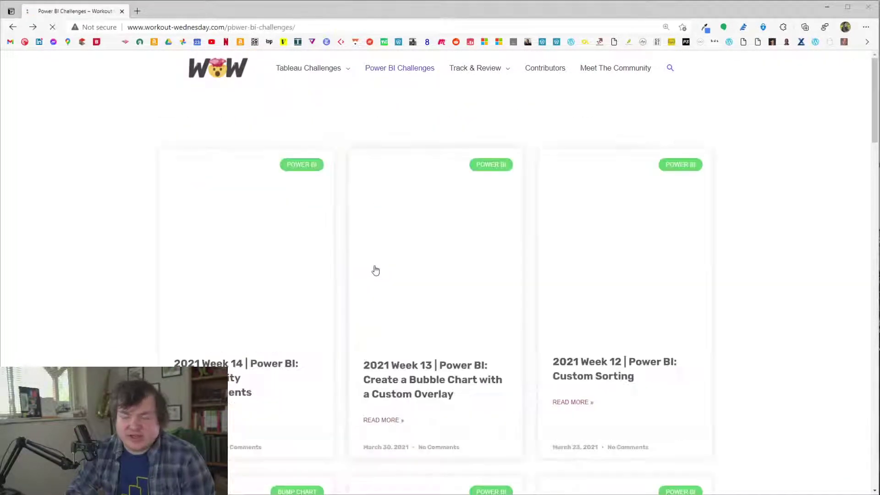
{"action": "scroll", "coordinate": [373, 269], "scroll_direction": "down", "scroll_amount": 10}
{"action": "scroll", "coordinate": [516, 364], "scroll_direction": "down", "scroll_amount": 5}
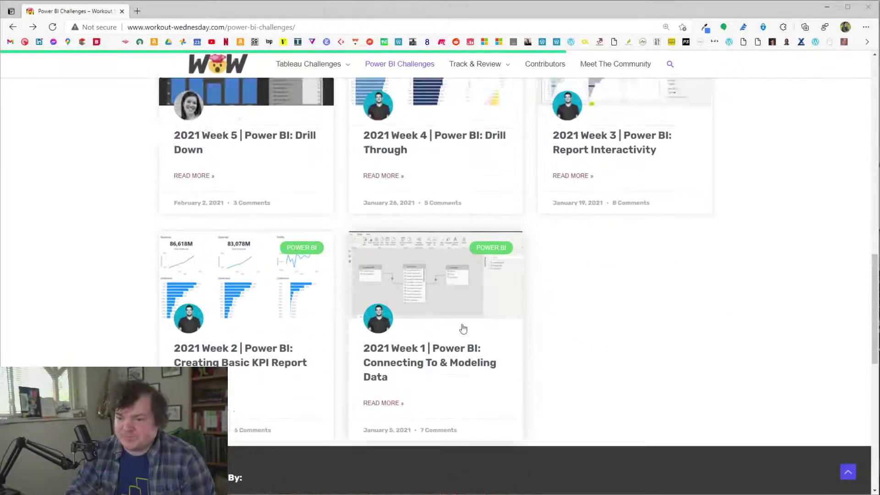
{"action": "scroll", "coordinate": [465, 330], "scroll_direction": "up", "scroll_amount": 5}
{"action": "left_click", "coordinate": [231, 361]}
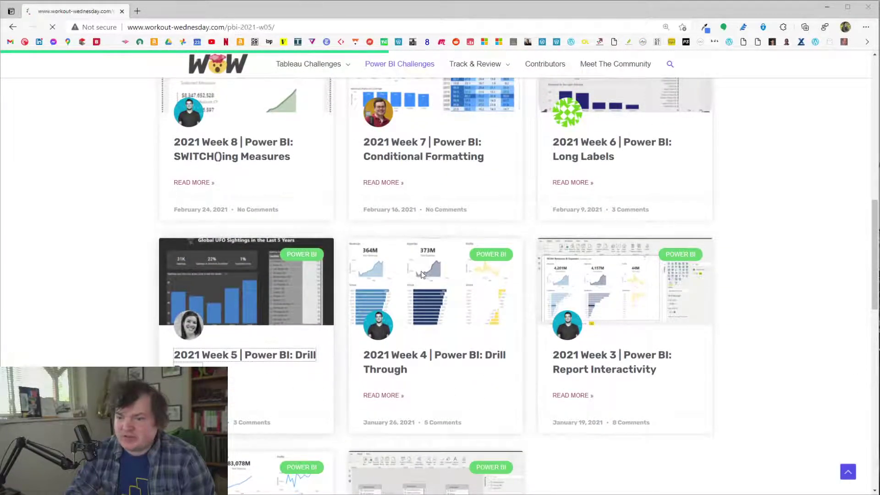
{"action": "scroll", "coordinate": [387, 269], "scroll_direction": "down", "scroll_amount": 6}
{"action": "scroll", "coordinate": [387, 270], "scroll_direction": "down", "scroll_amount": 10}
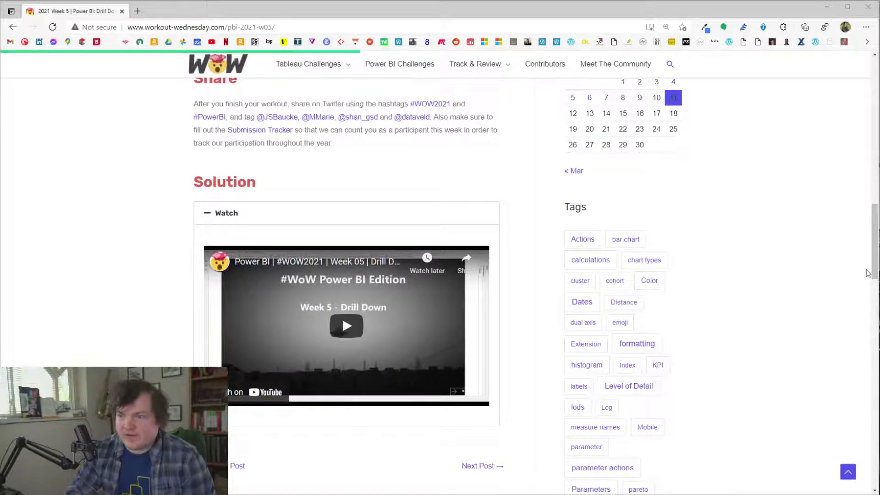
{"action": "left_click_drag", "start_coordinate": [875, 261], "coordinate": [846, 171]}
{"action": "scroll", "coordinate": [846, 171], "scroll_direction": "down", "scroll_amount": 1}
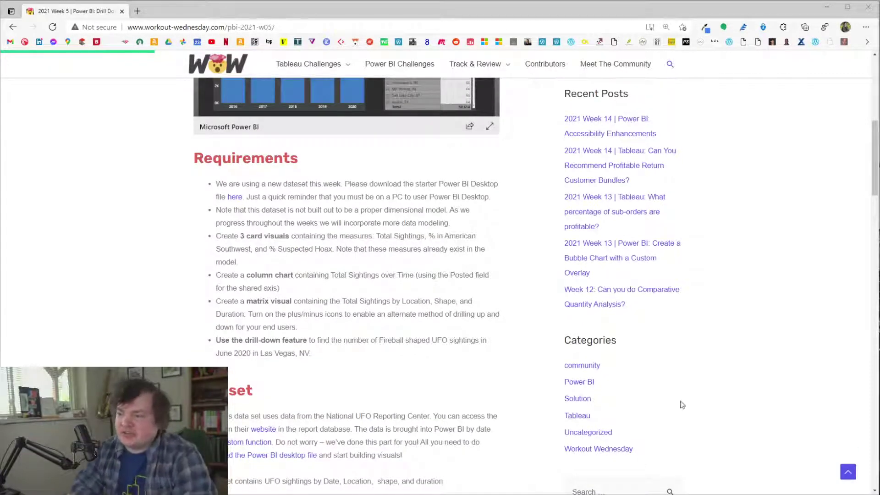
{"action": "mouse_move", "coordinate": [875, 152]}
{"action": "left_mouse_down"}
{"action": "mouse_move", "coordinate": [876, 115]}
{"action": "mouse_move", "coordinate": [877, 143]}
{"action": "left_mouse_up"}
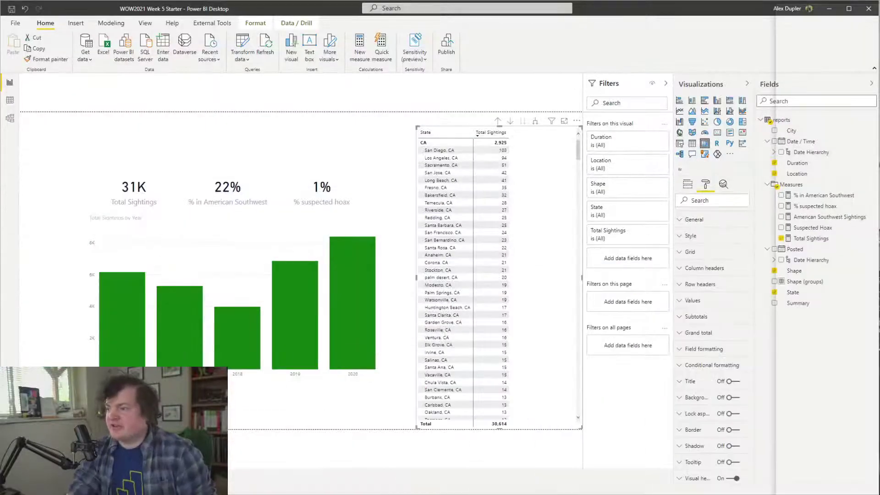
{"action": "key", "text": "super+Tab"}
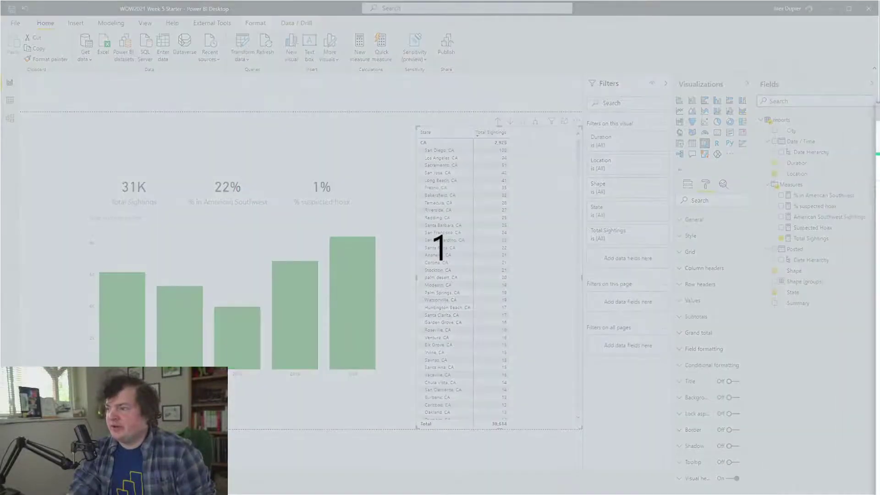
{"action": "key", "text": "Escape"}
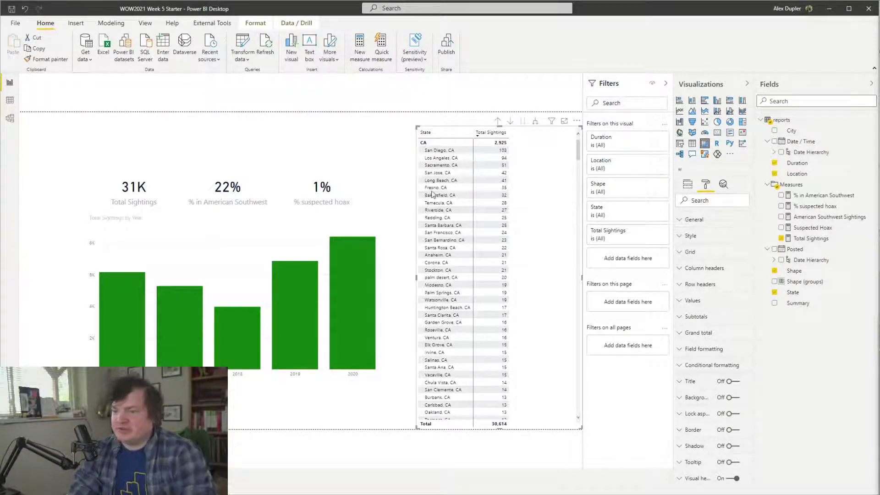
{"action": "left_click", "coordinate": [328, 124]}
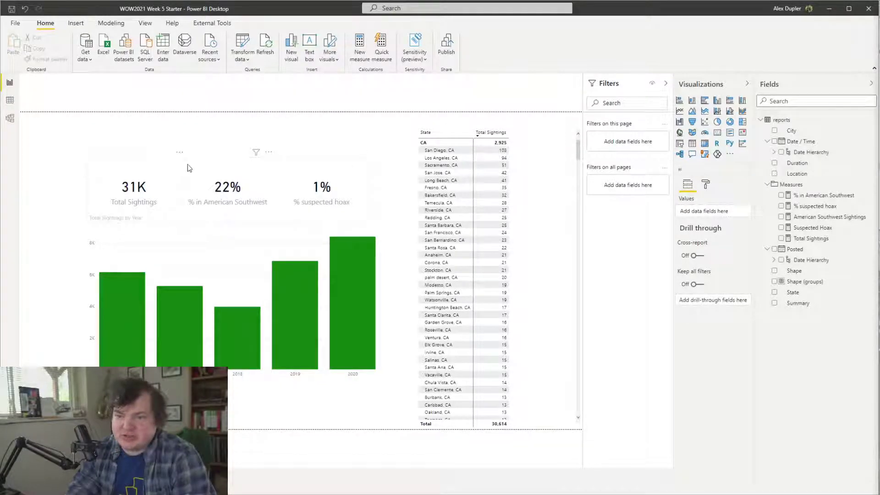
{"action": "left_click", "coordinate": [182, 149]}
{"action": "mouse_move", "coordinate": [182, 148]}
{"action": "left_mouse_down"}
{"action": "mouse_move", "coordinate": [161, 150]}
{"action": "mouse_move", "coordinate": [169, 154]}
{"action": "left_mouse_up"}
{"action": "left_click", "coordinate": [299, 227]}
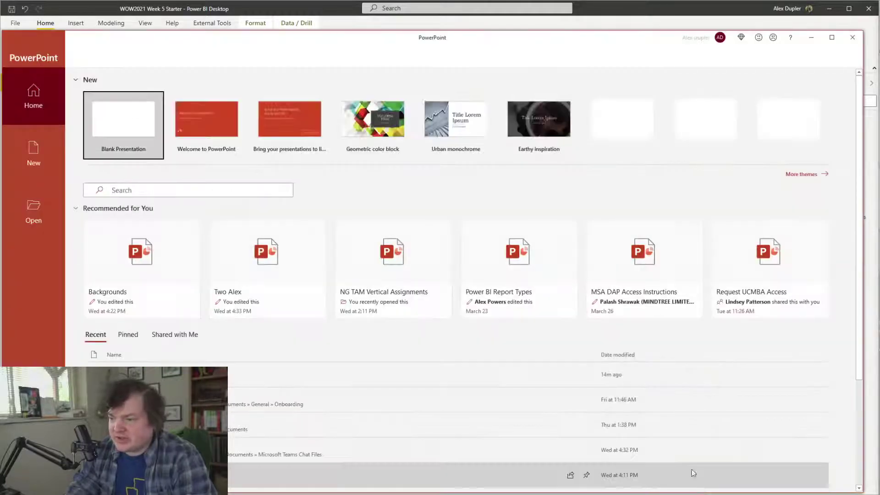
In PowerPoint, create a blank presentation in a maximized window and delete the title and subtitle placeholders from the first slide
{"action": "left_click", "coordinate": [130, 125]}
{"action": "left_click_drag", "start_coordinate": [362, 40], "coordinate": [330, 1]}
{"action": "left_click", "coordinate": [323, 145]}
{"action": "key", "text": "Delete"}
{"action": "left_click", "coordinate": [408, 289]}
{"action": "key", "text": "Delete"}
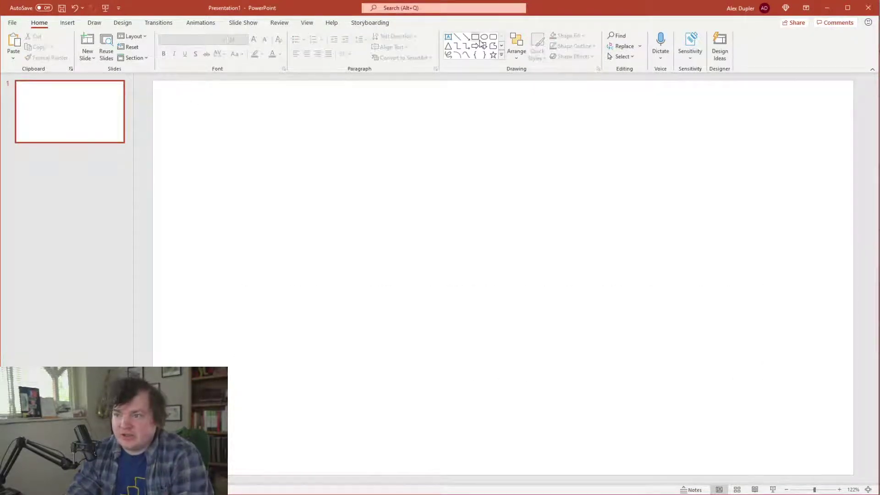
Draw a rectangle about 5.4 by 3.35 inches on the slide and give it the light gray gradient theme style
{"action": "left_click_drag", "start_coordinate": [232, 192], "coordinate": [517, 367]}
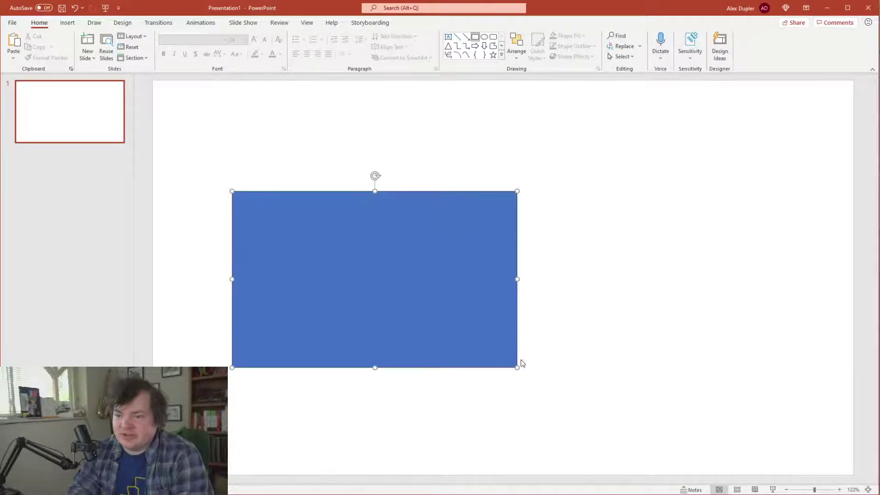
{"action": "left_click", "coordinate": [337, 46]}
{"action": "left_click", "coordinate": [349, 46]}
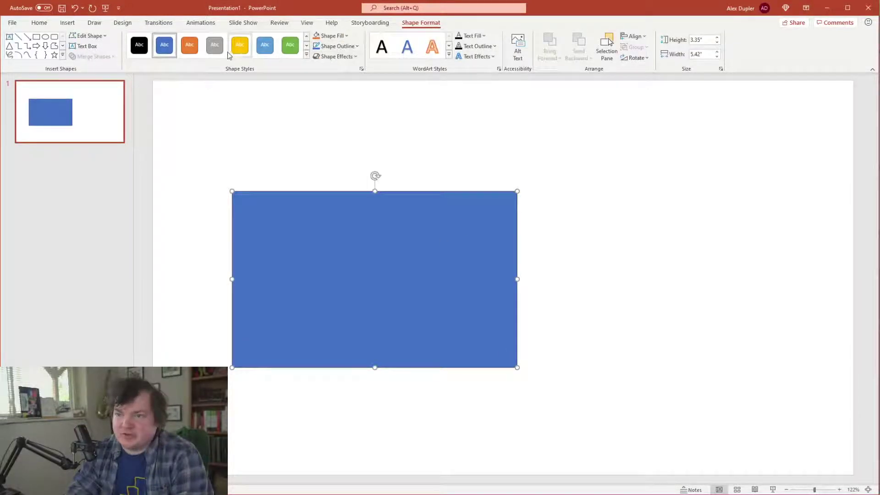
{"action": "left_click", "coordinate": [214, 45]}
{"action": "left_click", "coordinate": [306, 55]}
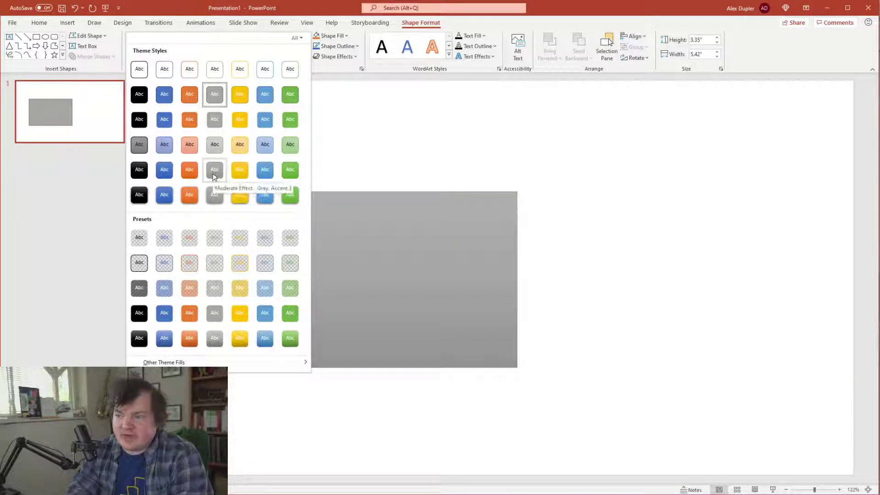
{"action": "left_click", "coordinate": [215, 145]}
Set the text outline of the gray rectangle to No Outline
{"action": "left_click", "coordinate": [477, 46]}
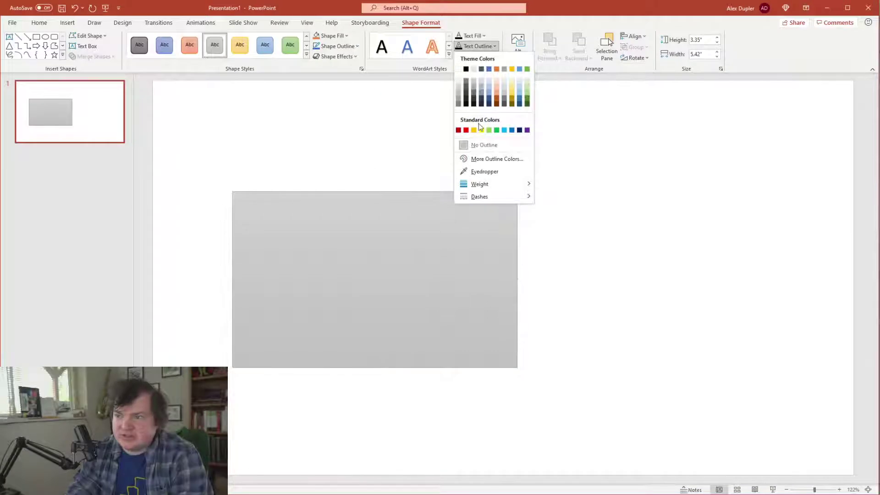
{"action": "left_click", "coordinate": [479, 144]}
{"action": "left_click", "coordinate": [563, 275]}
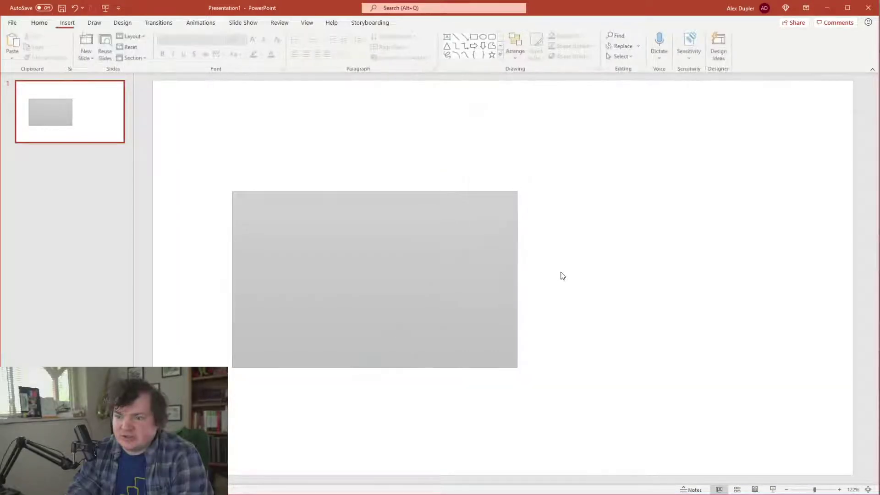
Remove the shape outline from the gray rectangle
{"action": "left_click", "coordinate": [282, 262]}
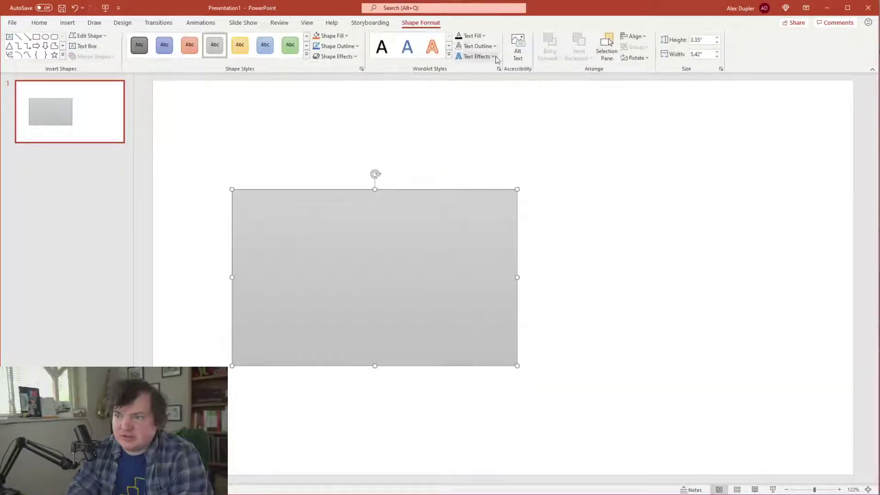
{"action": "left_click", "coordinate": [338, 46]}
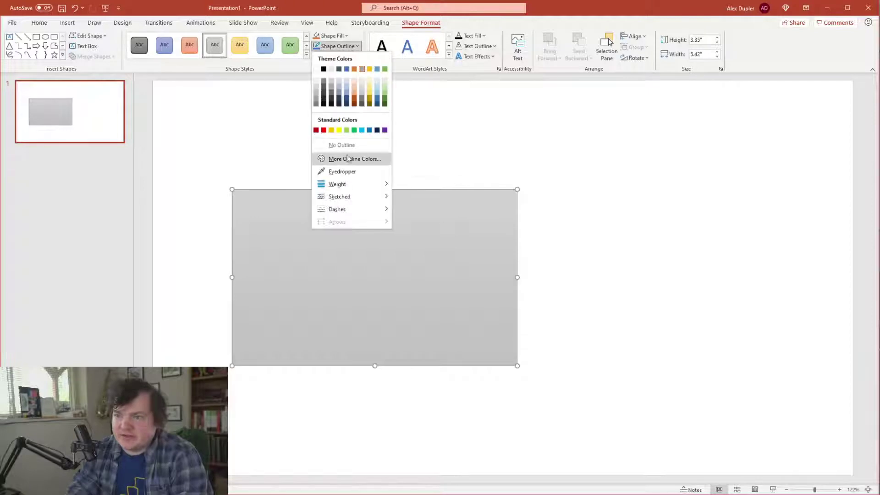
{"action": "left_click", "coordinate": [356, 145]}
{"action": "left_click", "coordinate": [569, 278]}
{"action": "left_click", "coordinate": [471, 271]}
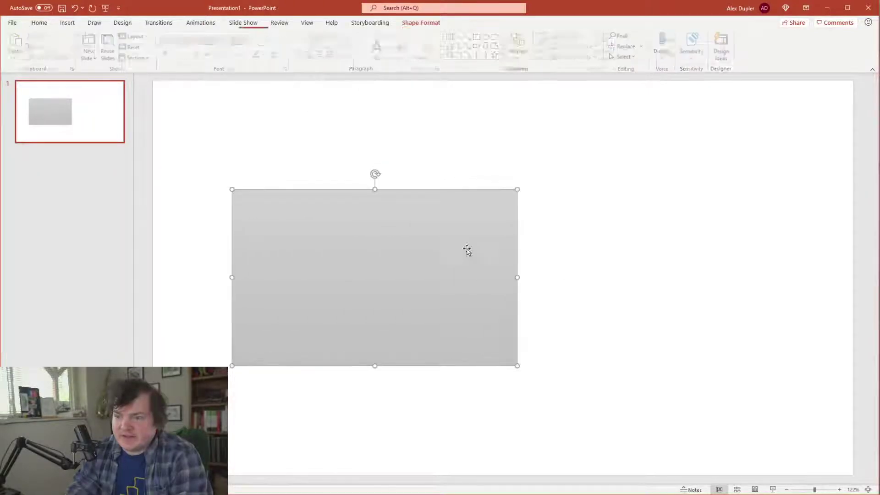
{"action": "left_click", "coordinate": [337, 39]}
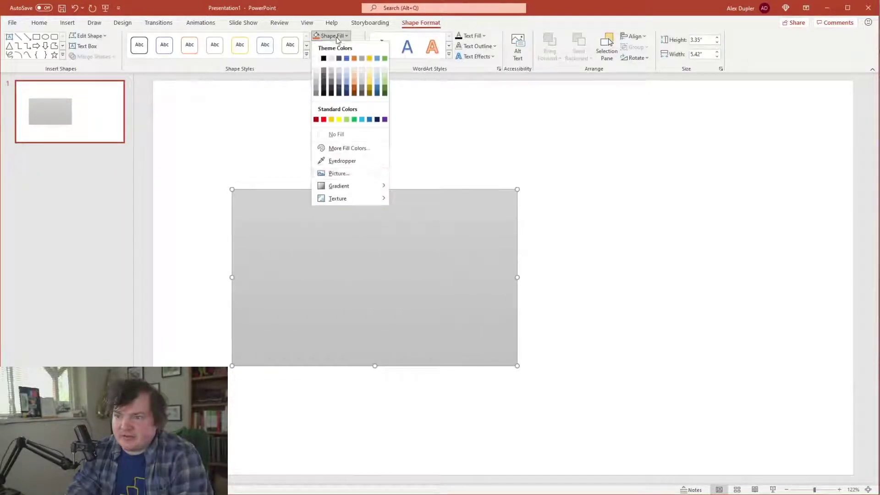
{"action": "left_click", "coordinate": [364, 152]}
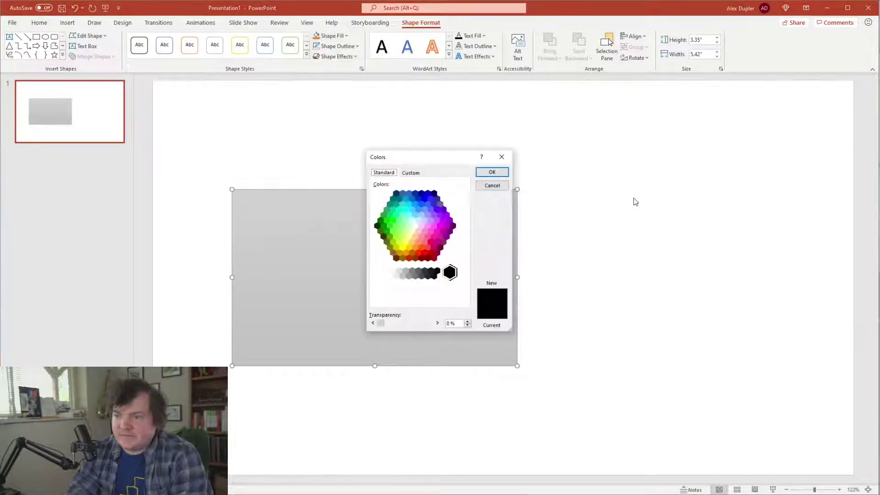
{"action": "left_click", "coordinate": [493, 183]}
Change the rectangle's fill from gradient to a solid light gray theme color
{"action": "left_click", "coordinate": [362, 69]}
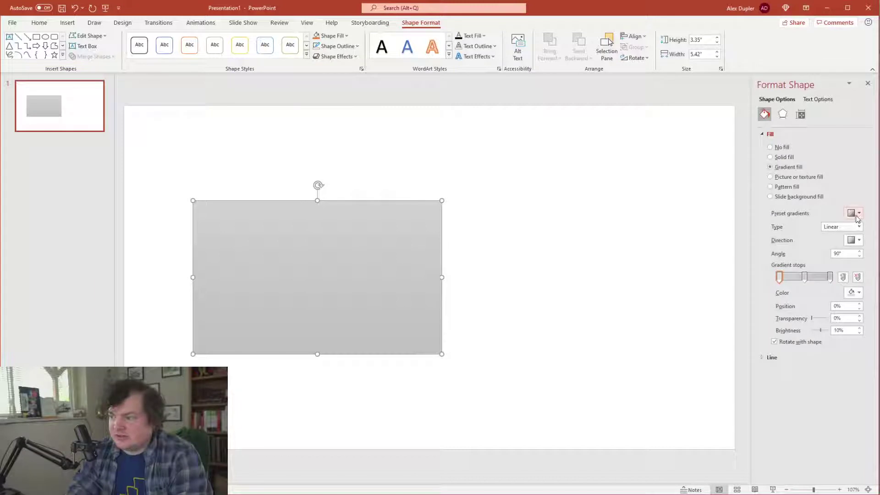
{"action": "left_click", "coordinate": [781, 157]}
{"action": "left_click", "coordinate": [852, 214]}
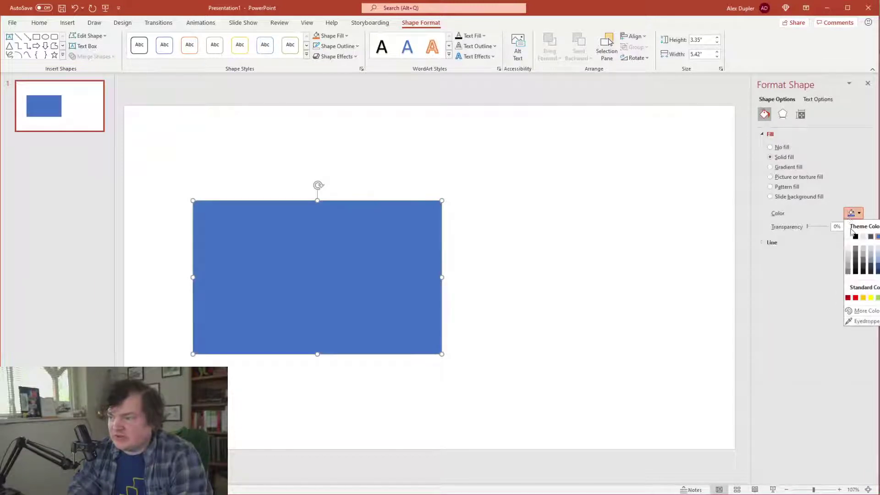
{"action": "left_click", "coordinate": [853, 255]}
{"action": "left_click", "coordinate": [487, 315]}
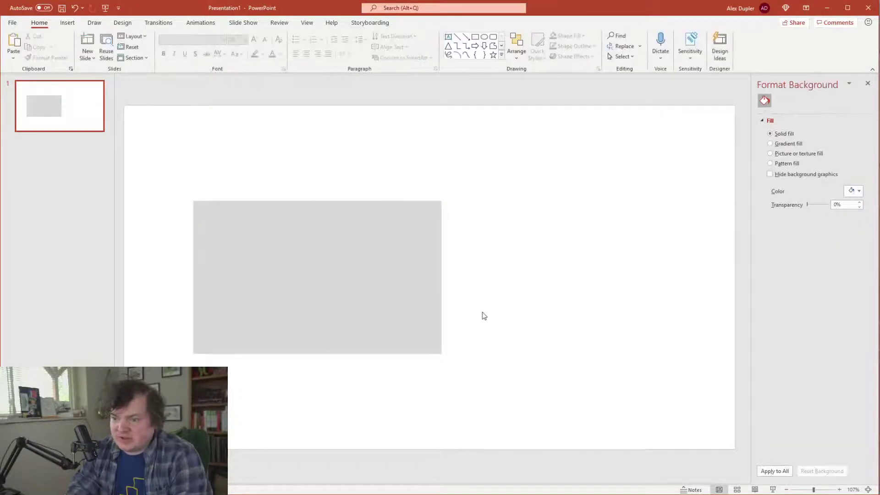
Apply a preset drop shadow to the light gray rectangle
{"action": "left_click", "coordinate": [420, 306]}
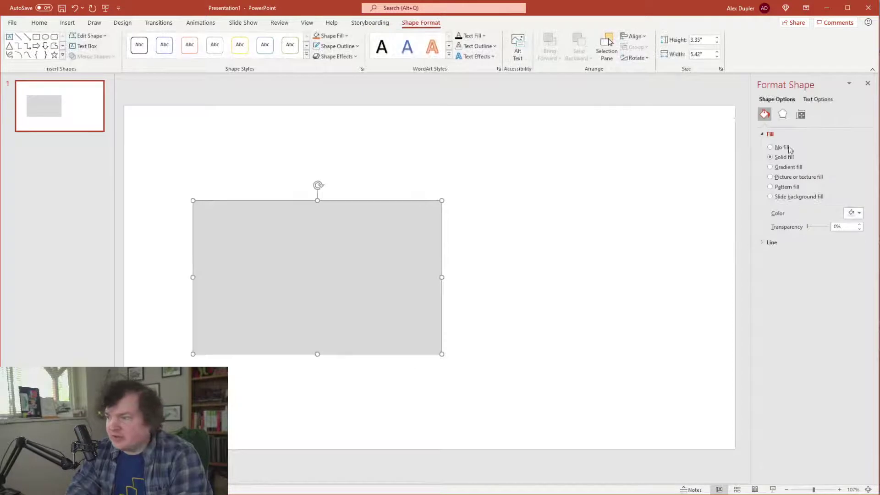
{"action": "left_click", "coordinate": [783, 116]}
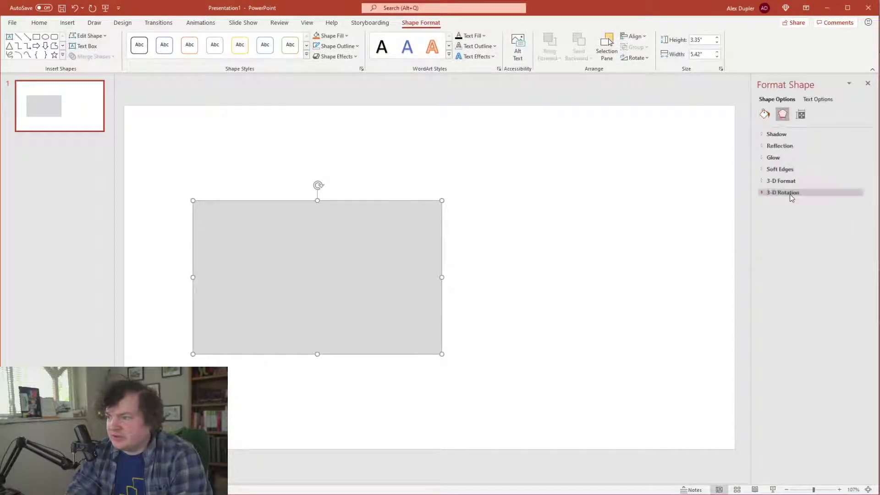
{"action": "left_click", "coordinate": [763, 134]}
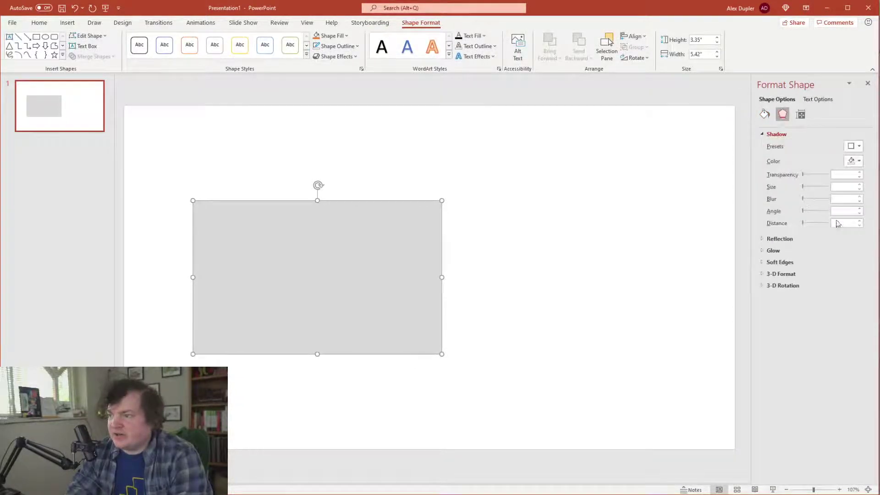
{"action": "left_click", "coordinate": [854, 146]}
{"action": "left_click", "coordinate": [856, 246]}
{"action": "left_click", "coordinate": [555, 347]}
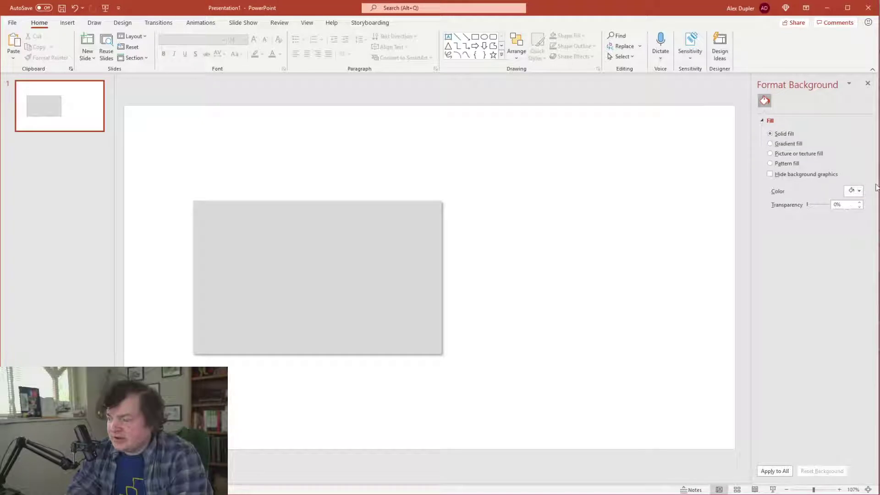
Set the slide background to a solid dark gray theme color
{"action": "left_click", "coordinate": [860, 192]}
{"action": "left_click", "coordinate": [860, 191]}
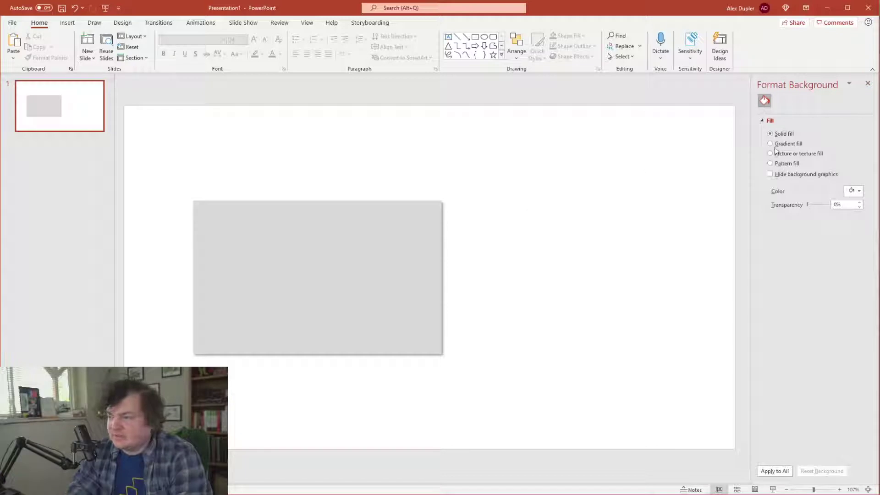
{"action": "left_click", "coordinate": [854, 191]}
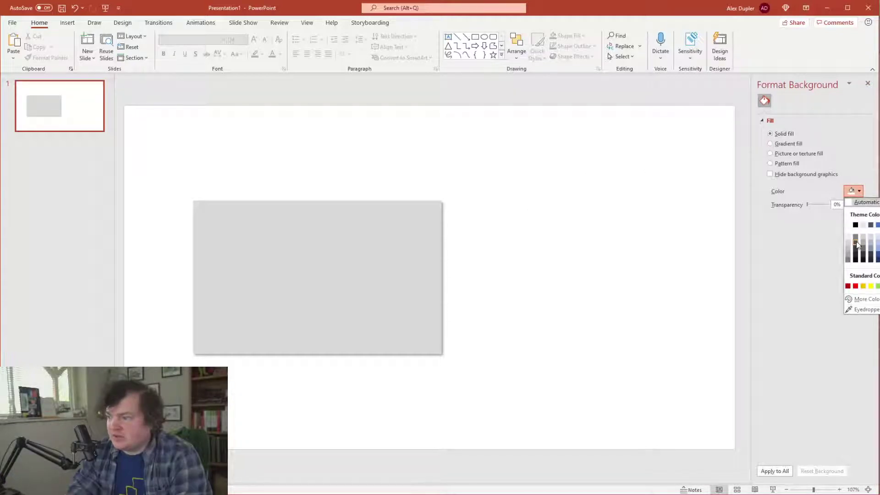
{"action": "left_click", "coordinate": [859, 240]}
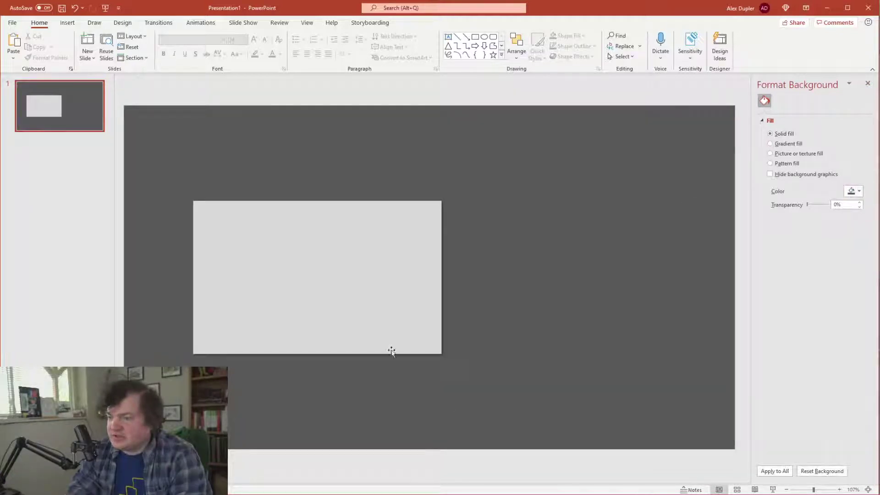
Move the rectangle toward the slide's lower-left corner and enlarge it to about 8.6 by 4.3 inches
{"action": "left_click", "coordinate": [342, 296]}
{"action": "left_click_drag", "start_coordinate": [342, 297], "coordinate": [302, 359]}
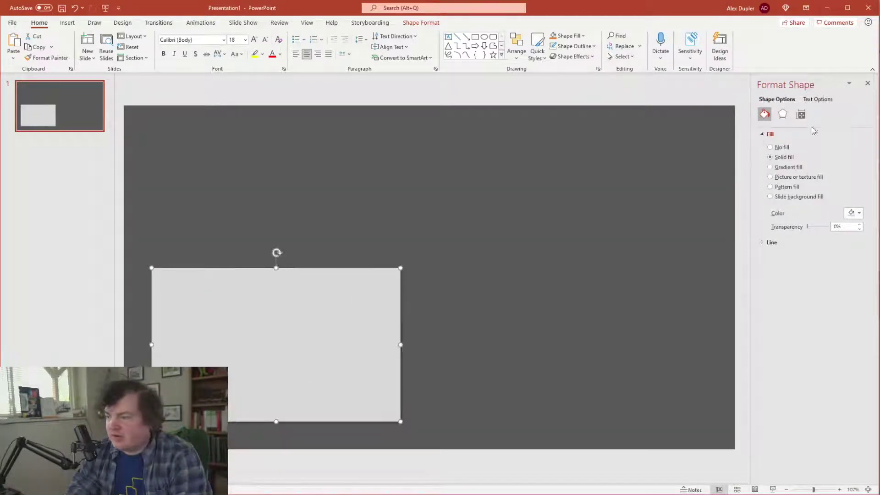
{"action": "left_click_drag", "start_coordinate": [401, 268], "coordinate": [547, 197]}
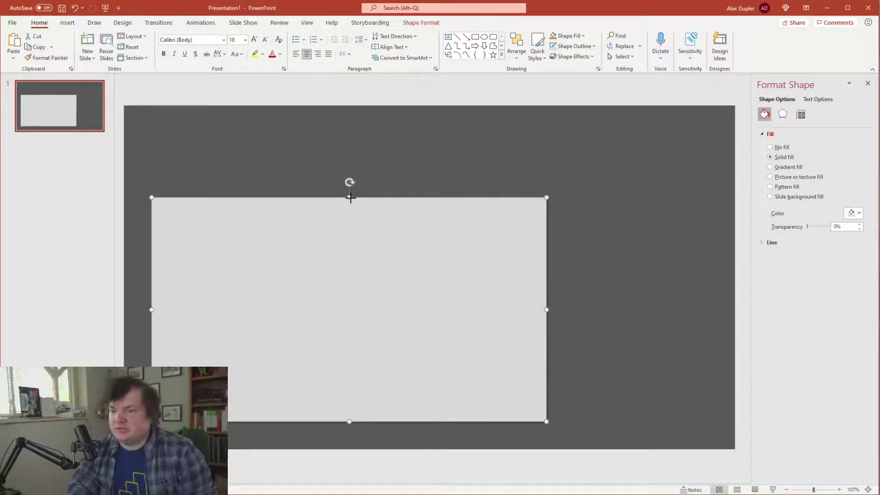
{"action": "left_click_drag", "start_coordinate": [350, 197], "coordinate": [349, 224]}
Duplicate the large rectangle and shape the copy into a short banner of the same width directly above it
{"action": "key", "text": "ctrl+c"}
{"action": "key", "text": "ctrl+v"}
{"action": "left_click_drag", "start_coordinate": [451, 326], "coordinate": [424, 242]}
{"action": "left_click_drag", "start_coordinate": [350, 323], "coordinate": [347, 186]}
Place another copy beside the large rectangle, narrowed to about 3.6 inches and extended to 5.83 inches tall, level with the banner's upper edge
{"action": "left_click", "coordinate": [422, 336]}
{"action": "left_click_drag", "start_coordinate": [418, 334], "coordinate": [543, 334]}
{"action": "left_click_drag", "start_coordinate": [352, 326], "coordinate": [582, 321]}
{"action": "left_click_drag", "start_coordinate": [687, 315], "coordinate": [664, 312]}
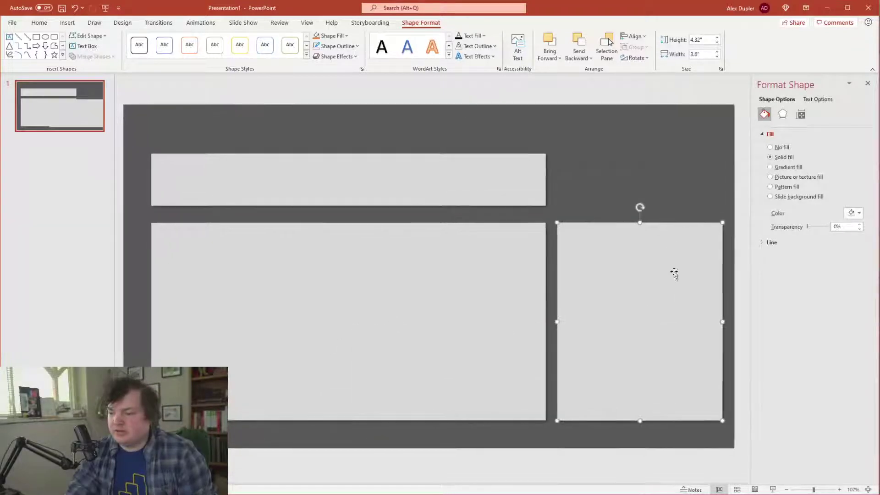
{"action": "left_click_drag", "start_coordinate": [640, 224], "coordinate": [632, 155]}
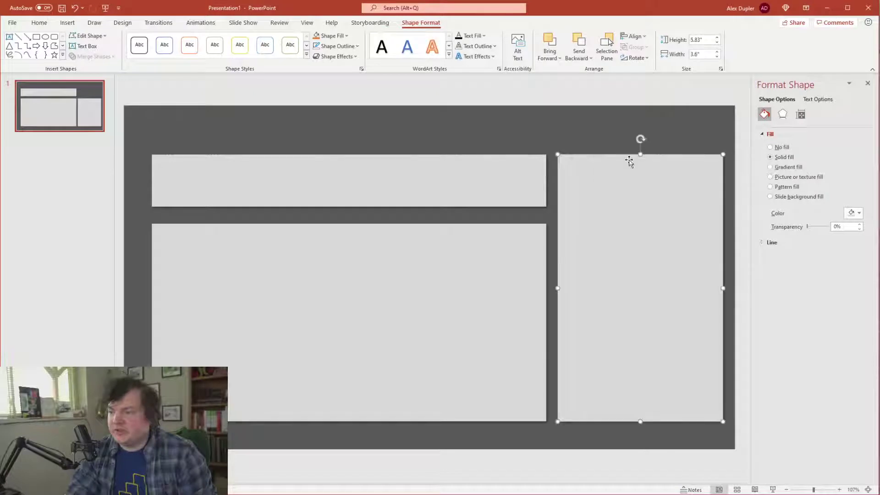
{"action": "left_click", "coordinate": [385, 138]}
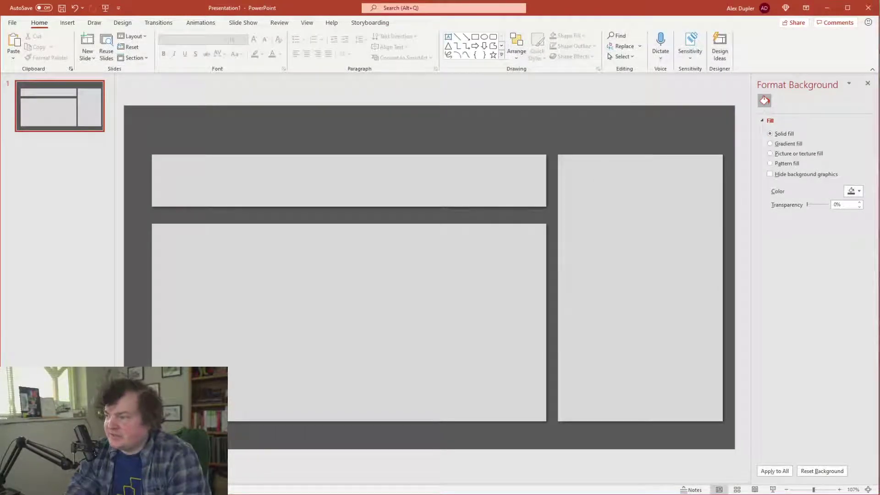
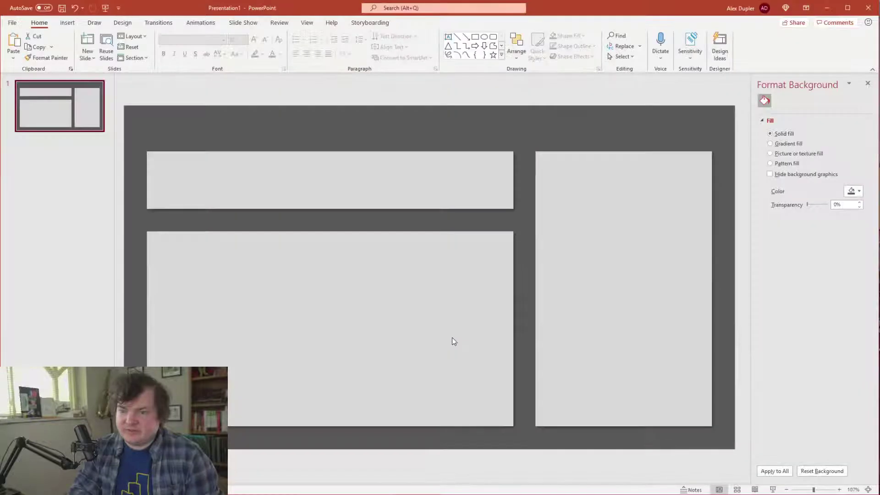
Browse to the WoW Challenges folder inside the public Power BI repository under Github as the PNG save location
{"action": "left_click", "coordinate": [39, 70]}
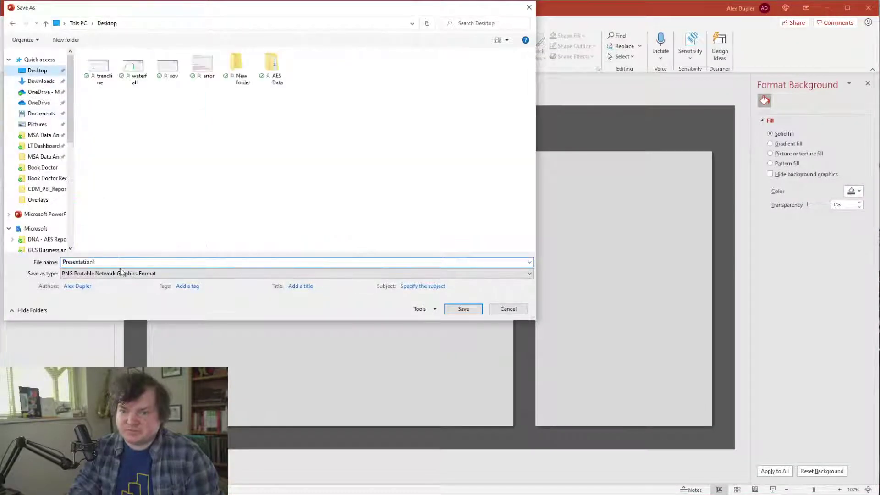
{"action": "key", "text": "alt+Left"}
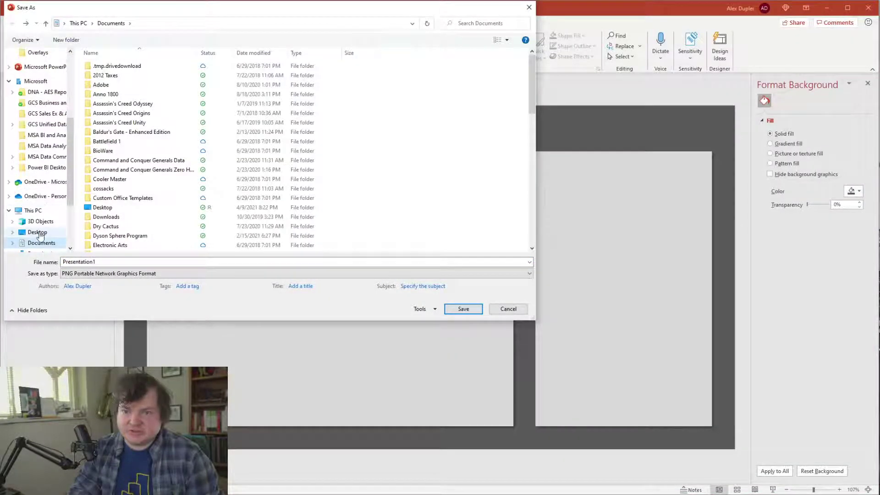
{"action": "scroll", "coordinate": [48, 209], "scroll_direction": "down", "scroll_amount": 2}
{"action": "scroll", "coordinate": [50, 147], "scroll_direction": "up", "scroll_amount": 6}
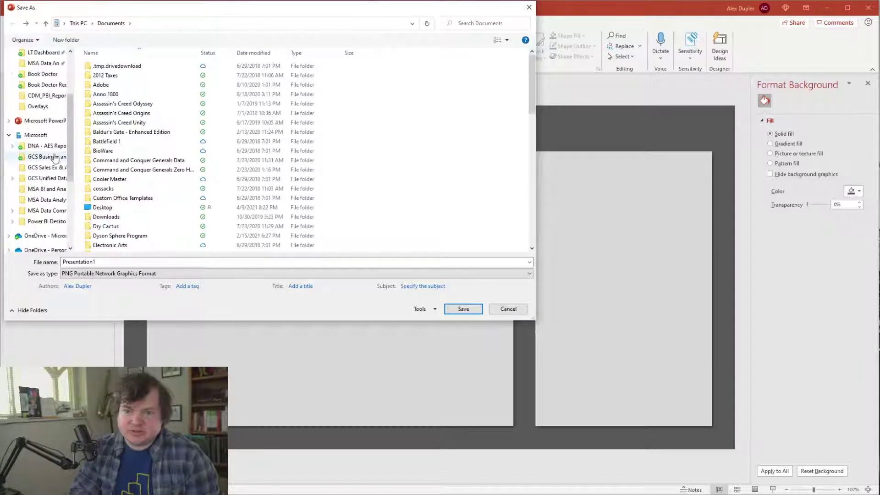
{"action": "left_click", "coordinate": [37, 160]}
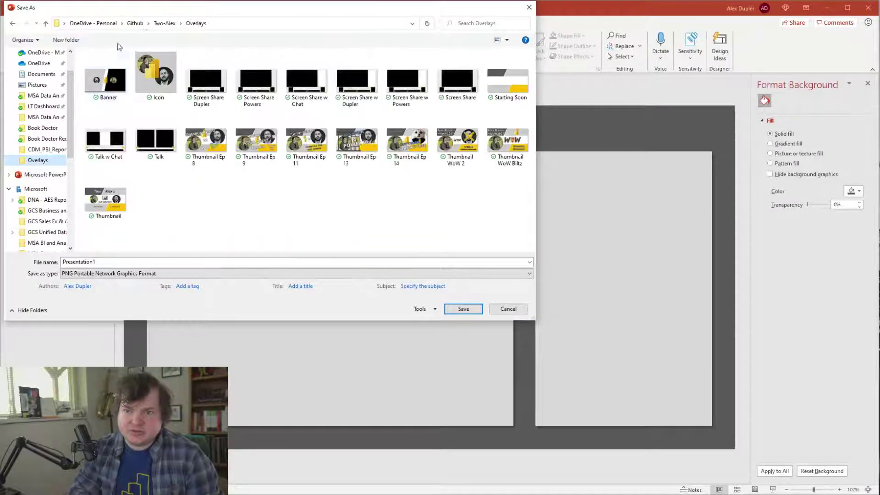
{"action": "left_click", "coordinate": [137, 24]}
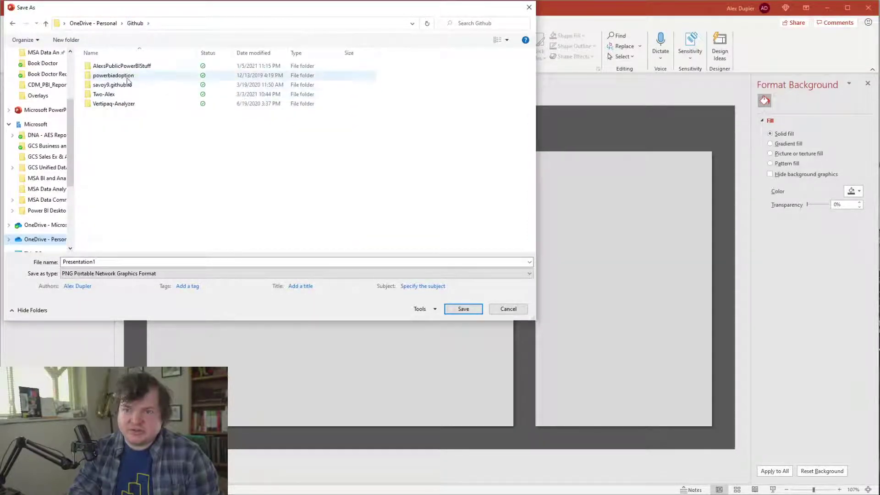
{"action": "double_click", "coordinate": [120, 66]}
{"action": "double_click", "coordinate": [132, 112]}
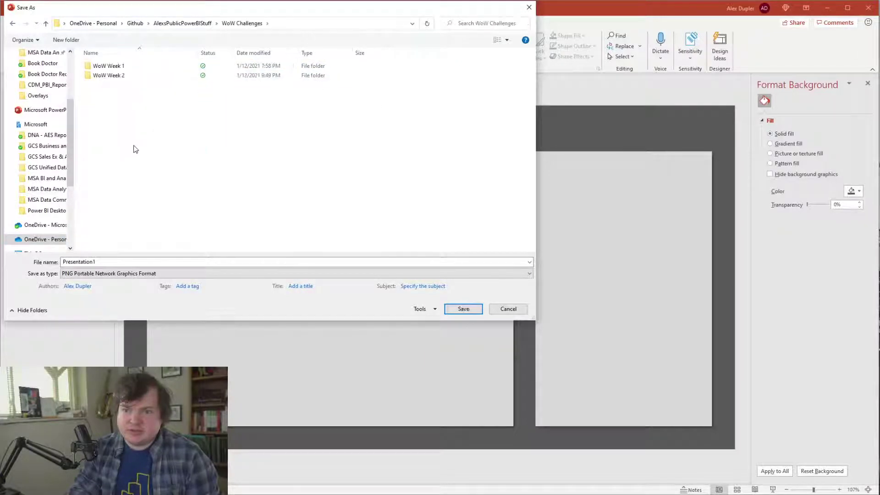
Create a folder named "WoW week 5" inside WoW Challenges and open it
{"action": "right_click", "coordinate": [132, 144]}
{"action": "mouse_move", "coordinate": [219, 335]}
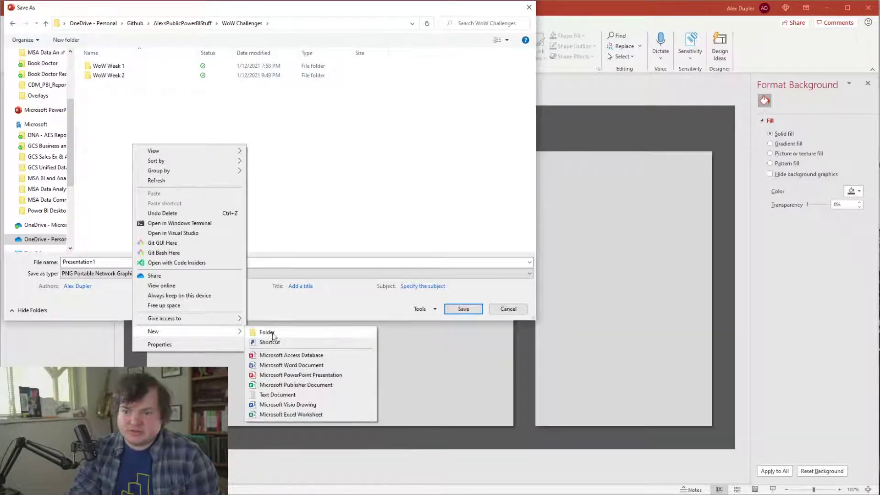
{"action": "left_click", "coordinate": [272, 333]}
{"action": "type", "text": "WoW week 5"}
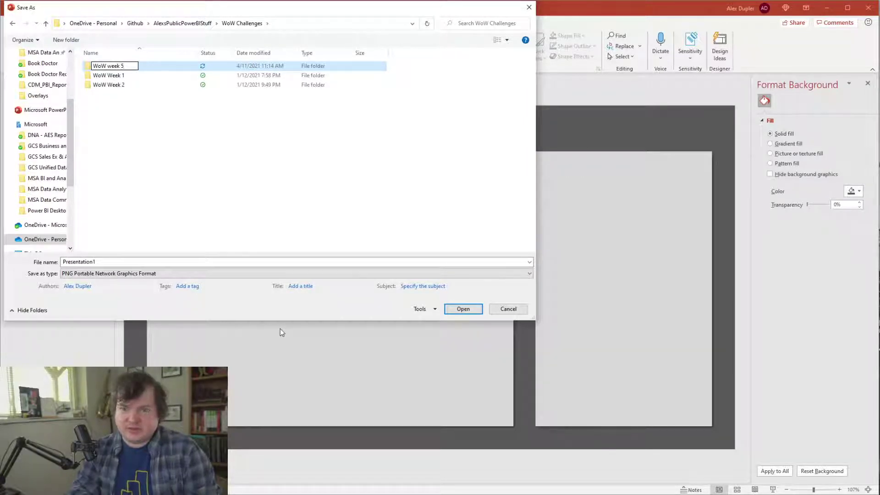
{"action": "key", "text": "Return"}
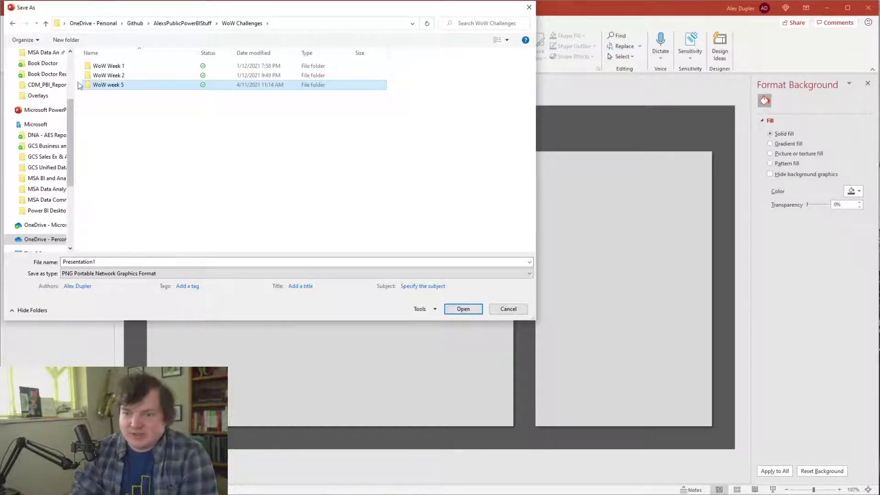
{"action": "double_click", "coordinate": [140, 87]}
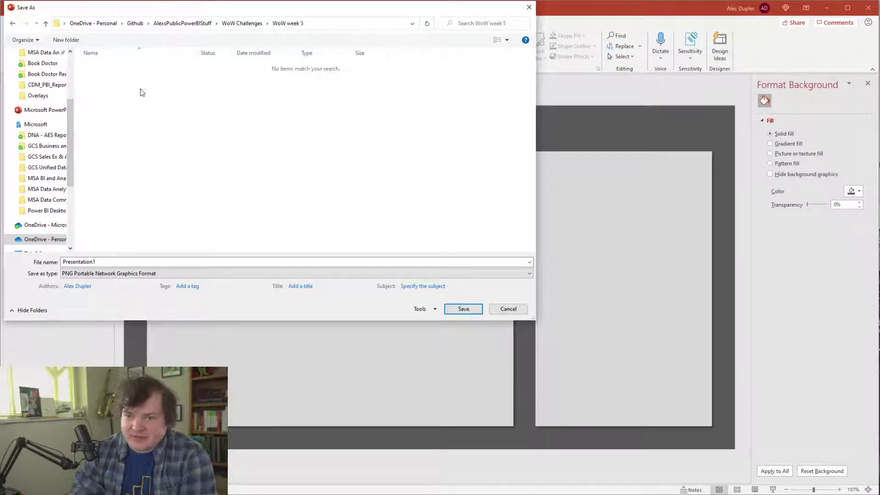
Export only the current slide as a PNG named "WoW week 5 backgrounds" in the WoW week 5 folder
{"action": "double_click", "coordinate": [136, 262]}
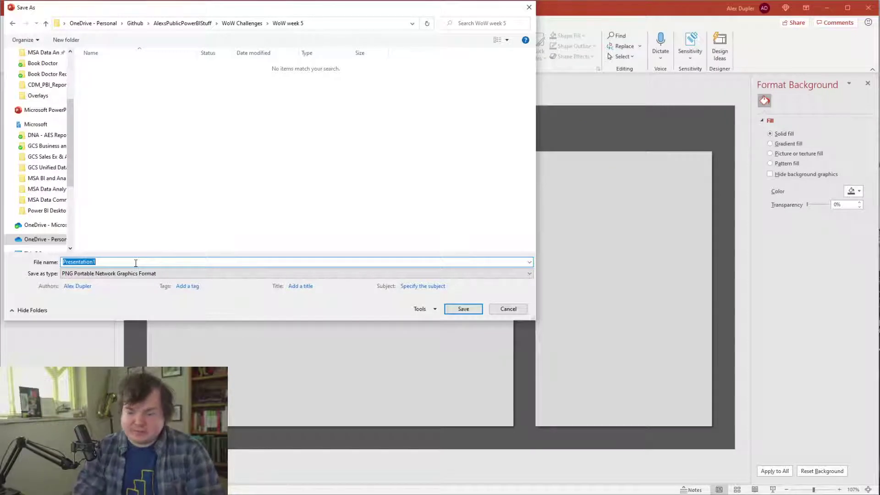
{"action": "type", "text": "WoW week 5 backgrounds"}
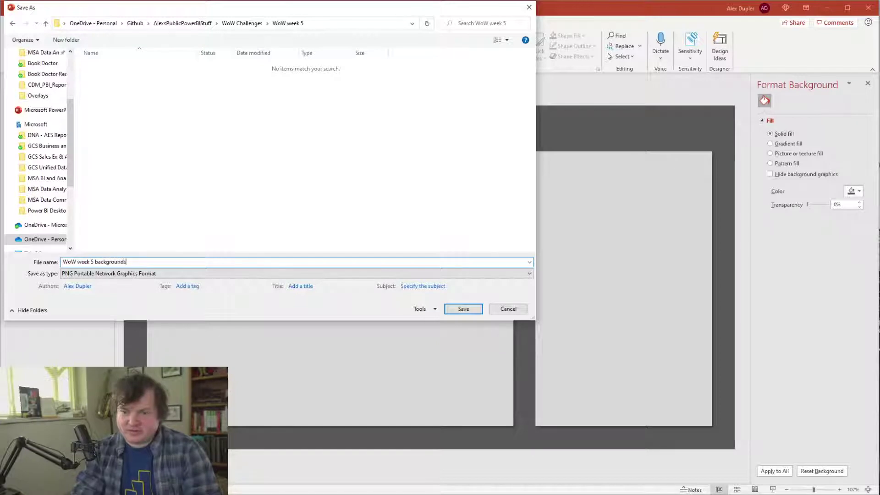
{"action": "key", "text": "Return"}
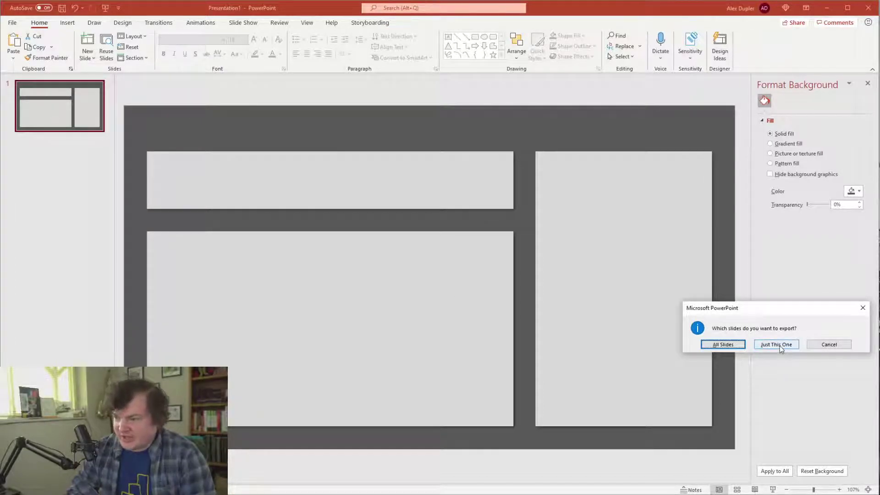
{"action": "left_click_drag", "start_coordinate": [769, 309], "coordinate": [513, 231]}
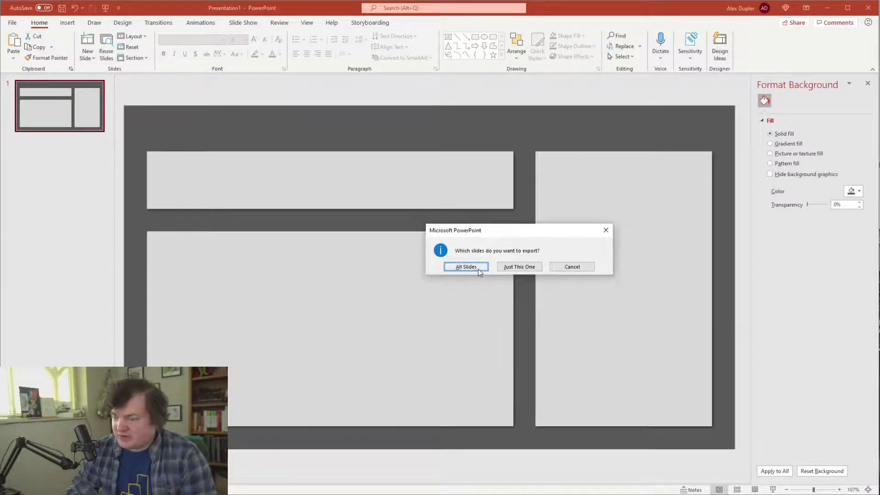
{"action": "left_click", "coordinate": [511, 267]}
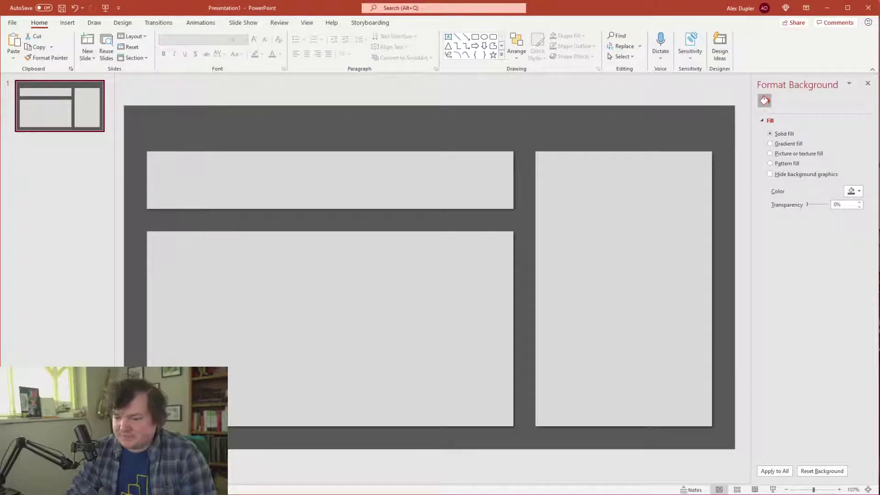
In File Explorer, rename the exported PNG in the WoW week 5 folder to "WoW week 5 background - first page"
{"action": "key", "text": "alt+Tab"}
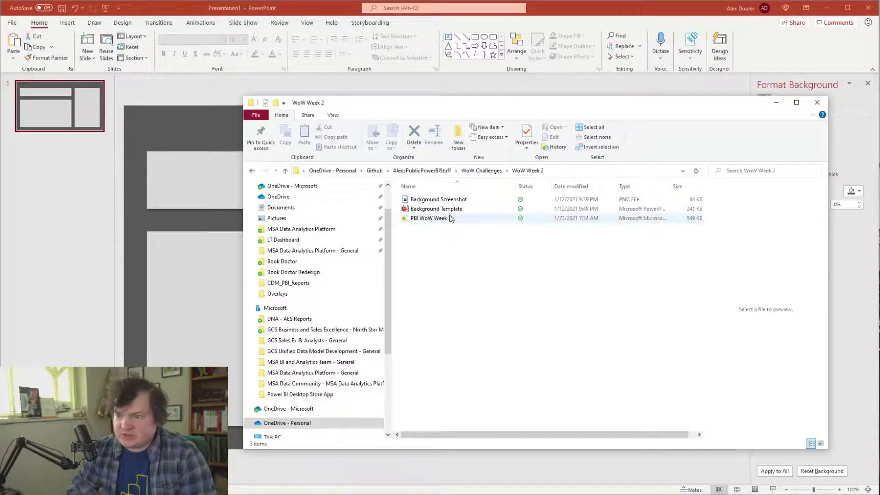
{"action": "left_click", "coordinate": [482, 170]}
{"action": "double_click", "coordinate": [435, 219]}
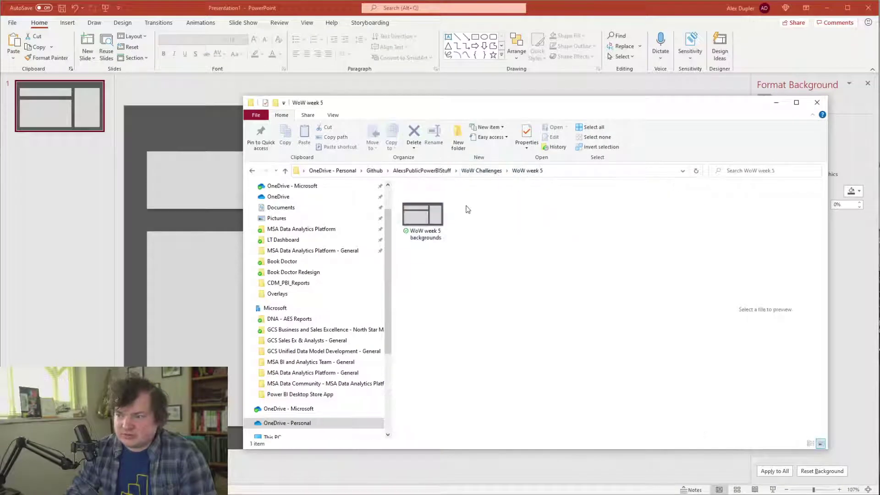
{"action": "left_click", "coordinate": [439, 234]}
{"action": "right_click", "coordinate": [439, 234]}
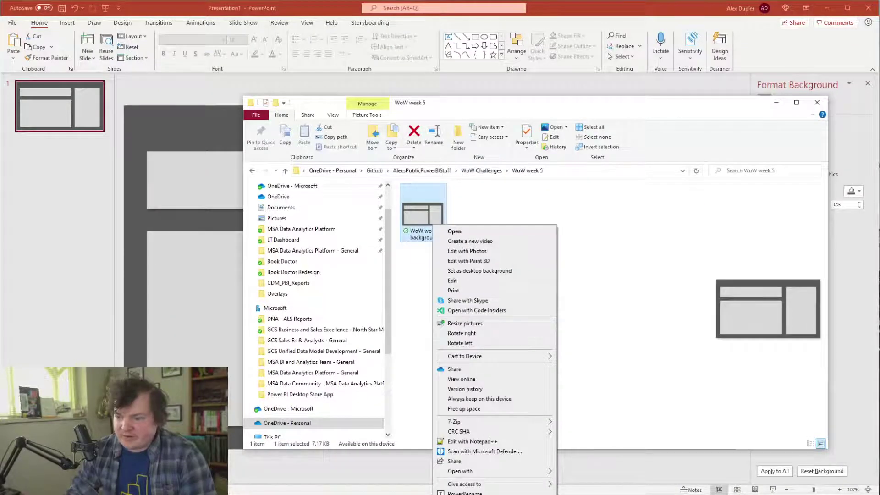
{"action": "left_click", "coordinate": [482, 360]}
{"action": "key", "text": "Return"}
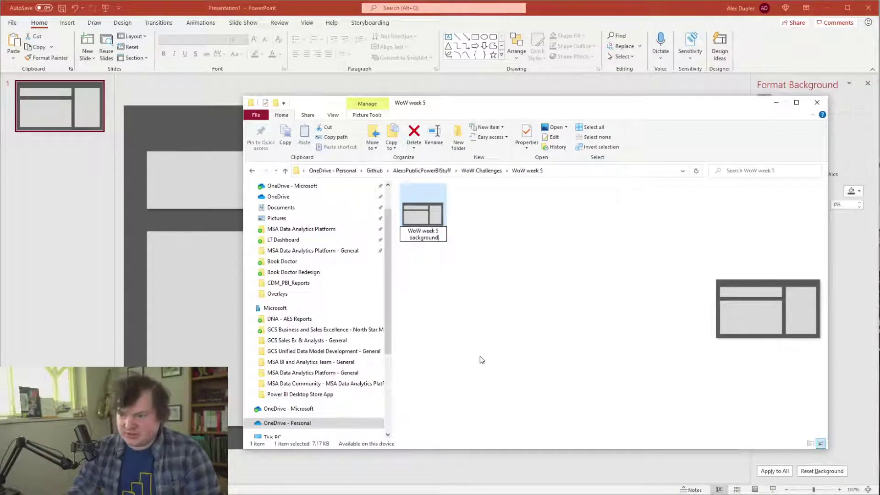
{"action": "type", "text": "- "}
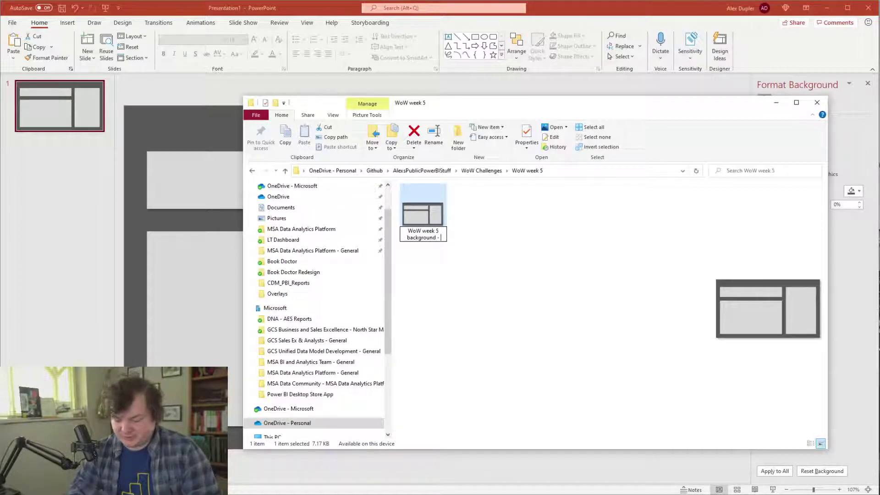
{"action": "type", "text": "first page"}
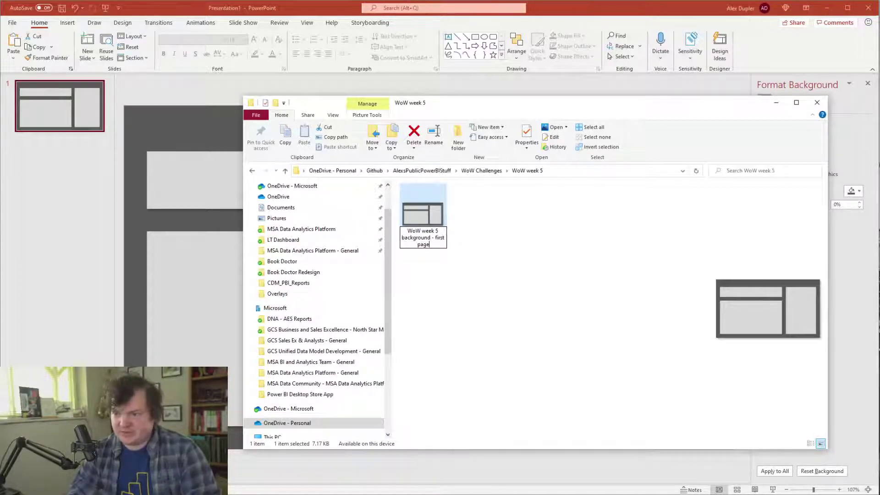
{"action": "key", "text": "Return"}
Return to PowerPoint and save the presentation as "WoW week 5 background" in the WoW week 5 folder
{"action": "left_click", "coordinate": [72, 235]}
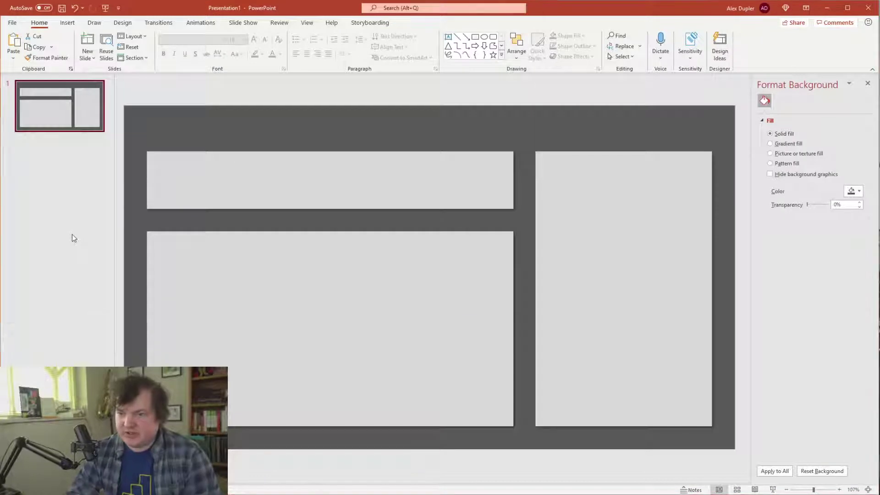
{"action": "key", "text": "F12"}
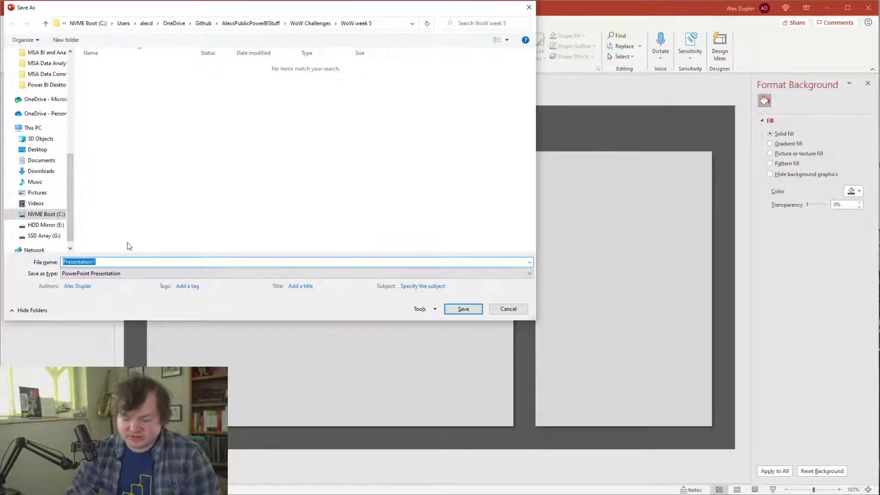
{"action": "type", "text": "WoW"}
{"action": "key", "text": "Down"}
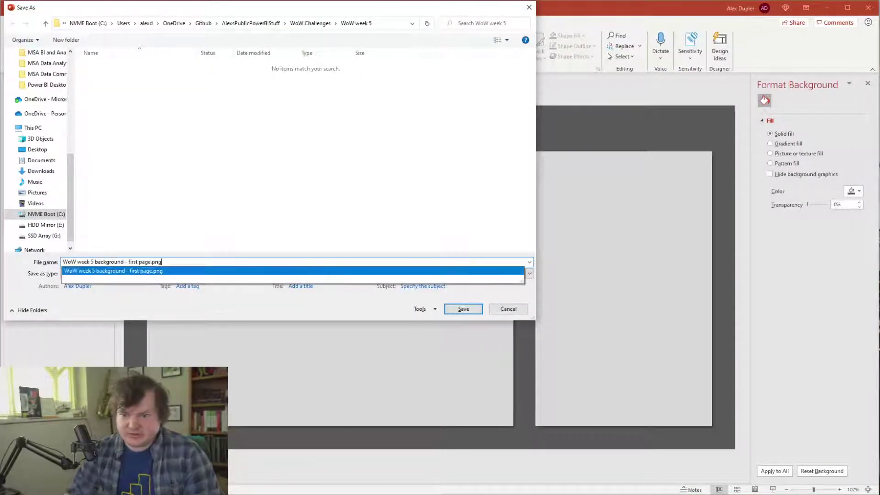
{"action": "key", "text": "BackSpace"}
{"action": "key", "text": "BackSpace"}
{"action": "key", "text": "BackSpace"}
{"action": "key", "text": "BackSpace"}
{"action": "key", "text": "BackSpace"}
{"action": "key", "text": "BackSpace"}
{"action": "key", "text": "BackSpace"}
{"action": "key", "text": "BackSpace"}
{"action": "key", "text": "BackSpace"}
{"action": "key", "text": "BackSpace"}
{"action": "key", "text": "BackSpace"}
{"action": "key", "text": "BackSpace"}
{"action": "key", "text": "BackSpace"}
{"action": "key", "text": "BackSpace"}
{"action": "key", "text": "BackSpace"}
{"action": "key", "text": "BackSpace"}
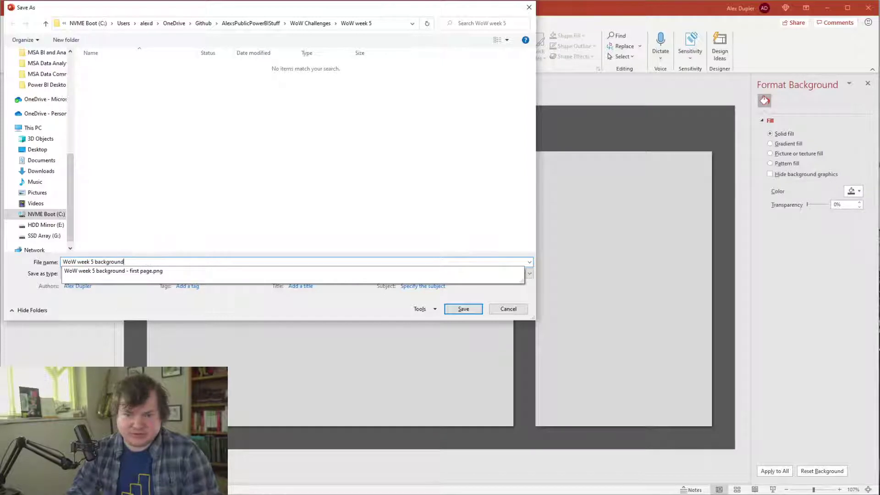
{"action": "key", "text": "Return"}
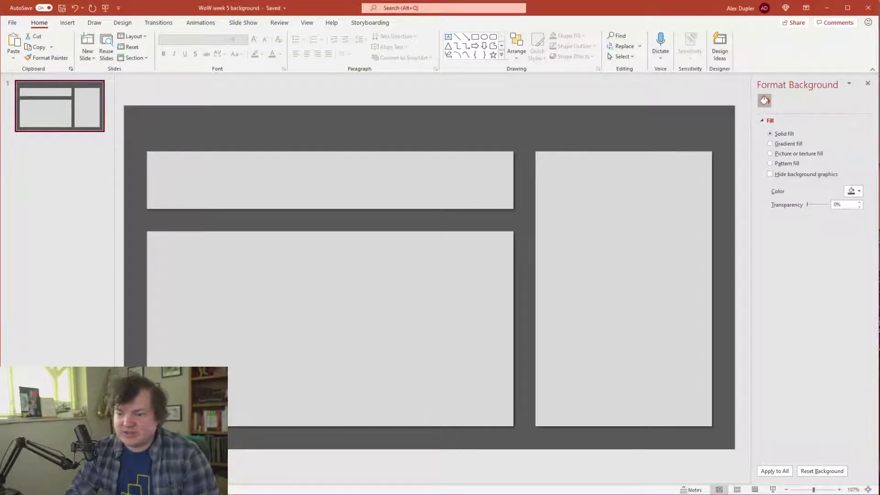
Switch to Power BI Desktop and open the report page's background settings
{"action": "key", "text": "alt+Tab"}
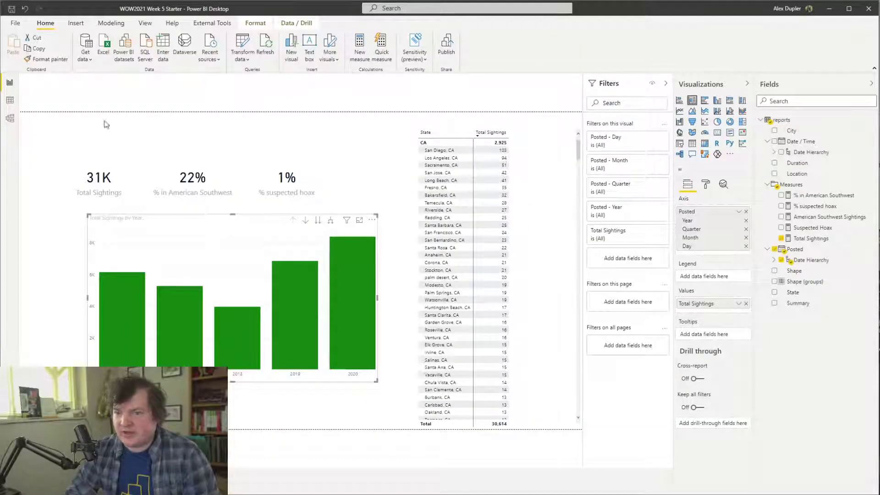
{"action": "left_click", "coordinate": [706, 184]}
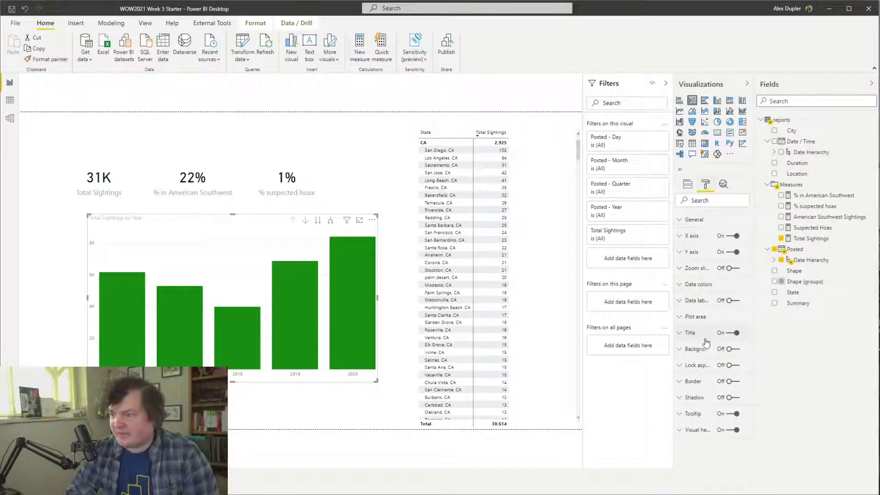
{"action": "left_click", "coordinate": [541, 443]}
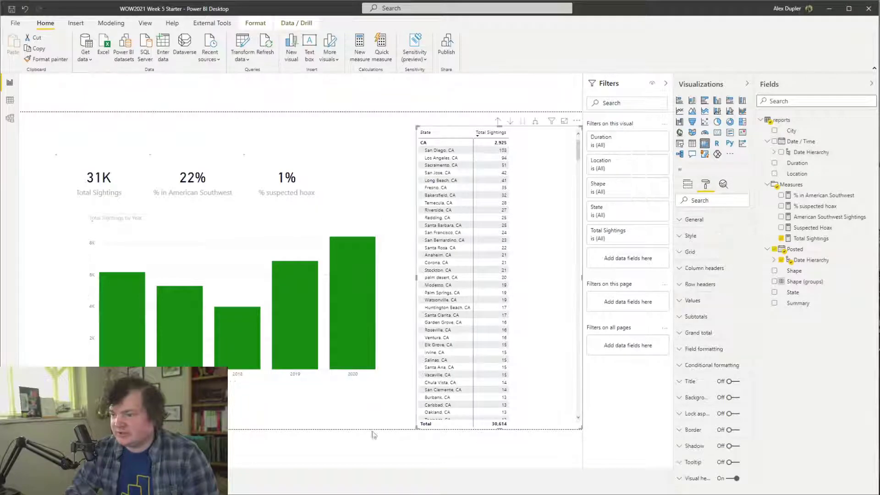
{"action": "left_click", "coordinate": [705, 185]}
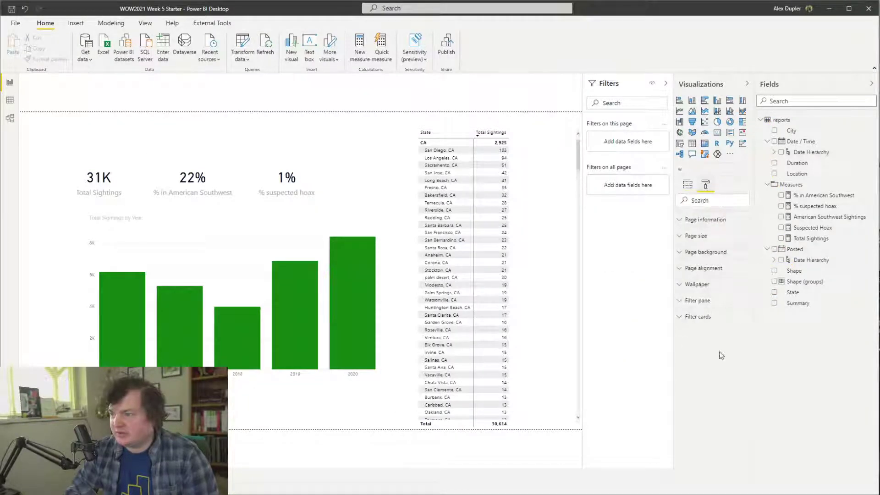
{"action": "left_click", "coordinate": [726, 252]}
Add the first-page background PNG from the WoW week 5 folder under Github's WoW Challenges as the page background image
{"action": "left_click", "coordinate": [712, 332]}
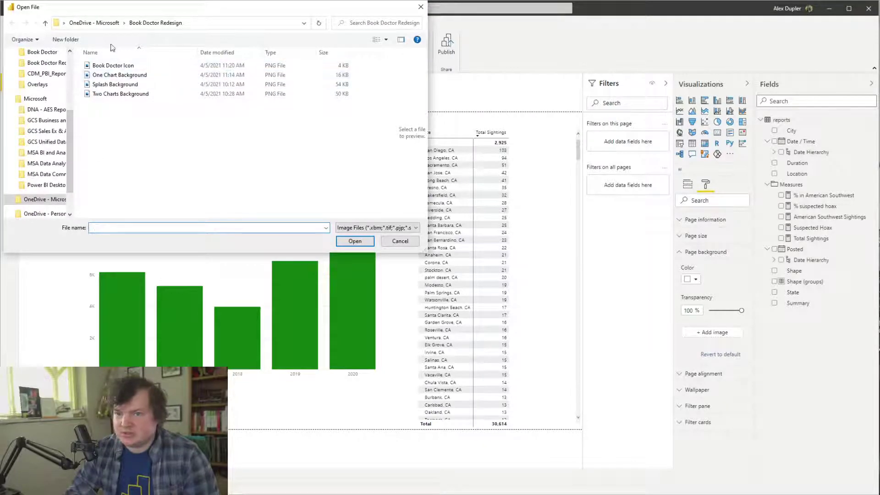
{"action": "scroll", "coordinate": [41, 115], "scroll_direction": "up", "scroll_amount": 4}
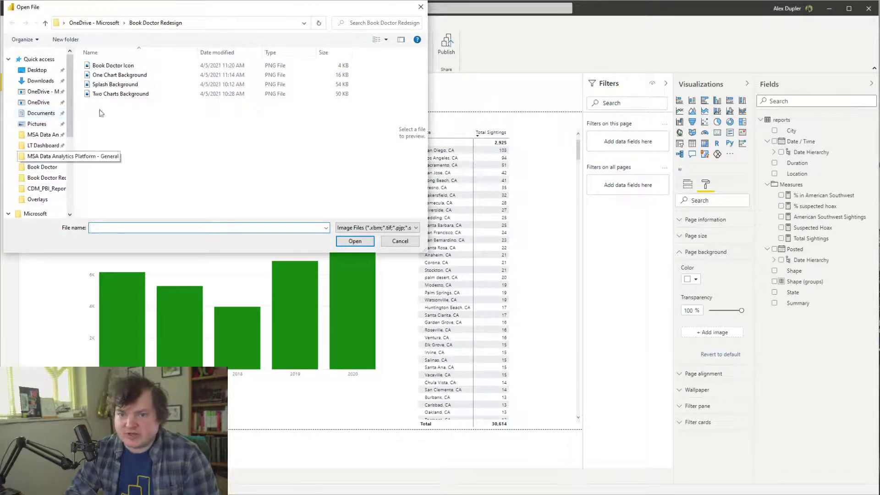
{"action": "left_click", "coordinate": [38, 199]}
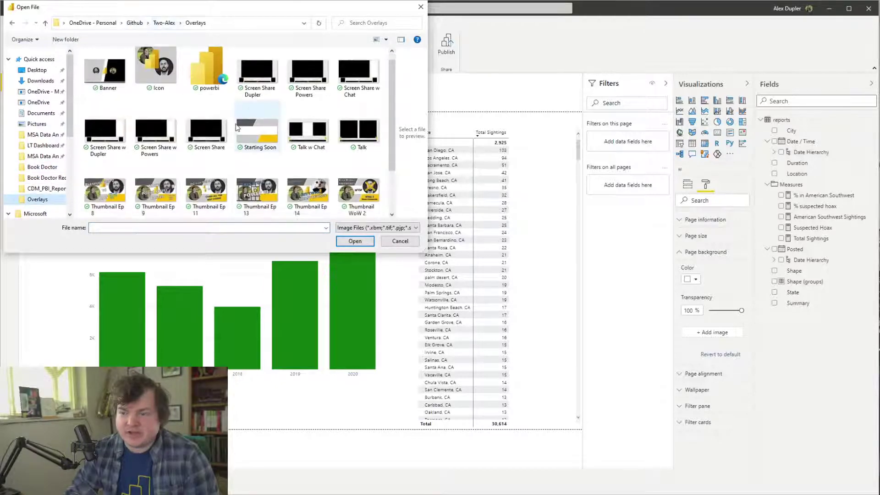
{"action": "scroll", "coordinate": [232, 128], "scroll_direction": "down", "scroll_amount": 2}
{"action": "scroll", "coordinate": [206, 198], "scroll_direction": "up", "scroll_amount": 2}
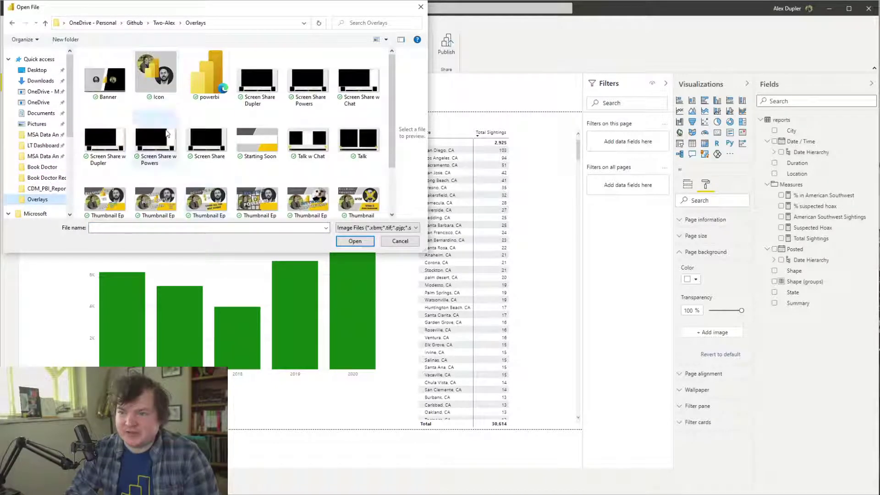
{"action": "left_click", "coordinate": [165, 24]}
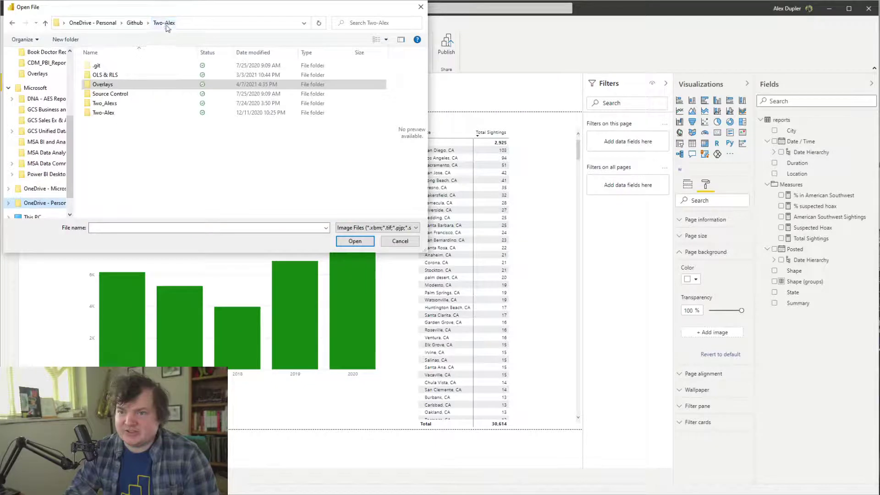
{"action": "left_click", "coordinate": [134, 23]}
{"action": "double_click", "coordinate": [136, 66]}
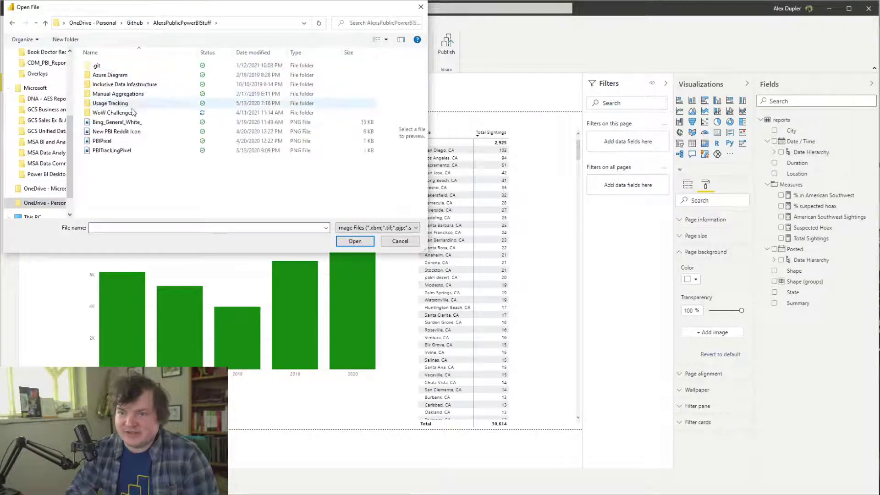
{"action": "double_click", "coordinate": [122, 113]}
{"action": "double_click", "coordinate": [110, 84]}
{"action": "double_click", "coordinate": [118, 90]}
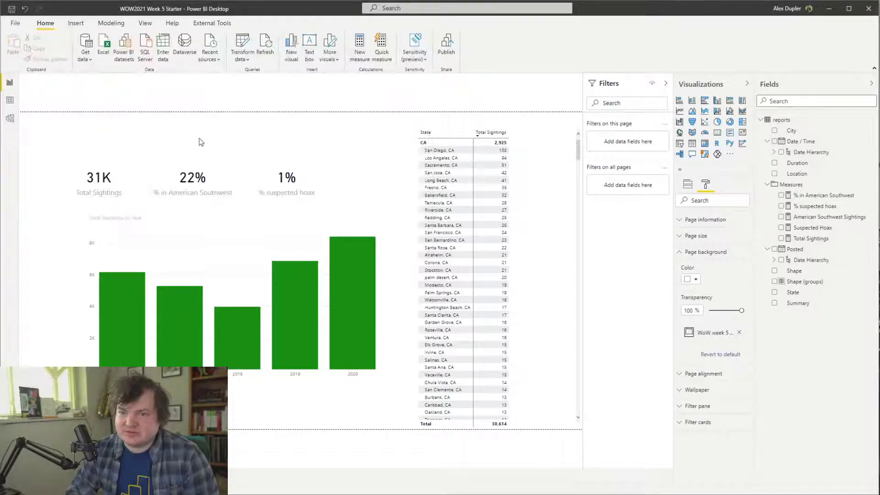
Set the page background's transparency to 0% and its image fit to Fill
{"action": "left_click", "coordinate": [720, 358]}
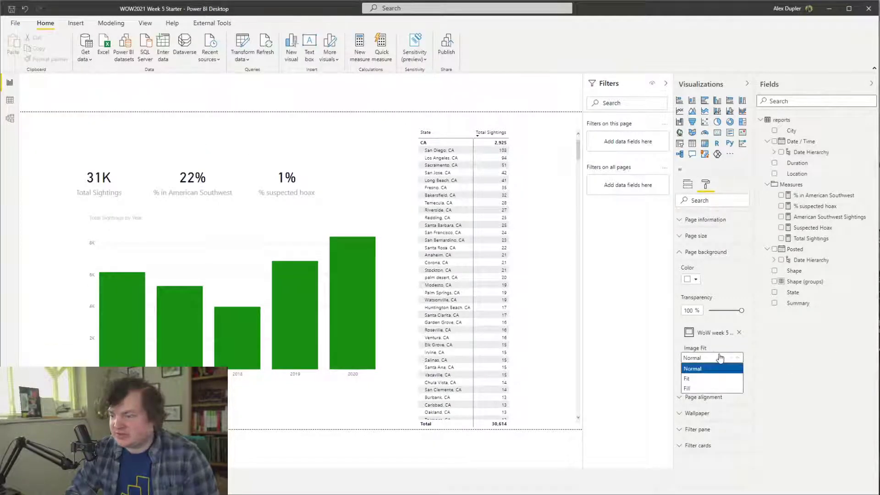
{"action": "left_click_drag", "start_coordinate": [724, 310], "coordinate": [773, 314]}
{"action": "left_click", "coordinate": [717, 358]}
{"action": "left_click", "coordinate": [708, 311]}
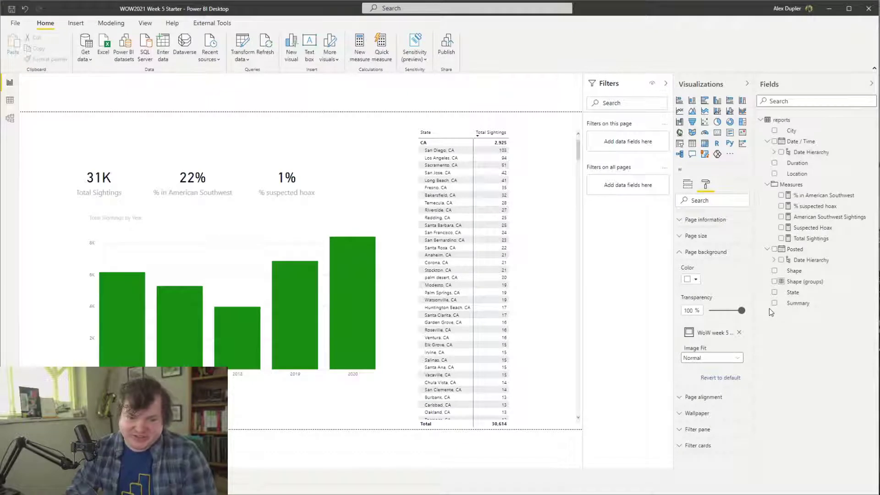
{"action": "key", "text": "ctrl+z"}
{"action": "left_click", "coordinate": [730, 358]}
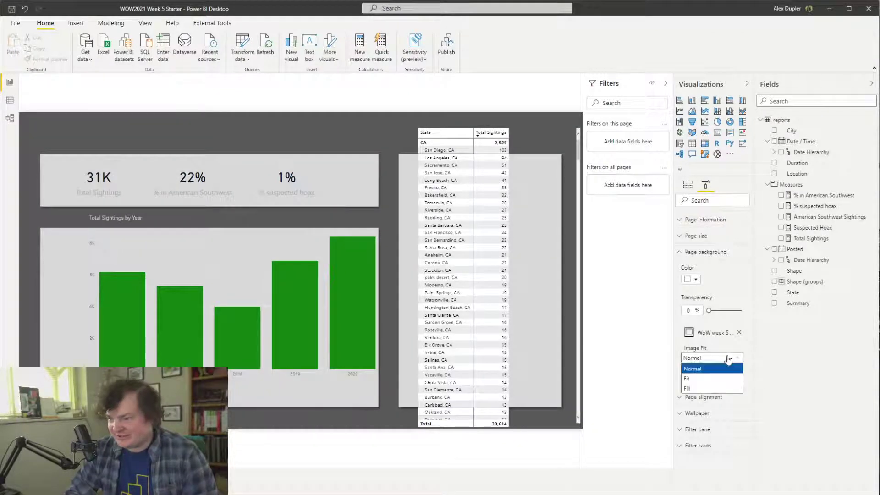
{"action": "left_click", "coordinate": [713, 388]}
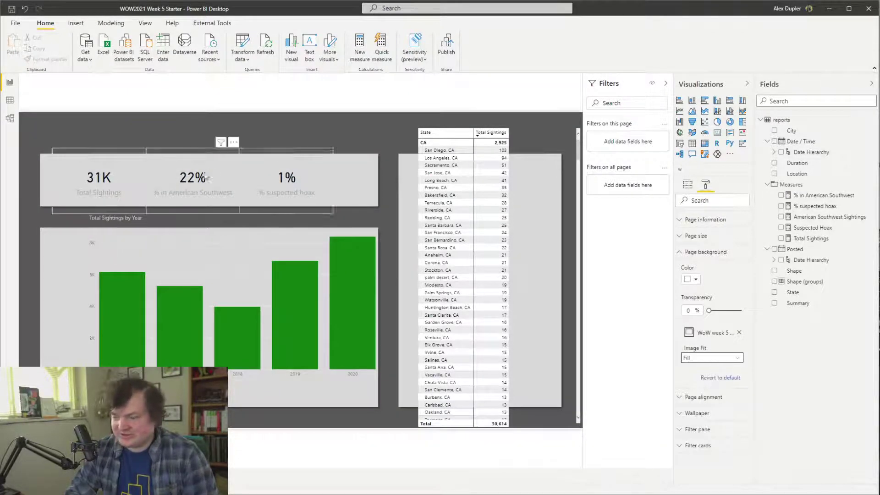
Align the three-metric card to the banner panel's width, and move and resize the yearly sightings column chart to fill the large panel
{"action": "left_click", "coordinate": [322, 183]}
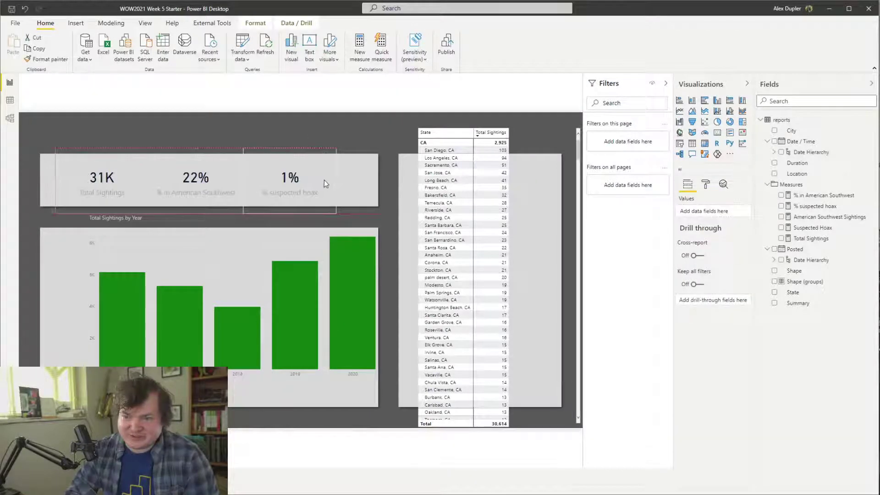
{"action": "left_click_drag", "start_coordinate": [326, 180], "coordinate": [378, 185]}
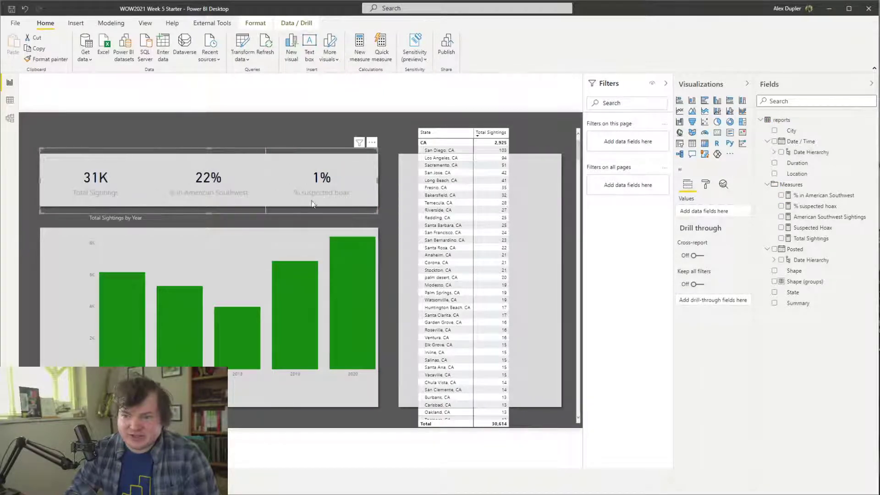
{"action": "left_click", "coordinate": [197, 232]}
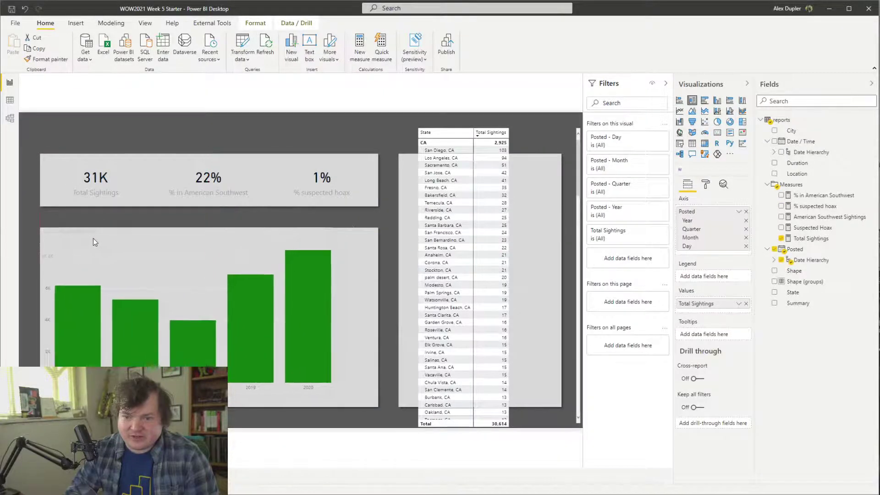
{"action": "left_click_drag", "start_coordinate": [378, 407], "coordinate": [375, 407]}
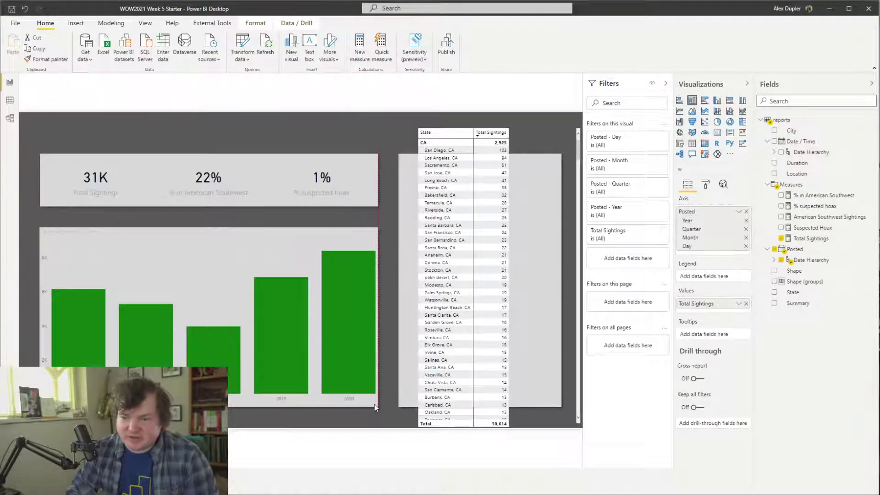
Move and resize the state sightings matrix to fit the tall panel, and widen its State column
{"action": "left_click_drag", "start_coordinate": [466, 130], "coordinate": [401, 156]}
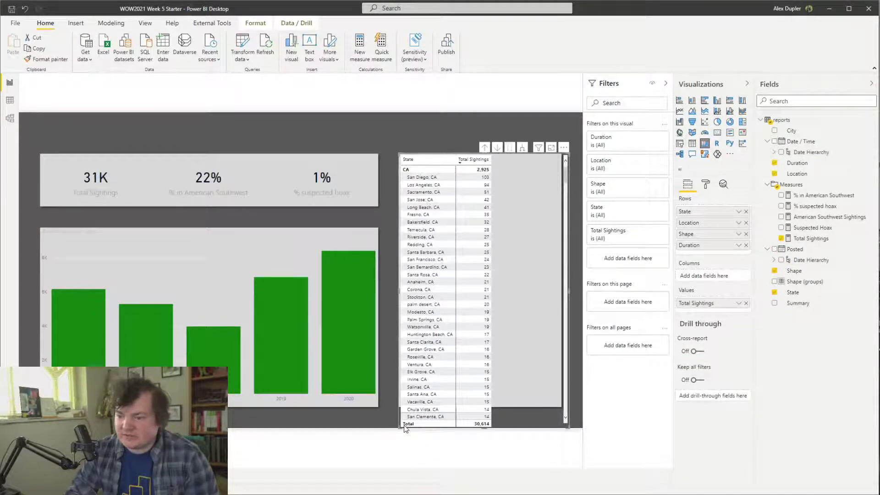
{"action": "left_click_drag", "start_coordinate": [404, 426], "coordinate": [400, 406]}
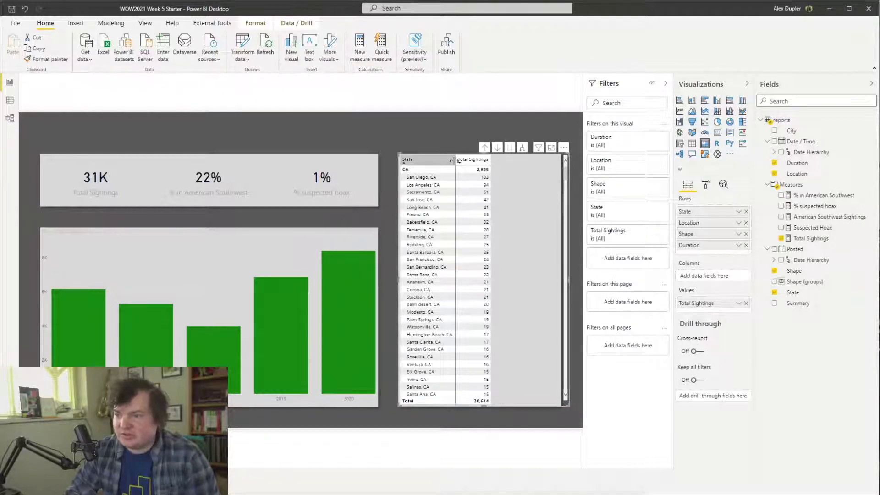
{"action": "left_click_drag", "start_coordinate": [455, 160], "coordinate": [527, 164]}
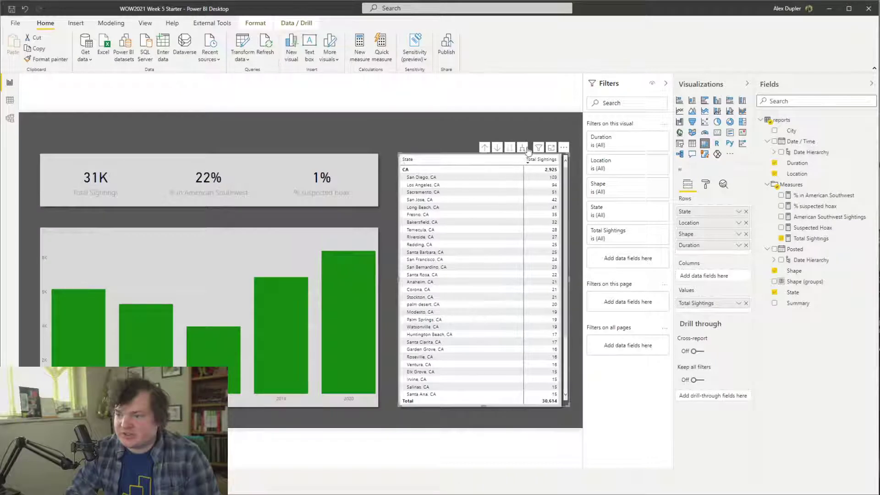
Expand the matrix rows two levels down to Shape and Duration, and readjust the State column's width to fit the visual
{"action": "left_click", "coordinate": [522, 148]}
{"action": "left_click", "coordinate": [522, 148]}
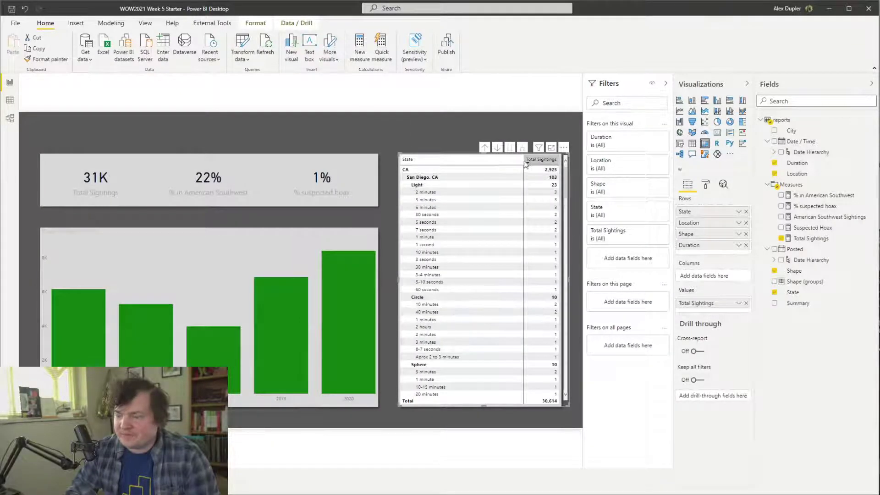
{"action": "scroll", "coordinate": [502, 321], "scroll_direction": "down", "scroll_amount": 3}
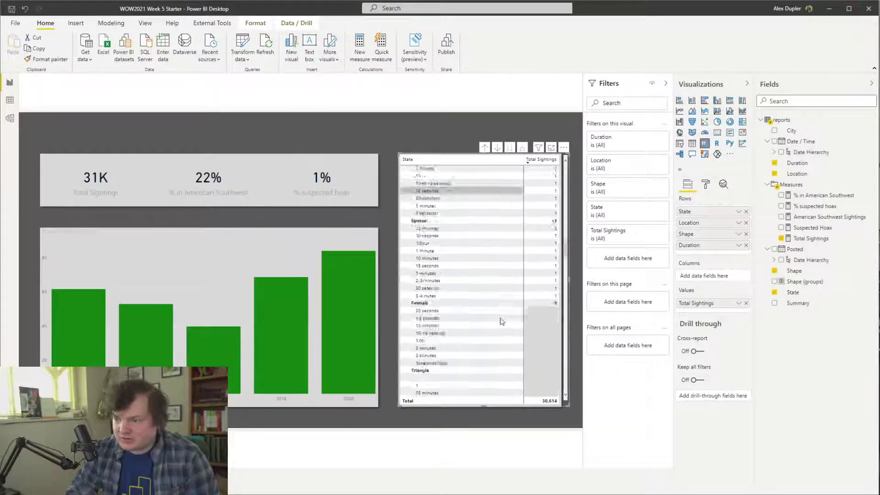
{"action": "scroll", "coordinate": [502, 315], "scroll_direction": "up", "scroll_amount": 3}
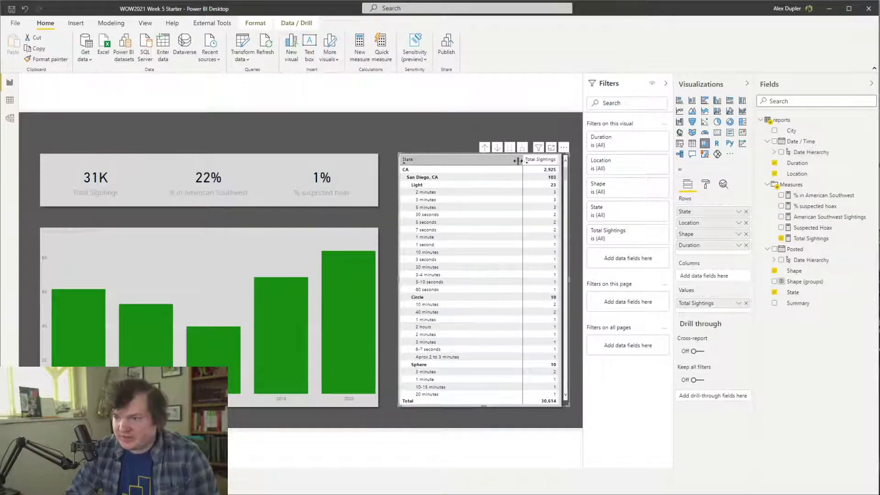
{"action": "left_click_drag", "start_coordinate": [524, 160], "coordinate": [558, 160]}
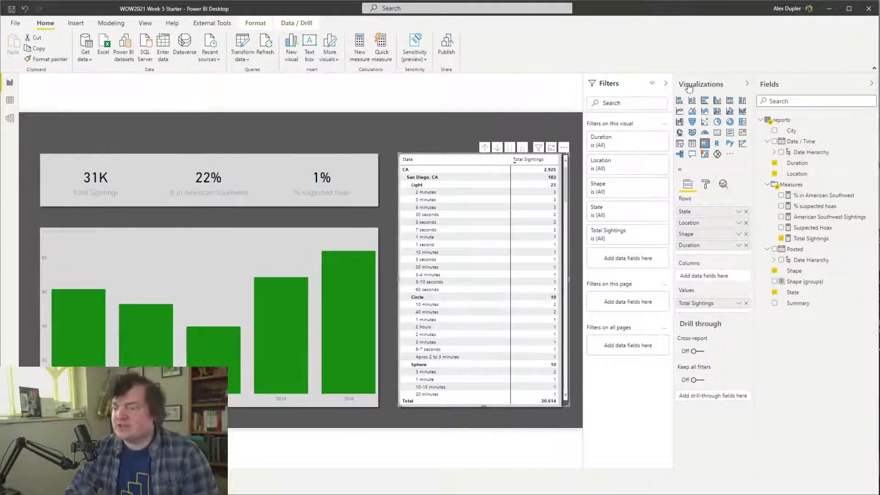
Select the three metric cards together and set their data label text size to 32 pt
{"action": "left_click", "coordinate": [709, 184]}
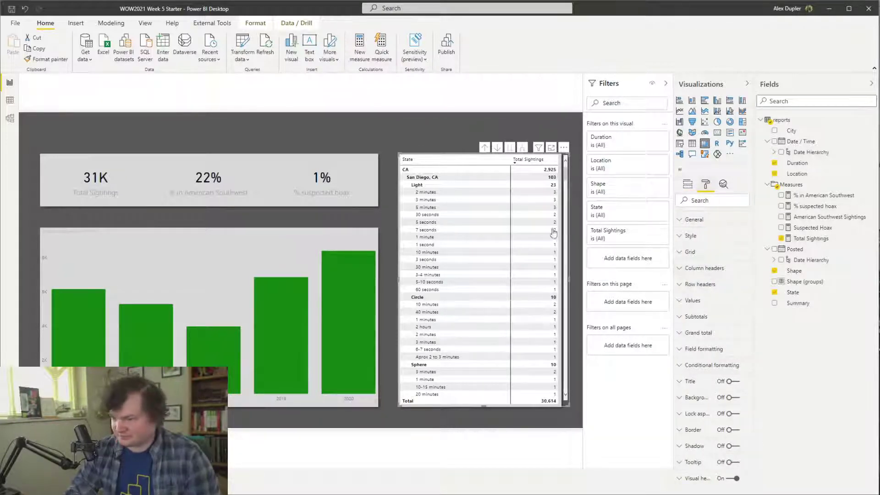
{"action": "left_click", "coordinate": [325, 166]}
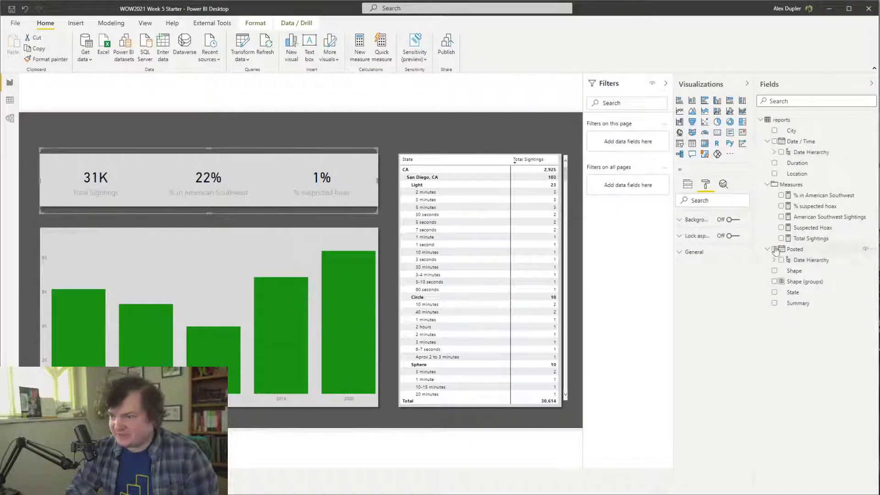
{"action": "left_click", "coordinate": [282, 177]}
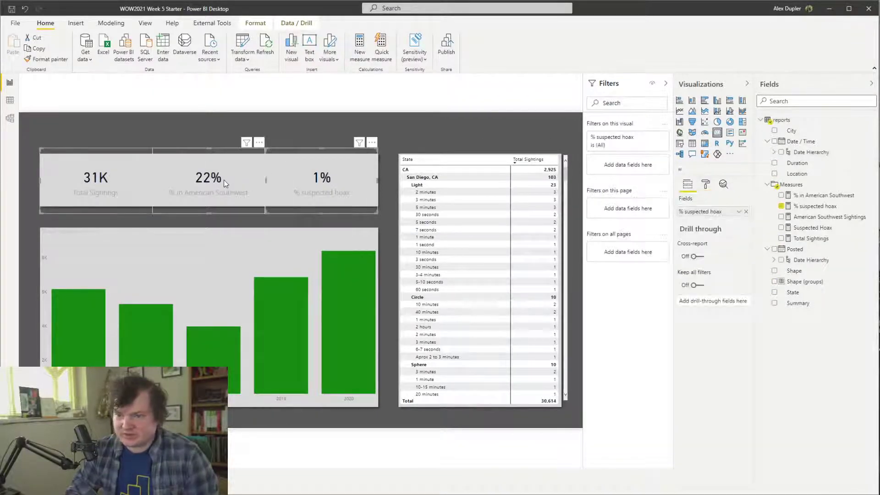
{"action": "left_click", "coordinate": [224, 180], "text": "ctrl"}
{"action": "left_click", "coordinate": [127, 184], "text": "ctrl"}
{"action": "left_click", "coordinate": [706, 184]}
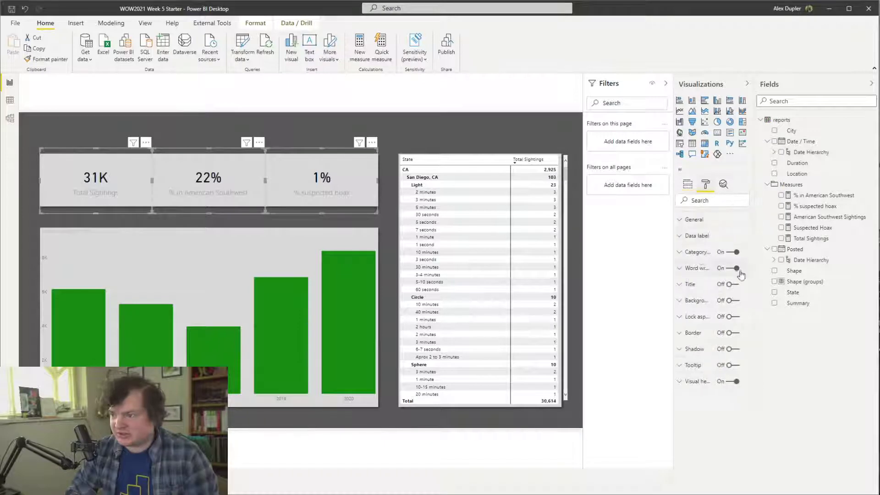
{"action": "left_click", "coordinate": [701, 237]}
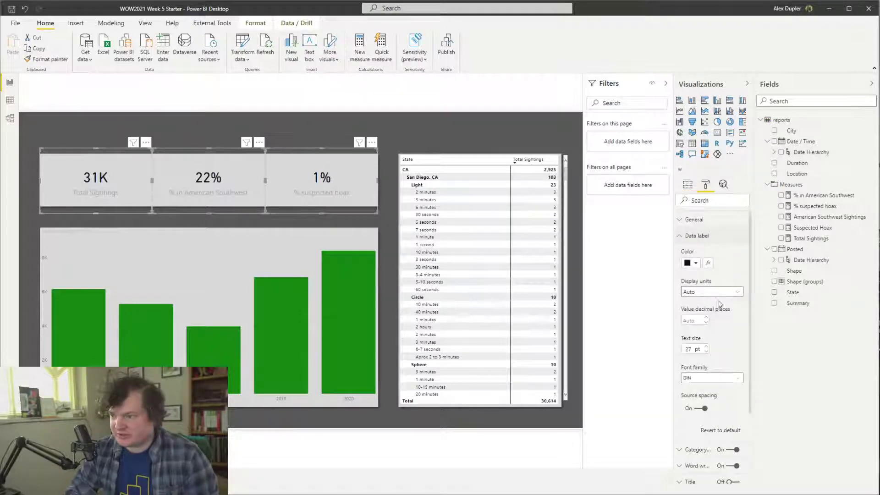
{"action": "left_click", "coordinate": [707, 347]}
{"action": "left_click", "coordinate": [706, 347]}
{"action": "left_click", "coordinate": [706, 347]}
{"action": "left_click", "coordinate": [706, 347]}
{"action": "left_click", "coordinate": [706, 347]}
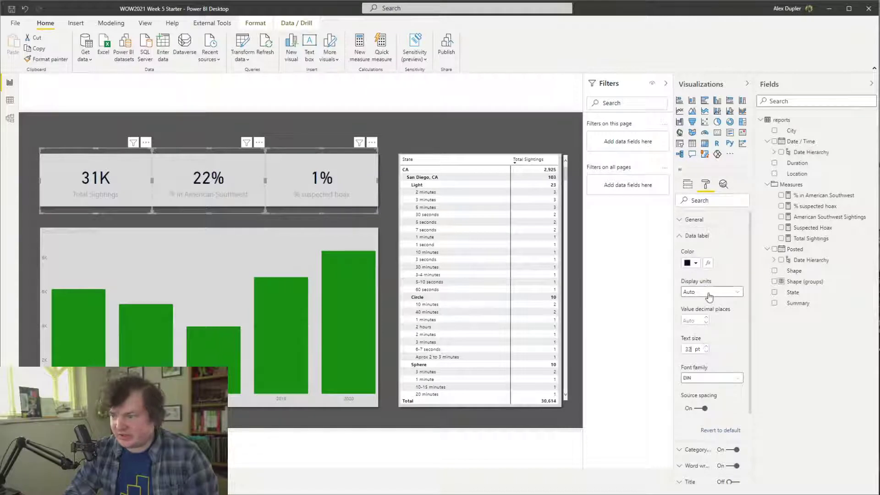
Try Segoe UI Semibold as the font of the three cards' data labels, and switch back to DIN
{"action": "left_click", "coordinate": [709, 296]}
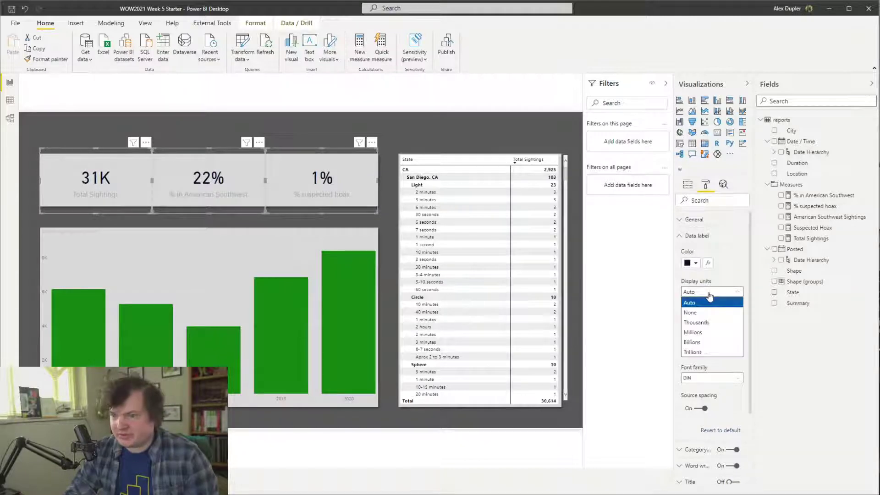
{"action": "left_click", "coordinate": [730, 405]}
{"action": "left_click", "coordinate": [718, 379]}
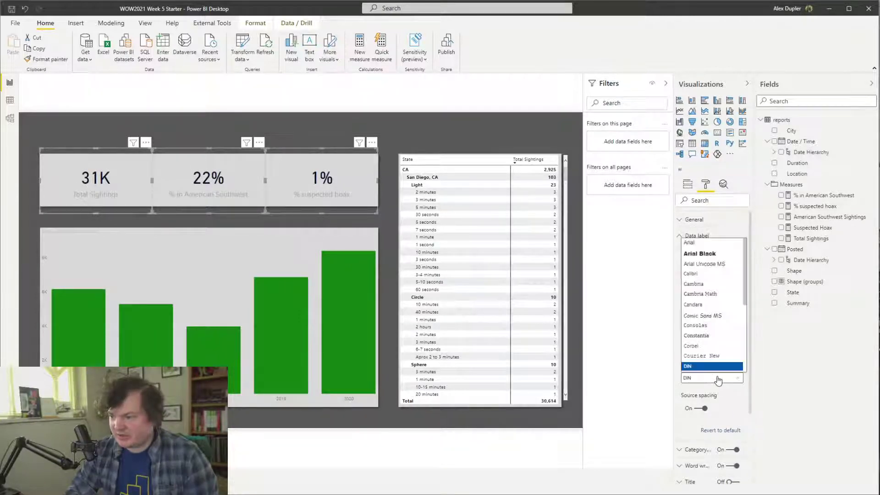
{"action": "left_click", "coordinate": [718, 378]}
{"action": "left_click", "coordinate": [718, 379]}
{"action": "scroll", "coordinate": [734, 317], "scroll_direction": "down", "scroll_amount": 5}
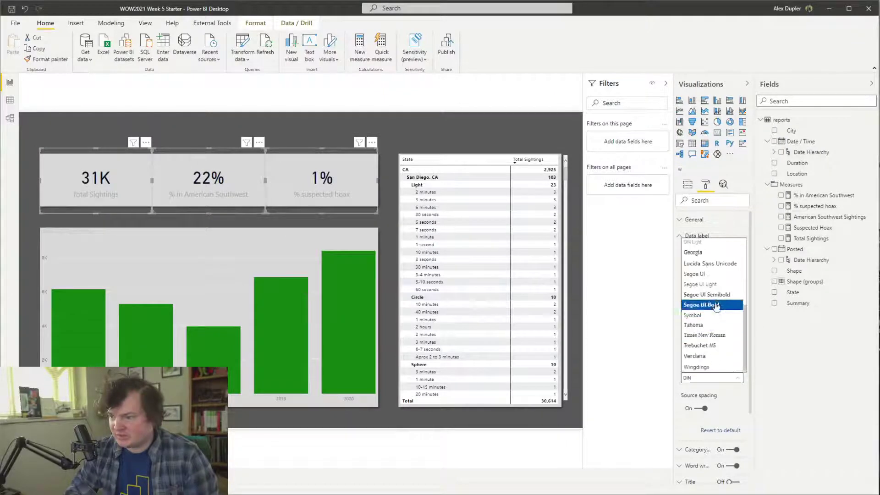
{"action": "left_click", "coordinate": [725, 296]}
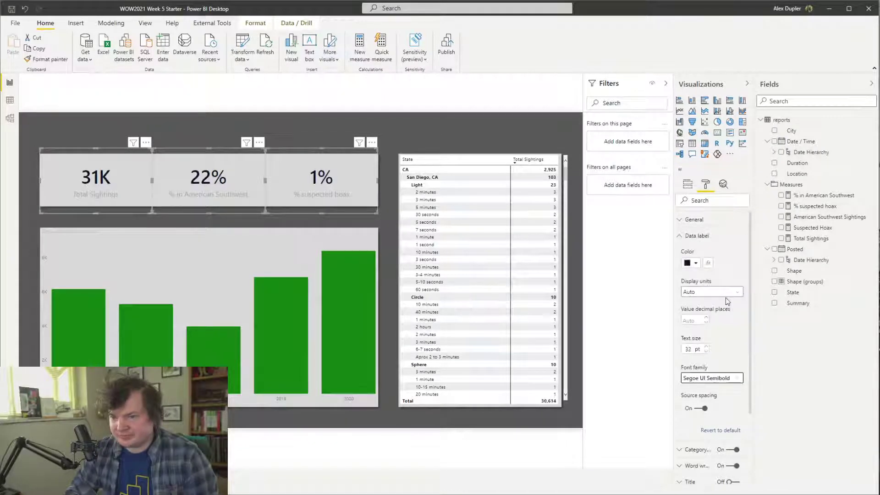
{"action": "left_click", "coordinate": [726, 379]}
{"action": "scroll", "coordinate": [717, 353], "scroll_direction": "up", "scroll_amount": 5}
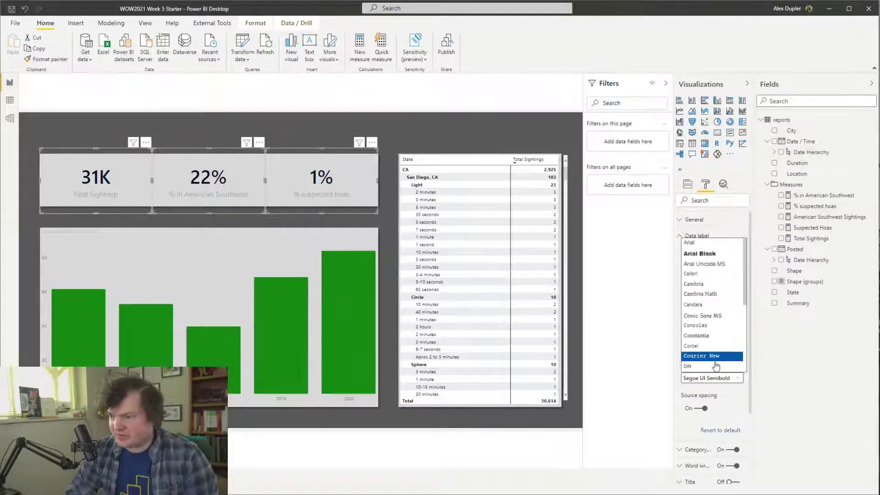
{"action": "left_click", "coordinate": [712, 366]}
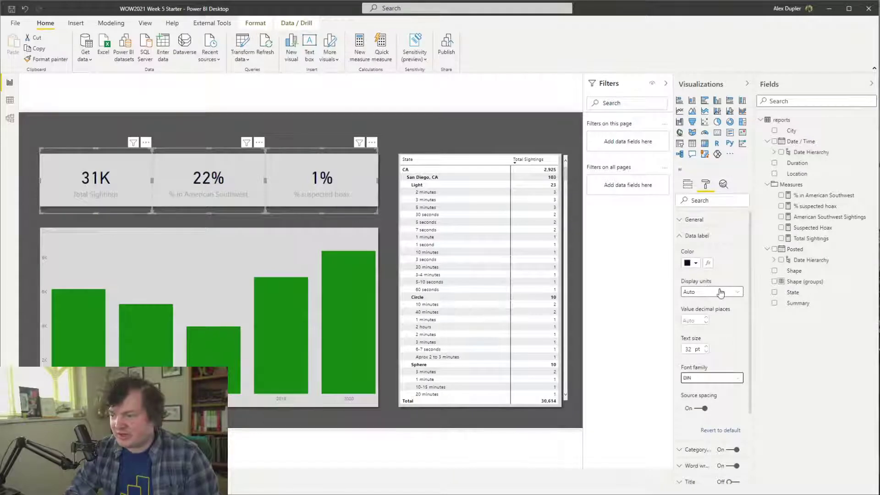
Try white as the color of the three cards' data labels and category labels
{"action": "left_click", "coordinate": [695, 263]}
{"action": "left_click", "coordinate": [696, 282]}
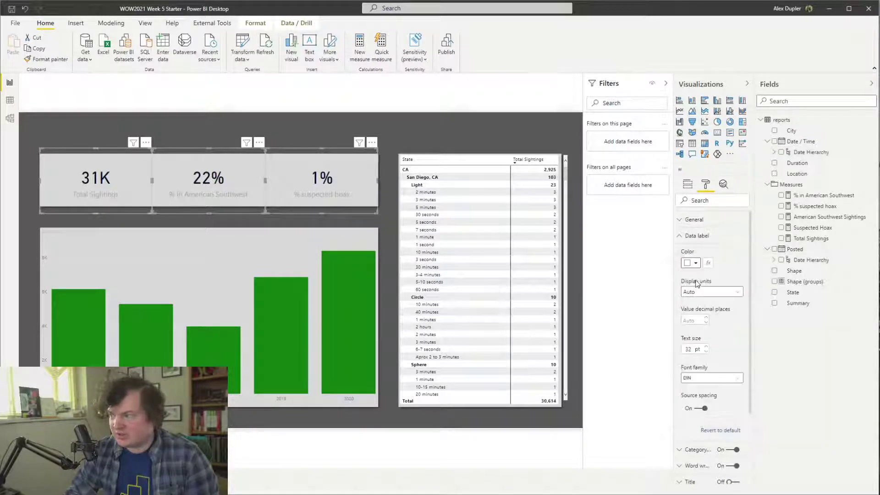
{"action": "left_click", "coordinate": [697, 236]}
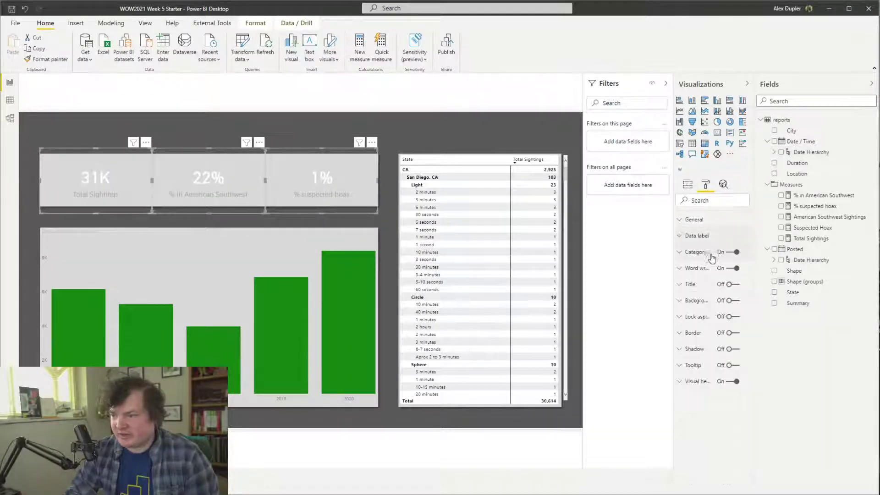
{"action": "left_click", "coordinate": [711, 255]}
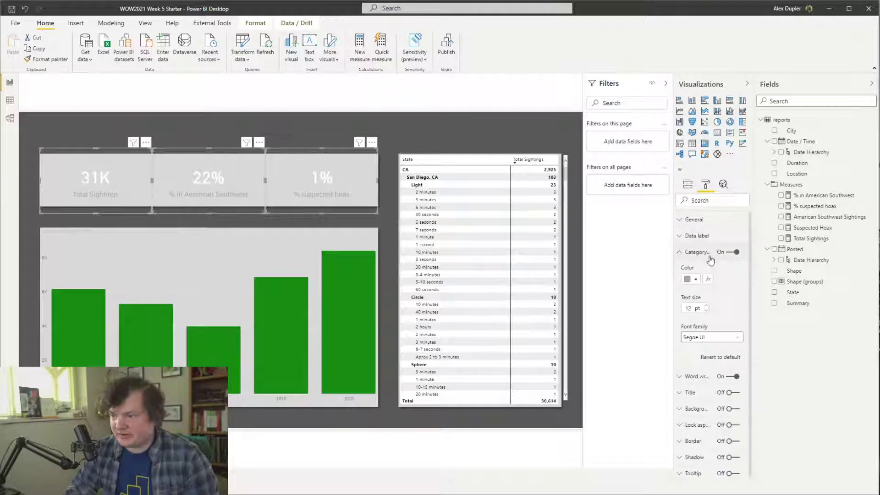
{"action": "left_click", "coordinate": [696, 280]}
{"action": "left_click", "coordinate": [697, 297]}
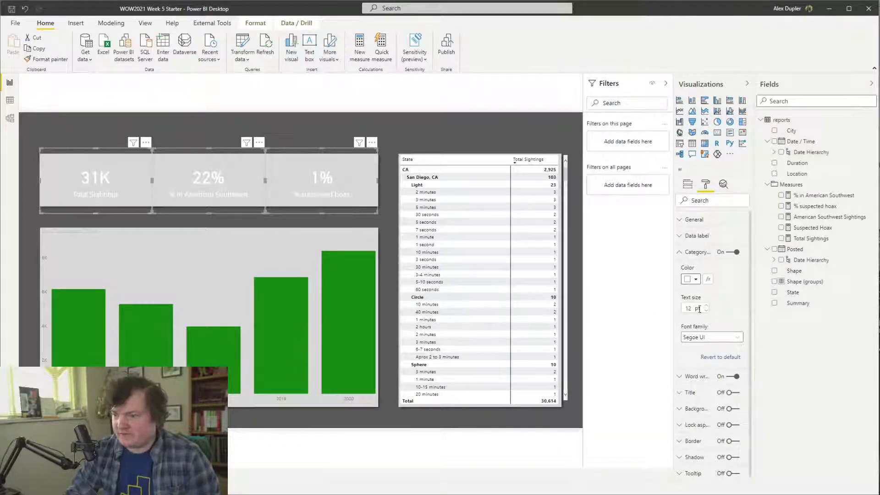
Set the category labels and data labels of the three metric cards to black
{"action": "left_click", "coordinate": [693, 279]}
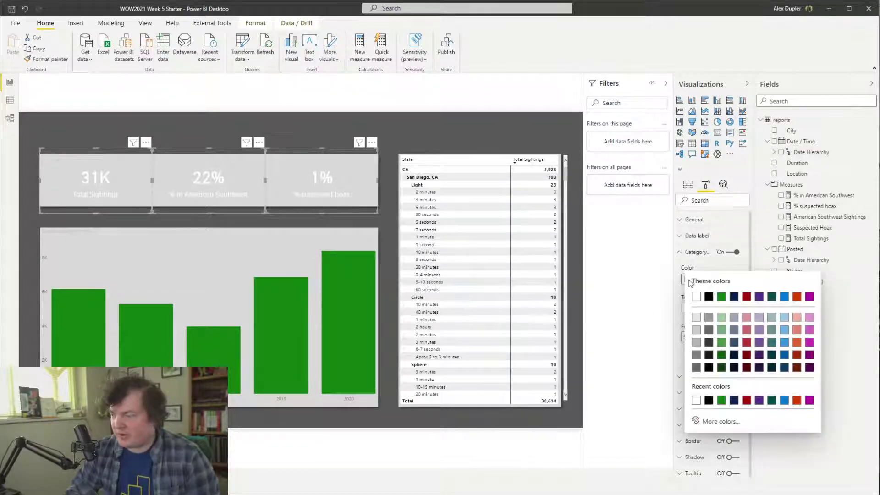
{"action": "left_click", "coordinate": [710, 297]}
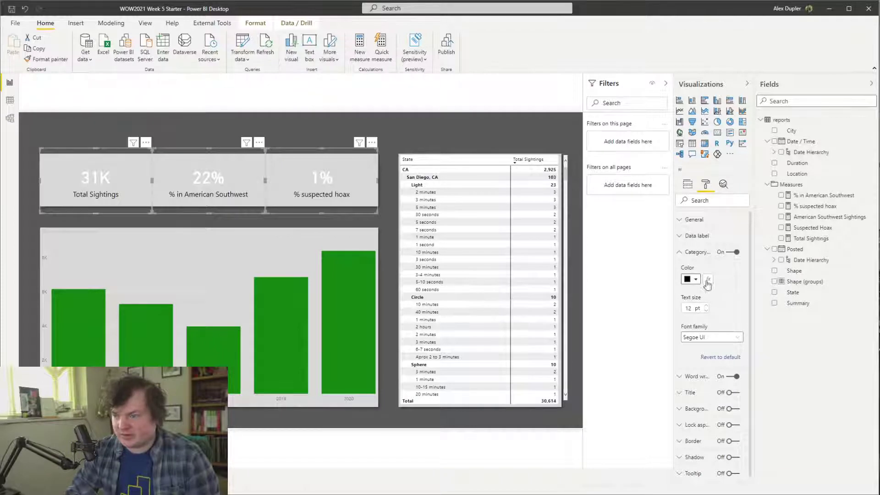
{"action": "left_click", "coordinate": [697, 235]}
{"action": "left_click", "coordinate": [693, 264]}
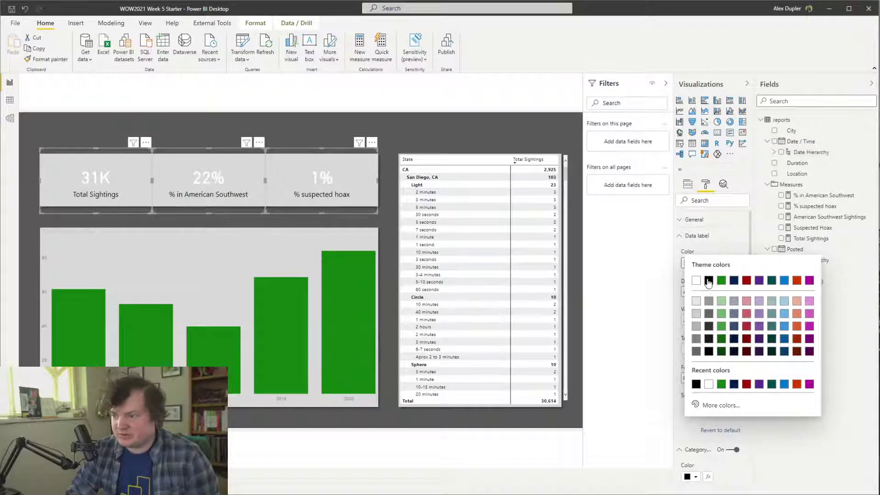
{"action": "left_click", "coordinate": [709, 281]}
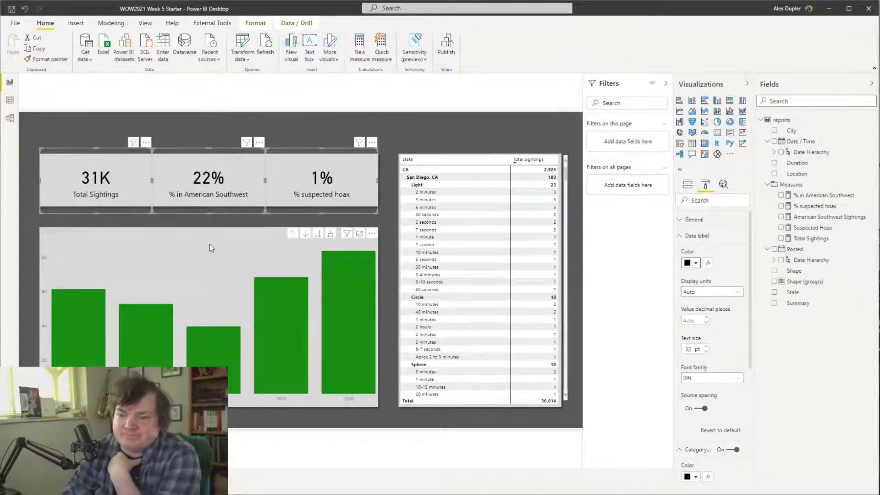
Select the % suspected hoax card and review its data label formatting, including the display unit options
{"action": "left_click", "coordinate": [101, 243]}
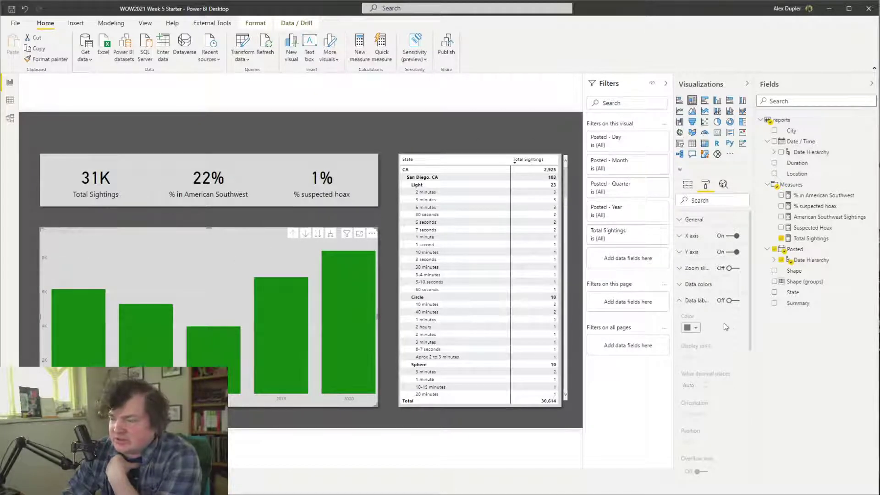
{"action": "left_click", "coordinate": [272, 183]}
{"action": "left_click", "coordinate": [345, 188]}
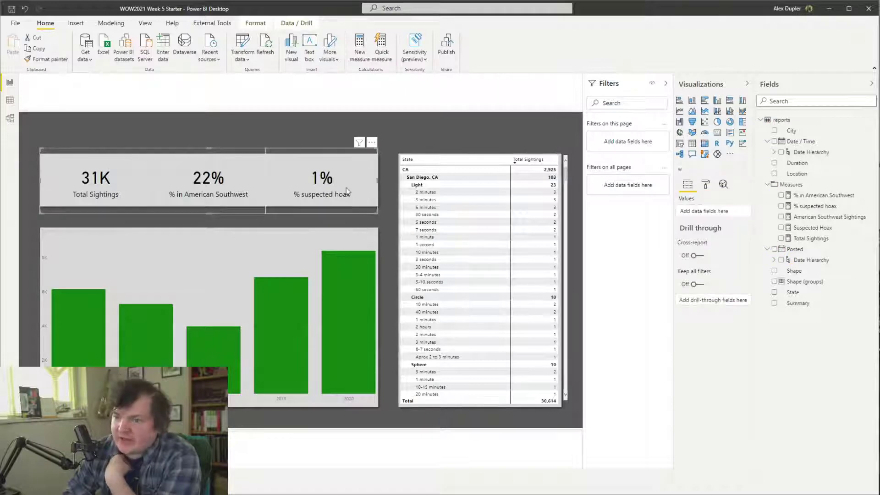
{"action": "left_click", "coordinate": [706, 184]}
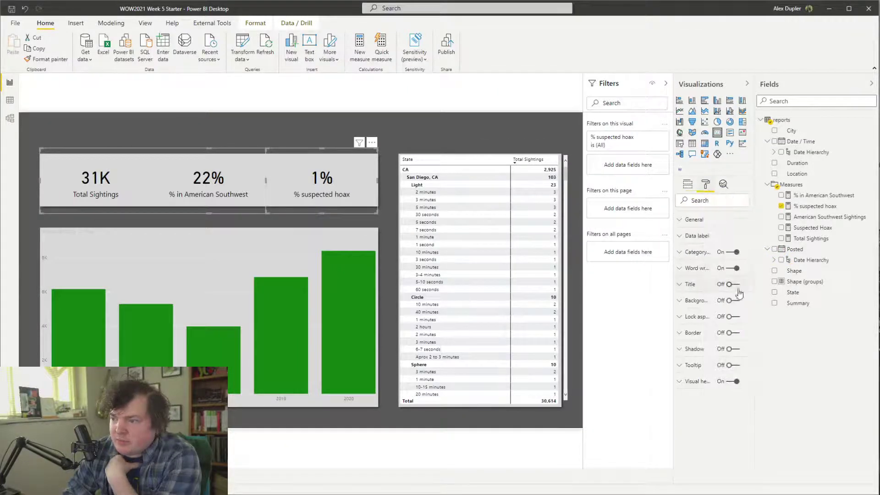
{"action": "left_click", "coordinate": [701, 236]}
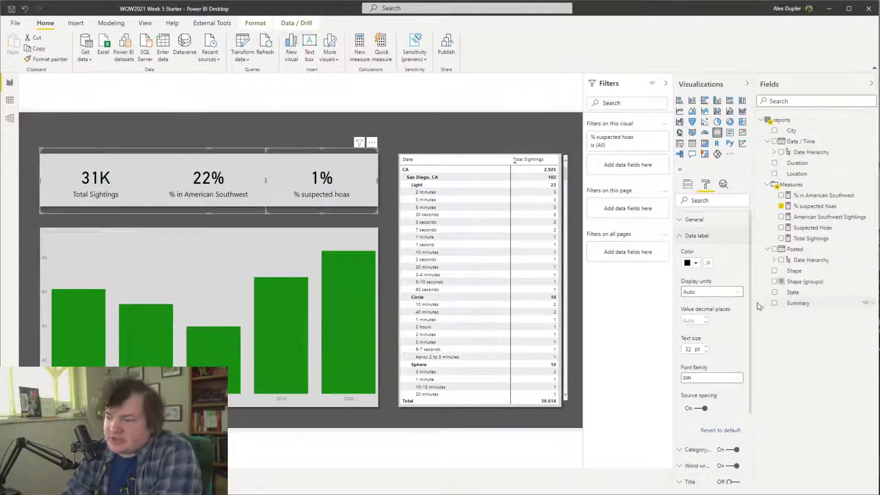
{"action": "left_click", "coordinate": [722, 295]}
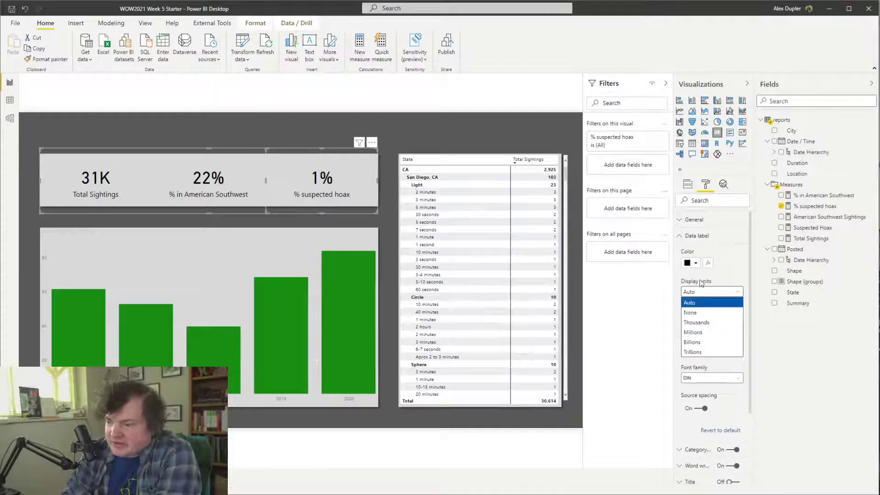
{"action": "left_click", "coordinate": [724, 262]}
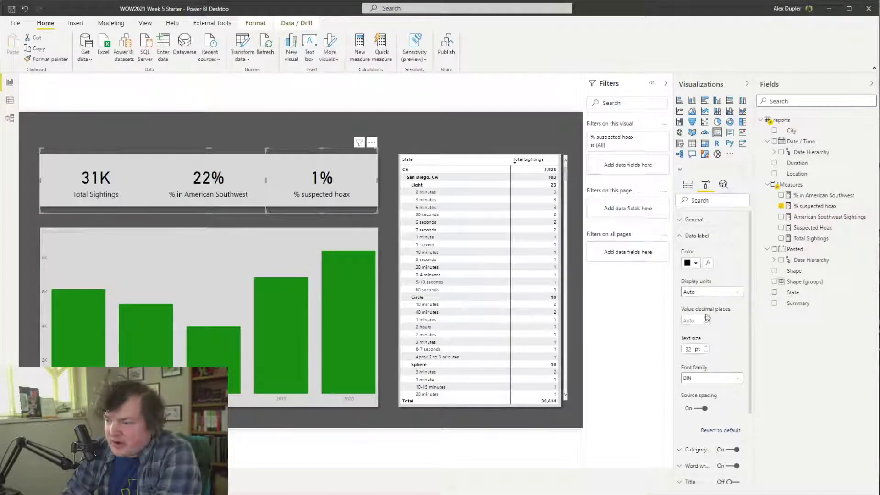
Try several gray shades as the category label color of the % suspected hoax card, and set it back to black
{"action": "scroll", "coordinate": [716, 324], "scroll_direction": "down", "scroll_amount": 2}
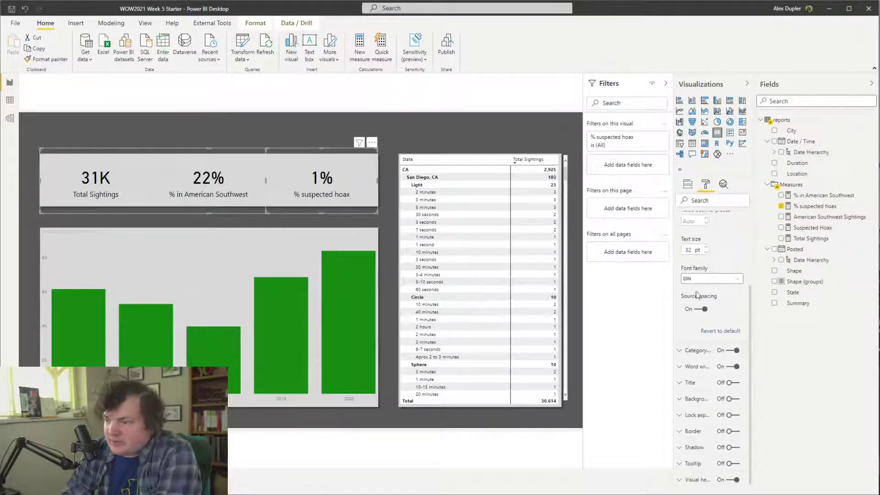
{"action": "left_click", "coordinate": [700, 351]}
{"action": "left_click", "coordinate": [695, 377]}
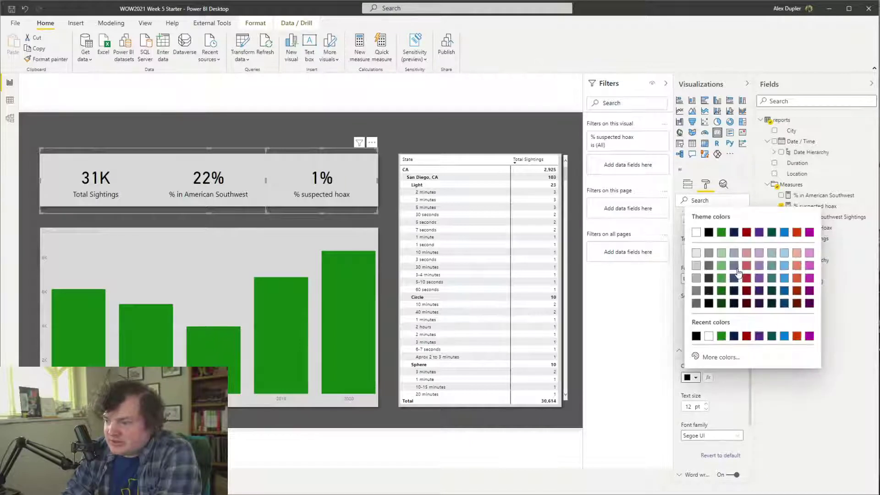
{"action": "left_click", "coordinate": [696, 291]}
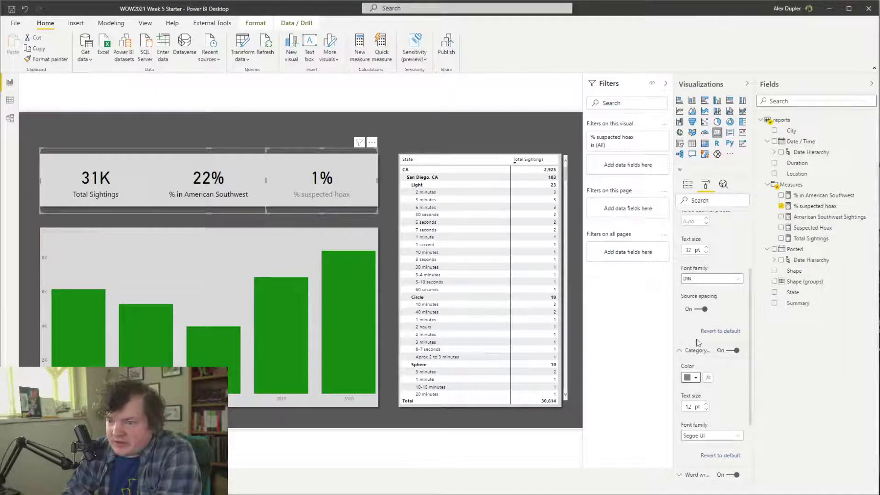
{"action": "left_click", "coordinate": [696, 376]}
{"action": "left_click", "coordinate": [696, 305]}
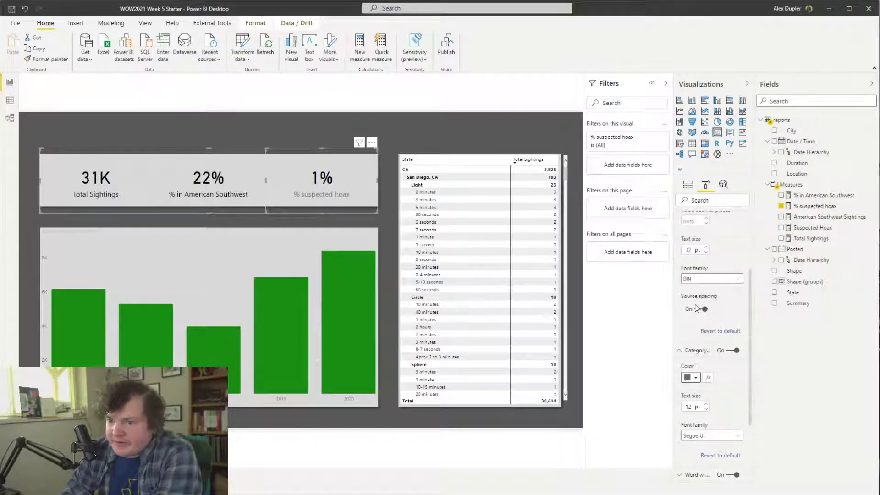
{"action": "left_click", "coordinate": [695, 378]}
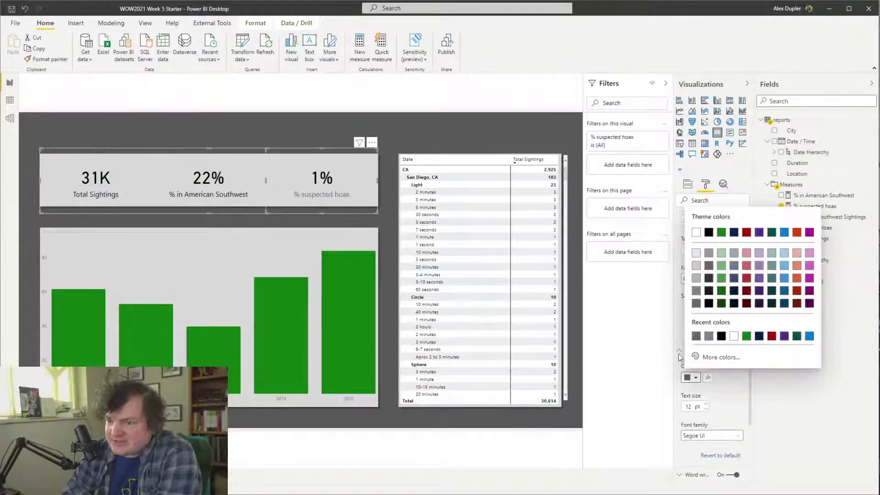
{"action": "left_click", "coordinate": [696, 337]}
{"action": "left_click", "coordinate": [693, 377]}
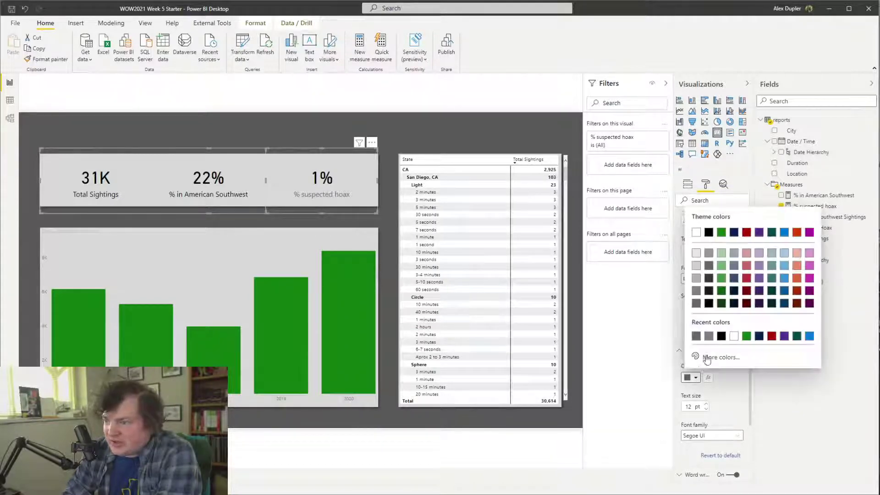
{"action": "left_click", "coordinate": [709, 298]}
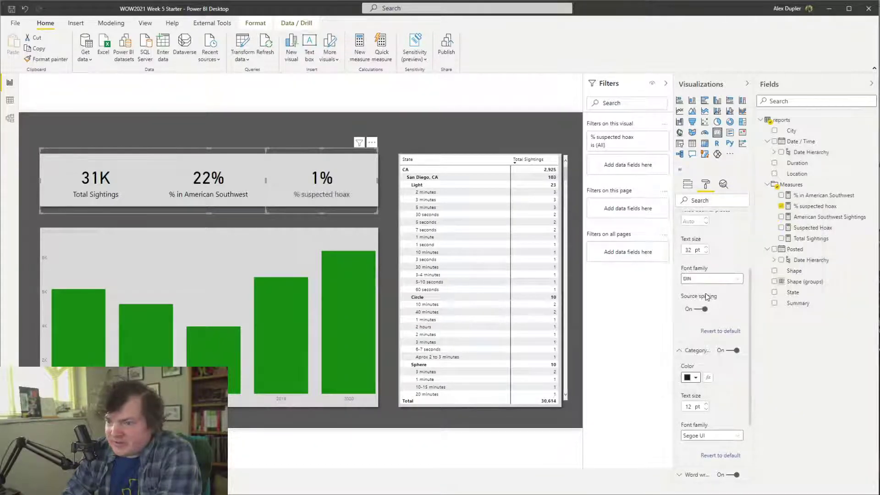
{"action": "left_click", "coordinate": [696, 379]}
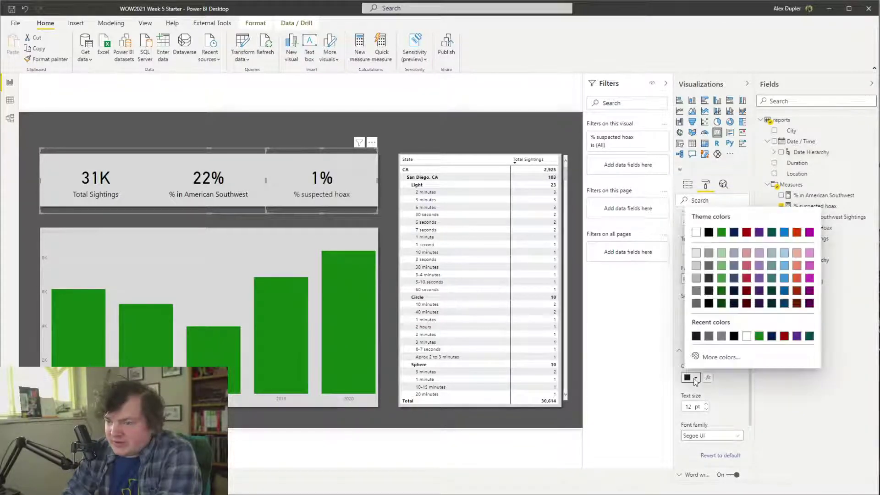
{"action": "left_click", "coordinate": [708, 234]}
Switch to the background slide in PowerPoint and fill all three panel rectangles with a medium gray
{"action": "key", "text": "alt+Tab"}
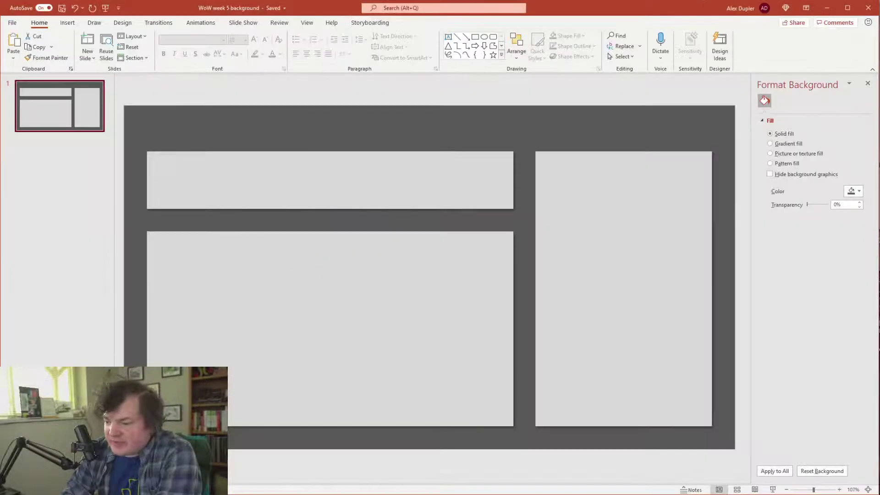
{"action": "left_click", "coordinate": [349, 275]}
{"action": "left_click", "coordinate": [403, 188], "text": "shift"}
{"action": "left_click", "coordinate": [586, 212], "text": "shift"}
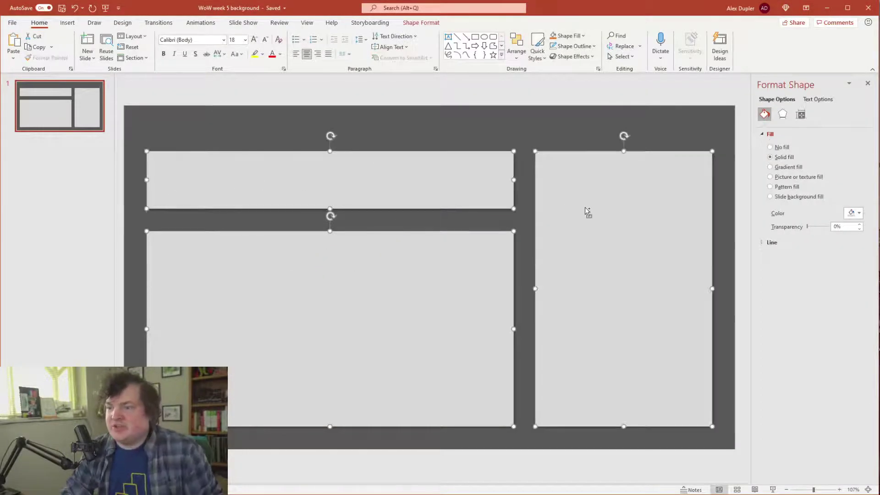
{"action": "left_click", "coordinate": [859, 214]}
{"action": "left_click", "coordinate": [849, 271]}
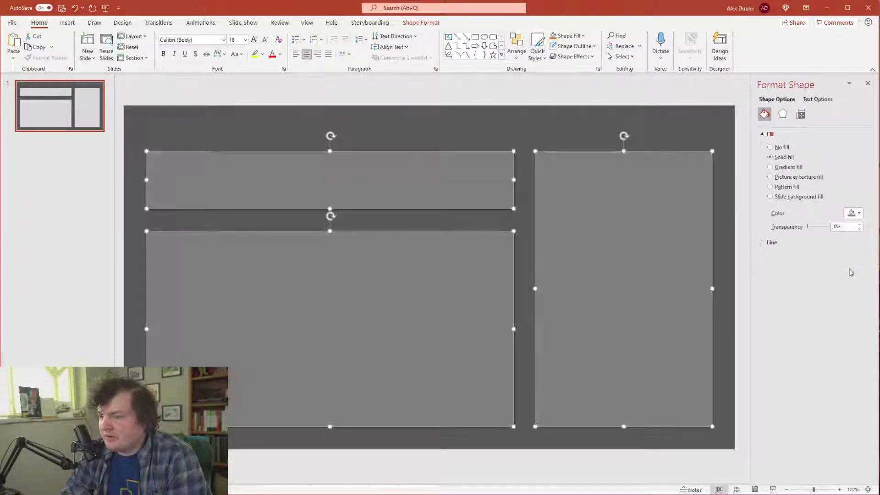
{"action": "left_click", "coordinate": [855, 214]}
{"action": "left_click", "coordinate": [849, 268]}
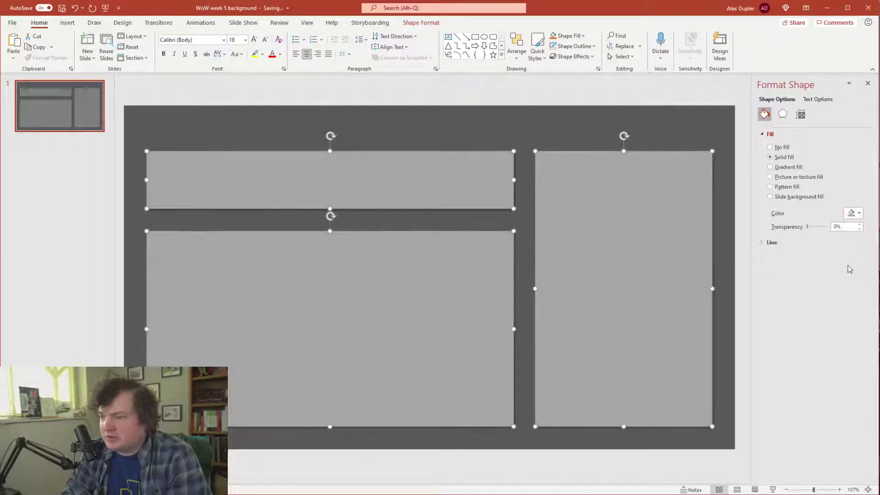
Set the slide's background fill to a near-black shade
{"action": "left_click", "coordinate": [326, 481]}
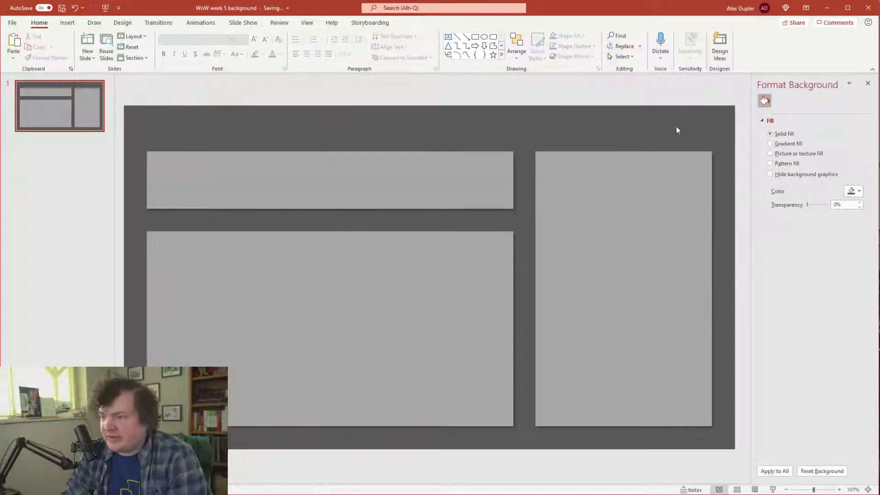
{"action": "left_click", "coordinate": [855, 189]}
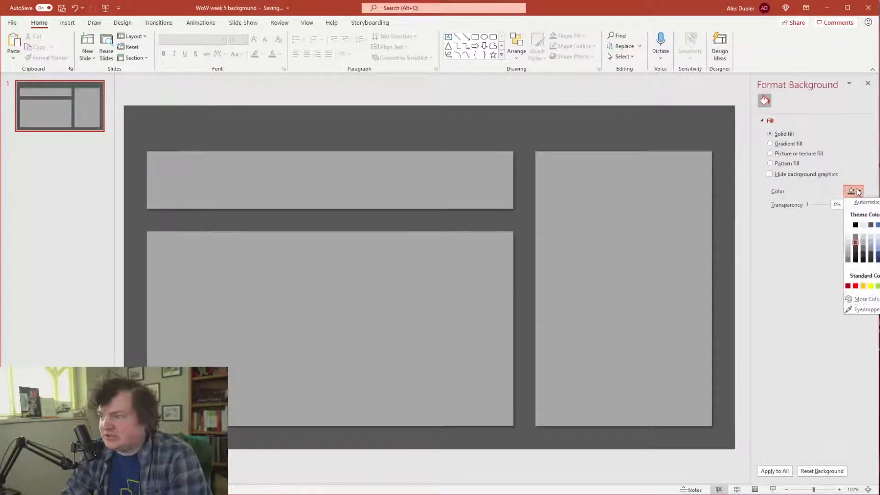
{"action": "left_click", "coordinate": [856, 256]}
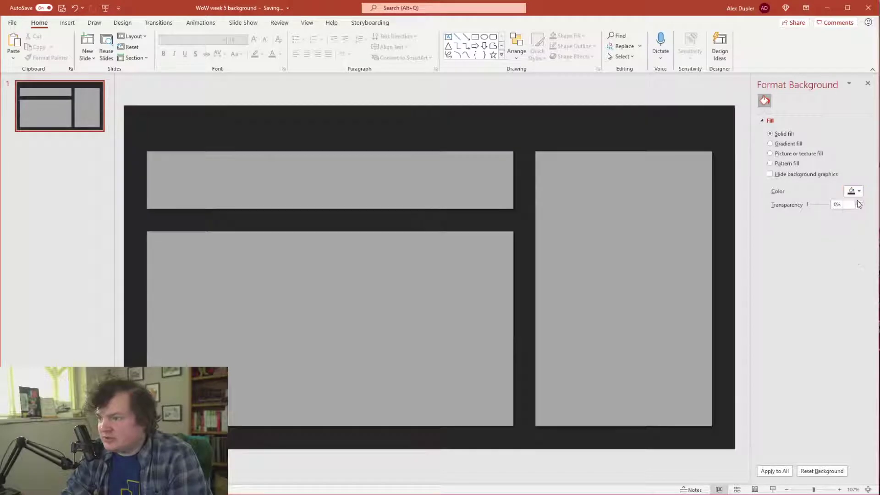
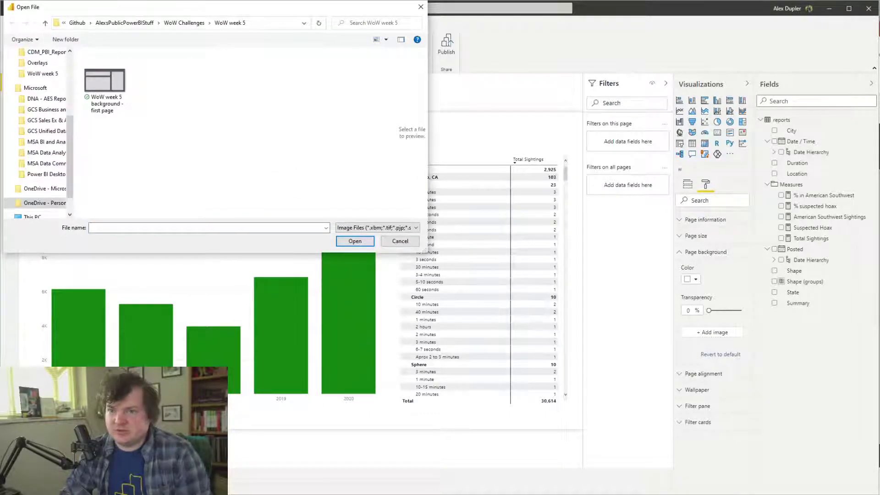
Browse the Quick access folders and recent files in the Open File dialog for the new background image
{"action": "key", "text": "alt+Tab"}
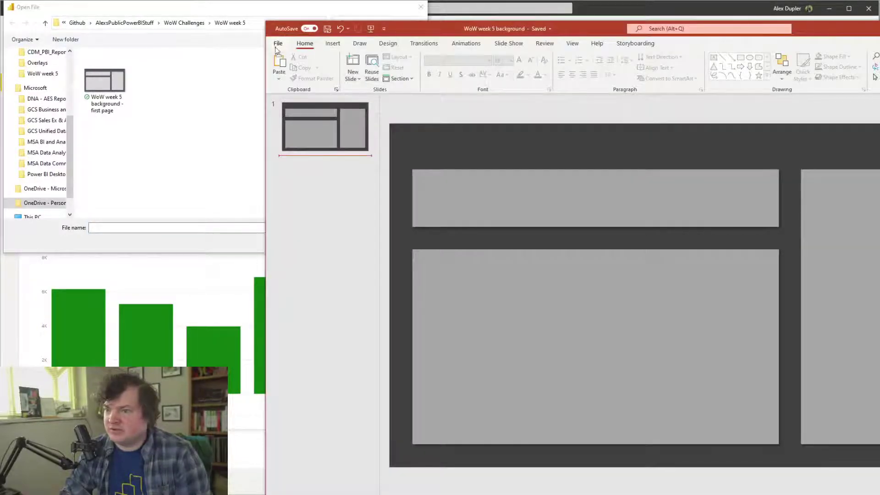
{"action": "left_click_drag", "start_coordinate": [60, 121], "coordinate": [141, 194]}
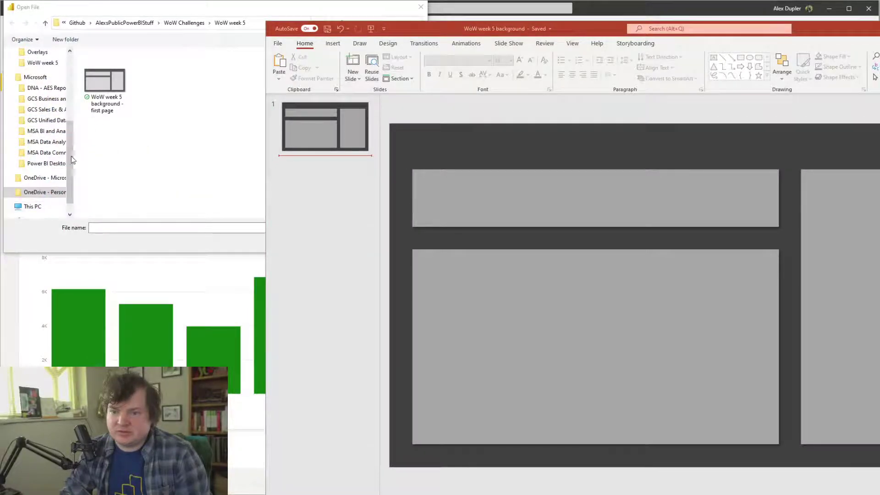
{"action": "left_click", "coordinate": [82, 160]}
{"action": "left_click", "coordinate": [39, 59]}
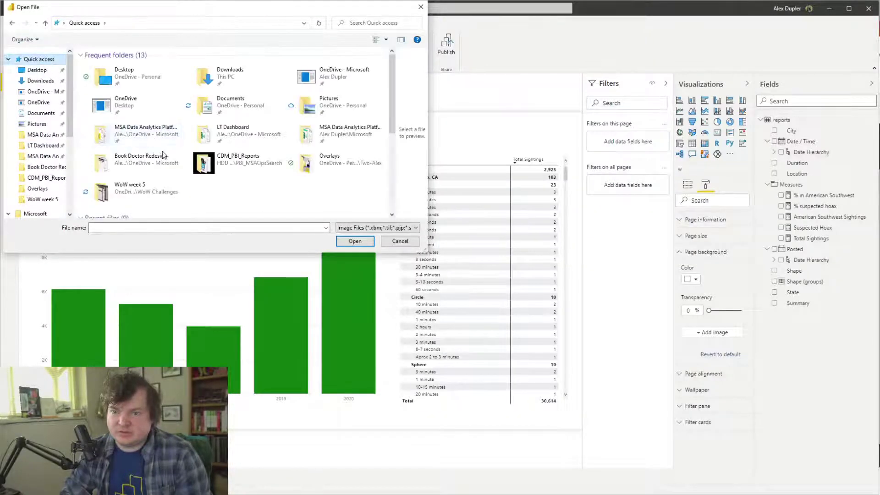
{"action": "scroll", "coordinate": [183, 128], "scroll_direction": "down", "scroll_amount": 5}
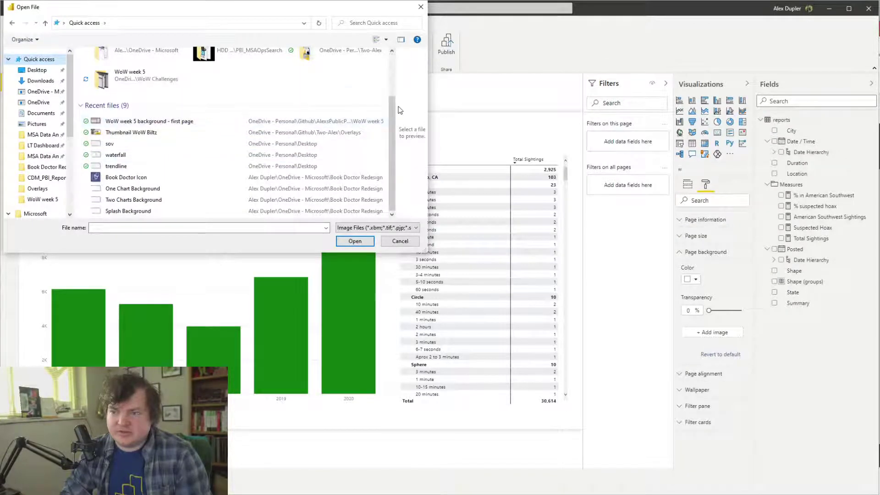
{"action": "scroll", "coordinate": [391, 103], "scroll_direction": "up", "scroll_amount": 1}
{"action": "key", "text": "alt+Tab"}
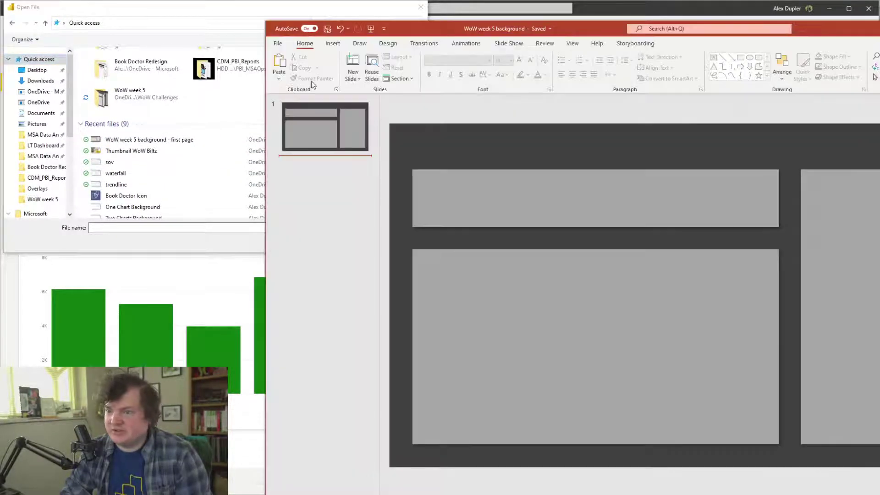
Start exporting the PowerPoint background slide in the PNG Portable Network Graphics format
{"action": "left_click", "coordinate": [278, 43]}
{"action": "left_click", "coordinate": [299, 200]}
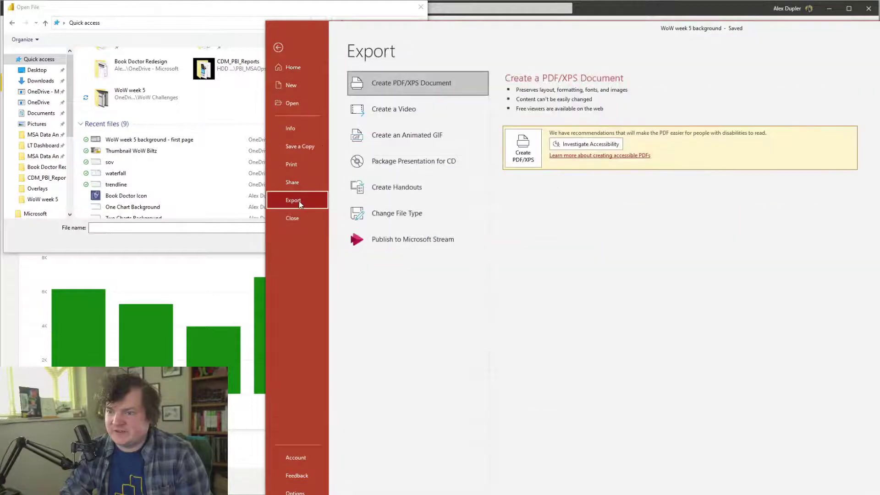
{"action": "left_click", "coordinate": [383, 213]}
{"action": "left_click", "coordinate": [562, 197]}
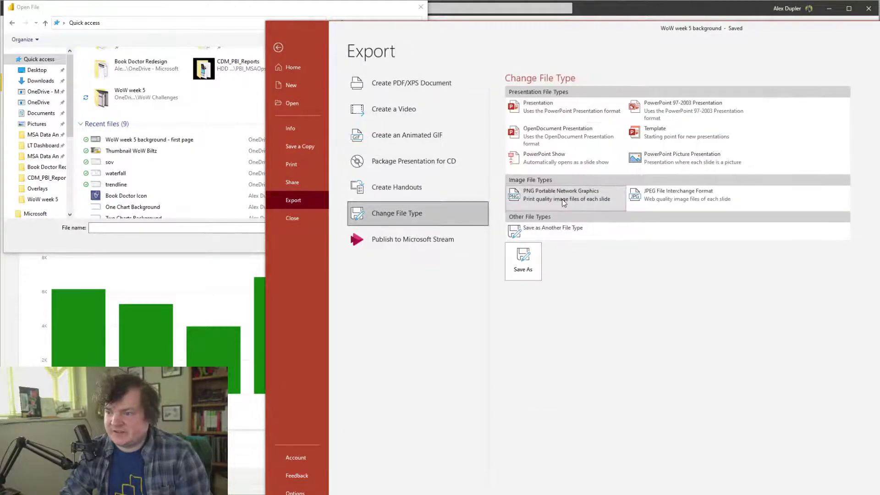
{"action": "left_click", "coordinate": [522, 260]}
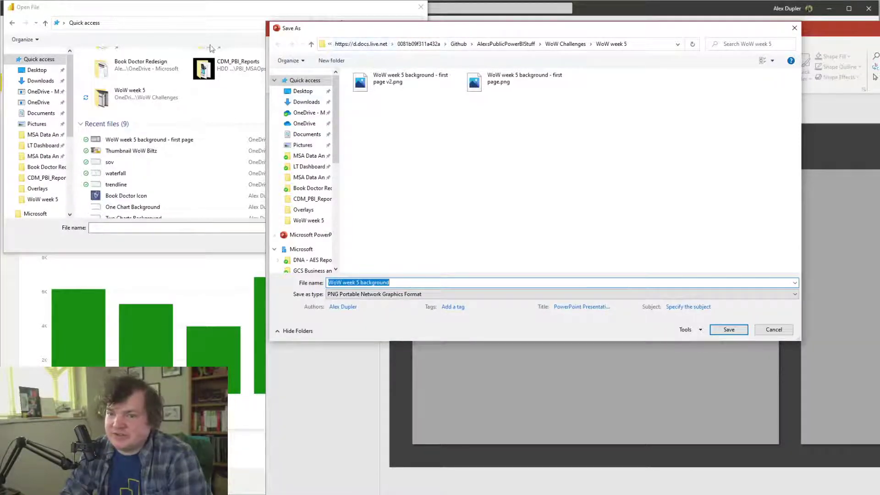
Set the export destination to the WoW Challenges > WoW week 5 folder inside Github on OneDrive - Personal
{"action": "scroll", "coordinate": [316, 236], "scroll_direction": "down", "scroll_amount": 2}
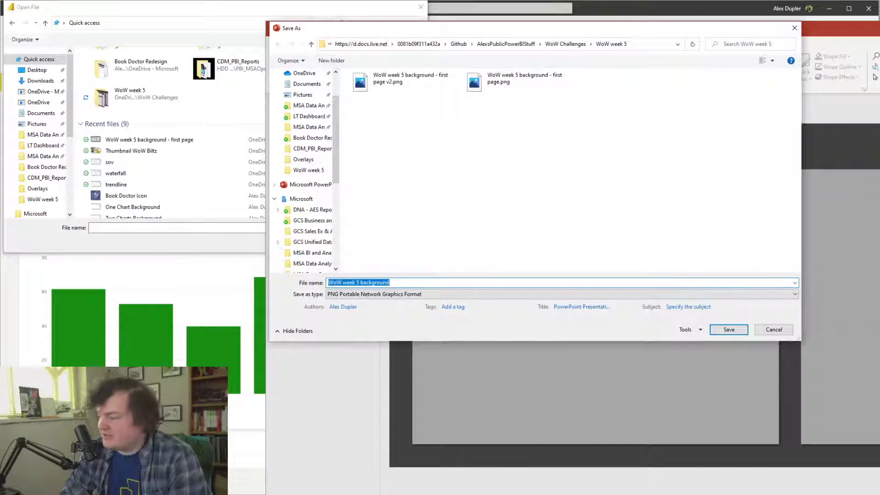
{"action": "scroll", "coordinate": [320, 190], "scroll_direction": "down", "scroll_amount": 2}
{"action": "scroll", "coordinate": [319, 191], "scroll_direction": "down", "scroll_amount": 5}
{"action": "left_click", "coordinate": [310, 124]}
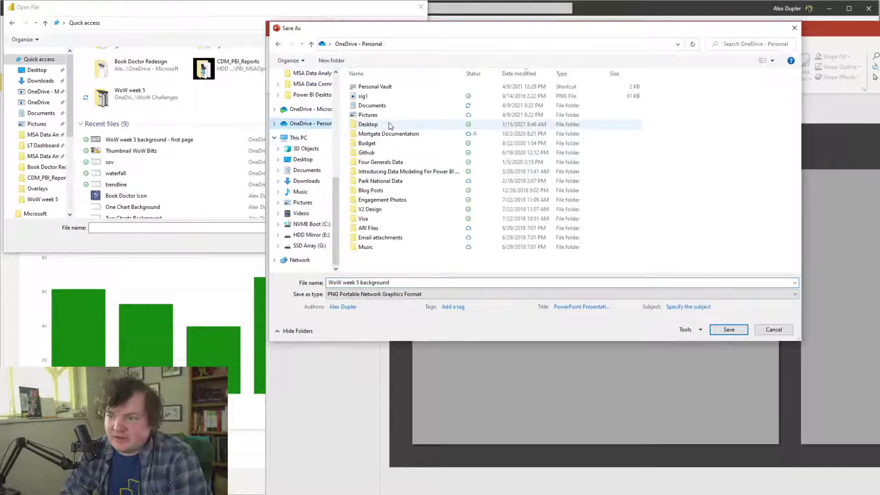
{"action": "left_click", "coordinate": [379, 154]}
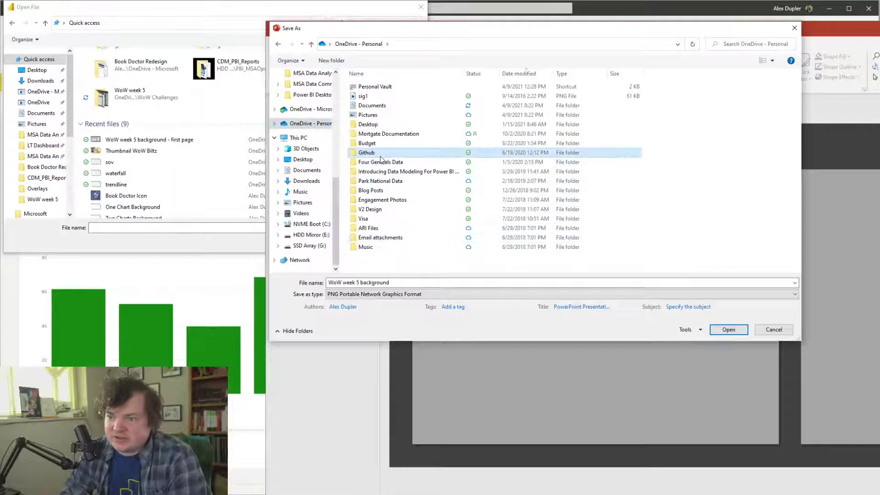
{"action": "double_click", "coordinate": [380, 155]}
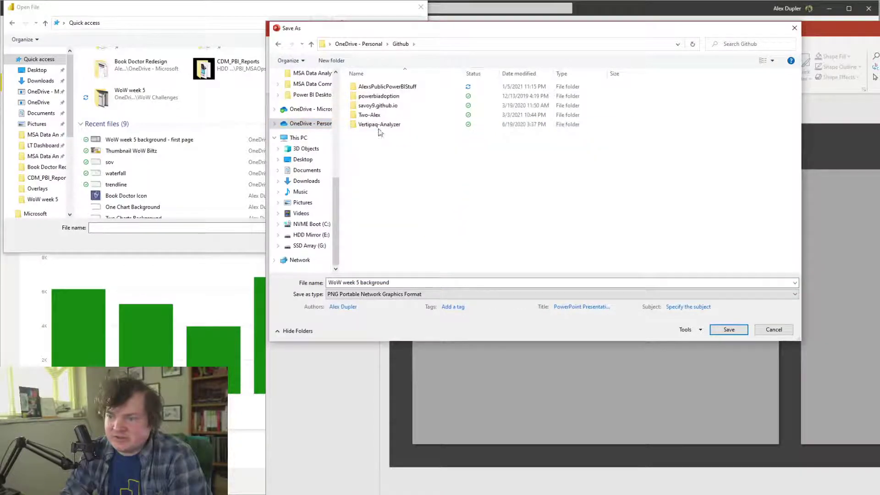
{"action": "double_click", "coordinate": [401, 90]}
{"action": "double_click", "coordinate": [415, 136]}
{"action": "double_click", "coordinate": [399, 106]}
Overwrite the PNG "WoW week 5 background - first page", exporting just the current slide
{"action": "left_click", "coordinate": [386, 128]}
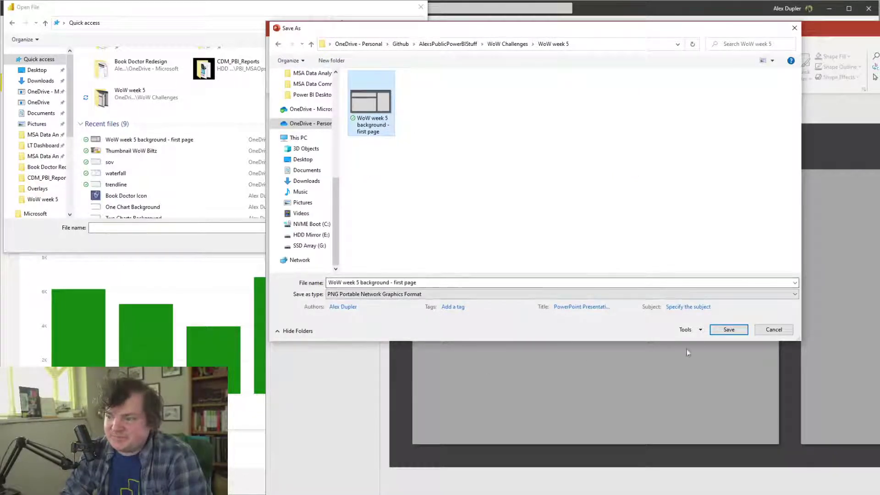
{"action": "left_click", "coordinate": [734, 331]}
{"action": "left_click", "coordinate": [808, 318]}
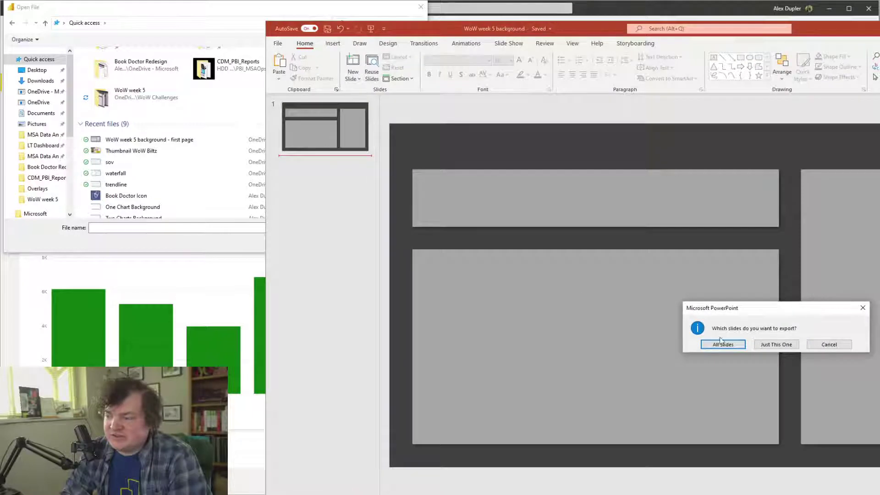
{"action": "left_click", "coordinate": [777, 344]}
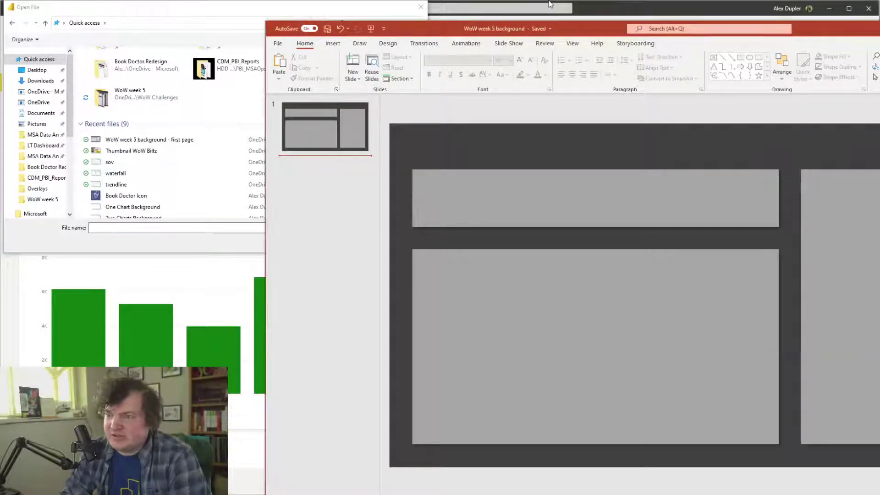
Switch to Power BI Desktop and add the re-exported "WoW week 5 background - first page" image as the page background
{"action": "left_click", "coordinate": [619, 10]}
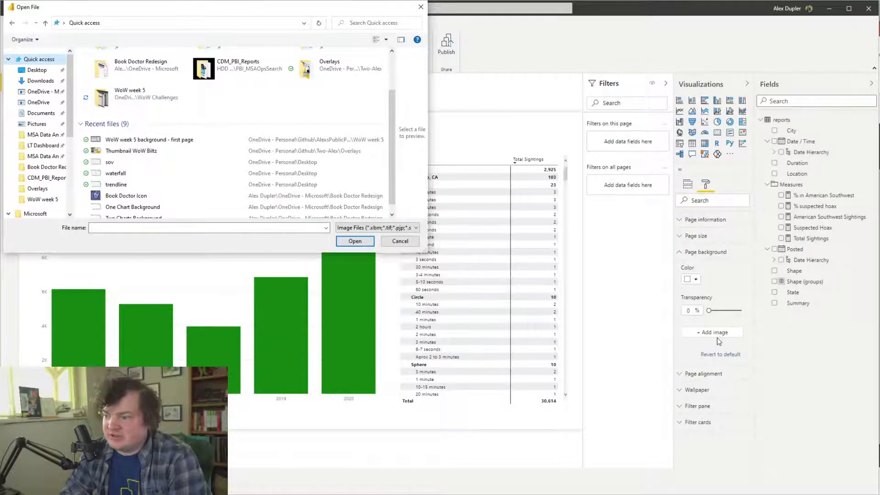
{"action": "left_click", "coordinate": [400, 242]}
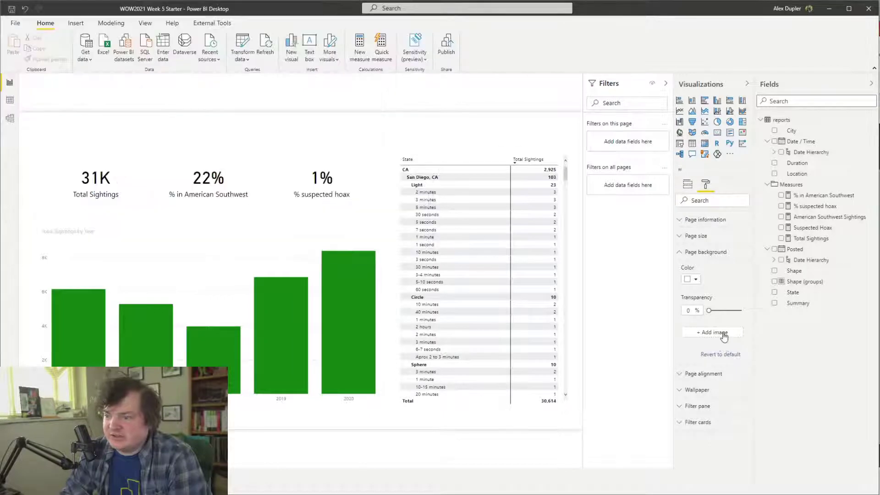
{"action": "left_click", "coordinate": [712, 332]}
{"action": "double_click", "coordinate": [123, 87]}
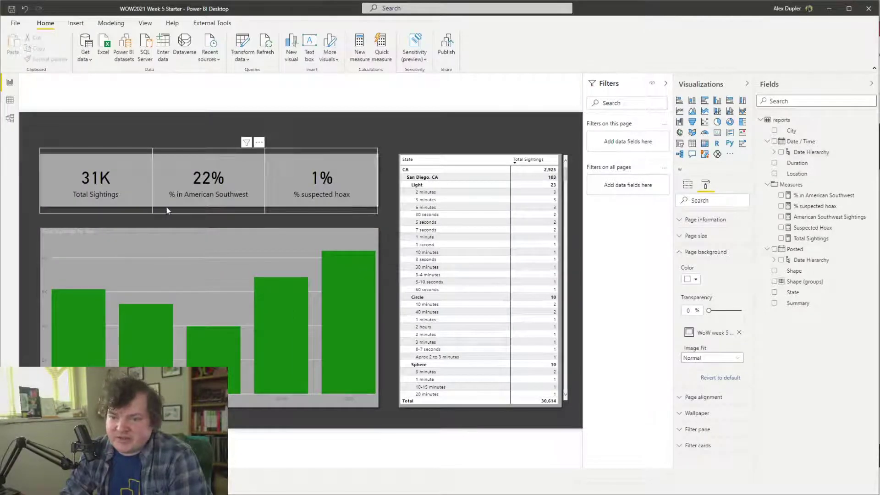
Select the Total Sightings, % in American Southwest and % suspected hoax cards together and color their category labels white
{"action": "left_click", "coordinate": [324, 208]}
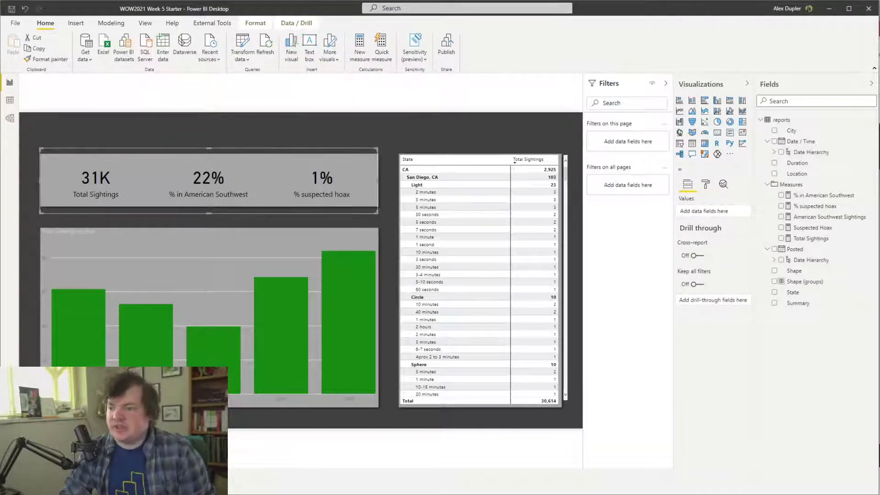
{"action": "left_click", "coordinate": [706, 183]}
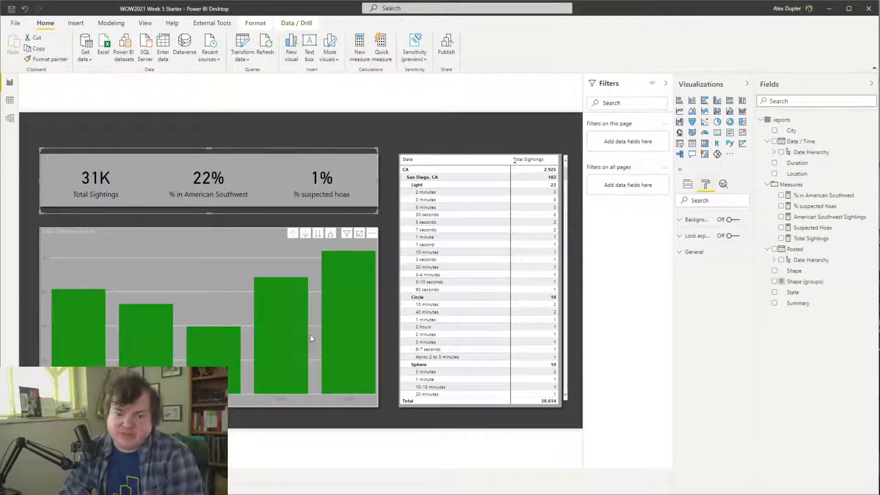
{"action": "mouse_move", "coordinate": [333, 344]}
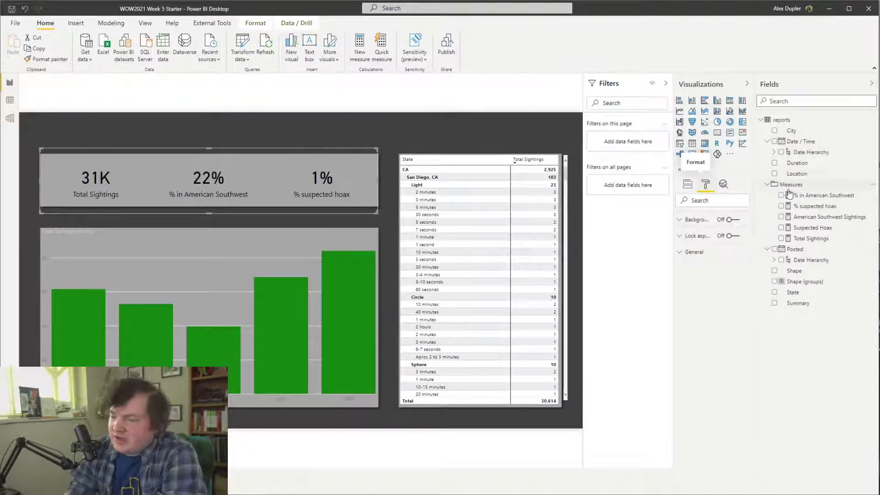
{"action": "left_click", "coordinate": [249, 182], "text": "ctrl"}
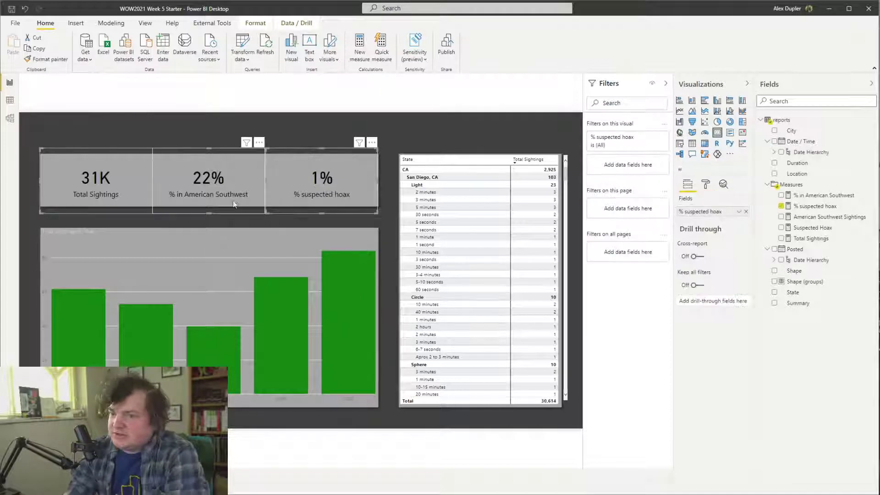
{"action": "left_click", "coordinate": [119, 176], "text": "ctrl"}
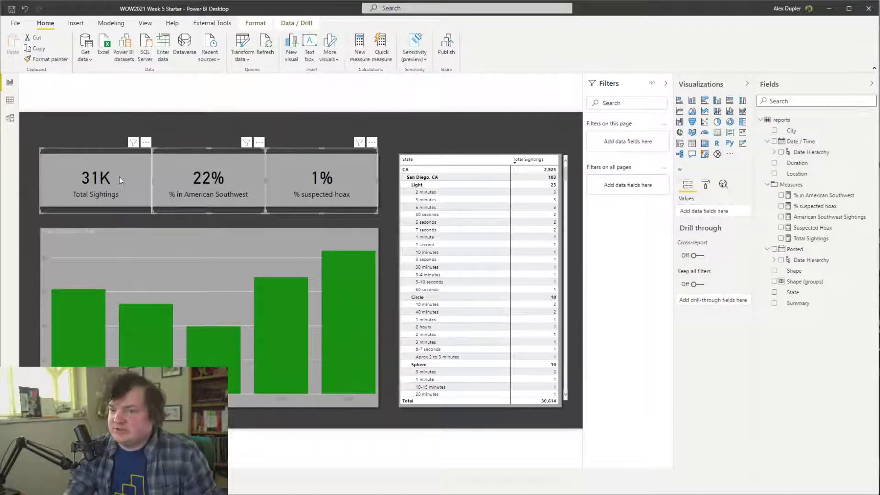
{"action": "left_click", "coordinate": [705, 186]}
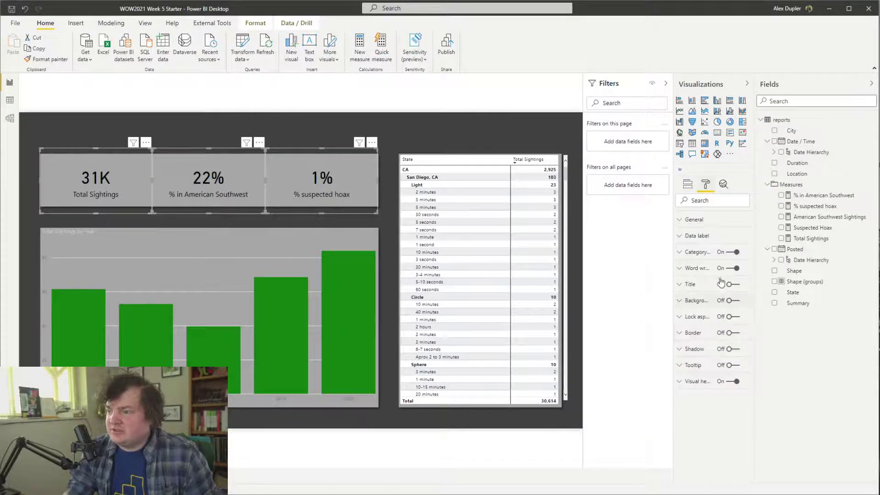
{"action": "left_click", "coordinate": [697, 253]}
{"action": "left_click", "coordinate": [699, 280]}
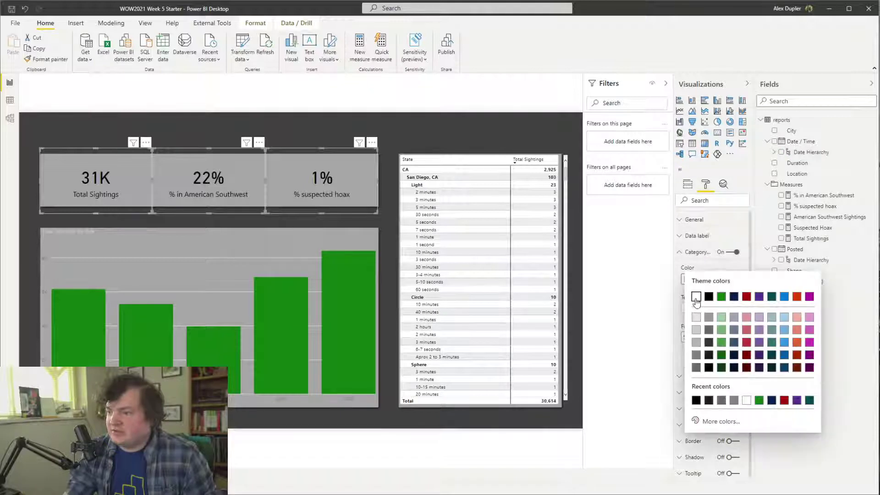
{"action": "left_click", "coordinate": [696, 297]}
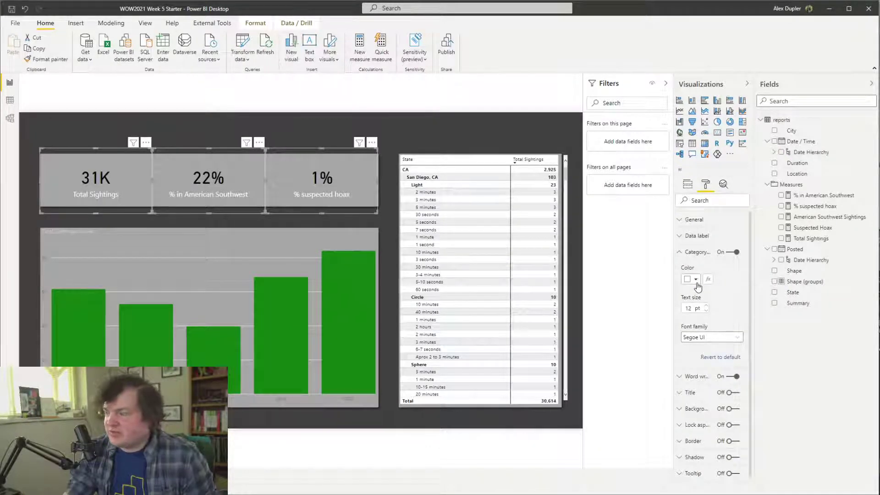
Try a light gray and a light blue on the three cards' category labels, and restore white
{"action": "left_click", "coordinate": [697, 281]}
{"action": "left_click", "coordinate": [695, 317]}
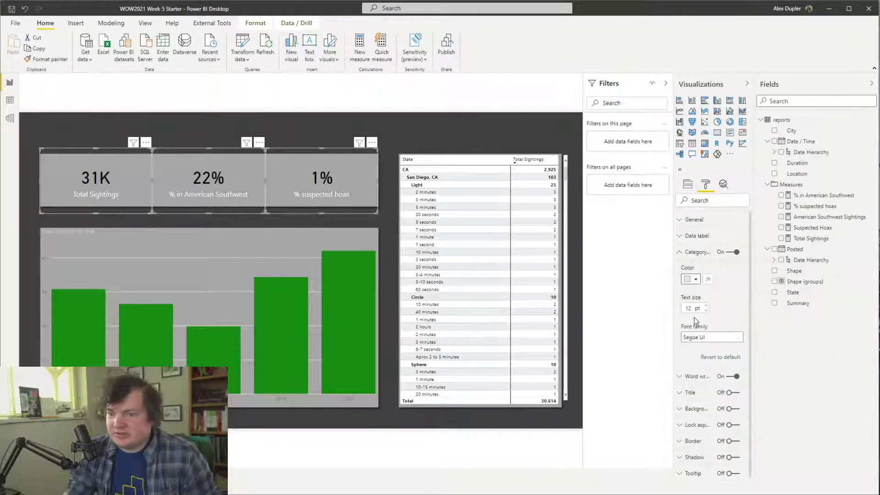
{"action": "left_click", "coordinate": [696, 281]}
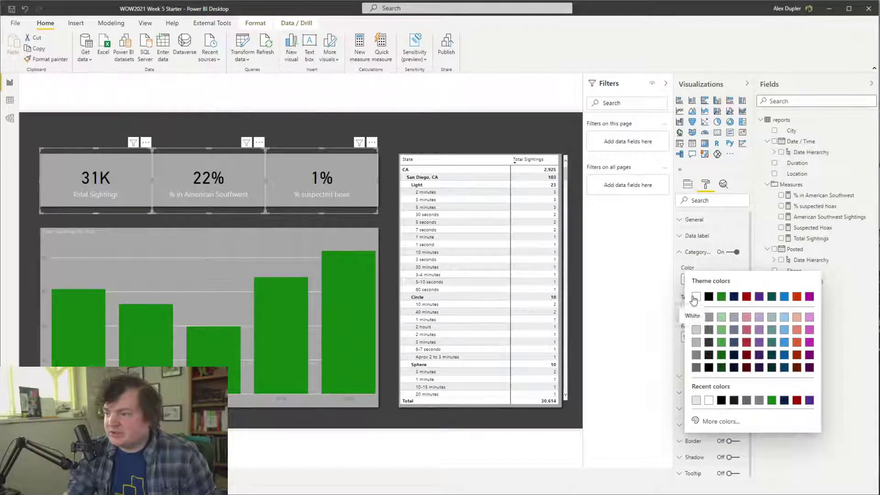
{"action": "left_click", "coordinate": [784, 318]}
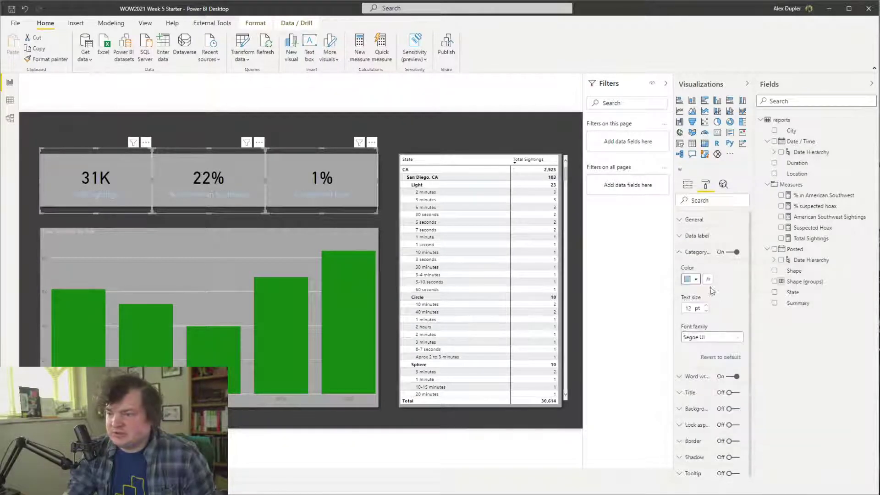
{"action": "left_click", "coordinate": [693, 280]}
{"action": "left_click", "coordinate": [696, 297]}
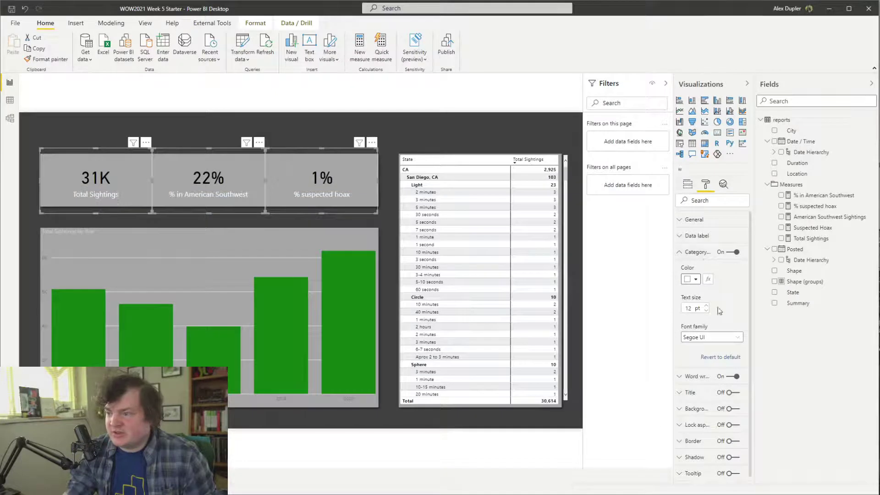
Set the data label color of the three selected cards to white
{"action": "scroll", "coordinate": [704, 300], "scroll_direction": "down", "scroll_amount": 1}
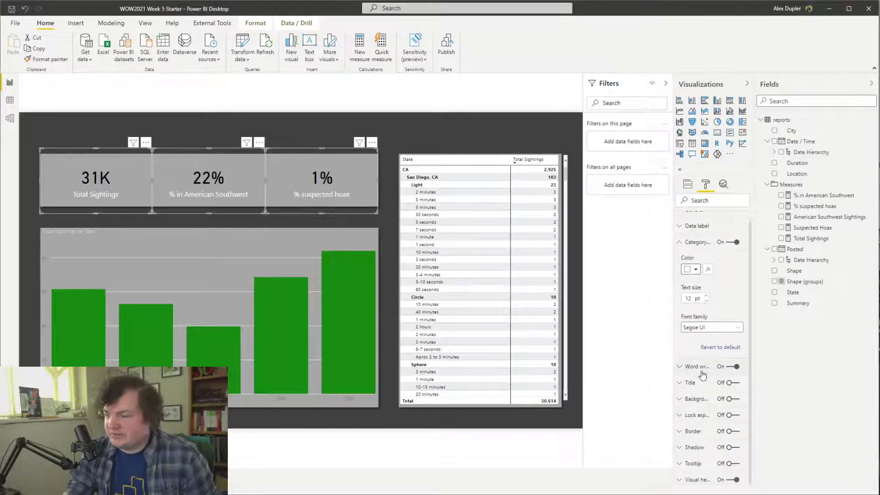
{"action": "left_click", "coordinate": [693, 243]}
{"action": "left_click", "coordinate": [698, 236]}
{"action": "left_click", "coordinate": [691, 263]}
{"action": "key", "text": "Escape"}
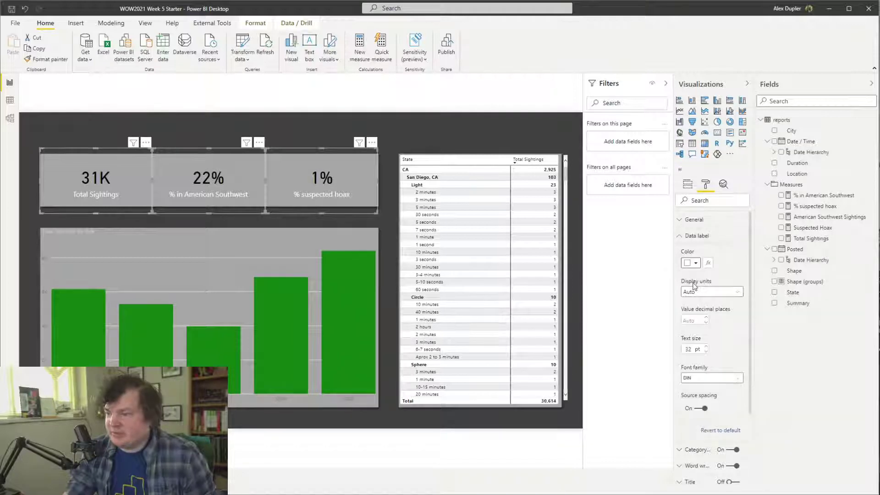
Select the yearly sightings column chart and examine the color choices for its bars without changing them
{"action": "left_click", "coordinate": [161, 262]}
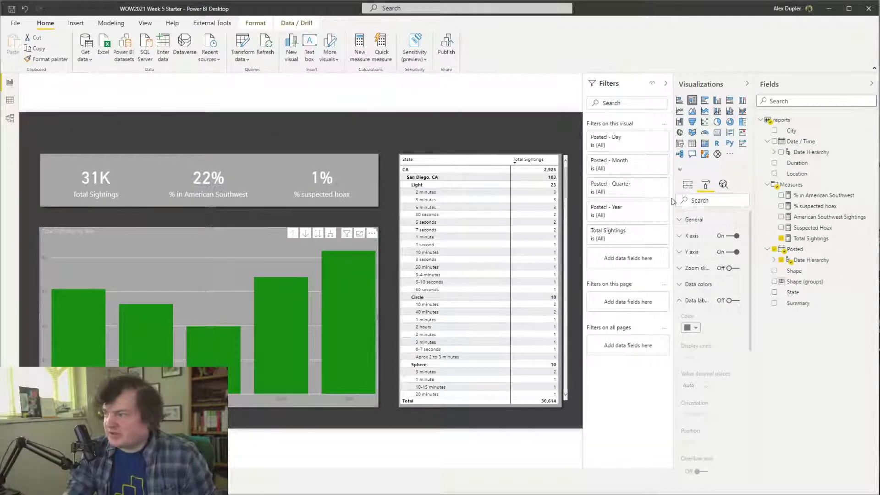
{"action": "left_click", "coordinate": [706, 301]}
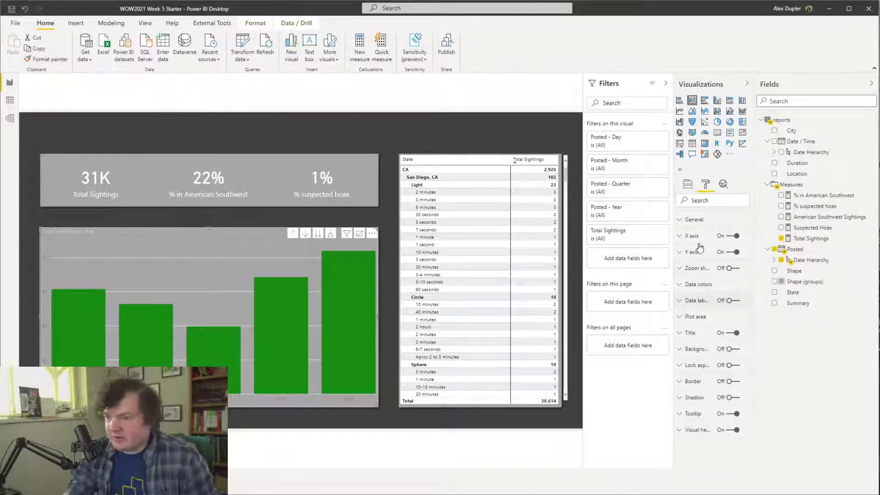
{"action": "left_click", "coordinate": [710, 286]}
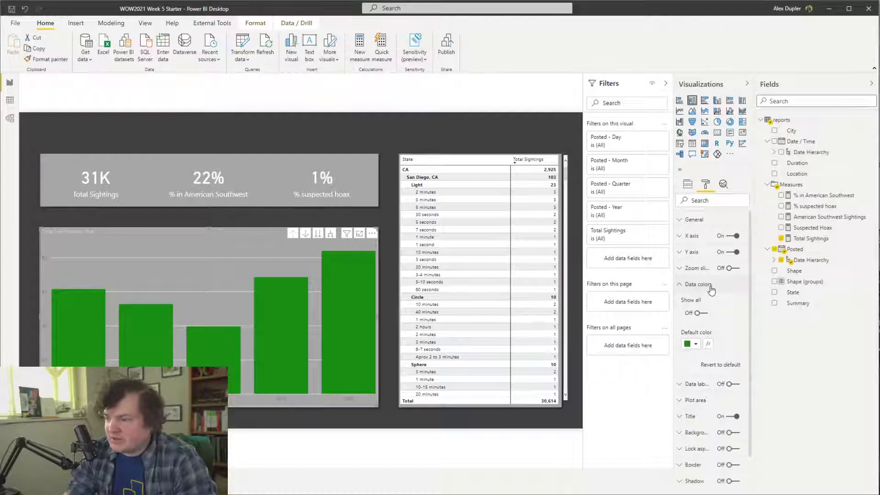
{"action": "left_click", "coordinate": [696, 344]}
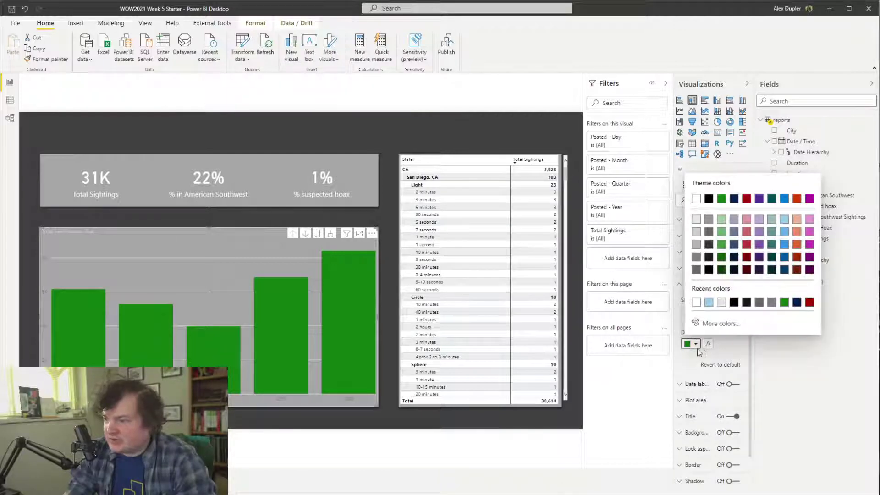
{"action": "left_click", "coordinate": [729, 350]}
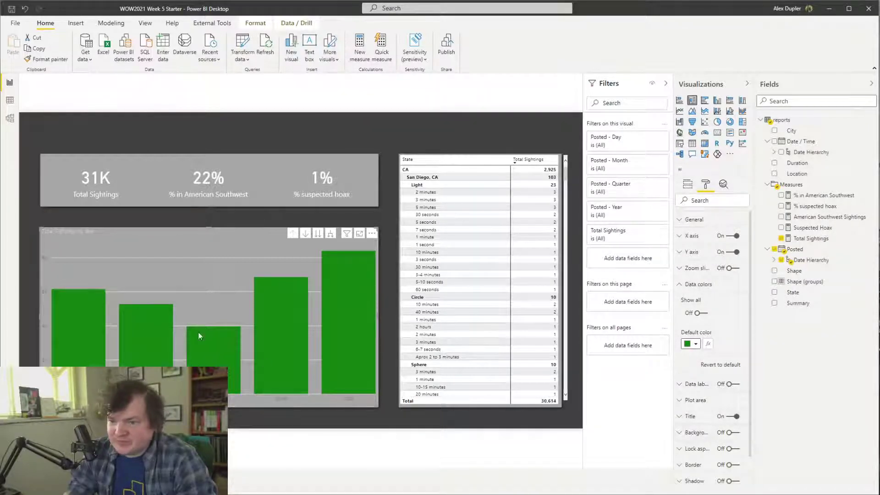
{"action": "left_click", "coordinate": [708, 285]}
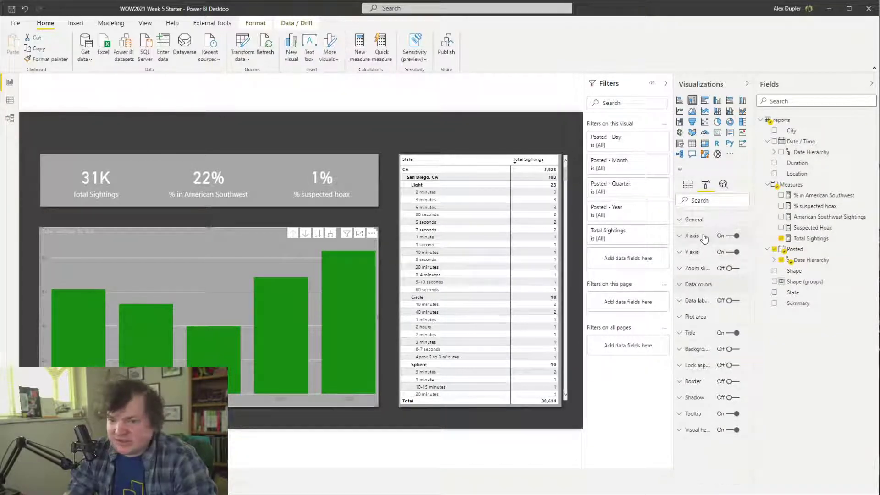
Replace the yearly column chart's title text with "Sightings over time (User down arrow to drill into details -->)"
{"action": "left_click", "coordinate": [706, 342]}
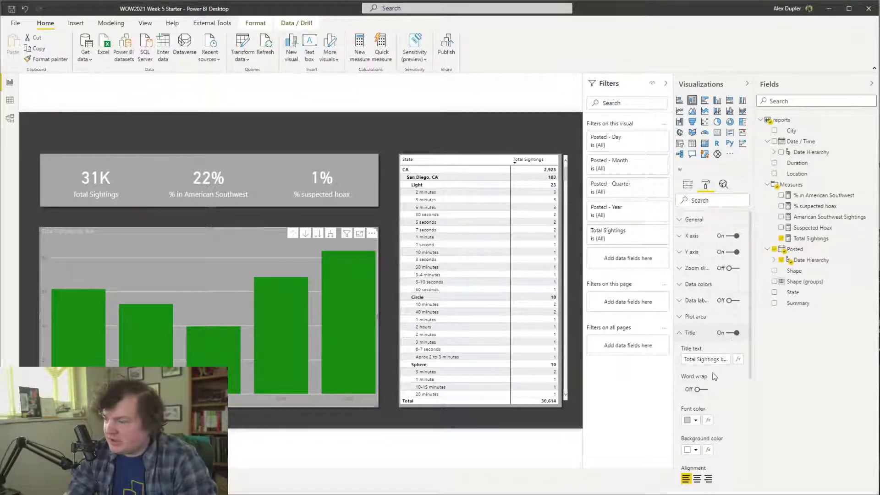
{"action": "left_click", "coordinate": [707, 358]}
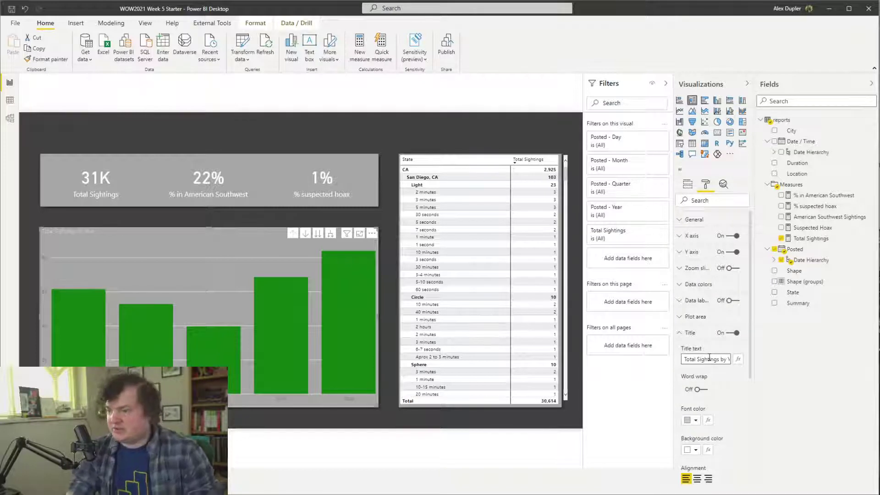
{"action": "triple_click", "coordinate": [709, 358]}
{"action": "type", "text": "Sightin"}
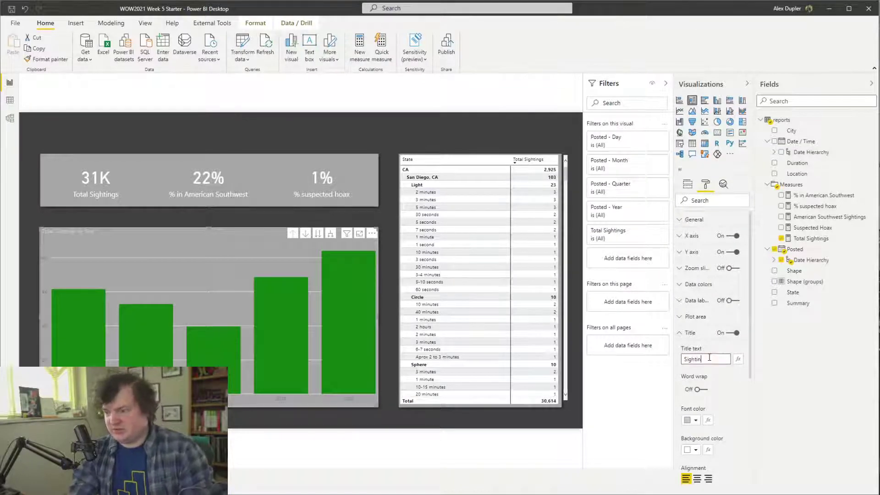
{"action": "type", "text": "gs over time (Use"}
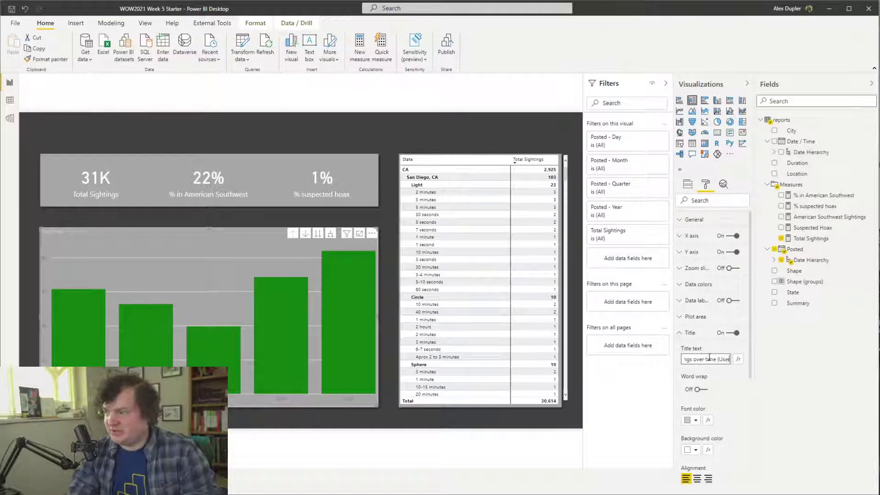
{"action": "type", "text": "r down an"}
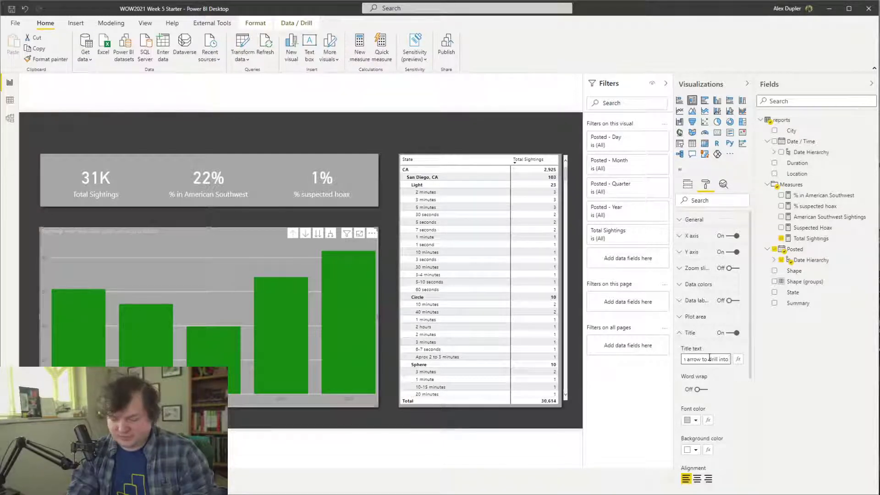
{"action": "type", "text": " deati"}
{"action": "key", "text": "BackSpace"}
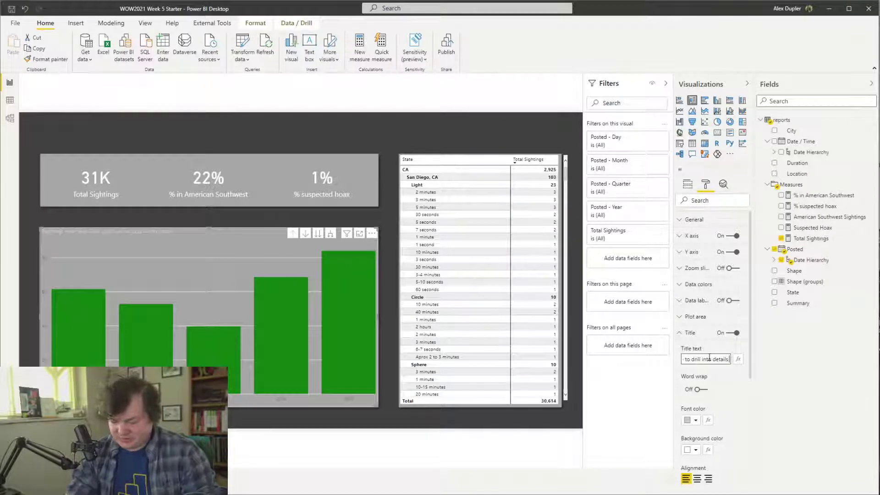
{"action": "type", "text": "-->"}
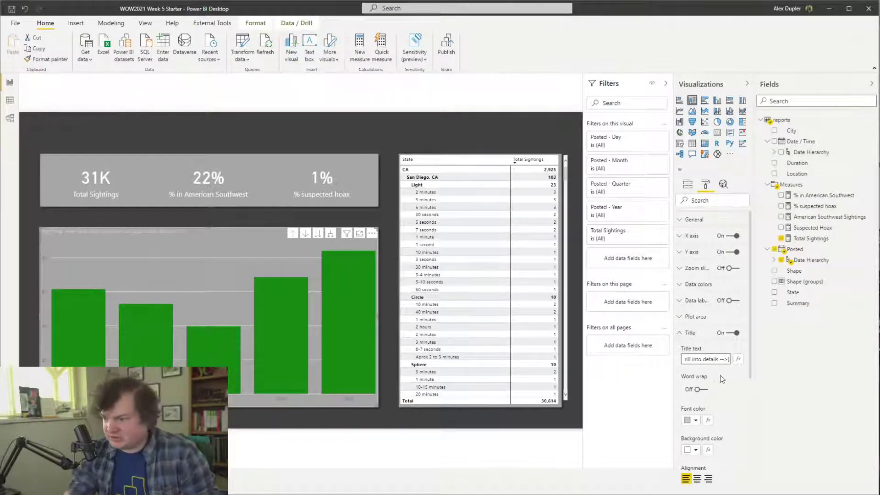
Color the column chart's title white and set its text size to 15 pt
{"action": "scroll", "coordinate": [720, 378], "scroll_direction": "down", "scroll_amount": 4}
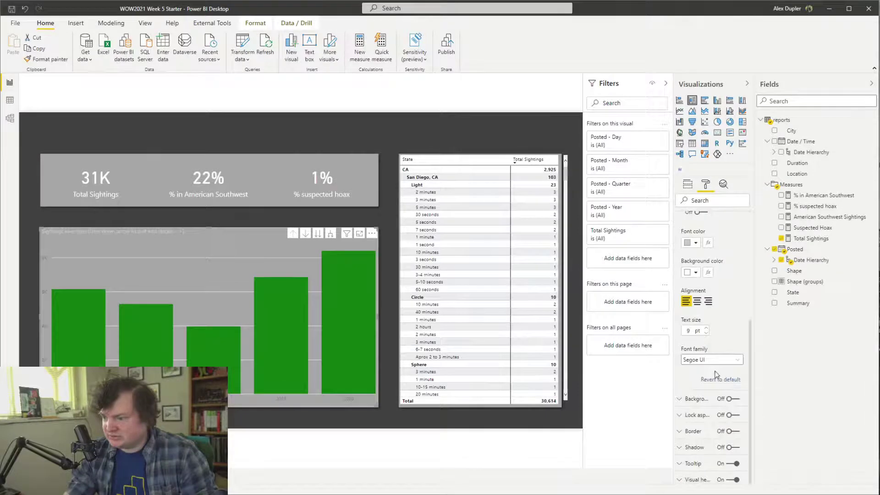
{"action": "left_click", "coordinate": [697, 244]}
{"action": "left_click", "coordinate": [698, 261]}
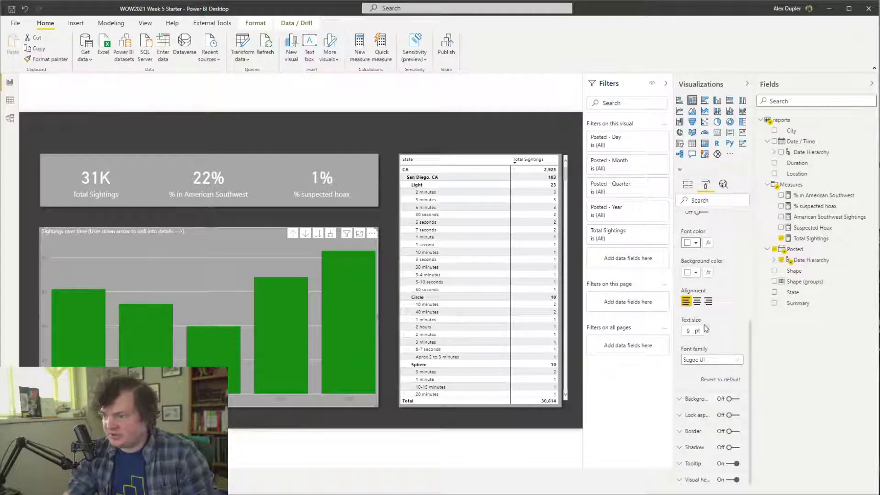
{"action": "left_click", "coordinate": [706, 328]}
{"action": "left_click", "coordinate": [706, 328]}
{"action": "left_click", "coordinate": [706, 329]}
{"action": "left_click", "coordinate": [706, 328]}
{"action": "left_click", "coordinate": [706, 328]}
{"action": "left_click", "coordinate": [706, 328]}
{"action": "left_click", "coordinate": [706, 329]}
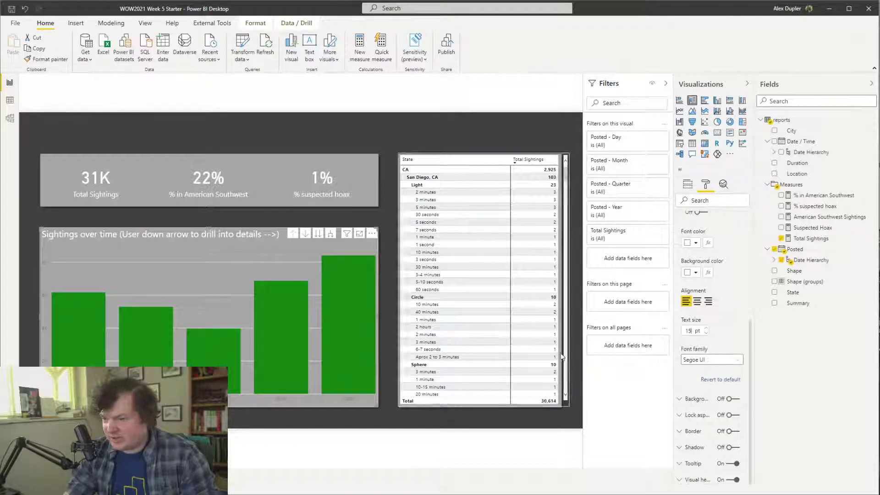
{"action": "scroll", "coordinate": [726, 304], "scroll_direction": "up", "scroll_amount": 5}
{"action": "left_click", "coordinate": [699, 333]}
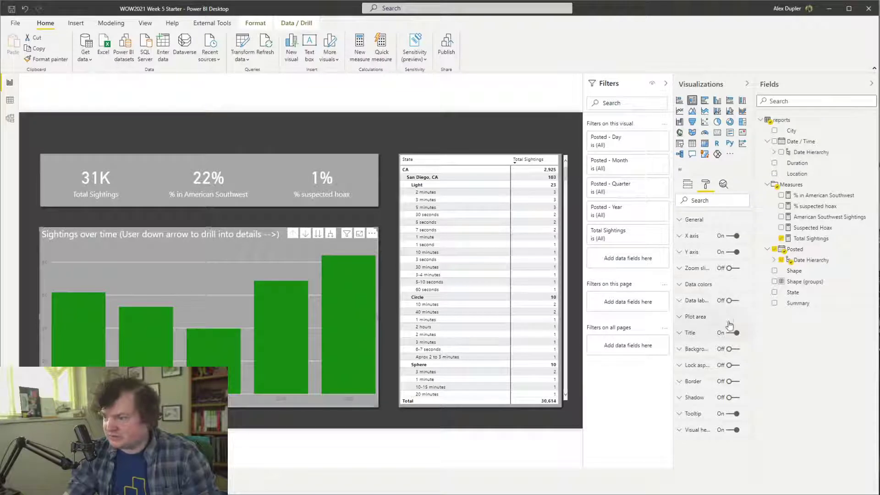
Turn off the Y axis gridlines on the column chart while keeping the axis on
{"action": "left_click", "coordinate": [732, 252]}
{"action": "left_click", "coordinate": [732, 254]}
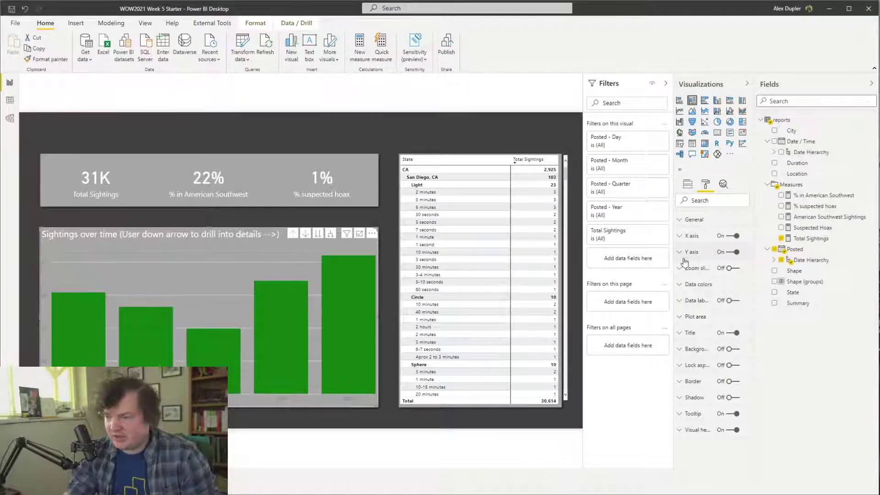
{"action": "scroll", "coordinate": [713, 407], "scroll_direction": "down", "scroll_amount": 5}
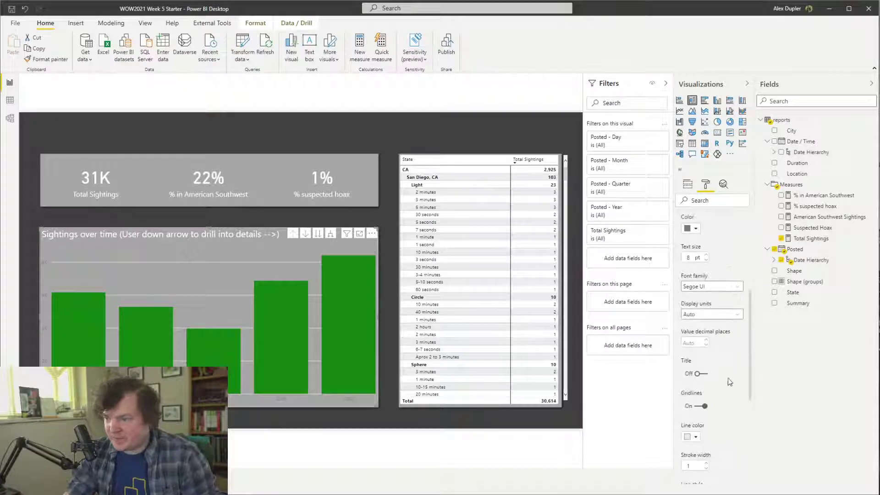
{"action": "left_click", "coordinate": [697, 406]}
{"action": "scroll", "coordinate": [747, 324], "scroll_direction": "up", "scroll_amount": 5}
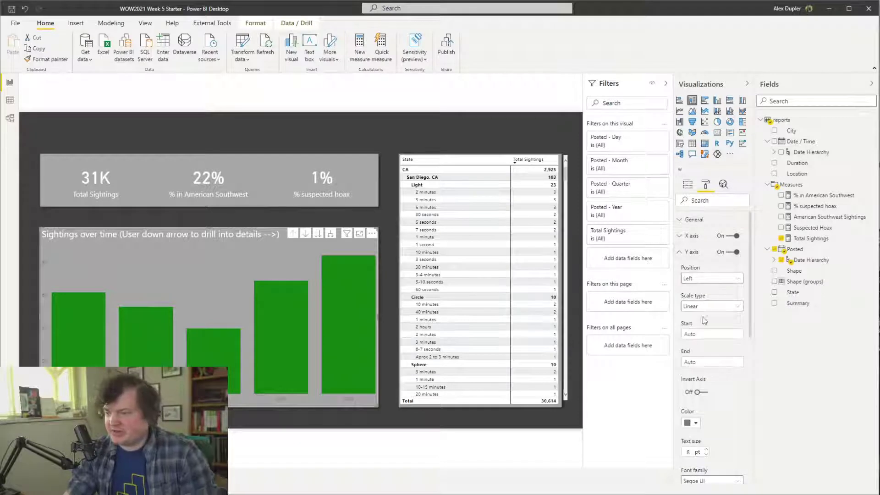
{"action": "left_click", "coordinate": [691, 252]}
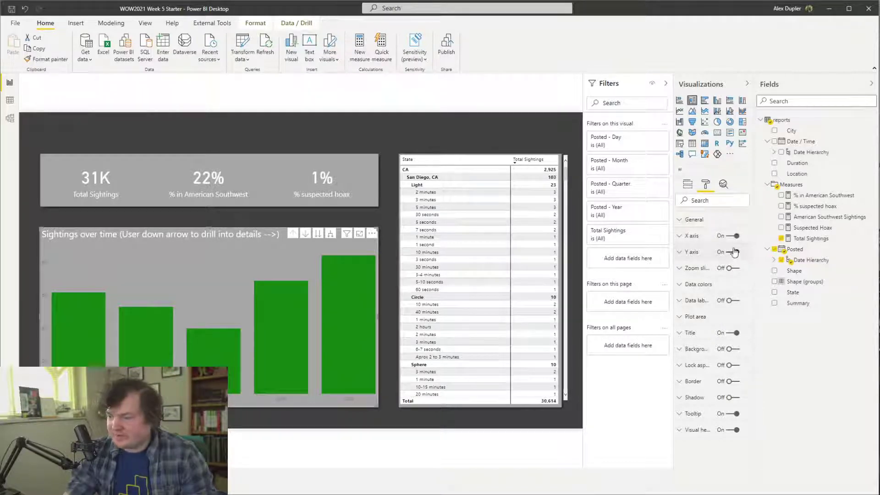
Turn on data labels for the column chart, and try hiding the Y axis before restoring it
{"action": "left_click", "coordinate": [730, 303]}
{"action": "left_click", "coordinate": [734, 253]}
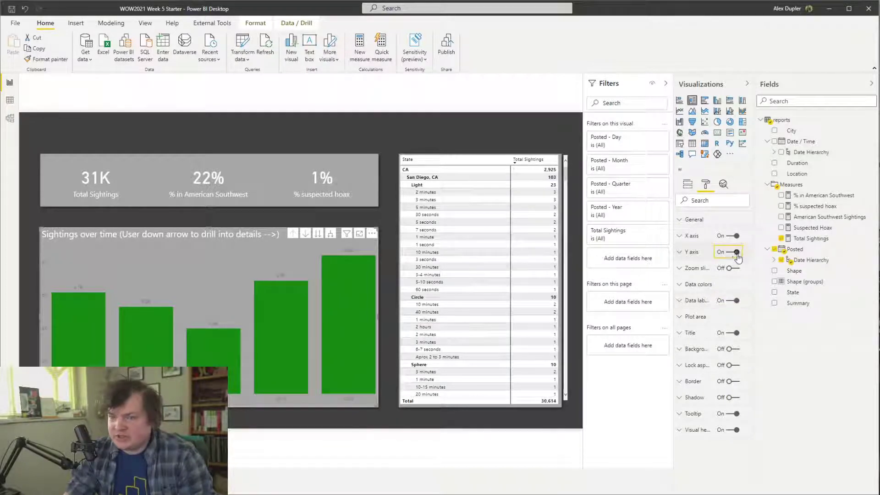
{"action": "left_click", "coordinate": [694, 303]}
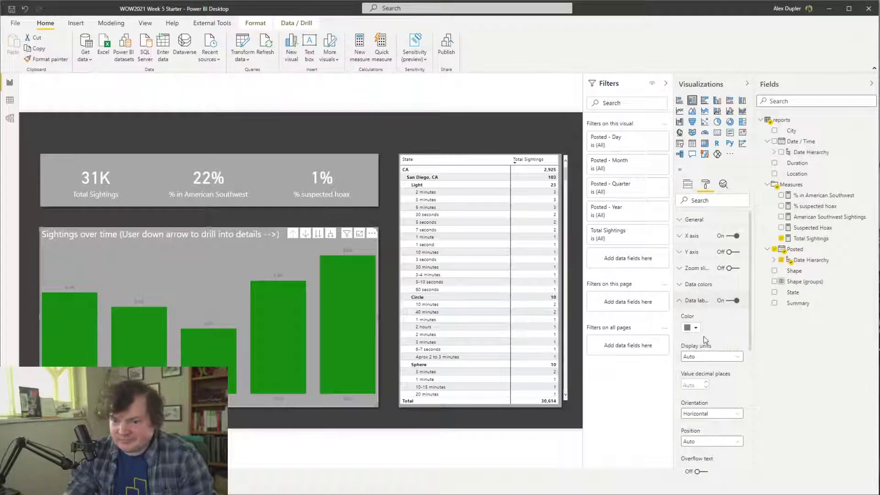
{"action": "left_click", "coordinate": [733, 252]}
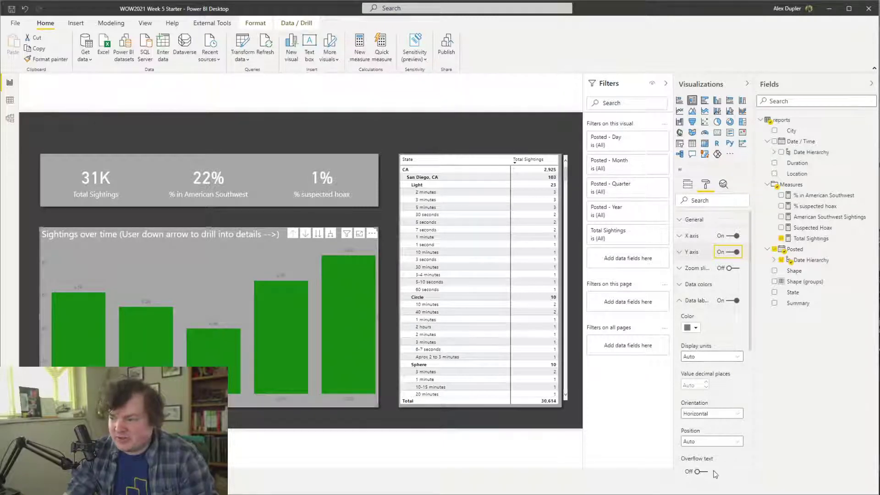
Color the column chart's data labels white and set their text size to 13 pt
{"action": "left_click", "coordinate": [696, 328]}
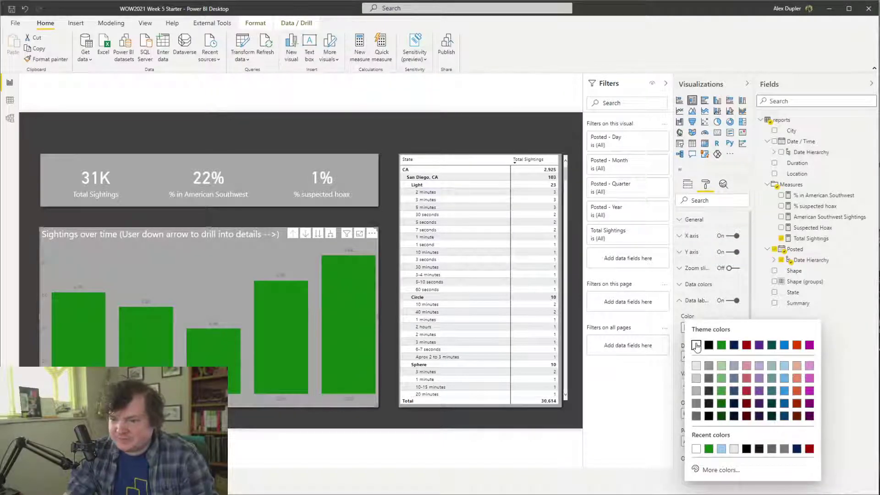
{"action": "left_click", "coordinate": [696, 346]}
{"action": "scroll", "coordinate": [707, 388], "scroll_direction": "down", "scroll_amount": 4}
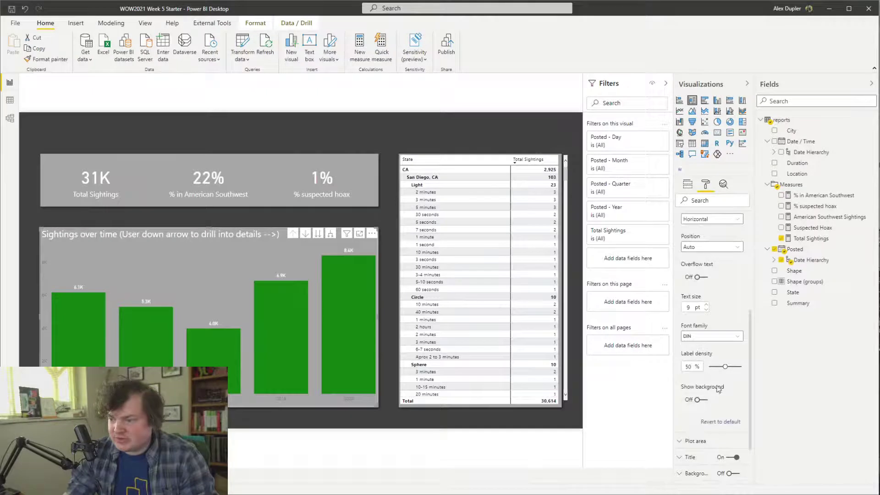
{"action": "left_click", "coordinate": [707, 305]}
{"action": "left_click", "coordinate": [706, 306]}
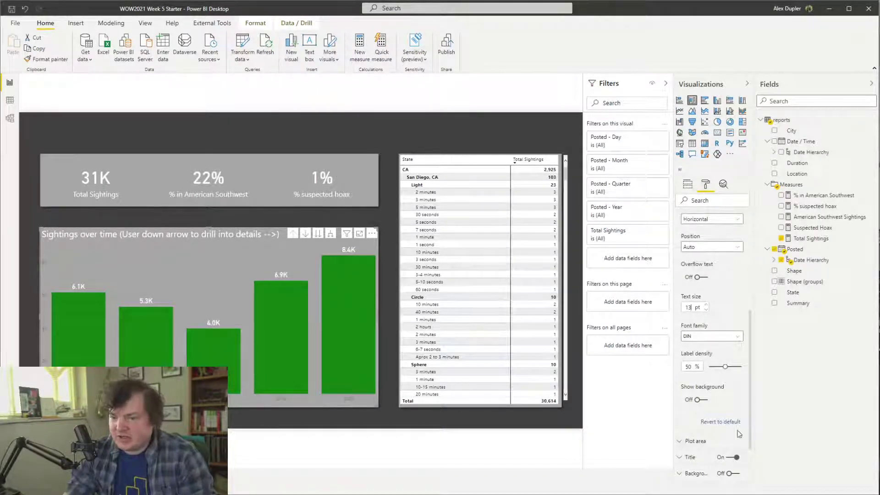
Set the display units of the column chart's data labels to None
{"action": "scroll", "coordinate": [724, 374], "scroll_direction": "up", "scroll_amount": 4}
{"action": "left_click", "coordinate": [724, 357]}
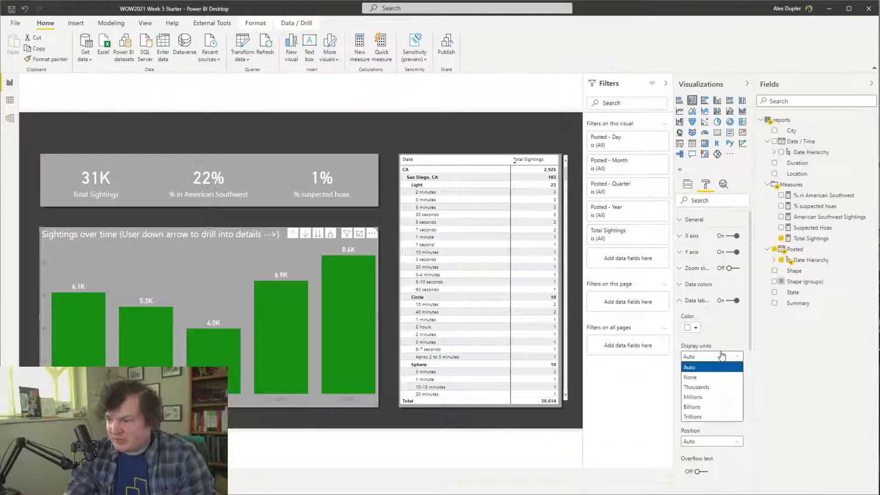
{"action": "left_click", "coordinate": [710, 378]}
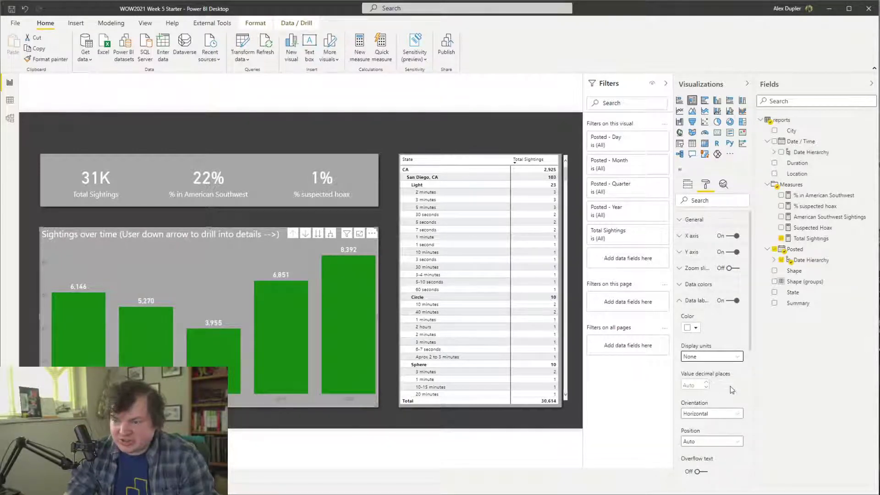
Expand the column chart down two date levels to check its data labels, and drill back up to years
{"action": "left_click", "coordinate": [331, 236]}
{"action": "left_click", "coordinate": [332, 236]}
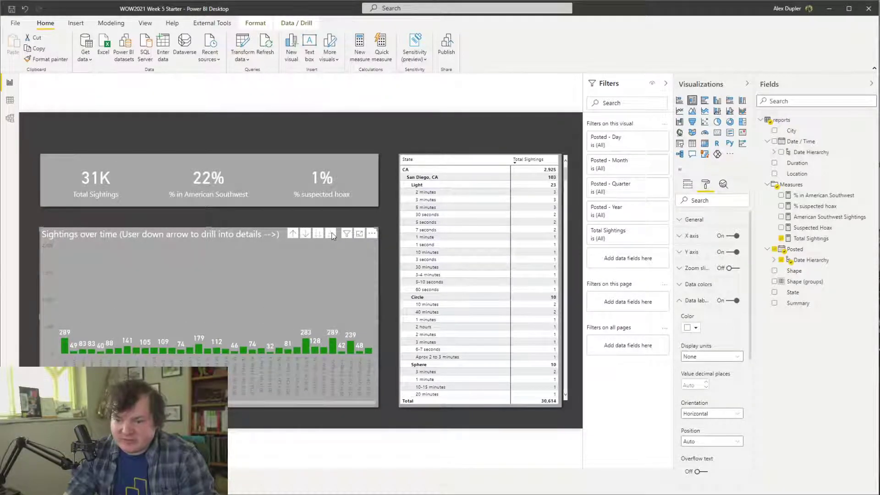
{"action": "left_click", "coordinate": [293, 235]}
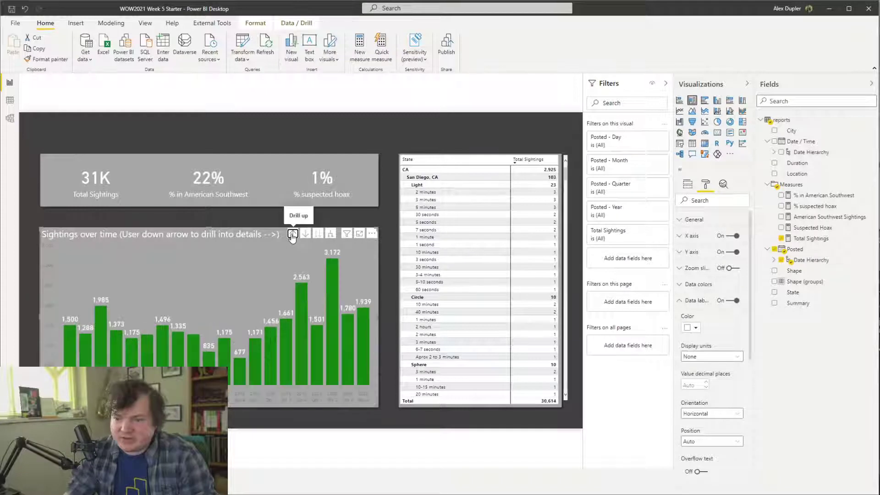
{"action": "left_click", "coordinate": [292, 234]}
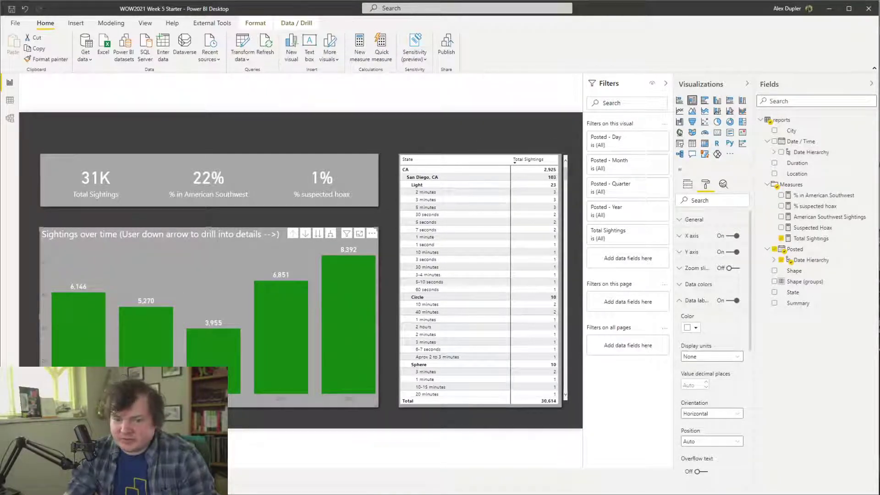
Color the column chart's Y axis labels white and set their text size to 12 pt
{"action": "left_click", "coordinate": [690, 306]}
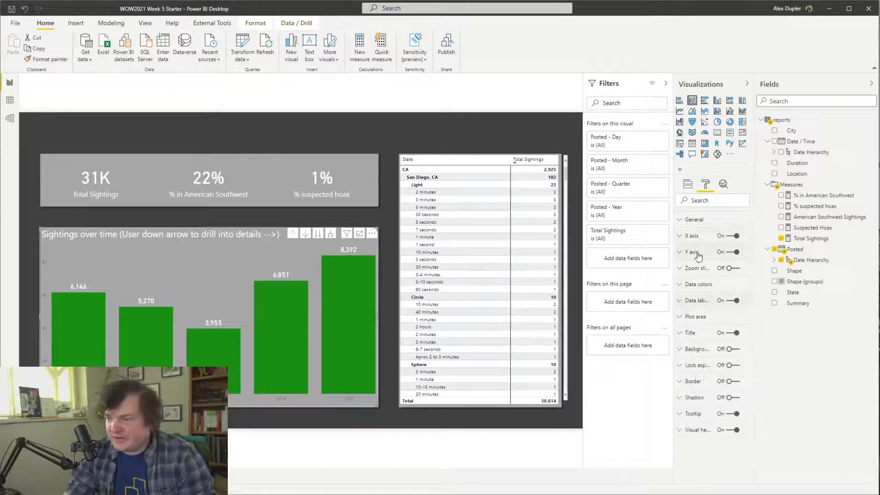
{"action": "left_click", "coordinate": [698, 254]}
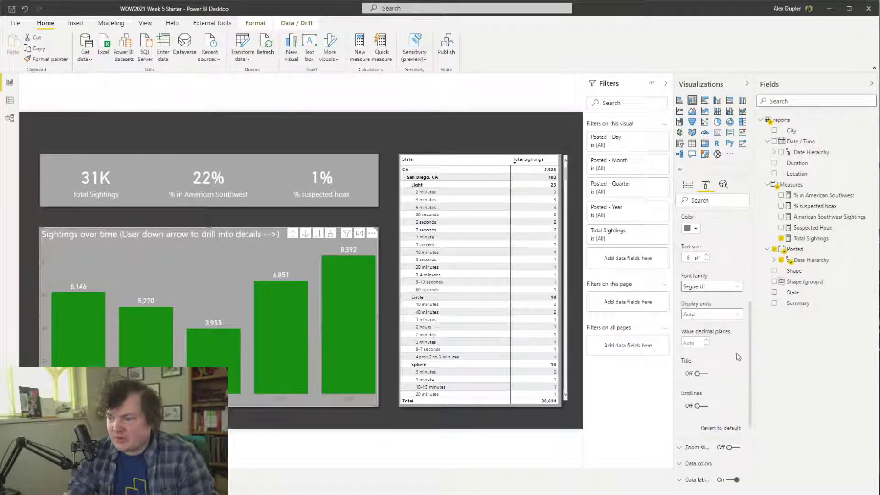
{"action": "scroll", "coordinate": [750, 341], "scroll_direction": "down", "scroll_amount": 3}
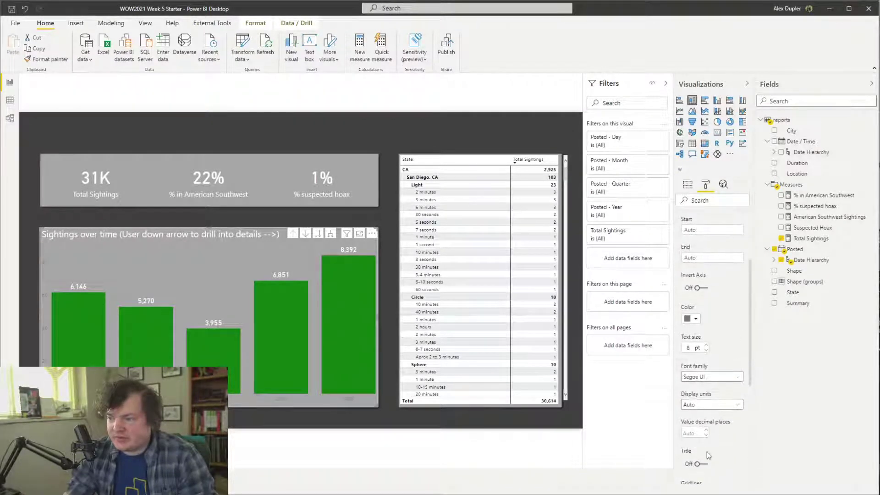
{"action": "left_click", "coordinate": [693, 321]}
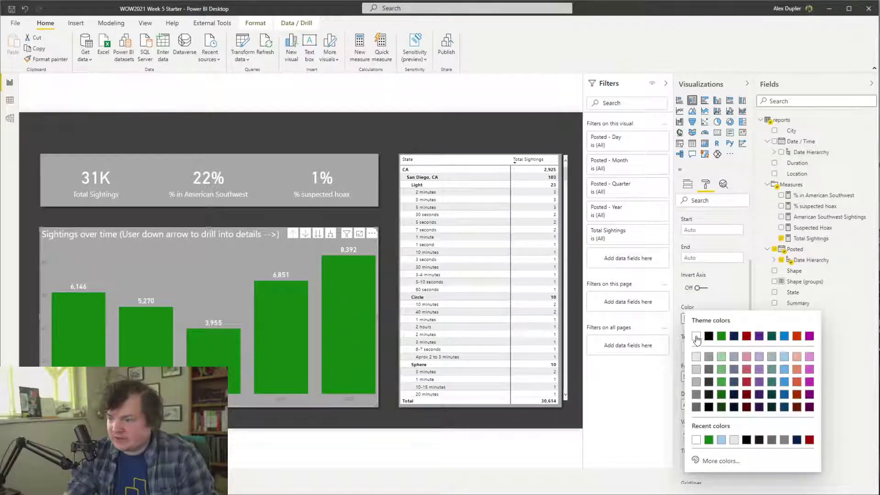
{"action": "left_click", "coordinate": [696, 337]}
{"action": "left_click", "coordinate": [706, 345]}
{"action": "left_click", "coordinate": [706, 345]}
{"action": "left_click", "coordinate": [706, 345]}
{"action": "left_click", "coordinate": [706, 345]}
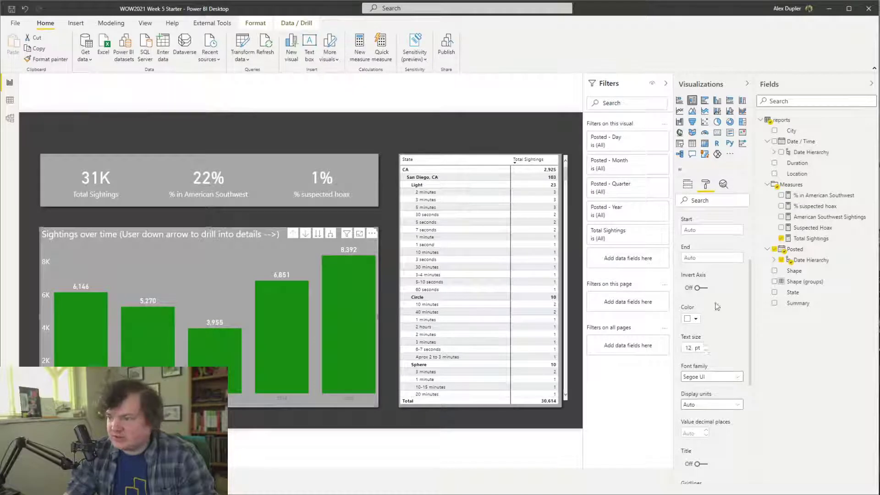
{"action": "scroll", "coordinate": [719, 310], "scroll_direction": "up", "scroll_amount": 3}
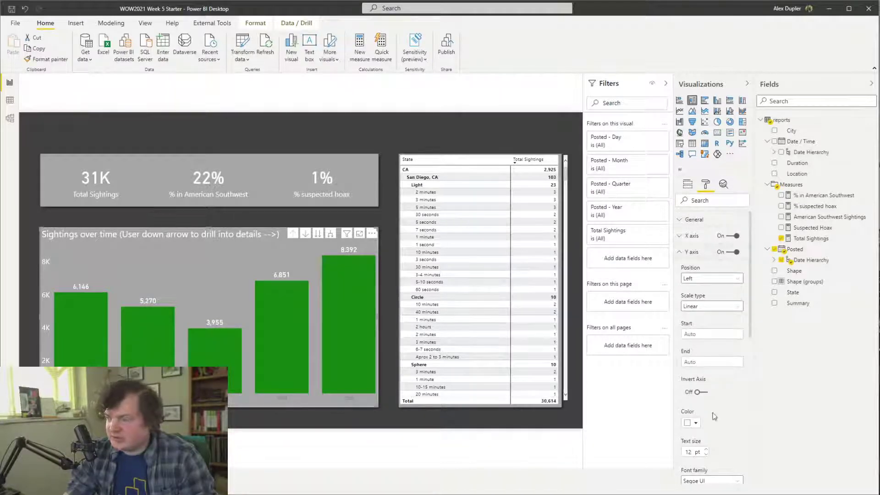
{"action": "scroll", "coordinate": [724, 363], "scroll_direction": "down", "scroll_amount": 3}
{"action": "scroll", "coordinate": [724, 366], "scroll_direction": "up", "scroll_amount": 3}
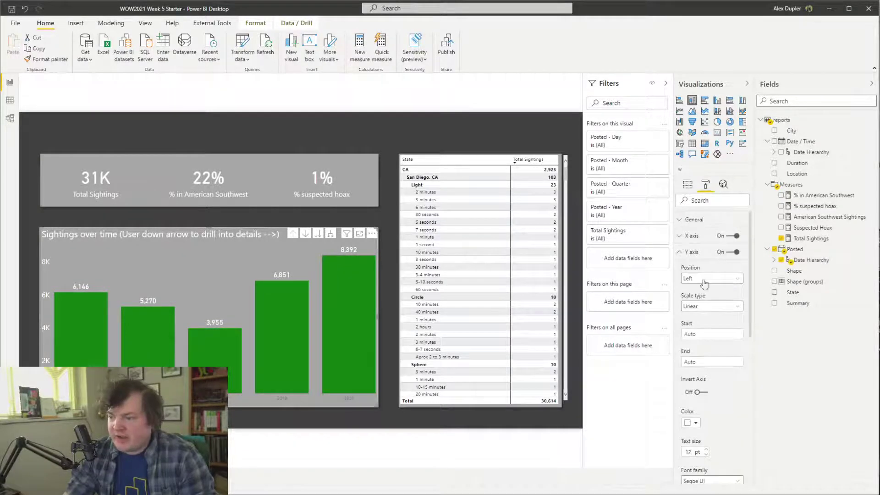
{"action": "left_click", "coordinate": [699, 257]}
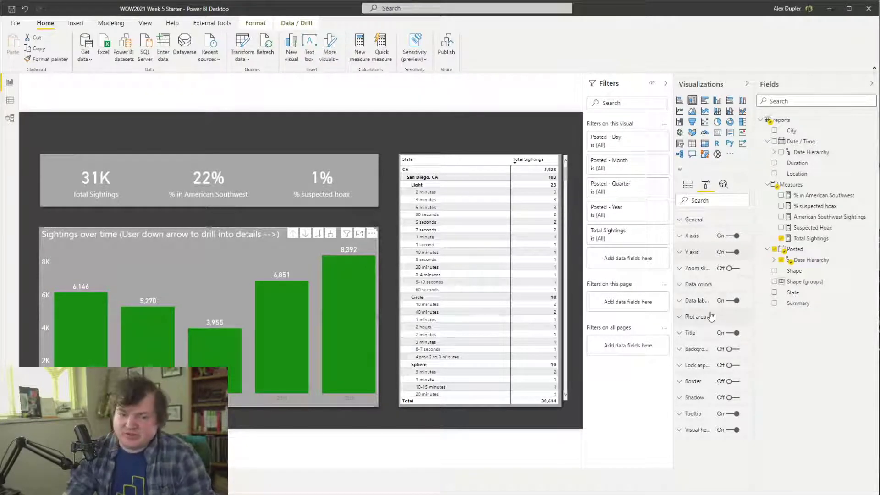
{"action": "left_click", "coordinate": [703, 252]}
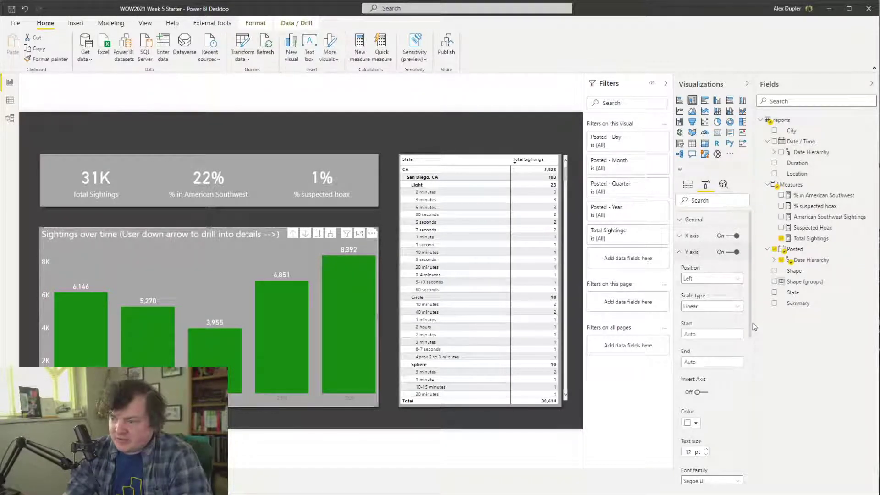
Color the column chart's X axis labels white and set their text size to 13 pt
{"action": "scroll", "coordinate": [753, 343], "scroll_direction": "down", "scroll_amount": 1}
{"action": "scroll", "coordinate": [753, 343], "scroll_direction": "down", "scroll_amount": 3}
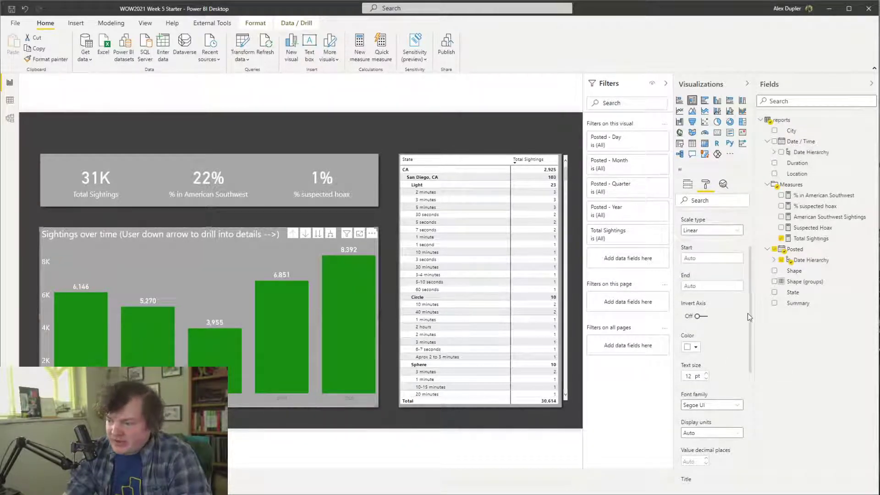
{"action": "scroll", "coordinate": [751, 321], "scroll_direction": "down", "scroll_amount": 1}
{"action": "scroll", "coordinate": [749, 294], "scroll_direction": "up", "scroll_amount": 2}
{"action": "scroll", "coordinate": [748, 275], "scroll_direction": "up", "scroll_amount": 2}
{"action": "left_click", "coordinate": [694, 251]}
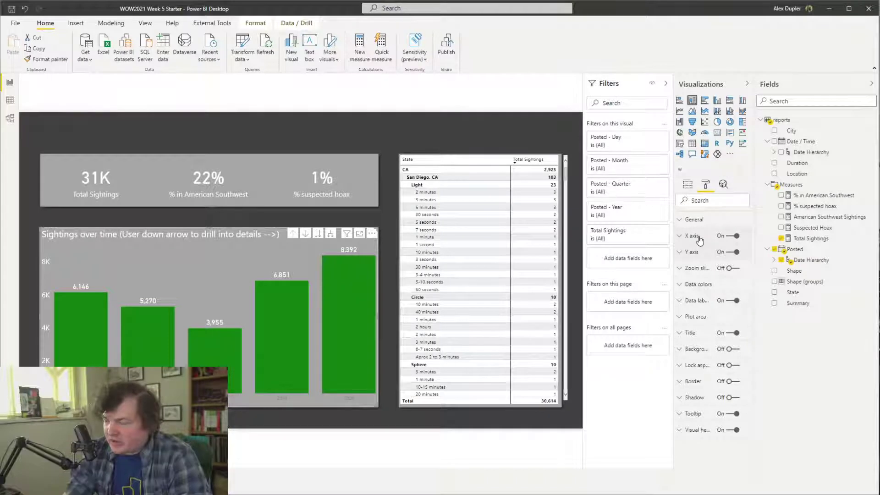
{"action": "left_click", "coordinate": [695, 236]}
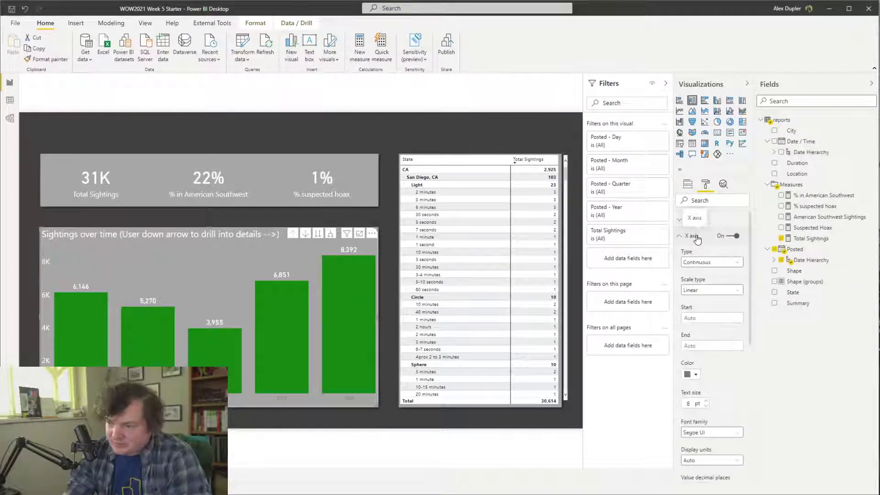
{"action": "scroll", "coordinate": [751, 296], "scroll_direction": "down", "scroll_amount": 1}
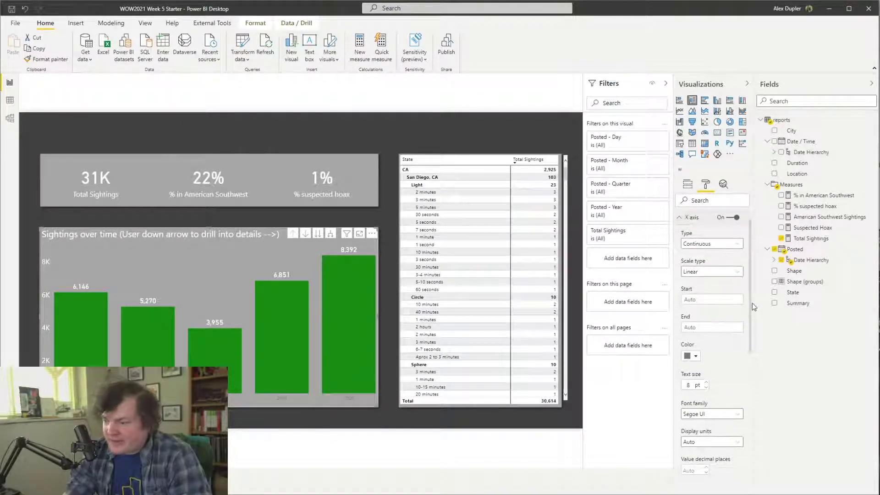
{"action": "scroll", "coordinate": [753, 303], "scroll_direction": "up", "scroll_amount": 1}
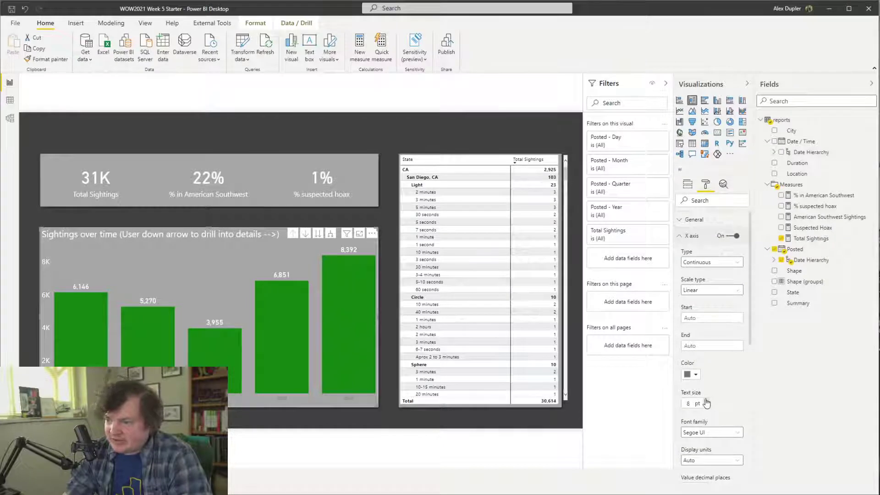
{"action": "left_click", "coordinate": [696, 376]}
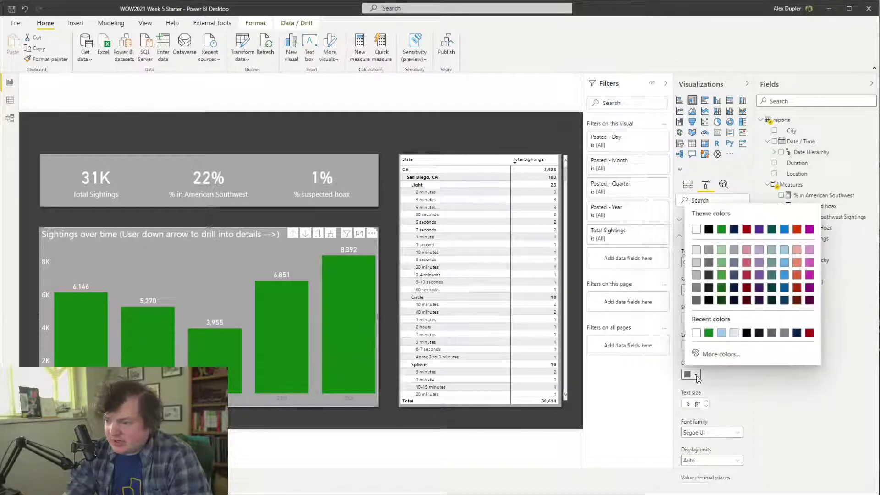
{"action": "left_click", "coordinate": [696, 229]}
{"action": "left_click", "coordinate": [706, 402]}
{"action": "left_click", "coordinate": [707, 402]}
{"action": "left_click", "coordinate": [706, 401]}
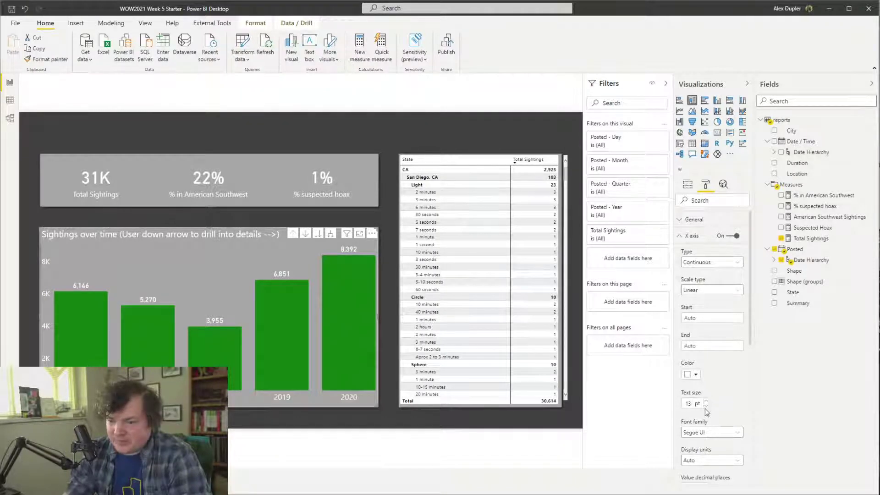
{"action": "left_click", "coordinate": [384, 205]}
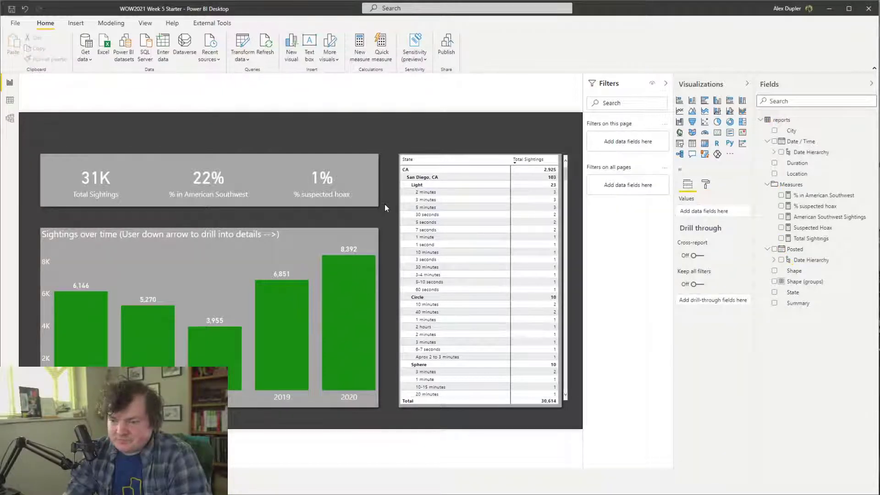
Switch to the browser's Bing search for ufo, show the image results and open the picture of the UFO against a dark green sky
{"action": "mouse_move", "coordinate": [263, 237]}
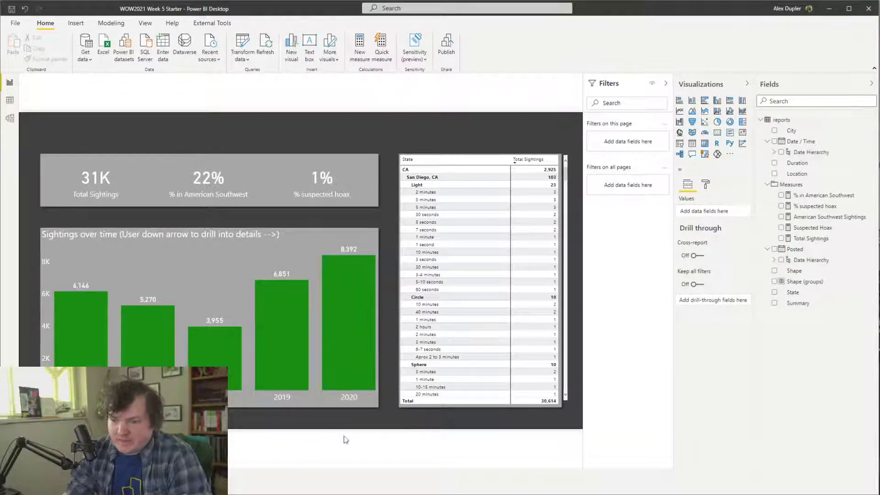
{"action": "left_click", "coordinate": [144, 287]}
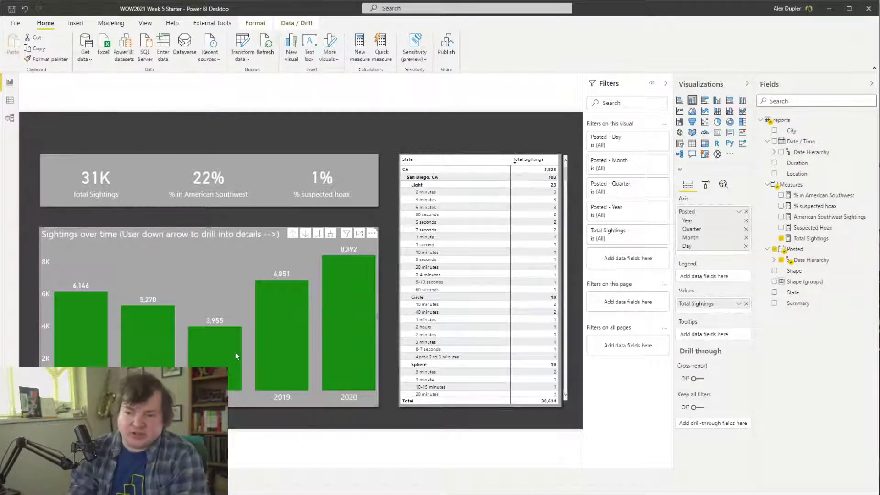
{"action": "mouse_move", "coordinate": [235, 352]}
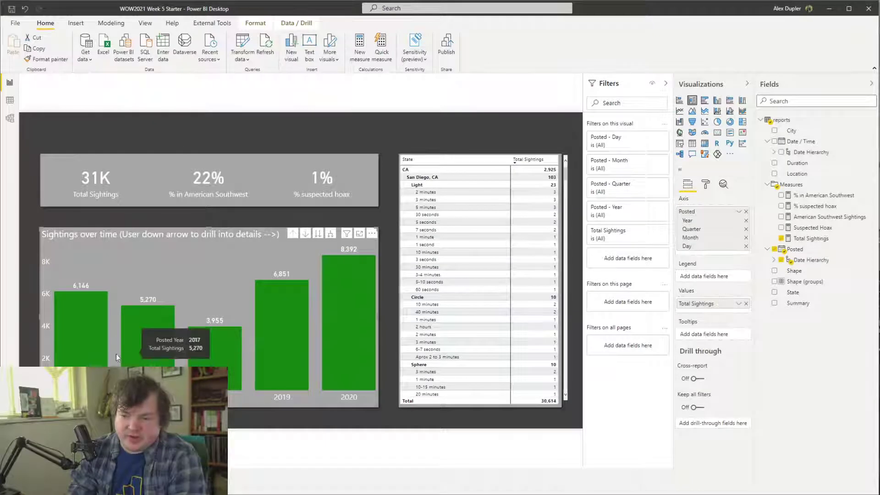
{"action": "mouse_move", "coordinate": [62, 330]}
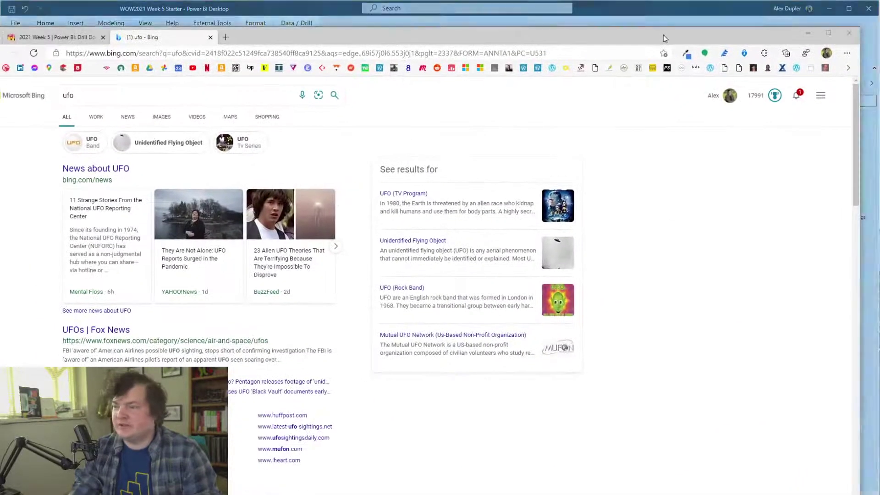
{"action": "left_click", "coordinate": [176, 95]}
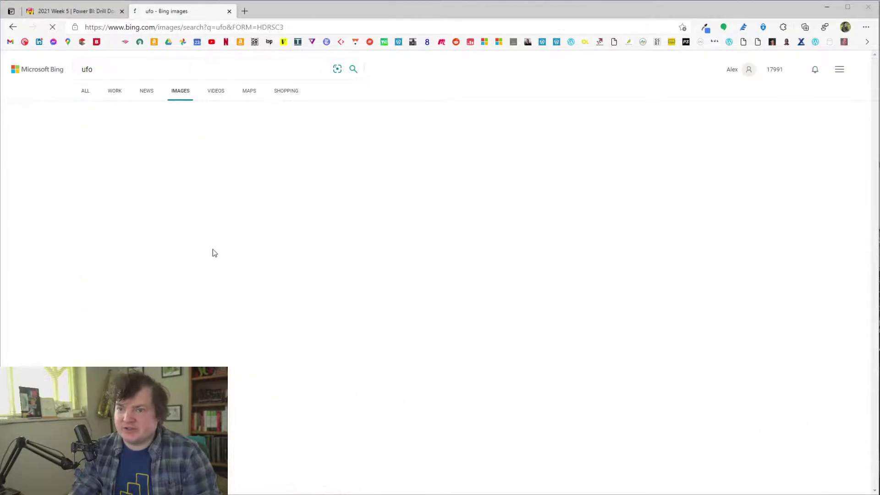
{"action": "scroll", "coordinate": [213, 275], "scroll_direction": "down", "scroll_amount": 8}
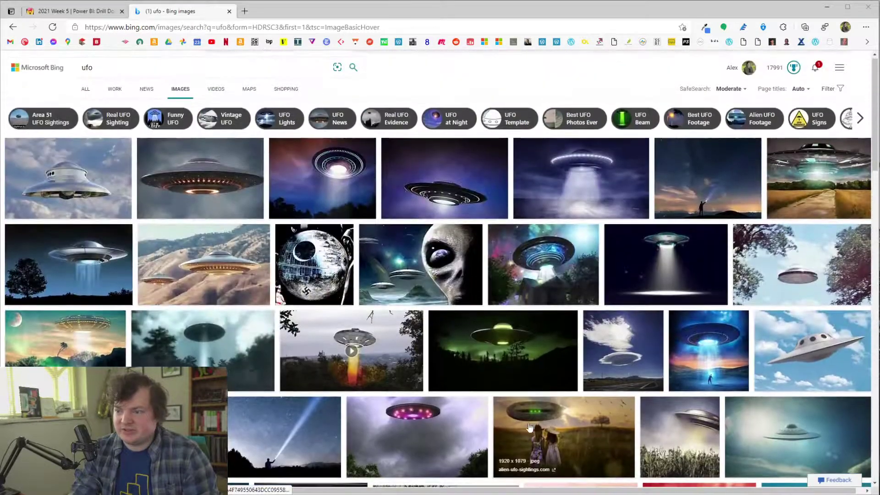
{"action": "left_click", "coordinate": [491, 348]}
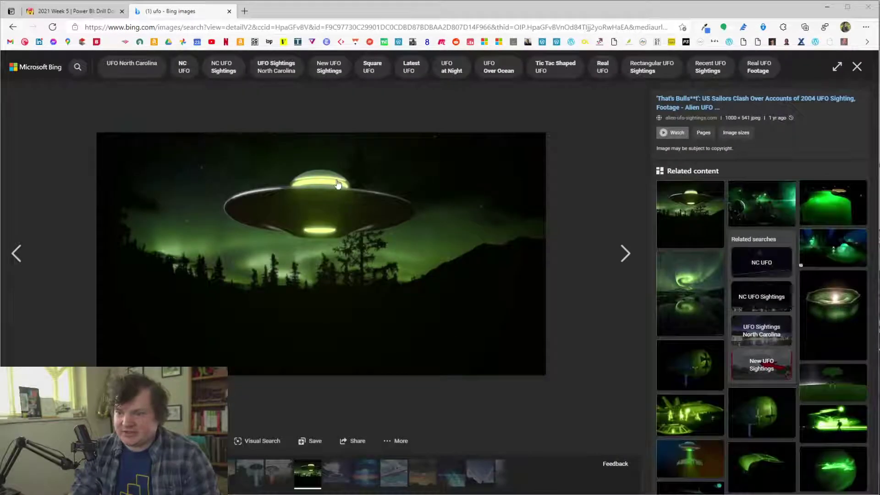
Sample the pale yellow glow of the UFO's dome with the Eye Dropper extension
{"action": "left_click", "coordinate": [705, 28]}
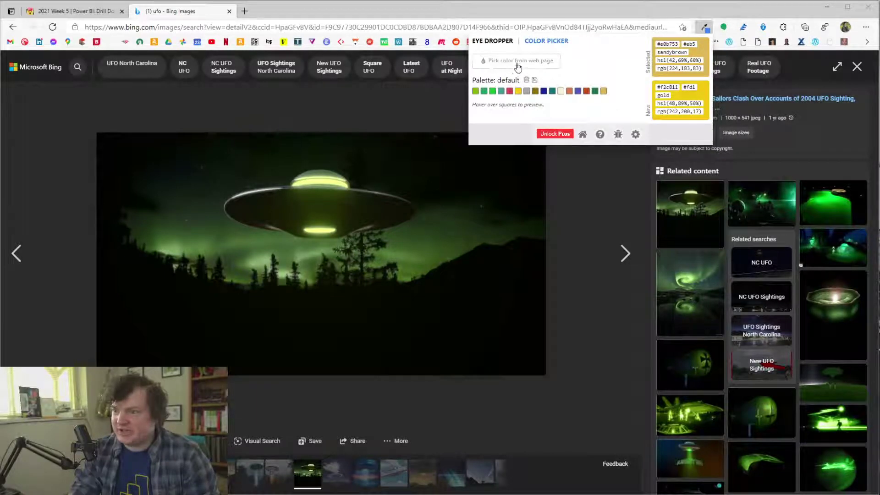
{"action": "left_click", "coordinate": [518, 68]}
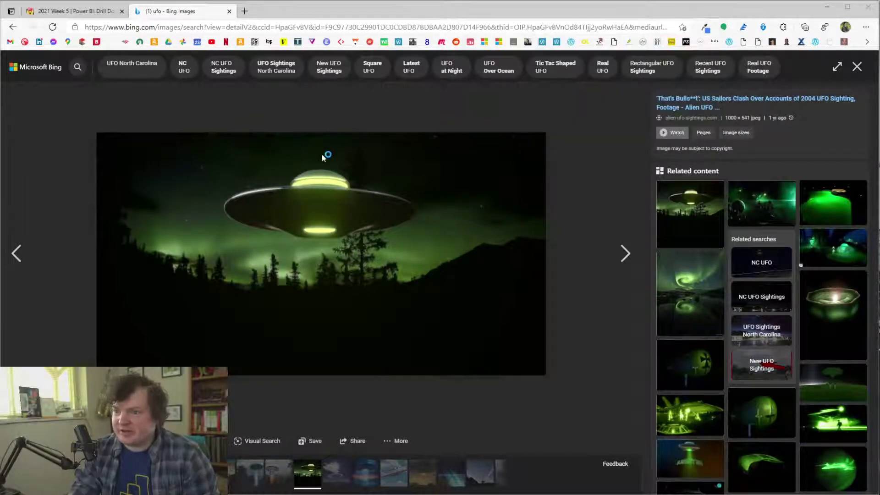
{"action": "left_click", "coordinate": [323, 183]}
{"action": "left_click", "coordinate": [705, 27]}
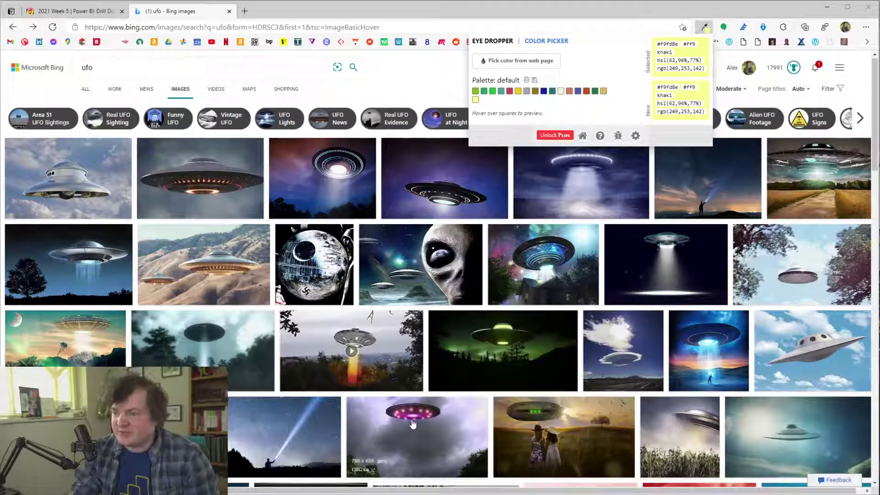
Narrow the image results to UFO Beam and open the picture of the bright green light beam
{"action": "scroll", "coordinate": [440, 275], "scroll_direction": "down", "scroll_amount": 6}
{"action": "left_click", "coordinate": [792, 67]}
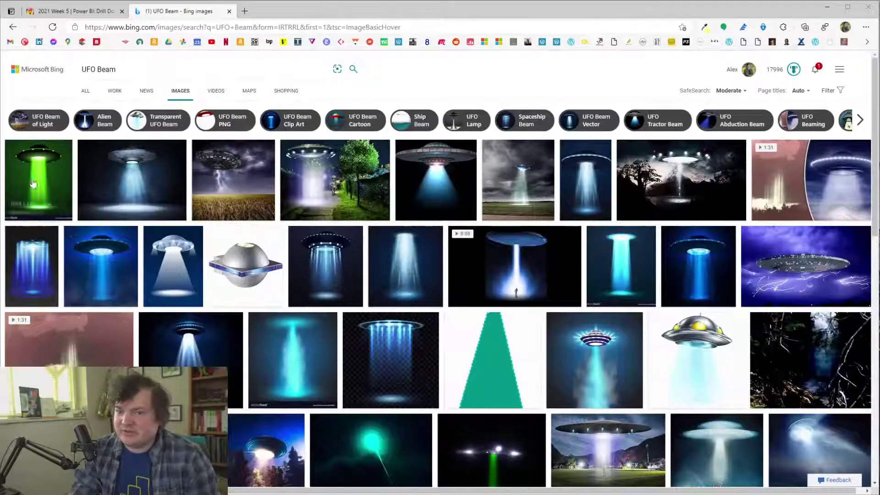
{"action": "left_click", "coordinate": [44, 178]}
Sample the green of the UFO's light beam with the Eye Dropper extension and copy its hex code 99fc44
{"action": "left_click", "coordinate": [704, 29]}
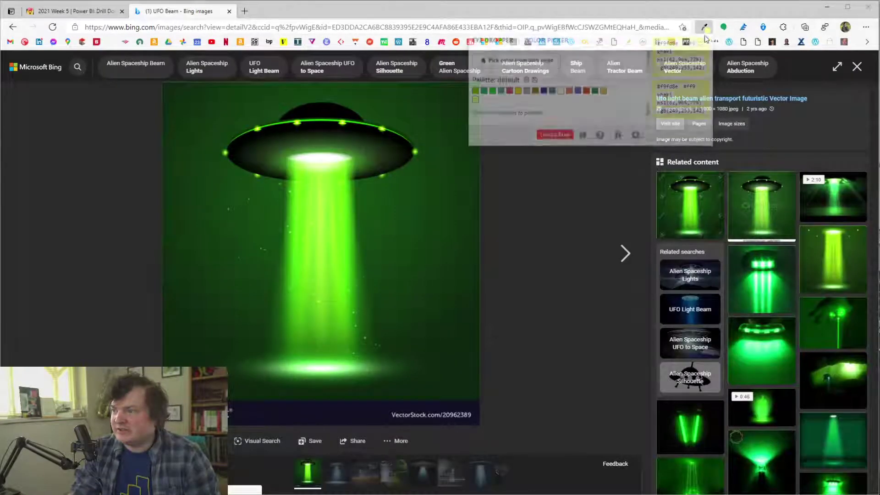
{"action": "left_click", "coordinate": [523, 60]}
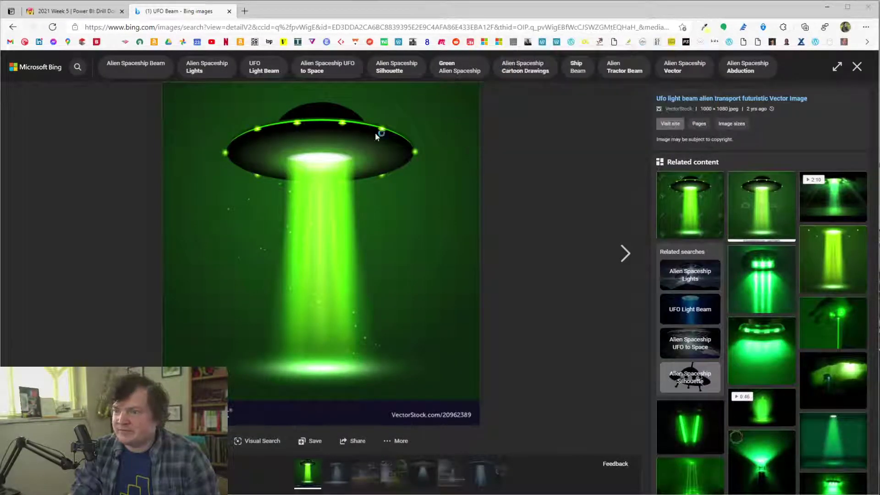
{"action": "left_click", "coordinate": [335, 171]}
{"action": "left_click", "coordinate": [704, 27]}
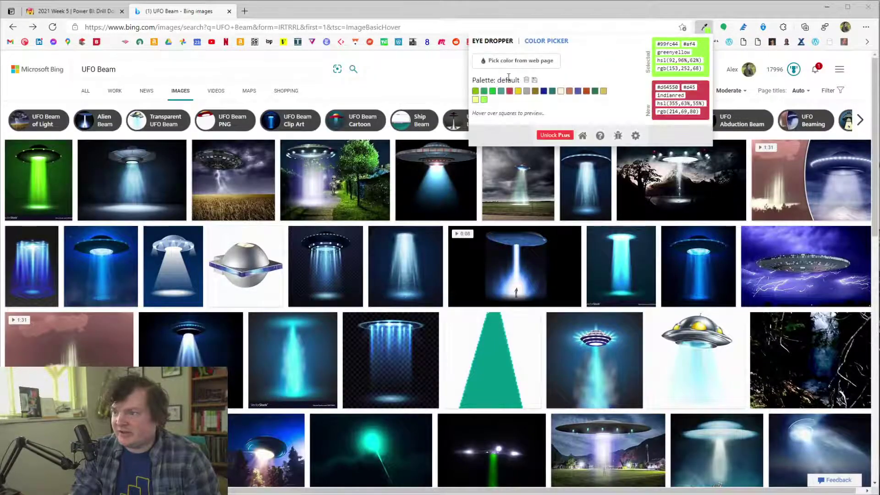
{"action": "double_click", "coordinate": [673, 45]}
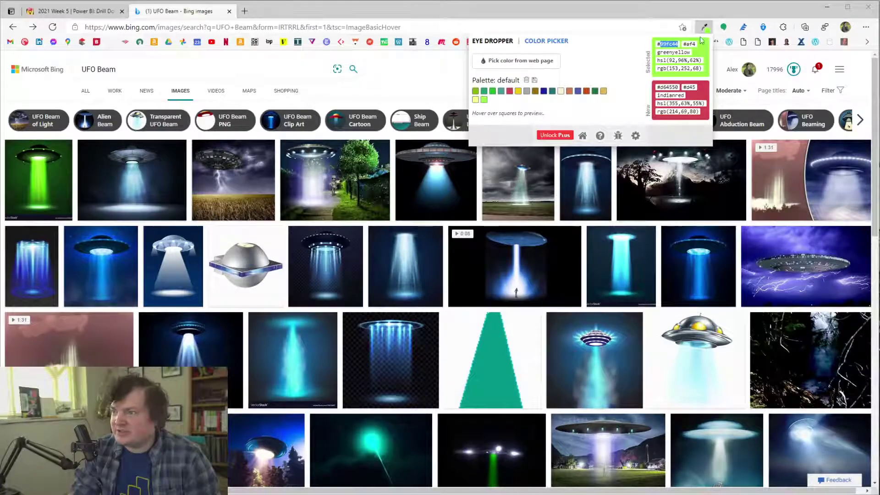
Switch back to Power BI Desktop and set the column chart's default data color to #99FC44
{"action": "left_click", "coordinate": [826, 7]}
{"action": "key", "text": "super+Tab"}
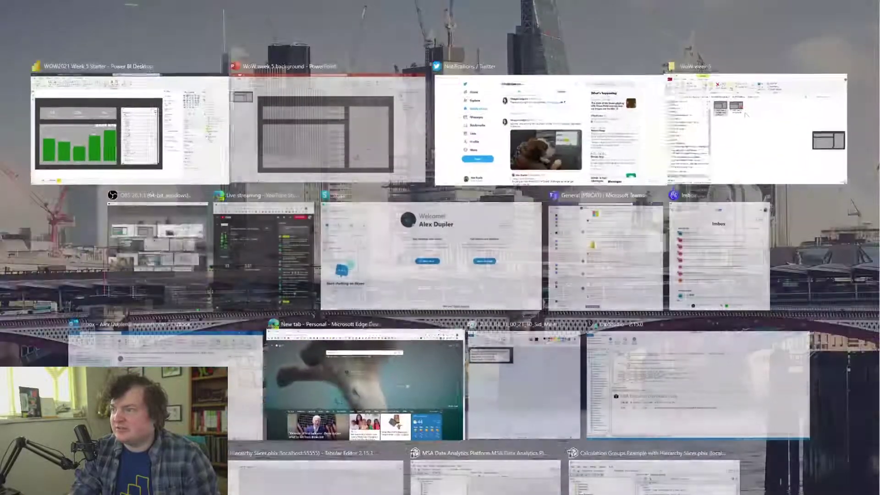
{"action": "key", "text": "super+Tab"}
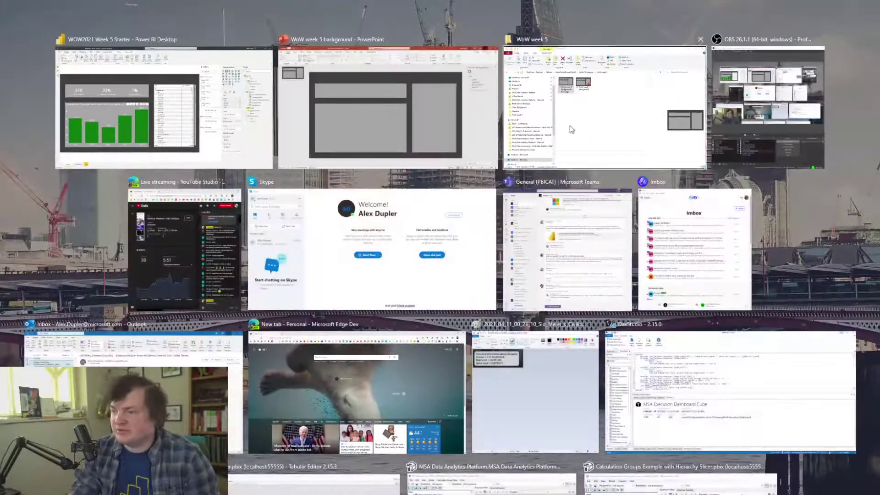
{"action": "key", "text": "Escape"}
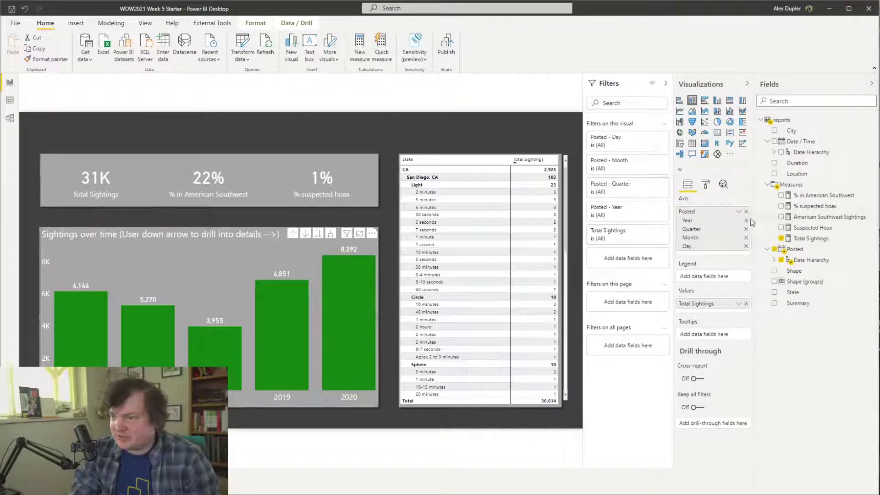
{"action": "left_click", "coordinate": [709, 187]}
{"action": "left_click", "coordinate": [702, 287]}
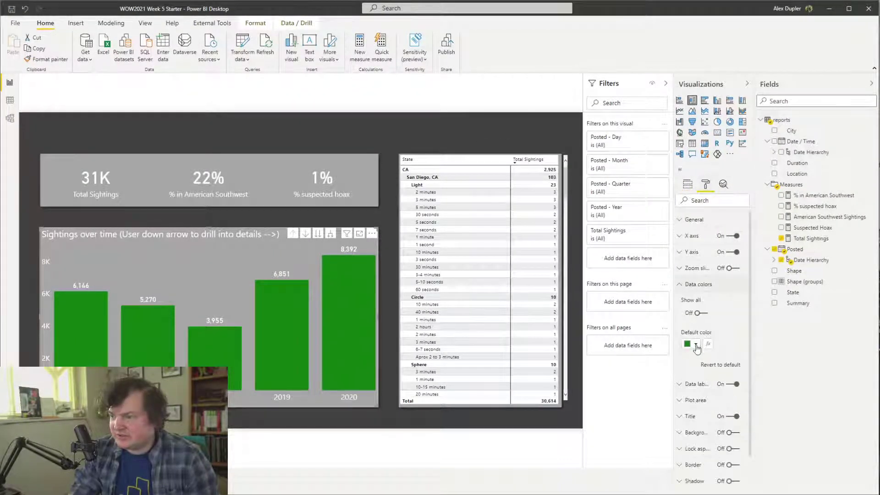
{"action": "left_click", "coordinate": [695, 345]}
{"action": "left_click", "coordinate": [715, 324]}
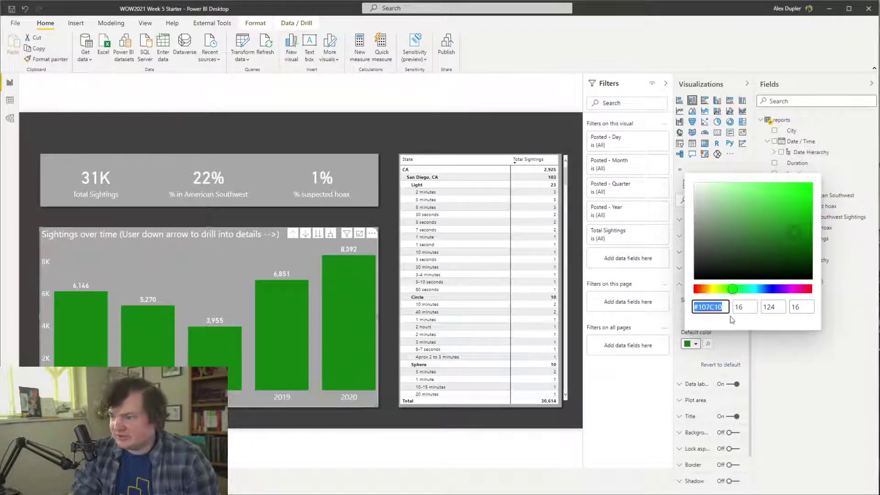
{"action": "type", "text": "#99FC44"}
{"action": "left_click", "coordinate": [459, 467]}
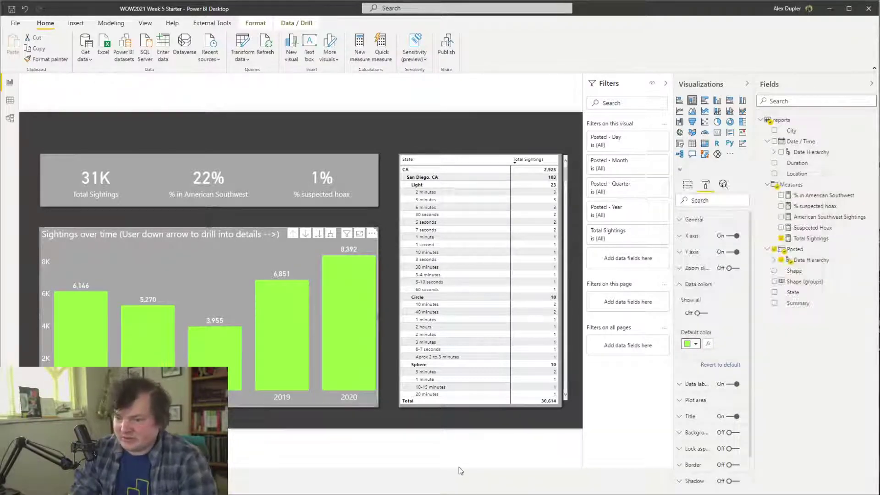
{"action": "left_click", "coordinate": [273, 118]}
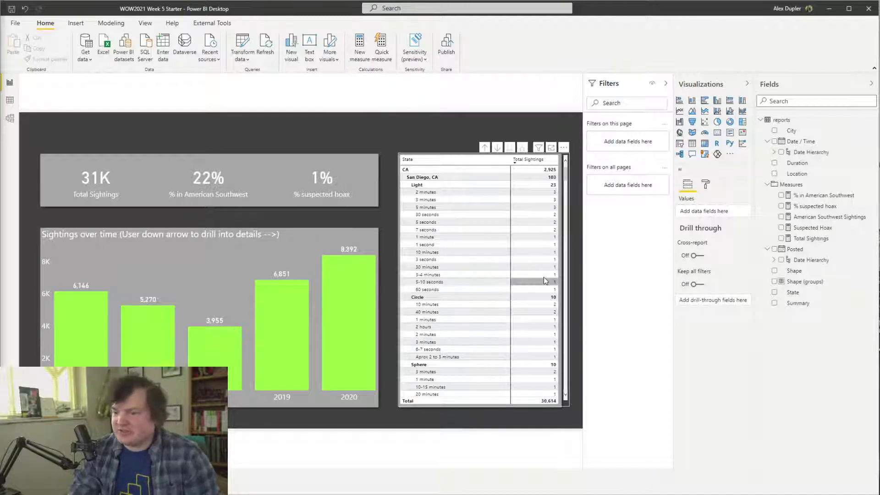
Turn on individual data colors for each year in the Sightings over time column chart
{"action": "left_click", "coordinate": [249, 243]}
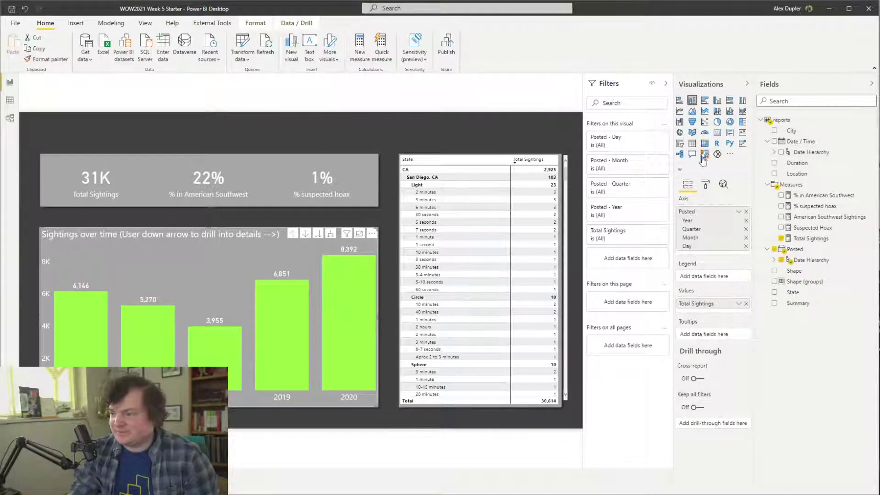
{"action": "left_click", "coordinate": [705, 184]}
{"action": "left_click", "coordinate": [698, 284]}
{"action": "left_click", "coordinate": [697, 312]}
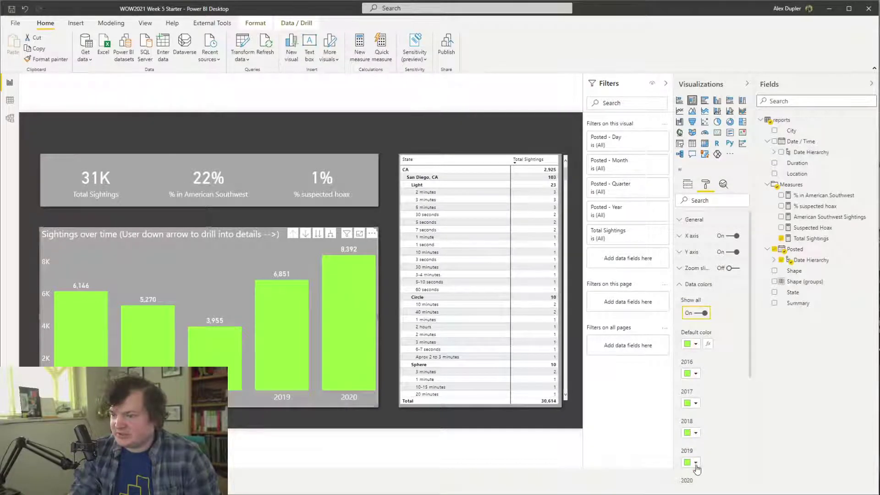
Give the 2019 column a custom color of RGB 60, 208, 112 (#3CD070)
{"action": "left_click", "coordinate": [696, 464]}
{"action": "left_click", "coordinate": [716, 446]}
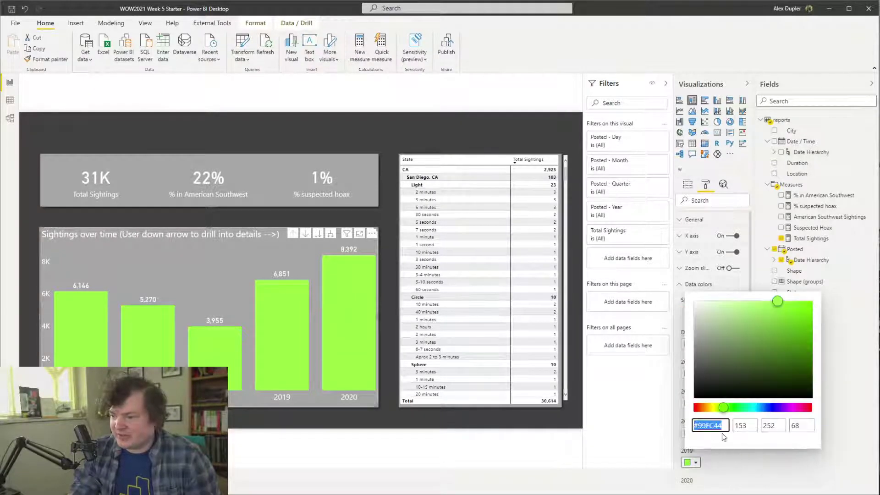
{"action": "double_click", "coordinate": [752, 426]}
{"action": "type", "text": "255"}
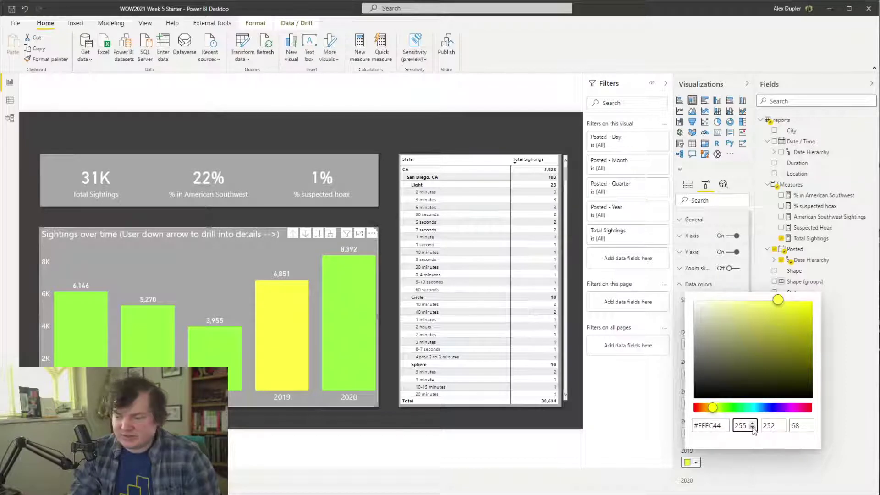
{"action": "double_click", "coordinate": [751, 426]}
{"action": "type", "text": "0"}
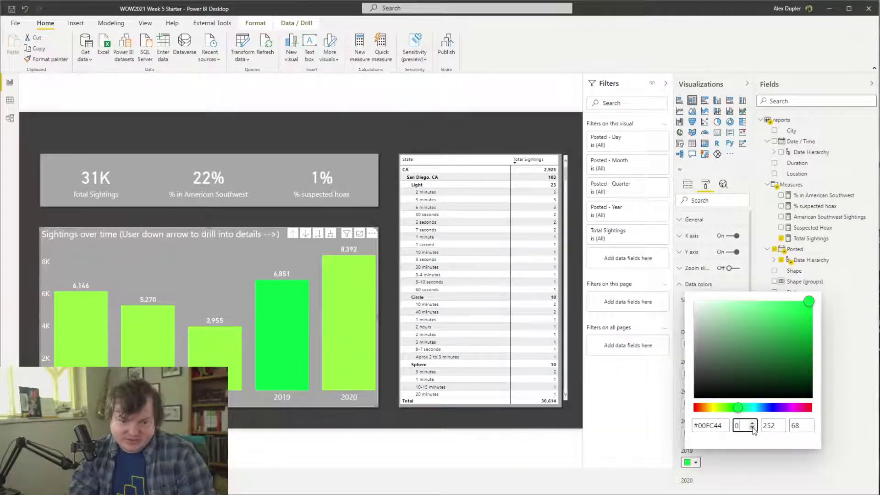
{"action": "type", "text": "60"}
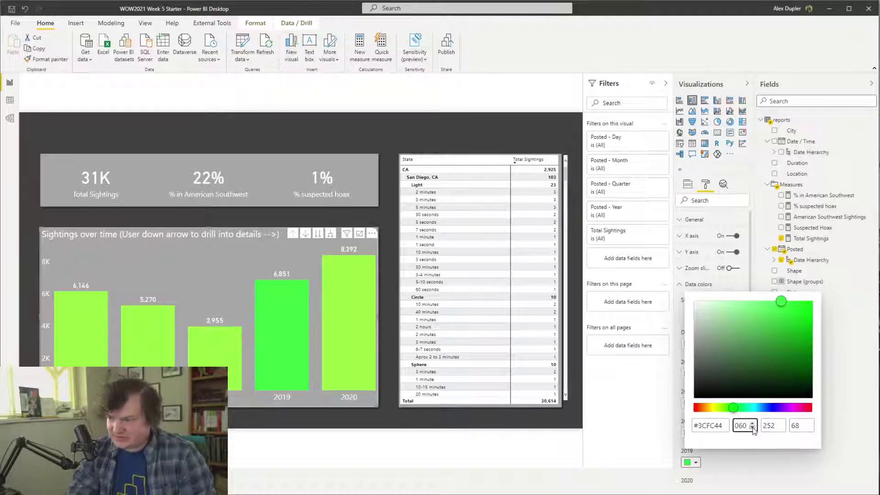
{"action": "key", "text": "Tab"}
{"action": "type", "text": "0208"}
{"action": "key", "text": "Tab"}
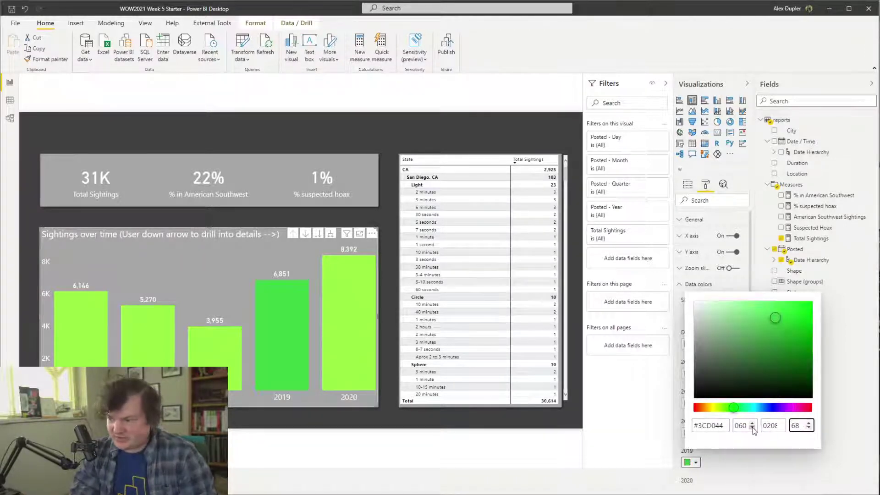
{"action": "type", "text": "0112"}
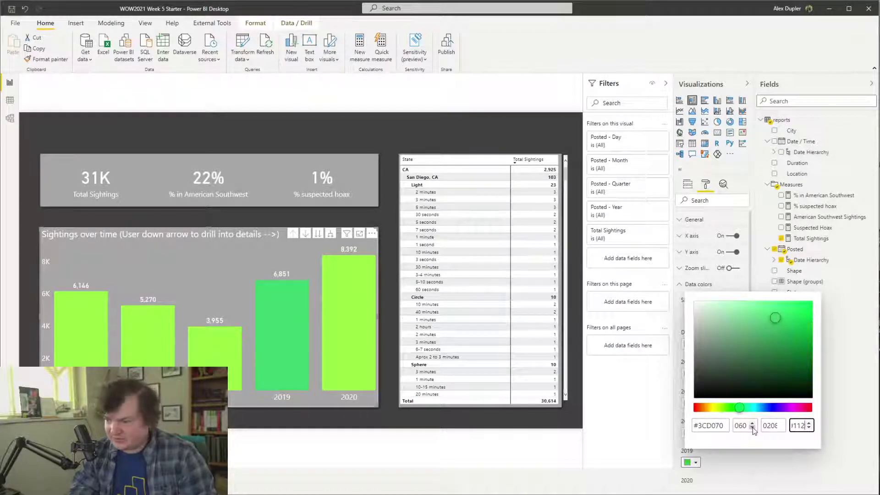
{"action": "left_click", "coordinate": [770, 463]}
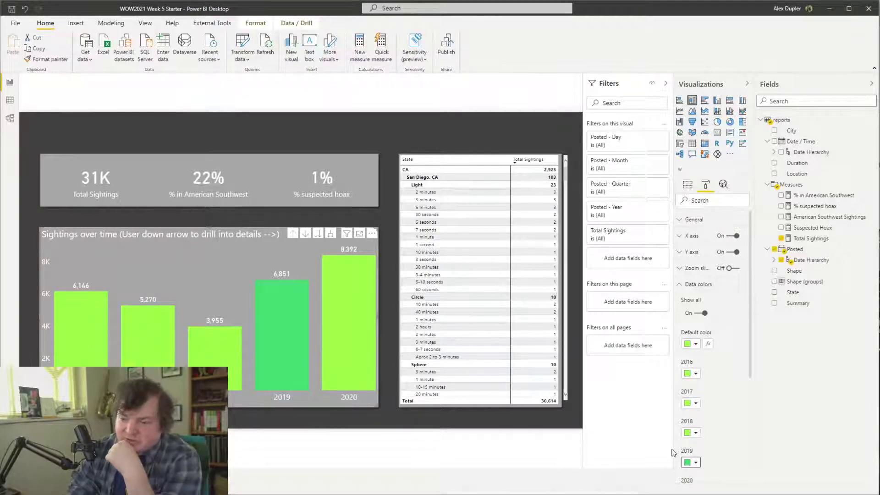
Apply the recent green #3CD070 to the 2018 and 2017 columns and to the chart's default data color
{"action": "left_click", "coordinate": [693, 433]}
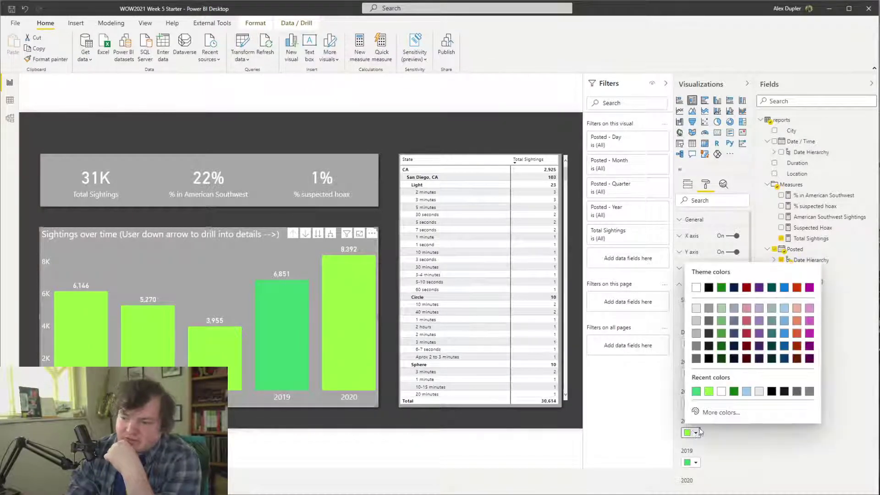
{"action": "left_click", "coordinate": [696, 391]}
{"action": "left_click", "coordinate": [692, 402]}
{"action": "left_click", "coordinate": [696, 363]}
{"action": "left_click", "coordinate": [693, 315]}
{"action": "left_click", "coordinate": [696, 345]}
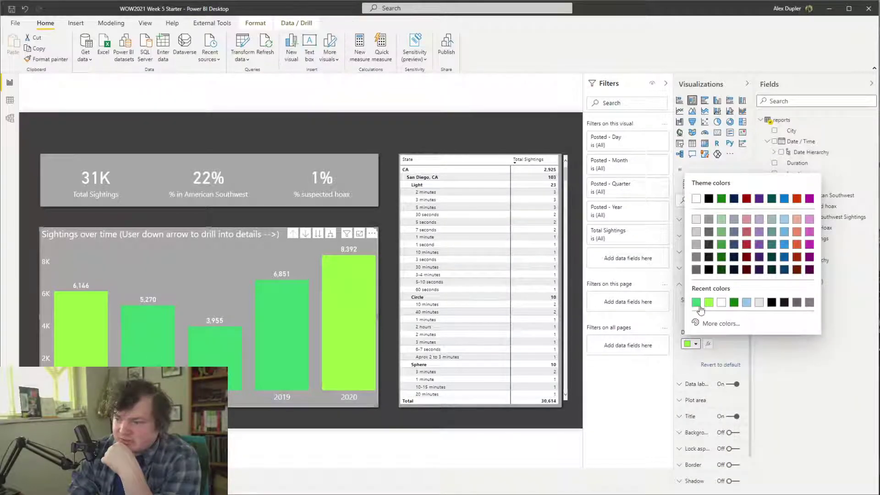
{"action": "left_click", "coordinate": [696, 303]}
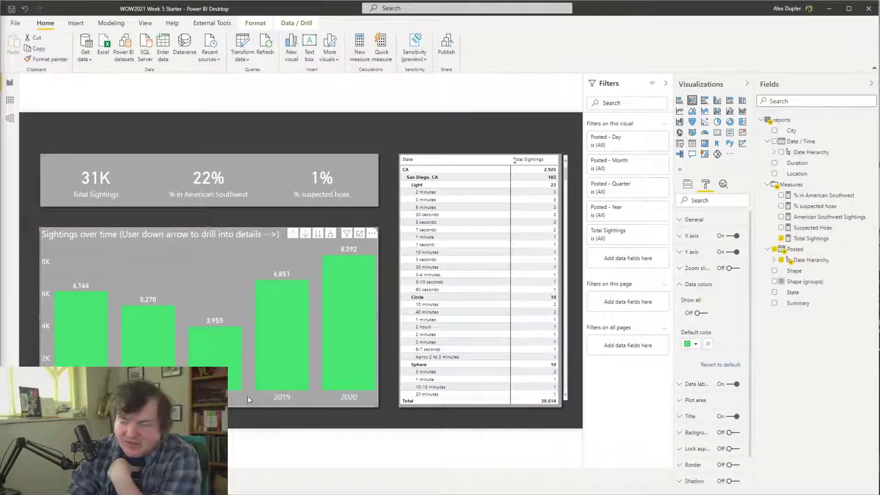
Set the default data color to the recent lime green #99FC44 and revert the chart's per-year data colors to default
{"action": "left_click", "coordinate": [694, 345]}
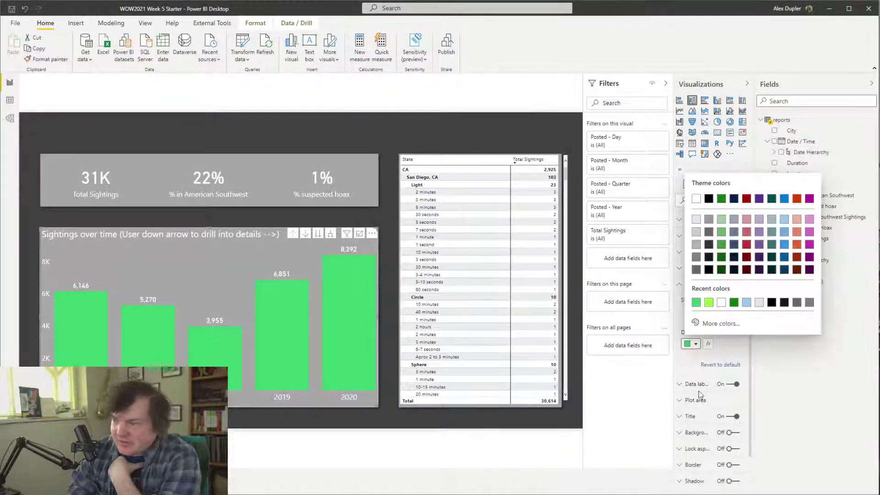
{"action": "left_click", "coordinate": [708, 303]}
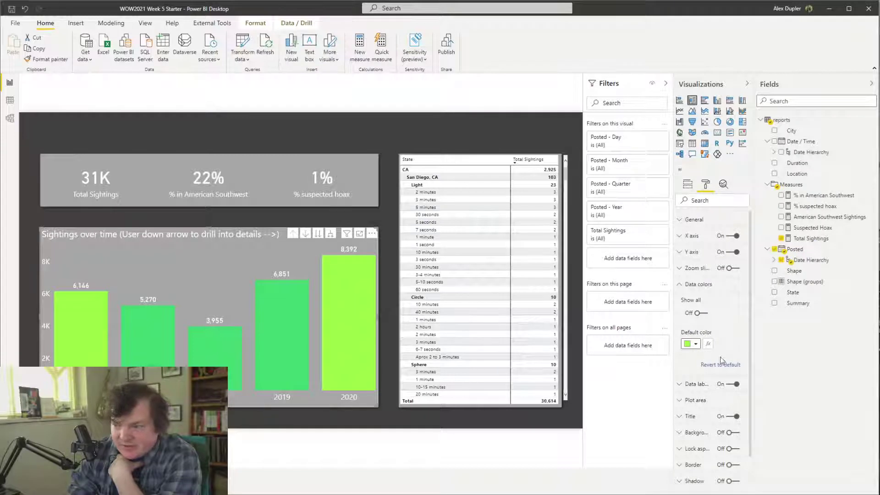
{"action": "left_click", "coordinate": [698, 313]}
{"action": "scroll", "coordinate": [700, 400], "scroll_direction": "down", "scroll_amount": 5}
{"action": "scroll", "coordinate": [710, 402], "scroll_direction": "up", "scroll_amount": 5}
{"action": "scroll", "coordinate": [717, 394], "scroll_direction": "down", "scroll_amount": 4}
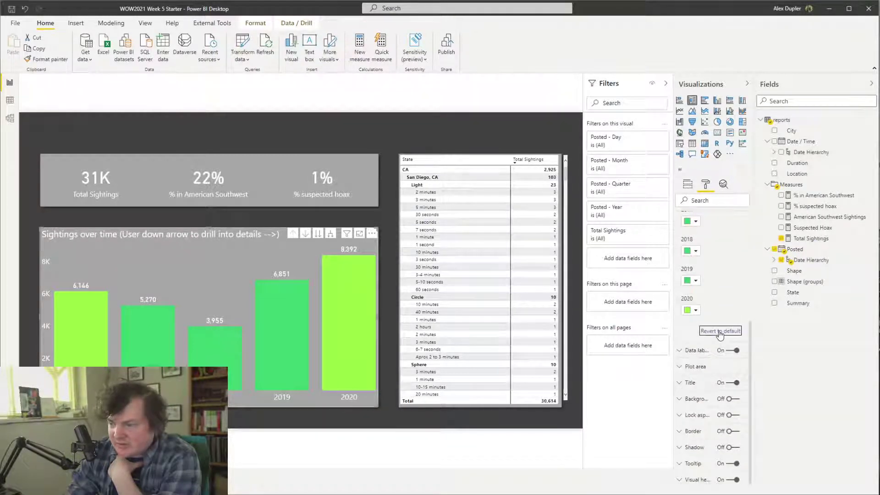
{"action": "left_click", "coordinate": [720, 335]}
Restore #99FC44 as the column chart's default data color from the recent colors, with per-year colors hidden
{"action": "left_click", "coordinate": [695, 345]}
{"action": "left_click", "coordinate": [683, 335]}
{"action": "left_click", "coordinate": [691, 344]}
{"action": "left_click", "coordinate": [722, 302]}
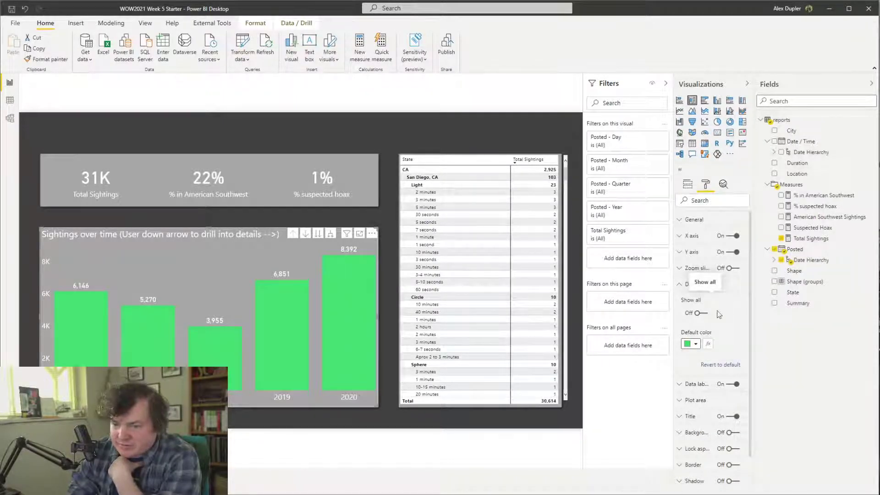
{"action": "left_click", "coordinate": [696, 344]}
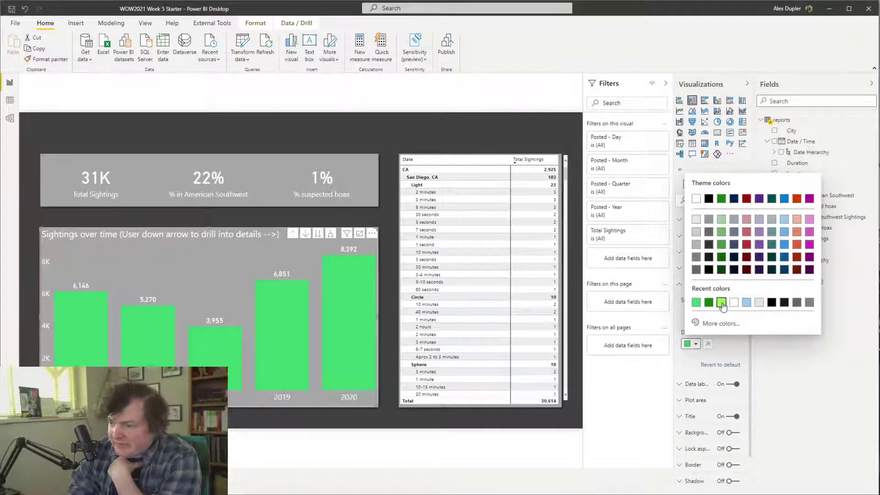
{"action": "left_click", "coordinate": [721, 302]}
{"action": "left_click", "coordinate": [318, 445]}
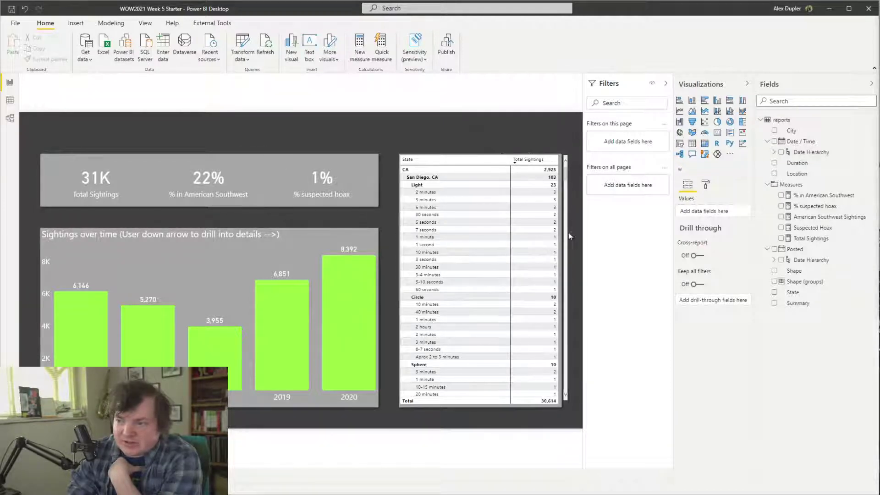
Try the None style on the sightings matrix
{"action": "scroll", "coordinate": [527, 237], "scroll_direction": "down", "scroll_amount": 5}
{"action": "left_click", "coordinate": [487, 275]}
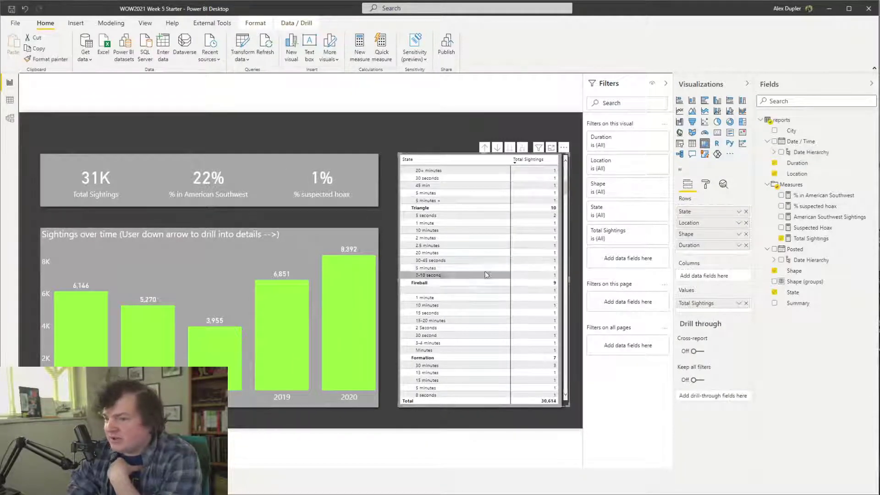
{"action": "scroll", "coordinate": [485, 271], "scroll_direction": "up", "scroll_amount": 5}
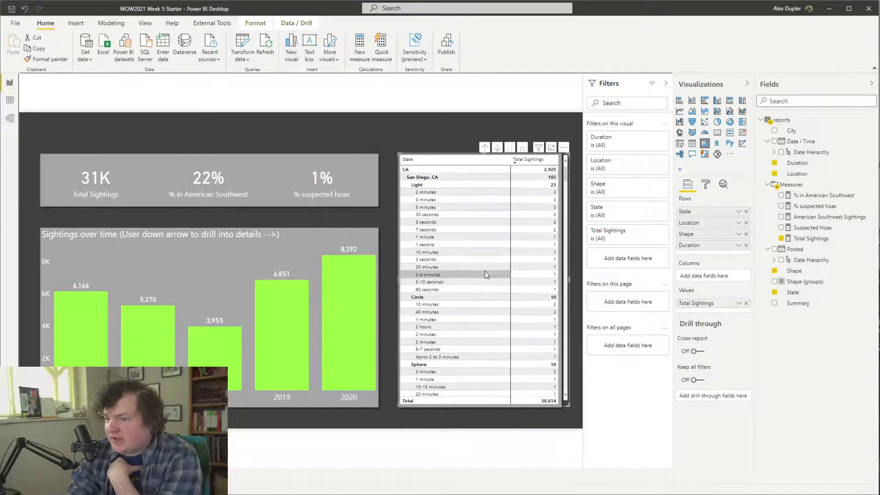
{"action": "left_click", "coordinate": [706, 184]}
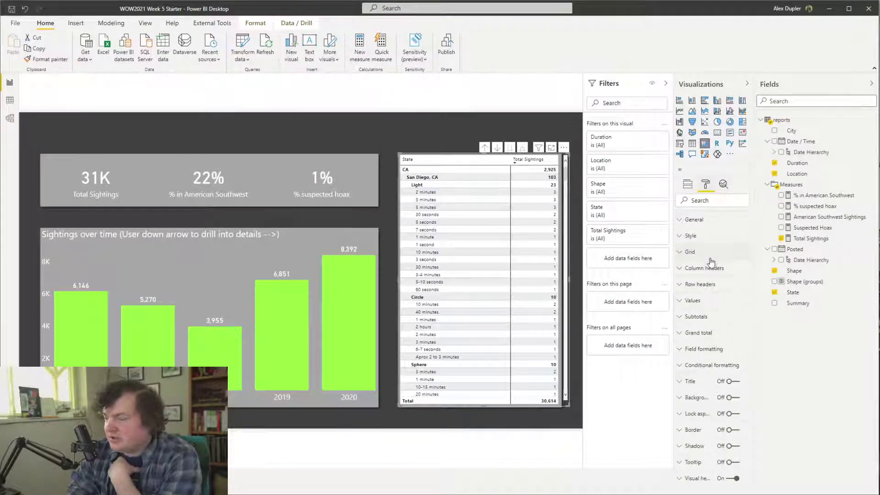
{"action": "left_click", "coordinate": [725, 237]}
{"action": "left_click", "coordinate": [726, 264]}
{"action": "left_click", "coordinate": [713, 283]}
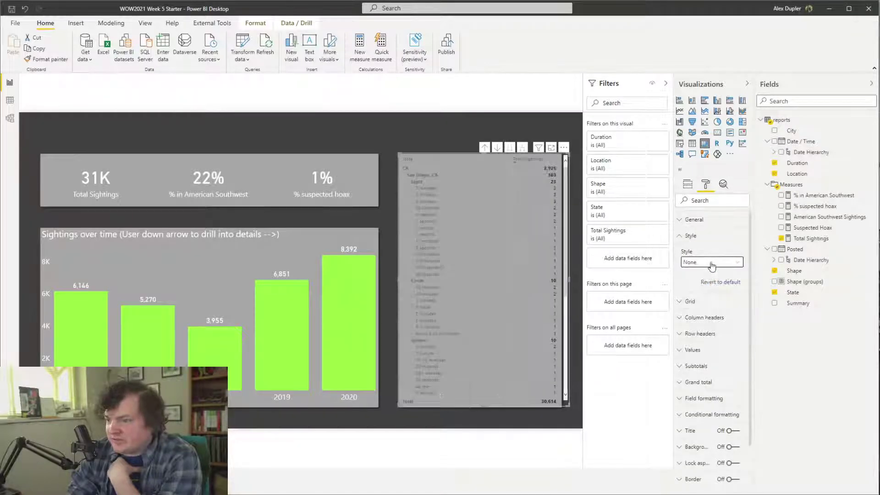
Try the Minimal, Bold header, Alternating rows and Contrast alternating rows styles on the matrix
{"action": "left_click", "coordinate": [711, 262]}
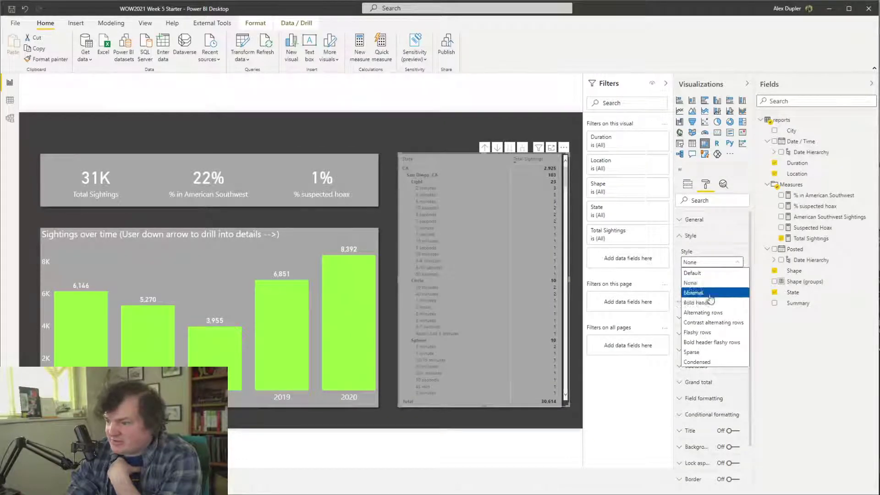
{"action": "left_click", "coordinate": [706, 293]}
{"action": "left_click", "coordinate": [712, 262]}
{"action": "left_click", "coordinate": [706, 303]}
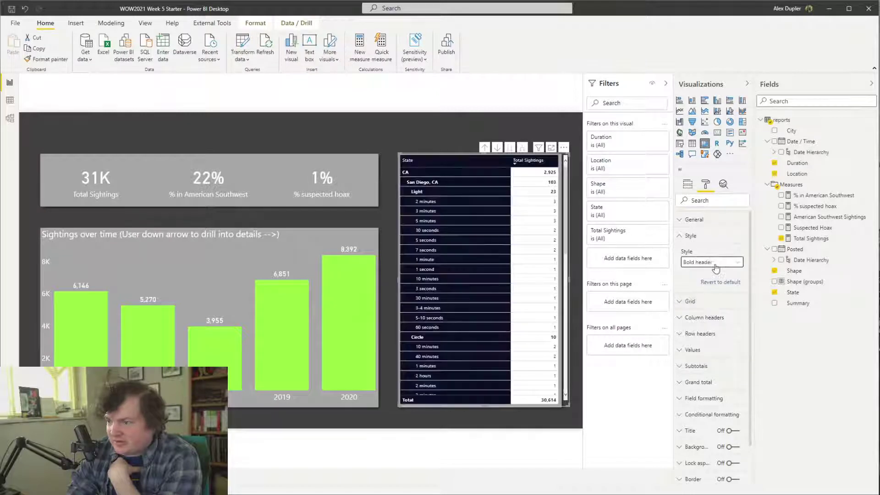
{"action": "left_click", "coordinate": [713, 262]}
{"action": "left_click", "coordinate": [722, 313]}
{"action": "left_click", "coordinate": [717, 262]}
{"action": "left_click", "coordinate": [715, 322]}
Try the Flashy rows, Bold header flashy rows, Sparse and Condensed styles on the matrix
{"action": "left_click", "coordinate": [721, 262]}
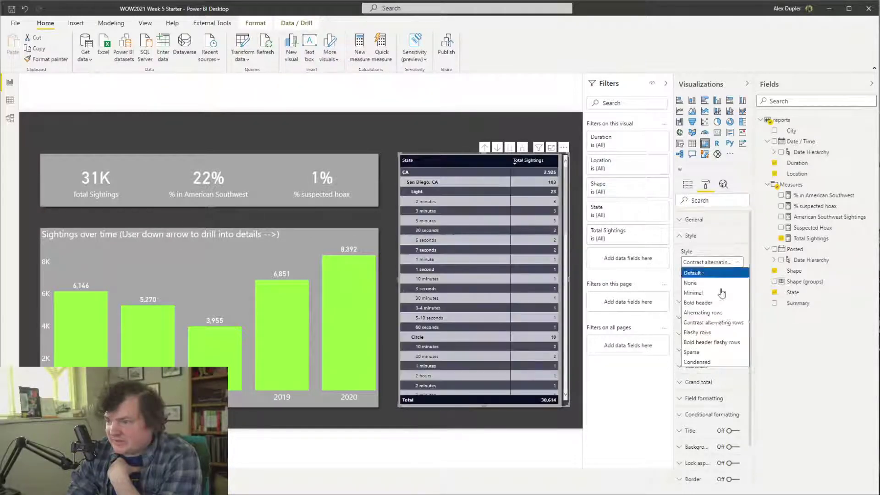
{"action": "left_click", "coordinate": [719, 332]}
{"action": "left_click", "coordinate": [715, 262]}
{"action": "left_click", "coordinate": [722, 342]}
{"action": "left_click", "coordinate": [715, 262]}
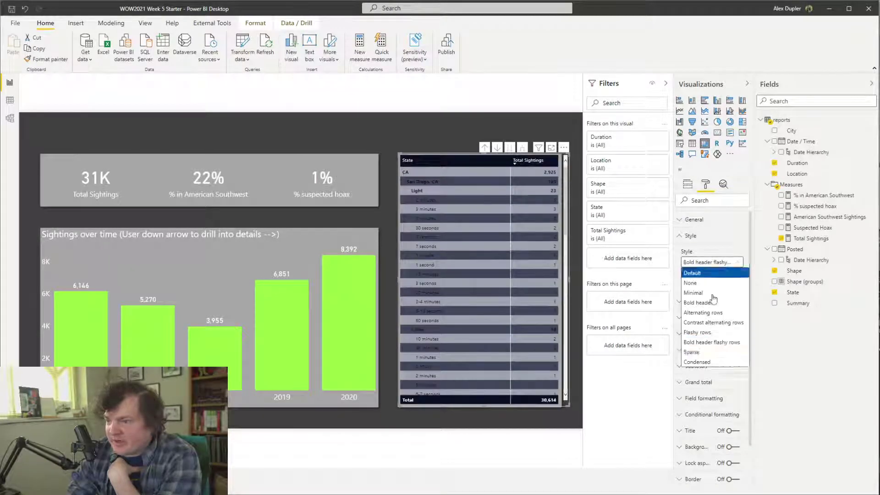
{"action": "left_click", "coordinate": [713, 352]}
{"action": "left_click", "coordinate": [718, 262]}
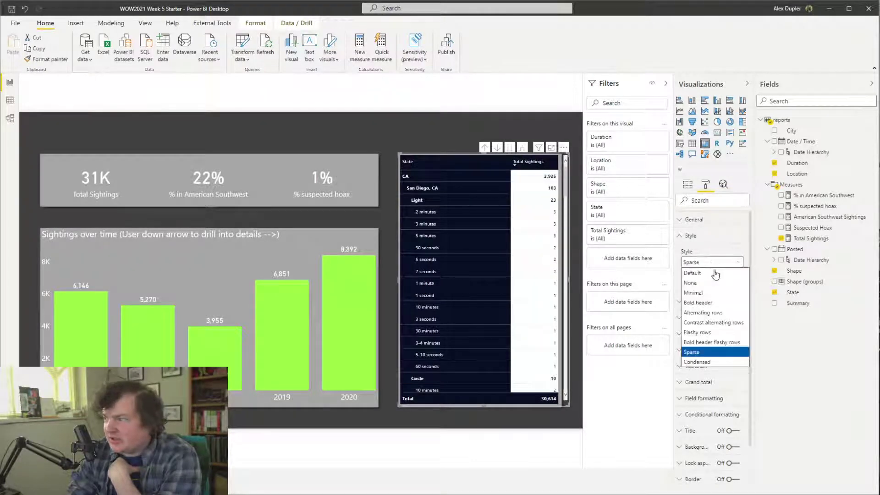
{"action": "left_click", "coordinate": [690, 362]}
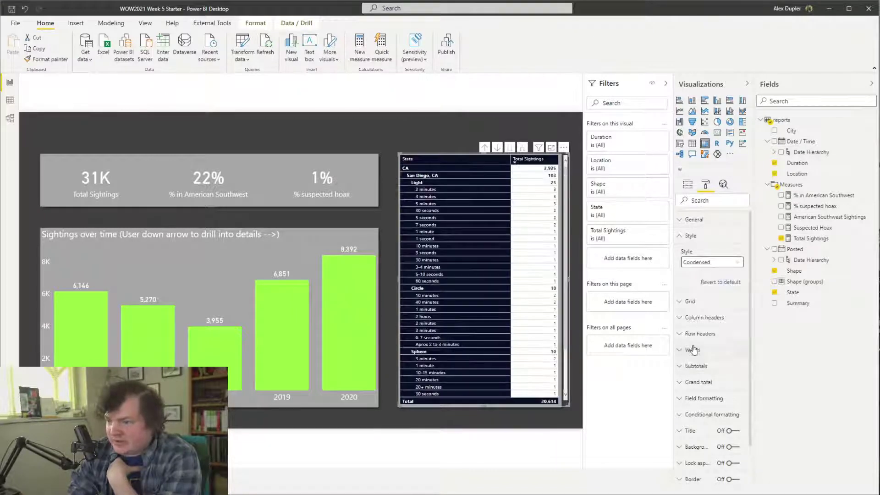
Try the None style on the matrix once more and return its style to Default
{"action": "left_click", "coordinate": [722, 261]}
{"action": "left_click", "coordinate": [712, 282]}
{"action": "left_click", "coordinate": [713, 263]}
{"action": "left_click", "coordinate": [712, 274]}
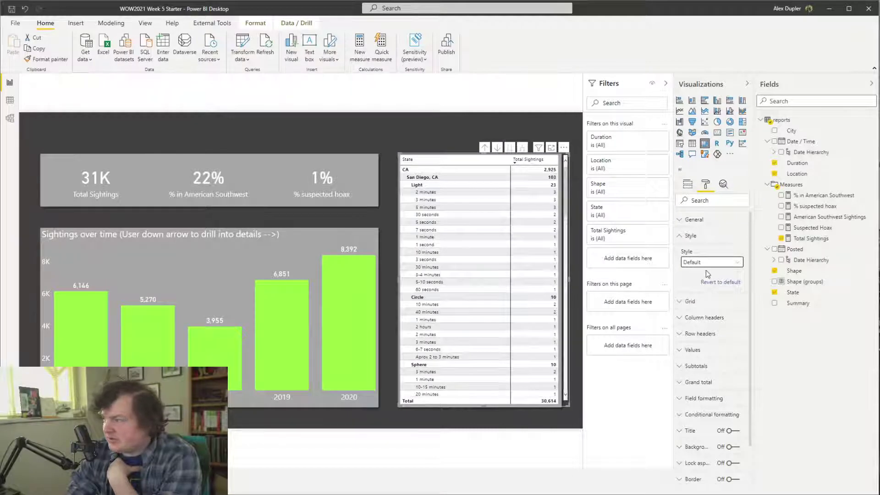
{"action": "left_click", "coordinate": [703, 303]}
{"action": "left_click_drag", "start_coordinate": [749, 329], "coordinate": [731, 301]}
{"action": "left_click", "coordinate": [731, 300]}
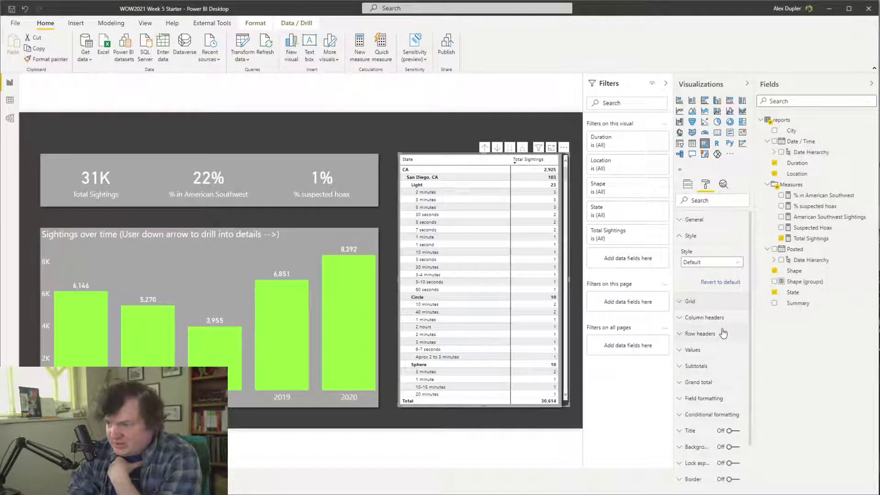
Try Center as the title alignment of the matrix's column headers and set it back to Auto
{"action": "left_click", "coordinate": [720, 325]}
{"action": "left_click", "coordinate": [696, 345]}
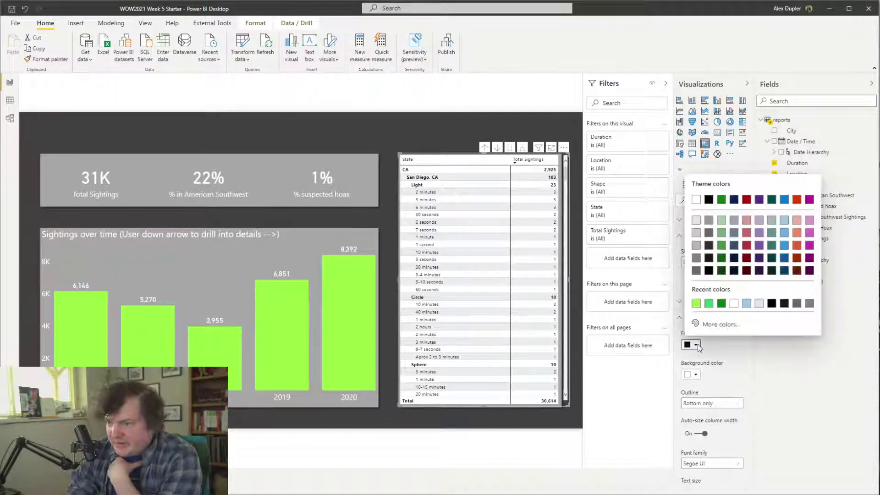
{"action": "left_click", "coordinate": [746, 370]}
{"action": "scroll", "coordinate": [733, 367], "scroll_direction": "down", "scroll_amount": 4}
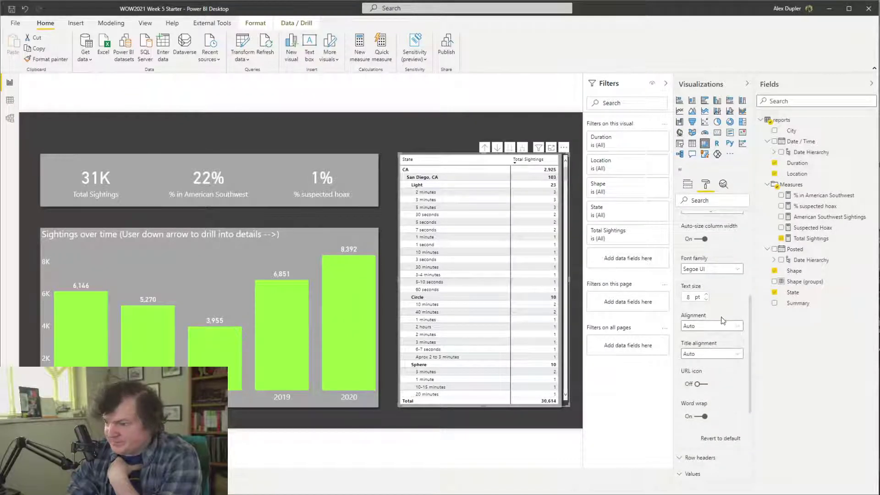
{"action": "left_click", "coordinate": [732, 358]}
{"action": "left_click", "coordinate": [698, 386]}
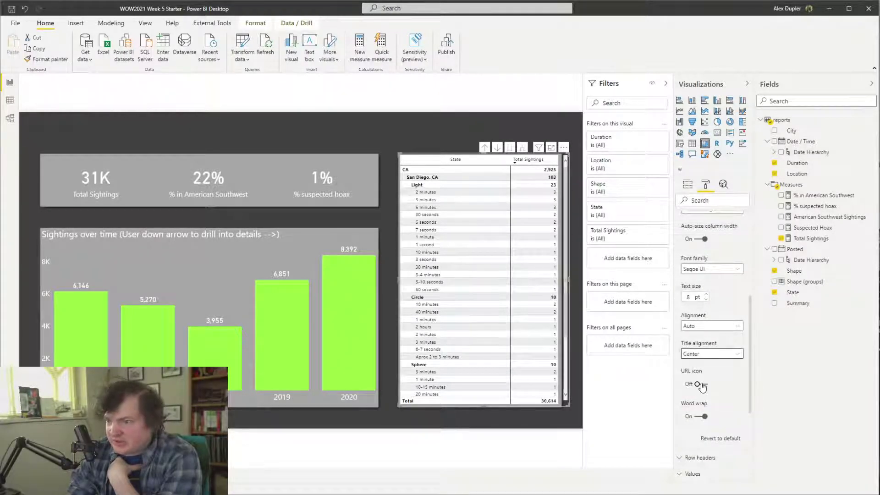
{"action": "left_click", "coordinate": [708, 354]}
{"action": "left_click", "coordinate": [701, 364]}
{"action": "scroll", "coordinate": [708, 220], "scroll_direction": "up", "scroll_amount": 5}
{"action": "left_click", "coordinate": [698, 318]}
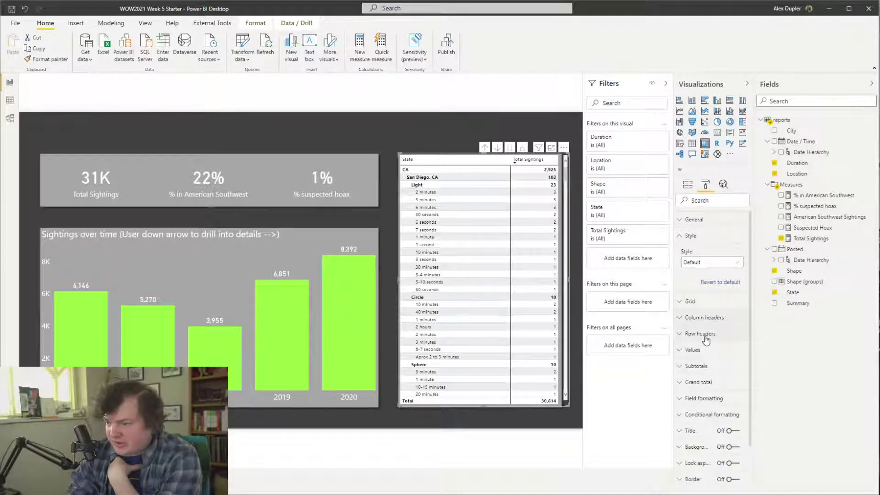
Check the matrix's column header settings and turn off Stepped layout for its row headers
{"action": "left_click", "coordinate": [709, 323]}
{"action": "scroll", "coordinate": [718, 350], "scroll_direction": "down", "scroll_amount": 4}
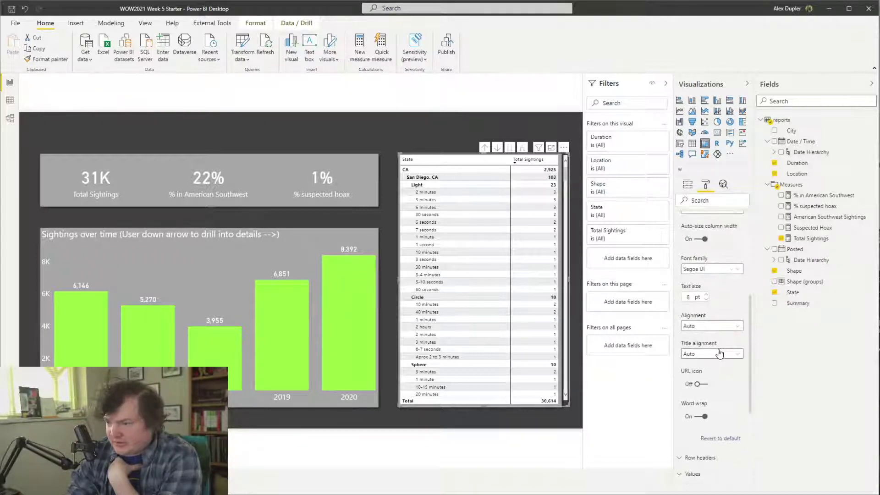
{"action": "scroll", "coordinate": [715, 340], "scroll_direction": "up", "scroll_amount": 4}
{"action": "left_click", "coordinate": [704, 317]}
{"action": "left_click", "coordinate": [700, 334]}
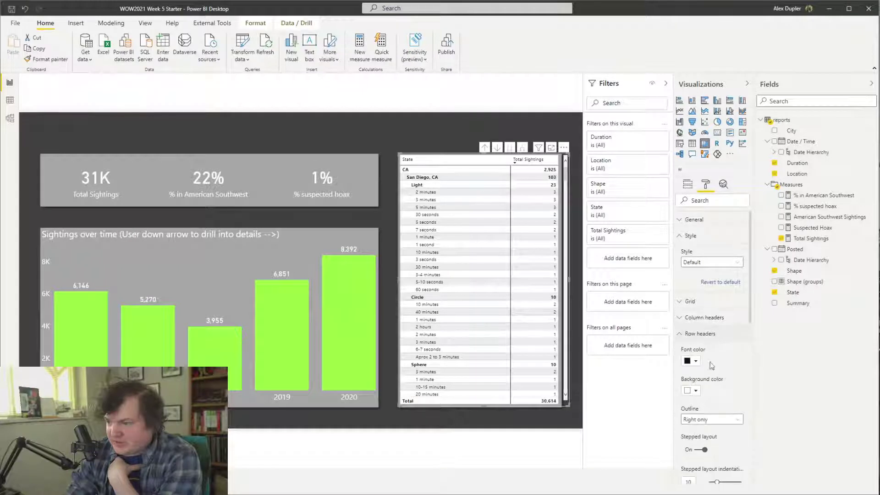
{"action": "left_click", "coordinate": [704, 450]}
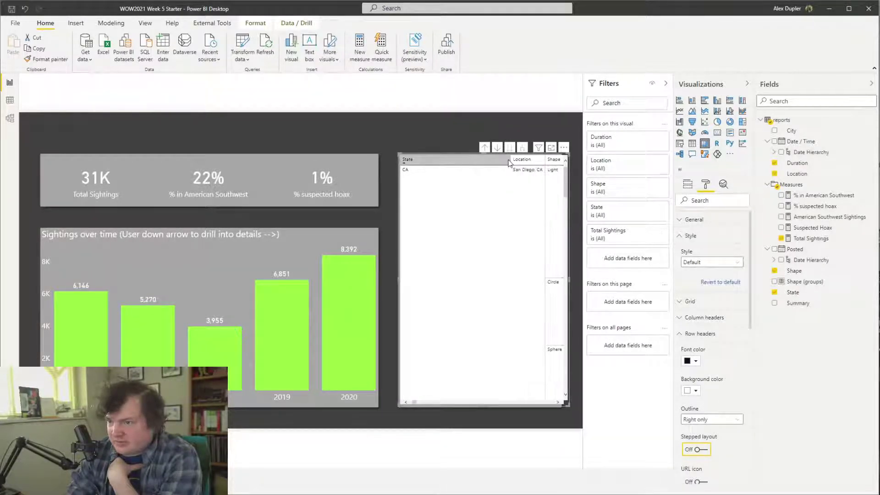
Narrow the matrix's State and Location columns and slightly widen its Shape column
{"action": "left_click_drag", "start_coordinate": [509, 164], "coordinate": [419, 170]}
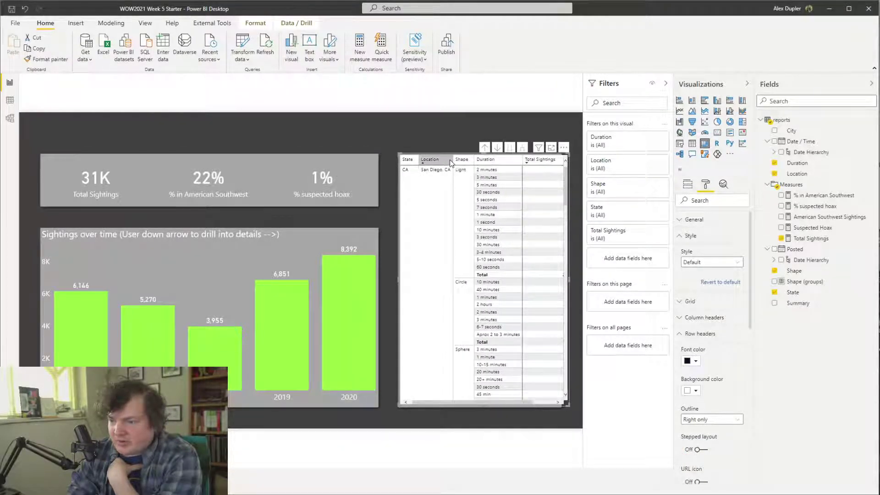
{"action": "left_click_drag", "start_coordinate": [452, 160], "coordinate": [442, 160]}
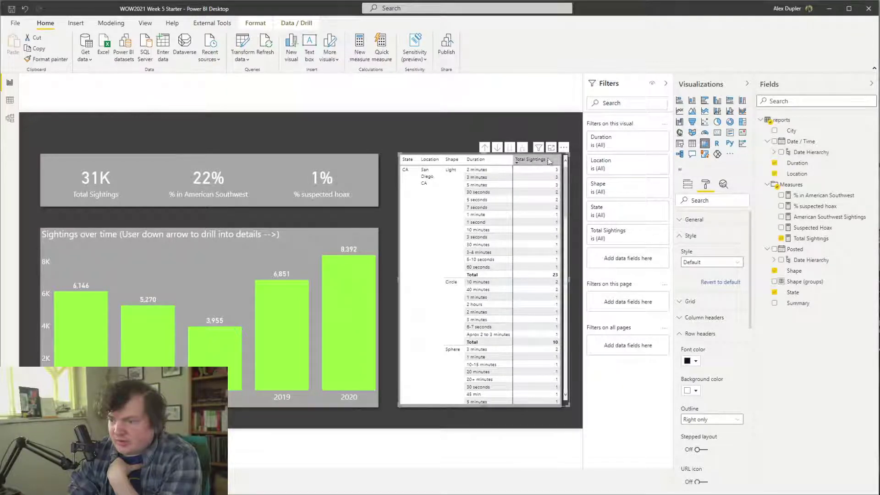
{"action": "scroll", "coordinate": [531, 226], "scroll_direction": "down", "scroll_amount": 5}
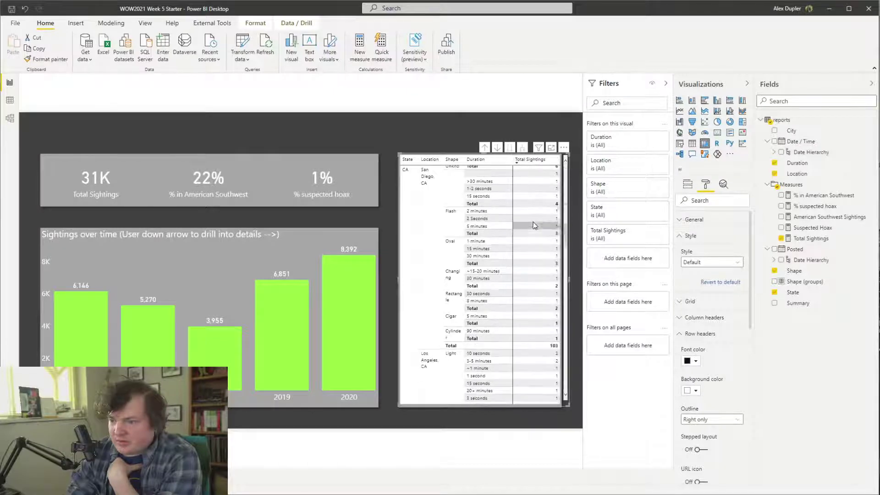
{"action": "left_click_drag", "start_coordinate": [462, 160], "coordinate": [470, 160]}
{"action": "scroll", "coordinate": [507, 238], "scroll_direction": "up", "scroll_amount": 5}
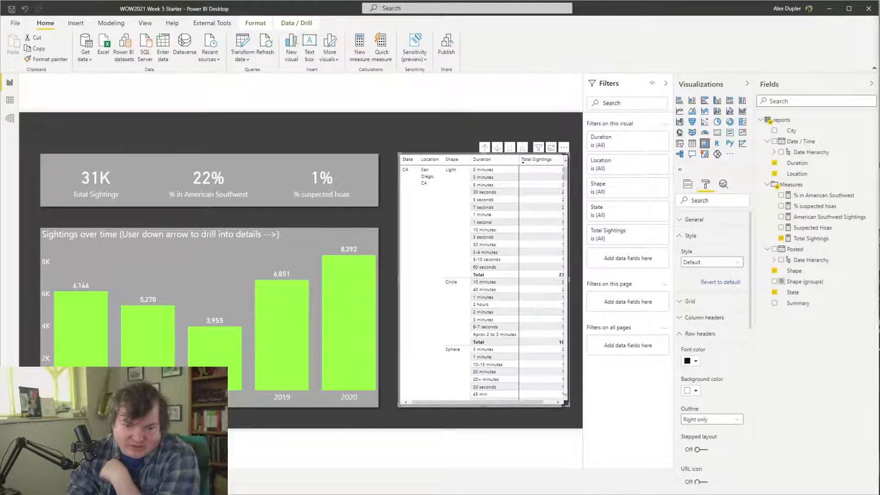
Switch to the challenge page in the browser and read the Requirements list for the cards, column chart and matrix
{"action": "left_click_drag", "start_coordinate": [642, 494], "coordinate": [489, 103]}
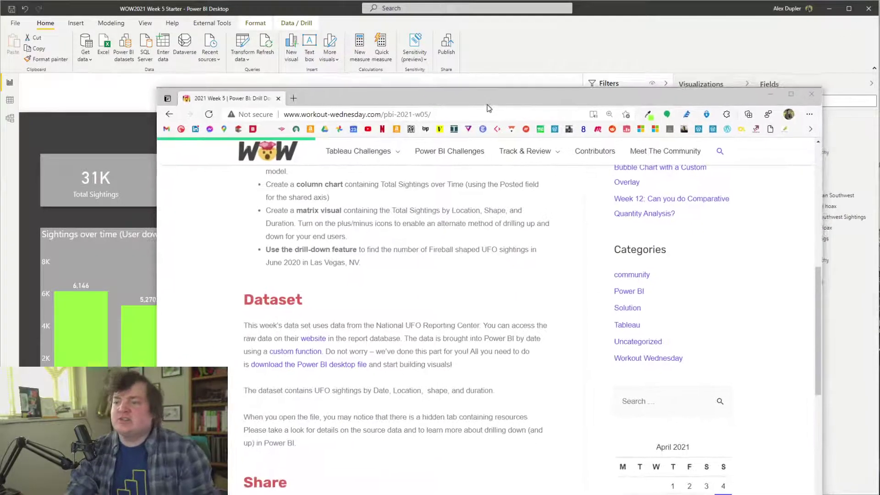
{"action": "double_click", "coordinate": [488, 103]}
{"action": "scroll", "coordinate": [469, 268], "scroll_direction": "up", "scroll_amount": 1}
{"action": "scroll", "coordinate": [470, 269], "scroll_direction": "up", "scroll_amount": 5}
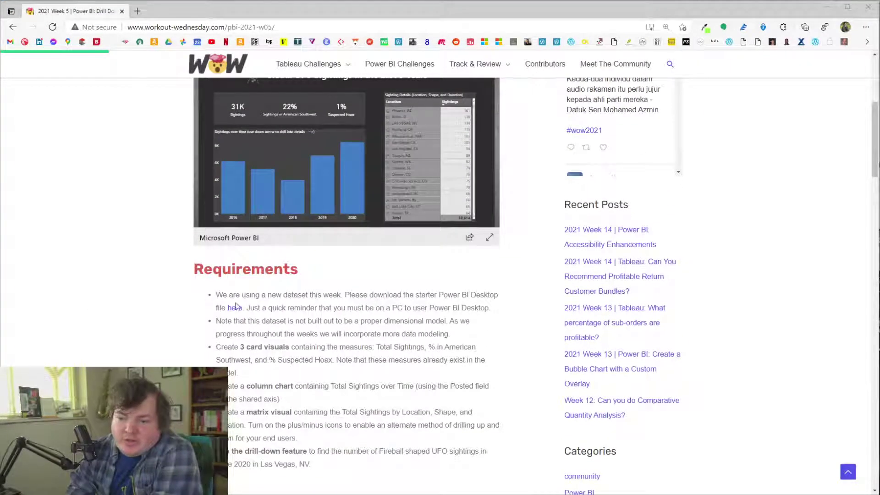
{"action": "left_click_drag", "start_coordinate": [213, 301], "coordinate": [311, 464]}
{"action": "left_click", "coordinate": [317, 426]}
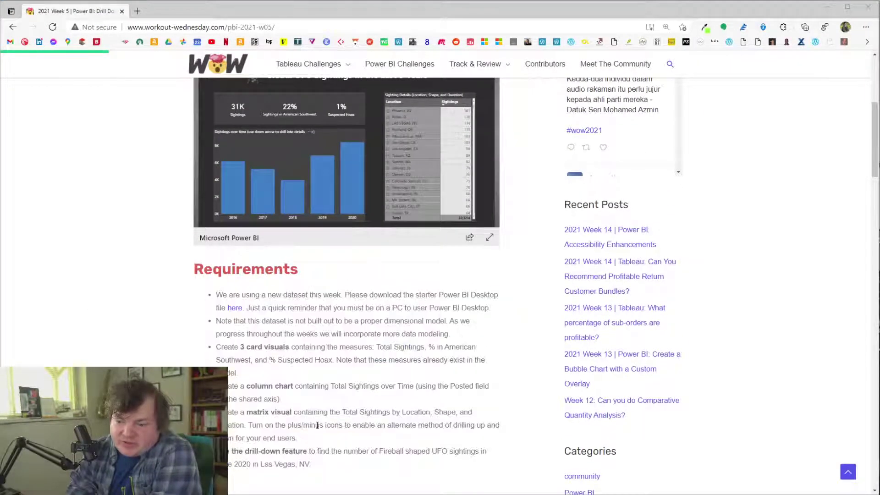
{"action": "scroll", "coordinate": [333, 314], "scroll_direction": "down", "scroll_amount": 6}
{"action": "left_click_drag", "start_coordinate": [338, 174], "coordinate": [202, 162]}
{"action": "scroll", "coordinate": [371, 370], "scroll_direction": "up", "scroll_amount": 6}
{"action": "left_click_drag", "start_coordinate": [371, 371], "coordinate": [369, 362]}
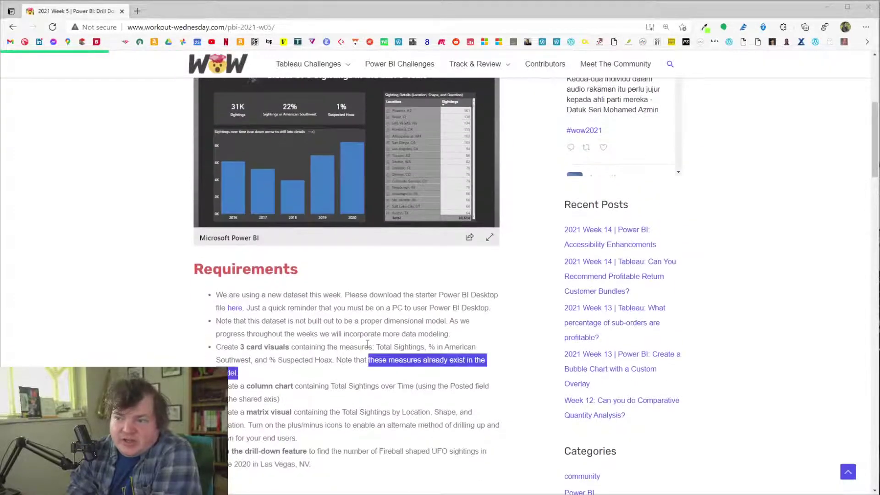
Examine the sample report's title and layout on the challenge page and return to Power BI Desktop
{"action": "left_click", "coordinate": [367, 316]}
{"action": "scroll", "coordinate": [367, 317], "scroll_direction": "up", "scroll_amount": 5}
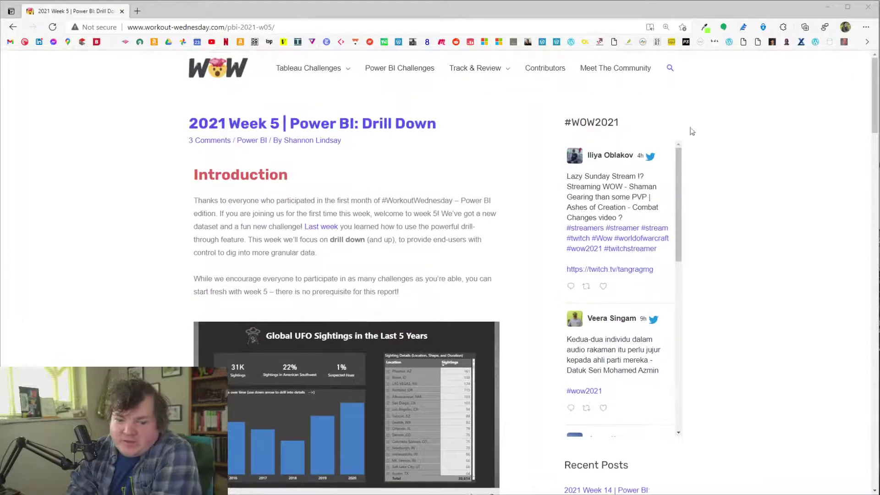
{"action": "left_click_drag", "start_coordinate": [874, 105], "coordinate": [875, 127]}
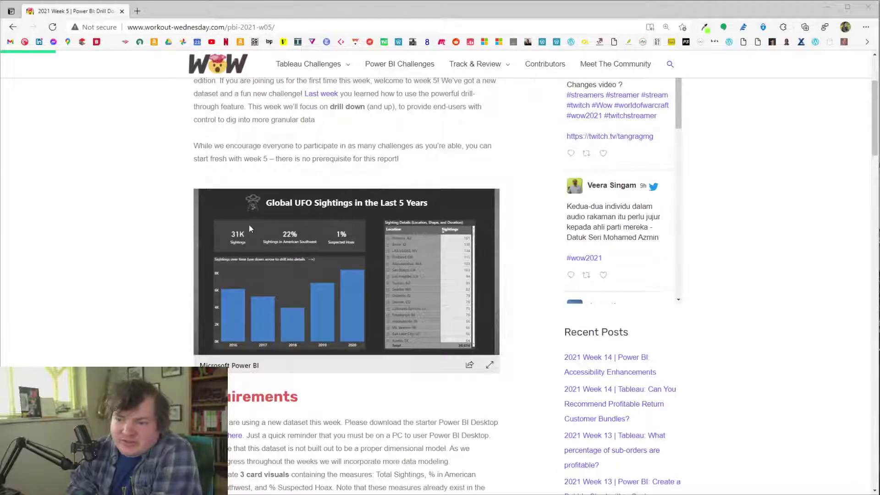
{"action": "left_click_drag", "start_coordinate": [313, 7], "coordinate": [878, 119]}
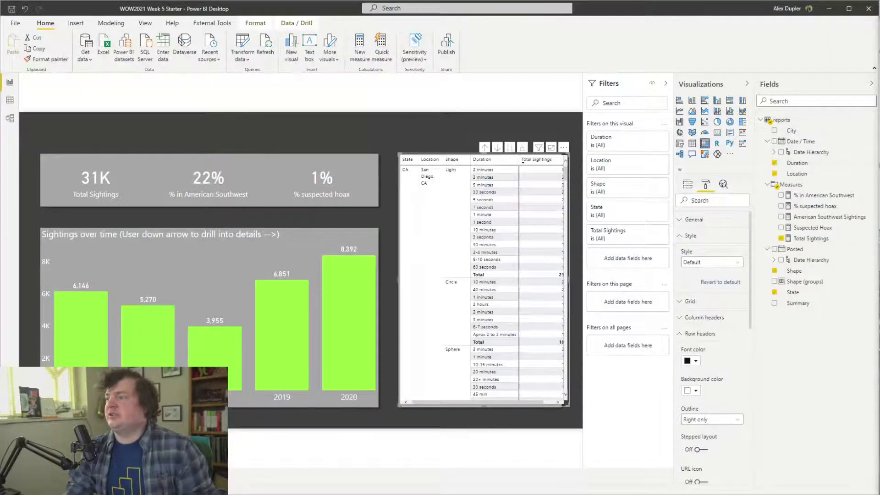
{"action": "key", "text": "super+Tab"}
{"action": "key", "text": "Escape"}
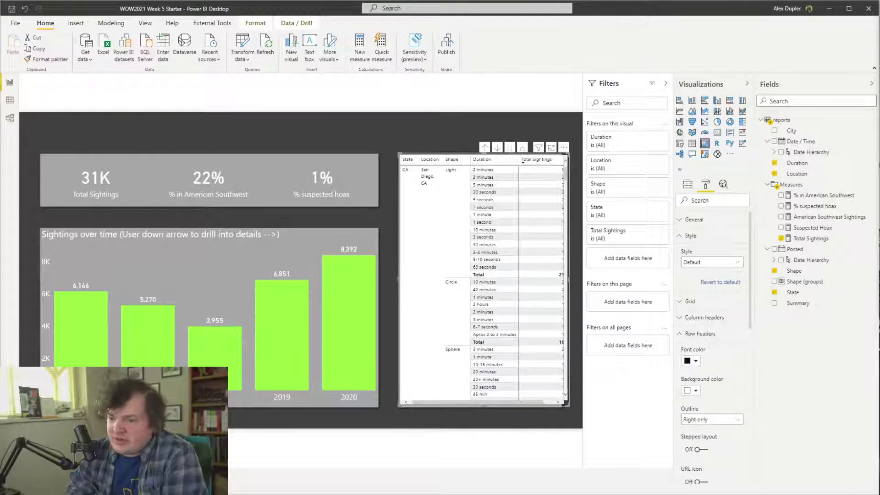
Insert a text box and stretch it into a wide title strip above the cards and the matrix
{"action": "left_click", "coordinate": [406, 120]}
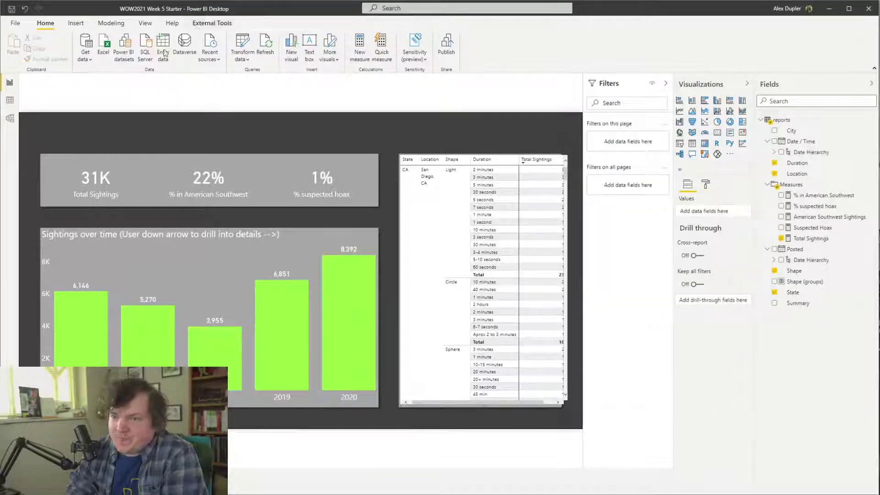
{"action": "left_click", "coordinate": [83, 24]}
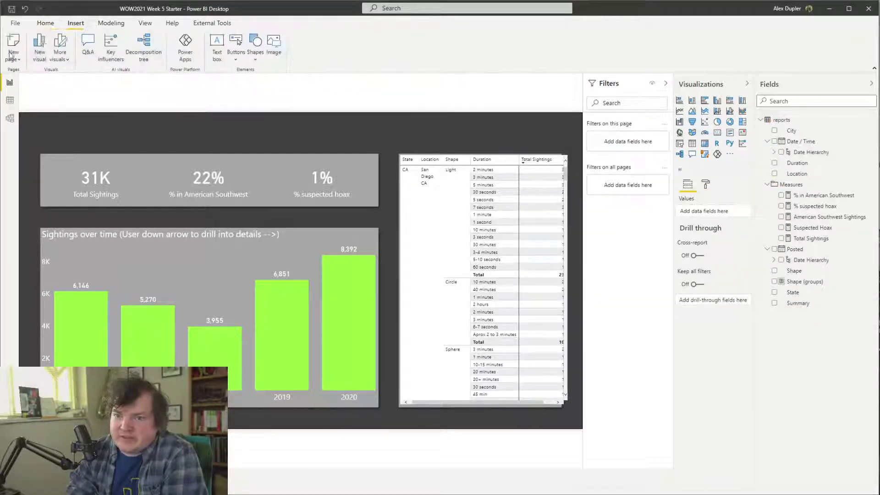
{"action": "left_click", "coordinate": [218, 51]}
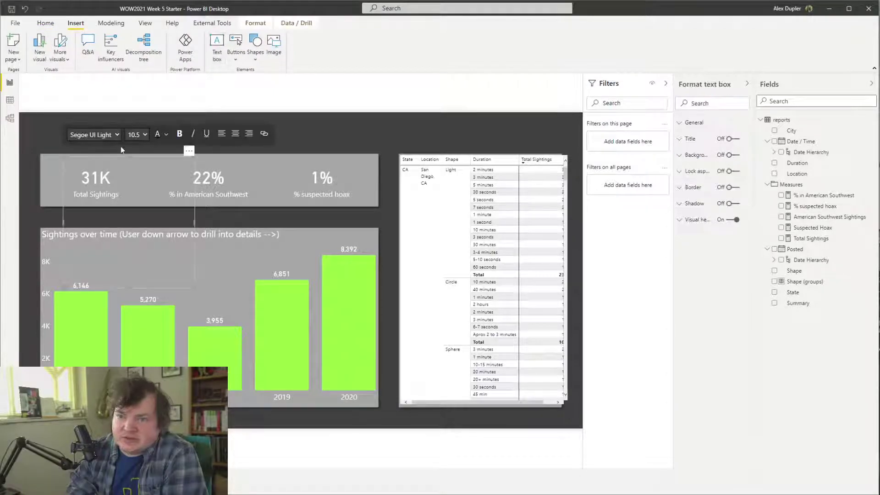
{"action": "left_click", "coordinate": [195, 289]}
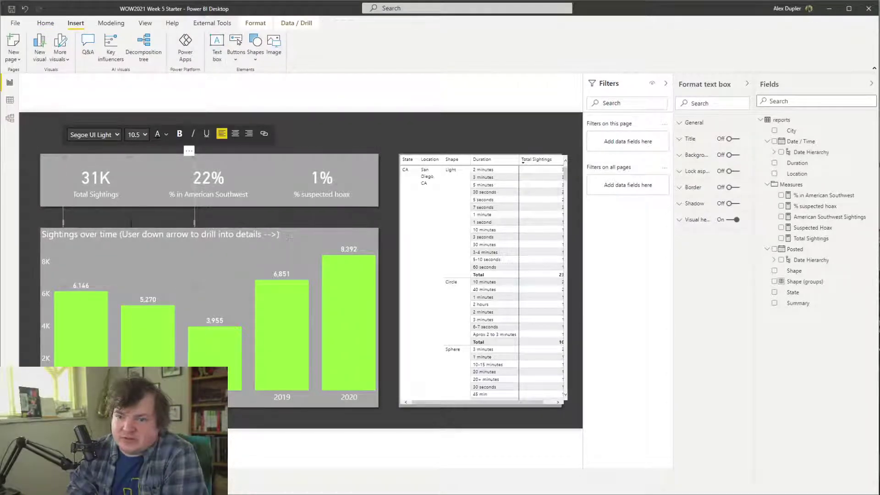
{"action": "left_click_drag", "start_coordinate": [71, 158], "coordinate": [81, 120]}
{"action": "left_click_drag", "start_coordinate": [206, 248], "coordinate": [495, 152]}
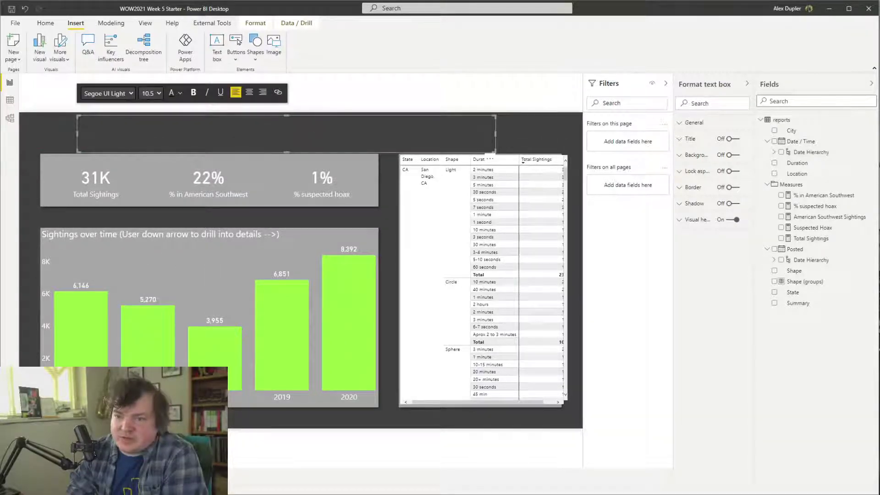
Centre the text in the title box, set its font size to 28 and slightly lower the box's upper edge
{"action": "left_click", "coordinate": [250, 93]}
{"action": "left_click", "coordinate": [158, 94]}
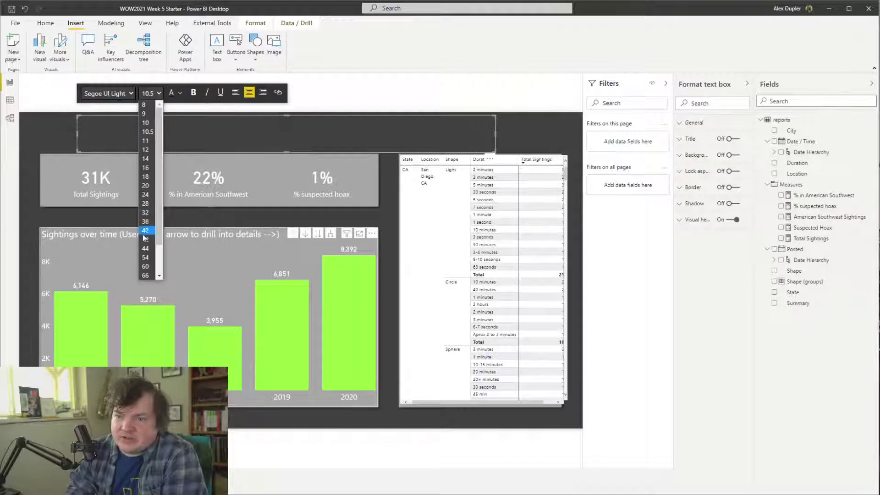
{"action": "left_click", "coordinate": [145, 248]}
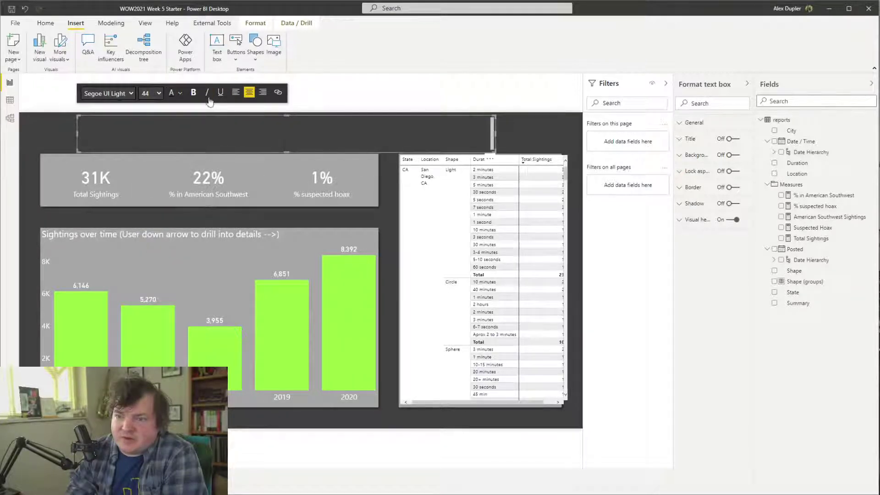
{"action": "left_click", "coordinate": [158, 93]}
{"action": "left_click", "coordinate": [147, 204]}
{"action": "left_click_drag", "start_coordinate": [288, 115], "coordinate": [285, 120]}
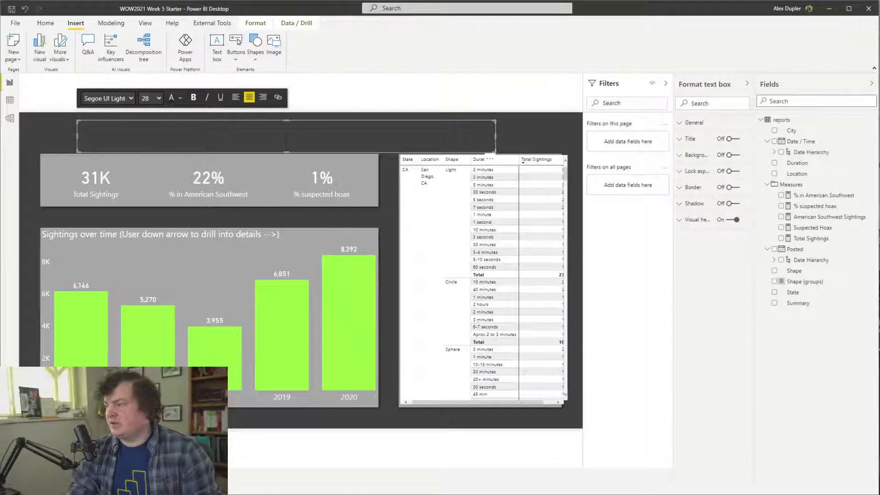
{"action": "type", "text": "gLOBAL"}
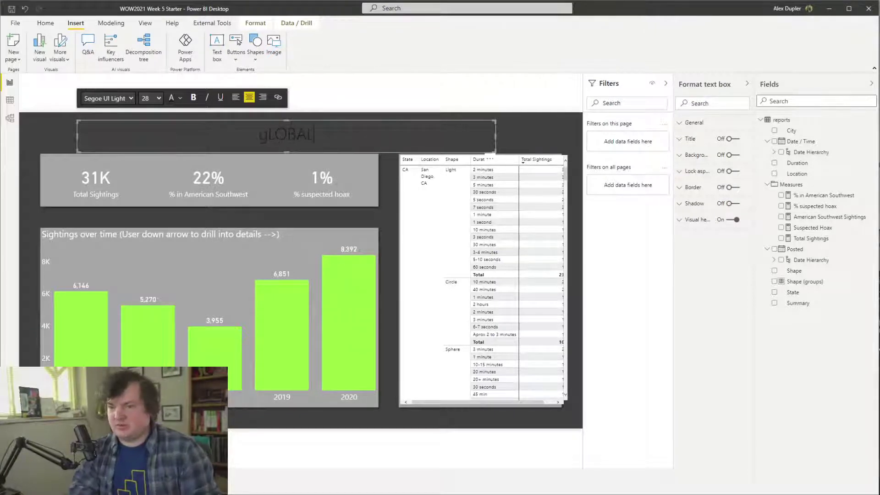
{"action": "key", "text": "ctrl+a"}
{"action": "key", "text": "BackSpace"}
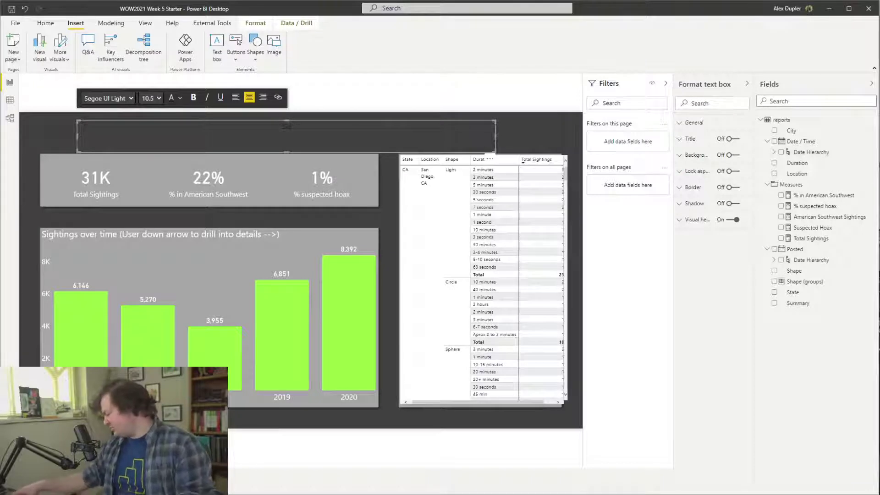
Enter the title "Global UFO Sightings in the Last 5 Years" in the text box at font size 32
{"action": "type", "text": "Glo"}
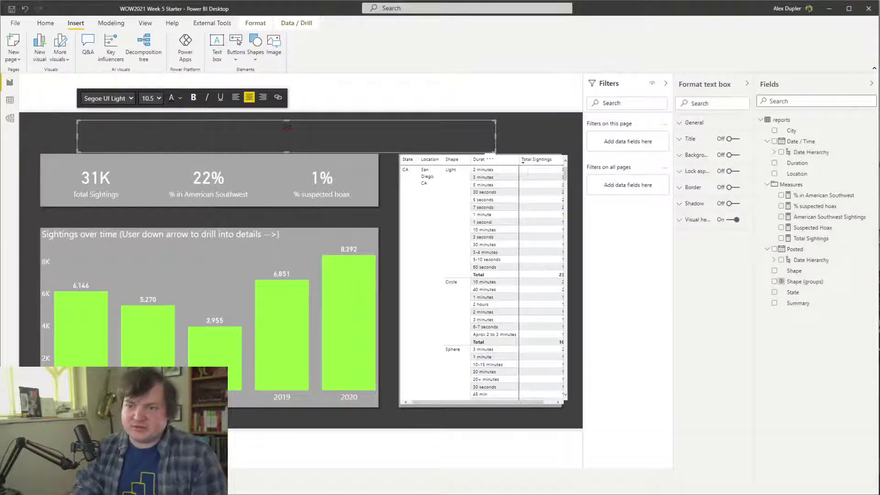
{"action": "key", "text": "ctrl+a"}
{"action": "left_click", "coordinate": [158, 98]}
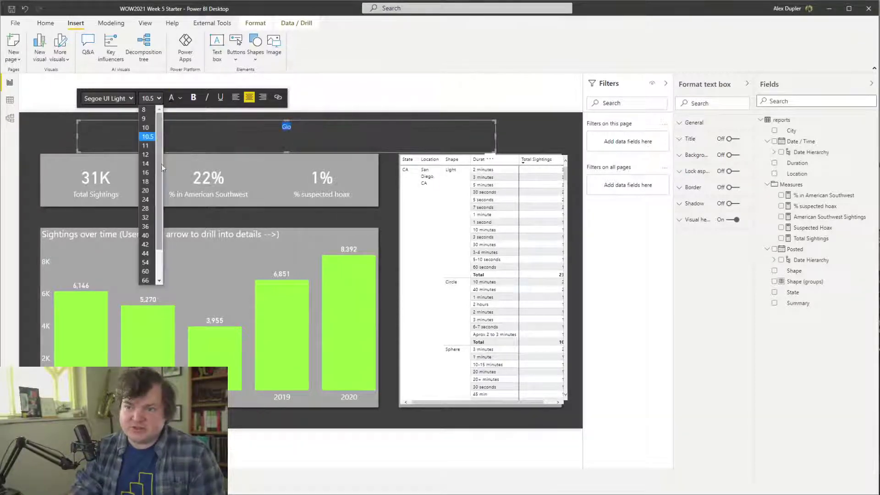
{"action": "left_click", "coordinate": [158, 211]}
{"action": "type", "text": "G"}
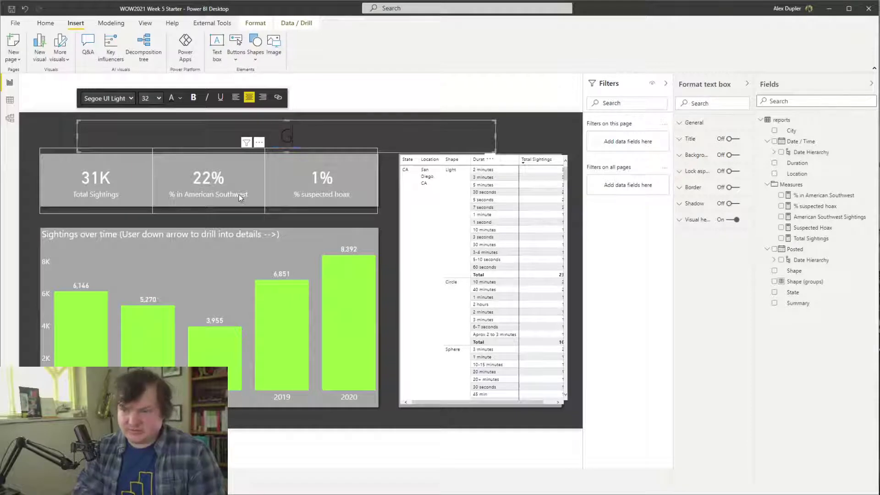
{"action": "type", "text": "lobal UFO"}
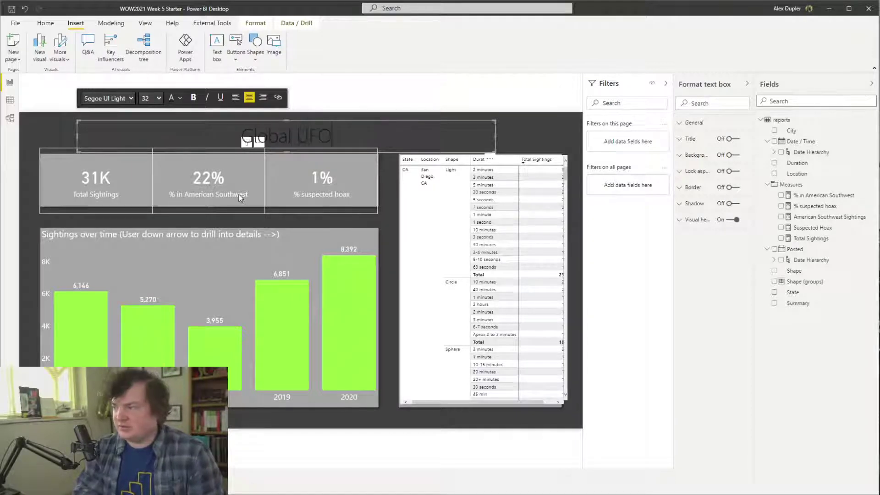
{"action": "type", "text": " Sightings in"}
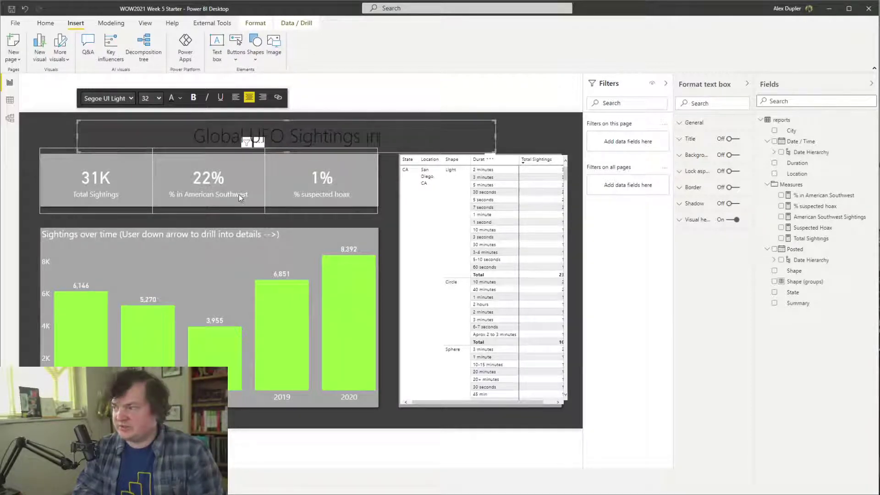
{"action": "type", "text": " the Last 5 Years"}
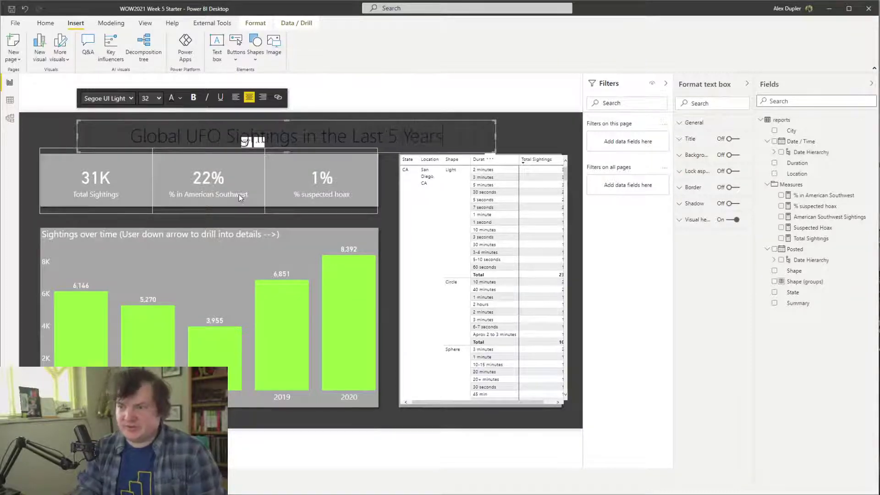
Change the font color of the whole report title and make it bold
{"action": "key", "text": "ctrl+a"}
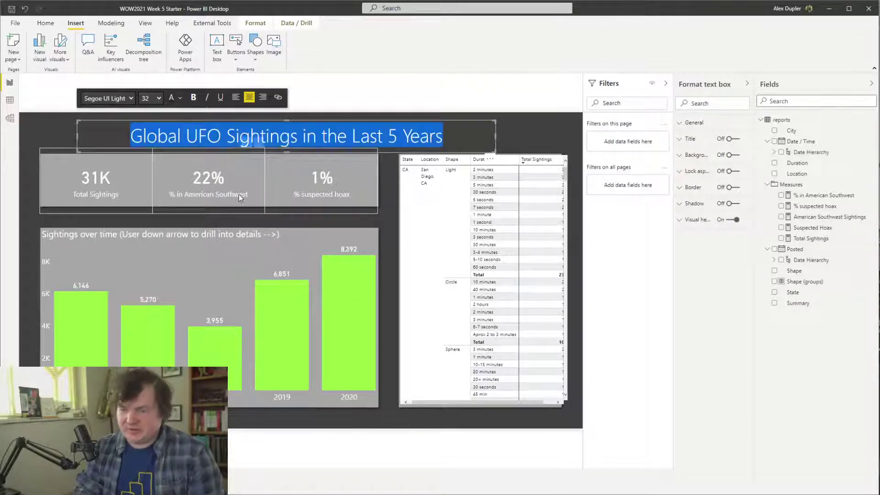
{"action": "left_click", "coordinate": [179, 97]}
{"action": "left_click", "coordinate": [188, 129]}
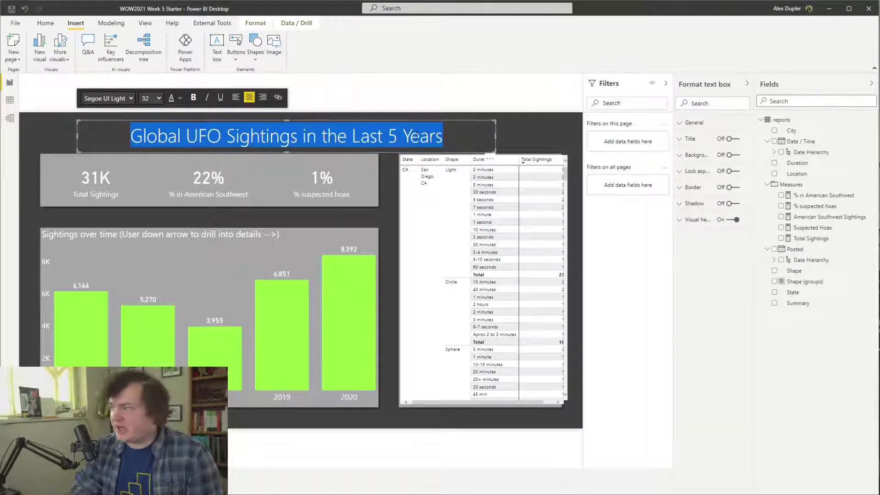
{"action": "left_click", "coordinate": [193, 97]}
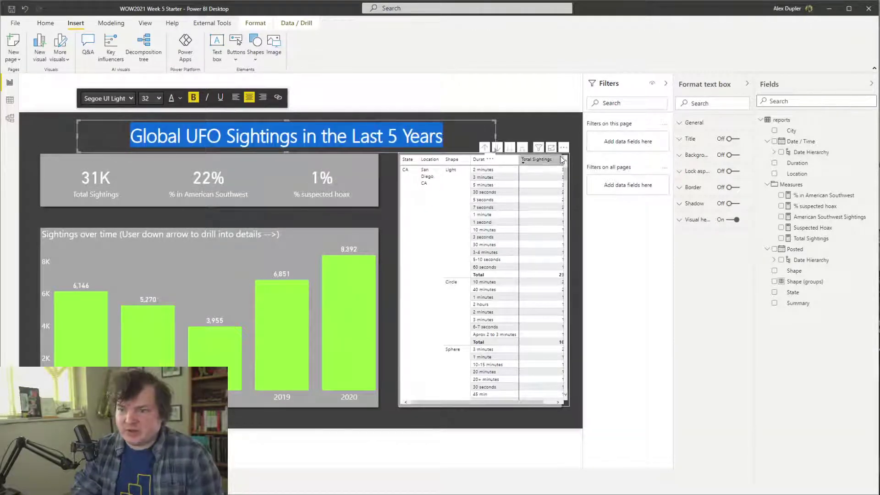
Widen the "Global UFO Sightings in the Last 5 Years" title text box on both sides to span the full page width
{"action": "left_click", "coordinate": [523, 121]}
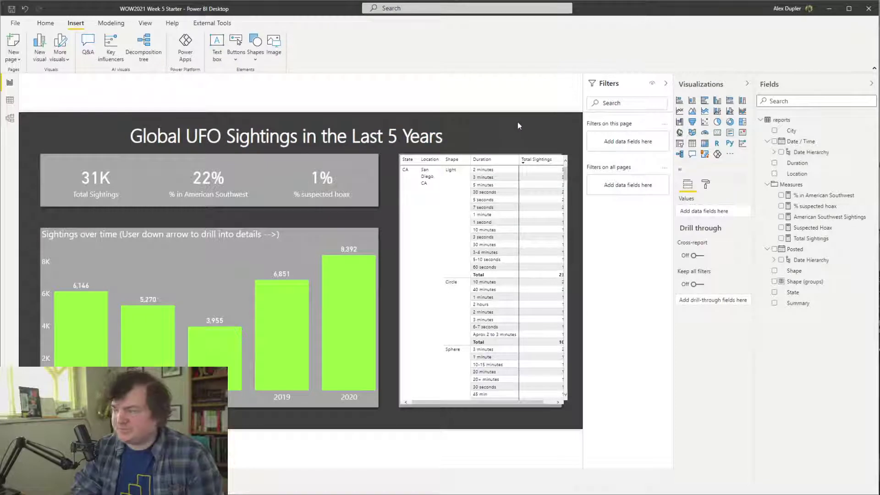
{"action": "left_click", "coordinate": [207, 136]}
{"action": "left_click_drag", "start_coordinate": [130, 136], "coordinate": [443, 136]}
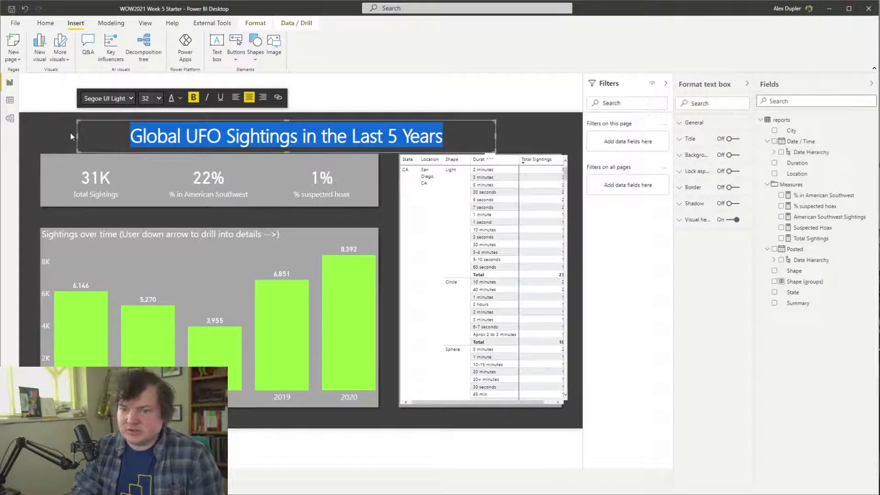
{"action": "left_click_drag", "start_coordinate": [77, 135], "coordinate": [14, 142]}
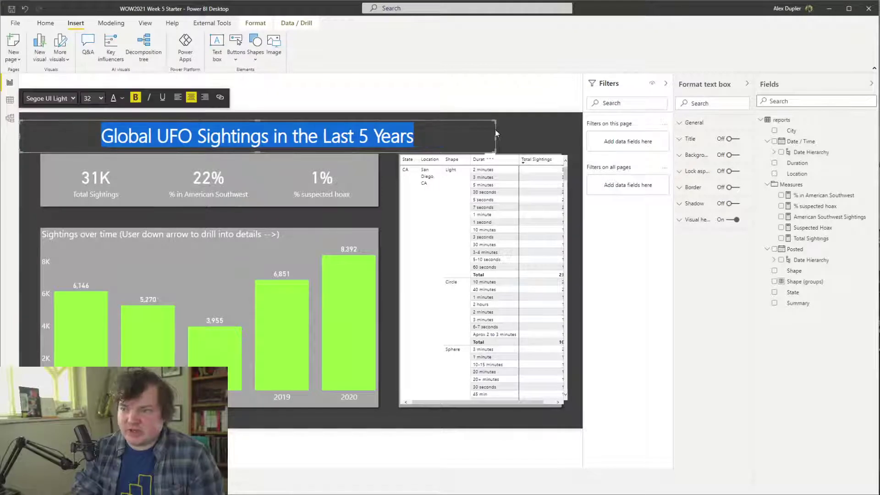
{"action": "left_click_drag", "start_coordinate": [495, 128], "coordinate": [587, 145]}
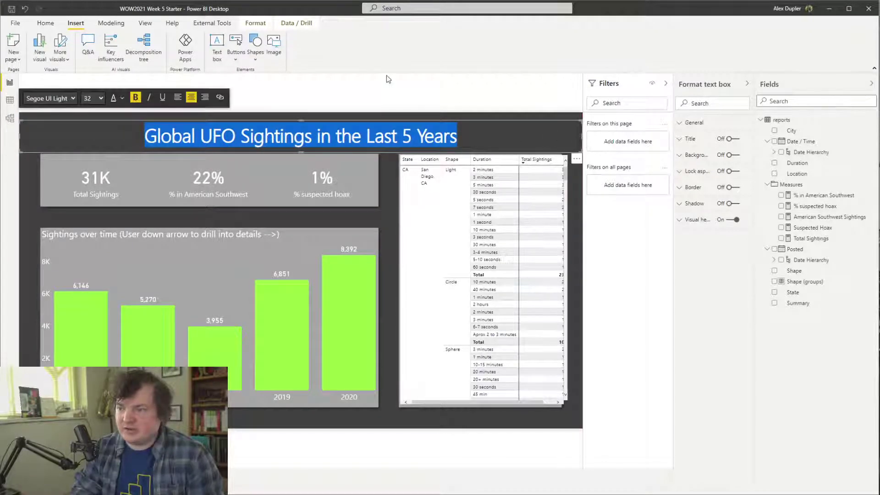
{"action": "left_click", "coordinate": [383, 118]}
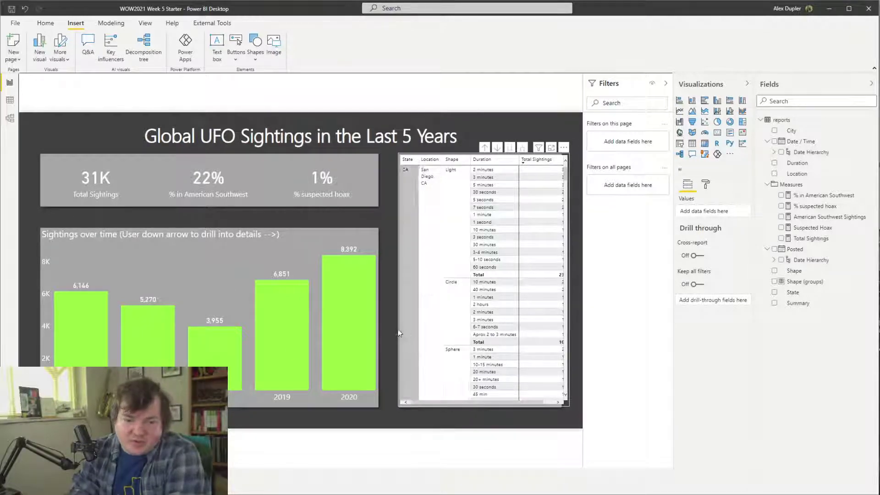
Move the title text box slightly up so it clears the cards and matrix below, then deselect it
{"action": "left_click", "coordinate": [299, 121]}
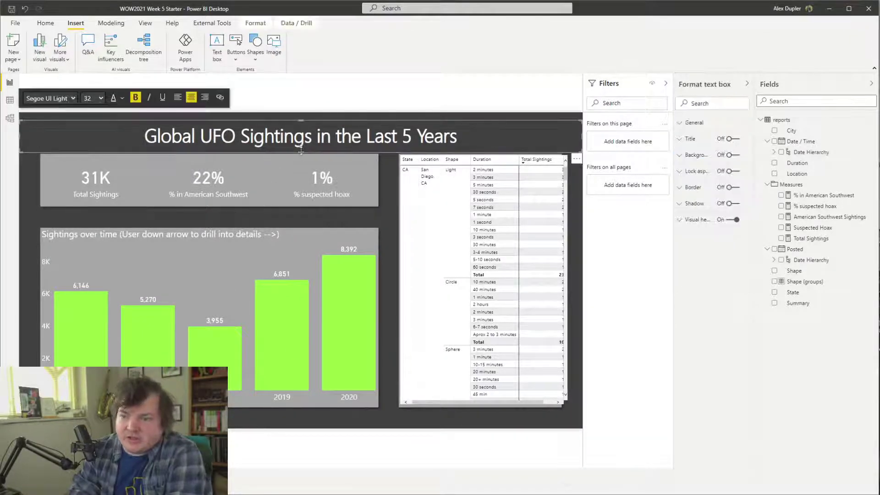
{"action": "key", "text": "Right"}
{"action": "key", "text": "Right"}
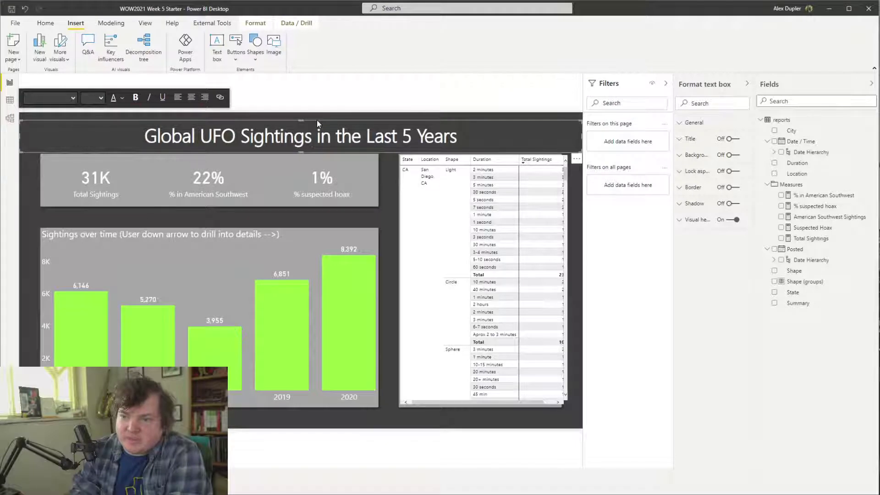
{"action": "left_click_drag", "start_coordinate": [317, 119], "coordinate": [317, 115]}
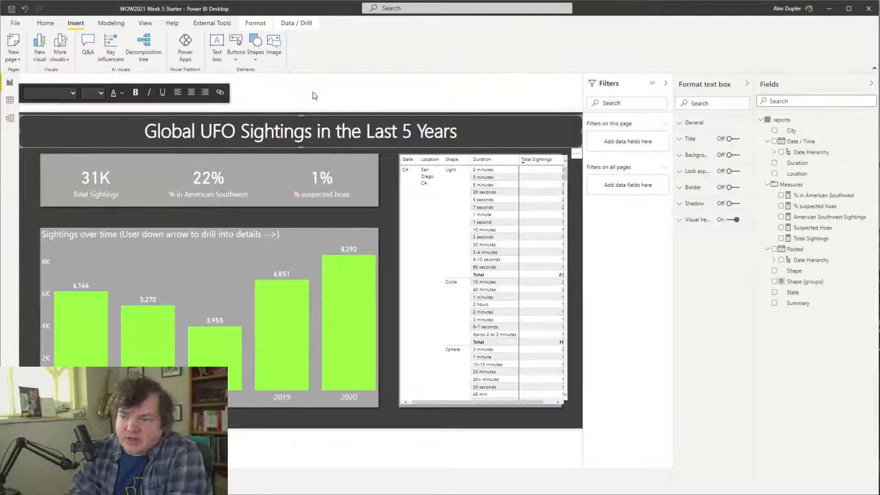
{"action": "left_click", "coordinate": [312, 92]}
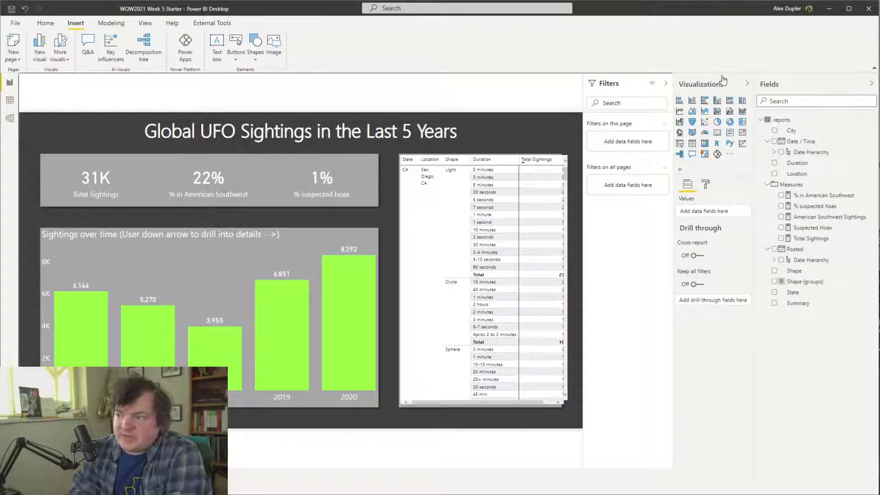
Collapse the Visualizations and Filters panes to enlarge the report canvas
{"action": "left_click", "coordinate": [746, 87]}
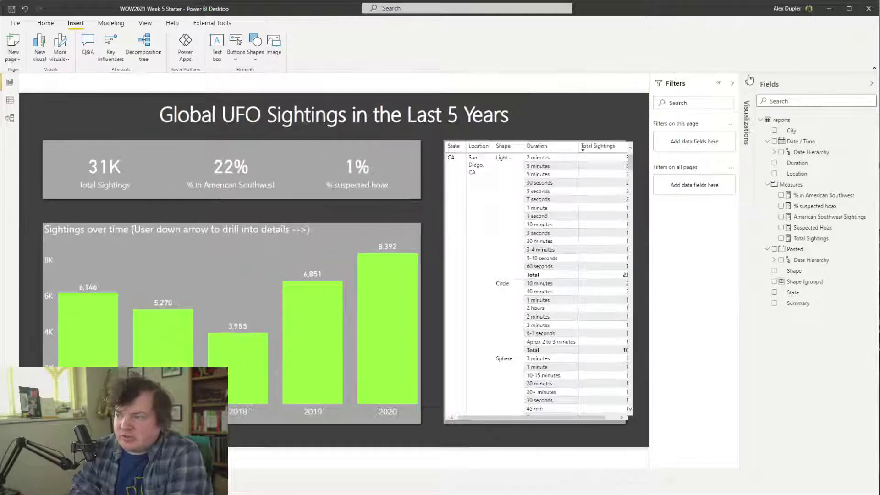
{"action": "left_click", "coordinate": [733, 86]}
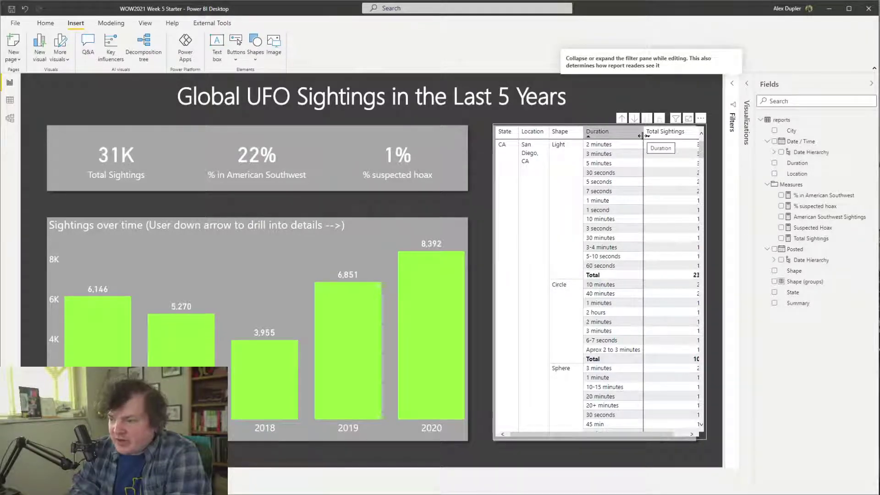
{"action": "scroll", "coordinate": [609, 387], "scroll_direction": "down", "scroll_amount": 10}
{"action": "scroll", "coordinate": [608, 386], "scroll_direction": "up", "scroll_amount": 10}
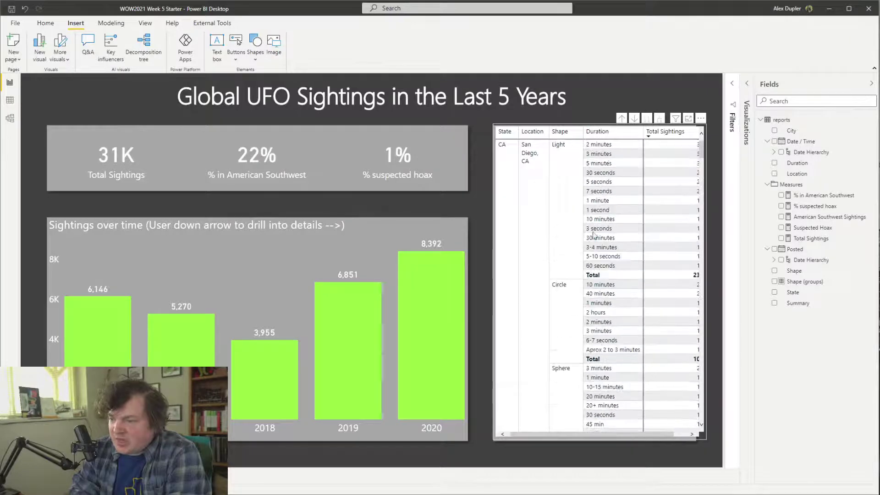
Adjust the matrix's Duration and Total Sightings column widths so all columns fit without horizontal scrolling
{"action": "left_click", "coordinate": [637, 134]}
{"action": "left_click", "coordinate": [550, 158]}
{"action": "left_click", "coordinate": [550, 159]}
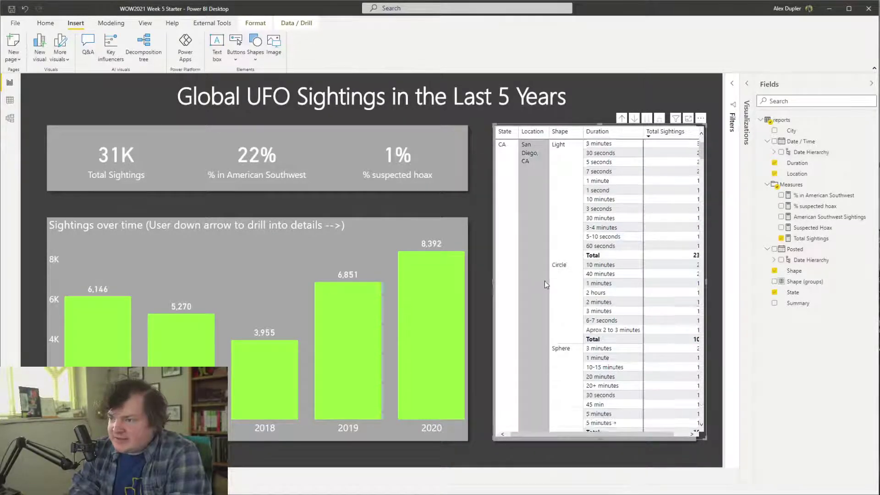
{"action": "scroll", "coordinate": [591, 274], "scroll_direction": "down", "scroll_amount": 5}
{"action": "scroll", "coordinate": [591, 274], "scroll_direction": "up", "scroll_amount": 5}
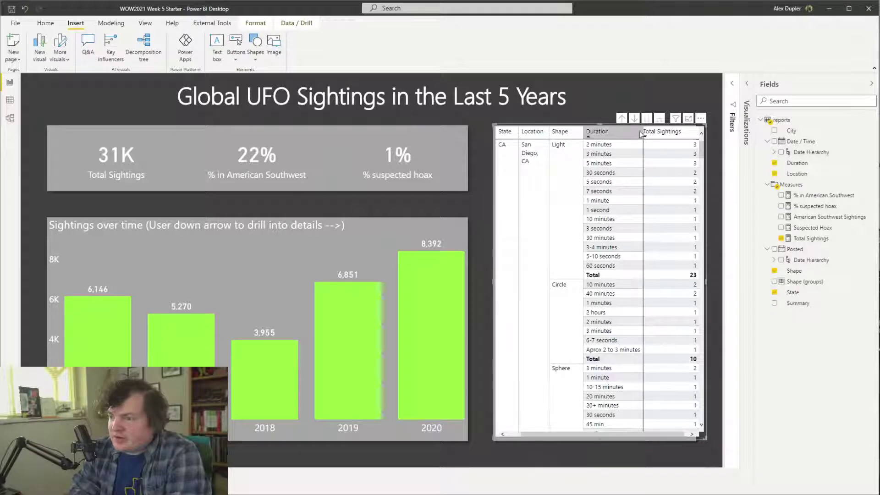
{"action": "left_click_drag", "start_coordinate": [633, 130], "coordinate": [617, 130]}
{"action": "left_click_drag", "start_coordinate": [685, 131], "coordinate": [646, 131]}
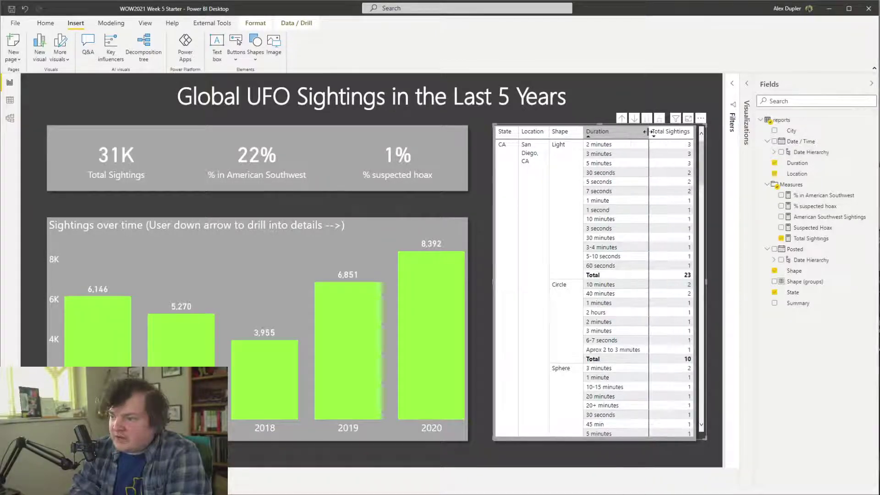
Look through the matrix's rows to check how locations, shapes, durations and sighting totals are laid out
{"action": "scroll", "coordinate": [634, 213], "scroll_direction": "down", "scroll_amount": 10}
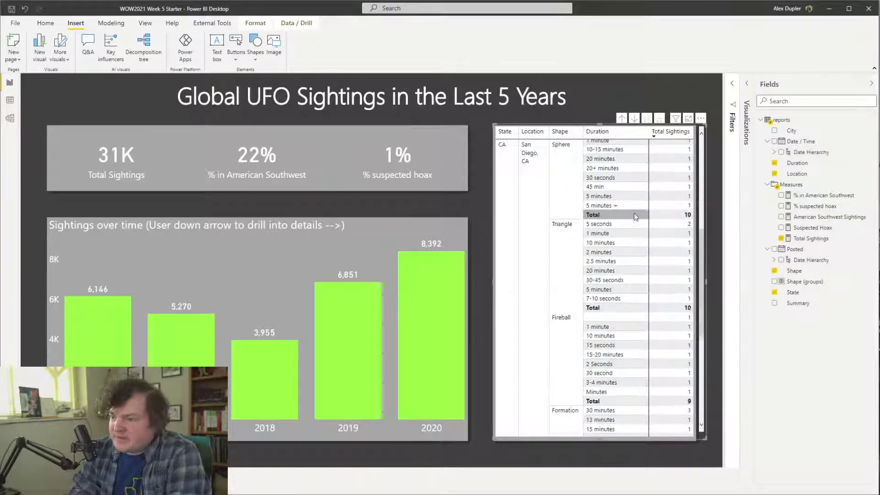
{"action": "scroll", "coordinate": [633, 215], "scroll_direction": "down", "scroll_amount": 10}
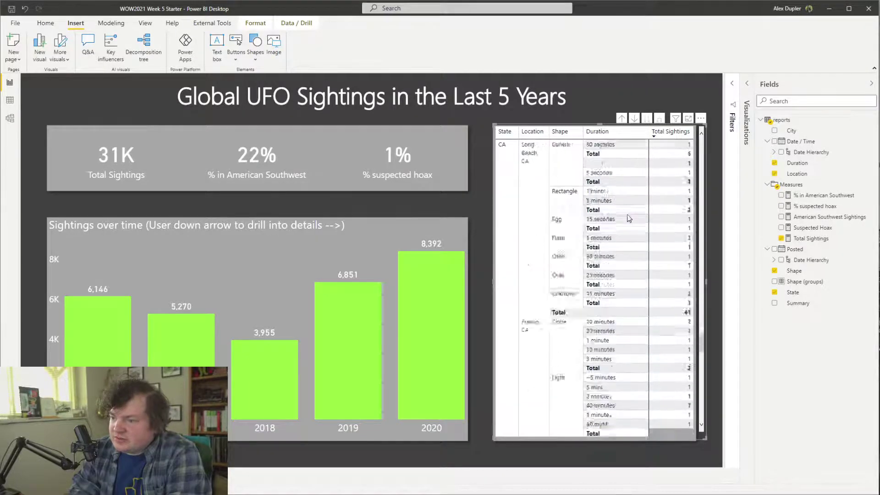
{"action": "scroll", "coordinate": [629, 218], "scroll_direction": "down", "scroll_amount": 10}
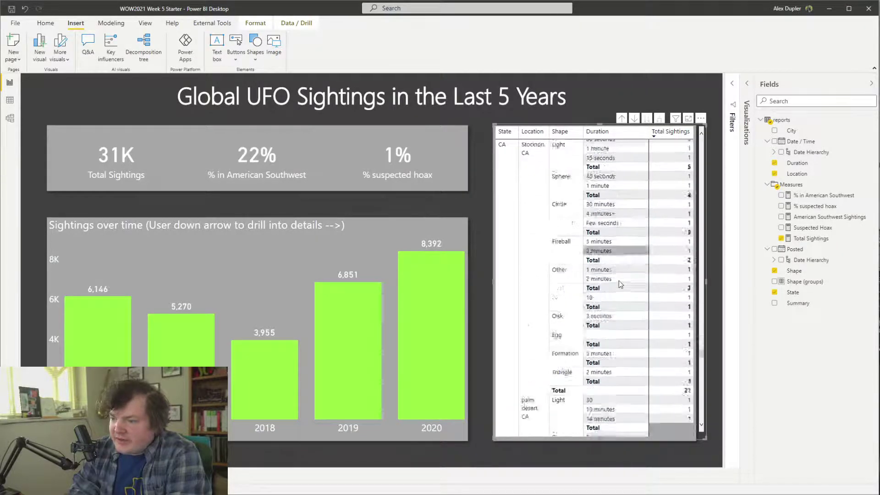
{"action": "scroll", "coordinate": [596, 275], "scroll_direction": "down", "scroll_amount": 10}
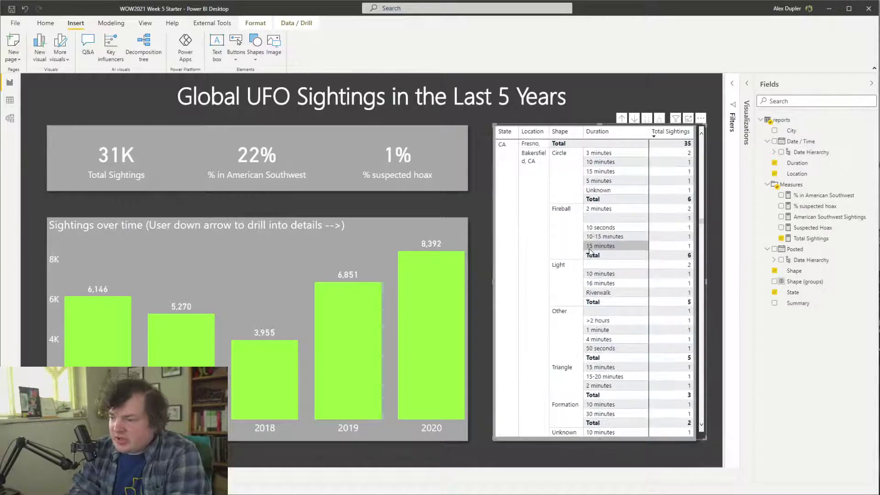
{"action": "scroll", "coordinate": [574, 259], "scroll_direction": "up", "scroll_amount": 20}
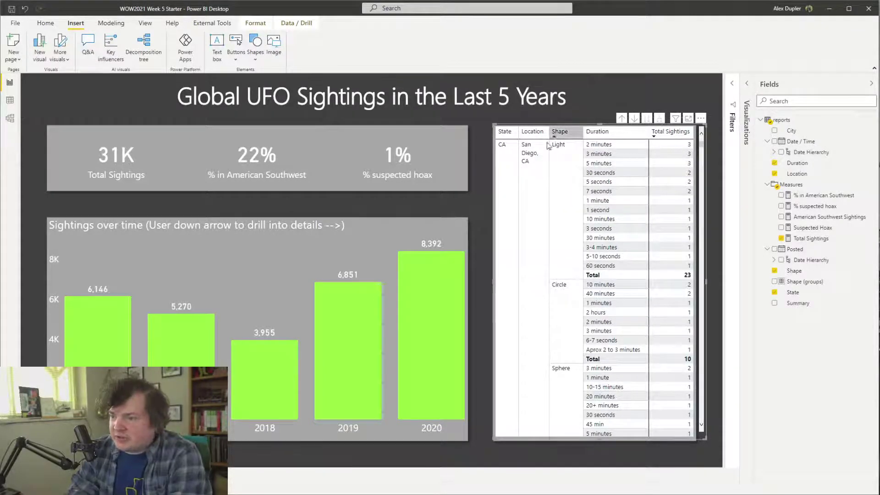
{"action": "left_click", "coordinate": [486, 192]}
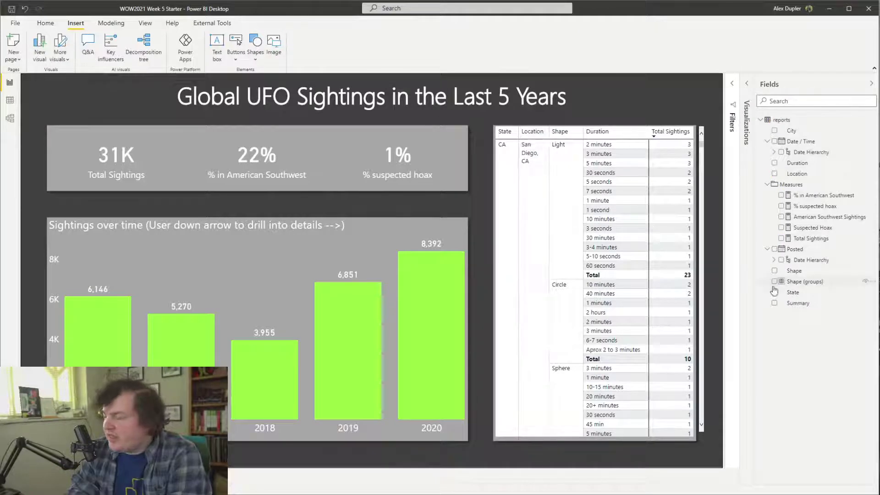
Reopen the Visualizations pane and show the formatting options of the sightings matrix
{"action": "left_click", "coordinate": [706, 142]}
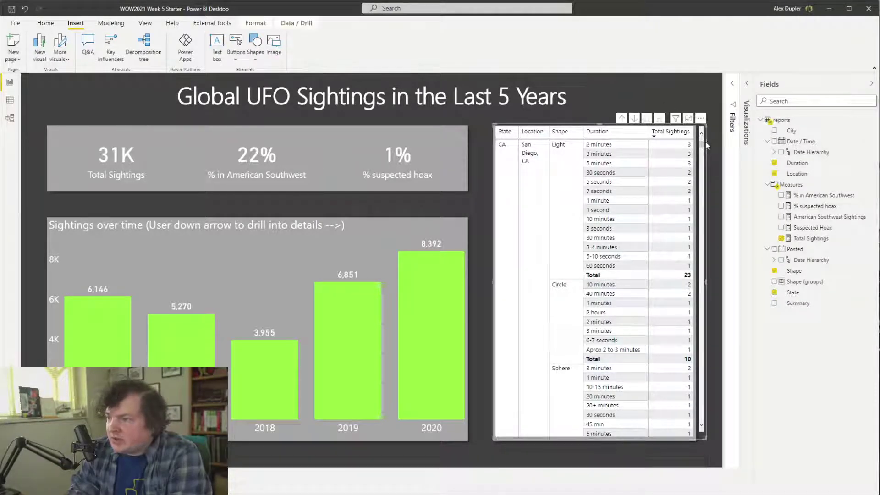
{"action": "left_click", "coordinate": [749, 86]}
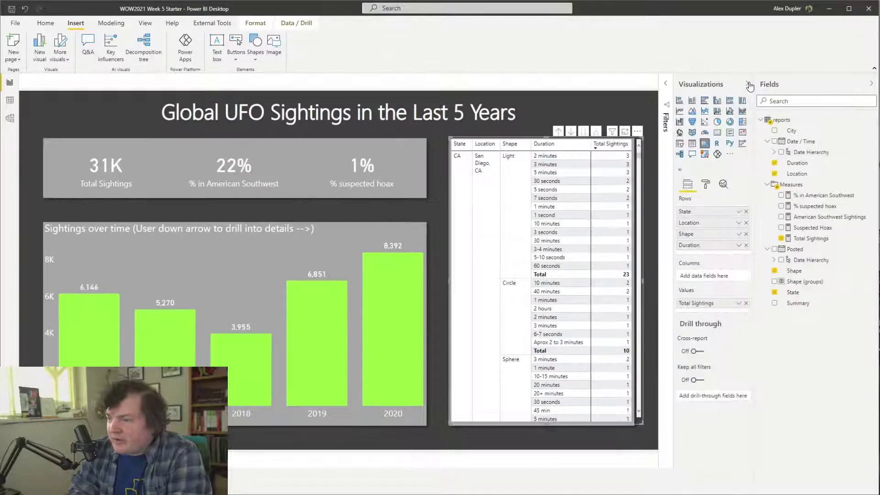
{"action": "left_click", "coordinate": [706, 184]}
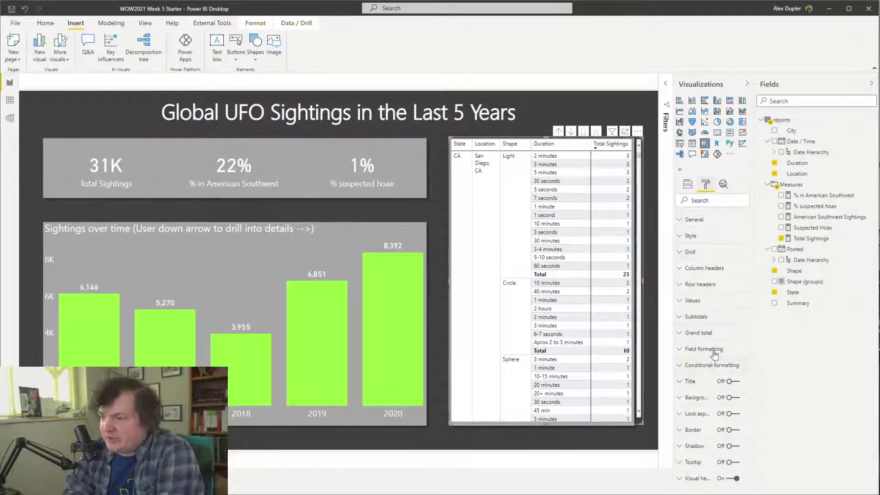
Review the matrix's Values, Grid and Field formatting settings
{"action": "left_click", "coordinate": [713, 304]}
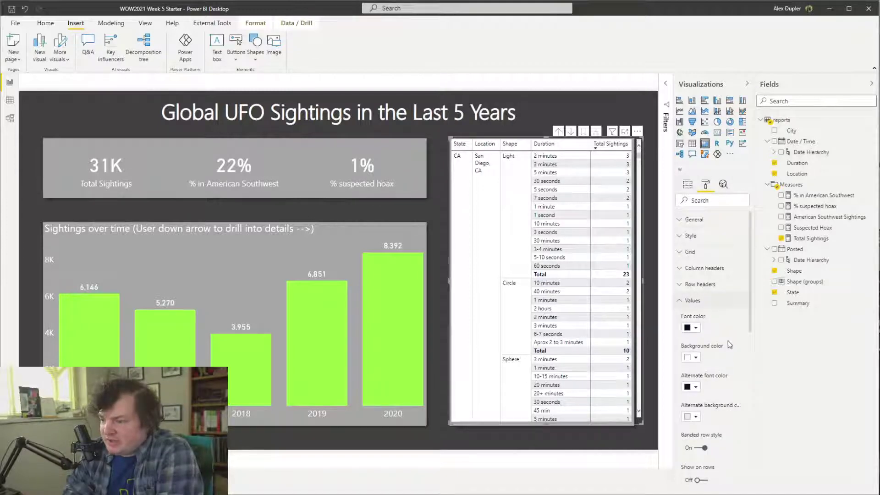
{"action": "left_click", "coordinate": [713, 251]}
{"action": "scroll", "coordinate": [720, 371], "scroll_direction": "down", "scroll_amount": 4}
{"action": "scroll", "coordinate": [722, 356], "scroll_direction": "up", "scroll_amount": 4}
{"action": "left_click", "coordinate": [718, 251]}
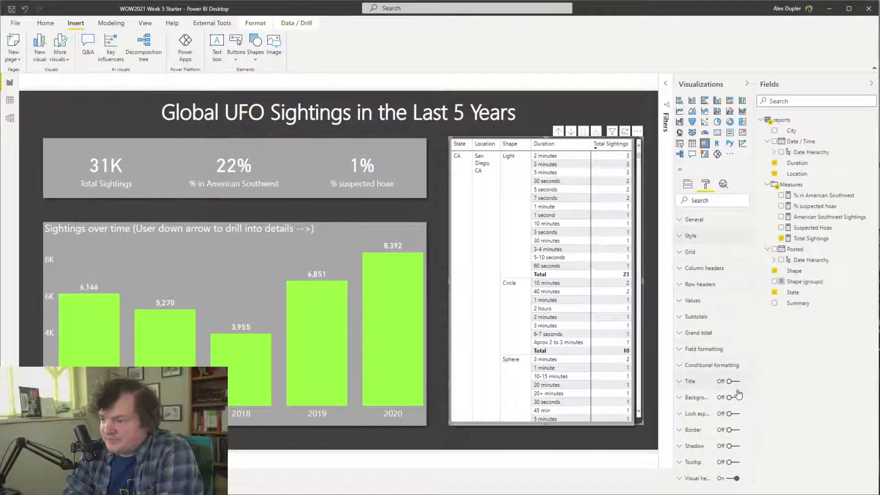
{"action": "left_click", "coordinate": [719, 351]}
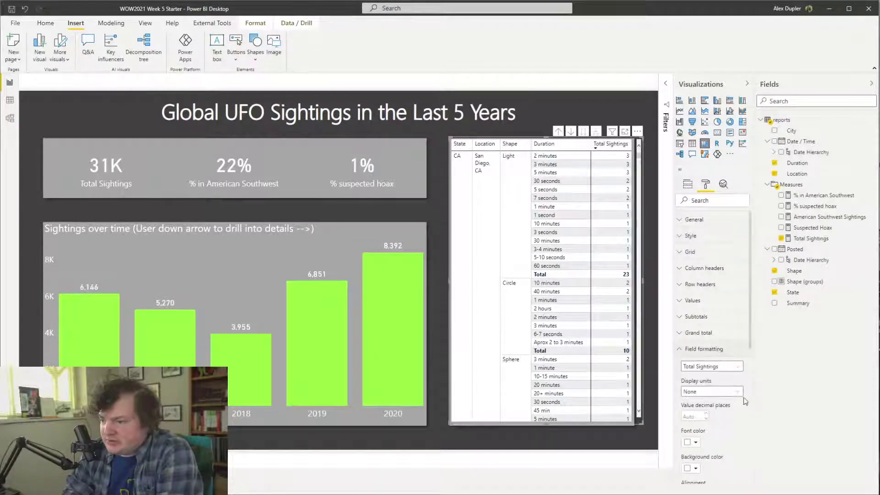
{"action": "mouse_move", "coordinate": [752, 325]}
{"action": "left_mouse_down"}
{"action": "mouse_move", "coordinate": [770, 416]}
{"action": "mouse_move", "coordinate": [752, 342]}
{"action": "left_mouse_up"}
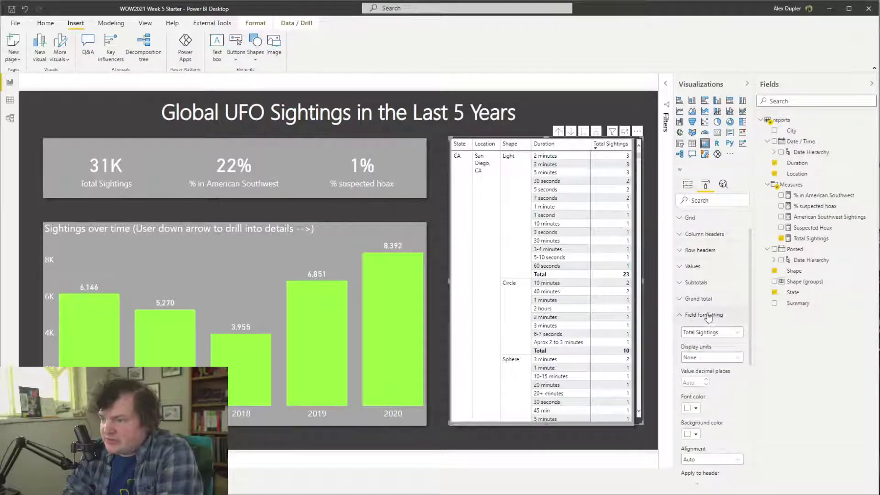
{"action": "left_click", "coordinate": [517, 112]}
{"action": "left_click", "coordinate": [651, 236]}
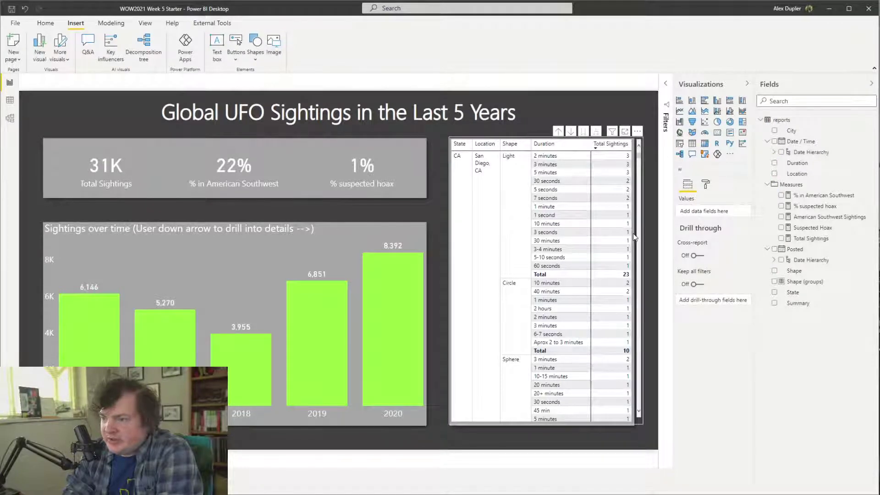
Try the Minimal and Bold header styles on the matrix, then set its style back to Default
{"action": "left_click", "coordinate": [633, 233]}
{"action": "left_click", "coordinate": [706, 184]}
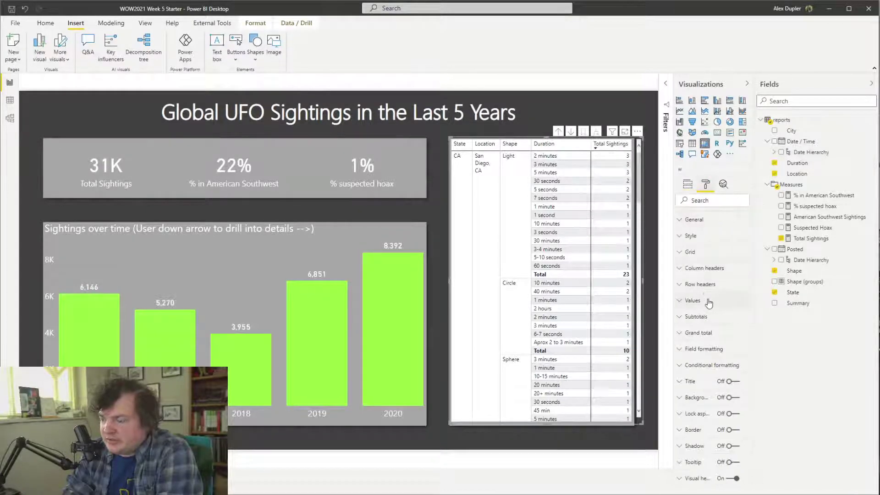
{"action": "left_click", "coordinate": [702, 235]}
{"action": "left_click", "coordinate": [721, 262]}
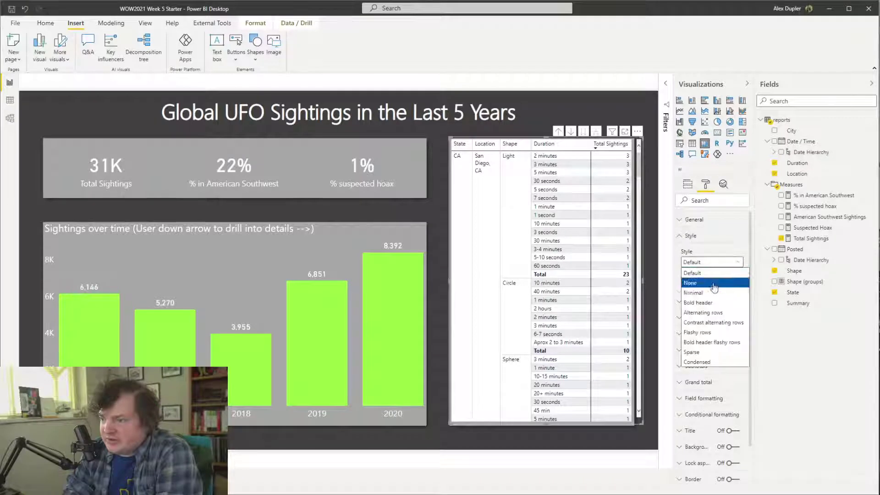
{"action": "left_click", "coordinate": [706, 297]}
{"action": "left_click", "coordinate": [722, 261]}
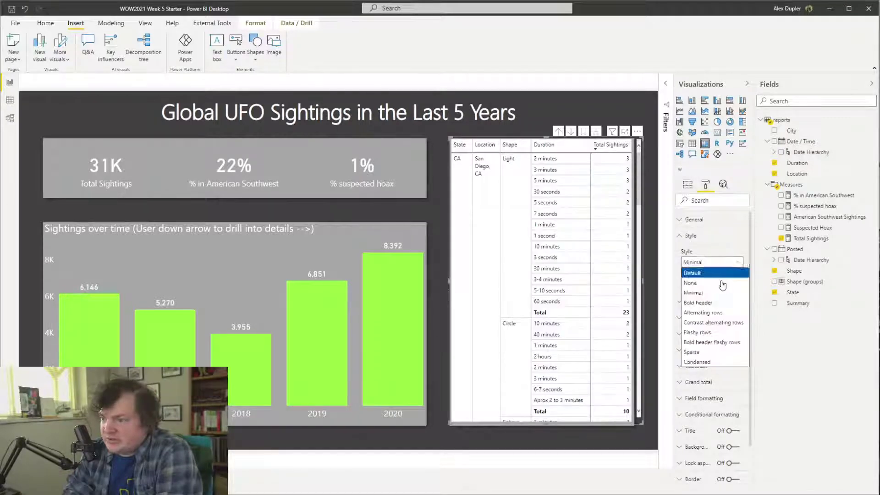
{"action": "left_click", "coordinate": [713, 302]}
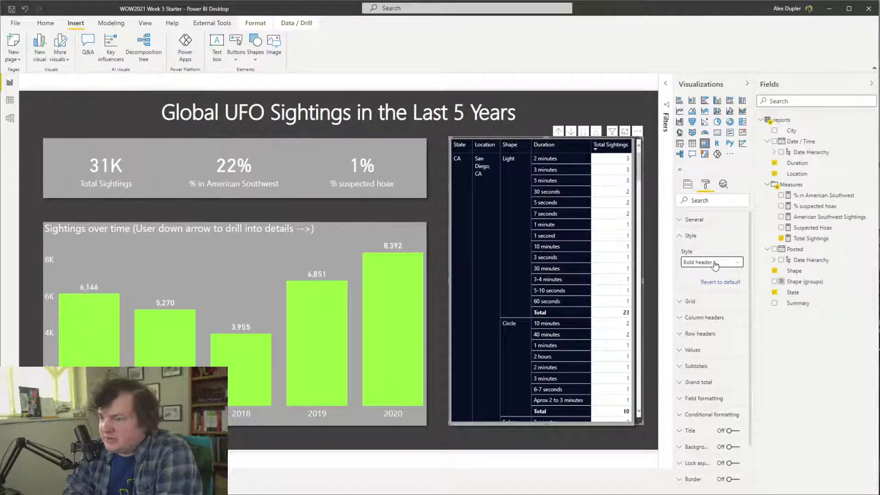
{"action": "left_click", "coordinate": [699, 263]}
{"action": "left_click", "coordinate": [705, 271]}
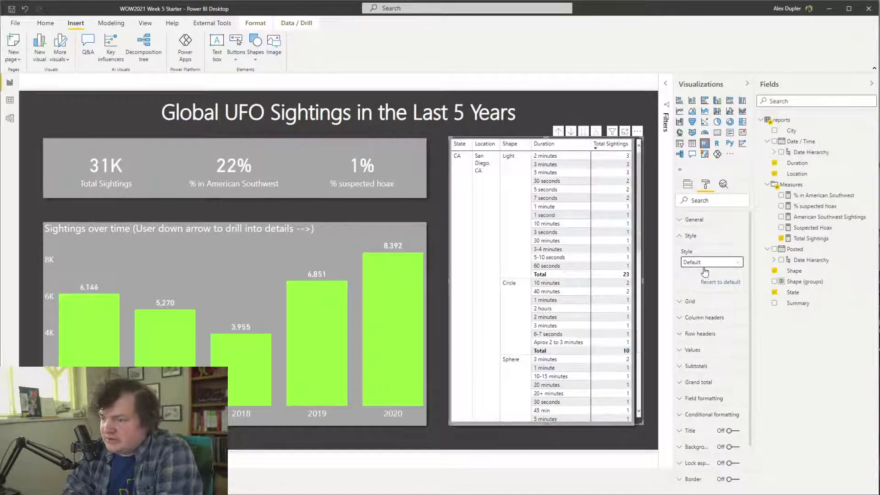
Review the sightings matrix's row header formatting settings, then deselect the matrix
{"action": "left_click", "coordinate": [699, 334]}
{"action": "left_click_drag", "start_coordinate": [752, 307], "coordinate": [747, 362]}
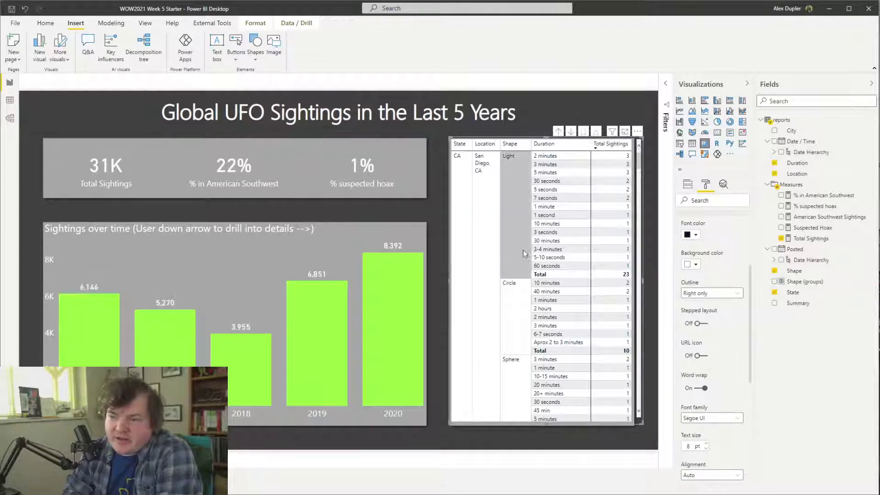
{"action": "left_click", "coordinate": [441, 214]}
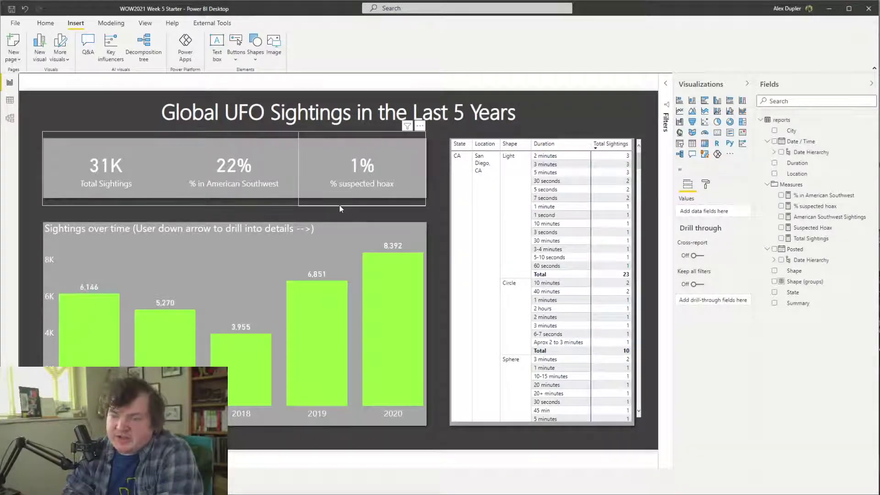
Review the formatting options and assigned fields of the sightings over time column chart
{"action": "left_click", "coordinate": [174, 226]}
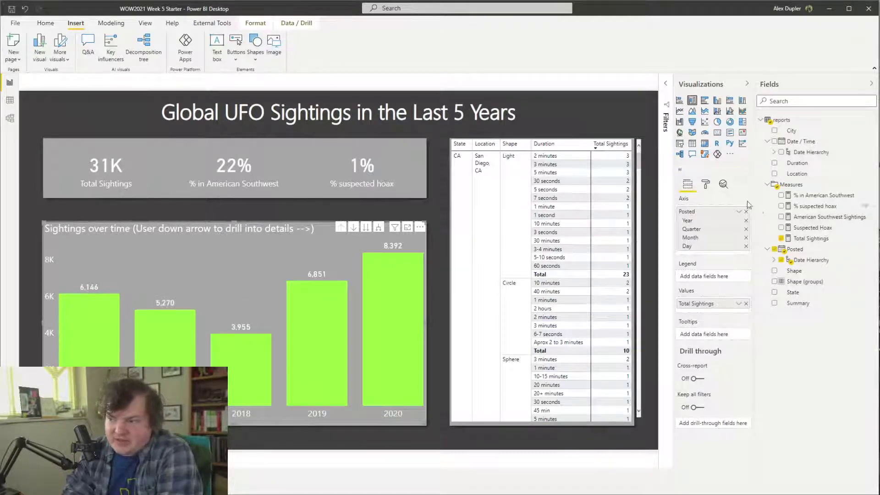
{"action": "left_click", "coordinate": [705, 186]}
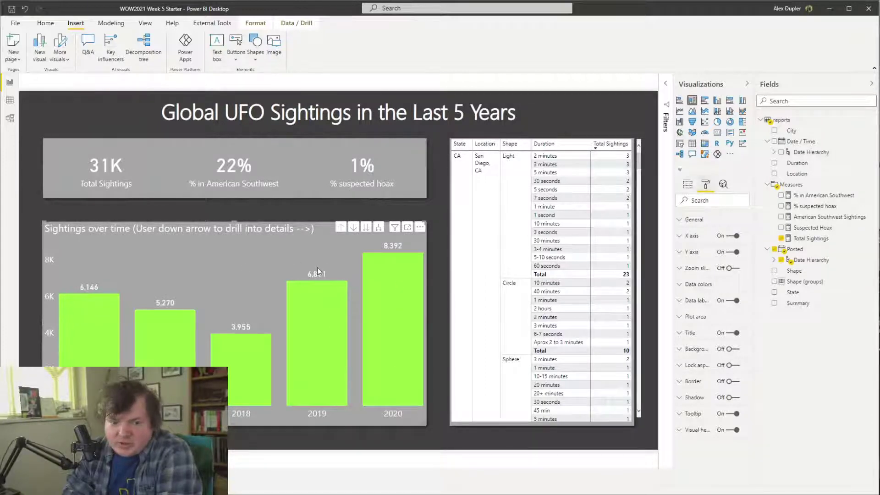
{"action": "left_click", "coordinate": [688, 185]}
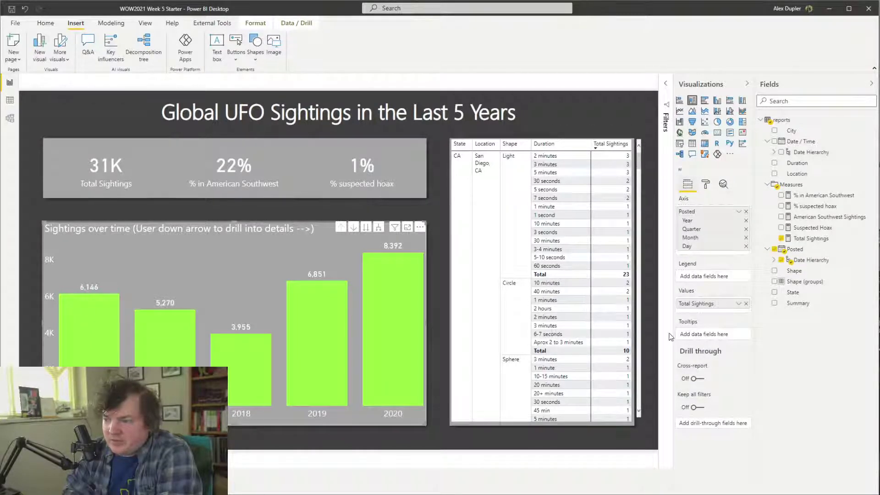
{"action": "scroll", "coordinate": [581, 294], "scroll_direction": "down", "scroll_amount": 5}
{"action": "scroll", "coordinate": [570, 291], "scroll_direction": "up", "scroll_amount": 5}
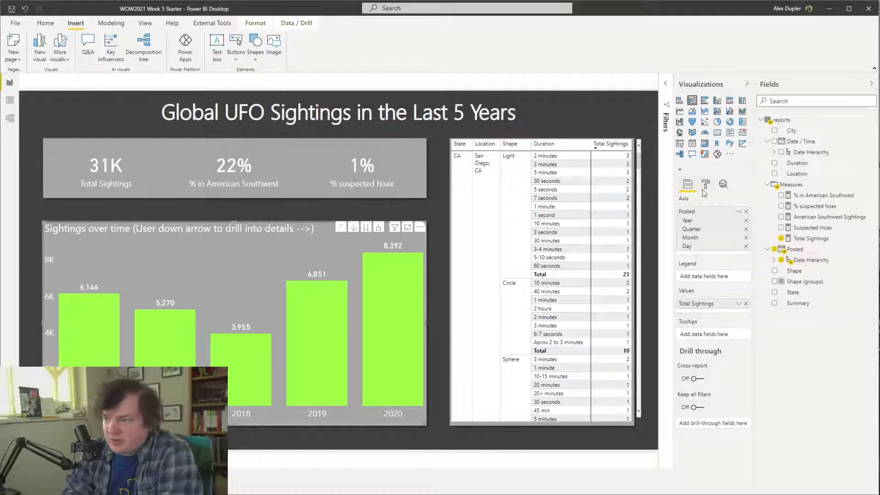
Return to the sightings matrix and review its conditional formatting options for Total Sightings
{"action": "left_click", "coordinate": [504, 142]}
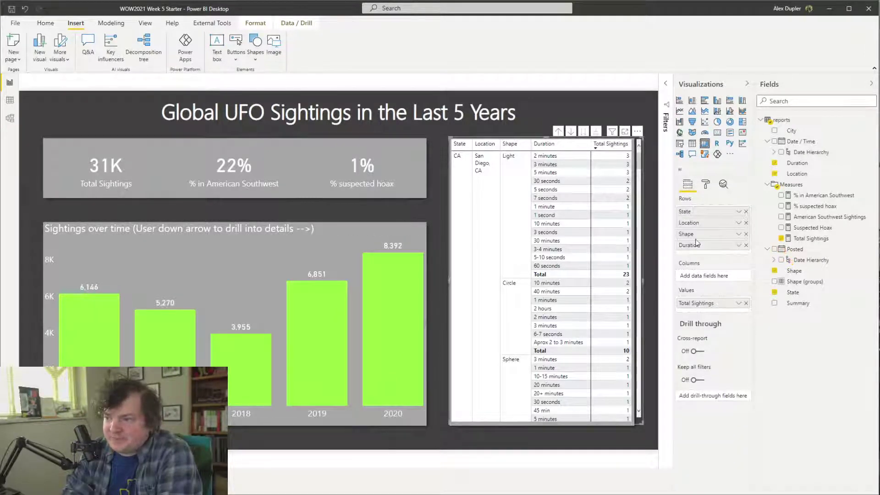
{"action": "left_click", "coordinate": [707, 184]}
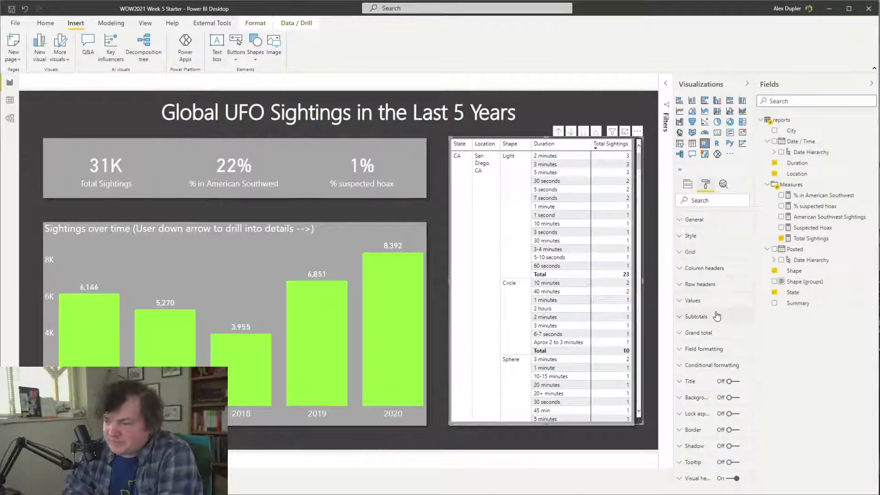
{"action": "left_click", "coordinate": [720, 369]}
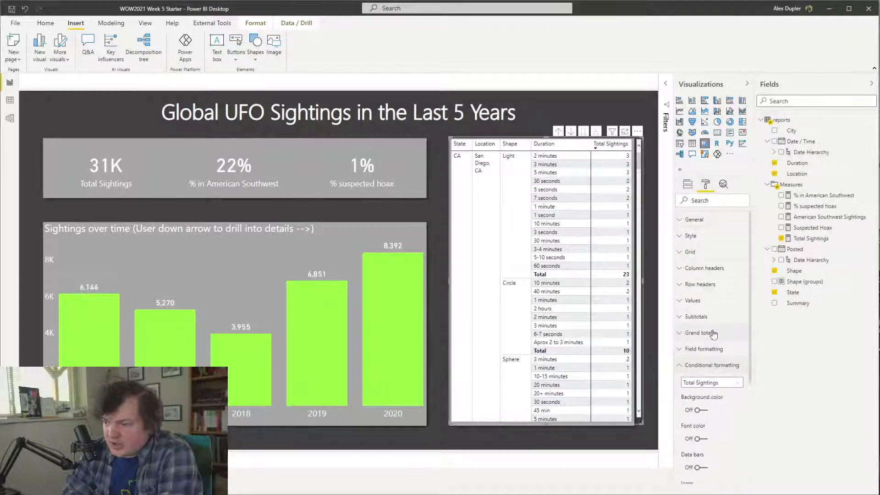
{"action": "left_click_drag", "start_coordinate": [750, 351], "coordinate": [745, 389]}
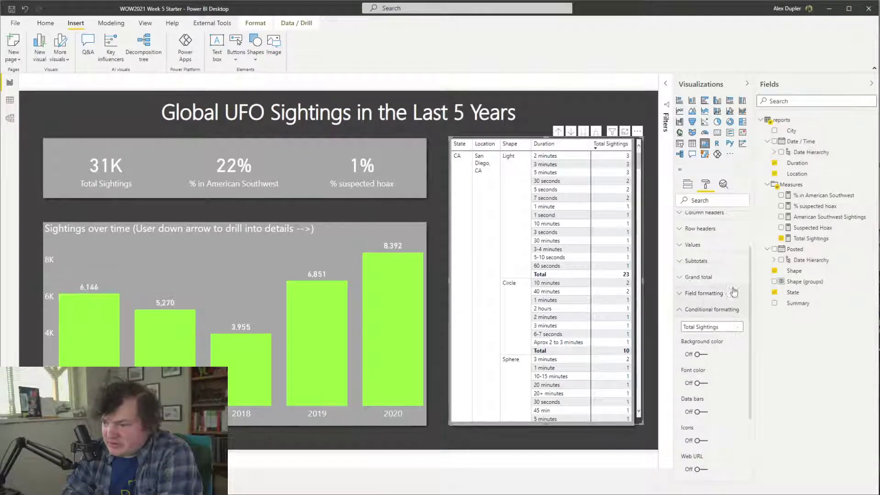
Set the background color of the matrix's values to light grey
{"action": "left_click", "coordinate": [694, 245]}
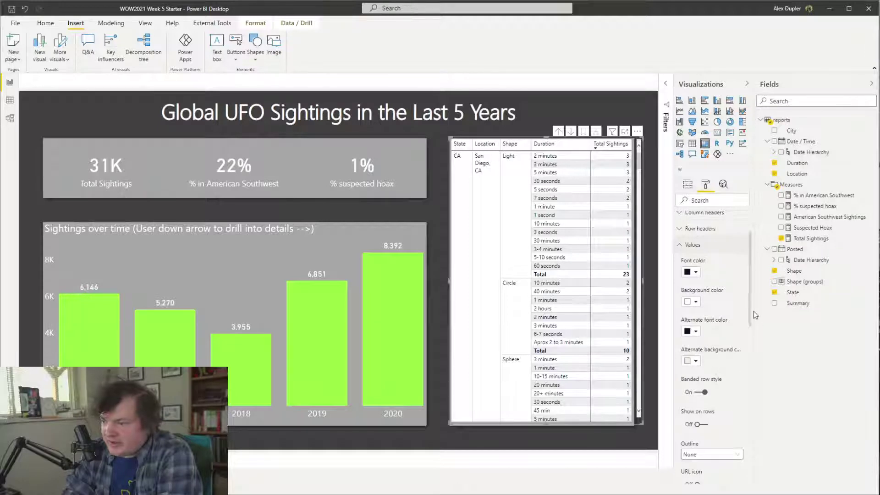
{"action": "scroll", "coordinate": [750, 313], "scroll_direction": "up", "scroll_amount": 1}
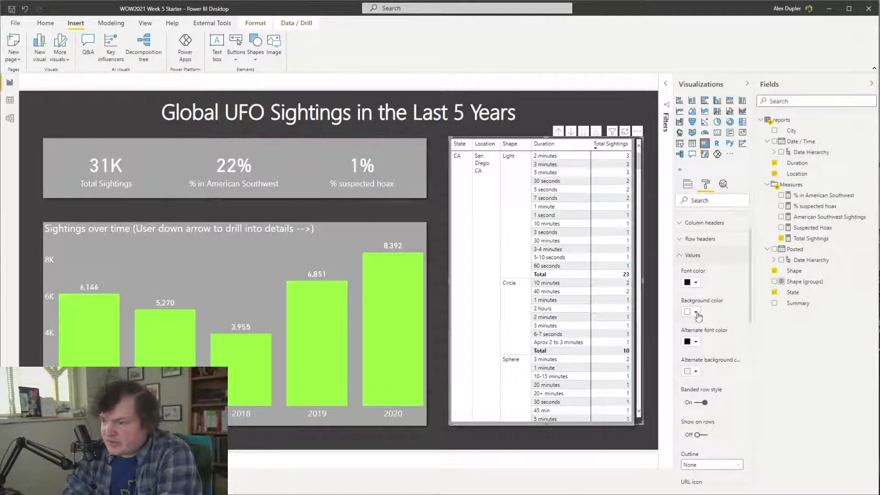
{"action": "left_click", "coordinate": [697, 315]}
{"action": "left_click", "coordinate": [701, 368]}
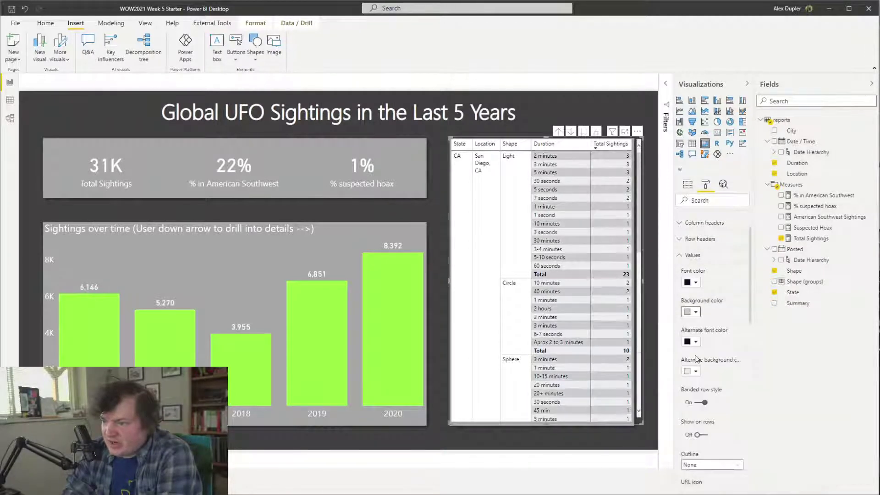
Give the matrix's alternate value rows a dark grey background and a white font
{"action": "left_click", "coordinate": [697, 344]}
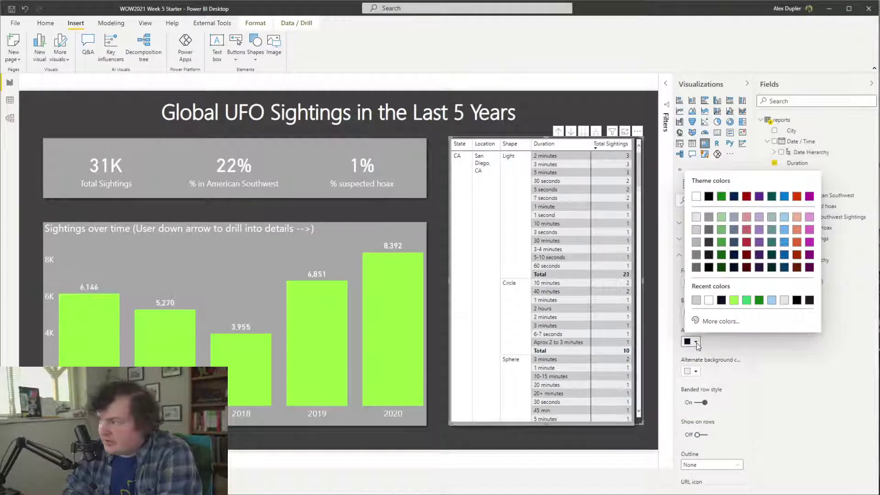
{"action": "left_click", "coordinate": [718, 342]}
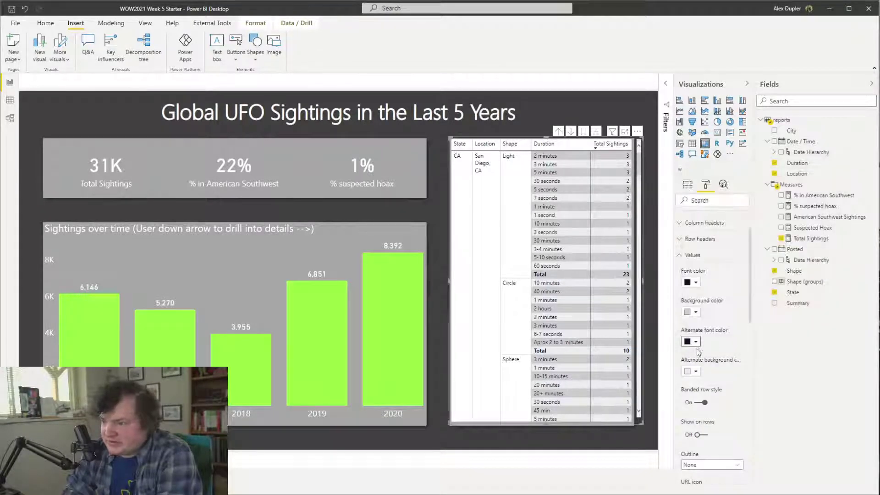
{"action": "left_click", "coordinate": [697, 372]}
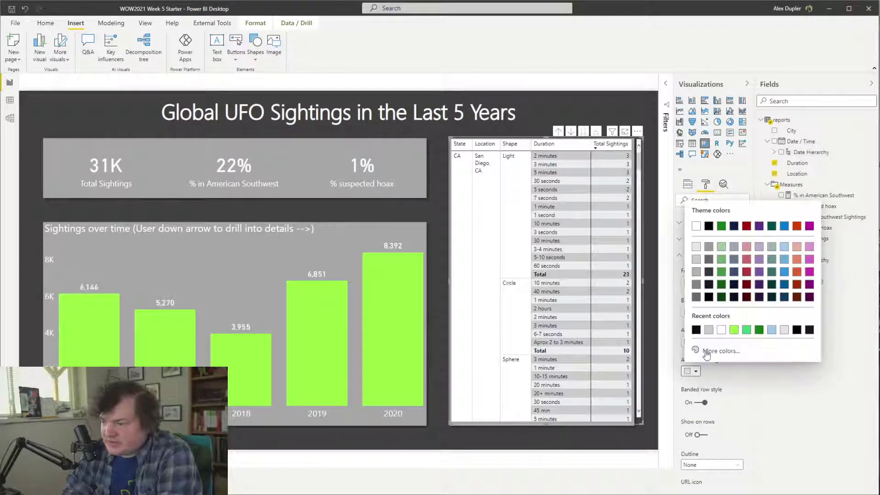
{"action": "left_click", "coordinate": [696, 285]}
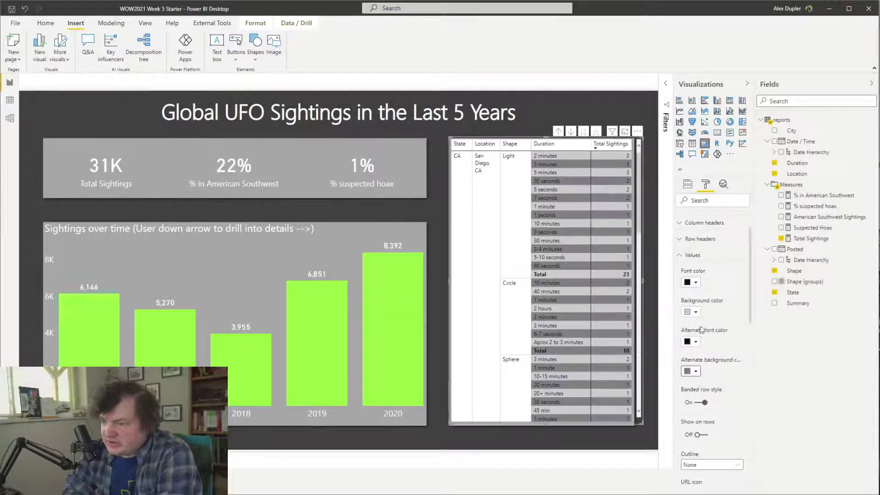
{"action": "left_click", "coordinate": [696, 344]}
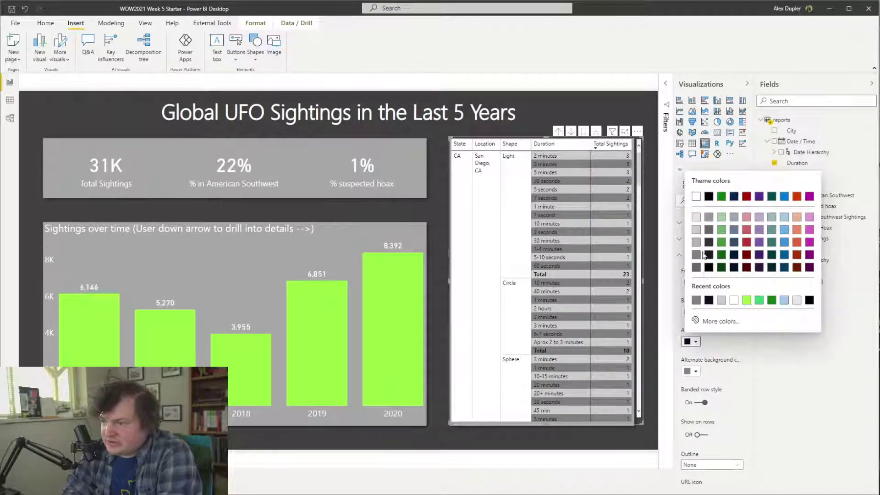
{"action": "left_click", "coordinate": [696, 197]}
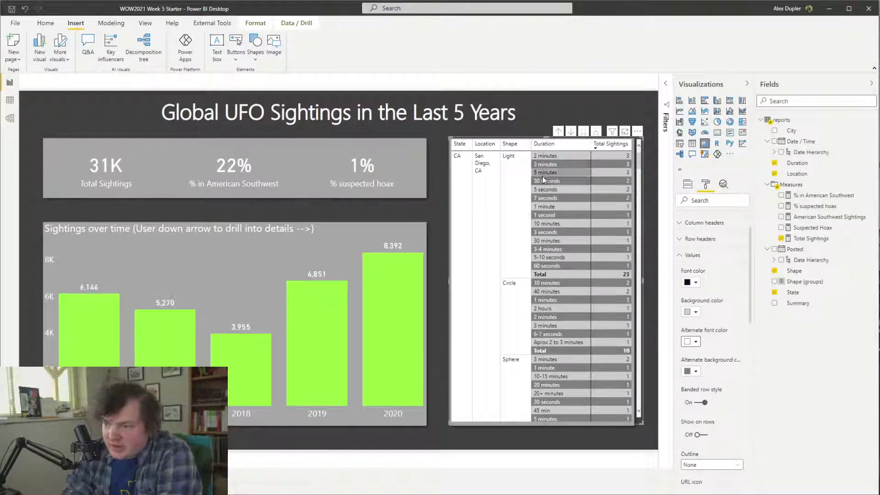
{"action": "left_click", "coordinate": [696, 283]}
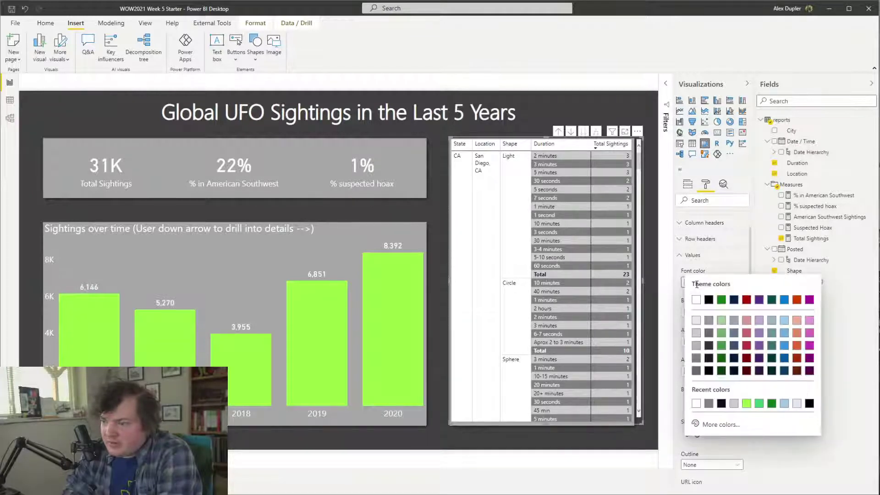
{"action": "key", "text": "Escape"}
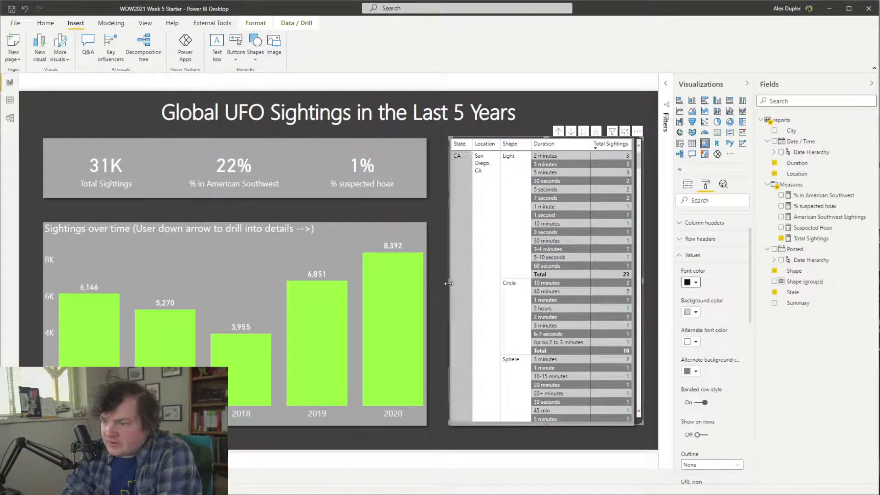
{"action": "left_click", "coordinate": [642, 120]}
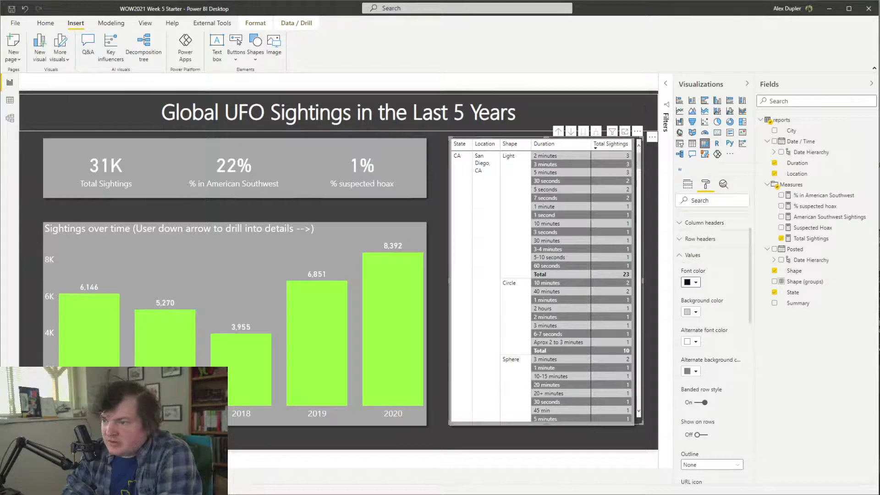
{"action": "left_click", "coordinate": [640, 190]}
{"action": "scroll", "coordinate": [625, 205], "scroll_direction": "up", "scroll_amount": 5}
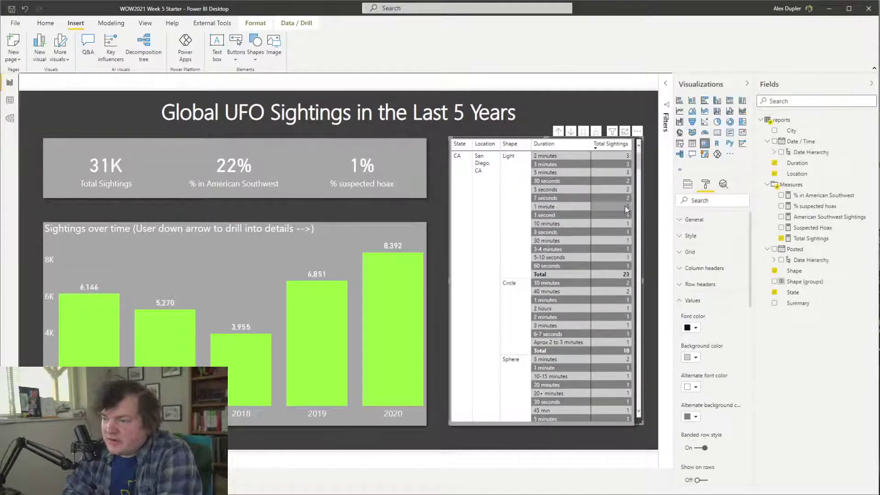
Set the background color of the matrix's row headers to medium grey
{"action": "left_click", "coordinate": [713, 300]}
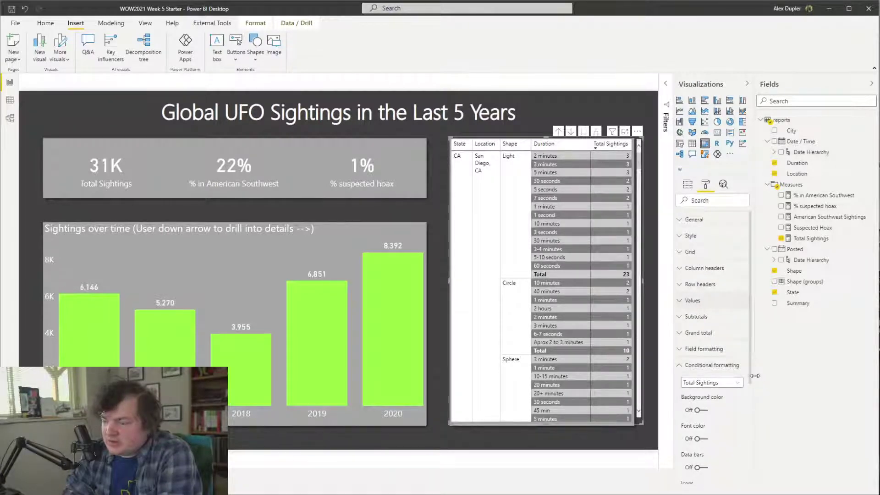
{"action": "left_click", "coordinate": [701, 284]}
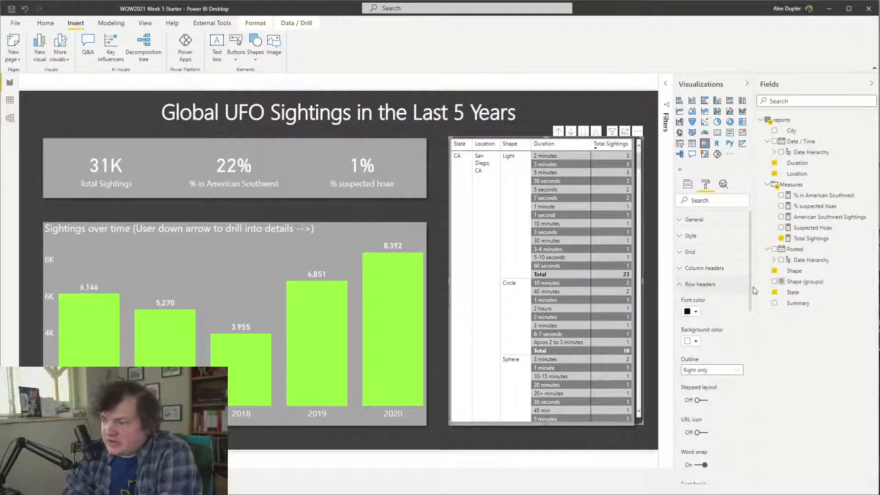
{"action": "left_click", "coordinate": [689, 341]}
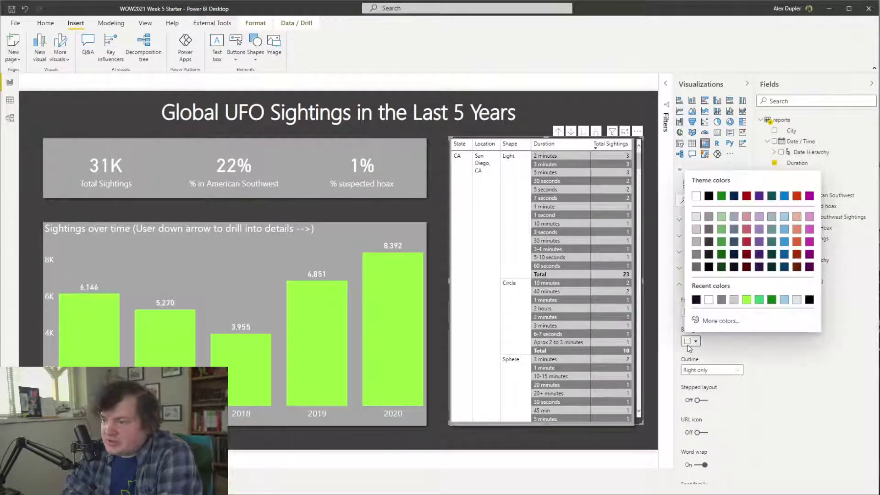
{"action": "left_click", "coordinate": [697, 241]}
{"action": "left_click", "coordinate": [698, 340]}
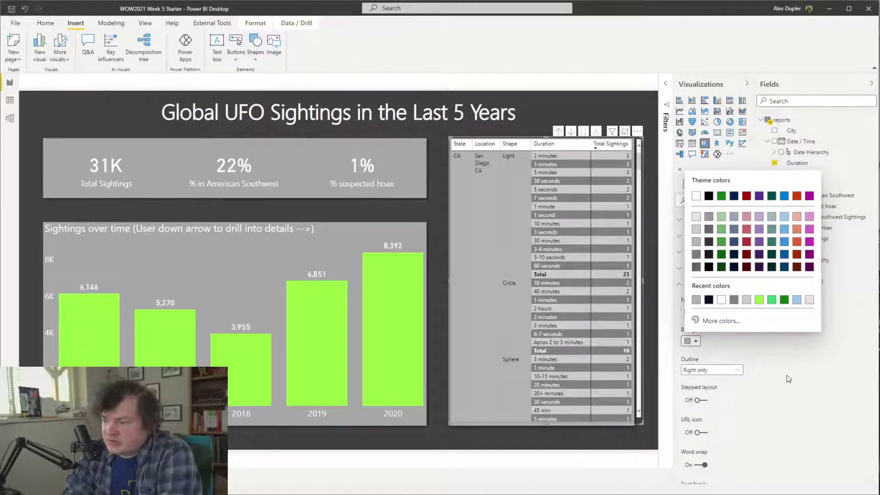
{"action": "left_click", "coordinate": [720, 364]}
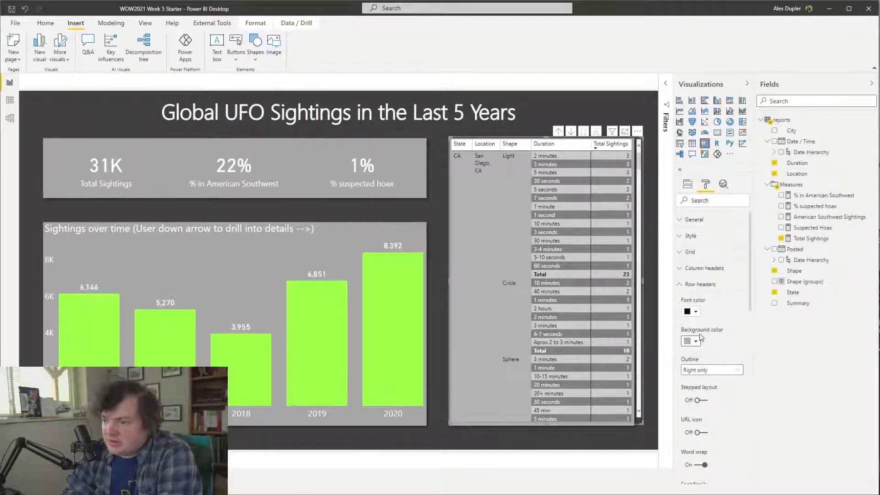
Increase the text size of the matrix's row headers to 10 pt
{"action": "scroll", "coordinate": [750, 328], "scroll_direction": "down", "scroll_amount": 3}
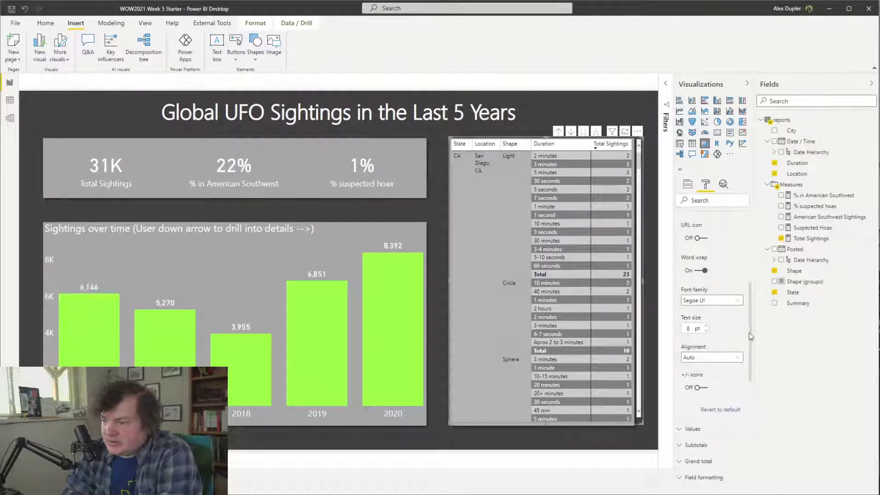
{"action": "scroll", "coordinate": [745, 296], "scroll_direction": "down", "scroll_amount": 3}
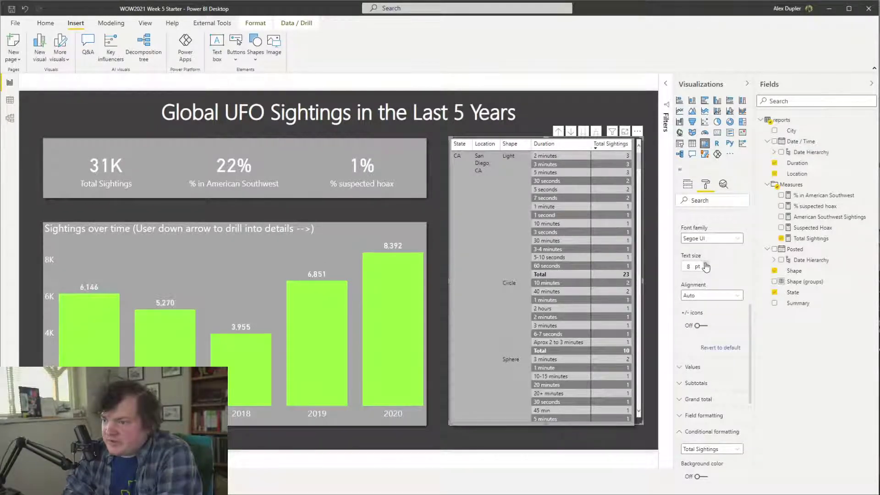
{"action": "left_click", "coordinate": [706, 264]}
{"action": "left_click", "coordinate": [706, 264]}
{"action": "scroll", "coordinate": [612, 292], "scroll_direction": "down", "scroll_amount": 5}
{"action": "scroll", "coordinate": [592, 305], "scroll_direction": "up", "scroll_amount": 5}
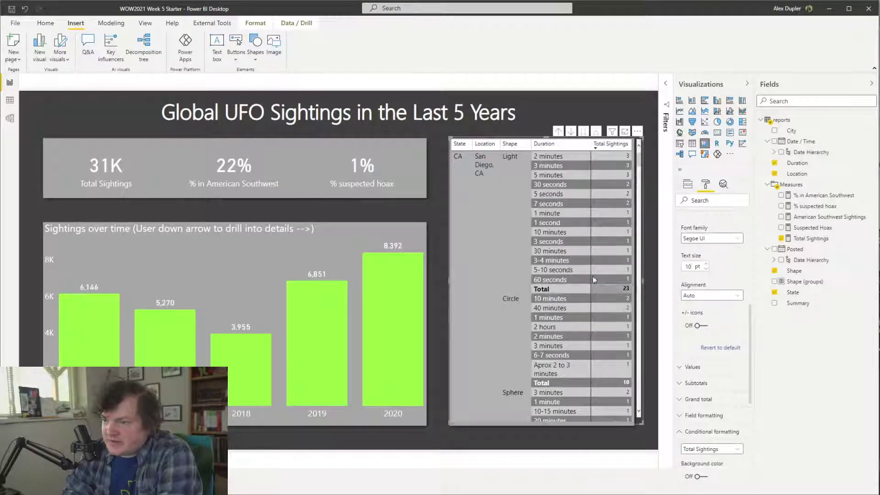
Change the row headers' background to a light grey and deselect the matrix
{"action": "scroll", "coordinate": [707, 279], "scroll_direction": "up", "scroll_amount": 4}
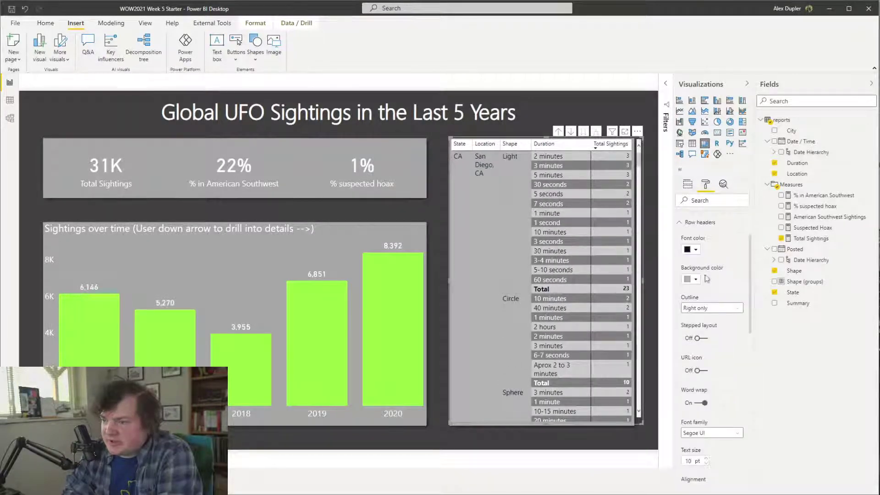
{"action": "left_click", "coordinate": [695, 279]}
{"action": "left_click", "coordinate": [700, 321]}
{"action": "left_click", "coordinate": [616, 433]}
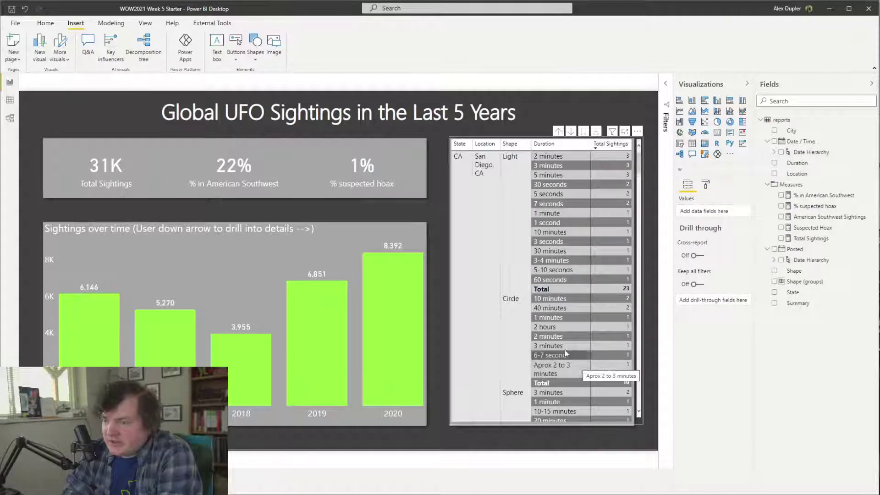
Look through the matrix's rows to check the banding, row header color and text size
{"action": "scroll", "coordinate": [596, 275], "scroll_direction": "down", "scroll_amount": 10}
{"action": "scroll", "coordinate": [593, 283], "scroll_direction": "up", "scroll_amount": 5}
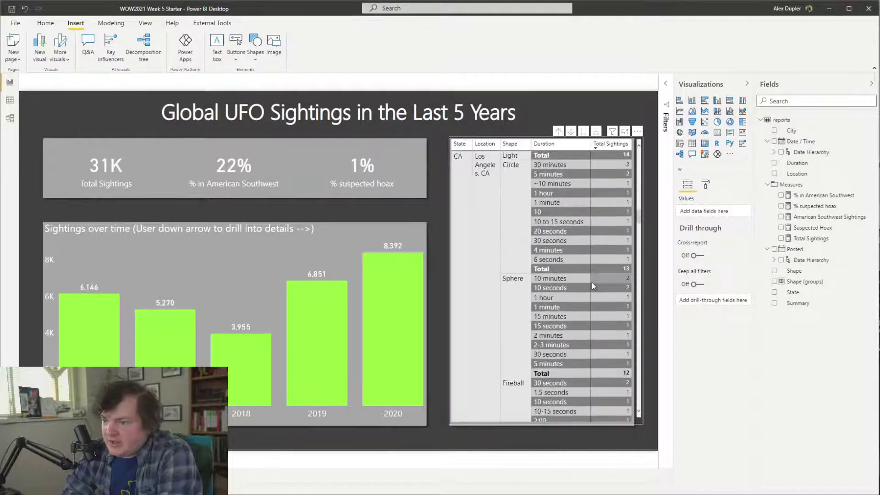
{"action": "scroll", "coordinate": [591, 282], "scroll_direction": "up", "scroll_amount": 5}
{"action": "scroll", "coordinate": [590, 282], "scroll_direction": "down", "scroll_amount": 5}
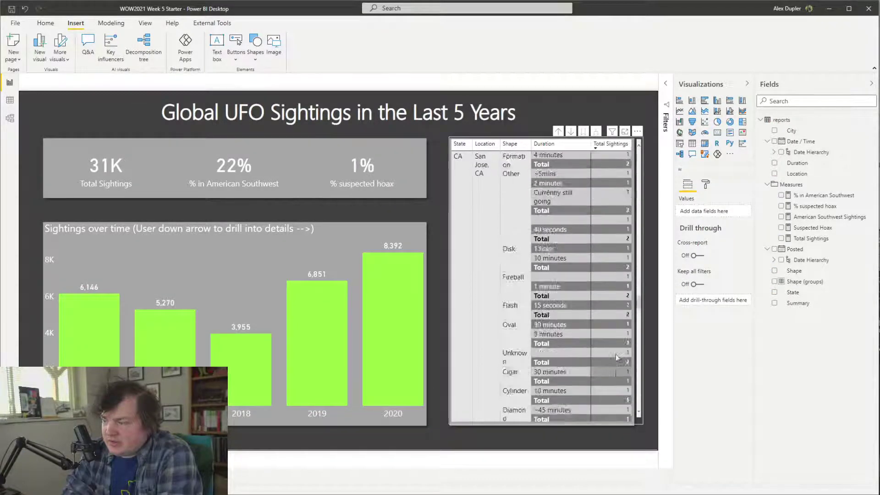
Deselect the matrix and switch to the browser to check the sample report on the Workout Wednesday 2021 week 5 page
{"action": "left_click", "coordinate": [478, 423]}
{"action": "left_click", "coordinate": [465, 436]}
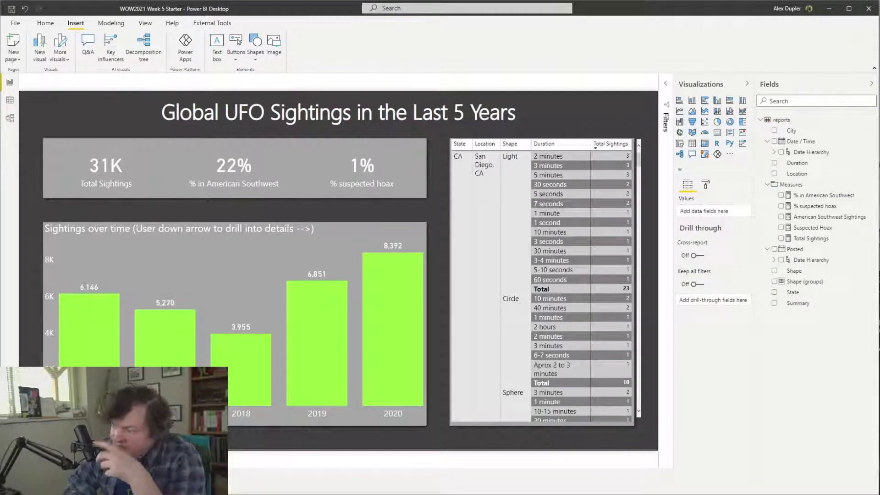
{"action": "key", "text": "alt+Tab"}
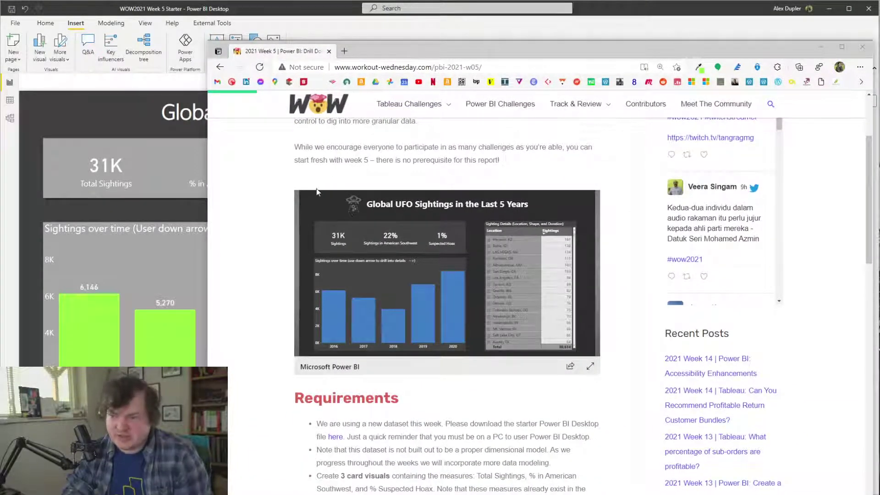
Search the computer for Zoom, launch it, and minimize the browser window with the challenge page
{"action": "key", "text": "super"}
{"action": "type", "text": "zoom"}
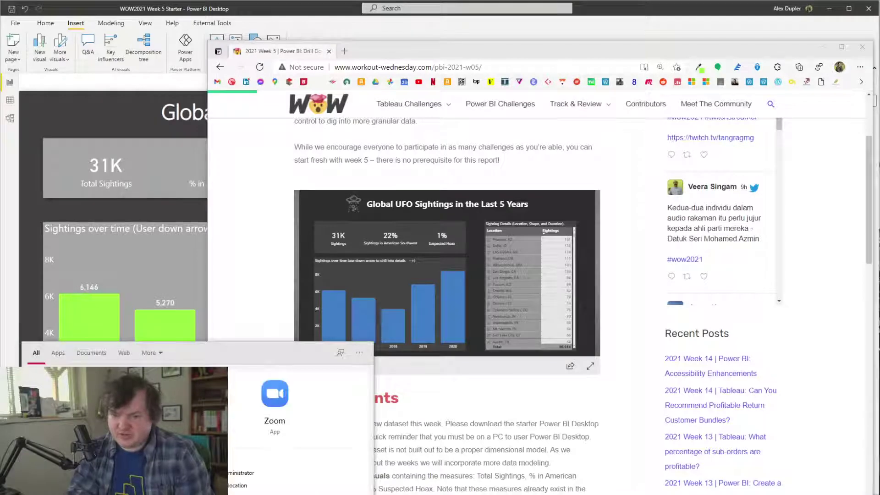
{"action": "key", "text": "Return"}
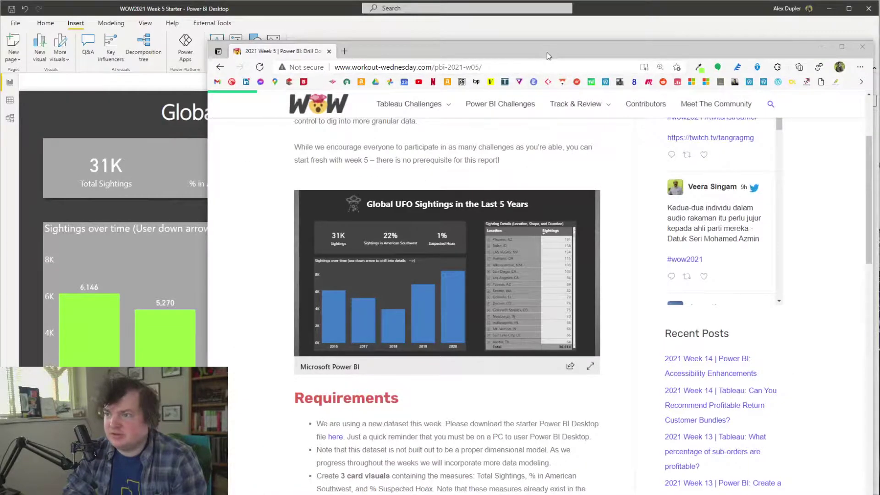
{"action": "key", "text": "super+Down"}
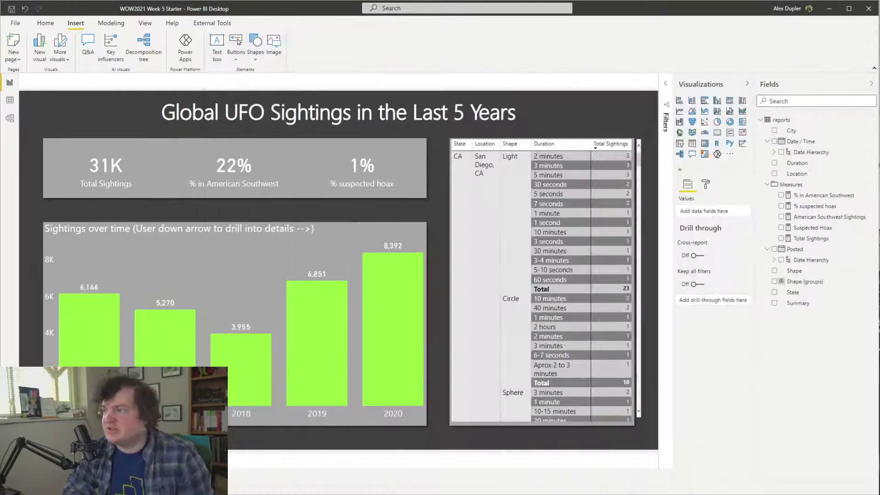
Switch to the WoW week 5 background presentation in PowerPoint and insert the outlined icon found by searching the icons for "ufo"
{"action": "key", "text": "super+Tab"}
{"action": "left_click", "coordinate": [430, 160]}
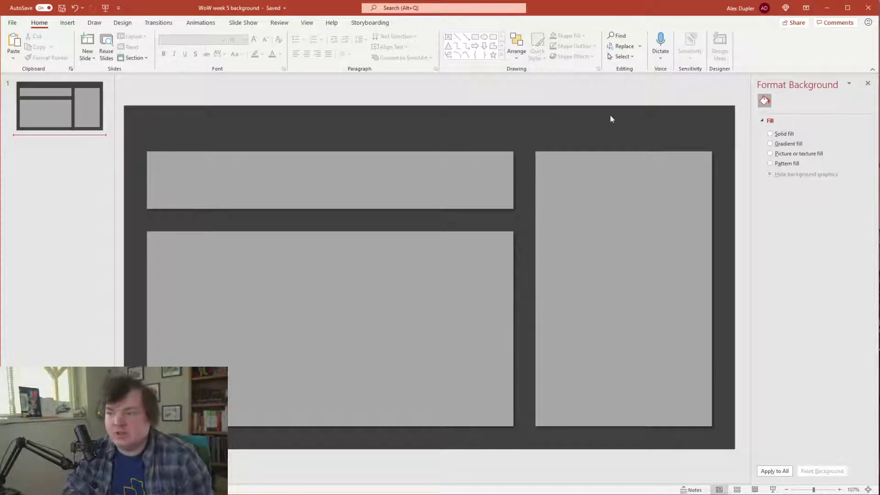
{"action": "left_click", "coordinate": [67, 23]}
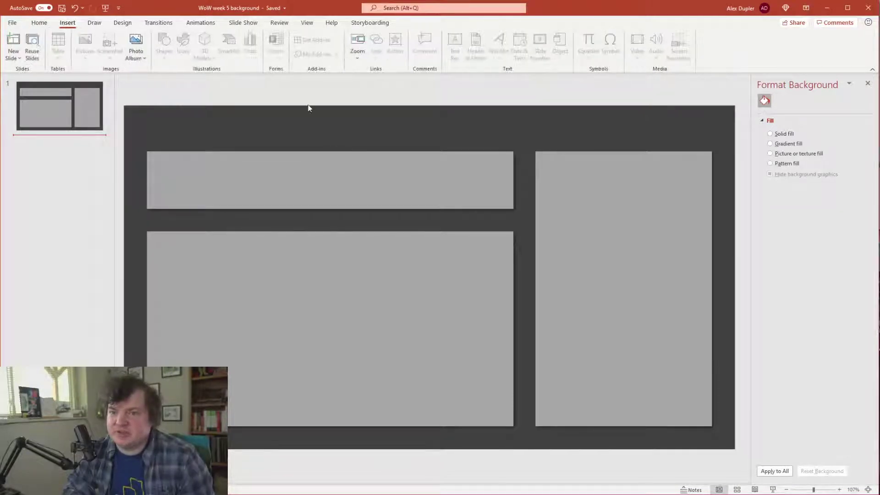
{"action": "left_click", "coordinate": [270, 110]}
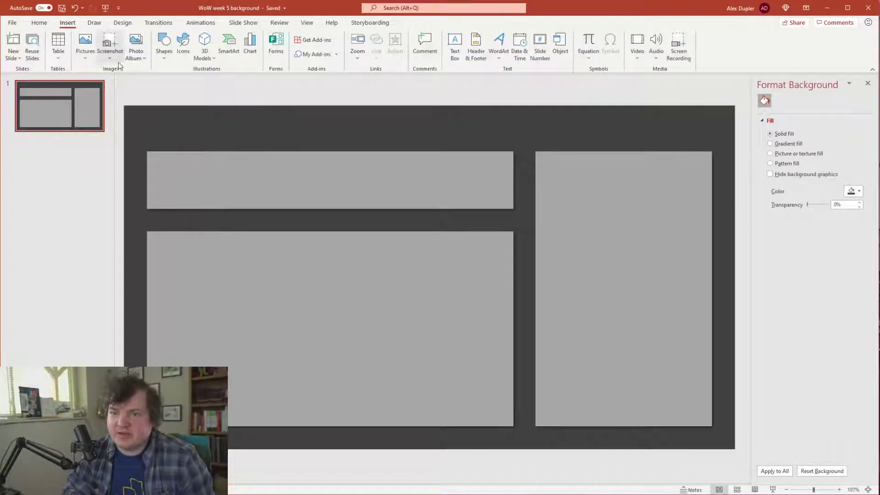
{"action": "left_click", "coordinate": [183, 46]}
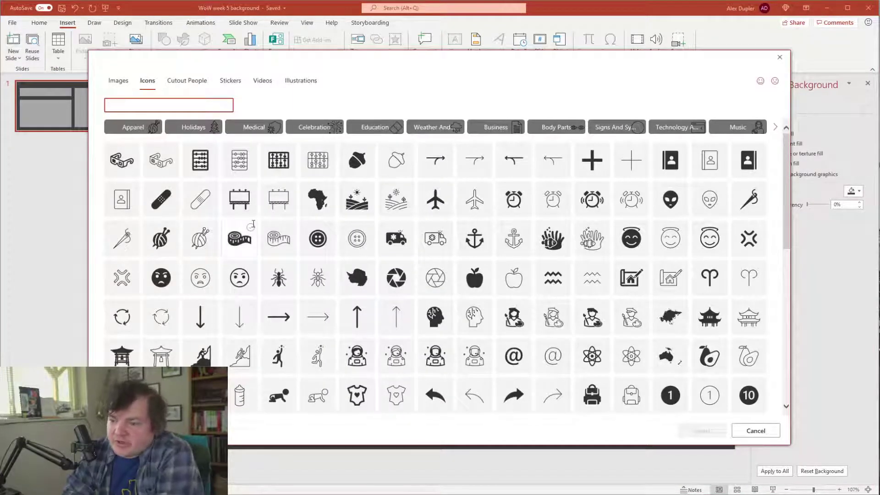
{"action": "type", "text": "ufo"}
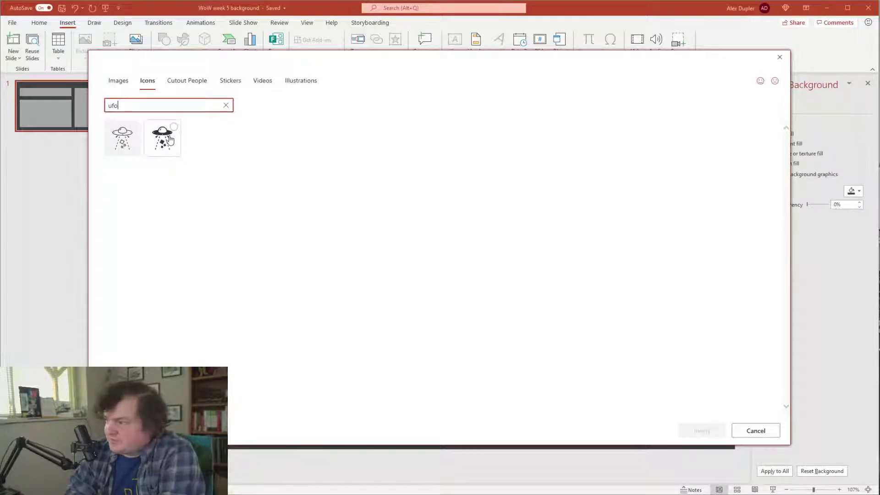
{"action": "left_click", "coordinate": [127, 149]}
{"action": "left_click", "coordinate": [706, 431]}
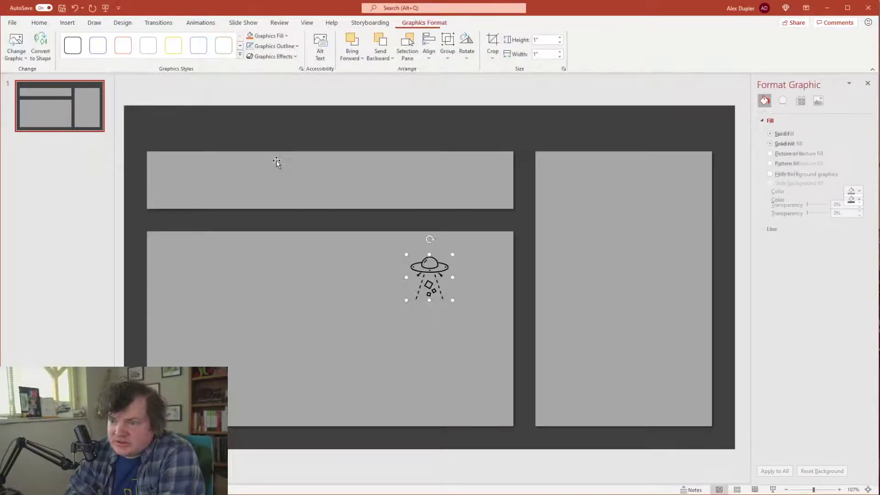
Place the UFO icon above the slide's upper-left panel at about 0.74" by 0.74" and fill it white
{"action": "left_click_drag", "start_coordinate": [430, 279], "coordinate": [167, 129]}
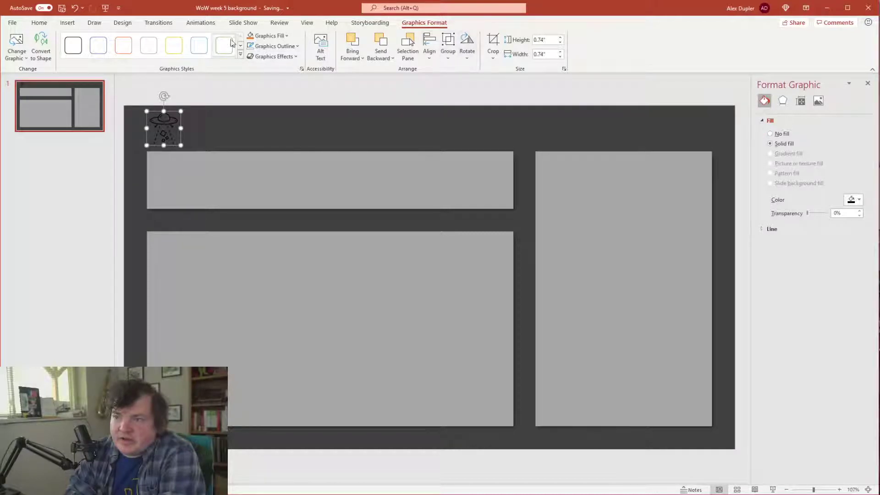
{"action": "left_click", "coordinate": [283, 37]}
{"action": "left_click", "coordinate": [265, 58]}
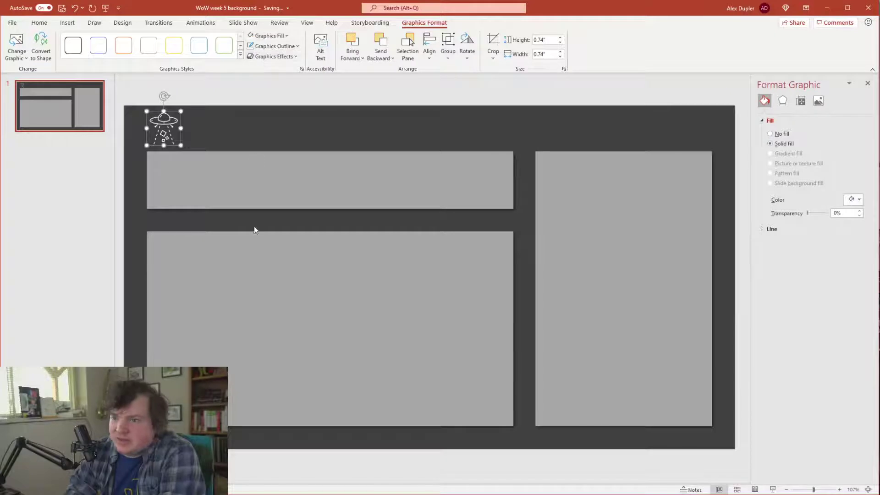
Change the UFO icon's fill to White, Background 1, Darker 15% and deselect it
{"action": "left_click", "coordinate": [270, 36]}
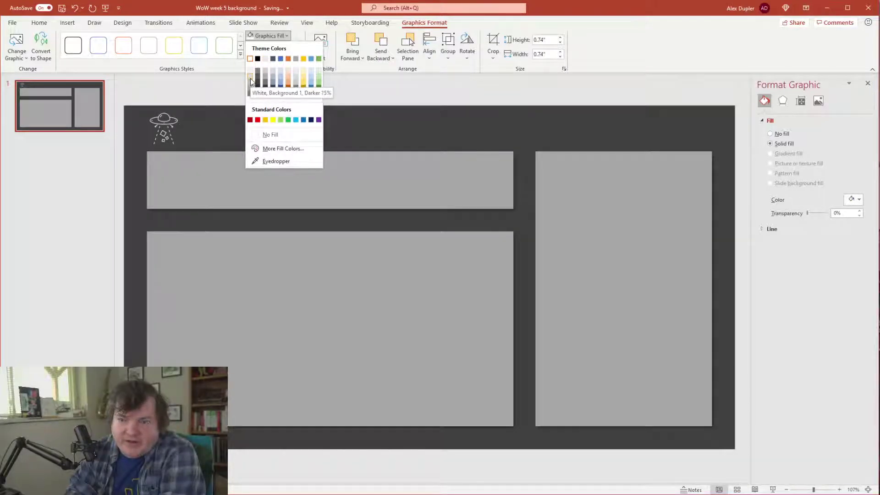
{"action": "left_click", "coordinate": [250, 81]}
{"action": "left_click", "coordinate": [237, 112]}
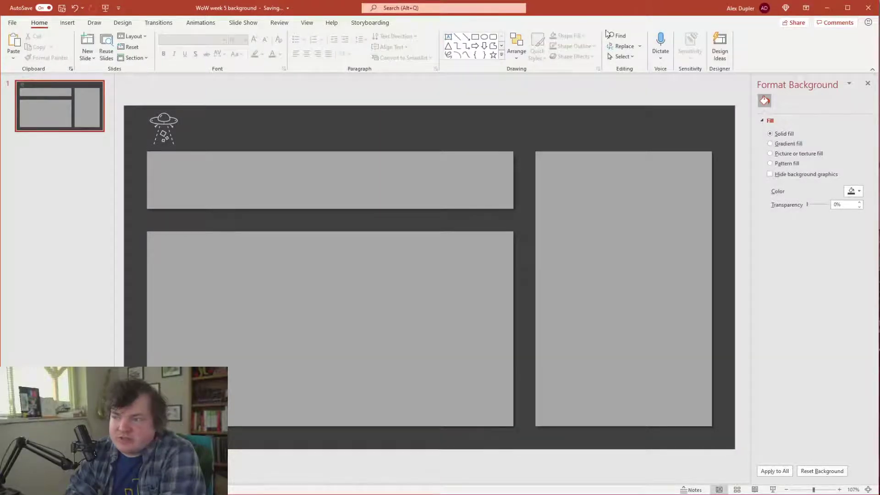
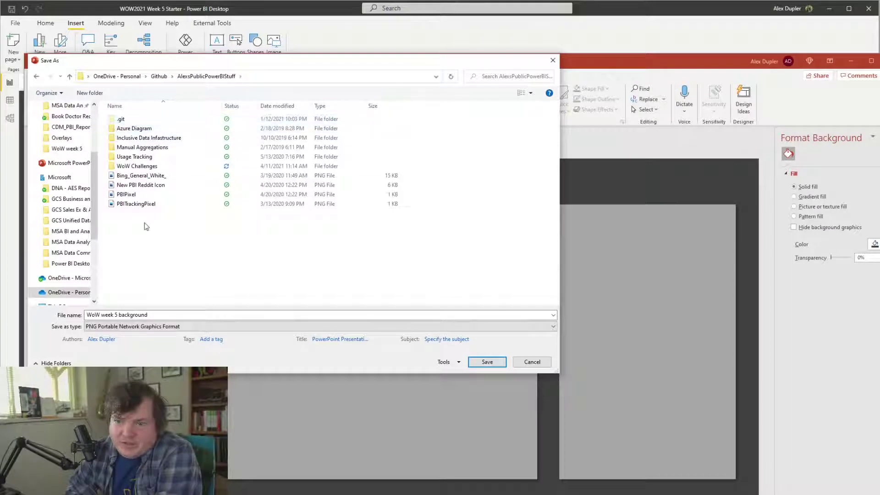
Export just the current slide as a PNG to the WoW Challenges\WoW week 5 folder, replacing "WoW week 5 background - first page"
{"action": "double_click", "coordinate": [158, 168]}
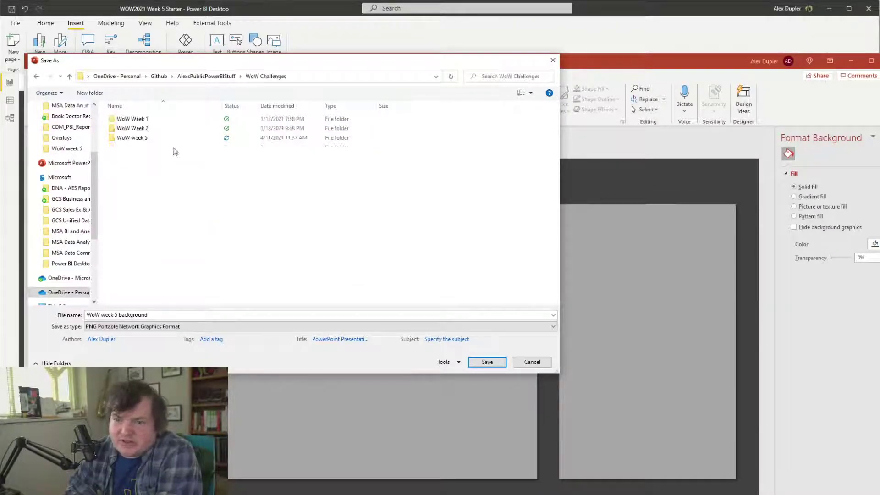
{"action": "double_click", "coordinate": [137, 137]}
{"action": "left_click", "coordinate": [141, 153]}
{"action": "left_click", "coordinate": [501, 363]}
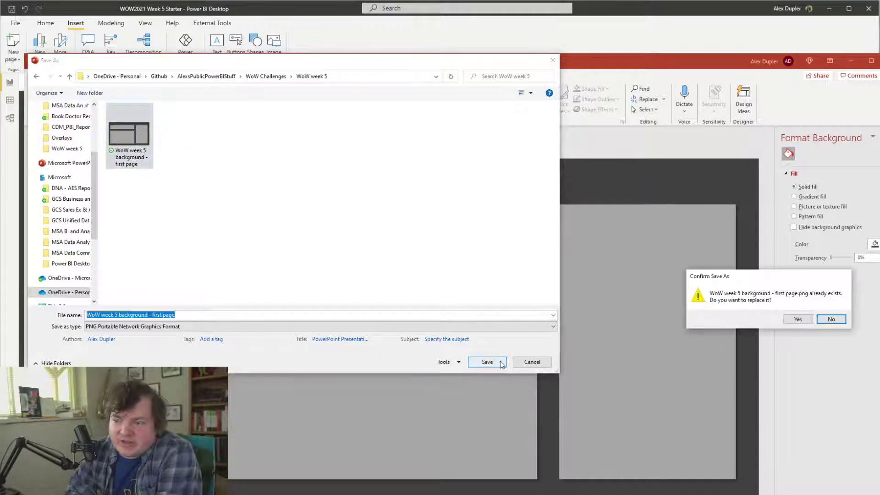
{"action": "left_click", "coordinate": [786, 320]}
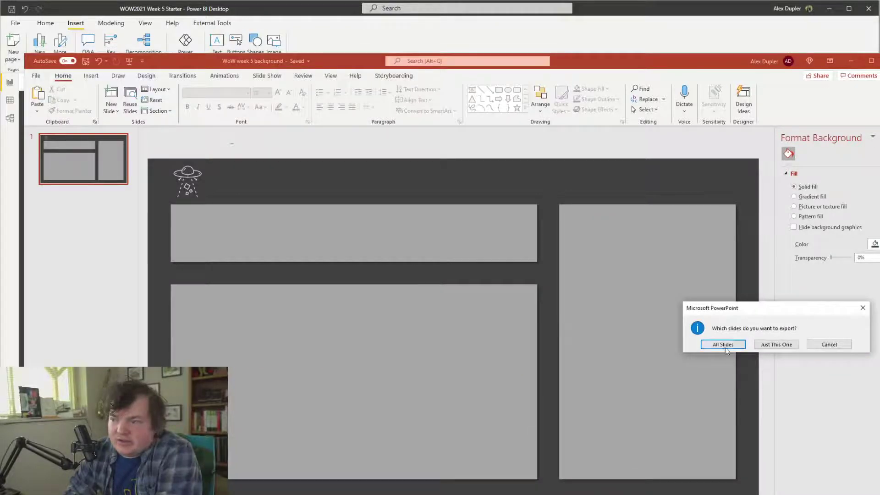
{"action": "left_click", "coordinate": [776, 344]}
Switch to Power BI Desktop and replace the page background image with the updated "WoW week 5 background - first page" file
{"action": "left_click", "coordinate": [629, 31]}
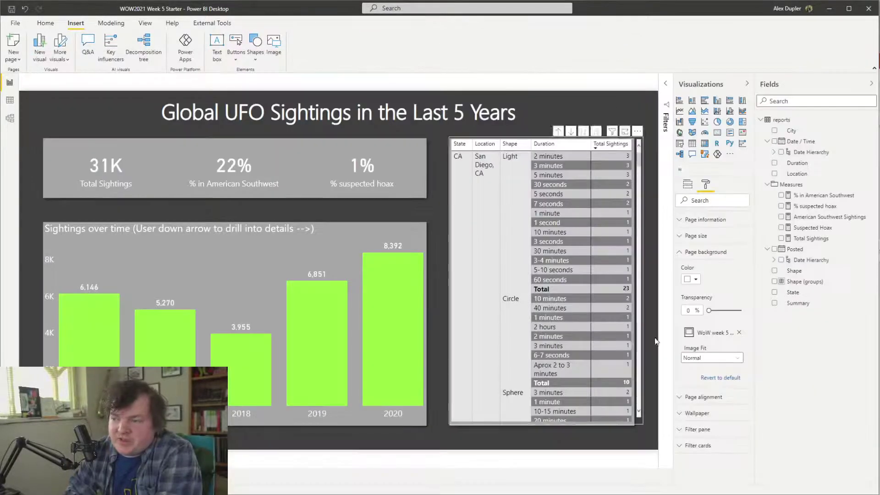
{"action": "left_click", "coordinate": [738, 333]}
{"action": "left_click", "coordinate": [733, 333]}
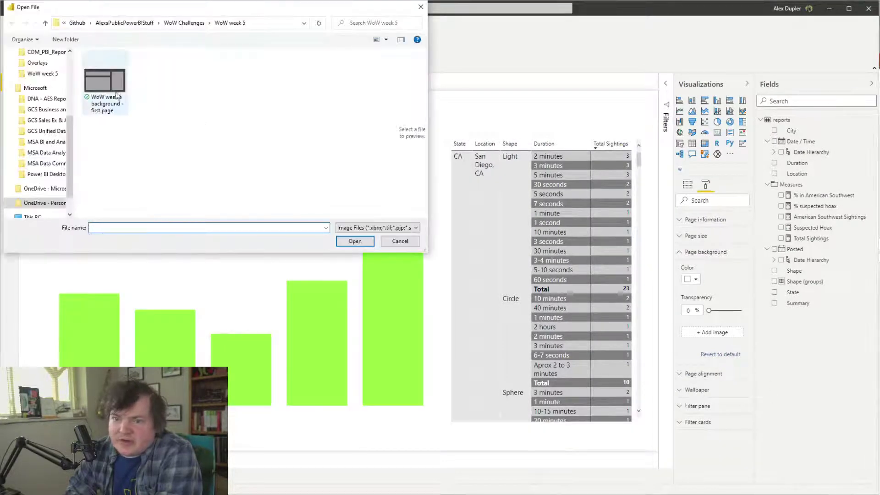
{"action": "double_click", "coordinate": [104, 82]}
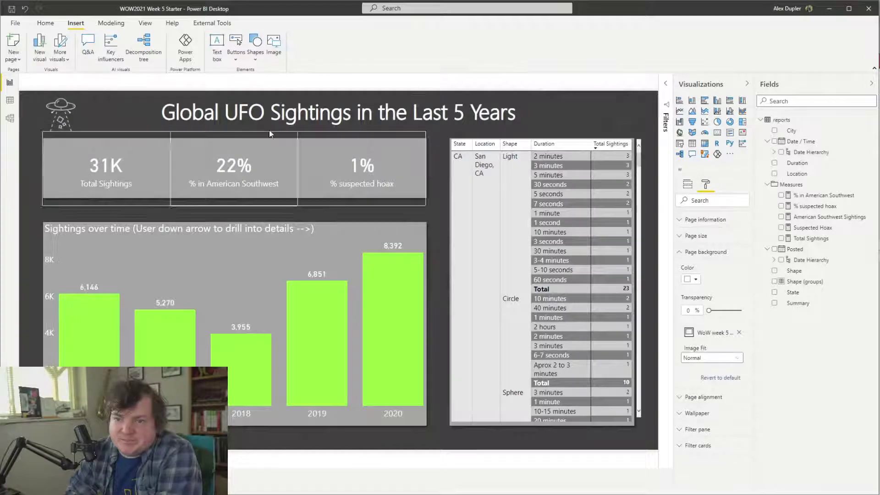
Pull in the title text box's left edge to clear the UFO icon and left-align the title text
{"action": "left_click", "coordinate": [297, 112]}
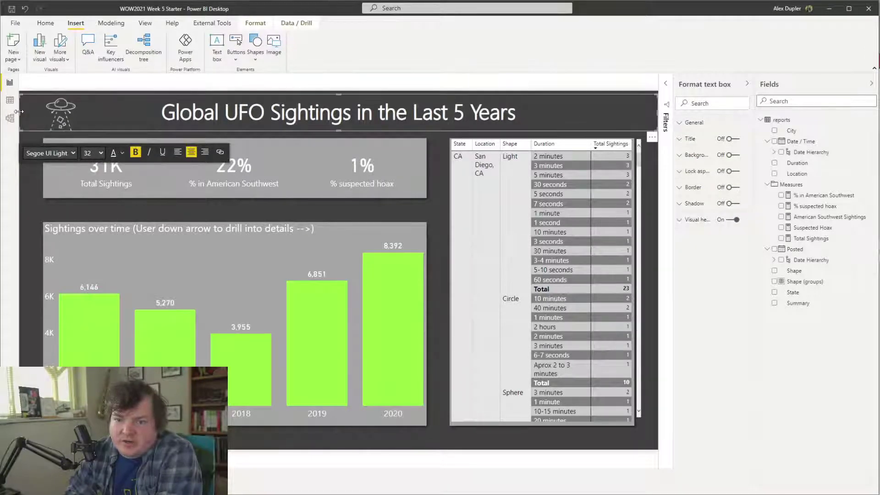
{"action": "left_click_drag", "start_coordinate": [18, 111], "coordinate": [71, 112]}
{"action": "left_click", "coordinate": [228, 152]}
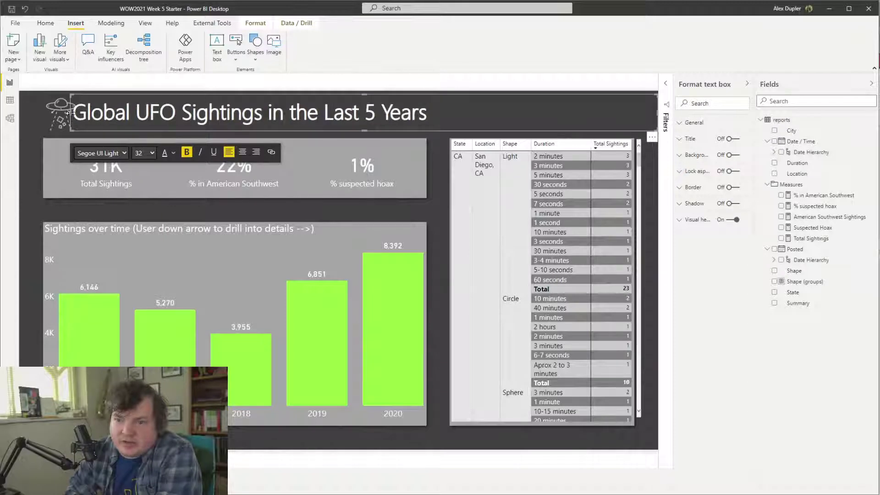
{"action": "left_click_drag", "start_coordinate": [69, 112], "coordinate": [81, 114]}
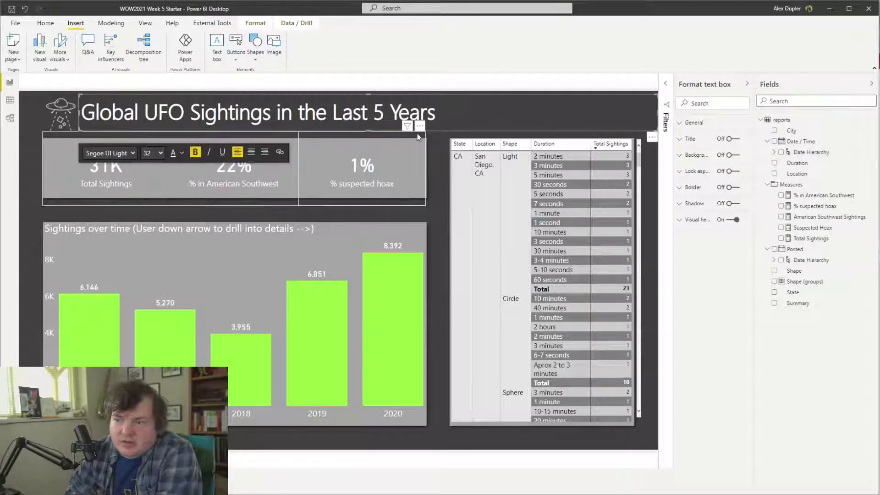
Pull in the title text box's right edge to just past the word "Years" and deselect the box
{"action": "left_click", "coordinate": [361, 112]}
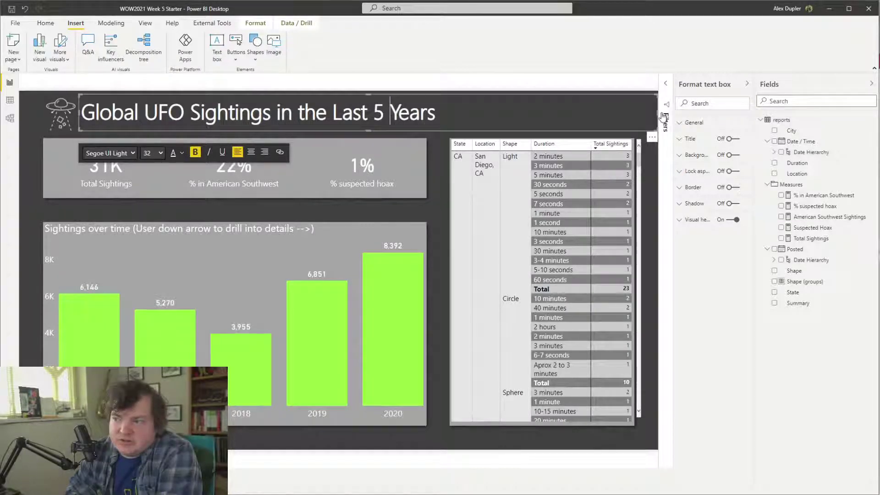
{"action": "left_click_drag", "start_coordinate": [660, 118], "coordinate": [438, 123]}
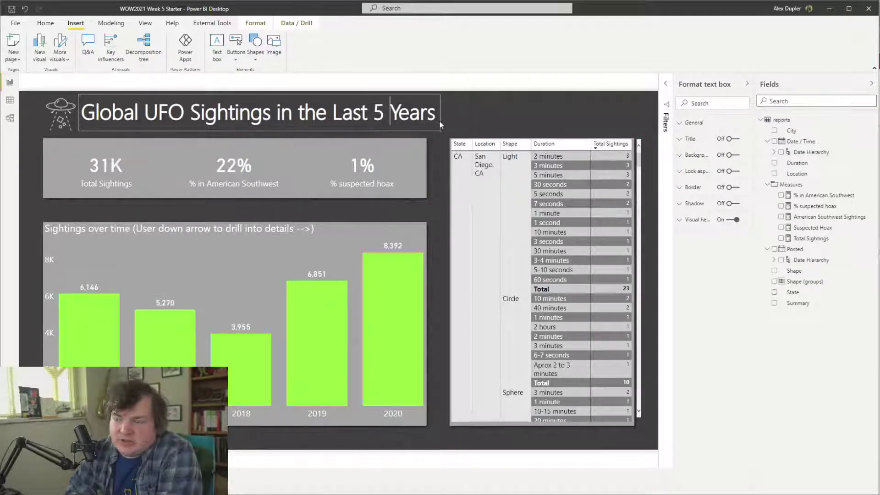
{"action": "left_click", "coordinate": [434, 178]}
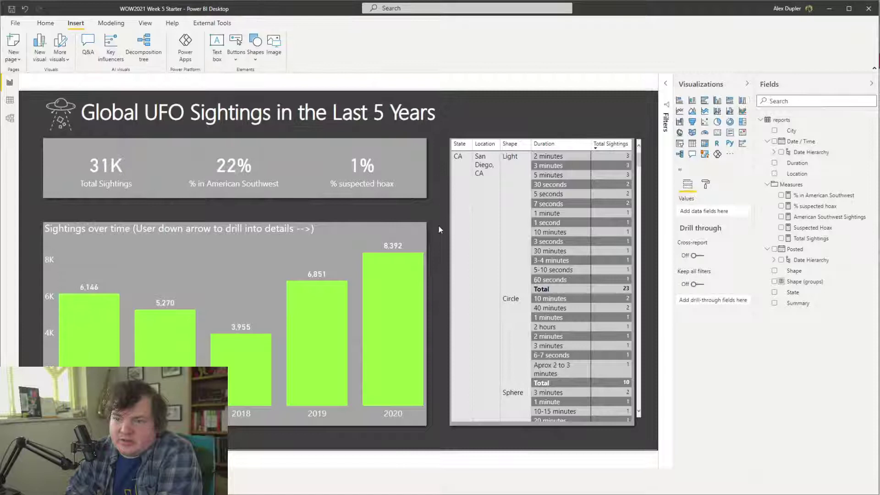
Set the font size of the entire report title to 28
{"action": "left_click", "coordinate": [328, 129]}
{"action": "left_click", "coordinate": [162, 155]}
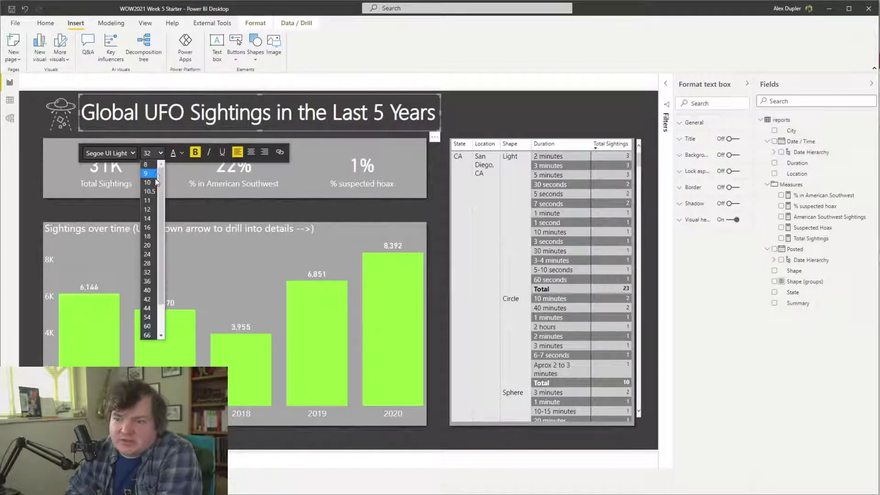
{"action": "left_click", "coordinate": [158, 156]}
{"action": "key", "text": "ctrl+a"}
{"action": "left_click", "coordinate": [158, 158]}
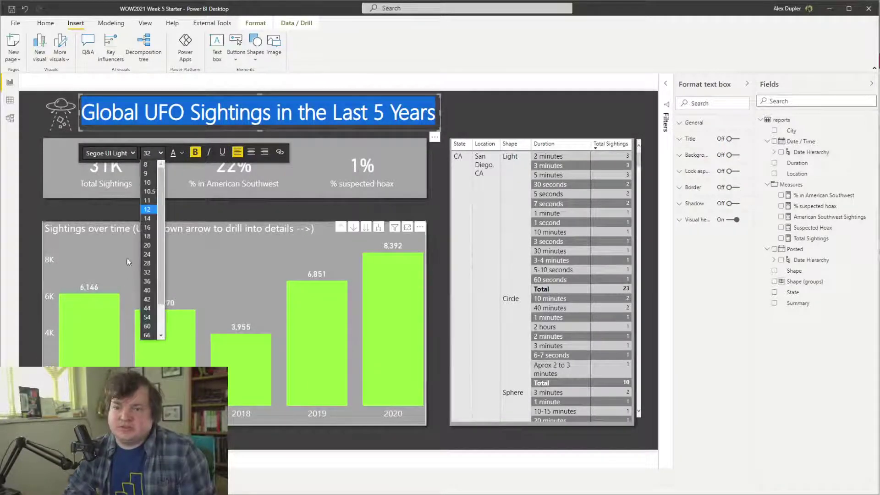
{"action": "left_click", "coordinate": [149, 210]}
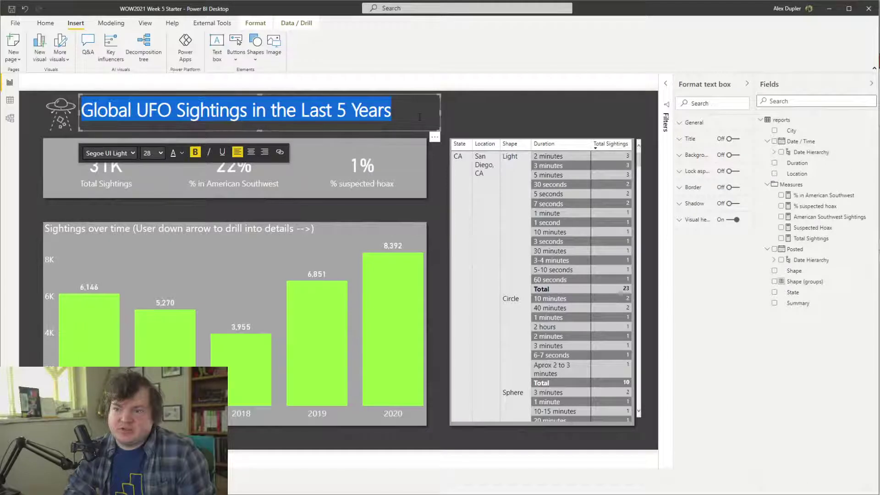
{"action": "left_click", "coordinate": [151, 154]}
{"action": "left_click", "coordinate": [149, 156]}
{"action": "left_click", "coordinate": [149, 156]}
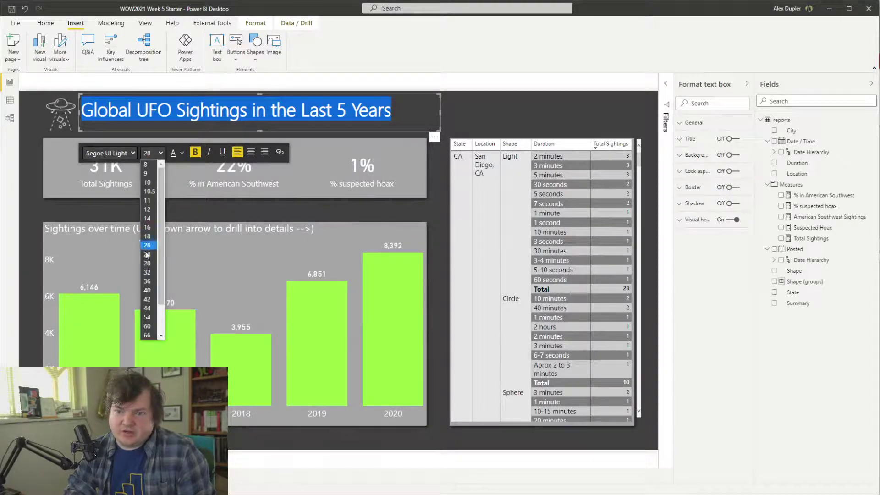
{"action": "left_click", "coordinate": [149, 155]}
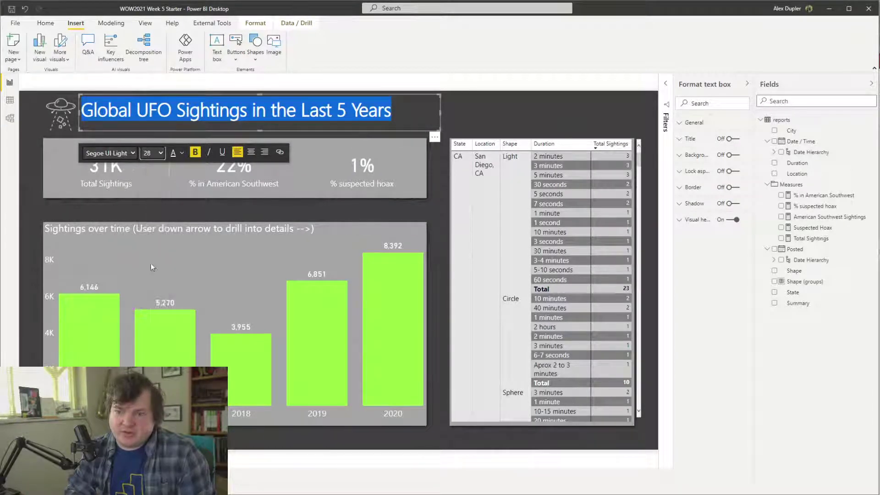
{"action": "left_click", "coordinate": [149, 156]}
{"action": "left_click", "coordinate": [149, 156]}
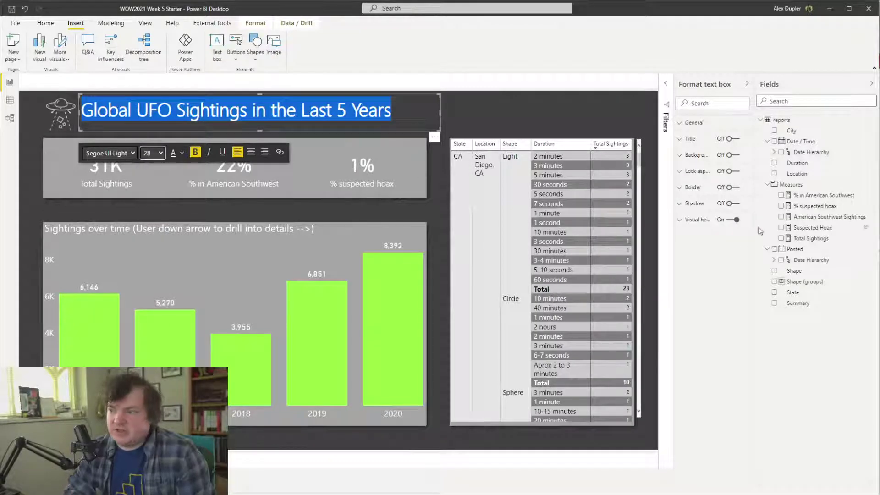
Change the font of the whole report title to Segoe UI and deselect the text box
{"action": "left_click", "coordinate": [700, 127]}
{"action": "left_click", "coordinate": [705, 133]}
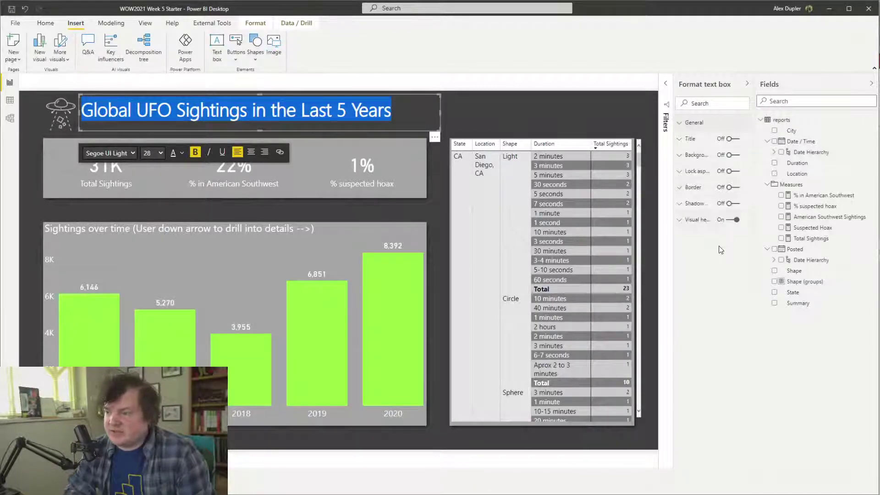
{"action": "left_click", "coordinate": [132, 153]}
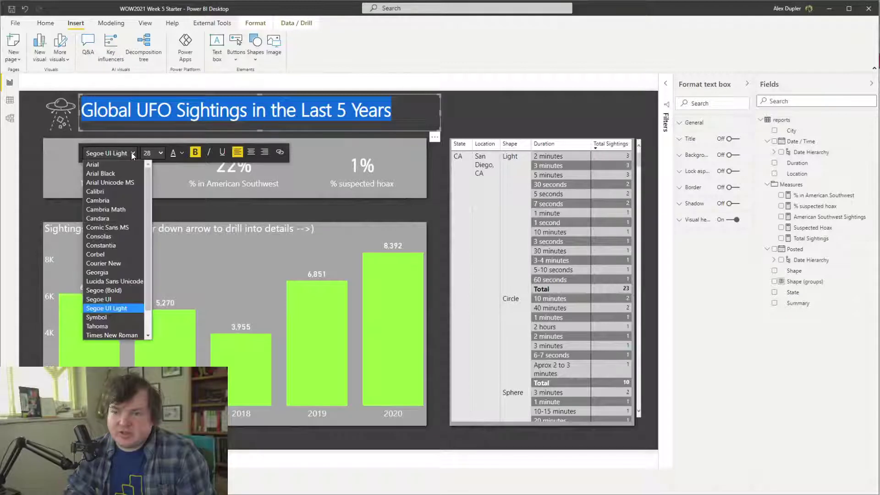
{"action": "left_click", "coordinate": [132, 153]}
{"action": "left_click", "coordinate": [132, 153]}
{"action": "left_click", "coordinate": [125, 300]}
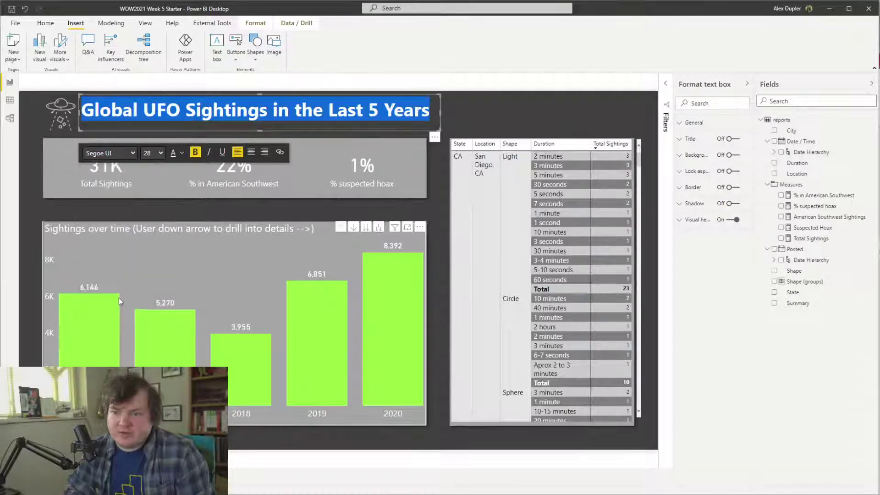
{"action": "left_click", "coordinate": [527, 119]}
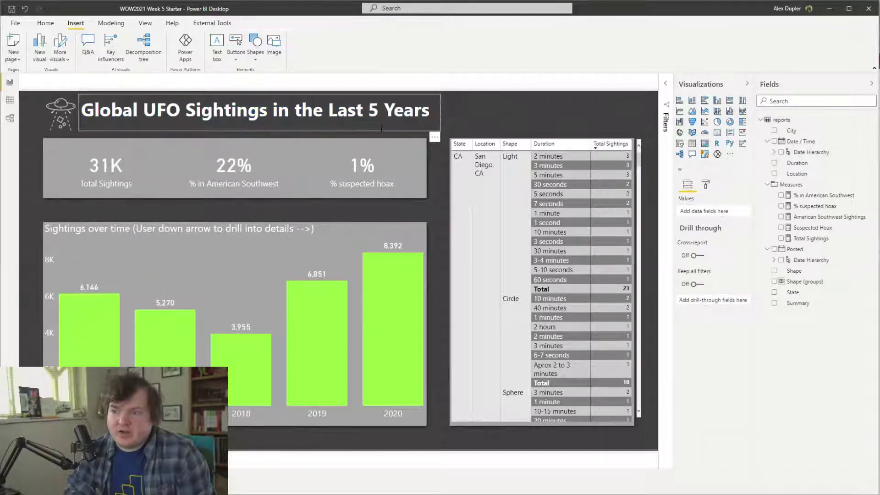
{"action": "left_click", "coordinate": [362, 94]}
{"action": "key", "text": "Escape"}
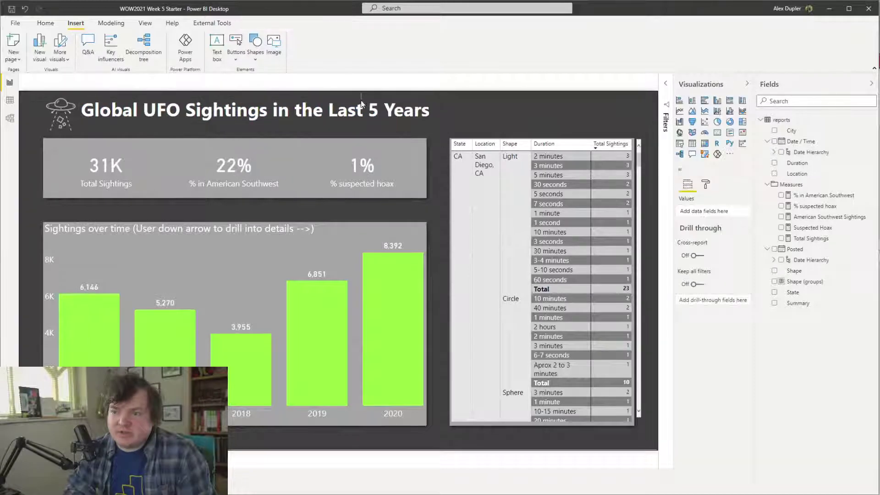
Lower the title text box's top edge slightly and pull its right edge in close to the word "Years"
{"action": "left_click", "coordinate": [237, 110]}
{"action": "left_click", "coordinate": [237, 110]}
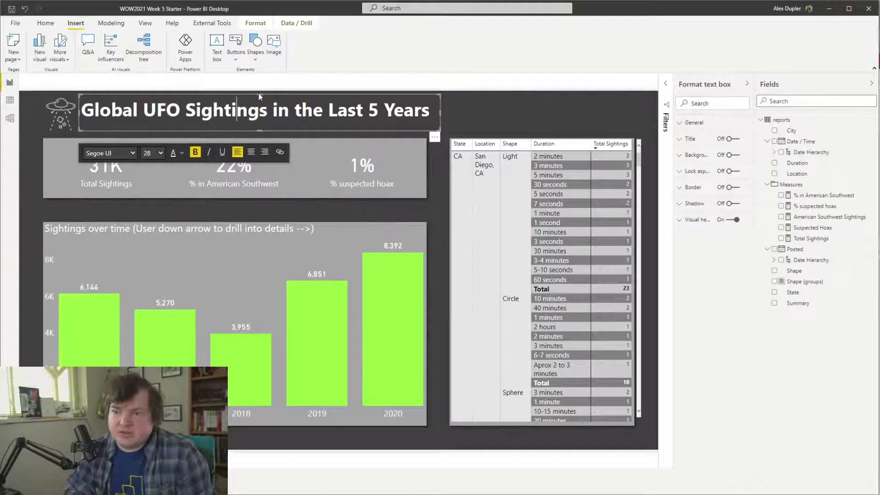
{"action": "left_click_drag", "start_coordinate": [258, 94], "coordinate": [261, 101]}
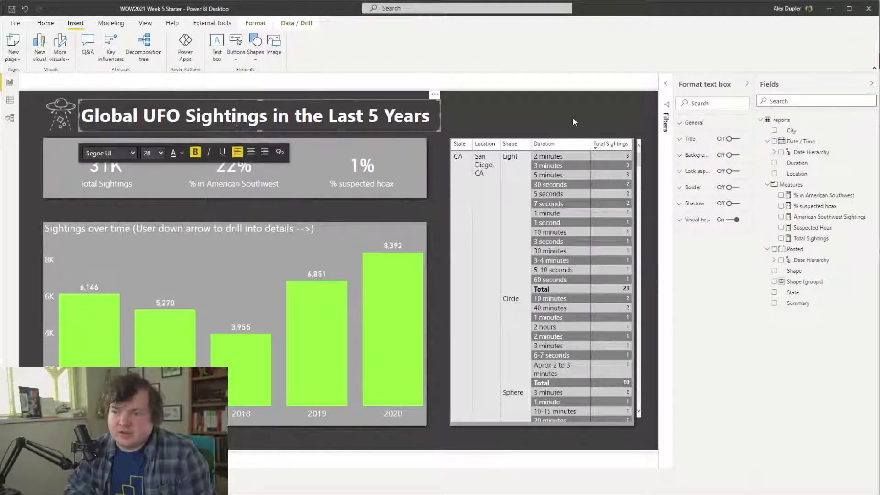
{"action": "left_click", "coordinate": [441, 114]}
{"action": "left_click", "coordinate": [440, 114]}
{"action": "left_click_drag", "start_coordinate": [440, 115], "coordinate": [433, 117]}
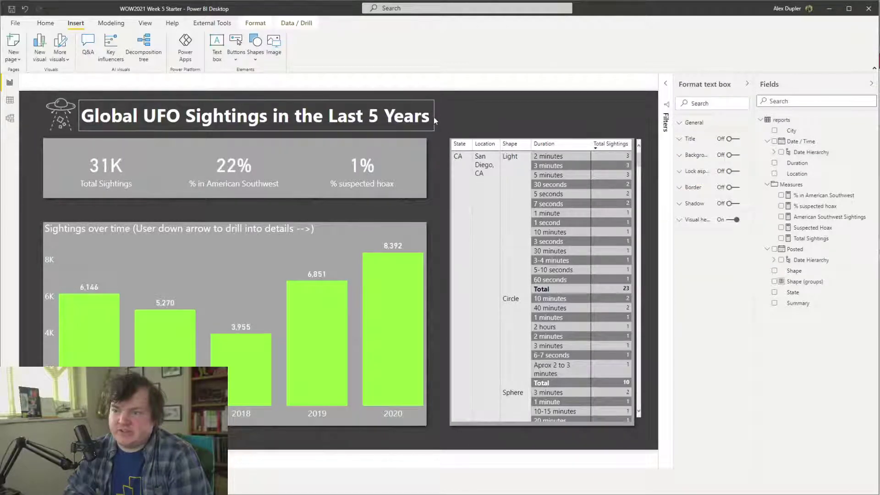
{"action": "left_click", "coordinate": [491, 111]}
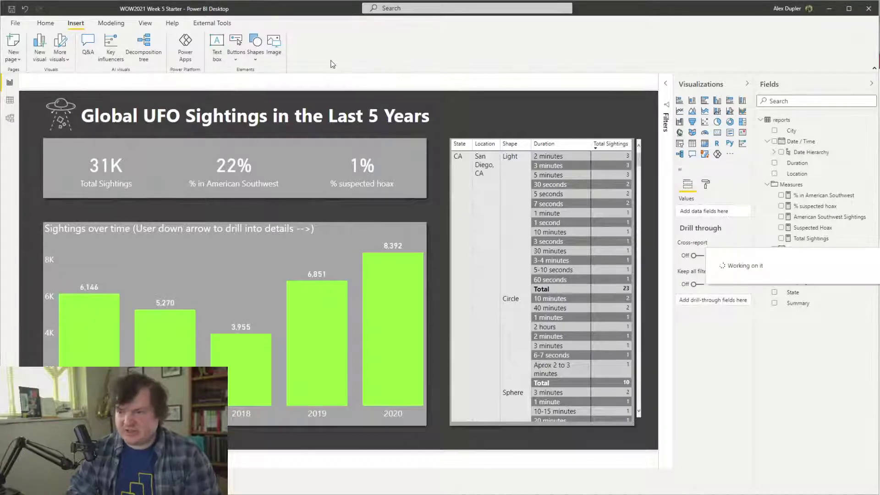
Save the report in the WoW week 5 folder as "WOW2021 Week 5"
{"action": "key", "text": "ctrl+s"}
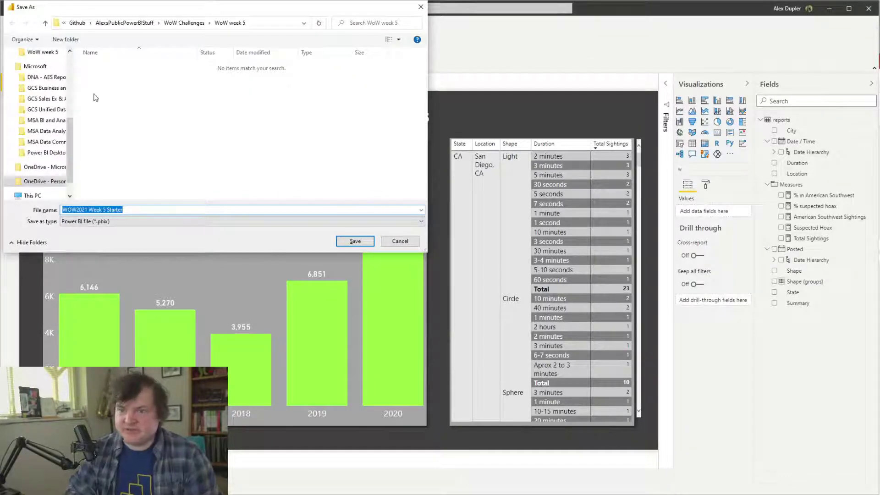
{"action": "left_click", "coordinate": [137, 209]}
{"action": "key", "text": "BackSpace"}
{"action": "key", "text": "BackSpace"}
{"action": "key", "text": "BackSpace"}
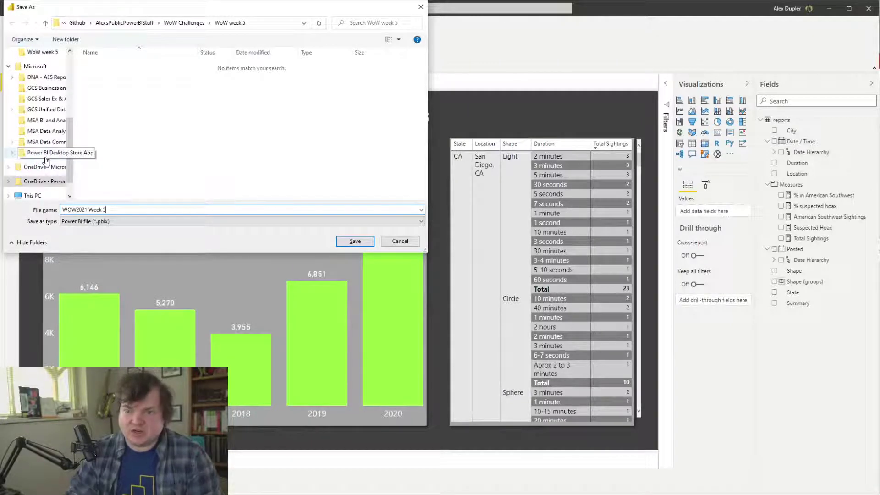
{"action": "left_click", "coordinate": [356, 241]}
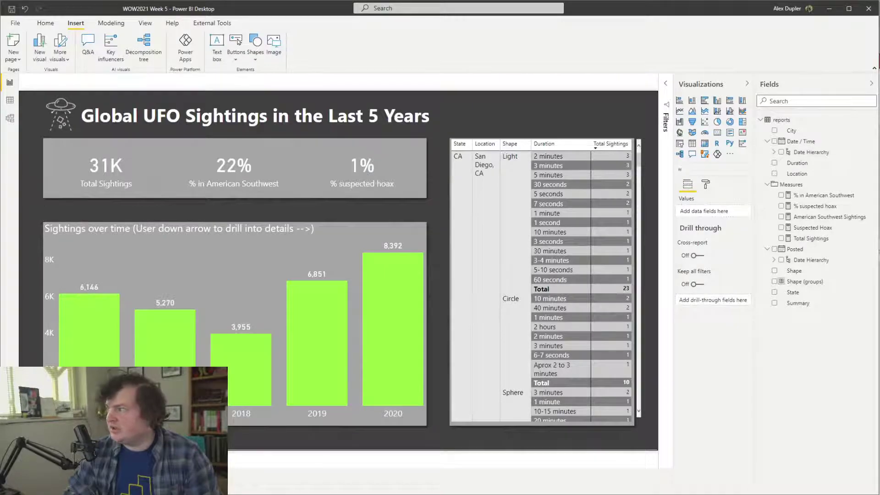
Check the drill-down requirement on the Workout Wednesday 2021 Week 5 page in the browser, and return to Power BI Desktop
{"action": "key", "text": "alt+Tab"}
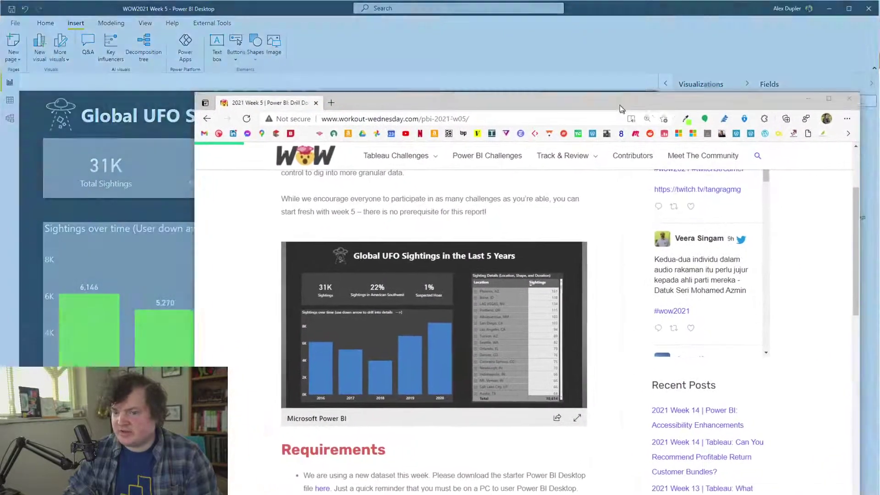
{"action": "double_click", "coordinate": [621, 109]}
{"action": "scroll", "coordinate": [484, 332], "scroll_direction": "down", "scroll_amount": 6}
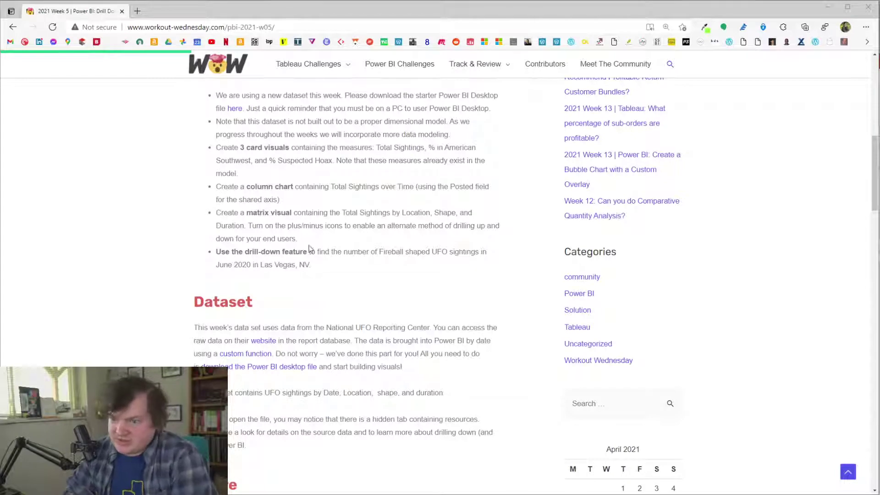
{"action": "left_click_drag", "start_coordinate": [314, 265], "coordinate": [201, 251]}
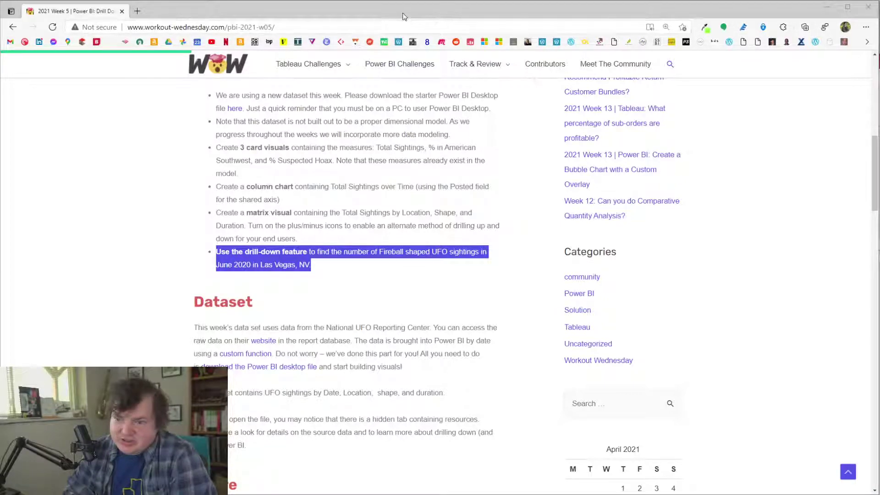
{"action": "key", "text": "alt+Tab"}
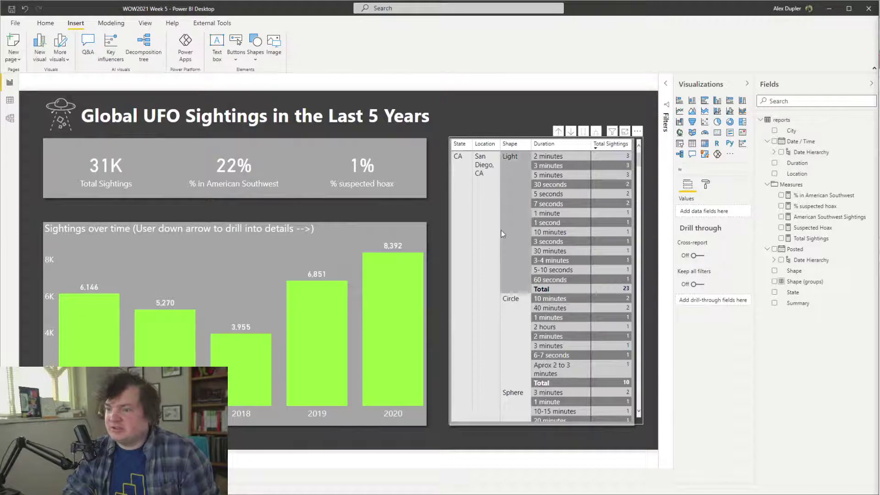
Drill the sightings matrix up to the State level and sort it by State in ascending order
{"action": "left_click", "coordinate": [559, 131]}
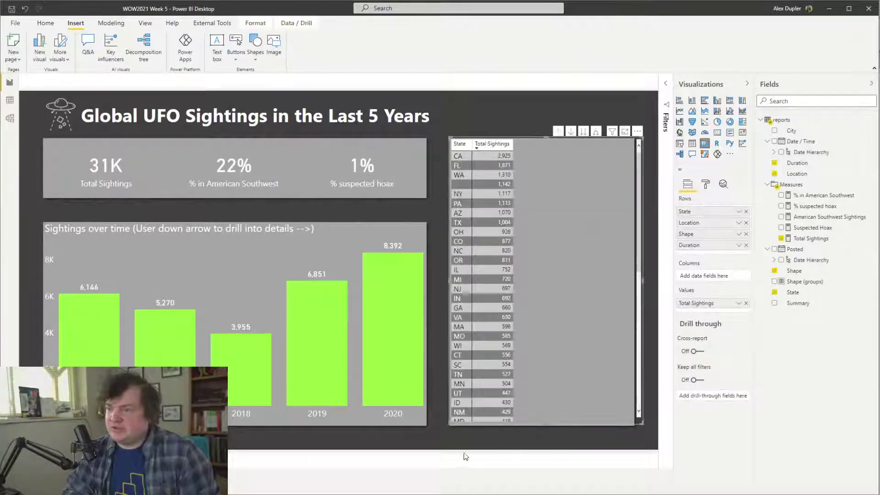
{"action": "scroll", "coordinate": [459, 298], "scroll_direction": "down", "scroll_amount": 10}
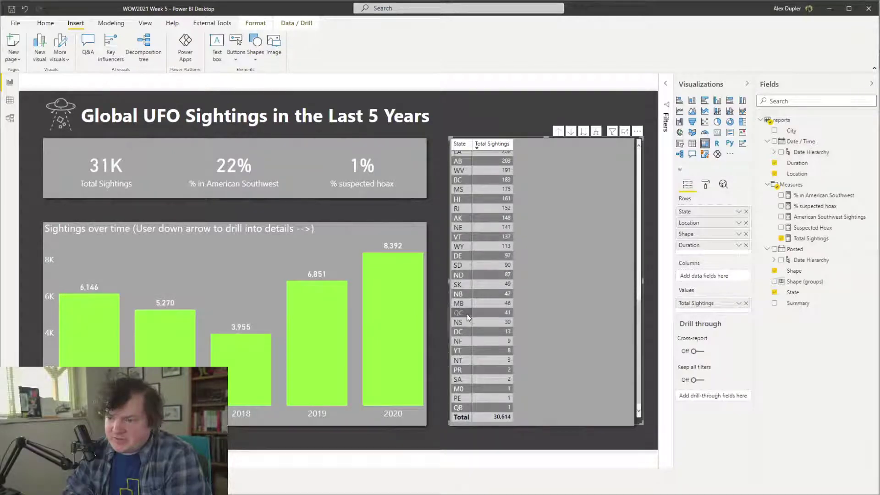
{"action": "left_click", "coordinate": [461, 145]}
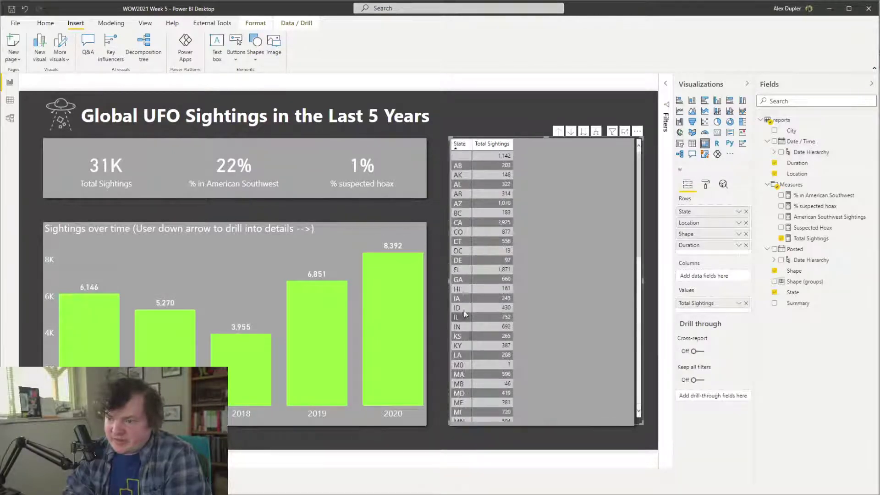
{"action": "scroll", "coordinate": [468, 321], "scroll_direction": "down", "scroll_amount": 6}
Show the next level of the matrix from the NV row
{"action": "right_click", "coordinate": [470, 350]}
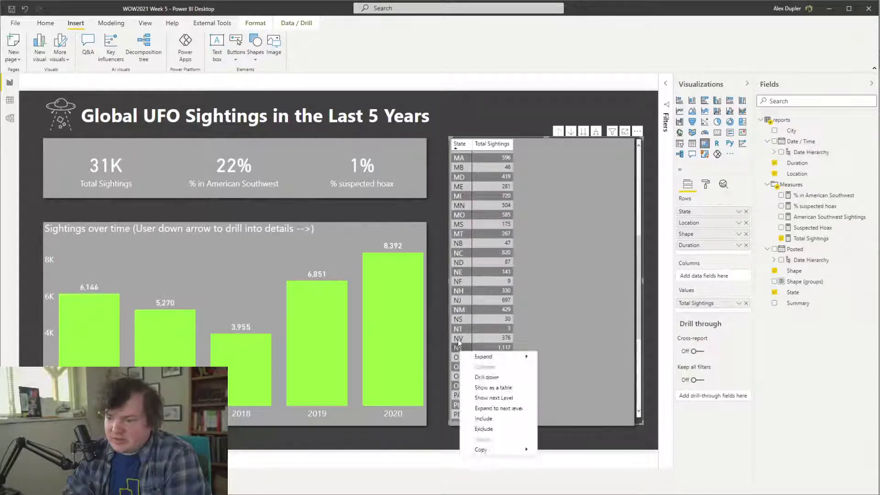
{"action": "scroll", "coordinate": [463, 344], "scroll_direction": "up", "scroll_amount": 6}
{"action": "right_click", "coordinate": [462, 340]}
{"action": "key", "text": "Escape"}
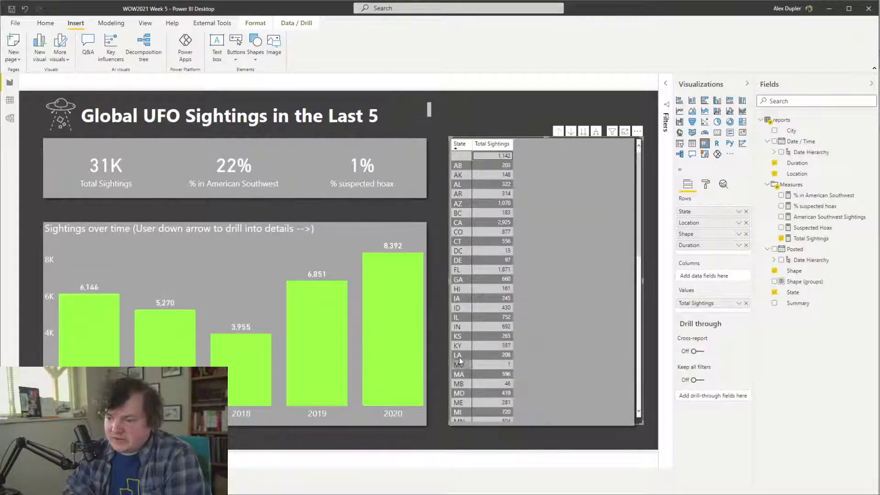
{"action": "scroll", "coordinate": [462, 342], "scroll_direction": "down", "scroll_amount": 6}
{"action": "right_click", "coordinate": [461, 342]}
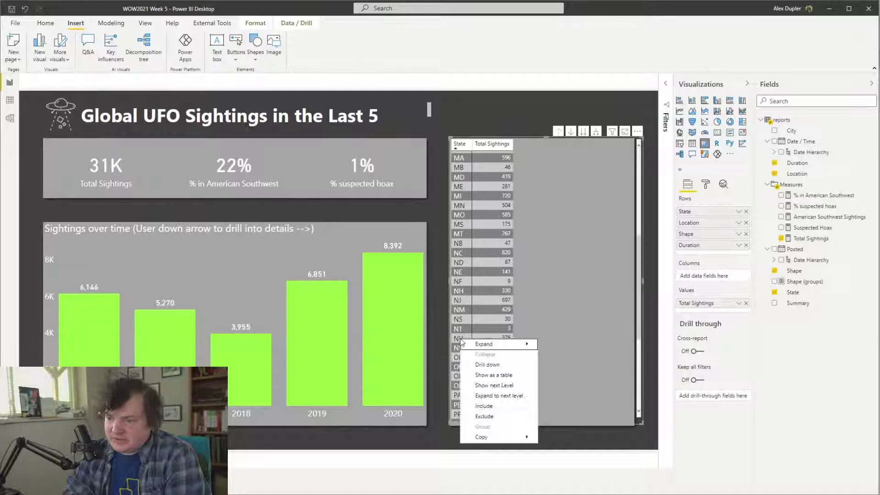
{"action": "left_click", "coordinate": [516, 387]}
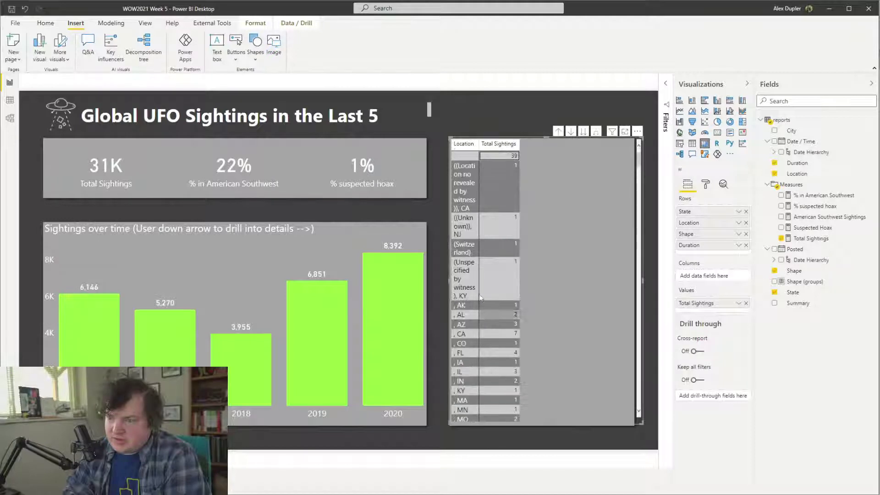
Drill the matrix back up to State and expand it through the Location, Shape and Duration levels
{"action": "left_click", "coordinate": [558, 131]}
{"action": "left_click", "coordinate": [595, 131]}
{"action": "left_click", "coordinate": [596, 132]}
{"action": "left_click", "coordinate": [595, 132]}
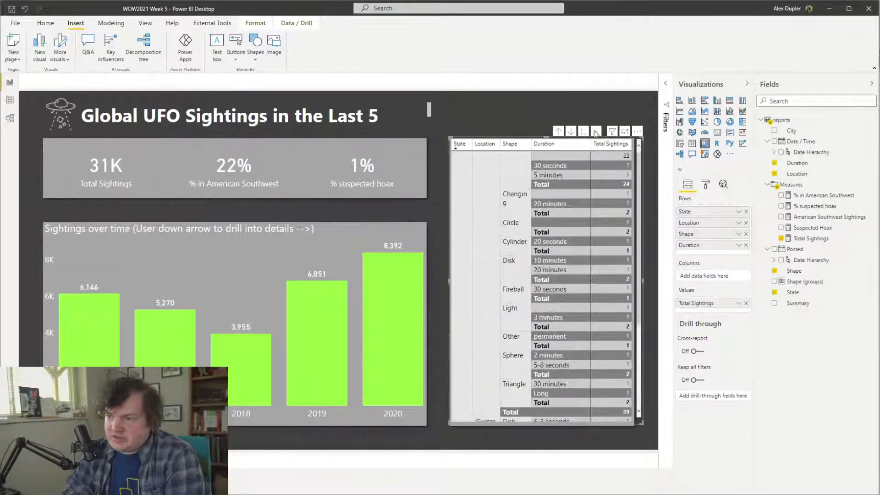
Sort the expanded matrix by Total Sightings in descending order and look through its rows for Nevada
{"action": "scroll", "coordinate": [545, 252], "scroll_direction": "down", "scroll_amount": 10}
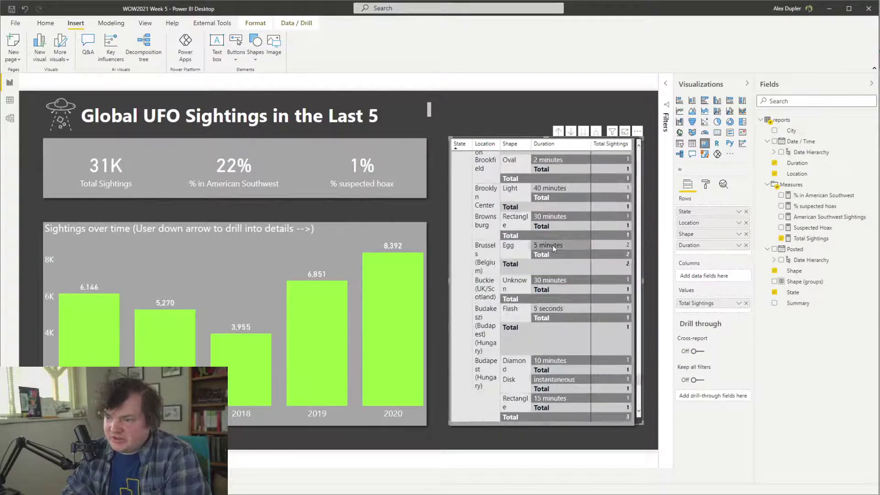
{"action": "scroll", "coordinate": [552, 246], "scroll_direction": "down", "scroll_amount": 10}
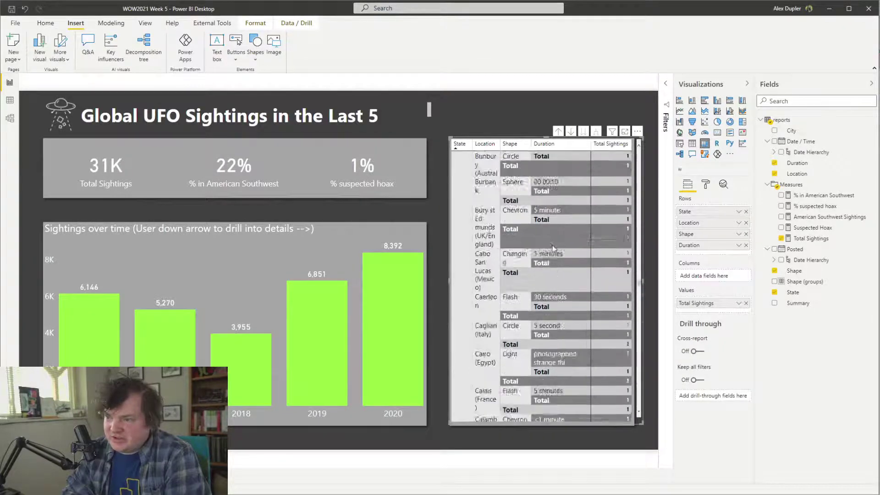
{"action": "left_click", "coordinate": [623, 146]}
{"action": "scroll", "coordinate": [519, 228], "scroll_direction": "down", "scroll_amount": 15}
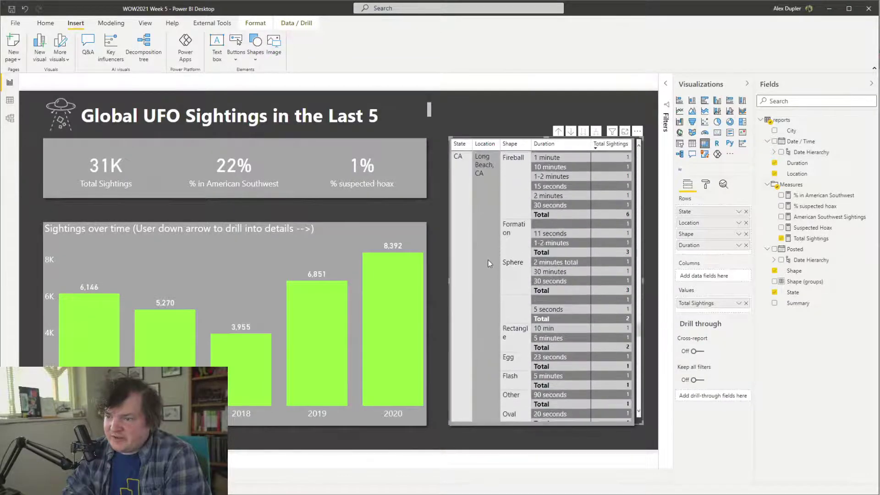
{"action": "scroll", "coordinate": [488, 261], "scroll_direction": "down", "scroll_amount": 15}
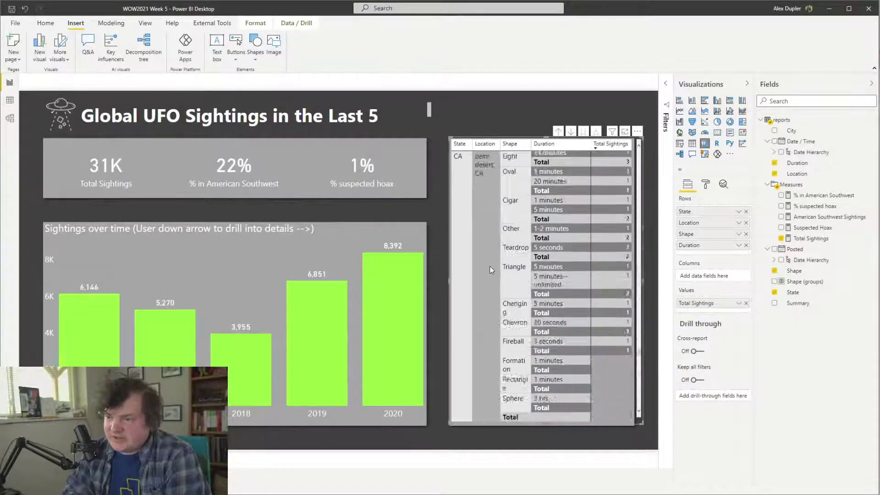
{"action": "scroll", "coordinate": [490, 266], "scroll_direction": "down", "scroll_amount": 15}
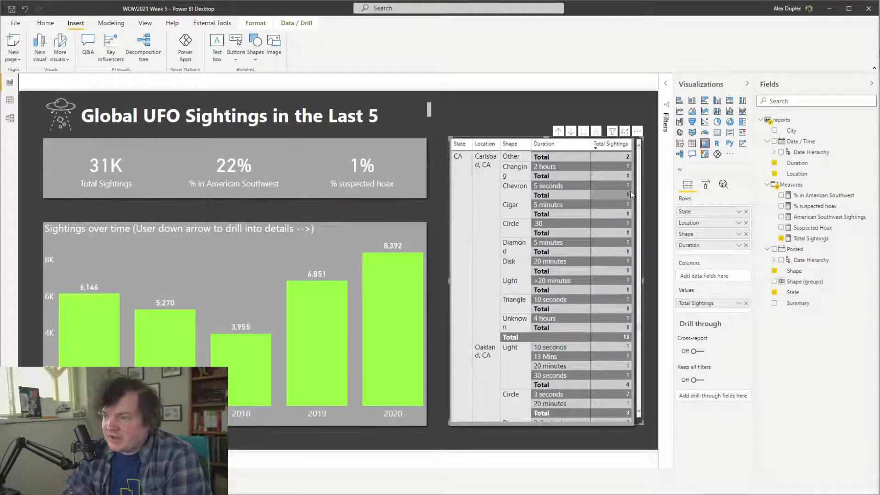
Filter the matrix visual's State field to NV using basic filtering
{"action": "left_click", "coordinate": [666, 86]}
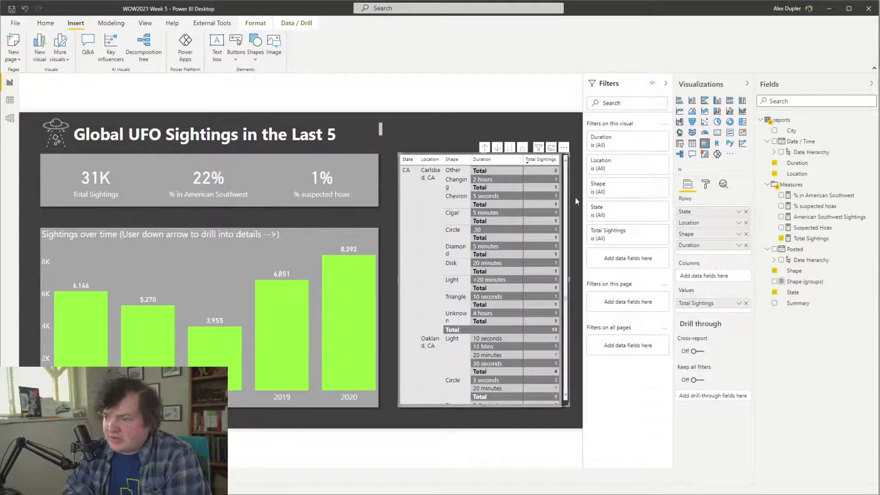
{"action": "left_click", "coordinate": [620, 213]}
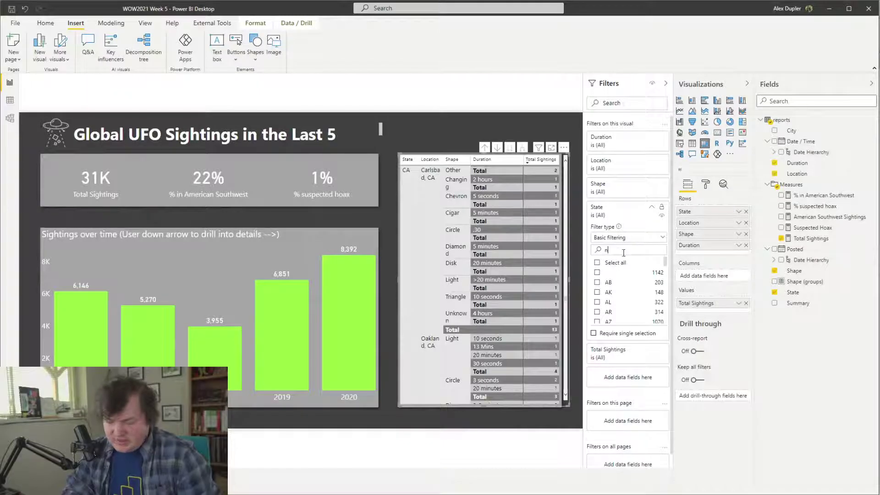
{"action": "type", "text": "nv"}
{"action": "left_click", "coordinate": [604, 263]}
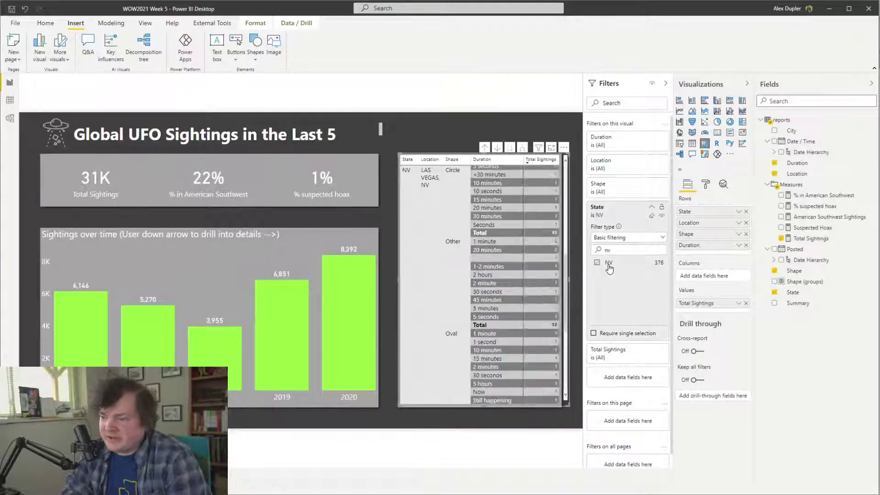
{"action": "scroll", "coordinate": [487, 246], "scroll_direction": "up", "scroll_amount": 5}
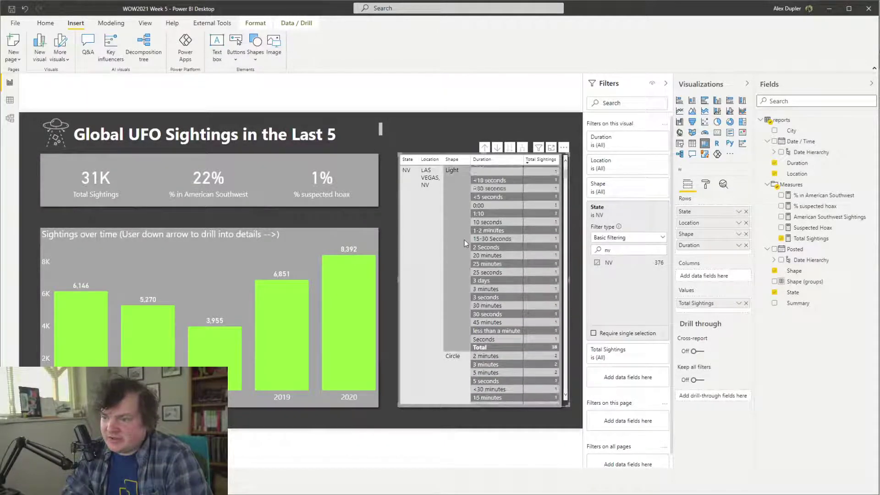
Filter the matrix visual's Shape field to Fireball using basic filtering
{"action": "left_click", "coordinate": [626, 188]}
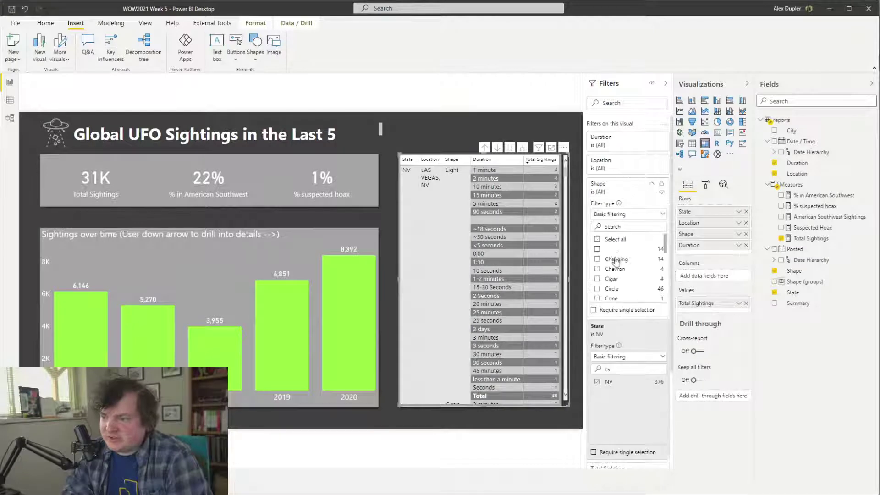
{"action": "scroll", "coordinate": [624, 275], "scroll_direction": "down", "scroll_amount": 5}
{"action": "scroll", "coordinate": [630, 284], "scroll_direction": "up", "scroll_amount": 5}
{"action": "left_click", "coordinate": [636, 227]}
{"action": "type", "text": "fi"}
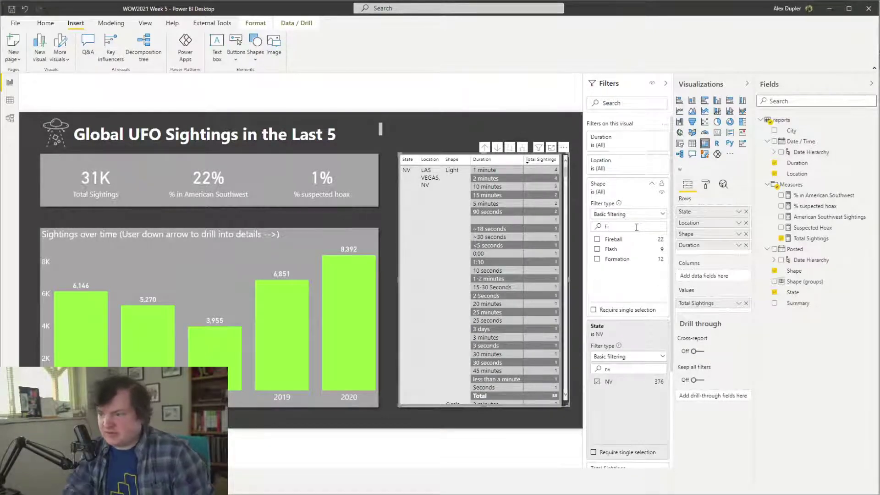
{"action": "left_click", "coordinate": [613, 240]}
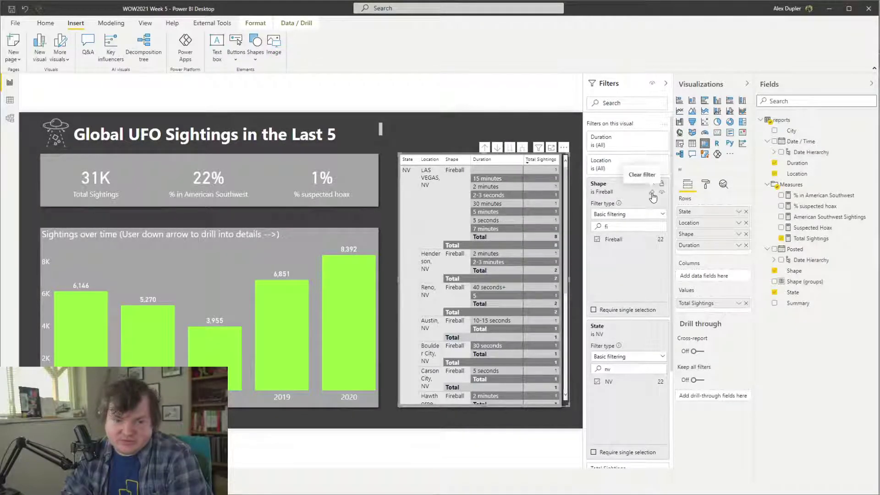
Clear the matrix's Shape and State filters and drill it back up to the State level
{"action": "left_click", "coordinate": [652, 192]}
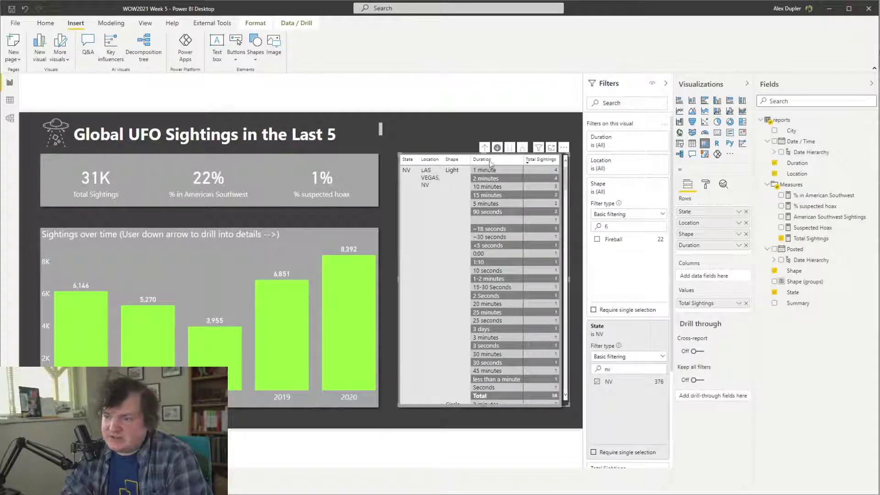
{"action": "left_click", "coordinate": [484, 148]}
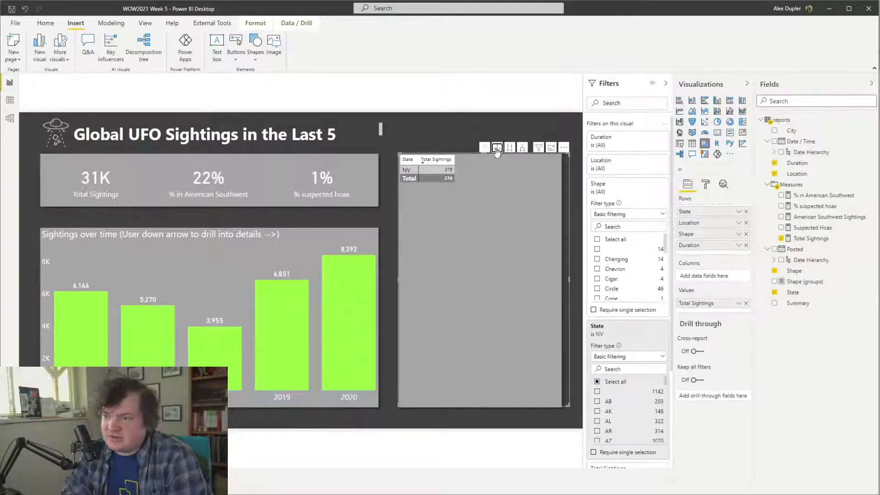
{"action": "left_click", "coordinate": [652, 335]}
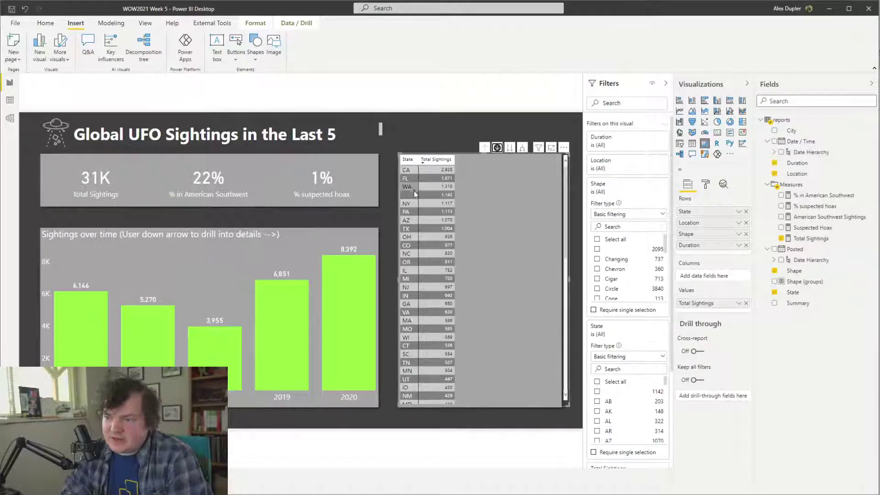
Sort the matrix by State in ascending order
{"action": "scroll", "coordinate": [413, 237], "scroll_direction": "down", "scroll_amount": 5}
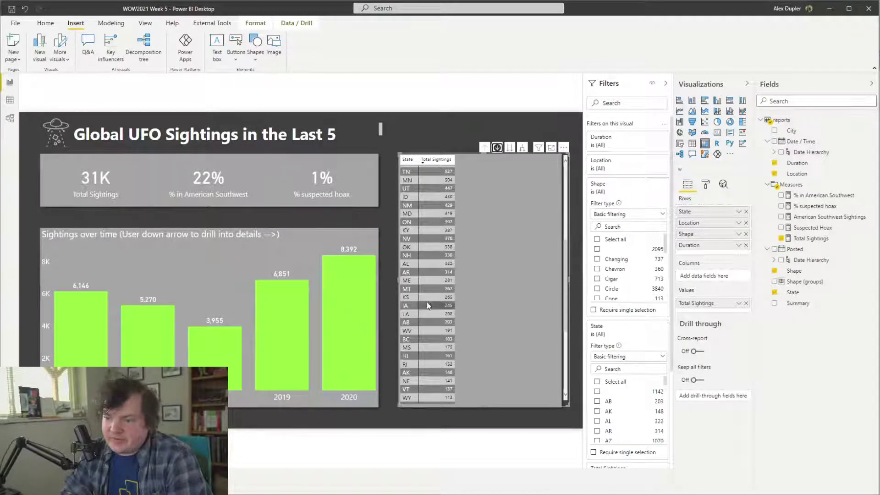
{"action": "left_click", "coordinate": [412, 162]}
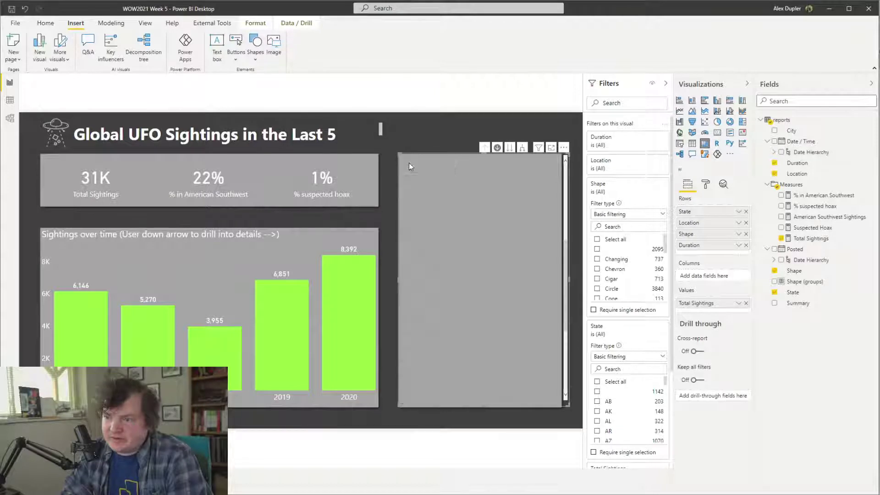
{"action": "scroll", "coordinate": [404, 169], "scroll_direction": "down", "scroll_amount": 1}
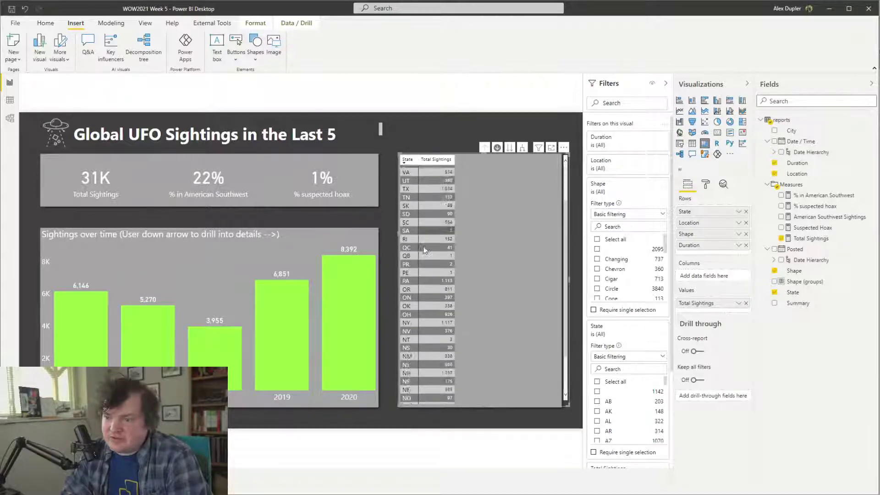
{"action": "left_click", "coordinate": [408, 160]}
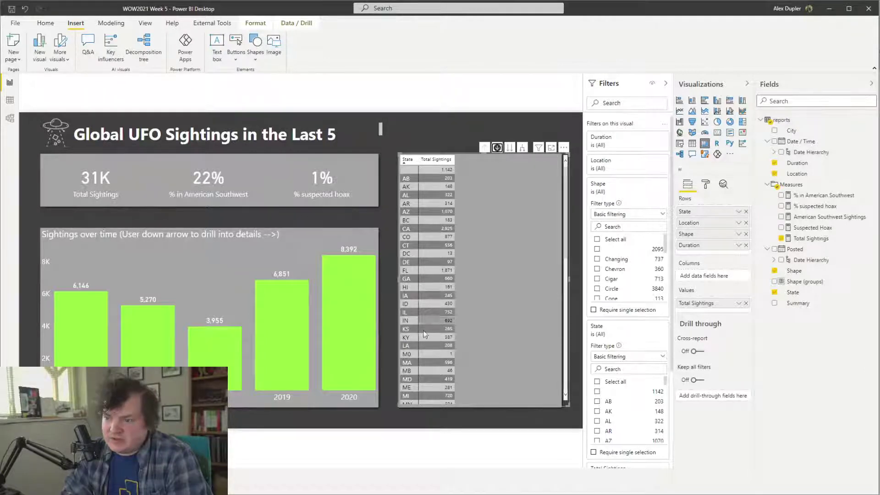
Drill into the NV row of the matrix and look through its expanded rows for the Las Vegas entries
{"action": "scroll", "coordinate": [429, 336], "scroll_direction": "down", "scroll_amount": 5}
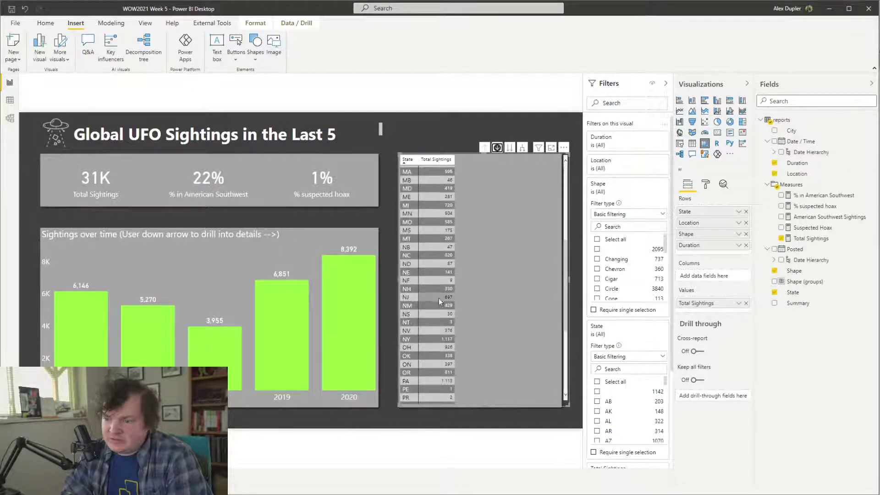
{"action": "left_click", "coordinate": [412, 329]}
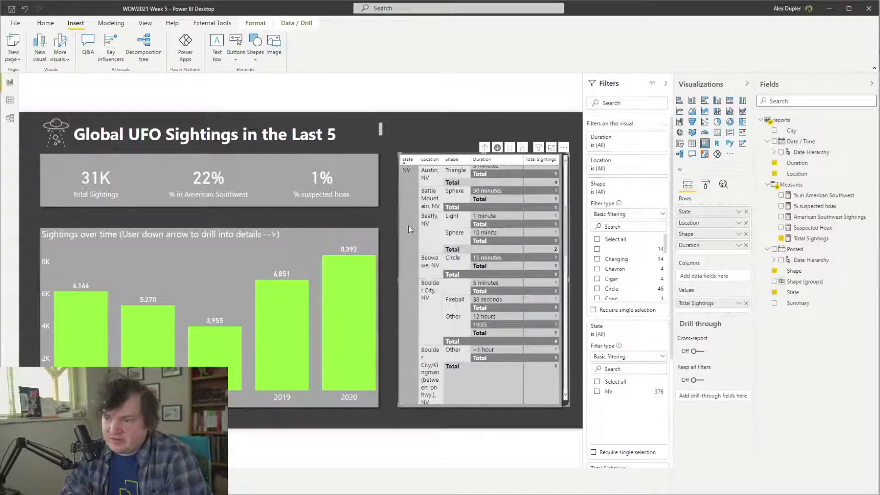
{"action": "scroll", "coordinate": [480, 245], "scroll_direction": "down", "scroll_amount": 3}
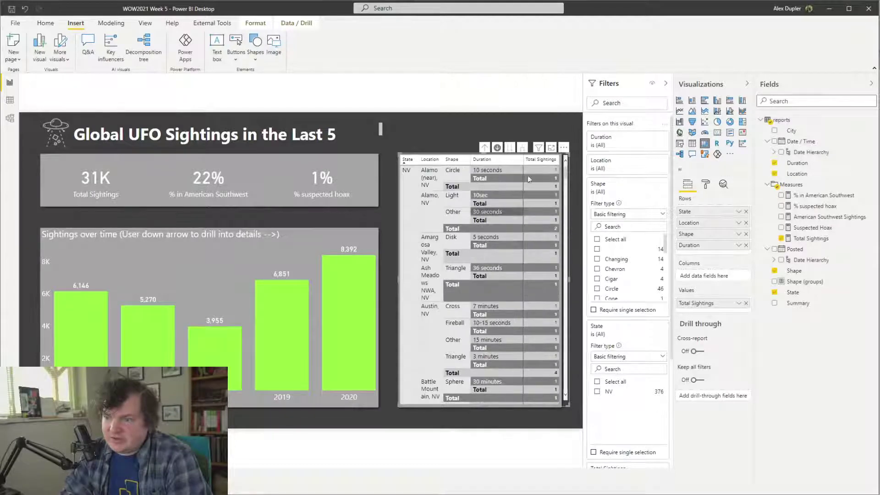
{"action": "scroll", "coordinate": [509, 212], "scroll_direction": "down", "scroll_amount": 3}
{"action": "scroll", "coordinate": [509, 210], "scroll_direction": "down", "scroll_amount": 5}
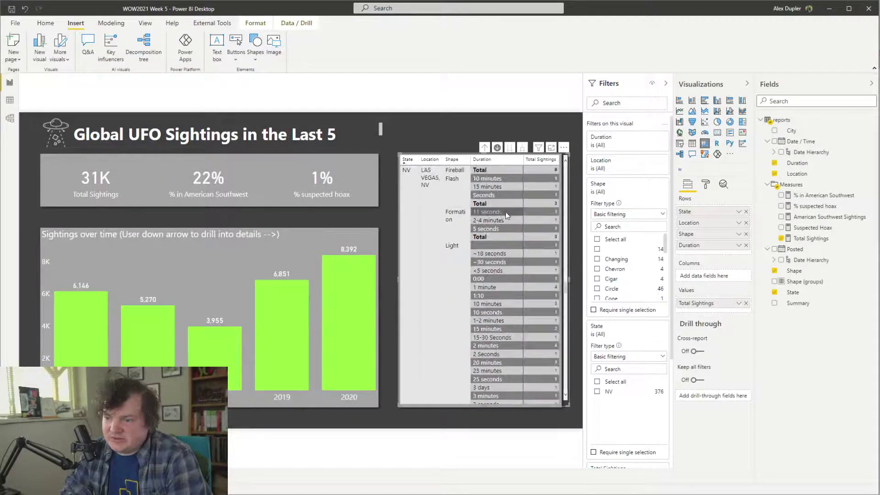
Drill the matrix back up from the expanded NV rows to the State level and deselect the visual
{"action": "left_click", "coordinate": [497, 148]}
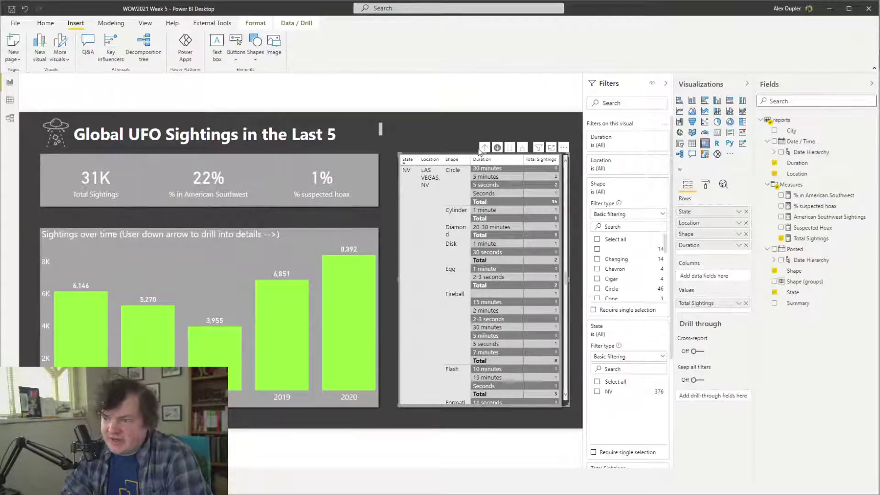
{"action": "left_click", "coordinate": [486, 148]}
{"action": "left_click", "coordinate": [496, 150]}
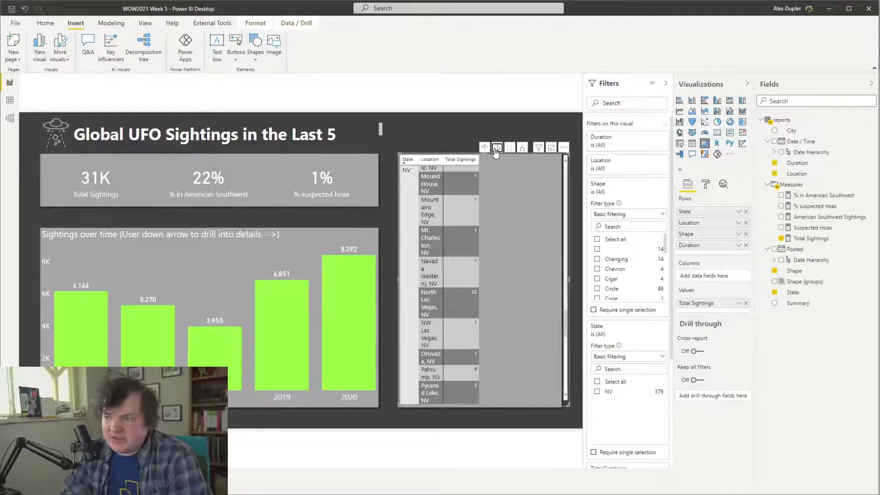
{"action": "left_click", "coordinate": [522, 148]}
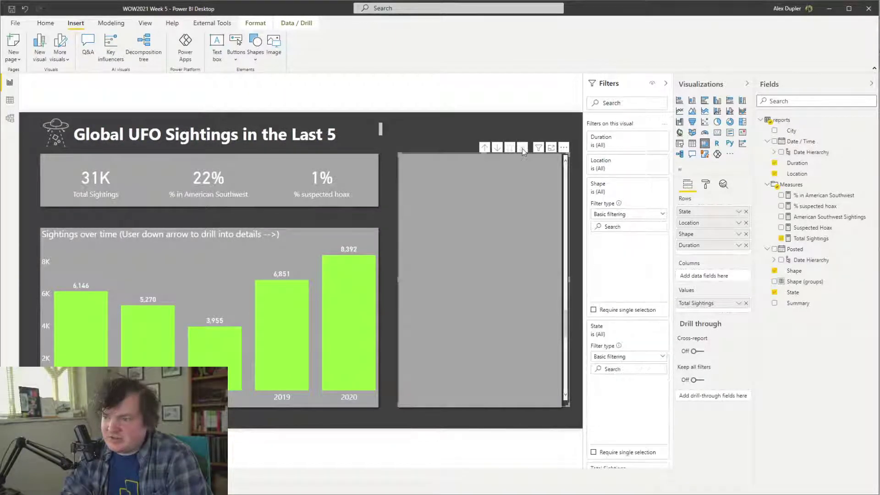
{"action": "left_click", "coordinate": [485, 148]}
{"action": "left_click", "coordinate": [484, 148]}
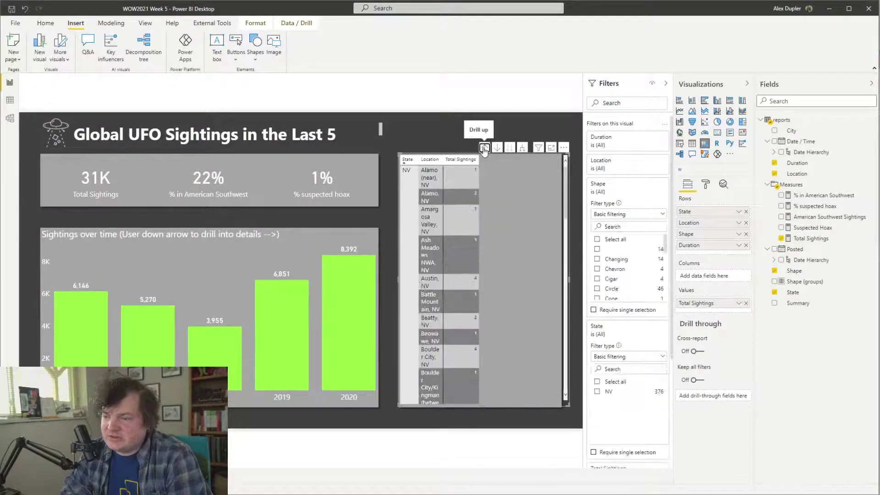
{"action": "left_click", "coordinate": [484, 148]}
{"action": "left_click", "coordinate": [444, 136]}
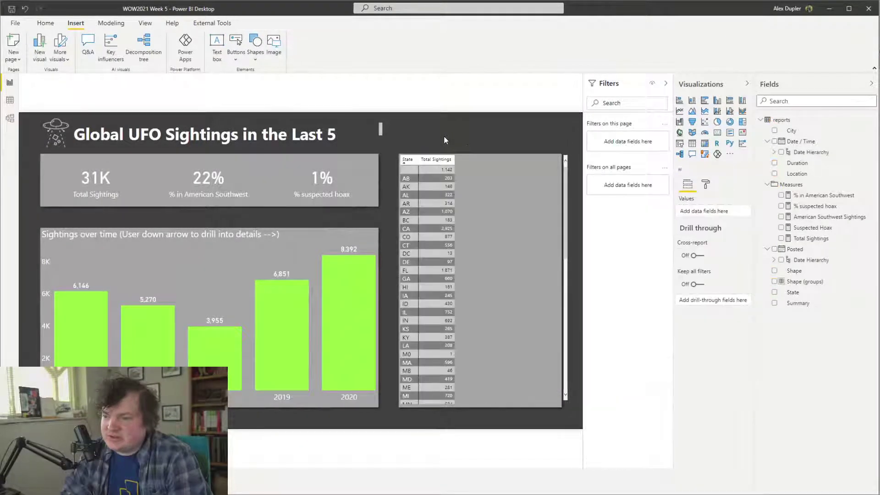
Cross-filter the report to 2020 from the sightings over time chart
{"action": "left_click", "coordinate": [504, 223]}
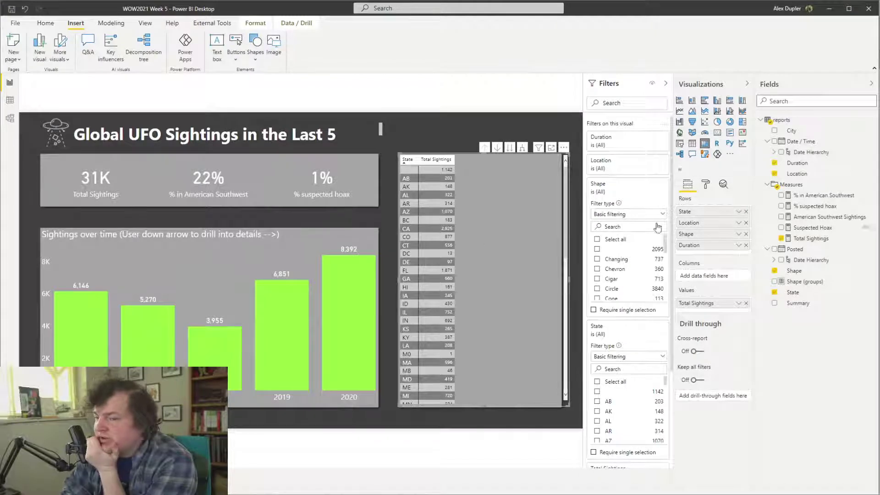
{"action": "left_click", "coordinate": [353, 337]}
{"action": "left_click", "coordinate": [345, 325]}
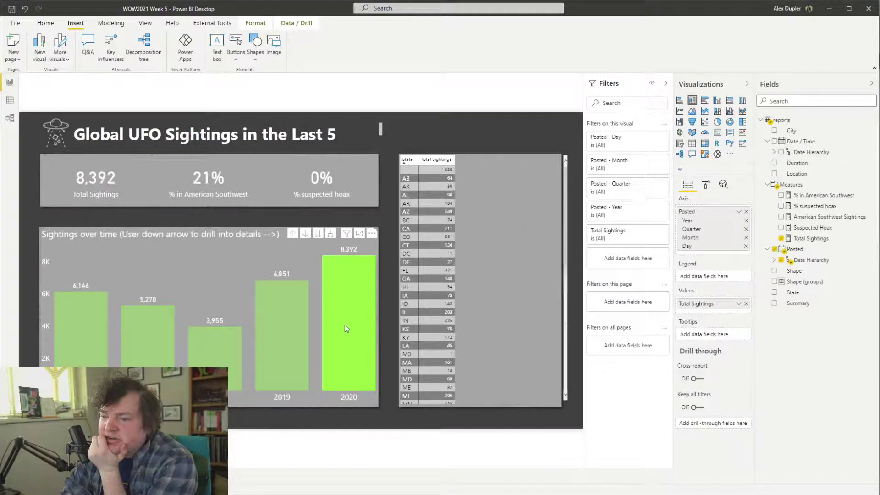
Turn on drill mode for the matrix and drill through NV into LAS VEGAS, NV to the Shape level
{"action": "left_click", "coordinate": [497, 148]}
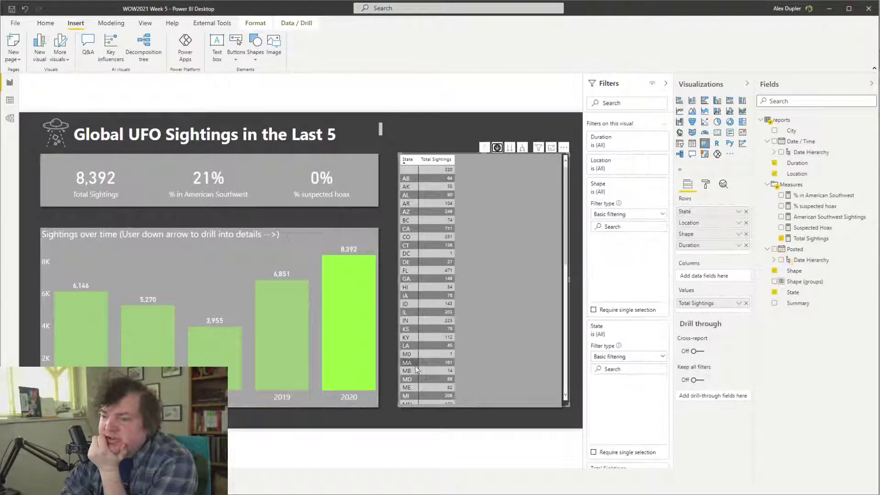
{"action": "scroll", "coordinate": [412, 362], "scroll_direction": "down", "scroll_amount": 5}
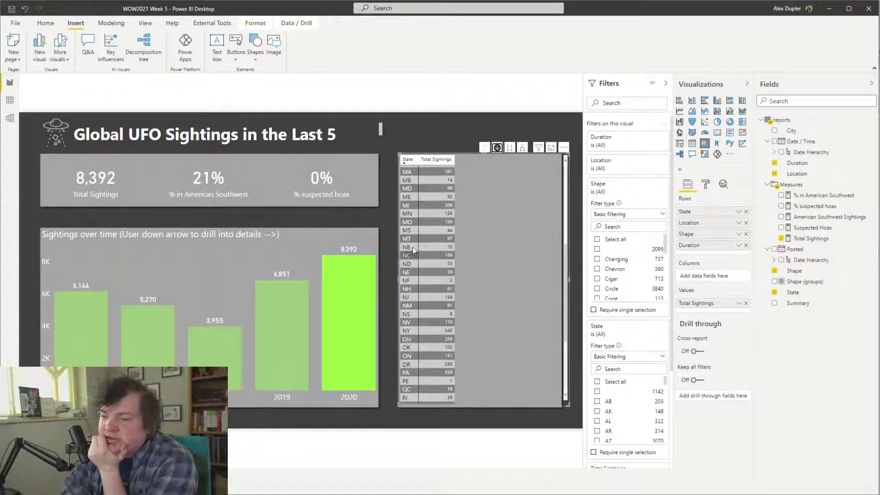
{"action": "left_click", "coordinate": [415, 324]}
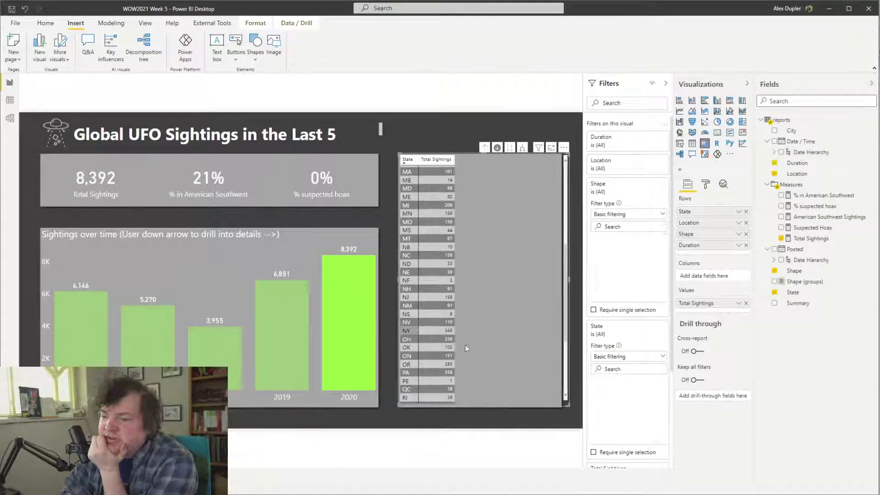
{"action": "scroll", "coordinate": [452, 274], "scroll_direction": "down", "scroll_amount": 5}
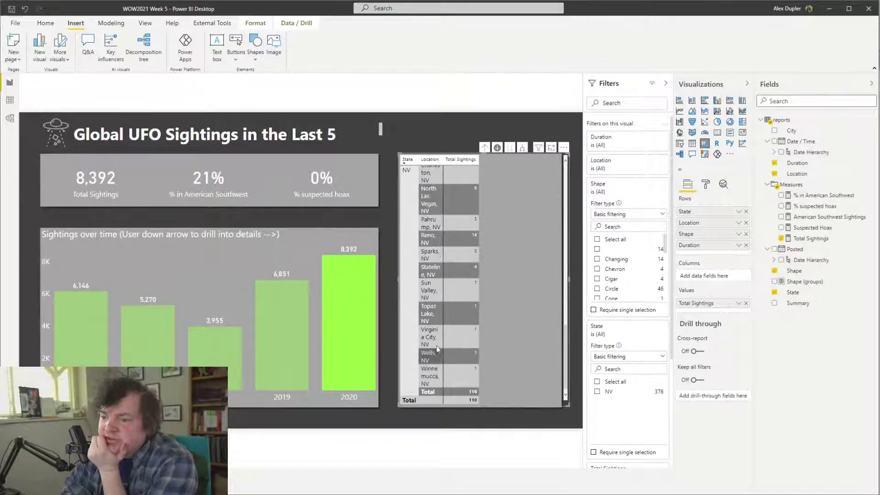
{"action": "scroll", "coordinate": [440, 202], "scroll_direction": "up", "scroll_amount": 3}
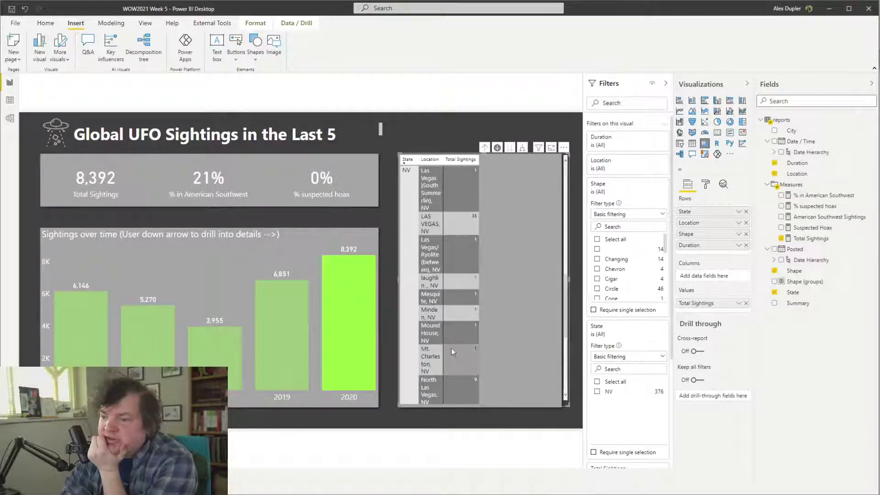
{"action": "left_click", "coordinate": [434, 229]}
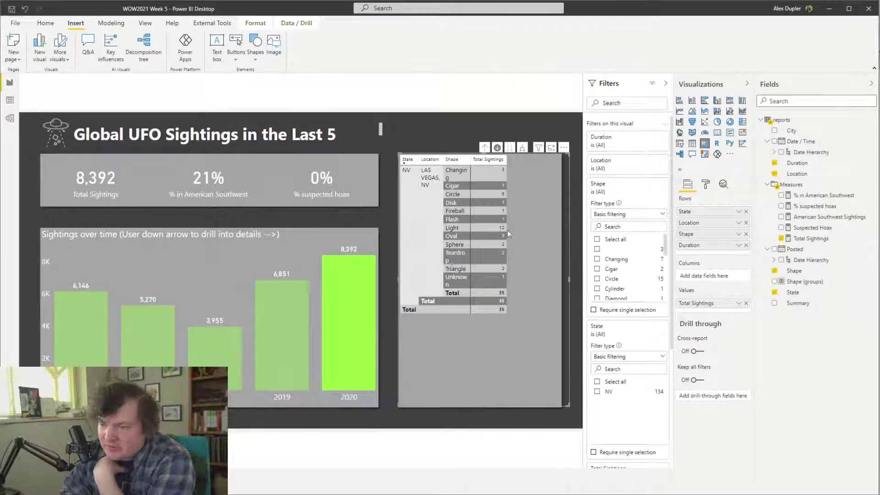
{"action": "left_click", "coordinate": [497, 148]}
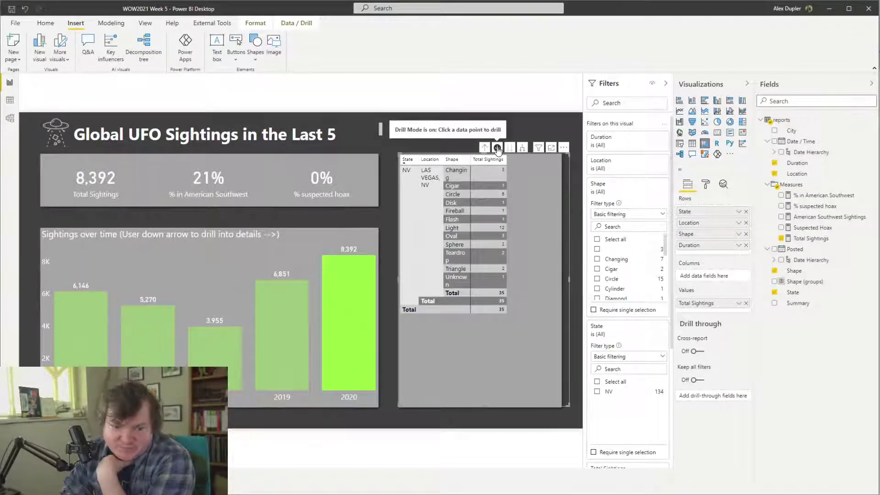
Turn on drill mode for the sightings over time chart, clear its column selection, and drill through 2020 into Qtr 2
{"action": "mouse_move", "coordinate": [343, 340]}
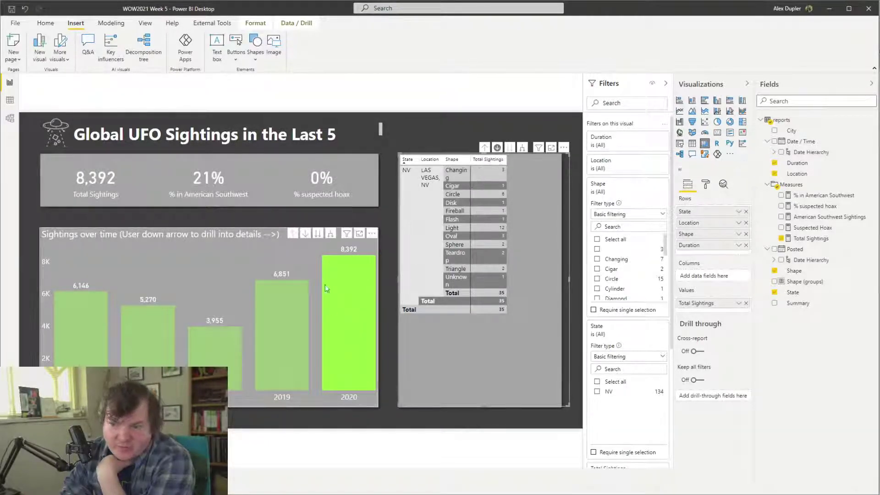
{"action": "left_click", "coordinate": [306, 234]}
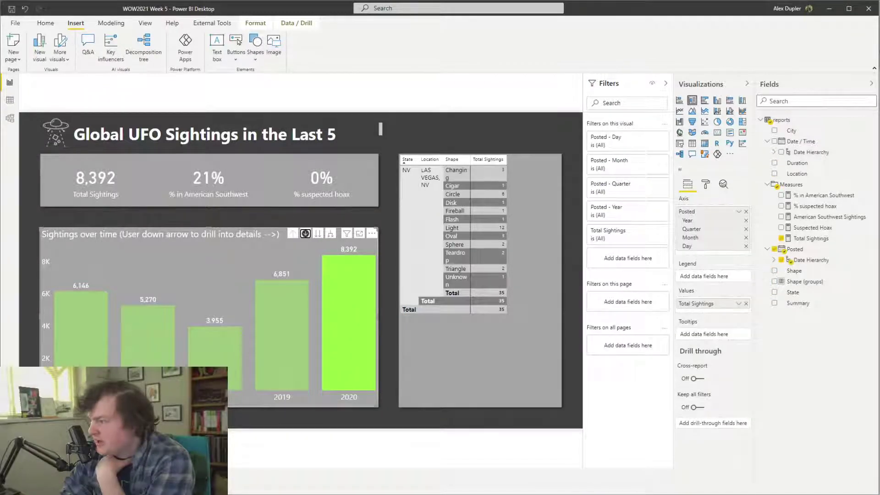
{"action": "left_click", "coordinate": [312, 356]}
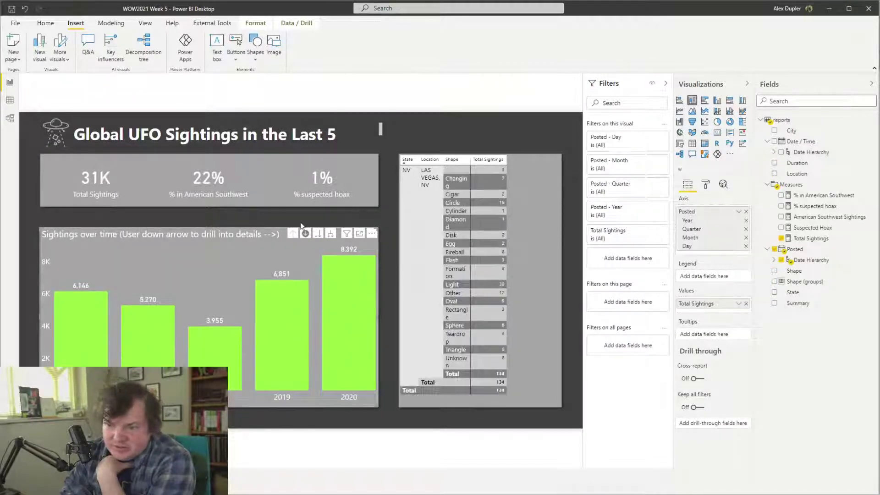
{"action": "left_click", "coordinate": [351, 282]}
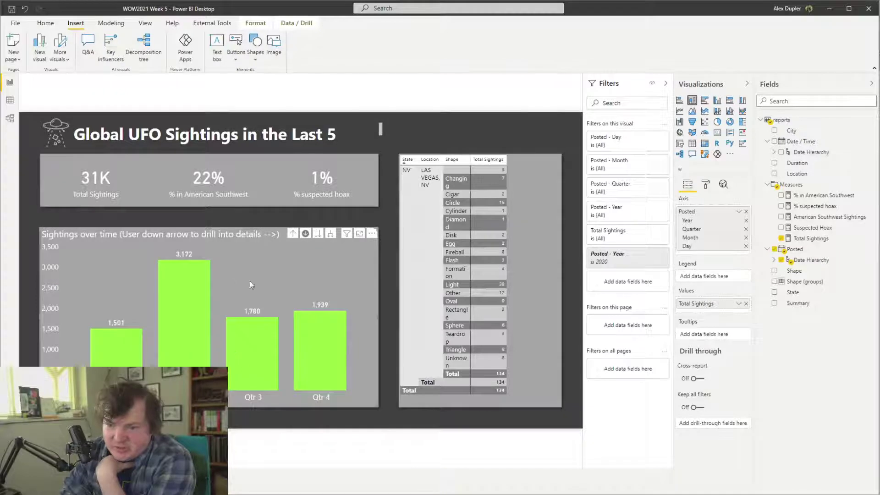
{"action": "left_click", "coordinate": [264, 356]}
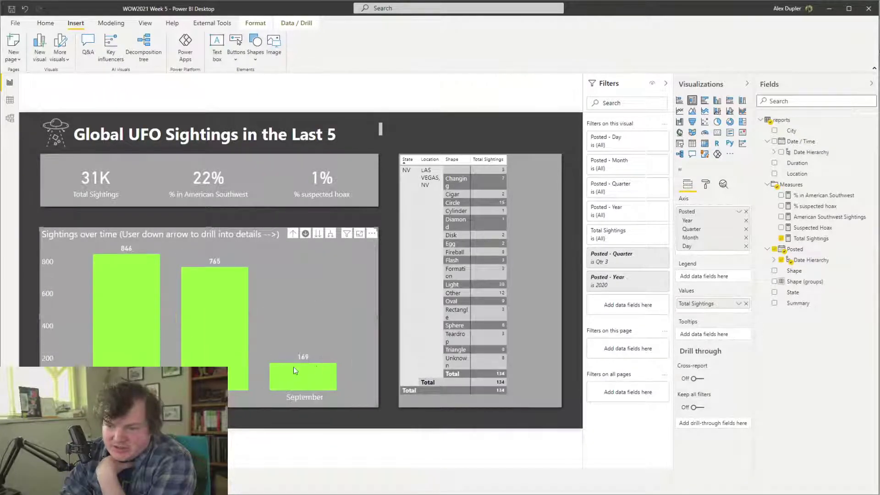
{"action": "left_click", "coordinate": [293, 234]}
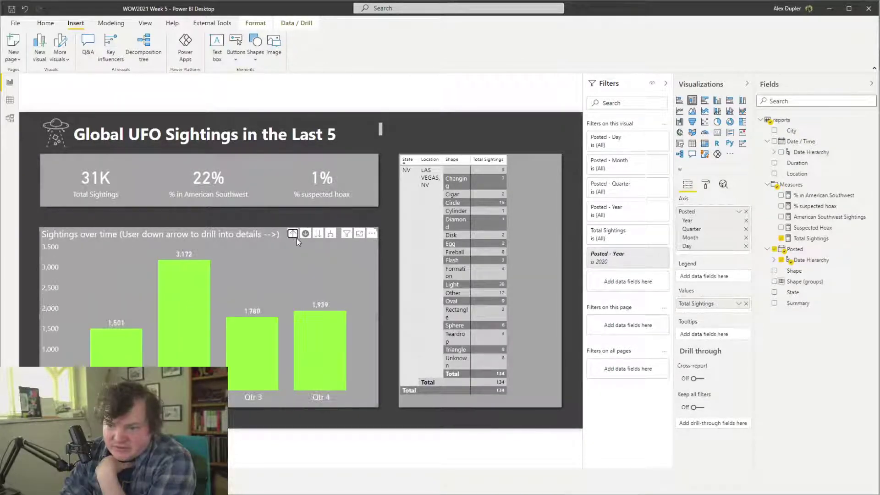
{"action": "left_click", "coordinate": [185, 343]}
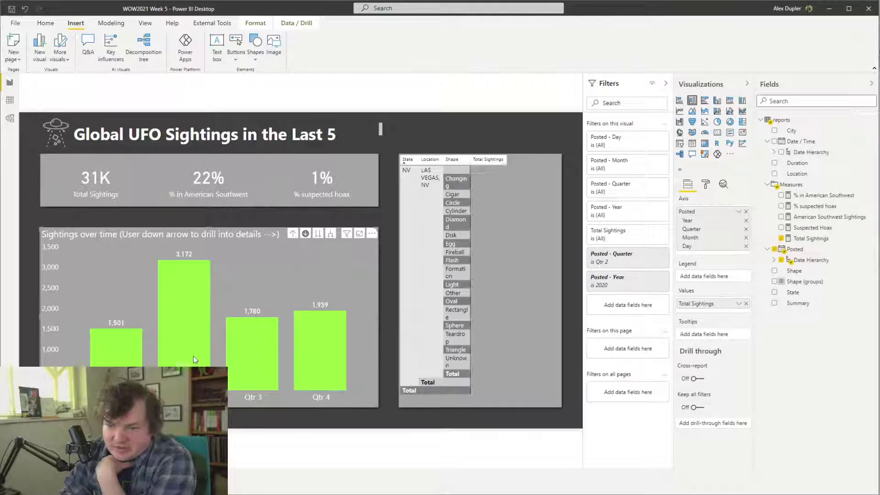
Drill the sightings over time chart through June, return it to the Qtr 2 months, and cross-filter the report to June
{"action": "left_click", "coordinate": [277, 293]}
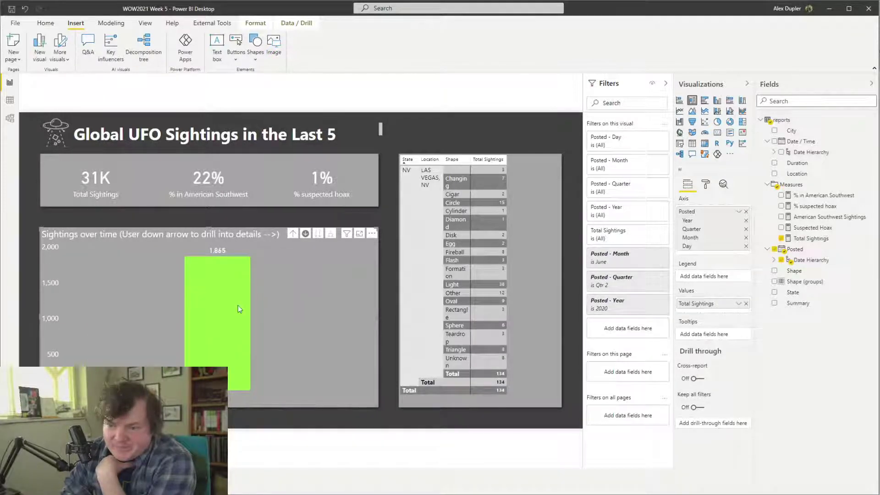
{"action": "left_click", "coordinate": [293, 235]}
{"action": "left_click", "coordinate": [330, 335]}
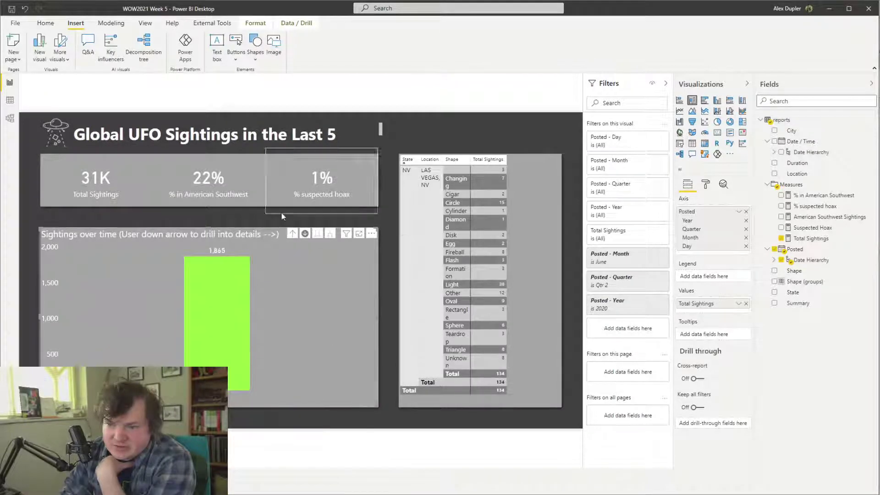
{"action": "left_click", "coordinate": [294, 235]}
{"action": "left_click", "coordinate": [309, 286]}
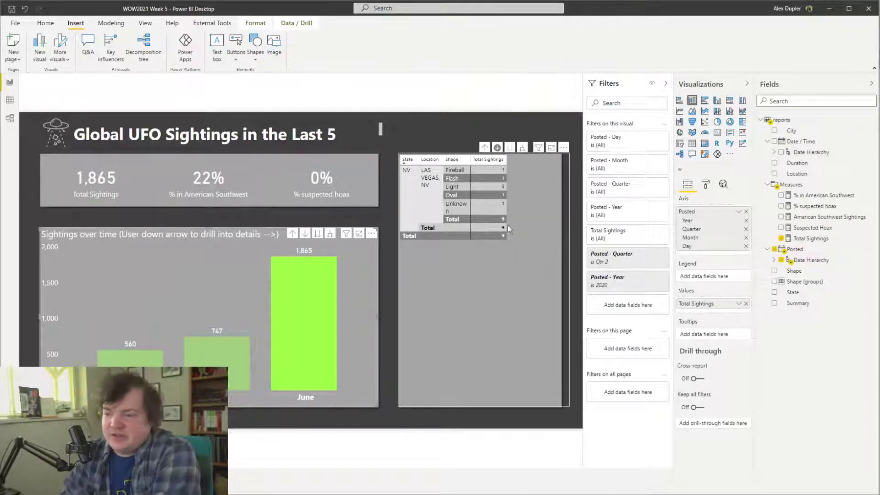
Widen the report title's text box so the full text "Global UFO Sightings in the Last 5 Years" fits on one line
{"action": "left_click", "coordinate": [370, 130]}
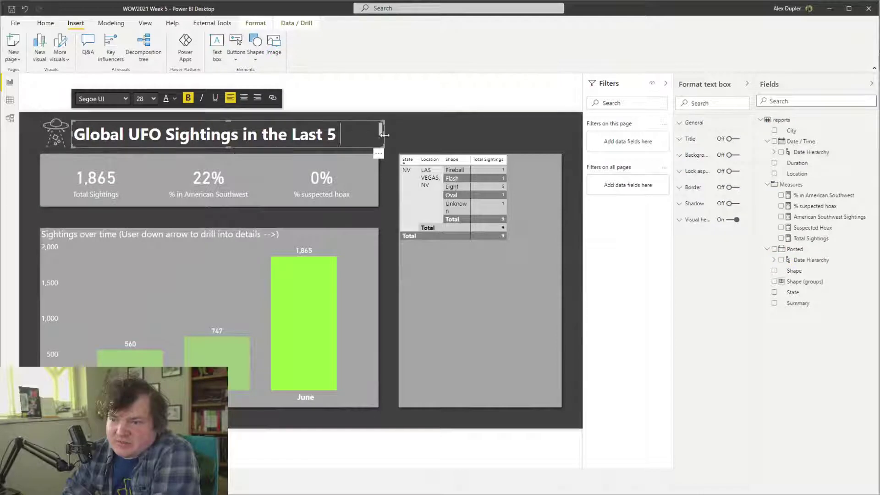
{"action": "left_click_drag", "start_coordinate": [383, 133], "coordinate": [393, 133]}
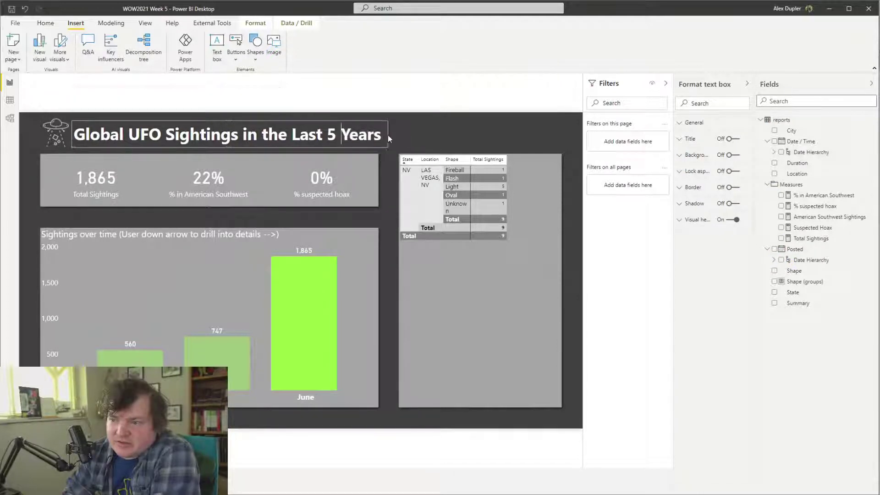
{"action": "left_click", "coordinate": [425, 132]}
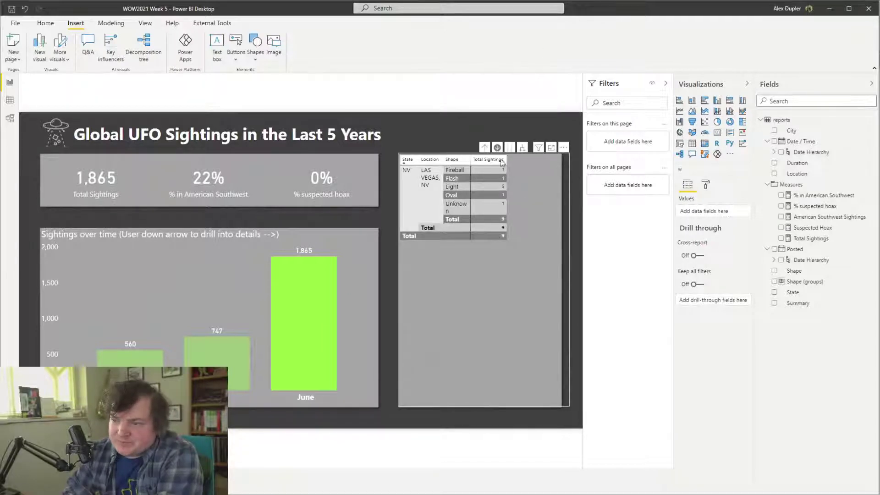
Drill the matrix back up from the LAS VEGAS, NV shapes to the State level
{"action": "left_click", "coordinate": [484, 147]}
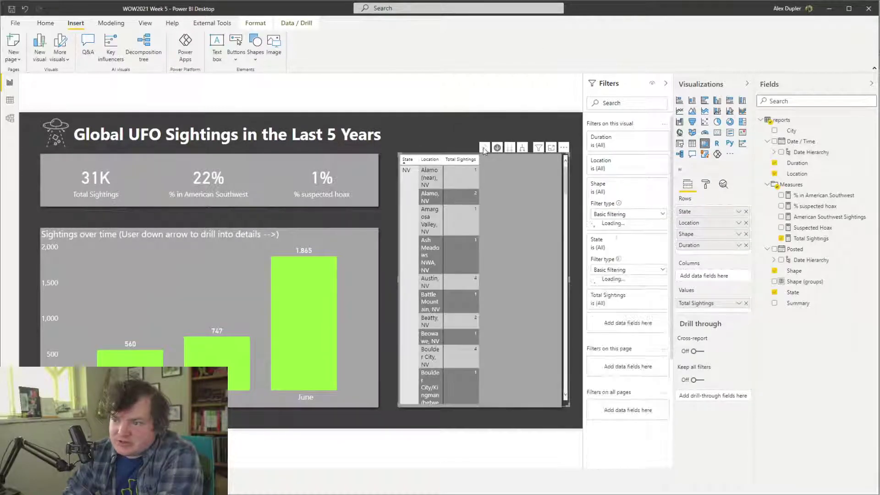
{"action": "left_click", "coordinate": [484, 148]}
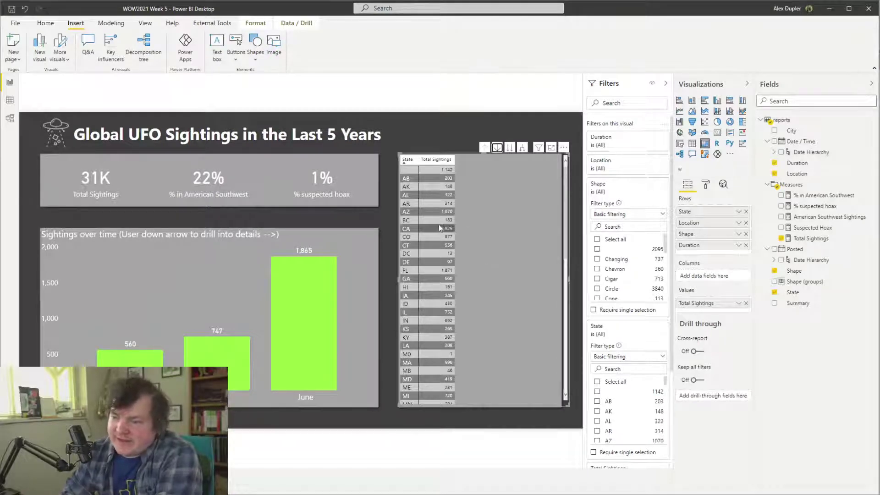
Expand the matrix through its levels down to Duration to check the layout, and return it to the State level
{"action": "left_click", "coordinate": [522, 148]}
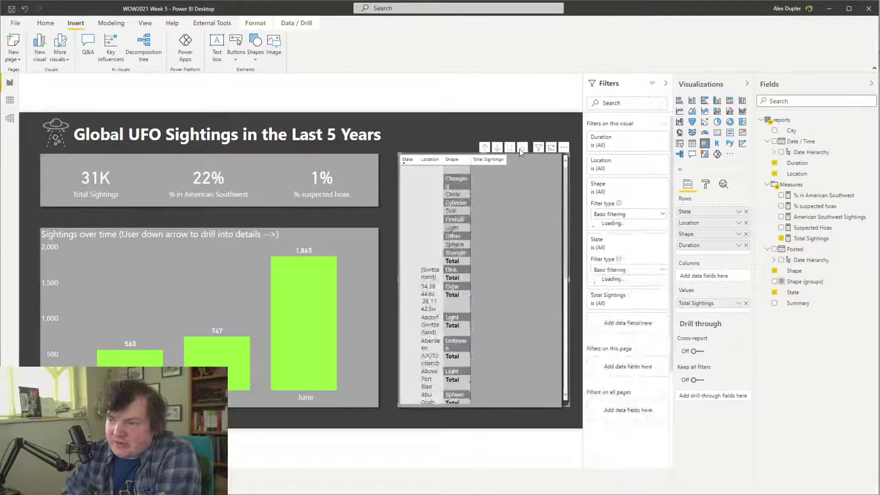
{"action": "left_click", "coordinate": [452, 122]}
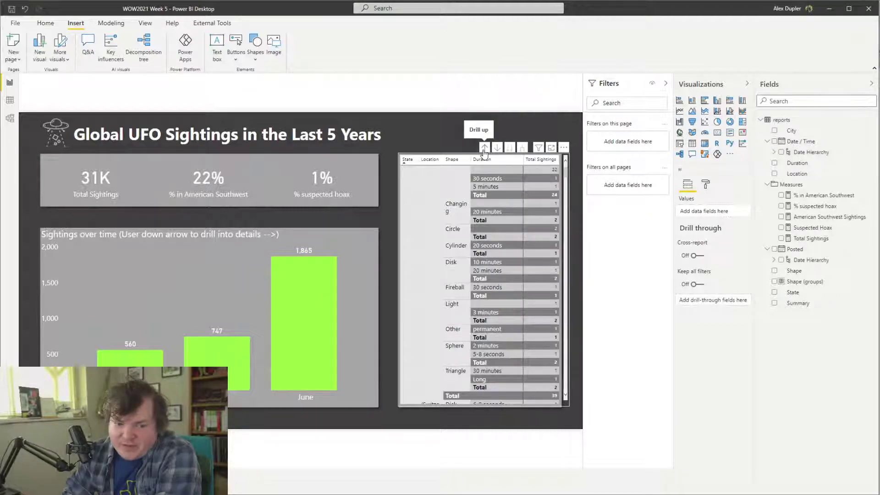
{"action": "left_click", "coordinate": [484, 147]}
{"action": "left_click", "coordinate": [484, 148]}
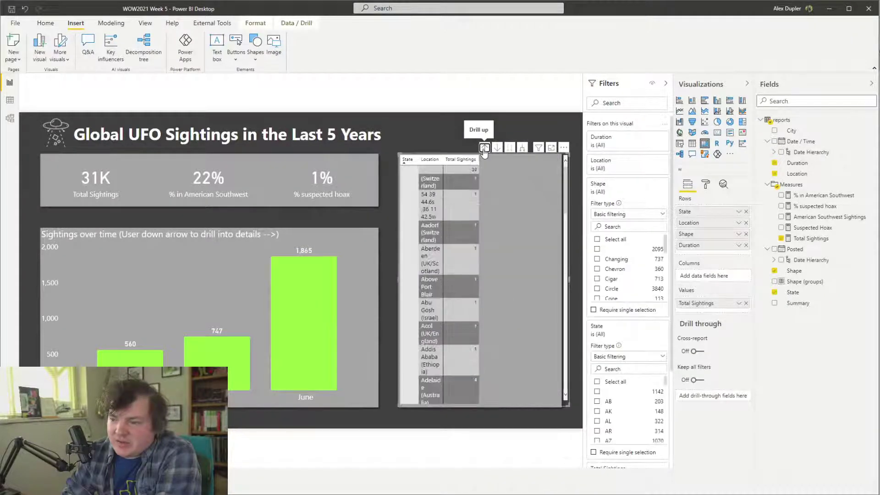
{"action": "left_click", "coordinate": [484, 147]}
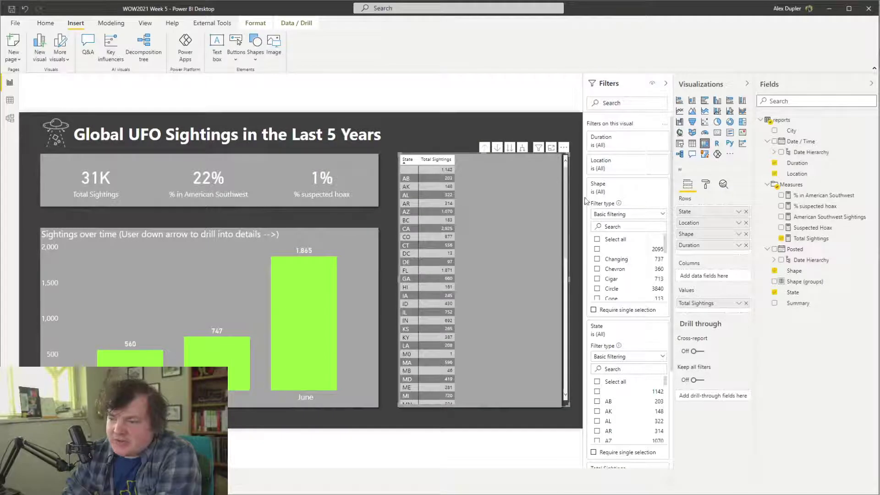
Turn on the stepped layout for the matrix's row headers
{"action": "left_click", "coordinate": [706, 184]}
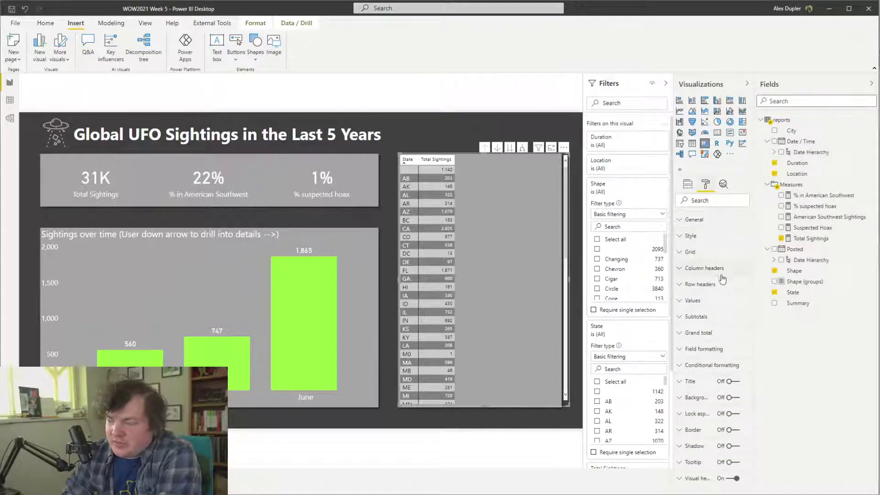
{"action": "left_click", "coordinate": [700, 284]}
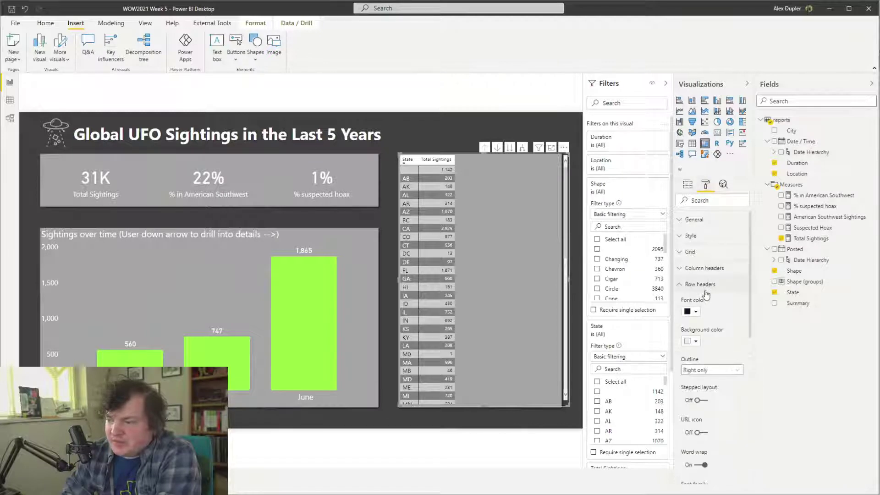
{"action": "scroll", "coordinate": [708, 433], "scroll_direction": "down", "scroll_amount": 4}
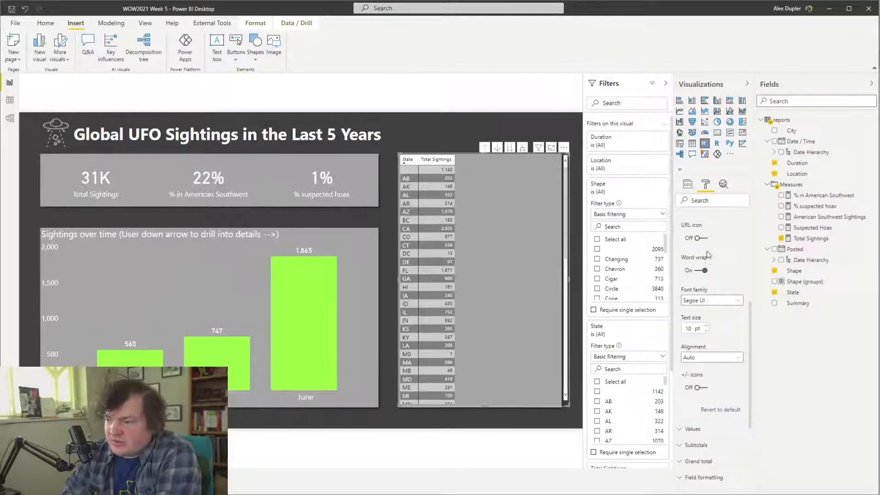
{"action": "scroll", "coordinate": [707, 256], "scroll_direction": "up", "scroll_amount": 4}
{"action": "left_click", "coordinate": [701, 284]}
{"action": "left_click", "coordinate": [704, 268]}
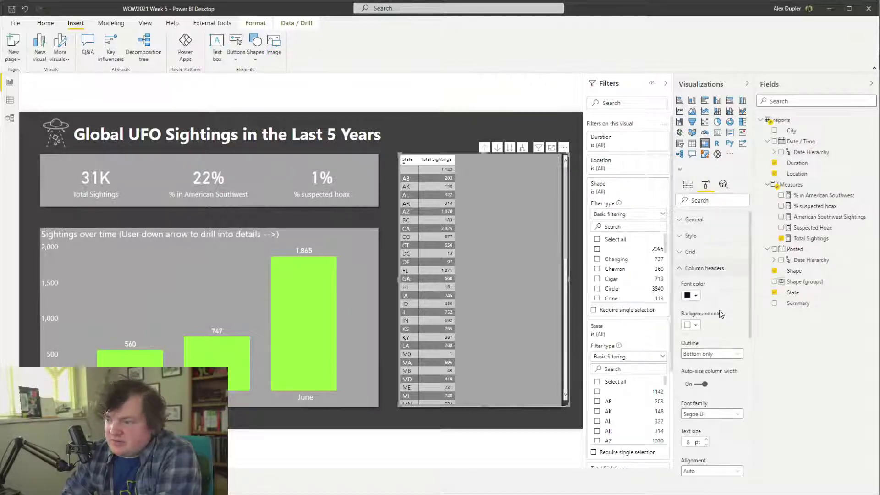
{"action": "left_click", "coordinate": [715, 268]}
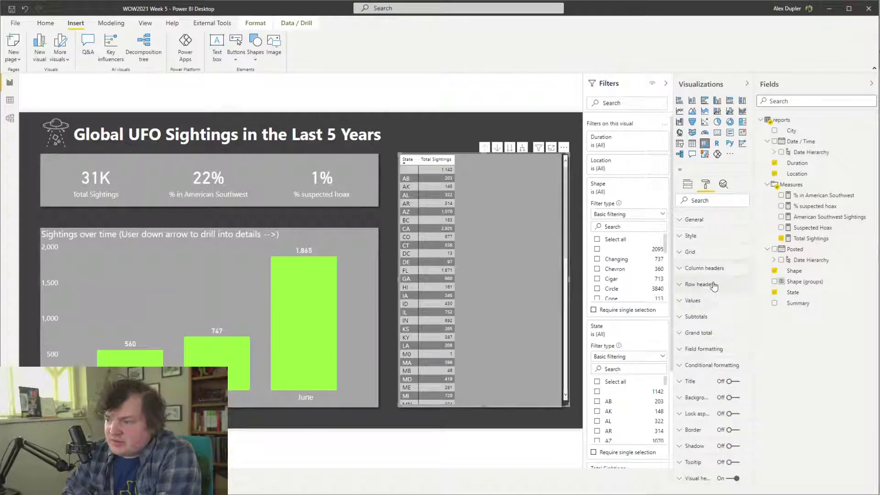
{"action": "left_click", "coordinate": [713, 285]}
{"action": "left_click", "coordinate": [700, 401]}
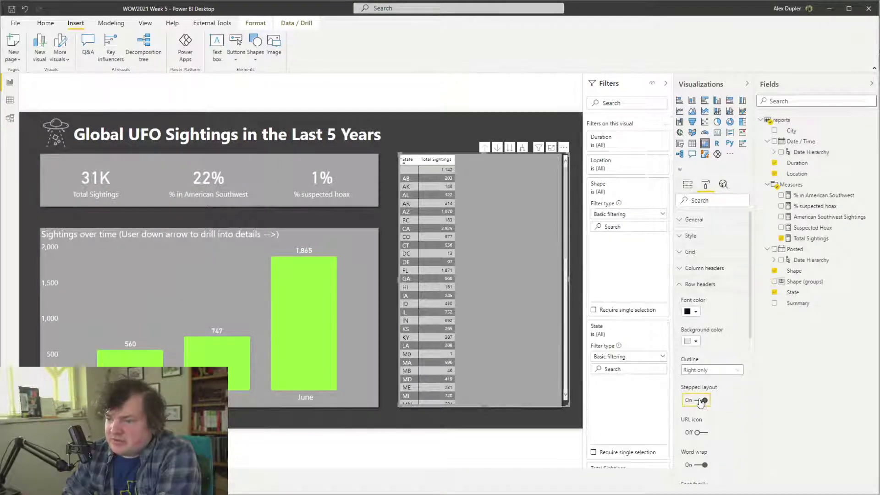
Widen the matrix's State column so the table spans its grey background panel, checking the stepped layout with the lower levels expanded
{"action": "left_click", "coordinate": [497, 147]}
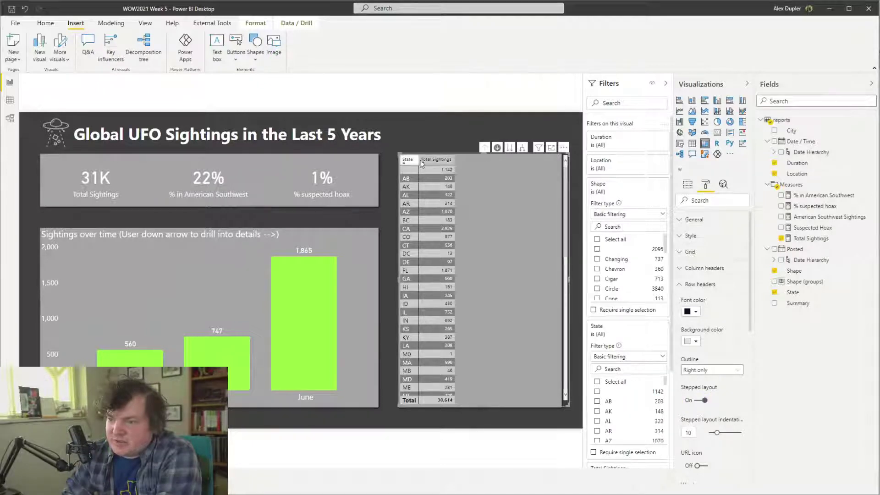
{"action": "left_click", "coordinate": [444, 160]}
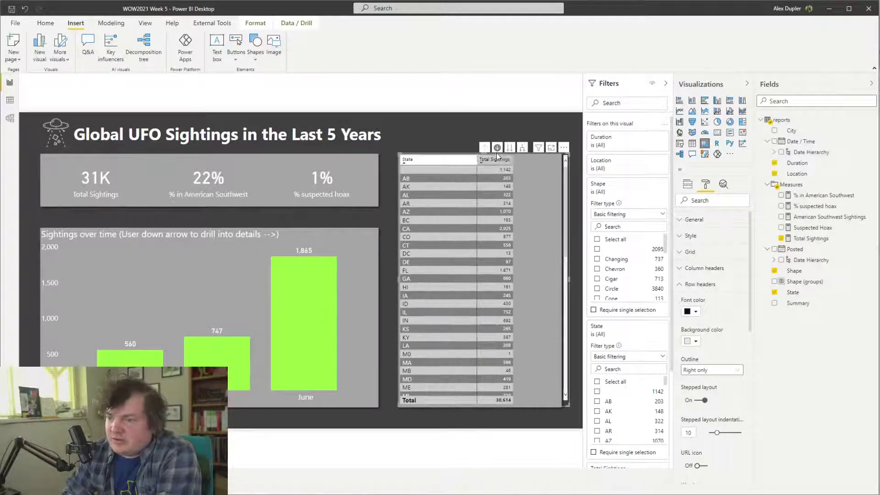
{"action": "left_click", "coordinate": [523, 149]}
{"action": "left_click", "coordinate": [484, 148]}
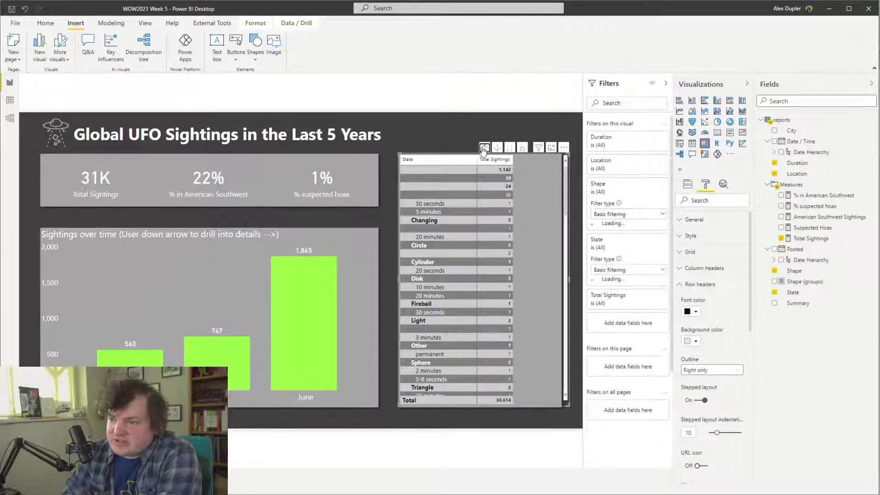
{"action": "left_click_drag", "start_coordinate": [478, 160], "coordinate": [524, 168]}
{"action": "left_click", "coordinate": [460, 125]}
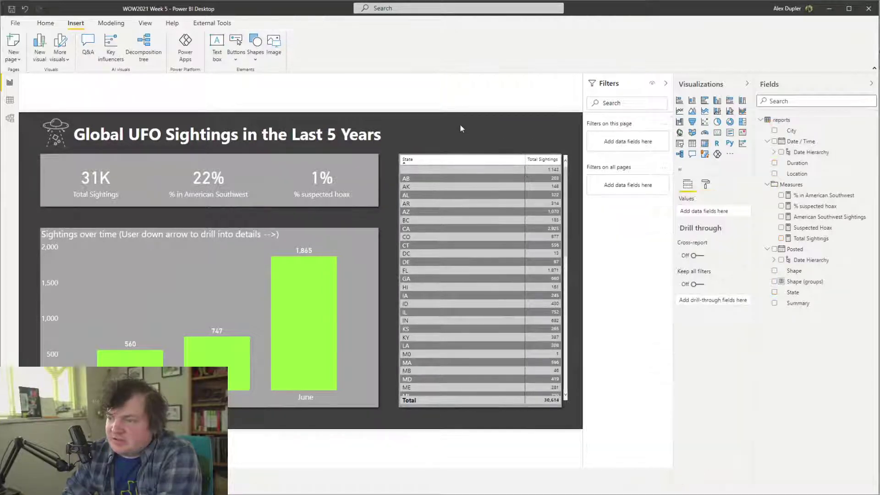
Fine-tune the matrix's edges to cover its grey background panel with the scroll bar outside, and slightly widen the State column
{"action": "left_click", "coordinate": [570, 403]}
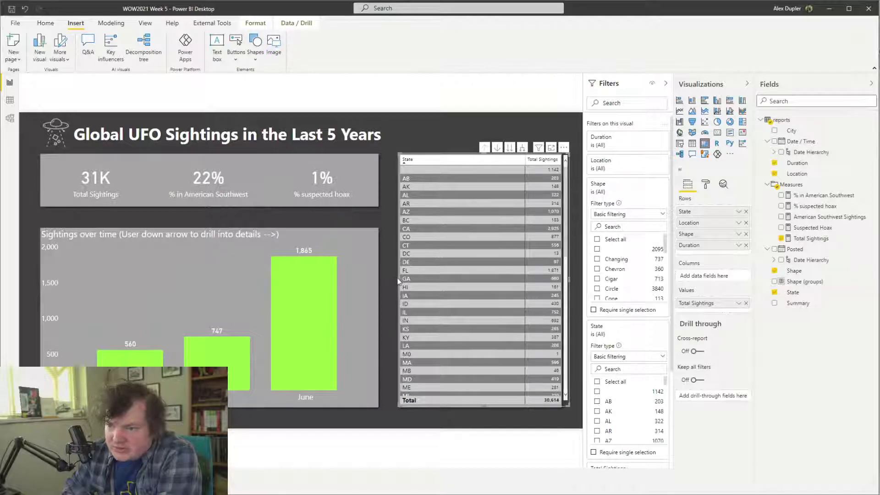
{"action": "left_click_drag", "start_coordinate": [398, 280], "coordinate": [397, 280]}
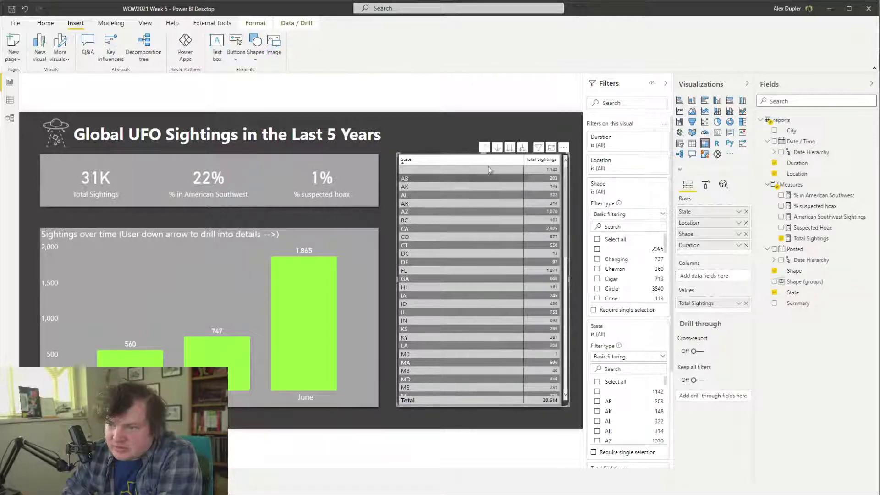
{"action": "left_click_drag", "start_coordinate": [483, 155], "coordinate": [486, 156]}
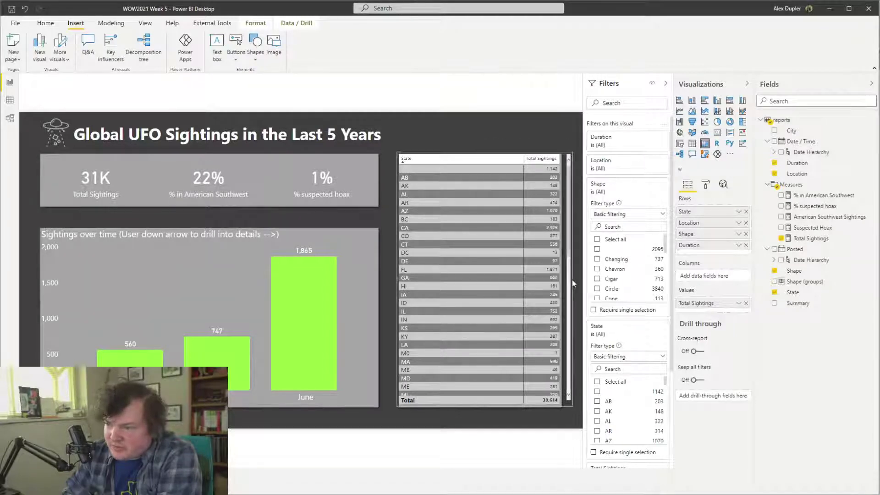
{"action": "left_click_drag", "start_coordinate": [571, 280], "coordinate": [572, 278]}
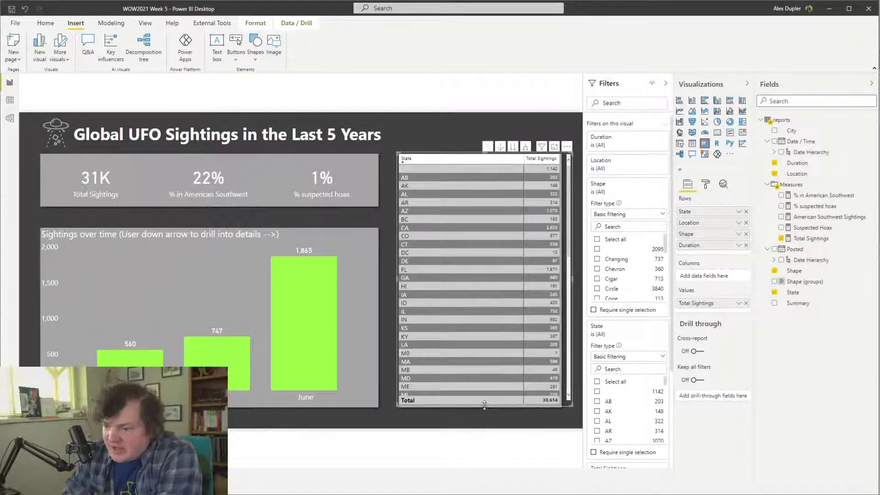
{"action": "left_click_drag", "start_coordinate": [487, 408], "coordinate": [485, 405]}
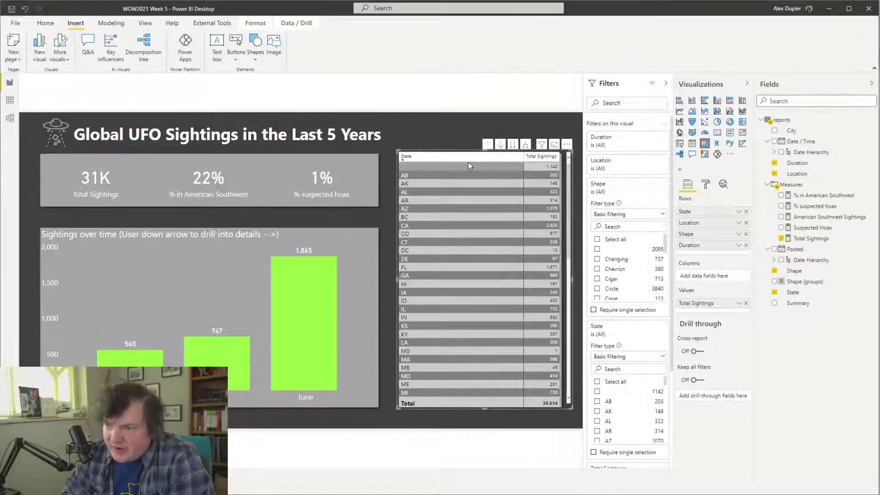
{"action": "left_click_drag", "start_coordinate": [485, 151], "coordinate": [483, 154]}
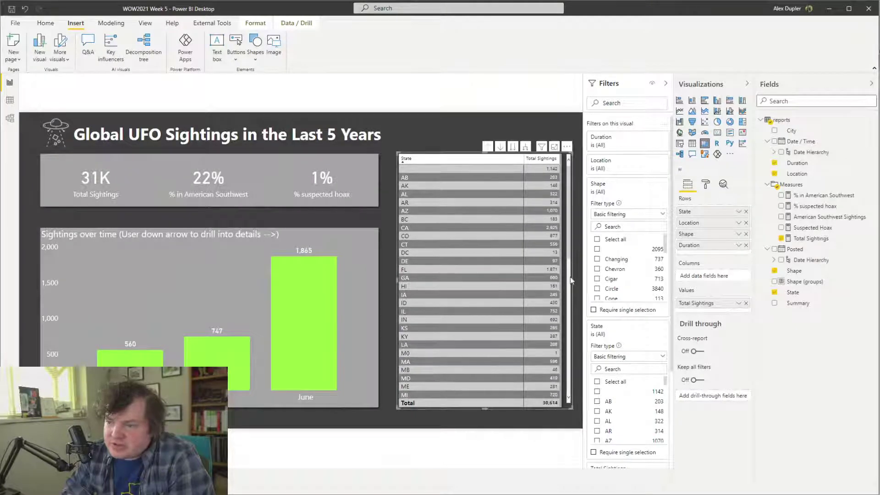
{"action": "left_click_drag", "start_coordinate": [572, 282], "coordinate": [575, 282]}
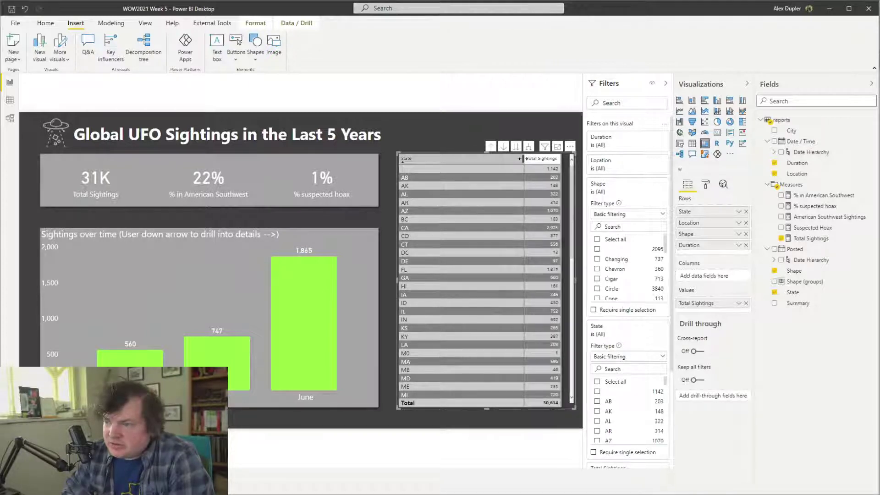
{"action": "left_click_drag", "start_coordinate": [523, 159], "coordinate": [525, 158]}
{"action": "left_click", "coordinate": [480, 132]}
Turn on drill mode for the matrix and drill through AL into Birmingham, AL to the Shape level
{"action": "mouse_move", "coordinate": [515, 222]}
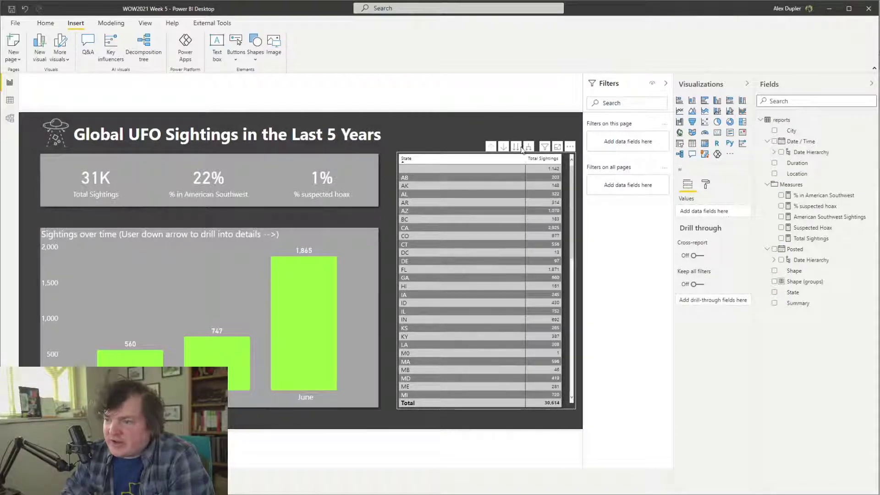
{"action": "left_click", "coordinate": [503, 146]}
{"action": "left_click", "coordinate": [452, 194]}
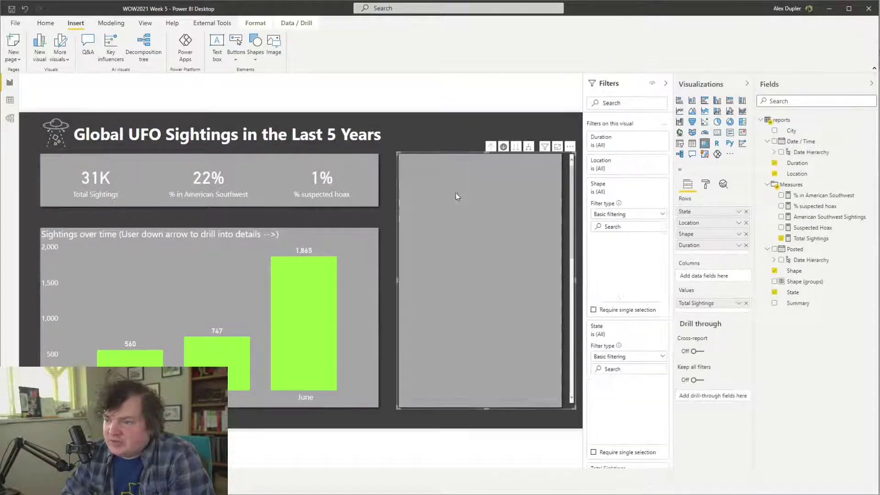
{"action": "left_click", "coordinate": [460, 226]}
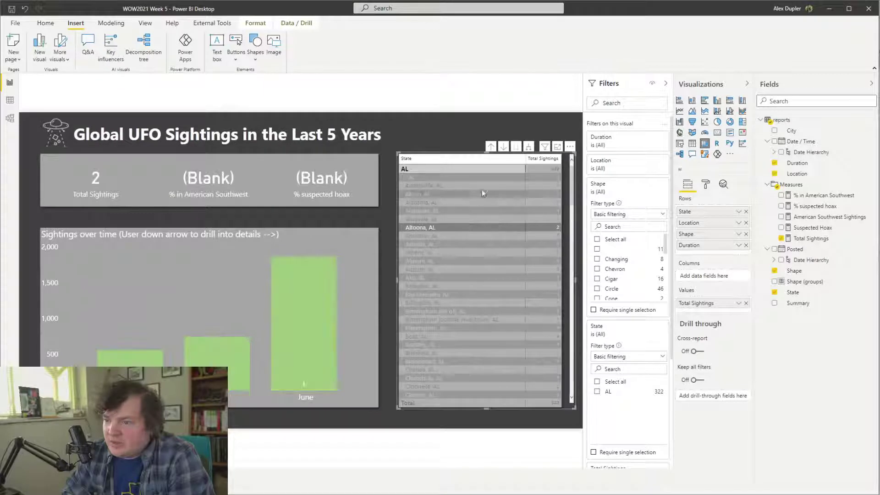
{"action": "left_click", "coordinate": [448, 227]}
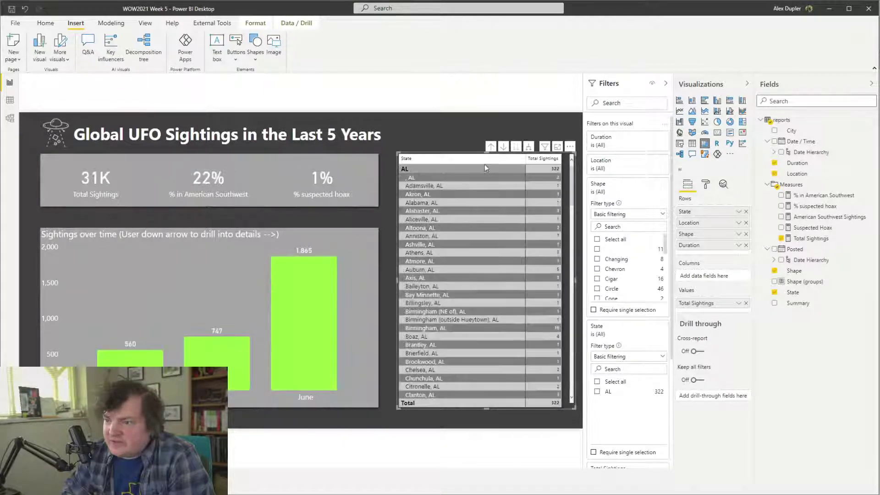
{"action": "left_click", "coordinate": [503, 146]}
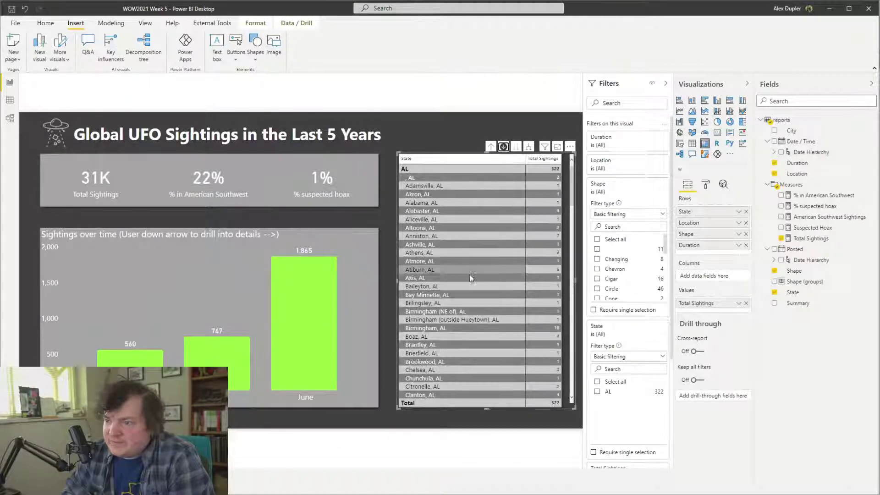
{"action": "left_click", "coordinate": [471, 327]}
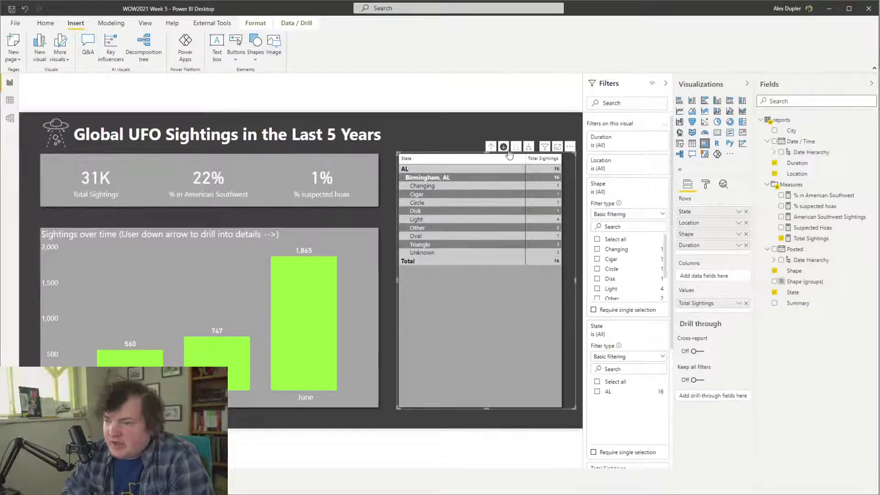
Cross-filter the report by the Light shape, return the matrix to the State level, clear the selection and drill the sightings chart up to years
{"action": "left_click", "coordinate": [445, 218]}
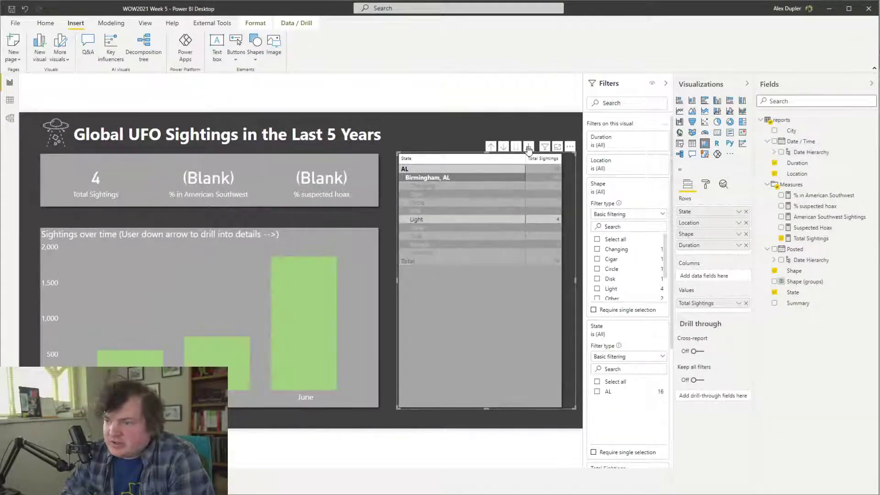
{"action": "left_click", "coordinate": [492, 146]}
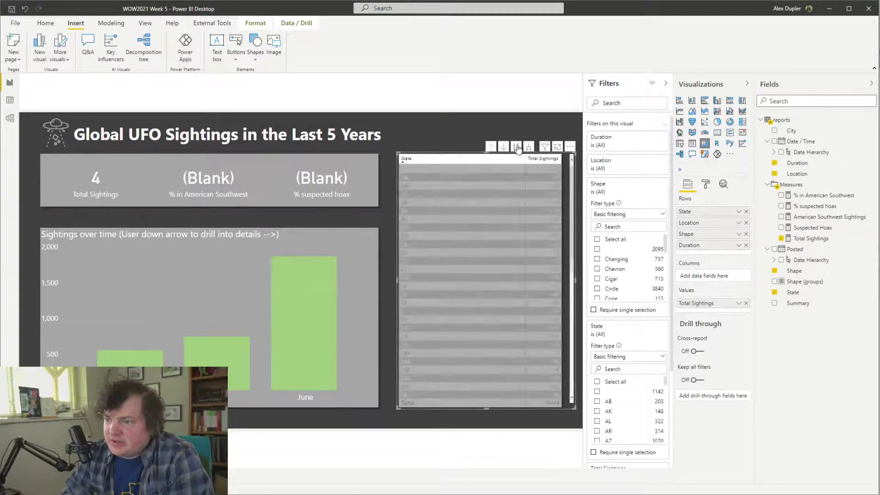
{"action": "left_click", "coordinate": [462, 194]}
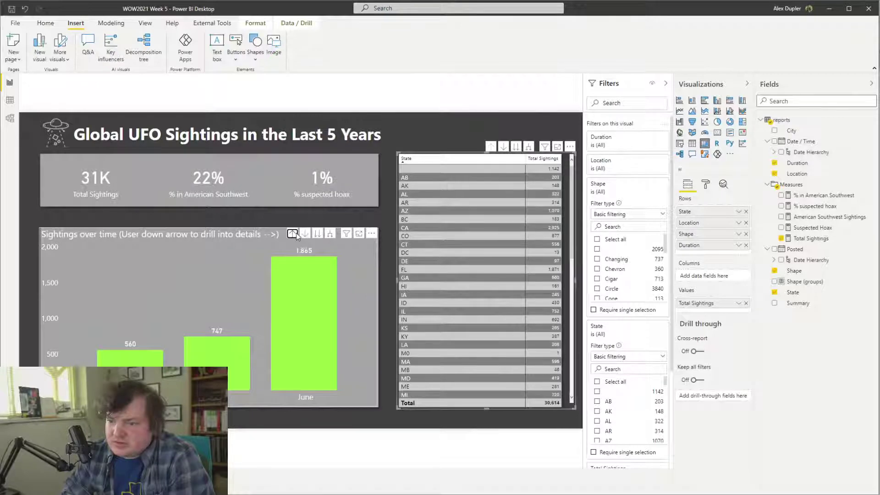
{"action": "left_click", "coordinate": [293, 234]}
Expand the matrix down to the Duration level, sort it by Total Sightings in descending order, and drill back up to the Location level
{"action": "left_click", "coordinate": [528, 147]}
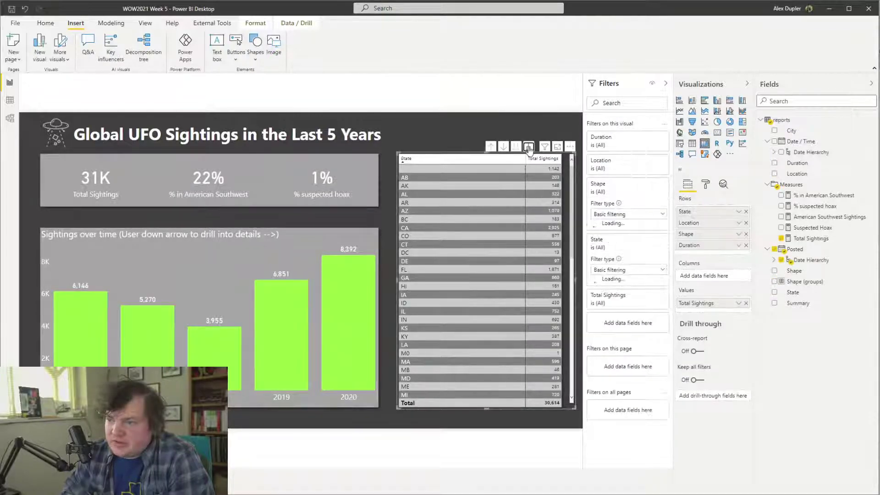
{"action": "left_click", "coordinate": [528, 148]}
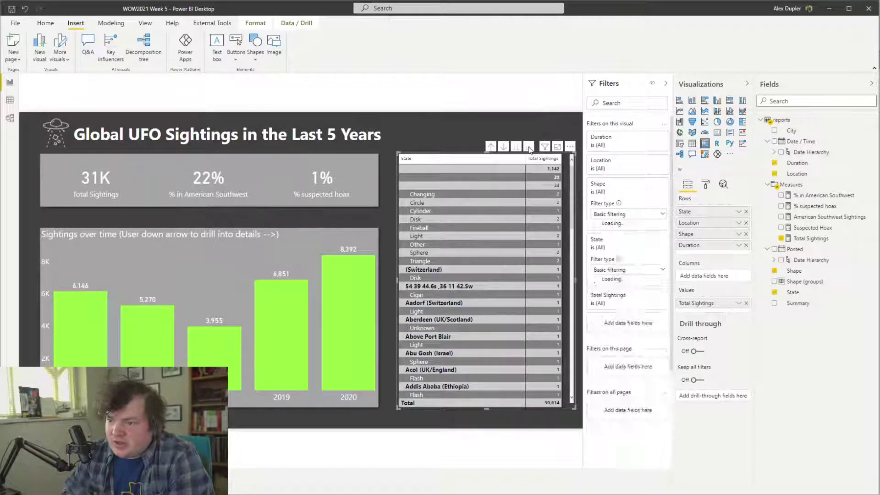
{"action": "scroll", "coordinate": [458, 313], "scroll_direction": "down", "scroll_amount": 5}
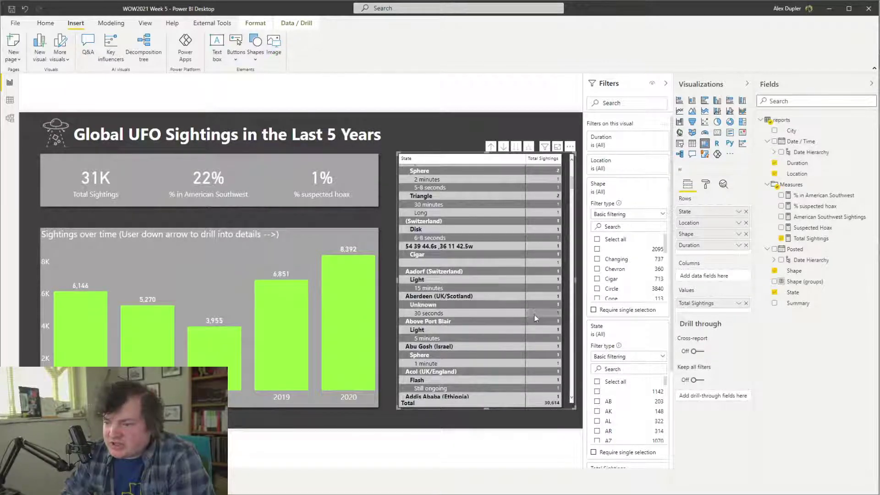
{"action": "scroll", "coordinate": [504, 335], "scroll_direction": "down", "scroll_amount": 10}
{"action": "scroll", "coordinate": [500, 330], "scroll_direction": "up", "scroll_amount": 15}
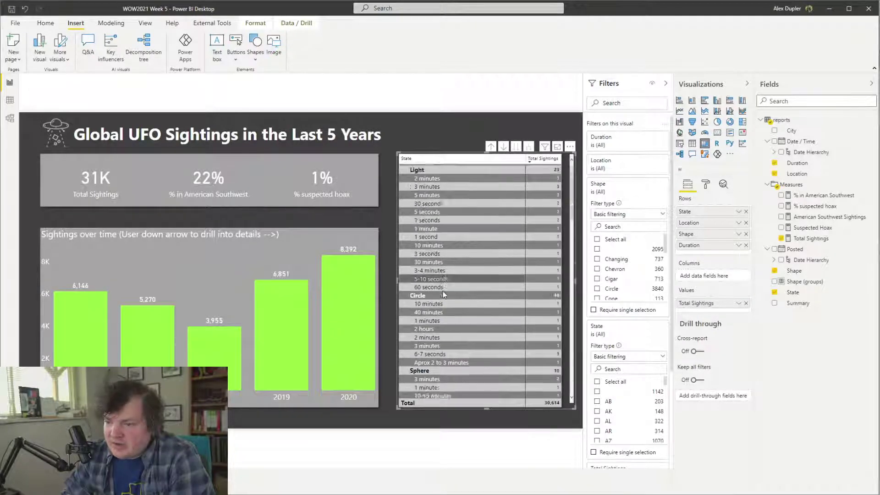
{"action": "scroll", "coordinate": [458, 357], "scroll_direction": "down", "scroll_amount": 10}
{"action": "scroll", "coordinate": [446, 328], "scroll_direction": "up", "scroll_amount": 15}
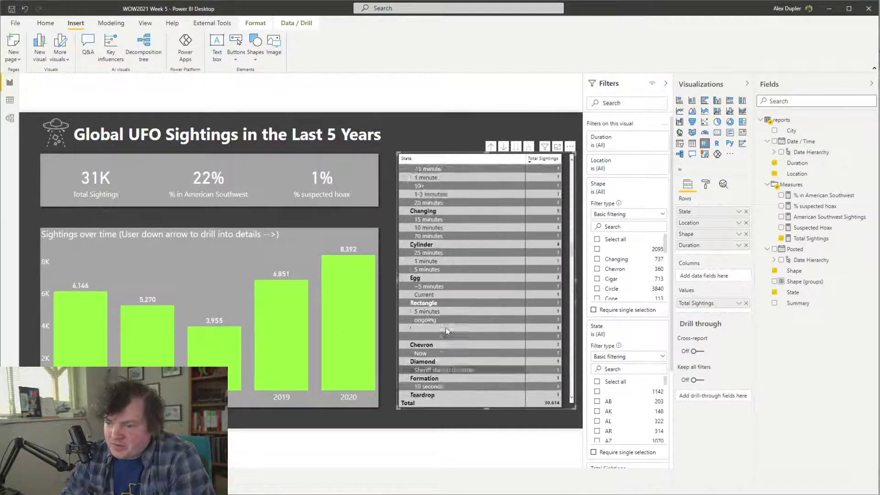
{"action": "left_click", "coordinate": [491, 147]}
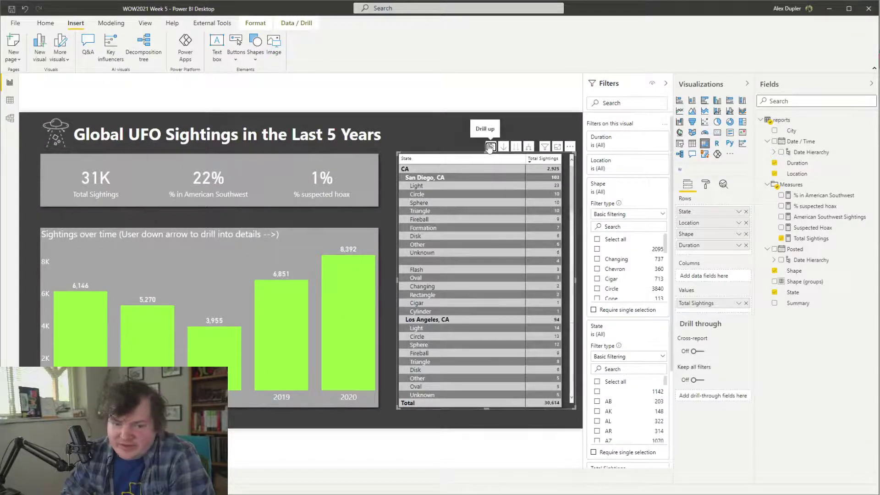
{"action": "left_click", "coordinate": [490, 147]}
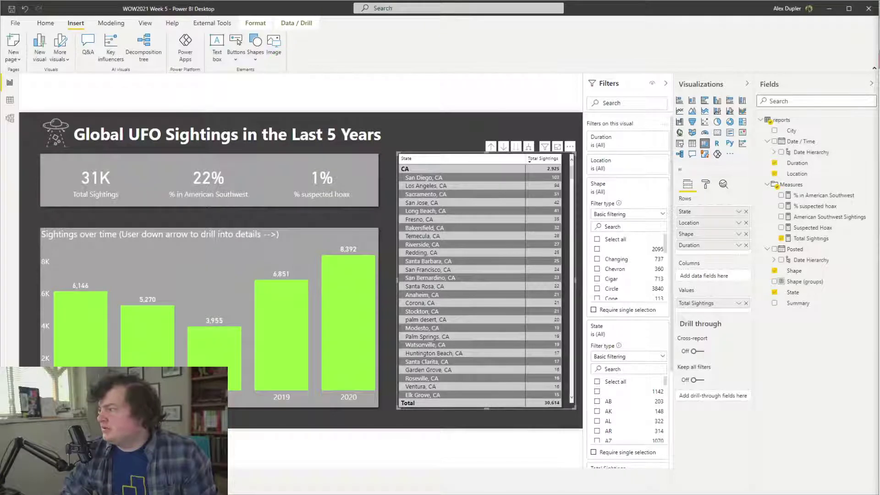
Switch to the browser showing the 2021 Week 6 Power BI: Long Labels challenge page
{"action": "left_click_drag", "start_coordinate": [879, 323], "coordinate": [269, 164]}
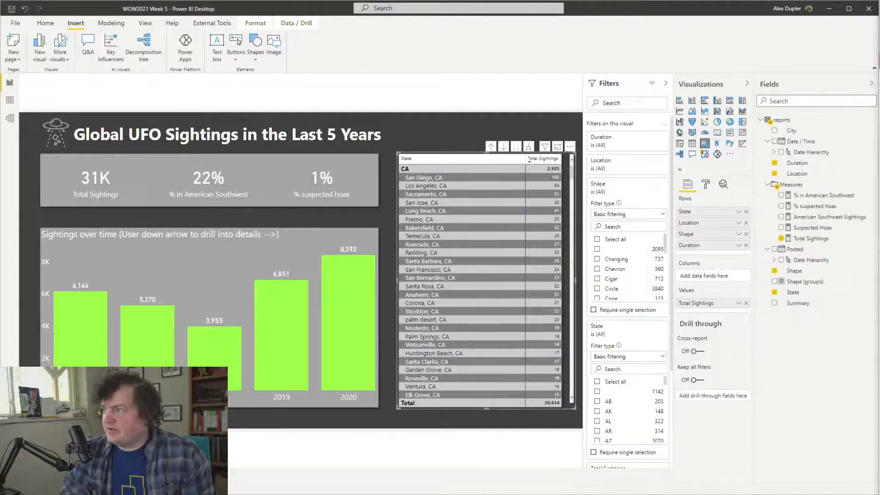
{"action": "left_click_drag", "start_coordinate": [879, 158], "coordinate": [546, 173]}
{"action": "double_click", "coordinate": [546, 172]}
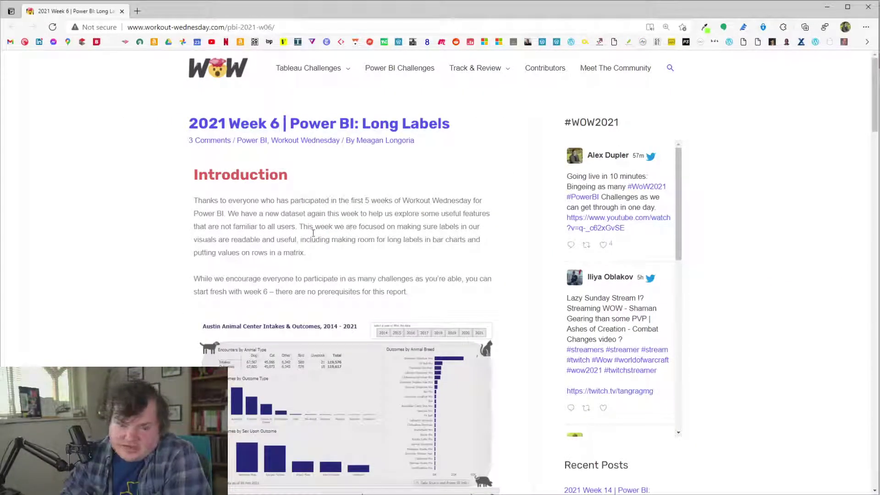
Download the starter file Wow2021W06Dataset.pbix linked in the challenge requirements and return to the challenge page
{"action": "left_click_drag", "start_coordinate": [874, 97], "coordinate": [868, 147]}
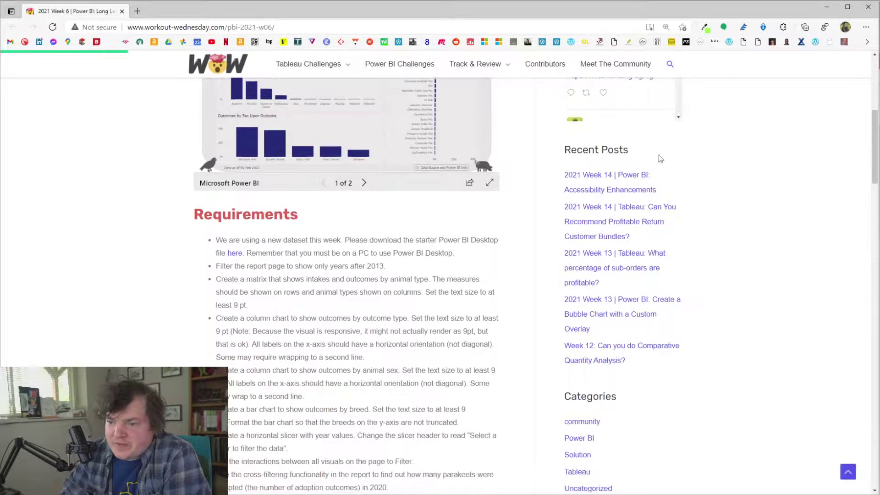
{"action": "left_click", "coordinate": [238, 255]}
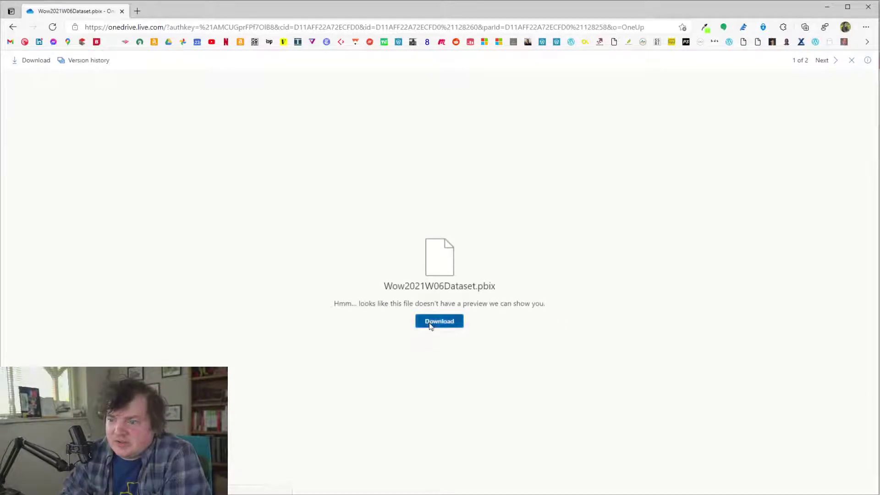
{"action": "left_click", "coordinate": [431, 322]}
{"action": "left_click", "coordinate": [443, 369]}
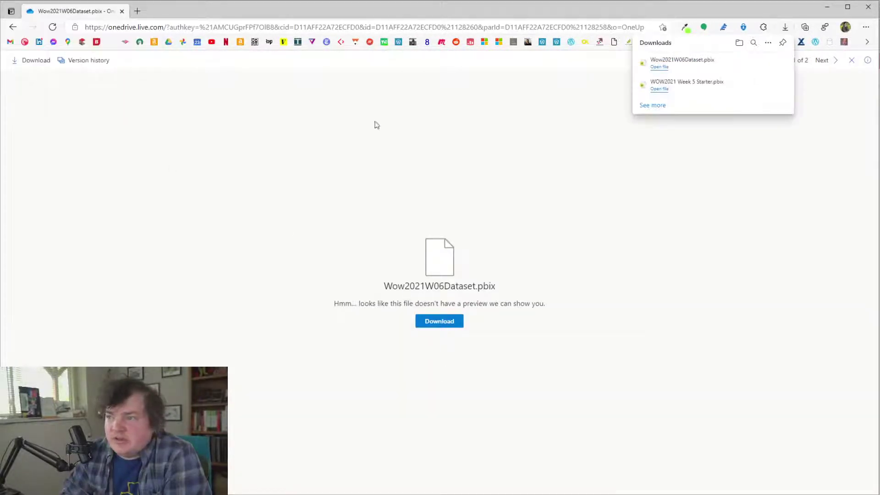
{"action": "key", "text": "alt+Left"}
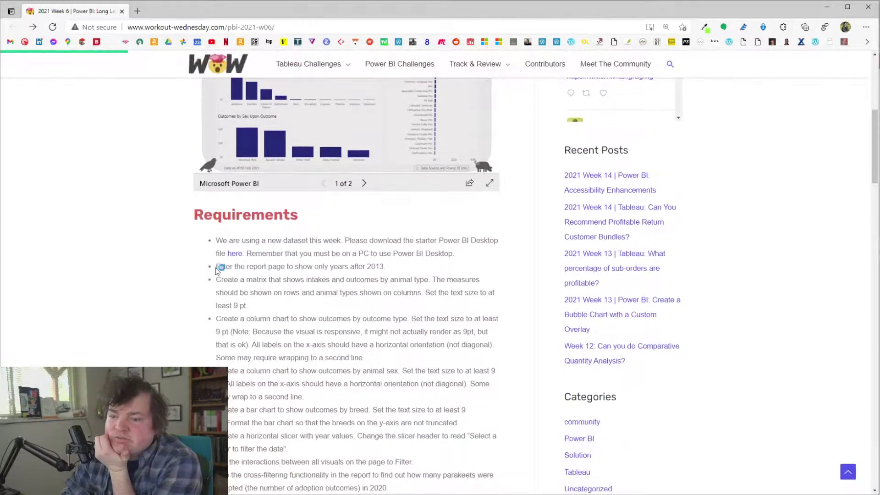
Read the Week 6 requirements for the page filter, matrix, charts and slicer, and look over the Dataset section
{"action": "left_click_drag", "start_coordinate": [216, 268], "coordinate": [423, 269]}
{"action": "left_click", "coordinate": [419, 275]}
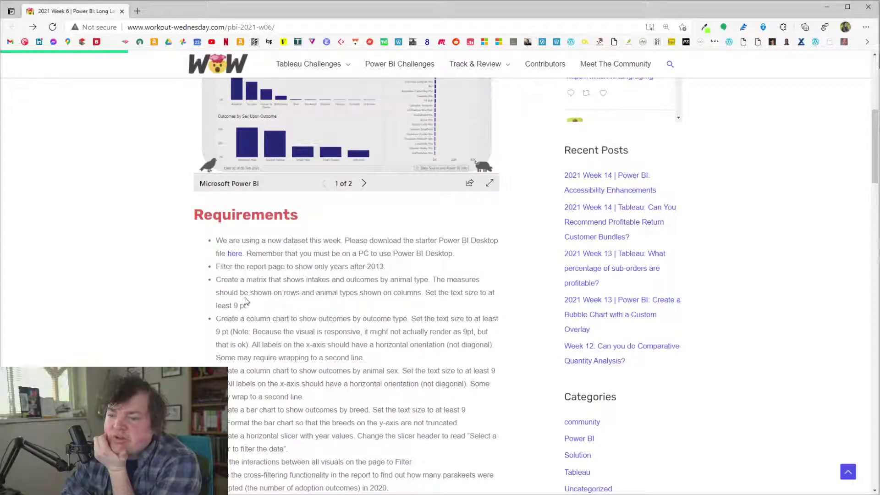
{"action": "left_click_drag", "start_coordinate": [208, 282], "coordinate": [369, 298]}
{"action": "left_click", "coordinate": [322, 317]}
{"action": "left_click_drag", "start_coordinate": [229, 332], "coordinate": [384, 335]}
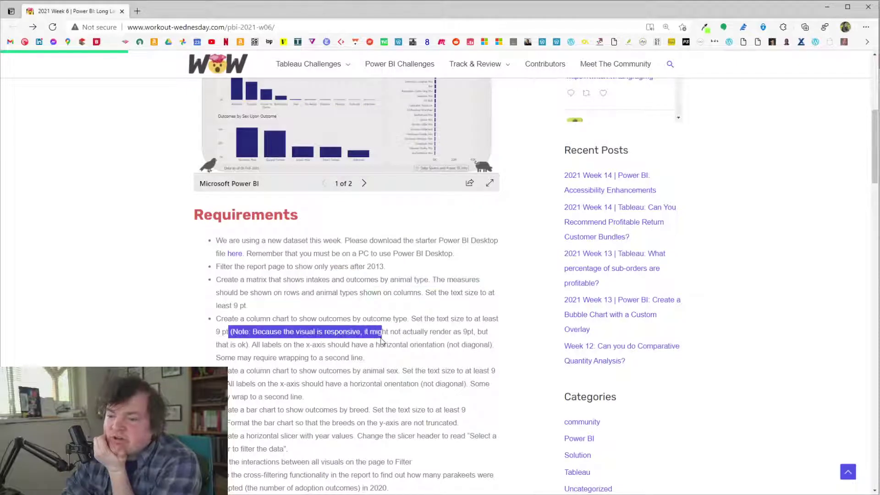
{"action": "left_click", "coordinate": [383, 337]}
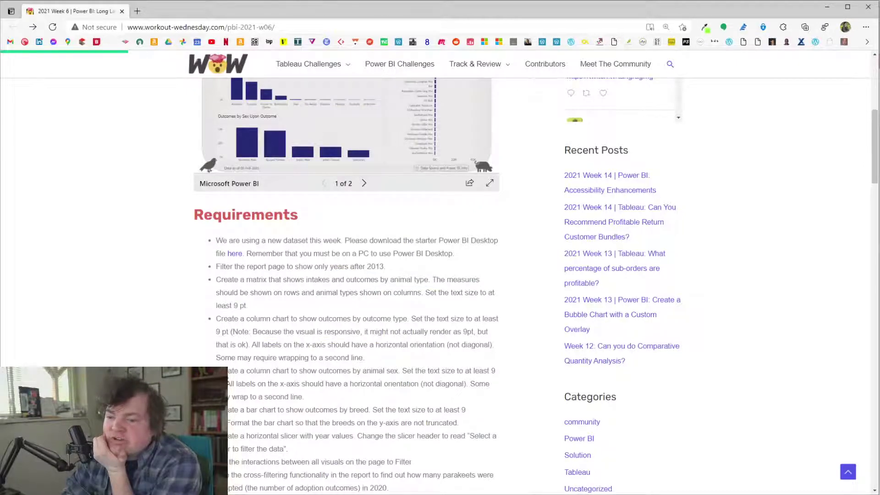
{"action": "left_click_drag", "start_coordinate": [229, 371], "coordinate": [309, 399]}
{"action": "left_click", "coordinate": [314, 345]}
{"action": "scroll", "coordinate": [299, 274], "scroll_direction": "down", "scroll_amount": 6}
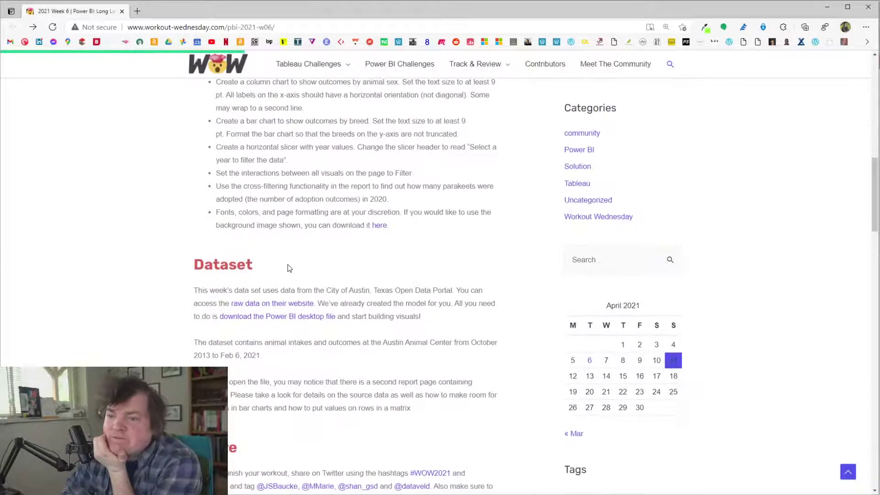
{"action": "scroll", "coordinate": [288, 268], "scroll_direction": "up", "scroll_amount": 6}
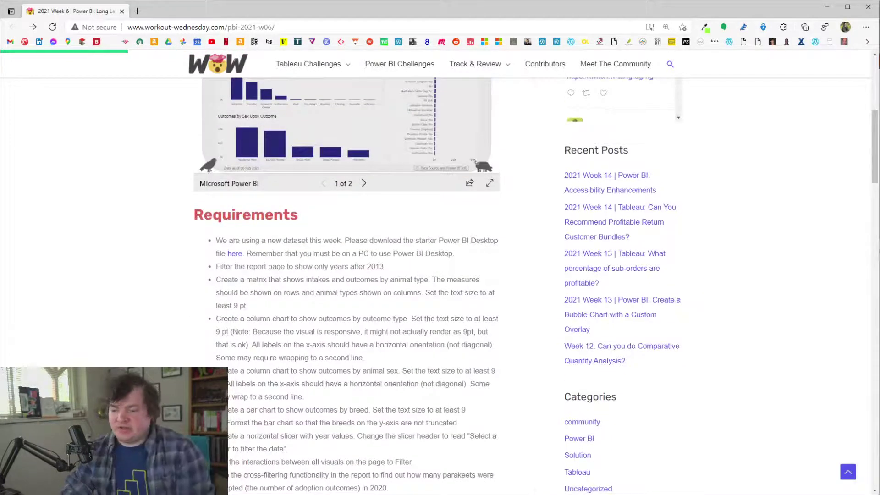
Open the Wow2021W06Dataset file from the Downloads folder in Power BI Desktop and get File Explorer out of the way
{"action": "key", "text": "alt+Tab"}
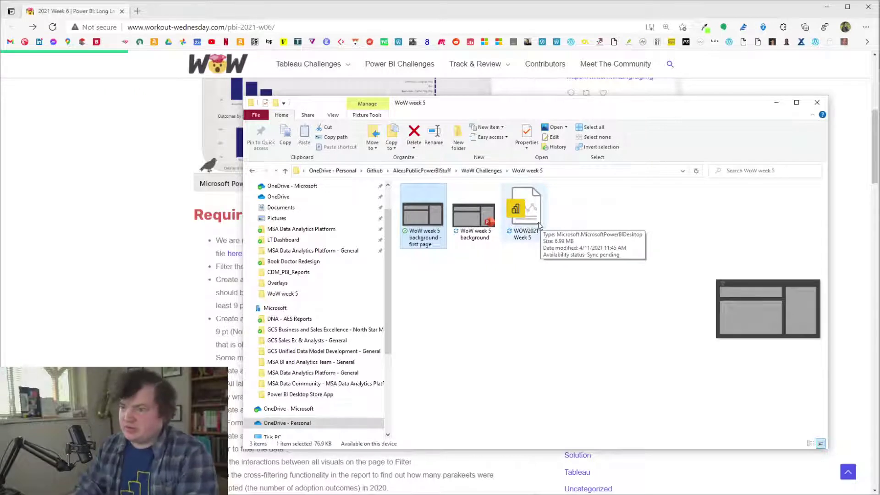
{"action": "left_click", "coordinate": [477, 302]}
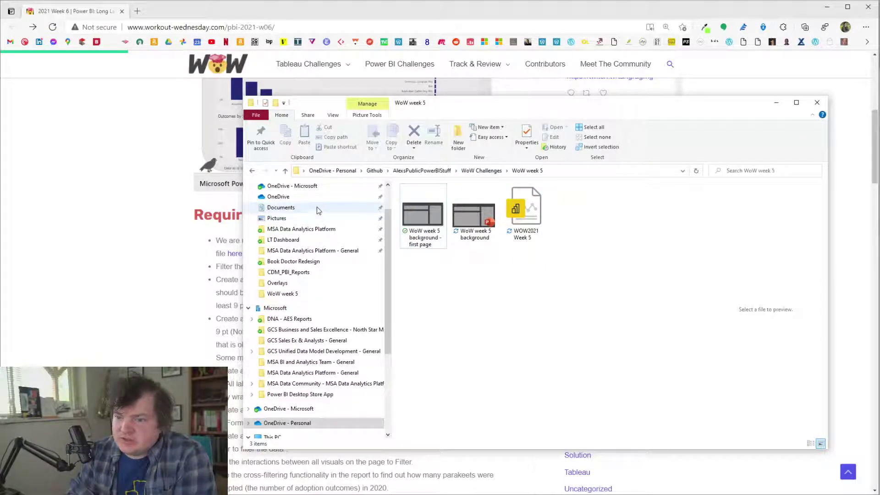
{"action": "scroll", "coordinate": [315, 275], "scroll_direction": "up", "scroll_amount": 2}
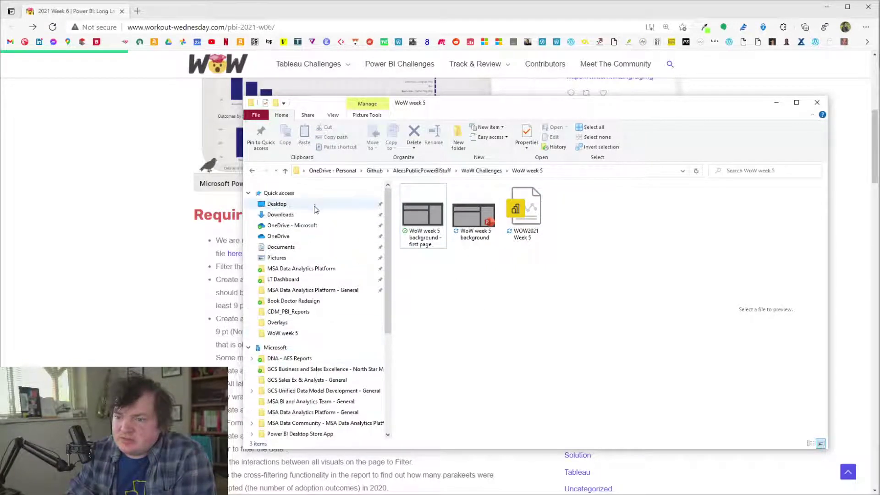
{"action": "left_click", "coordinate": [311, 214]}
{"action": "left_click", "coordinate": [472, 213]}
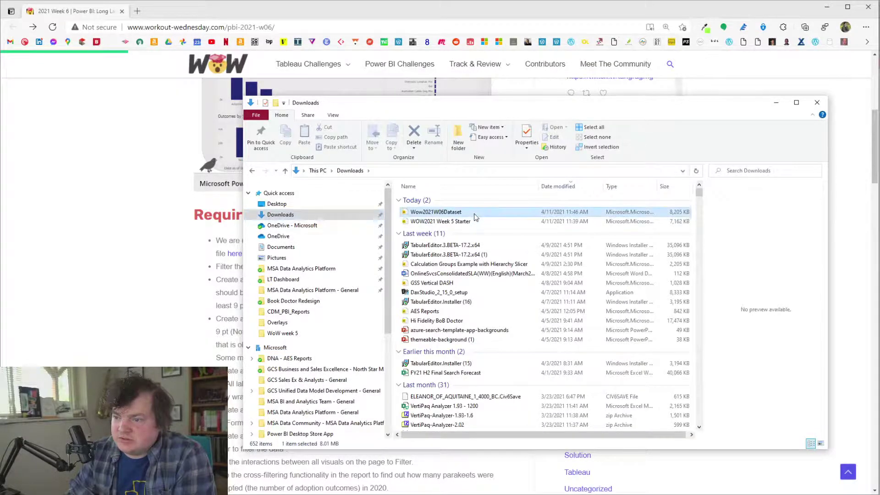
{"action": "left_click", "coordinate": [778, 103]}
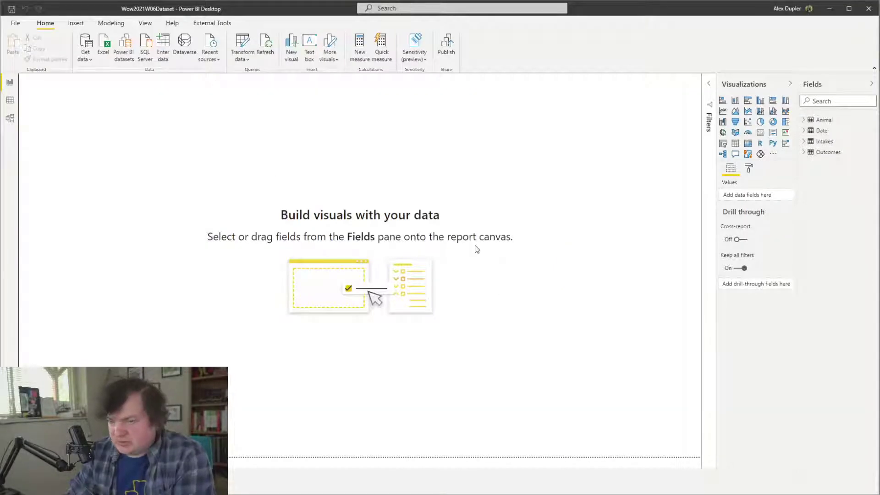
Show the data model, place the Date table beside the Animal table, and upgrade to the new model view
{"action": "left_click", "coordinate": [10, 118]}
{"action": "scroll", "coordinate": [436, 236], "scroll_direction": "down", "scroll_amount": 2}
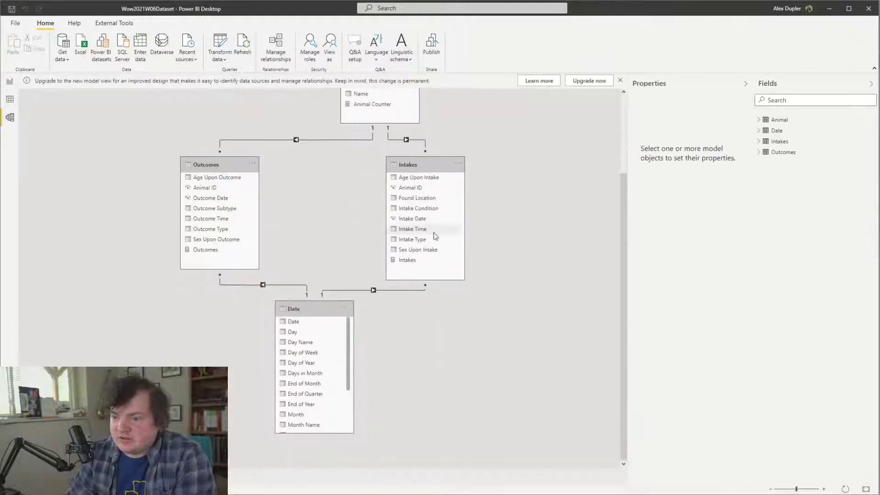
{"action": "scroll", "coordinate": [446, 198], "scroll_direction": "up", "scroll_amount": 2}
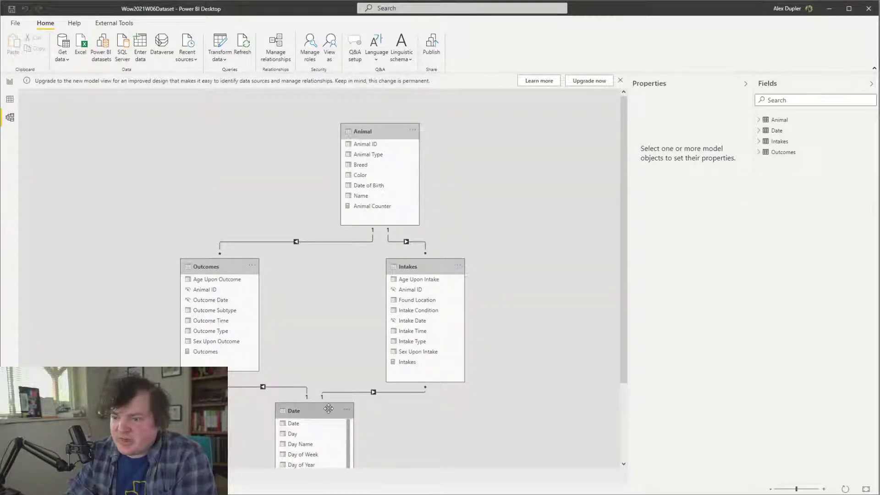
{"action": "left_click_drag", "start_coordinate": [329, 409], "coordinate": [175, 129]}
{"action": "left_click", "coordinate": [574, 84]}
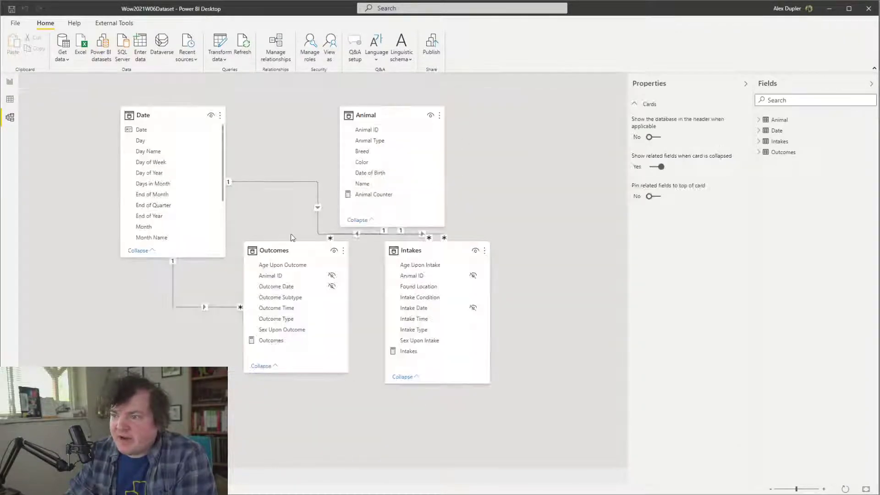
Rearrange the model diagram with Animal above the adjacent Outcomes and Intakes tables and Date off to their right
{"action": "left_click_drag", "start_coordinate": [298, 249], "coordinate": [264, 319]}
{"action": "left_click_drag", "start_coordinate": [448, 250], "coordinate": [398, 318]}
{"action": "left_click_drag", "start_coordinate": [393, 112], "coordinate": [324, 96]}
{"action": "left_click_drag", "start_coordinate": [163, 110], "coordinate": [489, 87]}
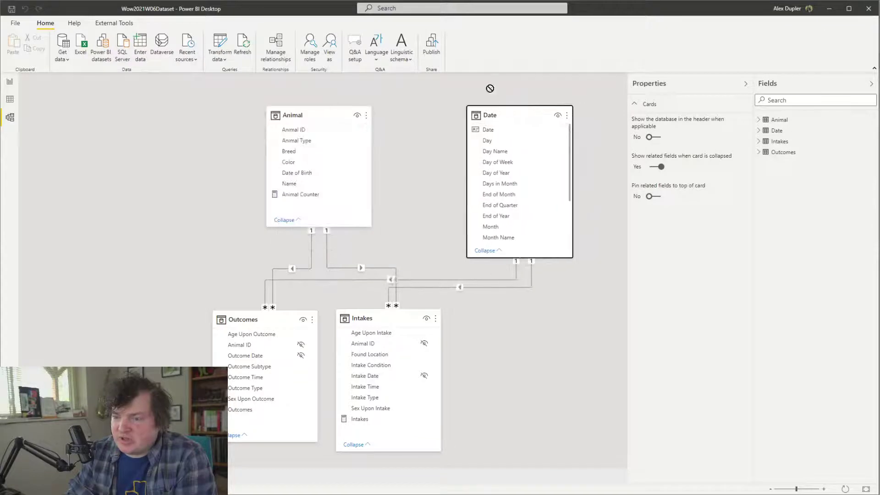
{"action": "left_click_drag", "start_coordinate": [305, 118], "coordinate": [255, 92]}
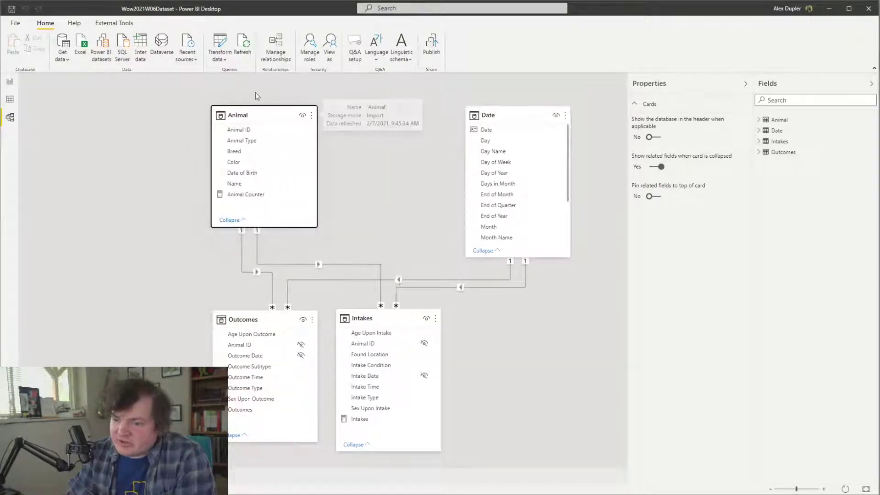
{"action": "left_click_drag", "start_coordinate": [268, 319], "coordinate": [198, 302]}
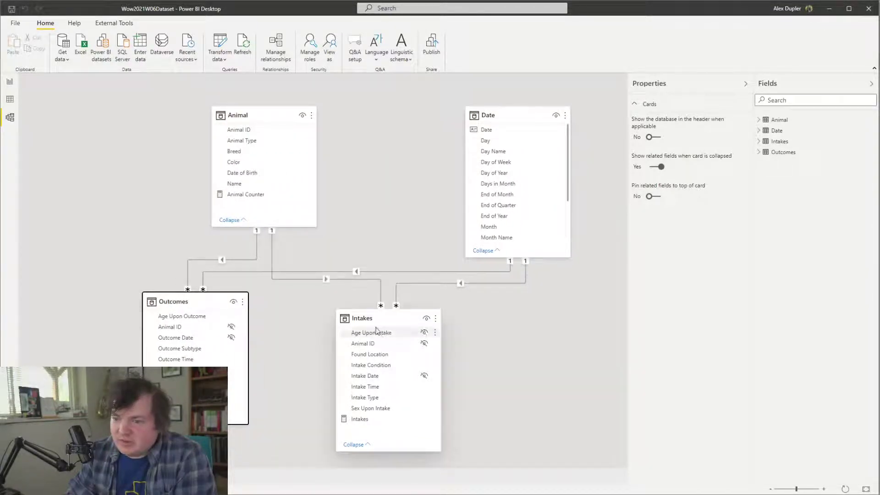
{"action": "left_click_drag", "start_coordinate": [367, 318], "coordinate": [303, 297]}
{"action": "left_click_drag", "start_coordinate": [503, 114], "coordinate": [529, 192]}
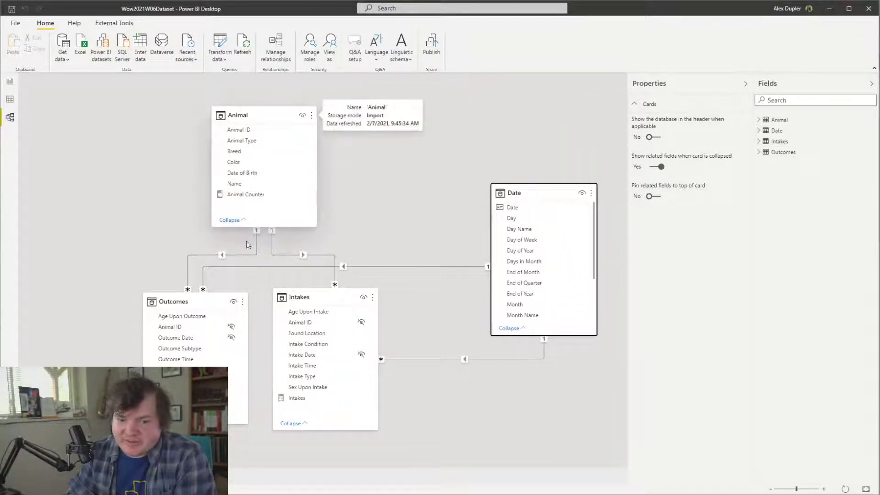
{"action": "left_click_drag", "start_coordinate": [527, 195], "coordinate": [521, 204]}
Collapse the Intakes and Outcomes table cards to their related fields
{"action": "left_click", "coordinate": [348, 321]}
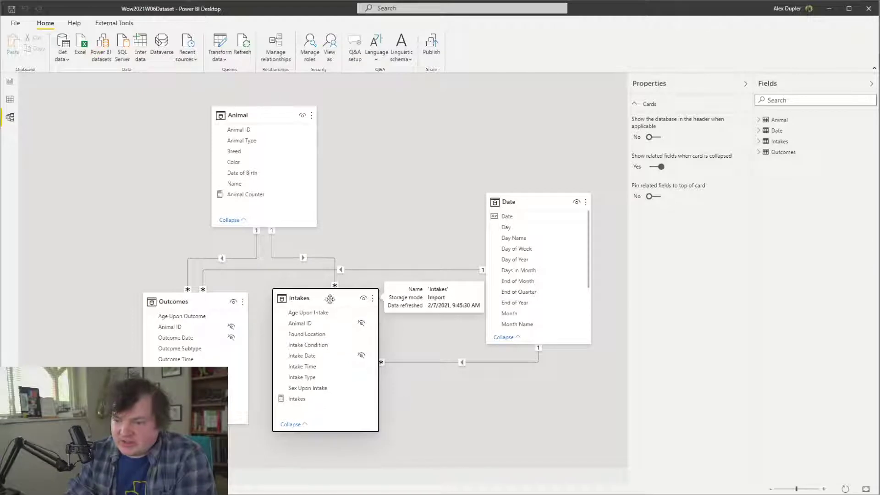
{"action": "left_click", "coordinate": [291, 422]}
{"action": "left_click", "coordinate": [161, 417]}
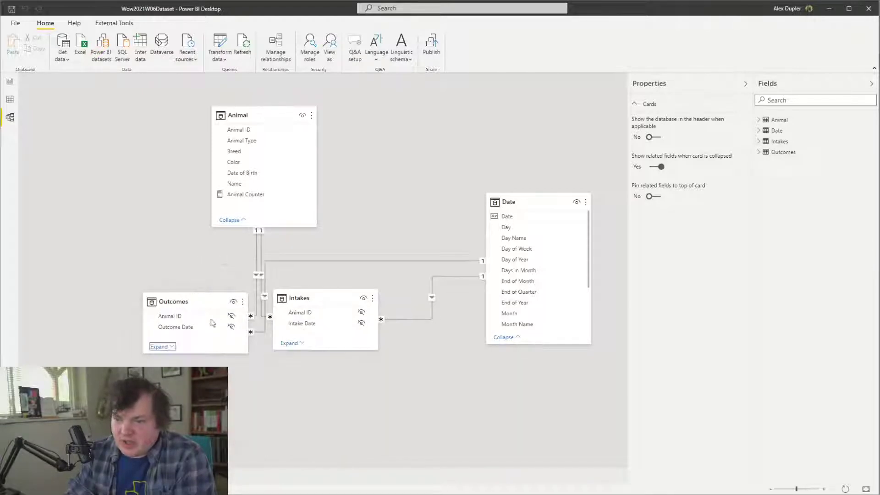
Collapse the Animal and Date table cards to their related fields and move Date closer to the other tables
{"action": "left_click", "coordinate": [232, 220]}
{"action": "left_click", "coordinate": [521, 342]}
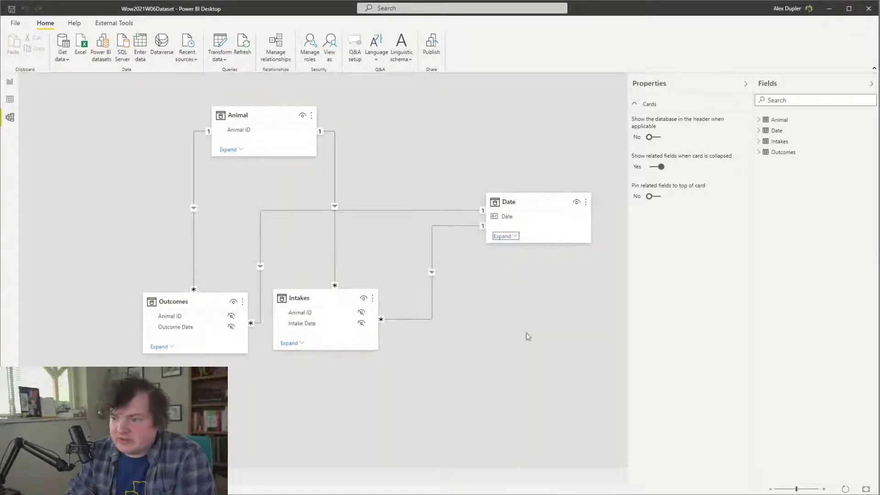
{"action": "left_click_drag", "start_coordinate": [532, 208], "coordinate": [474, 230]}
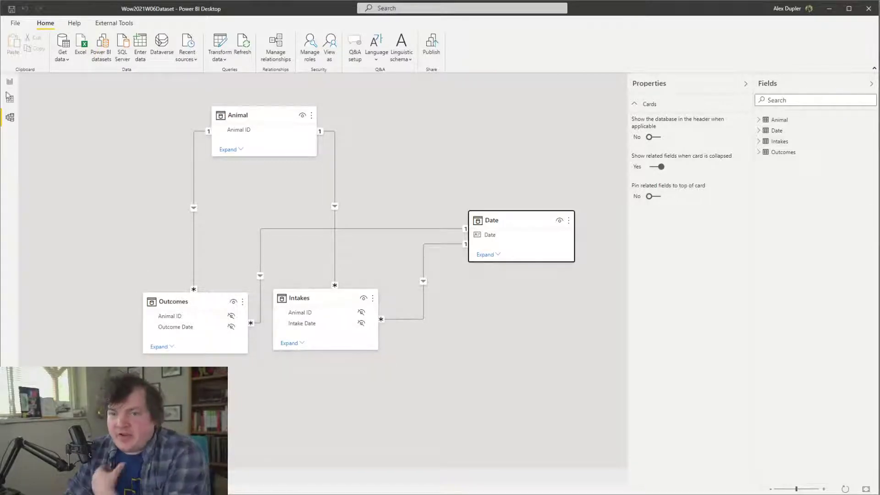
Open the Power Query Editor and examine the source path errors in the staging queries and the Intakes query
{"action": "left_click", "coordinate": [221, 44]}
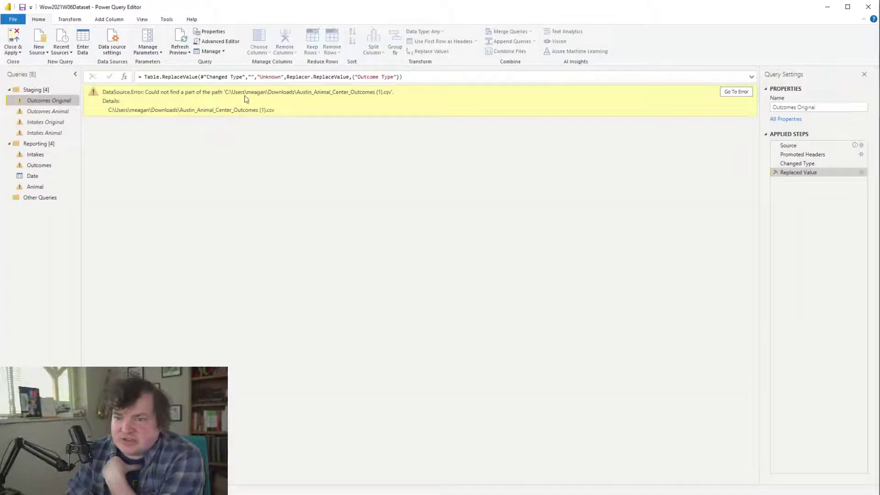
{"action": "left_click_drag", "start_coordinate": [231, 92], "coordinate": [293, 101]}
{"action": "left_click", "coordinate": [293, 93]}
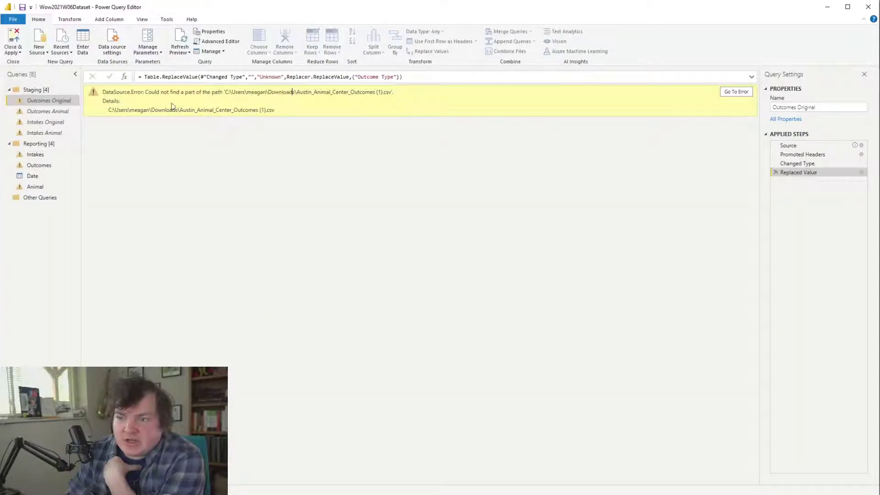
{"action": "left_click", "coordinate": [56, 114]}
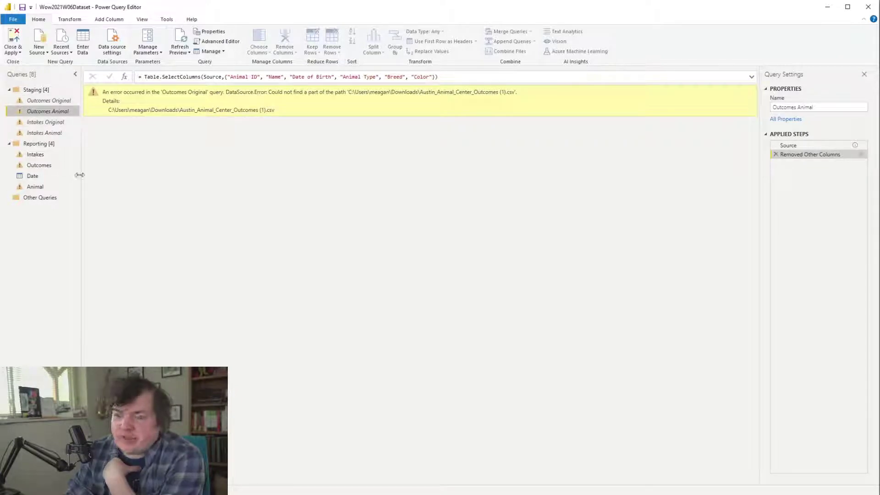
{"action": "left_click", "coordinate": [45, 122]}
{"action": "left_click", "coordinate": [48, 134]}
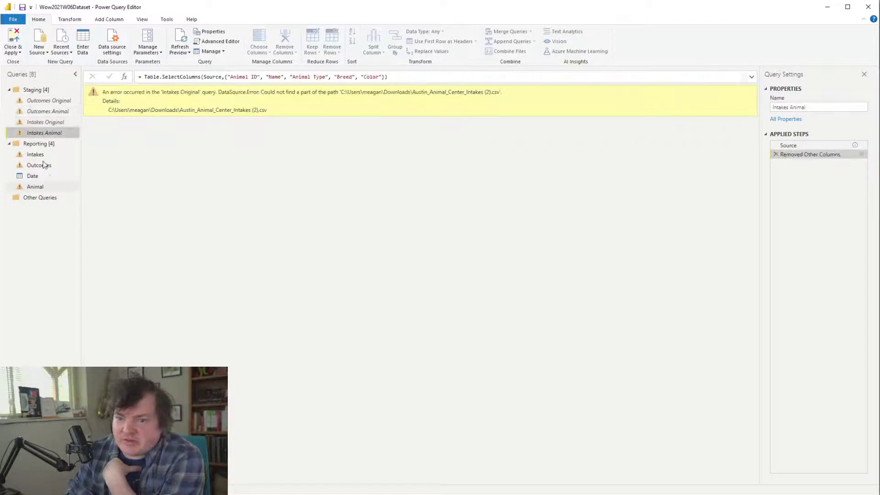
{"action": "left_click", "coordinate": [40, 156]}
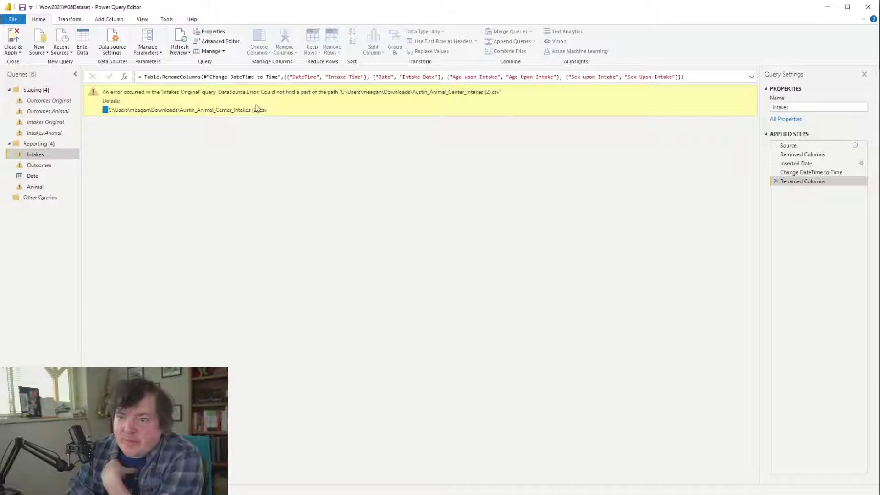
{"action": "left_click_drag", "start_coordinate": [257, 108], "coordinate": [276, 113]}
{"action": "left_click", "coordinate": [277, 113]}
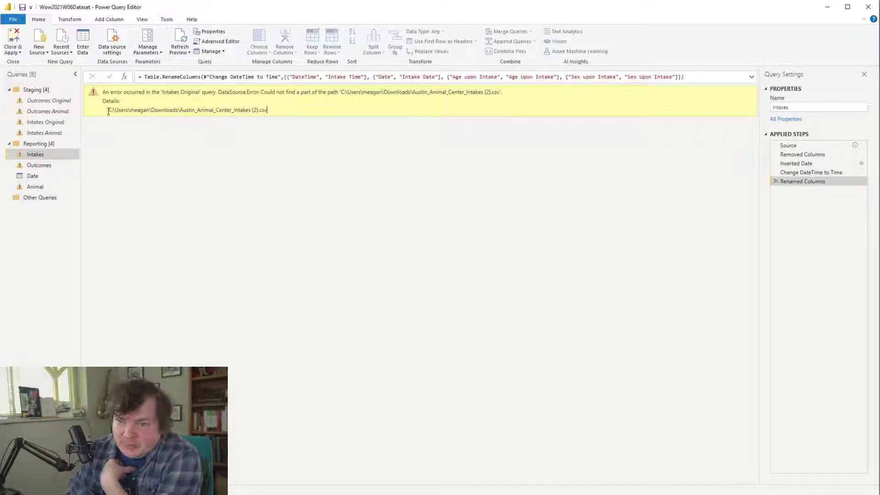
{"action": "left_click_drag", "start_coordinate": [109, 111], "coordinate": [135, 107]}
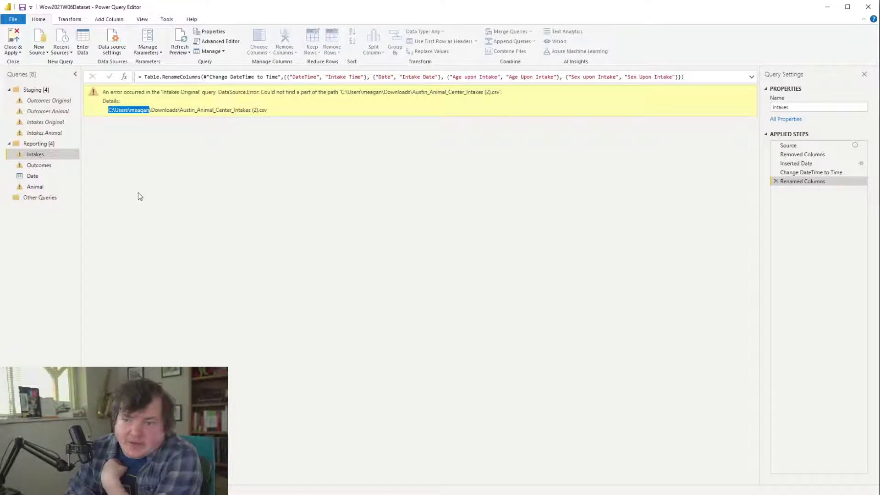
Inspect the Outcomes, Date and Animal queries, recheck the staging queries, and close the Power Query Editor
{"action": "left_click", "coordinate": [40, 166]}
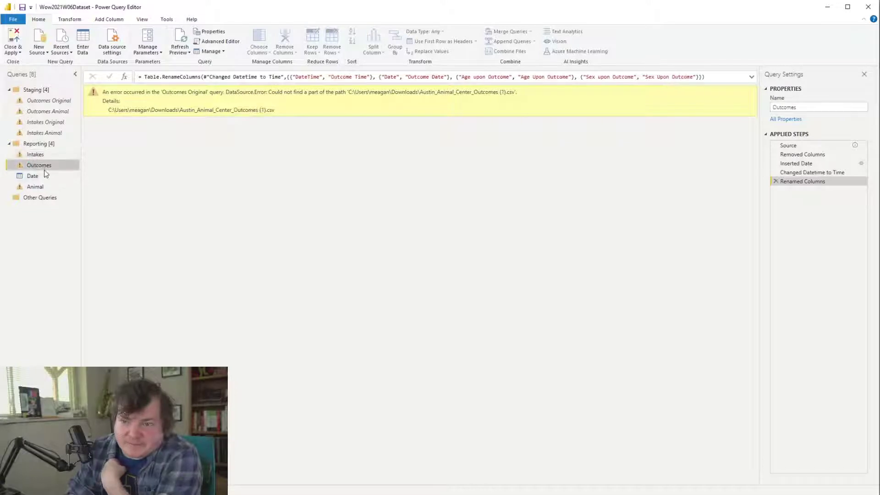
{"action": "left_click", "coordinate": [45, 175]}
{"action": "left_click", "coordinate": [36, 187]}
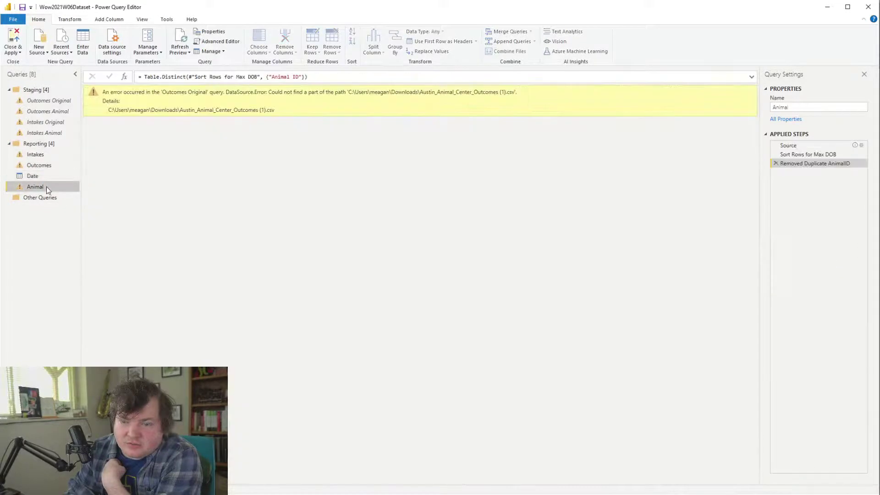
{"action": "left_click", "coordinate": [43, 102]}
{"action": "left_click", "coordinate": [46, 112]}
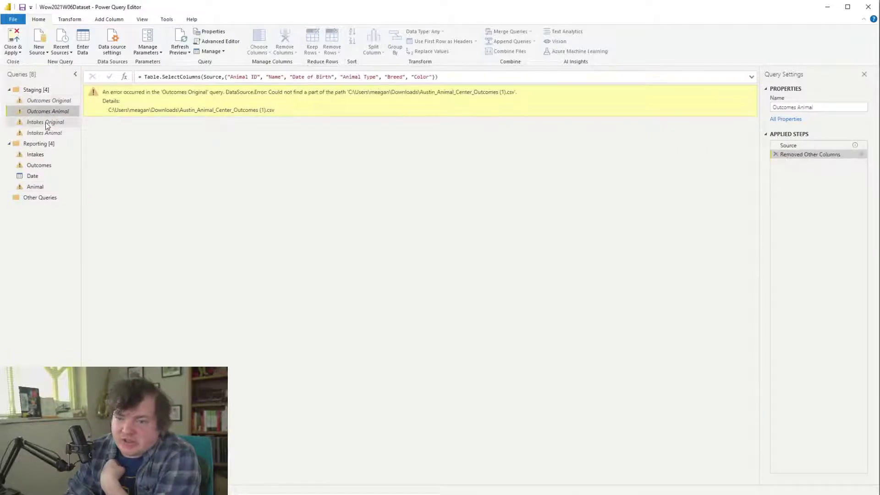
{"action": "left_click", "coordinate": [45, 122]}
{"action": "left_click", "coordinate": [49, 132]}
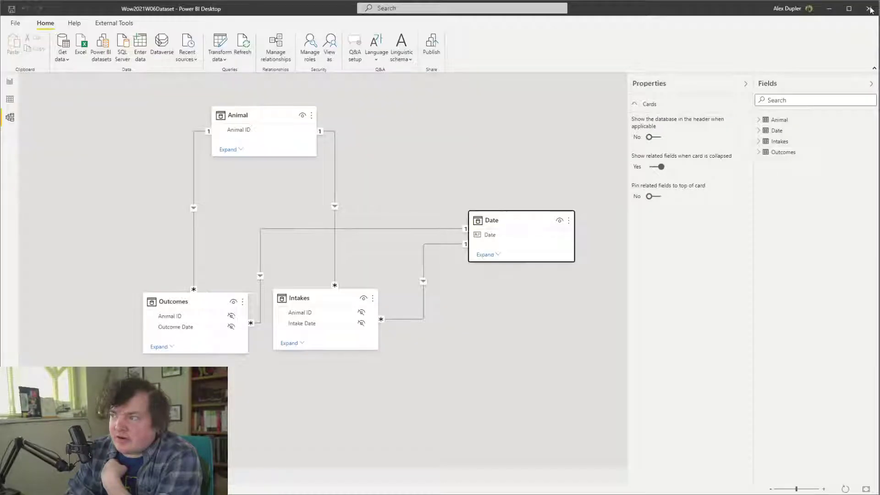
{"action": "left_click", "coordinate": [868, 7]}
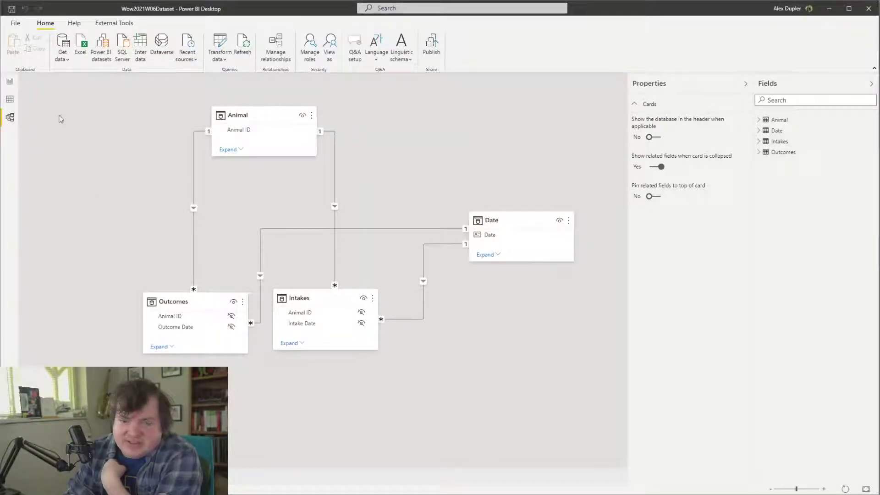
Switch to the report canvas, list the fields of the Animal, Intakes and Outcomes tables, and widen the Fields pane to fit their names
{"action": "left_click", "coordinate": [10, 82]}
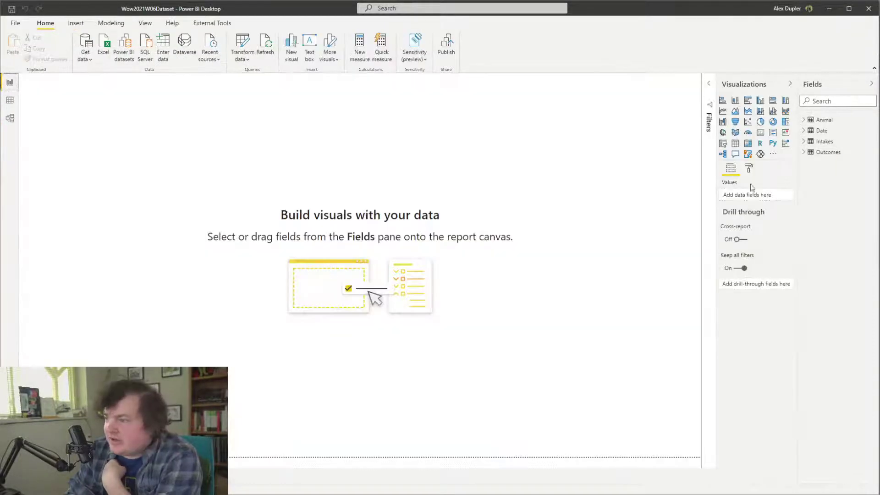
{"action": "left_click", "coordinate": [805, 120]}
{"action": "left_click", "coordinate": [805, 206]}
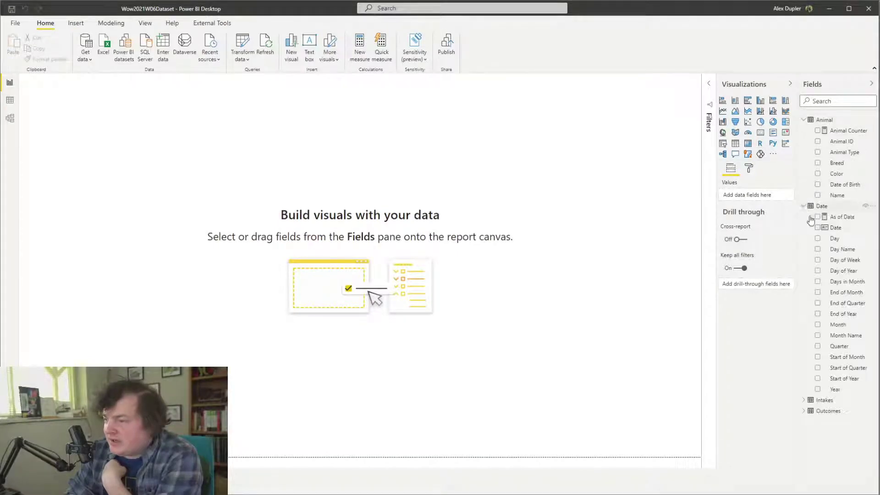
{"action": "left_click", "coordinate": [804, 206]}
{"action": "left_click", "coordinate": [805, 217]}
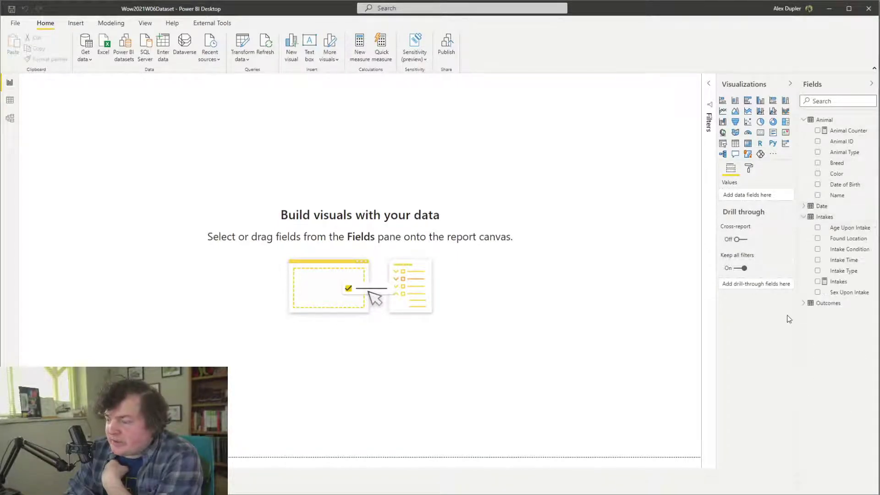
{"action": "left_click", "coordinate": [804, 303]}
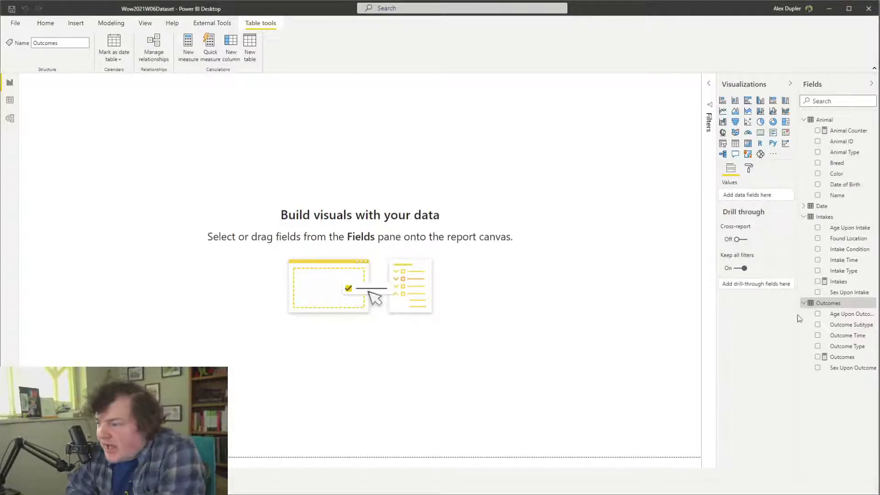
{"action": "left_click_drag", "start_coordinate": [798, 272], "coordinate": [785, 272]}
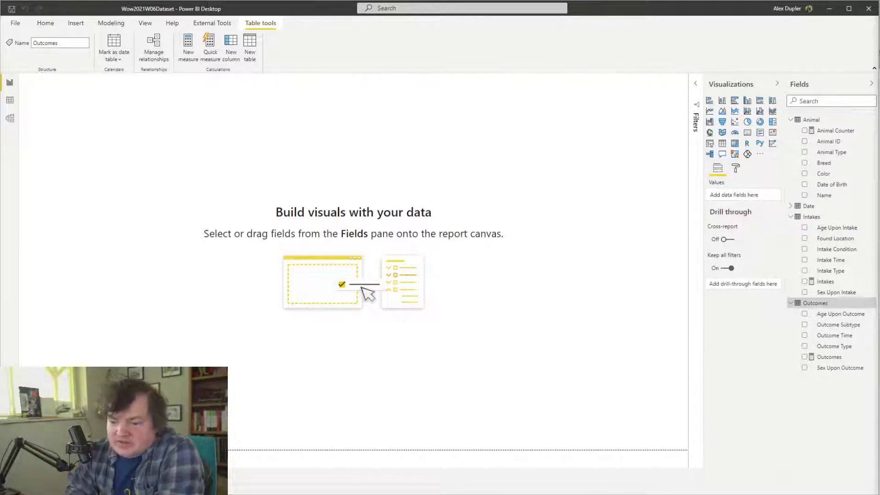
Switch to the browser, read the year filter requirement, and examine the sample Austin Animal Center report in full screen
{"action": "key", "text": "alt+Tab"}
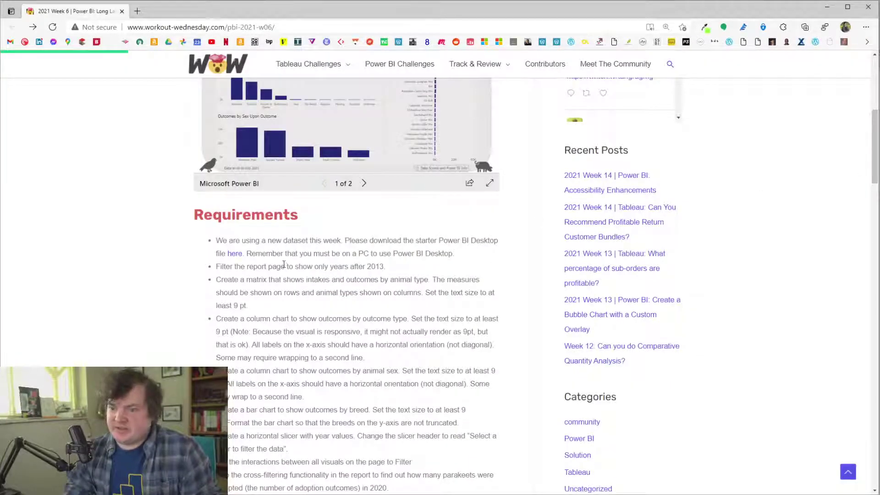
{"action": "left_click_drag", "start_coordinate": [214, 267], "coordinate": [399, 271]}
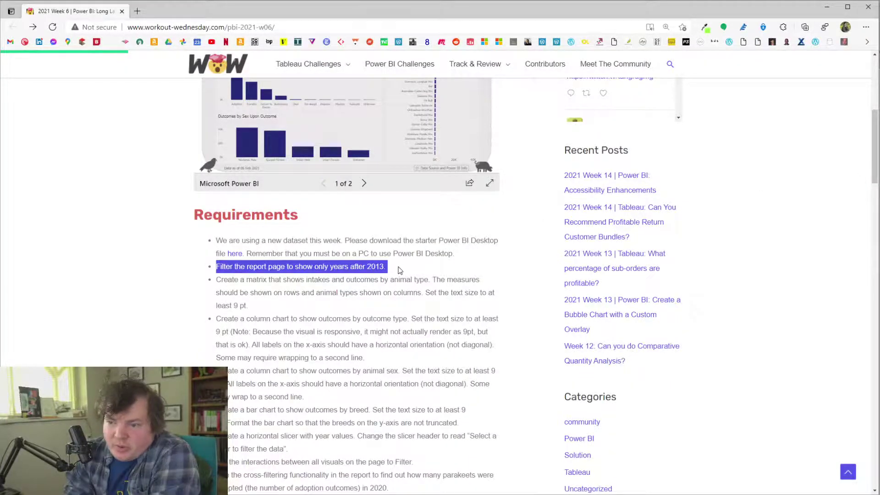
{"action": "scroll", "coordinate": [399, 271], "scroll_direction": "up", "scroll_amount": 6}
{"action": "left_click", "coordinate": [489, 472]}
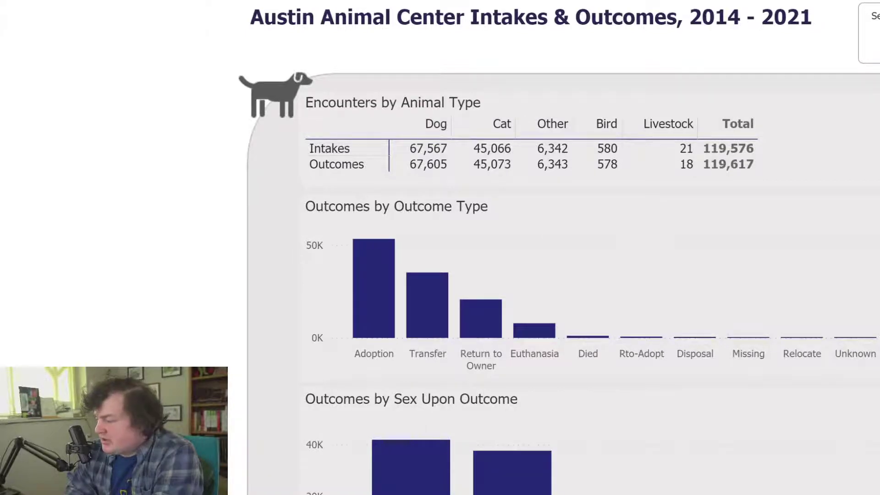
{"action": "key", "text": "Escape"}
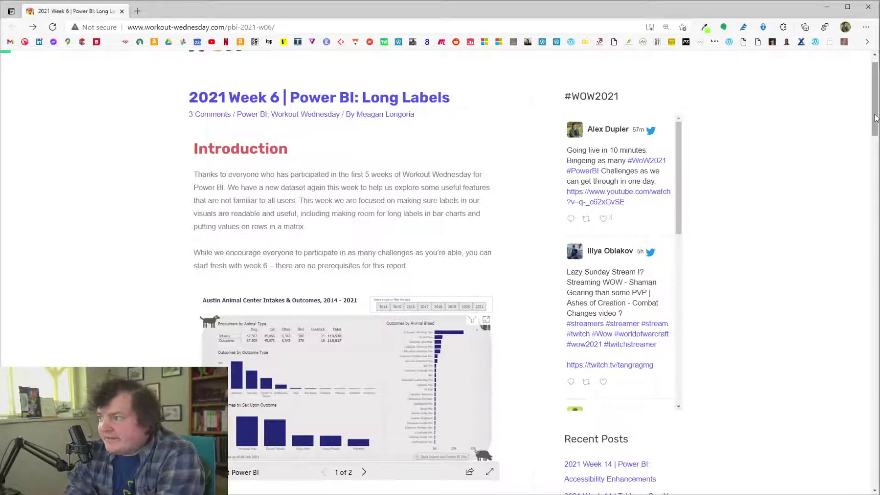
Examine the sample report's year slicer in focus mode, return to the report, and look over the challenge page
{"action": "left_click_drag", "start_coordinate": [876, 118], "coordinate": [875, 133]}
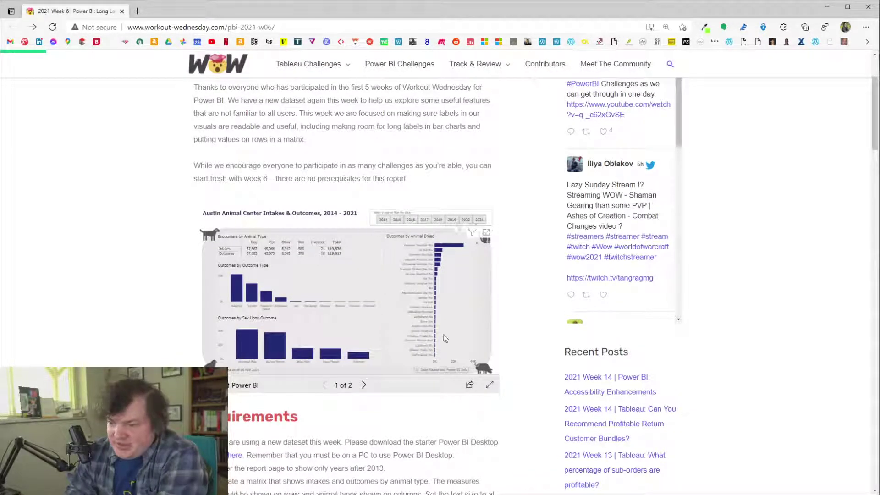
{"action": "left_click", "coordinate": [486, 233]}
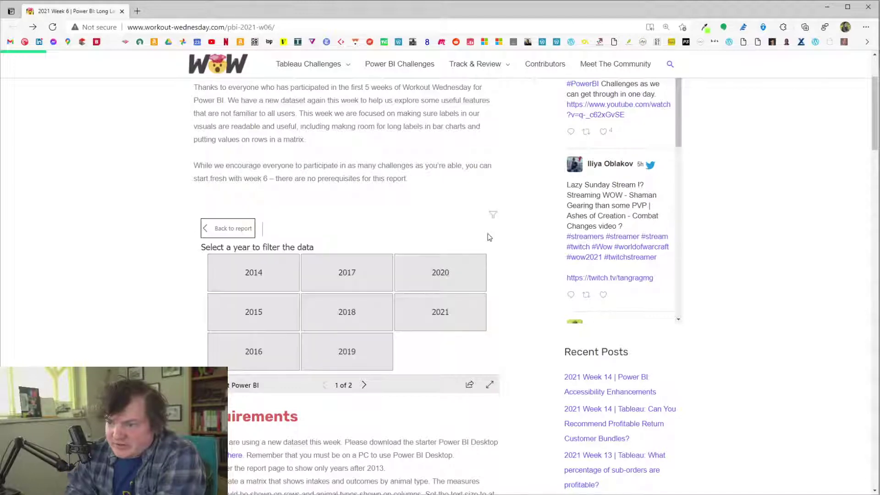
{"action": "left_click", "coordinate": [219, 232]}
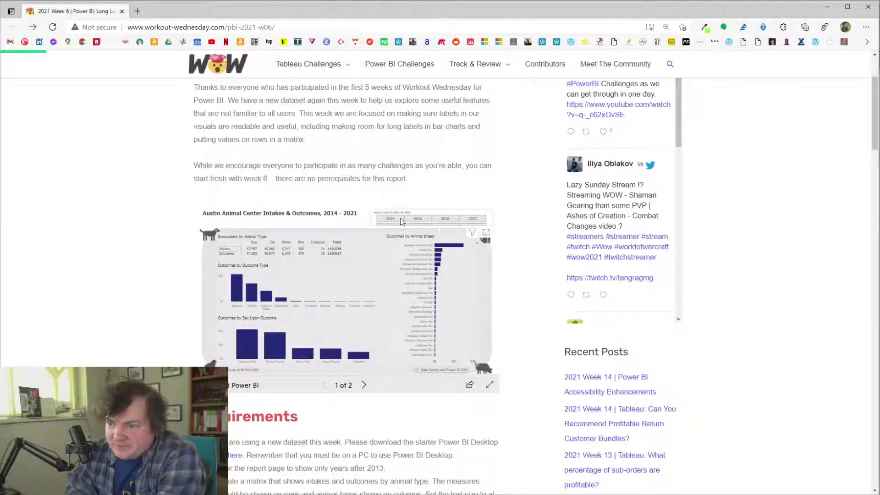
{"action": "scroll", "coordinate": [412, 225], "scroll_direction": "down", "scroll_amount": 3}
{"action": "scroll", "coordinate": [433, 226], "scroll_direction": "up", "scroll_amount": 6}
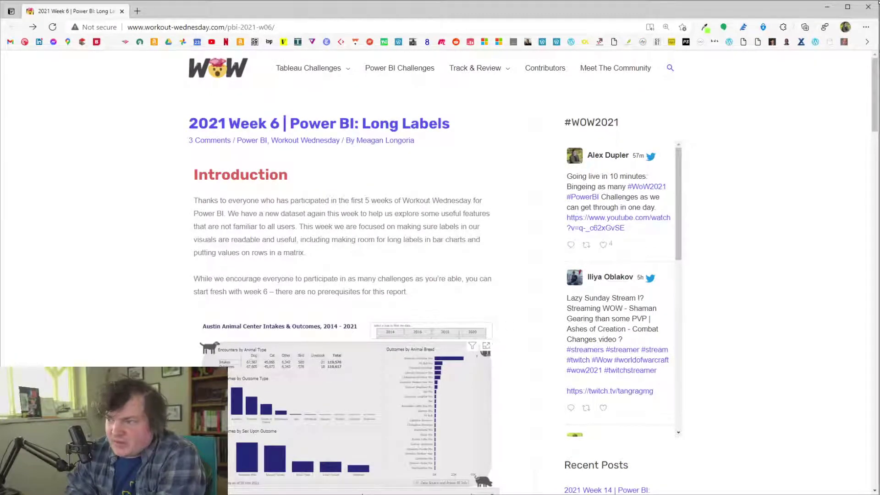
Return to Power BI Desktop and add the Date table's Year field as a filter on all pages
{"action": "left_click", "coordinate": [828, 11]}
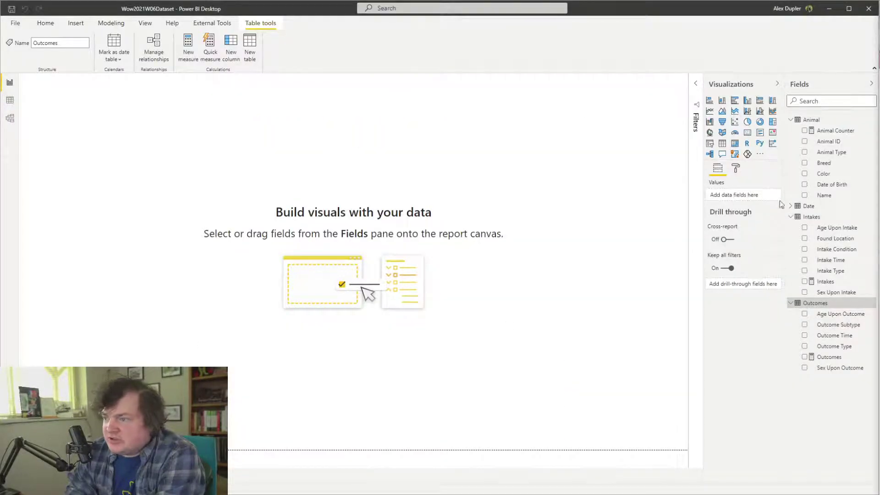
{"action": "left_click", "coordinate": [695, 92]}
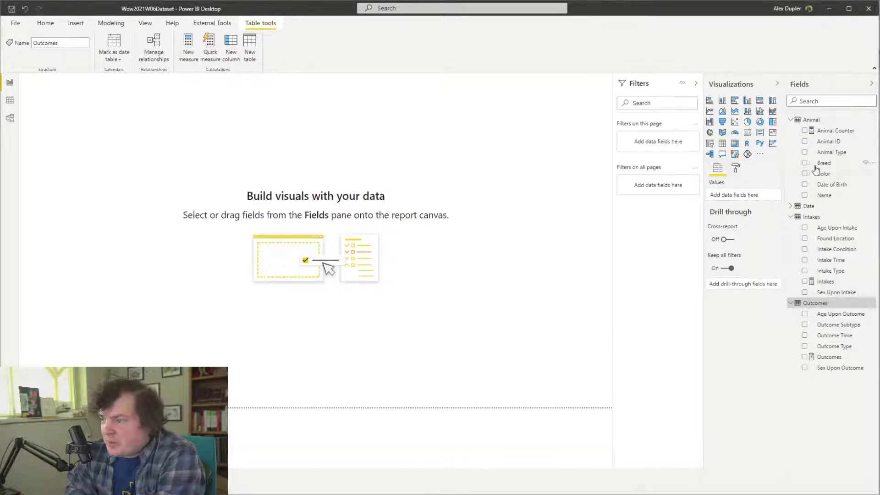
{"action": "left_click", "coordinate": [792, 206]}
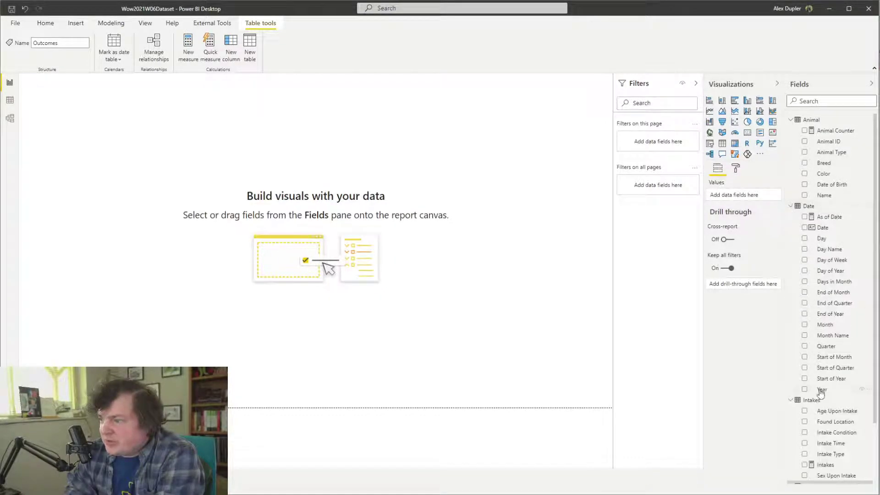
{"action": "left_click_drag", "start_coordinate": [831, 392], "coordinate": [660, 188]}
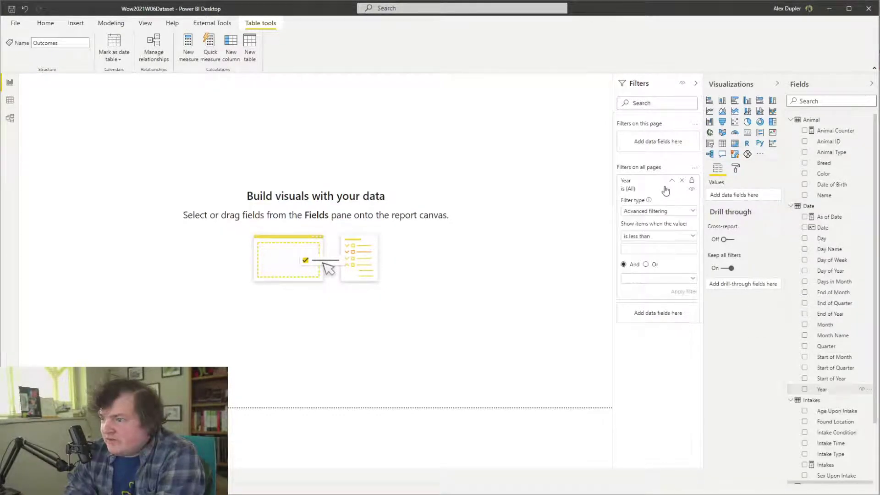
Apply an advanced condition to the Year filter so that it keeps values greater than 2013, and collapse its card
{"action": "left_click", "coordinate": [655, 211]}
{"action": "left_click", "coordinate": [649, 223]}
{"action": "left_click", "coordinate": [653, 236]}
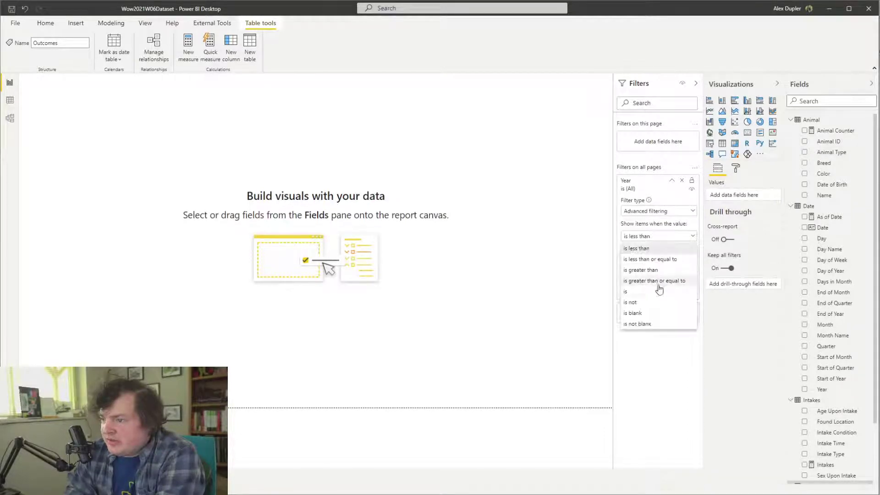
{"action": "left_click", "coordinate": [646, 270]}
{"action": "left_click", "coordinate": [662, 250]}
{"action": "type", "text": "2013"}
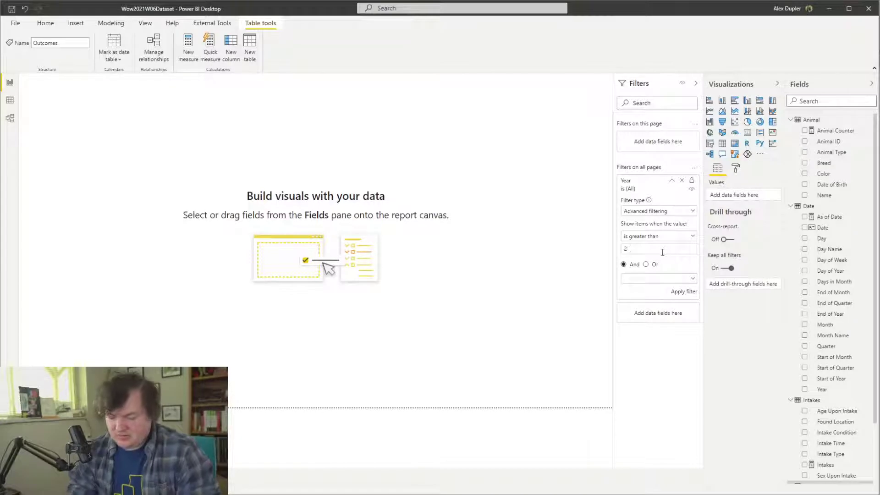
{"action": "left_click", "coordinate": [685, 292]}
{"action": "left_click", "coordinate": [672, 181]}
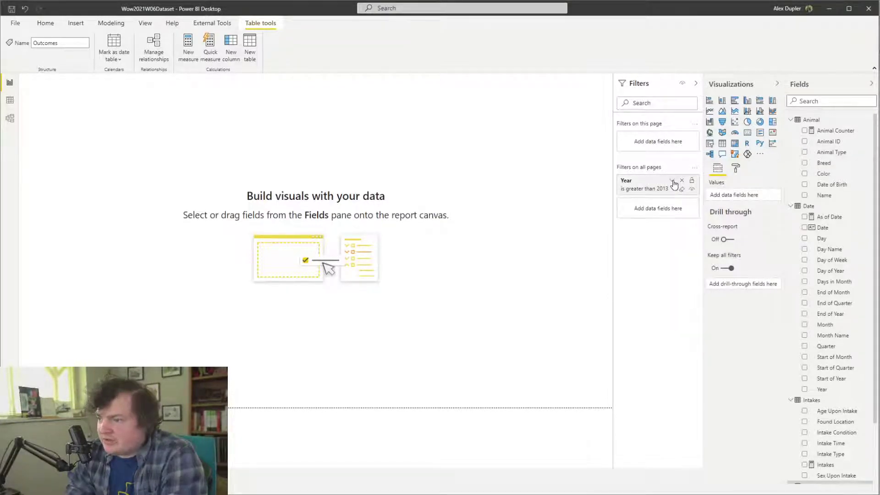
Recheck the Year filter card and clear its condition
{"action": "left_click", "coordinate": [672, 181]}
{"action": "left_click", "coordinate": [672, 183]}
{"action": "left_click", "coordinate": [682, 188]}
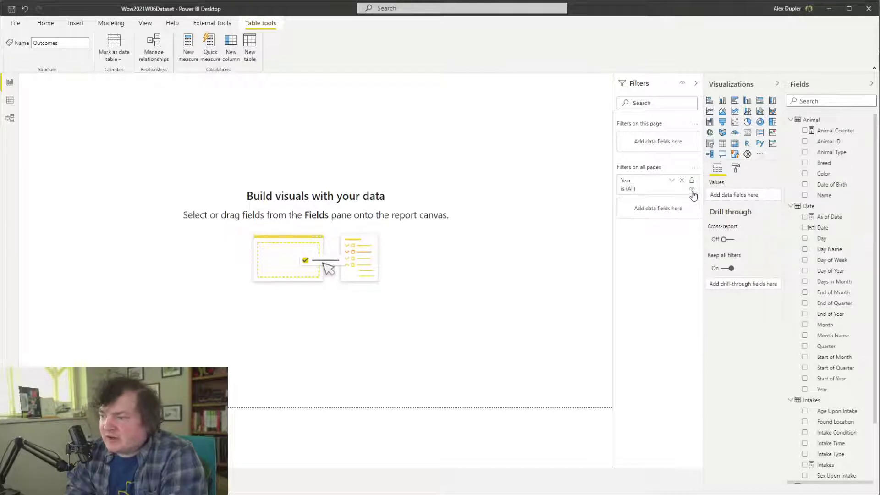
Apply an advanced condition to the all-pages Year filter that keeps values less than 2013, and collapse its card
{"action": "left_click", "coordinate": [672, 181]}
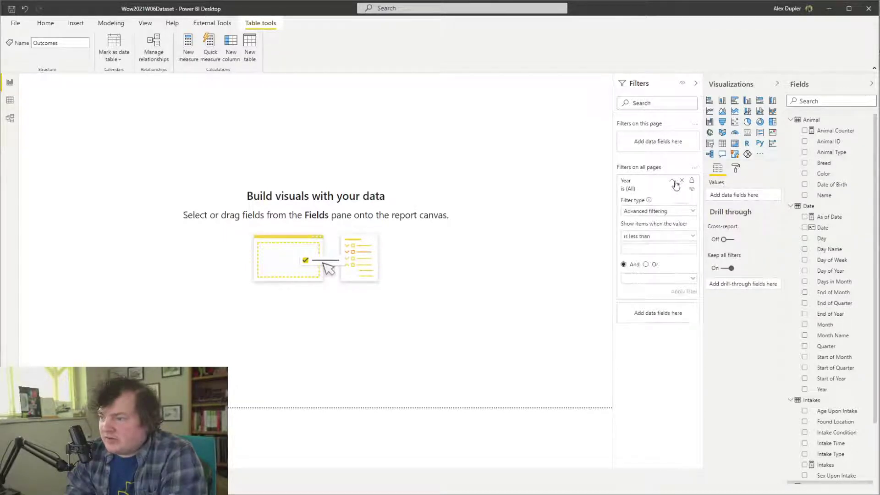
{"action": "left_click", "coordinate": [658, 211]}
{"action": "left_click", "coordinate": [654, 211]}
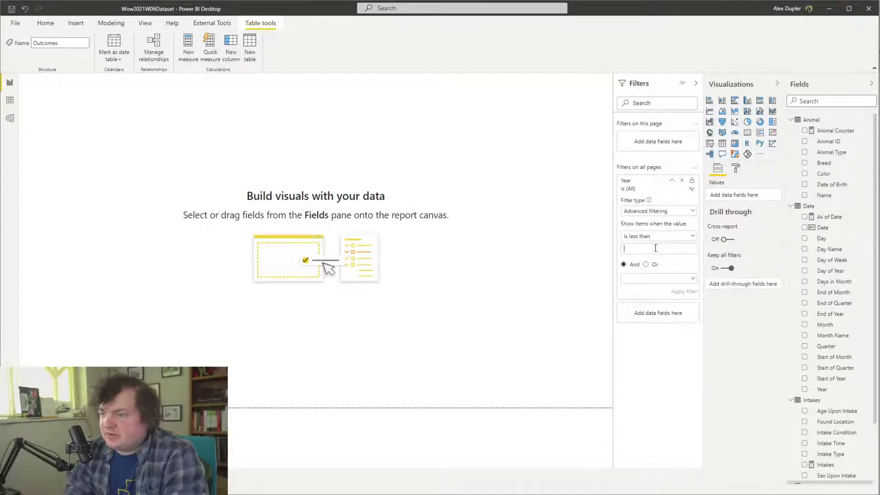
{"action": "left_click", "coordinate": [655, 248]}
{"action": "type", "text": "2013"}
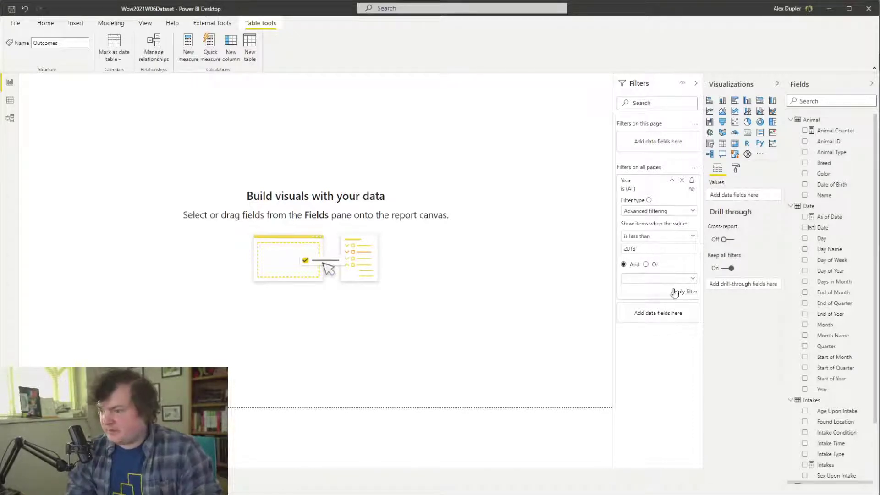
{"action": "left_click", "coordinate": [677, 292]}
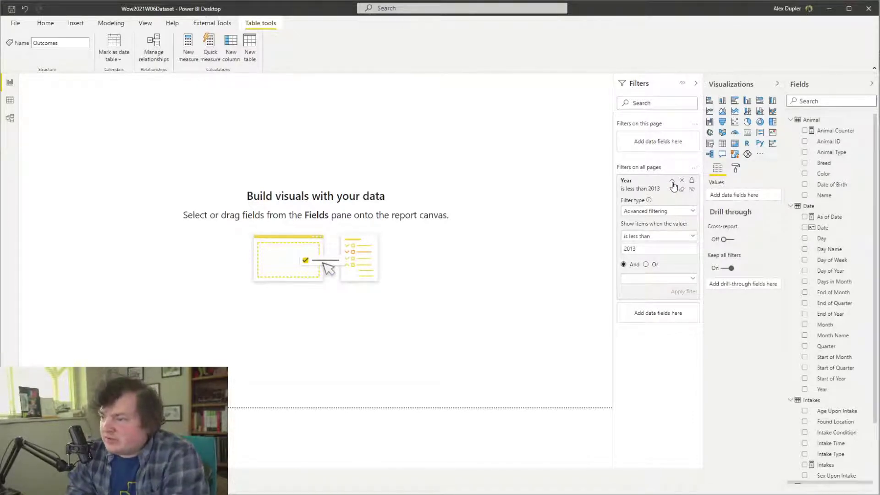
{"action": "left_click", "coordinate": [671, 181]}
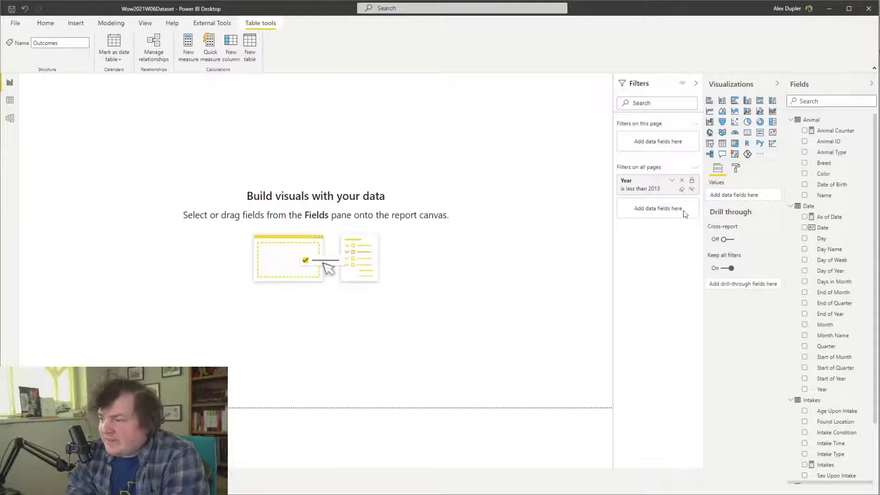
{"action": "left_click", "coordinate": [303, 206]}
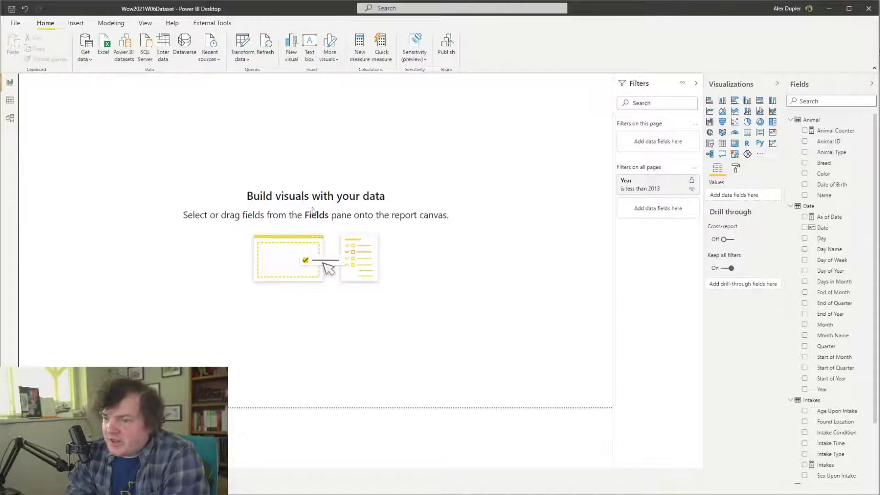
{"action": "left_click", "coordinate": [692, 189]}
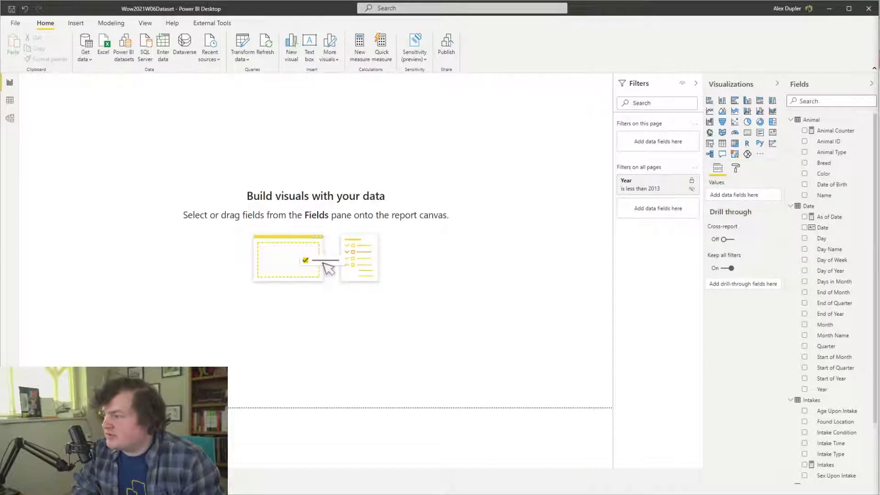
Switch to the browser, look through the Power BI challenges list, go back to the Workout Wednesday home page, and return to Power BI Desktop
{"action": "left_click_drag", "start_coordinate": [879, 49], "coordinate": [362, 122]}
{"action": "scroll", "coordinate": [422, 242], "scroll_direction": "up", "scroll_amount": 3}
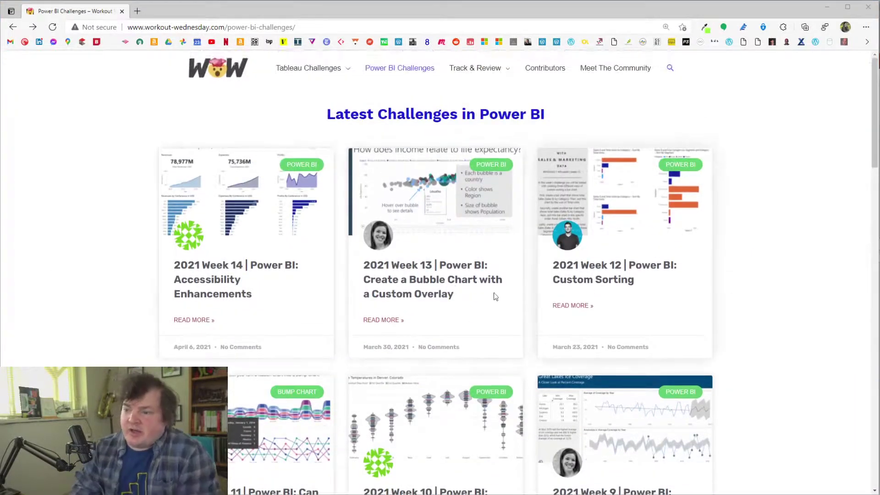
{"action": "scroll", "coordinate": [383, 298], "scroll_direction": "down", "scroll_amount": 5}
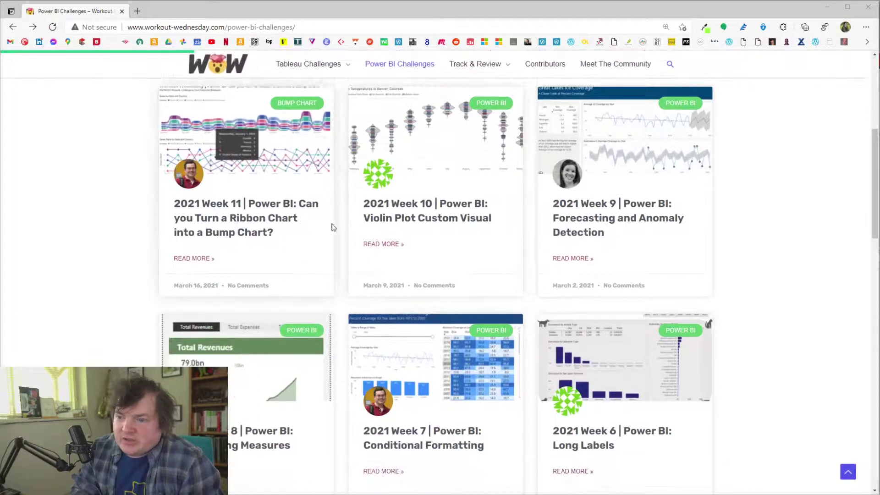
{"action": "scroll", "coordinate": [391, 263], "scroll_direction": "up", "scroll_amount": 5}
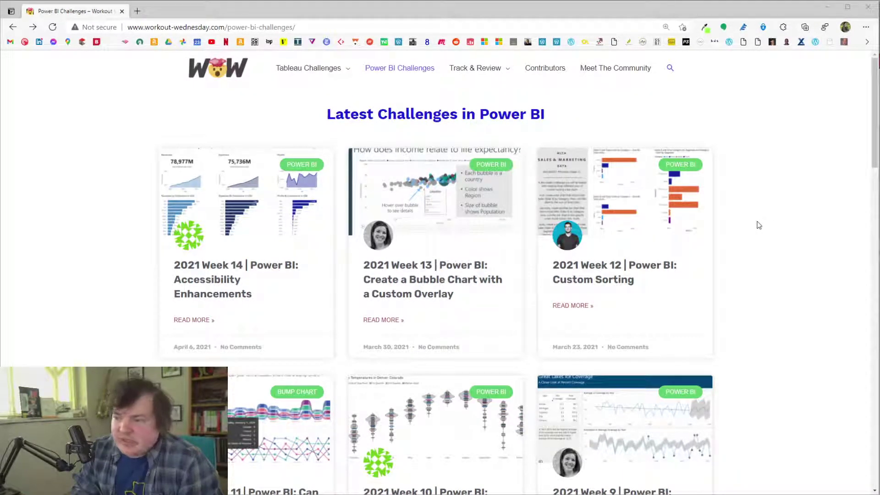
{"action": "key", "text": "alt+Left"}
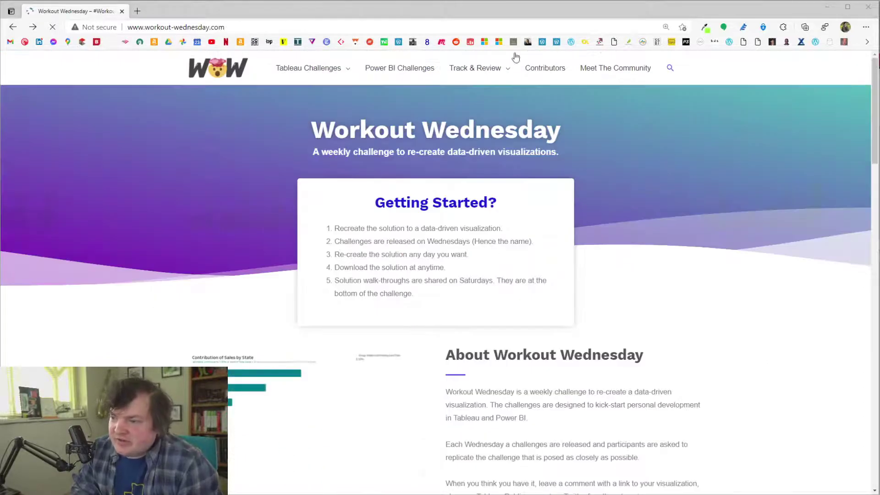
{"action": "left_click_drag", "start_coordinate": [524, 14], "coordinate": [879, 148]}
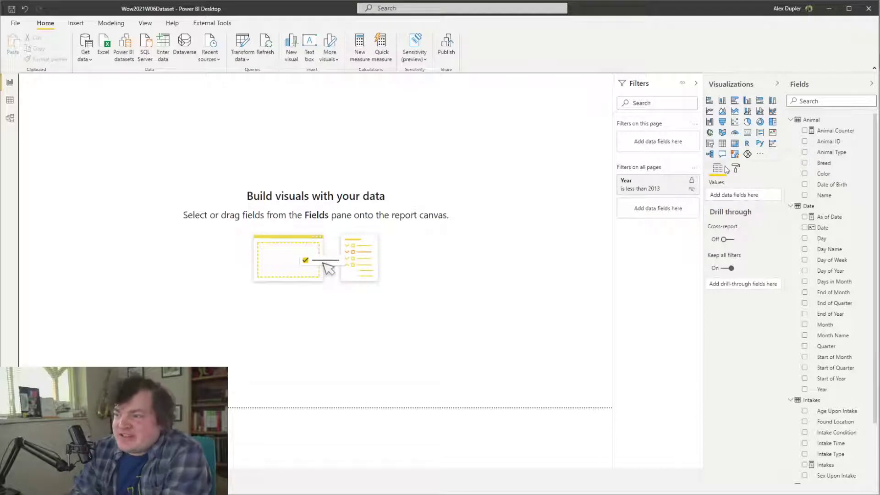
Insert a matrix visual with the Intakes and Outcomes measures as values, and move it toward the middle of the canvas
{"action": "scroll", "coordinate": [843, 268], "scroll_direction": "down", "scroll_amount": 2}
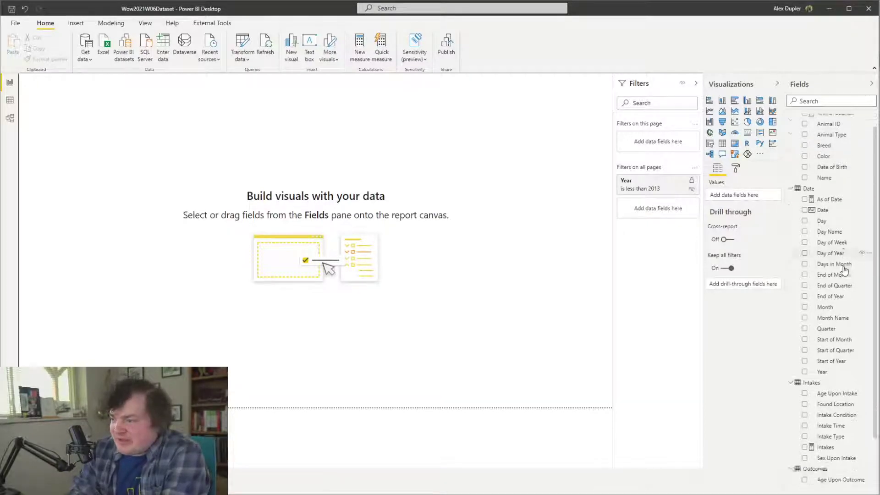
{"action": "scroll", "coordinate": [843, 268], "scroll_direction": "up", "scroll_amount": 2}
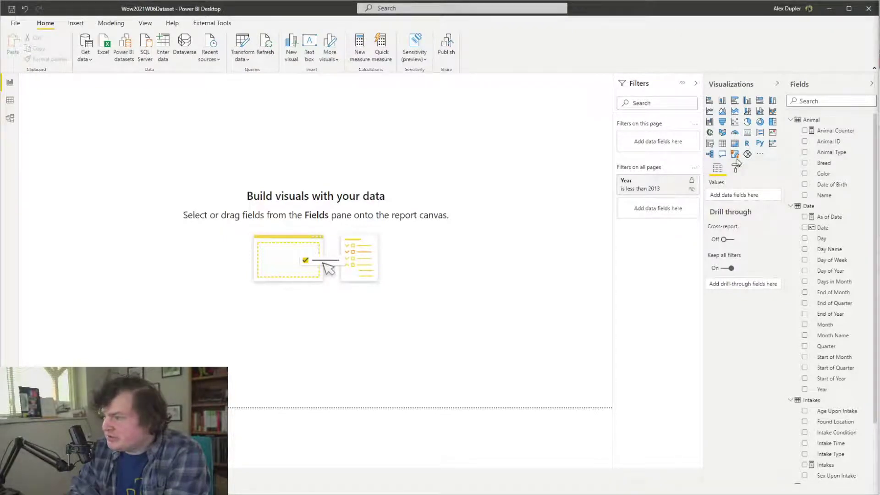
{"action": "left_click", "coordinate": [735, 144]}
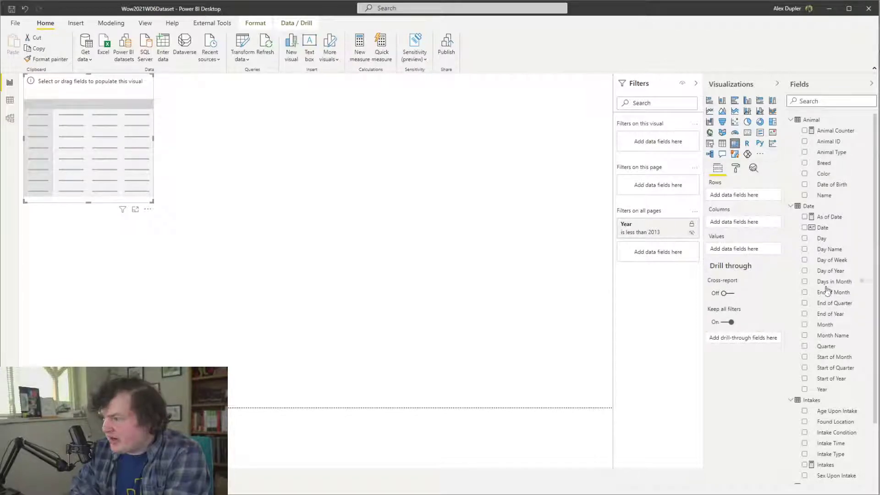
{"action": "scroll", "coordinate": [839, 395], "scroll_direction": "down", "scroll_amount": 3}
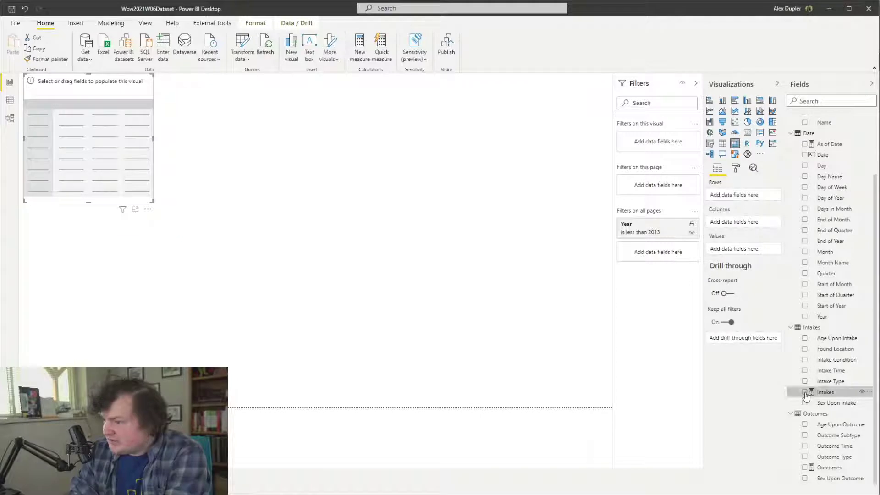
{"action": "left_click", "coordinate": [805, 393]}
{"action": "left_click", "coordinate": [805, 467]}
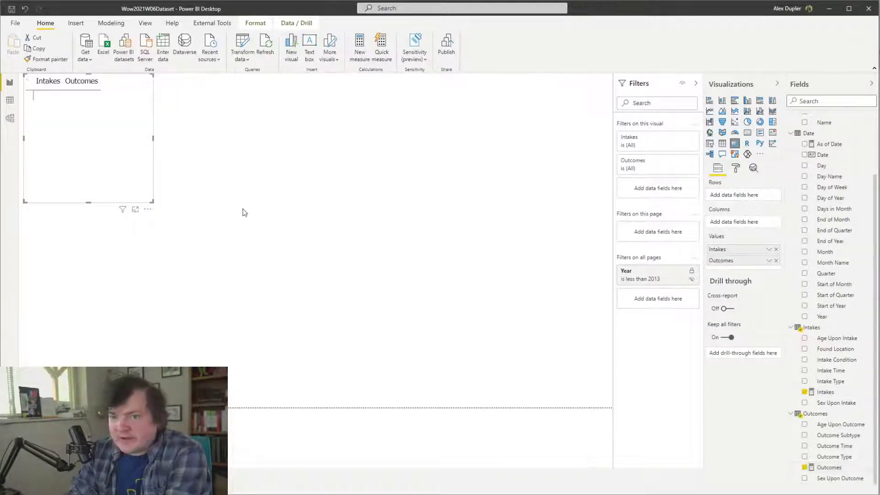
{"action": "left_click_drag", "start_coordinate": [74, 158], "coordinate": [434, 284]}
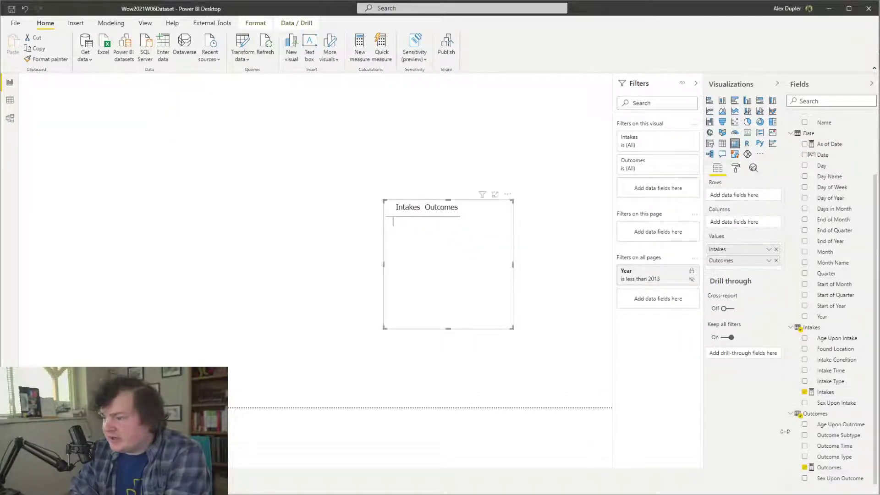
Add the Animal table's Animal Type field as the matrix rows, and reposition and enlarge the matrix
{"action": "scroll", "coordinate": [827, 373], "scroll_direction": "up", "scroll_amount": 3}
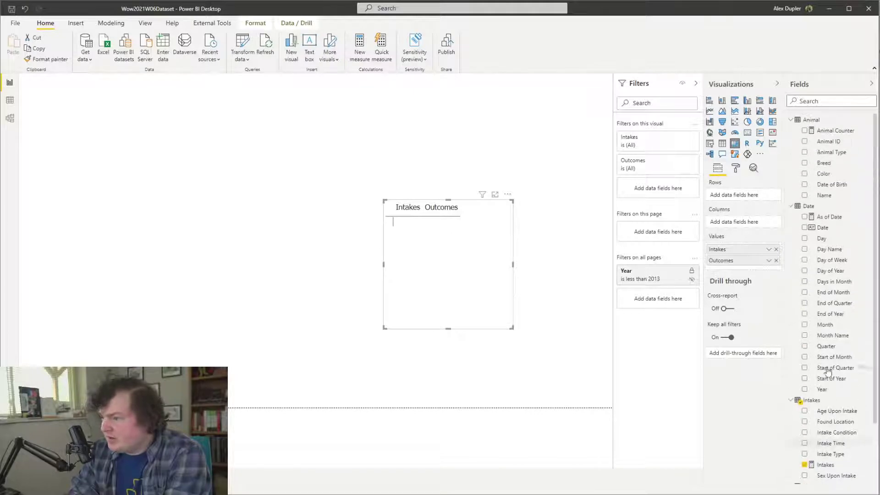
{"action": "left_click", "coordinate": [804, 154]}
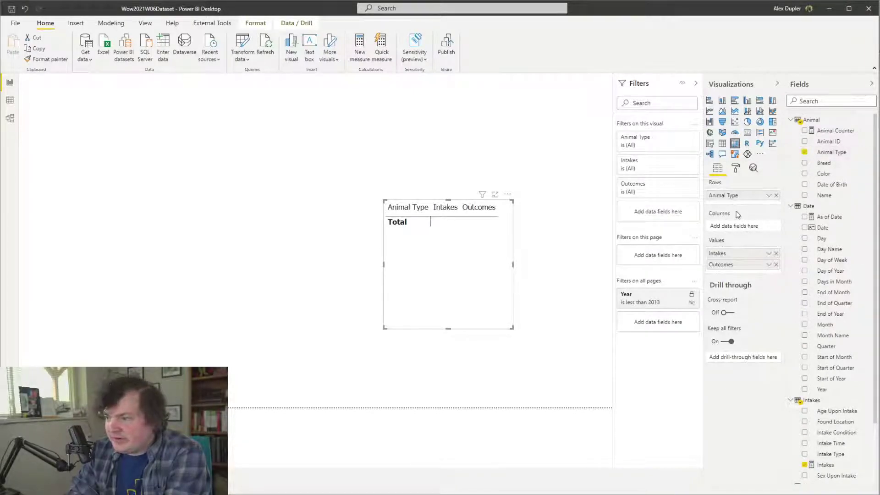
{"action": "left_click_drag", "start_coordinate": [455, 267], "coordinate": [416, 233]}
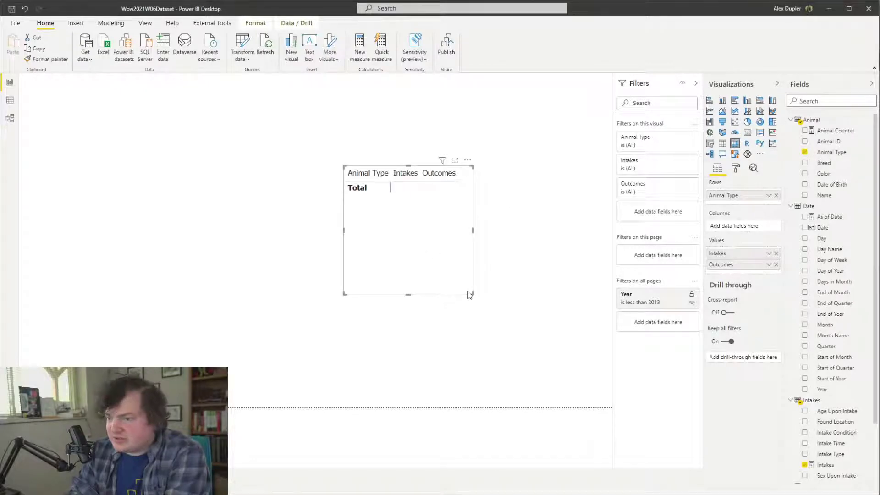
{"action": "left_click_drag", "start_coordinate": [472, 294], "coordinate": [493, 325]}
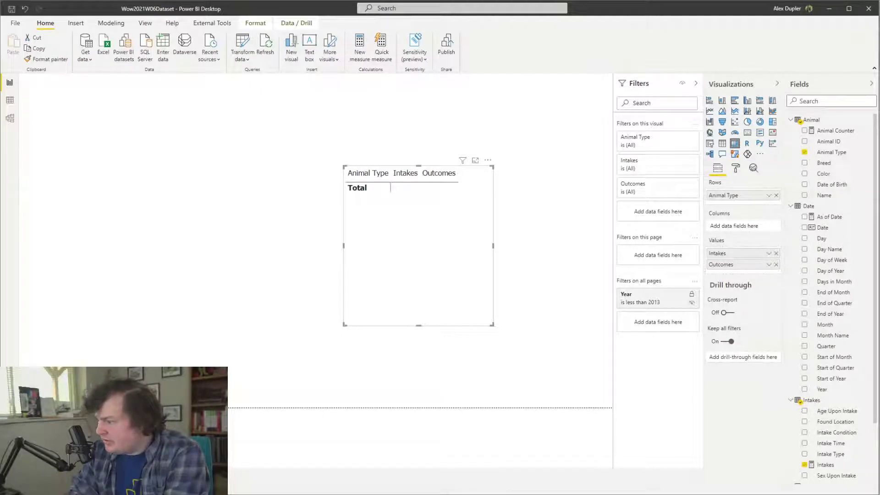
Browse the Animal table's Name values in a temporary table visual beside the matrix, and delete that table
{"action": "left_click_drag", "start_coordinate": [824, 196], "coordinate": [249, 222]}
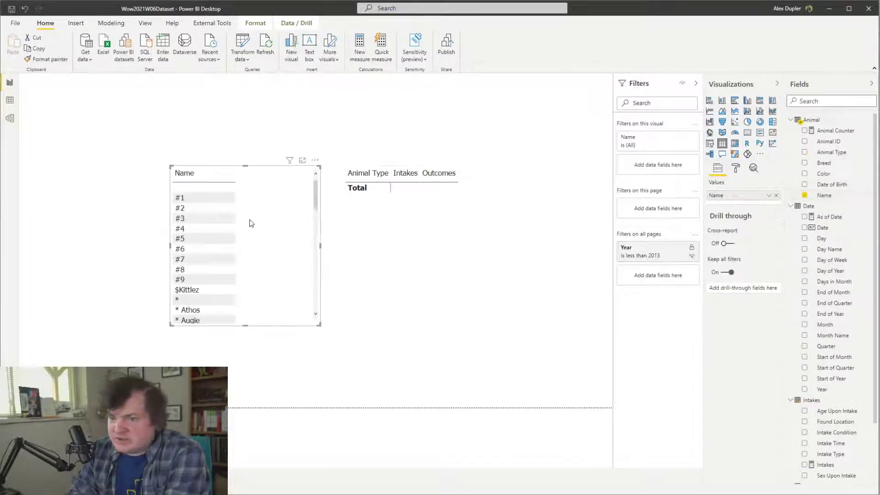
{"action": "scroll", "coordinate": [247, 275], "scroll_direction": "down", "scroll_amount": 15}
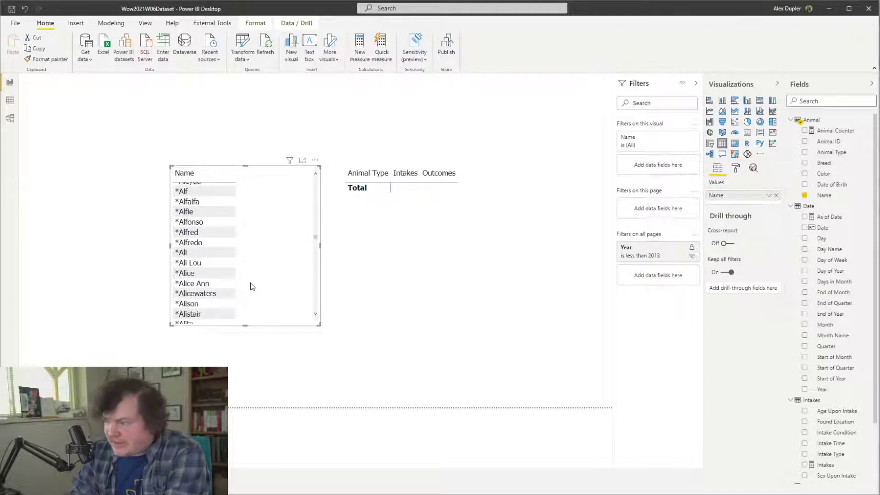
{"action": "key", "text": "Delete"}
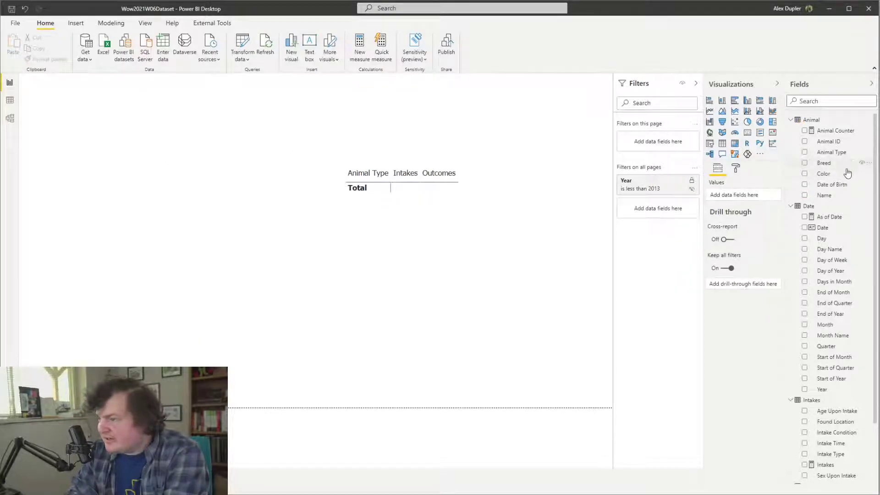
Remove Intakes and Outcomes from the matrix values, and add only the Intakes measure back
{"action": "left_click", "coordinate": [479, 202]}
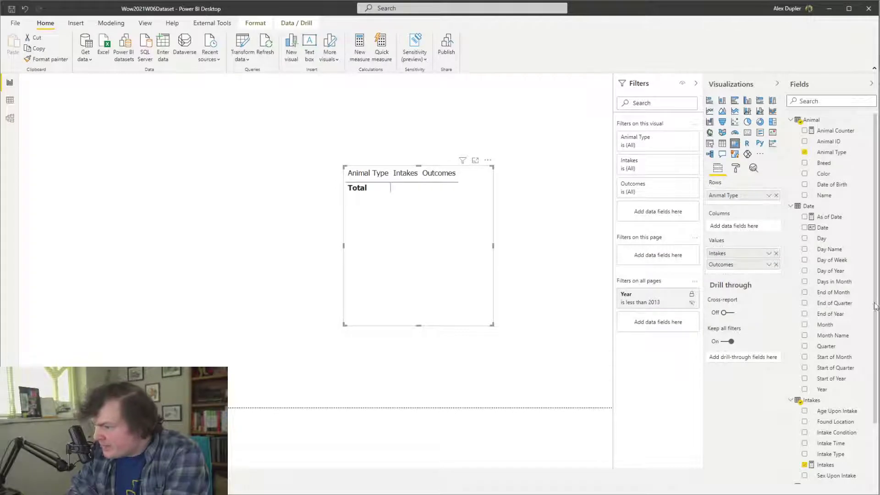
{"action": "scroll", "coordinate": [853, 303], "scroll_direction": "down", "scroll_amount": 3}
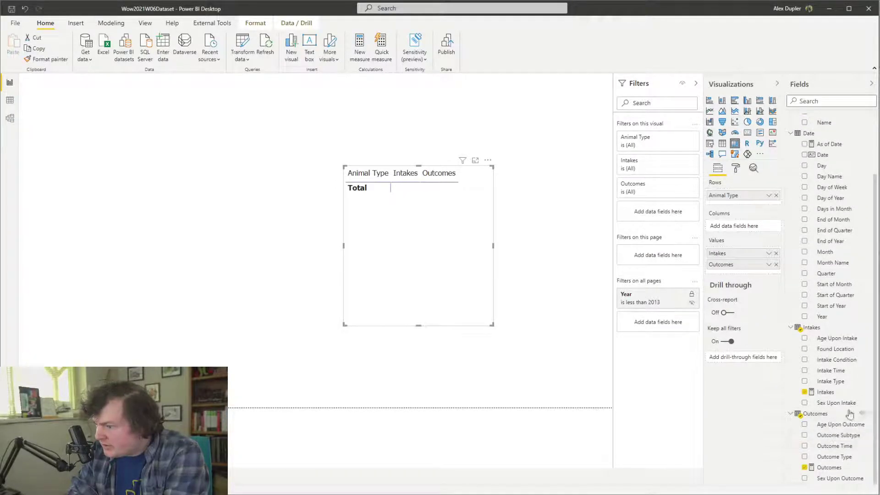
{"action": "scroll", "coordinate": [844, 388], "scroll_direction": "up", "scroll_amount": 3}
{"action": "scroll", "coordinate": [852, 408], "scroll_direction": "down", "scroll_amount": 3}
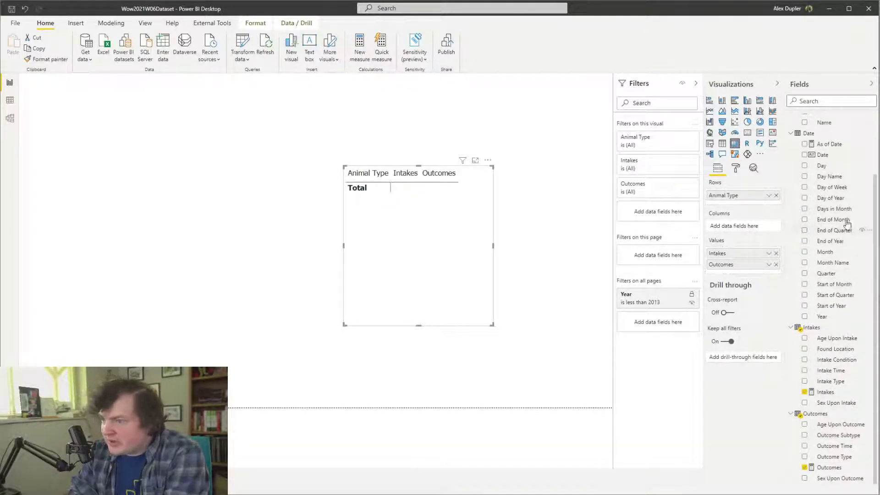
{"action": "scroll", "coordinate": [839, 188], "scroll_direction": "up", "scroll_amount": 3}
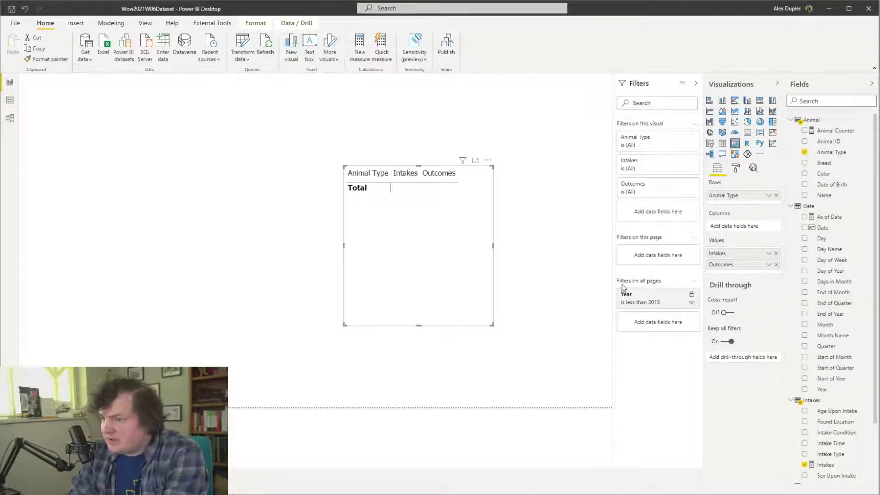
{"action": "left_click", "coordinate": [776, 254]}
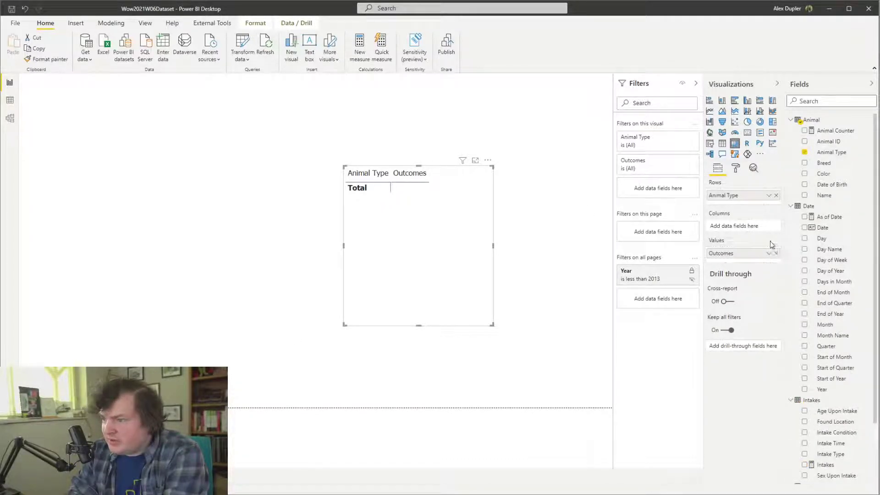
{"action": "left_click", "coordinate": [776, 254]}
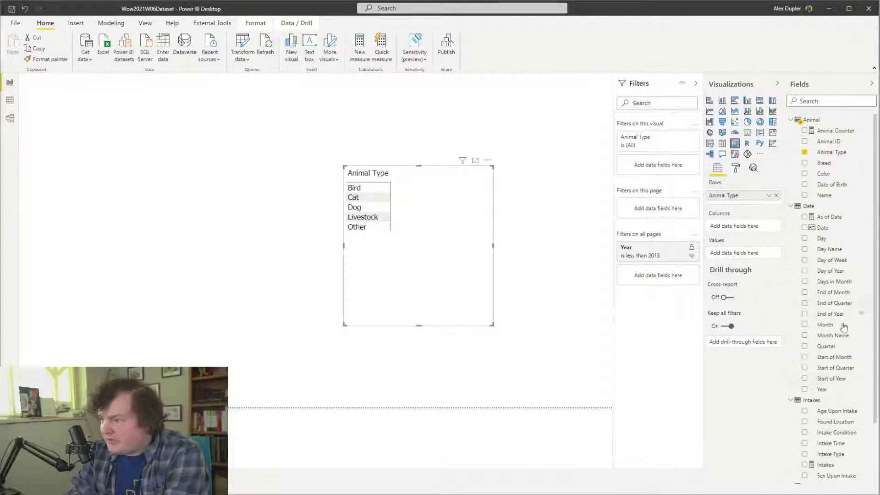
{"action": "scroll", "coordinate": [846, 373], "scroll_direction": "down", "scroll_amount": 3}
{"action": "left_click_drag", "start_coordinate": [828, 392], "coordinate": [737, 253]}
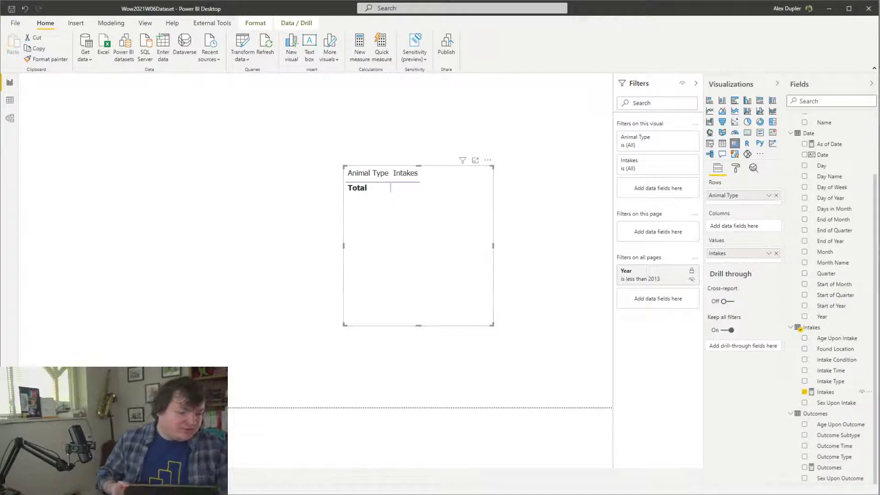
{"action": "key", "text": "super+d"}
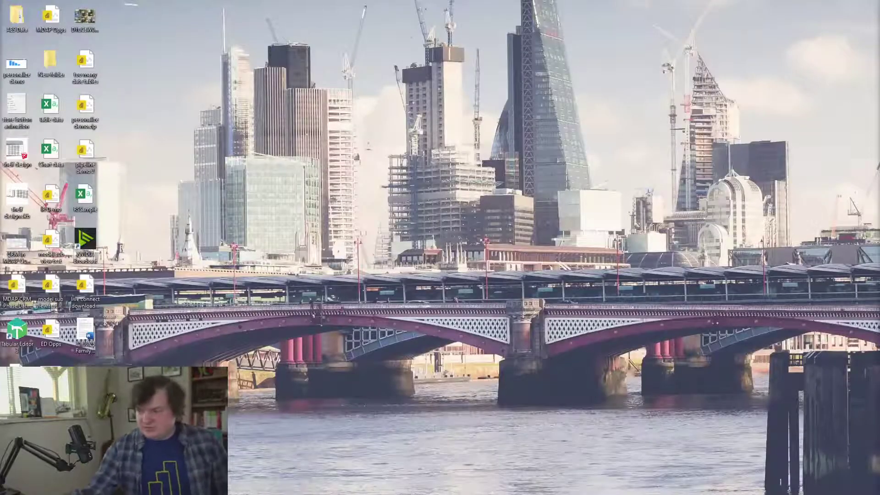
{"action": "key", "text": "super+d"}
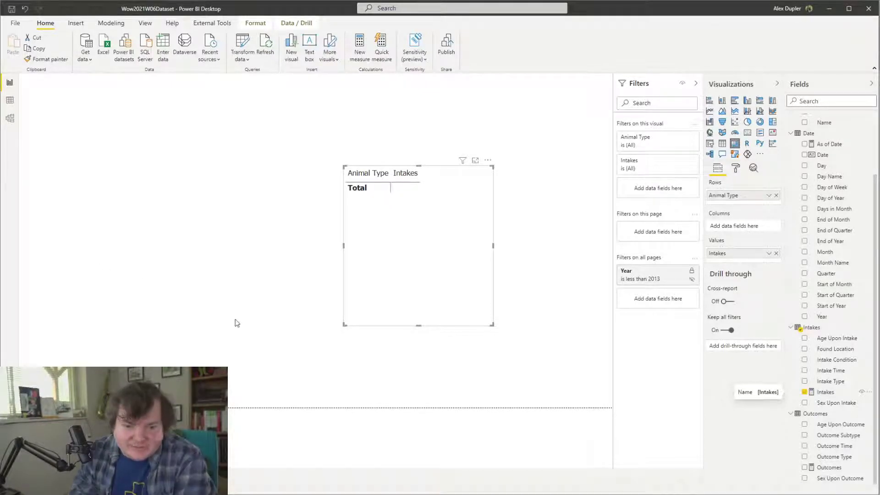
Change the all-pages Year filter to show values greater than 2013, and collapse its filter card
{"action": "left_click", "coordinate": [655, 274]}
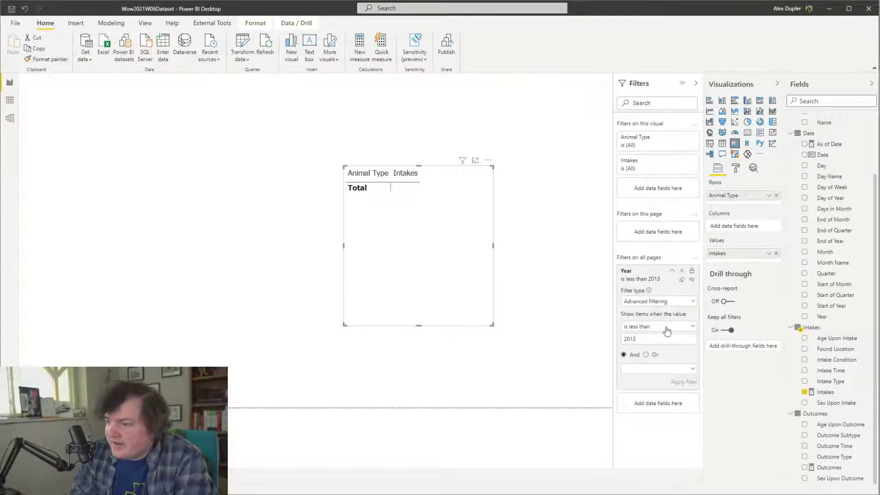
{"action": "left_click", "coordinate": [665, 327]}
{"action": "left_click", "coordinate": [656, 362]}
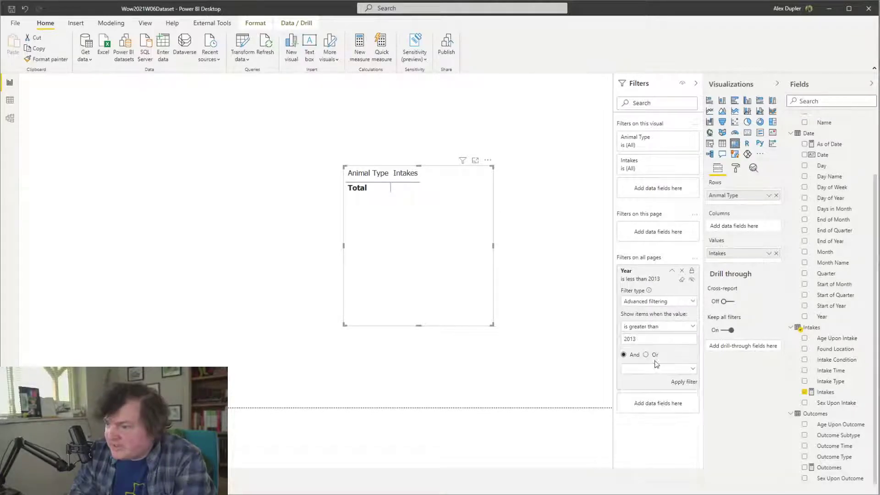
{"action": "left_click", "coordinate": [688, 382]}
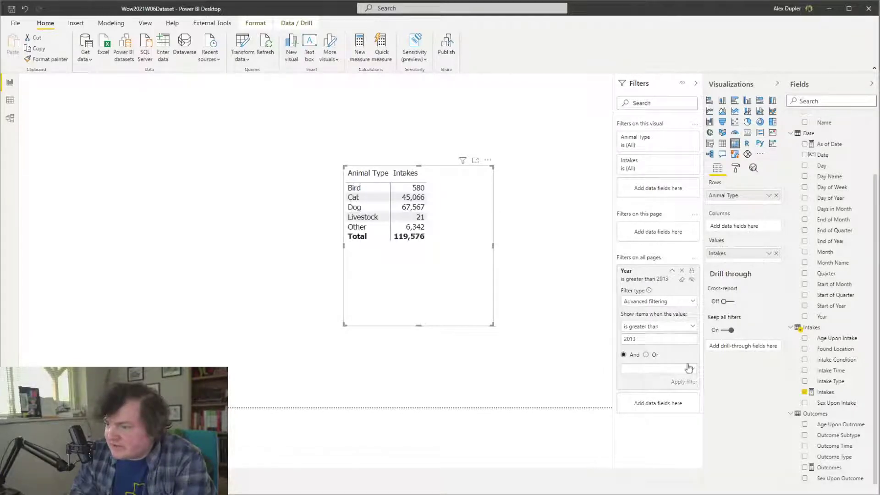
{"action": "left_click", "coordinate": [673, 273]}
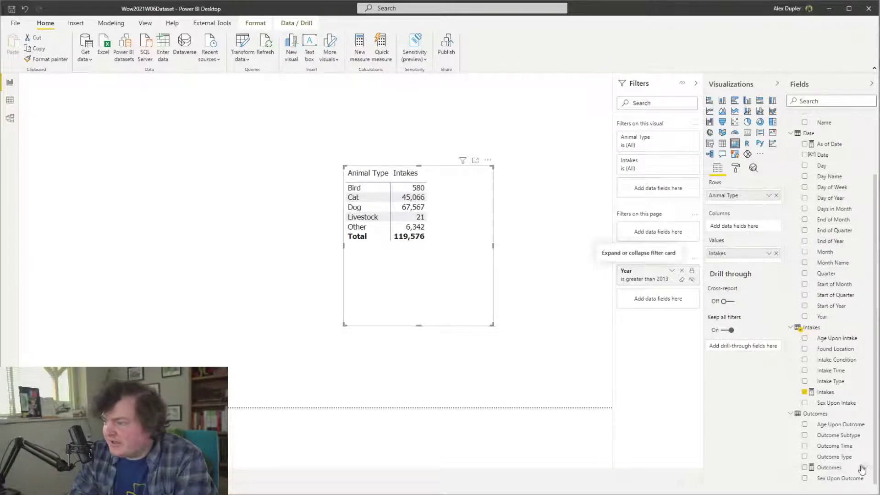
Add the Outcomes measure to the matrix values, and move Animal Type from the rows to the columns
{"action": "left_click_drag", "start_coordinate": [824, 470], "coordinate": [751, 262]}
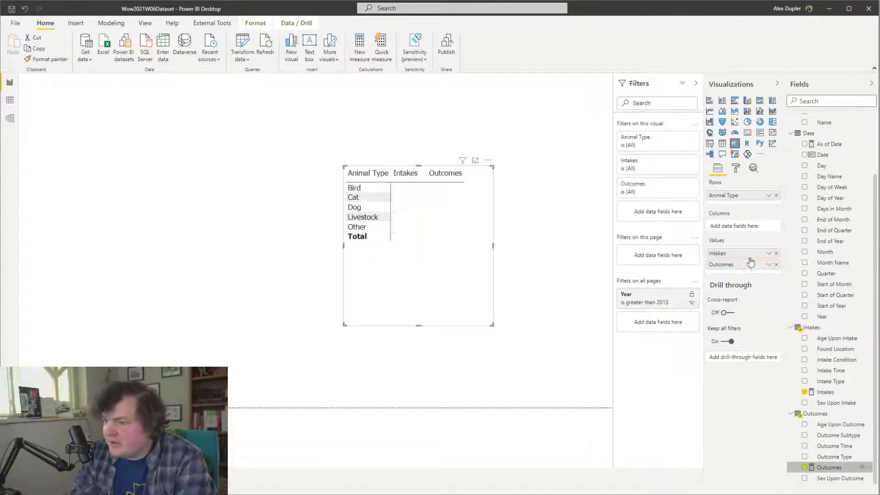
{"action": "left_click_drag", "start_coordinate": [733, 197], "coordinate": [731, 232]}
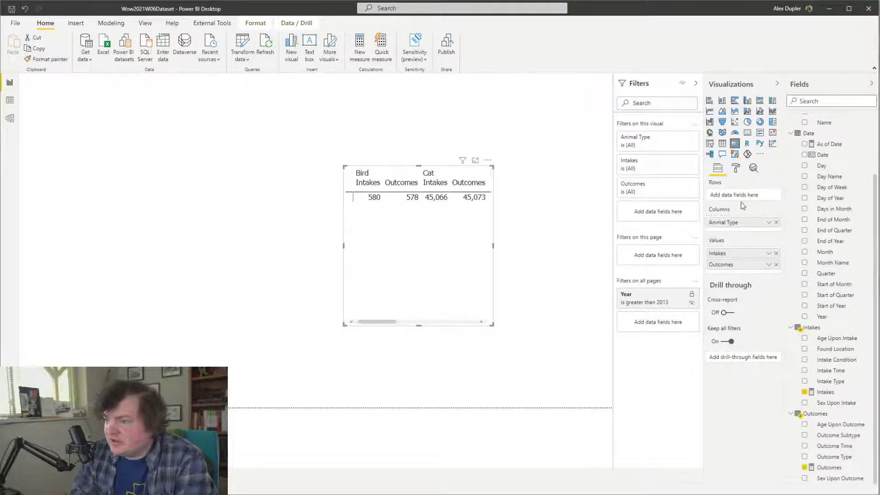
Widen the matrix and shift it toward the left of the page, and turn on showing its values on rows
{"action": "left_click", "coordinate": [736, 169]}
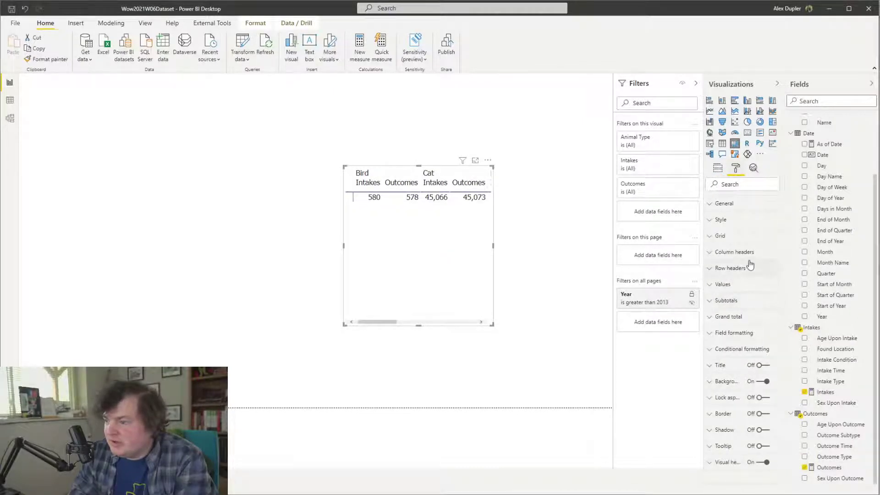
{"action": "left_click_drag", "start_coordinate": [490, 324], "coordinate": [602, 317]}
{"action": "left_click_drag", "start_coordinate": [434, 261], "coordinate": [188, 253]}
{"action": "left_click", "coordinate": [757, 287]}
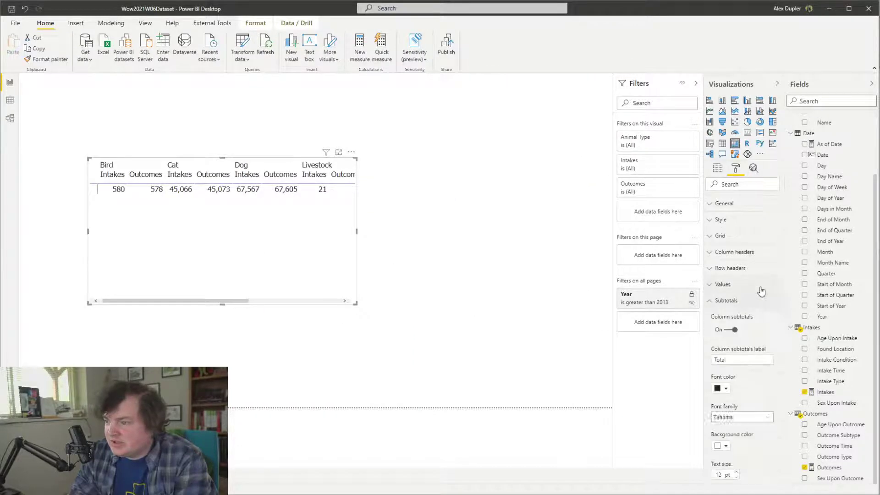
{"action": "scroll", "coordinate": [745, 453], "scroll_direction": "down", "scroll_amount": 4}
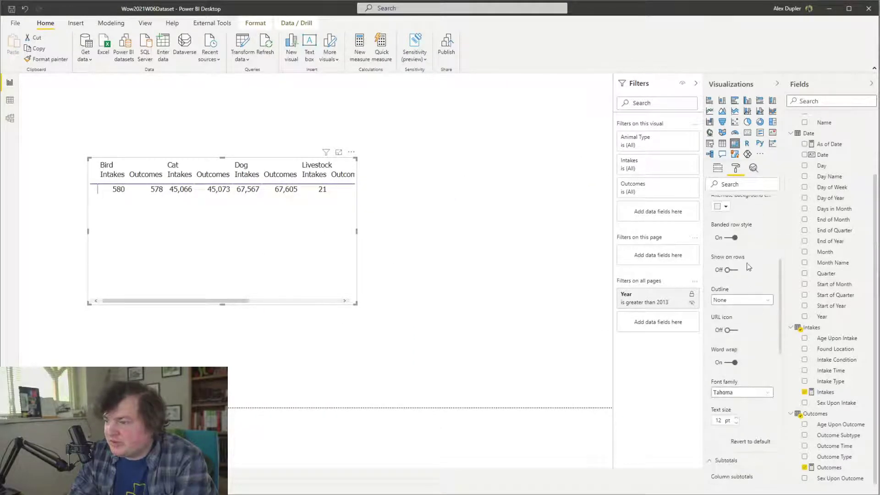
{"action": "left_click", "coordinate": [731, 269]}
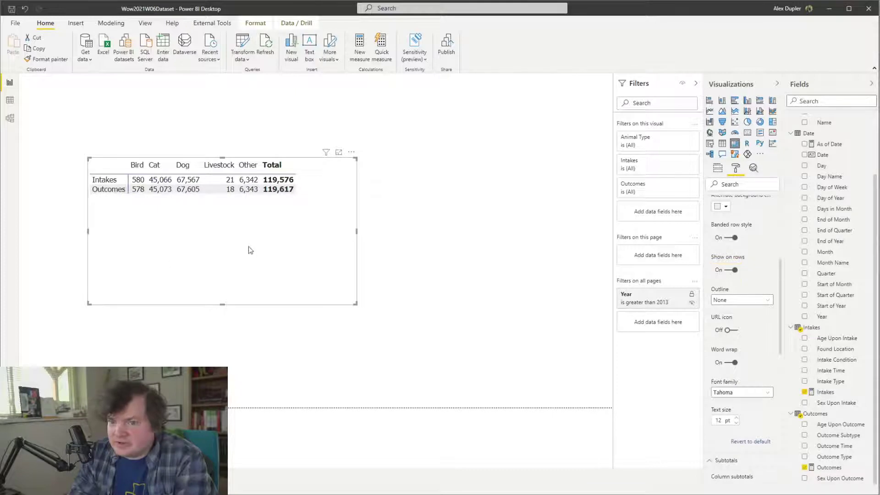
Place the matrix near the page's upper-left corner, shrink it to fit its contents, and deselect it
{"action": "left_click_drag", "start_coordinate": [248, 250], "coordinate": [159, 164]}
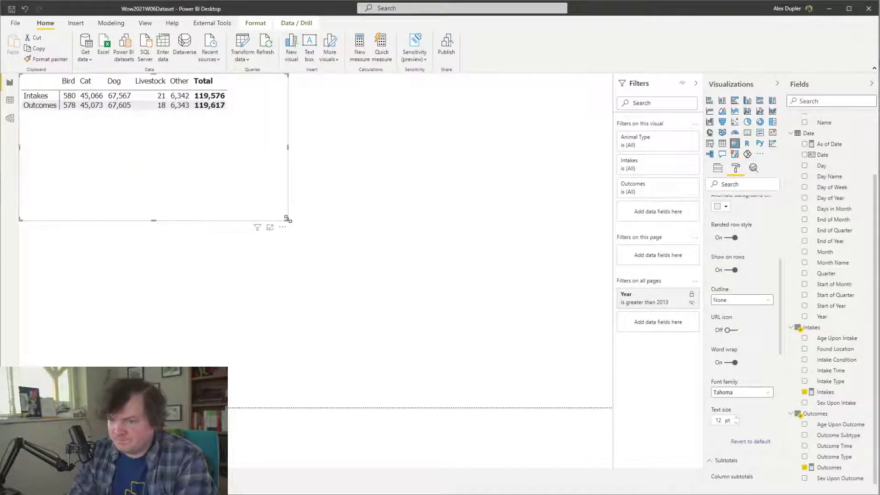
{"action": "left_click_drag", "start_coordinate": [286, 219], "coordinate": [260, 141]}
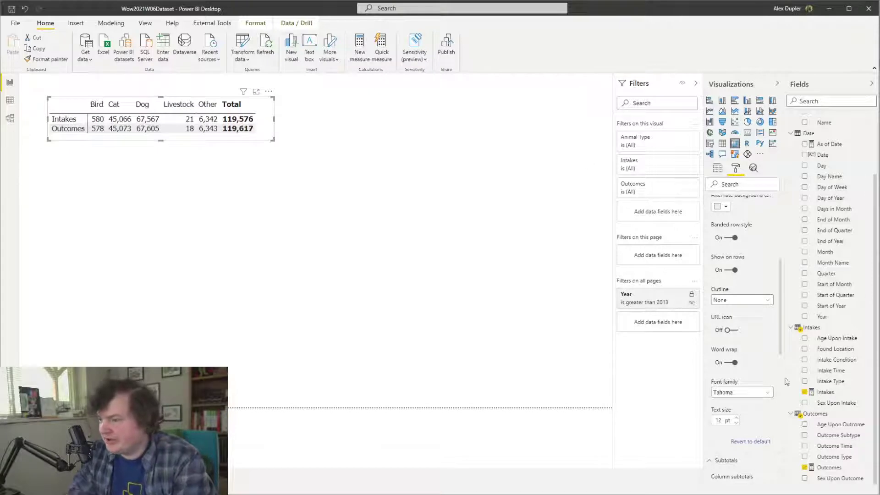
{"action": "left_click", "coordinate": [419, 310]}
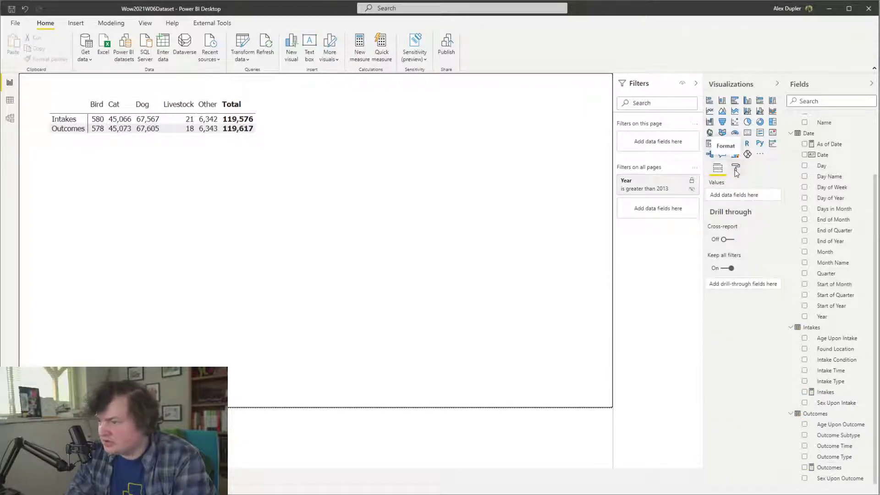
Insert a stacked column chart below the matrix with Sex Upon Outcome from the Outcomes table as its axis
{"action": "left_click", "coordinate": [722, 102]}
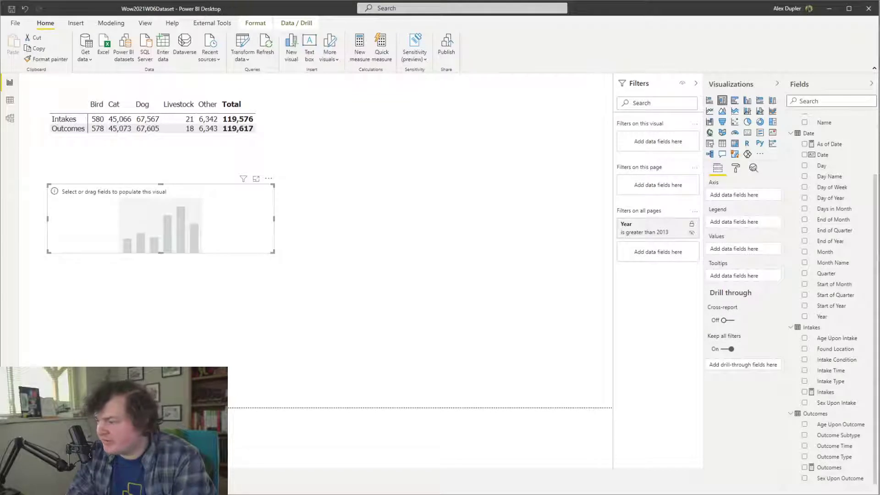
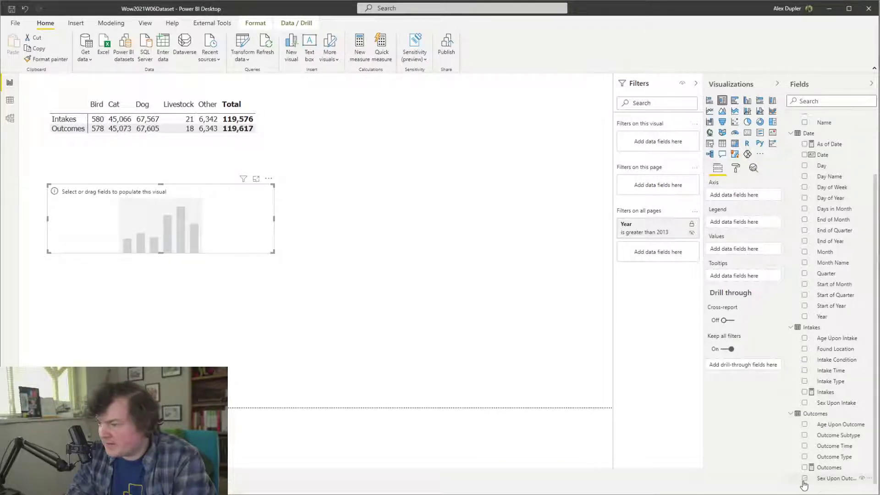
{"action": "left_click", "coordinate": [805, 479]}
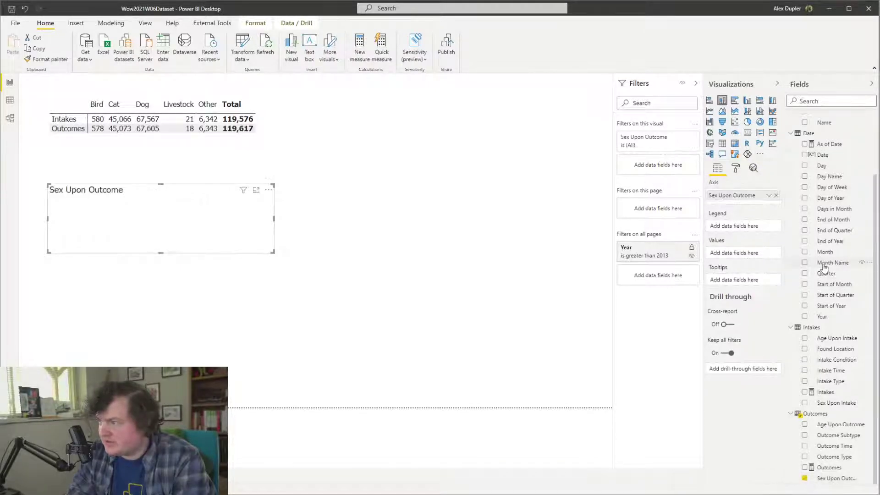
{"action": "scroll", "coordinate": [822, 270], "scroll_direction": "up", "scroll_amount": 2}
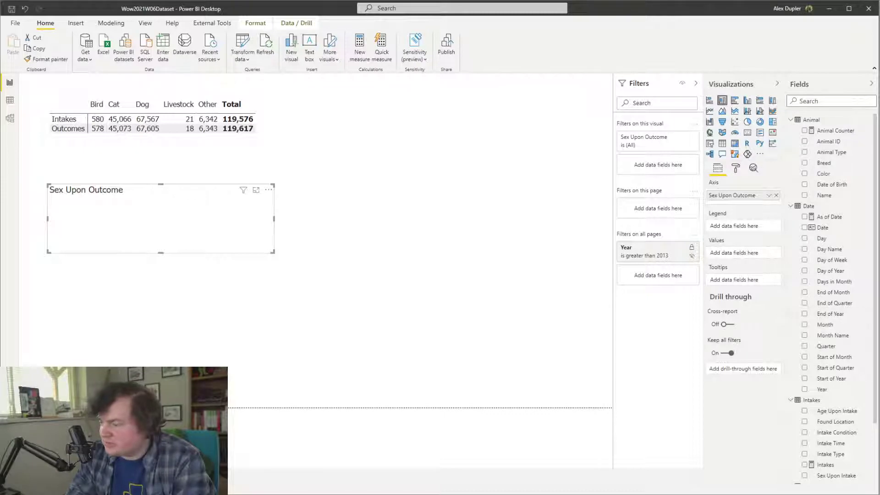
Switch to the browser to examine the Week 6 challenge's sample report and requirements, and return to Power BI Desktop
{"action": "key", "text": "alt+Tab"}
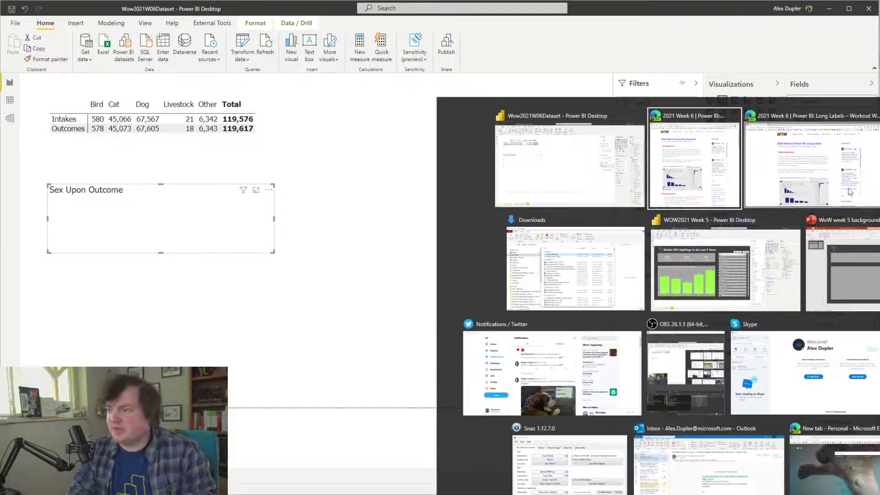
{"action": "key", "text": "alt+Tab"}
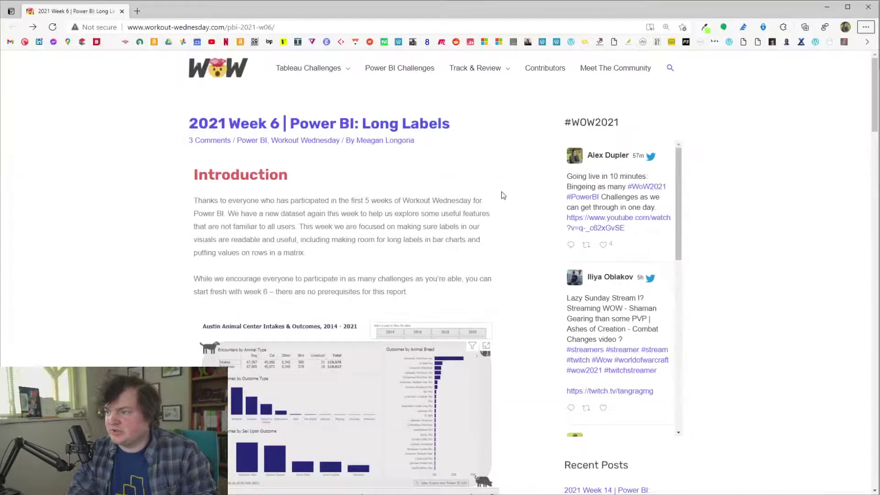
{"action": "scroll", "coordinate": [483, 242], "scroll_direction": "down", "scroll_amount": 1}
{"action": "scroll", "coordinate": [482, 242], "scroll_direction": "down", "scroll_amount": 5}
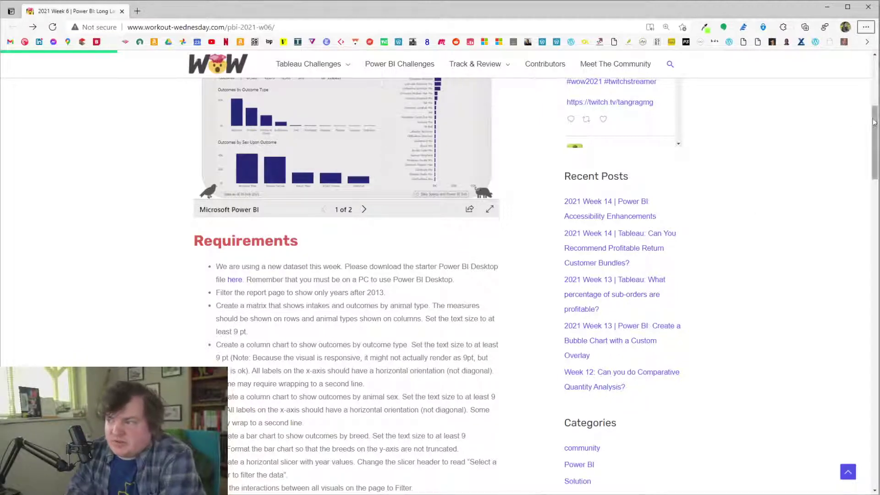
{"action": "scroll", "coordinate": [875, 124], "scroll_direction": "up", "scroll_amount": 2}
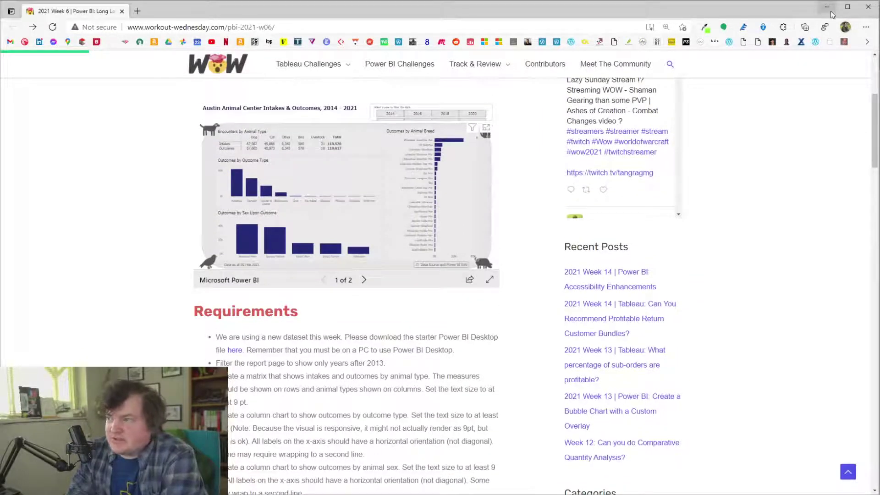
{"action": "left_click", "coordinate": [828, 8]}
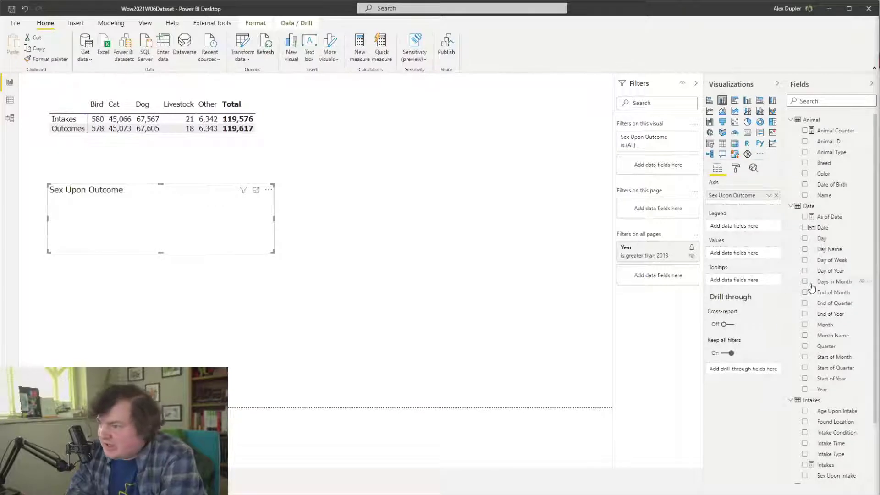
Add the Outcomes measure as the values of the Sex Upon Outcome column chart, and make the chart taller
{"action": "scroll", "coordinate": [858, 377], "scroll_direction": "down", "scroll_amount": 1}
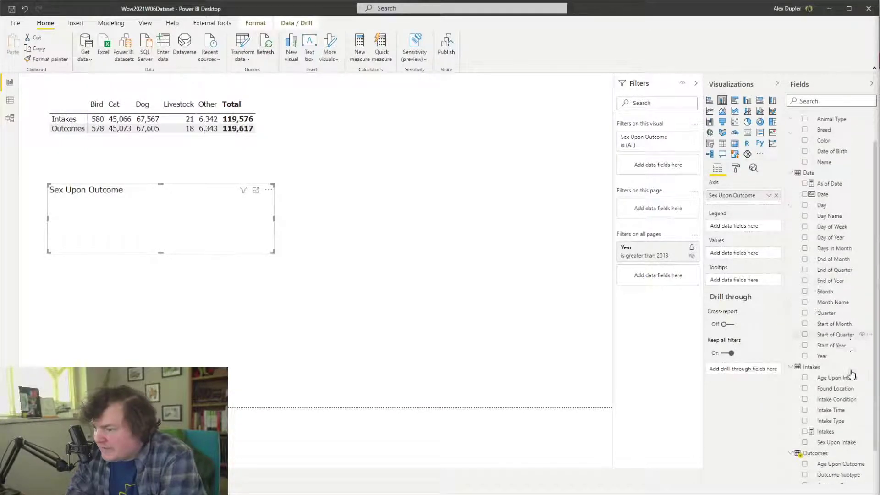
{"action": "scroll", "coordinate": [859, 367], "scroll_direction": "up", "scroll_amount": 1}
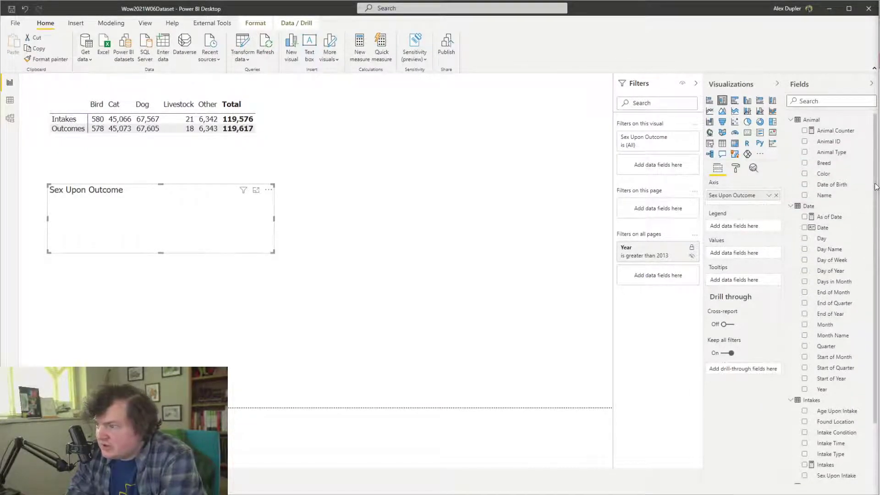
{"action": "left_click_drag", "start_coordinate": [876, 186], "coordinate": [876, 238]}
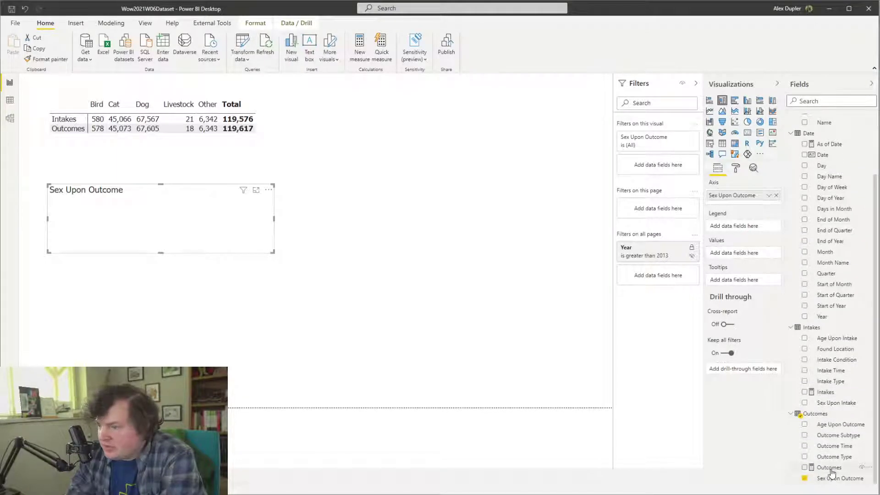
{"action": "left_click_drag", "start_coordinate": [832, 468], "coordinate": [752, 255]}
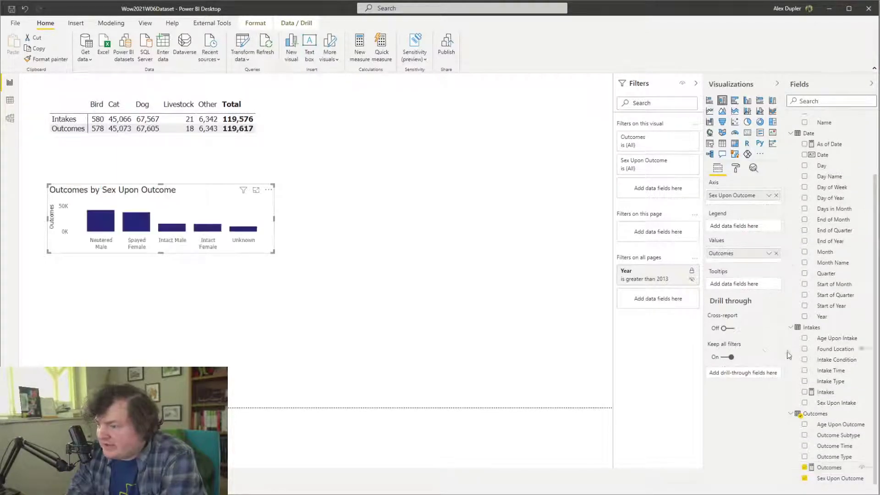
{"action": "left_click_drag", "start_coordinate": [162, 253], "coordinate": [173, 325]}
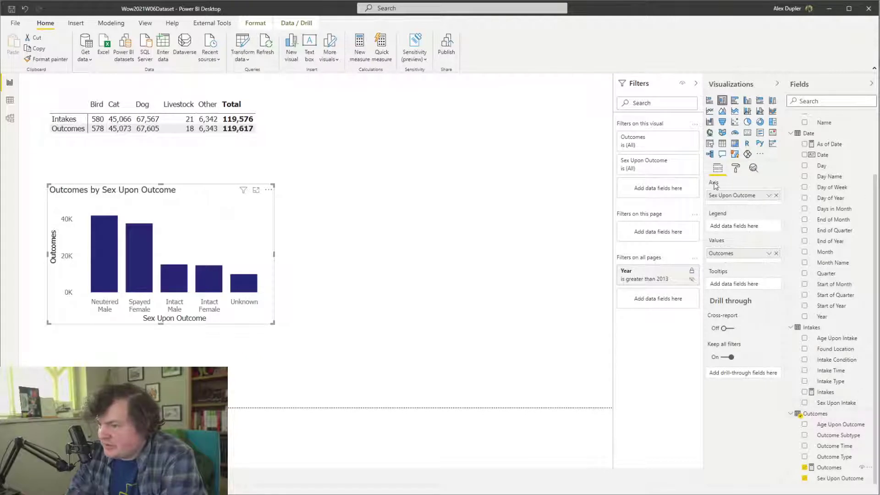
Try the clustered column and line chart types on the Sex Upon Outcome chart, and return it to a stacked column chart
{"action": "left_click", "coordinate": [736, 170]}
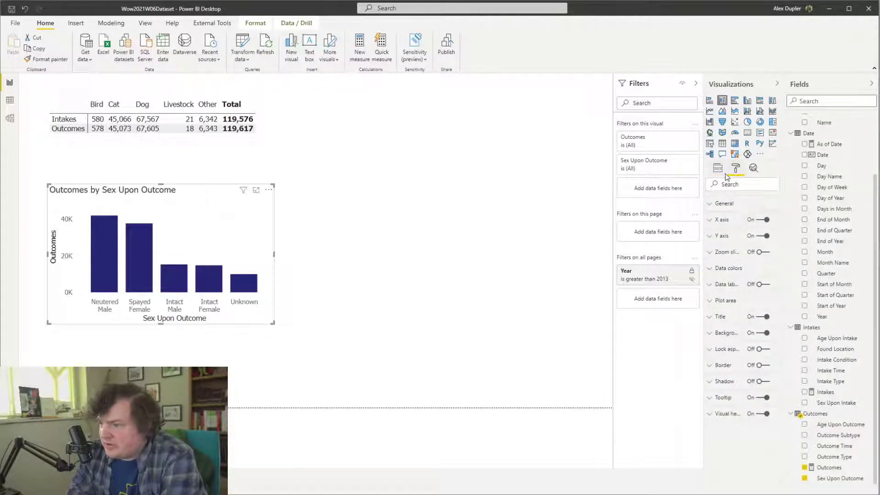
{"action": "left_click", "coordinate": [719, 169]}
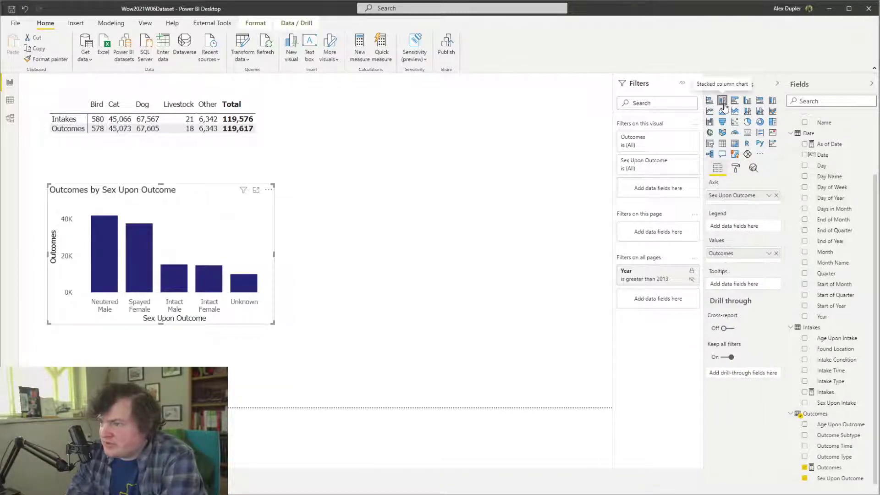
{"action": "left_click", "coordinate": [746, 101]}
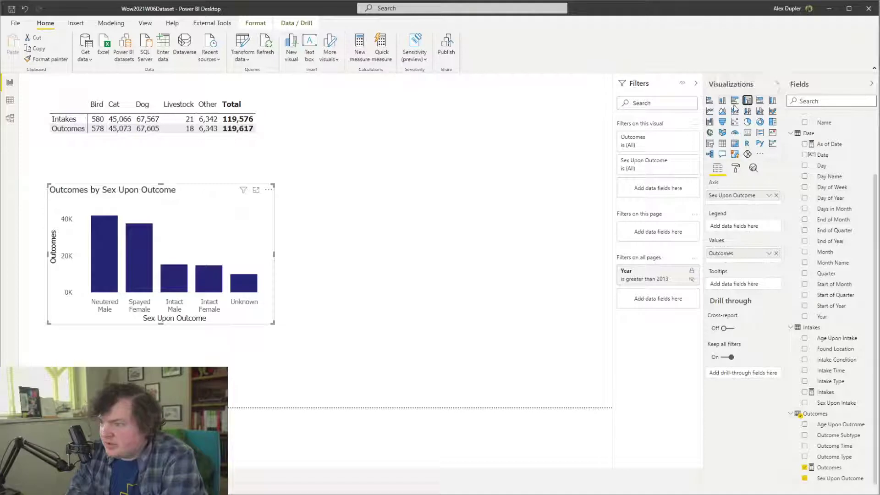
{"action": "left_click", "coordinate": [709, 111]}
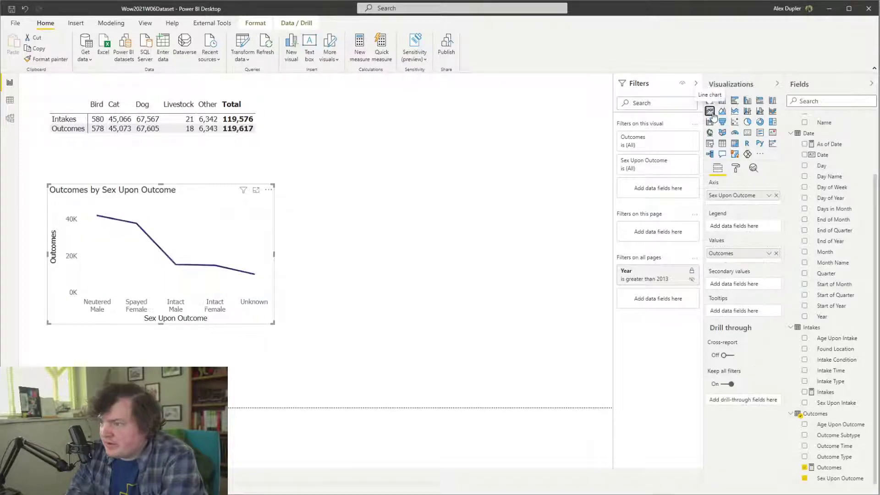
{"action": "left_click", "coordinate": [722, 101]}
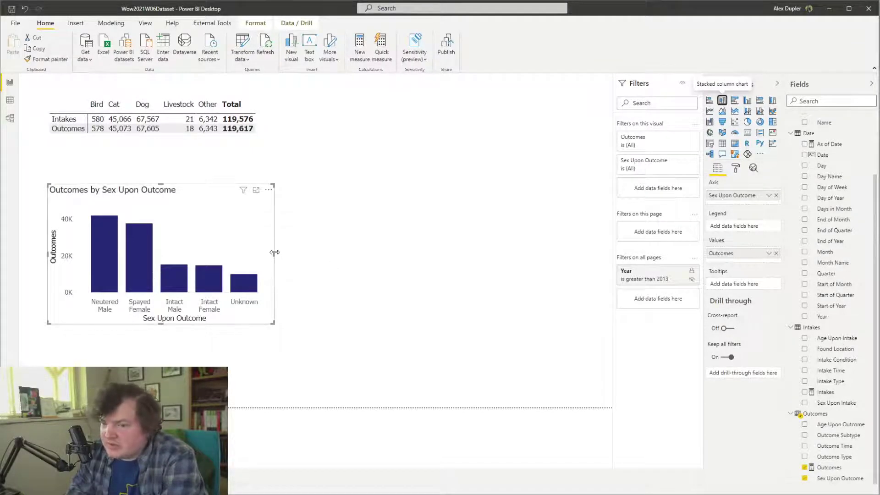
Widen the Outcomes by Sex Upon Outcome chart, and move it to the page's lower-left corner
{"action": "left_click_drag", "start_coordinate": [274, 252], "coordinate": [460, 254]}
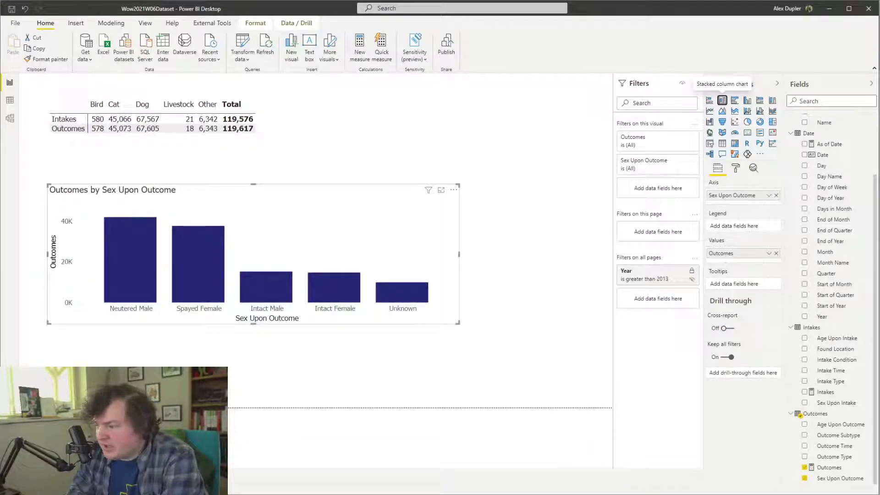
{"action": "left_click_drag", "start_coordinate": [295, 196], "coordinate": [220, 365]}
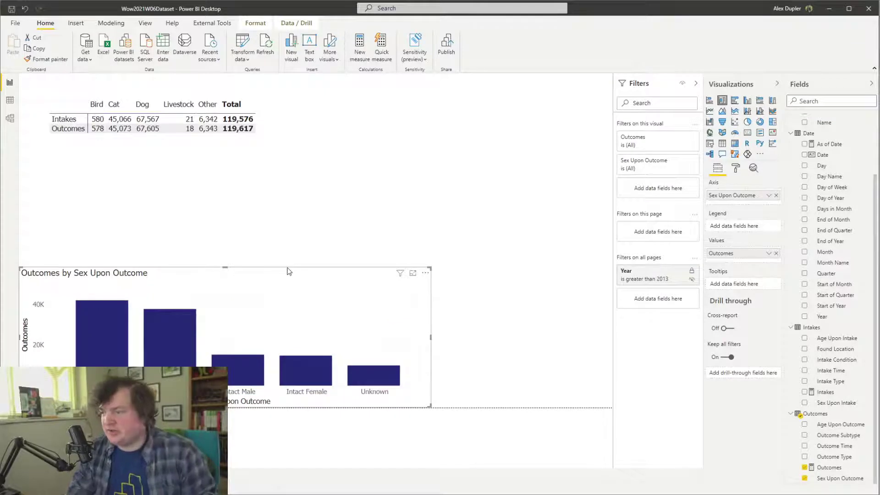
Duplicate the Outcomes by Sex Upon Outcome chart, and place the copy directly above the original
{"action": "key", "text": "ctrl+c"}
{"action": "key", "text": "ctrl+v"}
{"action": "left_click_drag", "start_coordinate": [497, 203], "coordinate": [246, 192]}
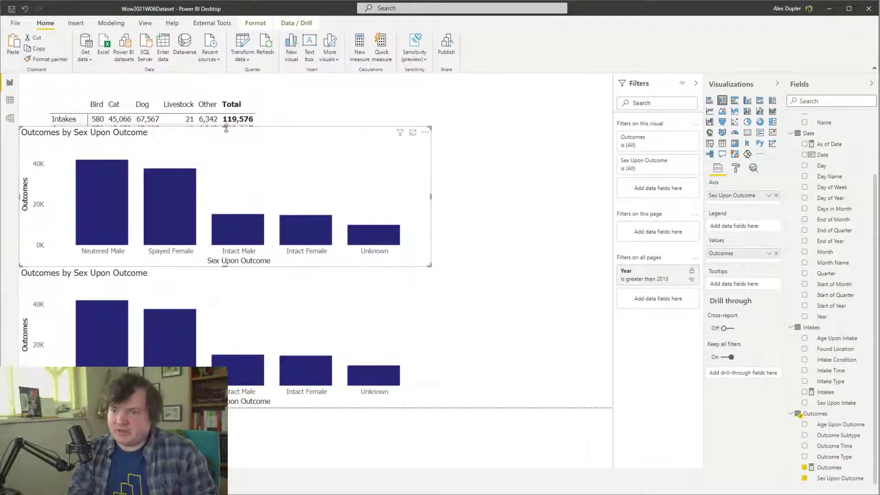
Shorten the upper copied chart from its upper edge to clear the matrix, and replace its Sex Upon Outcome axis with Outcome Type
{"action": "mouse_move", "coordinate": [235, 128]}
{"action": "left_mouse_down"}
{"action": "mouse_move", "coordinate": [224, 153]}
{"action": "mouse_move", "coordinate": [224, 142]}
{"action": "left_mouse_up"}
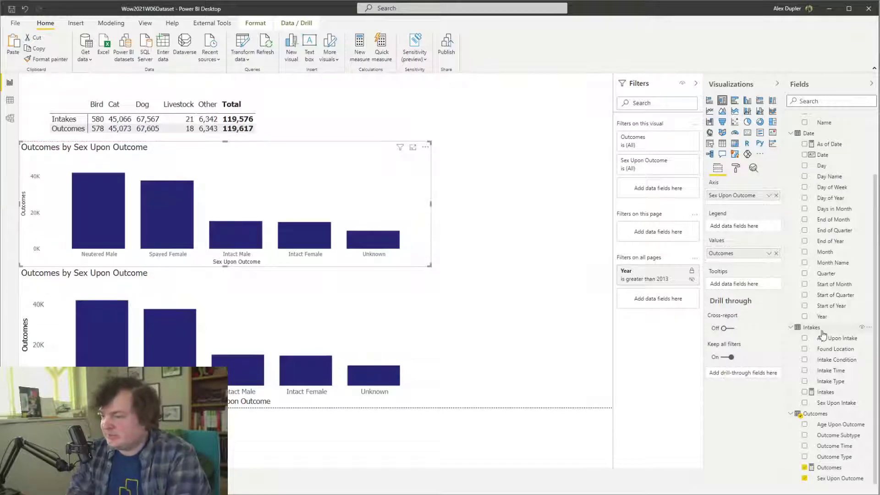
{"action": "left_click", "coordinate": [835, 481]}
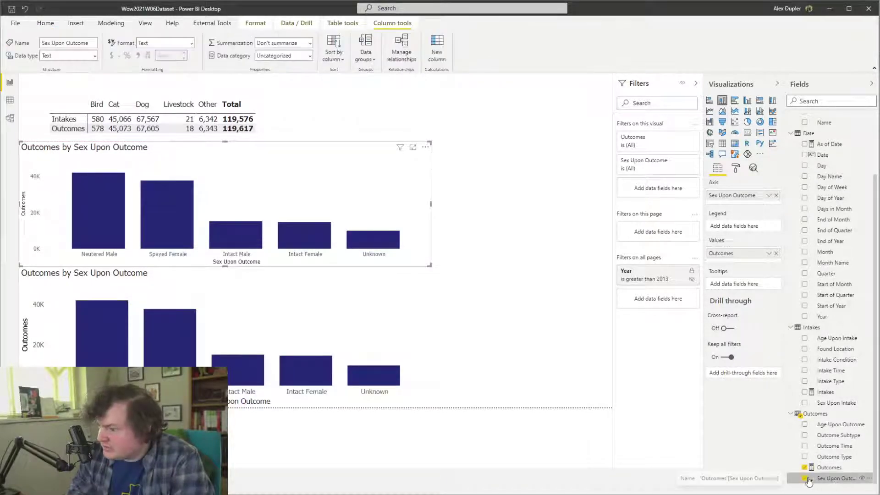
{"action": "left_click", "coordinate": [804, 479]}
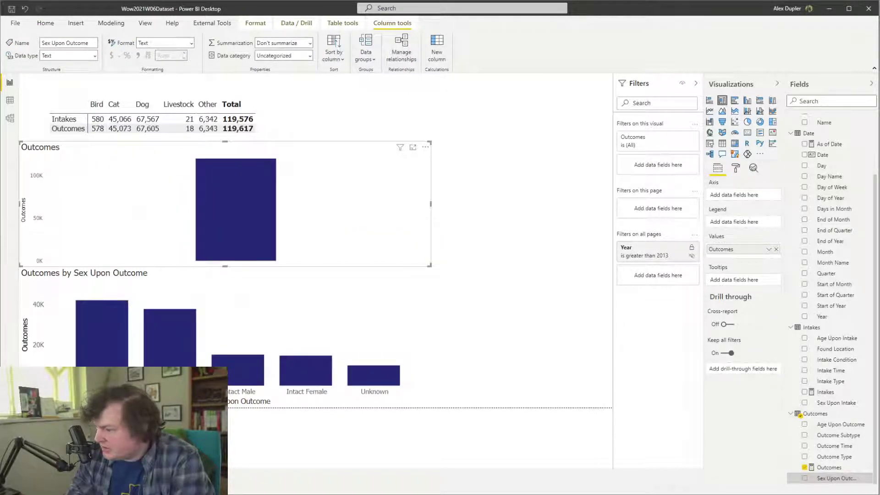
{"action": "left_click", "coordinate": [805, 456]}
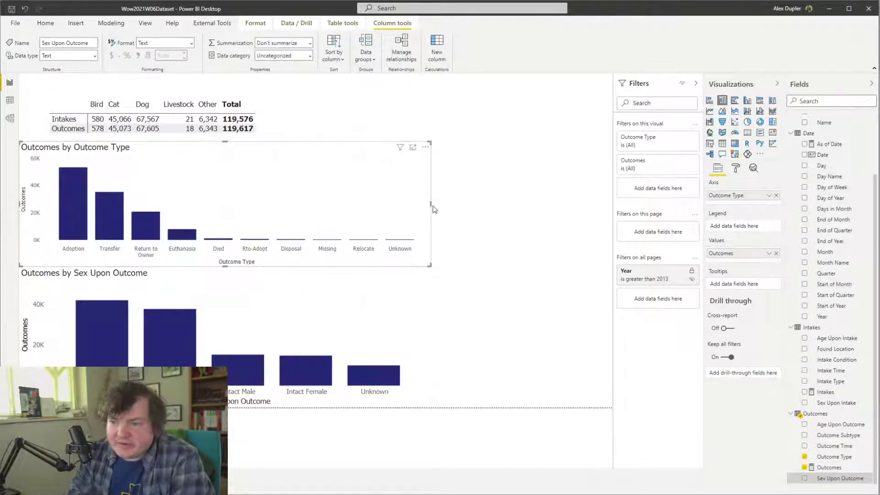
{"action": "mouse_move", "coordinate": [430, 204]}
{"action": "left_mouse_down"}
{"action": "mouse_move", "coordinate": [408, 204]}
{"action": "mouse_move", "coordinate": [430, 204]}
{"action": "left_mouse_up"}
Add an empty stacked bar chart beside the column charts, extend it to the page's lower edge, and narrow it along the page's right side
{"action": "left_click", "coordinate": [564, 294]}
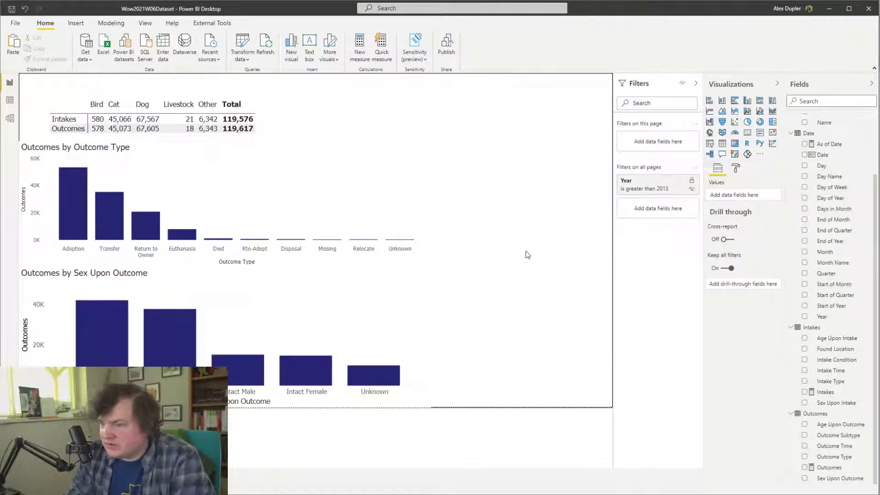
{"action": "left_click", "coordinate": [735, 143]}
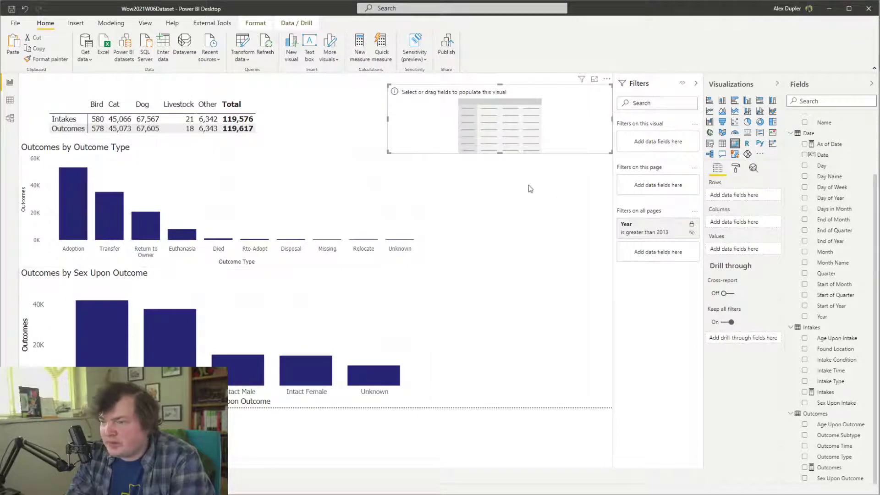
{"action": "left_click", "coordinate": [735, 102]}
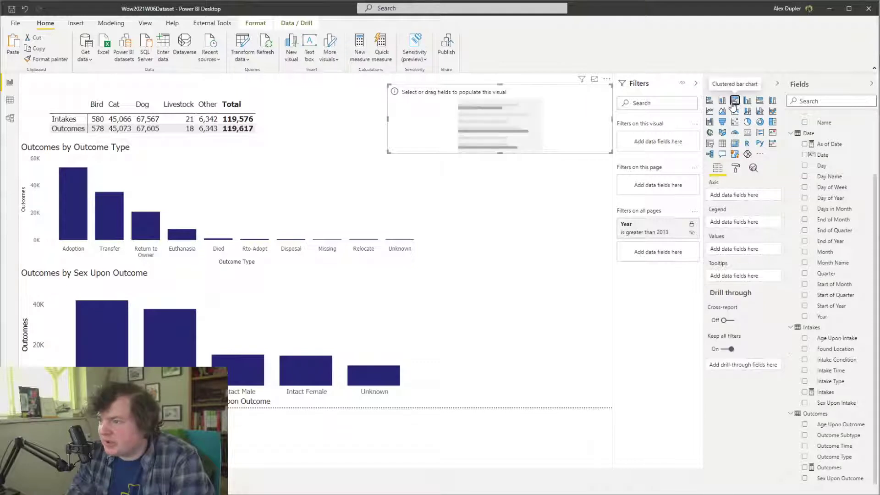
{"action": "left_click", "coordinate": [710, 100]}
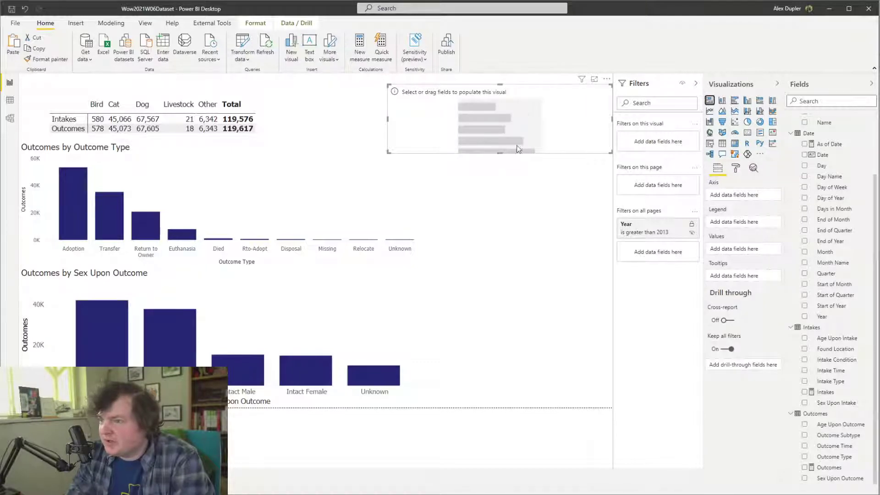
{"action": "left_click_drag", "start_coordinate": [500, 154], "coordinate": [502, 407]}
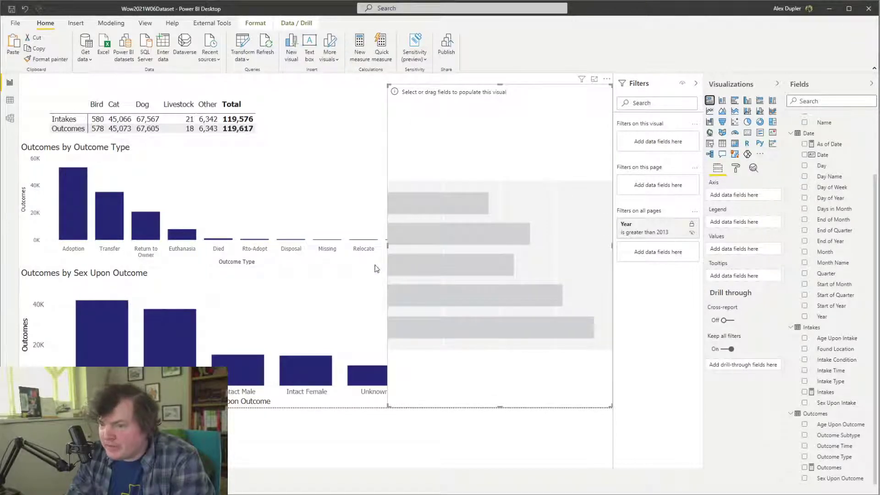
{"action": "left_click_drag", "start_coordinate": [388, 246], "coordinate": [424, 256]}
{"action": "key", "text": "ctrl+z"}
{"action": "left_click", "coordinate": [411, 227]}
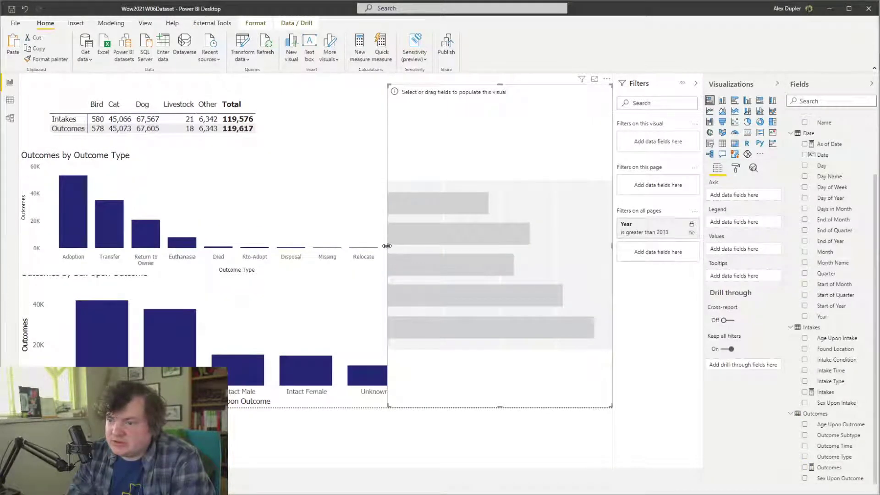
{"action": "left_click_drag", "start_coordinate": [386, 247], "coordinate": [516, 246]}
Use Breed as the new bar chart's axis and Outcomes as its values, and widen the chart
{"action": "scroll", "coordinate": [807, 270], "scroll_direction": "up", "scroll_amount": 3}
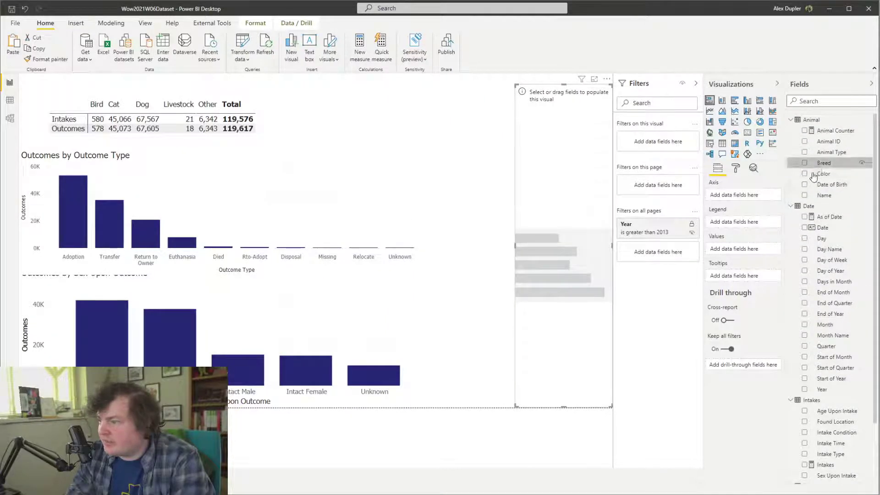
{"action": "left_click_drag", "start_coordinate": [818, 164], "coordinate": [743, 199]}
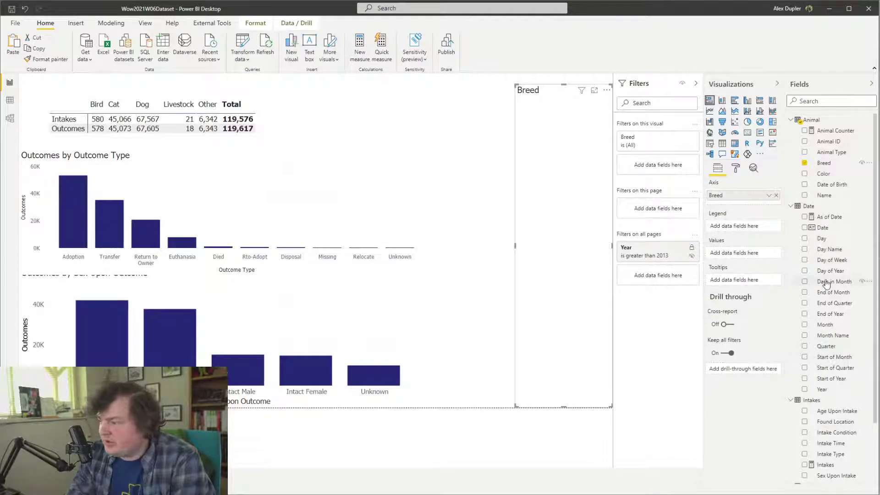
{"action": "scroll", "coordinate": [842, 338], "scroll_direction": "down", "scroll_amount": 3}
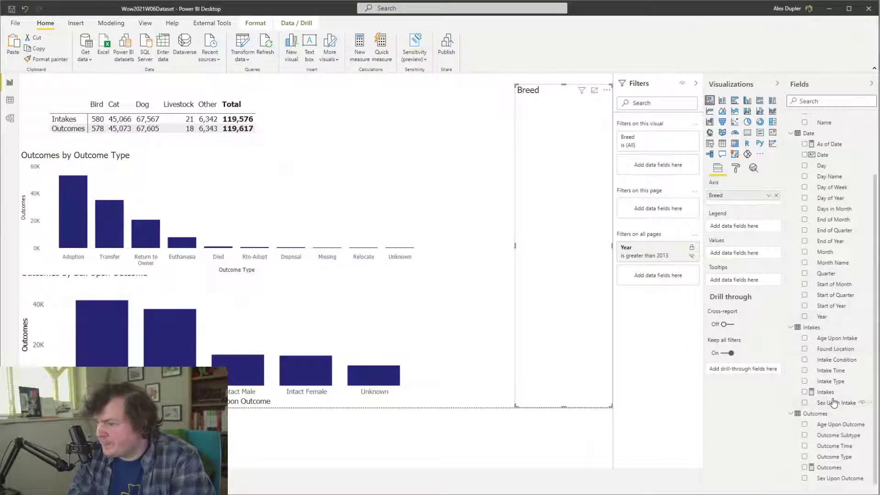
{"action": "left_click_drag", "start_coordinate": [831, 468], "coordinate": [770, 252]}
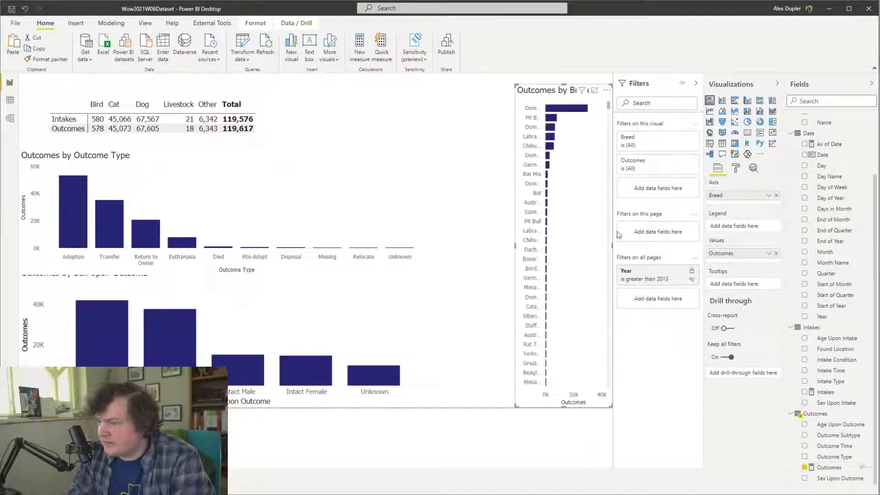
{"action": "left_click_drag", "start_coordinate": [518, 249], "coordinate": [451, 250]}
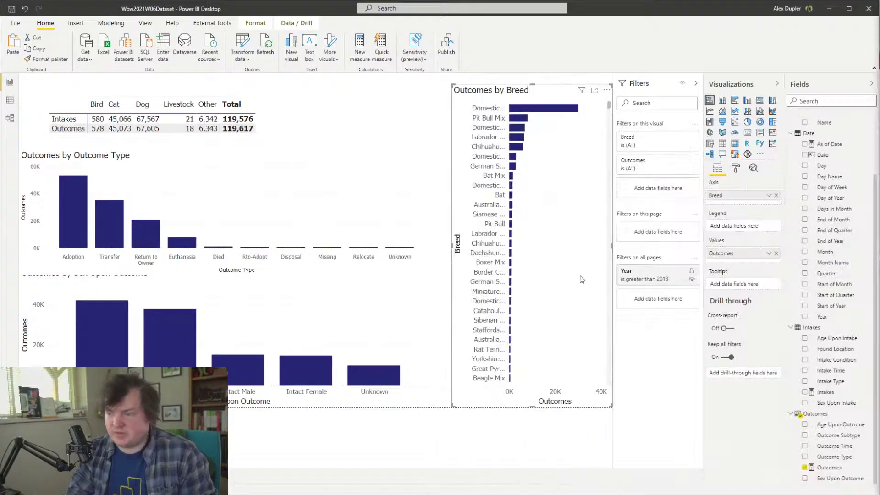
Switch to the Workout Wednesday page in the browser, view the reference report in full screen, and return to Power BI Desktop
{"action": "key", "text": "alt+Tab"}
{"action": "left_click", "coordinate": [782, 155]}
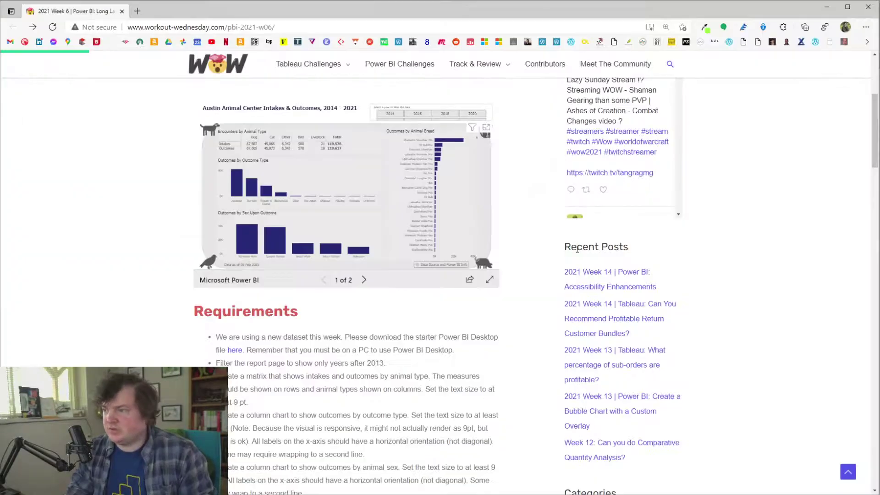
{"action": "left_click", "coordinate": [490, 281]}
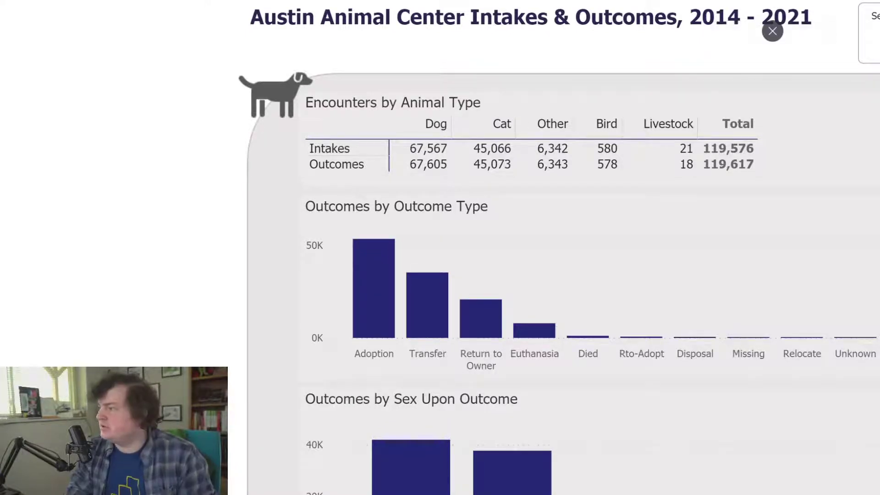
{"action": "left_click", "coordinate": [773, 30]}
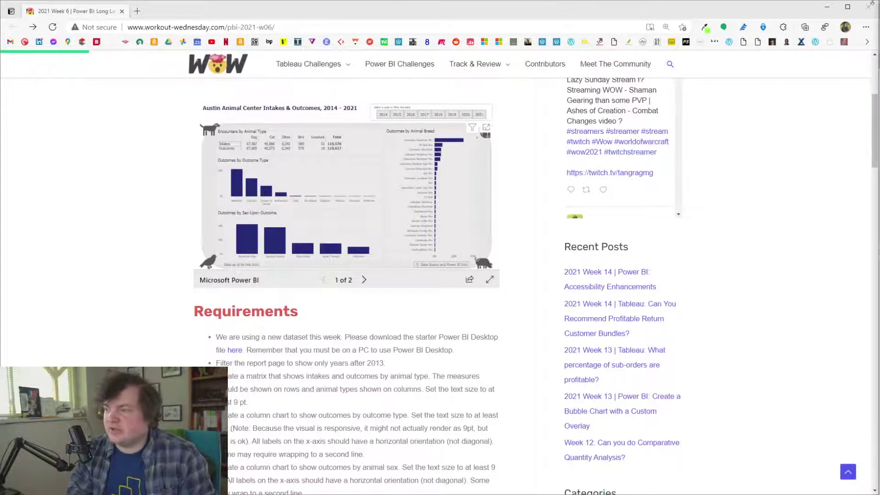
{"action": "left_click", "coordinate": [828, 8]}
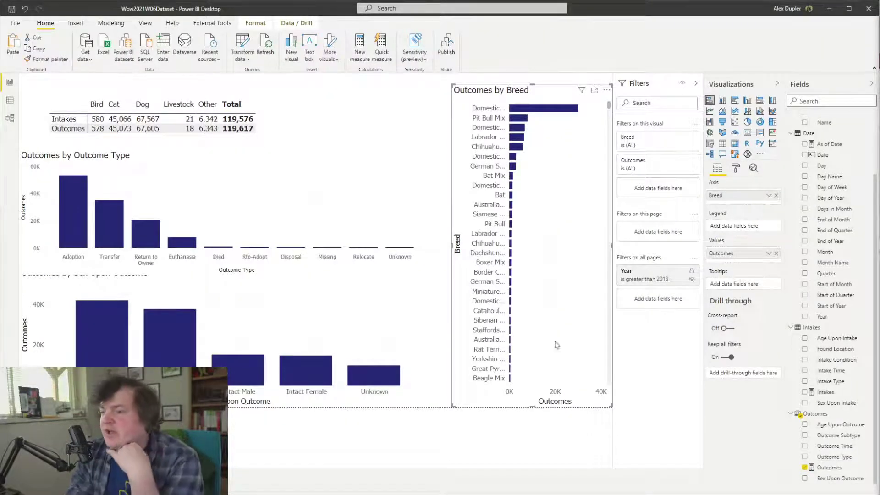
Set the Y axis maximum size of the Outcomes by Breed chart to 50%, and widen the chart slightly
{"action": "left_click", "coordinate": [736, 168]}
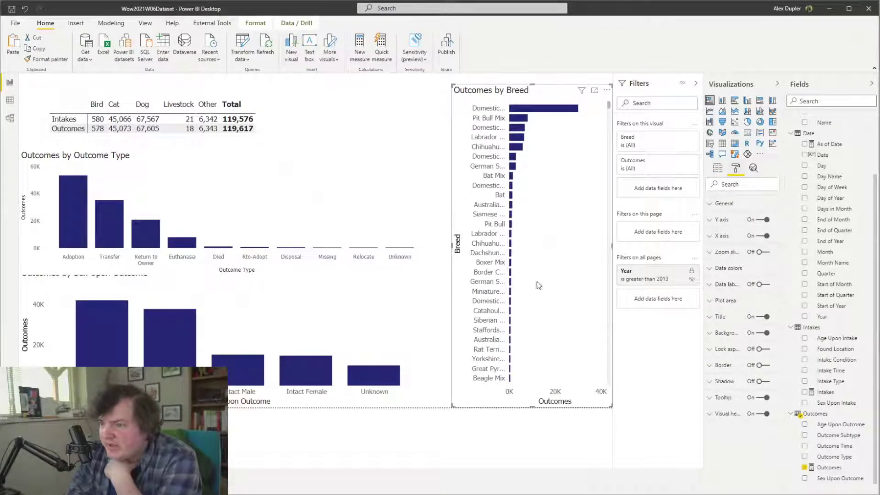
{"action": "left_click", "coordinate": [740, 222]}
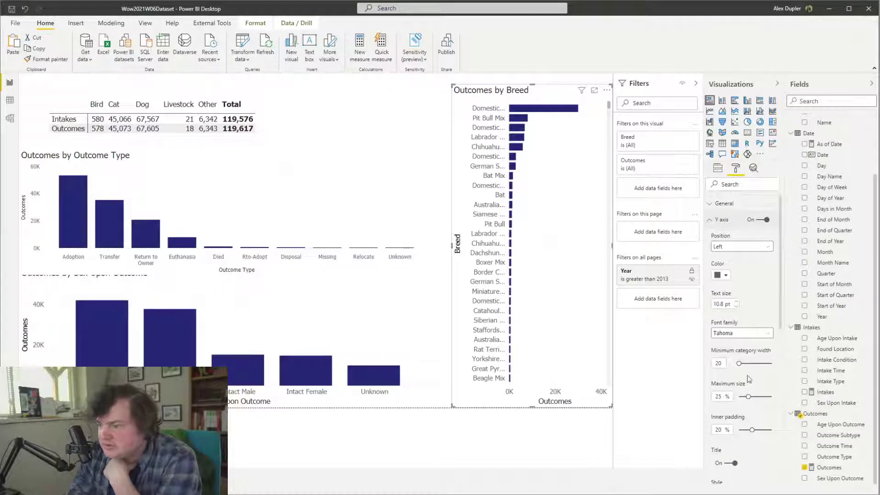
{"action": "mouse_move", "coordinate": [741, 364]}
{"action": "left_mouse_down"}
{"action": "mouse_move", "coordinate": [756, 363]}
{"action": "mouse_move", "coordinate": [739, 363]}
{"action": "left_mouse_up"}
{"action": "left_click_drag", "start_coordinate": [750, 396], "coordinate": [774, 392]}
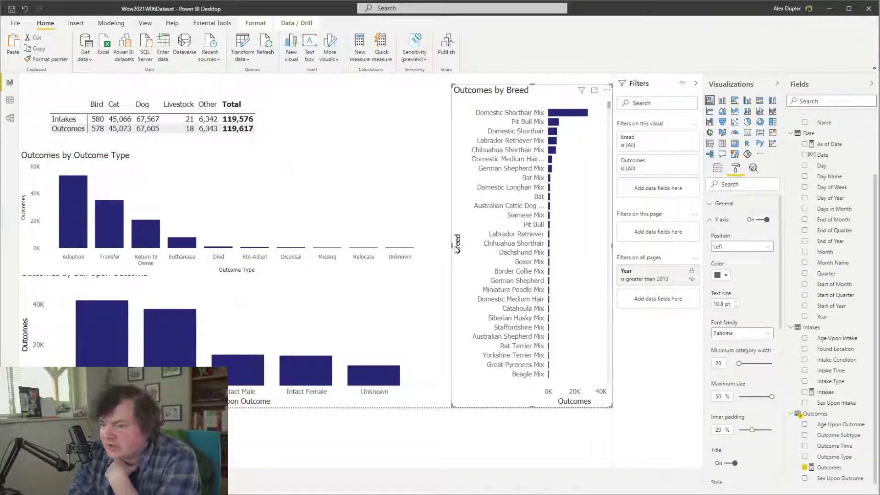
{"action": "left_click_drag", "start_coordinate": [450, 245], "coordinate": [430, 250]}
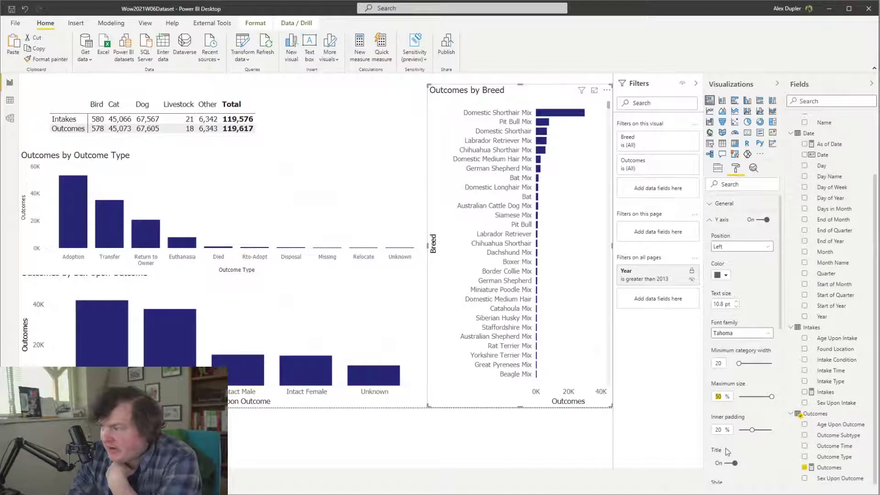
{"action": "left_click", "coordinate": [757, 396]}
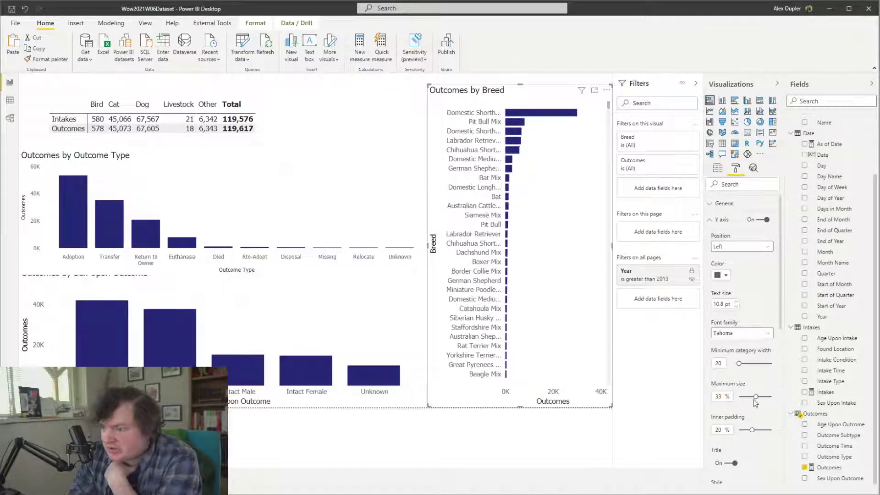
{"action": "left_click_drag", "start_coordinate": [756, 396], "coordinate": [781, 400]}
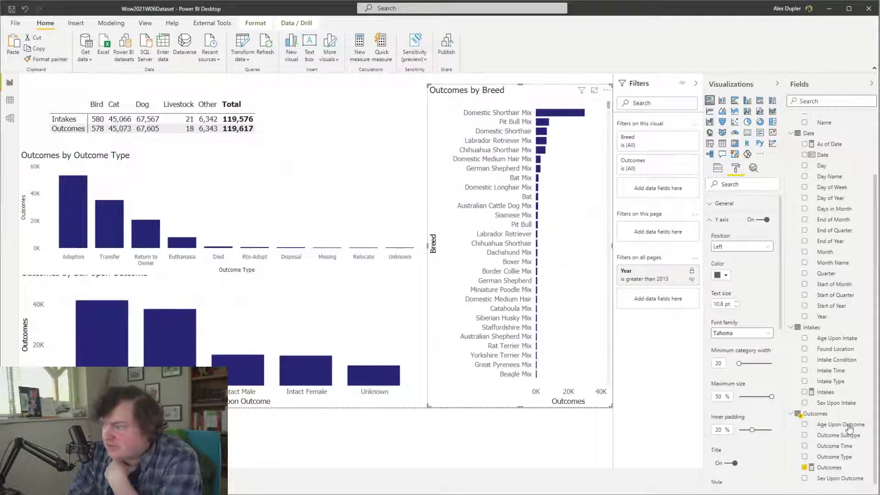
Narrow the Outcome Type and Sex Upon Outcome column charts to the same width, leaving a gap before the Breed chart
{"action": "left_click", "coordinate": [401, 275]}
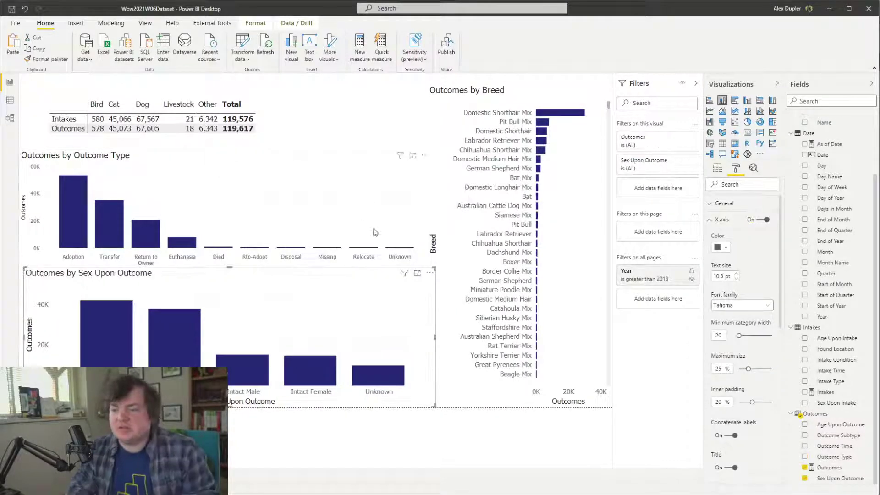
{"action": "left_click", "coordinate": [398, 251]}
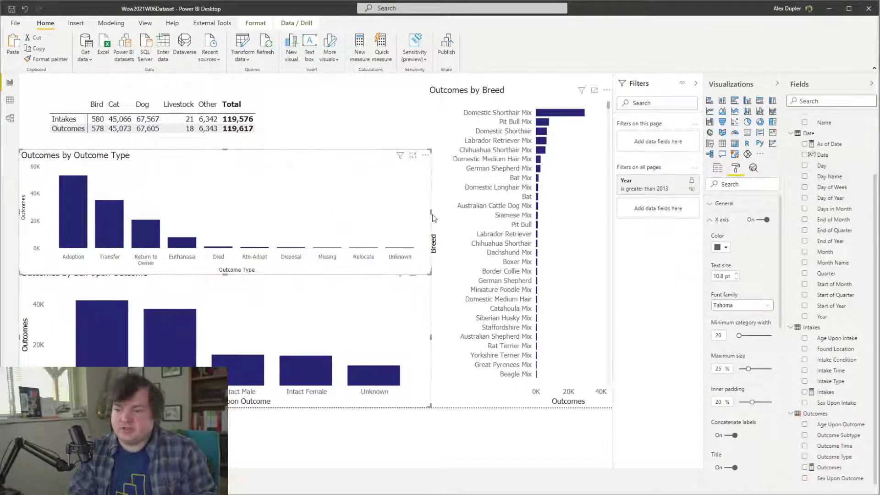
{"action": "left_click_drag", "start_coordinate": [431, 217], "coordinate": [368, 219]}
{"action": "left_click", "coordinate": [426, 342]}
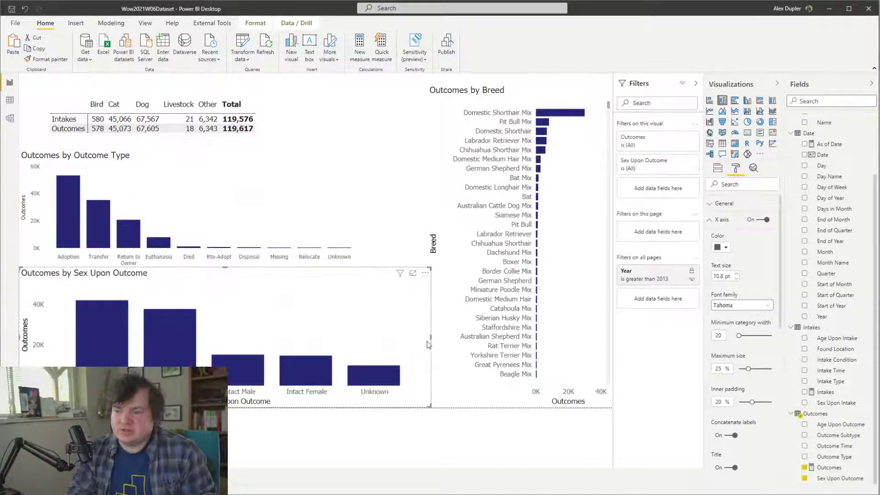
{"action": "left_click_drag", "start_coordinate": [430, 338], "coordinate": [365, 339]}
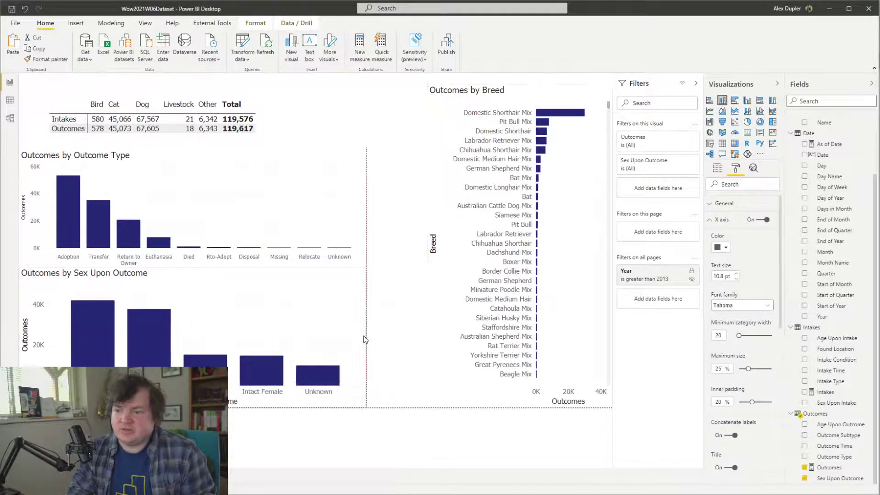
Widen the Outcomes by Breed chart toward the column charts, and lower its upper edge to free space above it
{"action": "left_click", "coordinate": [430, 235]}
{"action": "left_click", "coordinate": [430, 237]}
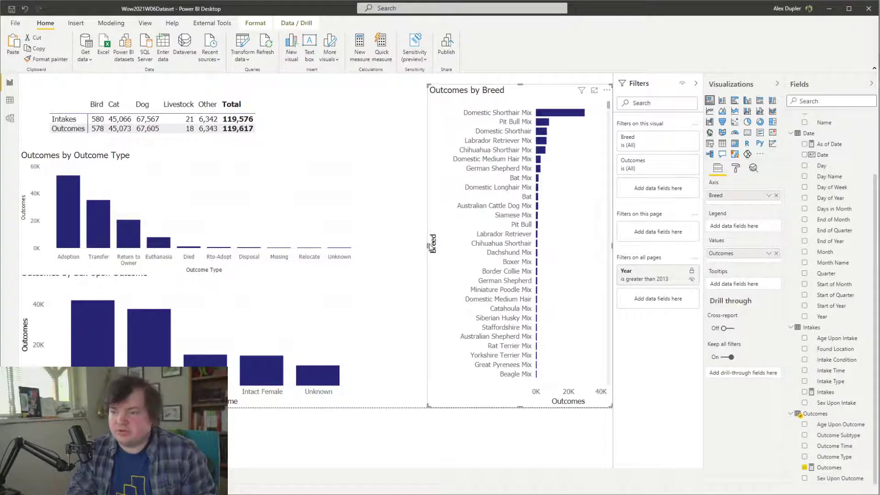
{"action": "left_click_drag", "start_coordinate": [418, 248], "coordinate": [380, 247]}
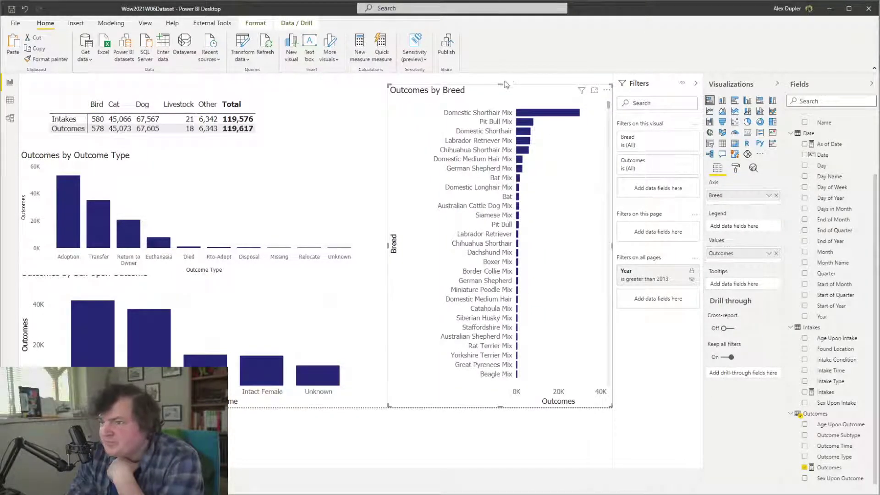
{"action": "left_click_drag", "start_coordinate": [502, 82], "coordinate": [512, 122]}
Add an empty slicer in the page's upper-right corner, and resize it into a wide strip above the Outcomes by Breed chart
{"action": "left_click", "coordinate": [515, 98]}
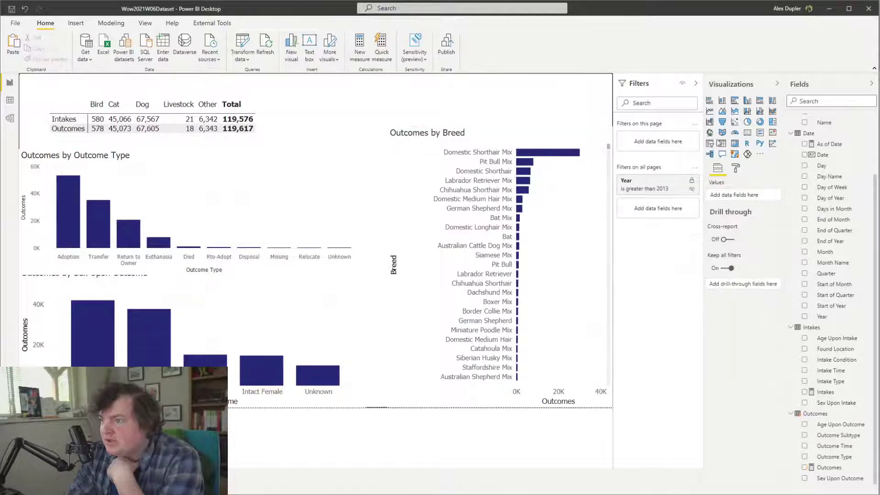
{"action": "left_click", "coordinate": [709, 143]}
{"action": "left_click_drag", "start_coordinate": [320, 110], "coordinate": [569, 112]}
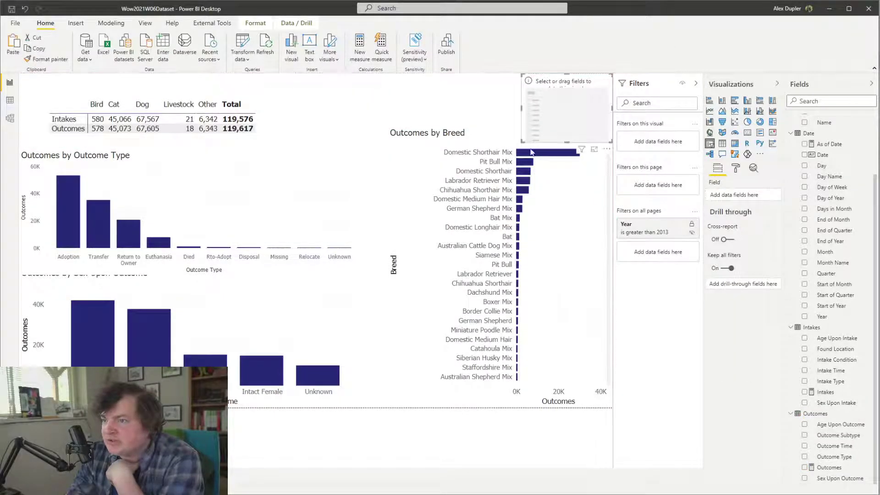
{"action": "left_click_drag", "start_coordinate": [521, 141], "coordinate": [367, 119]}
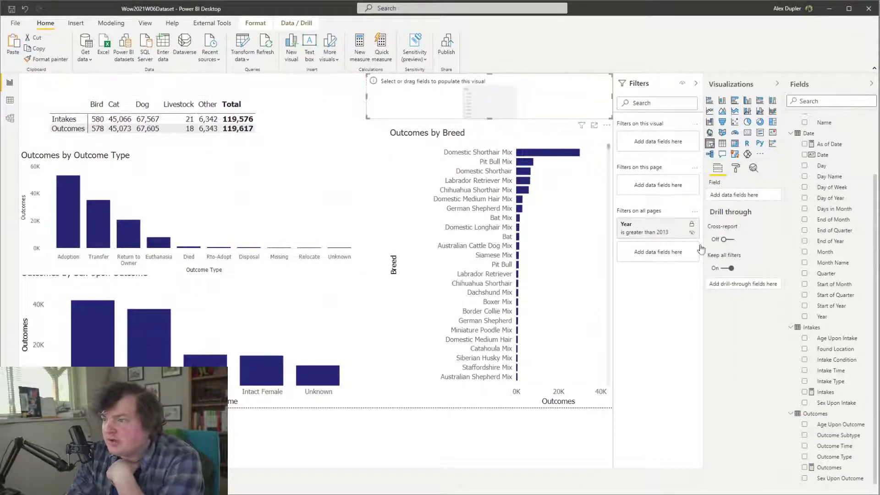
{"action": "scroll", "coordinate": [834, 397], "scroll_direction": "up", "scroll_amount": 3}
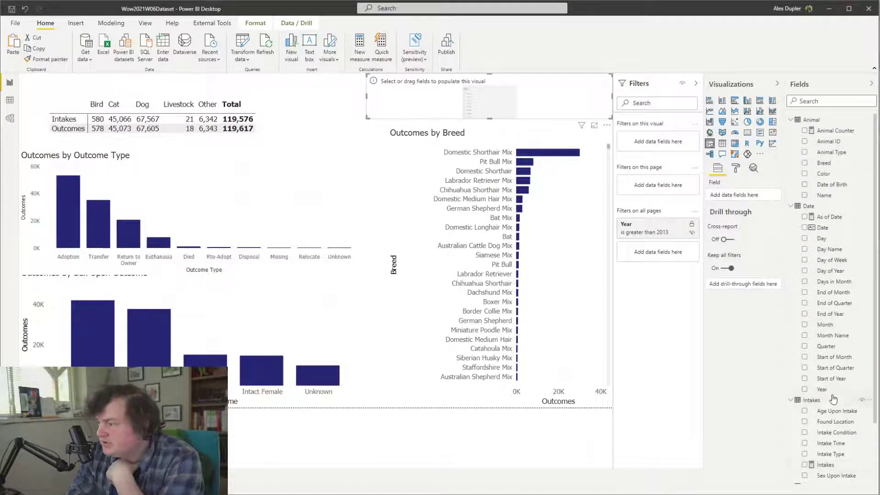
Populate the empty slicer above the Outcomes by Breed chart with the Year field from the Date table
{"action": "left_click", "coordinate": [805, 390]}
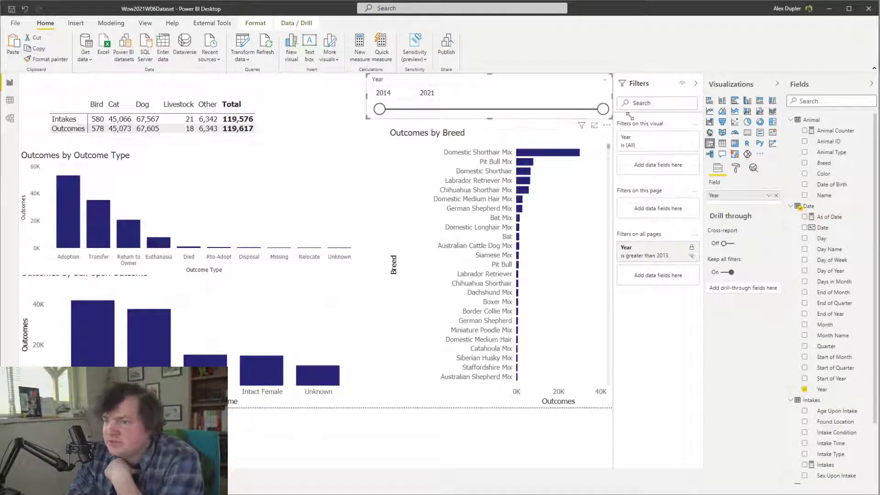
Examine the Year slicer's formatting options, including its general settings, slicer header and numeric inputs
{"action": "left_click", "coordinate": [735, 168]}
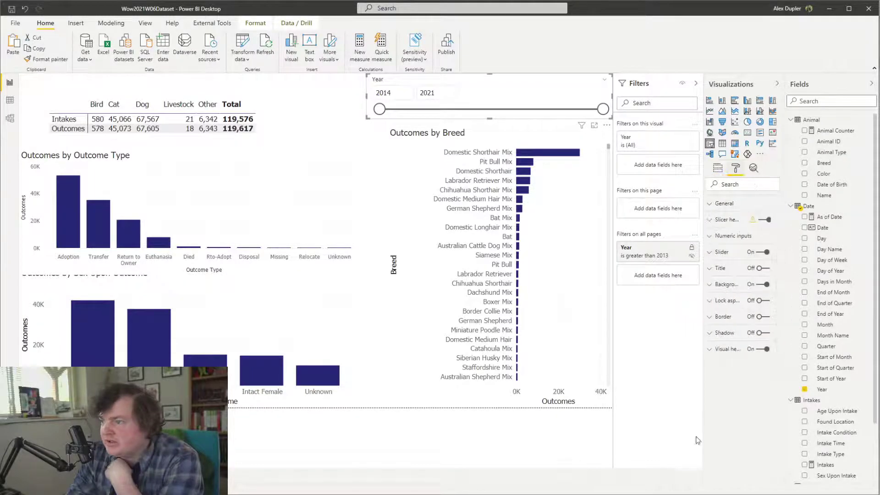
{"action": "left_click", "coordinate": [730, 236]}
{"action": "left_click", "coordinate": [730, 237]}
{"action": "left_click", "coordinate": [728, 220]}
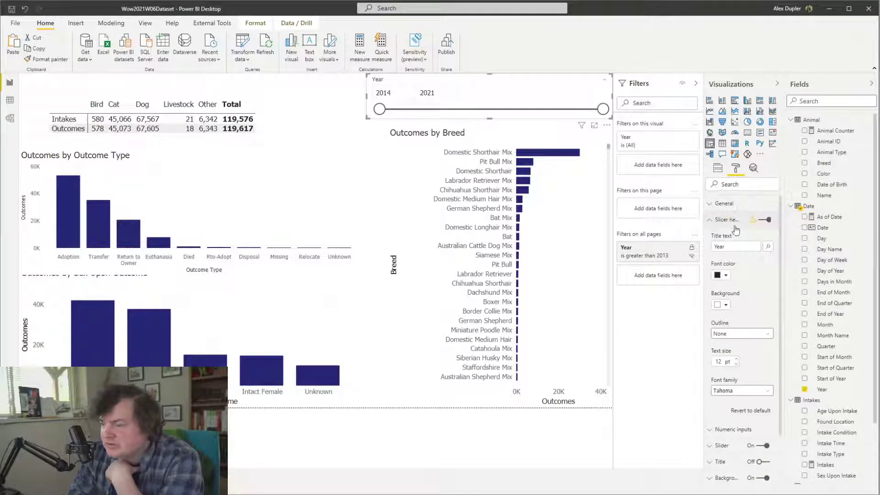
{"action": "left_click", "coordinate": [729, 220]}
{"action": "left_click", "coordinate": [733, 204]}
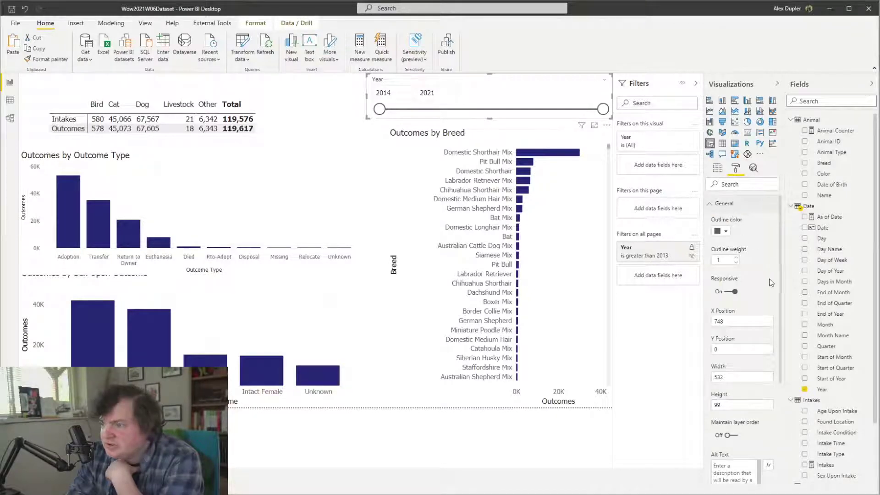
{"action": "scroll", "coordinate": [763, 288], "scroll_direction": "down", "scroll_amount": 3}
{"action": "scroll", "coordinate": [745, 237], "scroll_direction": "up", "scroll_amount": 3}
{"action": "left_click", "coordinate": [742, 204]}
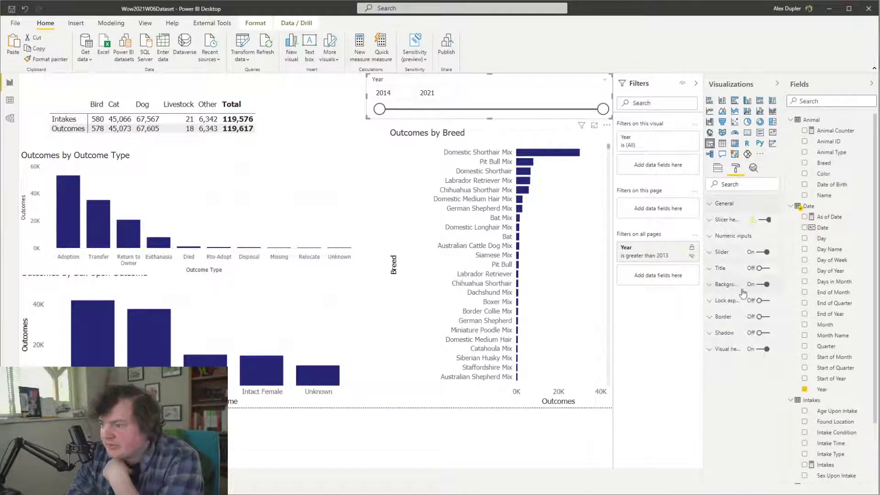
{"action": "left_click", "coordinate": [737, 221]}
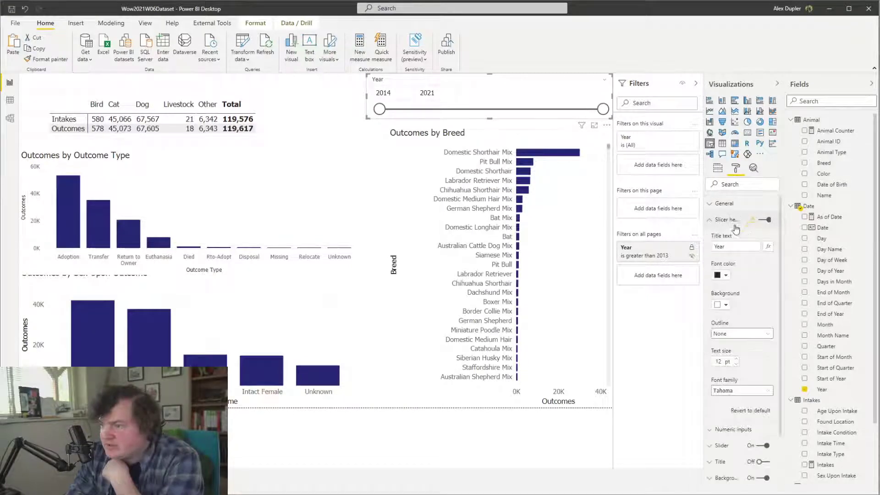
{"action": "left_click", "coordinate": [736, 220]}
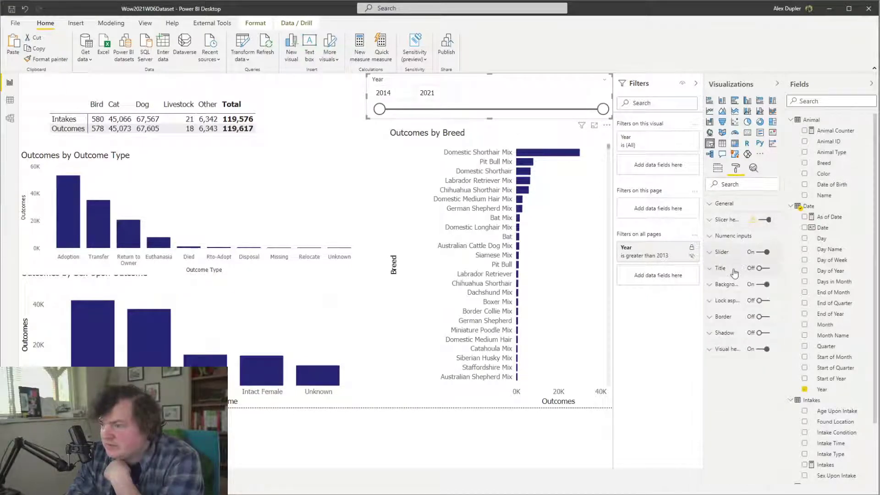
Change the Year slicer's type to List
{"action": "left_click", "coordinate": [605, 79]}
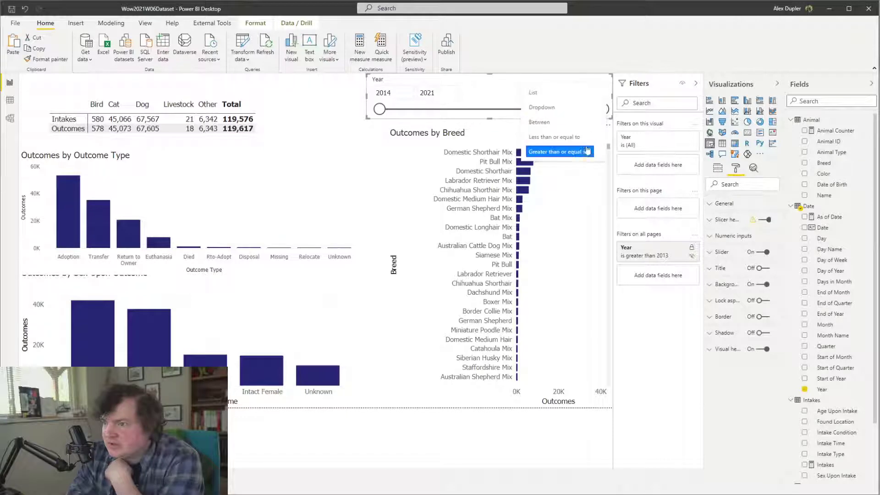
{"action": "left_click", "coordinate": [569, 101]}
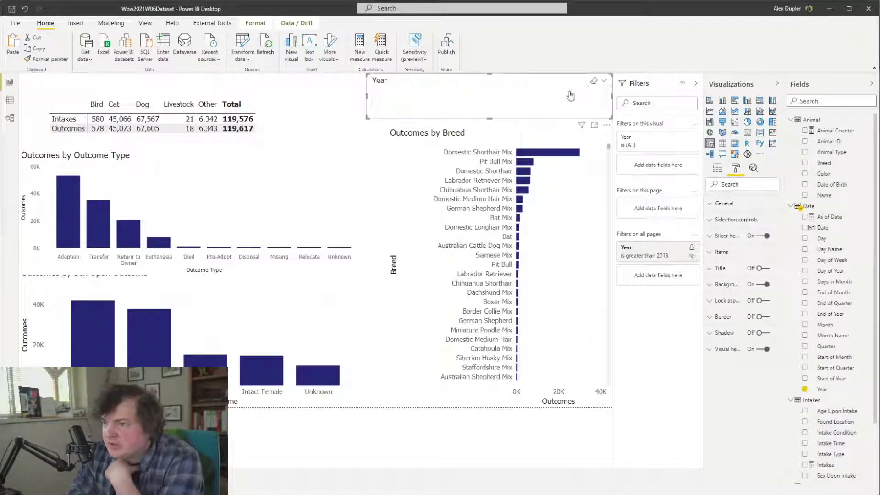
Display the Year slicer as a list and switch its single-select option on and back off
{"action": "left_click", "coordinate": [604, 84]}
{"action": "left_click", "coordinate": [736, 219]}
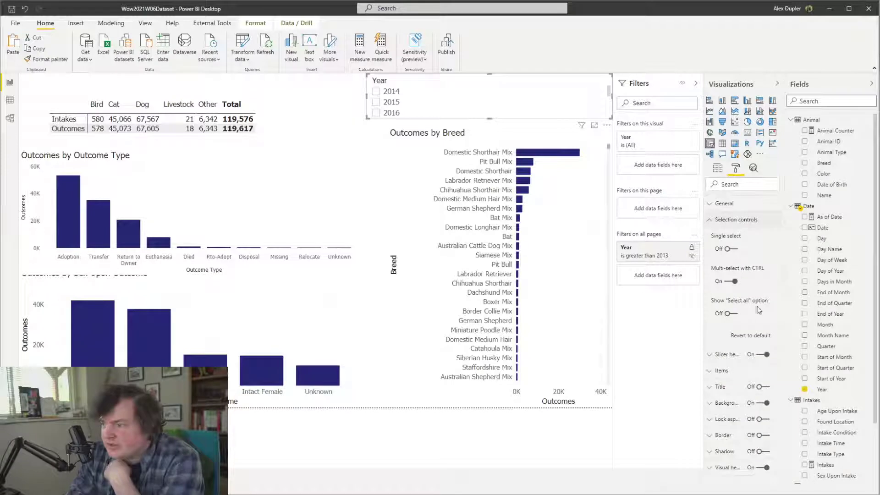
{"action": "left_click", "coordinate": [731, 249]}
{"action": "left_click", "coordinate": [732, 249]}
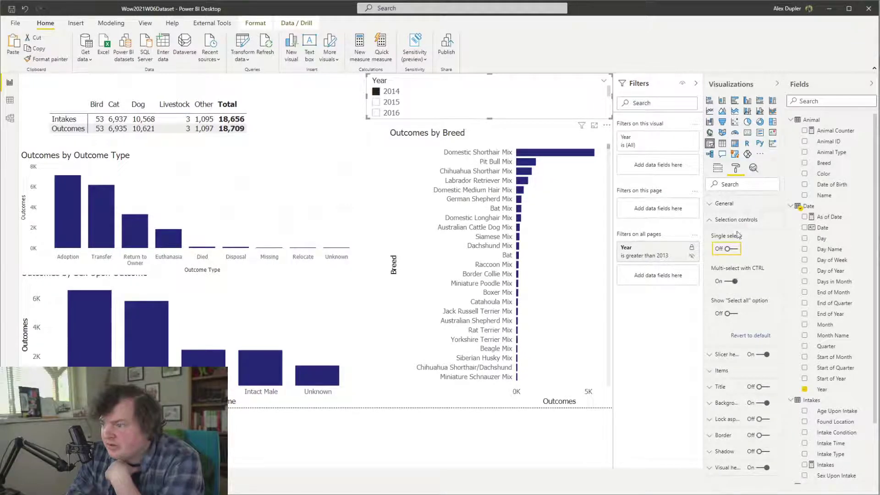
Examine the Year slicer's General, Selection controls, Slicer header and Items formatting options
{"action": "left_click", "coordinate": [741, 205]}
{"action": "scroll", "coordinate": [768, 337], "scroll_direction": "down", "scroll_amount": 4}
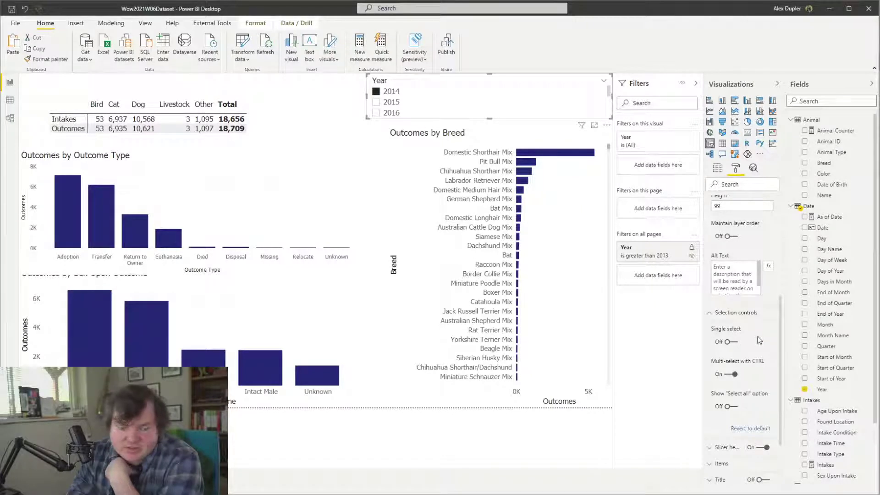
{"action": "scroll", "coordinate": [754, 420], "scroll_direction": "down", "scroll_amount": 3}
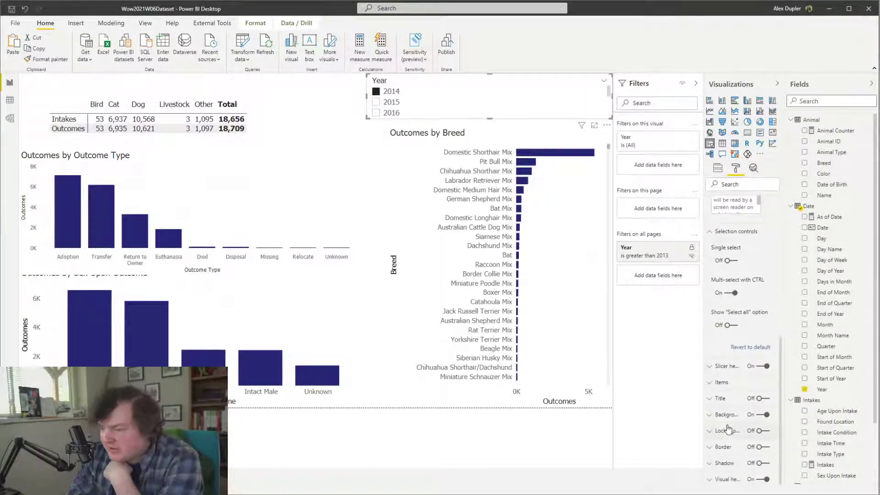
{"action": "left_click", "coordinate": [729, 448]}
{"action": "scroll", "coordinate": [733, 422], "scroll_direction": "down", "scroll_amount": 2}
{"action": "left_click", "coordinate": [732, 366]}
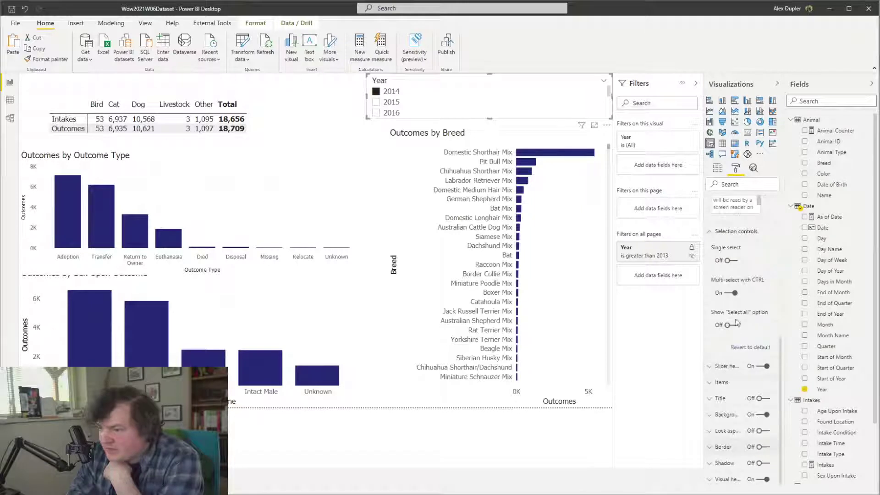
{"action": "left_click", "coordinate": [731, 389]}
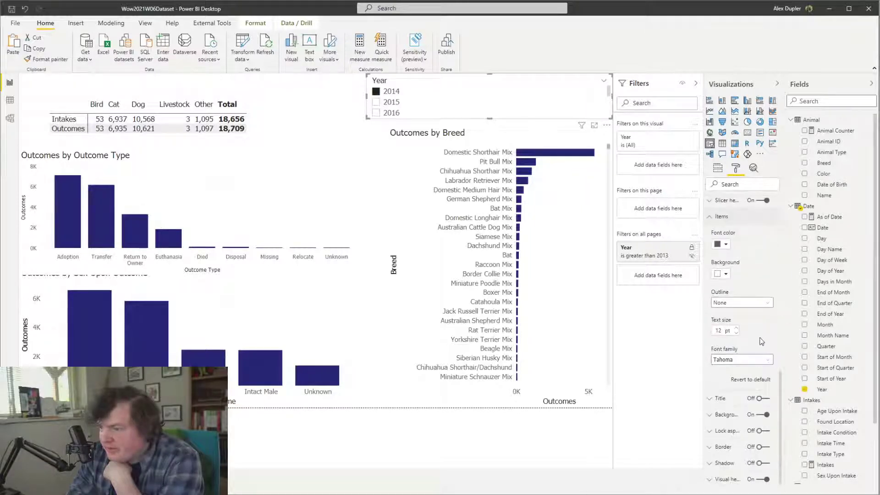
{"action": "scroll", "coordinate": [754, 372], "scroll_direction": "up", "scroll_amount": 3}
{"action": "scroll", "coordinate": [753, 372], "scroll_direction": "down", "scroll_amount": 3}
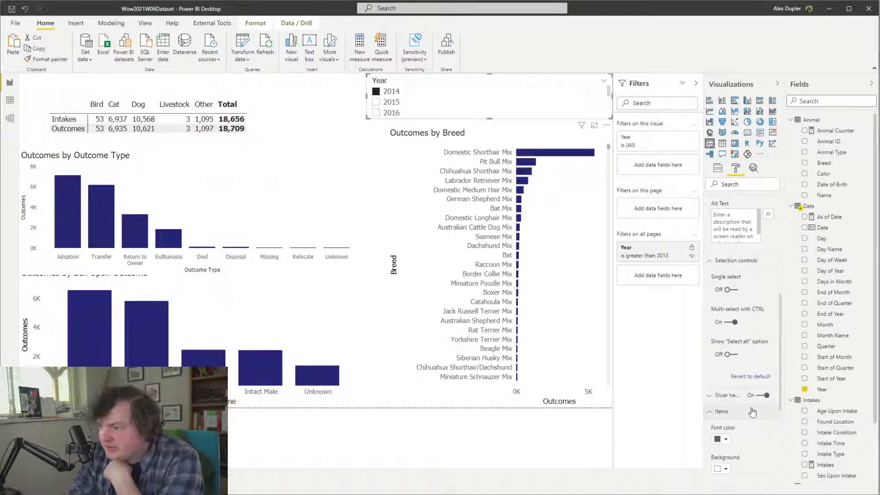
{"action": "scroll", "coordinate": [751, 371], "scroll_direction": "down", "scroll_amount": 5}
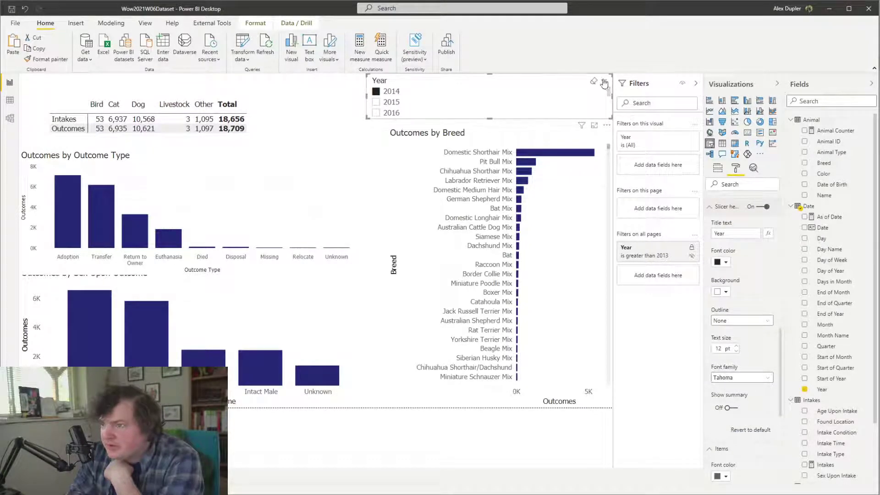
Look through the Year slicer's type choices and visual header settings for a horizontal layout option
{"action": "left_click", "coordinate": [606, 125]}
{"action": "left_click", "coordinate": [587, 103]}
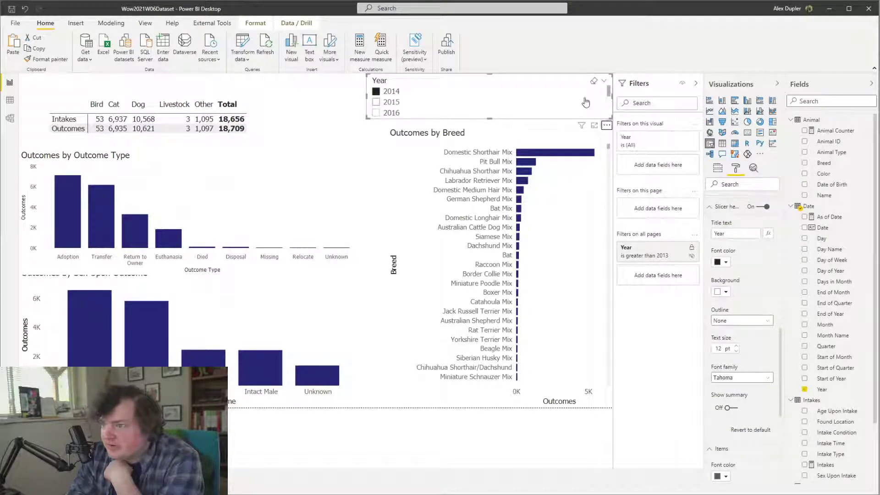
{"action": "left_click", "coordinate": [604, 84]}
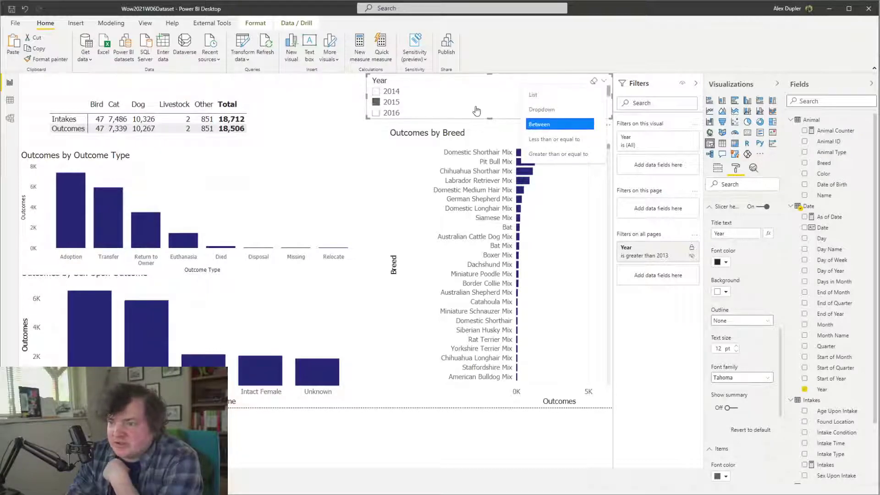
{"action": "left_click", "coordinate": [769, 300]}
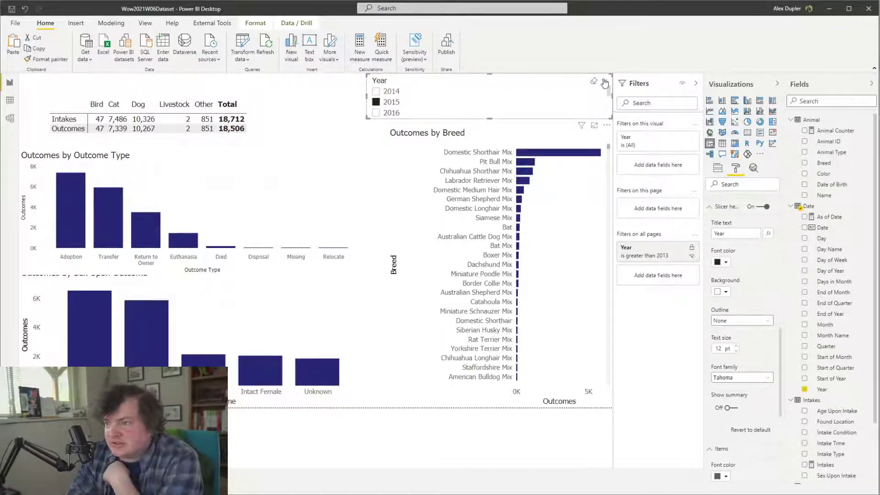
{"action": "scroll", "coordinate": [754, 467], "scroll_direction": "down", "scroll_amount": 5}
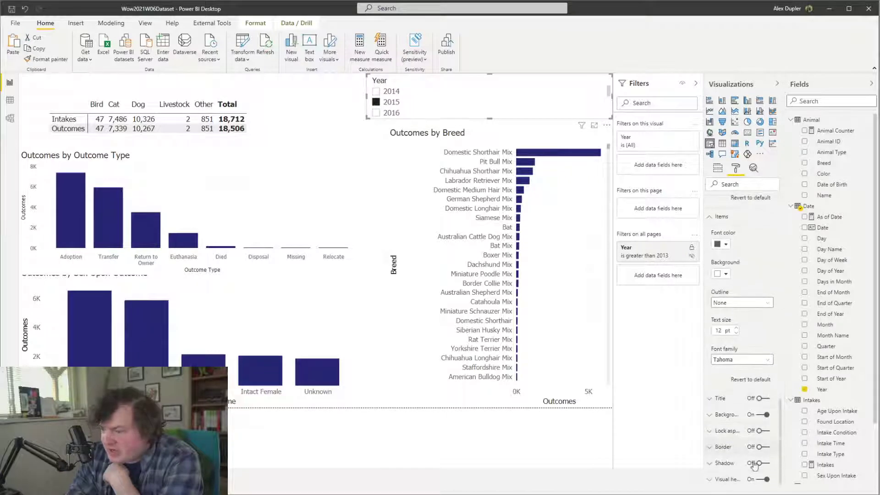
{"action": "left_click", "coordinate": [732, 481]}
{"action": "scroll", "coordinate": [746, 401], "scroll_direction": "down", "scroll_amount": 5}
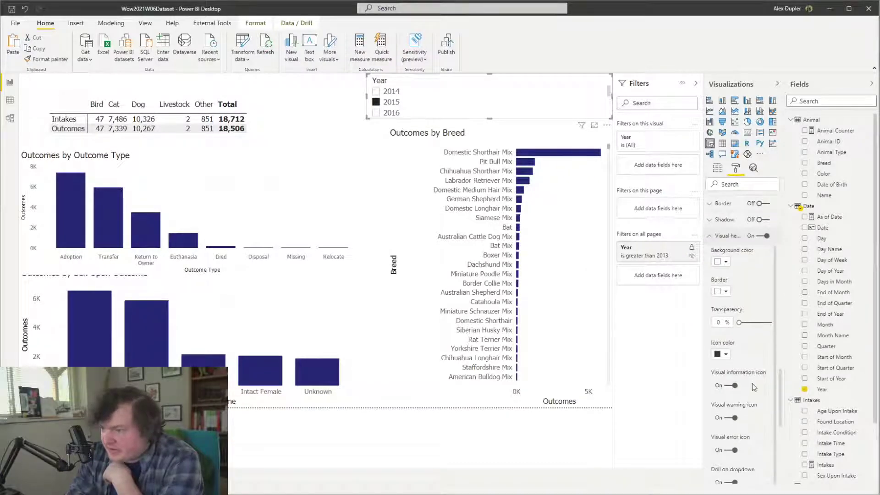
{"action": "scroll", "coordinate": [756, 407], "scroll_direction": "up", "scroll_amount": 1}
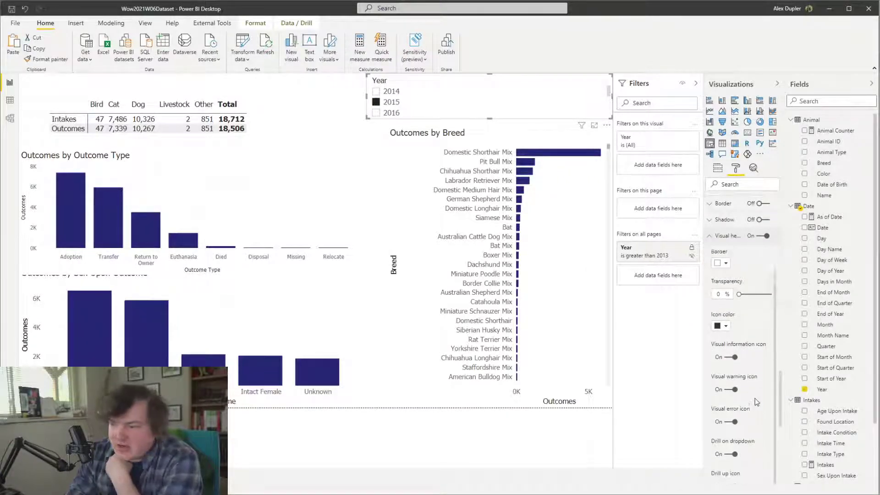
{"action": "left_click", "coordinate": [736, 236]}
Set the Year slicer's orientation to Horizontal and clear its 2015 selection
{"action": "scroll", "coordinate": [732, 233], "scroll_direction": "up", "scroll_amount": 8}
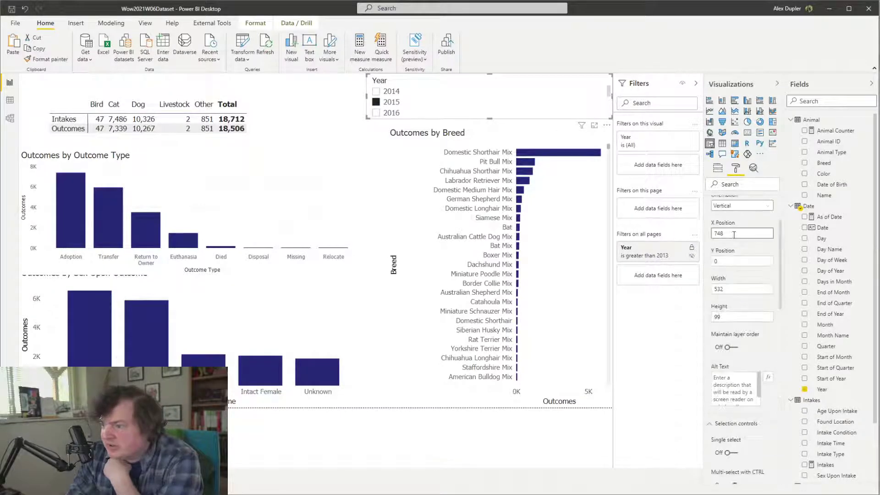
{"action": "left_click", "coordinate": [765, 289]}
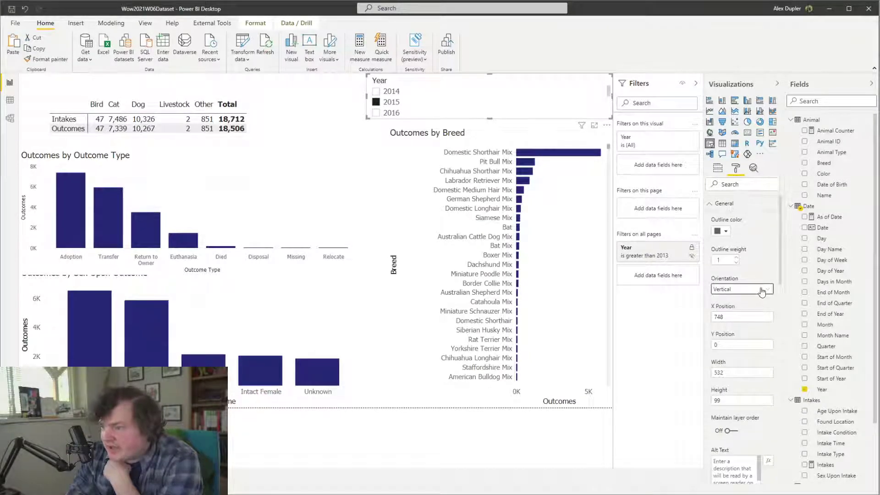
{"action": "left_click", "coordinate": [738, 307]}
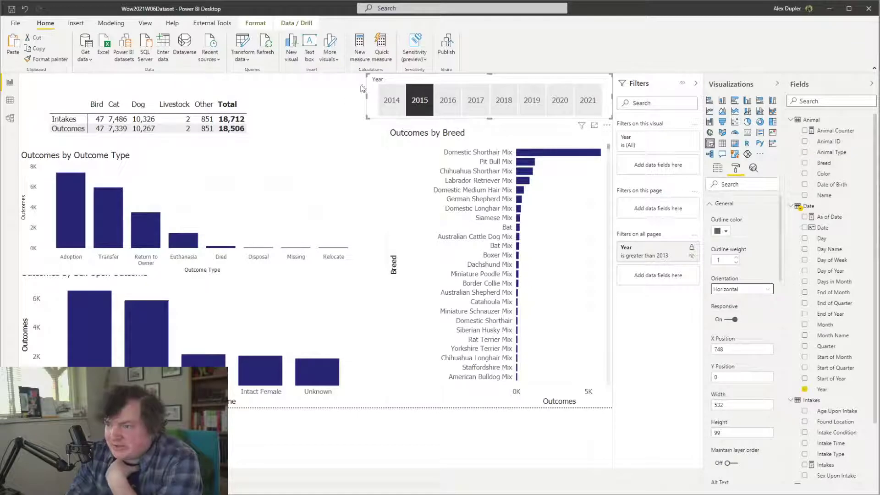
{"action": "left_click", "coordinate": [422, 107]}
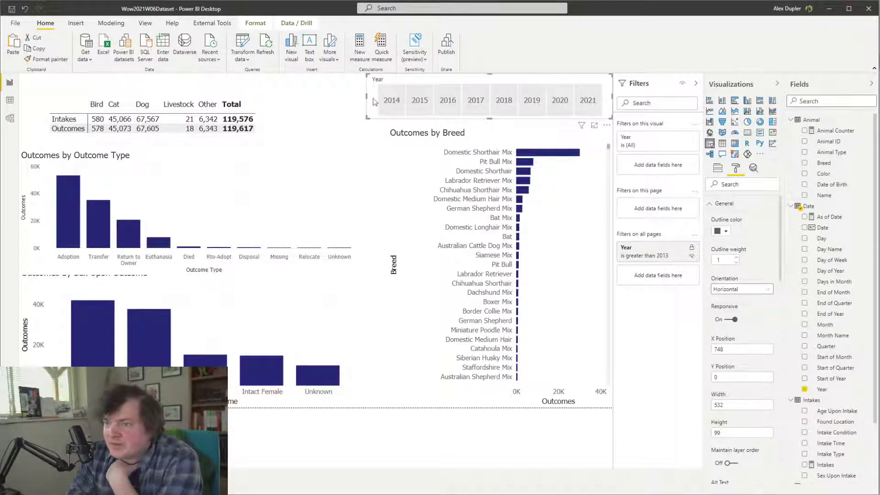
Reduce the Year slicer's height to about 67 and extend the Outcomes by Breed chart upward beneath it
{"action": "left_click_drag", "start_coordinate": [490, 118], "coordinate": [492, 106]}
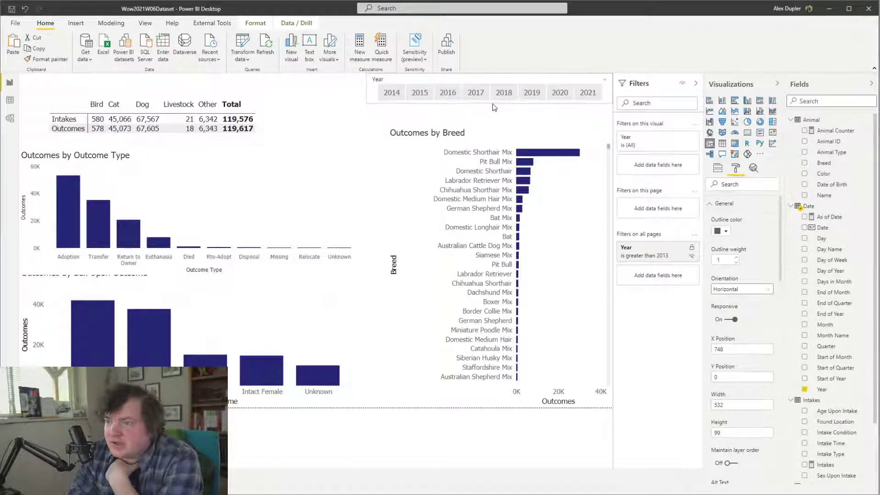
{"action": "left_click", "coordinate": [444, 123]}
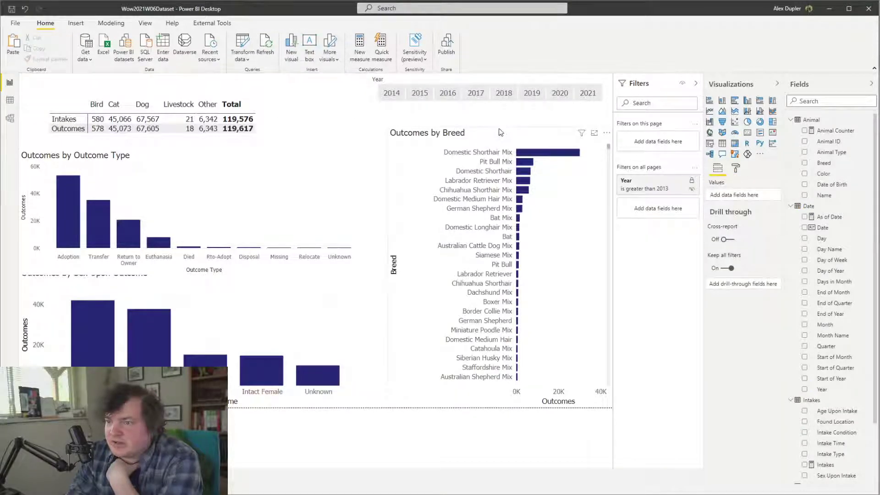
{"action": "left_click_drag", "start_coordinate": [501, 123], "coordinate": [499, 115]}
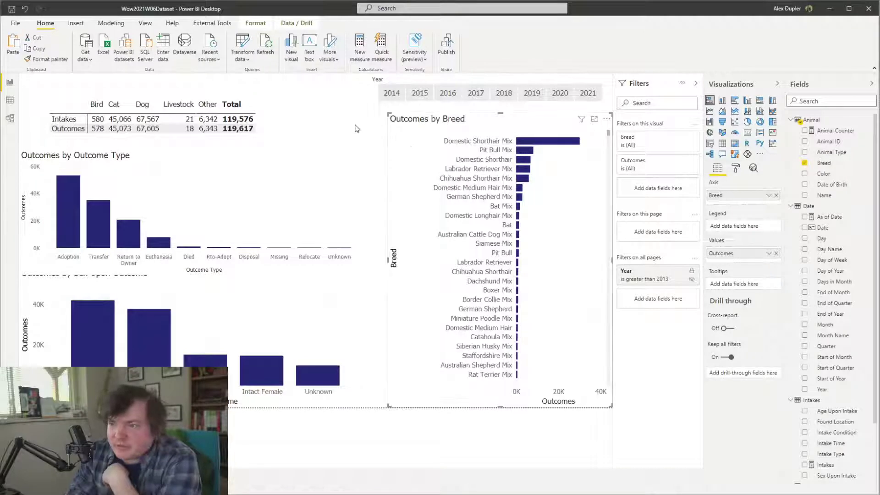
{"action": "left_click", "coordinate": [377, 111]}
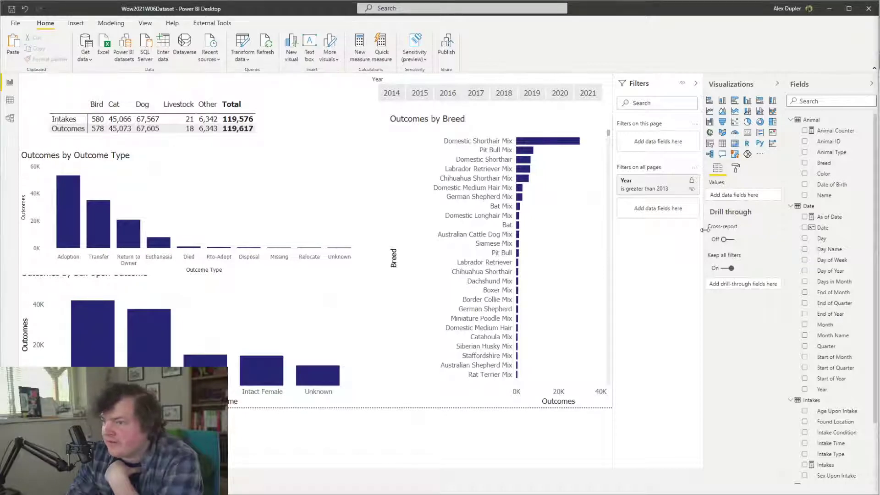
Switch to the Workout Wednesday 2021 Week 6 page in the browser, enlarge the text and read the visual requirements
{"action": "key", "text": "alt+Tab"}
{"action": "key", "text": "alt+Tab"}
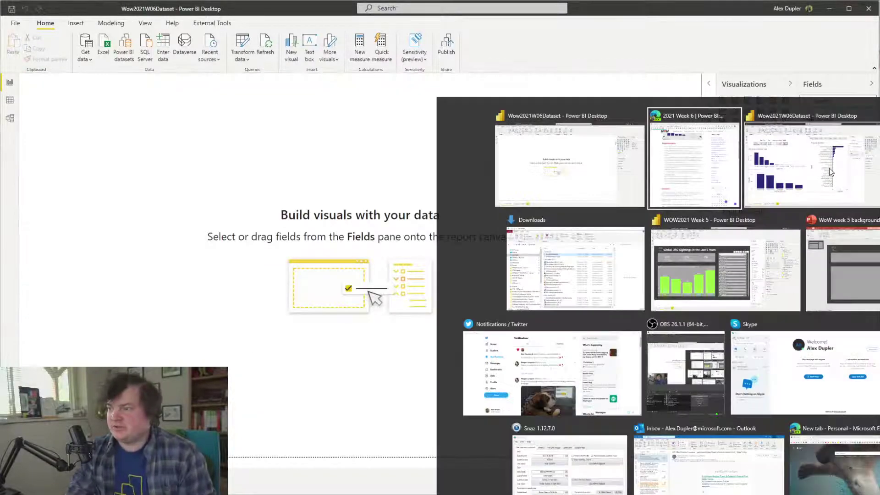
{"action": "scroll", "coordinate": [429, 305], "scroll_direction": "down", "scroll_amount": 6}
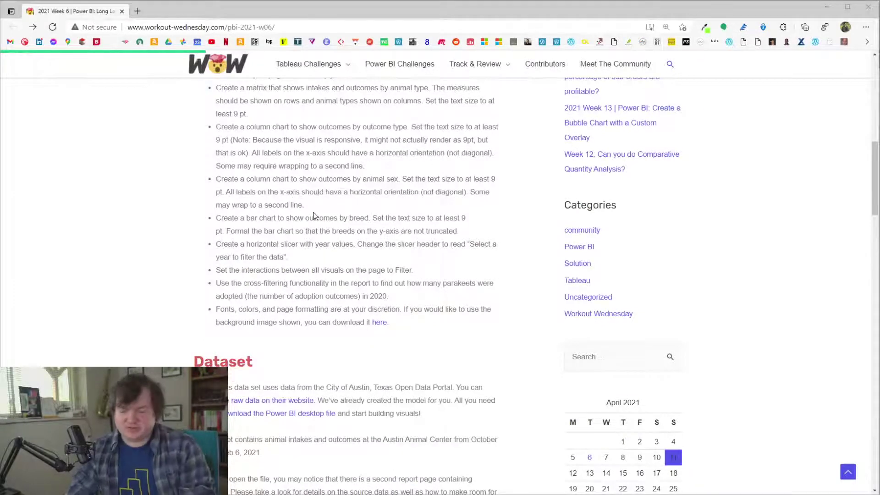
{"action": "key", "text": "ctrl+plus"}
{"action": "key", "text": "ctrl+plus"}
{"action": "key", "text": "ctrl+plus"}
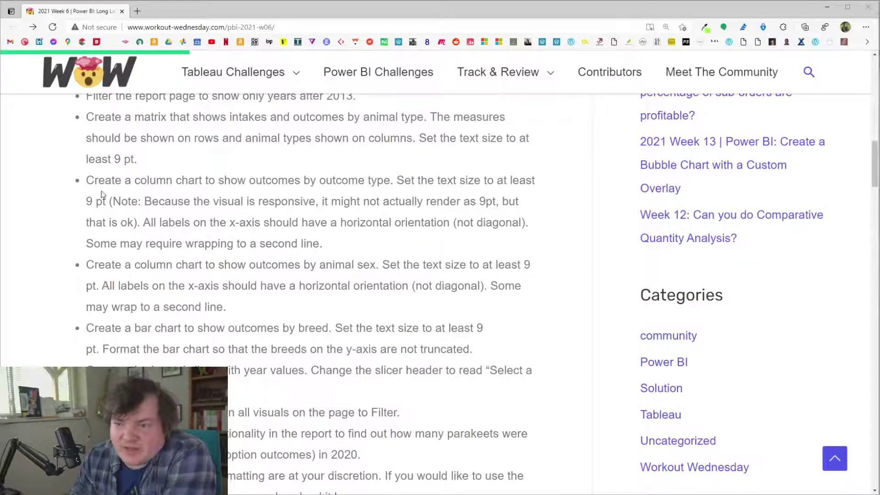
{"action": "left_click_drag", "start_coordinate": [89, 184], "coordinate": [342, 242]}
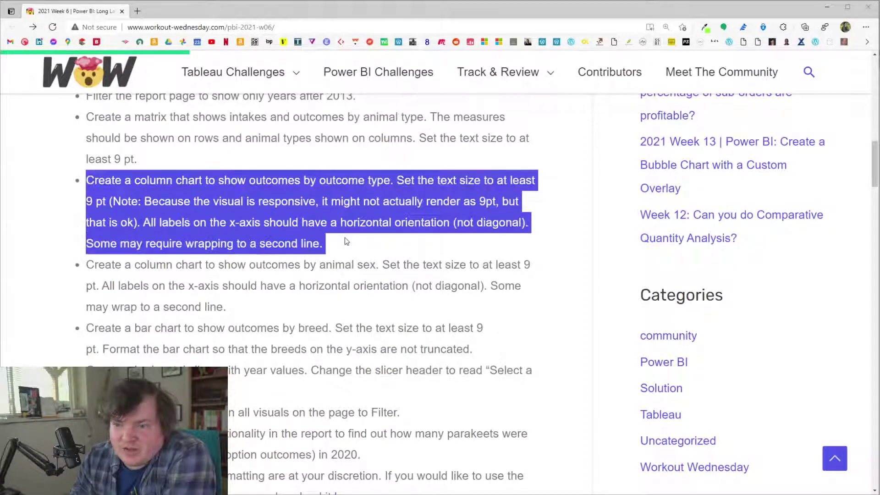
{"action": "left_click", "coordinate": [344, 243]}
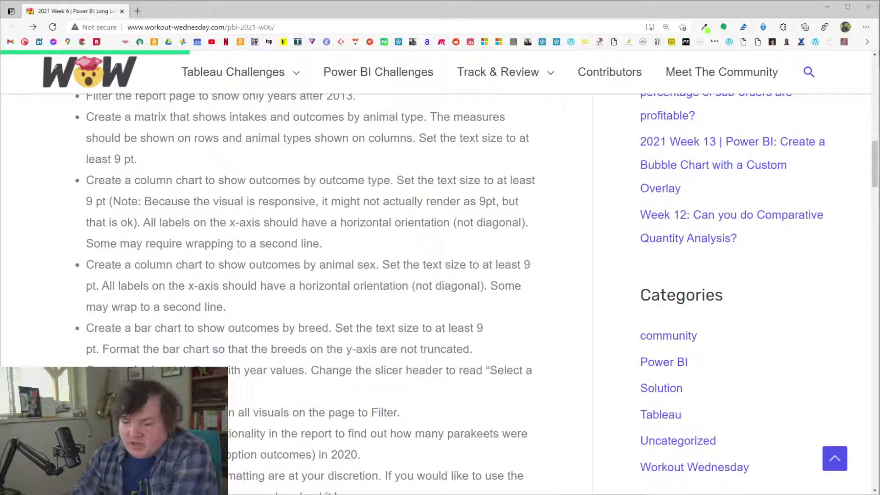
Switch back to the Power BI Desktop window containing the report with the animal intake and outcome visuals
{"action": "key", "text": "alt+Tab"}
{"action": "left_click", "coordinate": [793, 183]}
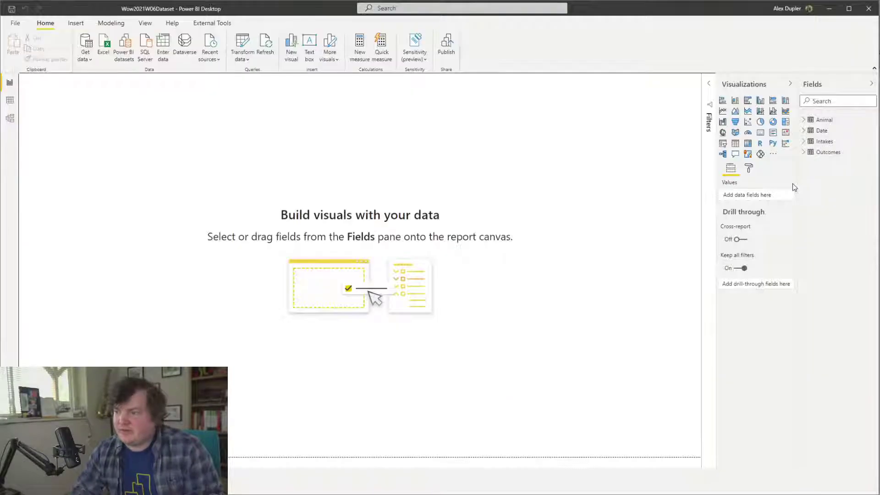
{"action": "key", "text": "alt+Tab"}
{"action": "left_click", "coordinate": [699, 200]}
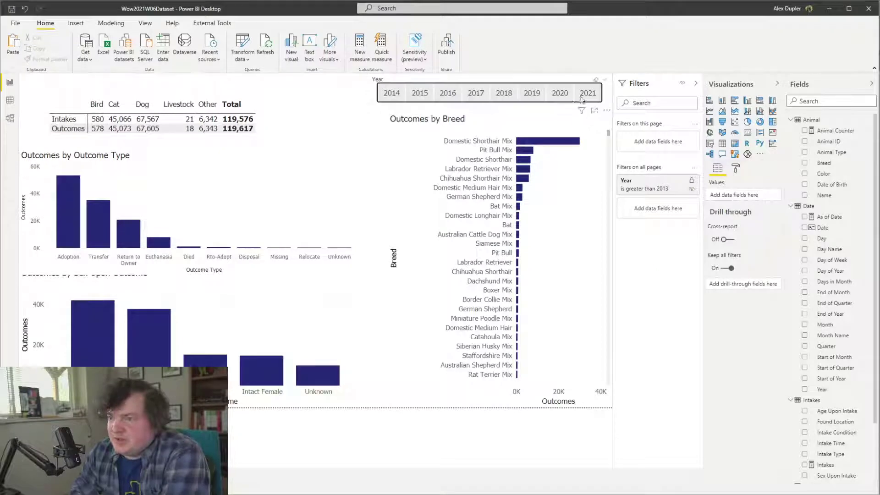
Review the Year slicer's Selection controls and General formatting settings, dismissing the ArcGIS Maps welcome dialog
{"action": "left_click", "coordinate": [581, 99]}
{"action": "left_click", "coordinate": [734, 154]}
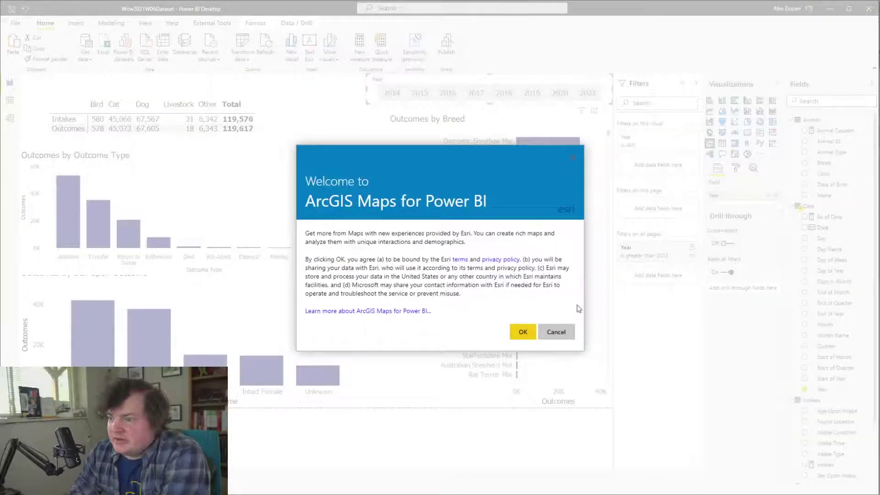
{"action": "left_click", "coordinate": [556, 331]}
{"action": "left_click", "coordinate": [736, 168]}
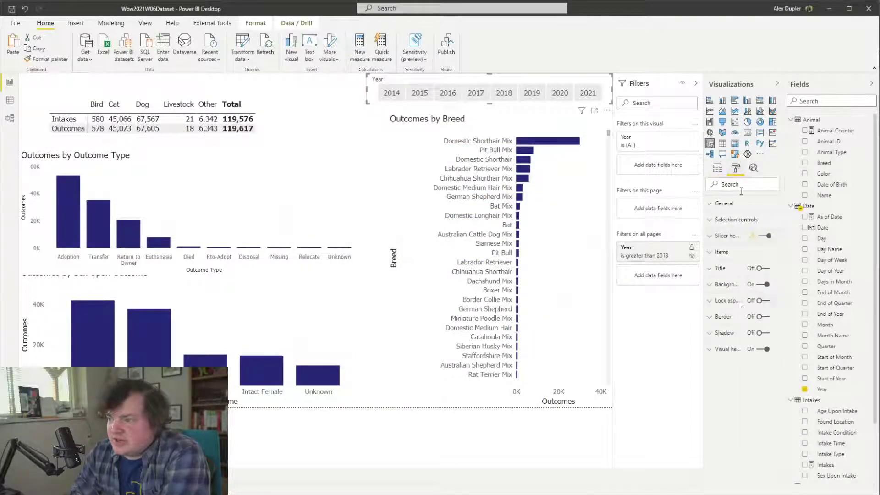
{"action": "left_click", "coordinate": [736, 220]}
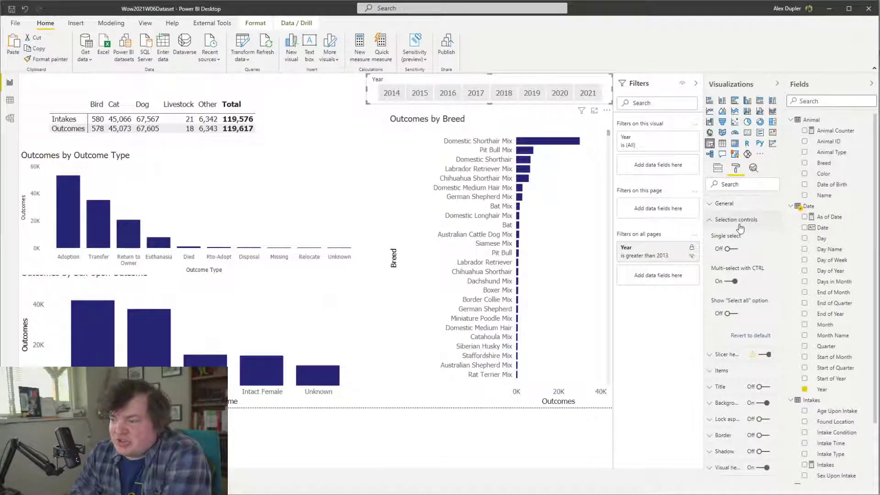
{"action": "left_click", "coordinate": [751, 207]}
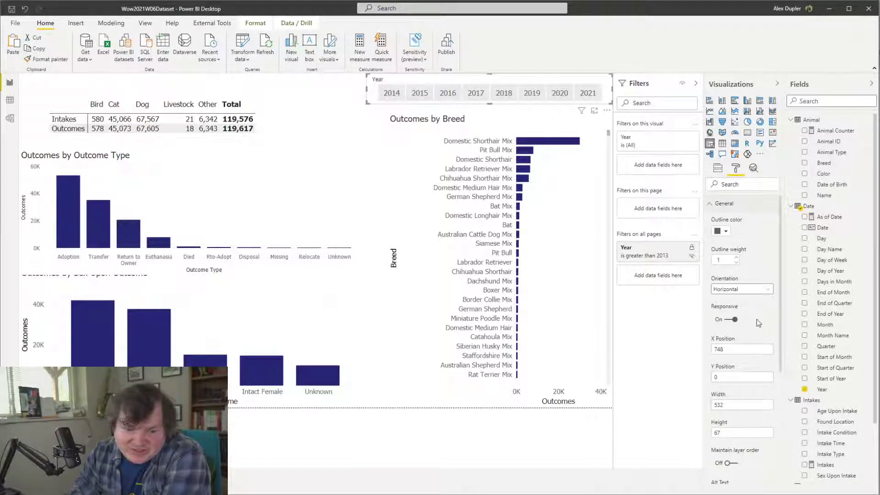
{"action": "left_click", "coordinate": [756, 204]}
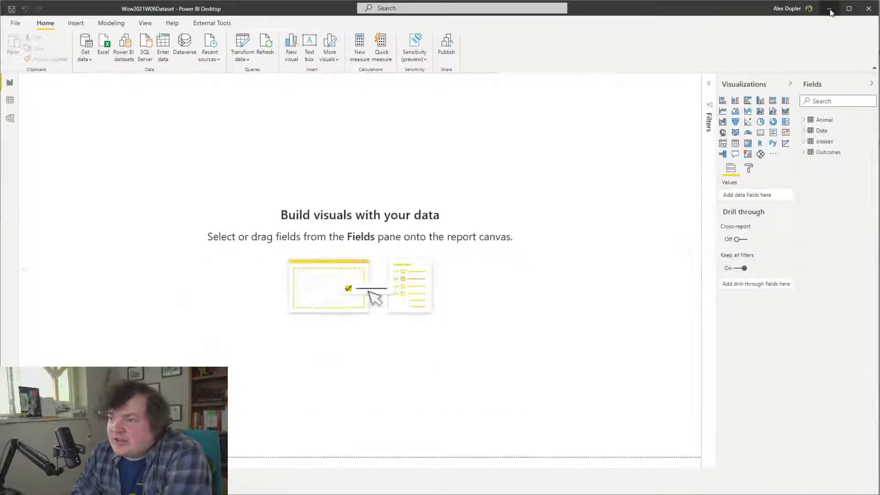
Minimize the empty report window and return to the challenge requirements in the browser
{"action": "left_click", "coordinate": [830, 10]}
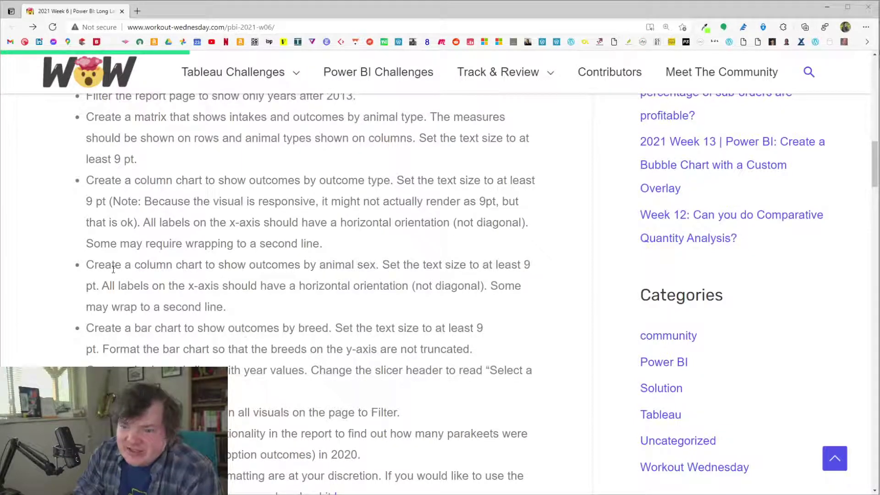
Read the requirements for the outcome type, animal sex and breed charts, the year slicer and the visual interactions
{"action": "left_click_drag", "start_coordinate": [99, 189], "coordinate": [321, 249]}
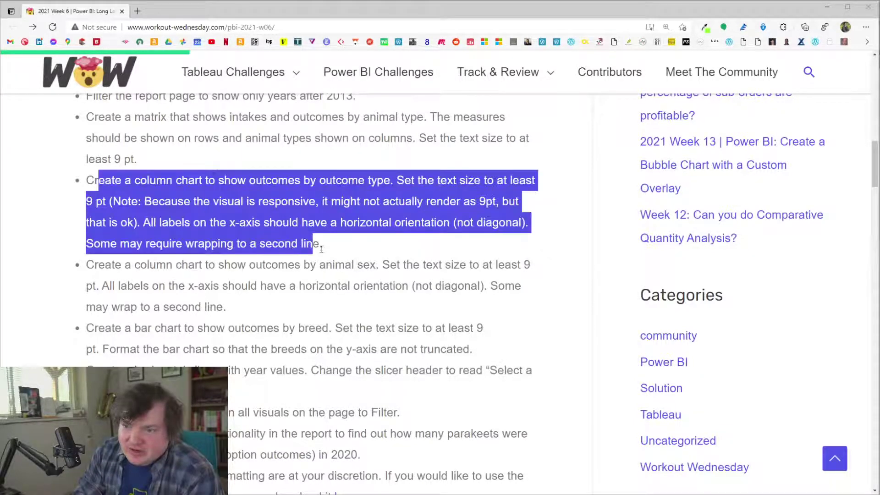
{"action": "left_click", "coordinate": [275, 276]}
{"action": "left_click_drag", "start_coordinate": [109, 262], "coordinate": [230, 307]}
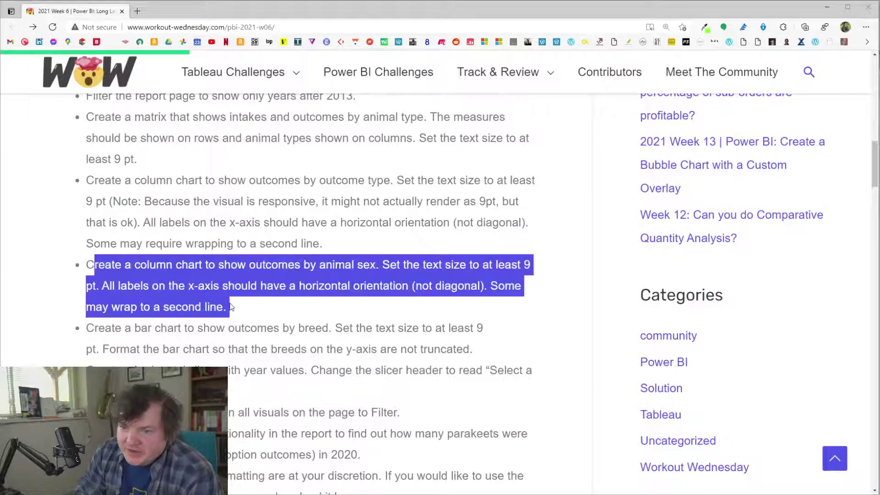
{"action": "left_click", "coordinate": [230, 307]}
{"action": "left_click_drag", "start_coordinate": [115, 328], "coordinate": [248, 406]}
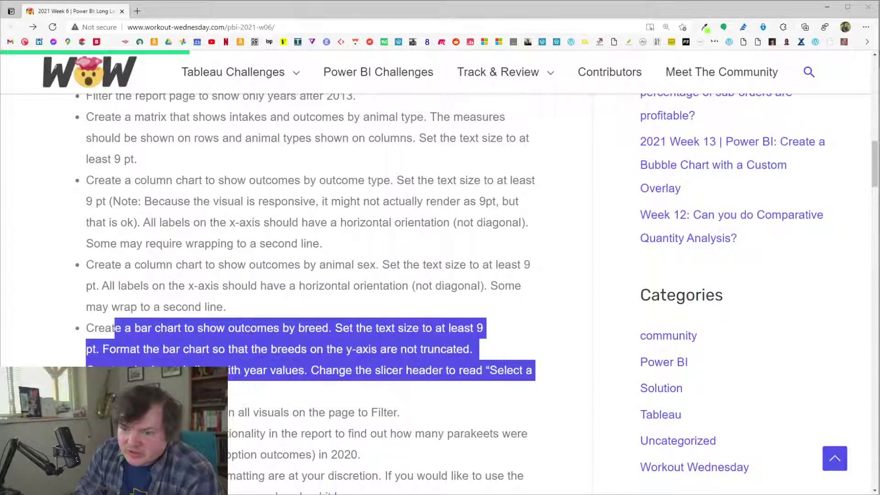
{"action": "left_click", "coordinate": [248, 403]}
{"action": "left_click_drag", "start_coordinate": [87, 412], "coordinate": [431, 408]}
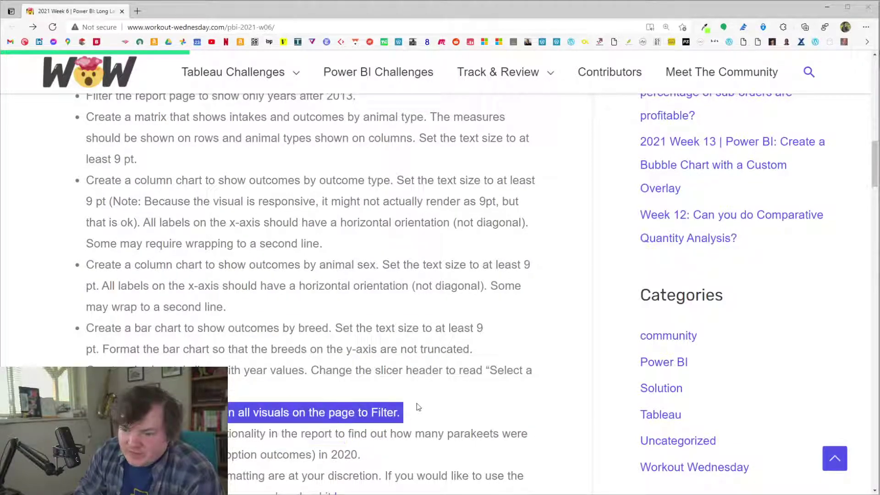
{"action": "left_click", "coordinate": [430, 399]}
Read the requirements on cross-filtering for parakeet adoptions in 2020 and on fonts, colors and background formatting
{"action": "scroll", "coordinate": [239, 208], "scroll_direction": "down", "scroll_amount": 6}
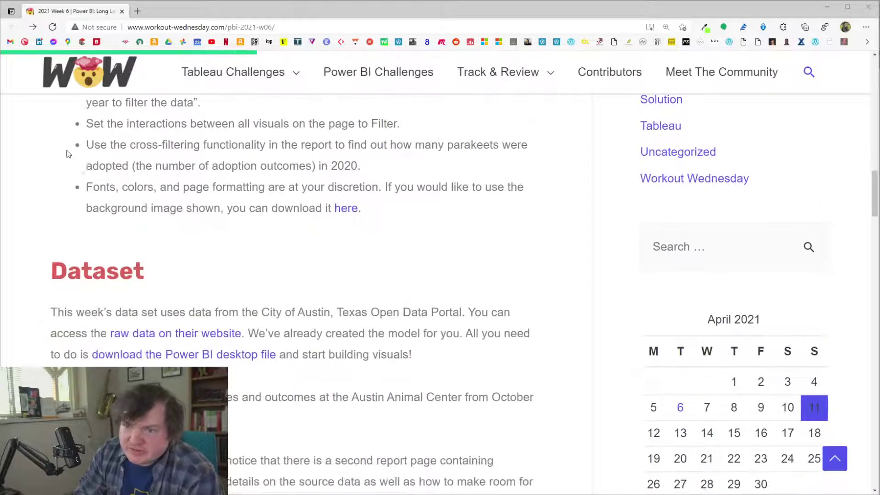
{"action": "left_click_drag", "start_coordinate": [86, 147], "coordinate": [413, 178]}
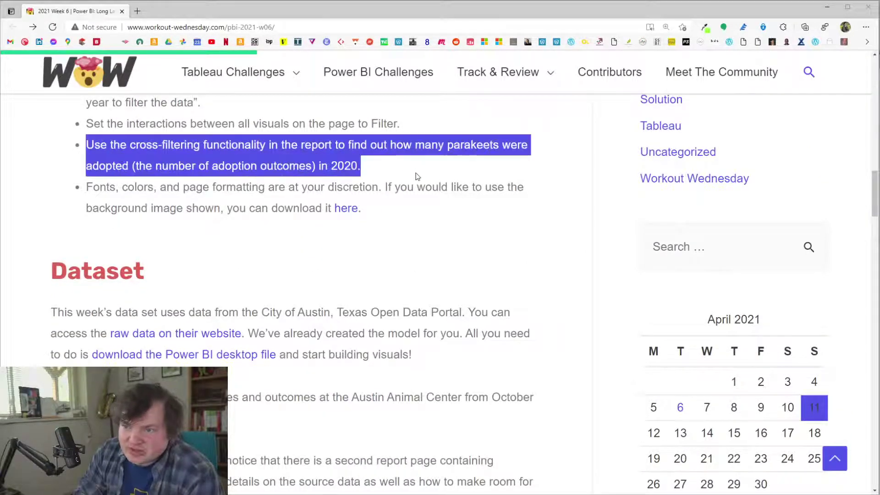
{"action": "left_click", "coordinate": [398, 189]}
{"action": "scroll", "coordinate": [398, 189], "scroll_direction": "up", "scroll_amount": 6}
{"action": "scroll", "coordinate": [324, 255], "scroll_direction": "down", "scroll_amount": 6}
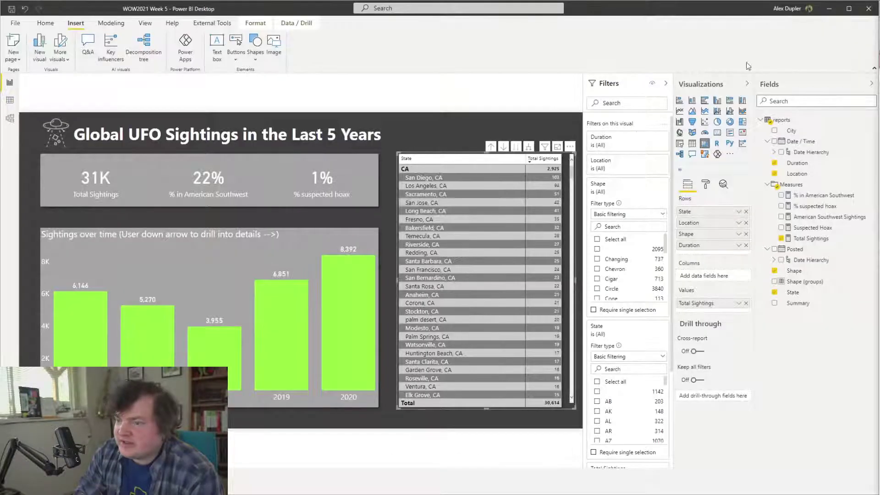
Switch from the report windows to PowerPoint and create a new blank presentation
{"action": "left_click", "coordinate": [827, 6]}
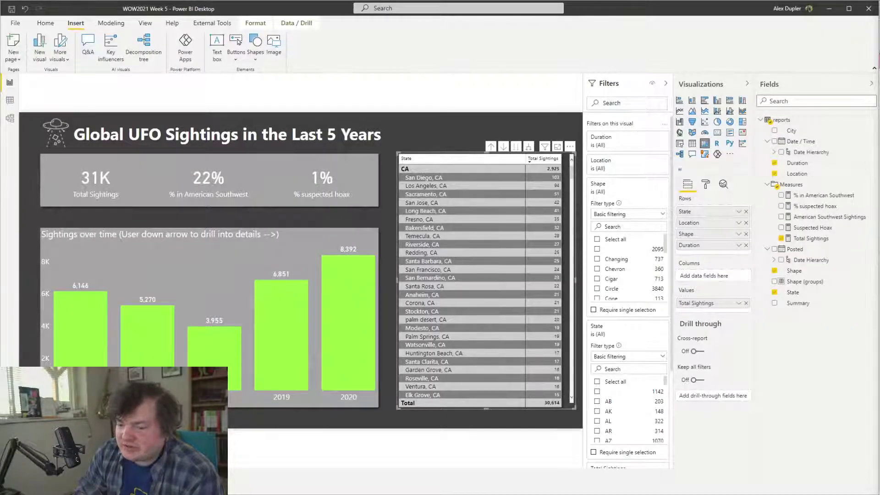
{"action": "key", "text": "alt+Tab"}
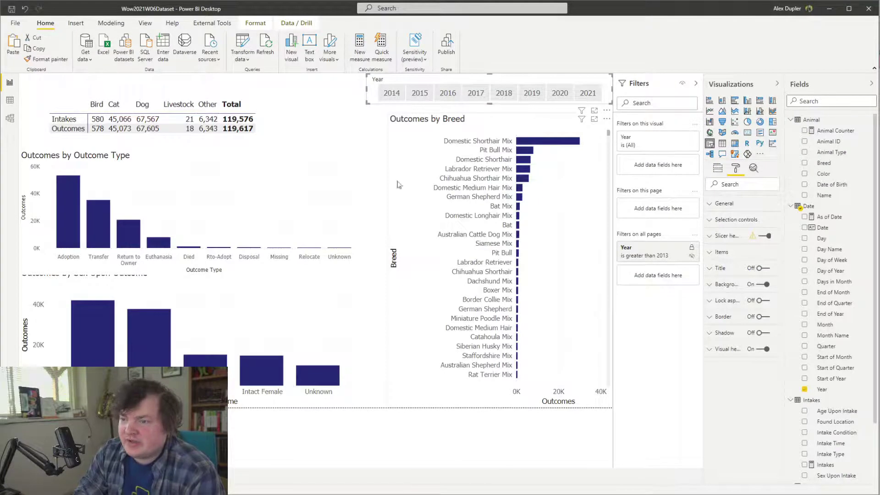
{"action": "key", "text": "alt+Tab"}
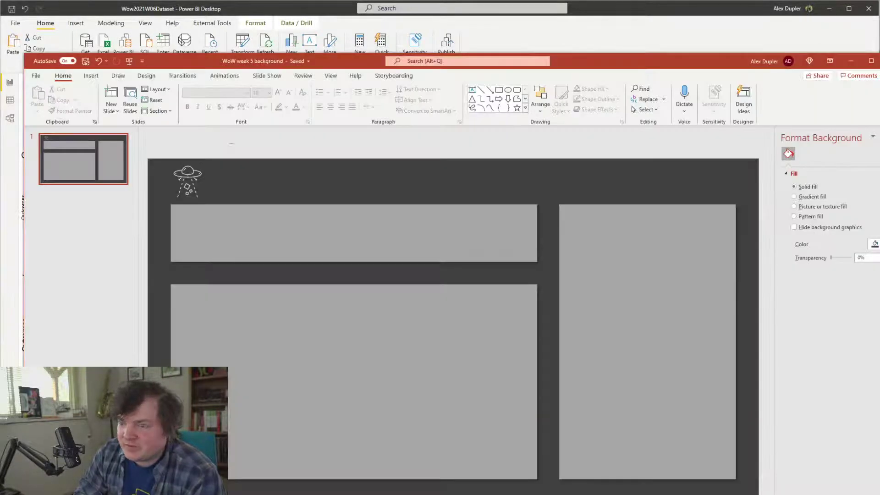
{"action": "right_click", "coordinate": [628, 494]}
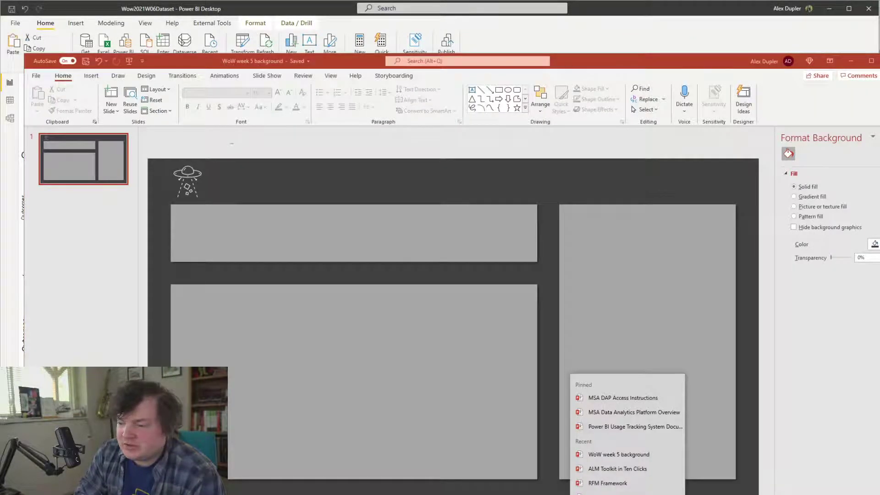
{"action": "left_click", "coordinate": [605, 494]}
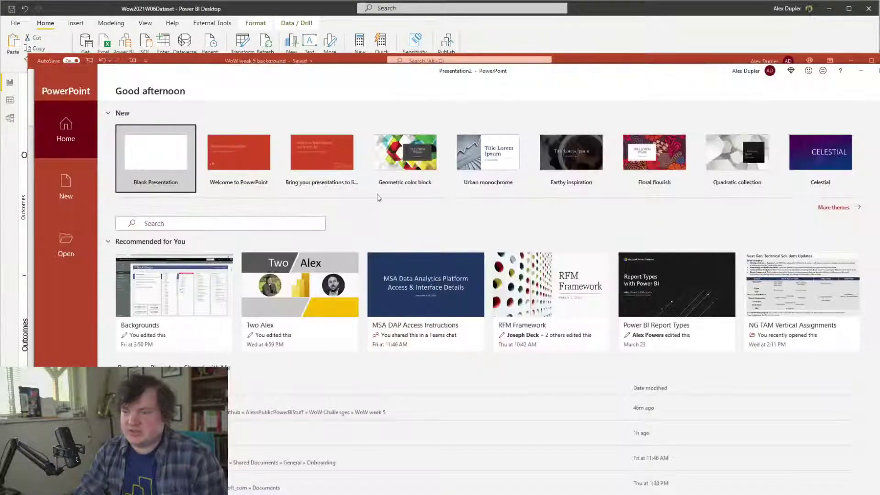
{"action": "left_click", "coordinate": [163, 170]}
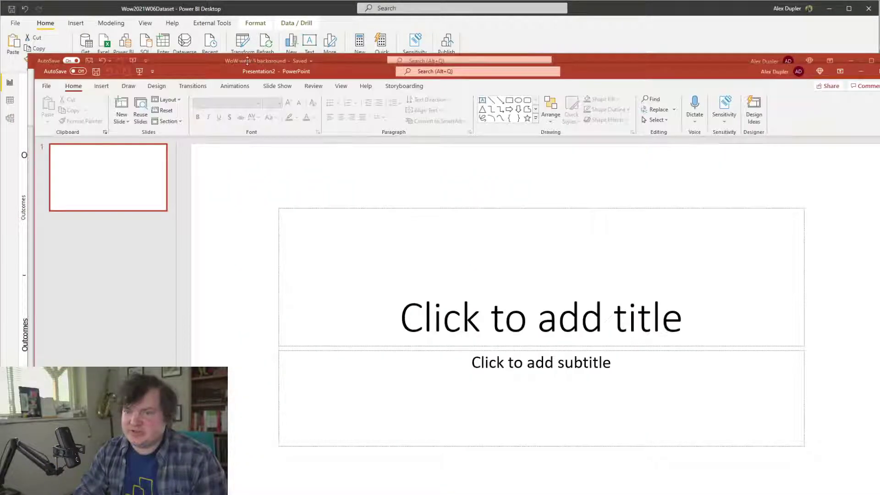
Minimize the WoW week 5 background presentation and reposition the blank presentation's window
{"action": "left_click", "coordinate": [851, 60]}
{"action": "left_click_drag", "start_coordinate": [275, 71], "coordinate": [256, 75]}
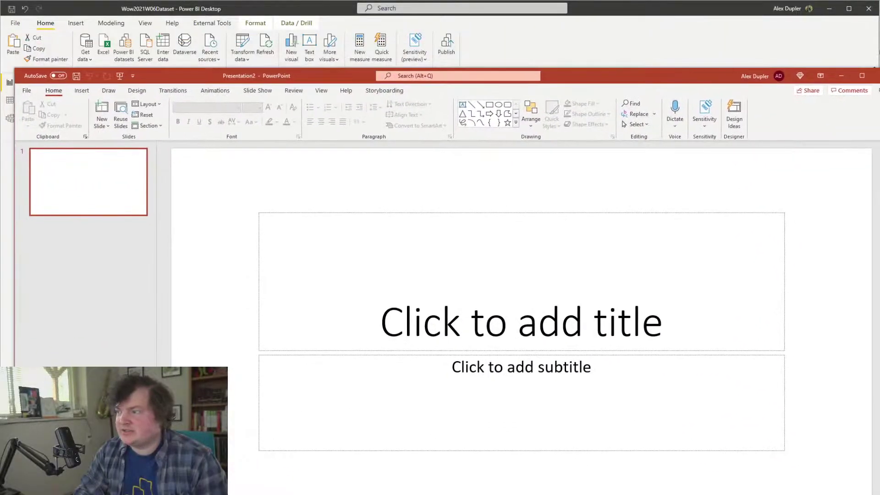
{"action": "key", "text": "super+Left"}
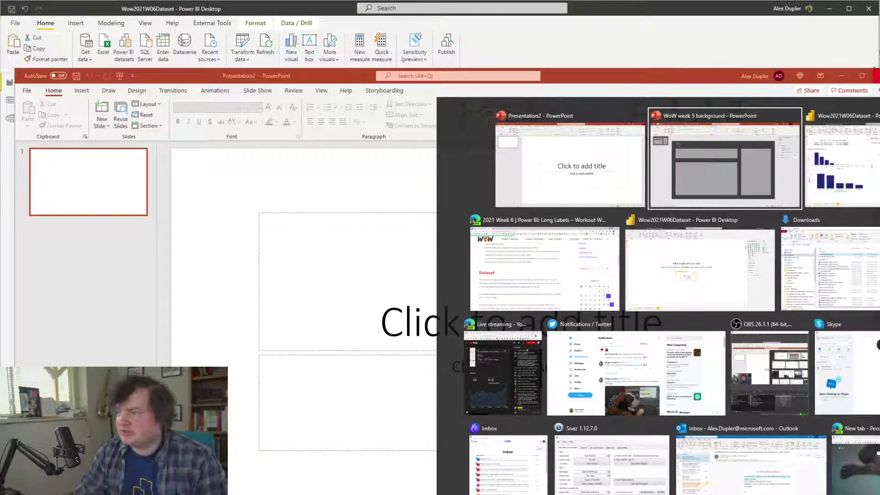
{"action": "key", "text": "Escape"}
{"action": "key", "text": "super+Left"}
Switch to the browser, open alluringbi.com in a new tab and go to its Background Gallery
{"action": "key", "text": "alt+Tab"}
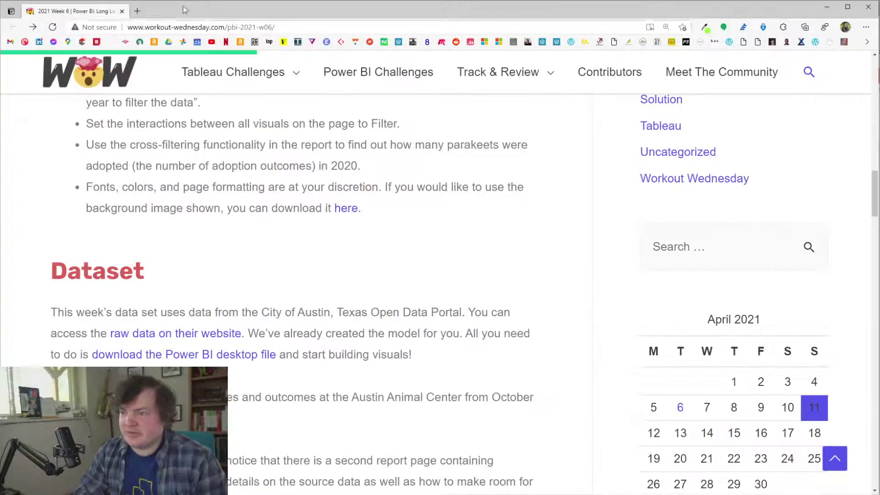
{"action": "key", "text": "ctrl+t"}
{"action": "type", "text": "all"}
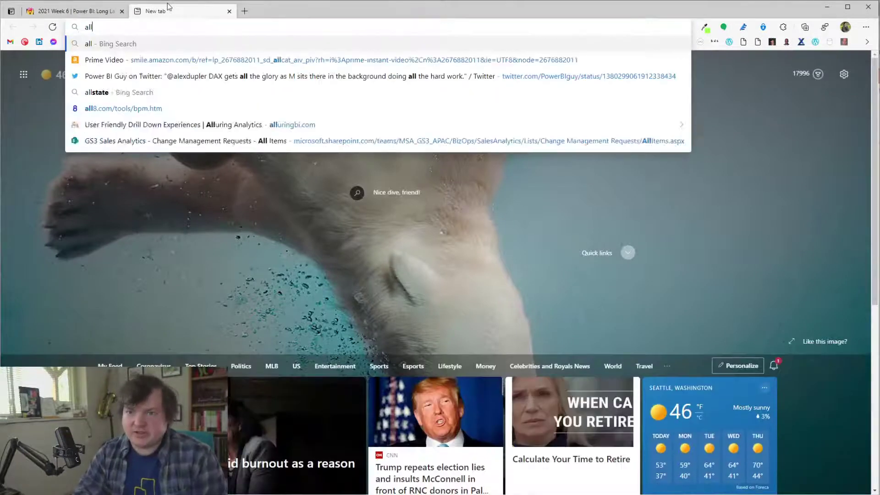
{"action": "type", "text": "ur"}
{"action": "key", "text": "Down"}
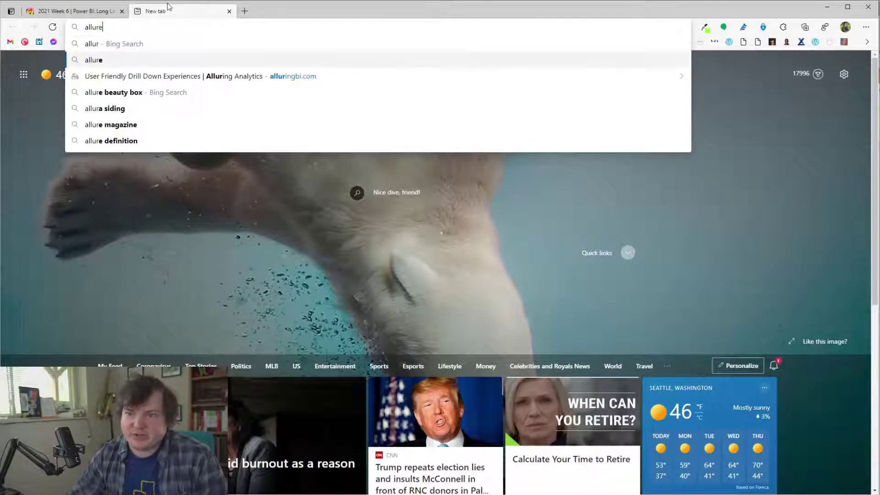
{"action": "key", "text": "Down"}
{"action": "key", "text": "Return"}
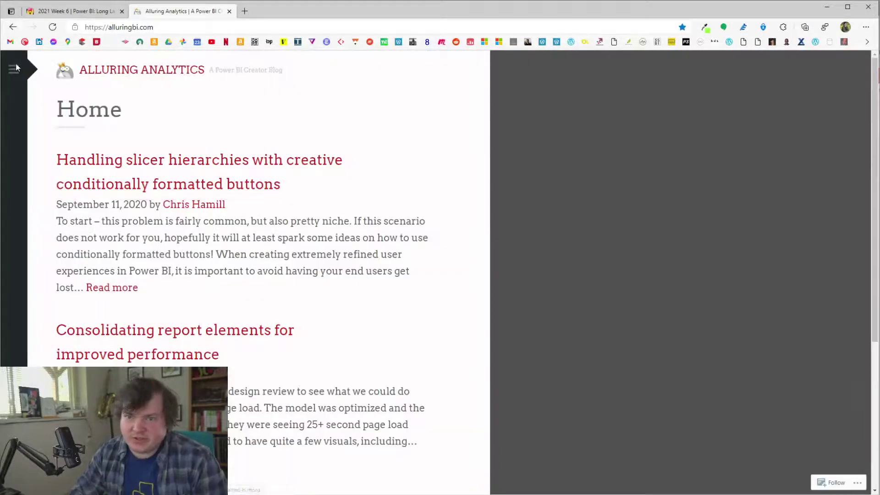
{"action": "left_click", "coordinate": [16, 69]}
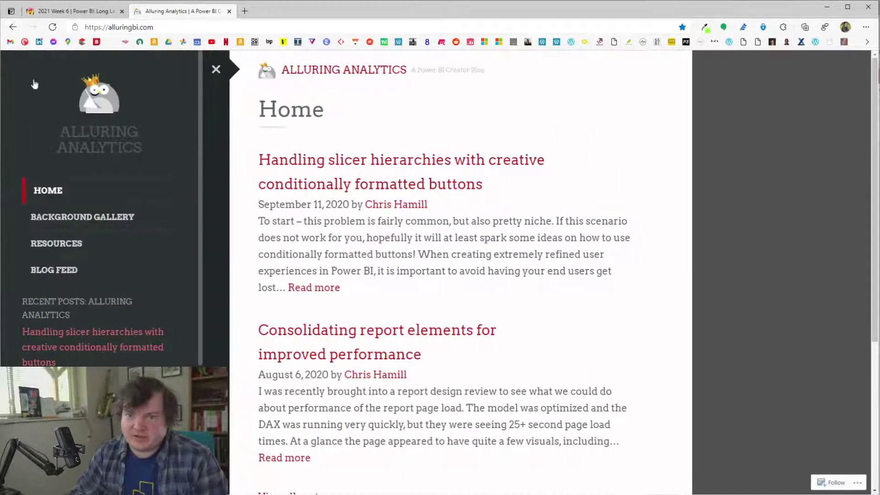
{"action": "left_click", "coordinate": [94, 217]}
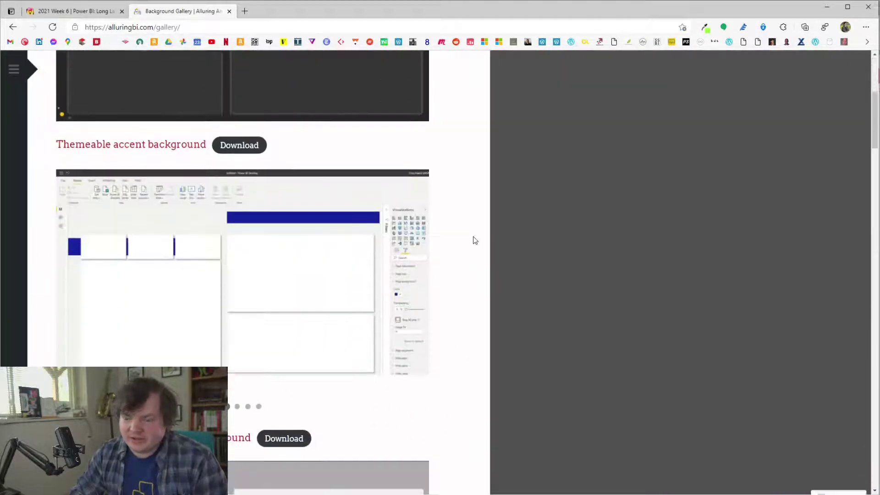
Browse the Background Gallery and compare the available report background layouts, including the Classroom Theme
{"action": "scroll", "coordinate": [480, 230], "scroll_direction": "up", "scroll_amount": 1}
{"action": "scroll", "coordinate": [479, 230], "scroll_direction": "down", "scroll_amount": 4}
{"action": "scroll", "coordinate": [362, 291], "scroll_direction": "up", "scroll_amount": 5}
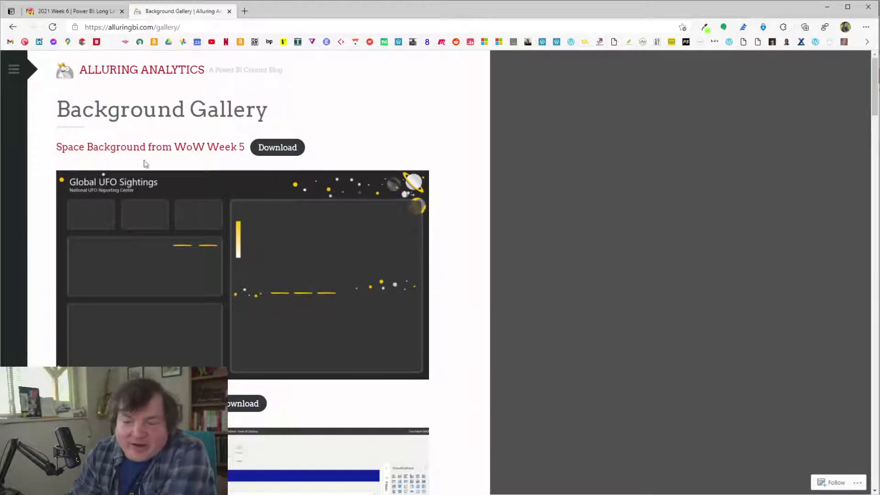
{"action": "scroll", "coordinate": [347, 253], "scroll_direction": "down", "scroll_amount": 6}
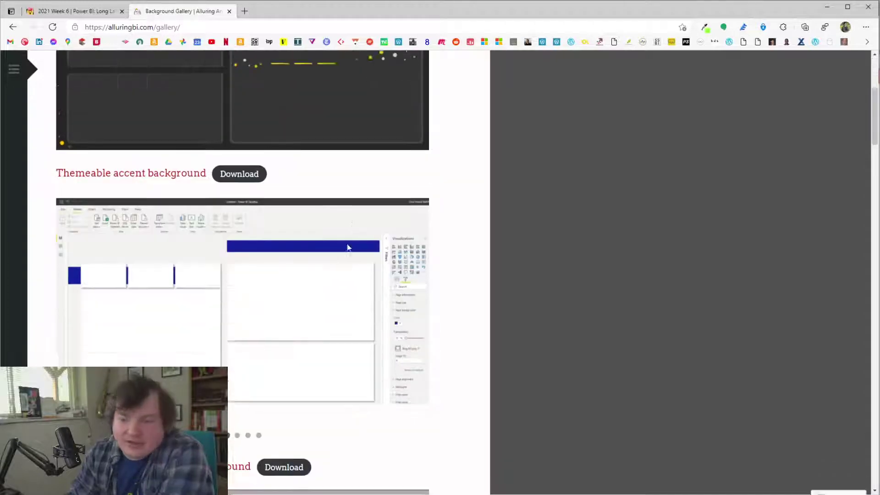
{"action": "scroll", "coordinate": [342, 238], "scroll_direction": "down", "scroll_amount": 6}
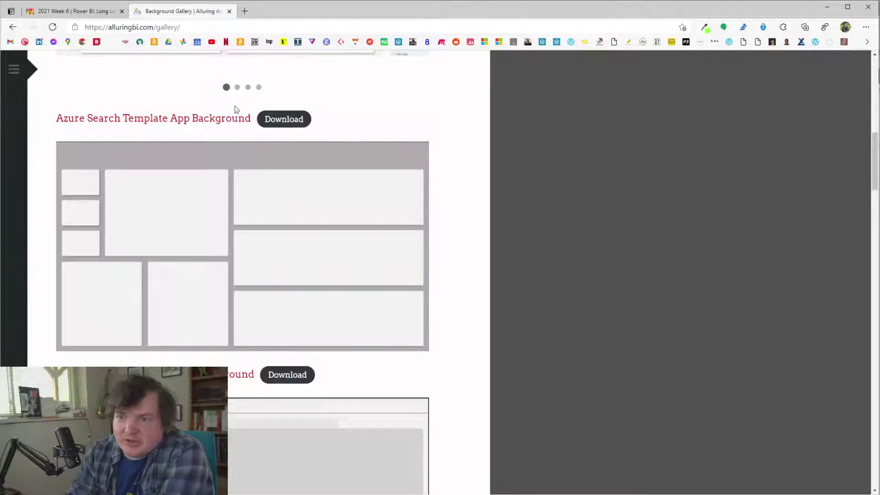
{"action": "scroll", "coordinate": [262, 384], "scroll_direction": "up", "scroll_amount": 6}
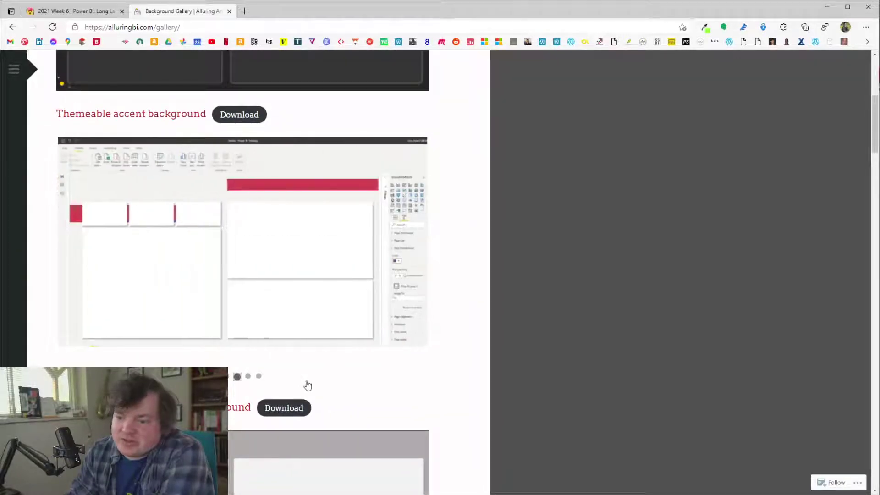
{"action": "scroll", "coordinate": [281, 357], "scroll_direction": "down", "scroll_amount": 6}
{"action": "scroll", "coordinate": [275, 356], "scroll_direction": "down", "scroll_amount": 6}
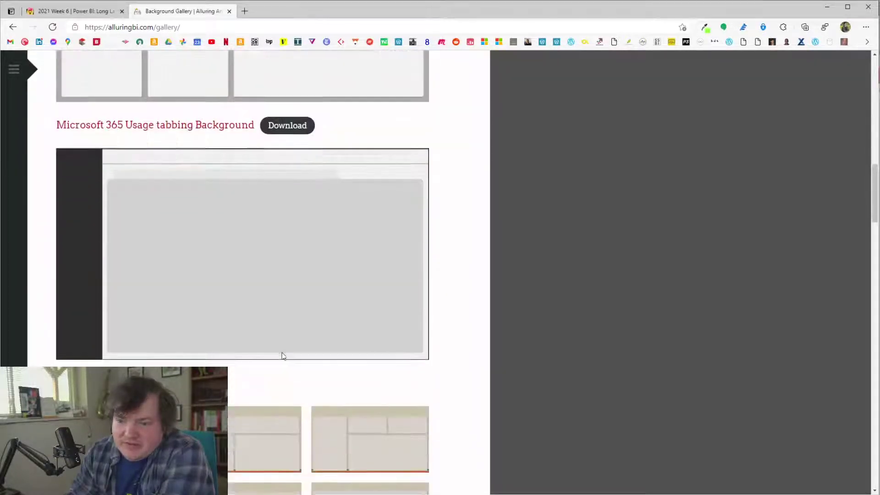
{"action": "scroll", "coordinate": [247, 279], "scroll_direction": "down", "scroll_amount": 18}
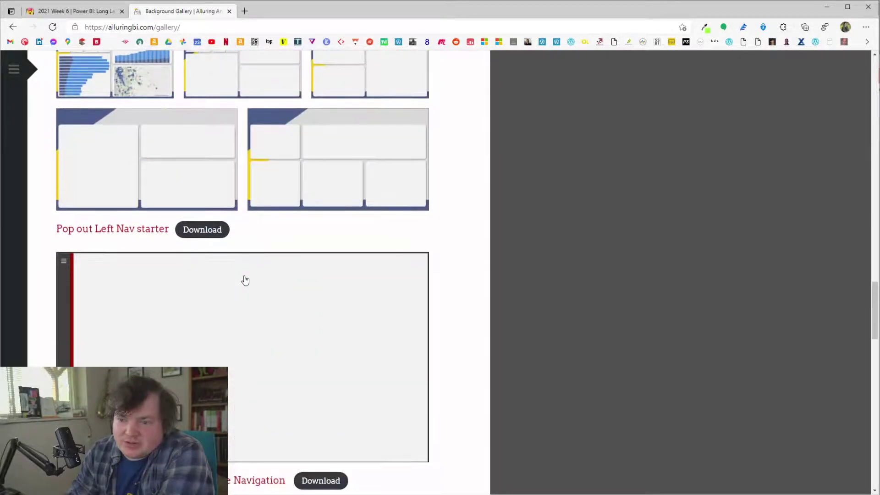
{"action": "scroll", "coordinate": [245, 280], "scroll_direction": "down", "scroll_amount": 6}
{"action": "scroll", "coordinate": [237, 286], "scroll_direction": "down", "scroll_amount": 18}
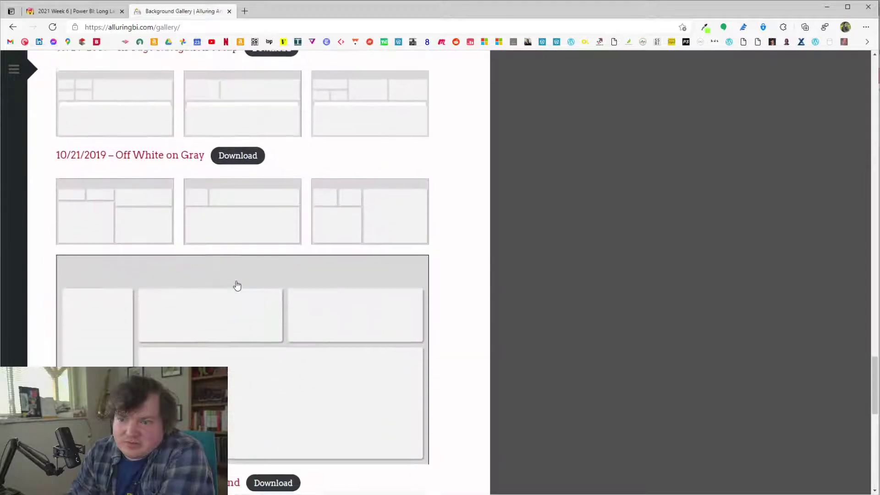
{"action": "scroll", "coordinate": [237, 285], "scroll_direction": "up", "scroll_amount": 3}
{"action": "scroll", "coordinate": [237, 285], "scroll_direction": "up", "scroll_amount": 15}
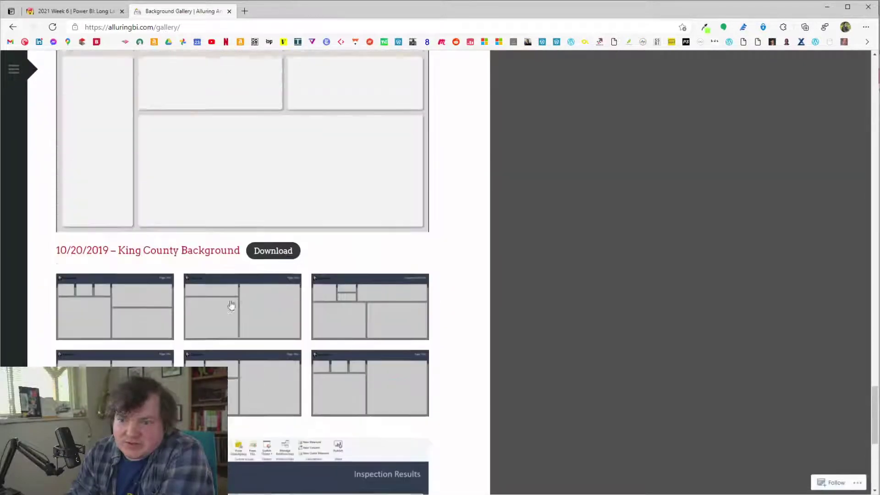
{"action": "scroll", "coordinate": [227, 299], "scroll_direction": "up", "scroll_amount": 2}
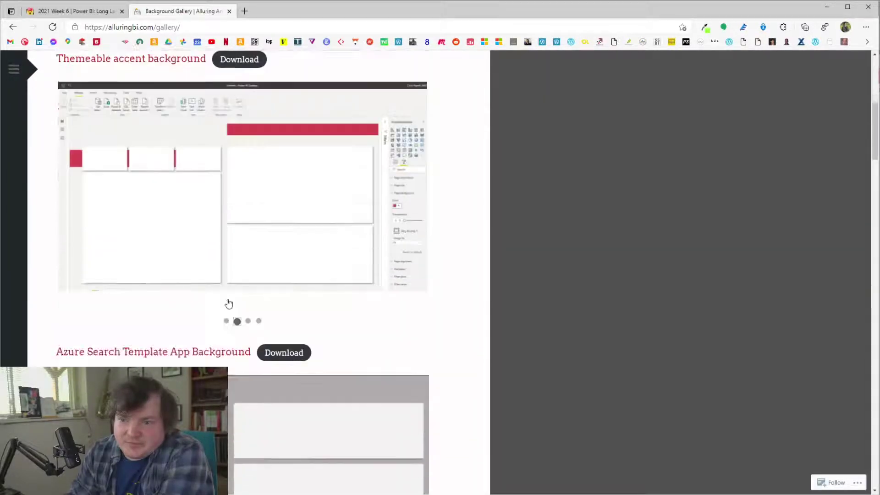
{"action": "scroll", "coordinate": [227, 299], "scroll_direction": "down", "scroll_amount": 10}
{"action": "scroll", "coordinate": [227, 300], "scroll_direction": "up", "scroll_amount": 6}
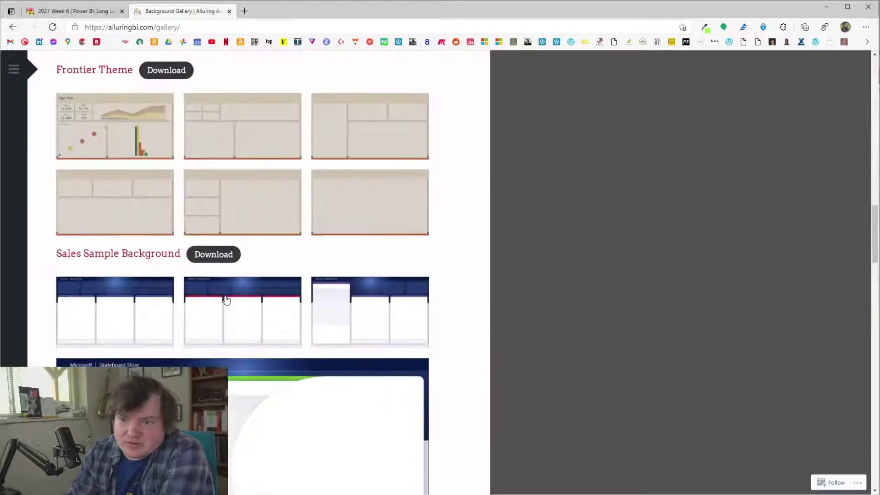
{"action": "scroll", "coordinate": [225, 297], "scroll_direction": "down", "scroll_amount": 12}
{"action": "scroll", "coordinate": [224, 294], "scroll_direction": "up", "scroll_amount": 6}
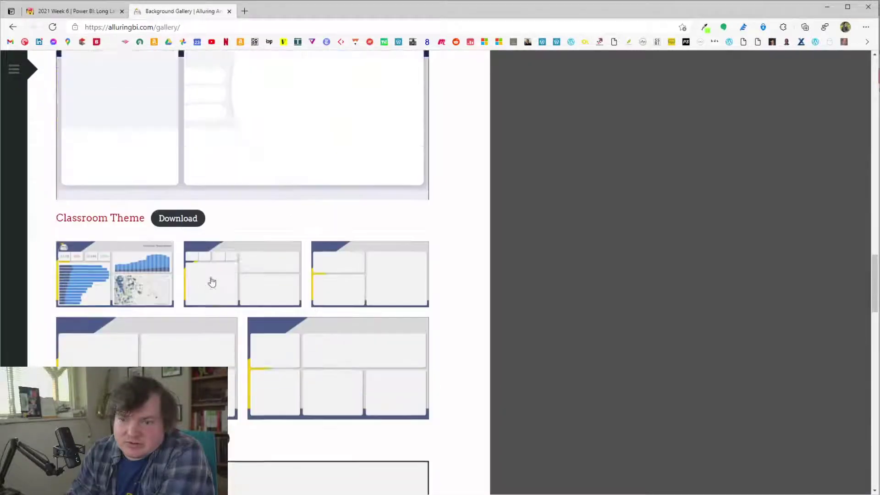
{"action": "scroll", "coordinate": [211, 280], "scroll_direction": "down", "scroll_amount": 6}
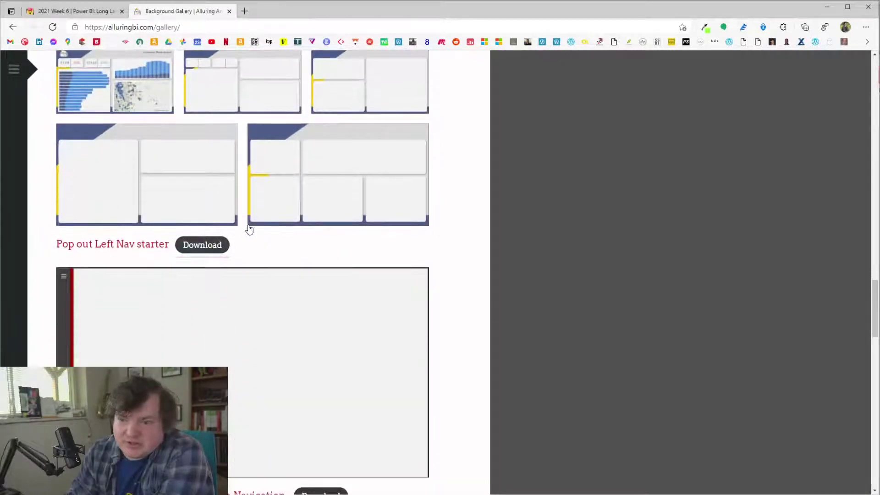
Download the Classroom Theme background and open classroom.pptx in PowerPoint
{"action": "scroll", "coordinate": [249, 229], "scroll_direction": "up", "scroll_amount": 5}
{"action": "left_click", "coordinate": [192, 313]}
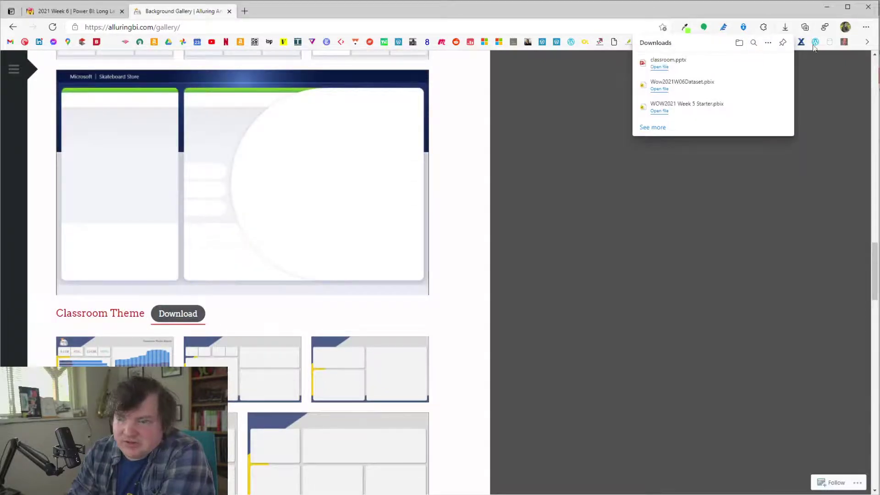
{"action": "left_click", "coordinate": [660, 67]}
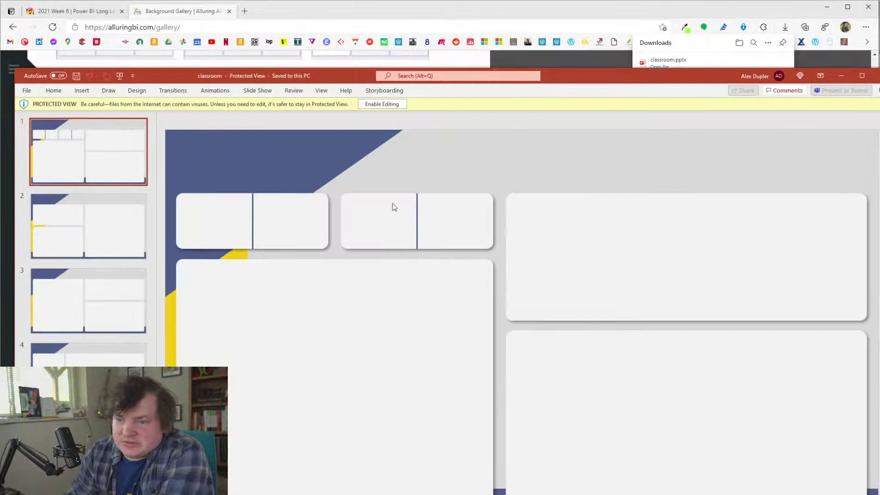
Enable editing of the classroom presentation and maximize its window
{"action": "left_click", "coordinate": [344, 169]}
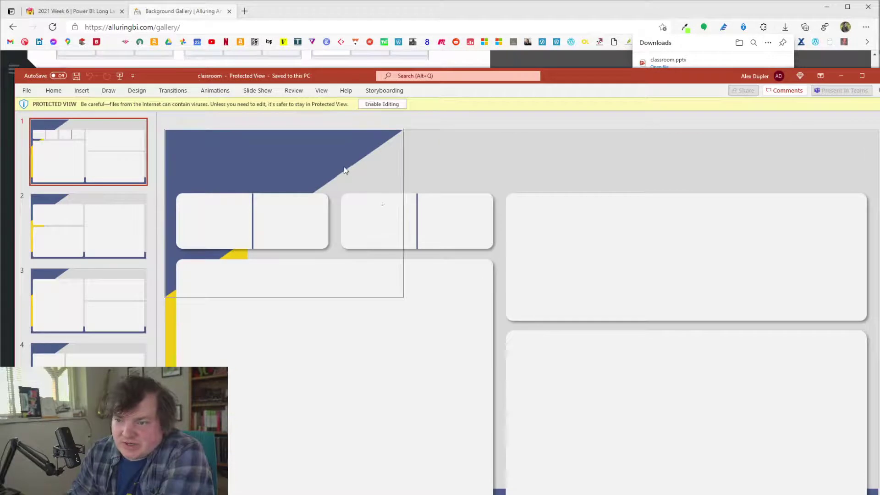
{"action": "left_click", "coordinate": [264, 264]}
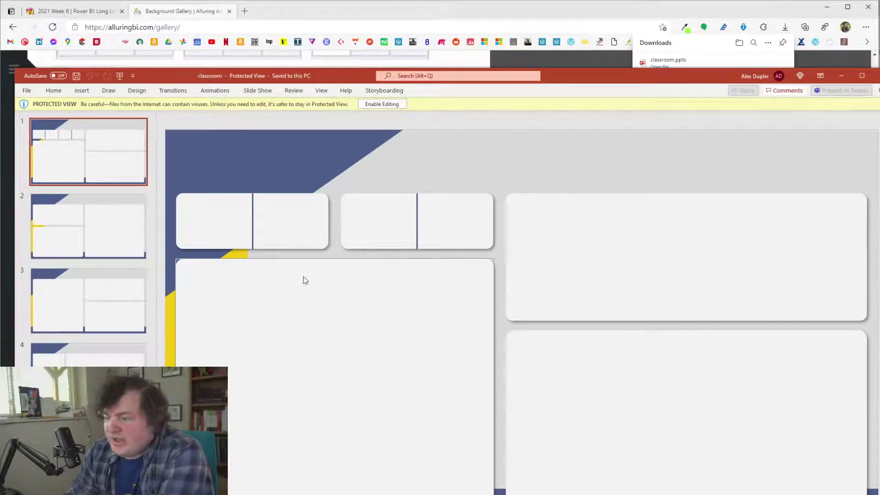
{"action": "left_click", "coordinate": [282, 241]}
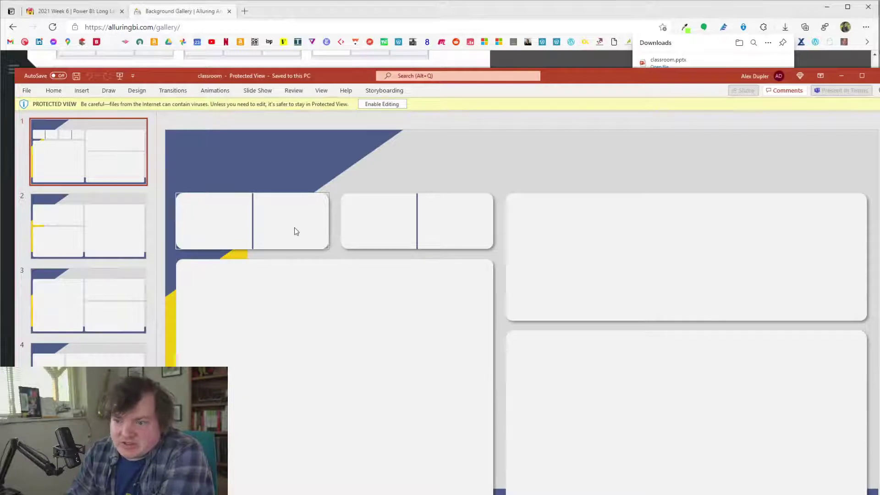
{"action": "left_click", "coordinate": [377, 222]}
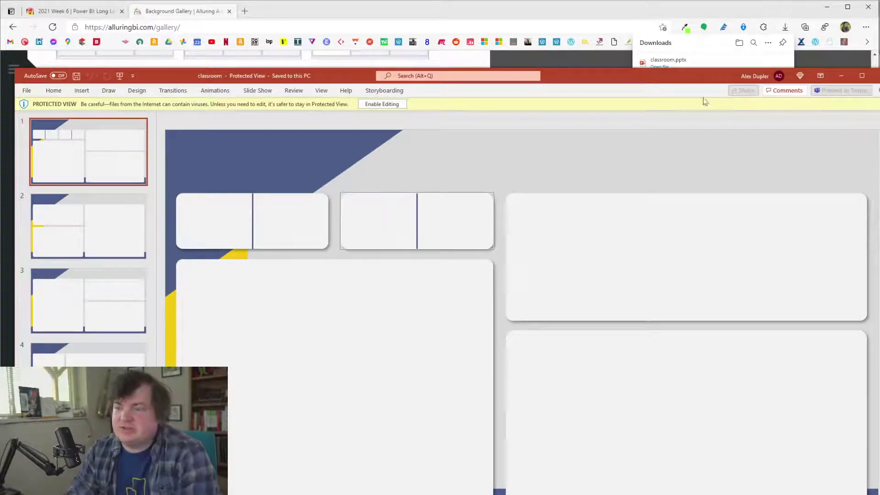
{"action": "left_click", "coordinate": [392, 104]}
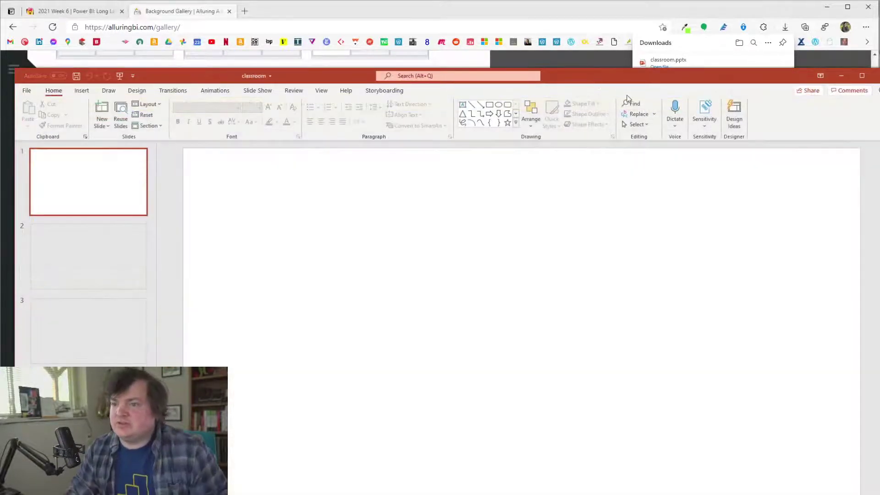
{"action": "left_click_drag", "start_coordinate": [575, 75], "coordinate": [573, 73]}
On slide 1, delete the second small card and the vertical divider lines of both small cards
{"action": "left_click", "coordinate": [424, 105]}
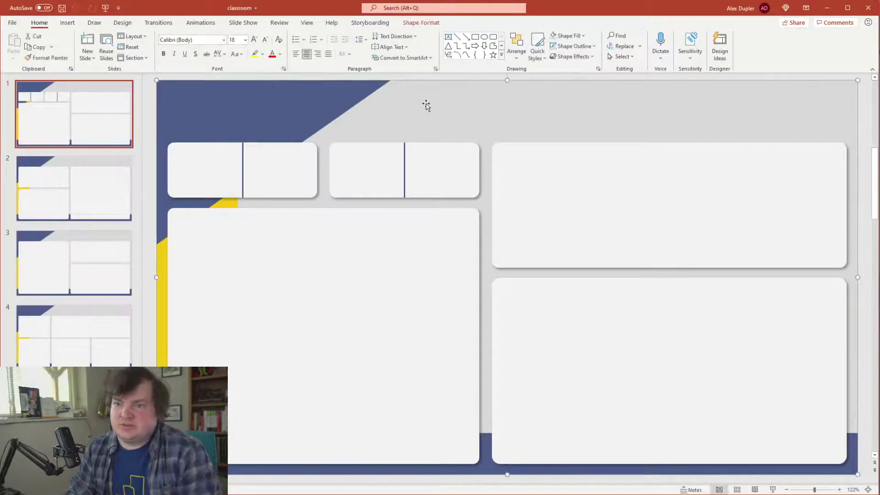
{"action": "left_click", "coordinate": [268, 190]}
{"action": "left_click", "coordinate": [244, 180]}
{"action": "key", "text": "Delete"}
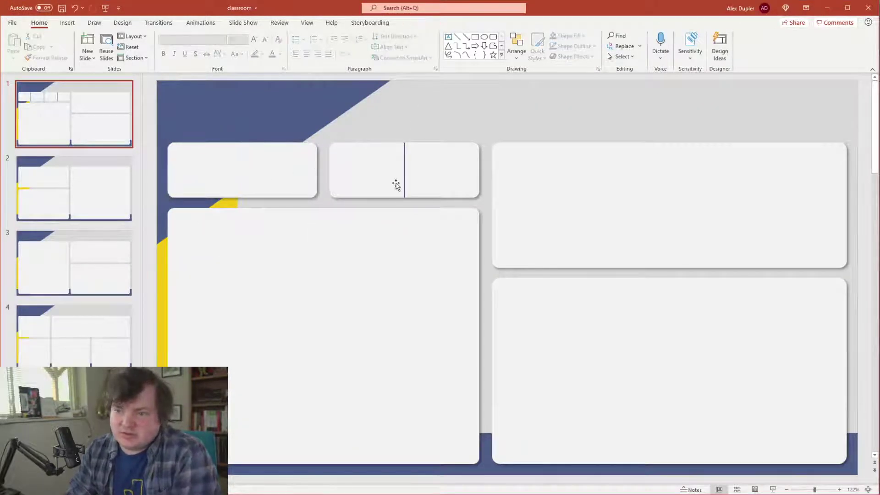
{"action": "left_click", "coordinate": [420, 182]}
{"action": "key", "text": "Delete"}
{"action": "left_click", "coordinate": [405, 183]}
{"action": "key", "text": "Delete"}
Widen the remaining small card to the width of the large panel below it, and select that panel
{"action": "left_click", "coordinate": [313, 178]}
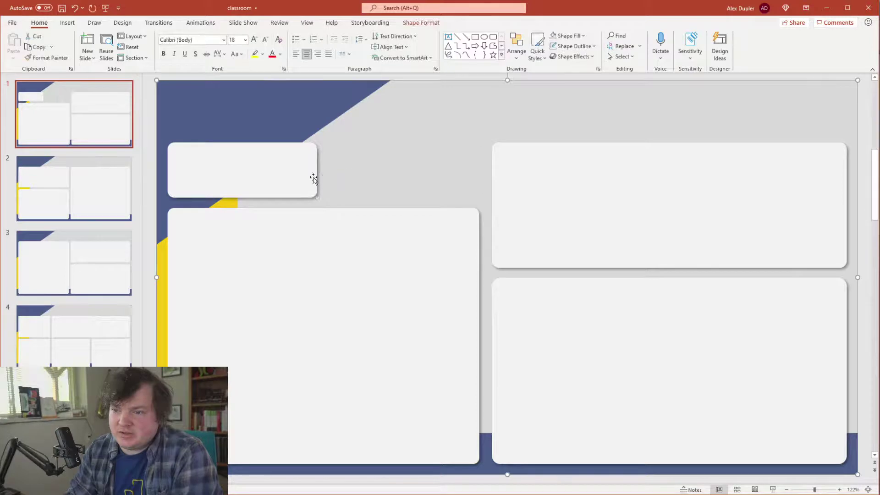
{"action": "left_click_drag", "start_coordinate": [320, 170], "coordinate": [479, 182]}
{"action": "left_click", "coordinate": [389, 285]}
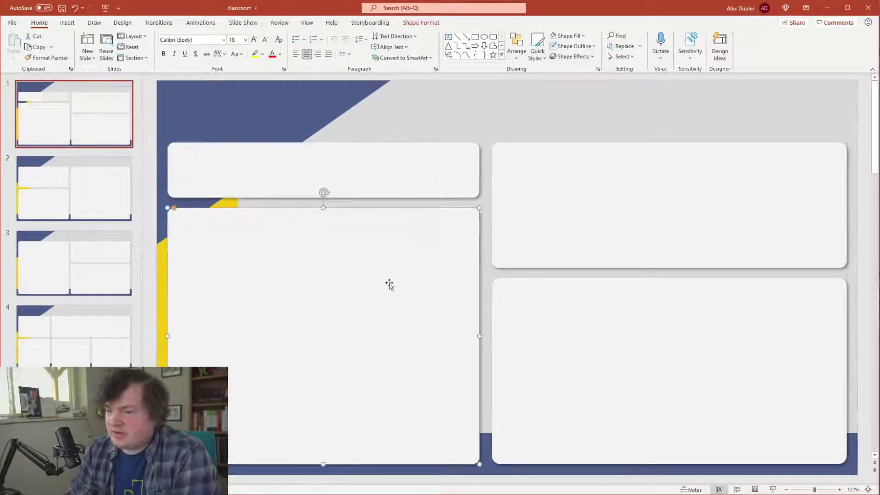
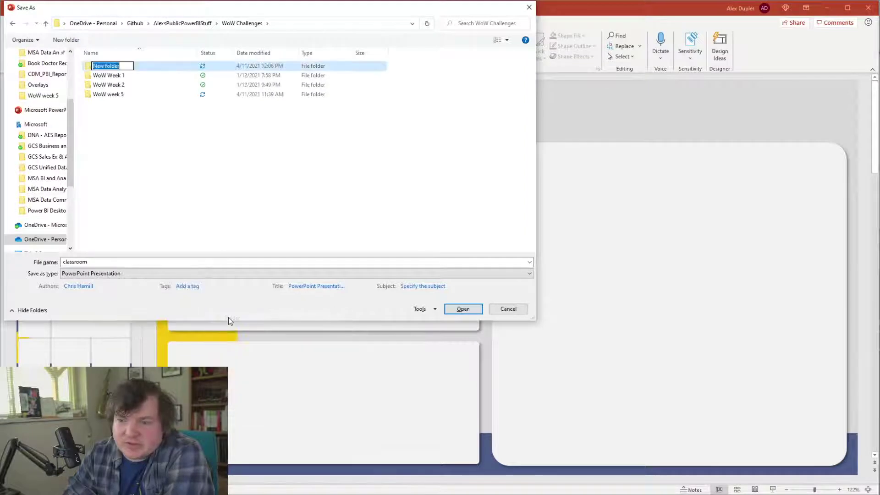
Name the new folder in WoW Challenges "WoW week 6"
{"action": "type", "text": "Wo"}
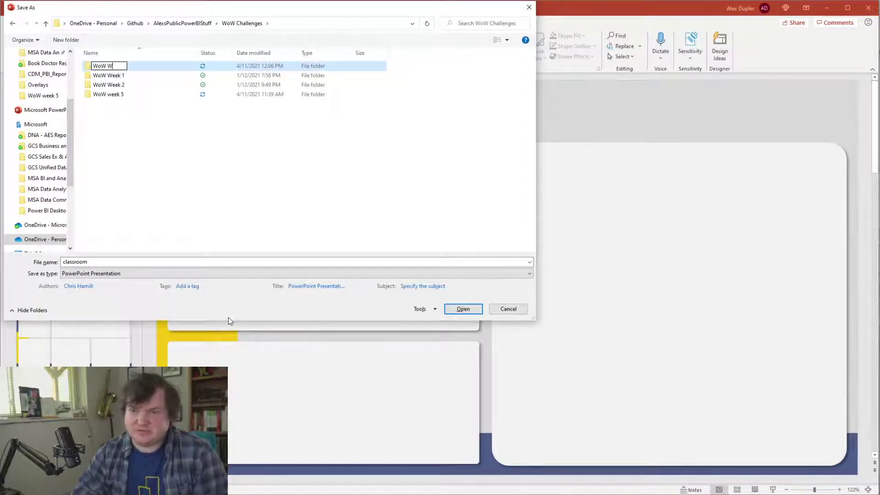
{"action": "type", "text": "W week 6"}
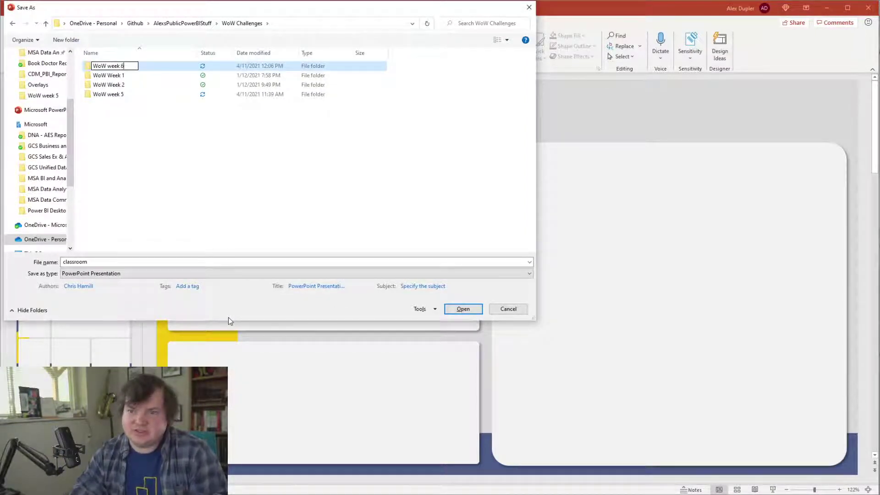
{"action": "key", "text": "Return"}
Save the presentation in the WoW Challenges folder as "WoW week 6 background"
{"action": "double_click", "coordinate": [106, 263]}
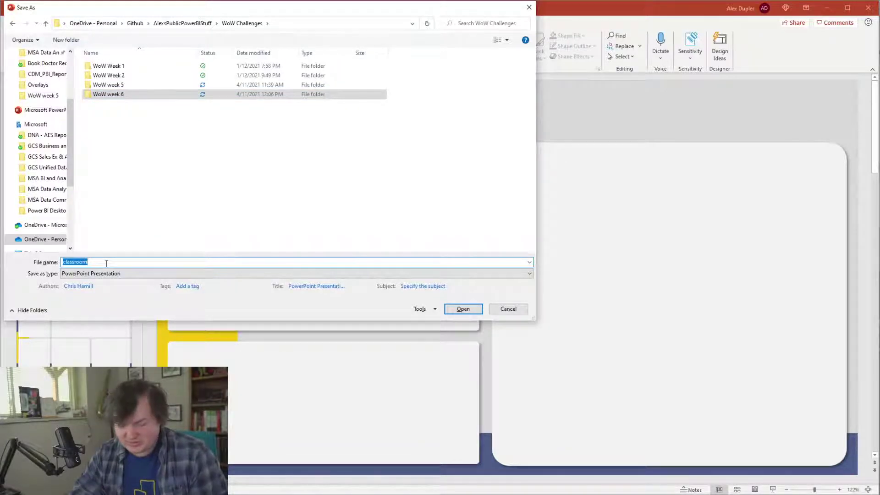
{"action": "type", "text": "Wow"}
{"action": "key", "text": "BackSpace"}
{"action": "type", "text": "W "}
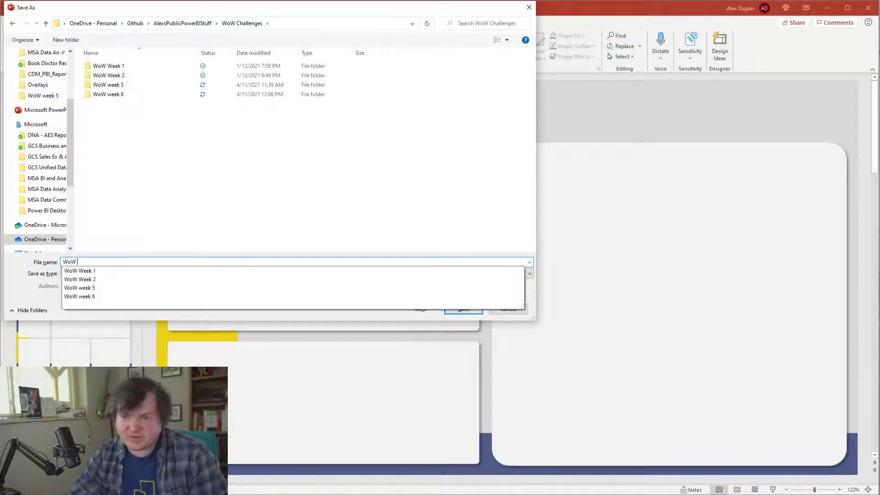
{"action": "type", "text": "wwek"}
{"action": "key", "text": "BackSpace"}
{"action": "key", "text": "BackSpace"}
{"action": "key", "text": "BackSpace"}
{"action": "type", "text": "eek 6 background"}
{"action": "key", "text": "Return"}
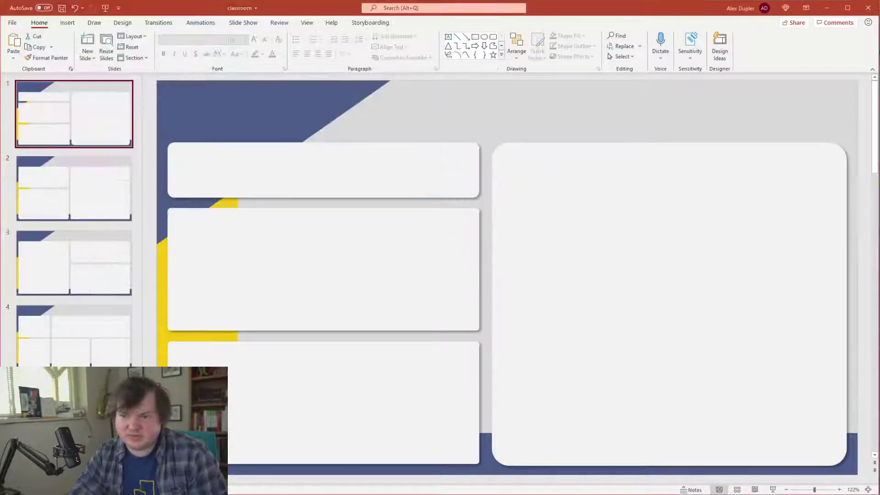
Start exporting the presentation in PNG format and choose the WoW week 6 folder as the destination
{"action": "left_click", "coordinate": [18, 28]}
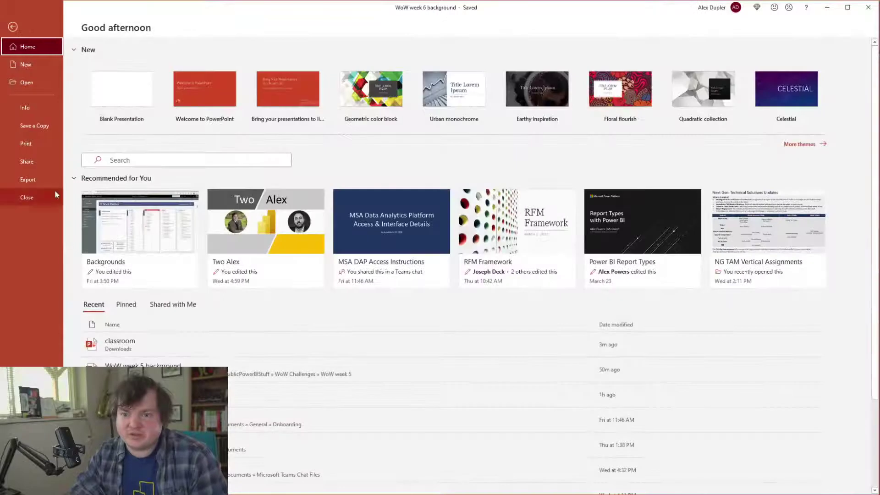
{"action": "left_click", "coordinate": [39, 178]}
{"action": "left_click", "coordinate": [138, 202]}
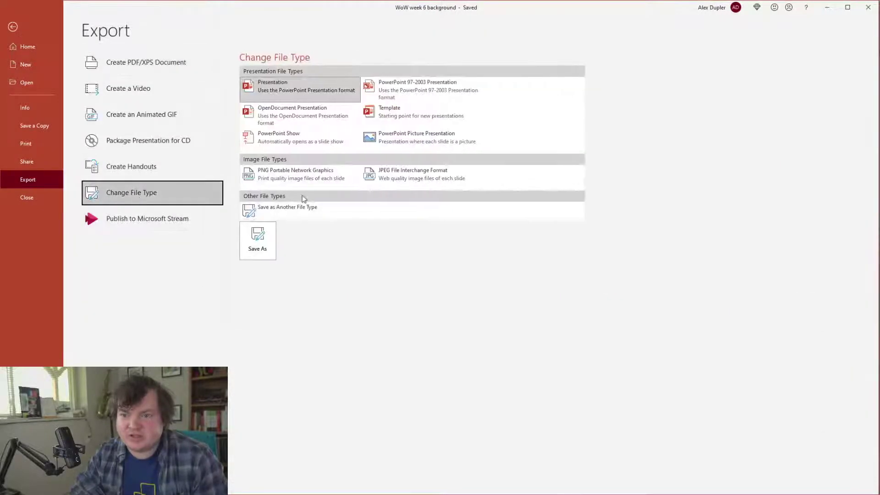
{"action": "key", "text": "Escape"}
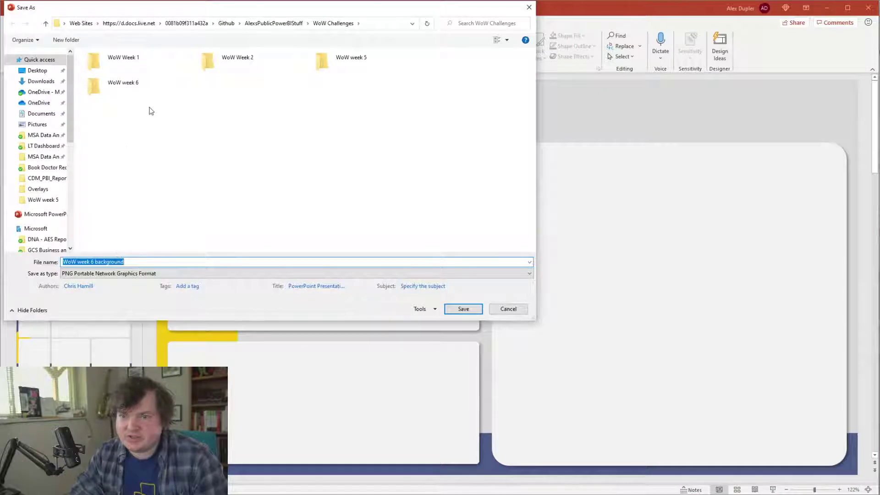
{"action": "double_click", "coordinate": [136, 92]}
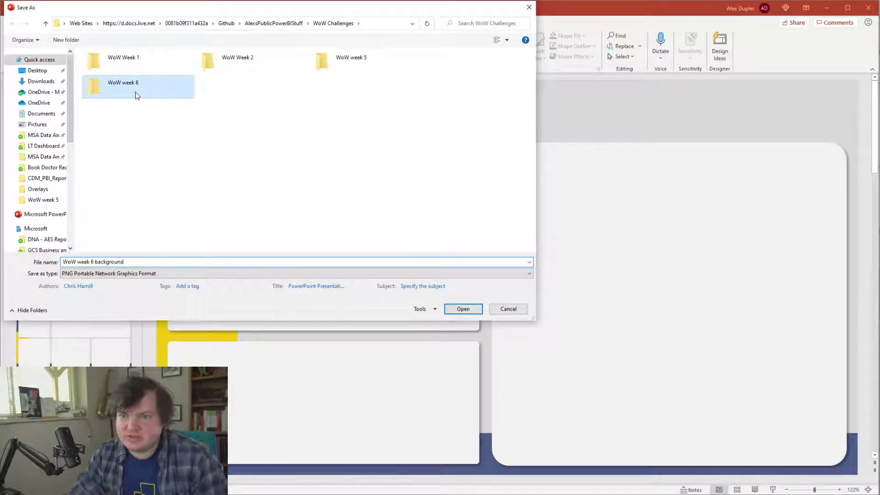
{"action": "left_click", "coordinate": [48, 204]}
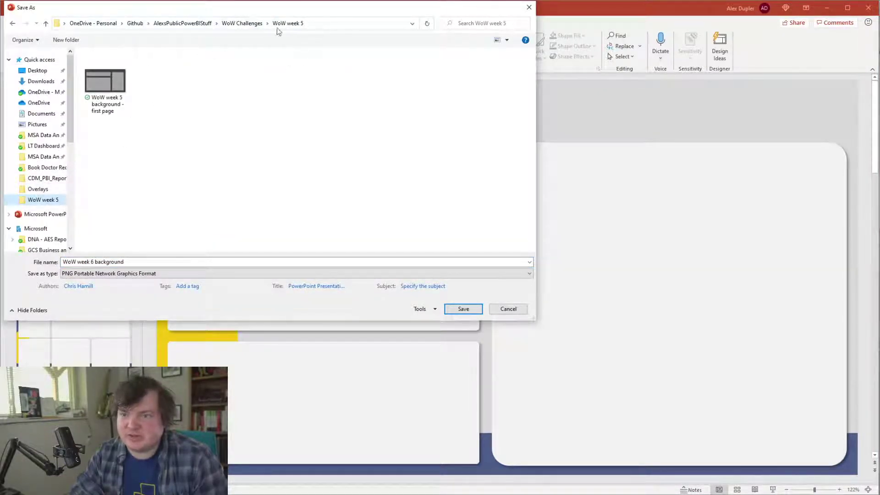
{"action": "left_click", "coordinate": [245, 27]}
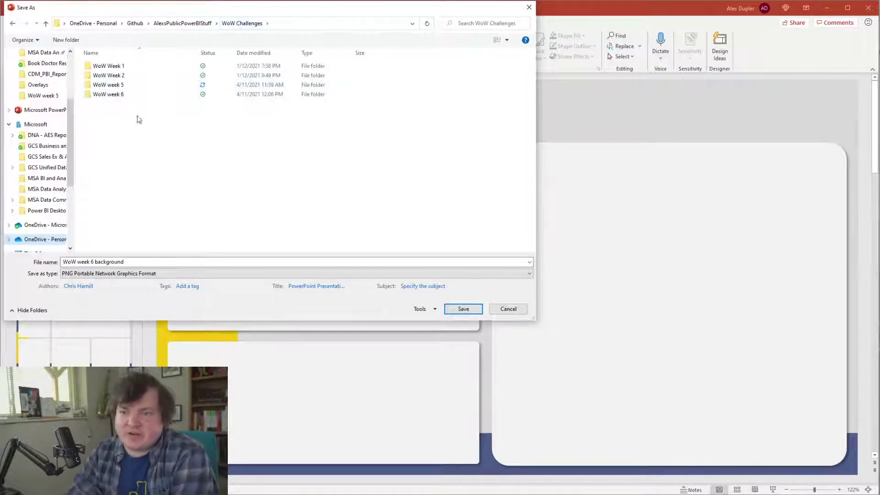
{"action": "left_click", "coordinate": [137, 96]}
{"action": "double_click", "coordinate": [136, 96]}
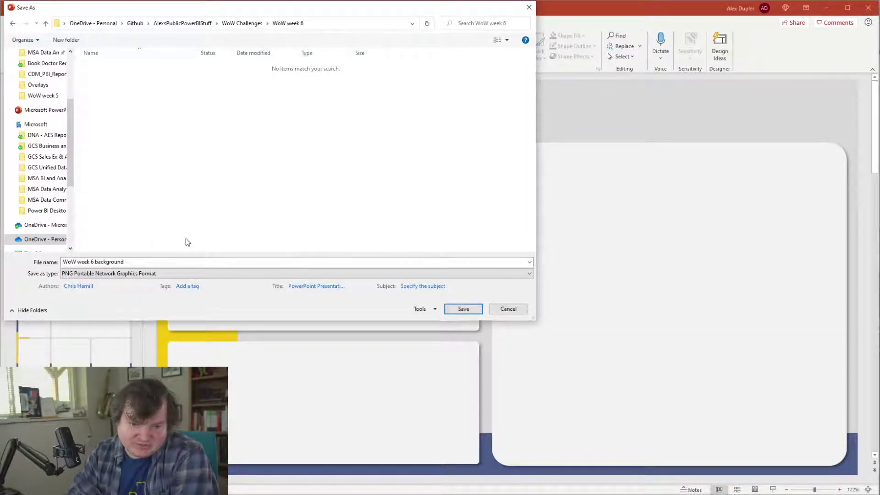
Name the PNG export "WoW week 6 background image" and save it
{"action": "left_click", "coordinate": [208, 265]}
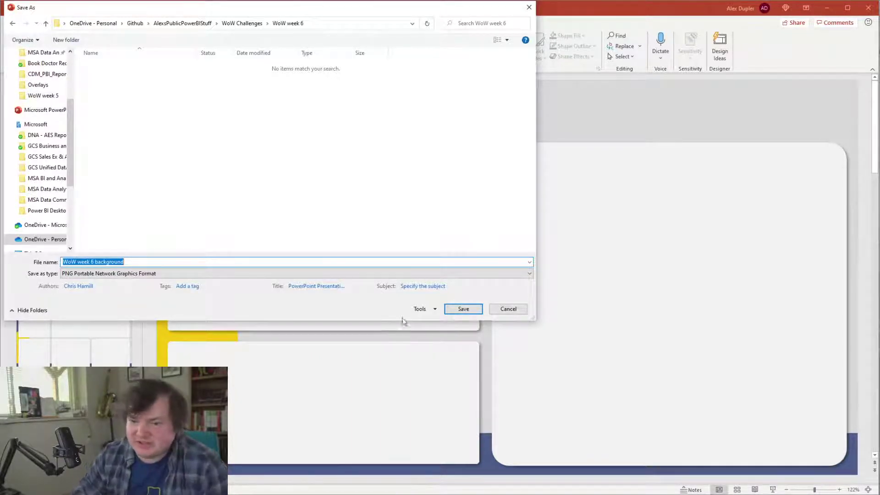
{"action": "key", "text": "End"}
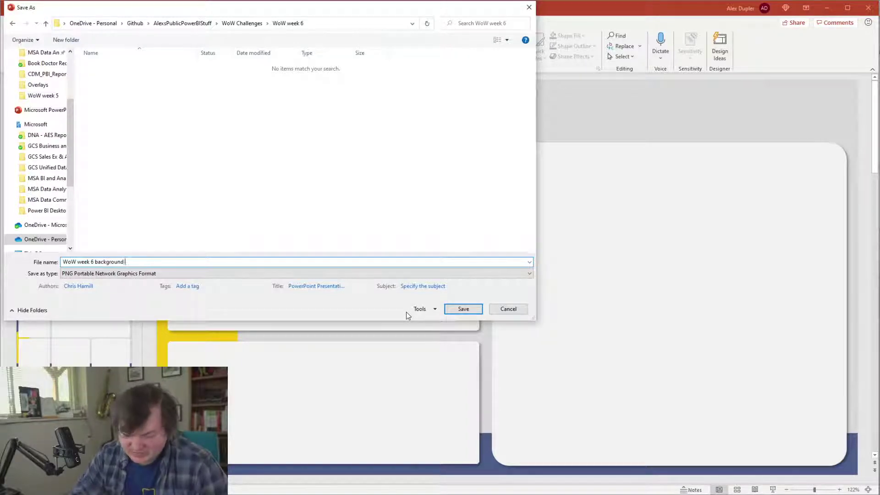
{"action": "type", "text": "imag"}
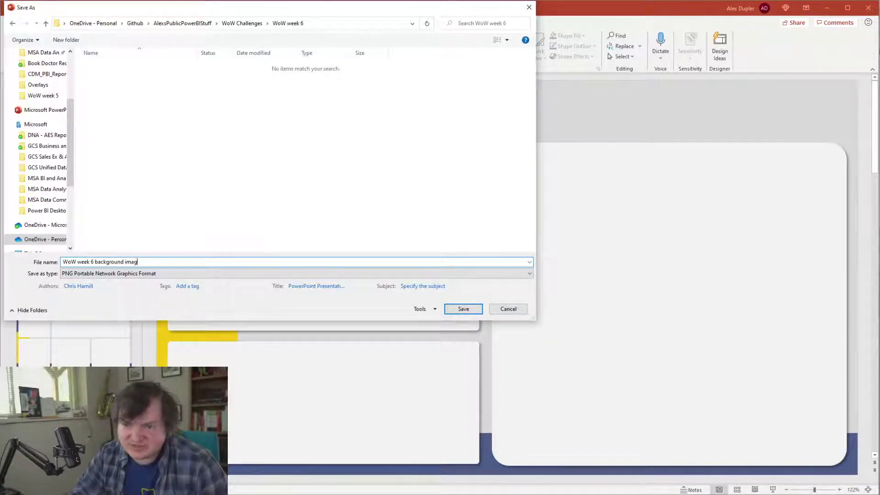
{"action": "type", "text": "e"}
{"action": "key", "text": "Return"}
{"action": "left_click", "coordinate": [777, 345]}
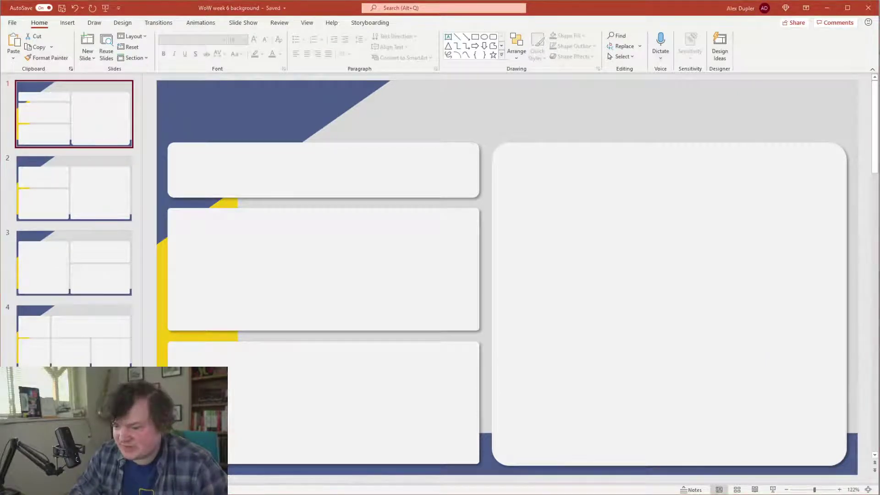
Switch to Power BI Desktop, deselect the Year slicer and open the report page's background settings
{"action": "key", "text": "alt+Tab"}
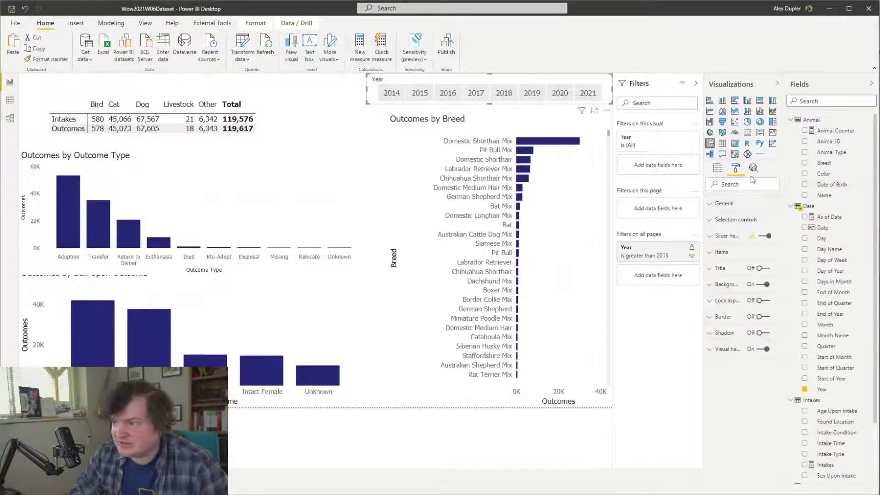
{"action": "left_click", "coordinate": [722, 252]}
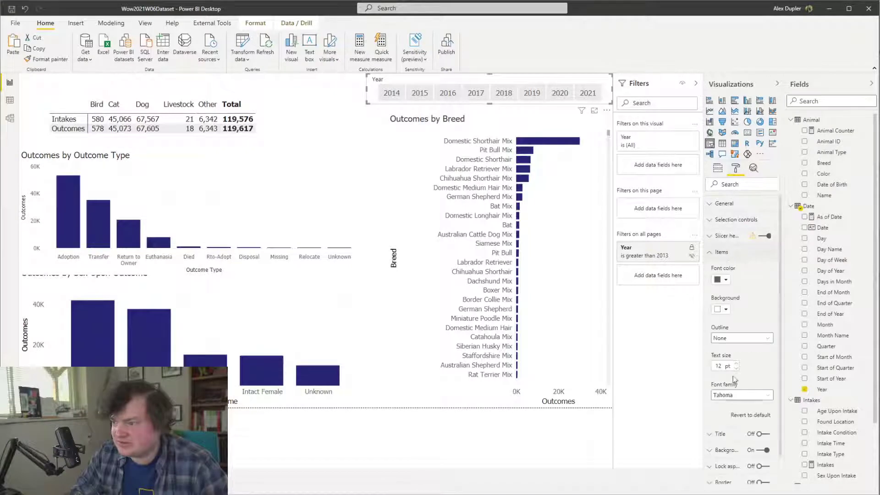
{"action": "left_click", "coordinate": [731, 258]}
{"action": "left_click", "coordinate": [584, 414]}
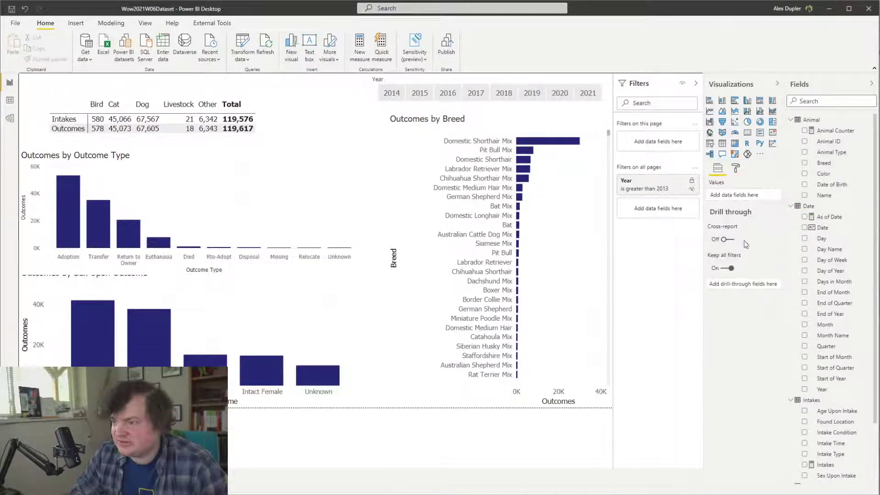
{"action": "left_click", "coordinate": [736, 169]}
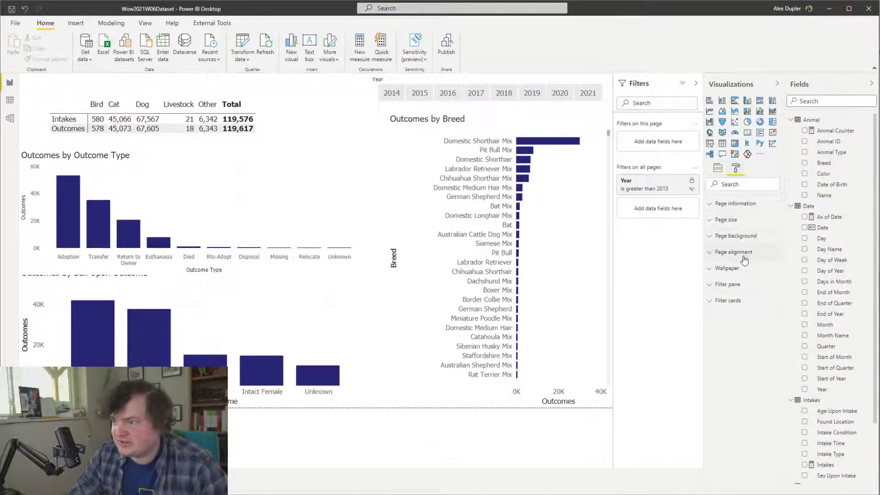
{"action": "left_click", "coordinate": [736, 235]}
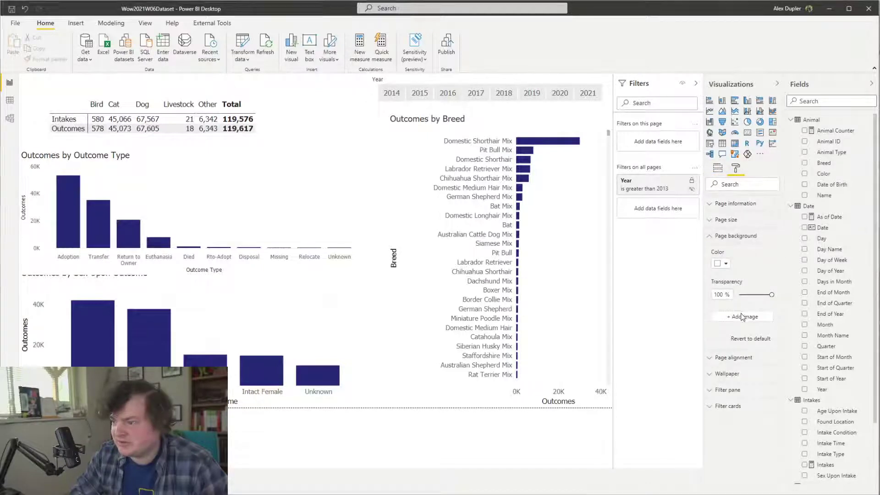
Add the image from the WoW week 6 folder as page background, with 0% transparency and image fit set to Fit
{"action": "left_click", "coordinate": [743, 317]}
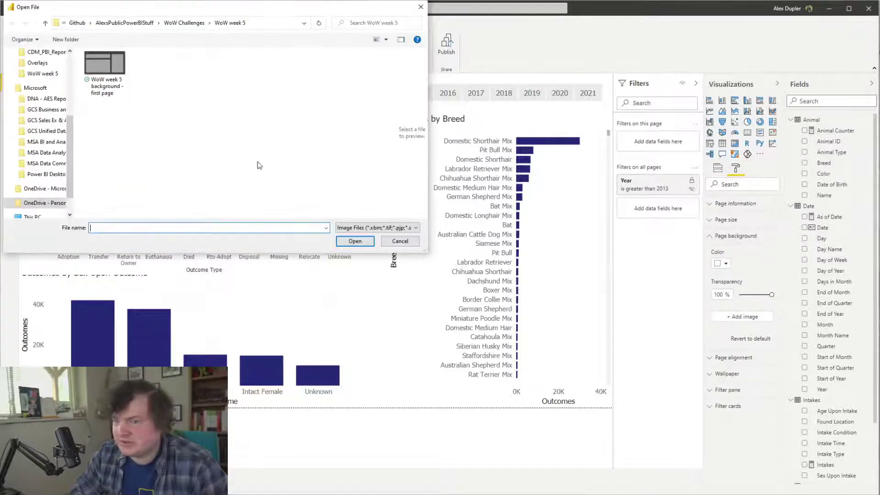
{"action": "left_click", "coordinate": [202, 23]}
{"action": "double_click", "coordinate": [125, 94]}
{"action": "double_click", "coordinate": [117, 92]}
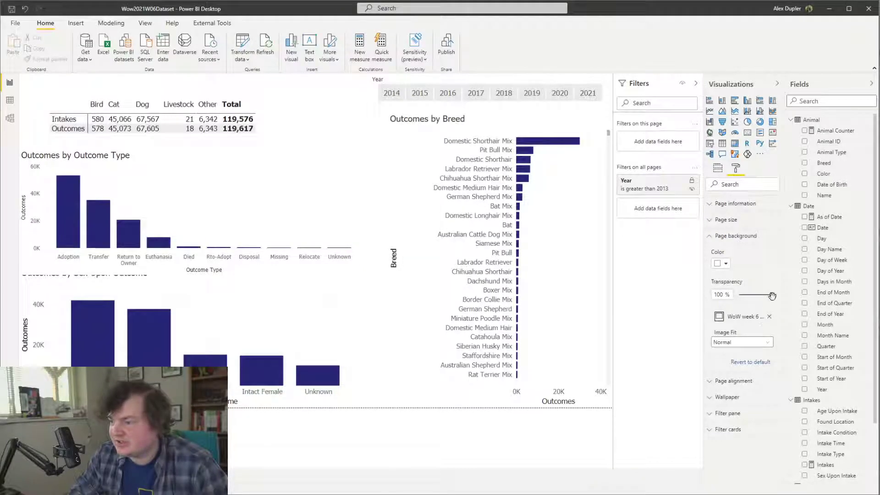
{"action": "left_click", "coordinate": [733, 342]}
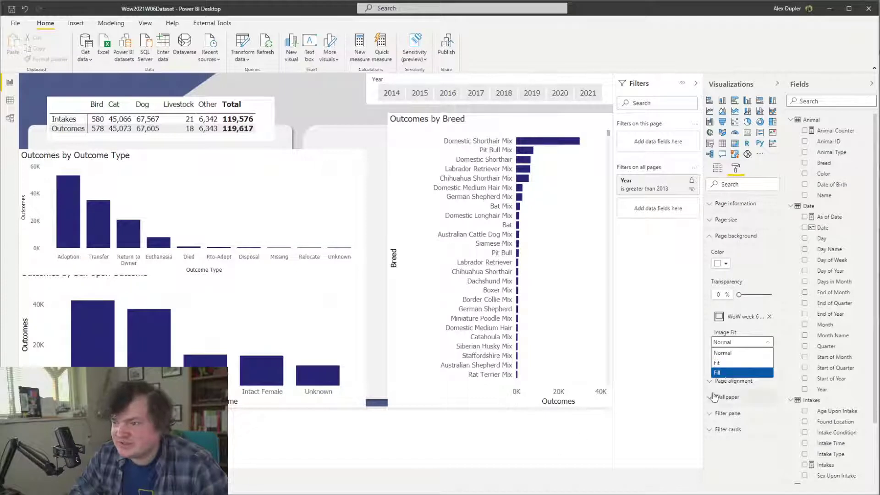
{"action": "left_click", "coordinate": [738, 365]}
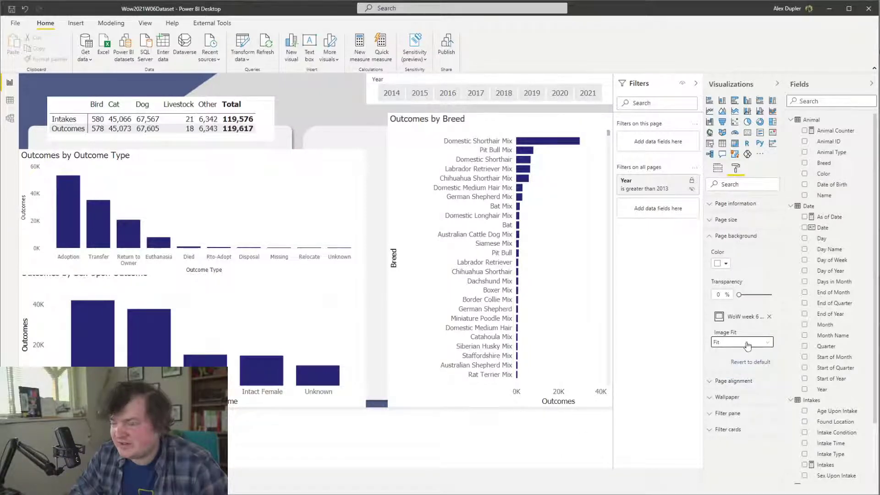
Move the Outcomes by Outcome Type chart onto the middle-left card and turn off the background of both column charts
{"action": "left_click", "coordinate": [516, 162]}
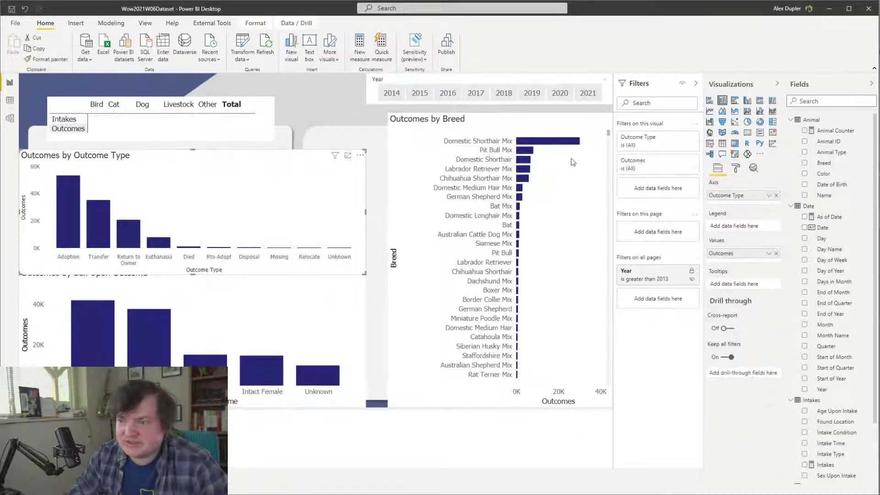
{"action": "left_click_drag", "start_coordinate": [219, 214], "coordinate": [234, 245]}
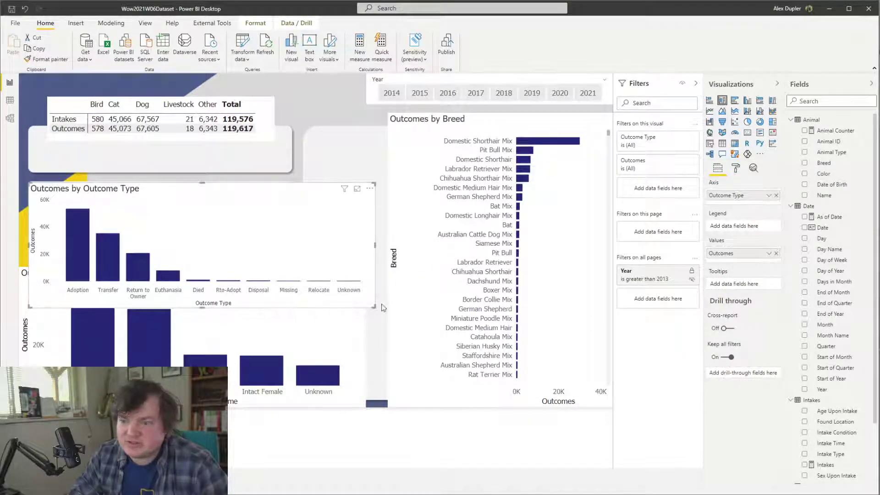
{"action": "left_click", "coordinate": [736, 168]}
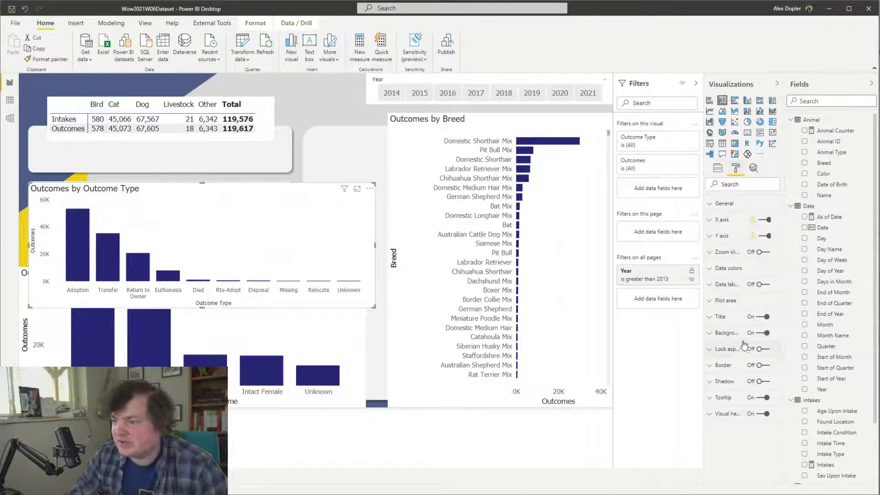
{"action": "left_click", "coordinate": [409, 177]}
{"action": "left_click", "coordinate": [718, 168]}
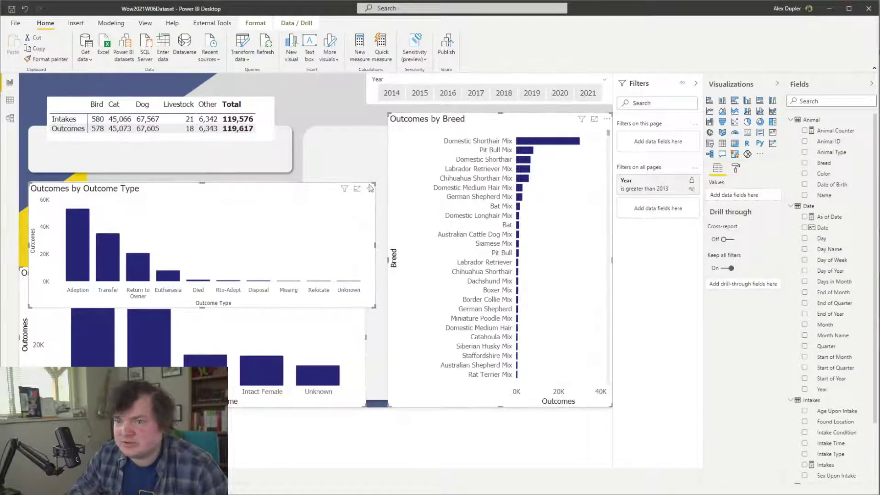
{"action": "left_click", "coordinate": [738, 171]}
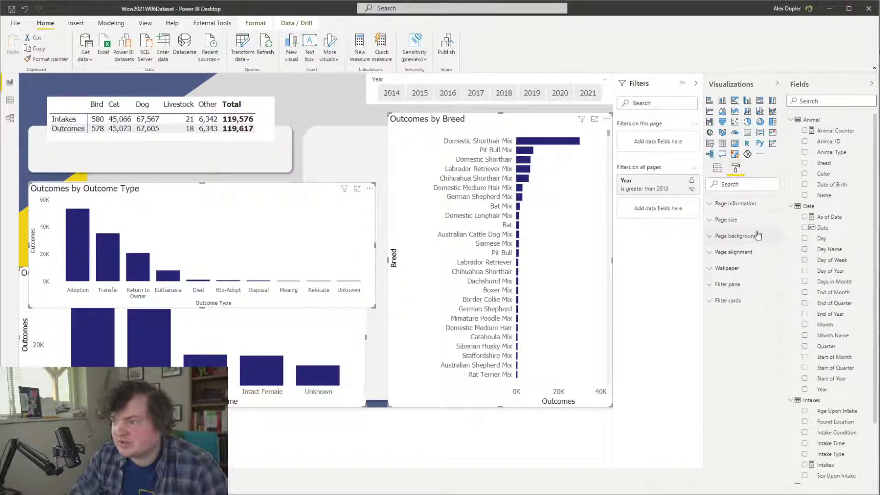
{"action": "left_click", "coordinate": [337, 346]}
{"action": "left_click", "coordinate": [271, 225]}
{"action": "left_click", "coordinate": [736, 169]}
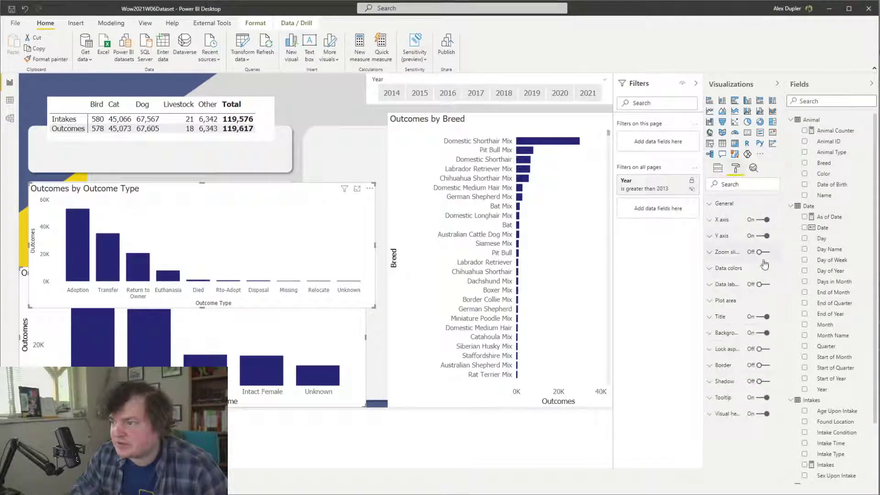
{"action": "left_click", "coordinate": [755, 332]}
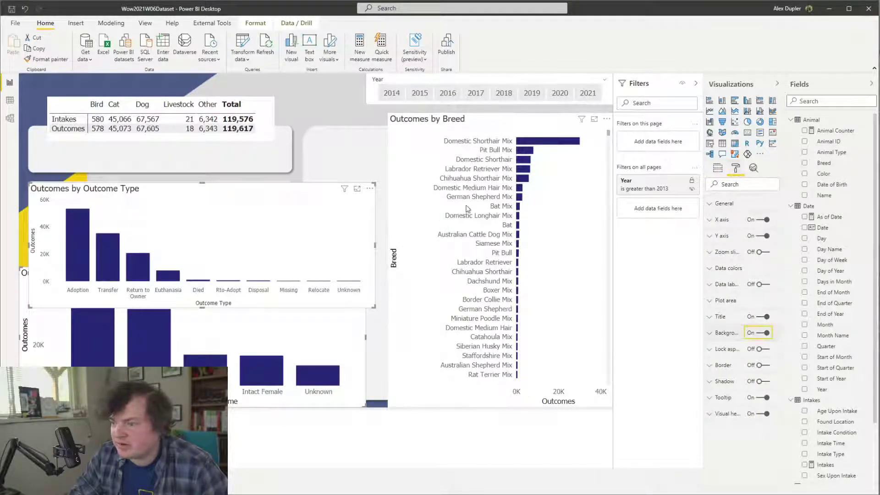
{"action": "left_click", "coordinate": [768, 334]}
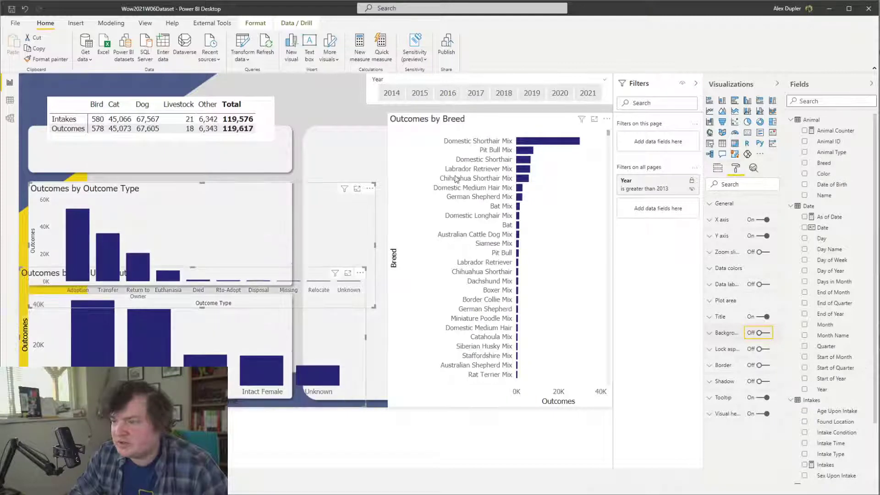
Turn off the background of the Outcomes by Breed chart
{"action": "left_click", "coordinate": [411, 166]}
{"action": "left_click", "coordinate": [767, 334]}
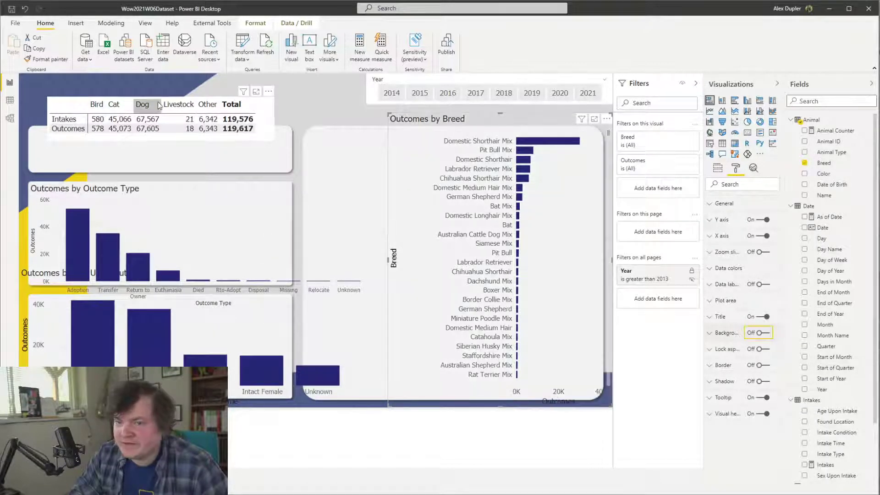
{"action": "key", "text": "Escape"}
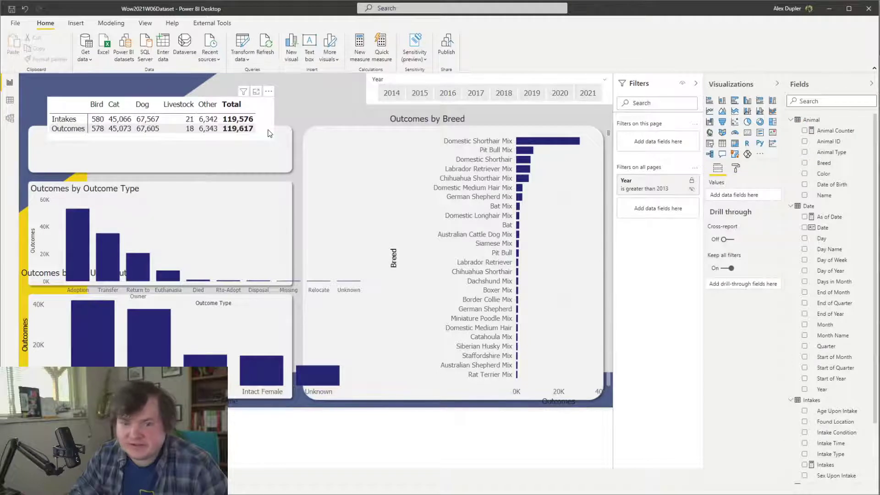
Turn off the background of the intakes and outcomes matrix, and fit the matrix to the card above the Outcome Type chart
{"action": "left_click", "coordinate": [268, 133]}
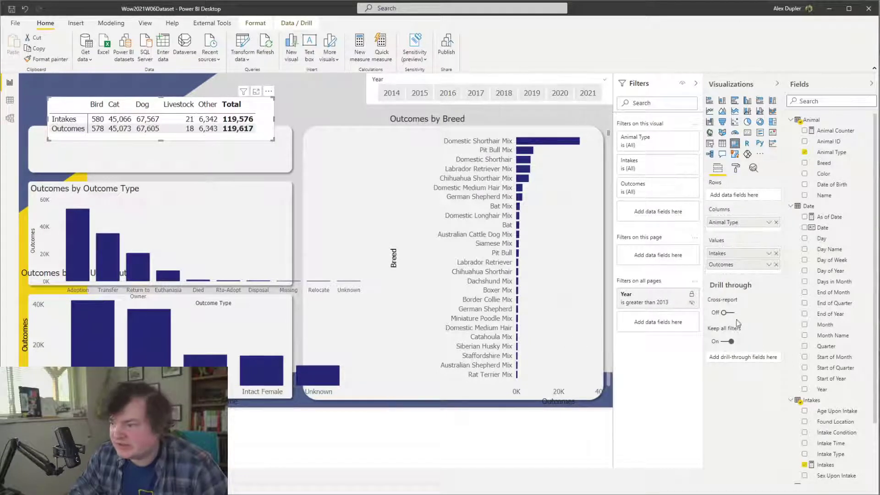
{"action": "left_click", "coordinate": [736, 168]}
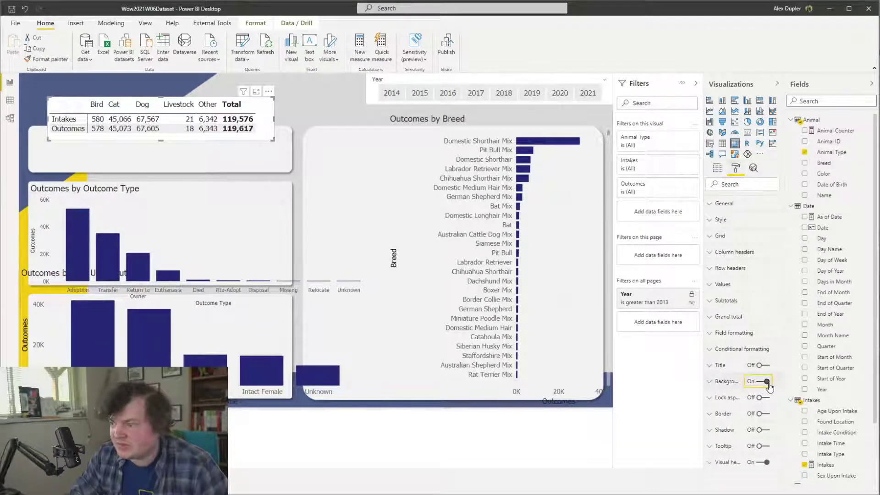
{"action": "left_click", "coordinate": [758, 382]}
{"action": "left_click_drag", "start_coordinate": [185, 141], "coordinate": [165, 170]}
{"action": "left_click_drag", "start_coordinate": [254, 148], "coordinate": [291, 148]}
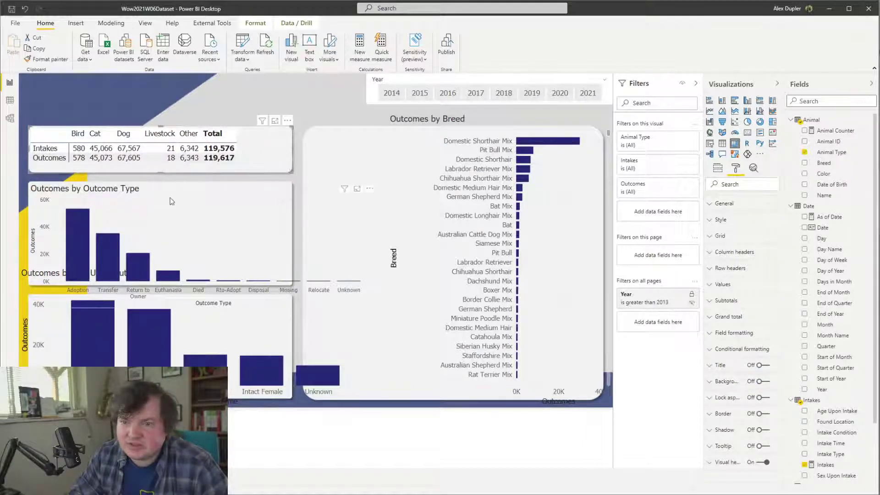
Reposition and resize the Outcome Type and Sex Upon Outcome charts to fit their own background cards
{"action": "mouse_move", "coordinate": [177, 203]}
{"action": "left_mouse_down"}
{"action": "mouse_move", "coordinate": [188, 218]}
{"action": "mouse_move", "coordinate": [183, 204]}
{"action": "left_mouse_up"}
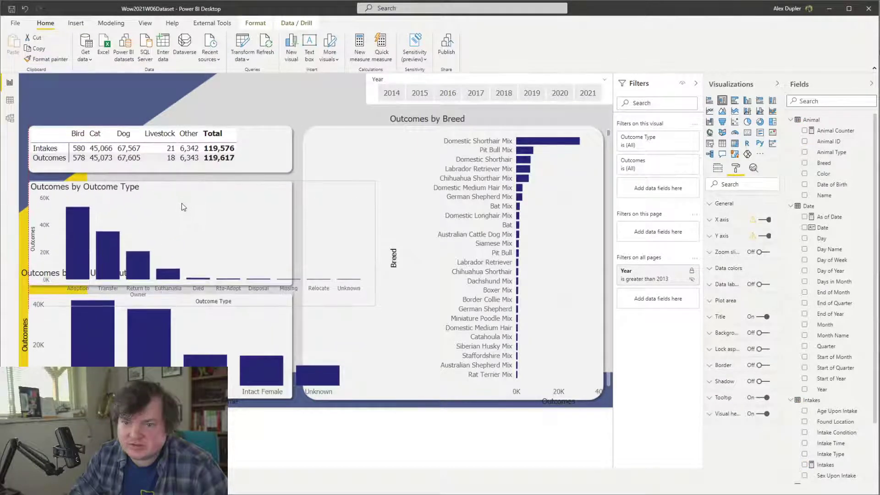
{"action": "left_click_drag", "start_coordinate": [375, 307], "coordinate": [293, 283]}
{"action": "left_click", "coordinate": [224, 309]}
{"action": "left_click_drag", "start_coordinate": [225, 309], "coordinate": [238, 300]}
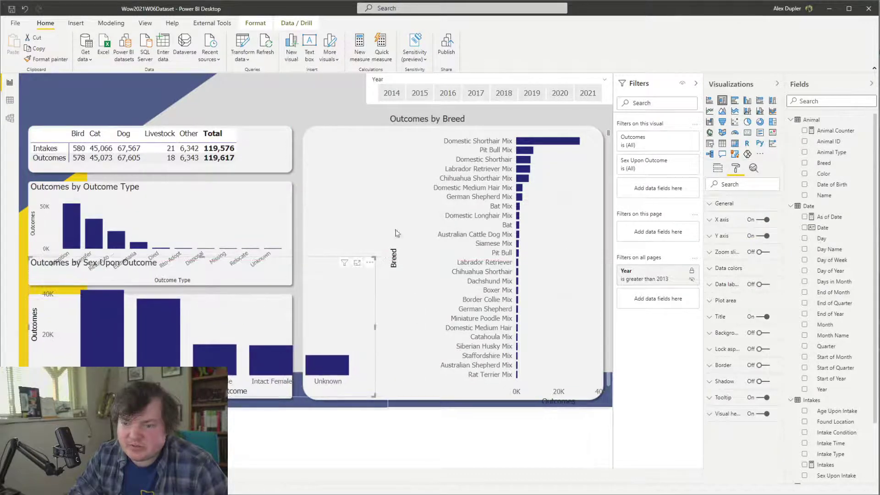
{"action": "left_click_drag", "start_coordinate": [377, 261], "coordinate": [291, 298]}
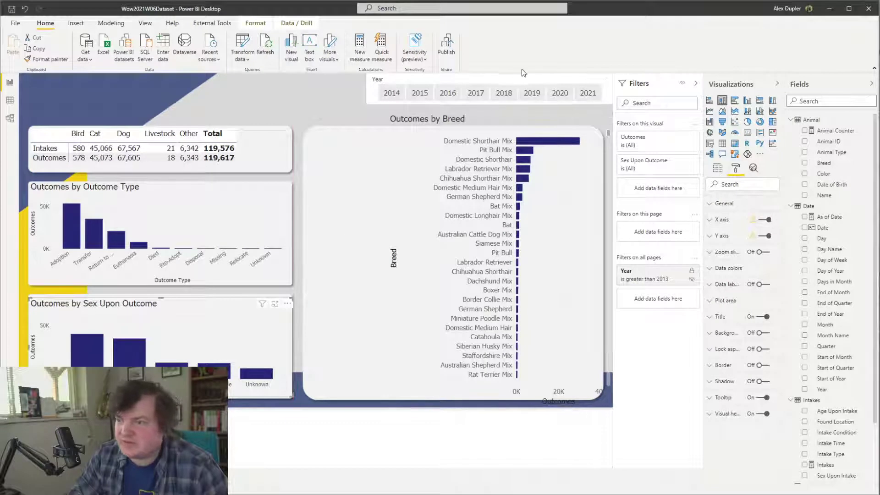
Move the Year slicer slightly down and inward within the page header, and turn off its background
{"action": "left_click_drag", "start_coordinate": [524, 79], "coordinate": [509, 87]}
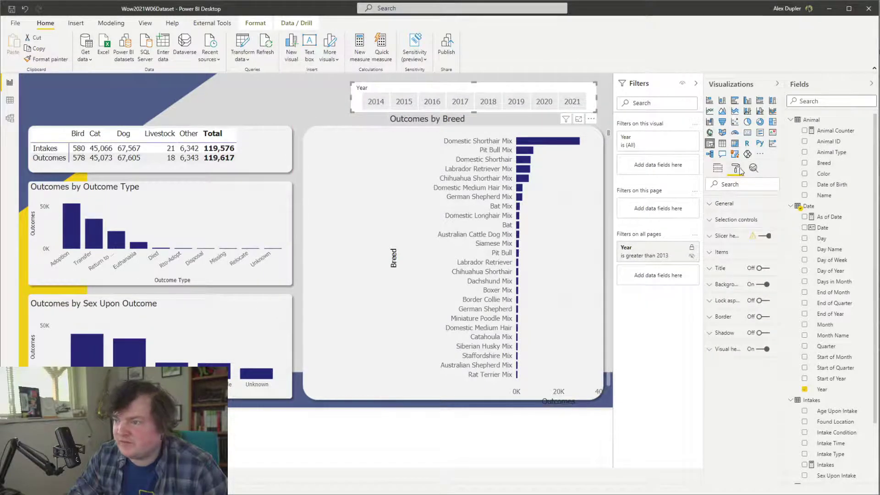
{"action": "left_click", "coordinate": [761, 285]}
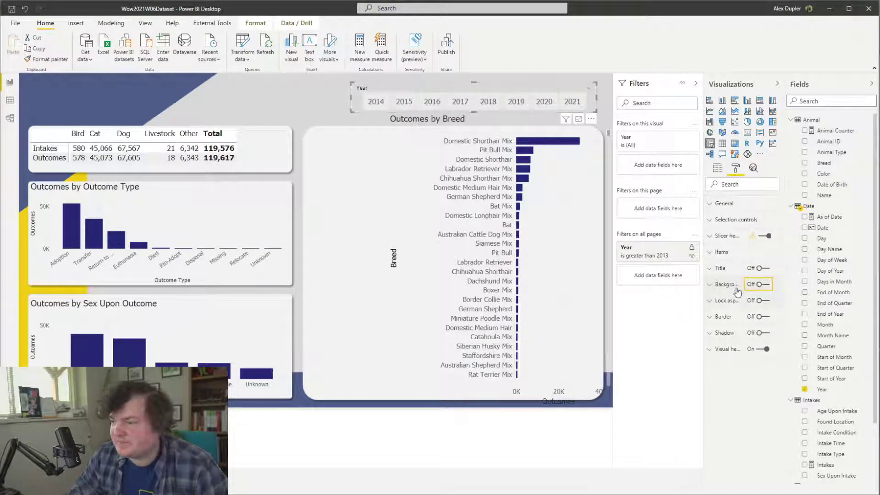
Set the outline of the Year slicer's items to Frame and deselect the slicer
{"action": "left_click", "coordinate": [737, 254]}
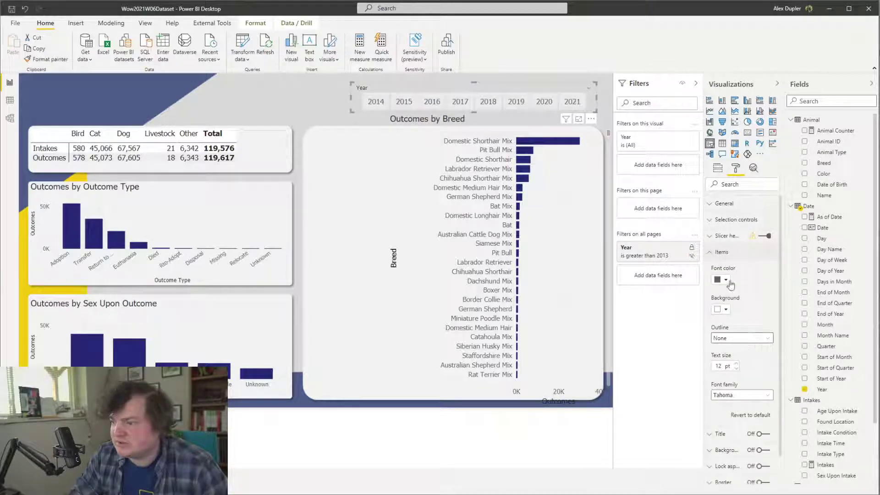
{"action": "left_click", "coordinate": [722, 316]}
{"action": "left_click", "coordinate": [725, 324]}
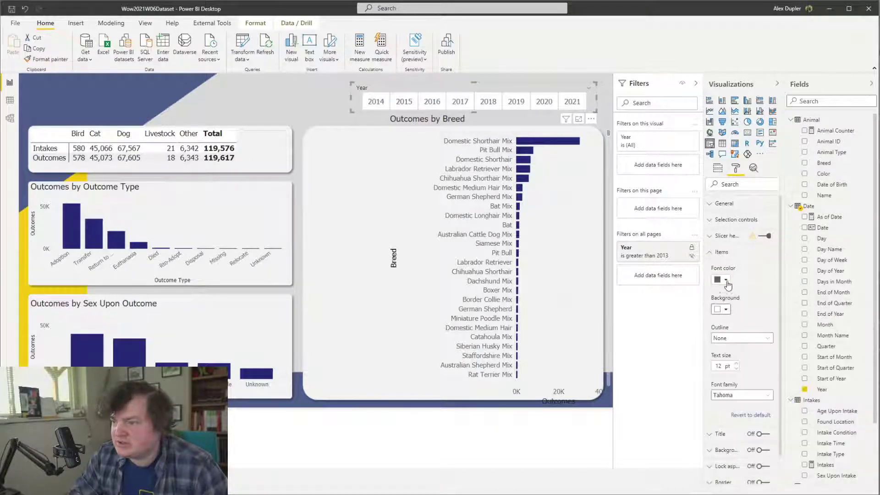
{"action": "left_click", "coordinate": [739, 338]}
{"action": "left_click", "coordinate": [735, 418]}
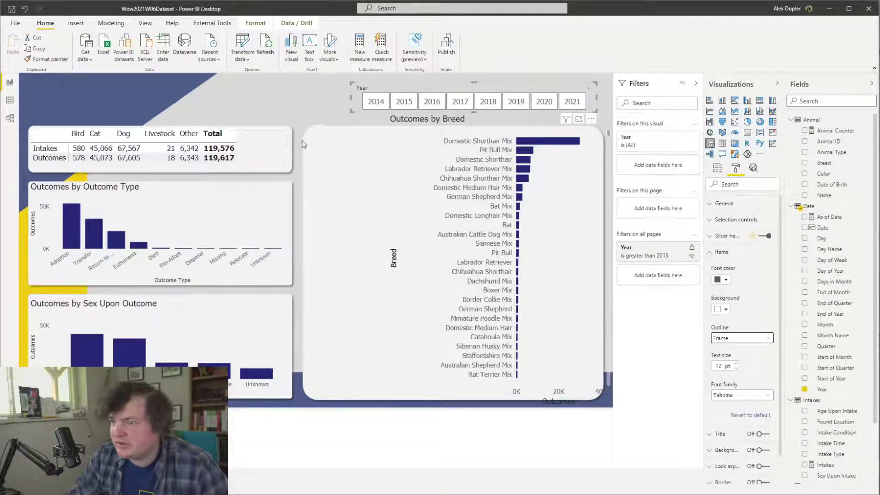
{"action": "left_click", "coordinate": [284, 109]}
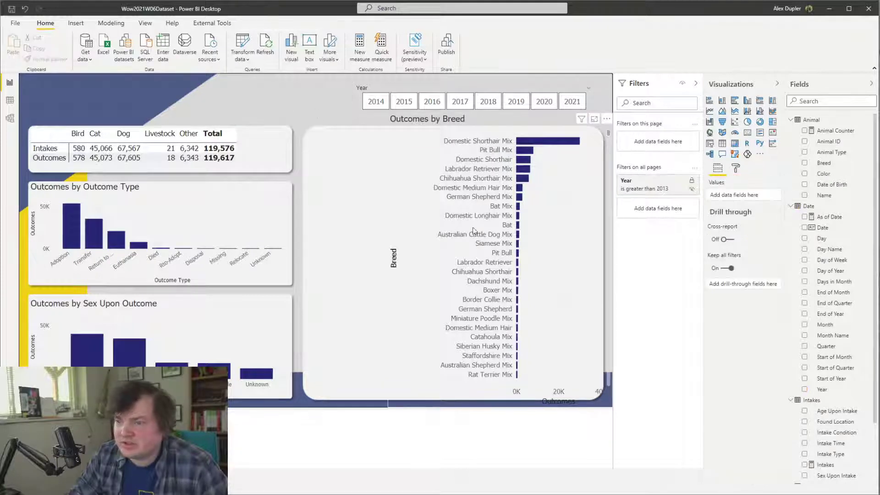
Move the Outcomes by Breed chart onto the large background card and resize it to fill the card
{"action": "left_click", "coordinate": [496, 117]}
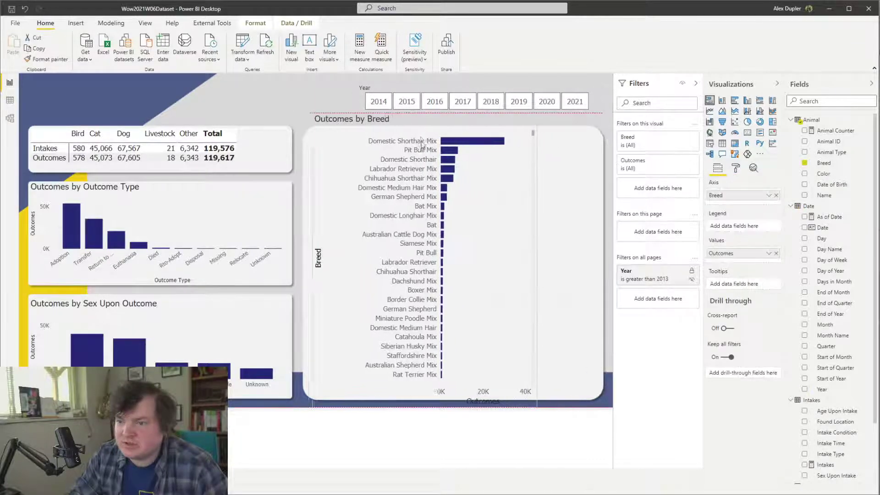
{"action": "mouse_move", "coordinate": [419, 116]}
{"action": "left_mouse_down"}
{"action": "mouse_move", "coordinate": [424, 103]}
{"action": "mouse_move", "coordinate": [426, 110]}
{"action": "left_mouse_up"}
{"action": "left_click_drag", "start_coordinate": [317, 101], "coordinate": [306, 130]}
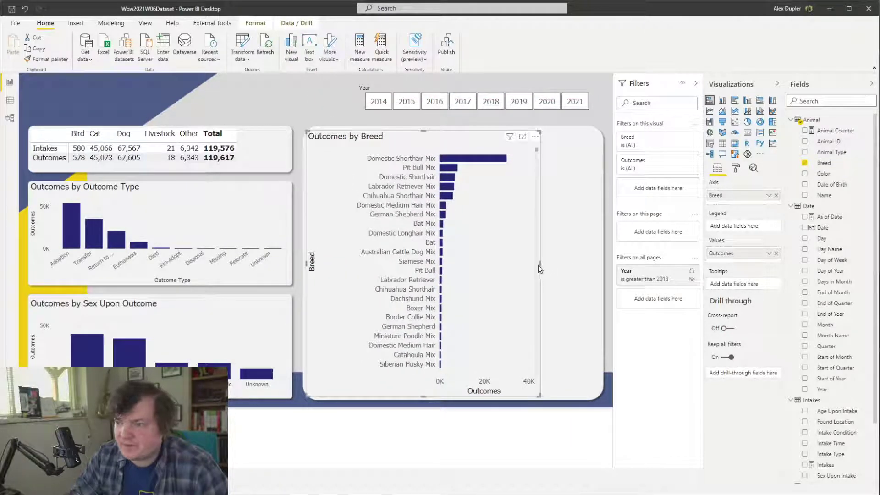
{"action": "left_click_drag", "start_coordinate": [540, 264], "coordinate": [601, 270]}
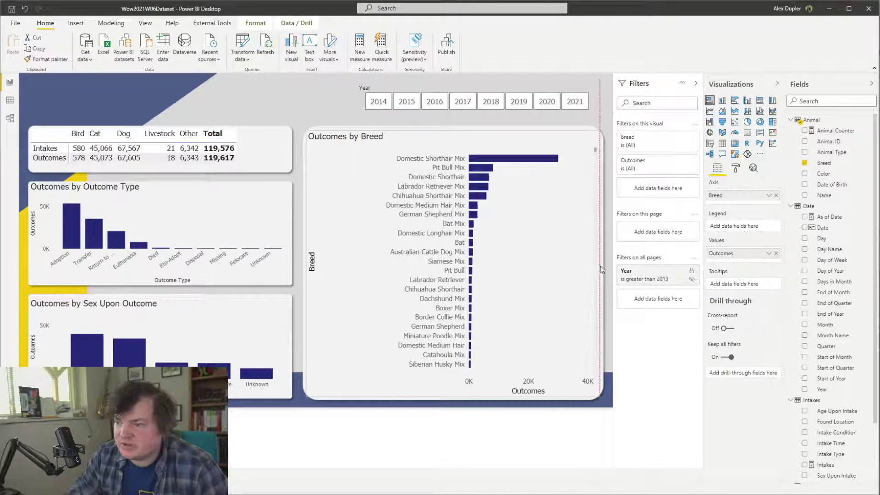
Reduce the Y axis maximum size of the Outcomes by Breed chart to 33%
{"action": "left_click", "coordinate": [736, 168]}
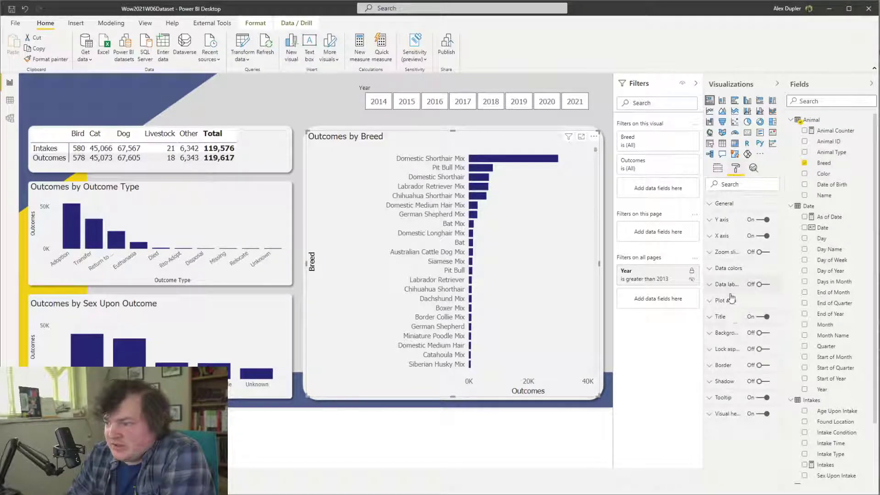
{"action": "left_click", "coordinate": [736, 220]}
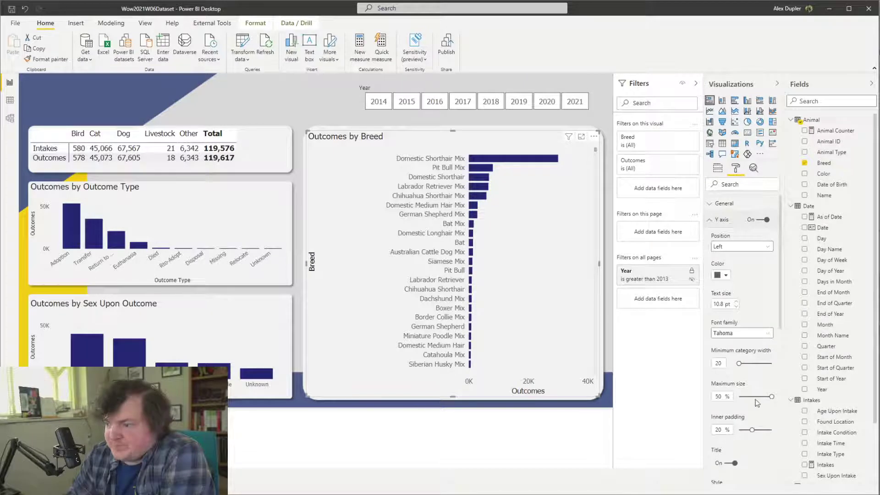
{"action": "left_click_drag", "start_coordinate": [773, 397], "coordinate": [751, 397]}
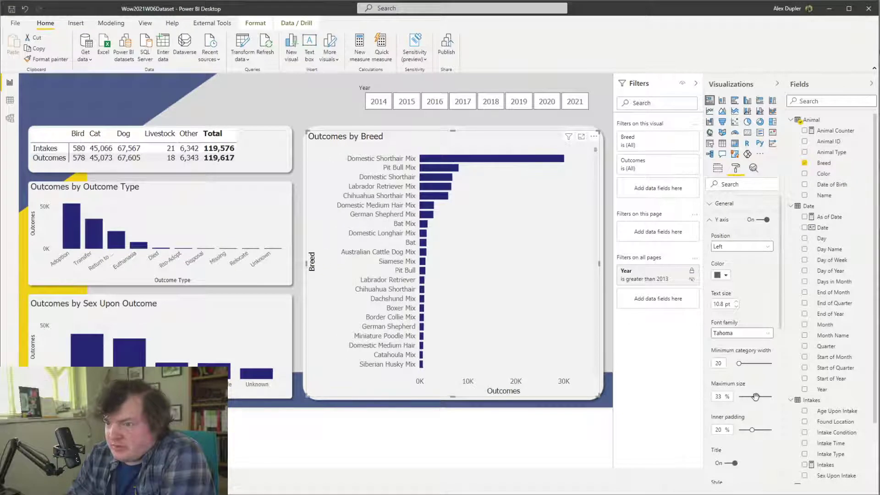
{"action": "left_click", "coordinate": [417, 470]}
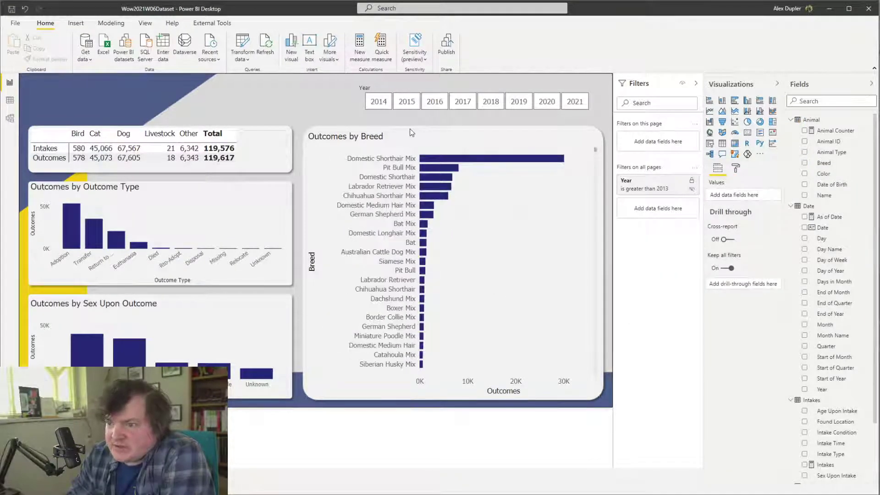
{"action": "left_click", "coordinate": [405, 199]}
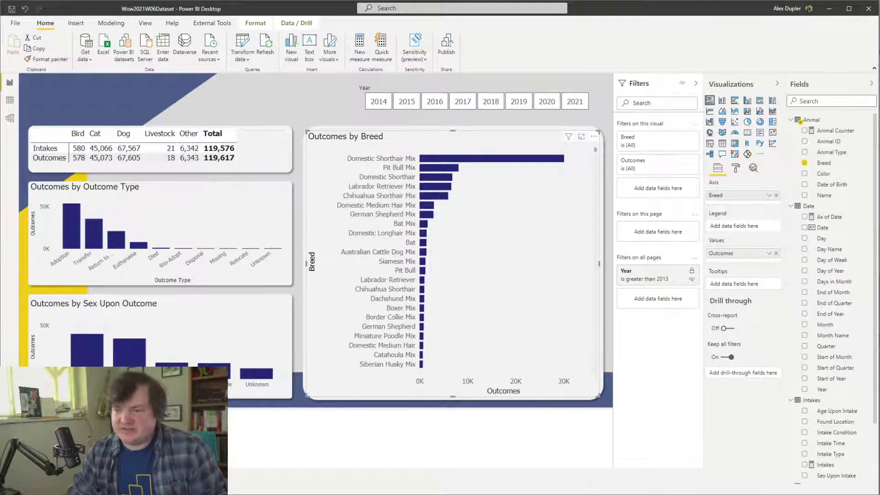
{"action": "left_click", "coordinate": [477, 119]}
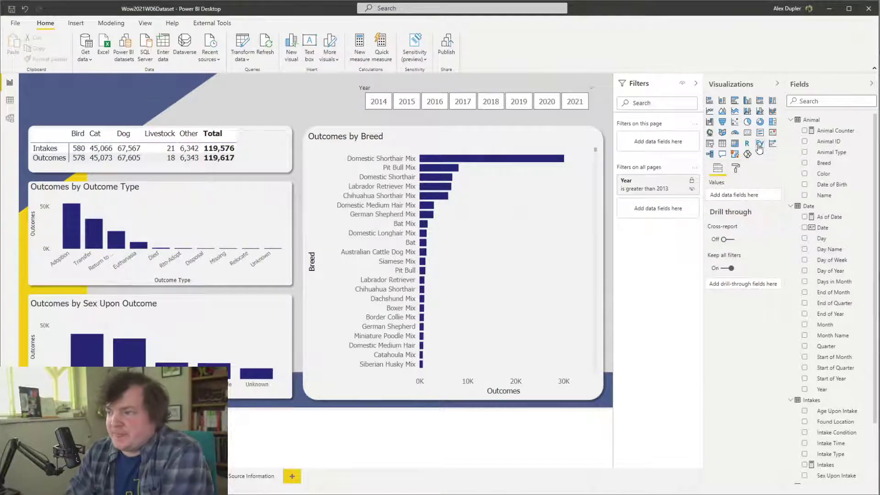
{"action": "left_click", "coordinate": [734, 145]}
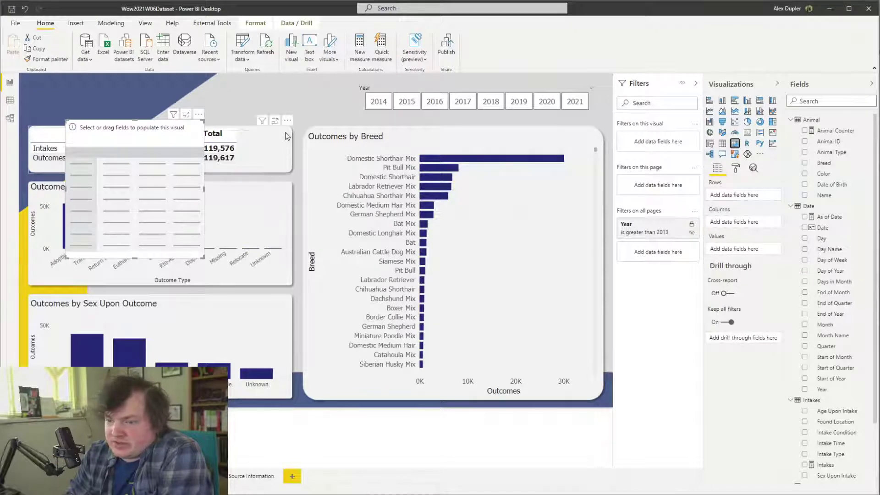
{"action": "key", "text": "Delete"}
Convert the Outcomes by Breed chart to a matrix and lower its upper edge to leave free space at the head of the card
{"action": "left_click", "coordinate": [734, 144]}
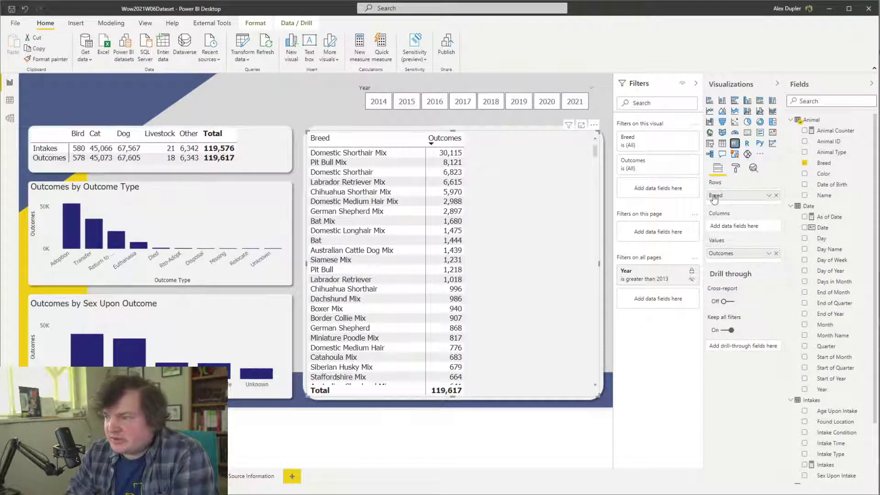
{"action": "left_click", "coordinate": [735, 168]}
{"action": "left_click", "coordinate": [746, 269]}
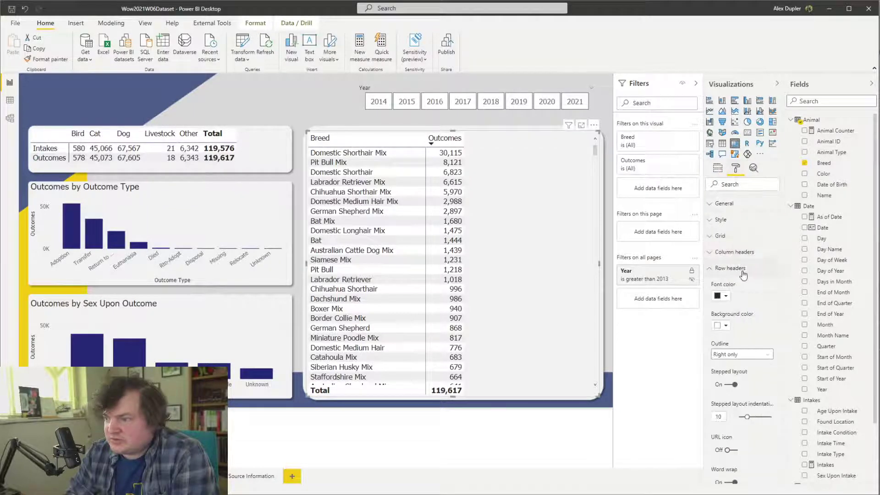
{"action": "left_click", "coordinate": [735, 252]}
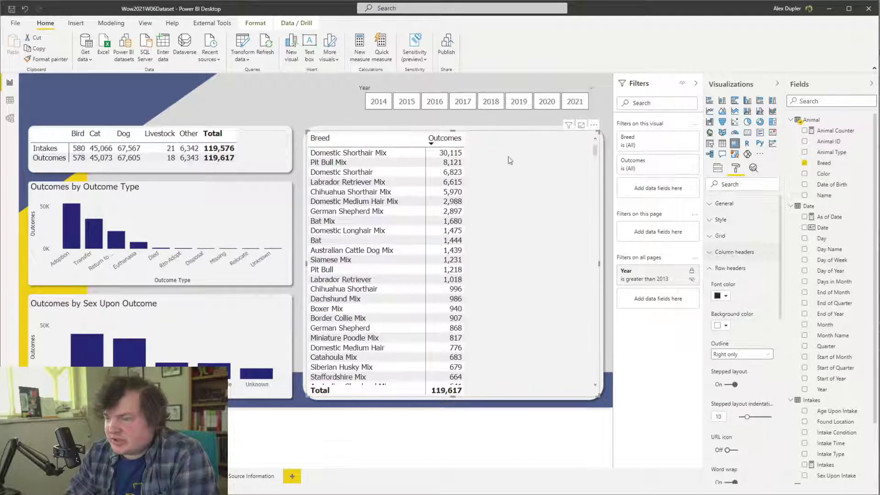
{"action": "left_click_drag", "start_coordinate": [453, 130], "coordinate": [453, 154]}
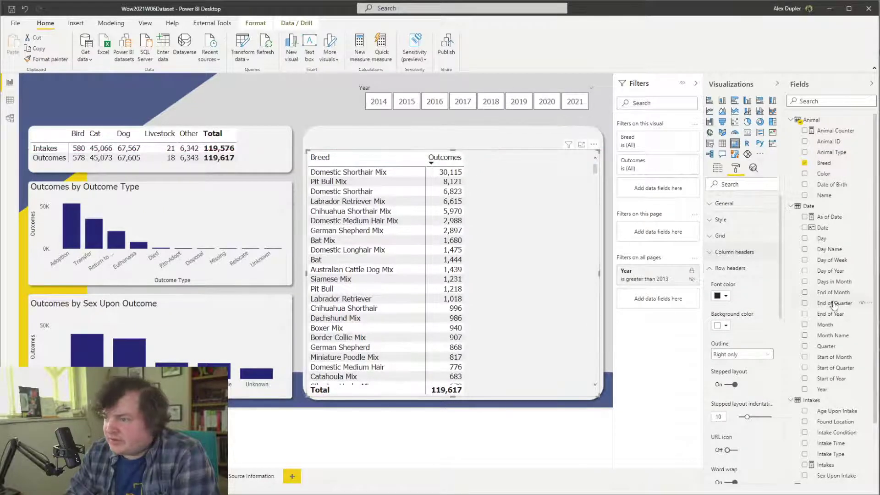
Try adding Outcomes to the matrix values a second time and applying data bars with default settings to the duplicate
{"action": "scroll", "coordinate": [782, 291], "scroll_direction": "down", "scroll_amount": 2}
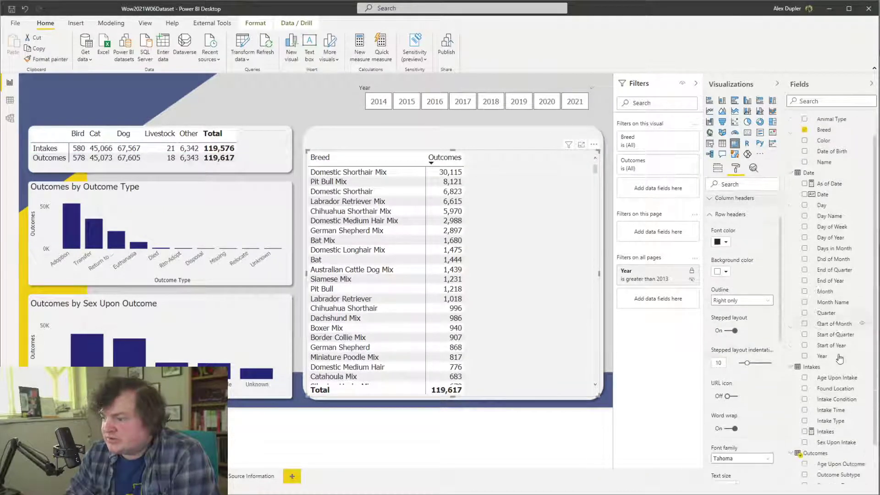
{"action": "scroll", "coordinate": [836, 357], "scroll_direction": "down", "scroll_amount": 3}
{"action": "left_click", "coordinate": [718, 169]}
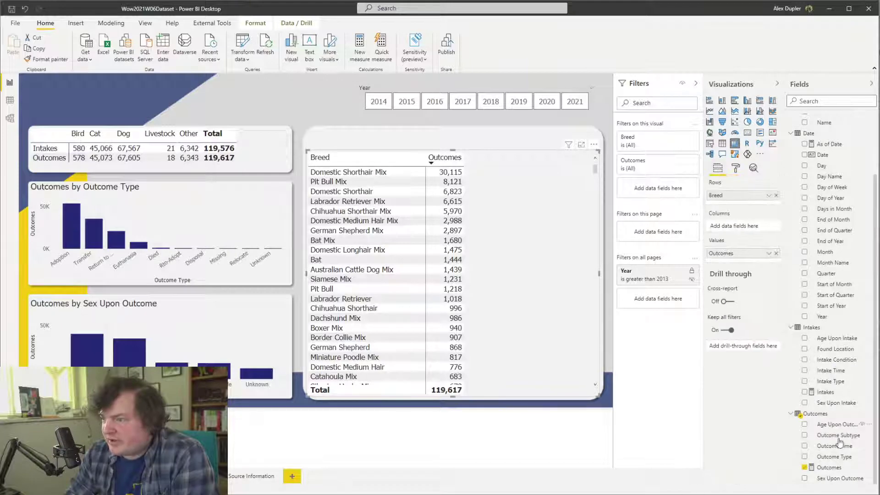
{"action": "left_click_drag", "start_coordinate": [844, 472], "coordinate": [733, 264]}
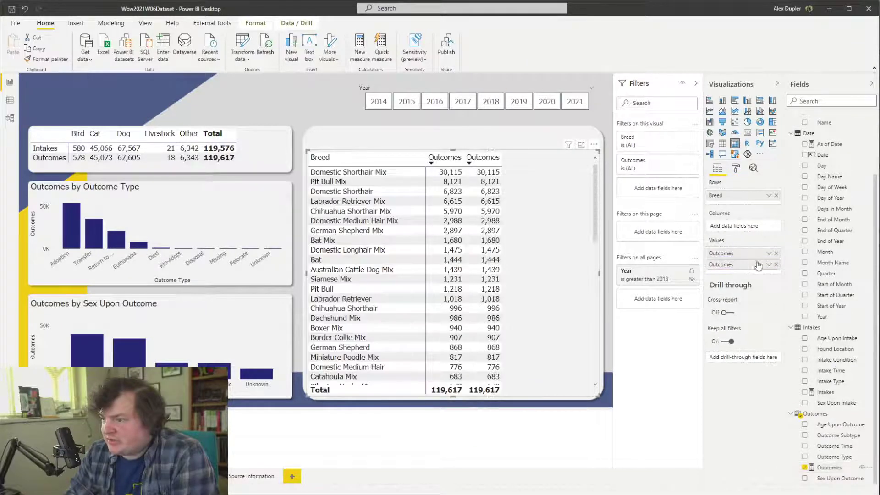
{"action": "left_click", "coordinate": [769, 265]}
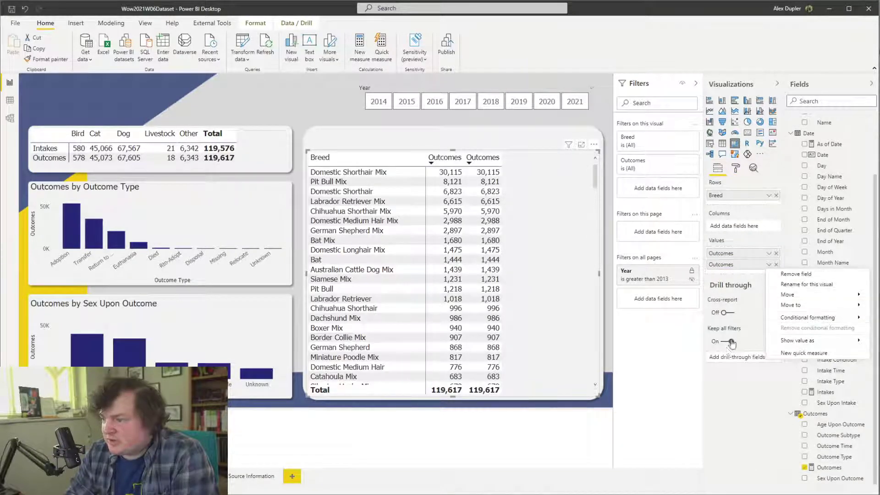
{"action": "mouse_move", "coordinate": [797, 321]}
{"action": "left_click", "coordinate": [714, 341]}
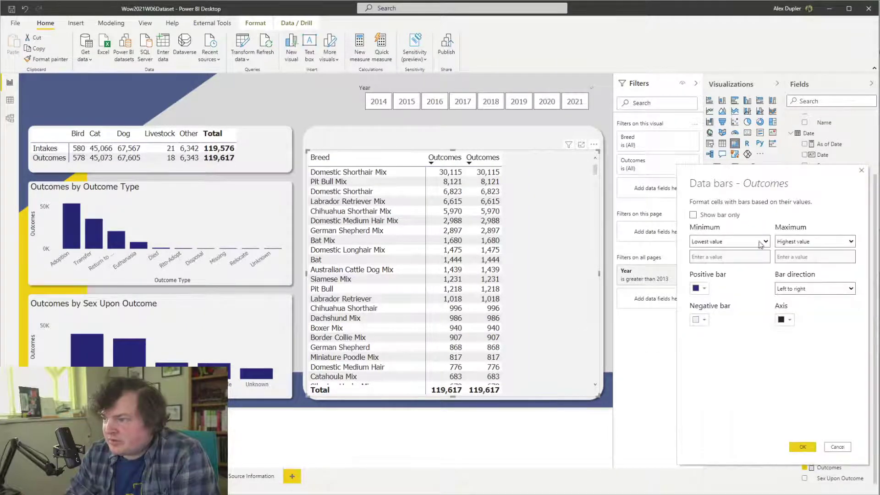
{"action": "left_click", "coordinate": [803, 447]}
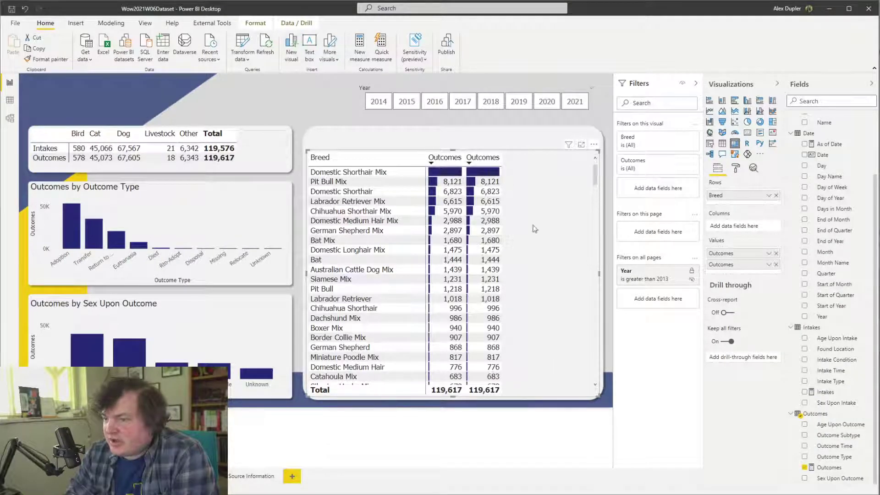
Create a new measure in the Outcomes table defined as Outcomes Bar = [Outcomes]
{"action": "right_click", "coordinate": [839, 468]}
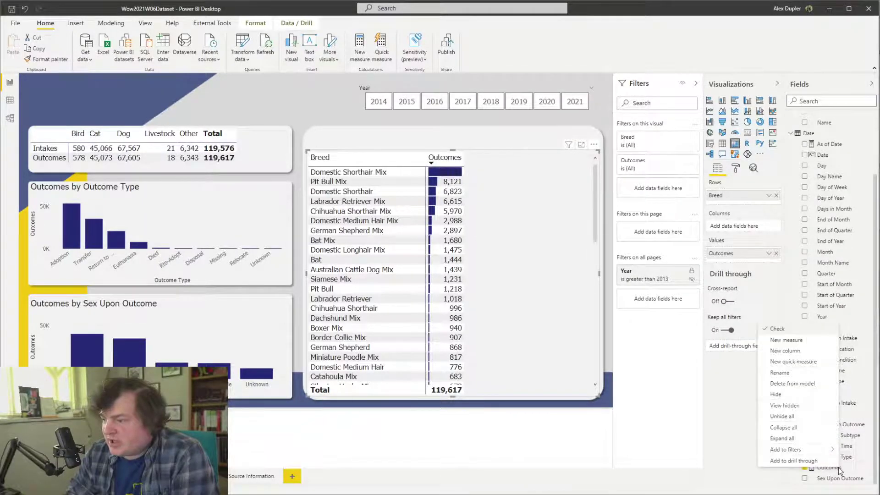
{"action": "left_click", "coordinate": [841, 466]}
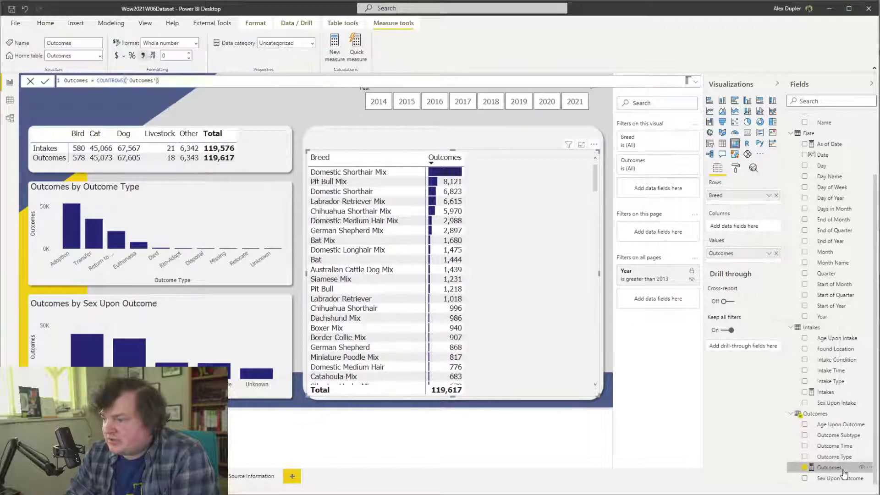
{"action": "left_click", "coordinate": [345, 48]}
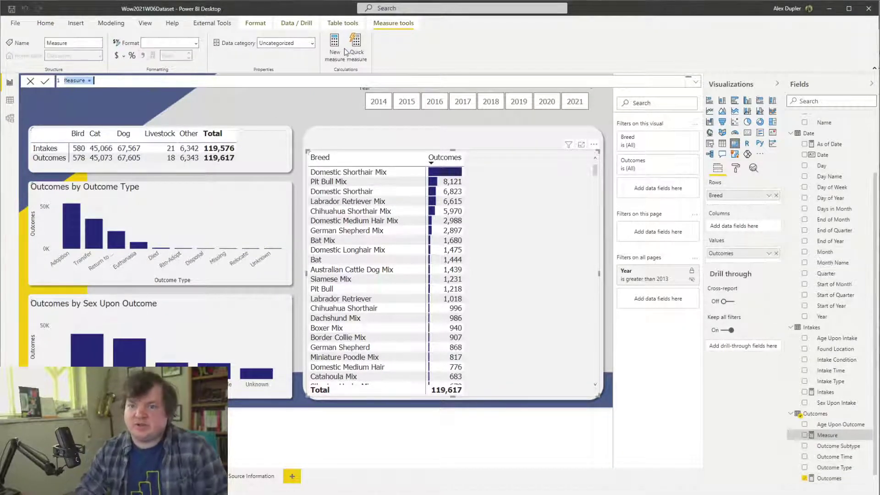
{"action": "type", "text": "Cutc"}
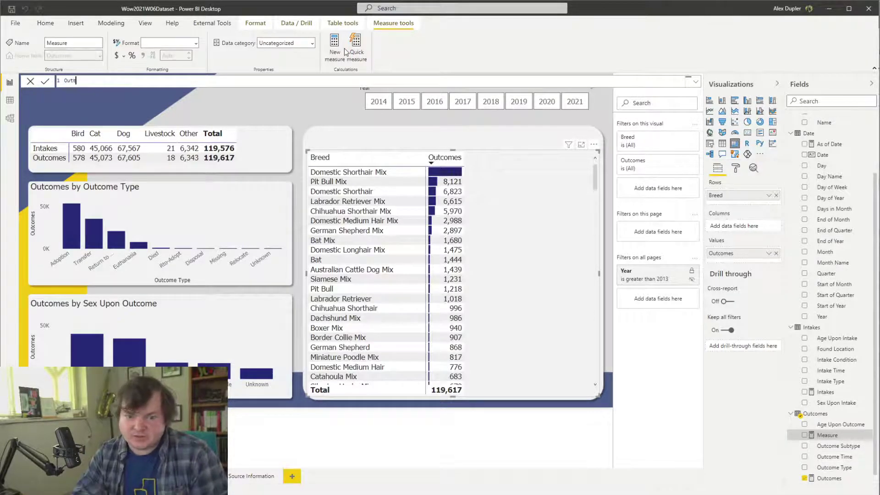
{"action": "type", "text": "omes Ab"}
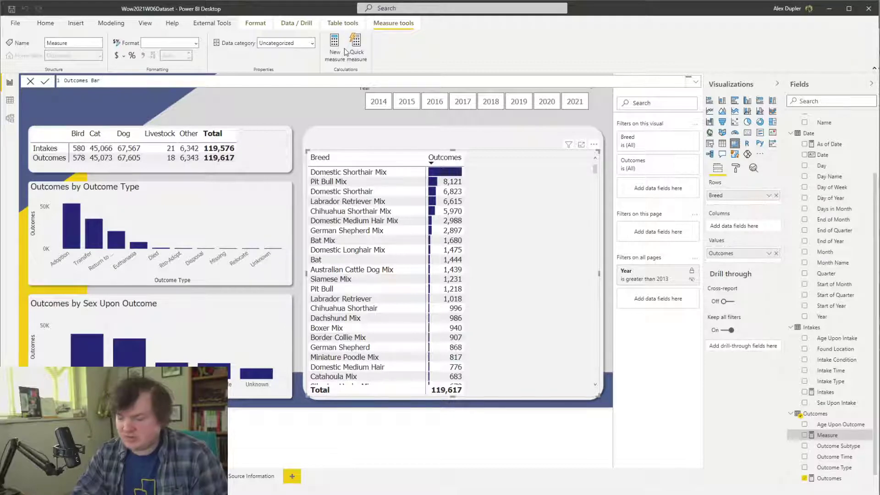
{"action": "type", "text": " = [Outcomes]"}
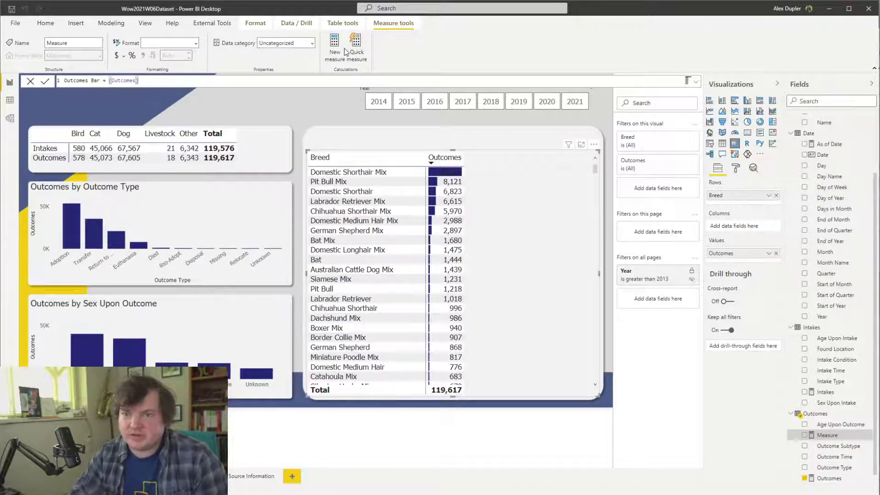
{"action": "key", "text": "Return"}
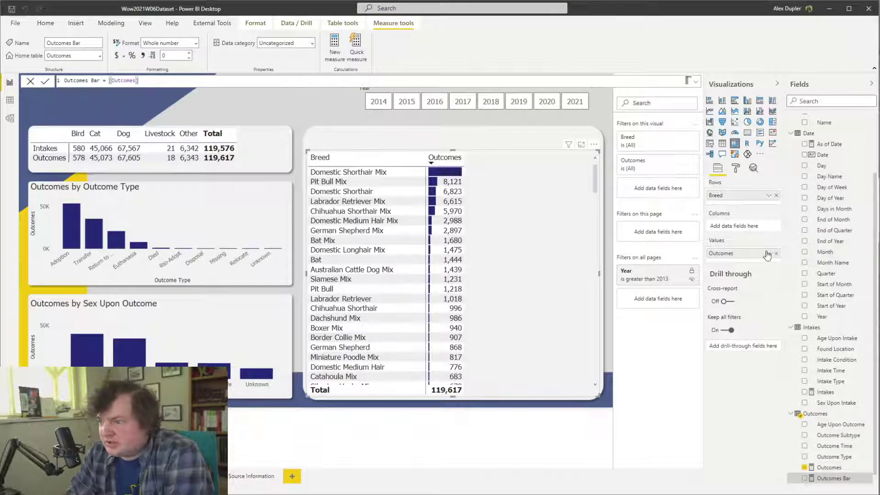
Remove all conditional formatting from Outcomes in the matrix and add the Outcomes Bar measure ahead of it in the values
{"action": "left_click", "coordinate": [769, 253]}
{"action": "mouse_move", "coordinate": [832, 319]}
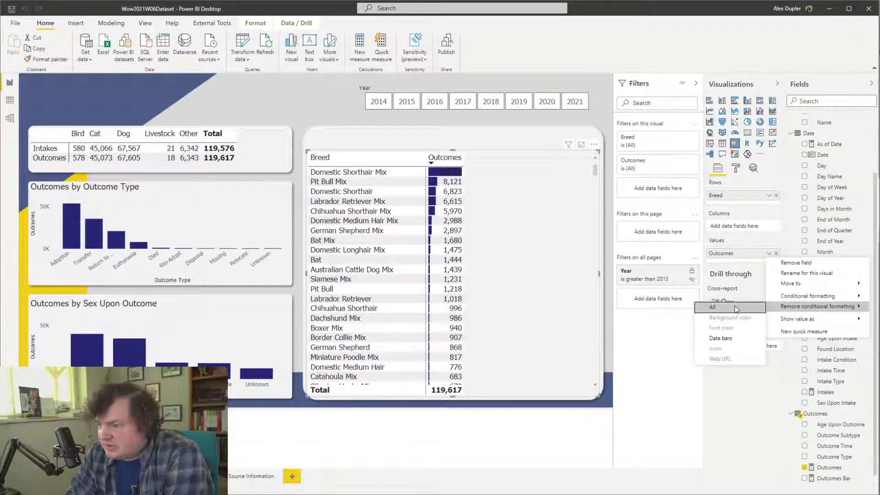
{"action": "left_click", "coordinate": [736, 309]}
{"action": "left_click_drag", "start_coordinate": [834, 478], "coordinate": [744, 256]}
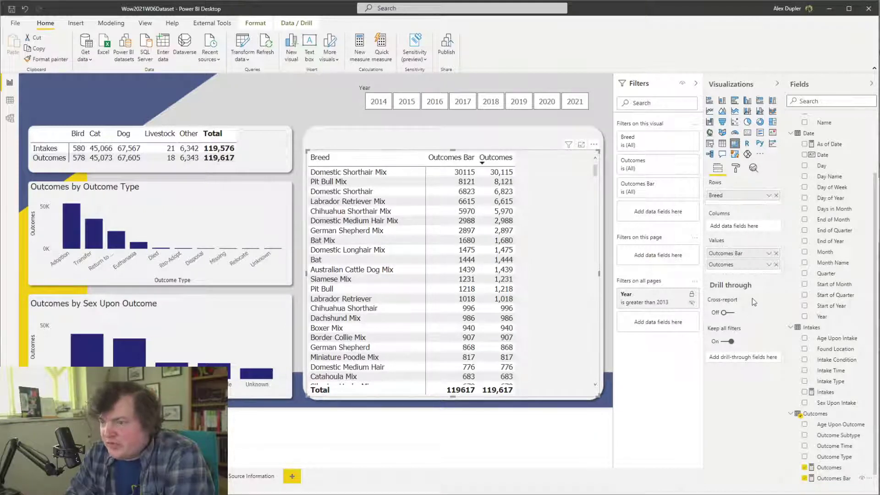
Apply data bars with the default settings to the Outcomes Bar values in the matrix
{"action": "left_click", "coordinate": [769, 254]}
{"action": "mouse_move", "coordinate": [809, 307]}
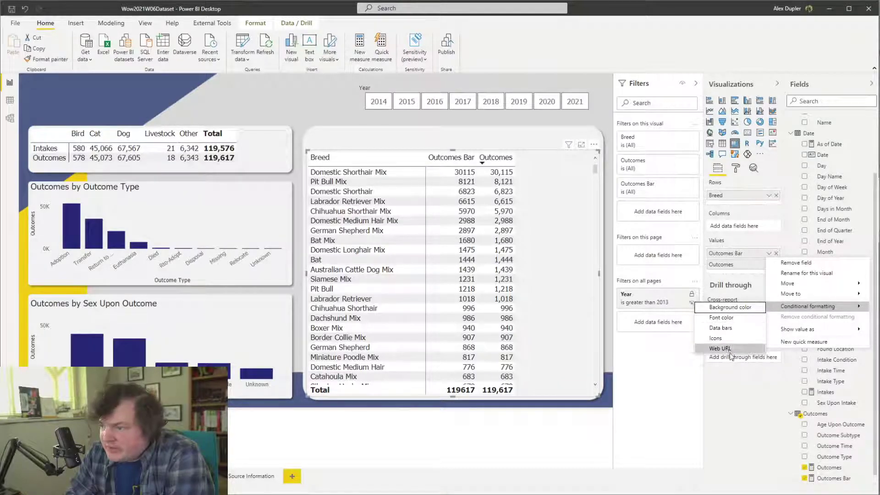
{"action": "left_click", "coordinate": [721, 328]}
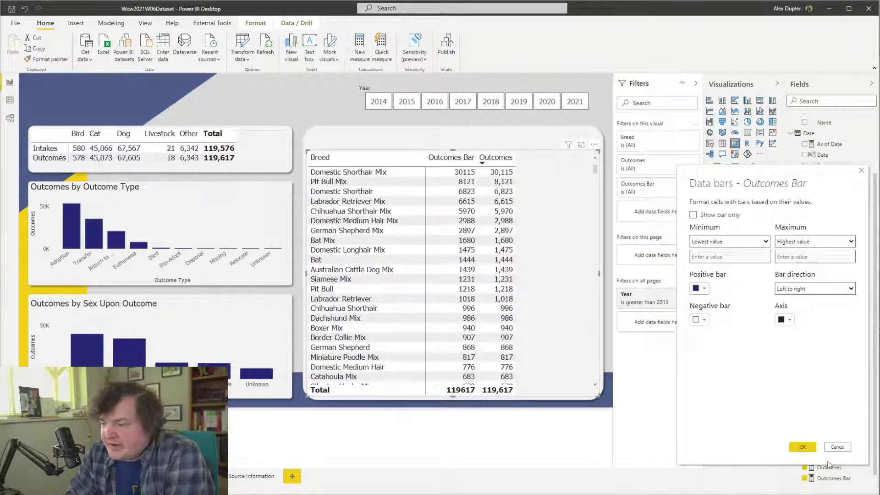
{"action": "left_click", "coordinate": [802, 447]}
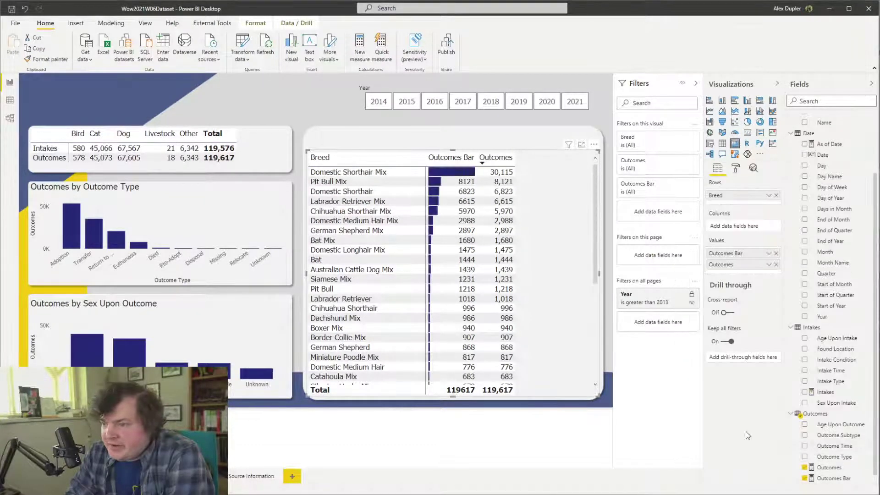
{"action": "left_click", "coordinate": [770, 253]}
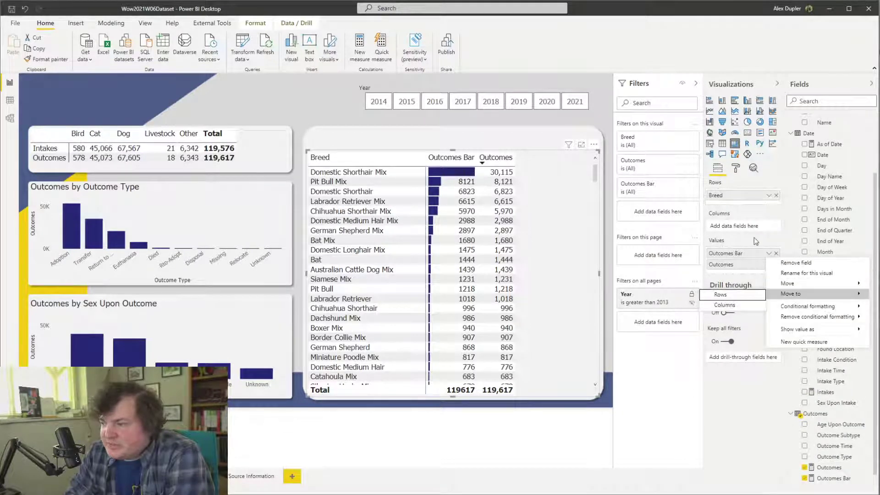
{"action": "left_click", "coordinate": [742, 253]}
{"action": "left_click", "coordinate": [770, 255]}
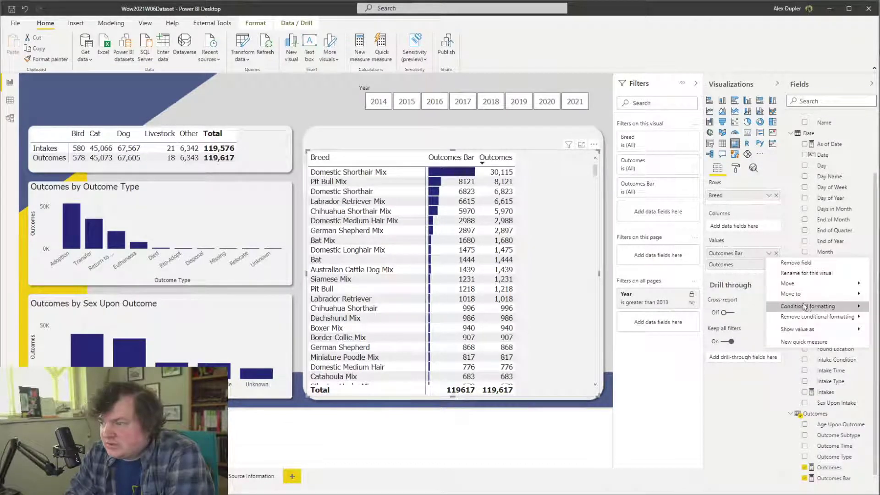
{"action": "mouse_move", "coordinate": [802, 306]}
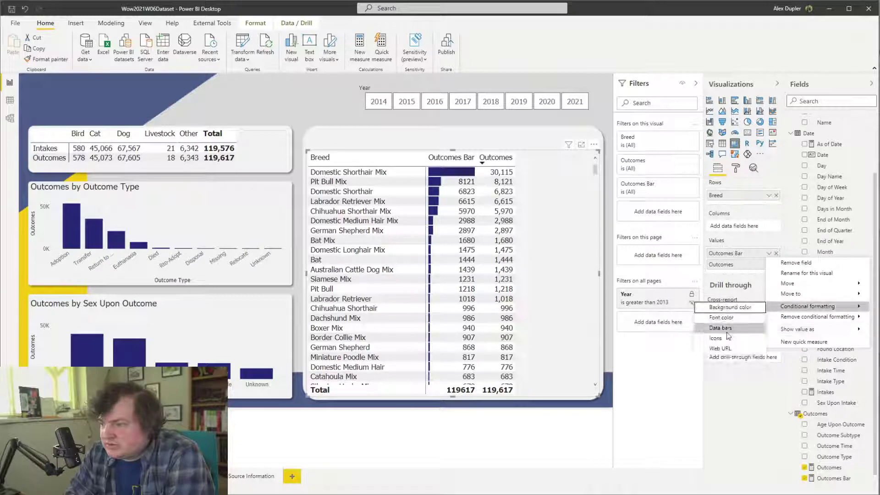
{"action": "left_click", "coordinate": [721, 328]}
{"action": "left_click", "coordinate": [704, 289]}
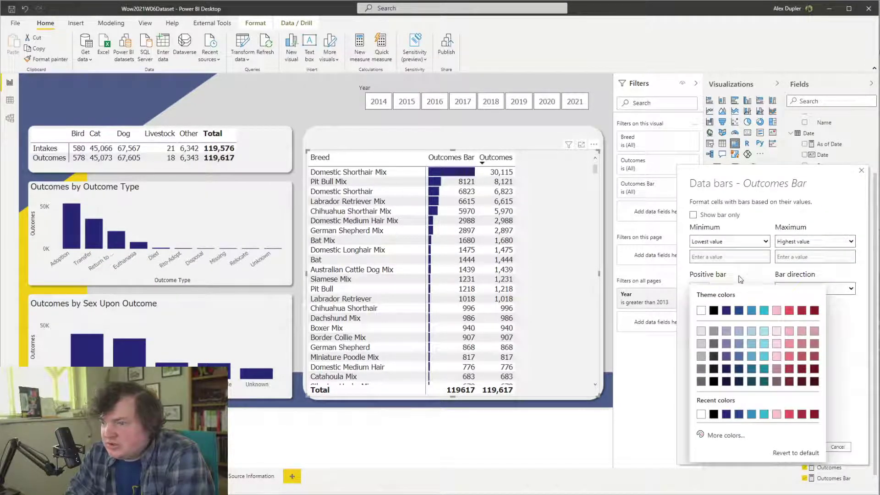
{"action": "left_click", "coordinate": [839, 394]}
{"action": "left_click", "coordinate": [843, 447]}
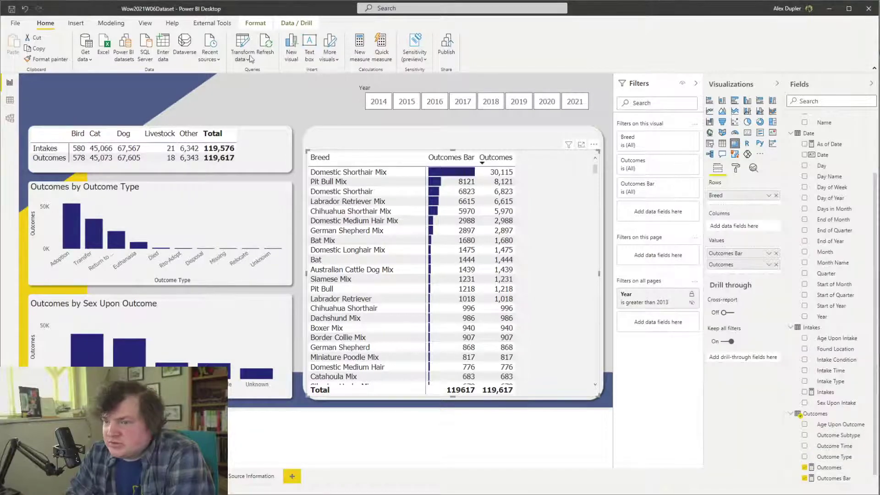
Change the report theme to the first built-in Power BI theme, which uses bright blue as its main chart colour
{"action": "left_click", "coordinate": [213, 23]}
{"action": "left_click", "coordinate": [255, 22]}
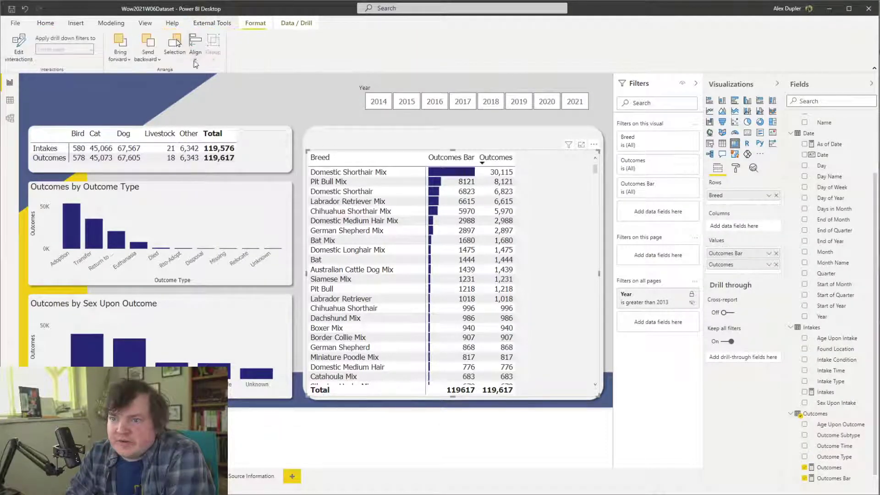
{"action": "left_click", "coordinate": [45, 22]}
{"action": "left_click", "coordinate": [243, 55]}
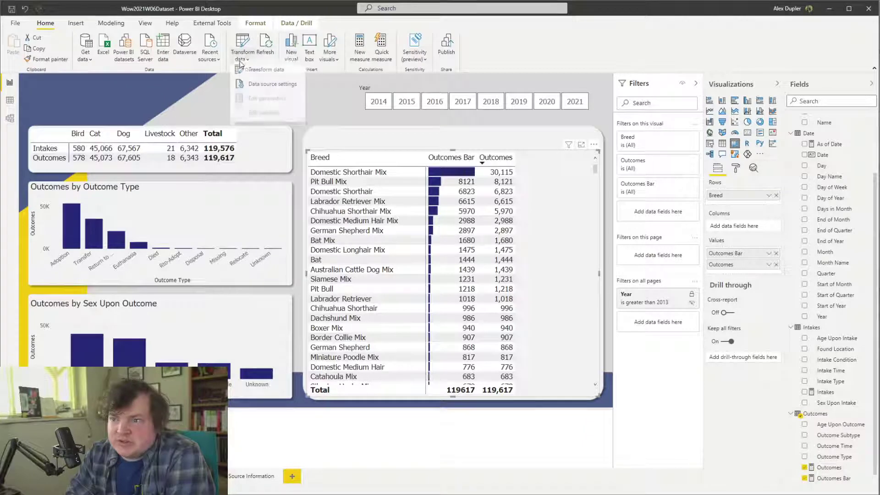
{"action": "left_click", "coordinate": [137, 24]}
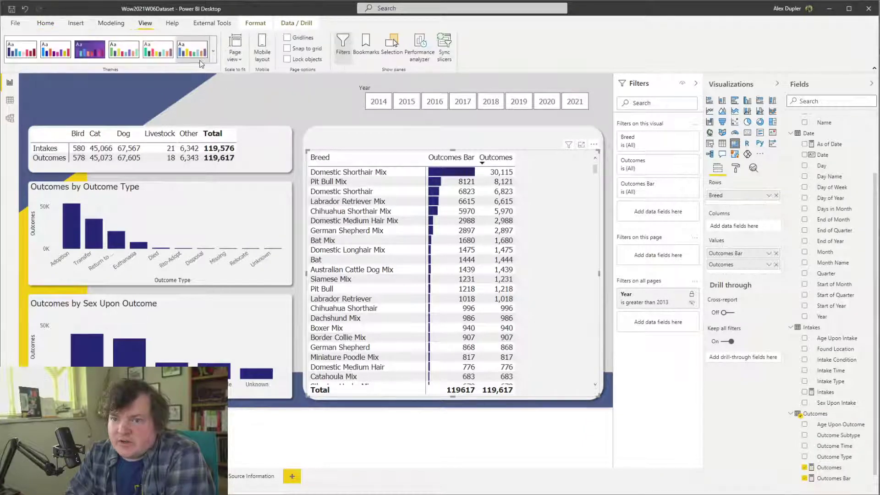
{"action": "left_click", "coordinate": [213, 51]}
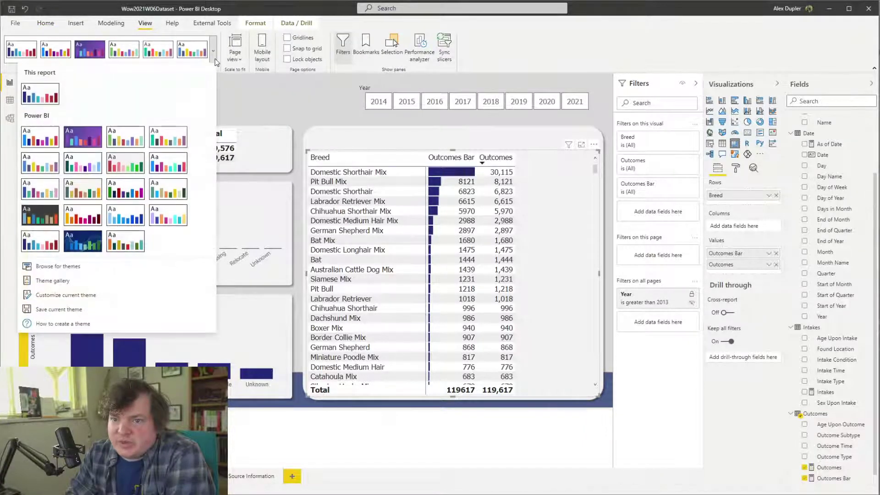
{"action": "left_click", "coordinate": [130, 141]}
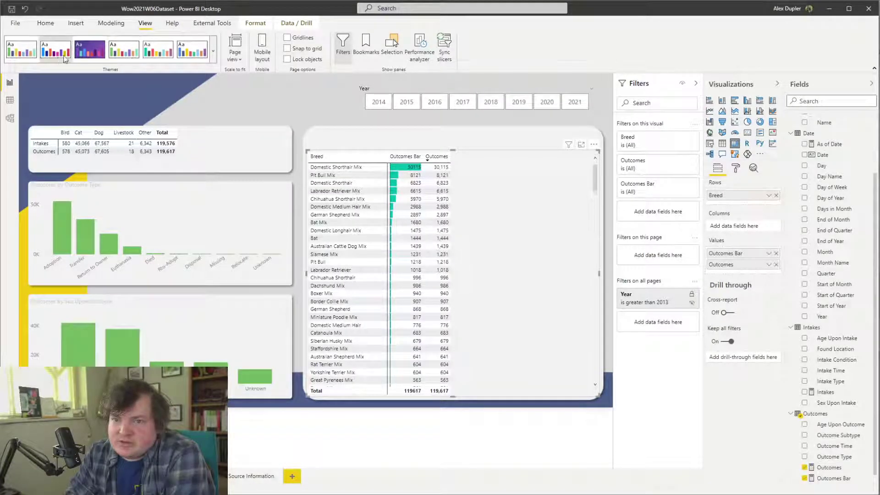
{"action": "left_click", "coordinate": [214, 51]}
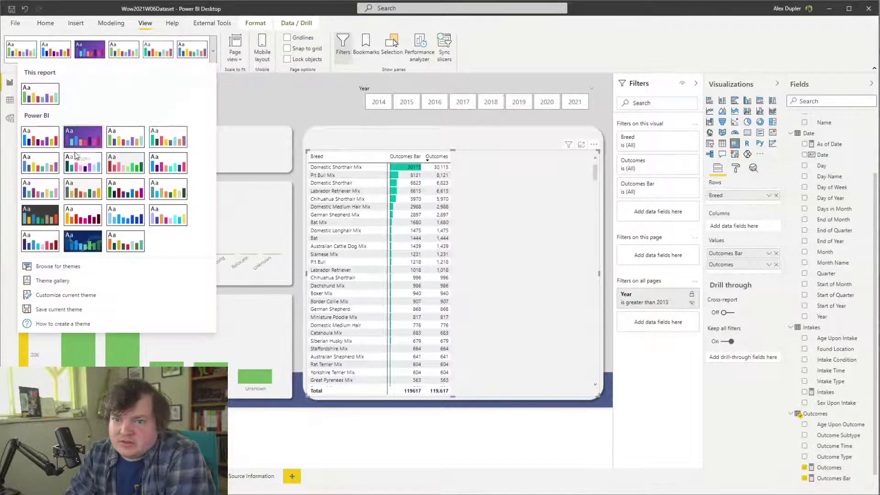
{"action": "left_click", "coordinate": [50, 144]}
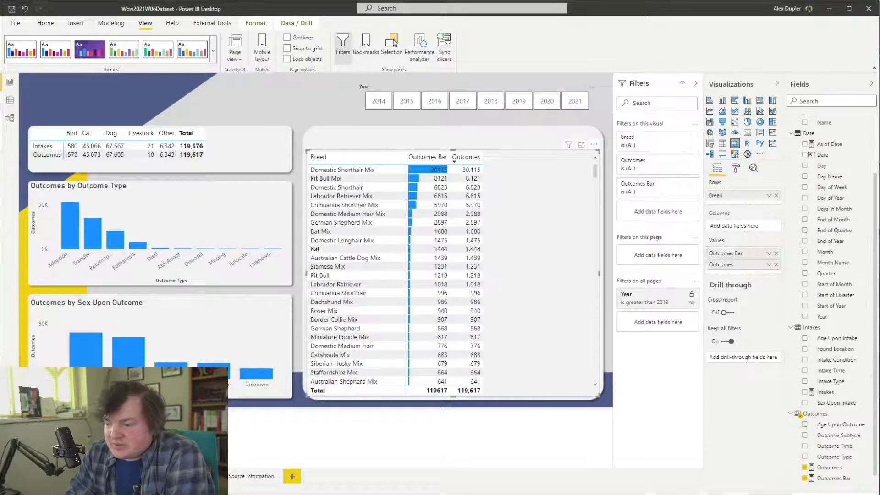
Switch to PowerPoint and open the shape formatting settings for the yellow accent shape on the first slide
{"action": "key", "text": "alt+Tab"}
{"action": "left_click", "coordinate": [166, 299]}
{"action": "right_click", "coordinate": [162, 301]}
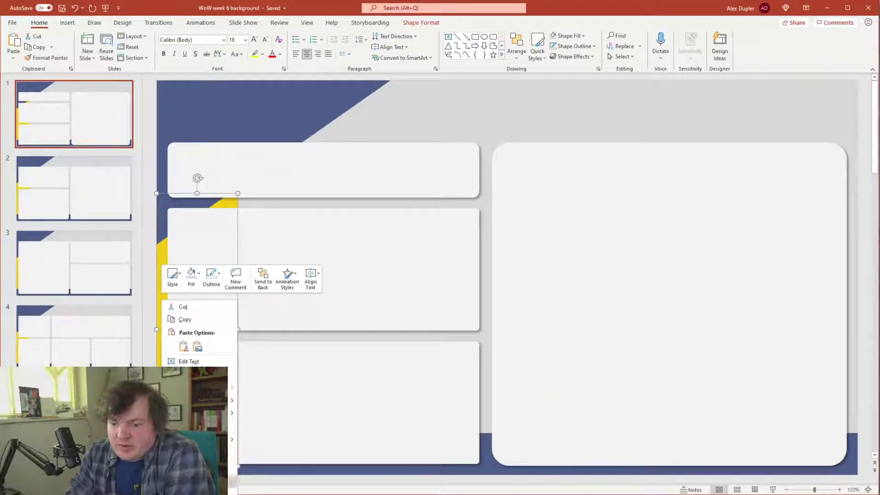
{"action": "key", "text": "Escape"}
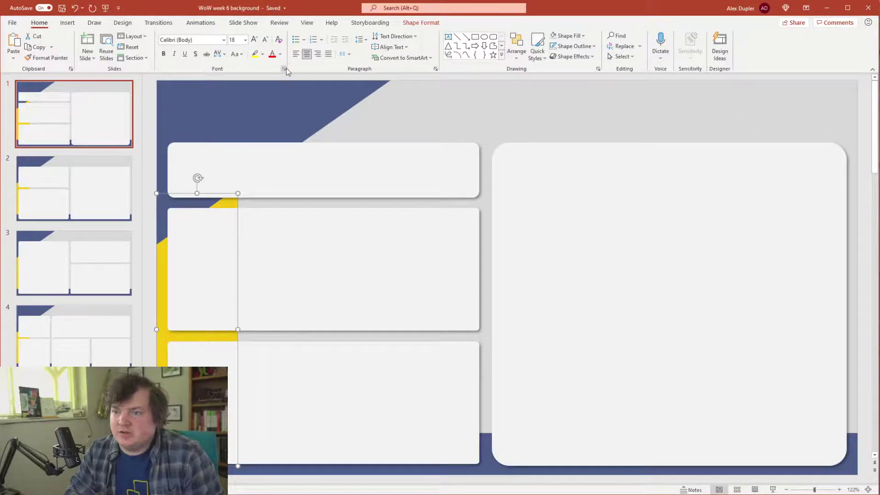
{"action": "left_click", "coordinate": [285, 69]}
{"action": "left_click", "coordinate": [530, 307]}
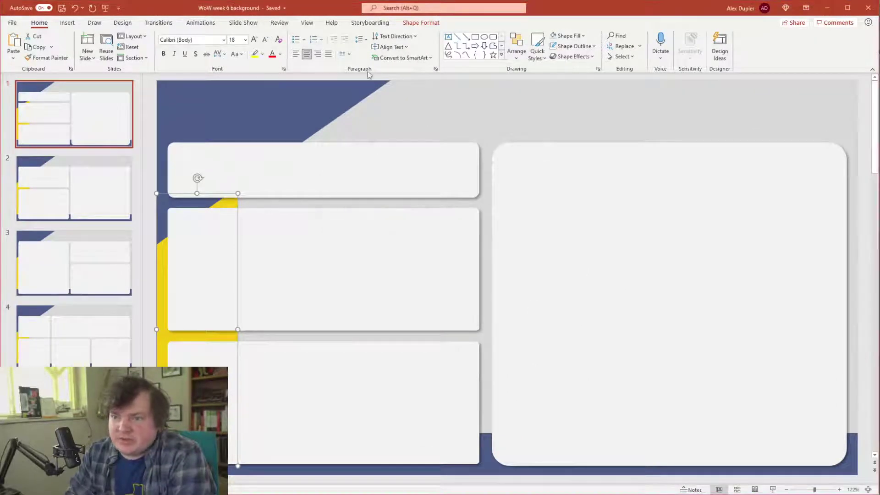
{"action": "left_click", "coordinate": [421, 23]}
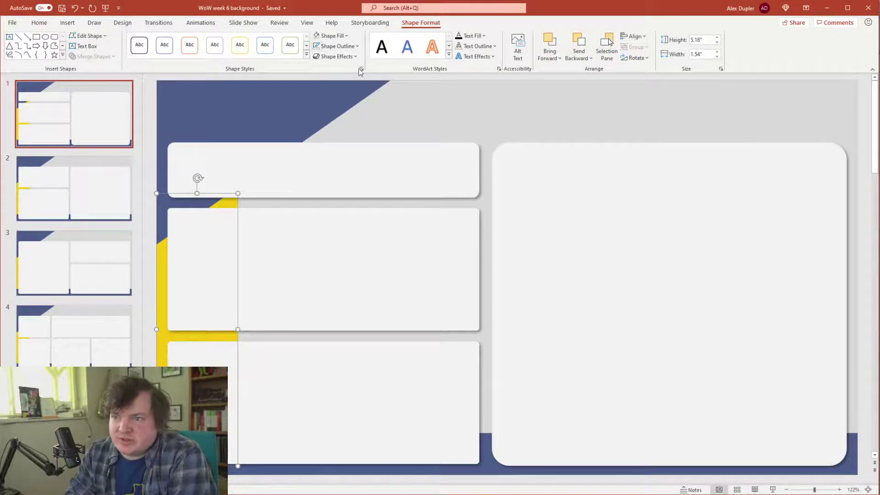
{"action": "left_click", "coordinate": [361, 69]}
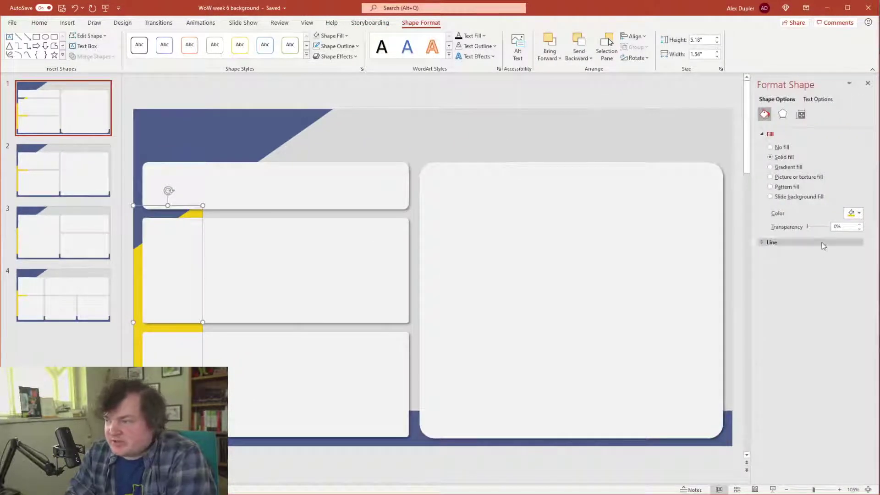
Open the custom fill colour of the yellow shape and copy its hex code #F3C911
{"action": "left_click", "coordinate": [851, 214]}
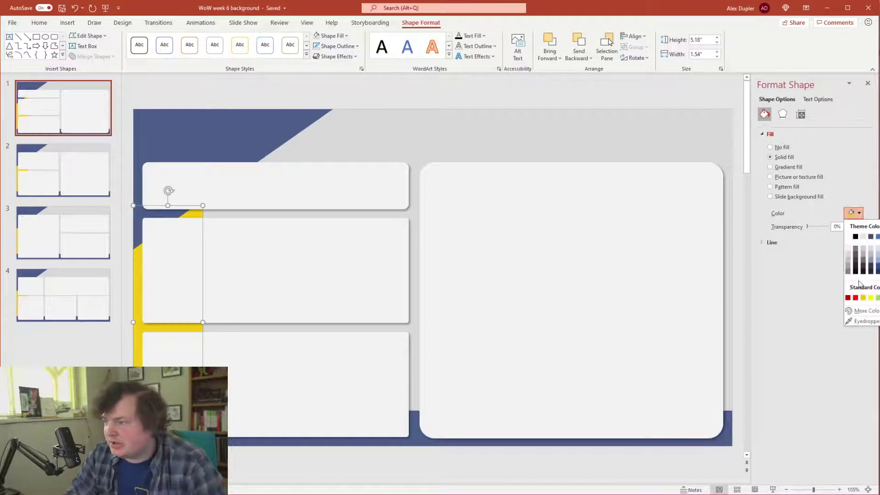
{"action": "left_click", "coordinate": [862, 315]}
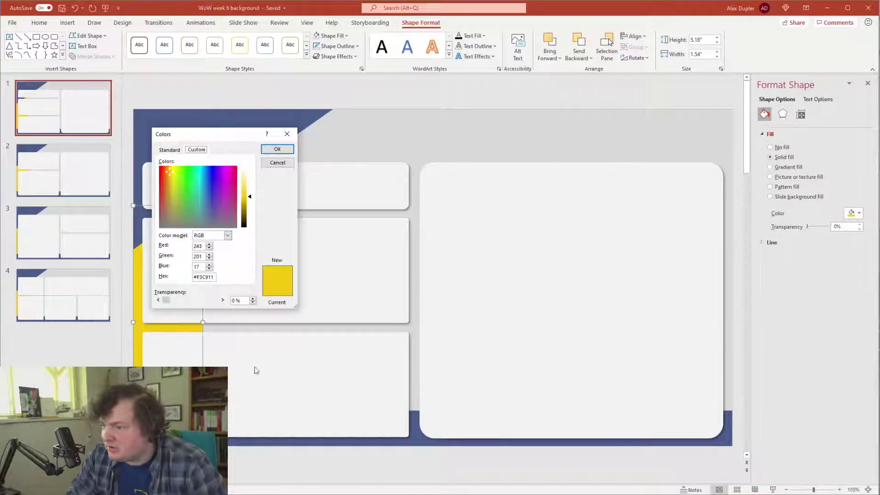
{"action": "left_click", "coordinate": [208, 277]}
Switch to Power BI and set the positive bar colour of the Outcomes Bar data bars to #F3C911
{"action": "key", "text": "alt+Tab"}
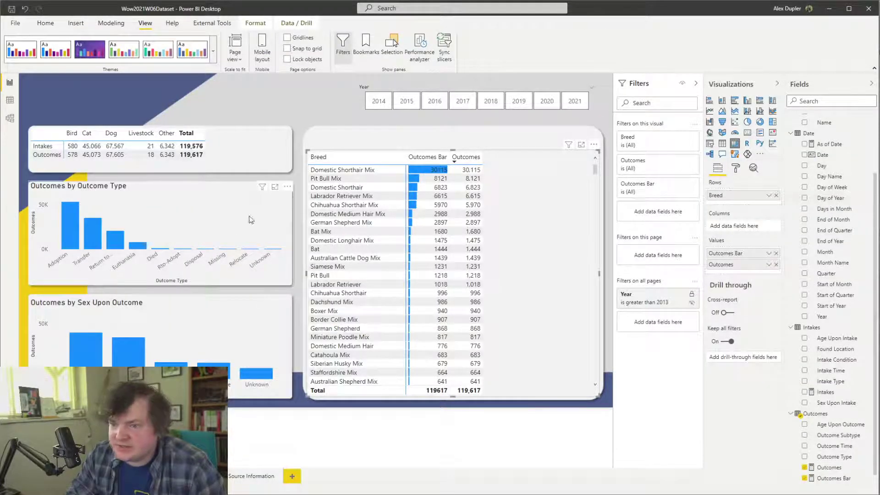
{"action": "left_click", "coordinate": [736, 168]}
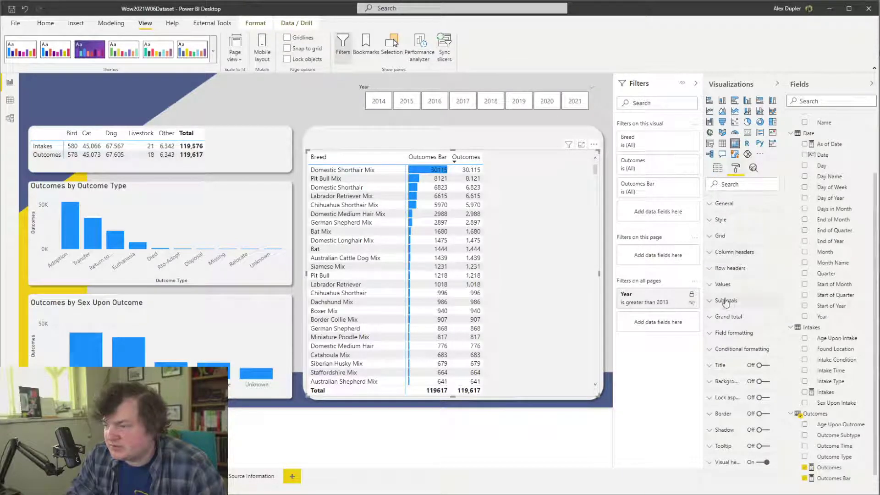
{"action": "left_click", "coordinate": [746, 350]}
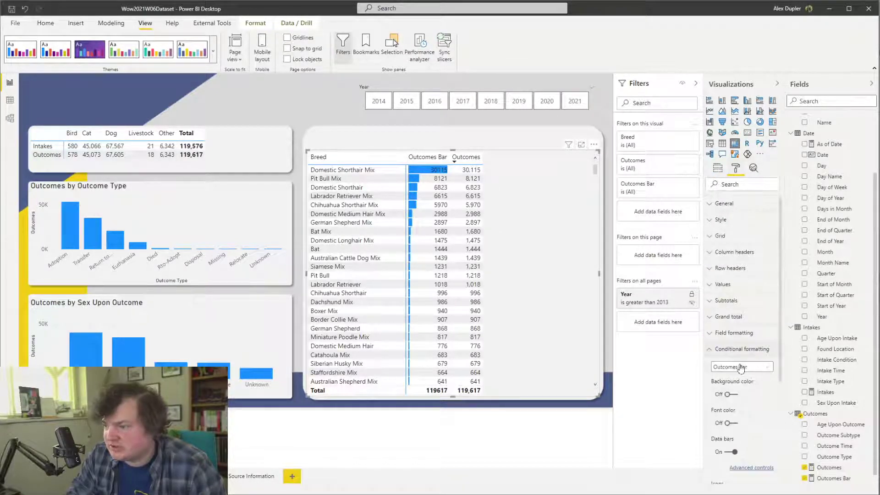
{"action": "left_click", "coordinate": [746, 468]}
{"action": "left_click", "coordinate": [700, 289]}
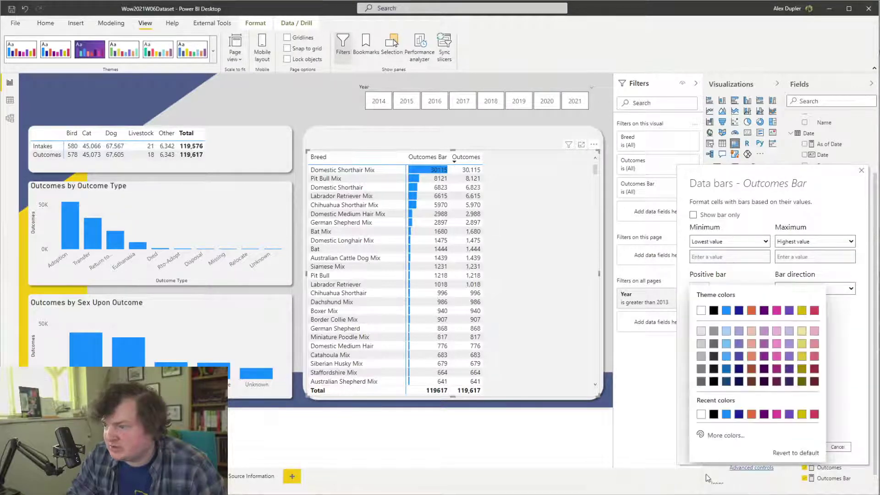
{"action": "left_click", "coordinate": [728, 436]}
{"action": "type", "text": "#F3C911"}
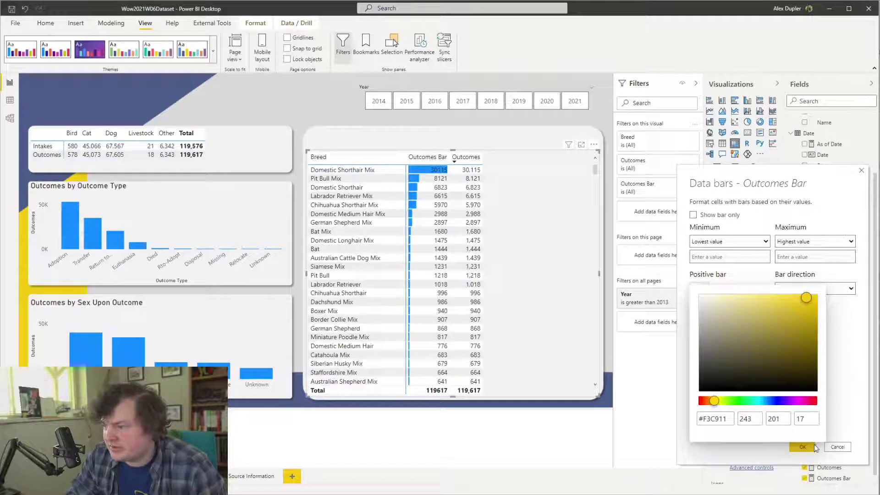
{"action": "left_click", "coordinate": [816, 447]}
{"action": "left_click", "coordinate": [804, 447]}
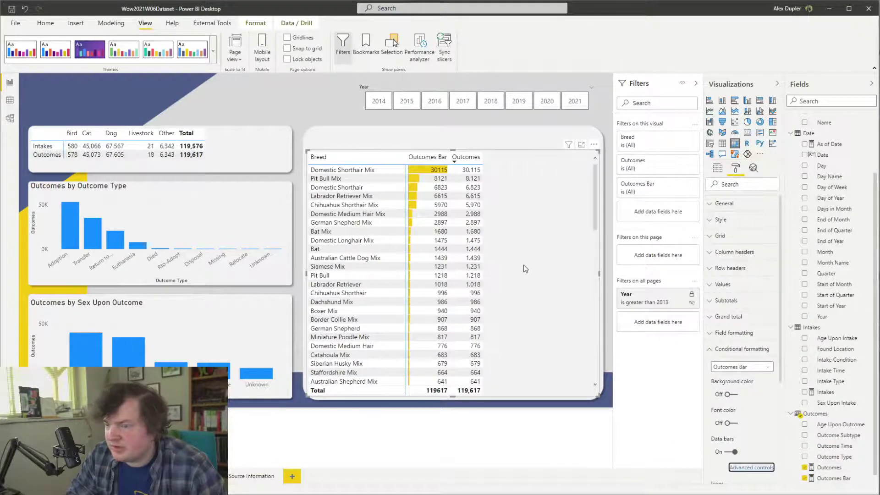
Show only the bars in the Outcomes Bar column and widen it until the matrix fills its background panel
{"action": "scroll", "coordinate": [753, 412], "scroll_direction": "down", "scroll_amount": 3}
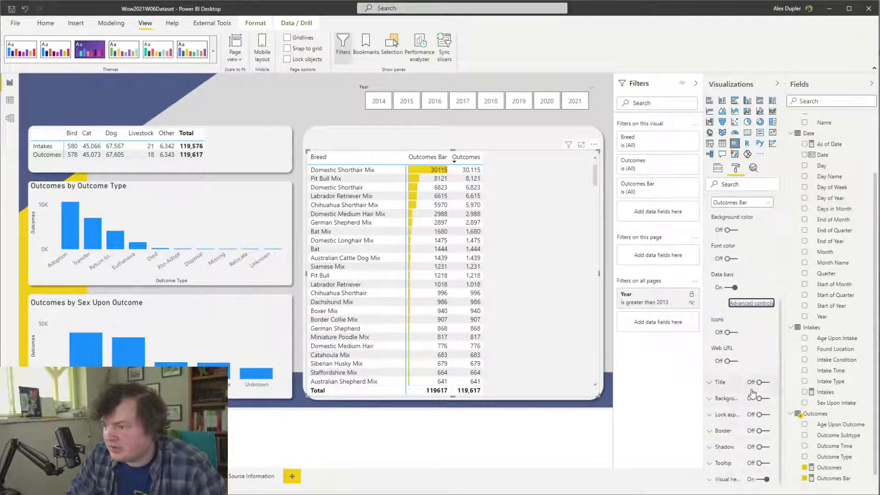
{"action": "left_click", "coordinate": [754, 301]}
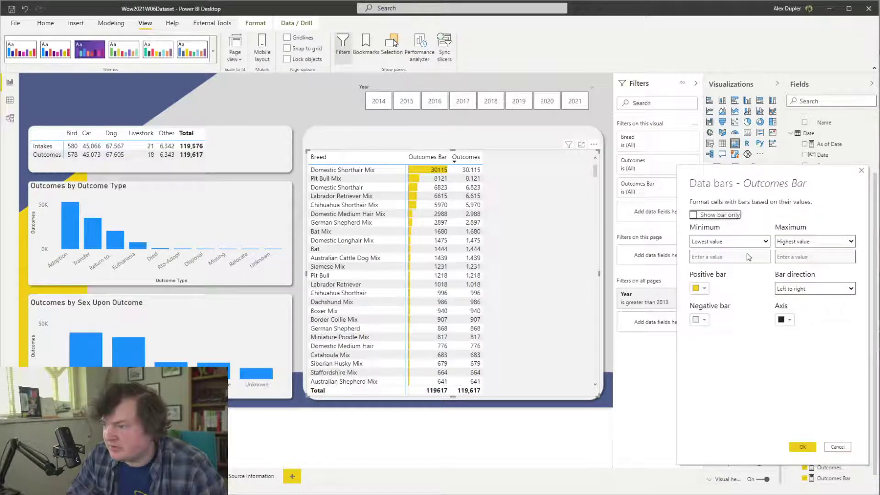
{"action": "left_click", "coordinate": [805, 448]}
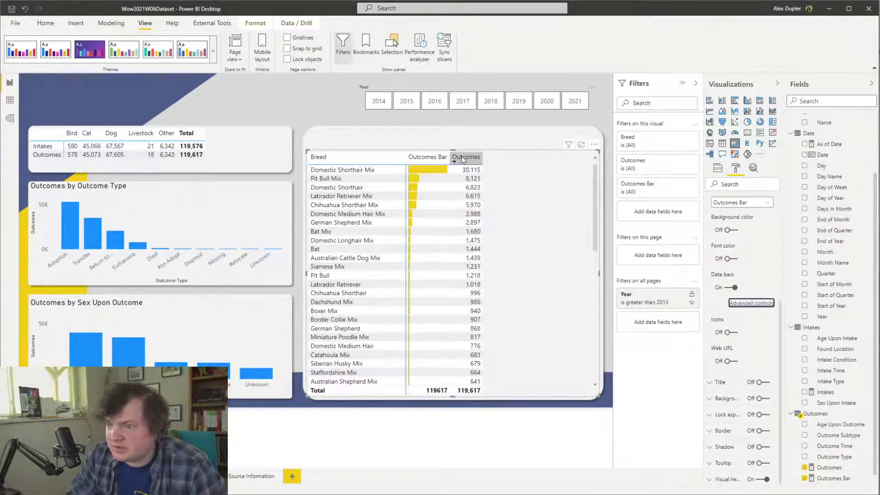
{"action": "left_click_drag", "start_coordinate": [452, 162], "coordinate": [554, 165]}
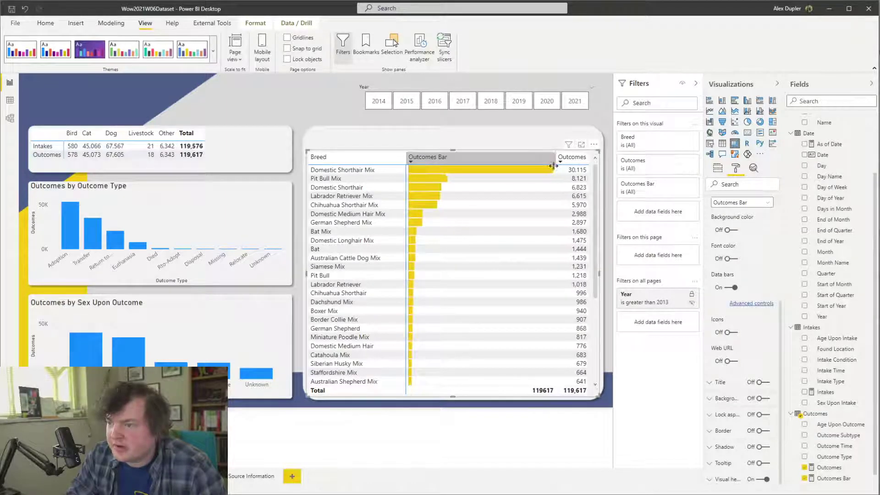
Extend the top edge of the breed matrix slightly upward within its background panel
{"action": "left_click", "coordinate": [526, 440]}
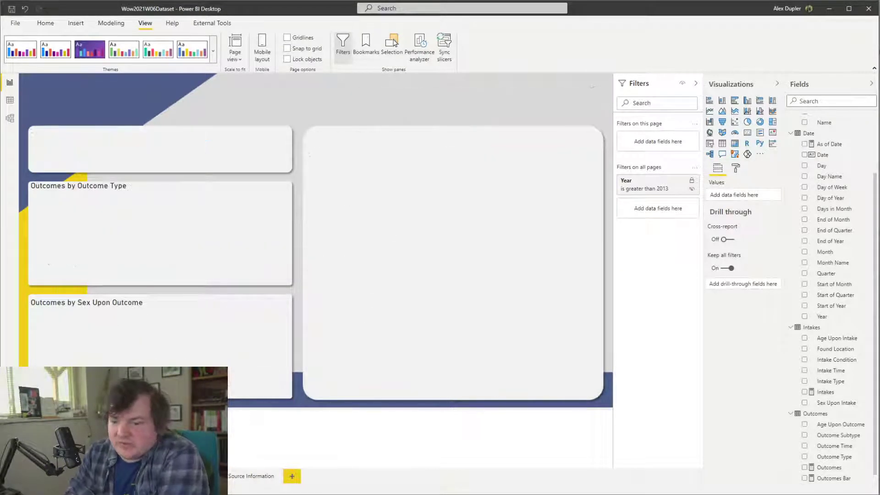
{"action": "left_click", "coordinate": [470, 155]}
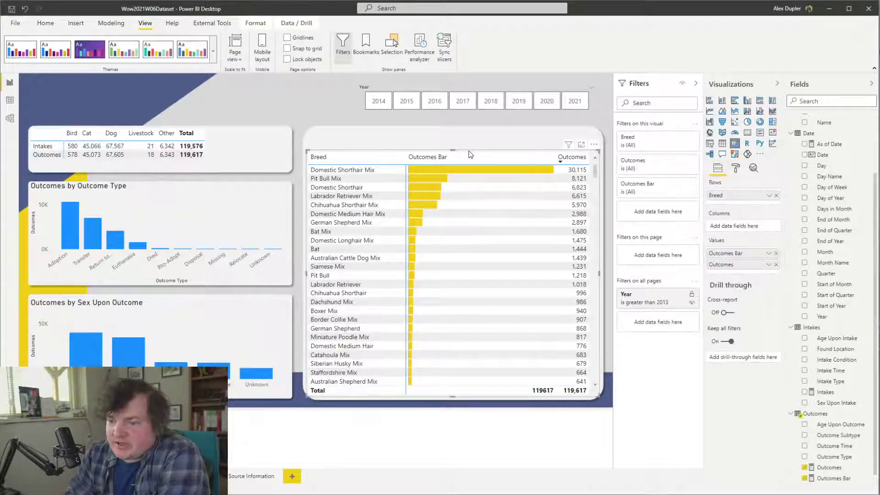
{"action": "left_click_drag", "start_coordinate": [452, 150], "coordinate": [452, 139]}
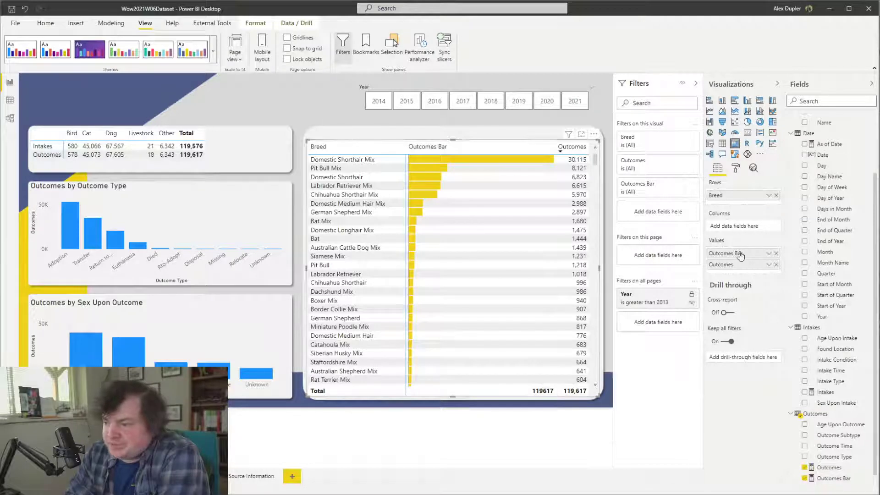
Turn off the Breed row subtotal in the matrix and pull its bottom and top edges slightly inward
{"action": "left_click", "coordinate": [736, 168]}
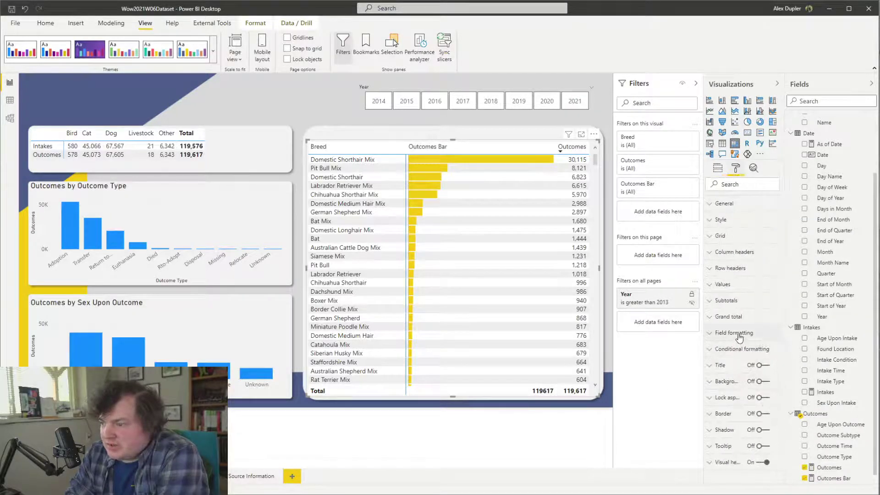
{"action": "left_click", "coordinate": [741, 318]}
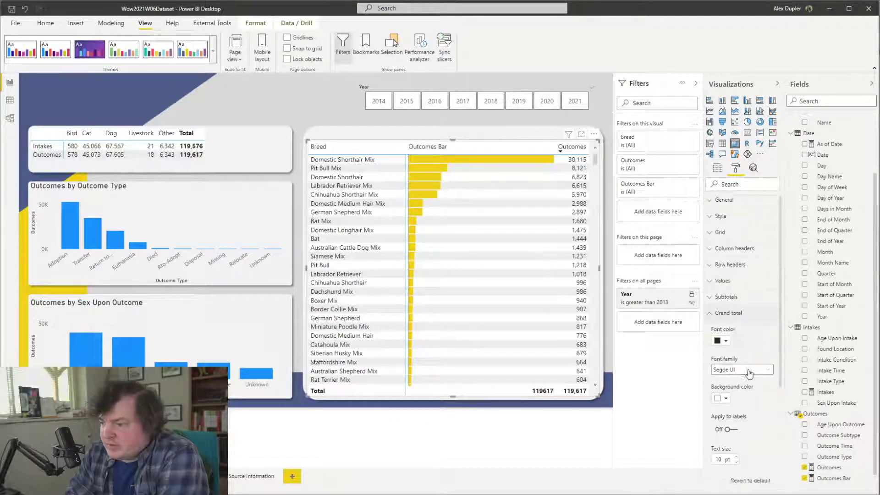
{"action": "left_click", "coordinate": [729, 297]}
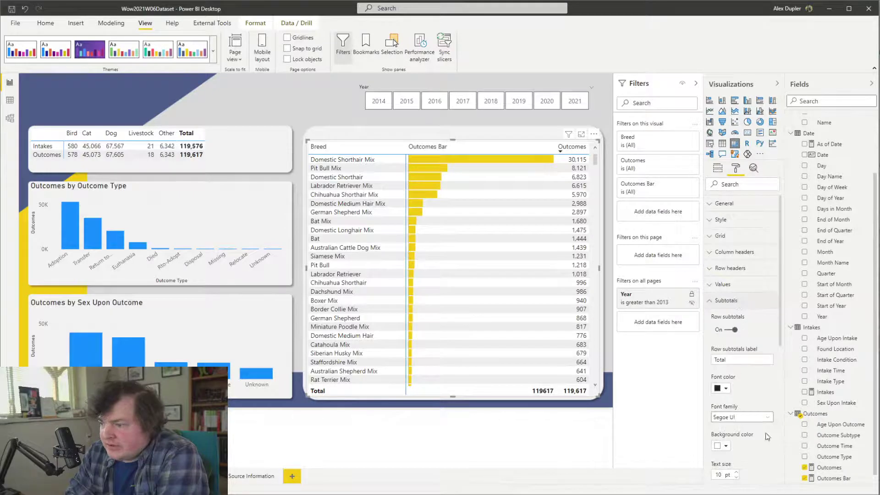
{"action": "scroll", "coordinate": [768, 436], "scroll_direction": "down", "scroll_amount": 5}
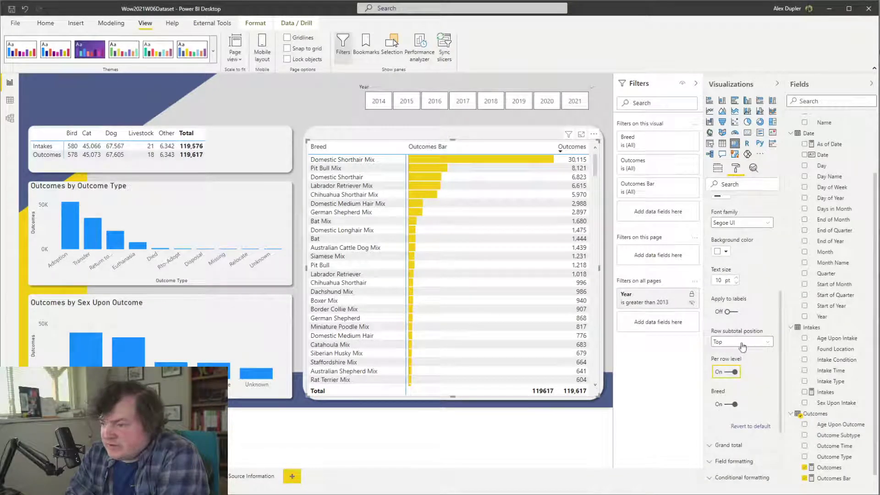
{"action": "left_click", "coordinate": [747, 343]}
{"action": "left_click", "coordinate": [733, 405]}
{"action": "left_click", "coordinate": [733, 405]}
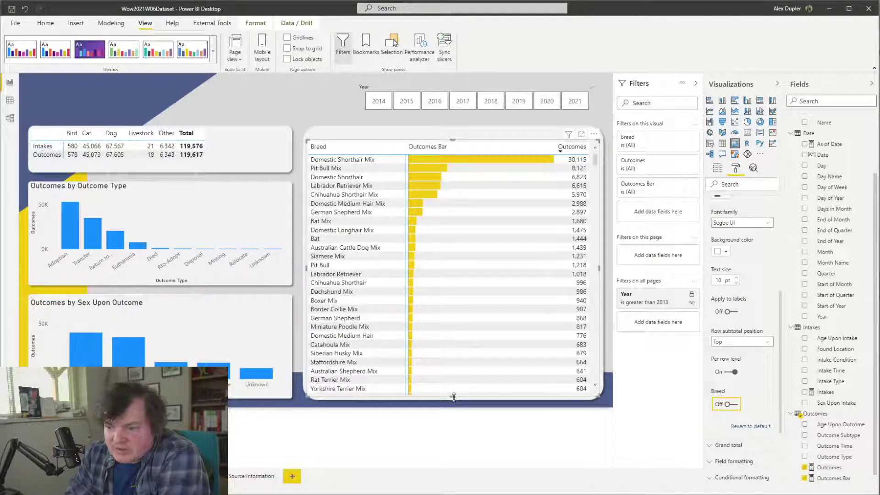
{"action": "mouse_move", "coordinate": [454, 398]}
{"action": "left_mouse_down"}
{"action": "mouse_move", "coordinate": [449, 405]}
{"action": "mouse_move", "coordinate": [452, 398]}
{"action": "left_mouse_up"}
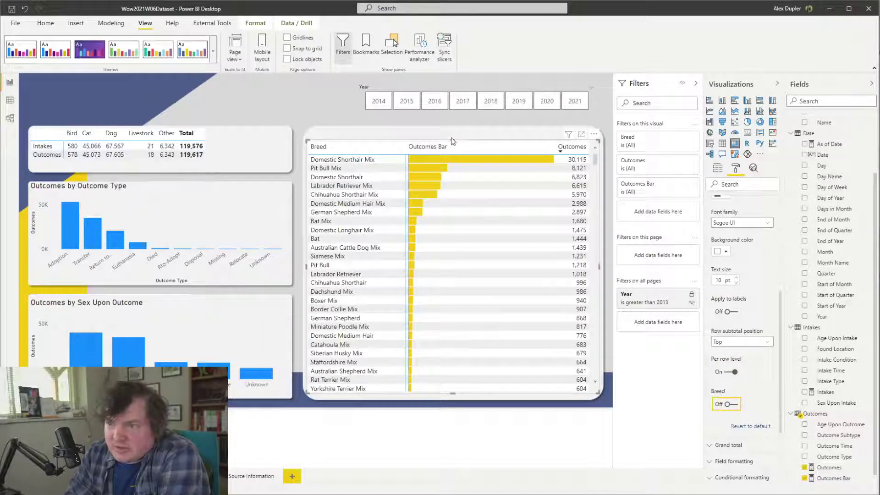
{"action": "left_click_drag", "start_coordinate": [453, 140], "coordinate": [453, 144]}
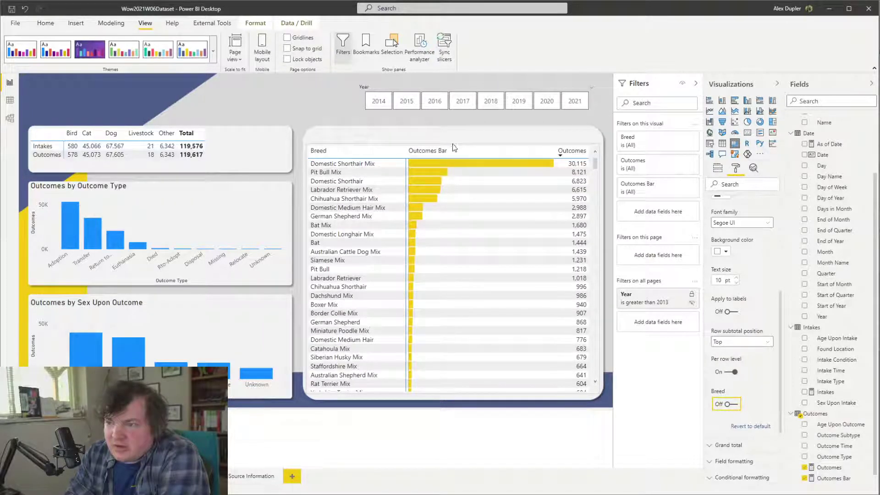
Set both the background and font colour of the matrix column headers to the lightest grey theme colour
{"action": "left_click", "coordinate": [718, 168]}
{"action": "left_click", "coordinate": [736, 169]}
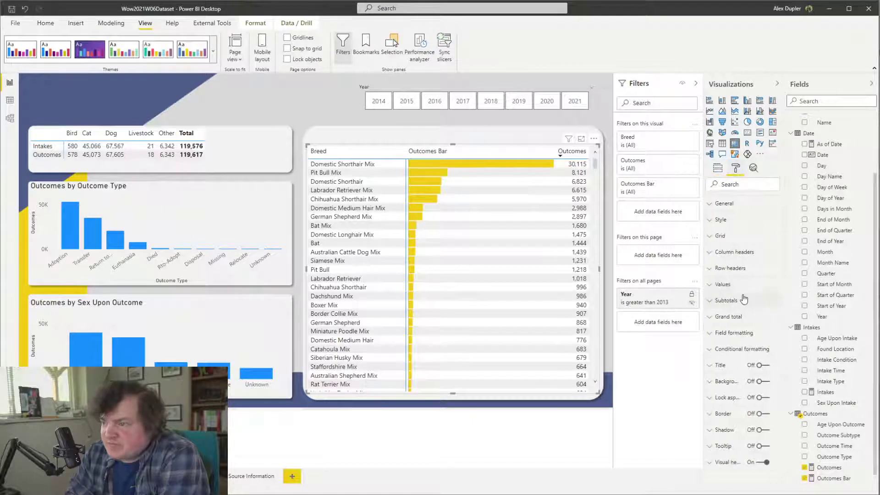
{"action": "left_click", "coordinate": [741, 253]}
{"action": "left_click", "coordinate": [723, 309]}
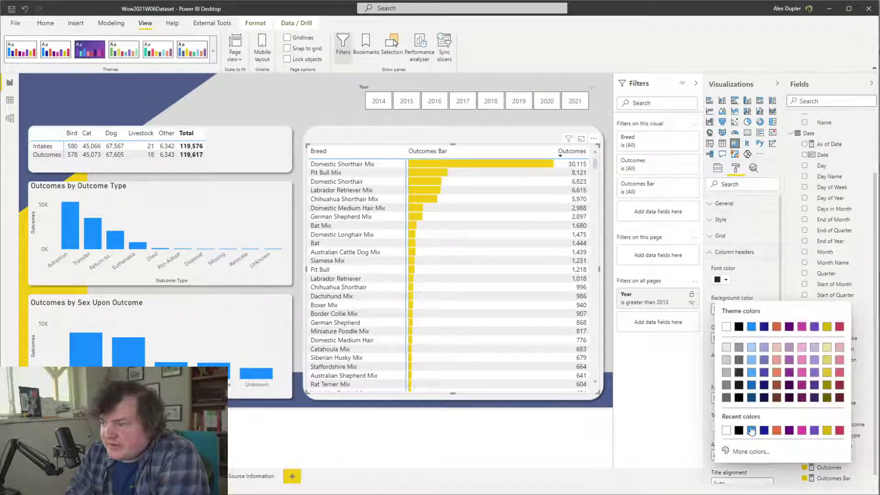
{"action": "left_click", "coordinate": [726, 327]}
{"action": "left_click", "coordinate": [722, 311]}
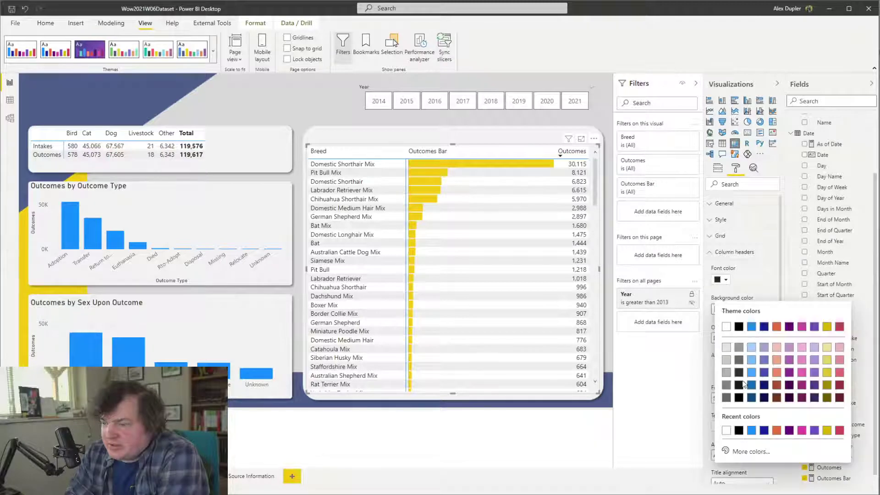
{"action": "left_click", "coordinate": [725, 347]}
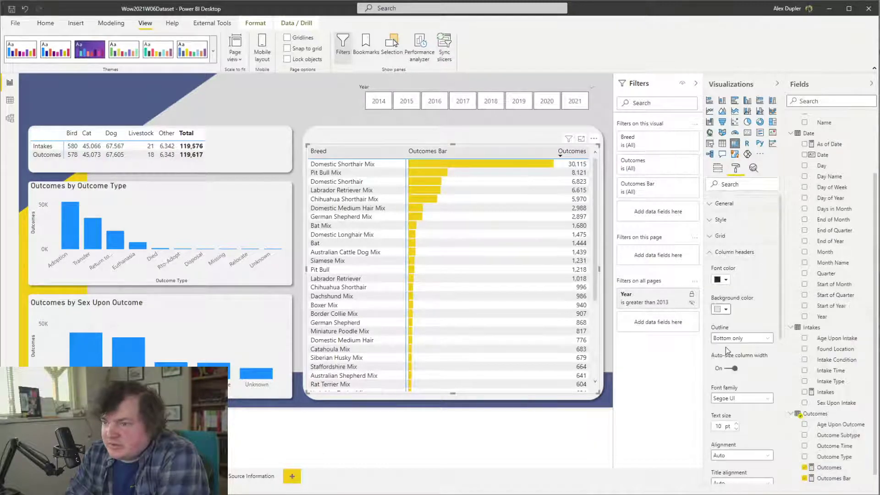
{"action": "left_click", "coordinate": [723, 280]}
{"action": "left_click", "coordinate": [726, 318]}
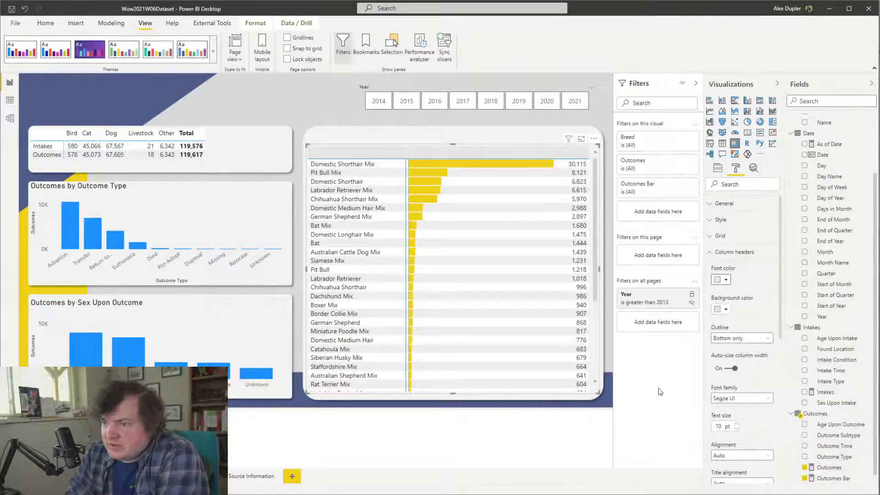
{"action": "left_click", "coordinate": [610, 444]}
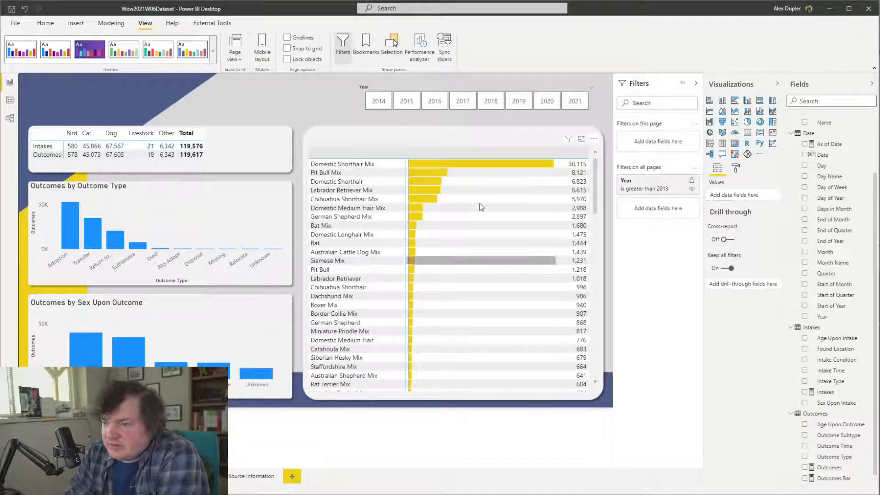
In PowerPoint, close the yellow shape's colour settings and copy the hex fill code #4C5D8A from the blue corner triangle
{"action": "left_click", "coordinate": [417, 160]}
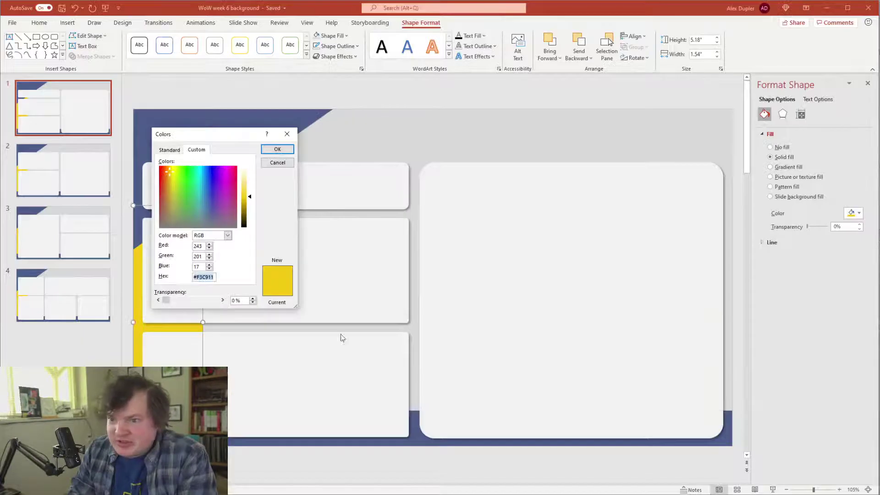
{"action": "left_click", "coordinate": [277, 148]}
{"action": "left_click", "coordinate": [260, 142]}
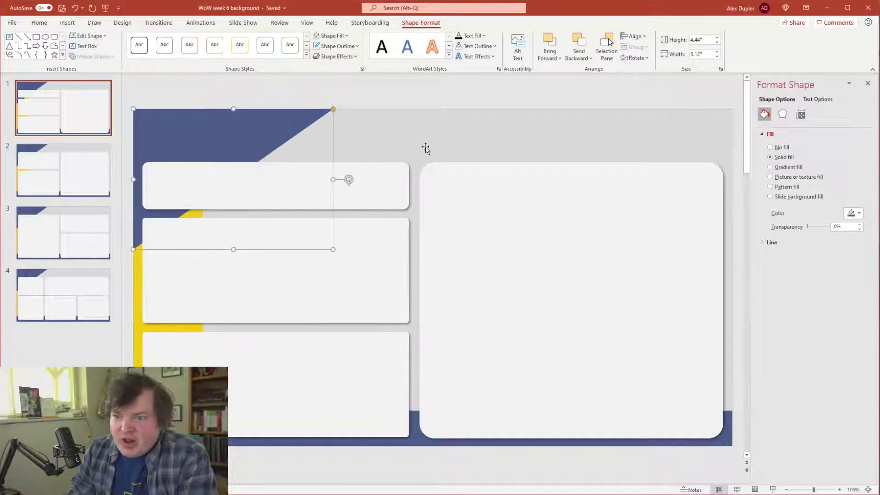
{"action": "left_click", "coordinate": [854, 213]}
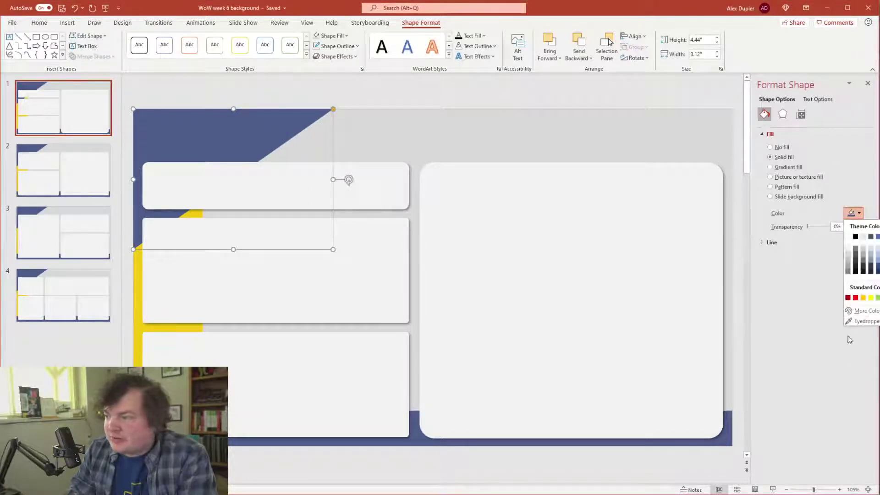
{"action": "left_click", "coordinate": [866, 312]}
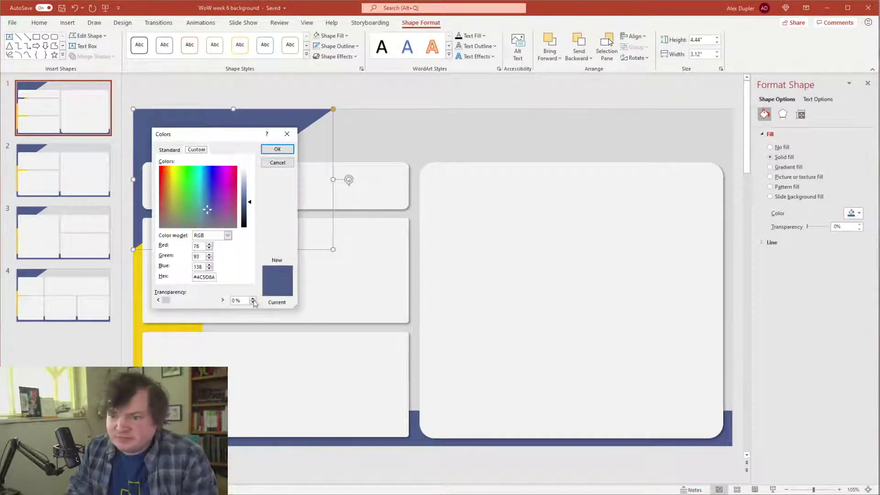
{"action": "double_click", "coordinate": [204, 276]}
{"action": "key", "text": "ctrl+c"}
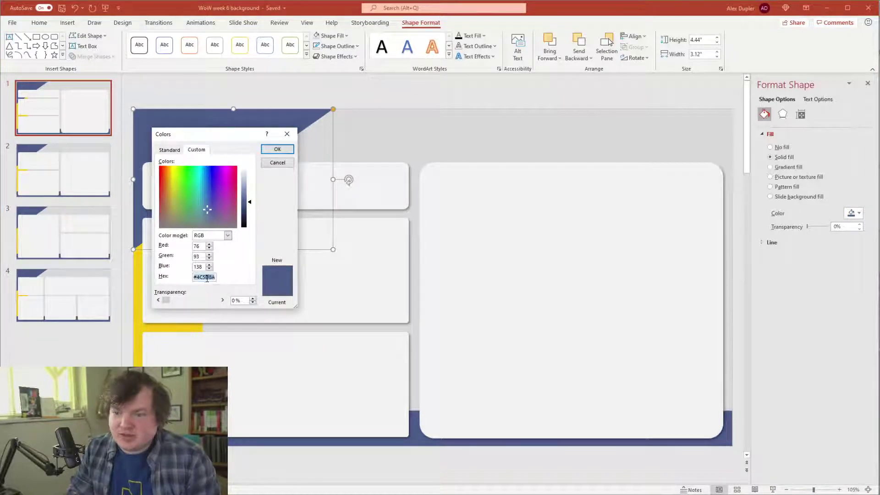
Switch to Power BI and set the default data colour of the Outcomes by Sex Upon Outcome chart to #4C5D8A
{"action": "key", "text": "alt+Tab"}
{"action": "left_click", "coordinate": [219, 315]}
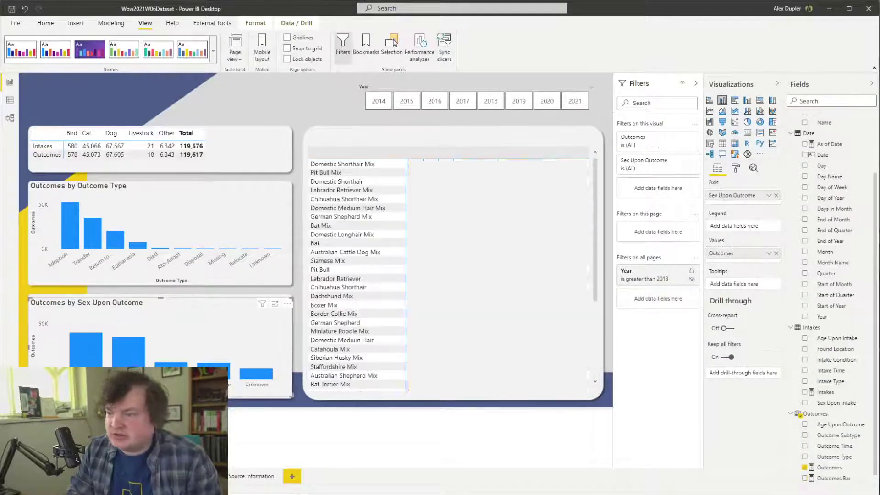
{"action": "left_click", "coordinate": [736, 168]}
{"action": "left_click", "coordinate": [730, 268]}
{"action": "left_click", "coordinate": [722, 329]}
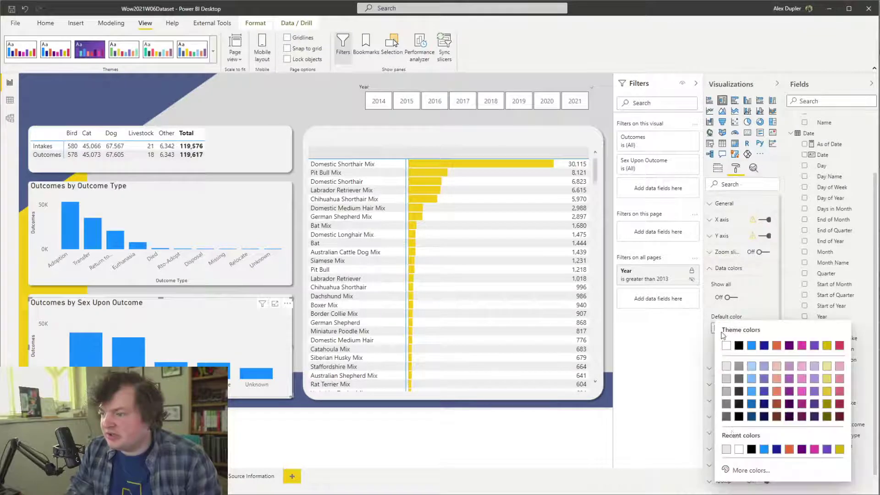
{"action": "left_click", "coordinate": [746, 471]}
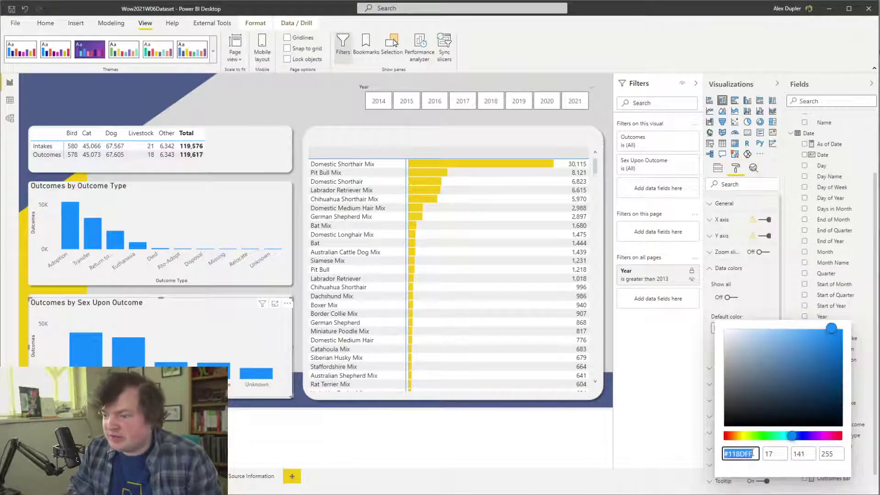
{"action": "key", "text": "ctrl+v"}
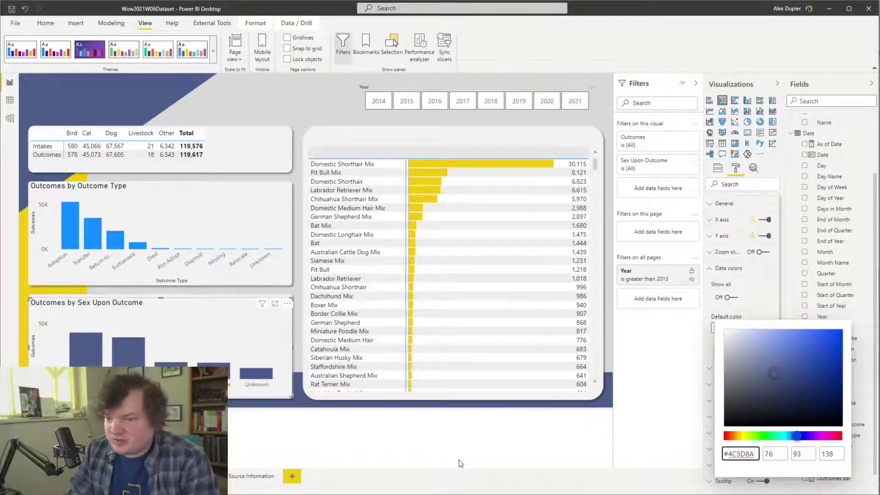
{"action": "left_click", "coordinate": [458, 461]}
Copy the formatting of the Outcomes by Sex Upon Outcome chart onto the Outcomes by Outcome Type chart with Format painter
{"action": "left_click", "coordinate": [319, 116]}
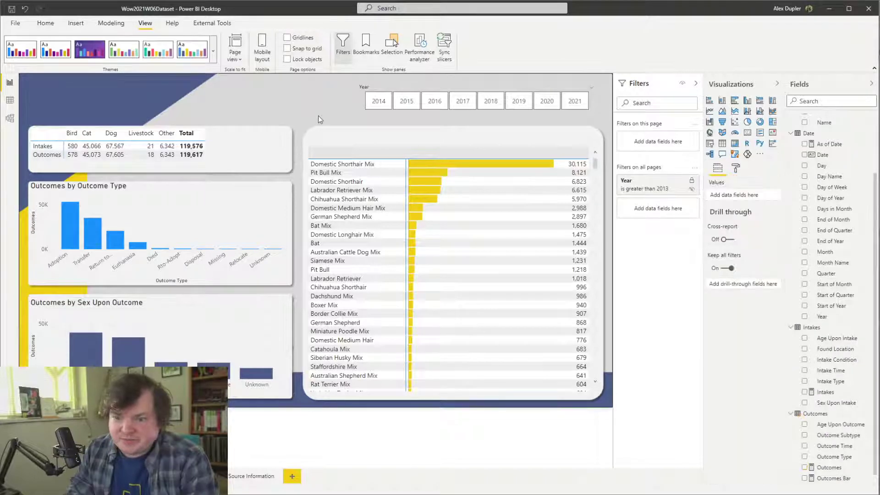
{"action": "left_click", "coordinate": [275, 330]}
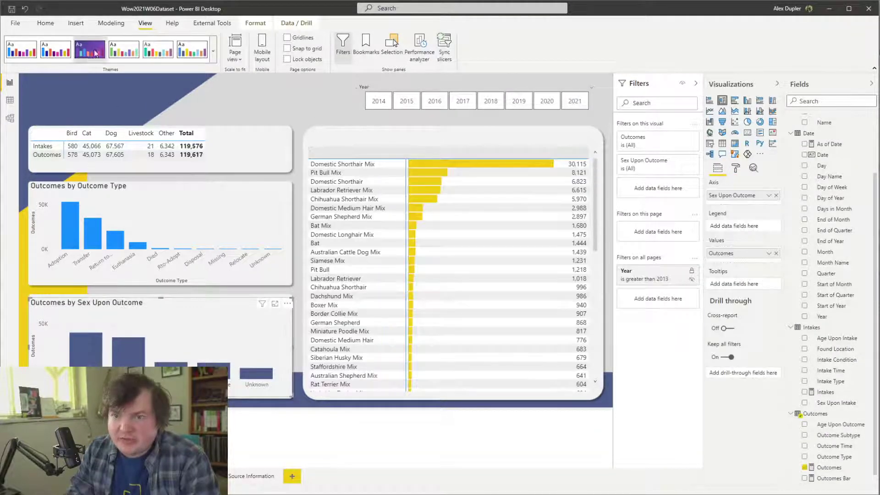
{"action": "left_click", "coordinate": [48, 24]}
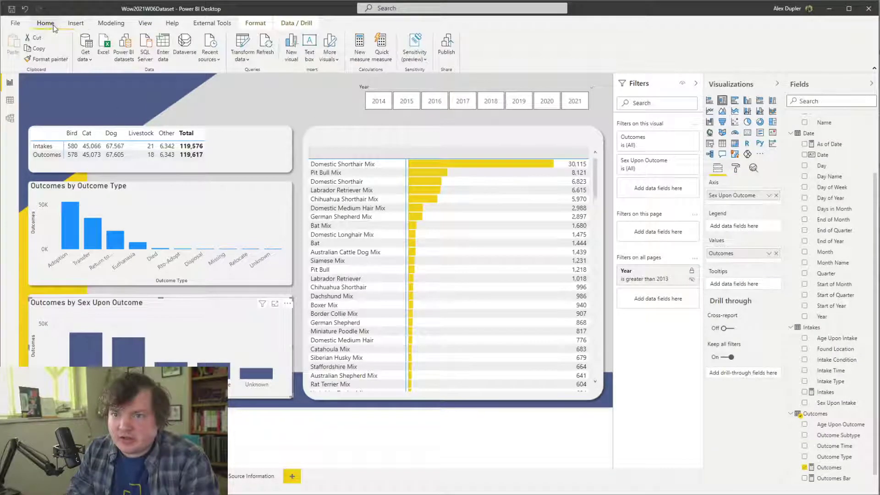
{"action": "left_click", "coordinate": [126, 187]}
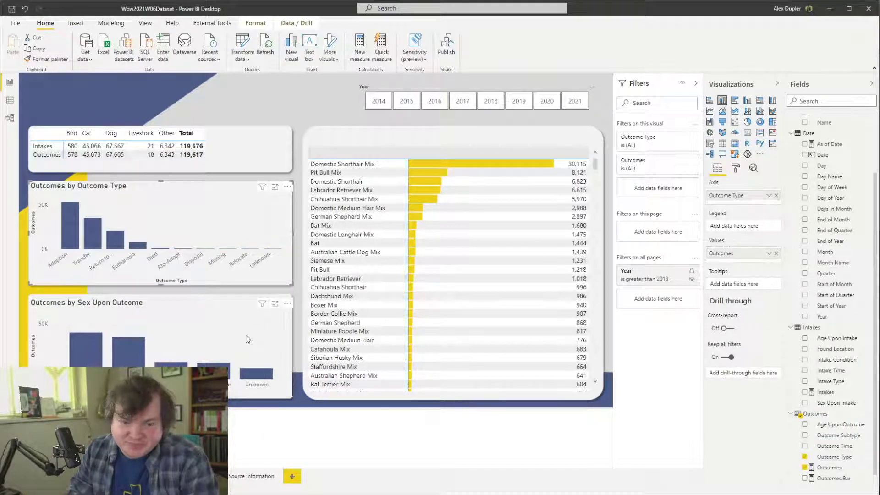
{"action": "mouse_move", "coordinate": [495, 359]}
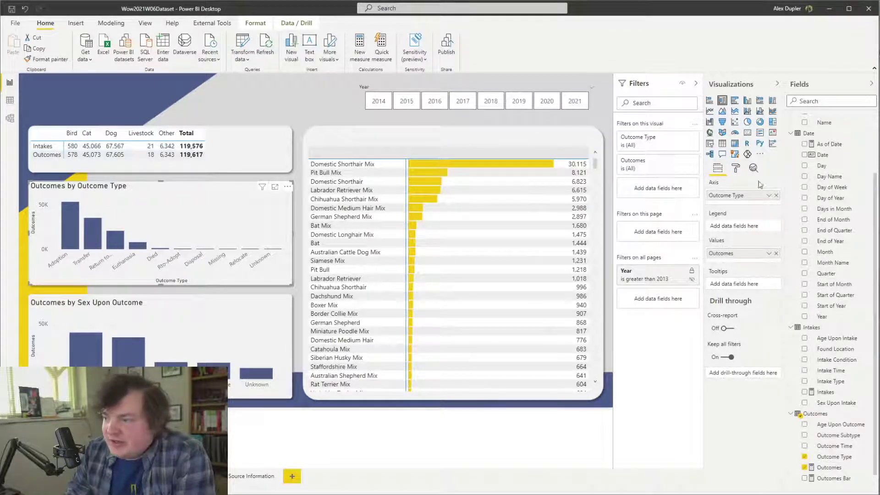
Turn on data labels and turn off the Y axis in the Outcomes by Outcome Type chart
{"action": "left_click", "coordinate": [736, 168]}
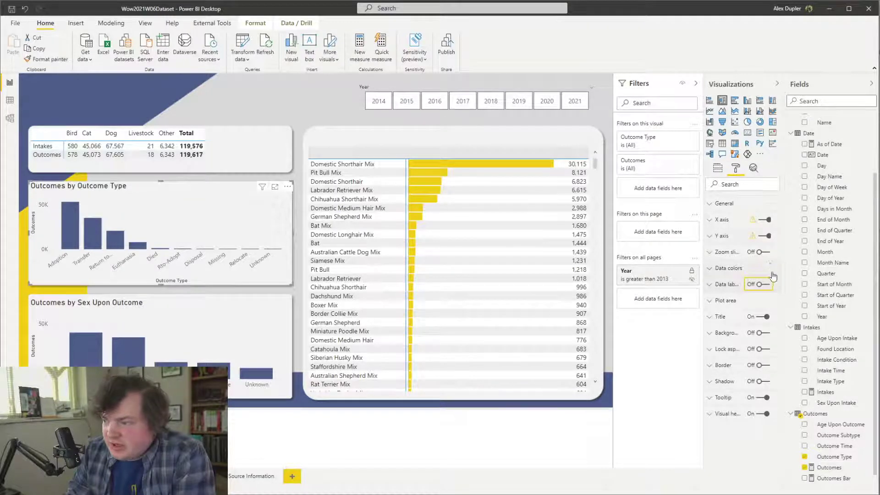
{"action": "left_click", "coordinate": [761, 285]}
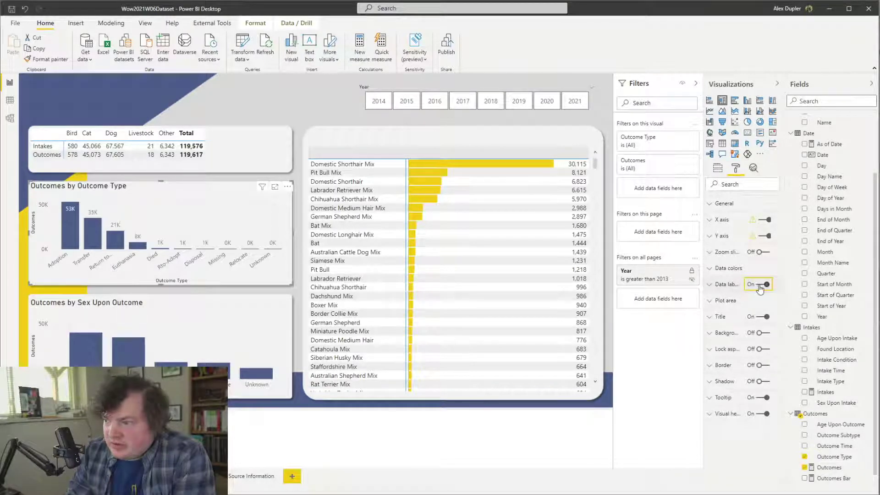
{"action": "left_click", "coordinate": [763, 236]}
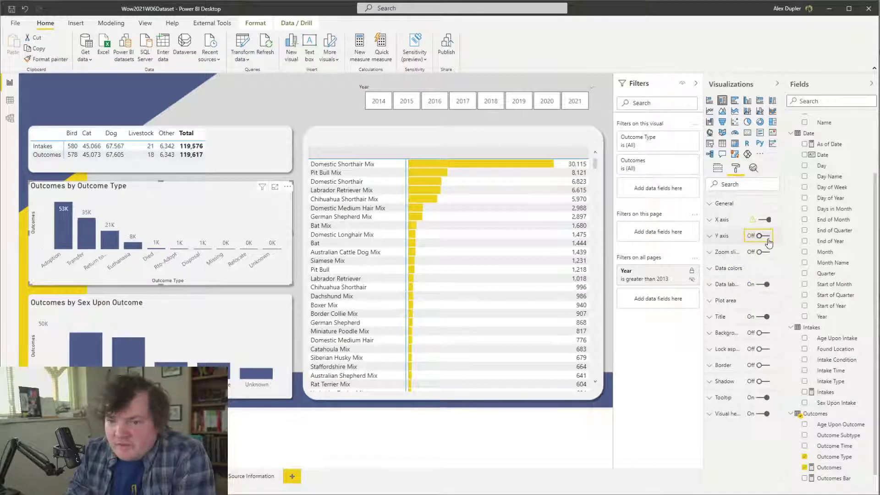
Set the data label display units of the Outcomes by Outcome Type chart to None
{"action": "left_click", "coordinate": [732, 243]}
{"action": "left_click", "coordinate": [732, 236]}
{"action": "left_click", "coordinate": [738, 284]}
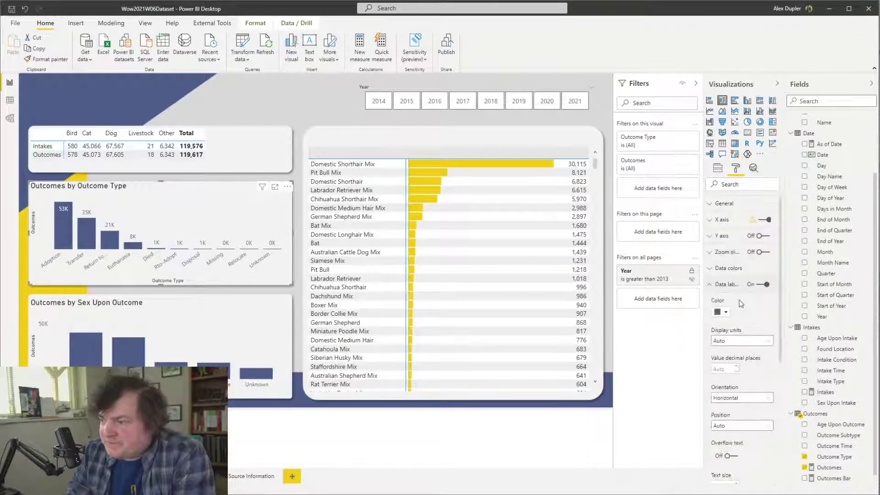
{"action": "left_click", "coordinate": [742, 341]}
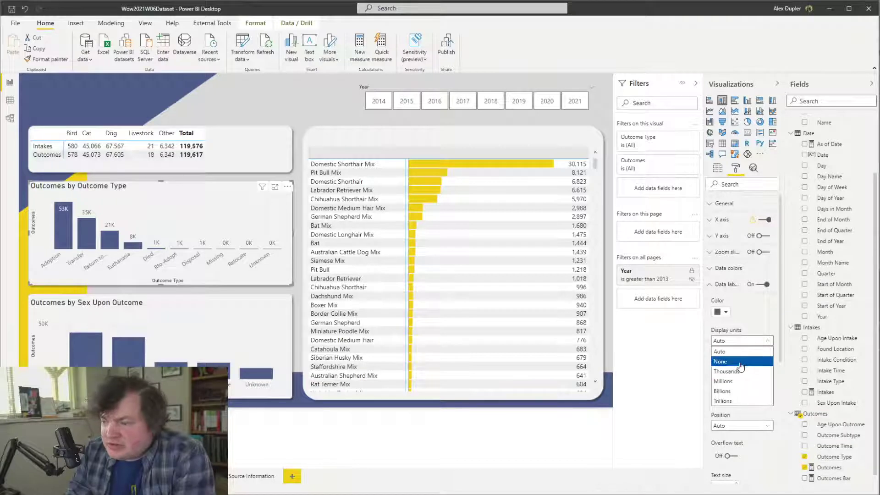
{"action": "left_click", "coordinate": [741, 363]}
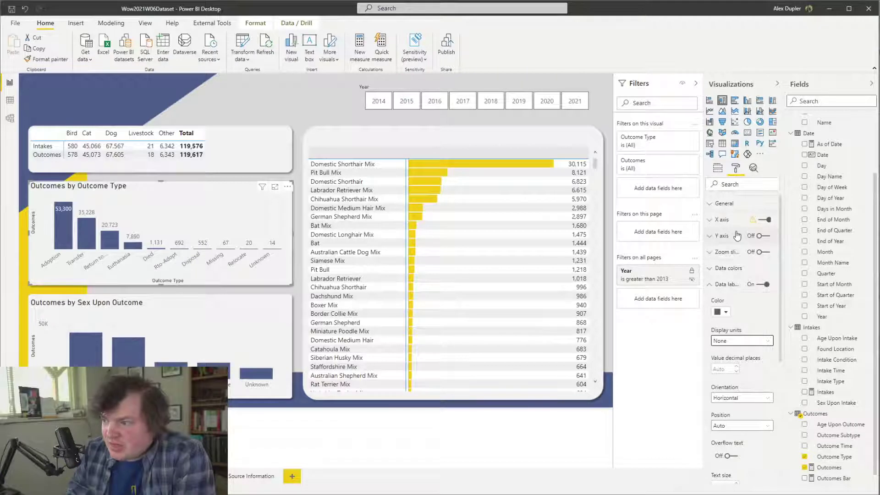
Re-enable the Outcome Type chart's Y axis to turn off its title, and turn the axis off again
{"action": "left_click", "coordinate": [761, 236]}
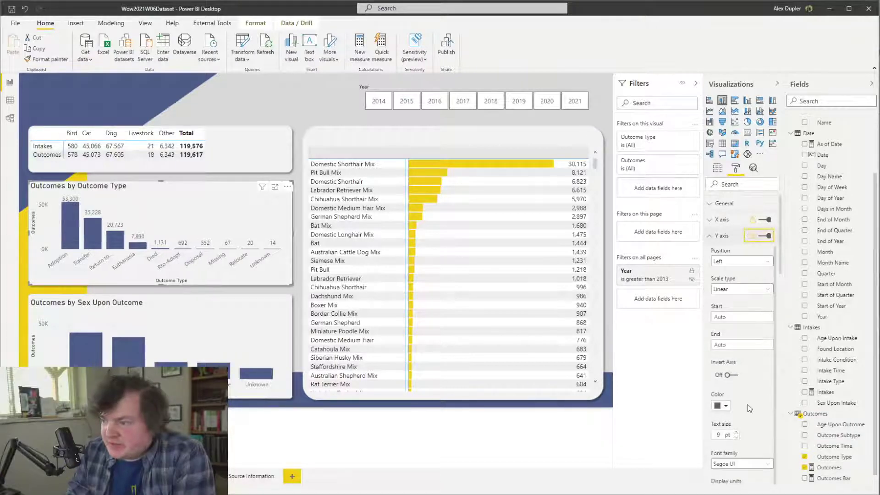
{"action": "left_click", "coordinate": [768, 236]}
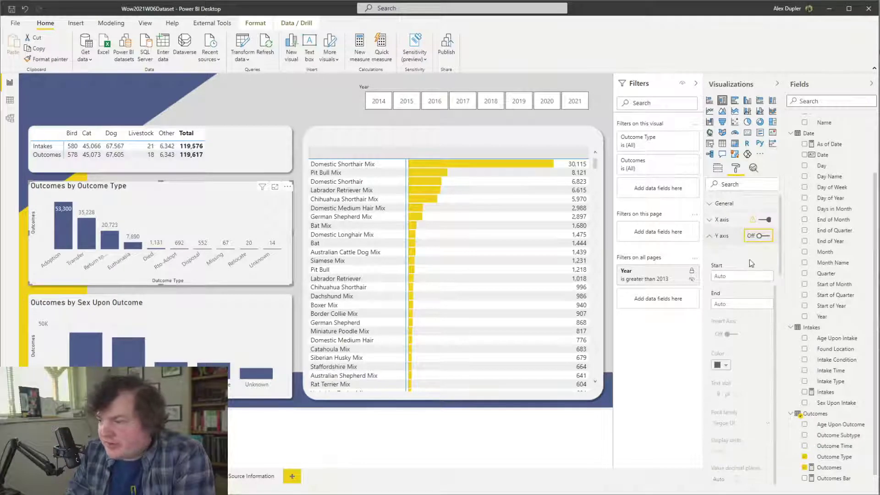
{"action": "left_click", "coordinate": [761, 237]}
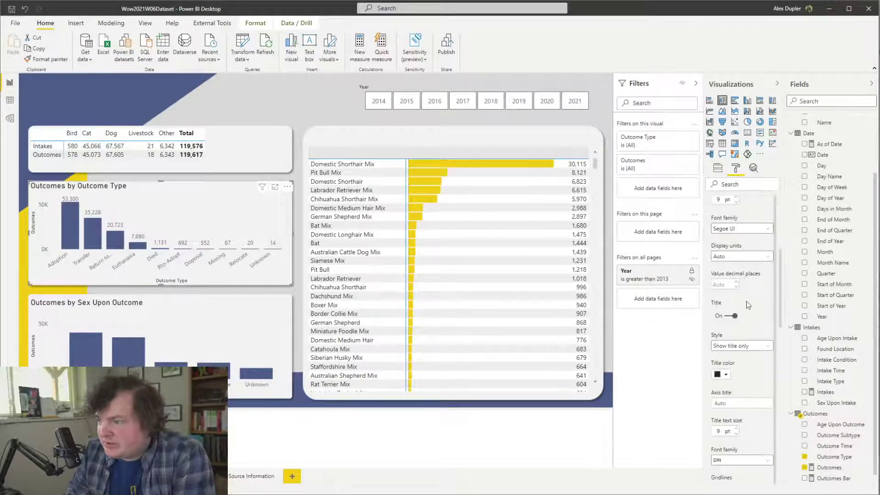
{"action": "scroll", "coordinate": [747, 266], "scroll_direction": "down", "scroll_amount": 5}
{"action": "scroll", "coordinate": [747, 265], "scroll_direction": "up", "scroll_amount": 3}
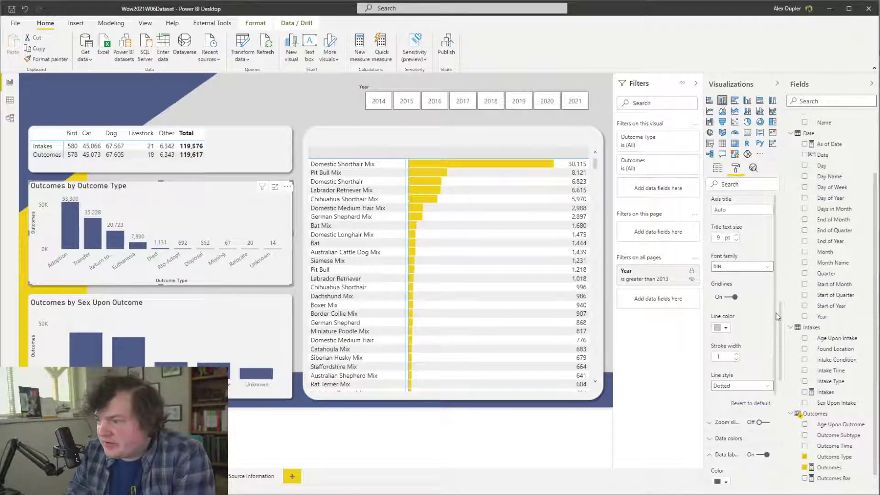
{"action": "scroll", "coordinate": [777, 312], "scroll_direction": "up", "scroll_amount": 2}
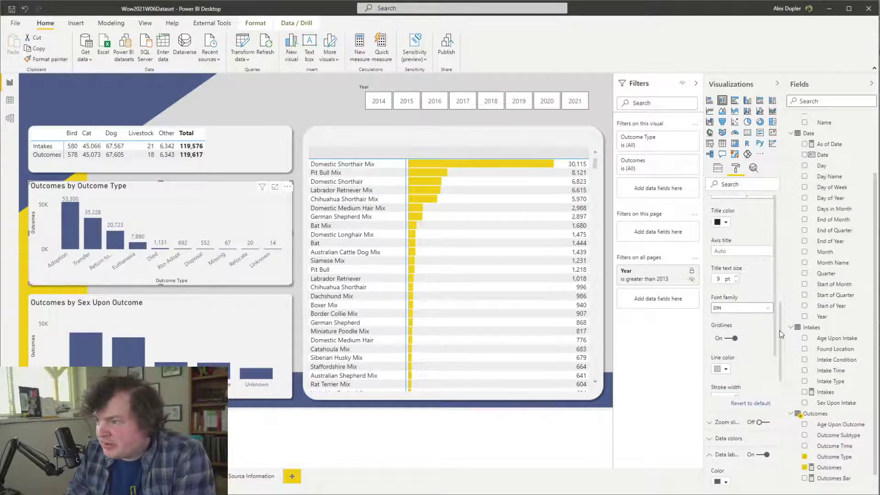
{"action": "scroll", "coordinate": [778, 319], "scroll_direction": "up", "scroll_amount": 2}
{"action": "left_click", "coordinate": [729, 298]}
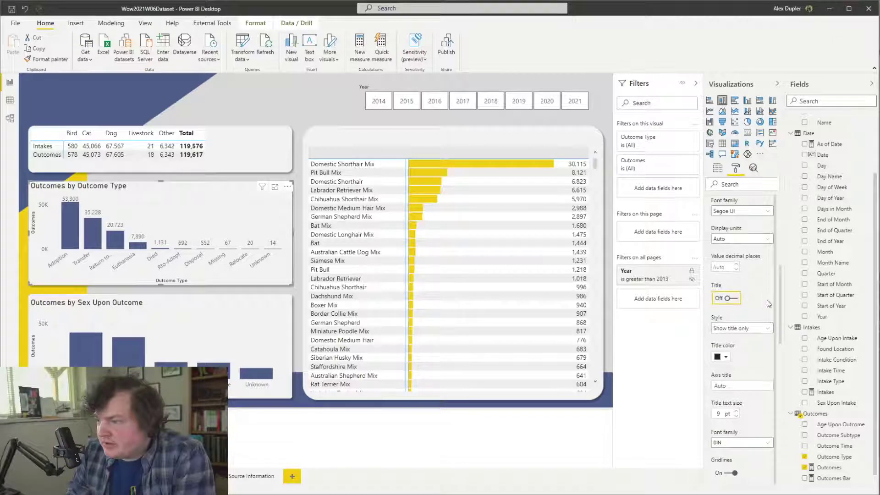
{"action": "scroll", "coordinate": [775, 294], "scroll_direction": "up", "scroll_amount": 5}
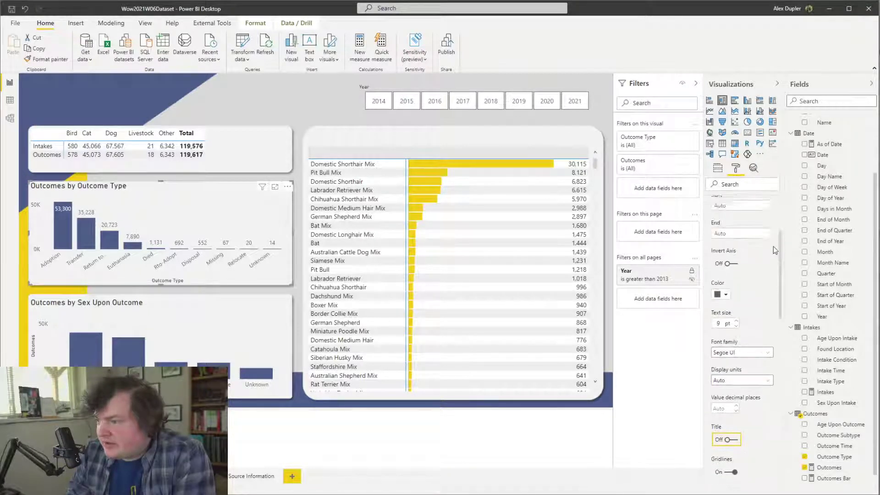
{"action": "left_click", "coordinate": [768, 228]}
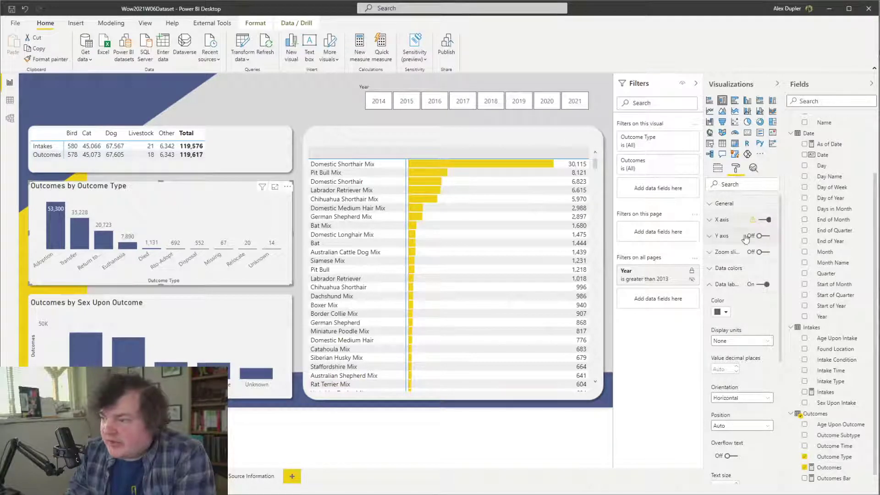
Turn off the X axis title of the Outcomes by Outcome Type chart, keeping the axis itself on
{"action": "left_click", "coordinate": [733, 284]}
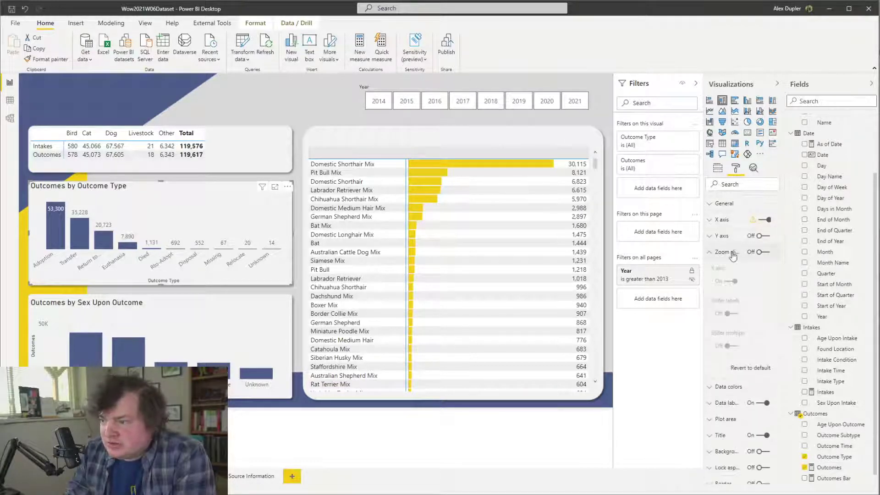
{"action": "left_click", "coordinate": [769, 223]}
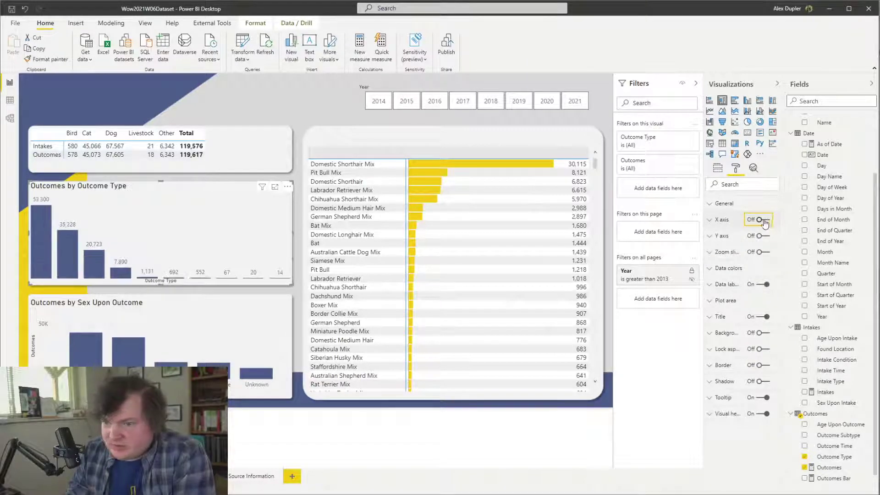
{"action": "left_click", "coordinate": [766, 223]}
{"action": "left_click", "coordinate": [728, 224]}
{"action": "scroll", "coordinate": [759, 361], "scroll_direction": "down", "scroll_amount": 4}
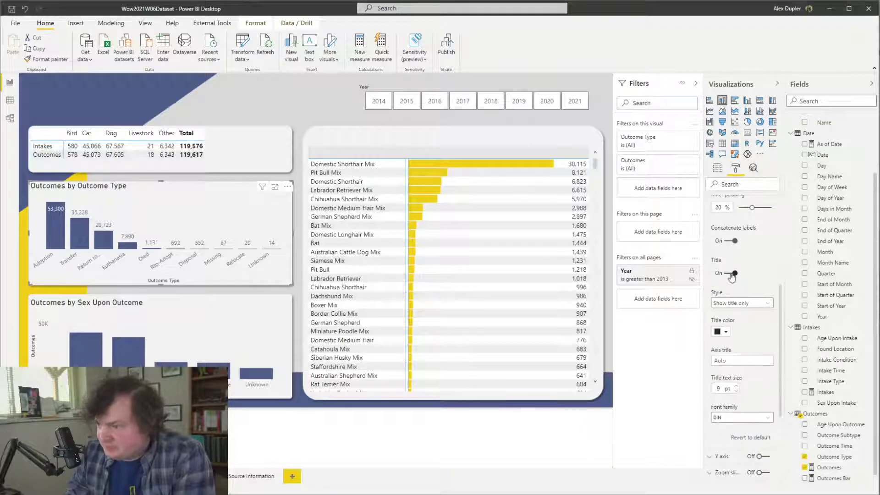
{"action": "scroll", "coordinate": [778, 300], "scroll_direction": "up", "scroll_amount": 2}
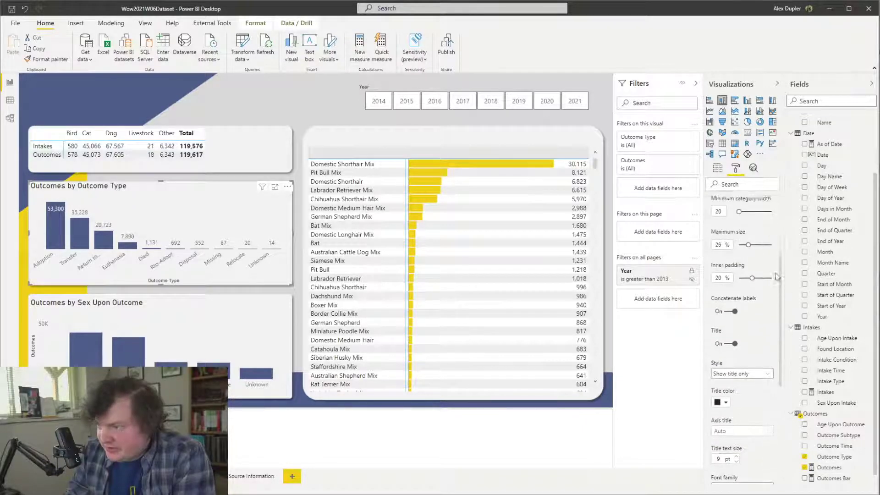
{"action": "scroll", "coordinate": [772, 278], "scroll_direction": "up", "scroll_amount": 5}
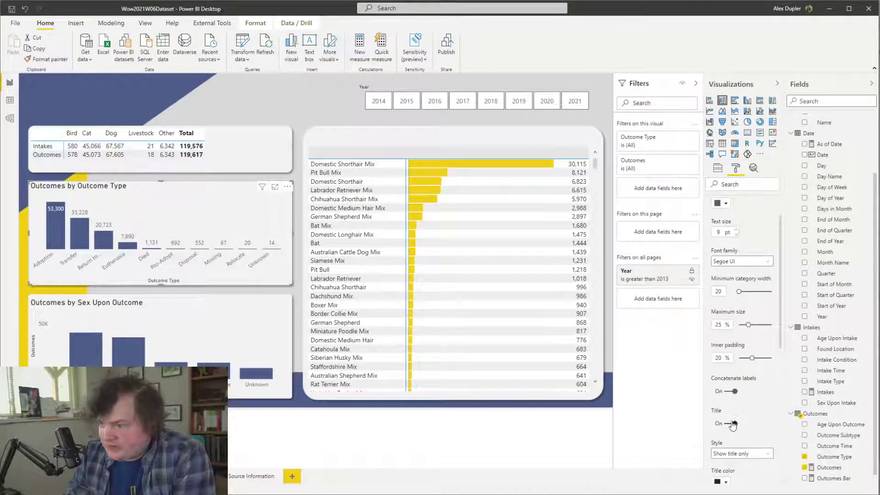
{"action": "left_click", "coordinate": [732, 424]}
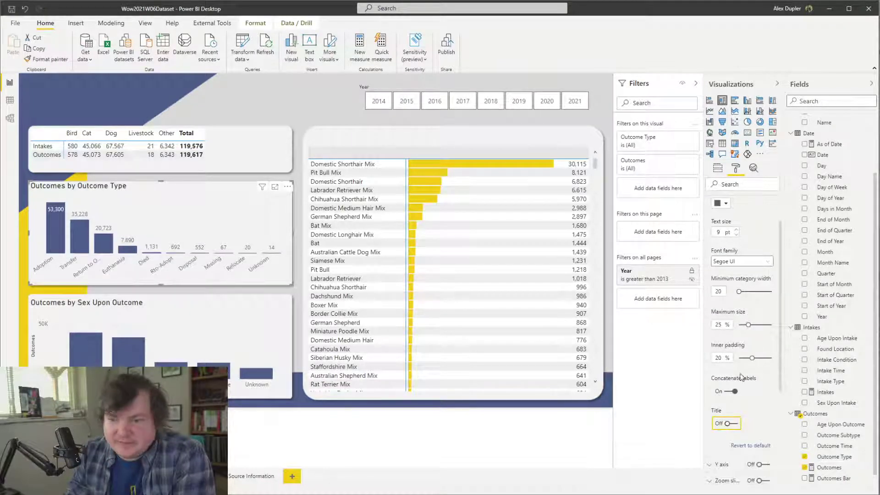
{"action": "scroll", "coordinate": [741, 377], "scroll_direction": "up", "scroll_amount": 2}
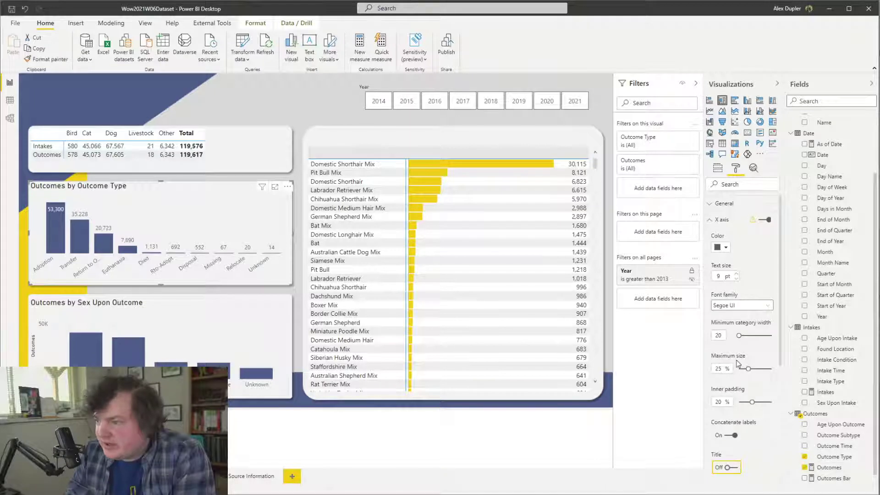
Copy the formatting of the Outcomes by Outcome Type chart onto the Outcomes by Sex Upon Outcome chart
{"action": "left_click", "coordinate": [724, 223]}
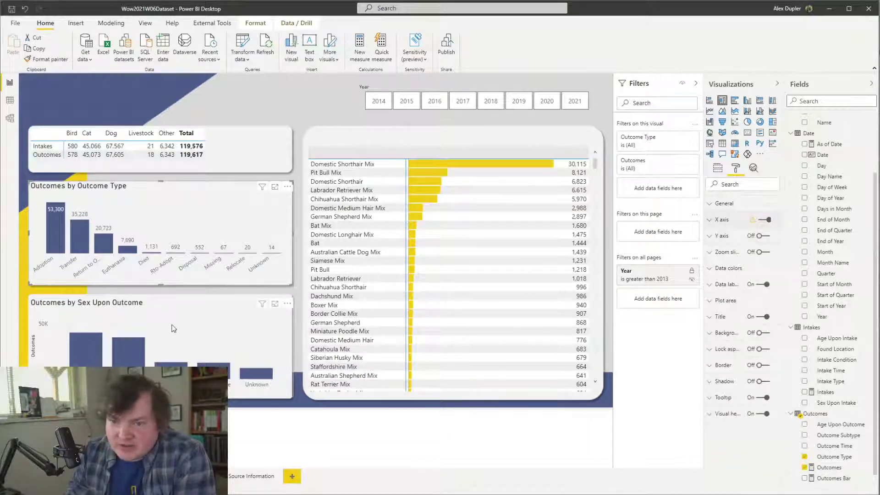
{"action": "left_click", "coordinate": [26, 63]}
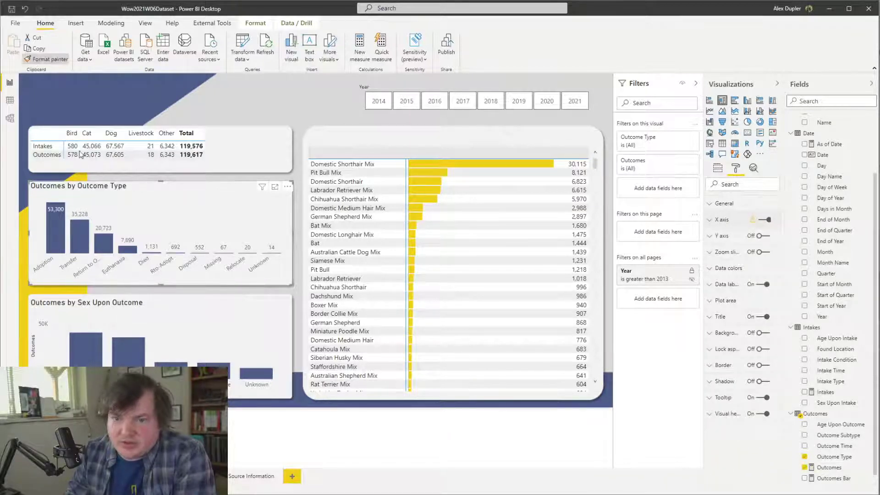
{"action": "left_click", "coordinate": [158, 304]}
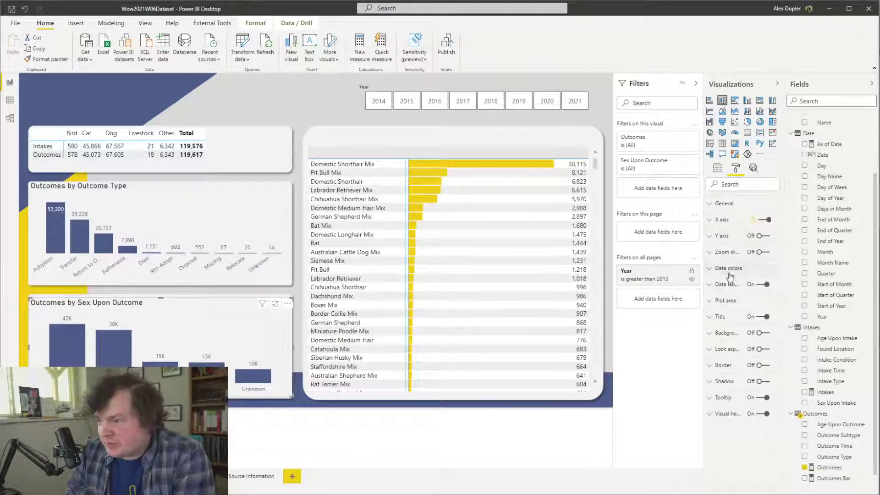
Set the data label display units of the Outcomes by Sex Upon Outcome chart to None
{"action": "left_click", "coordinate": [732, 317]}
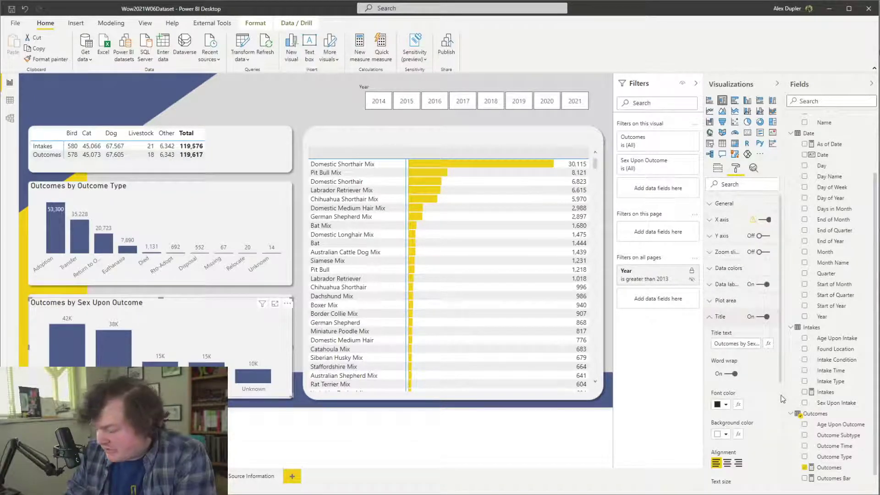
{"action": "scroll", "coordinate": [747, 369], "scroll_direction": "down", "scroll_amount": 2}
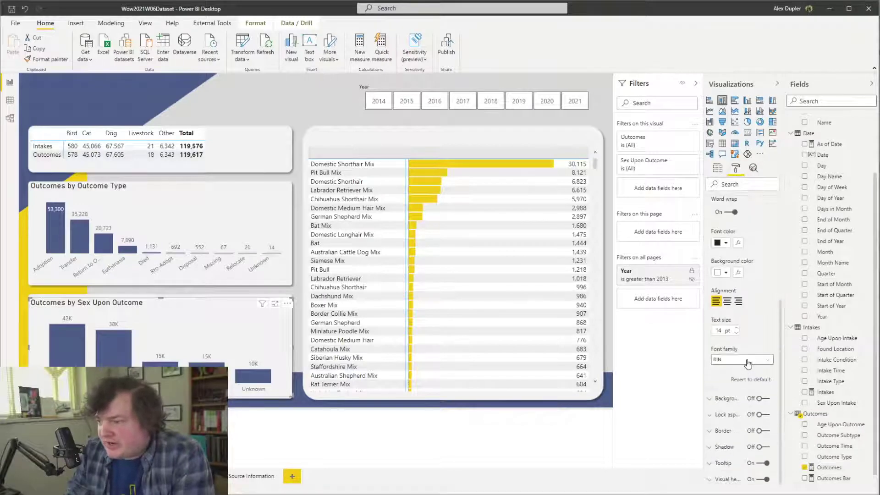
{"action": "scroll", "coordinate": [747, 364], "scroll_direction": "up", "scroll_amount": 2}
{"action": "left_click", "coordinate": [734, 317]}
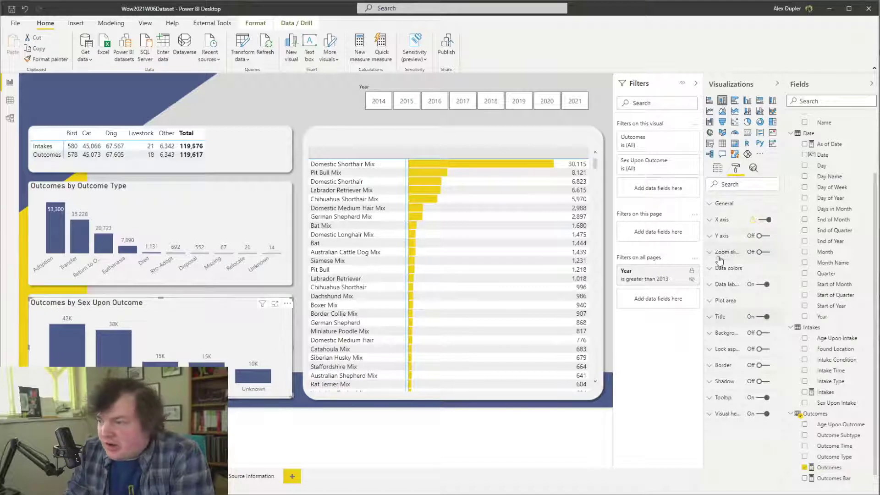
{"action": "left_click", "coordinate": [732, 284]}
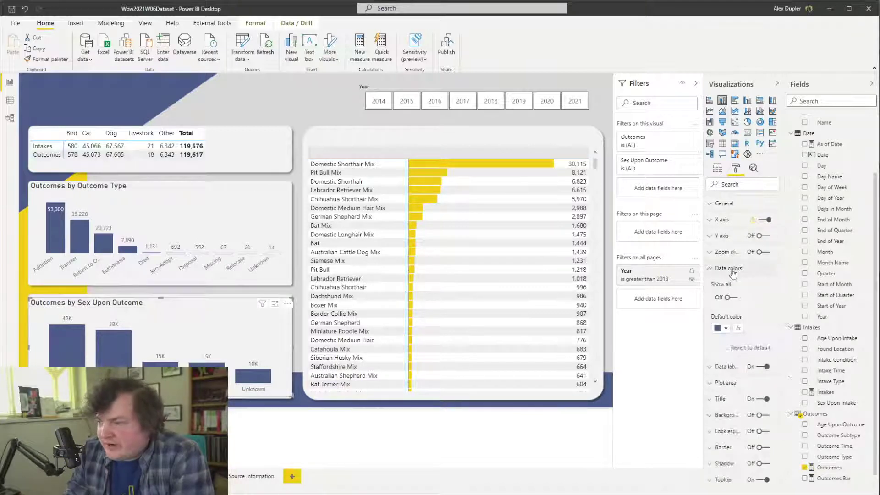
{"action": "left_click", "coordinate": [746, 344]}
{"action": "left_click", "coordinate": [736, 361]}
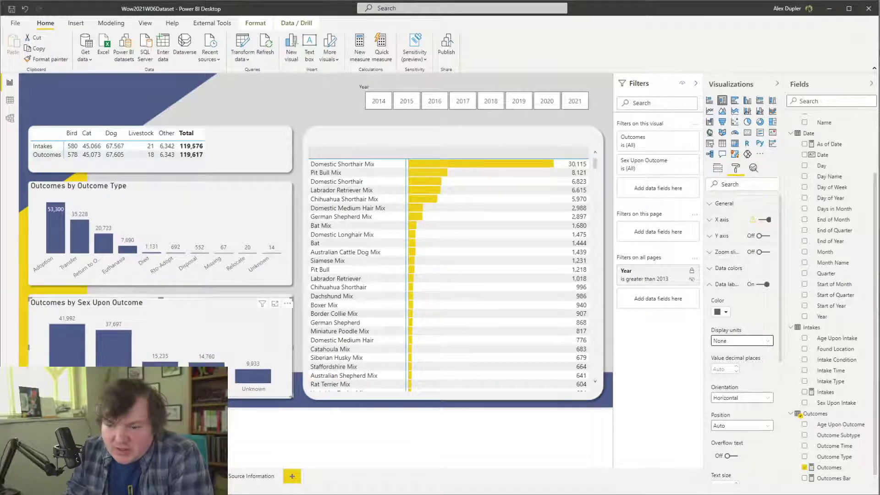
{"action": "key", "text": "Escape"}
Extend the Outcomes by Sex Upon Outcome chart slightly upward and set its height to 225
{"action": "left_click", "coordinate": [177, 336]}
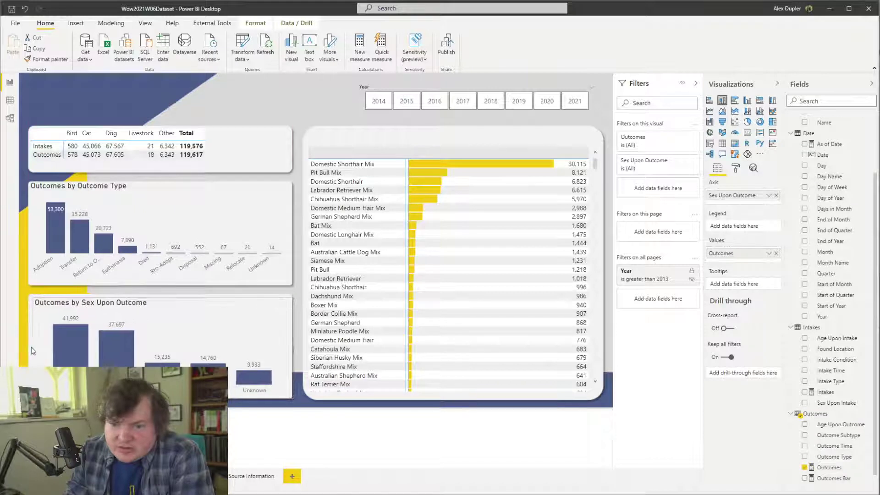
{"action": "left_click_drag", "start_coordinate": [160, 297], "coordinate": [161, 294]}
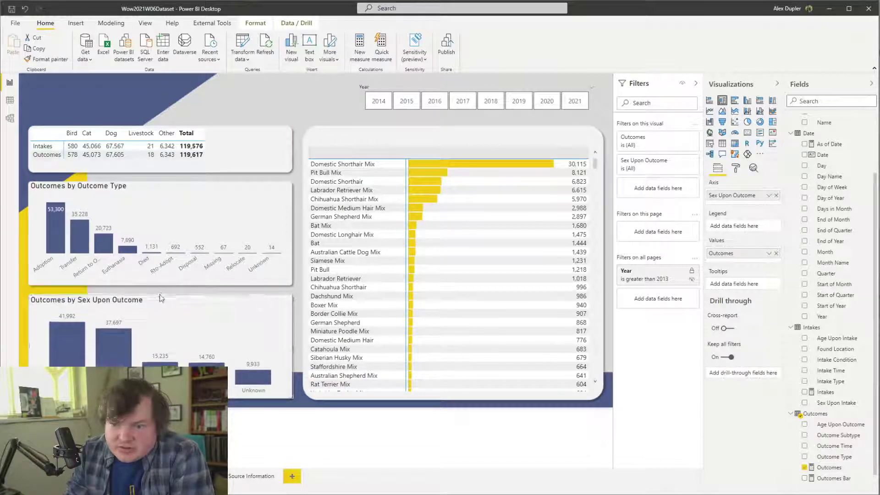
{"action": "left_click", "coordinate": [735, 168]}
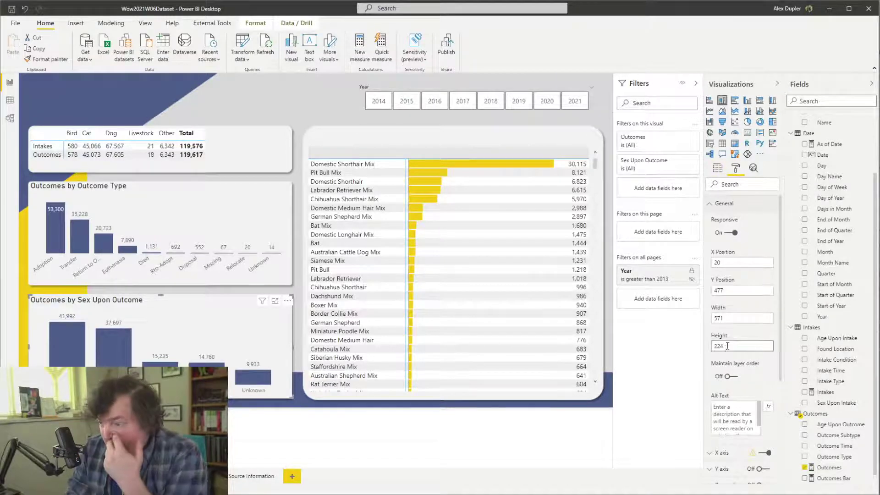
{"action": "type", "text": "225"}
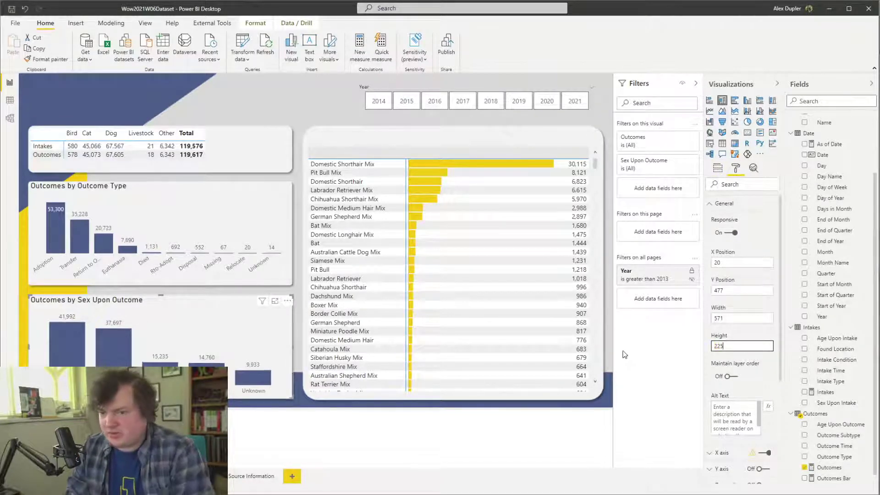
Set the height of the Outcomes by Outcome Type chart to 225
{"action": "left_click", "coordinate": [257, 204]}
{"action": "left_click", "coordinate": [737, 346]}
{"action": "key", "text": "BackSpace"}
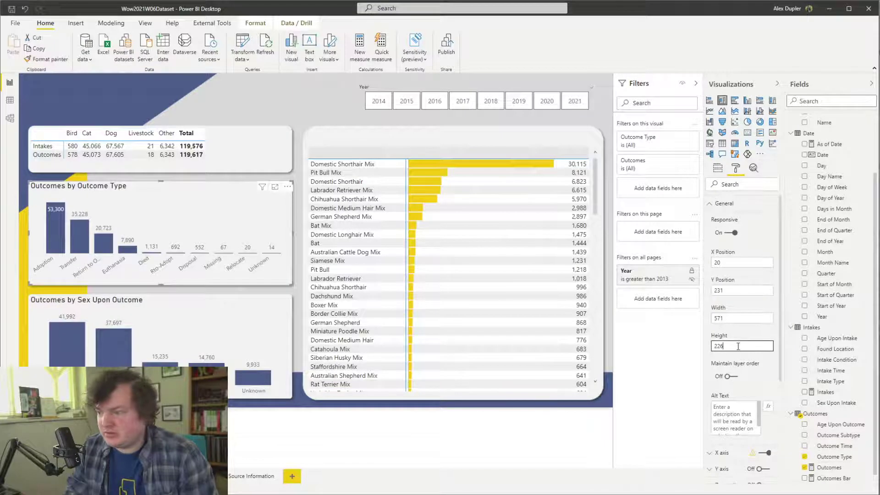
{"action": "type", "text": "5"}
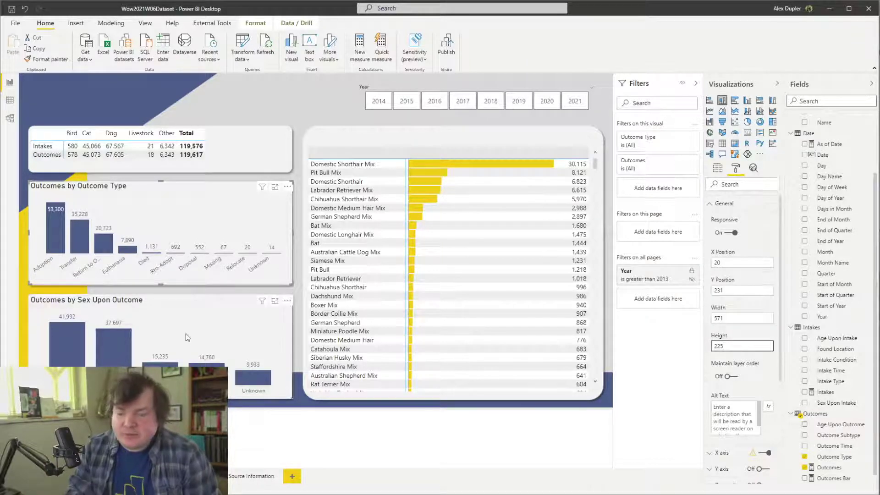
{"action": "left_click", "coordinate": [172, 310]}
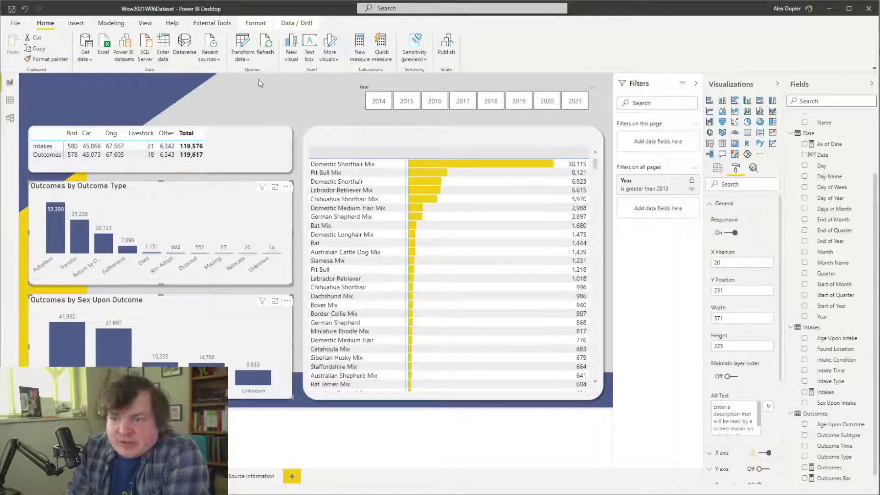
{"action": "left_click", "coordinate": [235, 106]}
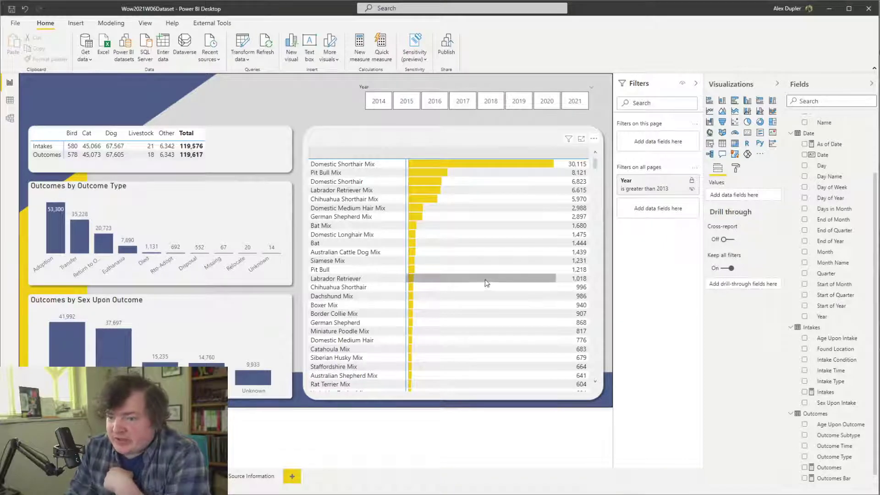
Set the intakes and outcomes matrix's grid row padding to 3 and its text size to 12 pt
{"action": "left_click", "coordinate": [214, 147]}
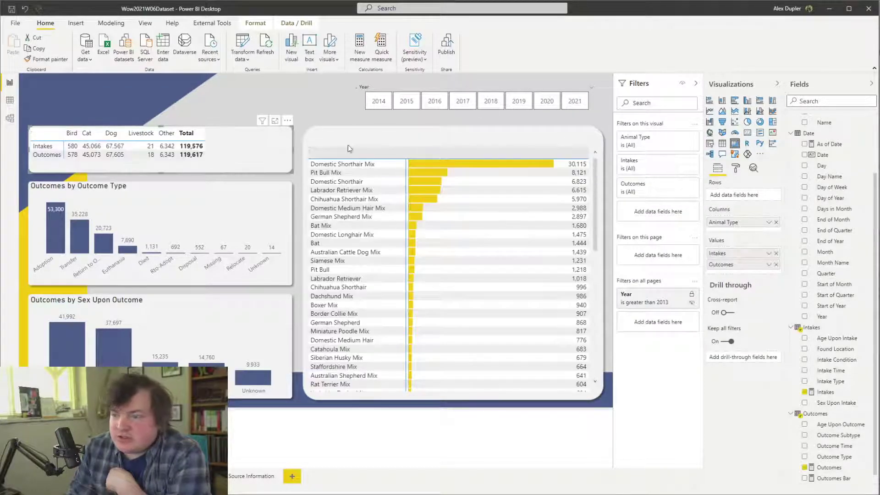
{"action": "left_click", "coordinate": [736, 167]}
{"action": "left_click", "coordinate": [739, 236]}
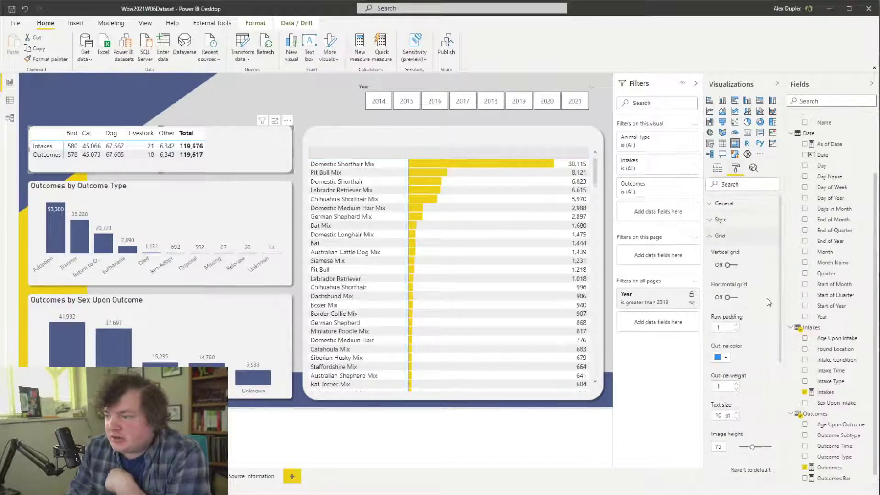
{"action": "left_click", "coordinate": [736, 325]}
{"action": "left_click", "coordinate": [735, 325]}
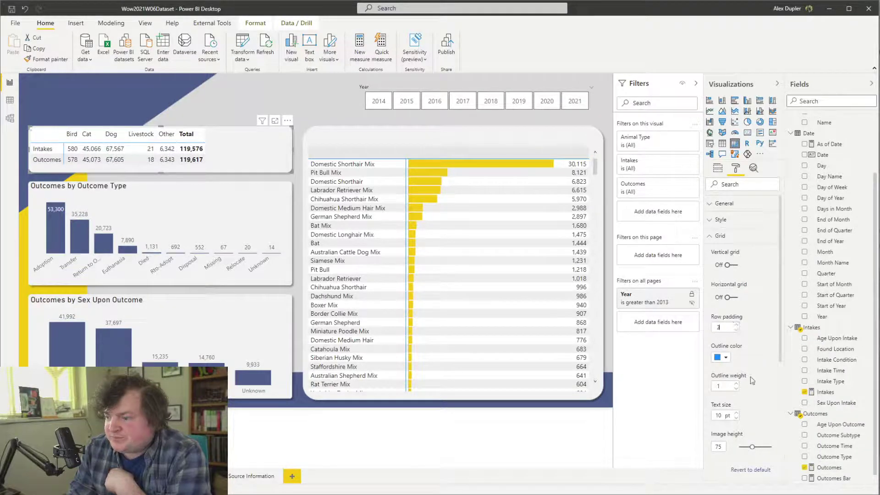
{"action": "left_click", "coordinate": [737, 413]}
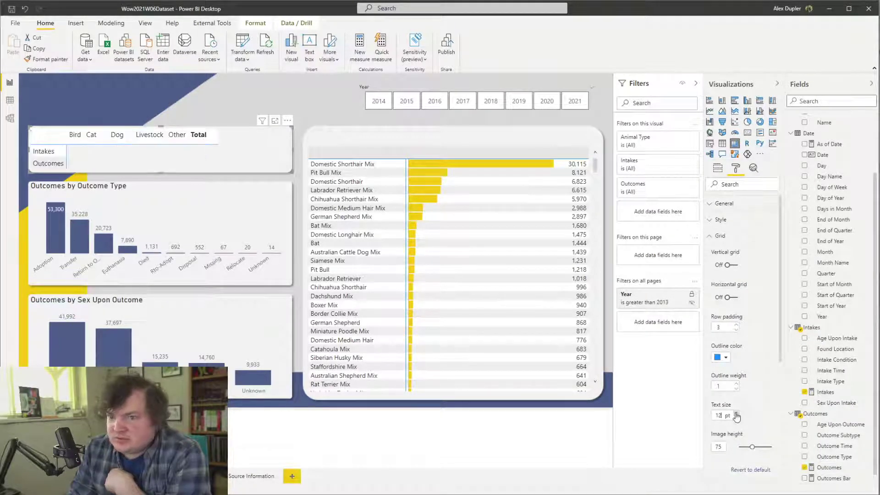
{"action": "left_click", "coordinate": [736, 413]}
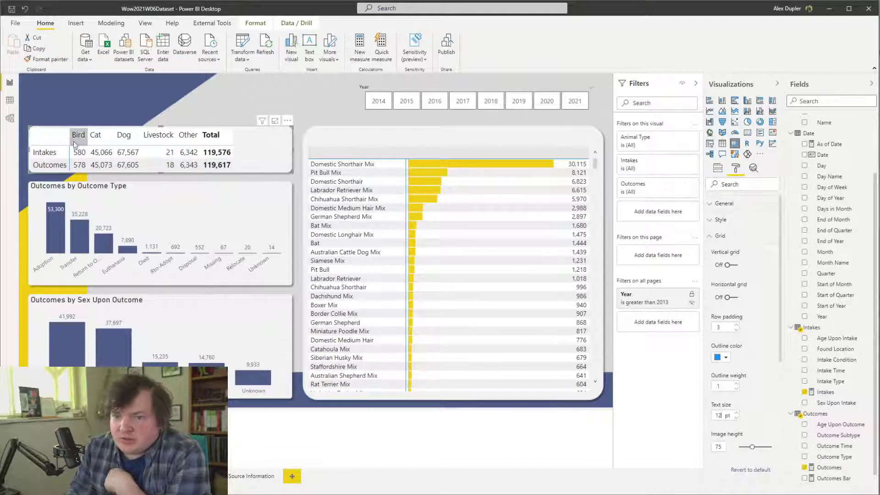
Adjust the widths of the row header and animal type columns so the intakes and outcomes matrix fills its card
{"action": "left_click_drag", "start_coordinate": [69, 138], "coordinate": [90, 143]}
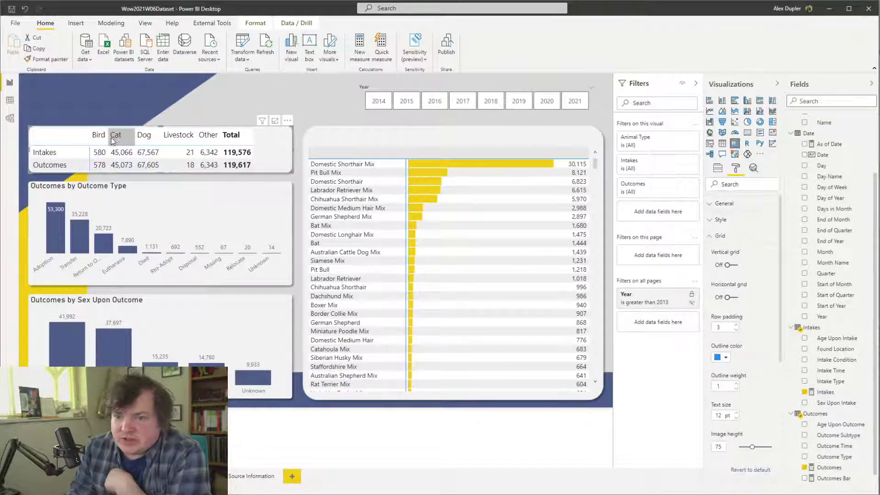
{"action": "left_click", "coordinate": [102, 136]}
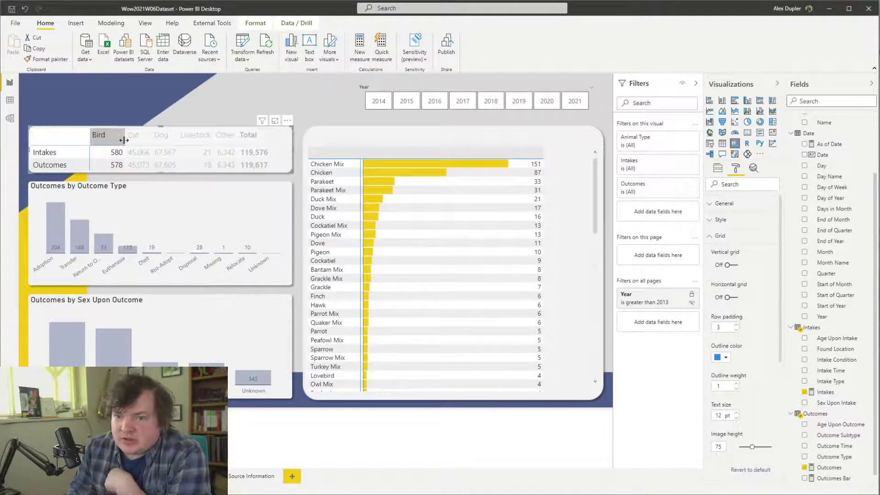
{"action": "left_click", "coordinate": [117, 136]}
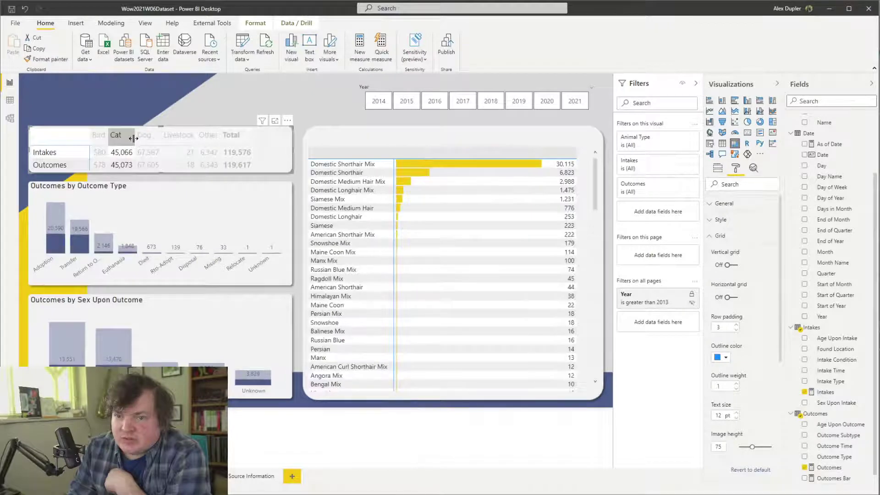
{"action": "left_click_drag", "start_coordinate": [136, 139], "coordinate": [182, 139]}
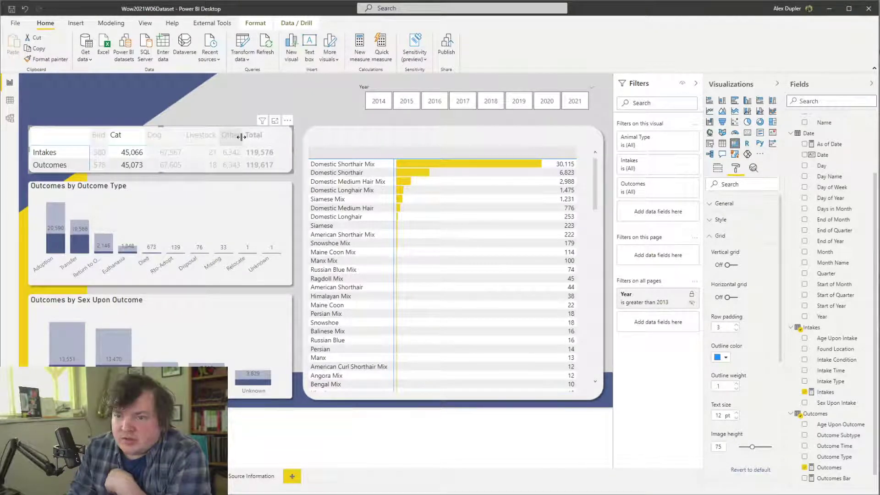
{"action": "left_click_drag", "start_coordinate": [242, 137], "coordinate": [249, 139]}
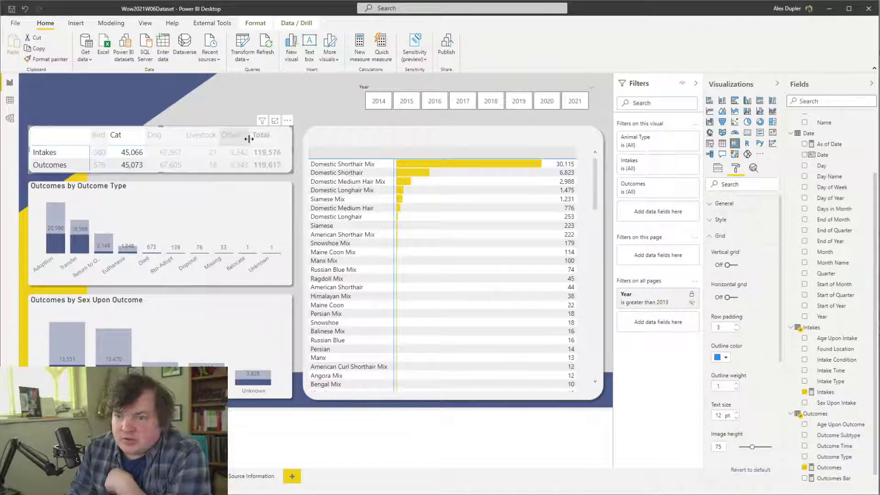
{"action": "left_click", "coordinate": [207, 116]}
{"action": "left_click", "coordinate": [117, 141]}
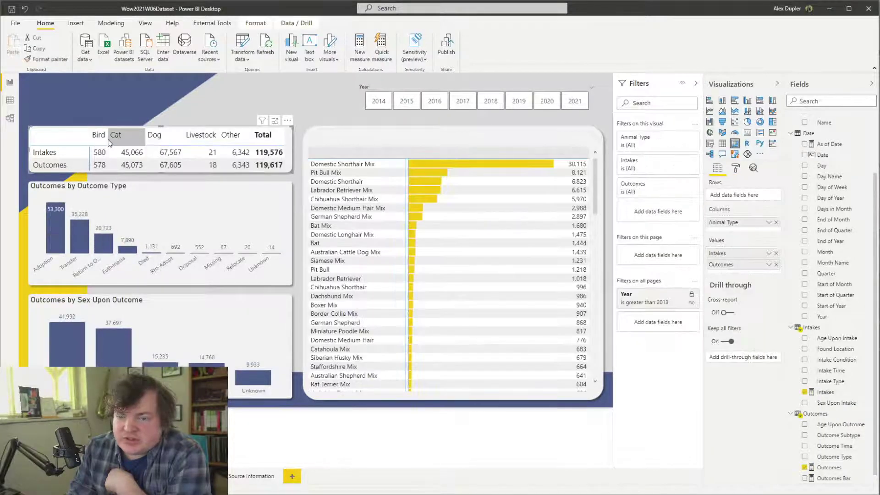
{"action": "left_click_drag", "start_coordinate": [108, 139], "coordinate": [111, 140]}
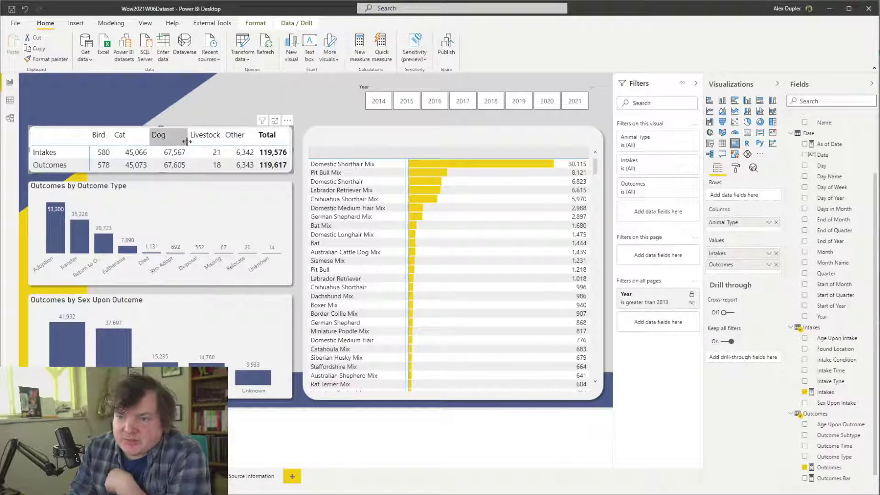
{"action": "left_click_drag", "start_coordinate": [187, 140], "coordinate": [184, 142]}
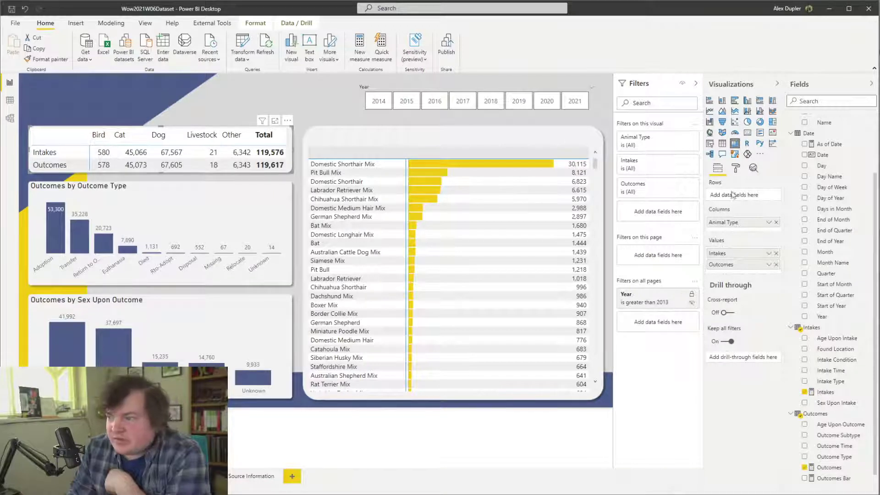
Set the background colour of the intakes and outcomes matrix's column headers to white
{"action": "left_click", "coordinate": [736, 168]}
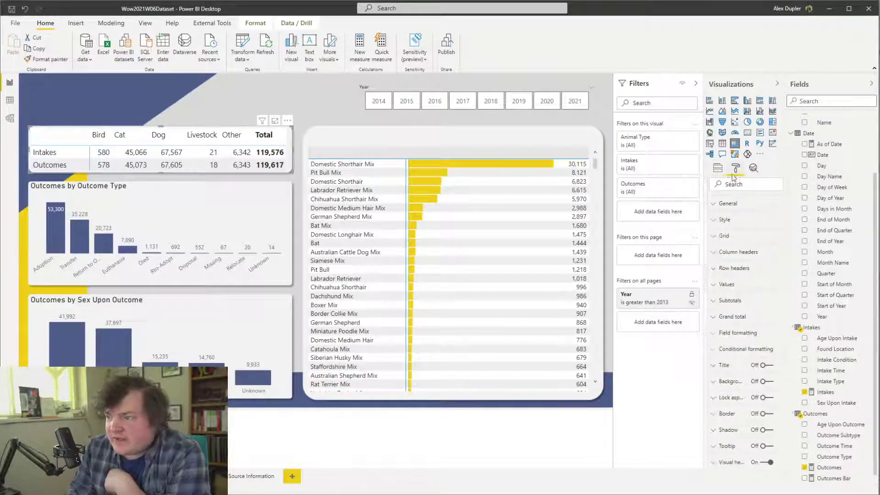
{"action": "left_click", "coordinate": [751, 256]}
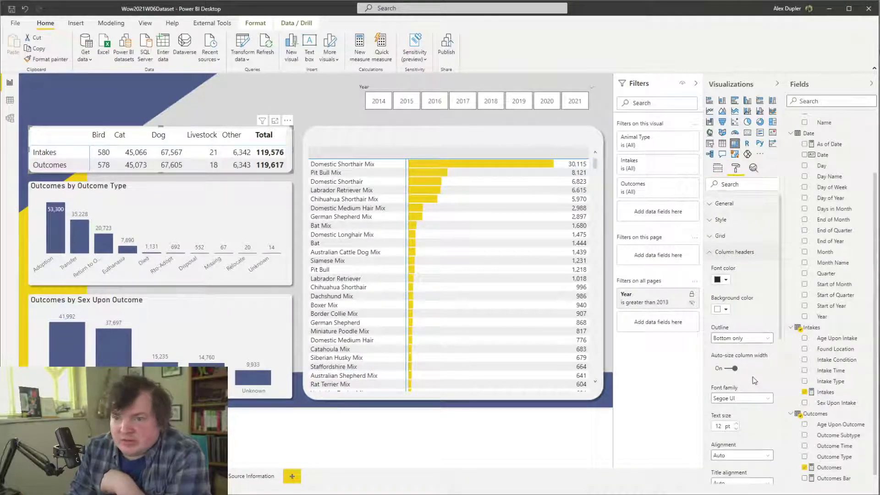
{"action": "left_click", "coordinate": [724, 309]}
{"action": "left_click", "coordinate": [727, 327]}
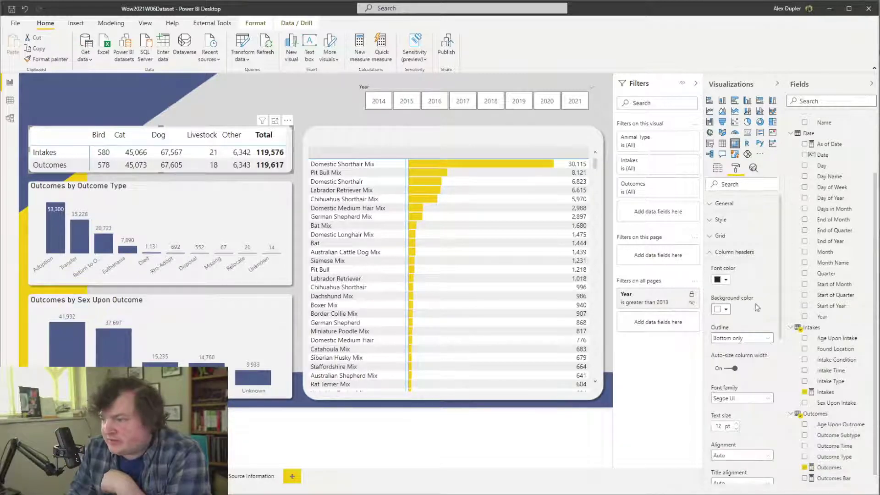
Set the background colour of the intakes and outcomes matrix's row headers to white
{"action": "left_click", "coordinate": [734, 252]}
{"action": "left_click", "coordinate": [740, 268]}
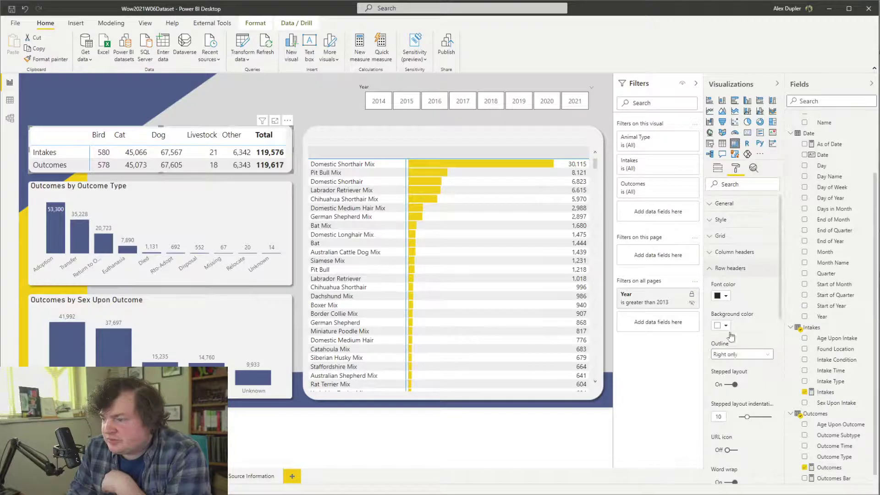
{"action": "left_click", "coordinate": [722, 325]}
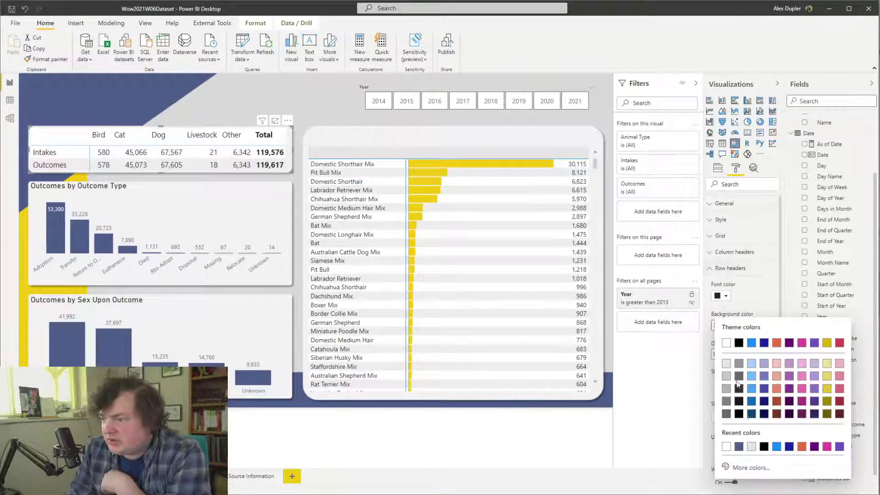
{"action": "left_click", "coordinate": [727, 447]}
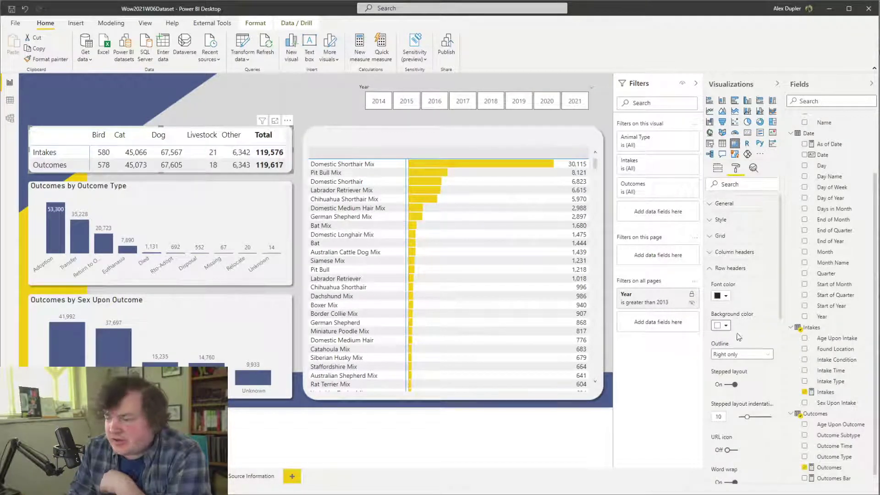
{"action": "left_click", "coordinate": [729, 325]}
{"action": "left_click", "coordinate": [729, 467]}
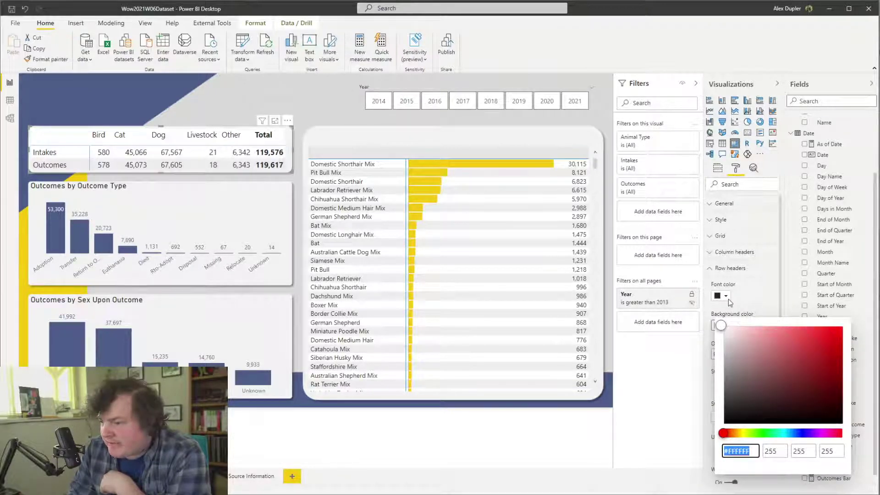
{"action": "left_click", "coordinate": [744, 304]}
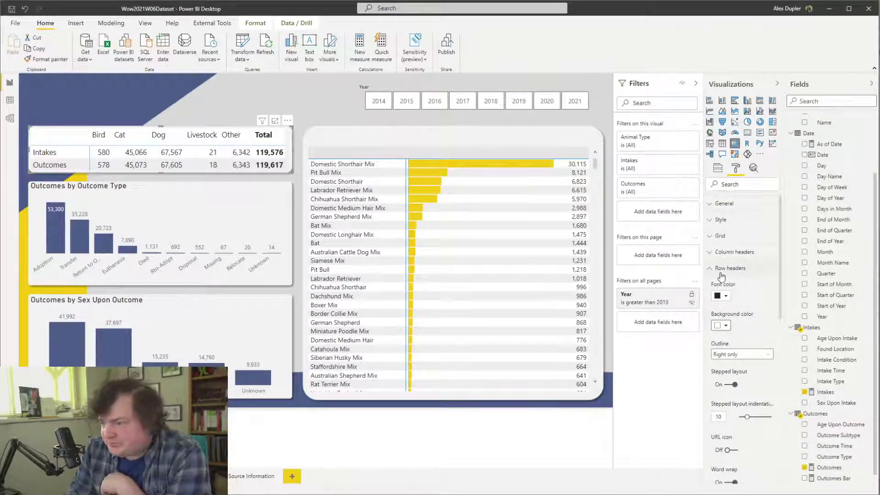
{"action": "left_click", "coordinate": [726, 325]}
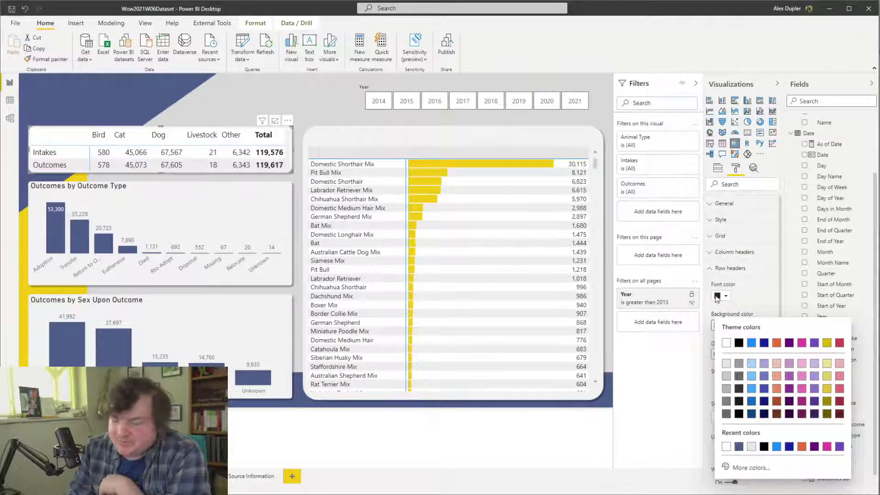
{"action": "left_click", "coordinate": [728, 277]}
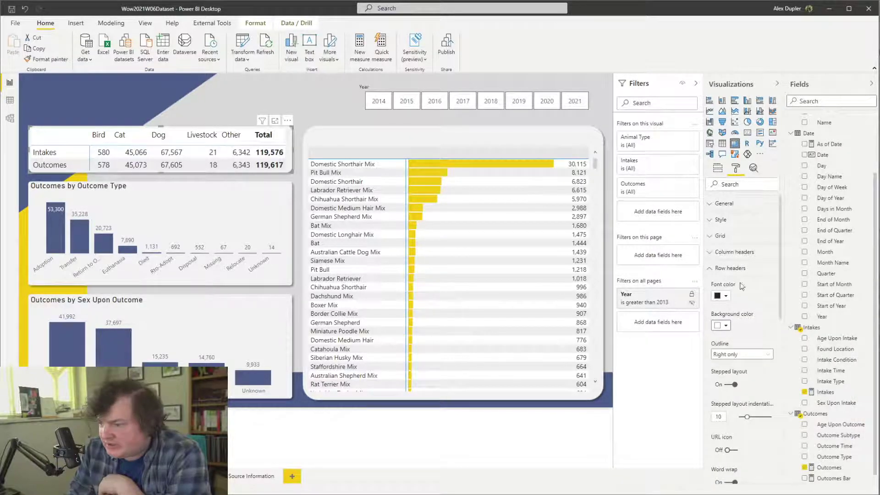
{"action": "left_click", "coordinate": [731, 269]}
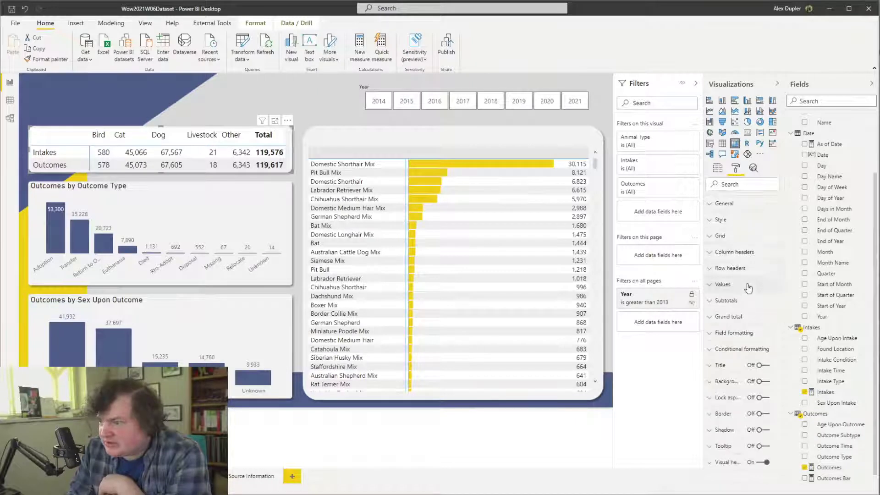
Turn off the banded row style for the values of the intakes and outcomes matrix, keeping values shown on rows
{"action": "left_click", "coordinate": [748, 285]}
{"action": "left_click", "coordinate": [747, 283]}
{"action": "left_click", "coordinate": [748, 284]}
{"action": "scroll", "coordinate": [749, 320], "scroll_direction": "down", "scroll_amount": 4}
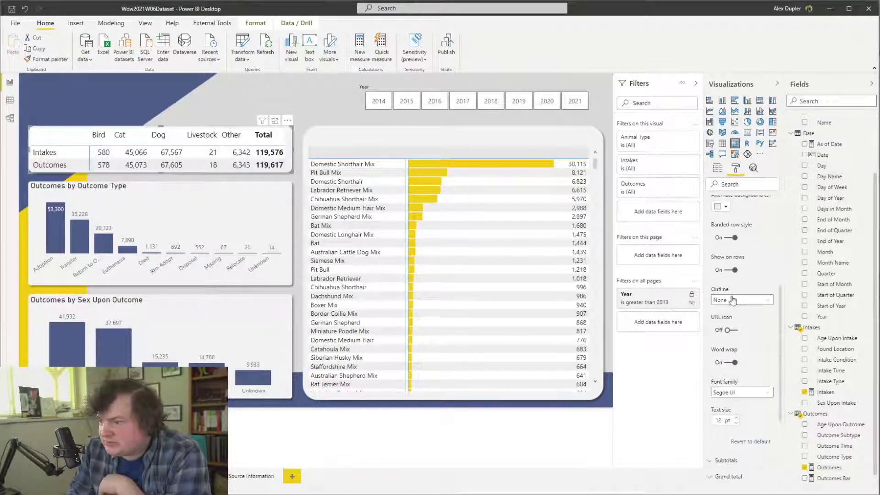
{"action": "scroll", "coordinate": [761, 316], "scroll_direction": "up", "scroll_amount": 4}
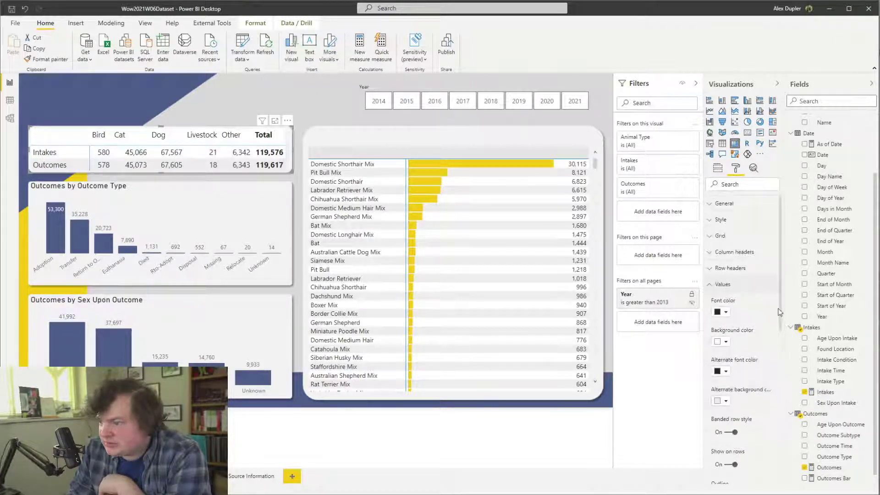
{"action": "scroll", "coordinate": [763, 334], "scroll_direction": "down", "scroll_amount": 2}
{"action": "left_click", "coordinate": [732, 378]}
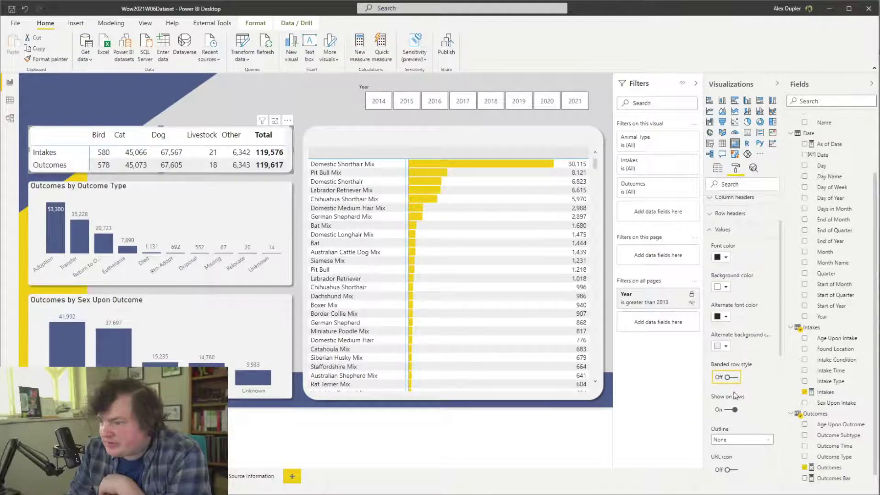
{"action": "left_click", "coordinate": [736, 411]}
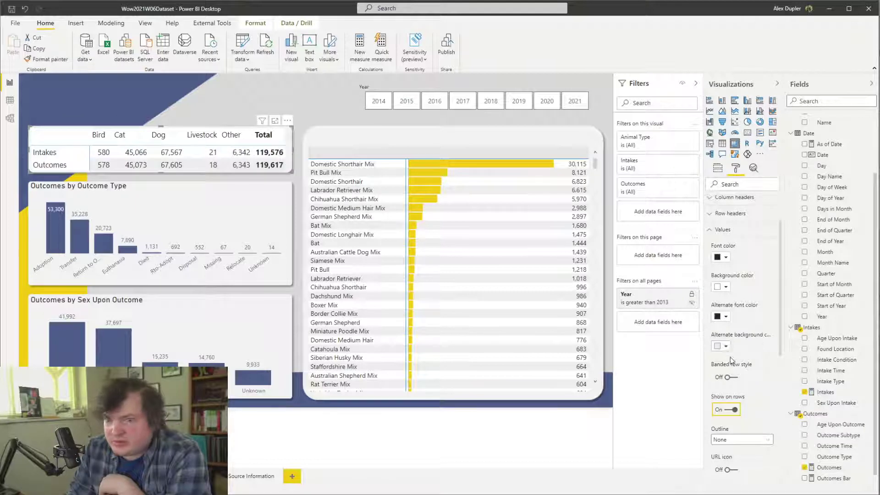
Set the background colour of the intakes and outcomes matrix's values to white
{"action": "left_click", "coordinate": [724, 316]}
{"action": "left_click", "coordinate": [741, 288]}
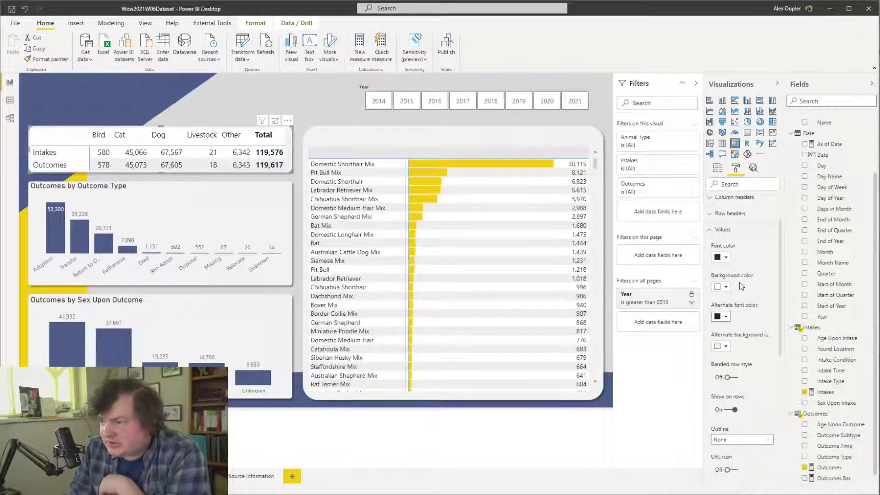
{"action": "left_click", "coordinate": [727, 287]}
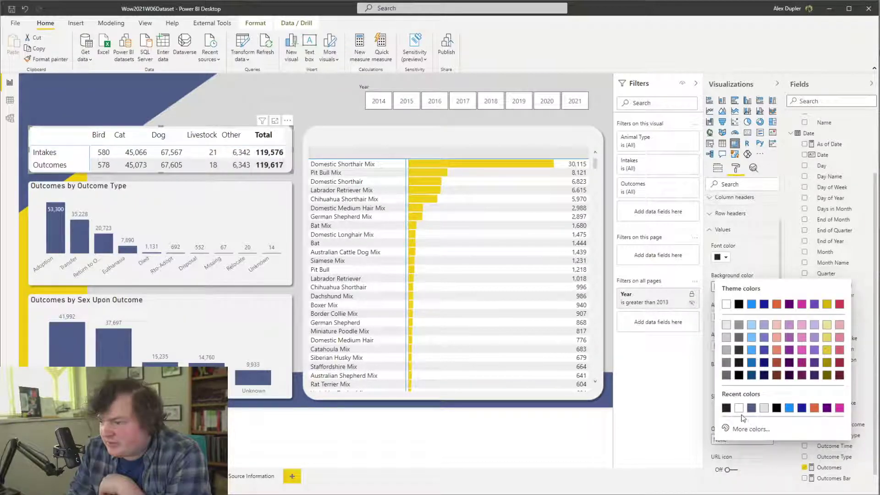
{"action": "left_click", "coordinate": [739, 408]}
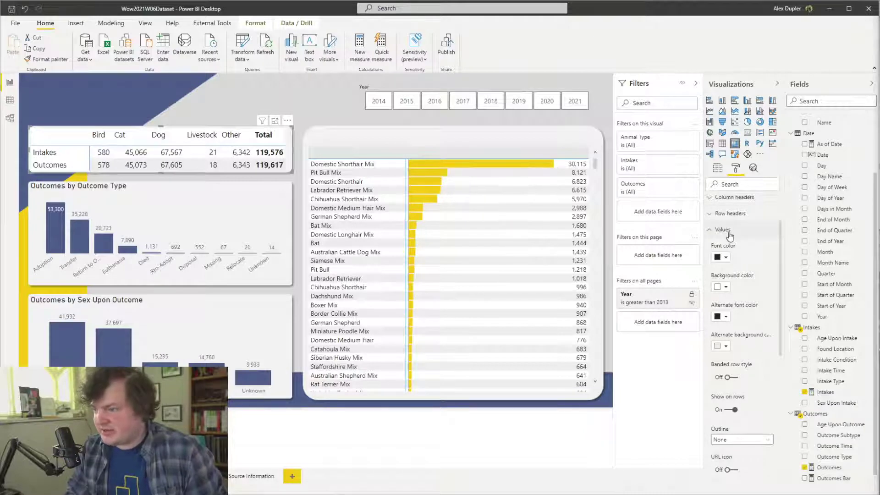
{"action": "left_click", "coordinate": [722, 288]}
{"action": "left_click", "coordinate": [742, 430]}
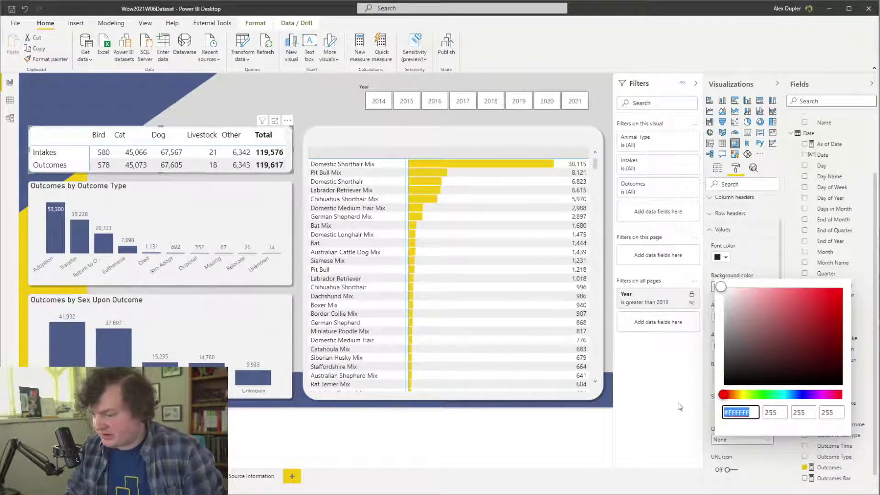
{"action": "key", "text": "BackSpace"}
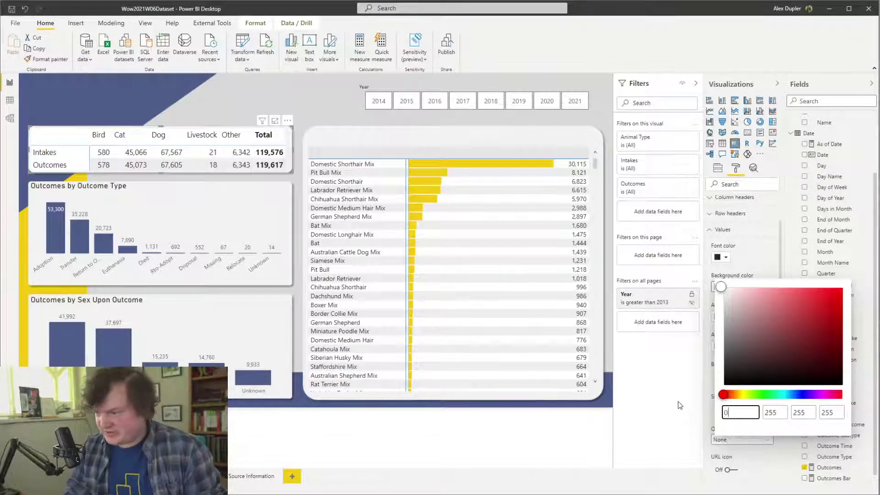
{"action": "key", "text": "ctrl+z"}
{"action": "key", "text": "Right"}
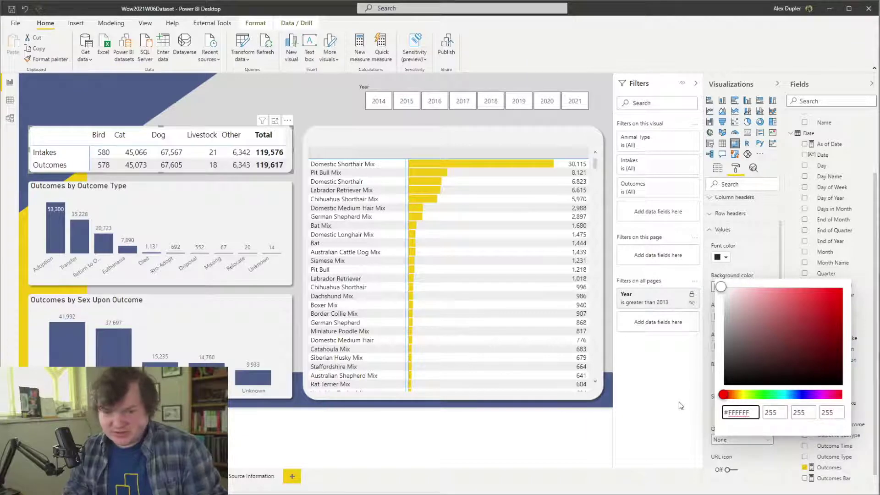
{"action": "left_click", "coordinate": [705, 395]}
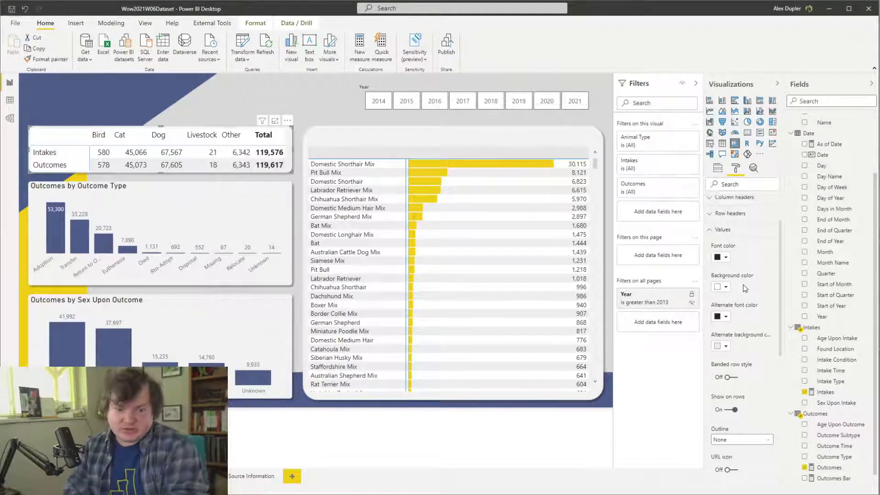
{"action": "left_click", "coordinate": [727, 287]}
{"action": "left_click", "coordinate": [752, 428]}
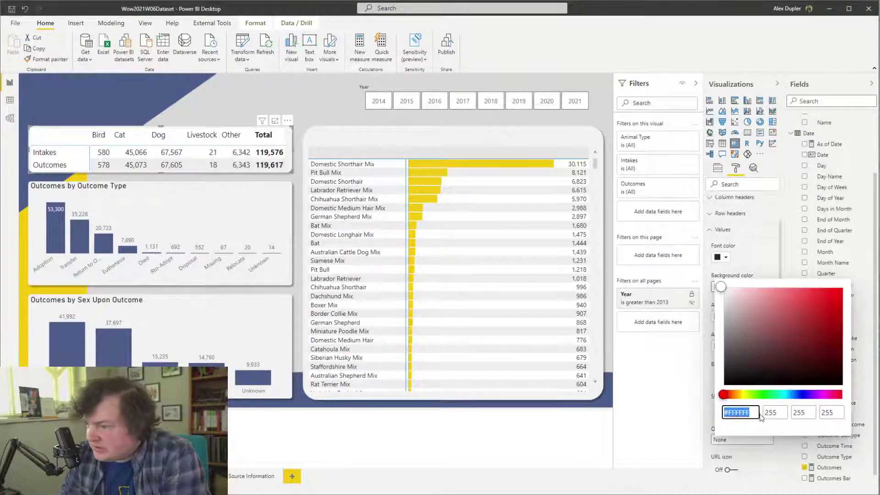
{"action": "left_click", "coordinate": [753, 411]}
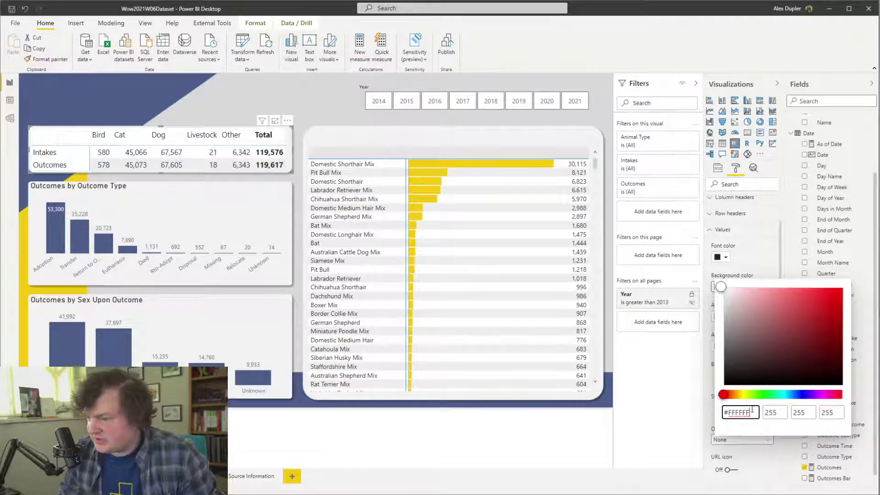
{"action": "left_click", "coordinate": [749, 267]}
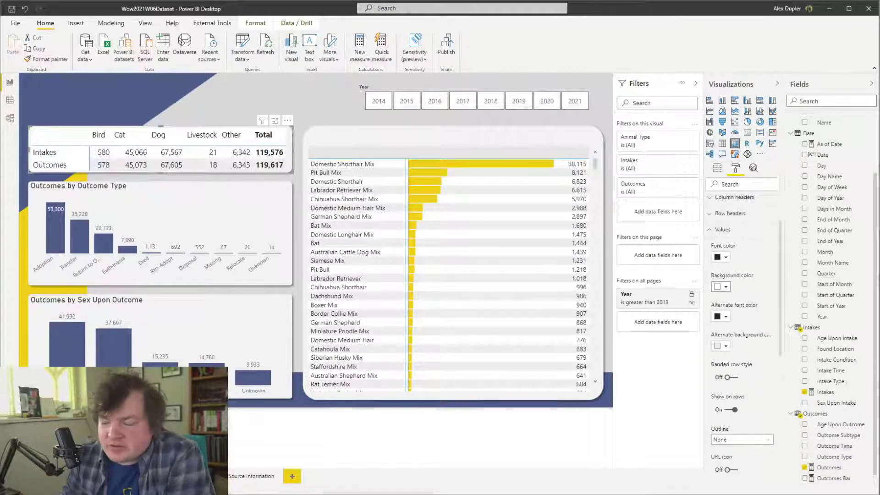
Switch to PowerPoint and copy the hex code of the fill colour used by the small card below the slide's header
{"action": "key", "text": "alt+Tab"}
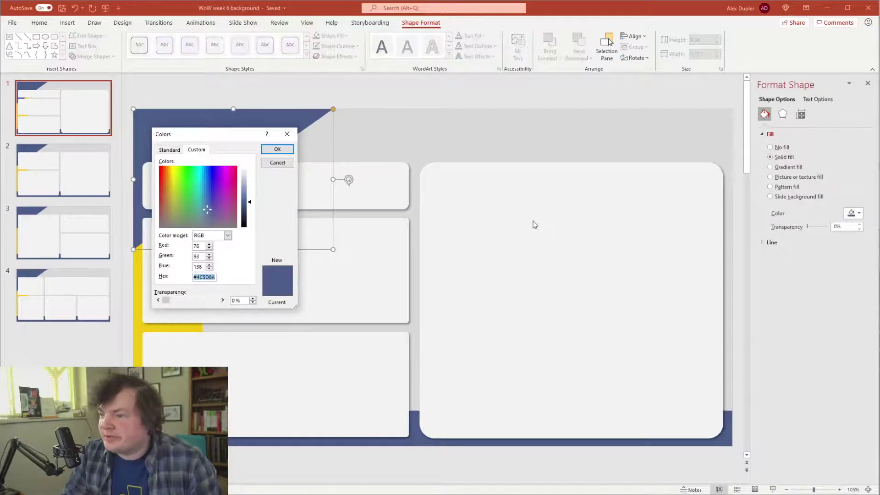
{"action": "left_click", "coordinate": [278, 162]}
{"action": "left_click", "coordinate": [382, 201]}
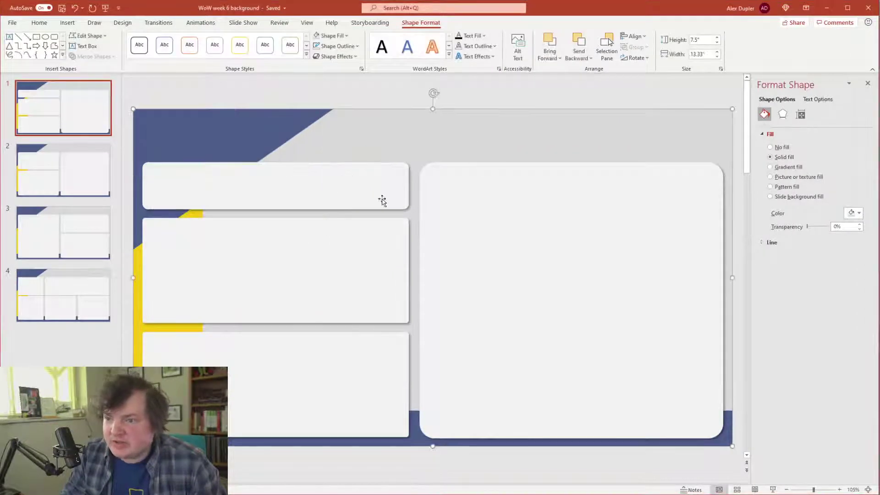
{"action": "left_click", "coordinate": [382, 200]}
{"action": "left_click", "coordinate": [858, 213]}
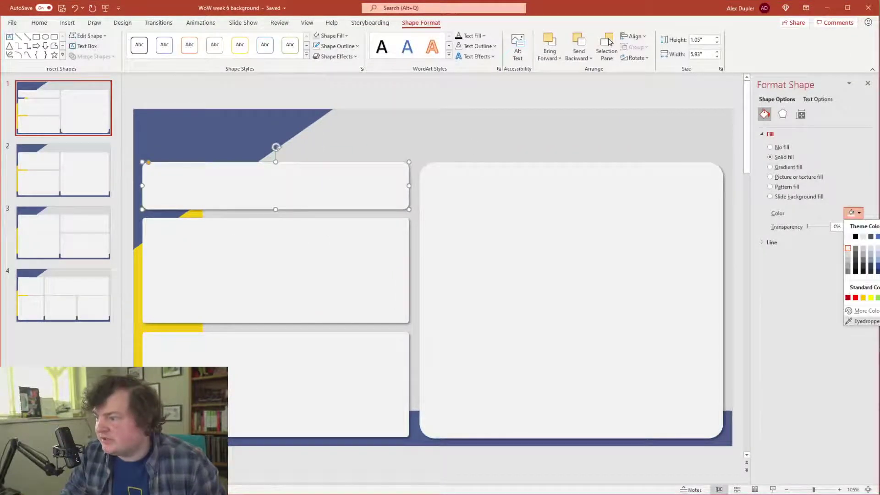
{"action": "left_click", "coordinate": [866, 310]}
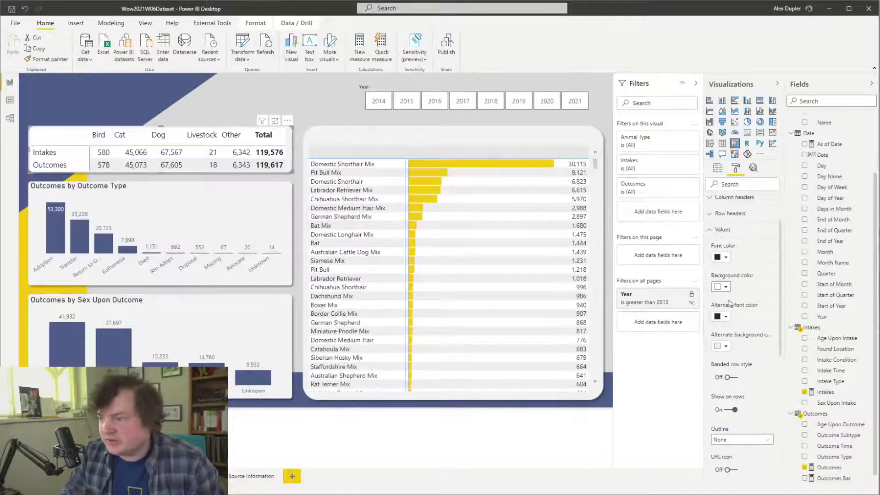
In Power BI, set the alternate background colour of the intakes and outcomes matrix's values to #F2F2F2
{"action": "left_click", "coordinate": [722, 346]}
{"action": "left_click", "coordinate": [751, 326]}
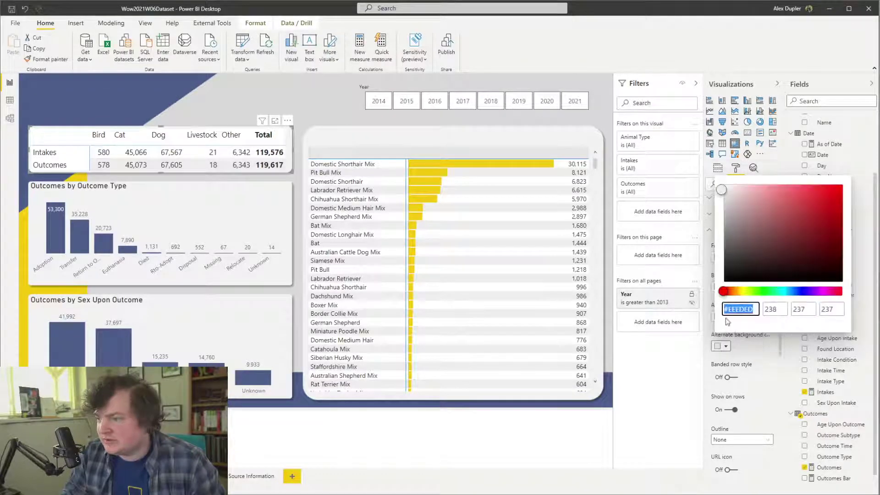
{"action": "type", "text": "#F2F2F2"}
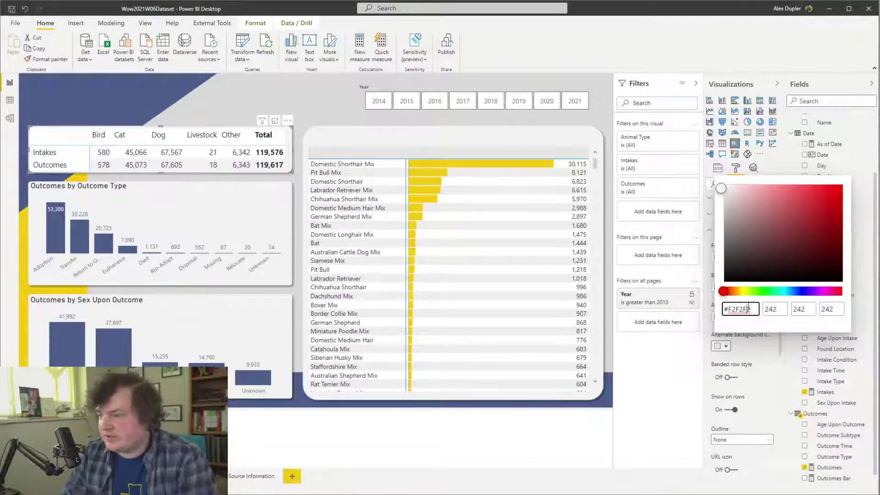
{"action": "key", "text": "Return"}
Try #F2F2F2 as the alternate font colour of the matrix's values, and restore the dark font colour
{"action": "left_click", "coordinate": [723, 316]}
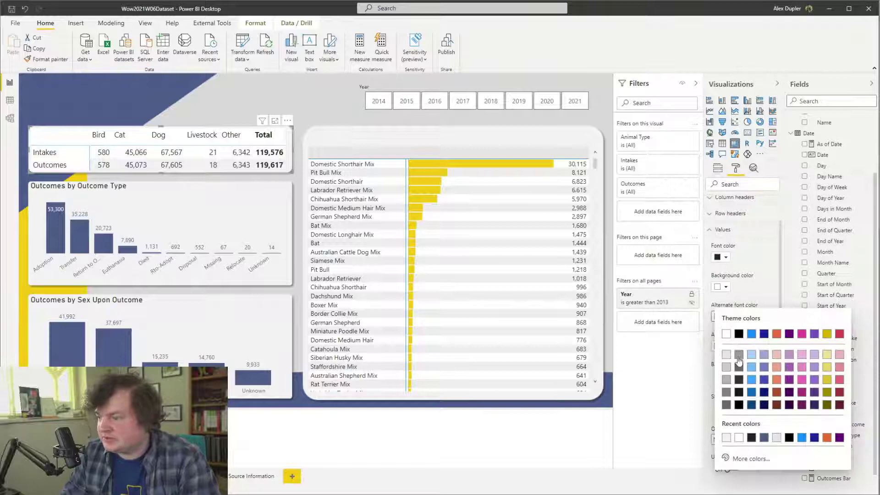
{"action": "left_click", "coordinate": [728, 439]}
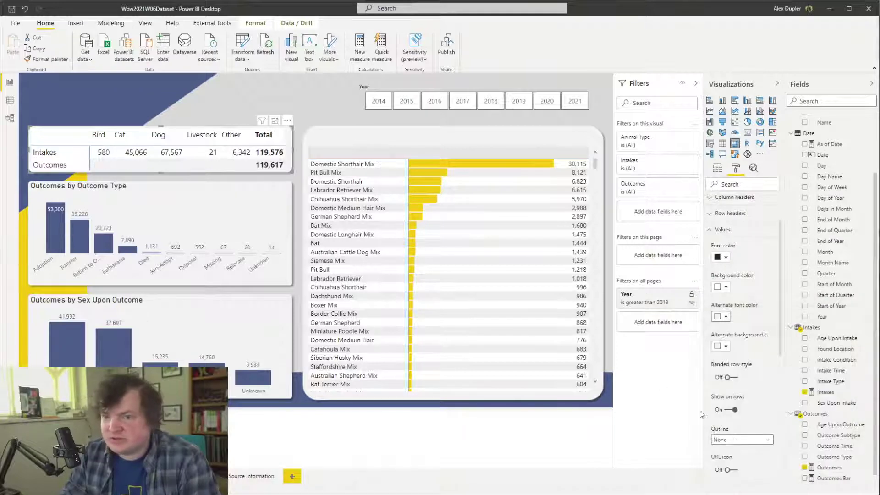
{"action": "left_click", "coordinate": [726, 287]}
{"action": "left_click", "coordinate": [726, 286]}
{"action": "left_click", "coordinate": [725, 317]}
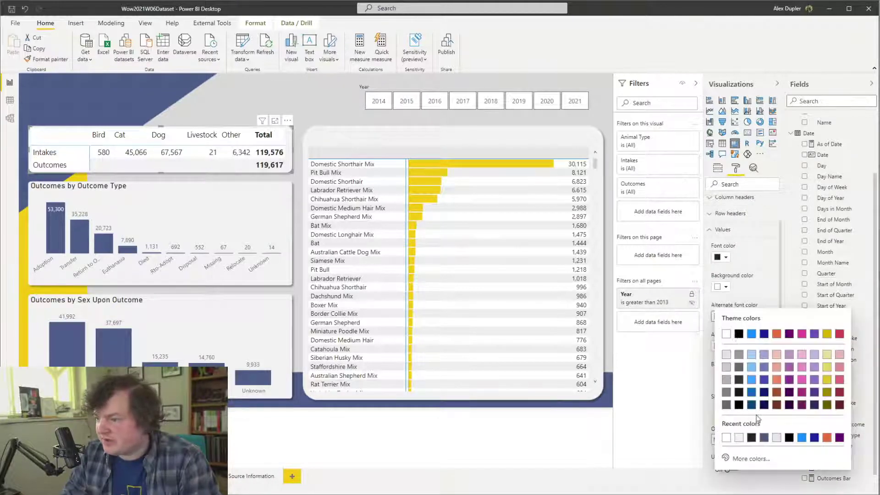
{"action": "left_click", "coordinate": [747, 438]}
Set the background colour of the intakes and outcomes matrix's values to the recently used #F2F2F2 grey
{"action": "left_click", "coordinate": [727, 289]}
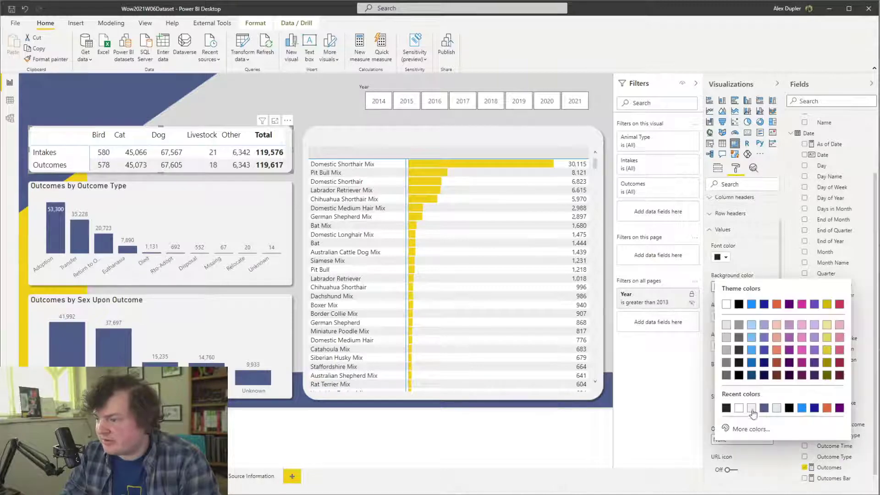
{"action": "left_click", "coordinate": [752, 409]}
{"action": "left_click", "coordinate": [727, 258]}
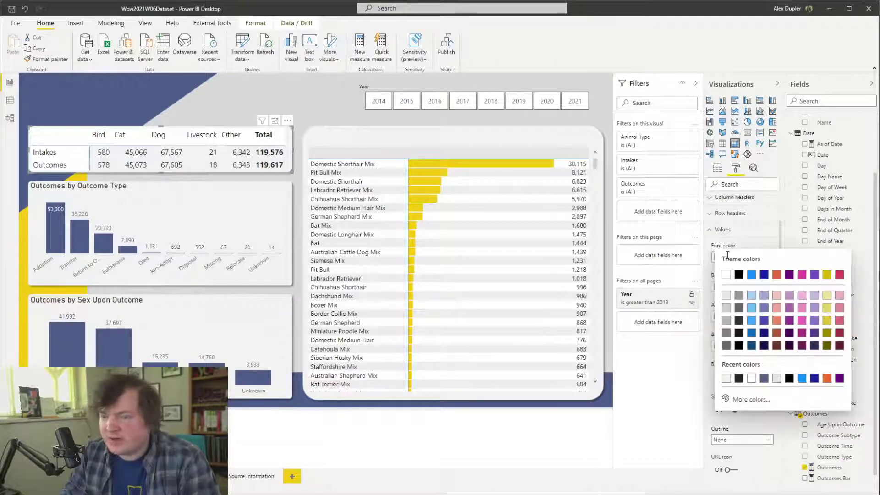
{"action": "left_click", "coordinate": [746, 236]}
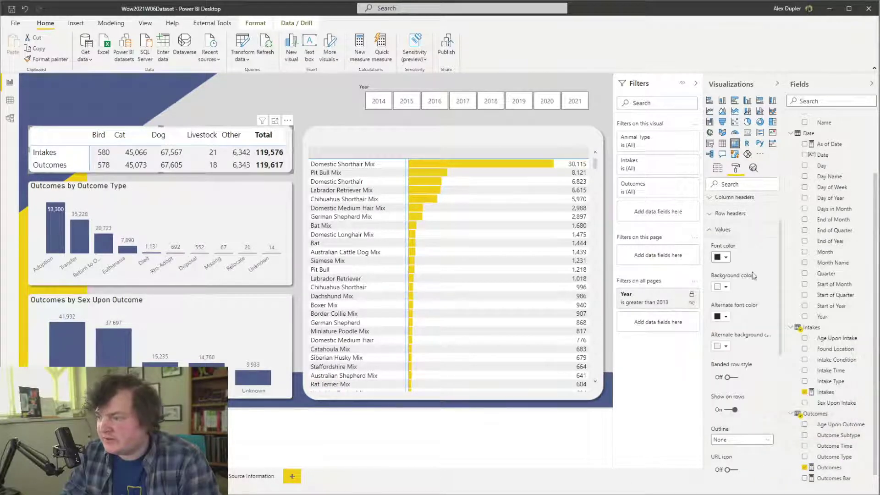
Set the background colour of the intakes and outcomes matrix's row headers to the recently used #F2F2F2 grey
{"action": "left_click", "coordinate": [722, 229]}
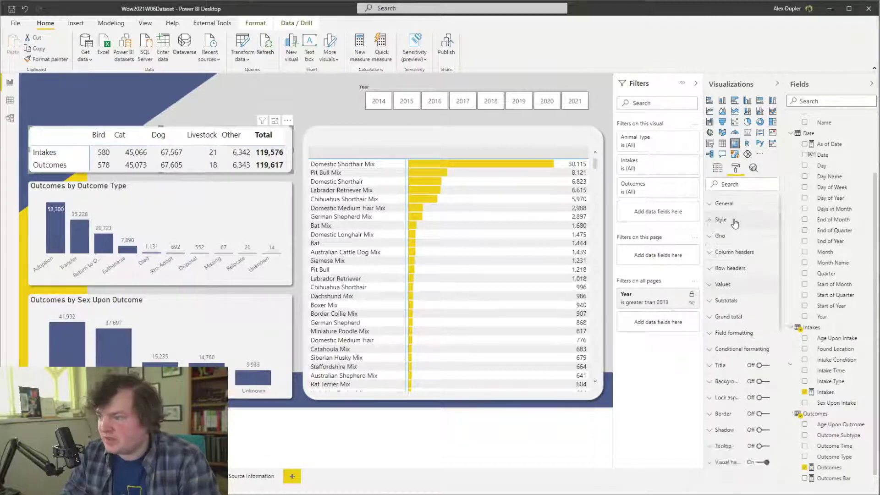
{"action": "left_click", "coordinate": [736, 268]}
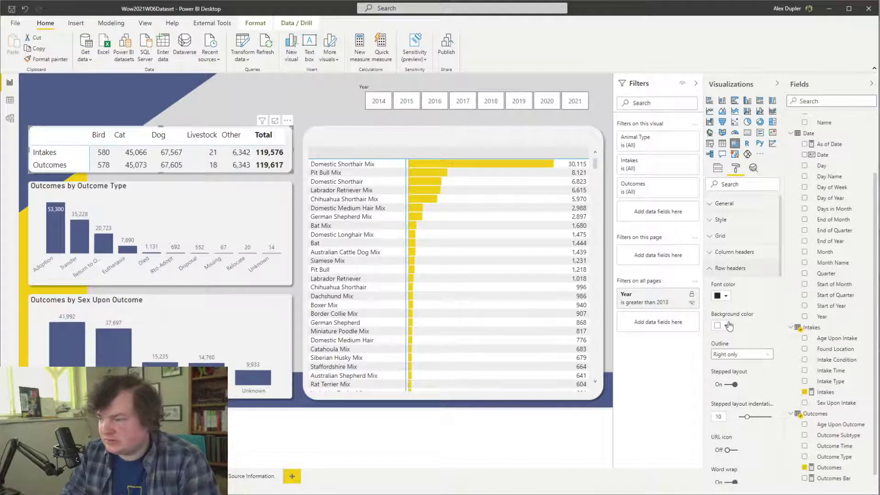
{"action": "scroll", "coordinate": [752, 314], "scroll_direction": "down", "scroll_amount": 4}
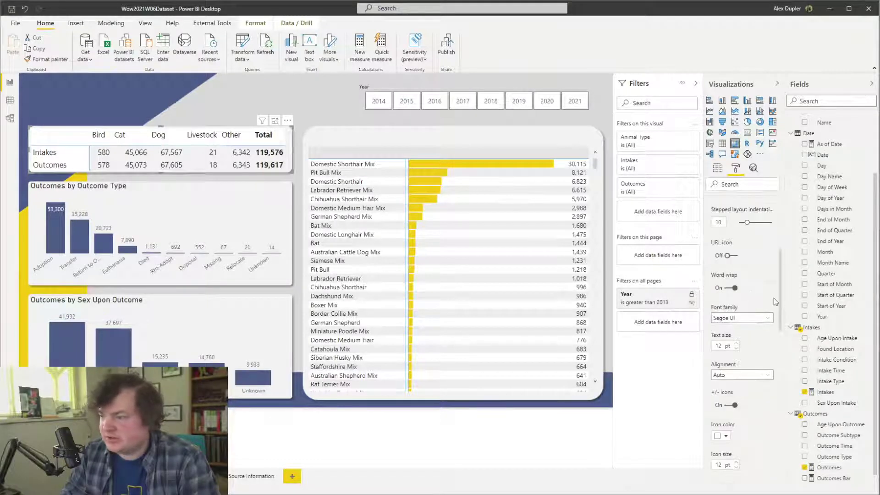
{"action": "scroll", "coordinate": [773, 285], "scroll_direction": "up", "scroll_amount": 5}
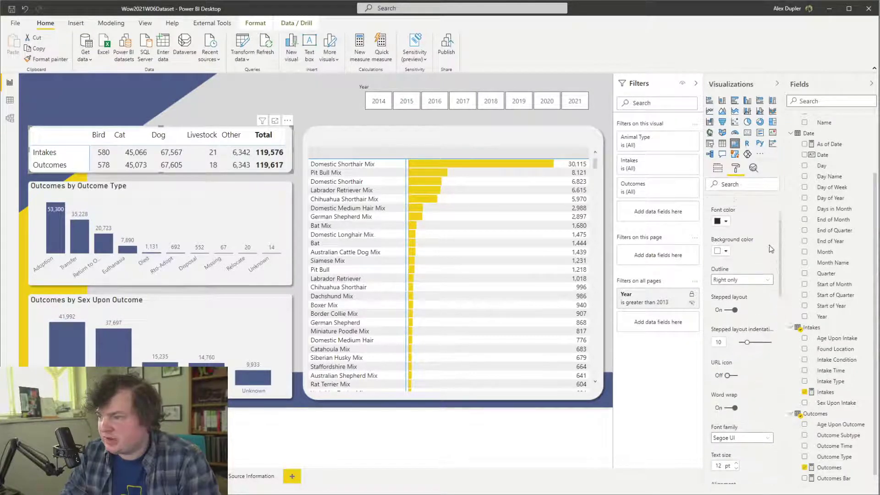
{"action": "left_click", "coordinate": [723, 272]}
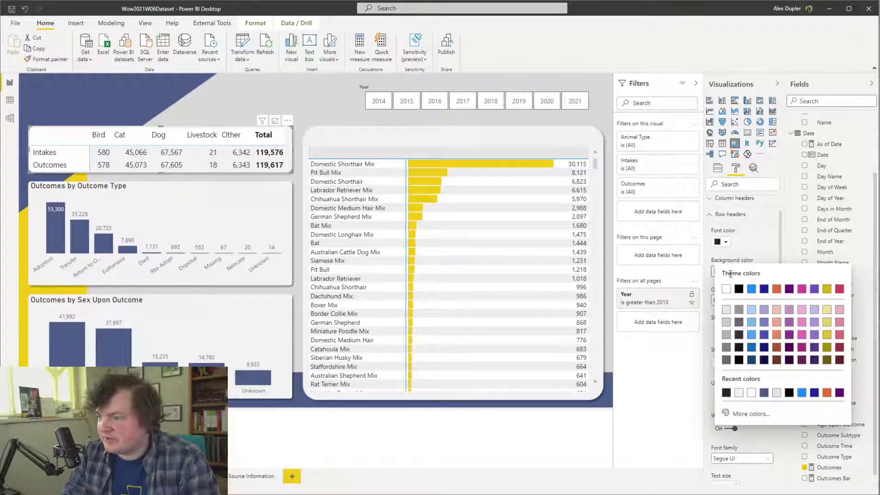
{"action": "left_click", "coordinate": [750, 394]}
{"action": "scroll", "coordinate": [742, 280], "scroll_direction": "up", "scroll_amount": 2}
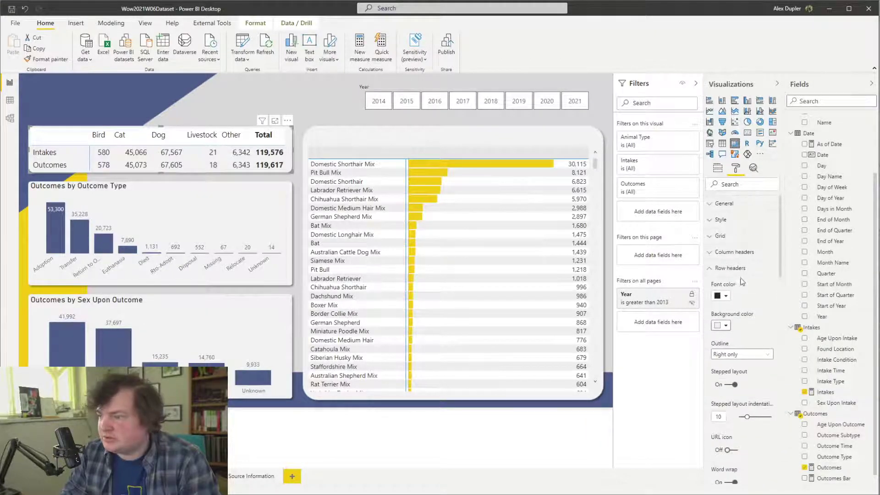
Apply the recently used #F2F2F2 grey as the background colour of the intakes and outcomes matrix's column headers
{"action": "left_click", "coordinate": [736, 252]}
{"action": "left_click", "coordinate": [727, 311]}
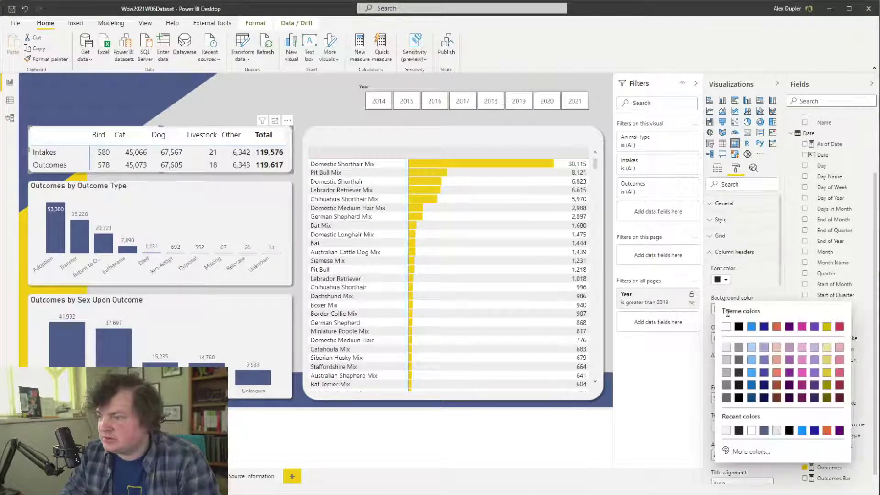
{"action": "left_click", "coordinate": [727, 431]}
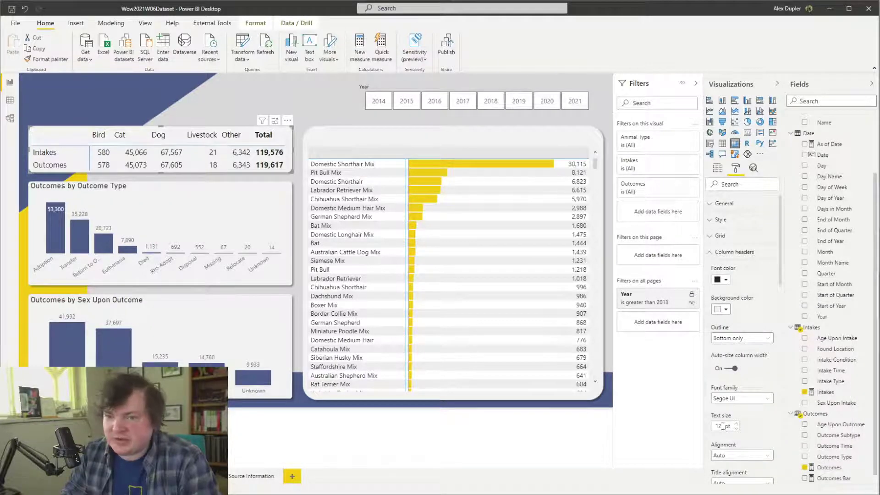
{"action": "left_click", "coordinate": [163, 96]}
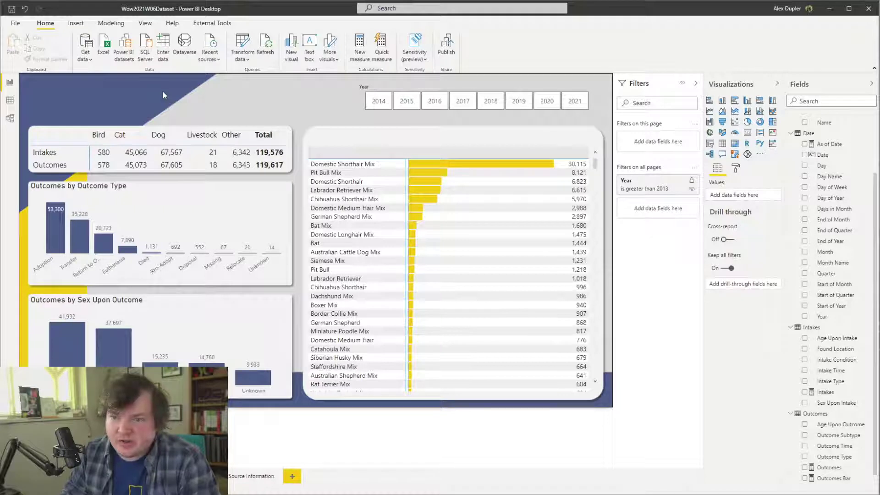
Set both the alignment and the title alignment of the intakes and outcomes matrix's column headers to Center
{"action": "left_click", "coordinate": [285, 142]}
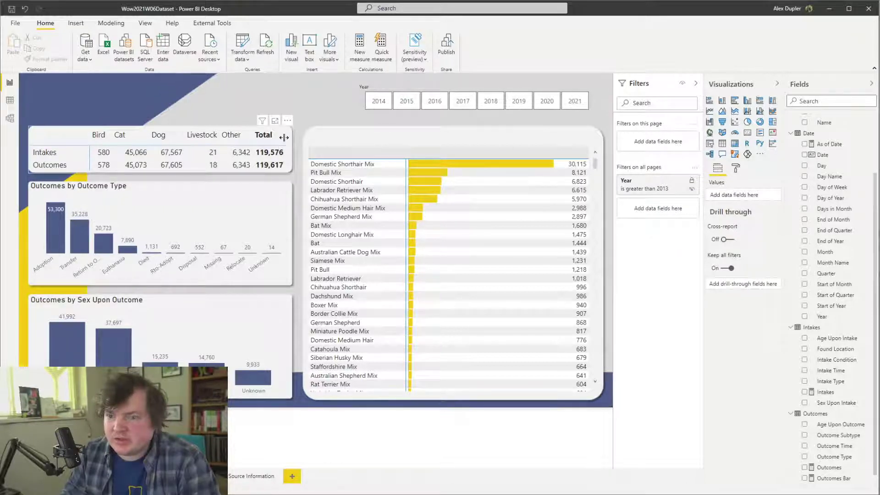
{"action": "left_click", "coordinate": [735, 168]}
{"action": "left_click", "coordinate": [736, 252]}
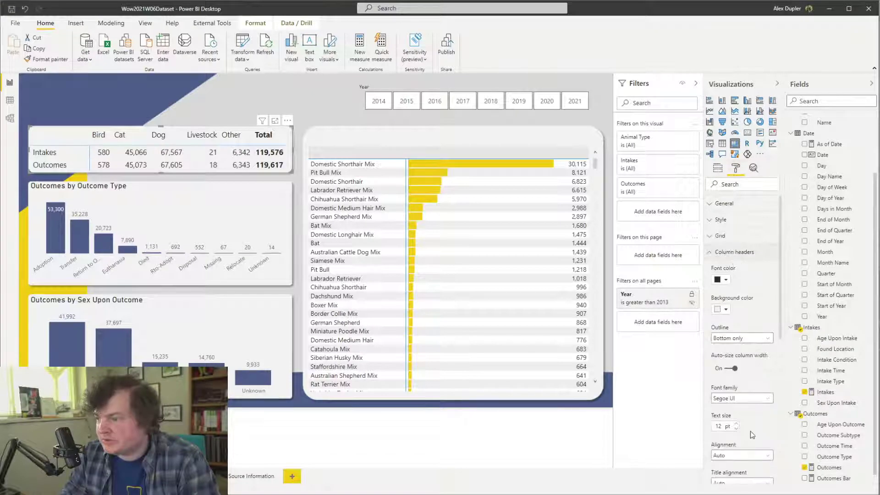
{"action": "scroll", "coordinate": [751, 435], "scroll_direction": "down", "scroll_amount": 5}
{"action": "left_click", "coordinate": [741, 260]}
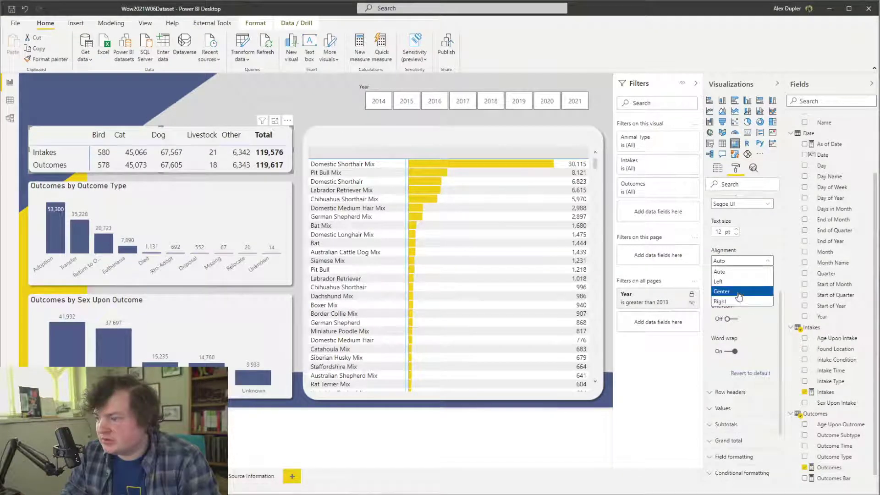
{"action": "left_click", "coordinate": [739, 292]}
{"action": "left_click", "coordinate": [741, 289]}
{"action": "left_click", "coordinate": [745, 319]}
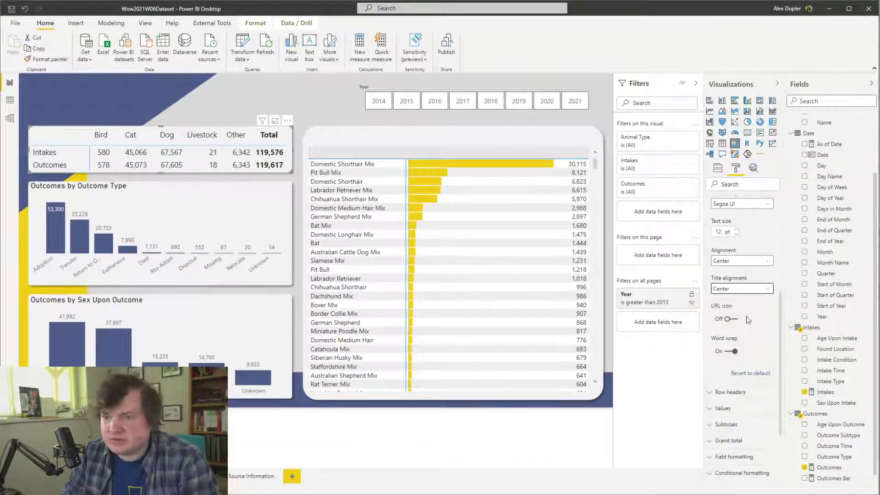
{"action": "scroll", "coordinate": [746, 316], "scroll_direction": "up", "scroll_amount": 3}
{"action": "left_click", "coordinate": [748, 293]}
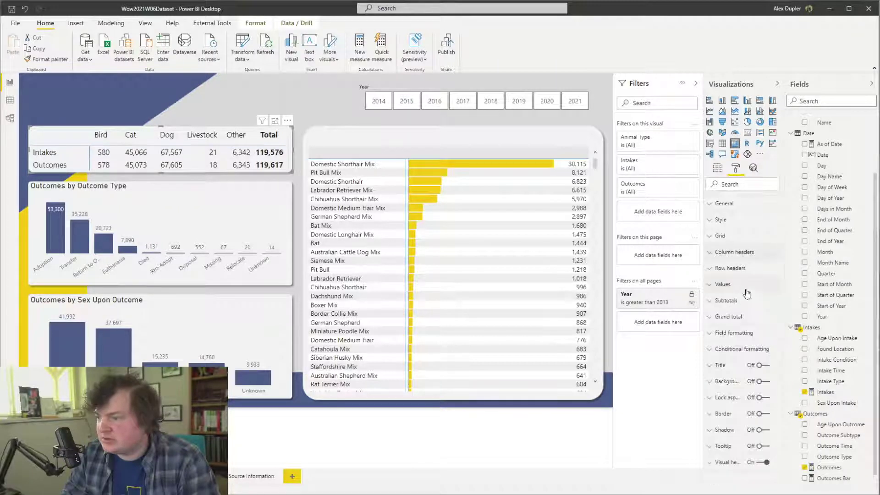
Try the Bottom only and Frame outlines on the intakes and outcomes matrix's values, and restore the outline to None
{"action": "left_click", "coordinate": [748, 287]}
{"action": "scroll", "coordinate": [748, 316], "scroll_direction": "down", "scroll_amount": 3}
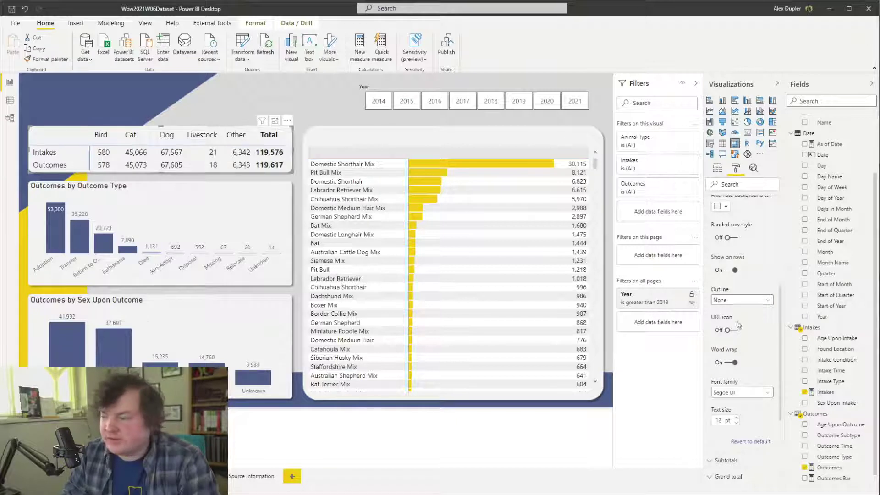
{"action": "scroll", "coordinate": [782, 313], "scroll_direction": "down", "scroll_amount": 1}
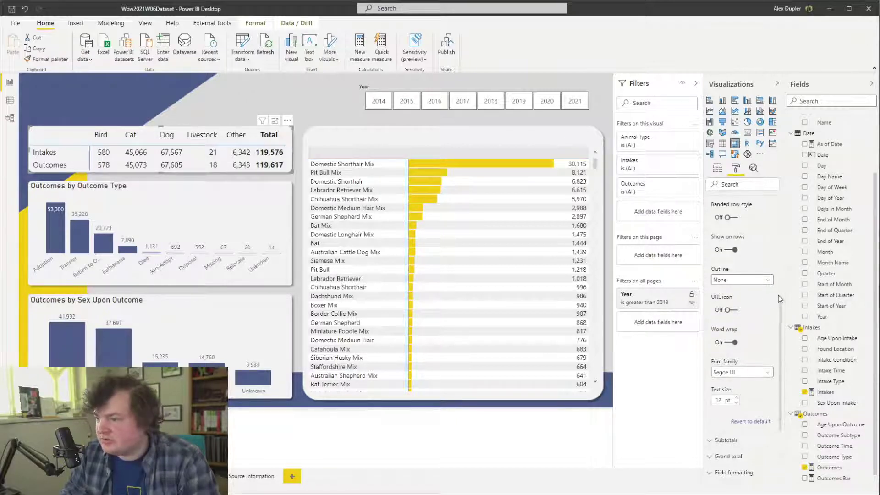
{"action": "left_click", "coordinate": [741, 280]}
{"action": "left_click", "coordinate": [743, 301]}
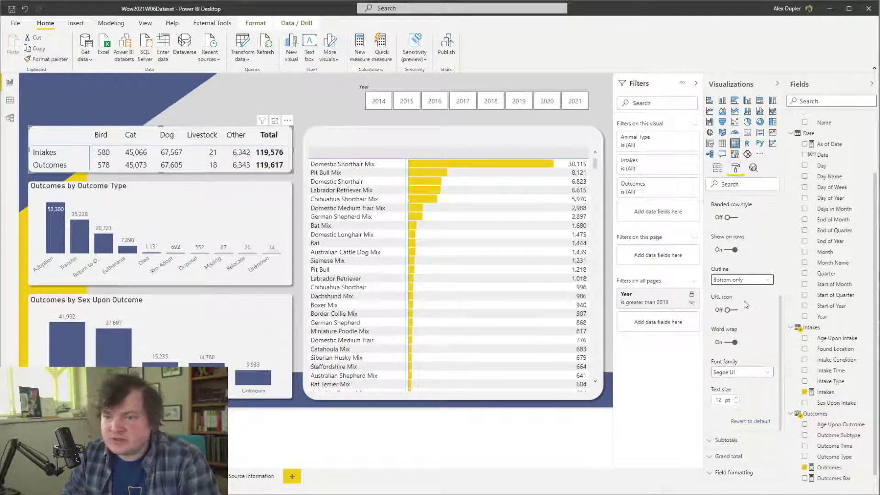
{"action": "left_click", "coordinate": [742, 282]}
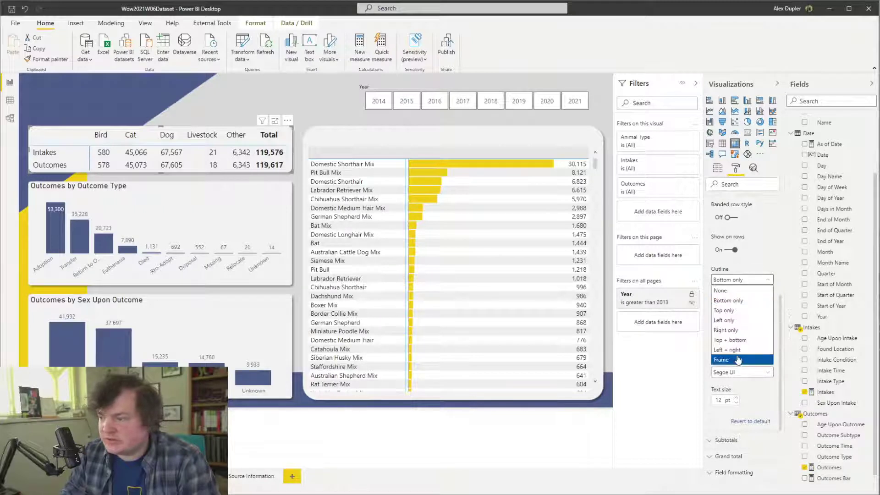
{"action": "left_click", "coordinate": [739, 359]}
{"action": "left_click", "coordinate": [752, 283]}
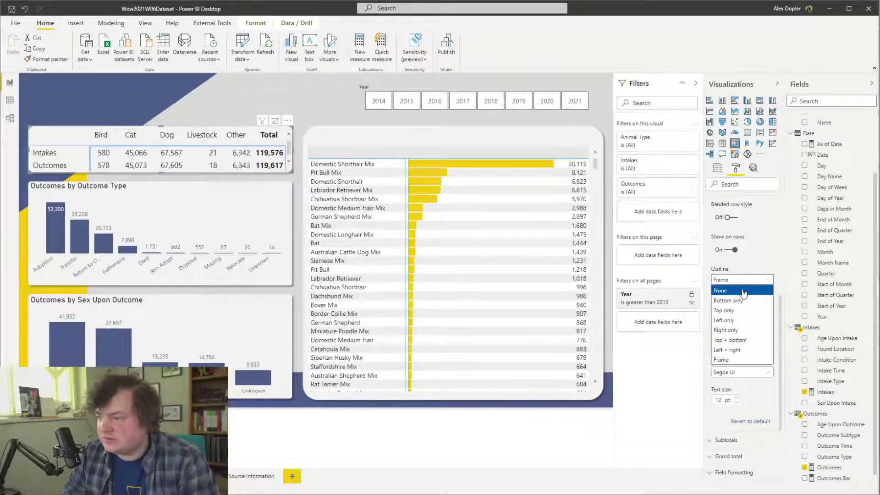
{"action": "left_click", "coordinate": [738, 291]}
{"action": "scroll", "coordinate": [759, 351], "scroll_direction": "up", "scroll_amount": 5}
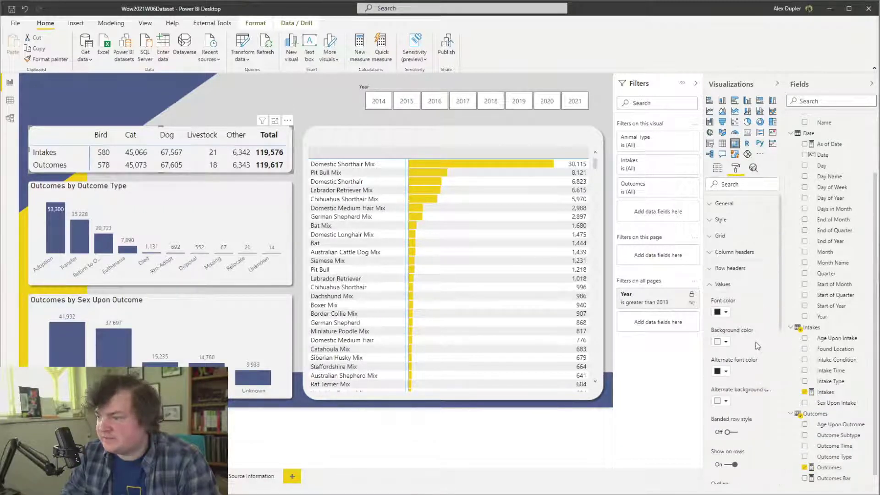
{"action": "left_click", "coordinate": [723, 284]}
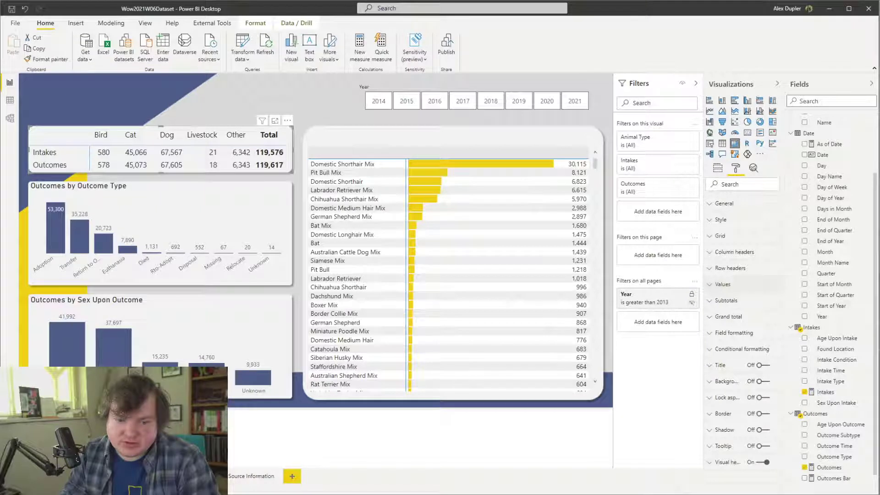
Set the overall style of the intakes and outcomes matrix to None
{"action": "left_click", "coordinate": [721, 220]}
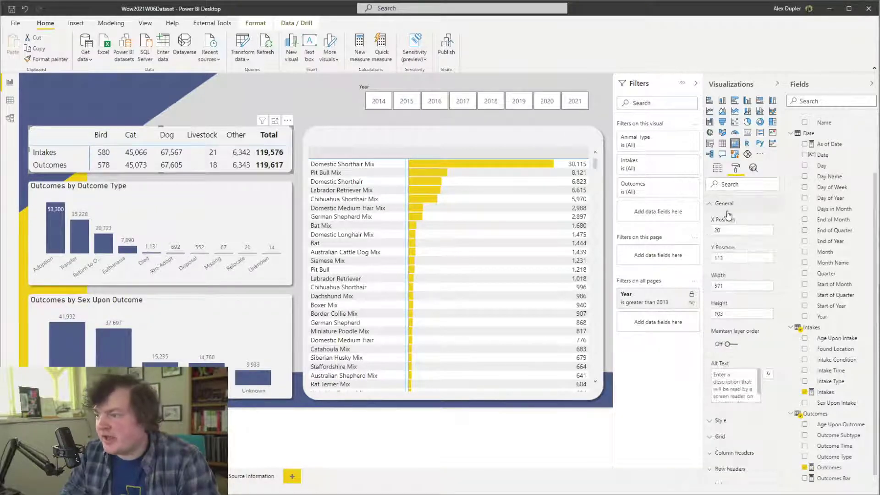
{"action": "left_click", "coordinate": [753, 248]}
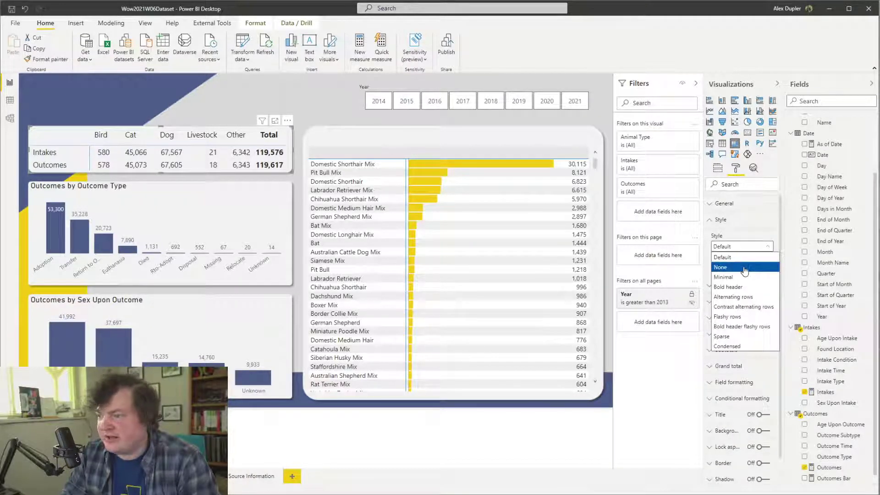
{"action": "left_click", "coordinate": [744, 268]}
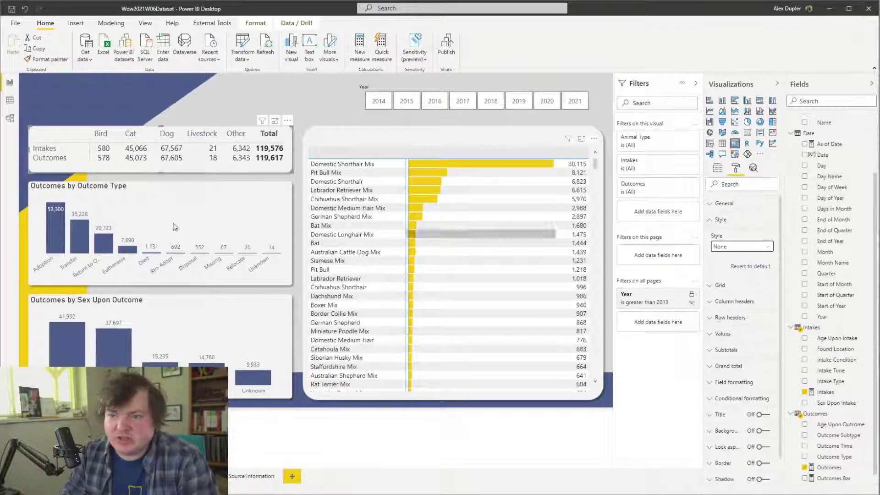
Set the intakes and outcomes matrix's grid text size to 13 pt and its row padding to 1
{"action": "left_click", "coordinate": [733, 288]}
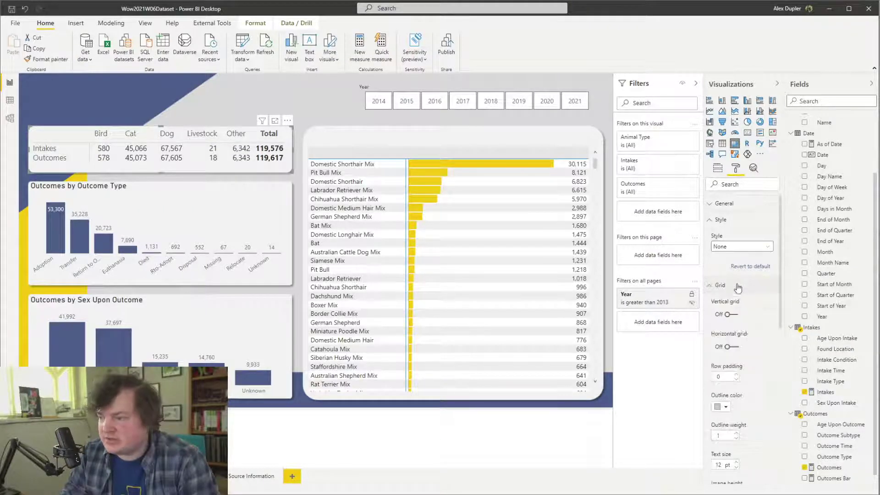
{"action": "left_click", "coordinate": [737, 463]}
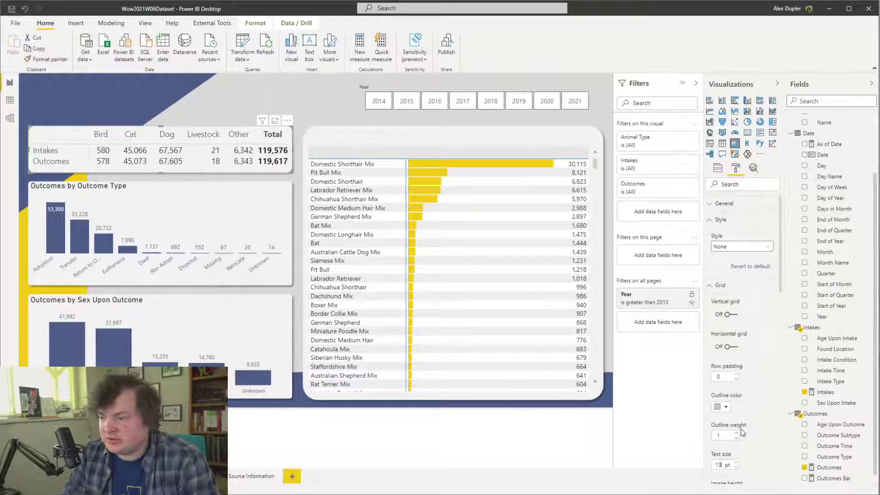
{"action": "left_click", "coordinate": [736, 375]}
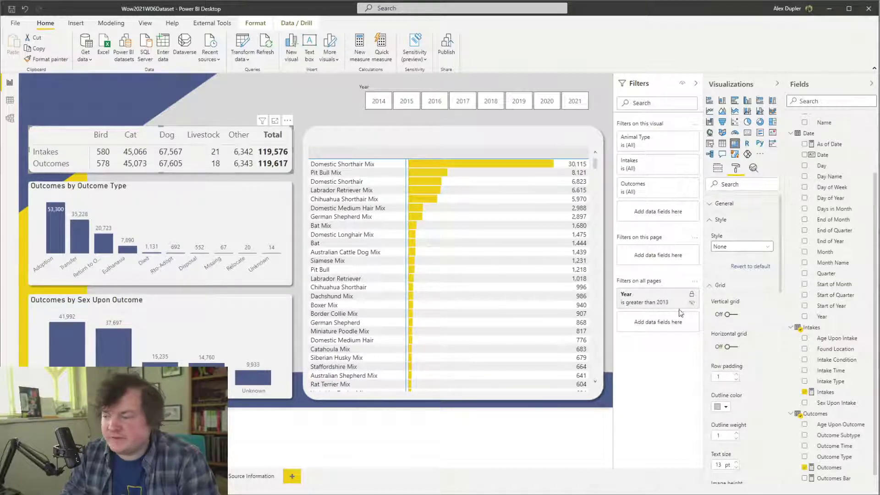
{"action": "left_click", "coordinate": [720, 221]}
{"action": "left_click", "coordinate": [723, 238]}
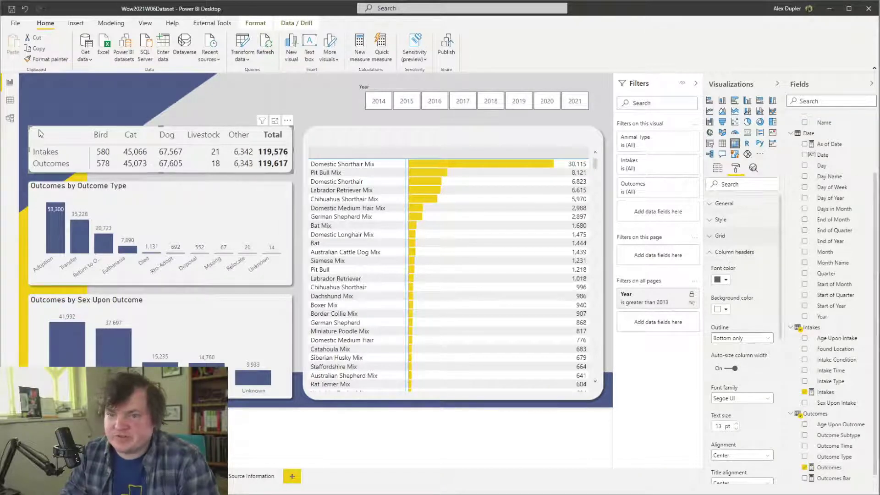
Move the Year slicer over the intakes and outcomes matrix and send it to the back of the layer order
{"action": "left_click", "coordinate": [397, 86]}
{"action": "left_click_drag", "start_coordinate": [407, 83], "coordinate": [226, 129]}
{"action": "left_click", "coordinate": [143, 23]}
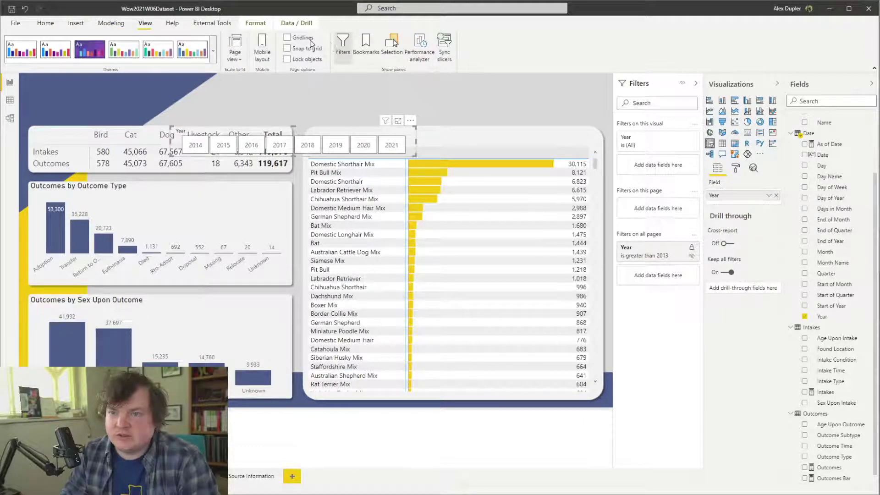
{"action": "left_click", "coordinate": [392, 46]}
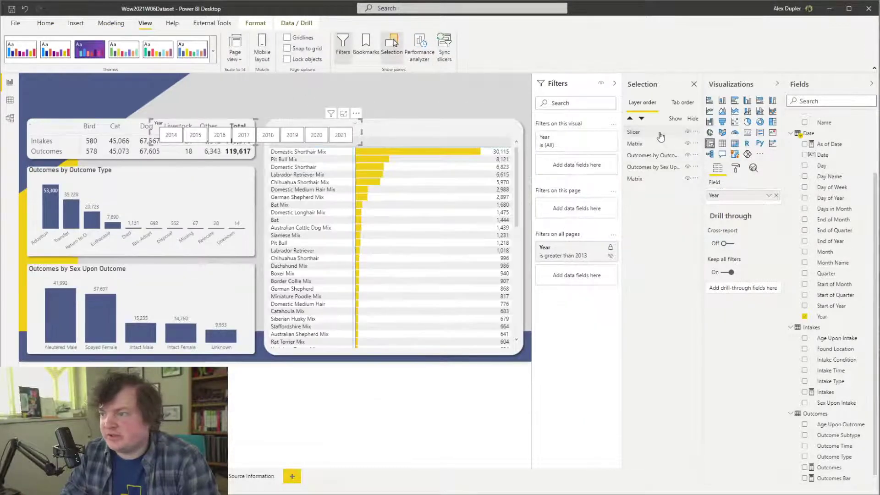
{"action": "left_click_drag", "start_coordinate": [661, 133], "coordinate": [664, 182]}
Move the Year slicer back above the breed matrix
{"action": "left_click", "coordinate": [296, 134]}
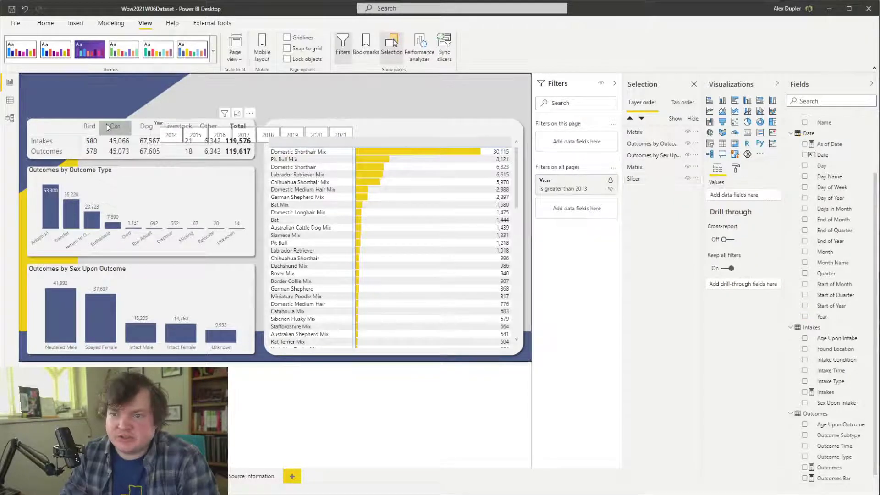
{"action": "left_click_drag", "start_coordinate": [296, 133], "coordinate": [437, 87]}
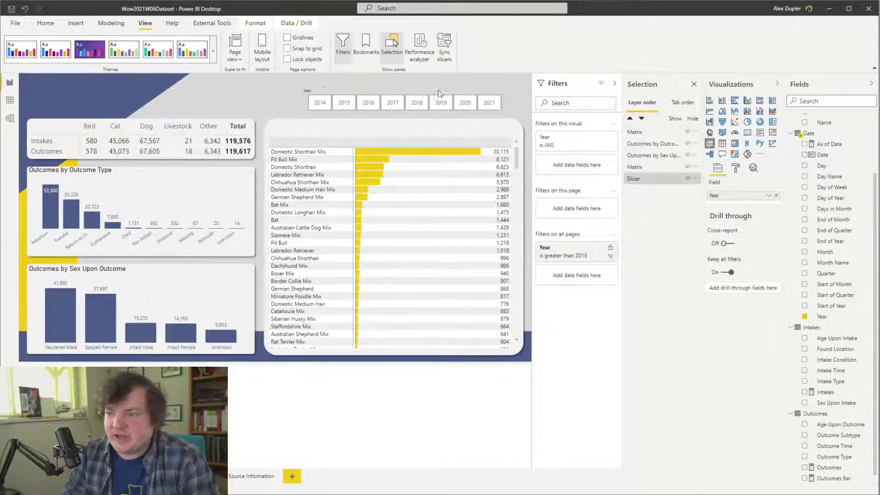
{"action": "left_click", "coordinate": [405, 133]}
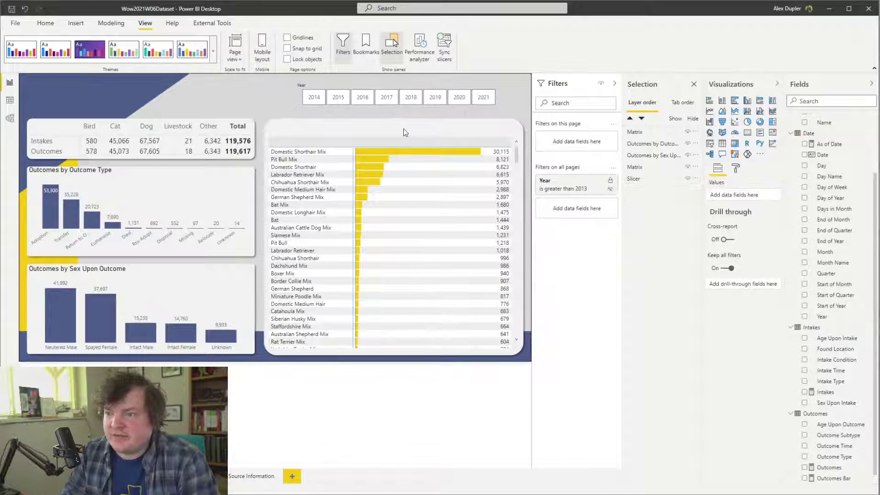
Set the overall style of the breed matrix to None
{"action": "left_click", "coordinate": [356, 136]}
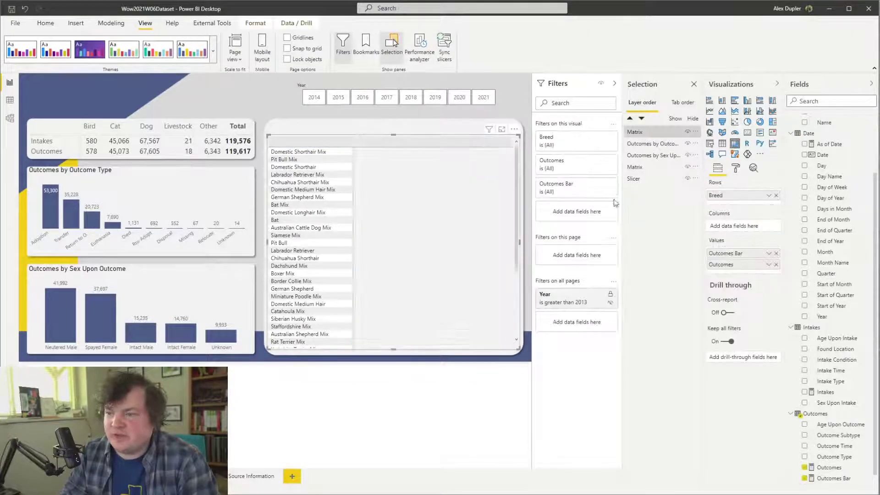
{"action": "left_click", "coordinate": [736, 168]}
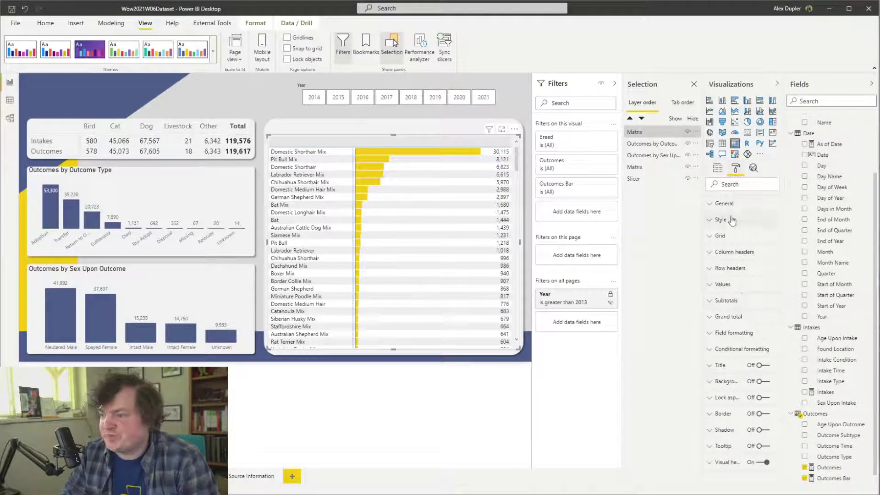
{"action": "left_click", "coordinate": [732, 220]}
{"action": "left_click", "coordinate": [742, 247]}
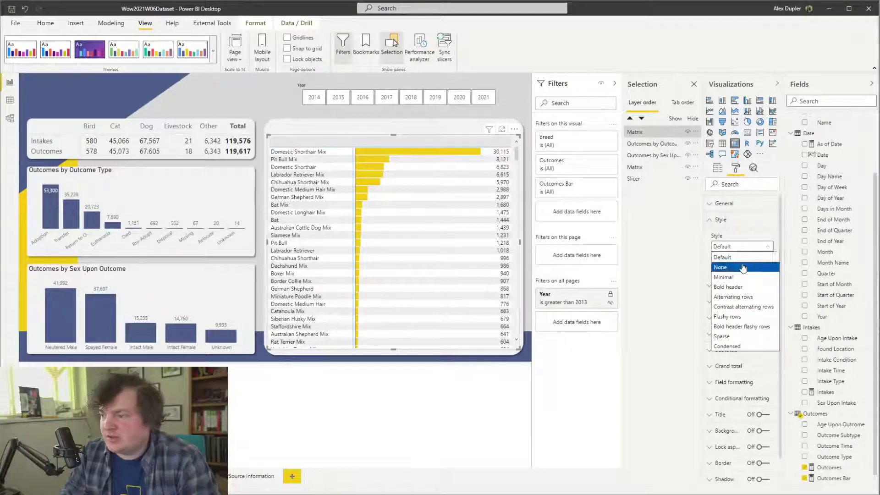
{"action": "left_click", "coordinate": [743, 266]}
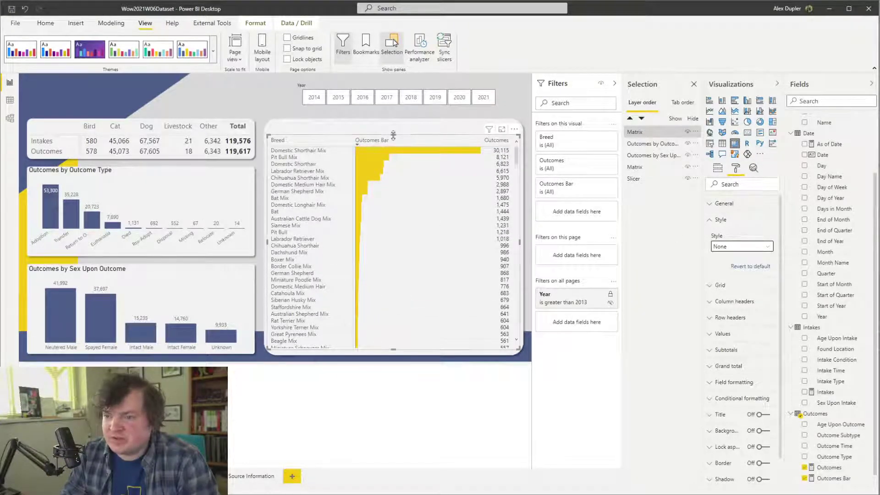
Extend the breed matrix at its upper and lower edges to a height of about 563 and a Y position of about 140
{"action": "left_click_drag", "start_coordinate": [393, 133], "coordinate": [392, 127]}
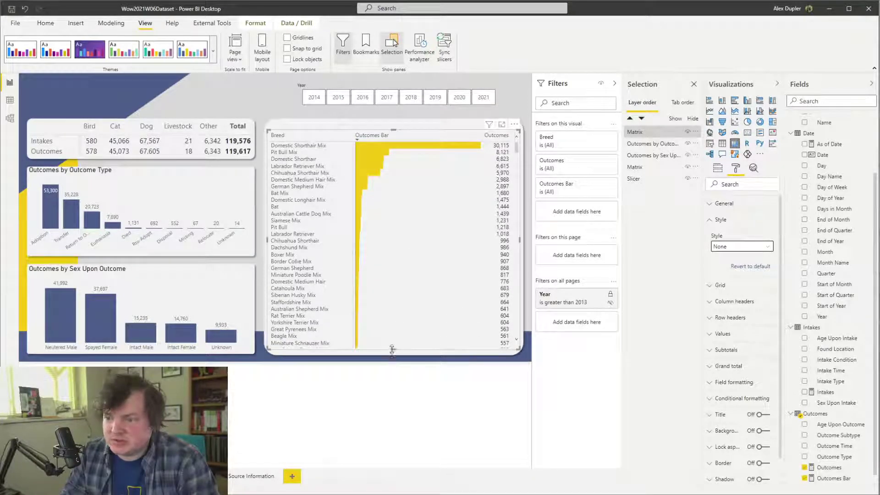
{"action": "left_click_drag", "start_coordinate": [392, 350], "coordinate": [392, 355]}
{"action": "left_click", "coordinate": [731, 204]}
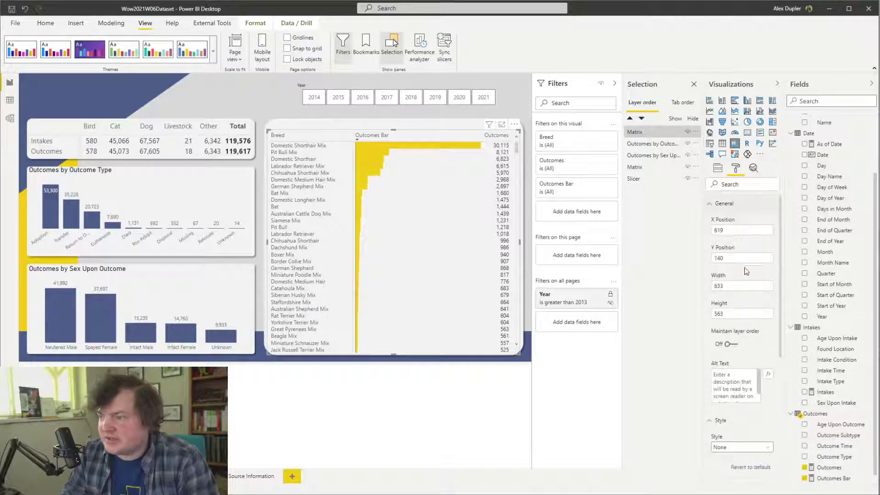
Set the column headers' font color to black in the intakes and outcomes matrix
{"action": "left_click", "coordinate": [198, 123]}
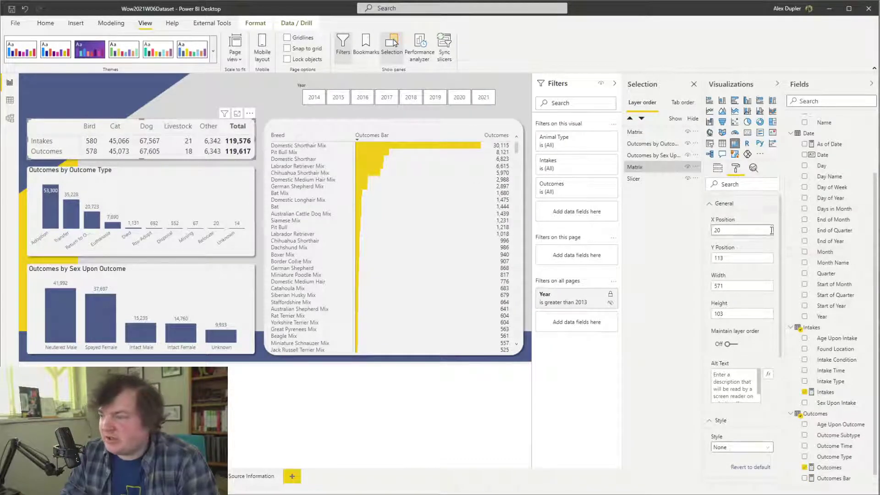
{"action": "left_click", "coordinate": [741, 205]}
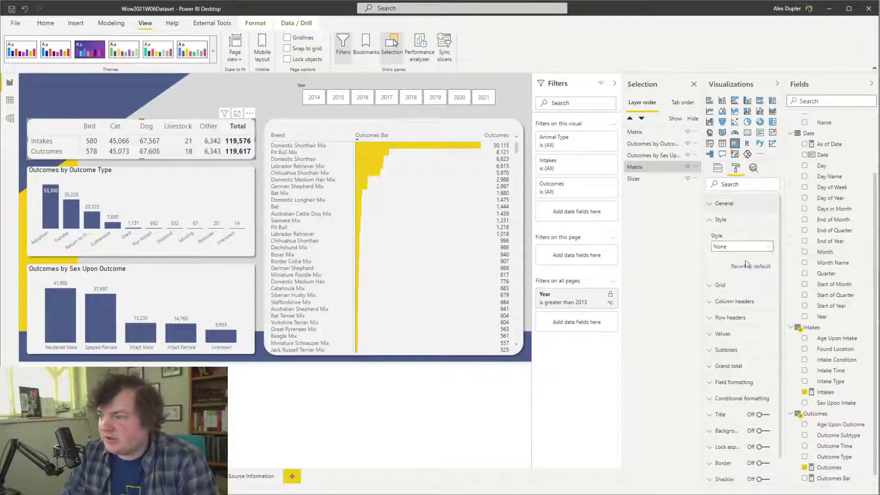
{"action": "left_click", "coordinate": [735, 303]}
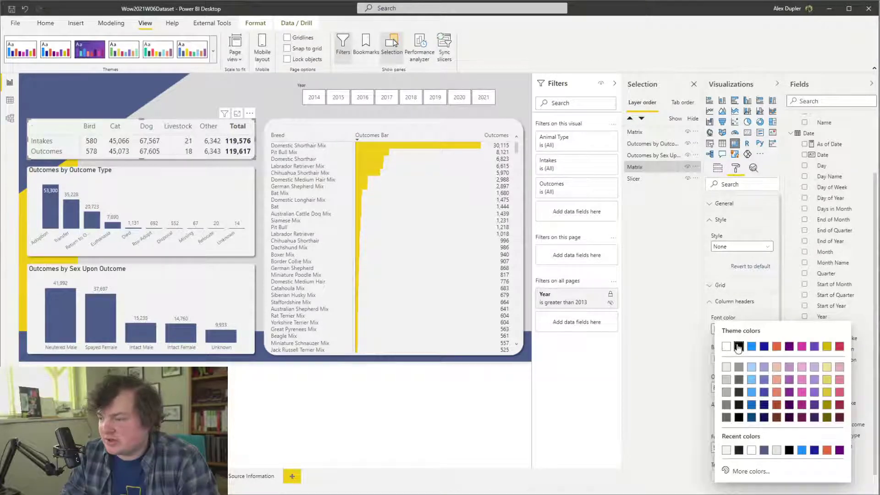
{"action": "left_click", "coordinate": [739, 347]}
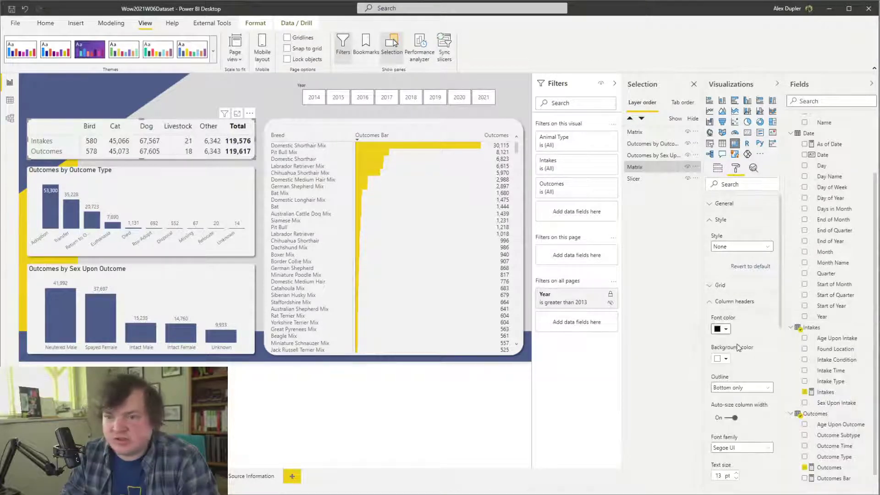
{"action": "left_click", "coordinate": [727, 305]}
Set the row headers' font color to black in the intakes and outcomes matrix
{"action": "left_click", "coordinate": [730, 317]}
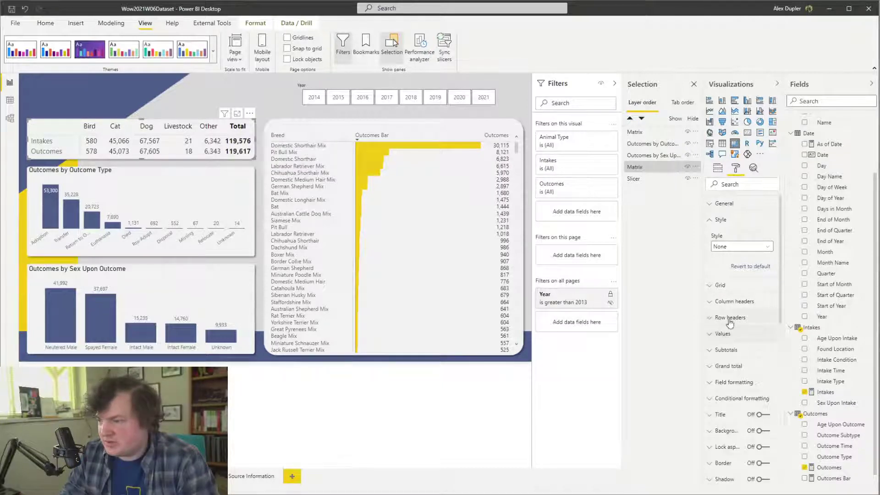
{"action": "left_click", "coordinate": [723, 347]}
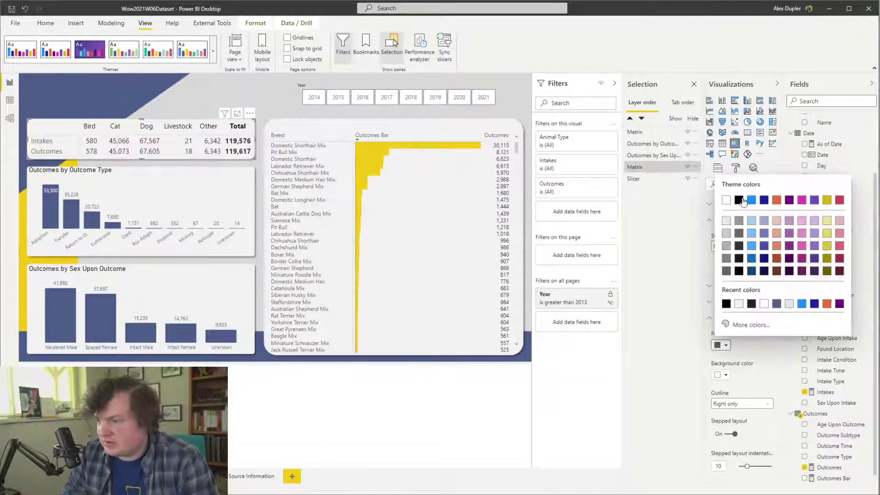
{"action": "left_click", "coordinate": [741, 200]}
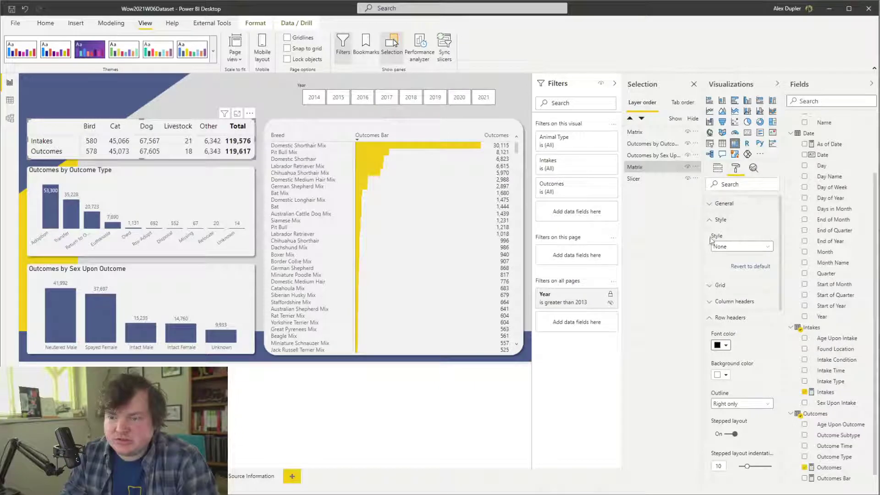
{"action": "left_click", "coordinate": [731, 318]}
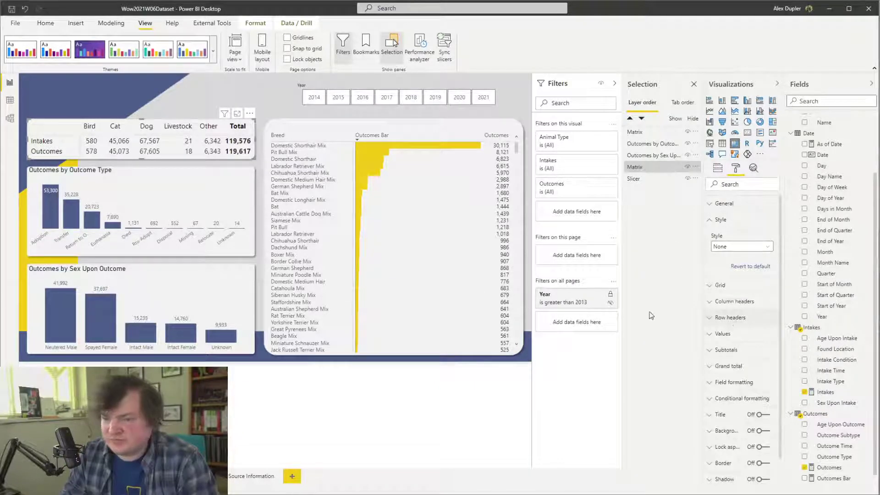
Switch to the WoW week 6 background presentation in PowerPoint and set the large card's width to 5.25 inches
{"action": "left_click", "coordinate": [135, 195]}
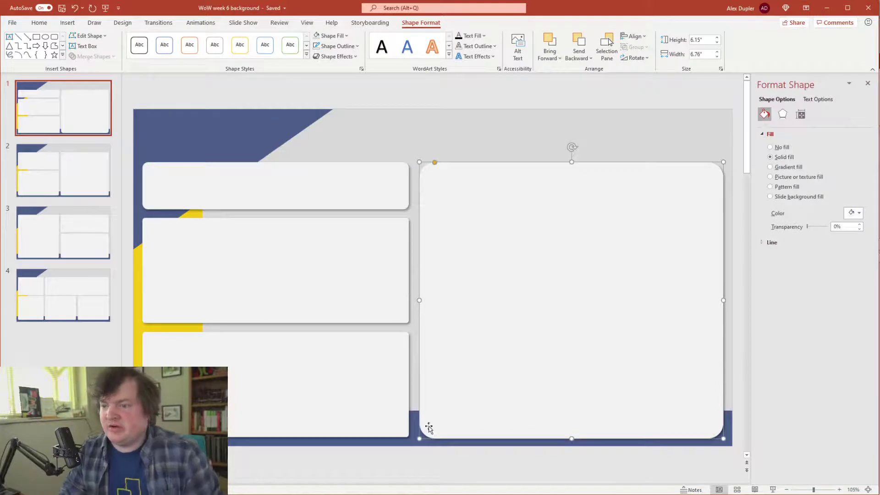
{"action": "left_click", "coordinate": [801, 114]}
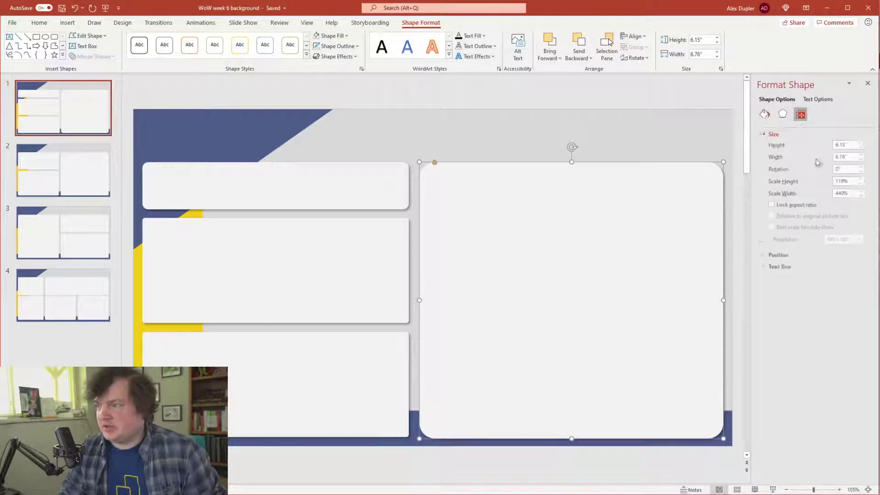
{"action": "left_click", "coordinate": [845, 158]}
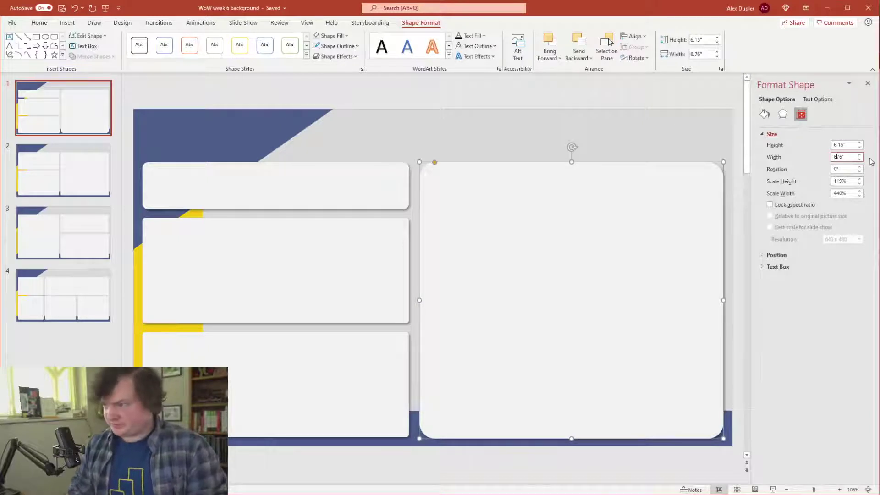
{"action": "key", "text": "BackSpace"}
{"action": "type", "text": "5.25"}
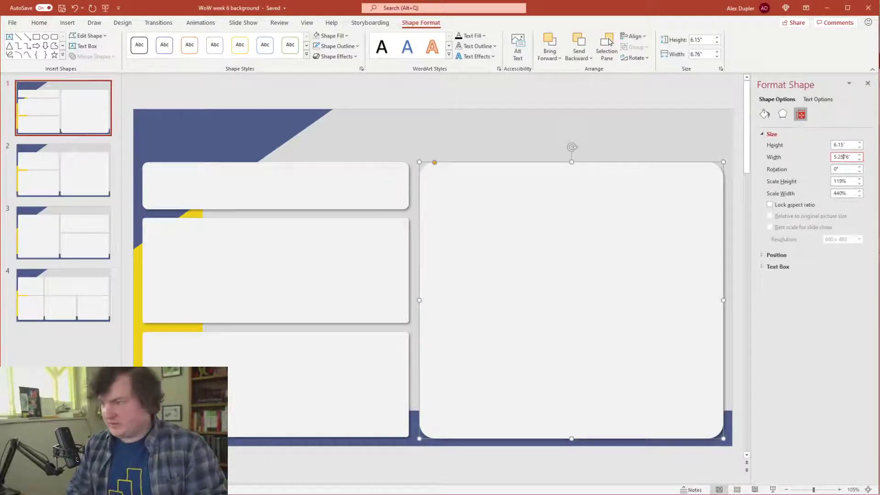
{"action": "key", "text": "Return"}
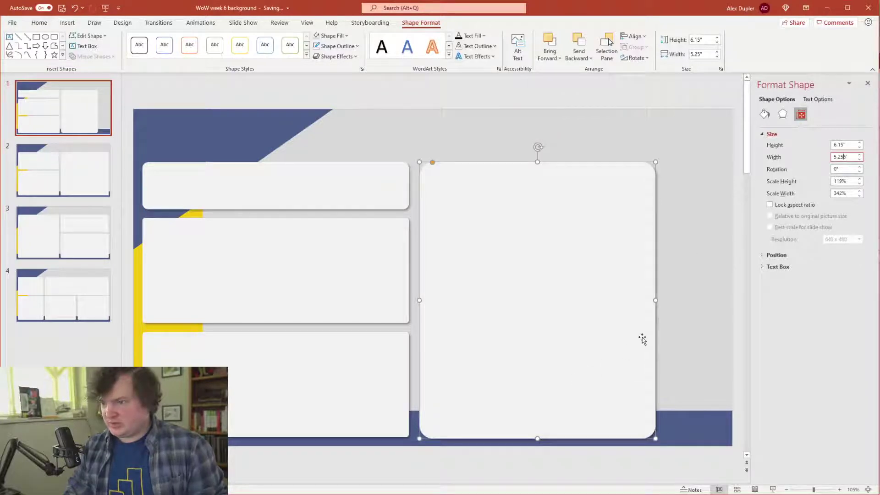
Paste a full-width copy of the large card, offset it slightly downward, and enter 5 as the whole-inch part of the card's width
{"action": "key", "text": "ctrl+v"}
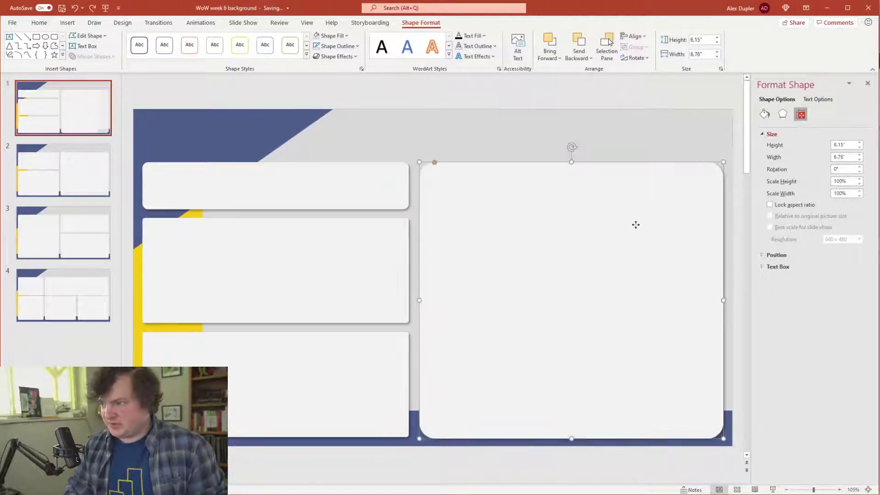
{"action": "left_click_drag", "start_coordinate": [636, 227], "coordinate": [610, 263]}
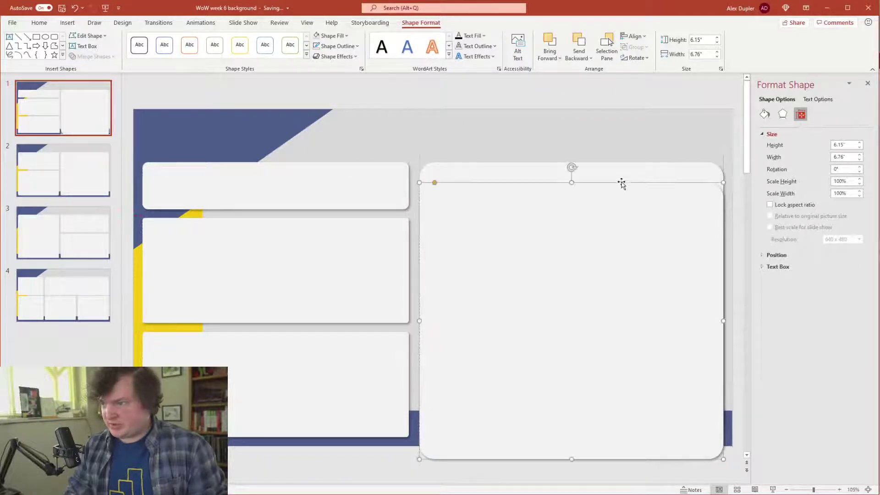
{"action": "left_click", "coordinate": [835, 159]}
{"action": "key", "text": "BackSpace"}
{"action": "type", "text": "5"}
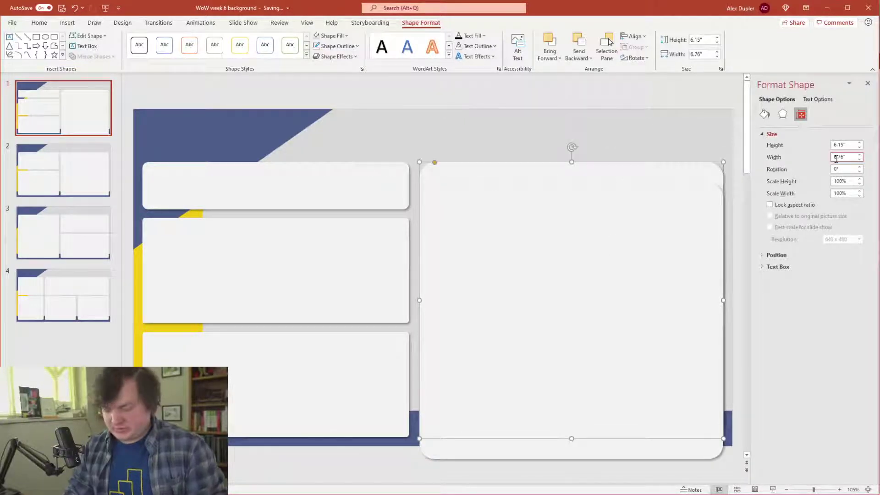
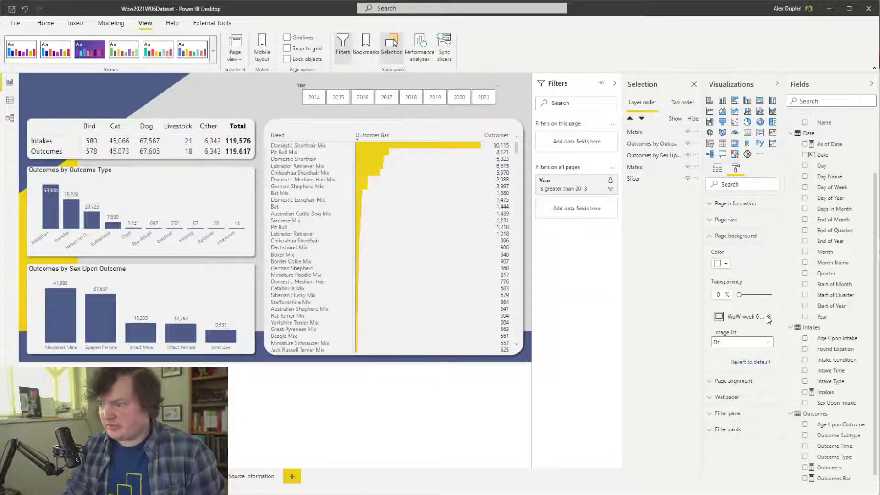
Remove the report page's background image in Power BI and add the WoW week 6 background image file again
{"action": "left_click", "coordinate": [769, 317]}
{"action": "left_click", "coordinate": [761, 318]}
{"action": "double_click", "coordinate": [115, 83]}
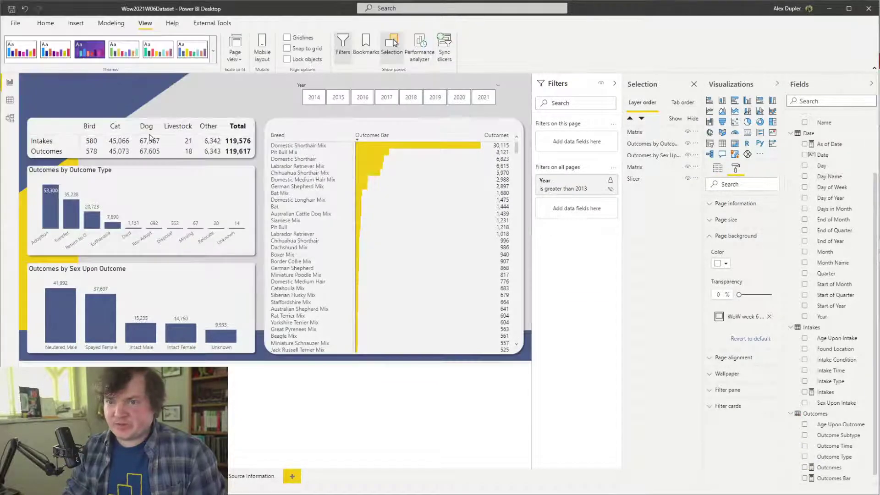
Remove the report page's background image, open the image picker, and switch to the WoW week 6 background presentation in PowerPoint
{"action": "left_click", "coordinate": [769, 317]}
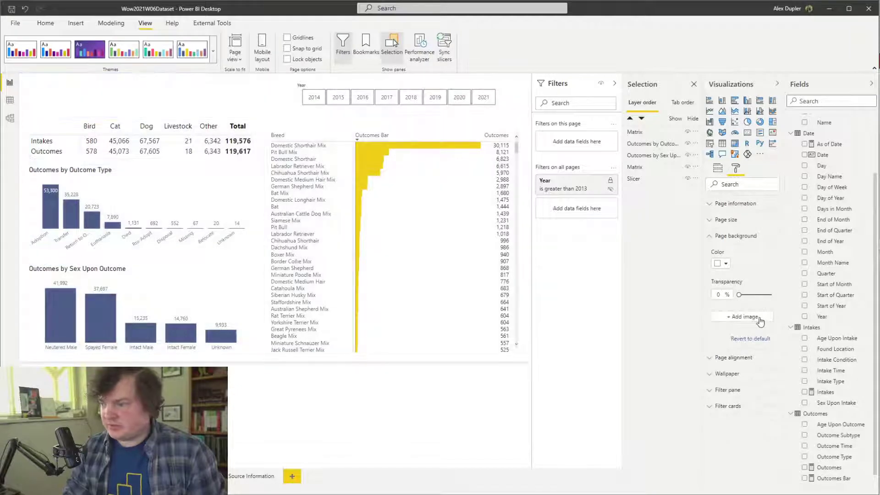
{"action": "left_click", "coordinate": [761, 317]}
{"action": "key", "text": "alt+Tab"}
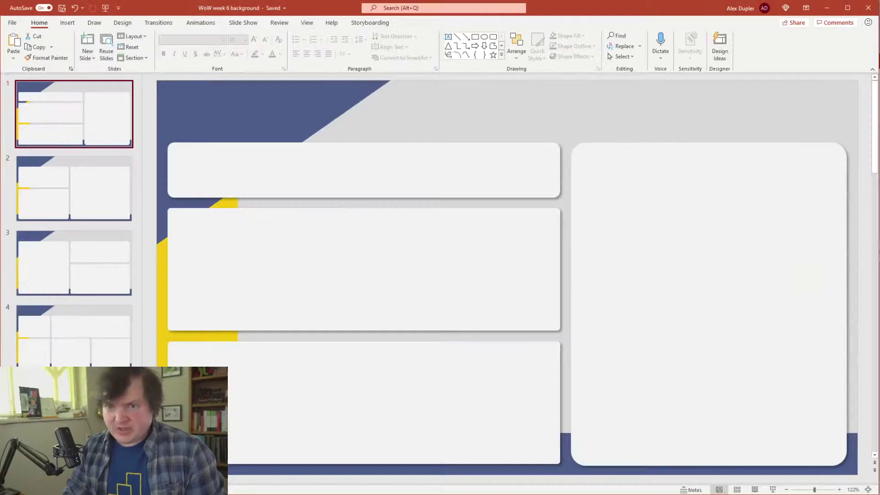
Start exporting the presentation as another file type in PNG format, choosing the WoW week 6 folder inside WoW Challenges as the destination
{"action": "left_click", "coordinate": [13, 23]}
{"action": "left_click", "coordinate": [29, 180]}
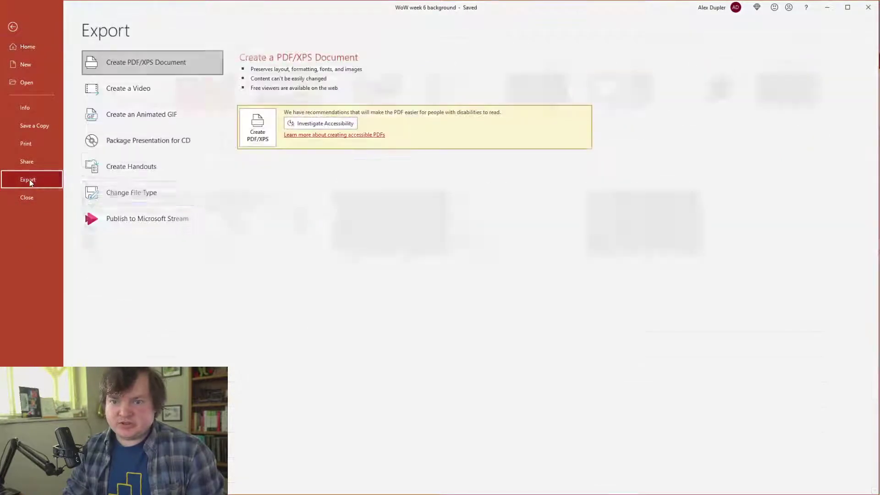
{"action": "left_click", "coordinate": [137, 193]}
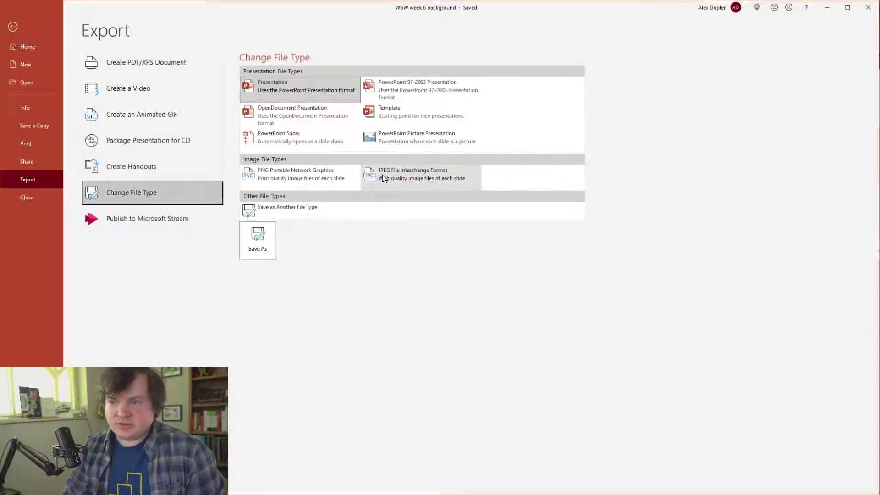
{"action": "left_click", "coordinate": [321, 207]}
{"action": "left_click", "coordinate": [258, 241]}
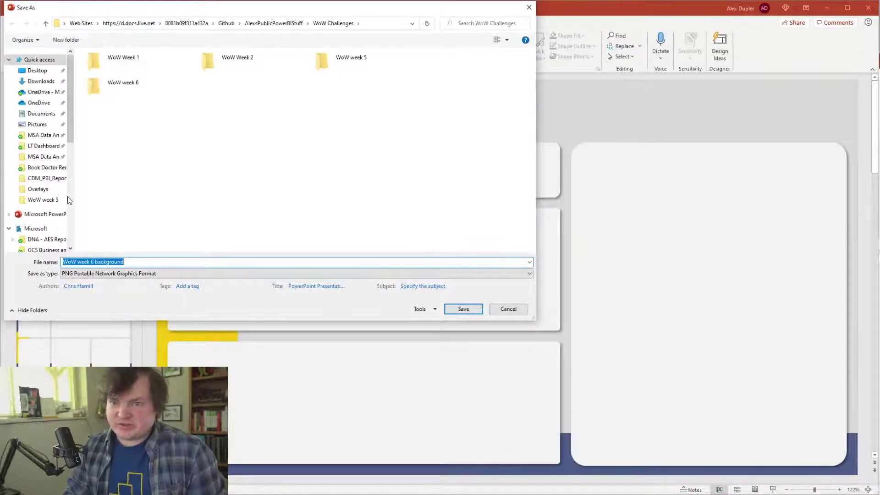
{"action": "left_click", "coordinate": [67, 200]}
{"action": "left_click", "coordinate": [250, 23]}
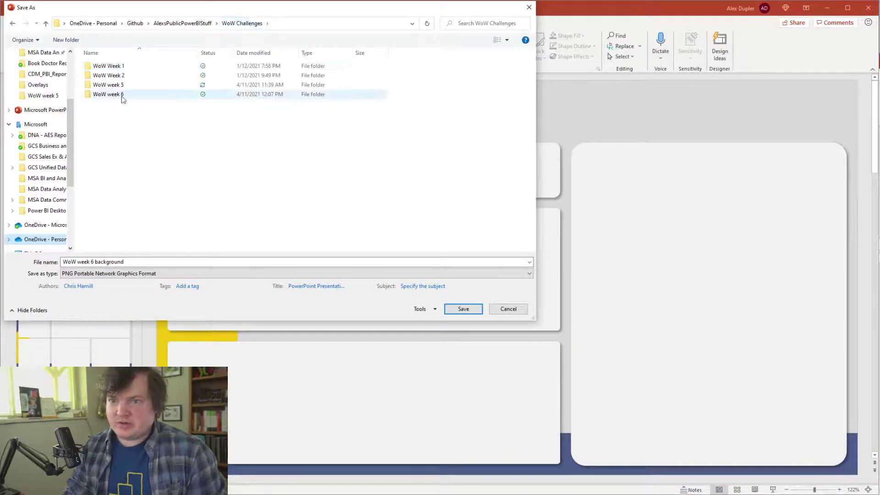
{"action": "double_click", "coordinate": [109, 95]}
Name the PNG file WoW week 6 background image v2, export only the current slide, and switch away from the presentation
{"action": "left_click", "coordinate": [402, 262]}
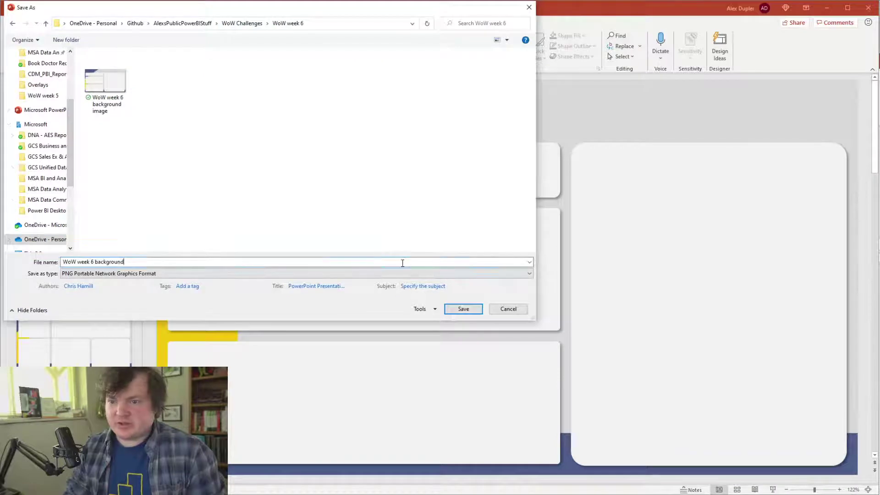
{"action": "key", "text": "BackSpace"}
{"action": "key", "text": "BackSpace"}
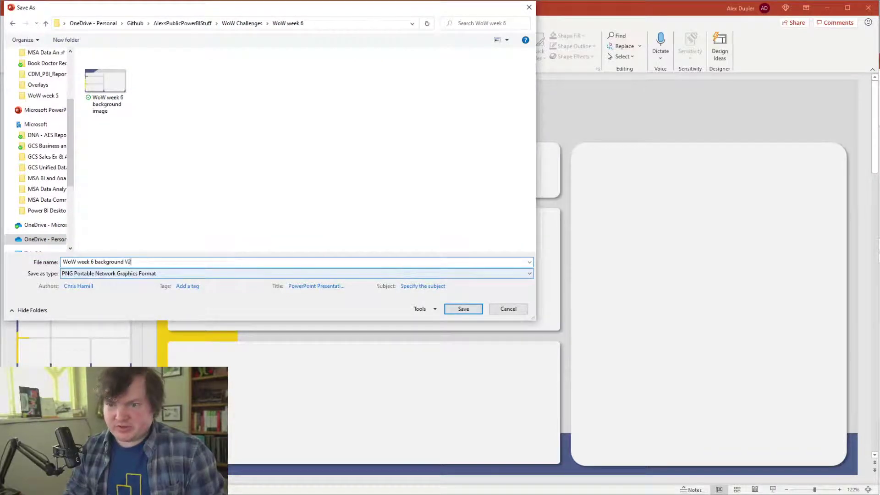
{"action": "key", "text": "BackSpace"}
{"action": "key", "text": "BackSpace"}
{"action": "type", "text": "imag"}
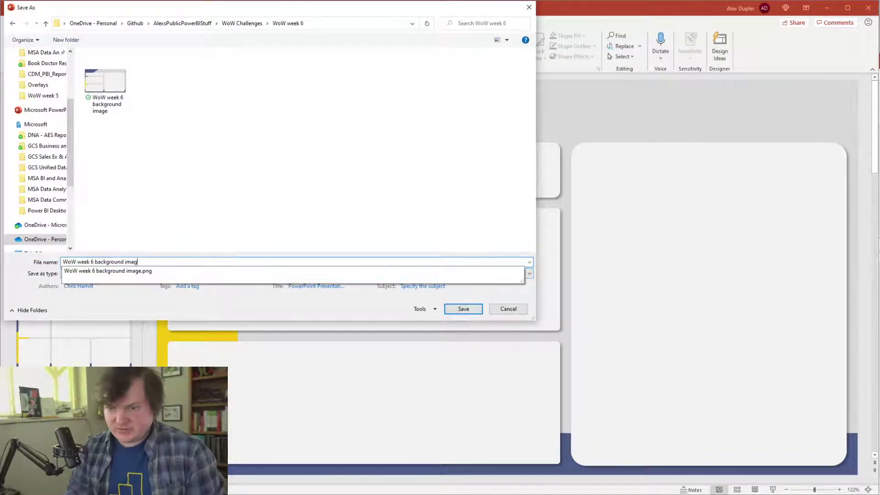
{"action": "type", "text": "e v"}
{"action": "key", "text": "Return"}
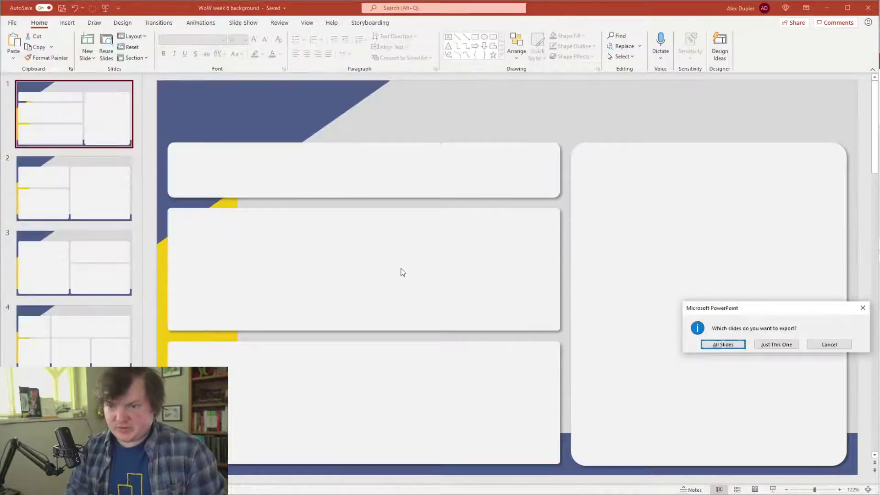
{"action": "left_click", "coordinate": [777, 344]}
{"action": "key", "text": "alt+Tab"}
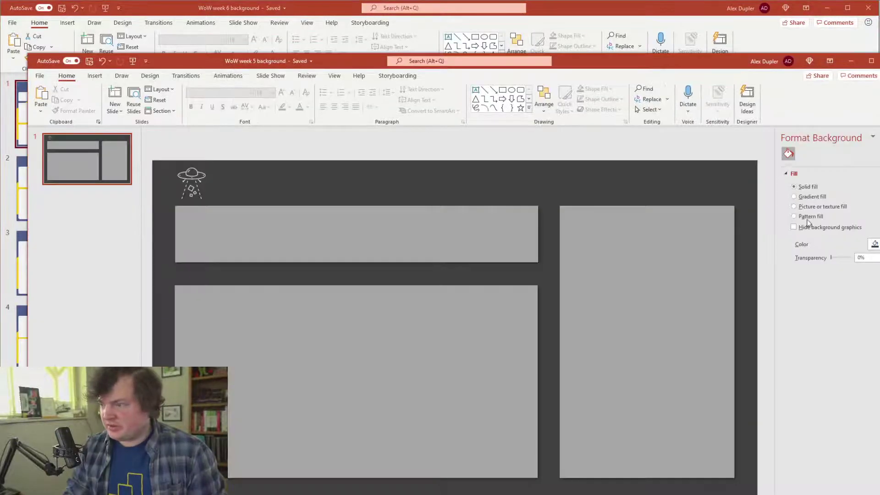
Switch to Power BI and set WoW week 6 background image v2 as the report page's background image
{"action": "key", "text": "alt+Tab"}
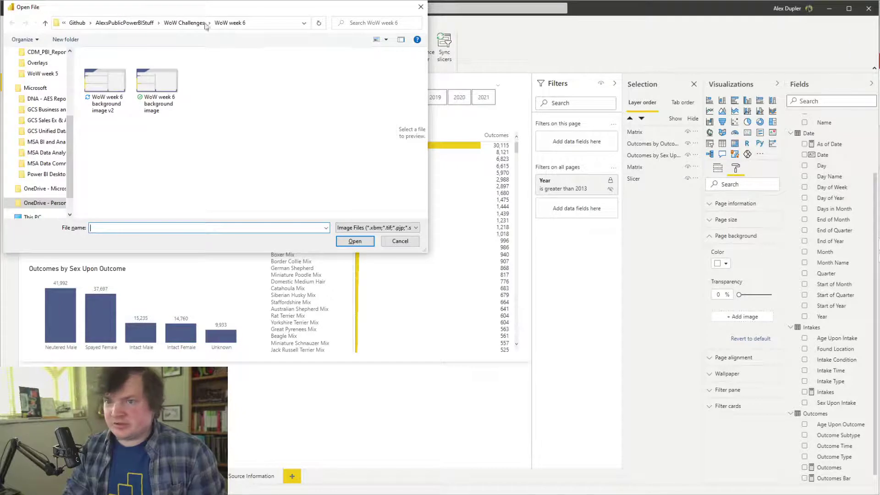
{"action": "left_click", "coordinate": [145, 106]}
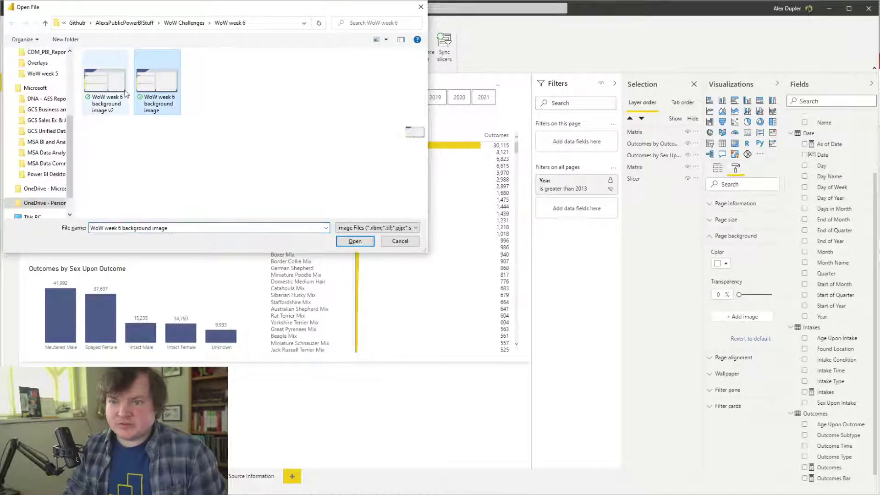
{"action": "key", "text": "Return"}
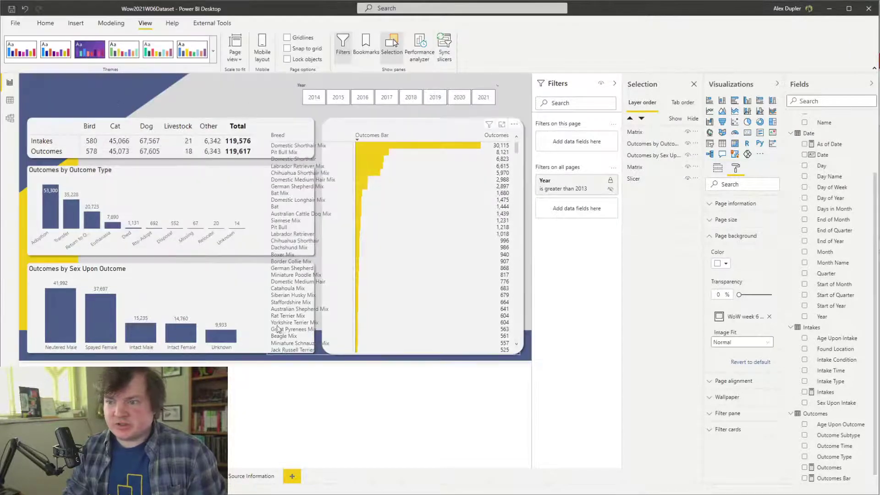
Narrow the Breed matrix from its inner edge and extend it upward to fit the tall background panel
{"action": "left_click", "coordinate": [335, 132]}
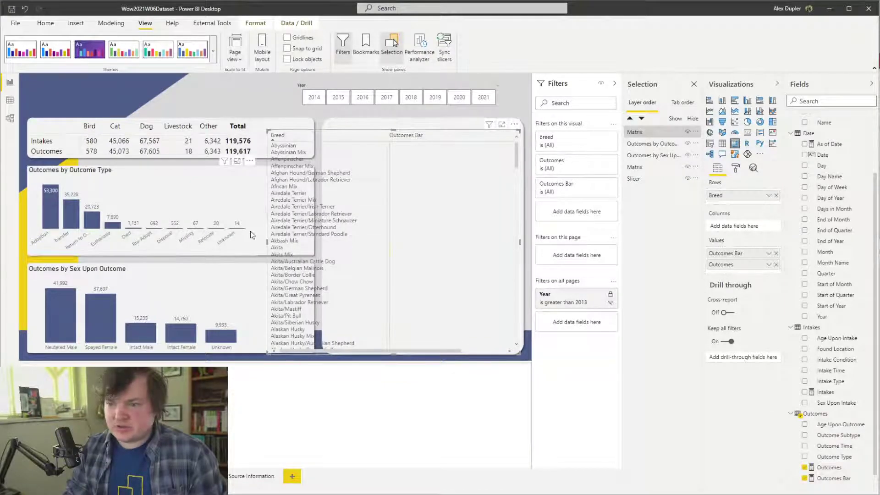
{"action": "left_click_drag", "start_coordinate": [269, 245], "coordinate": [325, 245]}
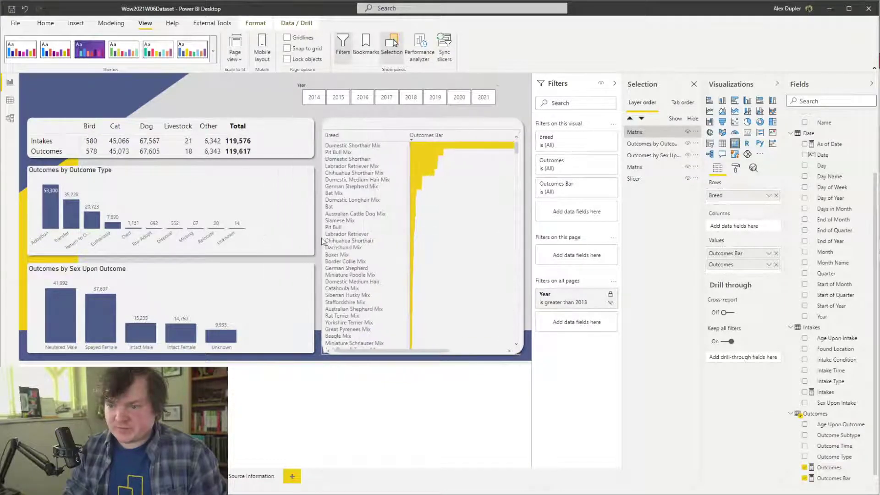
{"action": "left_click", "coordinate": [421, 132]}
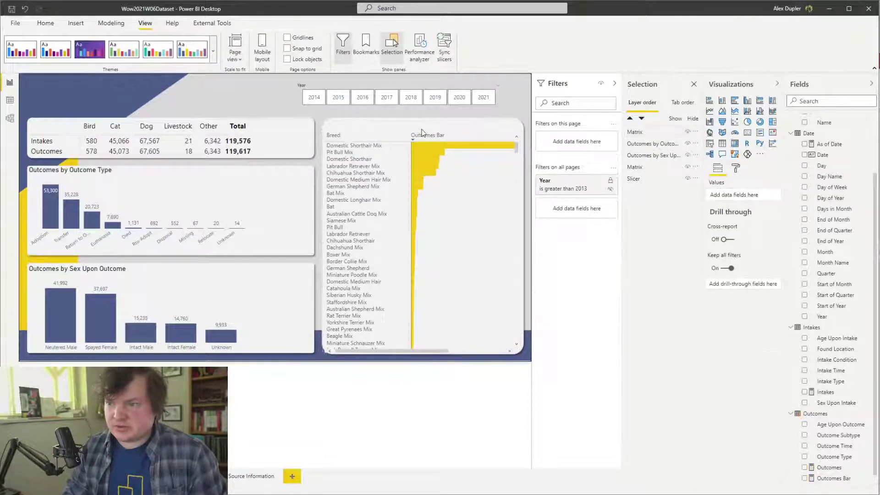
{"action": "left_click", "coordinate": [420, 131]}
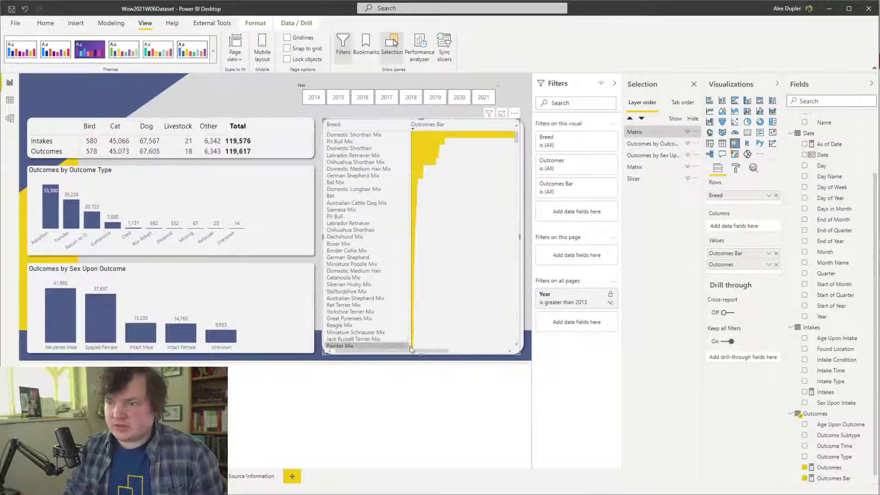
Narrow the Outcomes Bar column in the Breed matrix so the Outcomes column fits alongside it, and deselect the matrix
{"action": "left_click_drag", "start_coordinate": [413, 352], "coordinate": [471, 352]}
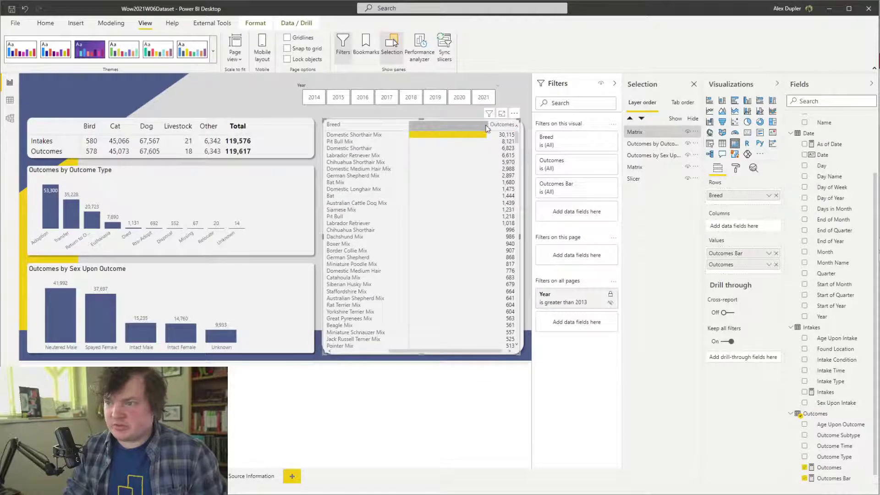
{"action": "left_click_drag", "start_coordinate": [490, 130], "coordinate": [430, 131]}
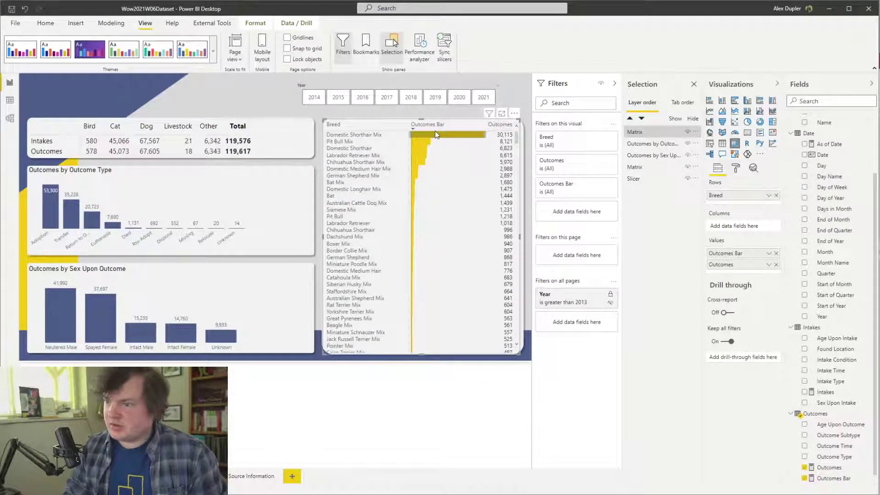
{"action": "left_click", "coordinate": [412, 424]}
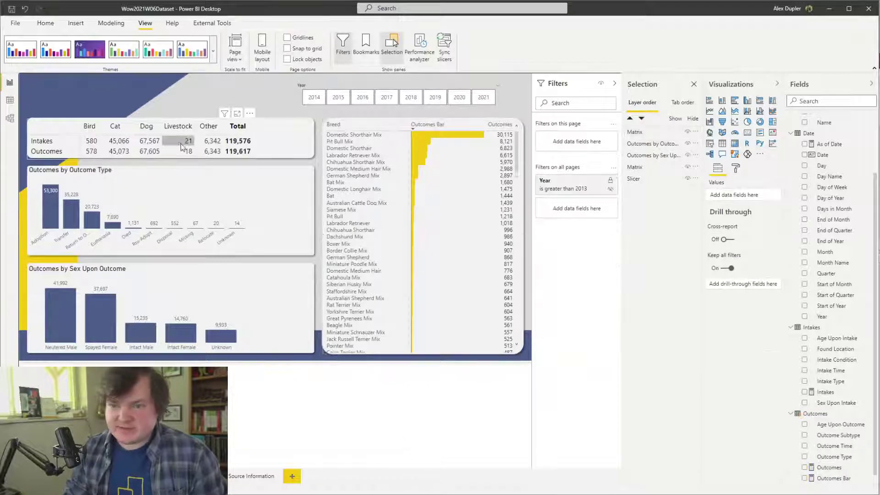
Widen the Outcomes by Outcome Type and Outcomes by Sex Upon Outcome charts to the full width of their background panels
{"action": "left_click", "coordinate": [254, 139]}
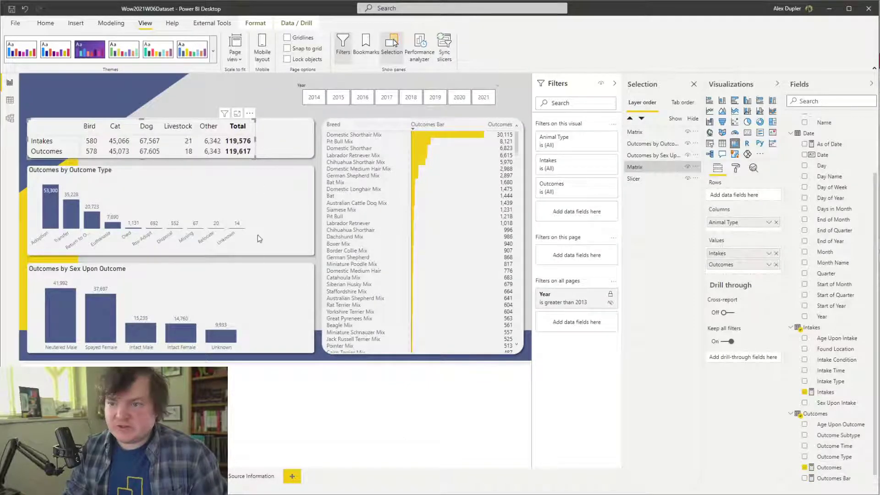
{"action": "key", "text": "Escape"}
{"action": "left_click", "coordinate": [237, 214]}
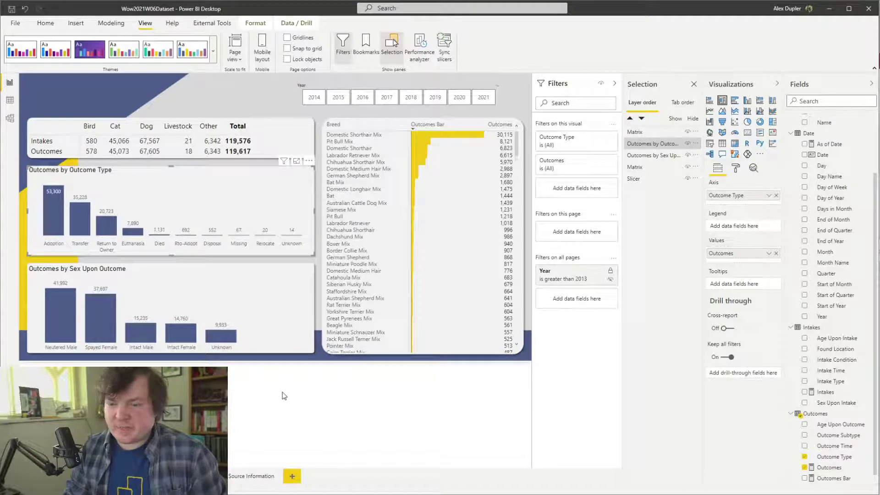
{"action": "left_click", "coordinate": [265, 305]}
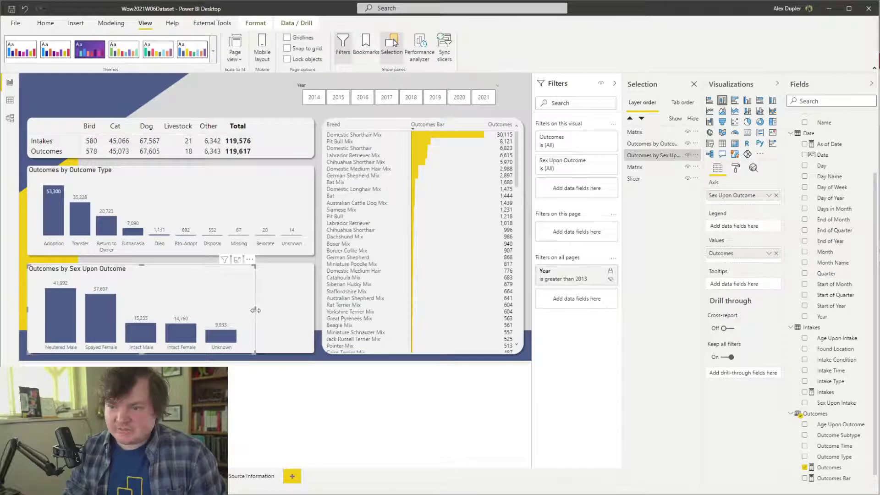
{"action": "left_click", "coordinate": [315, 210]}
{"action": "mouse_move", "coordinate": [311, 215]}
{"action": "left_mouse_down"}
{"action": "mouse_move", "coordinate": [290, 218]}
{"action": "mouse_move", "coordinate": [312, 211]}
{"action": "left_mouse_up"}
{"action": "left_click", "coordinate": [221, 306]}
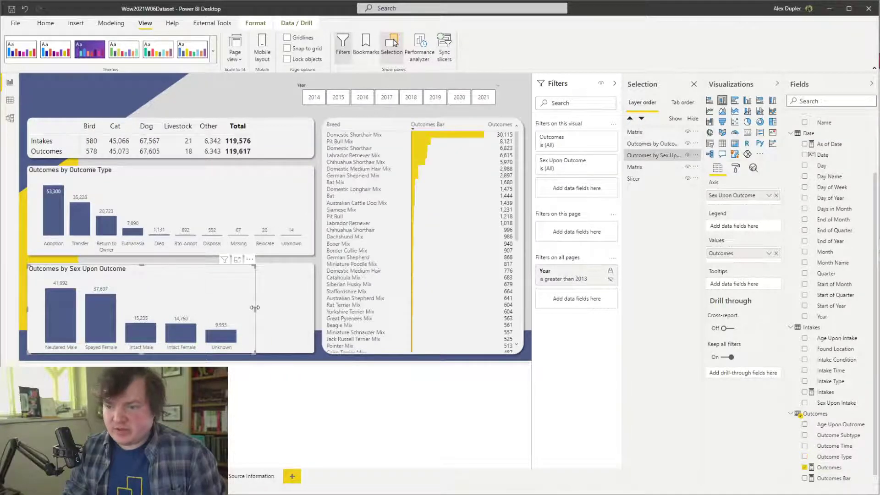
{"action": "left_click_drag", "start_coordinate": [256, 313], "coordinate": [315, 312]}
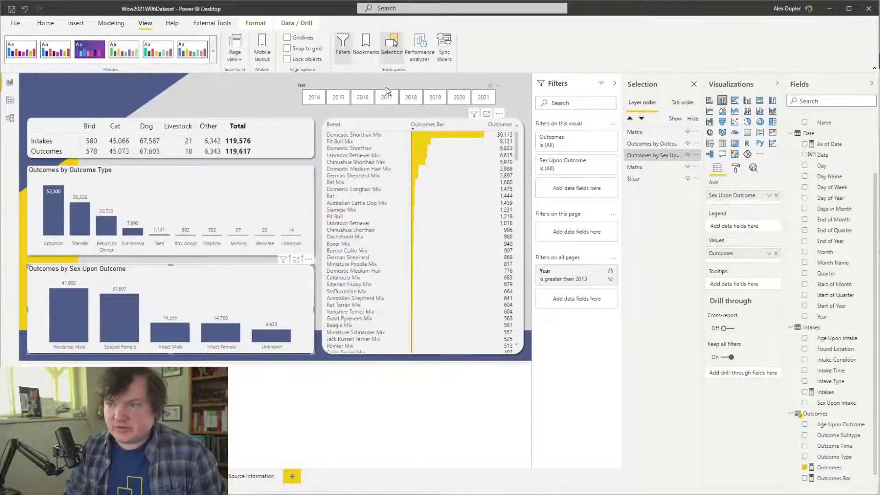
Move the year slicer toward the page's right side and narrow it so it sits above the breed table
{"action": "left_click_drag", "start_coordinate": [386, 87], "coordinate": [406, 93]}
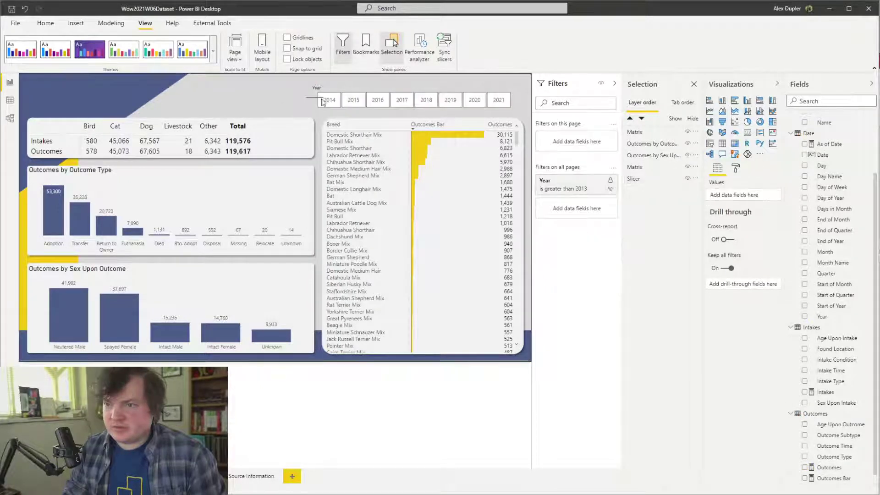
{"action": "left_click_drag", "start_coordinate": [306, 98], "coordinate": [323, 98]}
Widen the columns of the Intakes and Outcomes matrix so they spread across the full width of the visual
{"action": "left_click", "coordinate": [257, 134]}
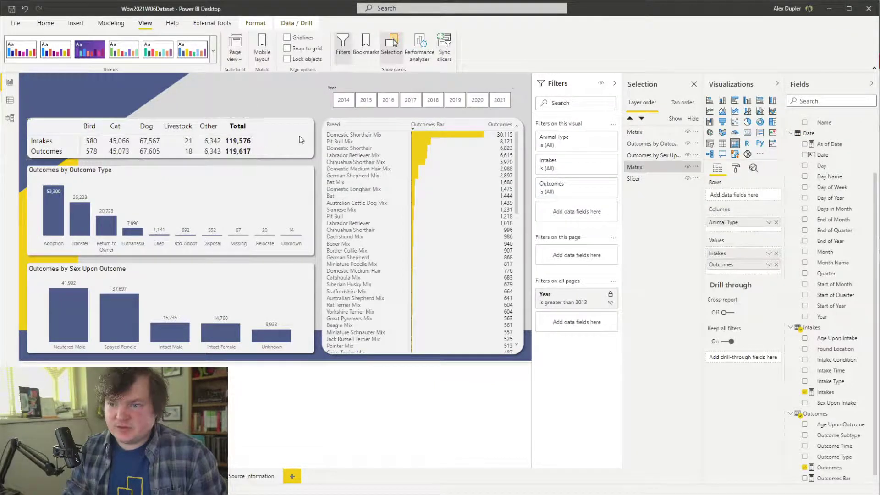
{"action": "left_click_drag", "start_coordinate": [315, 141], "coordinate": [316, 141]}
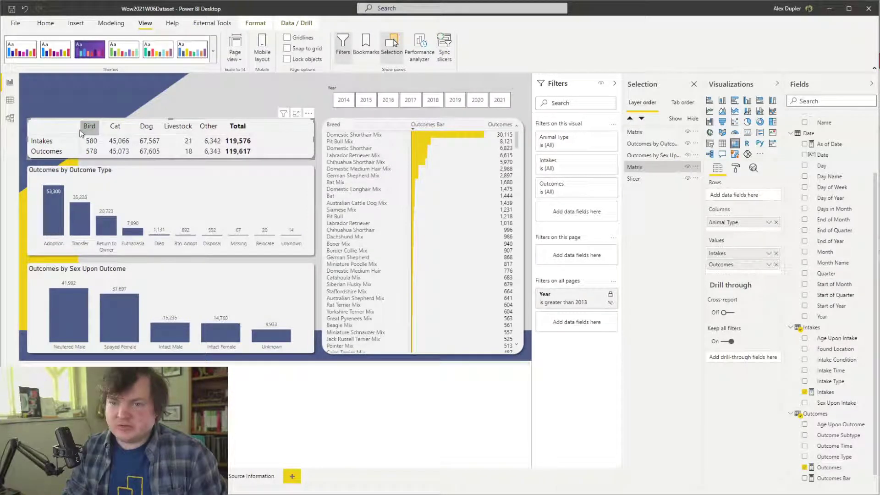
{"action": "left_click_drag", "start_coordinate": [78, 130], "coordinate": [250, 129]}
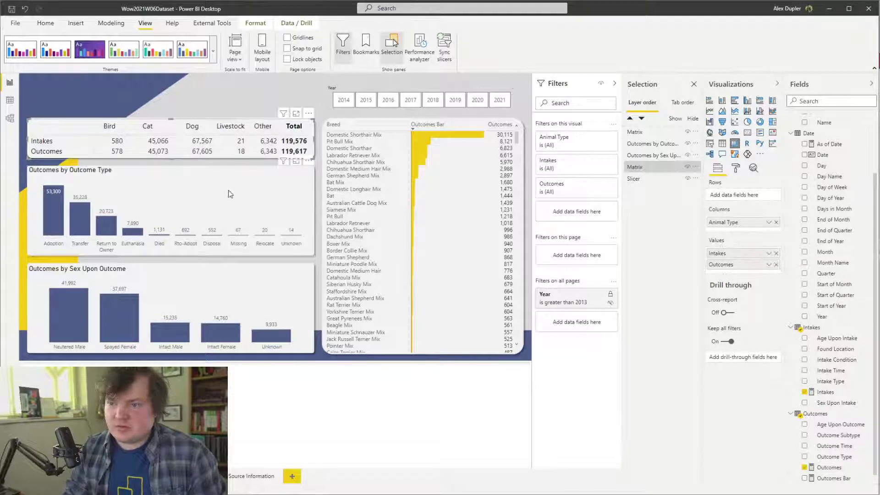
{"action": "left_click", "coordinate": [189, 95]}
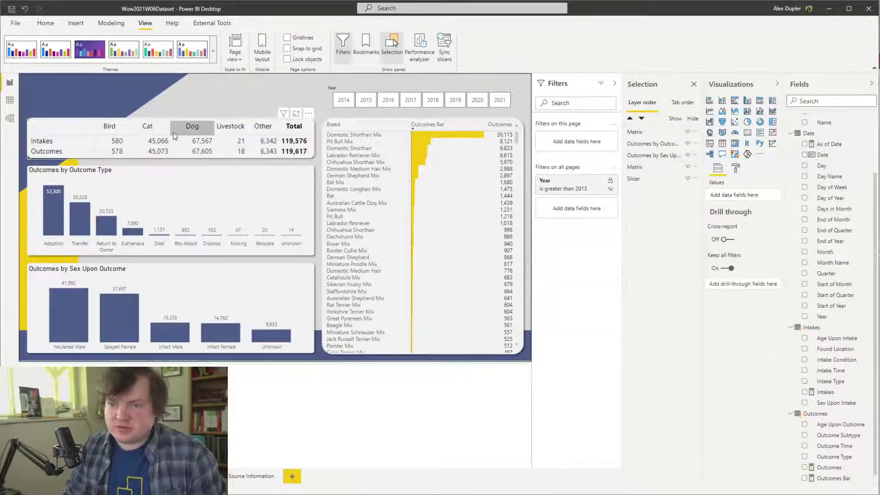
{"action": "left_click_drag", "start_coordinate": [170, 130], "coordinate": [166, 130]}
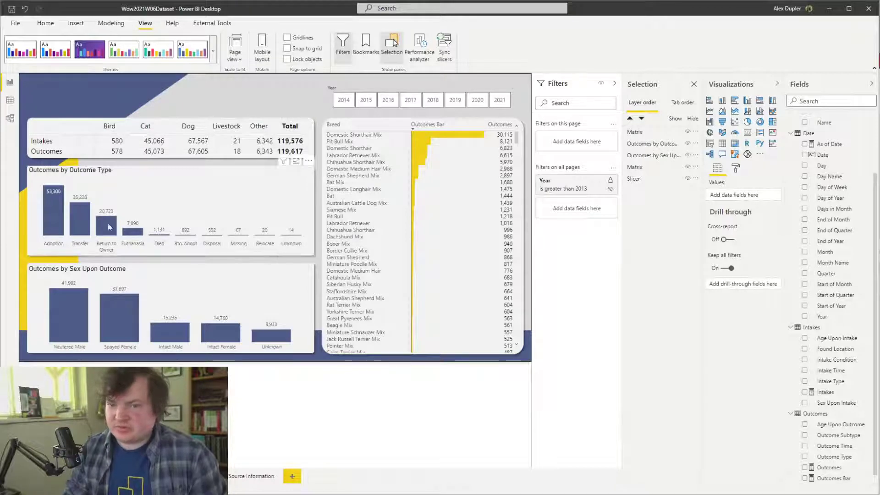
Centre the titles of the Outcomes by Sex Upon Outcome and Outcomes by Outcome Type charts
{"action": "left_click", "coordinate": [158, 269]}
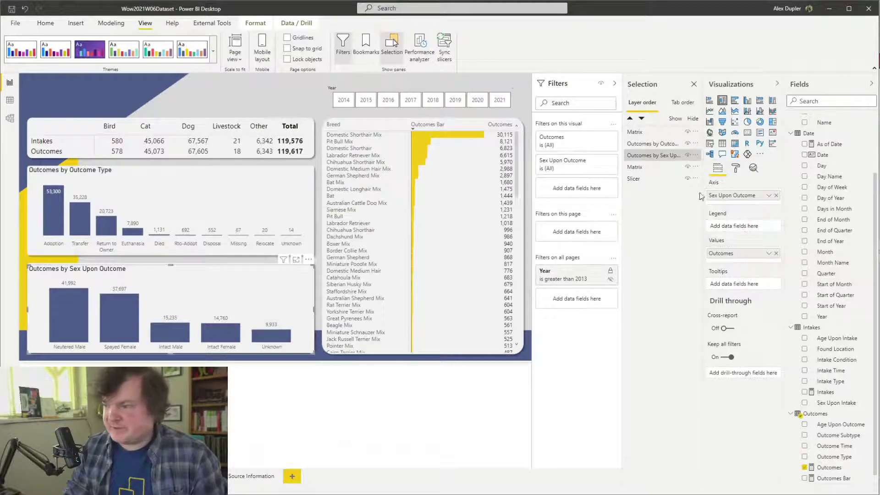
{"action": "left_click", "coordinate": [736, 168]}
{"action": "left_click", "coordinate": [722, 316]}
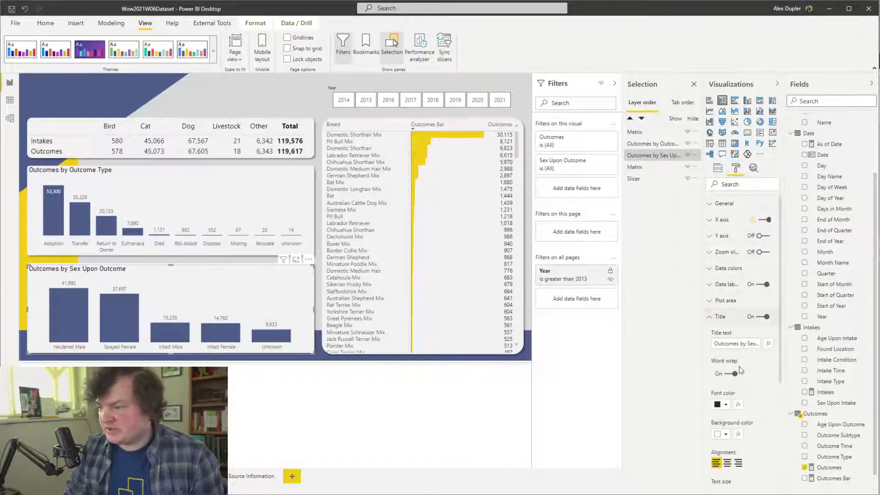
{"action": "left_click", "coordinate": [725, 464]}
{"action": "left_click", "coordinate": [214, 186]}
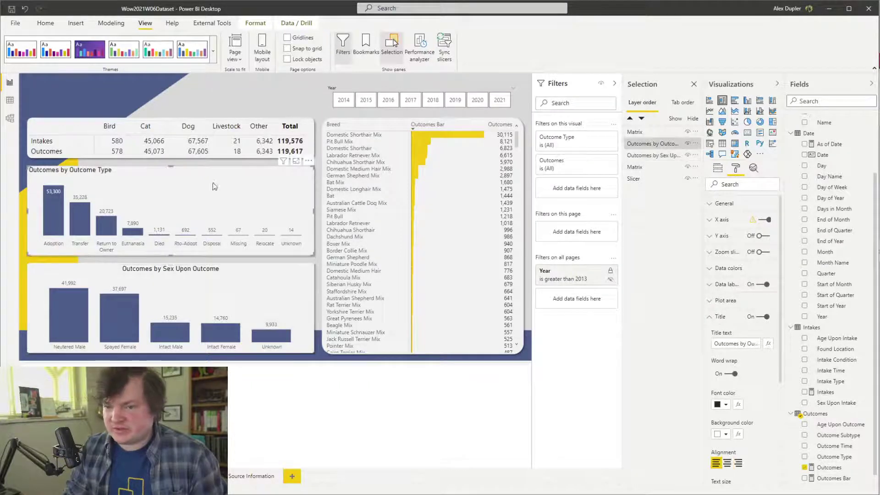
{"action": "left_click", "coordinate": [728, 464]}
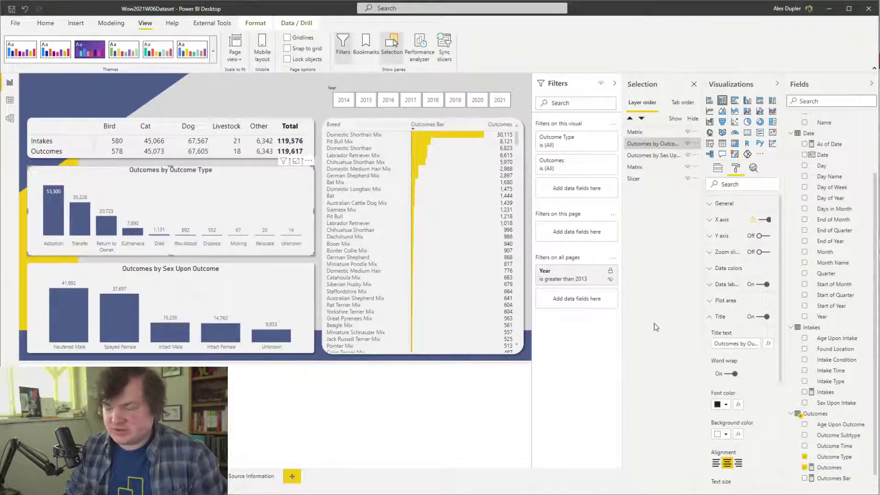
{"action": "left_click", "coordinate": [736, 316]}
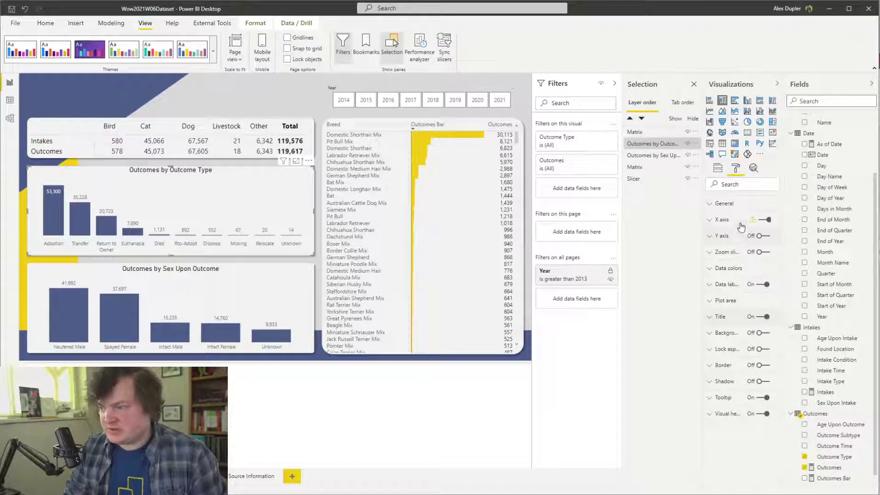
Check the X axis formatting options, including the text size and the warning, for both column charts
{"action": "left_click", "coordinate": [741, 227]}
{"action": "scroll", "coordinate": [744, 275], "scroll_direction": "down", "scroll_amount": 5}
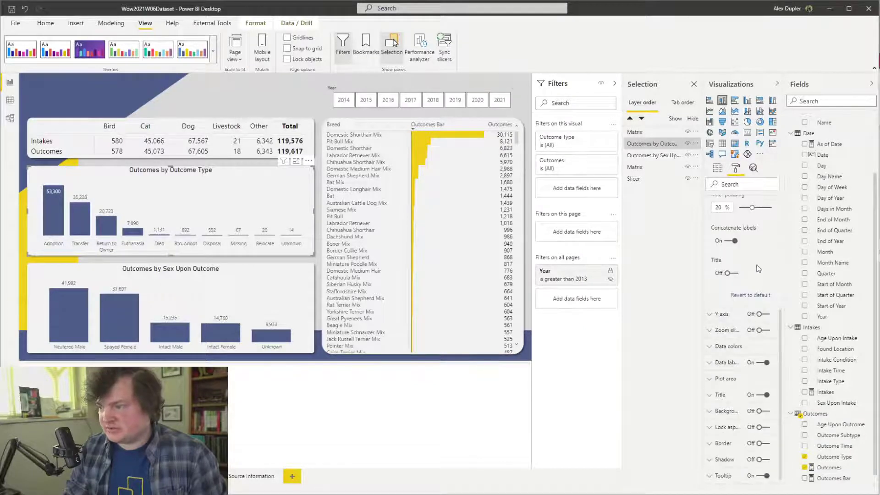
{"action": "scroll", "coordinate": [742, 257], "scroll_direction": "up", "scroll_amount": 4}
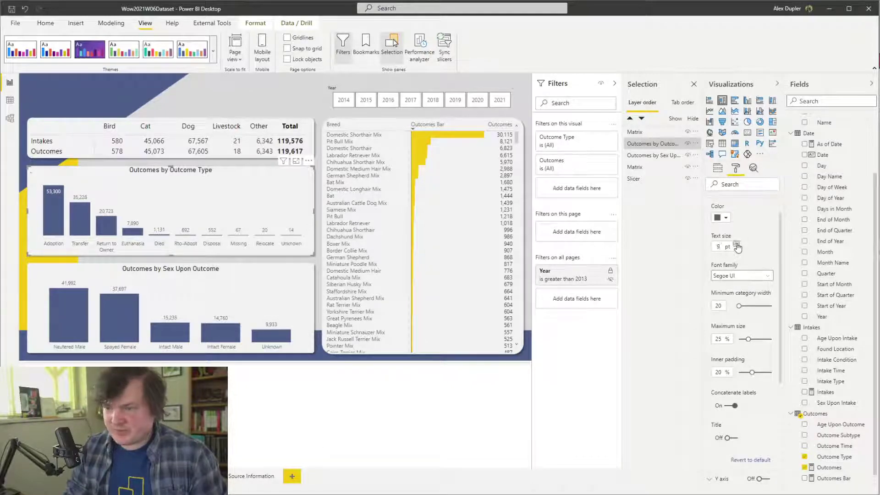
{"action": "scroll", "coordinate": [753, 253], "scroll_direction": "up", "scroll_amount": 1}
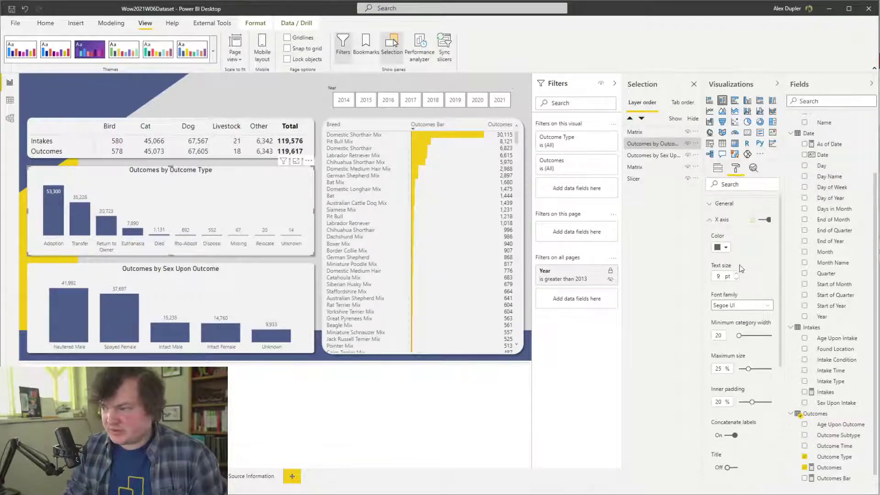
{"action": "left_click", "coordinate": [754, 221]}
{"action": "left_click", "coordinate": [754, 221]}
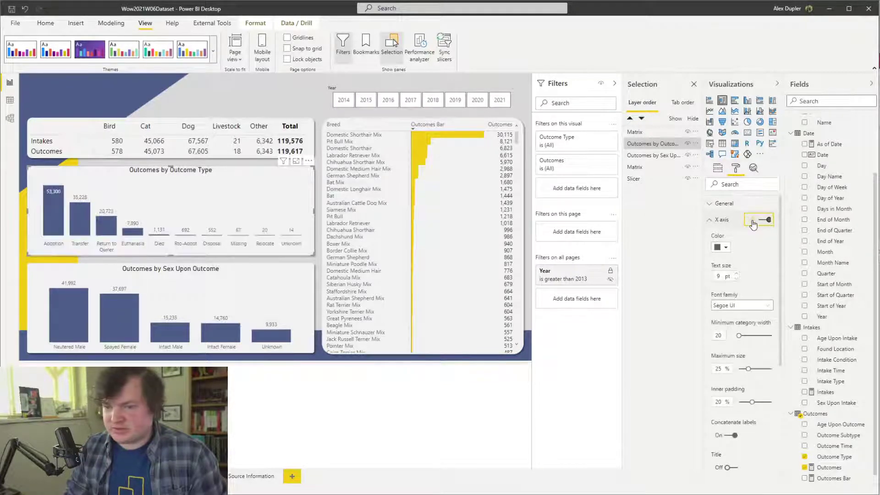
{"action": "left_click", "coordinate": [300, 301]}
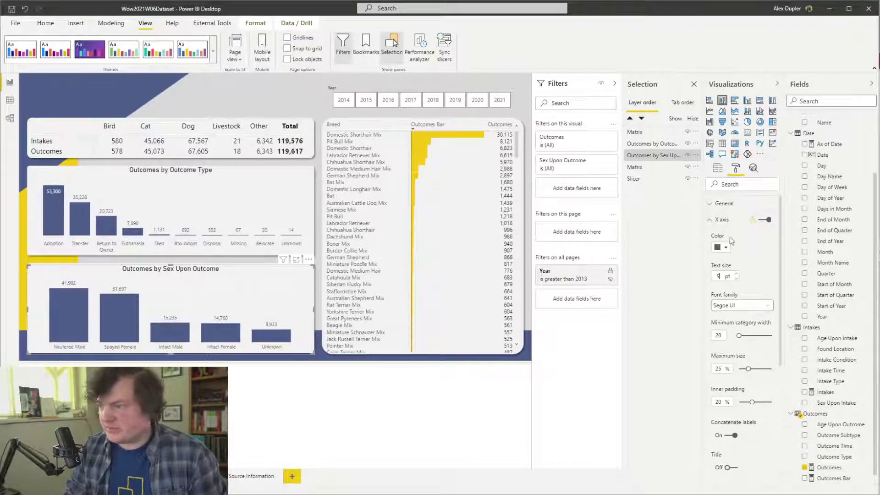
{"action": "left_click", "coordinate": [732, 218]}
{"action": "key", "text": "Escape"}
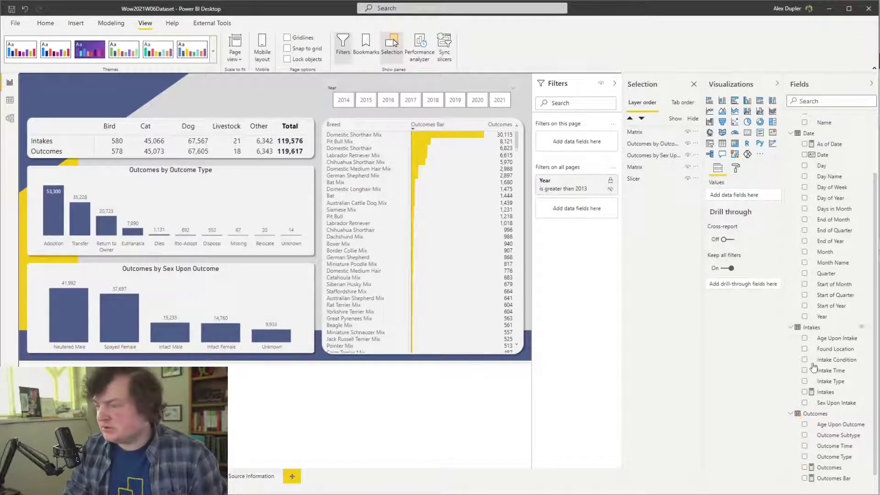
Switch to the browser and examine the sample report on the Workout Wednesday 2021 Week 6 page
{"action": "left_click_drag", "start_coordinate": [598, 9], "coordinate": [595, 32]}
{"action": "key", "text": "alt+Tab"}
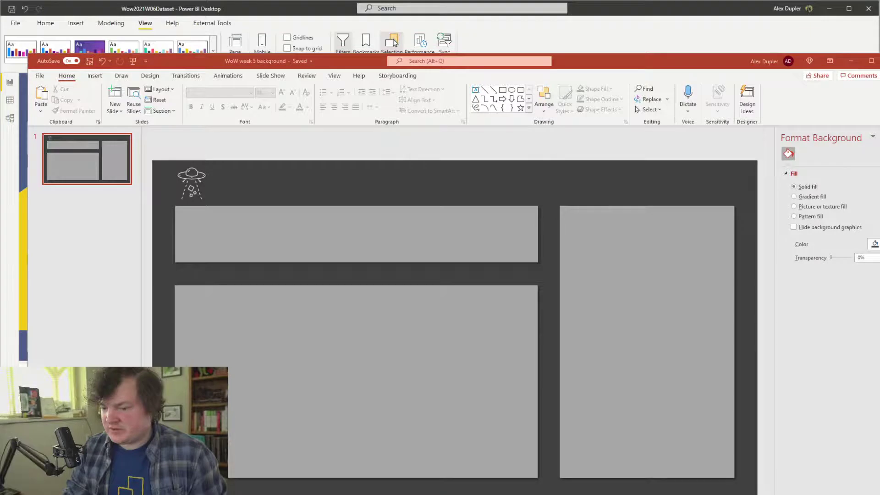
{"action": "key", "text": "alt+Tab"}
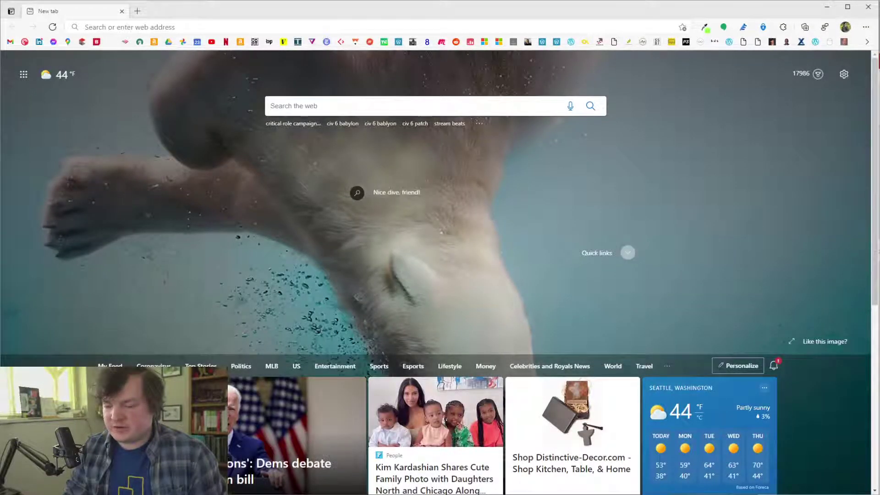
{"action": "key", "text": "alt+Tab"}
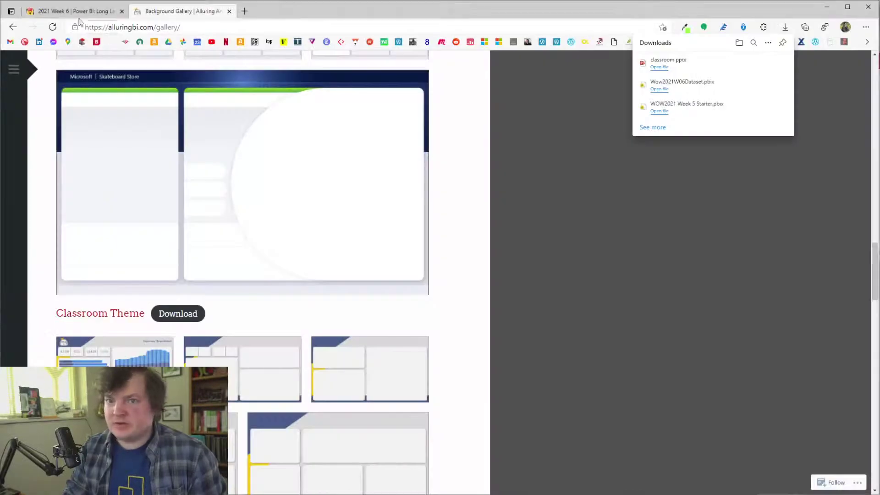
{"action": "left_click", "coordinate": [75, 12]}
{"action": "scroll", "coordinate": [351, 329], "scroll_direction": "up", "scroll_amount": 10}
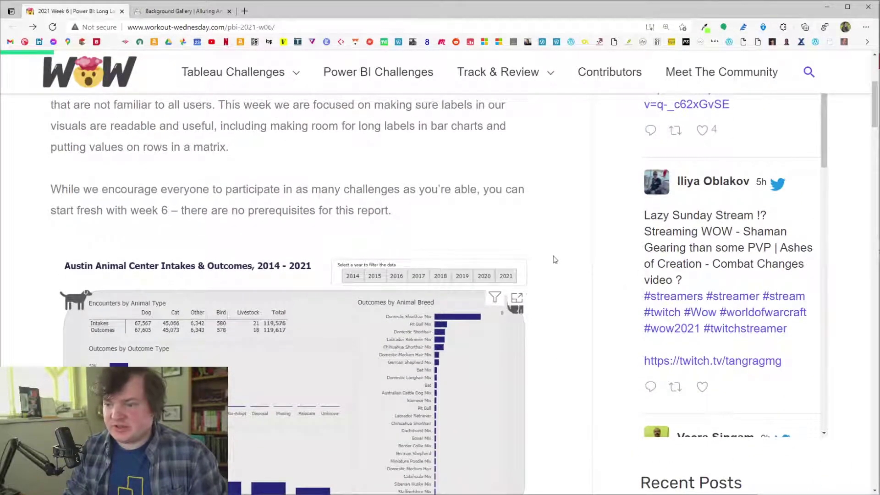
{"action": "scroll", "coordinate": [183, 266], "scroll_direction": "down", "scroll_amount": 10}
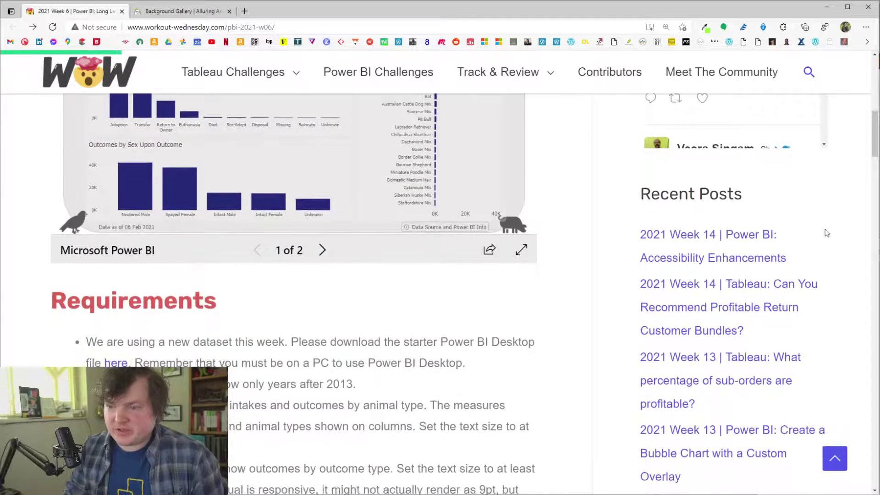
{"action": "left_click_drag", "start_coordinate": [873, 152], "coordinate": [873, 133]}
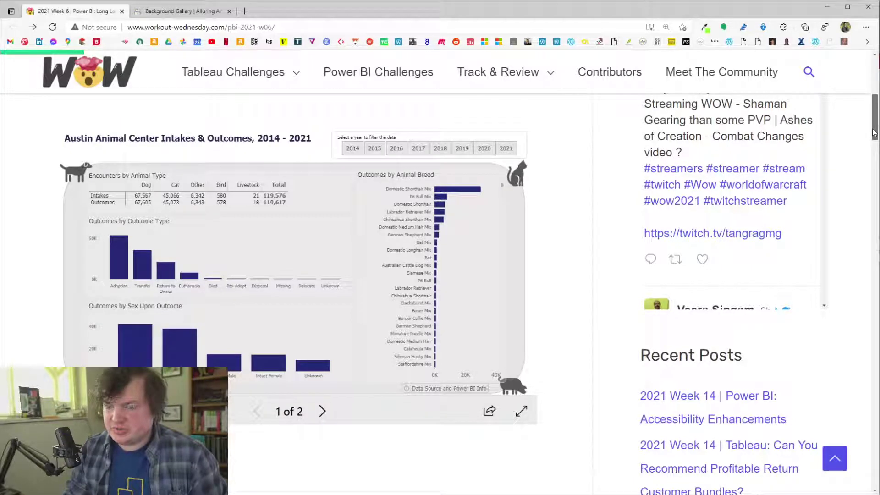
{"action": "mouse_move", "coordinate": [873, 133]}
{"action": "left_mouse_down"}
{"action": "mouse_move", "coordinate": [873, 145]}
{"action": "mouse_move", "coordinate": [874, 135]}
{"action": "left_mouse_up"}
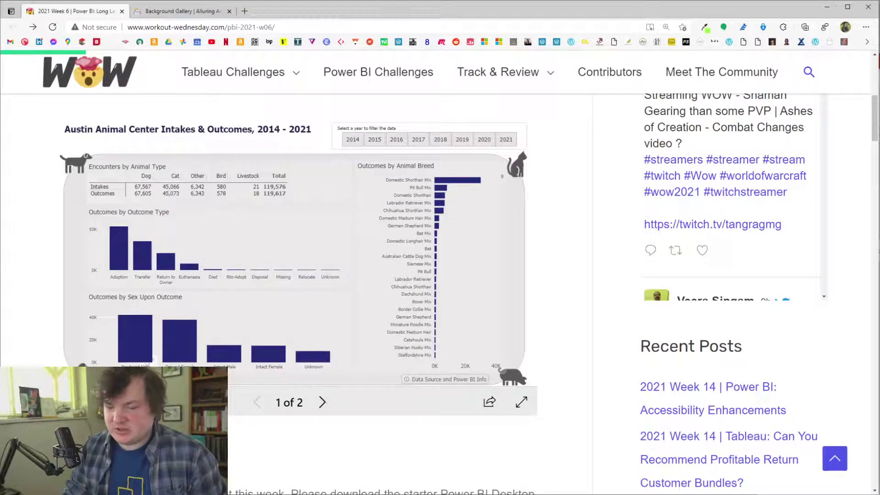
View the sample report's data source page and the challenge requirements, and return to the report's first page
{"action": "left_click", "coordinate": [447, 380]}
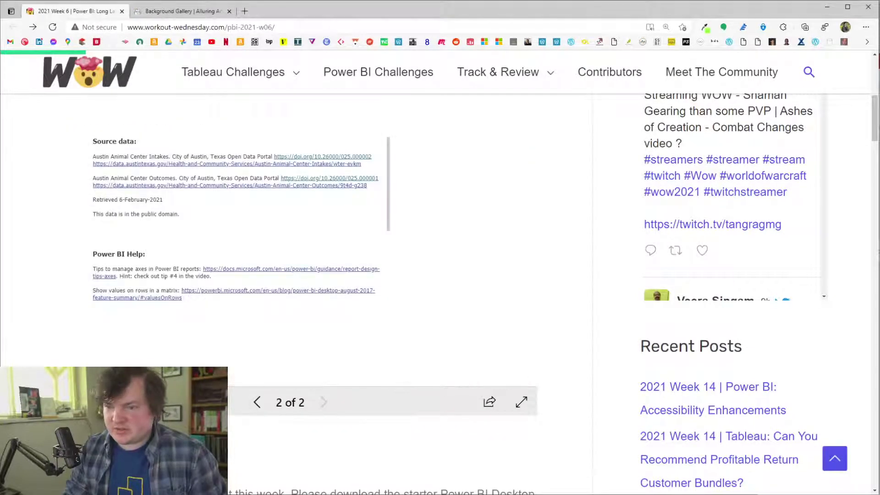
{"action": "scroll", "coordinate": [296, 347], "scroll_direction": "down", "scroll_amount": 6}
{"action": "scroll", "coordinate": [298, 339], "scroll_direction": "down", "scroll_amount": 6}
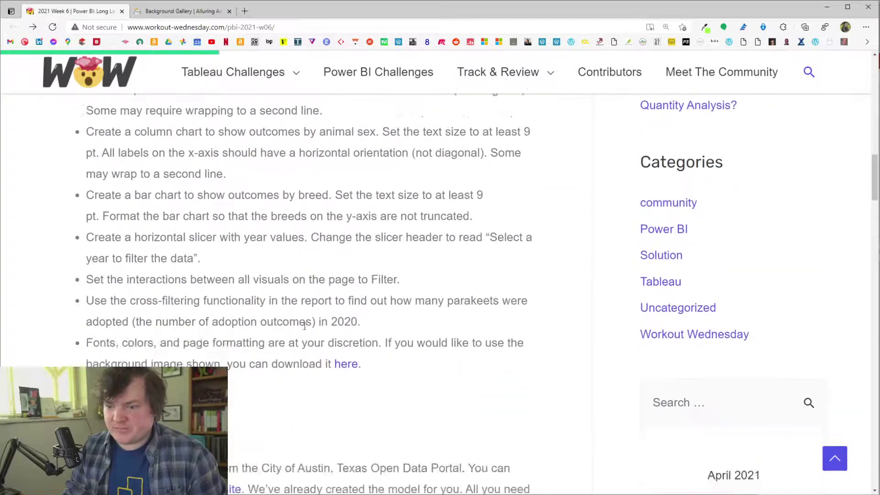
{"action": "scroll", "coordinate": [302, 327], "scroll_direction": "up", "scroll_amount": 6}
{"action": "scroll", "coordinate": [302, 331], "scroll_direction": "up", "scroll_amount": 6}
{"action": "left_click", "coordinate": [258, 402]}
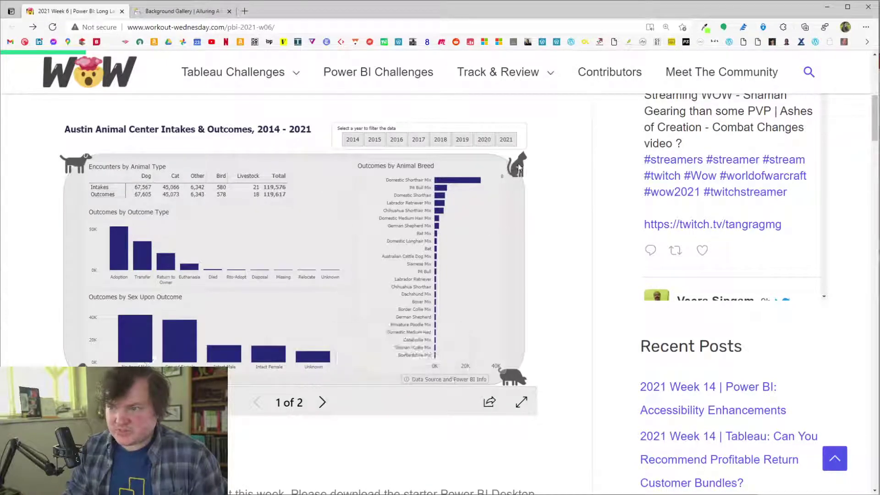
Switch back to Power BI Desktop and insert a text box above the matrix, sized to the matrix's width
{"action": "left_click", "coordinate": [828, 6]}
{"action": "left_click", "coordinate": [828, 8]}
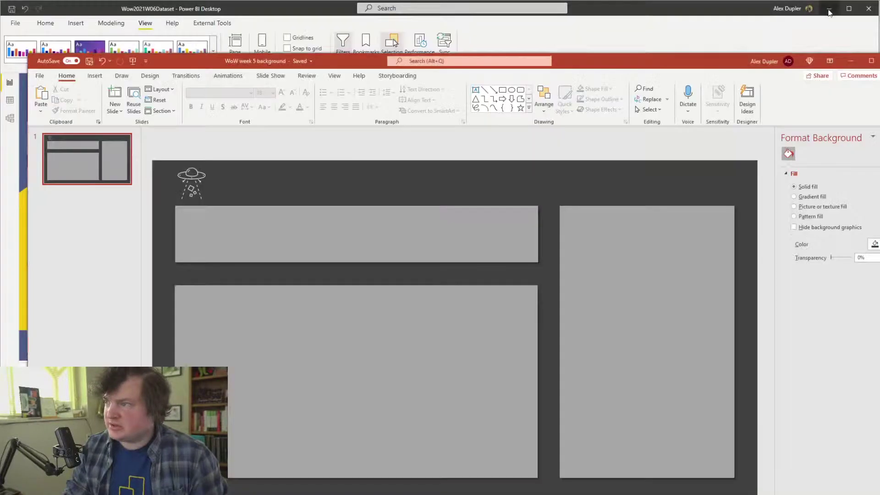
{"action": "left_click", "coordinate": [635, 24]}
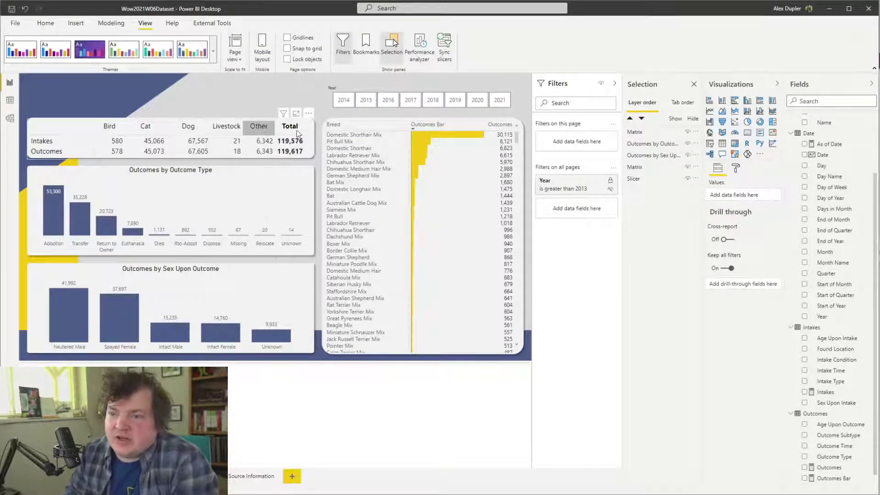
{"action": "left_click", "coordinate": [76, 23]}
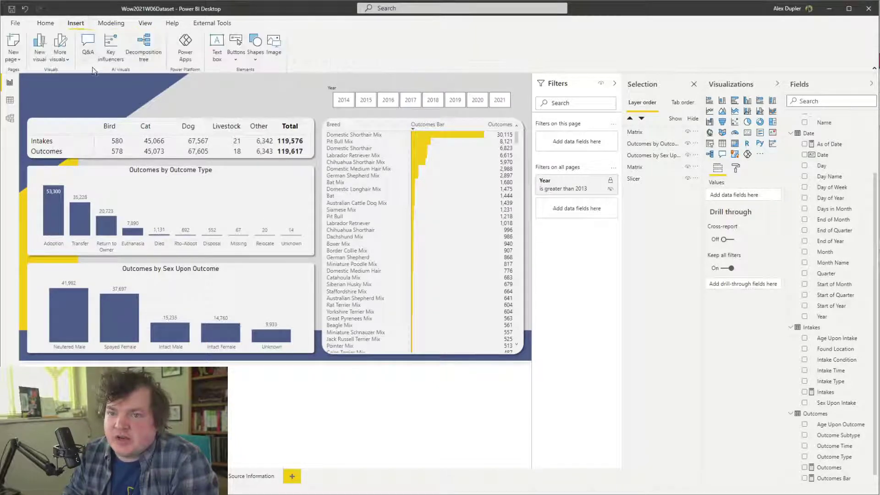
{"action": "left_click", "coordinate": [217, 46]}
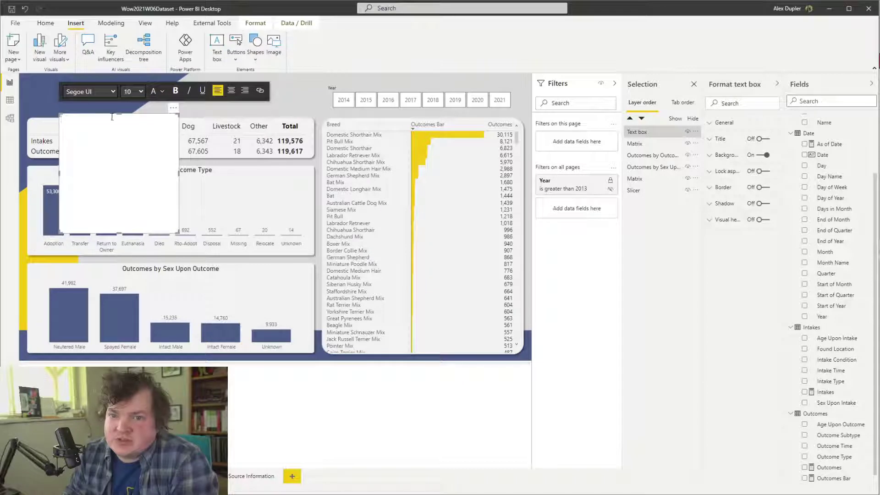
{"action": "left_click_drag", "start_coordinate": [113, 118], "coordinate": [81, 82]}
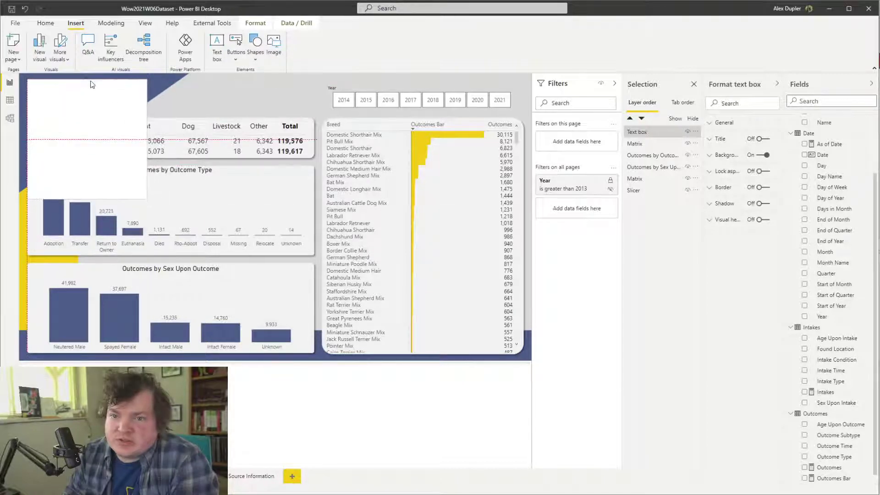
{"action": "left_click_drag", "start_coordinate": [147, 198], "coordinate": [313, 110]}
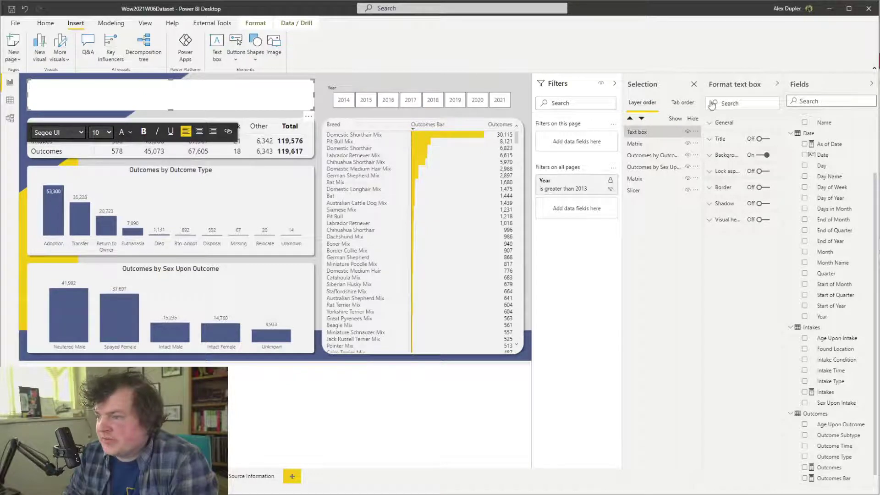
Collapse the Selection pane and enable the Shape map visual and Azure map visual preview features in the global options
{"action": "left_click", "coordinate": [615, 85]}
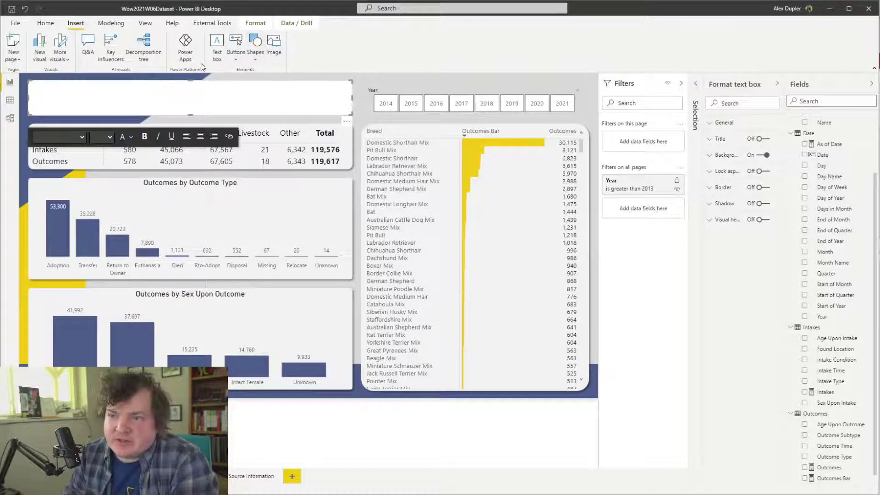
{"action": "left_click", "coordinate": [20, 23]}
{"action": "left_click", "coordinate": [46, 162]}
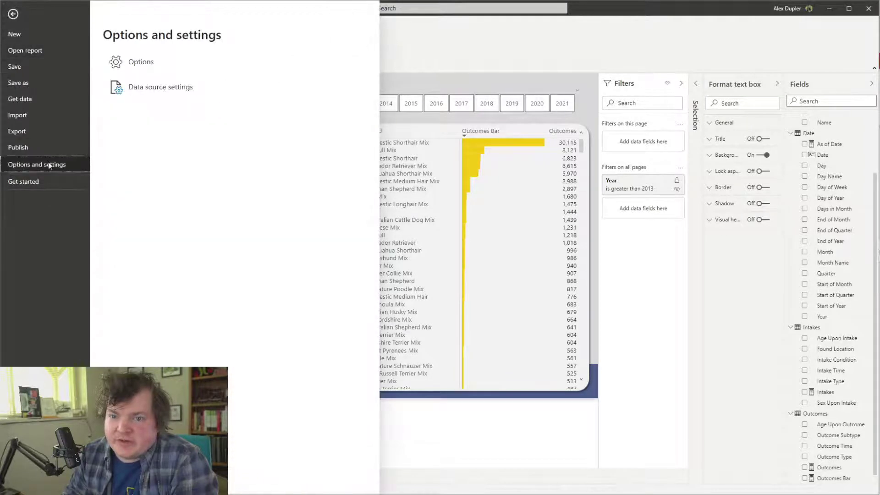
{"action": "left_click", "coordinate": [135, 62]}
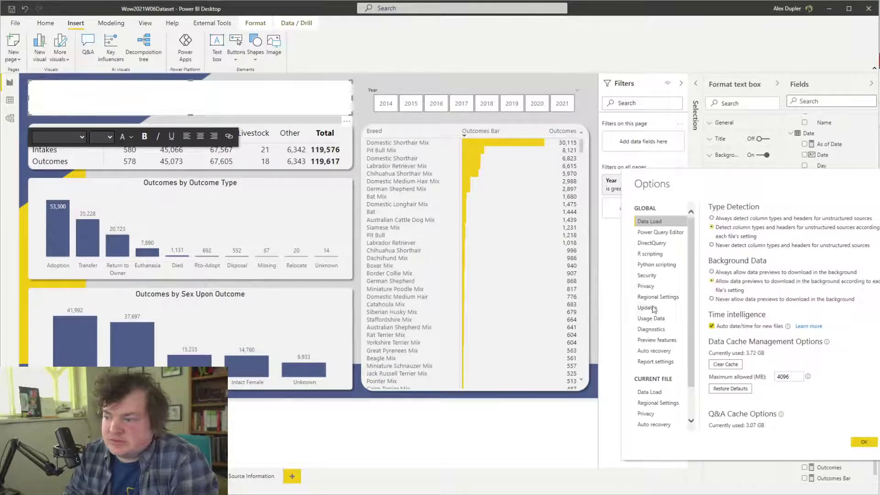
{"action": "left_click", "coordinate": [656, 340]}
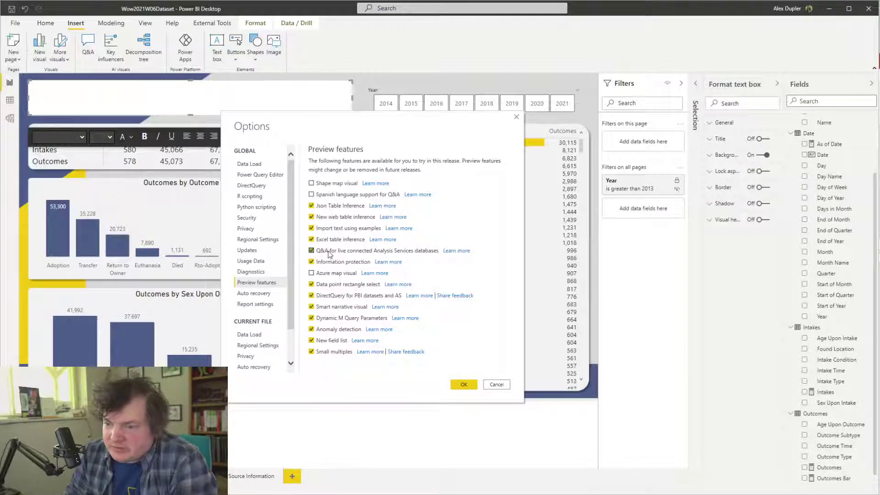
{"action": "left_click", "coordinate": [334, 184]}
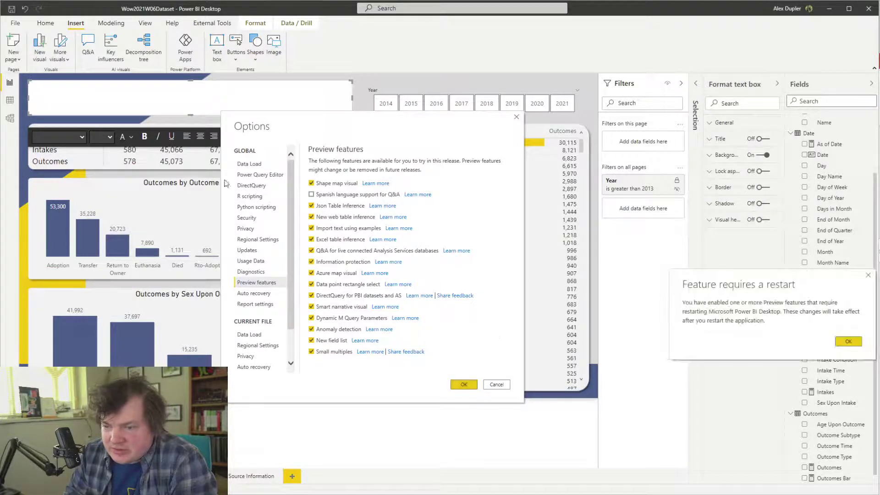
{"action": "left_click", "coordinate": [849, 341]}
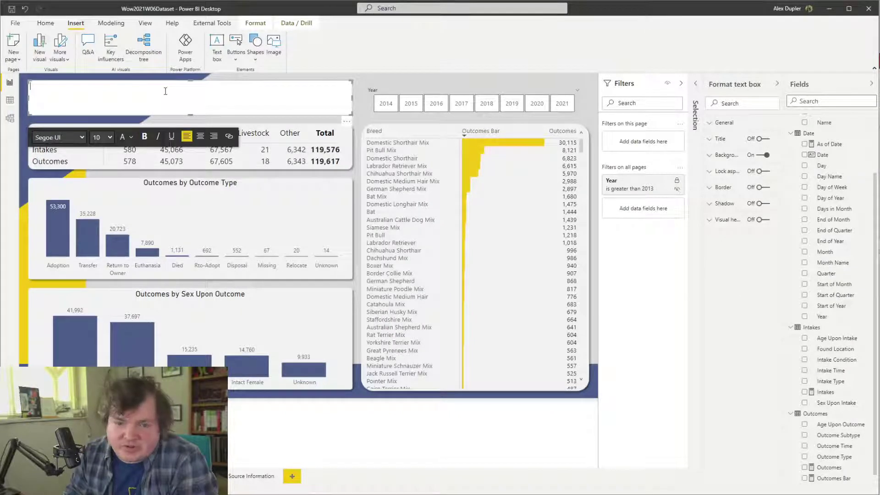
Set the empty text box's font size to 32, and check the title wording of the sample report in the browser
{"action": "left_click", "coordinate": [110, 137]}
{"action": "left_click", "coordinate": [96, 256]}
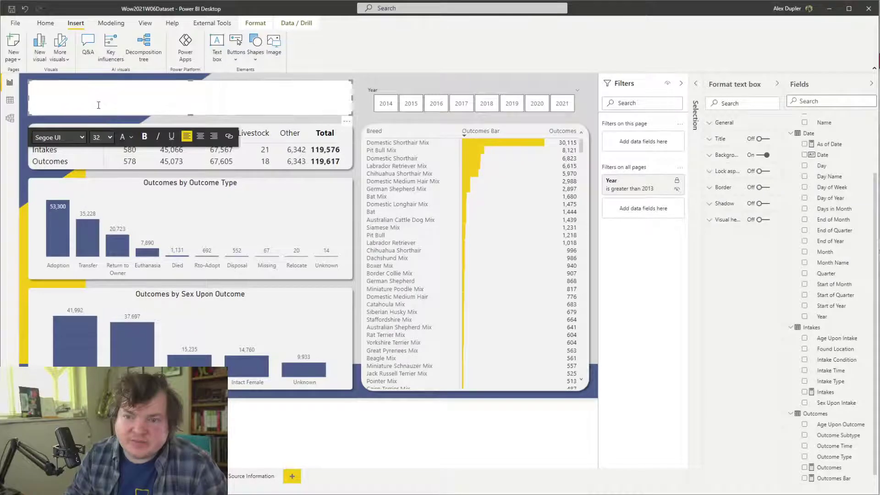
{"action": "key", "text": "alt+Tab"}
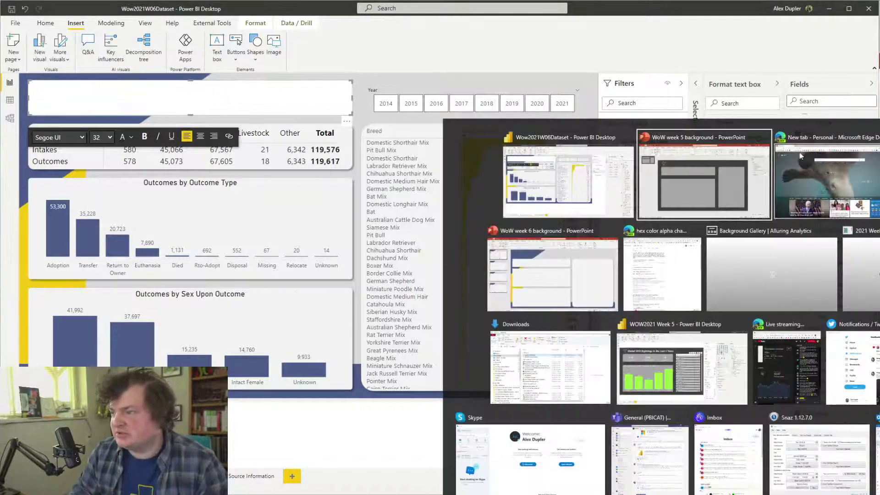
{"action": "left_click", "coordinate": [862, 275]}
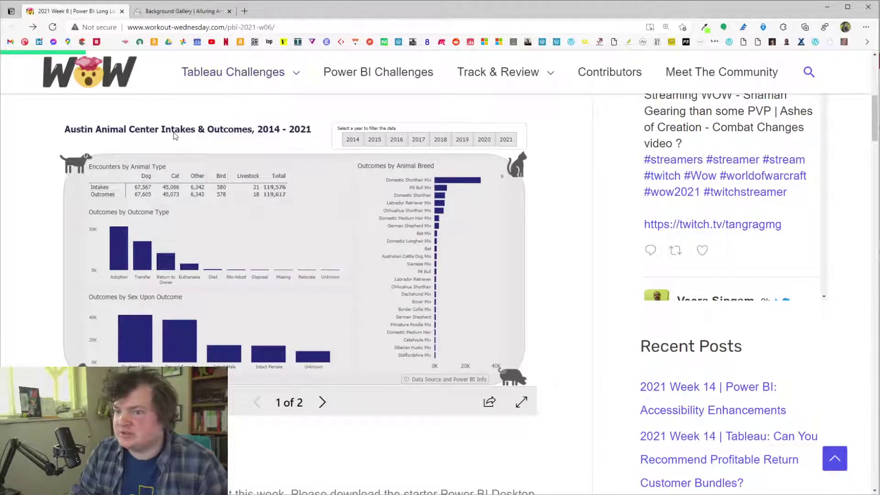
{"action": "key", "text": "alt+Tab"}
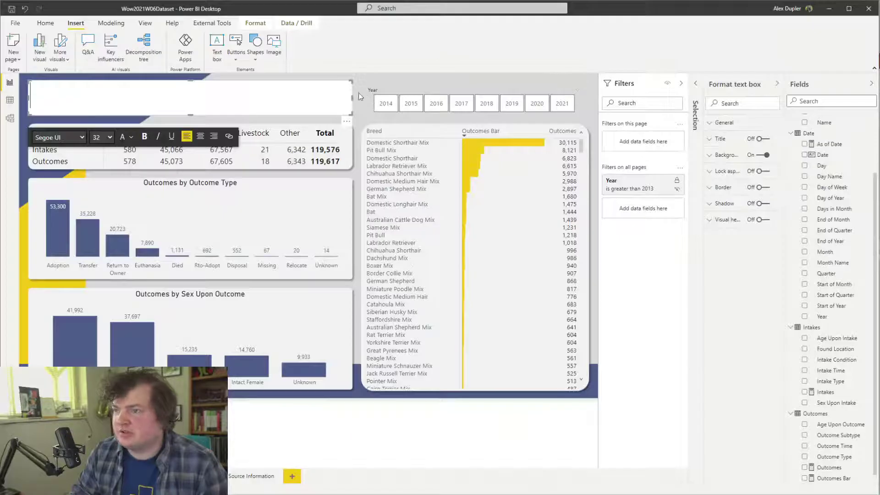
Enter "Austin Animal Center Intakes & Outcomes 2013-2021" as the page title in the text box above the matrix
{"action": "type", "text": "Austin "}
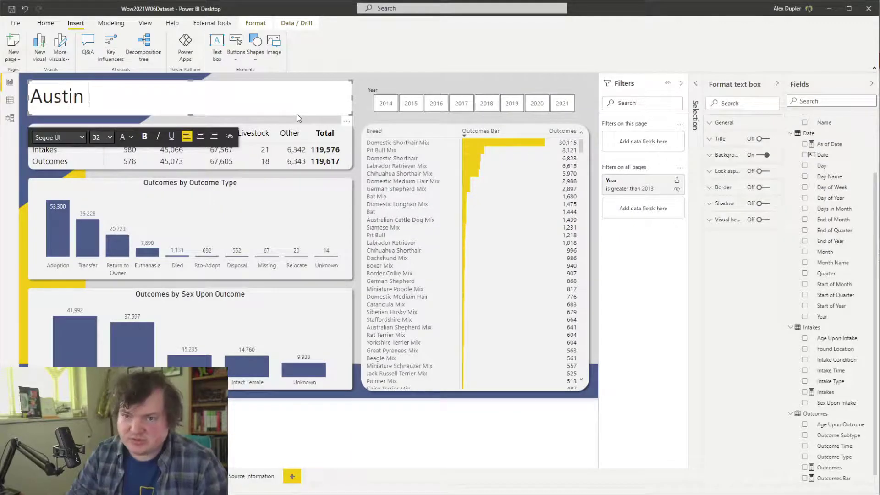
{"action": "type", "text": "Animal Ce"}
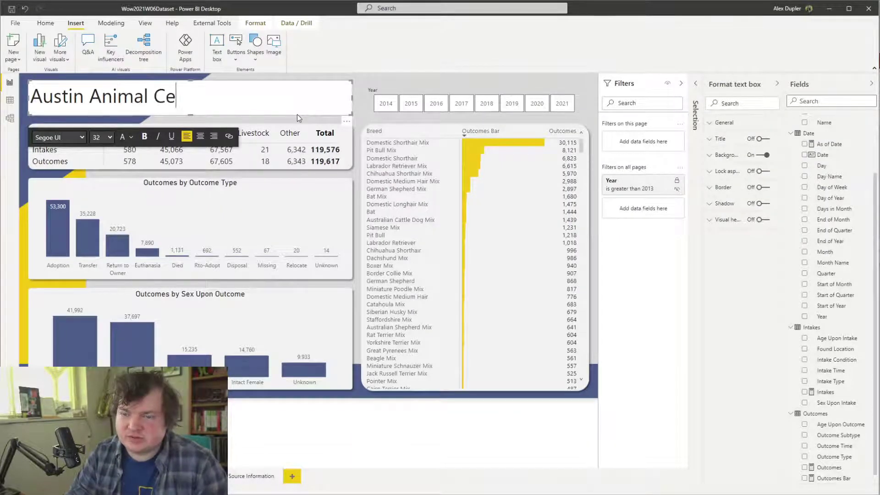
{"action": "type", "text": "nter Intakes"}
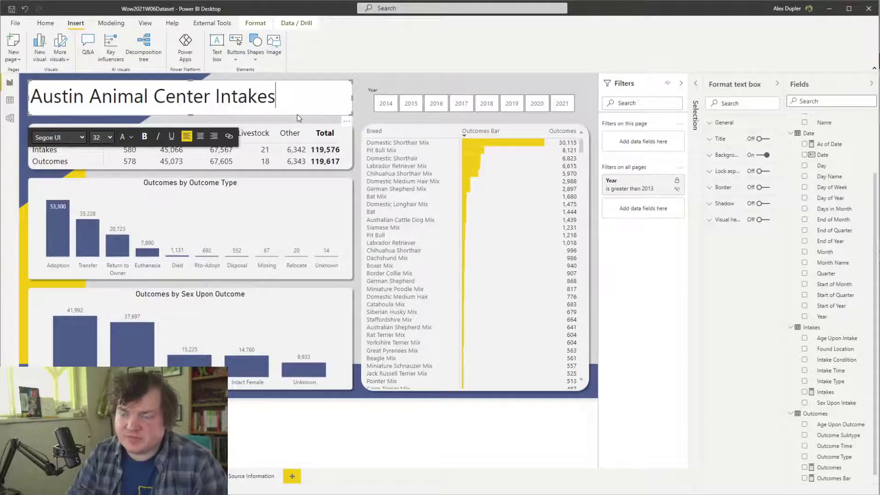
{"action": "key", "text": "alt+Tab"}
{"action": "key", "text": "alt+Tab"}
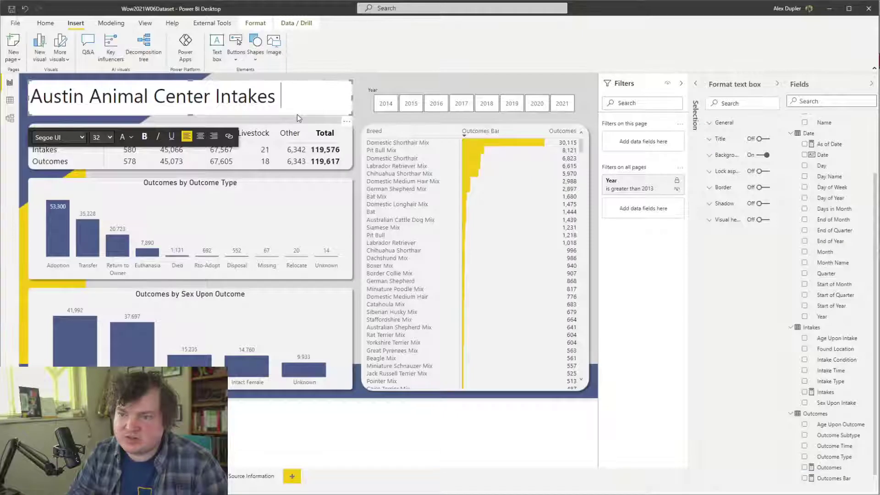
{"action": "type", "text": "& Outcomes"}
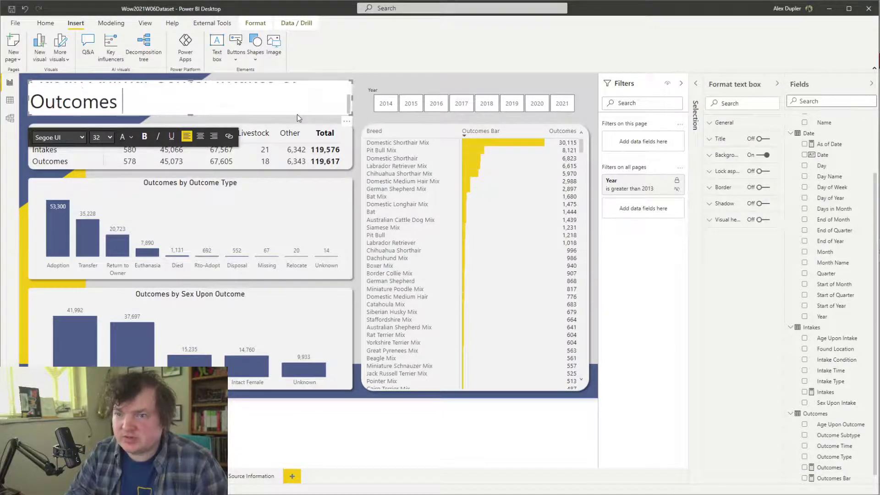
{"action": "type", "text": " 2013-2"}
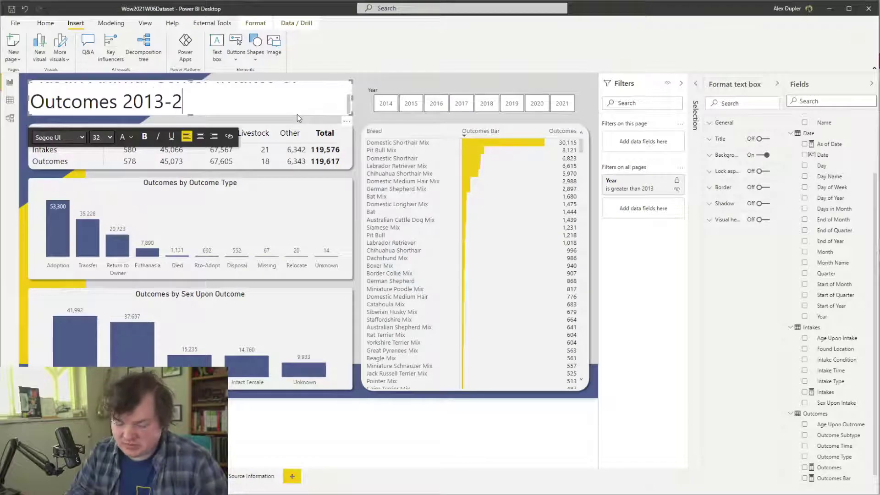
{"action": "type", "text": "021"}
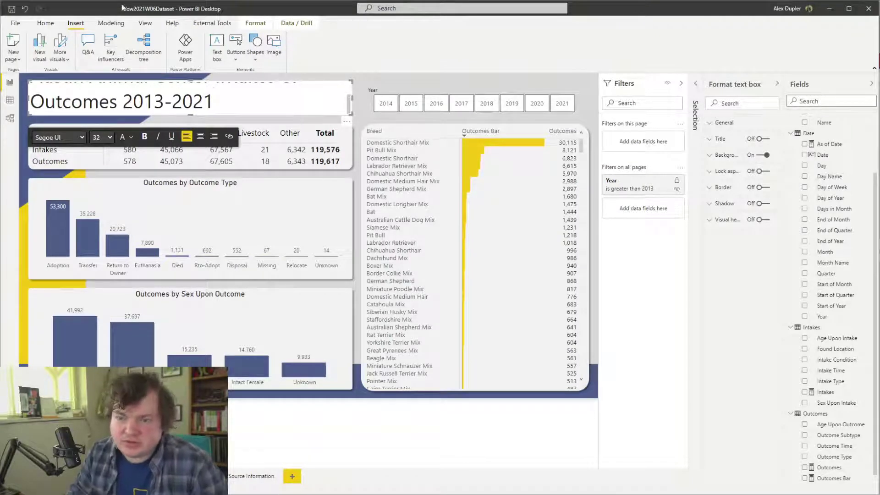
Make the whole page title bold and reduce its font size to 20 so it fits on one line
{"action": "key", "text": "ctrl+a"}
{"action": "left_click", "coordinate": [108, 137]}
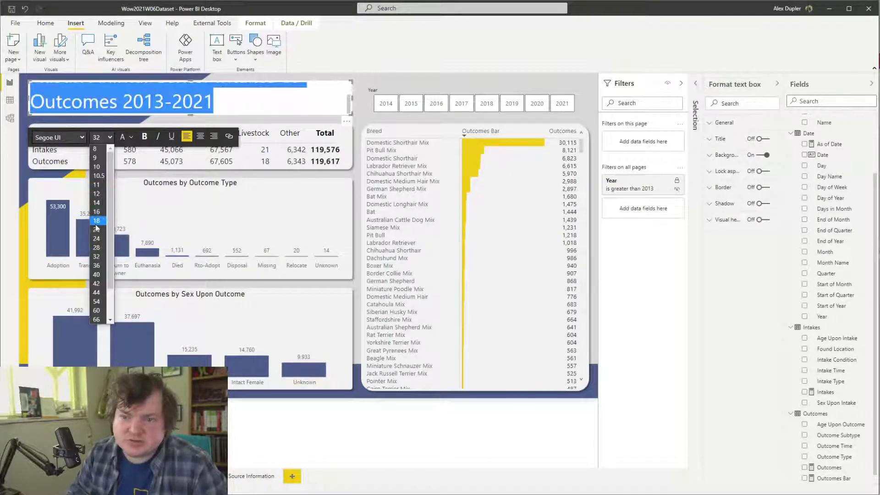
{"action": "left_click", "coordinate": [95, 229]}
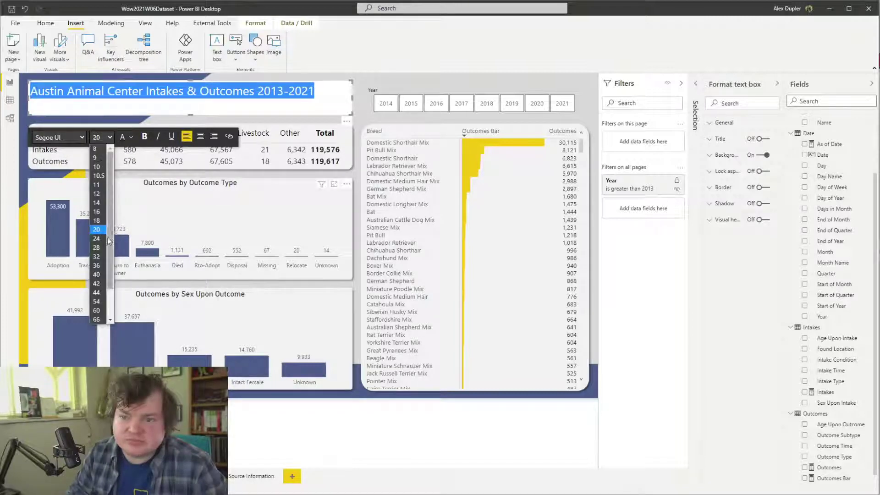
{"action": "left_click", "coordinate": [97, 247]}
{"action": "left_click", "coordinate": [106, 137]}
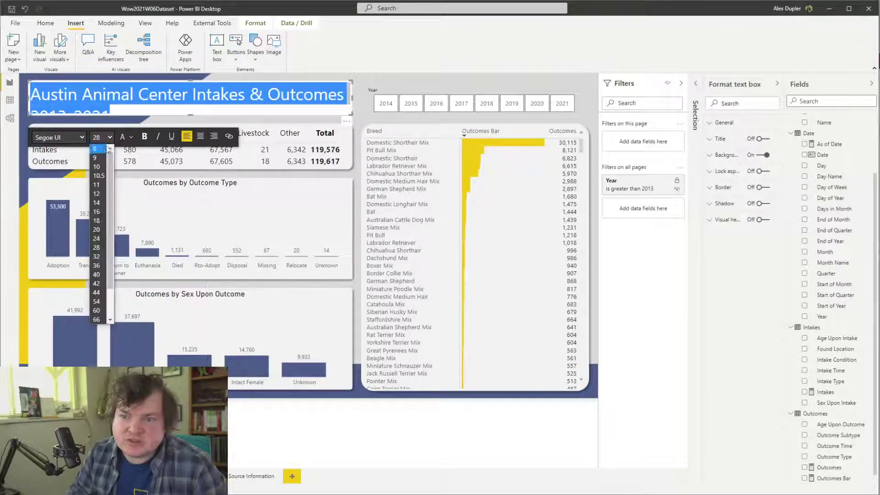
{"action": "left_click", "coordinate": [97, 238]}
{"action": "left_click", "coordinate": [109, 137]}
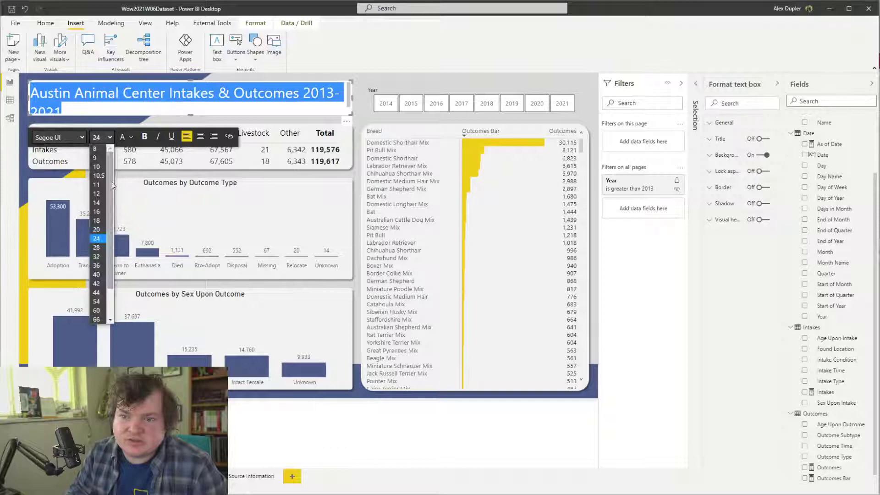
{"action": "left_click", "coordinate": [96, 229]}
{"action": "left_click", "coordinate": [144, 136]}
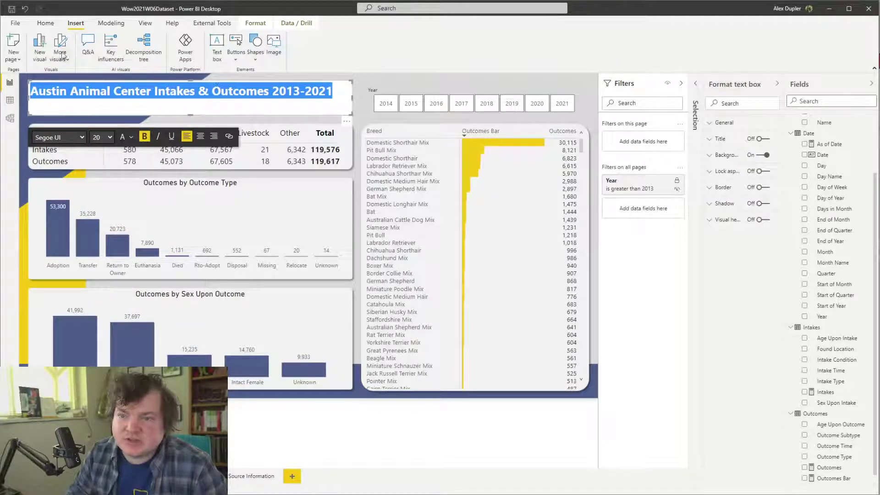
Lower the upper edge of the title text box so that its height fits the single line of text
{"action": "key", "text": "Escape"}
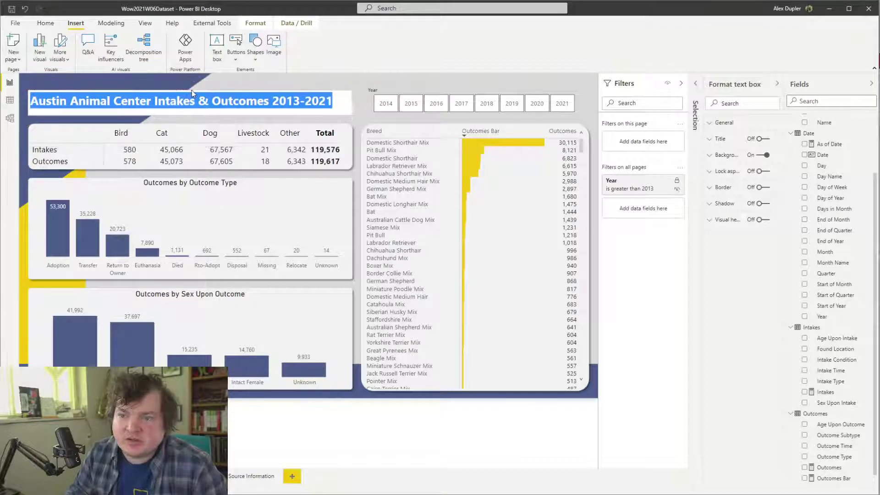
{"action": "left_click", "coordinate": [191, 90]}
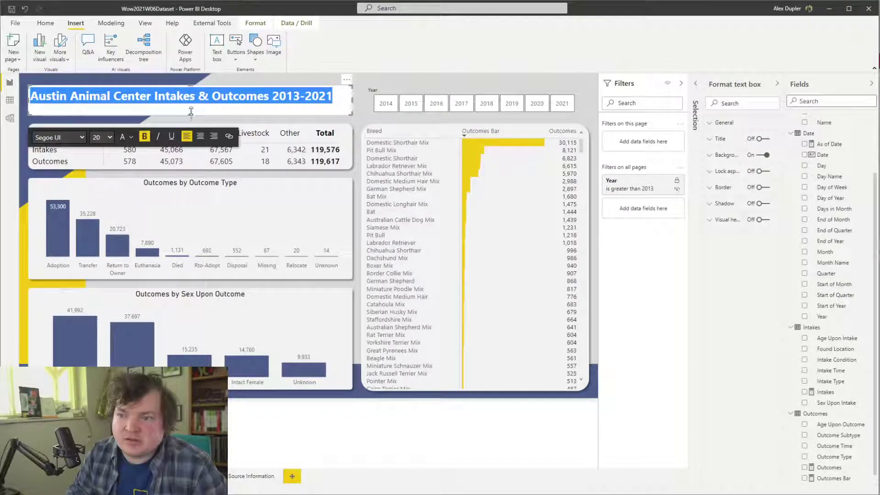
{"action": "mouse_move", "coordinate": [199, 88]}
{"action": "left_click_drag", "start_coordinate": [191, 85], "coordinate": [189, 93]}
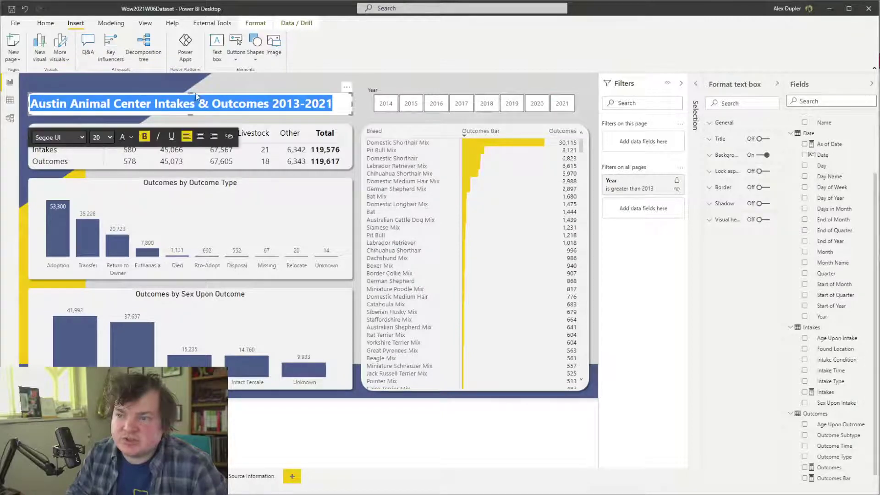
{"action": "left_click", "coordinate": [269, 119]}
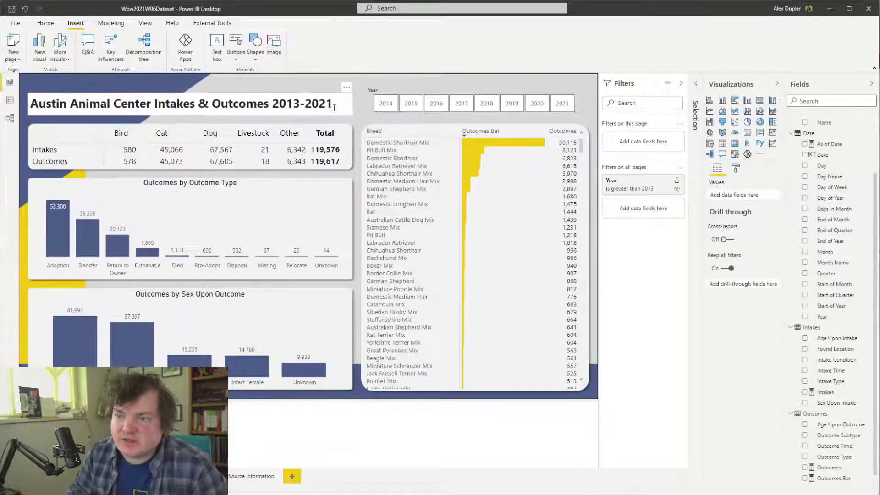
Centre the page title text and turn off the text box's background
{"action": "left_click", "coordinate": [339, 105]}
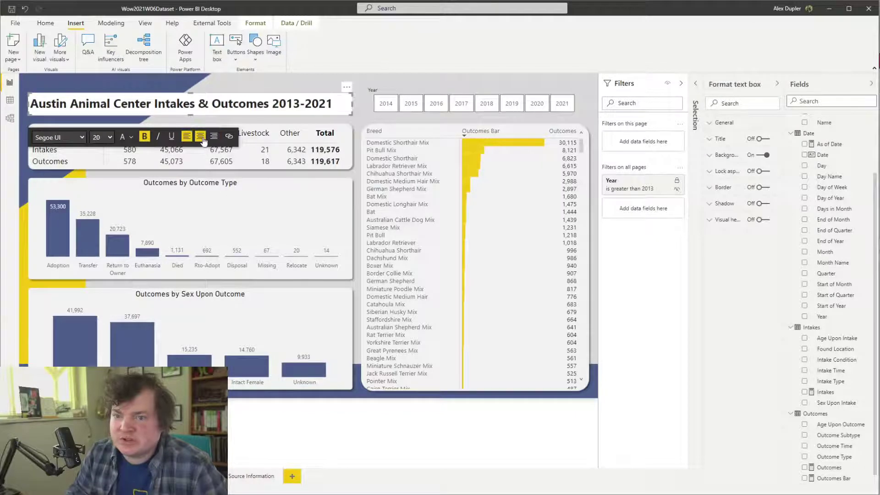
{"action": "left_click", "coordinate": [201, 137]}
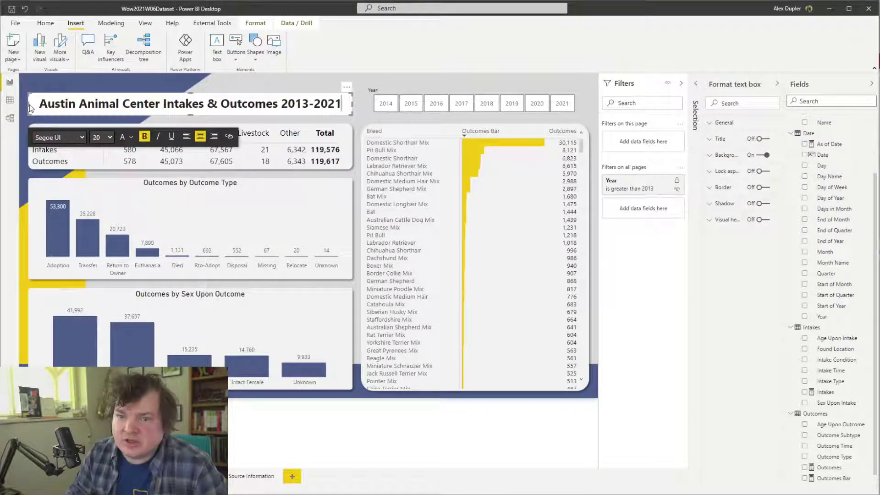
{"action": "left_click", "coordinate": [733, 158]}
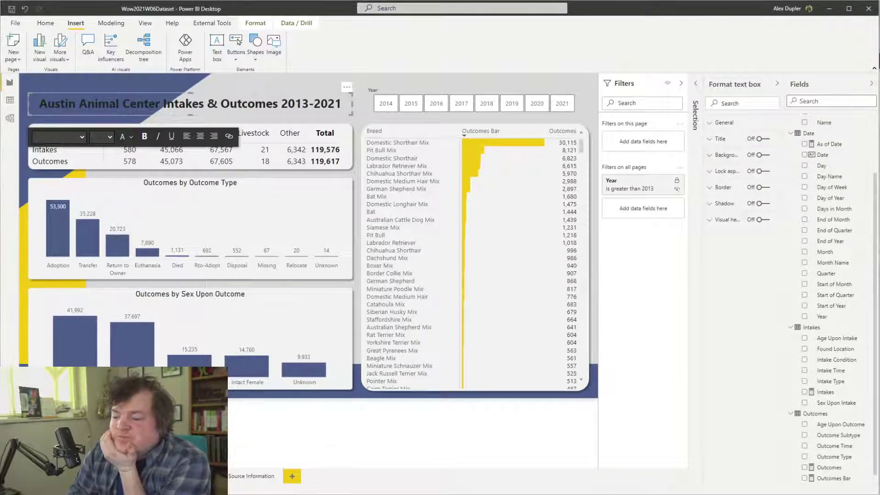
Switch to the WoW week 6 background in PowerPoint to check the blue corner shape, and return to Power BI Desktop
{"action": "key", "text": "alt+Tab"}
{"action": "left_click", "coordinate": [291, 112]}
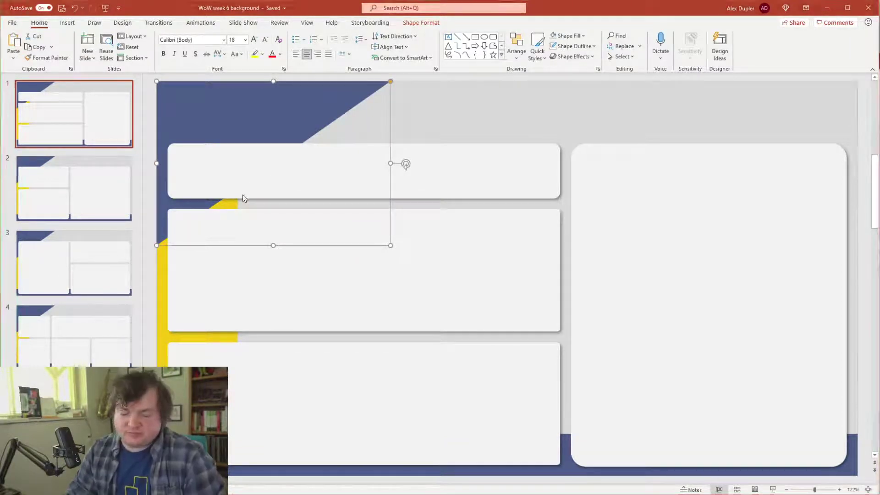
{"action": "key", "text": "alt+Tab"}
Reselect the title text box and turn its background back on
{"action": "left_click", "coordinate": [274, 93]}
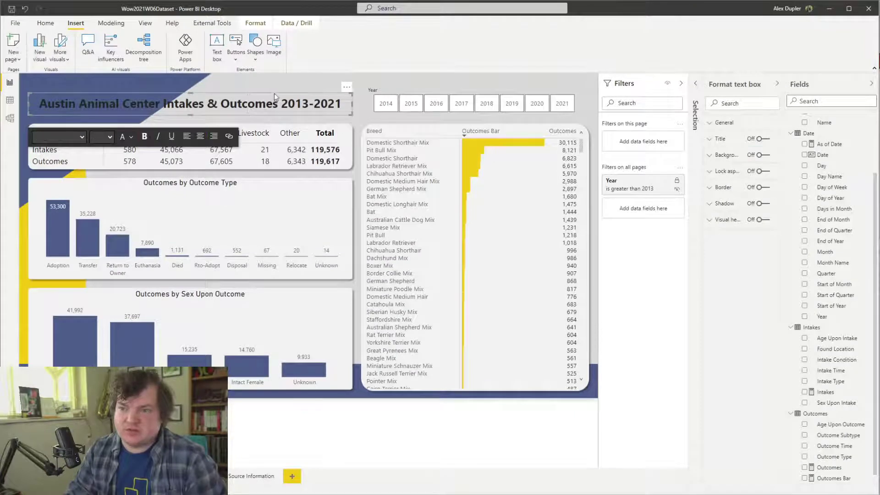
{"action": "left_click", "coordinate": [348, 116]}
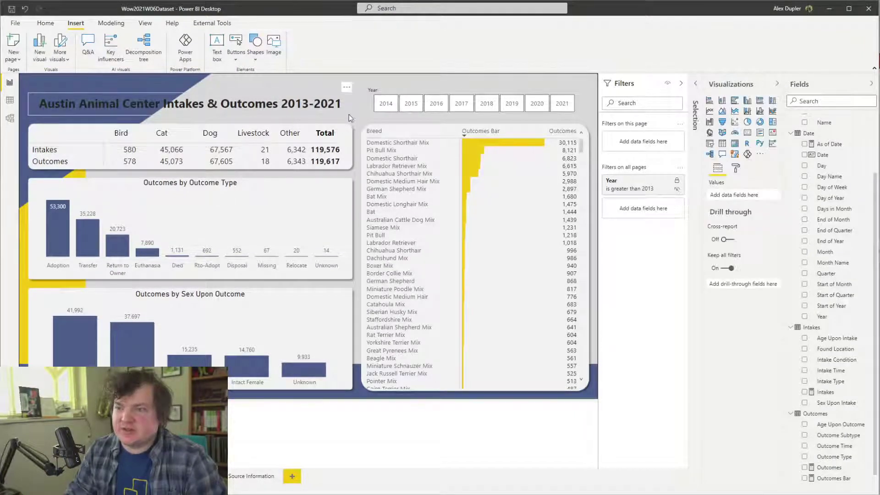
{"action": "left_click", "coordinate": [348, 114]}
{"action": "left_click", "coordinate": [763, 154]}
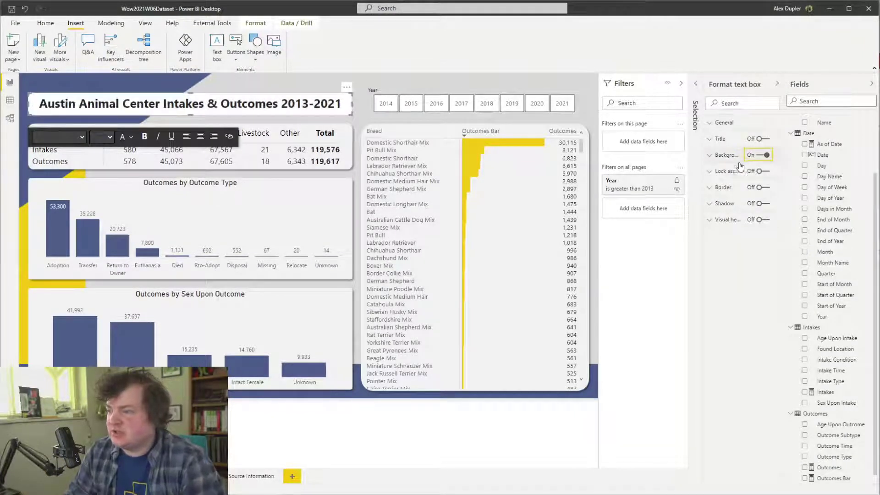
Turn on the shadow and border of the title text box and set the border radius to 18 px
{"action": "left_click", "coordinate": [761, 203]}
{"action": "left_click", "coordinate": [736, 191]}
{"action": "left_click", "coordinate": [761, 188]}
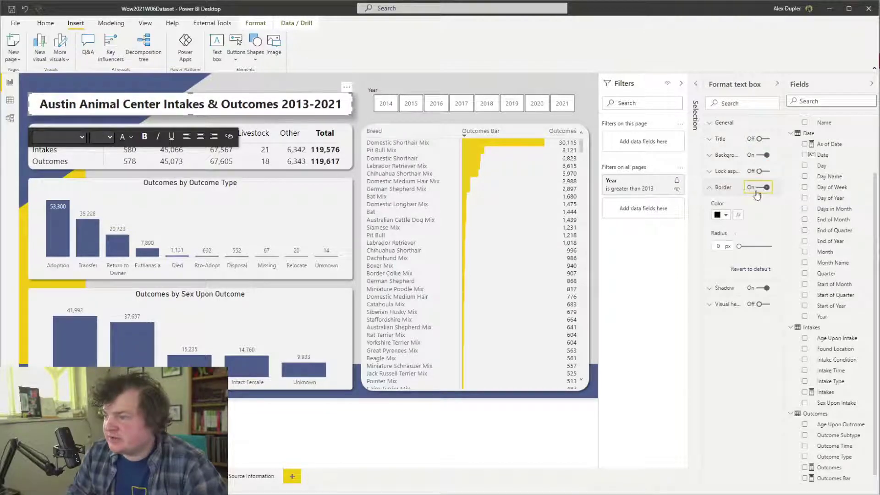
{"action": "left_click_drag", "start_coordinate": [738, 247], "coordinate": [772, 247]}
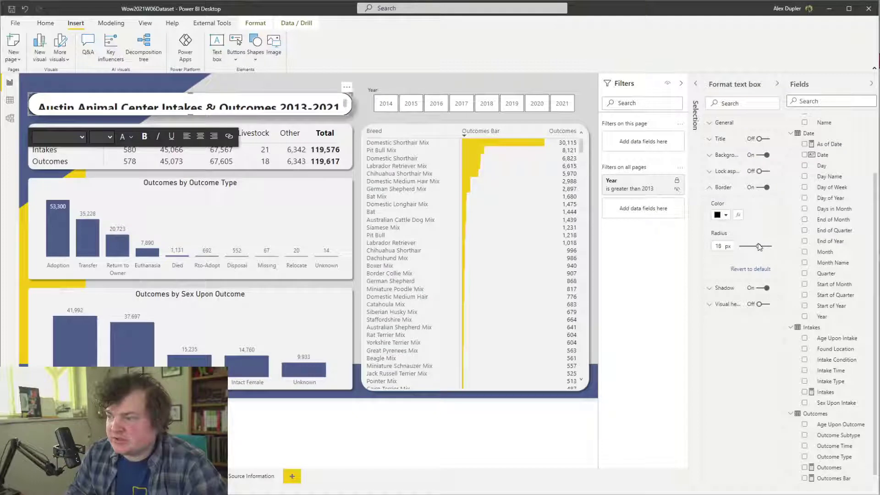
Set both the border colour and the background colour of the title text box to the recently used light grey
{"action": "left_click", "coordinate": [721, 214]}
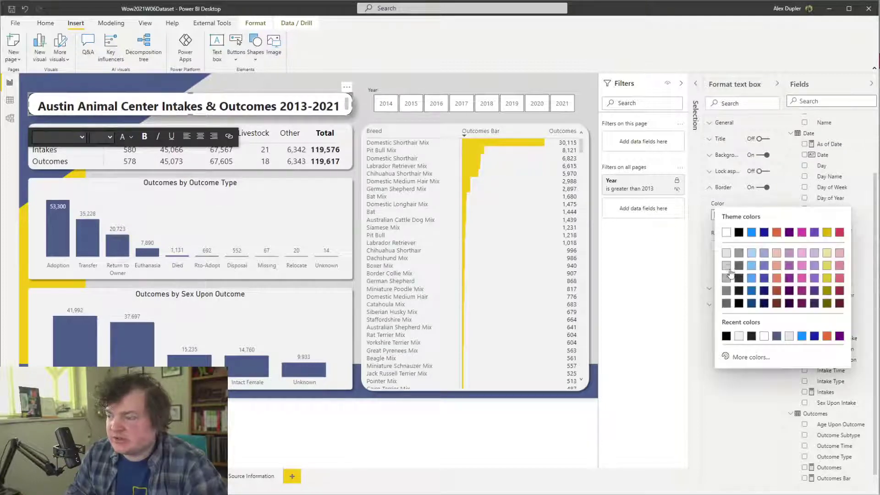
{"action": "left_click", "coordinate": [739, 337]}
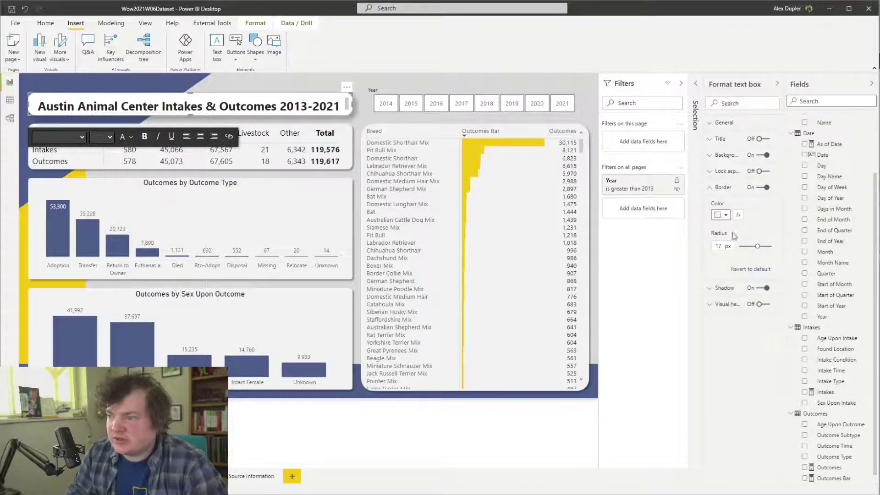
{"action": "left_click", "coordinate": [726, 155]}
{"action": "left_click", "coordinate": [721, 183]}
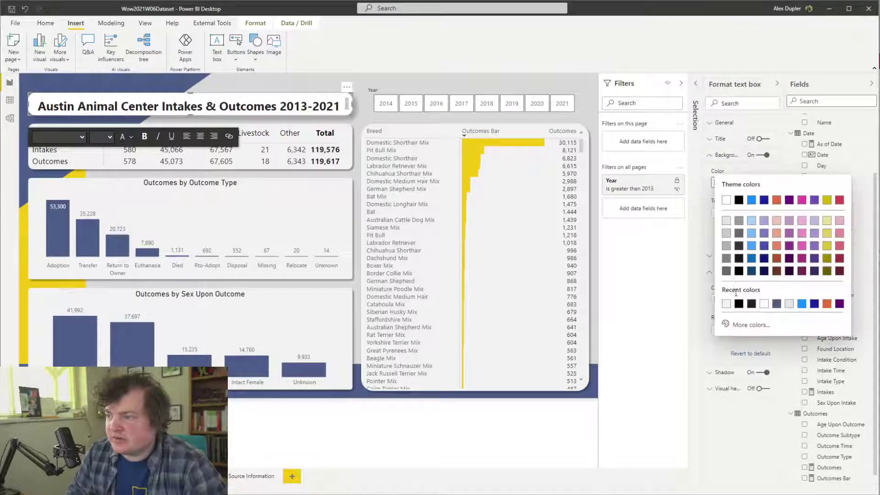
{"action": "left_click", "coordinate": [726, 303]}
{"action": "left_click", "coordinate": [485, 424]}
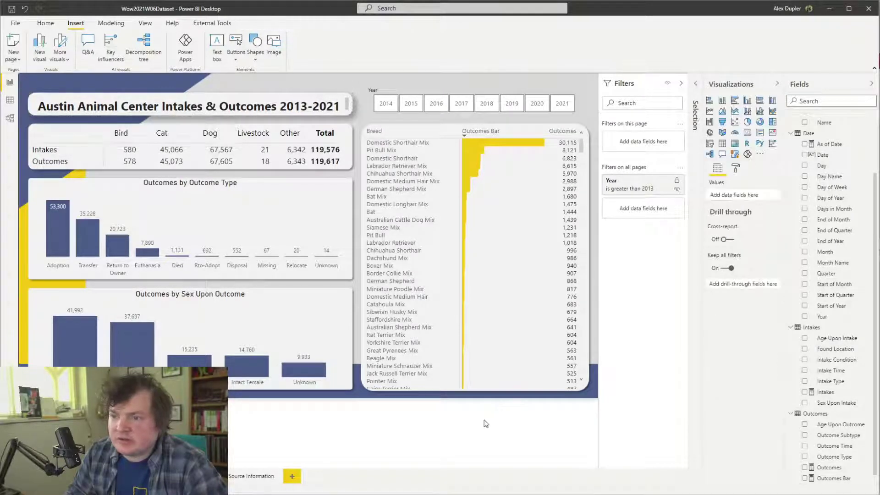
Left-align the page title text and extend its text box slightly upward
{"action": "left_click", "coordinate": [342, 105]}
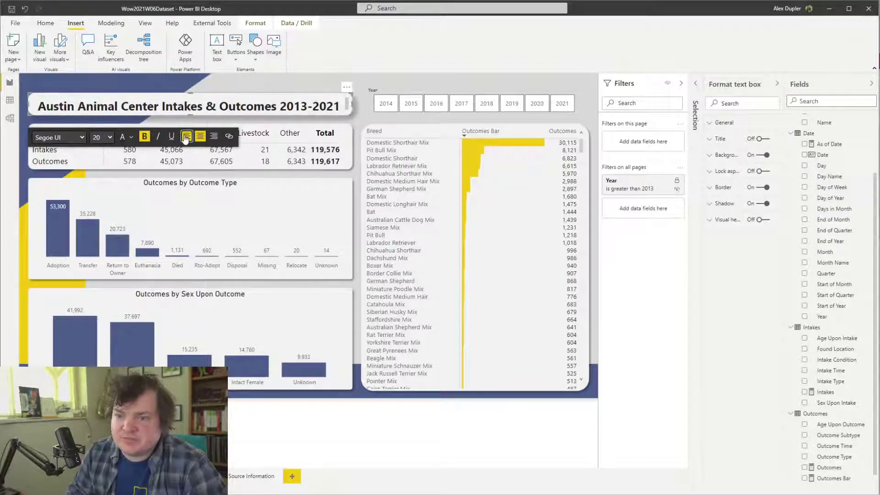
{"action": "left_click", "coordinate": [186, 136]}
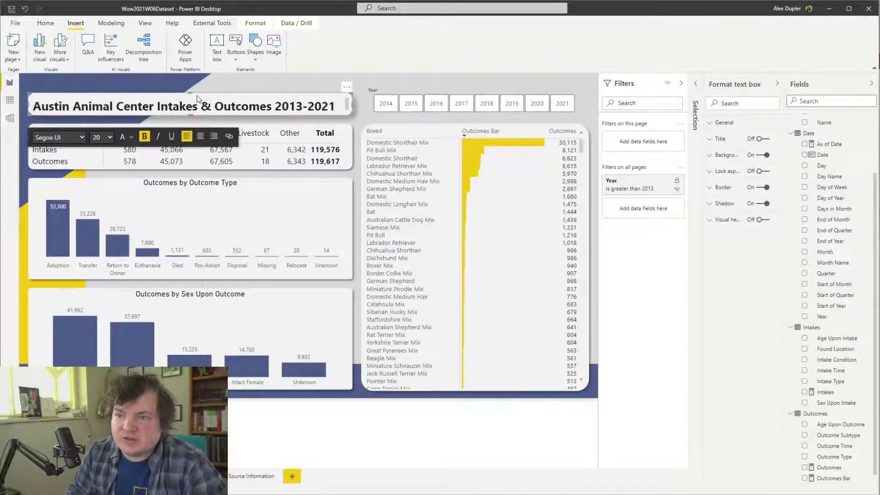
{"action": "key", "text": "BackSpace"}
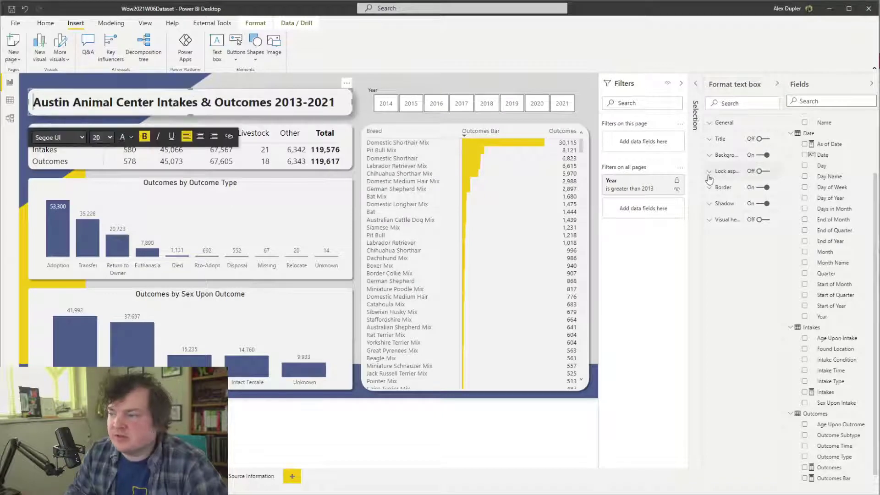
Set the border radius of the title text box to 10 px
{"action": "left_click", "coordinate": [739, 188]}
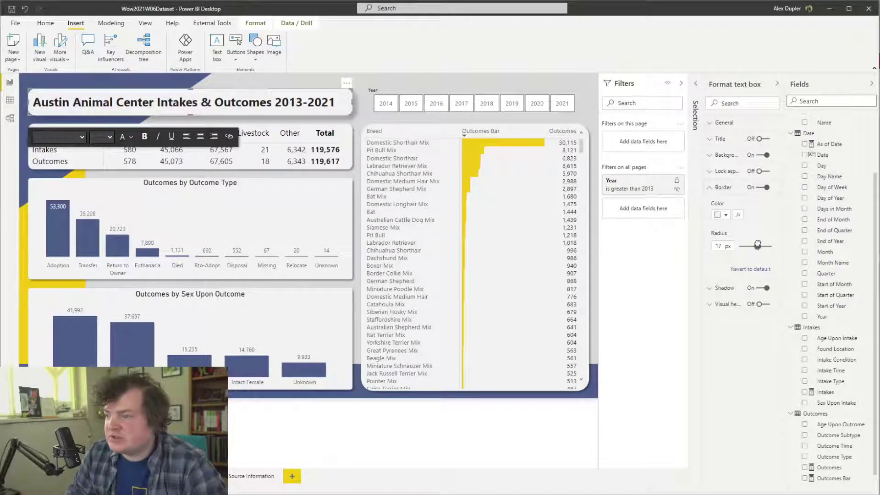
{"action": "left_click_drag", "start_coordinate": [757, 245], "coordinate": [750, 246]}
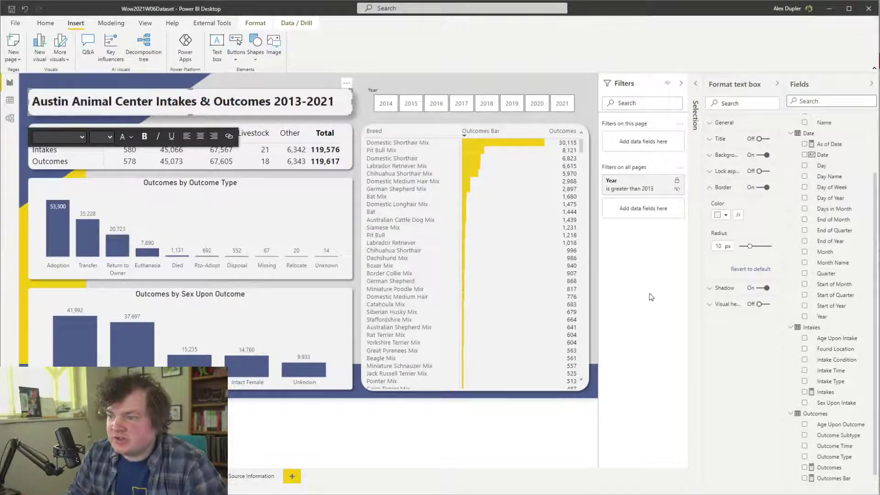
{"action": "left_click", "coordinate": [467, 444]}
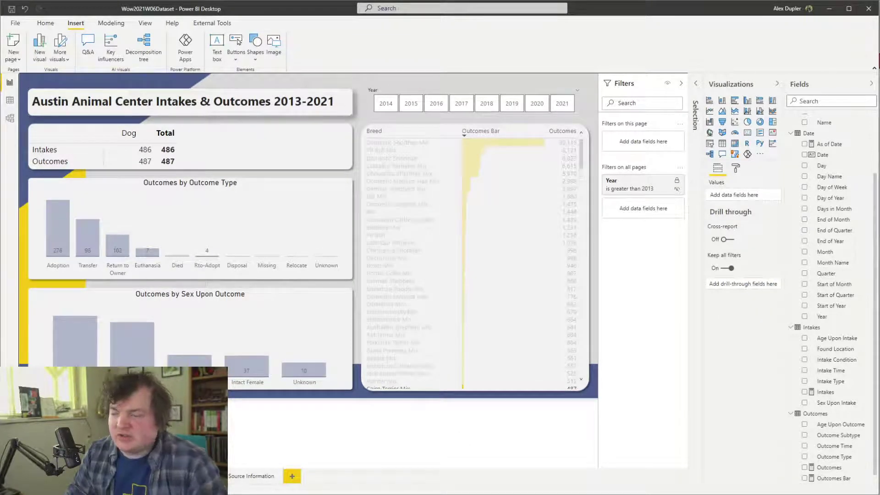
Switch to the WoW week 6 background in PowerPoint, paste a copy of the short rounded rectangle above the original, and reduce its height as a title panel
{"action": "key", "text": "alt+Tab"}
{"action": "left_click", "coordinate": [491, 163]}
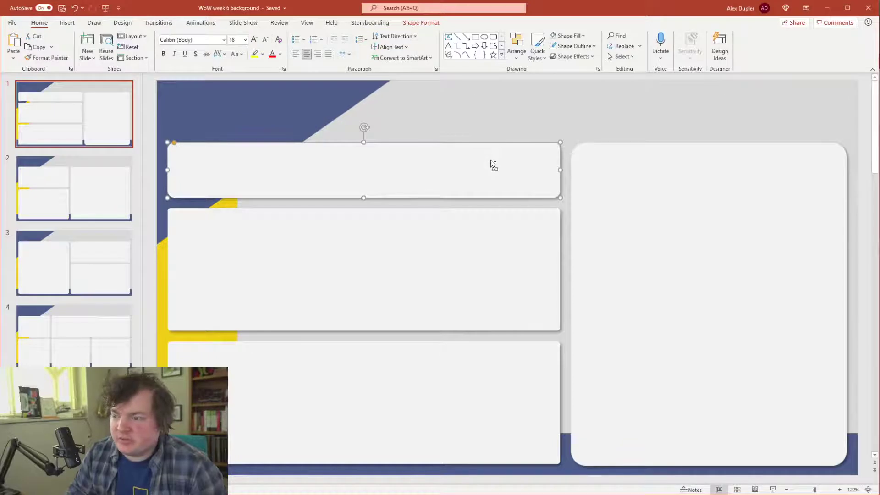
{"action": "key", "text": "ctrl+v"}
{"action": "left_click_drag", "start_coordinate": [477, 191], "coordinate": [467, 114]}
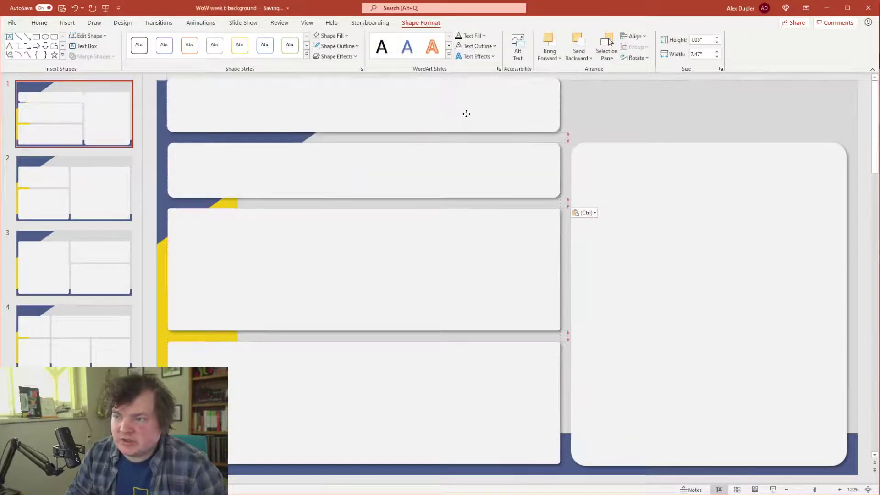
{"action": "left_click_drag", "start_coordinate": [361, 79], "coordinate": [361, 108]}
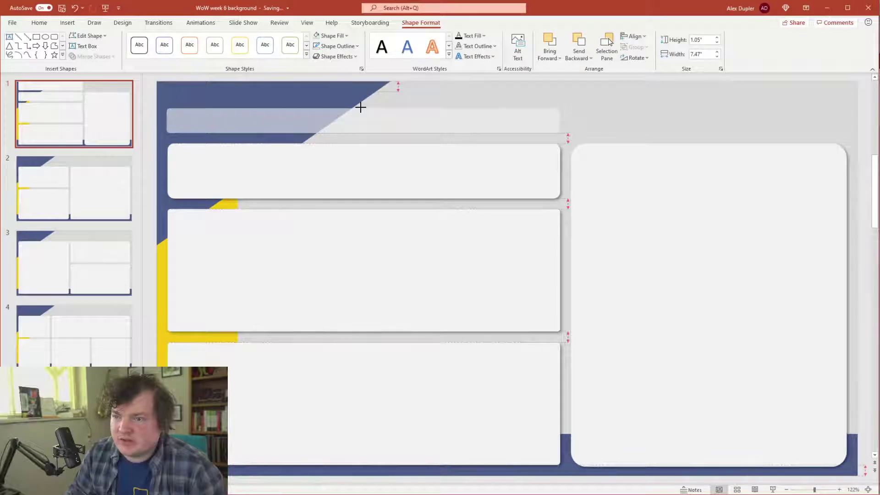
{"action": "left_click_drag", "start_coordinate": [361, 107], "coordinate": [360, 102]}
{"action": "left_click", "coordinate": [626, 246]}
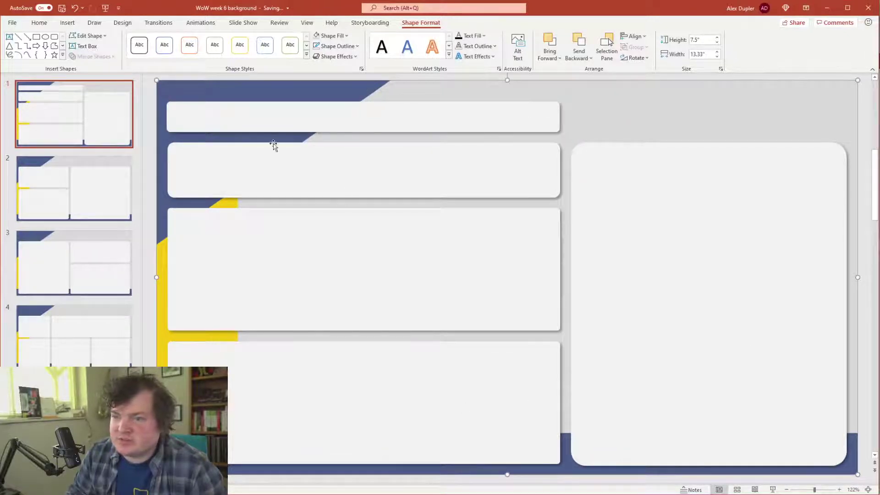
Export the first slide as a PNG over WoW week 6 background image v2.png in the WoW week 6 folder
{"action": "right_click", "coordinate": [110, 105]}
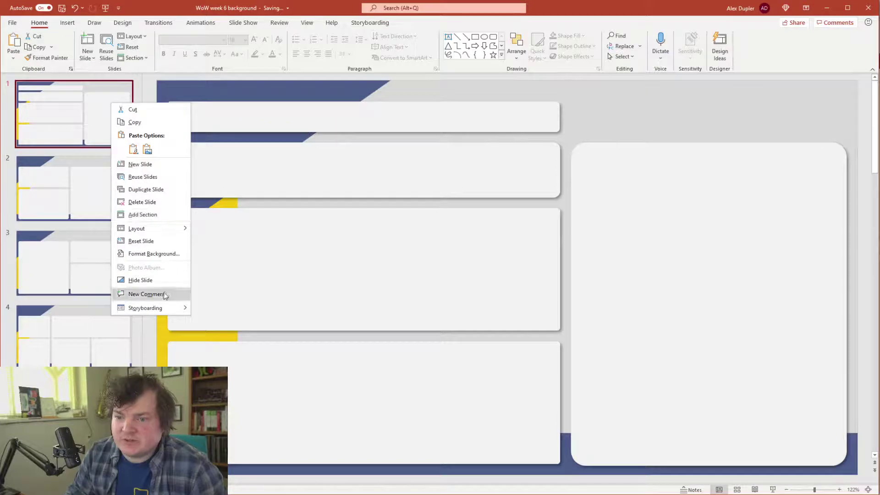
{"action": "left_click", "coordinate": [13, 23]}
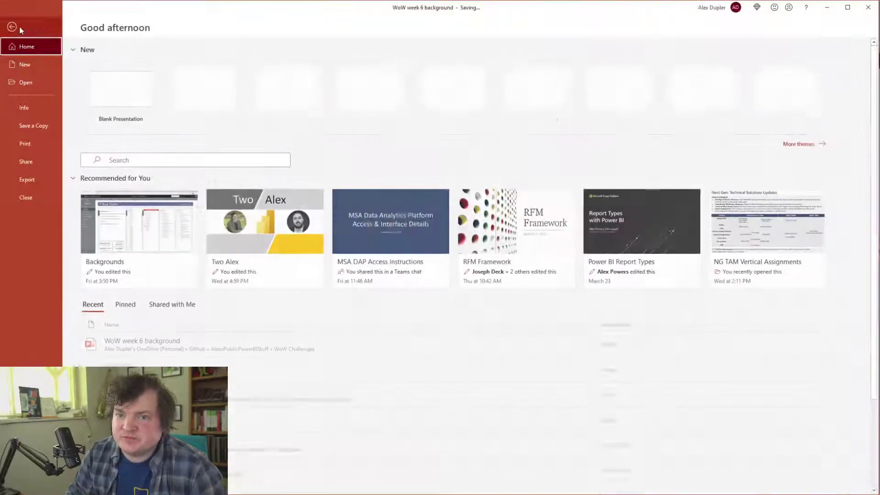
{"action": "left_click", "coordinate": [28, 179]}
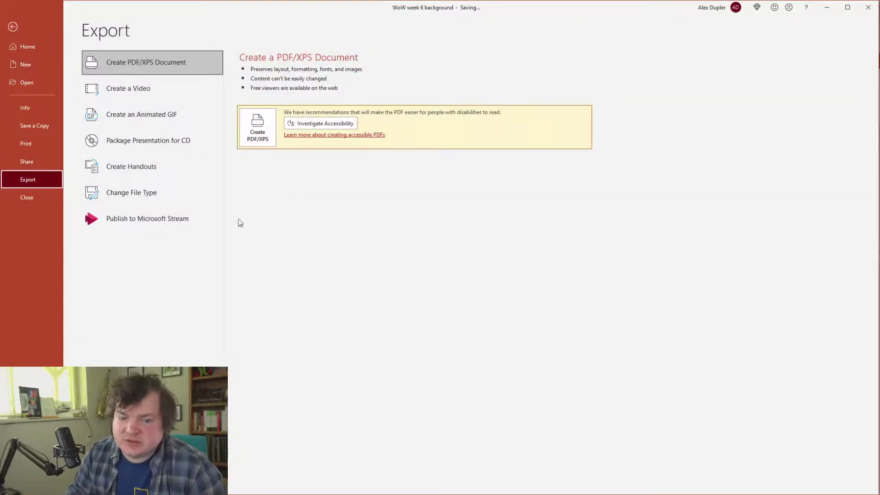
{"action": "left_click", "coordinate": [162, 190]}
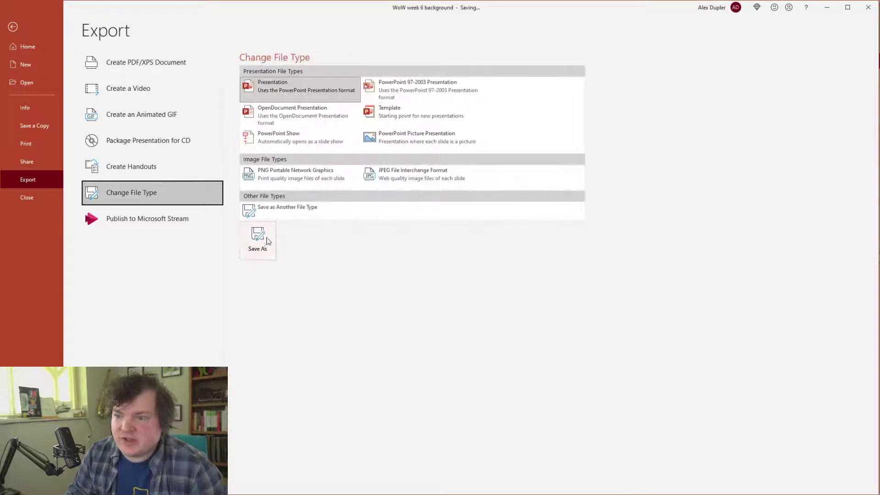
{"action": "left_click", "coordinate": [318, 177]}
{"action": "left_click", "coordinate": [271, 242]}
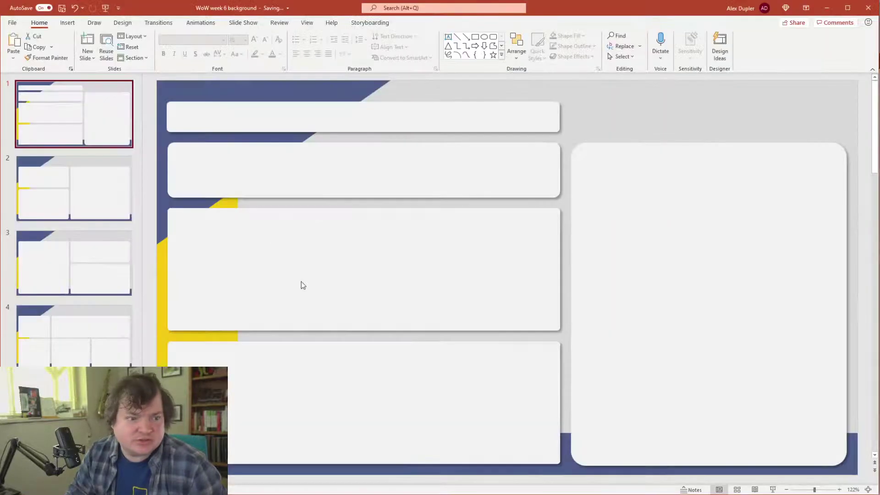
{"action": "double_click", "coordinate": [110, 89]}
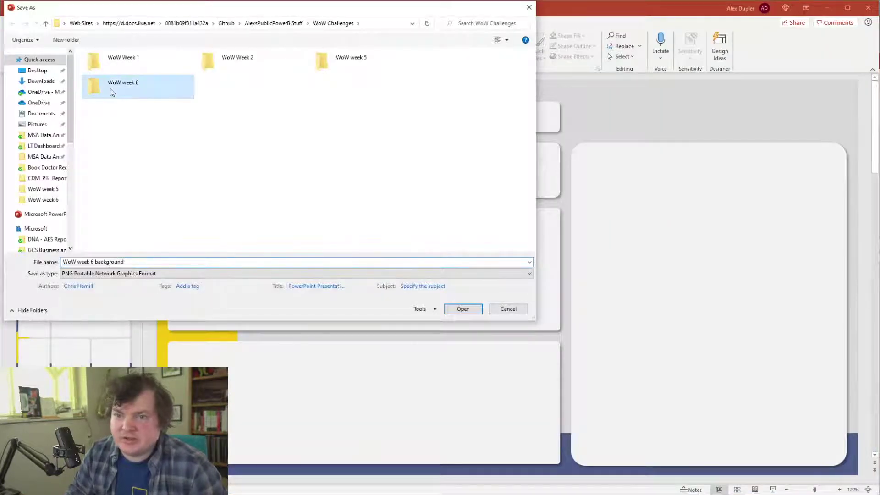
{"action": "left_click", "coordinate": [125, 69]}
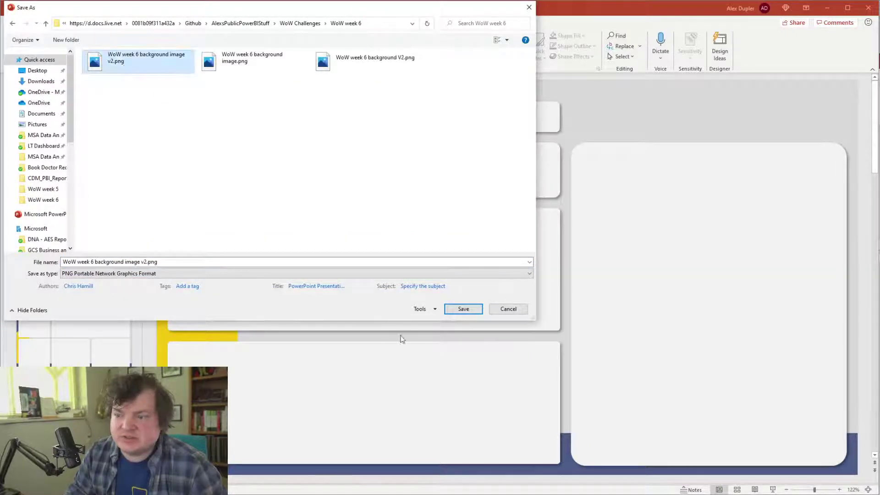
{"action": "left_click", "coordinate": [462, 308]}
{"action": "left_click", "coordinate": [806, 319]}
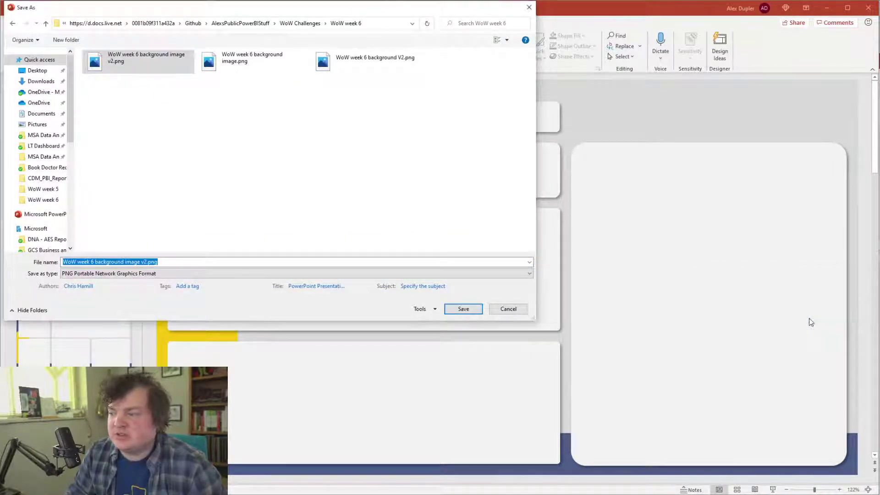
{"action": "left_click", "coordinate": [774, 344]}
Return to Power BI Desktop and turn off the shadow, background and border of the title text box
{"action": "key", "text": "alt+Tab"}
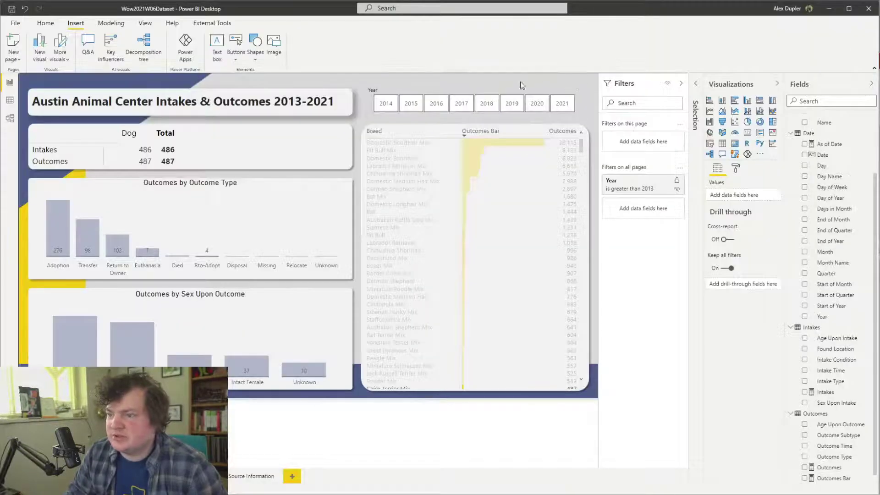
{"action": "left_click", "coordinate": [259, 93]}
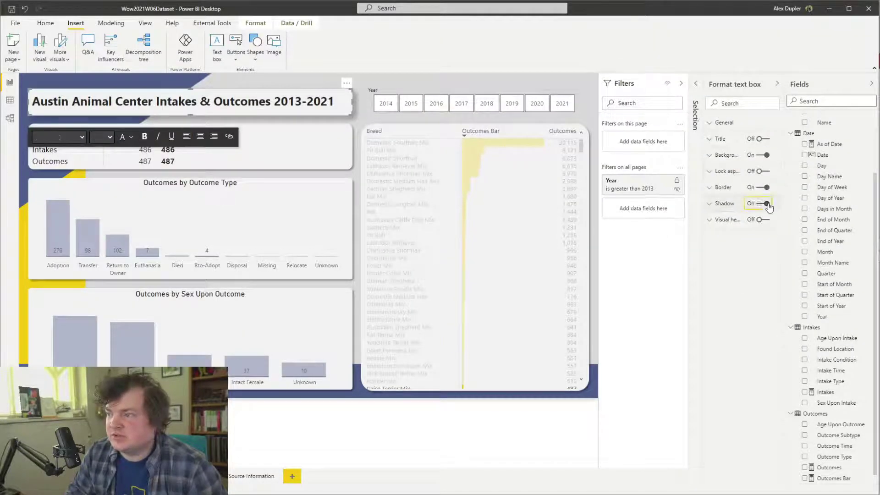
{"action": "left_click", "coordinate": [768, 188]}
{"action": "left_click", "coordinate": [764, 154]}
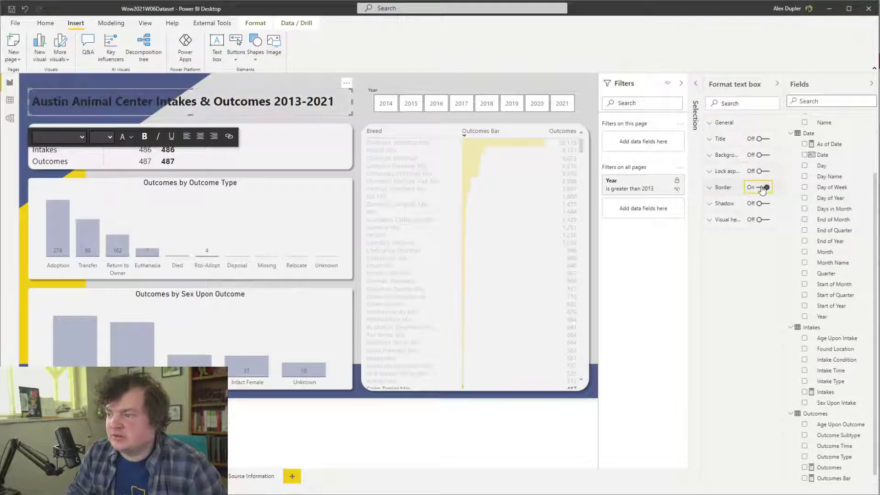
{"action": "left_click", "coordinate": [767, 188]}
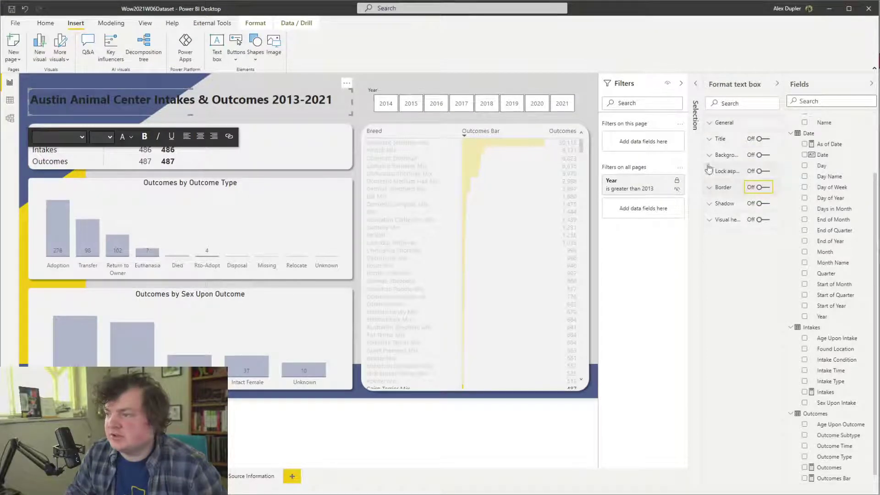
{"action": "left_click", "coordinate": [568, 433]}
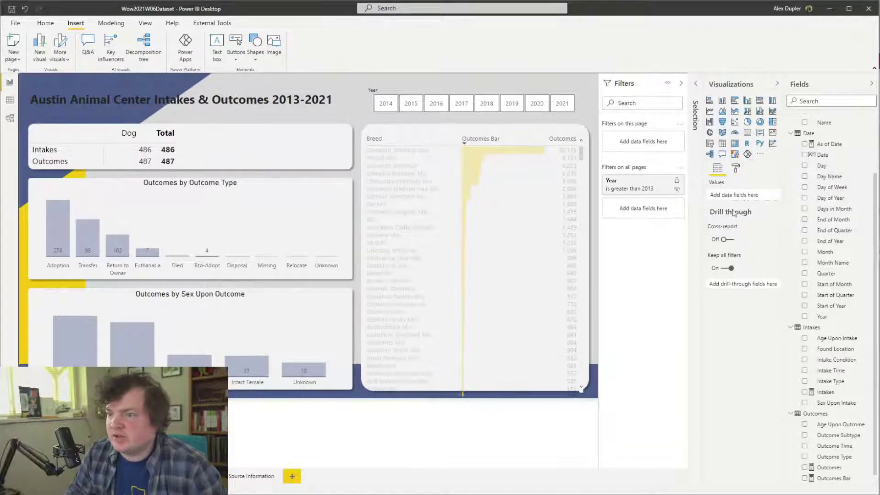
Try WoW week 6 background image as the page background, and remove it to choose another image file
{"action": "left_click", "coordinate": [736, 170]}
{"action": "left_click", "coordinate": [734, 252]}
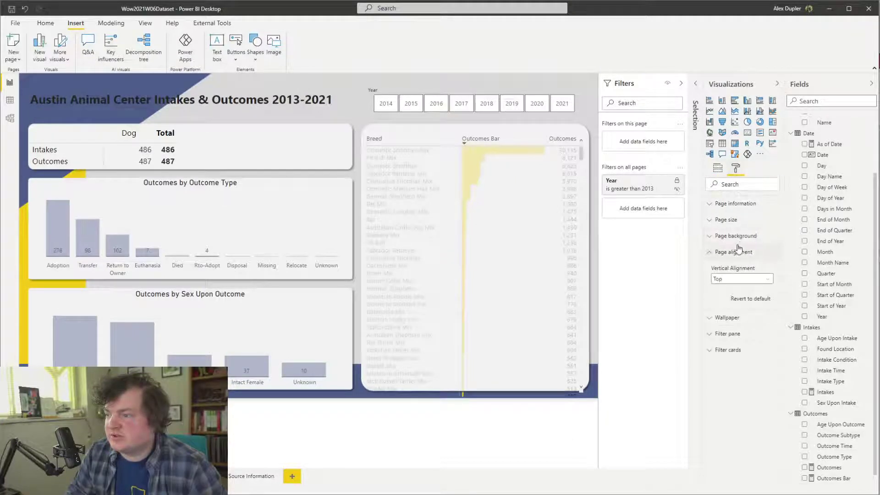
{"action": "left_click", "coordinate": [733, 235]}
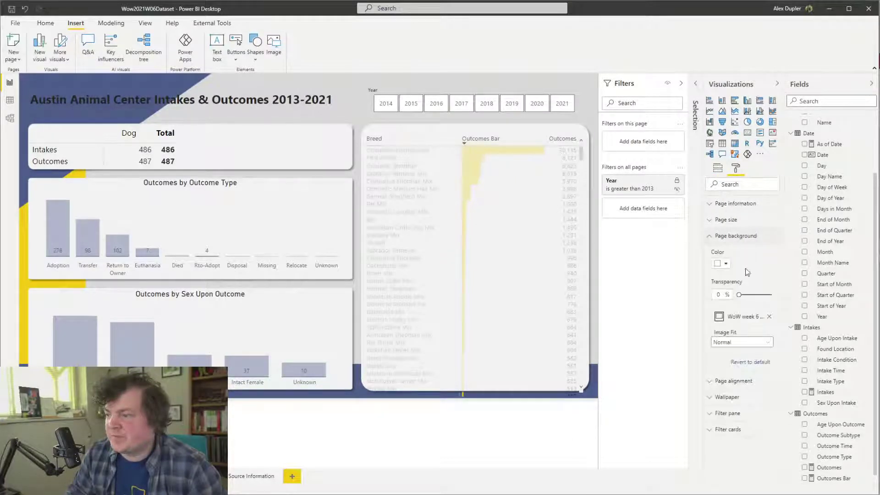
{"action": "left_click", "coordinate": [743, 317]}
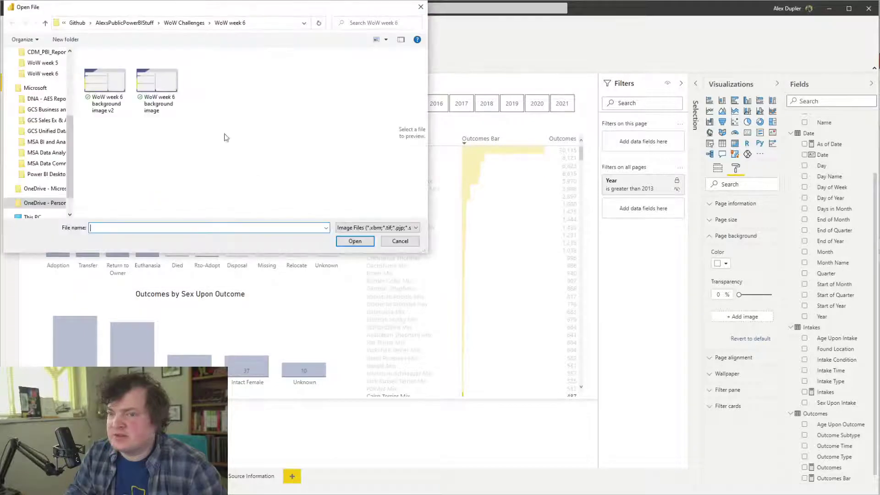
{"action": "double_click", "coordinate": [157, 83]}
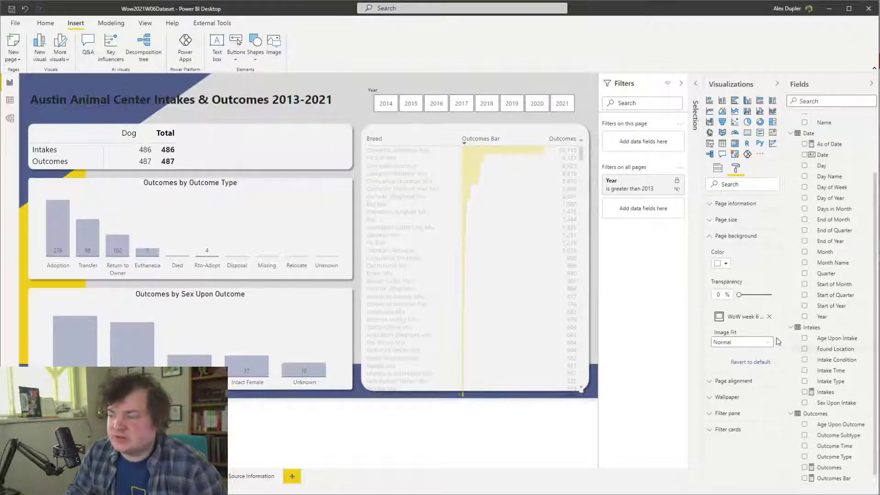
{"action": "left_click", "coordinate": [769, 317]}
{"action": "left_click", "coordinate": [738, 316]}
Switch to the WoW week 6 background presentation in PowerPoint and save it as WoW week 6 background in the WoW week 6 folder
{"action": "key", "text": "alt+Tab"}
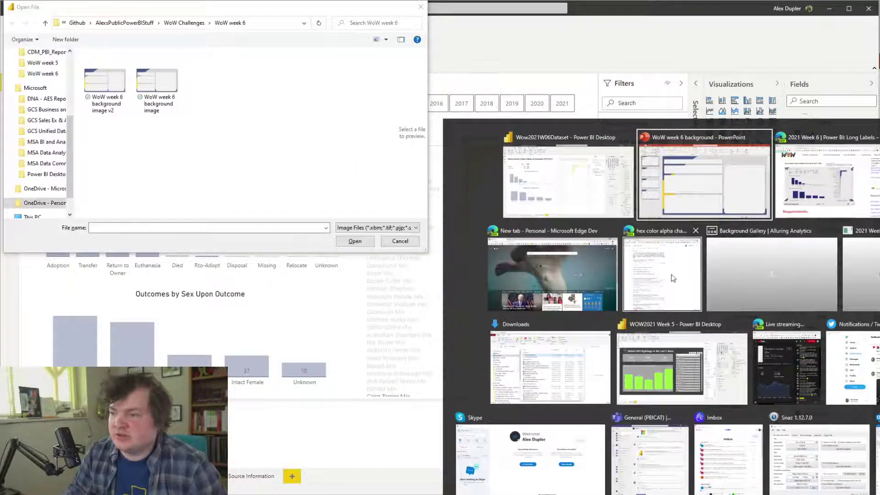
{"action": "key", "text": "F12"}
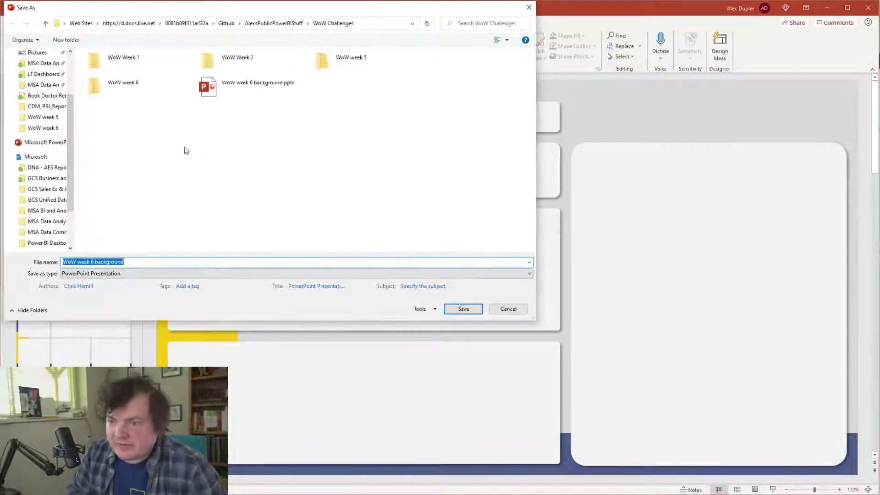
{"action": "left_click", "coordinate": [46, 202]}
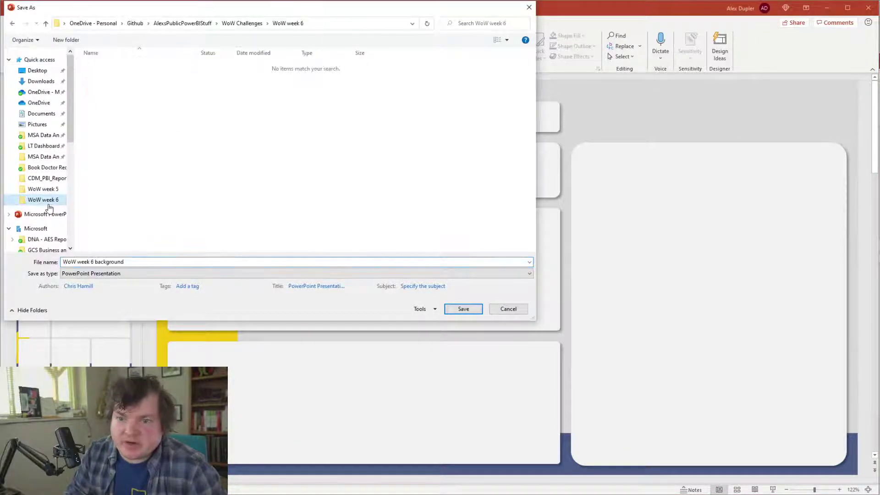
{"action": "left_click", "coordinate": [169, 259]}
{"action": "left_click", "coordinate": [171, 259]}
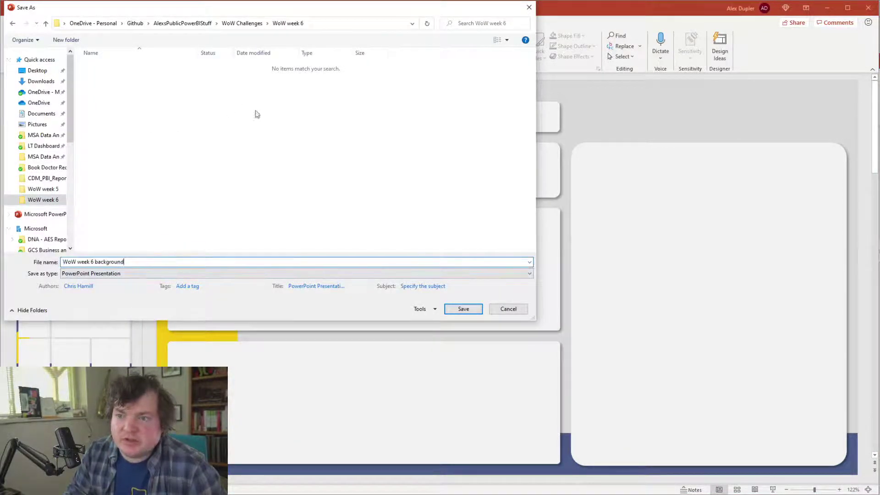
{"action": "key", "text": "Return"}
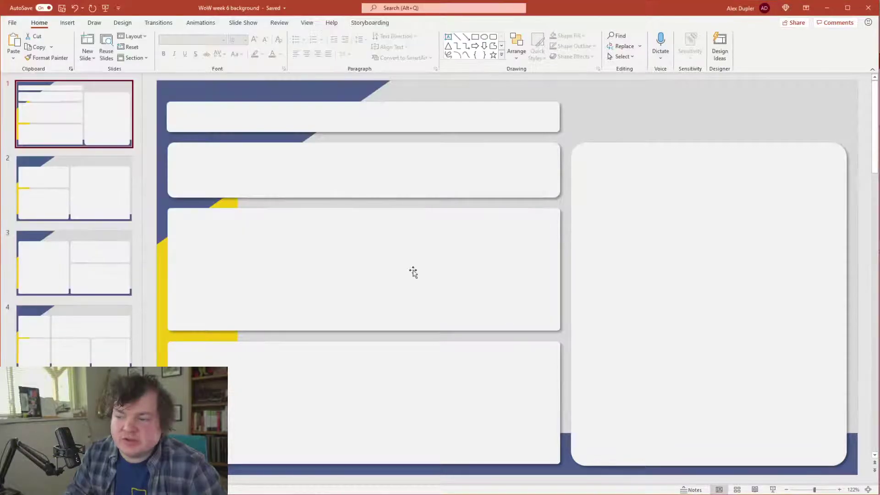
Export only the current slide as a PNG, replacing WoW week 6 background image v2 in the WoW week 6 folder
{"action": "left_click", "coordinate": [12, 22]}
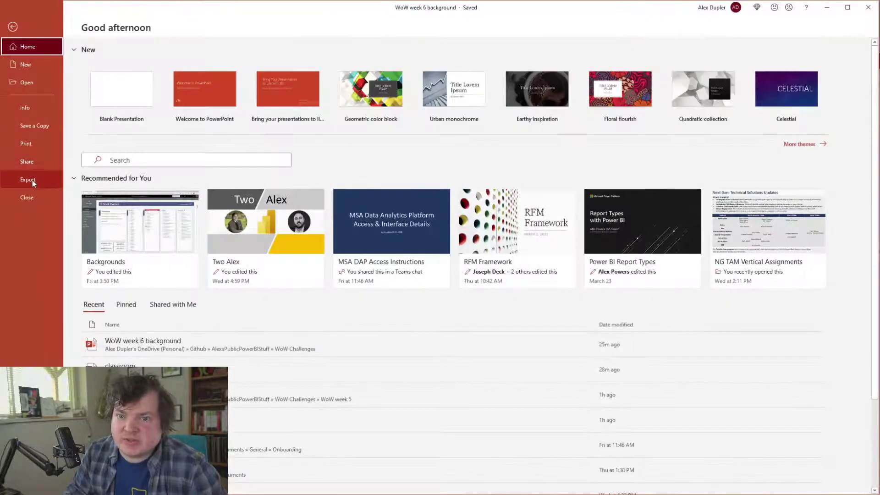
{"action": "left_click", "coordinate": [31, 180]}
{"action": "left_click", "coordinate": [188, 172]}
{"action": "left_click", "coordinate": [197, 192]}
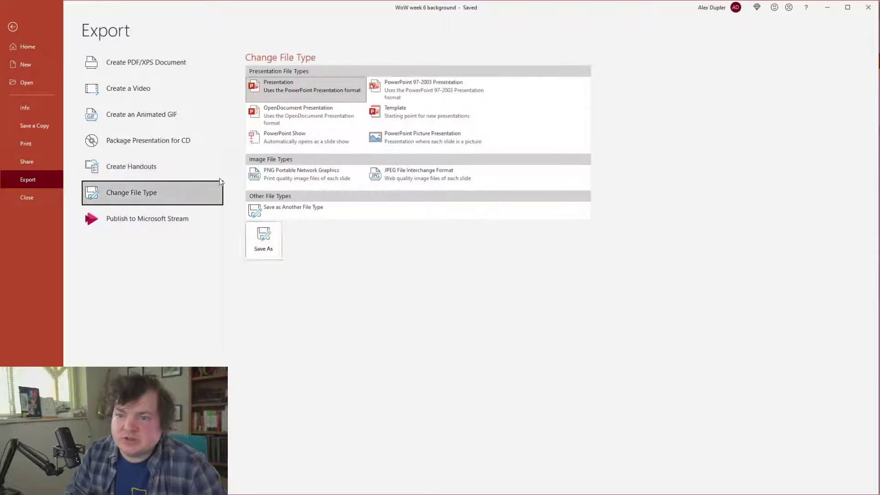
{"action": "left_click", "coordinate": [277, 186]}
{"action": "left_click", "coordinate": [257, 241]}
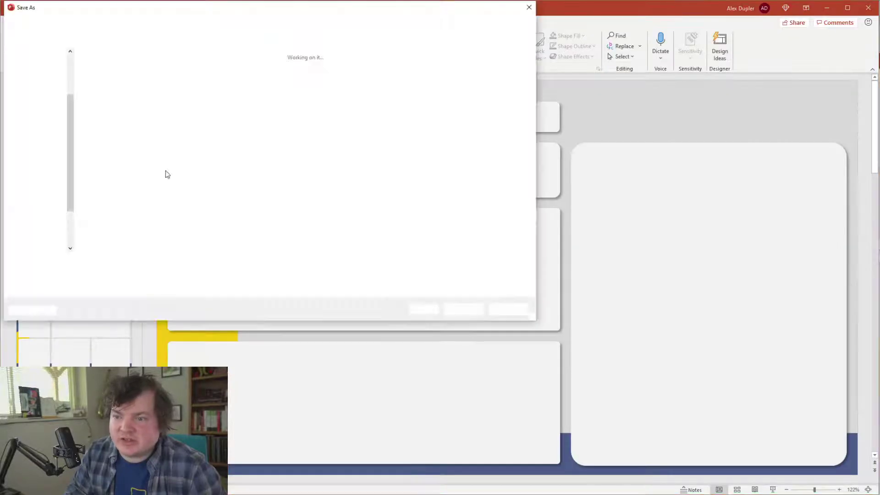
{"action": "left_click", "coordinate": [50, 200]}
{"action": "left_click", "coordinate": [115, 103]}
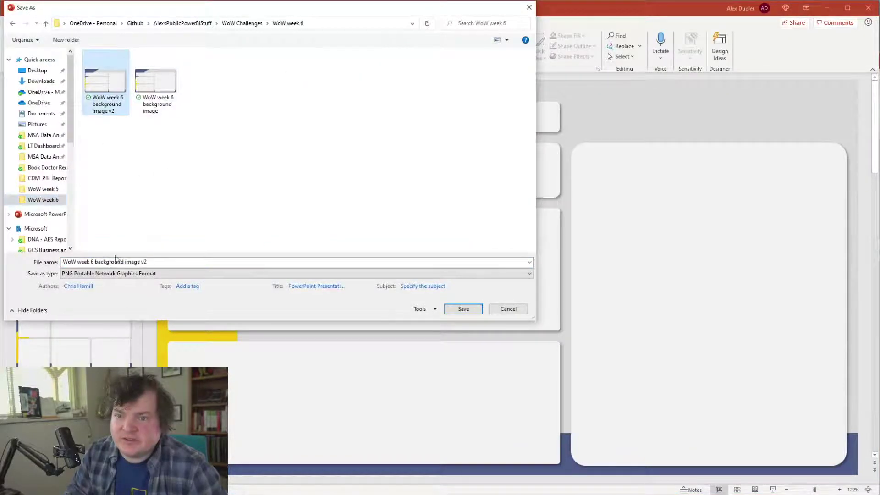
{"action": "left_click", "coordinate": [452, 308]}
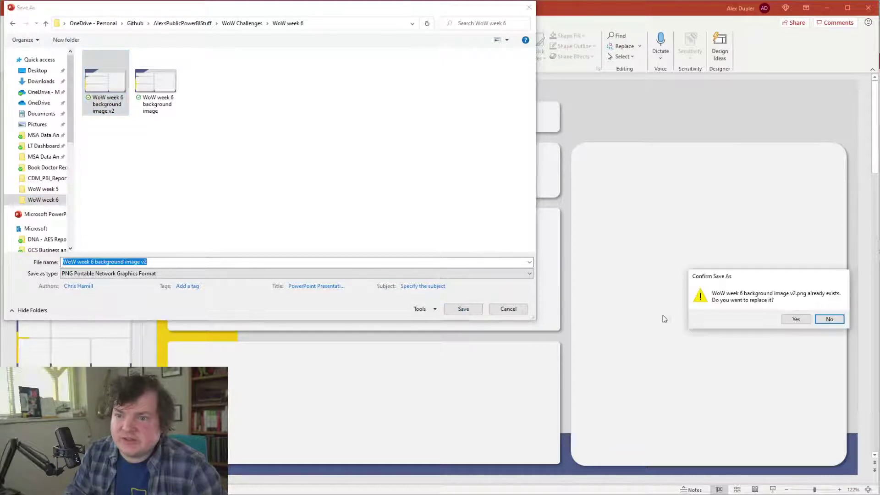
{"action": "left_click", "coordinate": [793, 319]}
{"action": "left_click", "coordinate": [776, 345]}
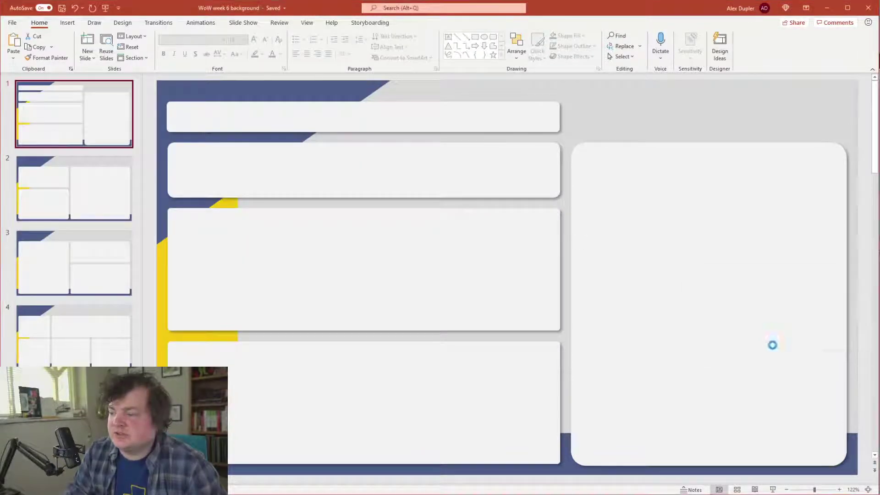
Switch back to Power BI Desktop and set the re-exported WoW week 6 background image v2 as the page background image
{"action": "key", "text": "alt+Tab"}
{"action": "key", "text": "alt+Tab"}
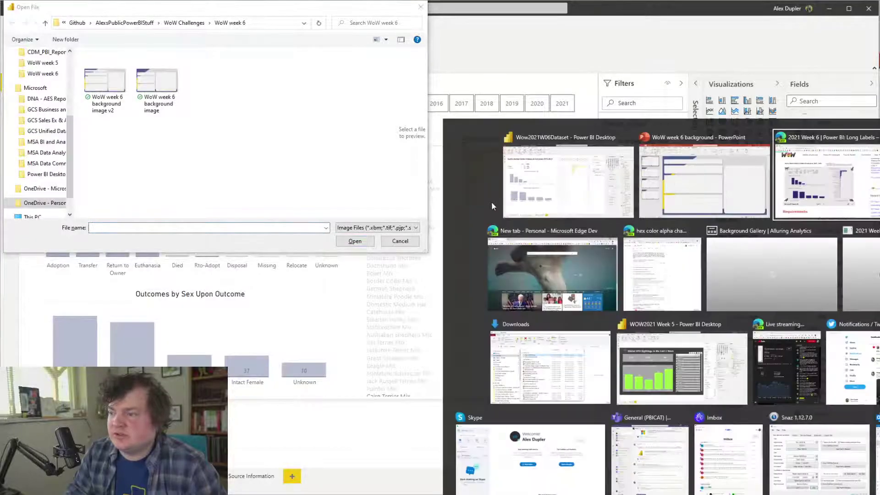
{"action": "key", "text": "alt+Tab"}
{"action": "key", "text": "alt+Tab"}
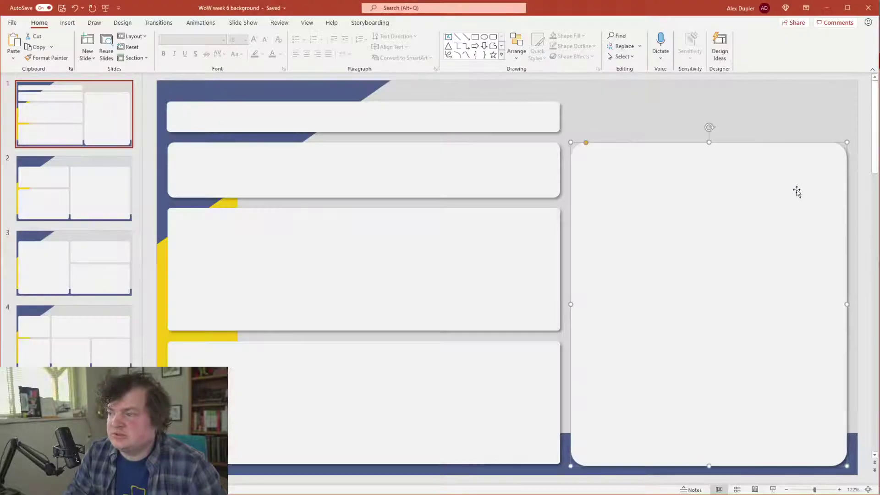
{"action": "key", "text": "alt+Tab"}
{"action": "left_click", "coordinate": [840, 186]}
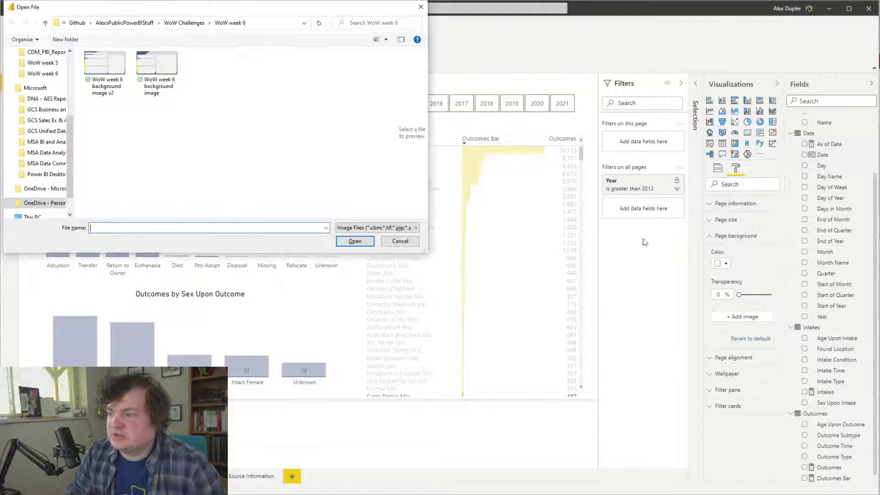
{"action": "double_click", "coordinate": [157, 62]}
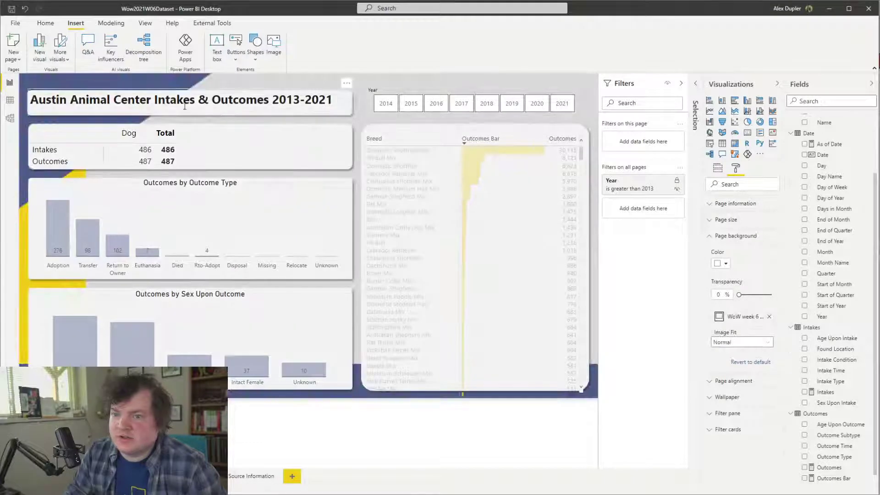
Move the title text box down slightly into the background's title panel and centre its text
{"action": "left_click", "coordinate": [207, 89]}
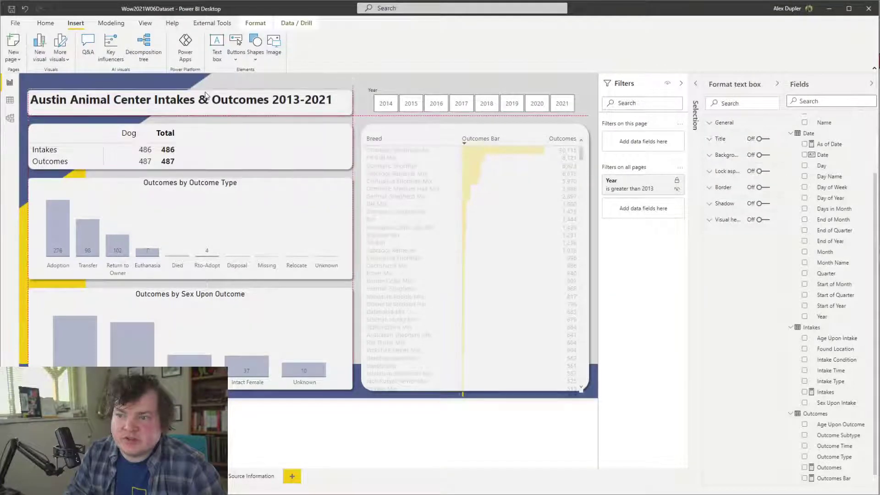
{"action": "left_click", "coordinate": [209, 93]}
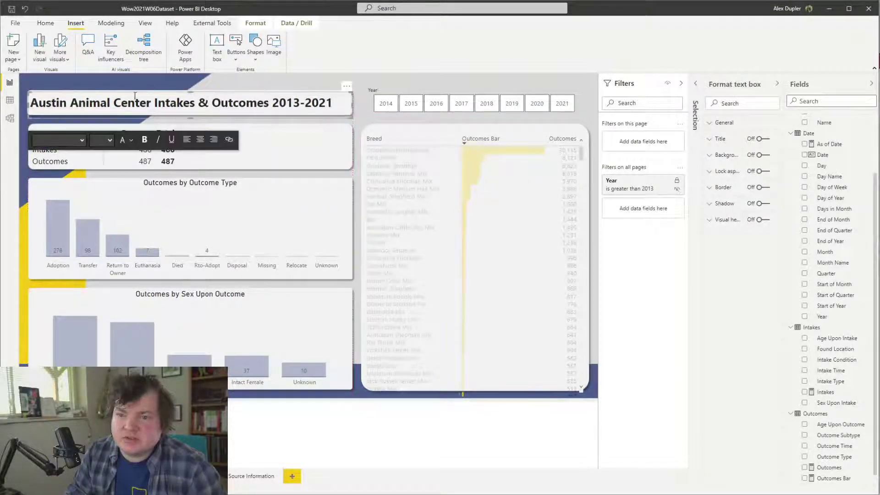
Adjust the year slicer's position and side edges to line up with the breed table below, and clear the breed selection
{"action": "left_click", "coordinate": [452, 87]}
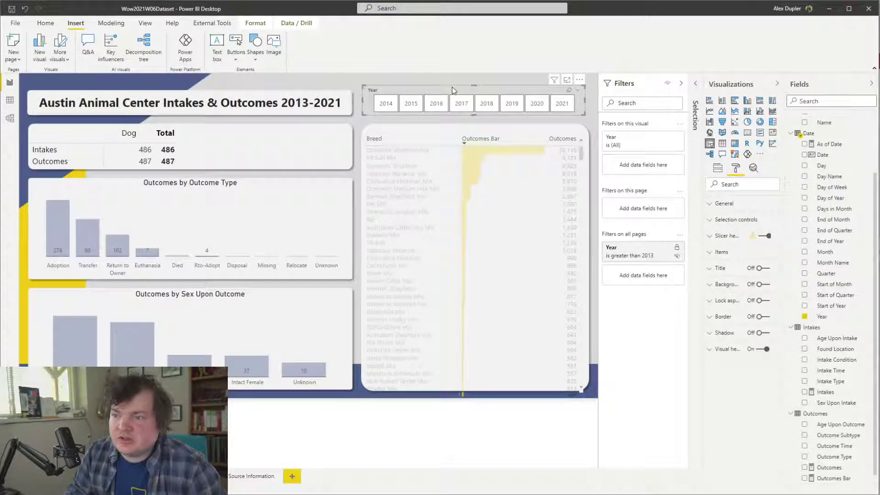
{"action": "left_click_drag", "start_coordinate": [453, 88], "coordinate": [453, 94]}
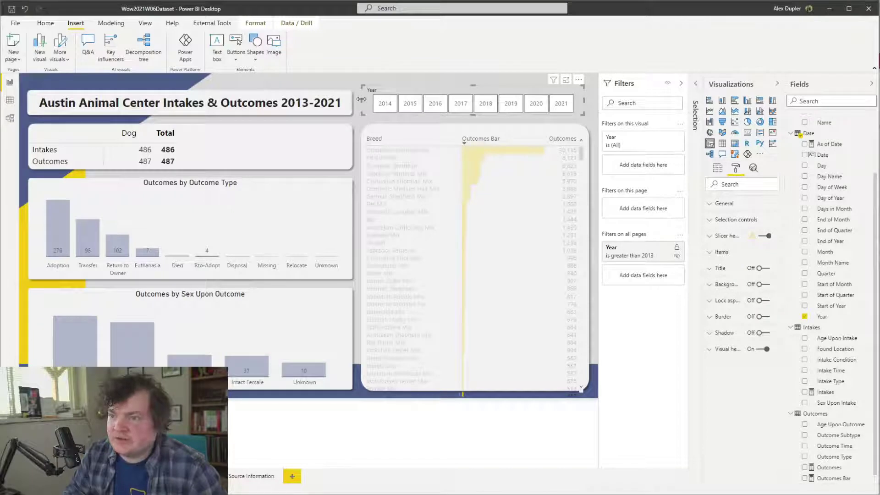
{"action": "left_click_drag", "start_coordinate": [363, 98], "coordinate": [359, 100]}
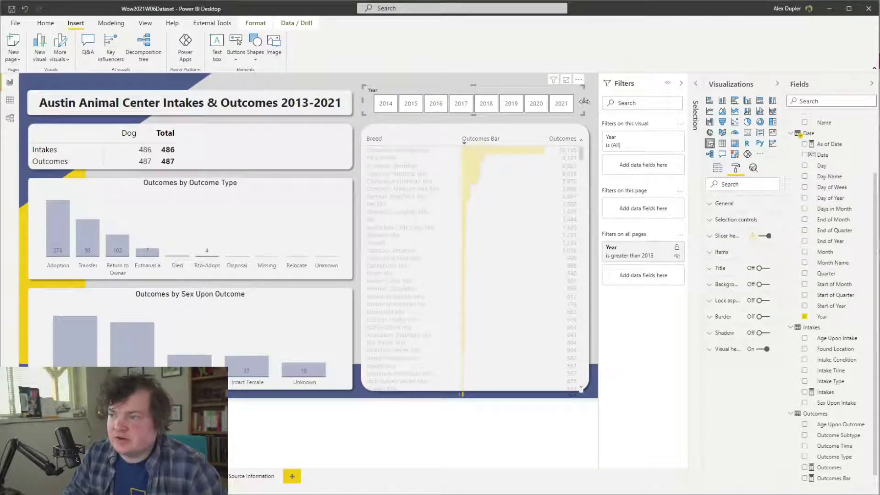
{"action": "left_click_drag", "start_coordinate": [585, 104], "coordinate": [587, 100]}
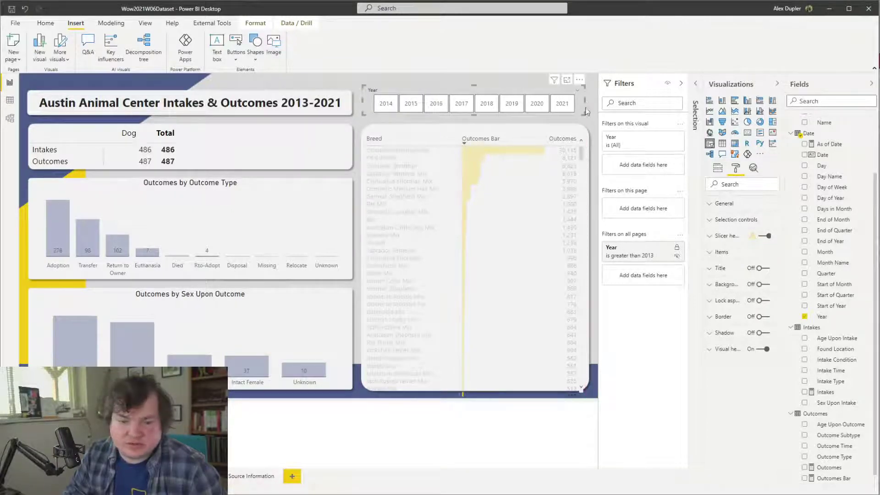
{"action": "left_click", "coordinate": [500, 183]}
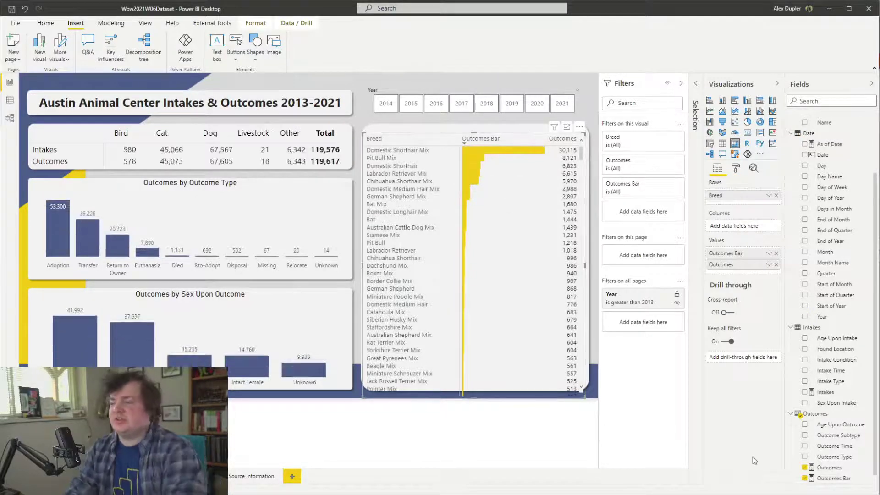
Switch to the Workout Wednesday 2021 Week 6 page in the browser and read the requirements on visual interactions and cross-filtering for parakeet adoptions
{"action": "key", "text": "alt+Tab"}
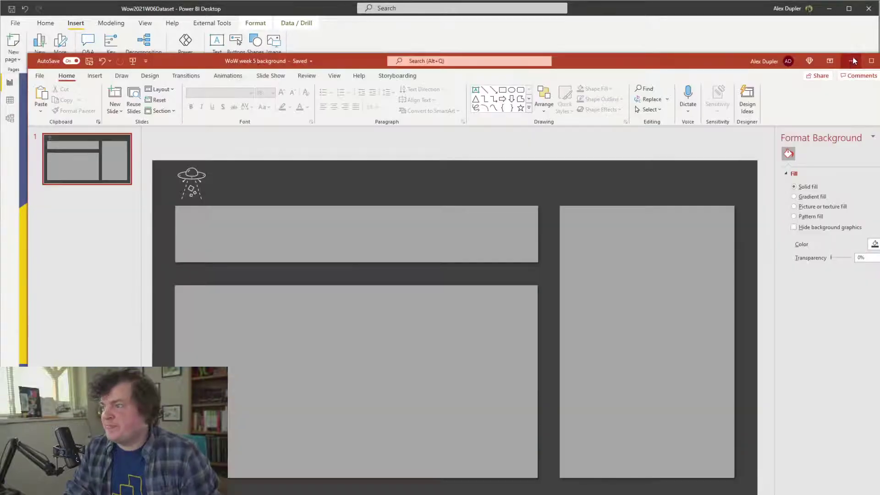
{"action": "key", "text": "alt+Tab"}
{"action": "key", "text": "alt+Tab"}
{"action": "key", "text": "alt+Tab"}
{"action": "key", "text": "alt+Tab"}
{"action": "key", "text": "alt+Tab"}
{"action": "key", "text": "alt+Tab"}
{"action": "key", "text": "alt+Tab"}
{"action": "key", "text": "alt+Tab"}
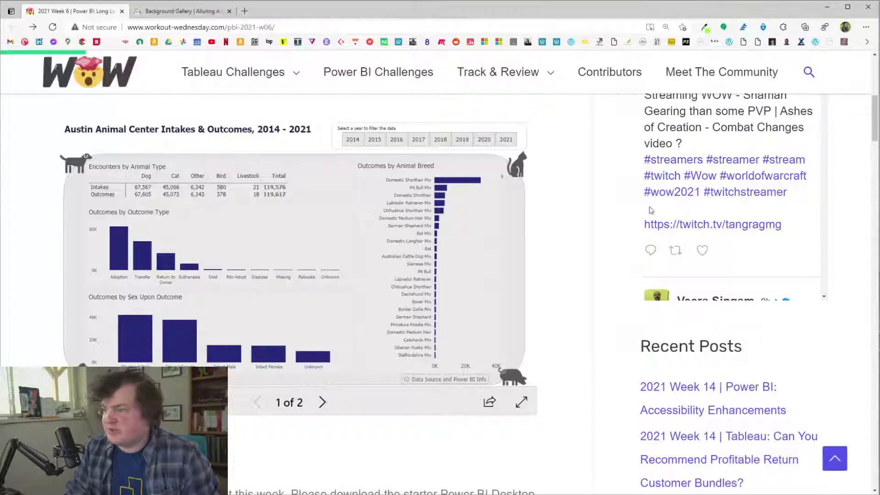
{"action": "scroll", "coordinate": [440, 347], "scroll_direction": "down", "scroll_amount": 1}
{"action": "scroll", "coordinate": [441, 377], "scroll_direction": "down", "scroll_amount": 3}
{"action": "scroll", "coordinate": [470, 419], "scroll_direction": "down", "scroll_amount": 6}
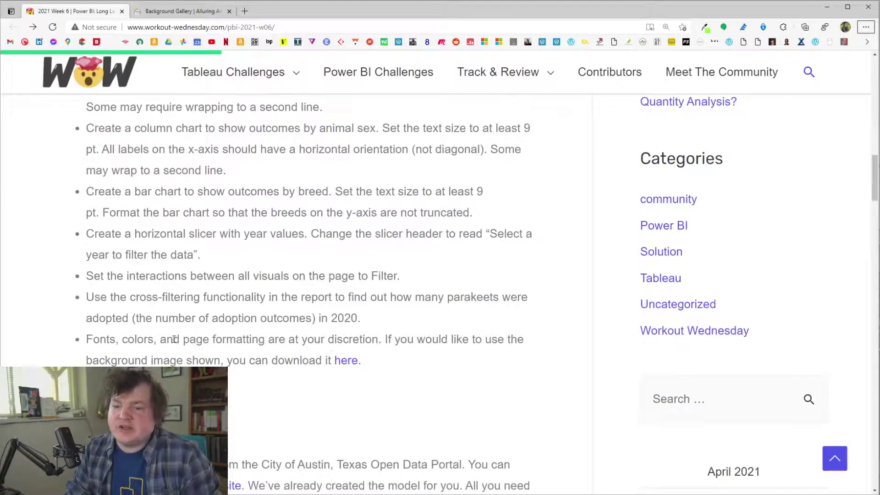
{"action": "left_click_drag", "start_coordinate": [83, 297], "coordinate": [286, 298]}
{"action": "left_click", "coordinate": [415, 288]}
{"action": "left_click_drag", "start_coordinate": [415, 288], "coordinate": [463, 316]}
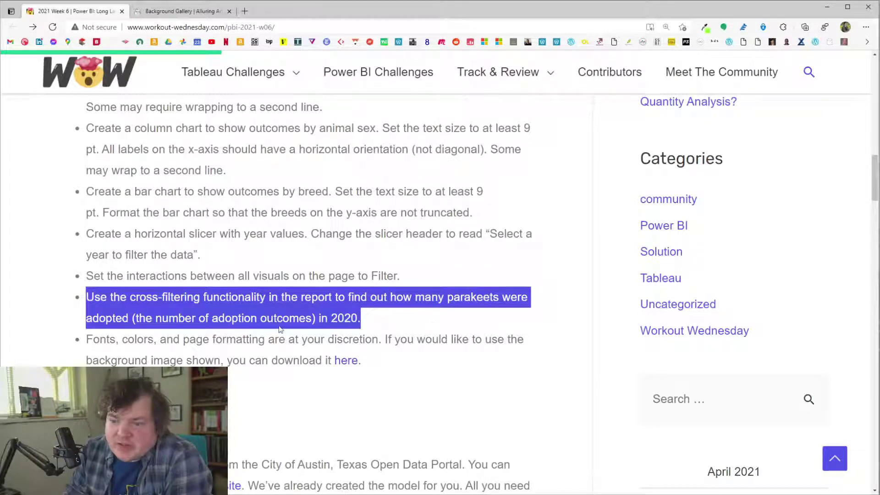
Return to the Power BI report, test how the 2020 slicer value and the Bird column affect the other visuals, and clear both selections
{"action": "left_click", "coordinate": [828, 10]}
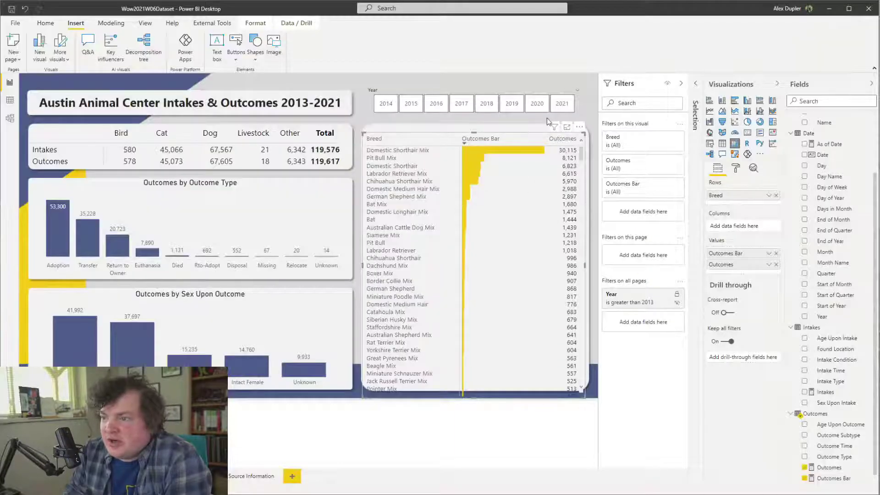
{"action": "left_click", "coordinate": [540, 105]}
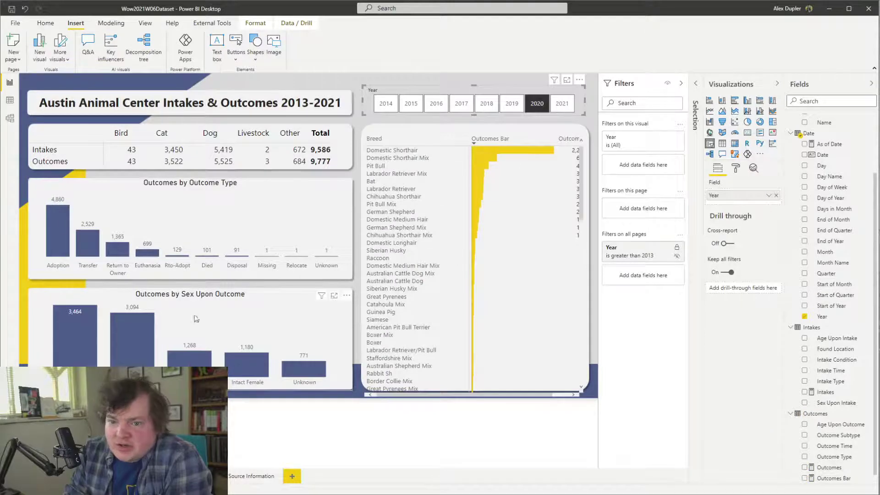
{"action": "left_click", "coordinate": [137, 137]}
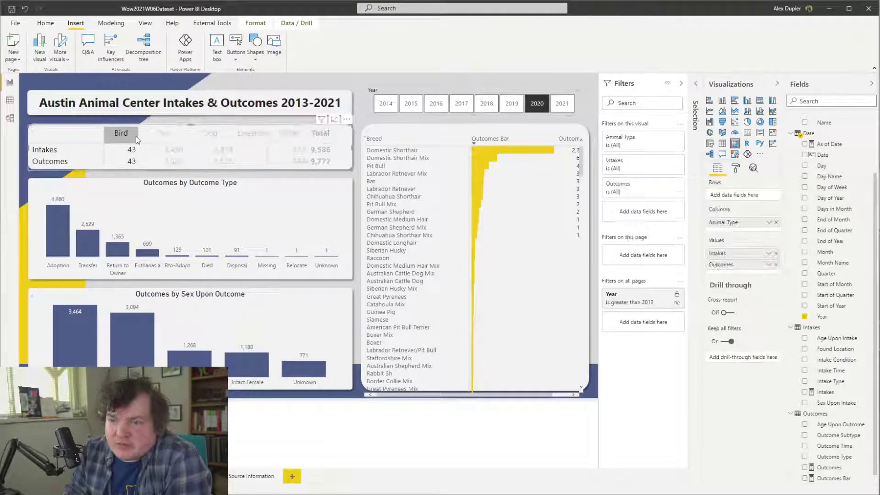
{"action": "left_click", "coordinate": [135, 136]}
{"action": "left_click", "coordinate": [537, 103]}
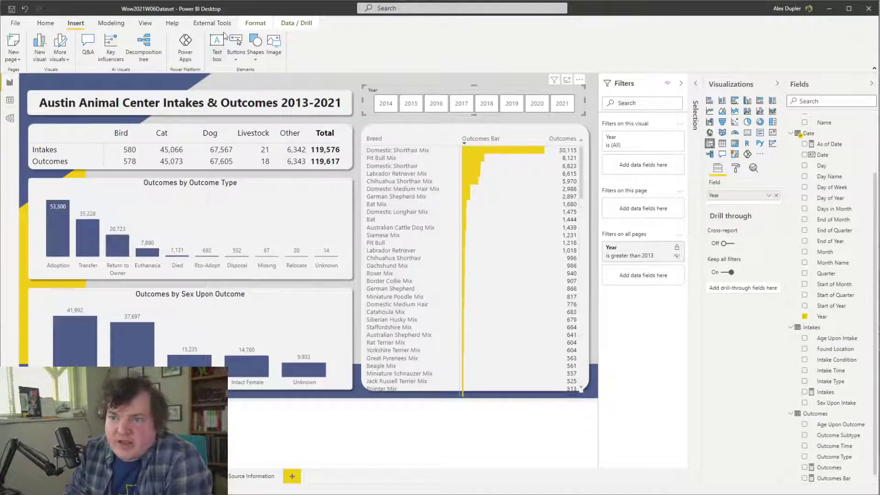
Turn on editing of visual interactions and set the breed table to filter the Outcome Type and Sex Upon Outcome charts
{"action": "left_click", "coordinate": [287, 23]}
{"action": "left_click", "coordinate": [254, 23]}
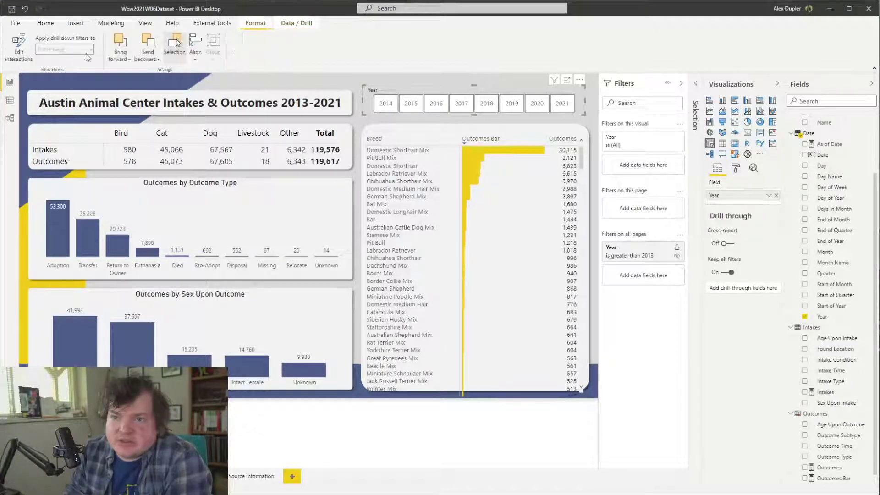
{"action": "left_click", "coordinate": [18, 46]}
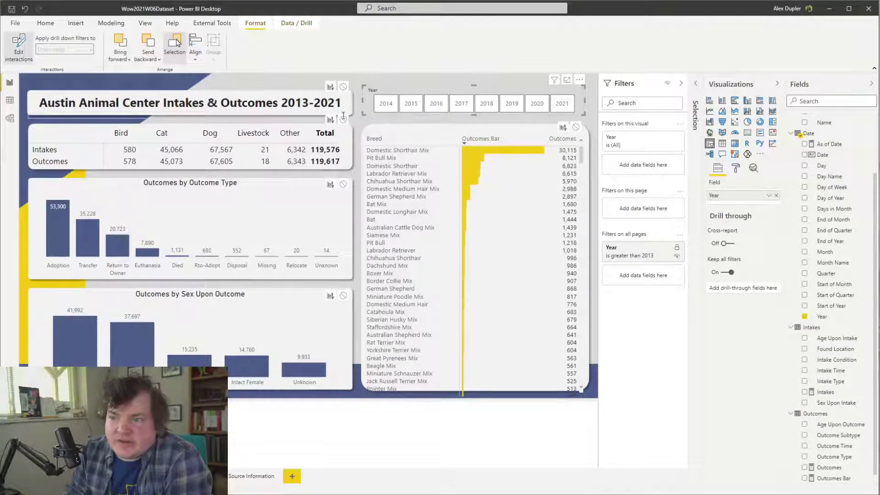
{"action": "left_click", "coordinate": [405, 131]}
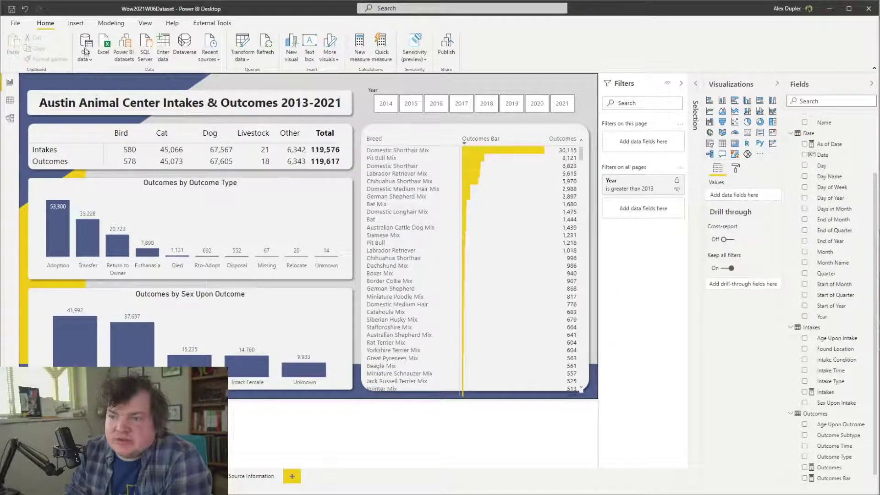
{"action": "left_click", "coordinate": [583, 162]}
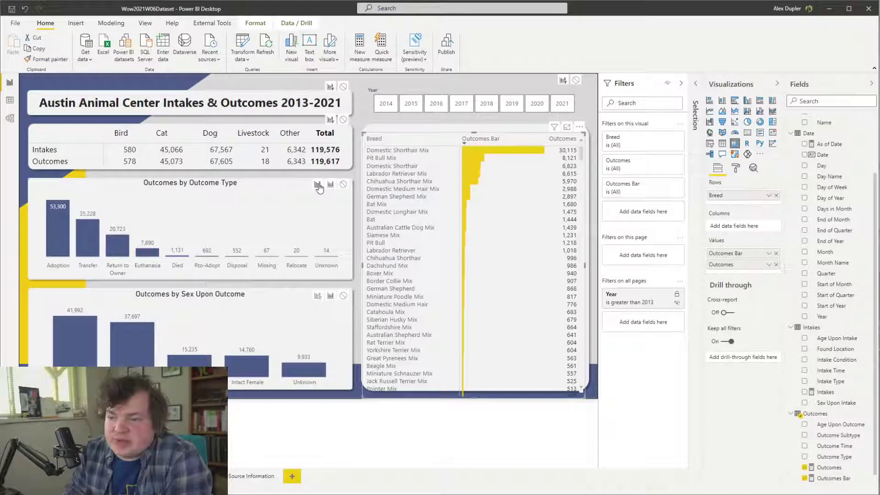
{"action": "left_click", "coordinate": [318, 296]}
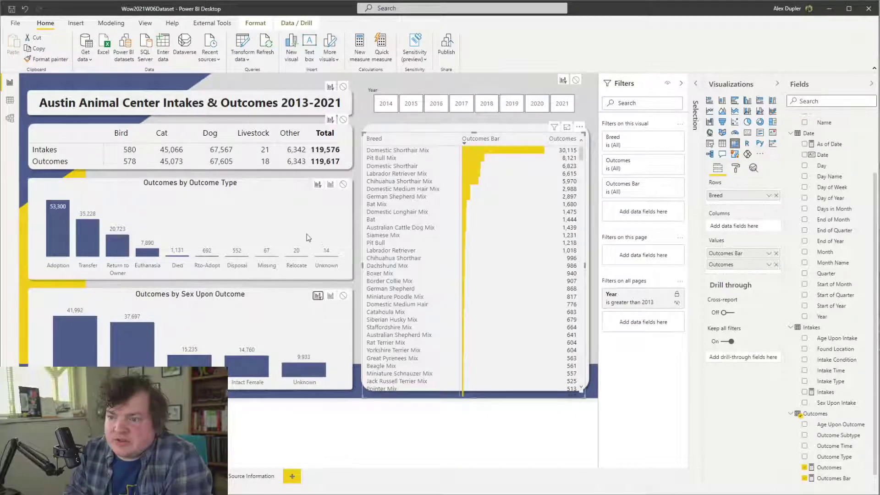
Set the Outcome Type and Sex Upon Outcome charts to filter each other, and turn off editing of visual interactions
{"action": "left_click", "coordinate": [278, 202]}
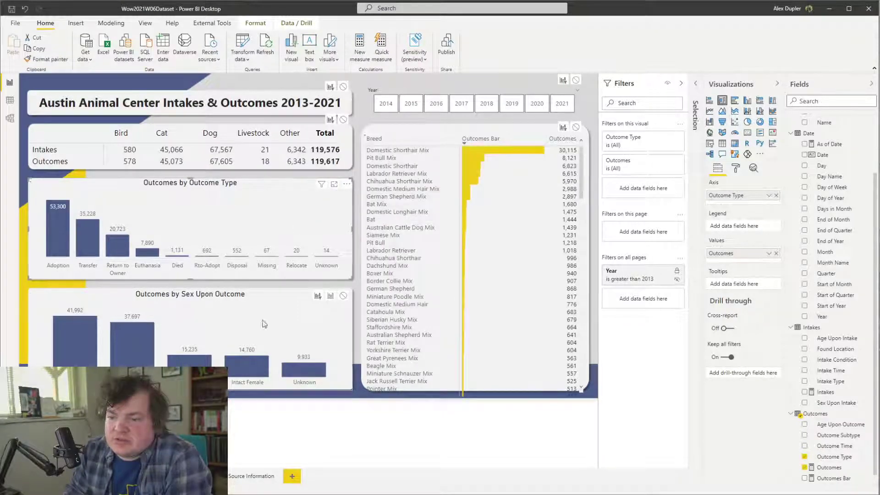
{"action": "left_click", "coordinate": [294, 305]}
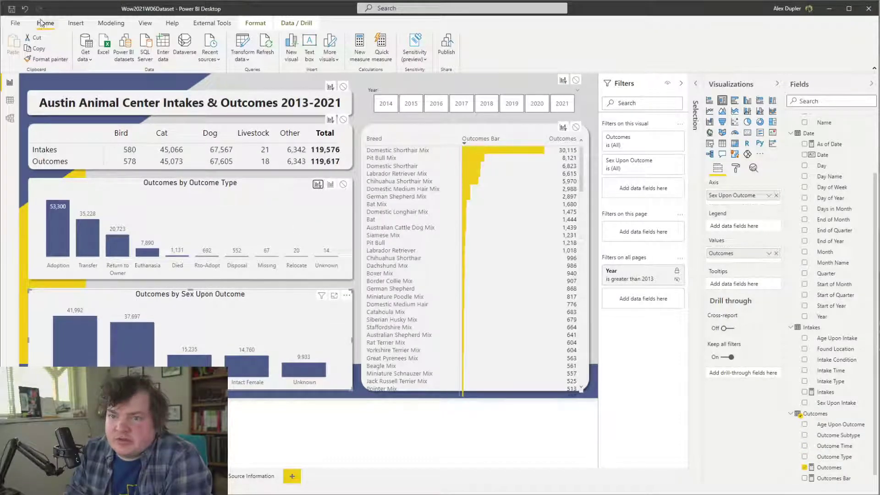
{"action": "left_click", "coordinate": [267, 21]}
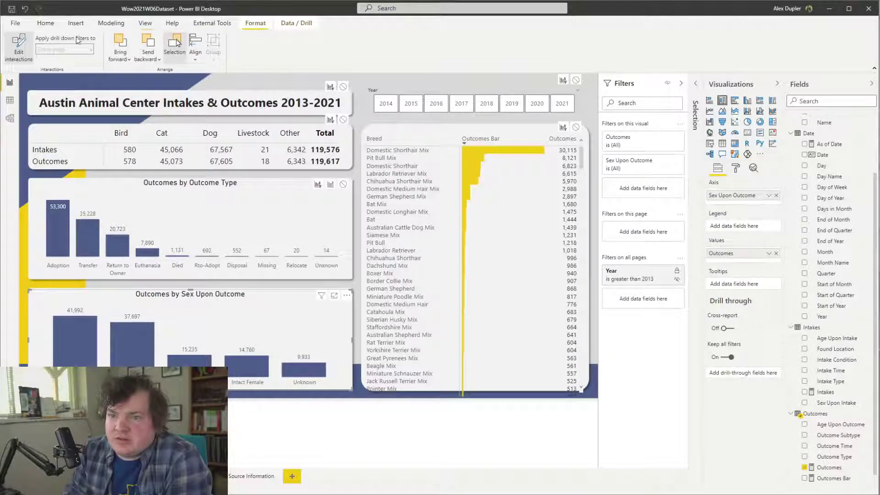
{"action": "left_click", "coordinate": [18, 46]}
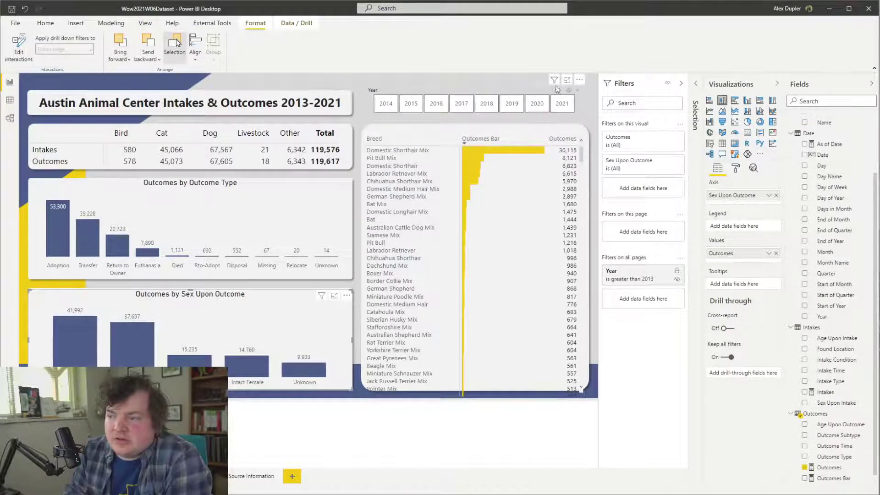
Filter the year slicer to 2020 and test how the Adoption column and the matrix's Bird column affect the other visuals, leaving Bird selected
{"action": "left_click", "coordinate": [543, 107]}
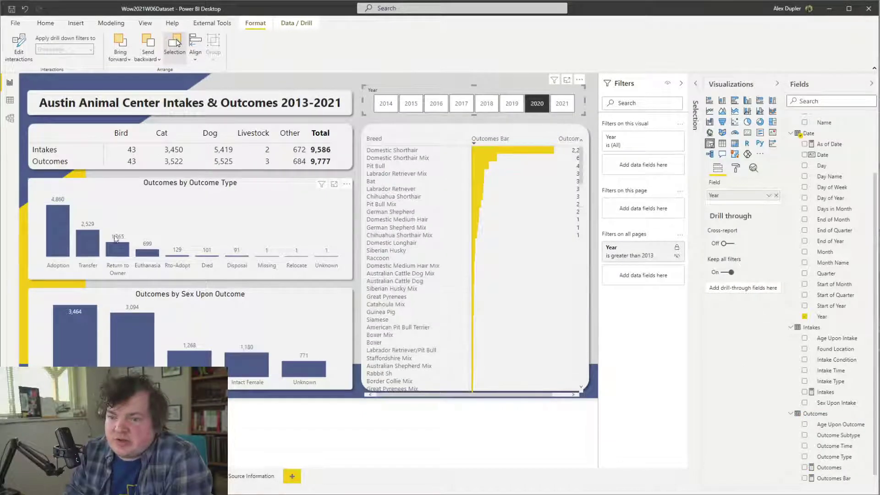
{"action": "left_click", "coordinate": [121, 133]}
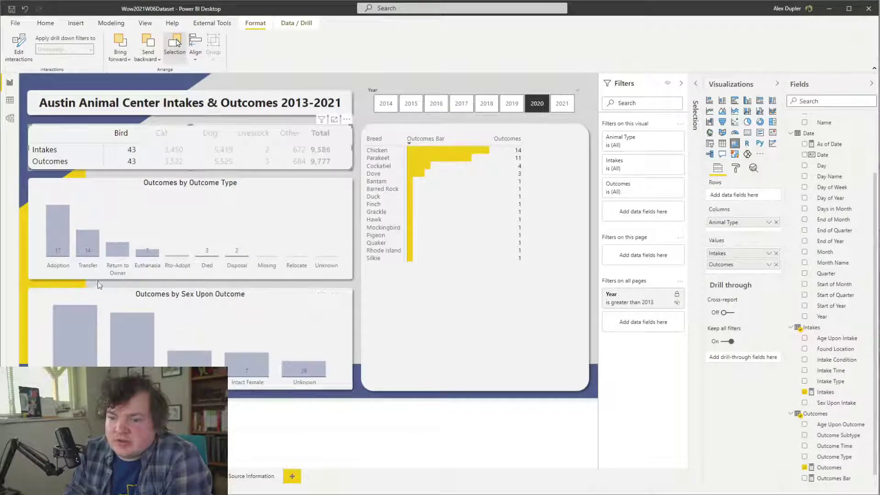
{"action": "left_click", "coordinate": [67, 268]}
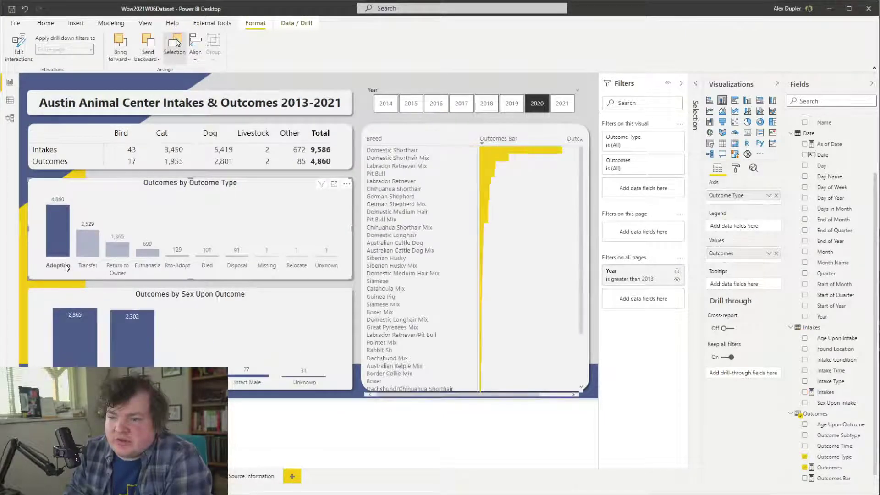
{"action": "left_click", "coordinate": [67, 268]}
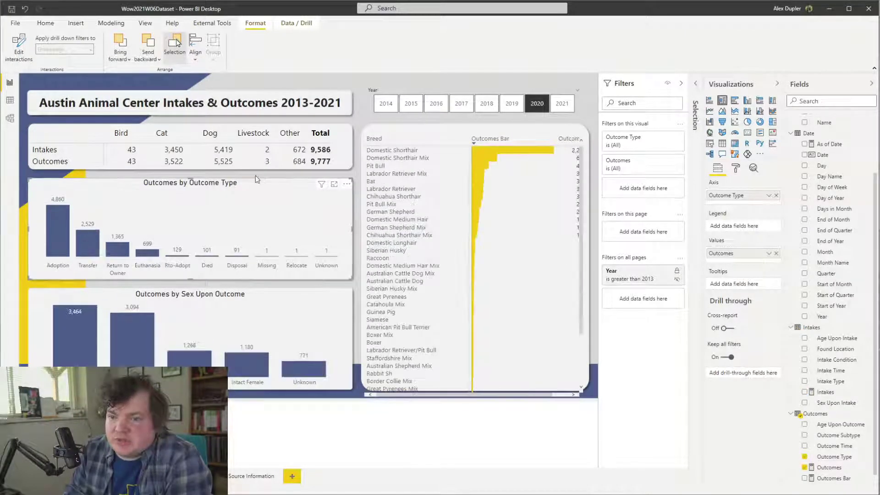
{"action": "left_click", "coordinate": [122, 136]}
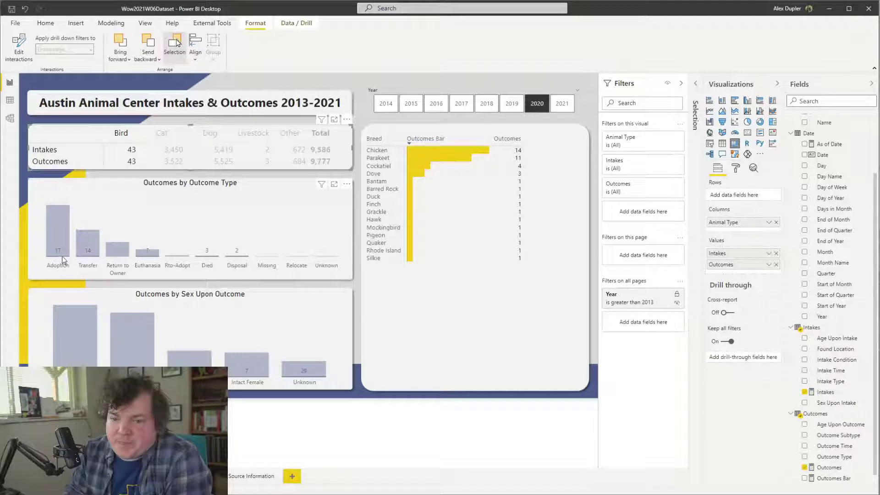
{"action": "mouse_move", "coordinate": [62, 259]}
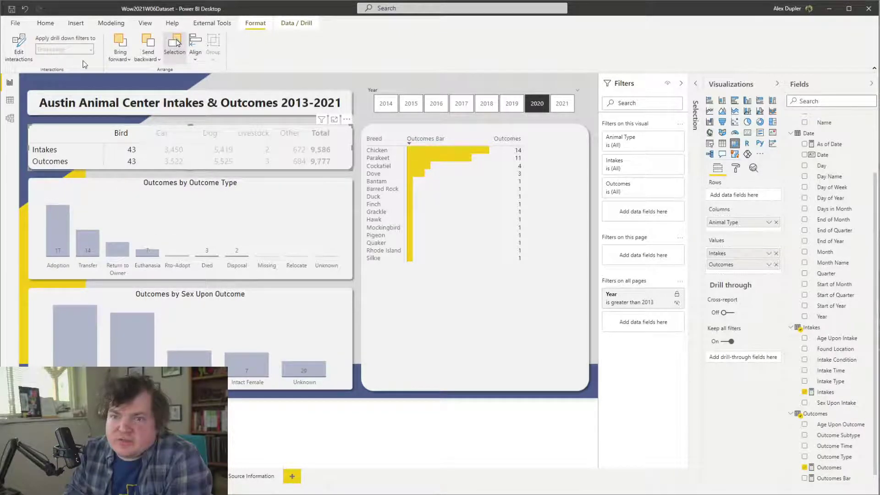
Set the intakes and outcomes matrix to filter both column charts, and save the report as Wow2021W06Dataset in the WoW week 6 folder
{"action": "left_click", "coordinate": [19, 46]}
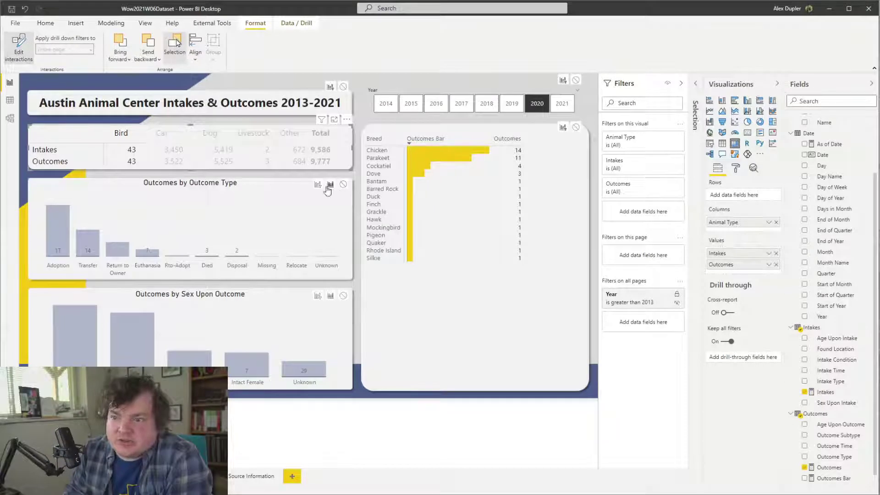
{"action": "left_click", "coordinate": [318, 184]}
{"action": "left_click", "coordinate": [317, 295]}
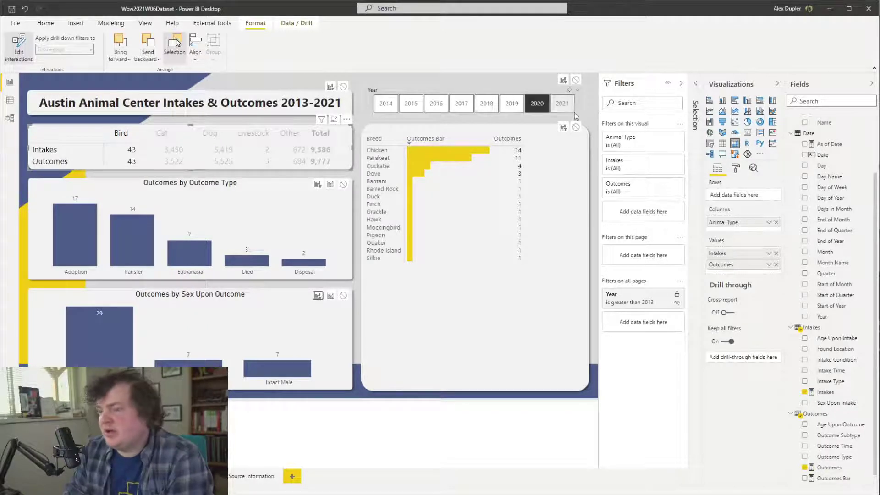
{"action": "key", "text": "ctrl+s"}
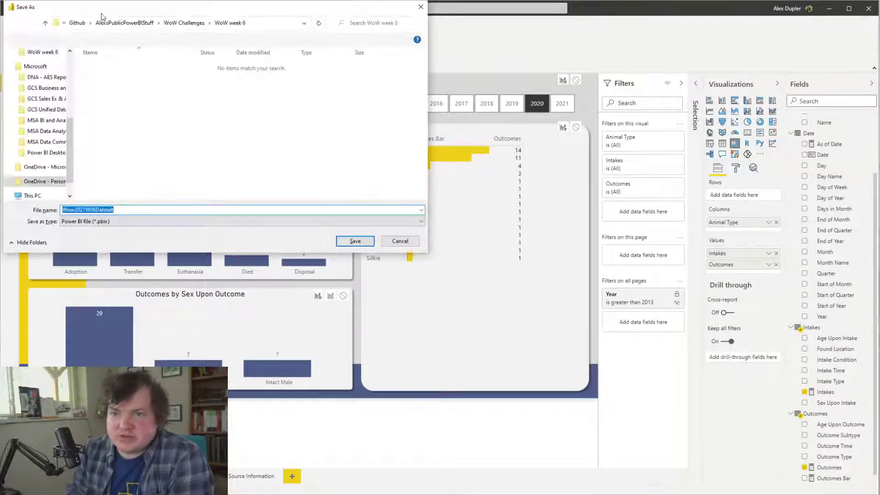
{"action": "left_click", "coordinate": [352, 241]}
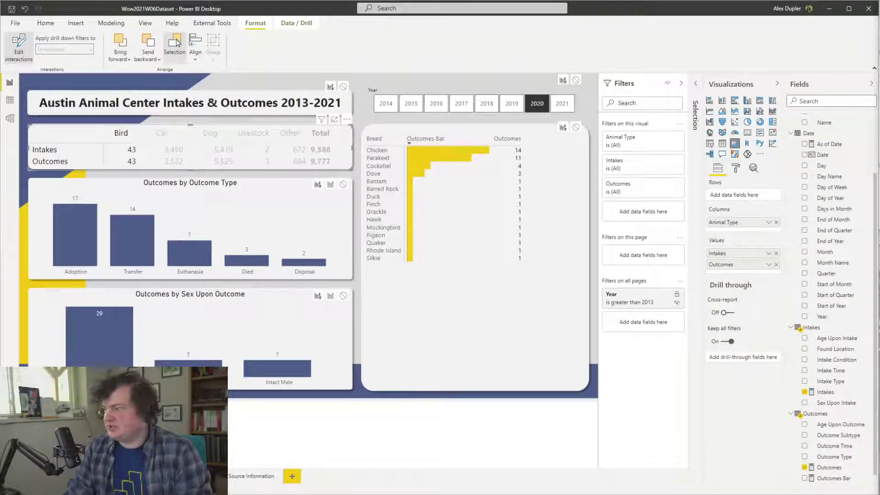
Switch to the browser and open the 2021 Week 7 Conditional Formatting challenge from the Workout Wednesday Power BI challenges list
{"action": "key", "text": "alt+Tab"}
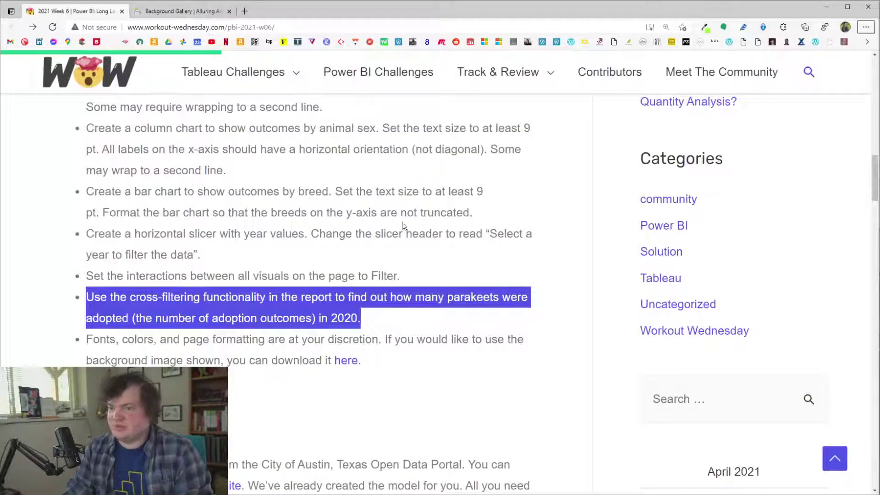
{"action": "left_click", "coordinate": [403, 226]}
{"action": "scroll", "coordinate": [345, 266], "scroll_direction": "up", "scroll_amount": 6}
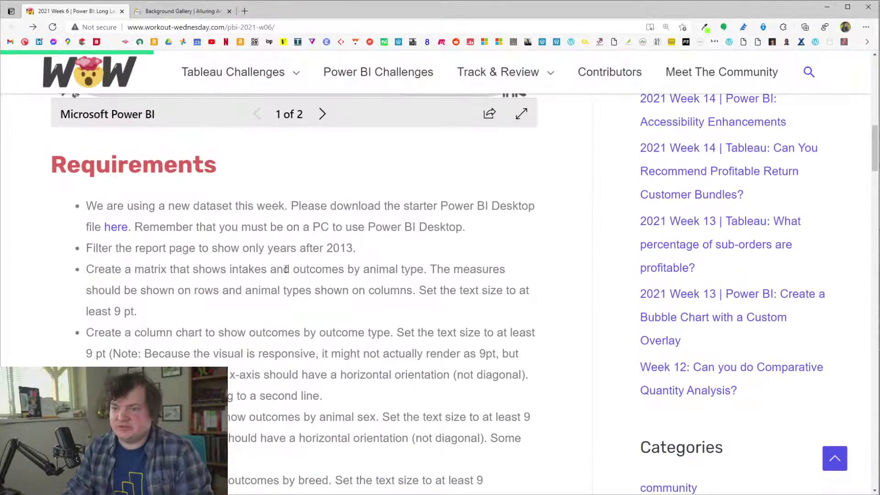
{"action": "scroll", "coordinate": [286, 269], "scroll_direction": "up", "scroll_amount": 15}
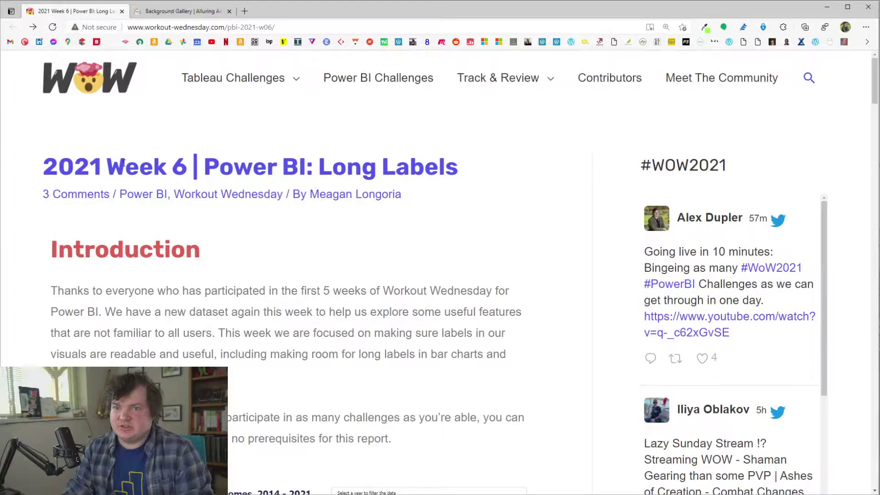
{"action": "left_click", "coordinate": [81, 86]}
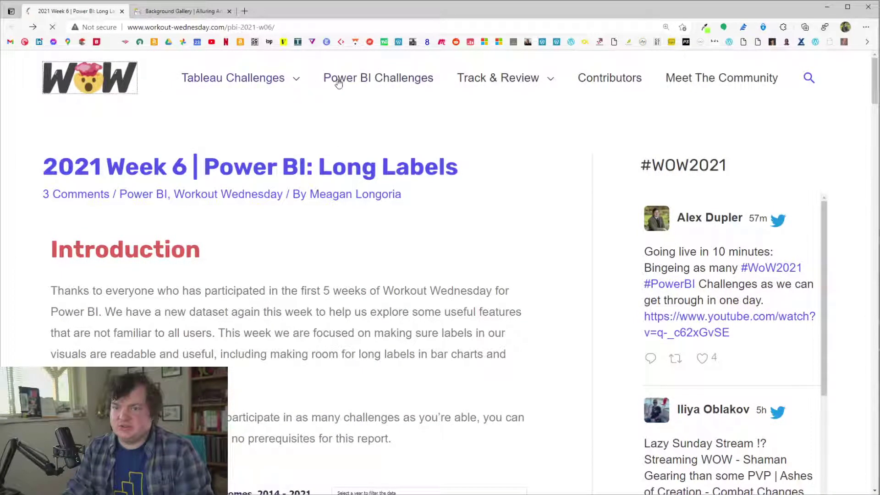
{"action": "scroll", "coordinate": [315, 272], "scroll_direction": "down", "scroll_amount": 10}
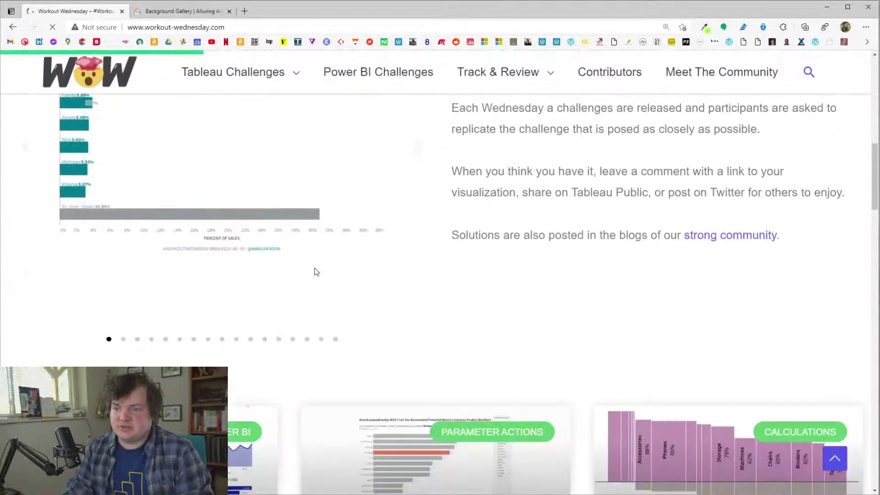
{"action": "left_click", "coordinate": [352, 78]}
{"action": "scroll", "coordinate": [398, 250], "scroll_direction": "down", "scroll_amount": 5}
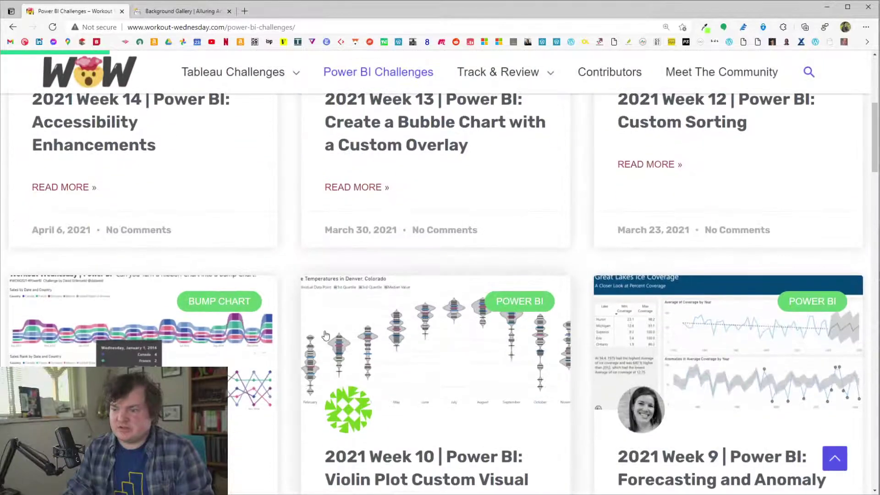
{"action": "scroll", "coordinate": [353, 315], "scroll_direction": "down", "scroll_amount": 5}
{"action": "scroll", "coordinate": [353, 315], "scroll_direction": "down", "scroll_amount": 5}
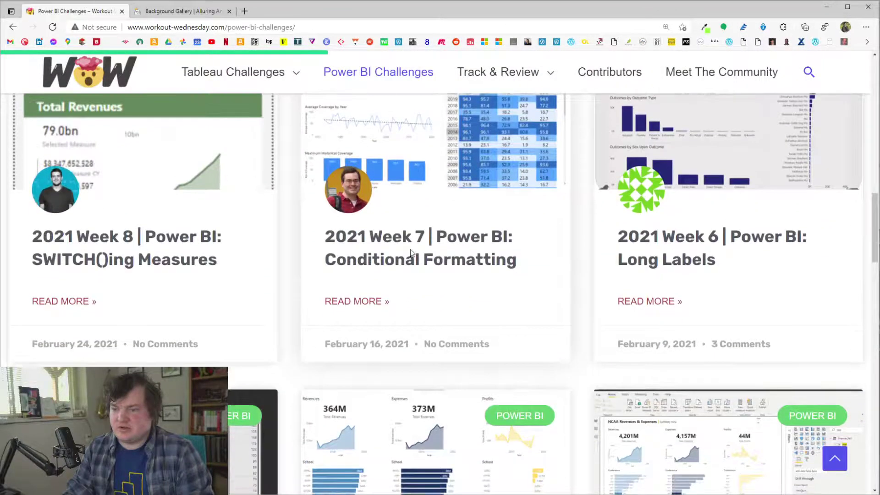
{"action": "left_click", "coordinate": [420, 170]}
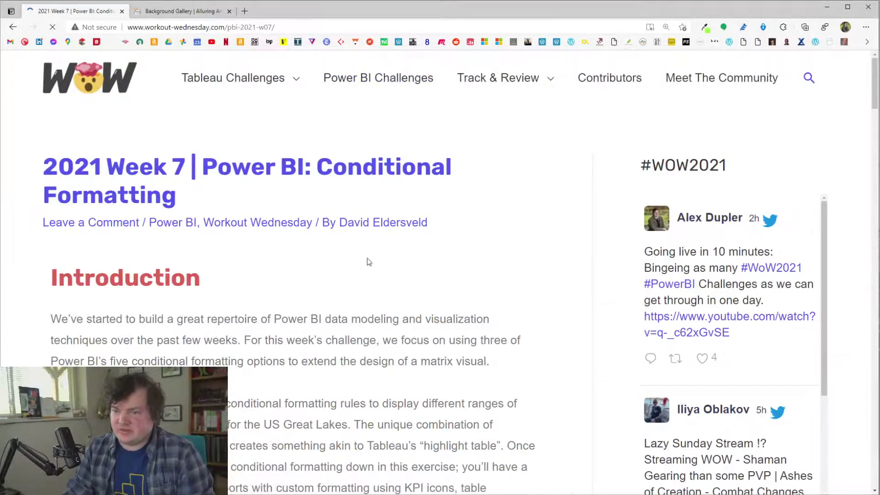
Read the Week 7 challenge's introduction and requirements, and examine the sample Great Lakes Maximum Ice Coverage report
{"action": "scroll", "coordinate": [367, 262], "scroll_direction": "down", "scroll_amount": 4}
{"action": "scroll", "coordinate": [365, 258], "scroll_direction": "down", "scroll_amount": 5}
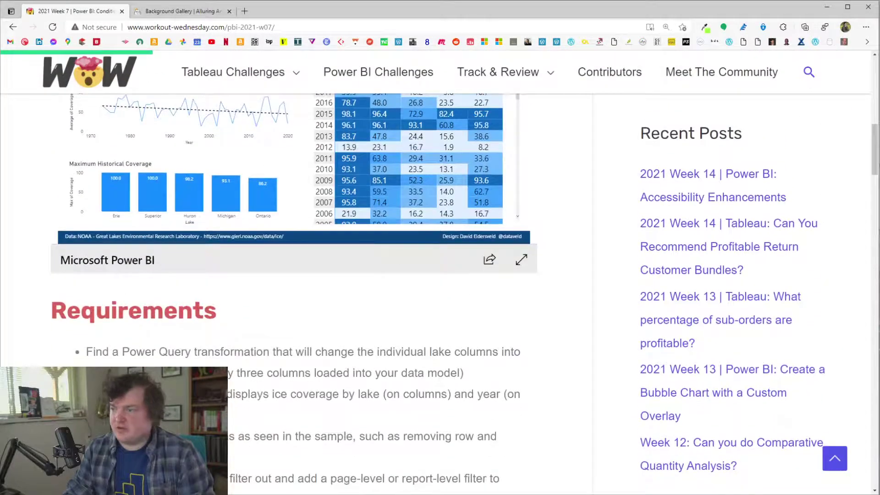
{"action": "scroll", "coordinate": [873, 153], "scroll_direction": "up", "scroll_amount": 4}
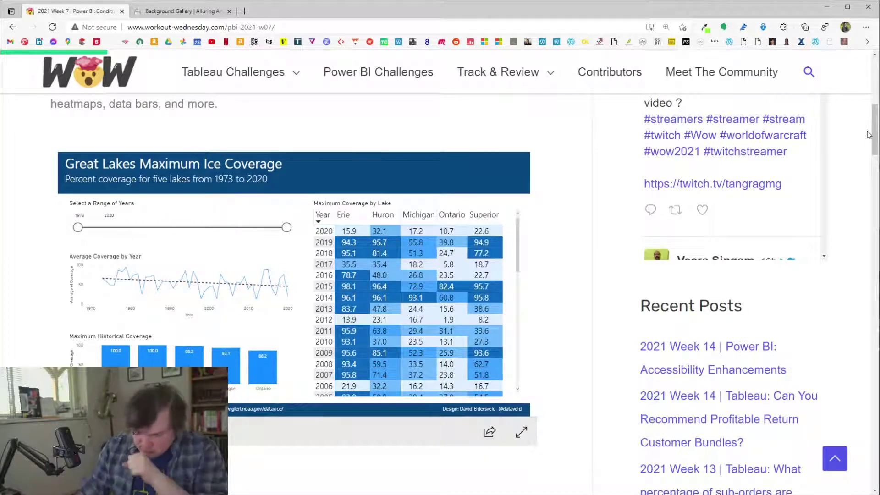
{"action": "scroll", "coordinate": [135, 238], "scroll_direction": "up", "scroll_amount": 6}
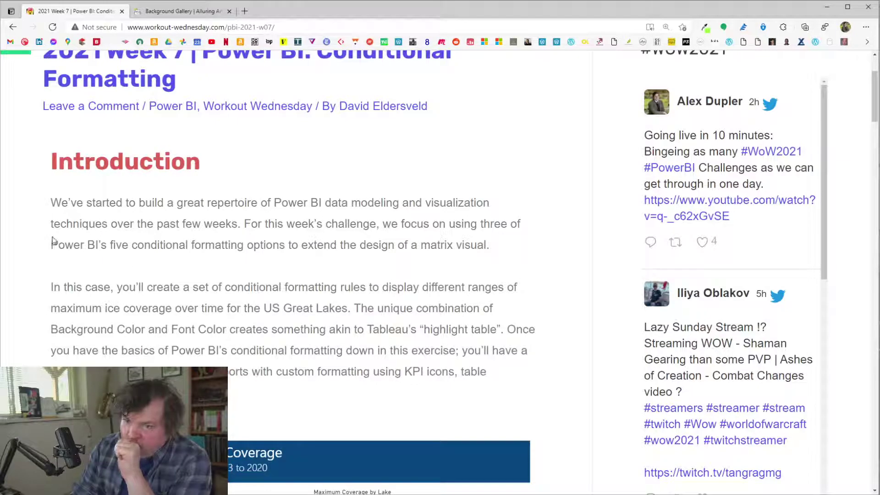
{"action": "left_click_drag", "start_coordinate": [51, 246], "coordinate": [519, 264]}
{"action": "left_click", "coordinate": [471, 277]}
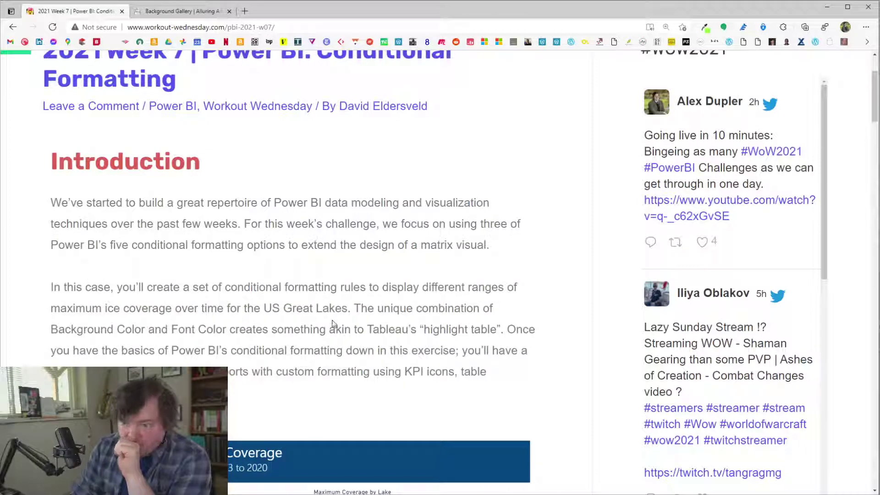
{"action": "scroll", "coordinate": [334, 323], "scroll_direction": "down", "scroll_amount": 6}
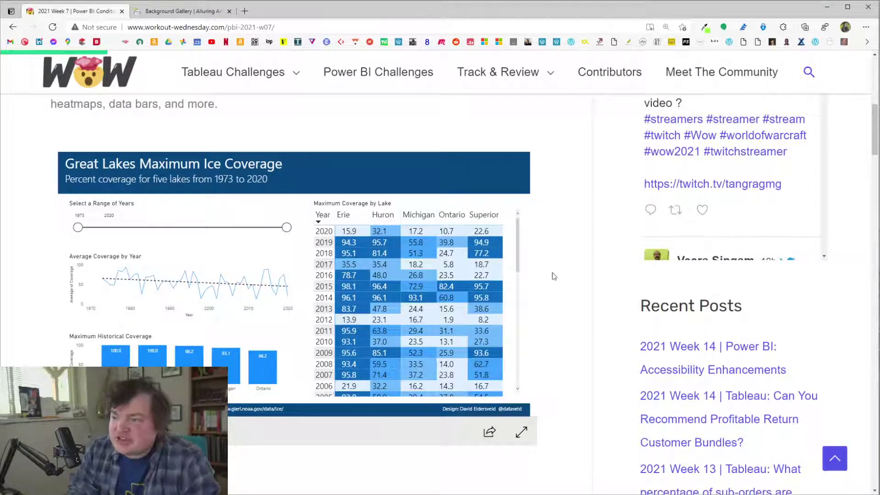
Return to the Week 6 Power BI report, select Parakeet in the breed table to check its 2020 adoption outcomes, and clear the selection
{"action": "key", "text": "alt+Tab"}
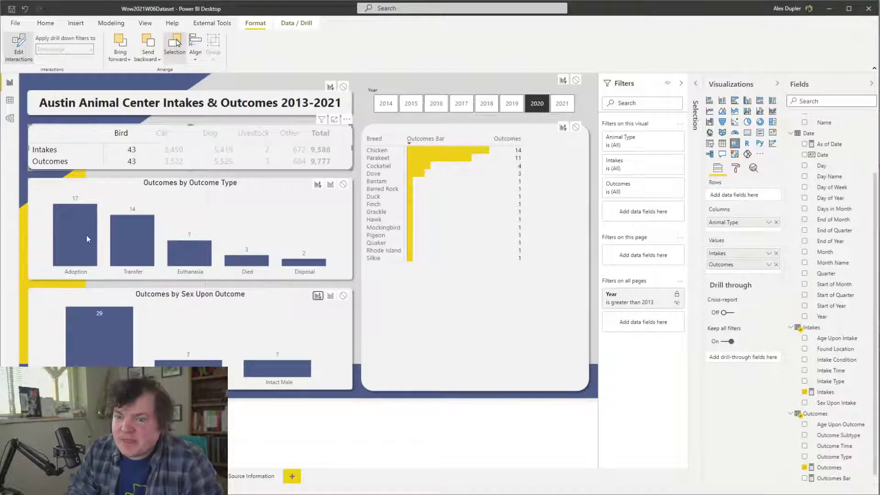
{"action": "left_click", "coordinate": [382, 164]}
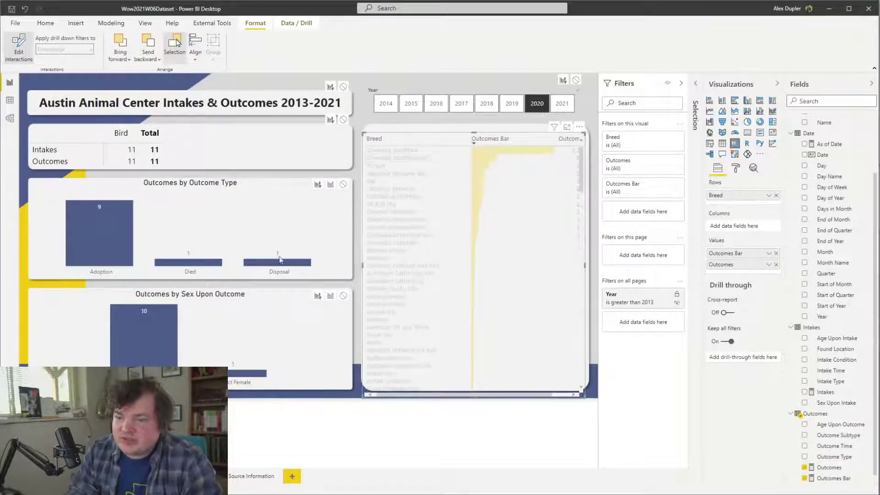
{"action": "mouse_move", "coordinate": [104, 238]}
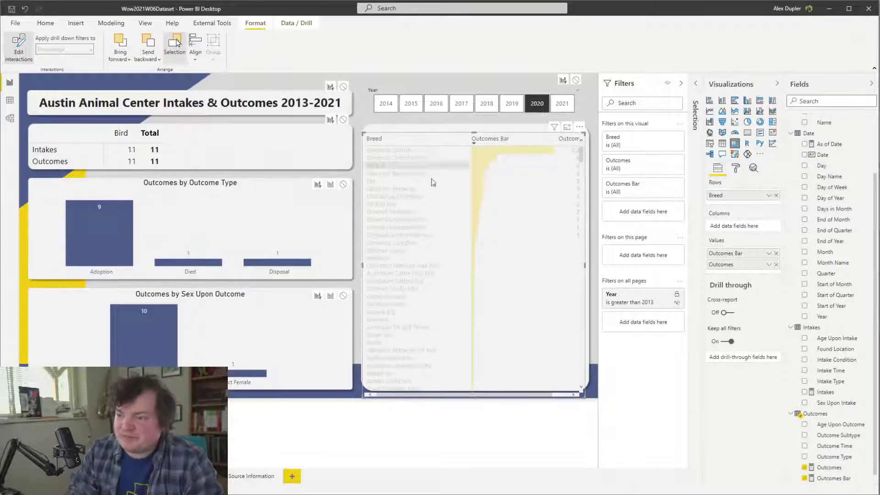
{"action": "left_click", "coordinate": [402, 168]}
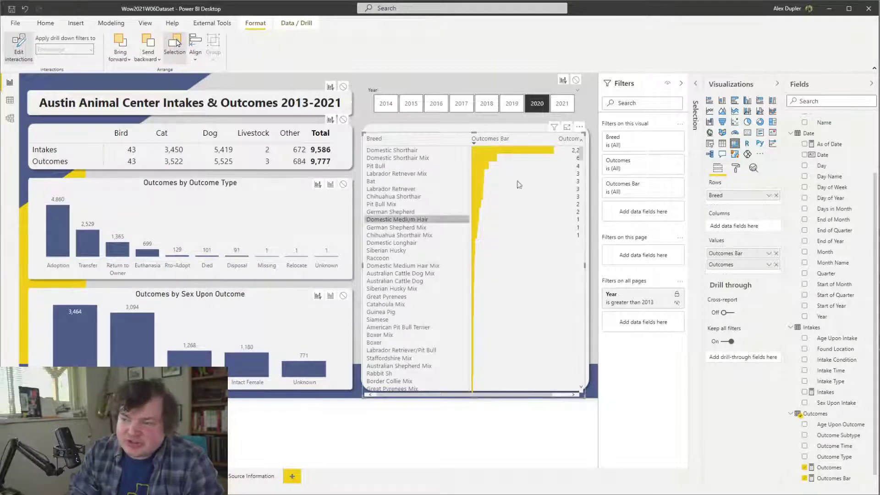
{"action": "left_click", "coordinate": [394, 79]}
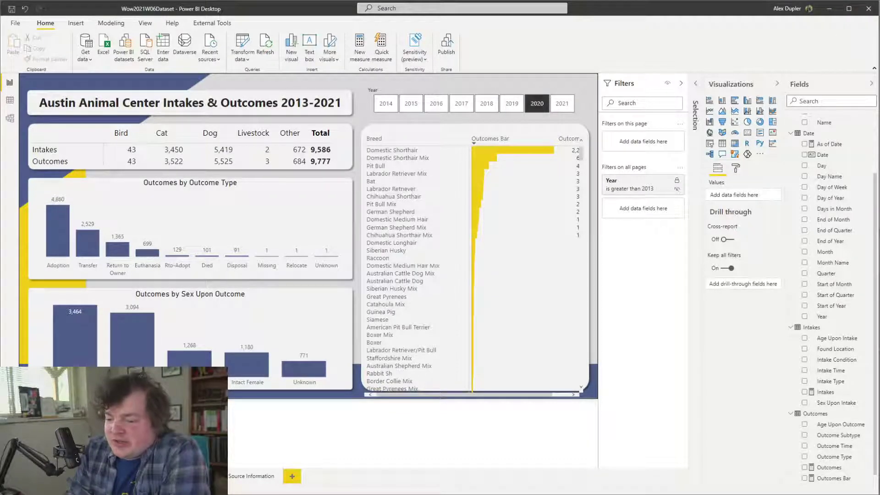
{"action": "key", "text": "alt+Tab"}
{"action": "key", "text": "alt+Tab"}
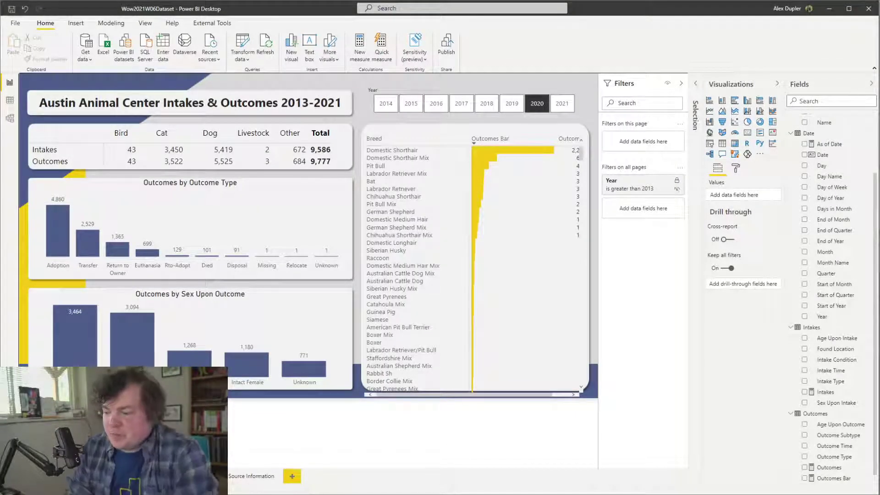
{"action": "key", "text": "alt+Tab"}
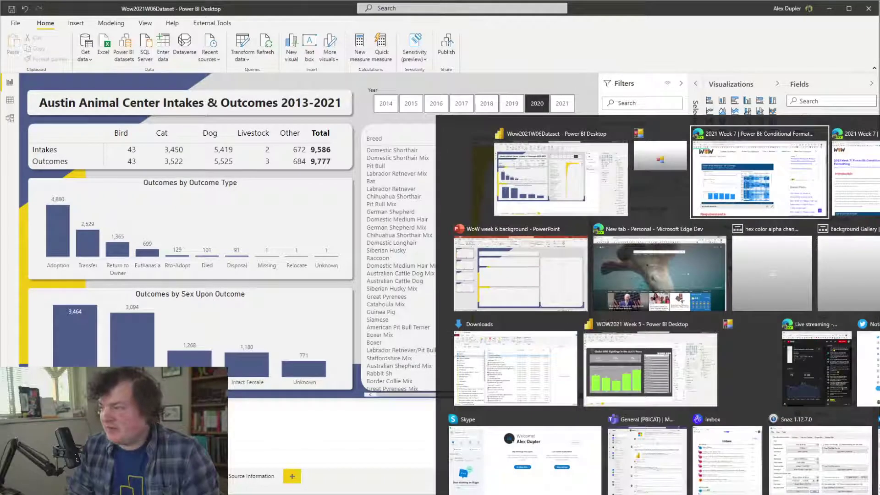
{"action": "key", "text": "alt+Tab"}
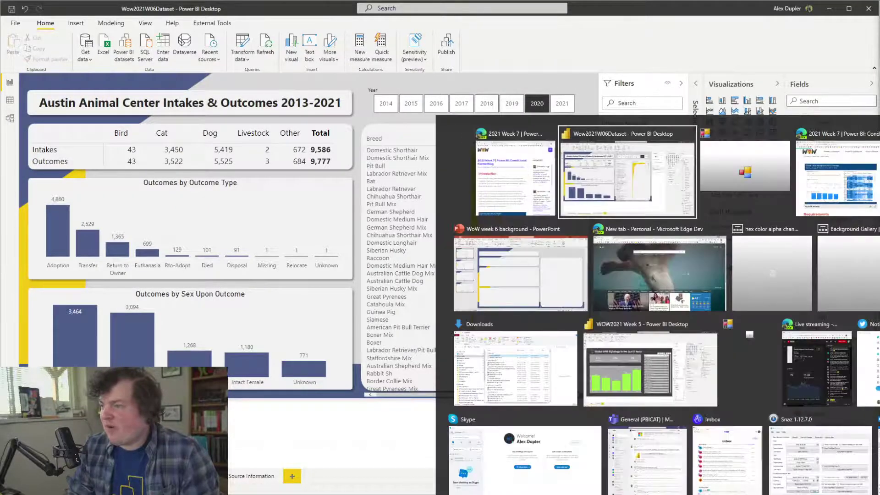
Switch to the browser and read the Week 7 challenge's requirements and dataset description, comparing them with the sample ice coverage report
{"action": "left_click", "coordinate": [820, 182]}
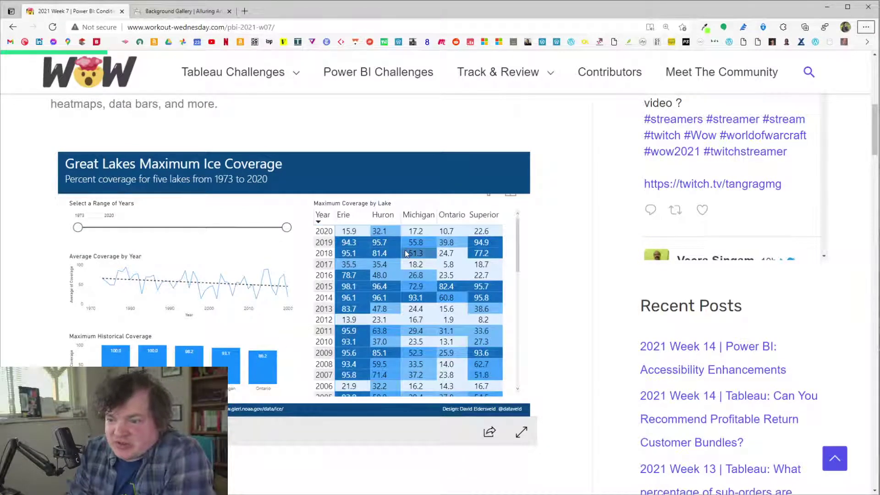
{"action": "scroll", "coordinate": [556, 236], "scroll_direction": "down", "scroll_amount": 6}
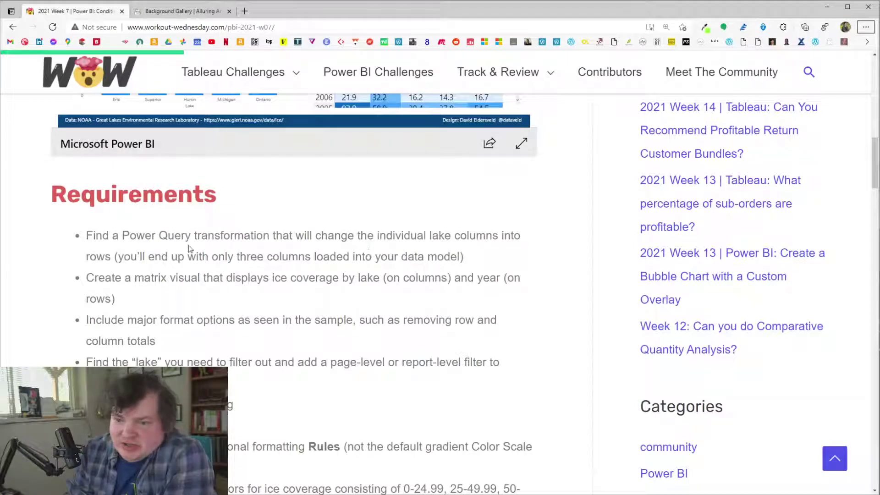
{"action": "left_click_drag", "start_coordinate": [86, 238], "coordinate": [475, 264]}
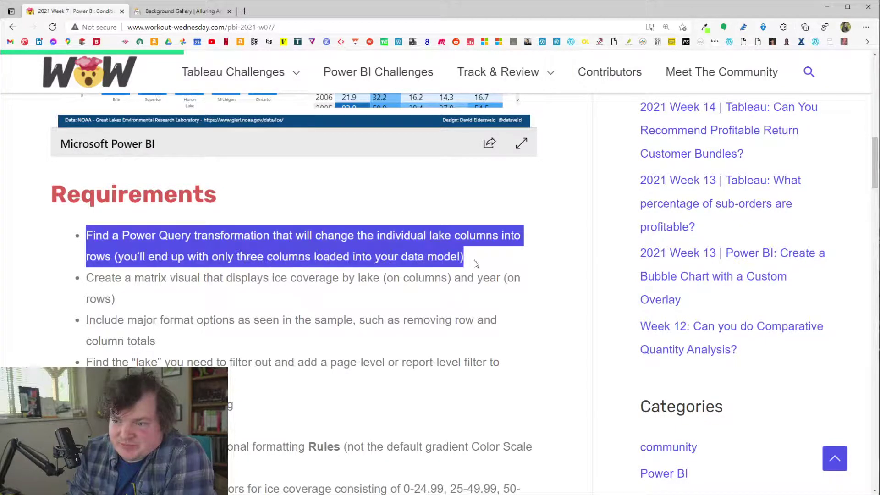
{"action": "left_click", "coordinate": [472, 261]}
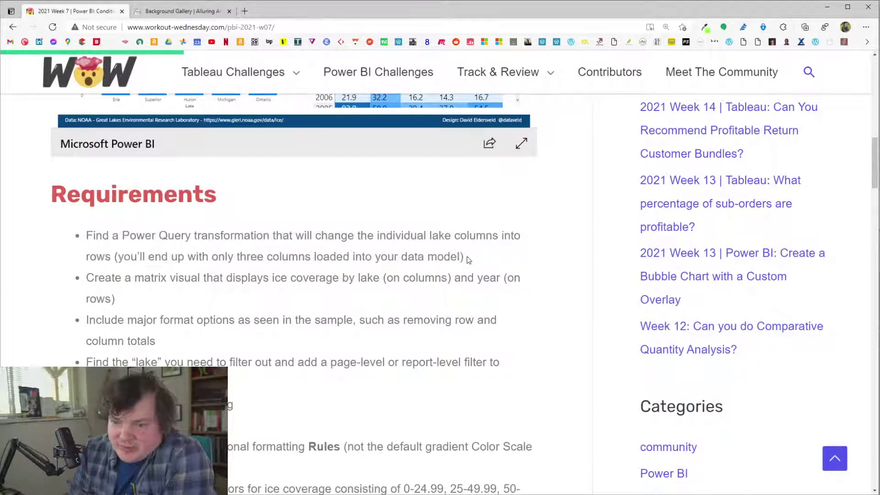
{"action": "left_click_drag", "start_coordinate": [87, 275], "coordinate": [137, 296]}
{"action": "left_click", "coordinate": [138, 297]}
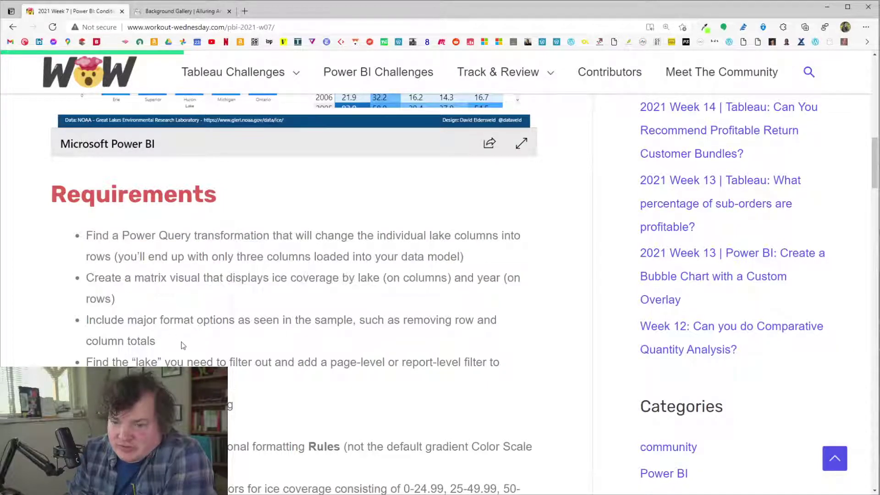
{"action": "scroll", "coordinate": [229, 342], "scroll_direction": "down", "scroll_amount": 7}
{"action": "scroll", "coordinate": [229, 342], "scroll_direction": "up", "scroll_amount": 15}
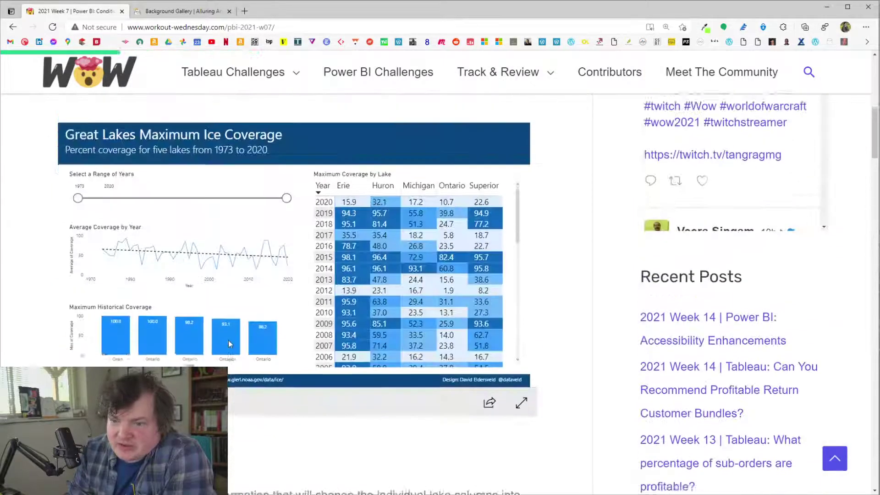
{"action": "scroll", "coordinate": [229, 341], "scroll_direction": "down", "scroll_amount": 8}
{"action": "scroll", "coordinate": [229, 344], "scroll_direction": "down", "scroll_amount": 10}
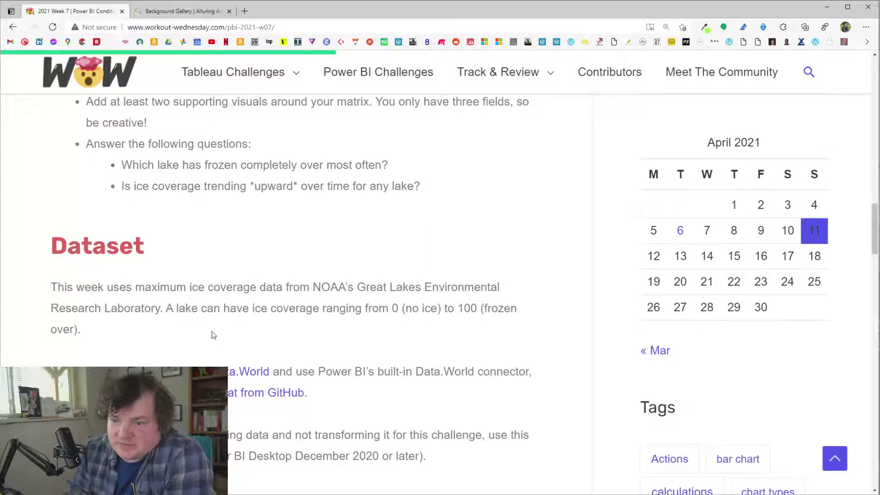
{"action": "left_click_drag", "start_coordinate": [51, 290], "coordinate": [313, 310]}
{"action": "left_click", "coordinate": [313, 310]}
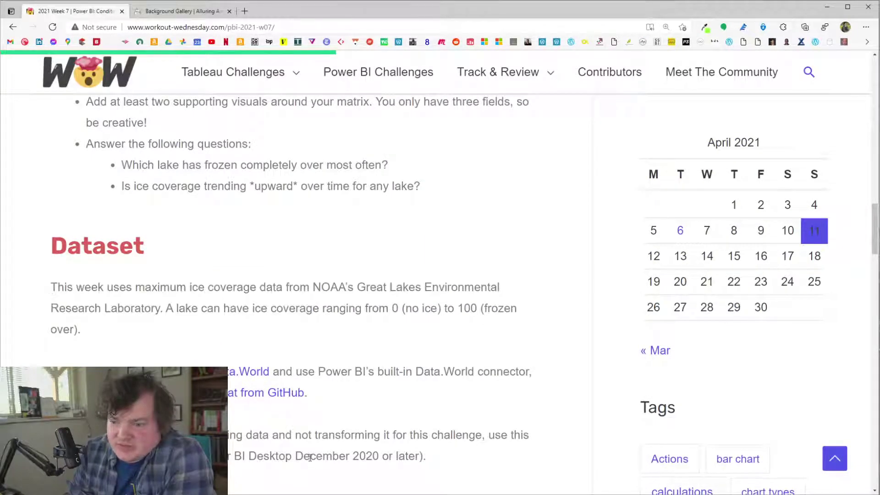
Launch a new Power BI Desktop window and open the challenge's Data.World dataset link in a separate browser tab
{"action": "right_click", "coordinate": [429, 494]}
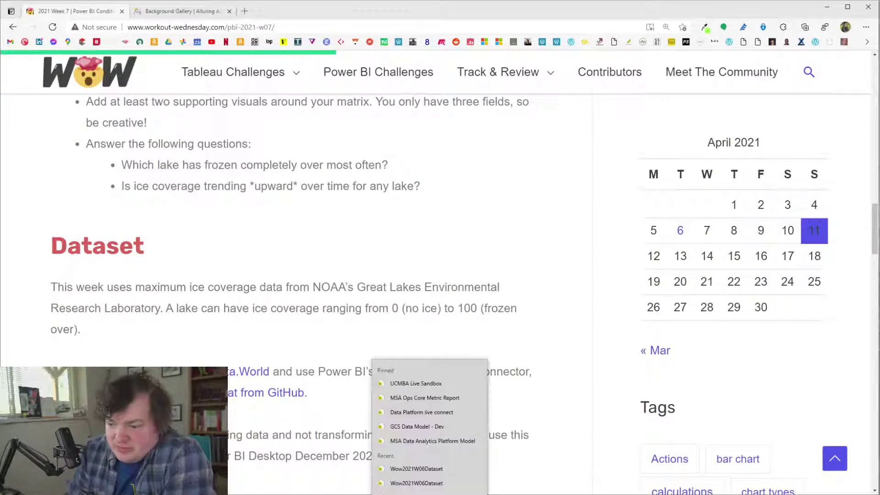
{"action": "left_click", "coordinate": [430, 494]}
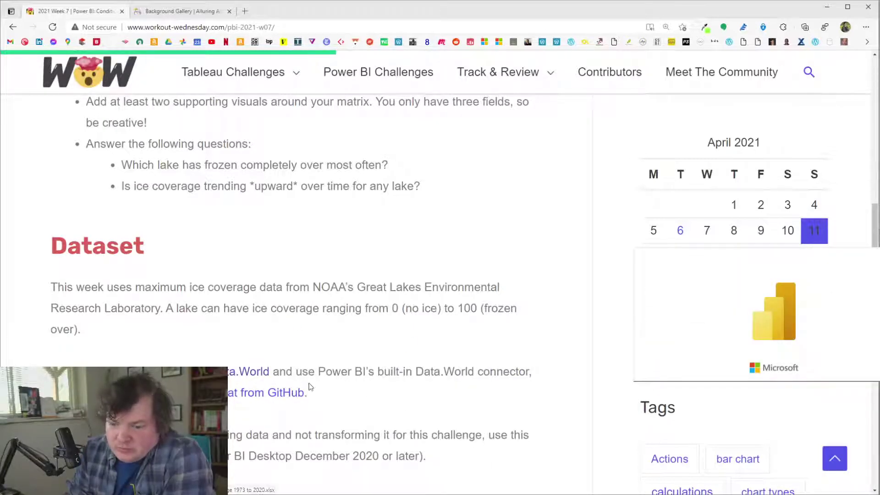
{"action": "left_click", "coordinate": [235, 377]}
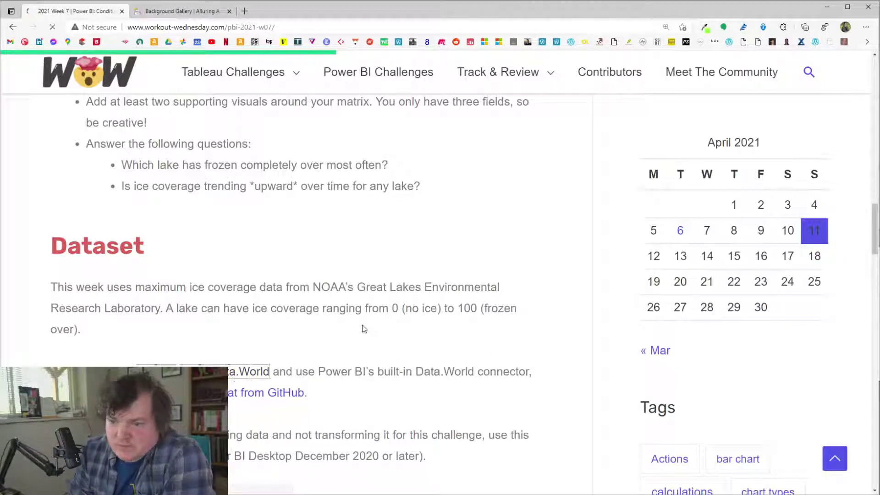
{"action": "key", "text": "alt+Left"}
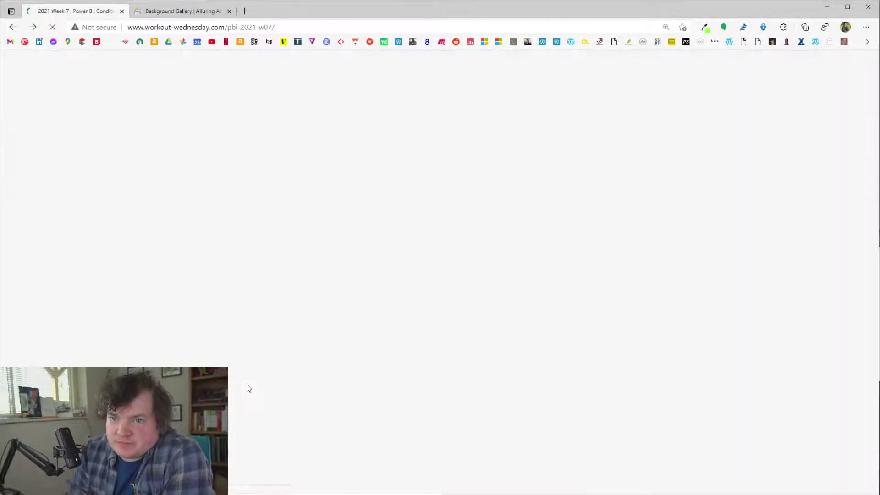
{"action": "left_click", "coordinate": [247, 373], "text": "ctrl"}
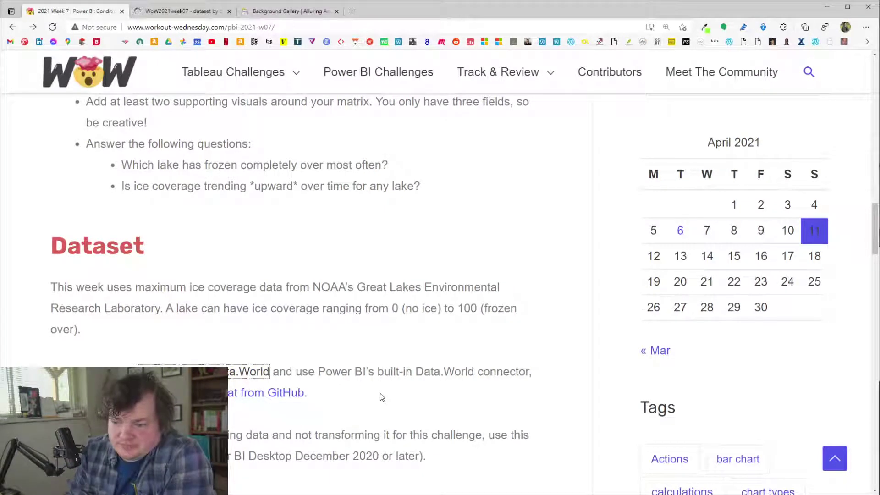
{"action": "key", "text": "alt+Tab"}
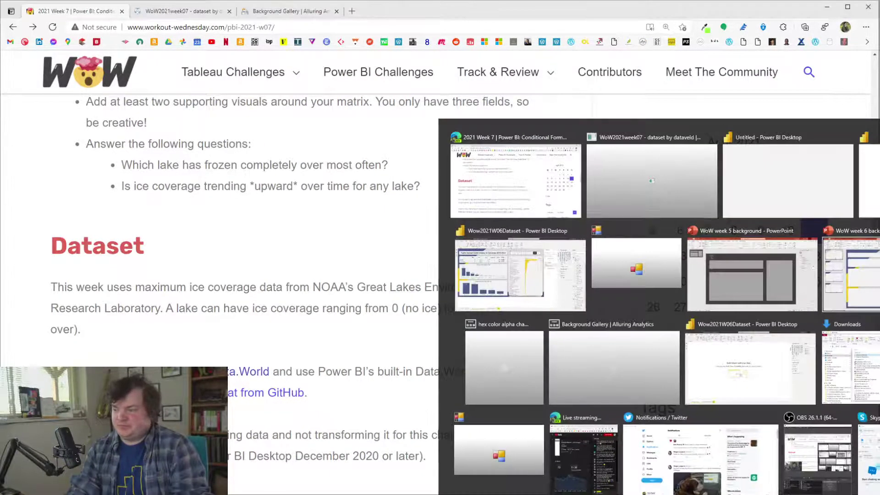
{"action": "left_click_drag", "start_coordinate": [790, 265], "coordinate": [392, 257]}
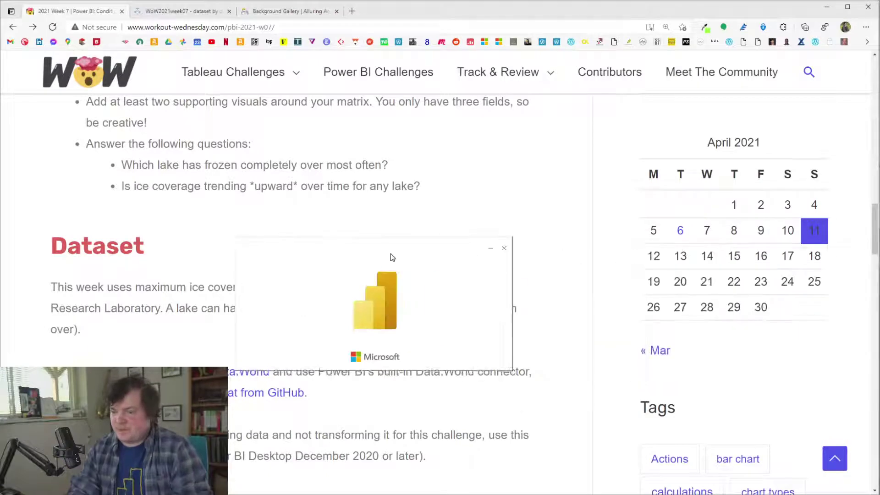
{"action": "scroll", "coordinate": [363, 396], "scroll_direction": "down", "scroll_amount": 6}
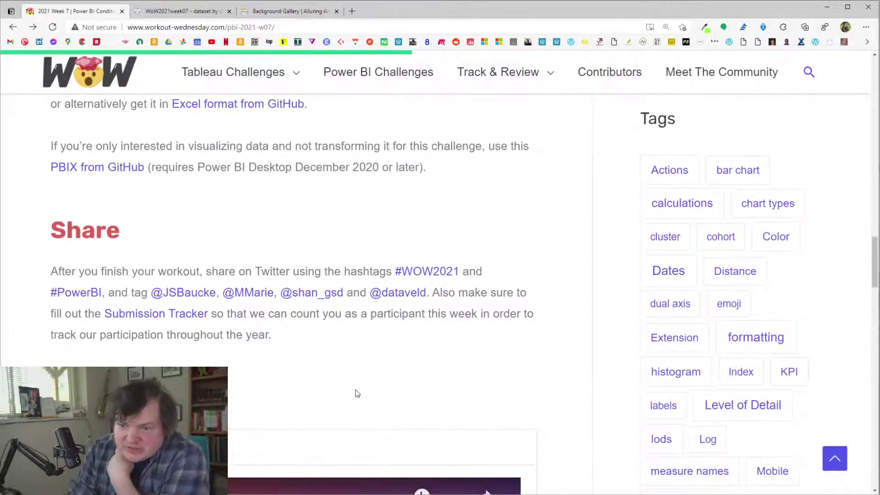
{"action": "scroll", "coordinate": [358, 393], "scroll_direction": "up", "scroll_amount": 6}
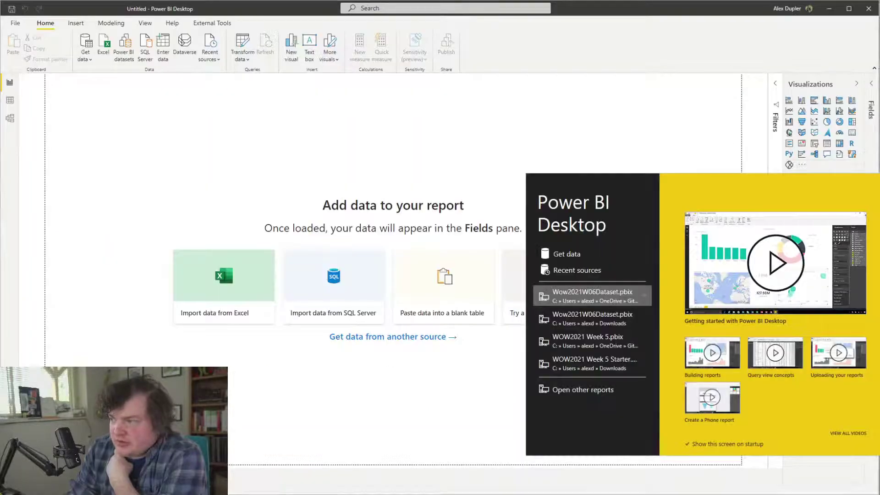
In the new Power BI report, connect with the Data.World - Get Dataset (Beta) online service connector and accept the third-party service notice
{"action": "left_click", "coordinate": [91, 67]}
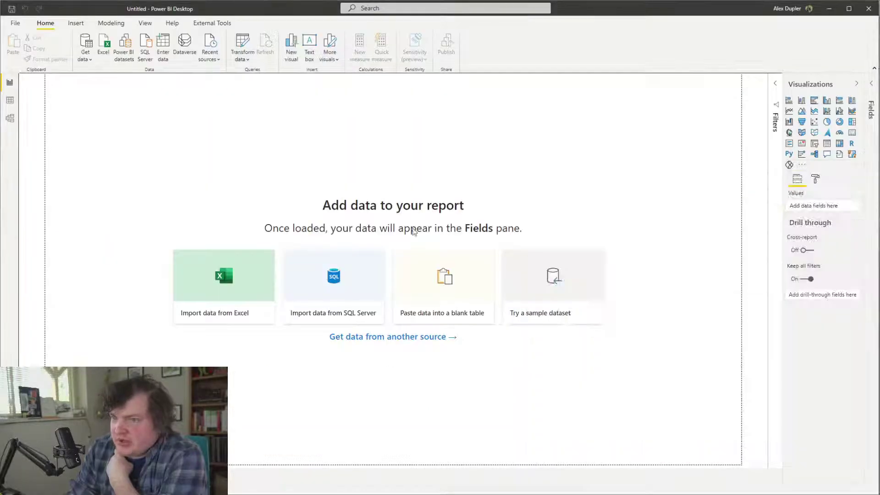
{"action": "left_click", "coordinate": [91, 64]}
{"action": "left_click", "coordinate": [112, 255]}
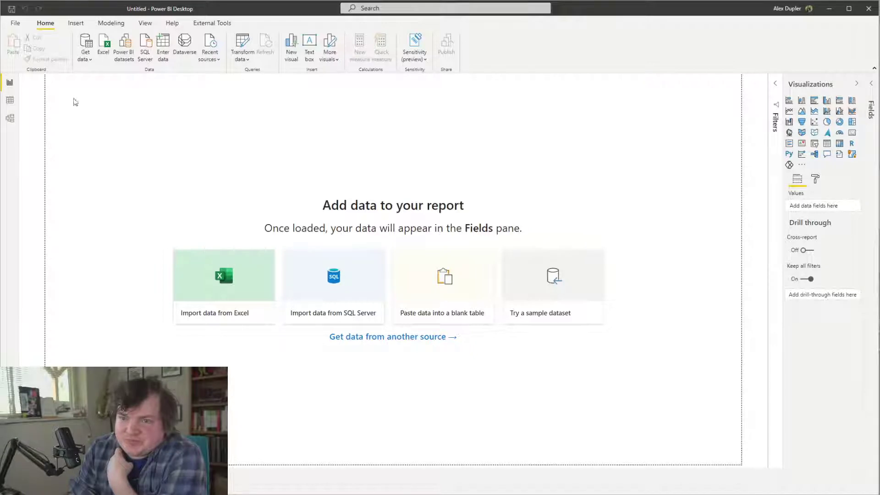
{"action": "left_click", "coordinate": [663, 299]}
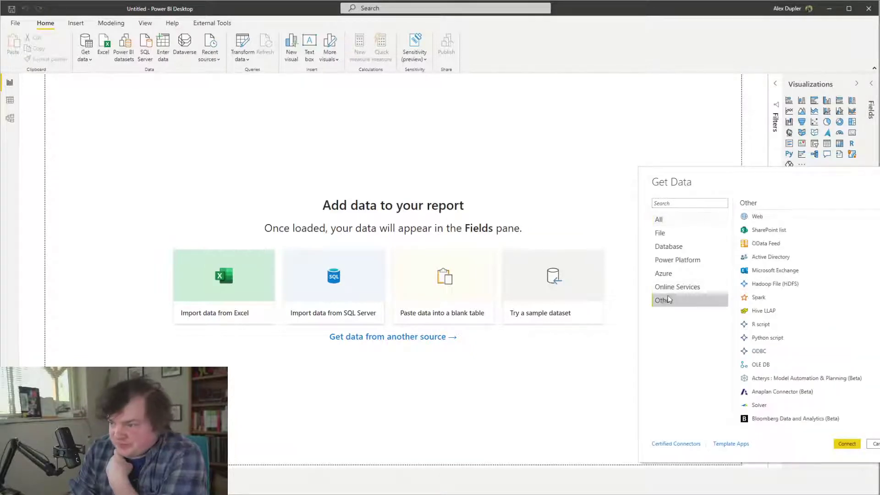
{"action": "left_click", "coordinate": [678, 292]}
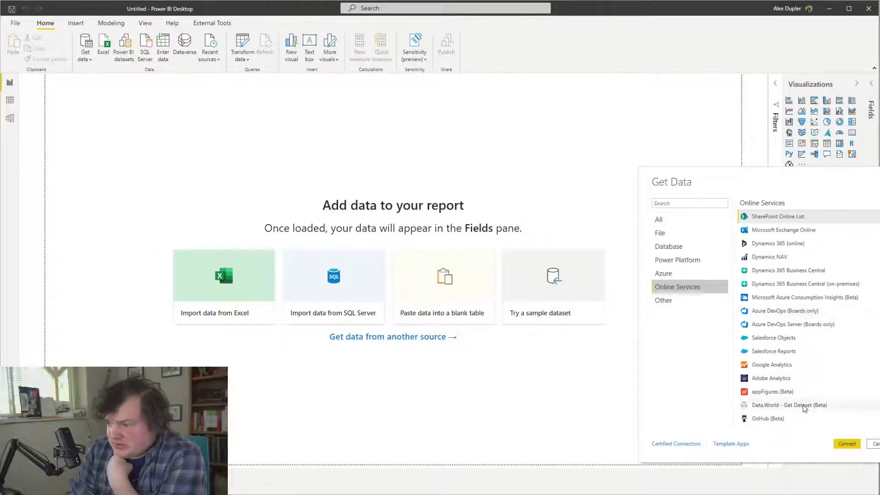
{"action": "left_click", "coordinate": [821, 405]}
{"action": "left_click", "coordinate": [847, 444]}
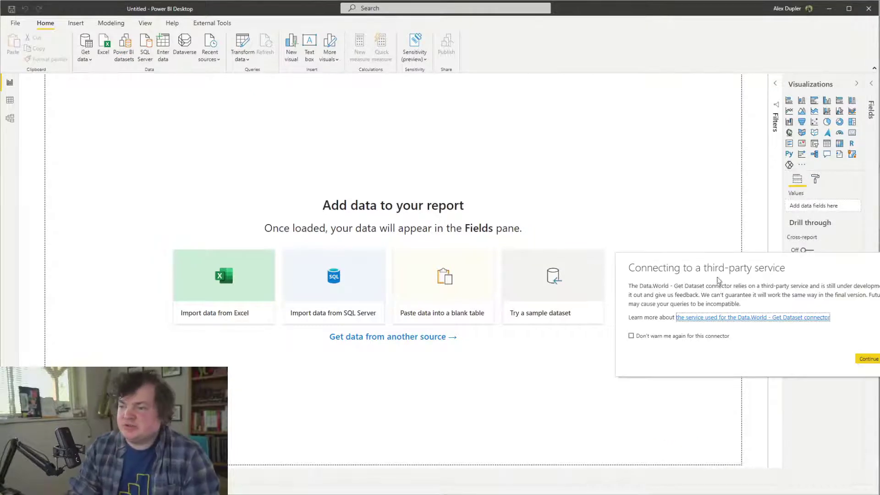
{"action": "left_click", "coordinate": [284, 261]}
{"action": "left_click", "coordinate": [490, 283]}
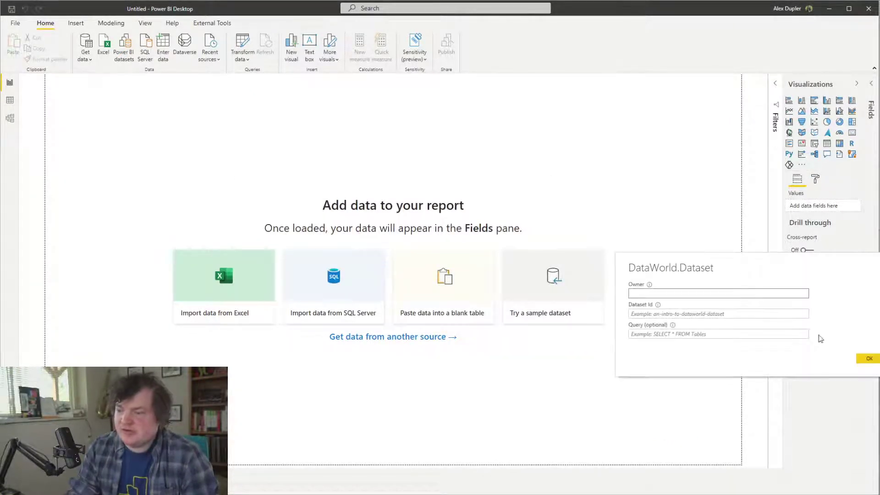
Copy the owner name from the WoW2021week07 dataset's web address in the browser and enter dataveld as the connector's Owner in Power BI
{"action": "key", "text": "alt+Tab"}
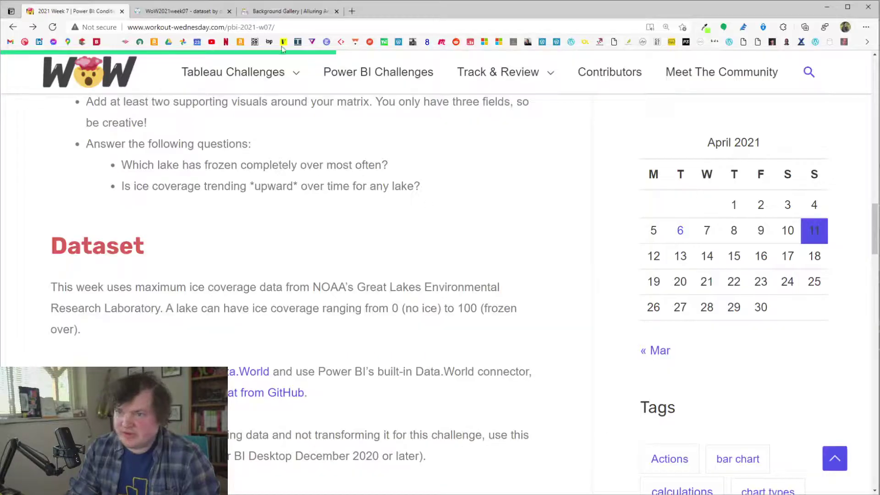
{"action": "left_click", "coordinate": [276, 13]}
{"action": "left_click", "coordinate": [198, 12]}
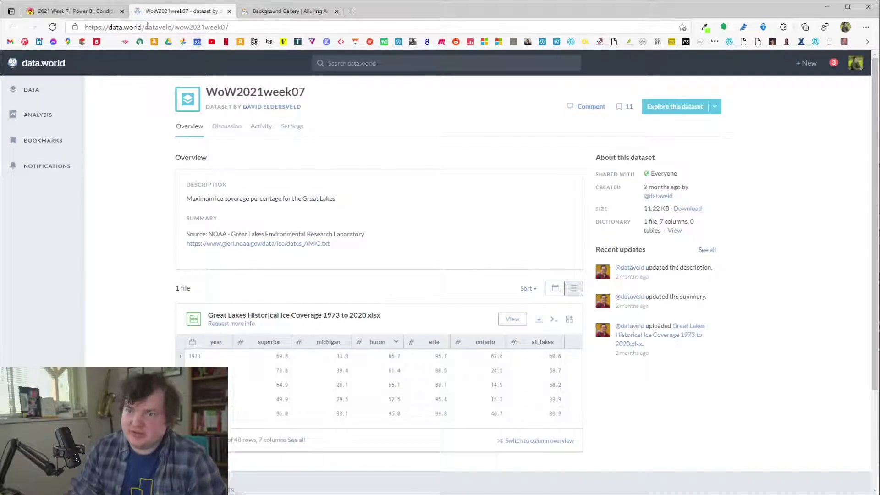
{"action": "double_click", "coordinate": [160, 27]}
{"action": "key", "text": "ctrl+Tab"}
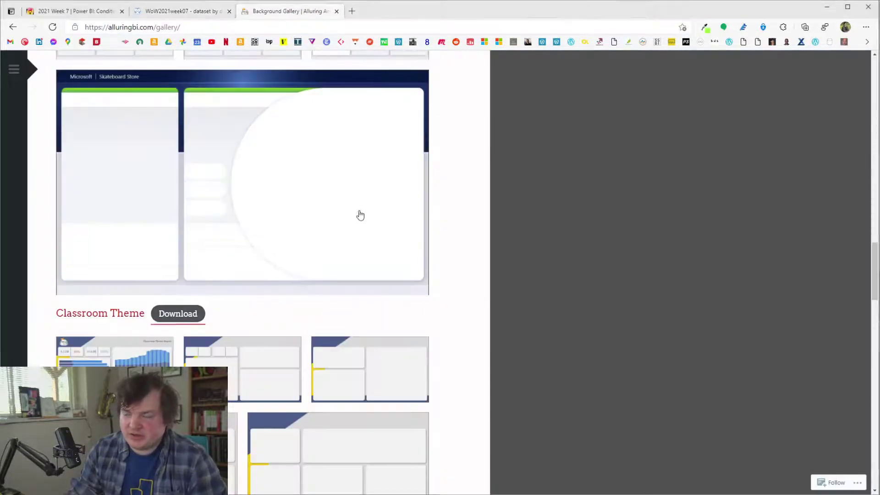
{"action": "key", "text": "alt+Tab"}
{"action": "key", "text": "ctrl+Tab"}
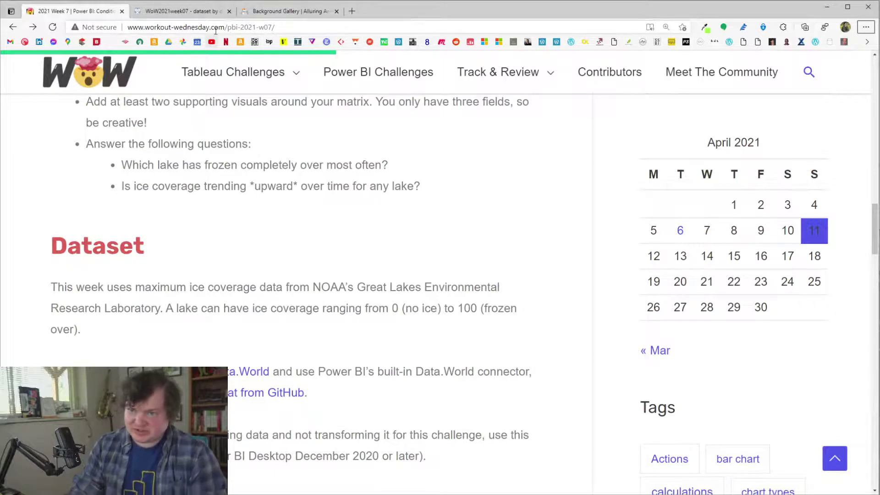
{"action": "left_click", "coordinate": [201, 13]}
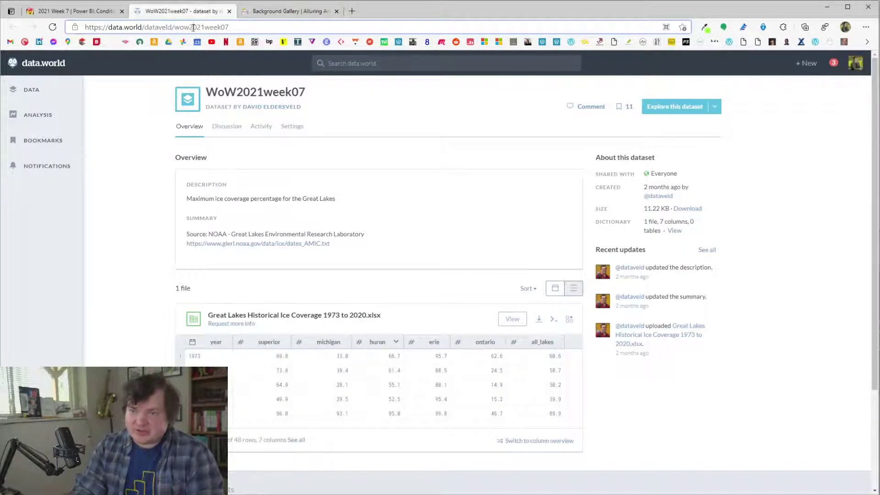
{"action": "left_click_drag", "start_coordinate": [246, 29], "coordinate": [173, 28]}
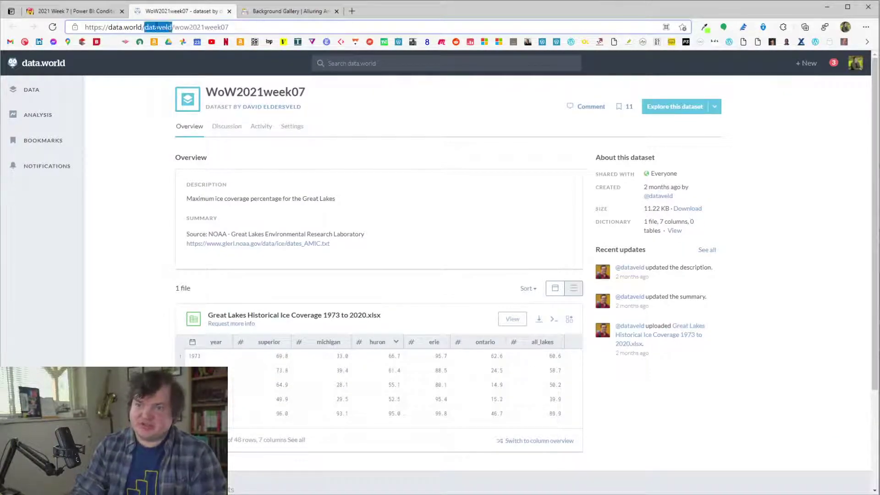
{"action": "key", "text": "ctrl+c"}
{"action": "key", "text": "alt+Tab"}
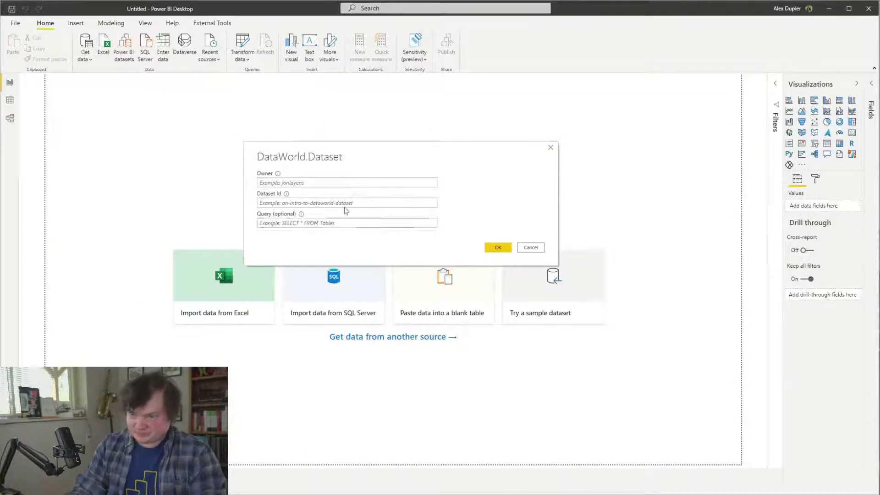
{"action": "left_click", "coordinate": [331, 182]}
Copy the dataset name from the browser address, enter wow2021week07 as the connector's Dataset Id, and submit the connection details
{"action": "key", "text": "alt+Tab"}
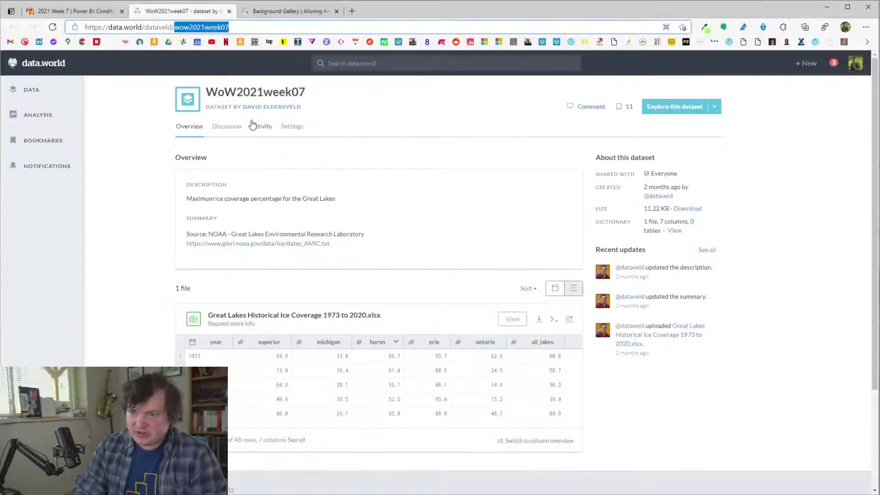
{"action": "key", "text": "ctrl+c"}
{"action": "key", "text": "alt+Tab"}
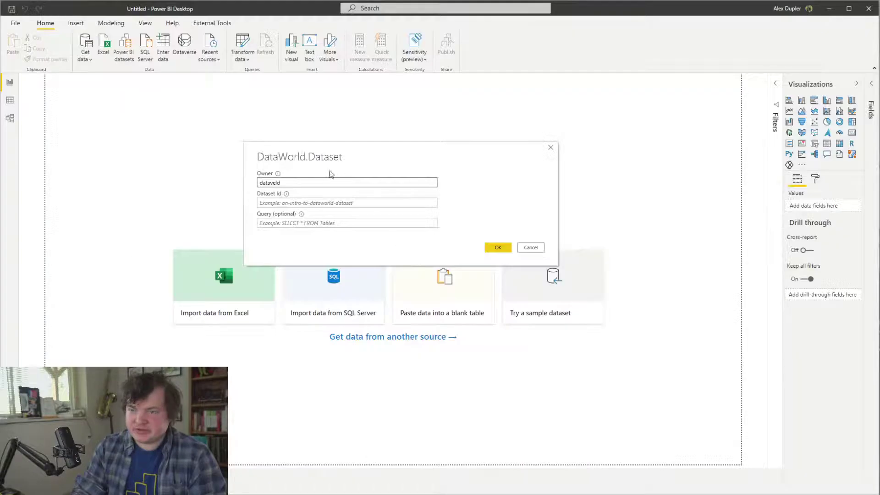
{"action": "left_click", "coordinate": [301, 203]}
{"action": "key", "text": "ctrl+v"}
{"action": "left_click", "coordinate": [498, 247]}
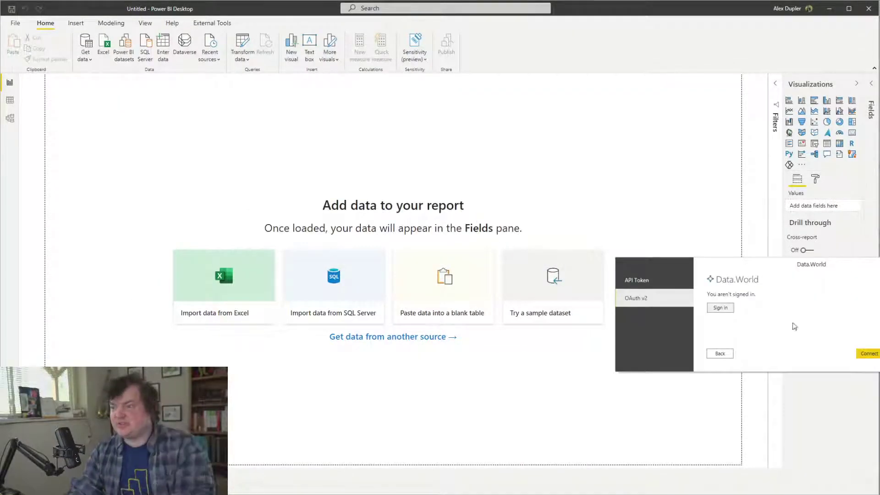
Begin the data.world OAuth sign-in and enter the account username, looked up in the profile details on the data.world website
{"action": "left_click", "coordinate": [721, 308]}
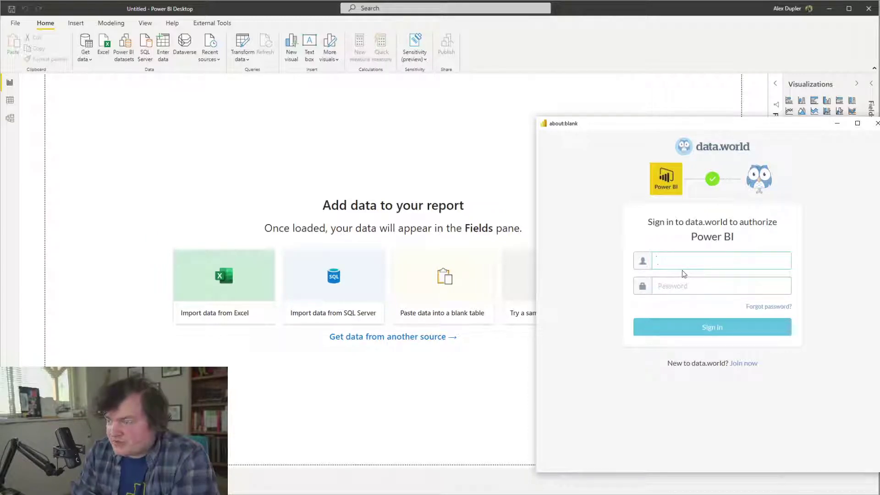
{"action": "key", "text": "alt+Tab"}
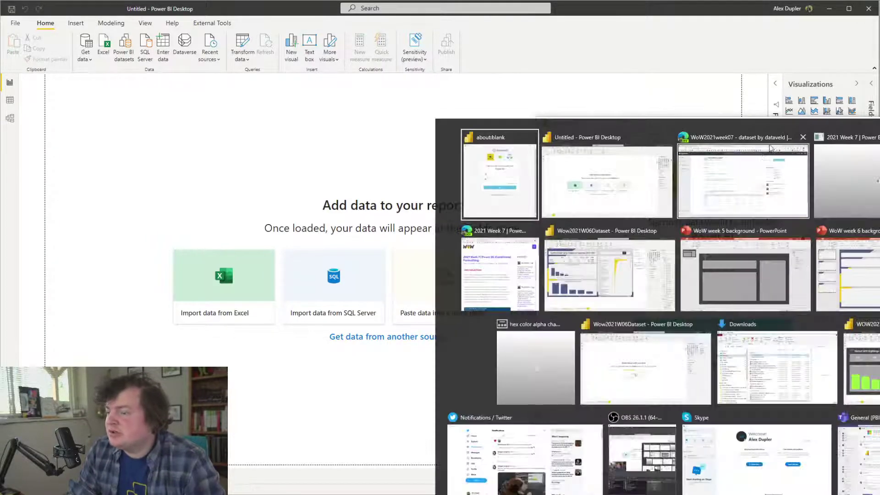
{"action": "left_click", "coordinate": [715, 188]}
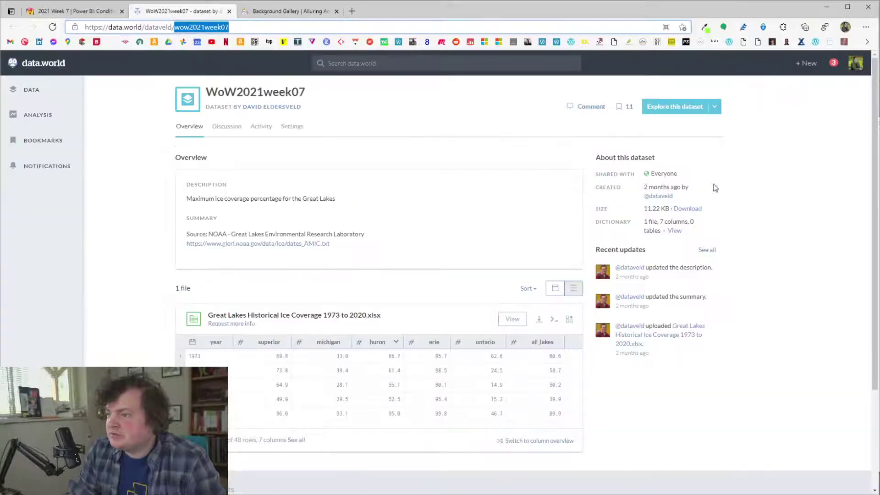
{"action": "left_click", "coordinate": [856, 63]}
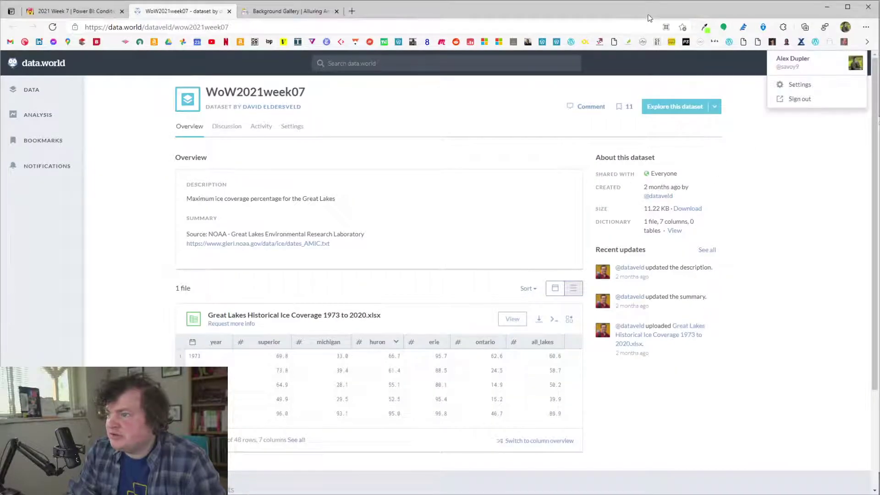
{"action": "key", "text": "alt+Tab"}
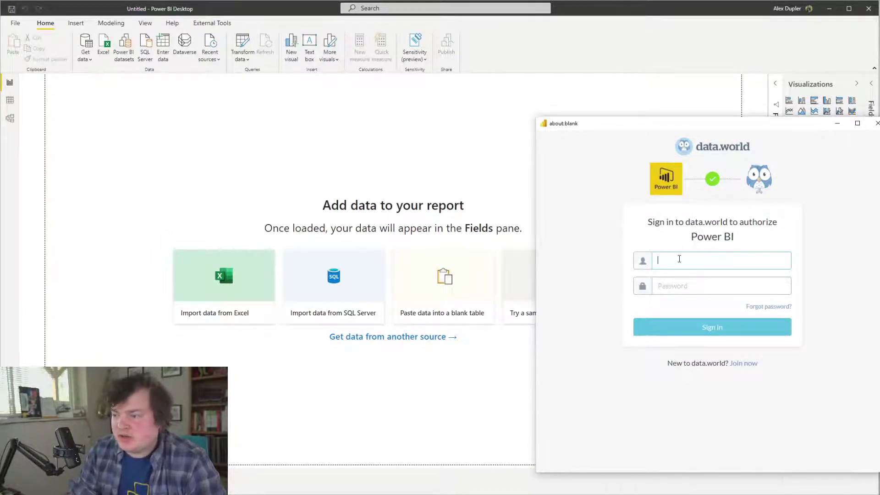
{"action": "type", "text": "savoy9"}
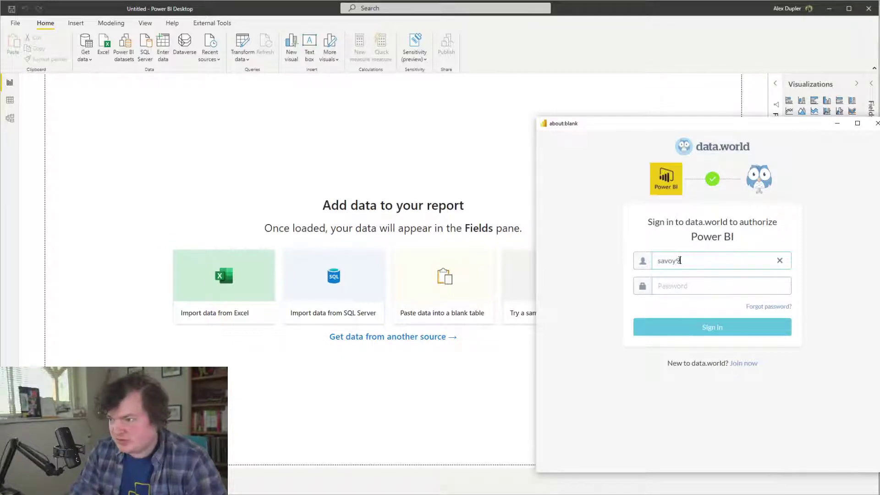
{"action": "left_click_drag", "start_coordinate": [709, 123], "coordinate": [879, 109]}
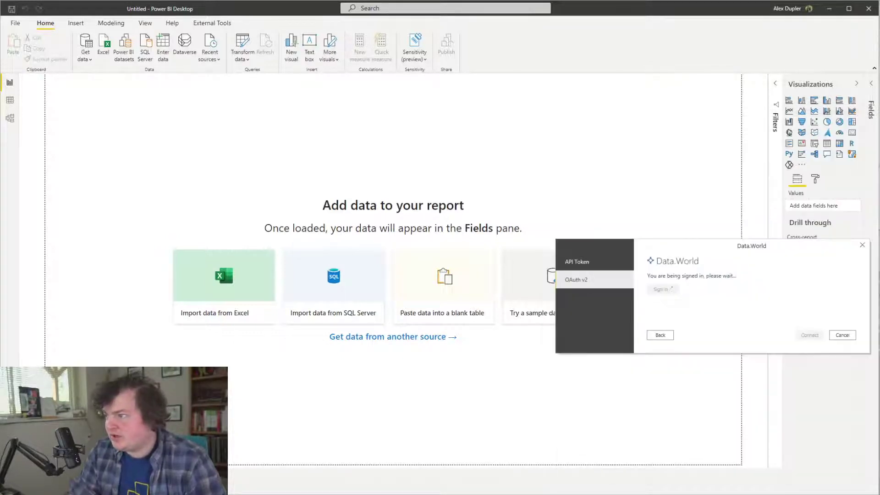
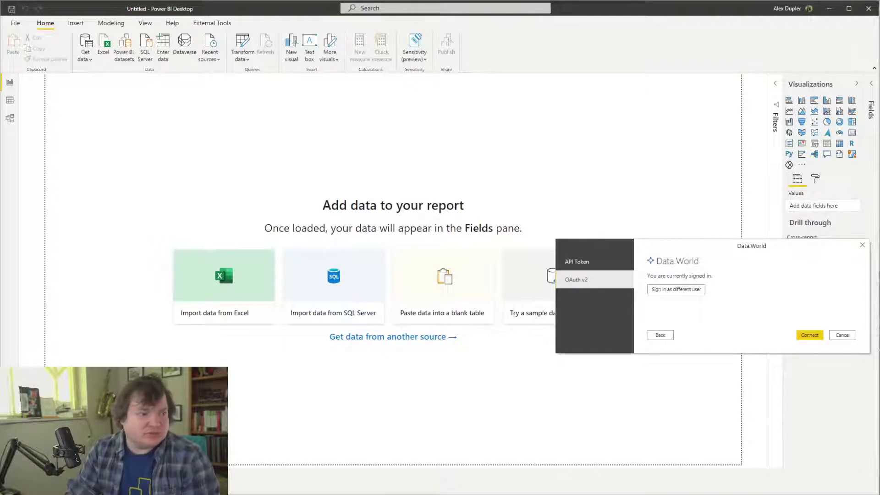
Connect to Data.World with the signed-in account and open the great_lakes_historical_ice_coverage_1973_to_2020 table in Power Query Editor for transformation
{"action": "left_click", "coordinate": [815, 335]}
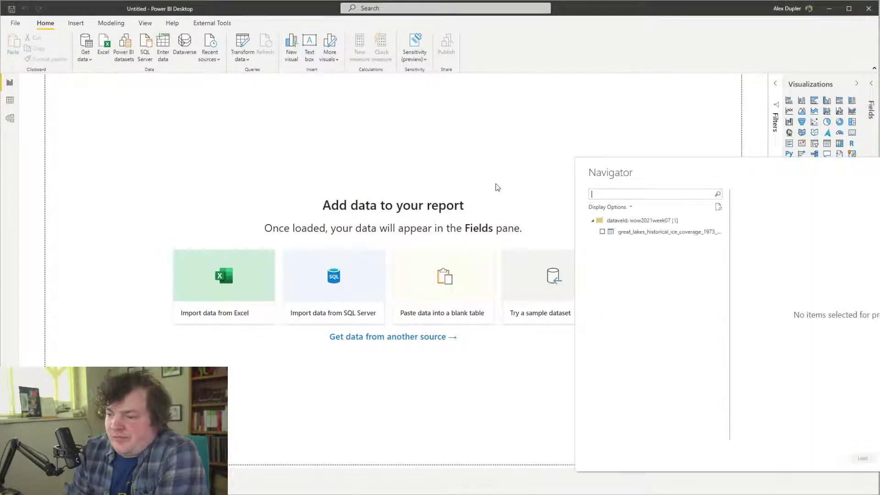
{"action": "left_click", "coordinate": [602, 231]}
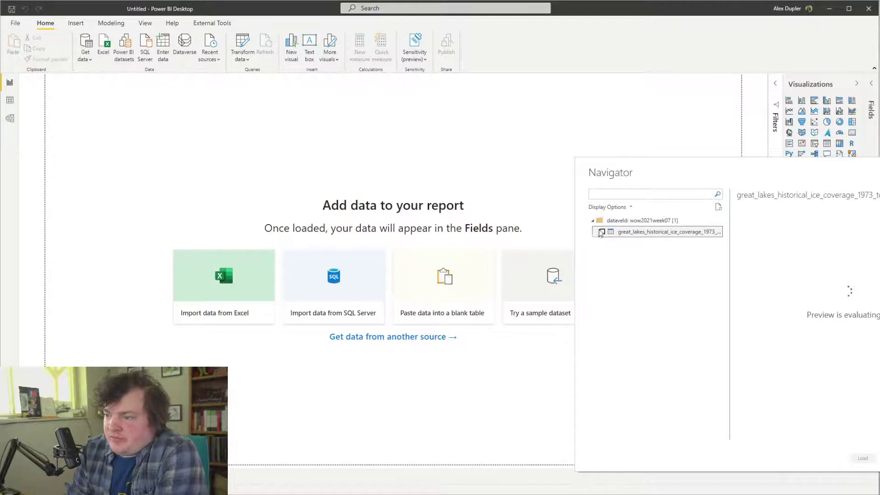
{"action": "key", "text": "Escape"}
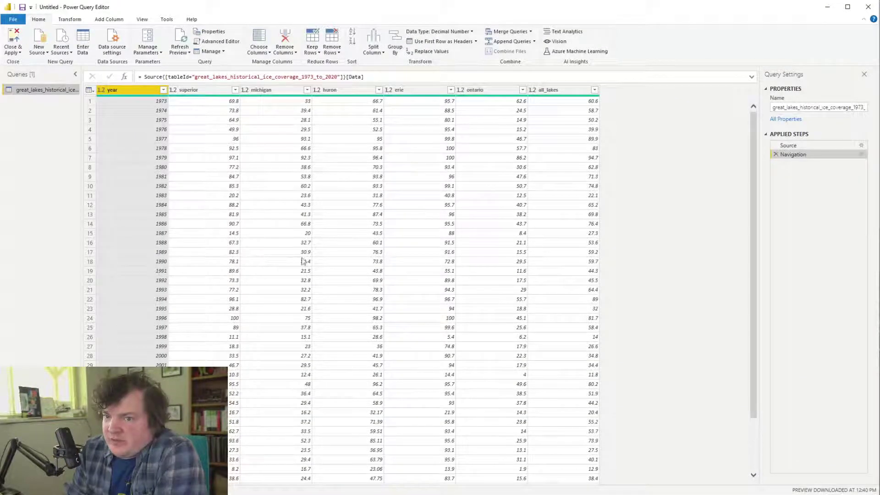
Try transposing the ice coverage table, check the columns across its full width, and delete the Transposed Table step
{"action": "left_click", "coordinate": [88, 91]}
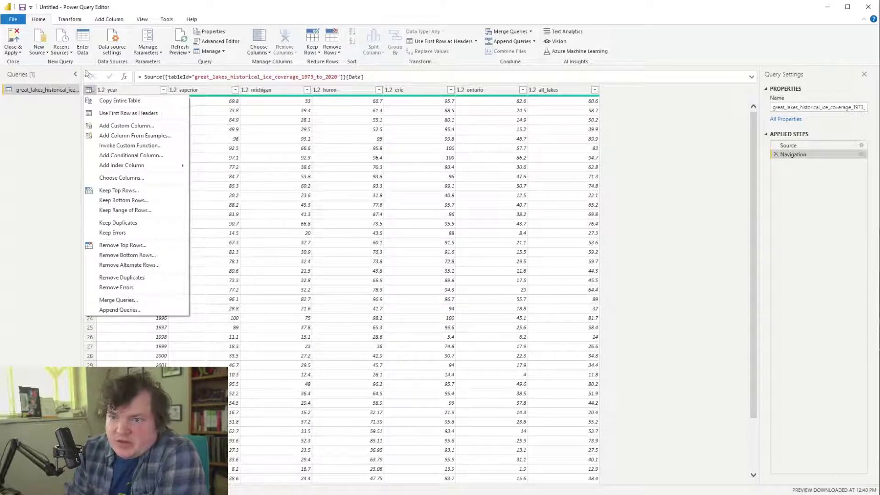
{"action": "left_click", "coordinate": [297, 9]}
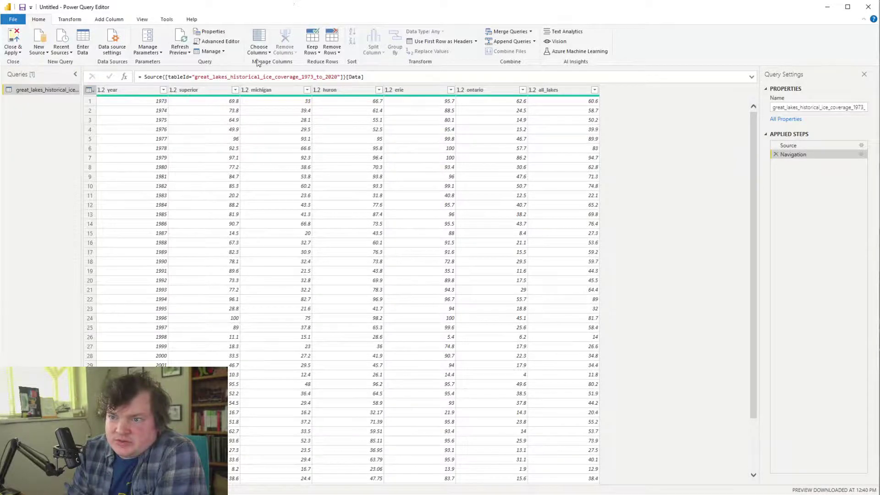
{"action": "left_click", "coordinate": [69, 21]}
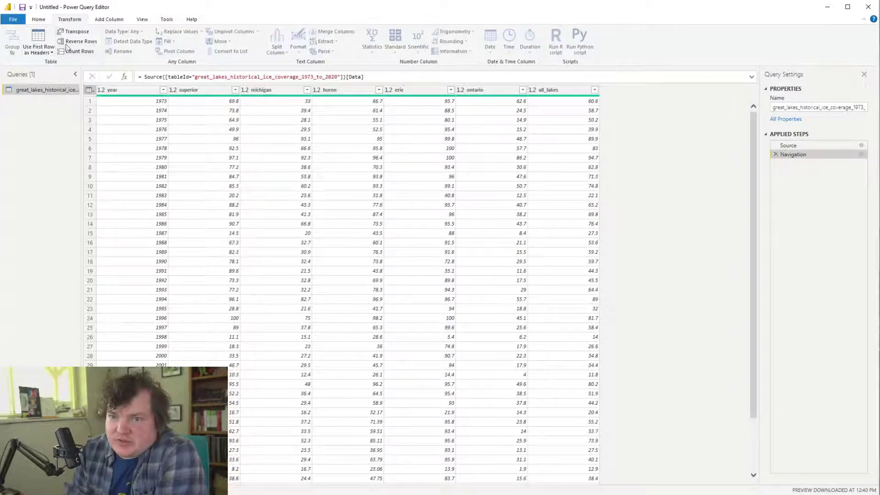
{"action": "left_click", "coordinate": [73, 31]}
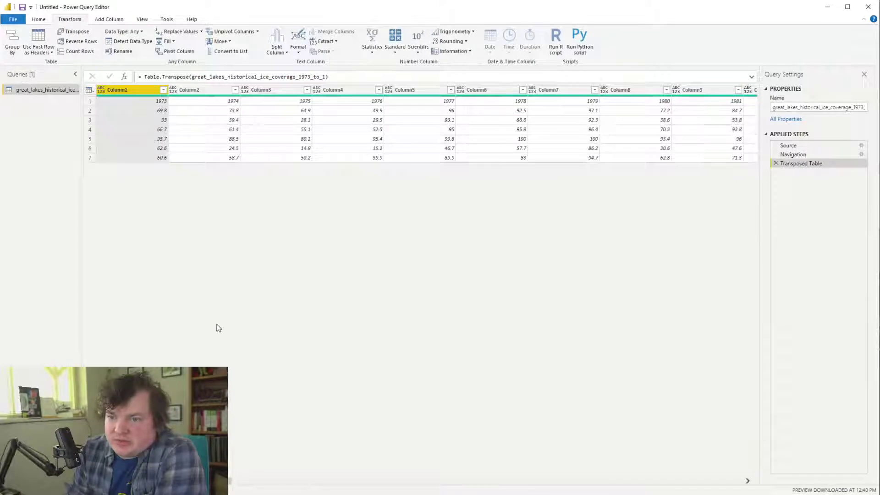
{"action": "left_click_drag", "start_coordinate": [237, 482], "coordinate": [808, 485]}
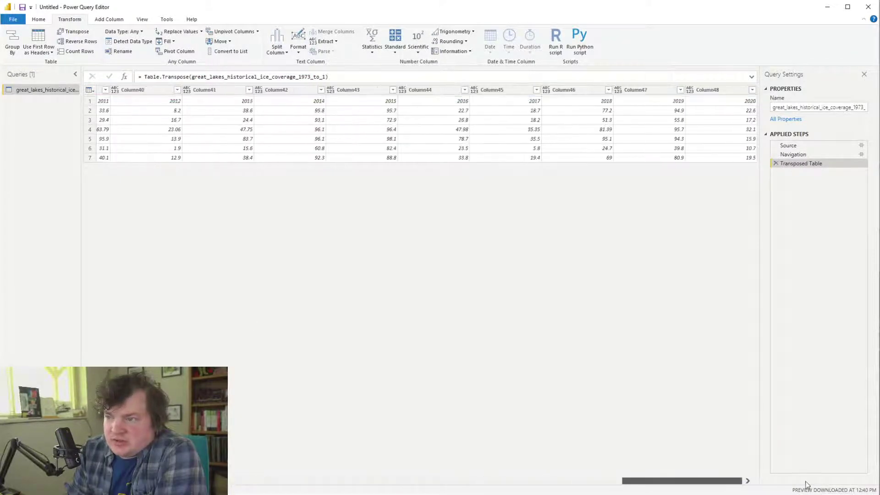
{"action": "left_click_drag", "start_coordinate": [683, 480], "coordinate": [229, 480]}
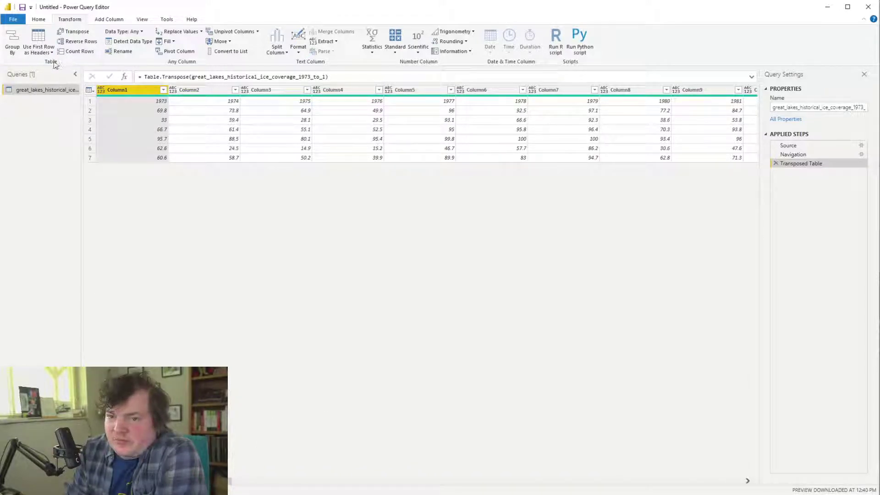
{"action": "left_click", "coordinate": [779, 163]}
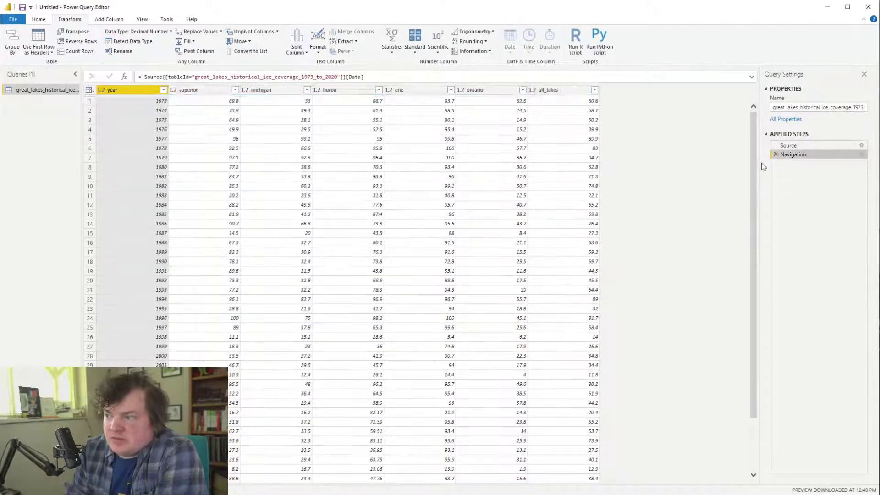
Try demoting the headers to the first row and transposing the table, and delete the resulting steps back to Navigation
{"action": "left_click", "coordinate": [45, 54]}
{"action": "left_click", "coordinate": [50, 72]}
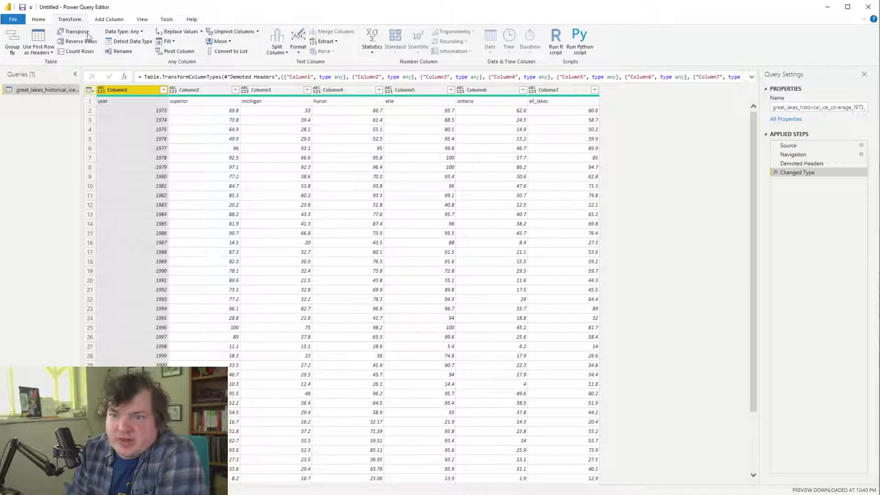
{"action": "left_click", "coordinate": [73, 32]}
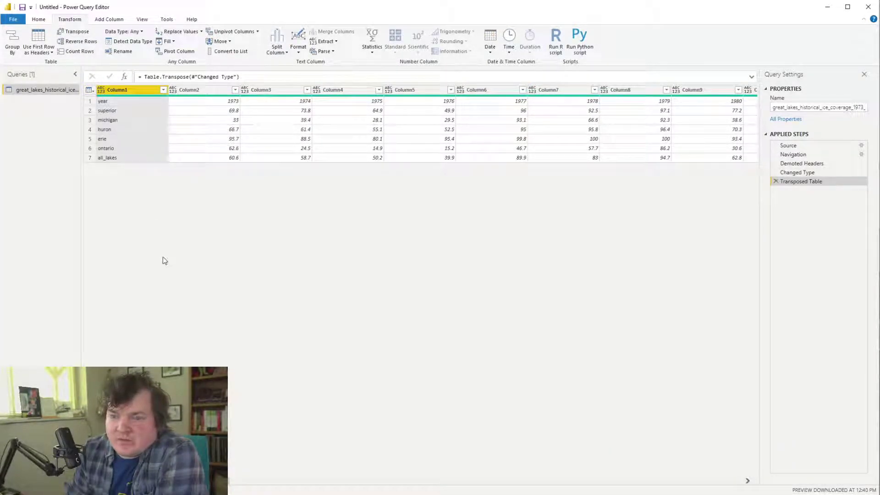
{"action": "left_click", "coordinate": [776, 182]}
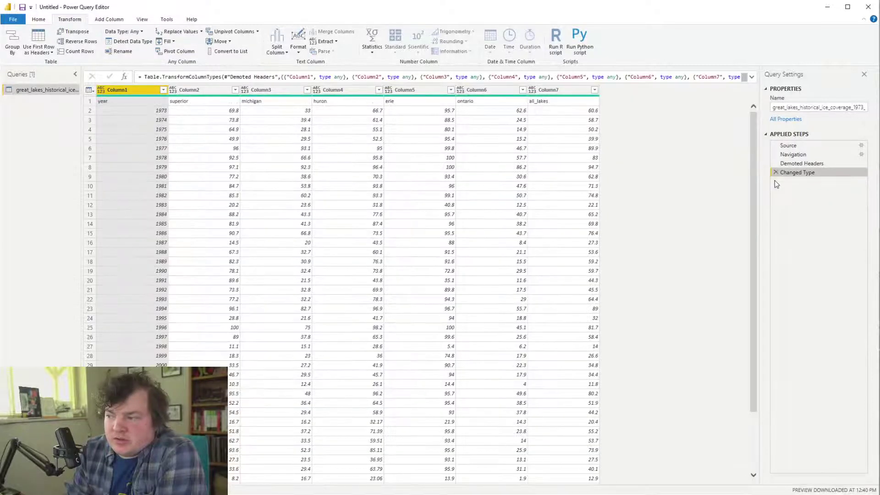
{"action": "left_click", "coordinate": [776, 173]}
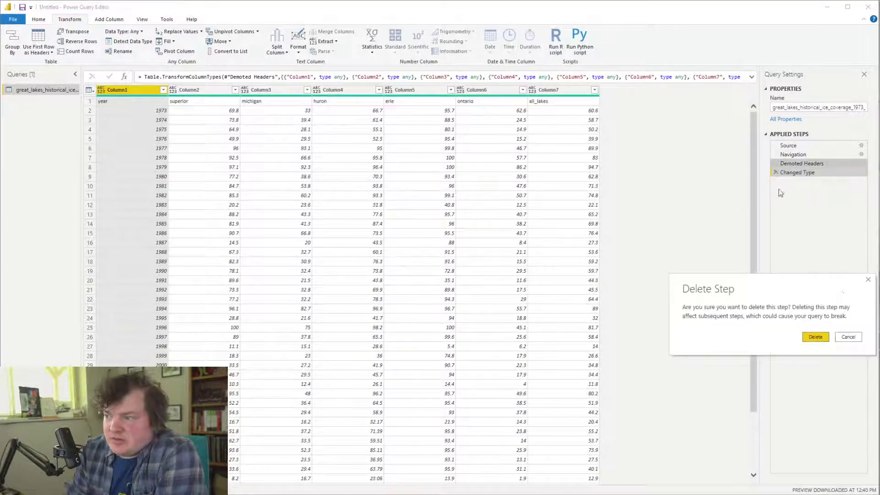
{"action": "left_click", "coordinate": [849, 337]}
{"action": "left_click", "coordinate": [775, 173]}
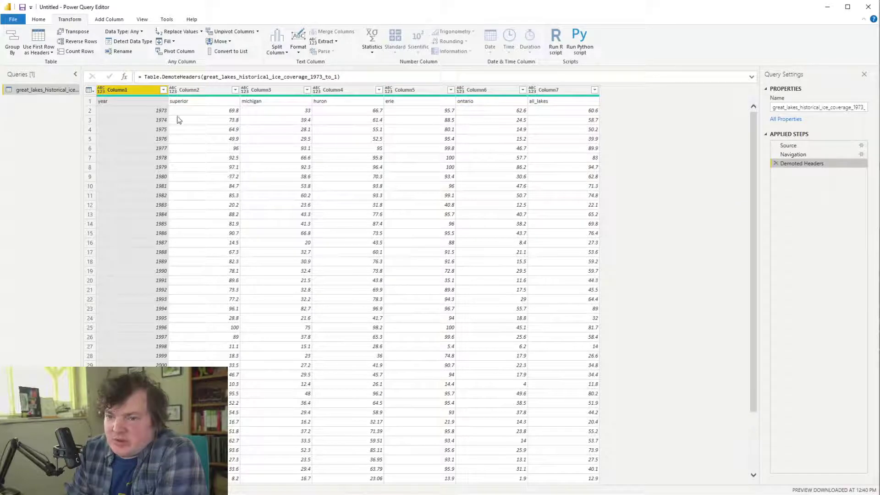
{"action": "left_click", "coordinate": [776, 164]}
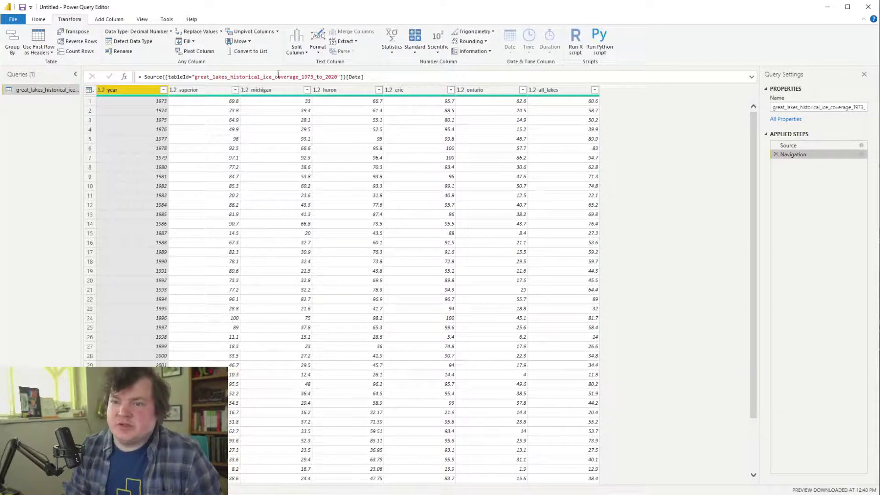
Unpivot the lake columns from superior through all_lakes into attribute and value columns, keeping year as the identifier column
{"action": "left_click", "coordinate": [265, 34]}
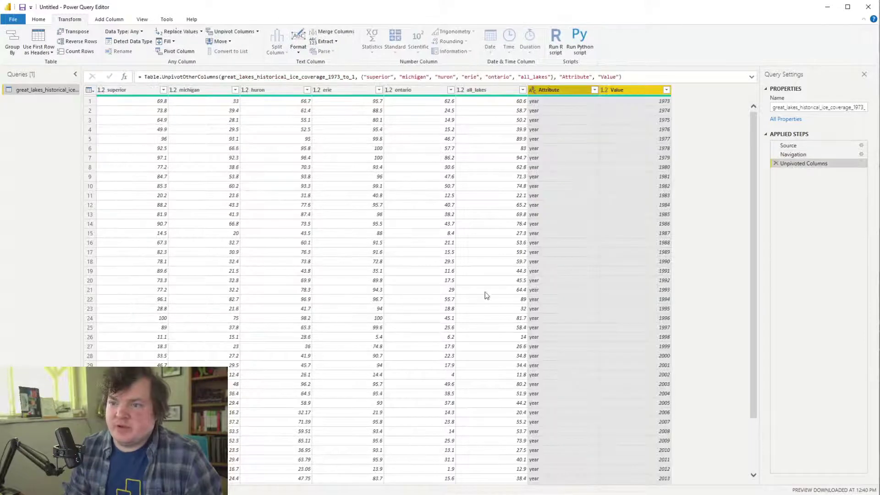
{"action": "left_click", "coordinate": [776, 163]}
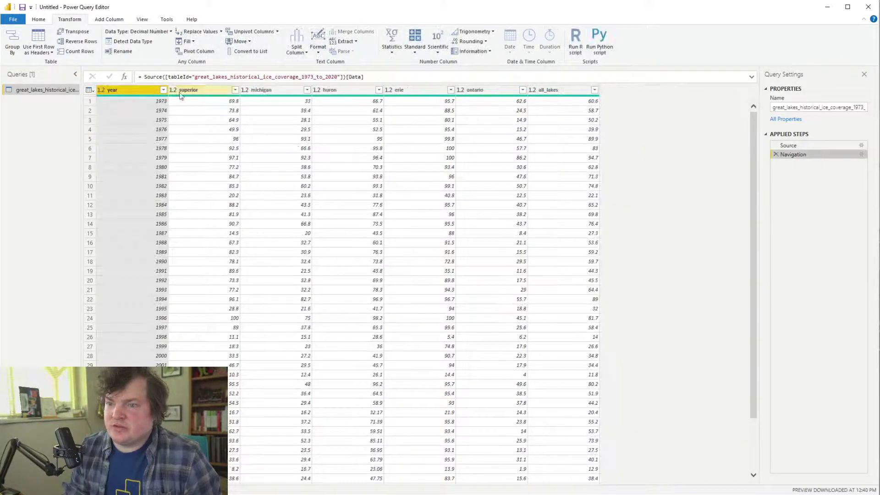
{"action": "left_click", "coordinate": [207, 94]}
{"action": "left_click", "coordinate": [589, 92], "text": "shift"}
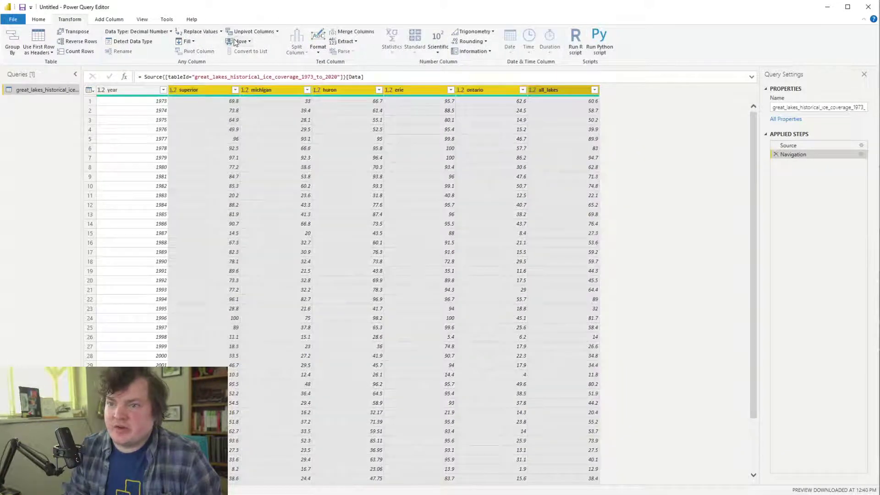
{"action": "left_click", "coordinate": [562, 90]}
{"action": "right_click", "coordinate": [562, 89]}
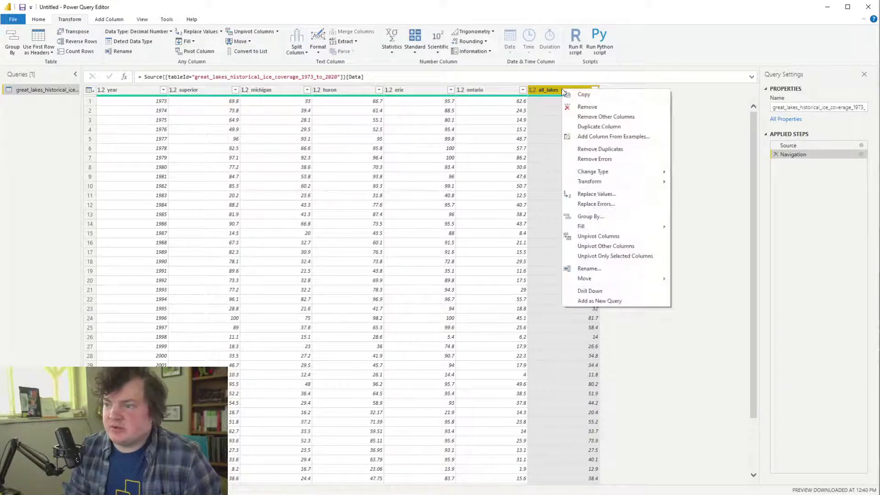
{"action": "key", "text": "Escape"}
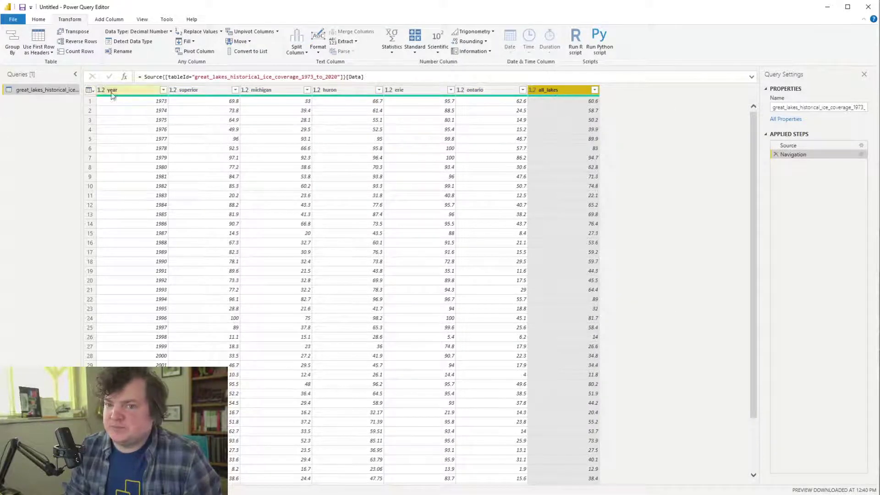
{"action": "left_click", "coordinate": [181, 90], "text": "shift"}
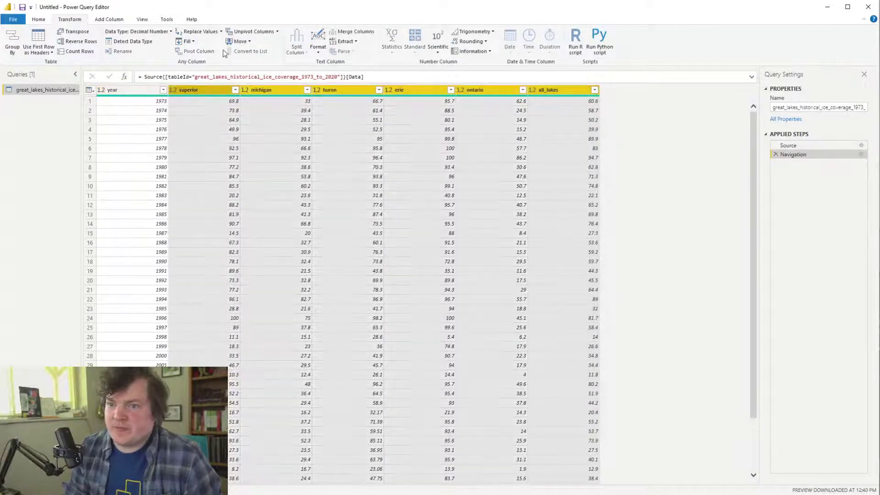
{"action": "left_click", "coordinate": [252, 31]}
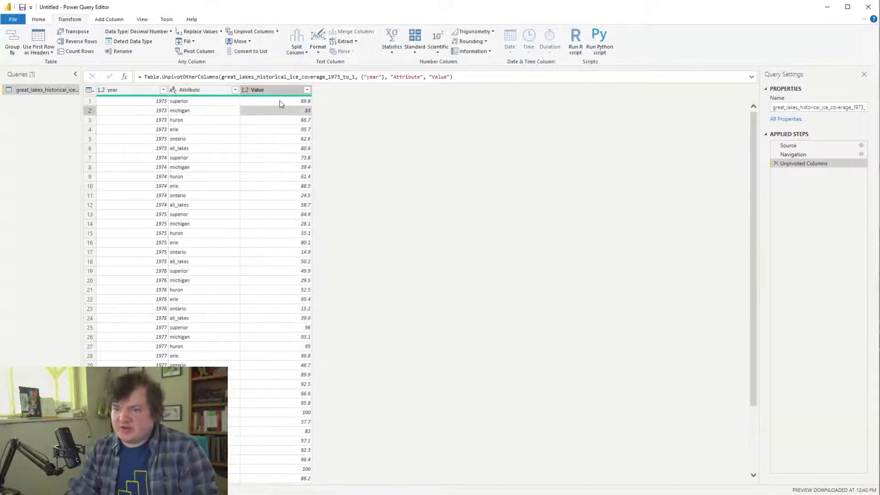
Try renaming the Attribute column to Lake as a separate step, and delete the Renamed Columns step
{"action": "left_click", "coordinate": [225, 91]}
{"action": "right_click", "coordinate": [225, 92]}
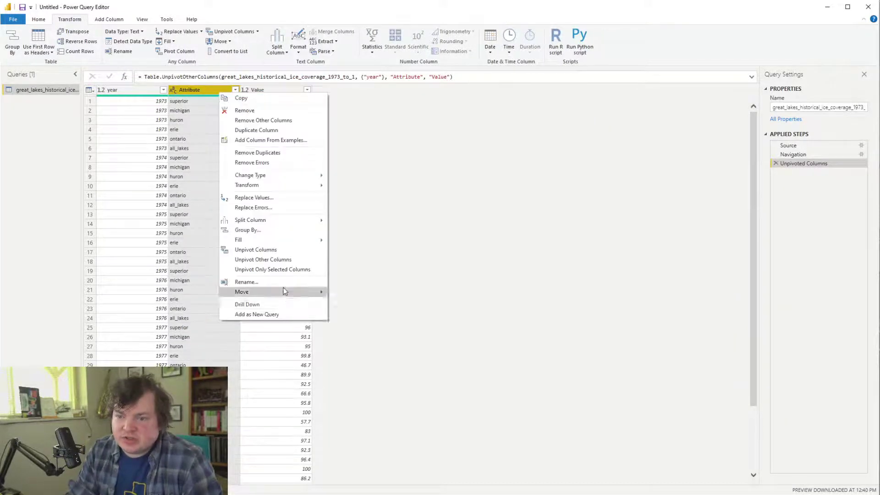
{"action": "left_click", "coordinate": [283, 280]}
{"action": "type", "text": "Lake"}
{"action": "key", "text": "Return"}
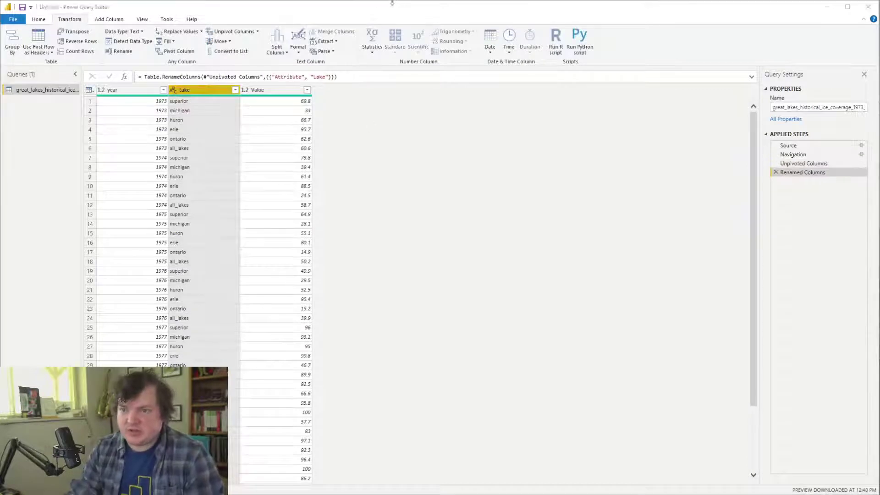
{"action": "left_click", "coordinate": [777, 173]}
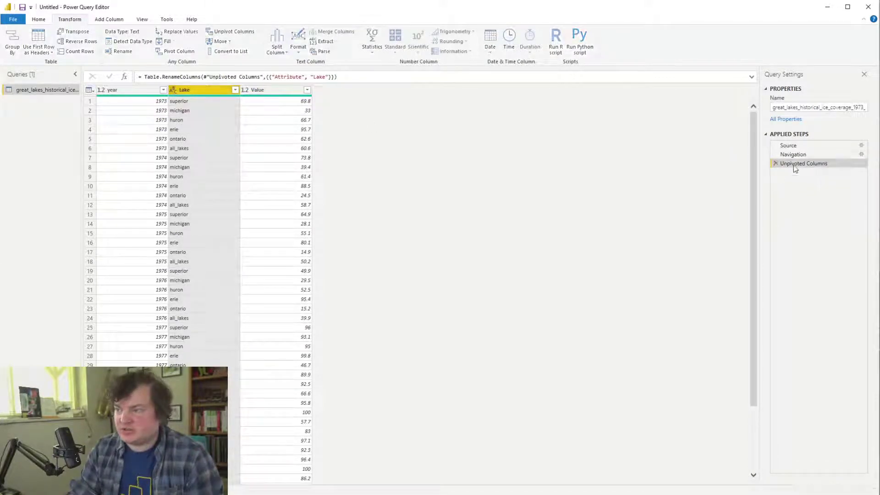
Name the unpivoted attribute and value columns Lake and Ice Coverage within the existing Unpivoted Columns step's formula
{"action": "double_click", "coordinate": [401, 81]}
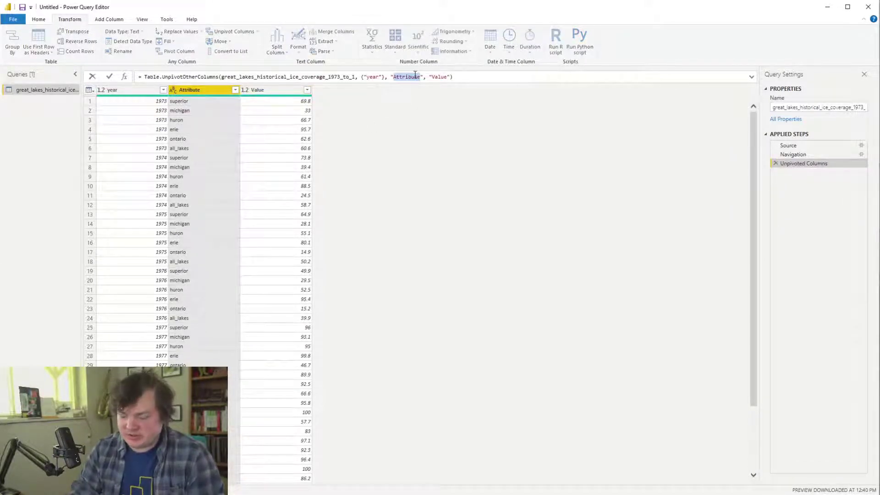
{"action": "type", "text": "Lake"}
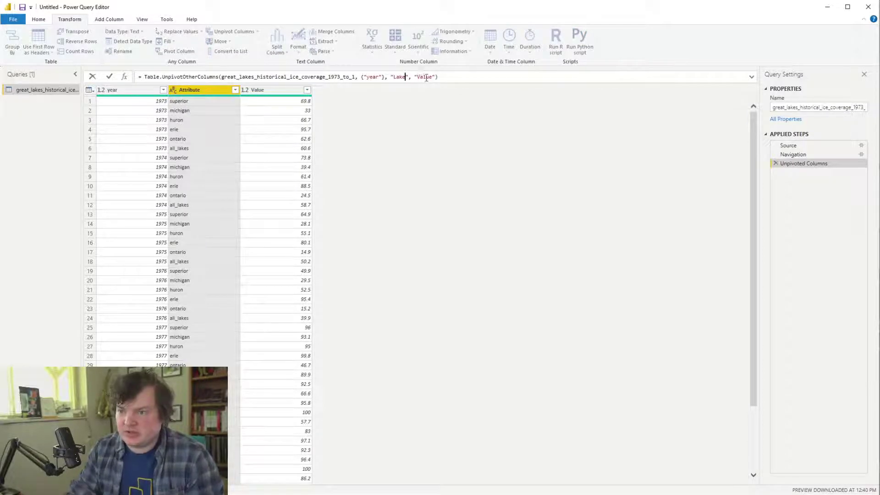
{"action": "double_click", "coordinate": [426, 77]}
{"action": "type", "text": "Ice"}
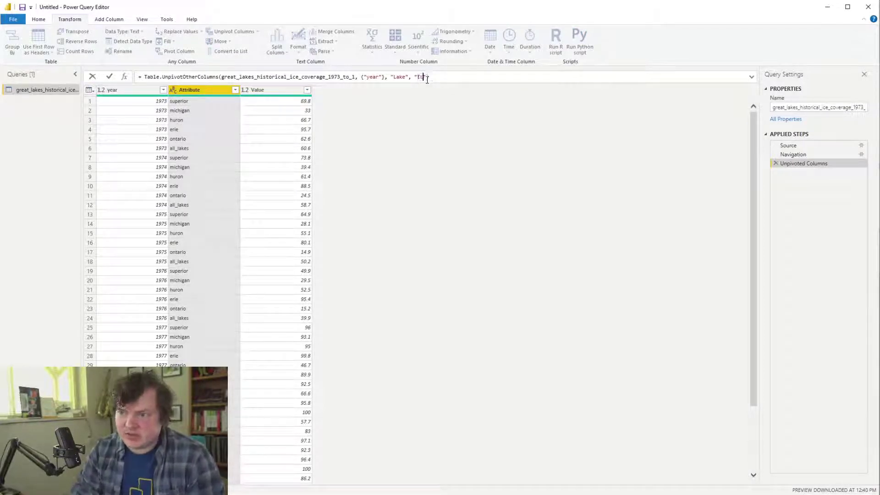
{"action": "type", "text": " Coverage"}
{"action": "key", "text": "Return"}
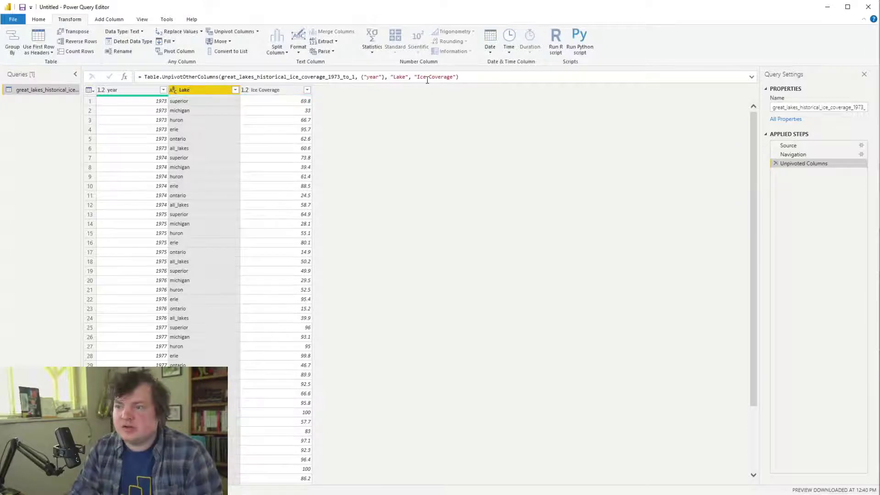
Switch to the browser window with the WoW2021week07 dataset page on data.world
{"action": "key", "text": "alt+Tab"}
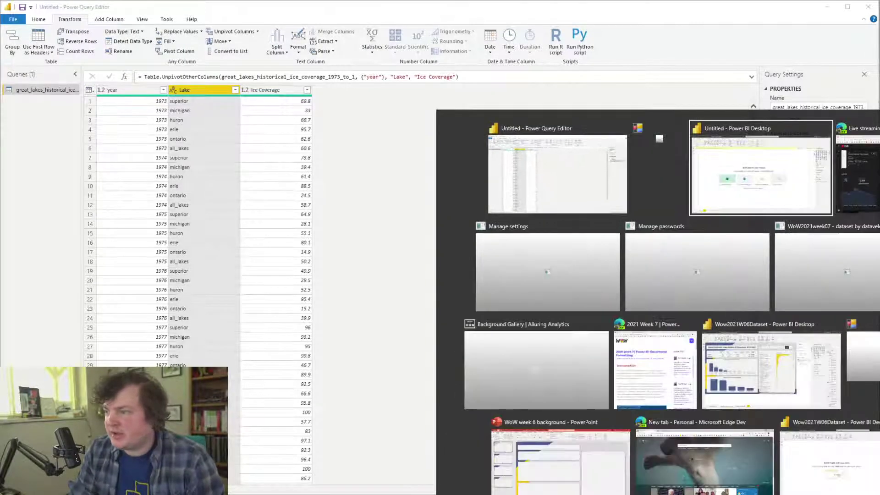
{"action": "left_click", "coordinate": [775, 210]}
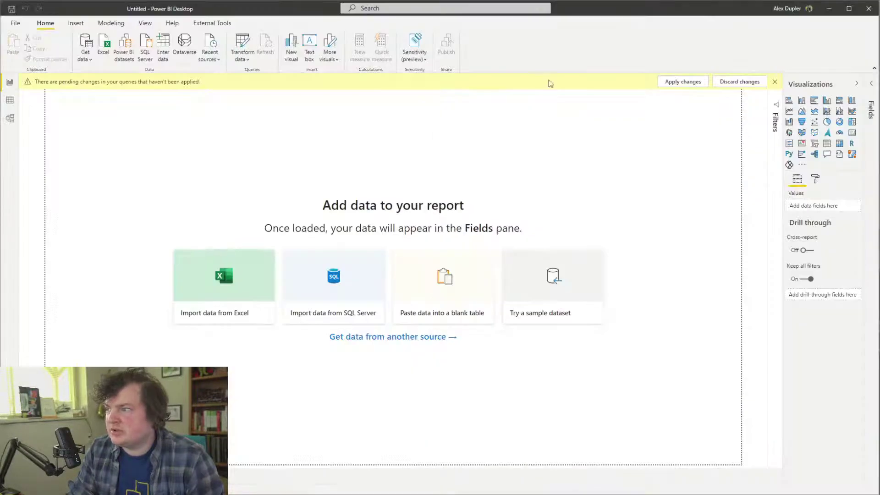
{"action": "key", "text": "alt+Tab"}
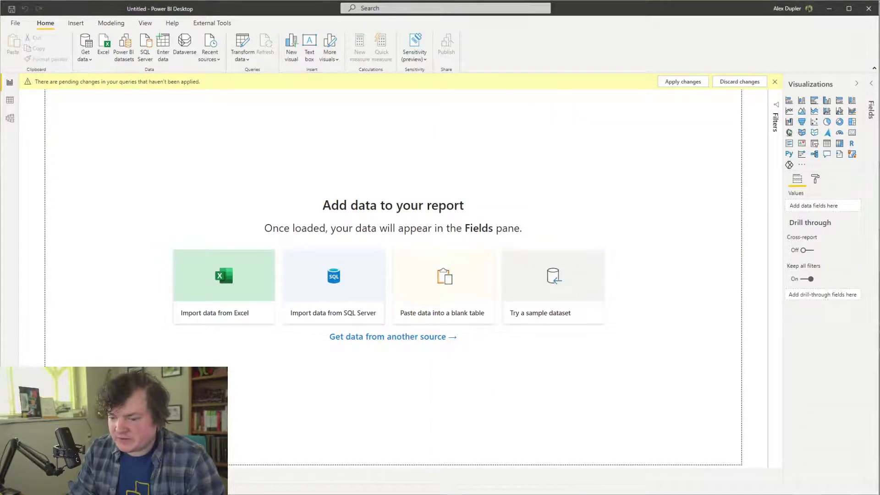
{"action": "left_click", "coordinate": [830, 8]}
{"action": "key", "text": "alt+Tab"}
{"action": "left_click", "coordinate": [827, 7]}
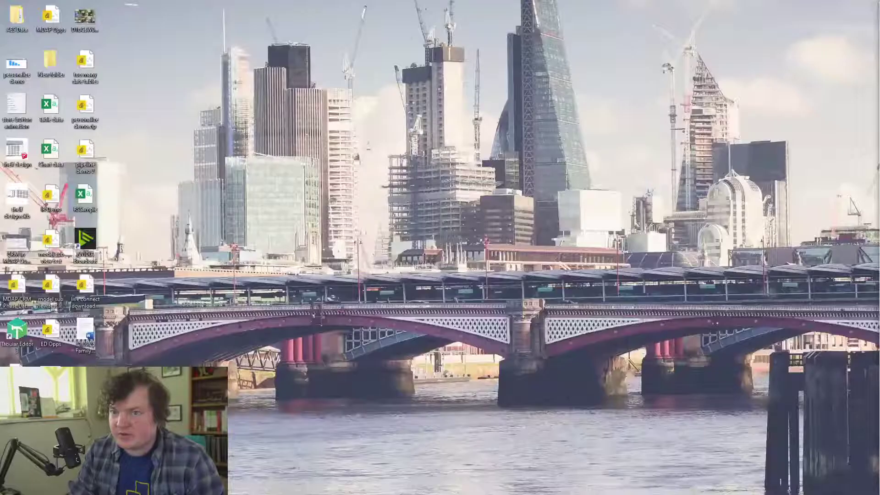
{"action": "key", "text": "alt+Tab"}
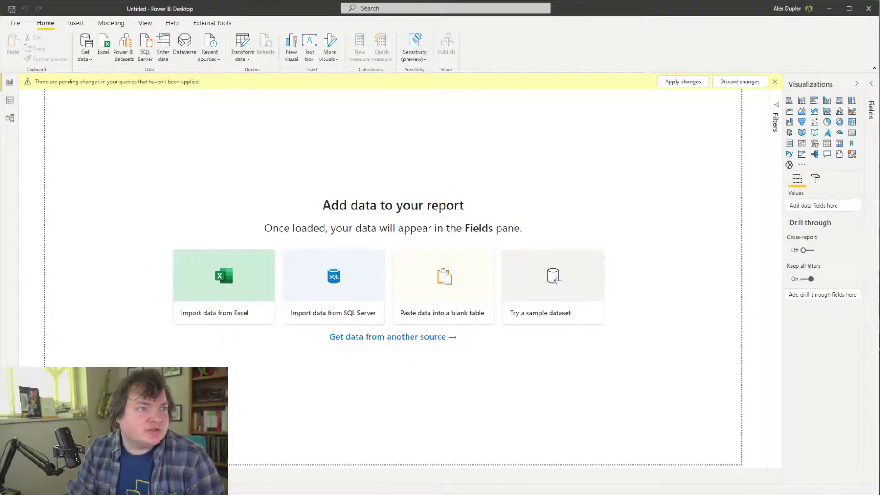
{"action": "key", "text": "alt+Tab"}
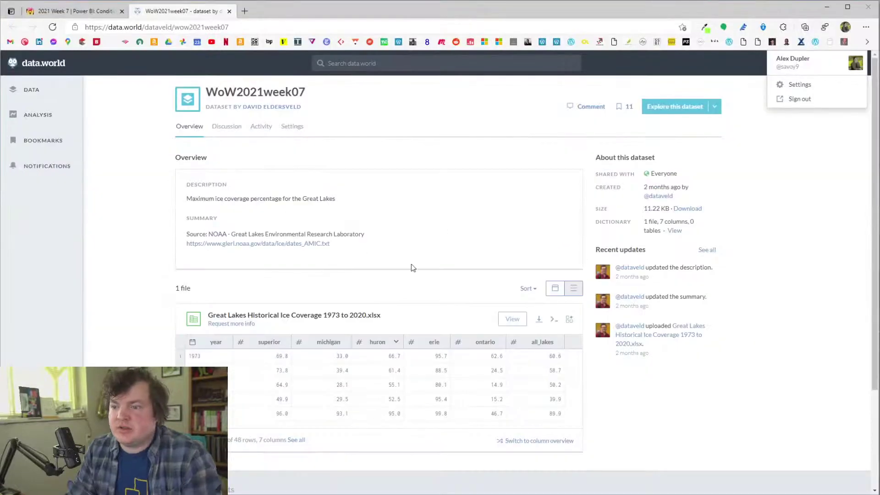
Open the linked NOAA source text file, compare its columns with the data.world preview, check the challenge page, and return to Power Query Editor
{"action": "left_click", "coordinate": [309, 243]}
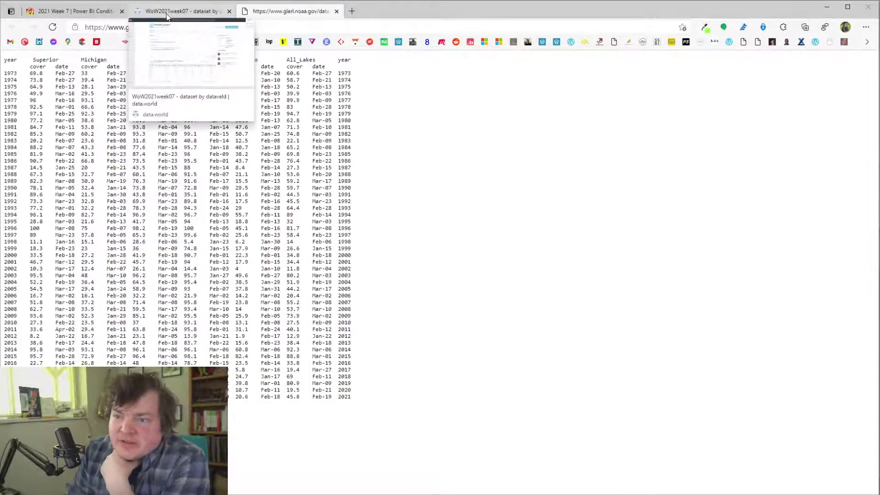
{"action": "left_click", "coordinate": [166, 14]}
{"action": "scroll", "coordinate": [321, 206], "scroll_direction": "down", "scroll_amount": 3}
{"action": "scroll", "coordinate": [325, 213], "scroll_direction": "up", "scroll_amount": 3}
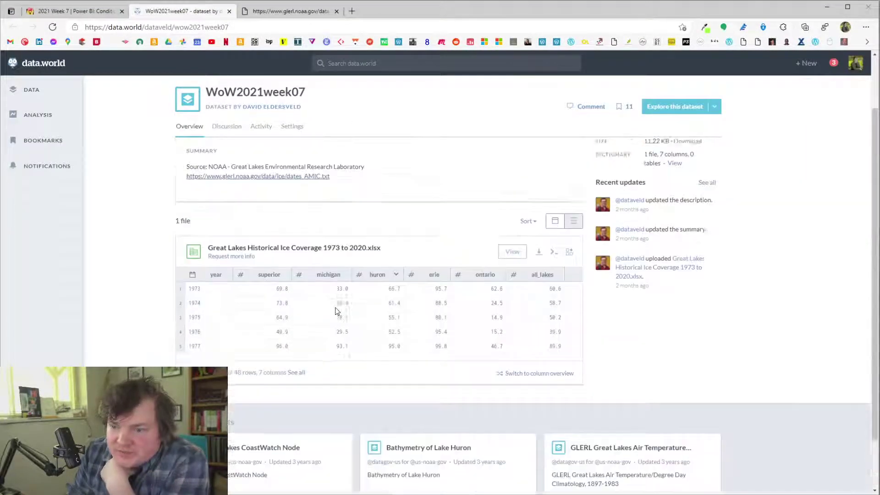
{"action": "left_click", "coordinate": [289, 11]}
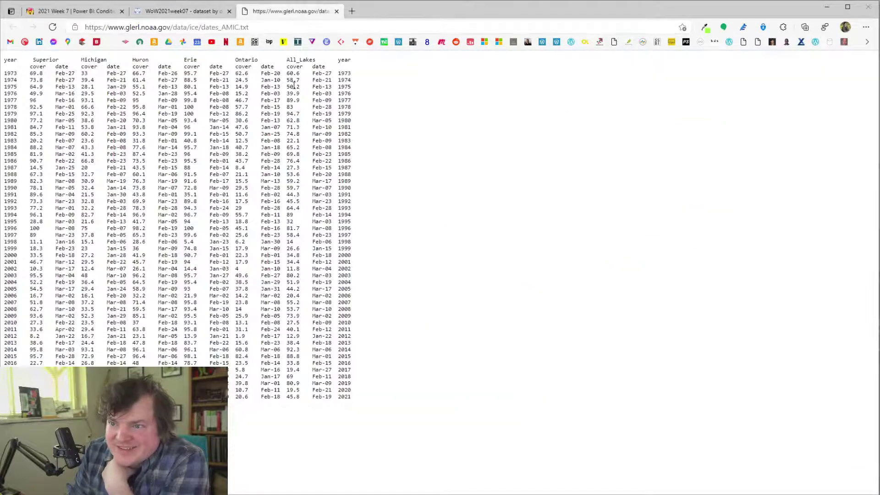
{"action": "left_click_drag", "start_coordinate": [236, 74], "coordinate": [245, 390]}
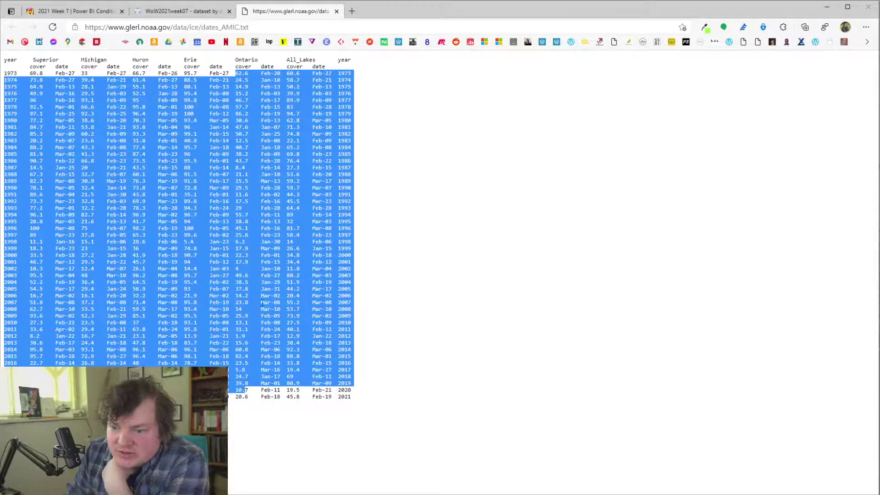
{"action": "left_click", "coordinate": [174, 11]}
{"action": "left_click", "coordinate": [63, 13]}
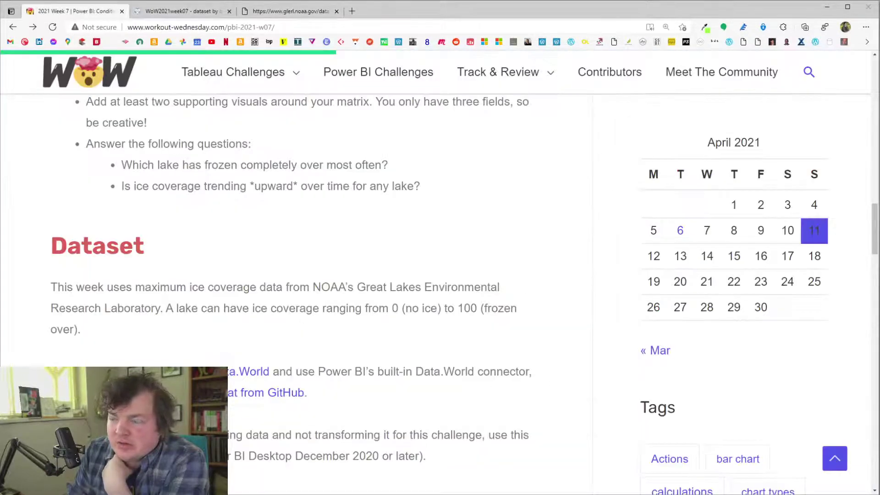
{"action": "left_click", "coordinate": [827, 7]}
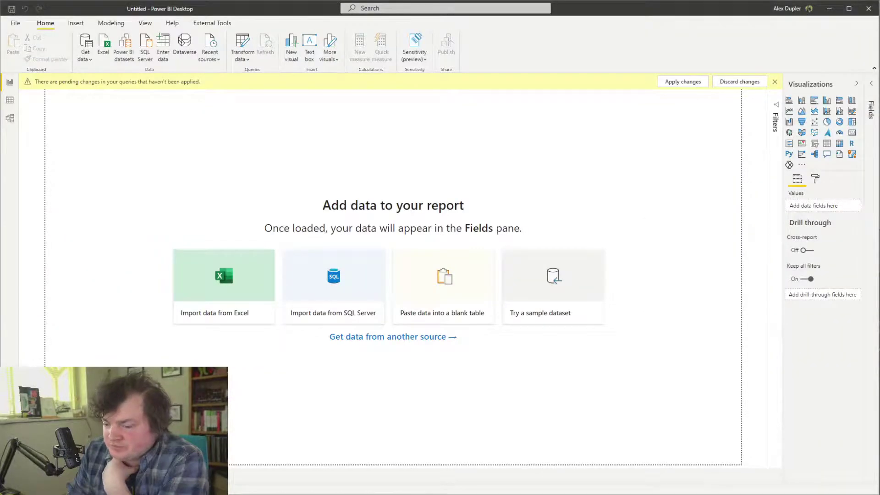
{"action": "key", "text": "alt+Tab"}
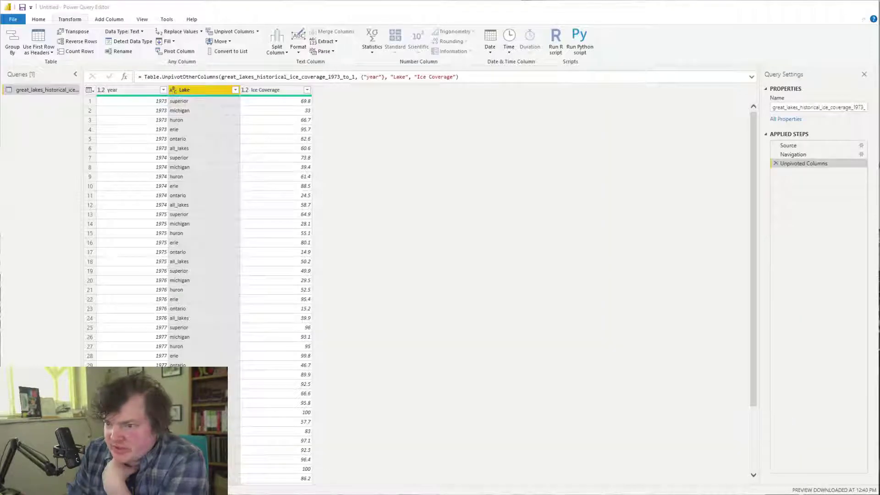
Compare the first-row all_lakes value with the individual lakes in the Navigation step, and examine the all_lakes rows in Unpivoted Columns
{"action": "left_click", "coordinate": [807, 154]}
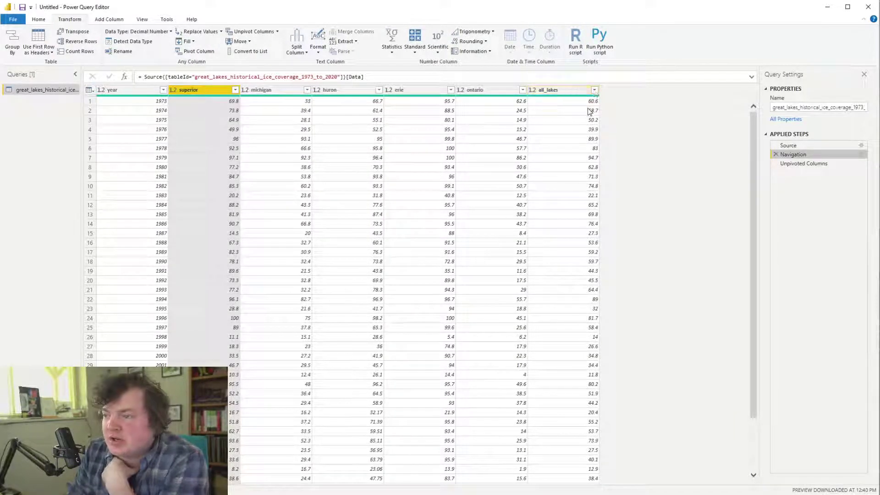
{"action": "left_click", "coordinate": [582, 104]}
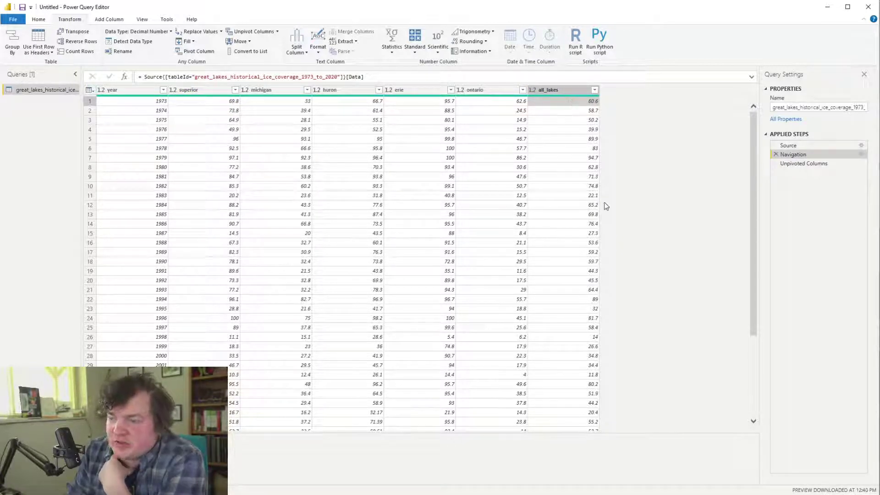
{"action": "left_click", "coordinate": [232, 102]}
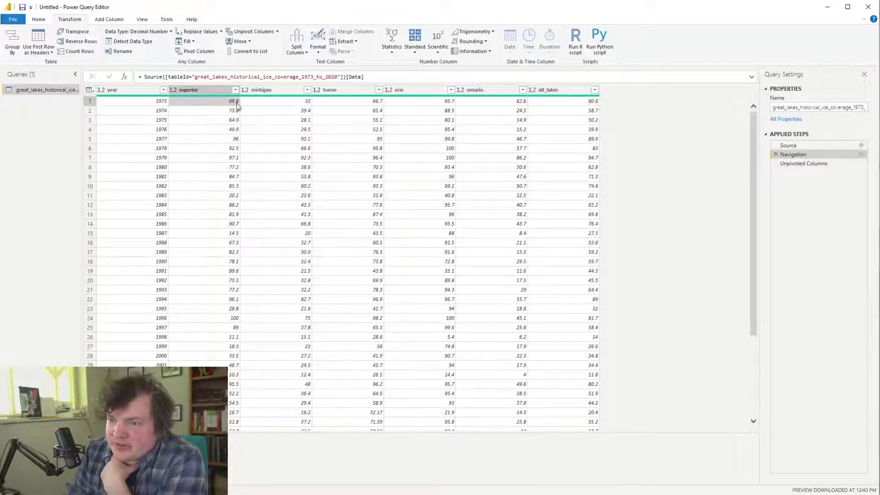
{"action": "left_click", "coordinate": [504, 103]}
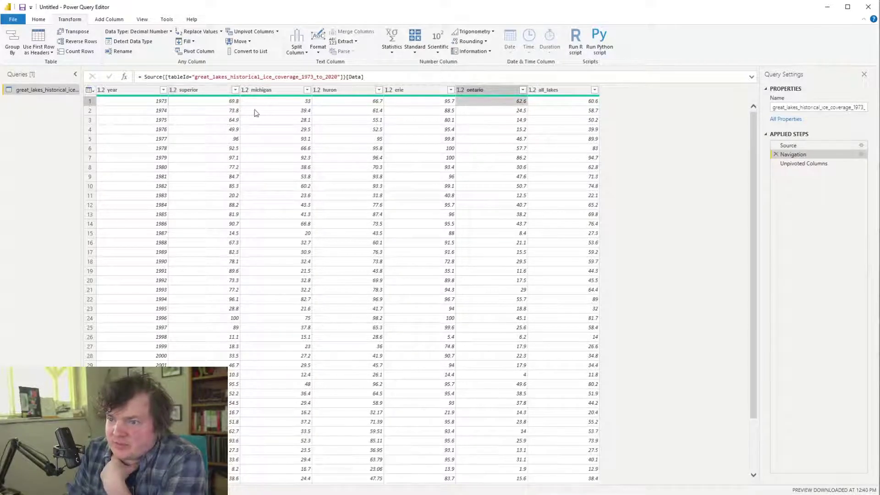
{"action": "left_click", "coordinate": [585, 103]}
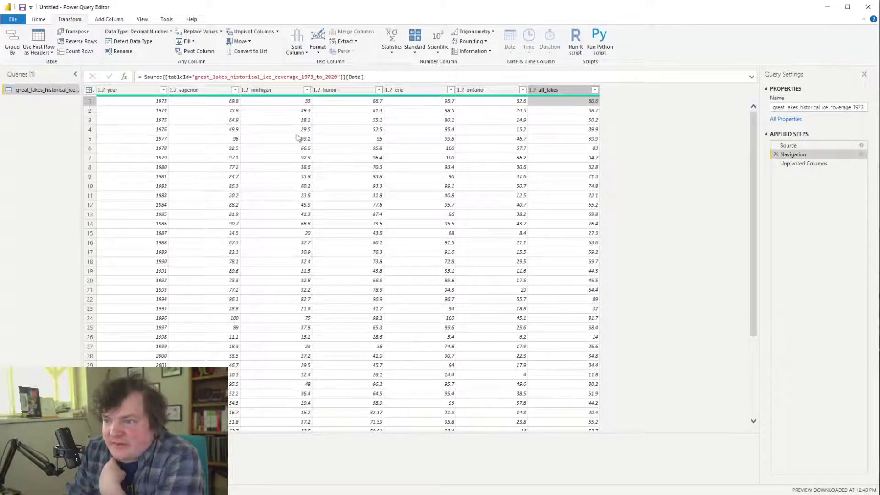
{"action": "left_click", "coordinate": [837, 166]}
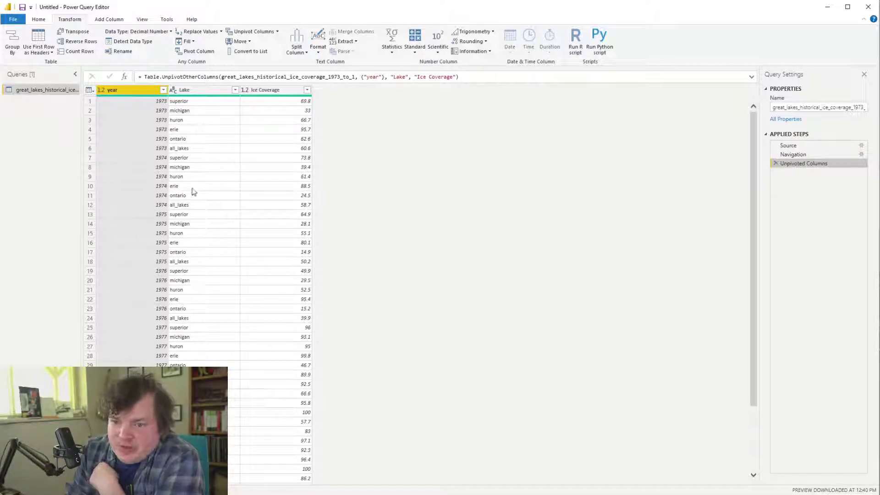
{"action": "left_click", "coordinate": [207, 206]}
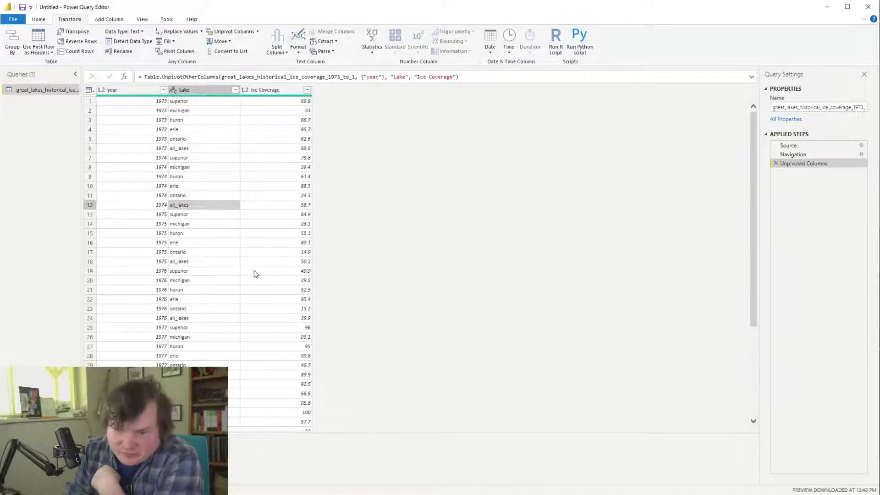
Replace the underscores in the Lake column's values with spaces
{"action": "left_click", "coordinate": [216, 90]}
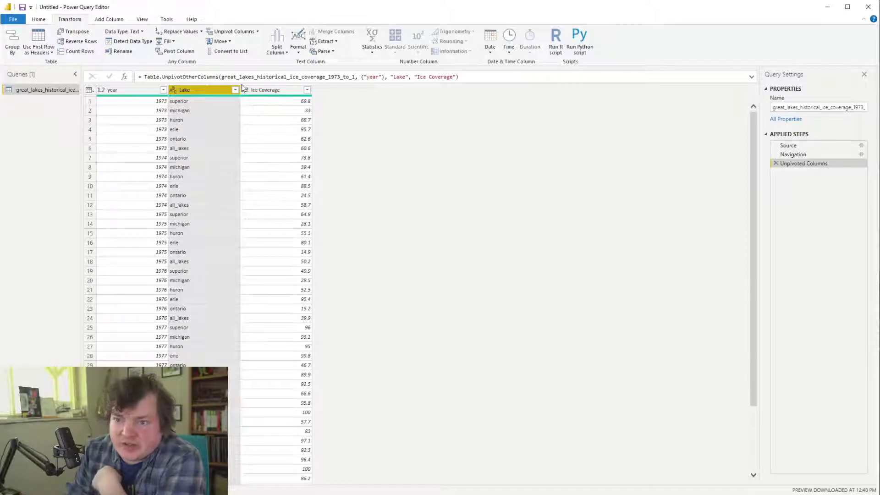
{"action": "left_click", "coordinate": [335, 42]}
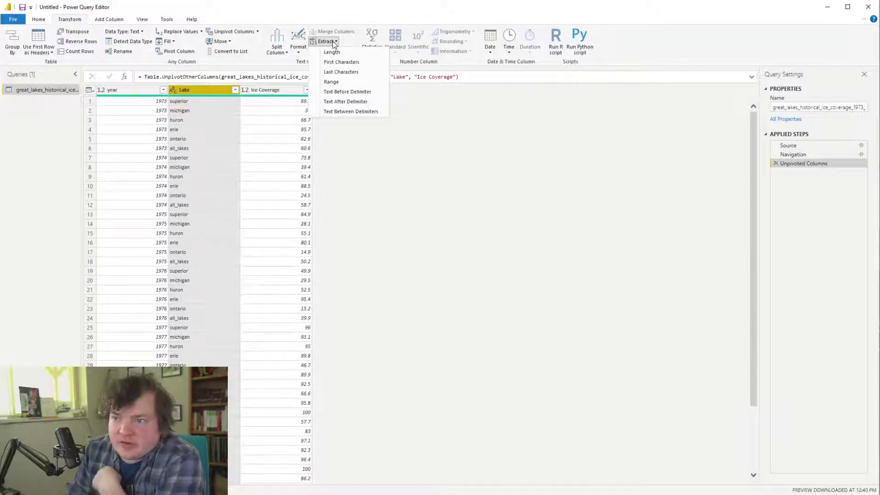
{"action": "left_click", "coordinate": [333, 42]}
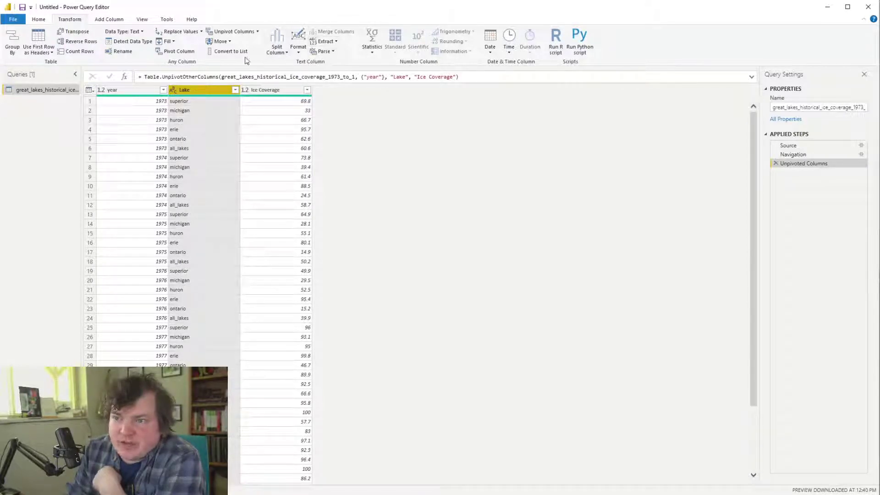
{"action": "left_click", "coordinate": [177, 31]}
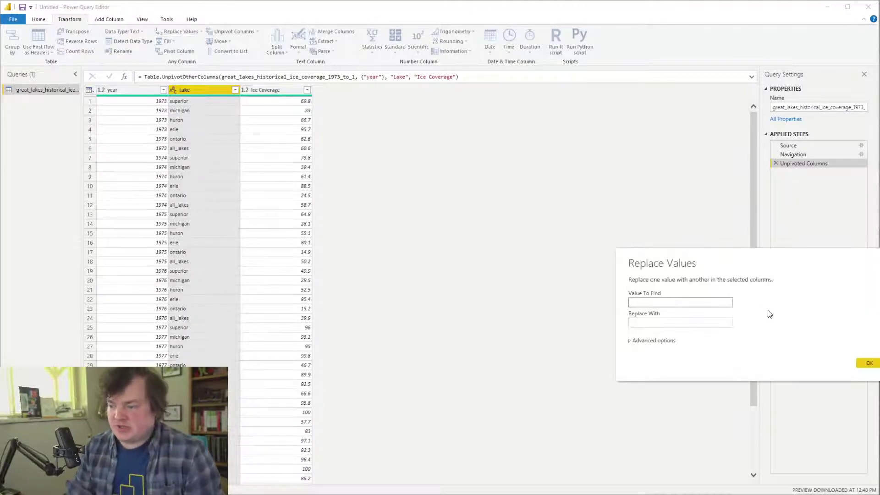
{"action": "type", "text": "_"}
{"action": "key", "text": "Tab"}
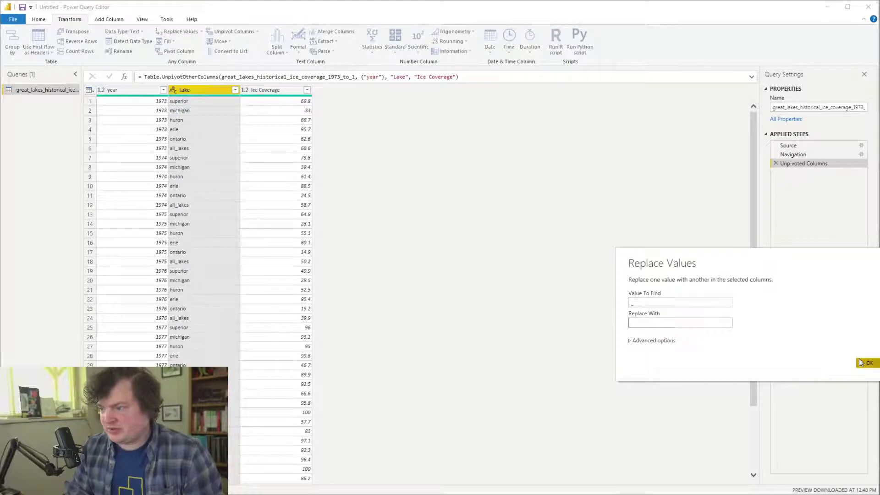
{"action": "left_click", "coordinate": [868, 363]}
{"action": "key", "text": "alt+Tab"}
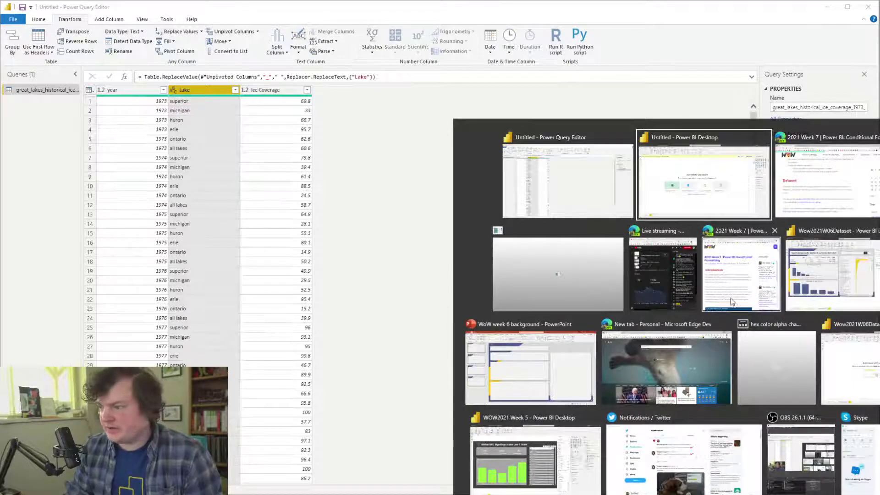
{"action": "key", "text": "Escape"}
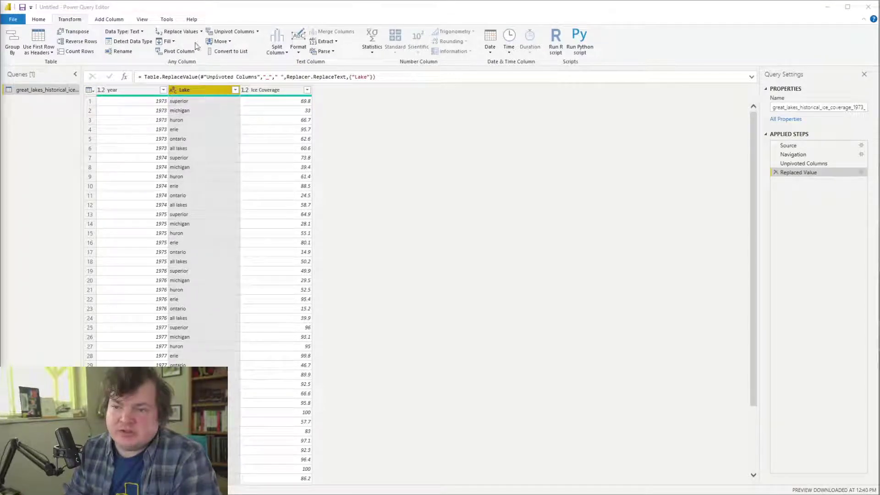
Capitalize each word in the Lake column and set the year column's data type to Whole Number
{"action": "left_click", "coordinate": [298, 49]}
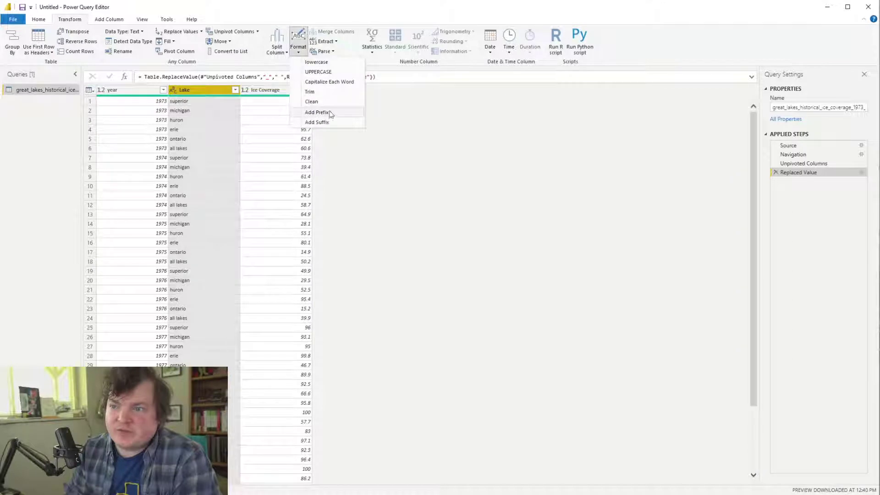
{"action": "left_click", "coordinate": [337, 81]}
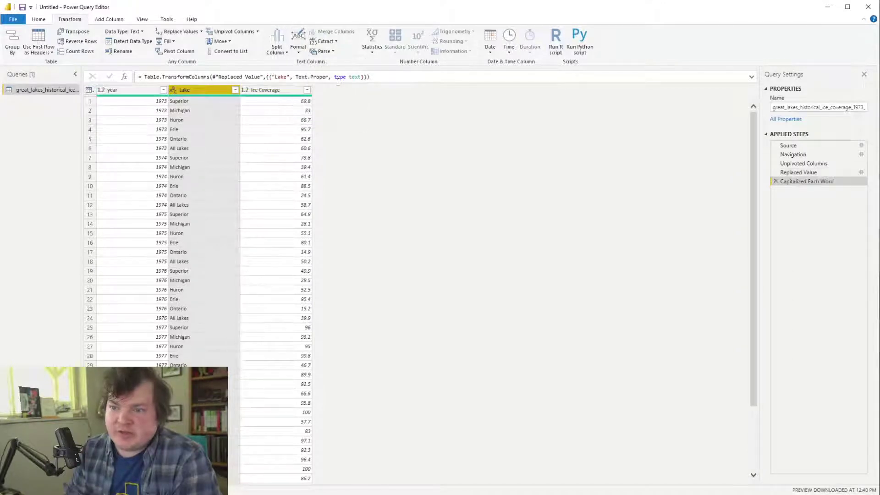
{"action": "left_click", "coordinate": [102, 91]}
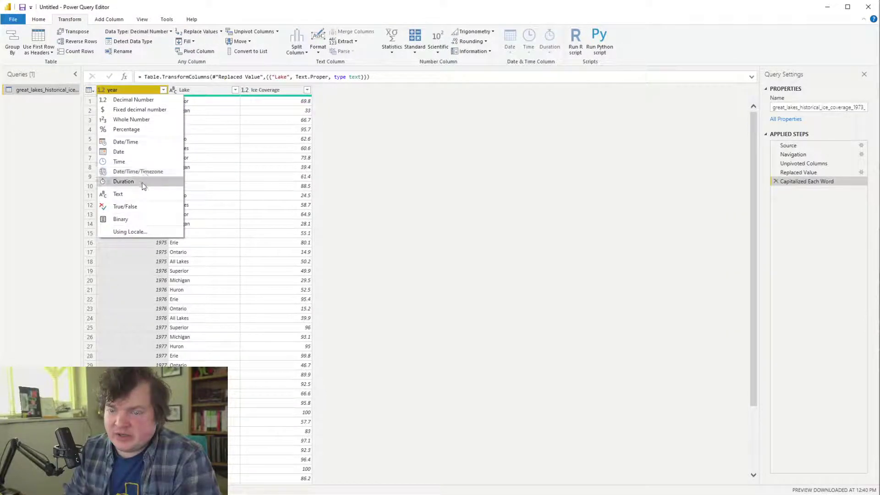
{"action": "left_click", "coordinate": [144, 121]}
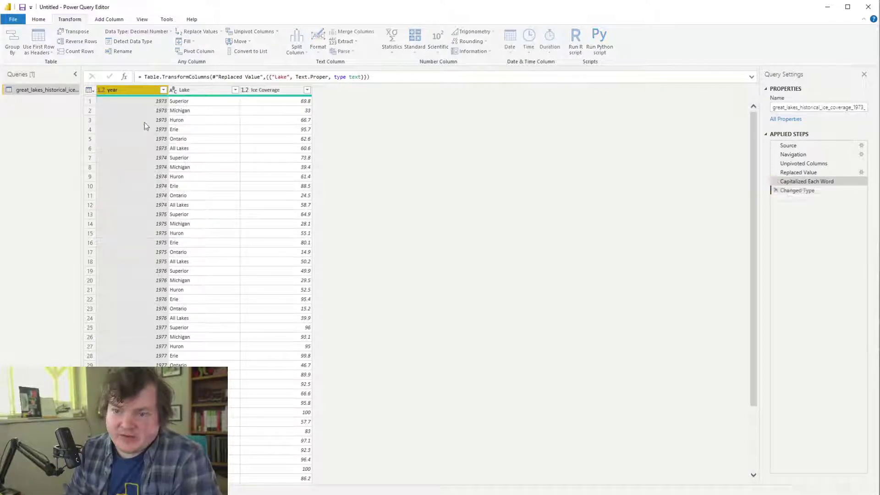
Set the Ice Coverage column's data type to Percentage, and insert a division by 100 on it before the Changed Type step
{"action": "left_click", "coordinate": [246, 90]}
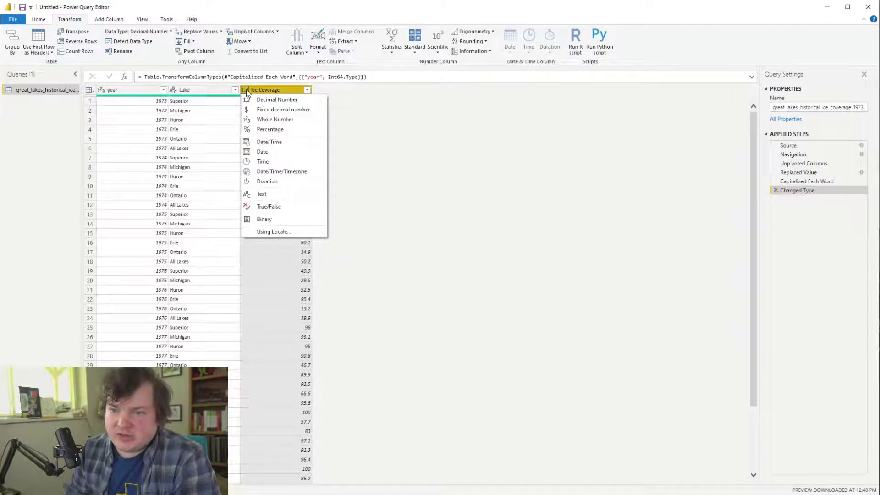
{"action": "left_click", "coordinate": [277, 130]}
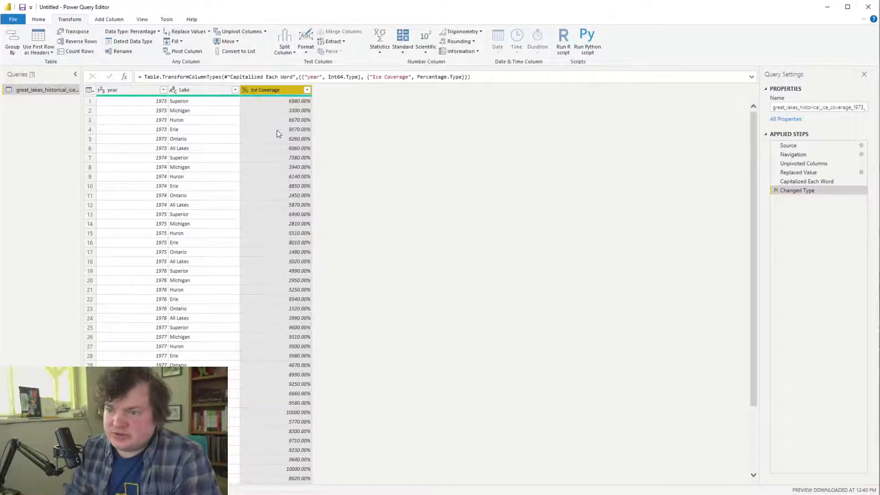
{"action": "left_click", "coordinate": [805, 182]}
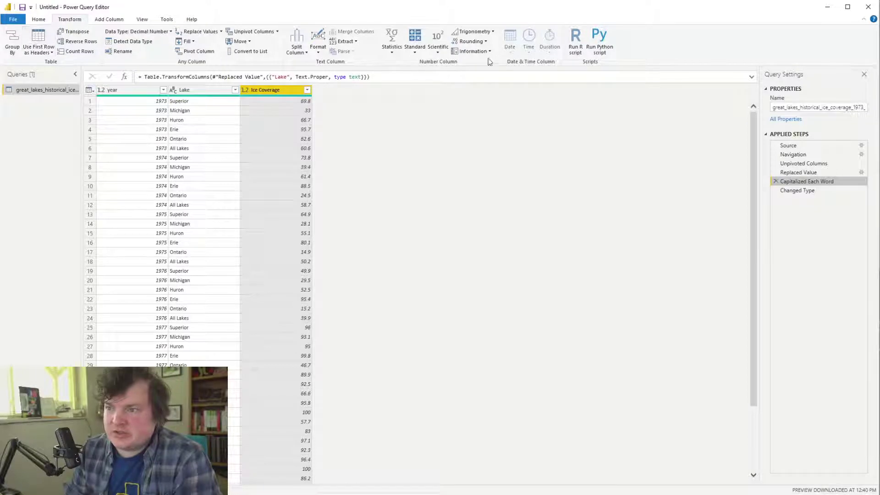
{"action": "left_click", "coordinate": [392, 46]}
{"action": "left_click", "coordinate": [415, 45]}
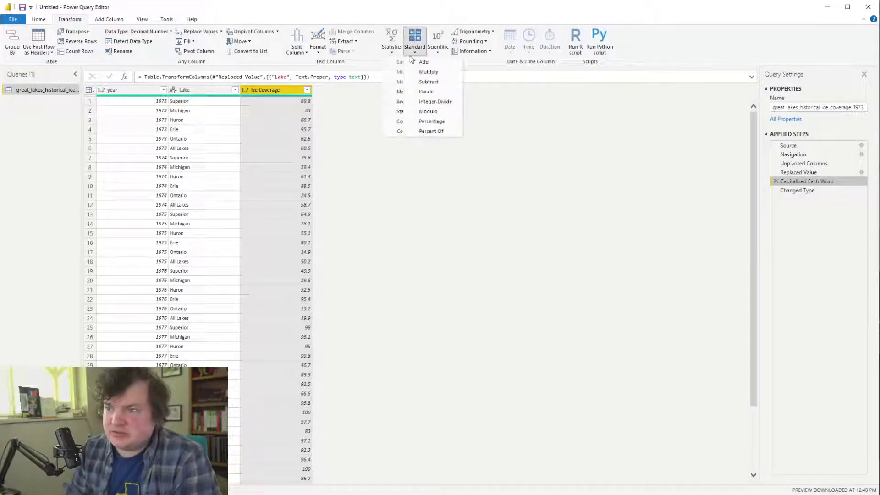
{"action": "left_click", "coordinate": [429, 92]}
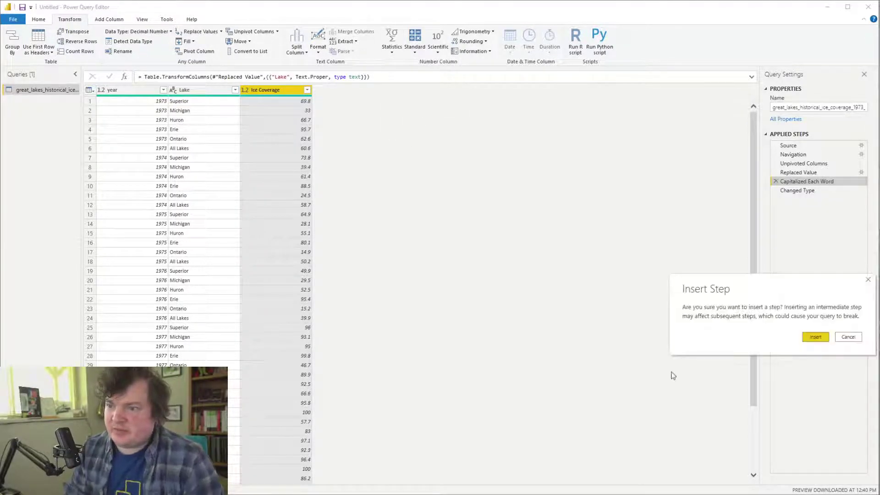
{"action": "left_click", "coordinate": [803, 339]}
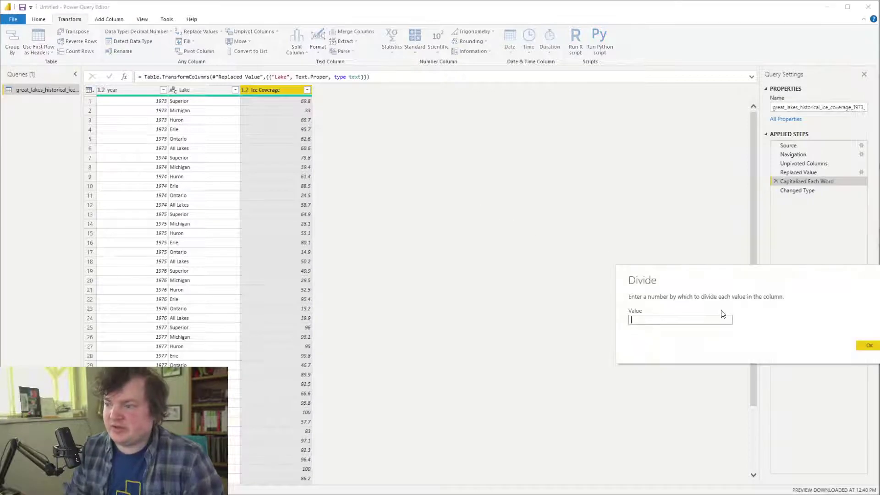
{"action": "type", "text": "100"}
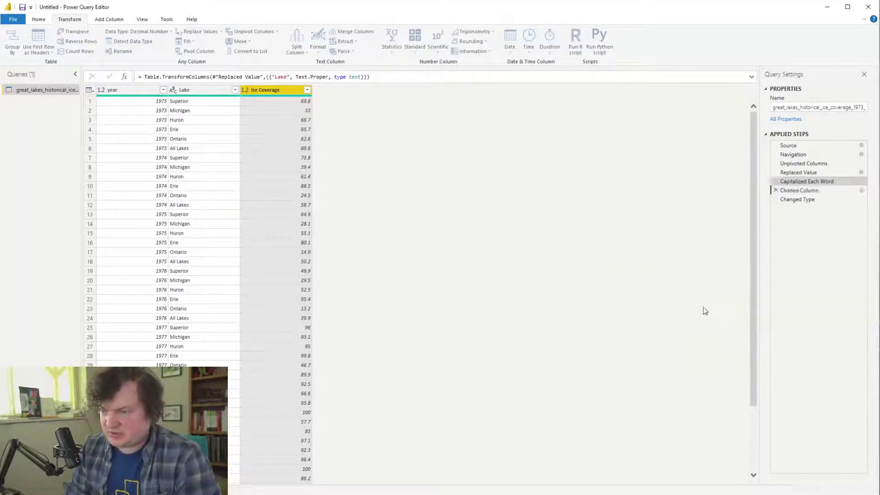
{"action": "key", "text": "Return"}
{"action": "left_click", "coordinate": [801, 200]}
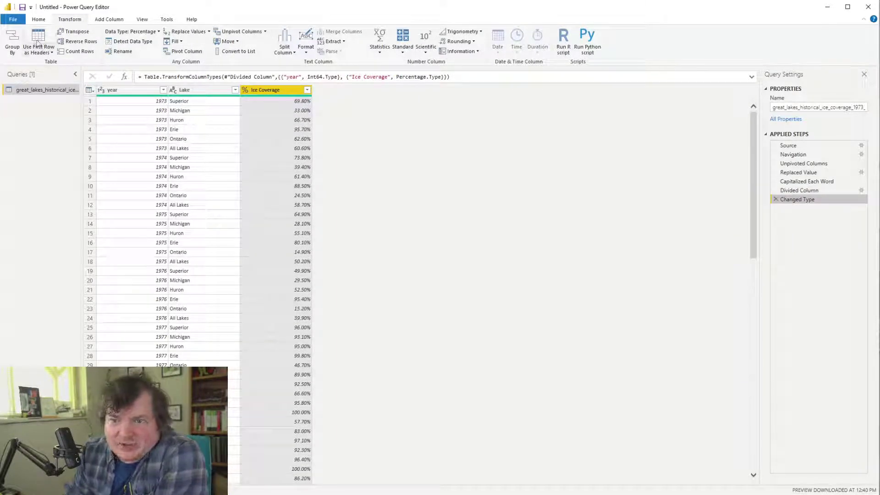
Rename the year column to Year after the Changed Type step, and close and apply the query to the report
{"action": "left_click", "coordinate": [126, 91]}
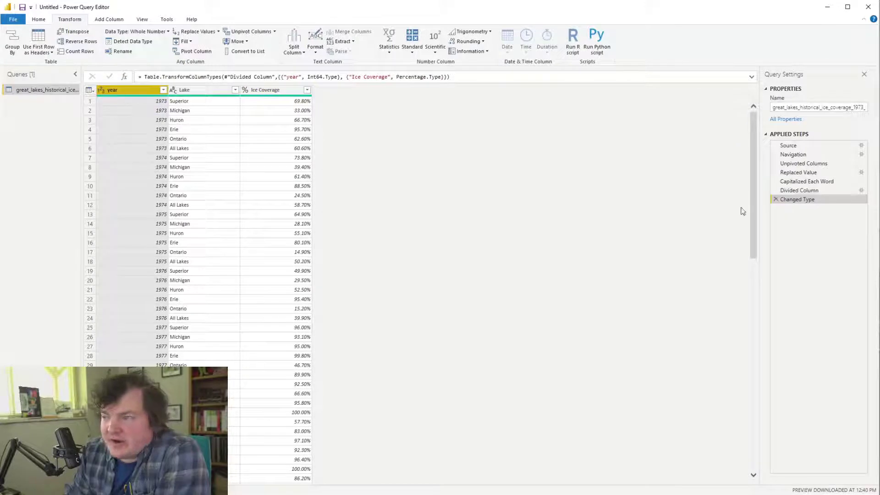
{"action": "left_click", "coordinate": [820, 165]}
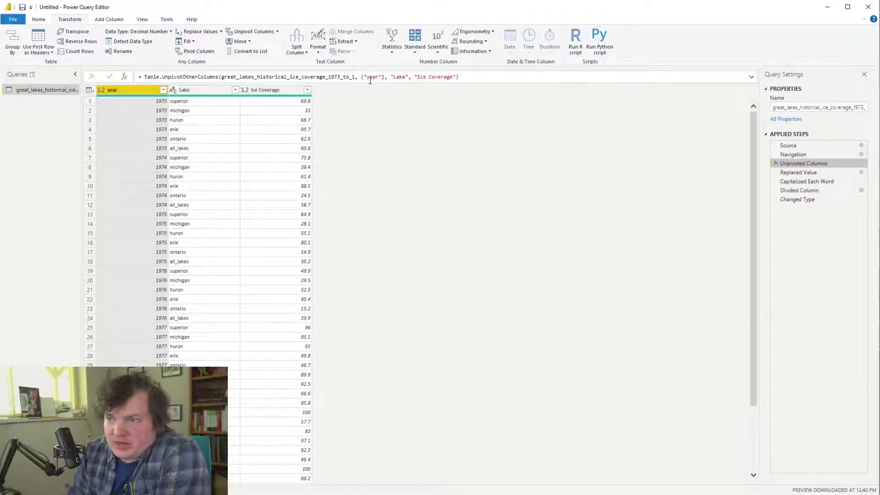
{"action": "left_click", "coordinate": [801, 172]}
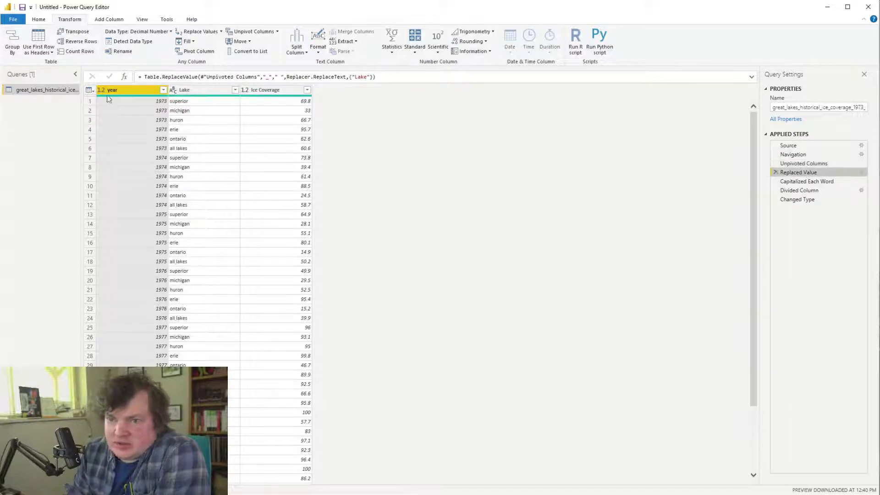
{"action": "left_click", "coordinate": [798, 199]}
{"action": "right_click", "coordinate": [112, 89]}
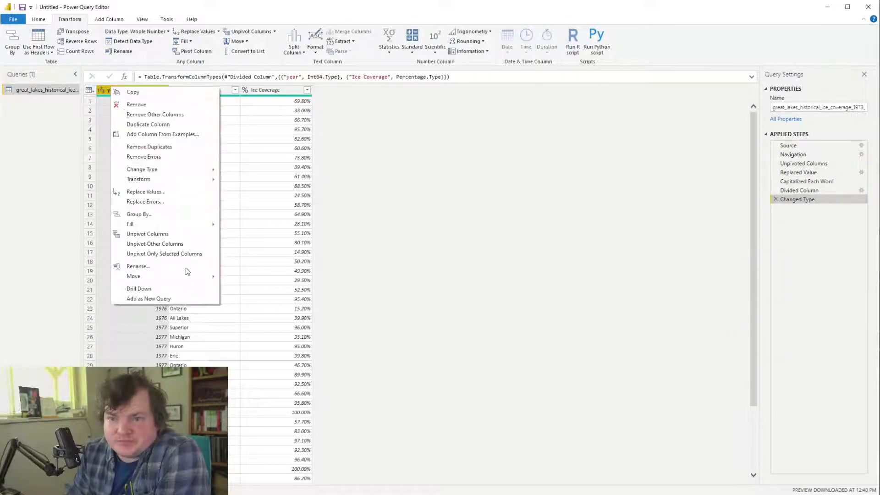
{"action": "left_click", "coordinate": [168, 269]}
{"action": "type", "text": "YYear"}
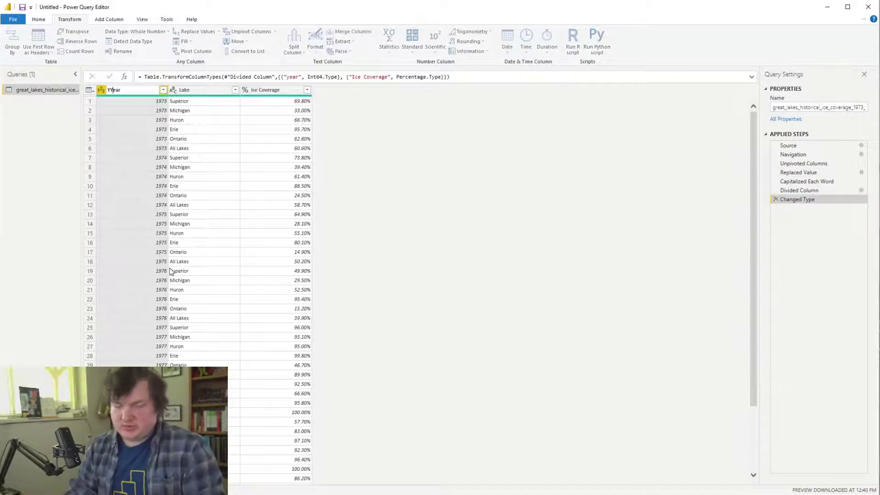
{"action": "key", "text": "Return"}
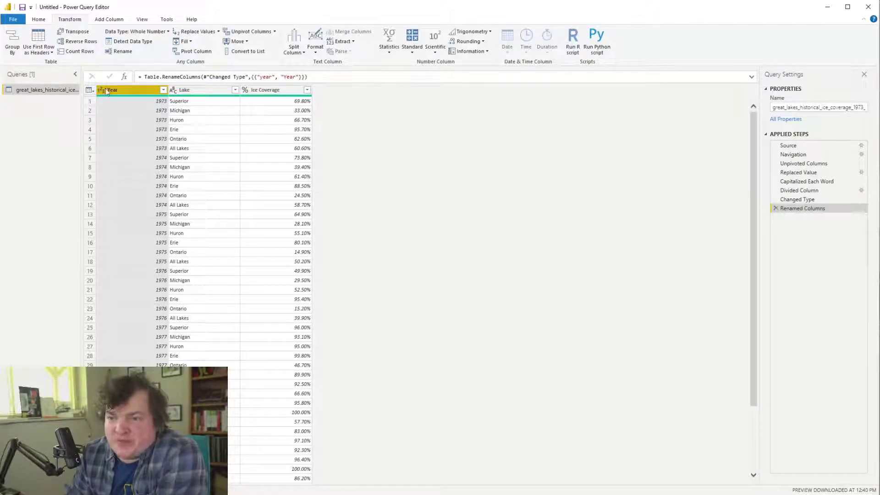
{"action": "left_click", "coordinate": [43, 19]}
{"action": "left_click", "coordinate": [13, 39]}
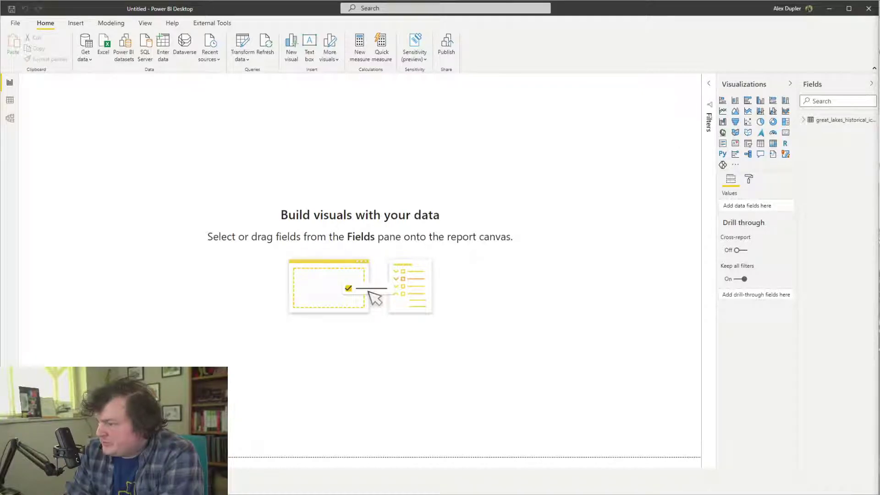
Add a matrix visual to the report page and rename the great_lakes_historical table to Ice Coverage
{"action": "left_click", "coordinate": [773, 143]}
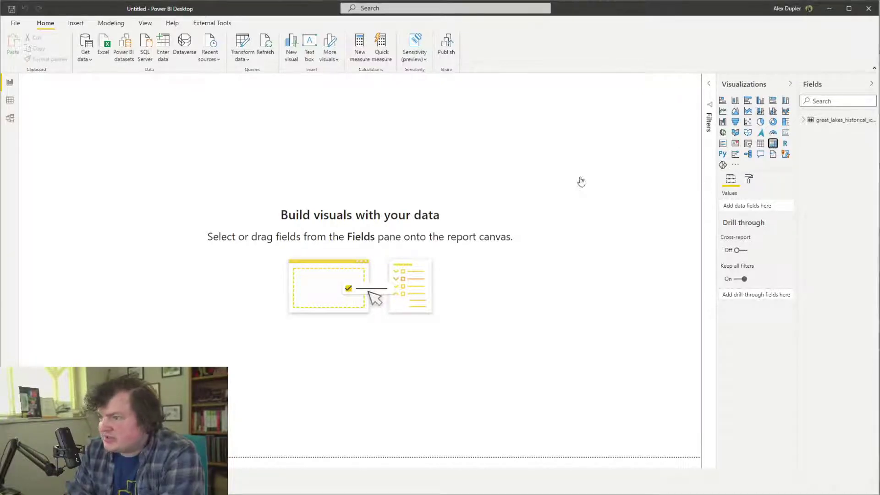
{"action": "left_click", "coordinate": [813, 122]}
{"action": "right_click", "coordinate": [807, 120]}
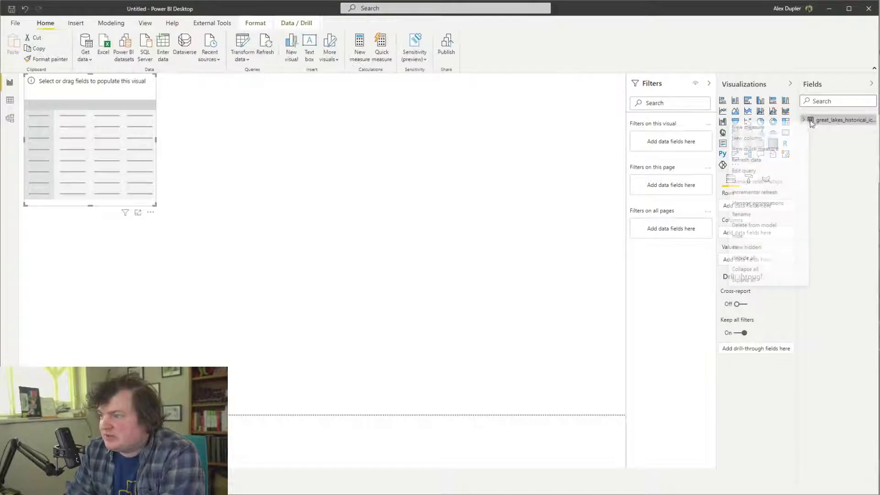
{"action": "left_click", "coordinate": [778, 219]}
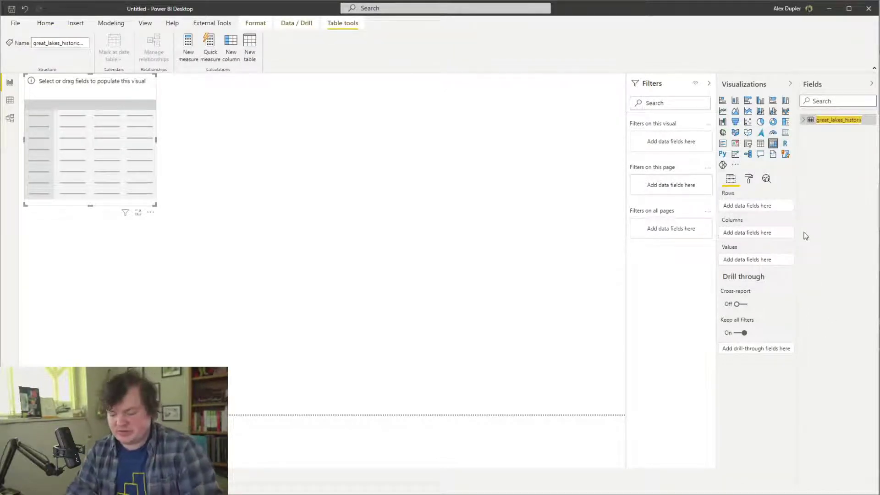
{"action": "type", "text": "Ice Coverage"}
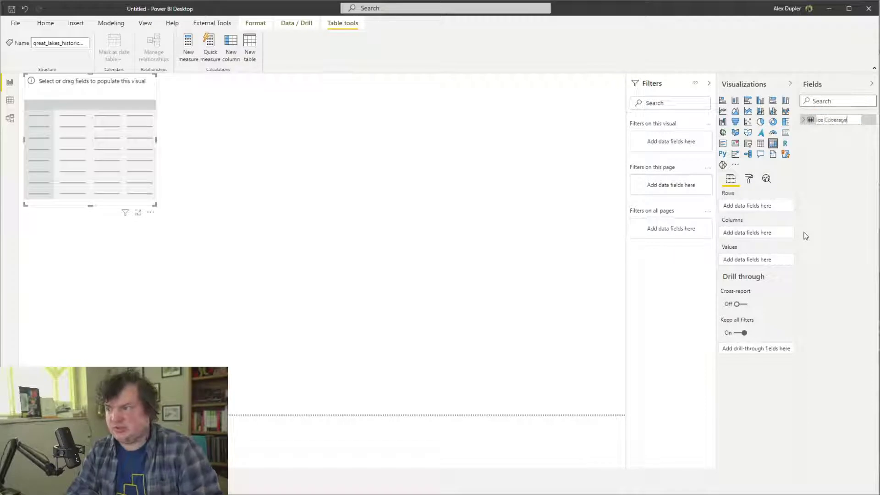
{"action": "key", "text": "Return"}
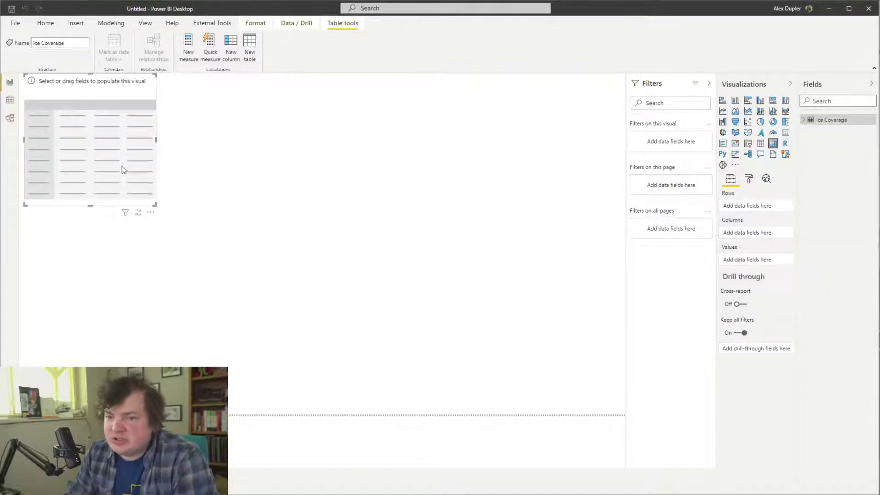
Enlarge the matrix and populate it with Year as rows, Lake as columns and Ice Coverage as values
{"action": "left_click", "coordinate": [806, 119]}
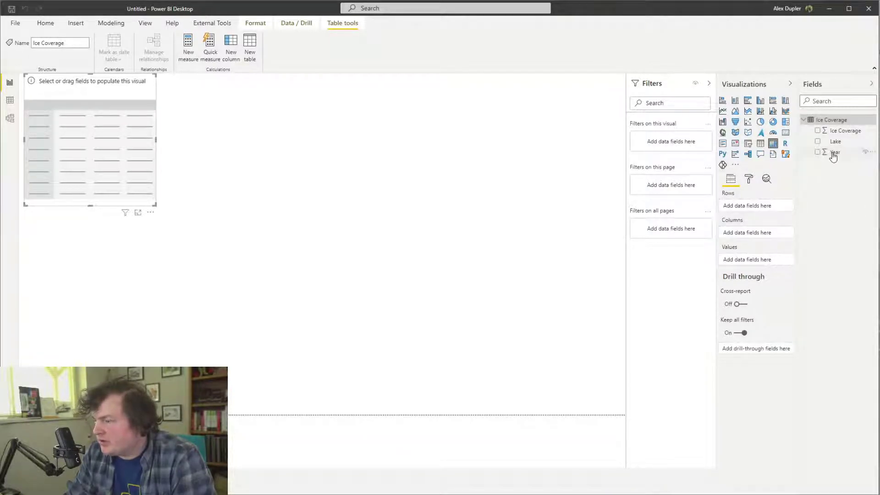
{"action": "left_click_drag", "start_coordinate": [836, 141], "coordinate": [774, 232]}
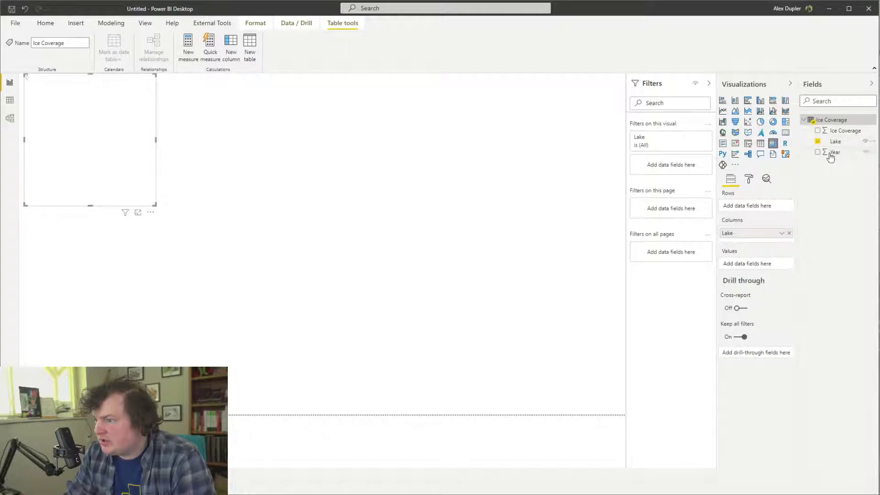
{"action": "left_click_drag", "start_coordinate": [831, 157], "coordinate": [756, 265]}
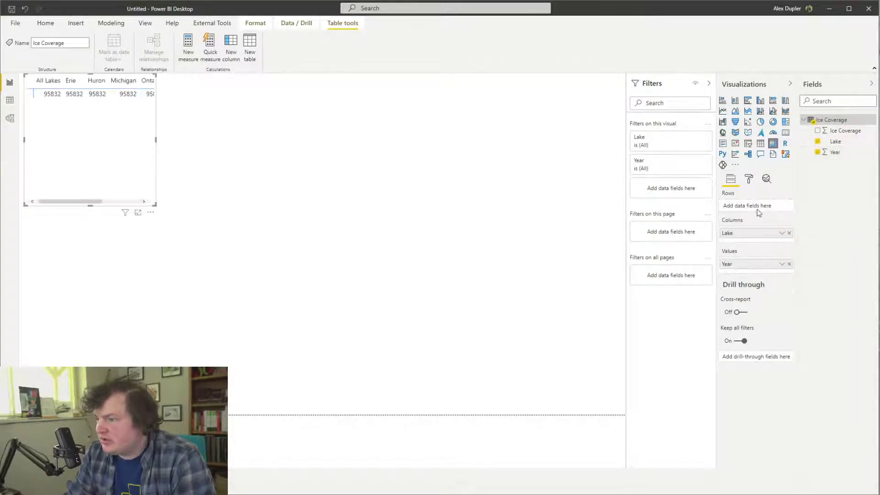
{"action": "left_click_drag", "start_coordinate": [759, 213], "coordinate": [758, 207]}
{"action": "left_click_drag", "start_coordinate": [154, 205], "coordinate": [472, 365]}
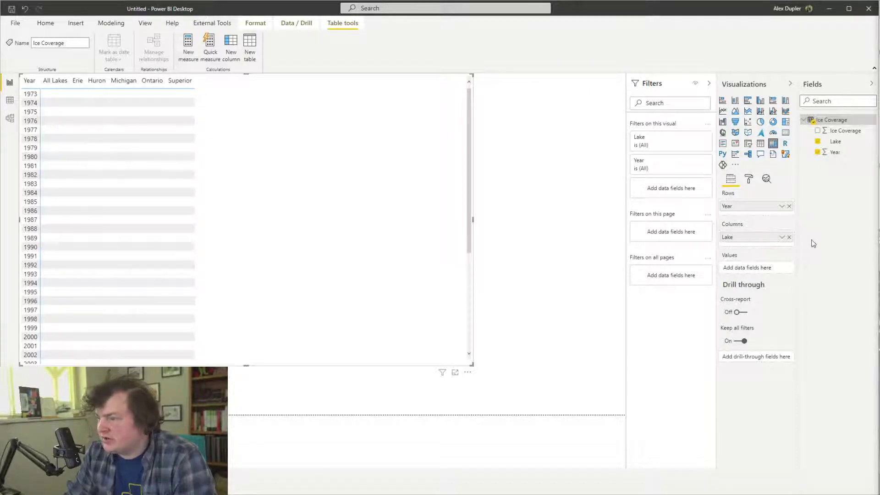
{"action": "left_click_drag", "start_coordinate": [843, 131], "coordinate": [761, 275]}
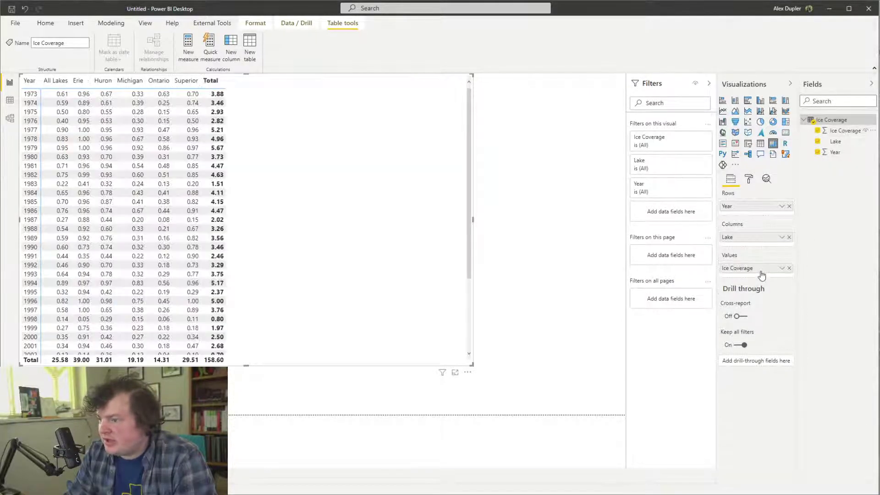
Format the Ice Coverage field as a percentage with 0 decimal places
{"action": "left_click", "coordinate": [831, 134]}
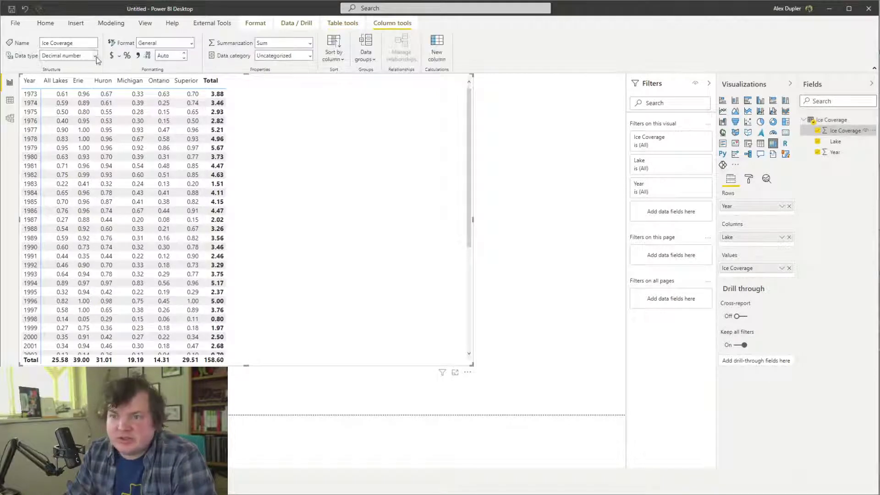
{"action": "left_click", "coordinate": [127, 56]}
{"action": "left_click", "coordinate": [184, 53]}
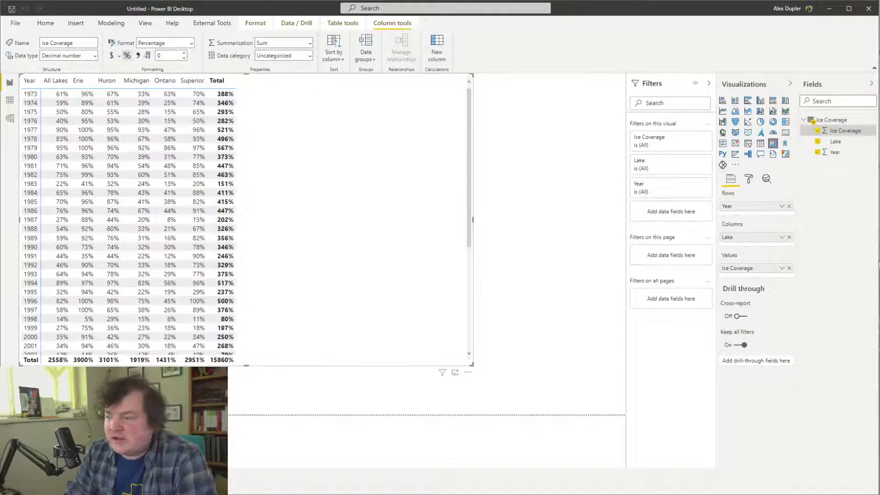
Turn off the row subtotals and column subtotals in the matrix formatting
{"action": "left_click", "coordinate": [749, 178]}
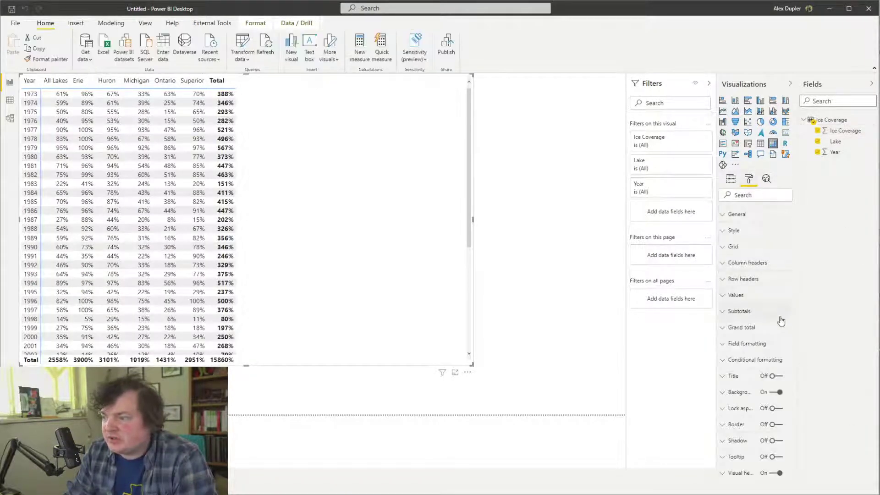
{"action": "left_click", "coordinate": [772, 328]}
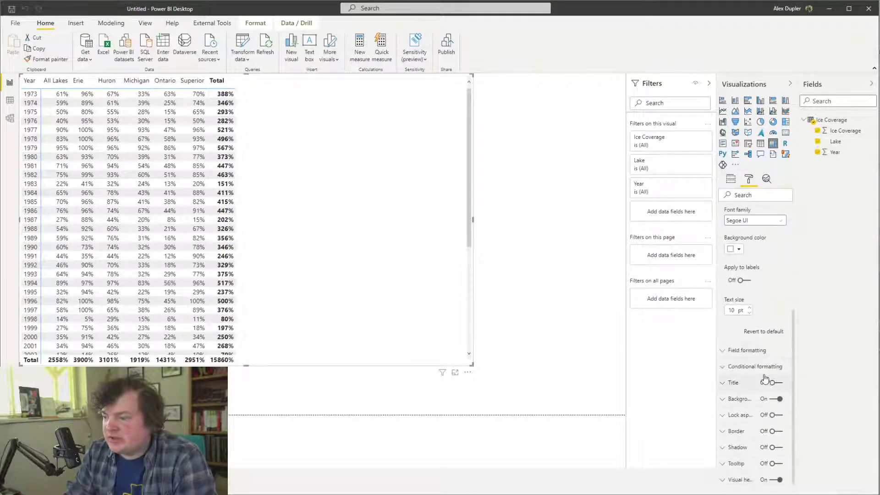
{"action": "left_click", "coordinate": [748, 328]}
{"action": "left_click", "coordinate": [755, 281]}
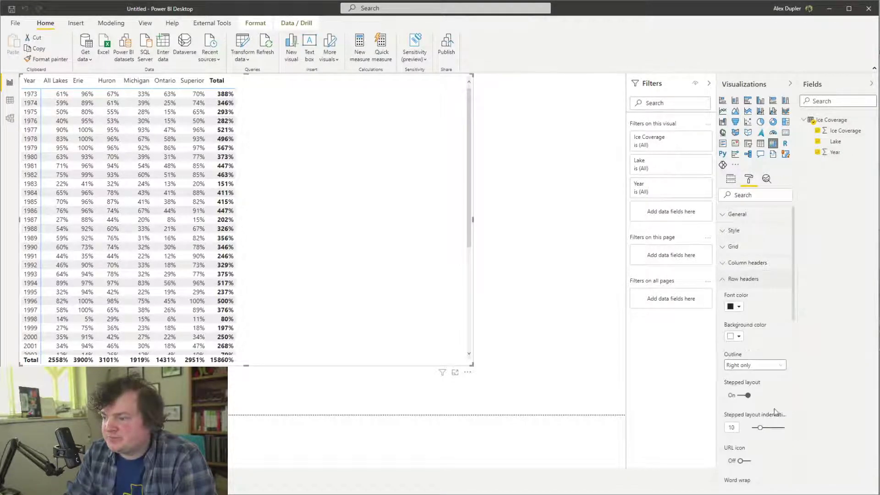
{"action": "left_click", "coordinate": [749, 280]}
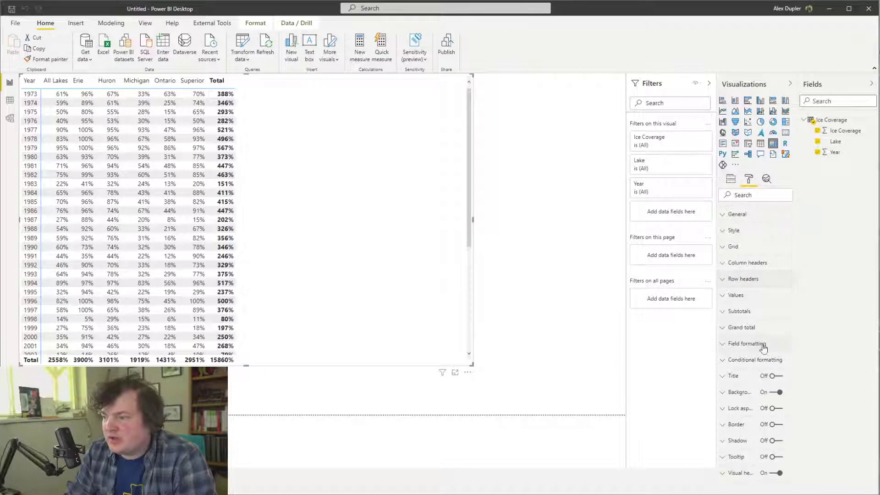
{"action": "left_click", "coordinate": [739, 311]}
{"action": "left_click", "coordinate": [741, 340]}
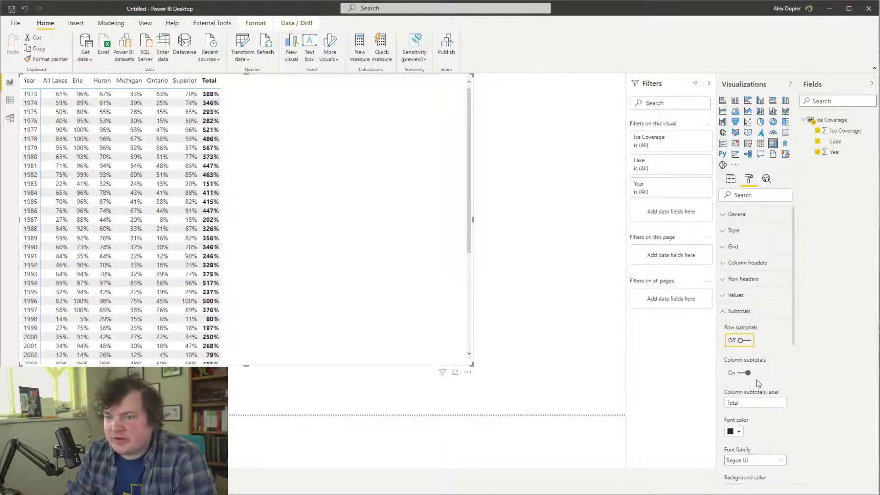
{"action": "left_click", "coordinate": [747, 372]}
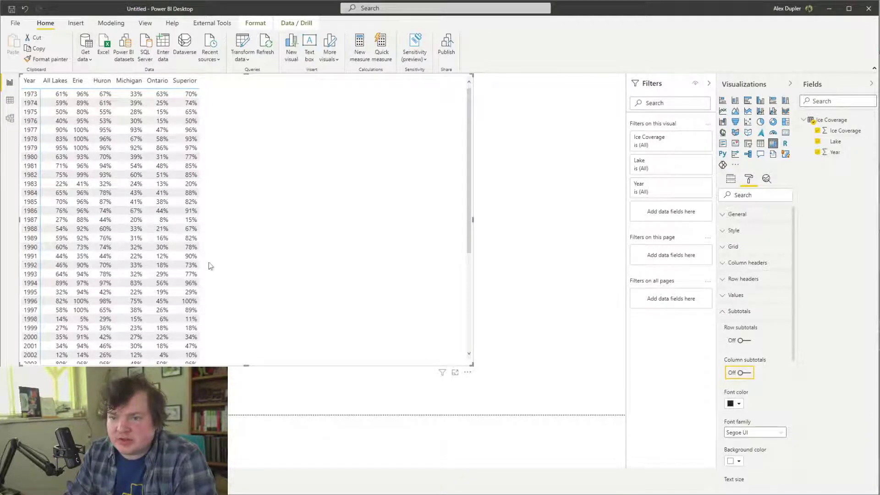
Check the All Lakes entries in the Lake column of the Ice Coverage query and the sorting options of the matrix
{"action": "left_click", "coordinate": [243, 44]}
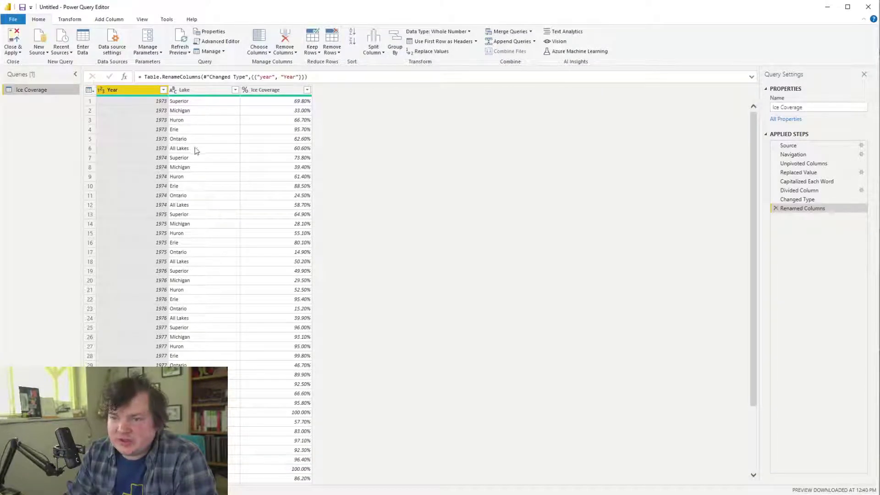
{"action": "left_click", "coordinate": [193, 150]}
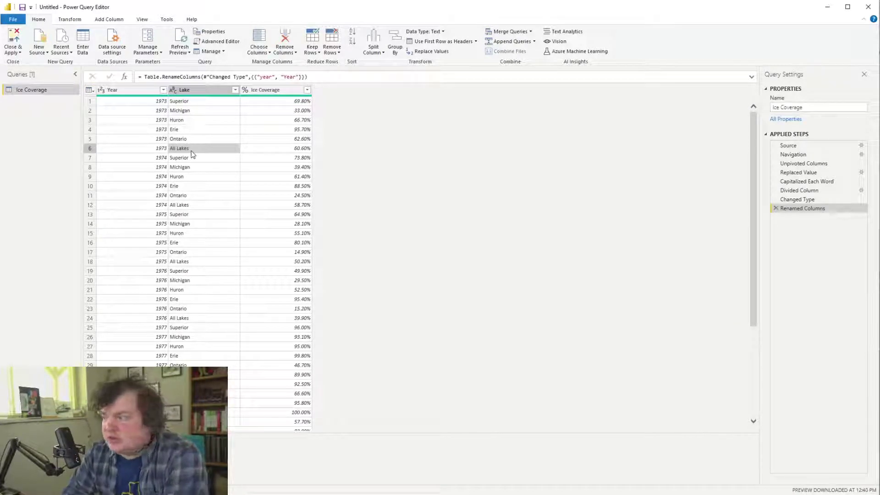
{"action": "left_click", "coordinate": [828, 7]}
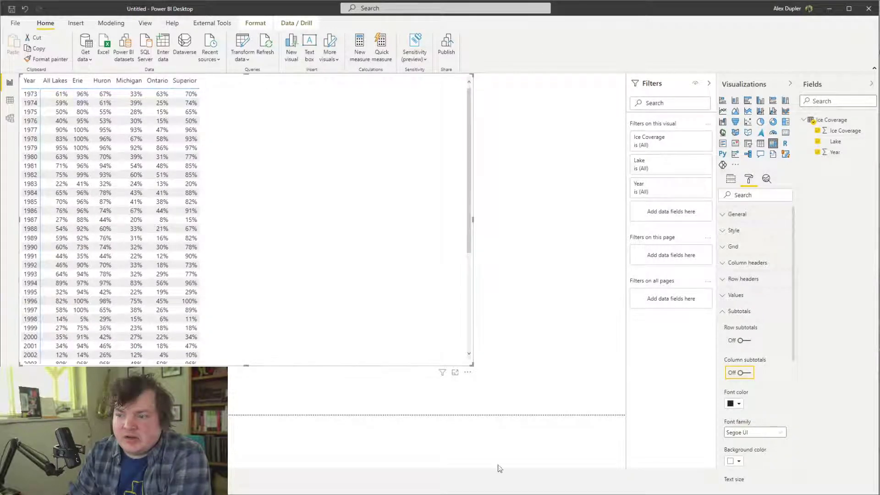
{"action": "left_click", "coordinate": [467, 373]}
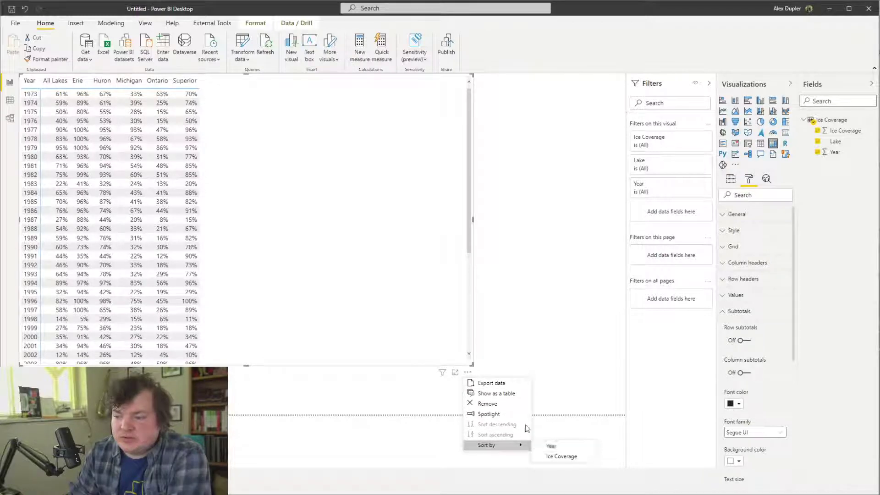
{"action": "left_click", "coordinate": [243, 193]}
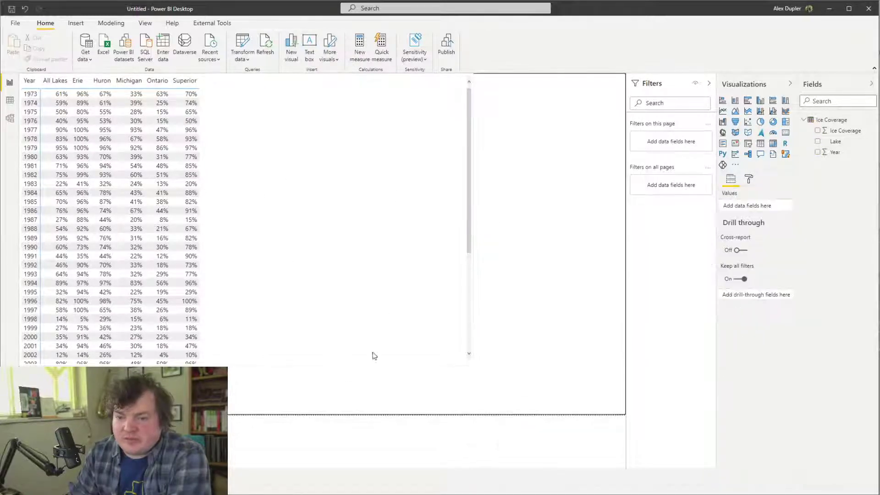
Move the matrix to the lower-right part of the report page and narrow it from its left edge
{"action": "left_click_drag", "start_coordinate": [159, 153], "coordinate": [312, 196]}
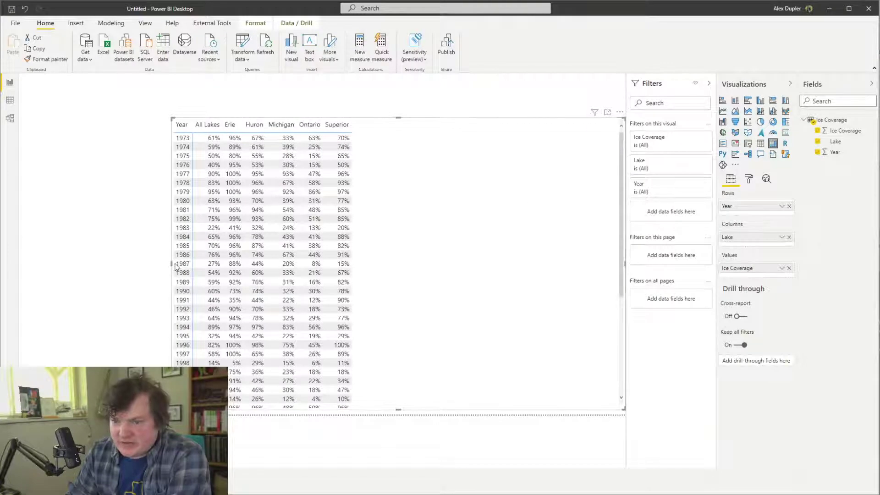
{"action": "left_click_drag", "start_coordinate": [172, 263], "coordinate": [357, 263]}
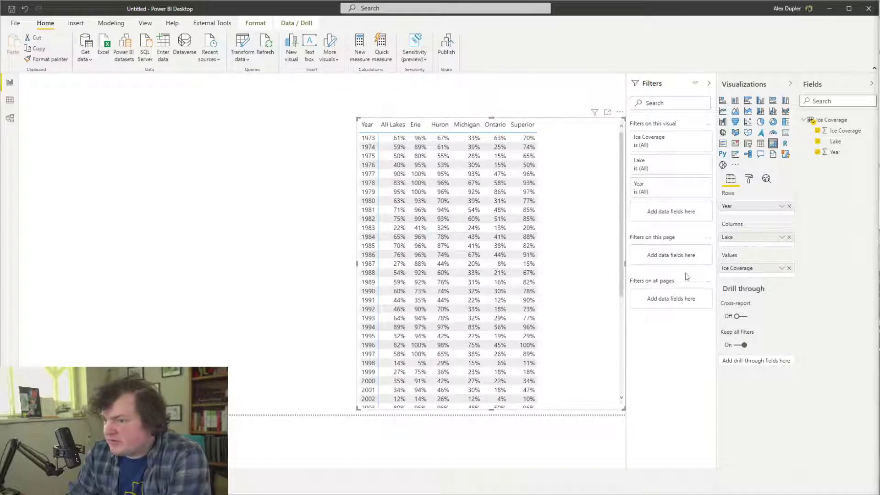
Turn on the horizontal grid and the vertical grid in the matrix formatting
{"action": "left_click", "coordinate": [749, 179]}
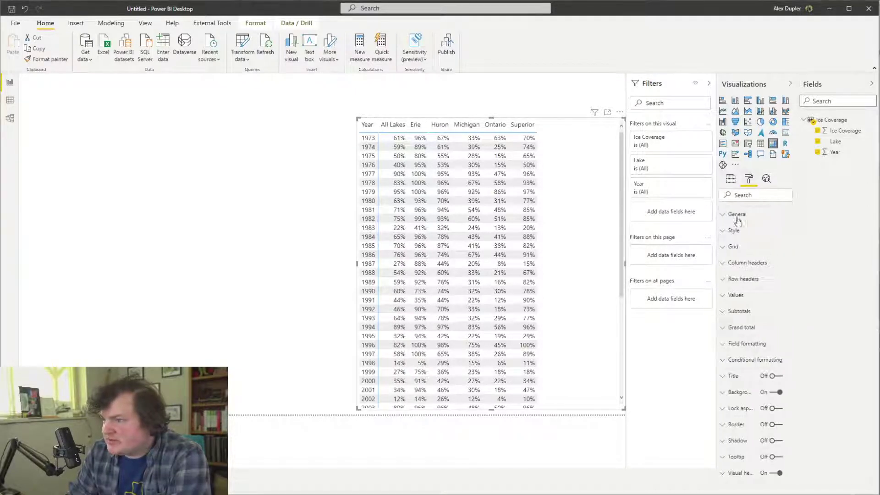
{"action": "left_click", "coordinate": [751, 279]}
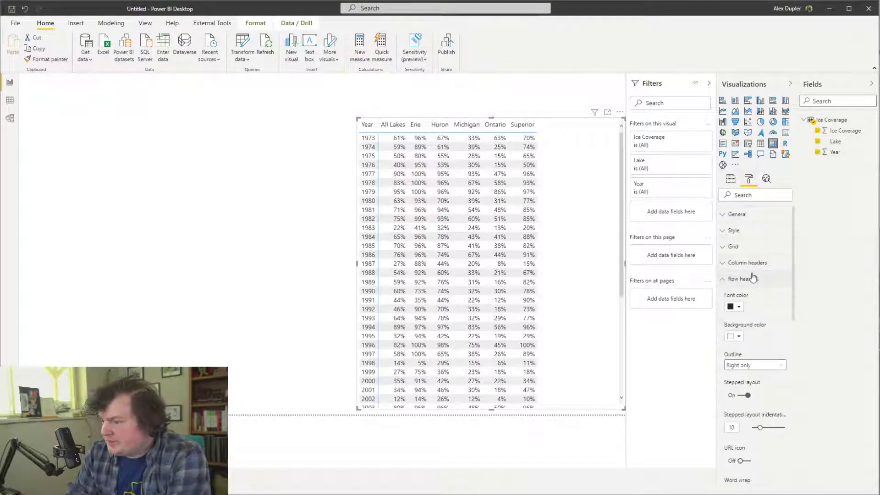
{"action": "left_click", "coordinate": [753, 279]}
{"action": "left_click", "coordinate": [752, 248]}
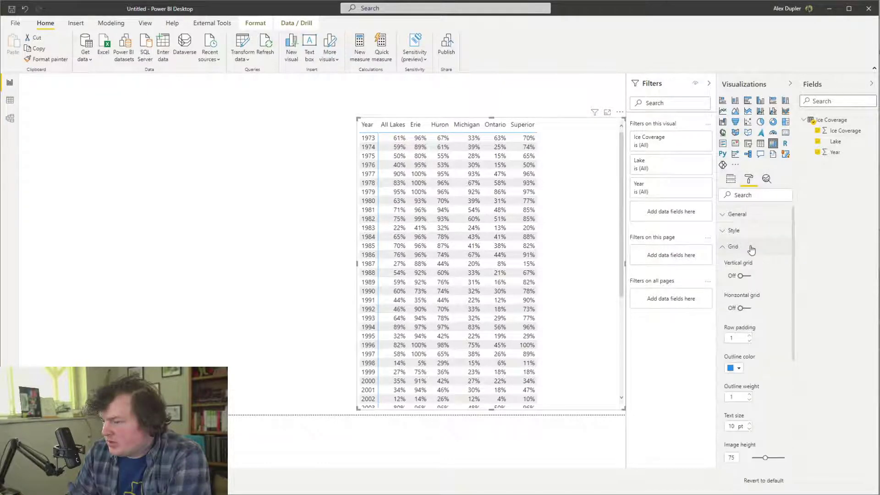
{"action": "left_click", "coordinate": [743, 308]}
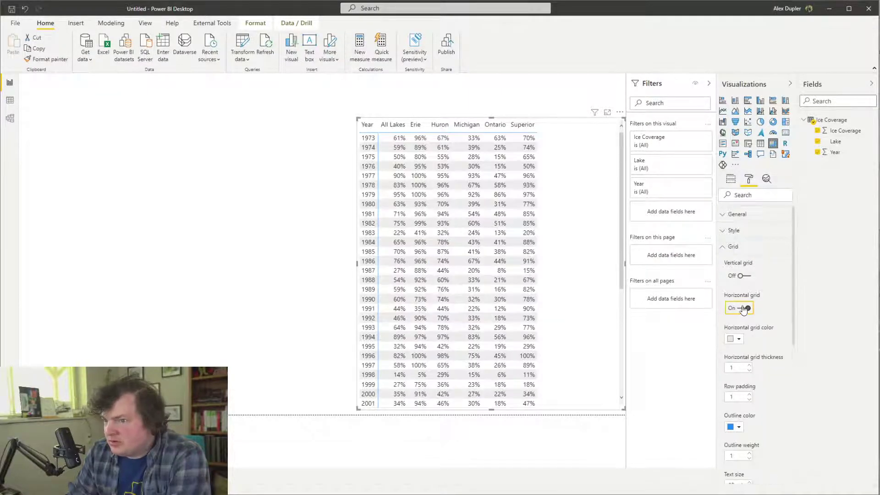
{"action": "left_click", "coordinate": [743, 276]}
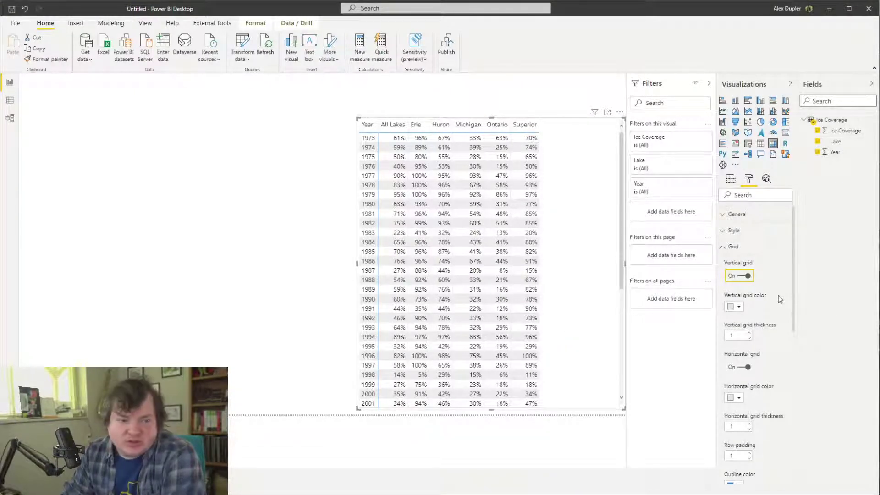
{"action": "scroll", "coordinate": [779, 298], "scroll_direction": "down", "scroll_amount": 5}
{"action": "scroll", "coordinate": [779, 300], "scroll_direction": "up", "scroll_amount": 5}
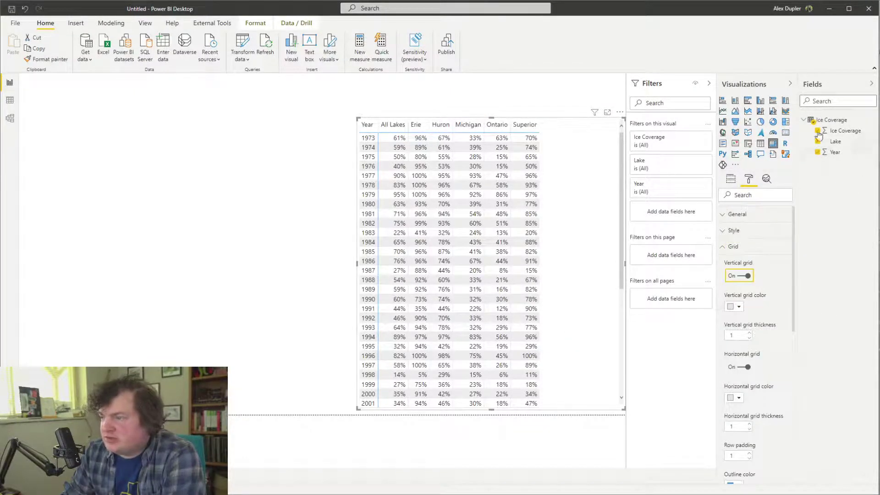
{"action": "left_click", "coordinate": [804, 122]}
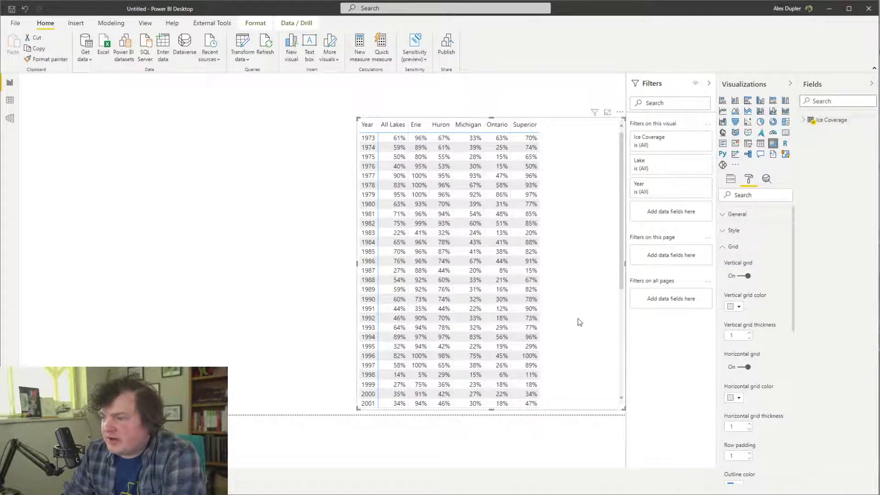
{"action": "left_click", "coordinate": [754, 247]}
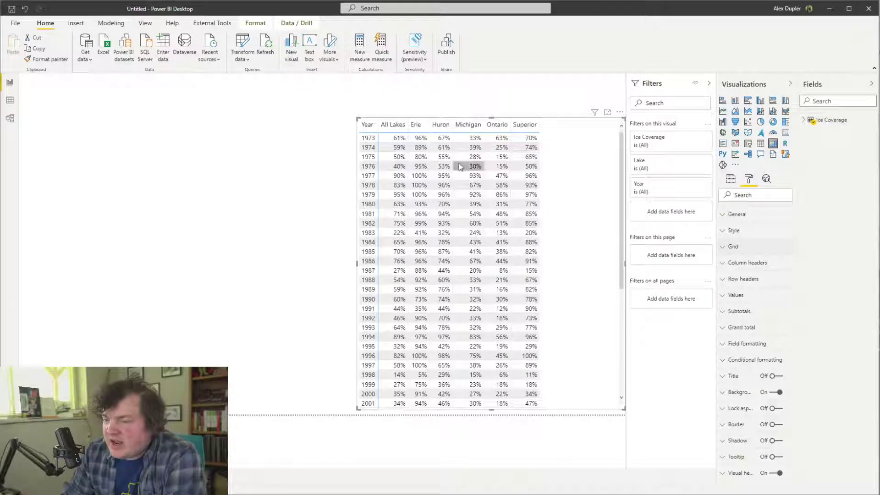
Filter the matrix by Lake so that every lake except All Lakes is included
{"action": "left_click", "coordinate": [695, 161]}
{"action": "left_click", "coordinate": [656, 216]}
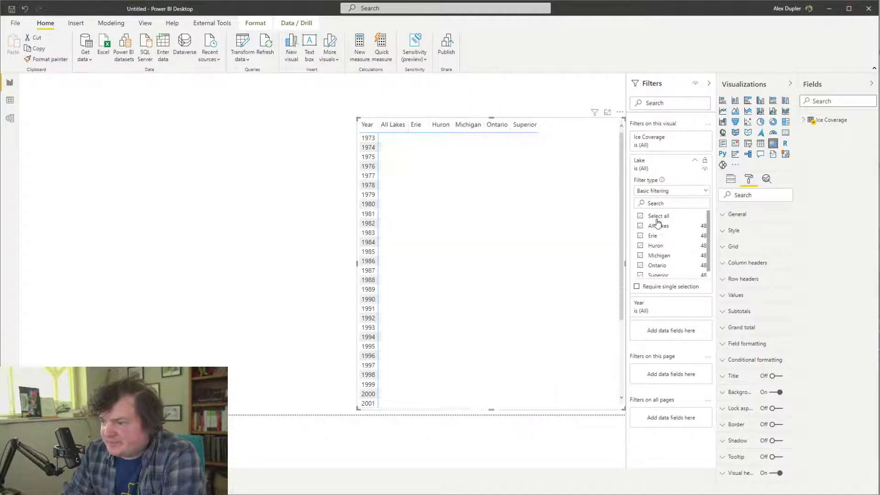
{"action": "left_click", "coordinate": [656, 226]}
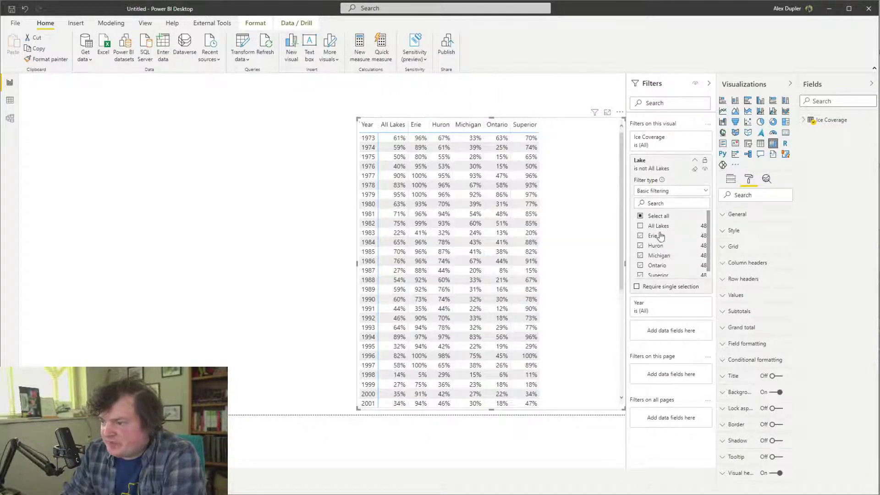
{"action": "left_click", "coordinate": [674, 164]}
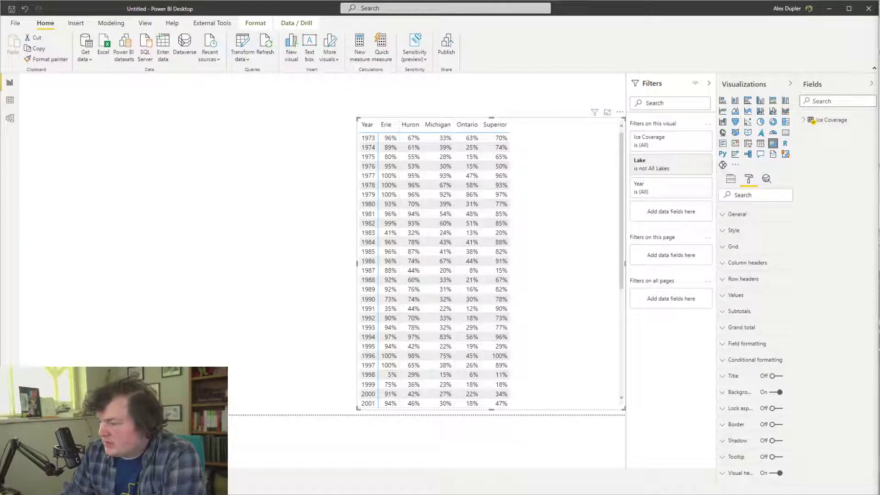
Turn on background color conditional formatting for the Ice Coverage values in the matrix
{"action": "left_click", "coordinate": [761, 298]}
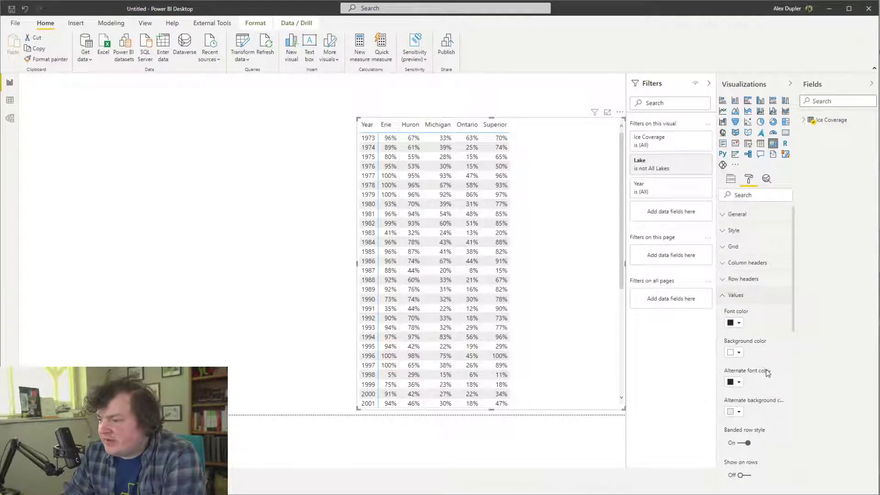
{"action": "left_click", "coordinate": [753, 296]}
{"action": "left_click", "coordinate": [731, 178]}
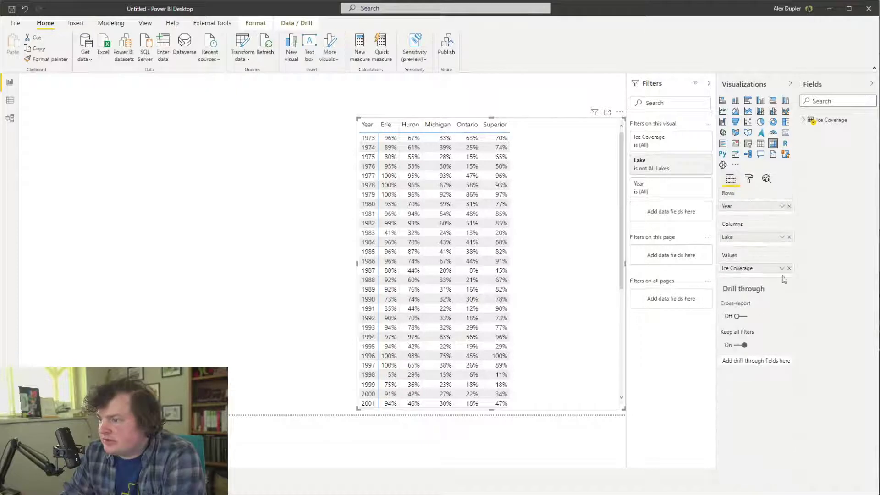
{"action": "left_click", "coordinate": [748, 179]}
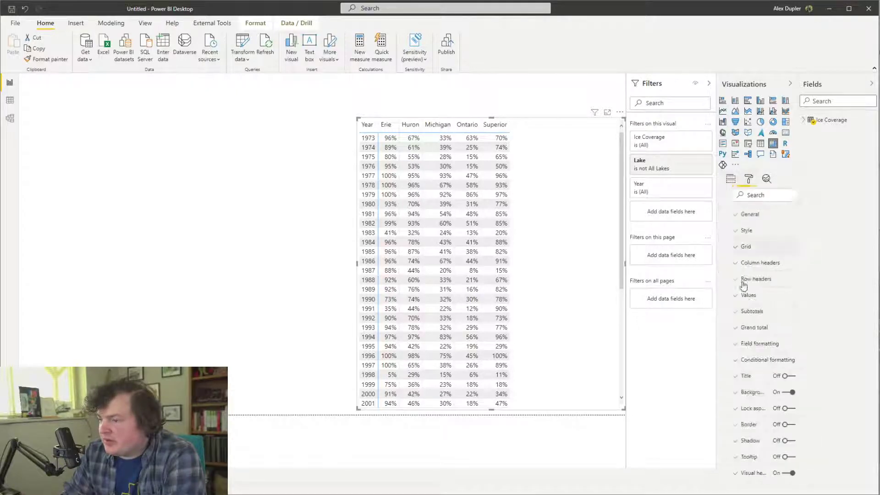
{"action": "left_click", "coordinate": [759, 358]}
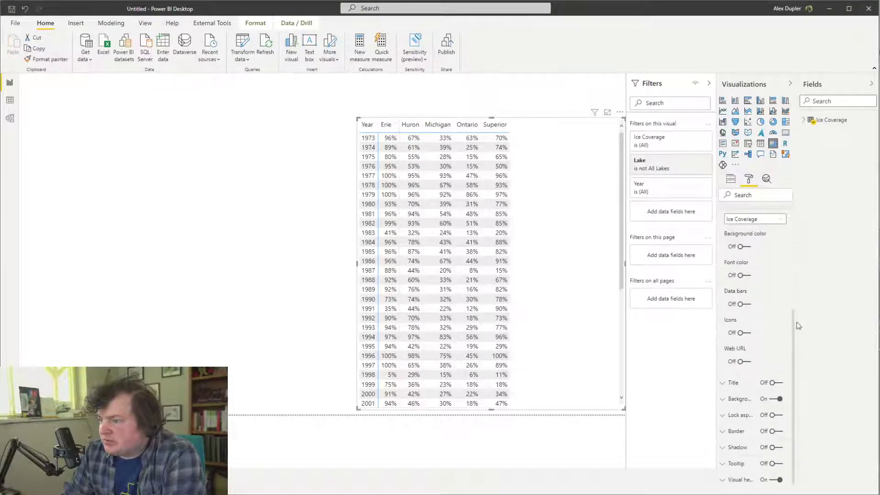
{"action": "left_click", "coordinate": [772, 220]}
{"action": "left_click", "coordinate": [770, 228]}
{"action": "left_click", "coordinate": [743, 246]}
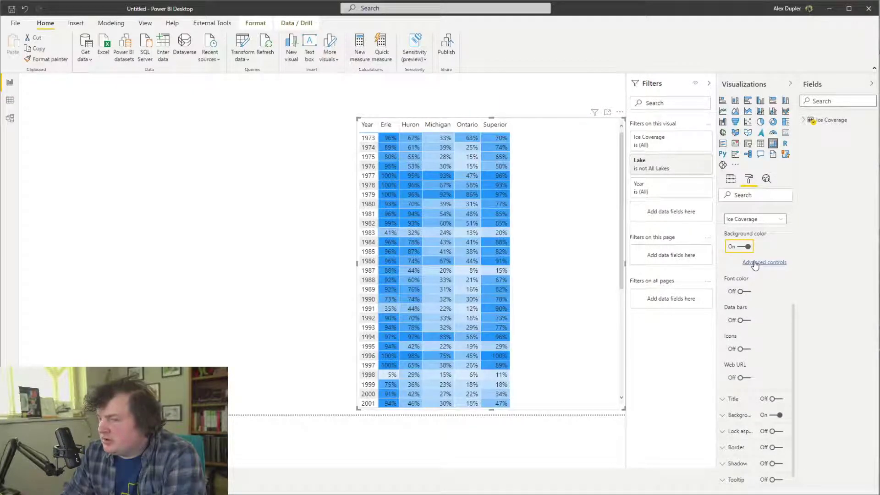
Switch the advanced background color formatting of Ice Coverage to Rules and set up five rules
{"action": "left_click", "coordinate": [755, 263]}
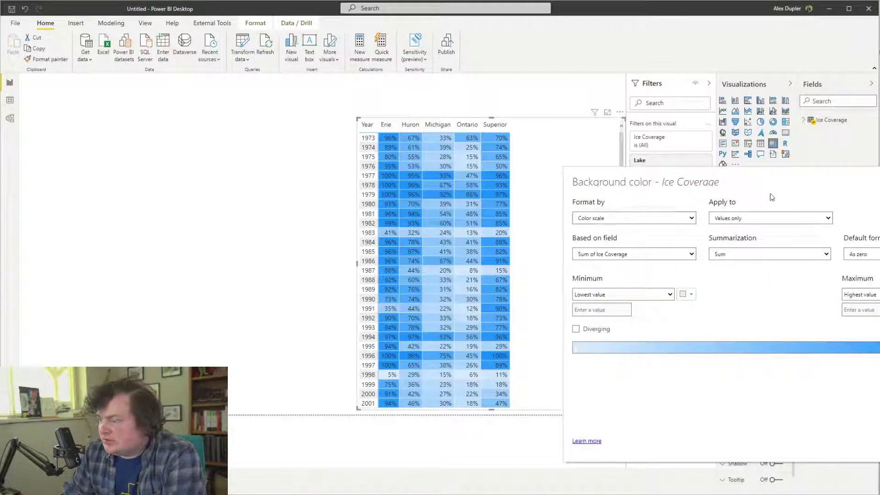
{"action": "left_click", "coordinate": [652, 223]}
{"action": "left_click", "coordinate": [628, 240]}
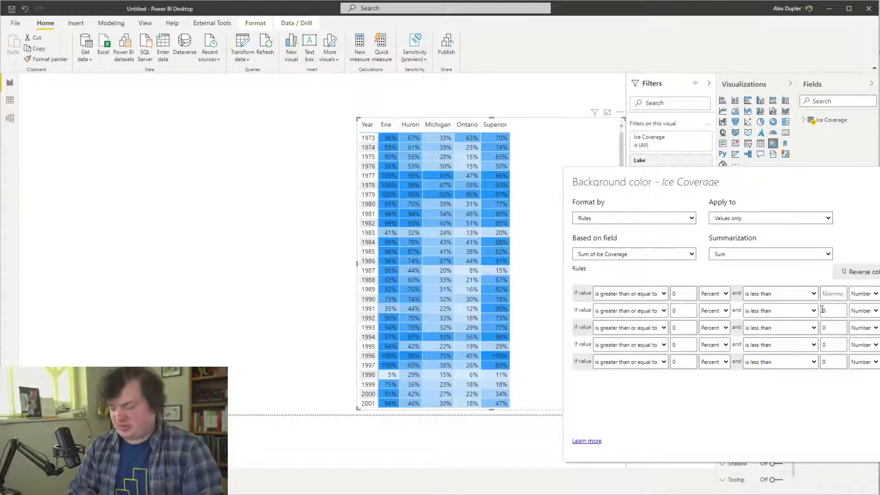
Try an upper limit of .2499 with "is less than or equal to" for the first background color rule
{"action": "type", "text": "2499"}
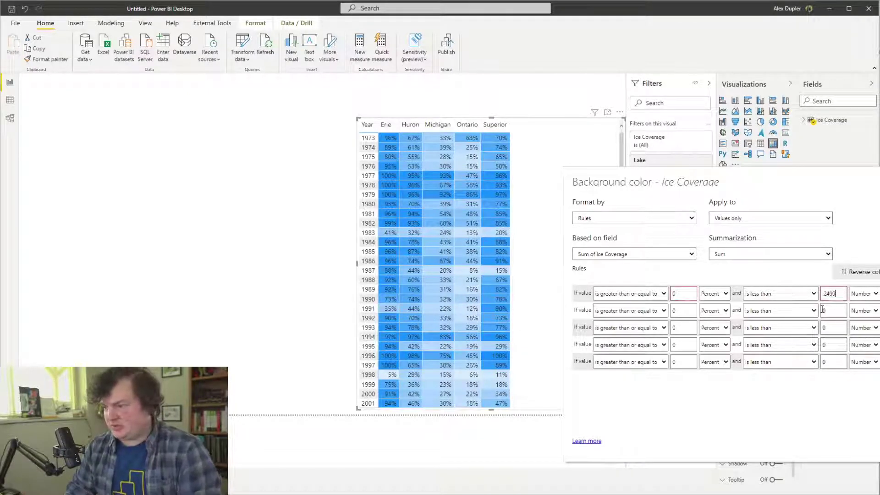
{"action": "key", "text": "Tab"}
{"action": "key", "text": "Tab"}
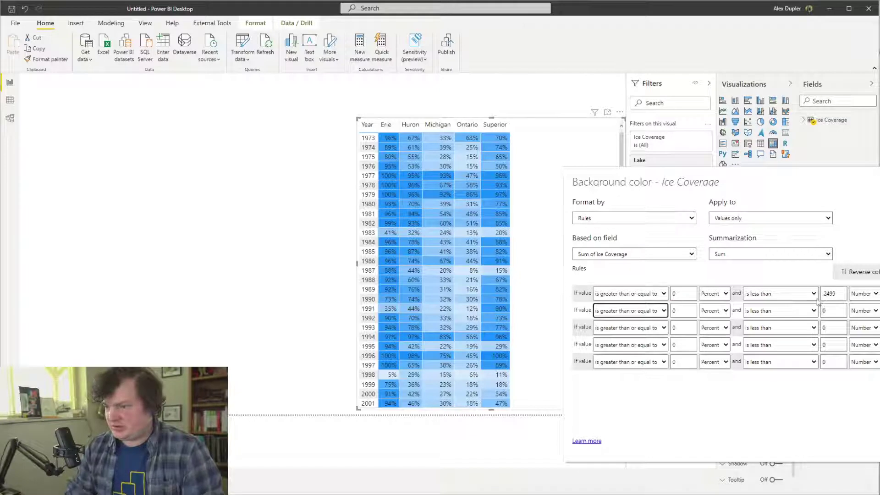
{"action": "double_click", "coordinate": [826, 296]}
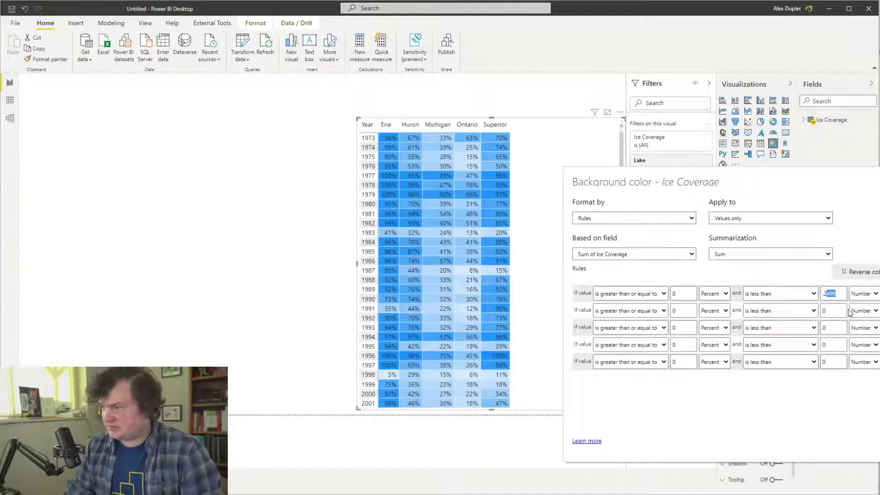
{"action": "left_click", "coordinate": [808, 299]}
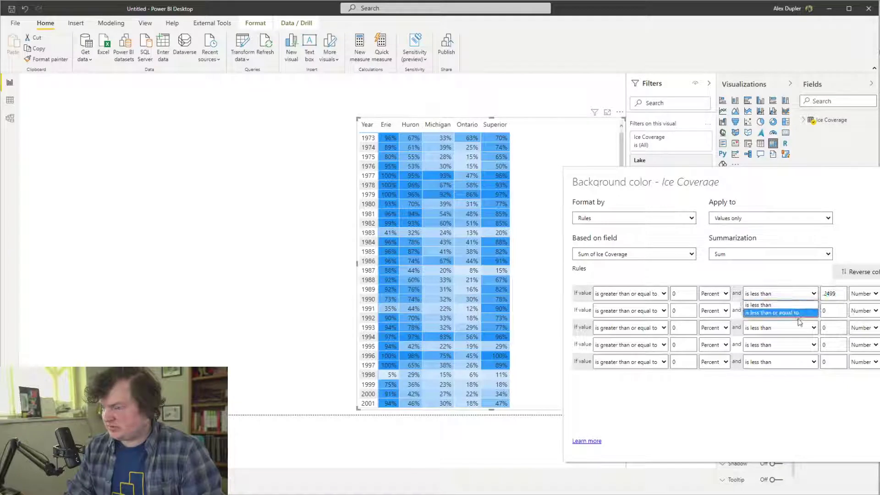
{"action": "left_click", "coordinate": [774, 316]}
Set the first rule's upper limit to .25 with the condition "is less than"
{"action": "left_click_drag", "start_coordinate": [843, 294], "coordinate": [827, 296]}
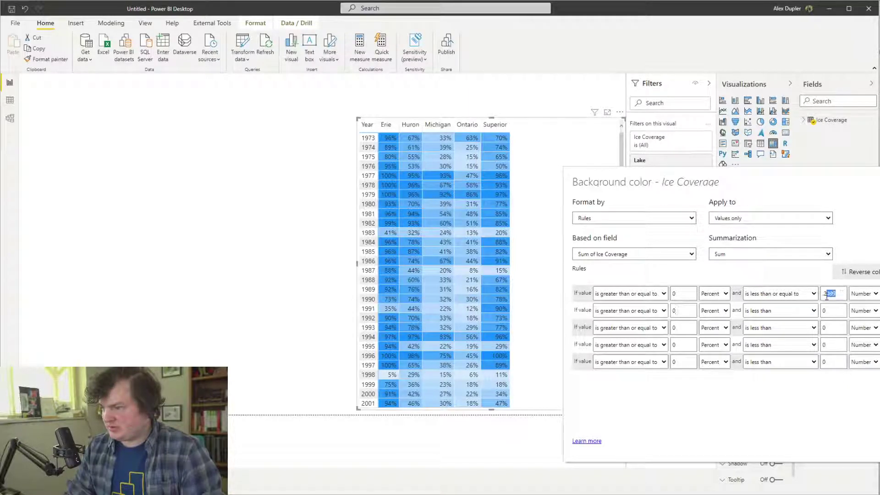
{"action": "type", "text": ".25"}
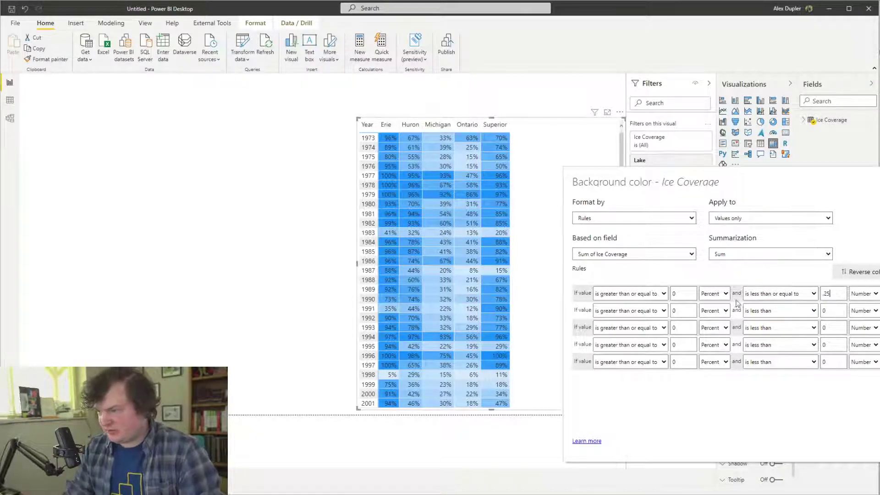
{"action": "left_click", "coordinate": [795, 311]}
{"action": "left_click", "coordinate": [795, 296]}
{"action": "left_click", "coordinate": [782, 311]}
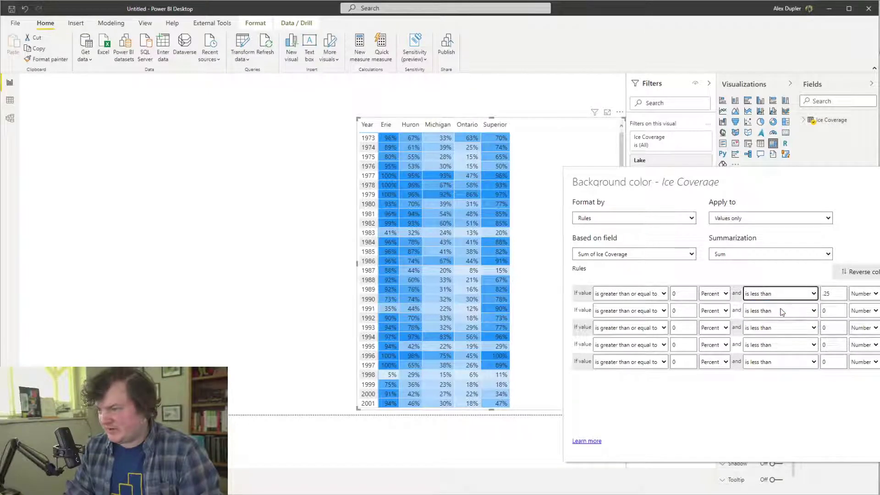
Set the second background color rule's range from 0.25 up to less than .5
{"action": "left_click", "coordinate": [677, 312]}
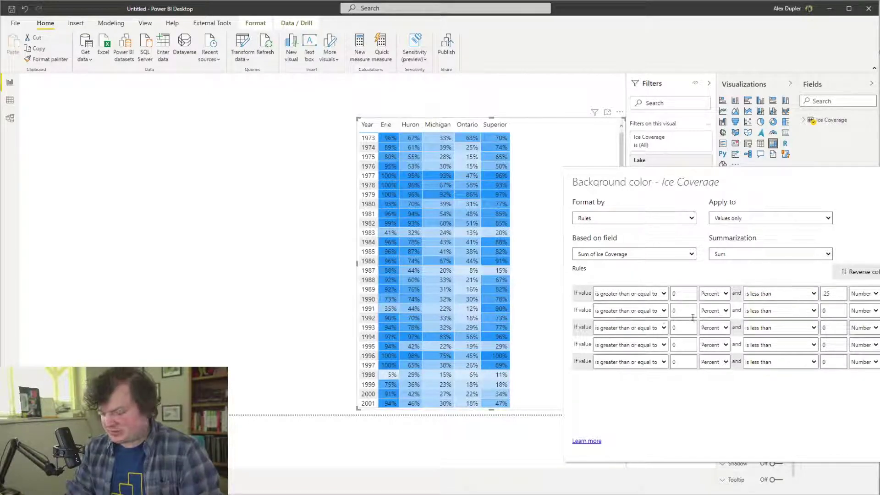
{"action": "type", "text": ".25"}
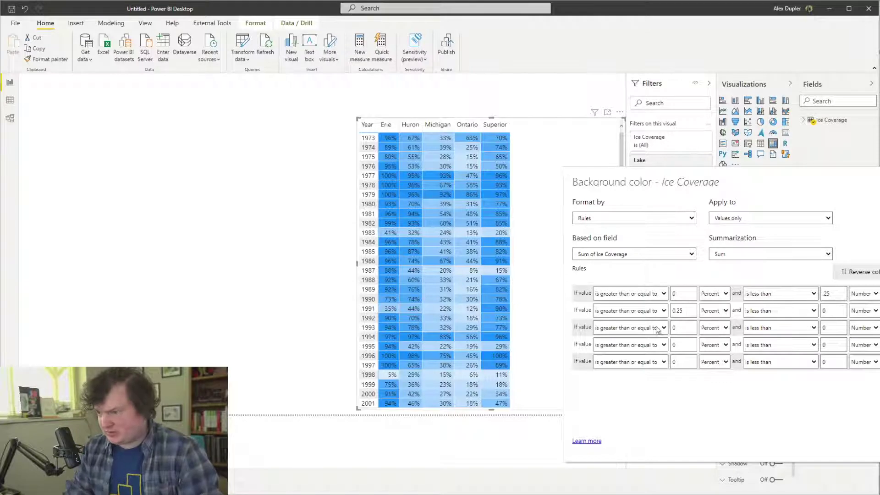
{"action": "left_click", "coordinate": [833, 309]}
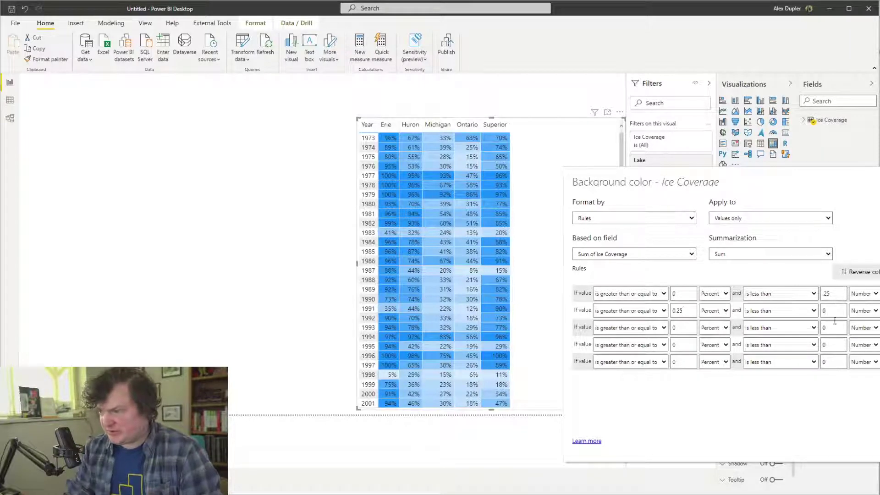
{"action": "key", "text": "BackSpace"}
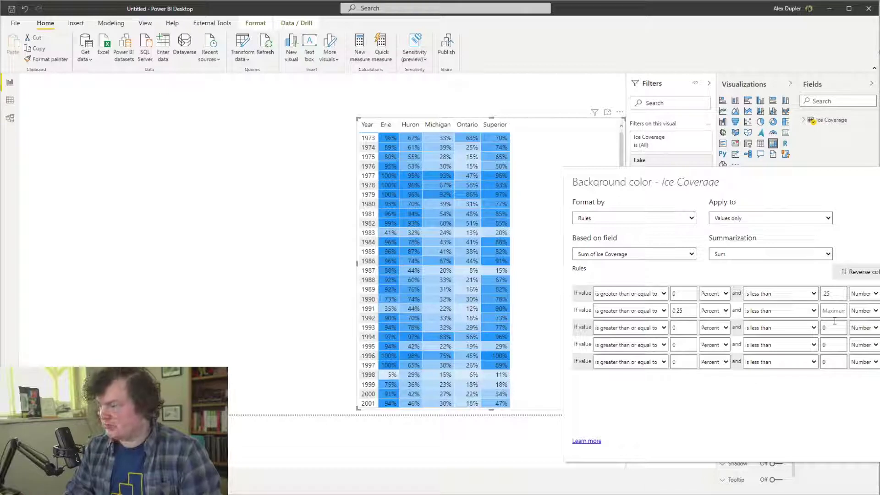
{"action": "type", "text": ".5"}
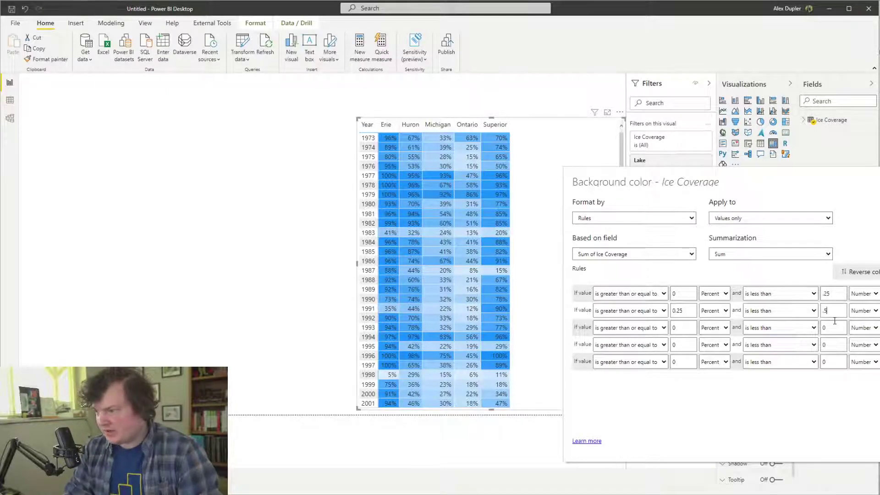
Set the third background color rule's range from 0.5 up to less than 0.75
{"action": "left_click", "coordinate": [693, 327]}
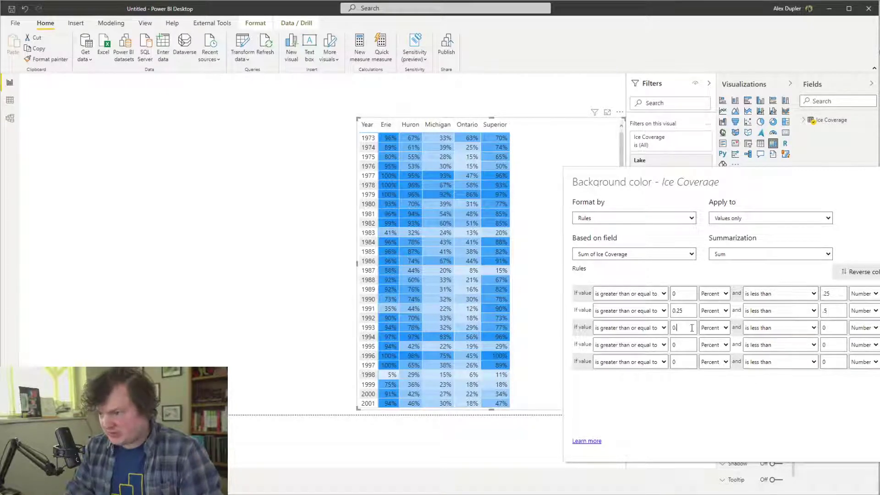
{"action": "type", "text": ".5"}
{"action": "key", "text": "Tab"}
{"action": "key", "text": "Tab"}
{"action": "key", "text": "Tab"}
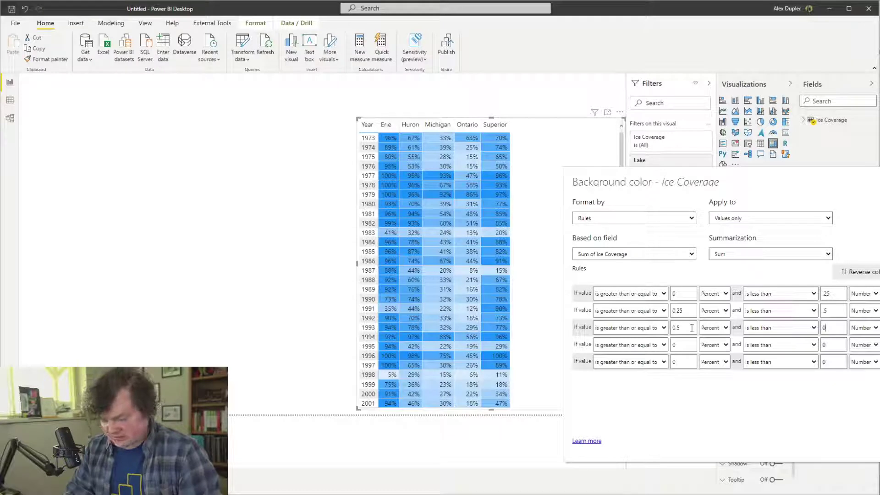
{"action": "type", "text": ".75"}
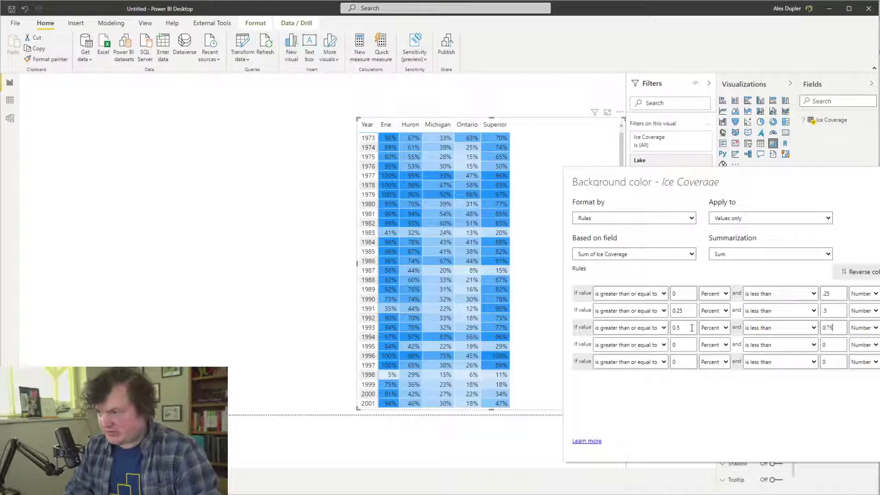
{"action": "key", "text": "Tab"}
{"action": "key", "text": "Tab"}
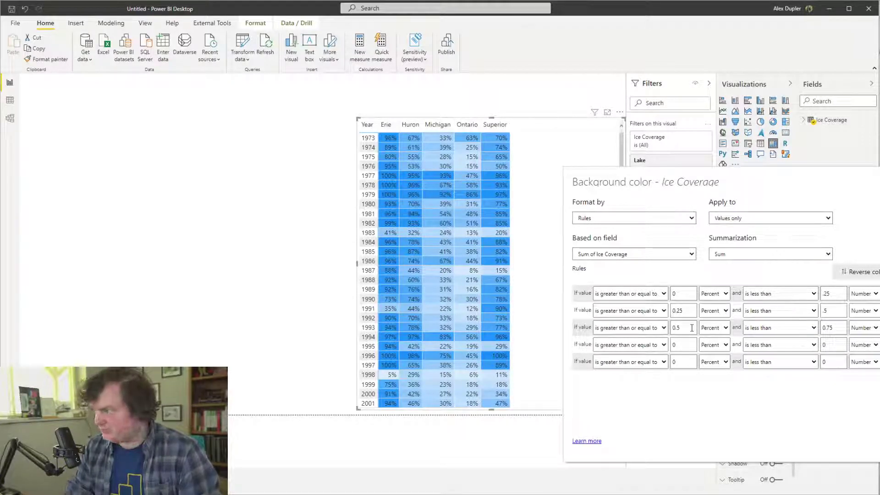
Set the fourth background color rule's range from 0.75 up to less than 1
{"action": "left_click", "coordinate": [685, 350]}
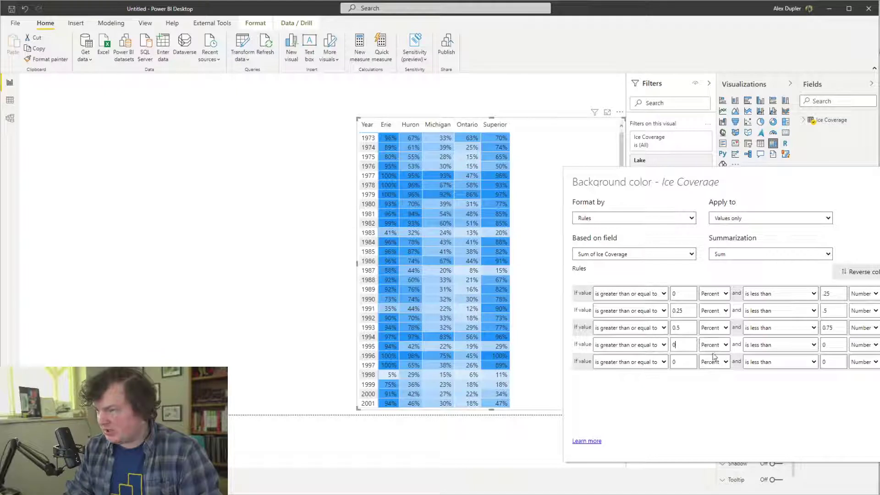
{"action": "type", "text": ".7"}
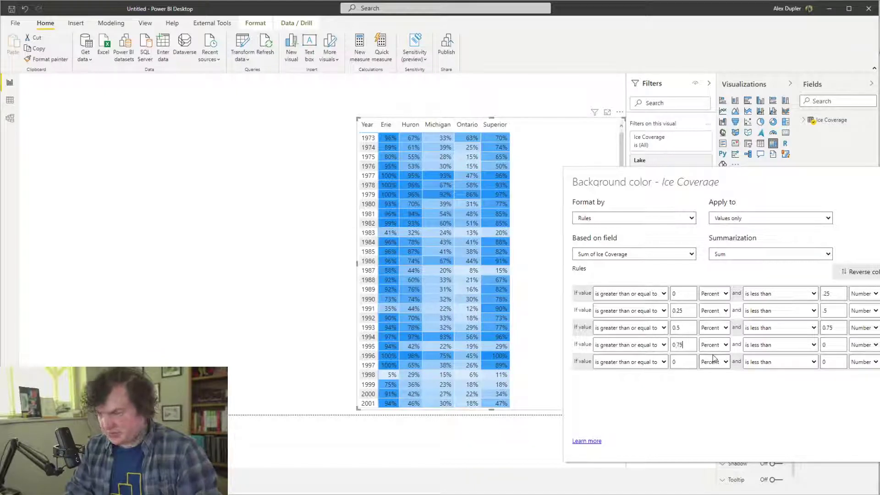
{"action": "type", "text": "5"}
{"action": "key", "text": "Tab"}
{"action": "key", "text": "Tab"}
{"action": "key", "text": "Tab"}
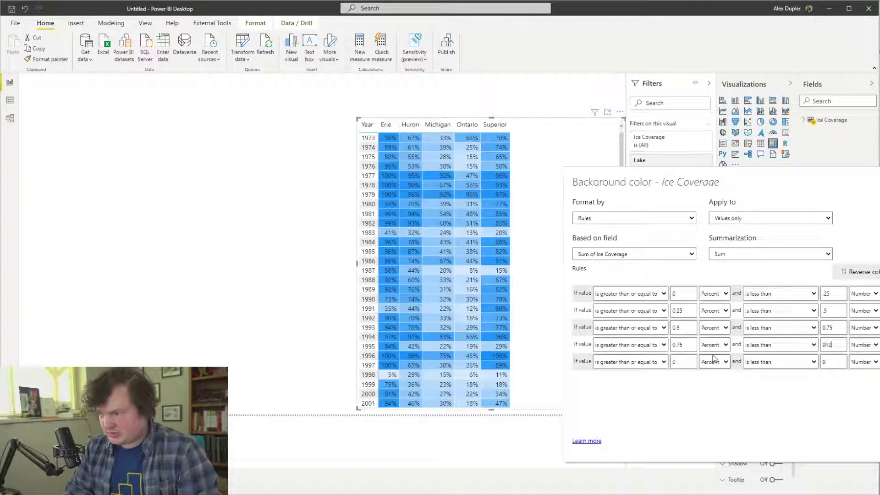
{"action": "key", "text": "BackSpace"}
{"action": "type", "text": "10"}
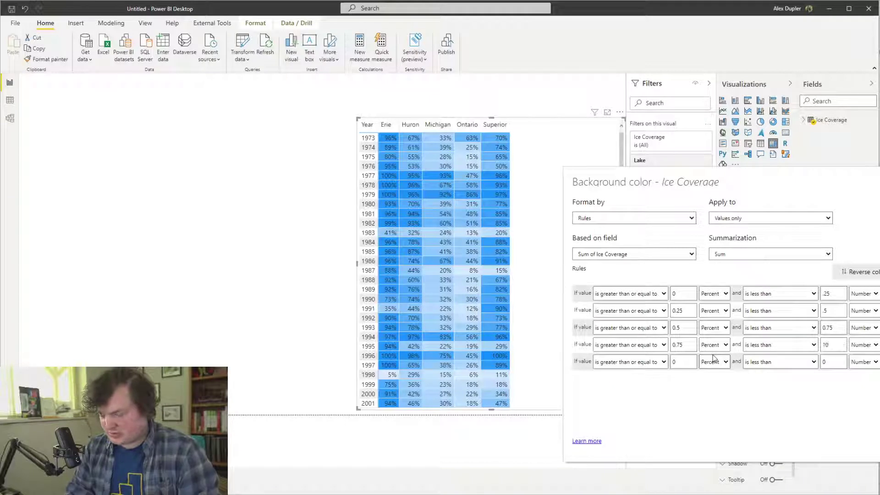
{"action": "key", "text": "BackSpace"}
{"action": "key", "text": "BackSpace"}
{"action": "type", "text": "1"}
Set the fifth background color rule's range from 1 up to less than 2
{"action": "left_click", "coordinate": [691, 362]}
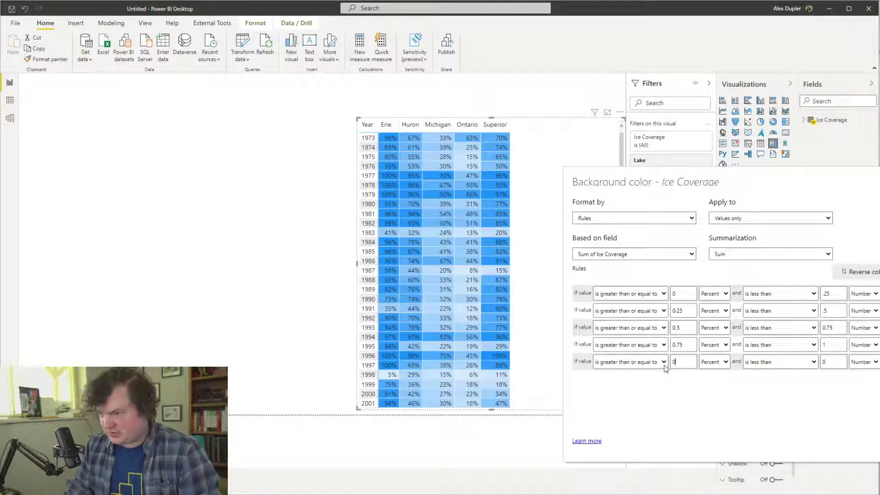
{"action": "key", "text": "BackSpace"}
{"action": "type", "text": "1"}
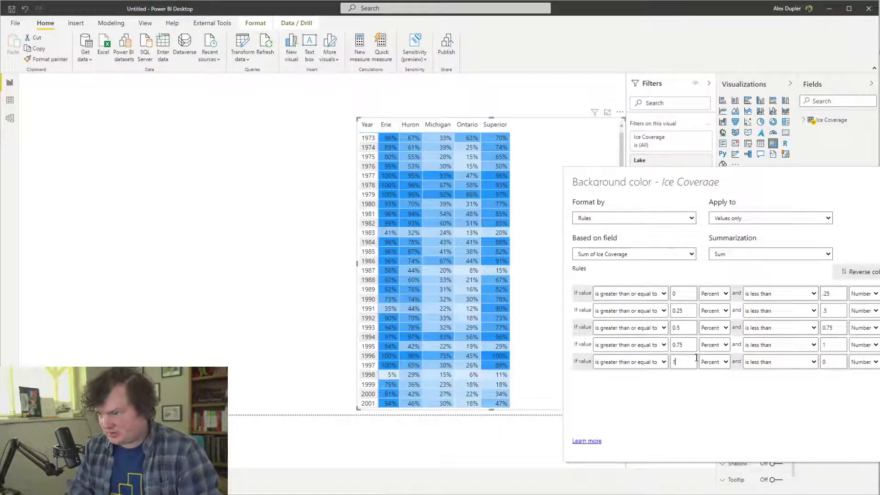
{"action": "left_click", "coordinate": [798, 366]}
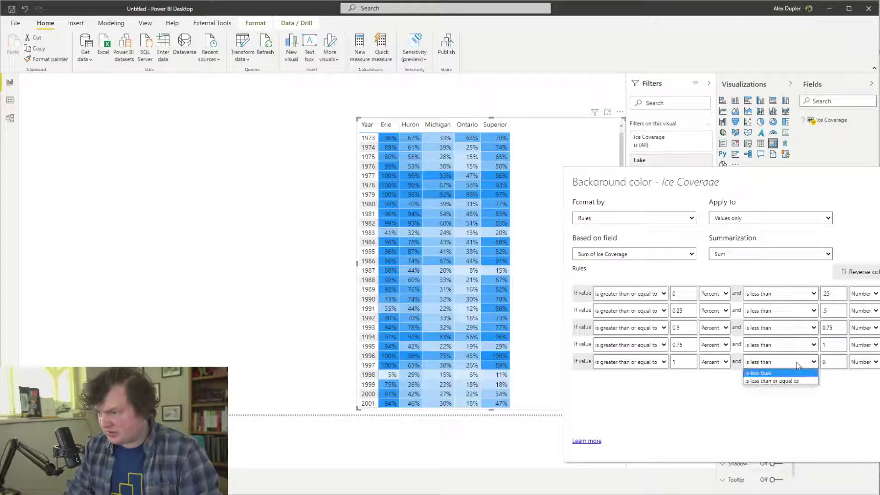
{"action": "left_click", "coordinate": [825, 362]}
{"action": "key", "text": "BackSpace"}
{"action": "type", "text": "2"}
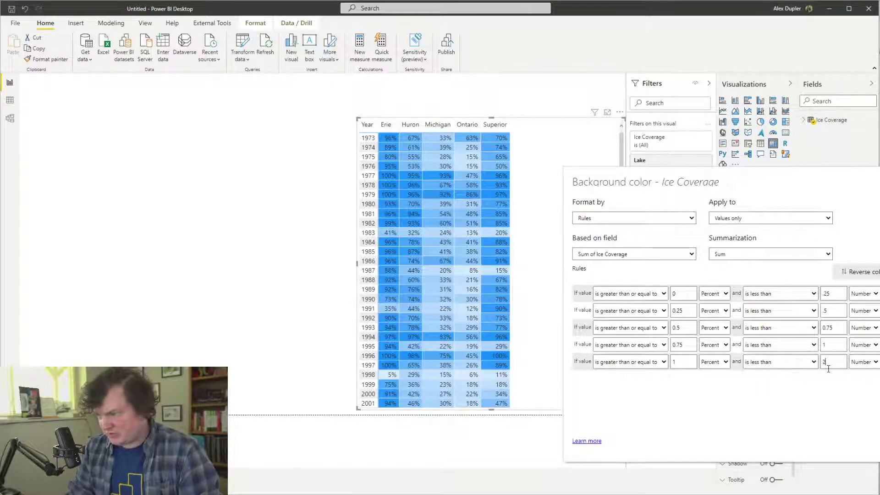
Try progressively darker blue theme shades as the colors of the first three rules
{"action": "left_click", "coordinate": [879, 361]}
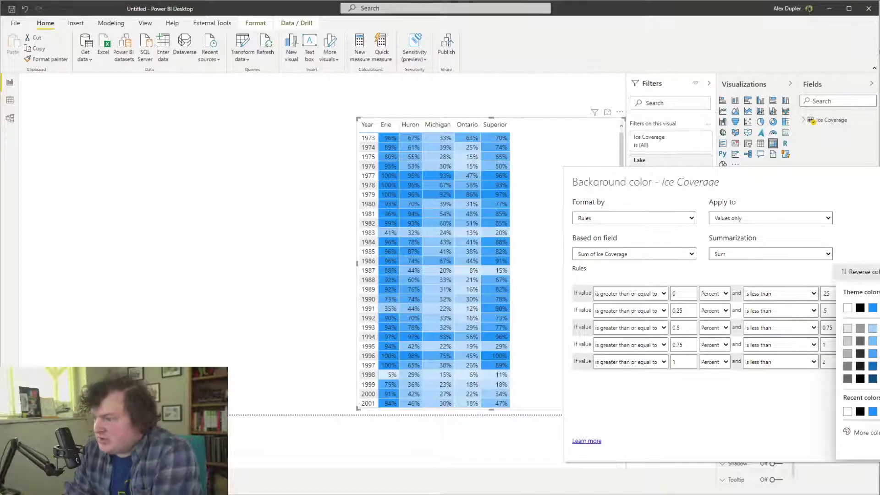
{"action": "left_click", "coordinate": [879, 328]}
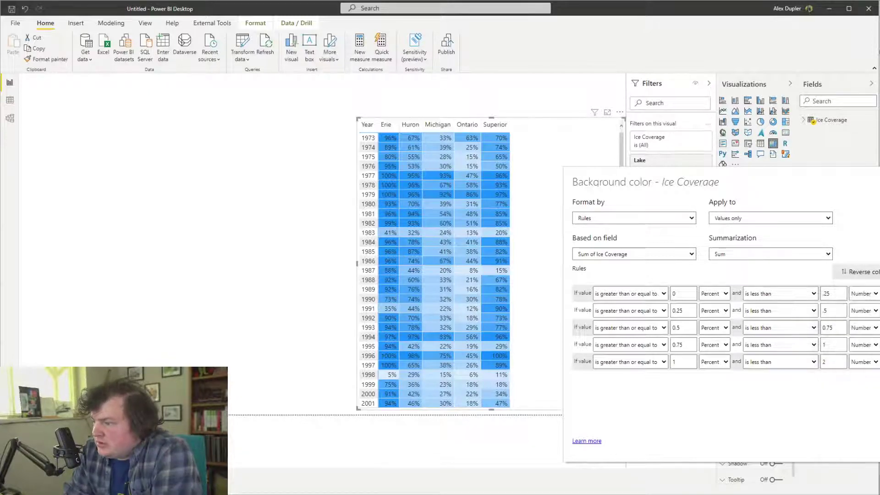
{"action": "left_click", "coordinate": [879, 310]}
{"action": "left_click", "coordinate": [872, 347]}
{"action": "left_click", "coordinate": [878, 293]}
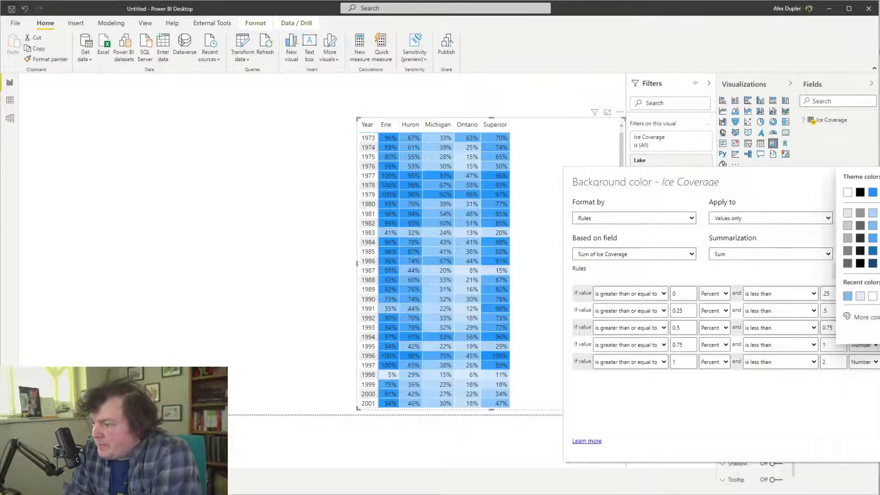
{"action": "left_click", "coordinate": [873, 251]}
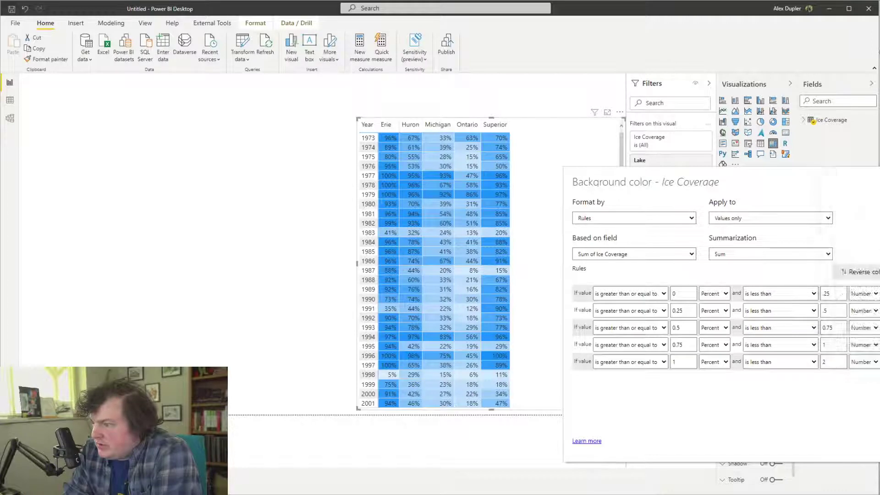
{"action": "left_click", "coordinate": [878, 328]}
{"action": "left_click", "coordinate": [873, 248]}
Assign dark blue theme shades to the fourth and fifth rules, with the darkest navy on the fifth
{"action": "left_click", "coordinate": [879, 362]}
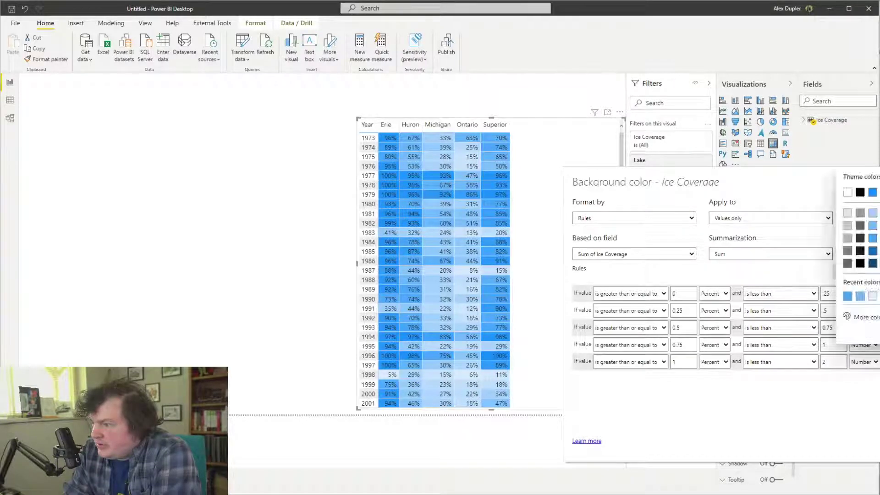
{"action": "left_click", "coordinate": [873, 251]}
{"action": "left_click", "coordinate": [878, 345]}
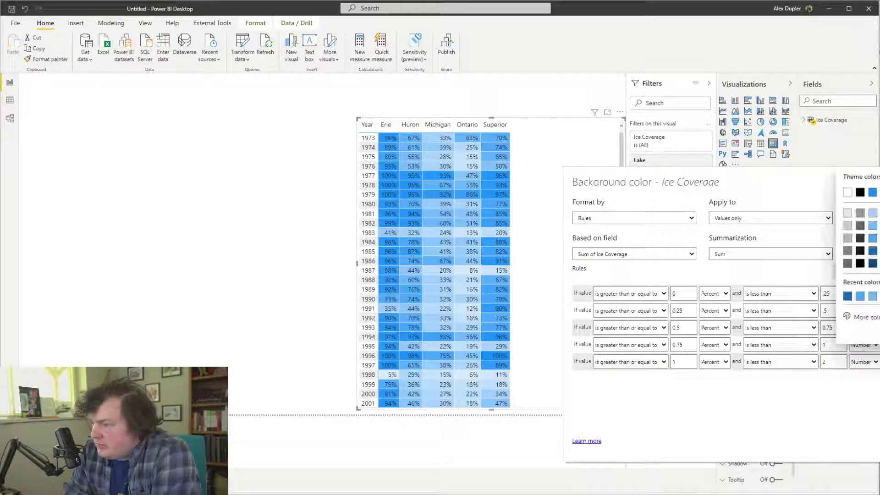
{"action": "left_click", "coordinate": [876, 265]}
{"action": "left_click", "coordinate": [878, 362]}
{"action": "left_click", "coordinate": [875, 264]}
{"action": "left_click", "coordinate": [878, 362]}
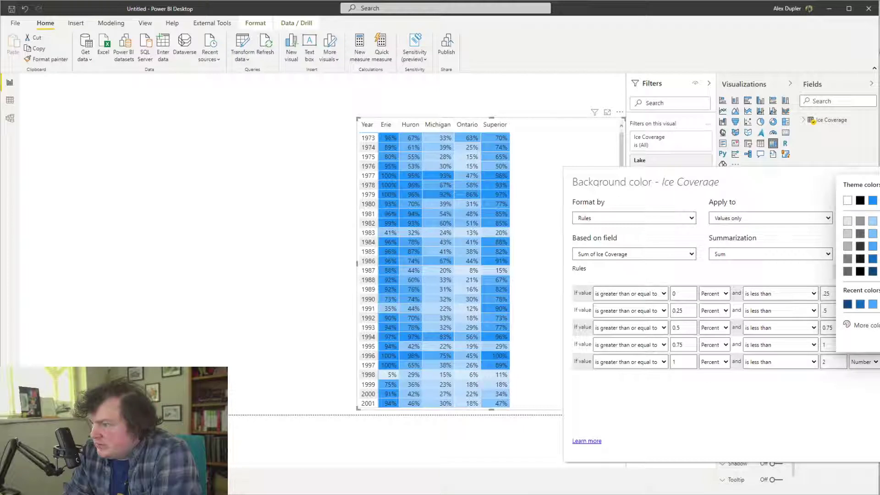
{"action": "left_click", "coordinate": [872, 258]}
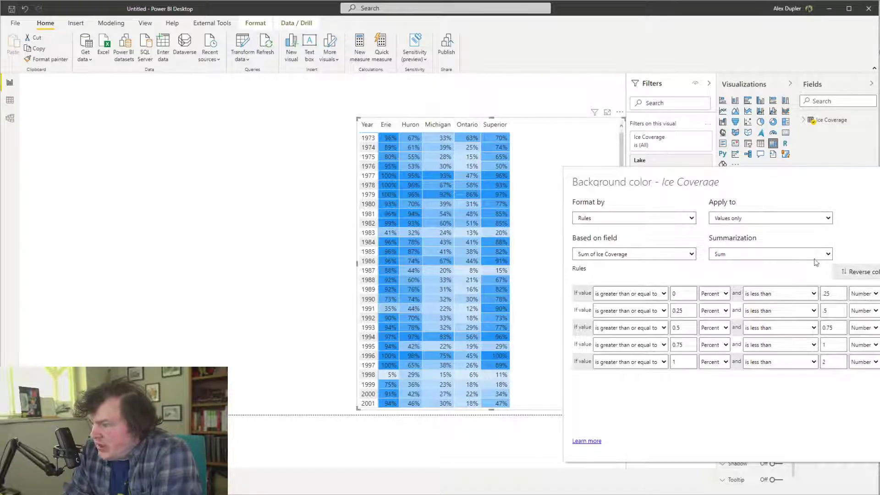
Recolor the first four rules with white for the first and progressively darker theme blues for the others
{"action": "left_click", "coordinate": [878, 294]}
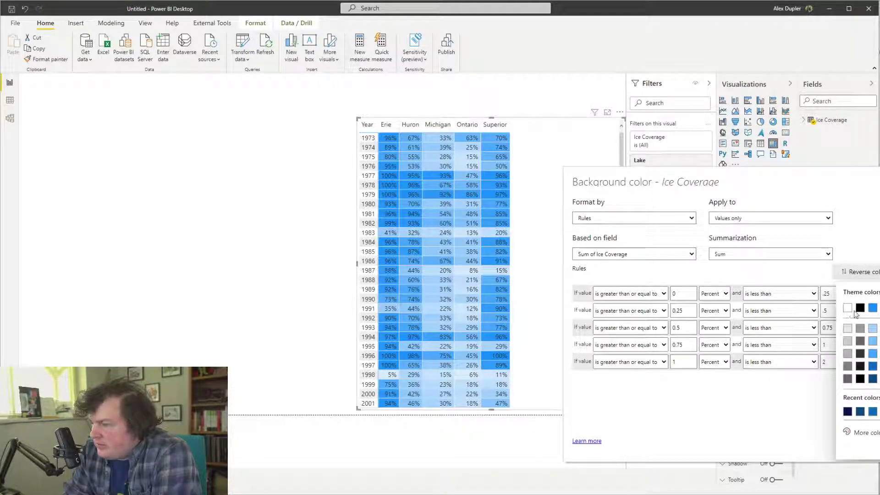
{"action": "left_click", "coordinate": [850, 311]}
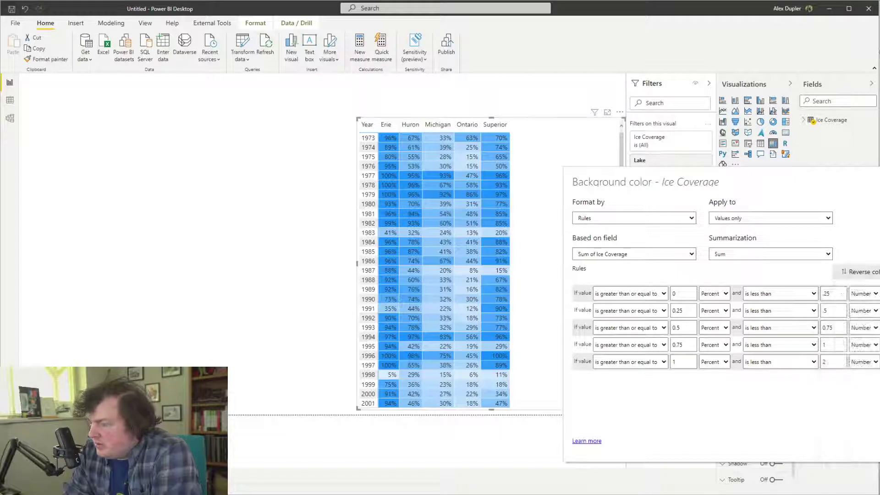
{"action": "left_click", "coordinate": [878, 311]}
{"action": "left_click", "coordinate": [873, 328]}
{"action": "left_click", "coordinate": [878, 328]}
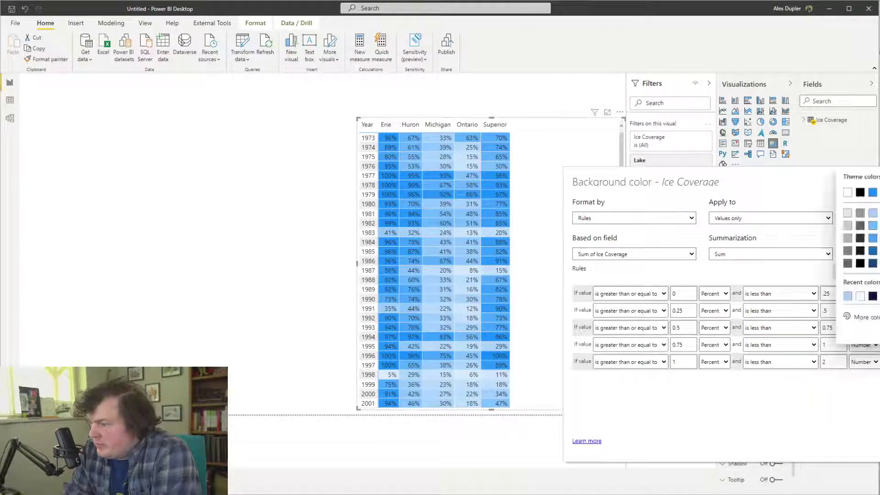
{"action": "left_click", "coordinate": [872, 226]}
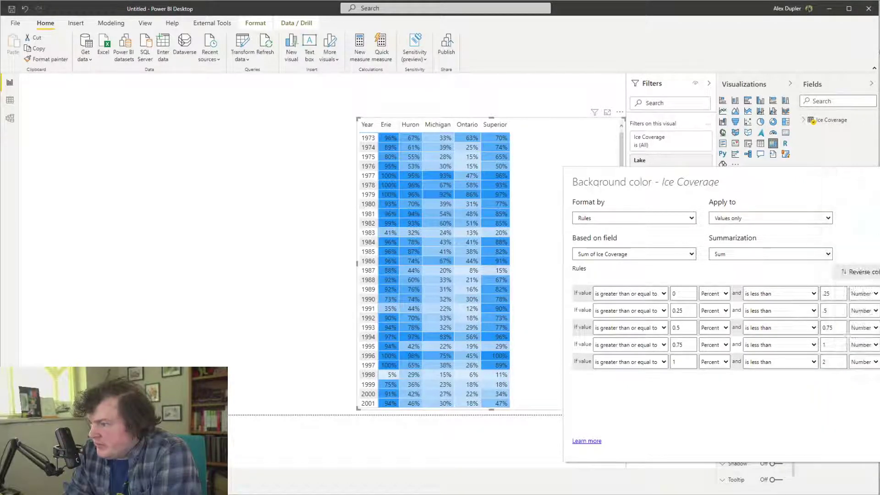
{"action": "left_click", "coordinate": [878, 345]}
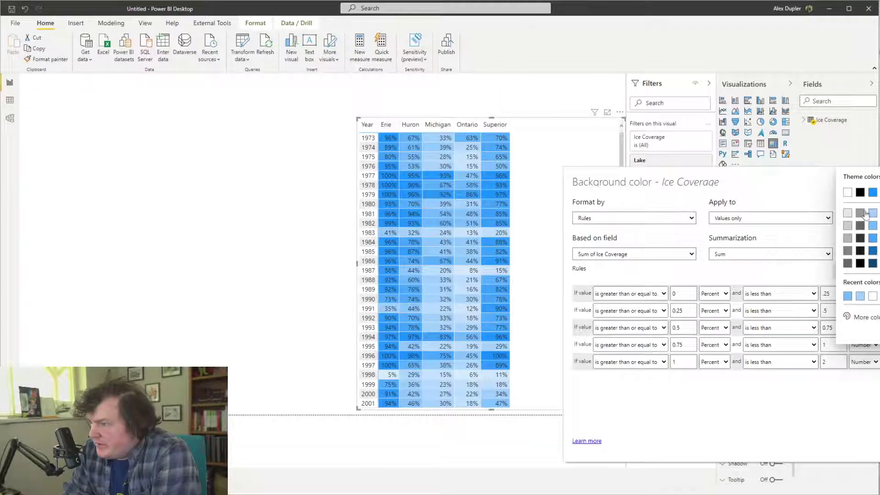
{"action": "left_click", "coordinate": [873, 193]}
Refine the theme blues of the lower and middle rules so the shades step from light to dark
{"action": "left_click", "coordinate": [878, 328]}
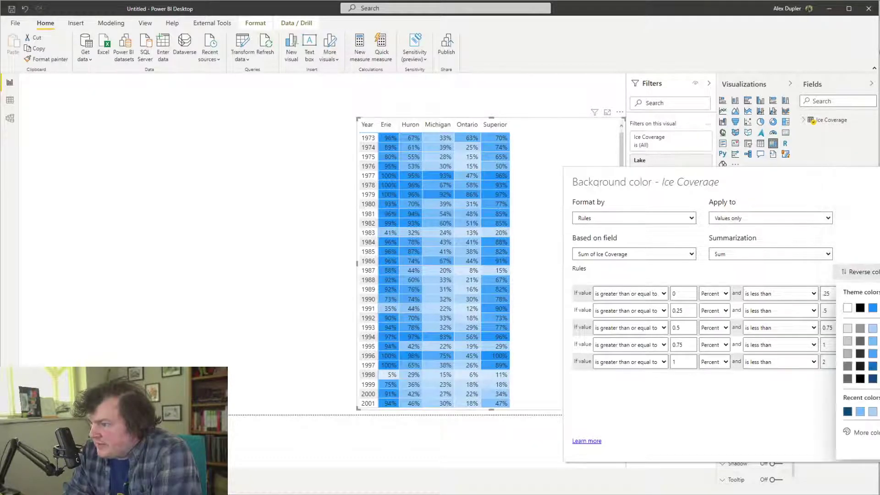
{"action": "left_click", "coordinate": [873, 330]}
{"action": "left_click", "coordinate": [879, 311]}
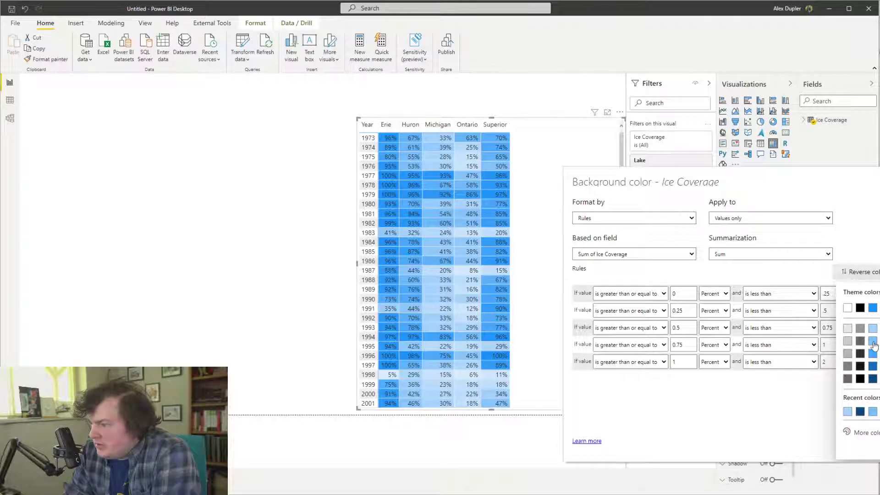
{"action": "left_click", "coordinate": [873, 366]}
{"action": "left_click", "coordinate": [878, 345]}
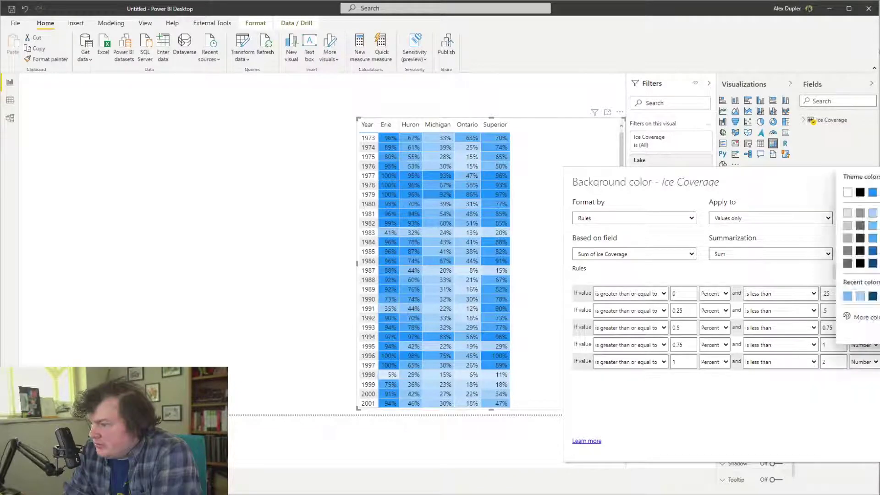
{"action": "left_click", "coordinate": [874, 239]}
{"action": "left_click", "coordinate": [873, 243]}
{"action": "left_click", "coordinate": [872, 193]}
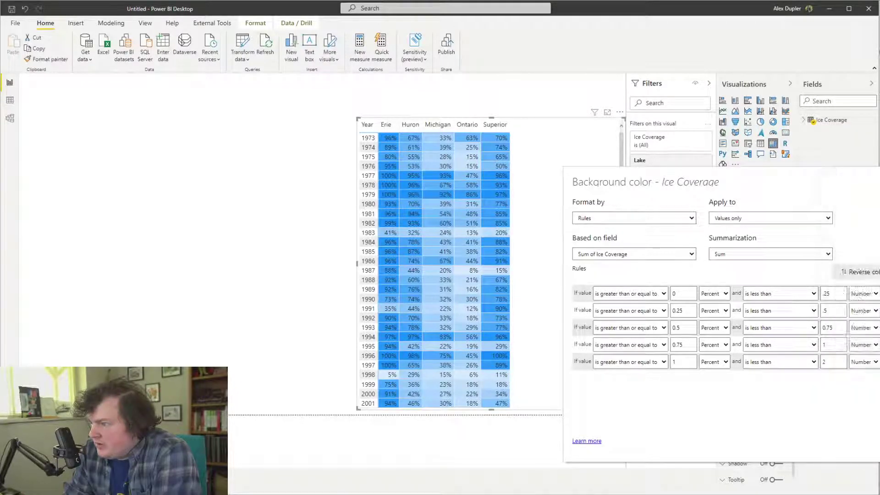
{"action": "left_click", "coordinate": [879, 294]}
{"action": "left_click", "coordinate": [874, 274]}
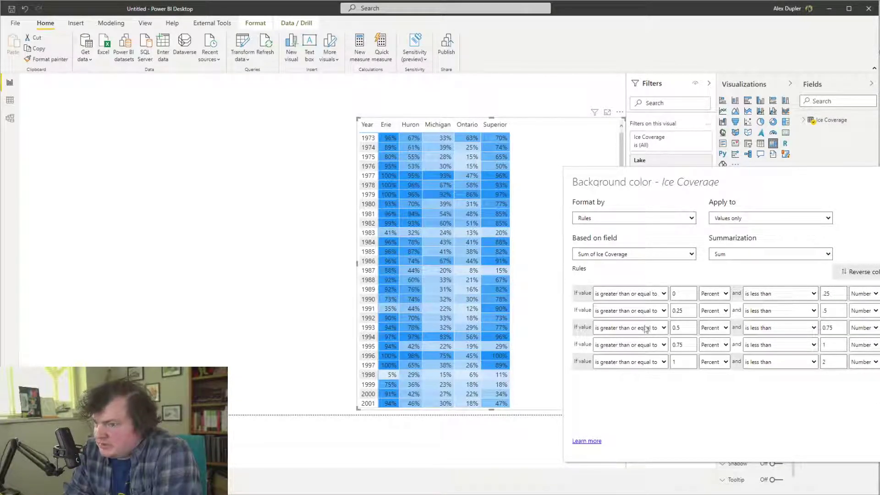
Apply the background color rules to the Ice Coverage values in the matrix
{"action": "left_click", "coordinate": [681, 257]}
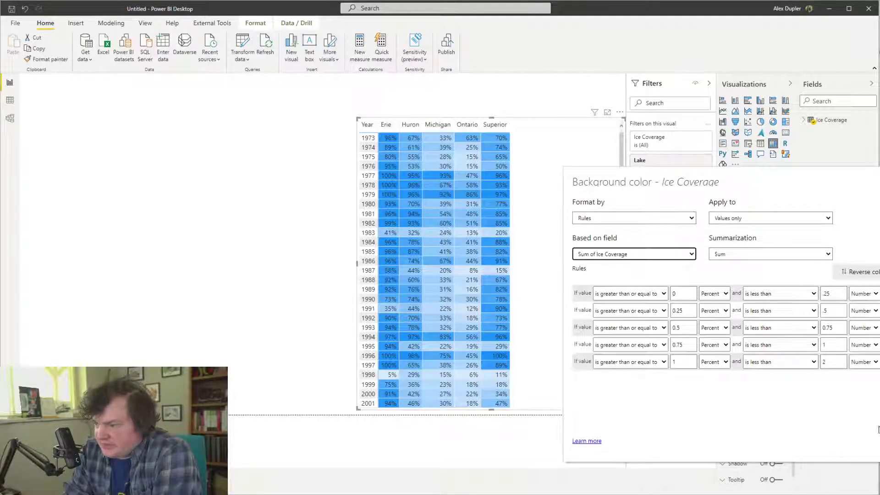
{"action": "key", "text": "Return"}
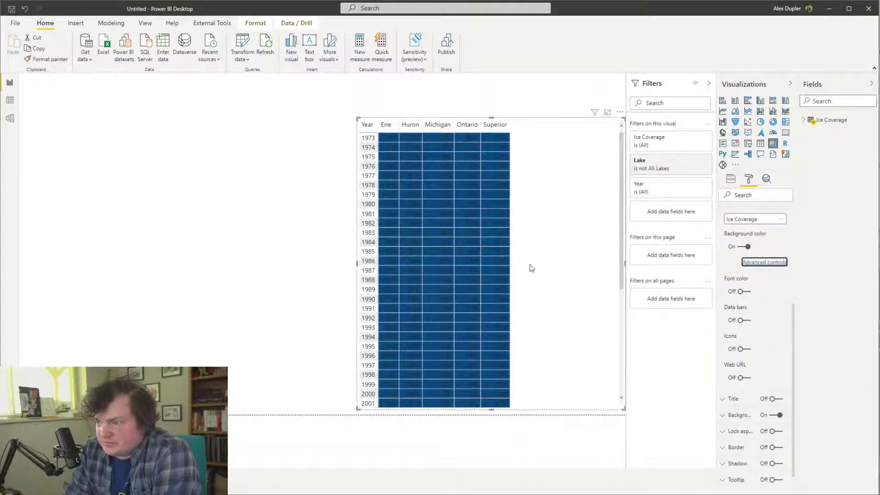
Switch the lower bounds of all five Ice Coverage background color rules to Number and apply the rules
{"action": "left_click", "coordinate": [763, 262]}
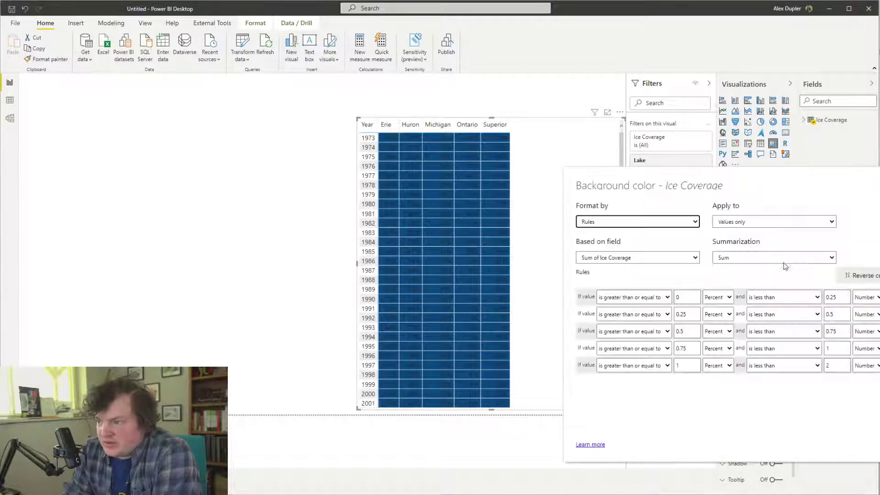
{"action": "left_click", "coordinate": [718, 300]}
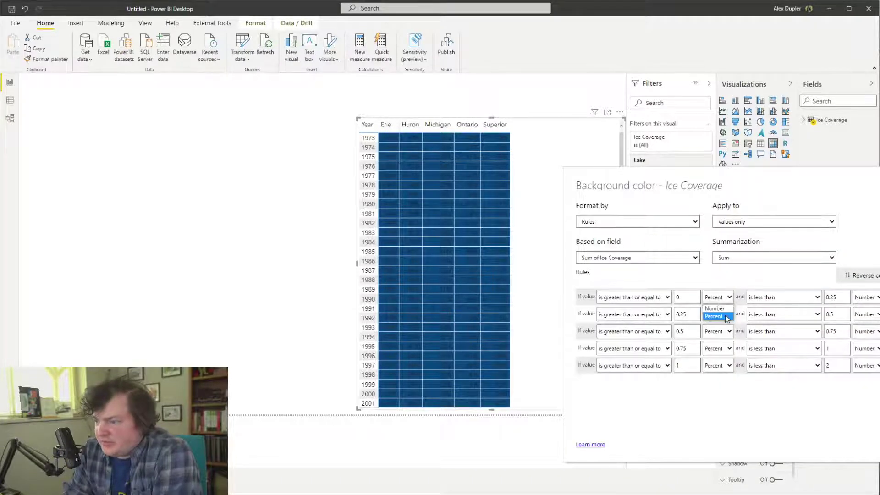
{"action": "left_click", "coordinate": [715, 308]}
{"action": "left_click", "coordinate": [719, 315]}
{"action": "left_click", "coordinate": [714, 326]}
{"action": "left_click", "coordinate": [718, 332]}
{"action": "left_click", "coordinate": [721, 344]}
{"action": "left_click", "coordinate": [721, 349]}
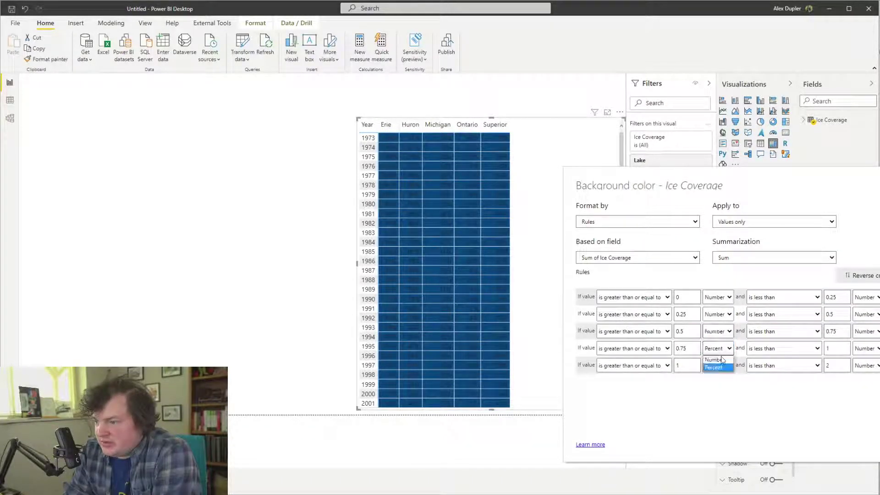
{"action": "left_click", "coordinate": [721, 360]}
{"action": "left_click", "coordinate": [721, 366]}
{"action": "left_click", "coordinate": [722, 368]}
{"action": "left_click", "coordinate": [722, 369]}
{"action": "left_click", "coordinate": [720, 377]}
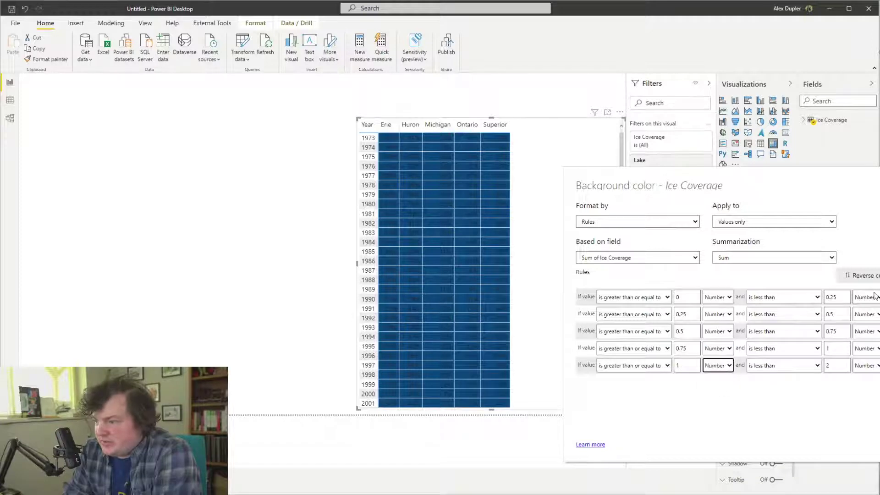
{"action": "key", "text": "Return"}
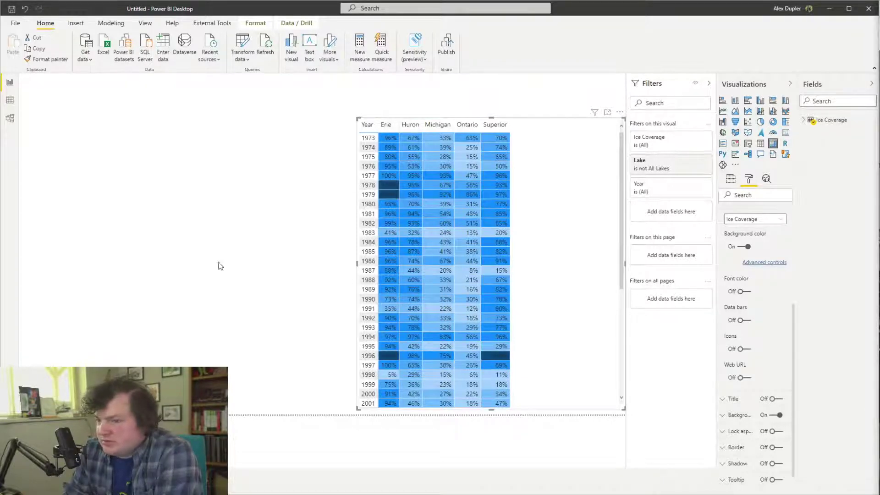
Turn on conditional font color for Ice Coverage and set it to be formatted by Rules
{"action": "left_click", "coordinate": [769, 263]}
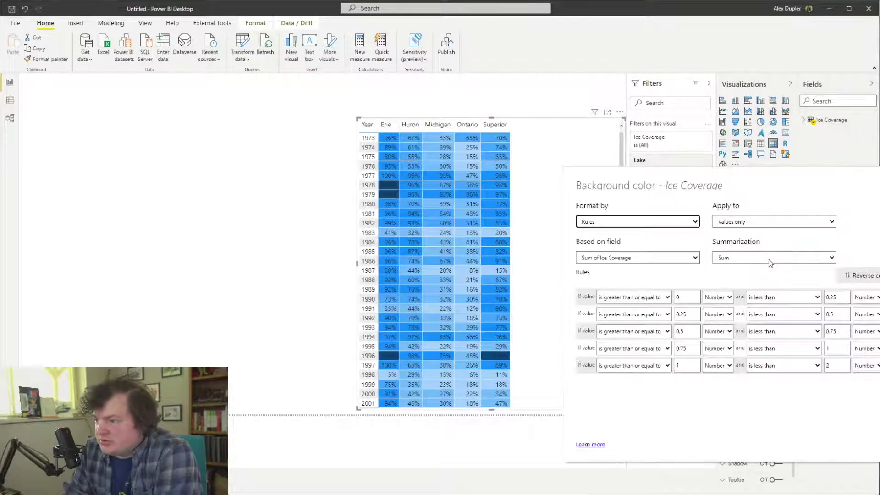
{"action": "key", "text": "Escape"}
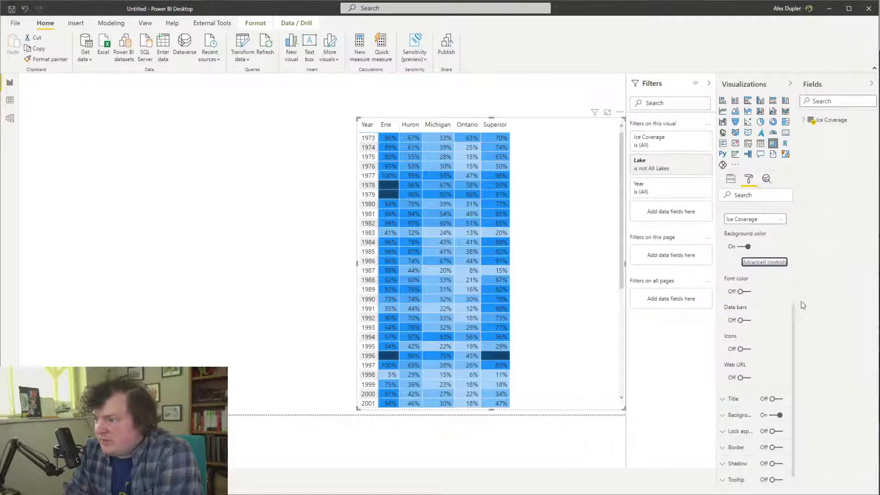
{"action": "left_click", "coordinate": [741, 291]}
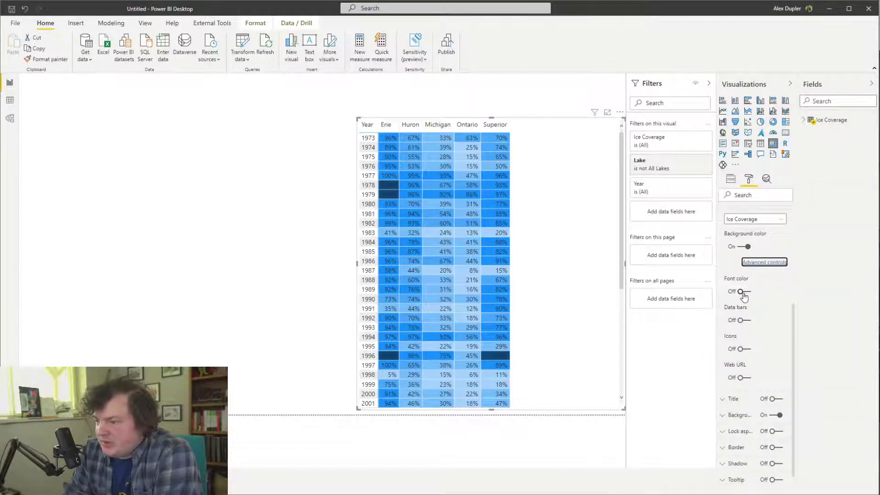
{"action": "left_click", "coordinate": [769, 308]}
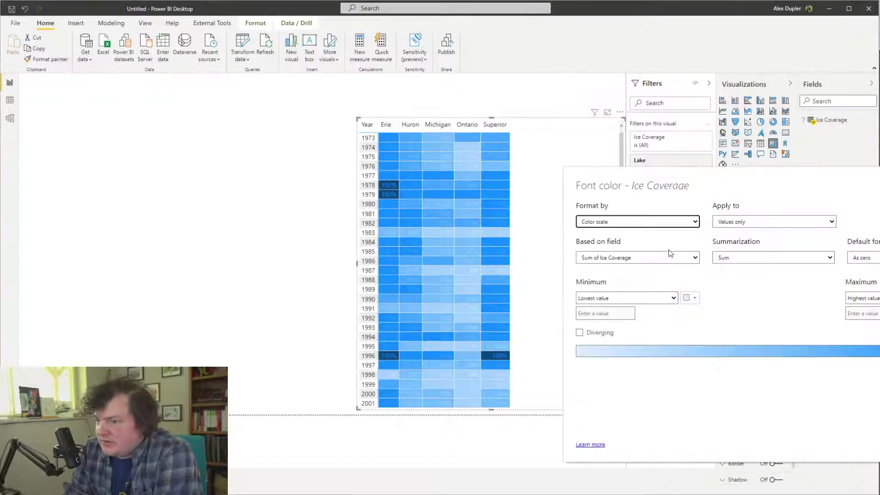
{"action": "left_click", "coordinate": [660, 221]}
{"action": "left_click", "coordinate": [650, 242]}
Set both bounds of the first font color rule to Number with an upper limit of 0.25, and add four more rules
{"action": "left_click", "coordinate": [708, 298]}
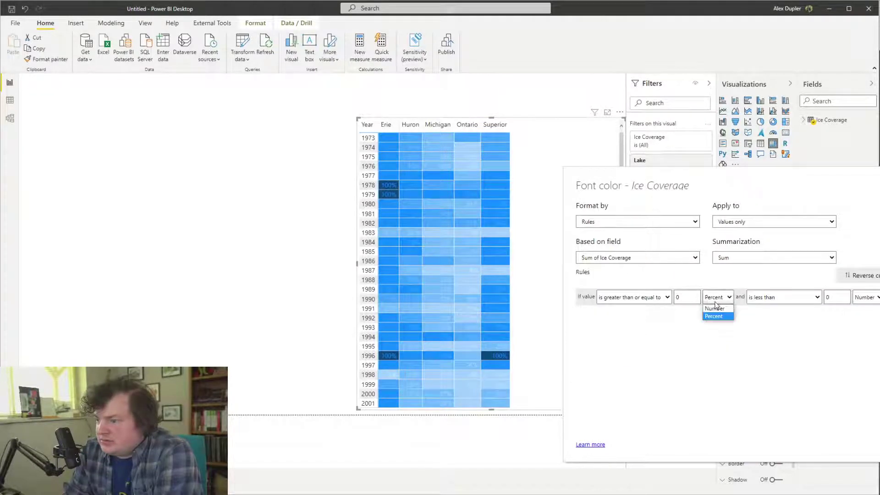
{"action": "left_click", "coordinate": [714, 308]}
{"action": "left_click", "coordinate": [865, 299]}
{"action": "left_click", "coordinate": [865, 309]}
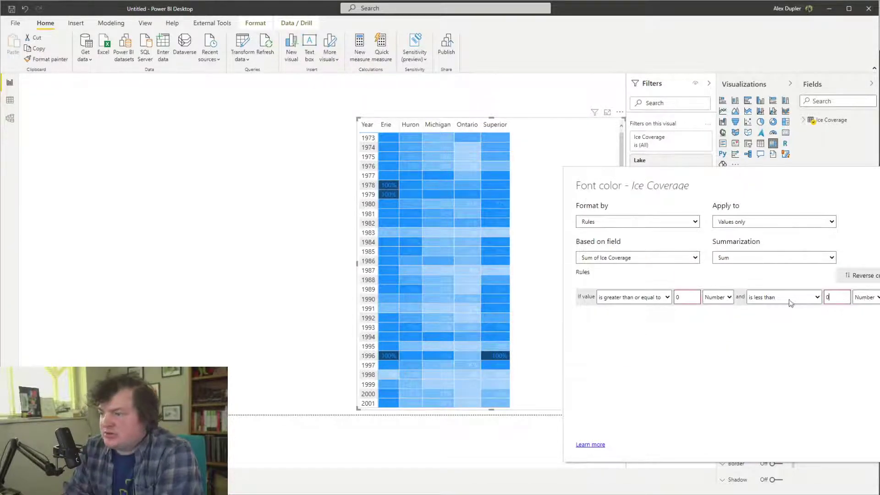
{"action": "left_click", "coordinate": [830, 297]}
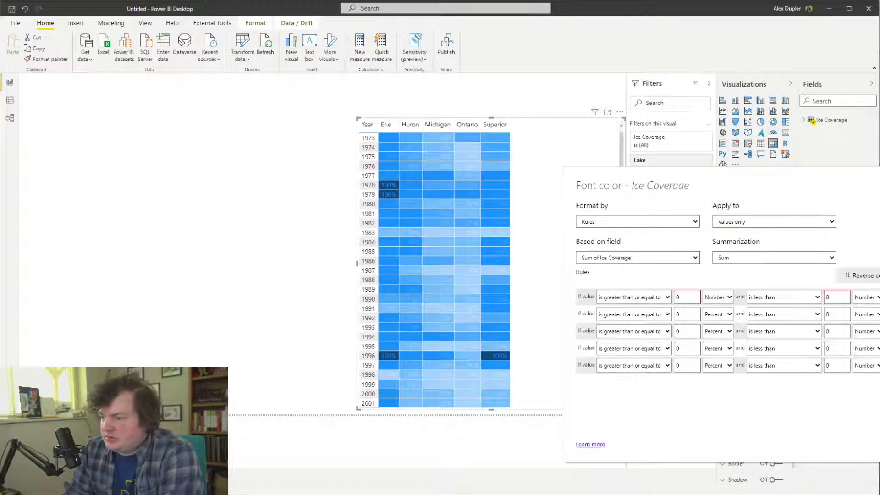
{"action": "type", "text": ".25"}
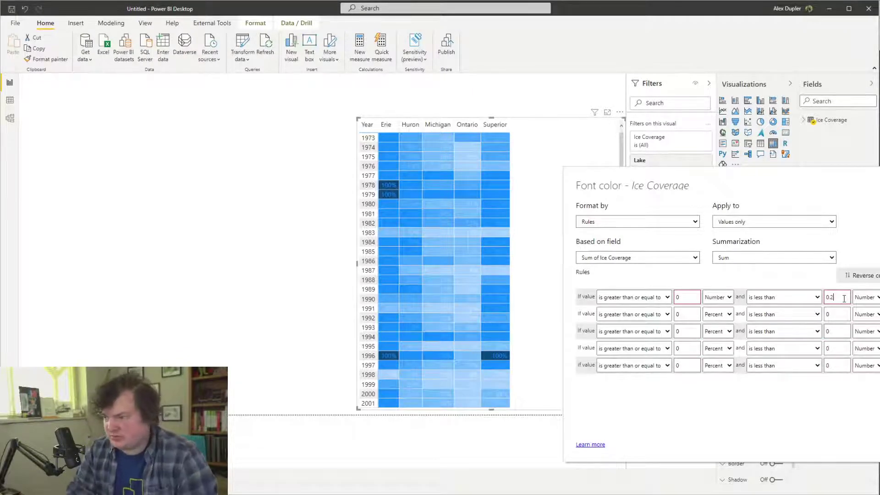
Set the upper limits of the second and third font color rules to 0.5 and 0.75
{"action": "left_click", "coordinate": [837, 314]}
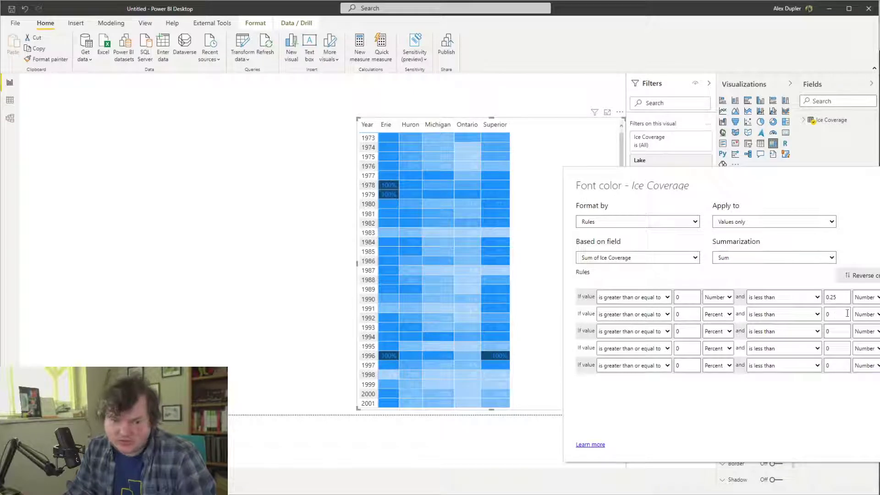
{"action": "type", "text": ".25"}
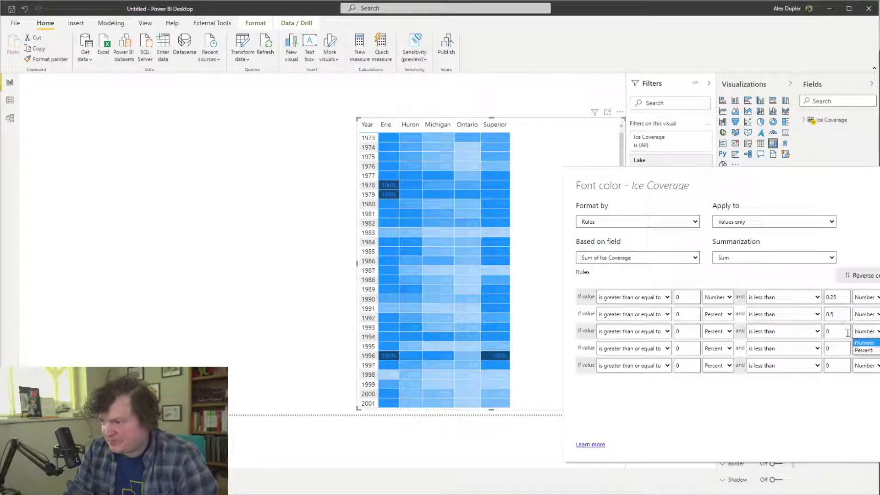
{"action": "left_click", "coordinate": [848, 332]}
{"action": "type", "text": ".75"}
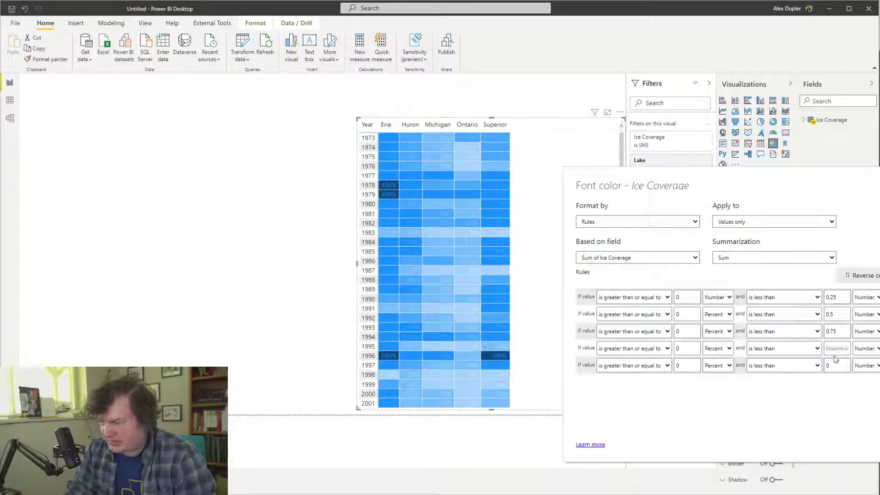
Fill in the upper font color rule bounds for Ice Coverage, with the fourth rule running from 0.75 to 1
{"action": "type", "text": "1"}
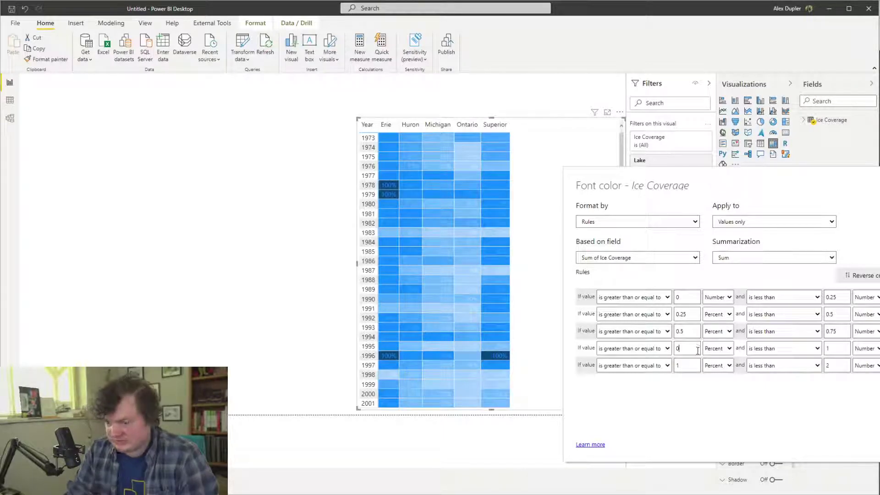
{"action": "type", "text": ".75"}
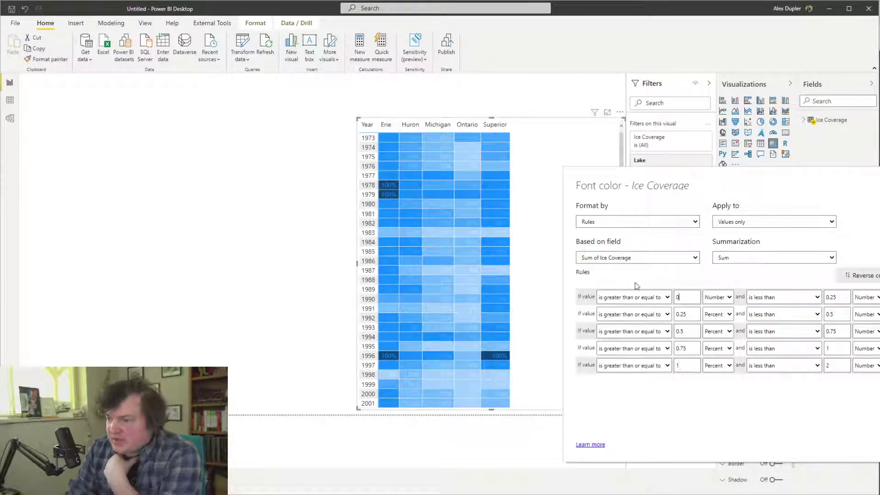
{"action": "key", "text": "Tab"}
{"action": "key", "text": "Tab"}
{"action": "key", "text": "Tab"}
{"action": "key", "text": "Tab"}
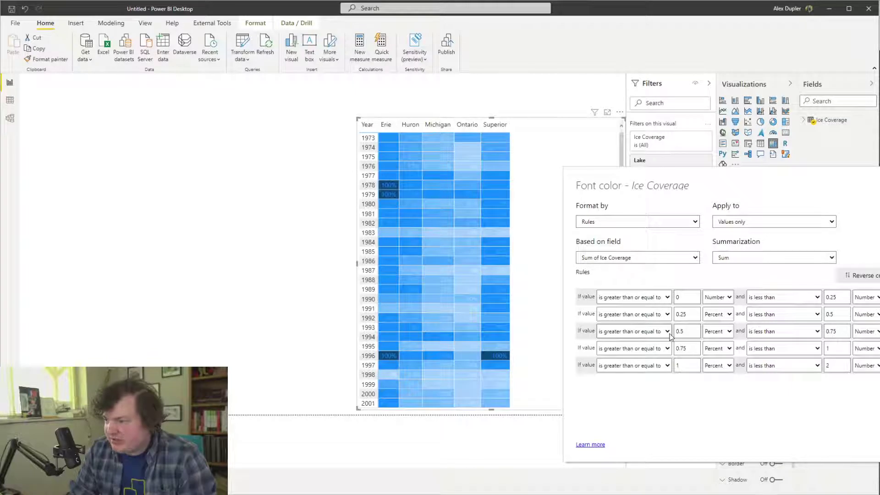
{"action": "key", "text": "Tab"}
{"action": "key", "text": "Tab"}
{"action": "key", "text": "Tab"}
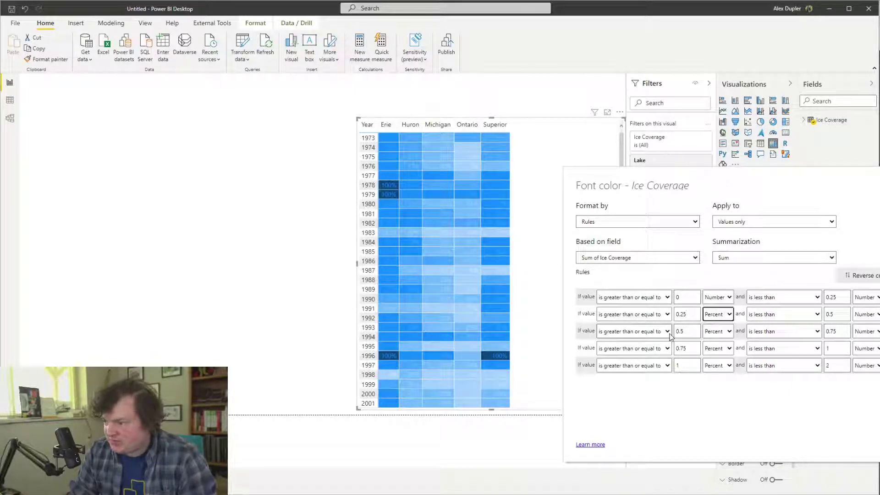
{"action": "key", "text": "Tab"}
{"action": "key", "text": "Tab"}
{"action": "key", "text": "Tab"}
{"action": "key", "text": "Tab"}
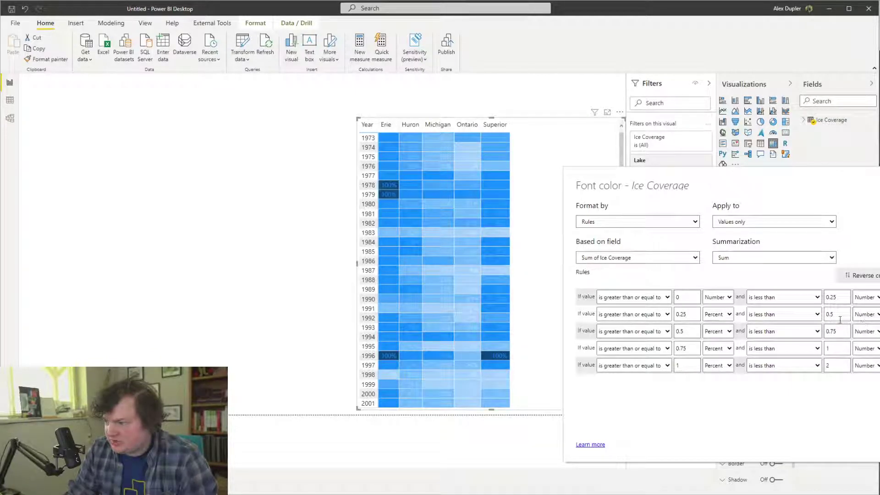
{"action": "key", "text": "Tab"}
{"action": "key", "text": "Tab"}
{"action": "key", "text": "Tab"}
{"action": "key", "text": "Tab"}
{"action": "key", "text": "Tab"}
{"action": "key", "text": "Tab"}
{"action": "key", "text": "Tab"}
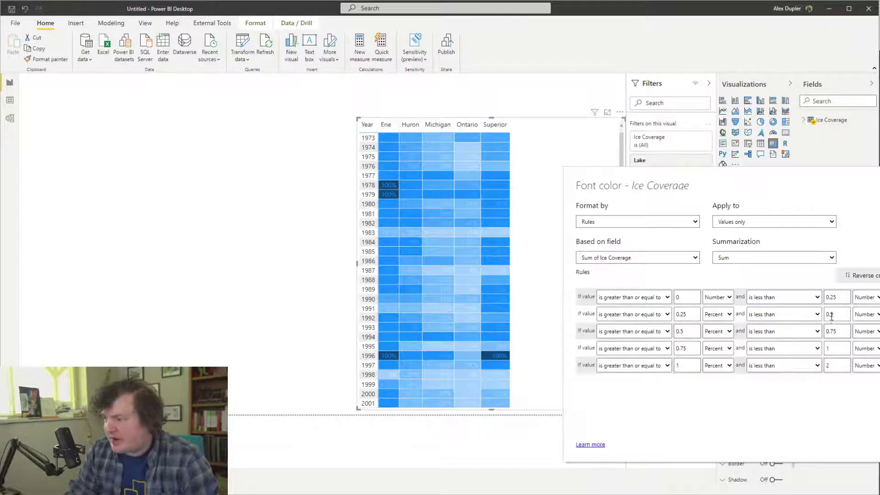
{"action": "key", "text": "Tab"}
{"action": "key", "text": "Tab"}
{"action": "key", "text": "Tab"}
{"action": "key", "text": "Tab"}
{"action": "key", "text": "Tab"}
{"action": "key", "text": "Tab"}
{"action": "key", "text": "Tab"}
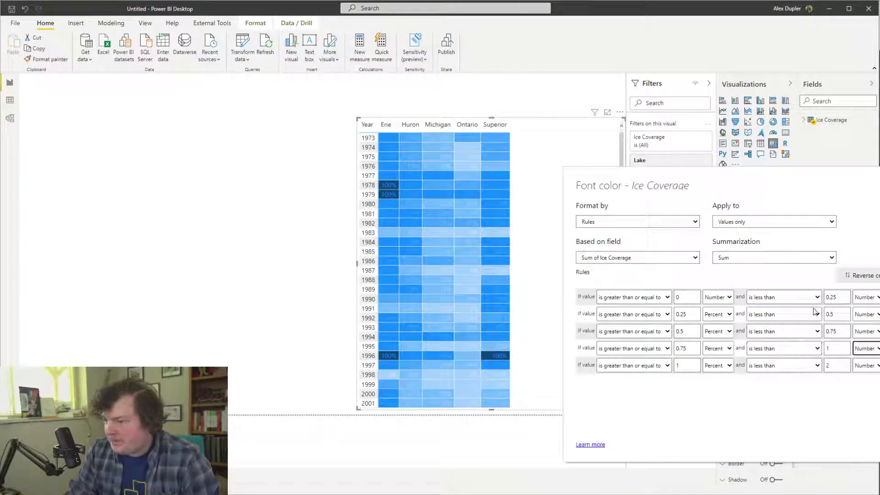
{"action": "left_click", "coordinate": [696, 300]}
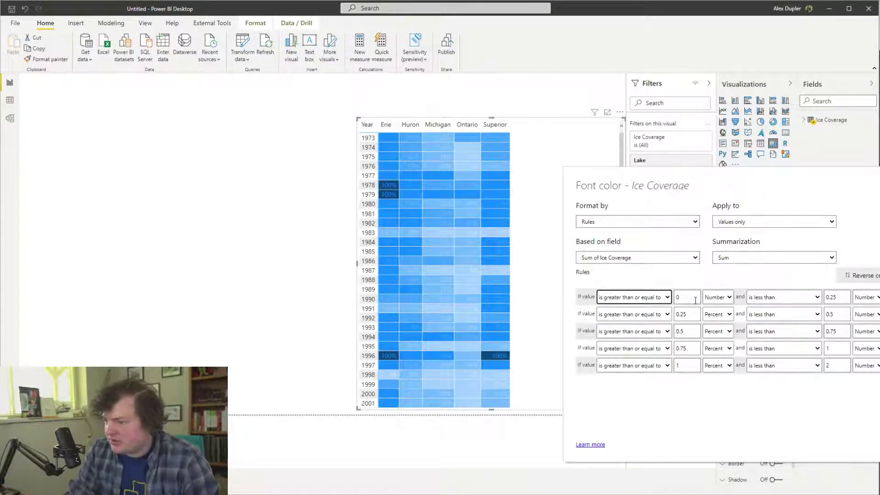
{"action": "key", "text": "alt+Tab"}
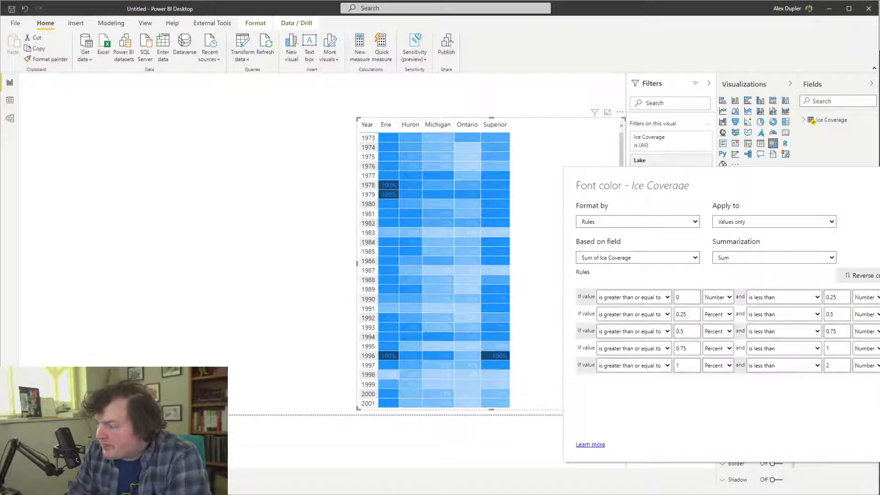
Color the font black for the three rules below 0.75 and white for the two higher rules, and apply the formatting
{"action": "left_click", "coordinate": [877, 297]}
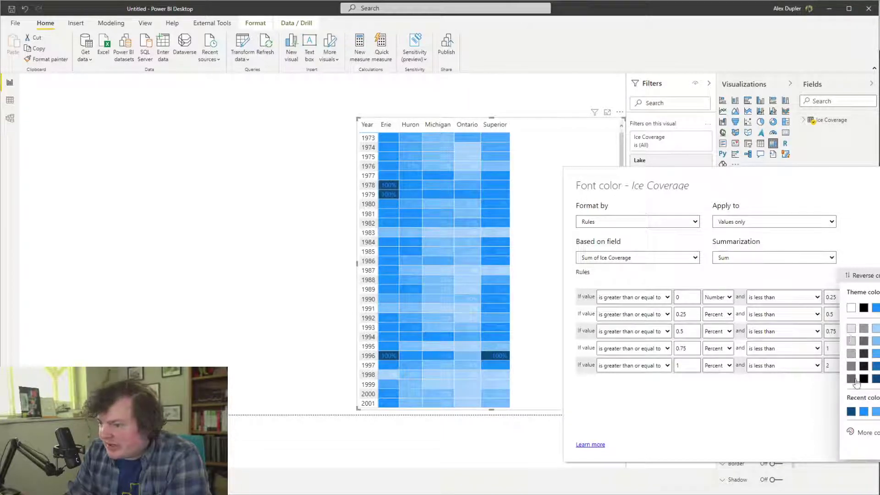
{"action": "left_click", "coordinate": [865, 329]}
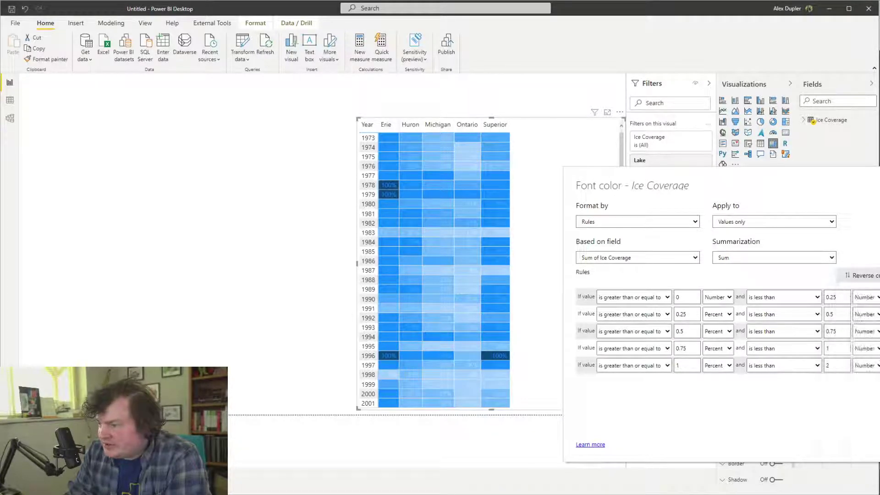
{"action": "left_click", "coordinate": [876, 296]}
{"action": "left_click", "coordinate": [851, 205]}
{"action": "left_click", "coordinate": [876, 348]}
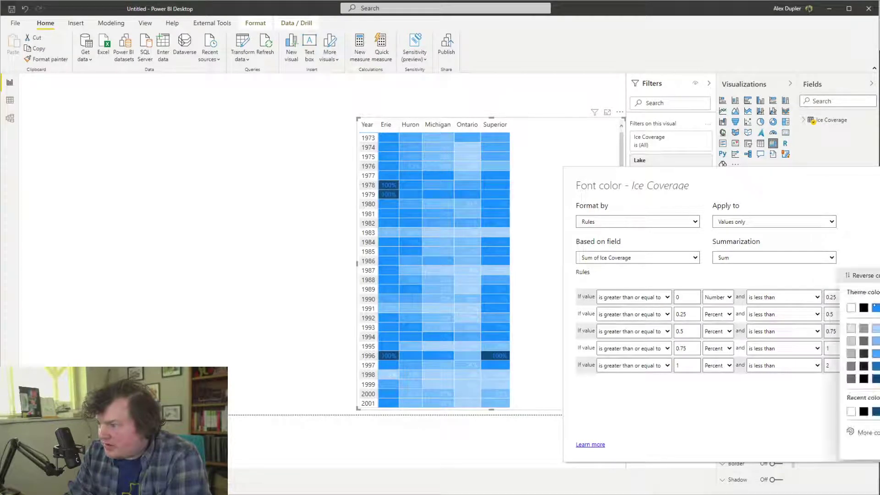
{"action": "left_click", "coordinate": [864, 311]}
{"action": "left_click", "coordinate": [875, 314]}
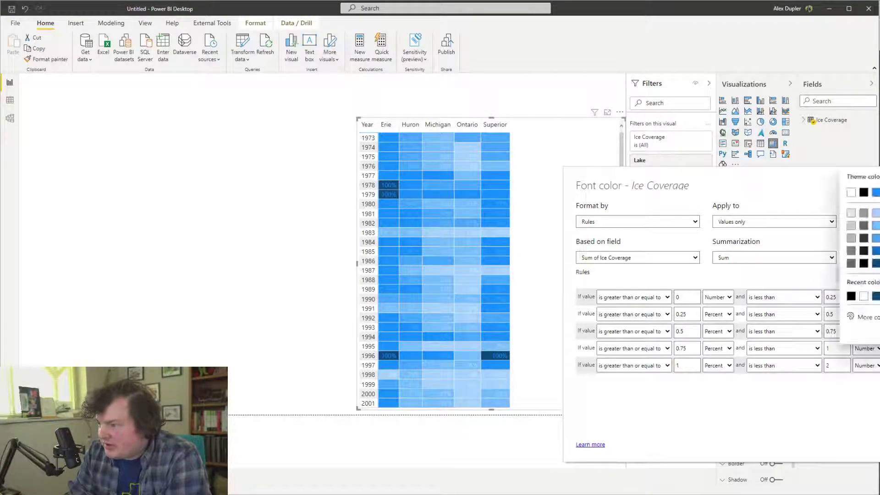
{"action": "left_click", "coordinate": [864, 194]}
{"action": "left_click", "coordinate": [876, 348]}
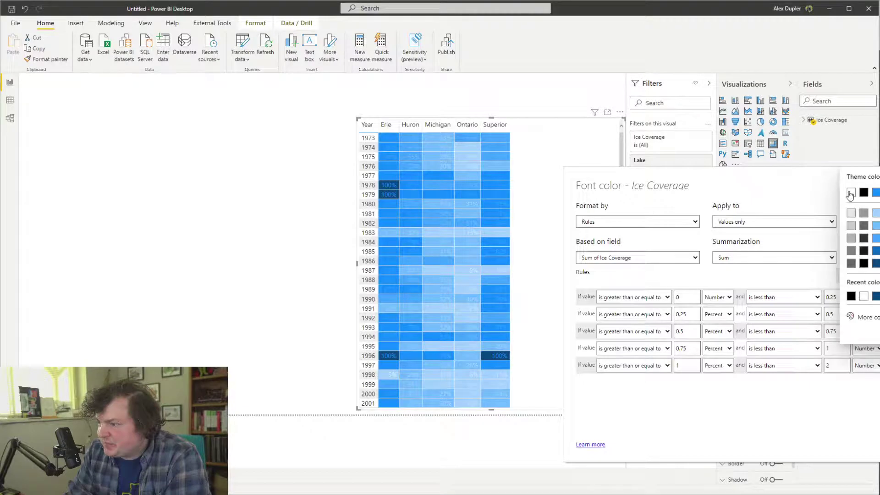
{"action": "left_click", "coordinate": [850, 195]}
{"action": "left_click", "coordinate": [878, 444]}
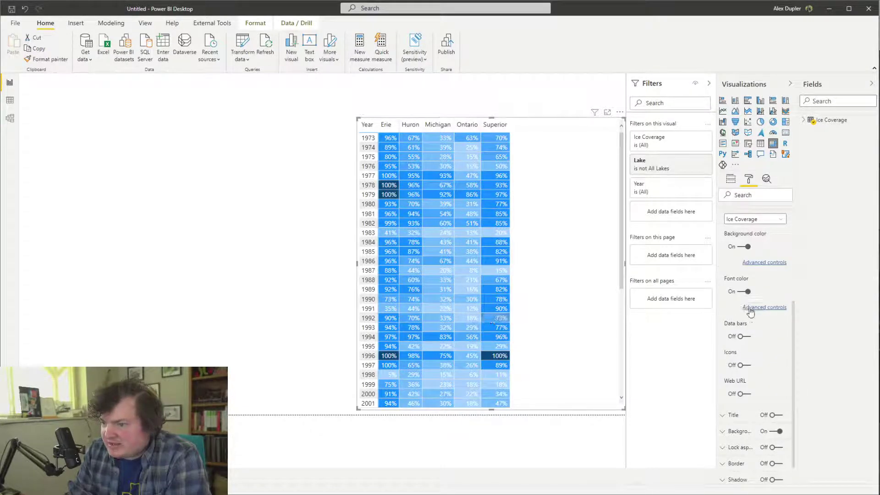
Change the lower-bound unit of the second to fifth font color rules to Number and apply them
{"action": "left_click", "coordinate": [768, 311]}
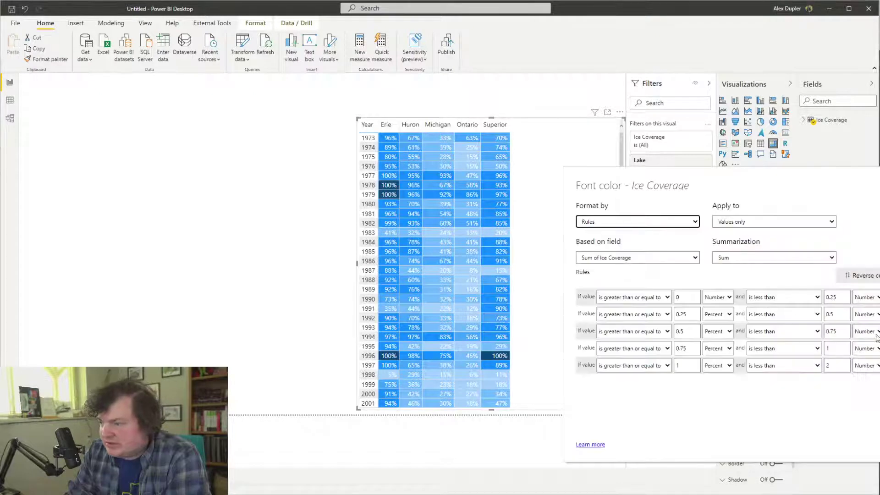
{"action": "left_click", "coordinate": [718, 314]}
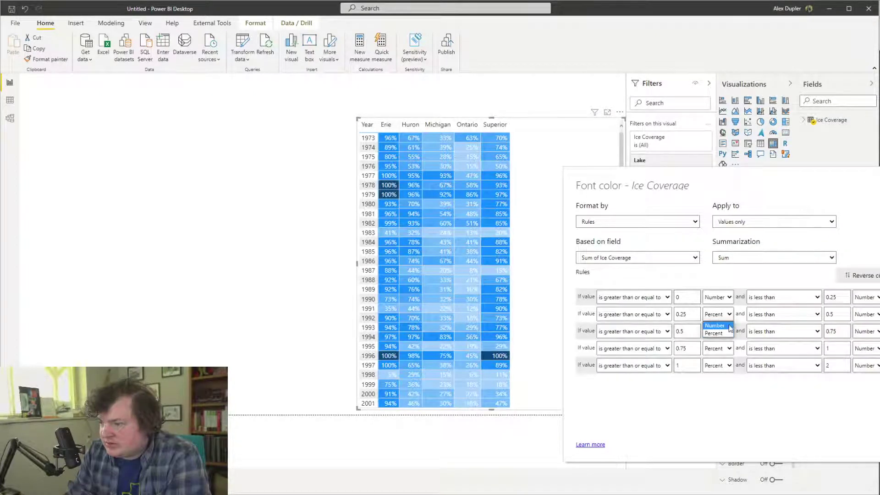
{"action": "left_click", "coordinate": [715, 325]}
{"action": "left_click", "coordinate": [718, 331]}
{"action": "left_click", "coordinate": [714, 342]}
{"action": "left_click", "coordinate": [718, 349]}
{"action": "left_click", "coordinate": [714, 360]}
{"action": "left_click", "coordinate": [718, 365]}
{"action": "left_click", "coordinate": [715, 376]}
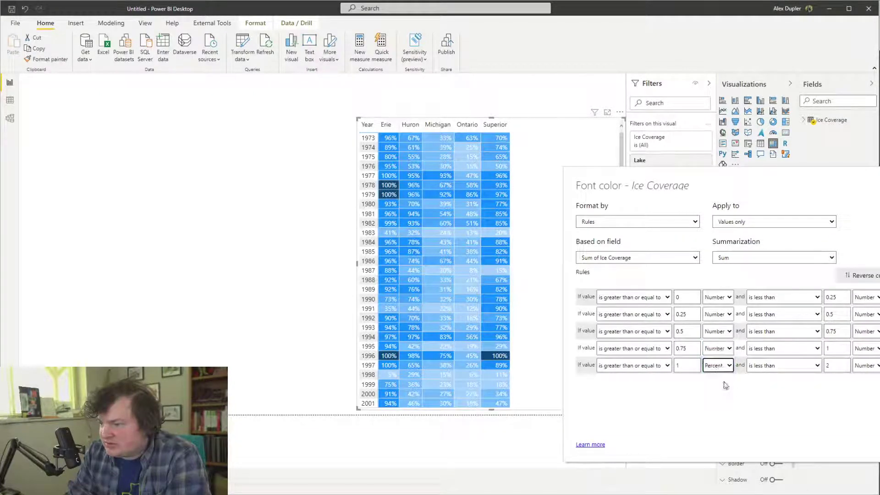
{"action": "left_click", "coordinate": [718, 366]}
{"action": "left_click", "coordinate": [714, 376]}
{"action": "left_click", "coordinate": [873, 446]}
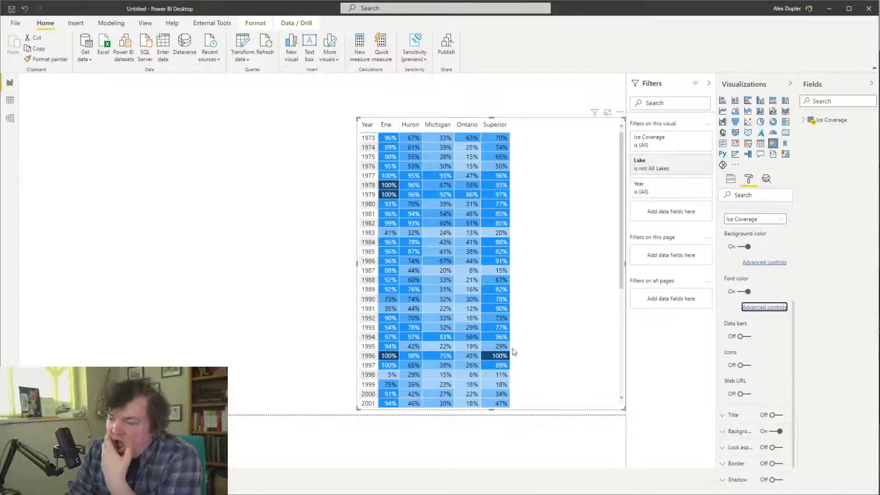
Review the Ice Coverage font color rules against the matrix and close them without changes
{"action": "mouse_move", "coordinate": [466, 358]}
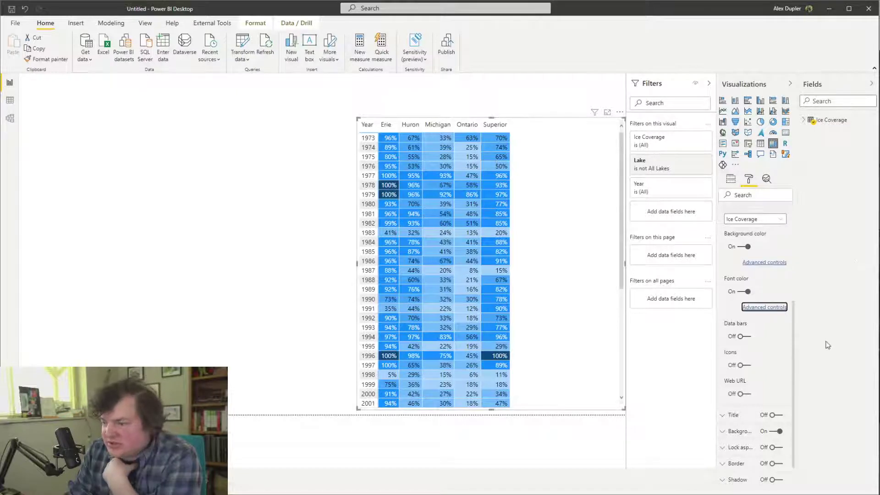
{"action": "left_click", "coordinate": [765, 307]}
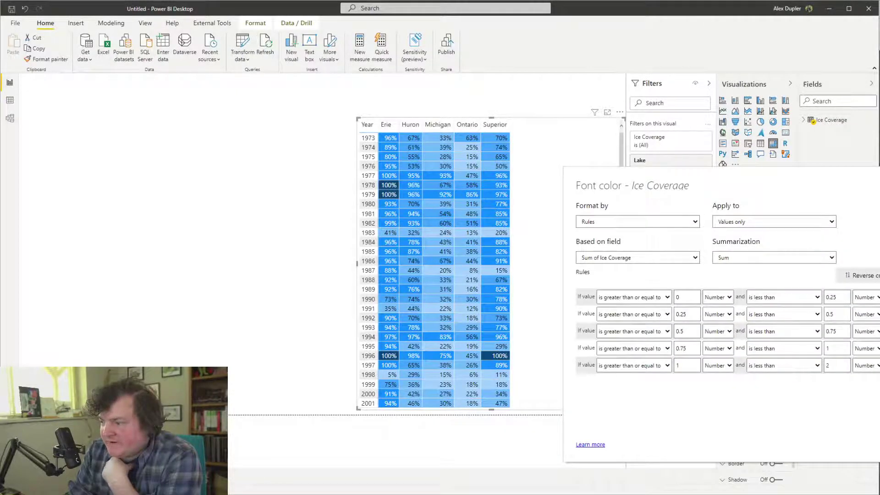
{"action": "key", "text": "Escape"}
{"action": "scroll", "coordinate": [756, 275], "scroll_direction": "up", "scroll_amount": 3}
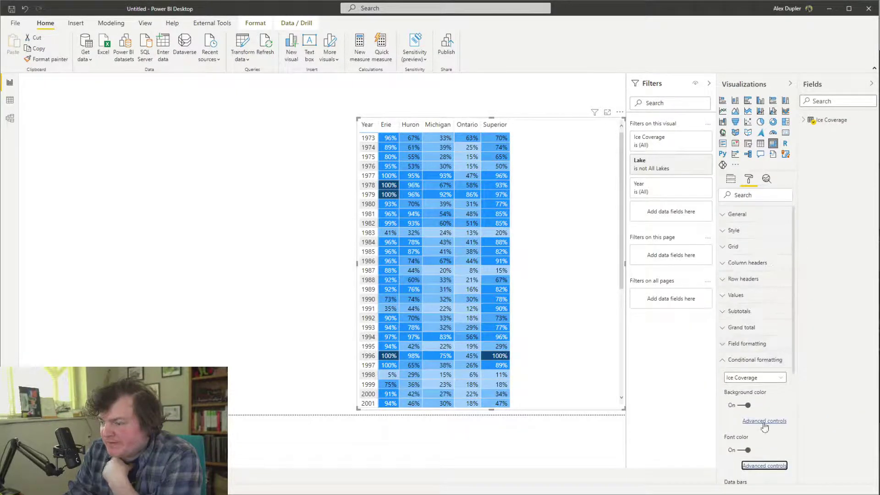
Open the custom color choices for the matrix row headers' background color
{"action": "left_click", "coordinate": [755, 279]}
{"action": "left_click", "coordinate": [734, 336]}
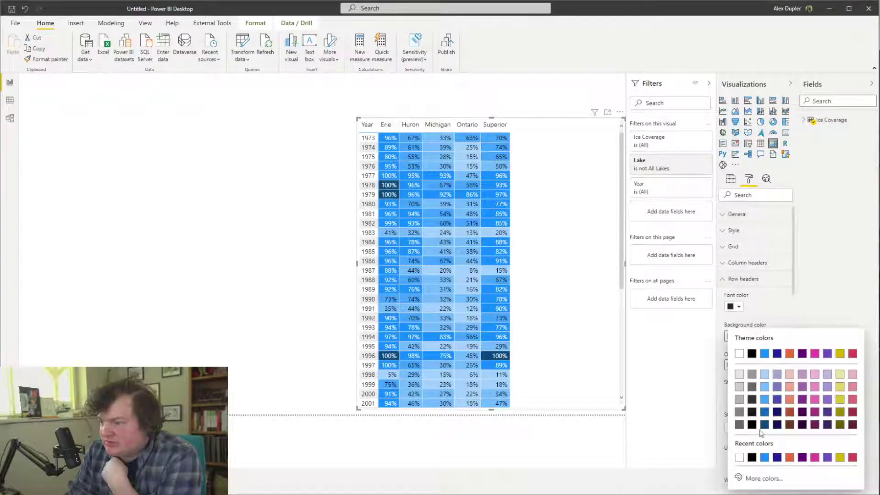
{"action": "left_click", "coordinate": [763, 478]}
{"action": "left_click", "coordinate": [776, 298]}
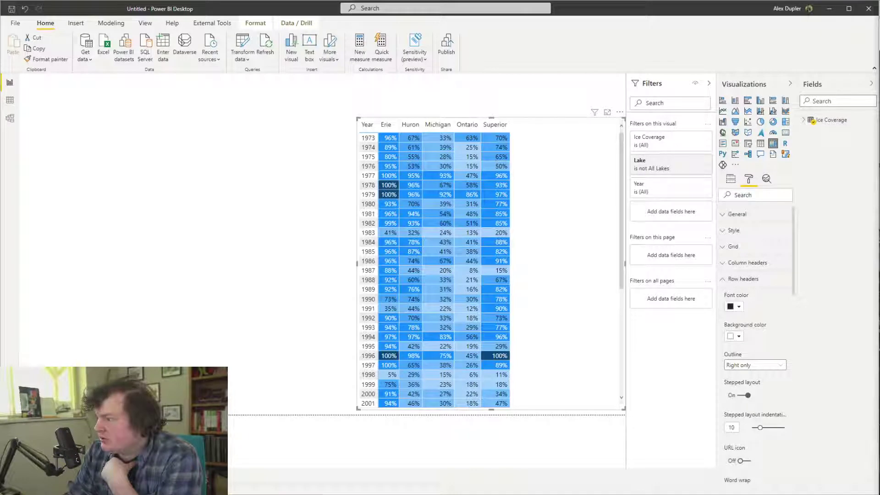
Capture a screenshot region of the deselected ice coverage matrix and copy it to the clipboard
{"action": "left_click", "coordinate": [276, 101]}
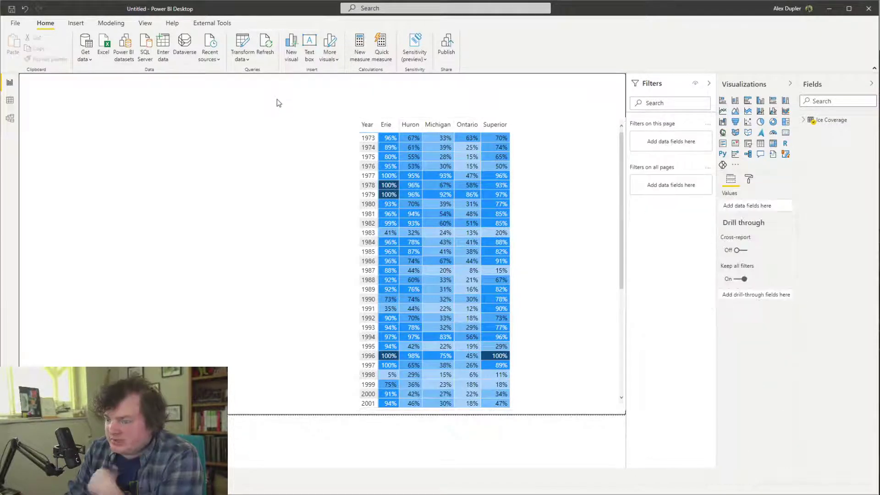
{"action": "key", "text": "Print"}
{"action": "left_click_drag", "start_coordinate": [321, 113], "coordinate": [511, 330]}
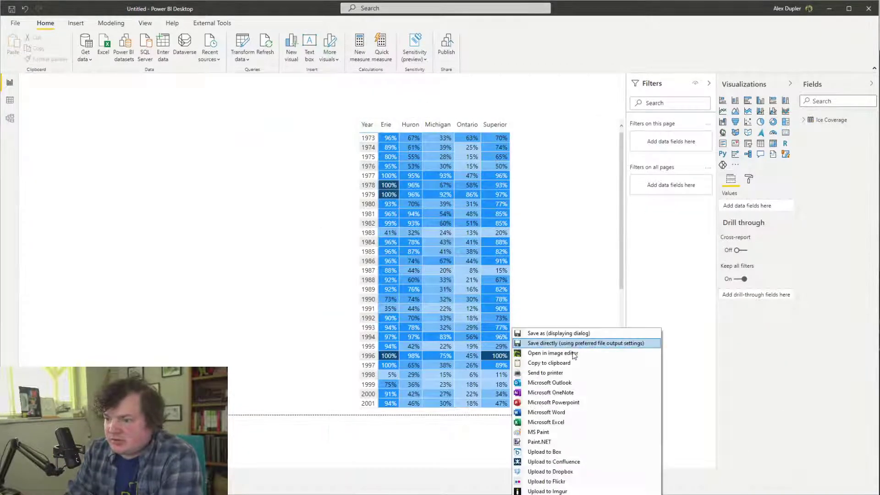
{"action": "left_click", "coordinate": [568, 363]}
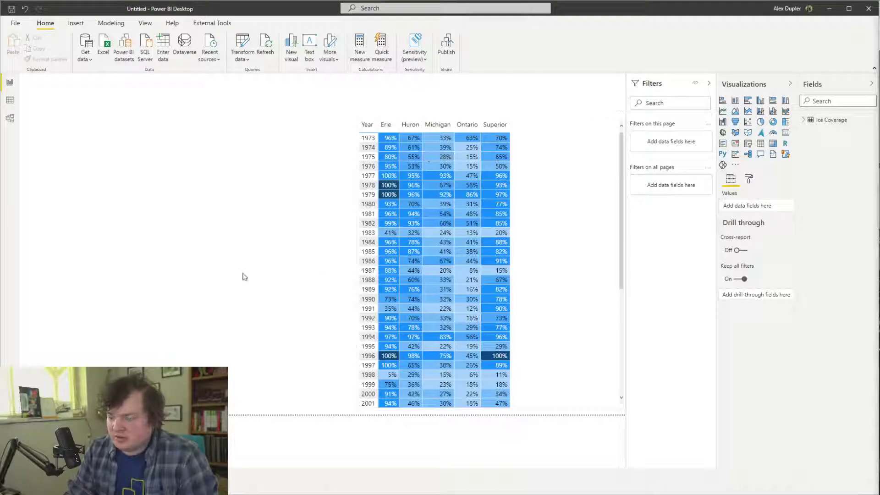
{"action": "key", "text": "Print"}
{"action": "left_click_drag", "start_coordinate": [341, 110], "coordinate": [541, 379]}
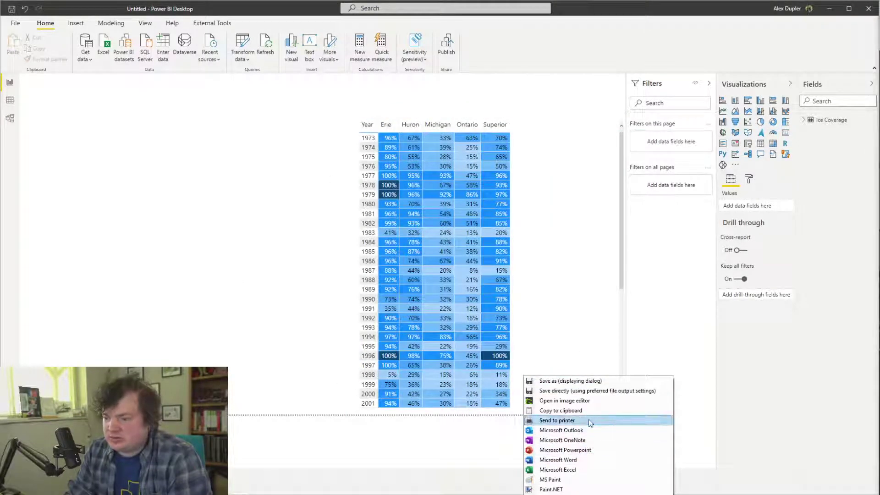
{"action": "left_click", "coordinate": [589, 382]}
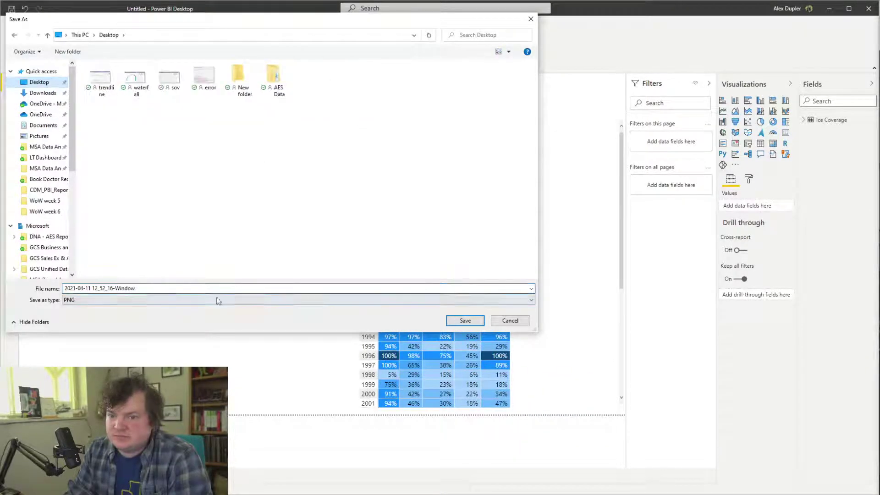
{"action": "left_click", "coordinate": [465, 320]}
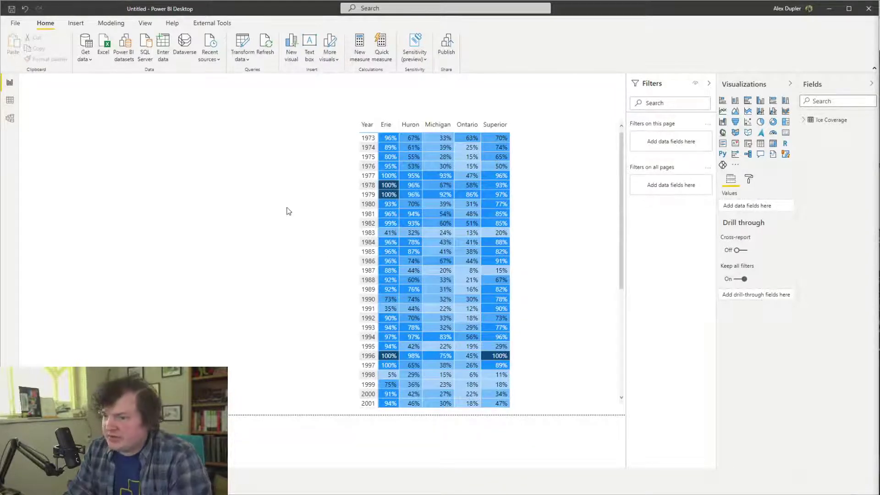
{"action": "key", "text": "Print"}
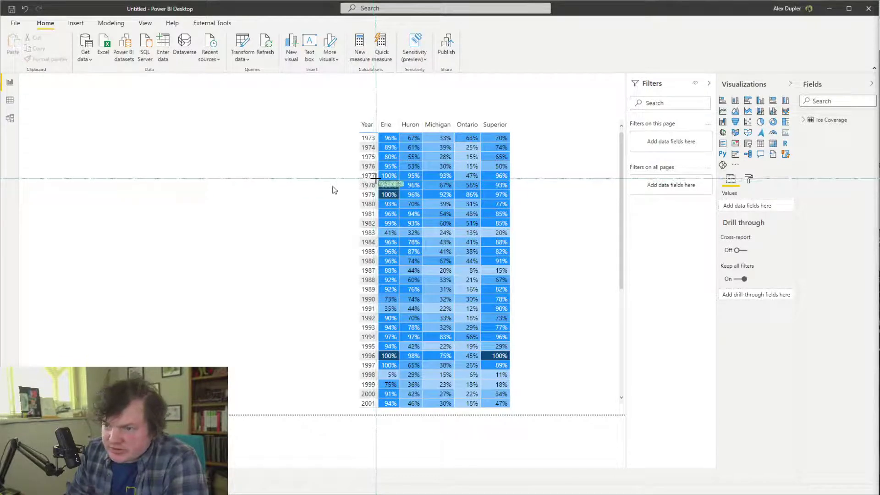
{"action": "left_click_drag", "start_coordinate": [376, 178], "coordinate": [509, 237]}
{"action": "left_click", "coordinate": [547, 239]}
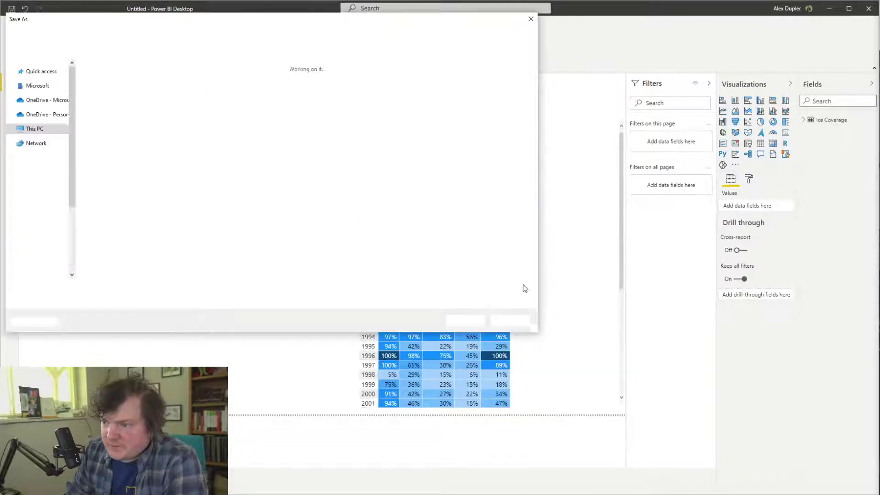
{"action": "left_click", "coordinate": [465, 320]}
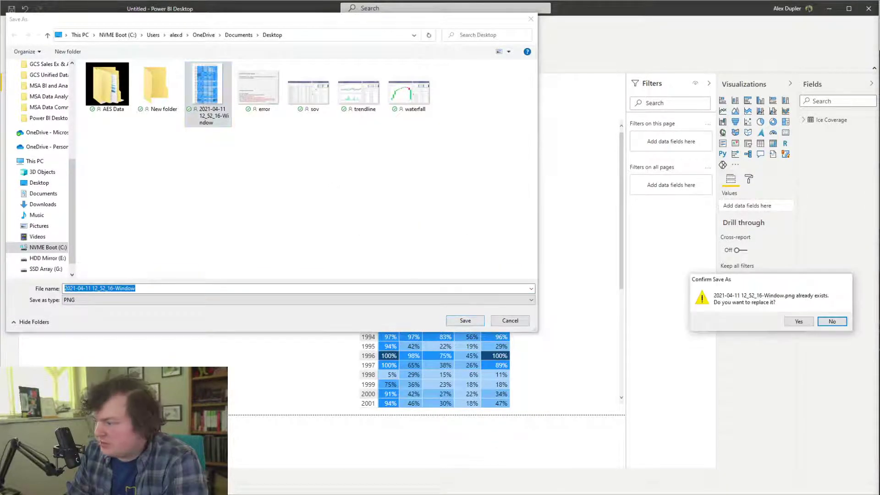
{"action": "left_click", "coordinate": [801, 325]}
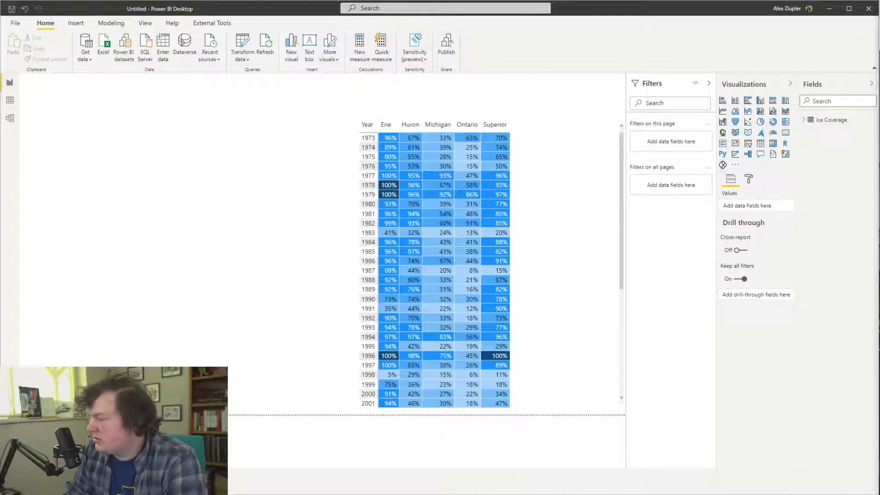
{"action": "key", "text": "super+e"}
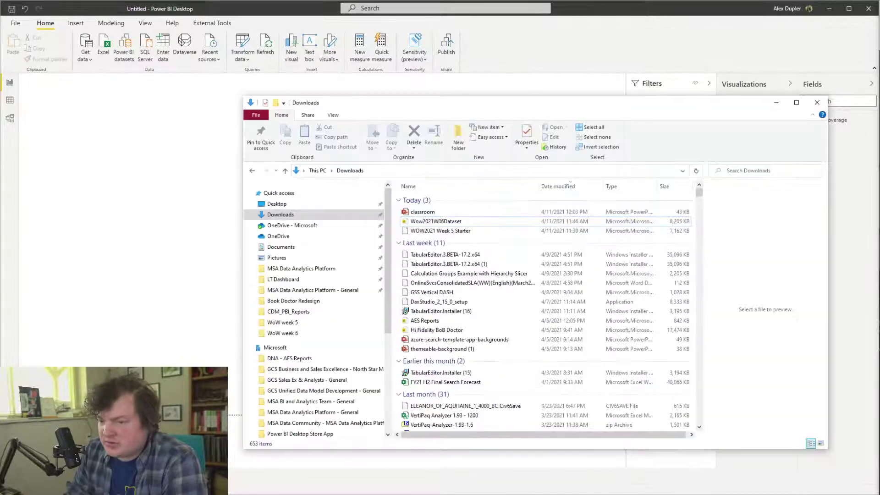
{"action": "left_click", "coordinate": [288, 204]}
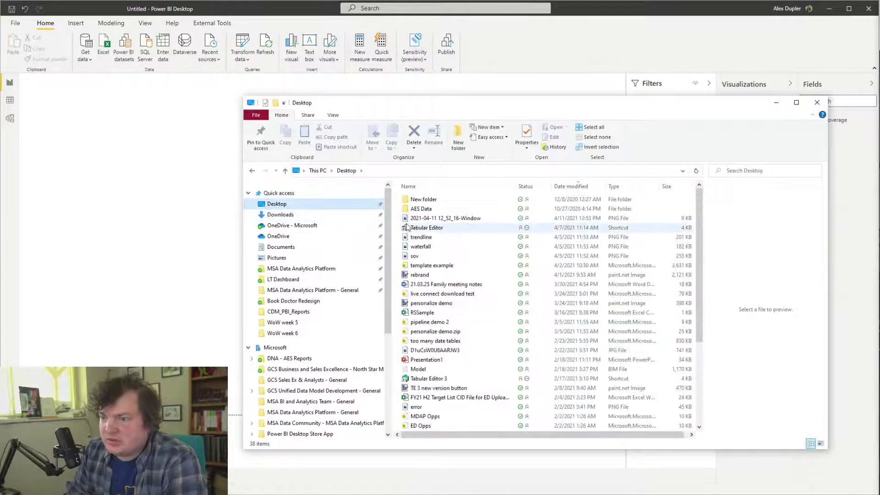
{"action": "left_click_drag", "start_coordinate": [504, 218], "coordinate": [768, 321]}
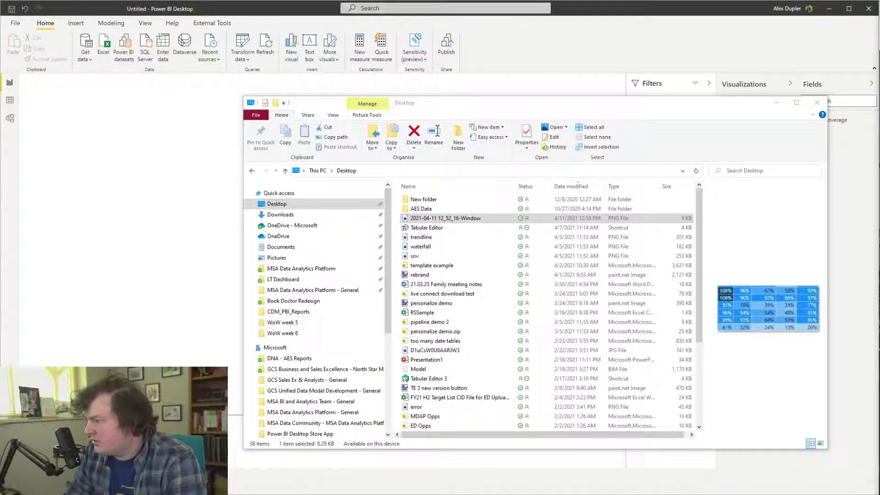
{"action": "left_click_drag", "start_coordinate": [769, 321], "coordinate": [782, 110]}
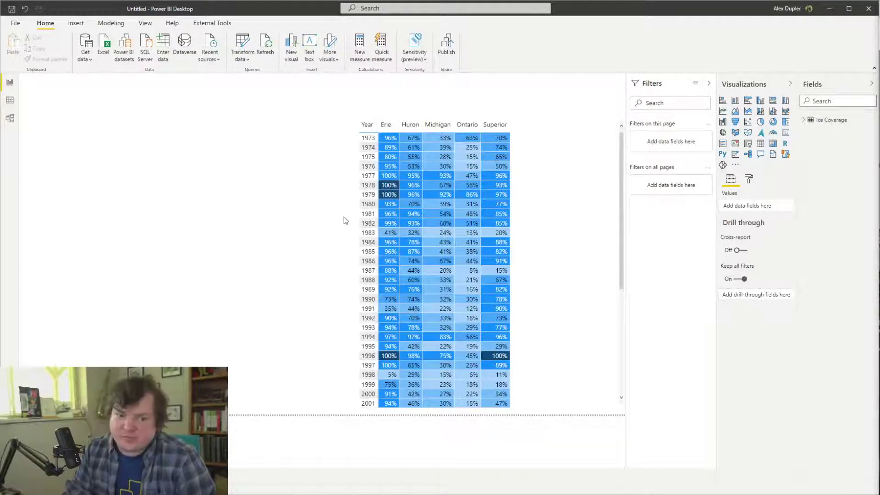
Switch to the Workout Wednesday 2021 Week 7 page and review the sample matrix and the font color contrast requirements
{"action": "key", "text": "alt+Tab"}
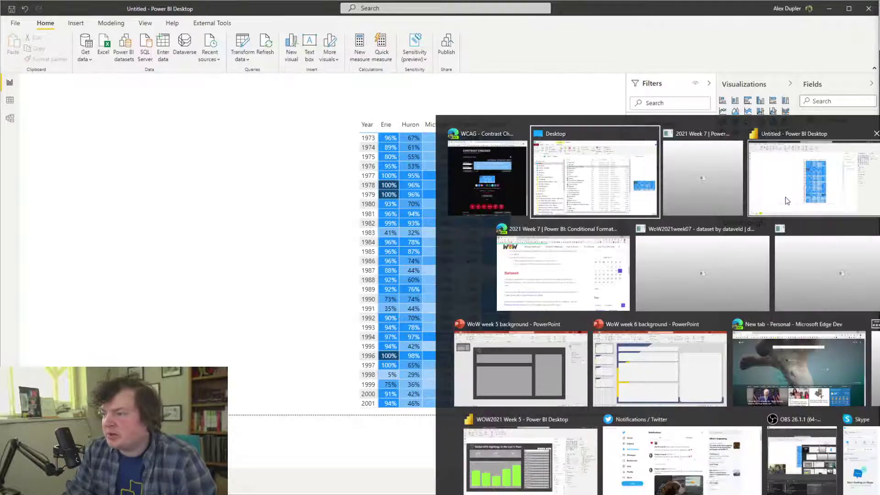
{"action": "left_click", "coordinate": [621, 248]}
{"action": "scroll", "coordinate": [394, 247], "scroll_direction": "up", "scroll_amount": 10}
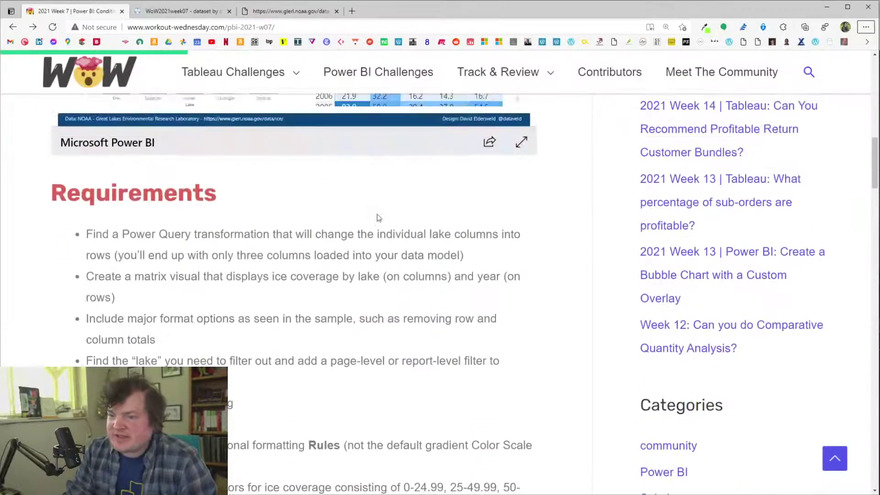
{"action": "scroll", "coordinate": [395, 248], "scroll_direction": "down", "scroll_amount": 5}
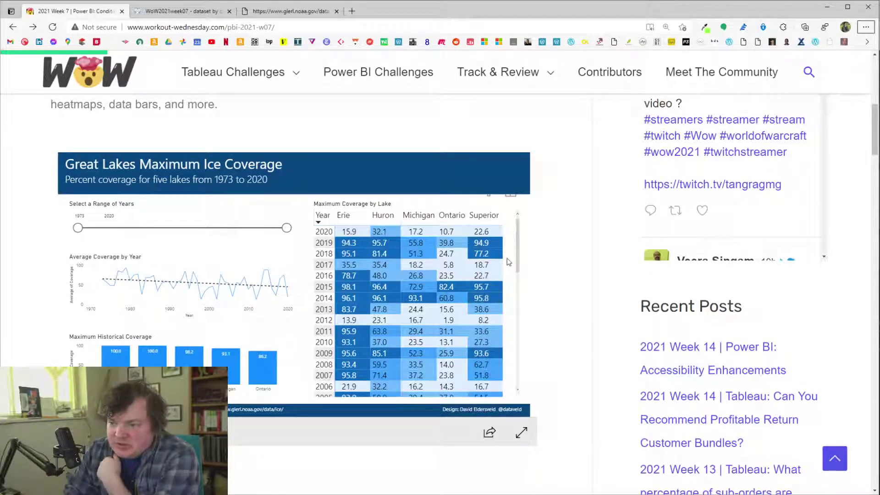
{"action": "scroll", "coordinate": [500, 271], "scroll_direction": "down", "scroll_amount": 6}
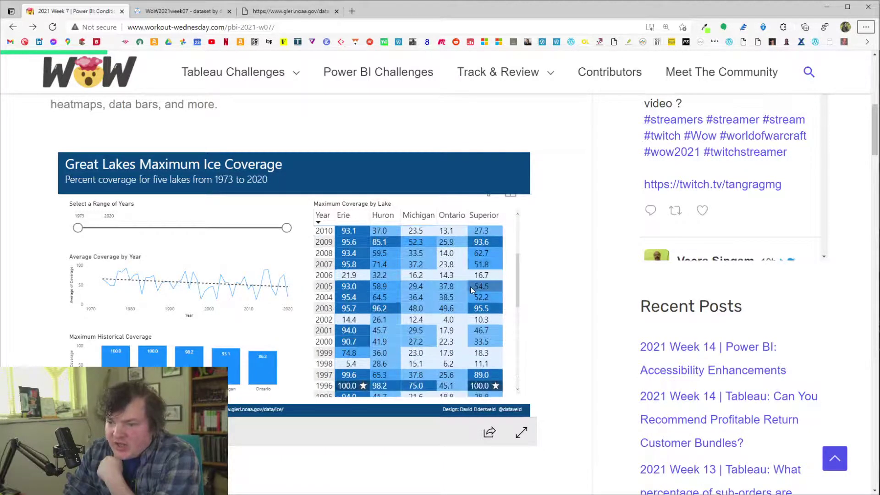
{"action": "scroll", "coordinate": [523, 292], "scroll_direction": "down", "scroll_amount": 10}
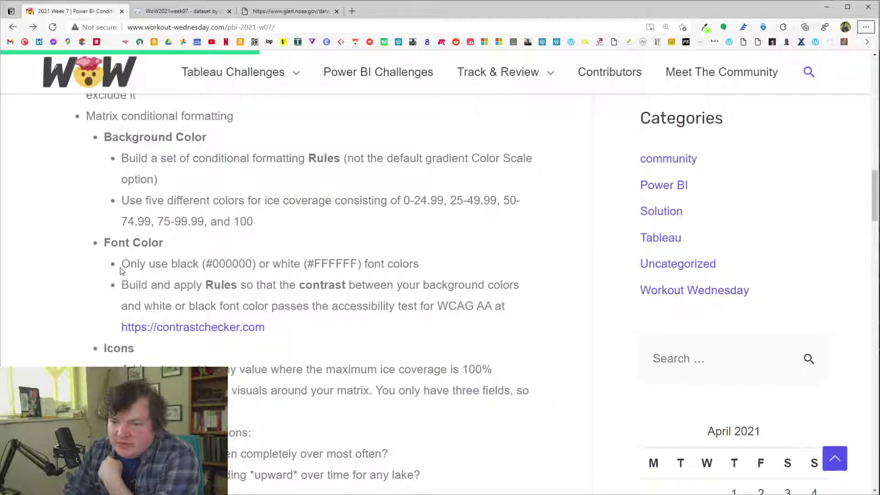
{"action": "left_click_drag", "start_coordinate": [122, 274], "coordinate": [449, 344]}
{"action": "left_click", "coordinate": [187, 305]}
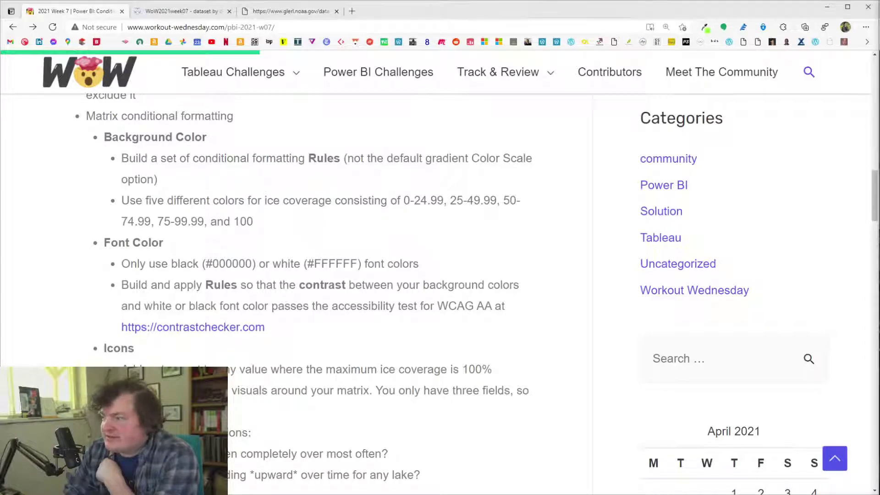
Check white text in the contrast checker against the image palette's dark navy 141348 and bright blue 2594FB backgrounds
{"action": "left_click_drag", "start_coordinate": [879, 184], "coordinate": [569, 113]}
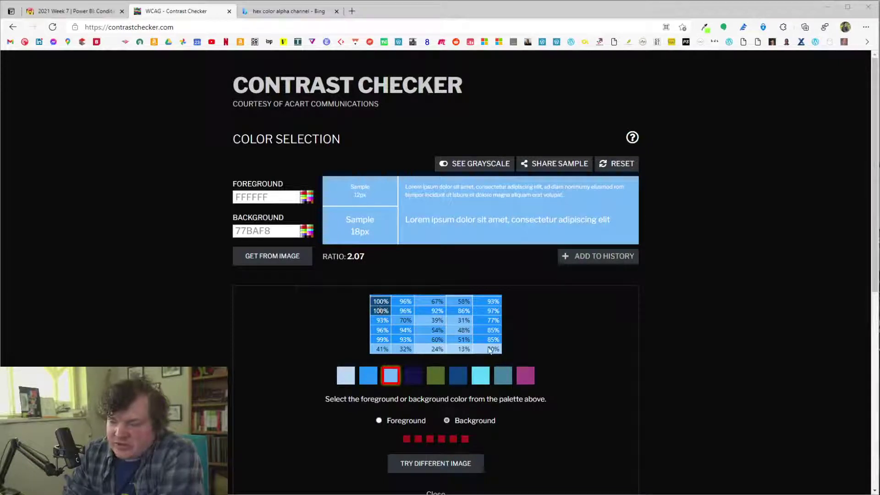
{"action": "left_click", "coordinate": [413, 378]}
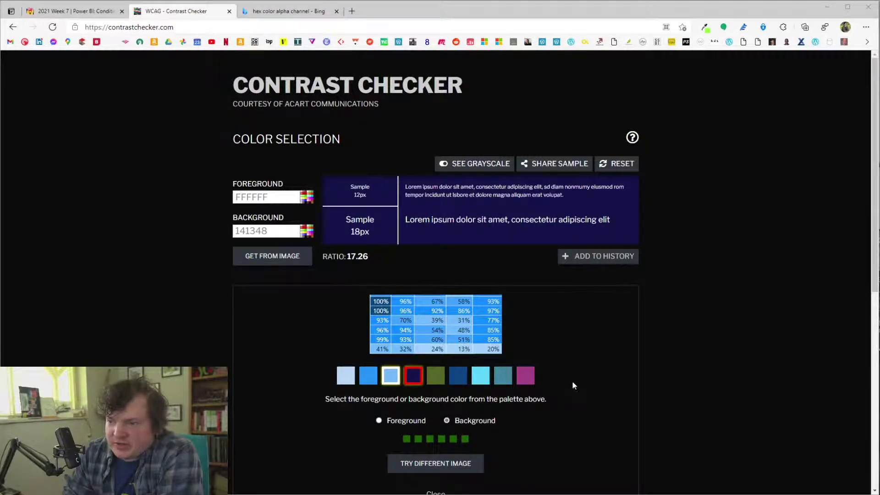
{"action": "scroll", "coordinate": [573, 385], "scroll_direction": "down", "scroll_amount": 6}
{"action": "scroll", "coordinate": [558, 270], "scroll_direction": "up", "scroll_amount": 6}
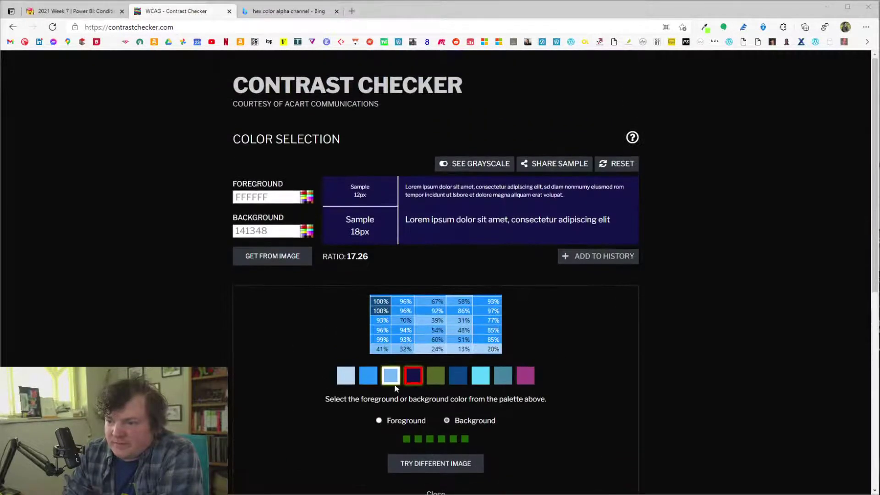
{"action": "left_click", "coordinate": [375, 379]}
{"action": "scroll", "coordinate": [621, 298], "scroll_direction": "down", "scroll_amount": 6}
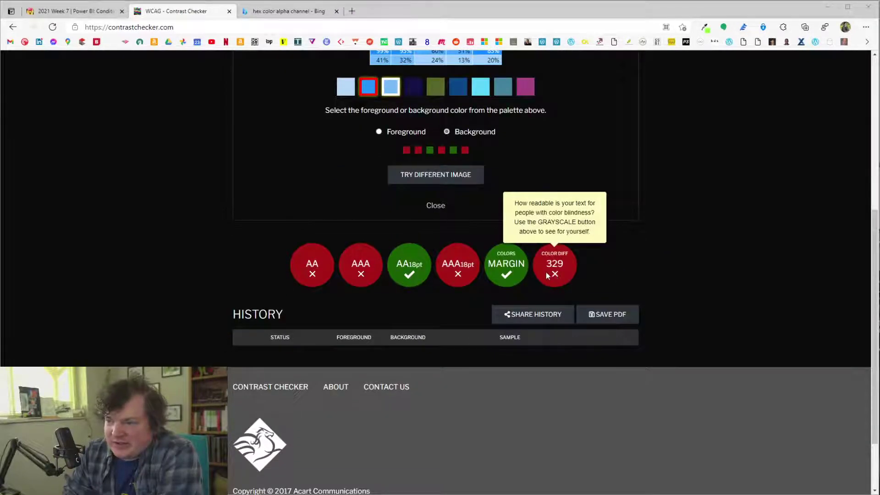
{"action": "scroll", "coordinate": [546, 272], "scroll_direction": "up", "scroll_amount": 6}
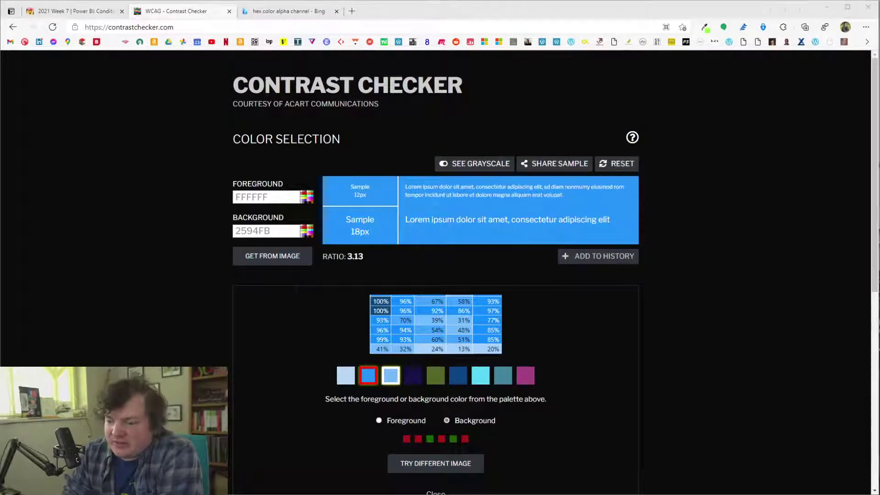
Switch back to Power BI Desktop and open the background color rules for the matrix's Ice Coverage values
{"action": "key", "text": "alt+Tab"}
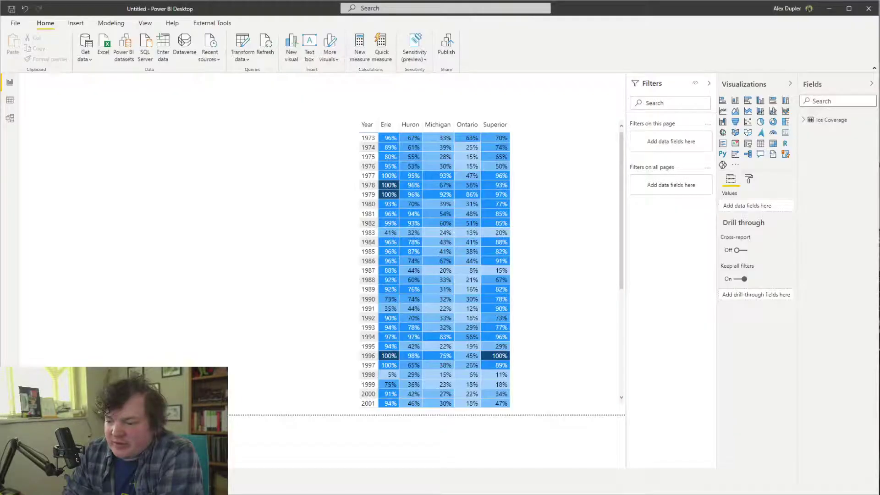
{"action": "left_click", "coordinate": [749, 179]}
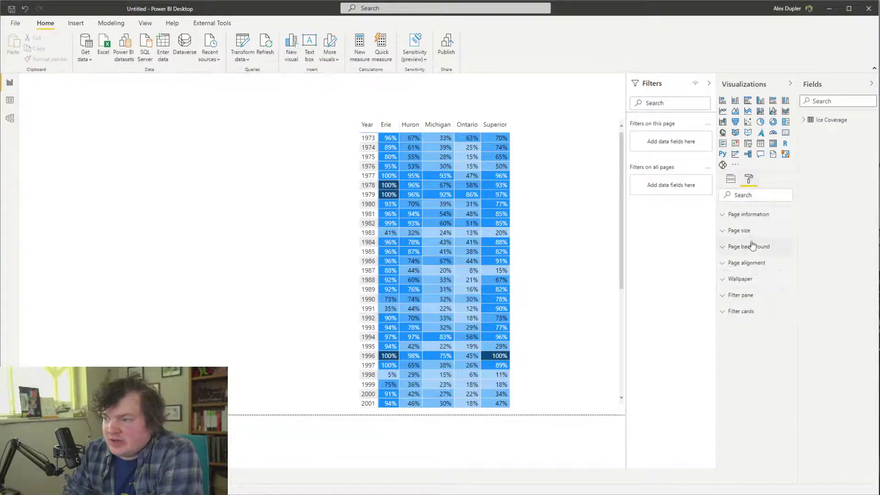
{"action": "left_click", "coordinate": [534, 252]}
{"action": "left_click", "coordinate": [750, 179]}
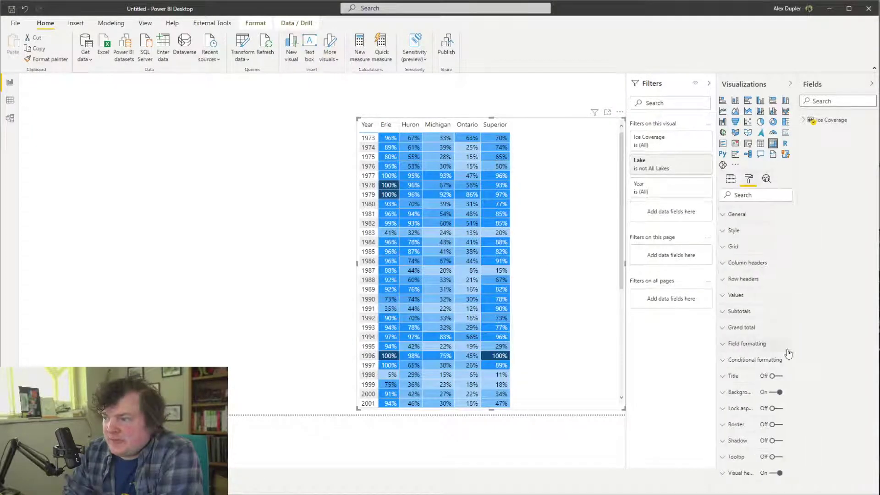
{"action": "left_click", "coordinate": [770, 361]}
{"action": "scroll", "coordinate": [772, 328], "scroll_direction": "down", "scroll_amount": 4}
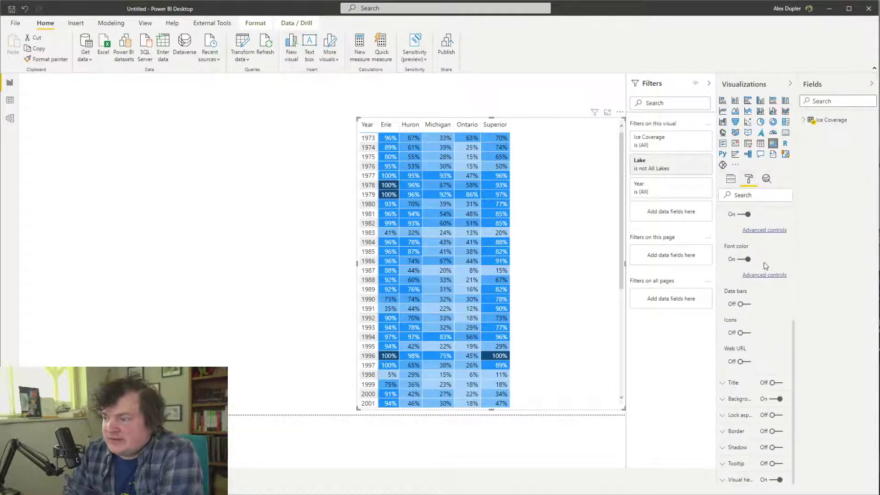
{"action": "left_click", "coordinate": [768, 231]}
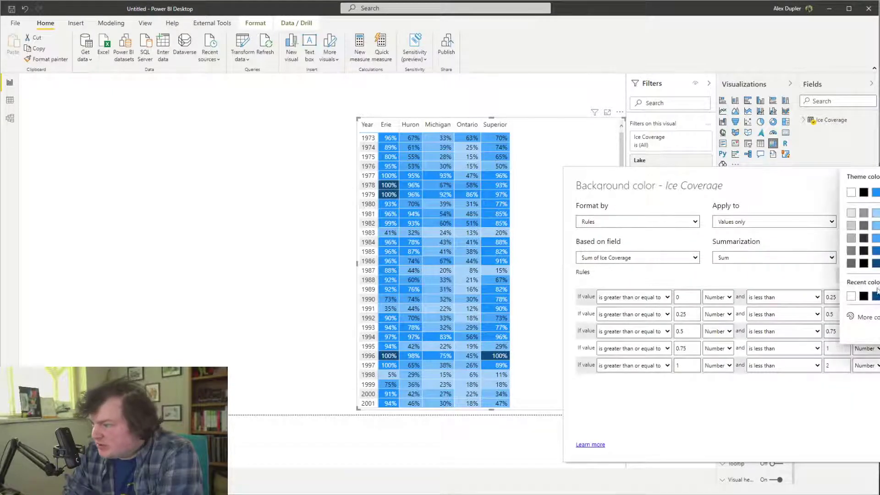
Give the 0.75-to-1 background rule the custom dark blue #10599A
{"action": "left_click", "coordinate": [876, 265]}
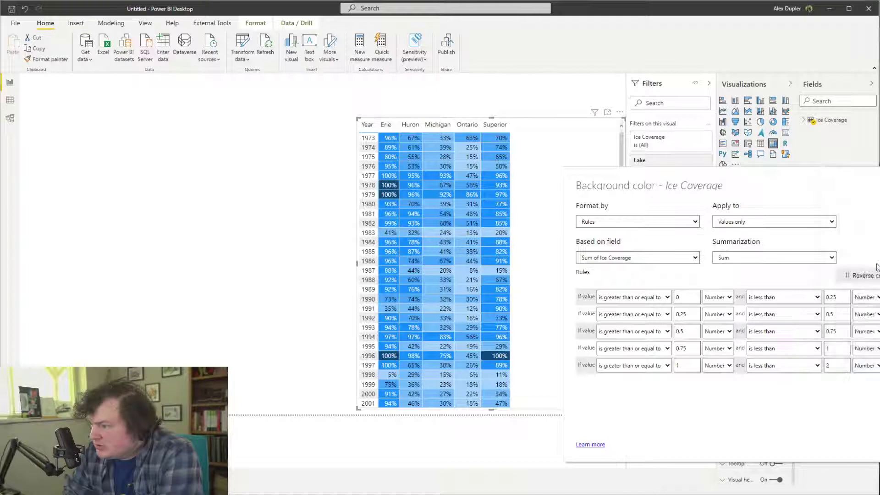
{"action": "left_click", "coordinate": [876, 297]}
{"action": "left_click", "coordinate": [871, 318]}
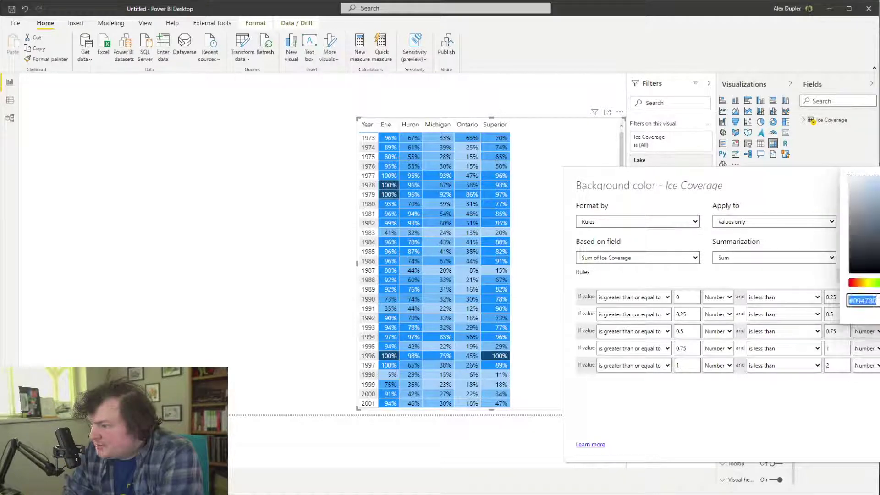
{"action": "type", "text": "#0E5088"}
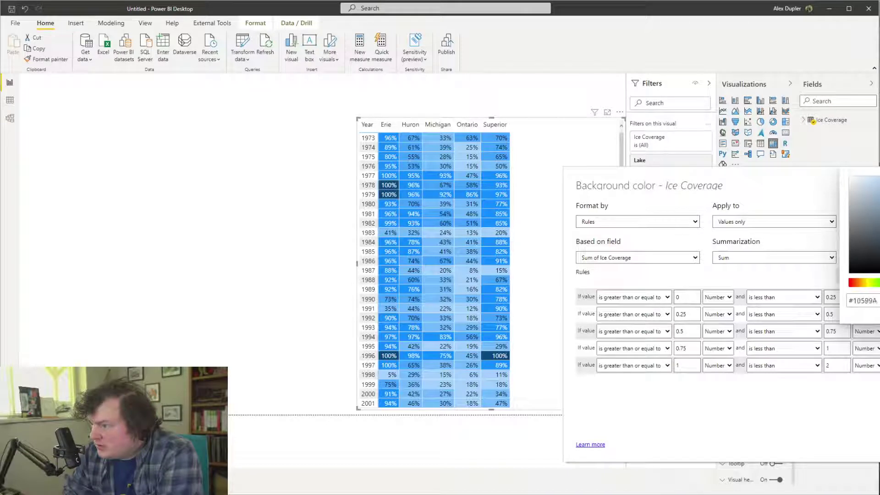
{"action": "left_click_drag", "start_coordinate": [879, 214], "coordinate": [879, 218]}
{"action": "key", "text": "Return"}
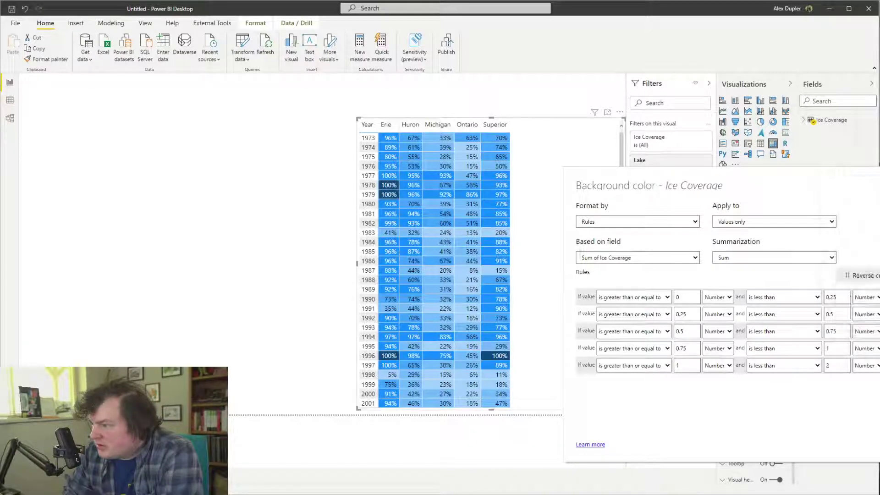
Adjust the 0.75-to-1 rule's background to custom blue #09559B and apply the background color rules to the matrix
{"action": "left_click", "coordinate": [879, 348]}
{"action": "left_click", "coordinate": [853, 297]}
{"action": "left_click", "coordinate": [879, 348]}
{"action": "left_click", "coordinate": [875, 318]}
{"action": "left_click", "coordinate": [879, 216]}
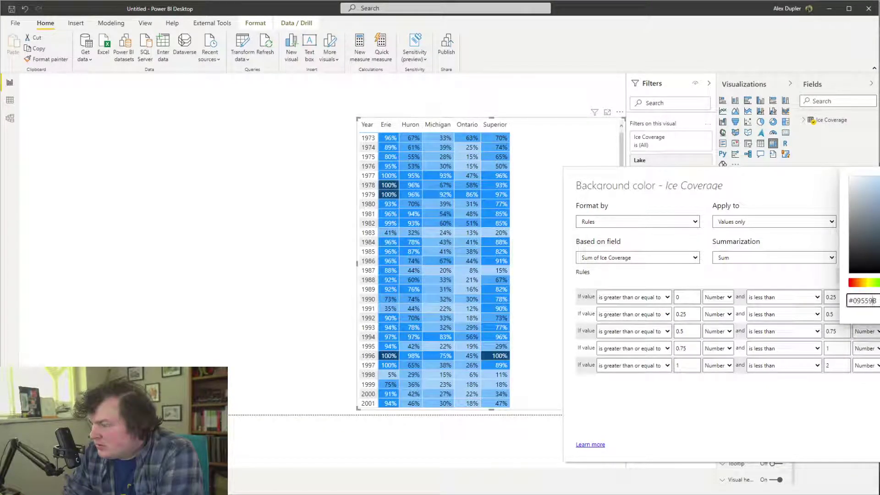
{"action": "key", "text": "Return"}
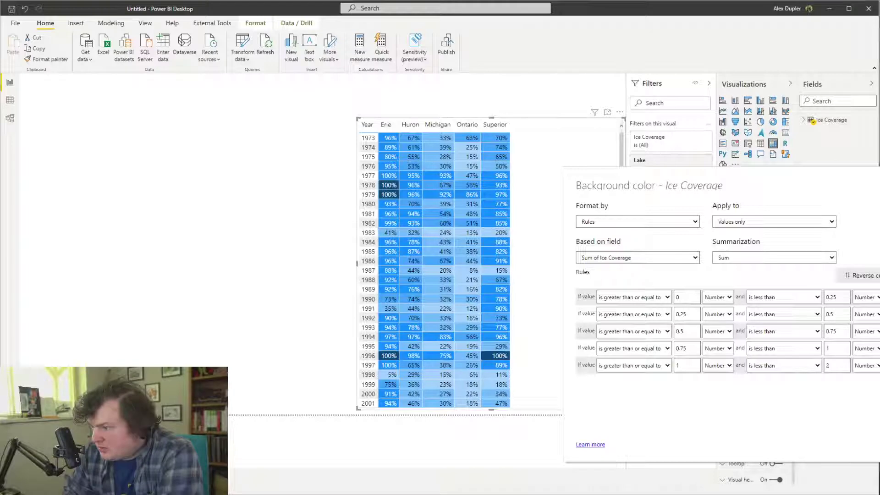
{"action": "left_click", "coordinate": [879, 331]}
{"action": "left_click", "coordinate": [847, 297]}
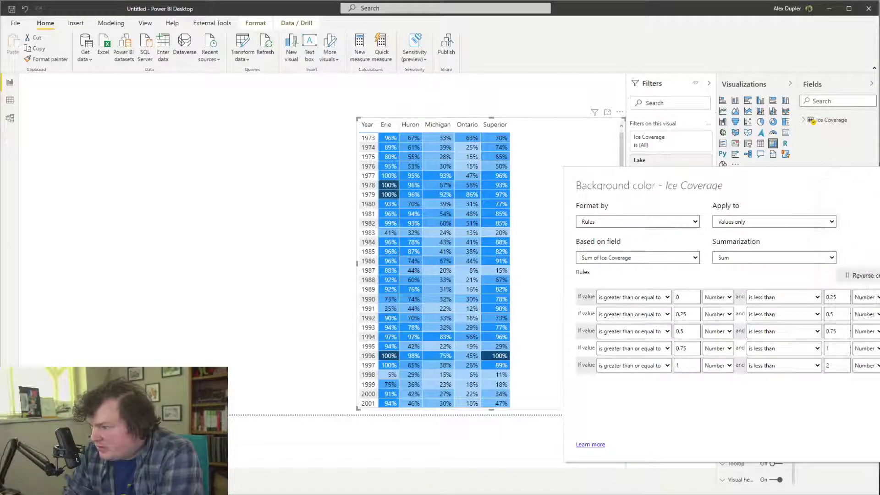
{"action": "key", "text": "Return"}
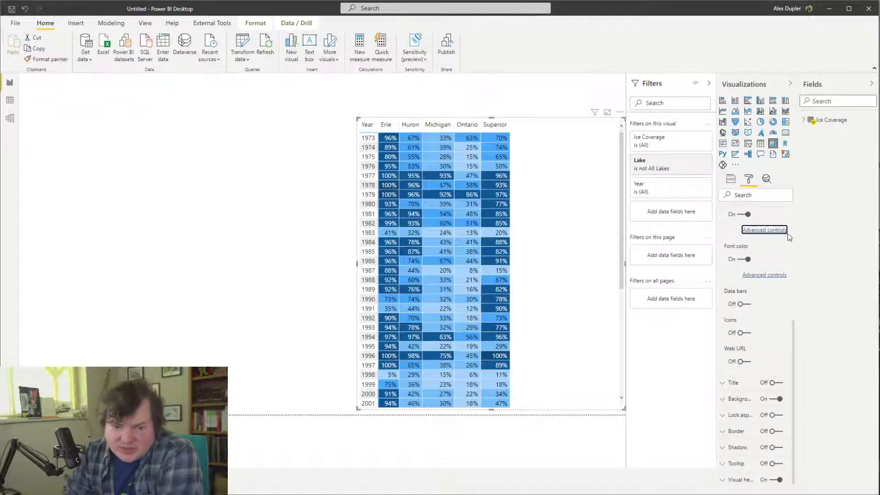
Set the 0.75-to-1 rule's background to the second-darkest theme blue and apply the rules
{"action": "left_click", "coordinate": [774, 231]}
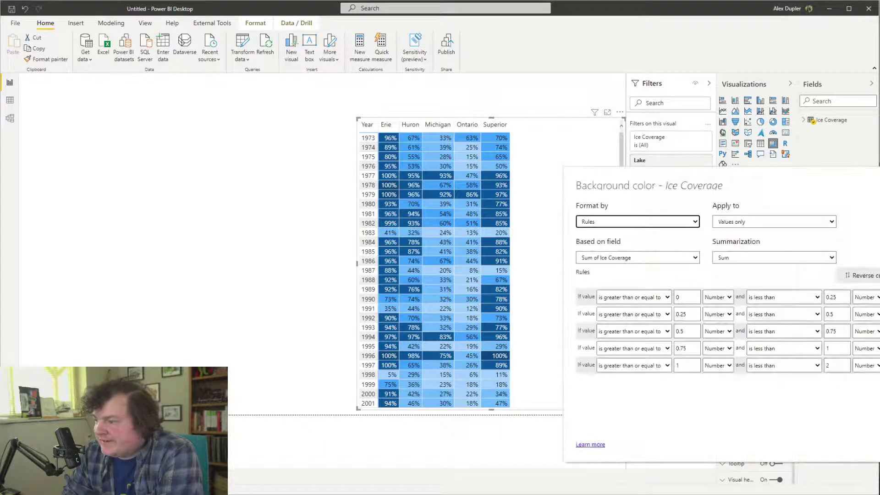
{"action": "left_click", "coordinate": [875, 298]}
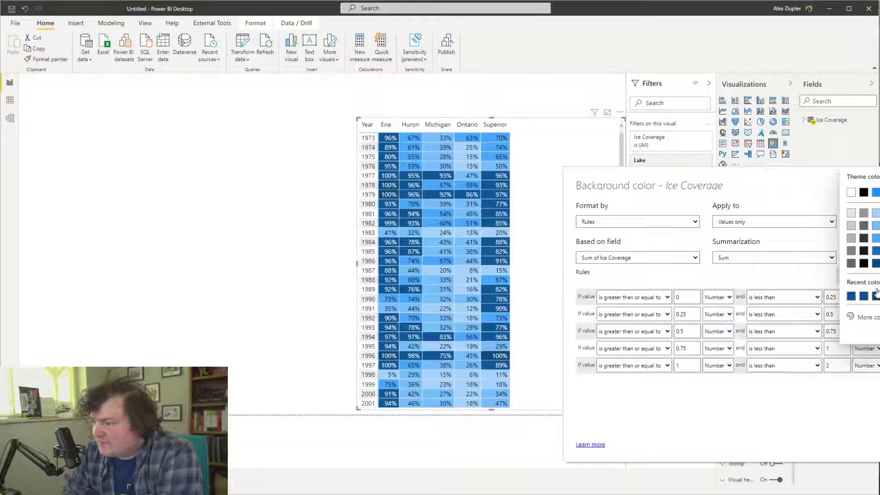
{"action": "left_click", "coordinate": [877, 251]}
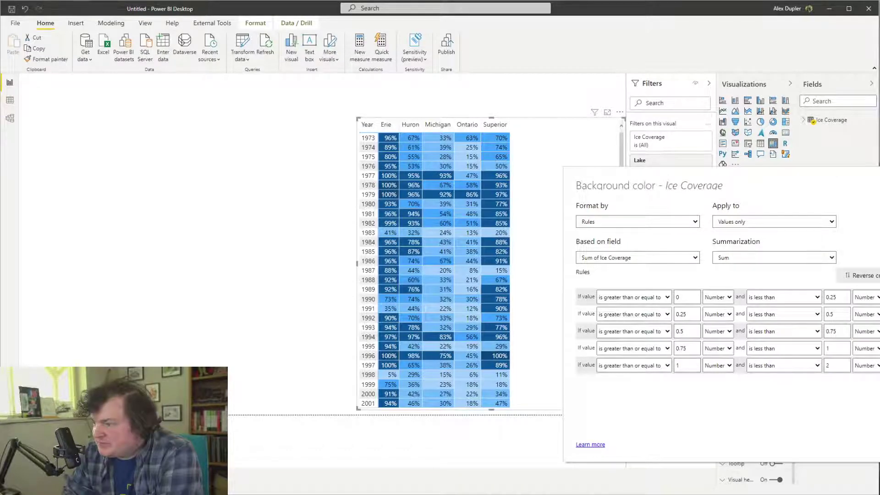
{"action": "key", "text": "Return"}
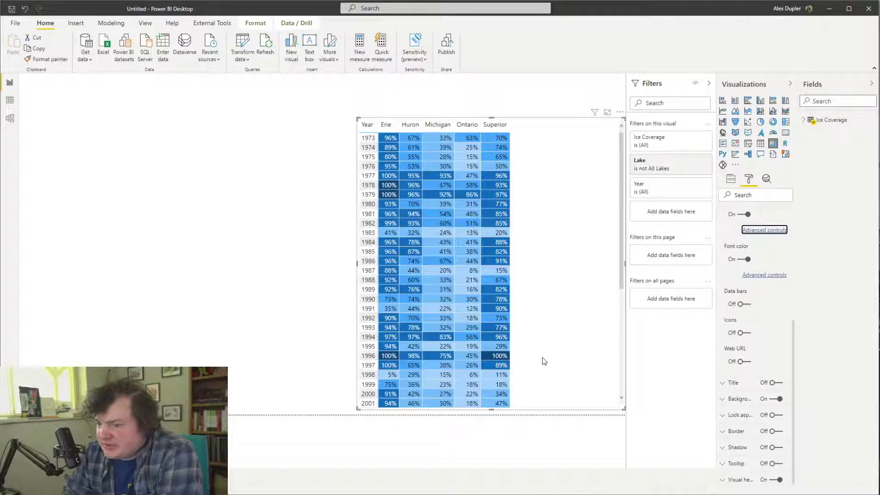
{"action": "left_click", "coordinate": [259, 357]}
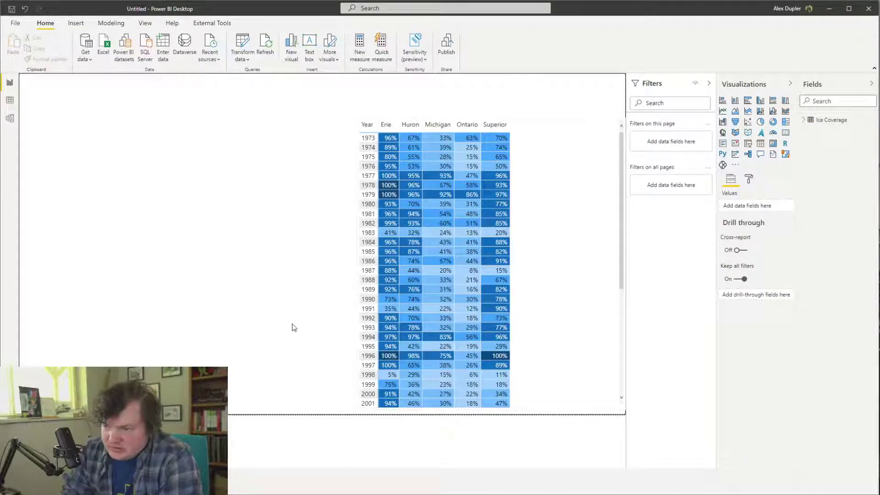
{"action": "key", "text": "Print"}
{"action": "left_click_drag", "start_coordinate": [347, 299], "coordinate": [510, 373]}
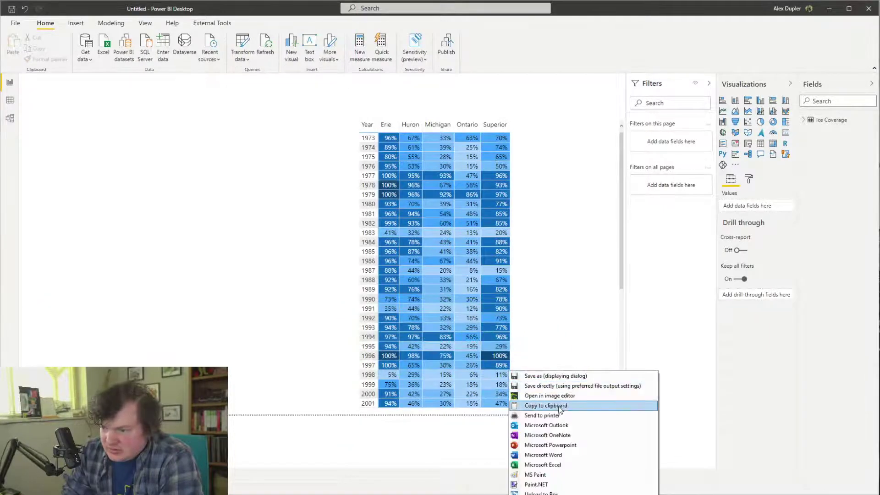
{"action": "left_click", "coordinate": [555, 376]}
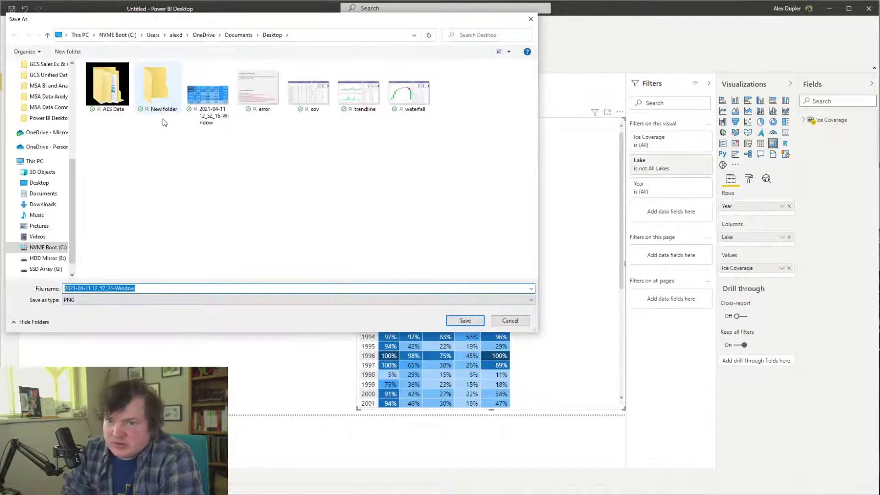
{"action": "double_click", "coordinate": [202, 98]}
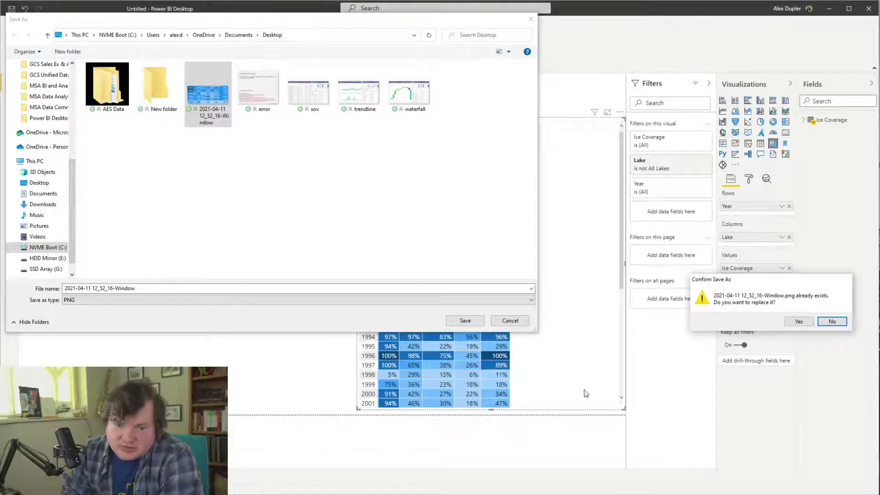
{"action": "left_click", "coordinate": [799, 321]}
{"action": "key", "text": "alt+Tab"}
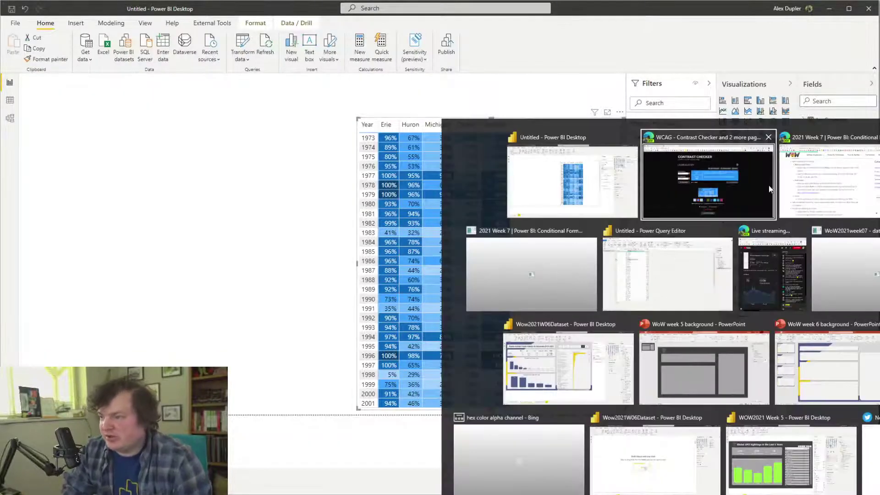
{"action": "left_click", "coordinate": [856, 197]}
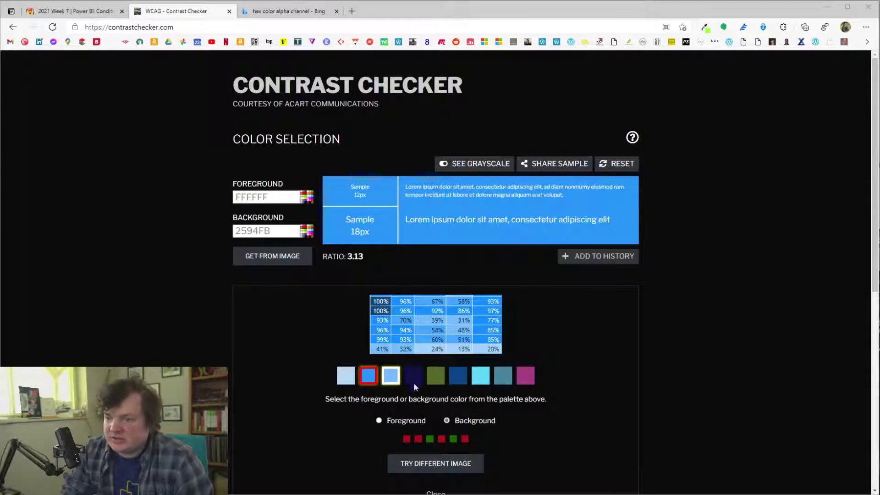
{"action": "left_click", "coordinate": [431, 464]}
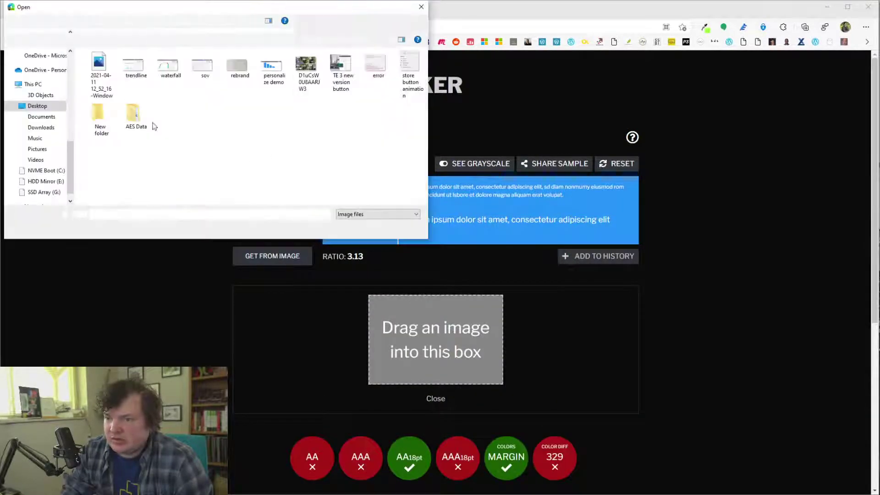
{"action": "double_click", "coordinate": [108, 75]}
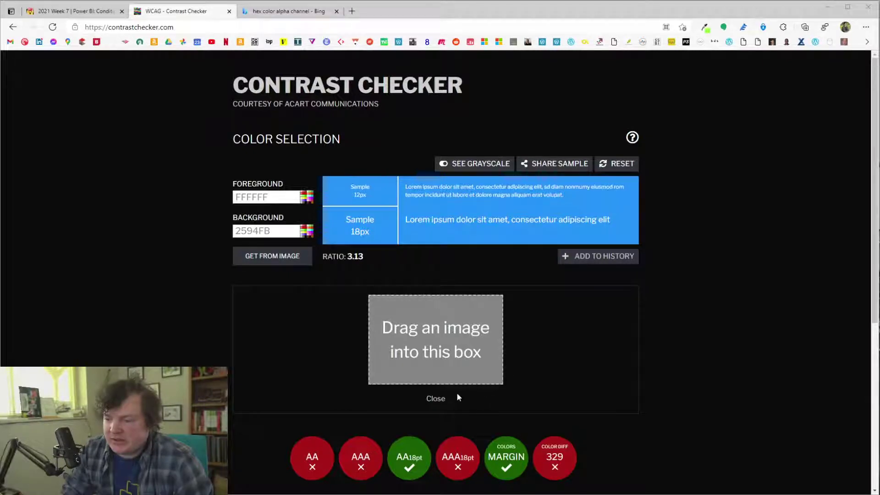
{"action": "left_click", "coordinate": [392, 327]}
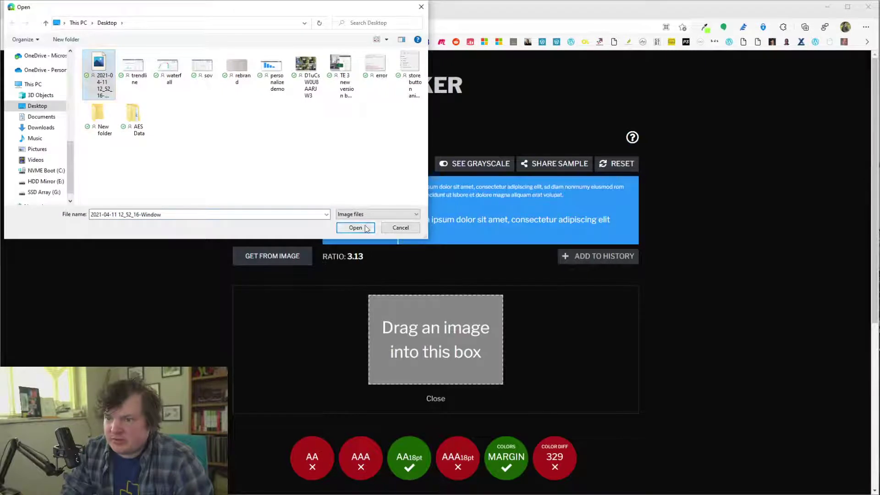
{"action": "left_click", "coordinate": [366, 228]}
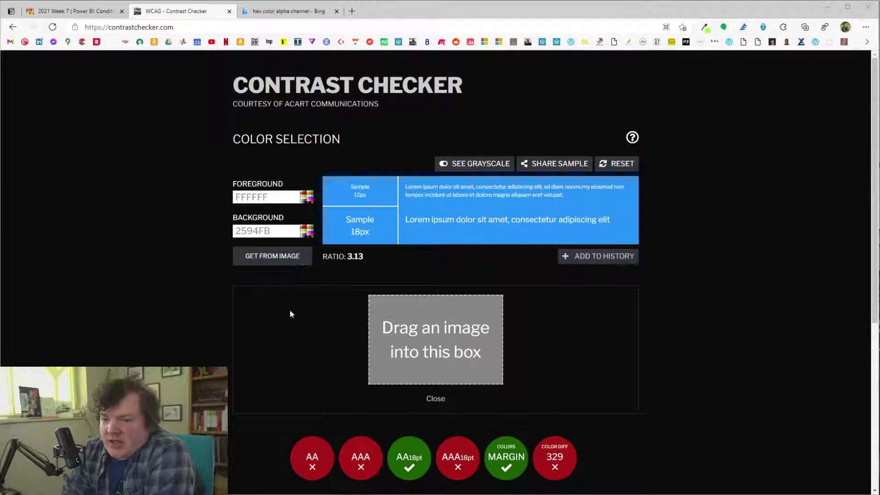
{"action": "left_click", "coordinate": [457, 327]}
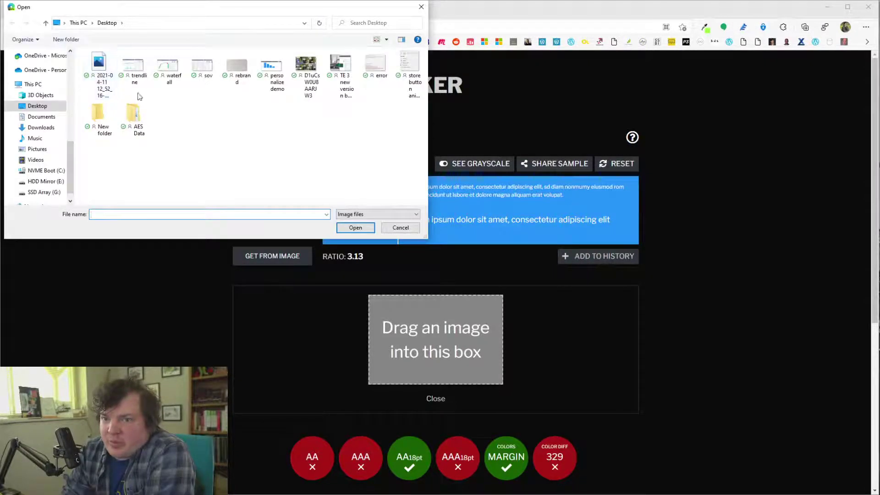
{"action": "left_click", "coordinate": [98, 69]}
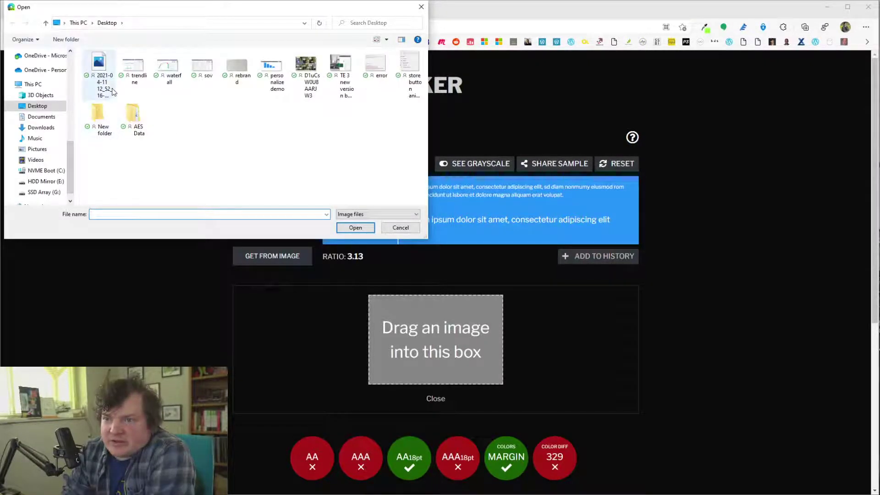
{"action": "left_click", "coordinate": [355, 228]}
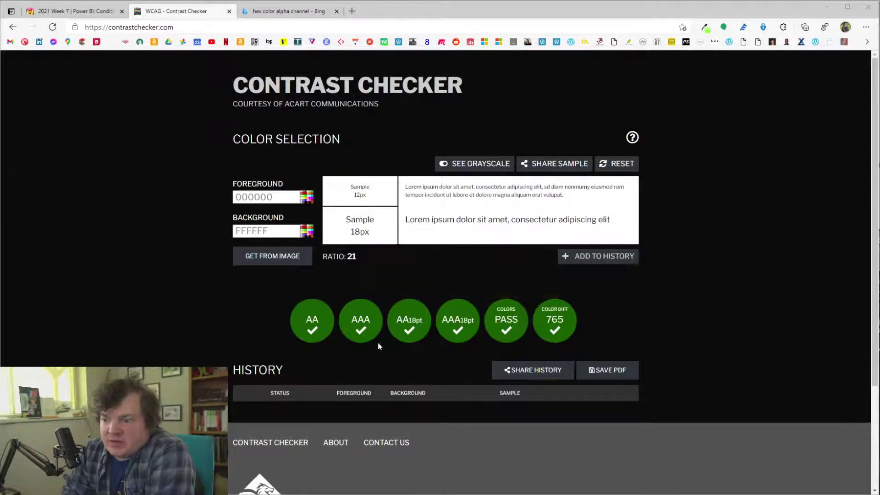
{"action": "left_click", "coordinate": [285, 264]}
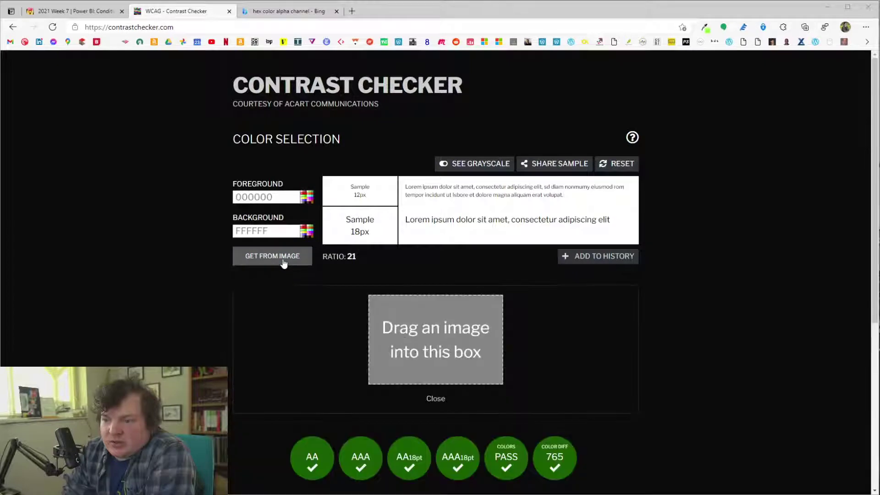
{"action": "left_click", "coordinate": [422, 351]}
{"action": "left_click", "coordinate": [110, 76]}
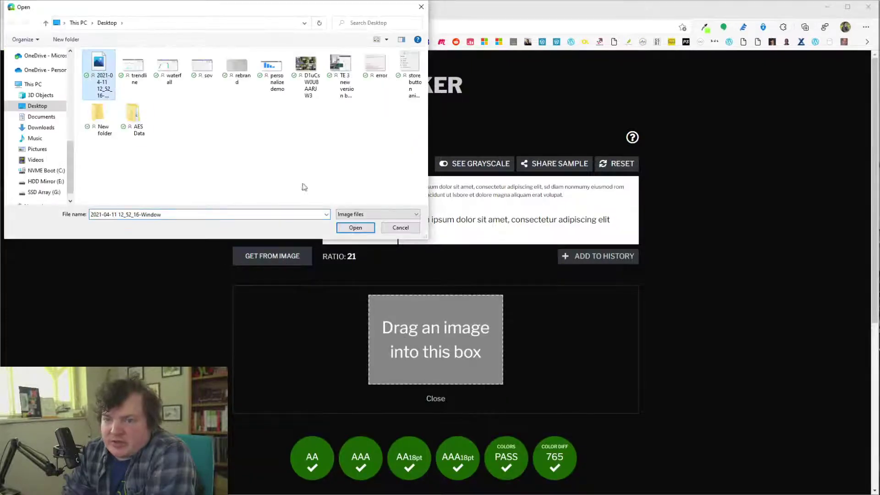
{"action": "left_click", "coordinate": [359, 230]}
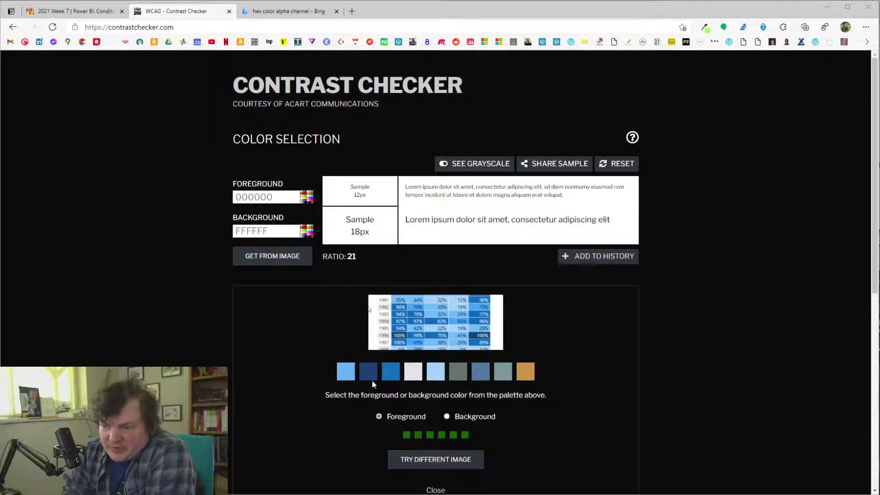
Check the contrast of a white FFFFFF foreground on the image palette's dark blue 1E4178 background
{"action": "left_click", "coordinate": [369, 375]}
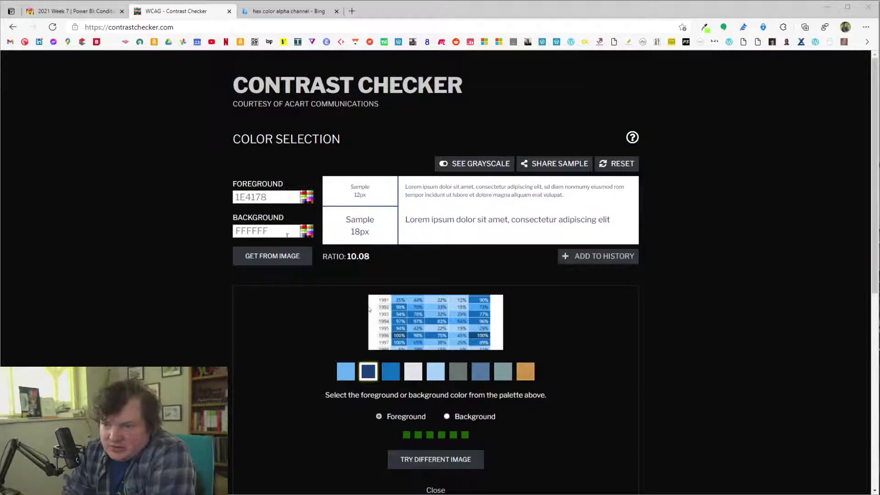
{"action": "left_click", "coordinate": [447, 416]}
{"action": "left_click", "coordinate": [369, 375]}
{"action": "left_click_drag", "start_coordinate": [270, 197], "coordinate": [185, 180]}
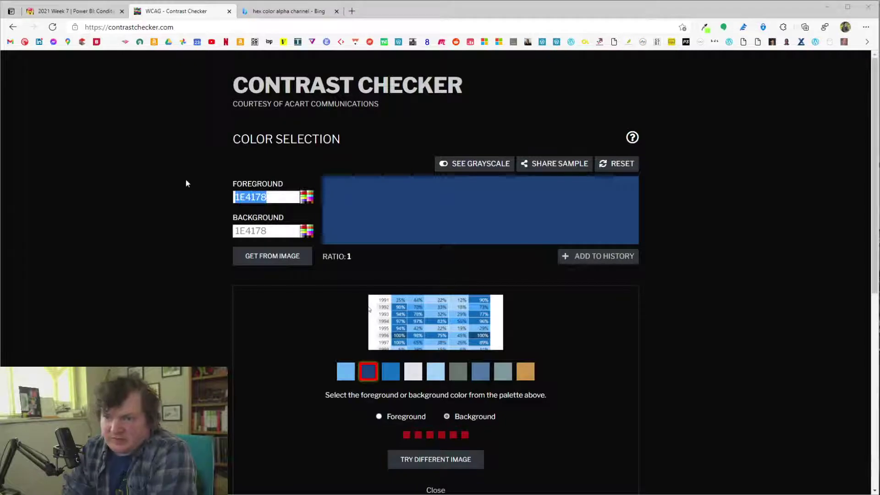
{"action": "type", "text": "FFFFFF"}
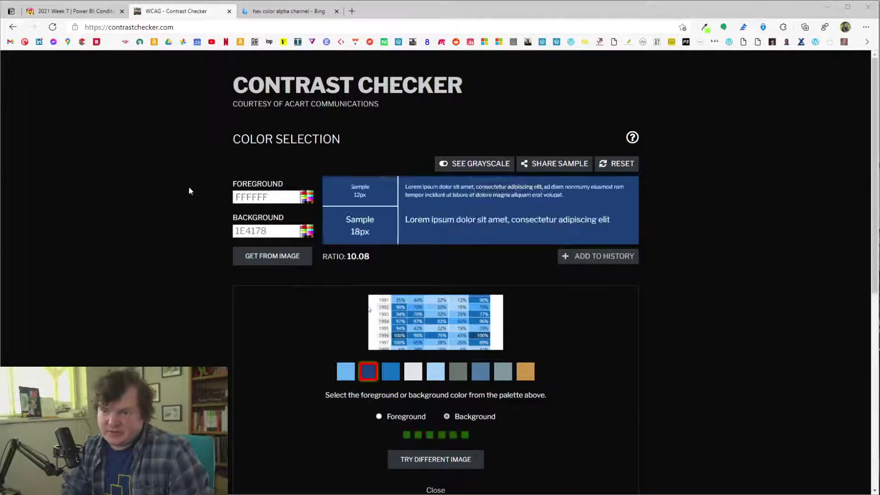
{"action": "scroll", "coordinate": [529, 318], "scroll_direction": "down", "scroll_amount": 6}
{"action": "scroll", "coordinate": [543, 313], "scroll_direction": "up", "scroll_amount": 6}
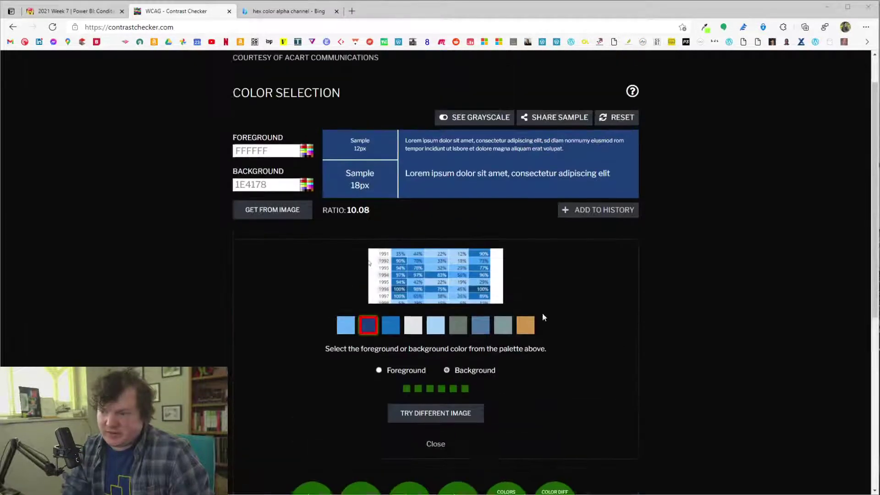
Check the white foreground against the palette's medium blue 116FBE background, including the color difference rating and grayscale sample
{"action": "left_click", "coordinate": [386, 375]}
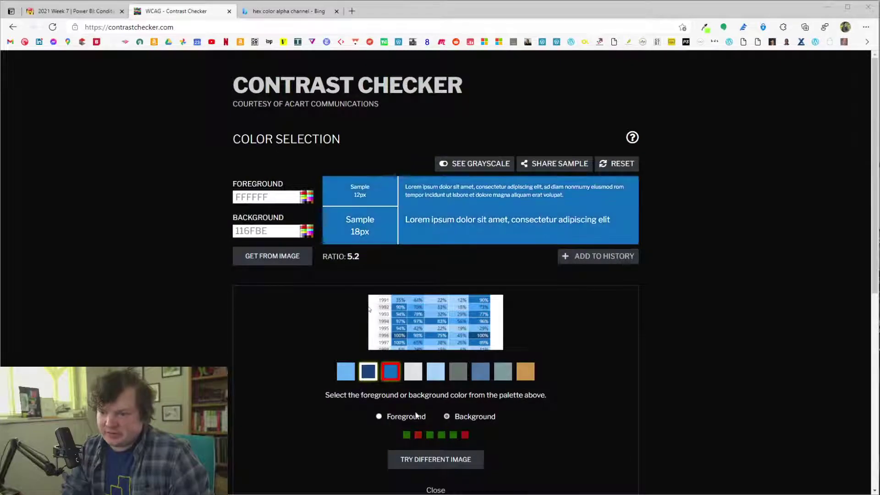
{"action": "scroll", "coordinate": [276, 355], "scroll_direction": "down", "scroll_amount": 6}
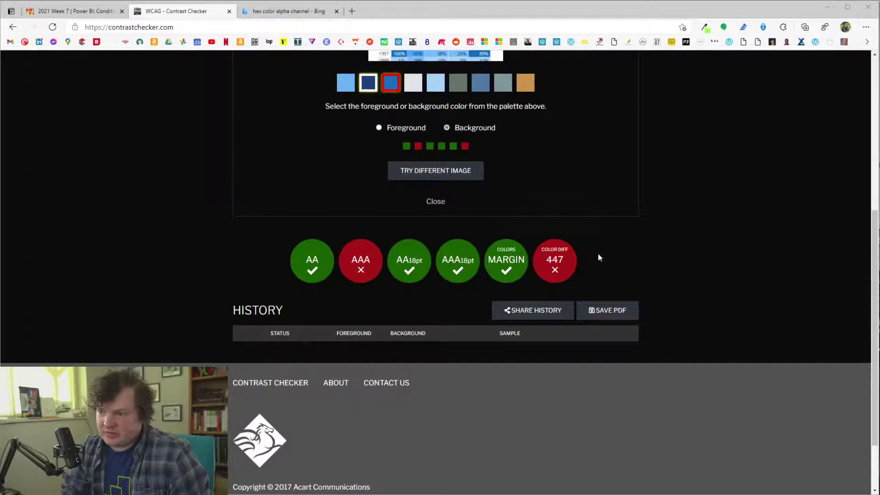
{"action": "mouse_move", "coordinate": [567, 264]}
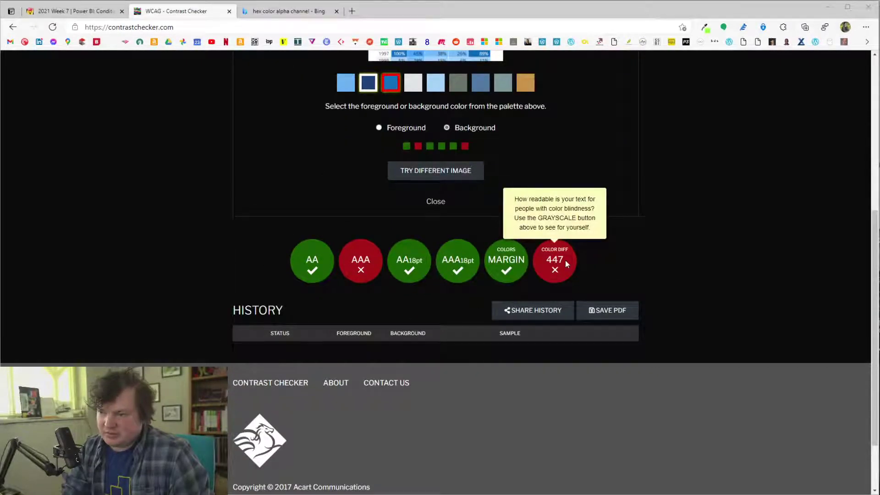
{"action": "scroll", "coordinate": [564, 261], "scroll_direction": "up", "scroll_amount": 6}
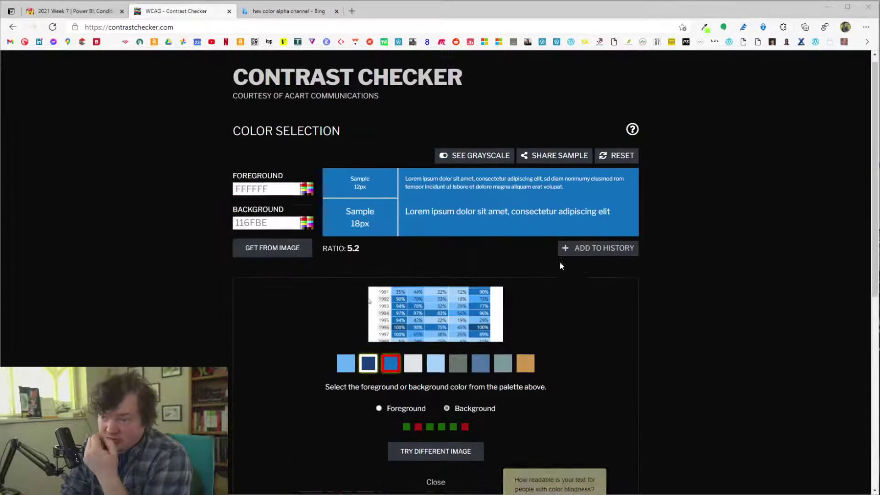
{"action": "left_click", "coordinate": [485, 164]}
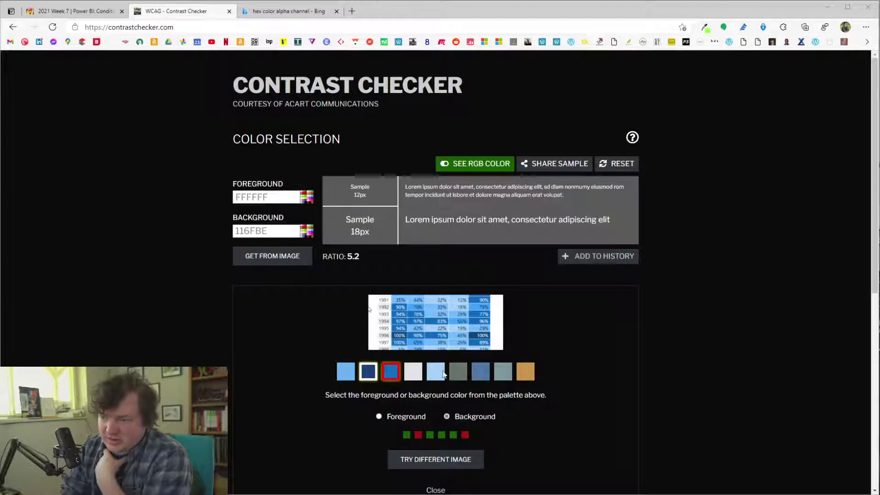
{"action": "scroll", "coordinate": [550, 281], "scroll_direction": "down", "scroll_amount": 6}
{"action": "scroll", "coordinate": [544, 273], "scroll_direction": "up", "scroll_amount": 6}
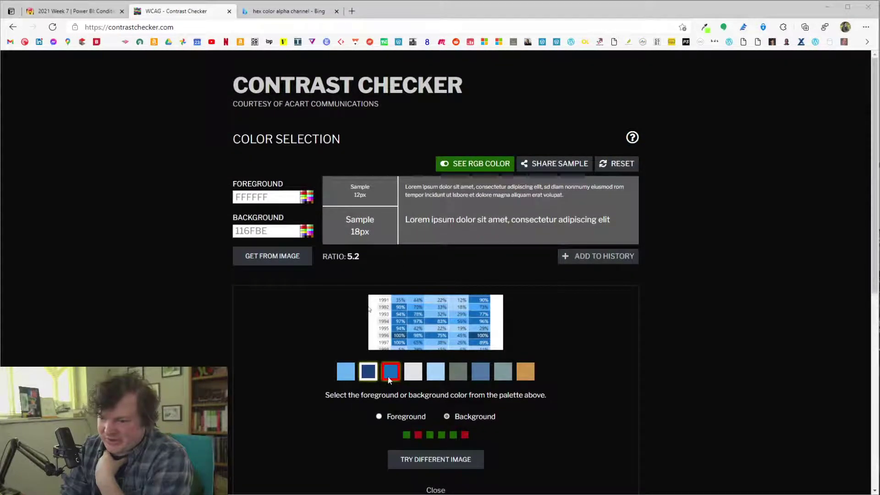
Check a black 000000 foreground on the palette's light blue 69B3F5 background, including the grayscale sample
{"action": "left_click", "coordinate": [346, 371]}
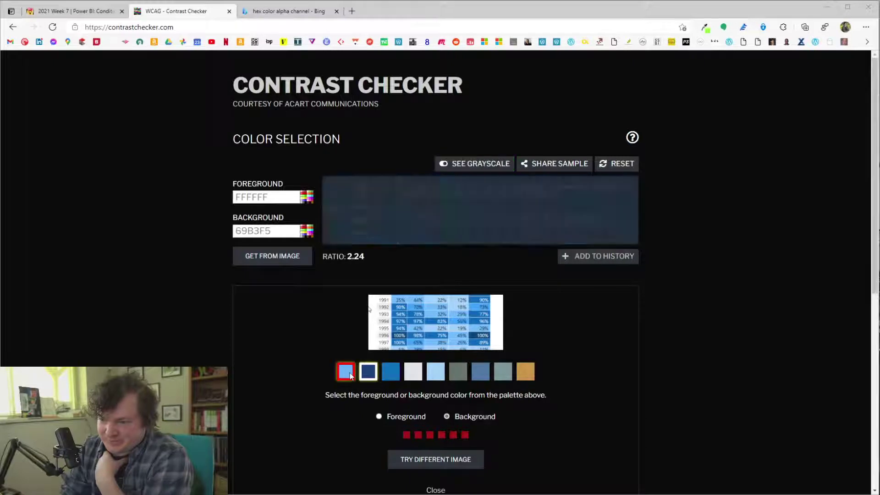
{"action": "double_click", "coordinate": [270, 198]}
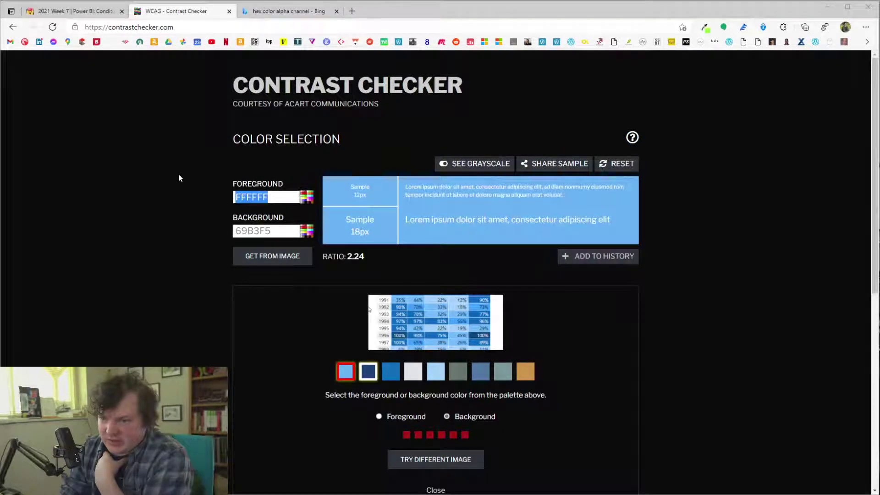
{"action": "type", "text": "B"}
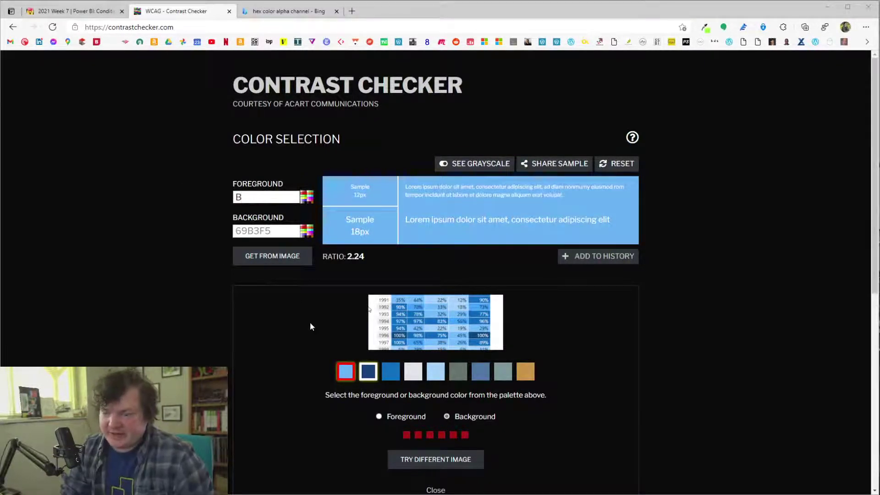
{"action": "key", "text": "BackSpace"}
{"action": "type", "text": "000000"}
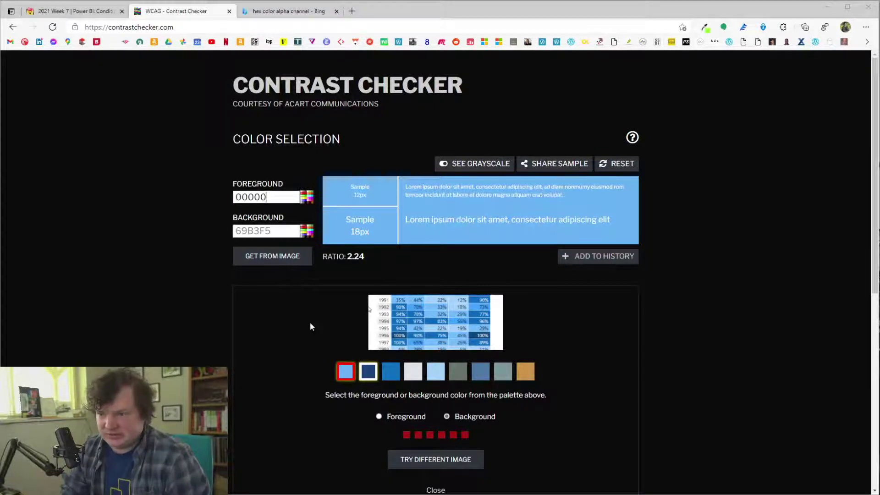
{"action": "left_click", "coordinate": [464, 164]}
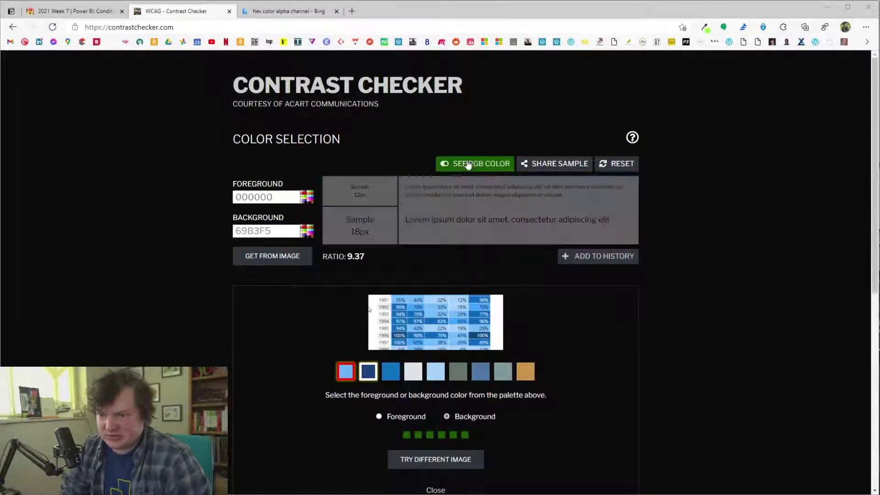
{"action": "scroll", "coordinate": [552, 286], "scroll_direction": "down", "scroll_amount": 5}
{"action": "scroll", "coordinate": [552, 288], "scroll_direction": "up", "scroll_amount": 6}
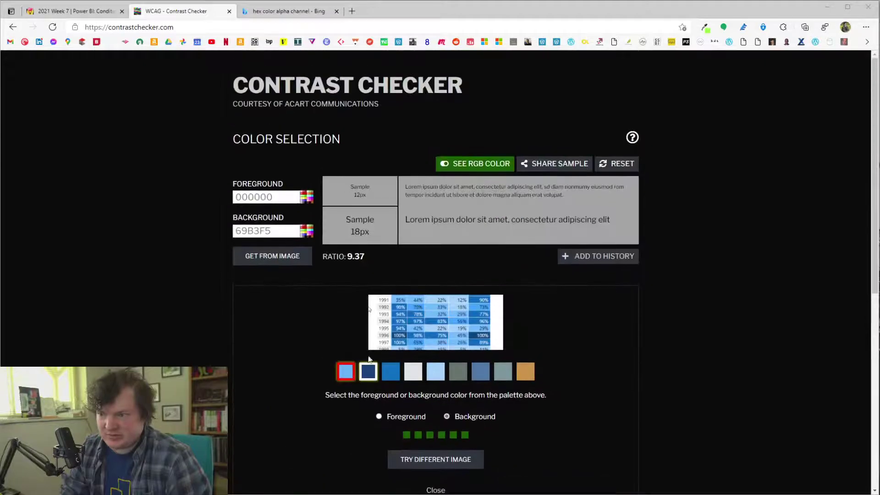
Check the black foreground against the pale gray DFE4E7 and lightest blue A5D2F7 palette backgrounds, finishing on A5D2F7
{"action": "left_click", "coordinate": [437, 375]}
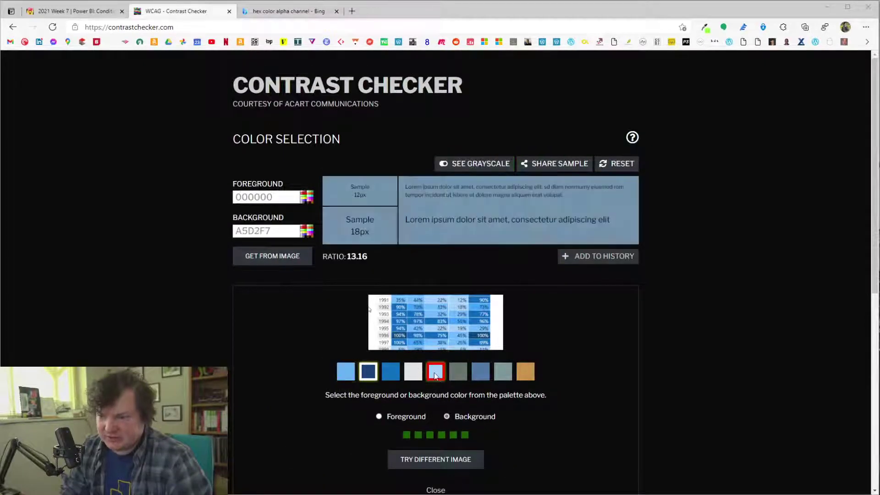
{"action": "left_click", "coordinate": [414, 375]}
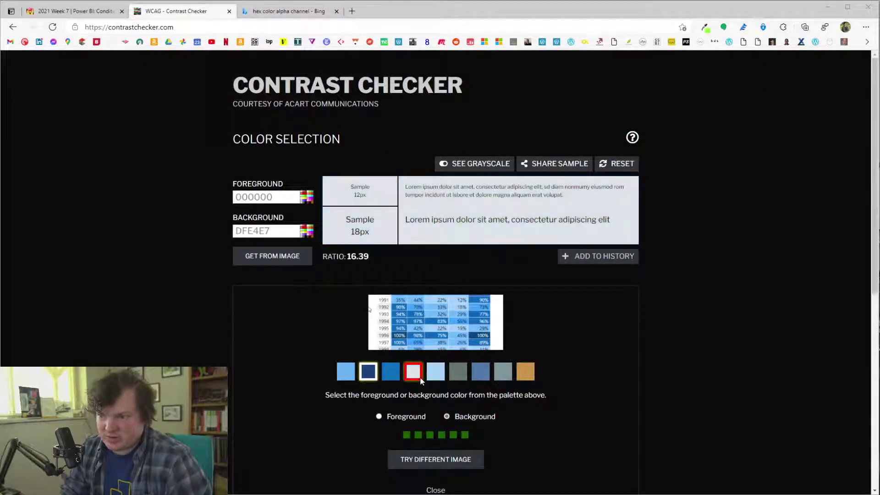
{"action": "left_click", "coordinate": [433, 380]}
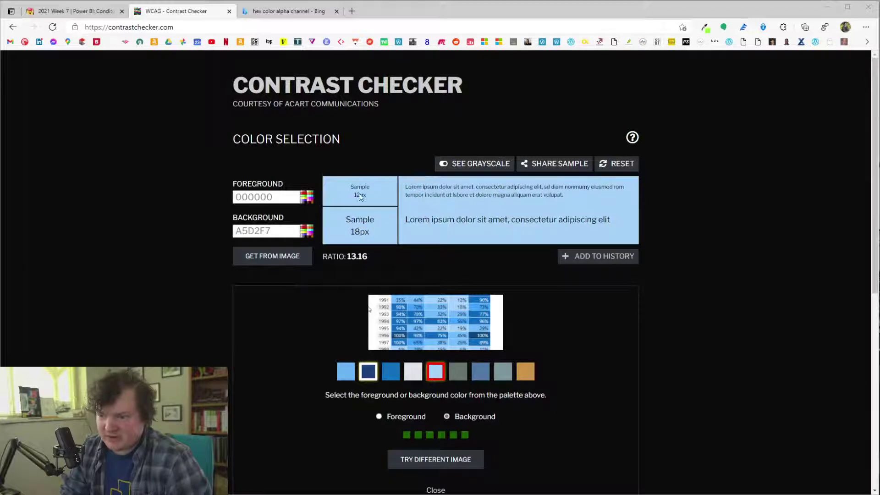
Compare the grayscale samples of black text on the A5D2F7 and 69B3F5 palette backgrounds
{"action": "left_click", "coordinate": [472, 163]}
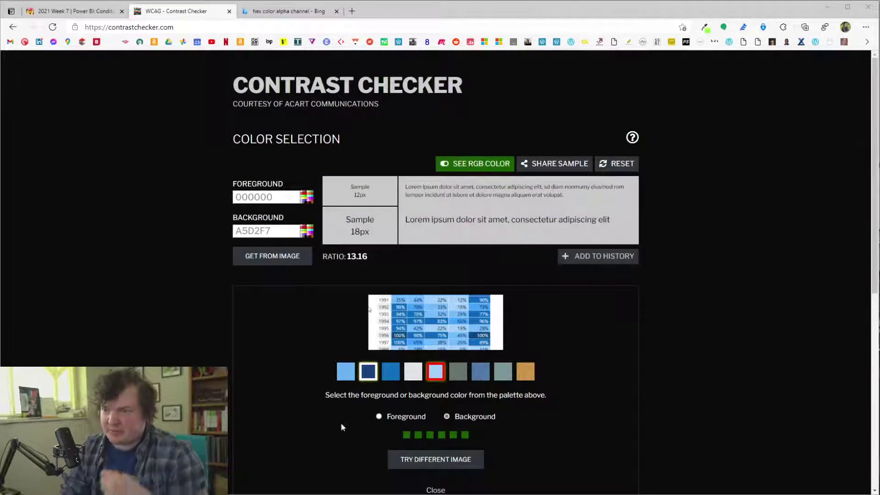
{"action": "left_click", "coordinate": [390, 371]}
{"action": "left_click", "coordinate": [346, 371]}
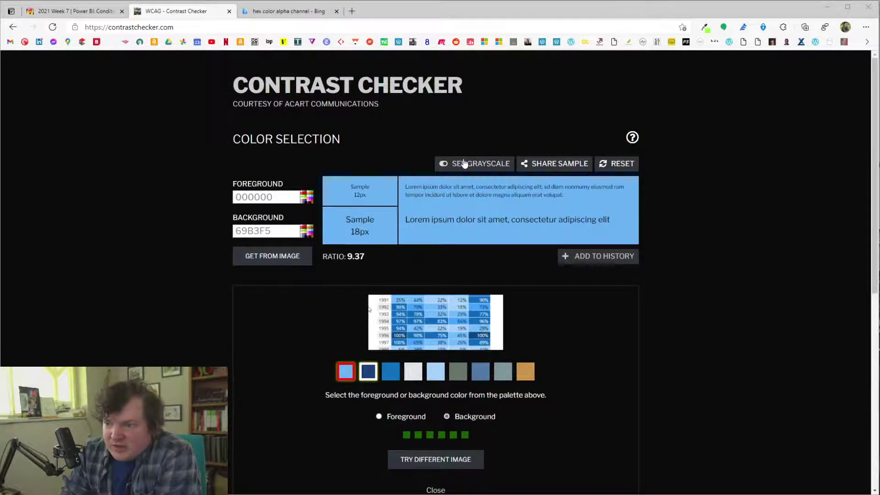
{"action": "scroll", "coordinate": [615, 351], "scroll_direction": "down", "scroll_amount": 6}
{"action": "scroll", "coordinate": [598, 330], "scroll_direction": "up", "scroll_amount": 6}
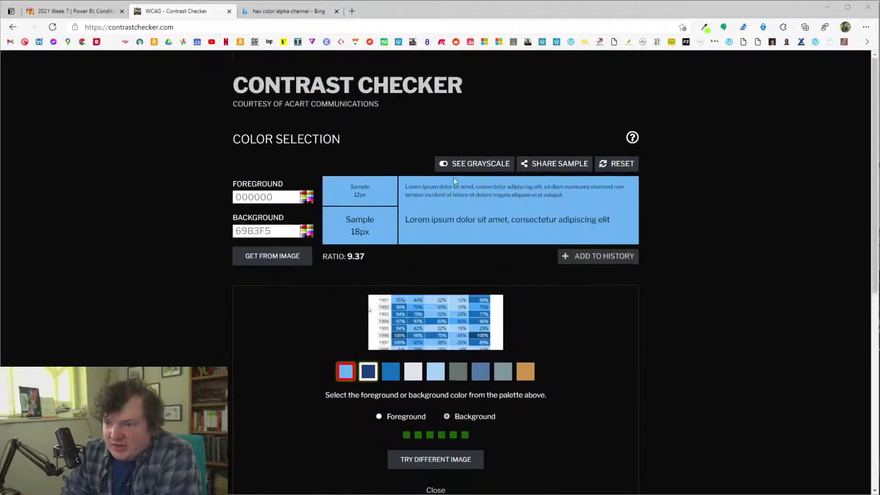
{"action": "left_click", "coordinate": [475, 164]}
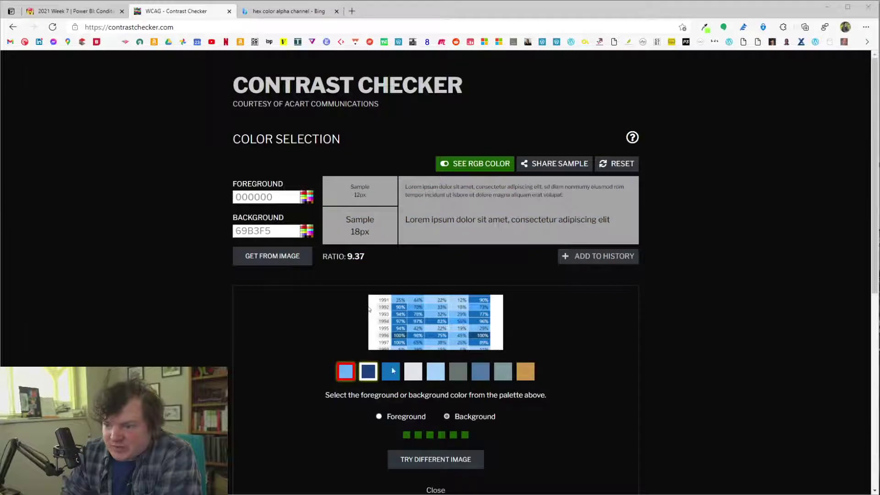
Check a white FFFFFF foreground on the palette's 116FBE background, including the grayscale sample and color difference rating
{"action": "left_click", "coordinate": [390, 371]}
{"action": "left_click_drag", "start_coordinate": [291, 196], "coordinate": [139, 205]}
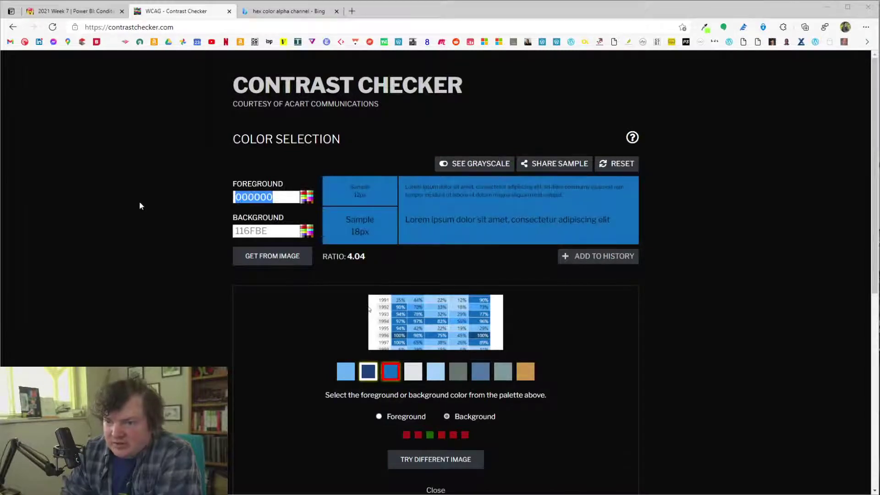
{"action": "type", "text": "FFFFFF"}
{"action": "left_click", "coordinate": [474, 164]}
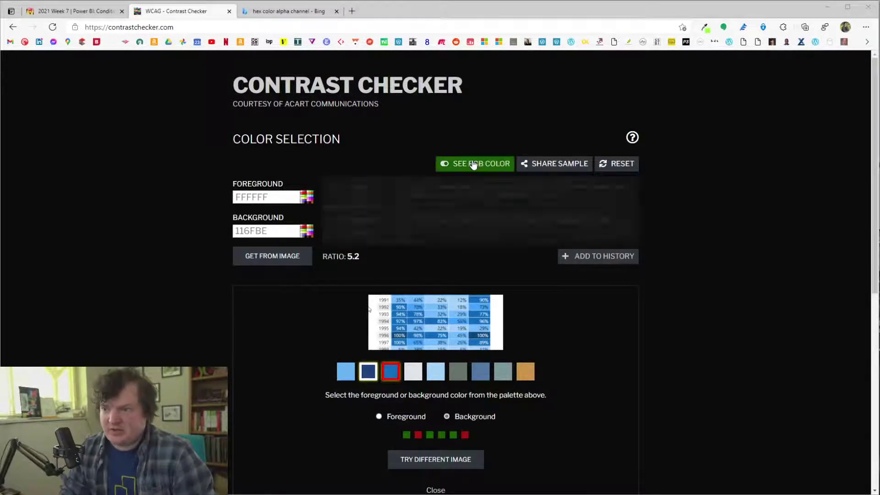
{"action": "scroll", "coordinate": [497, 225], "scroll_direction": "down", "scroll_amount": 6}
{"action": "mouse_move", "coordinate": [565, 272]}
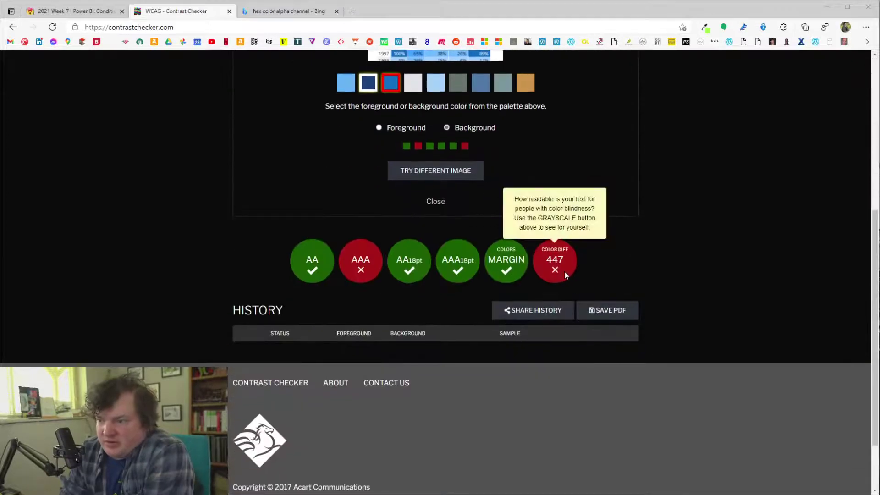
{"action": "scroll", "coordinate": [564, 271], "scroll_direction": "up", "scroll_amount": 6}
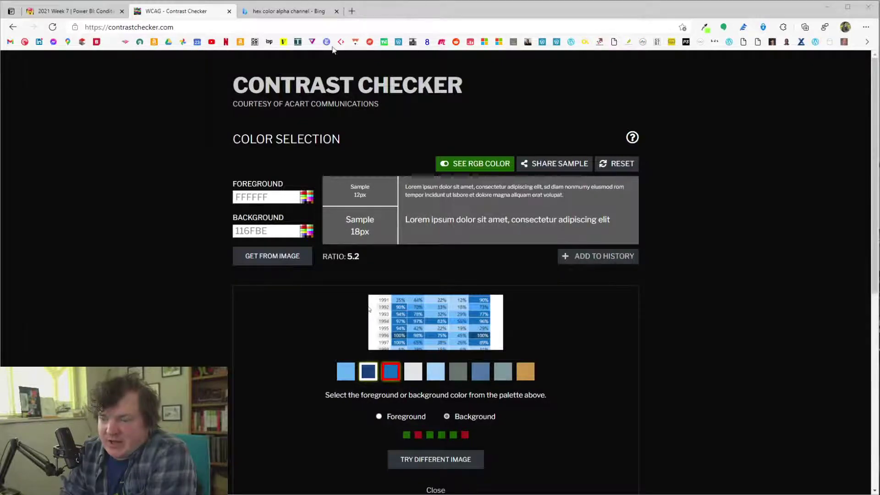
Switch to the untitled Power BI Desktop report and inspect the matrix's cell colors, highlighting and releasing the 1994 Michigan cell
{"action": "left_click_drag", "start_coordinate": [401, 11], "coordinate": [415, 59]}
{"action": "key", "text": "super+Tab"}
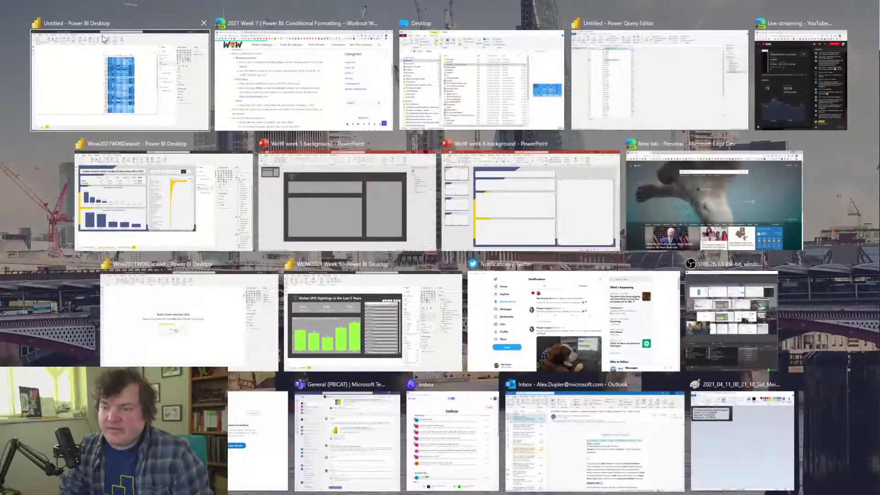
{"action": "left_click", "coordinate": [104, 40]}
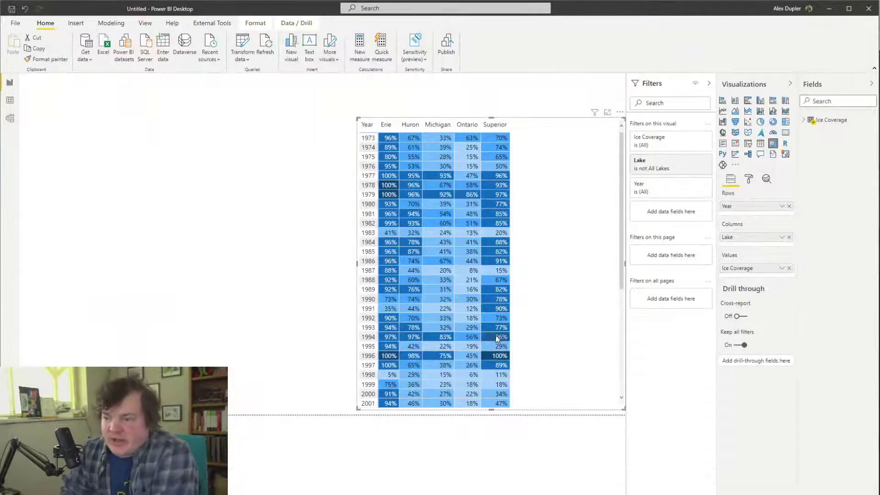
{"action": "left_click", "coordinate": [437, 340]}
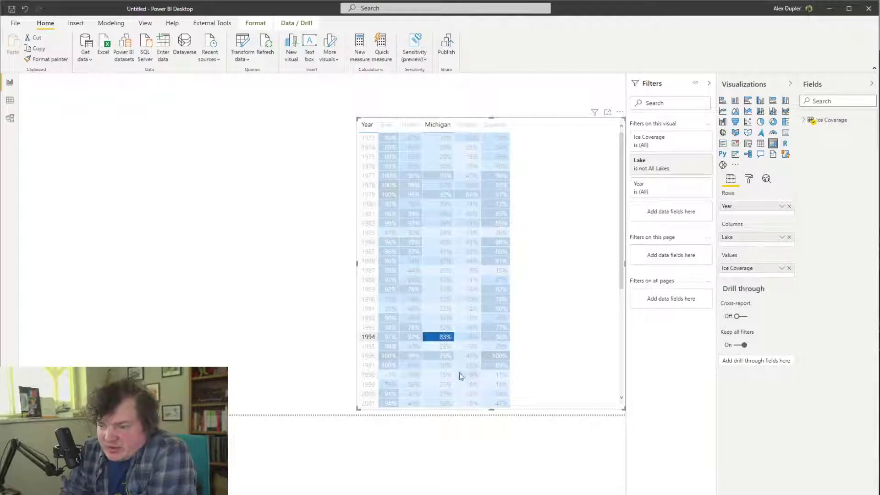
{"action": "left_click", "coordinate": [448, 339]}
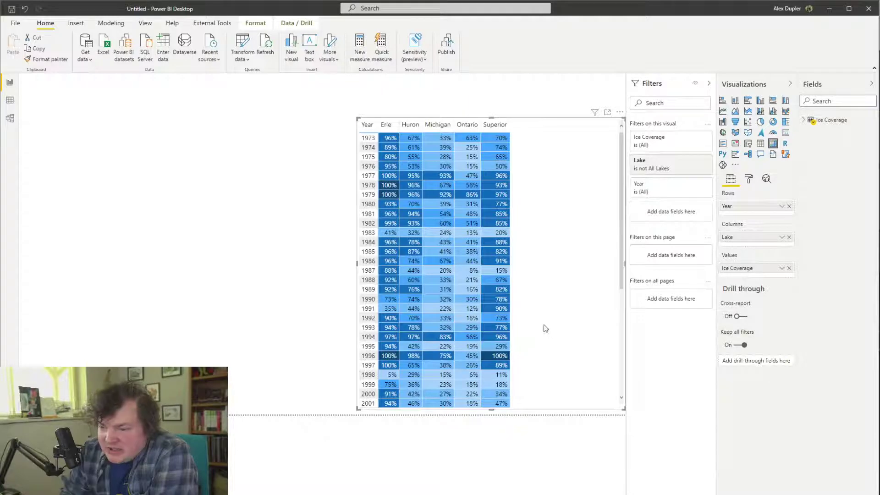
{"action": "scroll", "coordinate": [544, 327], "scroll_direction": "down", "scroll_amount": 5}
{"action": "scroll", "coordinate": [546, 335], "scroll_direction": "up", "scroll_amount": 5}
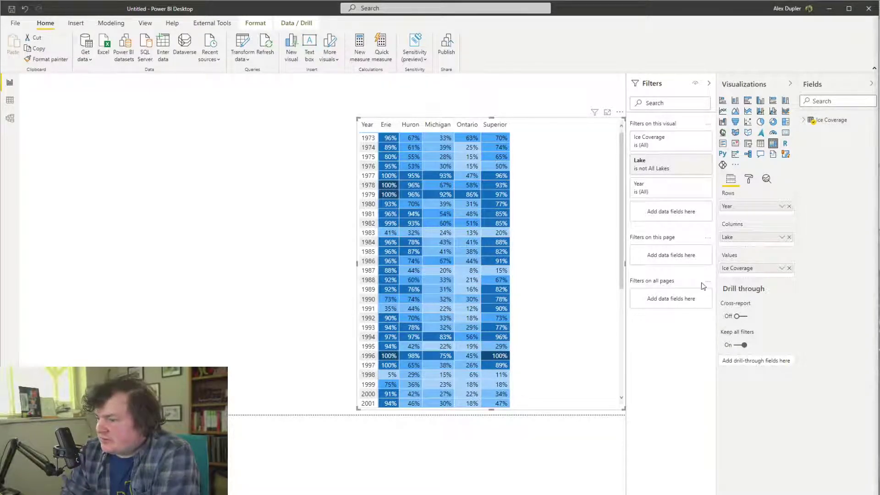
Turn on icon conditional formatting for the matrix's Ice Coverage values and open its advanced rule settings
{"action": "left_click", "coordinate": [748, 180]}
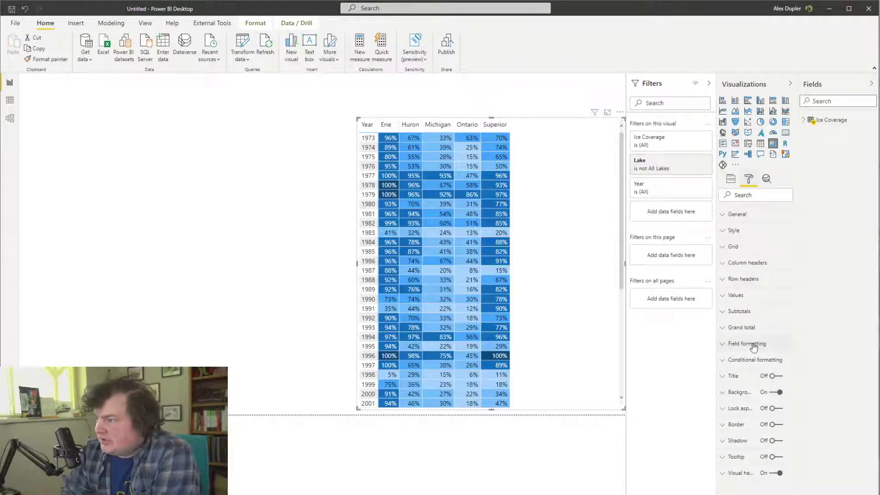
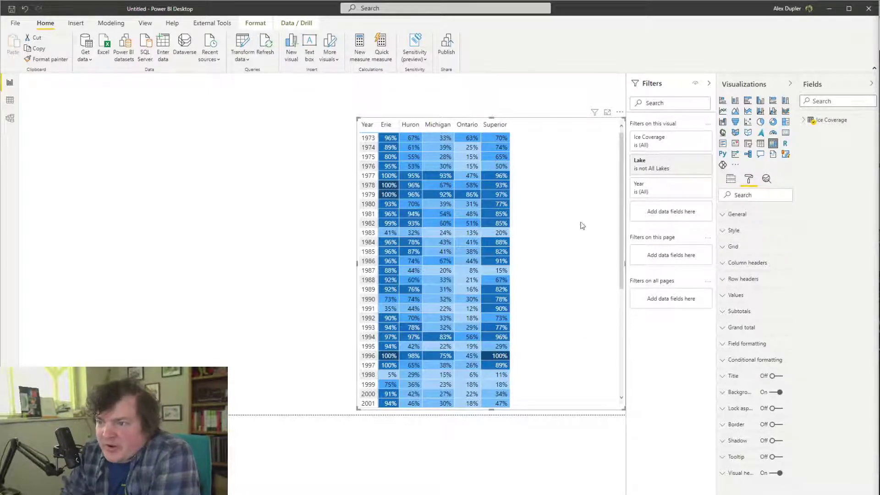
{"action": "scroll", "coordinate": [482, 301], "scroll_direction": "down", "scroll_amount": 5}
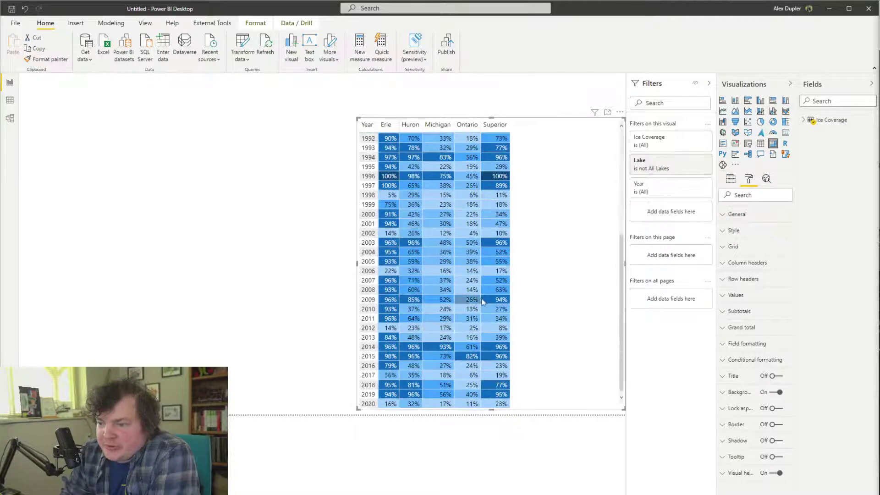
{"action": "left_click", "coordinate": [488, 236]}
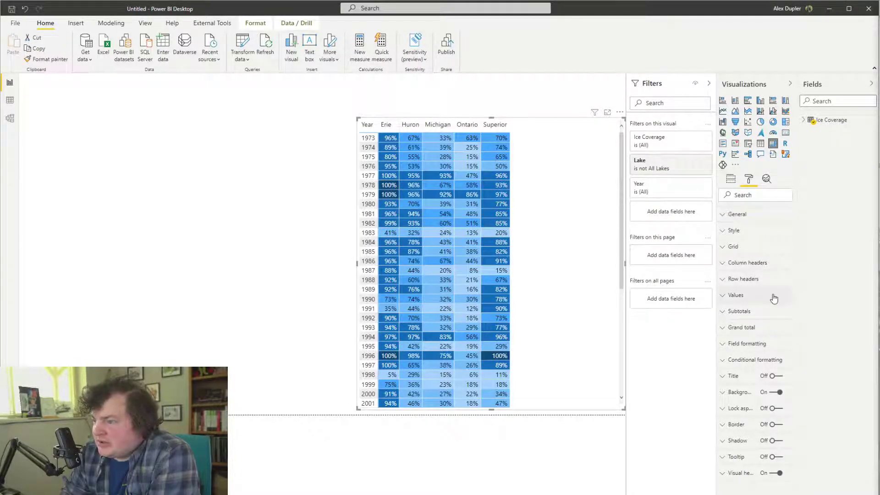
{"action": "left_click", "coordinate": [755, 359]}
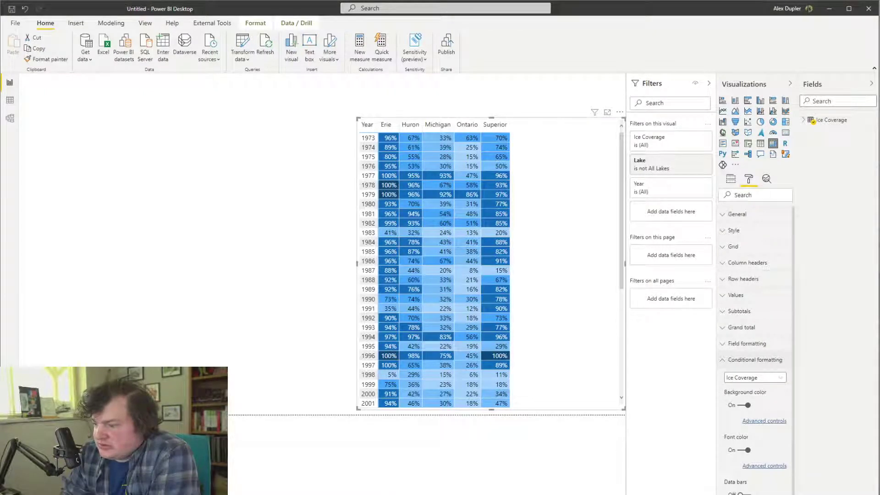
{"action": "left_click", "coordinate": [745, 494]}
{"action": "left_click", "coordinate": [764, 494]}
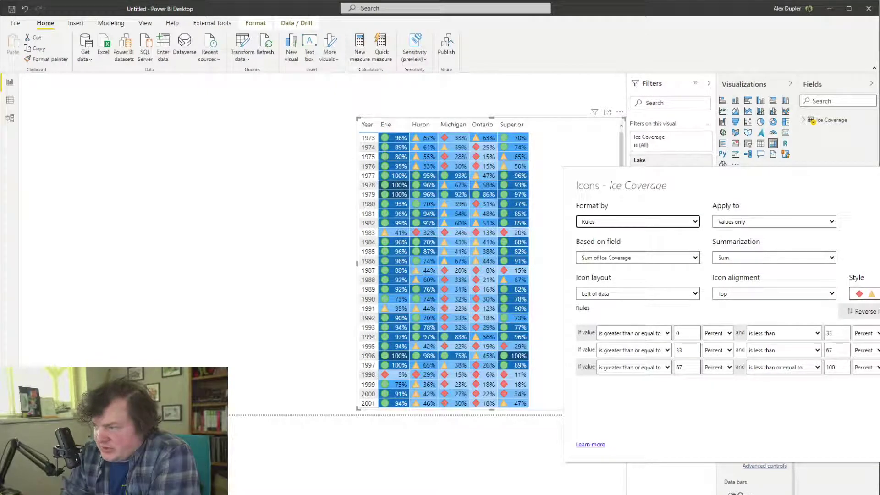
Delete the first two icon rules, then set the remaining rule's lower limit to 100 percent and clear its upper limit
{"action": "left_click", "coordinate": [879, 334]}
{"action": "left_click", "coordinate": [879, 334]}
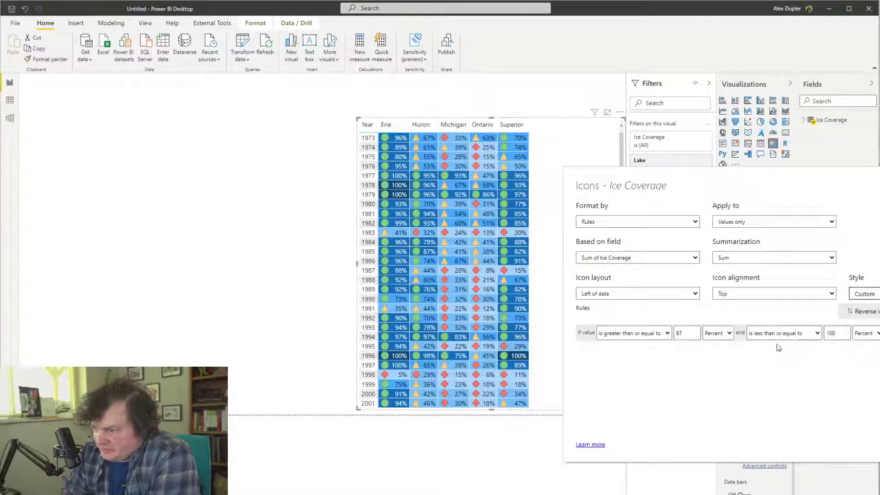
{"action": "double_click", "coordinate": [681, 333]}
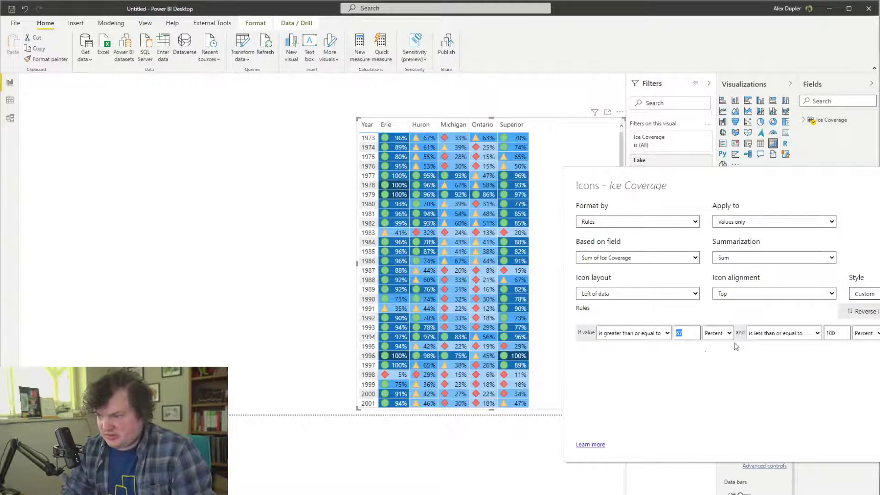
{"action": "type", "text": "100"}
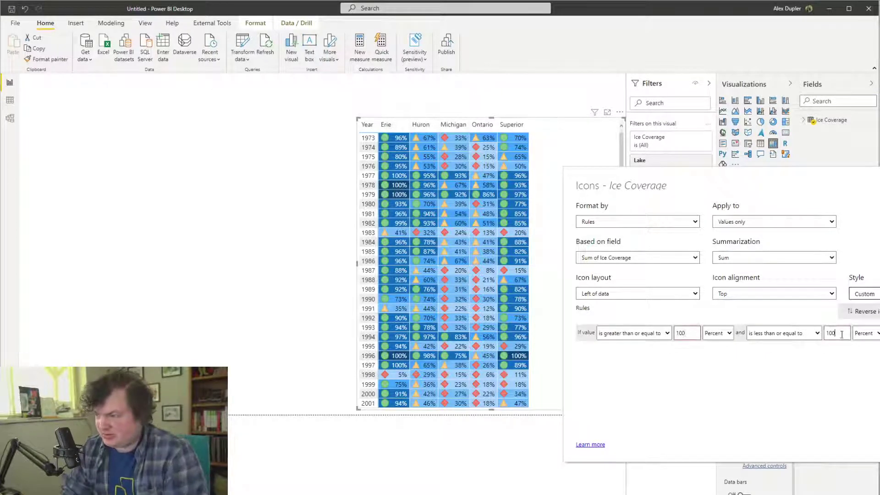
{"action": "double_click", "coordinate": [831, 333]}
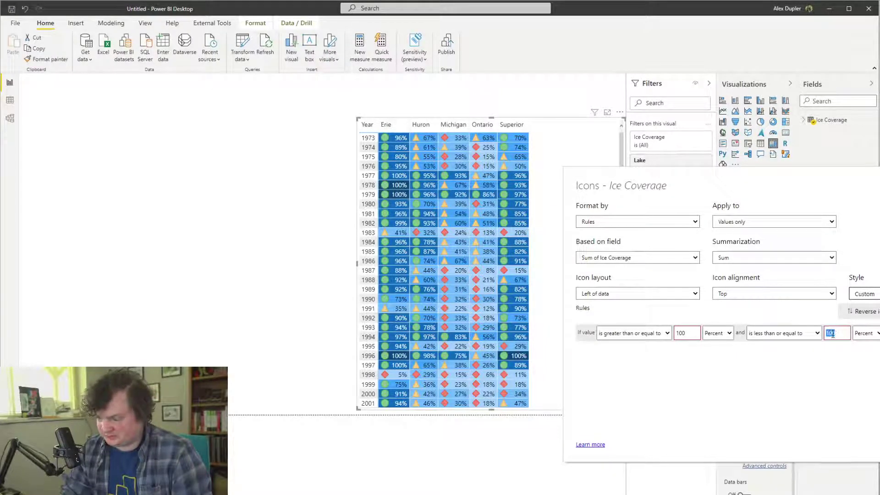
{"action": "key", "text": "BackSpace"}
Assign a star icon to the remaining Ice Coverage icon rule
{"action": "left_click", "coordinate": [876, 333]}
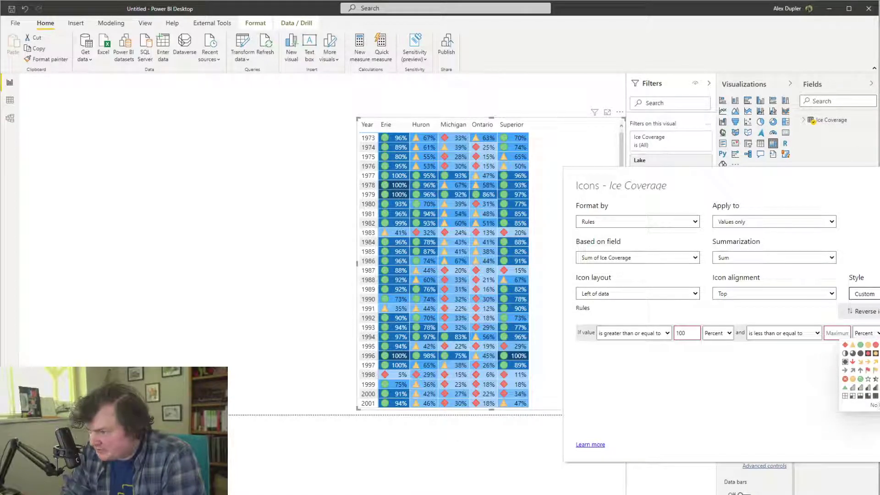
{"action": "left_click", "coordinate": [877, 380]}
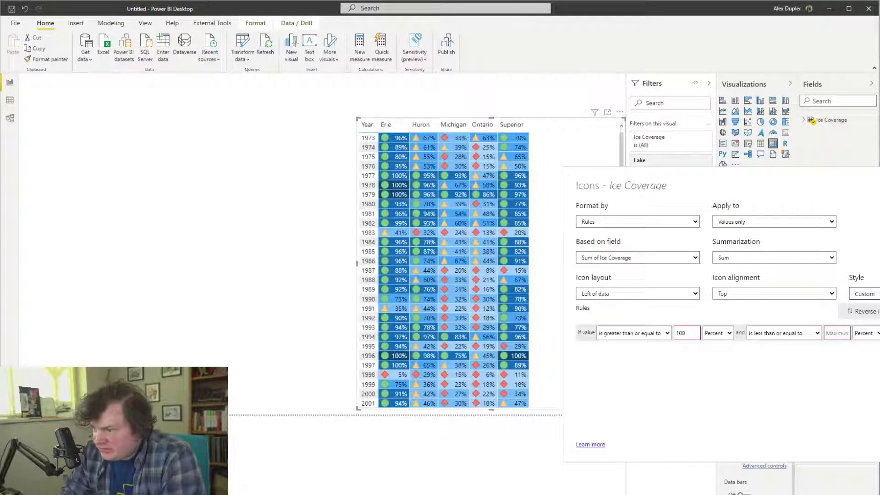
{"action": "left_click", "coordinate": [879, 333]}
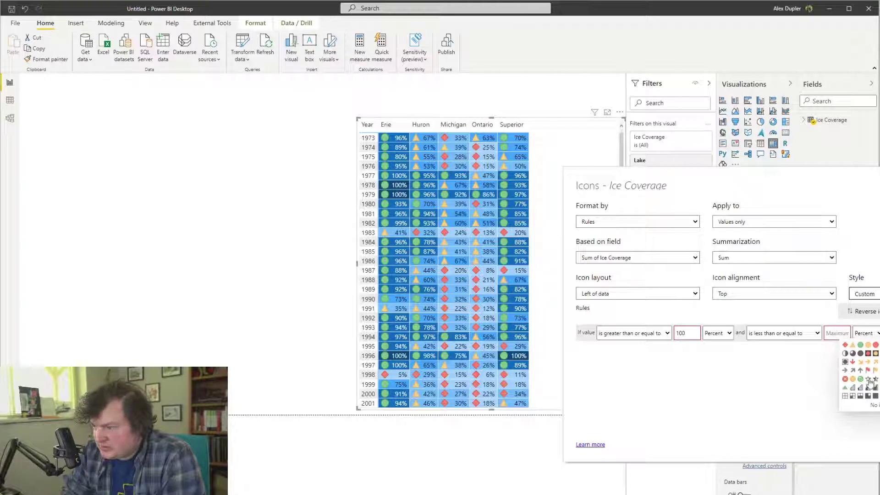
{"action": "left_click", "coordinate": [874, 380]}
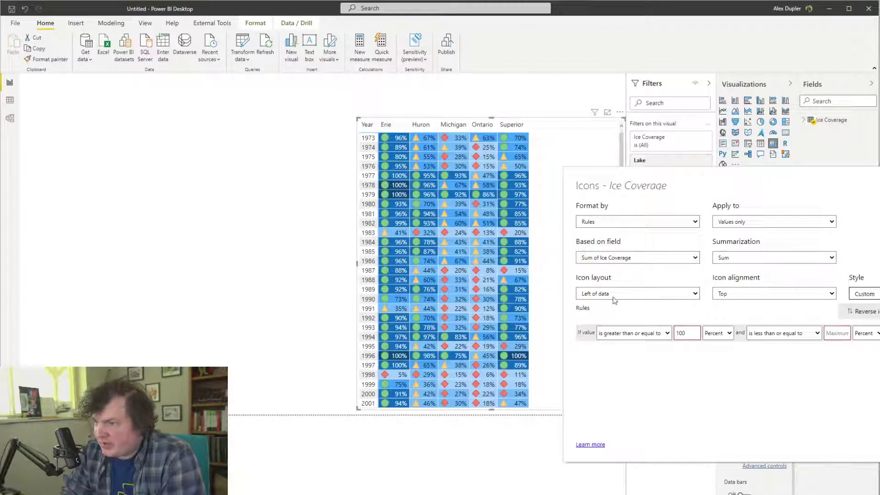
{"action": "left_click", "coordinate": [864, 294]}
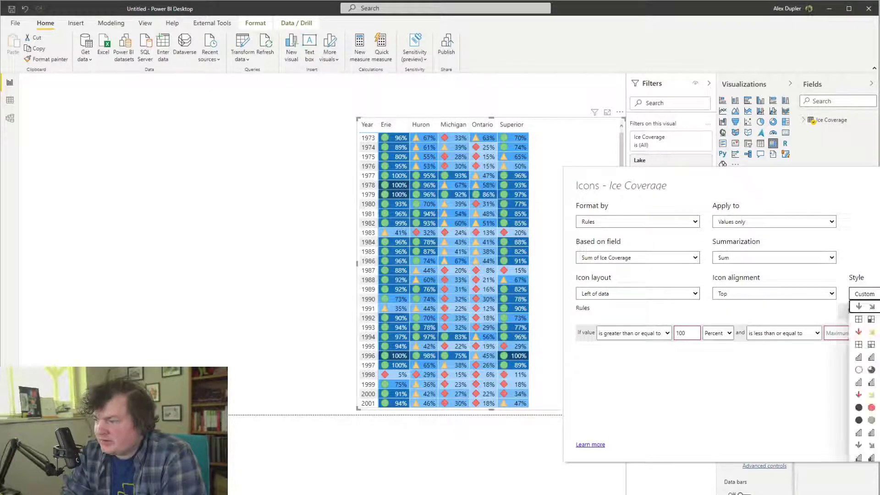
{"action": "left_click", "coordinate": [865, 294]}
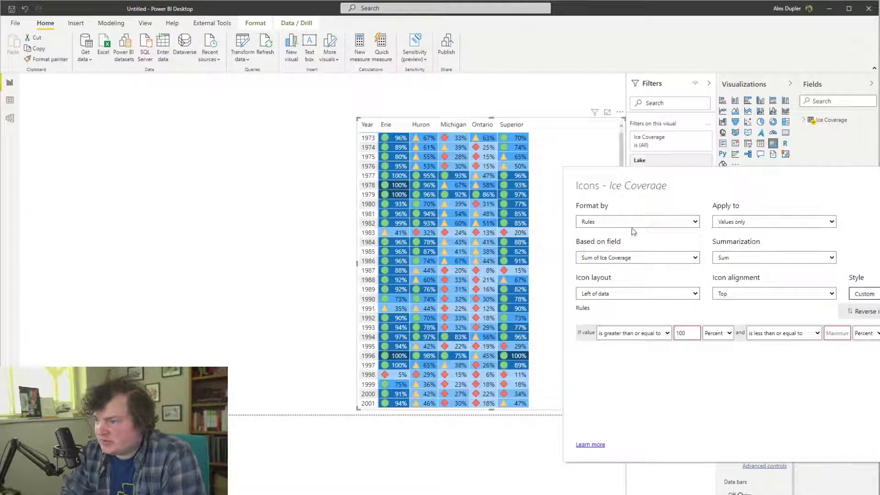
{"action": "left_click", "coordinate": [762, 297]}
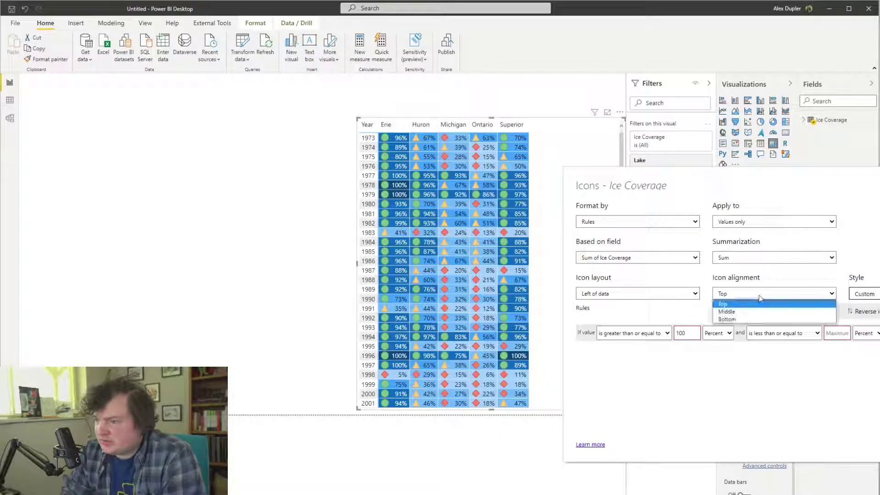
{"action": "left_click", "coordinate": [759, 298]}
{"action": "left_click", "coordinate": [694, 293]}
{"action": "left_click", "coordinate": [694, 293]}
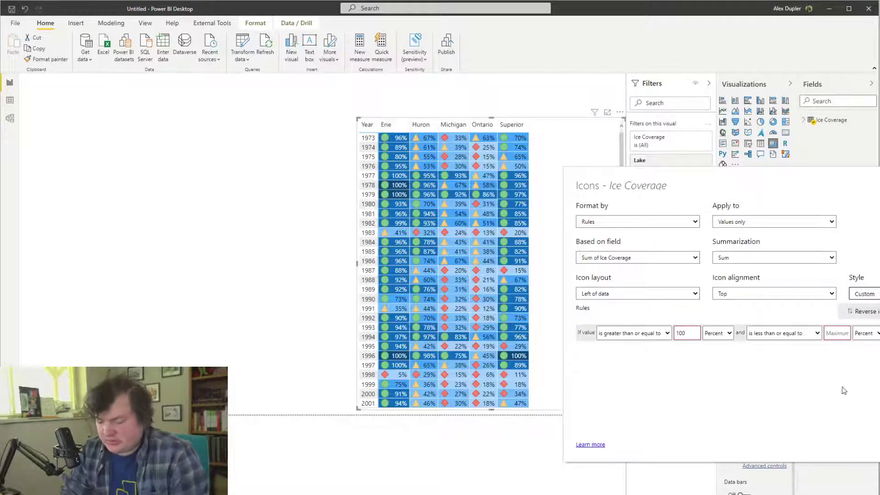
Set the Ice Coverage icon rule's upper limit to 200 percent, keeping the lower comparison at greater than or equal to
{"action": "type", "text": "2"}
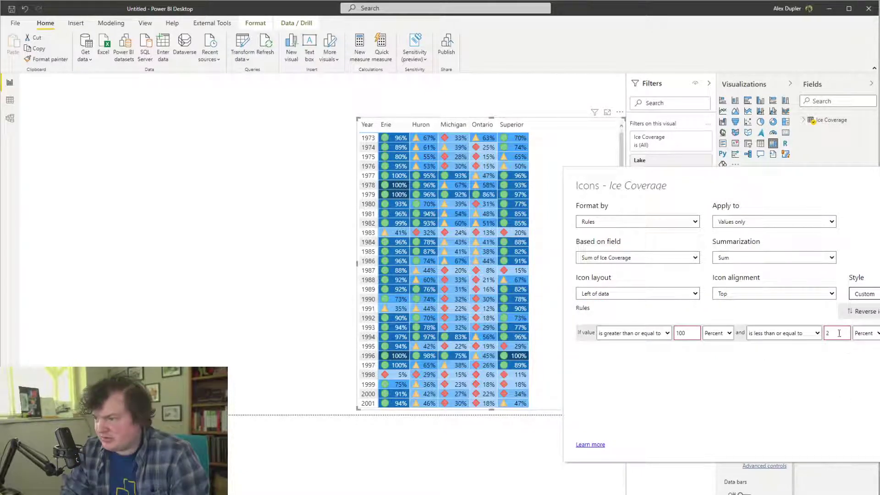
{"action": "type", "text": "00"}
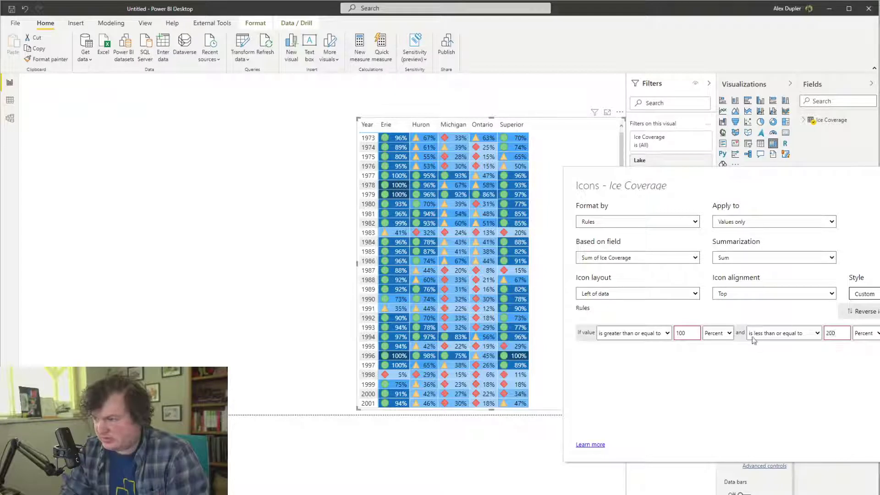
{"action": "left_click", "coordinate": [642, 333]}
{"action": "left_click", "coordinate": [629, 356]}
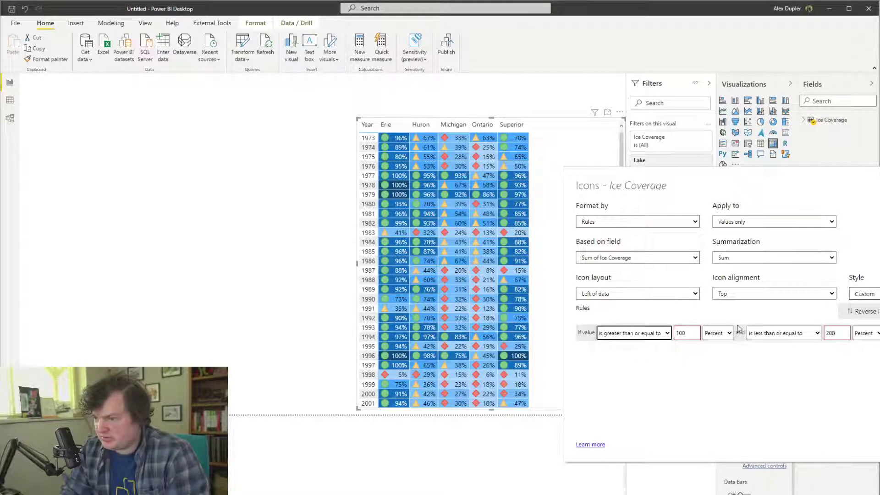
{"action": "key", "text": "Tab"}
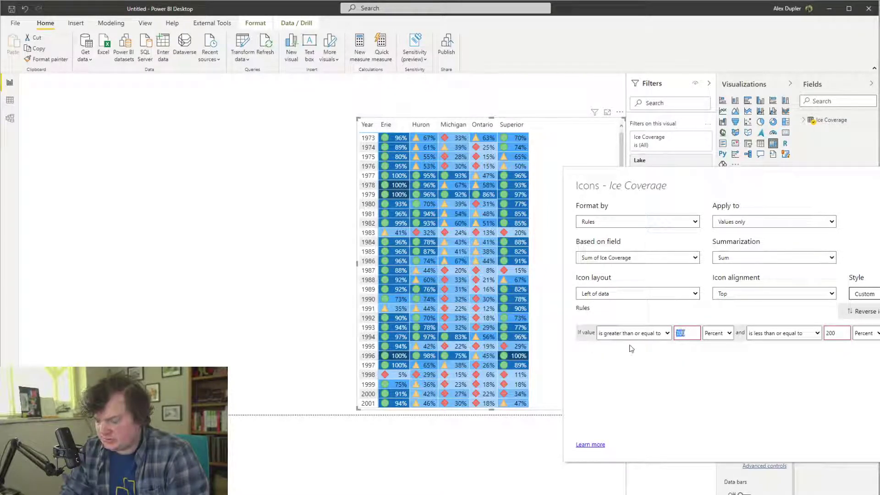
{"action": "left_click", "coordinate": [647, 337]}
Make the icon rule's lower limit the number 1 and its upper limit less than 2, and apply the rule
{"action": "left_click", "coordinate": [718, 333]}
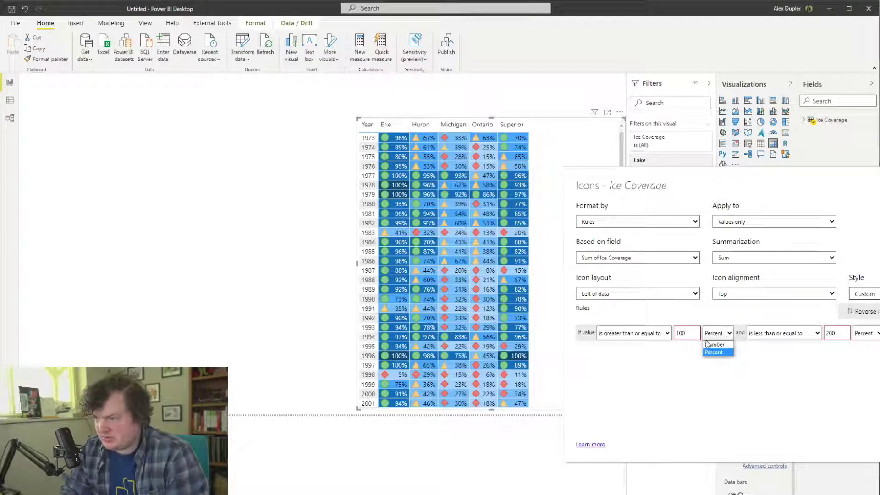
{"action": "left_click", "coordinate": [715, 353]}
{"action": "double_click", "coordinate": [686, 333]}
{"action": "type", "text": "1"}
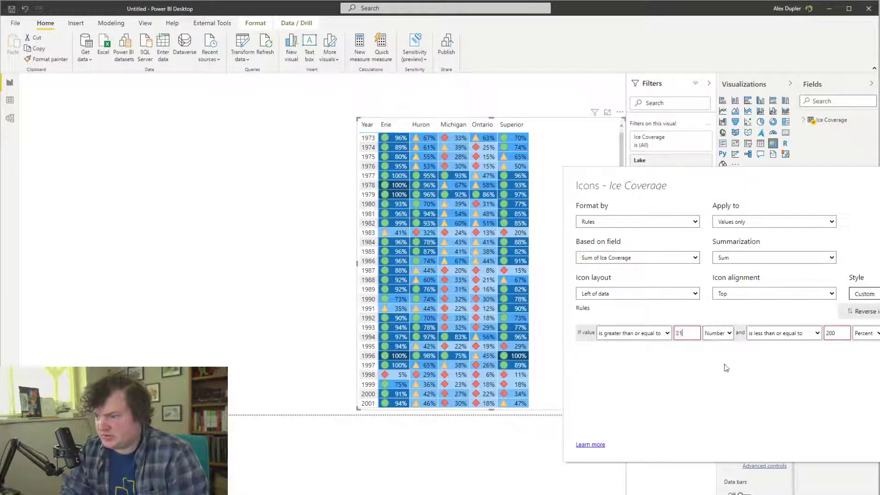
{"action": "left_click", "coordinate": [814, 333]}
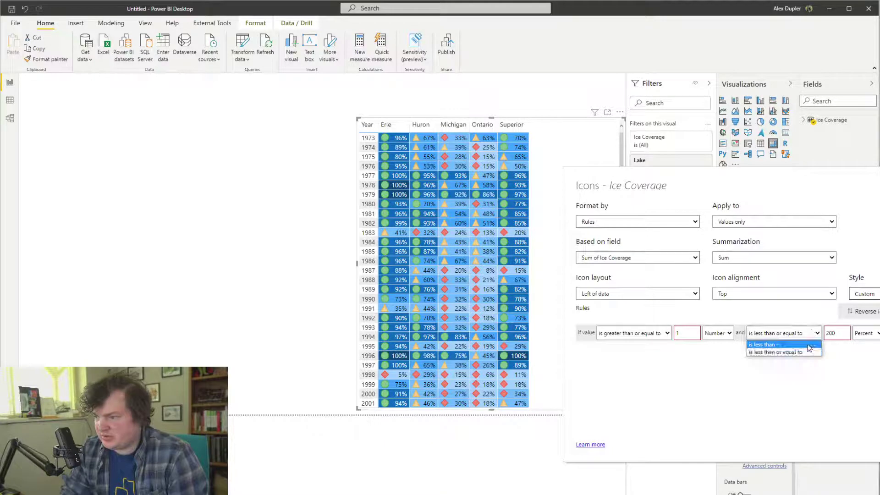
{"action": "left_click", "coordinate": [796, 341]}
{"action": "type", "text": "2"}
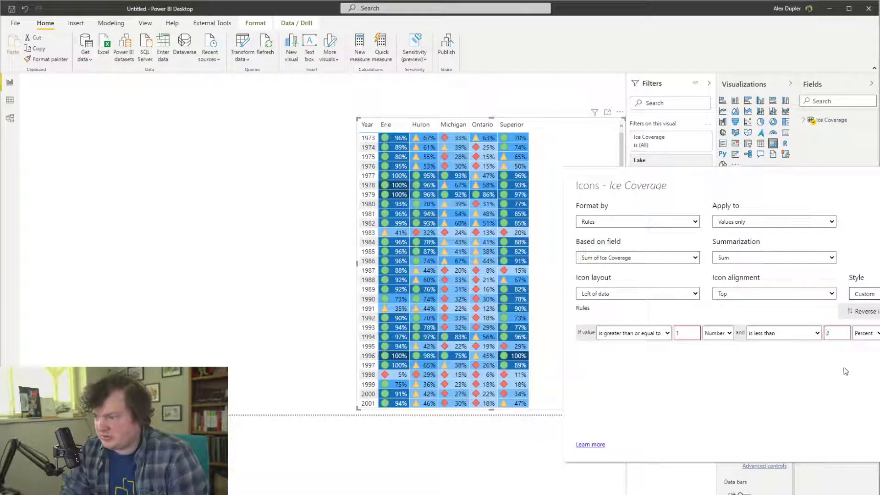
{"action": "left_click", "coordinate": [879, 444]}
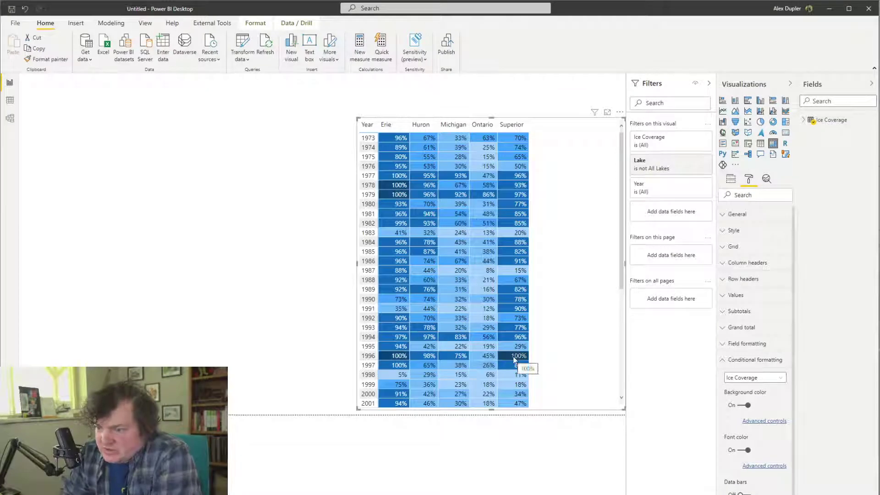
Reopen the Ice Coverage icon rule, give it the star icon, switch its upper limit's unit to Number, and apply it
{"action": "left_click", "coordinate": [764, 494]}
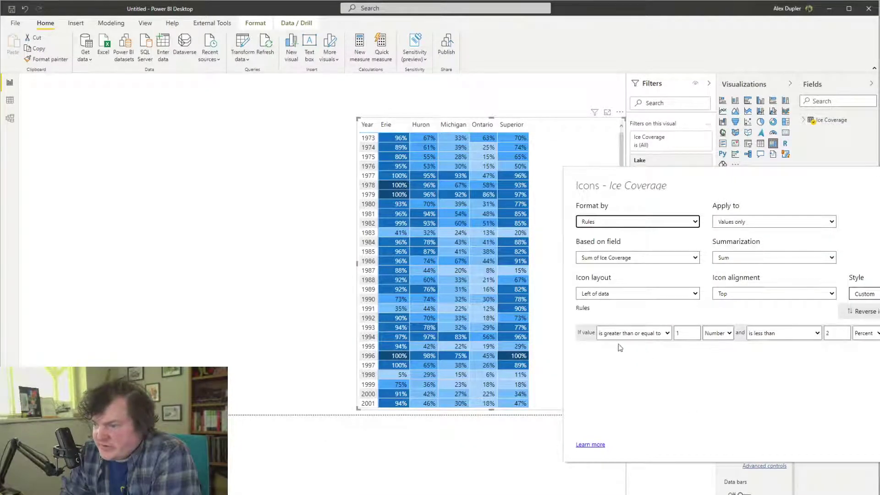
{"action": "left_click", "coordinate": [879, 333]}
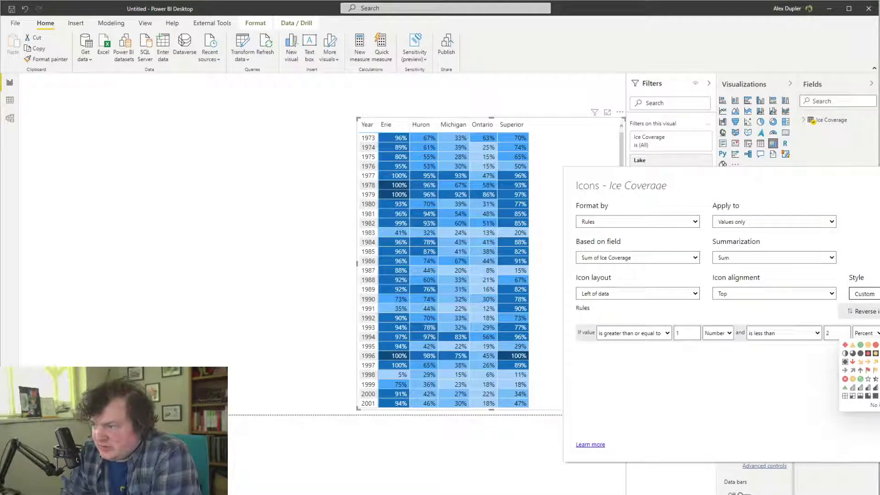
{"action": "left_click", "coordinate": [879, 370]}
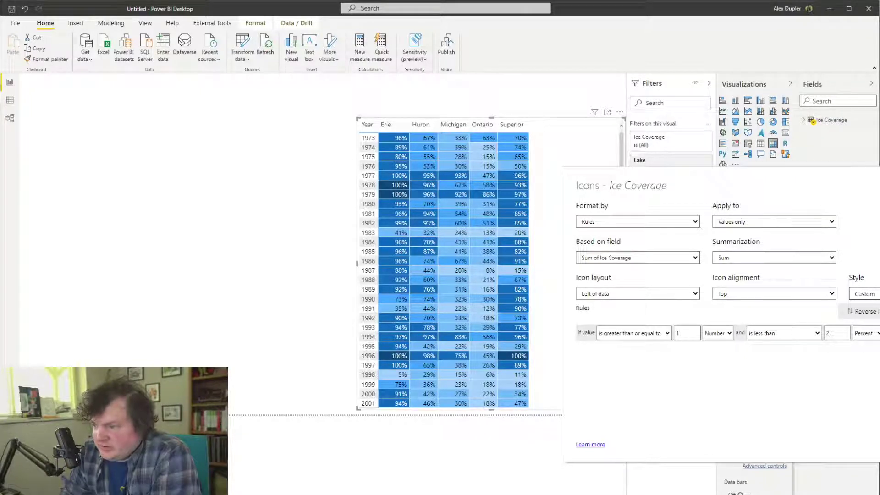
{"action": "key", "text": "Escape"}
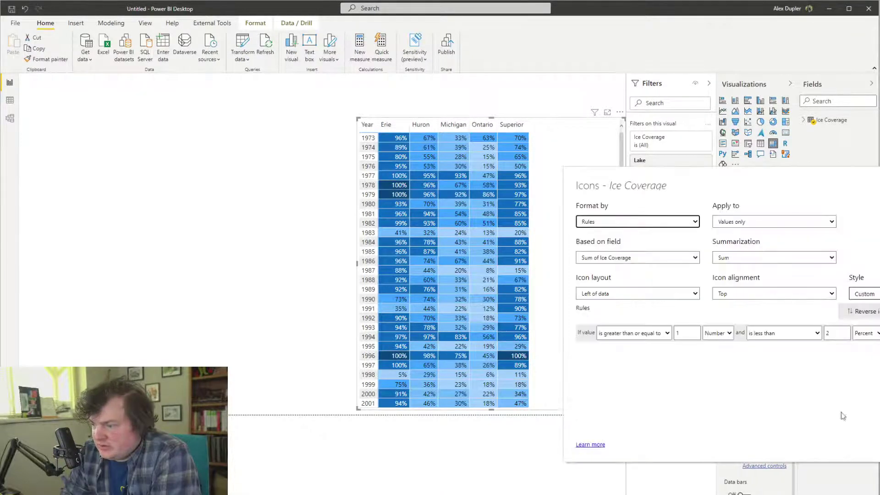
{"action": "left_click", "coordinate": [879, 333]}
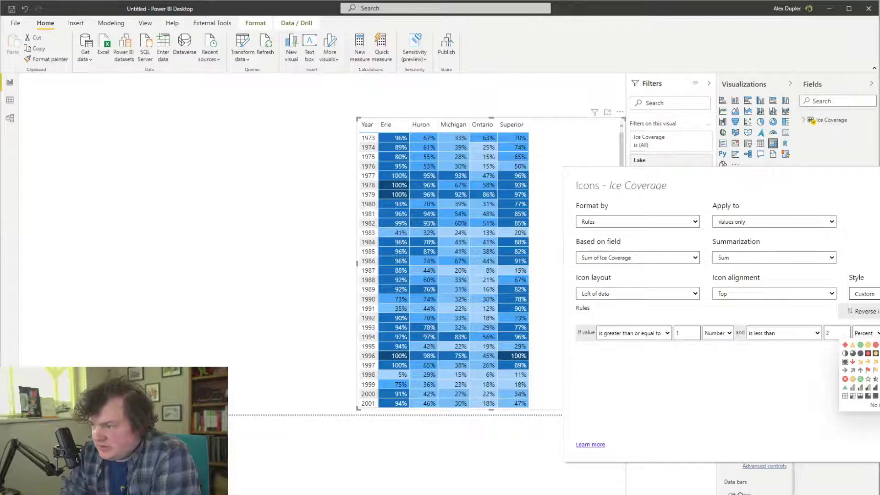
{"action": "left_click", "coordinate": [878, 370]}
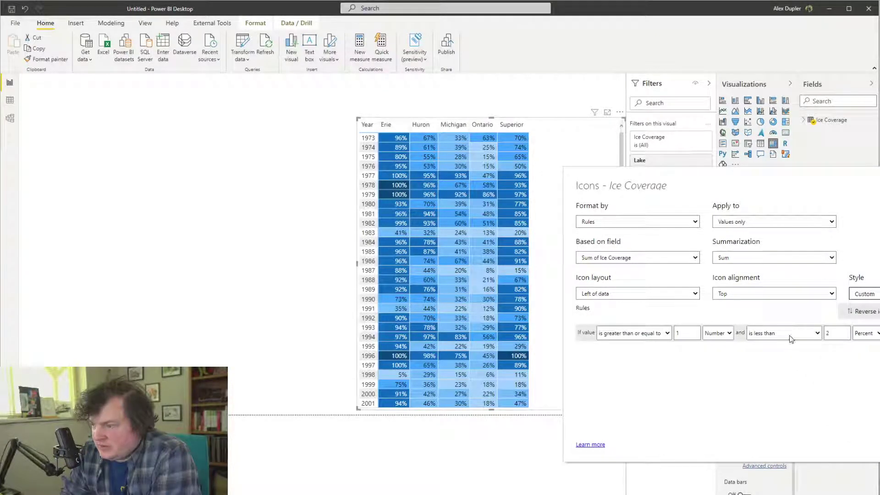
{"action": "left_click", "coordinate": [865, 333]}
{"action": "left_click", "coordinate": [876, 348]}
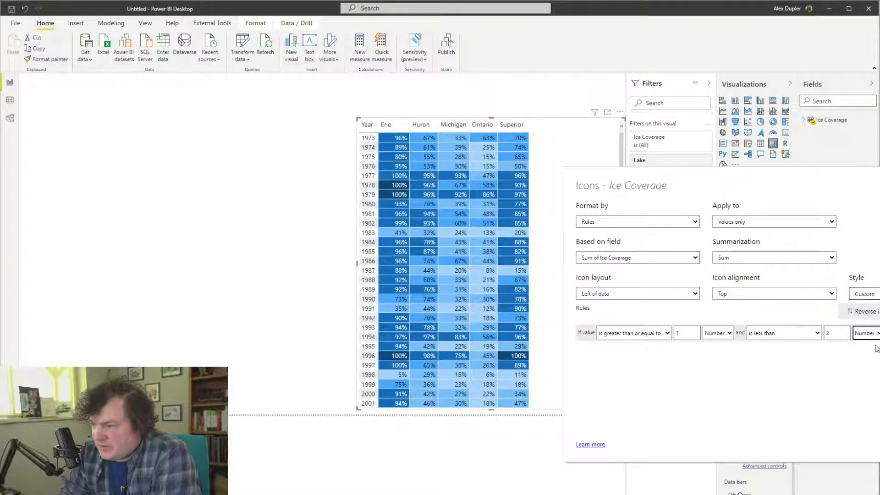
{"action": "left_click", "coordinate": [879, 445]}
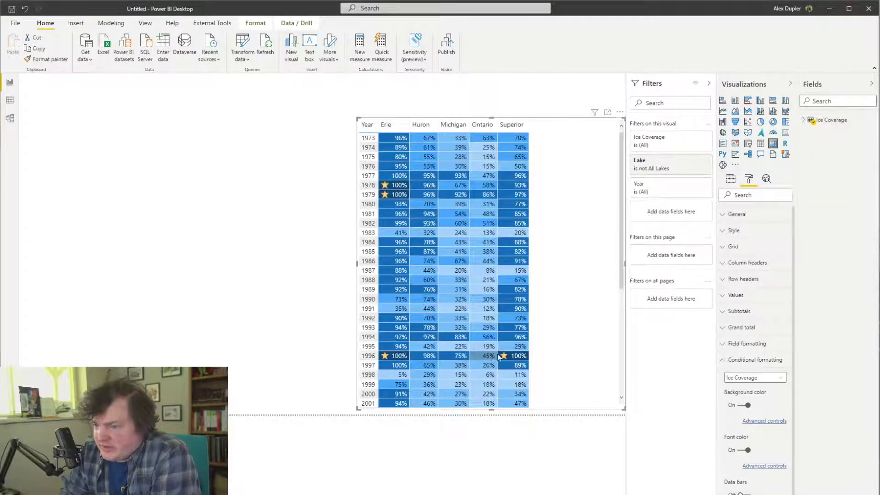
Narrow the matrix by moving its left edge inward and extend its upper edge to the top of the report page
{"action": "scroll", "coordinate": [504, 327], "scroll_direction": "down", "scroll_amount": 5}
{"action": "scroll", "coordinate": [495, 323], "scroll_direction": "up", "scroll_amount": 5}
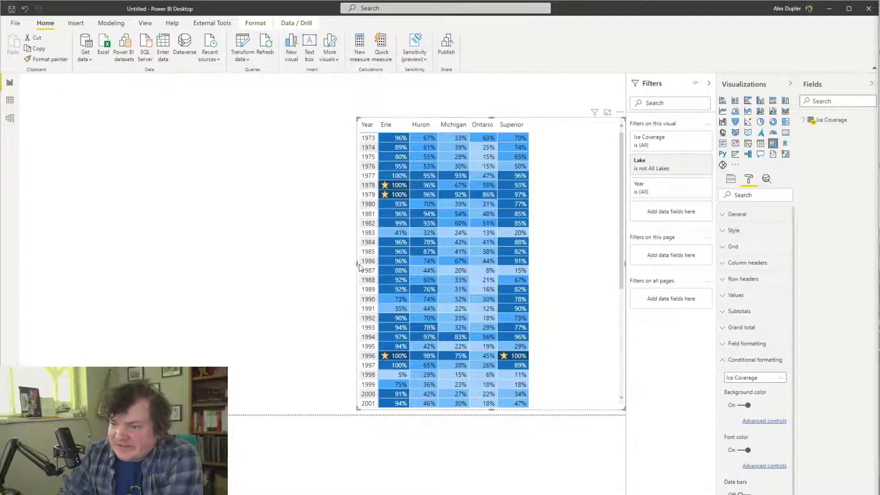
{"action": "left_click_drag", "start_coordinate": [358, 271], "coordinate": [426, 270]}
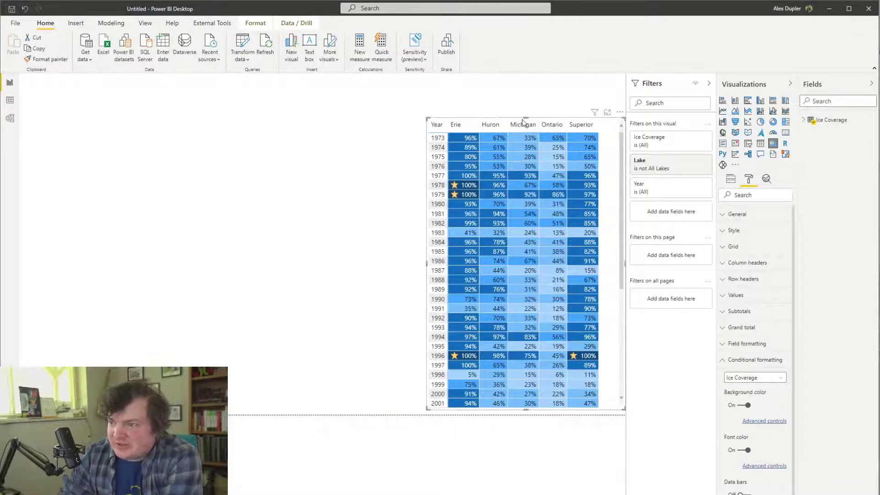
{"action": "left_click_drag", "start_coordinate": [527, 119], "coordinate": [532, 76]}
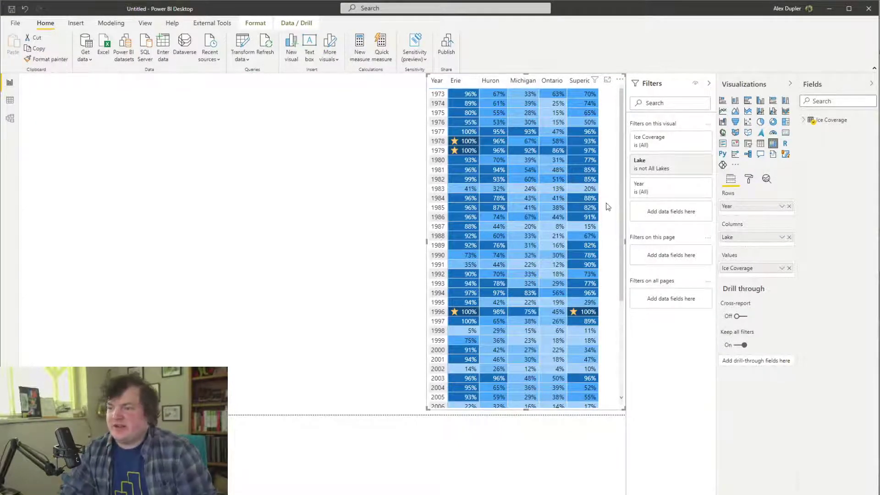
Add a slicer visual on the empty part of the page and fill it with the Year field
{"action": "left_click", "coordinate": [91, 189]}
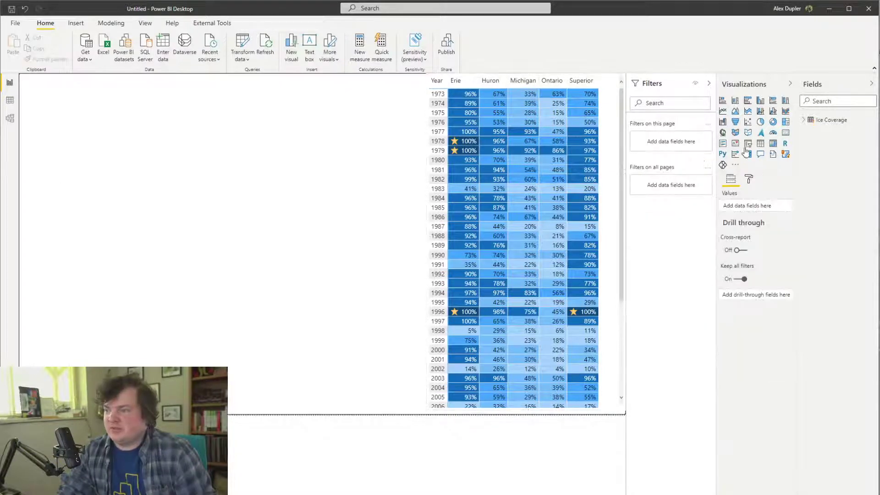
{"action": "left_click", "coordinate": [747, 143]}
{"action": "left_click", "coordinate": [805, 120]}
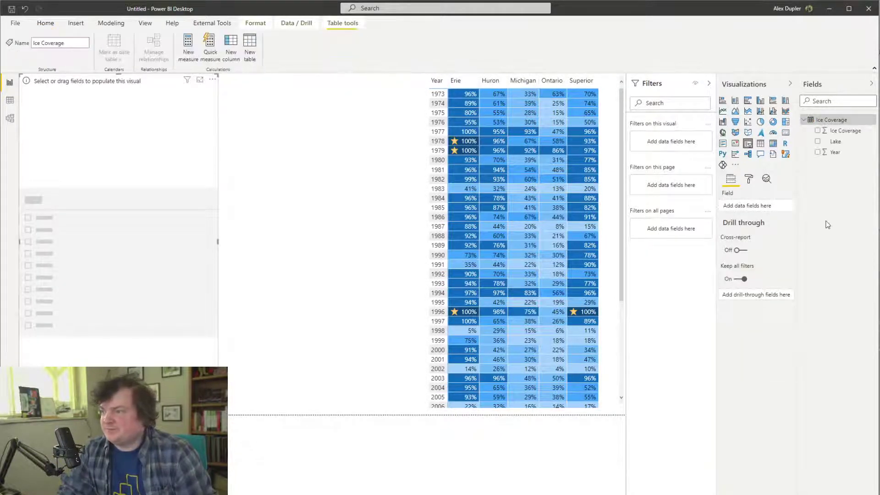
{"action": "left_click", "coordinate": [818, 152]}
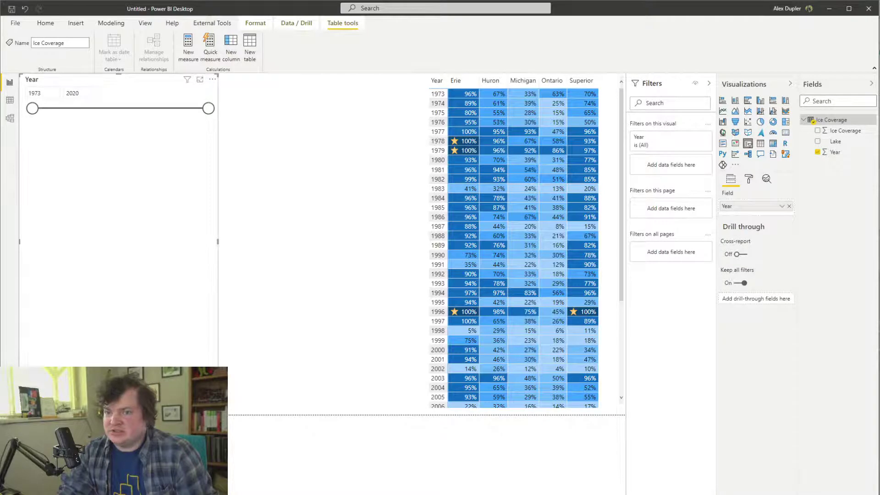
{"action": "left_click", "coordinate": [317, 197]}
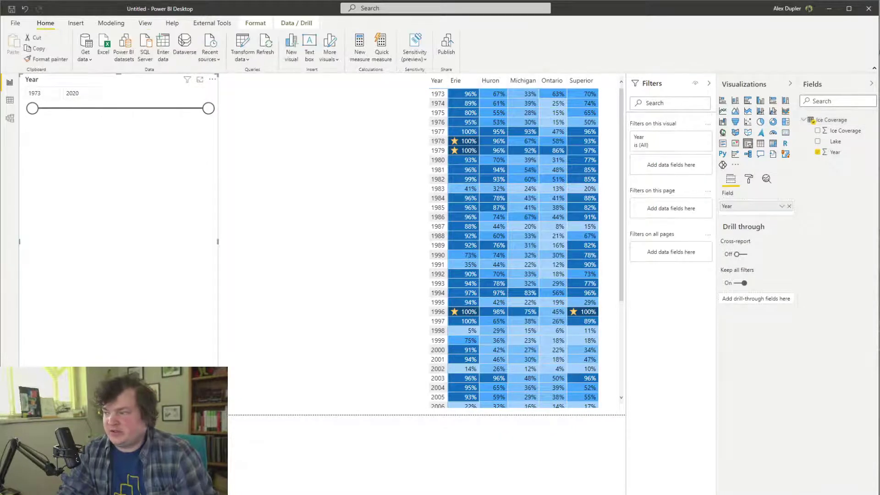
Reshape the Year slicer into a wide, short strip, and lower it and the matrix's upper edge to free space for a header
{"action": "left_click_drag", "start_coordinate": [217, 410], "coordinate": [328, 162]}
{"action": "left_click_drag", "start_coordinate": [212, 84], "coordinate": [196, 144]}
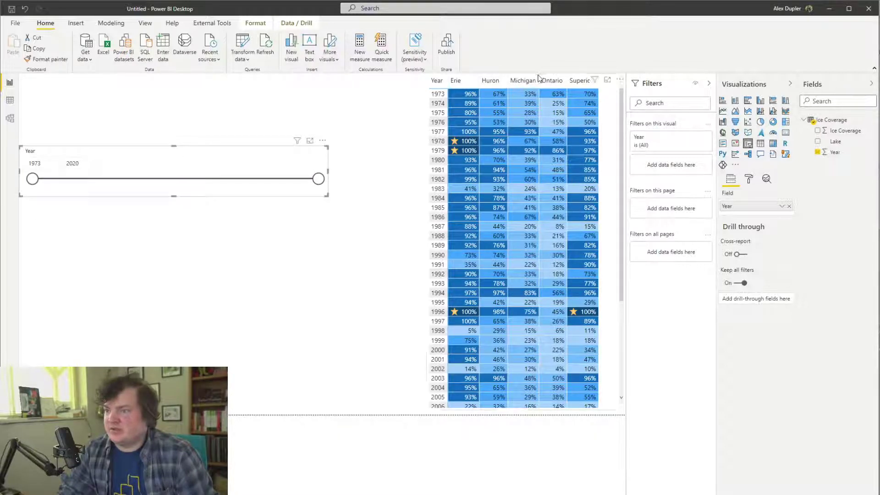
{"action": "left_click_drag", "start_coordinate": [539, 77], "coordinate": [520, 148]}
{"action": "left_click", "coordinate": [428, 90]}
Insert a text box above the slicer and stretch it across nearly the full page width as a header banner
{"action": "left_click", "coordinate": [76, 23]}
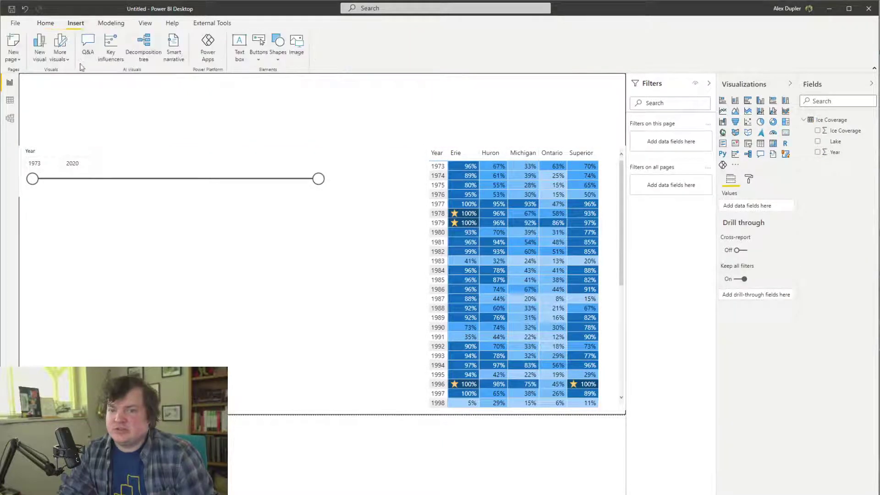
{"action": "left_click", "coordinate": [243, 45]}
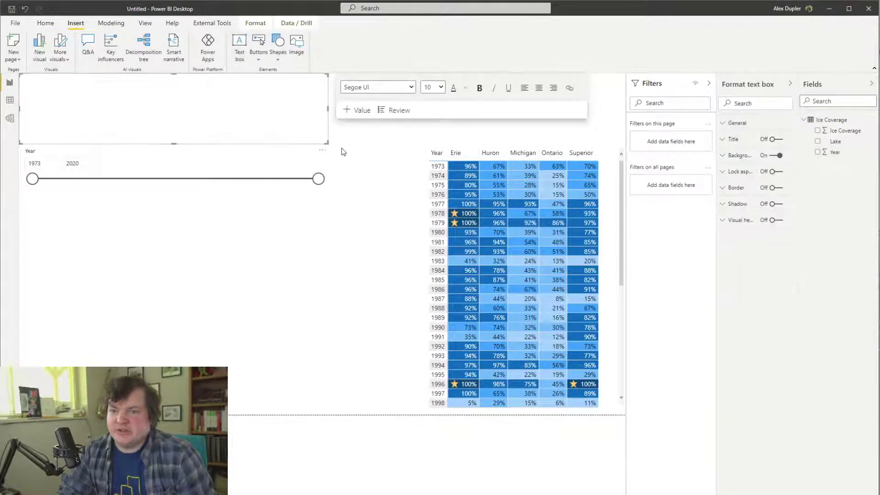
{"action": "left_click_drag", "start_coordinate": [327, 142], "coordinate": [617, 138]}
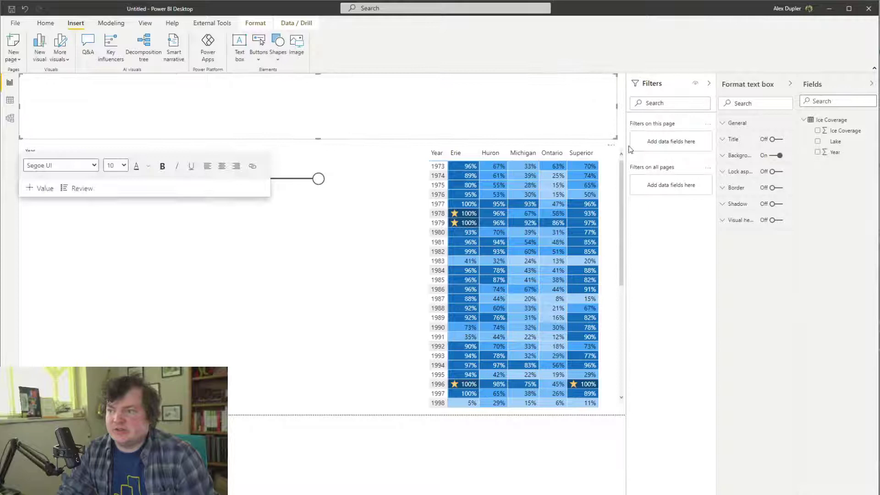
Fill the header text box's background with the darkest shade of the theme's bright blue
{"action": "left_click", "coordinate": [738, 155]}
{"action": "left_click", "coordinate": [738, 183]}
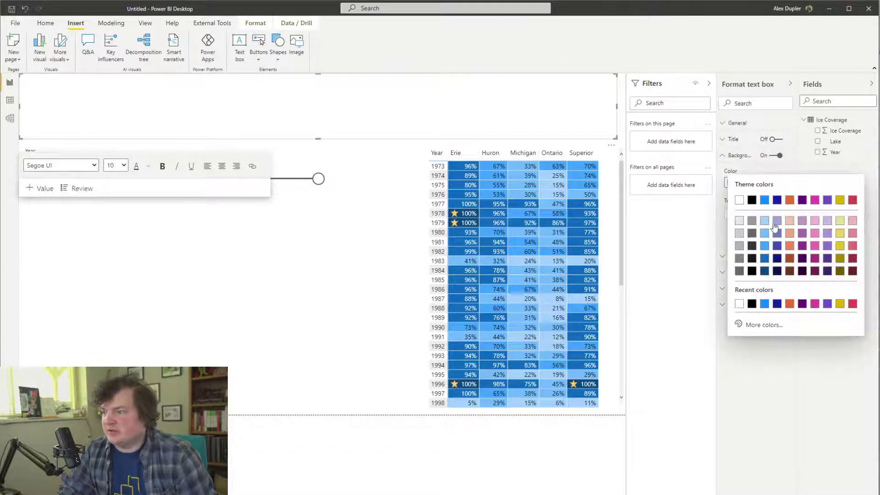
{"action": "left_click", "coordinate": [765, 259]}
{"action": "left_click", "coordinate": [741, 183]}
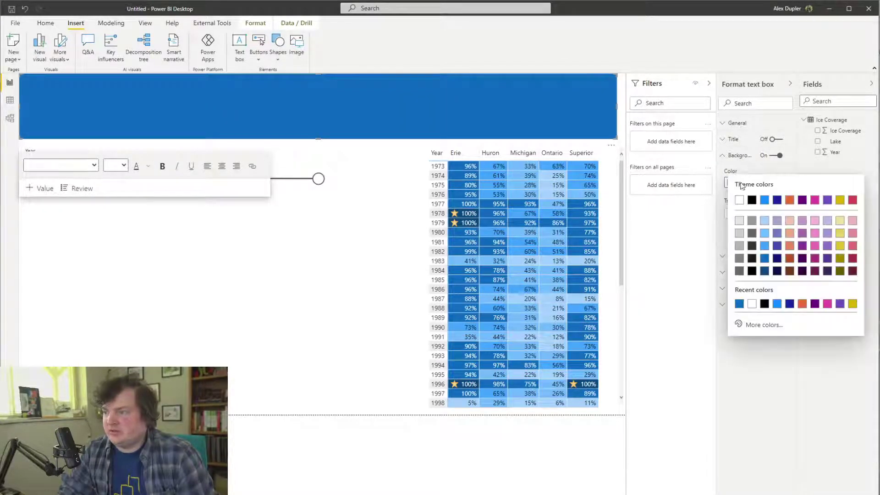
{"action": "left_click", "coordinate": [764, 271]}
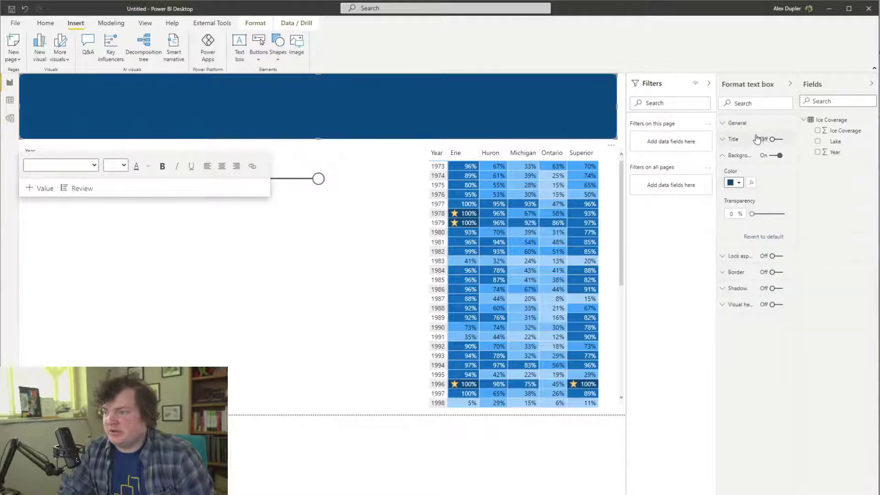
Choose white as the font color for the header text box
{"action": "left_click", "coordinate": [148, 168]}
{"action": "left_click", "coordinate": [147, 168]}
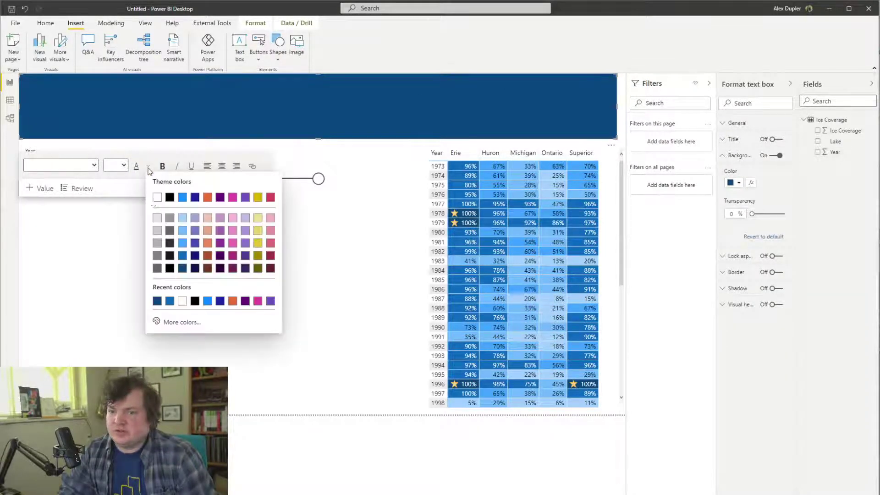
{"action": "left_click", "coordinate": [157, 197]}
{"action": "left_click", "coordinate": [120, 166]}
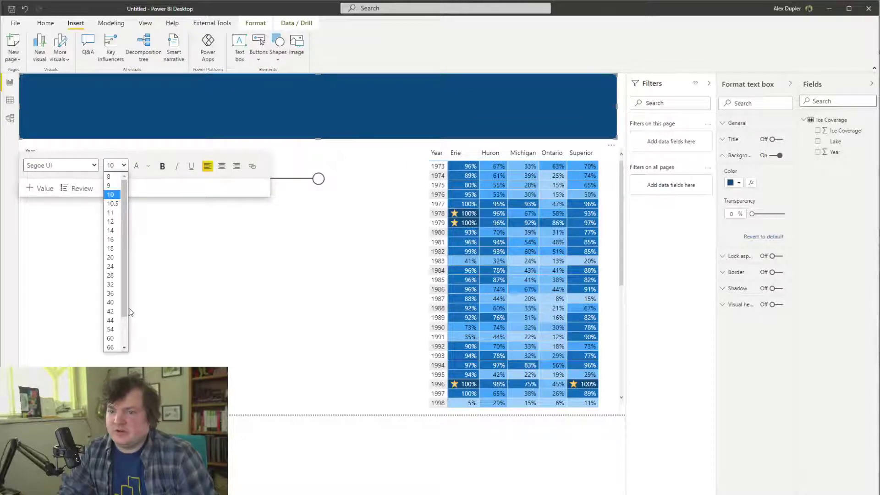
{"action": "left_click", "coordinate": [112, 267]}
{"action": "left_click", "coordinate": [115, 165]}
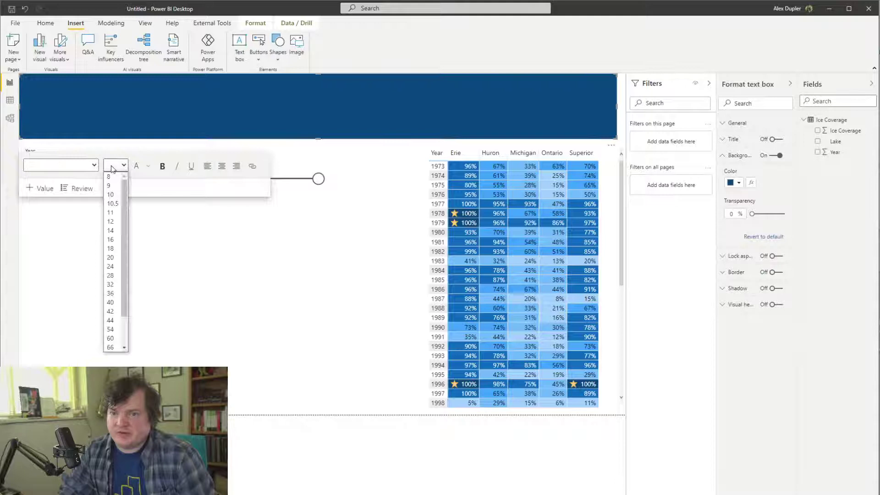
{"action": "left_click", "coordinate": [117, 280]}
{"action": "type", "text": "gR"}
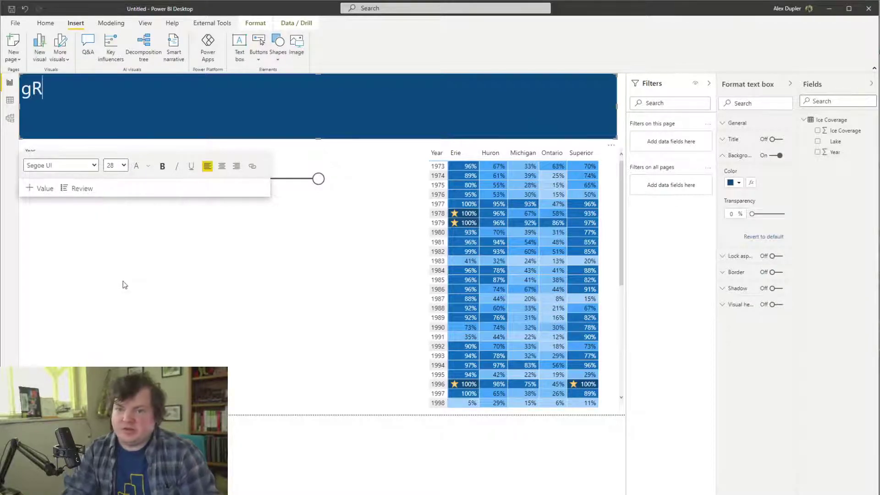
{"action": "key", "text": "BackSpace"}
{"action": "key", "text": "BackSpace"}
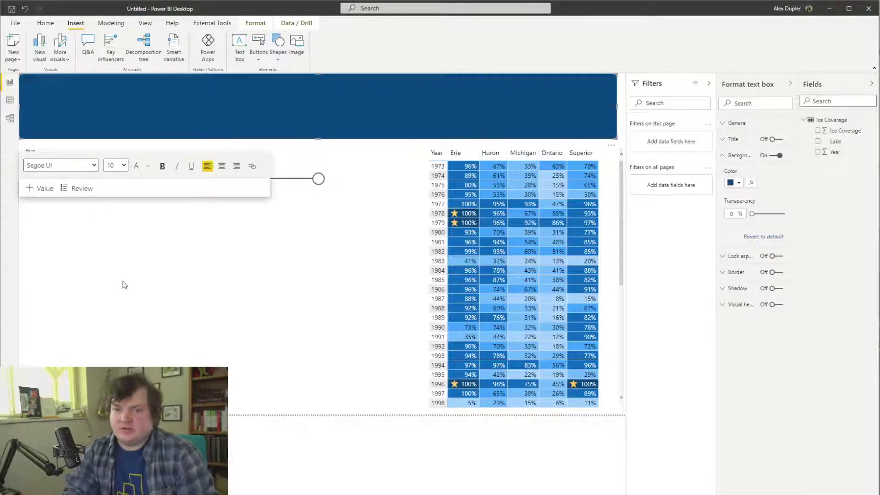
Begin the header title with "Great" and format it as white text at size 28
{"action": "type", "text": "Gre"}
{"action": "key", "text": "ctrl+a"}
{"action": "left_click", "coordinate": [124, 166]}
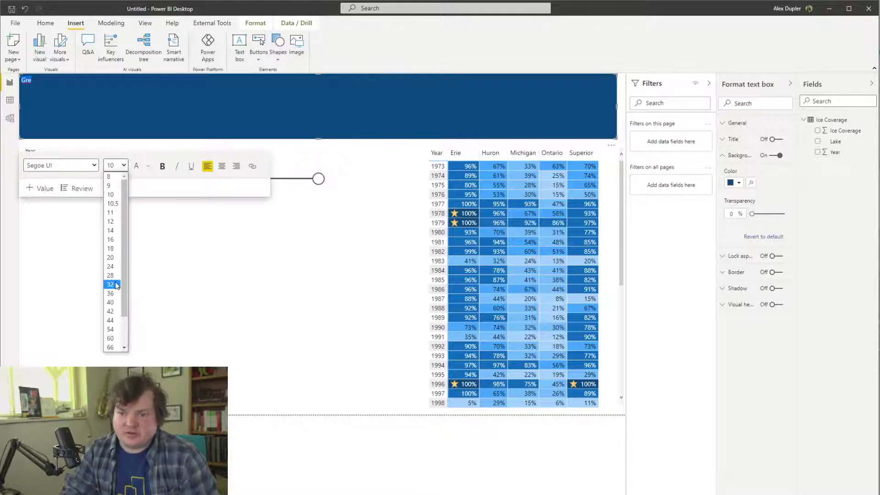
{"action": "left_click", "coordinate": [115, 283]}
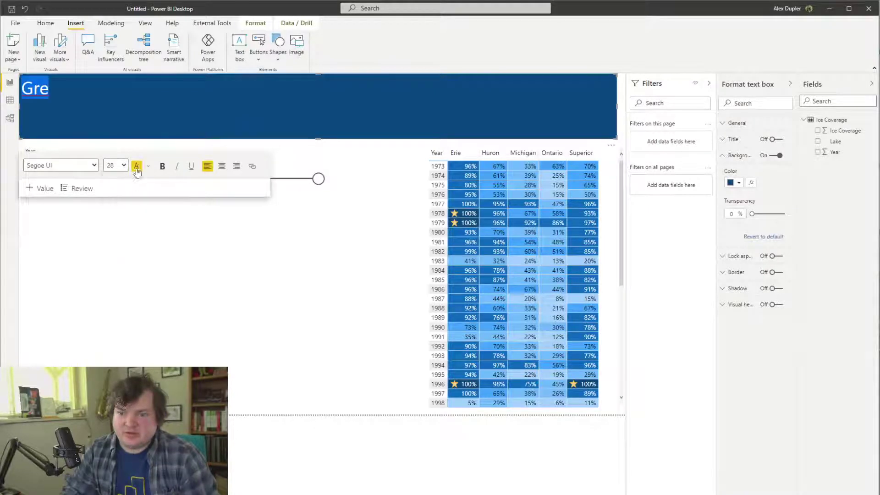
{"action": "left_click", "coordinate": [102, 107]}
{"action": "type", "text": "at"}
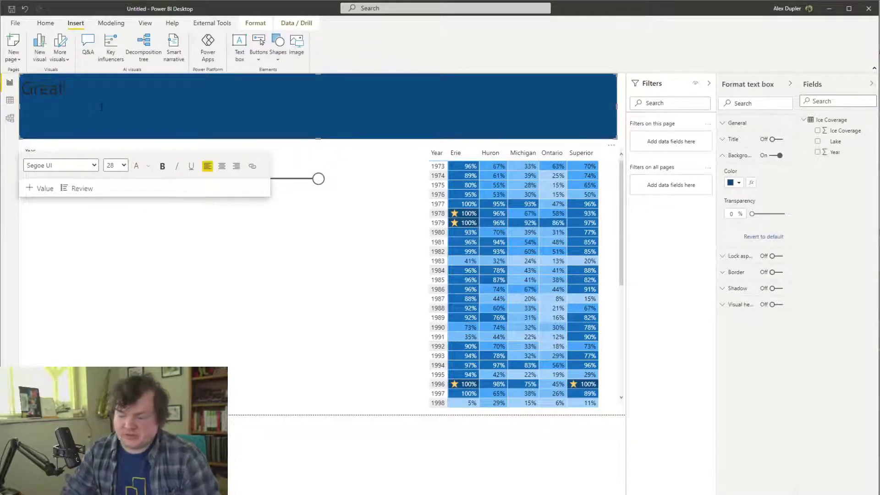
{"action": "key", "text": "ctrl+a"}
{"action": "left_click", "coordinate": [137, 166]}
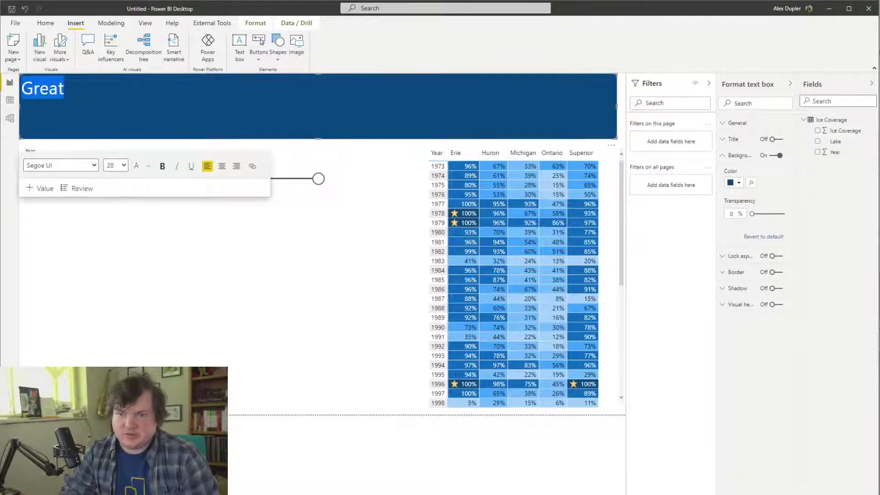
Complete the header title so that it reads "Great Lakes Maximum Ice Coverage"
{"action": "left_click", "coordinate": [140, 122]}
{"action": "type", "text": "Lkaes"}
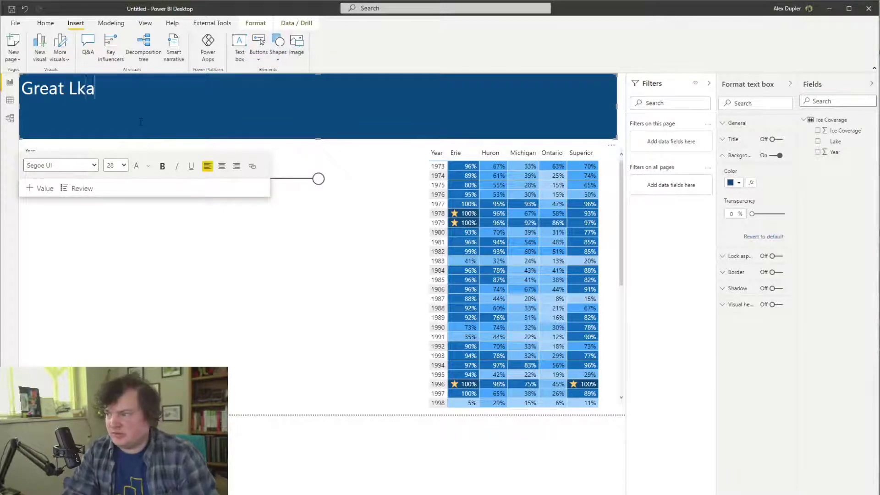
{"action": "key", "text": "BackSpace"}
{"action": "key", "text": "BackSpace"}
{"action": "key", "text": "BackSpace"}
{"action": "key", "text": "BackSpace"}
{"action": "type", "text": "akes"}
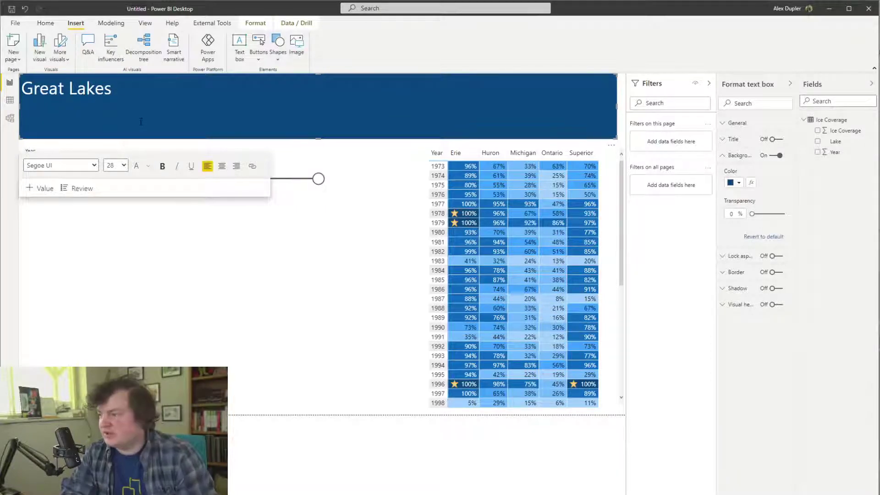
{"action": "type", "text": " Maximum "}
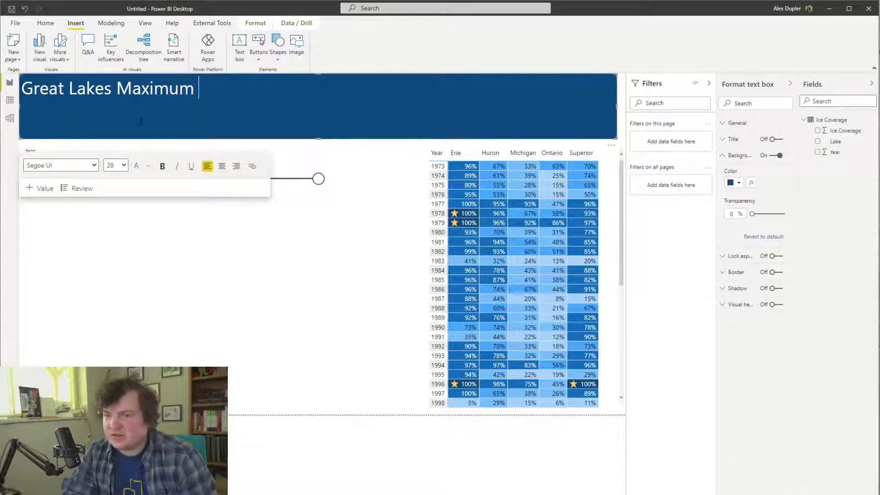
{"action": "type", "text": "Ice "}
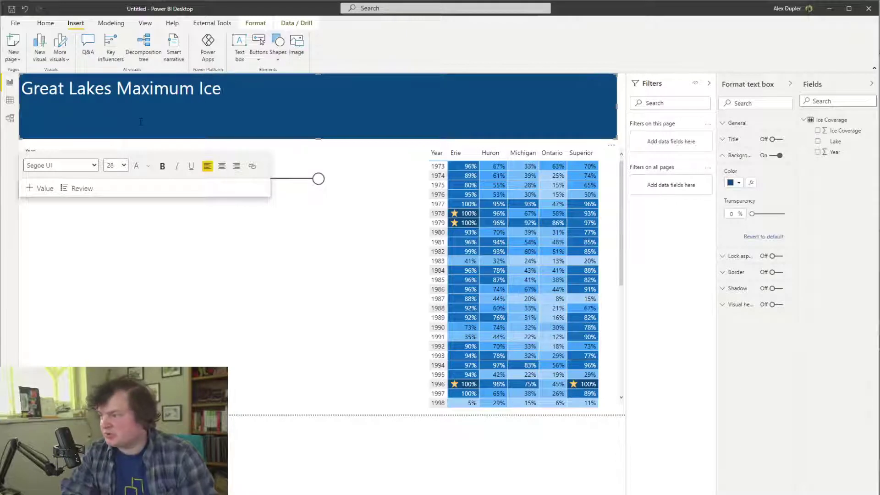
{"action": "type", "text": "Coverage"}
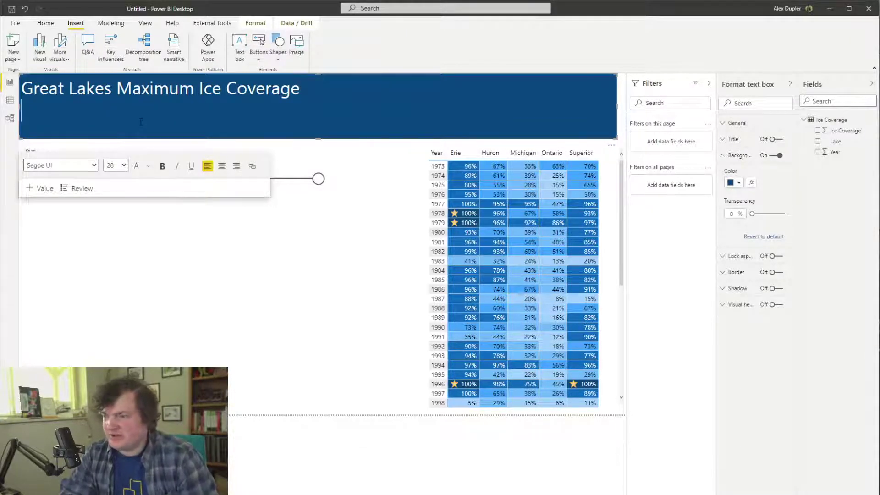
Add a size 20 subtitle line under the title reading "Percent coverage for five lakes from 1973 to 2020"
{"action": "left_click", "coordinate": [116, 165]}
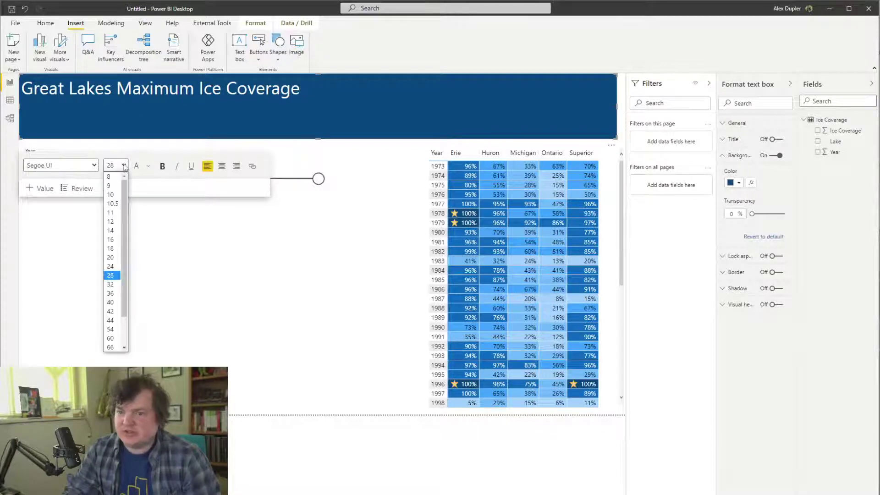
{"action": "left_click", "coordinate": [115, 261]}
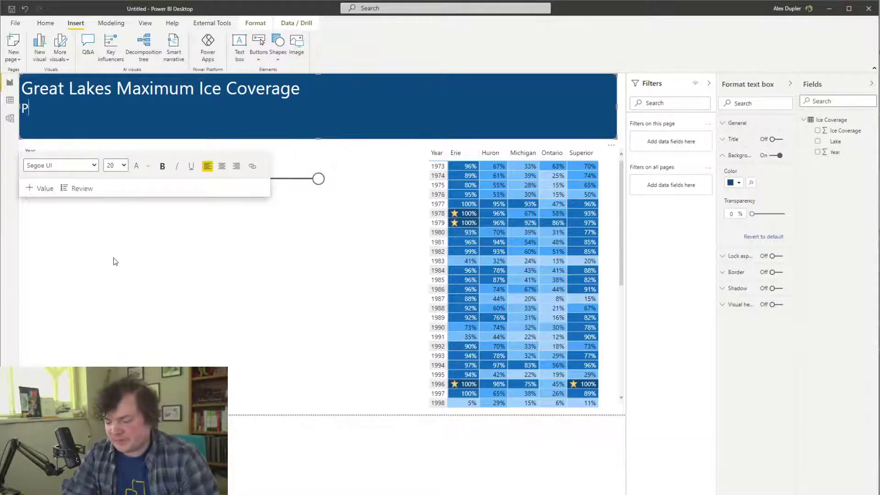
{"action": "type", "text": "Percent Co"}
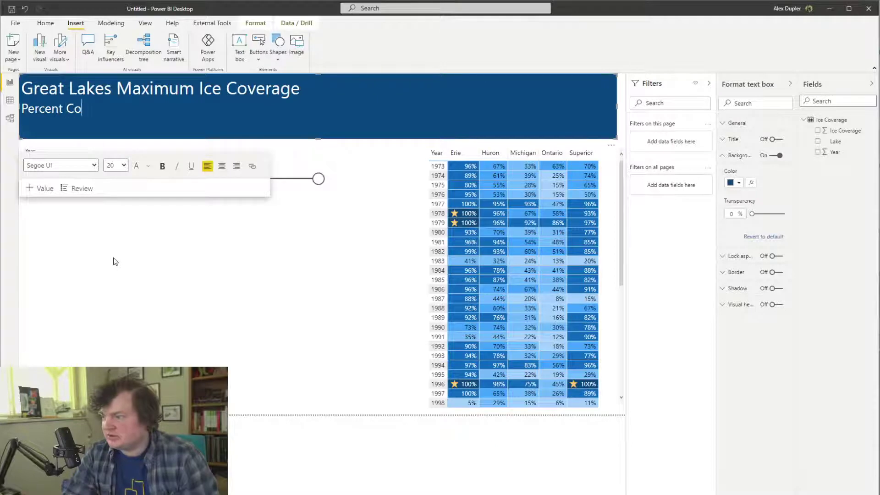
{"action": "type", "text": " cover"}
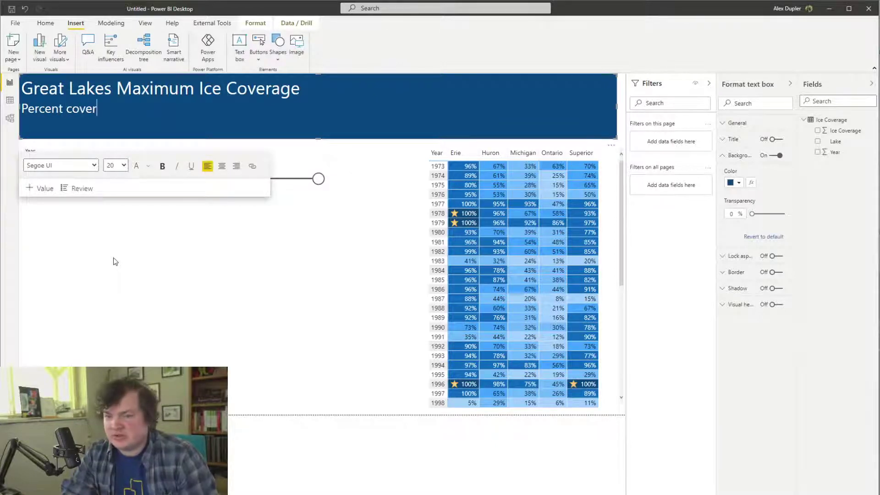
{"action": "type", "text": "age for fi"}
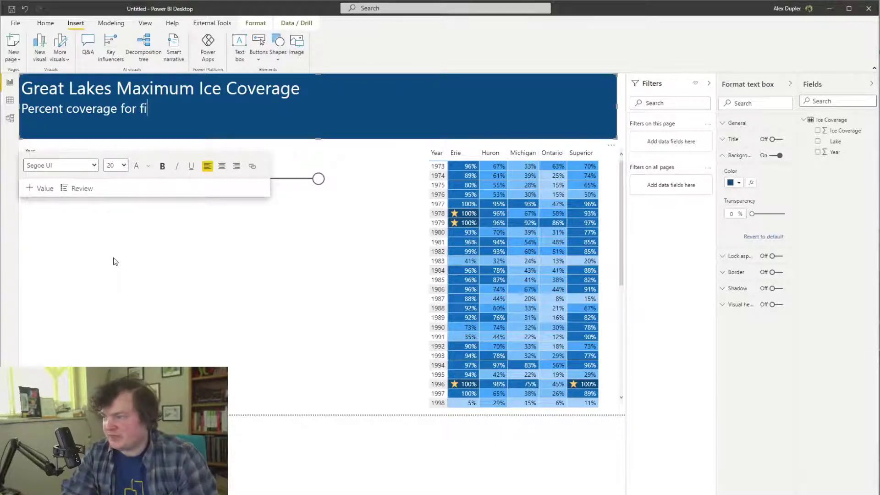
{"action": "type", "text": "ve lakes"}
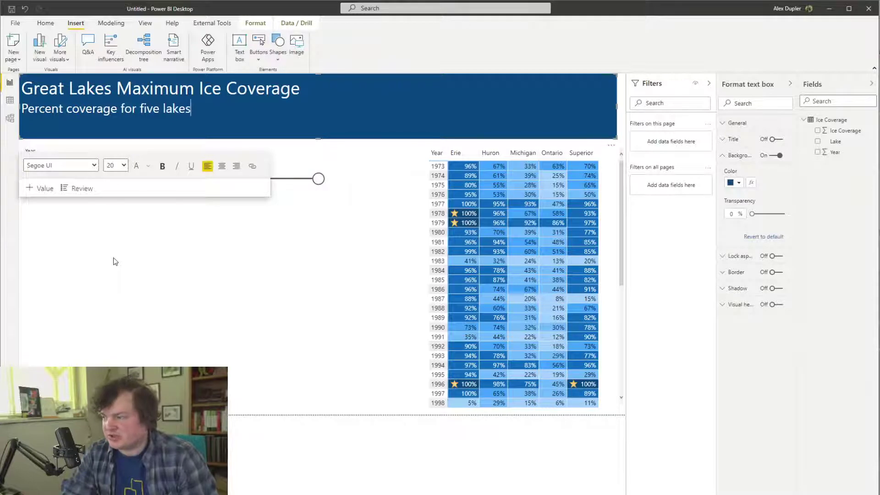
{"action": "type", "text": " from 19"}
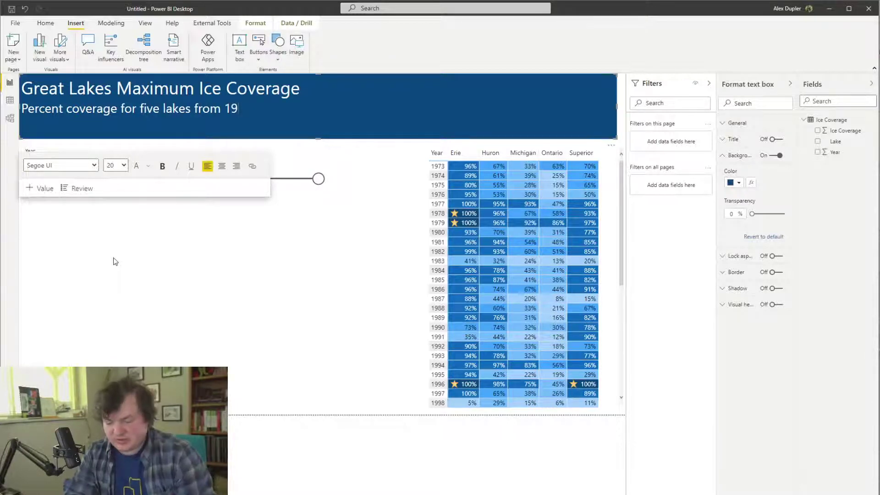
{"action": "type", "text": "73 ti"}
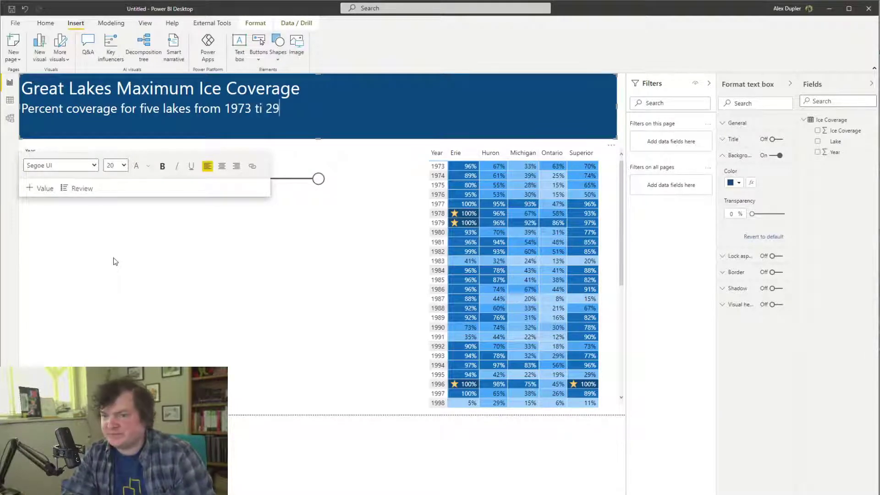
{"action": "type", "text": " 29"}
{"action": "key", "text": "BackSpace"}
{"action": "key", "text": "BackSpace"}
{"action": "key", "text": "BackSpace"}
{"action": "key", "text": "BackSpace"}
{"action": "type", "text": "iko"}
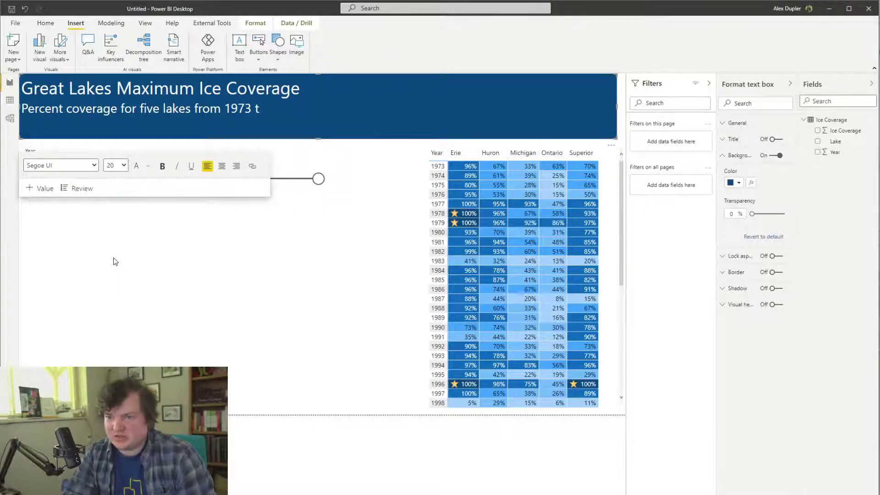
{"action": "type", "text": " 29"}
{"action": "type", "text": "020"}
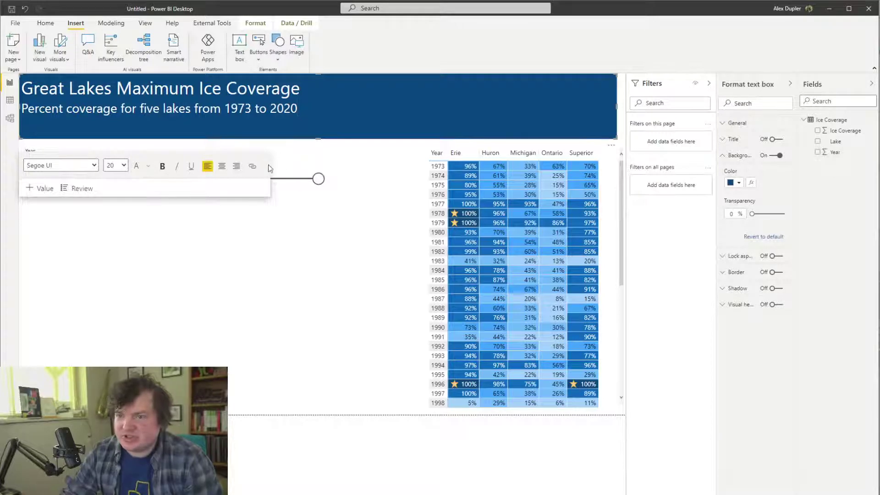
Move the Year slicer up against the header banner and widen the matrix slightly toward the empty page area
{"action": "left_click", "coordinate": [296, 160]}
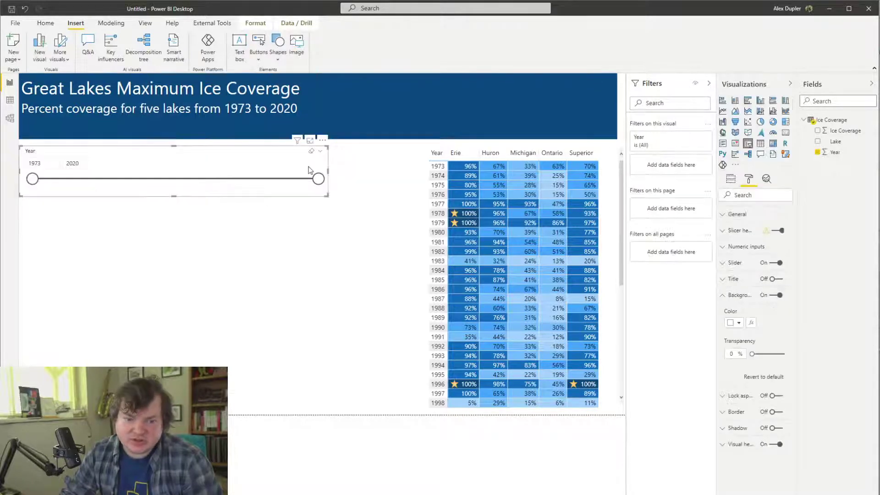
{"action": "left_click_drag", "start_coordinate": [204, 171], "coordinate": [188, 148]}
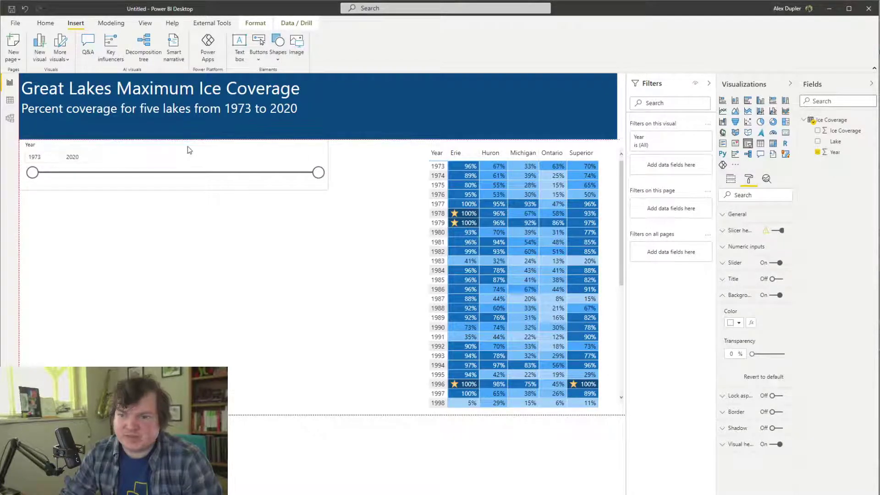
{"action": "left_click", "coordinate": [429, 278]}
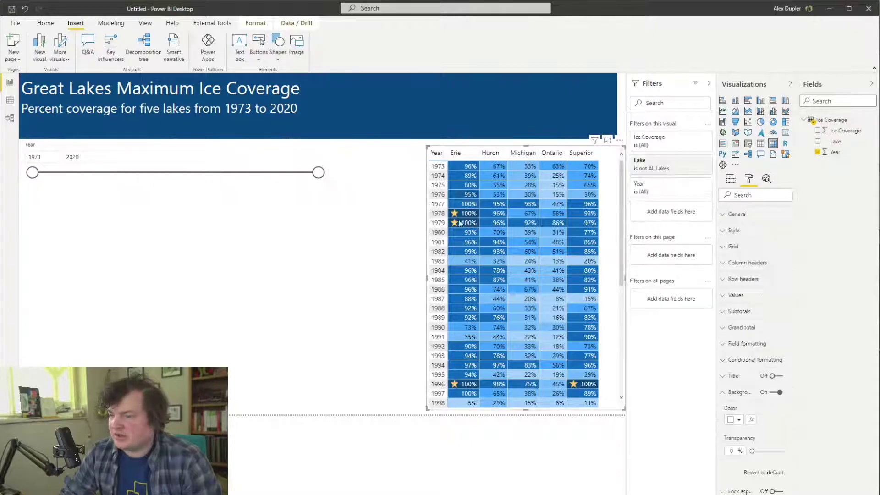
{"action": "mouse_move", "coordinate": [427, 281]}
{"action": "left_mouse_down"}
{"action": "mouse_move", "coordinate": [359, 287]}
{"action": "mouse_move", "coordinate": [423, 292]}
{"action": "left_mouse_up"}
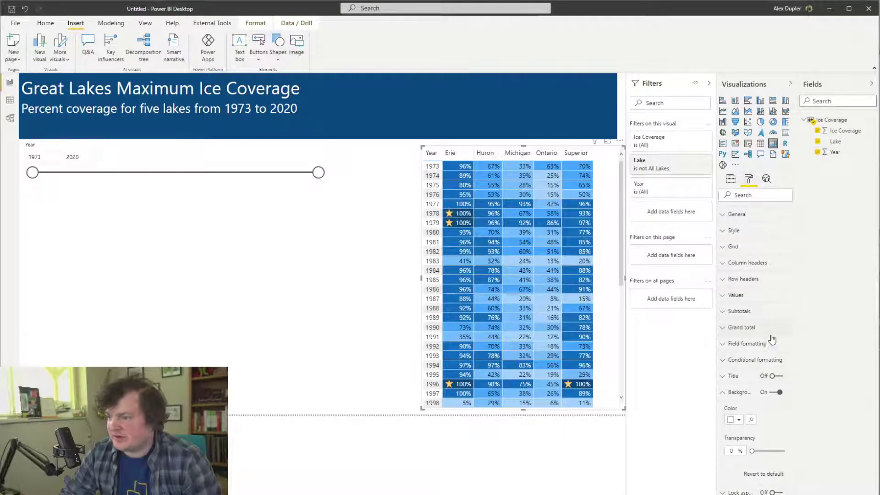
Enlarge the matrix's text in its grid formatting and widen the matrix until the whole Superior column fits
{"action": "left_click", "coordinate": [763, 246]}
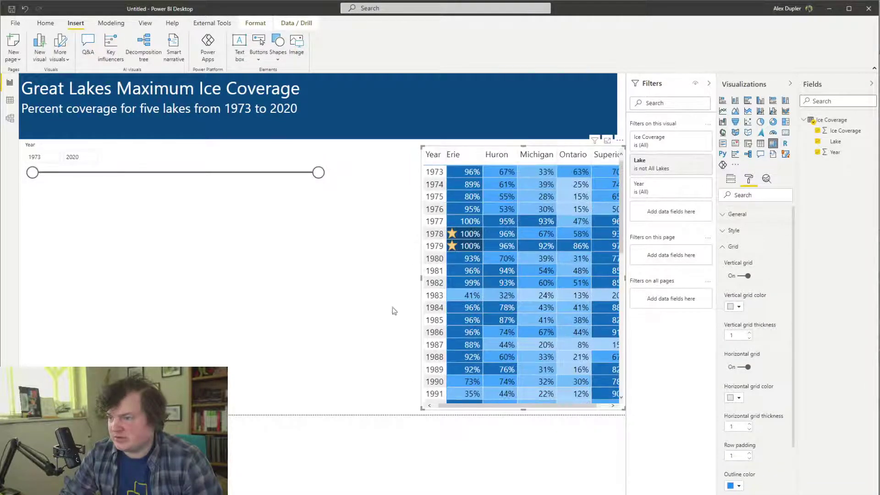
{"action": "left_click_drag", "start_coordinate": [422, 278], "coordinate": [403, 283]}
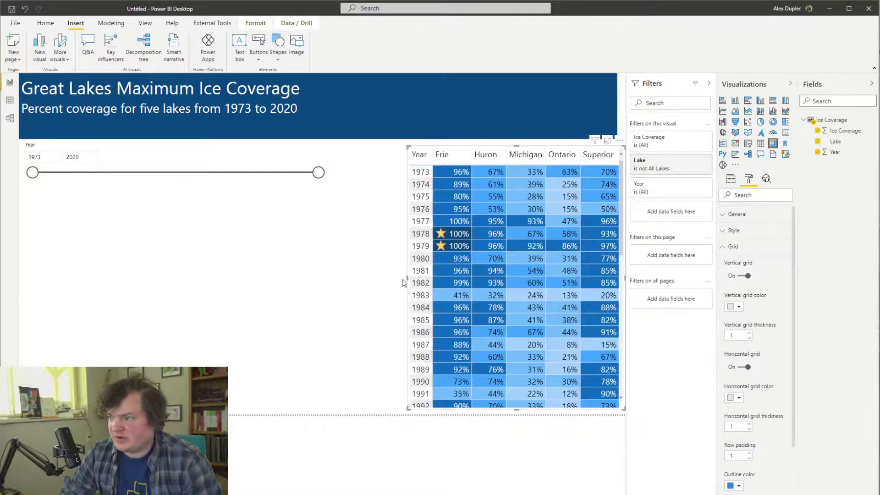
Add a line chart below the slicer with Year on the axis and Ice Coverage as the values
{"action": "left_click", "coordinate": [325, 287]}
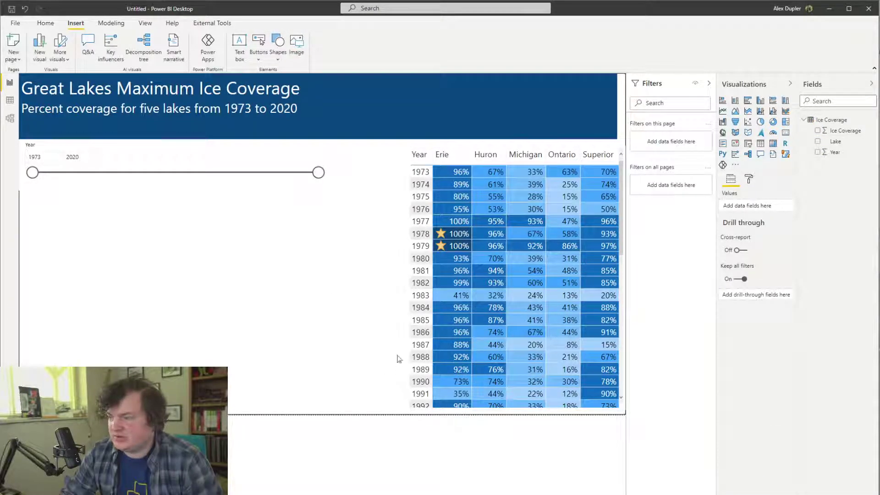
{"action": "left_click", "coordinate": [723, 111]}
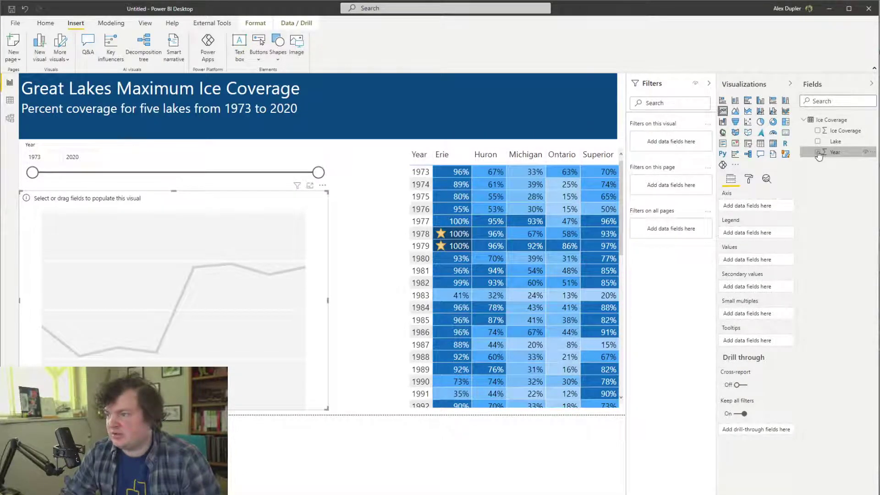
{"action": "left_click", "coordinate": [817, 152]}
{"action": "left_click_drag", "start_coordinate": [761, 260], "coordinate": [768, 209]}
{"action": "left_click_drag", "start_coordinate": [841, 131], "coordinate": [771, 270]}
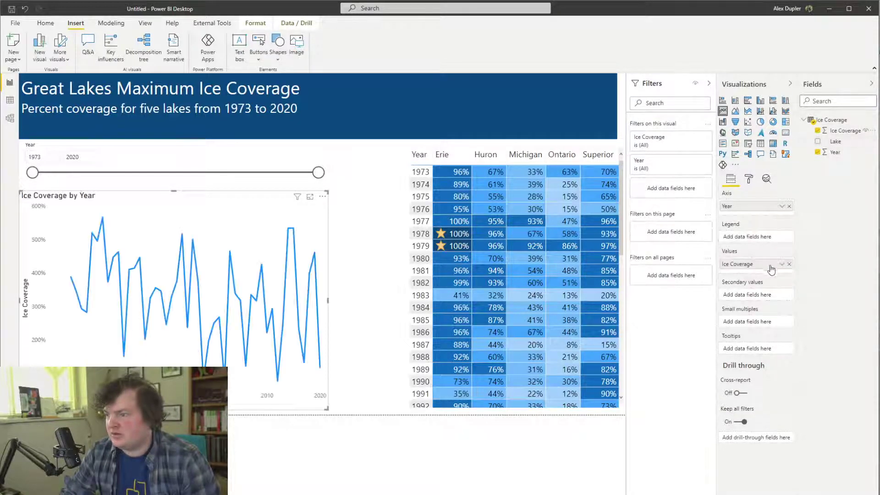
Summarize the line chart's Ice Coverage values as an average and widen the chart toward the matrix
{"action": "left_click", "coordinate": [783, 265]}
{"action": "key", "text": "Escape"}
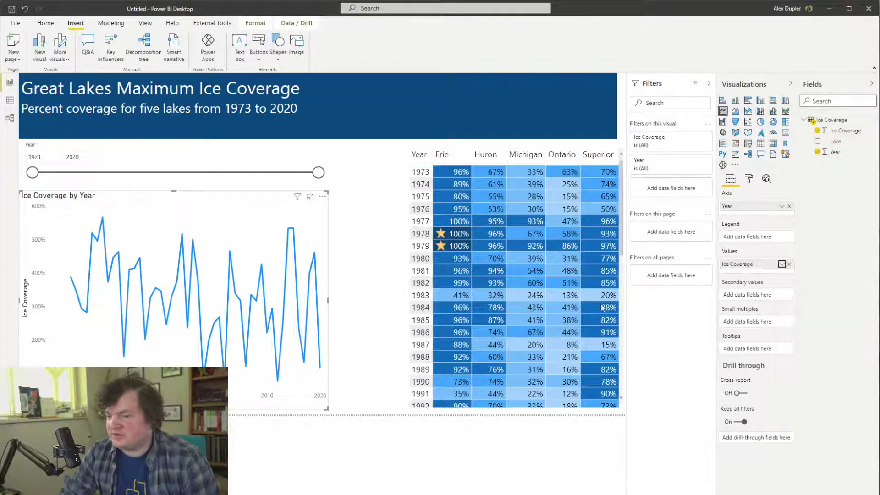
{"action": "left_click_drag", "start_coordinate": [328, 300], "coordinate": [383, 248]}
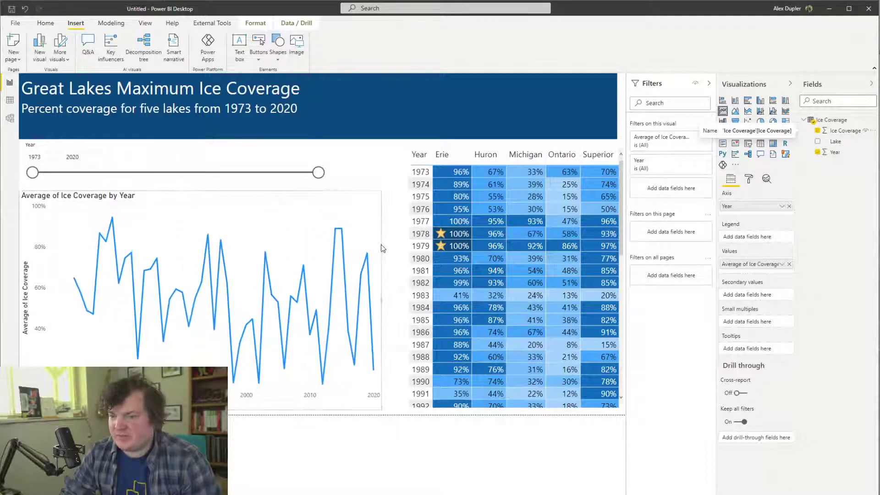
Shorten the line chart to a little under half its height and open its analytics options
{"action": "left_click_drag", "start_coordinate": [231, 409], "coordinate": [231, 277]}
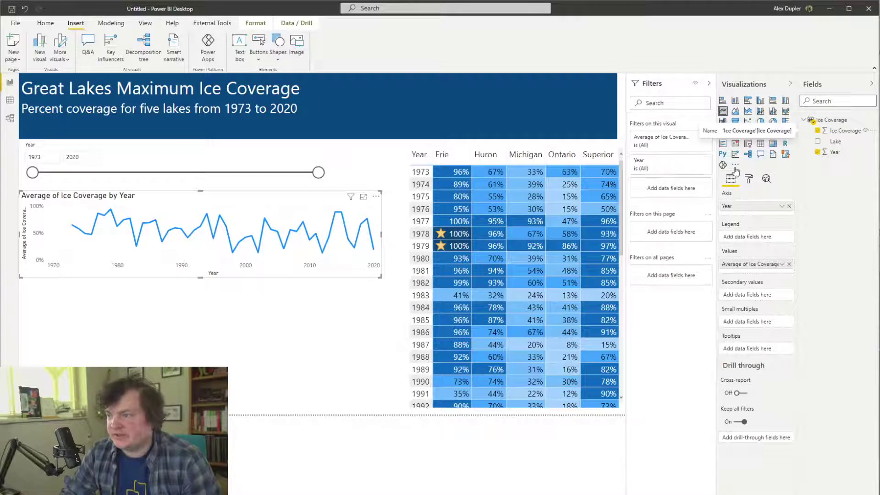
{"action": "left_click", "coordinate": [749, 178]}
{"action": "left_click", "coordinate": [767, 179]}
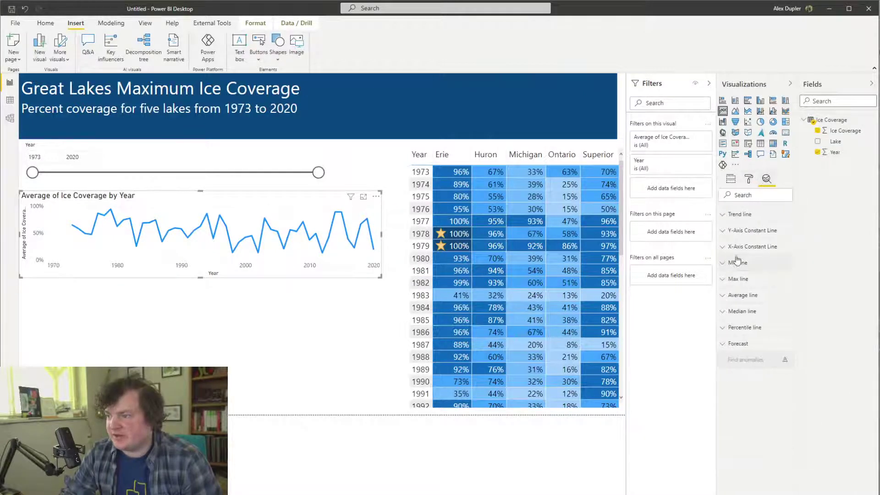
Try an average line on the line chart, and remove it again
{"action": "left_click", "coordinate": [749, 278]}
{"action": "left_click", "coordinate": [752, 295]}
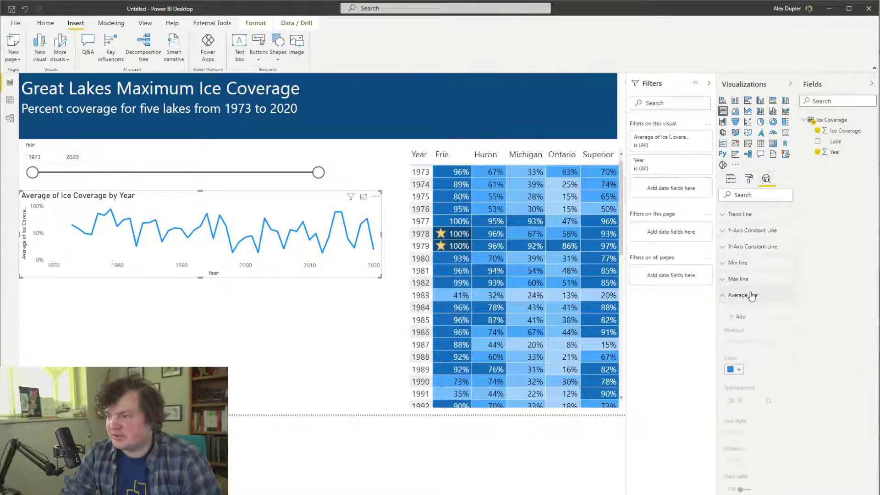
{"action": "left_click", "coordinate": [738, 318]}
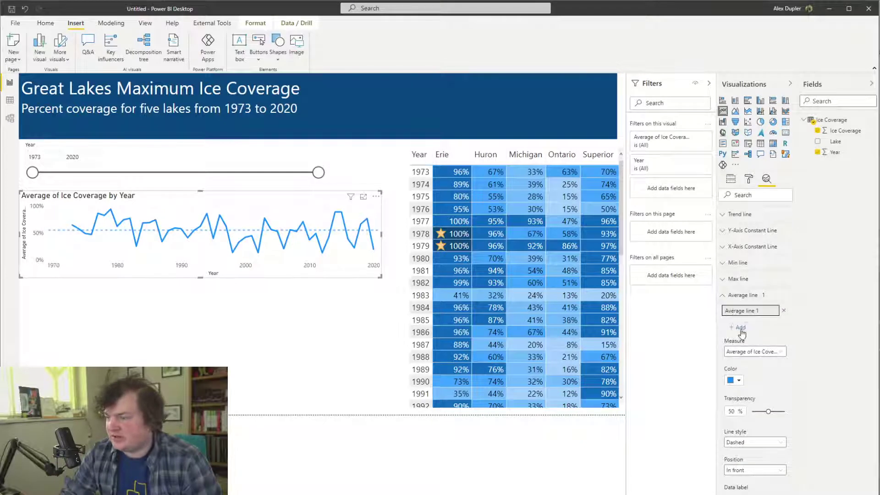
{"action": "left_click", "coordinate": [784, 310]}
{"action": "left_click", "coordinate": [757, 296]}
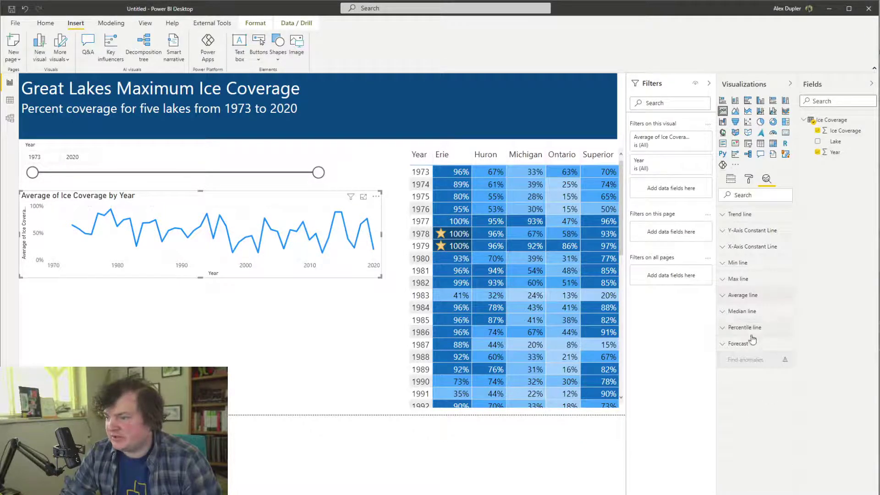
Add a trend line to the line chart and widen the chart until it nearly meets the matrix
{"action": "left_click", "coordinate": [747, 216]}
{"action": "left_click", "coordinate": [739, 237]}
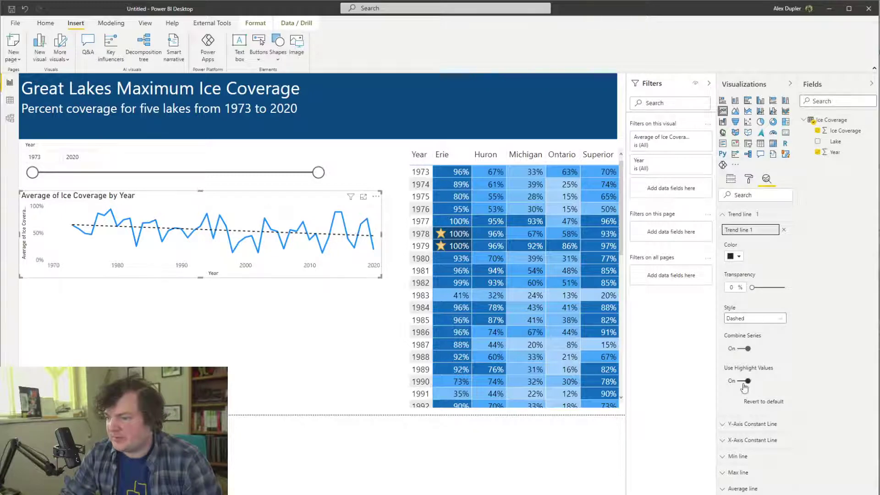
{"action": "left_click", "coordinate": [226, 241]}
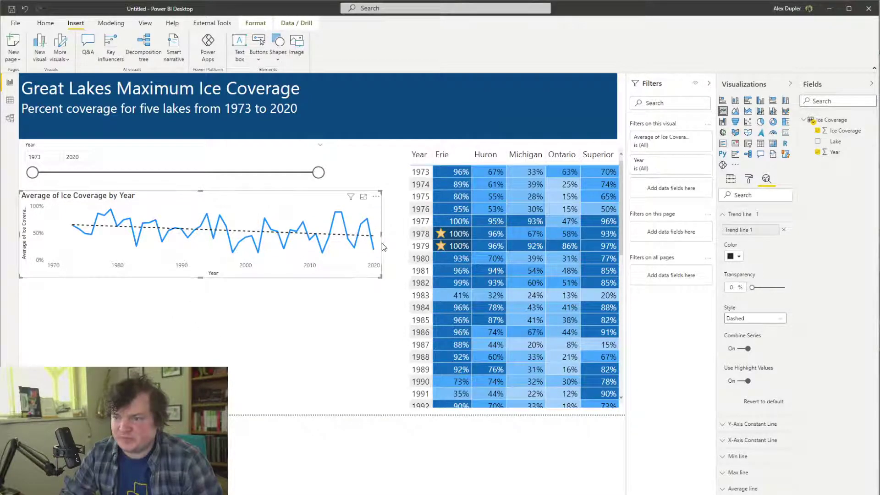
{"action": "left_click_drag", "start_coordinate": [380, 237], "coordinate": [402, 235]}
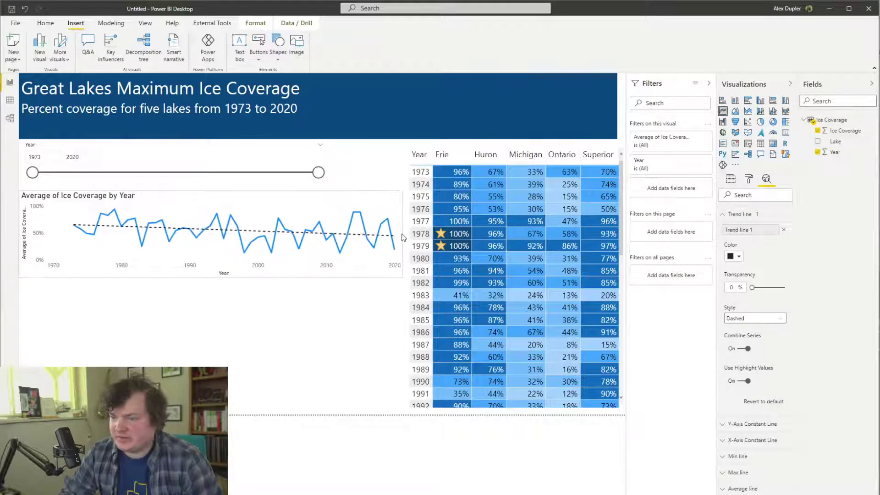
Try the line chart without its Y axis and with data labels on, and restore both settings
{"action": "left_click", "coordinate": [749, 179]}
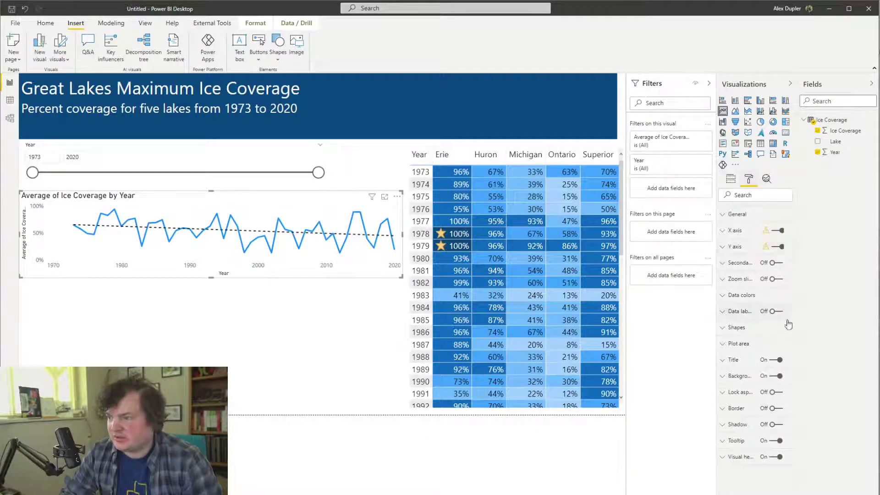
{"action": "left_click", "coordinate": [745, 248]}
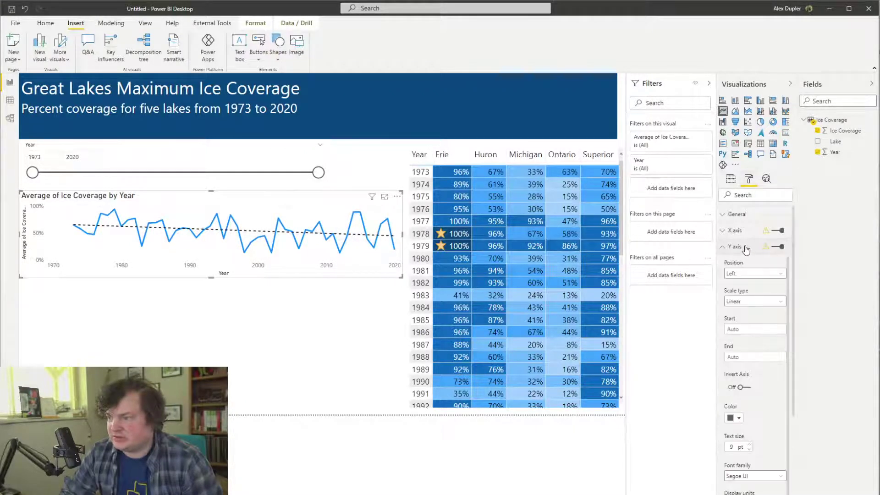
{"action": "left_click", "coordinate": [779, 247]}
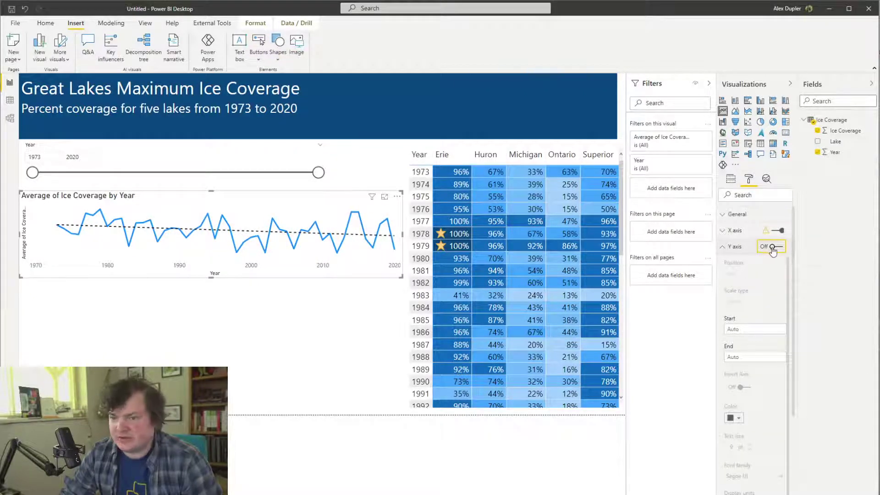
{"action": "left_click", "coordinate": [734, 247]}
{"action": "left_click", "coordinate": [775, 311]}
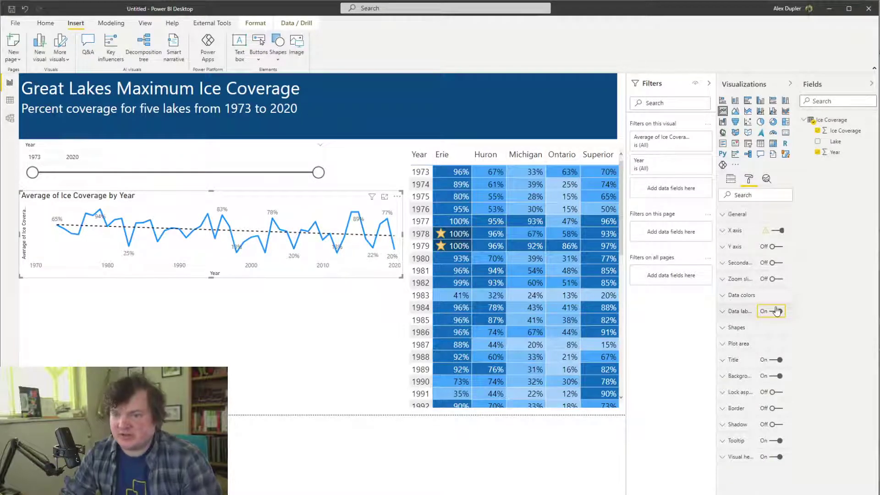
{"action": "left_click", "coordinate": [775, 311]}
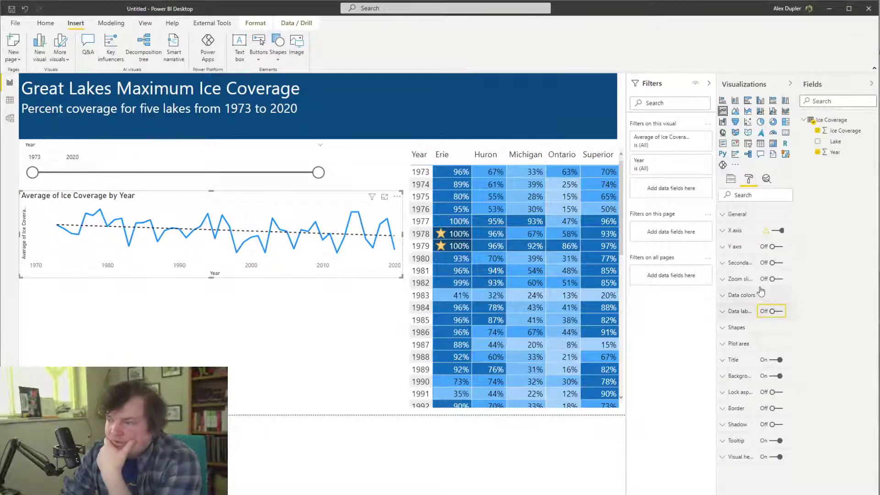
{"action": "left_click", "coordinate": [776, 246]}
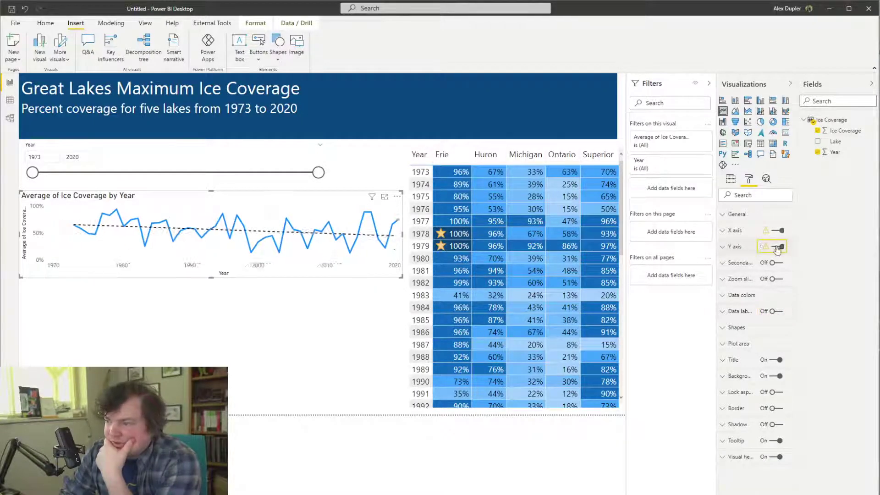
Set the line style of the line chart's Y-axis gridlines to Solid
{"action": "left_click", "coordinate": [734, 247]}
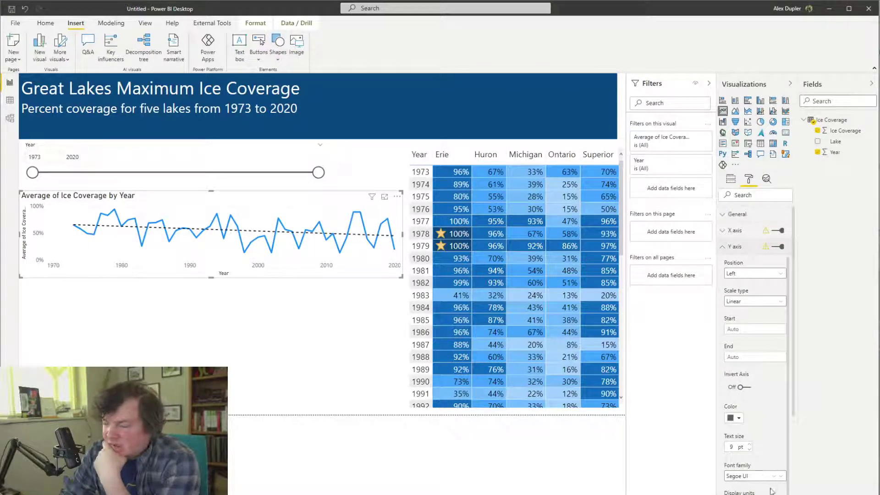
{"action": "scroll", "coordinate": [765, 353], "scroll_direction": "down", "scroll_amount": 2}
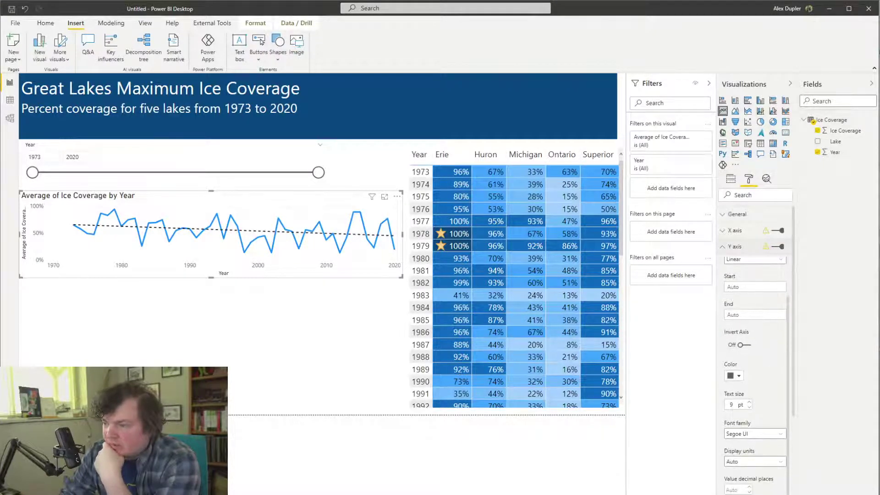
{"action": "scroll", "coordinate": [754, 321], "scroll_direction": "down", "scroll_amount": 10}
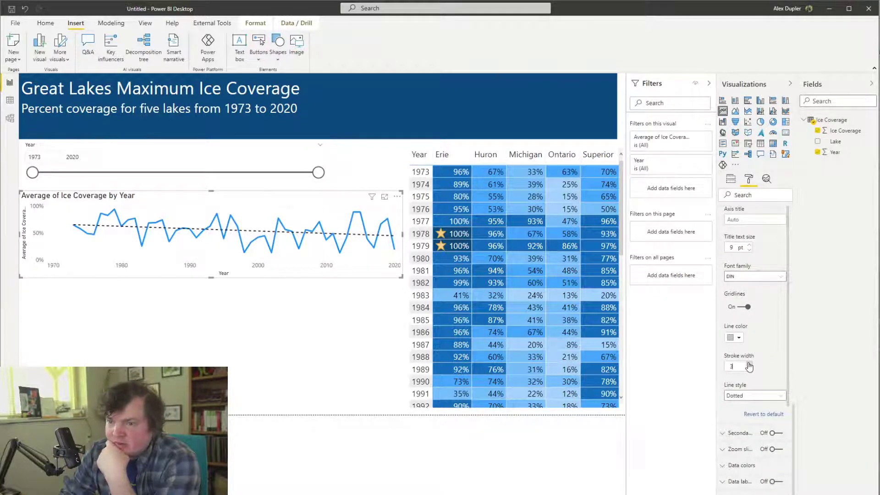
{"action": "left_click", "coordinate": [752, 396]}
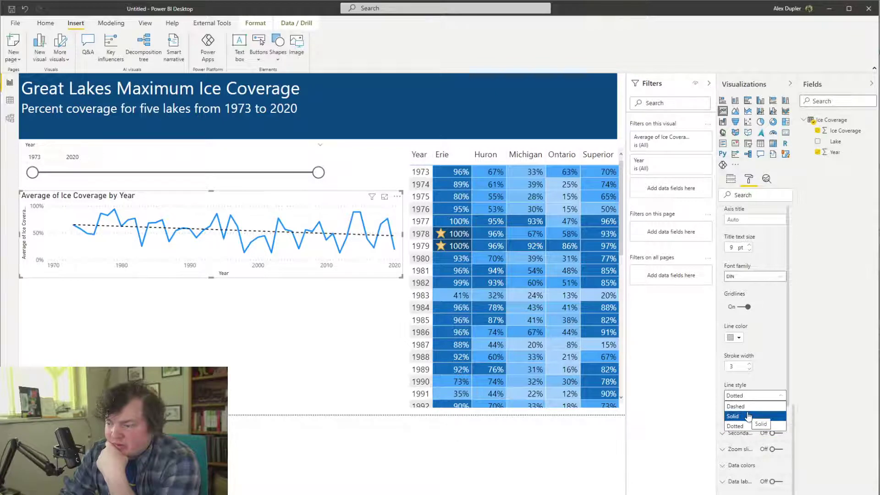
{"action": "left_click", "coordinate": [750, 415]}
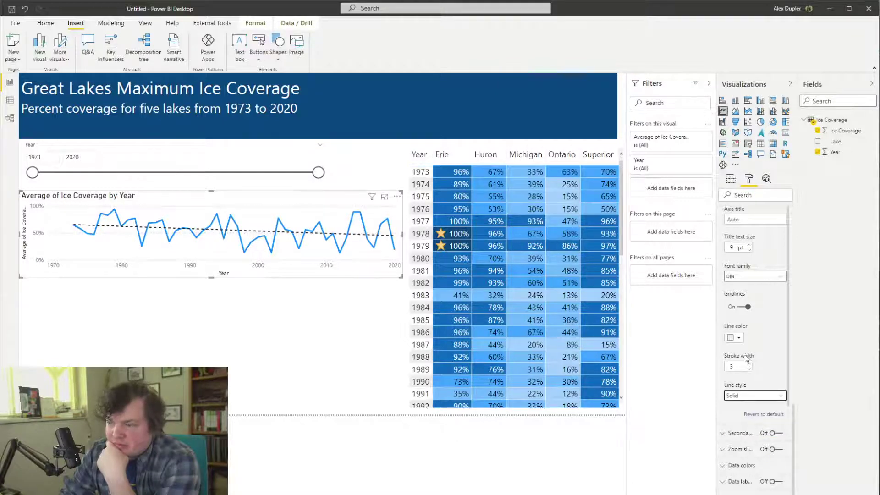
Recolor the Y-axis gridlines, trying black and dark gray before settling on a light gray
{"action": "left_click", "coordinate": [738, 338]}
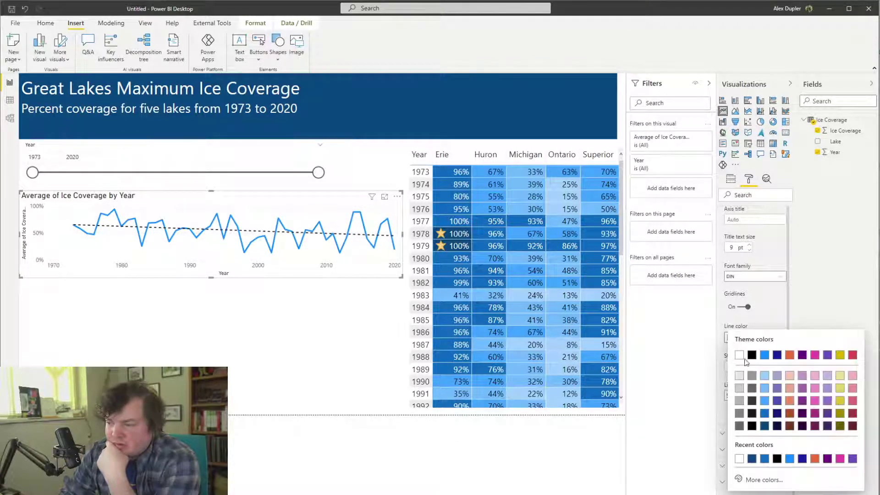
{"action": "left_click", "coordinate": [752, 355]}
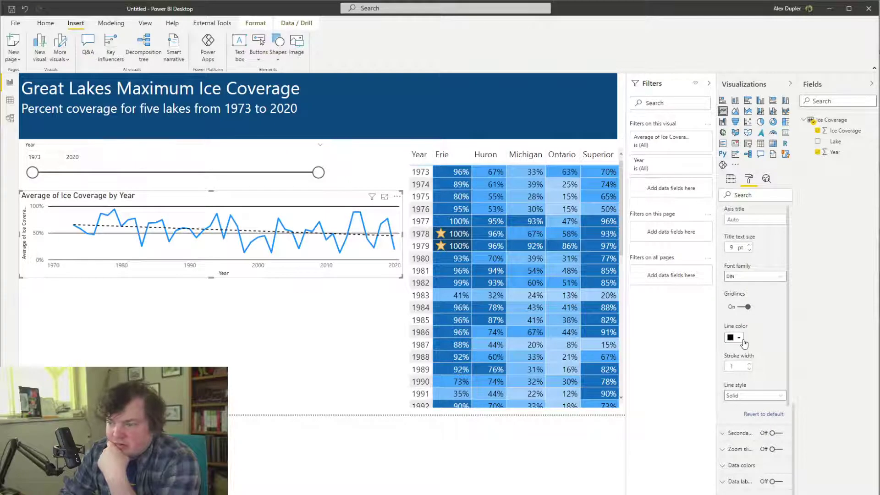
{"action": "left_click", "coordinate": [739, 337]}
{"action": "left_click", "coordinate": [752, 388]}
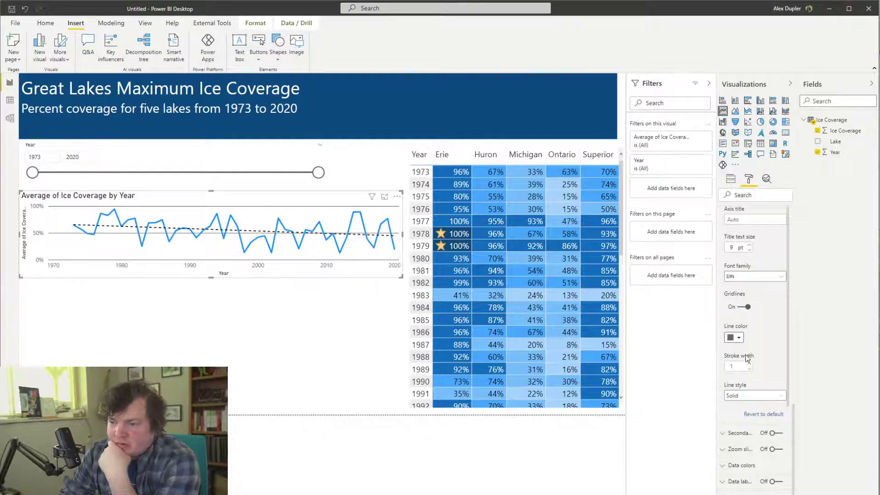
{"action": "left_click", "coordinate": [739, 338]}
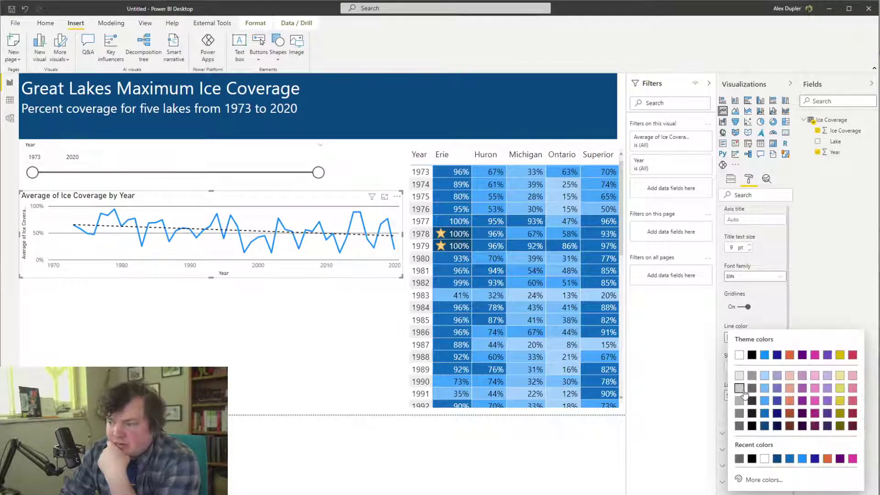
{"action": "left_click", "coordinate": [745, 394]}
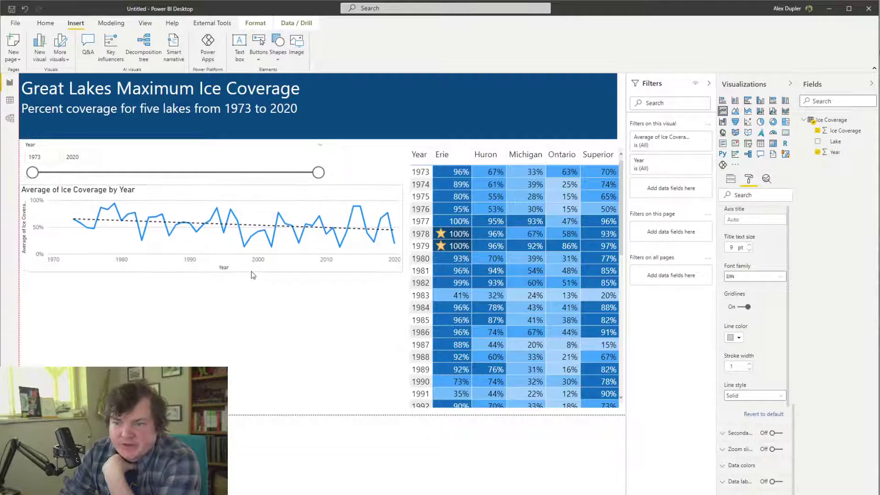
Duplicate the line chart and place the copy directly below the original, filling the space down to the page's lower edge
{"action": "left_click", "coordinate": [251, 296]}
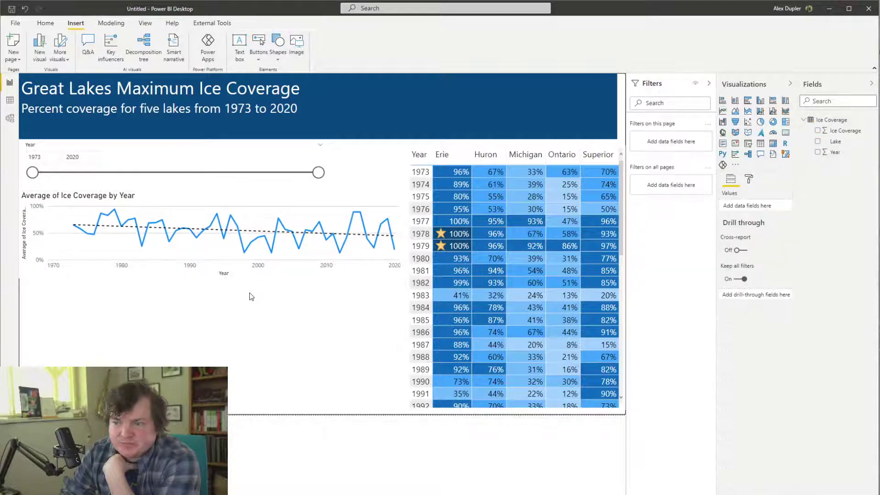
{"action": "left_click", "coordinate": [257, 270]}
{"action": "left_click", "coordinate": [752, 183]}
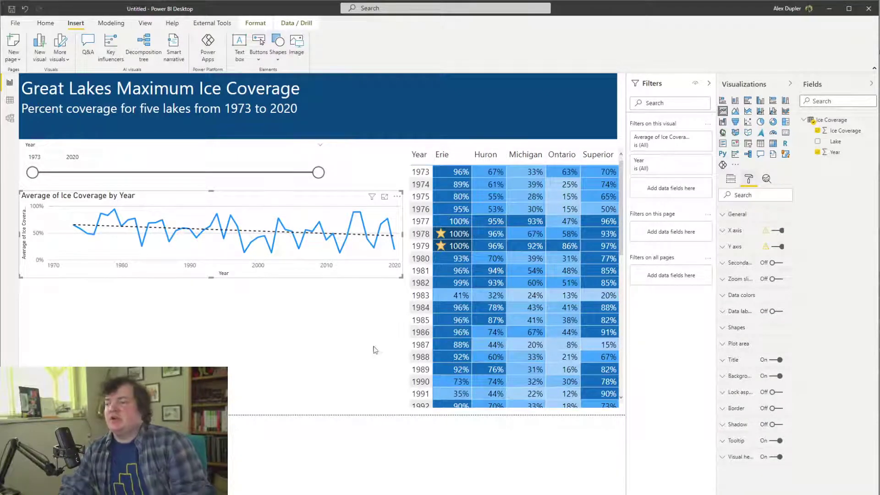
{"action": "key", "text": "ctrl+v"}
{"action": "left_click_drag", "start_coordinate": [213, 200], "coordinate": [208, 284]}
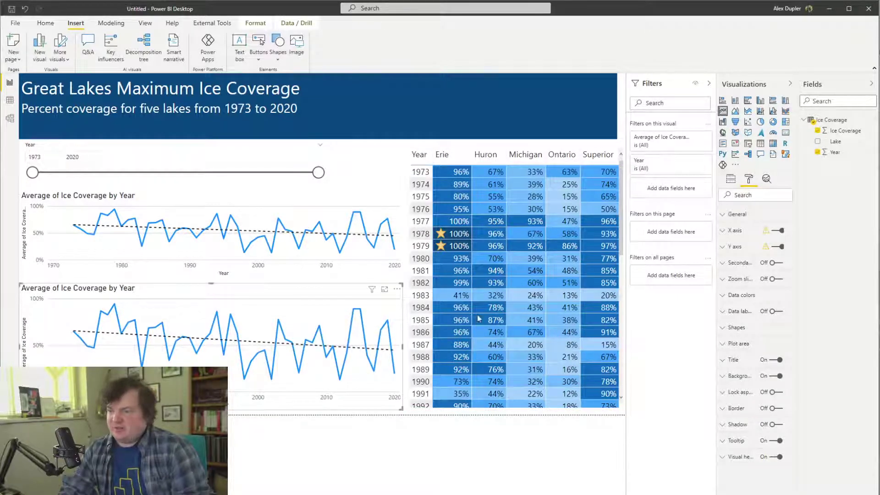
Convert the copied chart to a clustered column chart and replace Year with Lake on its axis
{"action": "left_click", "coordinate": [760, 101]}
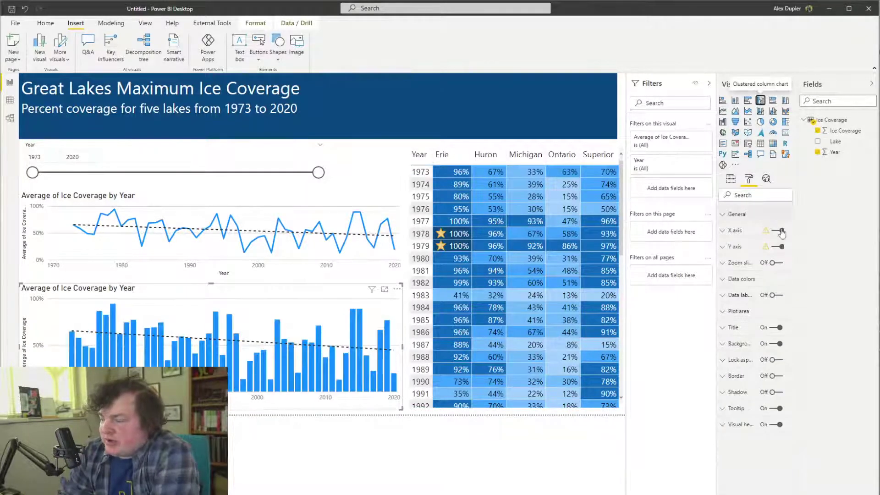
{"action": "left_click", "coordinate": [818, 141]}
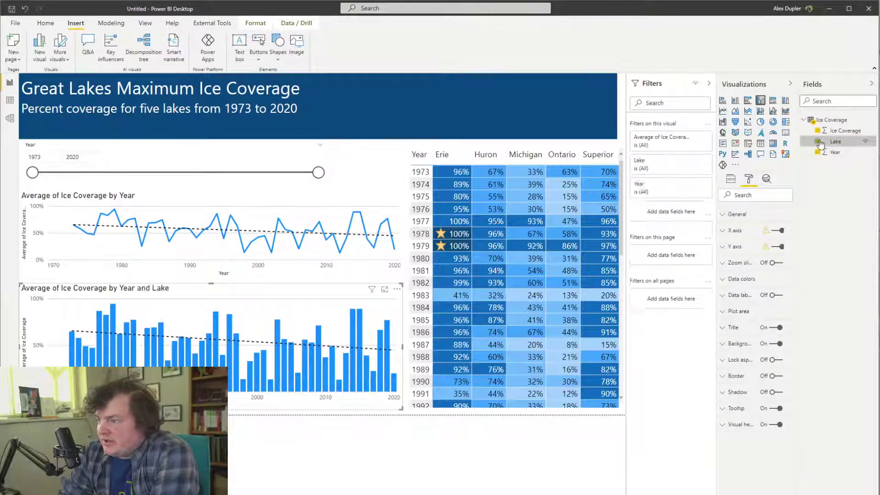
{"action": "left_click", "coordinate": [818, 152]}
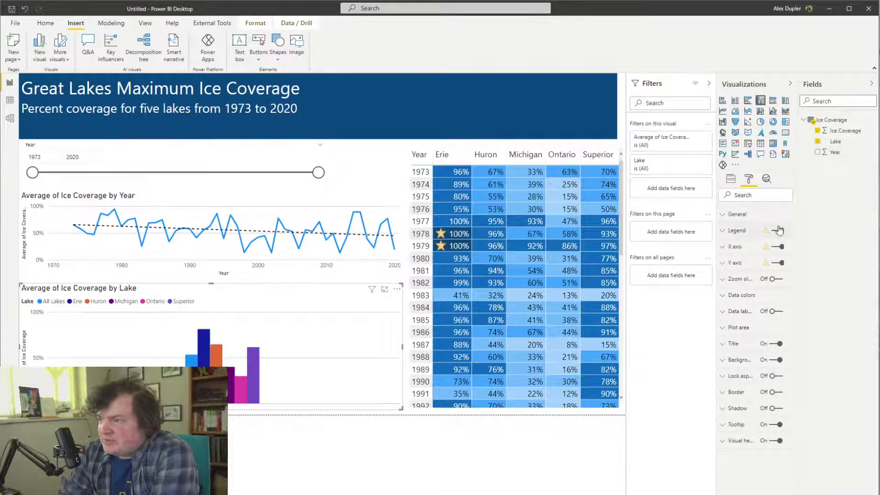
{"action": "left_click", "coordinate": [731, 178]}
{"action": "left_click_drag", "start_coordinate": [736, 234], "coordinate": [736, 206]}
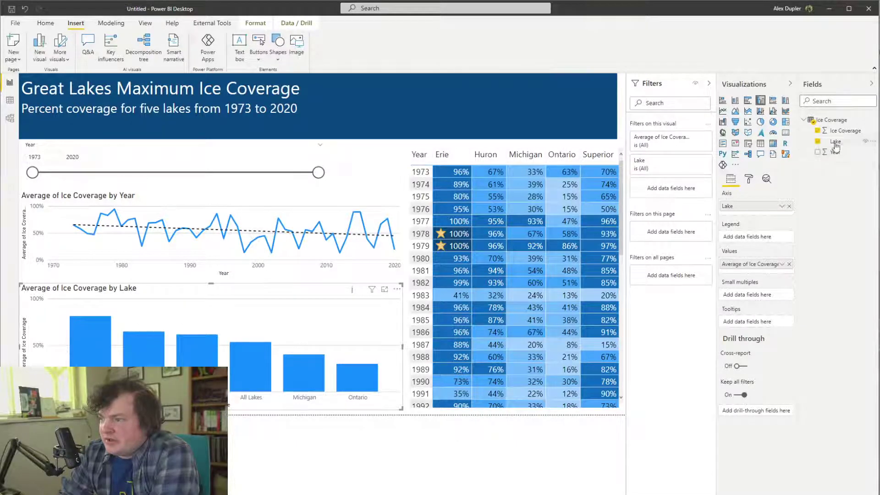
Add a Lake filter on all pages that includes every lake except All Lakes, and collapse its card
{"action": "left_click_drag", "start_coordinate": [836, 145], "coordinate": [670, 276]}
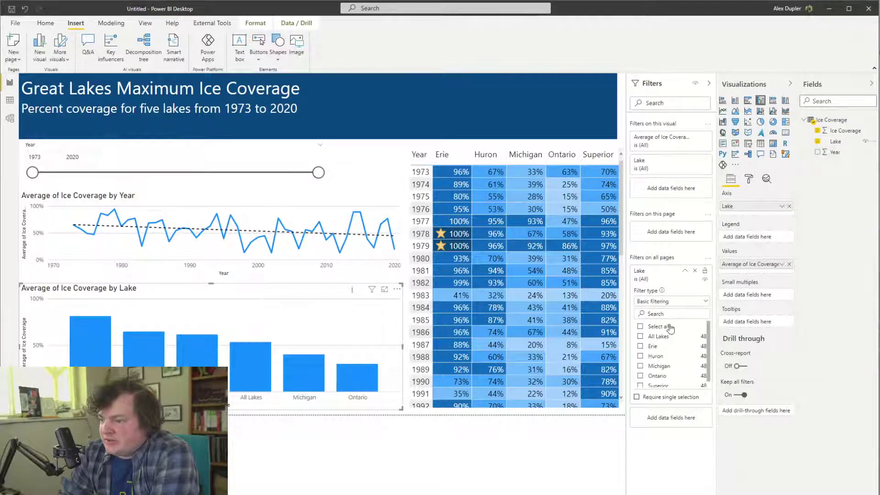
{"action": "left_click", "coordinate": [670, 327]}
{"action": "left_click", "coordinate": [660, 337]}
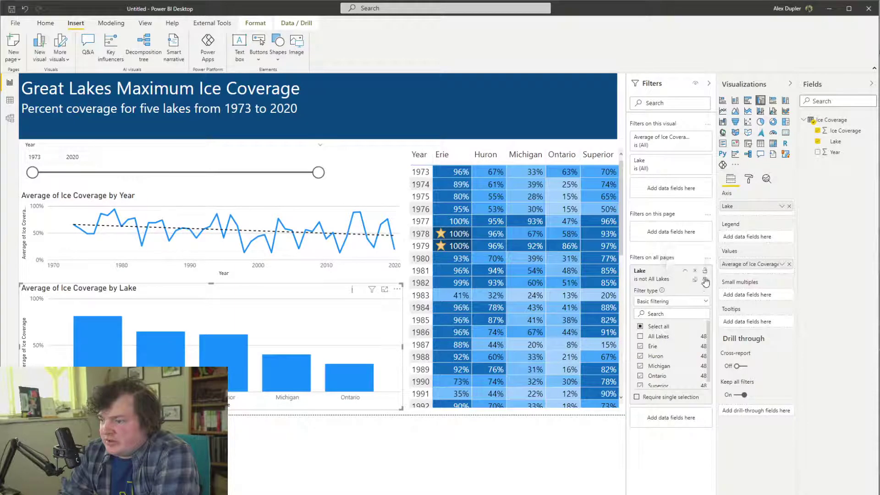
{"action": "left_click", "coordinate": [662, 272]}
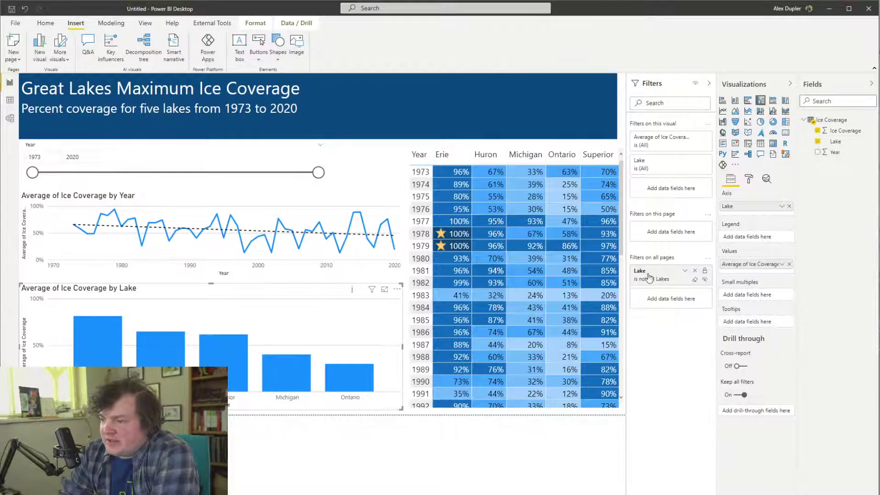
Clear the Lake filter that applies to all pages
{"action": "left_click", "coordinate": [505, 151]}
{"action": "left_click", "coordinate": [505, 152]}
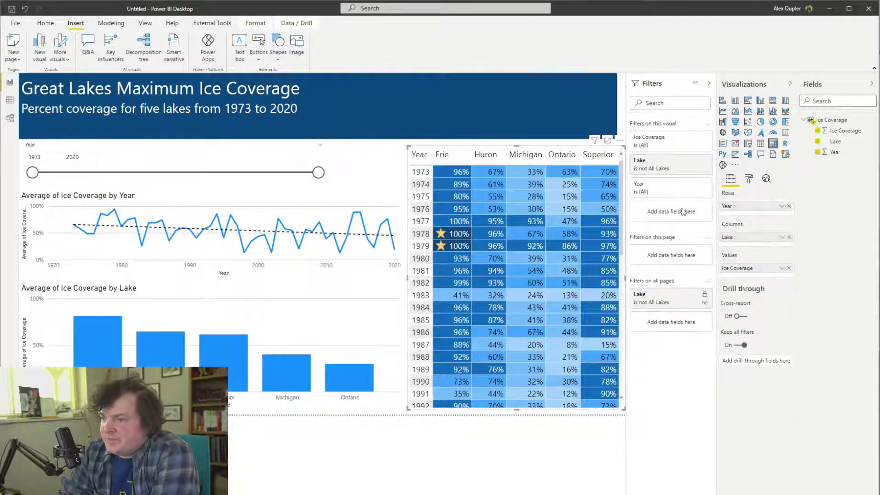
{"action": "left_click", "coordinate": [502, 451]}
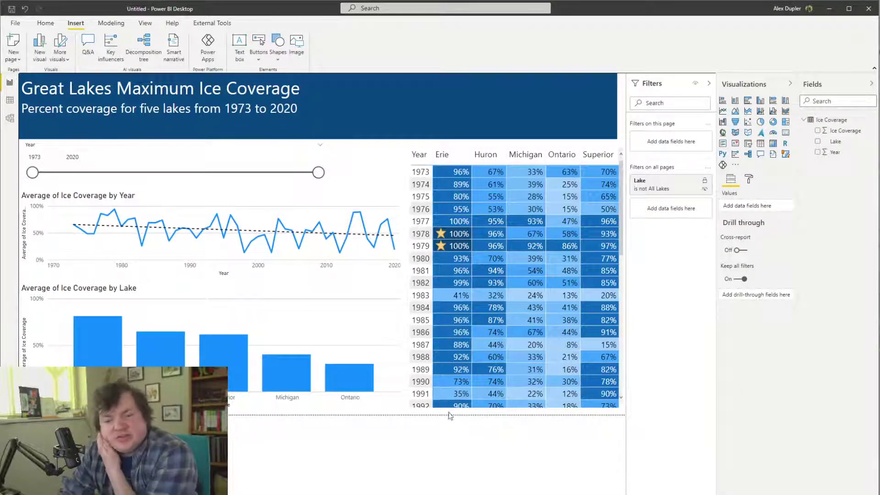
{"action": "left_click", "coordinate": [199, 198]}
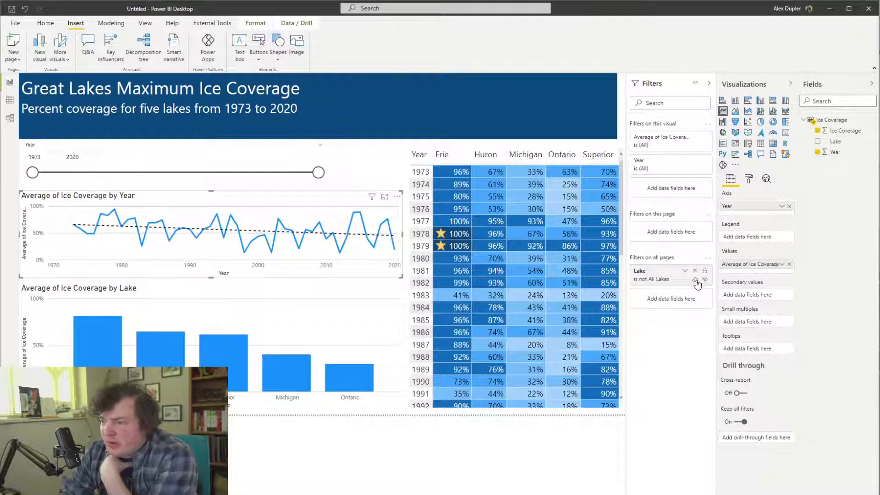
{"action": "left_click", "coordinate": [695, 280]}
Filter only the matrix by Lake so that it includes every lake except All Lakes
{"action": "left_click", "coordinate": [365, 315]}
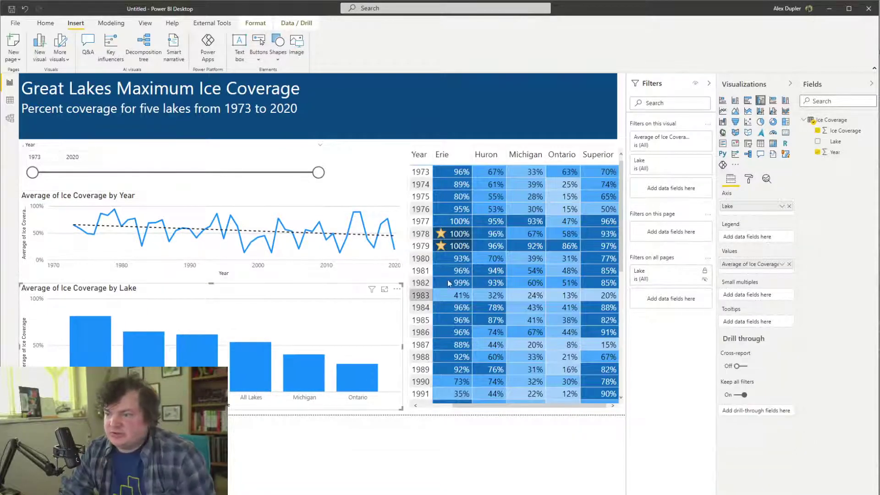
{"action": "left_click", "coordinate": [607, 161], "text": "ctrl"}
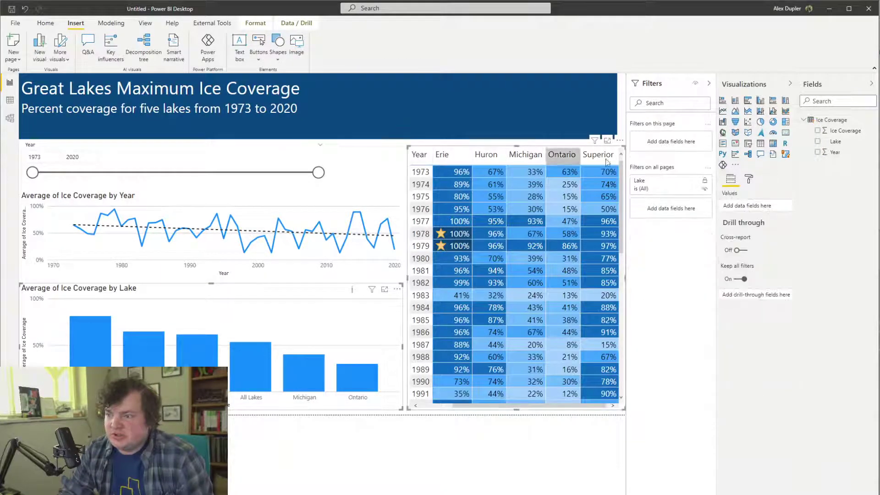
{"action": "left_click", "coordinate": [664, 183]}
{"action": "left_click", "coordinate": [674, 180]}
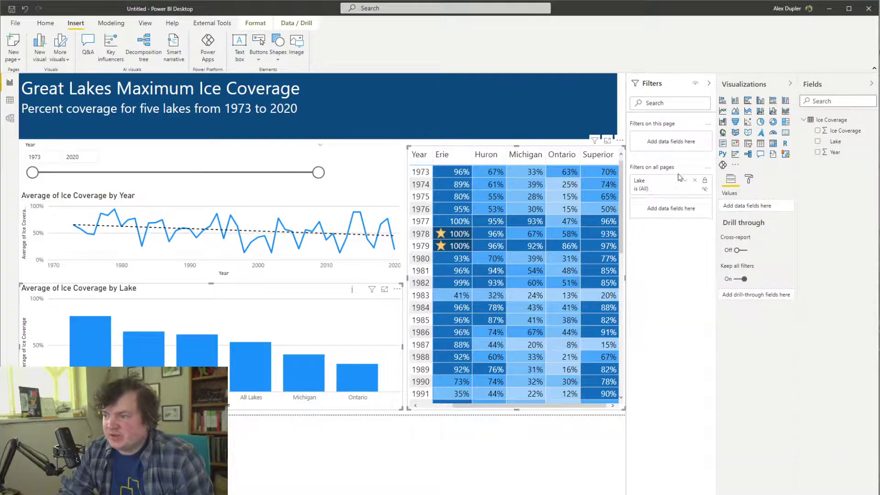
{"action": "left_click", "coordinate": [555, 151]}
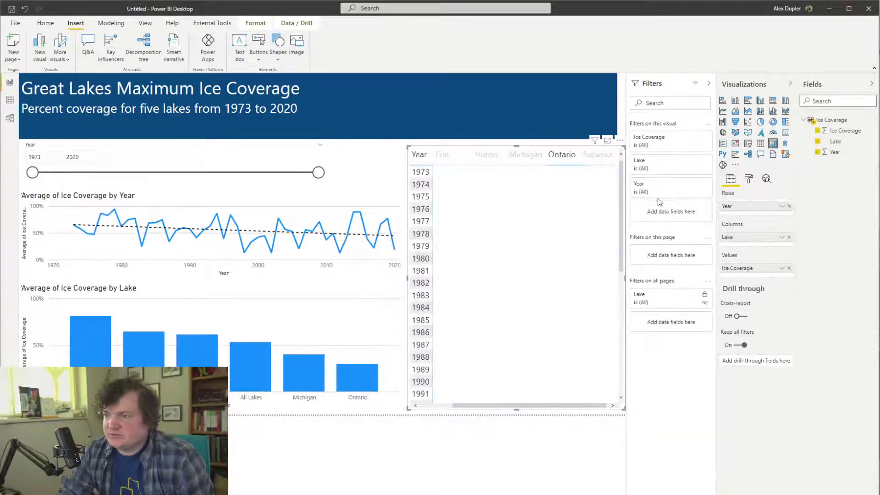
{"action": "left_click", "coordinate": [664, 166]}
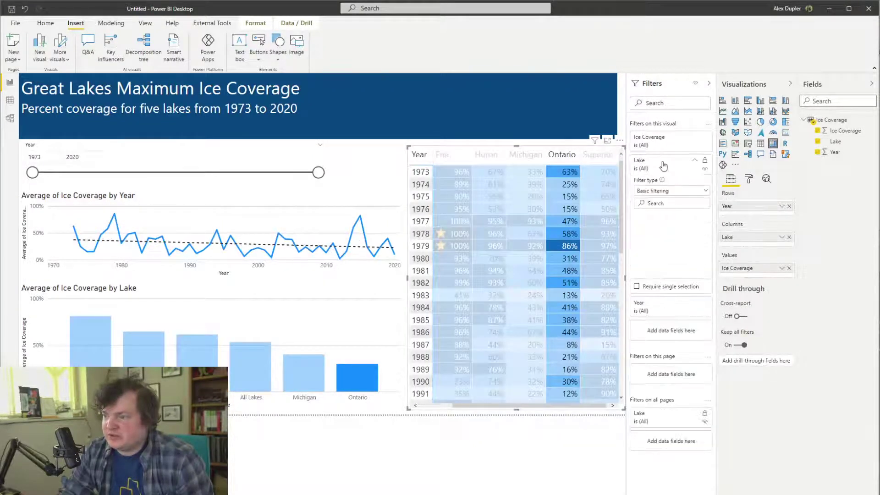
{"action": "left_click", "coordinate": [660, 225]}
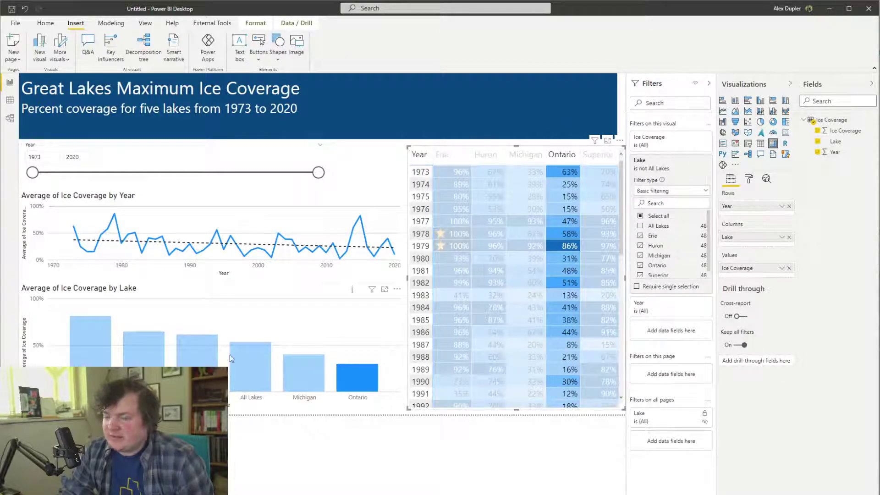
Set the column chart's visual-level Lake filter to include every lake except All Lakes
{"action": "left_click", "coordinate": [276, 313]}
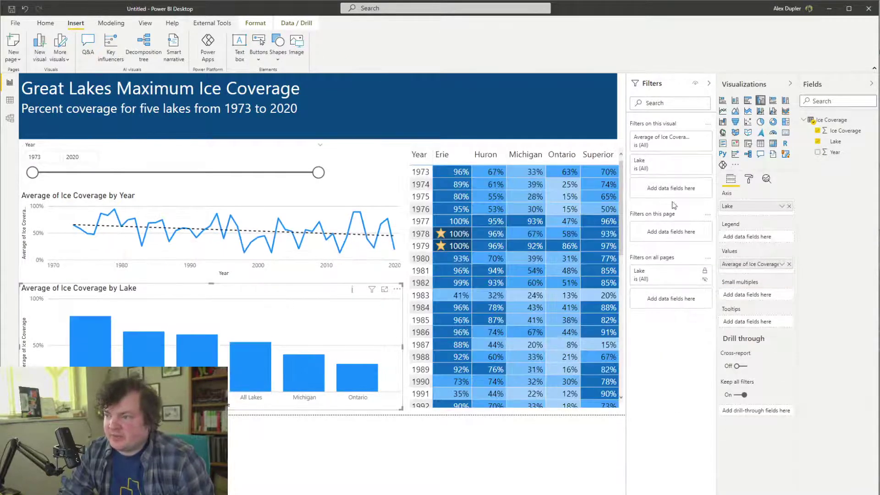
{"action": "left_click", "coordinate": [662, 165]}
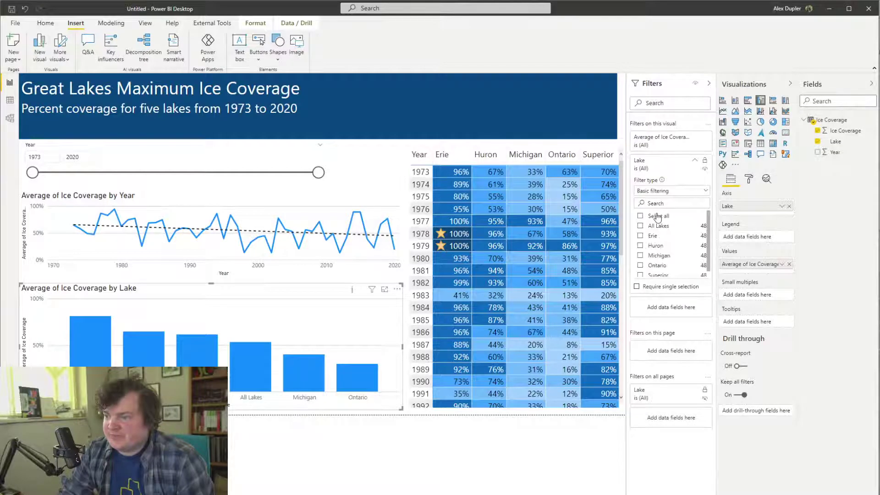
{"action": "left_click", "coordinate": [658, 227]}
Add Lake as a visual-level filter on the line chart, include only All Lakes, and collapse its card
{"action": "left_click", "coordinate": [323, 192]}
{"action": "left_click", "coordinate": [326, 201]}
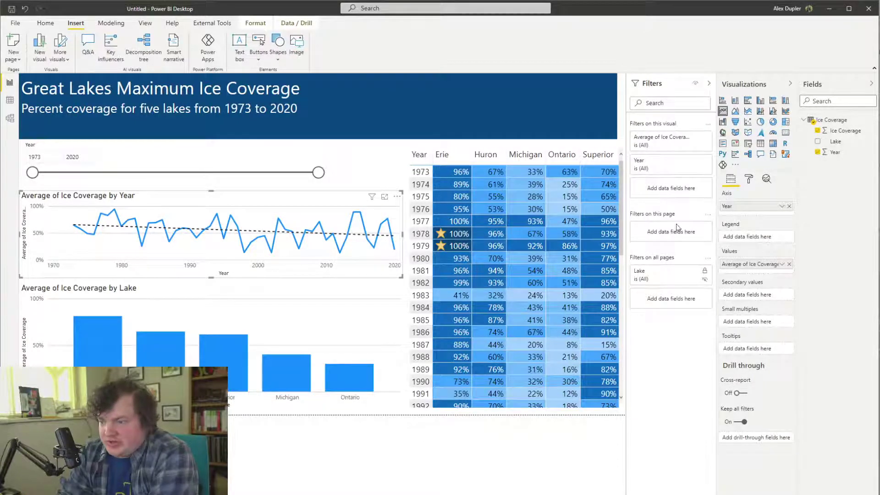
{"action": "left_click", "coordinate": [683, 269]}
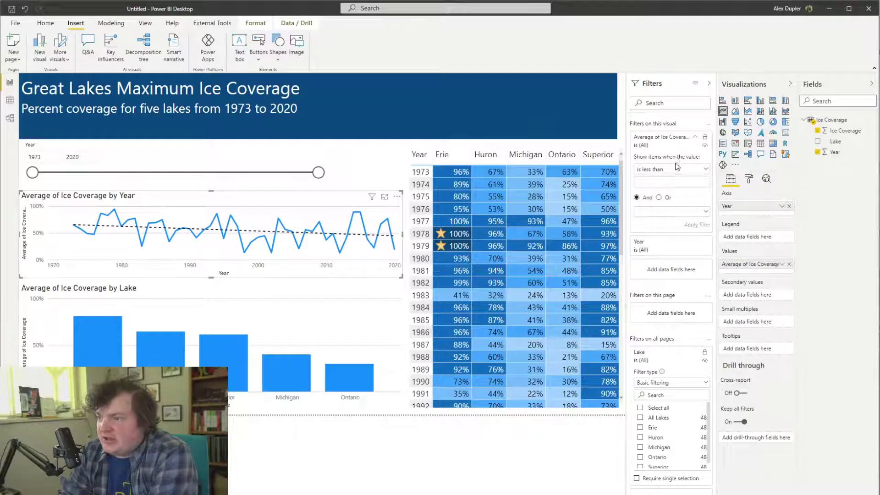
{"action": "left_click_drag", "start_coordinate": [835, 141], "coordinate": [670, 162]}
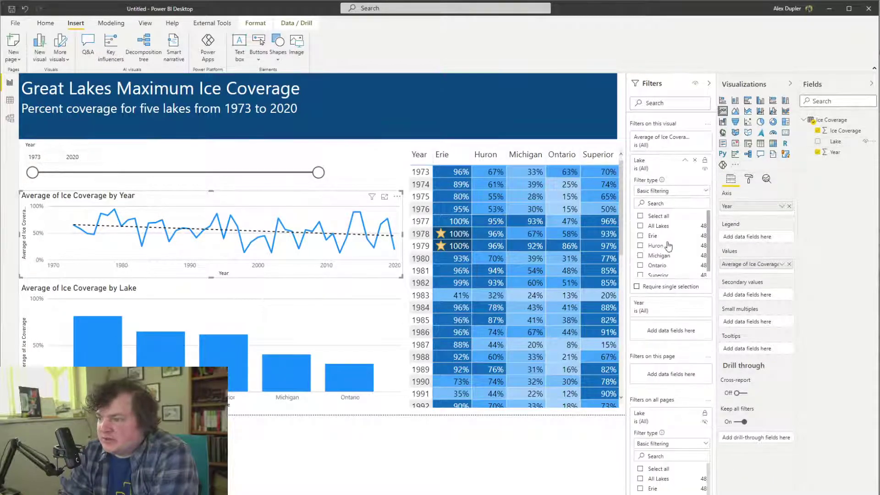
{"action": "left_click", "coordinate": [662, 227]}
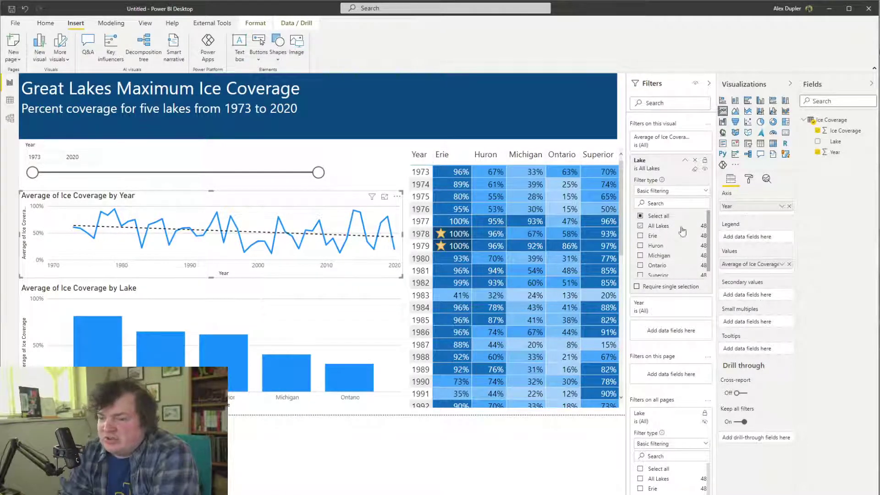
{"action": "left_click", "coordinate": [684, 161]}
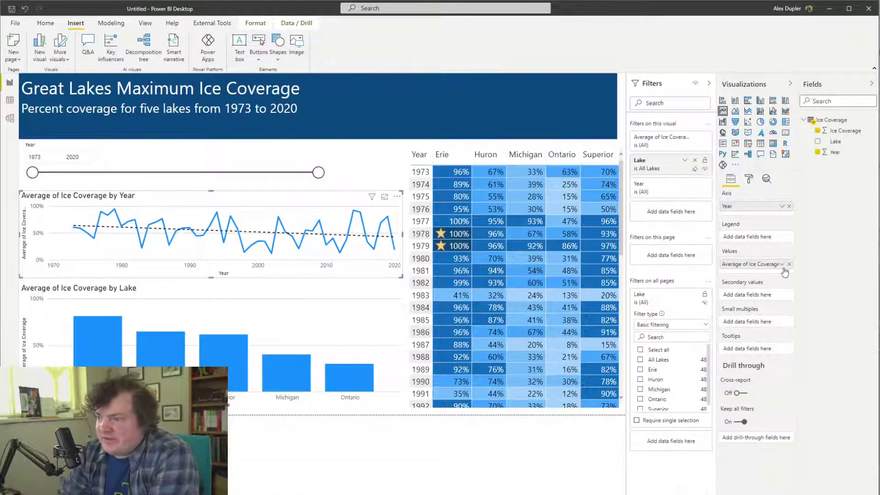
{"action": "left_click", "coordinate": [782, 264]}
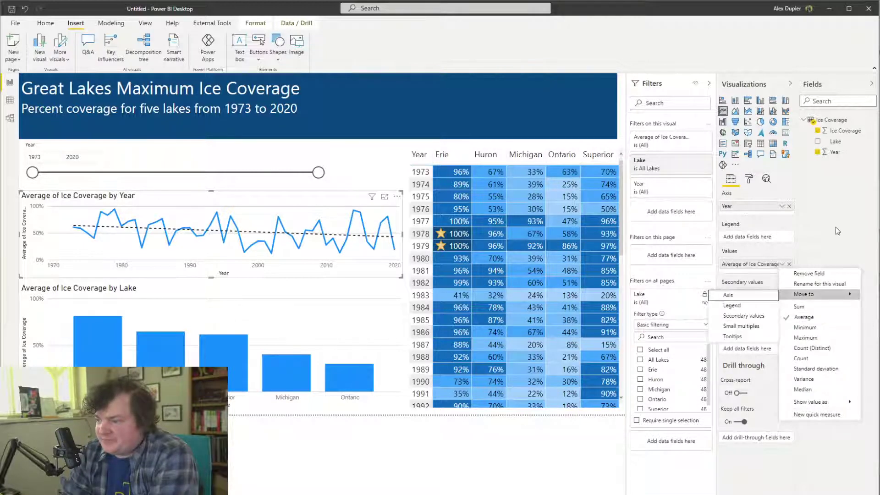
{"action": "key", "text": "Escape"}
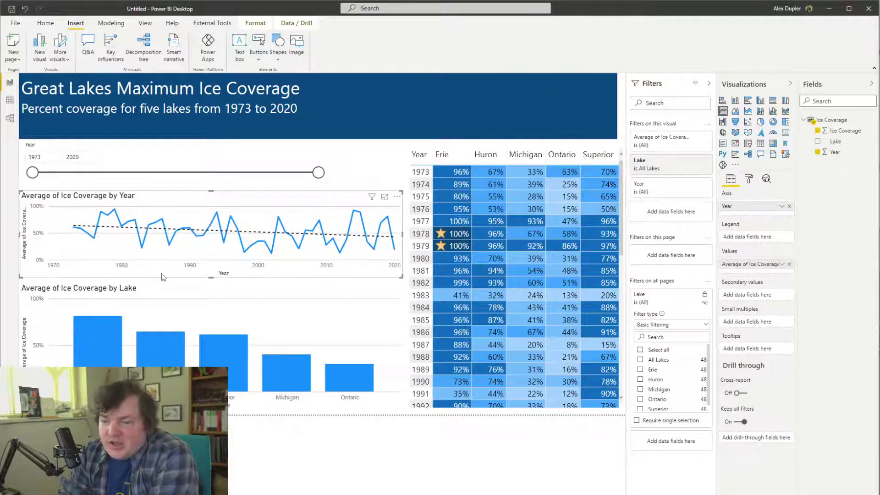
{"action": "key", "text": "Escape"}
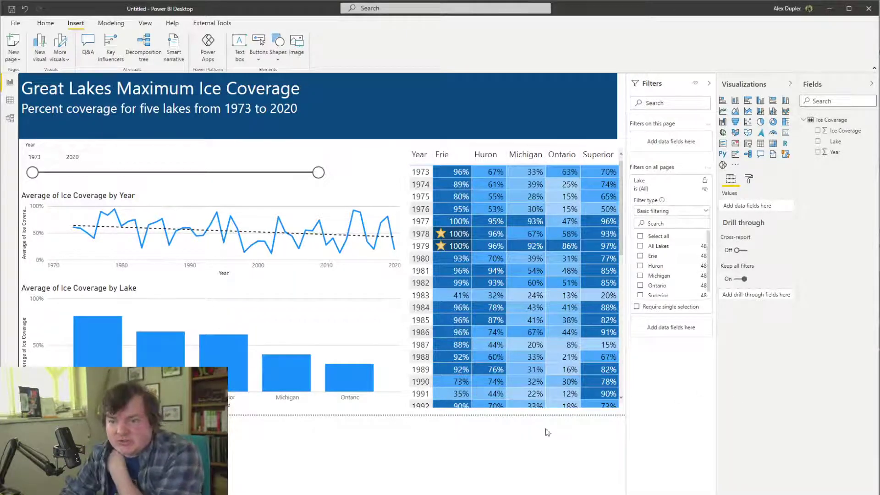
Widen the Year slicer to match the width of the charts below it
{"action": "left_click", "coordinate": [301, 161]}
{"action": "left_click_drag", "start_coordinate": [329, 170], "coordinate": [405, 172]}
{"action": "left_click", "coordinate": [365, 438]}
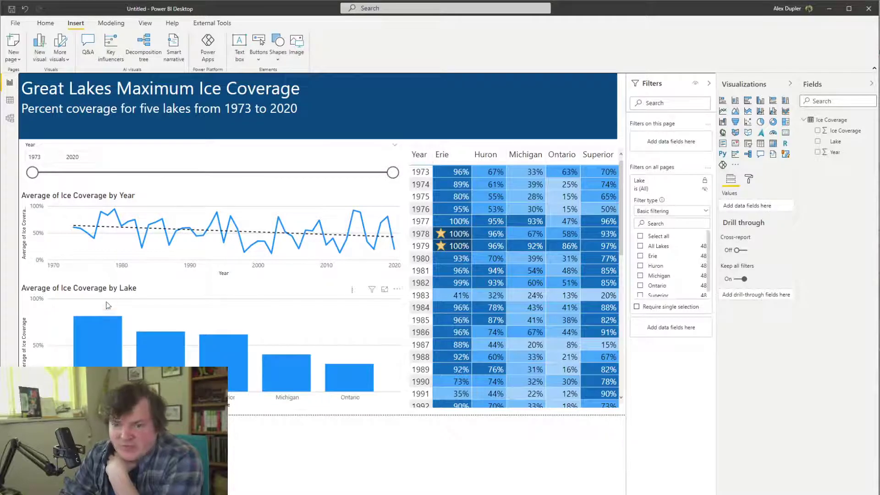
Select the line chart and look through its Y-axis formatting options down to the axis title
{"action": "left_click", "coordinate": [378, 201]}
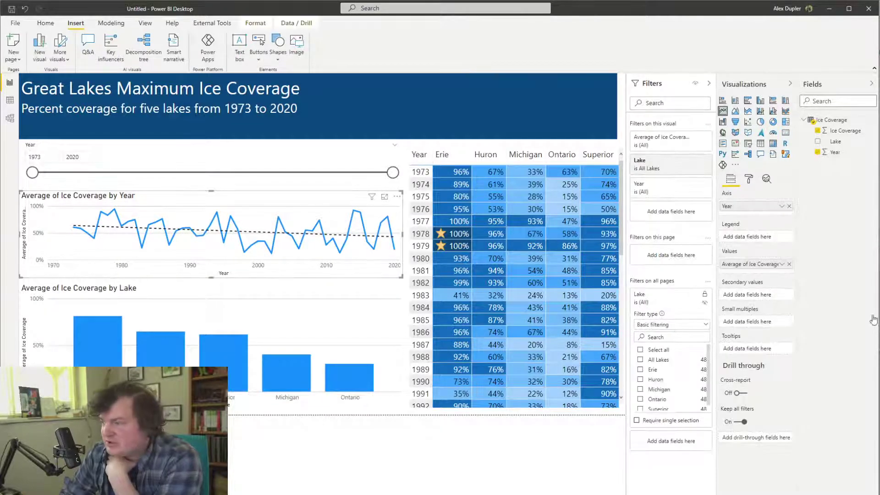
{"action": "left_click", "coordinate": [749, 180]}
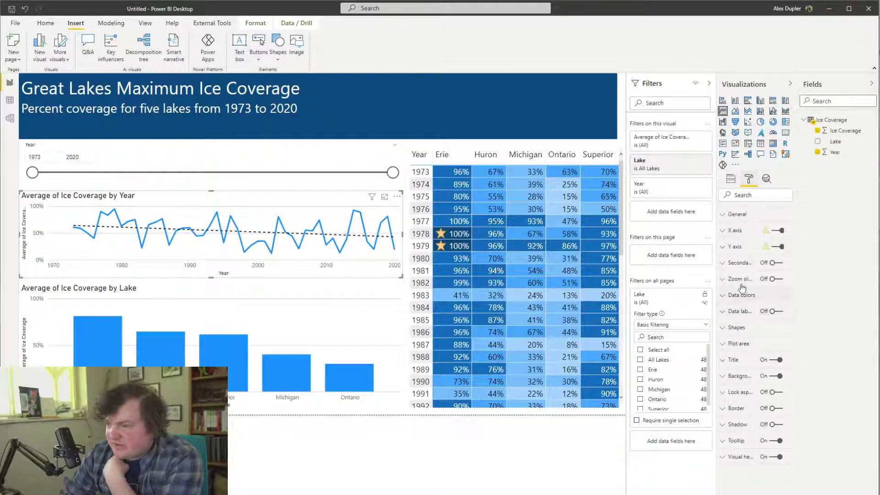
{"action": "left_click", "coordinate": [735, 247]}
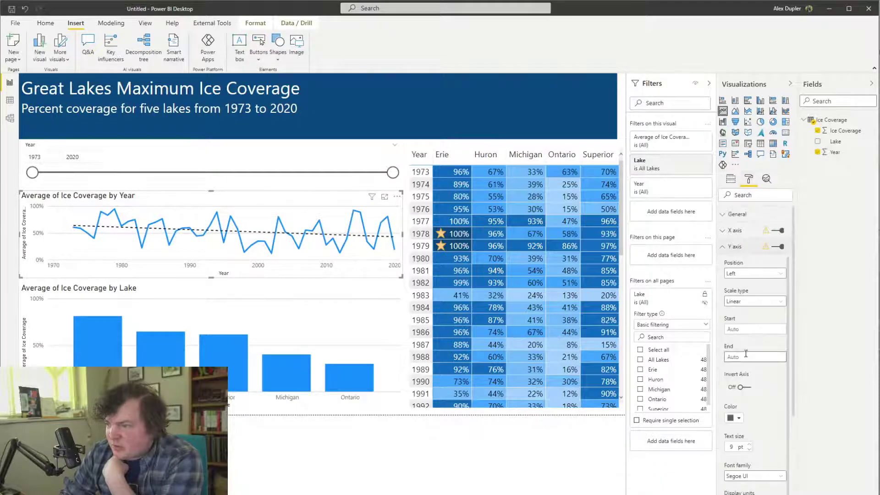
{"action": "scroll", "coordinate": [761, 435], "scroll_direction": "down", "scroll_amount": 5}
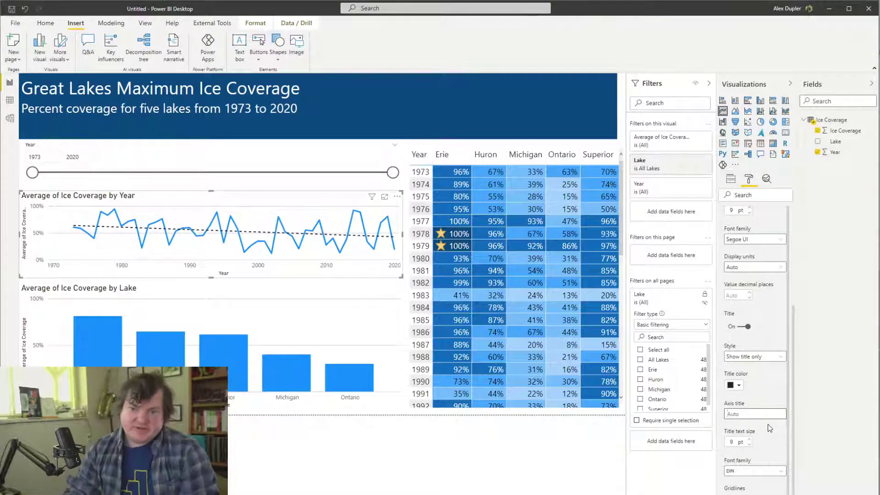
Rename the line chart's value field for this visual as "Avg. Ice Coverage %"
{"action": "left_click", "coordinate": [731, 179]}
{"action": "left_click", "coordinate": [782, 265]}
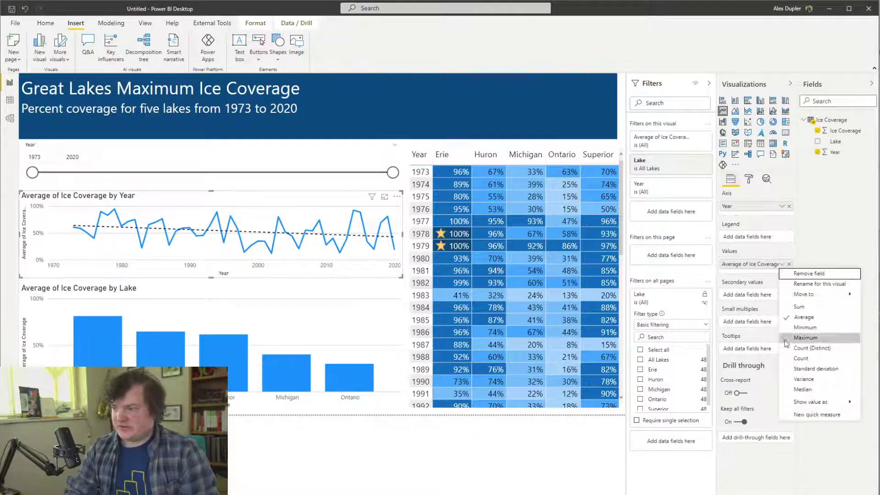
{"action": "left_click", "coordinate": [827, 284]}
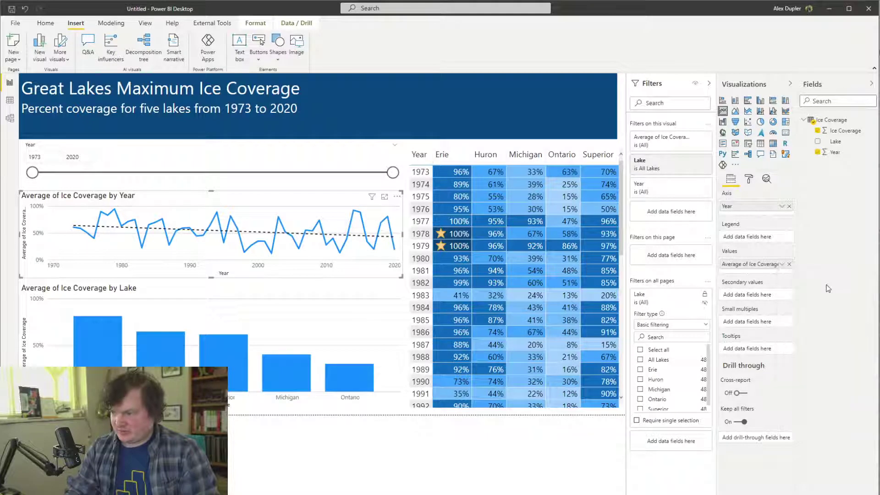
{"action": "key", "text": "Home"}
{"action": "key", "text": "Delete"}
{"action": "key", "text": "Delete"}
{"action": "key", "text": "Delete"}
{"action": "key", "text": "Delete"}
{"action": "key", "text": "Delete"}
{"action": "key", "text": "Delete"}
{"action": "key", "text": "Delete"}
{"action": "key", "text": "Delete"}
{"action": "key", "text": "Delete"}
{"action": "key", "text": "Delete"}
{"action": "key", "text": "Delete"}
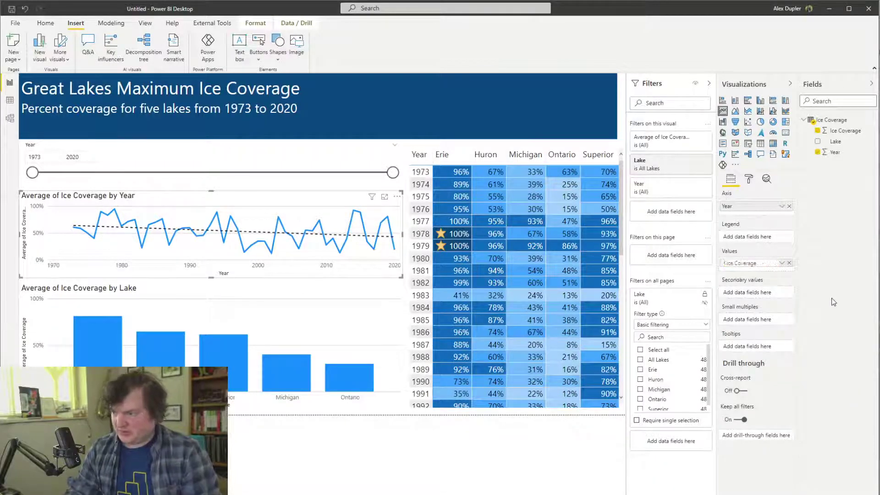
{"action": "key", "text": "End"}
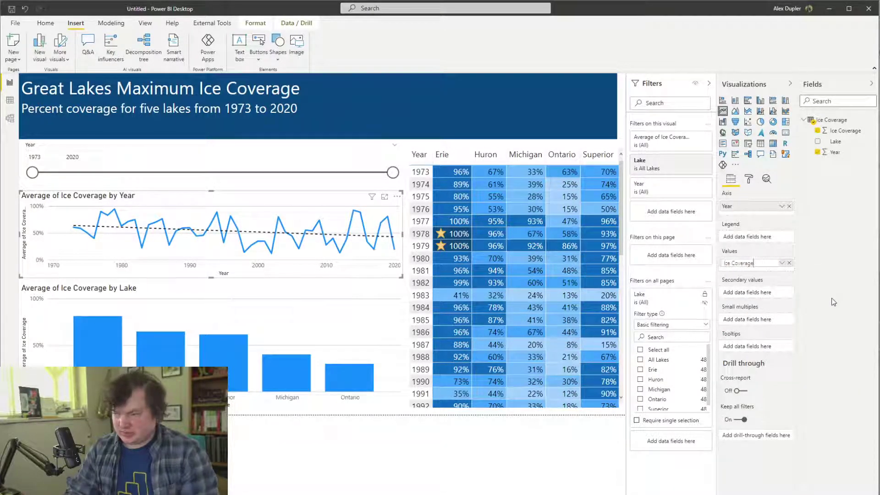
{"action": "type", "text": "%"}
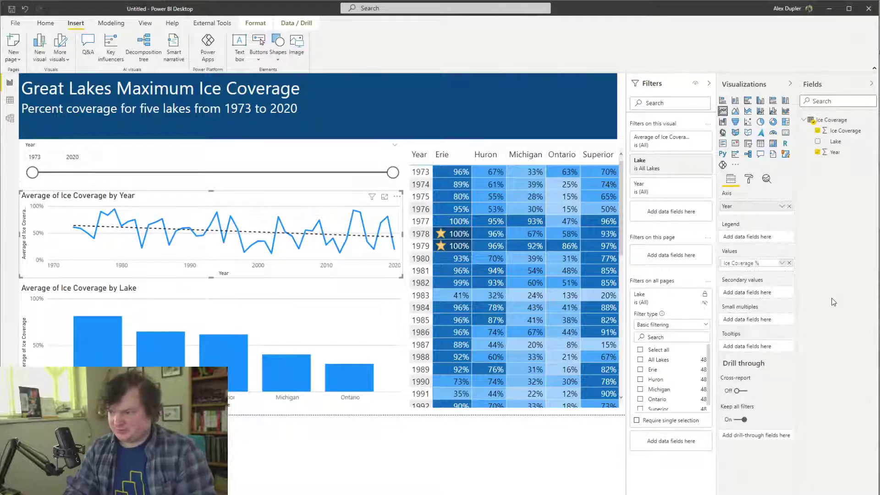
{"action": "type", "text": "v"}
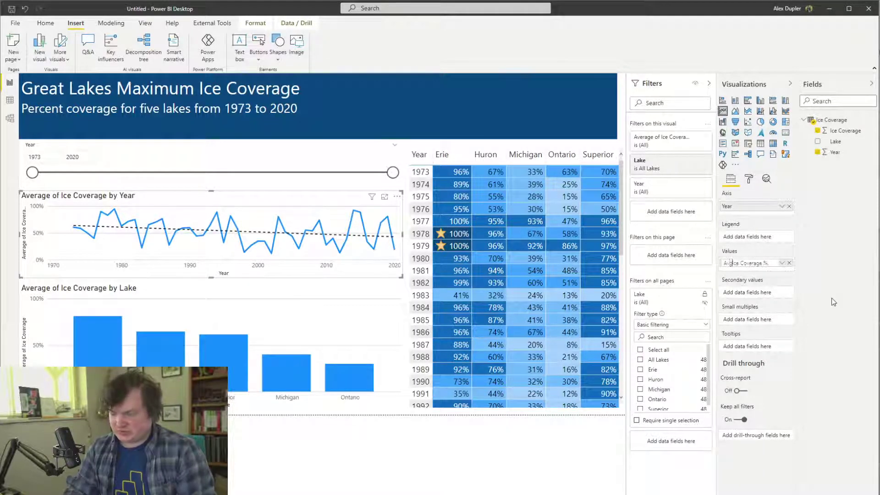
{"action": "type", "text": "g."}
{"action": "key", "text": "Return"}
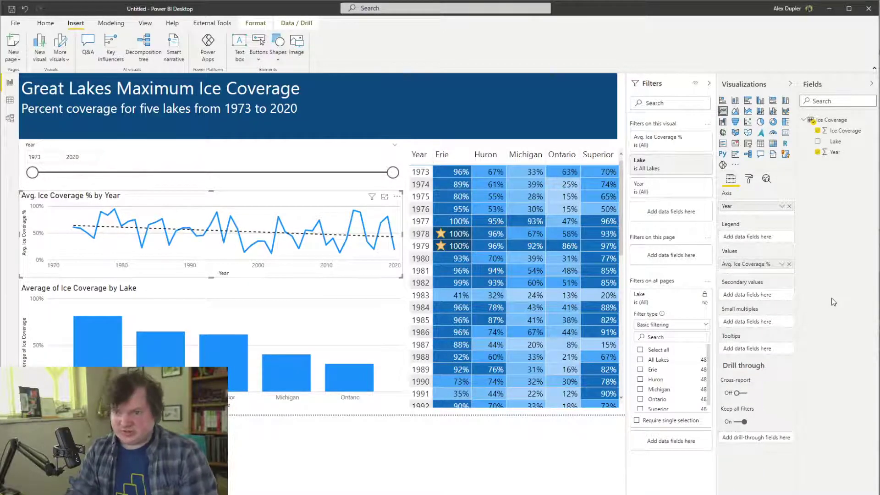
Rename the value field of the bar chart by lake for this visual as "Avg. Ice Coverage %"
{"action": "left_click", "coordinate": [347, 324]}
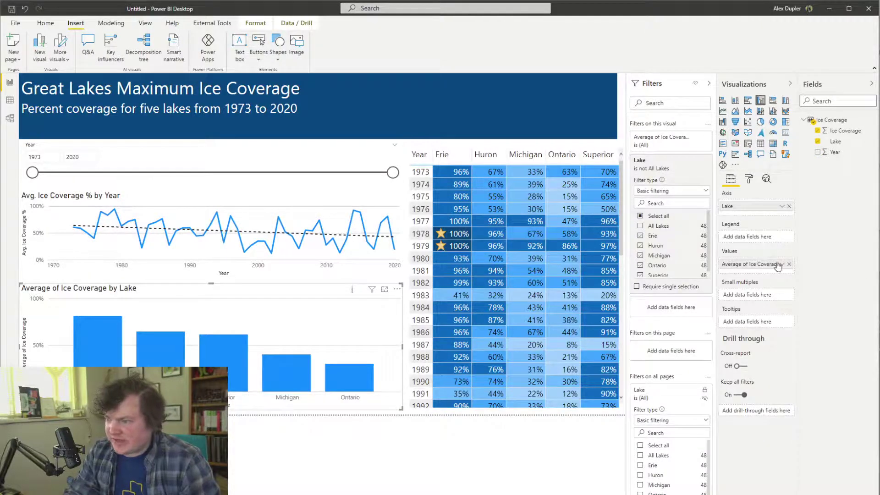
{"action": "left_click", "coordinate": [779, 265]}
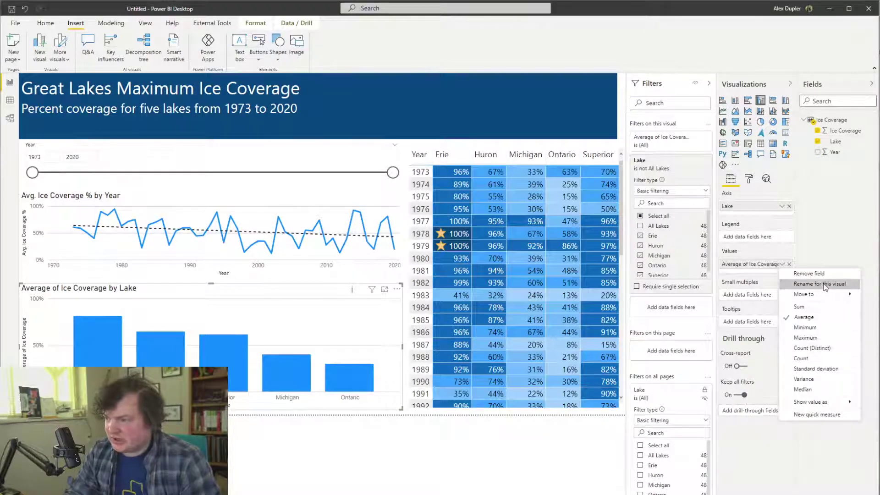
{"action": "left_click", "coordinate": [823, 284]}
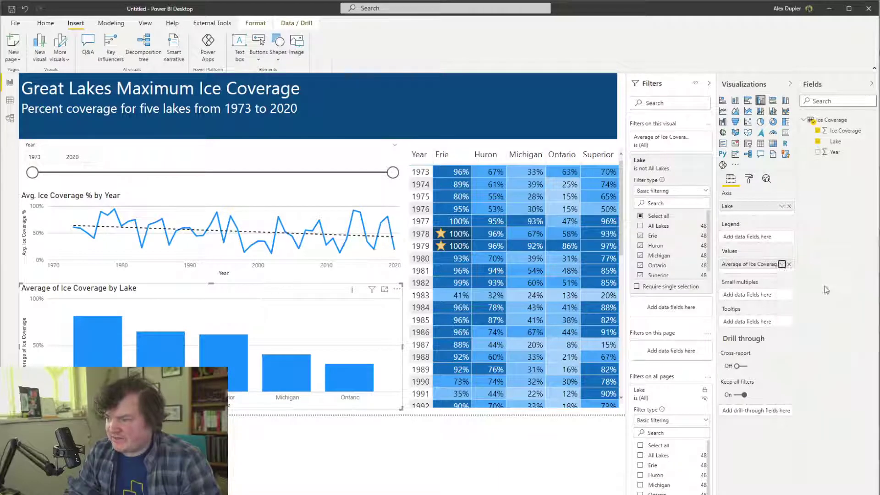
{"action": "key", "text": "End"}
{"action": "key", "text": "BackSpace"}
{"action": "key", "text": "BackSpace"}
{"action": "key", "text": "BackSpace"}
{"action": "key", "text": "BackSpace"}
{"action": "key", "text": "BackSpace"}
{"action": "key", "text": "BackSpace"}
{"action": "key", "text": "BackSpace"}
{"action": "key", "text": "BackSpace"}
{"action": "key", "text": "BackSpace"}
{"action": "key", "text": "BackSpace"}
{"action": "key", "text": "BackSpace"}
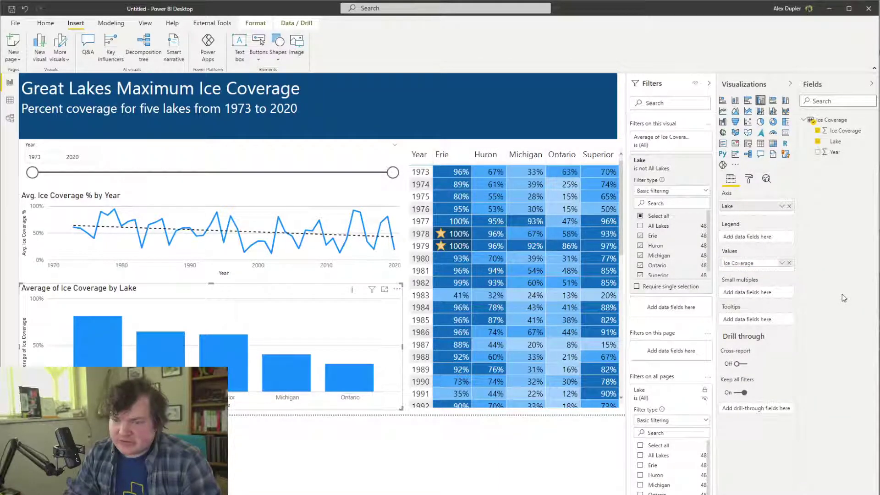
{"action": "type", "text": "Averga"}
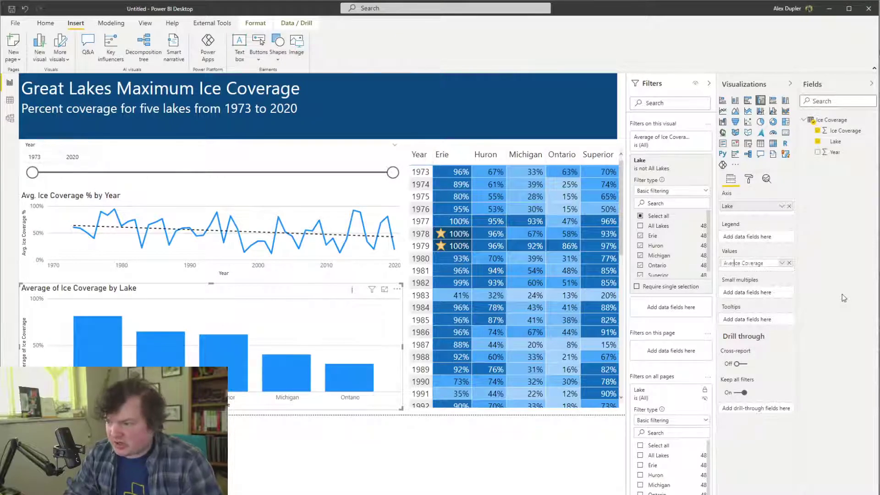
{"action": "key", "text": "BackSpace"}
{"action": "key", "text": "BackSpace"}
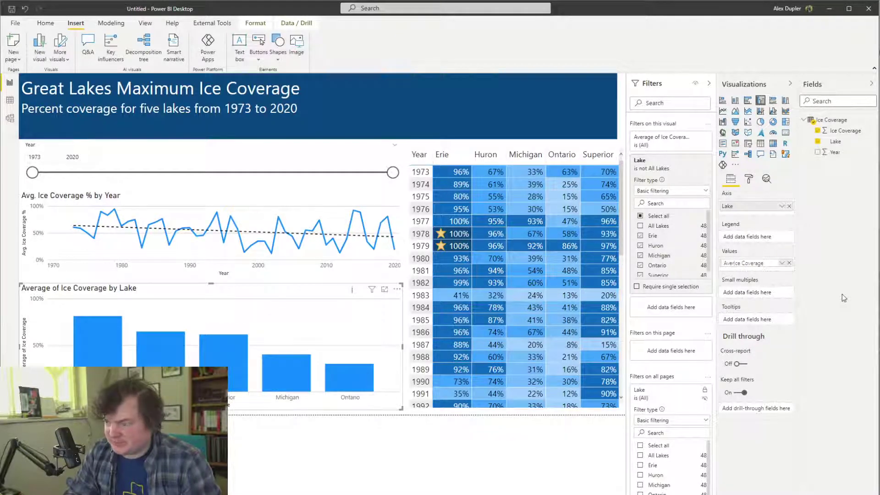
{"action": "key", "text": "BackSpace"}
{"action": "key", "text": "BackSpace"}
{"action": "type", "text": "g. I"}
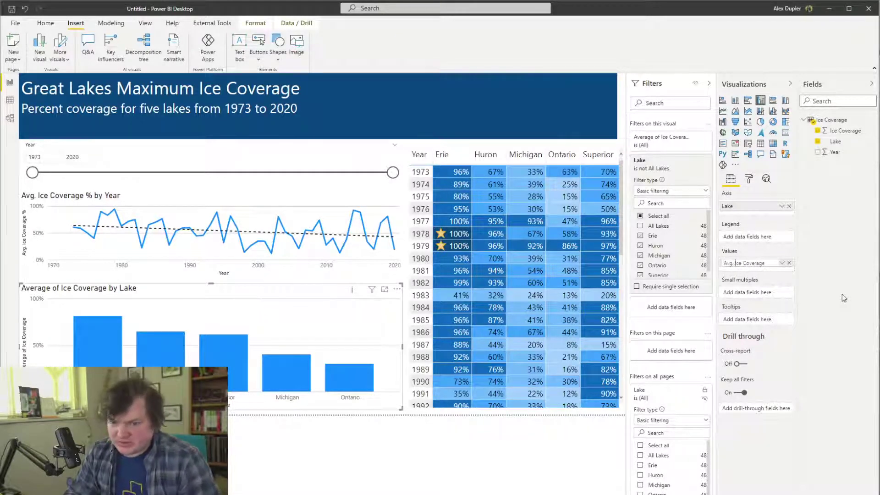
{"action": "type", "text": " %"}
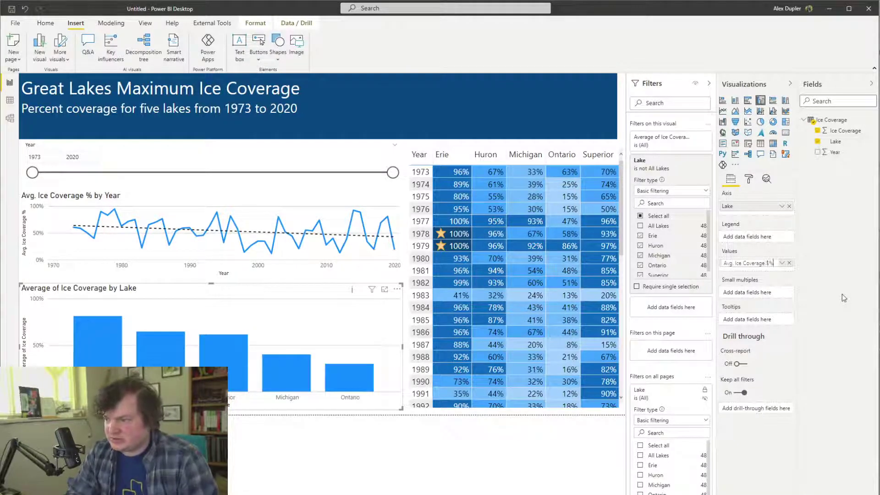
{"action": "key", "text": "Return"}
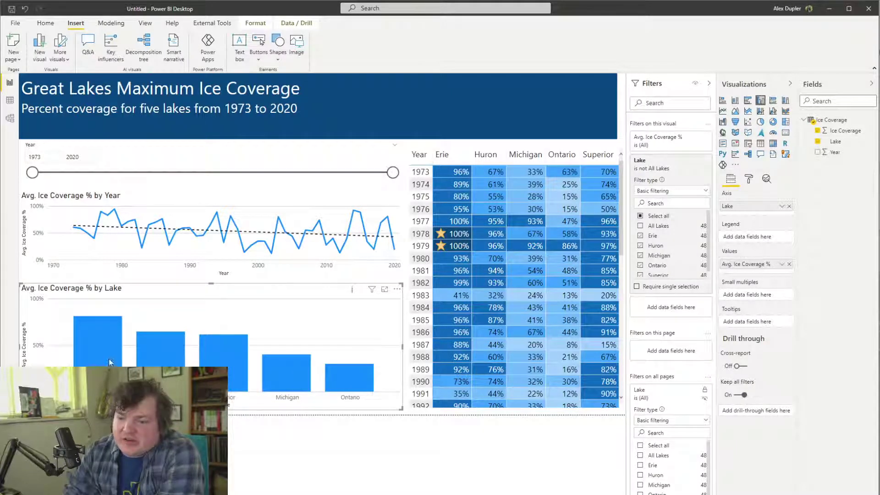
Check the information notice on the bar chart by lake, keeping that chart selected
{"action": "mouse_move", "coordinate": [109, 358]}
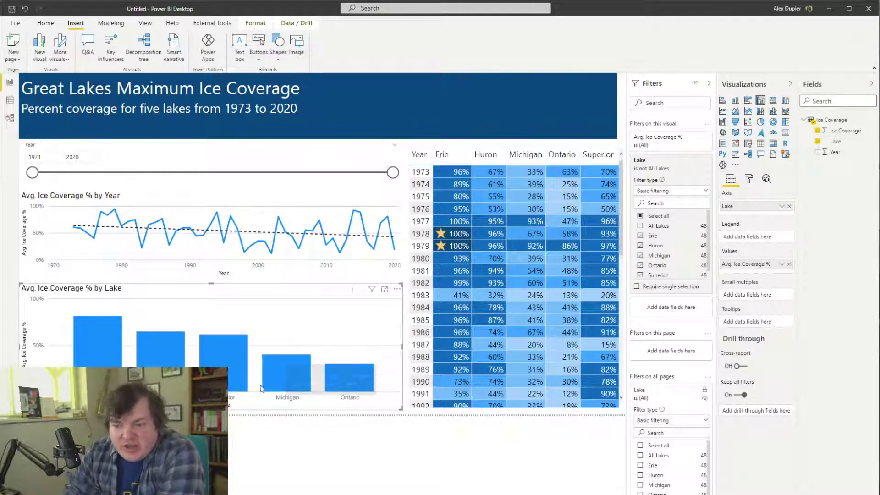
{"action": "mouse_move", "coordinate": [243, 376]}
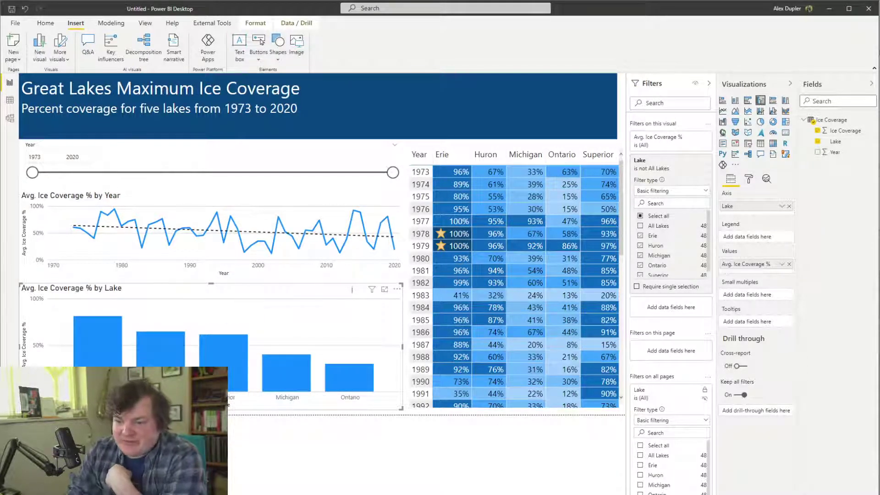
{"action": "left_click", "coordinate": [290, 490]}
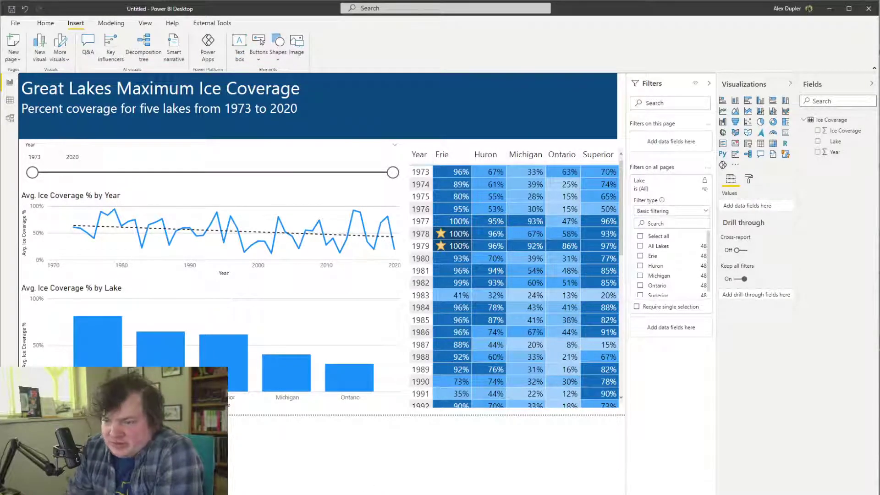
{"action": "mouse_move", "coordinate": [349, 295]}
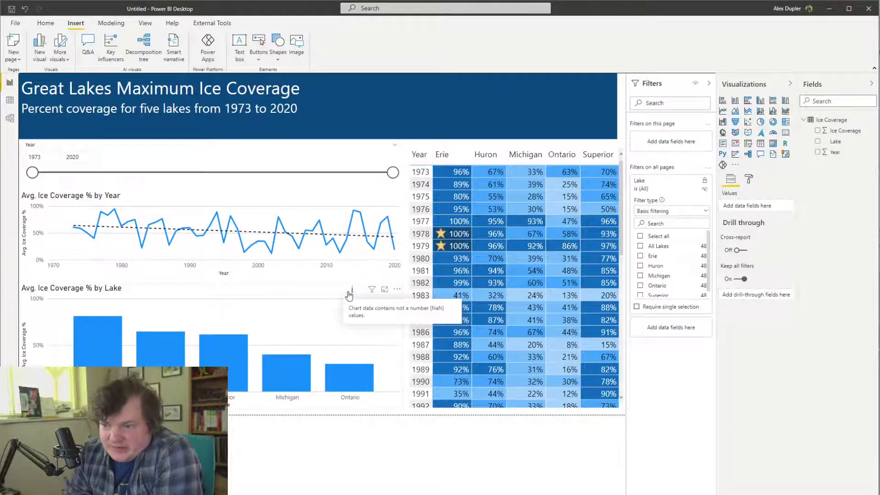
{"action": "left_click", "coordinate": [291, 301]}
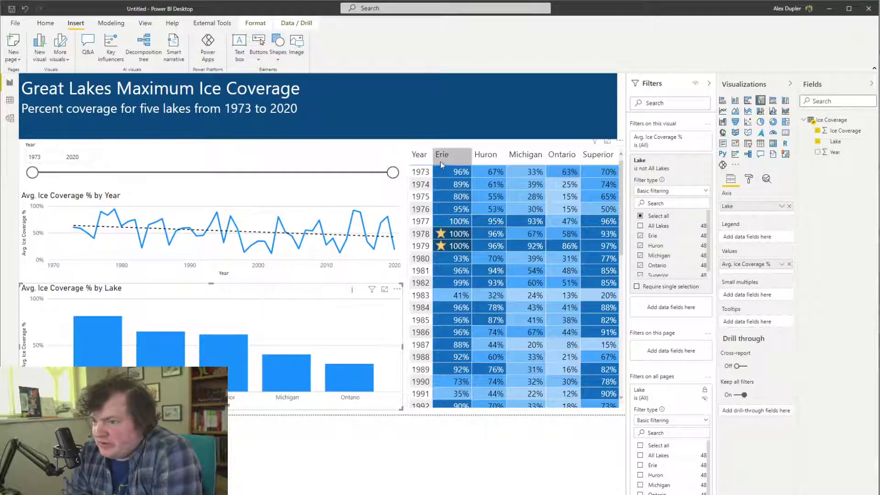
Sort the matrix by Ice Coverage and look through its rows from the first to the last year listed
{"action": "left_click", "coordinate": [620, 141]}
{"action": "mouse_move", "coordinate": [659, 213]}
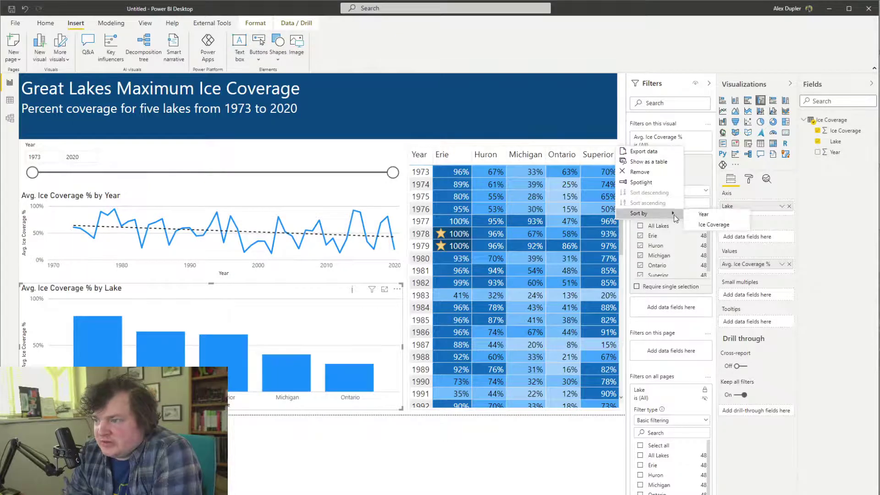
{"action": "left_click", "coordinate": [698, 225]}
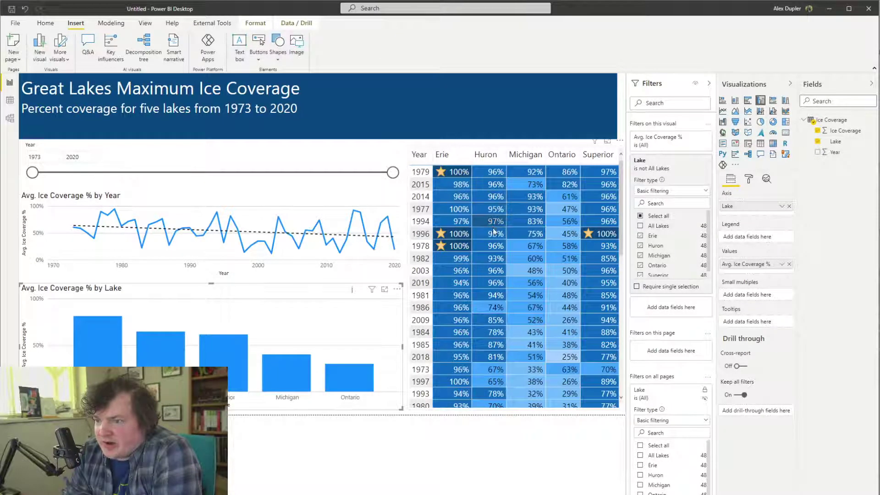
{"action": "scroll", "coordinate": [506, 354], "scroll_direction": "down", "scroll_amount": 5}
{"action": "scroll", "coordinate": [502, 349], "scroll_direction": "up", "scroll_amount": 5}
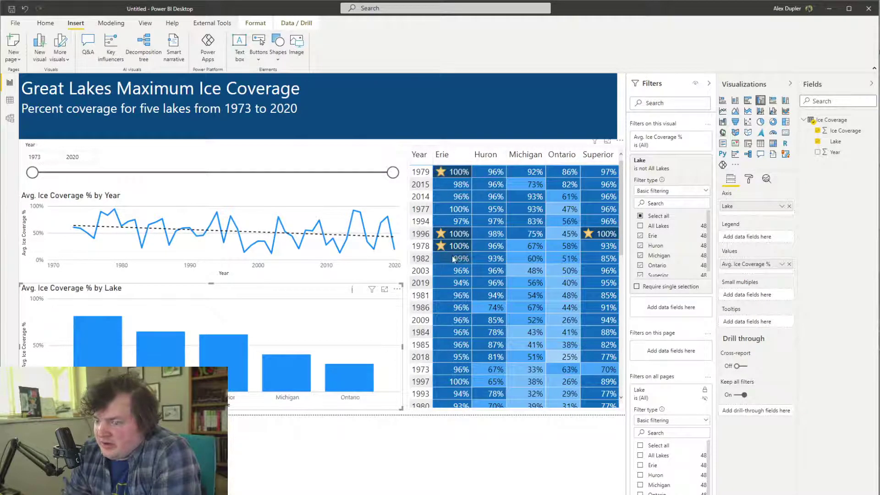
{"action": "scroll", "coordinate": [510, 323], "scroll_direction": "down", "scroll_amount": 8}
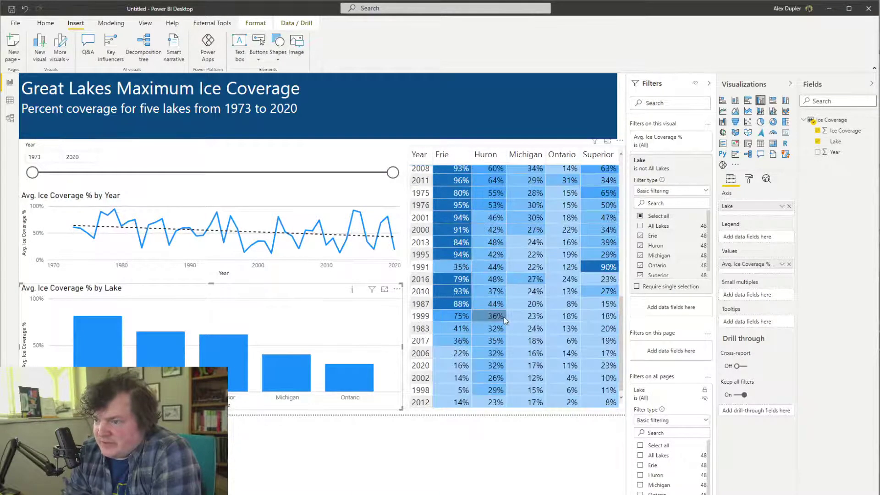
{"action": "scroll", "coordinate": [503, 319], "scroll_direction": "up", "scroll_amount": 8}
{"action": "scroll", "coordinate": [507, 312], "scroll_direction": "down", "scroll_amount": 5}
{"action": "scroll", "coordinate": [507, 313], "scroll_direction": "up", "scroll_amount": 5}
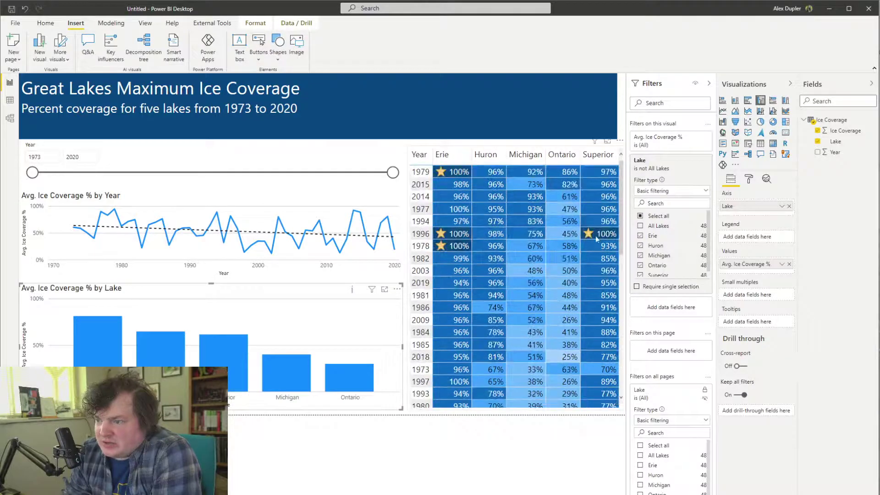
Sort the matrix by Year
{"action": "left_click", "coordinate": [619, 141]}
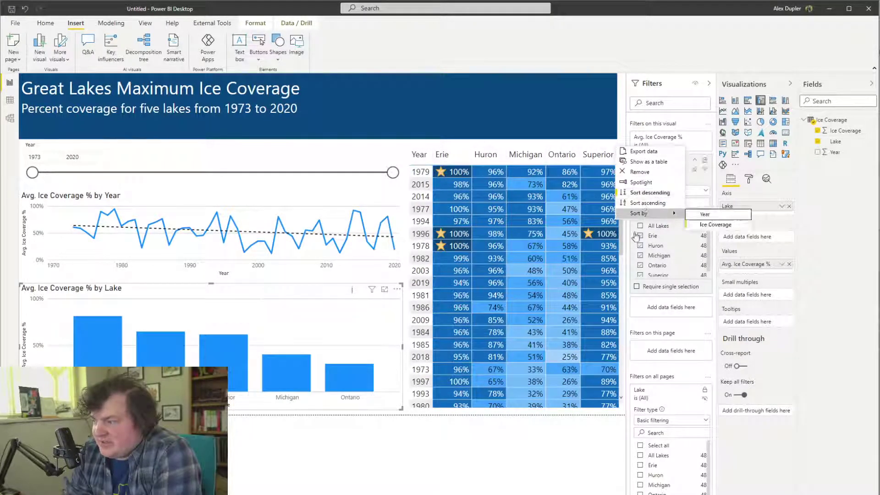
{"action": "mouse_move", "coordinate": [660, 212]}
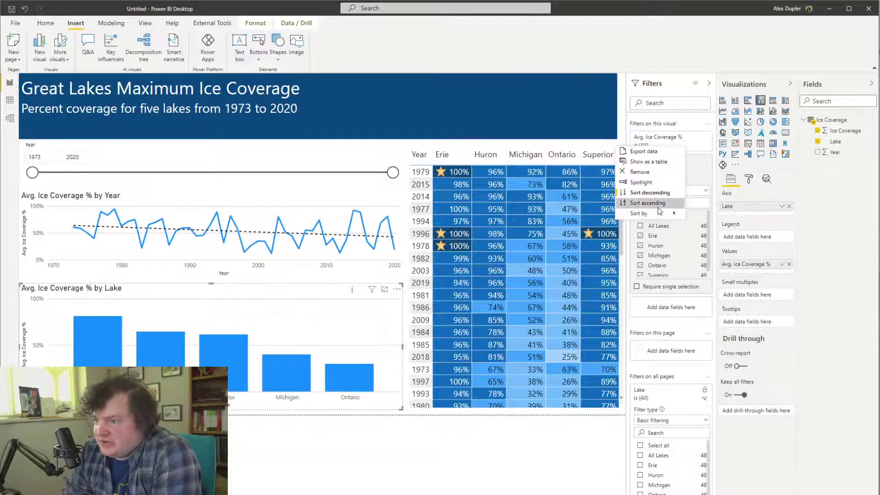
{"action": "left_click", "coordinate": [705, 214]}
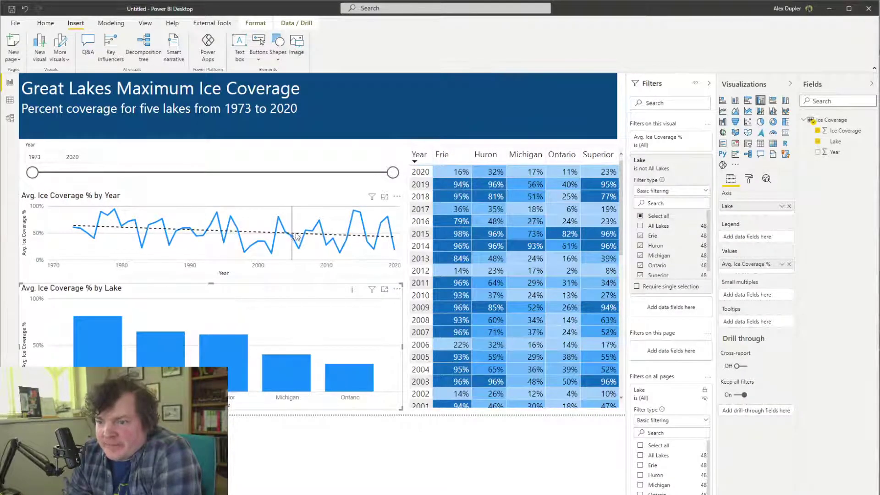
{"action": "mouse_move", "coordinate": [305, 235]}
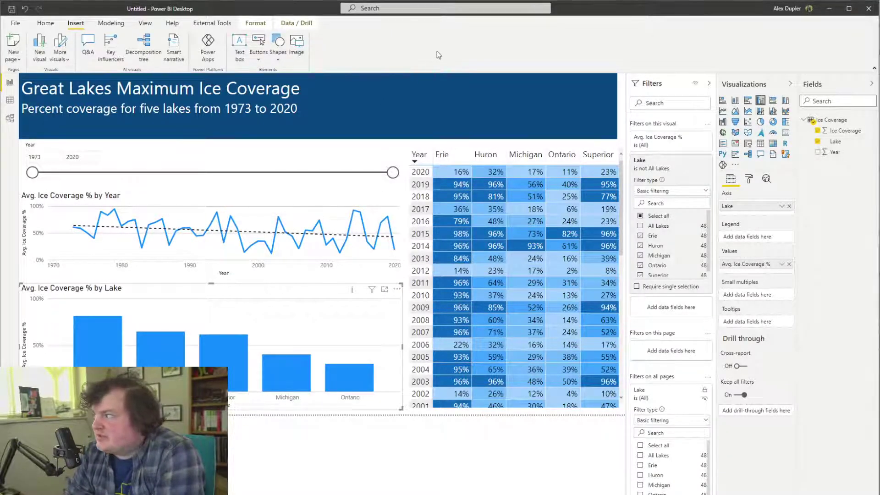
Start saving the report and create a folder named "WoW week 7" inside WoW Challenges
{"action": "key", "text": "ctrl+s"}
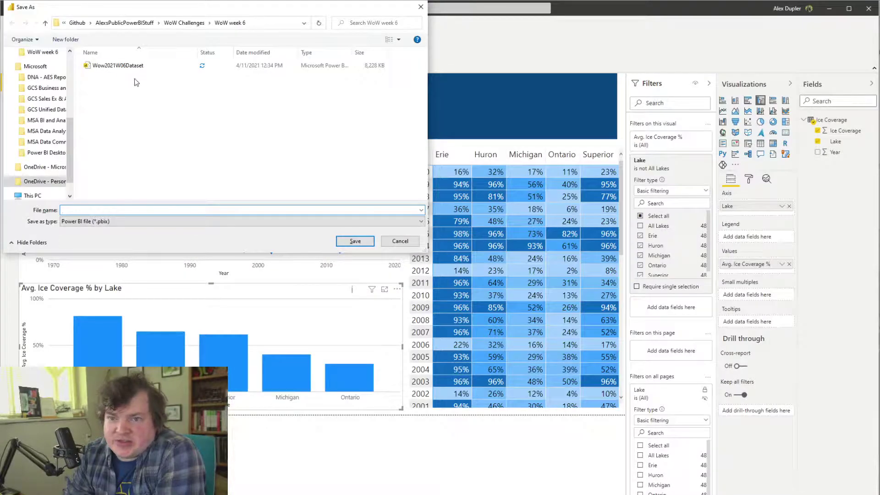
{"action": "left_click", "coordinate": [201, 23]}
{"action": "right_click", "coordinate": [147, 132]}
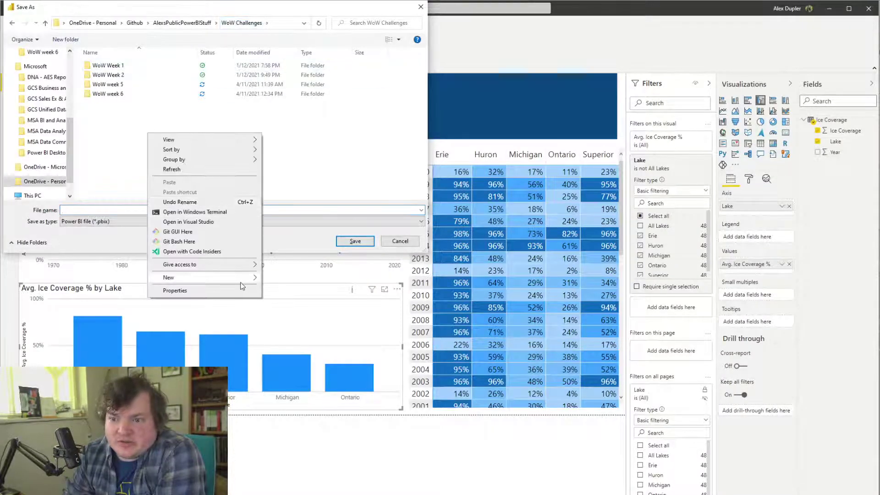
{"action": "mouse_move", "coordinate": [242, 278]}
{"action": "left_click", "coordinate": [283, 278]}
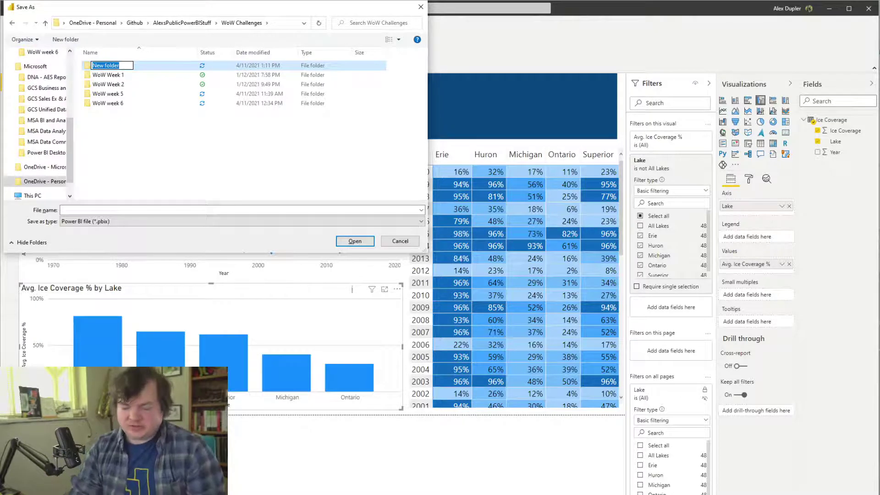
{"action": "type", "text": "WoW week 7"}
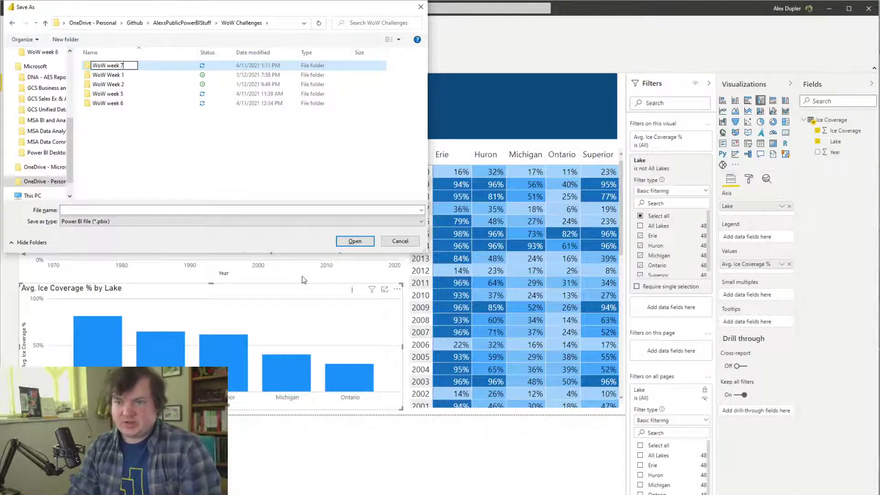
{"action": "key", "text": "Return"}
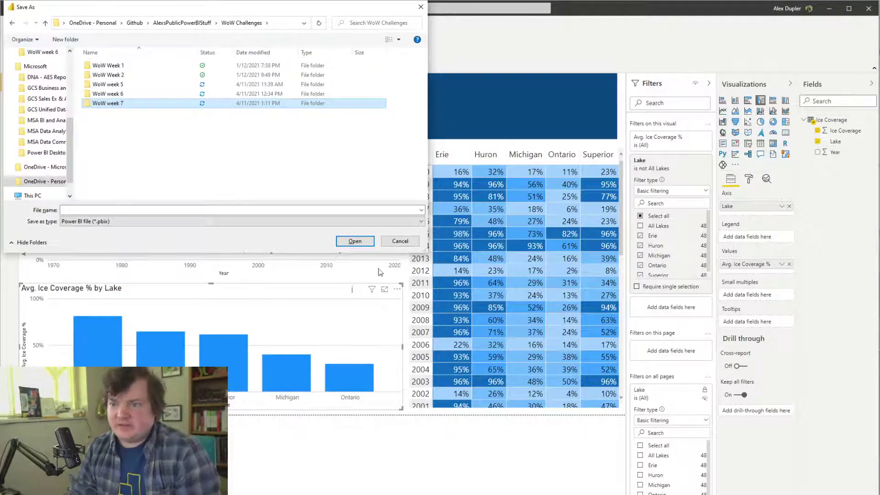
Save the report in the WoW week 7 folder as a Power BI file named "WoW Week 7"
{"action": "double_click", "coordinate": [202, 105]}
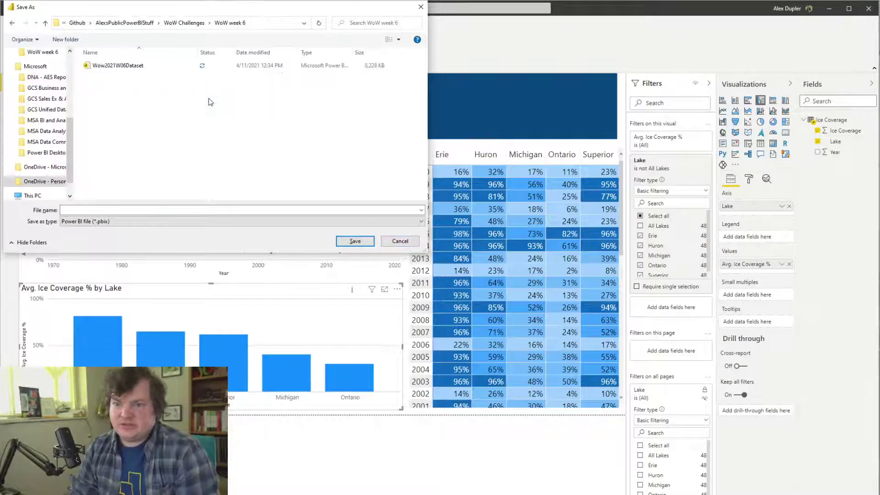
{"action": "key", "text": "alt+Left"}
{"action": "double_click", "coordinate": [144, 102]}
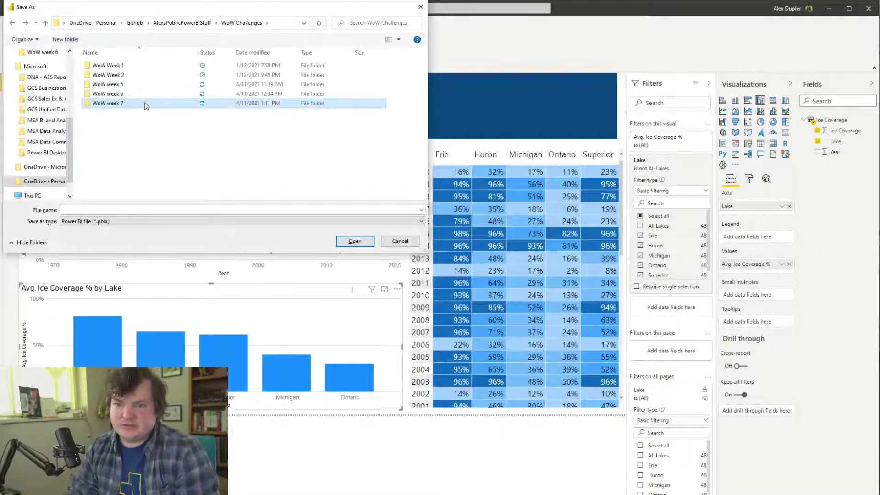
{"action": "left_click", "coordinate": [107, 210]}
{"action": "type", "text": "WoW Week 7"}
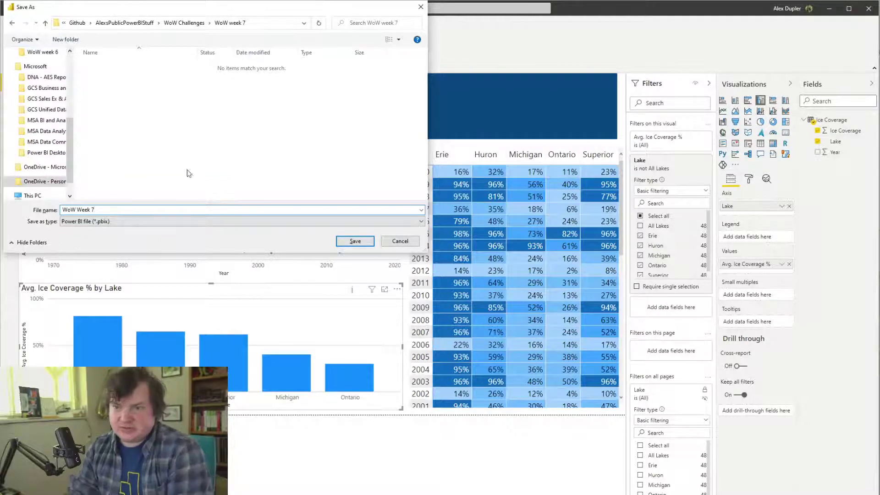
{"action": "left_click", "coordinate": [344, 242]}
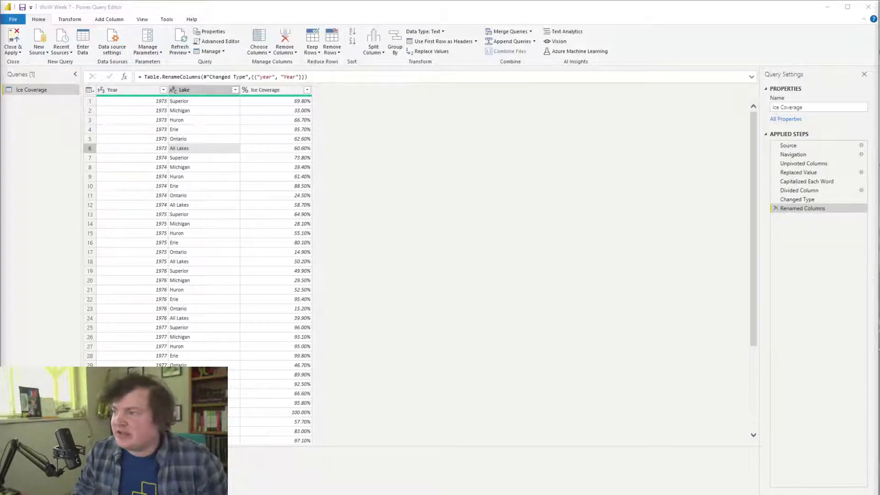
Close the Power Query Editor and go back to the Workout Wednesday Power BI Challenges page in the browser
{"action": "left_click", "coordinate": [868, 7]}
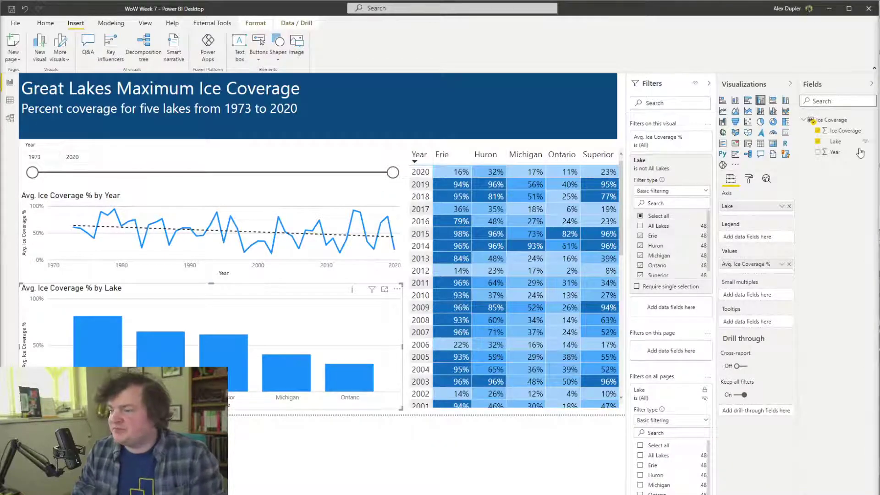
{"action": "key", "text": "alt+Tab"}
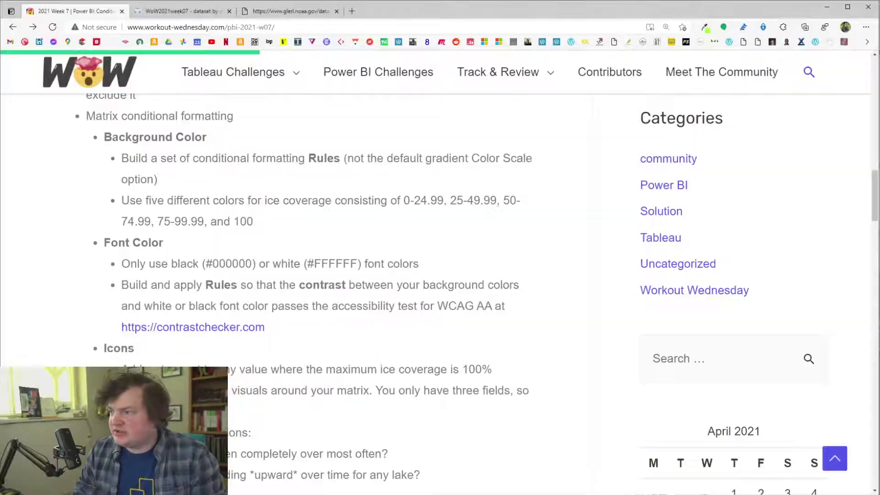
{"action": "key", "text": "alt+Left"}
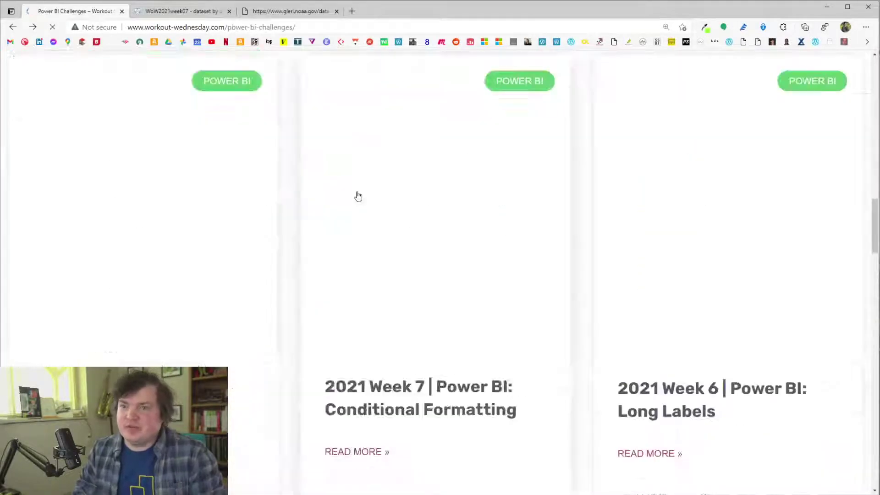
Close the dataset and NOAA browser tabs and open the 2021 Week 8 SWITCH()ing Measures challenge
{"action": "left_click", "coordinate": [230, 11]}
{"action": "left_click", "coordinate": [229, 11]}
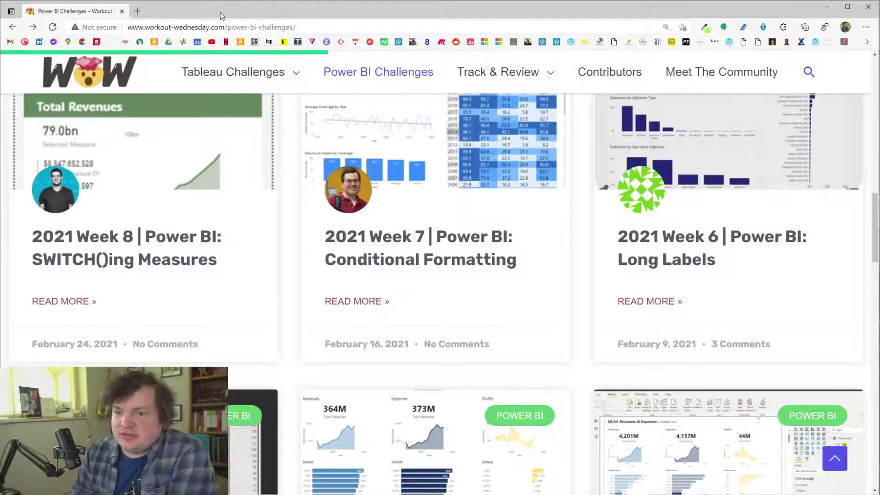
{"action": "left_click", "coordinate": [173, 285]}
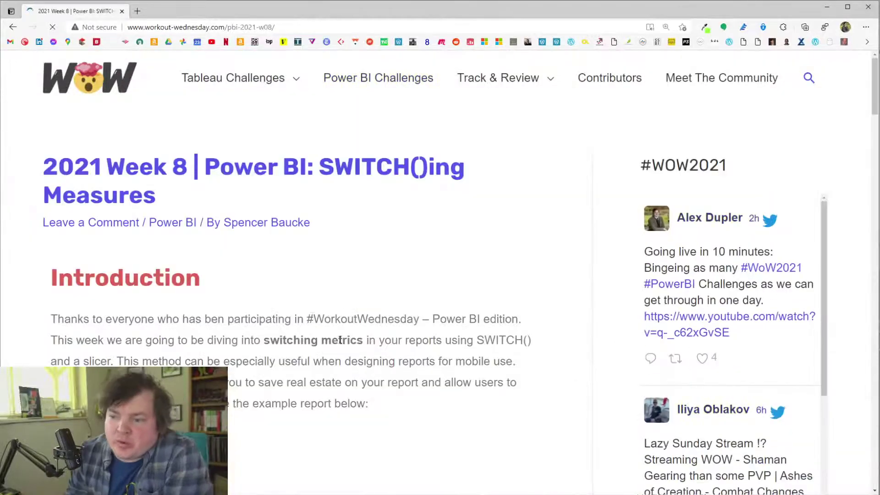
Read the Week 8 introduction and look over the example NCAA Financials report
{"action": "scroll", "coordinate": [341, 369], "scroll_direction": "down", "scroll_amount": 6}
{"action": "scroll", "coordinate": [335, 370], "scroll_direction": "up", "scroll_amount": 6}
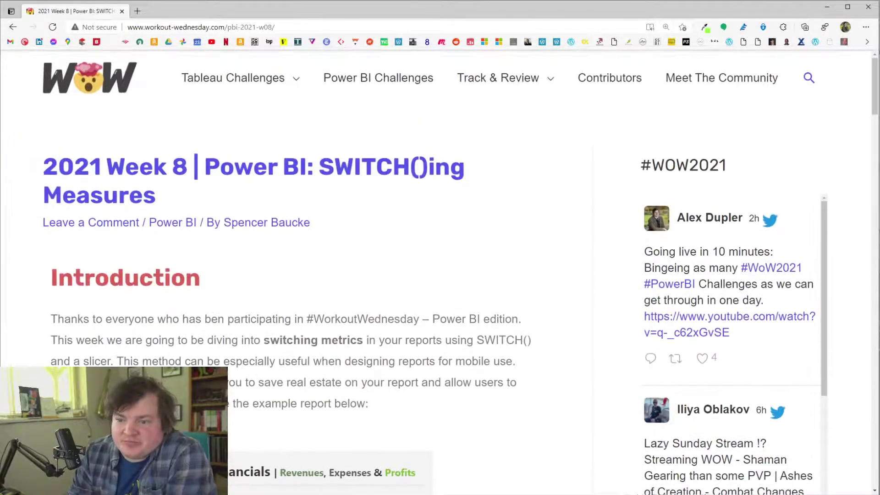
{"action": "scroll", "coordinate": [186, 358], "scroll_direction": "down", "scroll_amount": 6}
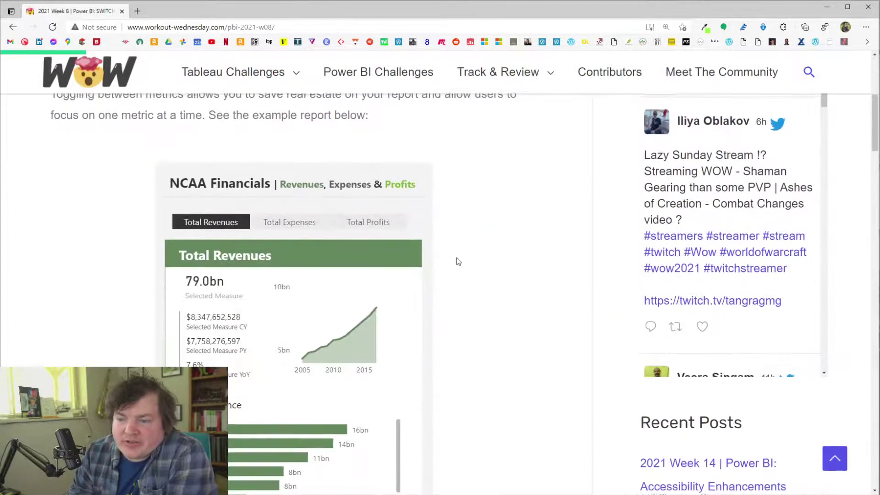
{"action": "scroll", "coordinate": [235, 300], "scroll_direction": "down", "scroll_amount": 12}
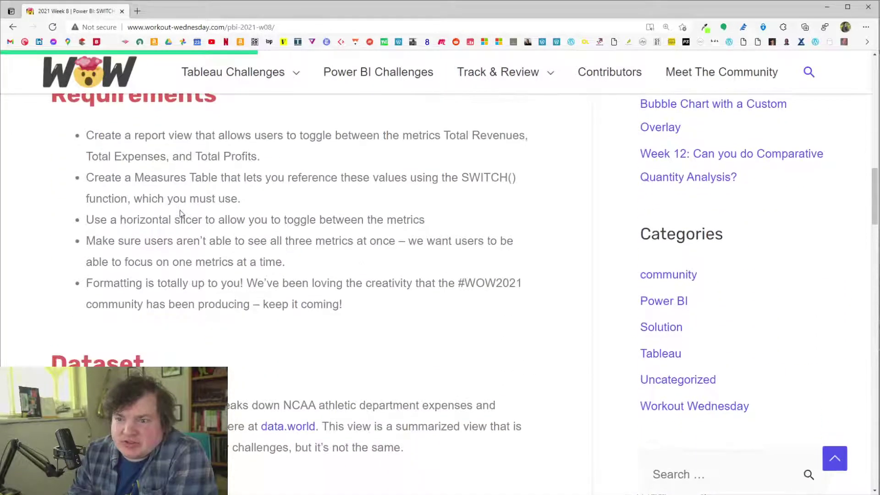
{"action": "scroll", "coordinate": [279, 225], "scroll_direction": "up", "scroll_amount": 18}
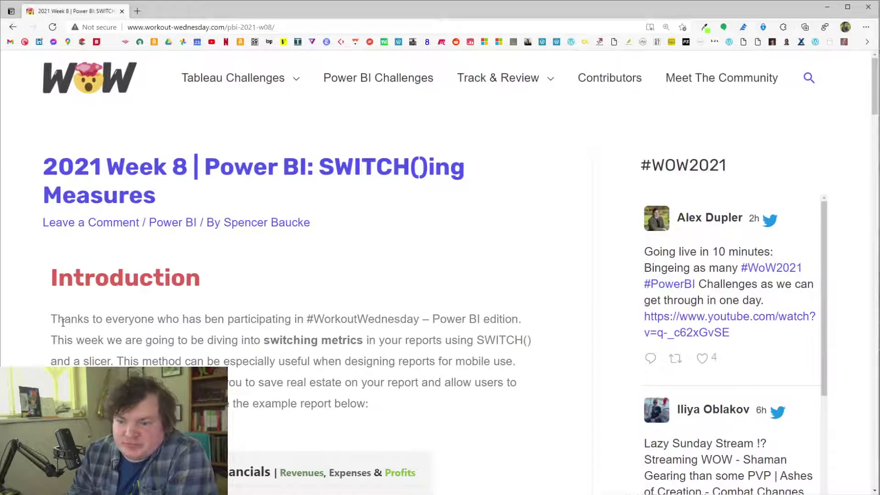
{"action": "left_click_drag", "start_coordinate": [65, 319], "coordinate": [298, 380]}
{"action": "left_click", "coordinate": [298, 381]}
{"action": "scroll", "coordinate": [302, 357], "scroll_direction": "down", "scroll_amount": 18}
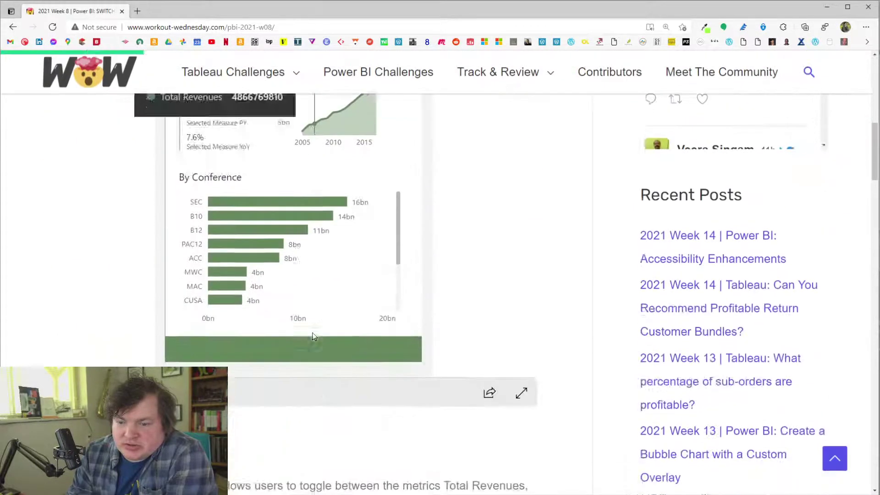
Read the Week 8 requirements about metric toggling, the SWITCH() measures table and the horizontal slicer, and compare them with the example report
{"action": "left_click_drag", "start_coordinate": [75, 134], "coordinate": [316, 167]}
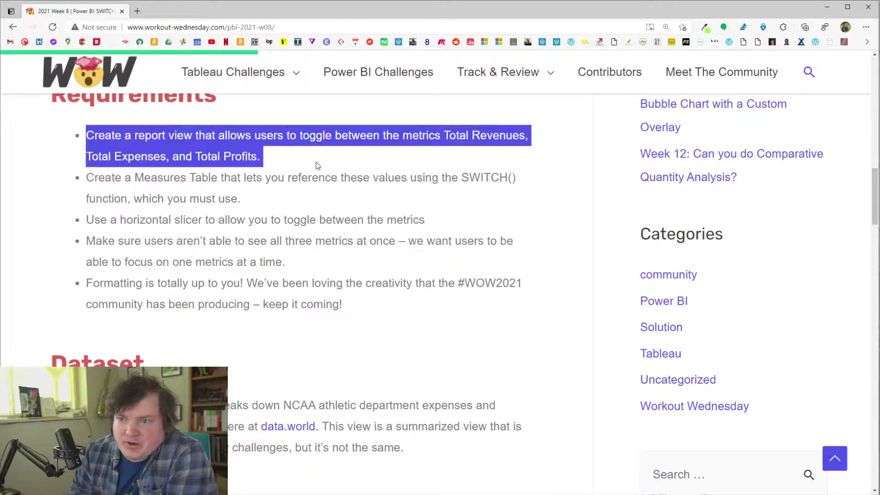
{"action": "left_click", "coordinate": [328, 167]}
{"action": "scroll", "coordinate": [875, 197], "scroll_direction": "up", "scroll_amount": 1}
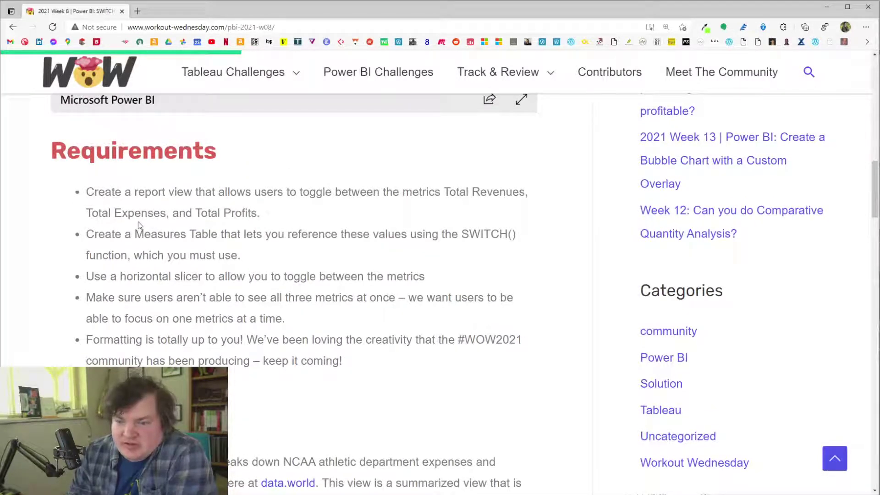
{"action": "left_click_drag", "start_coordinate": [87, 233], "coordinate": [525, 252]}
{"action": "left_click", "coordinate": [519, 262]}
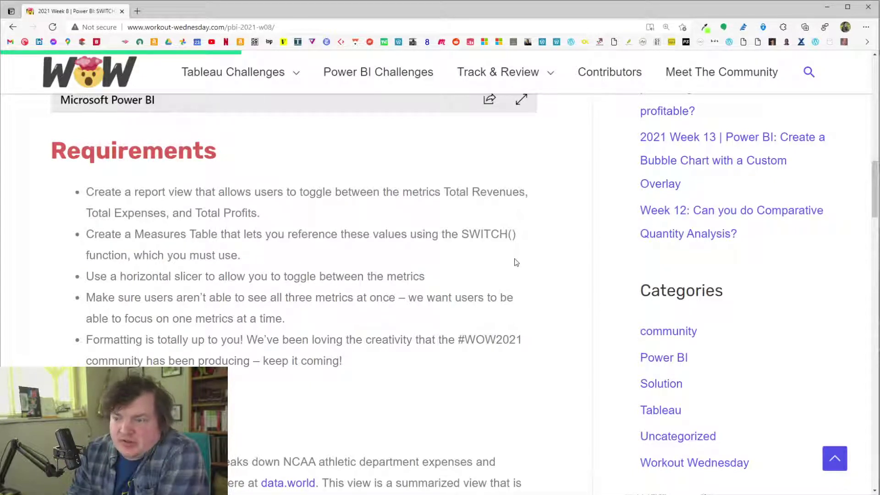
{"action": "left_click_drag", "start_coordinate": [262, 257], "coordinate": [122, 213]}
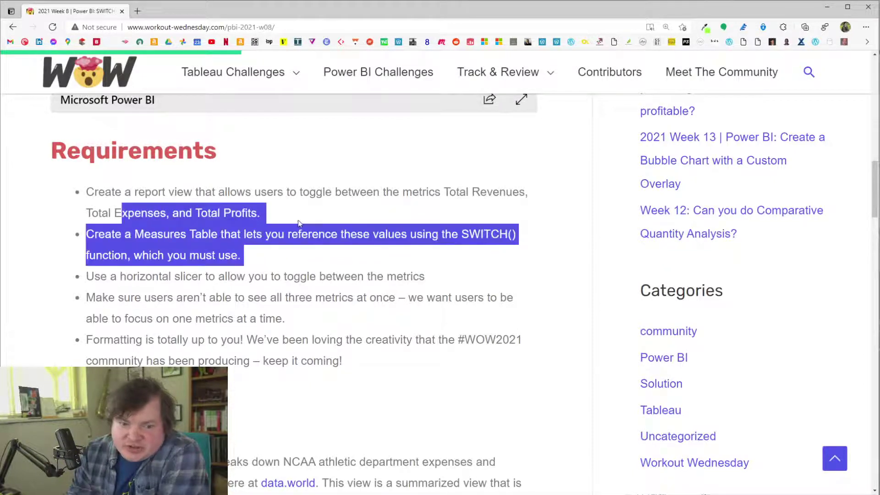
{"action": "left_click", "coordinate": [353, 215]}
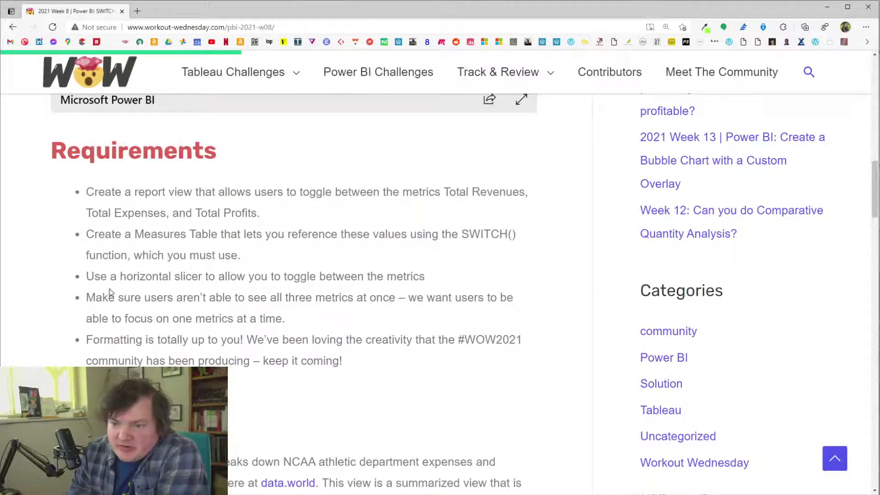
{"action": "scroll", "coordinate": [212, 339], "scroll_direction": "up", "scroll_amount": 10}
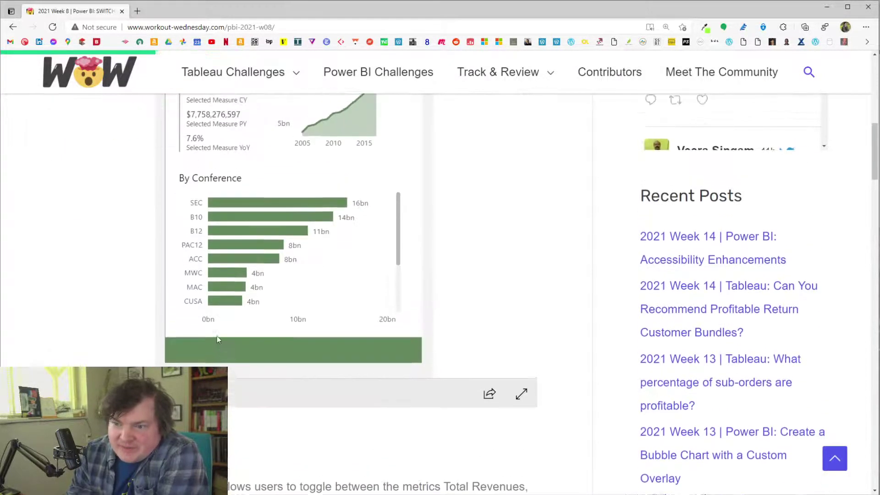
{"action": "scroll", "coordinate": [261, 350], "scroll_direction": "down", "scroll_amount": 6}
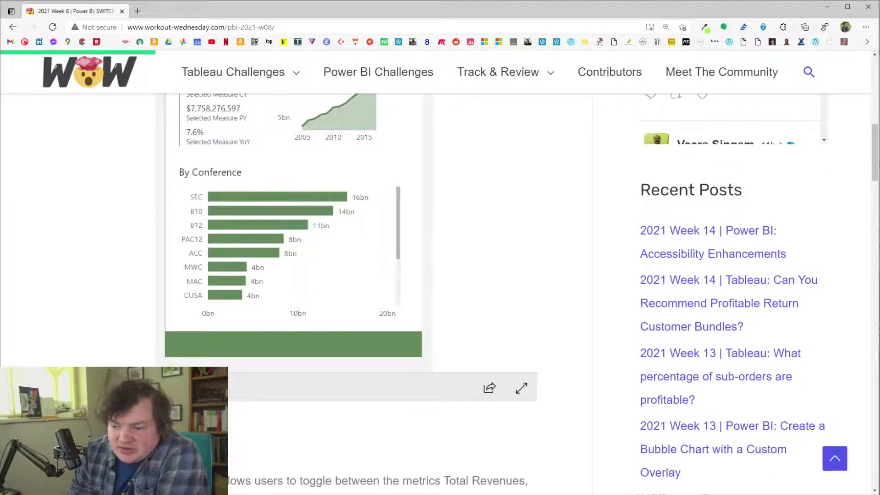
Switch to File Explorer and open the "PBI WoW Week 2" report from the WoW Week 2 folder inside WoW Challenges
{"action": "key", "text": "alt+Tab"}
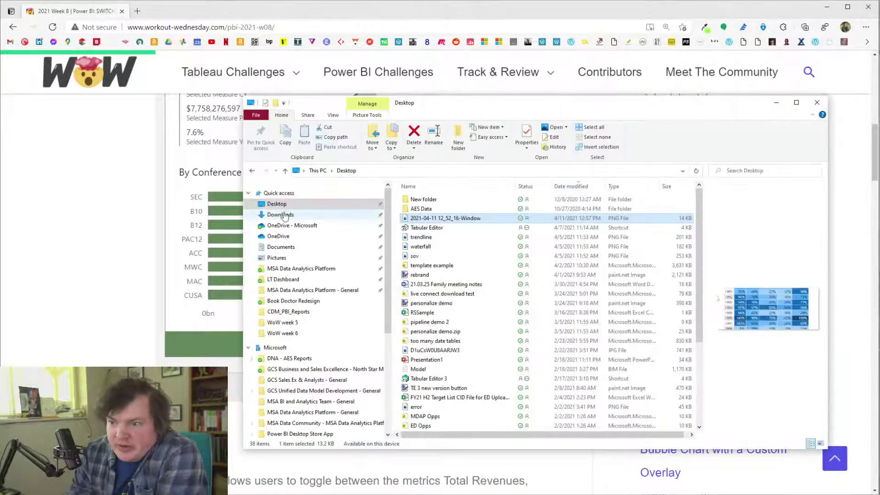
{"action": "left_click", "coordinate": [289, 334]}
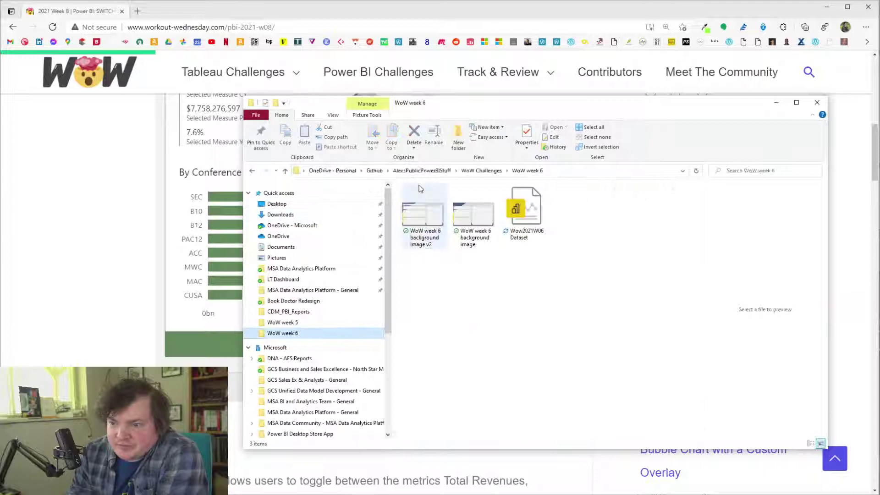
{"action": "left_click", "coordinate": [481, 171]}
{"action": "double_click", "coordinate": [429, 209]}
{"action": "double_click", "coordinate": [440, 219]}
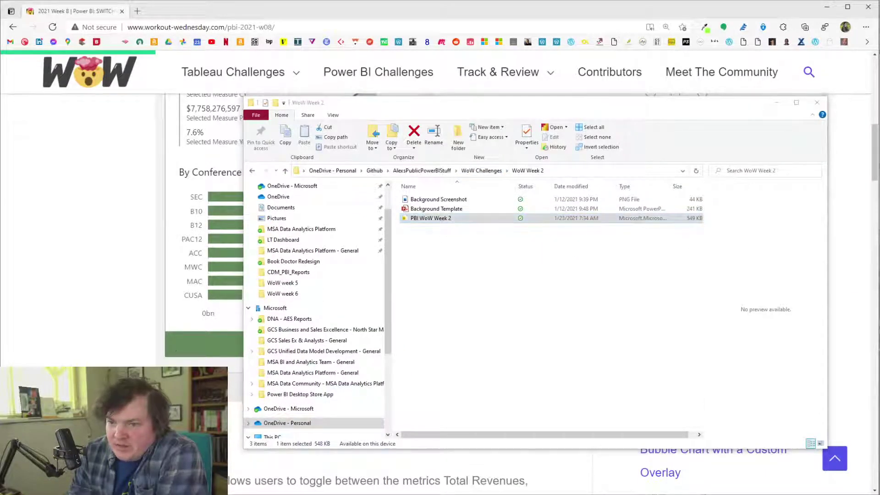
Return to the Week 8 challenge page and examine the example report's metric toggle, cards, trend chart and conference bars
{"action": "left_click", "coordinate": [74, 271]}
{"action": "scroll", "coordinate": [321, 275], "scroll_direction": "up", "scroll_amount": 5}
{"action": "scroll", "coordinate": [363, 310], "scroll_direction": "down", "scroll_amount": 5}
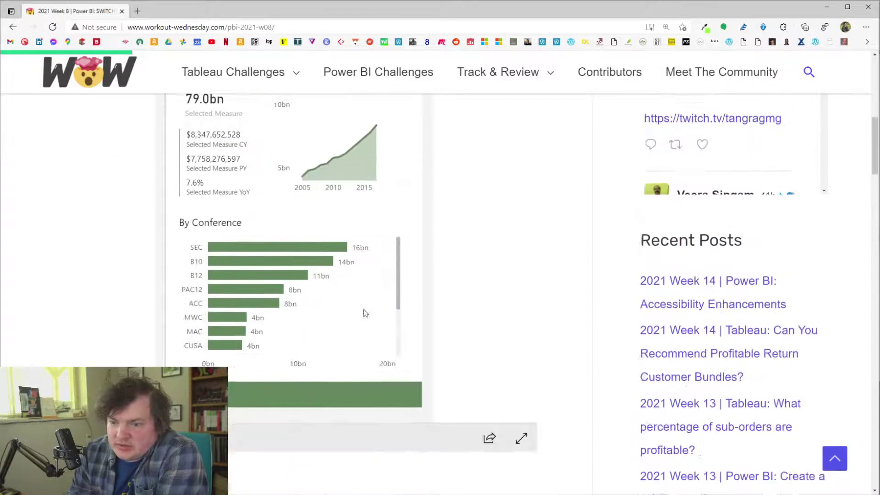
{"action": "scroll", "coordinate": [336, 279], "scroll_direction": "down", "scroll_amount": 1}
{"action": "scroll", "coordinate": [321, 285], "scroll_direction": "up", "scroll_amount": 5}
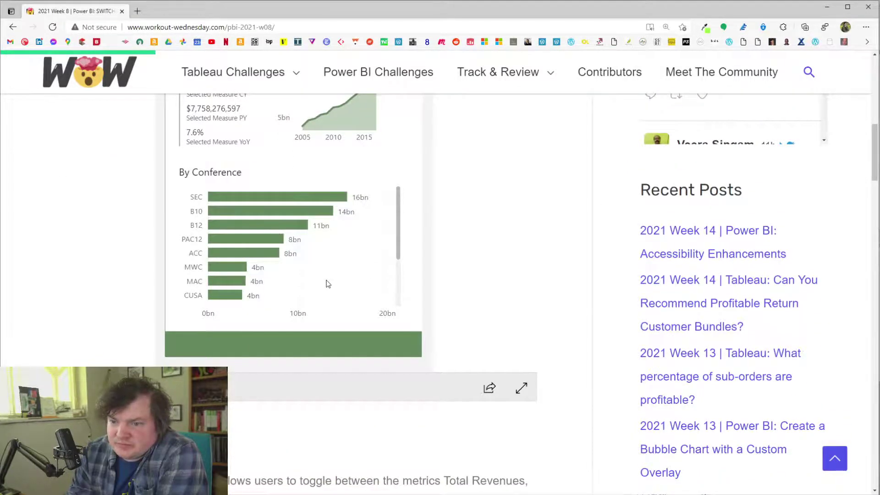
{"action": "scroll", "coordinate": [329, 284], "scroll_direction": "up", "scroll_amount": 6}
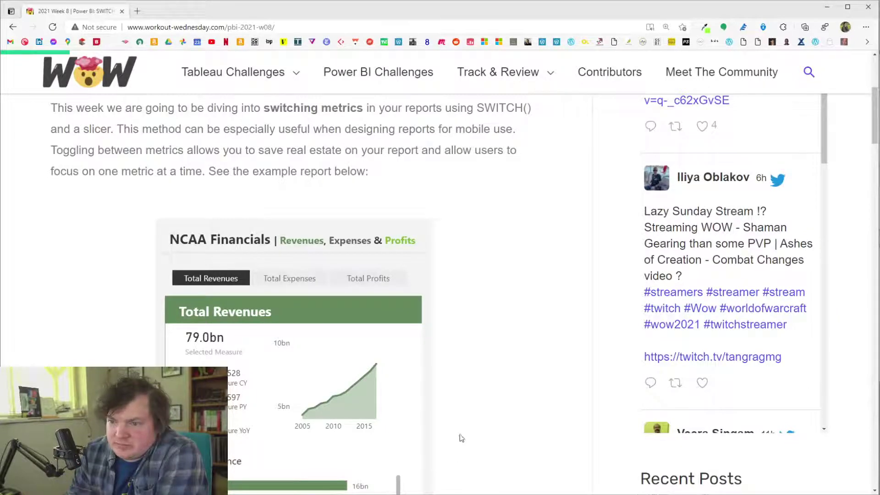
{"action": "scroll", "coordinate": [452, 427], "scroll_direction": "down", "scroll_amount": 6}
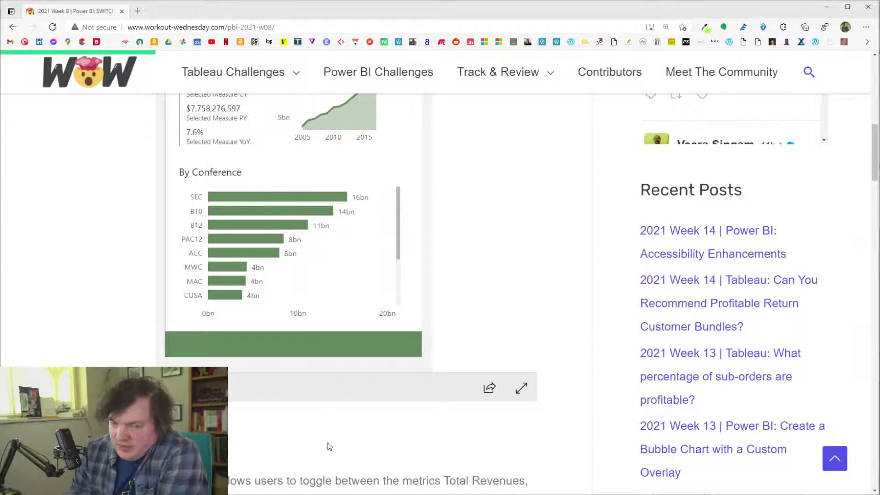
Switch to the PBI WoW Week 2 report, add a blank page, expand the Finances (Fact) table and widen the Fields pane
{"action": "key", "text": "alt+Tab"}
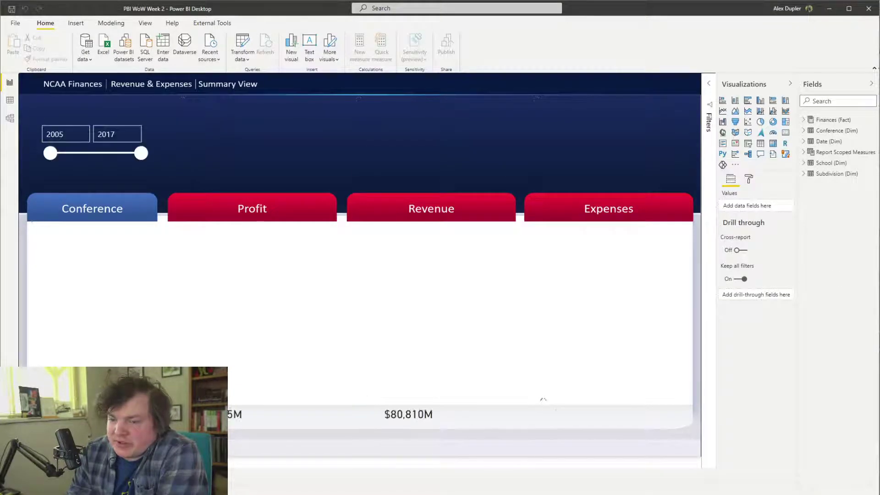
{"action": "left_click", "coordinate": [124, 475]}
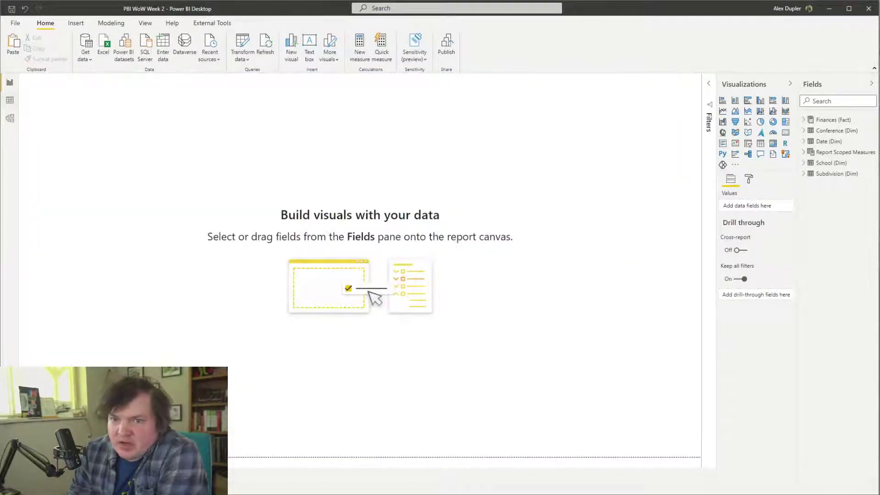
{"action": "left_click", "coordinate": [803, 120]}
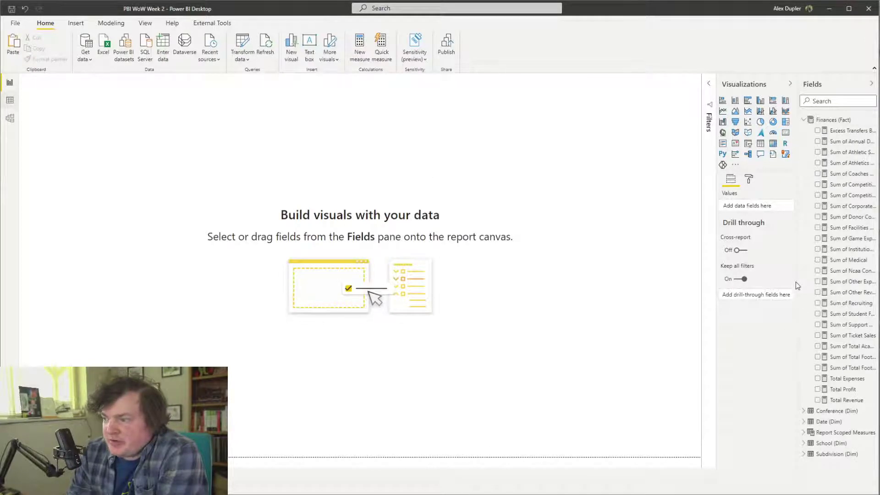
{"action": "left_click_drag", "start_coordinate": [796, 282], "coordinate": [738, 282]}
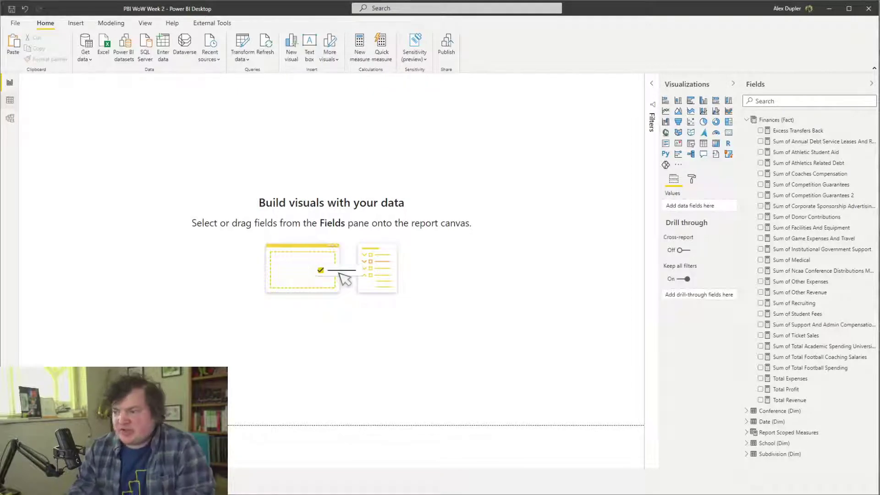
Check which metrics the Week 8 requirements ask to toggle between, and return to the Power BI Desktop report
{"action": "key", "text": "alt+Tab"}
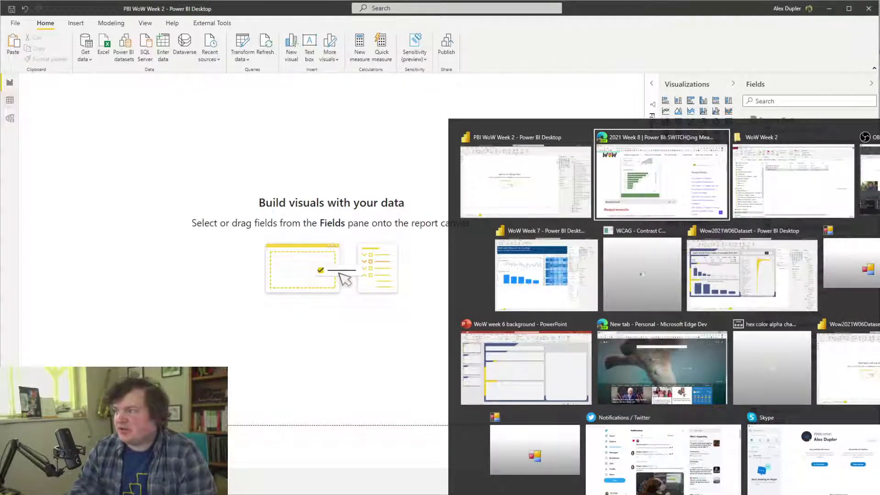
{"action": "scroll", "coordinate": [538, 289], "scroll_direction": "down", "scroll_amount": 5}
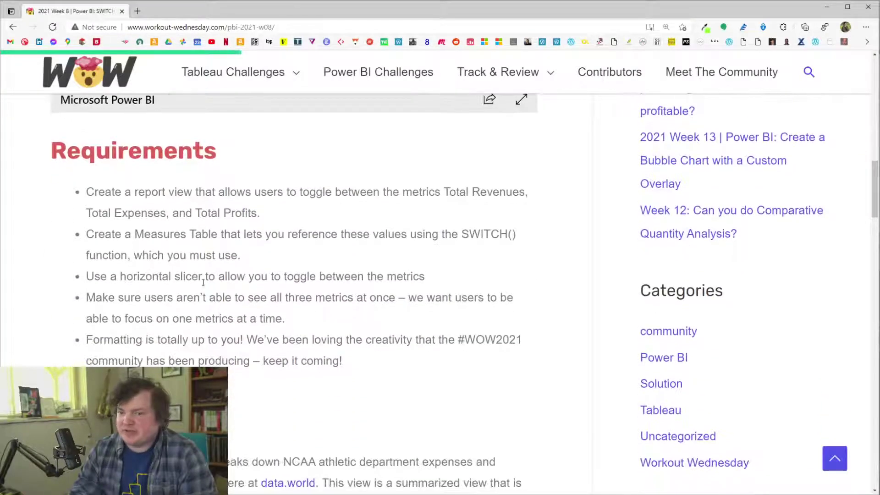
{"action": "left_click_drag", "start_coordinate": [263, 213], "coordinate": [442, 193]}
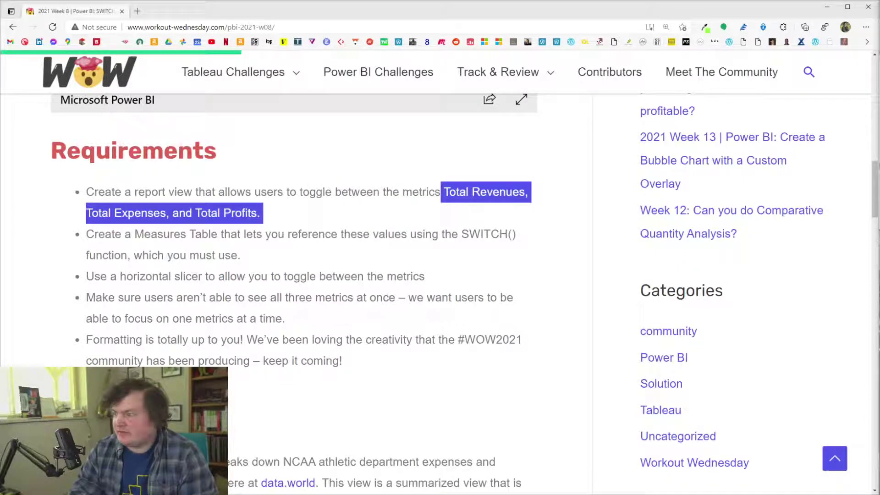
{"action": "left_click", "coordinate": [827, 7]}
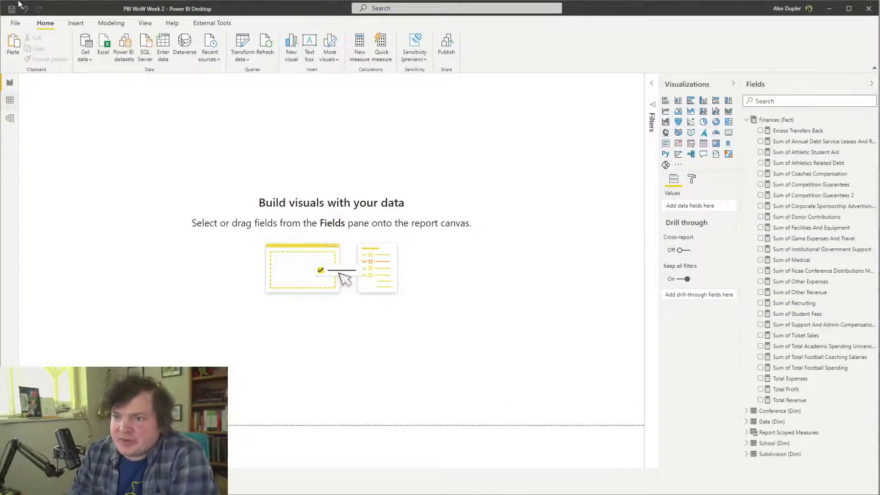
{"action": "left_click", "coordinate": [212, 23]}
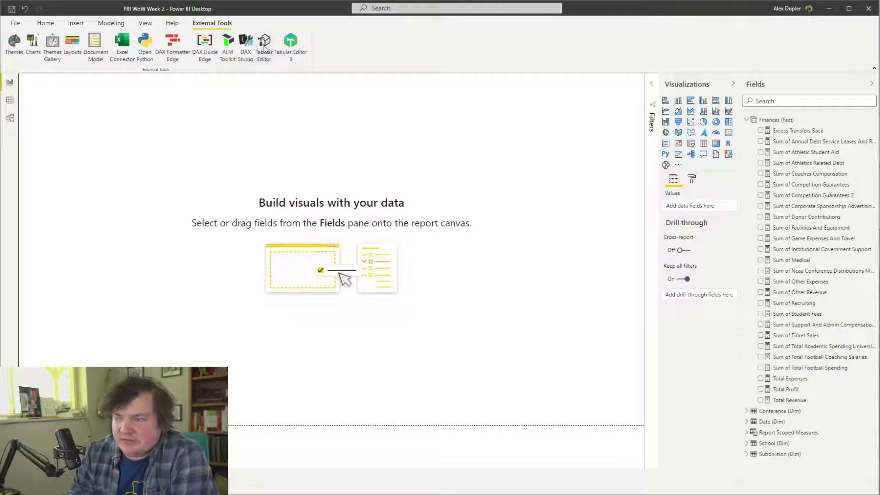
{"action": "left_click", "coordinate": [264, 46]}
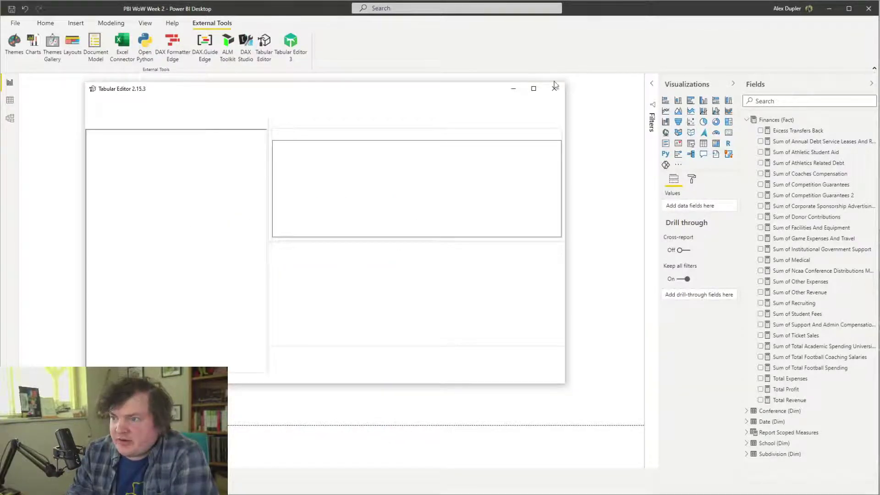
{"action": "key", "text": "Return"}
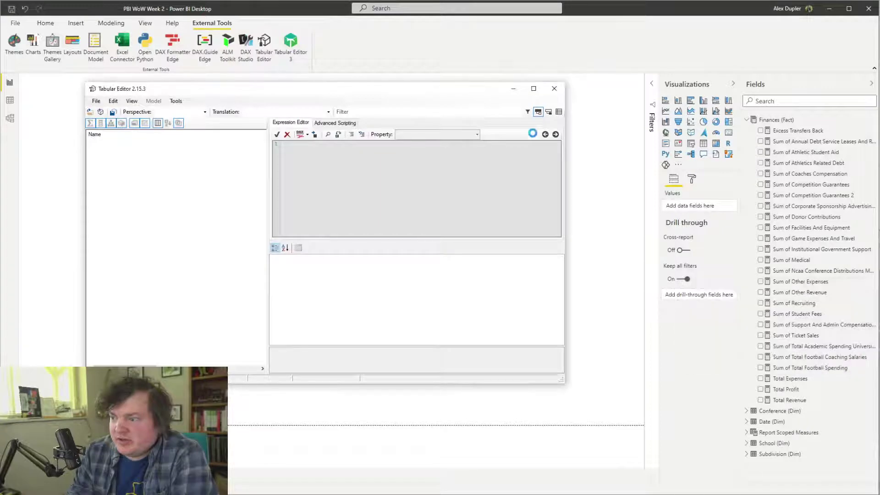
{"action": "left_click", "coordinate": [555, 89]}
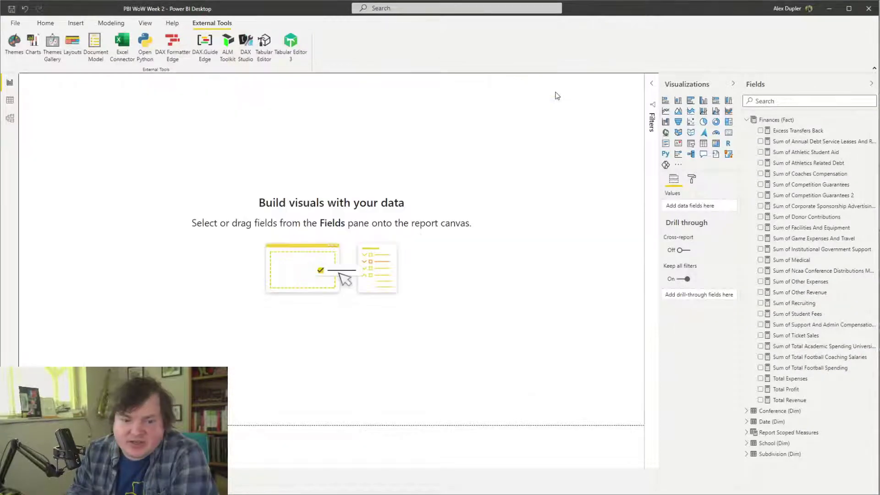
Open the report's data model in Tabular Editor 3 and acknowledge the experimental features warning
{"action": "left_click", "coordinate": [291, 50]}
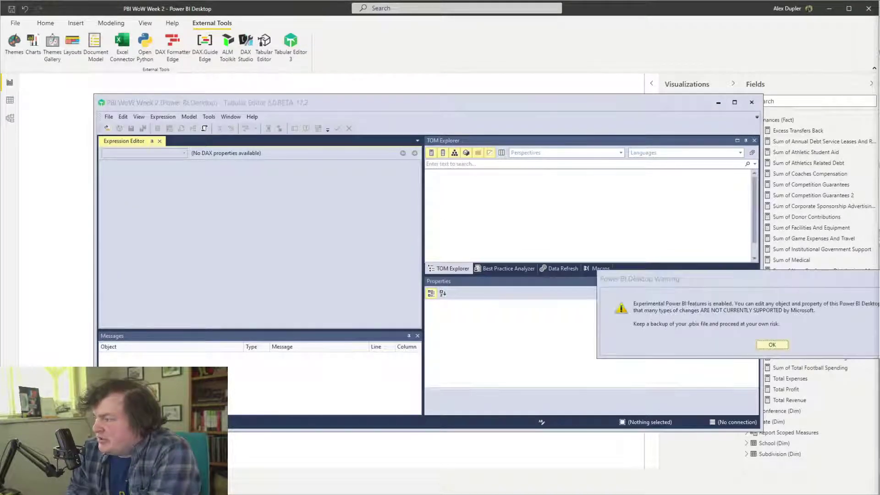
{"action": "left_click", "coordinate": [772, 345]}
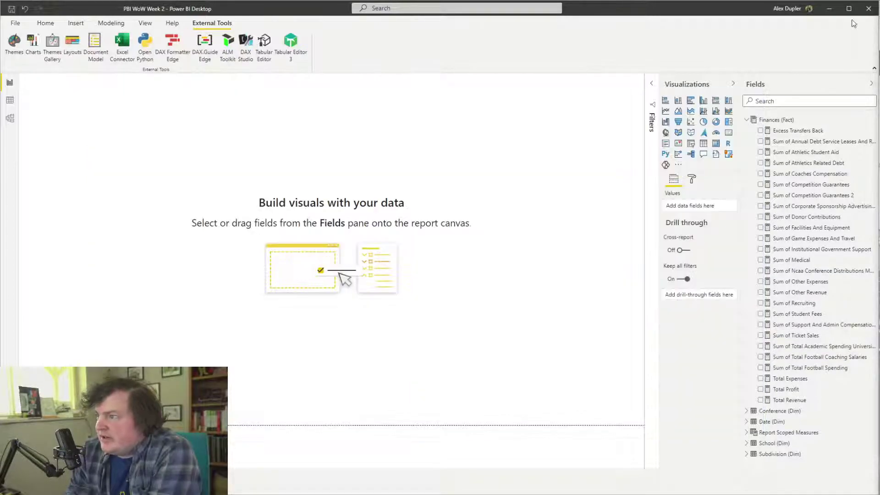
Close the Week 2 report without saving its changes and start a new blank Power BI Desktop report
{"action": "left_click", "coordinate": [719, 103]}
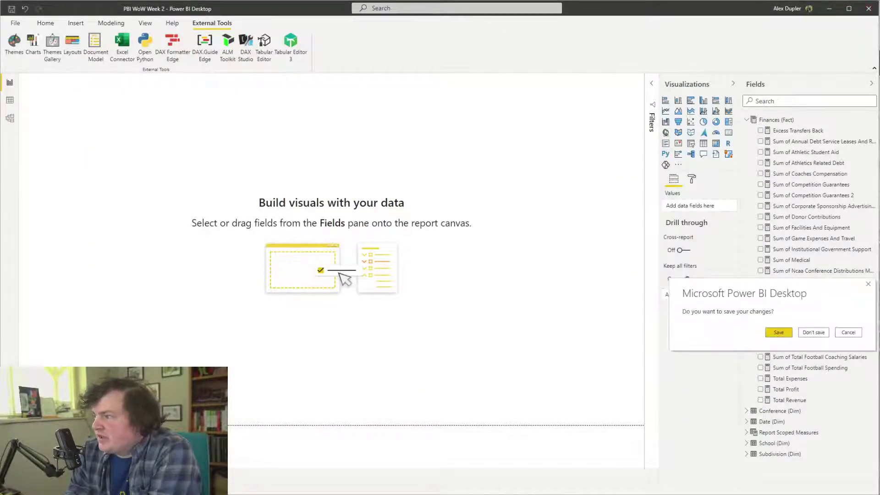
{"action": "left_click", "coordinate": [814, 333]}
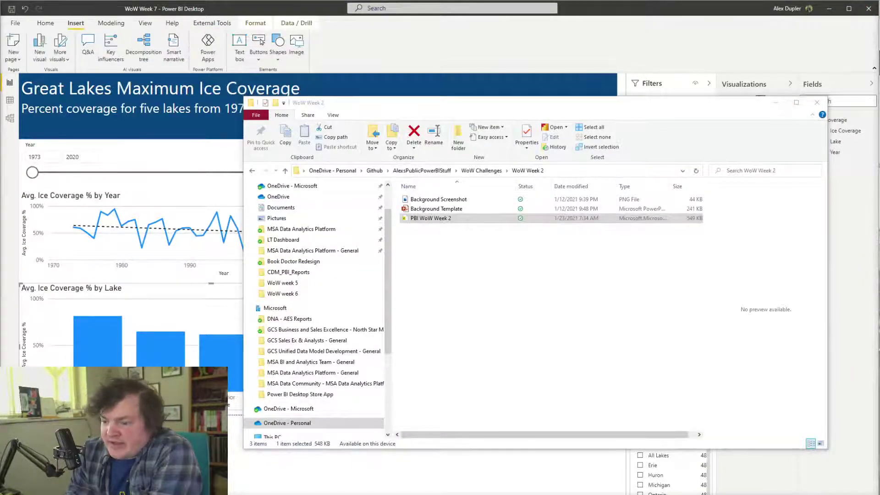
{"action": "right_click", "coordinate": [429, 493]}
{"action": "key", "text": "Escape"}
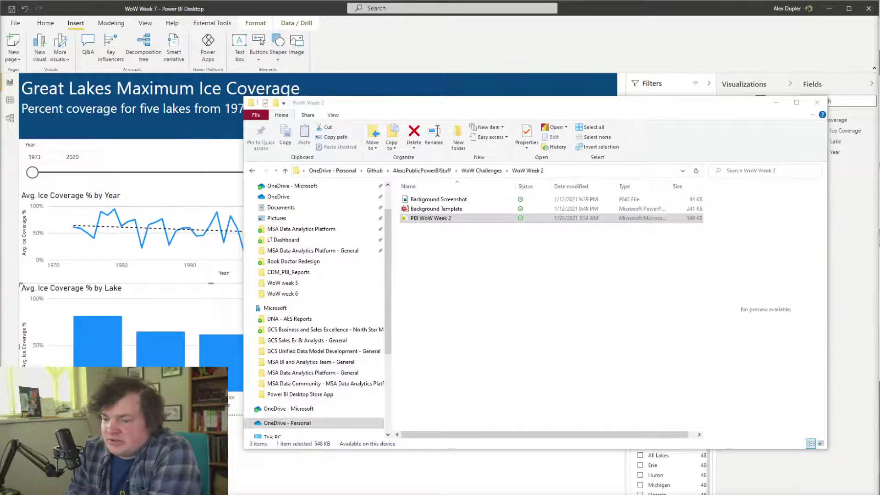
{"action": "left_click", "coordinate": [424, 493]}
{"action": "key", "text": "alt+q"}
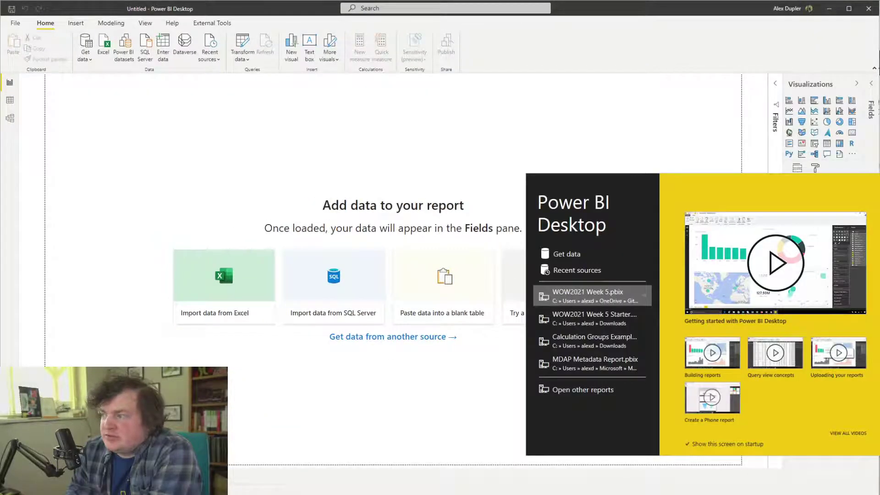
Start a data import with the Data.World - Get Dataset (Beta) connector from the online services
{"action": "left_click", "coordinate": [86, 50]}
{"action": "left_click", "coordinate": [86, 51]}
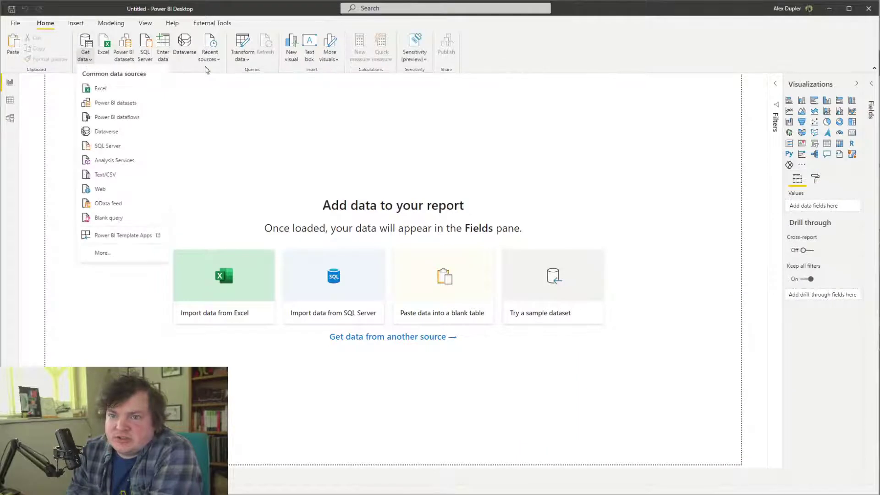
{"action": "left_click", "coordinate": [213, 55]}
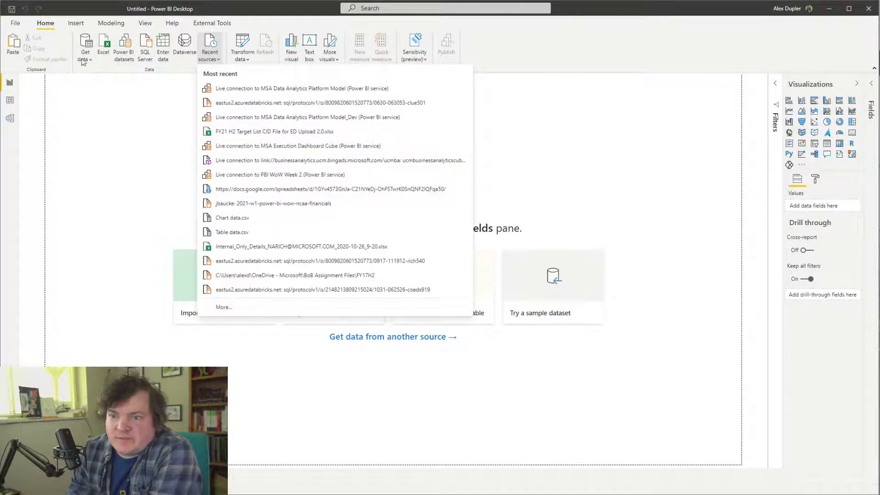
{"action": "left_click", "coordinate": [83, 62]}
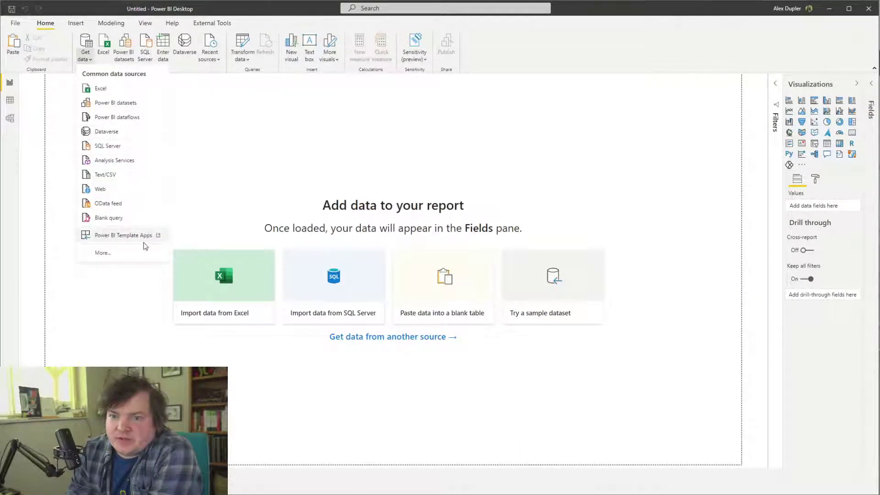
{"action": "left_click", "coordinate": [252, 247]}
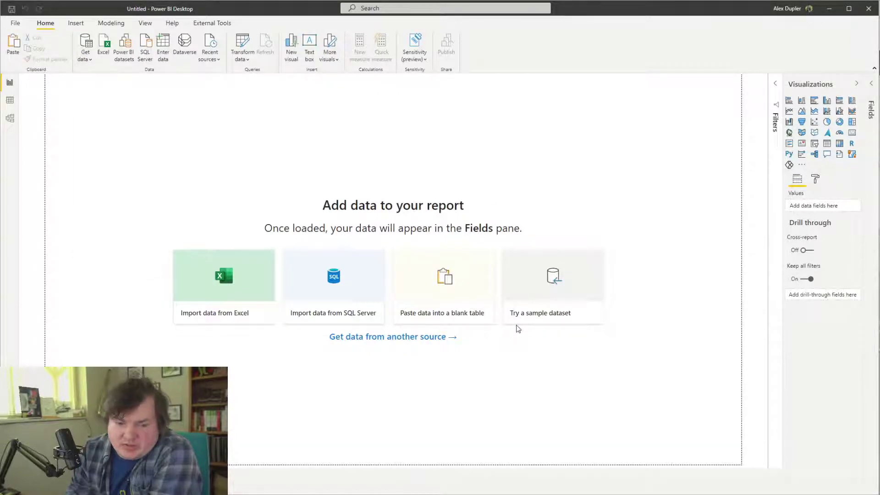
{"action": "left_click", "coordinate": [407, 339]}
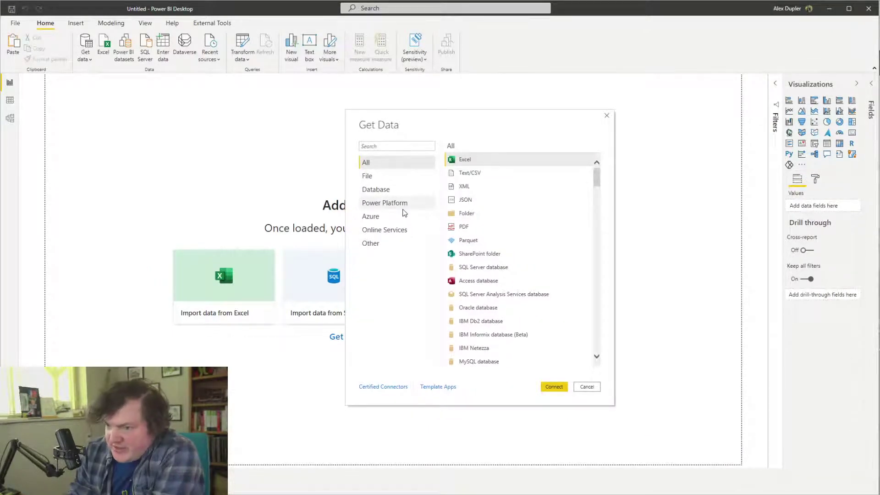
{"action": "scroll", "coordinate": [527, 248], "scroll_direction": "down", "scroll_amount": 3}
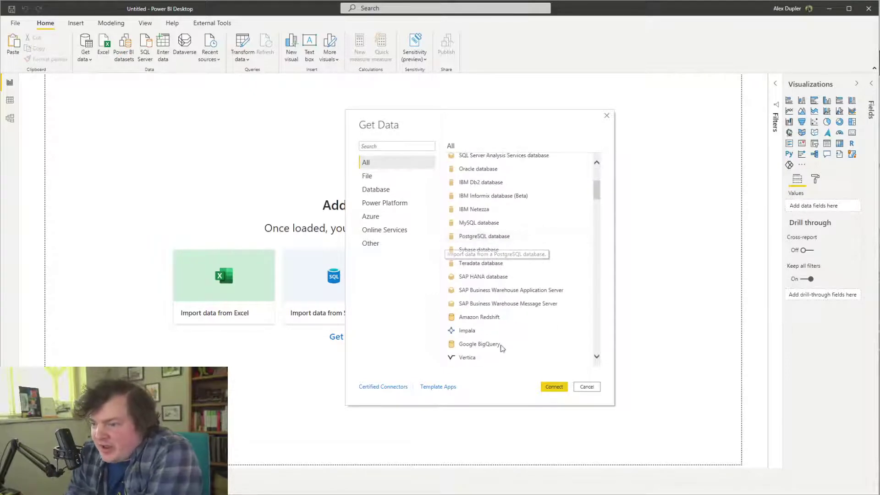
{"action": "scroll", "coordinate": [513, 250], "scroll_direction": "up", "scroll_amount": 3}
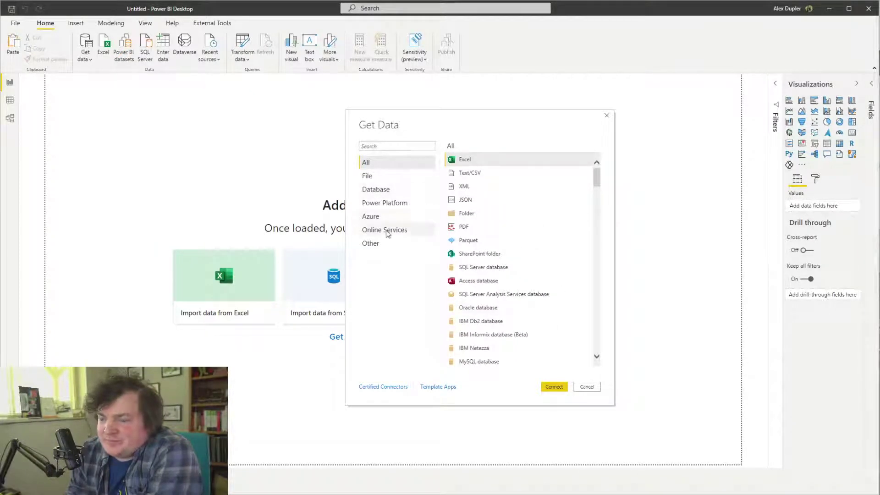
{"action": "left_click", "coordinate": [376, 193]}
{"action": "left_click", "coordinate": [379, 232]}
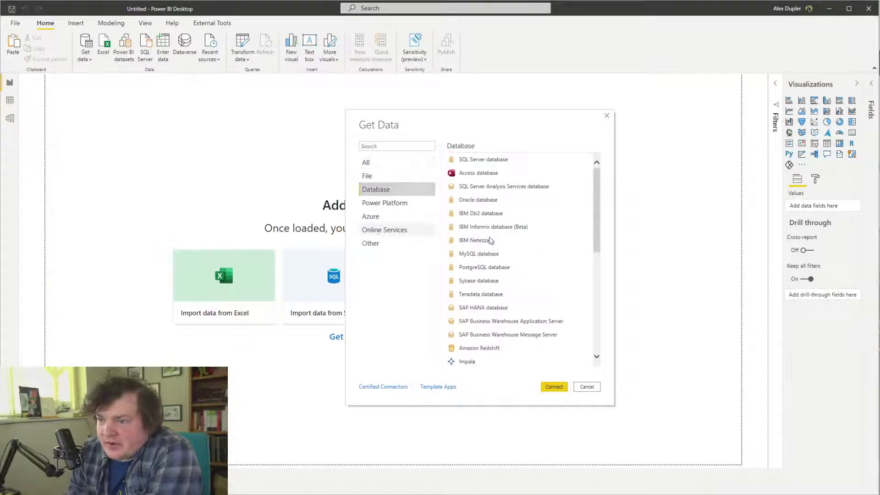
{"action": "scroll", "coordinate": [530, 281], "scroll_direction": "down", "scroll_amount": 3}
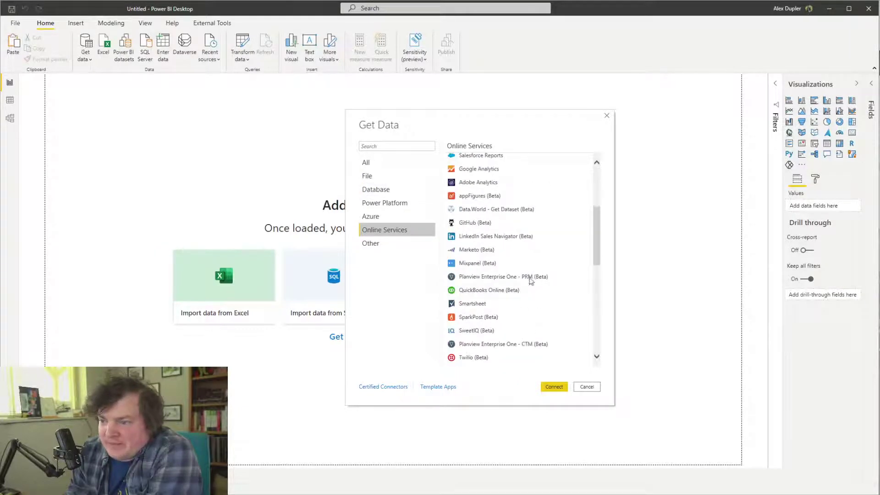
{"action": "left_click", "coordinate": [507, 210]}
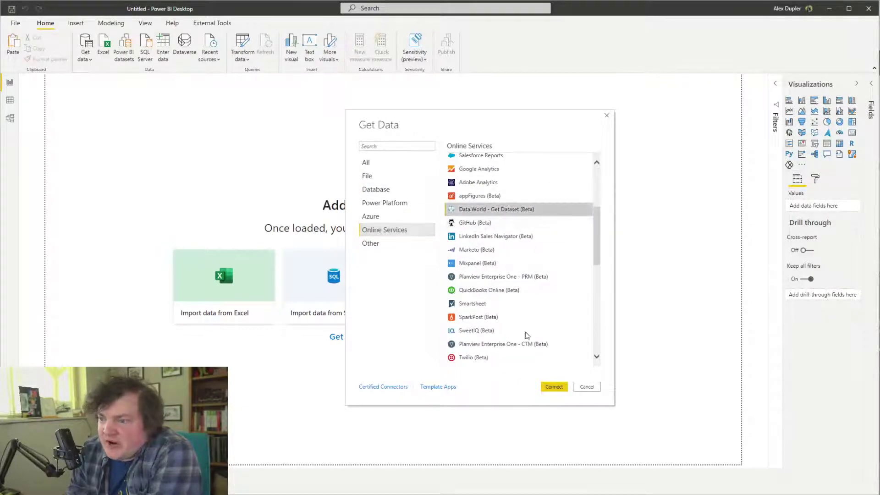
{"action": "left_click", "coordinate": [545, 388]}
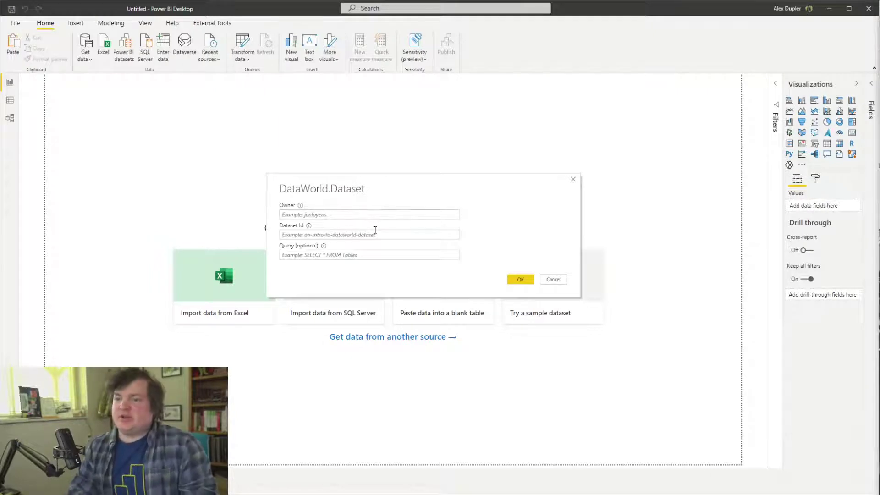
Try to connect to the data.world dataset 2021-w8-power-bi-wow-switching-metric using the dataset owner's username
{"action": "left_click", "coordinate": [397, 214]}
{"action": "type", "text": "jbaucke"}
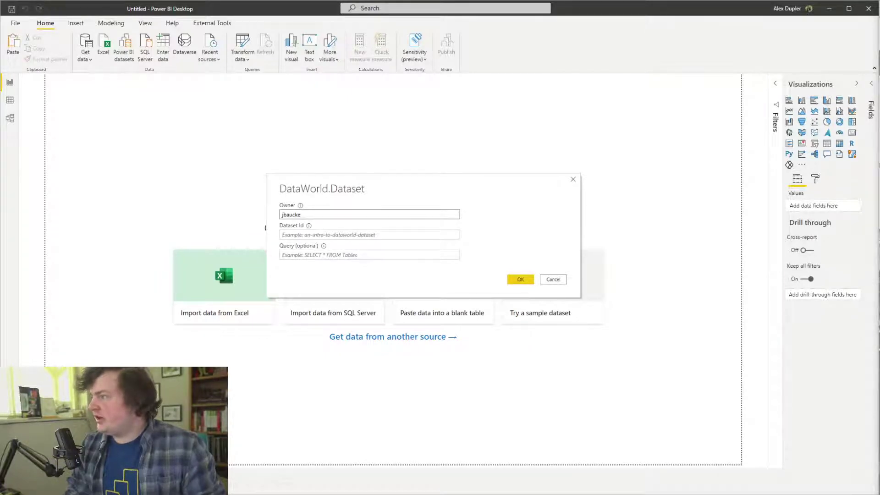
{"action": "left_click", "coordinate": [407, 236]}
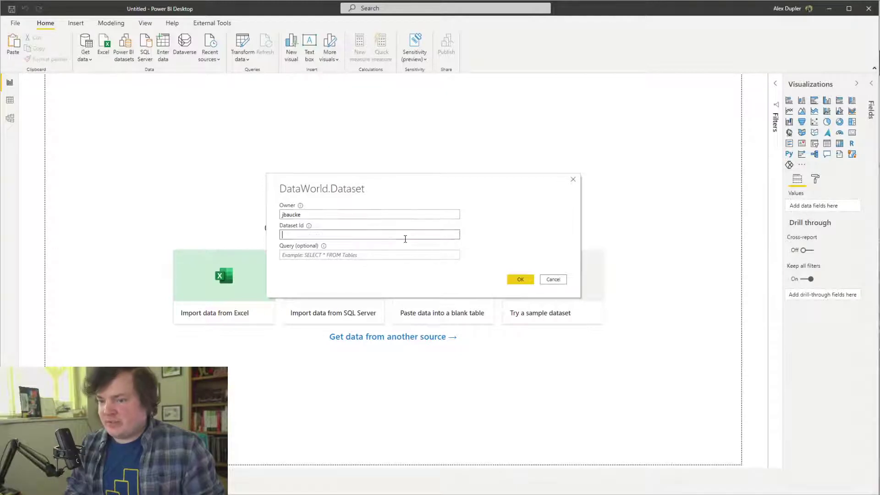
{"action": "type", "text": "2021-w8-power-bi-wow-switching-metric"}
{"action": "left_click", "coordinate": [520, 279]}
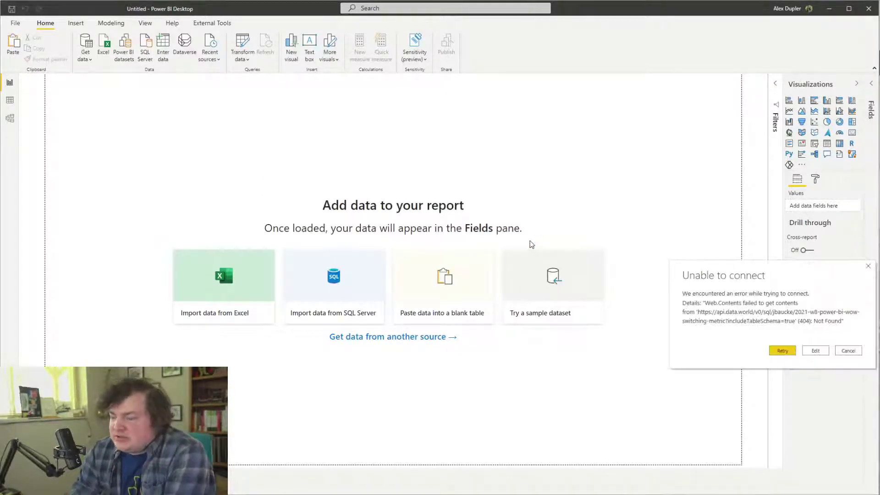
{"action": "left_click", "coordinate": [816, 351]}
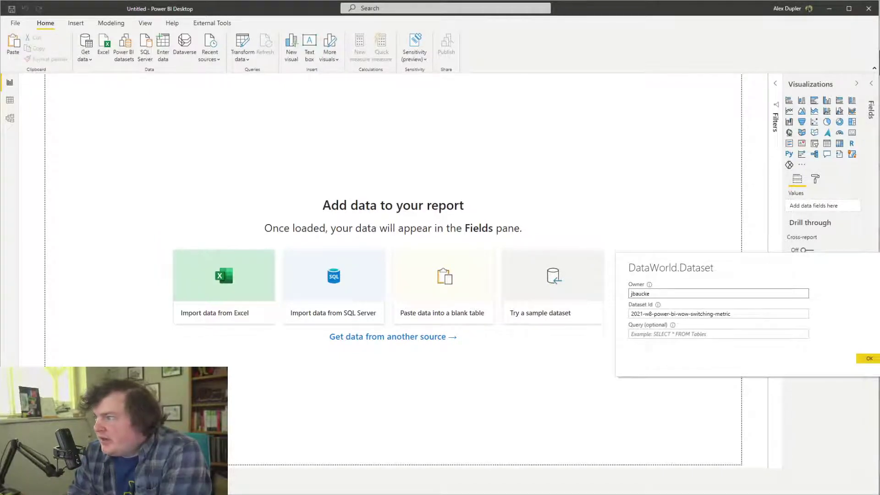
{"action": "key", "text": "Return"}
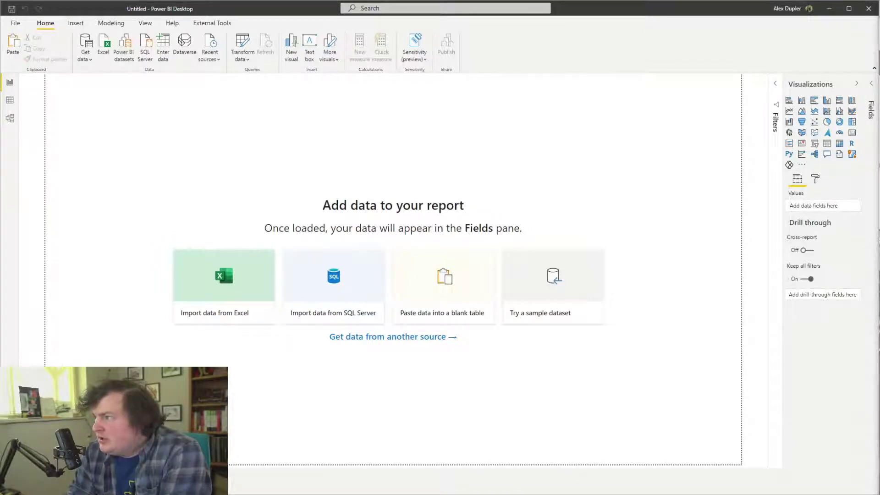
Find the Data.World - Get Dataset (Beta) connector among the online services and start a new connection with it
{"action": "left_click", "coordinate": [86, 56]}
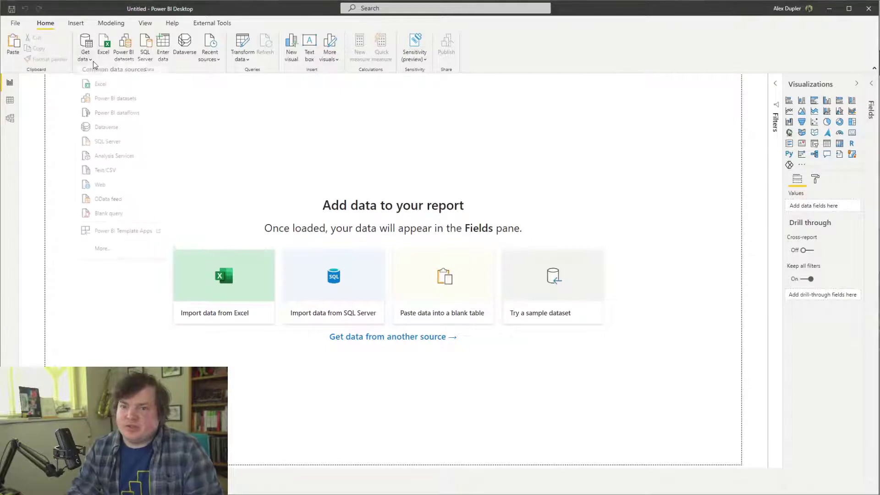
{"action": "left_click", "coordinate": [204, 57]}
{"action": "left_click", "coordinate": [87, 64]}
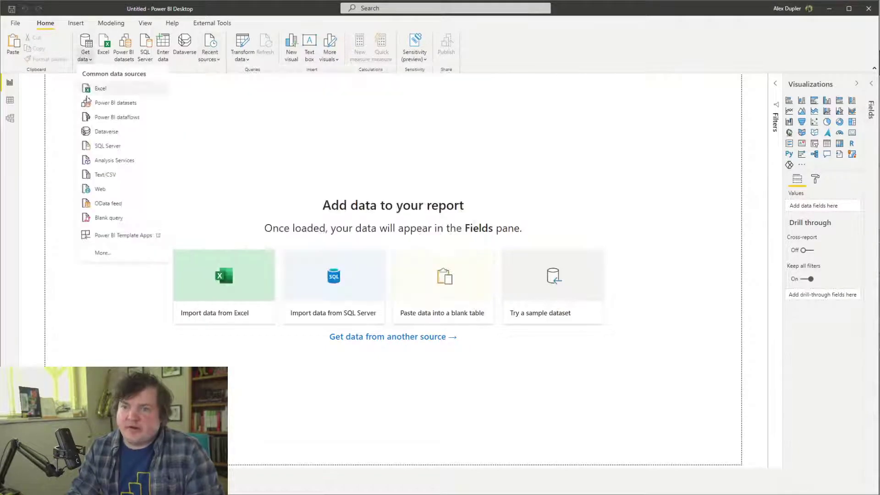
{"action": "left_click", "coordinate": [102, 253]}
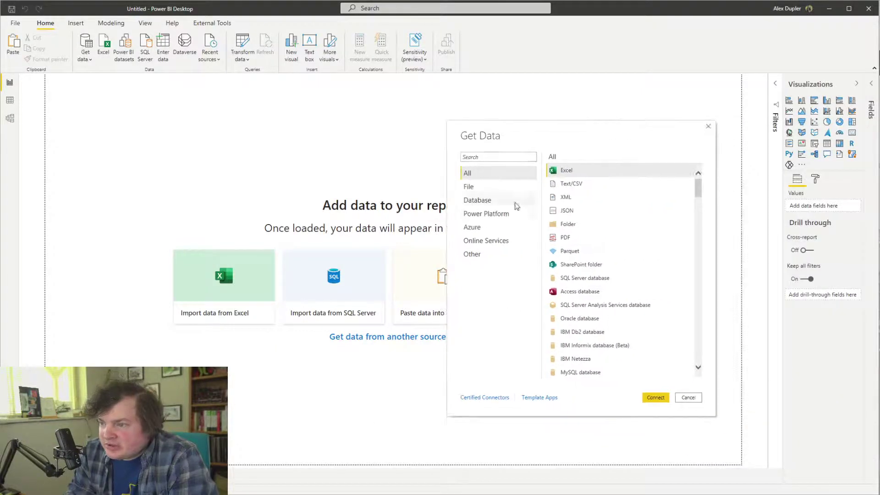
{"action": "left_click", "coordinate": [501, 201]}
{"action": "scroll", "coordinate": [600, 317], "scroll_direction": "down", "scroll_amount": 3}
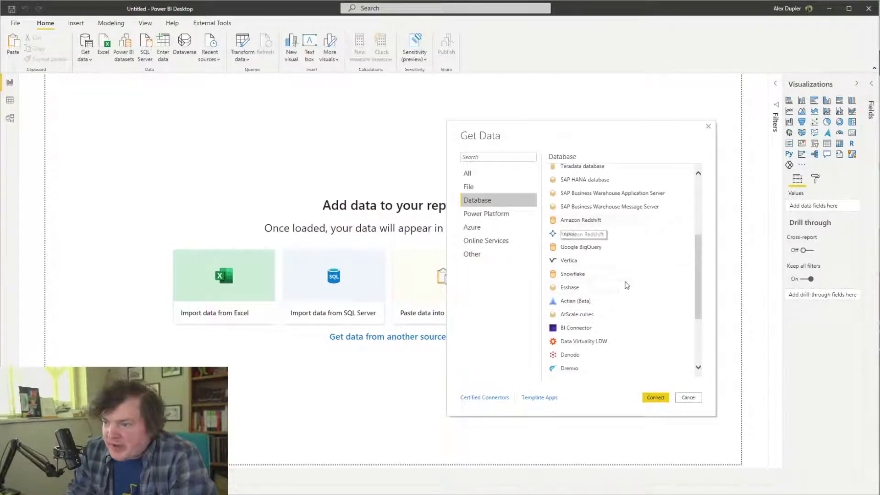
{"action": "left_click_drag", "start_coordinate": [700, 251], "coordinate": [701, 195]}
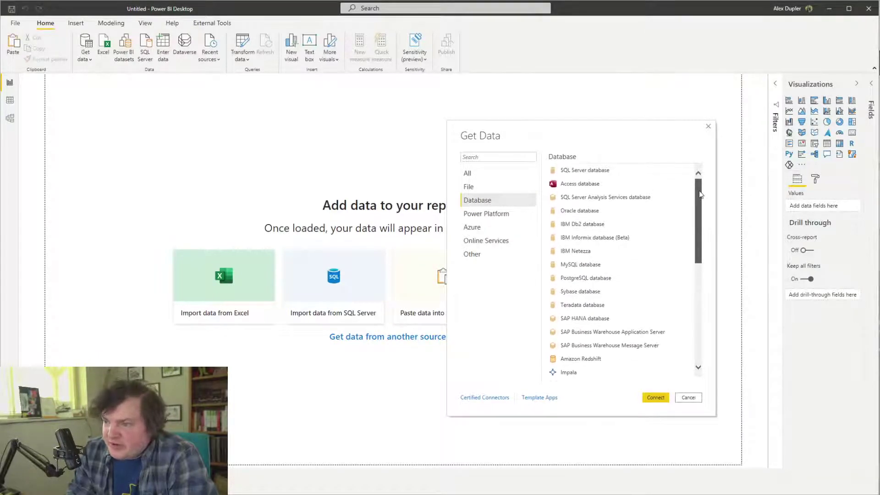
{"action": "scroll", "coordinate": [660, 275], "scroll_direction": "down", "scroll_amount": 3}
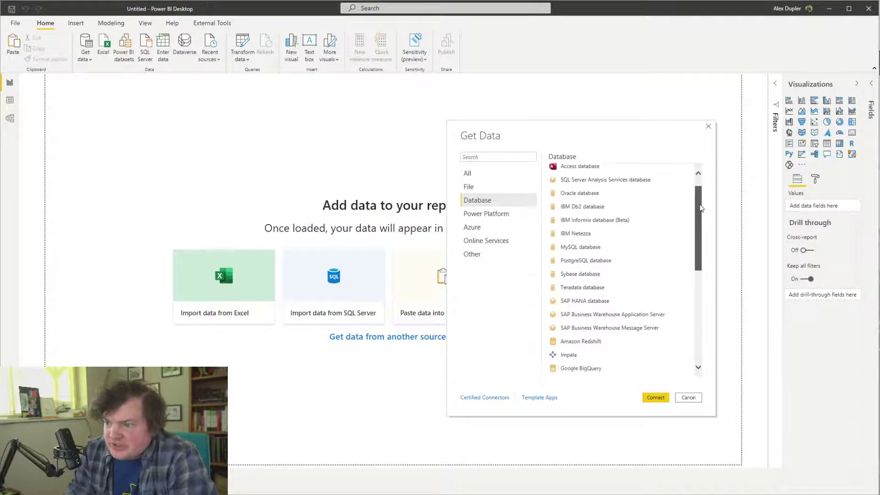
{"action": "left_click", "coordinate": [487, 242]}
{"action": "left_click", "coordinate": [607, 371]}
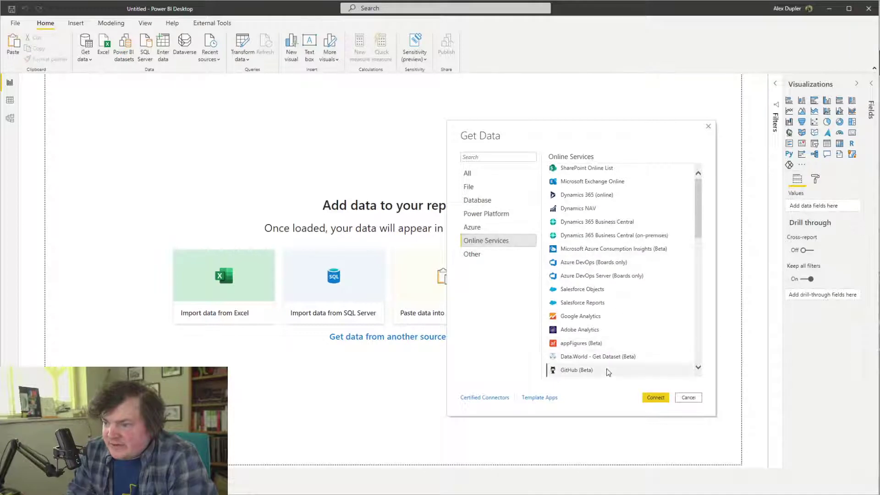
{"action": "left_click", "coordinate": [612, 362]}
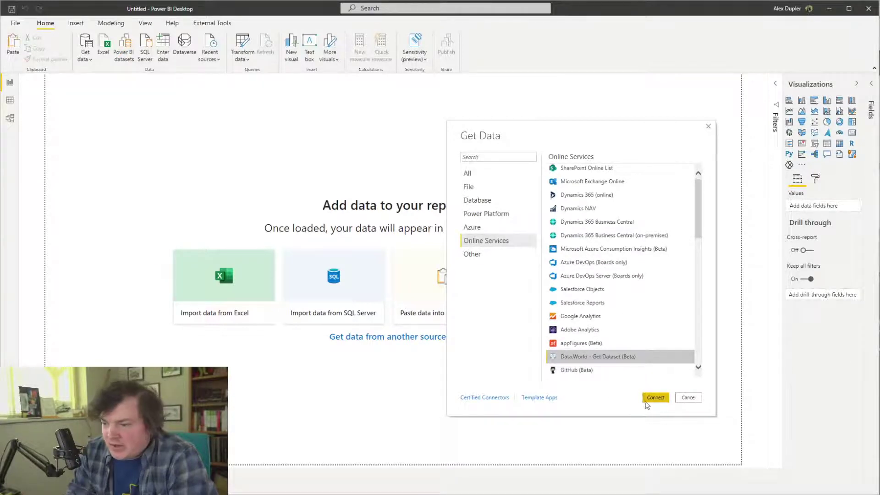
{"action": "left_click", "coordinate": [654, 398]}
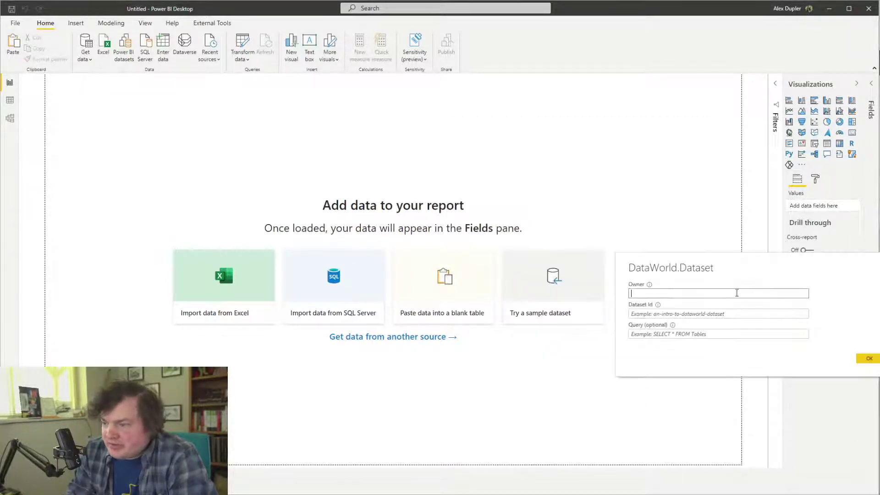
Connect to the data.world dataset 2021-w8-power-bi-wow-switching-metrics, entering the dataset owner's username
{"action": "left_click_drag", "start_coordinate": [731, 261], "coordinate": [495, 170]}
{"action": "left_click", "coordinate": [475, 219]}
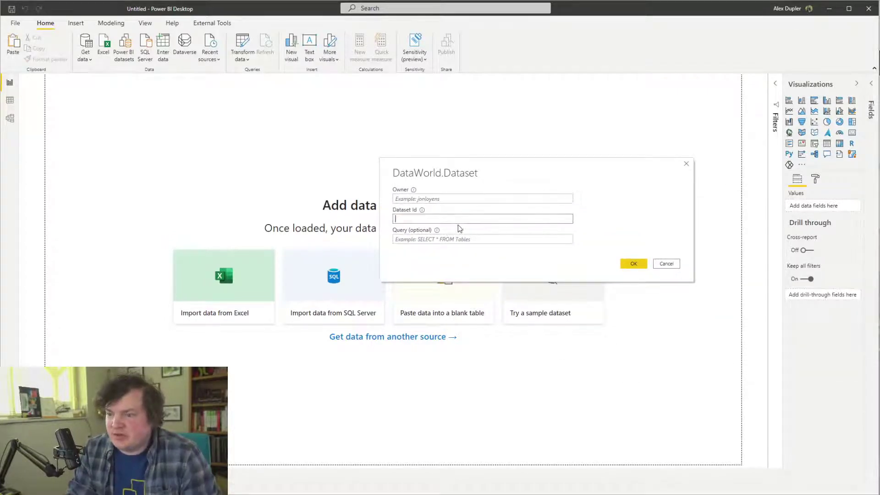
{"action": "type", "text": "2021-w8-power-bi-wow-switching-metrics"}
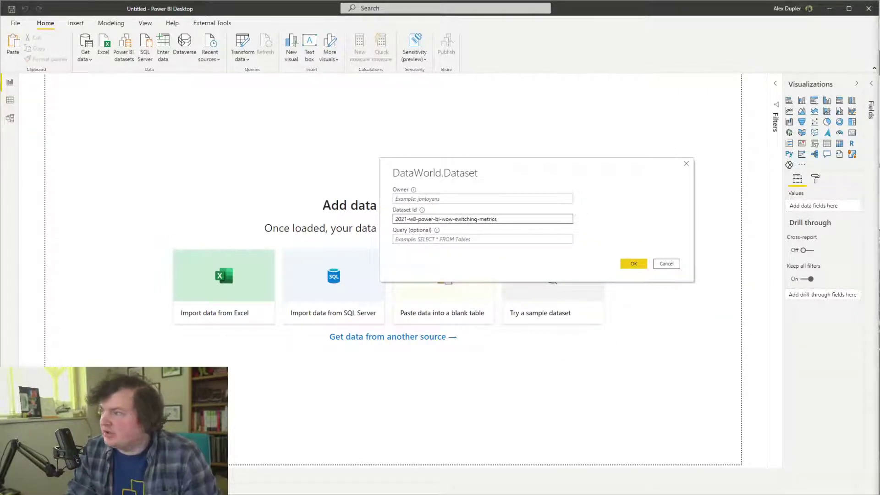
{"action": "key", "text": "shift+Tab"}
{"action": "type", "text": "jbaucke"}
{"action": "left_click", "coordinate": [631, 265]}
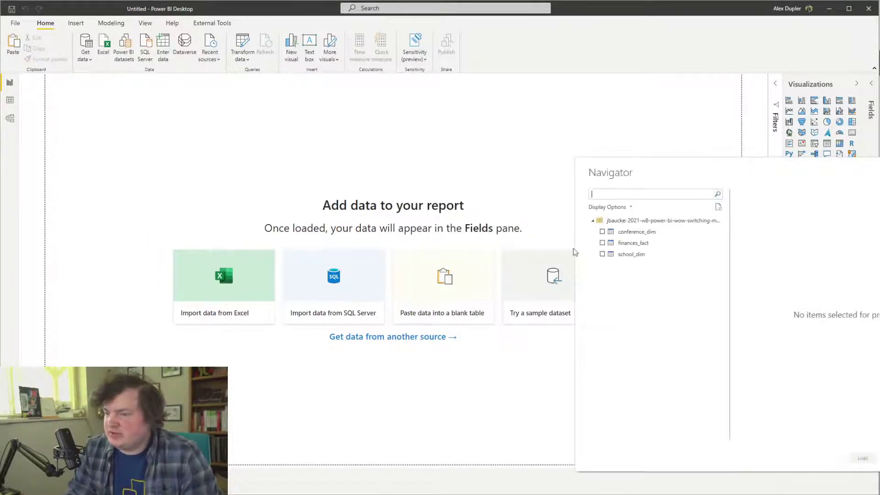
Choose the conference_dim, finances_fact and school_dim tables and open them in Power Query Editor for transformation
{"action": "left_click", "coordinate": [403, 203]}
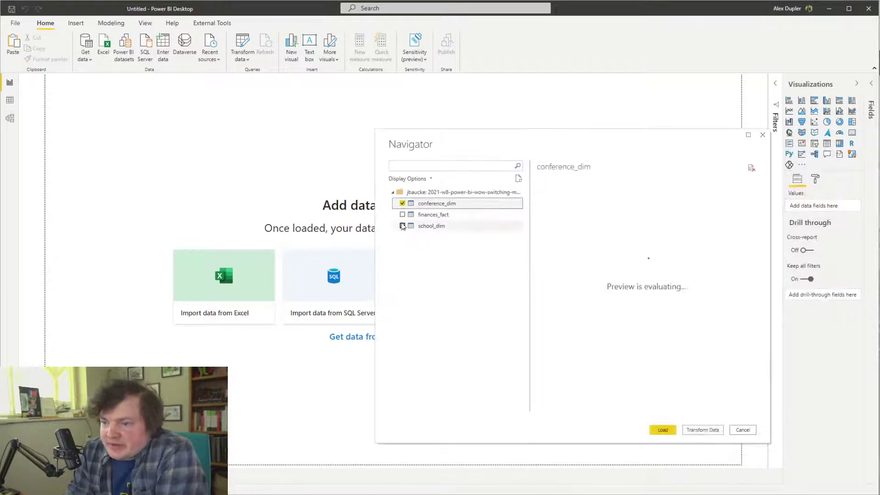
{"action": "left_click", "coordinate": [402, 215]}
{"action": "left_click", "coordinate": [403, 225]}
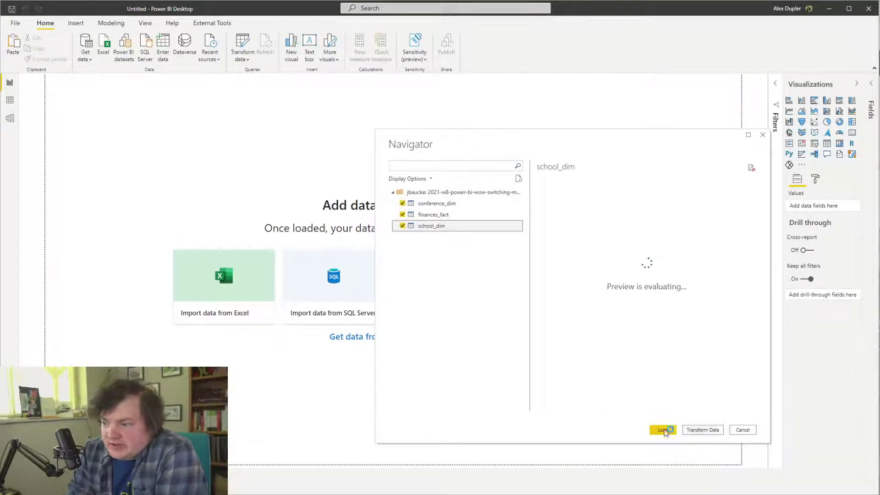
{"action": "left_click", "coordinate": [700, 436]}
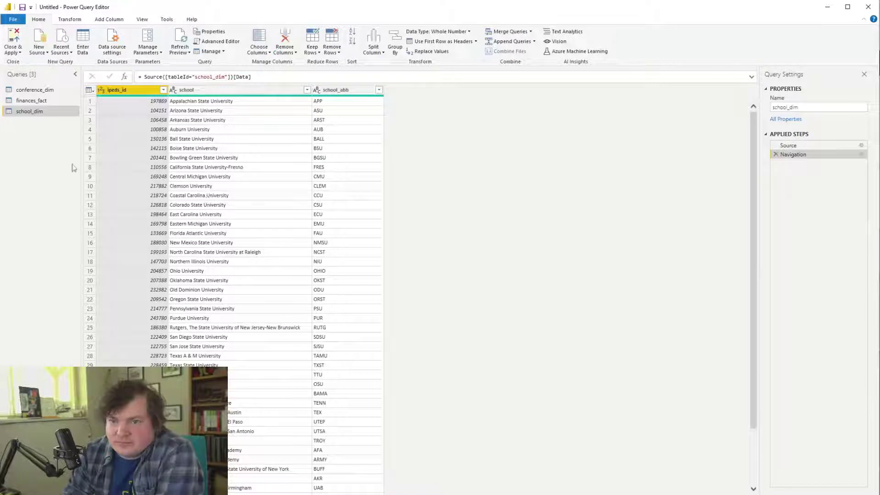
Review the imported conference_dim, finances_fact and school_dim tables, ending on finances_fact
{"action": "left_click", "coordinate": [51, 101]}
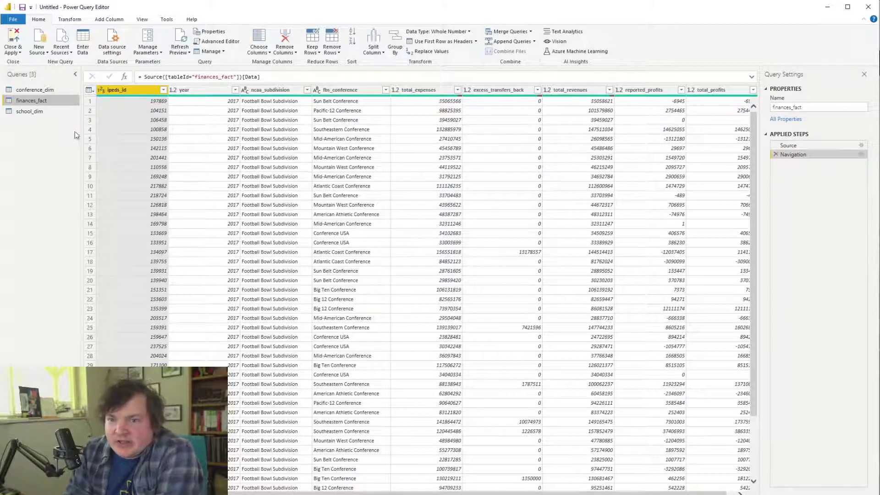
{"action": "left_click", "coordinate": [37, 92]}
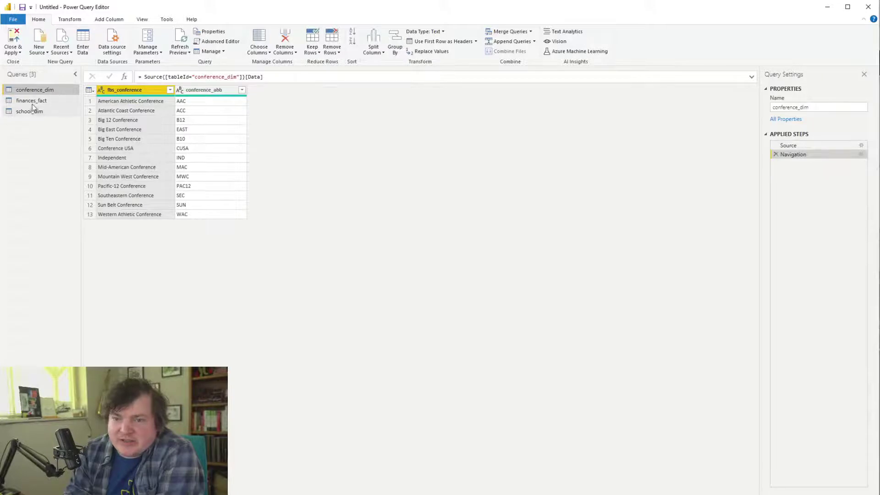
{"action": "left_click", "coordinate": [31, 102]}
{"action": "left_click", "coordinate": [31, 112]}
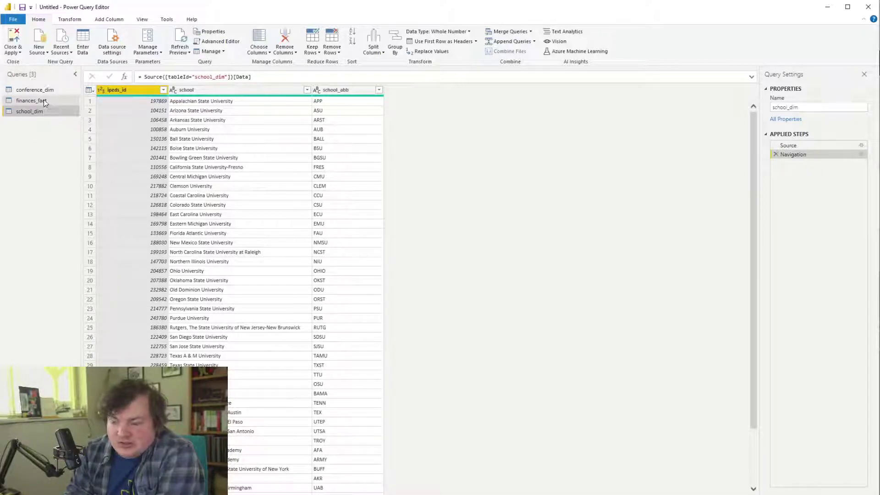
{"action": "left_click", "coordinate": [44, 101]}
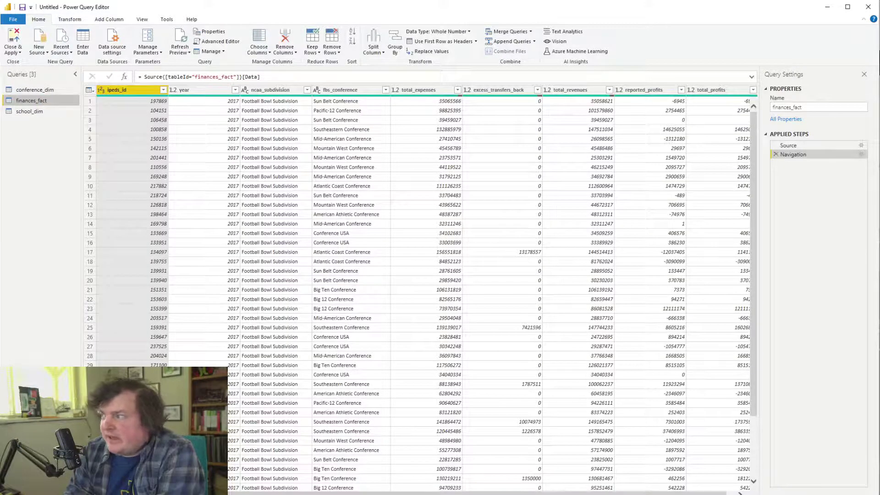
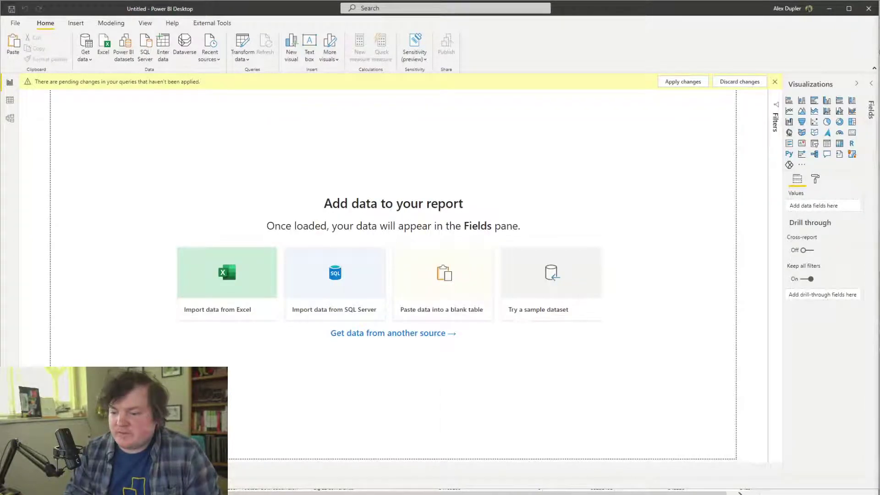
Open the recent report PBI WoW Week 2 in Power BI Desktop, then return to the untitled file's Power Query Editor
{"action": "right_click", "coordinate": [430, 493]}
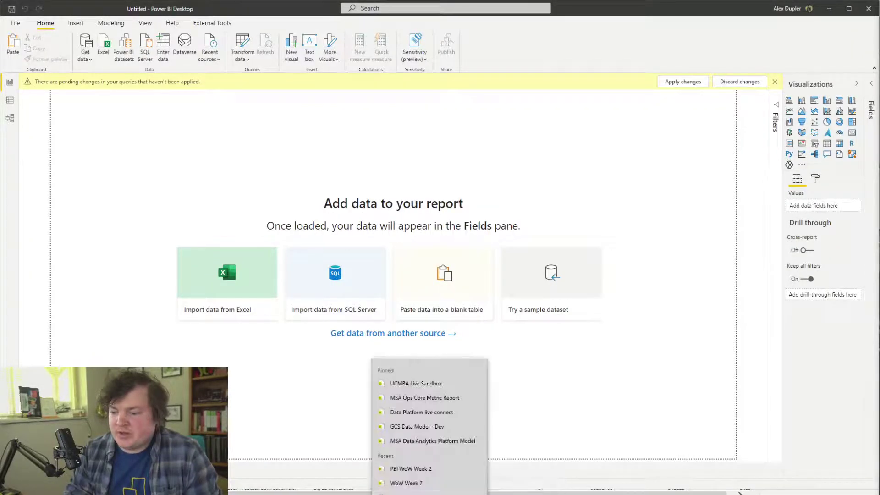
{"action": "left_click", "coordinate": [437, 472]}
{"action": "key", "text": "alt+Tab"}
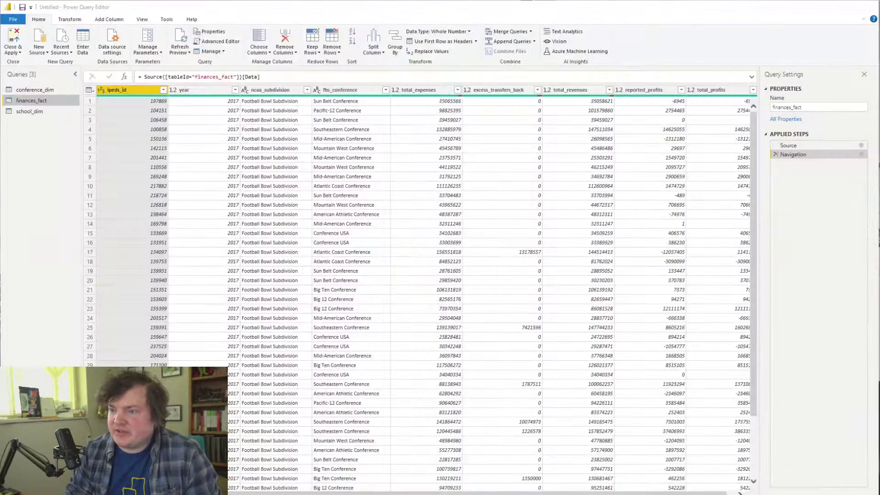
{"action": "key", "text": "alt+Tab"}
{"action": "key", "text": "alt+Tab"}
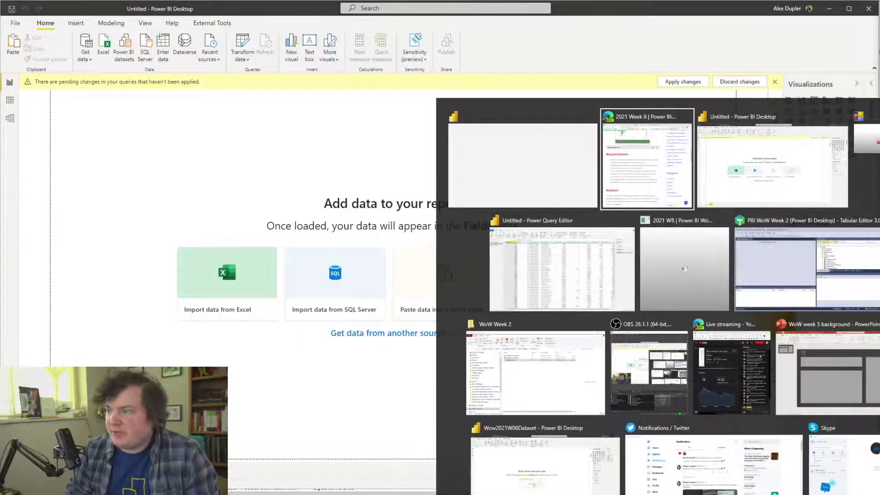
{"action": "left_click", "coordinate": [603, 263]}
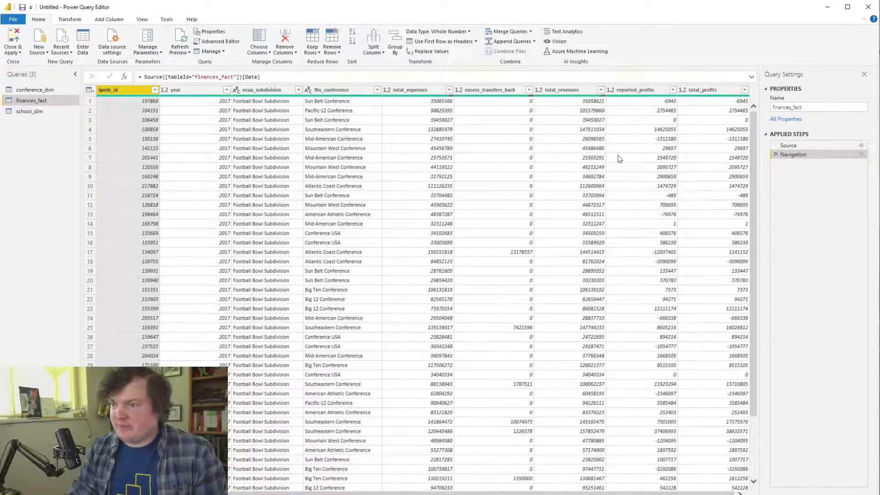
Switch to the PBI WoW Week 2 report and open its queries in Power Query Editor
{"action": "key", "text": "alt+Tab"}
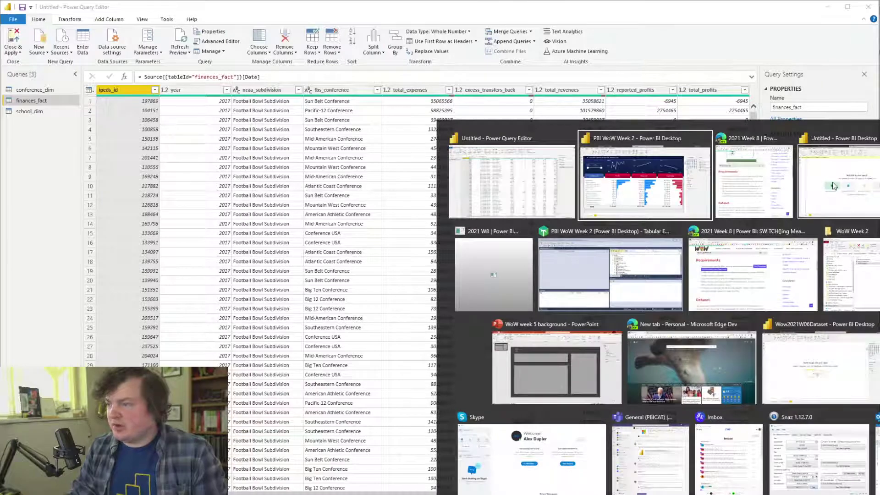
{"action": "left_click", "coordinate": [834, 185]}
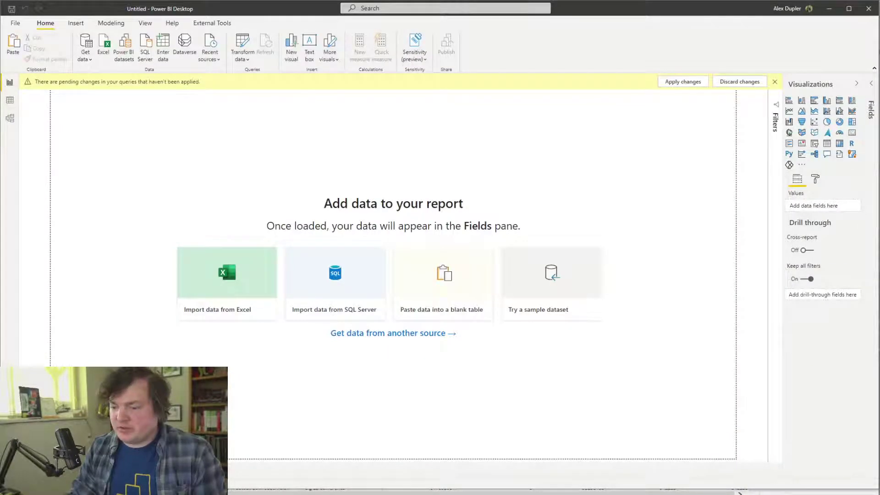
{"action": "key", "text": "alt+Tab"}
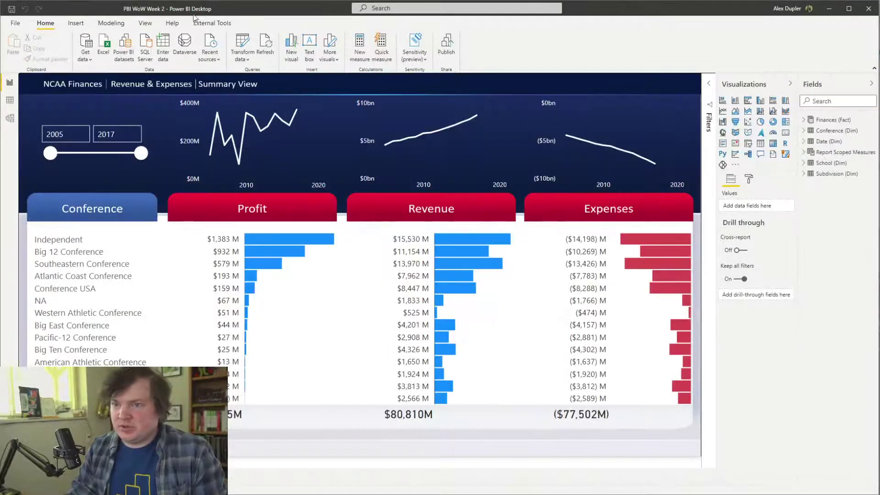
{"action": "left_click", "coordinate": [243, 42]}
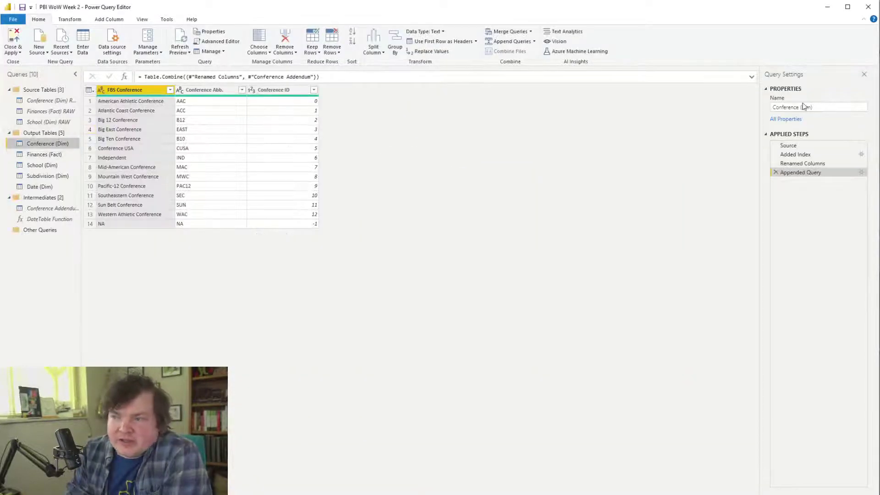
Examine the column renaming in Conference (Dim) and the conference merge, expansion and renaming steps applied in Finances (Fact)
{"action": "left_click", "coordinate": [822, 162]}
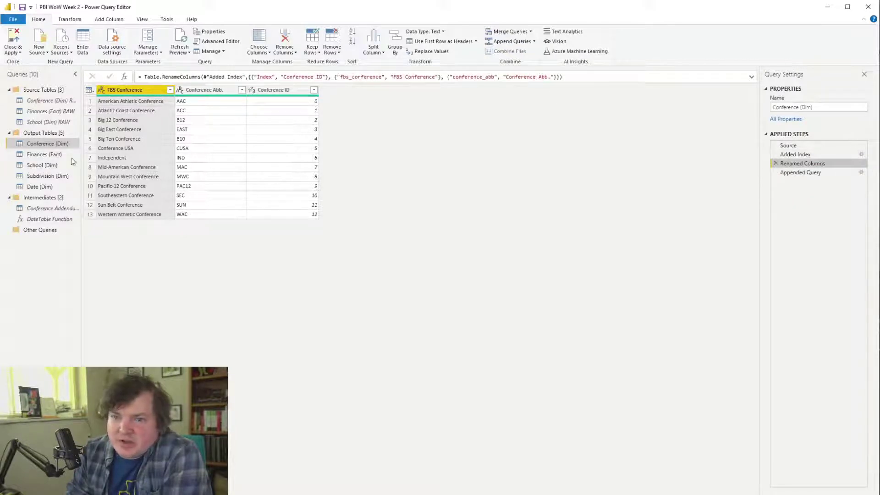
{"action": "left_click", "coordinate": [43, 155]}
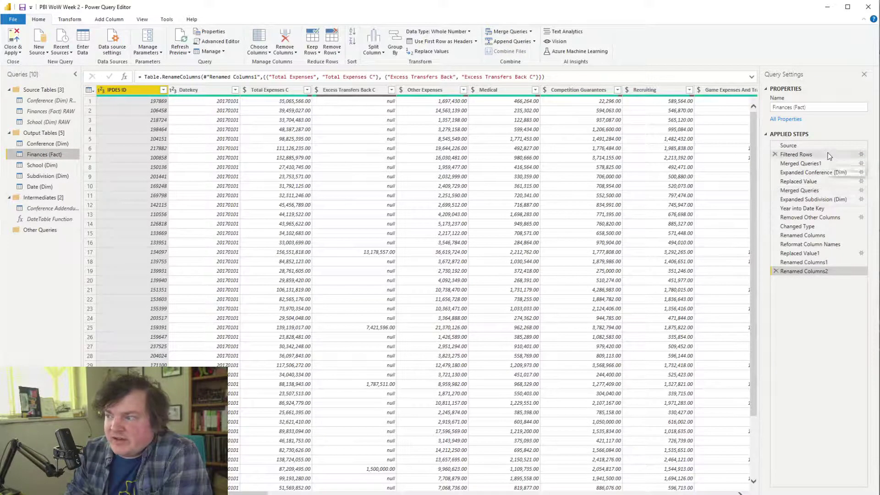
{"action": "left_click", "coordinate": [821, 181]}
{"action": "left_click", "coordinate": [821, 172]}
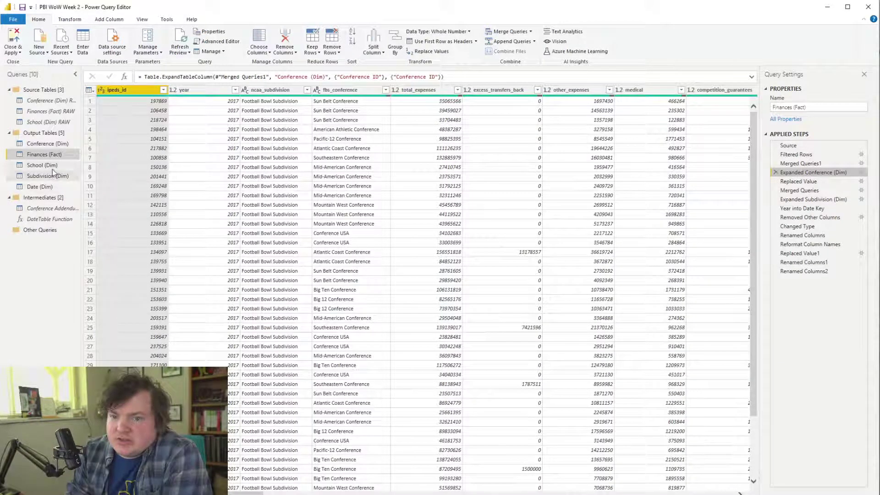
{"action": "left_click", "coordinate": [826, 234]}
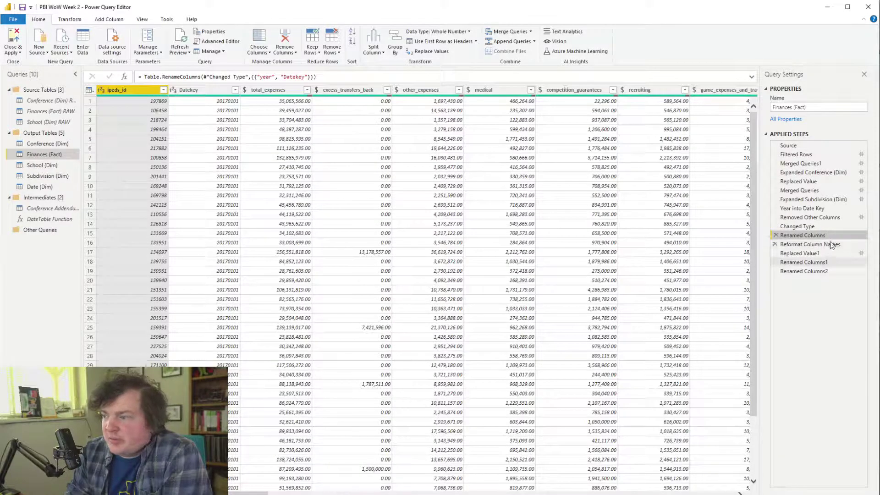
{"action": "left_click", "coordinate": [816, 182]}
{"action": "left_click", "coordinate": [811, 164]}
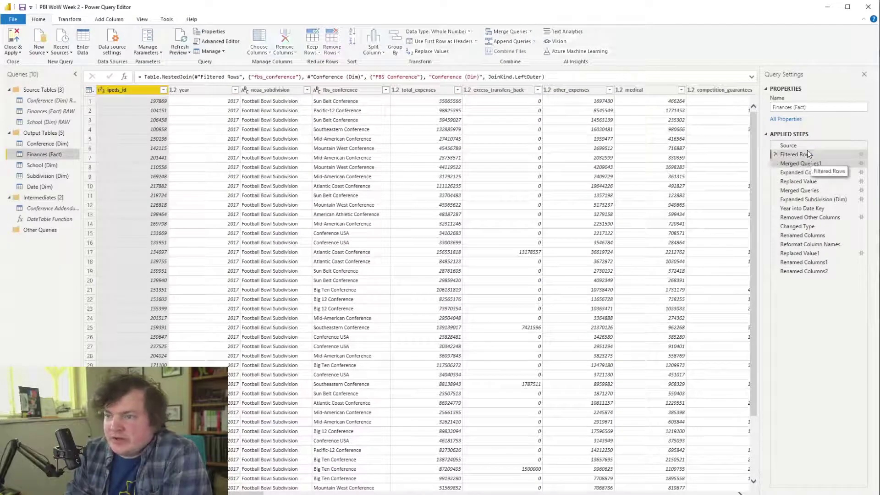
Inspect the second set of column renames in Finances (Fact) and show the full formula of its Replaced Value1 step
{"action": "left_click", "coordinate": [821, 262]}
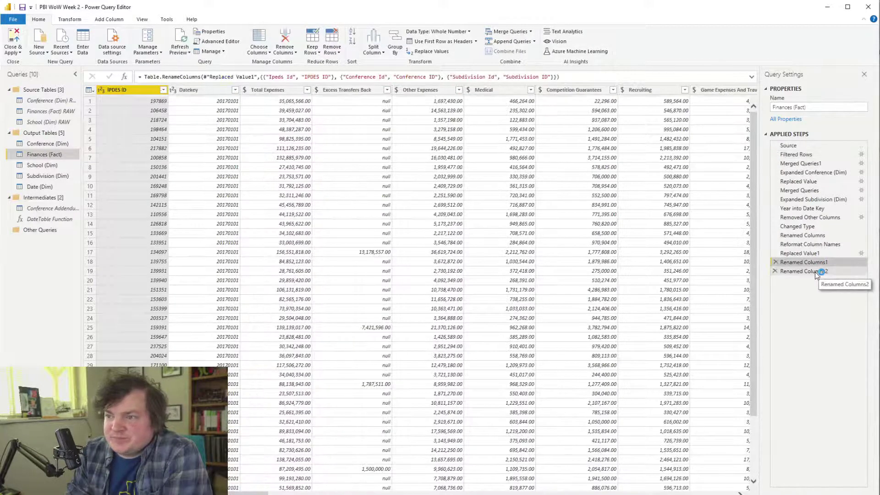
{"action": "left_click", "coordinate": [820, 255]}
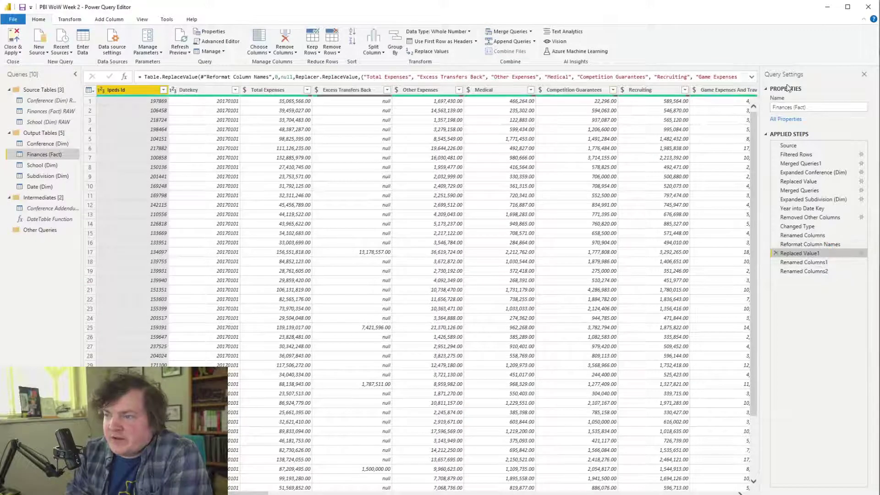
{"action": "left_click", "coordinate": [752, 77]}
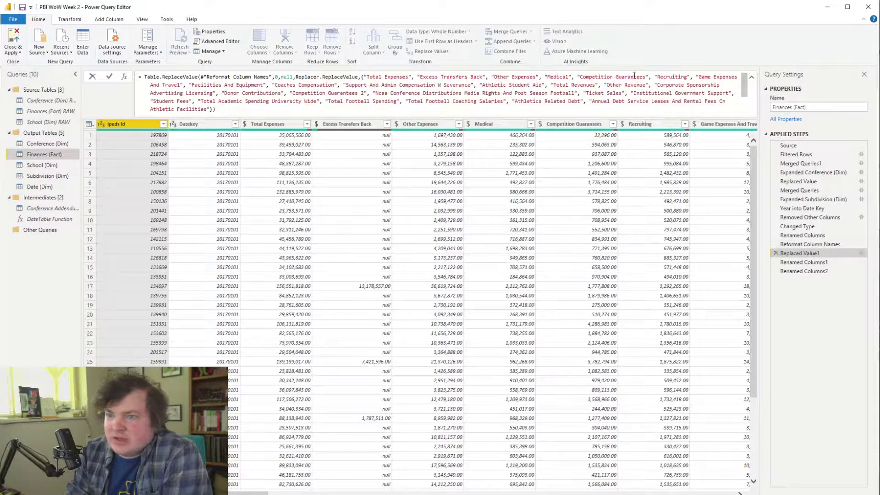
Examine the arguments of the Table.ReplaceValue formula in the Replaced Value1 step of Finances (Fact)
{"action": "left_click_drag", "start_coordinate": [201, 77], "coordinate": [362, 77]}
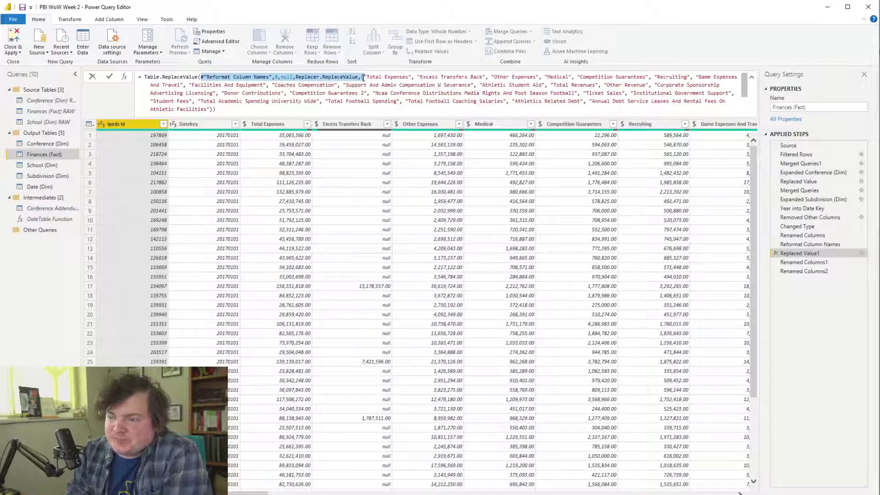
{"action": "left_click_drag", "start_coordinate": [201, 77], "coordinate": [359, 76]}
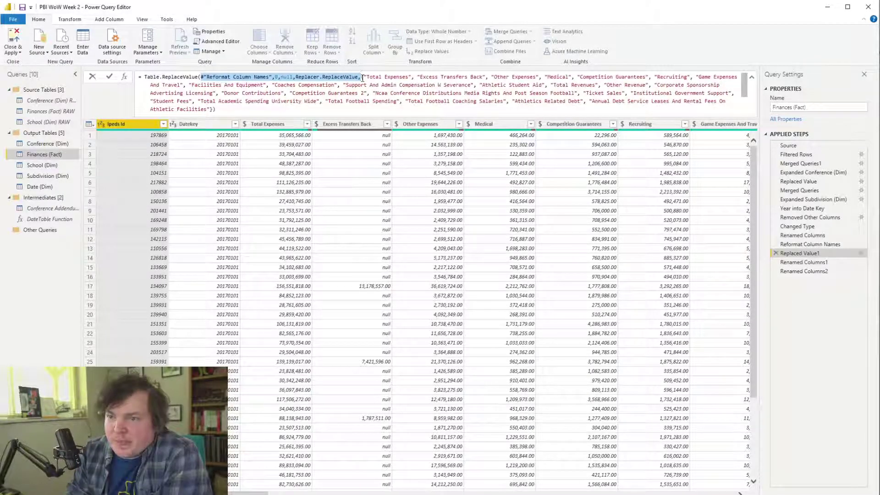
{"action": "left_click", "coordinate": [362, 77]}
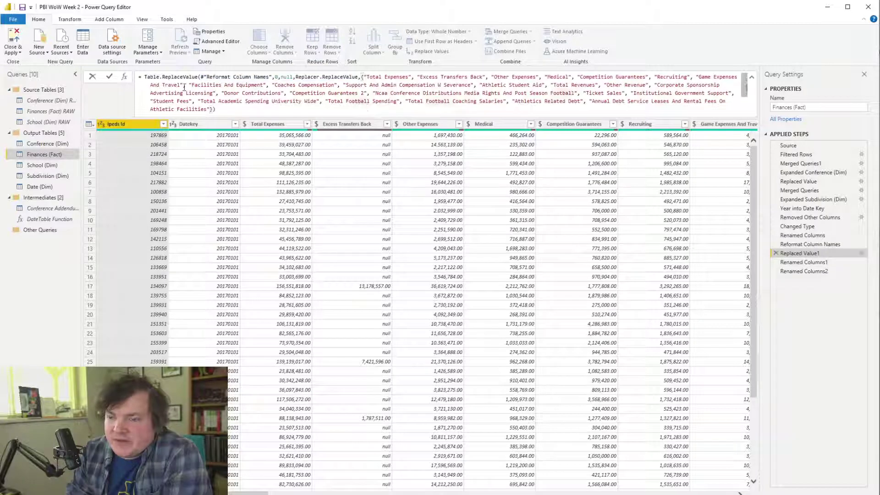
Copy the whole Table.TransformColumnNames formula from the Reformat Column Names step of Finances (Fact)
{"action": "left_click_drag", "start_coordinate": [844, 245], "coordinate": [839, 243]}
{"action": "left_click", "coordinate": [508, 82]}
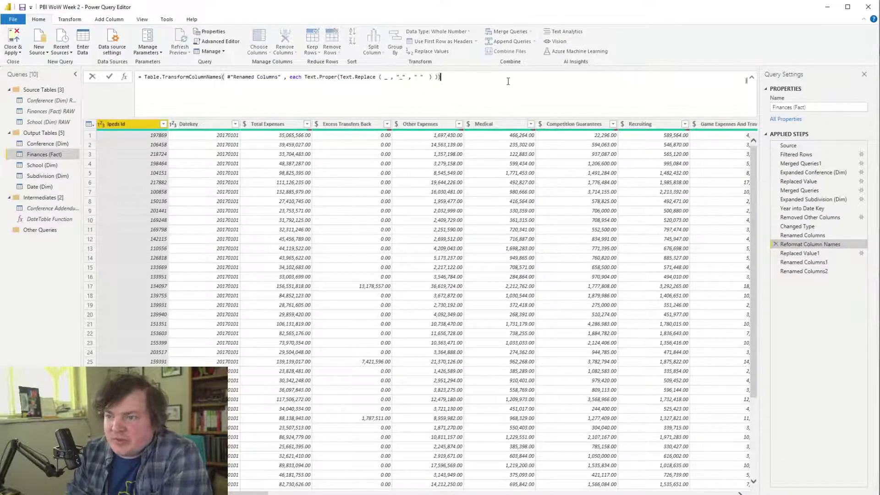
{"action": "left_click_drag", "start_coordinate": [144, 78], "coordinate": [605, 94]}
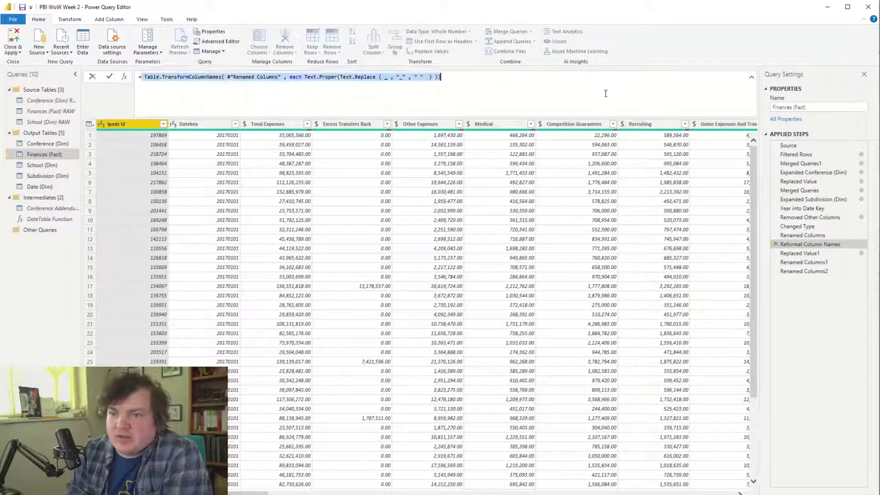
{"action": "left_click", "coordinate": [603, 96]}
{"action": "key", "text": "ctrl+a"}
{"action": "key", "text": "ctrl+c"}
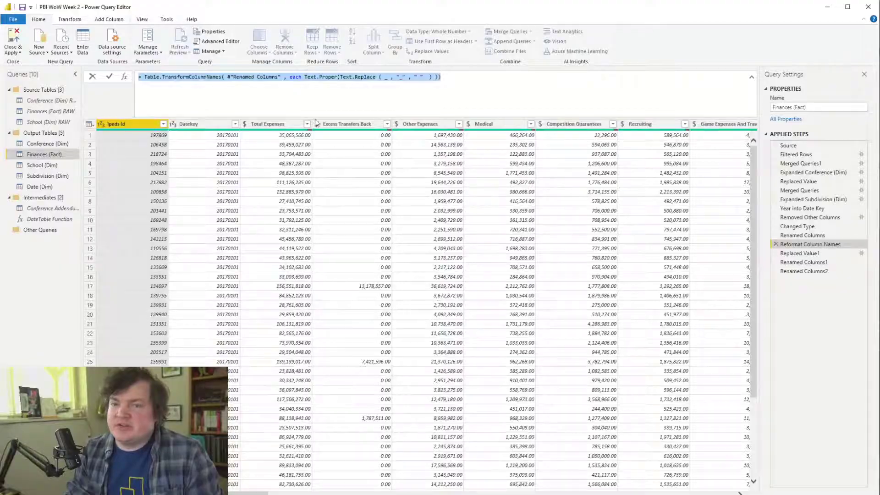
Switch to the Untitled Power Query Editor and add a custom step to finances_fact containing the copied Table.TransformColumnNames formula
{"action": "key", "text": "alt+Tab"}
{"action": "key", "text": "alt+Tab"}
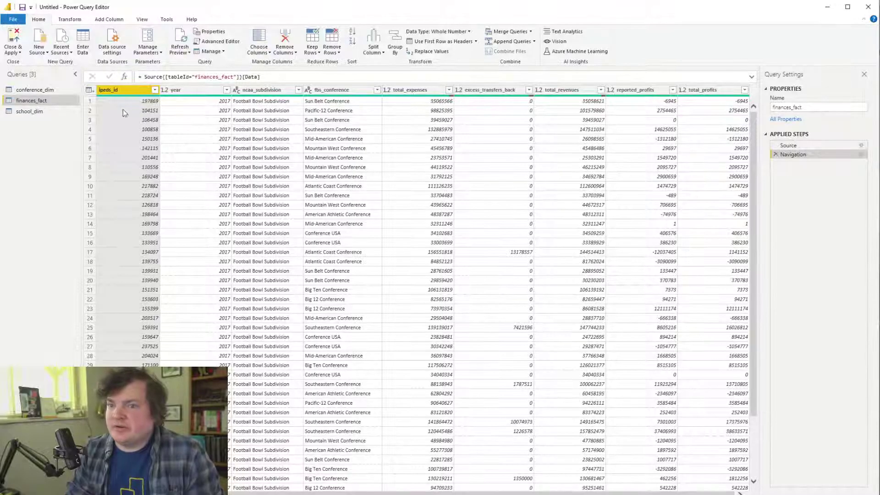
{"action": "left_click", "coordinate": [124, 77]}
{"action": "left_click", "coordinate": [199, 76]}
{"action": "key", "text": "ctrl+a"}
{"action": "key", "text": "ctrl+v"}
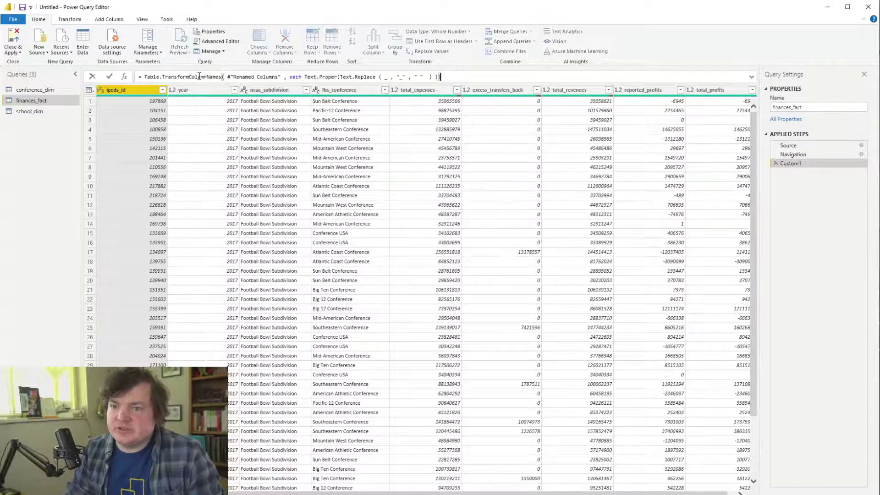
{"action": "key", "text": "Return"}
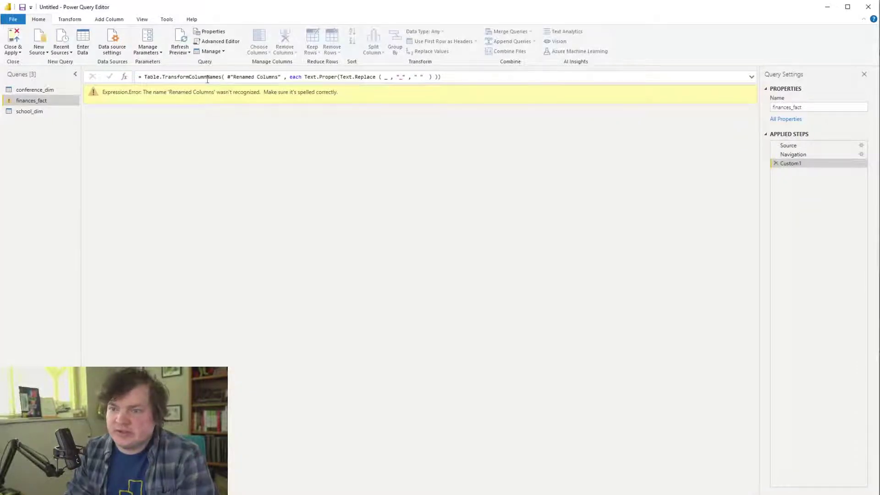
Try replacing the #"Renamed Columns" reference in the custom step's formula with #"Navigation"
{"action": "left_click", "coordinate": [281, 76]}
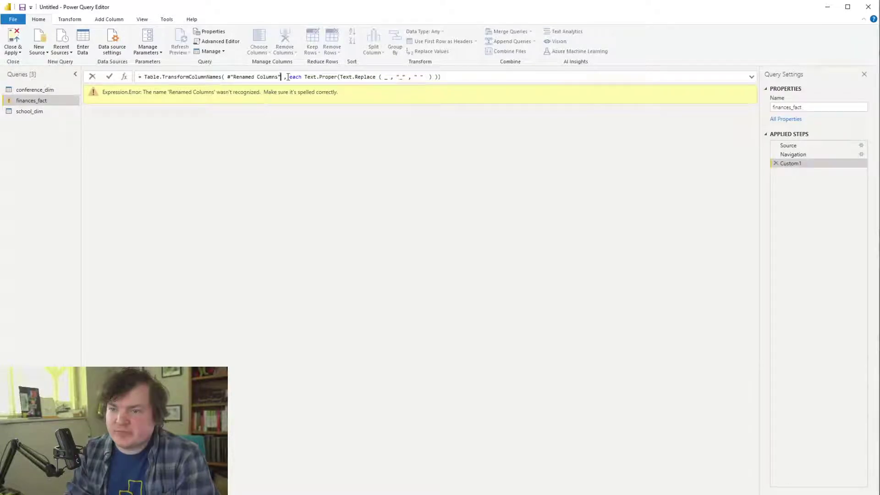
{"action": "key", "text": "BackSpace"}
{"action": "key", "text": "BackSpace"}
{"action": "key", "text": "BackSpace"}
{"action": "key", "text": "BackSpace"}
{"action": "key", "text": "BackSpace"}
{"action": "key", "text": "BackSpace"}
{"action": "key", "text": "BackSpace"}
{"action": "key", "text": "BackSpace"}
{"action": "key", "text": "BackSpace"}
{"action": "key", "text": "BackSpace"}
{"action": "key", "text": "BackSpace"}
{"action": "key", "text": "BackSpace"}
{"action": "key", "text": "BackSpace"}
{"action": "key", "text": "BackSpace"}
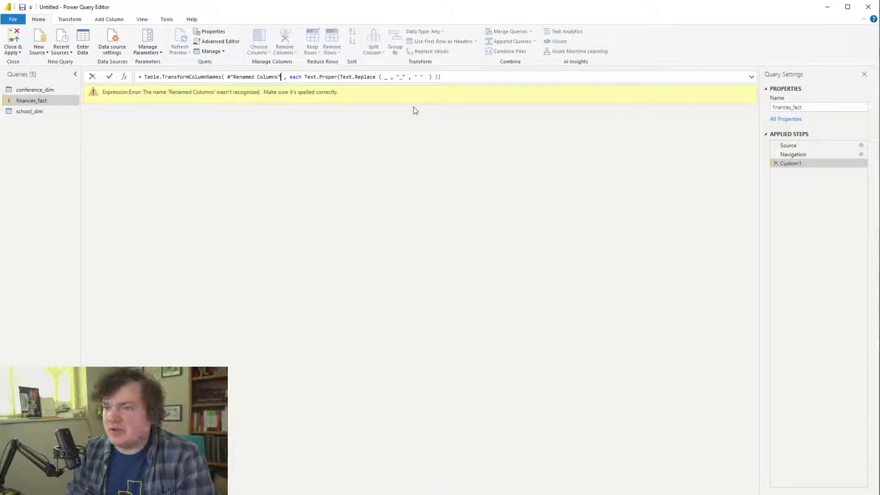
{"action": "key", "text": "BackSpace"}
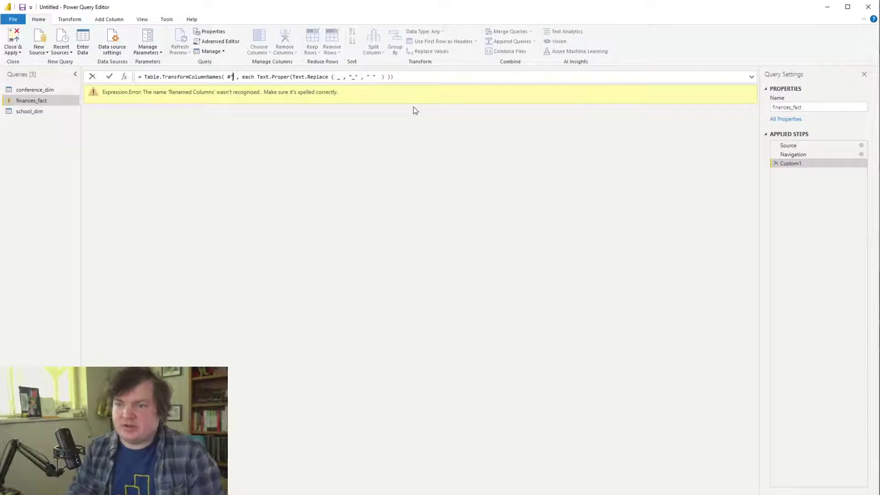
{"action": "key", "text": "BackSpace"}
{"action": "type", "text": "Navigation"}
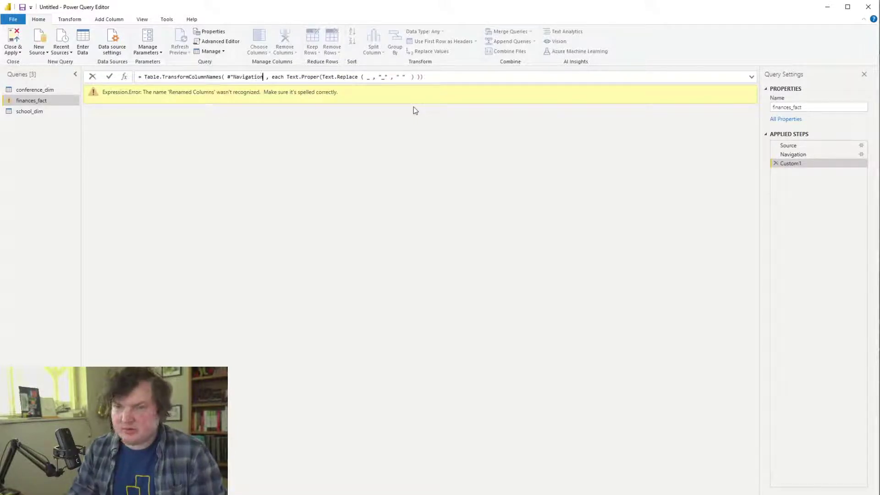
{"action": "type", "text": "\""}
{"action": "key", "text": "Return"}
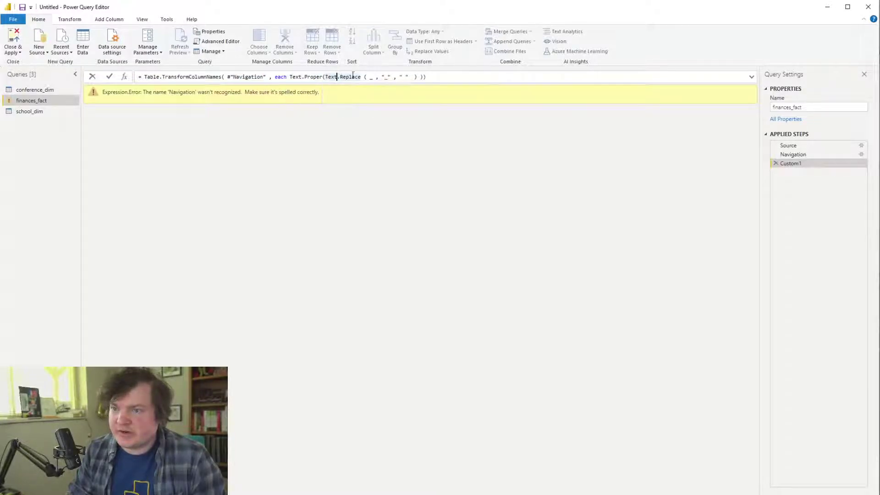
In the finances_fact query code, replace the #"Navigation" reference in the Custom1 line with finances_fact1
{"action": "left_click", "coordinate": [415, 76]}
{"action": "key", "text": "shift+Home"}
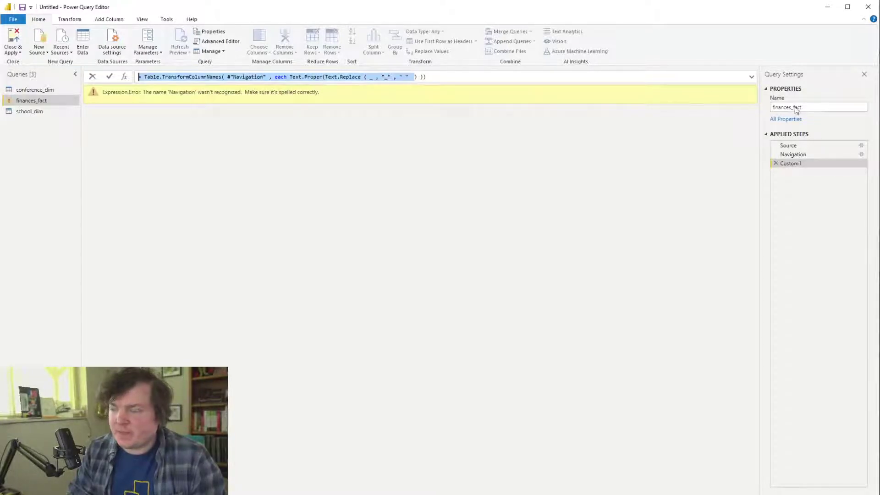
{"action": "left_click", "coordinate": [821, 156]}
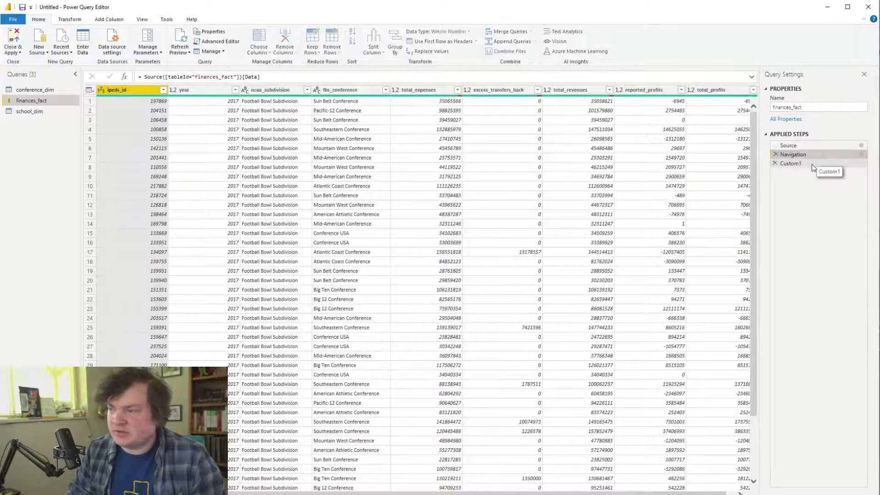
{"action": "left_click", "coordinate": [812, 164]}
{"action": "left_click", "coordinate": [142, 19]}
{"action": "left_click", "coordinate": [273, 41]}
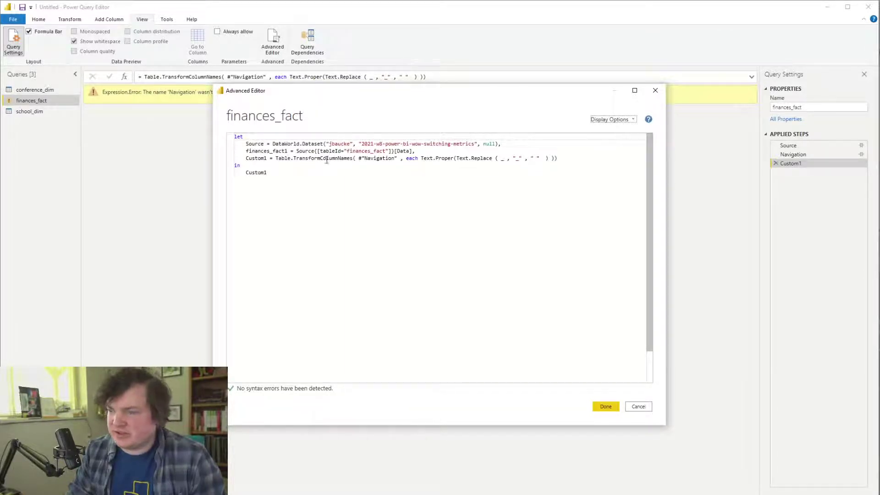
{"action": "left_click_drag", "start_coordinate": [287, 153], "coordinate": [245, 151]}
{"action": "key", "text": "ctrl+c"}
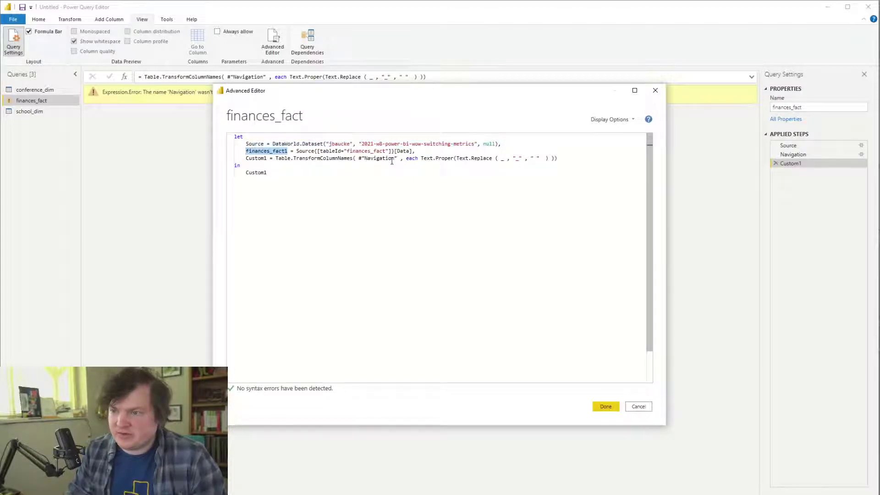
{"action": "left_click_drag", "start_coordinate": [398, 159], "coordinate": [358, 160]}
{"action": "key", "text": "ctrl+v"}
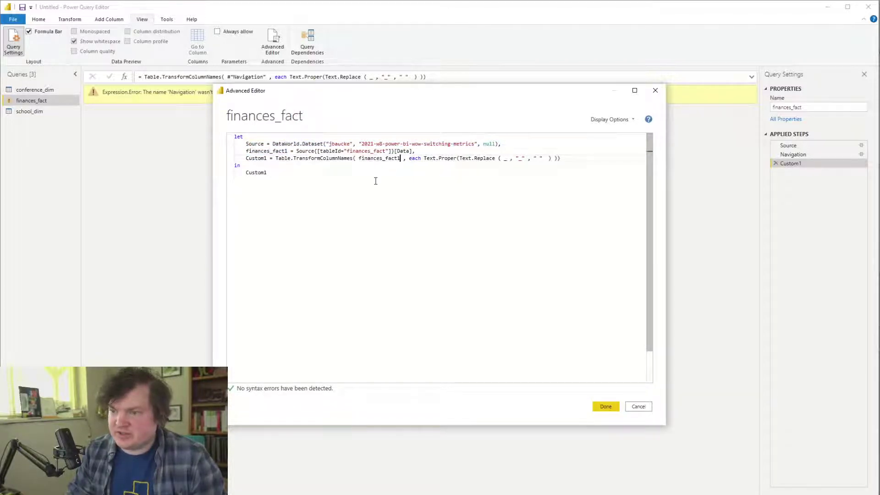
{"action": "key", "text": "Return"}
{"action": "key", "text": "BackSpace"}
{"action": "key", "text": "BackSpace"}
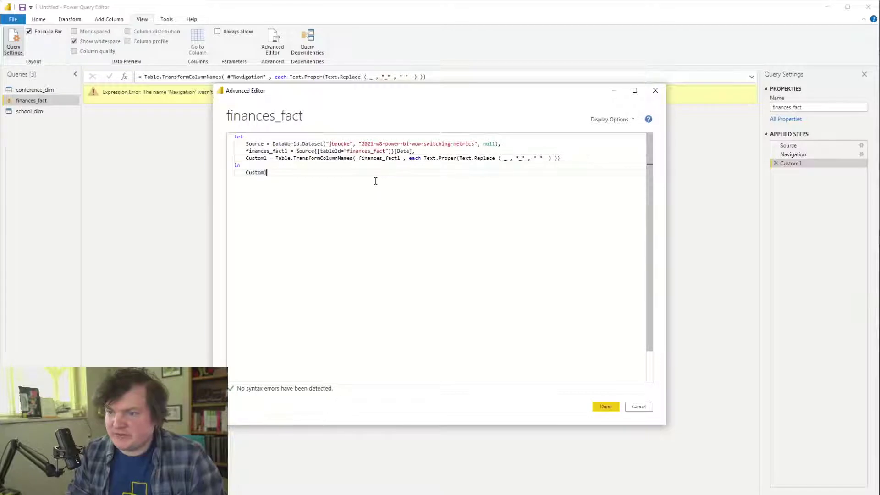
Rename the Custom1 assignment to ReformatColumns in the finances_fact query code and apply the edit
{"action": "double_click", "coordinate": [259, 158]}
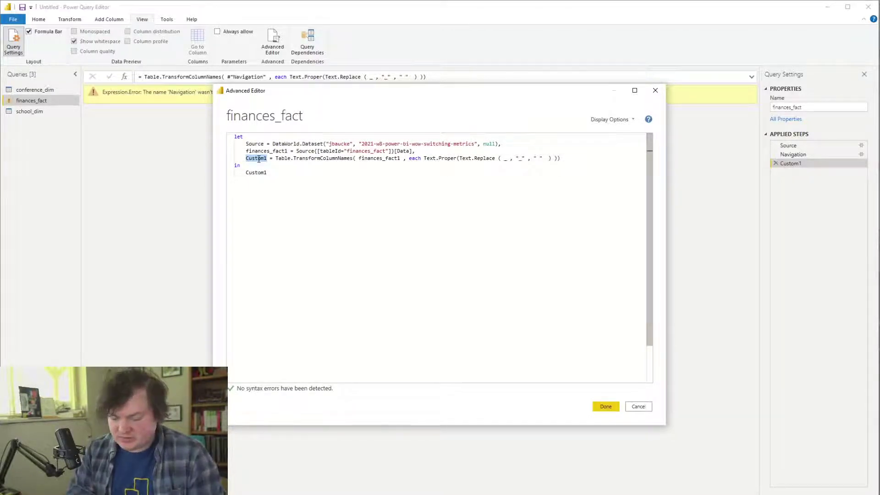
{"action": "type", "text": "Reformat"}
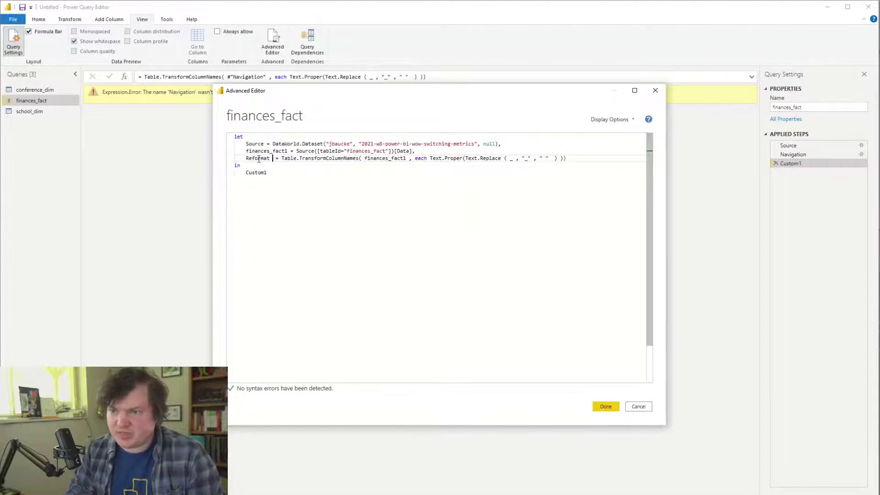
{"action": "key", "text": "BackSpace"}
{"action": "type", "text": "Columns"}
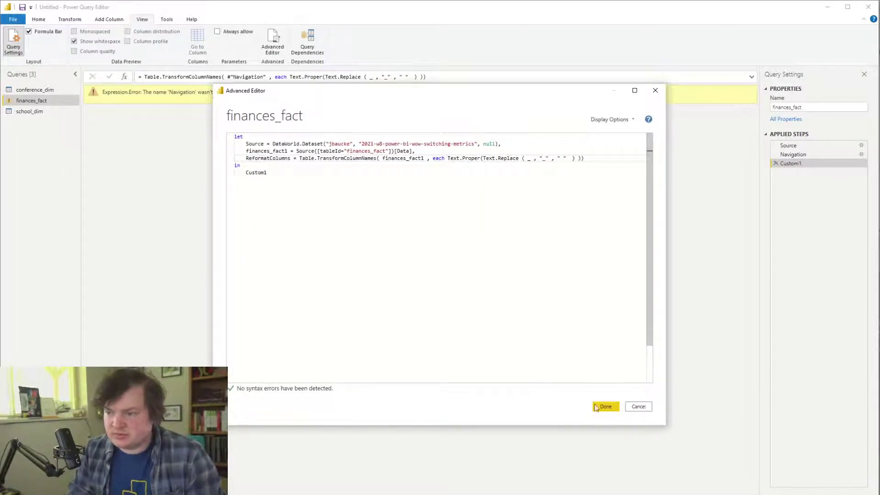
{"action": "left_click", "coordinate": [604, 407]}
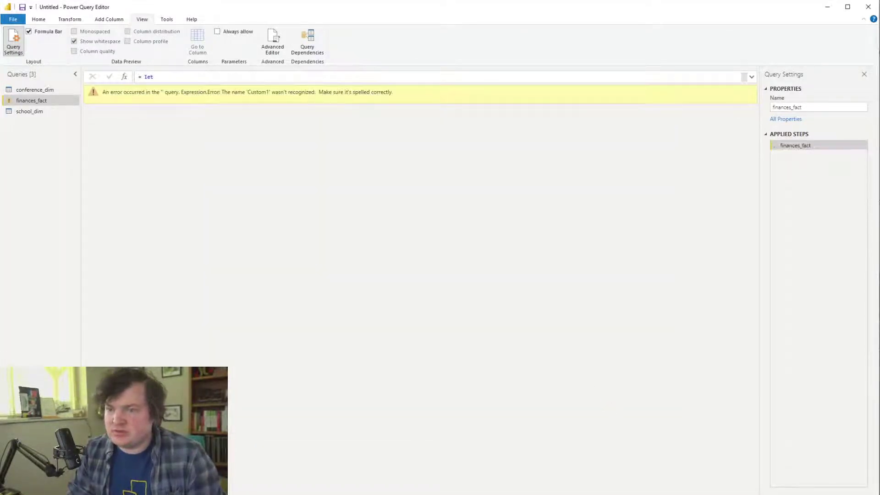
{"action": "left_click", "coordinate": [285, 46]}
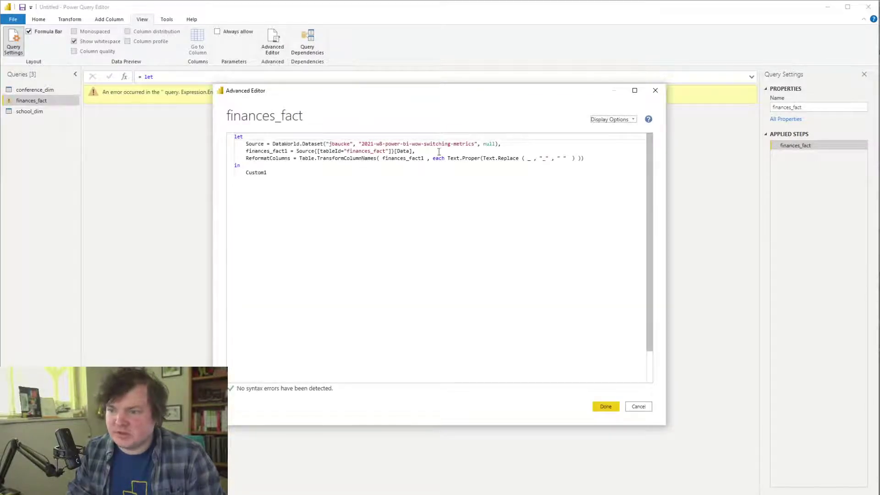
{"action": "left_click", "coordinate": [439, 151]}
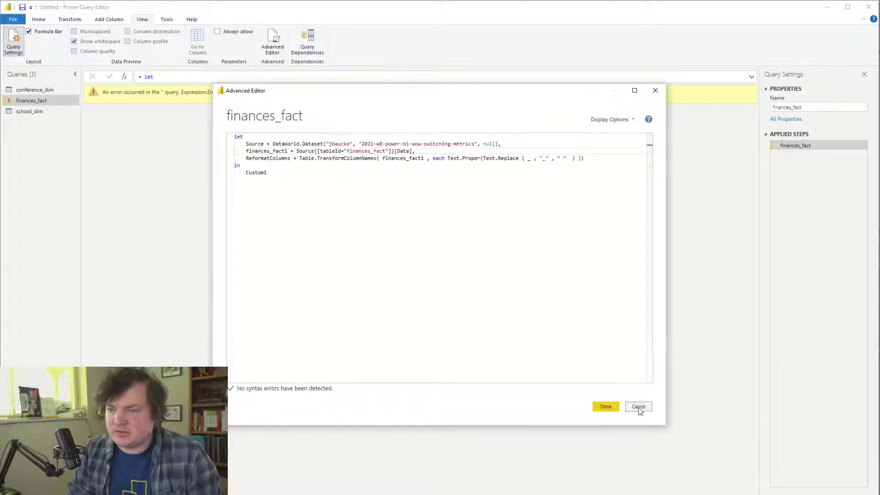
{"action": "left_click_drag", "start_coordinate": [598, 163], "coordinate": [511, 148]}
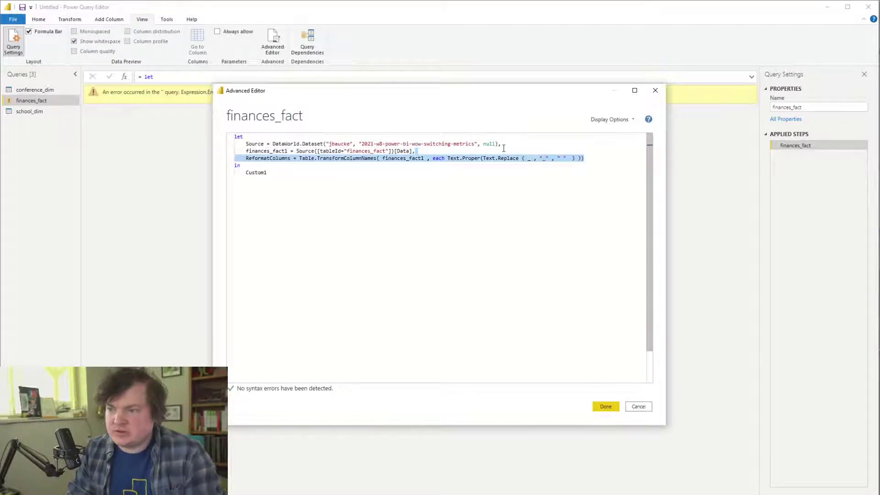
{"action": "key", "text": "BackSpace"}
{"action": "key", "text": "BackSpace"}
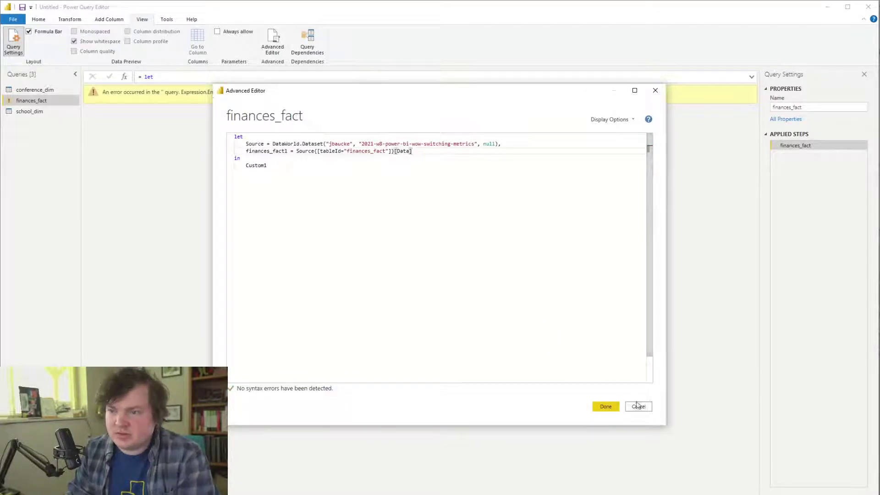
{"action": "left_click", "coordinate": [639, 406]}
{"action": "left_click", "coordinate": [815, 337]}
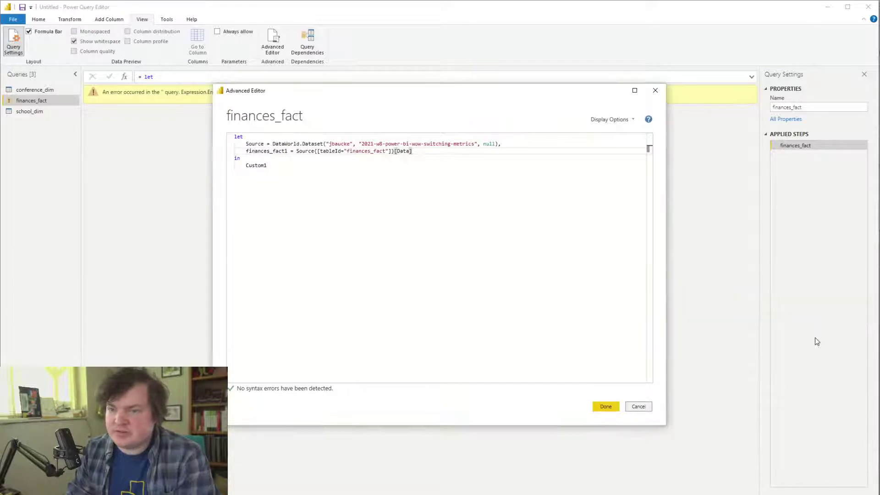
Examine the school_dim query's code to see how its in clause references the last step, and close it unchanged
{"action": "left_click", "coordinate": [51, 111]}
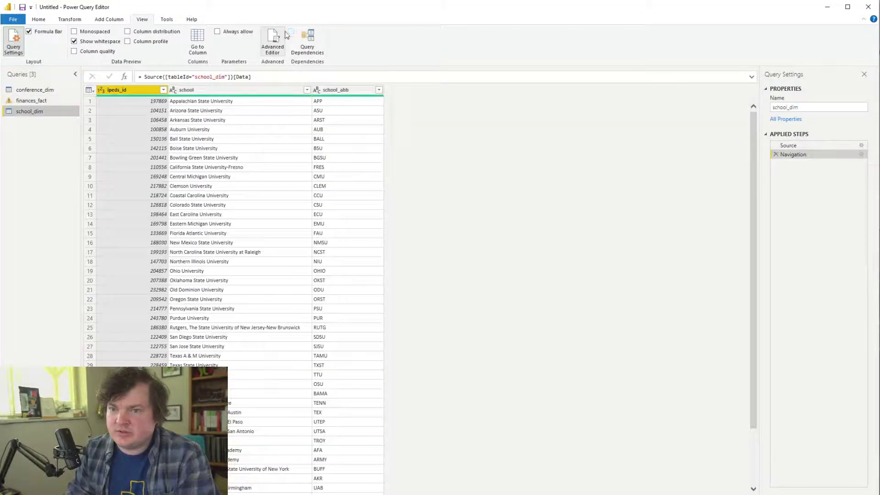
{"action": "left_click", "coordinate": [272, 41]}
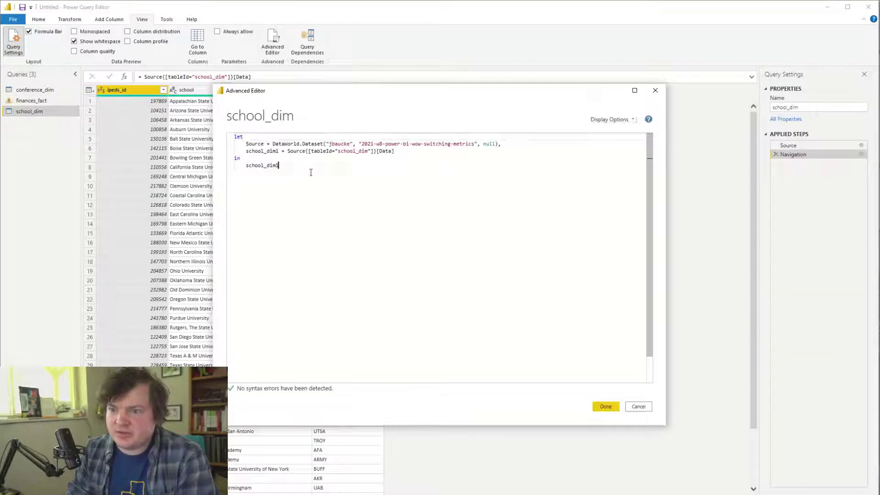
{"action": "left_click", "coordinate": [64, 110]}
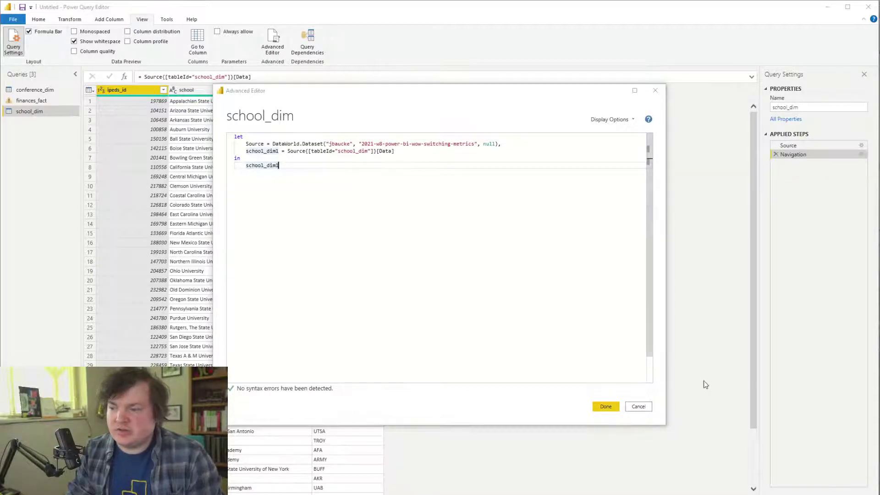
{"action": "left_click", "coordinate": [639, 407]}
In the finances_fact query code, replace the Custom1 reference in the in clause with finances_fact1
{"action": "left_click", "coordinate": [46, 101]}
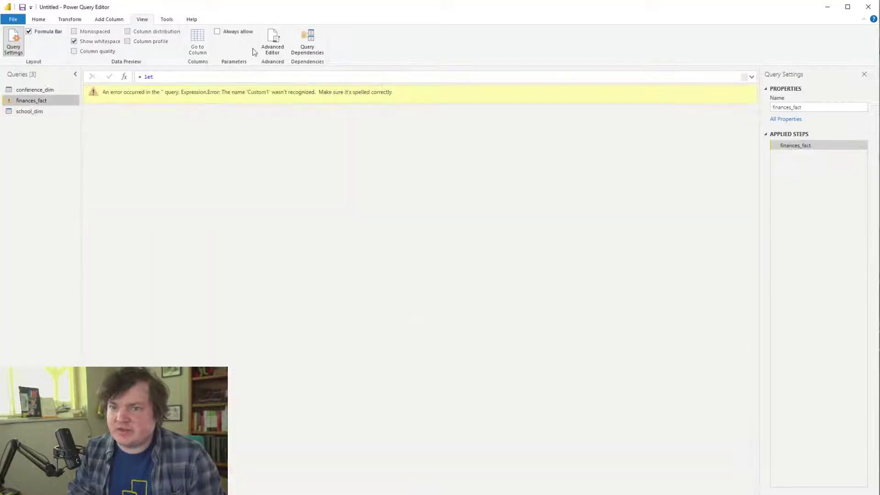
{"action": "left_click", "coordinate": [274, 42]}
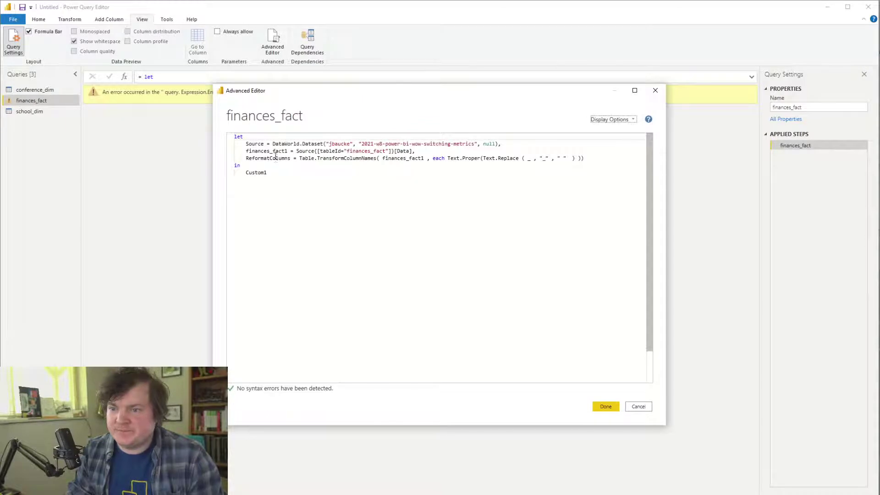
{"action": "left_click_drag", "start_coordinate": [287, 151], "coordinate": [253, 151]}
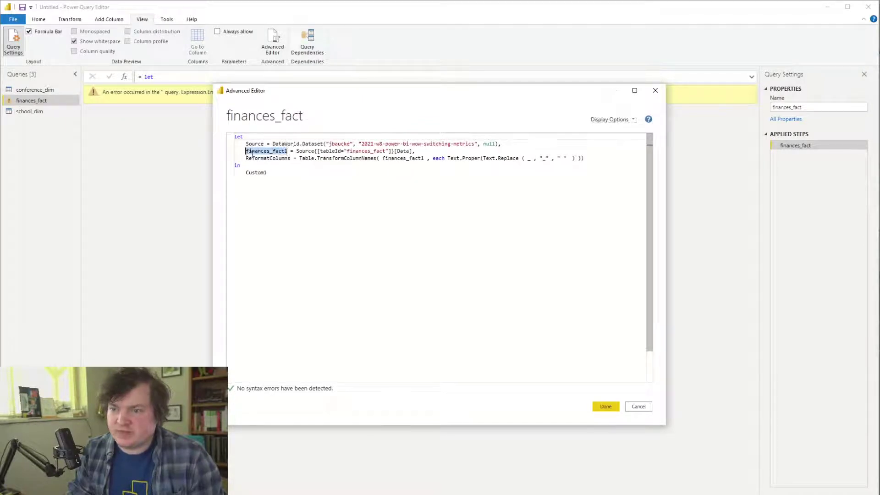
{"action": "key", "text": "ctrl+c"}
{"action": "key", "text": "Down"}
{"action": "key", "text": "Down"}
{"action": "key", "text": "shift+End"}
{"action": "key", "text": "ctrl+v"}
Delete the ReformatColumns line and the comma before it from the finances_fact code, and apply the edit
{"action": "left_click_drag", "start_coordinate": [600, 162], "coordinate": [412, 151]}
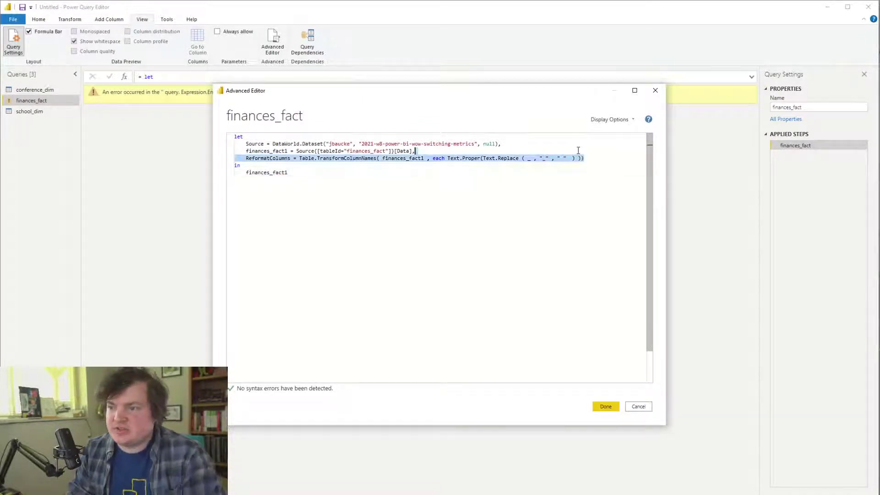
{"action": "key", "text": "BackSpace"}
{"action": "left_click", "coordinate": [606, 406]}
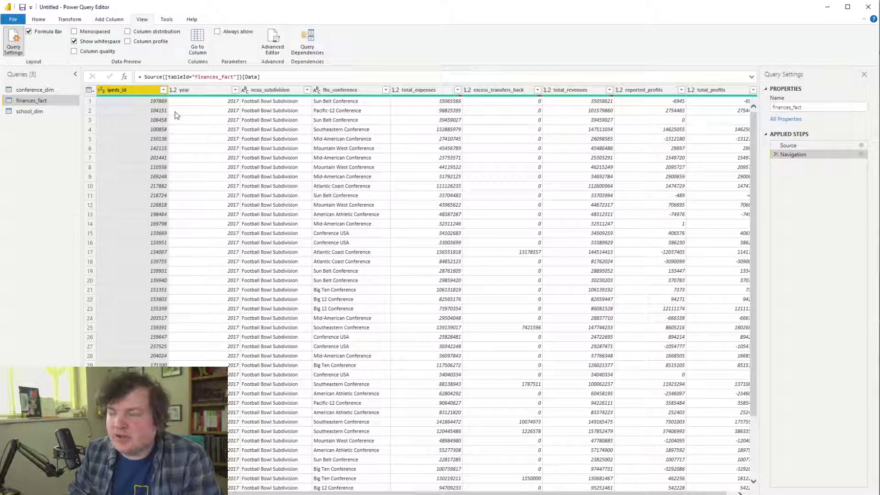
Examine how the finances_fact query code ends its last step and references it in the in clause, then close it unchanged
{"action": "left_click", "coordinate": [109, 21]}
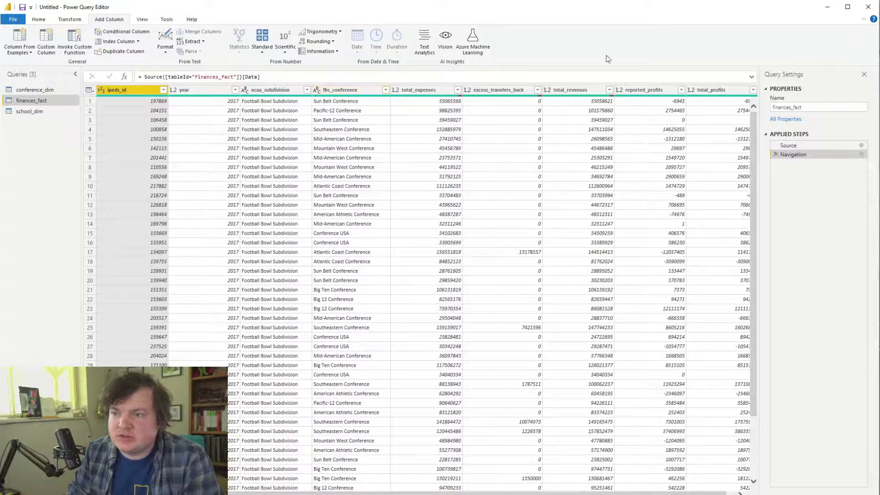
{"action": "left_click", "coordinate": [142, 19]}
{"action": "left_click", "coordinate": [273, 41]}
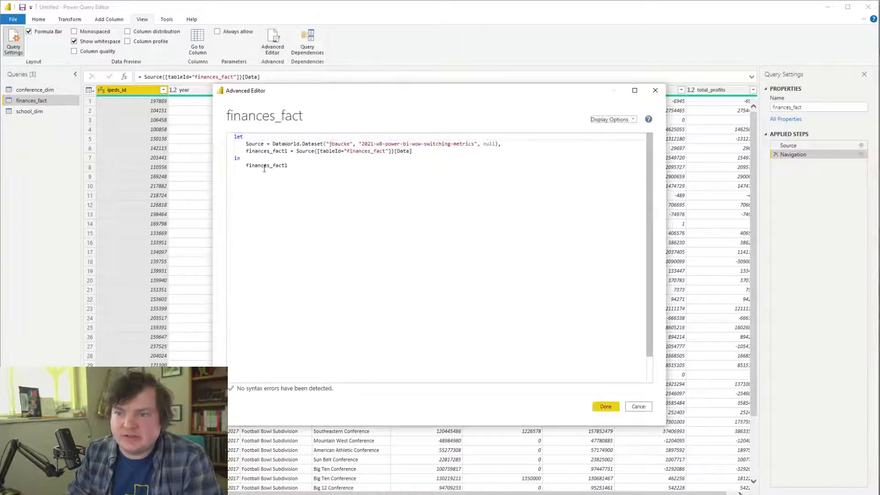
{"action": "left_click", "coordinate": [264, 168]}
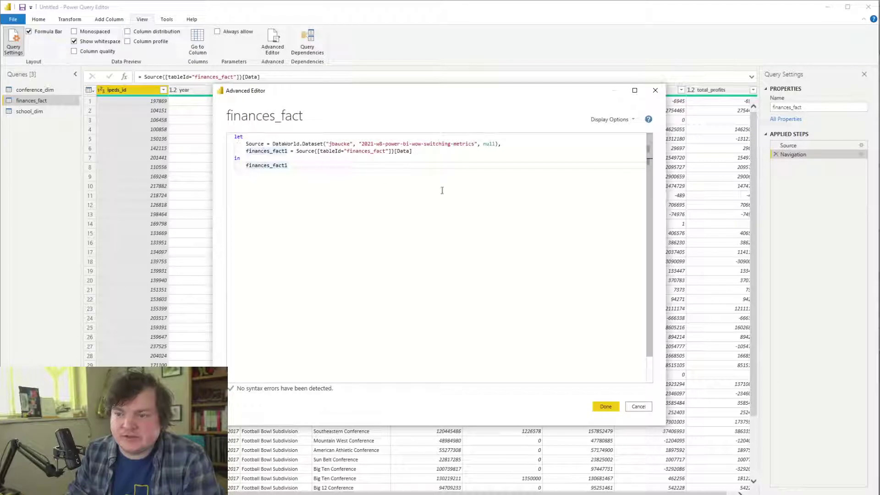
{"action": "left_click", "coordinate": [450, 153]}
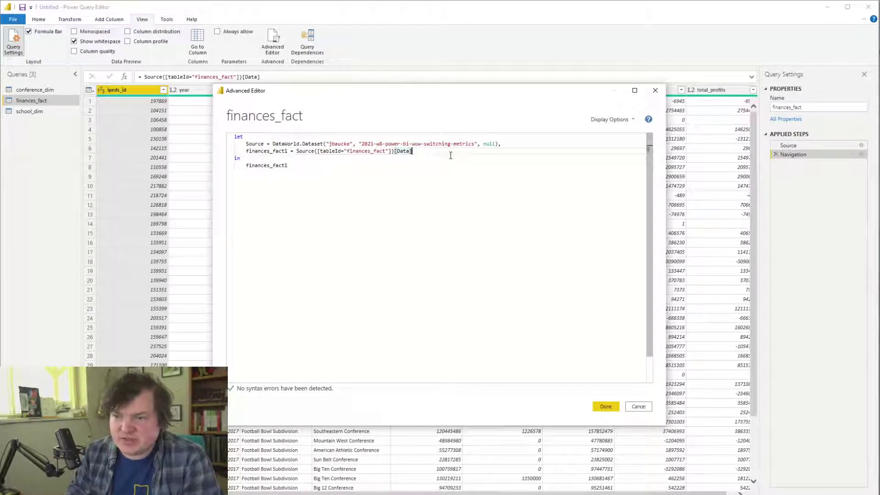
{"action": "left_click", "coordinate": [644, 407]}
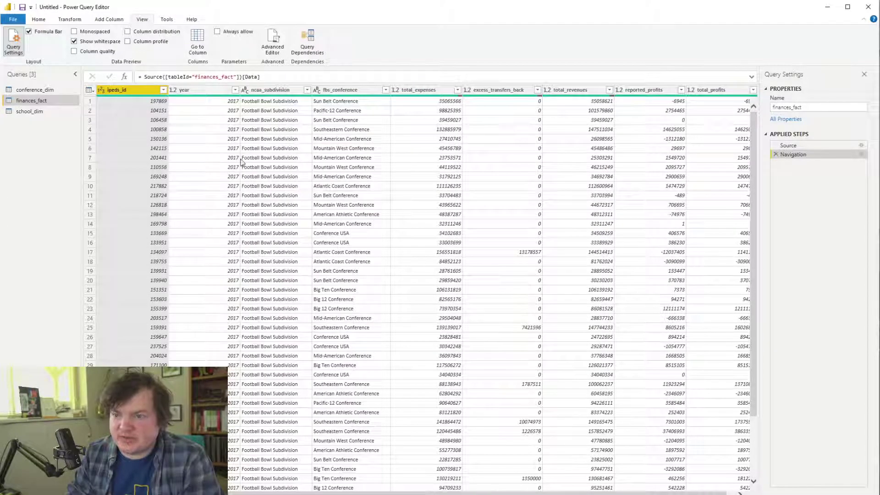
Change the data type of the year column in finances_fact to Whole Number
{"action": "left_click", "coordinate": [205, 96]}
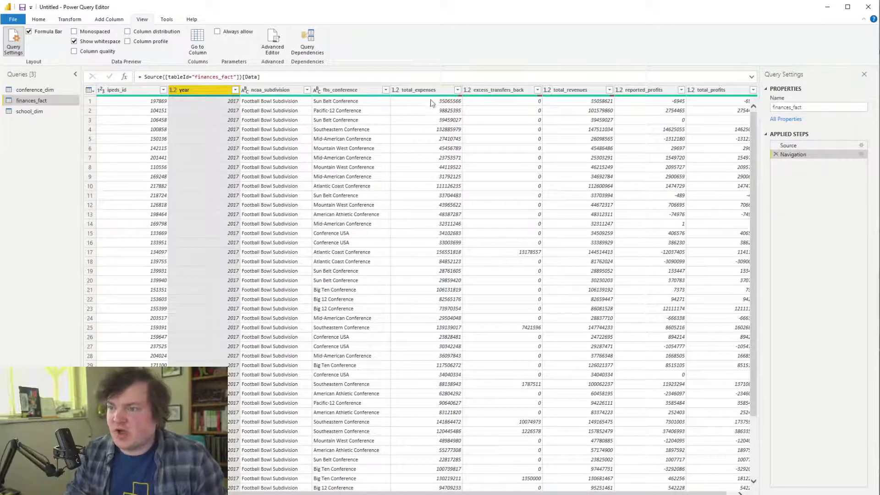
{"action": "left_click", "coordinate": [173, 90]}
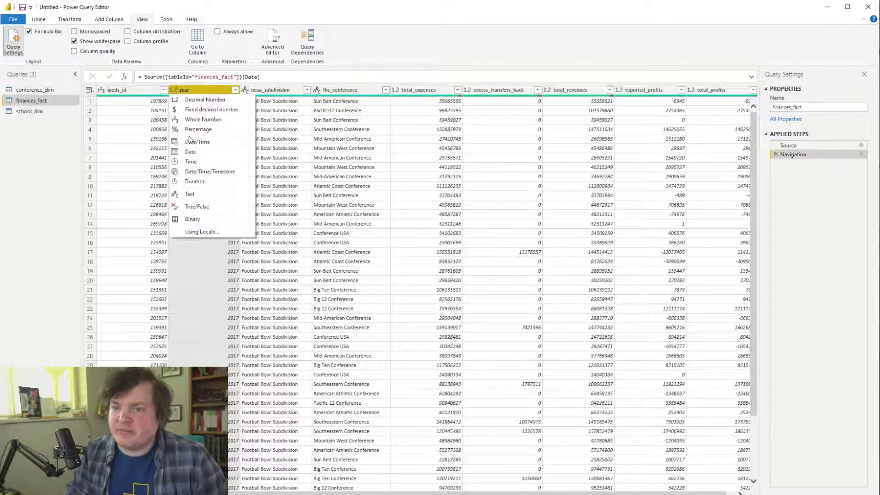
{"action": "left_click", "coordinate": [203, 120]}
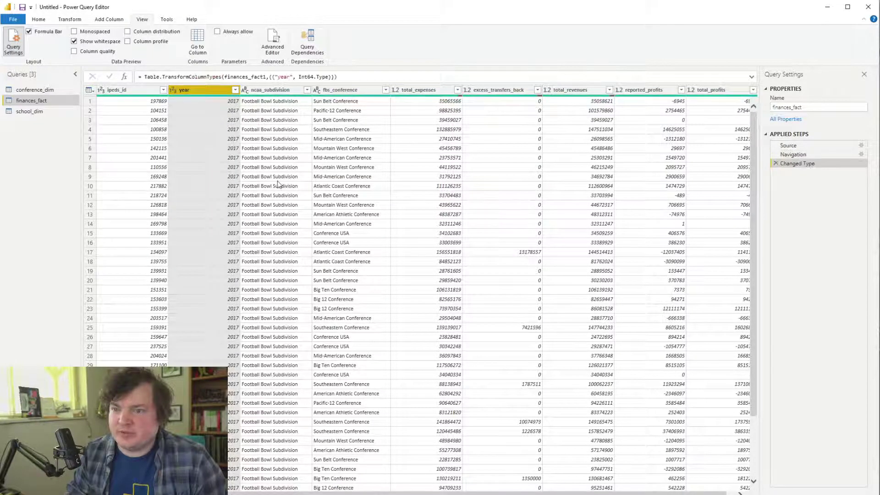
Change the data type of the five columns from total_expenses through total_profits to Fixed decimal number
{"action": "left_click", "coordinate": [740, 493]}
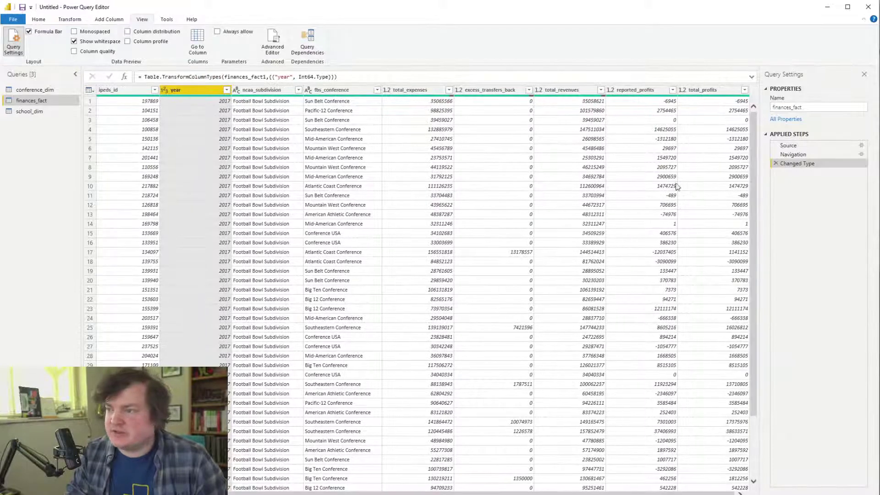
{"action": "left_click", "coordinate": [714, 94]}
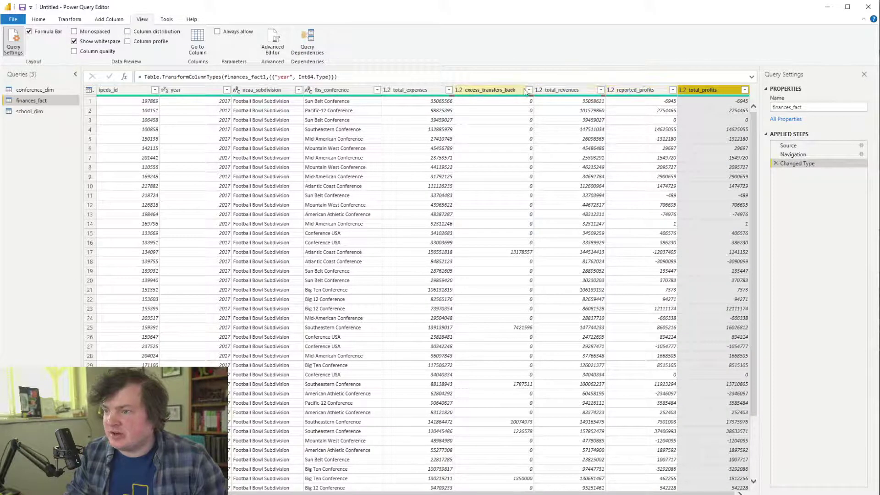
{"action": "left_click", "coordinate": [398, 94], "text": "shift"}
{"action": "left_click", "coordinate": [395, 92]}
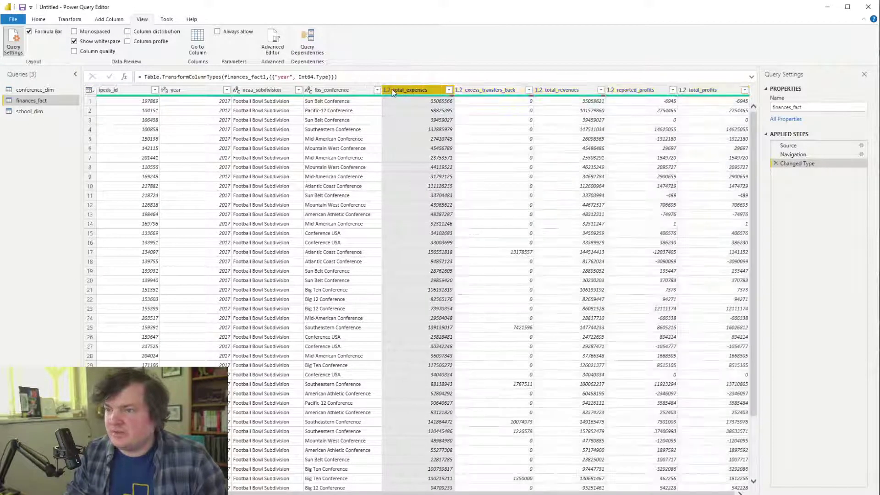
{"action": "right_click", "coordinate": [390, 90]}
{"action": "left_click", "coordinate": [722, 90], "text": "shift"}
{"action": "right_click", "coordinate": [722, 90]}
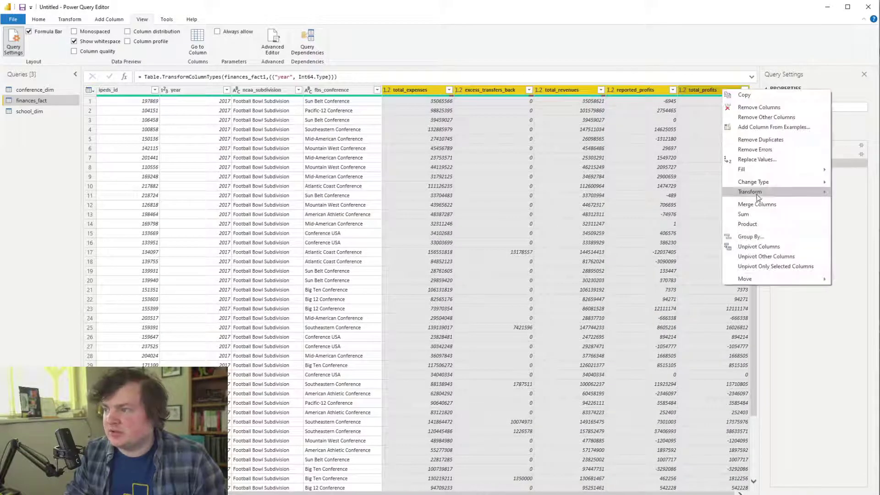
{"action": "mouse_move", "coordinate": [772, 183]}
{"action": "left_click", "coordinate": [861, 193]}
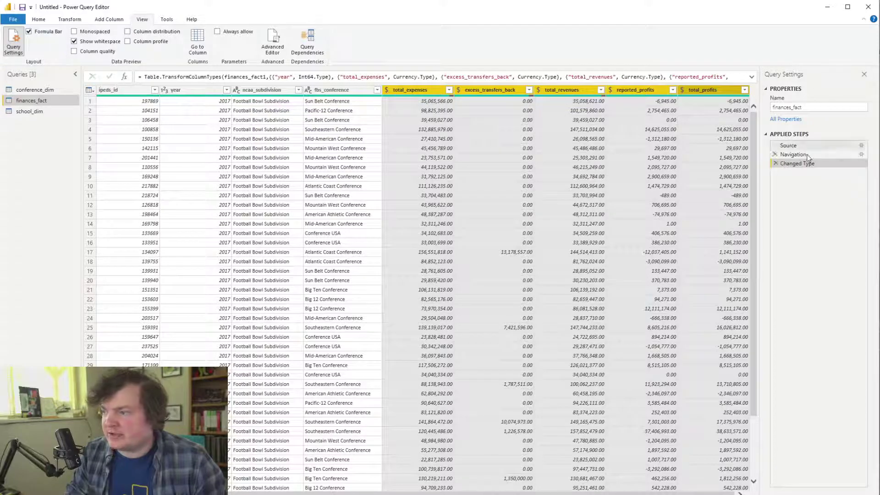
Copy the Table.TransformColumnNames formula from the other file and paste it on a new line below #"Changed Type" in the finances_fact code
{"action": "left_click", "coordinate": [271, 38]}
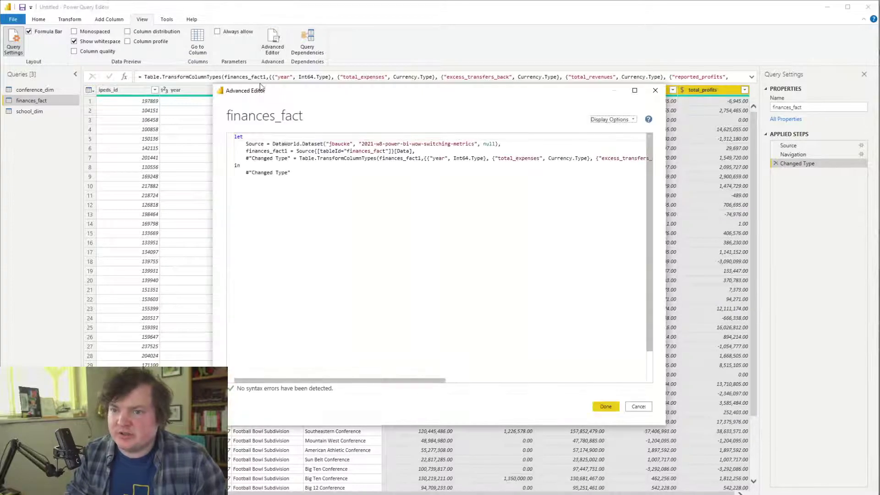
{"action": "left_click", "coordinate": [638, 406]}
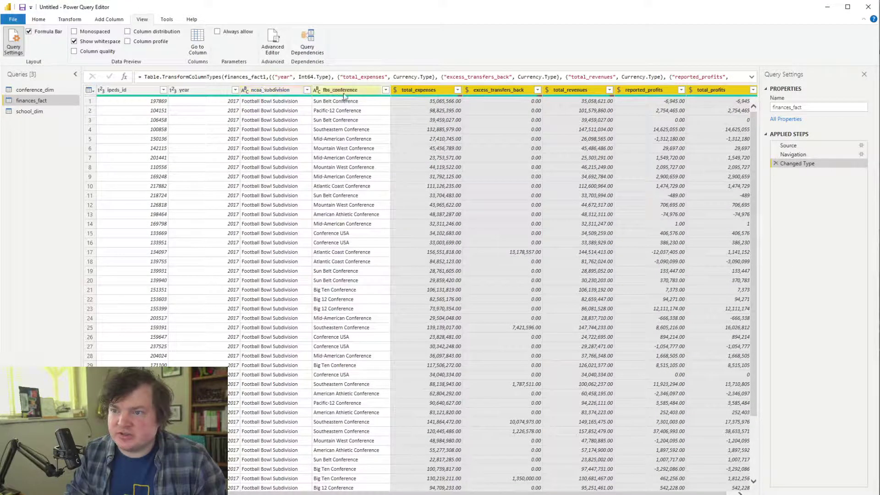
{"action": "left_click", "coordinate": [284, 42]}
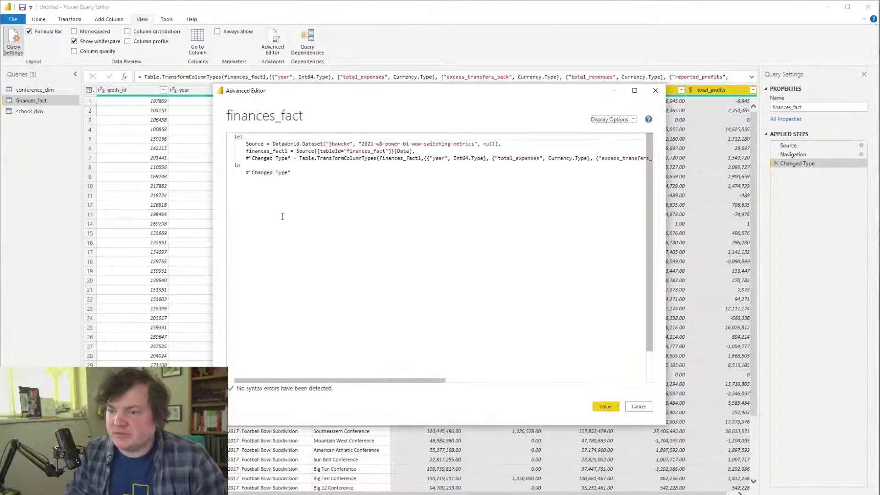
{"action": "key", "text": "Return"}
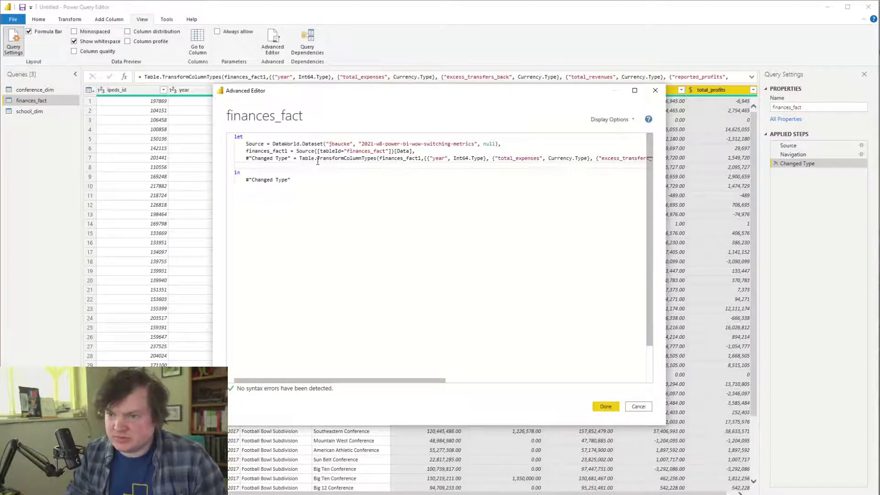
{"action": "key", "text": "alt+Tab"}
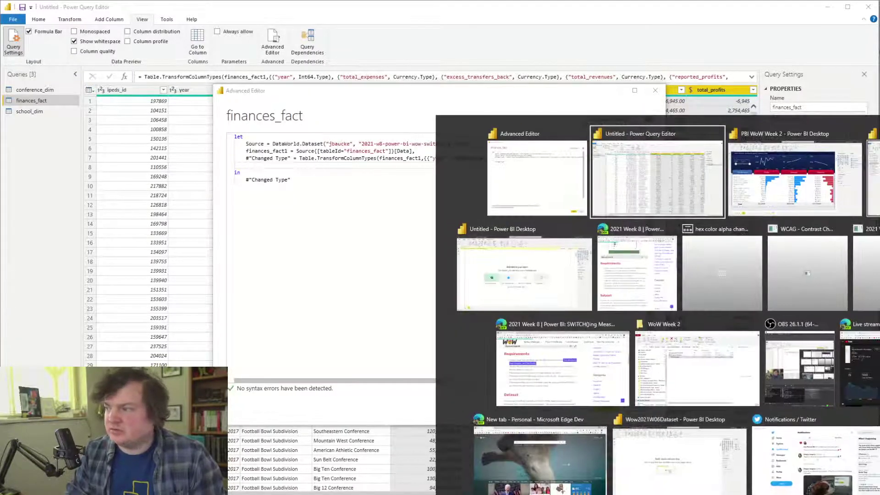
{"action": "key", "text": "Tab"}
{"action": "key", "text": "Tab"}
{"action": "left_click_drag", "start_coordinate": [466, 85], "coordinate": [182, 86]}
{"action": "key", "text": "ctrl+c"}
{"action": "key", "text": "alt+Tab"}
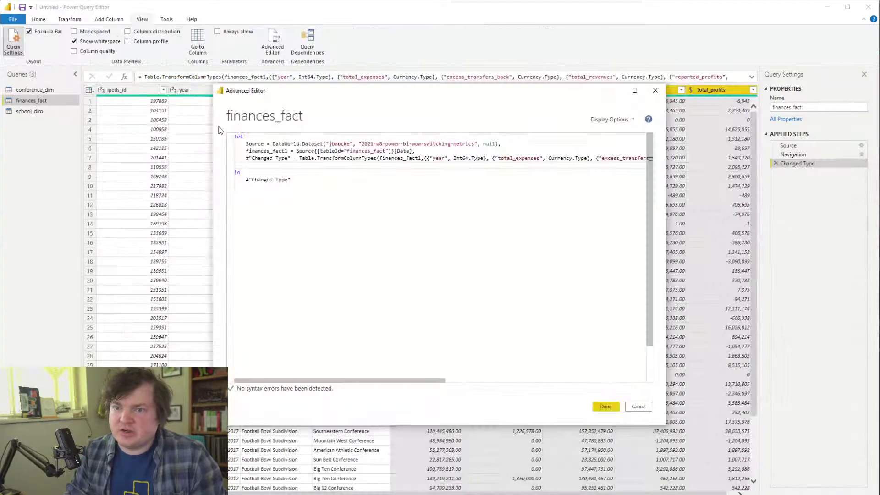
{"action": "key", "text": "ctrl+v"}
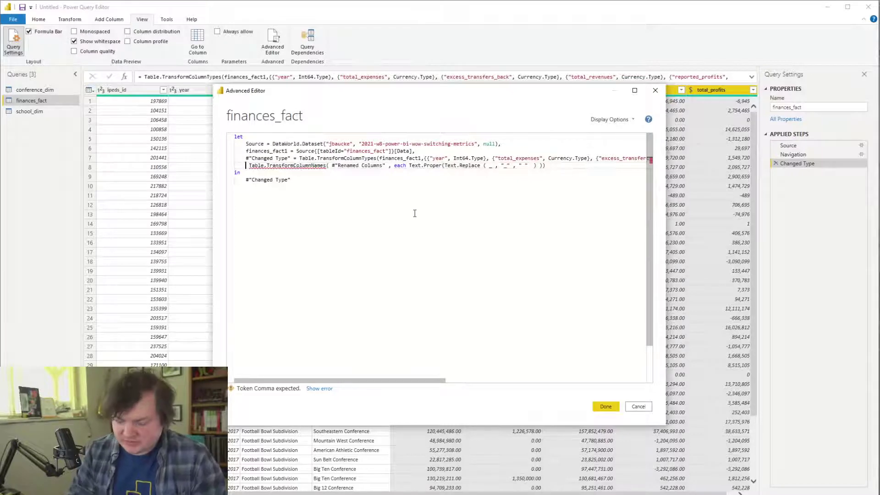
Assign the pasted formula to ReformatColumns and replace its #"Renamed Columns" reference with #"Changed Type"
{"action": "type", "text": "ReformatColumns"}
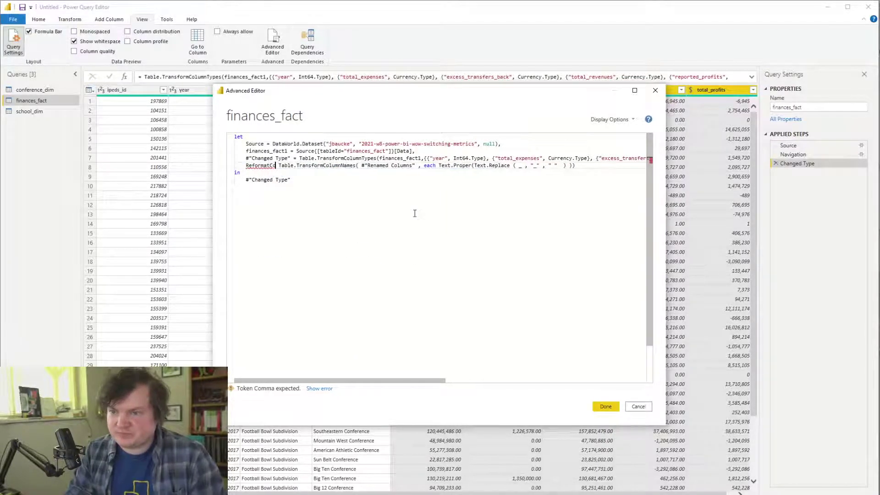
{"action": "type", "text": " ="}
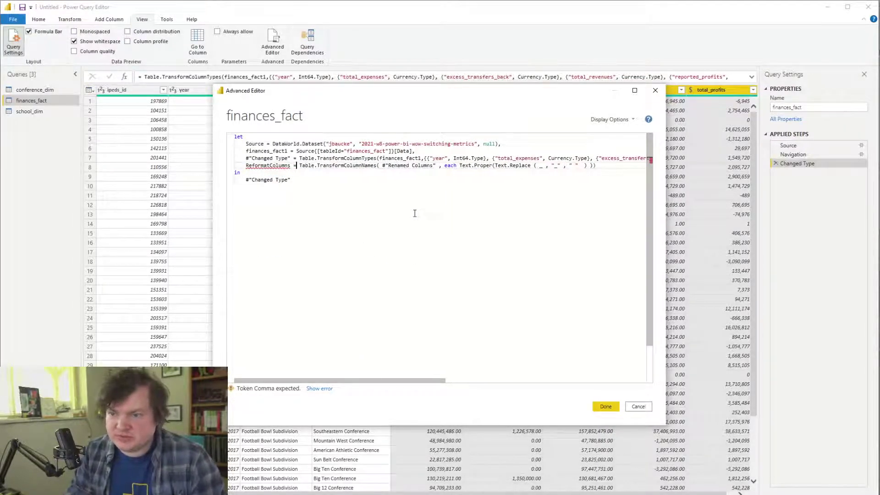
{"action": "left_click_drag", "start_coordinate": [292, 159], "coordinate": [246, 157]}
{"action": "key", "text": "ctrl+c"}
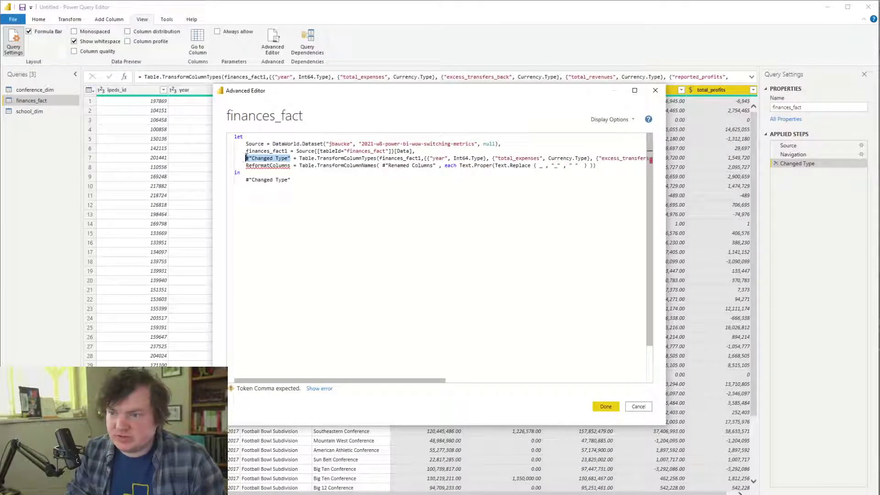
{"action": "left_click", "coordinate": [382, 165]}
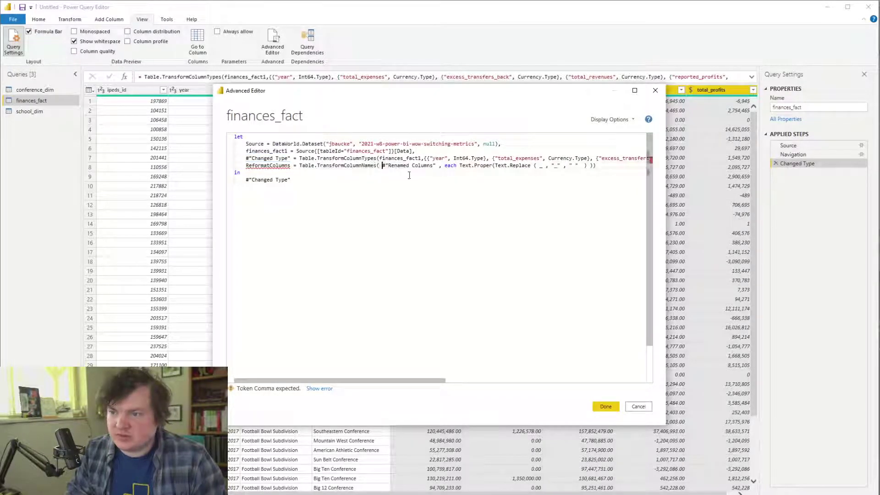
{"action": "left_click_drag", "start_coordinate": [434, 166], "coordinate": [382, 165]}
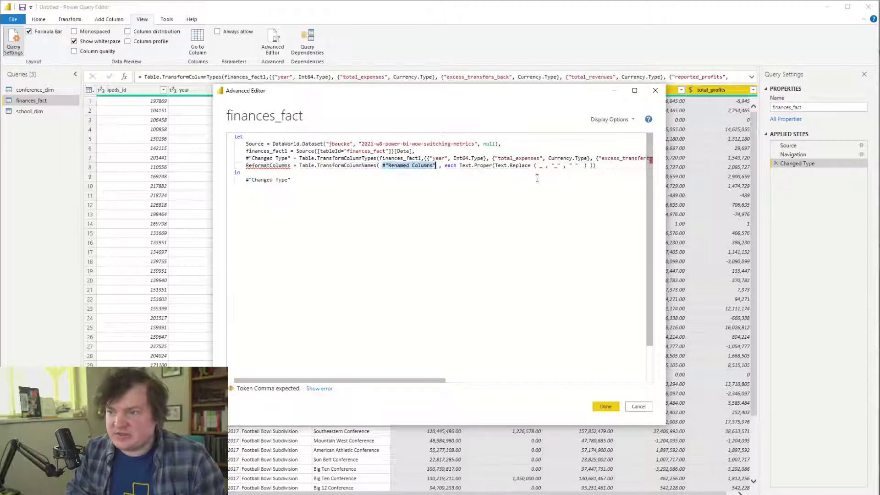
{"action": "key", "text": "ctrl+v"}
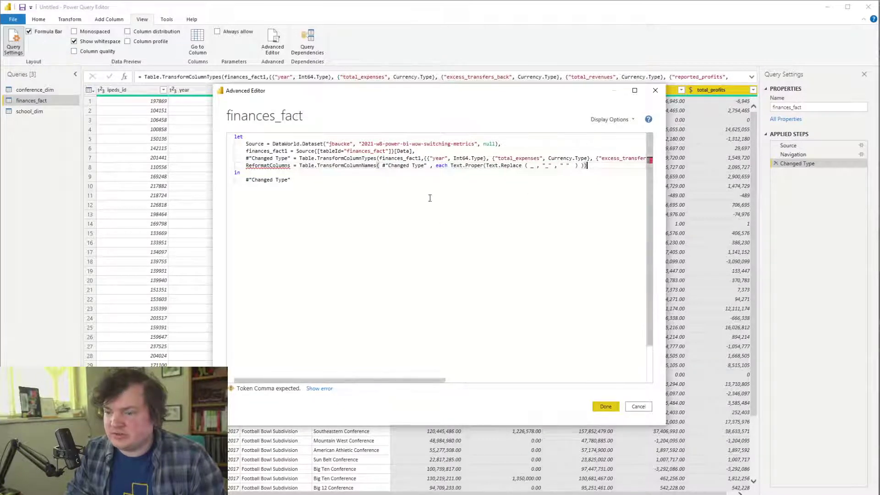
Add a comma at the end of the #"Changed Type" line and apply the finances_fact code
{"action": "left_click", "coordinate": [586, 158]}
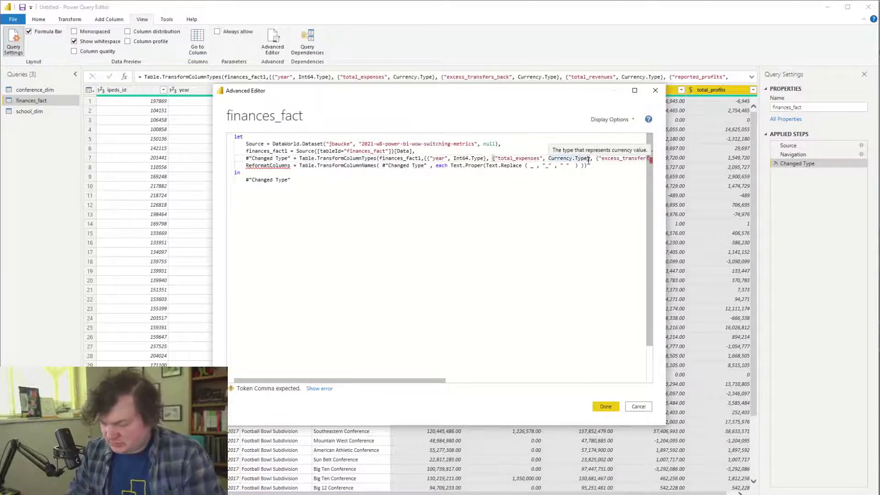
{"action": "key", "text": "End"}
{"action": "type", "text": ","}
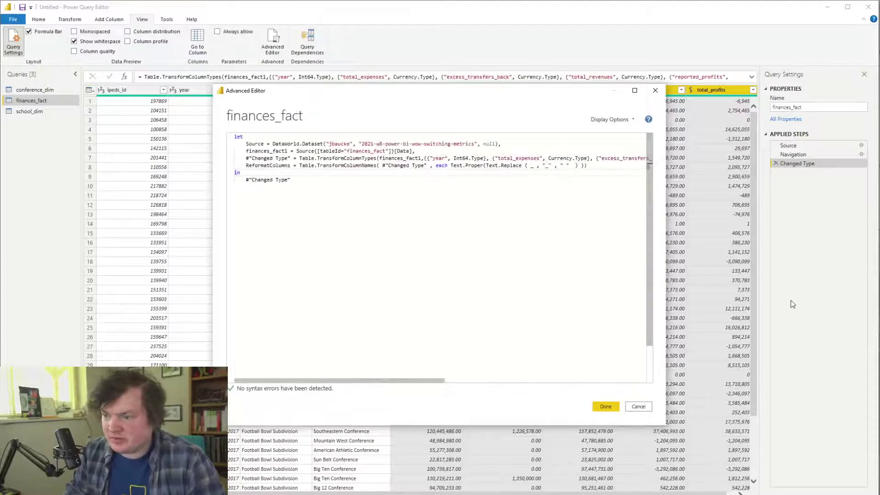
{"action": "left_click", "coordinate": [606, 406]}
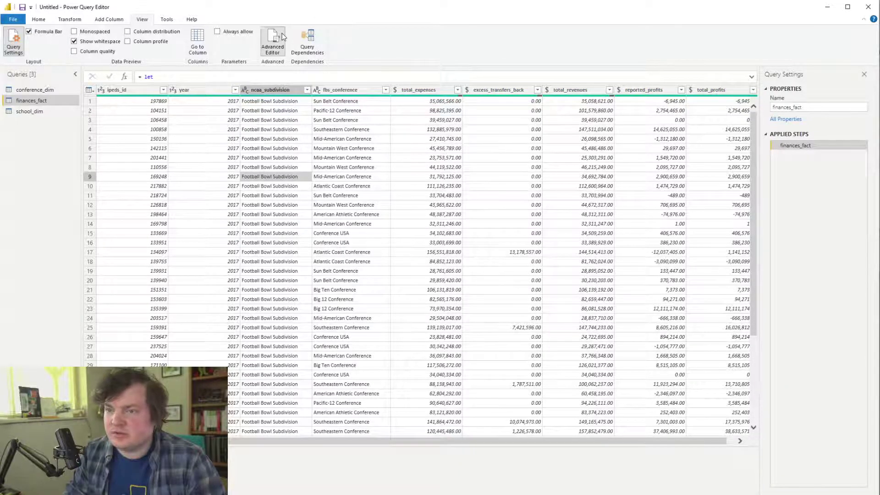
Replace the final #"Changed Type" output in the finances_fact code with ReformatColumns and apply the code
{"action": "left_click", "coordinate": [274, 42]}
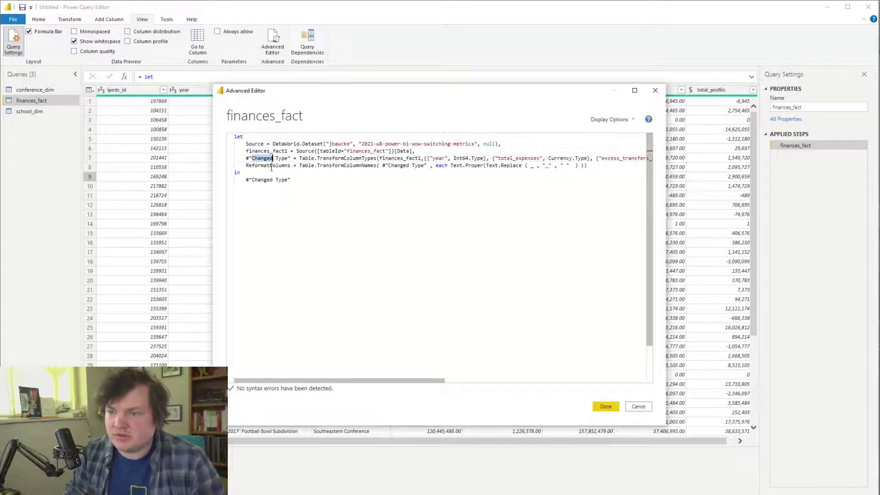
{"action": "left_click_drag", "start_coordinate": [291, 180], "coordinate": [269, 180]}
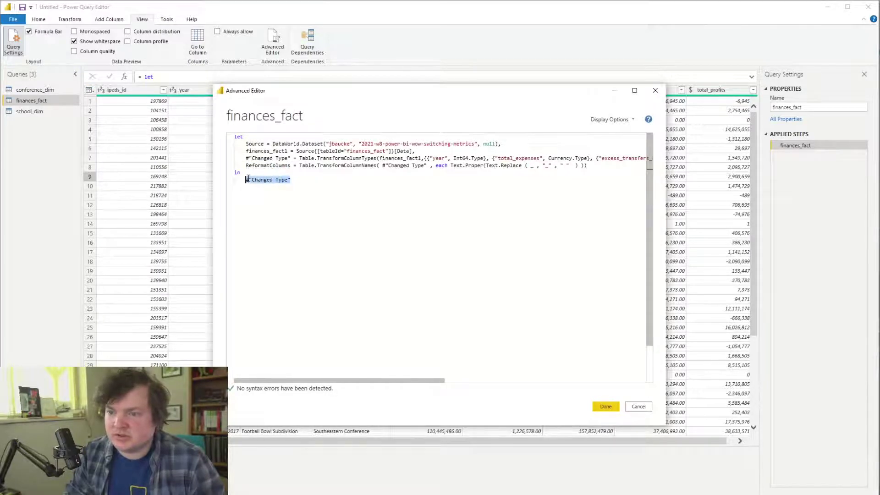
{"action": "type", "text": "ReformatColumns"}
{"action": "left_click", "coordinate": [606, 407]}
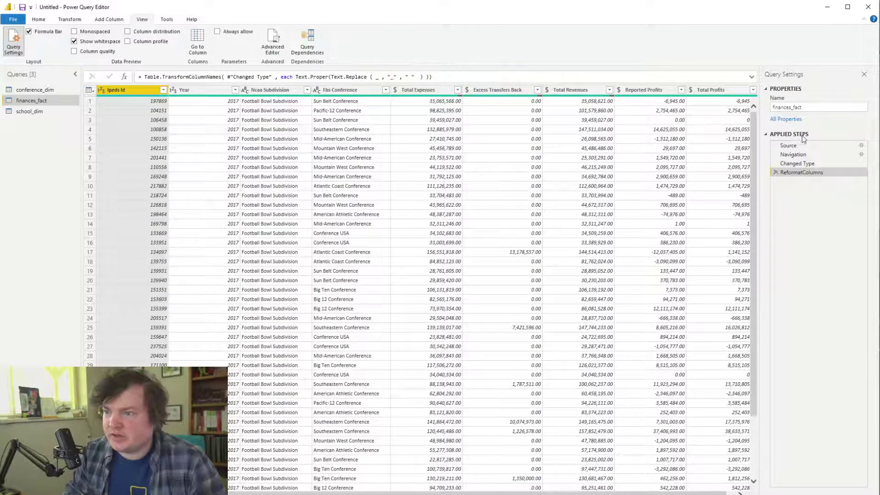
Rename the Ipeds Id column of finances_fact as IPEDS ID
{"action": "left_click", "coordinate": [342, 91]}
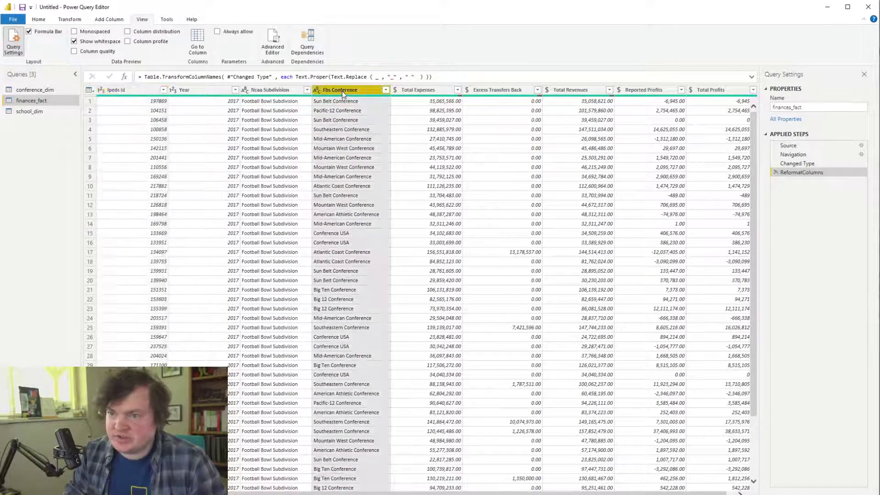
{"action": "left_click", "coordinate": [273, 89], "text": "ctrl"}
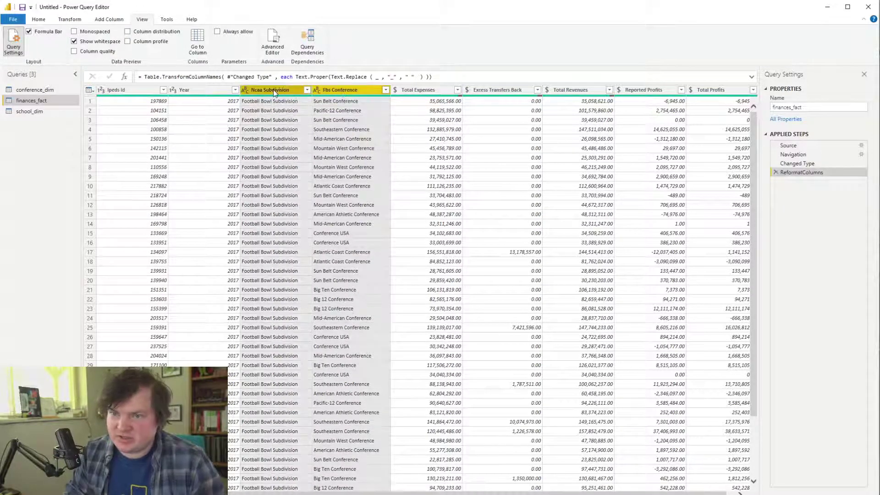
{"action": "right_click", "coordinate": [136, 90]}
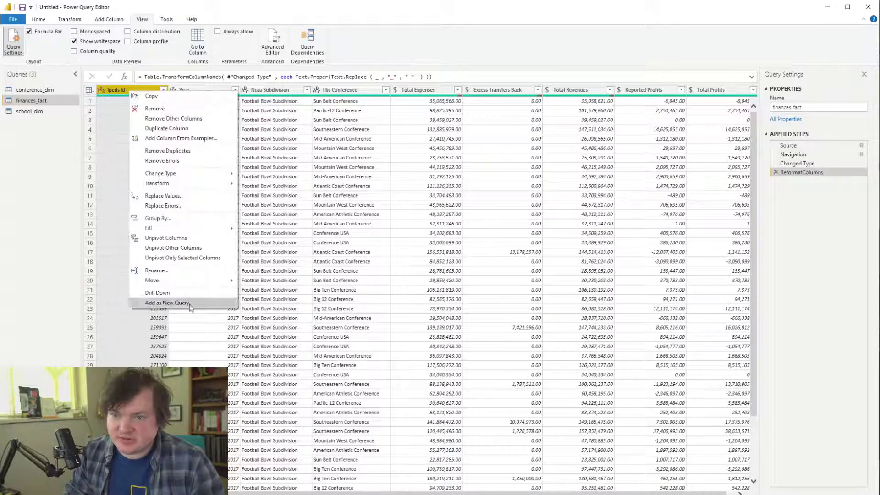
{"action": "left_click", "coordinate": [180, 274]}
{"action": "key", "text": "End"}
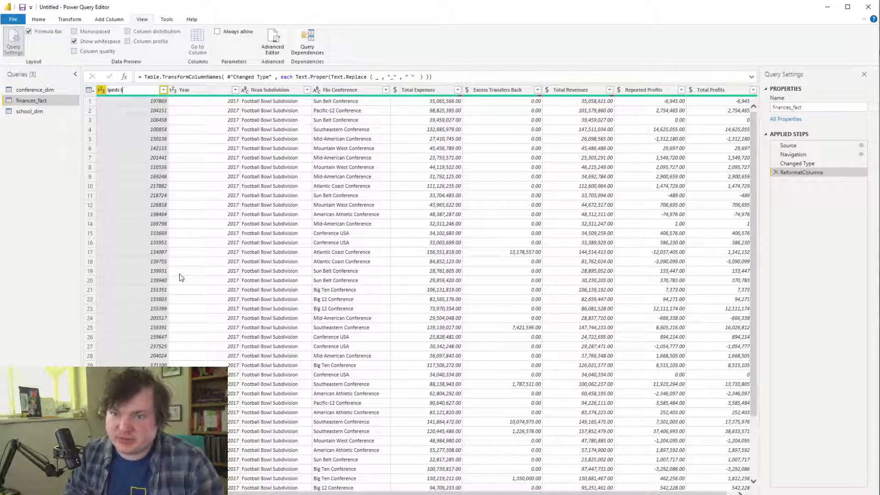
{"action": "key", "text": "BackSpace"}
{"action": "key", "text": "BackSpace"}
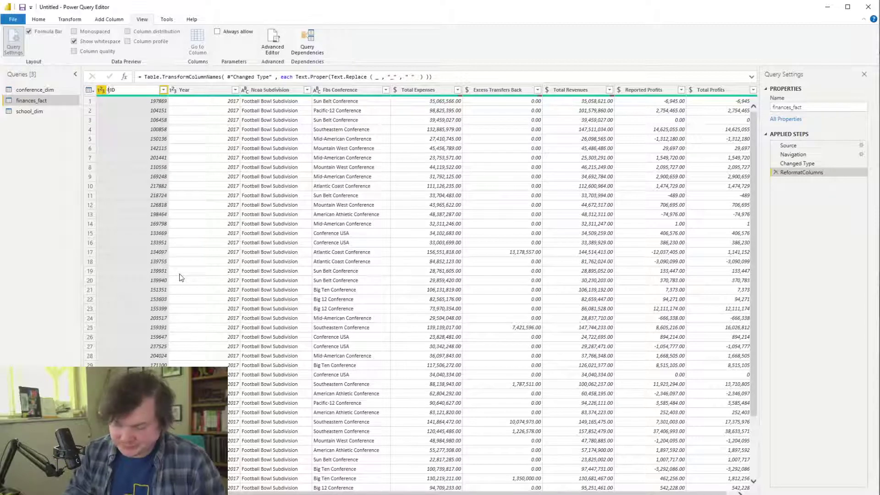
{"action": "type", "text": "IPEDS"}
{"action": "key", "text": "Return"}
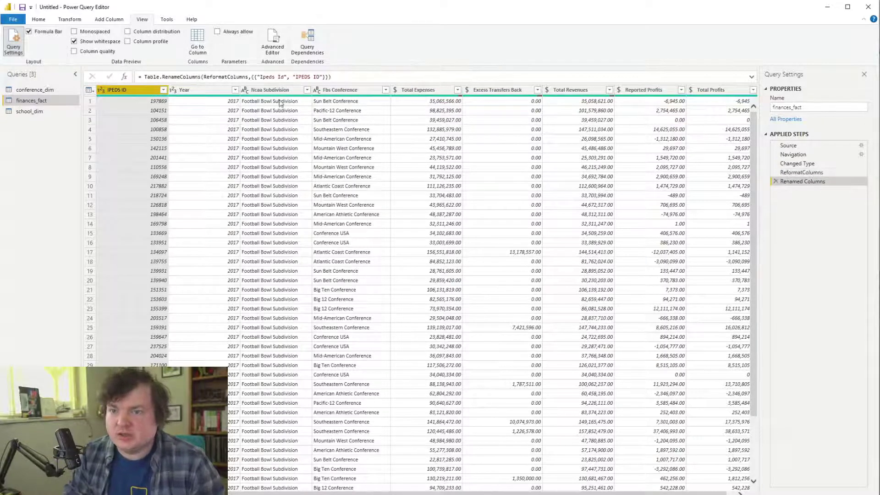
{"action": "right_click", "coordinate": [284, 92]}
{"action": "left_click", "coordinate": [313, 283]}
{"action": "key", "text": "End"}
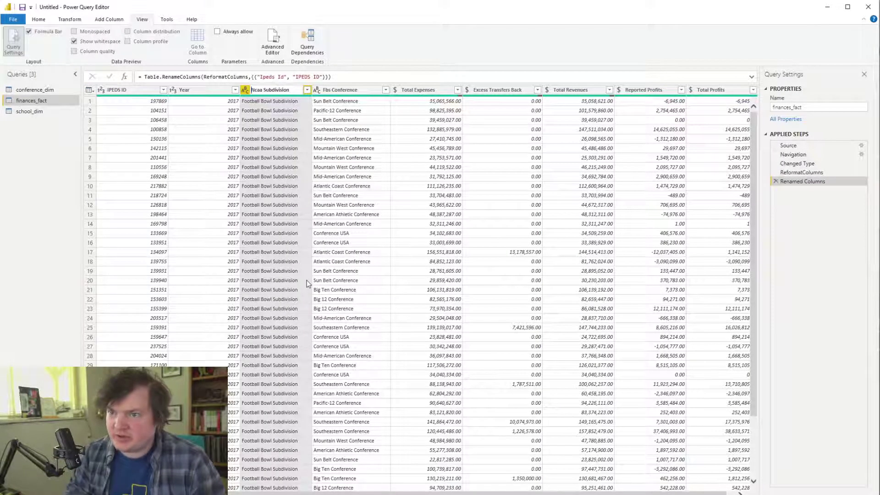
{"action": "key", "text": "Escape"}
{"action": "key", "text": "Delete"}
{"action": "key", "text": "Delete"}
{"action": "key", "text": "Delete"}
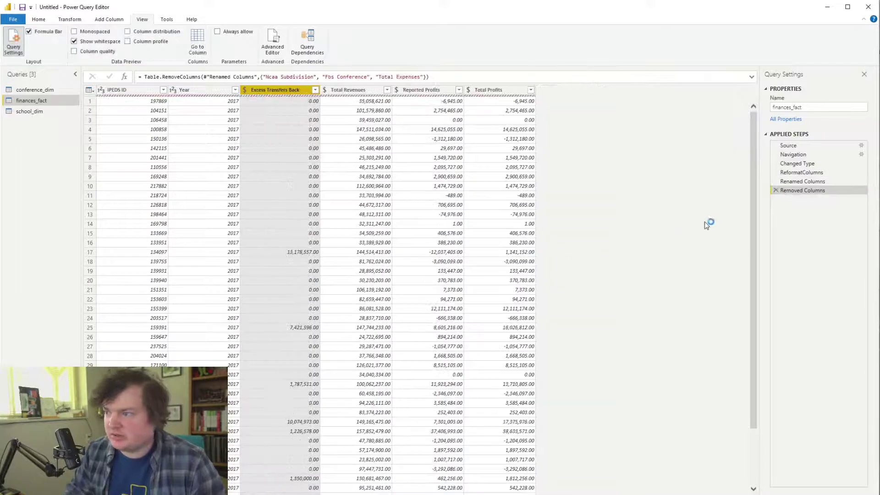
{"action": "left_click", "coordinate": [776, 190]}
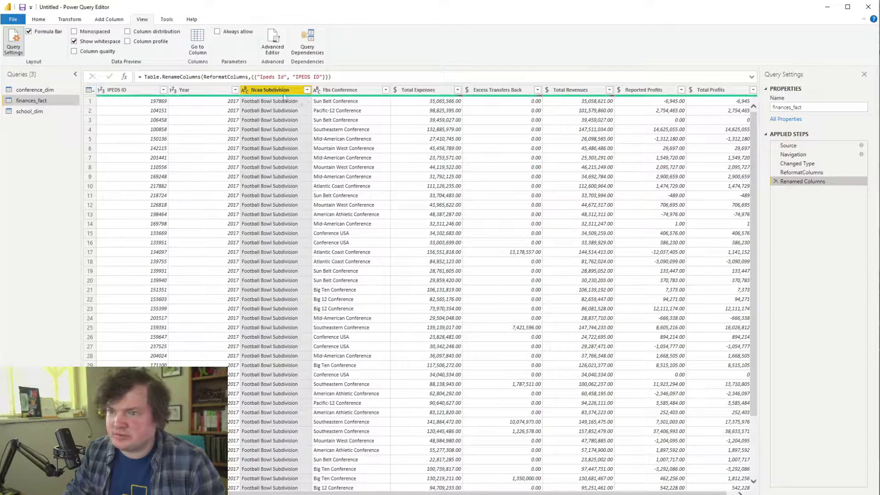
Rename the Ncaa Subdivision column of finances_fact as NCAA Subdivision
{"action": "right_click", "coordinate": [280, 90]}
{"action": "left_click", "coordinate": [334, 279]}
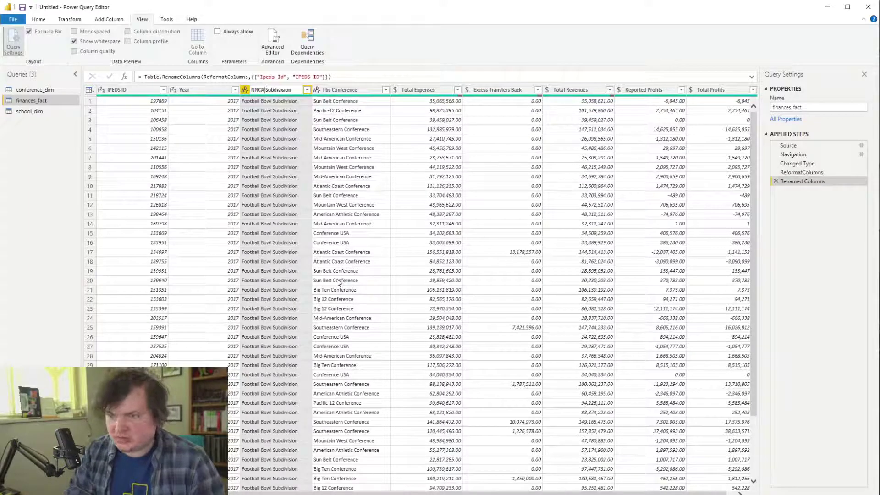
{"action": "key", "text": "BackSpace"}
{"action": "key", "text": "BackSpace"}
{"action": "key", "text": "BackSpace"}
{"action": "type", "text": "CAA"}
{"action": "key", "text": "Return"}
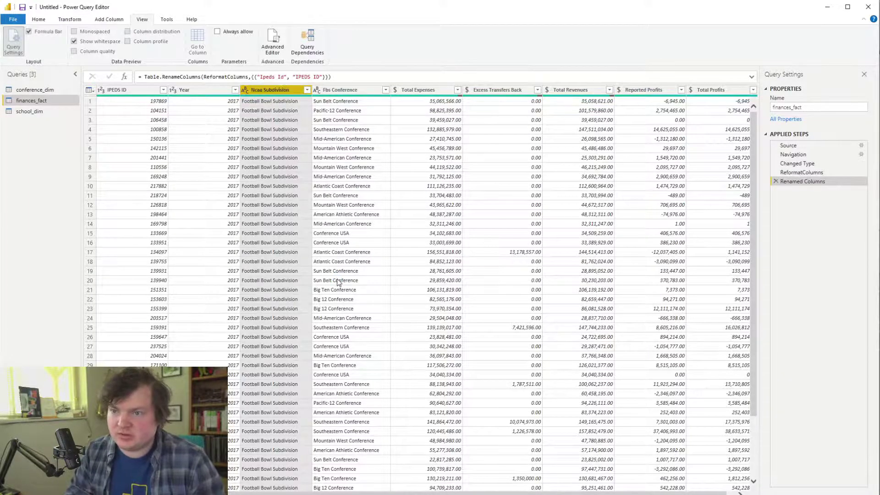
Rename the Fbs Conference column of finances_fact as FBS Conference
{"action": "left_click", "coordinate": [353, 90]}
{"action": "right_click", "coordinate": [352, 89]}
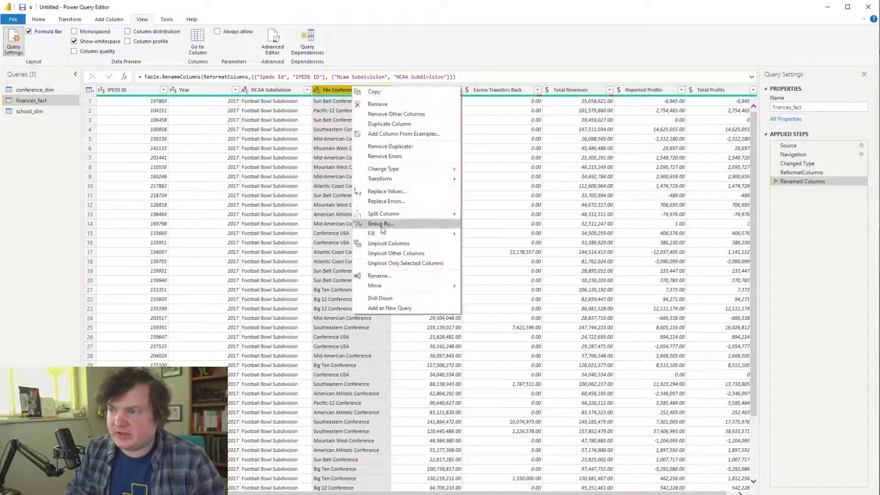
{"action": "left_click", "coordinate": [386, 275]}
{"action": "key", "text": "Left"}
{"action": "key", "text": "Right"}
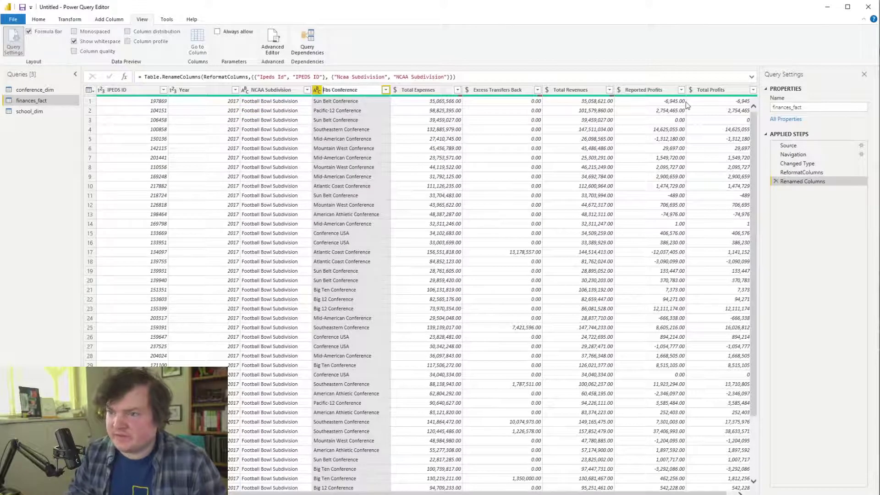
{"action": "key", "text": "Delete"}
{"action": "key", "text": "Delete"}
{"action": "type", "text": "BS"}
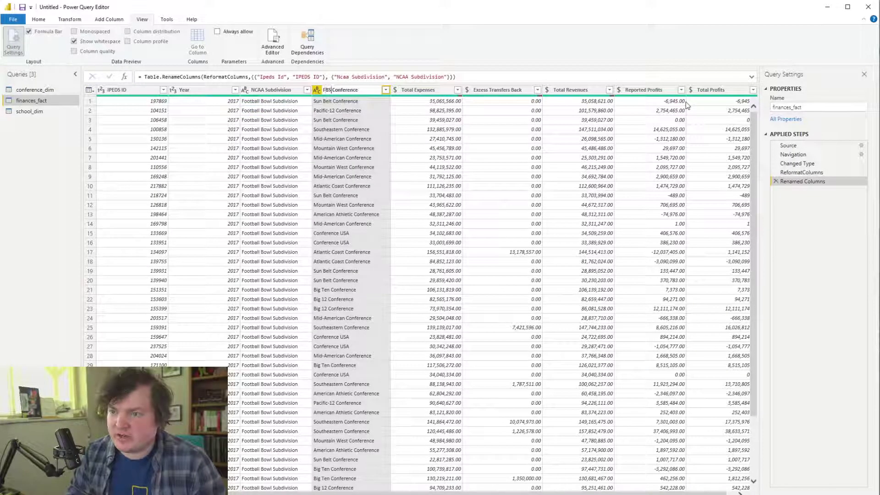
{"action": "key", "text": "Return"}
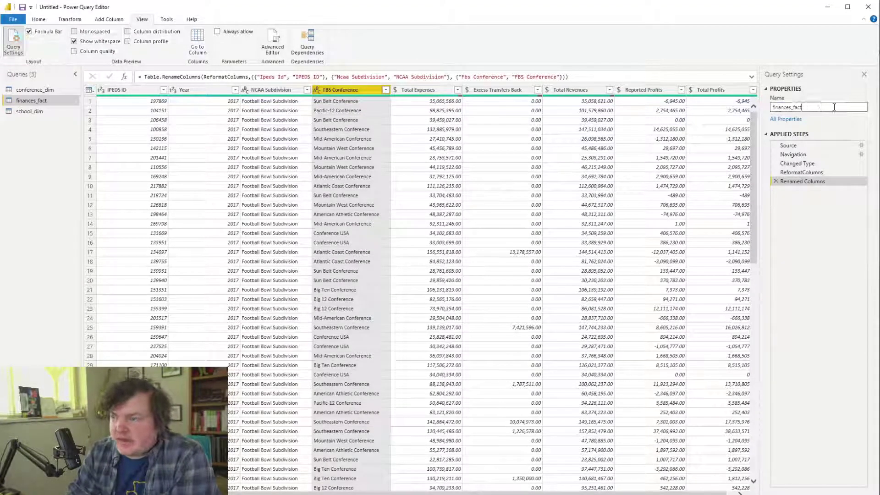
Rename the finances_fact query as Finances Fact
{"action": "left_click_drag", "start_coordinate": [825, 107], "coordinate": [697, 107]}
{"action": "type", "text": "F"}
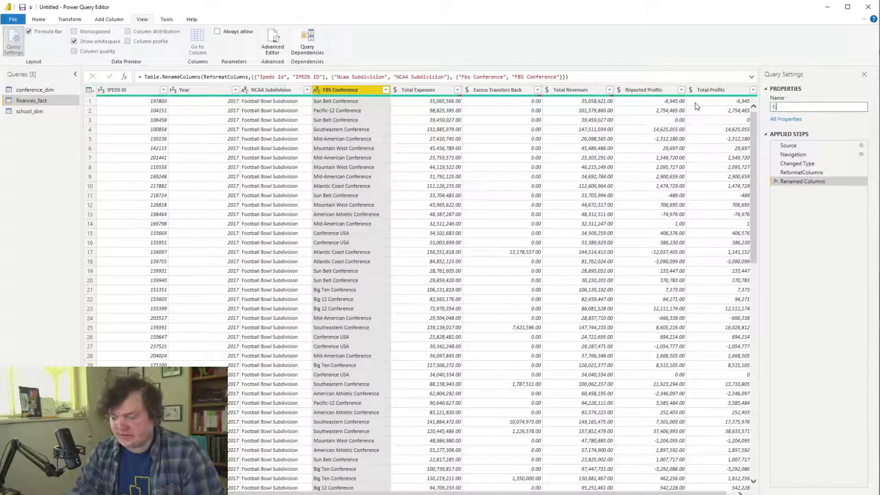
{"action": "type", "text": "inances Fact"}
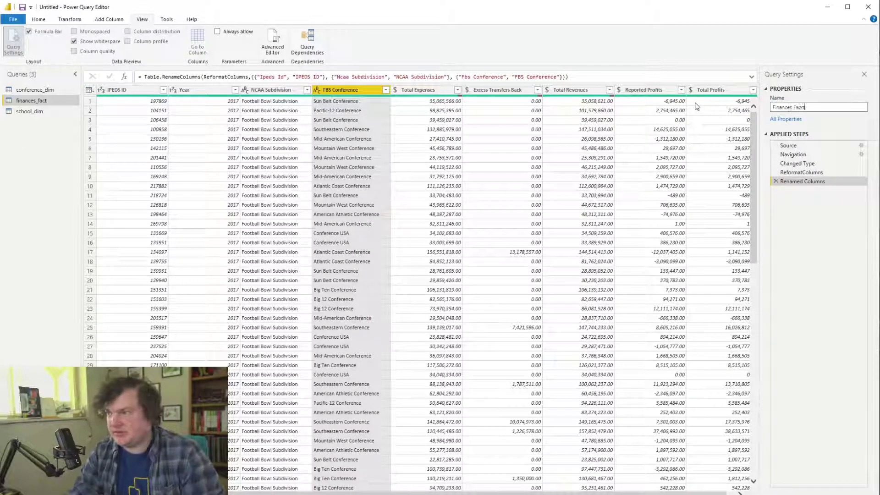
{"action": "key", "text": "Return"}
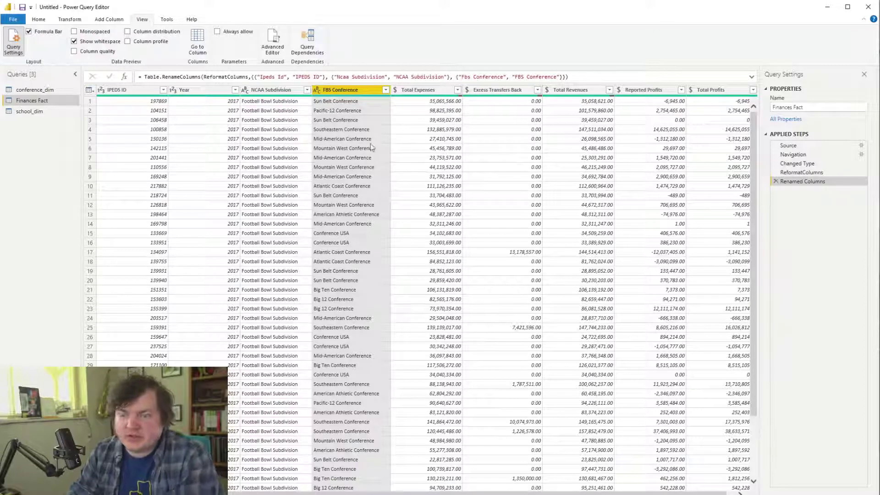
Rename the school_dim query as Schools Dim
{"action": "left_click", "coordinate": [37, 111]}
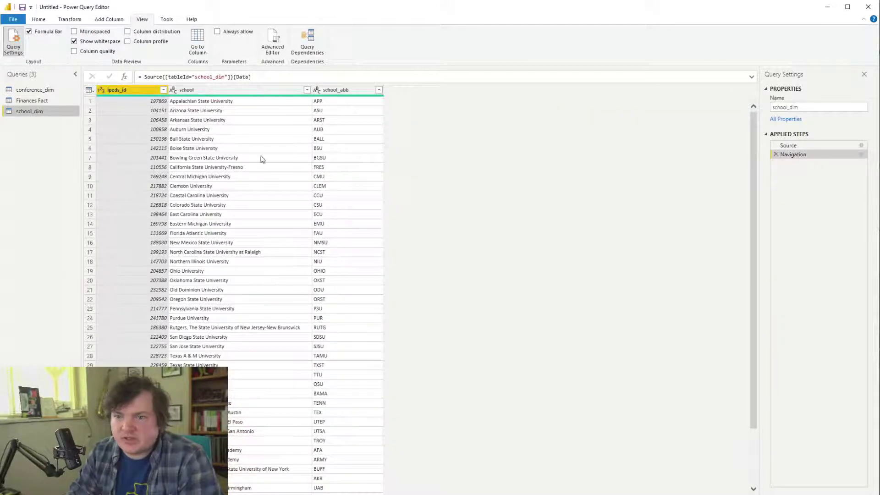
{"action": "double_click", "coordinate": [820, 107]}
{"action": "type", "text": "Sch"}
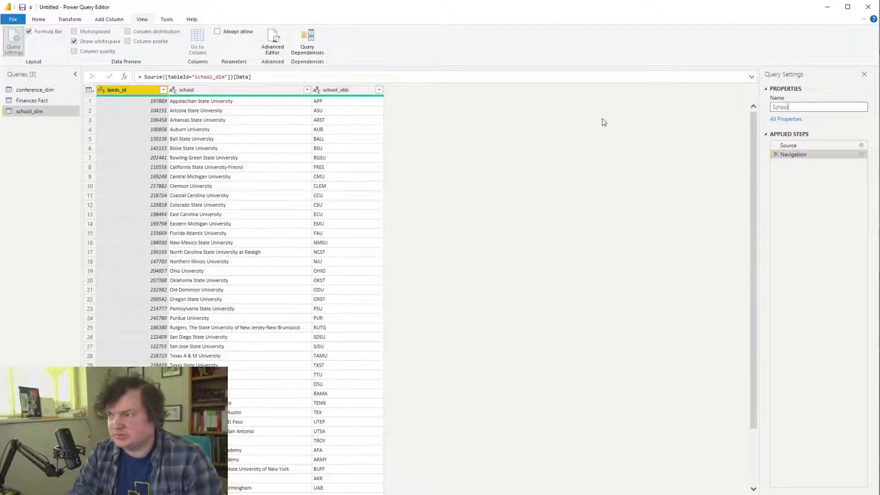
{"action": "type", "text": "ools Dim"}
{"action": "key", "text": "Return"}
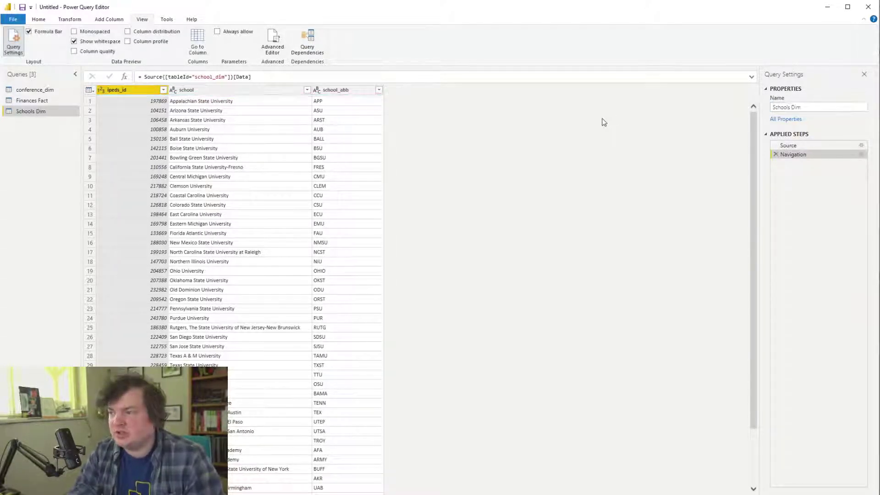
Rename the conference_dim query as Conferences Dim
{"action": "left_click", "coordinate": [50, 91]}
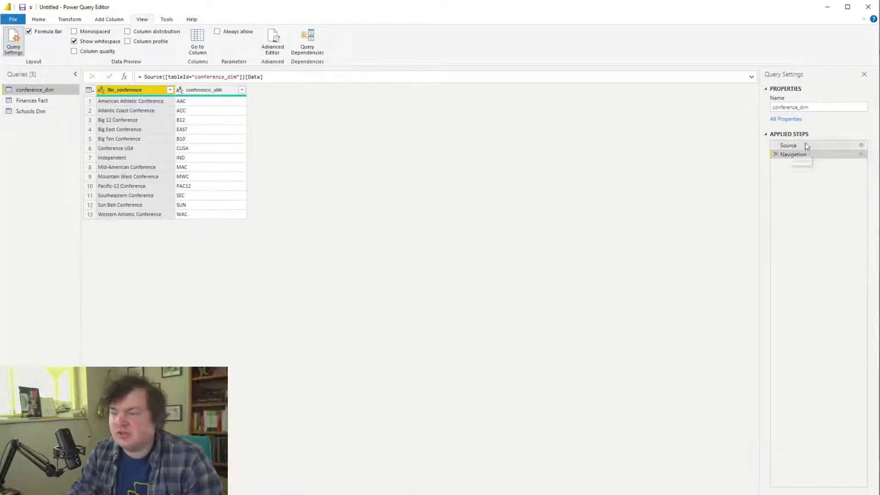
{"action": "double_click", "coordinate": [839, 107]}
{"action": "type", "text": "Con"}
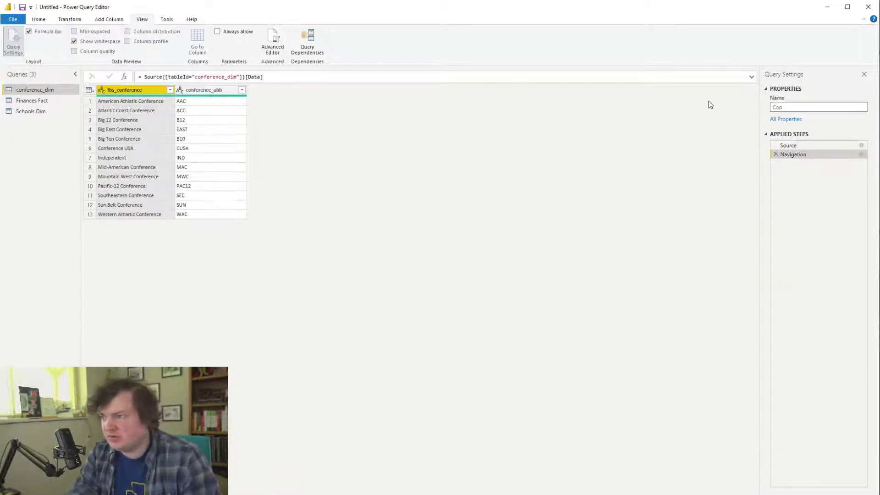
{"action": "type", "text": "ference "}
{"action": "type", "text": "Dim"}
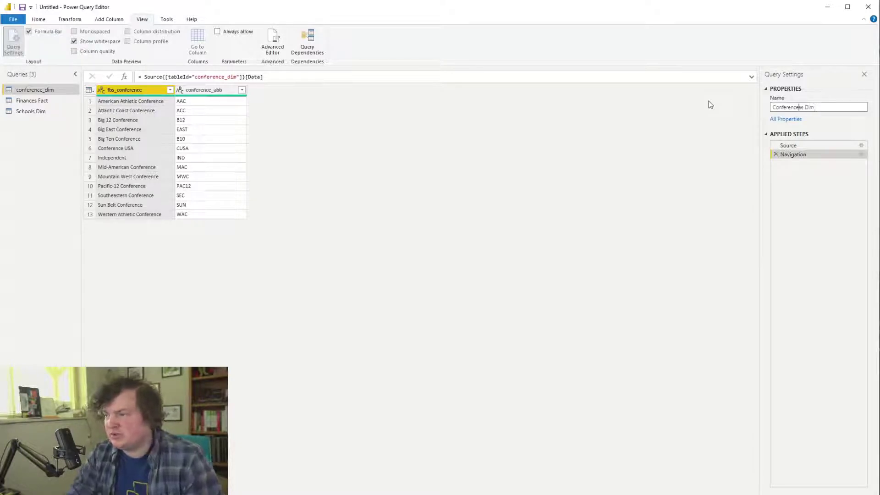
{"action": "key", "text": "Left"}
{"action": "key", "text": "Left"}
{"action": "type", "text": "s"}
{"action": "key", "text": "Return"}
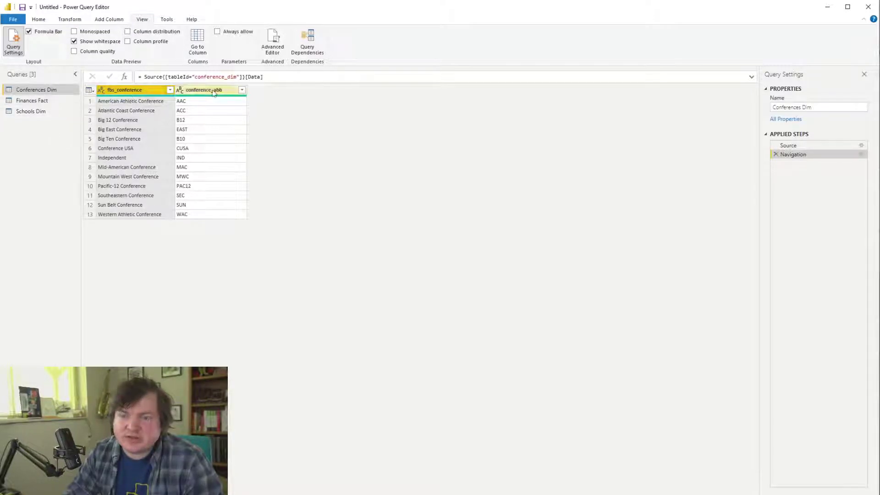
Rename the fbs_conference column of Conferences Dim as FBS Conference
{"action": "right_click", "coordinate": [141, 91]}
{"action": "left_click", "coordinate": [180, 279]}
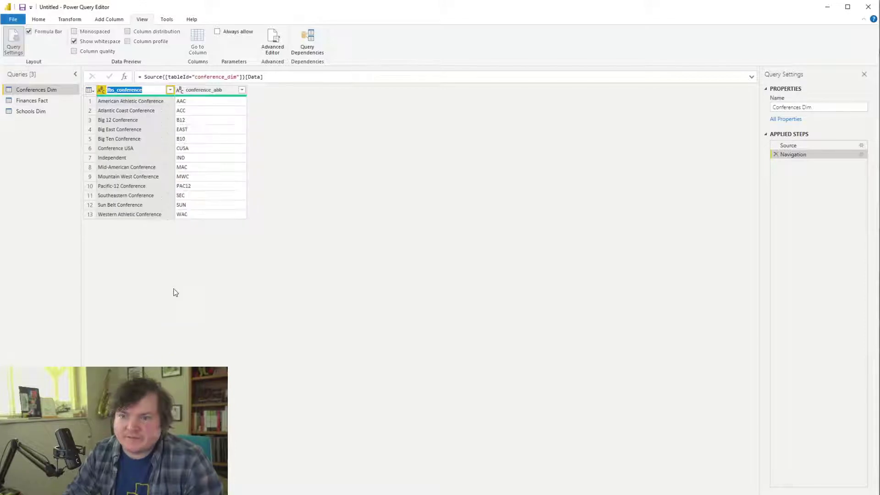
{"action": "key", "text": "Delete"}
{"action": "key", "text": "Delete"}
{"action": "key", "text": "Delete"}
{"action": "key", "text": "Delete"}
{"action": "type", "text": "FBS C"}
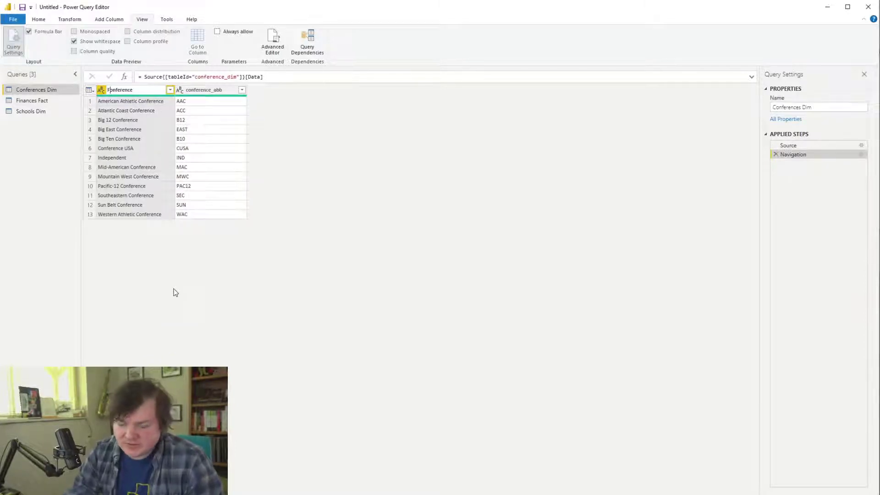
{"action": "key", "text": "Return"}
Rename the conference_abb column of Conferences Dim as Conference Abb
{"action": "right_click", "coordinate": [223, 90]}
{"action": "left_click", "coordinate": [272, 280]}
{"action": "key", "text": "Home"}
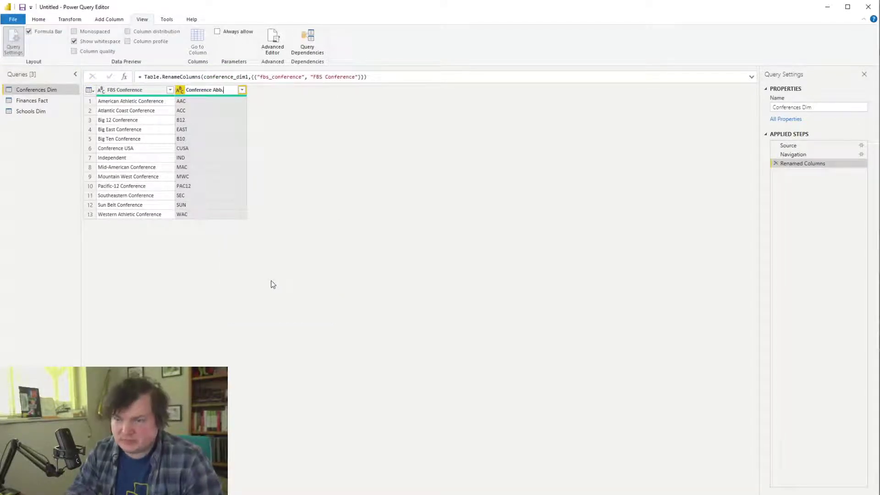
{"action": "key", "text": "Return"}
Rename the ipeds_id column of Schools Dim as IPEDS ID
{"action": "left_click", "coordinate": [32, 100]}
{"action": "left_click", "coordinate": [34, 112]}
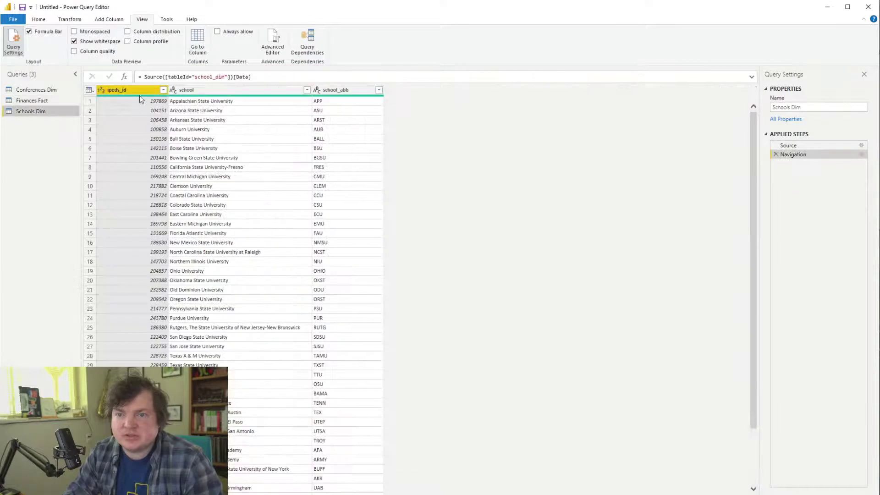
{"action": "right_click", "coordinate": [137, 91]}
{"action": "left_click", "coordinate": [197, 278]}
{"action": "key", "text": "BackSpace"}
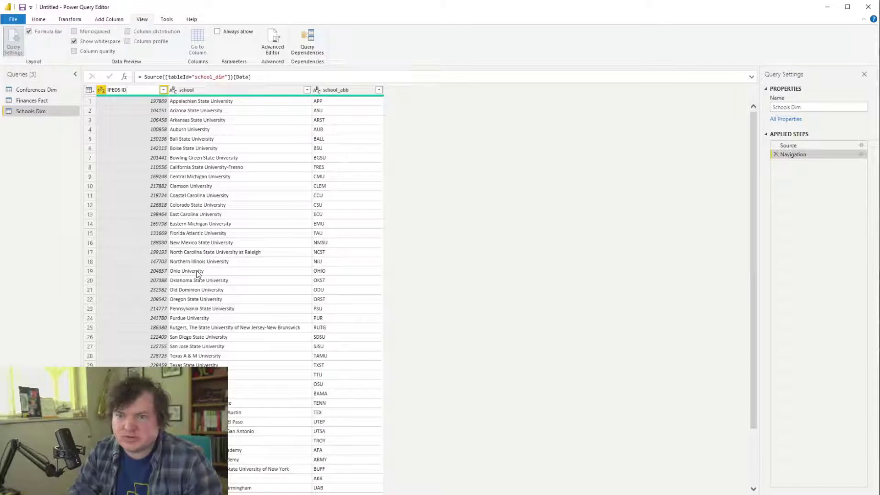
{"action": "key", "text": "Return"}
Rename the school column of Schools Dim as School
{"action": "right_click", "coordinate": [221, 89]}
{"action": "left_click", "coordinate": [271, 274]}
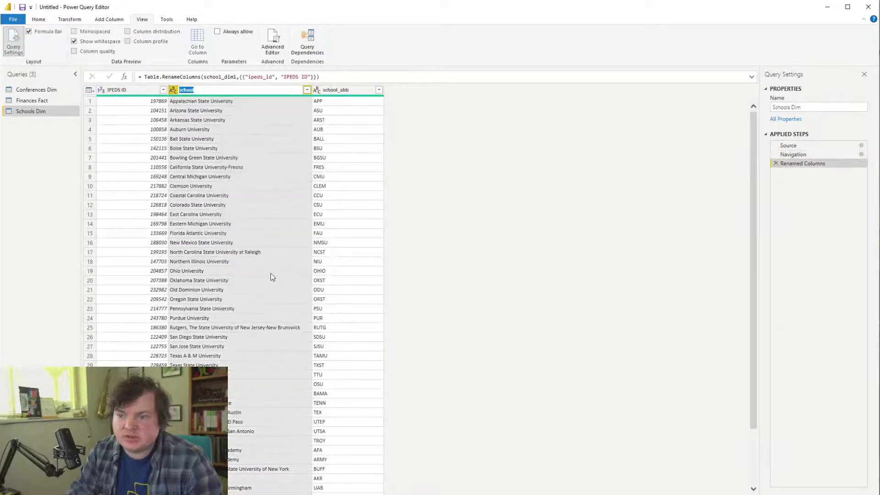
{"action": "type", "text": "sc"}
{"action": "key", "text": "BackSpace"}
{"action": "key", "text": "BackSpace"}
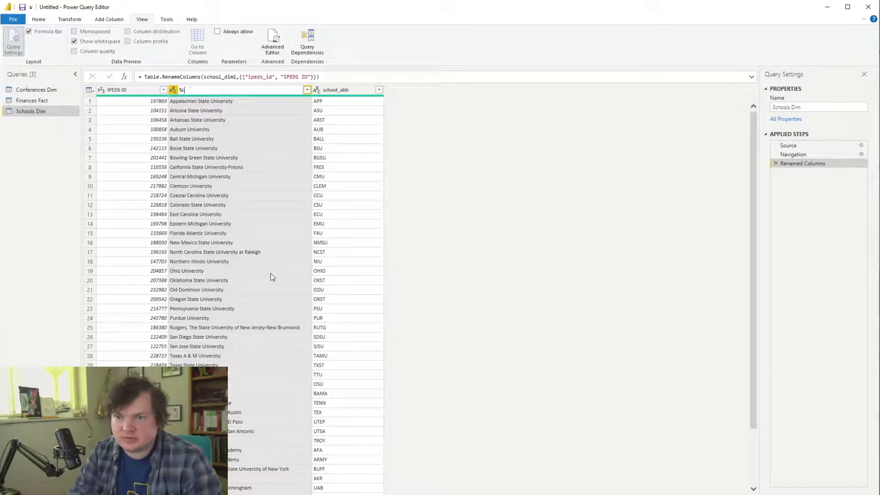
{"action": "key", "text": "Return"}
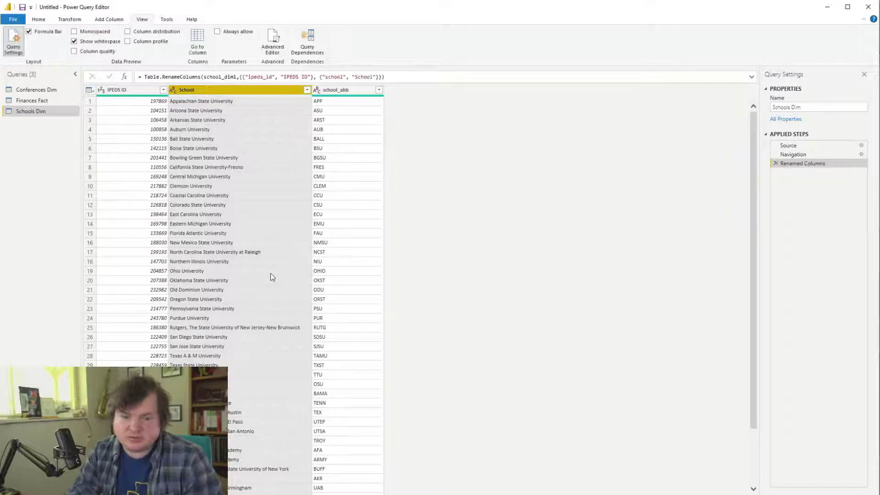
Rename the school_abb column of Schools Dim as School Abb
{"action": "right_click", "coordinate": [349, 90]}
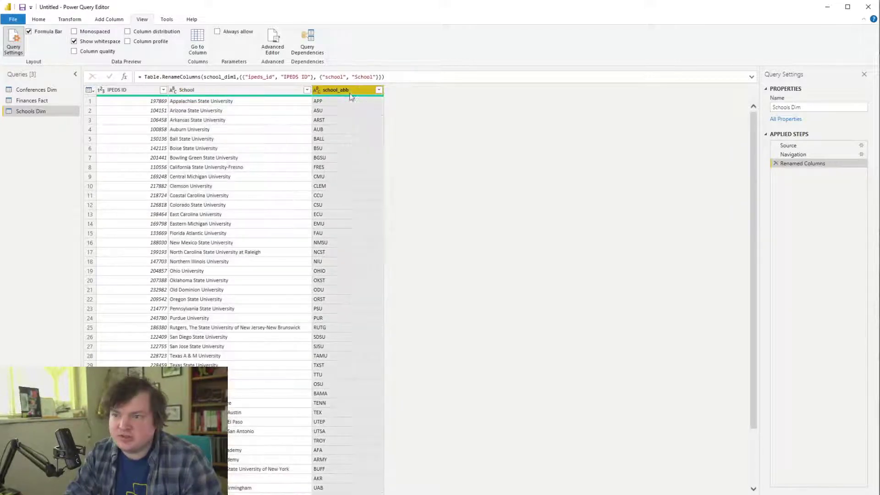
{"action": "left_click", "coordinate": [418, 284]}
{"action": "type", "text": "Schoo"}
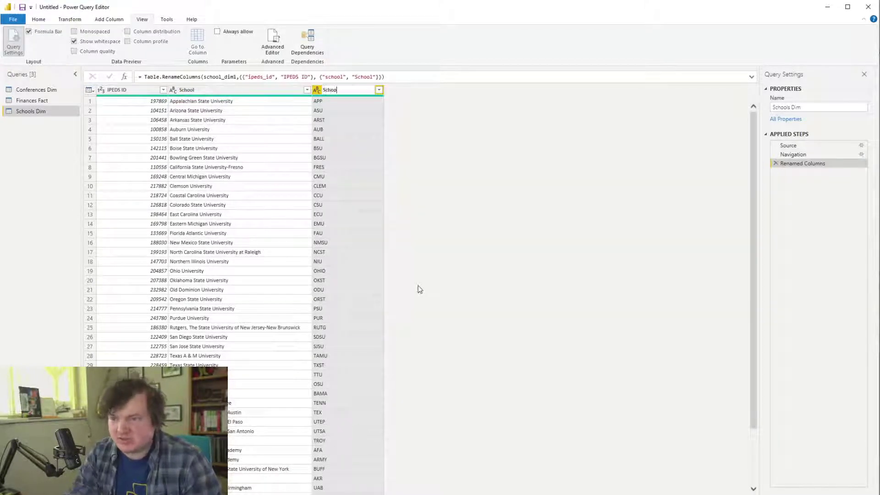
{"action": "type", "text": "l Abb."}
{"action": "key", "text": "Return"}
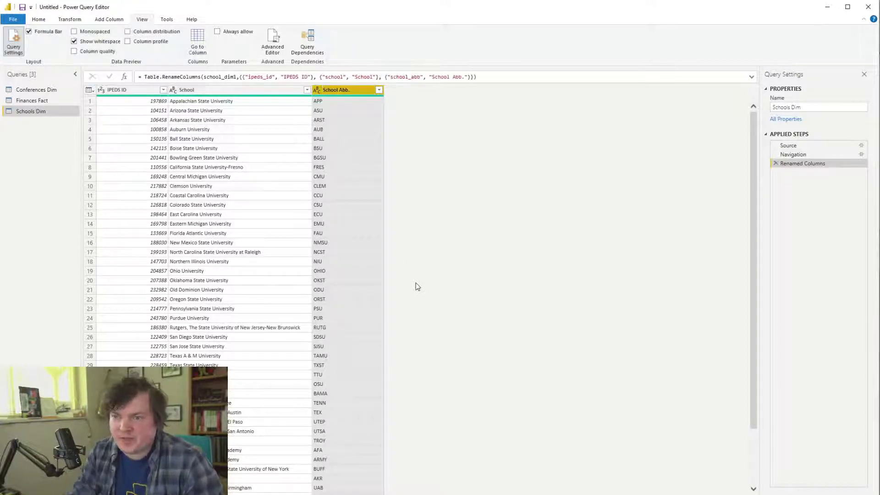
{"action": "left_click", "coordinate": [40, 105]}
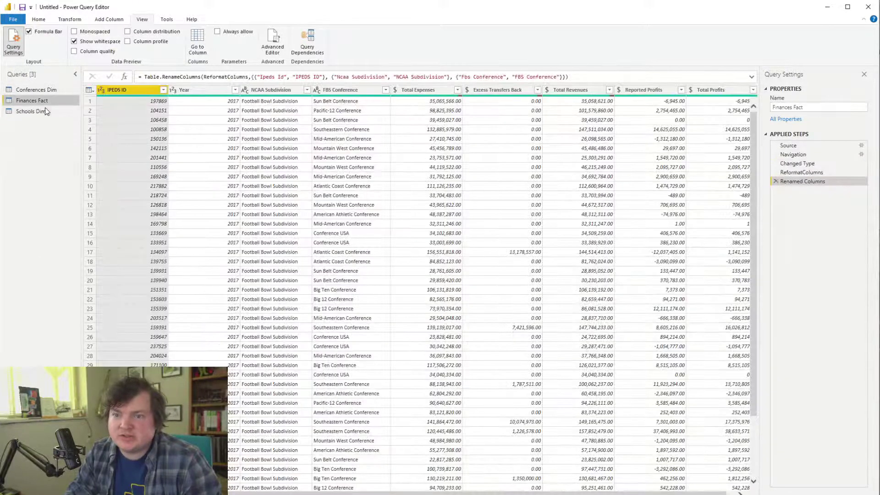
{"action": "left_click", "coordinate": [44, 111]}
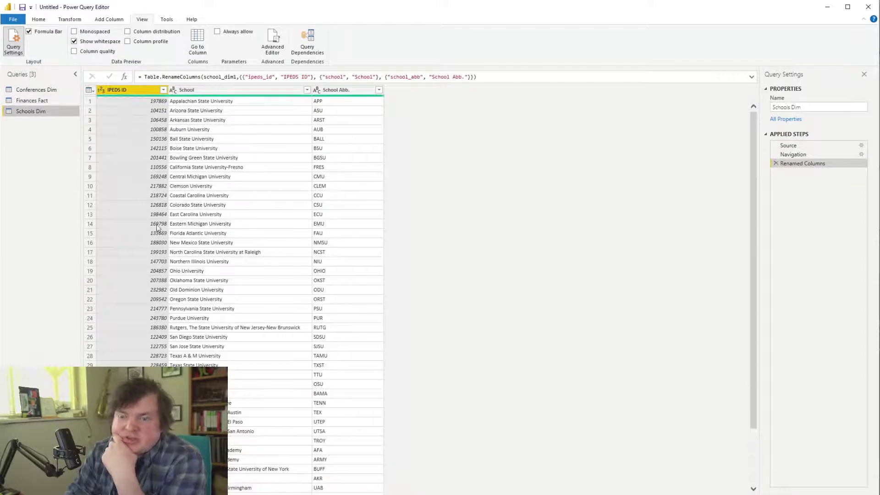
{"action": "left_click", "coordinate": [32, 101]}
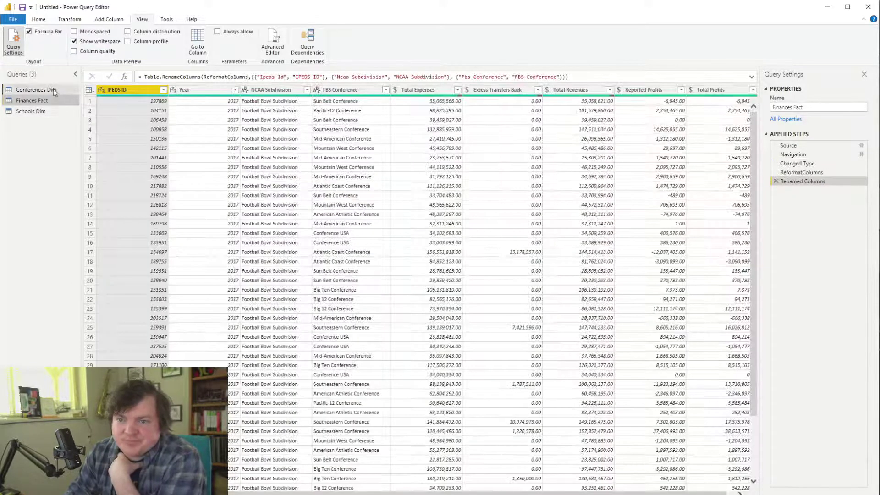
Add an index column starting from 1 to the Conferences Dim query
{"action": "left_click", "coordinate": [53, 89]}
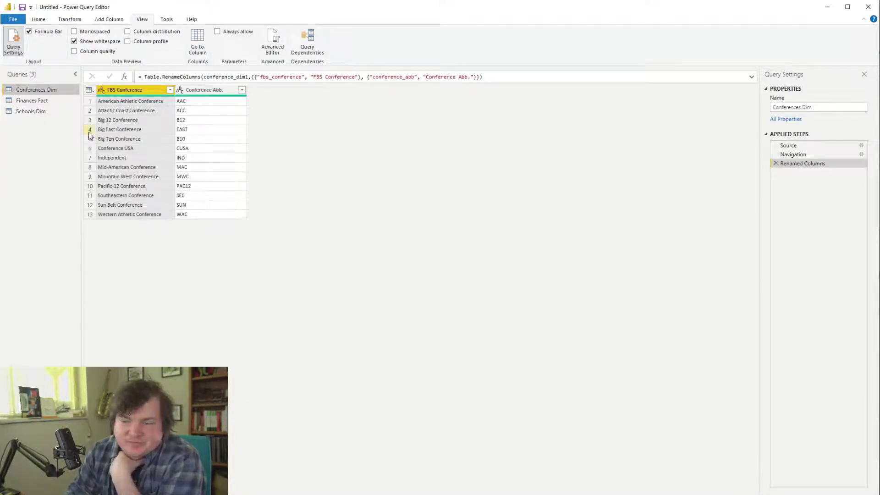
{"action": "scroll", "coordinate": [146, 26], "scroll_direction": "up", "scroll_amount": 1}
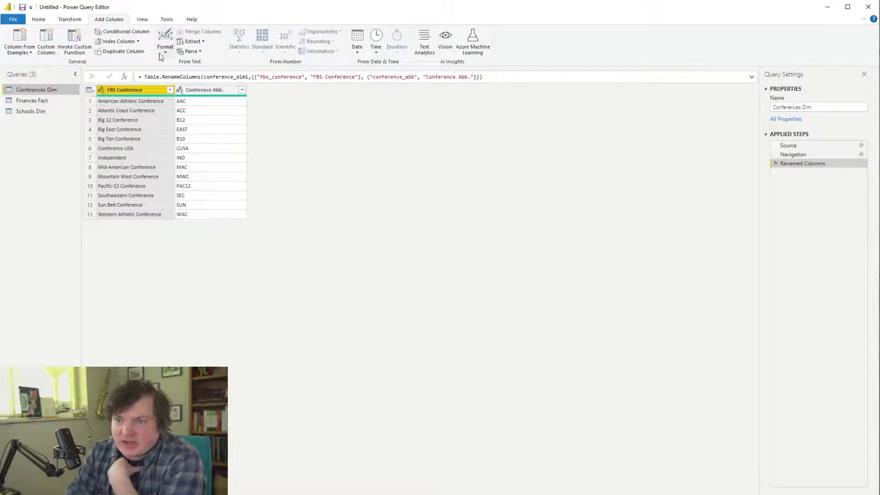
{"action": "left_click", "coordinate": [133, 42]}
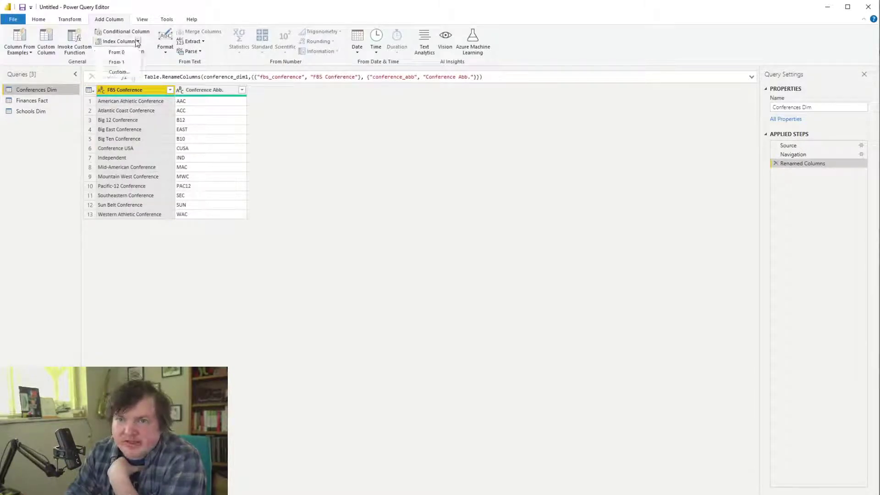
{"action": "left_click", "coordinate": [122, 62]}
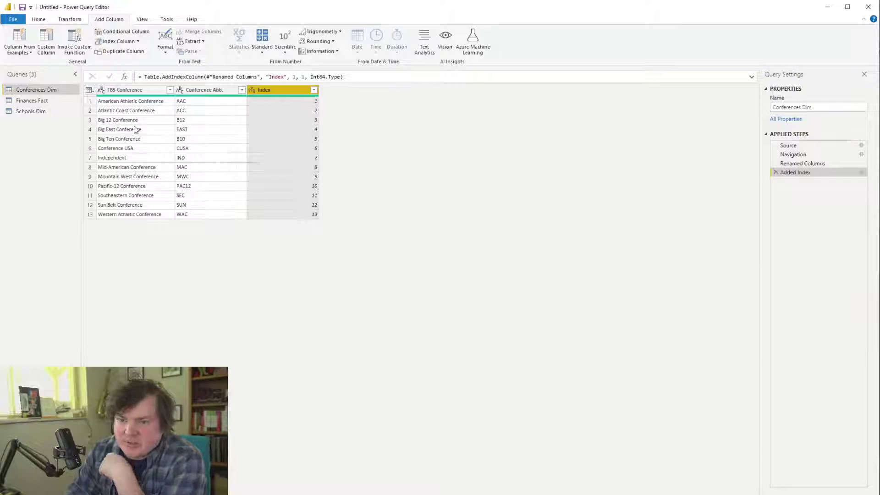
Merge Conferences Dim into Finances Fact on FBS Conference with a left outer join, and expand only its Index column without a name prefix
{"action": "left_click", "coordinate": [44, 101]}
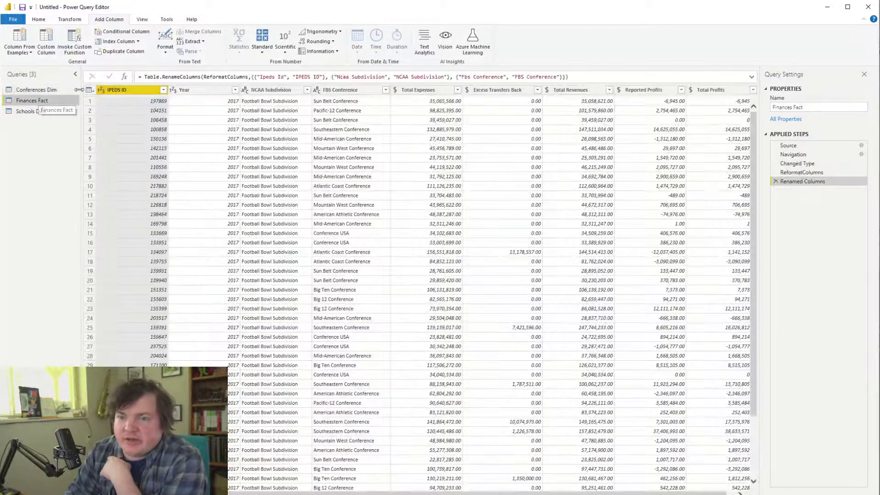
{"action": "scroll", "coordinate": [77, 25], "scroll_direction": "up", "scroll_amount": 2}
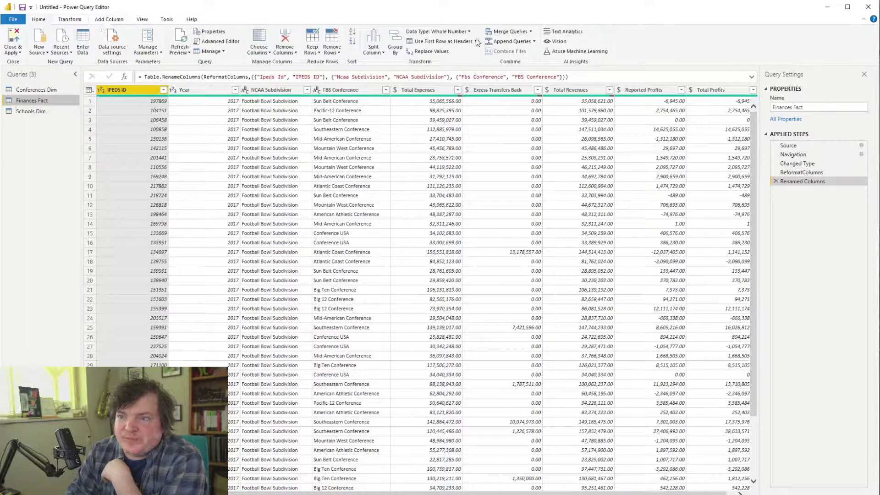
{"action": "left_click", "coordinate": [487, 31]}
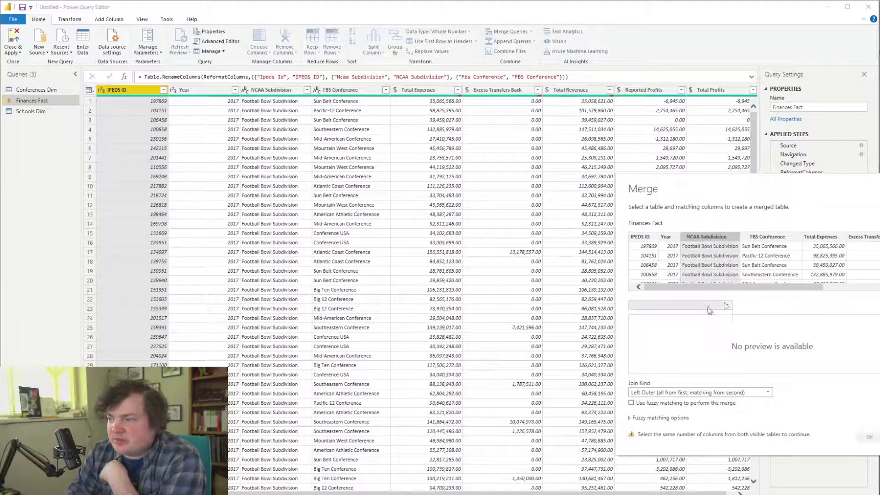
{"action": "left_click", "coordinate": [727, 304]}
{"action": "left_click", "coordinate": [682, 316]}
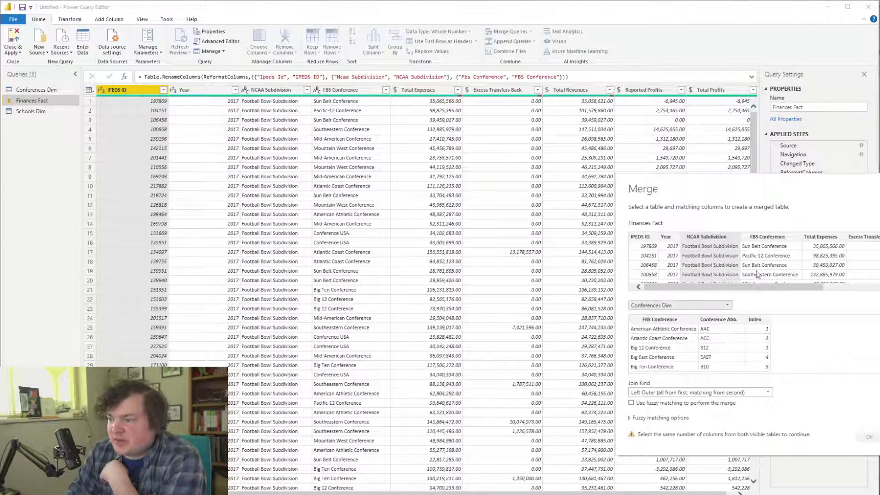
{"action": "left_click", "coordinate": [686, 318]}
{"action": "left_click", "coordinate": [768, 244]}
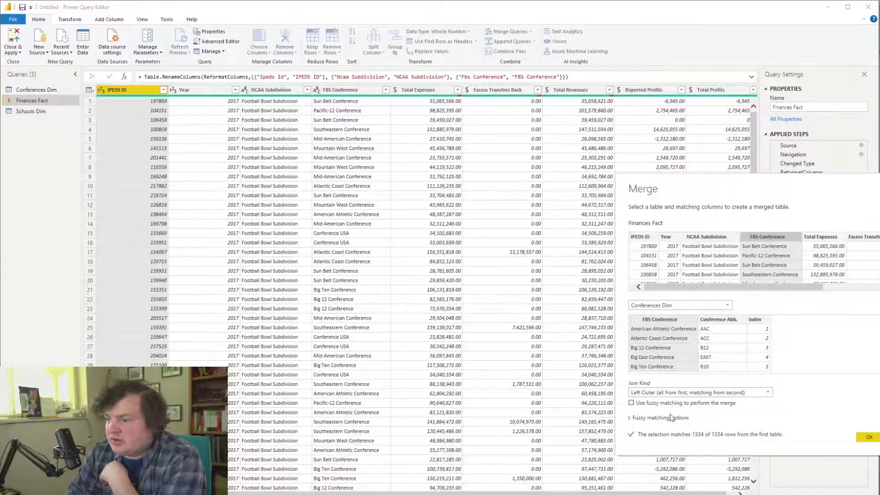
{"action": "left_click", "coordinate": [868, 437]}
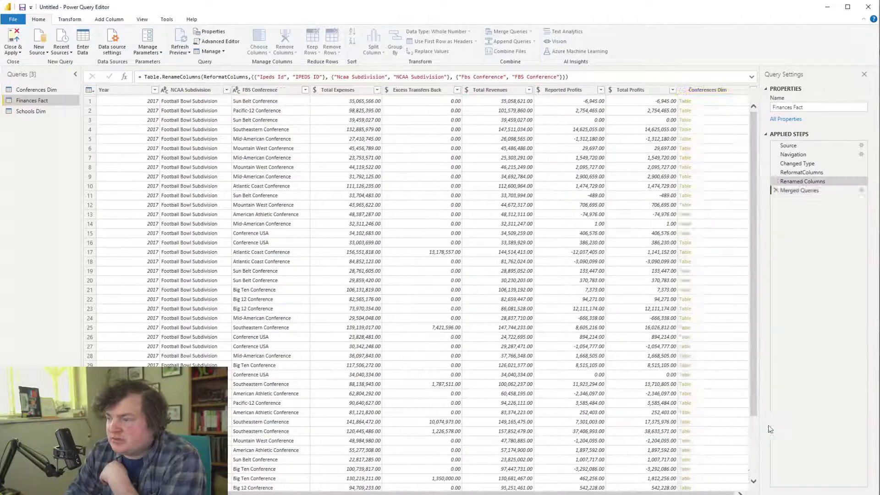
{"action": "left_click", "coordinate": [745, 90]}
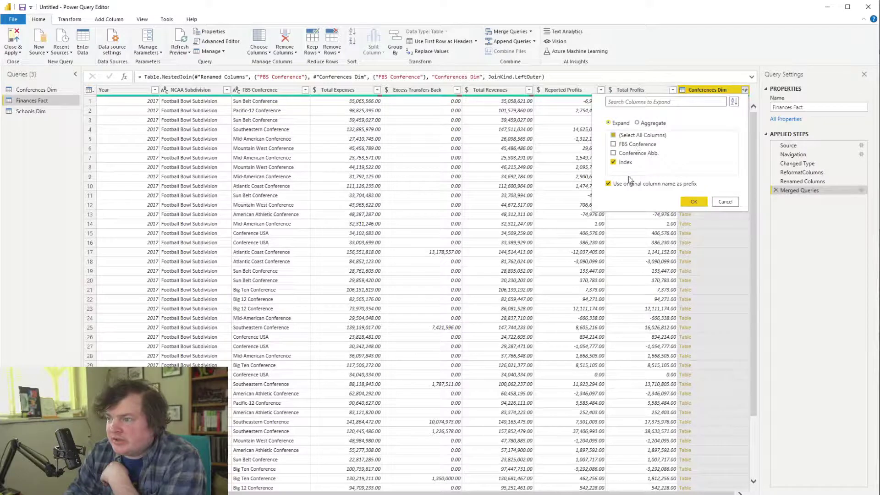
{"action": "left_click", "coordinate": [694, 204]}
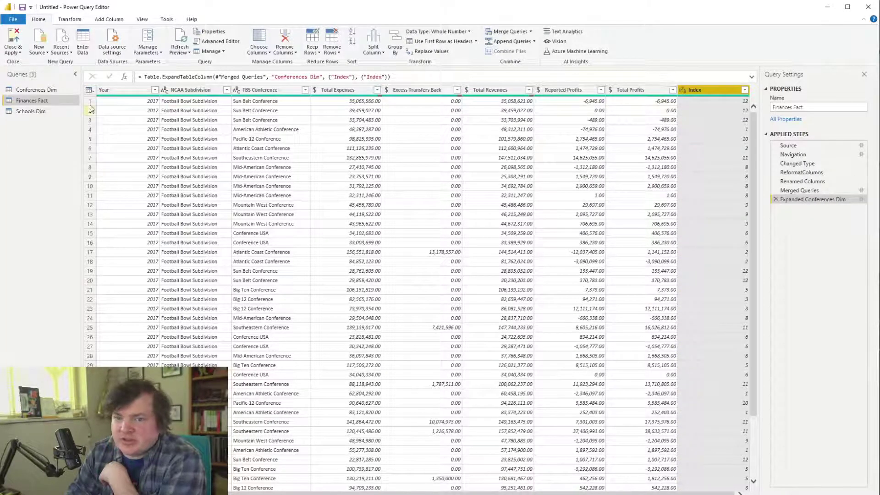
Rename the Index column of Conferences Dim as Conf ID
{"action": "left_click", "coordinate": [48, 92]}
{"action": "right_click", "coordinate": [269, 88]}
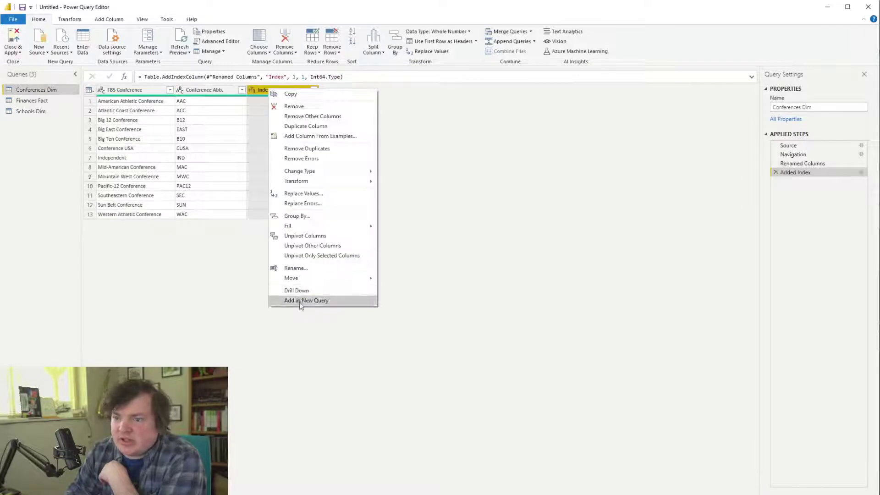
{"action": "left_click", "coordinate": [308, 270]}
{"action": "type", "text": "Conf"}
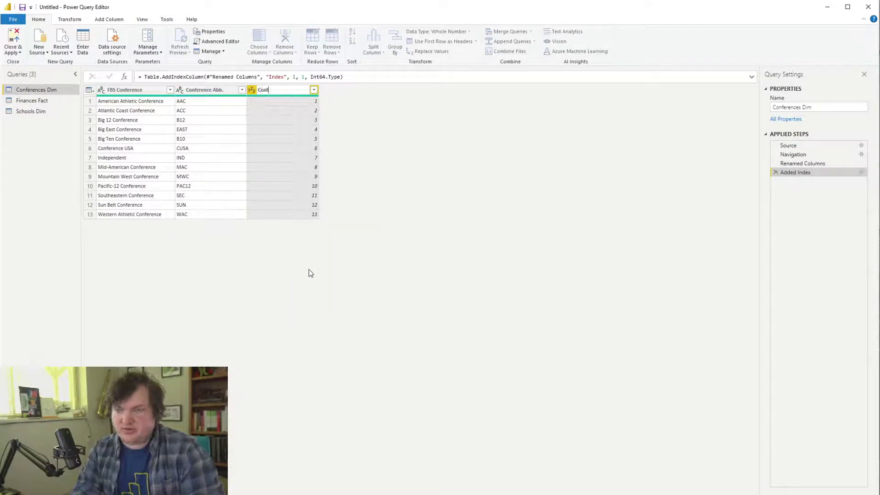
{"action": "type", "text": " ID"}
{"action": "key", "text": "Return"}
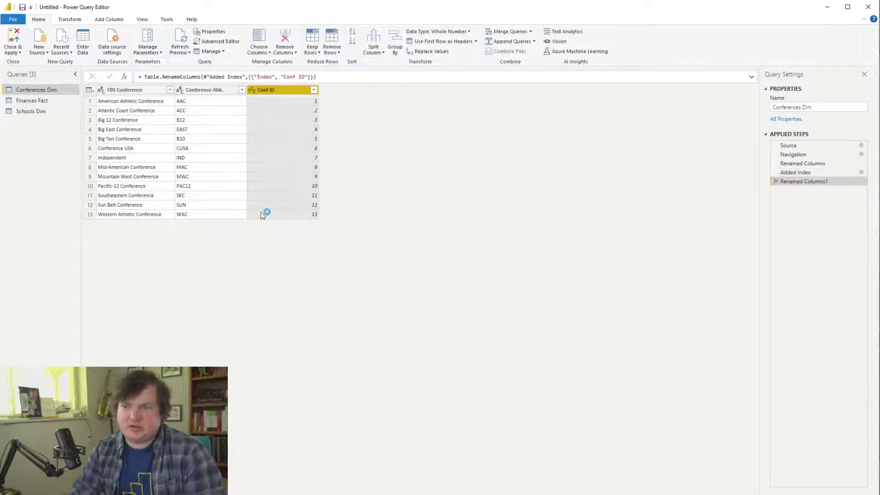
Edit the Expanded Conferences Dim step of Finances Fact so that it expands the Conf ID column
{"action": "left_click", "coordinate": [32, 101]}
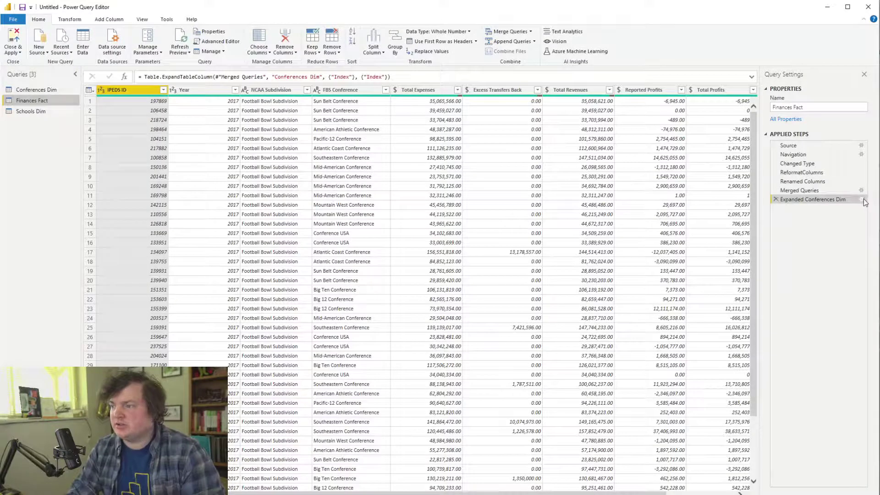
{"action": "left_click", "coordinate": [862, 200]}
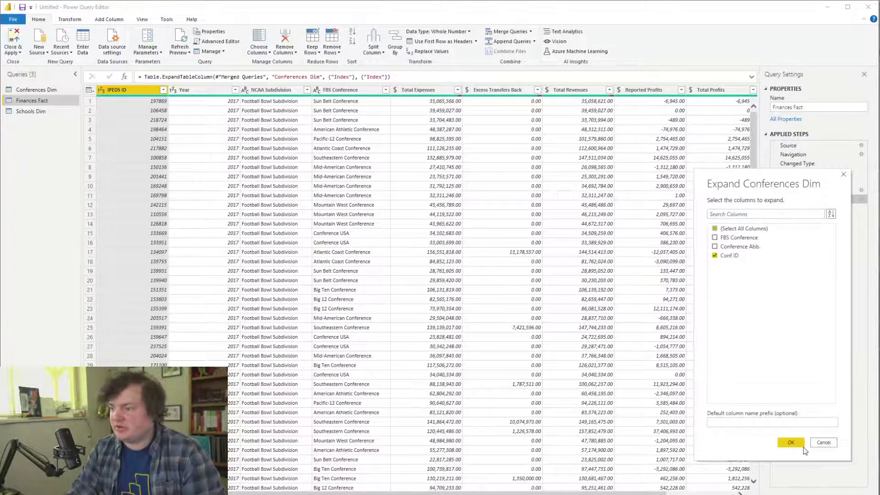
{"action": "left_click", "coordinate": [800, 443]}
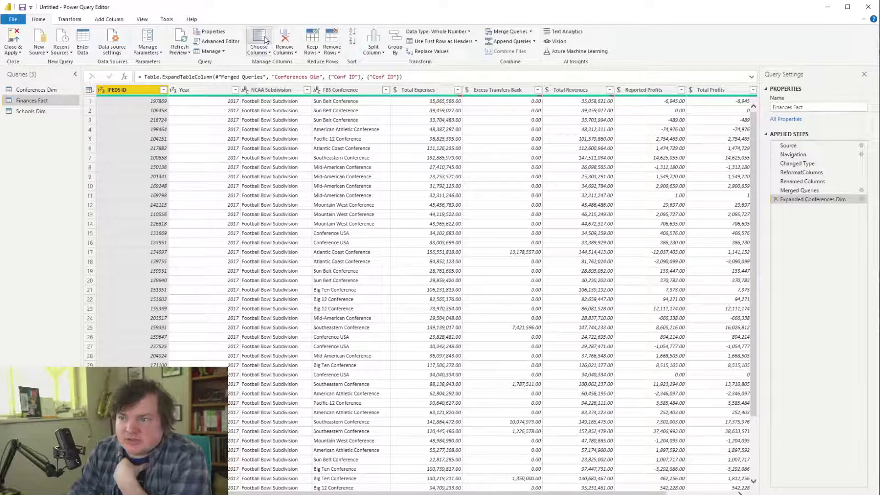
Exclude the FBS Conference column from Finances Fact, keeping all other columns, including NCAA Subdivision and Conf ID
{"action": "left_click", "coordinate": [259, 41]}
{"action": "left_click", "coordinate": [714, 261]}
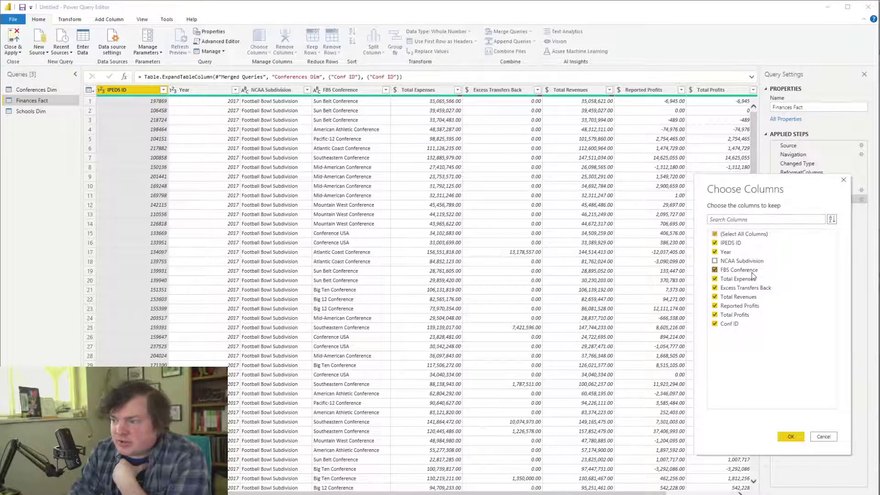
{"action": "left_click", "coordinate": [751, 271]}
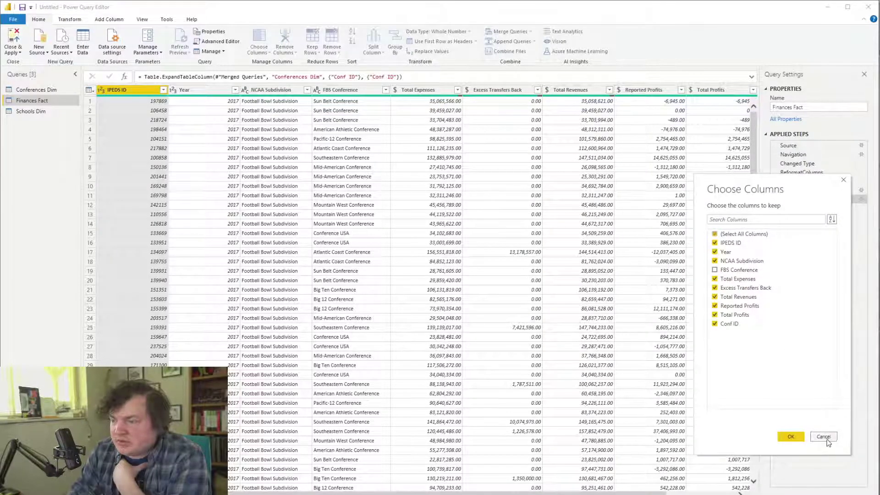
{"action": "left_click", "coordinate": [791, 437]}
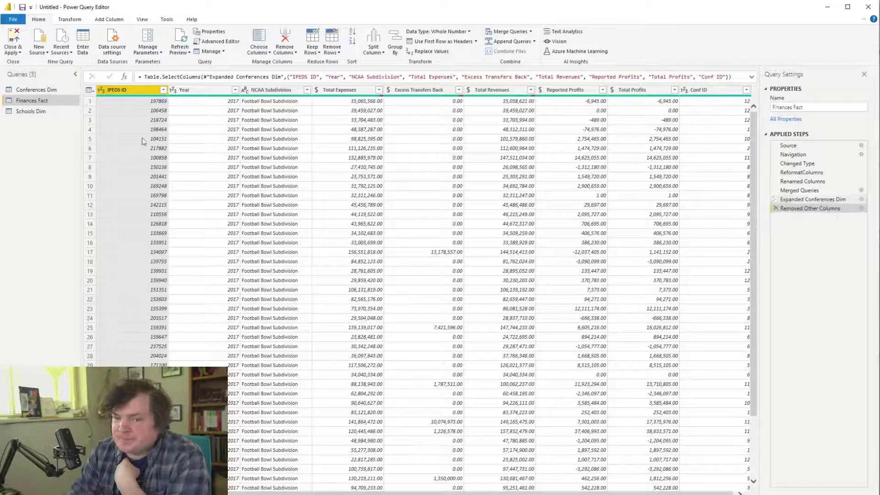
Duplicate the Finances Fact query and keep only the NCAA Subdivision column in the copy
{"action": "right_click", "coordinate": [48, 100]}
{"action": "left_click", "coordinate": [105, 171]}
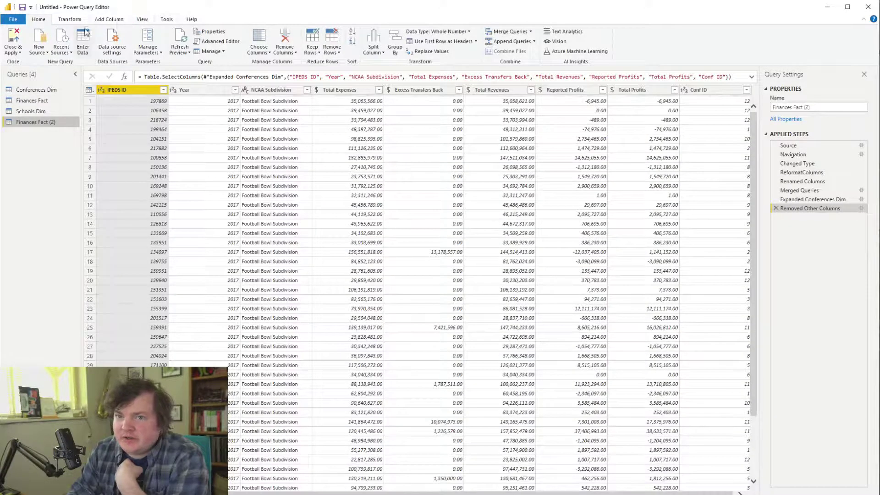
{"action": "left_click", "coordinate": [259, 39]}
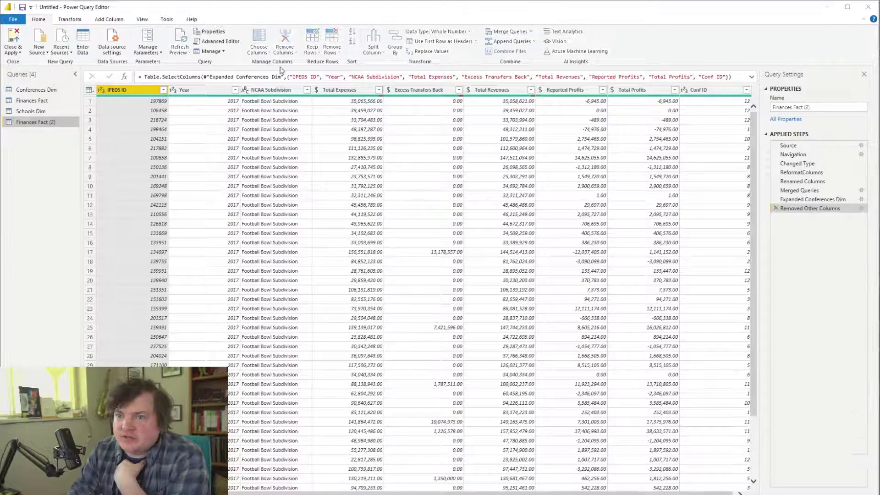
{"action": "left_click", "coordinate": [761, 235]}
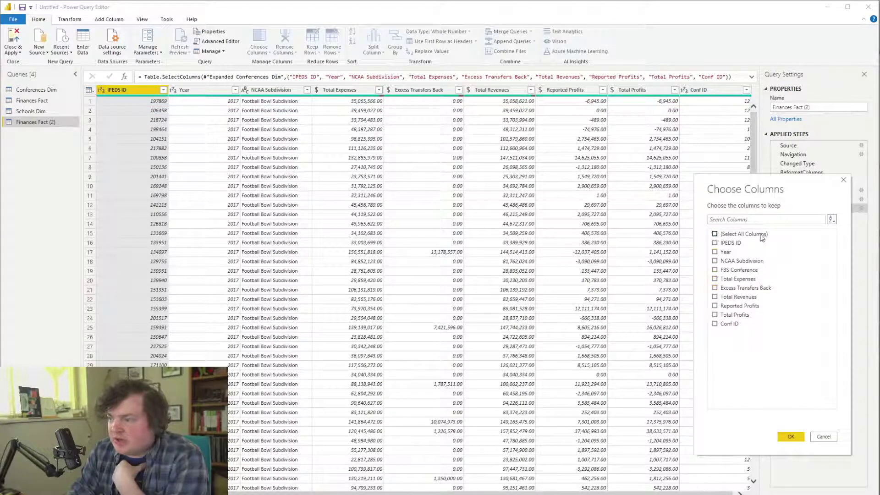
{"action": "left_click", "coordinate": [756, 261]}
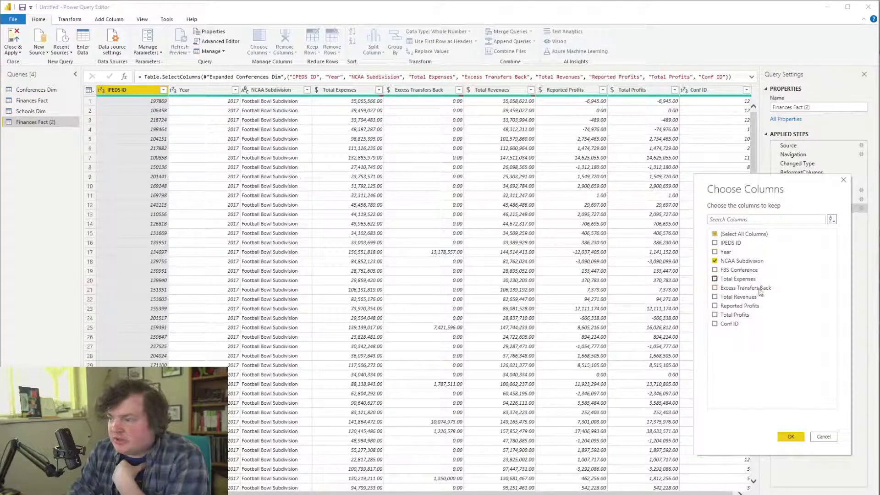
{"action": "left_click", "coordinate": [791, 436]}
Load the complete list of distinct values of the NCAA Subdivision column in Finances Fact (2)
{"action": "left_click", "coordinate": [163, 90]}
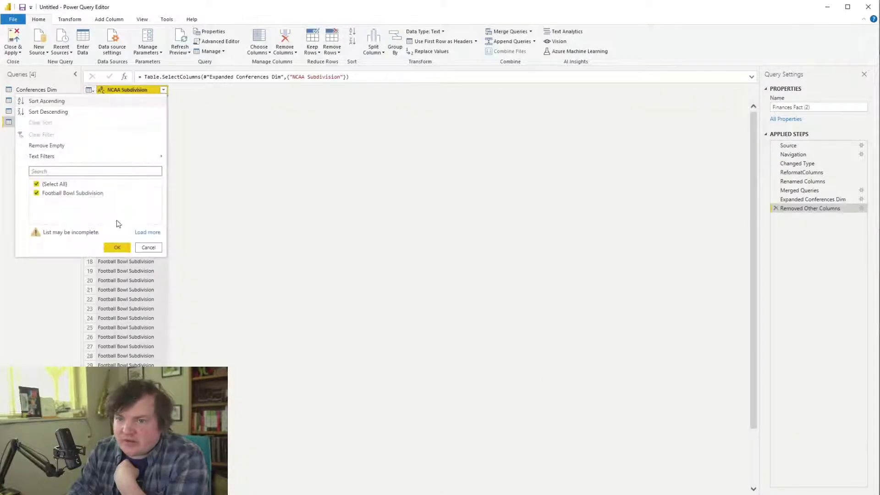
{"action": "left_click", "coordinate": [144, 232]}
{"action": "left_click", "coordinate": [148, 233]}
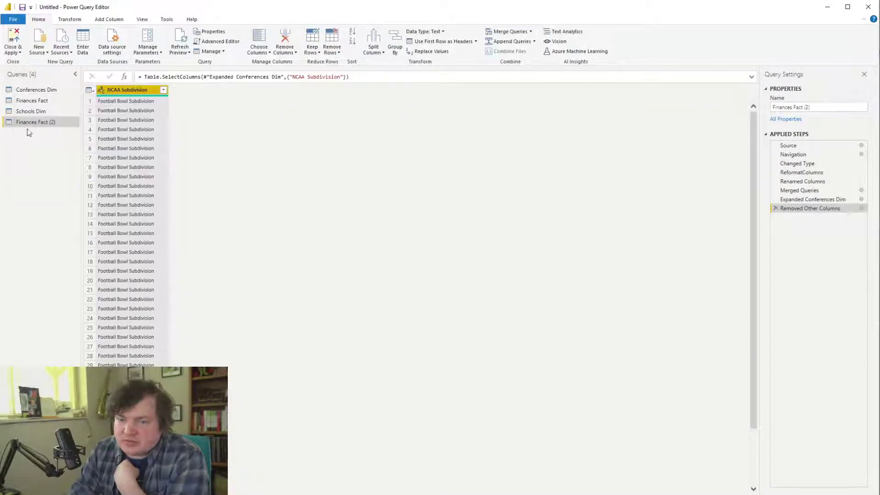
Delete the duplicate query Finances Fact (2)
{"action": "right_click", "coordinate": [39, 123]}
{"action": "left_click", "coordinate": [63, 151]}
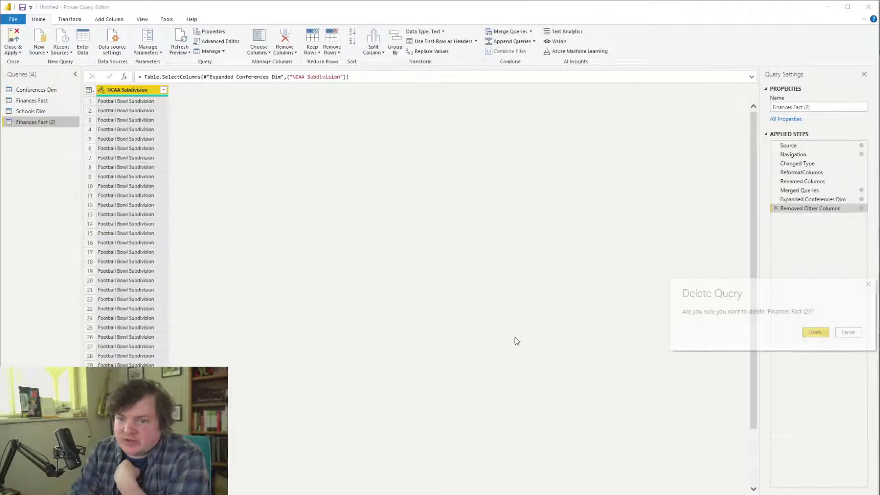
{"action": "left_click", "coordinate": [815, 331]}
Exclude the NCAA Subdivision column from Finances Fact as well, keeping the other currently kept columns
{"action": "left_click", "coordinate": [41, 100]}
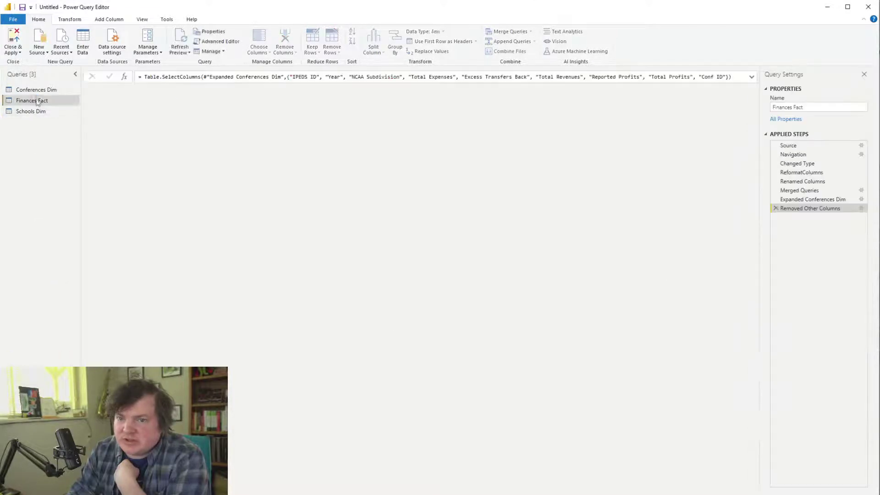
{"action": "left_click", "coordinate": [251, 91]}
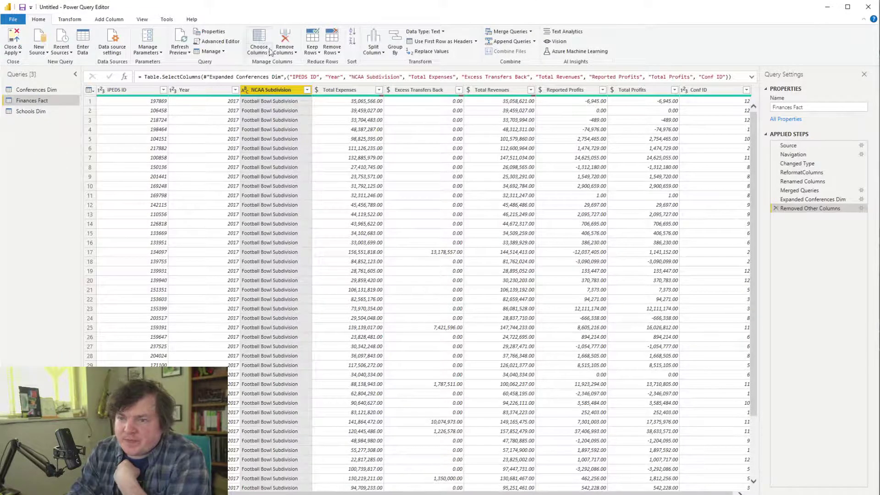
{"action": "left_click", "coordinate": [259, 39]}
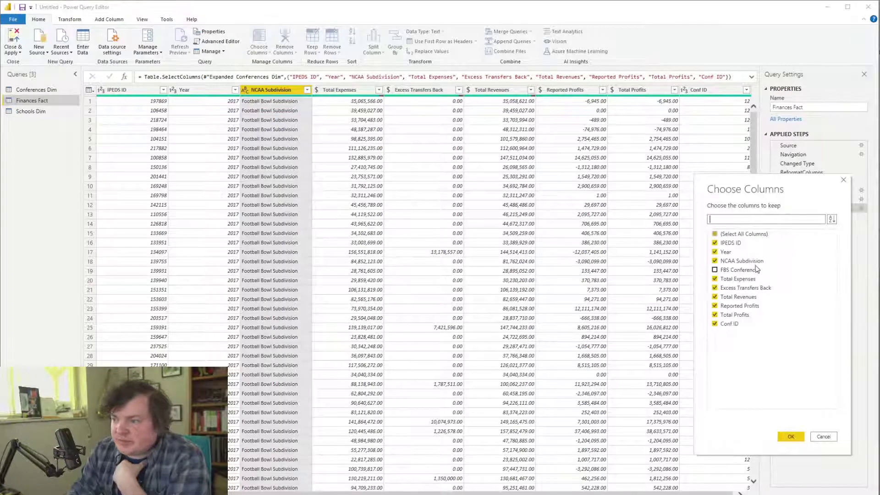
{"action": "left_click", "coordinate": [715, 260]}
{"action": "left_click", "coordinate": [790, 438]}
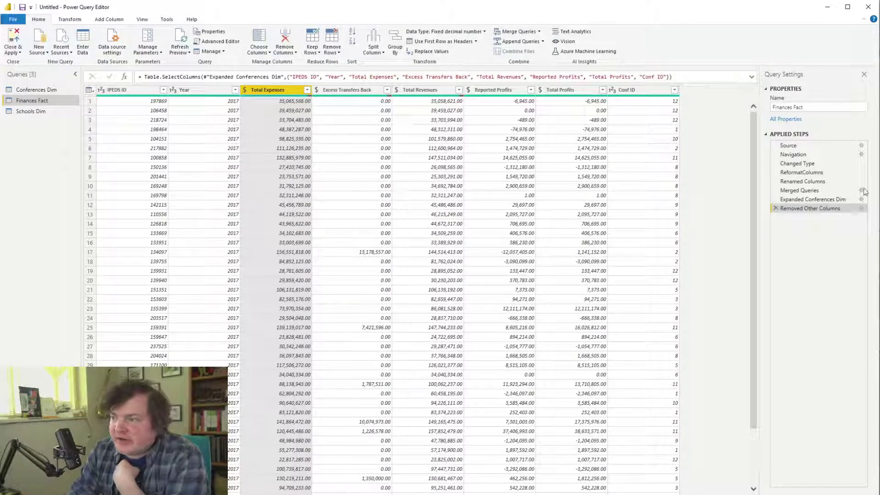
Review the Schools Dim and Conferences Dim queries, and apply the queries to the report with its model diagram open
{"action": "left_click", "coordinate": [53, 111]}
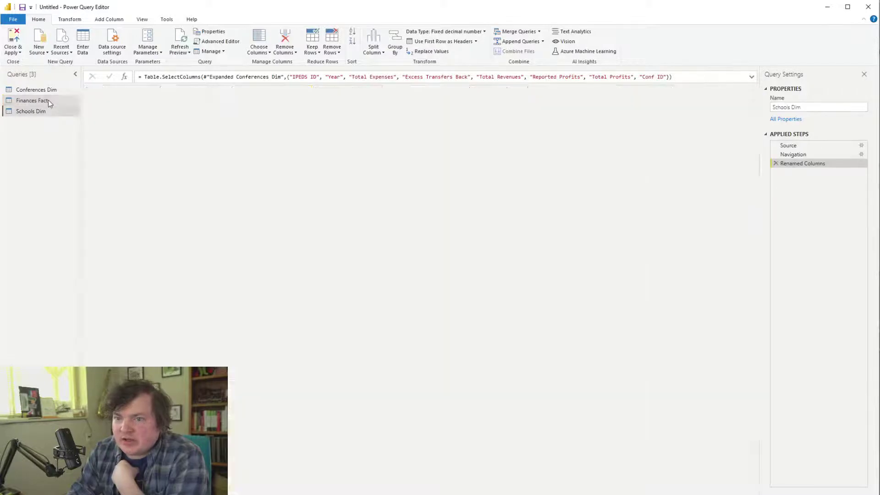
{"action": "left_click", "coordinate": [37, 89]}
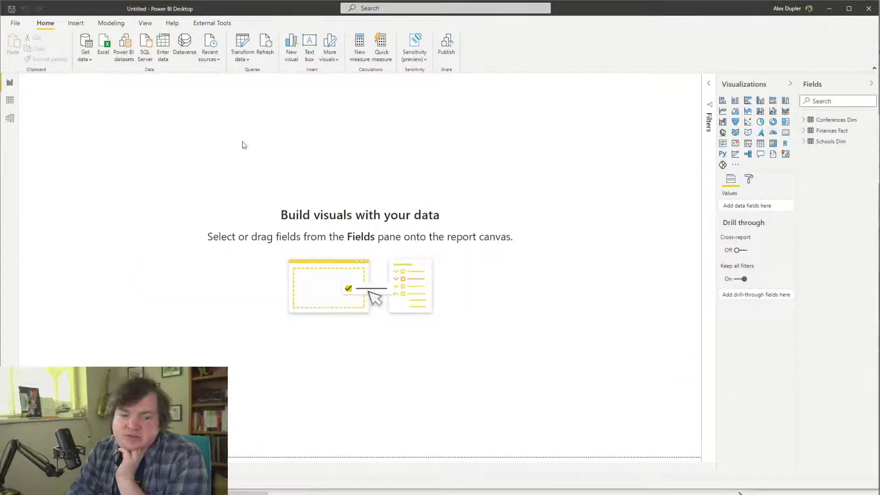
{"action": "left_click", "coordinate": [9, 118]}
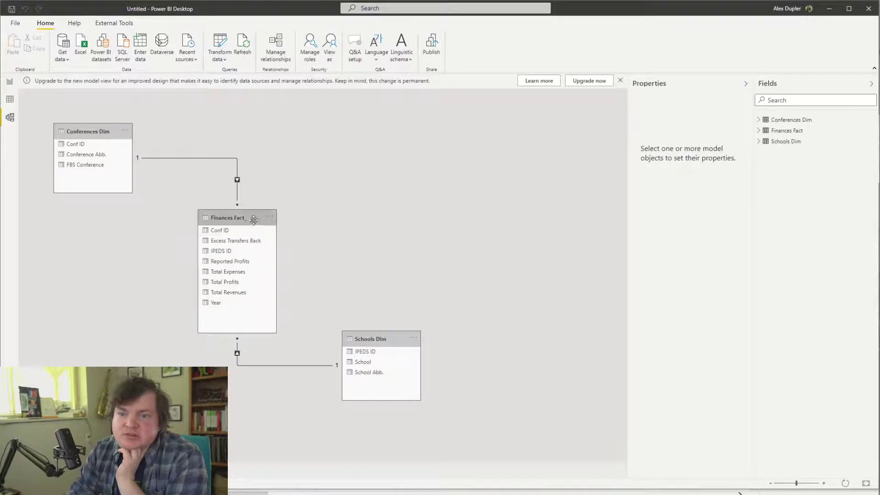
Arrange the diagram with Finances Fact between and slightly below Conferences Dim and Schools Dim, and upgrade to the new model view
{"action": "left_click_drag", "start_coordinate": [245, 212], "coordinate": [260, 126]}
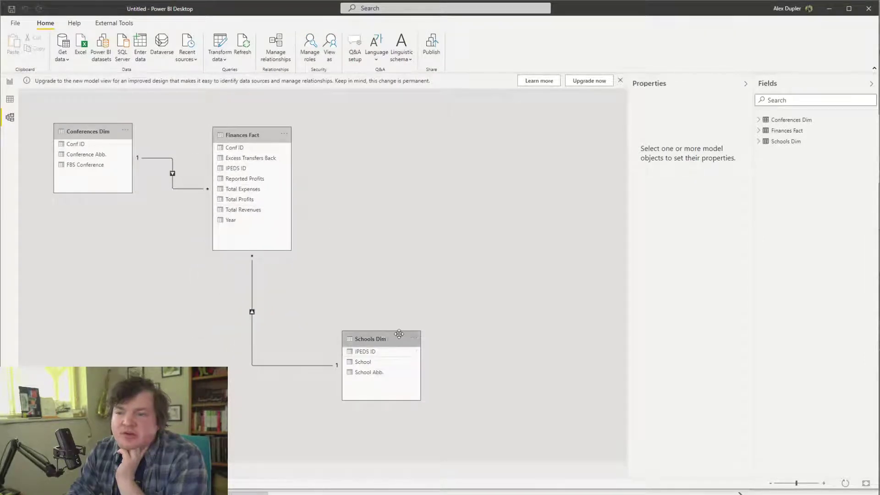
{"action": "left_click_drag", "start_coordinate": [399, 334], "coordinate": [427, 131]}
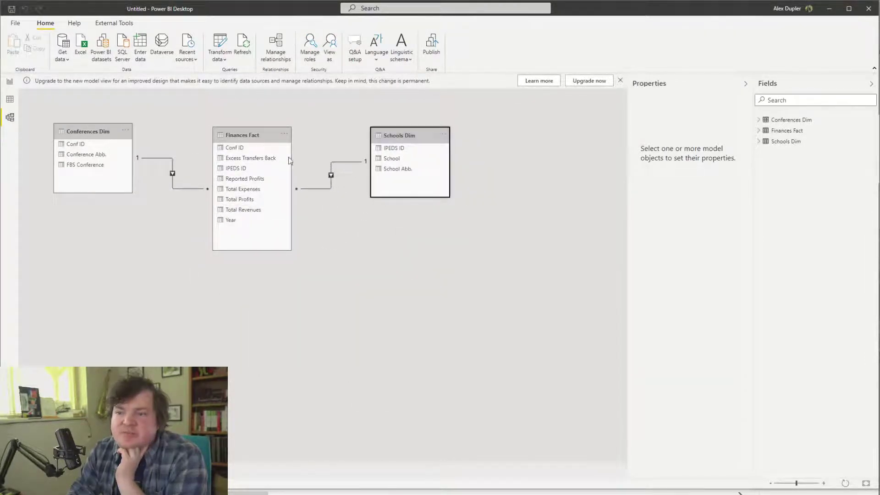
{"action": "left_click_drag", "start_coordinate": [257, 134], "coordinate": [249, 169]}
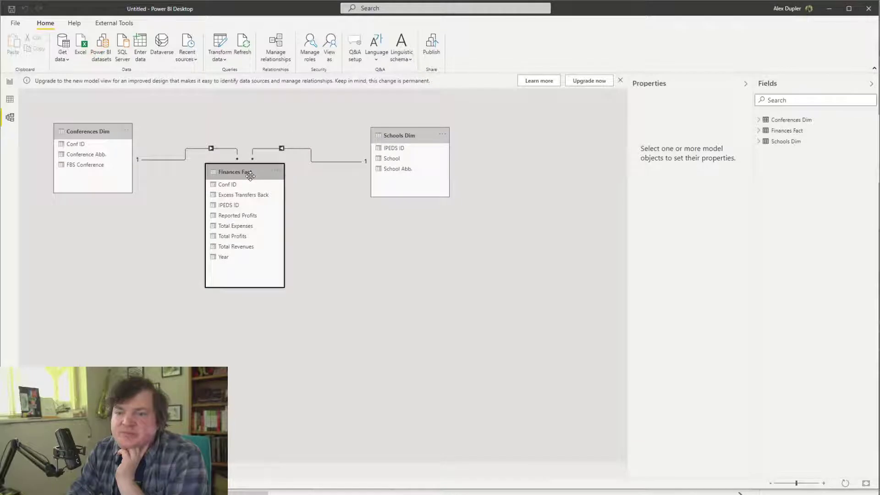
{"action": "left_click", "coordinate": [585, 85]}
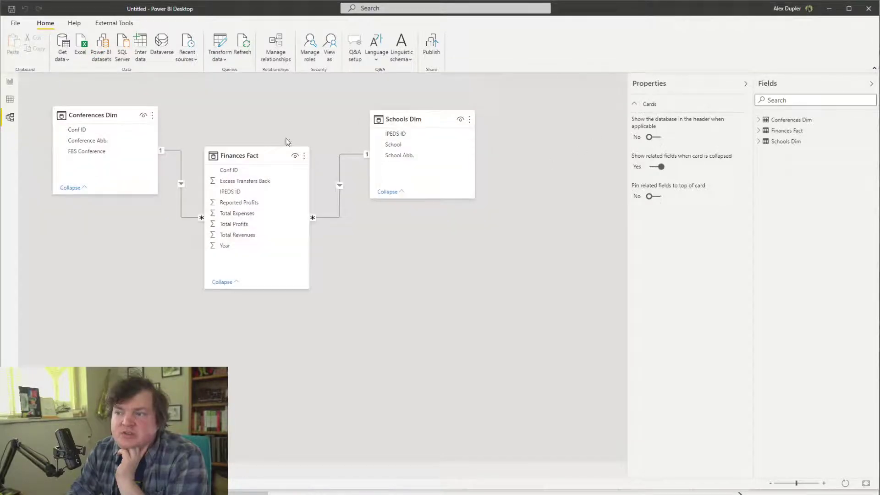
Inspect the Year column's properties in Finances Fact, and open the model in a maximized Tabular Editor 3 window
{"action": "left_click", "coordinate": [759, 131]}
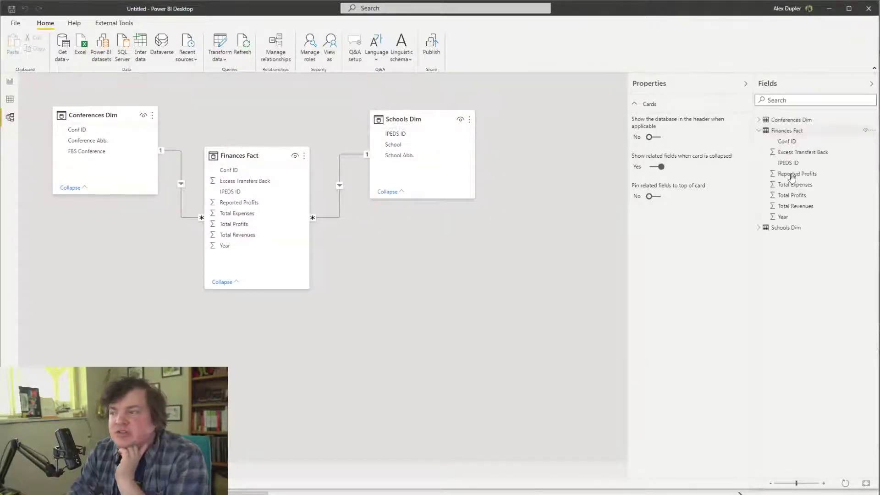
{"action": "left_click", "coordinate": [802, 218]}
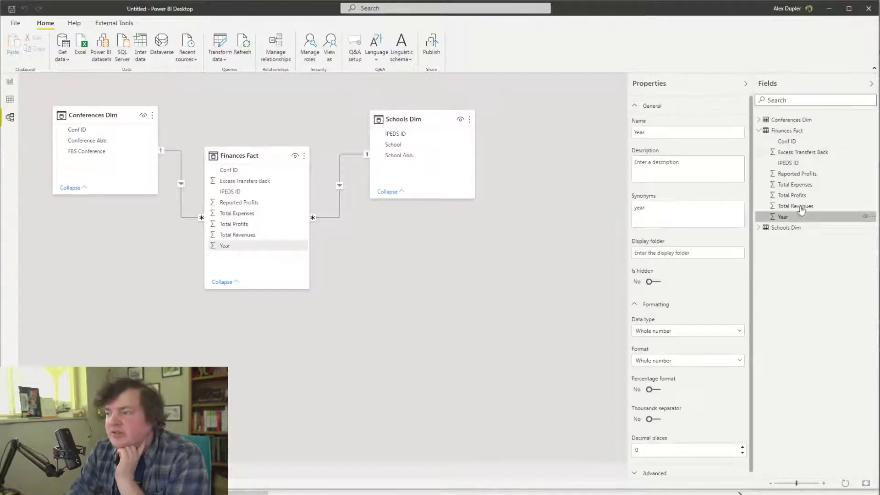
{"action": "left_click", "coordinate": [115, 23]}
{"action": "left_click", "coordinate": [291, 44]}
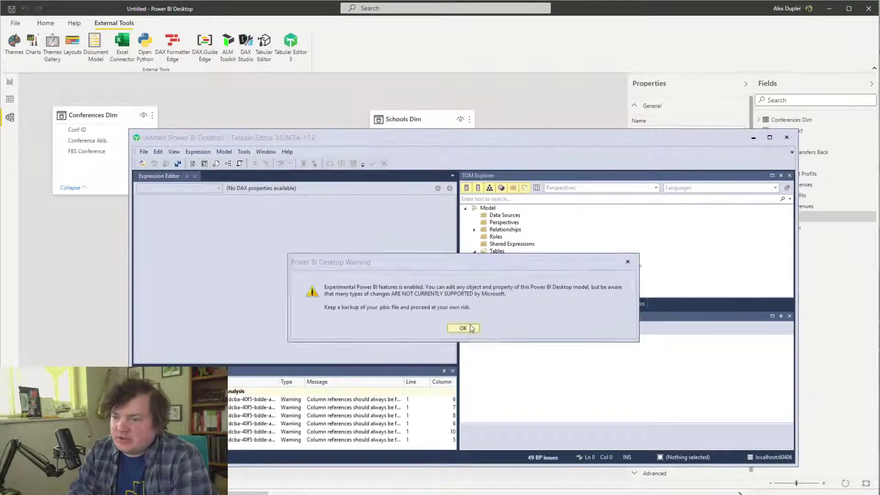
{"action": "key", "text": "Return"}
{"action": "left_click_drag", "start_coordinate": [462, 137], "coordinate": [383, 120]}
{"action": "double_click", "coordinate": [383, 120]}
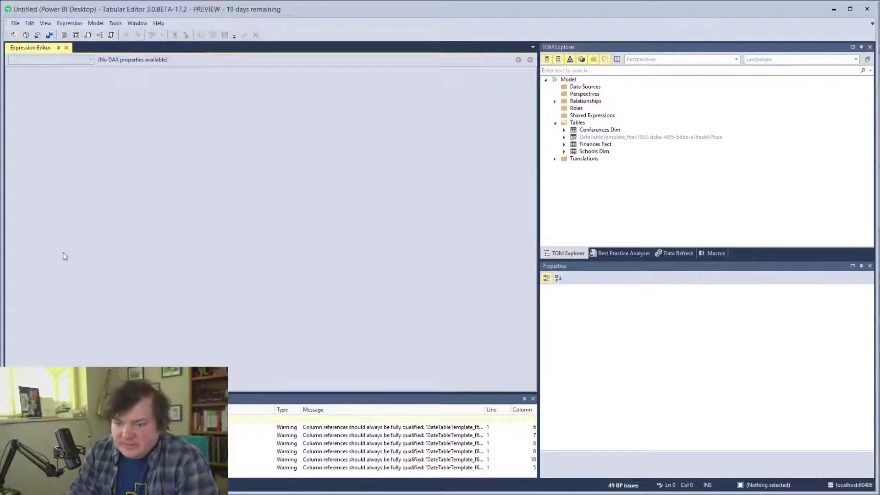
{"action": "left_click", "coordinate": [115, 23]}
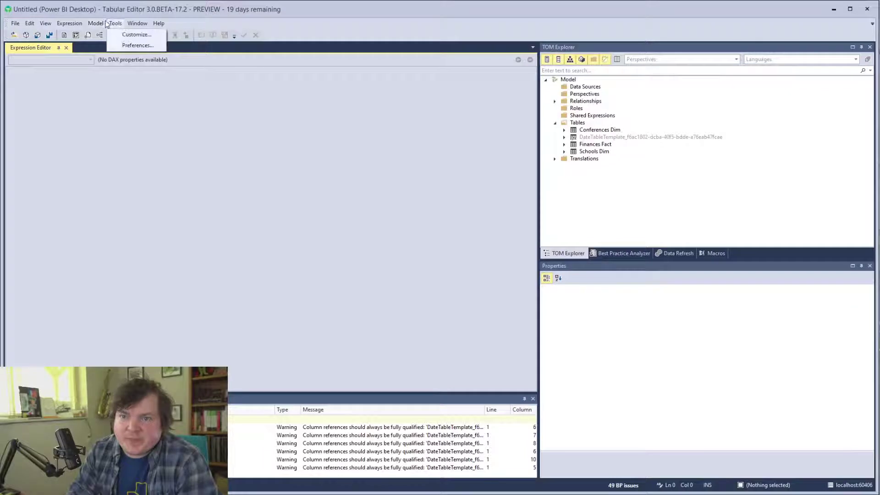
{"action": "mouse_move", "coordinate": [96, 23]}
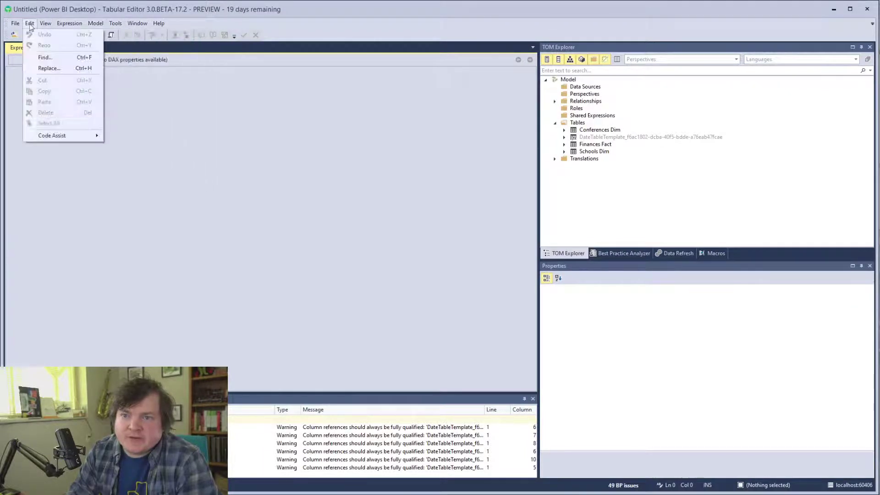
{"action": "mouse_move", "coordinate": [15, 24]}
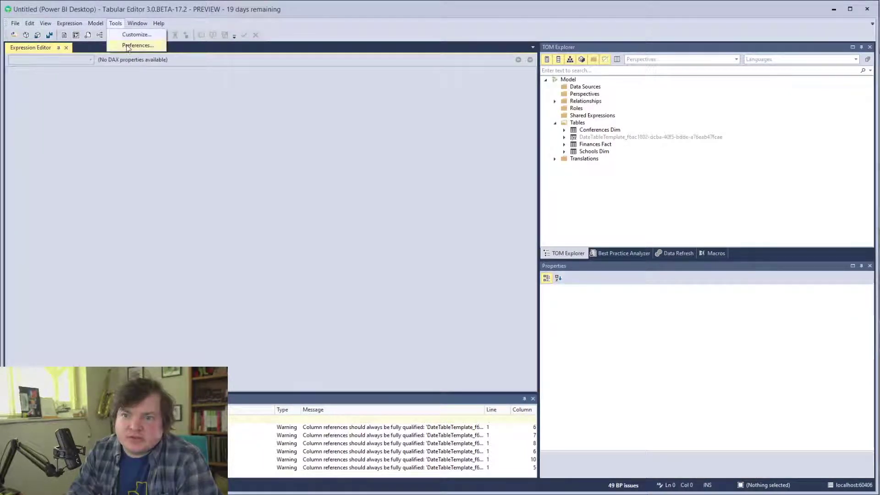
{"action": "left_click", "coordinate": [76, 133]}
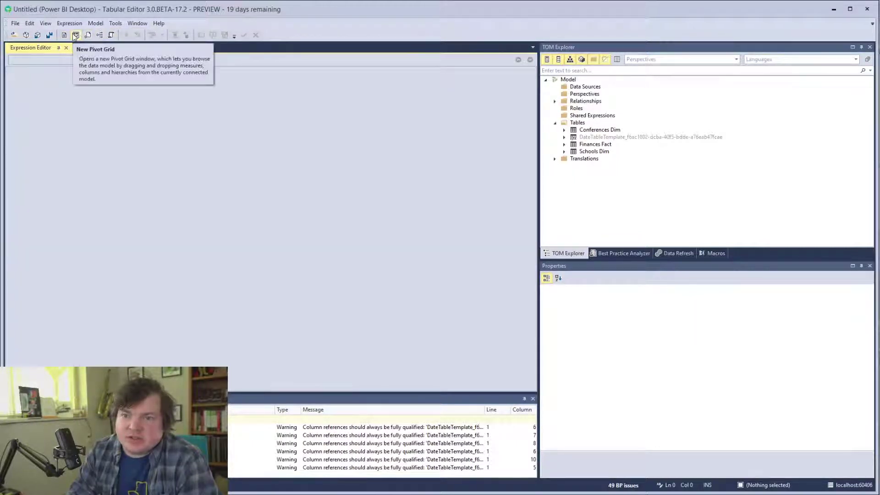
Open the Best Practice Analyzer and apply the automatic fix for the "Do not summarize numeric columns" rule to all Finances Fact columns it lists
{"action": "left_click", "coordinate": [619, 486]}
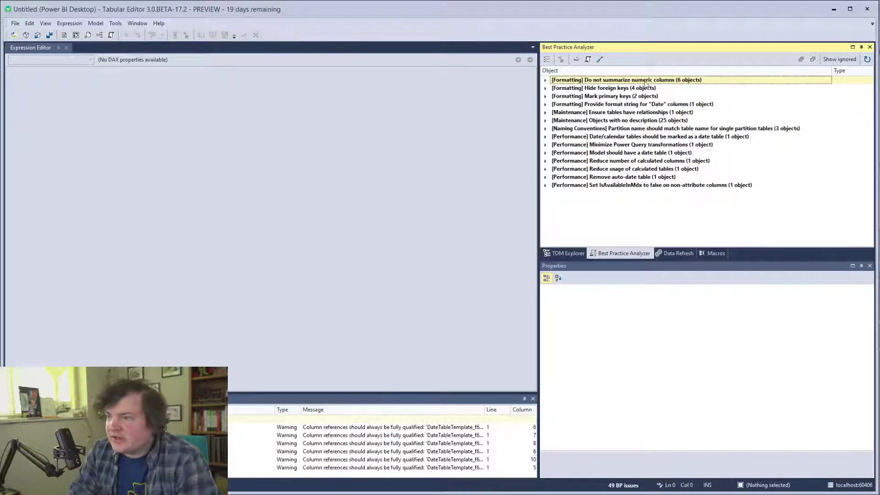
{"action": "left_click", "coordinate": [546, 80]}
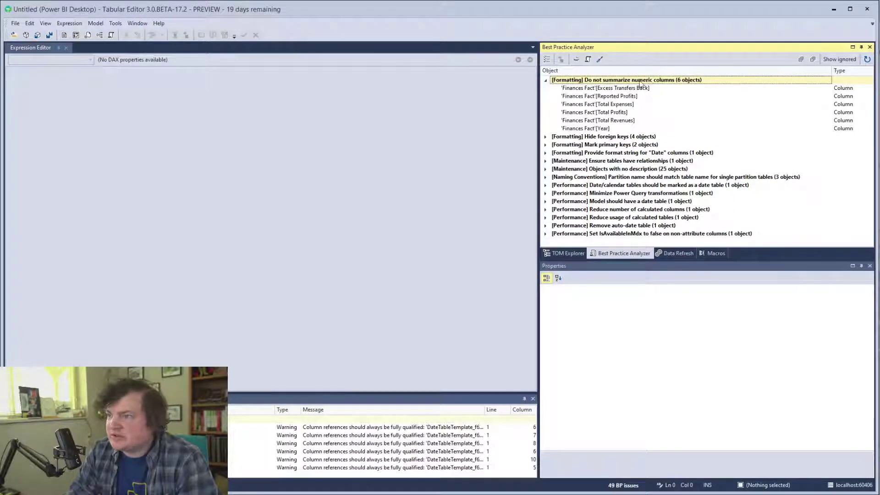
{"action": "double_click", "coordinate": [640, 80]}
{"action": "left_click", "coordinate": [546, 81]}
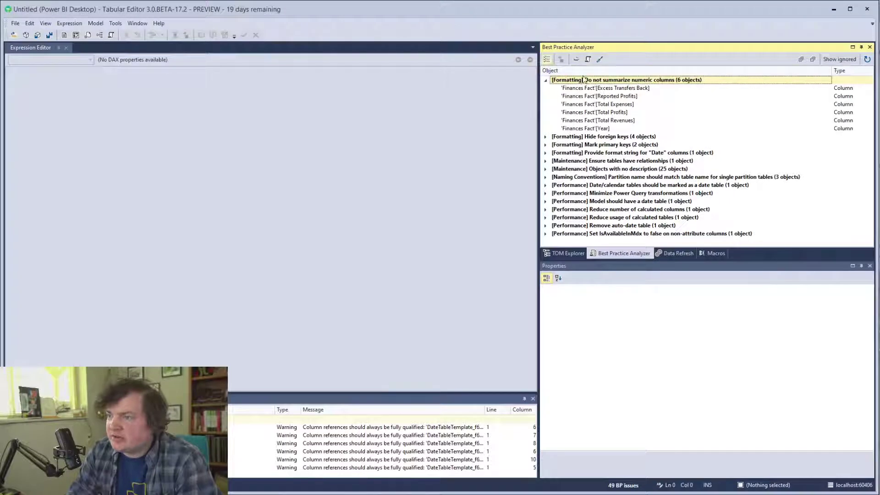
{"action": "left_click", "coordinate": [599, 60]}
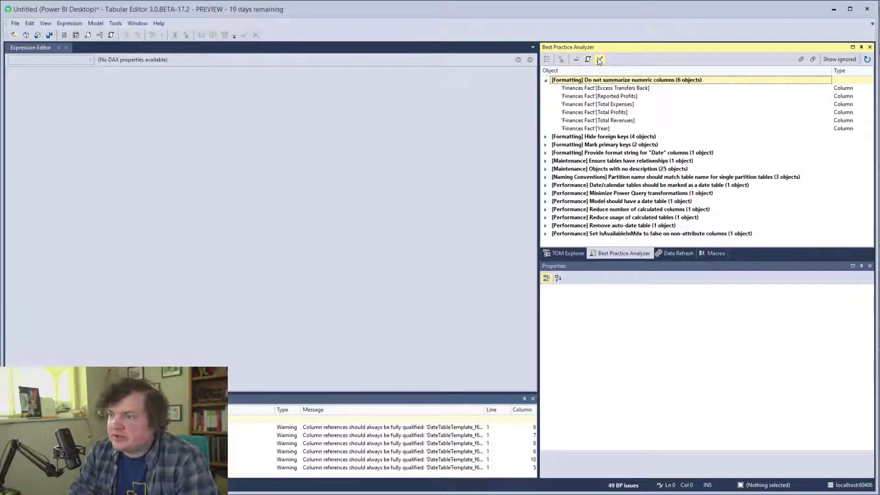
Apply the automatic fixes for the "Hide foreign keys" and "Mark primary keys" rules to all their listed columns
{"action": "left_click", "coordinate": [596, 88]}
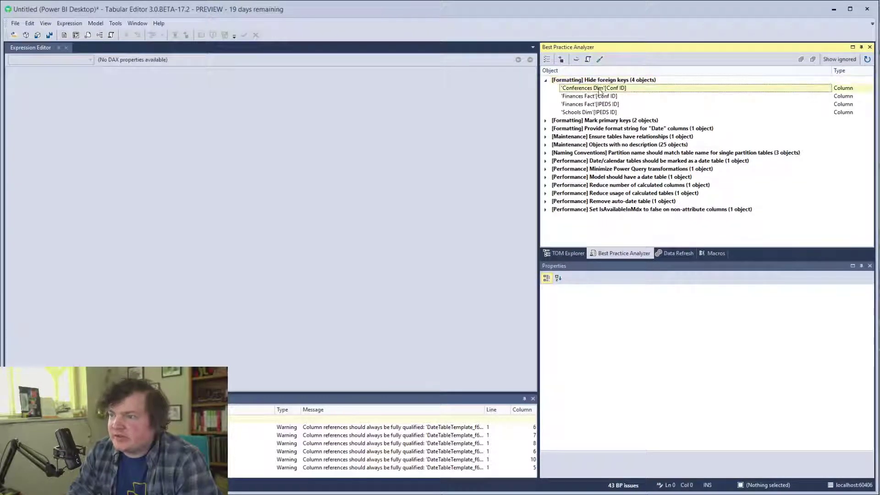
{"action": "left_click", "coordinate": [604, 112], "text": "shift"}
{"action": "left_click", "coordinate": [612, 81]}
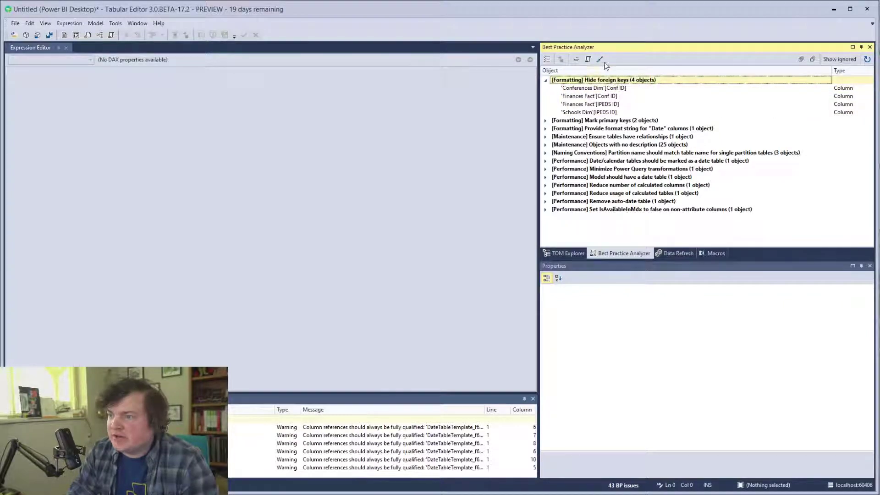
{"action": "left_click", "coordinate": [601, 60]}
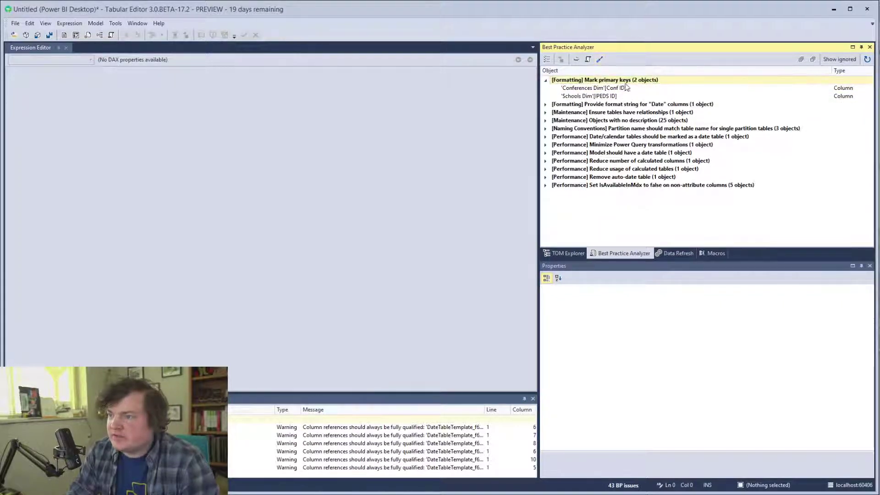
{"action": "left_click", "coordinate": [600, 61]}
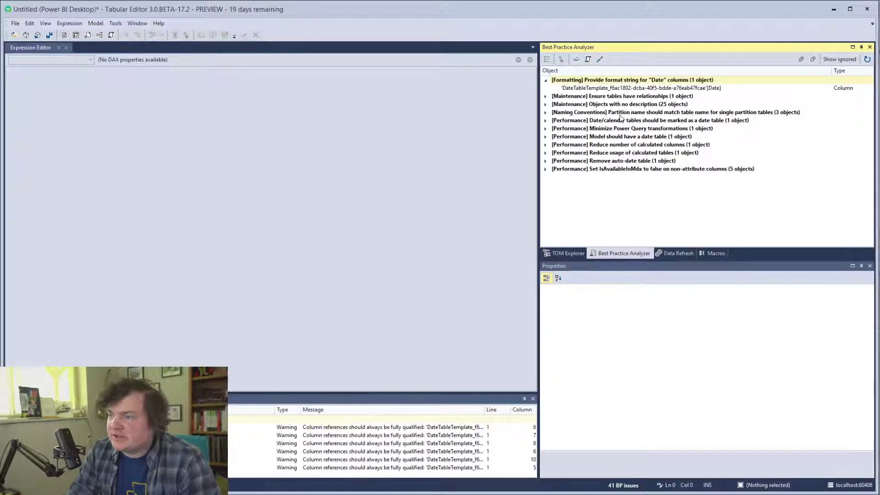
Ignore the "Objects with no description" rule and the rule that partition names should match table names for single partition tables
{"action": "left_click", "coordinate": [592, 96]}
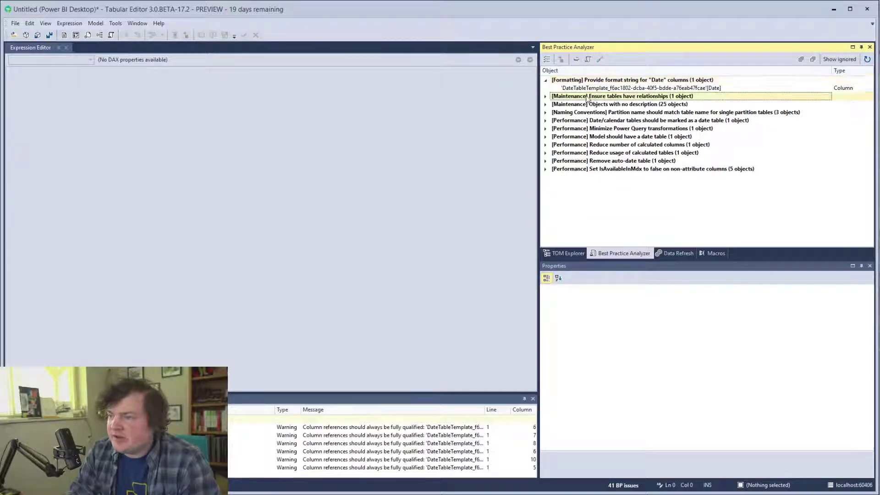
{"action": "left_click", "coordinate": [545, 96]}
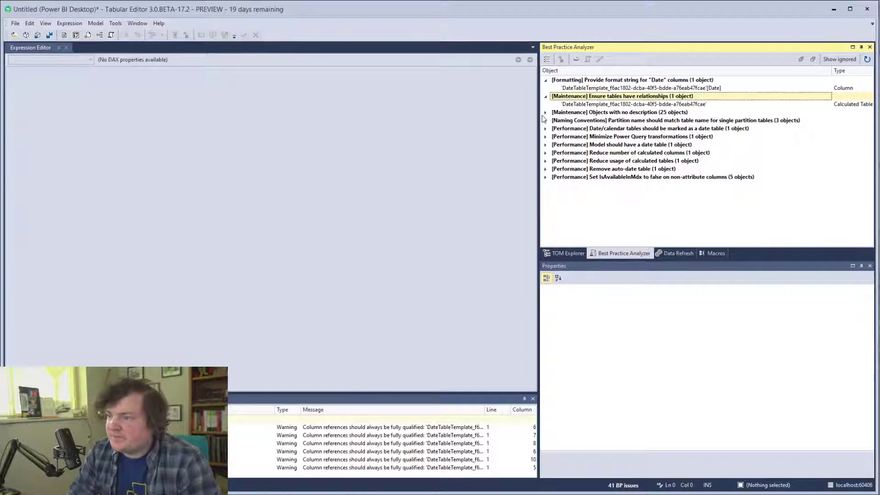
{"action": "left_click", "coordinate": [546, 112]}
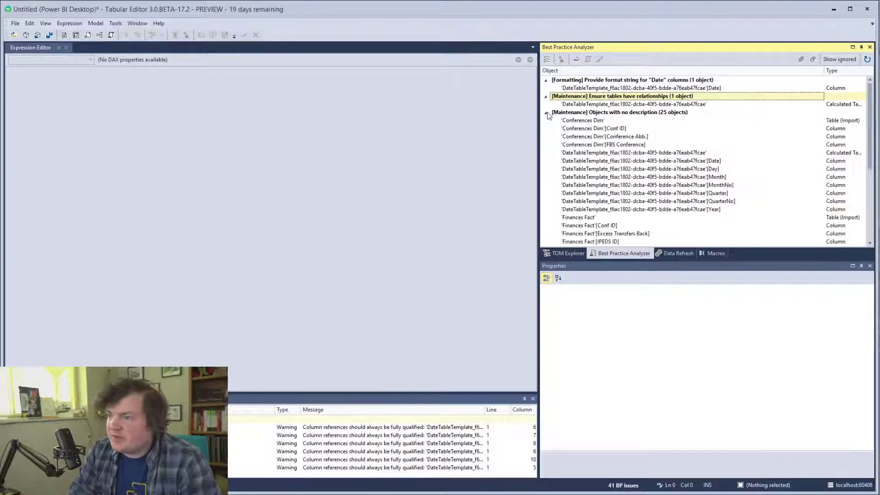
{"action": "left_click", "coordinate": [592, 114]}
{"action": "left_click", "coordinate": [578, 60]}
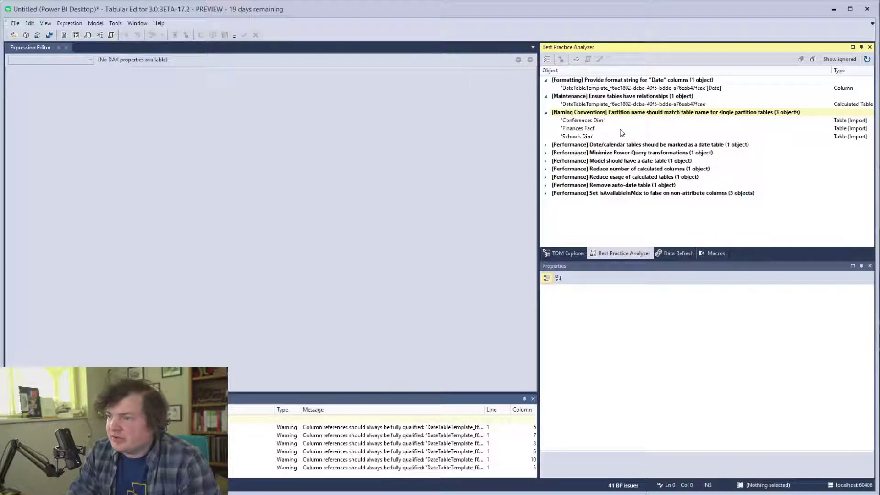
{"action": "left_click", "coordinate": [577, 60]}
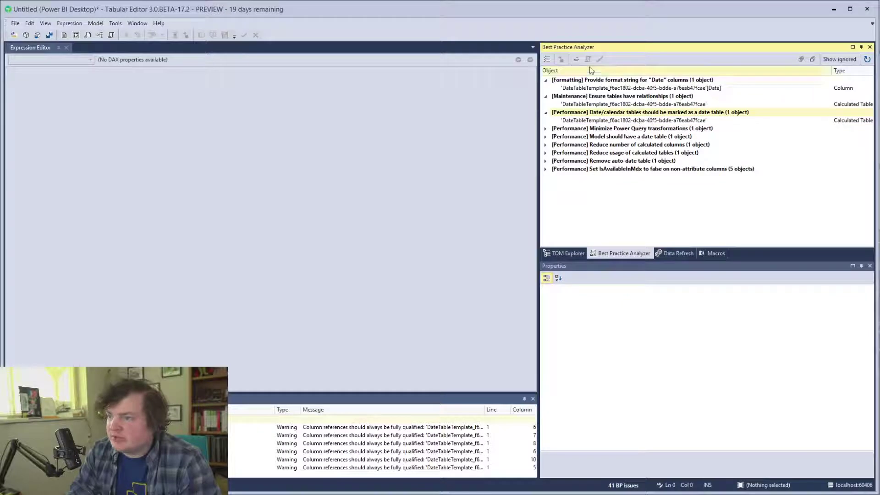
Expand the remaining Performance rules in the Best Practice Analyzer and examine the objects each one lists, including the DateTableTemplate date column
{"action": "left_click", "coordinate": [544, 129]}
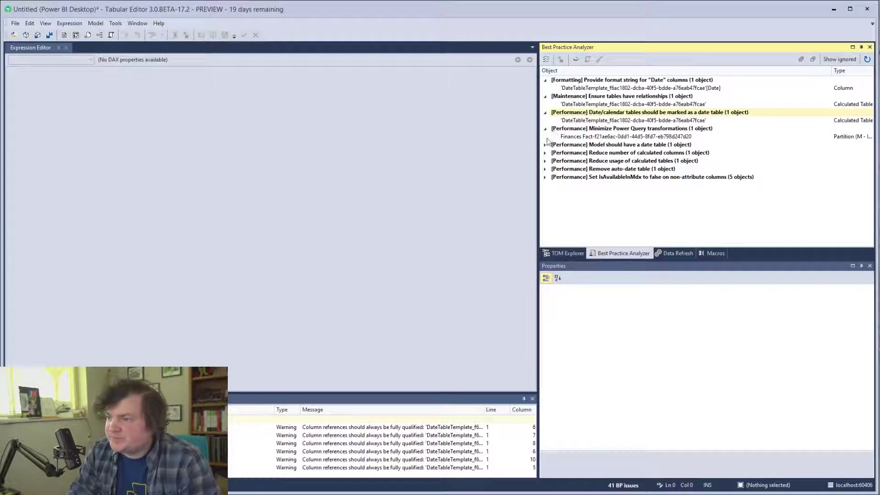
{"action": "left_click", "coordinate": [544, 145]}
{"action": "left_click", "coordinate": [545, 161]}
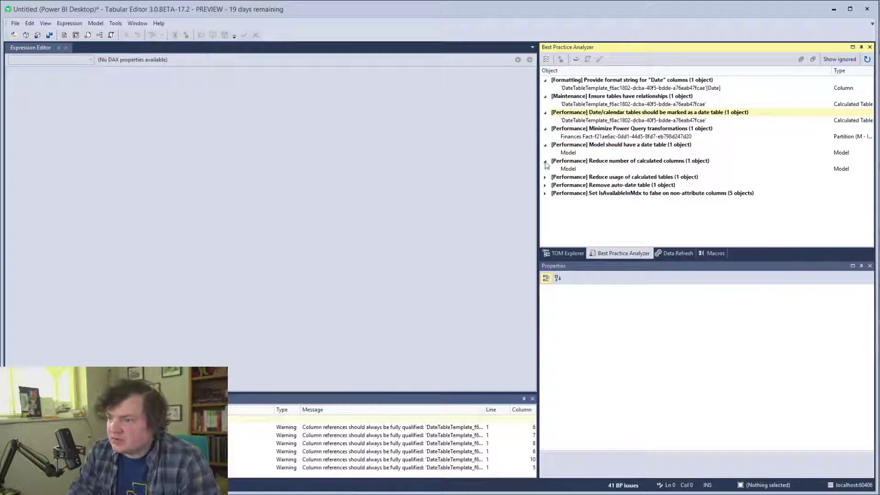
{"action": "left_click", "coordinate": [545, 177]}
{"action": "left_click", "coordinate": [545, 193]}
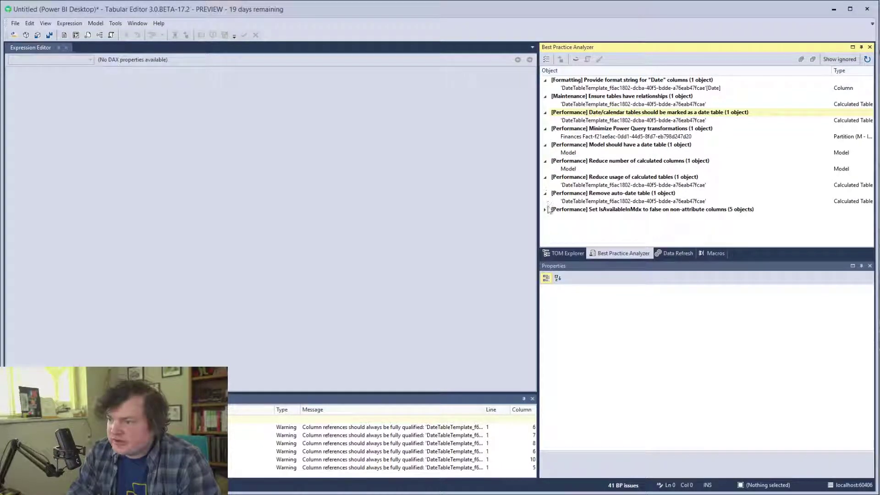
{"action": "left_click", "coordinate": [545, 209]}
{"action": "left_click", "coordinate": [616, 104]}
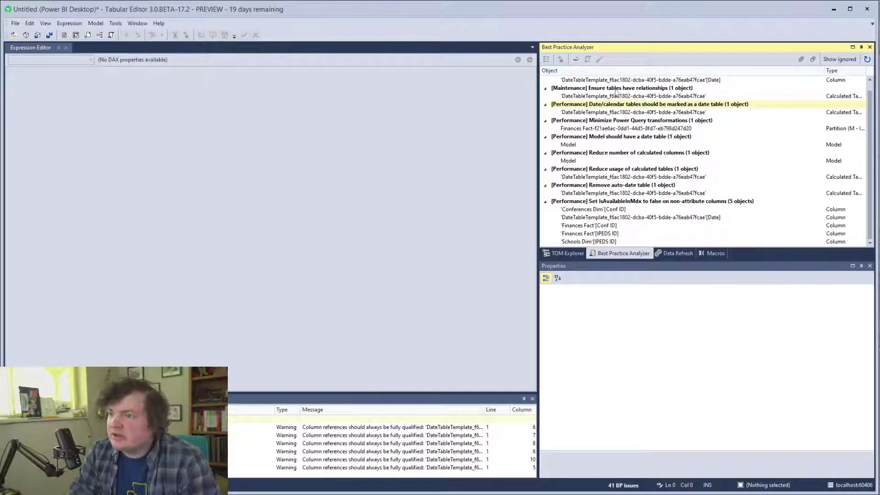
{"action": "left_click", "coordinate": [618, 87]}
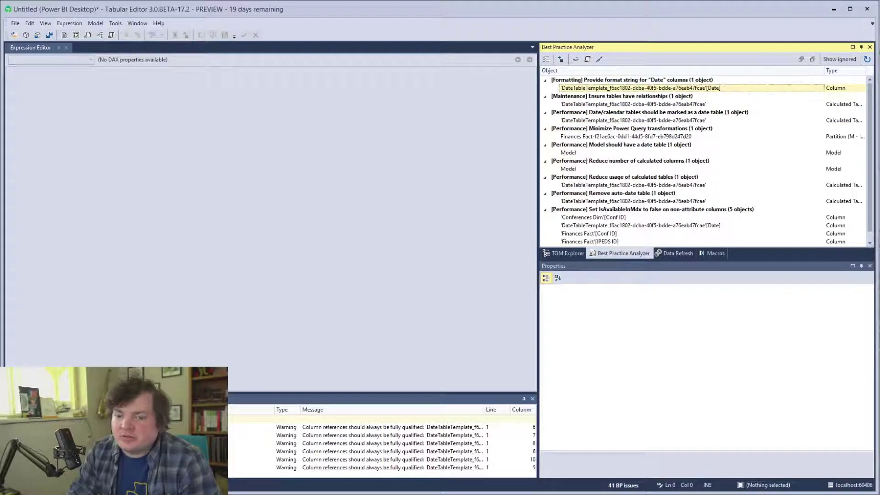
Close the Best Practice Analyzer and expand Finances Fact in the TOM Explorer to examine its IPEDS ID and Conf ID columns
{"action": "left_click", "coordinate": [870, 47]}
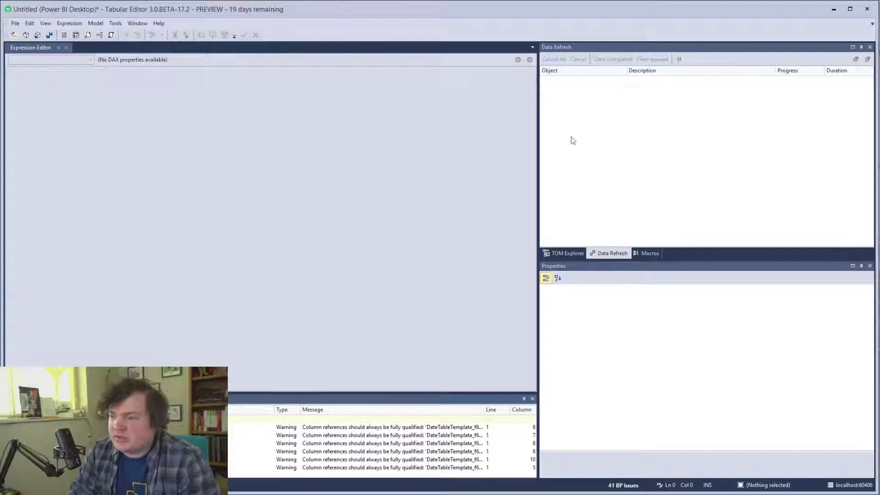
{"action": "left_click", "coordinate": [570, 254]}
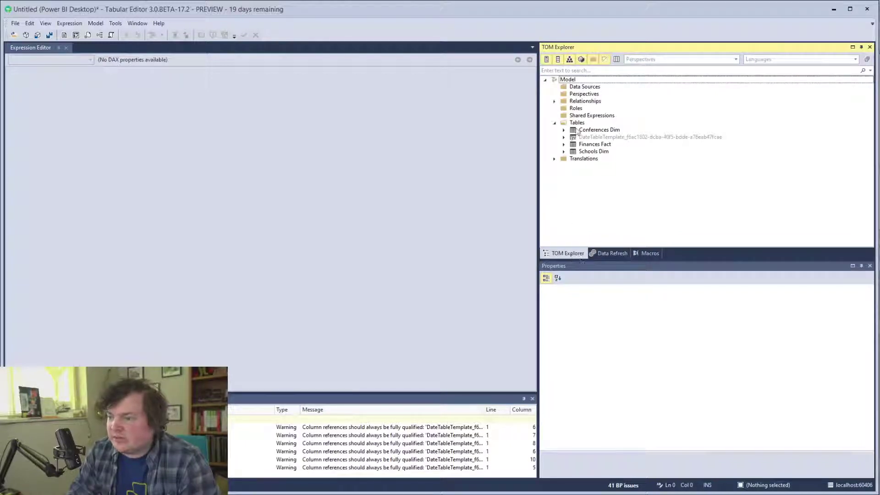
{"action": "left_click", "coordinate": [563, 130]}
{"action": "left_click", "coordinate": [563, 129]}
{"action": "left_click", "coordinate": [564, 144]}
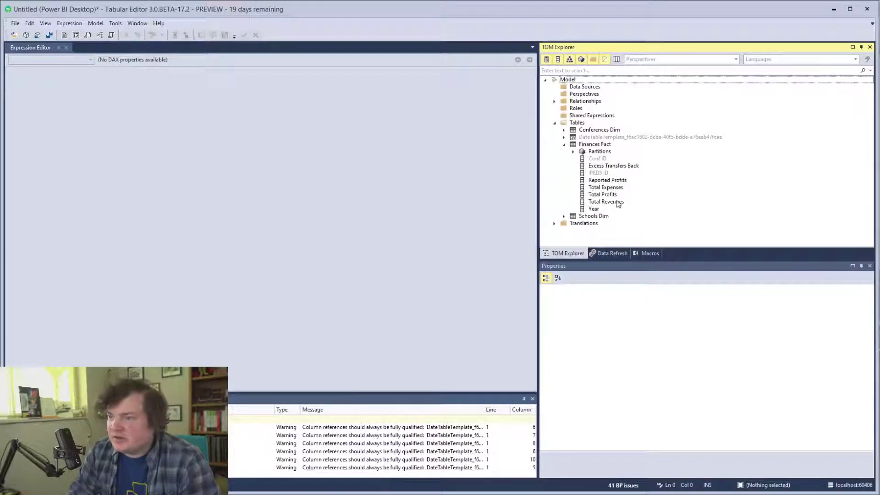
{"action": "left_click", "coordinate": [598, 172]}
{"action": "left_click", "coordinate": [598, 159]}
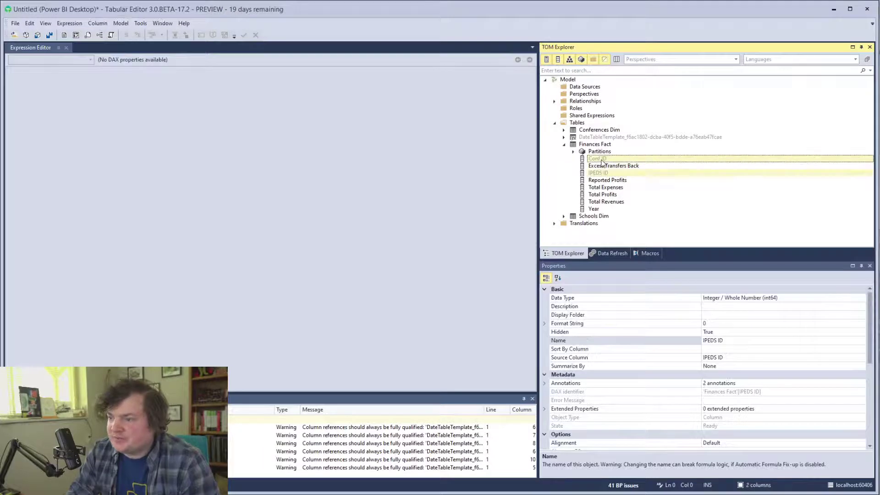
Create a new measure in Finances Fact with the Total Expenses, Total Profits and Total Revenues columns selected
{"action": "left_click", "coordinate": [613, 187]}
{"action": "left_click", "coordinate": [614, 201], "text": "shift"}
{"action": "right_click", "coordinate": [612, 202]}
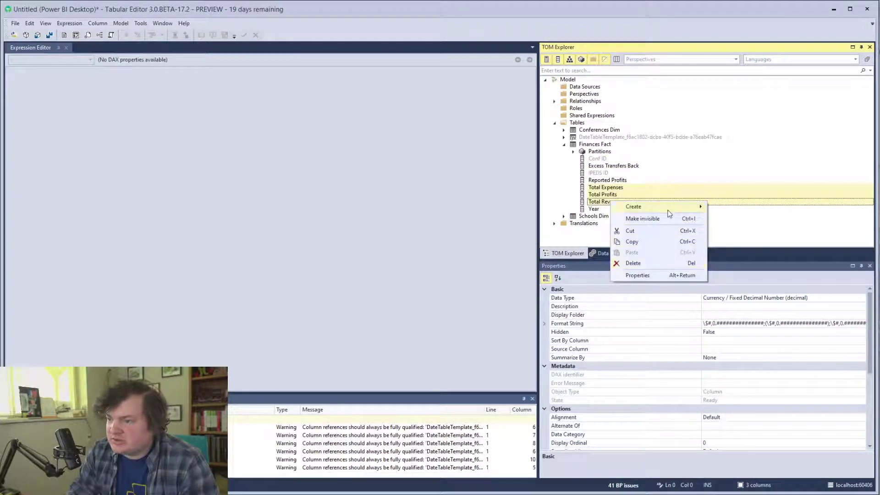
{"action": "mouse_move", "coordinate": [670, 208]}
{"action": "left_click", "coordinate": [747, 217]}
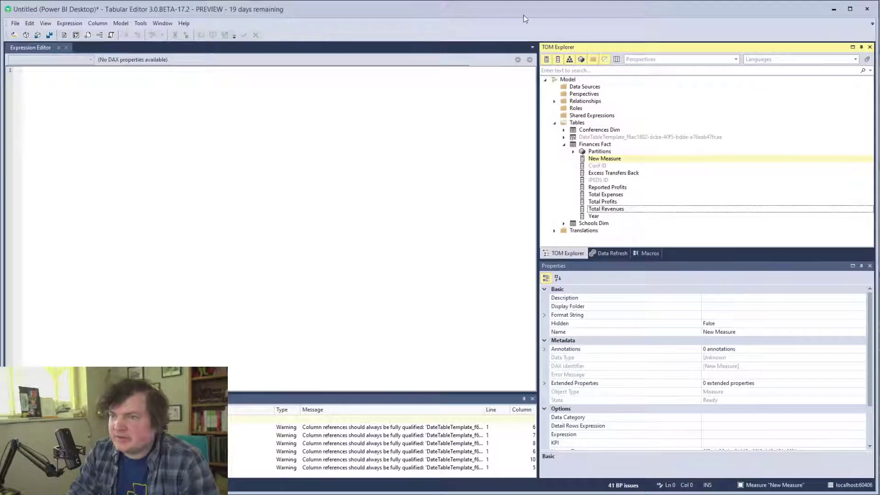
Switch to the PBI WoW Week 2 Power Query Editor and copy the full M code of the DateTable Function query
{"action": "key", "text": "alt+Tab"}
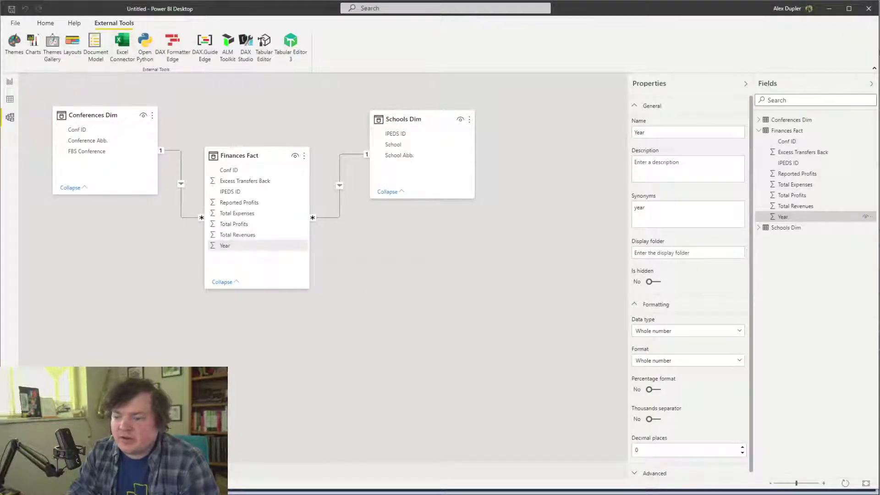
{"action": "key", "text": "alt+Tab"}
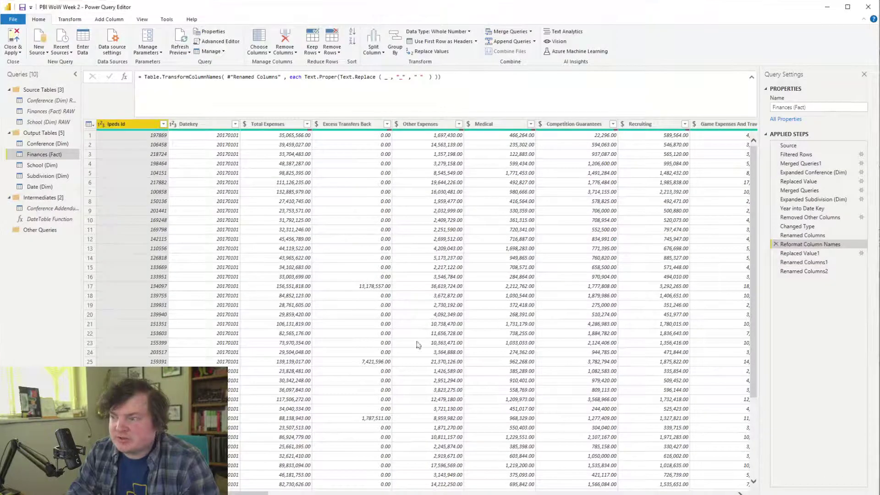
{"action": "left_click", "coordinate": [55, 220]}
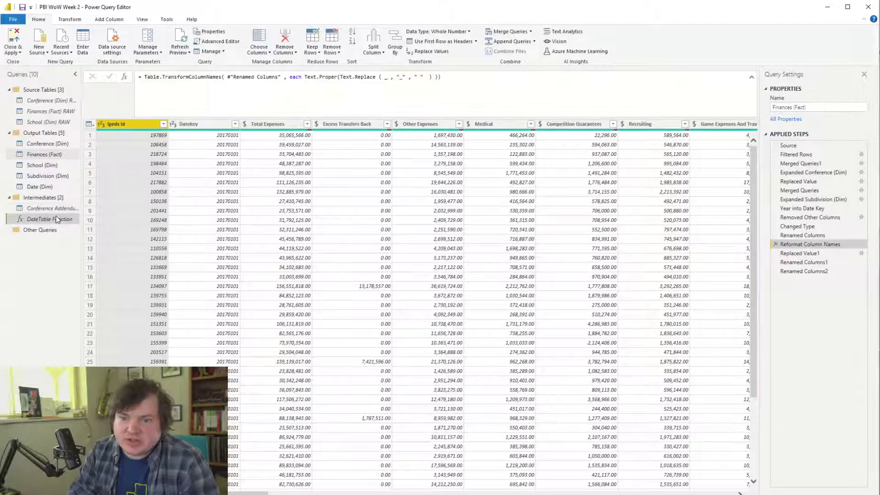
{"action": "left_click", "coordinate": [267, 102]}
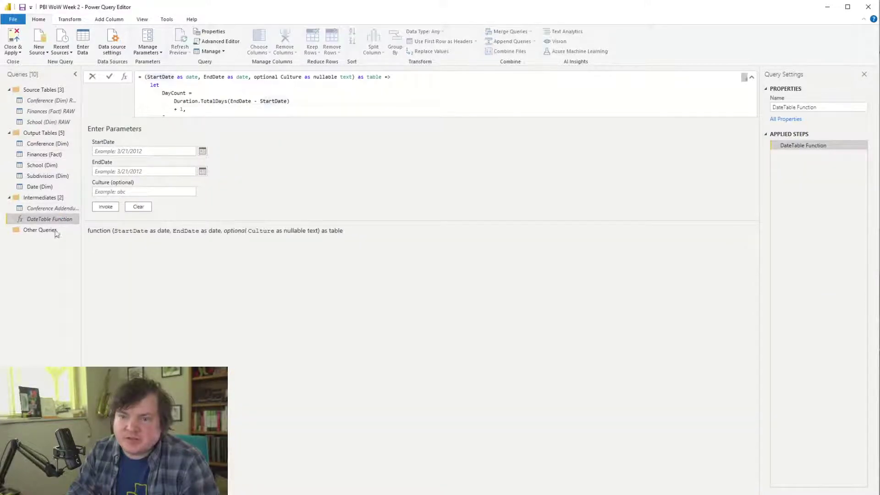
{"action": "left_click", "coordinate": [109, 20]}
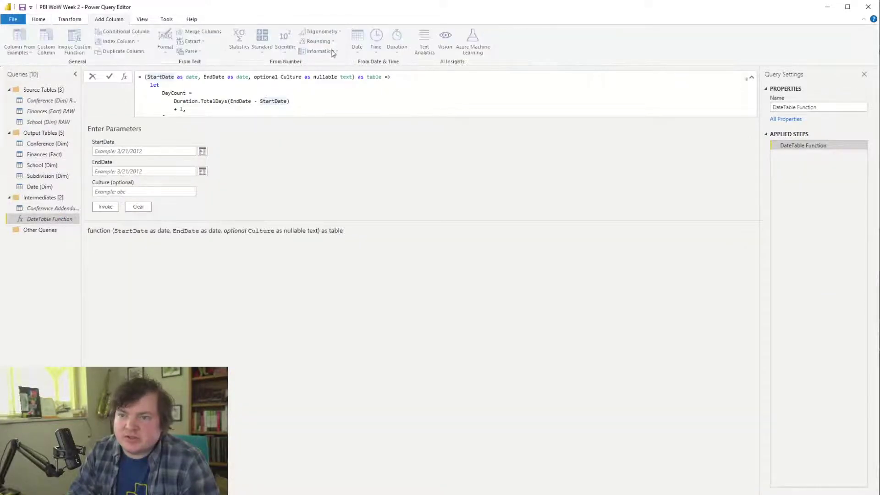
{"action": "left_click", "coordinate": [142, 20]}
{"action": "left_click", "coordinate": [272, 42]}
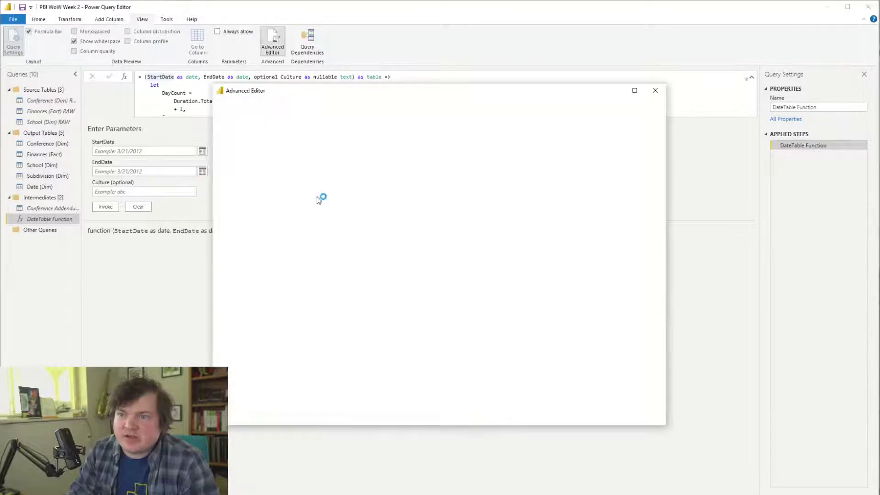
{"action": "key", "text": "ctrl+a"}
{"action": "left_click", "coordinate": [638, 406]}
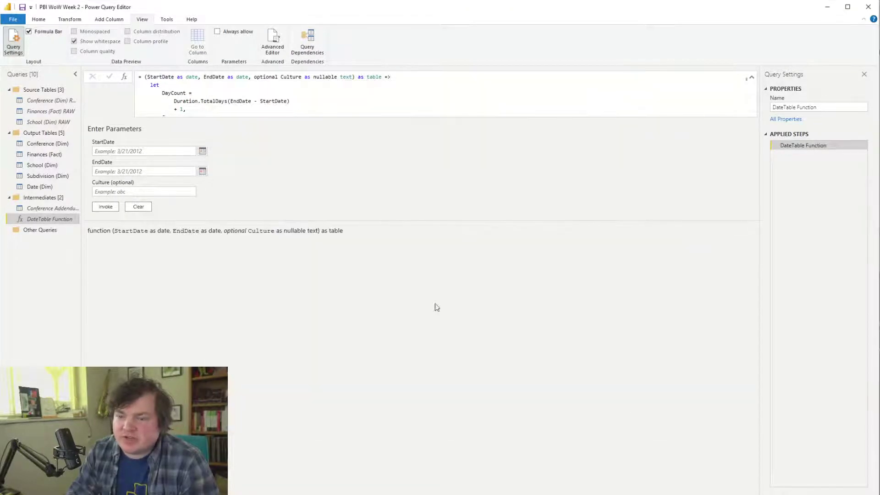
Switch back to the Untitled Power BI Desktop file, open its Power Query Editor and create a blank query
{"action": "key", "text": "alt+Tab"}
{"action": "left_click", "coordinate": [717, 206]}
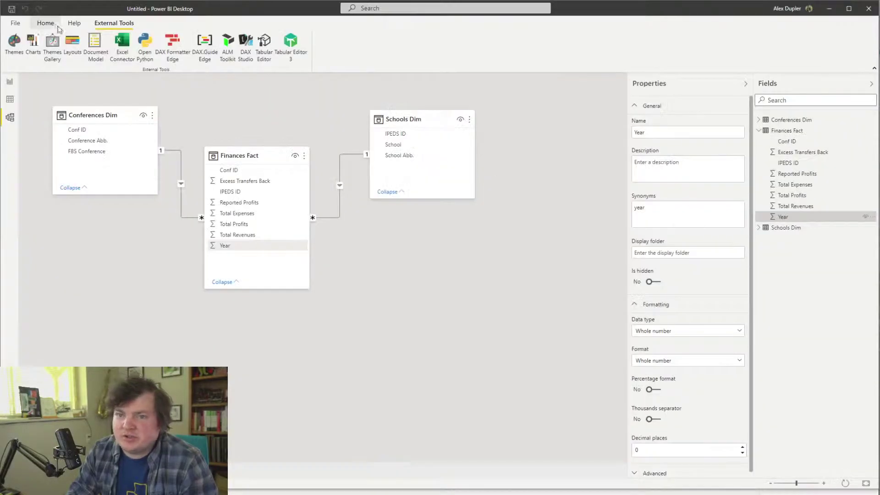
{"action": "left_click", "coordinate": [224, 41]}
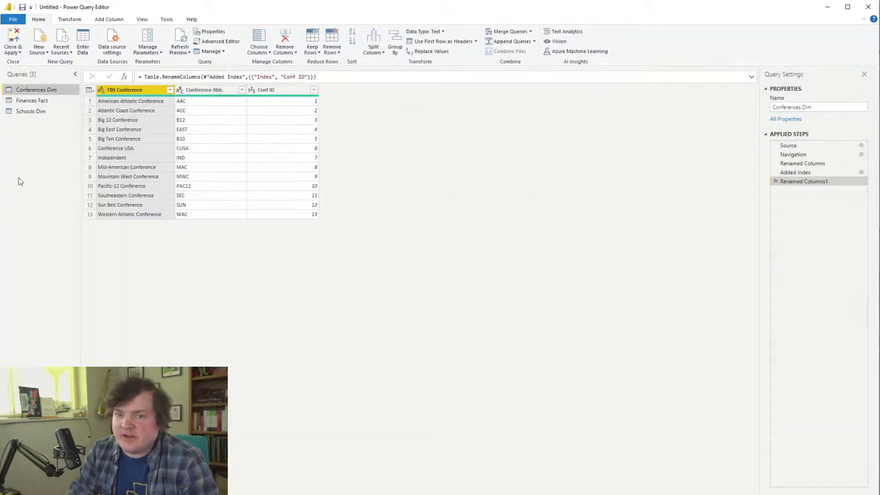
{"action": "right_click", "coordinate": [18, 182]}
{"action": "mouse_move", "coordinate": [68, 196]}
{"action": "left_click", "coordinate": [119, 255]}
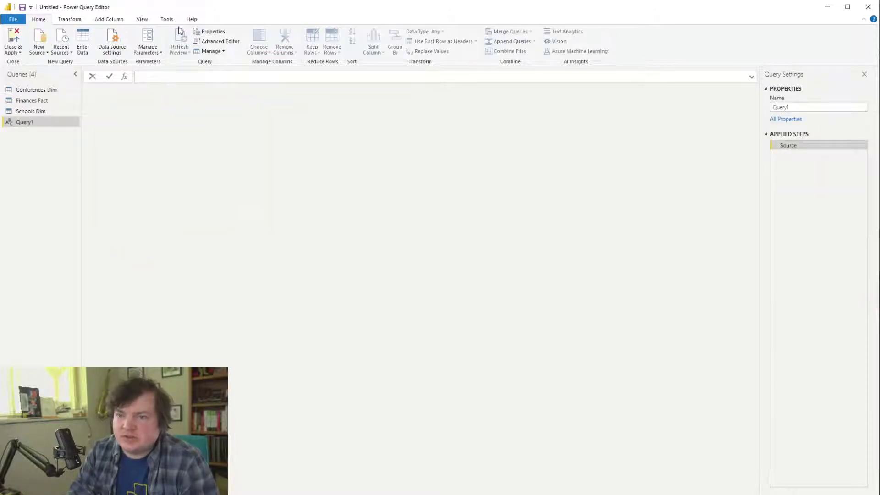
Replace the blank query's M code with the copied date table function code and apply it
{"action": "left_click", "coordinate": [143, 19]}
{"action": "left_click", "coordinate": [272, 41]}
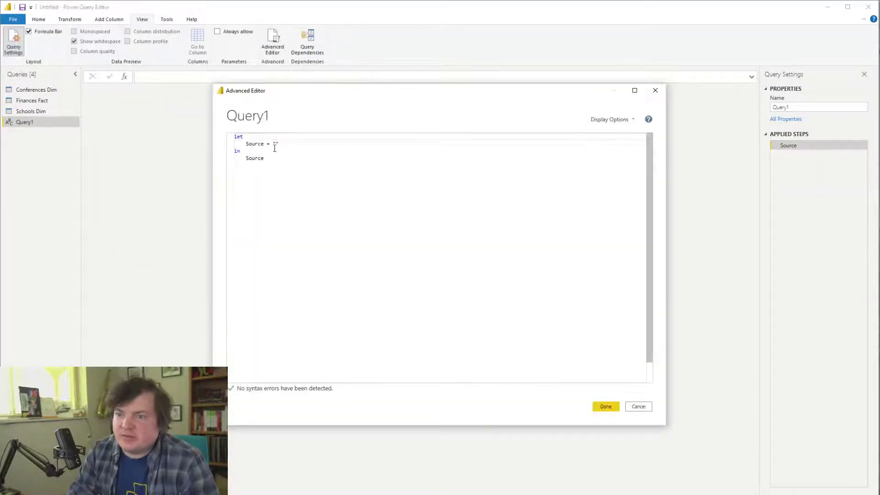
{"action": "key", "text": "ctrl+a"}
{"action": "key", "text": "ctrl+v"}
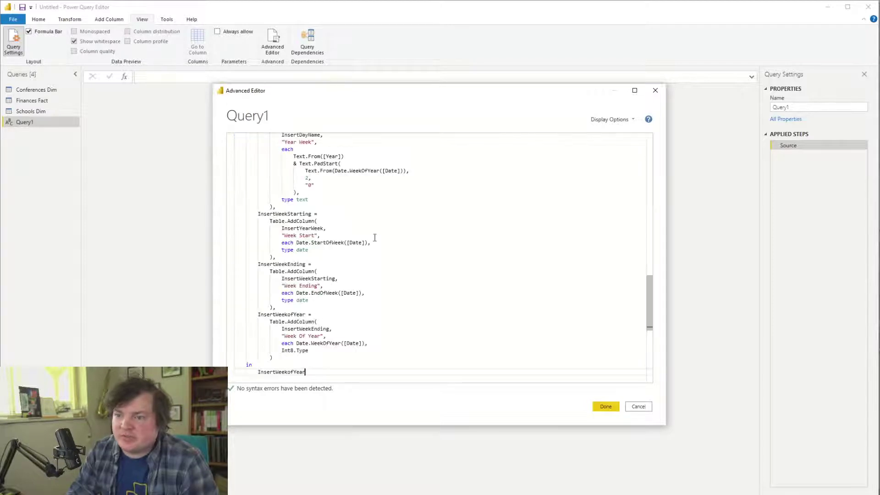
{"action": "left_click", "coordinate": [605, 407]}
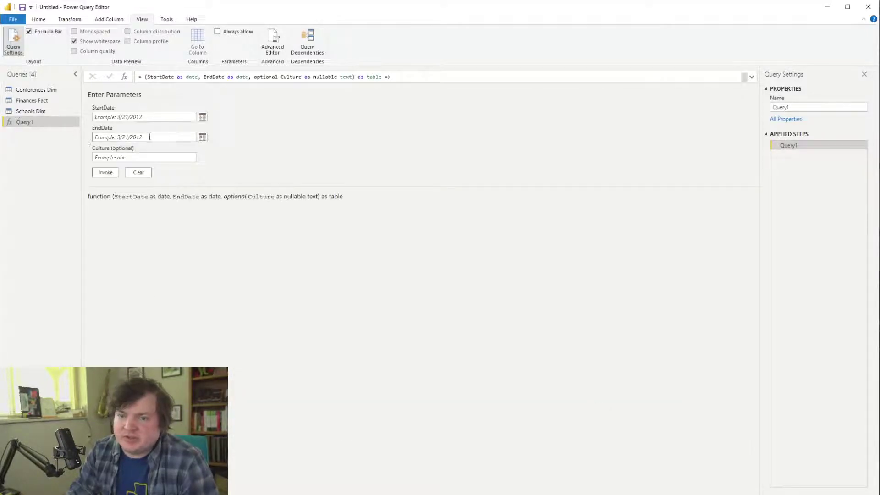
Switch to the PBI WoW Week 2 Power Query Editor and copy the M code of the Date (Dim) query
{"action": "key", "text": "alt+Tab"}
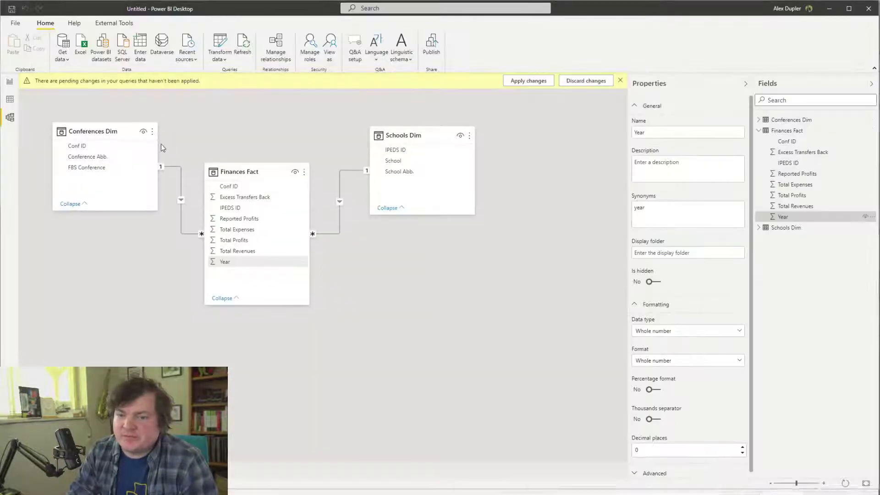
{"action": "key", "text": "alt+Tab"}
{"action": "left_click", "coordinate": [778, 136]}
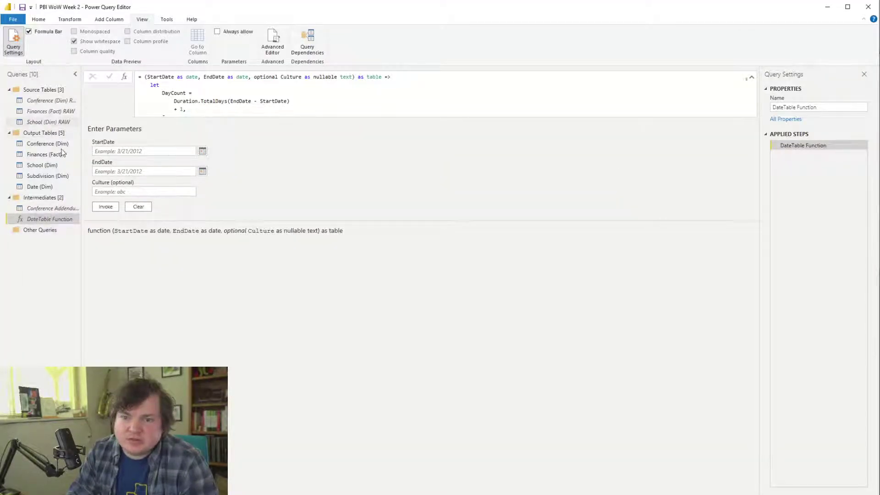
{"action": "left_click", "coordinate": [61, 188]}
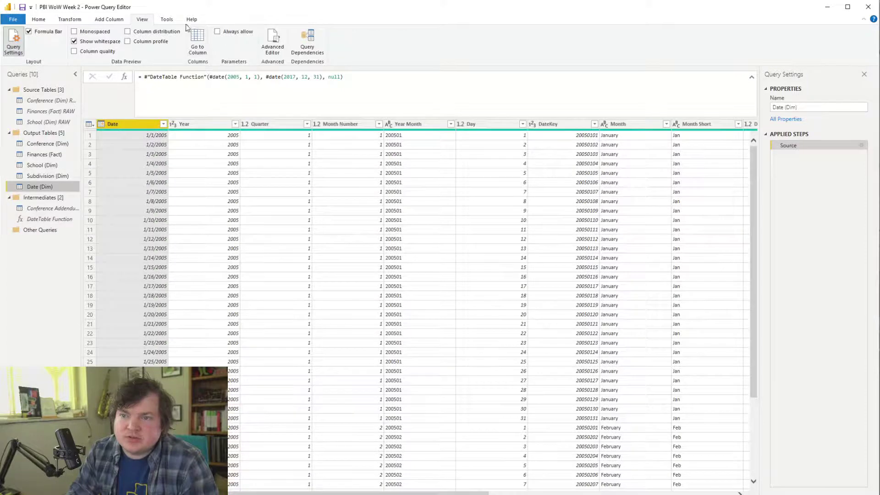
{"action": "left_click", "coordinate": [272, 41]}
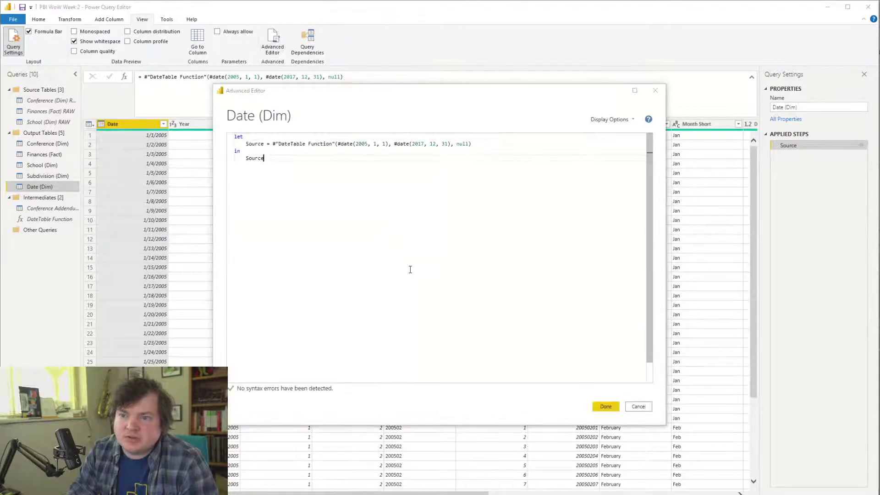
{"action": "left_click", "coordinate": [638, 407]}
Return to the Untitled Power Query Editor and create a second blank query
{"action": "key", "text": "alt+Tab"}
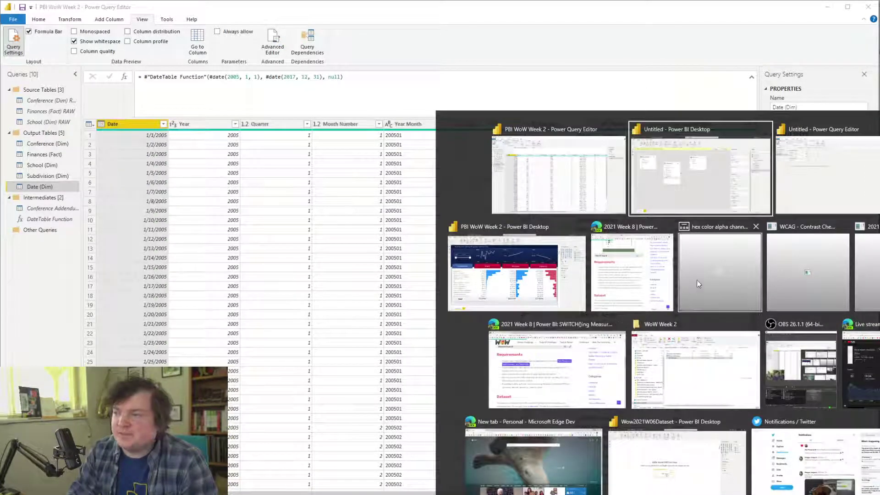
{"action": "key", "text": "alt+Tab"}
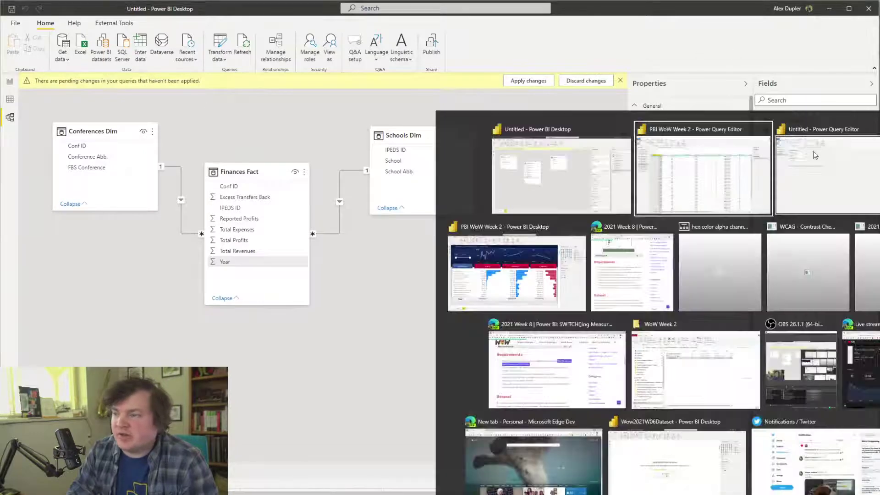
{"action": "left_click", "coordinate": [852, 171]}
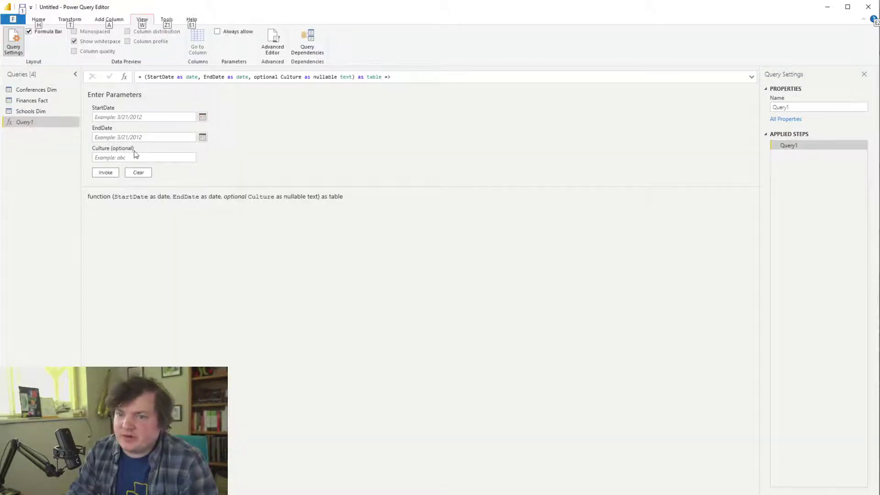
{"action": "right_click", "coordinate": [36, 159]}
{"action": "mouse_move", "coordinate": [75, 174]}
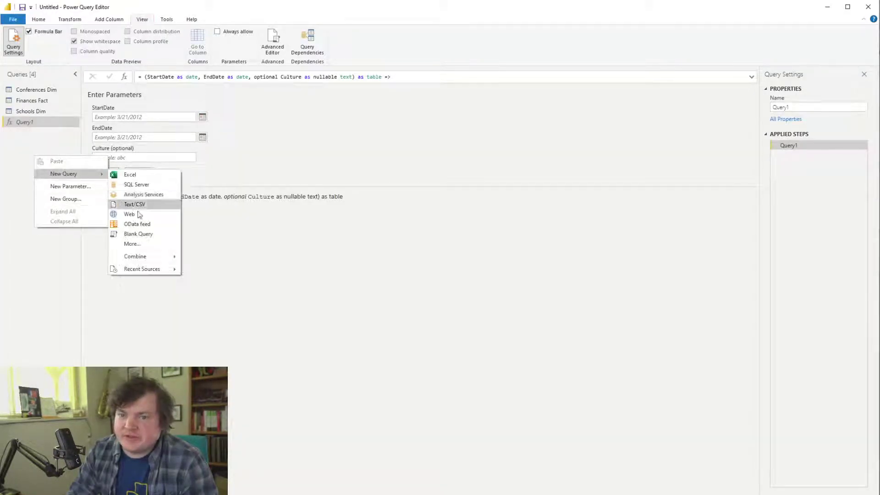
{"action": "left_click", "coordinate": [140, 234]}
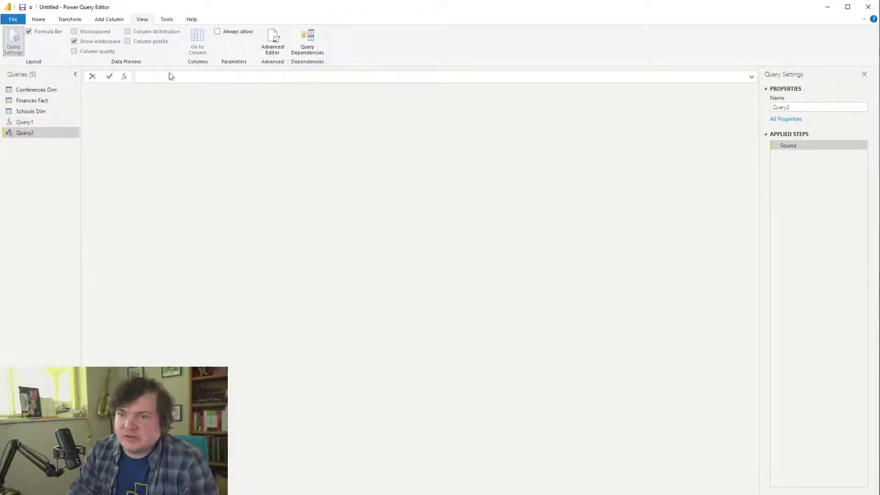
Replace Query2's M code with the copied source line calling "DateTable Function" with #date(2005, 1, 1), #date(2017, 12, 31) and null
{"action": "left_click", "coordinate": [273, 42]}
{"action": "key", "text": "ctrl+a"}
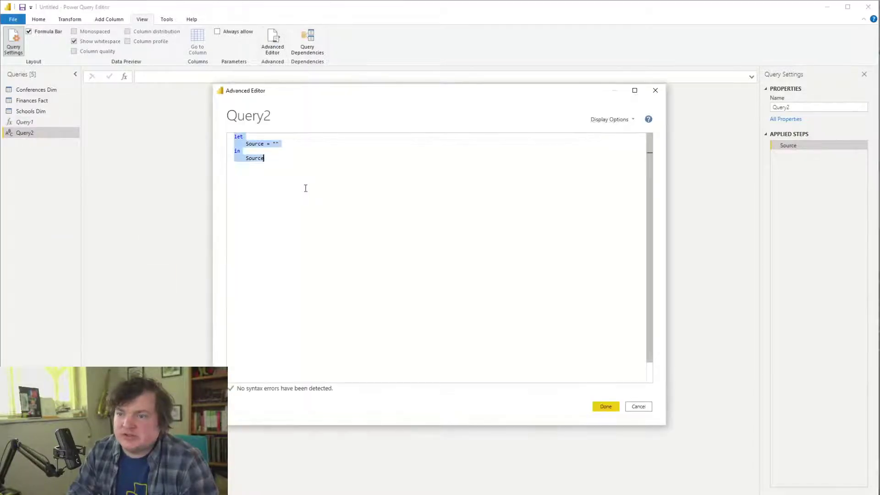
{"action": "type", "text": "let     Source = #\"DateTable Function\"(#date(2005, 1, 1), #date(2017, 12, 31), null) in     Source"}
{"action": "left_click", "coordinate": [605, 407]}
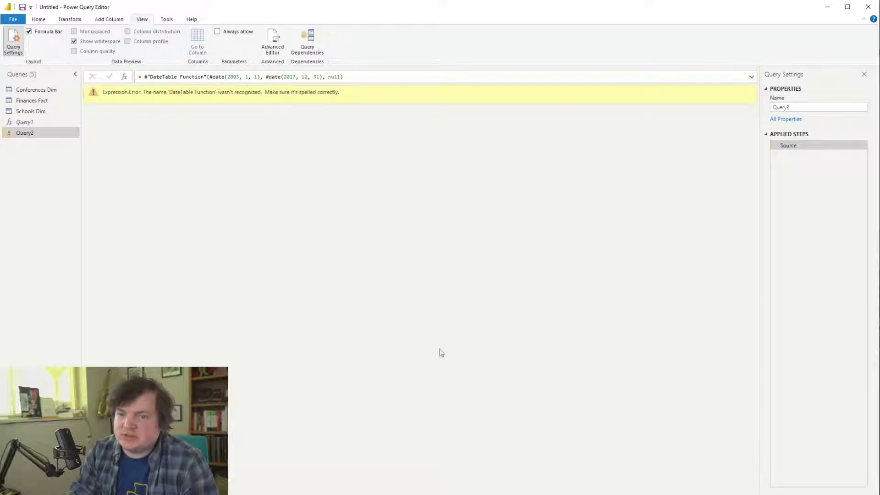
Rename the Query1 function query as DateTableFunction
{"action": "left_click", "coordinate": [49, 123]}
{"action": "right_click", "coordinate": [48, 123]}
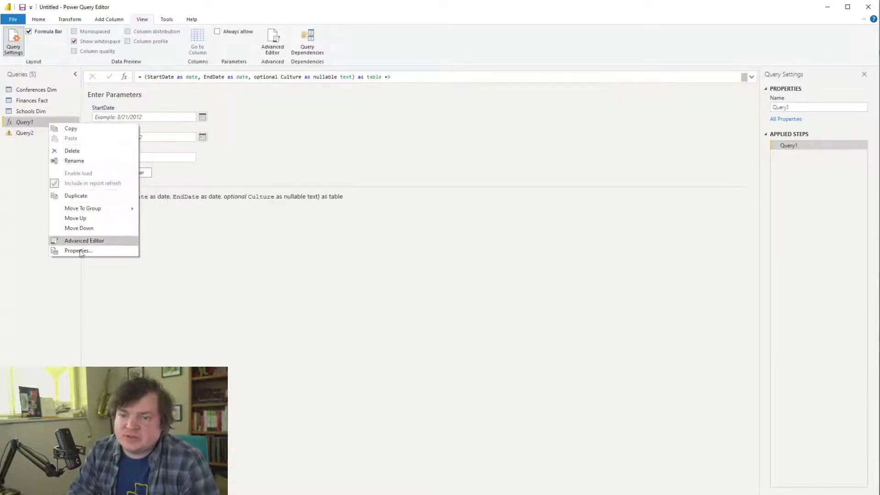
{"action": "left_click", "coordinate": [74, 161]}
{"action": "type", "text": "DateTab"}
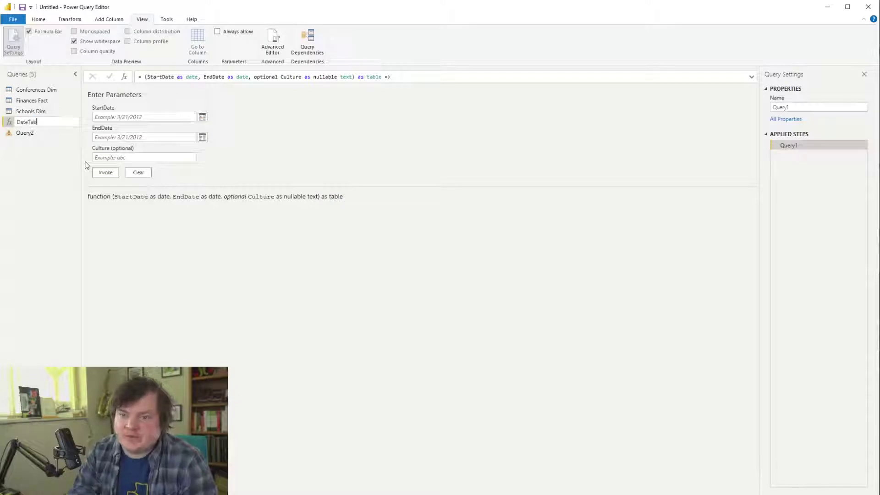
{"action": "type", "text": "le Function"}
{"action": "key", "text": "Return"}
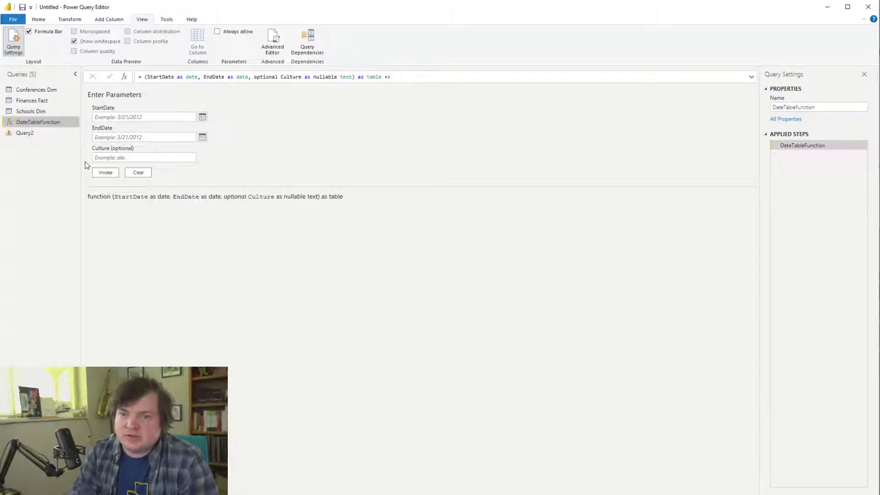
Correct the function query's name to DateTable Function, with a space, to match the reference in Query2
{"action": "left_click", "coordinate": [37, 133]}
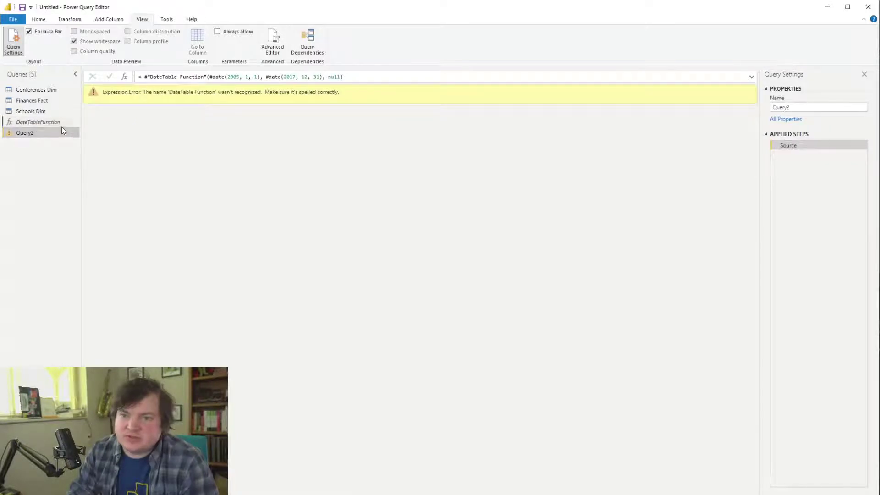
{"action": "left_click", "coordinate": [60, 122]}
{"action": "right_click", "coordinate": [40, 124]}
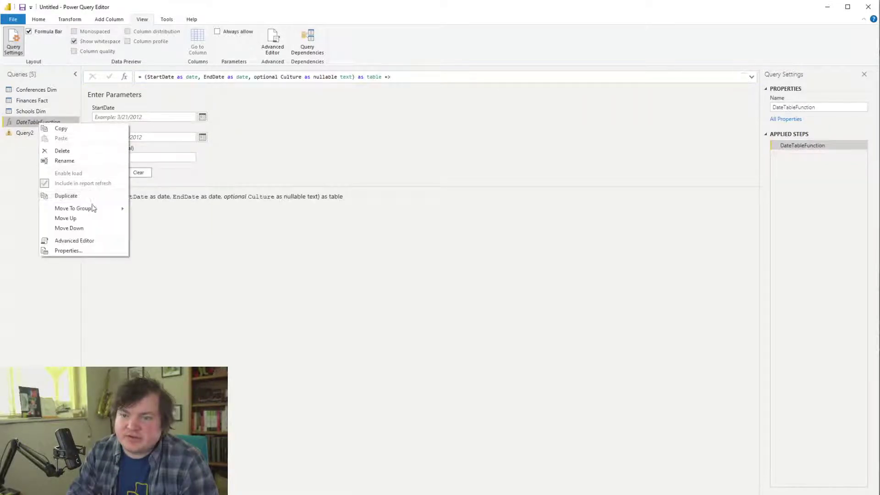
{"action": "key", "text": "Escape"}
{"action": "left_click", "coordinate": [798, 107]}
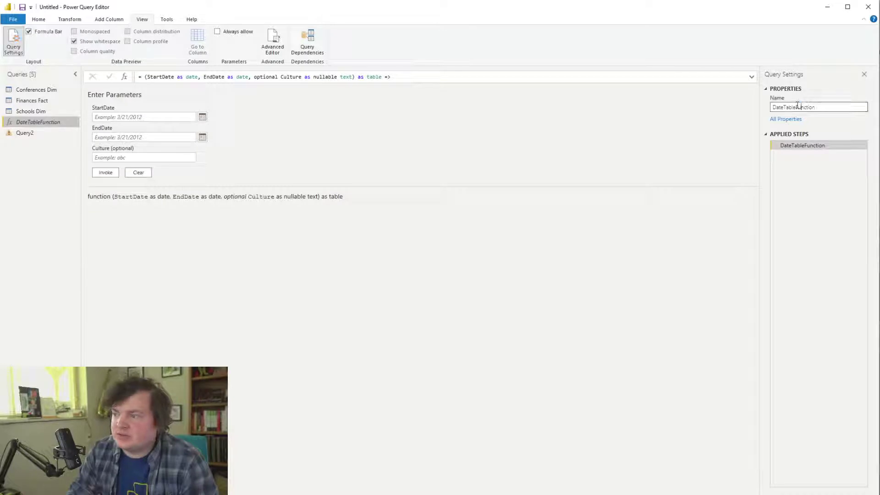
{"action": "key", "text": "Return"}
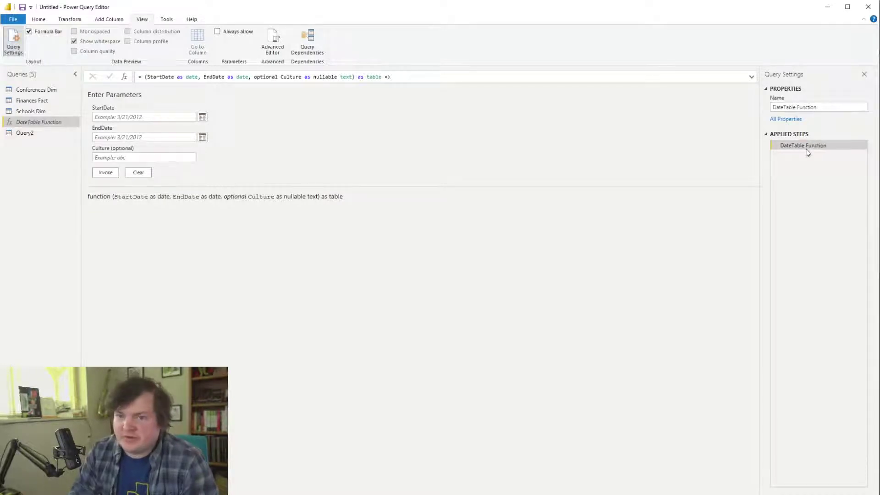
Rename Query2 as Date
{"action": "left_click", "coordinate": [54, 133]}
{"action": "right_click", "coordinate": [51, 133]}
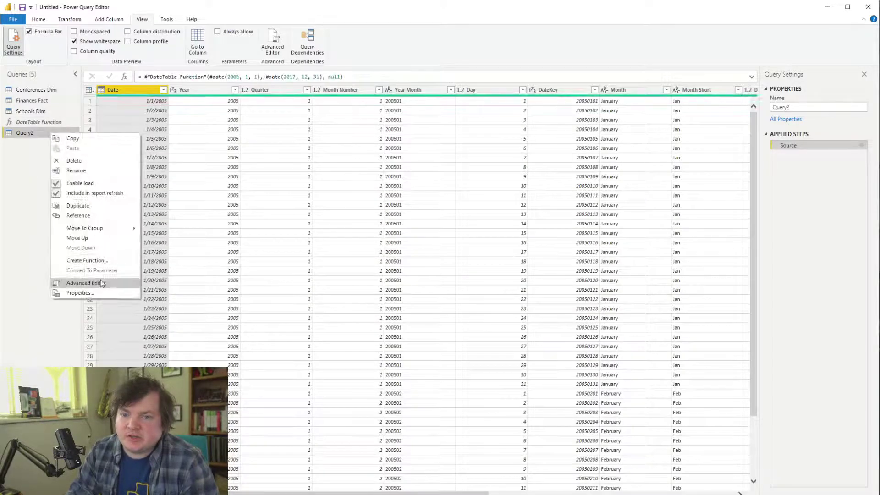
{"action": "left_click", "coordinate": [107, 171]}
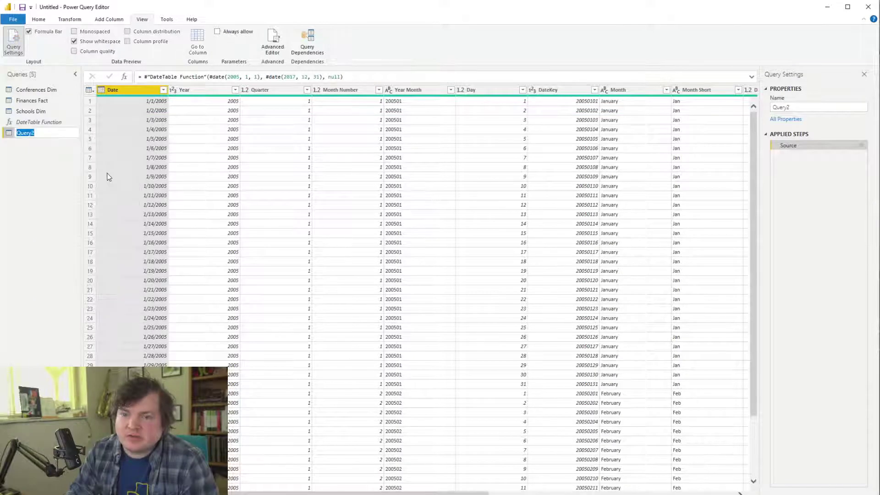
{"action": "type", "text": "Date"}
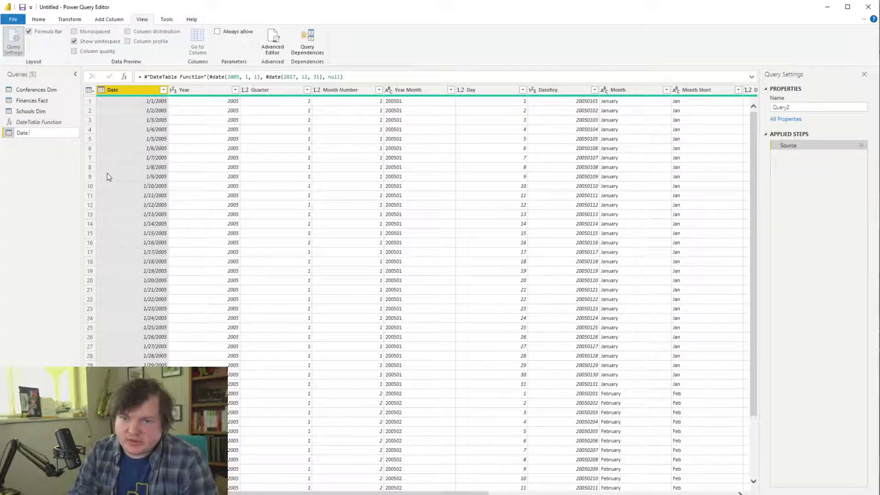
{"action": "key", "text": "Return"}
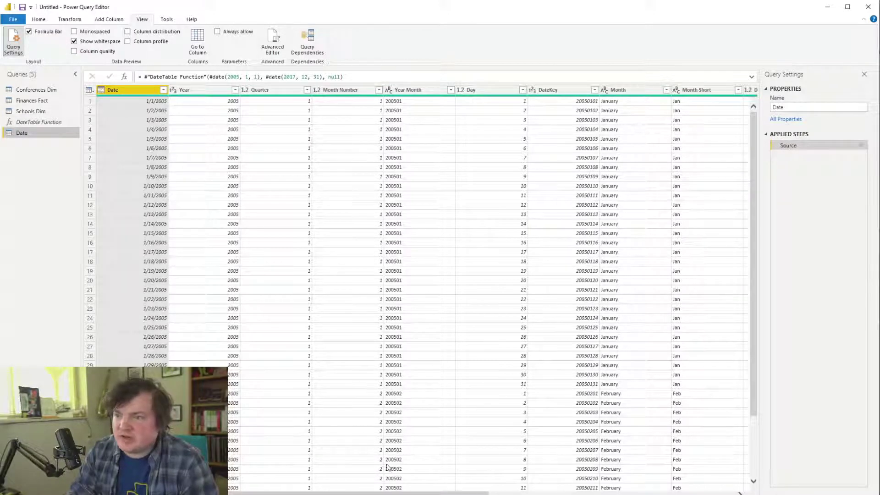
{"action": "left_click_drag", "start_coordinate": [441, 494], "coordinate": [321, 230]}
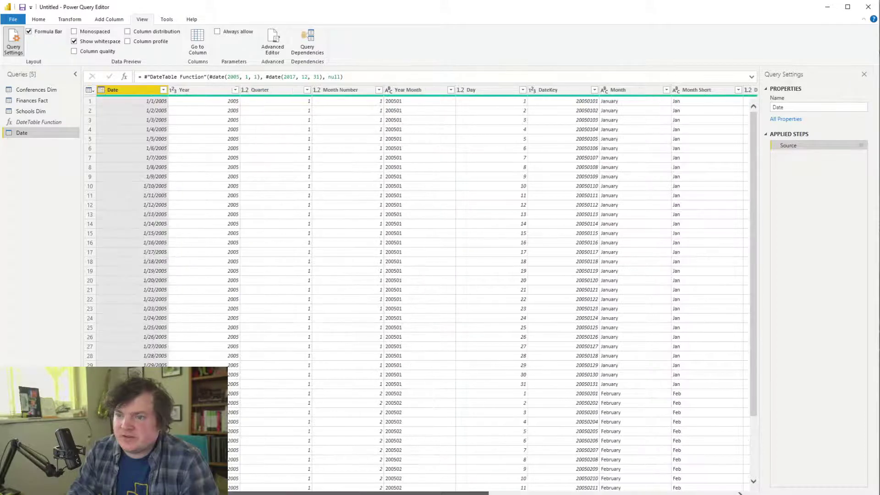
Close the query editor with the changes applied and place the Date table below Schools Dim in the model diagram
{"action": "left_click", "coordinate": [39, 19]}
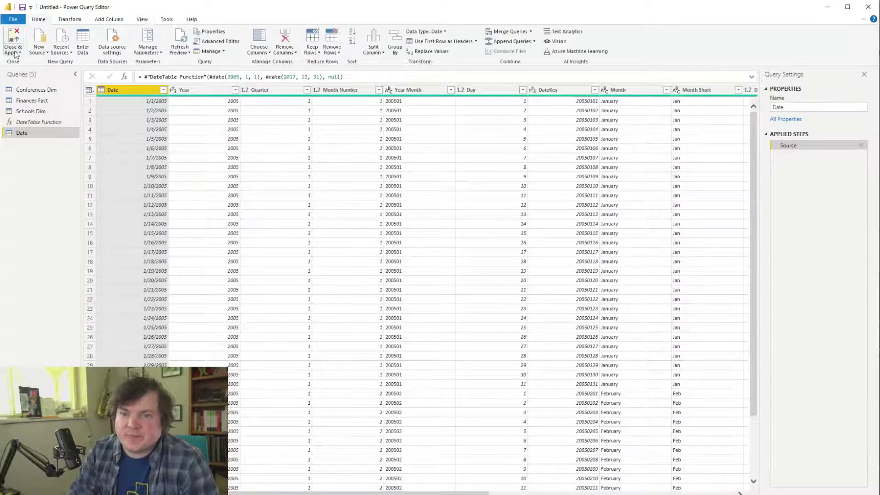
{"action": "left_click", "coordinate": [13, 41]}
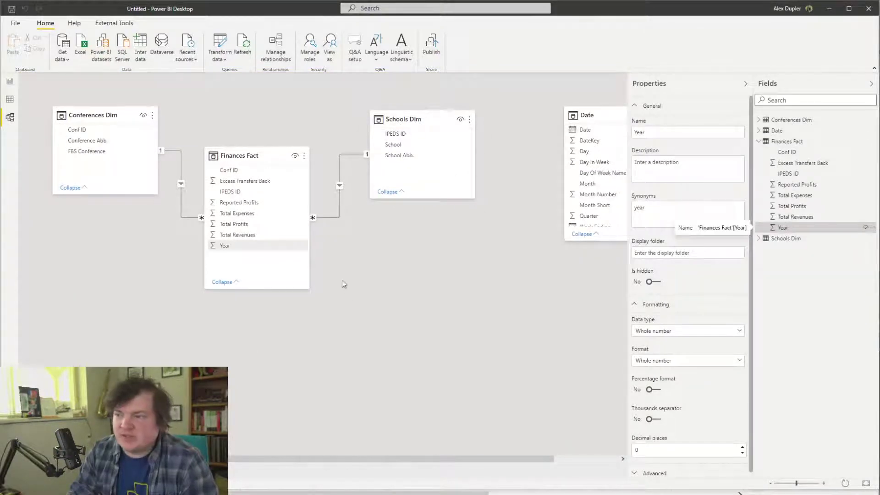
{"action": "left_click_drag", "start_coordinate": [590, 119], "coordinate": [390, 240]}
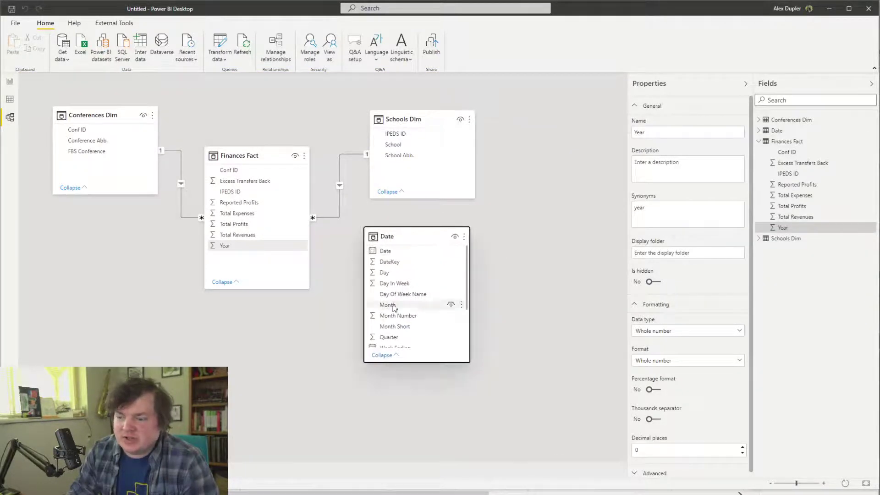
{"action": "scroll", "coordinate": [420, 314], "scroll_direction": "down", "scroll_amount": 3}
{"action": "scroll", "coordinate": [426, 305], "scroll_direction": "up", "scroll_amount": 3}
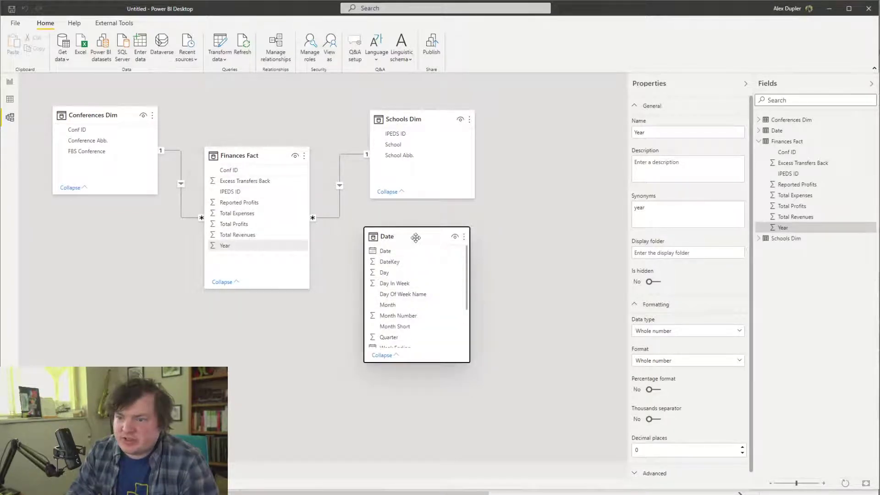
{"action": "left_click_drag", "start_coordinate": [417, 235], "coordinate": [445, 227]}
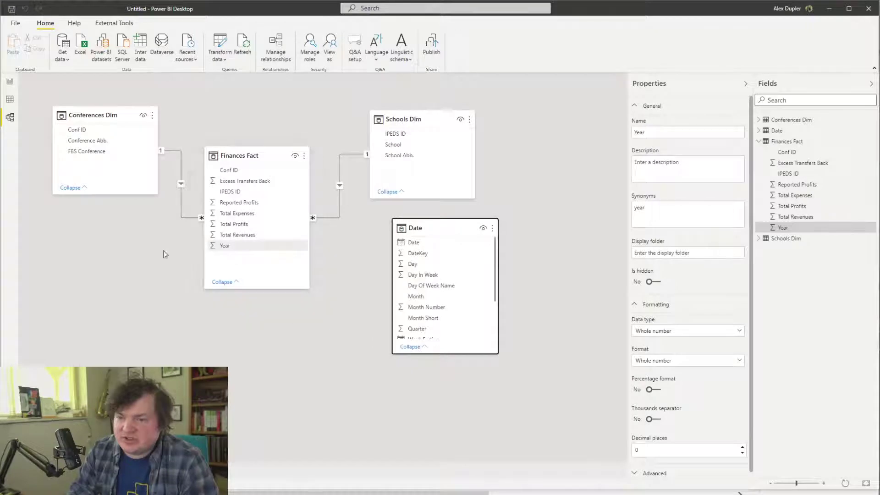
Reopen the Power Query Editor, look through the dimension queries and select the Year column of Finances Fact
{"action": "left_click", "coordinate": [218, 42]}
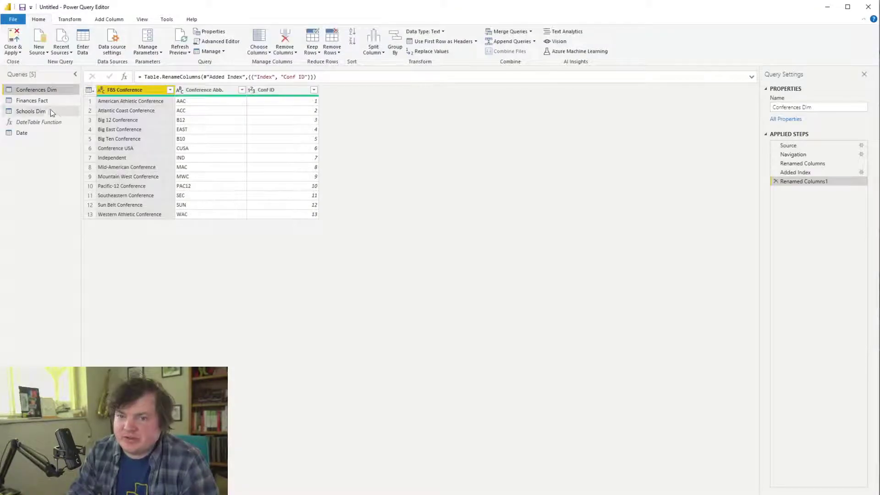
{"action": "left_click", "coordinate": [47, 110]}
{"action": "left_click", "coordinate": [44, 100]}
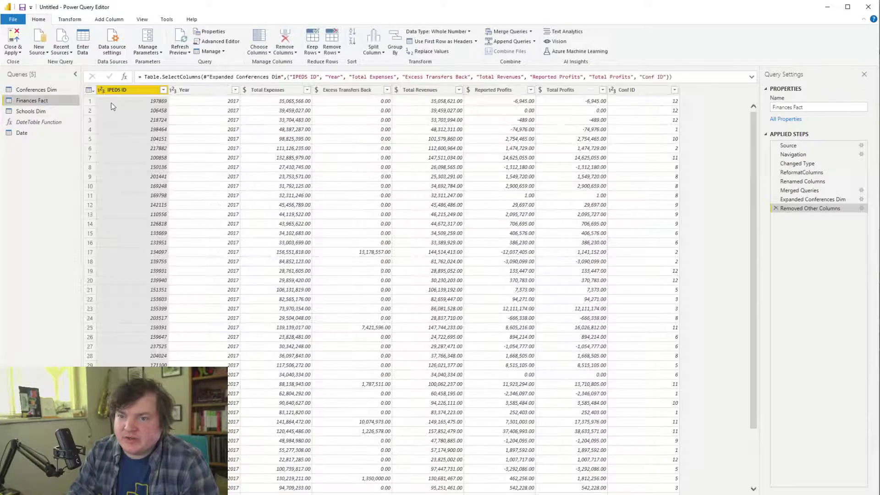
{"action": "left_click", "coordinate": [178, 90]}
{"action": "left_click", "coordinate": [40, 121]}
{"action": "left_click", "coordinate": [37, 112]}
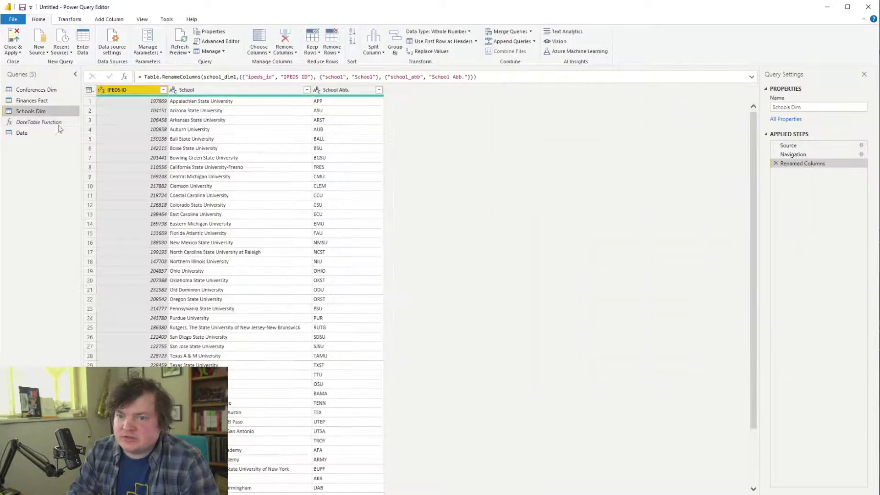
{"action": "left_click", "coordinate": [30, 90]}
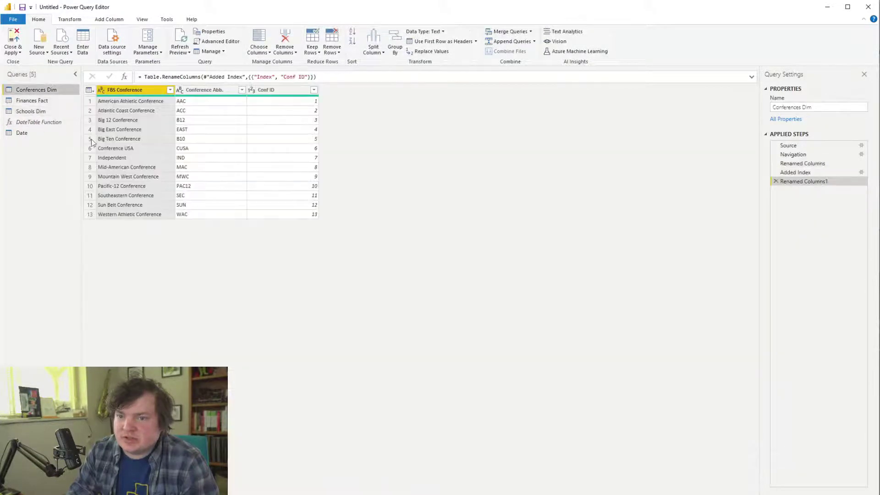
{"action": "left_click", "coordinate": [50, 104]}
{"action": "left_click", "coordinate": [193, 92]}
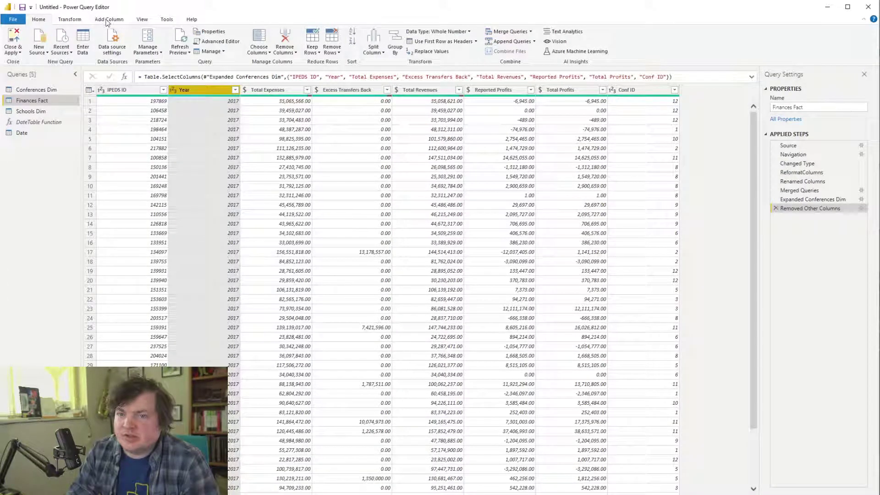
Add a custom column named Date to Finances Fact with the formula Date([Year],01,01)
{"action": "left_click", "coordinate": [69, 19]}
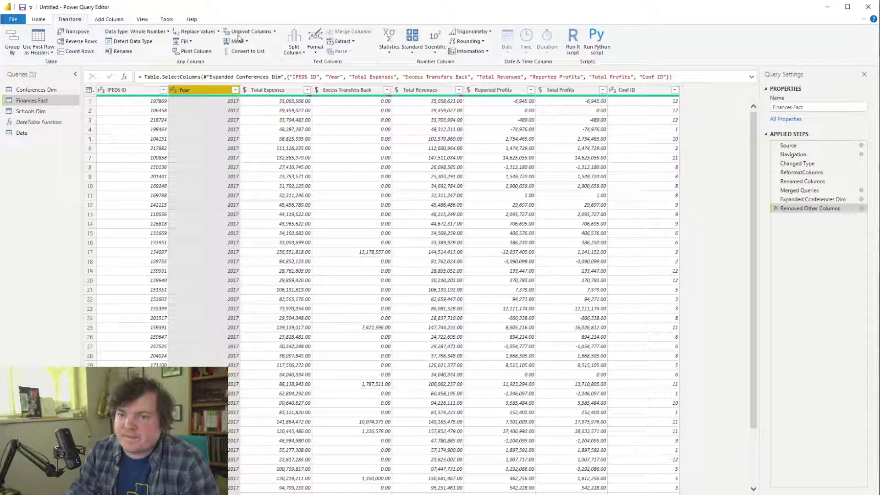
{"action": "left_click", "coordinate": [113, 20]}
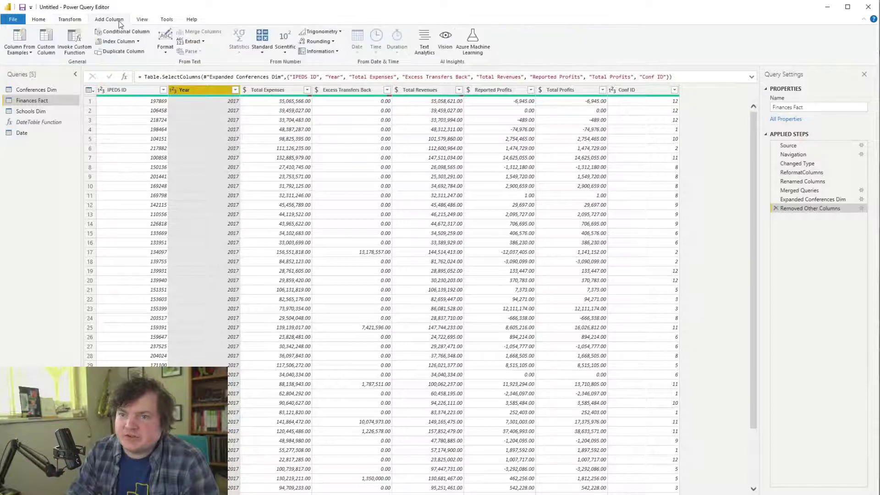
{"action": "left_click", "coordinate": [46, 38]}
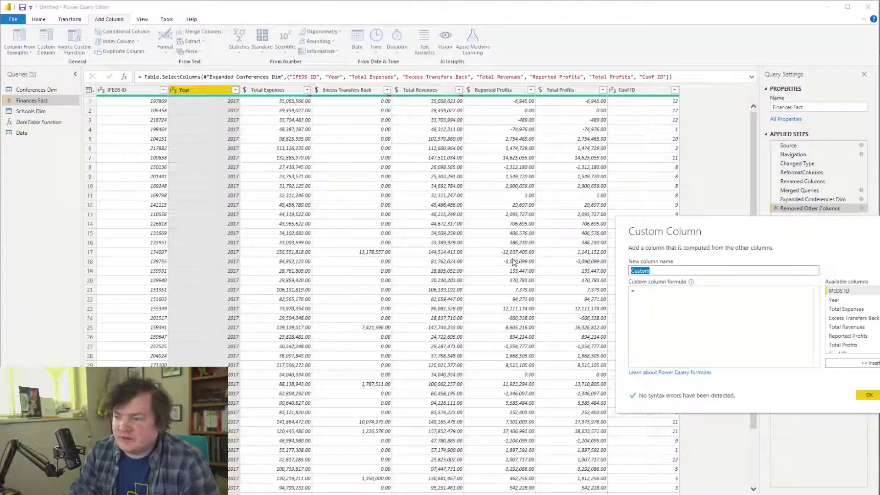
{"action": "type", "text": "Date"}
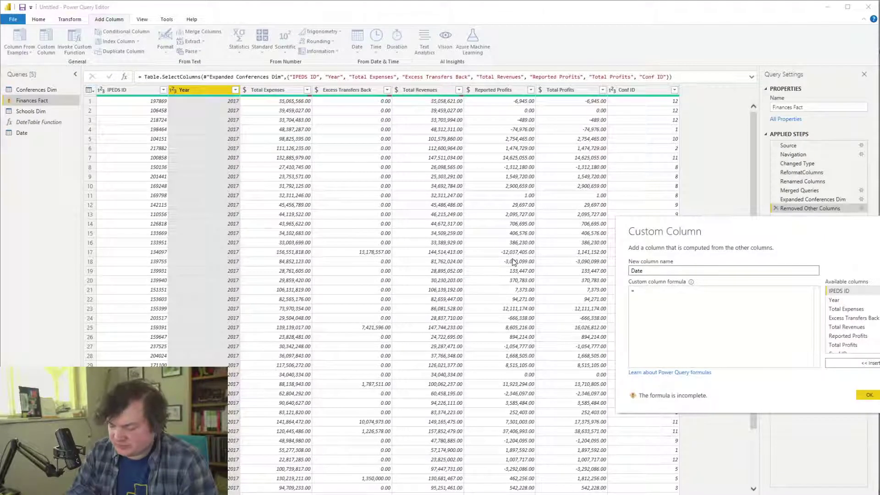
{"action": "key", "text": "Tab"}
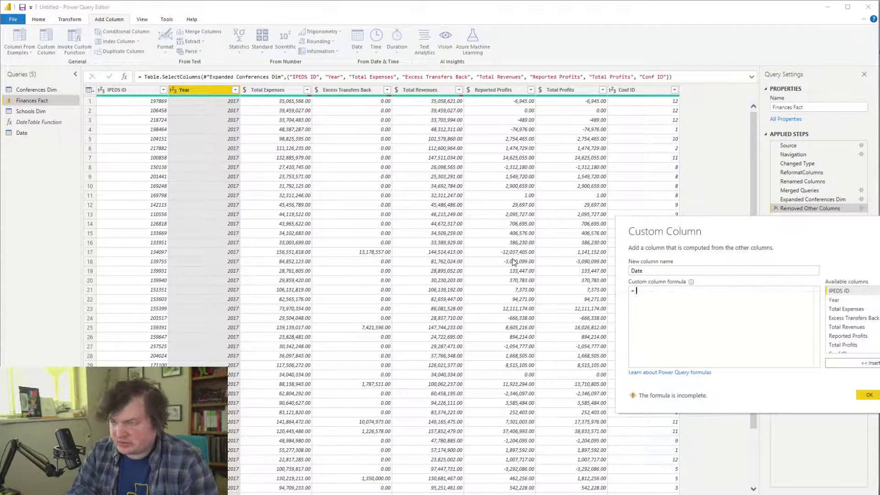
{"action": "type", "text": "Date("}
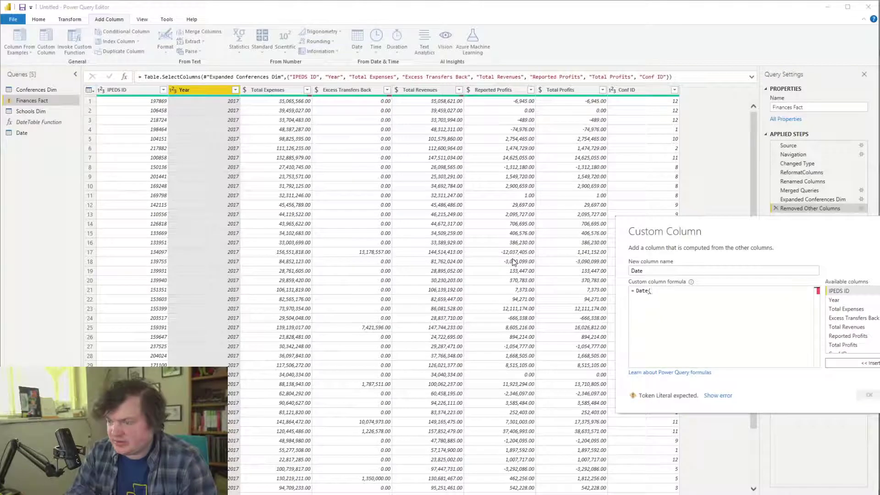
{"action": "type", "text": "Ye"}
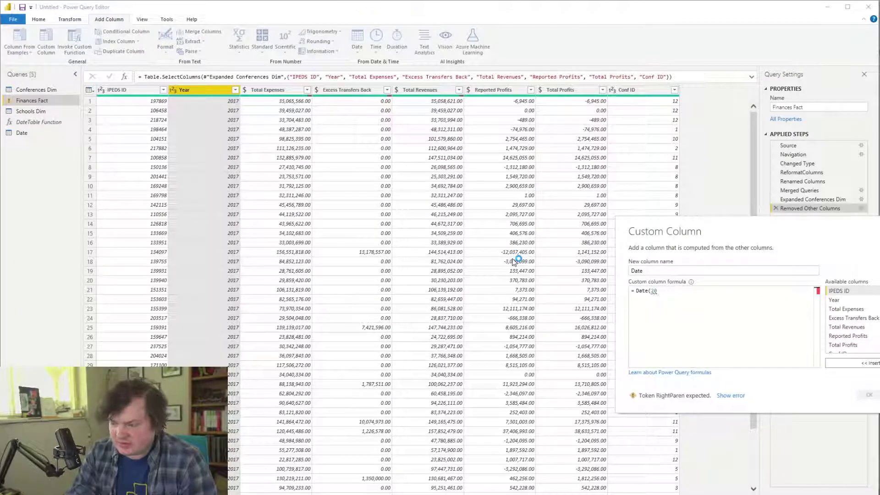
{"action": "type", "text": "17,"}
{"action": "key", "text": "BackSpace"}
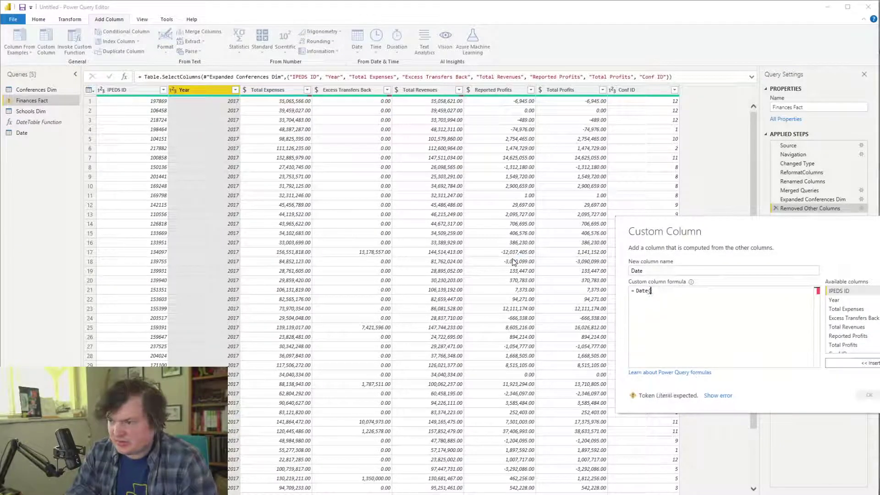
{"action": "type", "text": "[Year],"}
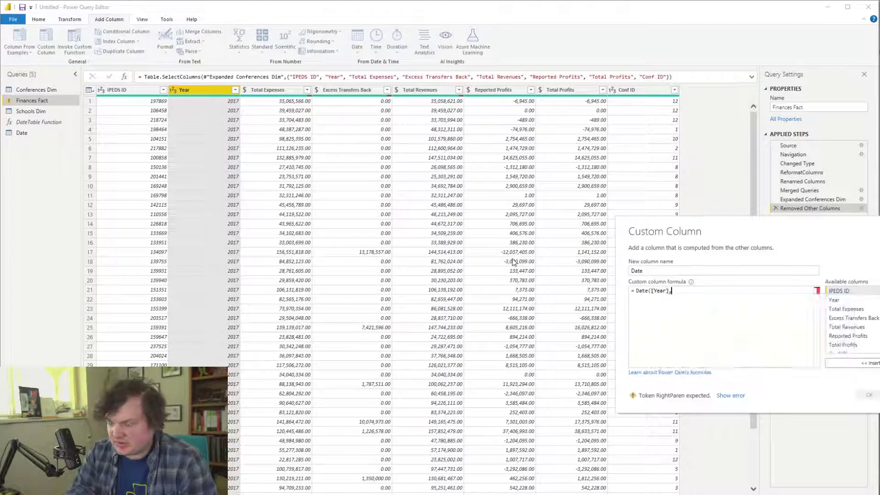
{"action": "type", "text": "01,01)"}
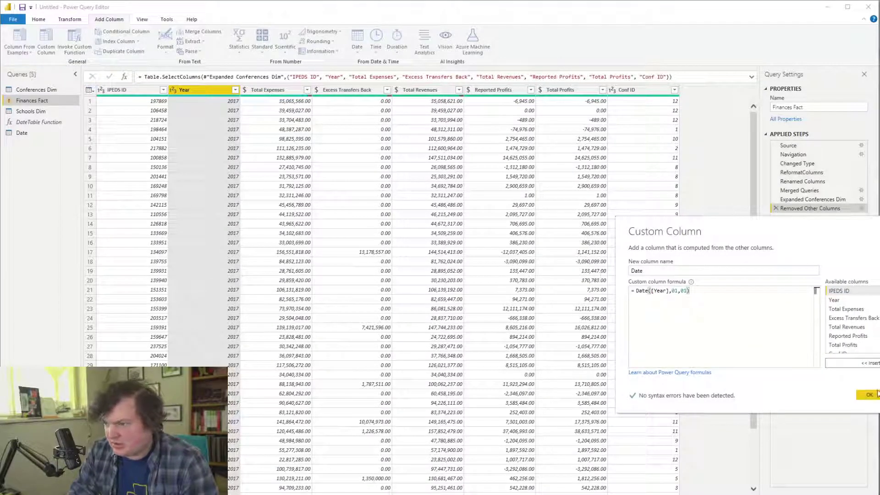
{"action": "left_click", "coordinate": [869, 395]}
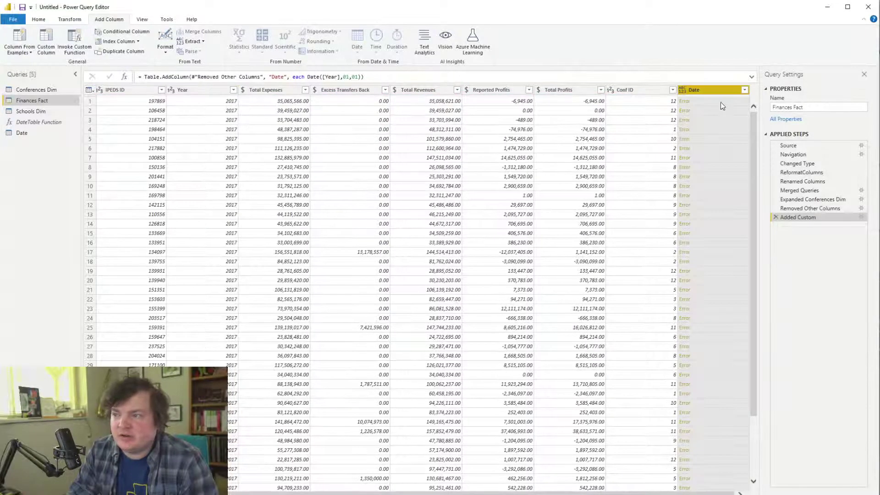
Examine the error in the new Date column and the settings of the Added Custom and Removed Other Columns steps
{"action": "left_click", "coordinate": [696, 103]}
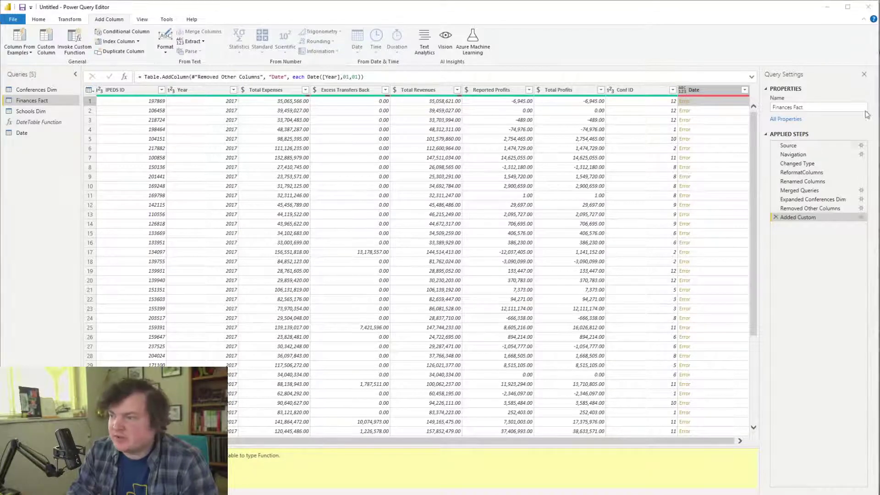
{"action": "left_click", "coordinate": [862, 218]}
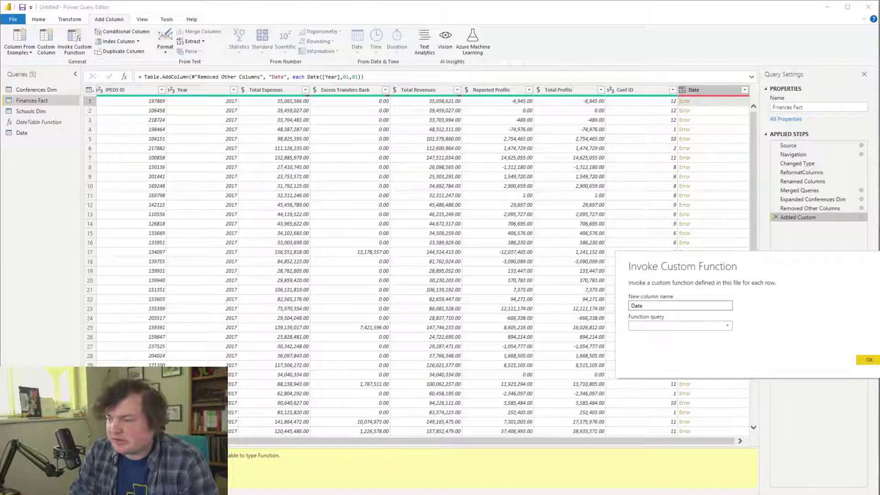
{"action": "key", "text": "Escape"}
{"action": "left_click", "coordinate": [862, 208]}
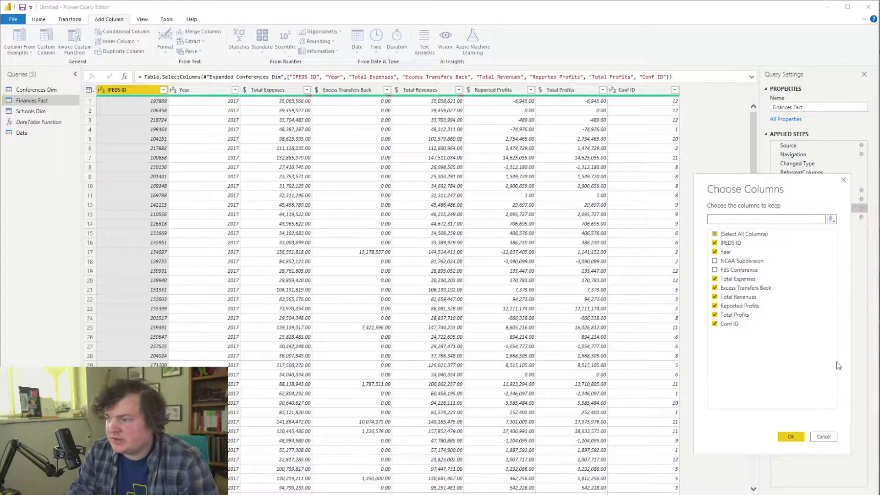
{"action": "left_click", "coordinate": [824, 436]}
{"action": "left_click", "coordinate": [865, 217]}
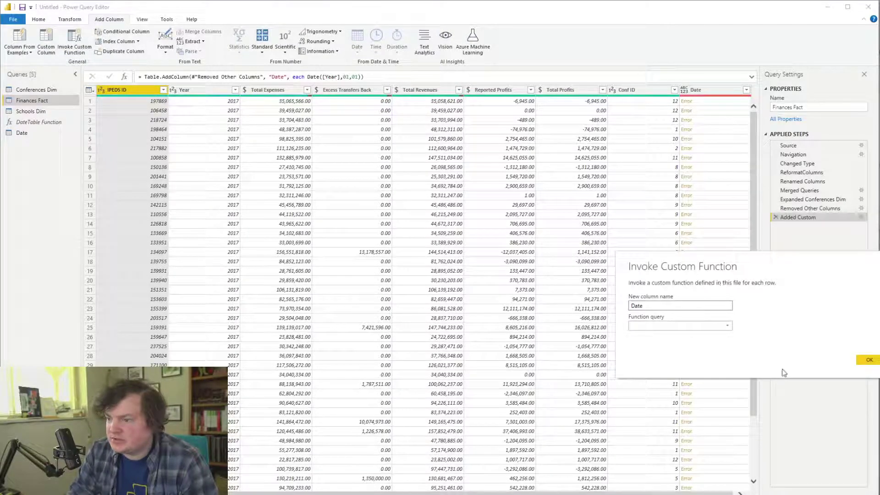
{"action": "key", "text": "Escape"}
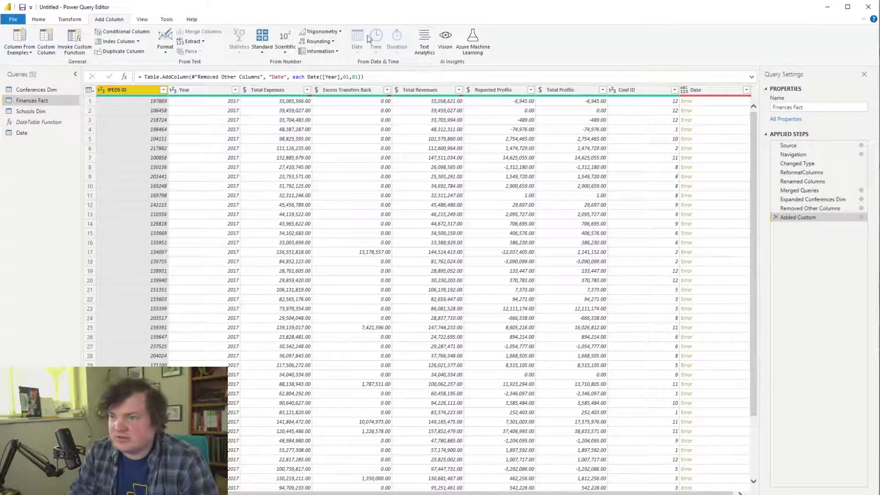
Replace the Date function with Date.From in the Added Custom line of the Finances Fact query's code
{"action": "left_click", "coordinate": [146, 21]}
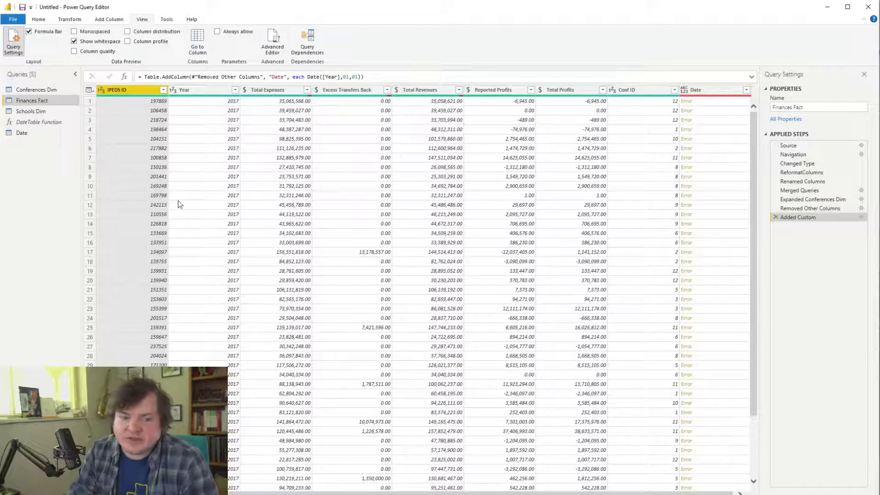
{"action": "left_click", "coordinate": [272, 42]}
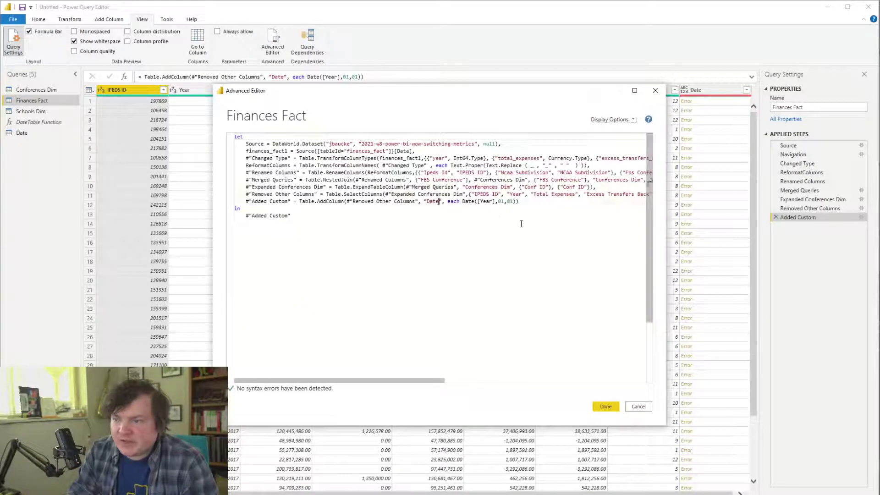
{"action": "left_click", "coordinate": [464, 202]}
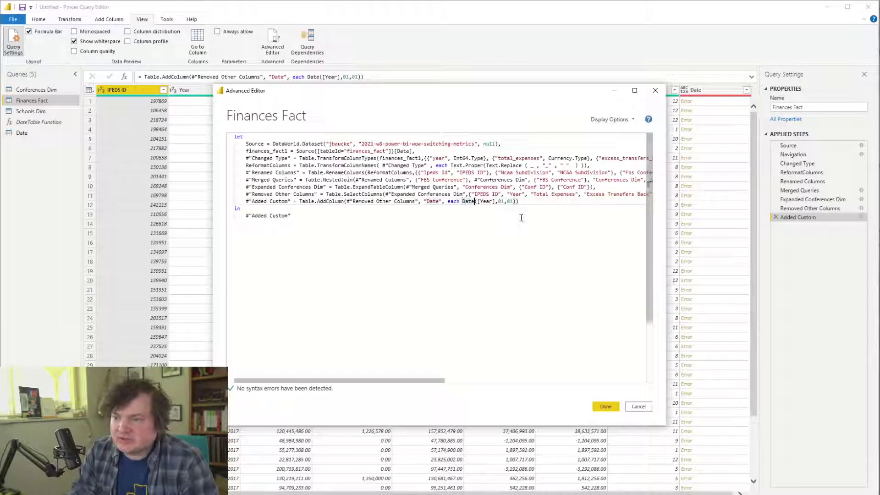
{"action": "key", "text": "Delete"}
{"action": "key", "text": "Delete"}
{"action": "key", "text": "Delete"}
{"action": "key", "text": "BackSpace"}
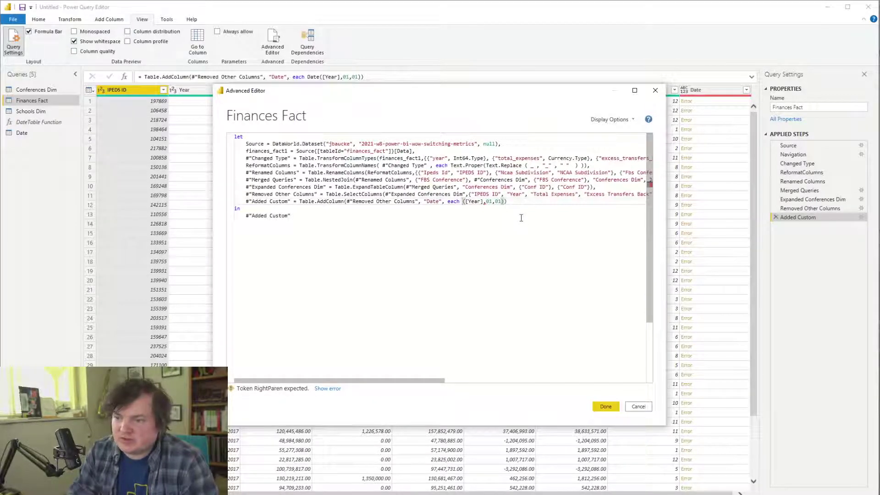
{"action": "type", "text": "Da"}
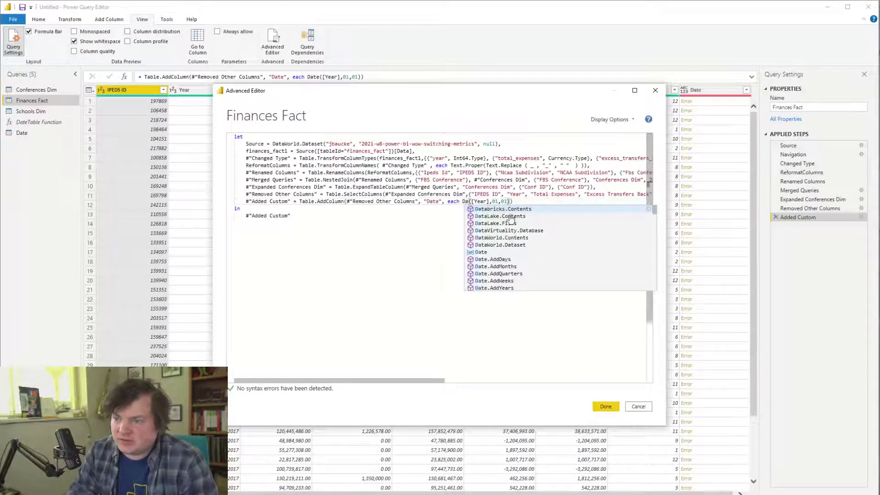
{"action": "type", "text": "t"}
{"action": "scroll", "coordinate": [520, 250], "scroll_direction": "down", "scroll_amount": 3}
{"action": "scroll", "coordinate": [547, 254], "scroll_direction": "up", "scroll_amount": 1}
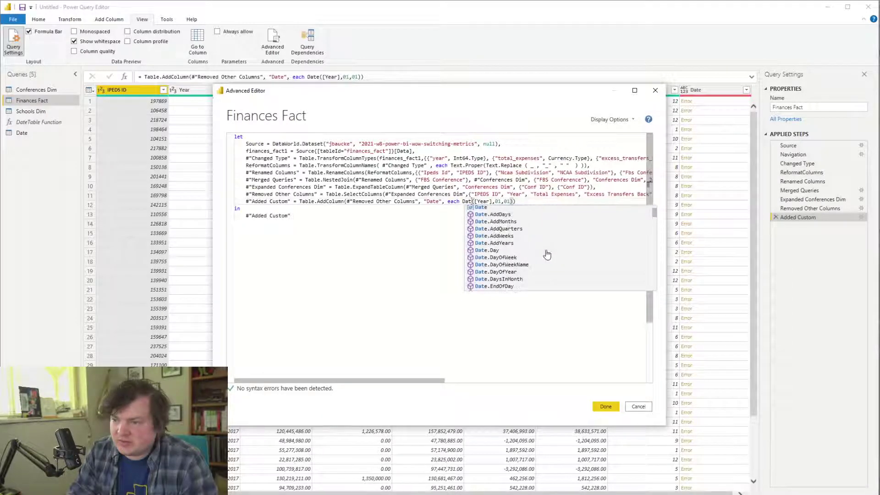
{"action": "scroll", "coordinate": [534, 241], "scroll_direction": "down", "scroll_amount": 2}
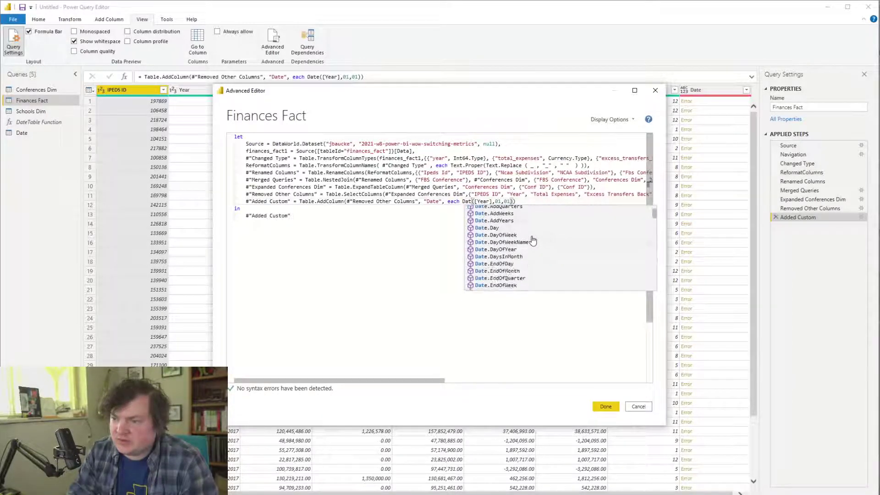
{"action": "scroll", "coordinate": [532, 240], "scroll_direction": "down", "scroll_amount": 1}
{"action": "double_click", "coordinate": [531, 263]}
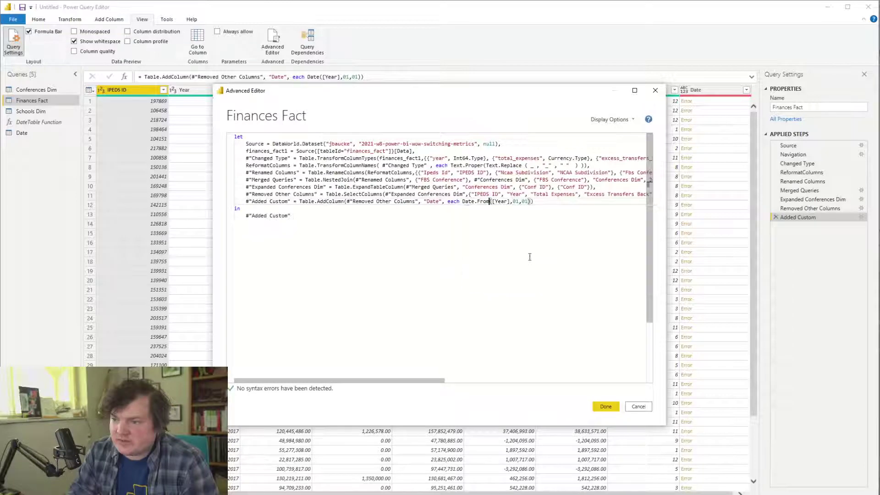
{"action": "left_click", "coordinate": [605, 406]}
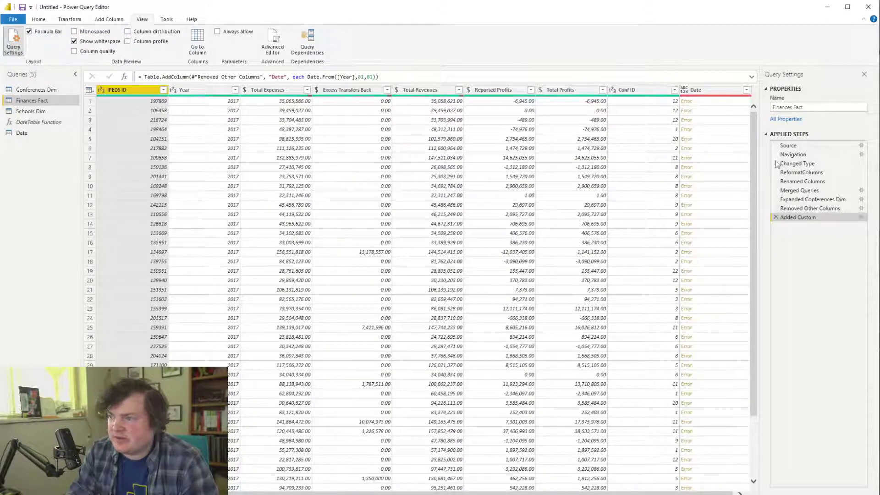
Check the error details in the Date column and open the Added Custom step's formula for editing
{"action": "left_click", "coordinate": [713, 111]}
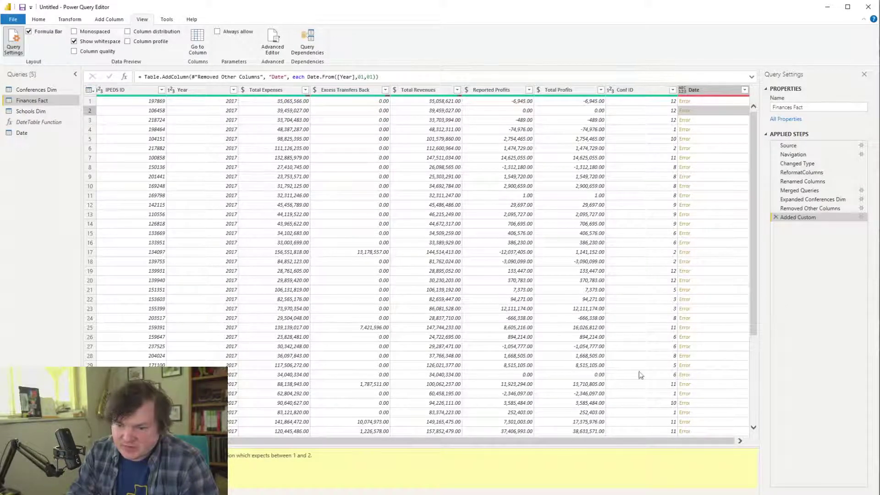
{"action": "left_click", "coordinate": [861, 219]}
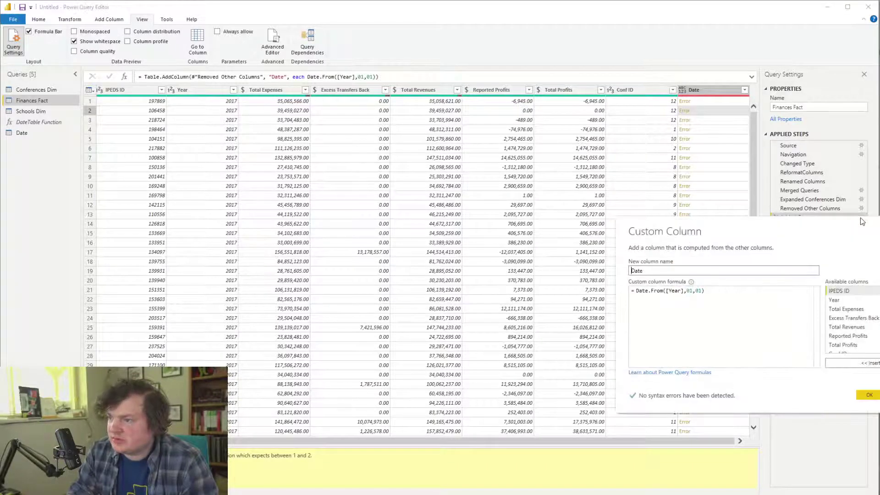
{"action": "left_click", "coordinate": [683, 290]}
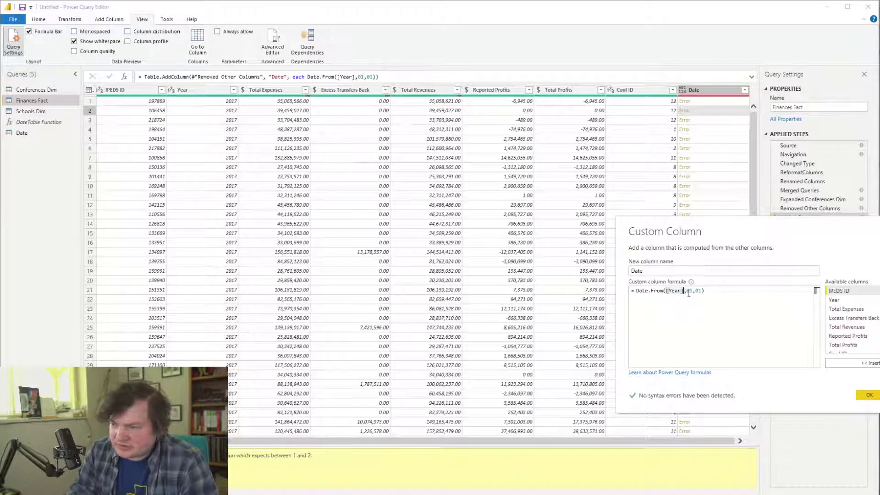
{"action": "left_click", "coordinate": [652, 292]}
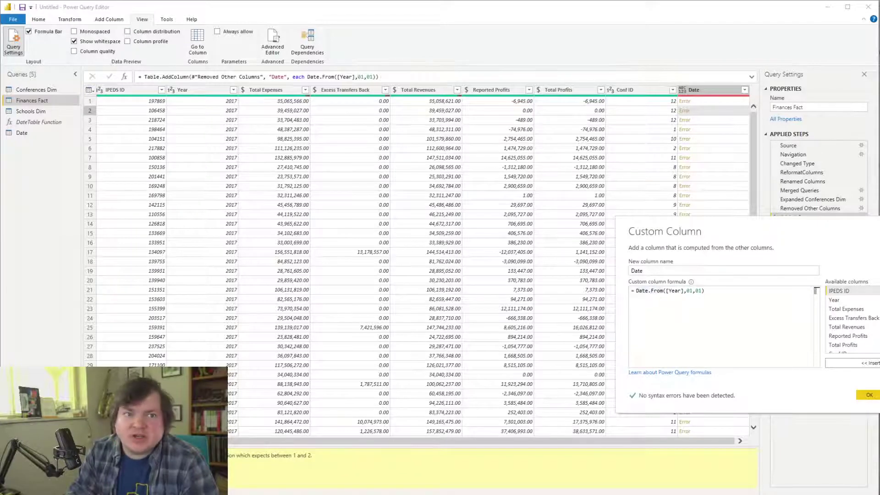
Switch to the web browser, search for "power query m date.from" in a new tab and open the Date.From documentation
{"action": "key", "text": "alt+Tab"}
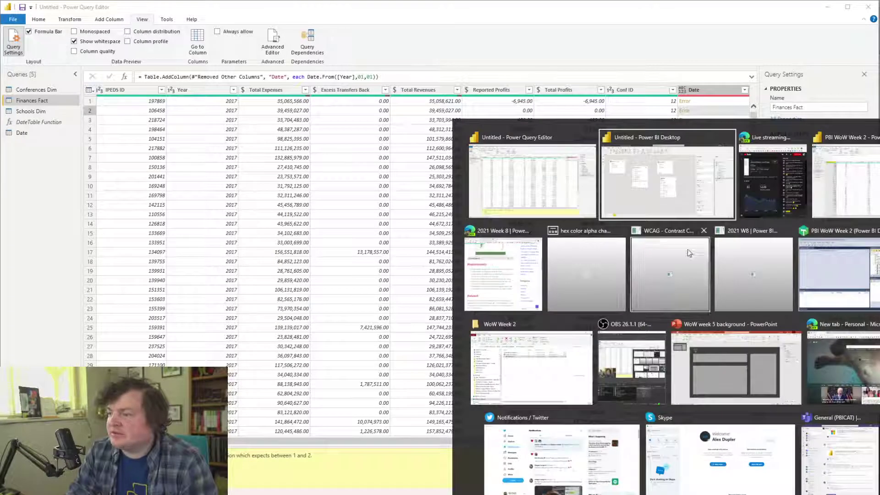
{"action": "key", "text": "alt+Tab"}
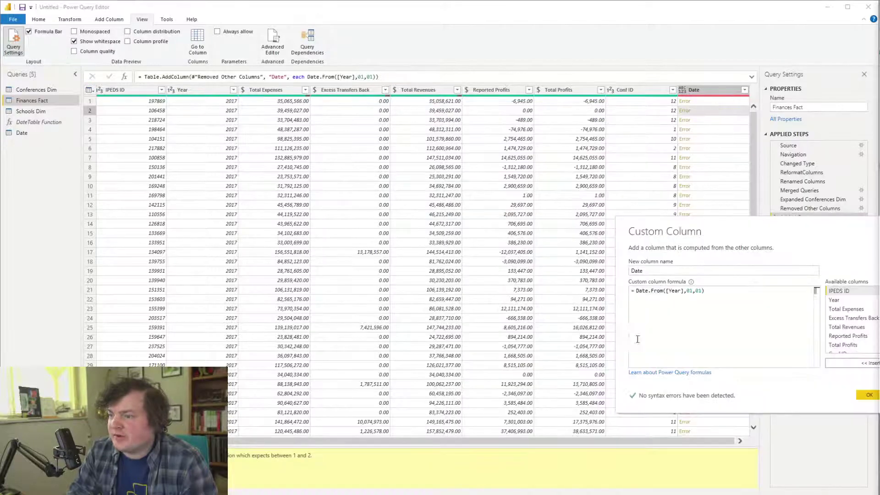
{"action": "key", "text": "alt+Tab"}
{"action": "left_click", "coordinate": [567, 357]}
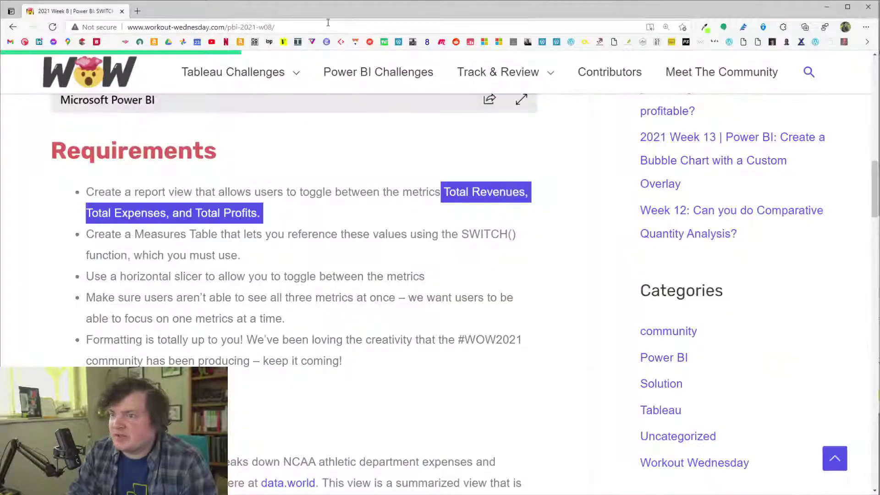
{"action": "left_click", "coordinate": [137, 11]}
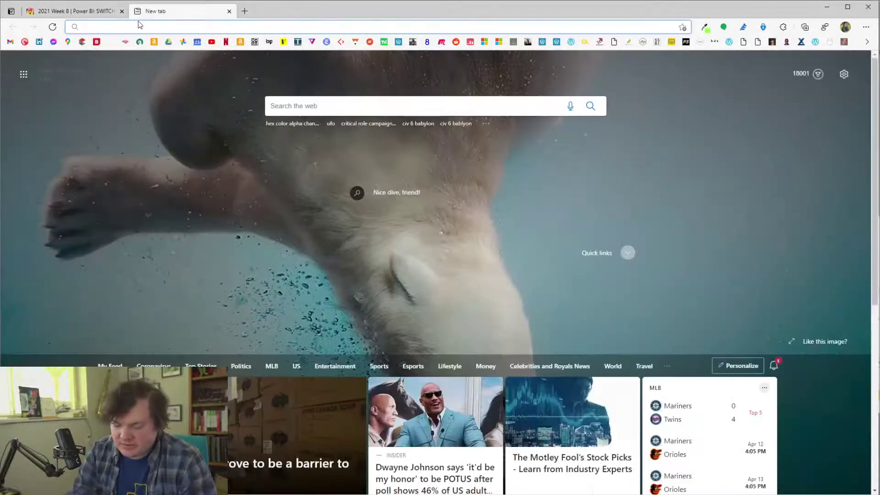
{"action": "type", "text": "power query m"}
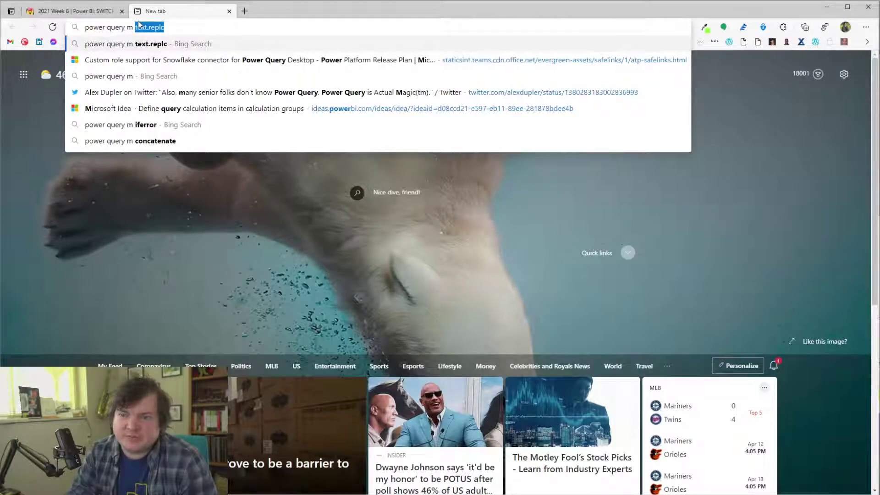
{"action": "type", "text": " text."}
{"action": "key", "text": "BackSpace"}
{"action": "key", "text": "BackSpace"}
{"action": "key", "text": "BackSpace"}
{"action": "key", "text": "BackSpace"}
{"action": "key", "text": "BackSpace"}
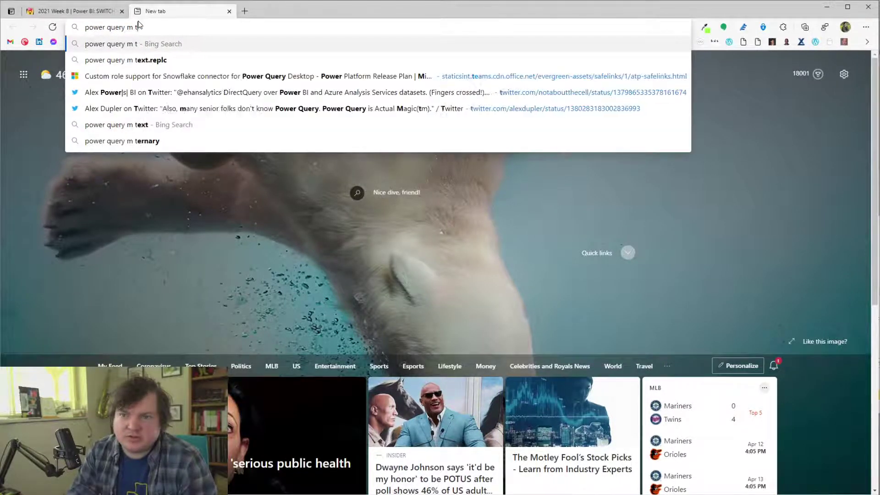
{"action": "type", "text": "date.from"}
{"action": "key", "text": "Return"}
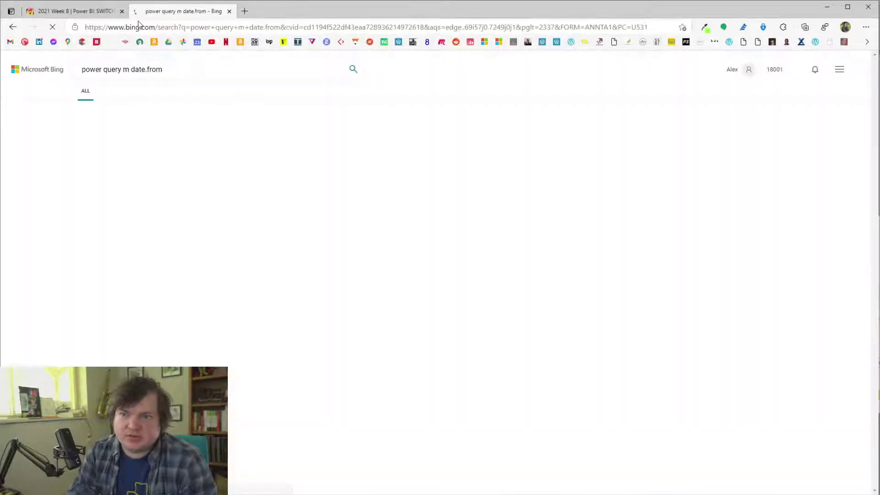
{"action": "left_click", "coordinate": [133, 138]}
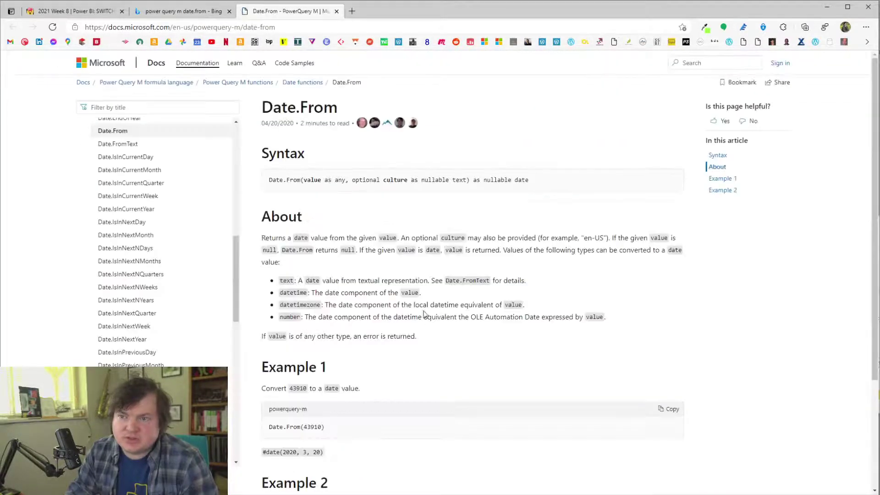
Examine the two Date.From examples, focusing on the argument formats and the #date notation
{"action": "scroll", "coordinate": [403, 289], "scroll_direction": "down", "scroll_amount": 4}
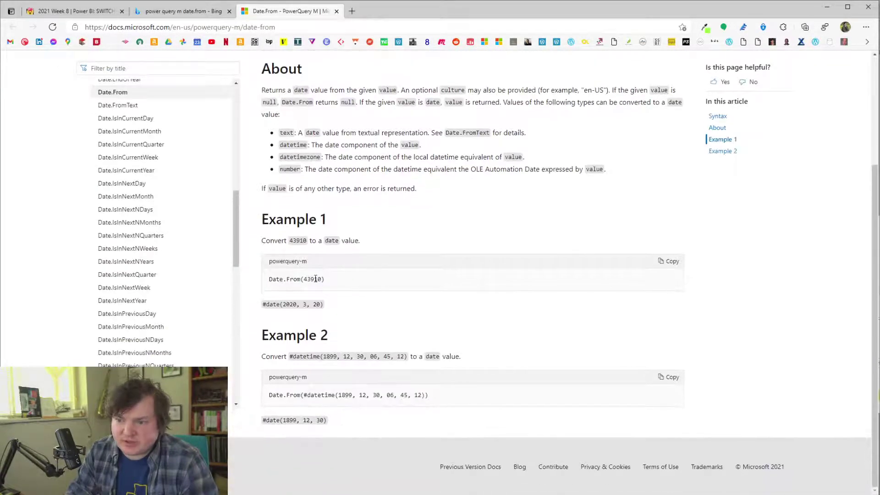
{"action": "double_click", "coordinate": [316, 279]}
{"action": "left_click", "coordinate": [372, 398]}
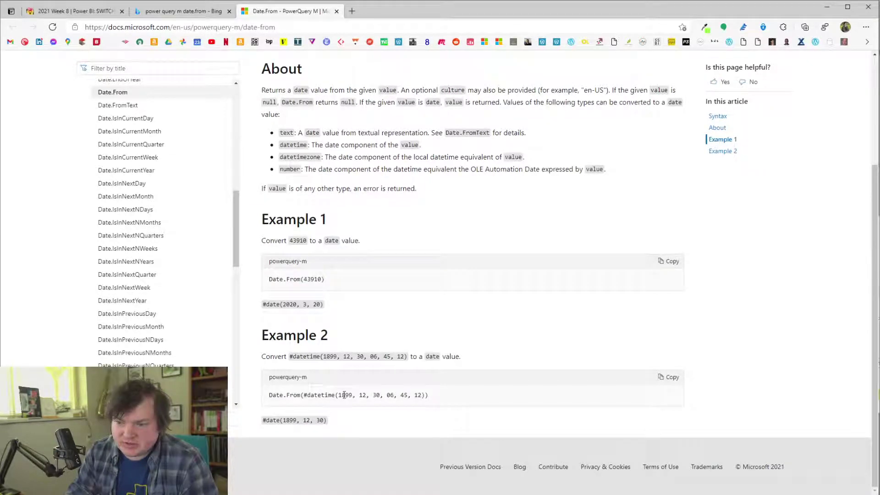
{"action": "left_click_drag", "start_coordinate": [308, 396], "coordinate": [426, 395]}
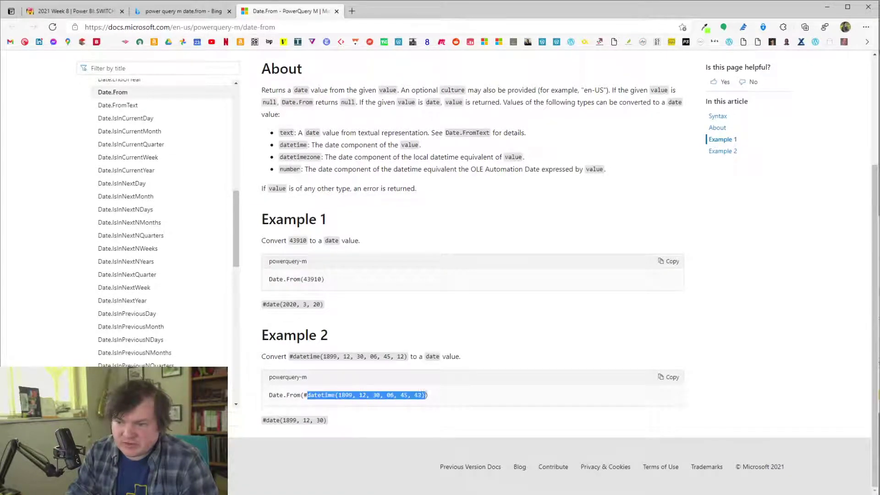
{"action": "left_click", "coordinate": [435, 401]}
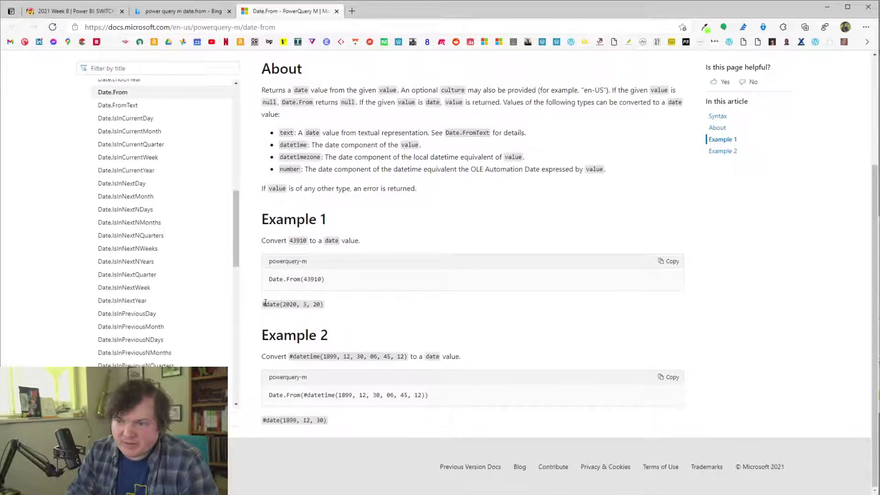
{"action": "left_click_drag", "start_coordinate": [329, 312], "coordinate": [262, 303]}
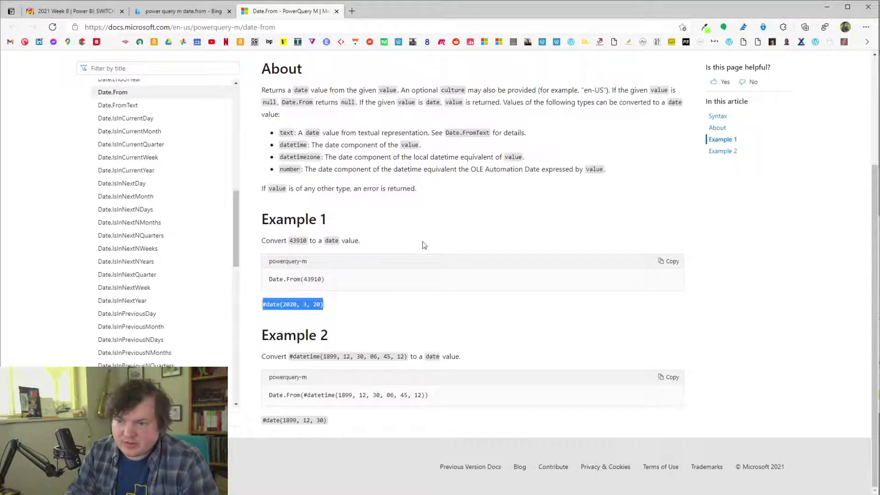
Switch back to the Power Query Editor and rewrite the Date custom column formula as #Date([Year],01,01)
{"action": "key", "text": "alt+Tab"}
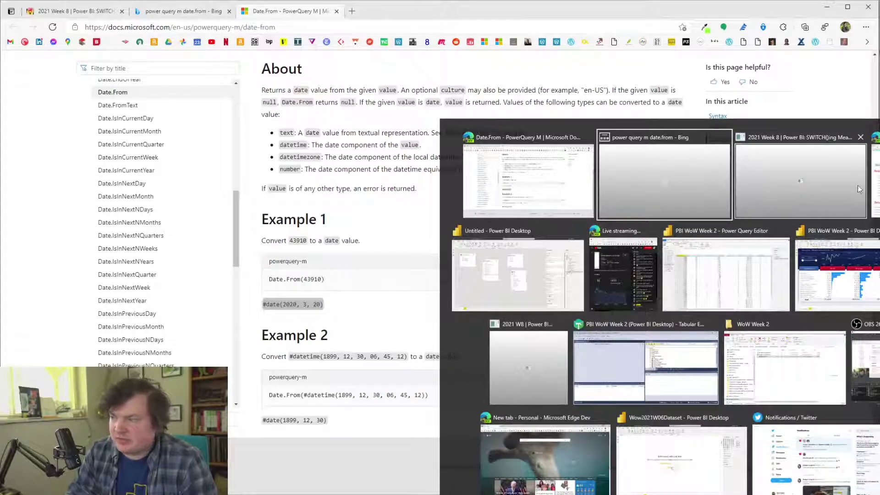
{"action": "left_click", "coordinate": [877, 184]}
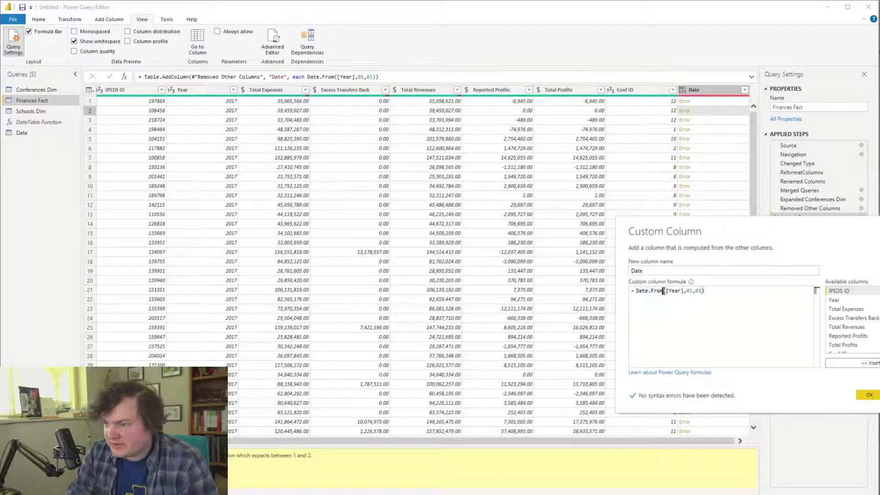
{"action": "left_click", "coordinate": [663, 290]}
{"action": "key", "text": "BackSpace"}
{"action": "key", "text": "BackSpace"}
{"action": "key", "text": "BackSpace"}
{"action": "key", "text": "BackSpace"}
{"action": "key", "text": "BackSpace"}
{"action": "key", "text": "BackSpace"}
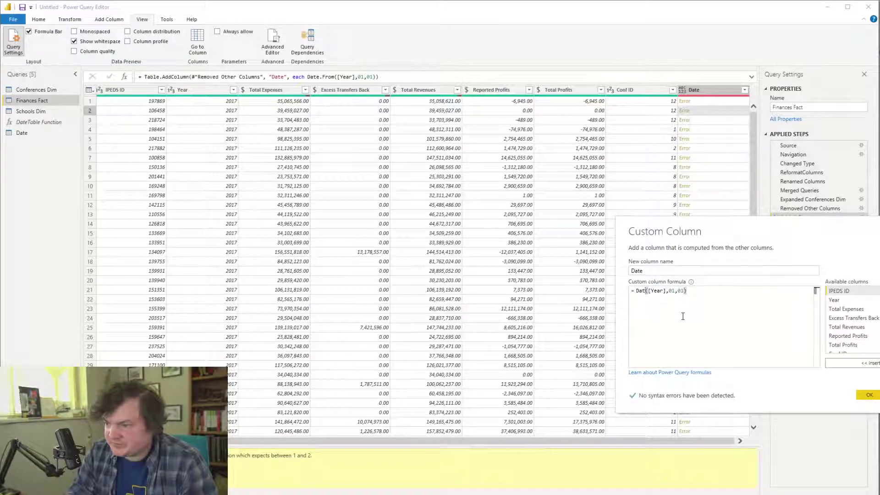
{"action": "type", "text": "e"}
{"action": "key", "text": "Home"}
{"action": "type", "text": "#"}
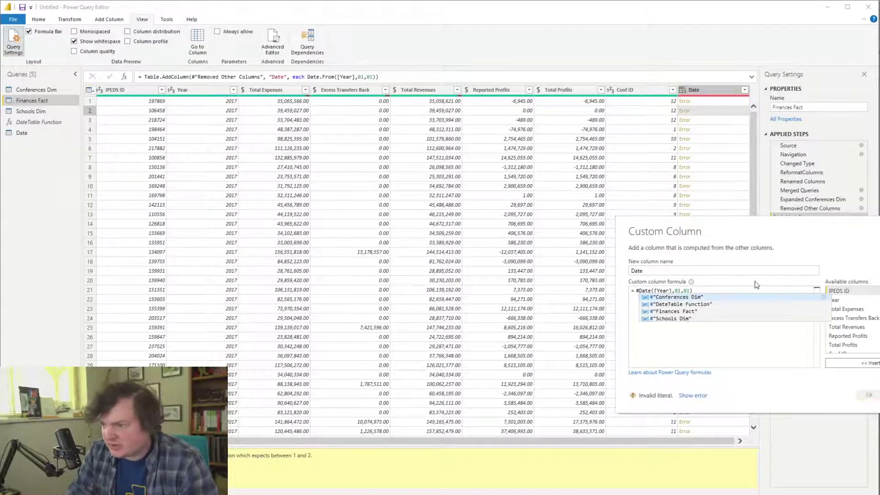
{"action": "left_click", "coordinate": [748, 333]}
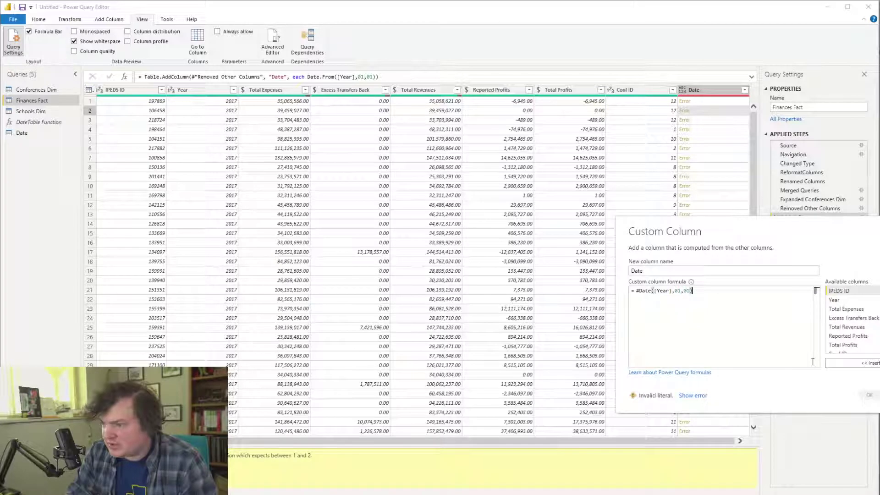
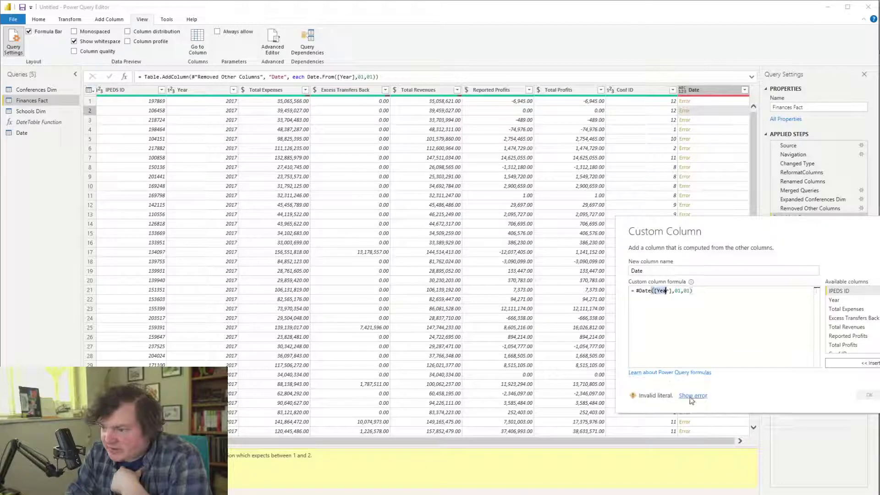
Locate the formula's syntax error and try spacing and single-digit month and day arguments to fix it
{"action": "left_click", "coordinate": [655, 291]}
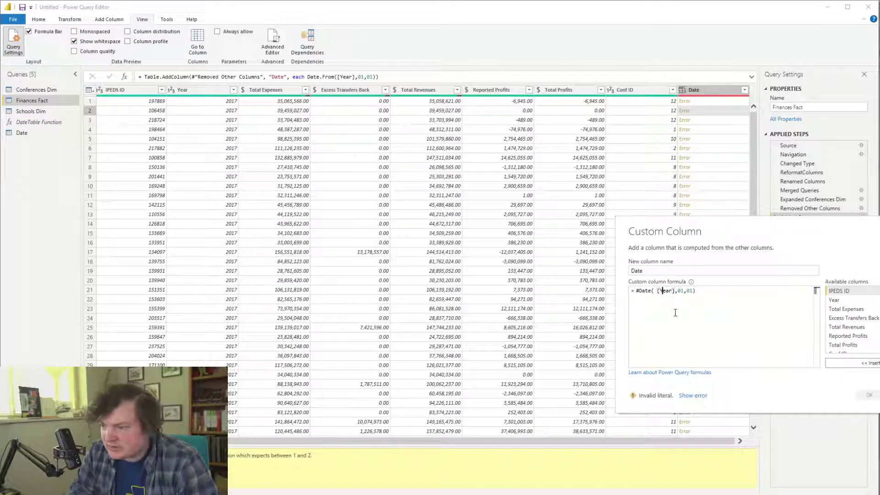
{"action": "left_click", "coordinate": [693, 395]}
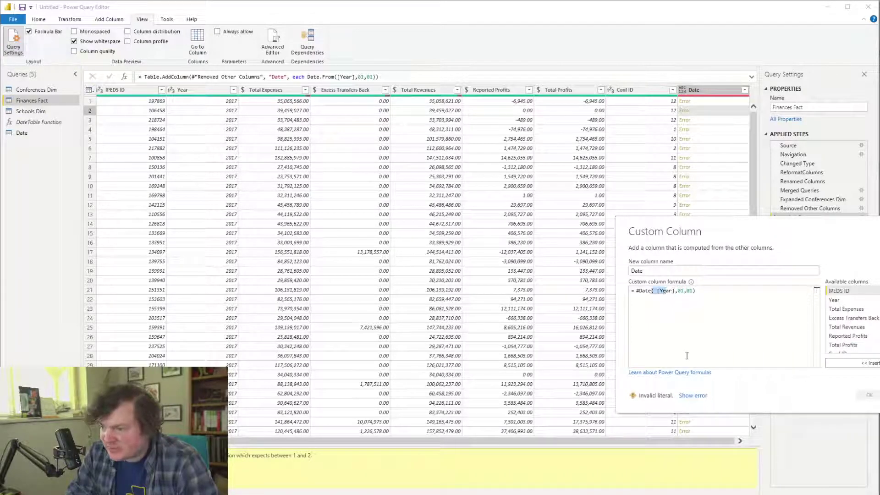
{"action": "key", "text": "Left"}
{"action": "key", "text": "Delete"}
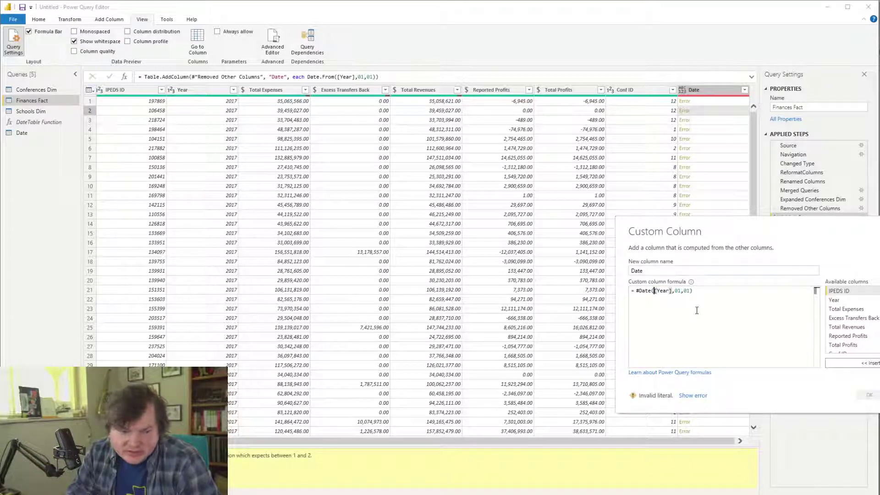
{"action": "left_click", "coordinate": [687, 291]}
{"action": "key", "text": "BackSpace"}
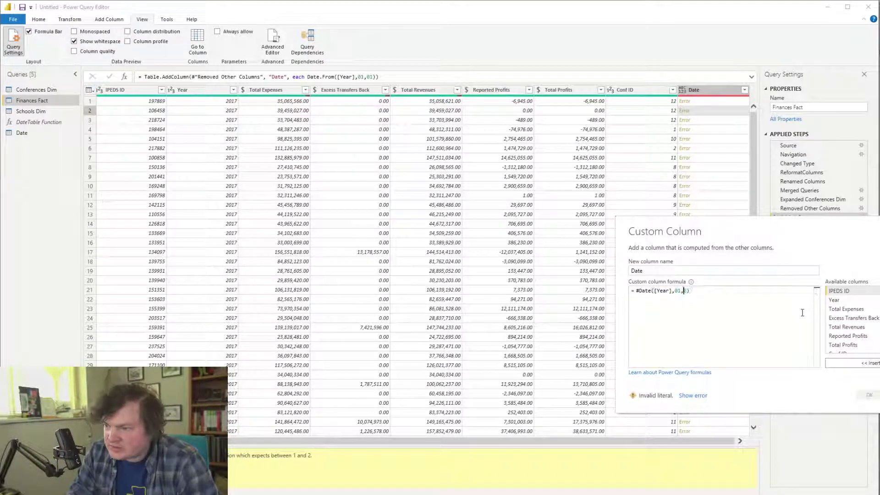
{"action": "key", "text": "End"}
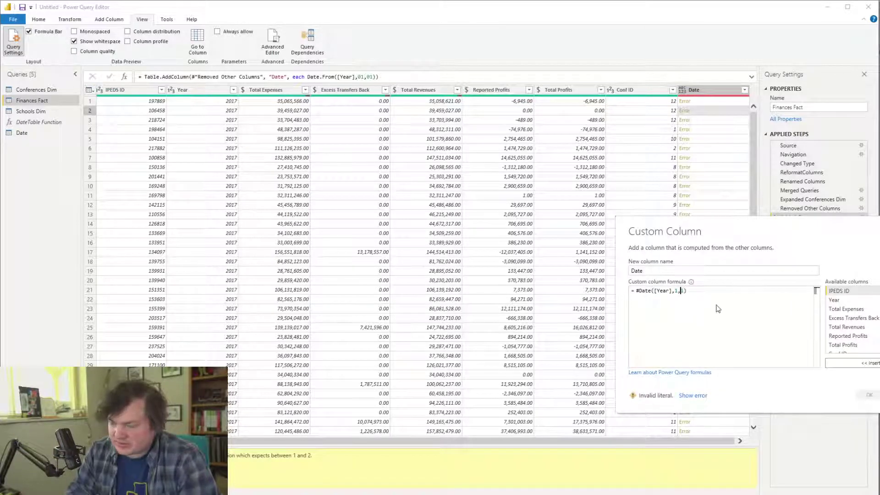
{"action": "key", "text": "Left"}
{"action": "key", "text": "Left"}
{"action": "type", "text": "0"}
{"action": "key", "text": "Left"}
{"action": "key", "text": "Left"}
{"action": "key", "text": "Left"}
{"action": "key", "text": "Left"}
{"action": "key", "text": "Left"}
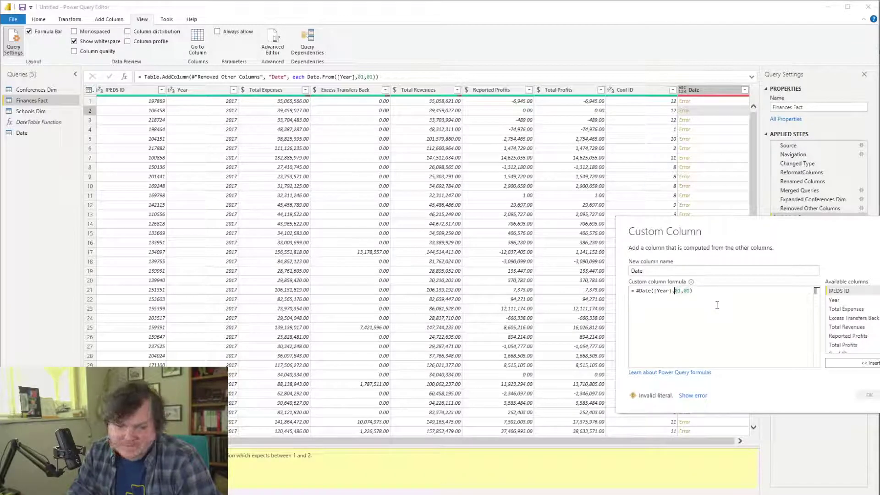
Try wrapping the [Year] argument in a value() function
{"action": "key", "text": "Left"}
{"action": "key", "text": "Left"}
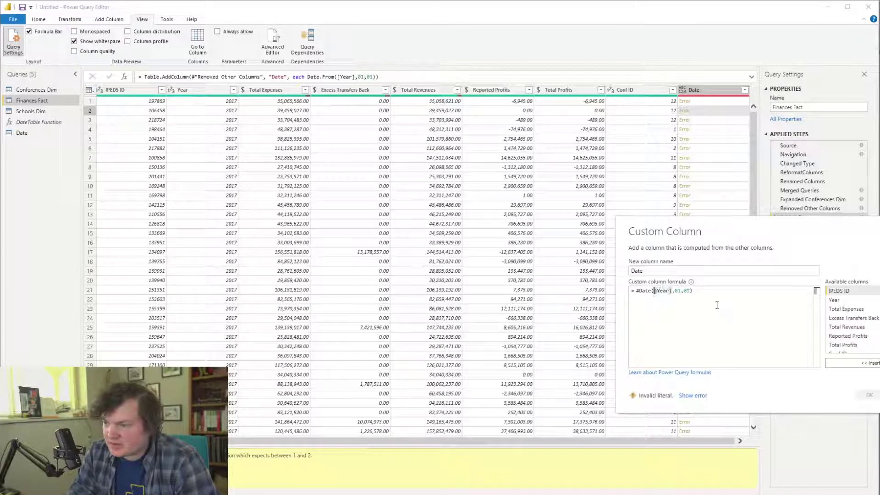
{"action": "type", "text": "value("}
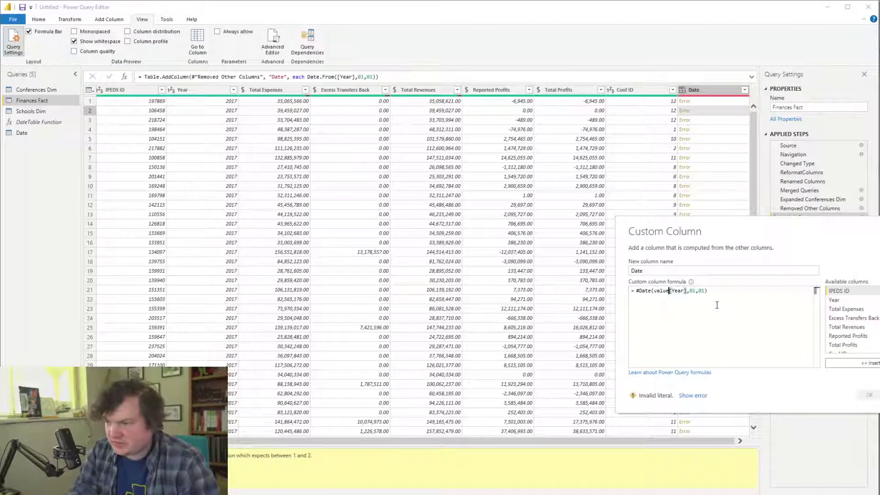
{"action": "key", "text": "Right"}
{"action": "key", "text": "Right"}
{"action": "key", "text": "Right"}
{"action": "key", "text": "Right"}
{"action": "key", "text": "Right"}
{"action": "key", "text": "Right"}
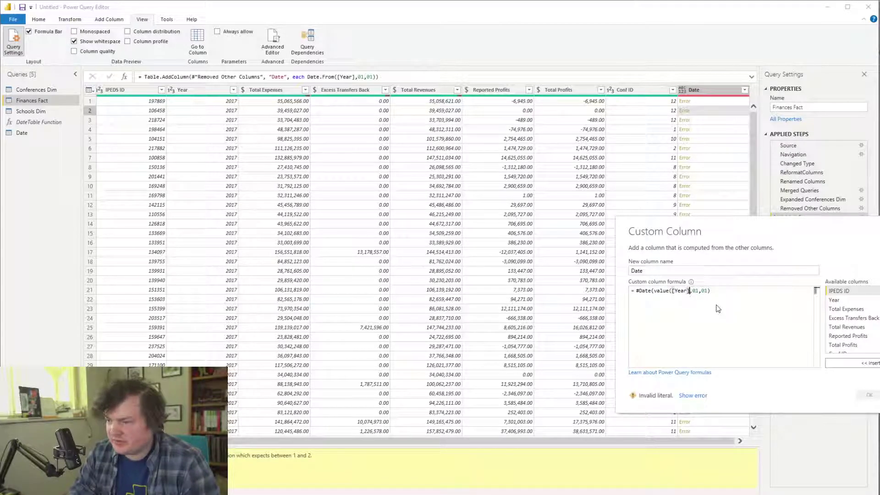
{"action": "type", "text": ")"}
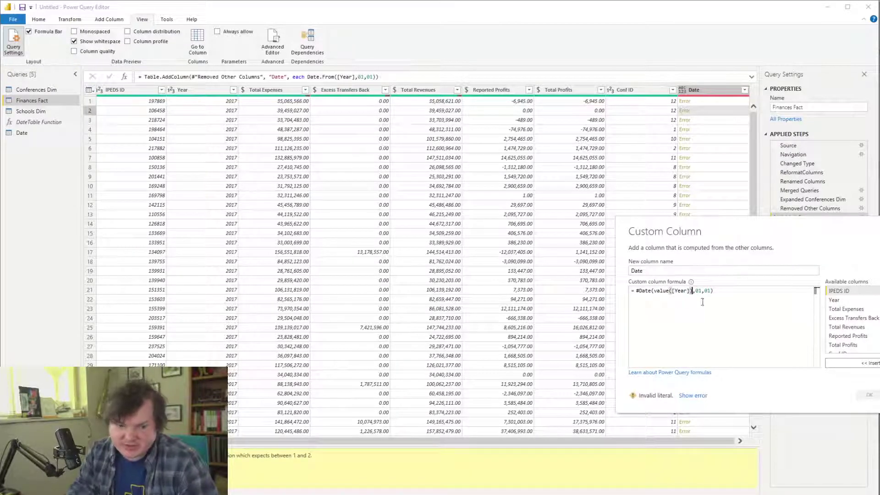
Correct the custom column formula to #date([Year],01,01) with lowercase #date and no value() wrapper, and apply it
{"action": "key", "text": "Delete"}
{"action": "type", "text": "d"}
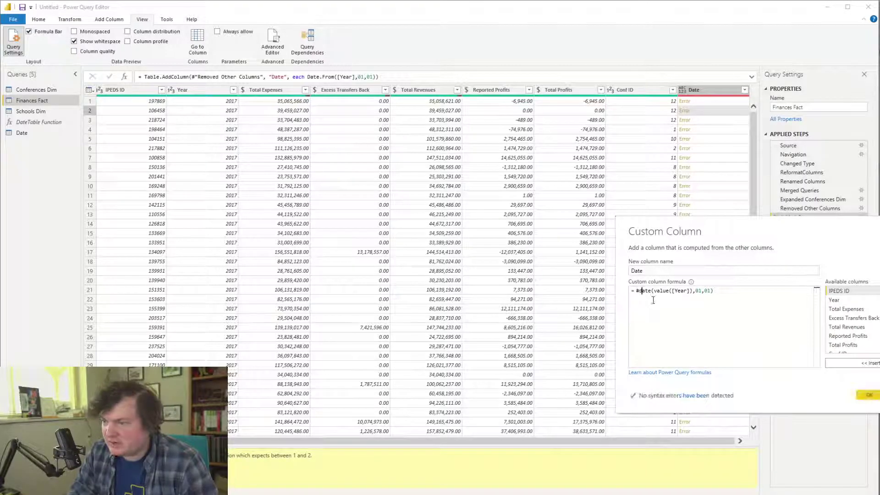
{"action": "left_click_drag", "start_coordinate": [654, 290], "coordinate": [670, 292]}
{"action": "key", "text": "Delete"}
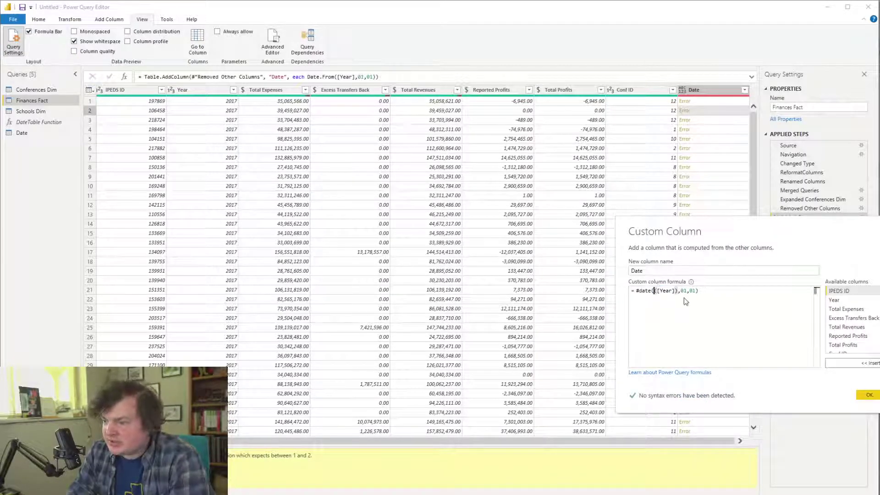
{"action": "key", "text": "Delete"}
{"action": "left_click", "coordinate": [792, 364]}
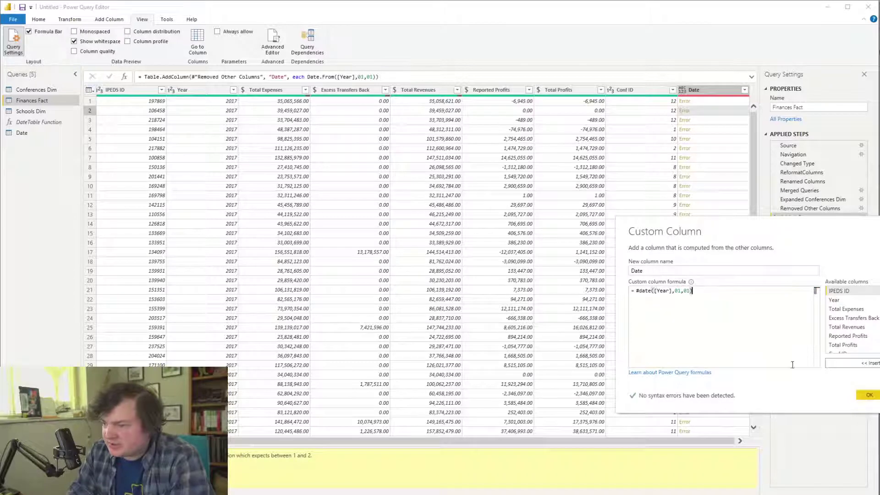
{"action": "left_click", "coordinate": [869, 395]}
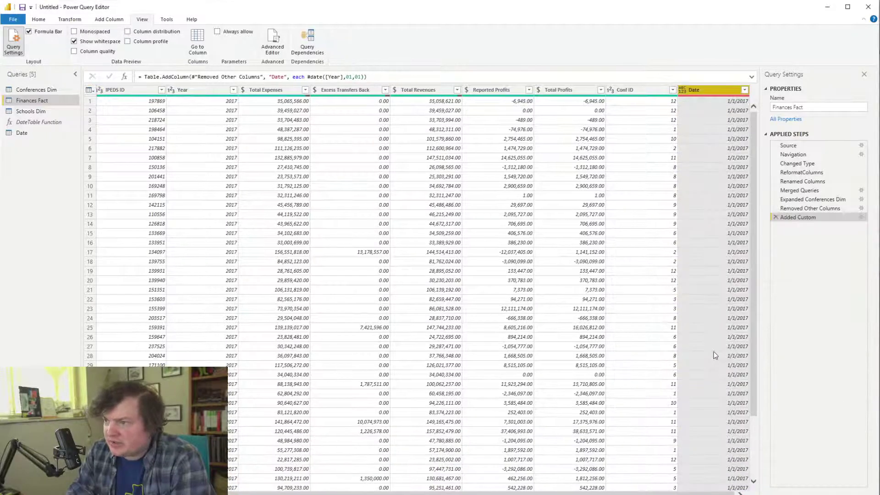
Inspect the new Date column's values using the column distribution and column profile, and hide both previews
{"action": "scroll", "coordinate": [738, 253], "scroll_direction": "down", "scroll_amount": 5}
{"action": "scroll", "coordinate": [718, 115], "scroll_direction": "up", "scroll_amount": 5}
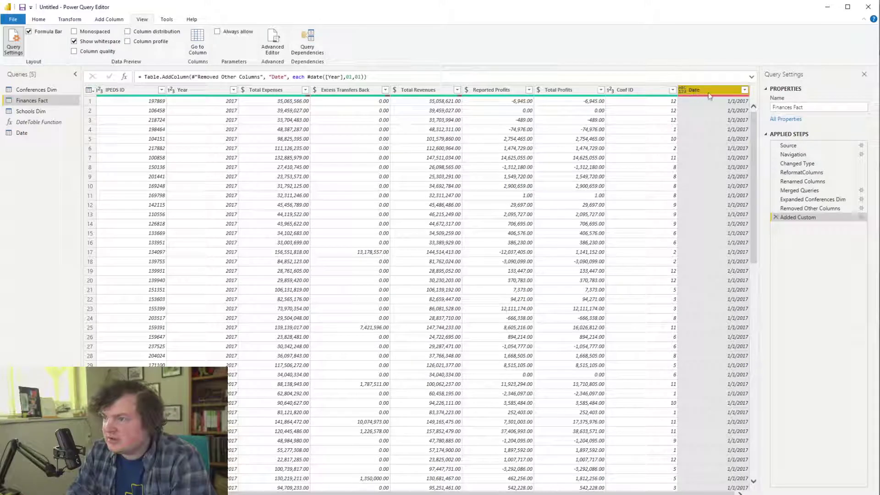
{"action": "left_click", "coordinate": [152, 32]}
{"action": "left_click", "coordinate": [153, 41]}
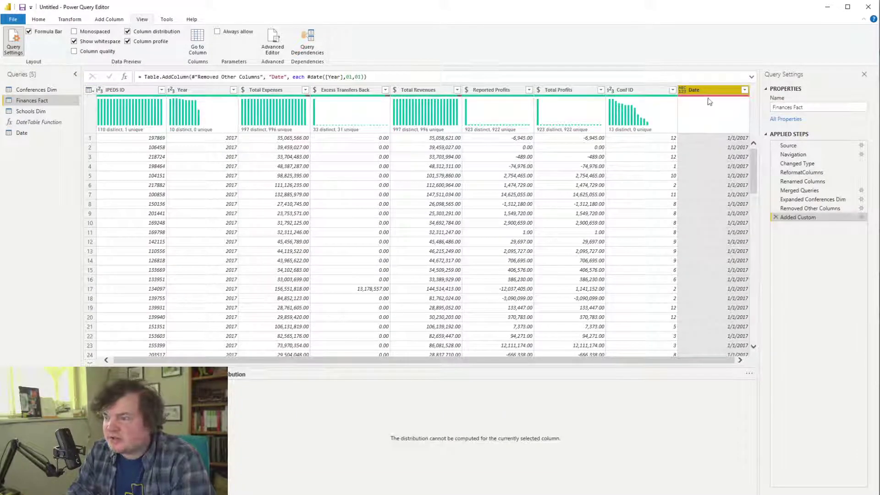
{"action": "right_click", "coordinate": [710, 100]}
{"action": "left_click", "coordinate": [717, 222]}
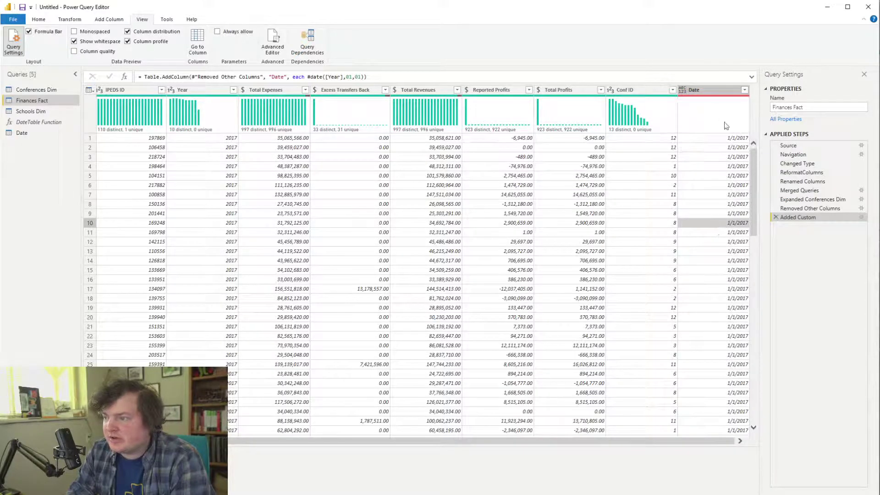
{"action": "left_click", "coordinate": [151, 41]}
{"action": "left_click", "coordinate": [154, 32]}
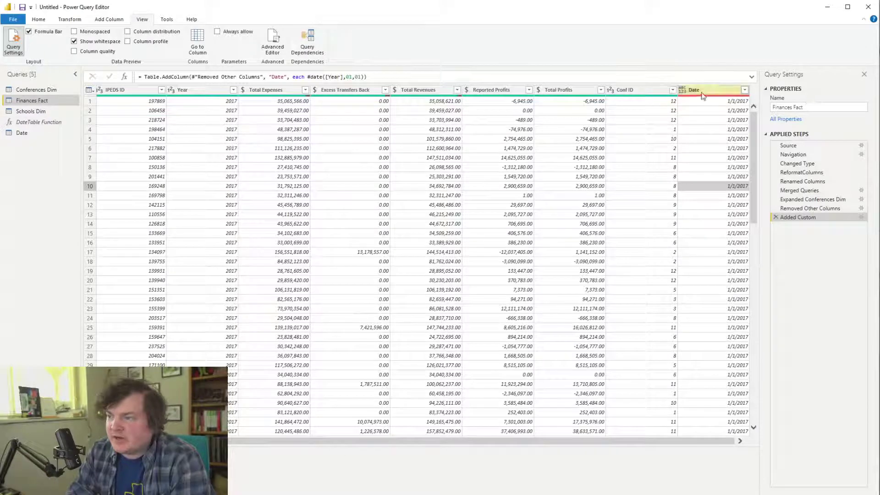
Set the Date column's data type to Date in Finances Fact and open the Date query
{"action": "left_click", "coordinate": [683, 90]}
{"action": "left_click", "coordinate": [700, 152]}
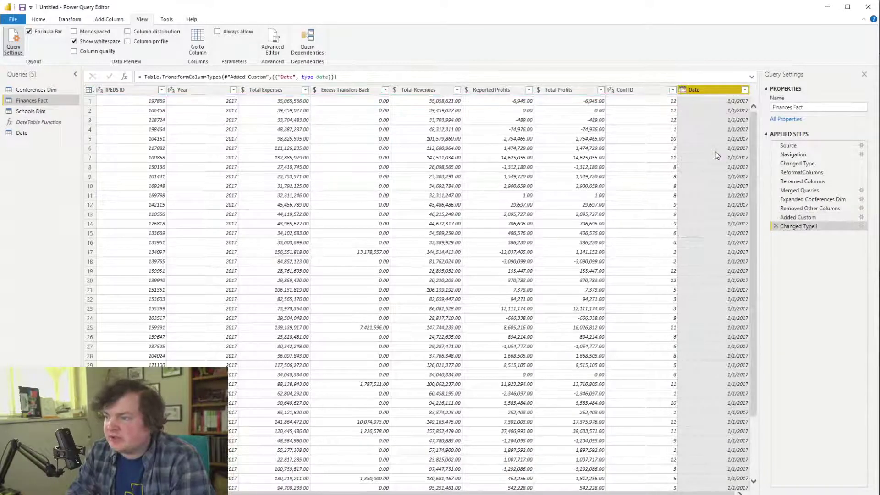
{"action": "left_click", "coordinate": [69, 111]}
{"action": "left_click", "coordinate": [44, 123]}
{"action": "left_click", "coordinate": [34, 134]}
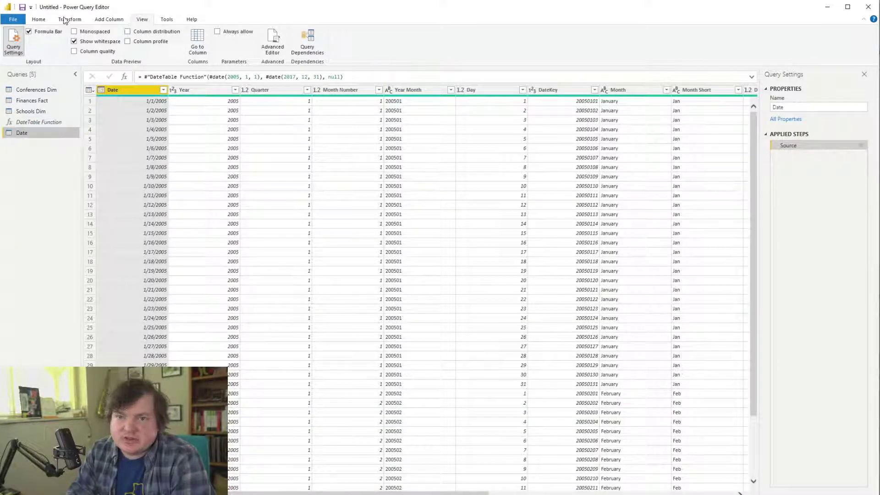
{"action": "left_click", "coordinate": [39, 19]}
Switch to the Power BI Desktop model view and look at the Finances Fact and Date tables
{"action": "key", "text": "alt+Tab"}
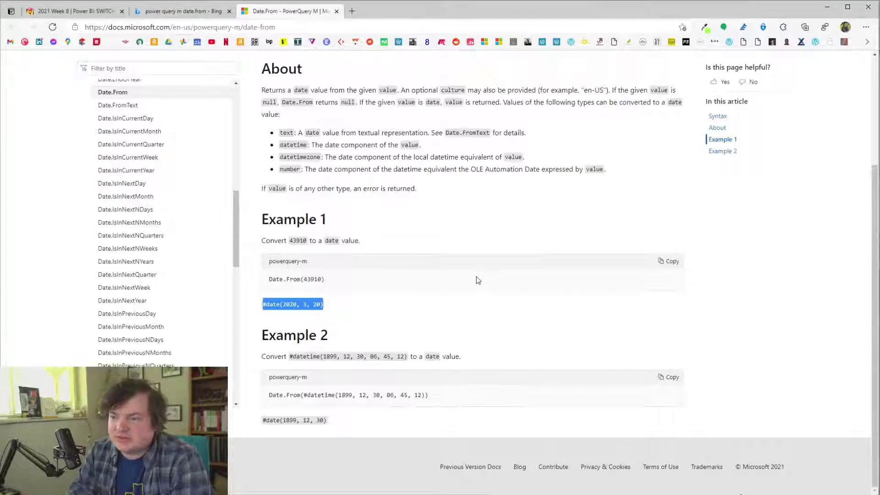
{"action": "key", "text": "alt+Tab"}
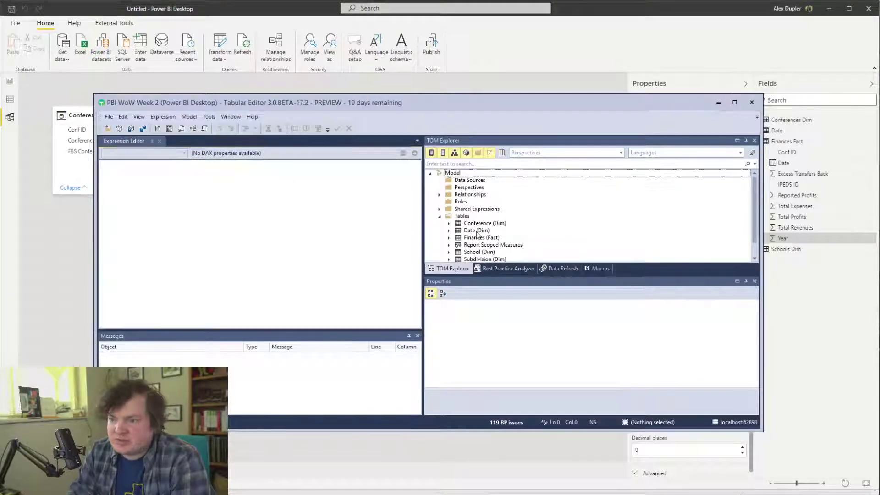
{"action": "left_click", "coordinate": [478, 230]}
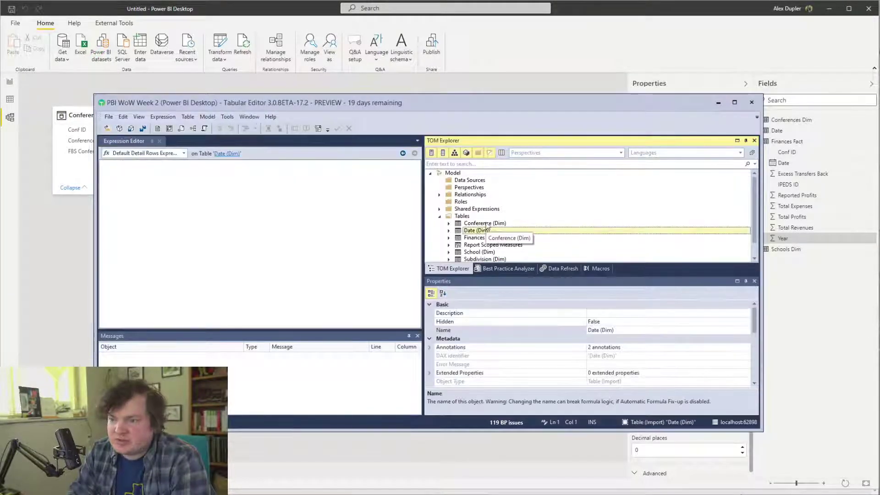
{"action": "scroll", "coordinate": [535, 235], "scroll_direction": "down", "scroll_amount": 1}
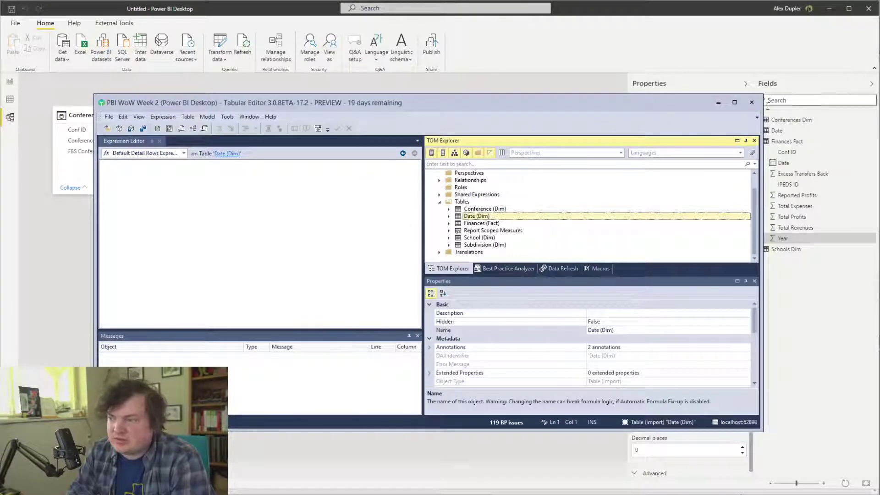
{"action": "key", "text": "alt+Tab"}
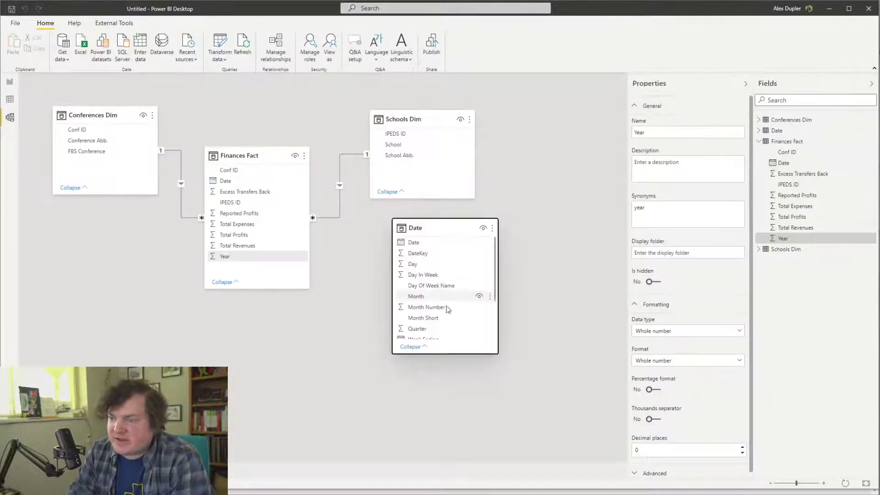
Remove the Year column from the Finances Fact query in Power Query Editor, then close the editor and apply the changes
{"action": "left_click", "coordinate": [225, 42]}
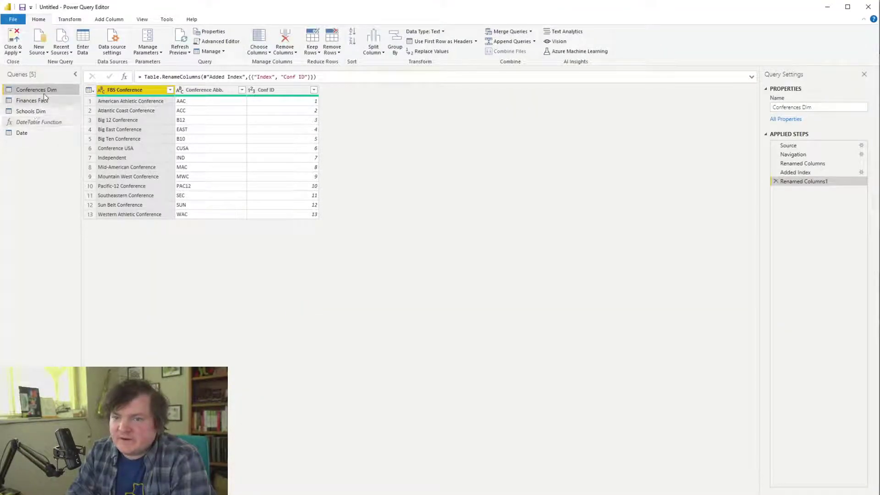
{"action": "left_click", "coordinate": [35, 122]}
{"action": "left_click", "coordinate": [65, 98]}
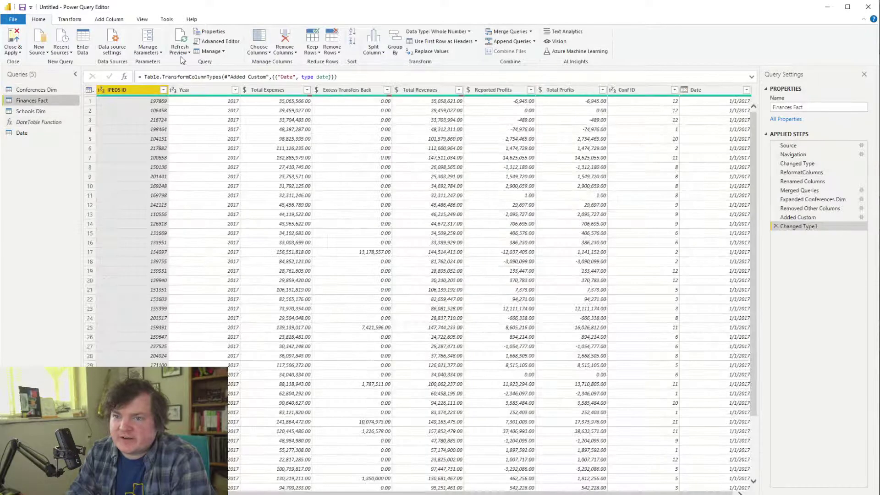
{"action": "left_click", "coordinate": [259, 38]}
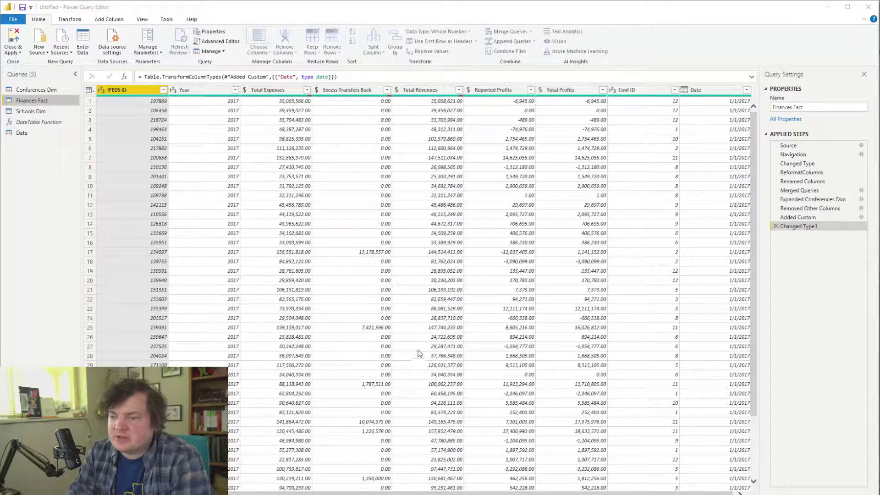
{"action": "left_click", "coordinate": [715, 251]}
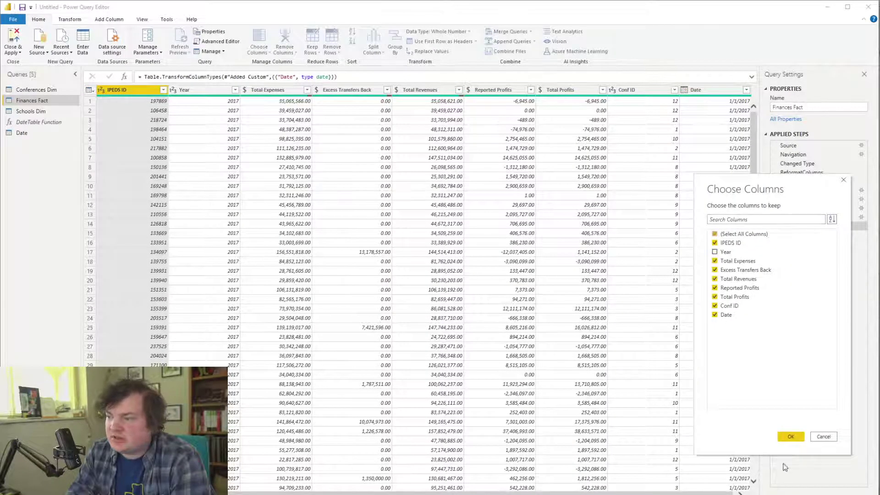
{"action": "left_click", "coordinate": [790, 437]}
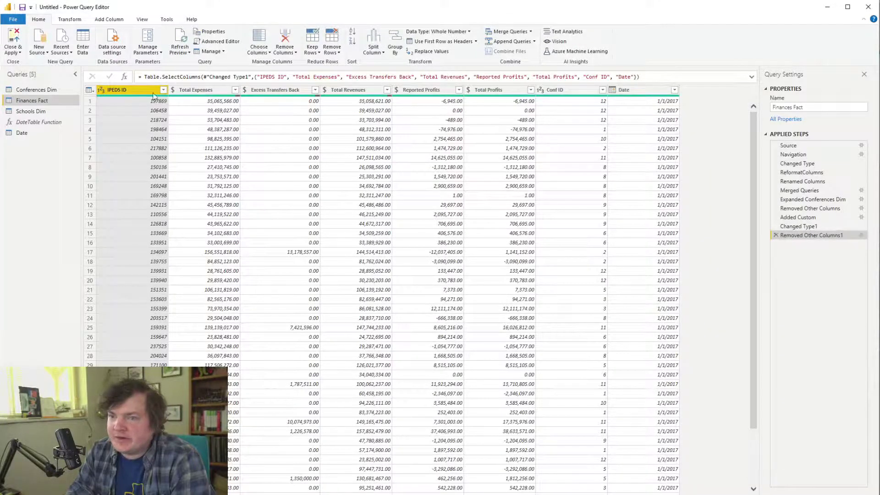
{"action": "left_click", "coordinate": [14, 39]}
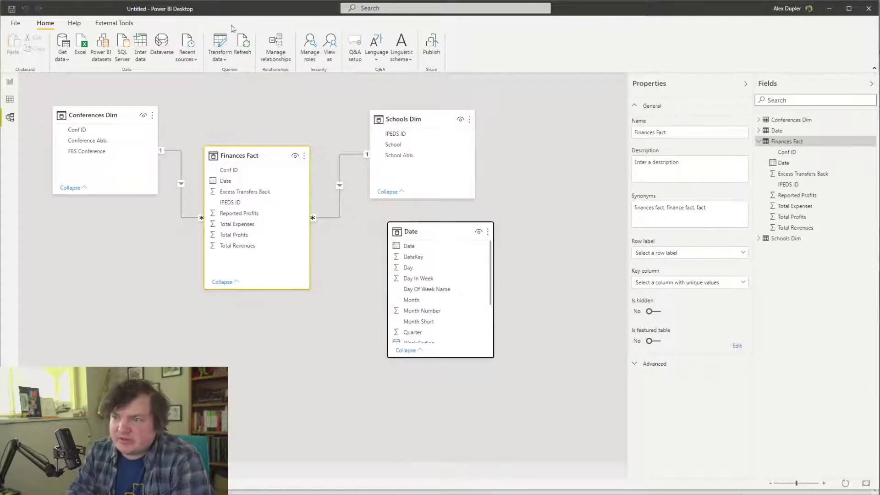
Mark the Date table as a date table, using its Date column as the date column
{"action": "left_click", "coordinate": [428, 232]}
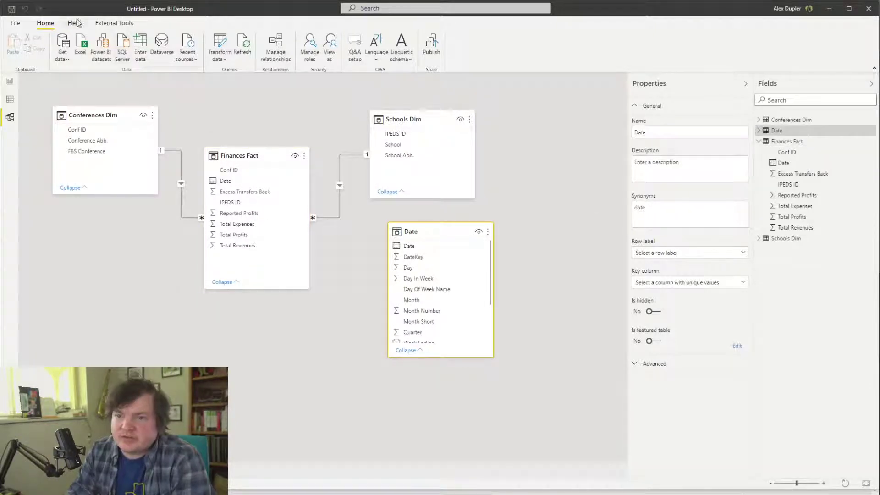
{"action": "left_click", "coordinate": [9, 99]}
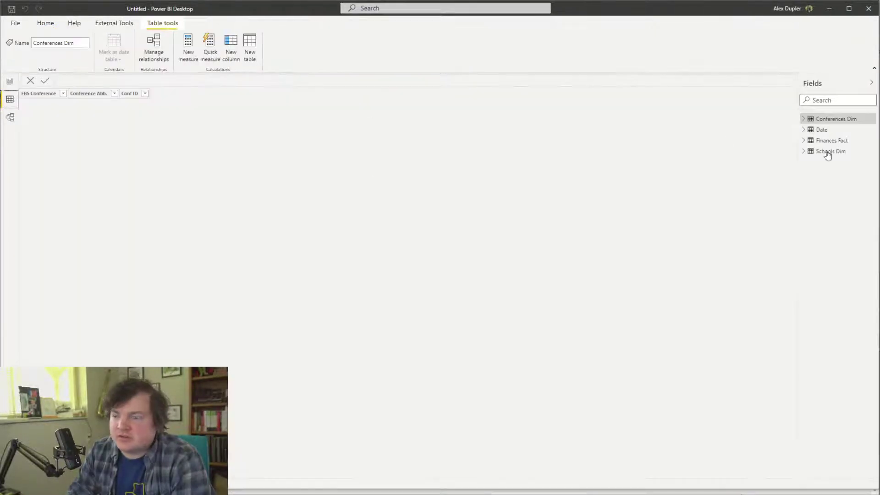
{"action": "left_click", "coordinate": [840, 133]}
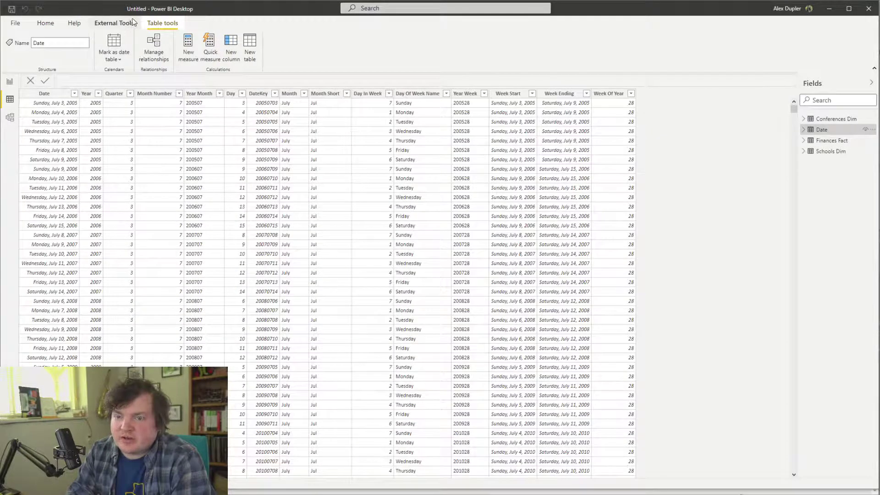
{"action": "left_click", "coordinate": [120, 60]}
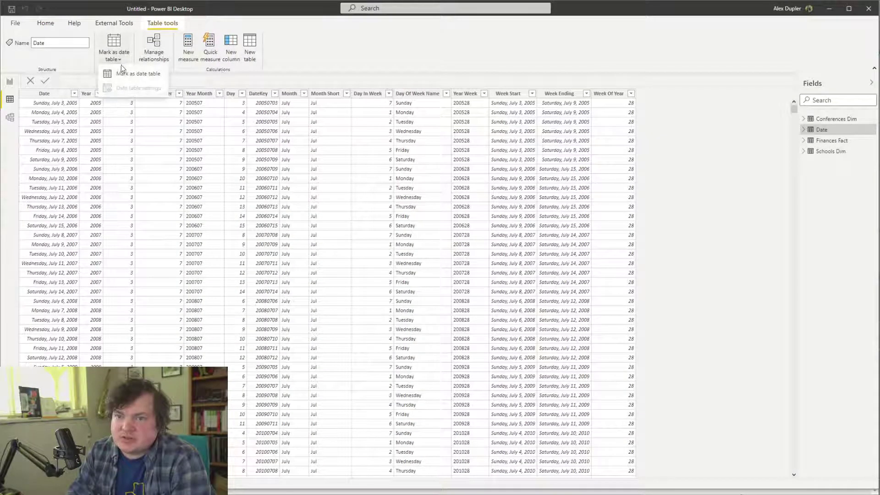
{"action": "left_click", "coordinate": [133, 76]}
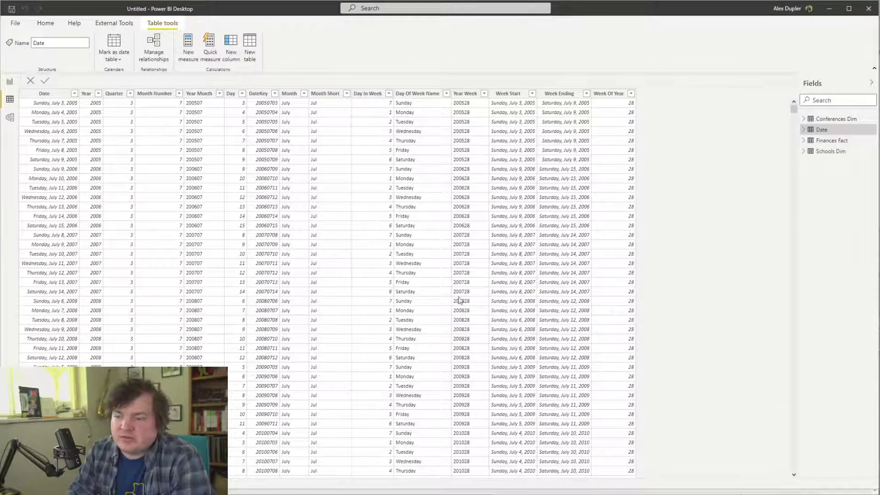
{"action": "left_click", "coordinate": [687, 307]}
{"action": "left_click", "coordinate": [679, 327]}
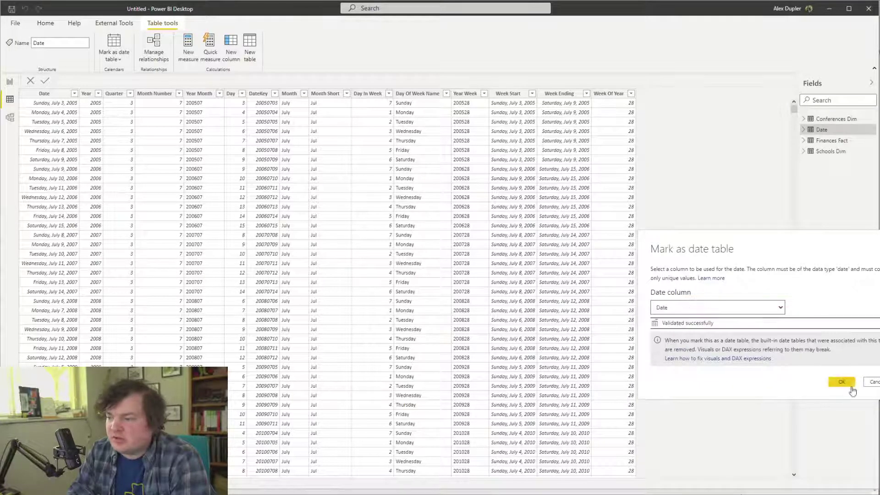
{"action": "left_click", "coordinate": [843, 381]}
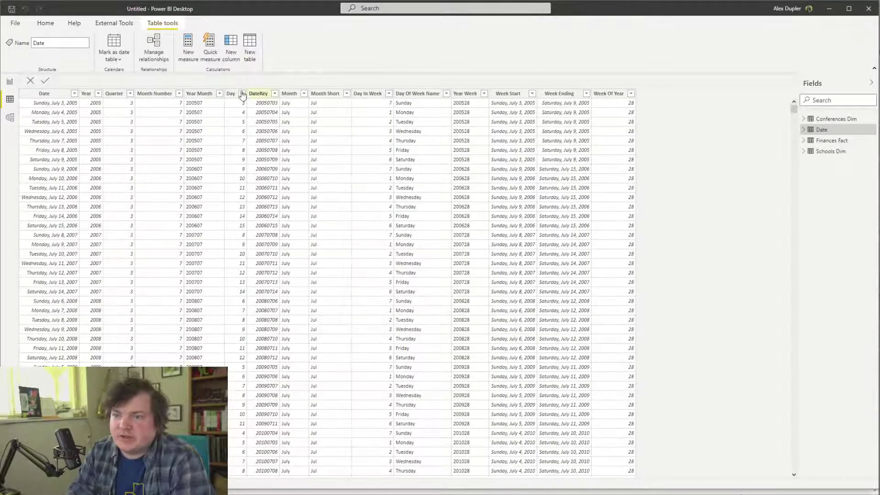
Create a relationship in the model view between the Date column of Finances Fact and the Date column of the Date table
{"action": "left_click", "coordinate": [42, 25]}
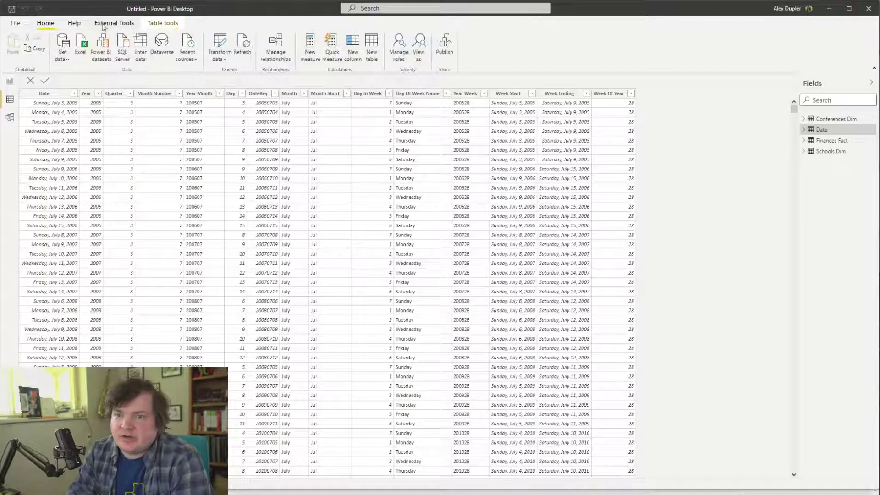
{"action": "left_click", "coordinate": [10, 118]}
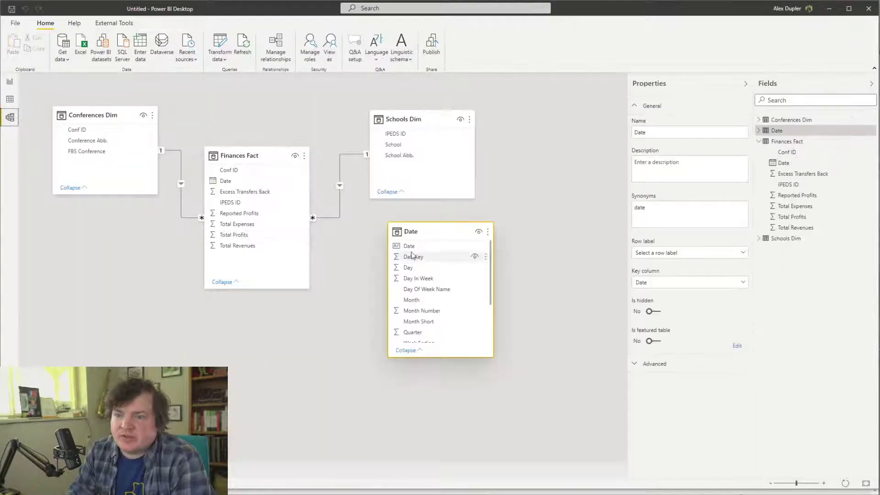
{"action": "left_click_drag", "start_coordinate": [238, 180], "coordinate": [429, 249]}
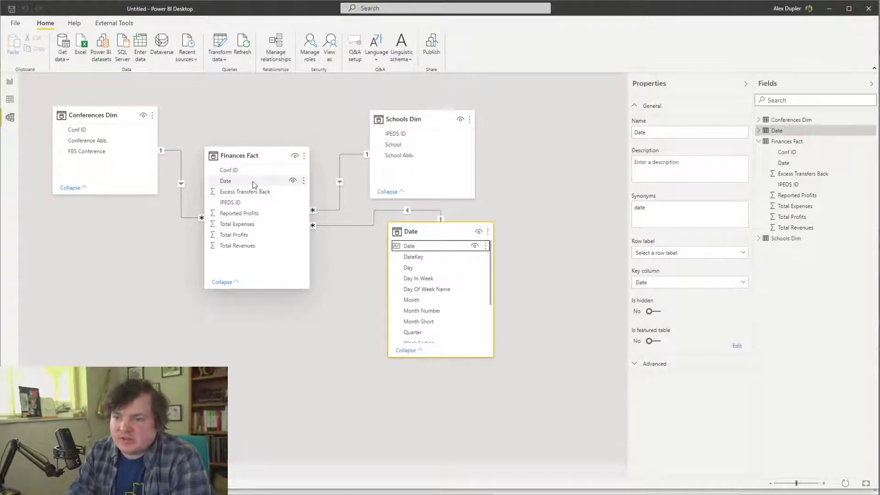
Turn off Auto date/time in the current file's data load options and save the options
{"action": "left_click", "coordinate": [15, 23]}
{"action": "left_click", "coordinate": [65, 160]}
{"action": "key", "text": "Escape"}
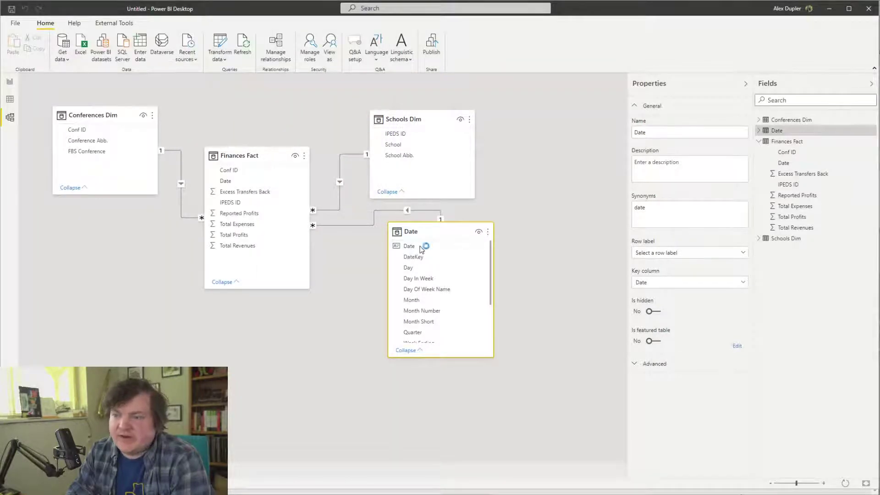
{"action": "scroll", "coordinate": [671, 374], "scroll_direction": "down", "scroll_amount": 2}
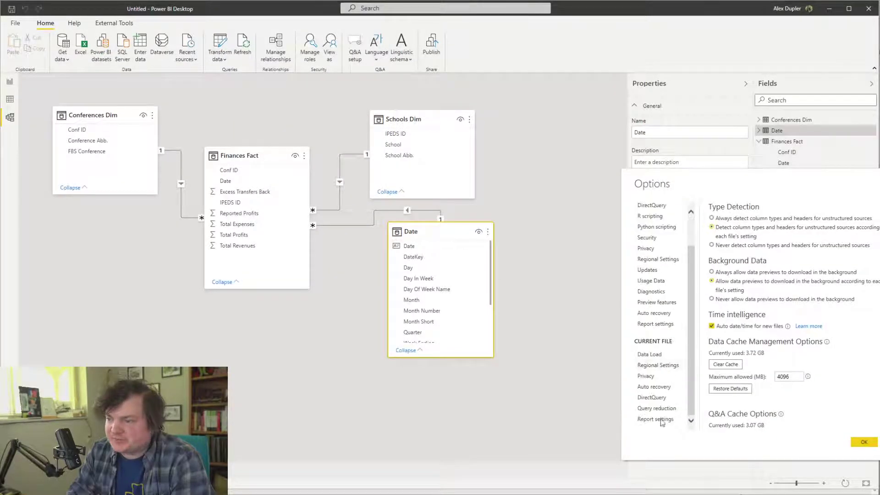
{"action": "left_click", "coordinate": [664, 357]}
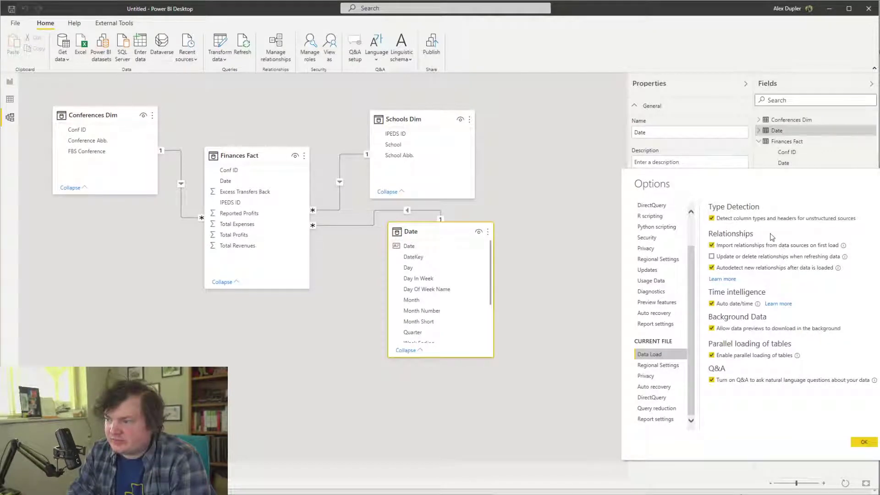
{"action": "left_click", "coordinate": [712, 303]}
{"action": "left_click", "coordinate": [855, 441]}
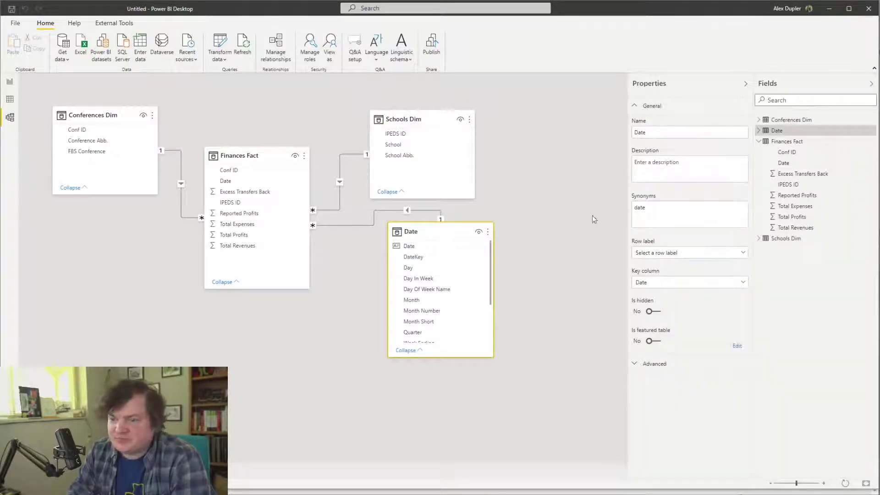
Collapse the Date table card and open the model's Best Practice Analyzer results in Tabular Editor 3, accepting the experimental features warning
{"action": "left_click", "coordinate": [406, 350]}
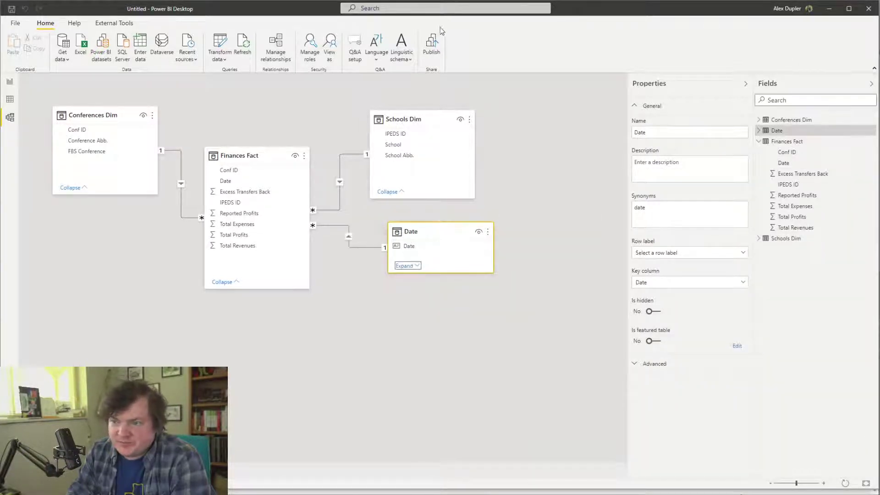
{"action": "left_click", "coordinate": [110, 24]}
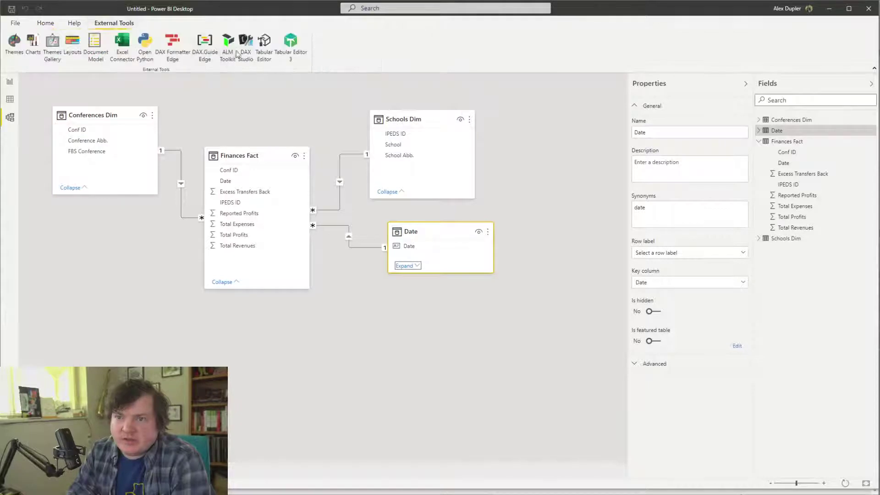
{"action": "left_click", "coordinate": [288, 46]}
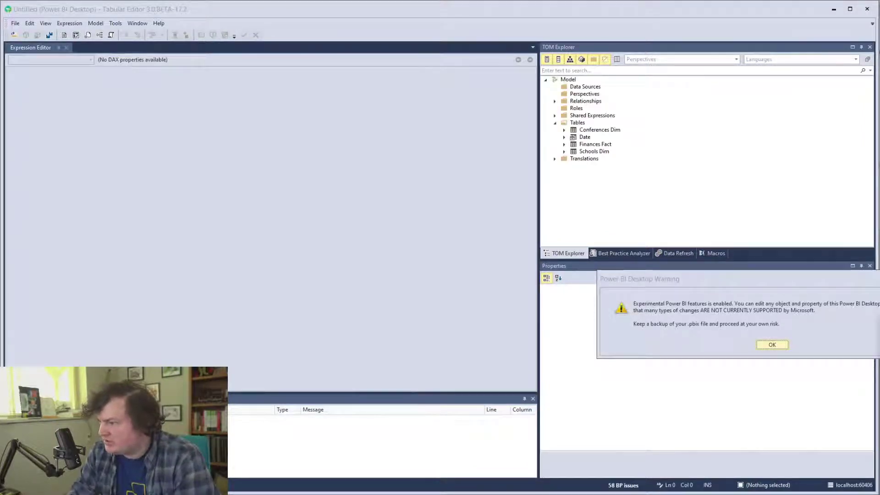
{"action": "left_click", "coordinate": [775, 346]}
{"action": "left_click", "coordinate": [623, 485]}
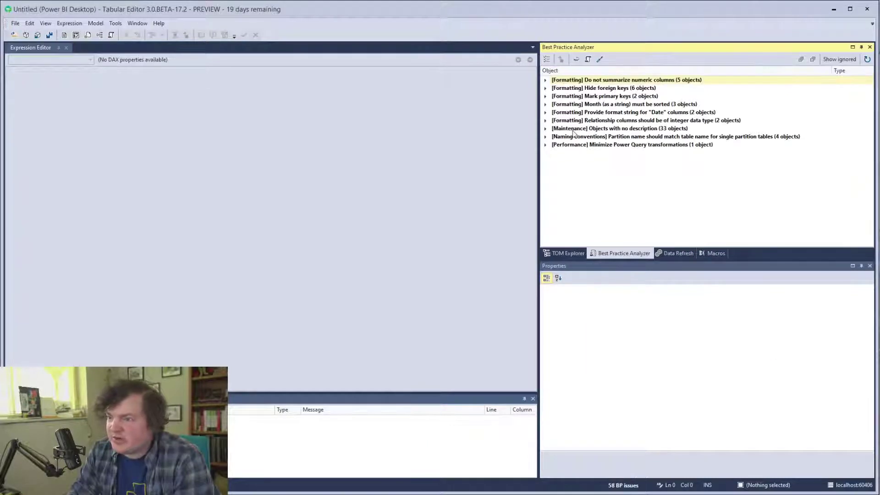
Apply the Best Practice Analyzer fixes for not summarizing numeric columns, hiding foreign keys and marking primary keys
{"action": "left_click", "coordinate": [545, 80]}
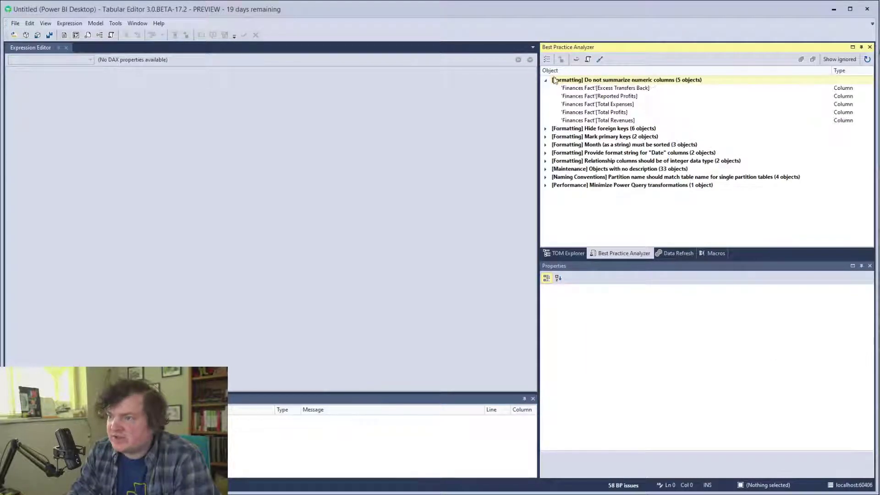
{"action": "left_click", "coordinate": [603, 60]}
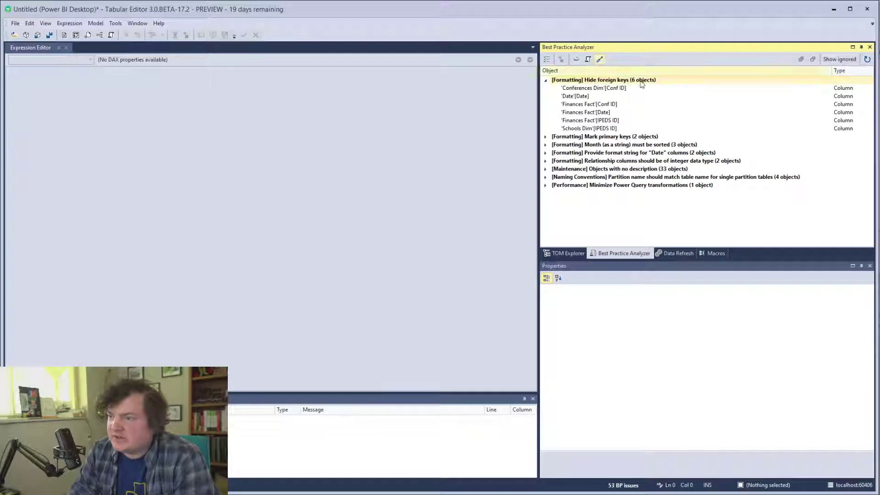
{"action": "left_click", "coordinate": [600, 59]}
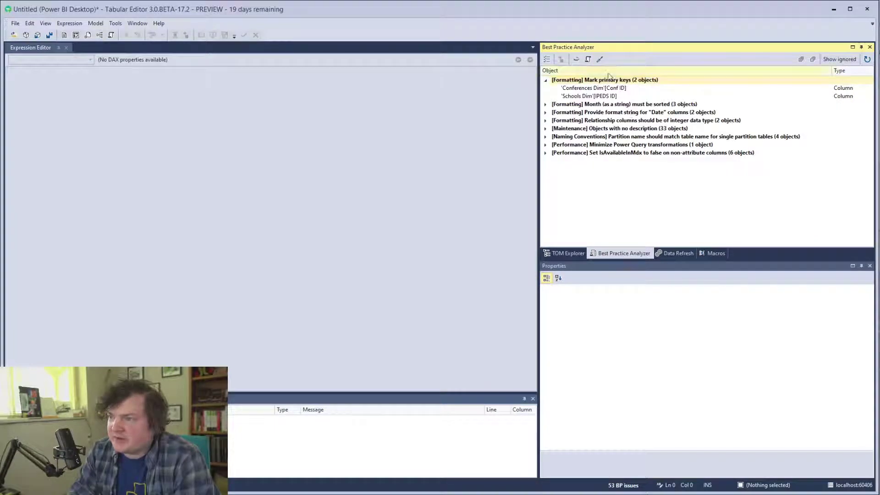
{"action": "left_click", "coordinate": [600, 59]}
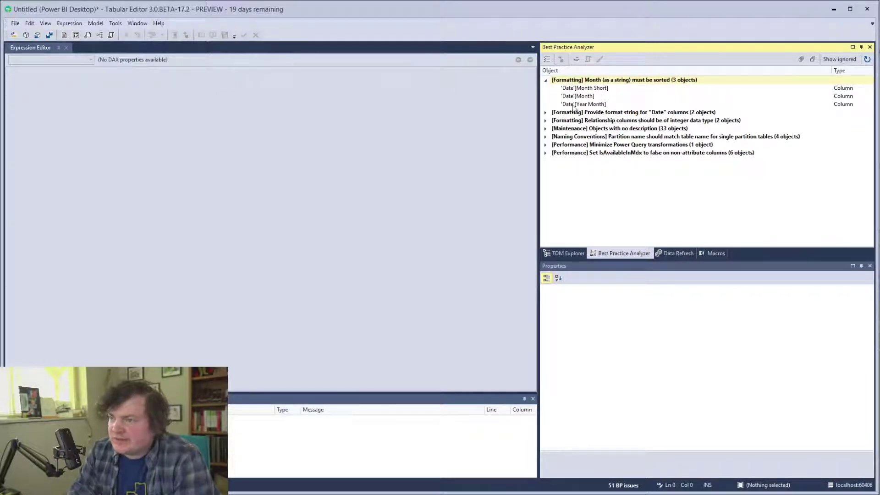
Expand the Date format string and integer relationship column rules, and ignore the format string finding for 'Finances Fact'[Date]
{"action": "left_click", "coordinate": [545, 113]}
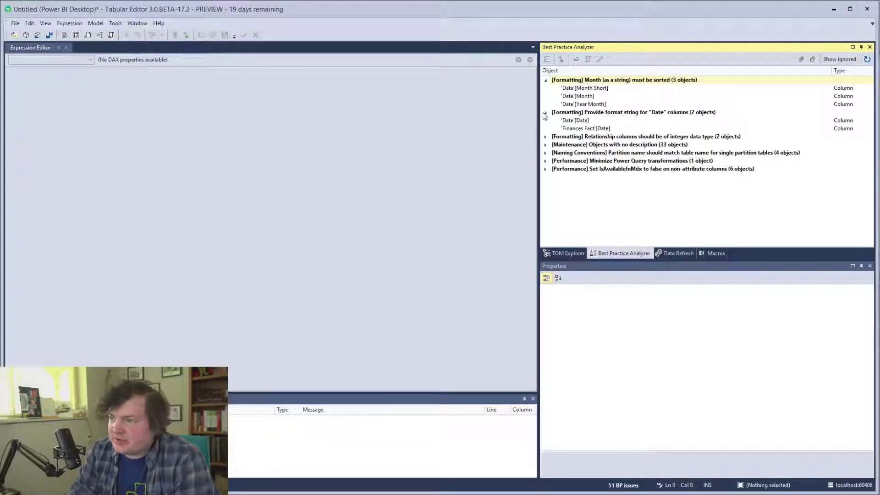
{"action": "left_click", "coordinate": [545, 136]}
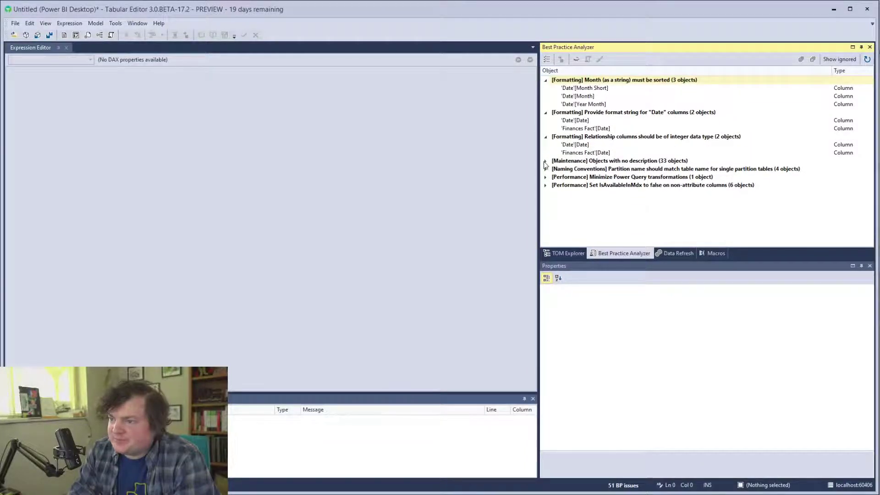
{"action": "left_click", "coordinate": [608, 113]}
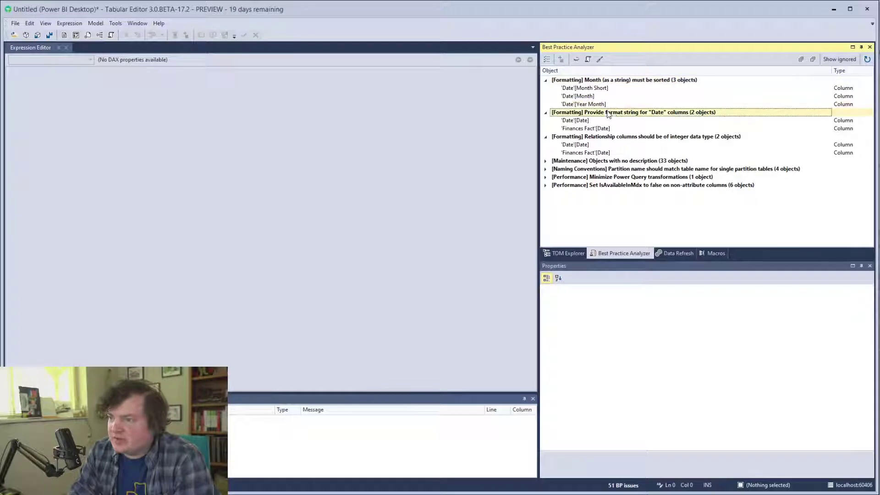
{"action": "left_click", "coordinate": [581, 128]}
{"action": "left_click", "coordinate": [576, 59]}
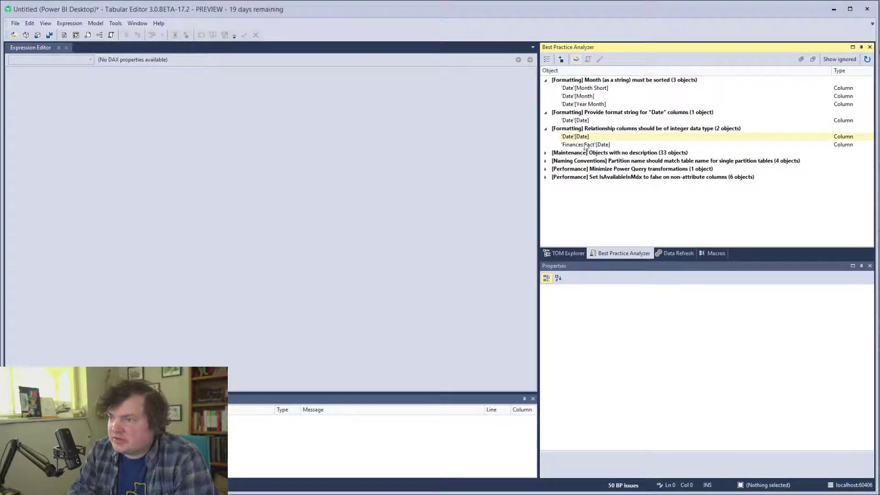
Ignore the rules 'Relationship columns should be of integer data type' and 'Objects with no description' in the Best Practice Analyzer
{"action": "left_click", "coordinate": [616, 130]}
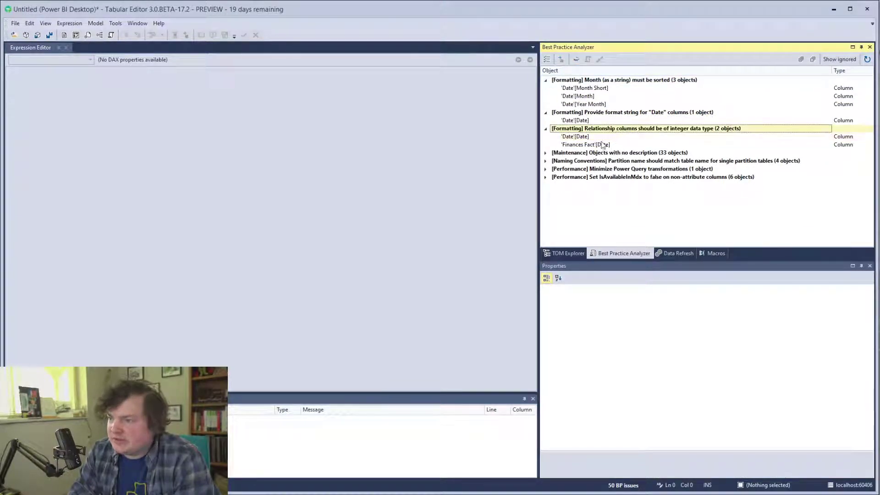
{"action": "left_click", "coordinate": [577, 59]}
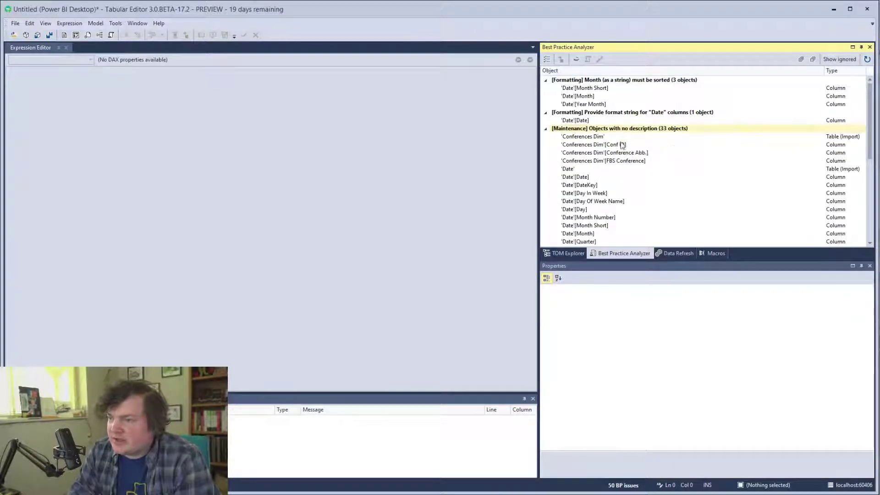
{"action": "left_click", "coordinate": [575, 60]}
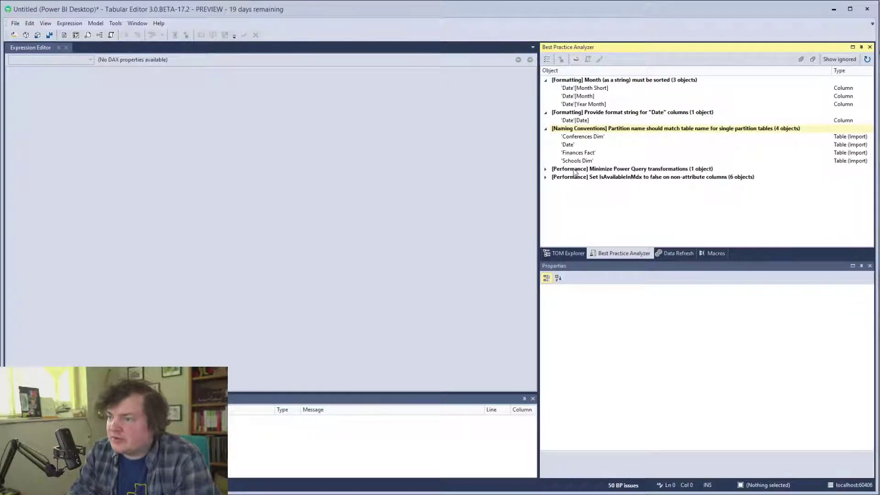
Ignore the 'Minimize Power Query transformations' rule and apply the fix setting IsAvailableInMdx to false on non-attribute columns
{"action": "left_click", "coordinate": [545, 168]}
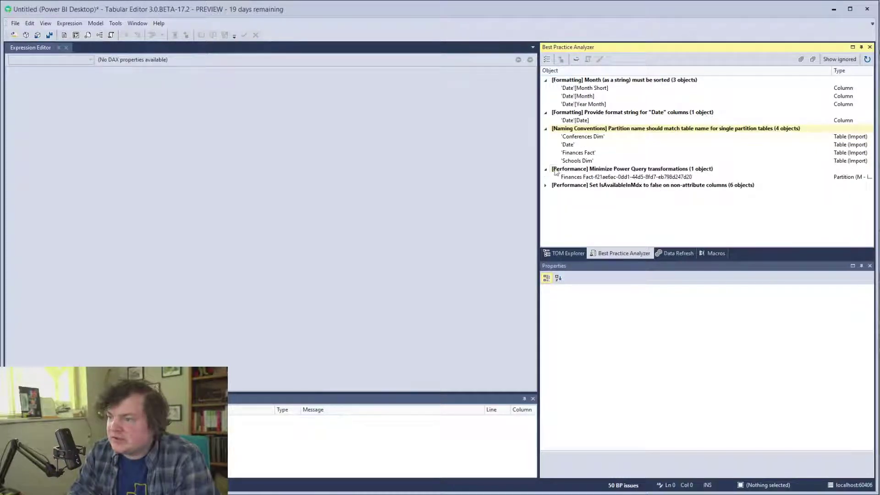
{"action": "left_click", "coordinate": [576, 59]}
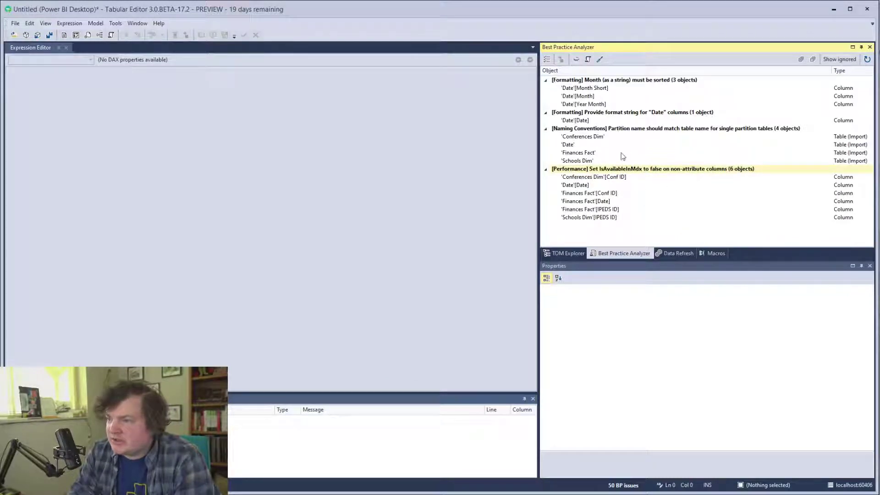
{"action": "left_click", "coordinate": [600, 60]}
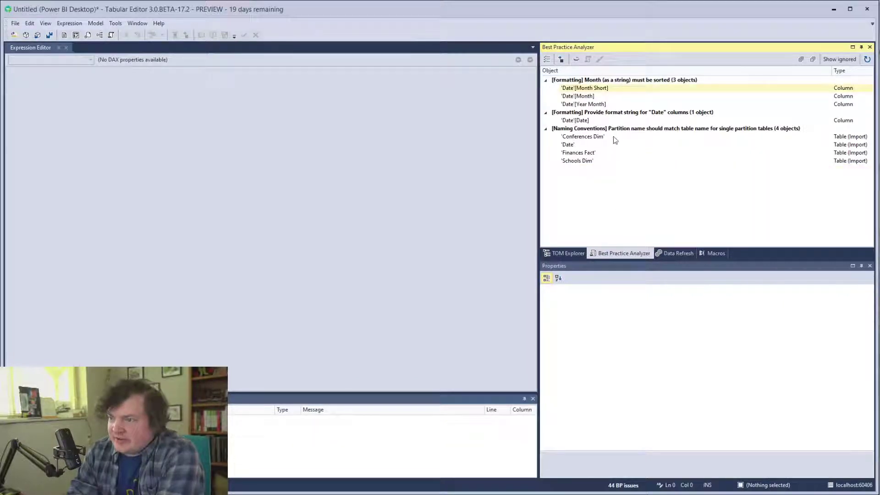
Ignore the rule 'Partition name should match table name for single partition tables' and review the remaining month sorting and date format rules
{"action": "left_click", "coordinate": [700, 130]}
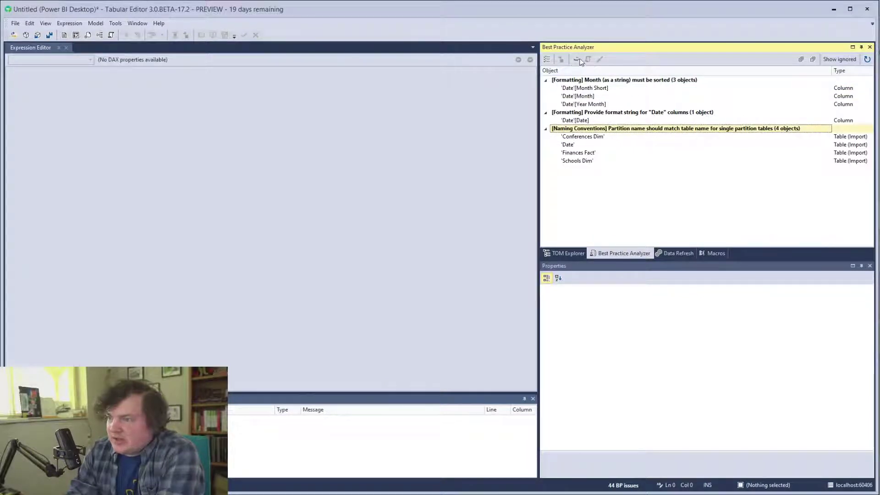
{"action": "left_click", "coordinate": [600, 60]}
{"action": "left_click", "coordinate": [611, 113]}
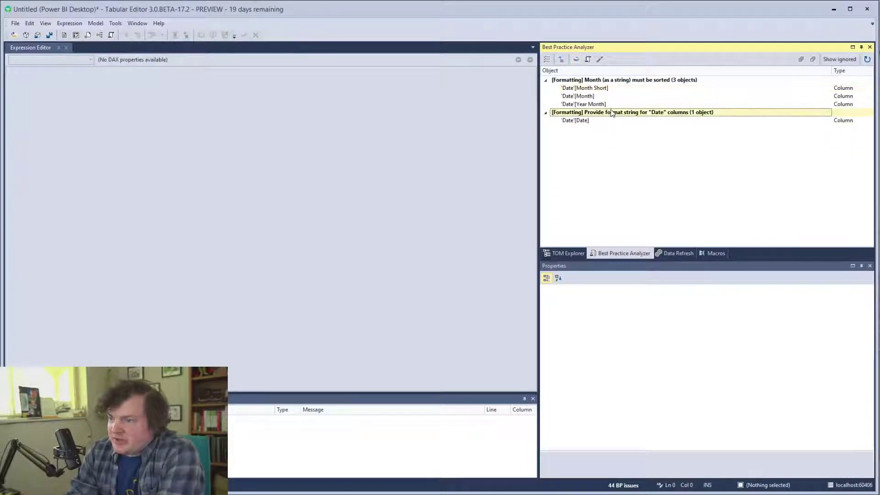
{"action": "left_click", "coordinate": [647, 83]}
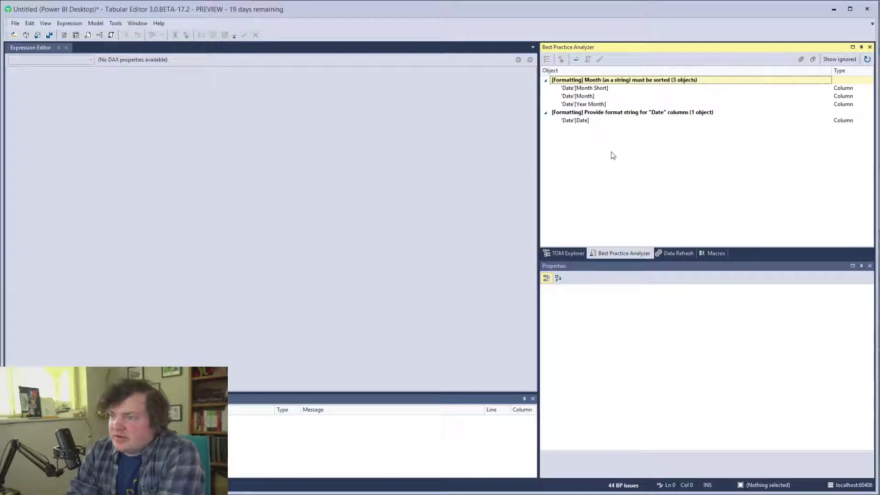
{"action": "left_click", "coordinate": [631, 113]}
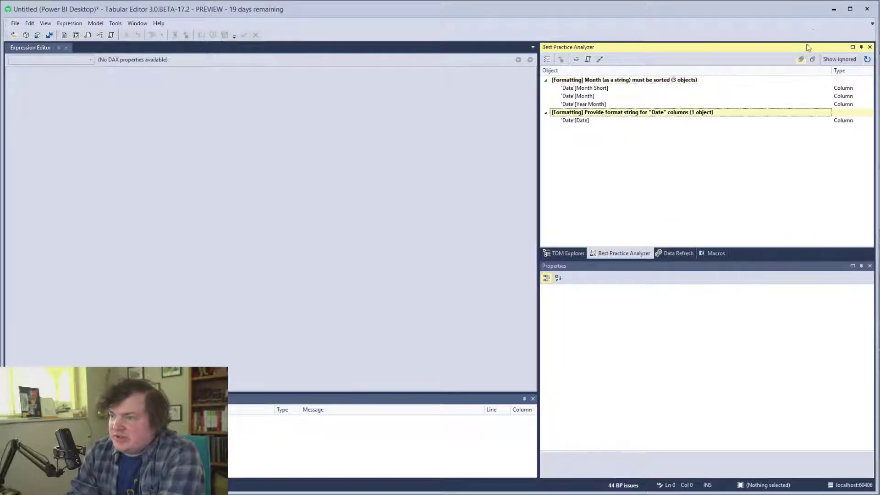
Save the Tabular Editor changes back to the connected Power BI model and switch to Power BI Desktop
{"action": "left_click", "coordinate": [833, 9]}
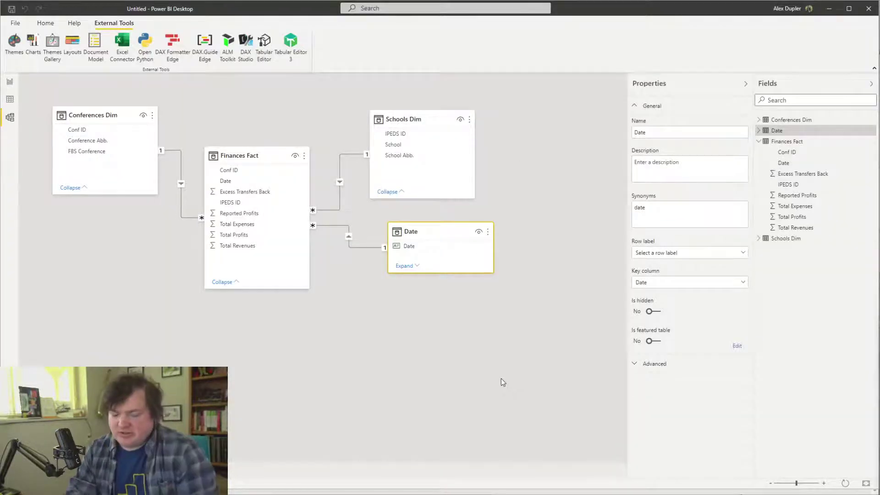
{"action": "key", "text": "alt+Tab"}
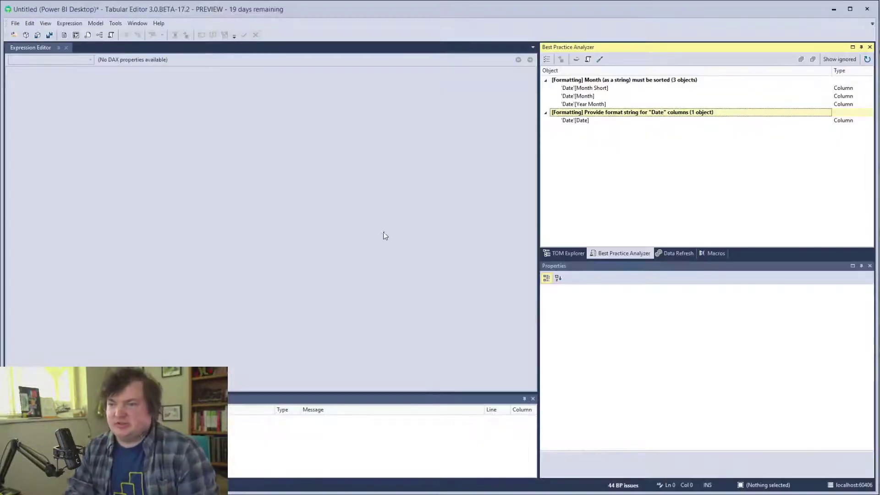
{"action": "left_click", "coordinate": [49, 35]}
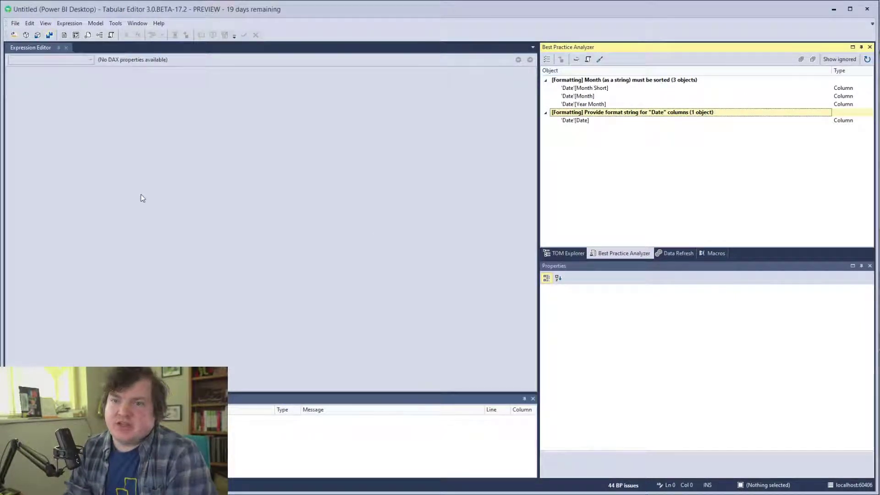
{"action": "key", "text": "alt+Tab"}
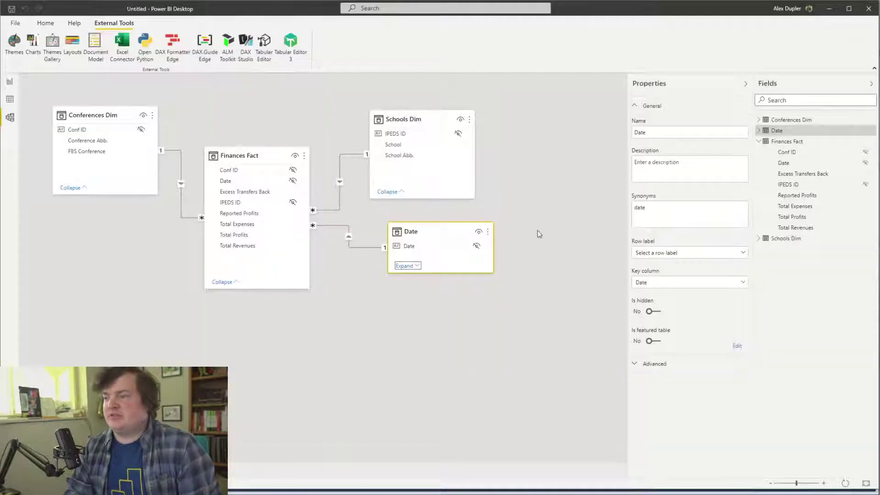
Expand the Date table card in the model diagram, unhide its Date column and hide the DateKey column
{"action": "left_click", "coordinate": [534, 135]}
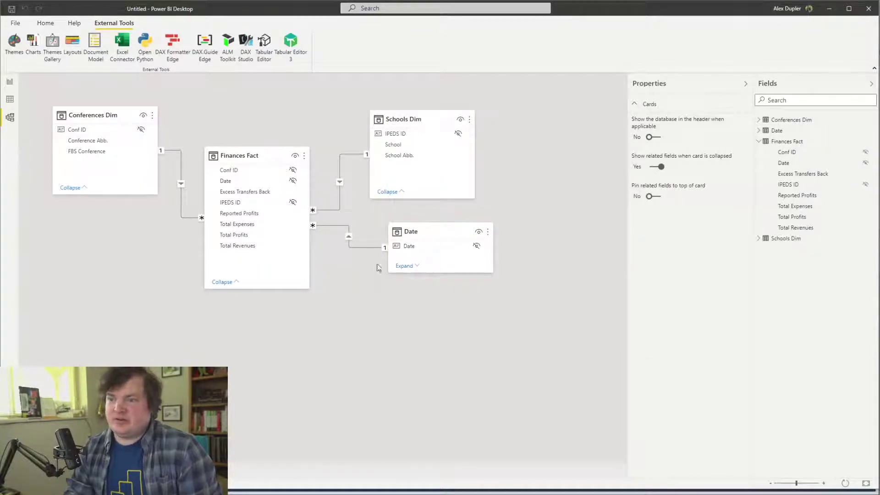
{"action": "left_click", "coordinate": [405, 266]}
{"action": "left_click", "coordinate": [473, 250]}
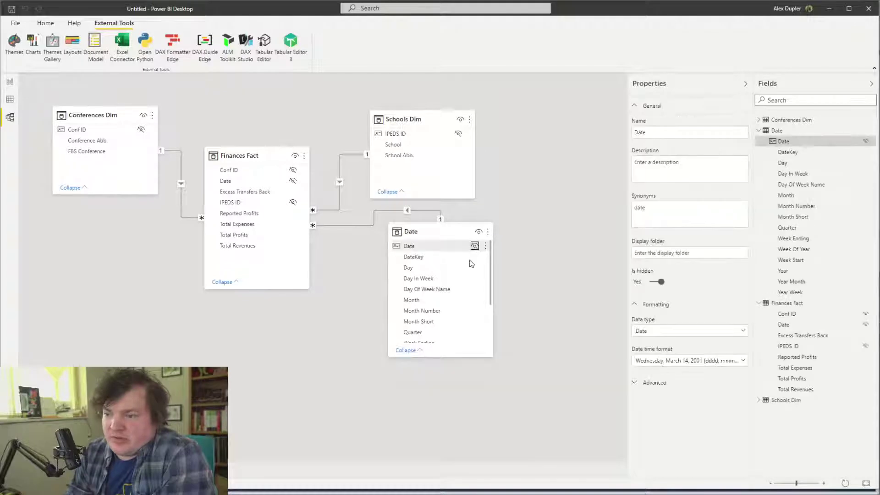
{"action": "left_click", "coordinate": [475, 257]}
{"action": "scroll", "coordinate": [460, 304], "scroll_direction": "down", "scroll_amount": 3}
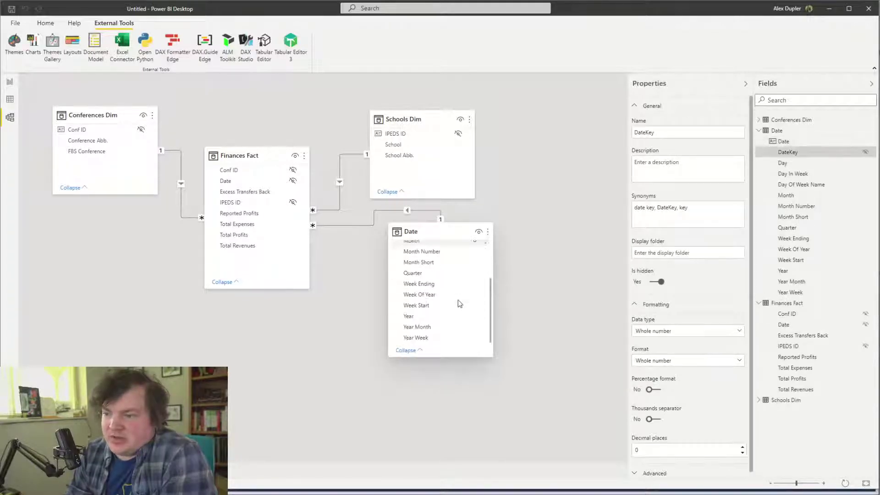
{"action": "scroll", "coordinate": [460, 303], "scroll_direction": "up", "scroll_amount": 3}
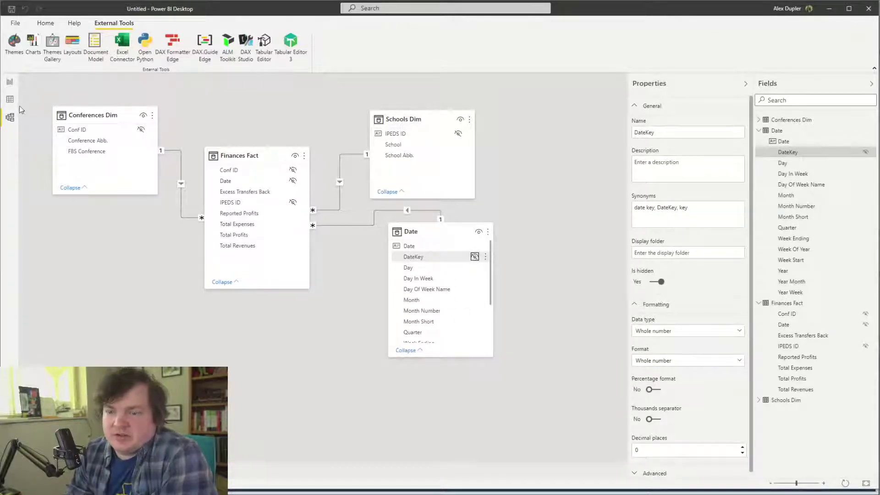
{"action": "scroll", "coordinate": [461, 301], "scroll_direction": "down", "scroll_amount": 3}
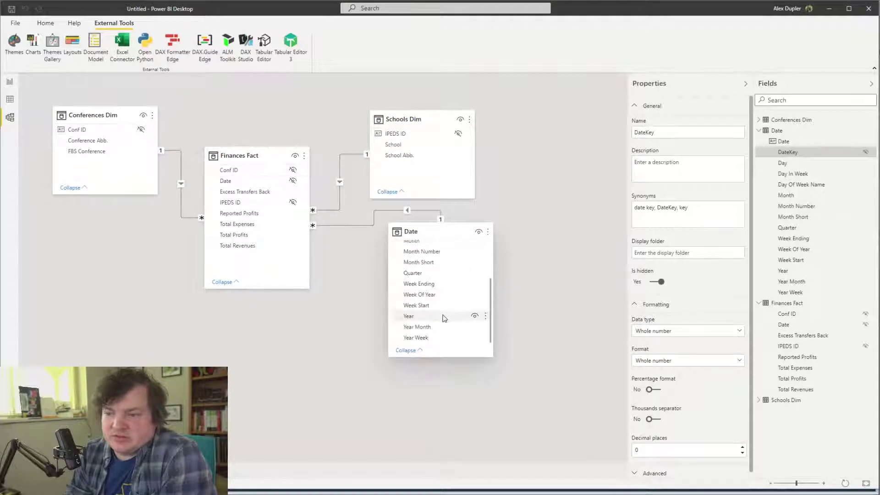
{"action": "scroll", "coordinate": [460, 302], "scroll_direction": "up", "scroll_amount": 3}
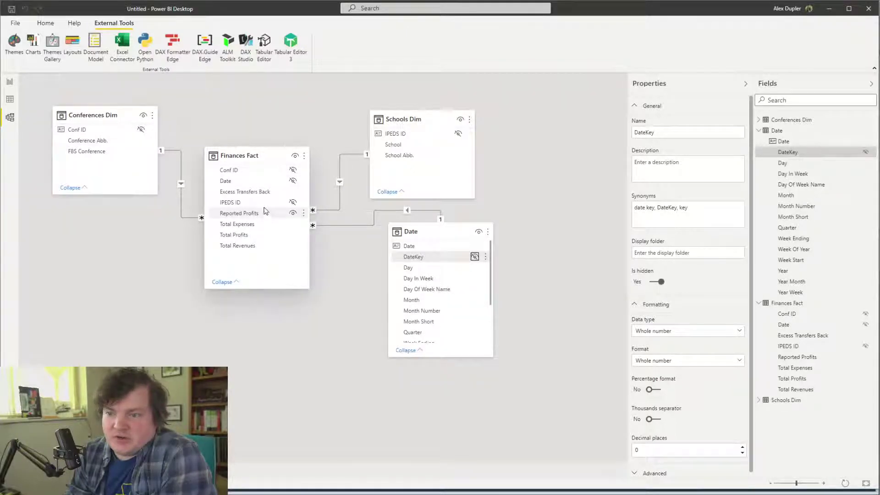
{"action": "left_click", "coordinate": [244, 246]}
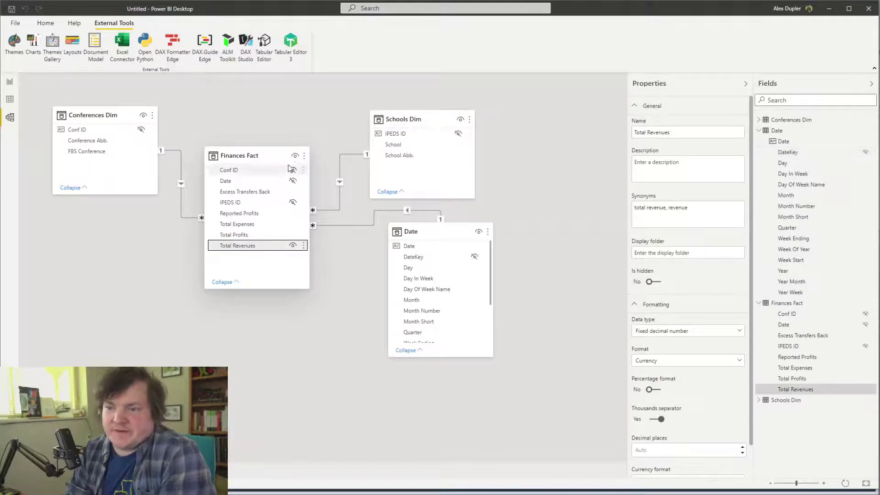
Show the Date table's data and sort both the Month and Month Short columns by Month Number
{"action": "left_click", "coordinate": [10, 99]}
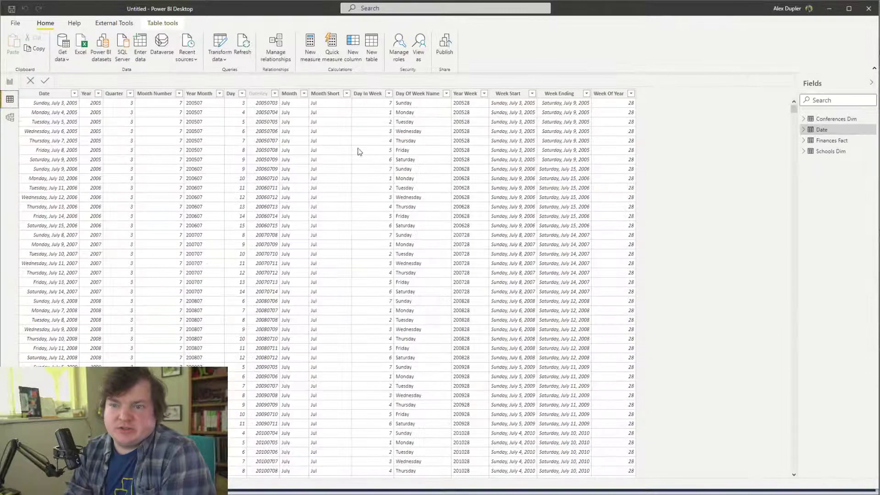
{"action": "left_click", "coordinate": [292, 104]}
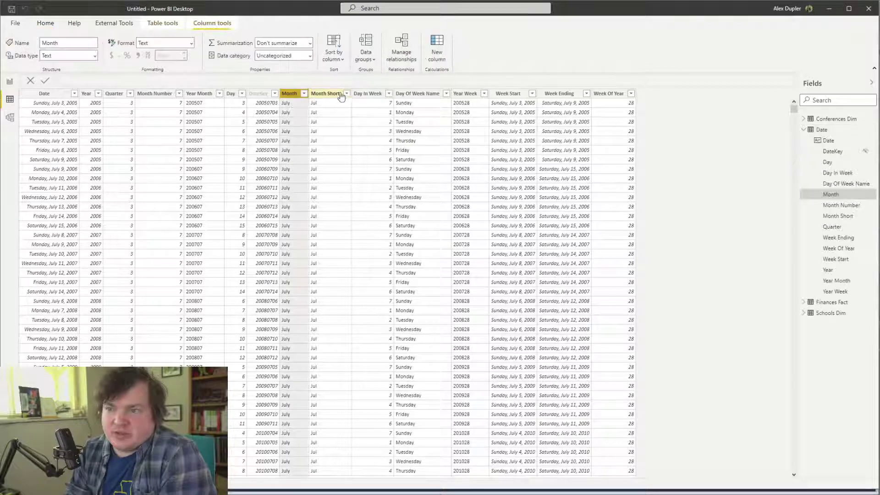
{"action": "left_click", "coordinate": [339, 58]}
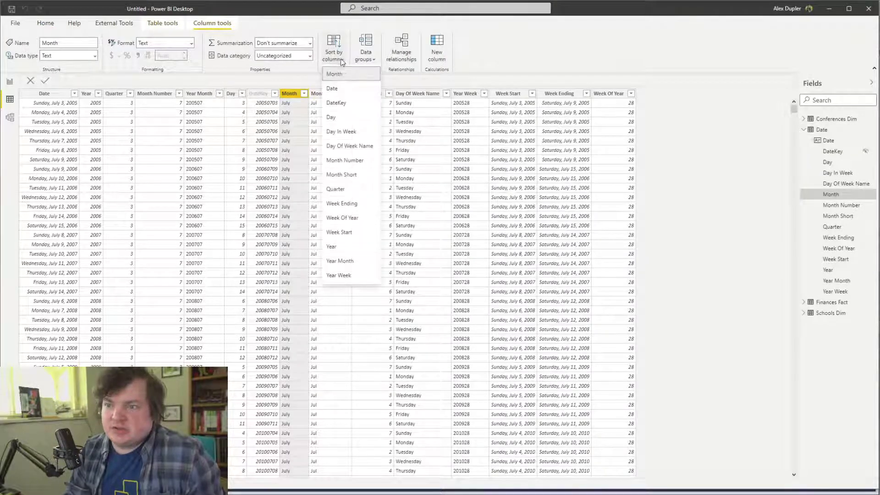
{"action": "left_click", "coordinate": [364, 160]}
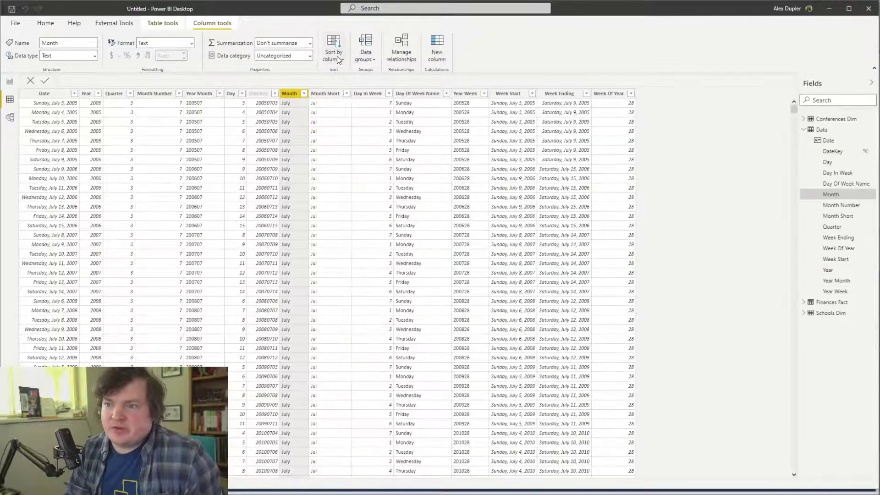
{"action": "left_click", "coordinate": [331, 95]}
{"action": "left_click", "coordinate": [334, 54]}
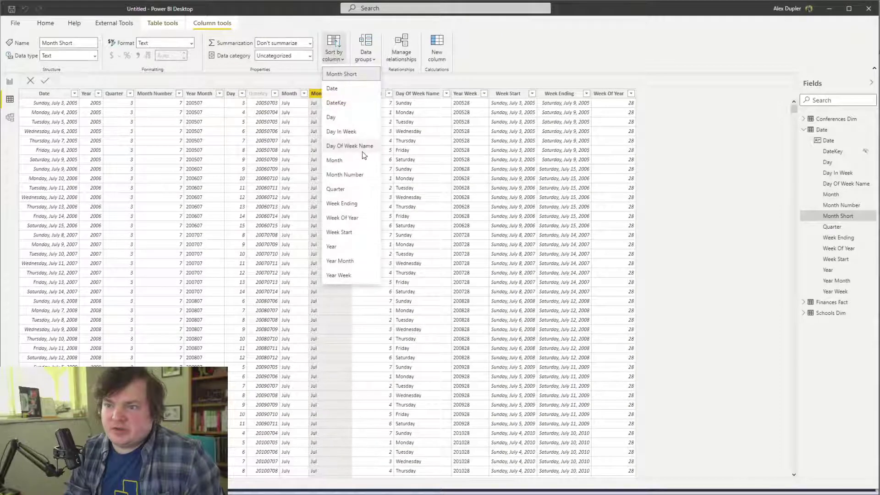
{"action": "left_click", "coordinate": [362, 174]}
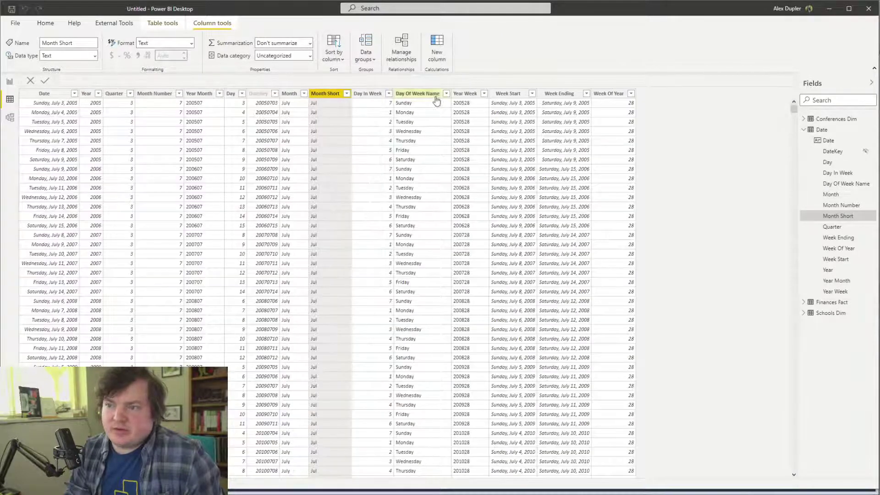
Sort the Day Of Week Name column by Day In Week
{"action": "left_click", "coordinate": [416, 94]}
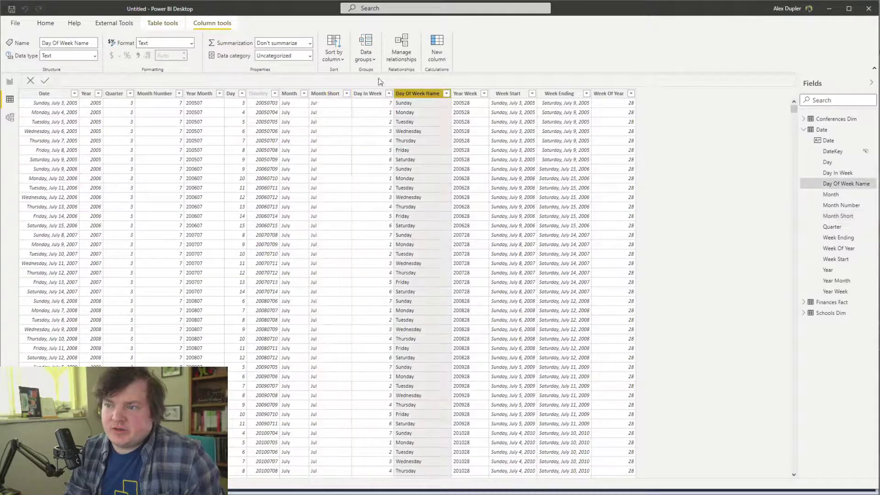
{"action": "left_click", "coordinate": [333, 54]}
{"action": "left_click", "coordinate": [341, 131]}
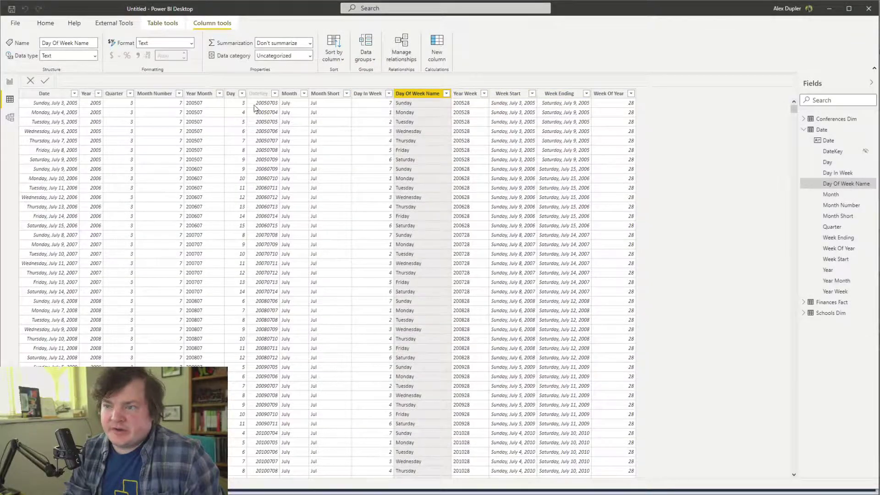
Format the Date and Week Ending columns of the Date table as 3/14/01 (m/d/yy)
{"action": "left_click", "coordinate": [51, 104]}
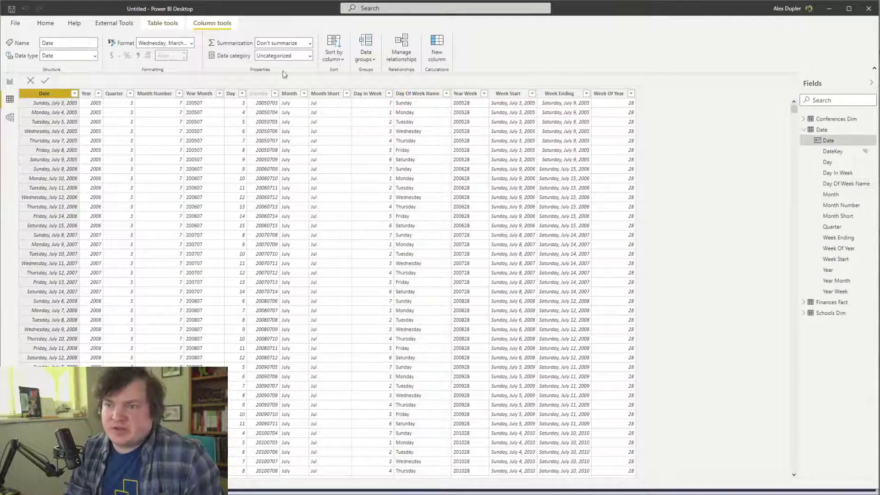
{"action": "left_click", "coordinate": [192, 43]}
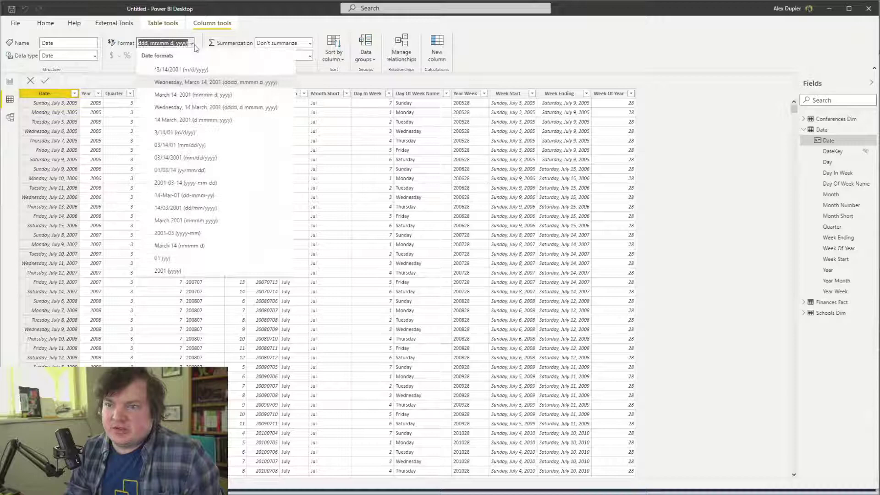
{"action": "left_click", "coordinate": [212, 136]}
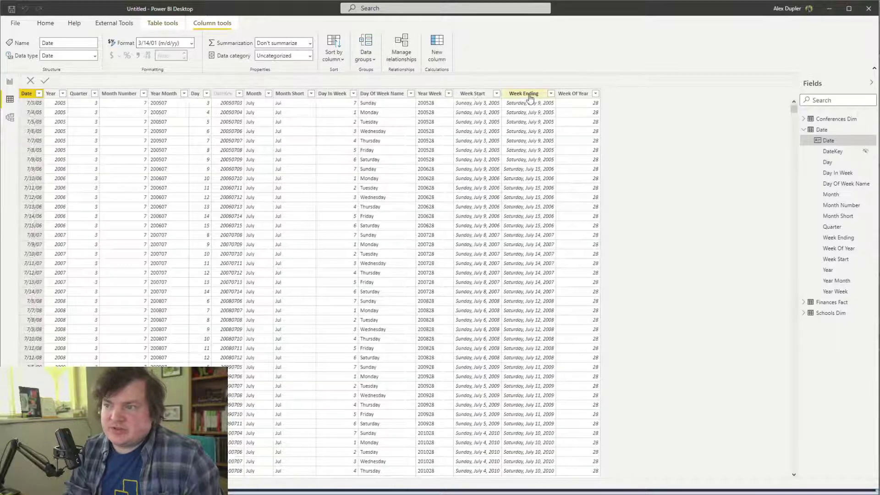
{"action": "left_click", "coordinate": [473, 94]}
{"action": "left_click", "coordinate": [527, 94]}
{"action": "left_click", "coordinate": [192, 44]}
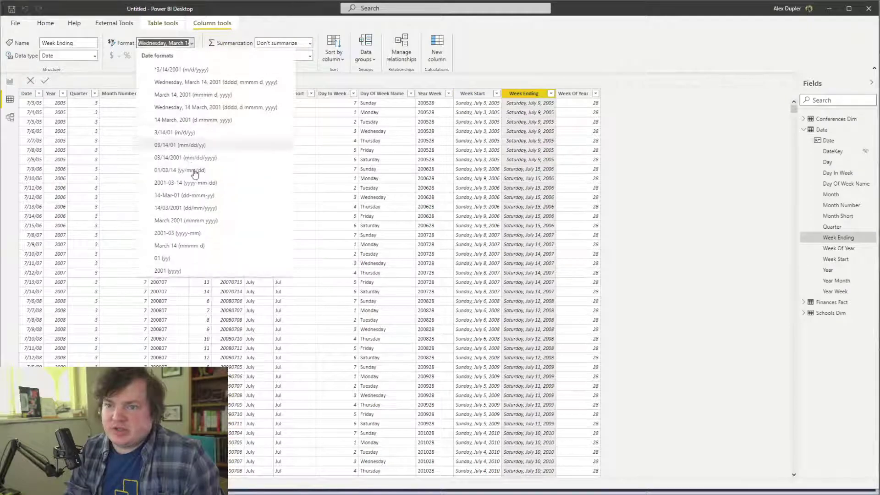
{"action": "left_click", "coordinate": [201, 137]}
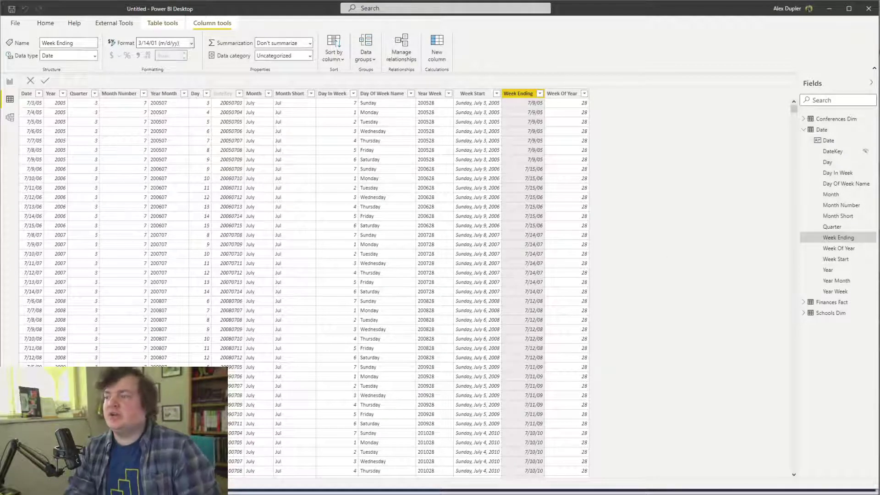
{"action": "left_click", "coordinate": [326, 6]}
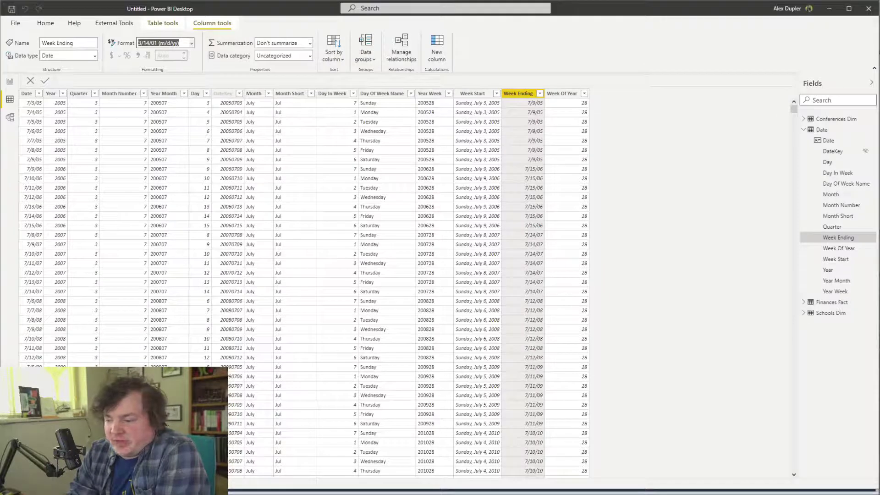
Check the Best Practice Analyzer list in Tabular Editor, return to Power BI Desktop and relaunch Tabular Editor 3 from there
{"action": "key", "text": "alt+Tab"}
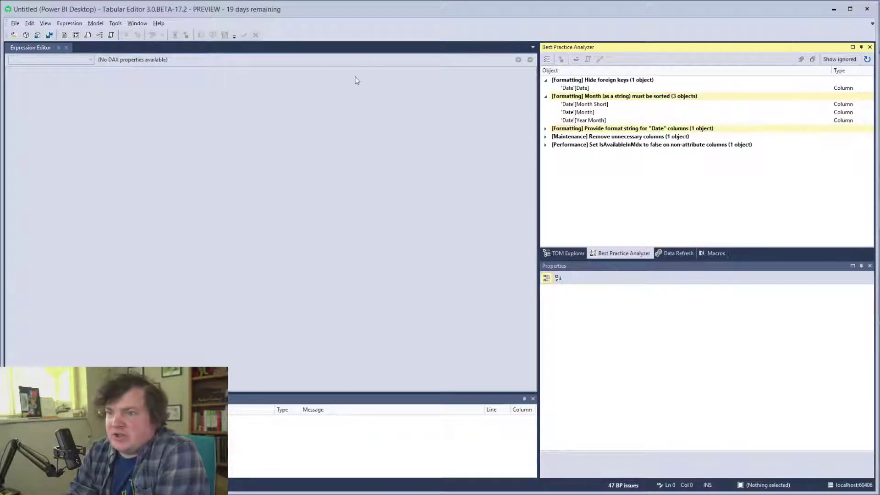
{"action": "key", "text": "alt+Tab"}
{"action": "left_click", "coordinate": [162, 23]}
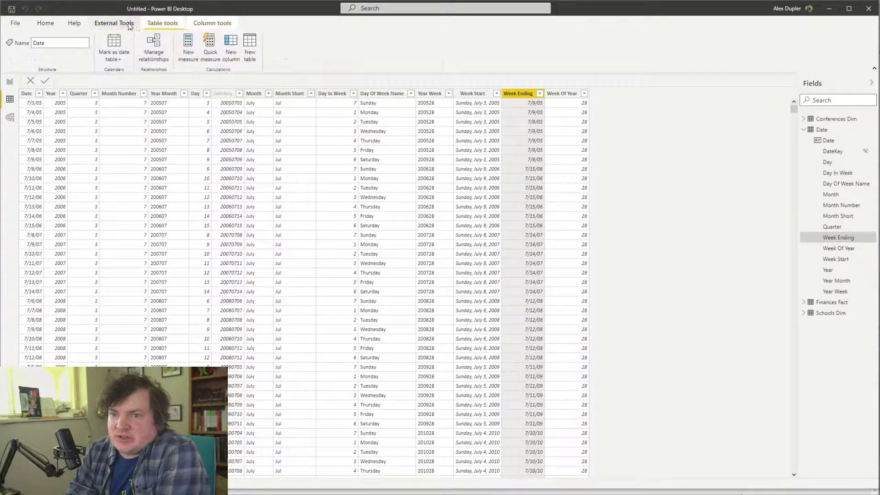
{"action": "left_click", "coordinate": [114, 23]}
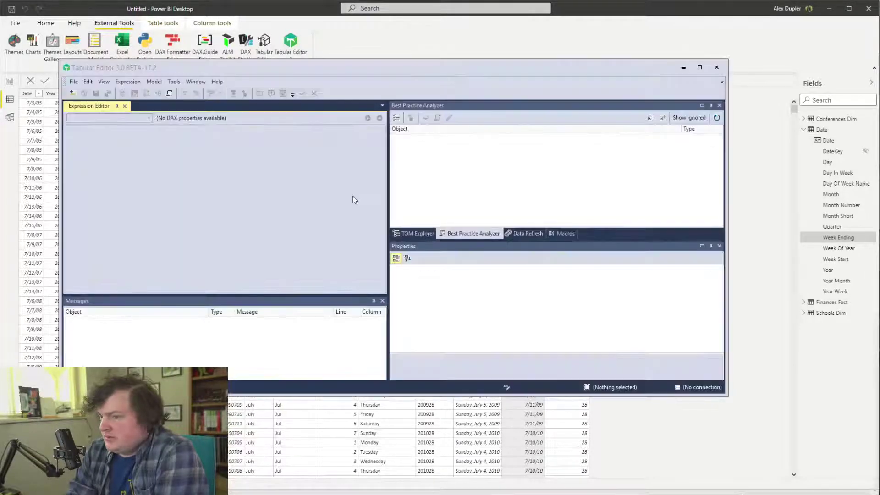
Accept the experimental-features warning and ignore the Hide foreign keys issue for the Date table's Date column in the Best Practice Analyzer
{"action": "double_click", "coordinate": [424, 67]}
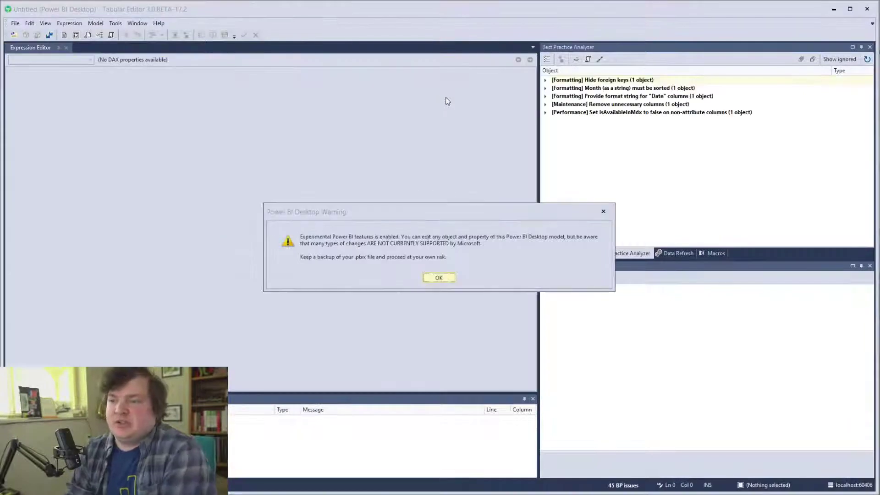
{"action": "left_click", "coordinate": [441, 277]}
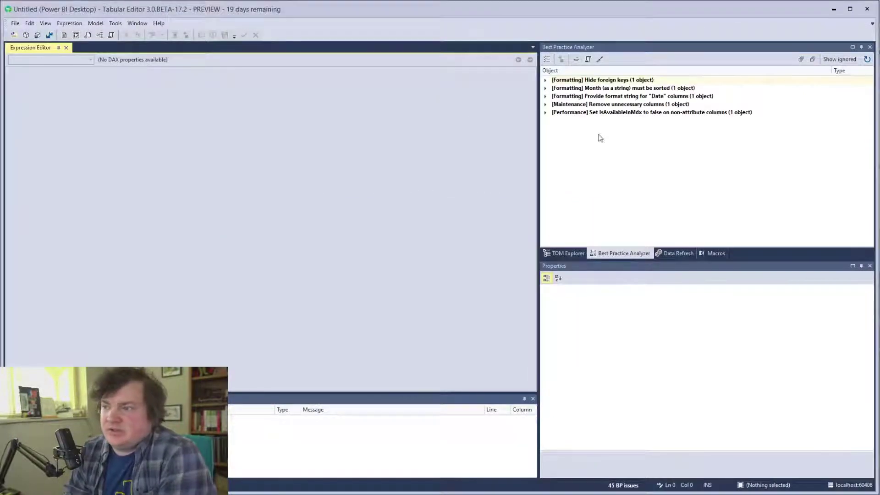
{"action": "left_click", "coordinate": [654, 113]}
{"action": "left_click", "coordinate": [614, 83]}
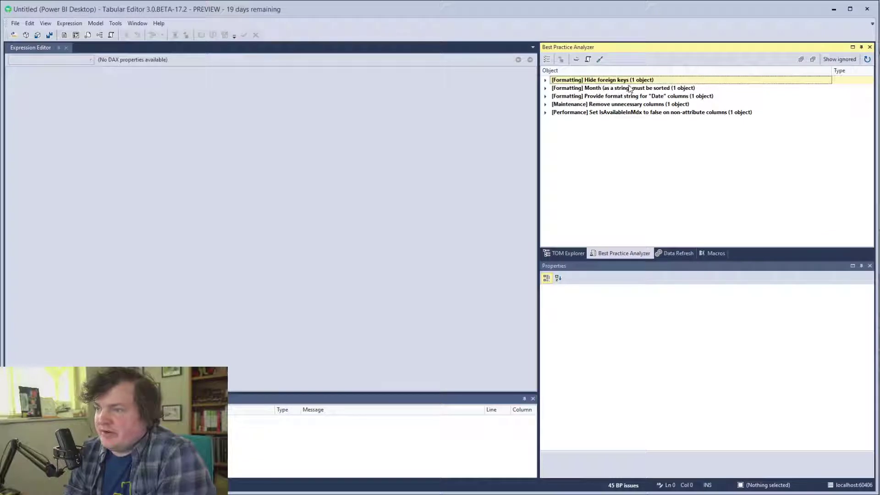
{"action": "left_click", "coordinate": [545, 80]}
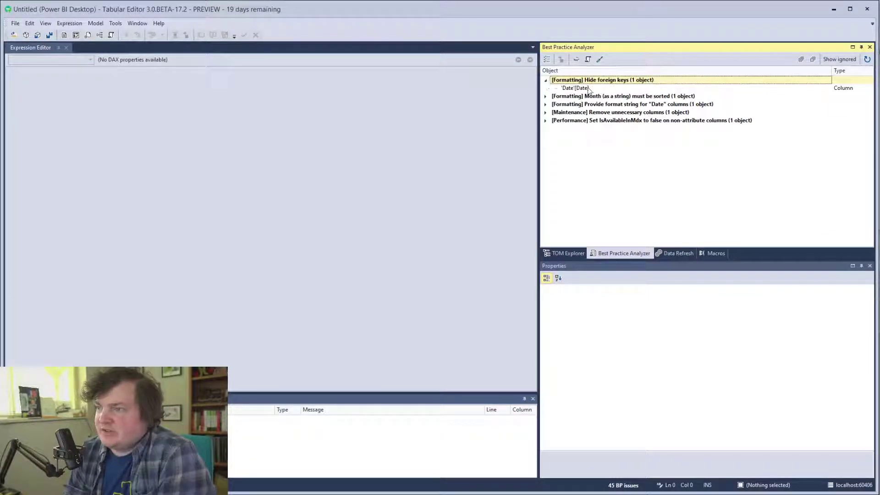
{"action": "left_click", "coordinate": [576, 60]}
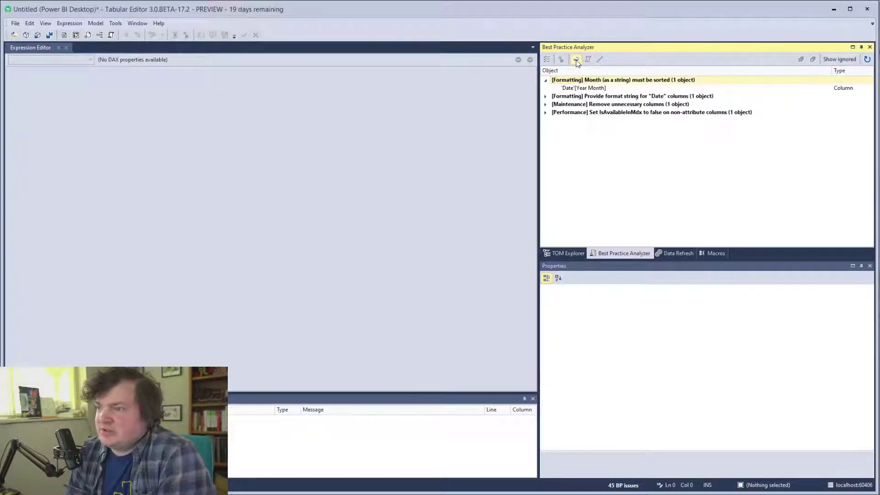
Review the month sorting issue for Year Month, switch to Power BI Desktop and examine that column's values and format options
{"action": "left_click", "coordinate": [619, 88]}
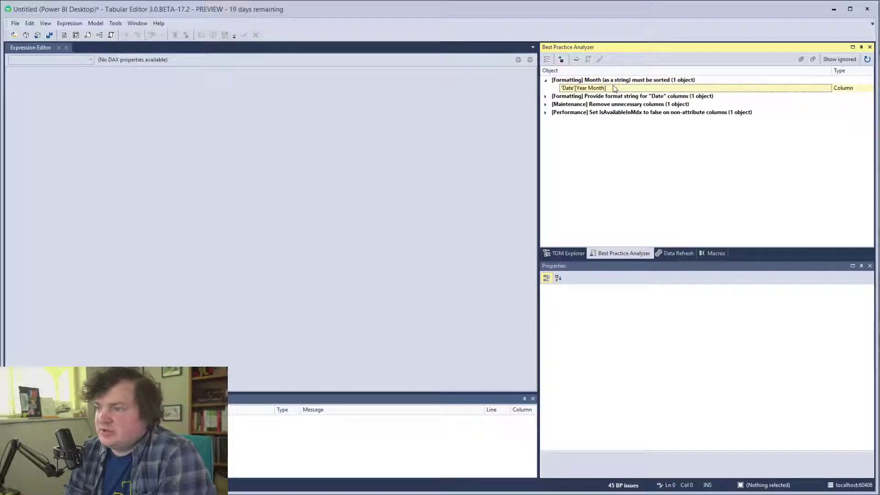
{"action": "left_click", "coordinate": [613, 81]}
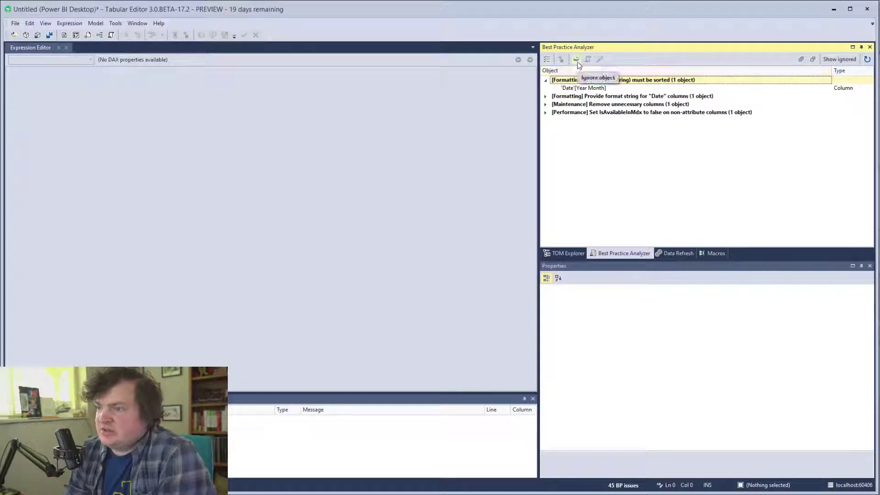
{"action": "key", "text": "alt+Tab"}
{"action": "key", "text": "alt+Tab"}
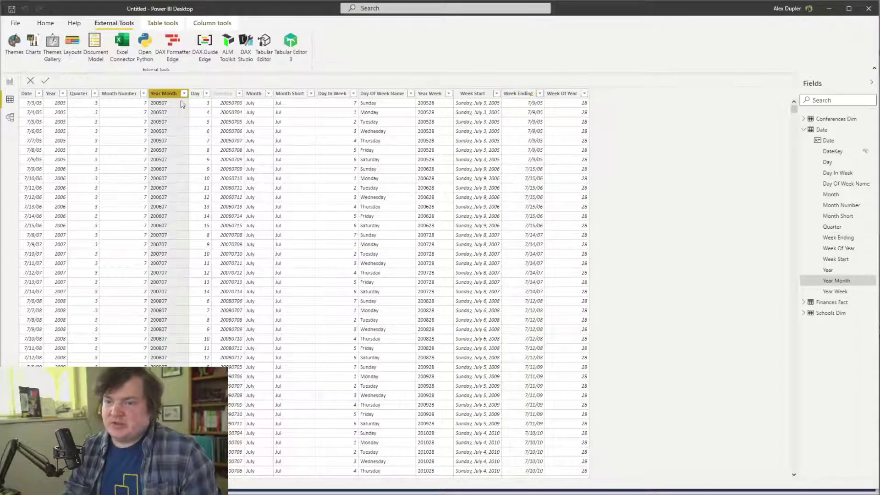
{"action": "key", "text": "alt+Tab"}
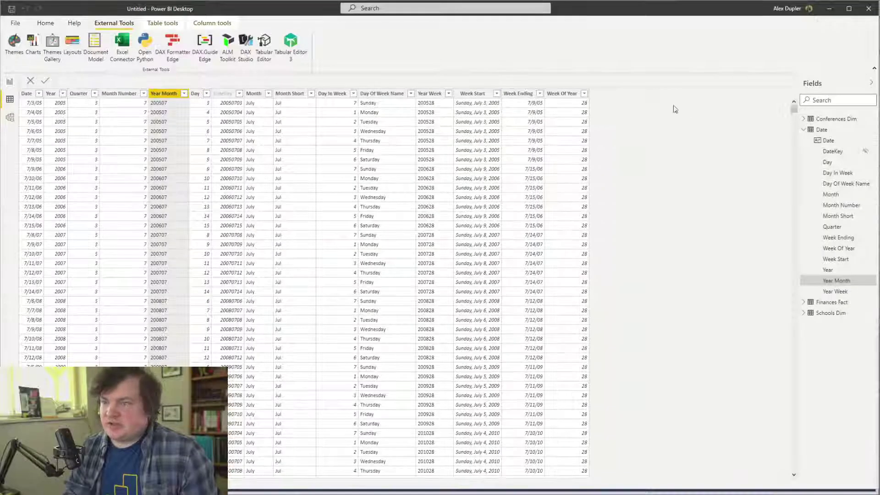
{"action": "left_click", "coordinate": [163, 23]}
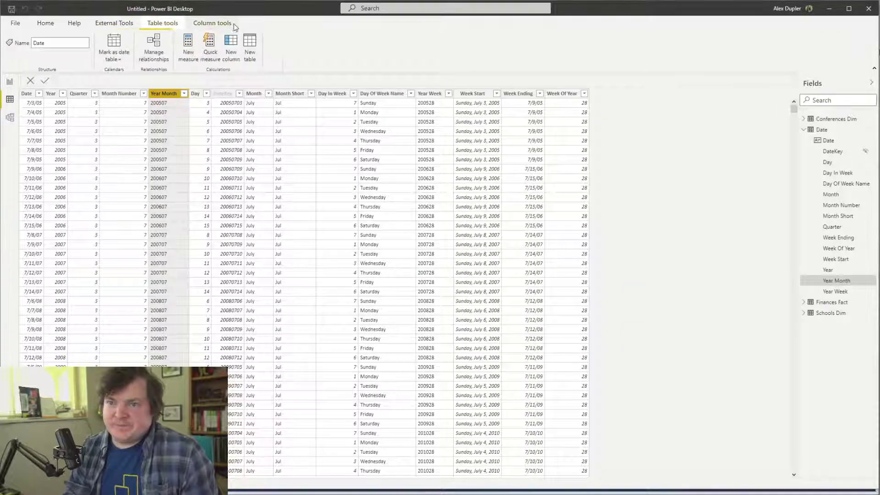
{"action": "left_click", "coordinate": [208, 24]}
{"action": "left_click", "coordinate": [192, 43]}
{"action": "left_click", "coordinate": [156, 71]}
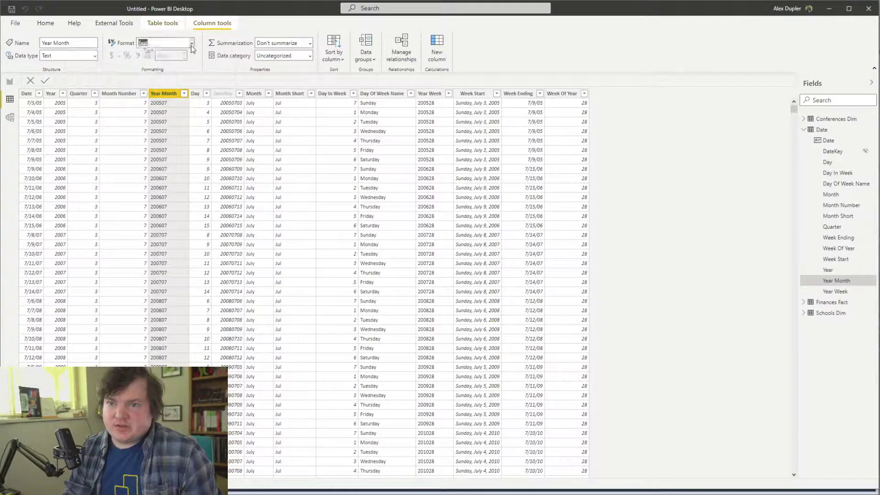
{"action": "left_click", "coordinate": [188, 43]}
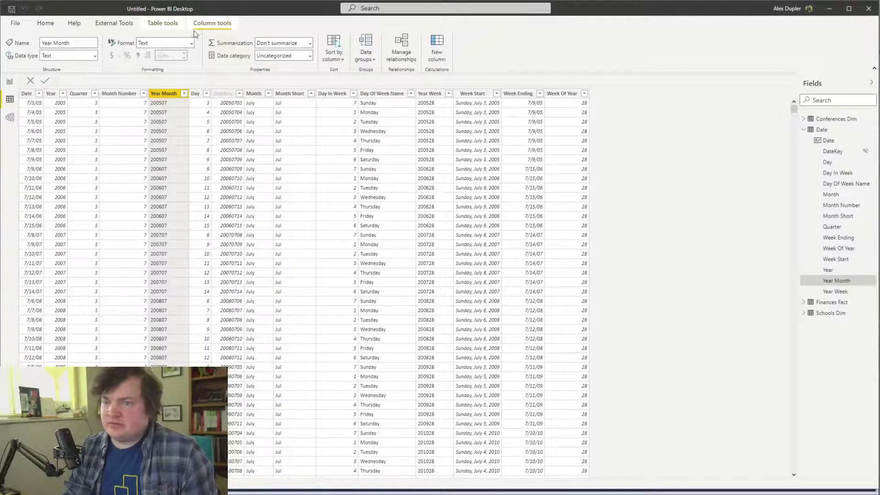
Switch back to Tabular Editor and ignore the remaining month sorting, date format string, unnecessary column and IsAvailableInMdx issues
{"action": "key", "text": "alt+Tab"}
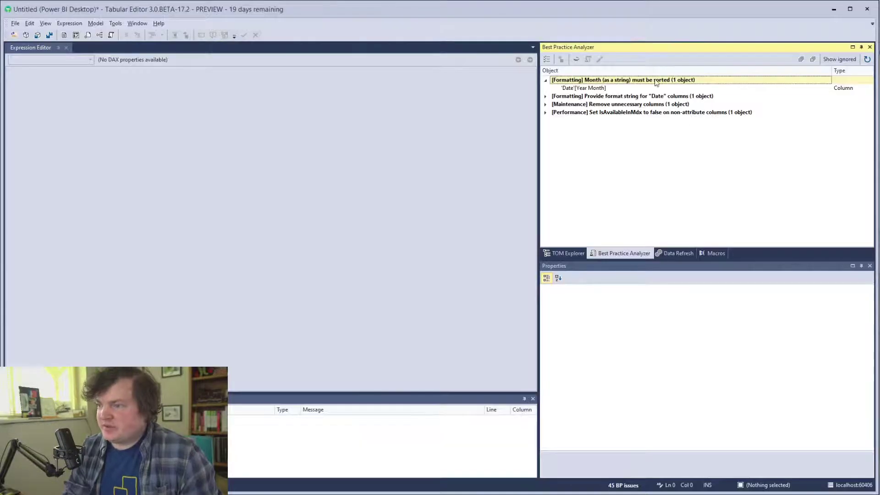
{"action": "left_click", "coordinate": [577, 60]}
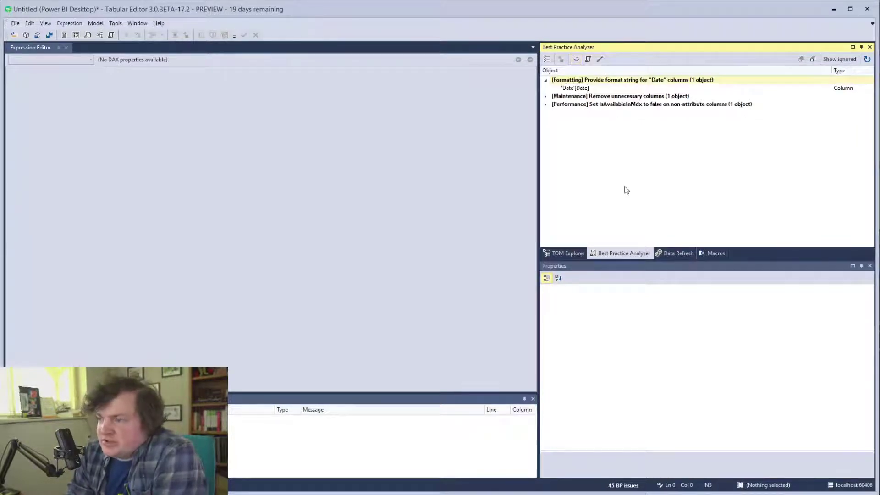
{"action": "left_click", "coordinate": [576, 61]}
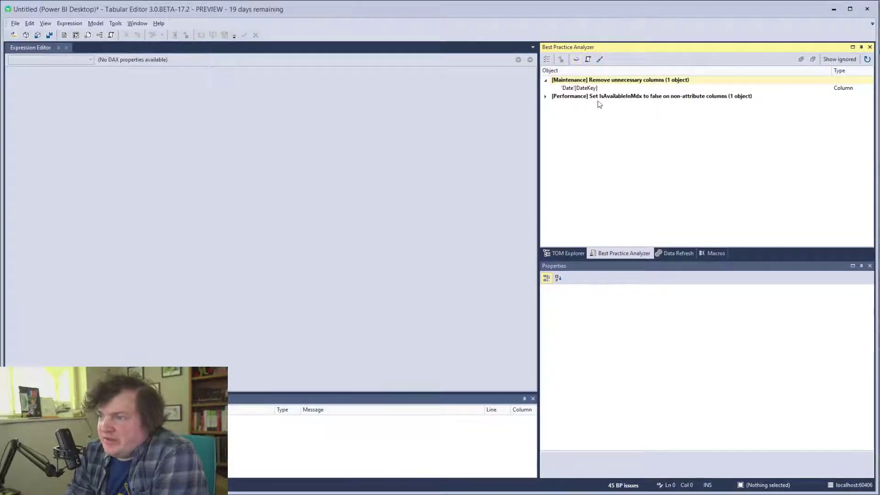
{"action": "left_click", "coordinate": [576, 60]}
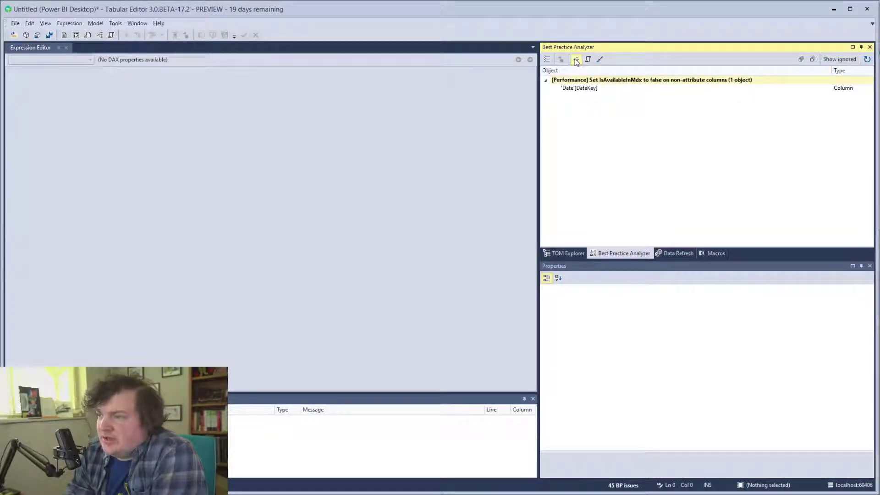
{"action": "left_click", "coordinate": [576, 61]}
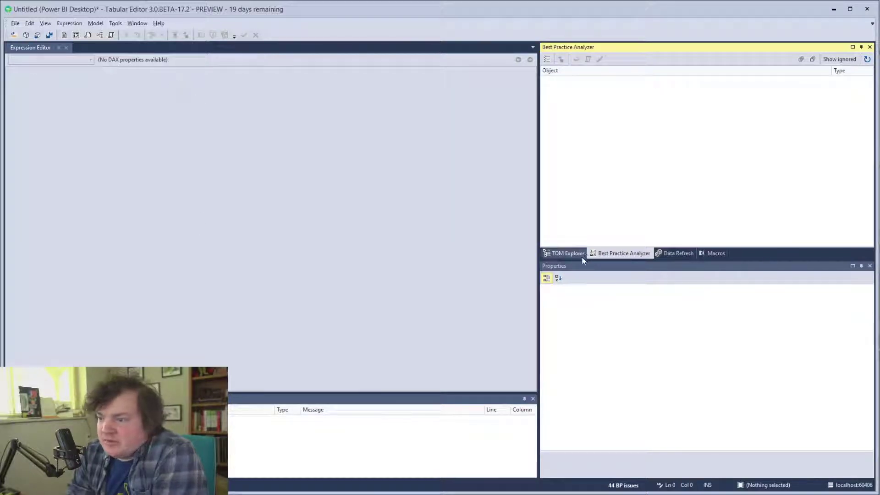
Show the model's tables in the TOM Explorer and create a new measure in the Finances Fact table
{"action": "left_click", "coordinate": [569, 253]}
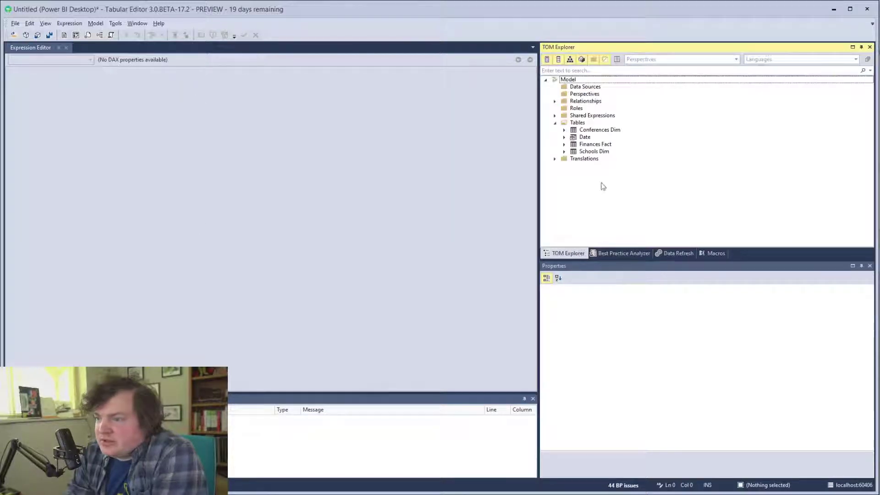
{"action": "left_click", "coordinate": [564, 144]}
{"action": "left_click", "coordinate": [595, 144]}
{"action": "right_click", "coordinate": [597, 145]}
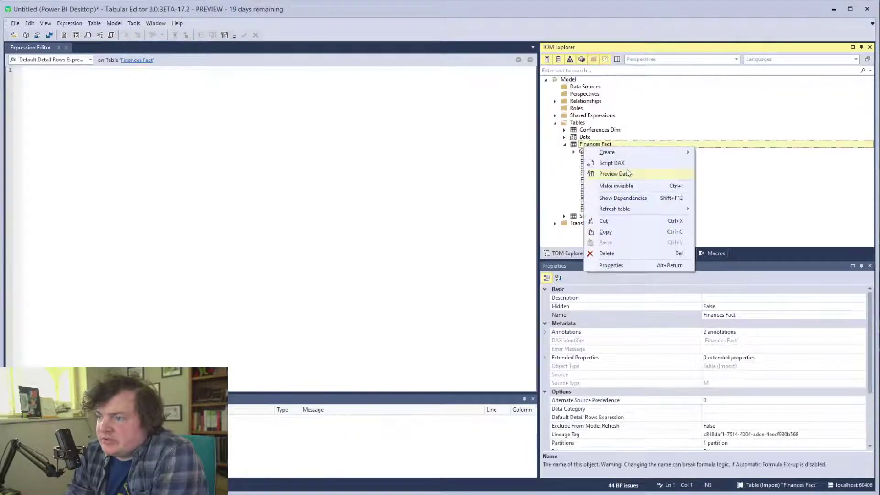
{"action": "mouse_move", "coordinate": [693, 152]}
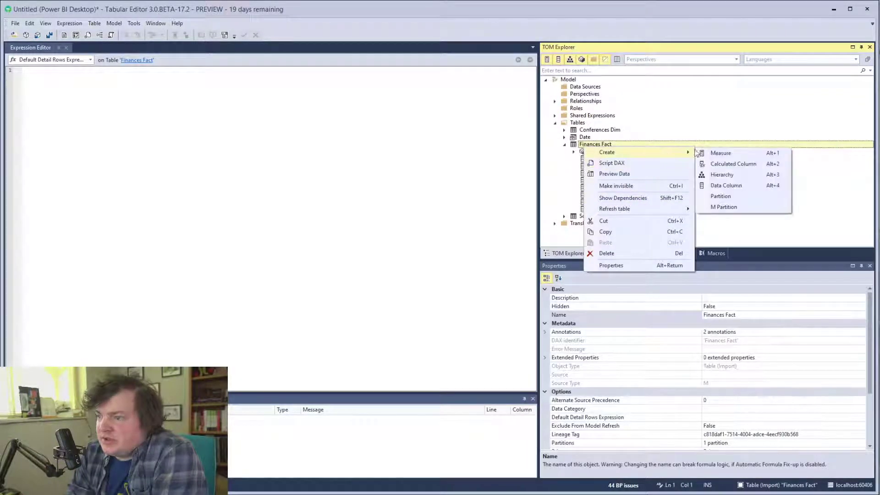
{"action": "left_click", "coordinate": [740, 152]}
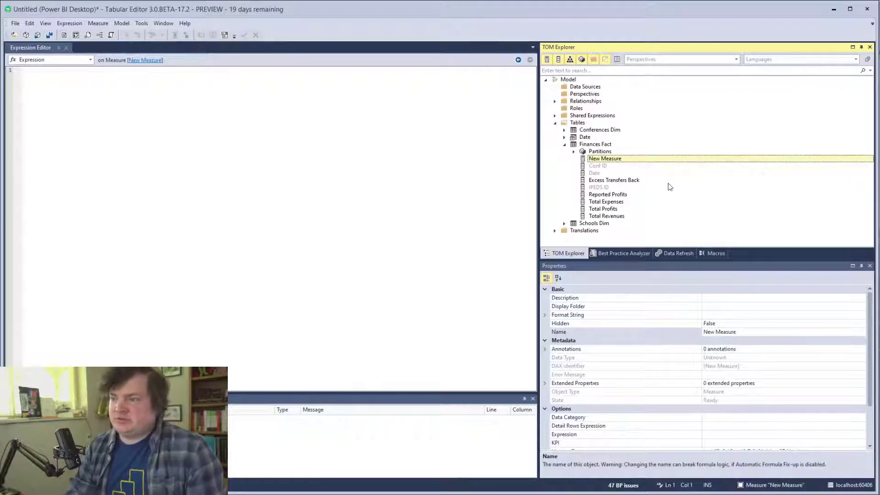
Rename the new measure in the Finances Fact table as Expenses
{"action": "left_click", "coordinate": [739, 328]}
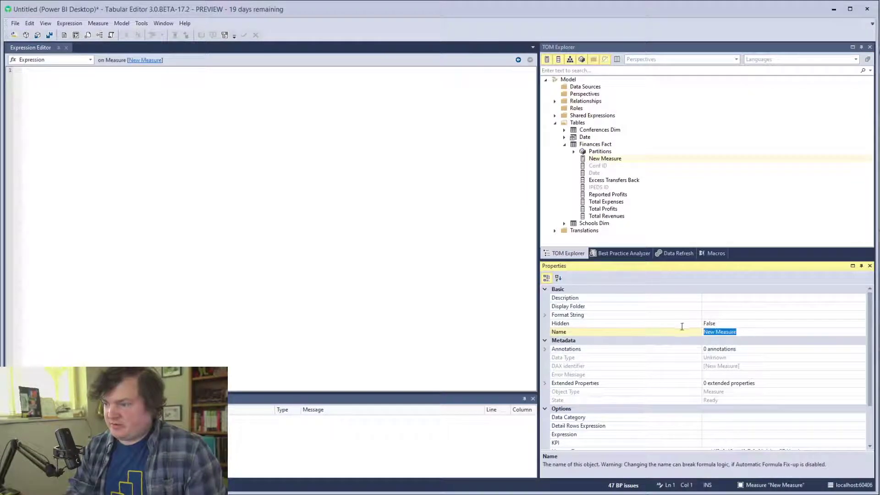
{"action": "type", "text": "Exoeb"}
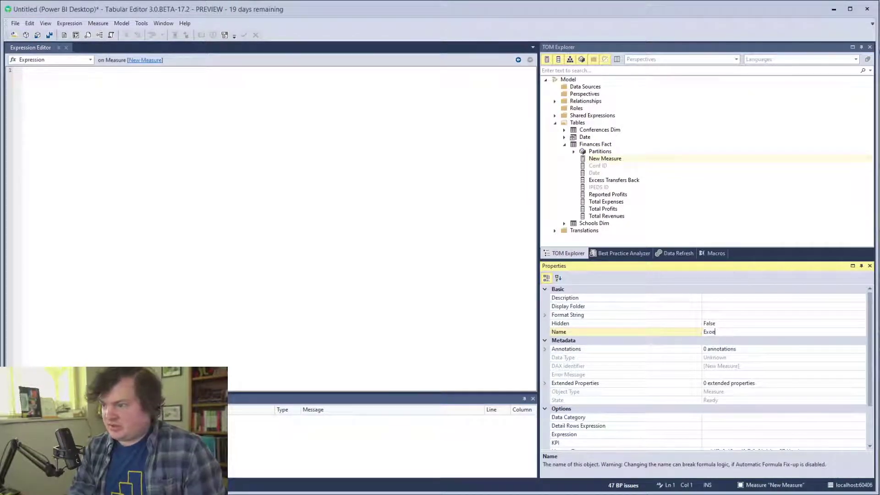
{"action": "key", "text": "BackSpace"}
{"action": "type", "text": "p"}
{"action": "key", "text": "BackSpace"}
{"action": "key", "text": "BackSpace"}
{"action": "key", "text": "BackSpace"}
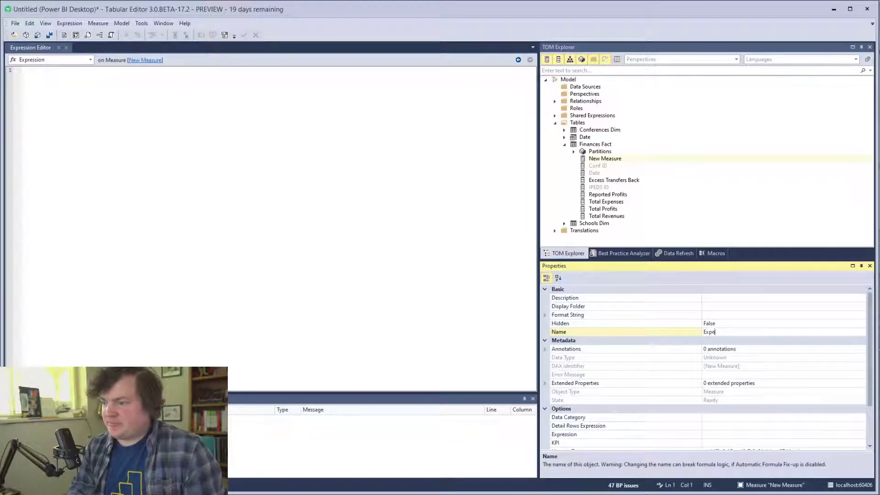
{"action": "key", "text": "BackSpace"}
{"action": "key", "text": "BackSpace"}
{"action": "key", "text": "BackSpace"}
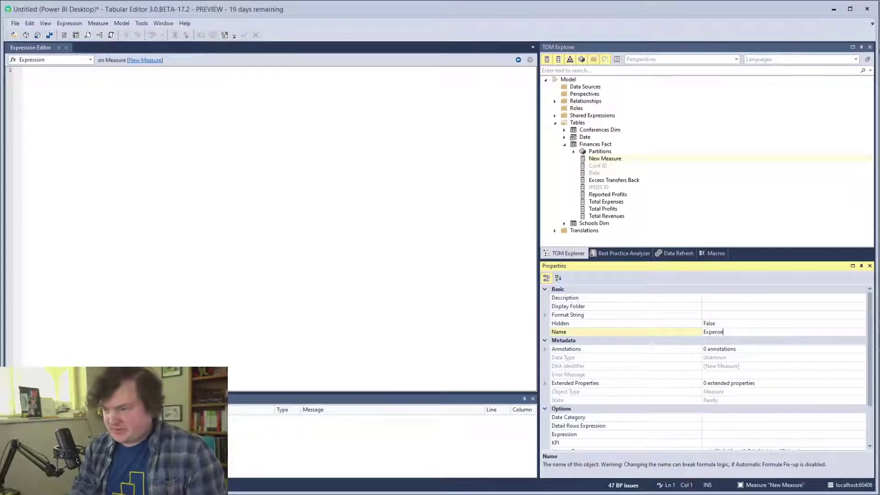
Enter the expression =SUM('Finances Fact'[Total Expenses]) for the Expenses measure
{"action": "left_click", "coordinate": [391, 163]}
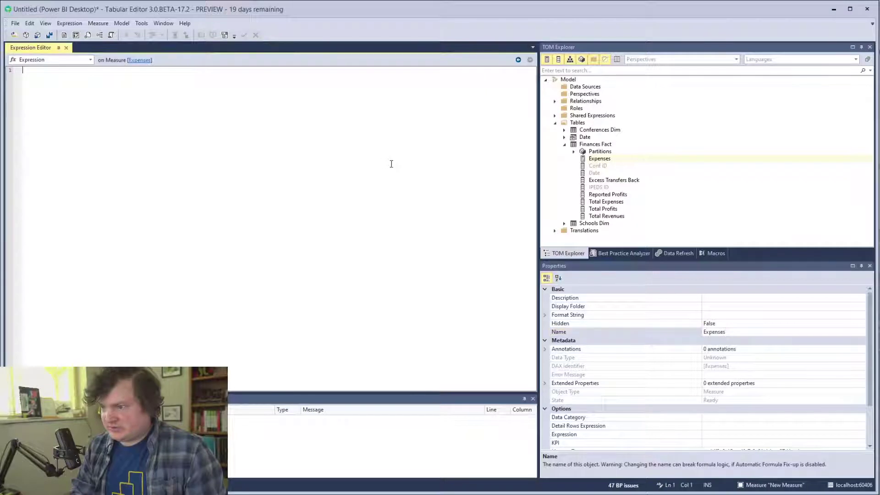
{"action": "type", "text": "=SUM("}
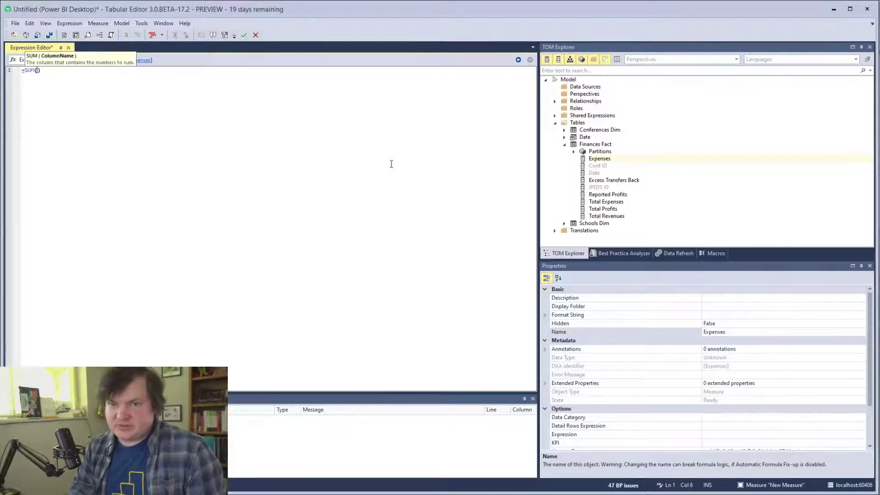
{"action": "type", "text": "to"}
{"action": "key", "text": "Tab"}
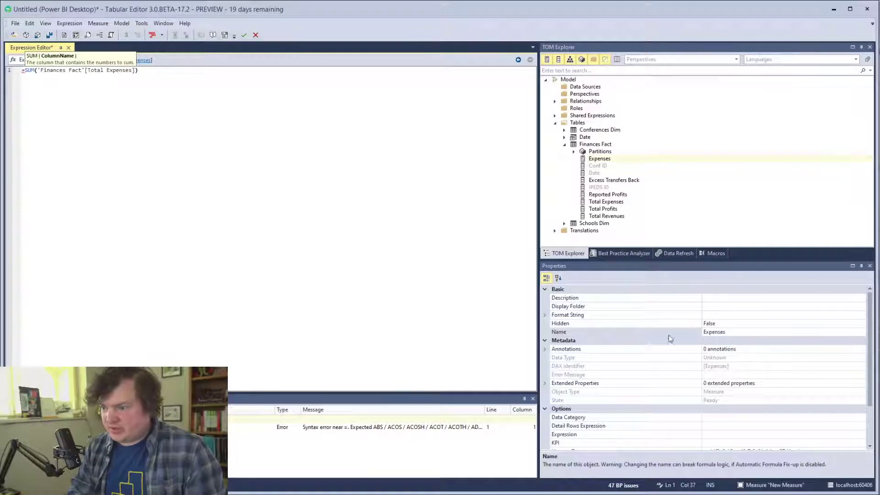
Set the Expenses measure's format to Currency with 0 decimals
{"action": "left_click", "coordinate": [755, 315]}
{"action": "left_click", "coordinate": [545, 315]}
{"action": "left_click", "coordinate": [735, 331]}
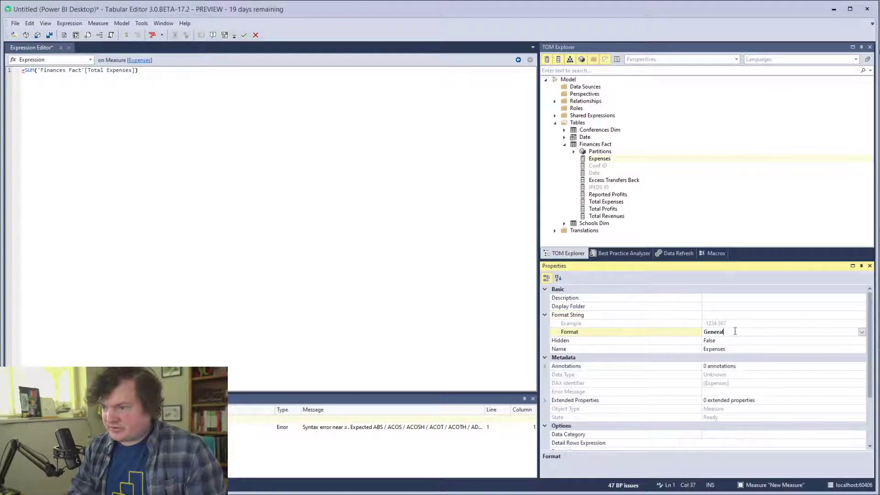
{"action": "left_click", "coordinate": [862, 332]}
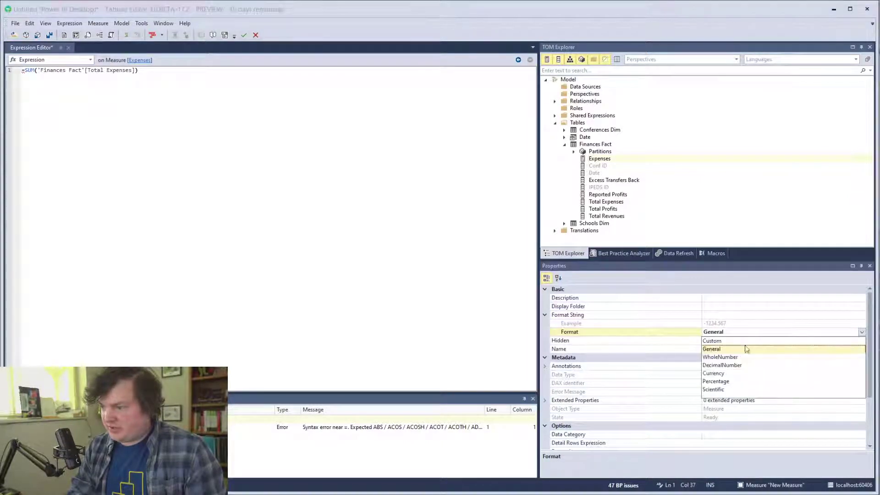
{"action": "left_click", "coordinate": [734, 373]}
{"action": "left_click", "coordinate": [837, 339]}
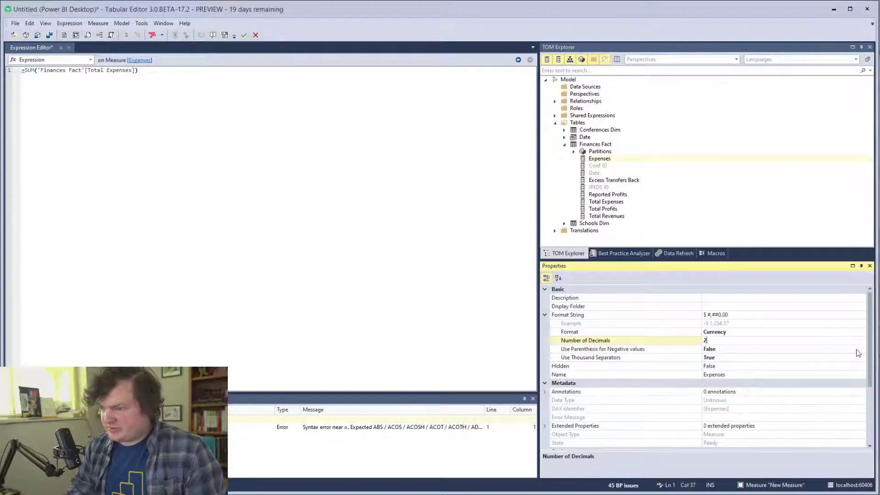
{"action": "type", "text": "90"}
{"action": "type", "text": "0"}
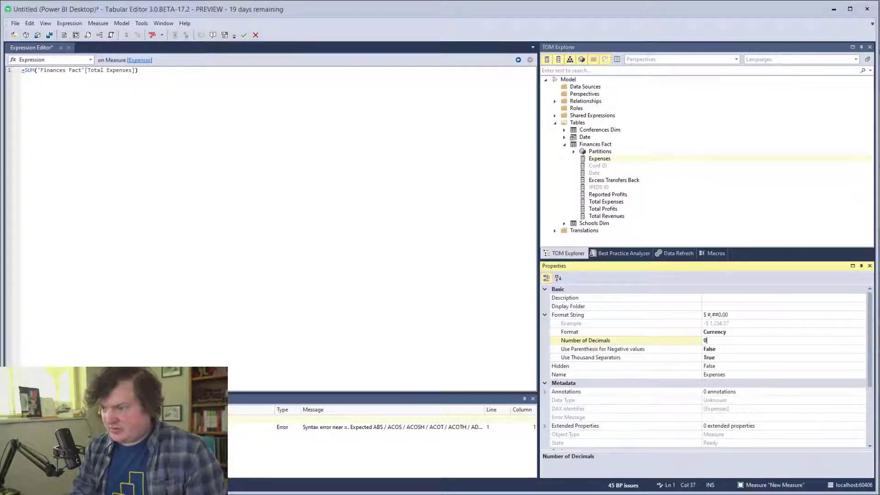
{"action": "left_click", "coordinate": [751, 335]}
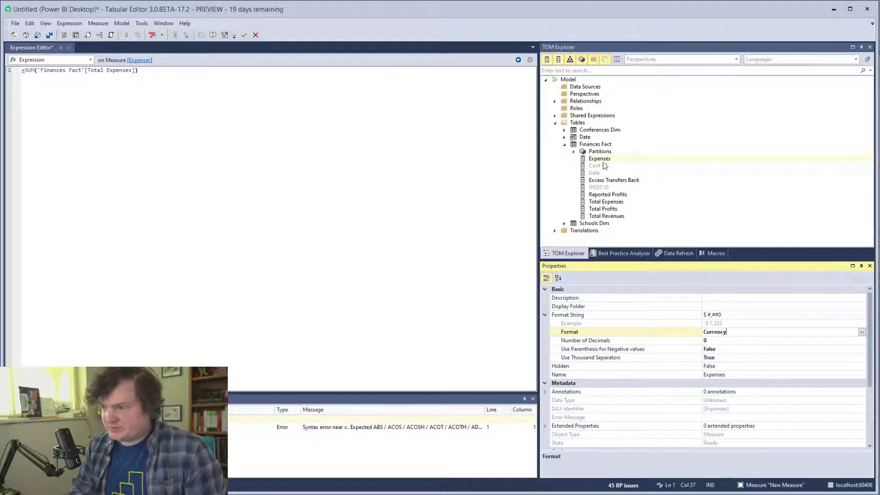
Copy the Expenses measure and paste two duplicates of it into the Finances Fact table
{"action": "right_click", "coordinate": [616, 161]}
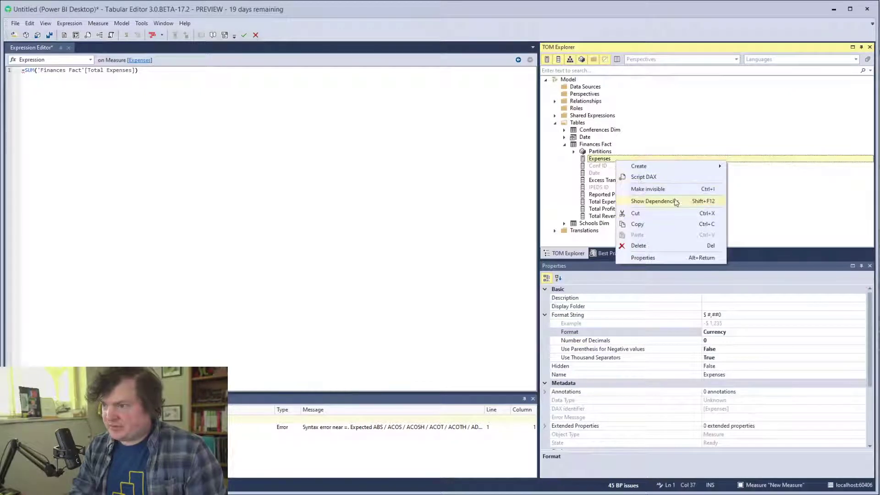
{"action": "left_click", "coordinate": [637, 224]}
{"action": "key", "text": "ctrl+v"}
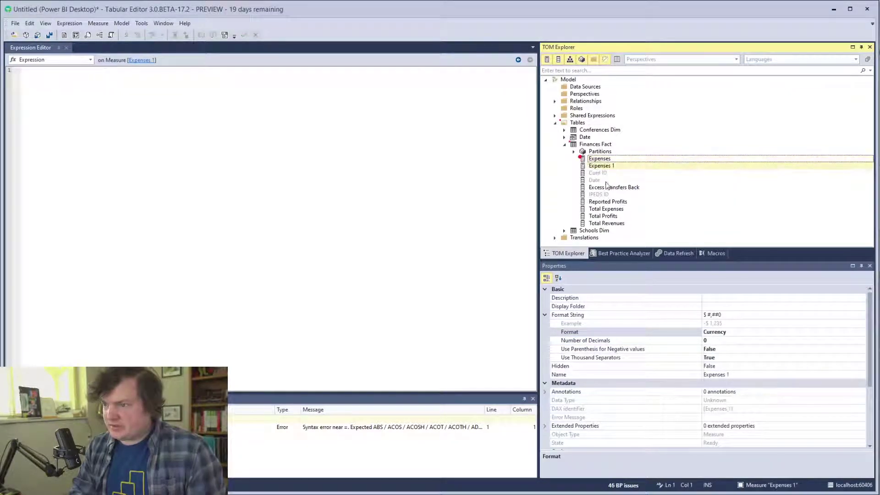
{"action": "key", "text": "ctrl+v"}
Rename the duplicate measure Expenses 1 as Profits
{"action": "left_click", "coordinate": [617, 168]}
{"action": "left_click", "coordinate": [729, 366]}
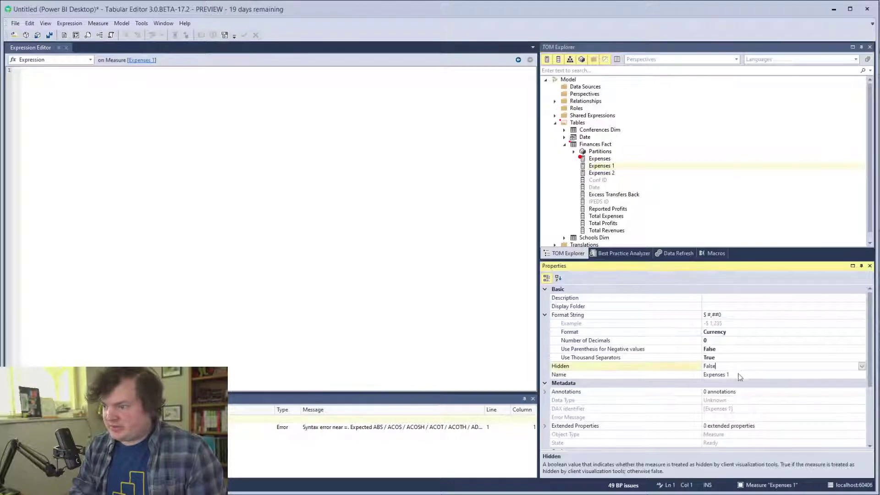
{"action": "left_click", "coordinate": [681, 376]}
{"action": "key", "text": "Tab"}
{"action": "type", "text": "Profits"}
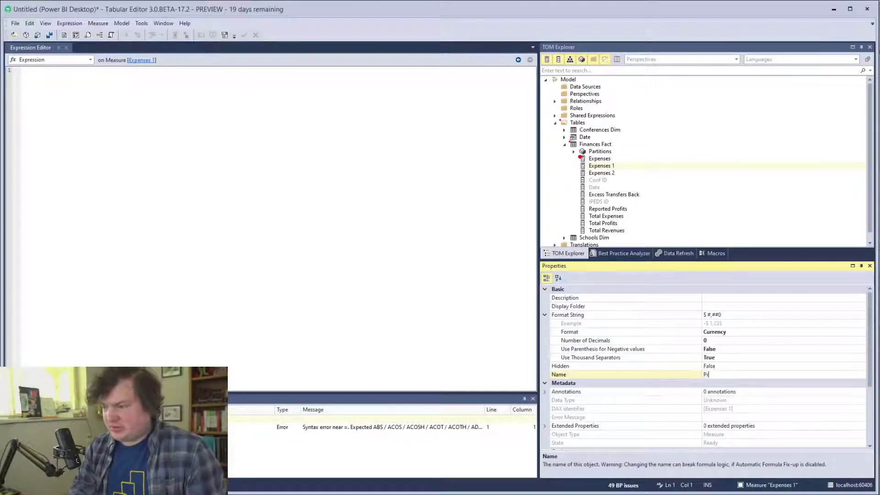
{"action": "key", "text": "Return"}
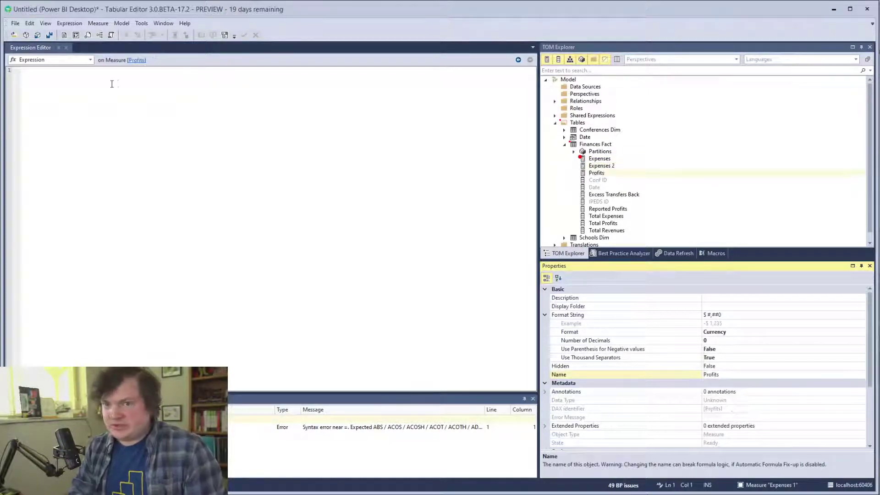
Enter SUM('Finances Fact'[Reported Profits]) on a single line as the Profits measure's expression
{"action": "left_click", "coordinate": [121, 98]}
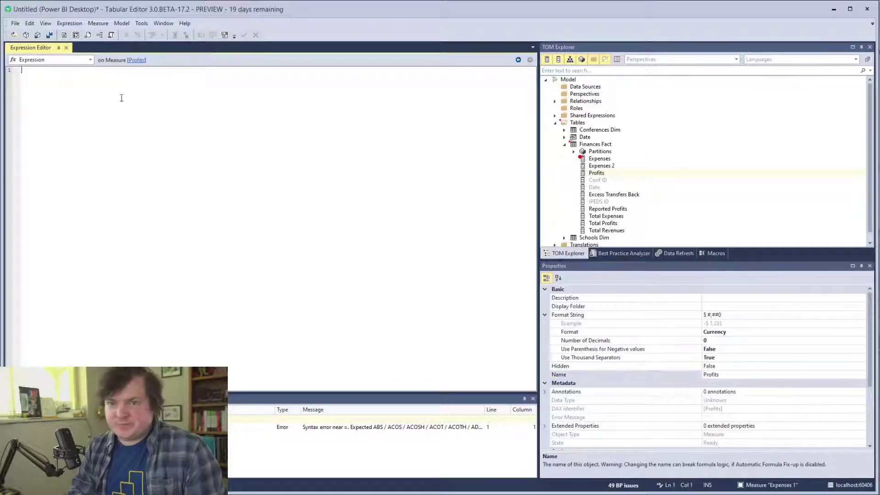
{"action": "type", "text": "SUM(por"}
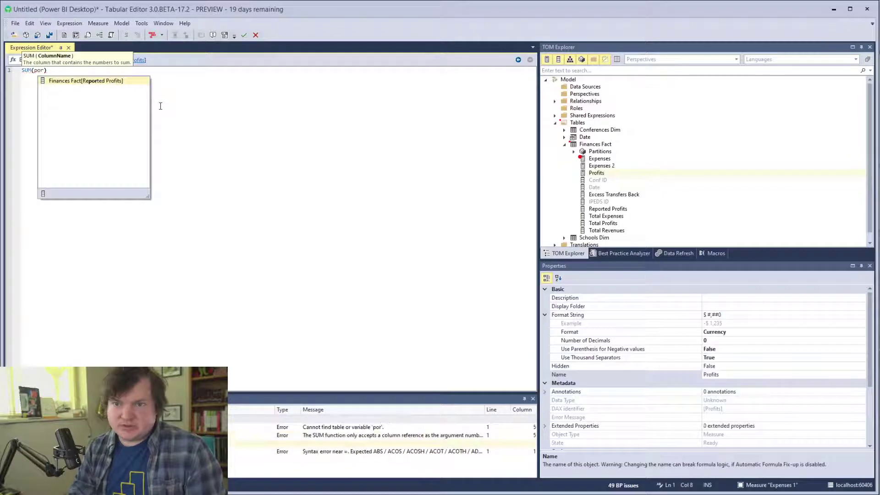
{"action": "key", "text": "Tab"}
{"action": "key", "text": "Return"}
{"action": "key", "text": "ctrl+z"}
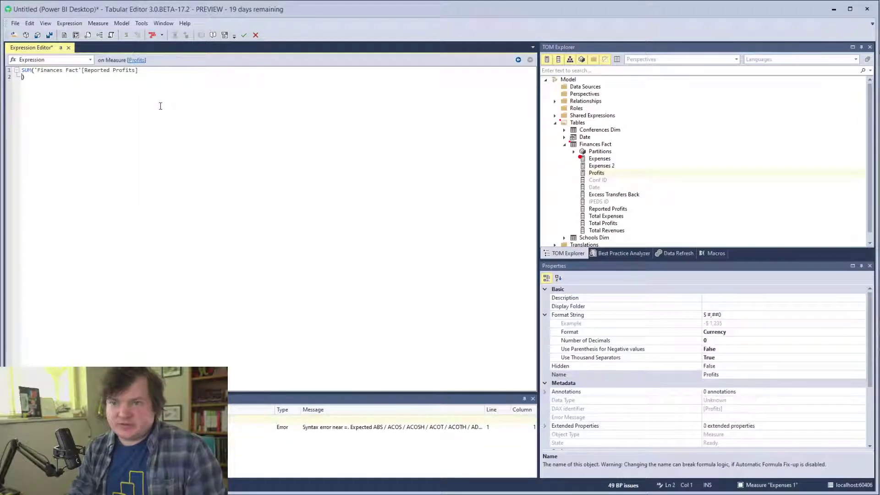
{"action": "left_click", "coordinate": [761, 365]}
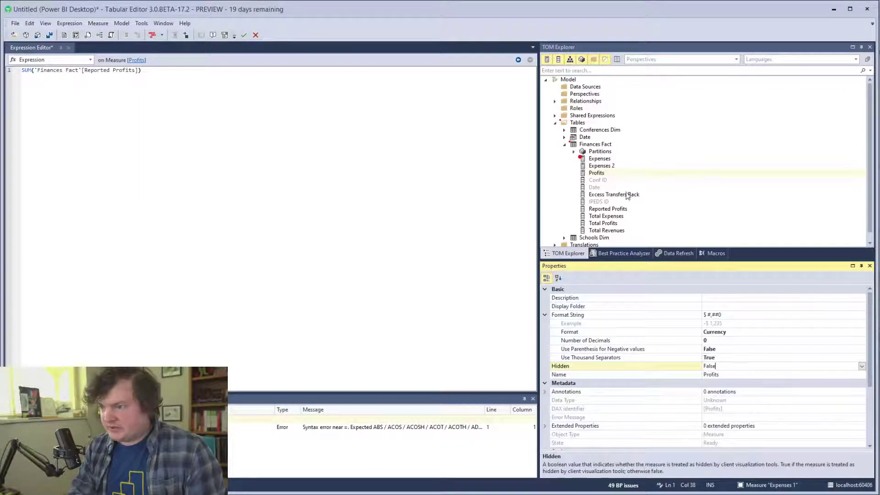
Rename the duplicate measure Expenses 2 as Revenue
{"action": "left_click", "coordinate": [601, 166]}
{"action": "left_click", "coordinate": [744, 374]}
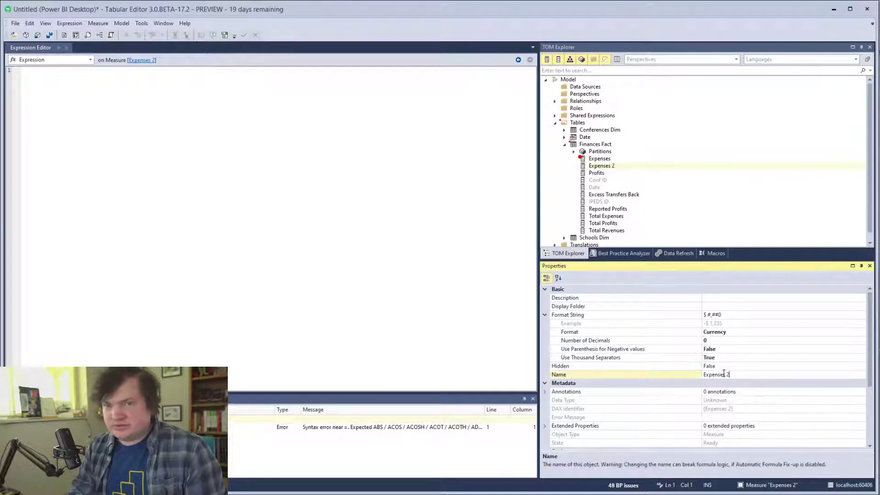
{"action": "key", "text": "ctrl+a"}
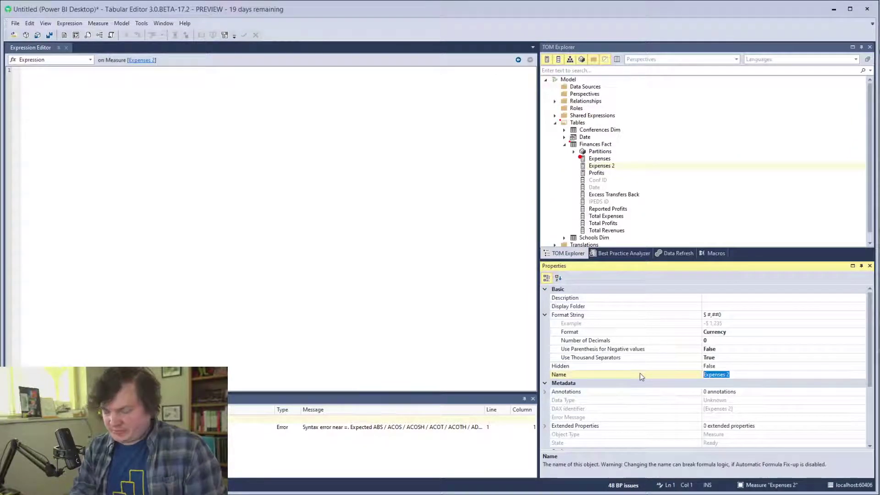
{"action": "type", "text": "Revenue"}
Enter SUM('Finances Fact'[Total Revenues]) as the Revenue measure's expression
{"action": "left_click", "coordinate": [85, 216]}
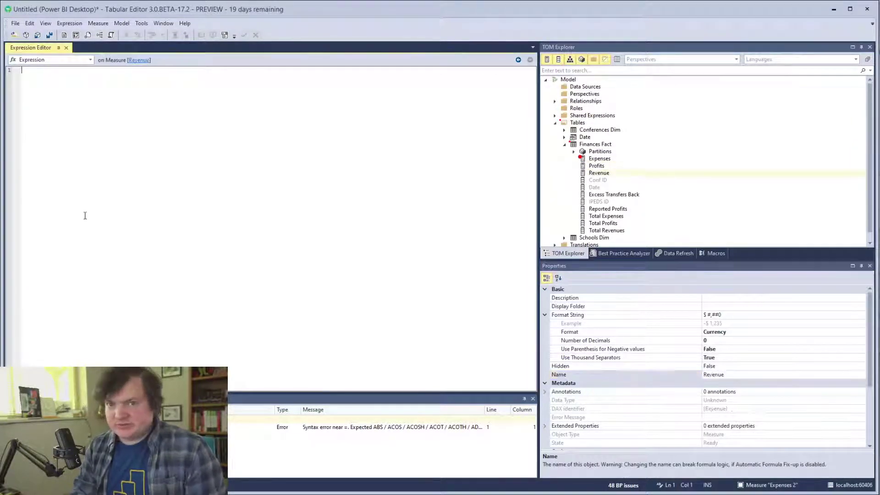
{"action": "type", "text": "sum(re"}
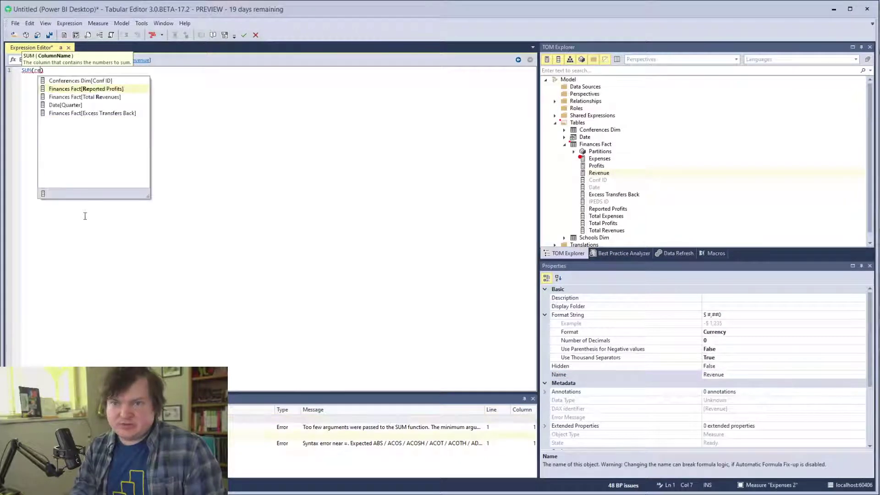
{"action": "key", "text": "Tab"}
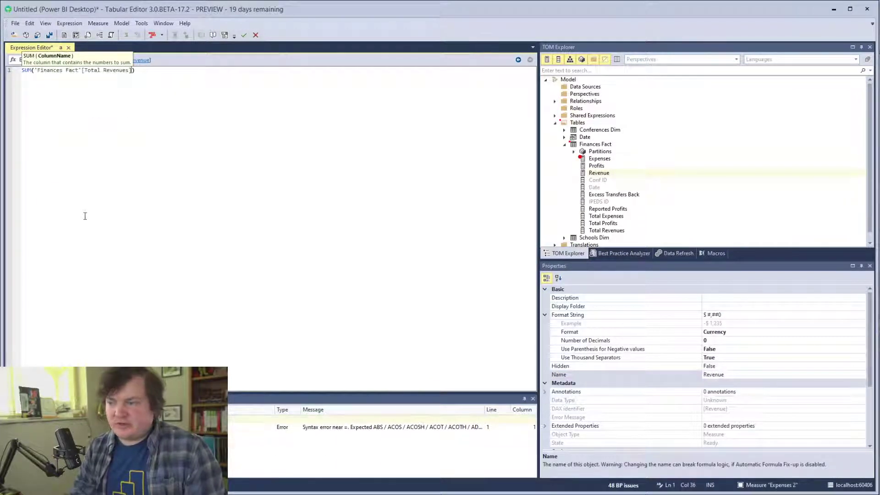
Remove the leading equals sign from the Expenses measure's expression and format its DAX
{"action": "left_click", "coordinate": [609, 209]}
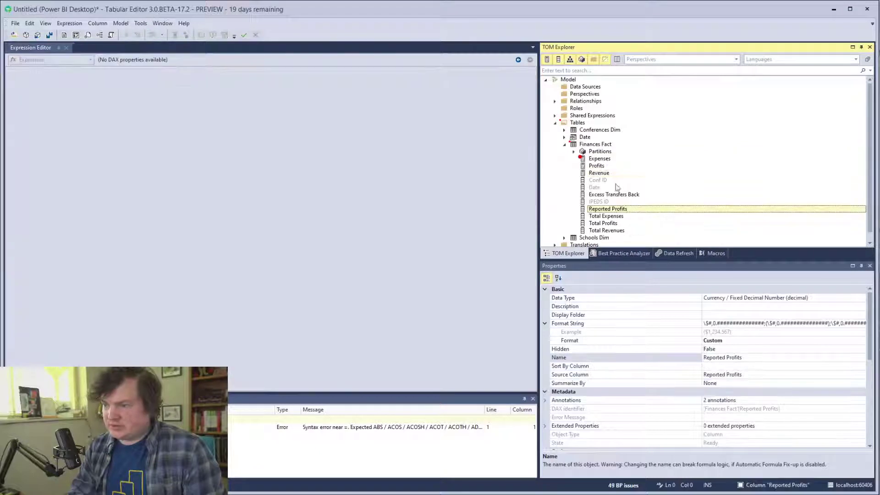
{"action": "left_click", "coordinate": [600, 173]}
{"action": "left_click", "coordinate": [608, 166]}
{"action": "left_click", "coordinate": [610, 160]}
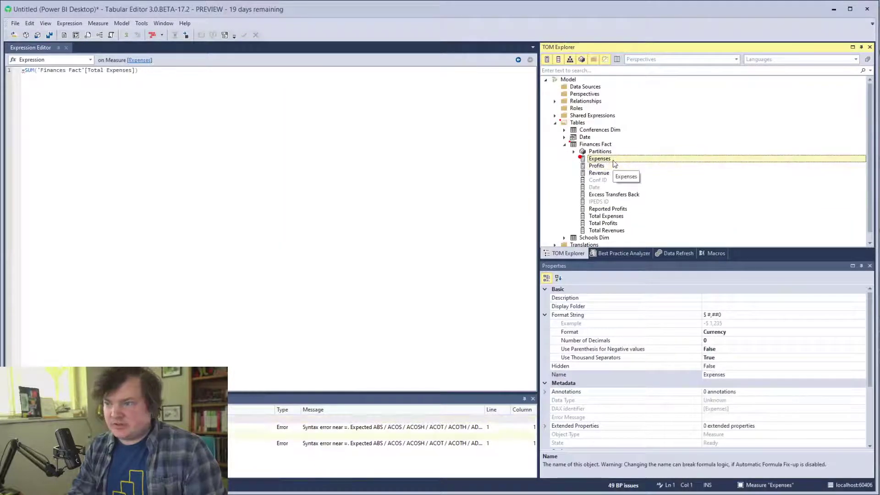
{"action": "left_click", "coordinate": [158, 76]}
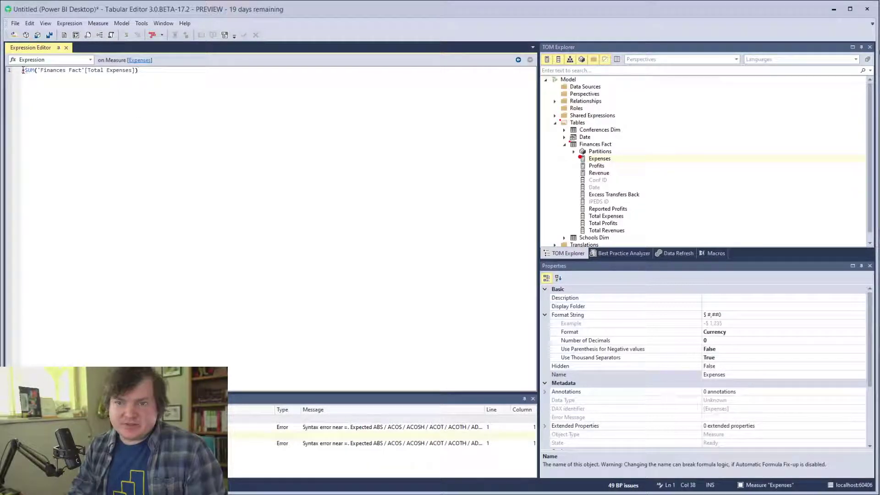
{"action": "mouse_move", "coordinate": [23, 70]}
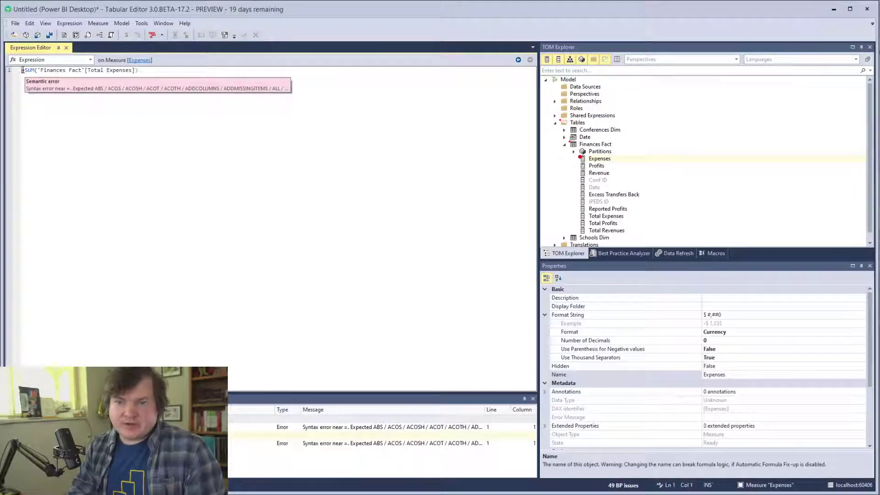
{"action": "key", "text": "Delete"}
{"action": "key", "text": "End"}
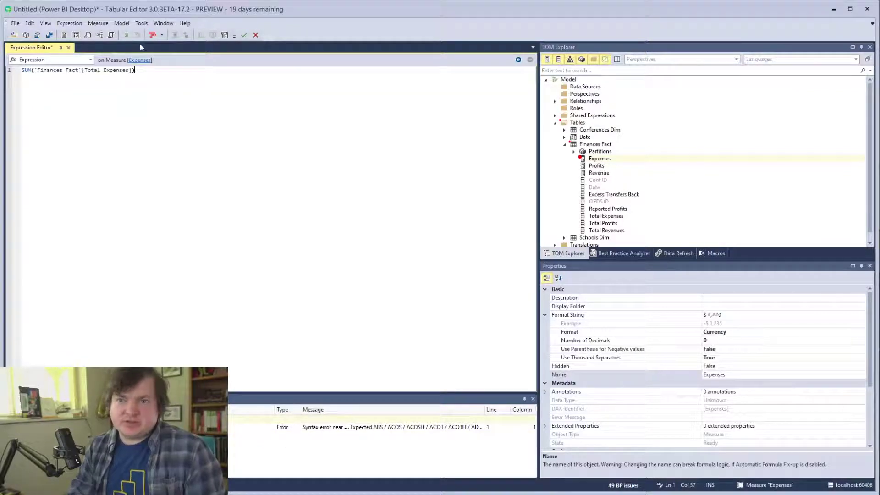
{"action": "left_click", "coordinate": [152, 35]}
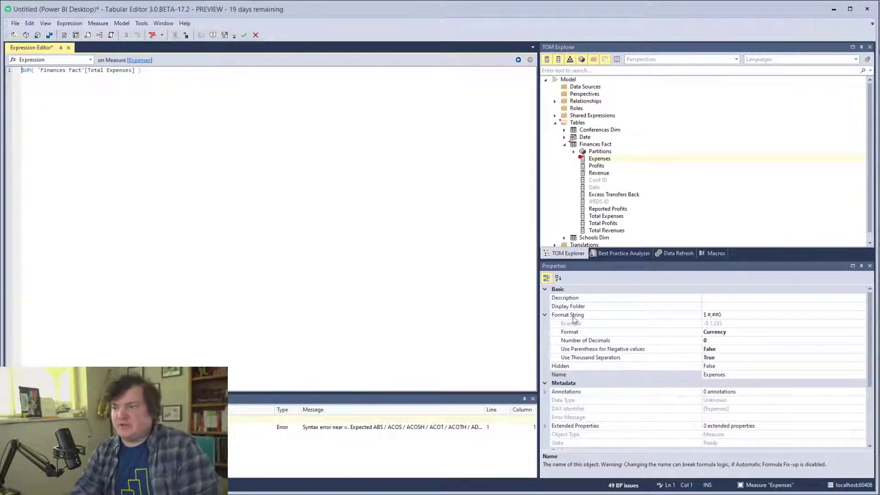
Review the expressions of the Profits, Revenue and Expenses measures
{"action": "left_click", "coordinate": [608, 167]}
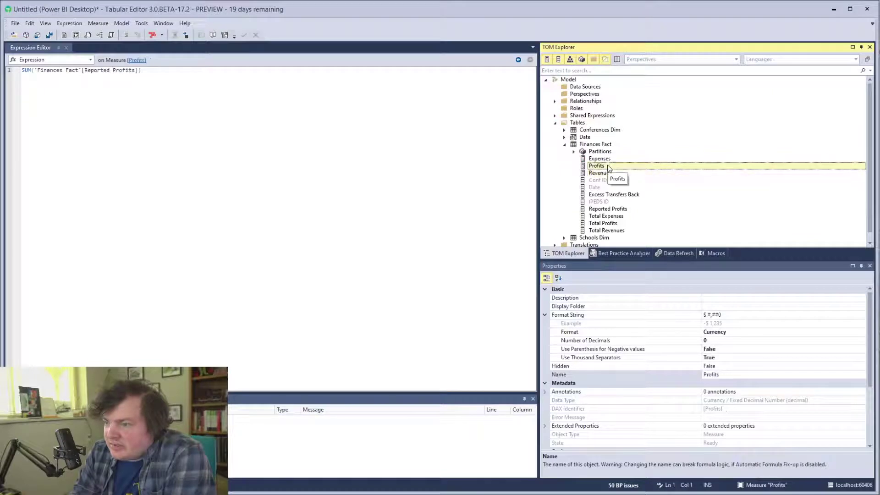
{"action": "left_click", "coordinate": [606, 173]}
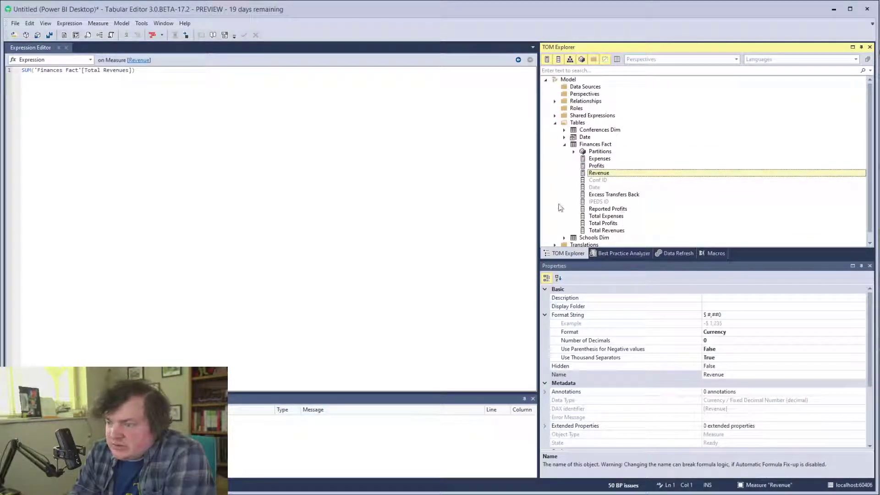
{"action": "left_click", "coordinate": [611, 166]}
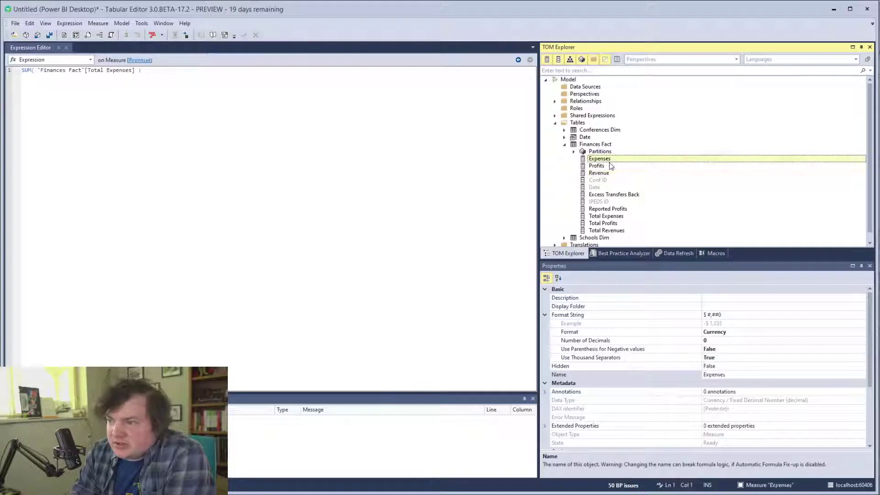
Try to rename the Profits measure as Reported Profits, and check the existing Reported Profits column in the Finances Fact table
{"action": "left_click", "coordinate": [728, 374]}
{"action": "type", "text": "ported"}
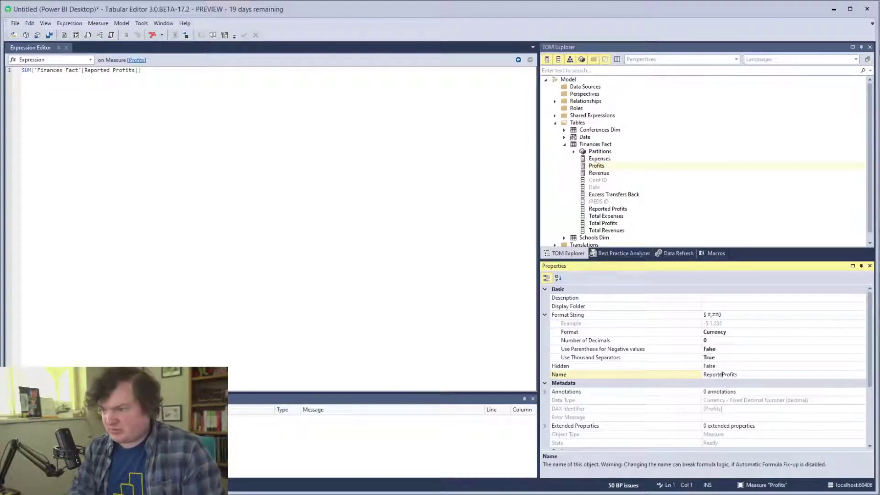
{"action": "key", "text": "Return"}
{"action": "left_click", "coordinate": [771, 330]}
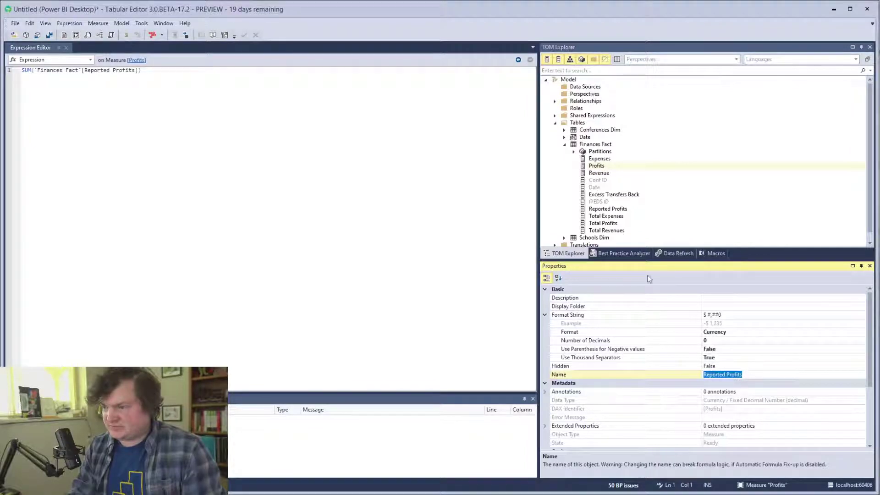
{"action": "left_click", "coordinate": [616, 219]}
{"action": "left_click", "coordinate": [816, 332]}
{"action": "left_click", "coordinate": [601, 209]}
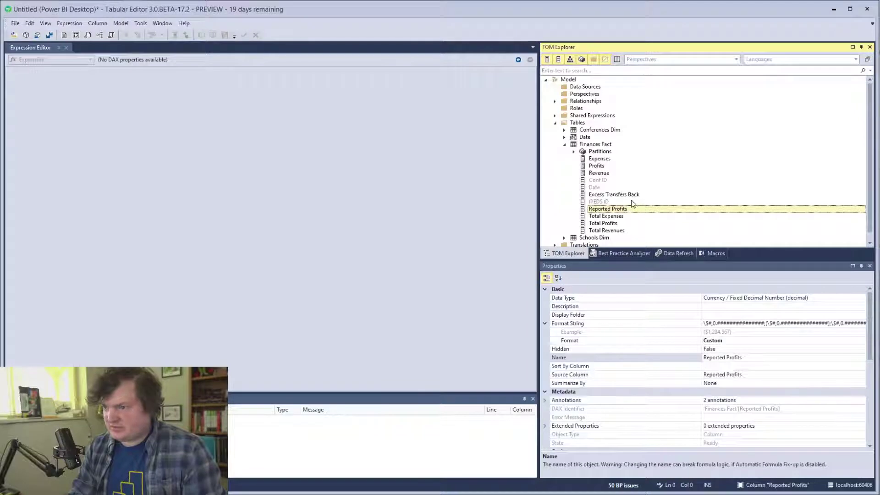
Rename the Profits measure as Reported Profit
{"action": "left_click", "coordinate": [613, 167]}
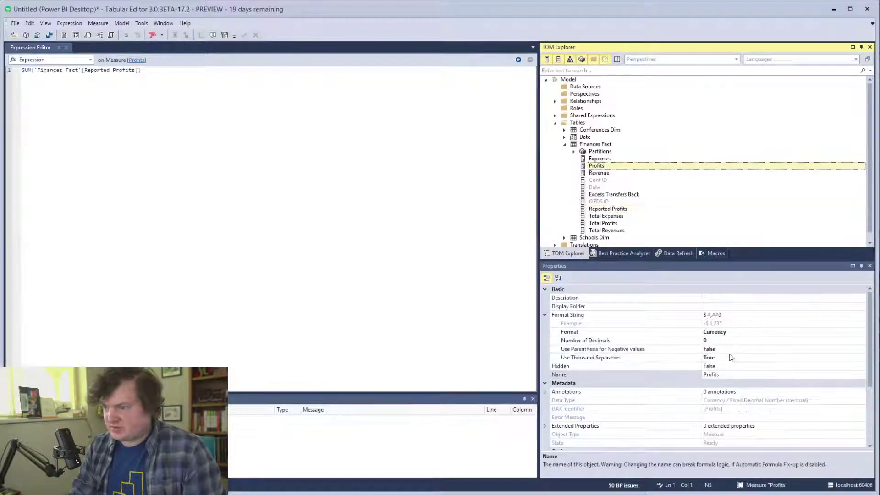
{"action": "left_click", "coordinate": [731, 376]}
{"action": "key", "text": "BackSpace"}
{"action": "key", "text": "Home"}
{"action": "type", "text": "Reporte"}
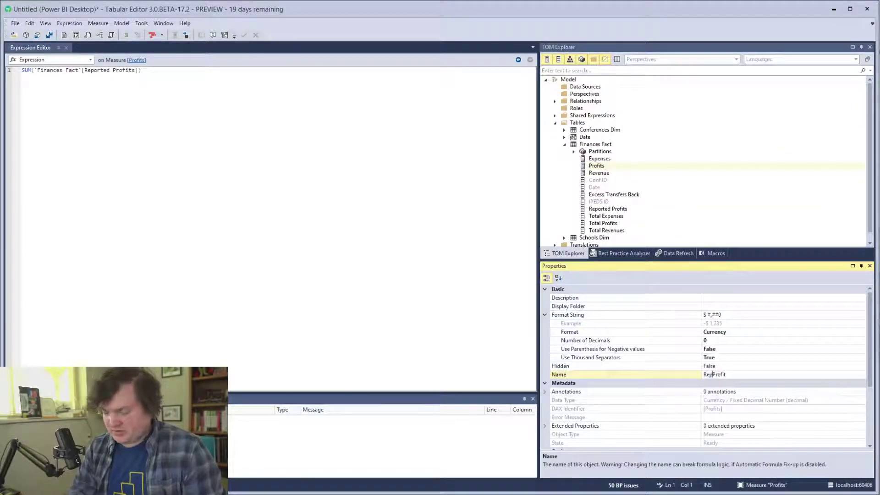
{"action": "type", "text": "d"}
{"action": "key", "text": "Return"}
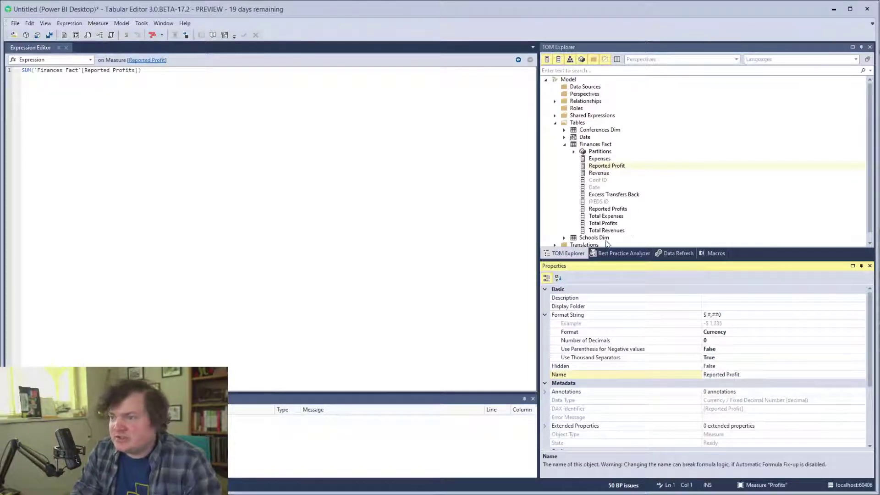
Make two copies of the Reported Profit measure in the Finances Fact table
{"action": "left_click", "coordinate": [618, 168]}
{"action": "left_click", "coordinate": [669, 166]}
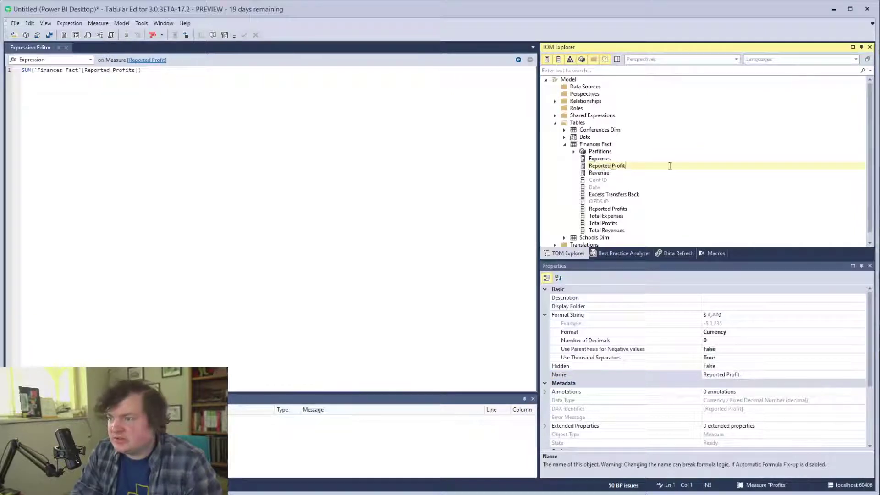
{"action": "left_click", "coordinate": [664, 172]}
{"action": "left_click", "coordinate": [661, 169]}
{"action": "key", "text": "ctrl+c"}
{"action": "key", "text": "ctrl+v"}
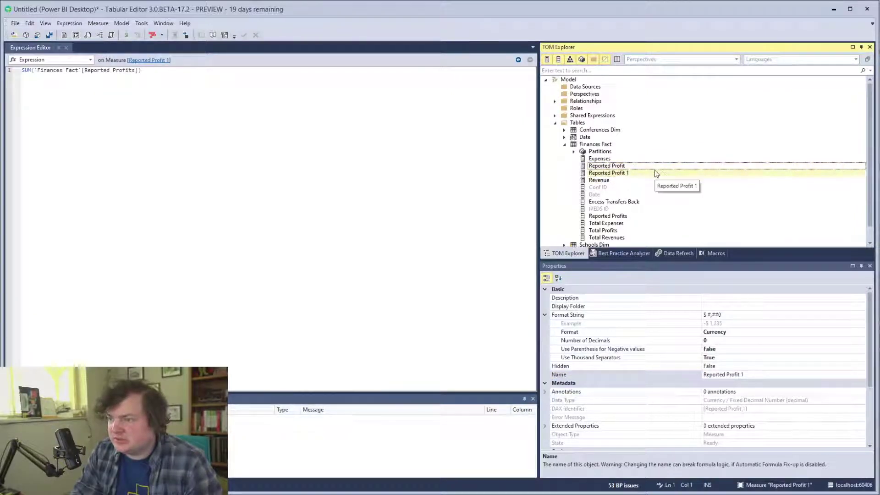
{"action": "key", "text": "ctrl+v"}
Try to rename the duplicate measure Reported Profit 1 as Total Profits
{"action": "left_click", "coordinate": [657, 172]}
{"action": "left_click", "coordinate": [720, 375]}
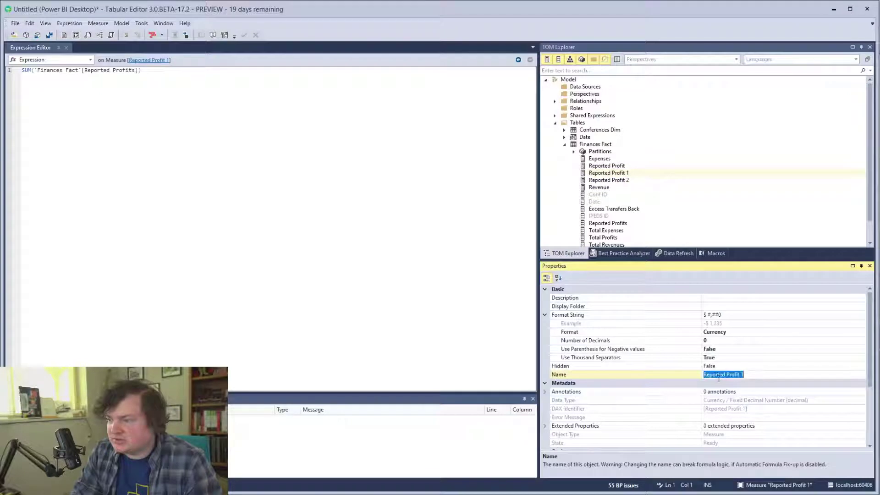
{"action": "key", "text": "Home"}
{"action": "key", "text": "Delete"}
{"action": "key", "text": "Delete"}
{"action": "key", "text": "Delete"}
{"action": "key", "text": "Delete"}
{"action": "key", "text": "Delete"}
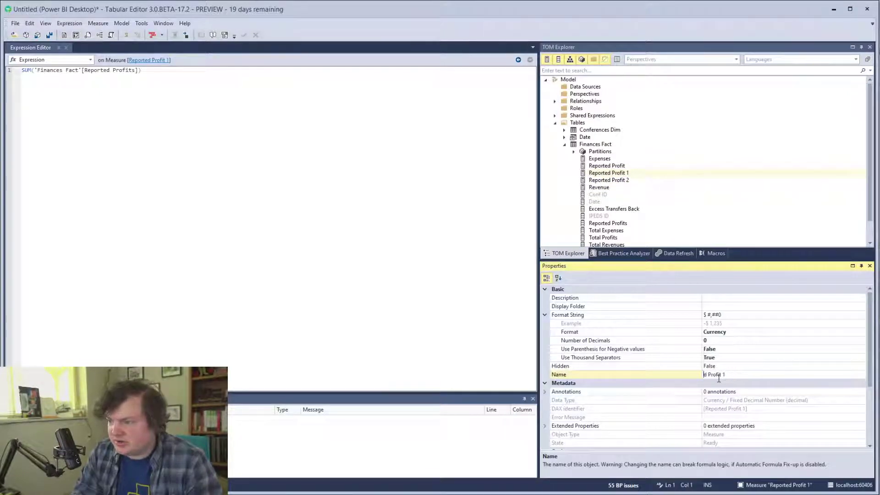
{"action": "key", "text": "Delete"}
{"action": "type", "text": "Total"}
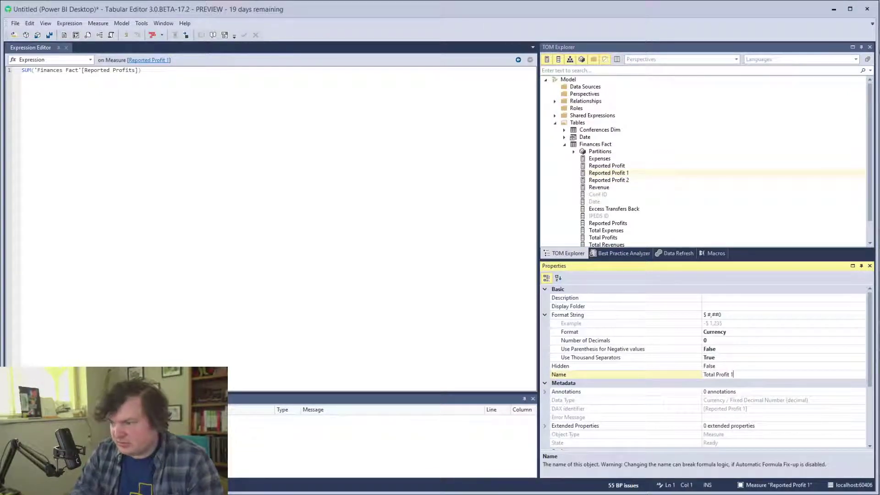
{"action": "type", "text": "s"}
{"action": "key", "text": "Return"}
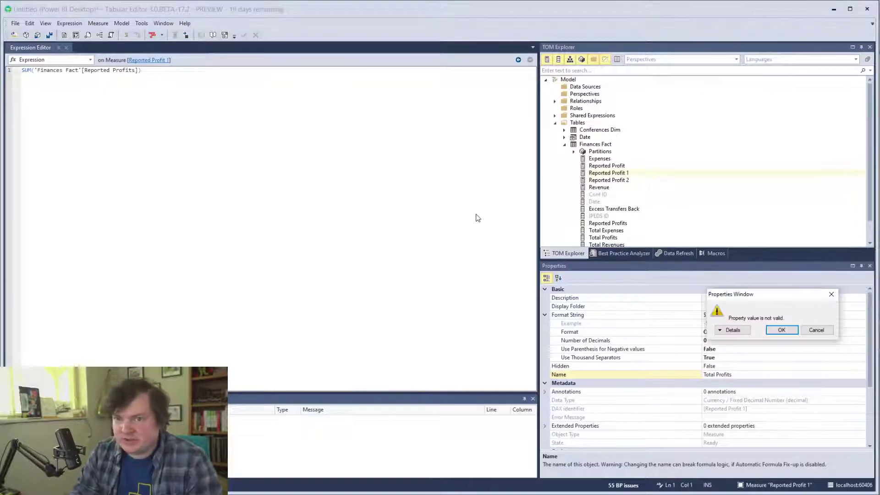
{"action": "left_click", "coordinate": [105, 71]}
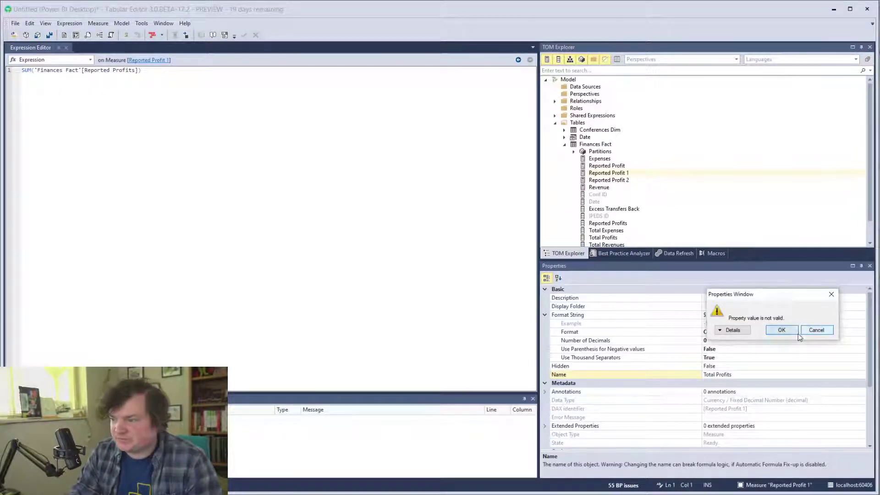
{"action": "left_click", "coordinate": [802, 332]}
Rename the duplicate measure Reported Profit 1 as Total Profit
{"action": "left_click", "coordinate": [779, 384]}
{"action": "key", "text": "Return"}
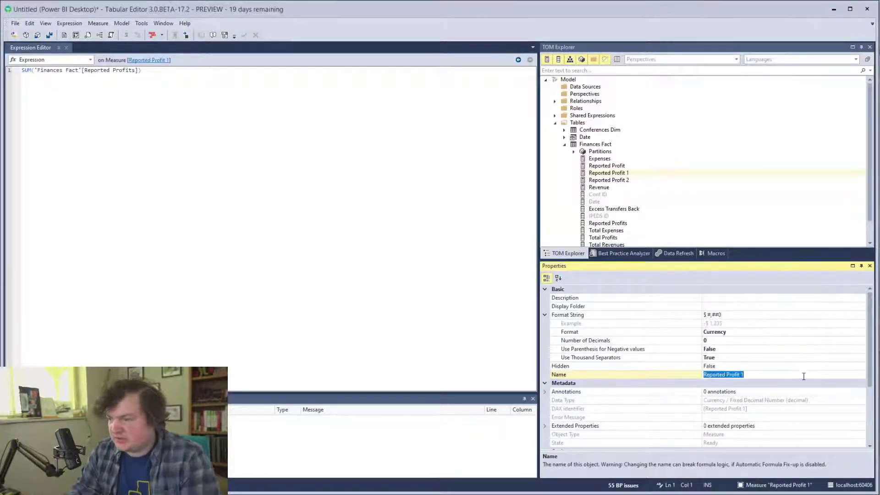
{"action": "type", "text": "Total Pr"}
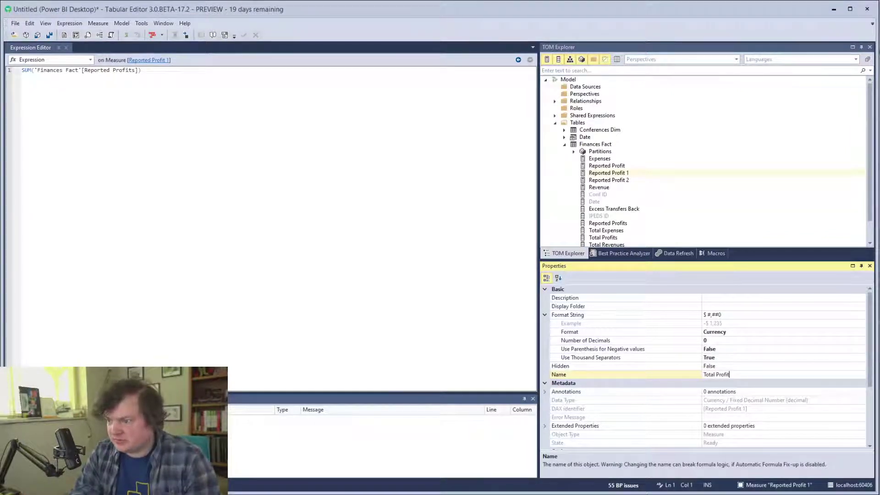
{"action": "type", "text": "ofit"}
{"action": "key", "text": "Return"}
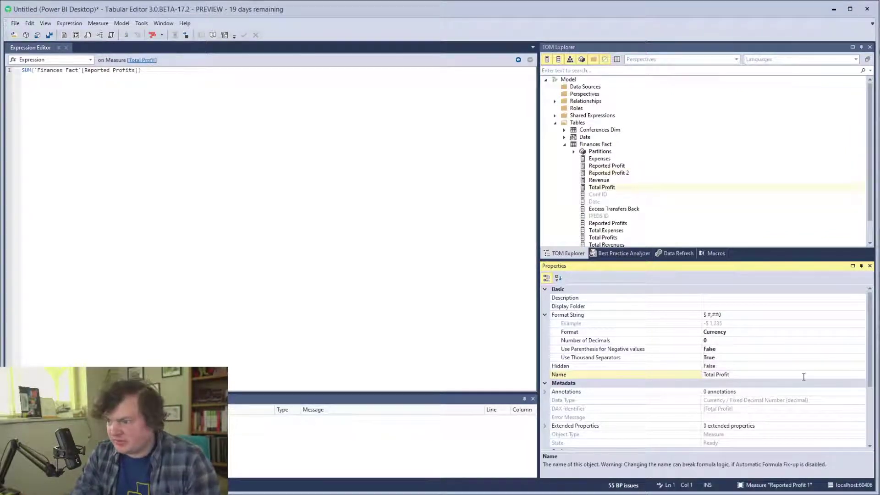
Try to change the column reference inside the Total Profit measure's existing SUM expression
{"action": "double_click", "coordinate": [102, 75]}
{"action": "key", "text": "BackSpace"}
{"action": "type", "text": "Tot"}
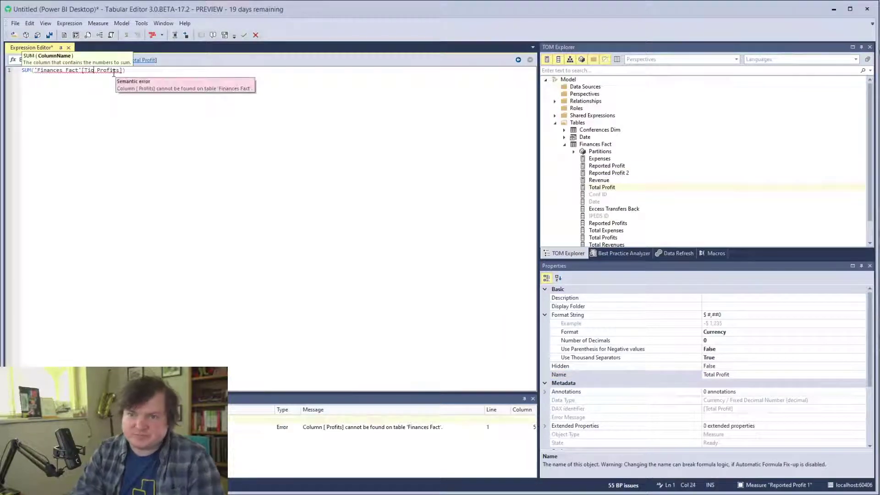
{"action": "key", "text": "BackSpace"}
{"action": "key", "text": "End"}
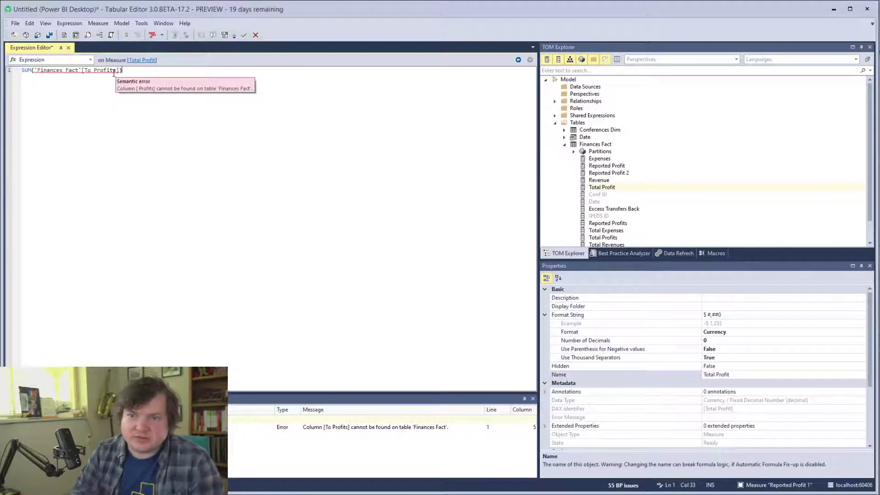
{"action": "key", "text": "BackSpace"}
{"action": "key", "text": "BackSpace"}
{"action": "key", "text": "BackSpace"}
{"action": "key", "text": "BackSpace"}
{"action": "key", "text": "BackSpace"}
{"action": "key", "text": "BackSpace"}
{"action": "key", "text": "BackSpace"}
{"action": "key", "text": "BackSpace"}
{"action": "key", "text": "BackSpace"}
{"action": "key", "text": "BackSpace"}
{"action": "key", "text": "BackSpace"}
{"action": "key", "text": "BackSpace"}
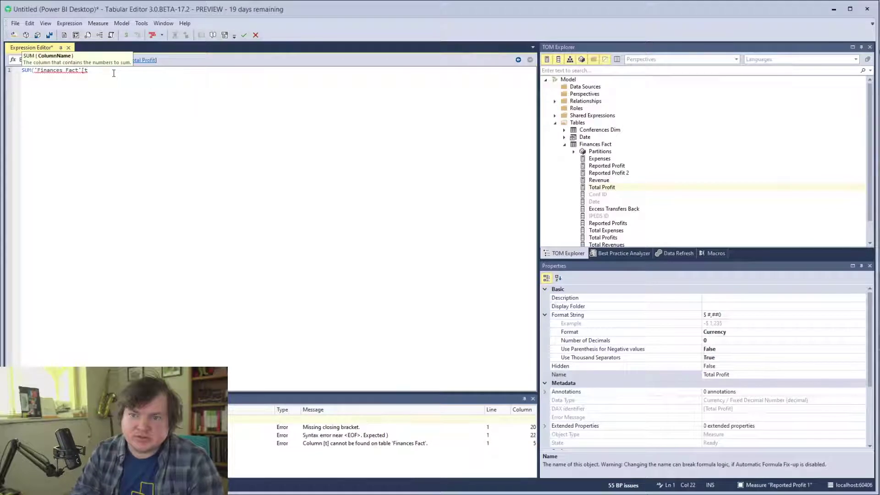
{"action": "type", "text": "["}
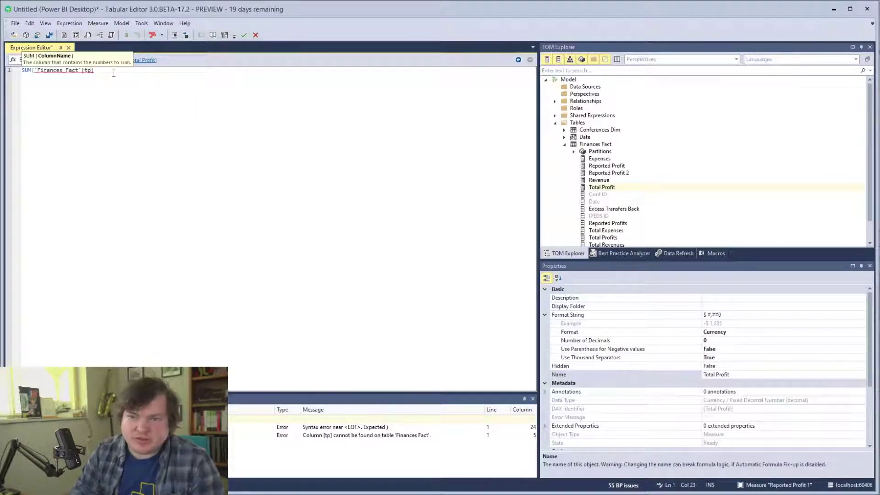
Replace the Total Profit measure's expression with SUM('Finances Fact'[Total Profits]) and format its DAX
{"action": "key", "text": "ctrl+a"}
{"action": "key", "text": "BackSpace"}
{"action": "type", "text": "sum"}
{"action": "key", "text": "Tab"}
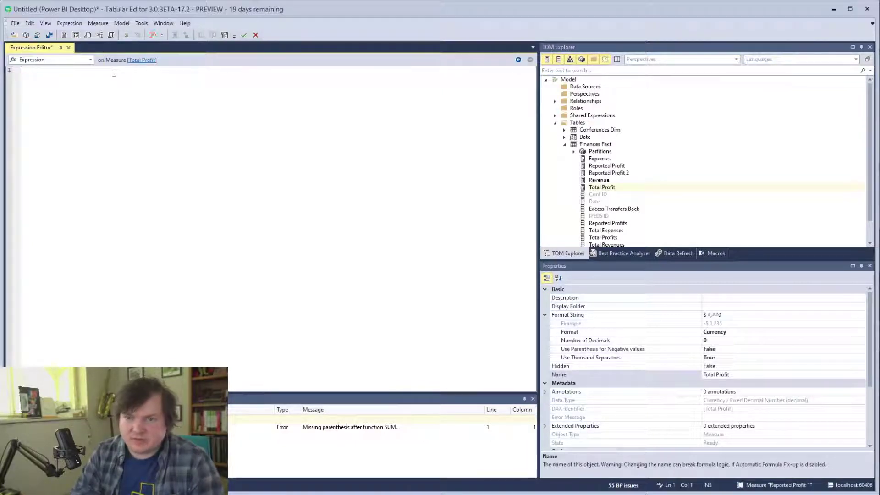
{"action": "type", "text": "=sum"}
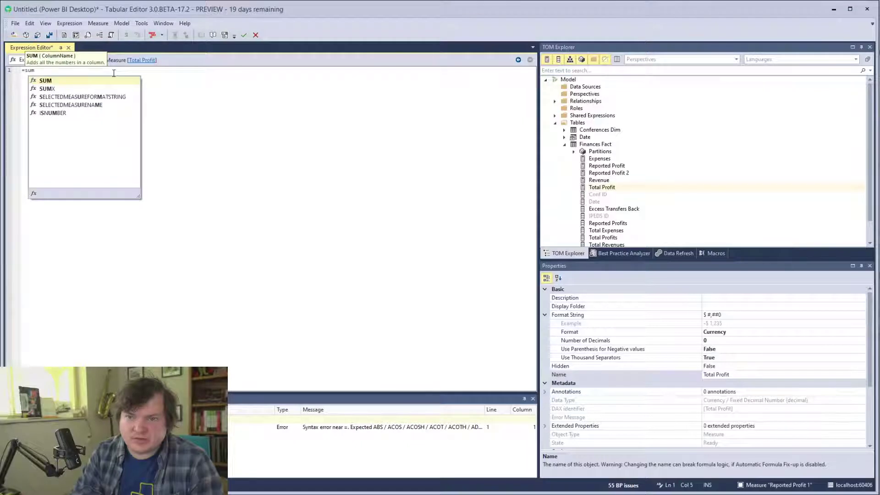
{"action": "type", "text": "(p"}
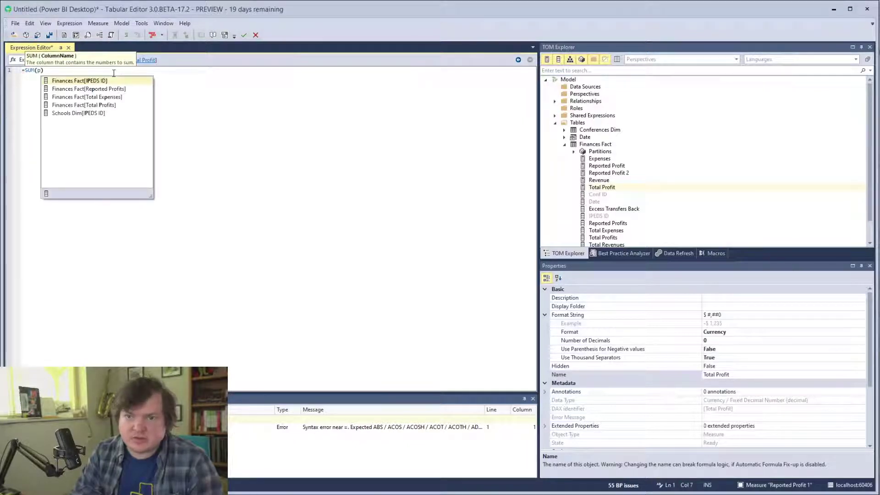
{"action": "key", "text": "Down"}
{"action": "key", "text": "Down"}
{"action": "key", "text": "Down"}
{"action": "key", "text": "Tab"}
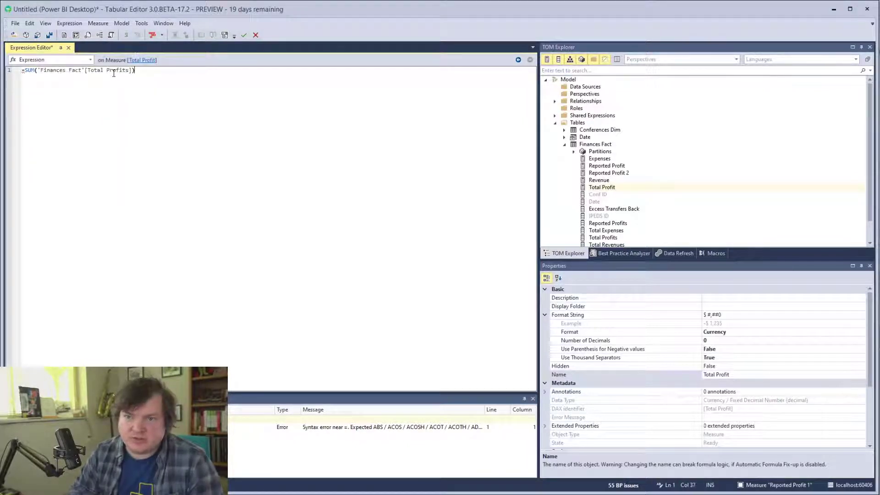
{"action": "key", "text": "End"}
{"action": "key", "text": "Return"}
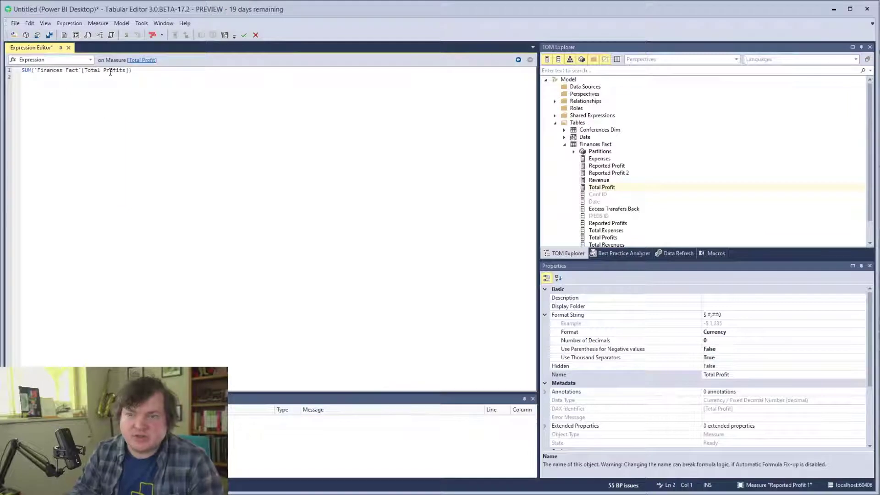
{"action": "left_click", "coordinate": [153, 35]}
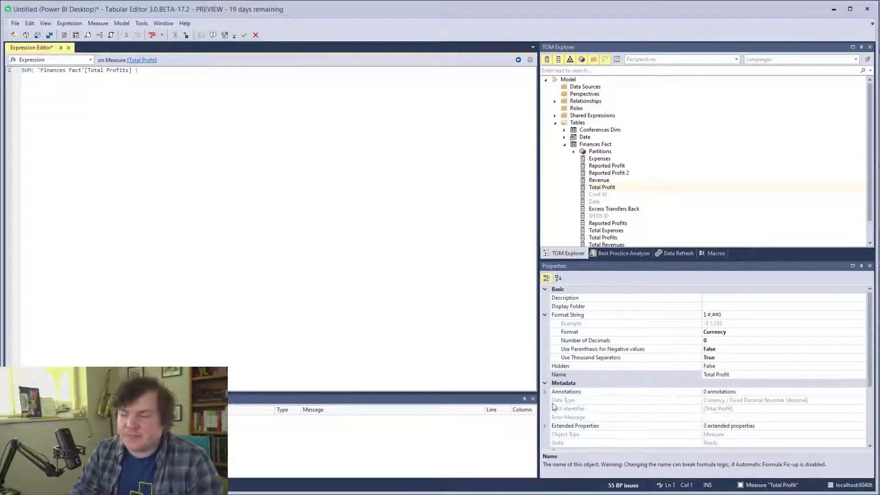
Rename the Expenses measure as Expense
{"action": "left_click", "coordinate": [625, 159]}
{"action": "left_click", "coordinate": [736, 374]}
{"action": "key", "text": "BackSpace"}
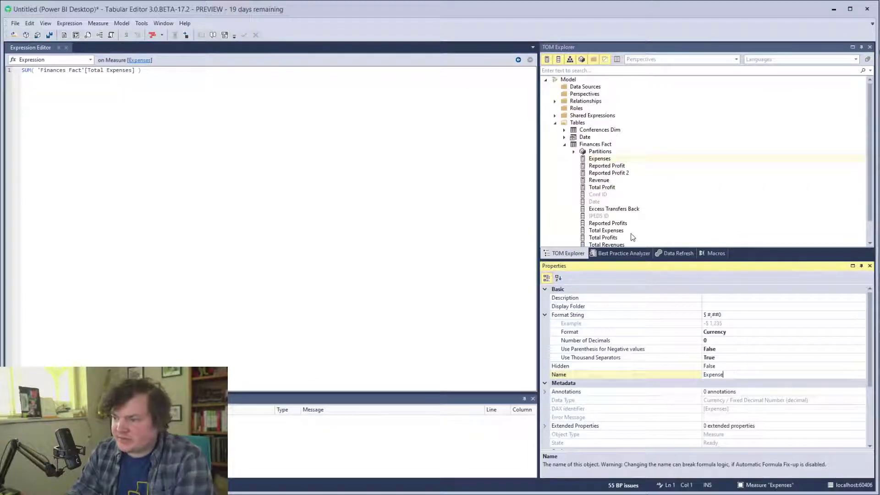
{"action": "left_click", "coordinate": [632, 223]}
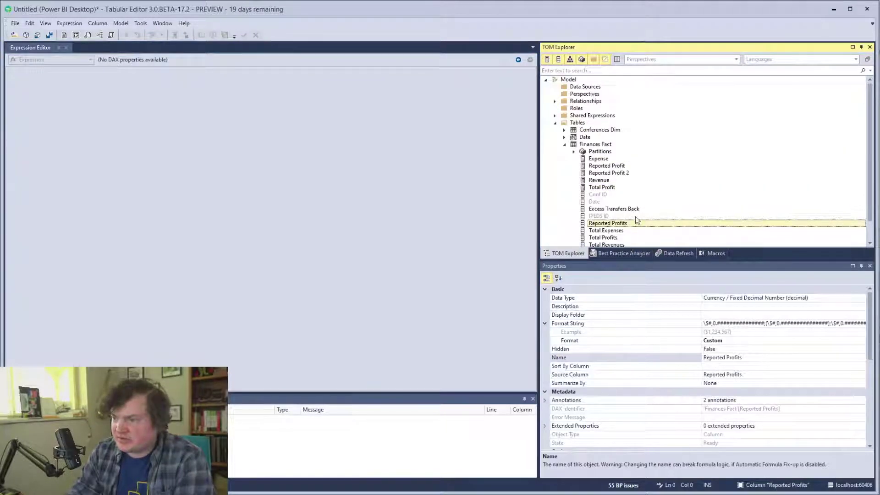
{"action": "left_click", "coordinate": [628, 177]}
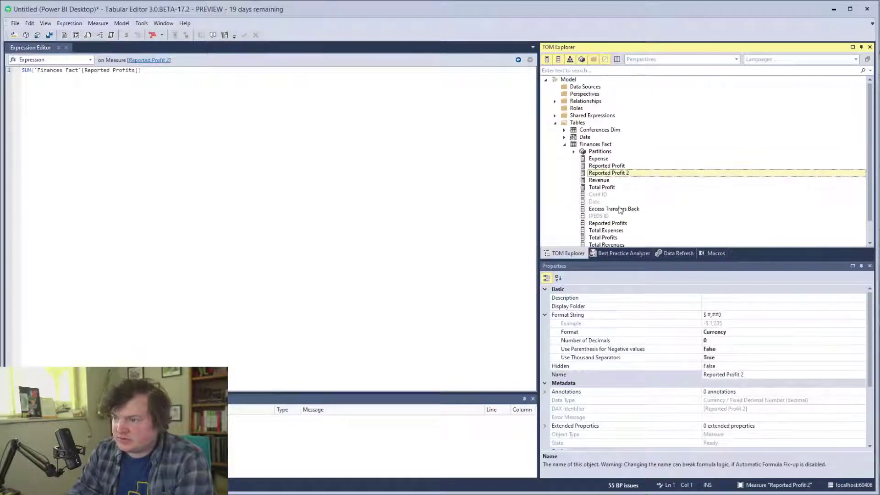
Rename the Revenue measure as Total Revenue
{"action": "left_click", "coordinate": [627, 181]}
{"action": "left_click", "coordinate": [738, 375]}
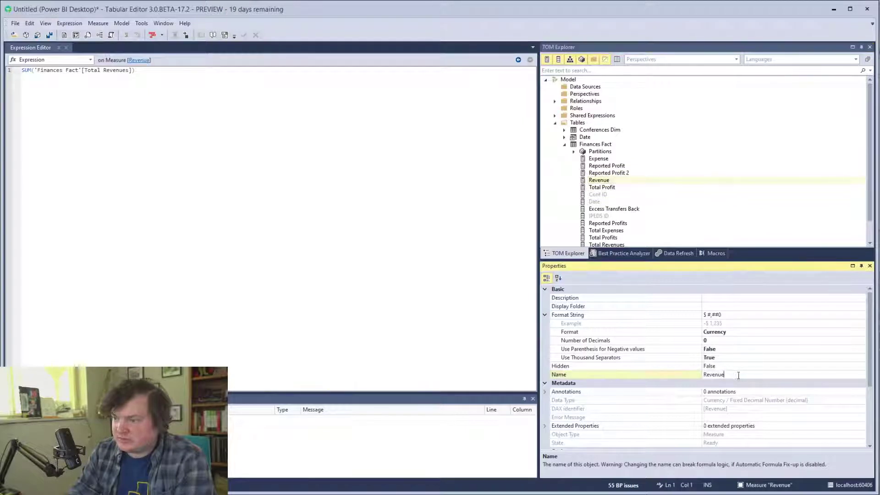
{"action": "key", "text": "Home"}
{"action": "type", "text": "Total"}
{"action": "key", "text": "Return"}
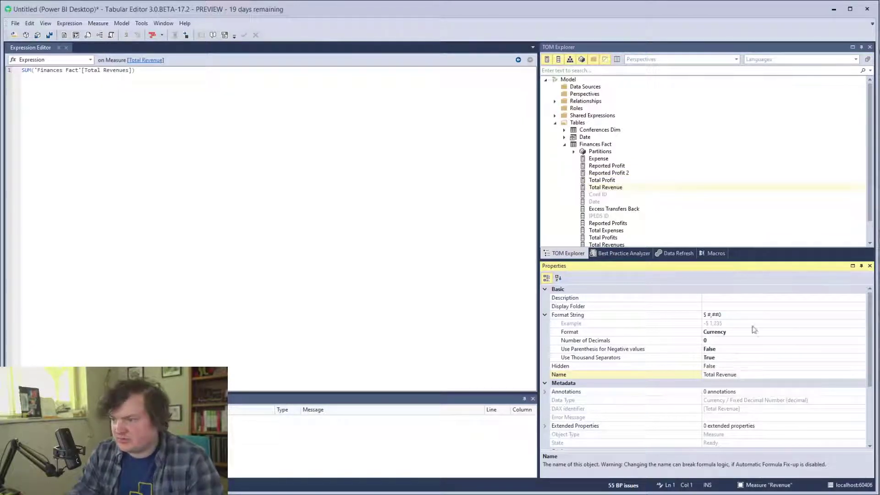
Remove the [Reported Profits] column reference from the SUM expression of the Reported Profit 2 measure
{"action": "left_click", "coordinate": [626, 173]}
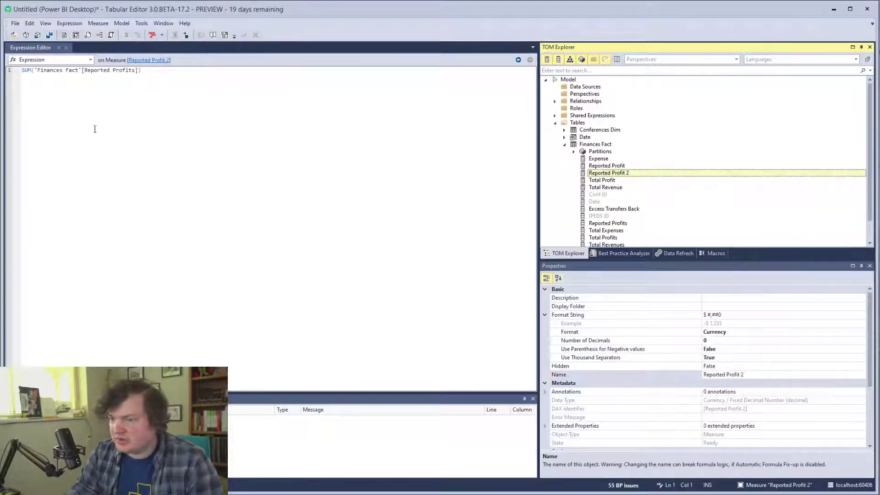
{"action": "left_click", "coordinate": [142, 72]}
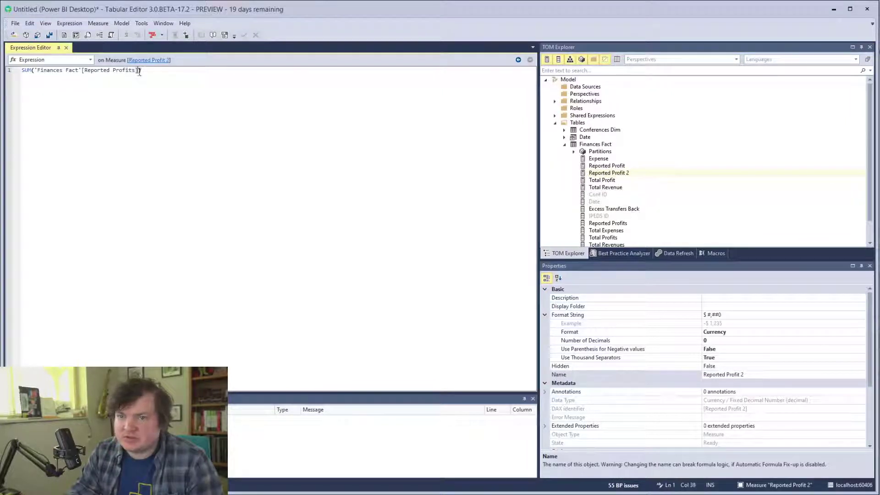
{"action": "left_click_drag", "start_coordinate": [136, 71], "coordinate": [85, 73]}
{"action": "type", "text": "Exce"}
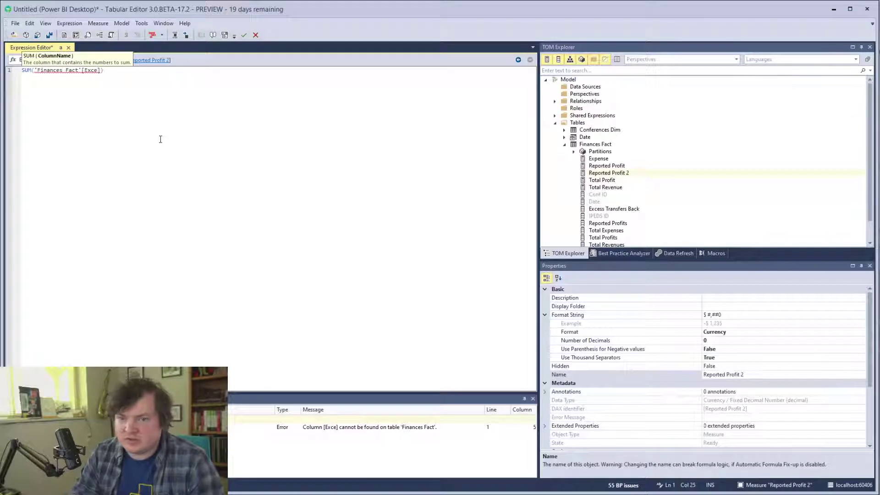
{"action": "key", "text": "Home"}
{"action": "type", "text": "="}
{"action": "key", "text": "End"}
{"action": "key", "text": "Left"}
{"action": "key", "text": "BackSpace"}
{"action": "key", "text": "BackSpace"}
{"action": "key", "text": "BackSpace"}
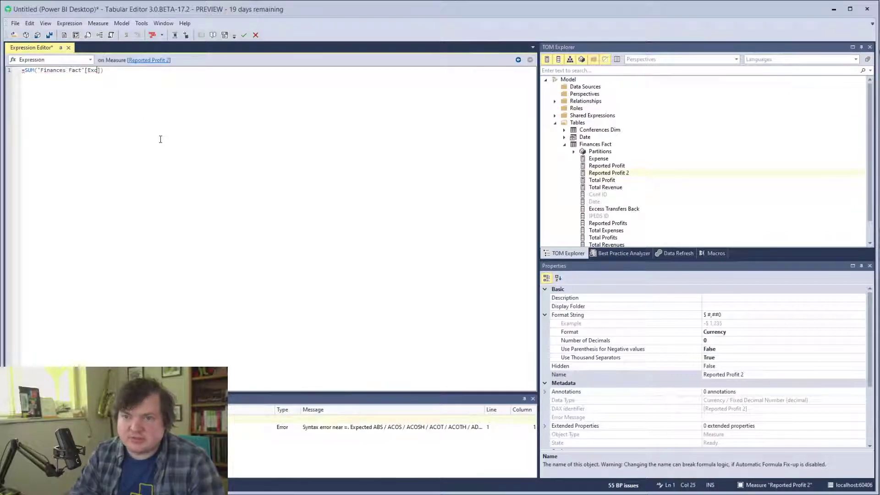
{"action": "type", "text": "xce"}
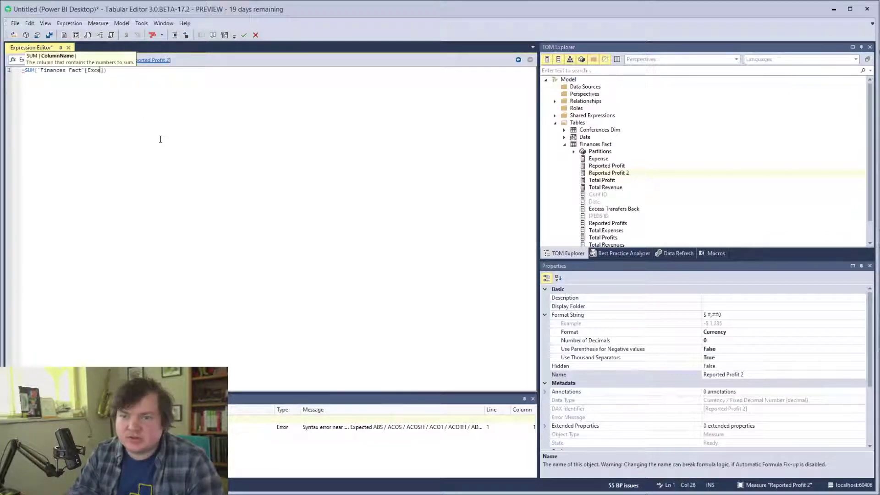
{"action": "key", "text": "BackSpace"}
{"action": "key", "text": "BackSpace"}
{"action": "key", "text": "BackSpace"}
{"action": "key", "text": "BackSpace"}
{"action": "key", "text": "BackSpace"}
{"action": "key", "text": "BackSpace"}
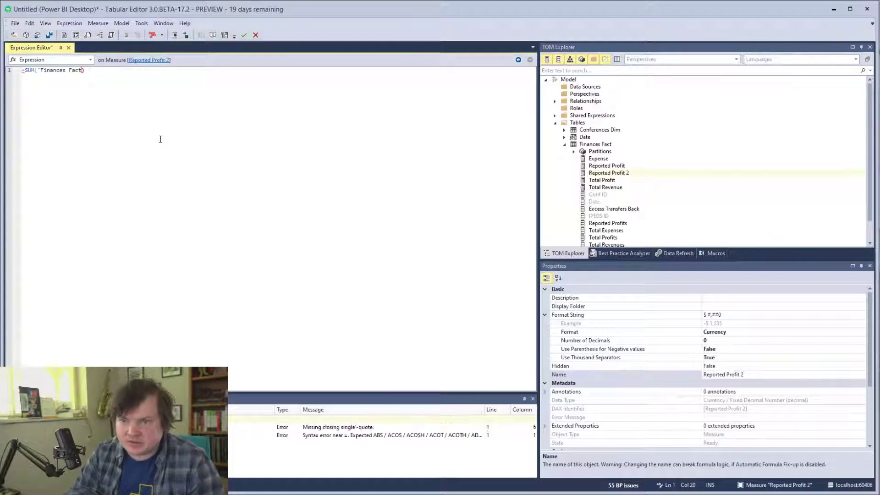
Complete the SUM argument as 'Finances Fact'[Excess Transfers Back] and remove the leading equals sign from the expression
{"action": "type", "text": "'"}
{"action": "key", "text": "Escape"}
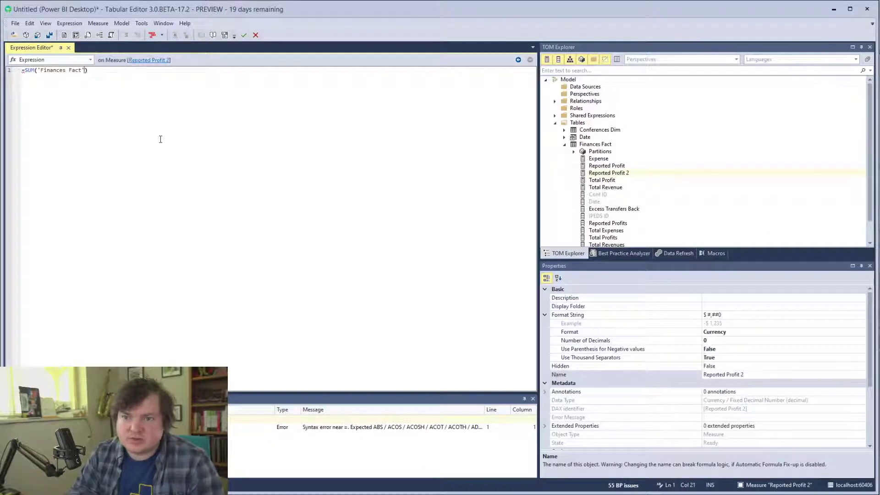
{"action": "type", "text": "["}
{"action": "key", "text": "Down"}
{"action": "key", "text": "Down"}
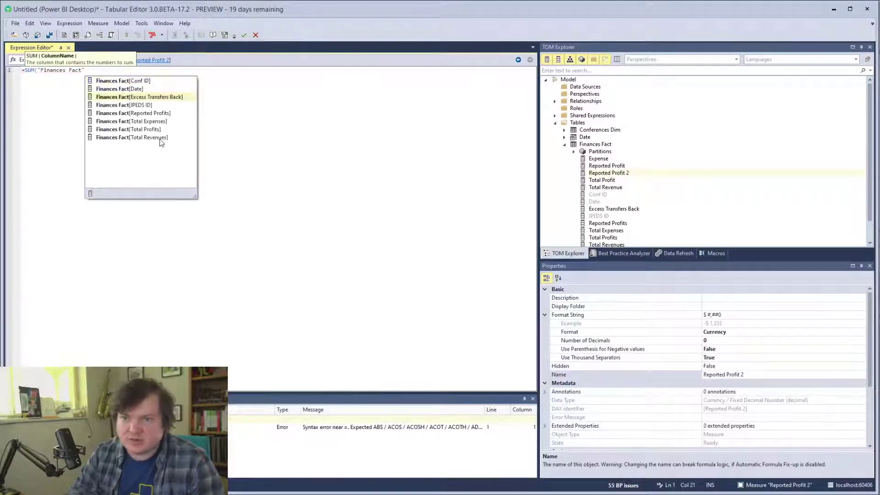
{"action": "key", "text": "Tab"}
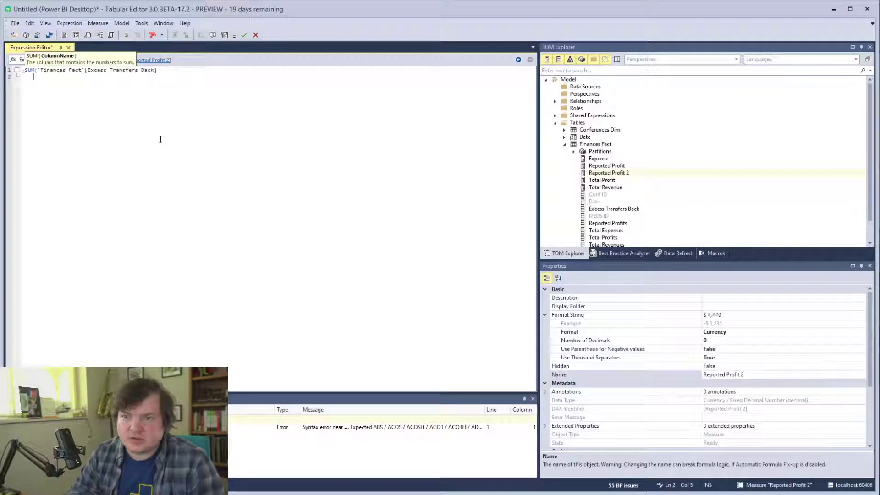
{"action": "key", "text": "ctrl+Home"}
{"action": "key", "text": "Delete"}
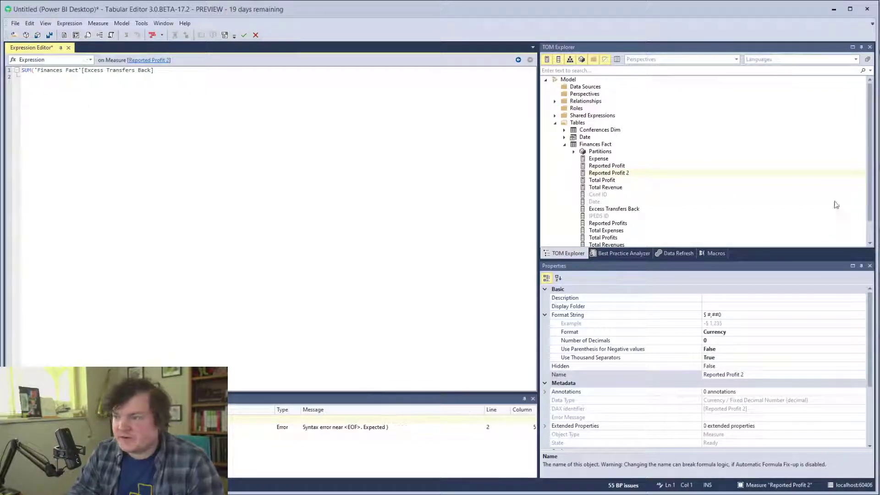
Rename the Reported Profit 2 measure as Excess Transfer Back
{"action": "left_click", "coordinate": [761, 376]}
{"action": "type", "text": "Excess Trans"}
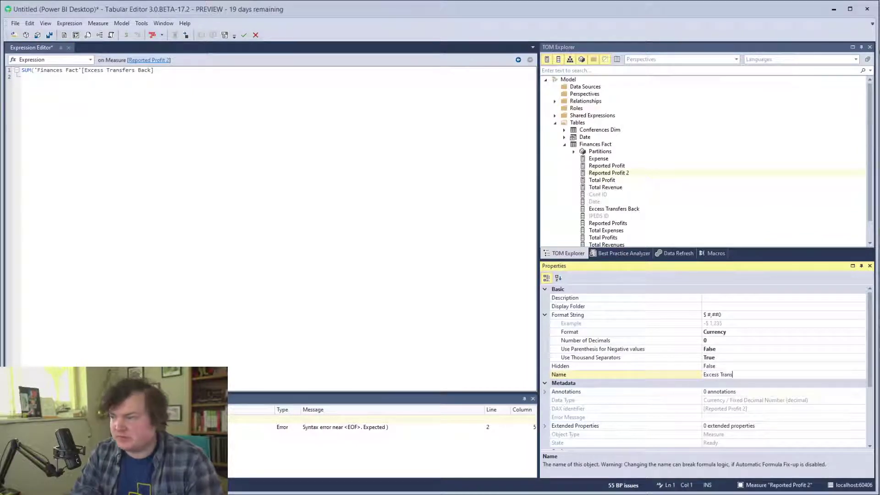
{"action": "type", "text": "fers"}
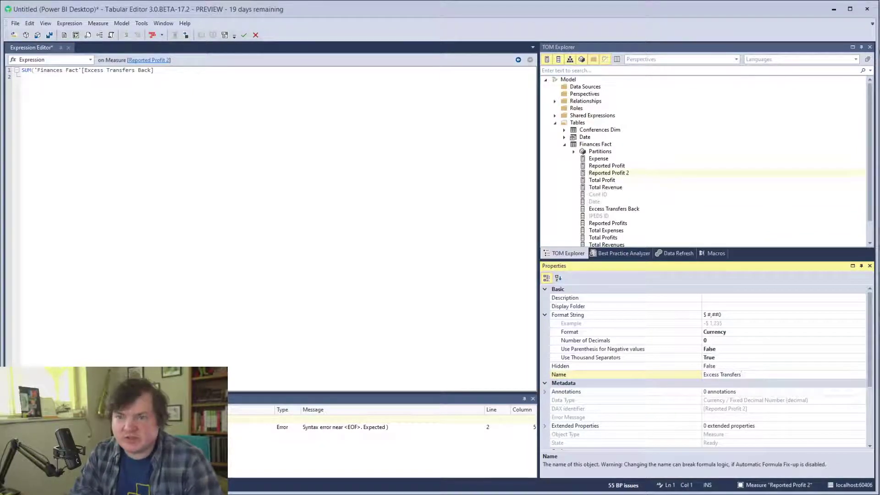
{"action": "type", "text": " Back"}
{"action": "key", "text": "Return"}
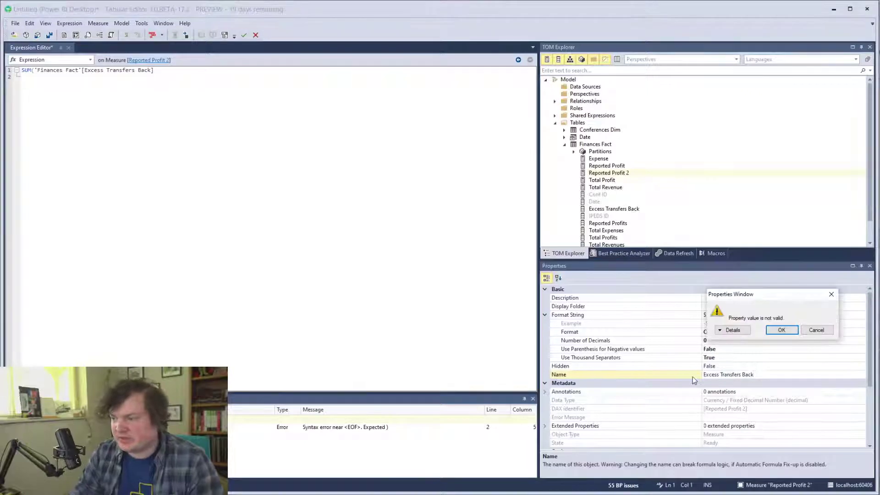
{"action": "left_click", "coordinate": [785, 330]}
{"action": "left_click", "coordinate": [751, 374]}
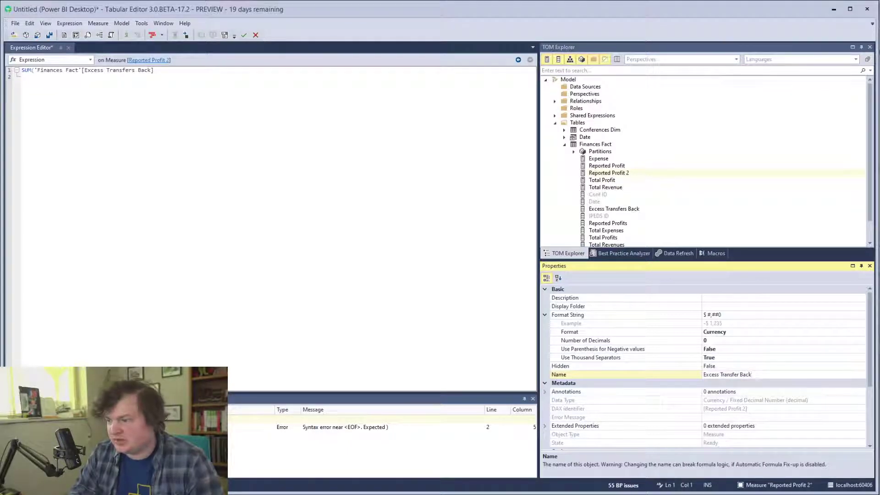
{"action": "key", "text": "Return"}
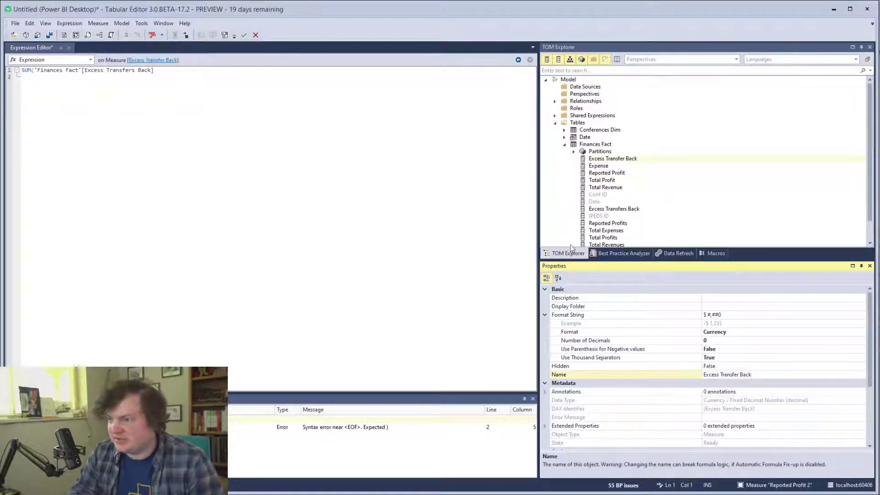
{"action": "left_click", "coordinate": [614, 188], "text": "shift"}
{"action": "left_click", "coordinate": [733, 340]}
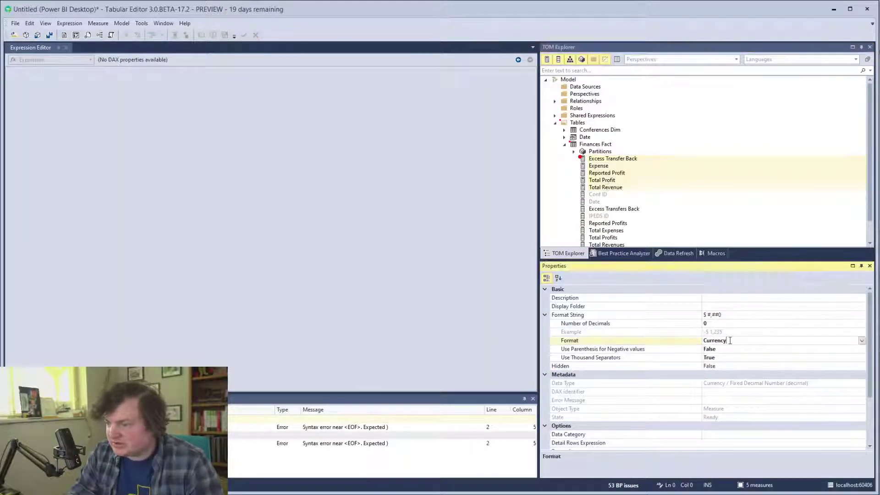
{"action": "right_click", "coordinate": [609, 174]}
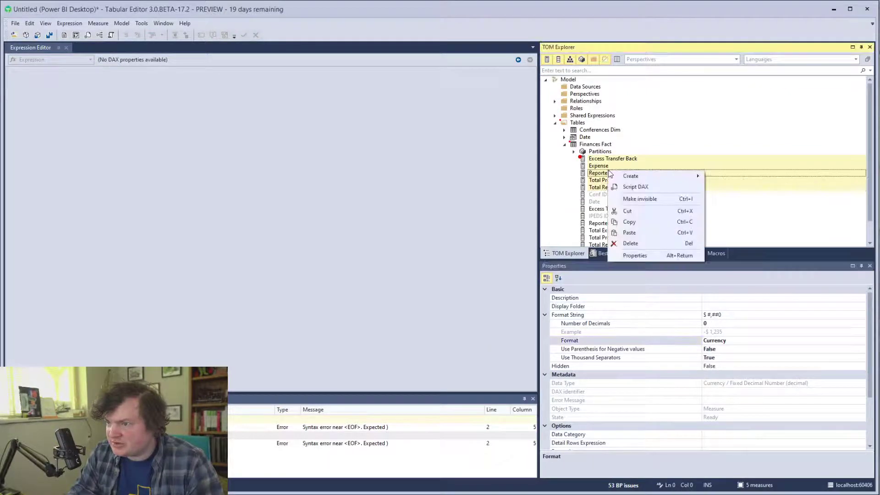
{"action": "key", "text": "Escape"}
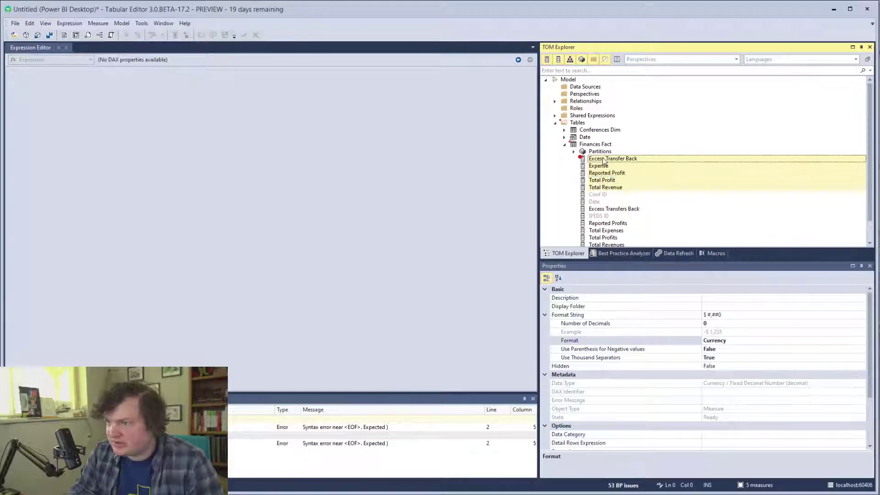
Add the missing closing parenthesis to the Excess Transfer Back measure's SUM expression
{"action": "left_click", "coordinate": [598, 209]}
{"action": "left_click", "coordinate": [613, 158]}
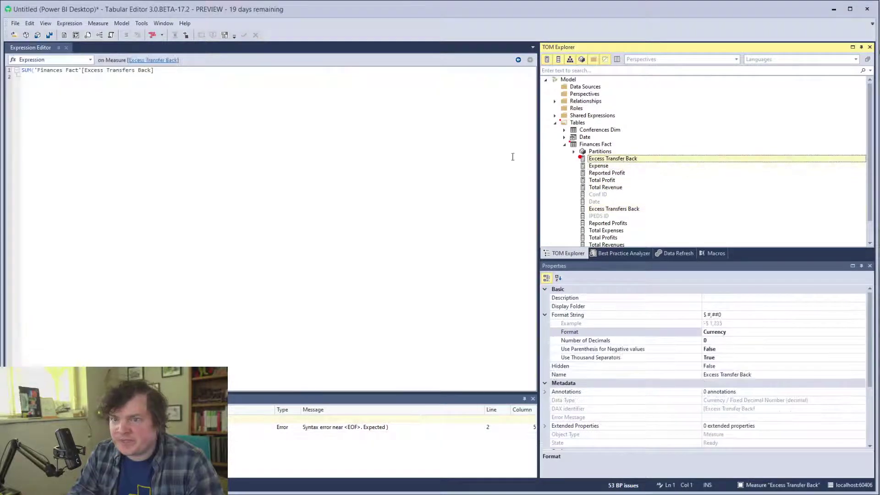
{"action": "left_click", "coordinate": [151, 86]}
{"action": "left_click", "coordinate": [162, 71]}
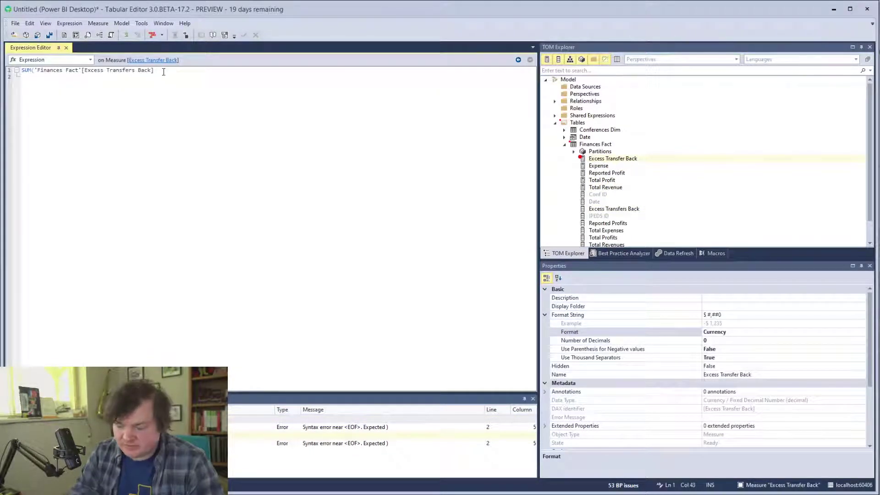
{"action": "type", "text": ")"}
{"action": "left_click", "coordinate": [619, 187], "text": "shift"}
{"action": "right_click", "coordinate": [619, 189]}
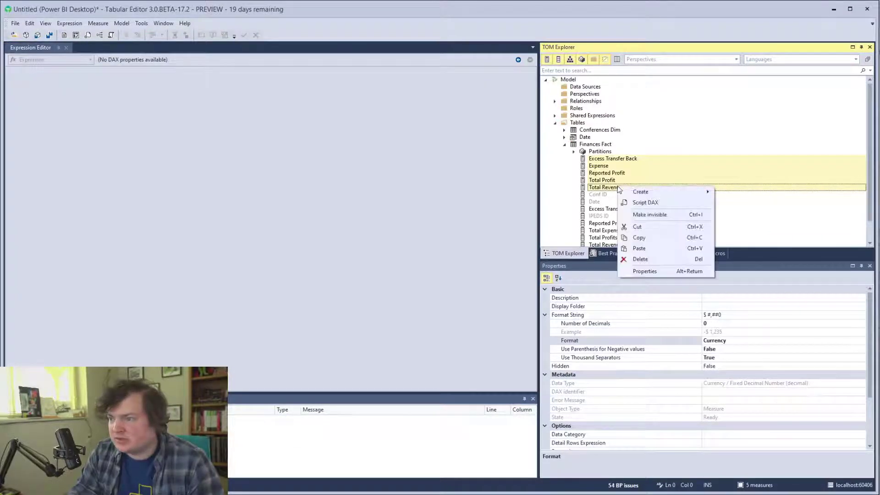
{"action": "mouse_move", "coordinate": [677, 192]}
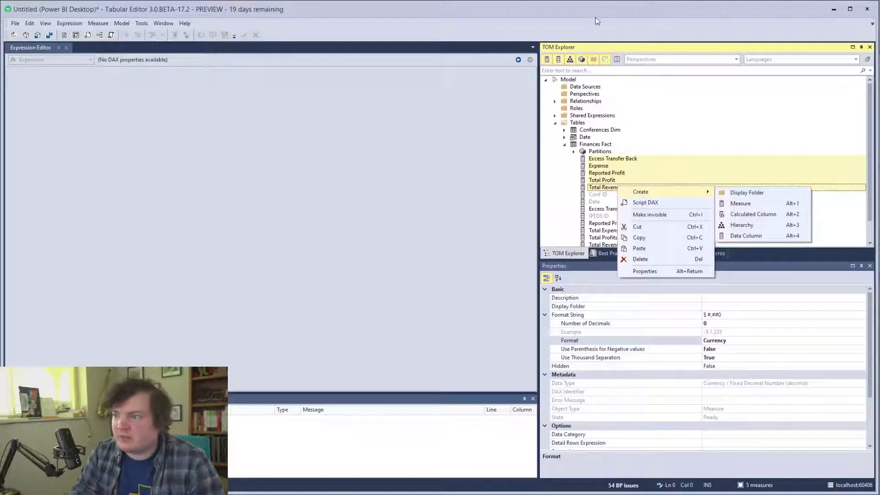
{"action": "key", "text": "Escape"}
{"action": "left_click", "coordinate": [631, 174]}
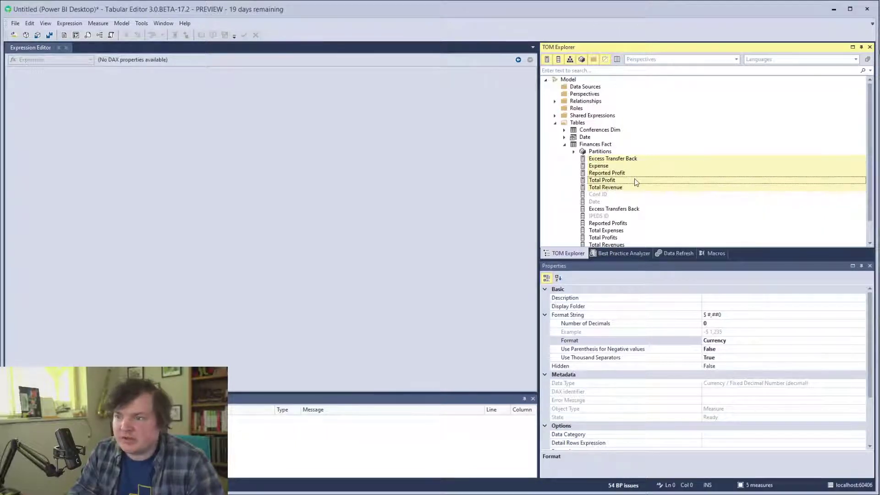
{"action": "left_click", "coordinate": [634, 194]}
{"action": "left_click", "coordinate": [619, 188]}
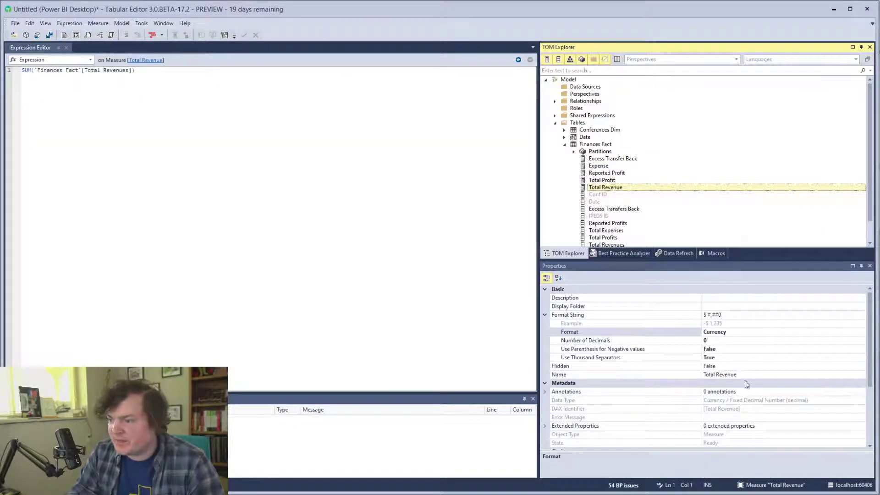
Hide the Excess Transfers Back, Reported Profits, Total Expenses, Total Profits and Total Revenues columns and save the changes to the model
{"action": "left_click", "coordinate": [601, 195]}
{"action": "scroll", "coordinate": [602, 194], "scroll_direction": "down", "scroll_amount": 1}
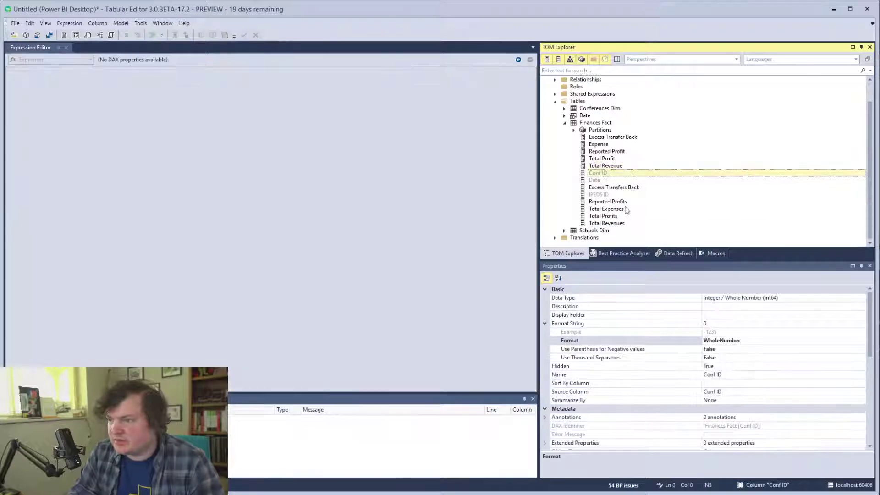
{"action": "left_click", "coordinate": [621, 188]}
{"action": "left_click", "coordinate": [618, 204], "text": "ctrl"}
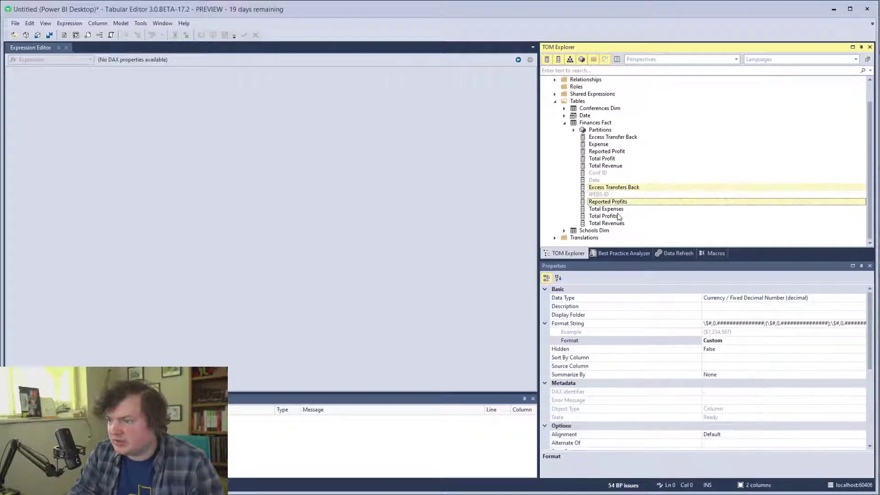
{"action": "left_click", "coordinate": [617, 209], "text": "ctrl"}
{"action": "left_click", "coordinate": [616, 223], "text": "ctrl"}
{"action": "left_click", "coordinate": [612, 217], "text": "ctrl"}
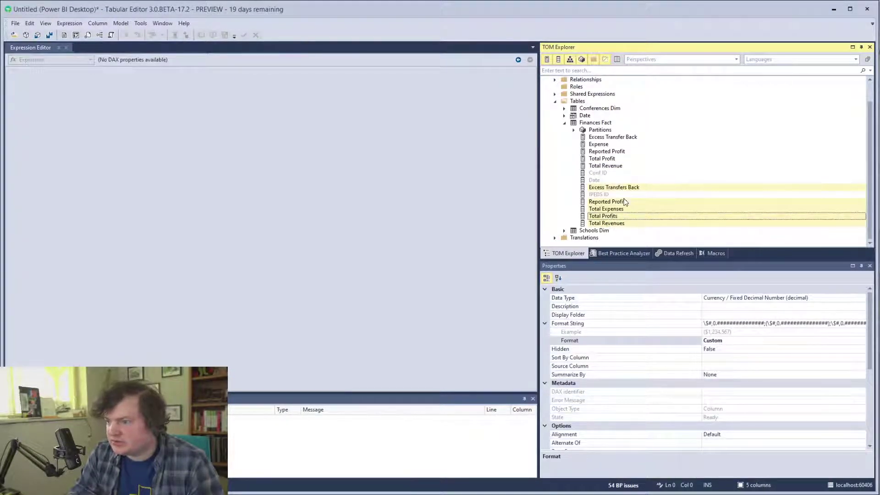
{"action": "right_click", "coordinate": [625, 202]}
{"action": "left_click", "coordinate": [668, 218]}
{"action": "left_click", "coordinate": [624, 160]}
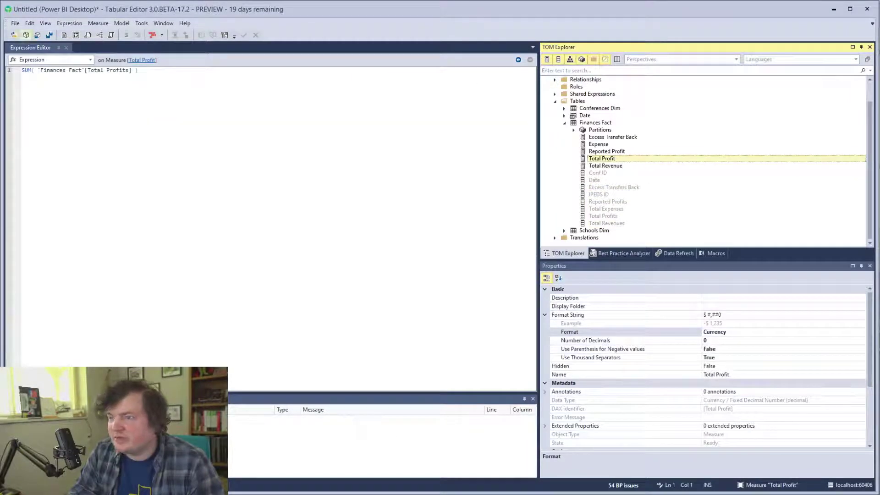
{"action": "left_click", "coordinate": [50, 36]}
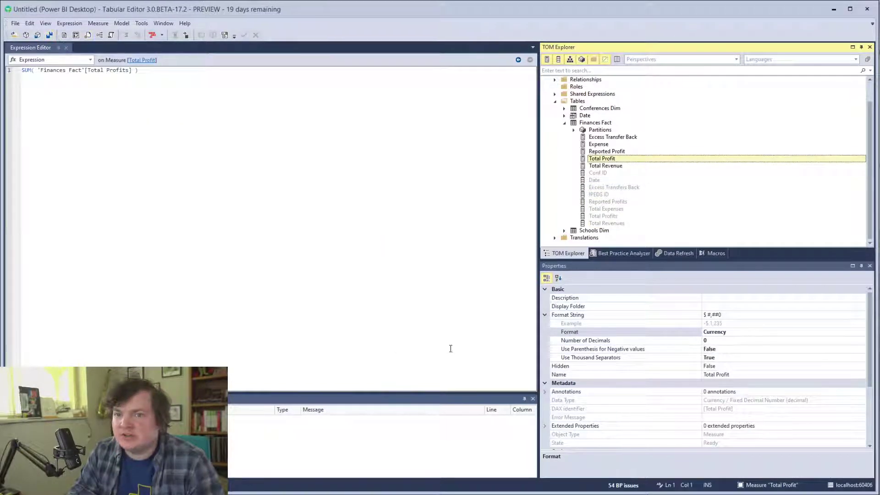
Switch to the report view in Power BI Desktop and expand the Finances Fact table to view its measures
{"action": "key", "text": "alt+Tab"}
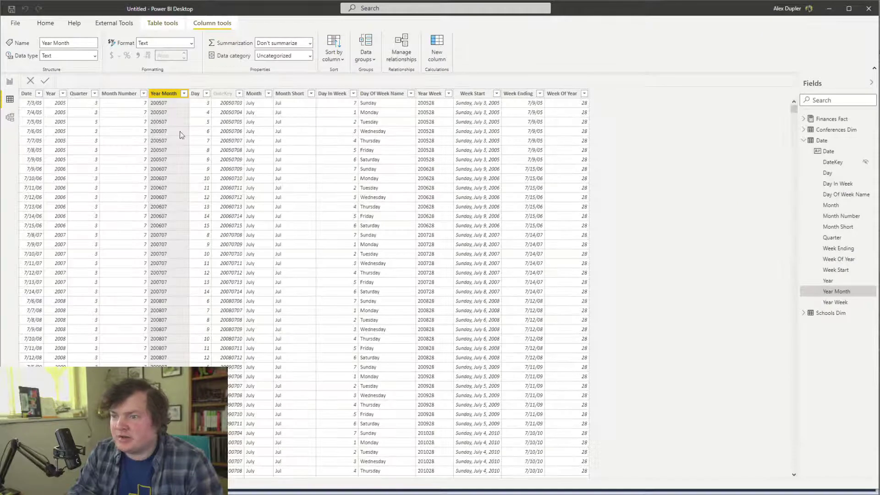
{"action": "left_click", "coordinate": [10, 81]}
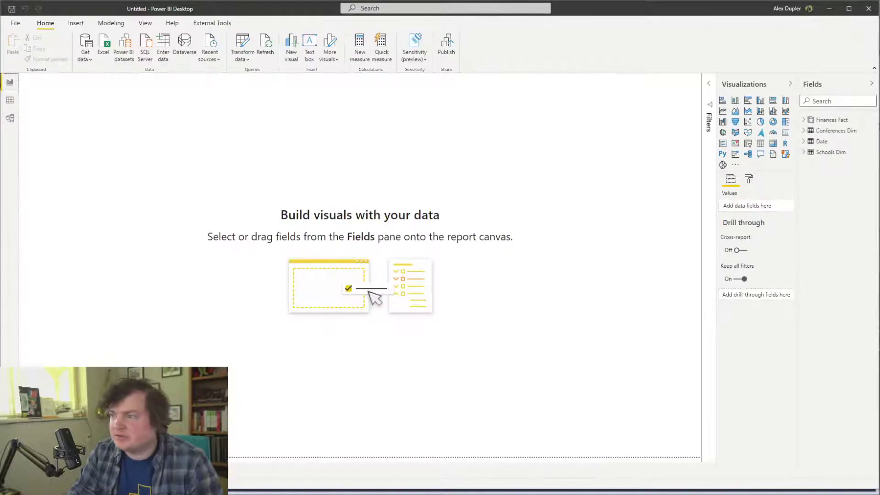
{"action": "left_click", "coordinate": [814, 122]}
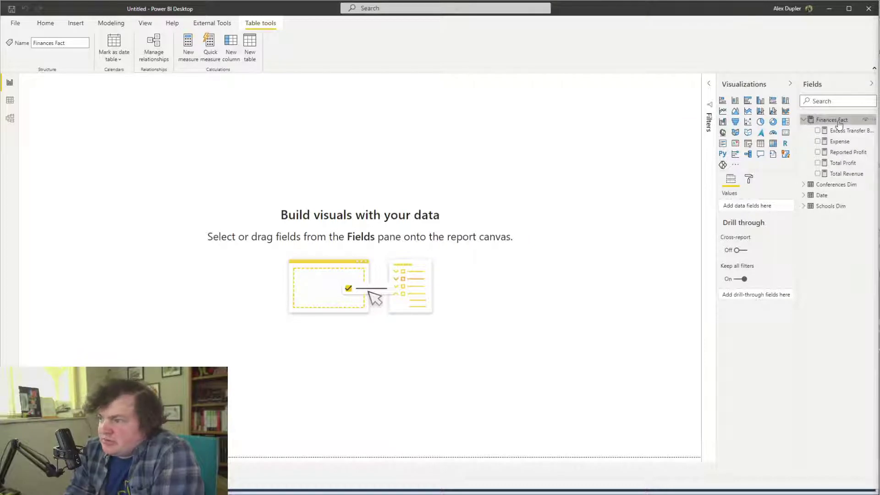
Open Power Query Editor, start a manually entered table and name its first column Measures
{"action": "left_click", "coordinate": [45, 23]}
{"action": "left_click", "coordinate": [243, 43]}
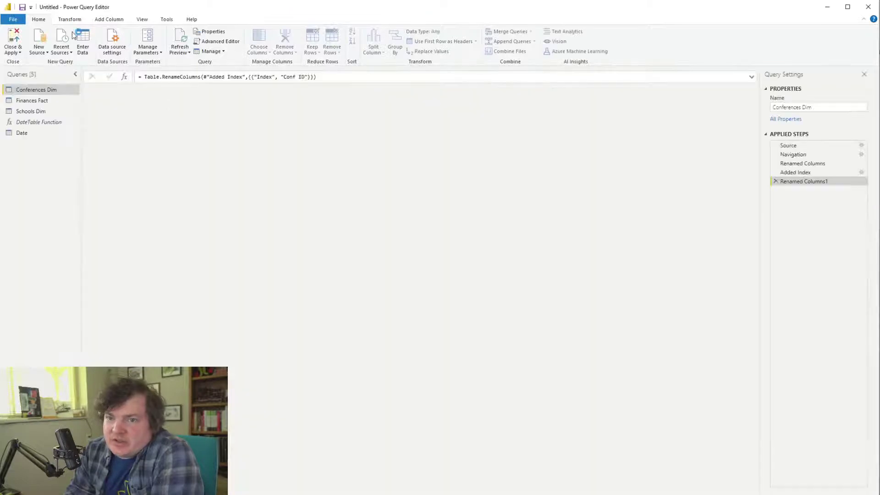
{"action": "left_click", "coordinate": [76, 37]}
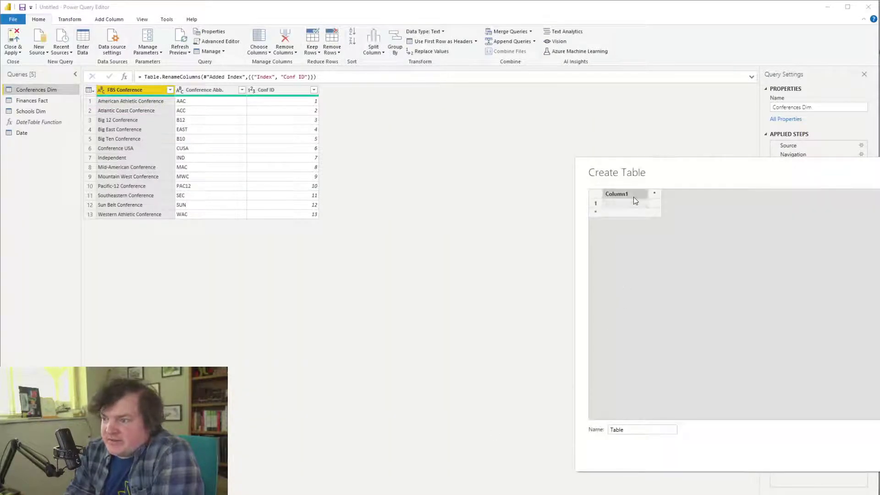
{"action": "type", "text": "Measures"}
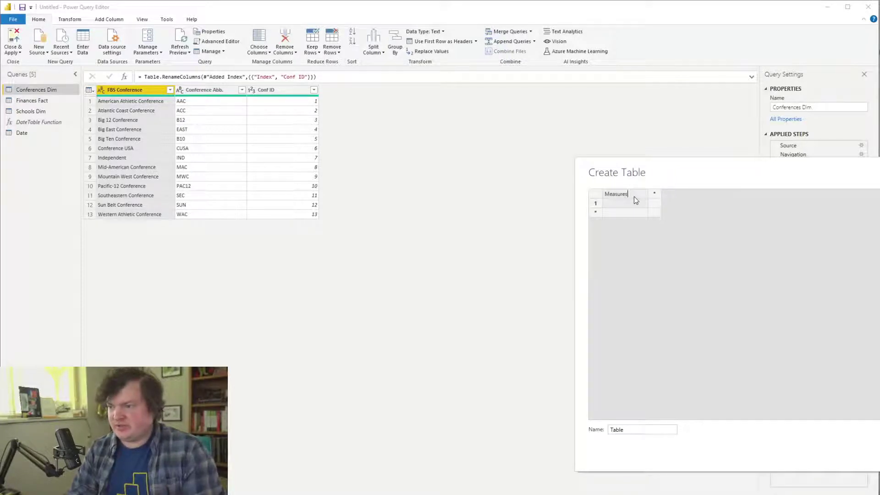
{"action": "key", "text": "Return"}
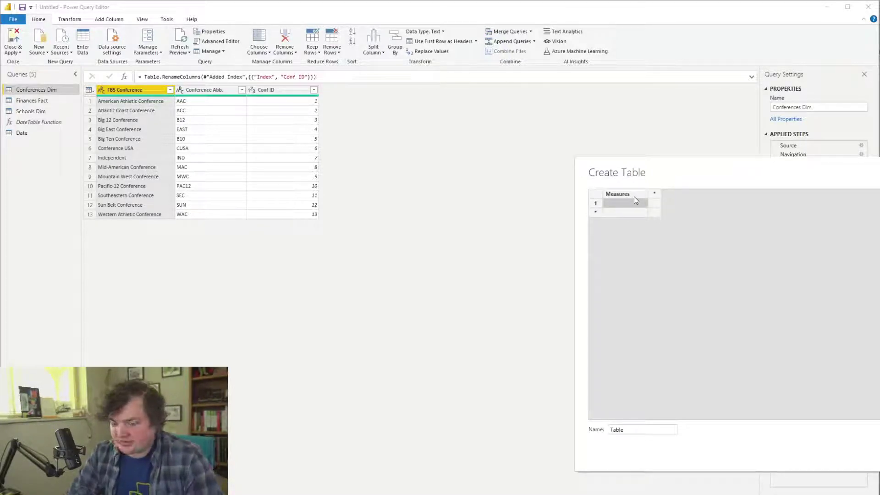
Fill the Measures column with three rows: Total Profit, Total Revenue and Total Expense
{"action": "type", "text": "Total Profit"}
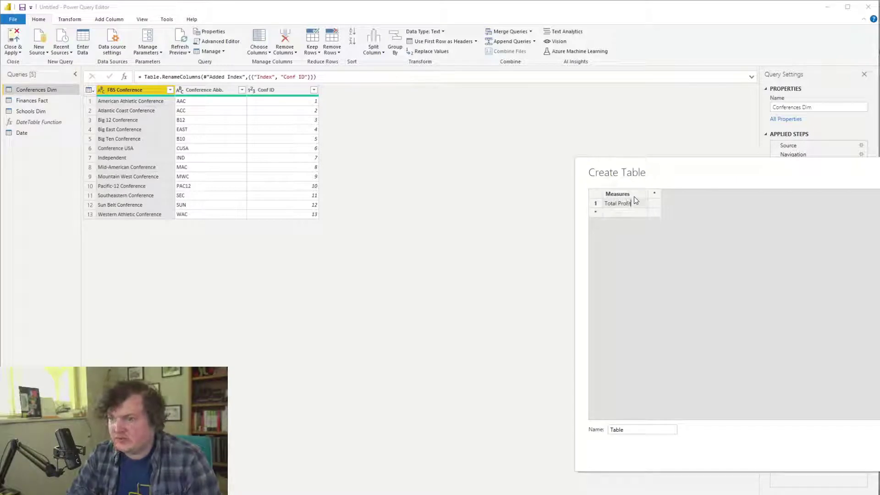
{"action": "key", "text": "Return"}
{"action": "type", "text": "Total Revenue"}
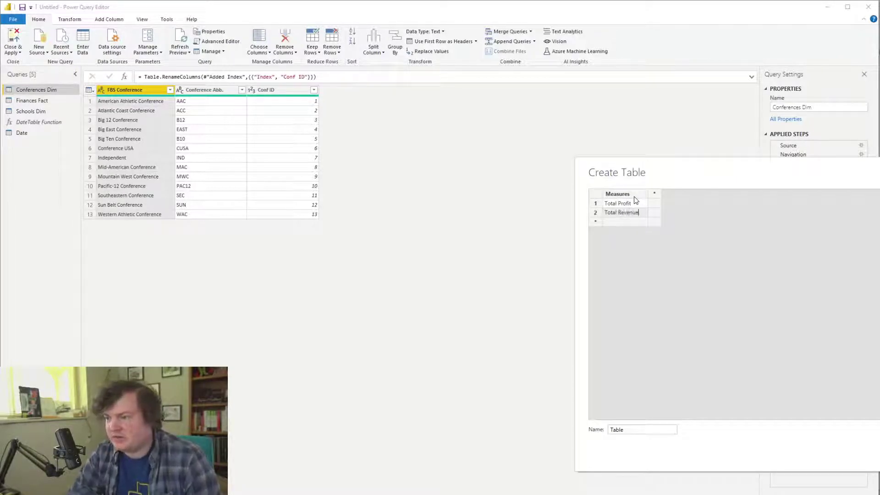
{"action": "key", "text": "Return"}
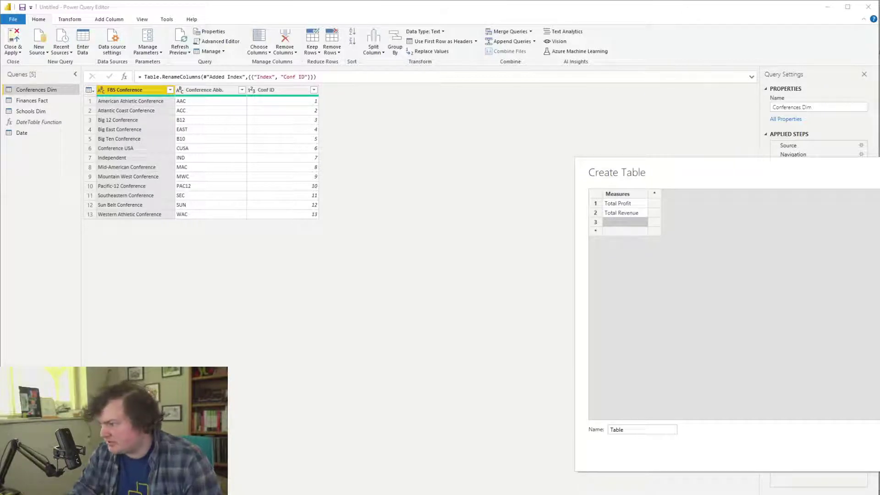
{"action": "type", "text": "Total Expense"}
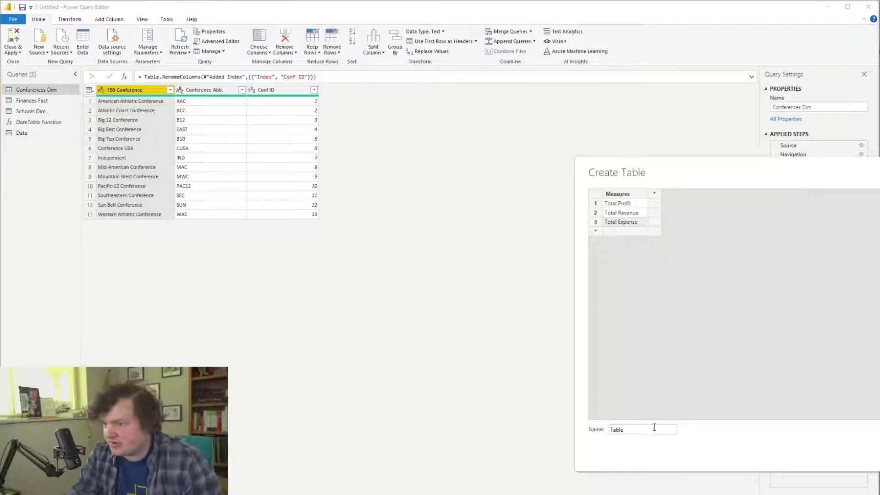
Name the new table Measure List and create it
{"action": "left_click_drag", "start_coordinate": [654, 427], "coordinate": [553, 430]}
{"action": "type", "text": "Measur"}
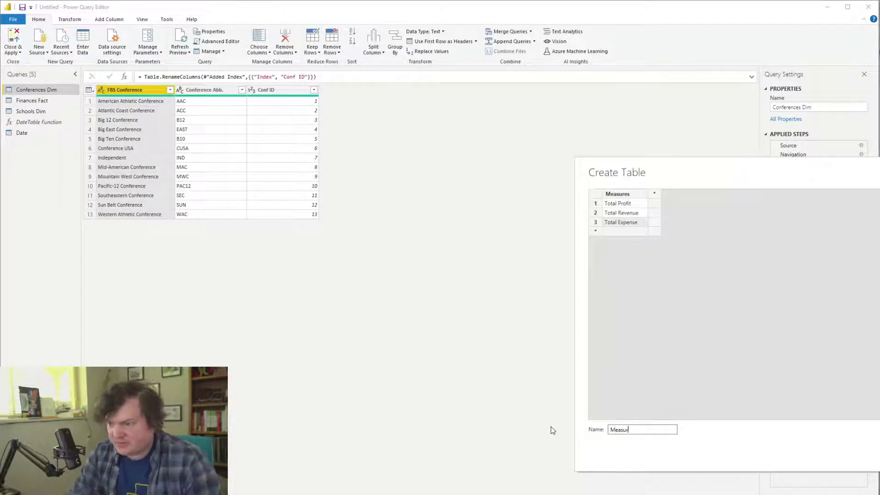
{"action": "type", "text": "e L"}
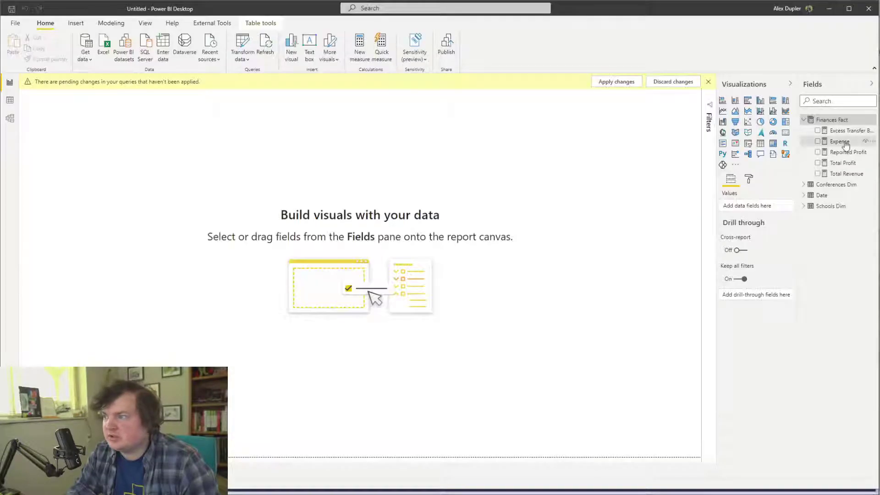
Rename the Expense measure in Finances Fact as Total Expense by editing its formula
{"action": "left_click", "coordinate": [840, 142]}
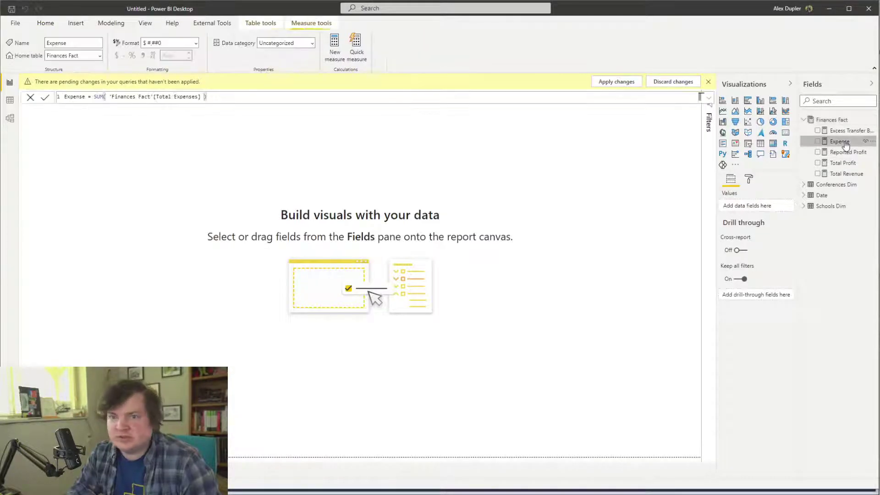
{"action": "left_click", "coordinate": [257, 101]}
{"action": "key", "text": "Home"}
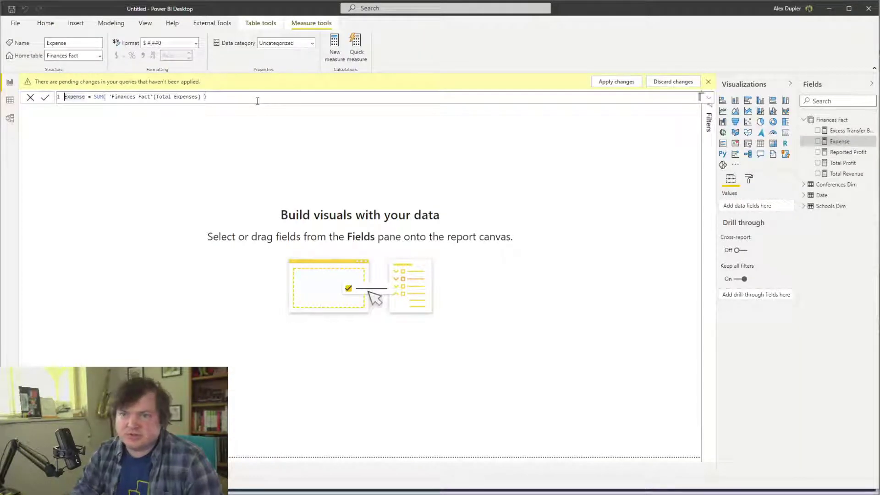
{"action": "type", "text": "Total"}
{"action": "key", "text": "Return"}
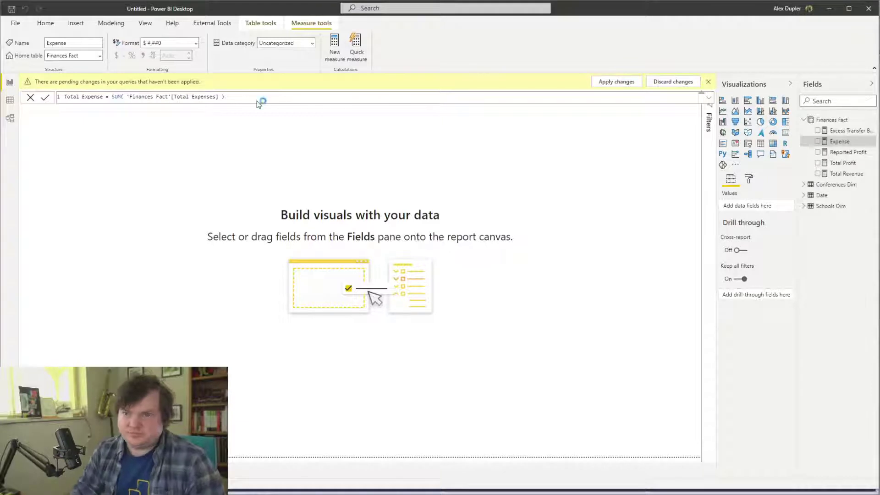
Switch to Power Query Editor, apply the pending query changes to load Measure List, and return to Power BI Desktop
{"action": "key", "text": "alt+Tab"}
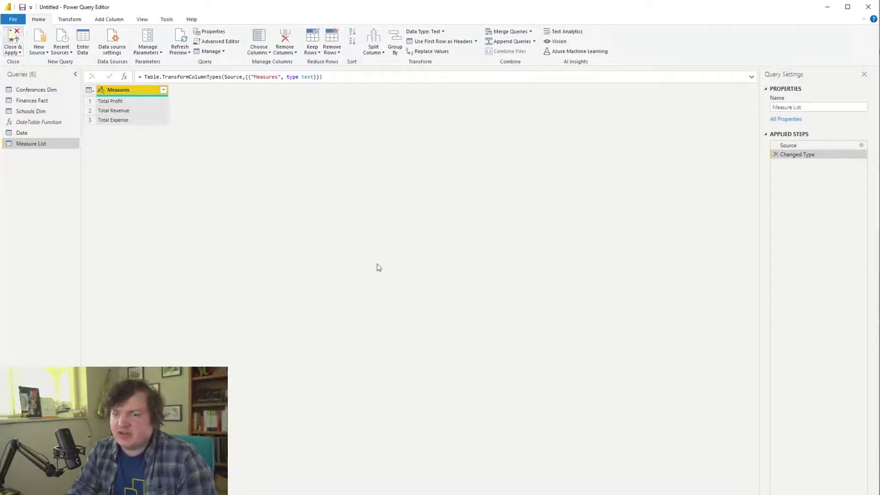
{"action": "key", "text": "alt+Tab"}
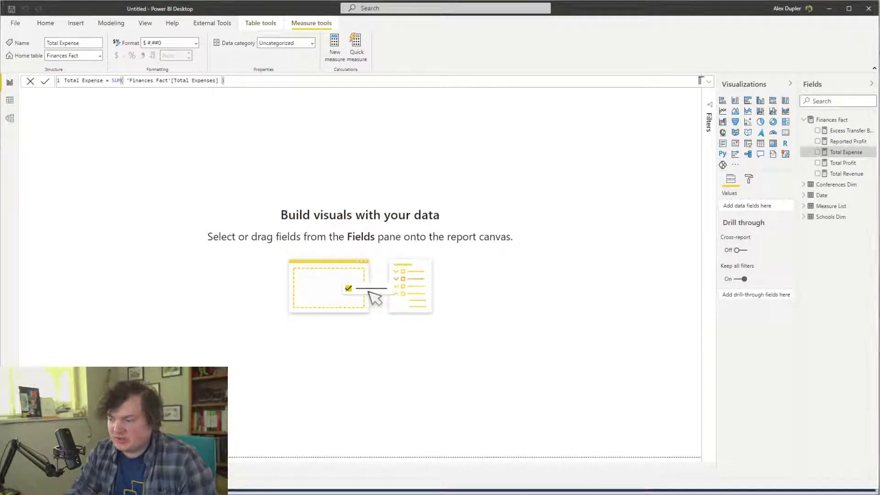
{"action": "key", "text": "alt+Tab"}
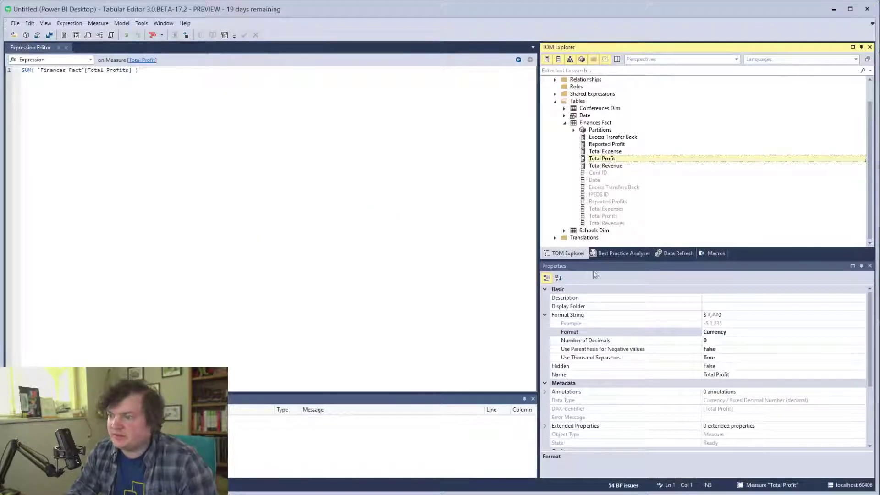
{"action": "key", "text": "alt+Tab"}
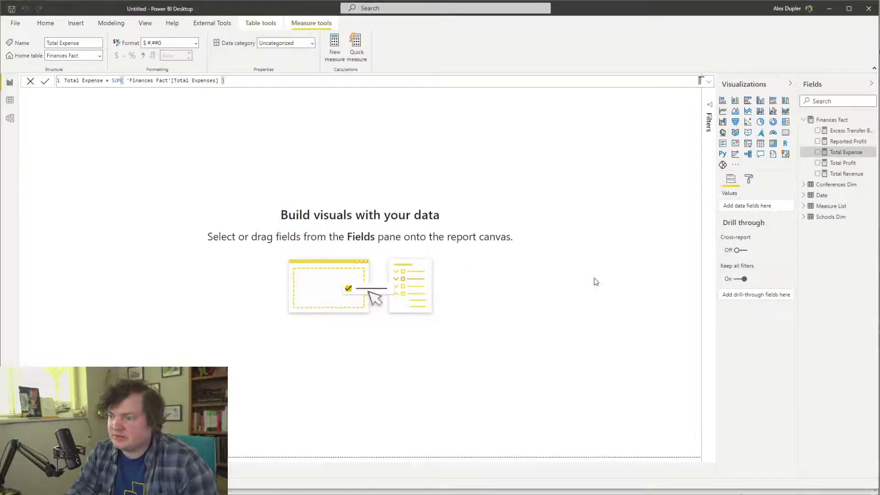
Create a new measure in Finances Fact called Measurer Switcher and begin its formula with the SWITCH function
{"action": "left_click", "coordinate": [335, 53]}
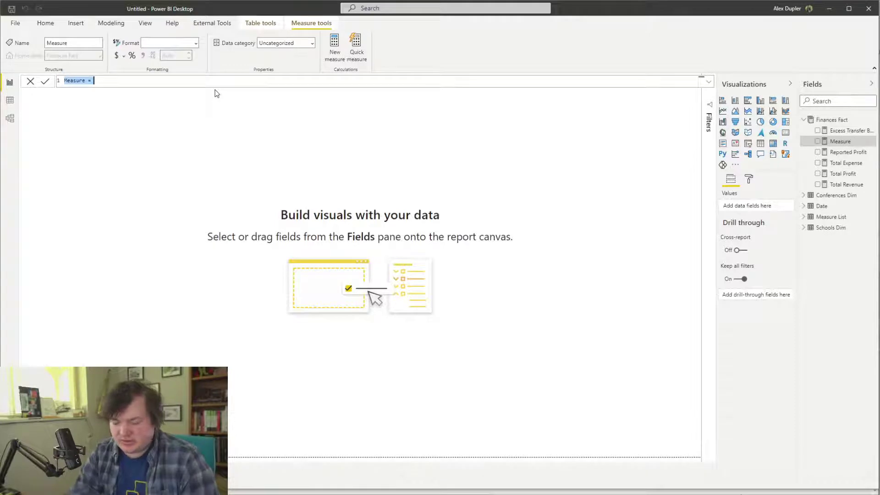
{"action": "type", "text": "M"}
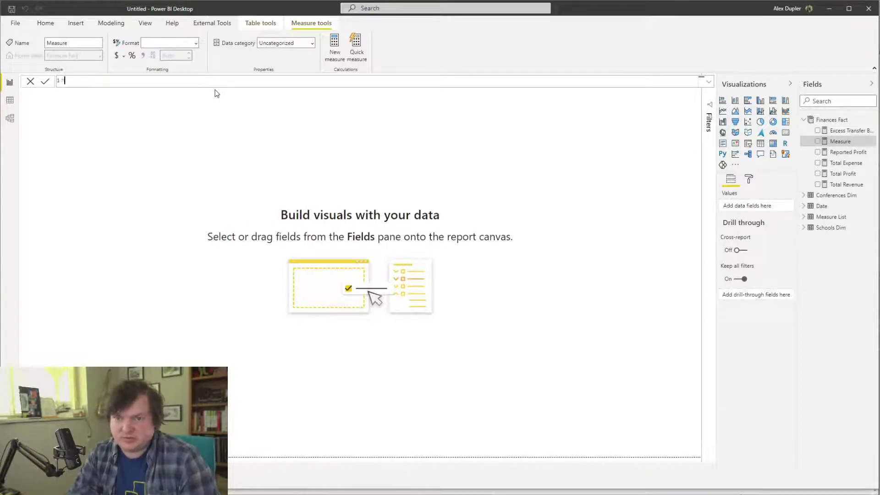
{"action": "type", "text": "easurer Switcher ="}
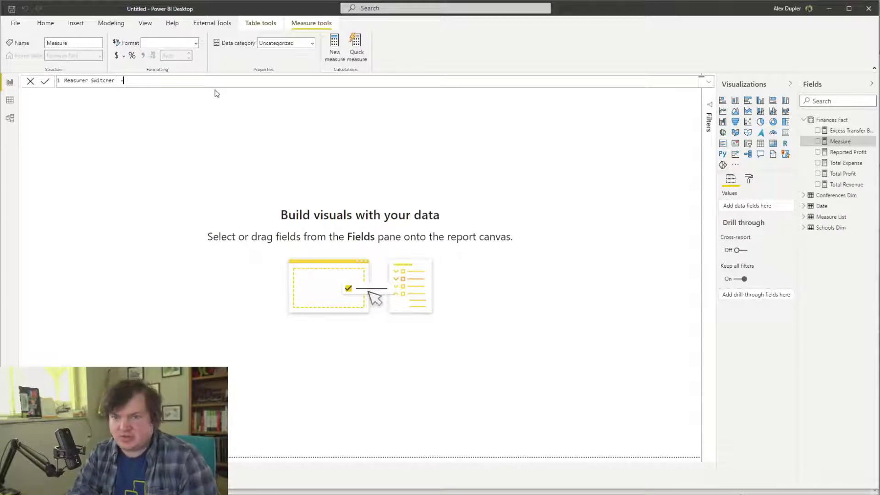
{"action": "type", "text": " Sw"}
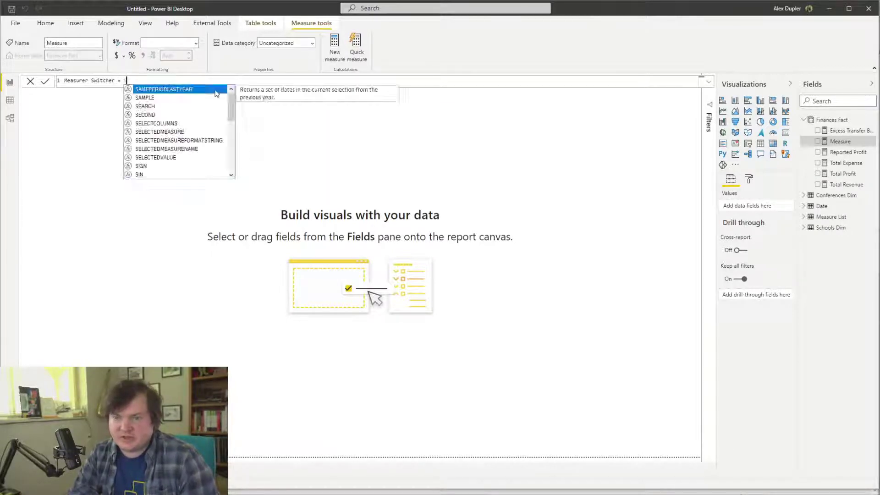
{"action": "key", "text": "Tab"}
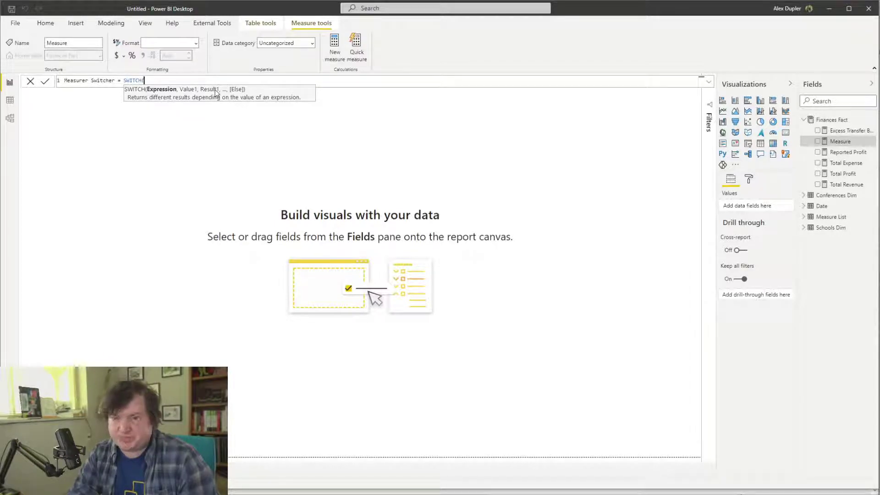
Enter SELECTEDVALUE('Measure List'[Measures], as the SWITCH expression and start a new formula line
{"action": "type", "text": "S"}
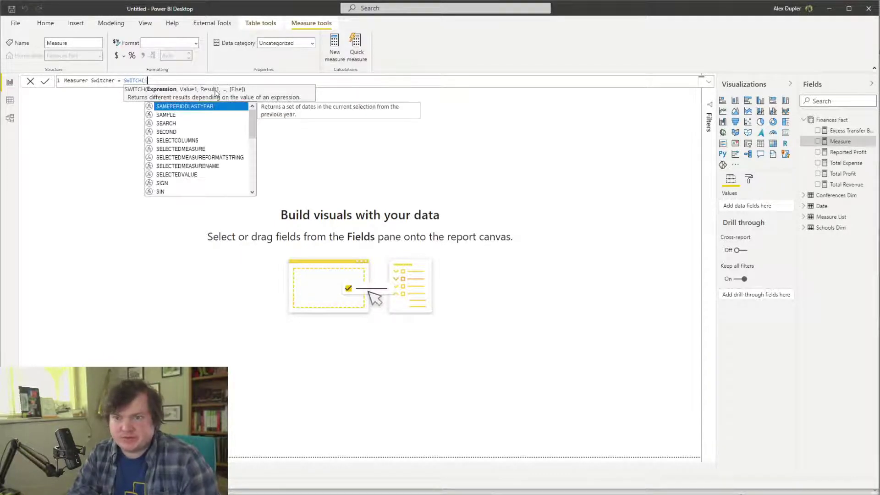
{"action": "type", "text": "ele"}
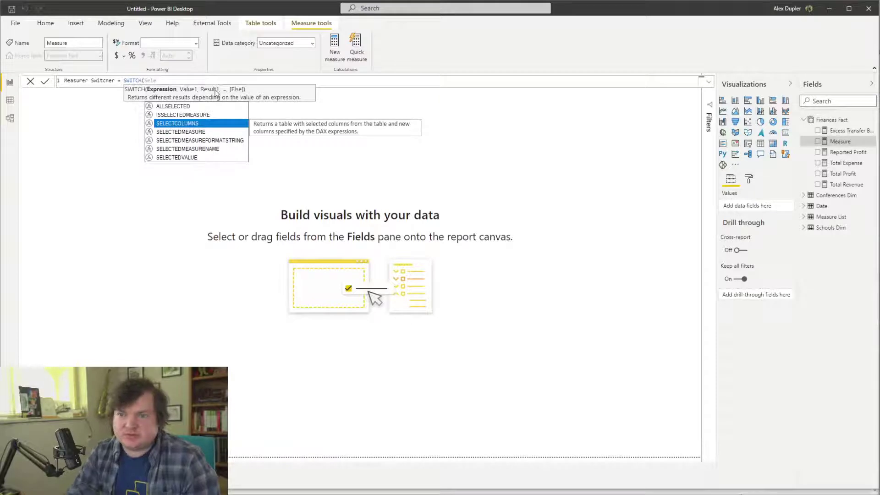
{"action": "key", "text": "Down"}
{"action": "key", "text": "Down"}
{"action": "key", "text": "Down"}
{"action": "key", "text": "Down"}
{"action": "key", "text": "Tab"}
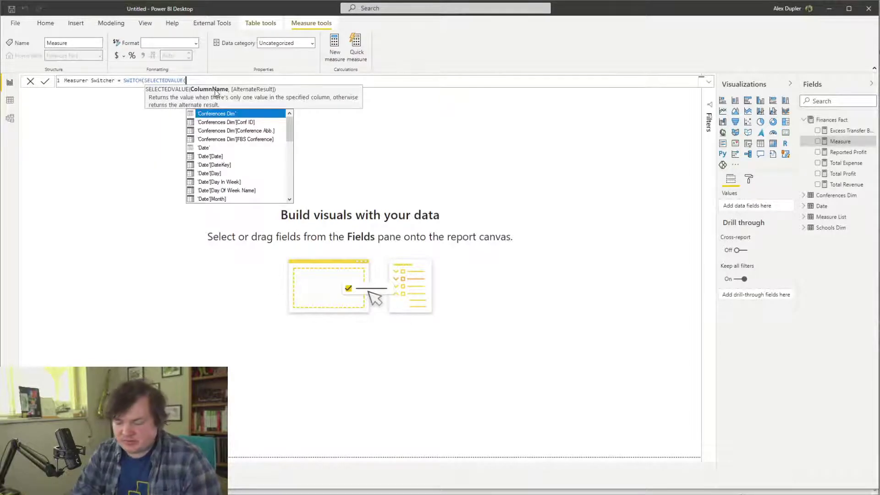
{"action": "type", "text": "'Me"}
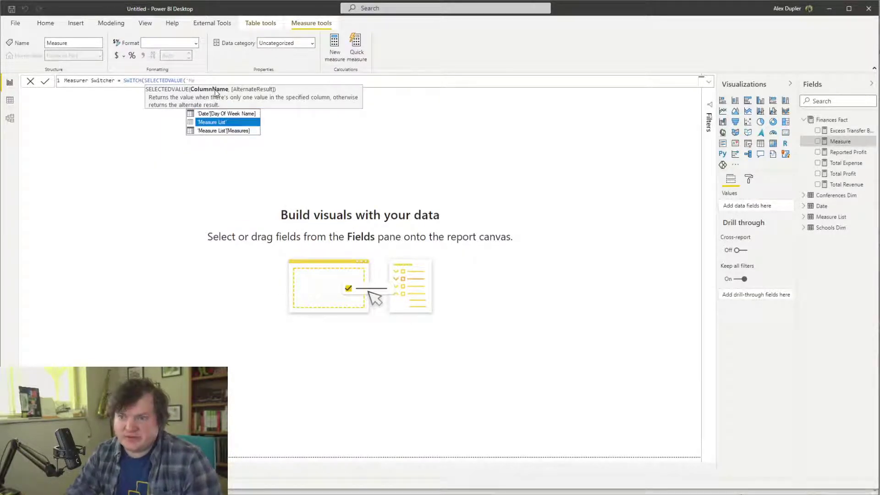
{"action": "key", "text": "Down"}
{"action": "key", "text": "Tab"}
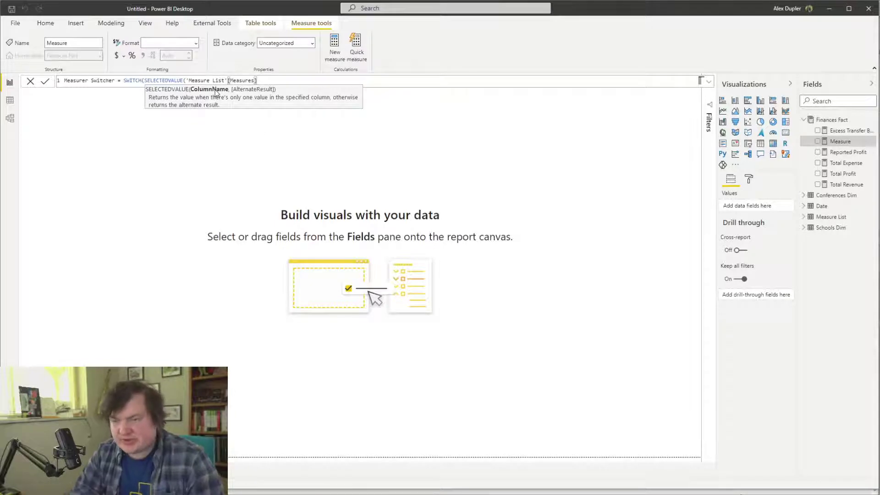
{"action": "type", "text": ","}
{"action": "key", "text": "shift+Return"}
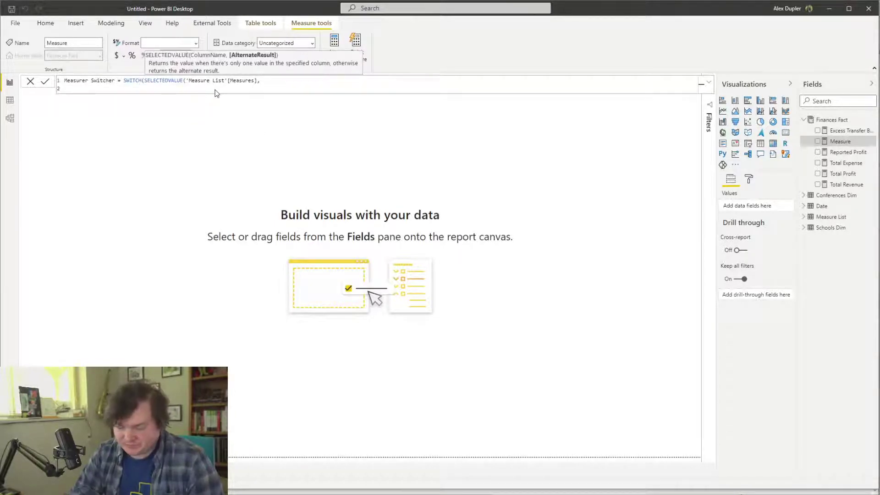
Add the pair "Total Profit",[Total Profit] to the formula's second line
{"action": "type", "text": "\"Total Pro"}
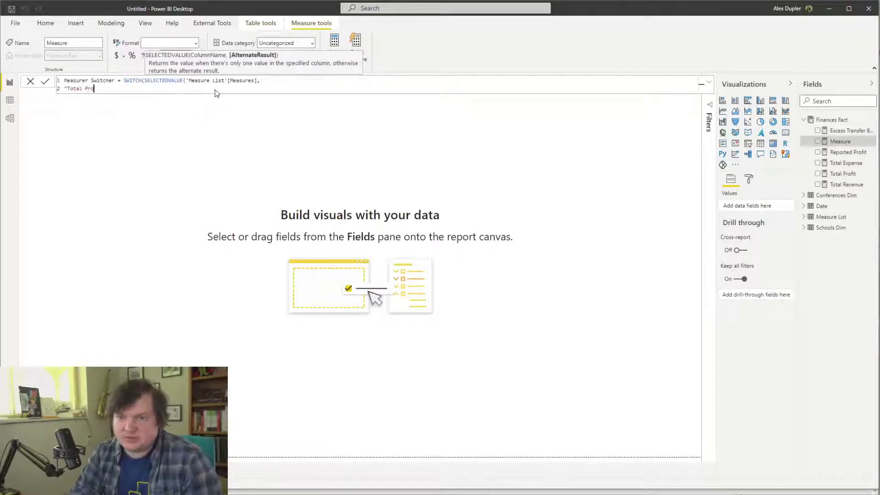
{"action": "type", "text": "fiut"}
{"action": "type", "text": "\""}
{"action": "key", "text": "shift+Return"}
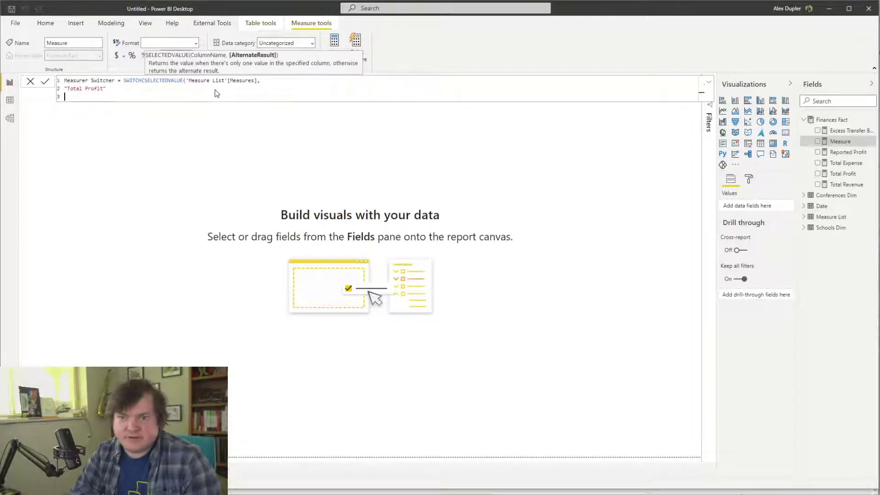
{"action": "key", "text": "BackSpace"}
{"action": "type", "text": ","}
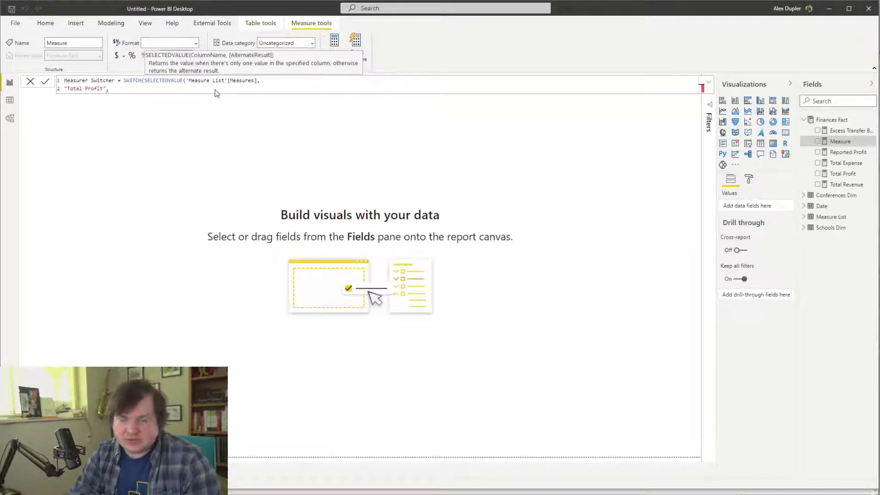
{"action": "type", "text": "[Tota"}
{"action": "key", "text": "Down"}
{"action": "key", "text": "Tab"}
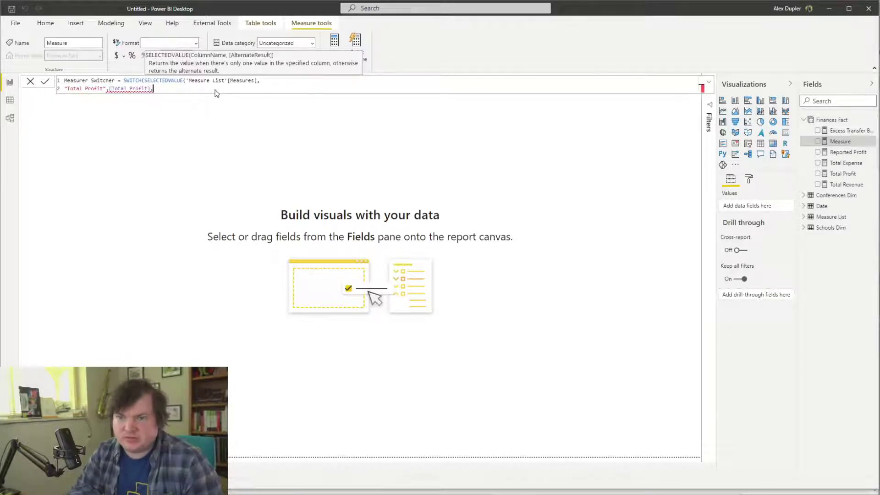
Repeat the "Total Profit",[Total Profit] pair on lines 3 and 4 of the formula
{"action": "key", "text": "Return"}
{"action": "type", "text": "\"Total Profit\",[Total Profit]"}
{"action": "key", "text": "Return"}
{"action": "type", "text": "\"Total Profit\",[Total Profit]"}
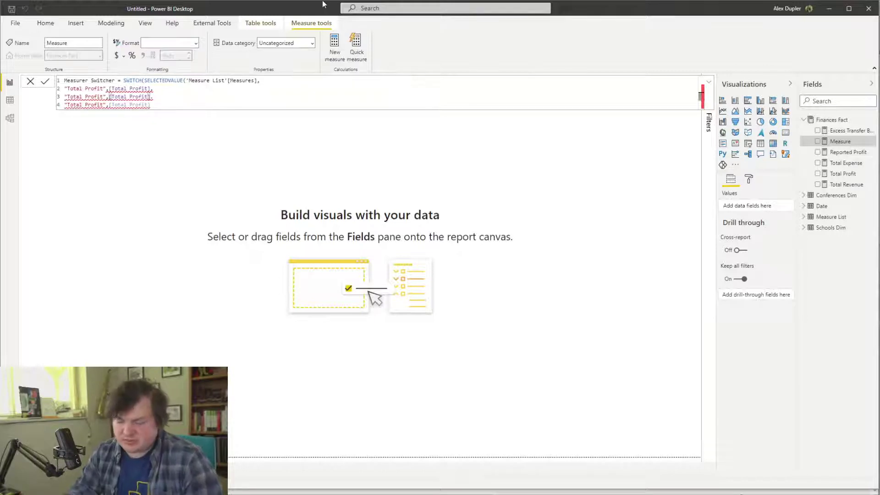
Change the pair on line 3 of the formula to "Total Expense",[Total Expense]
{"action": "left_click", "coordinate": [158, 94]}
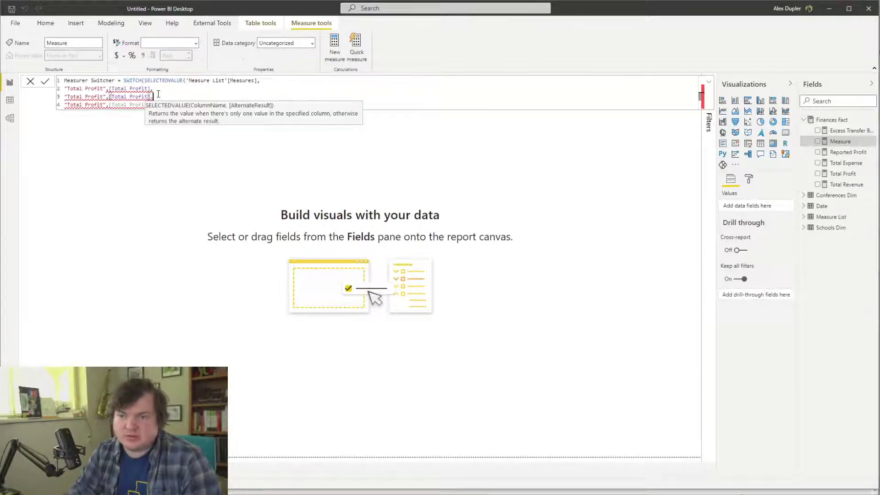
{"action": "key", "text": "Left"}
{"action": "key", "text": "Left"}
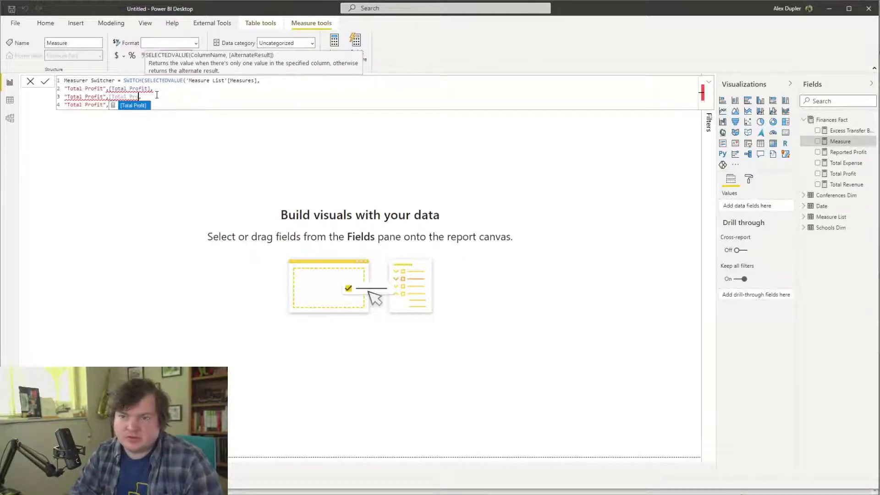
{"action": "key", "text": "BackSpace"}
{"action": "type", "text": "Expense],"}
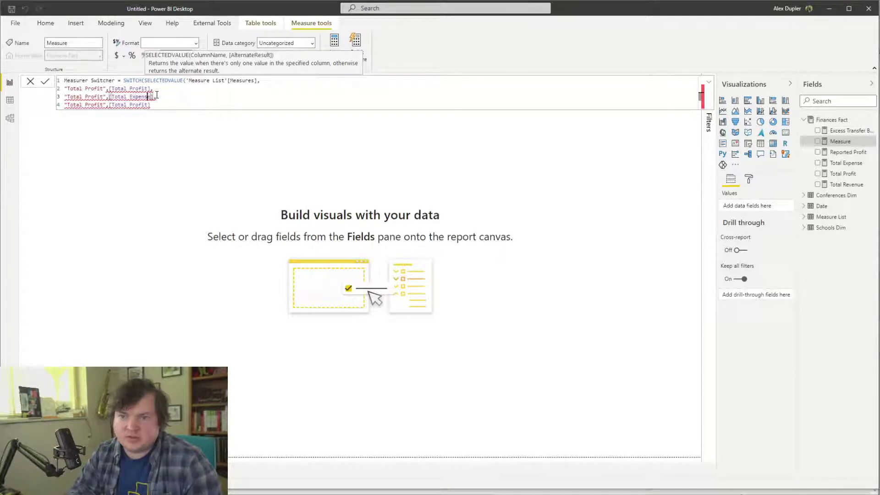
{"action": "key", "text": "BackSpace"}
{"action": "key", "text": "BackSpace"}
{"action": "key", "text": "BackSpace"}
{"action": "key", "text": "BackSpace"}
{"action": "key", "text": "BackSpace"}
{"action": "key", "text": "BackSpace"}
{"action": "type", "text": "Ex"}
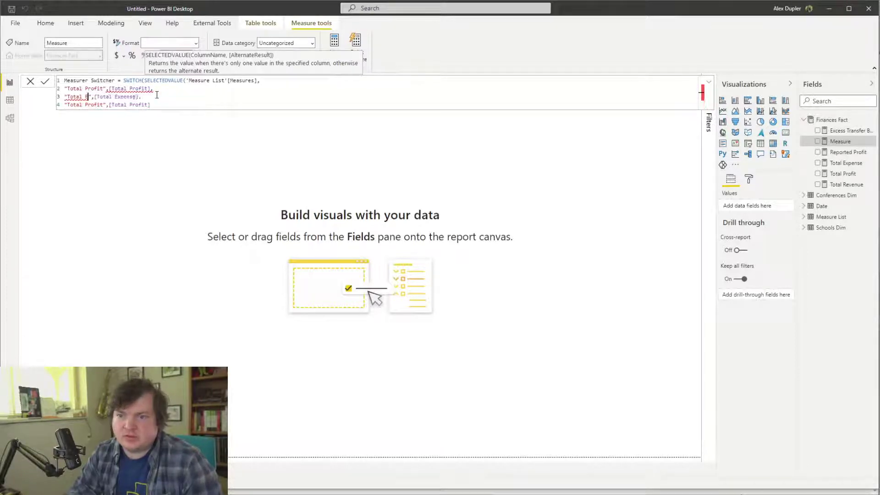
{"action": "type", "text": "pense"}
Change the text label on line 4 of the formula to "Total Revenue"
{"action": "key", "text": "Down"}
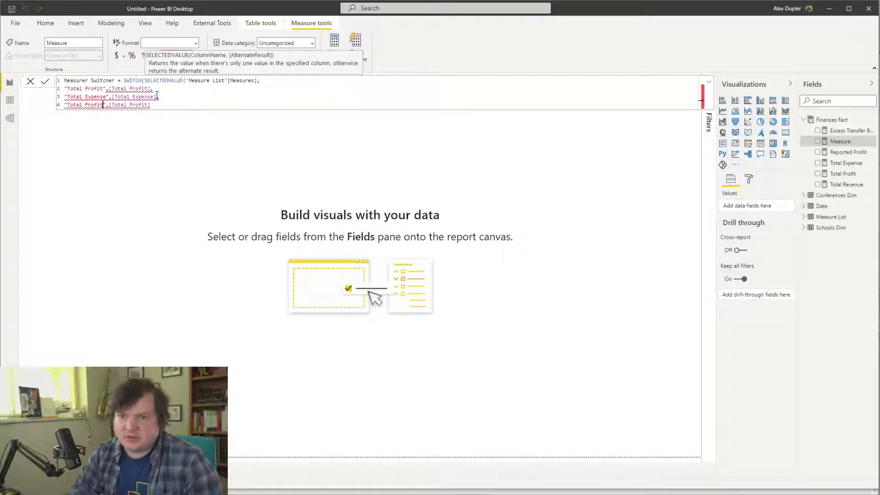
{"action": "key", "text": "BackSpace"}
{"action": "key", "text": "BackSpace"}
{"action": "key", "text": "BackSpace"}
{"action": "key", "text": "BackSpace"}
{"action": "key", "text": "BackSpace"}
{"action": "key", "text": "BackSpace"}
{"action": "type", "text": "Revenu"}
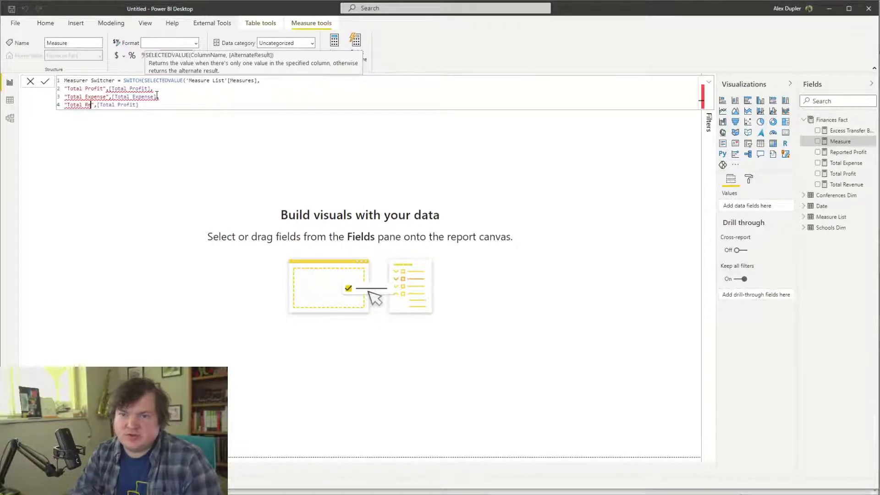
{"action": "type", "text": "e"}
Replace the measure reference paired with "Total Revenue" on line 4 with [Total Expense]
{"action": "key", "text": "Right"}
{"action": "key", "text": "Right"}
{"action": "key", "text": "Right"}
{"action": "key", "text": "Right"}
{"action": "key", "text": "Right"}
{"action": "key", "text": "Right"}
{"action": "key", "text": "Right"}
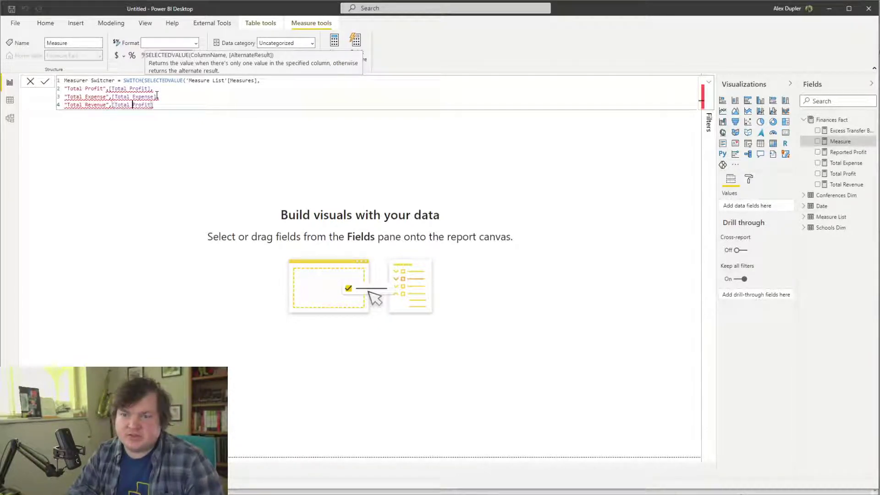
{"action": "key", "text": "Delete"}
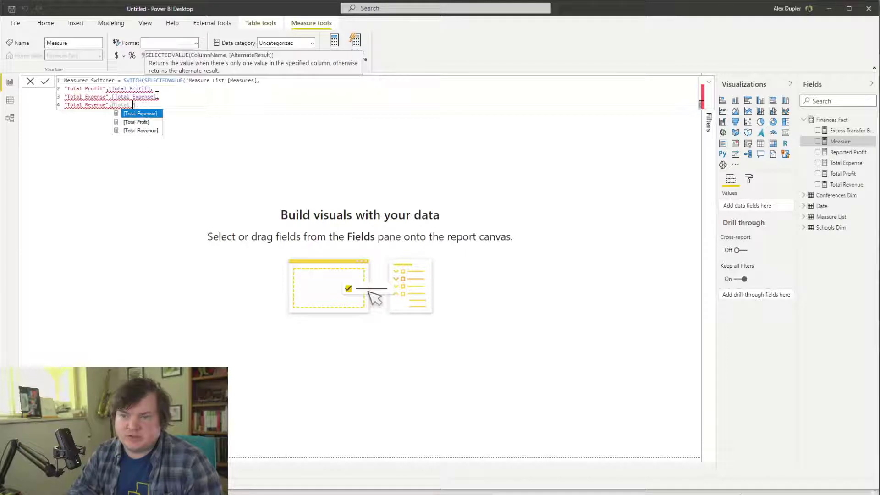
{"action": "type", "text": "Expense"}
{"action": "key", "text": "Tab"}
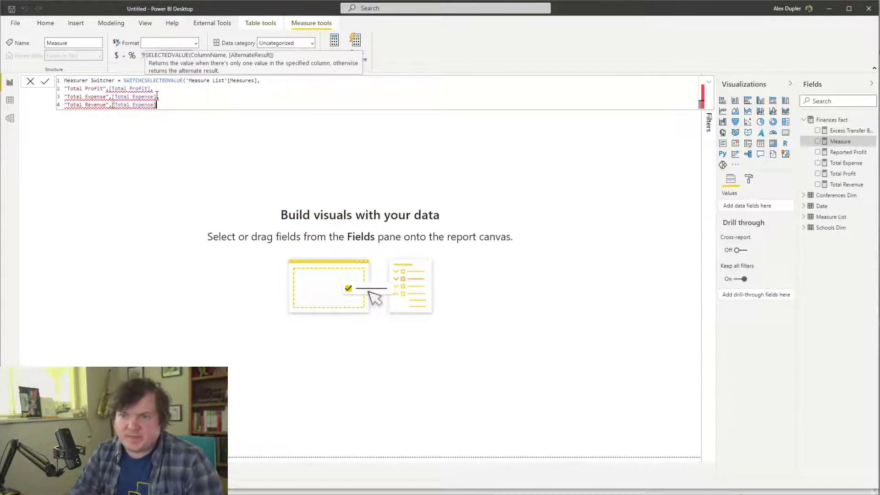
Add BLANK() as the fallback result on a new fifth line, close the parentheses and commit the formula
{"action": "type", "text": ","}
{"action": "key", "text": "shift+Return"}
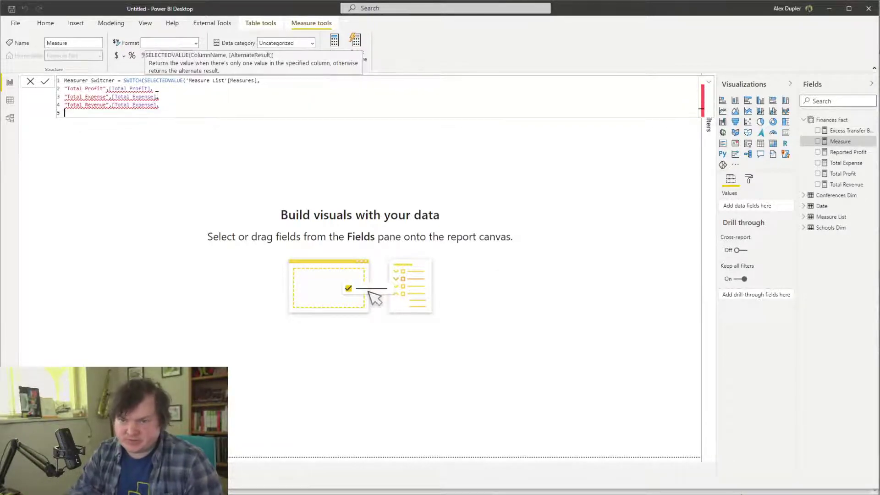
{"action": "type", "text": "BLANK()))"}
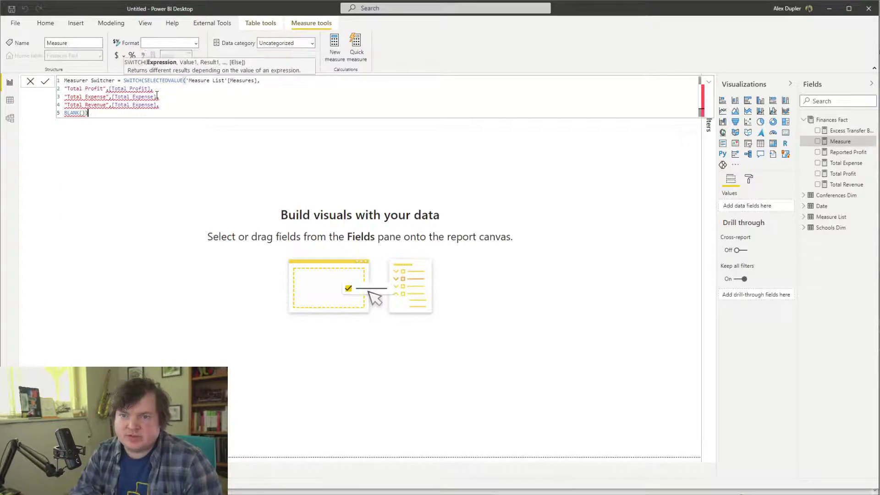
{"action": "key", "text": "Return"}
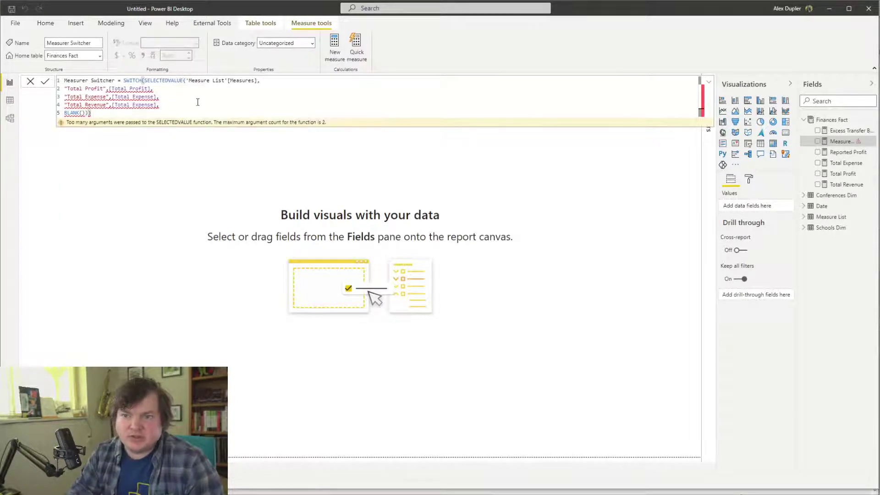
Close SELECTEDVALUE directly after 'Measure List'[Measures], remove the surplus closing parenthesis at the formula's end and commit it
{"action": "left_click", "coordinate": [278, 79]}
{"action": "key", "text": "Left"}
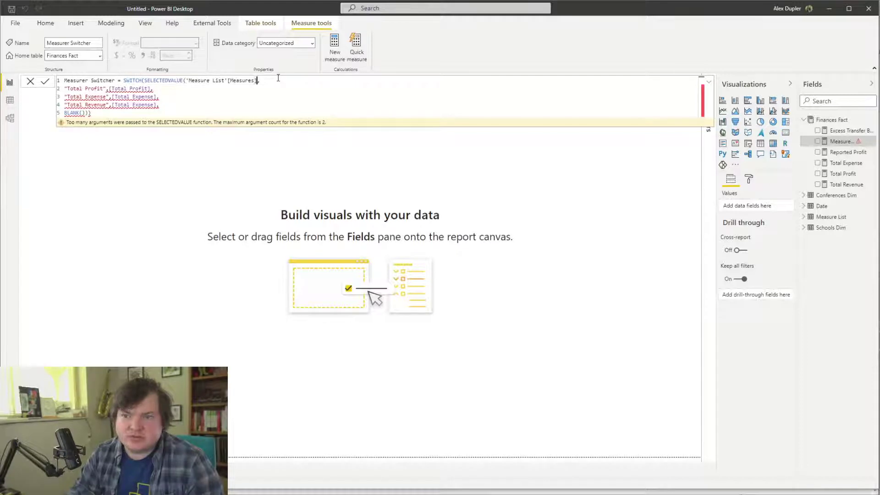
{"action": "type", "text": ")"}
{"action": "key", "text": "Right"}
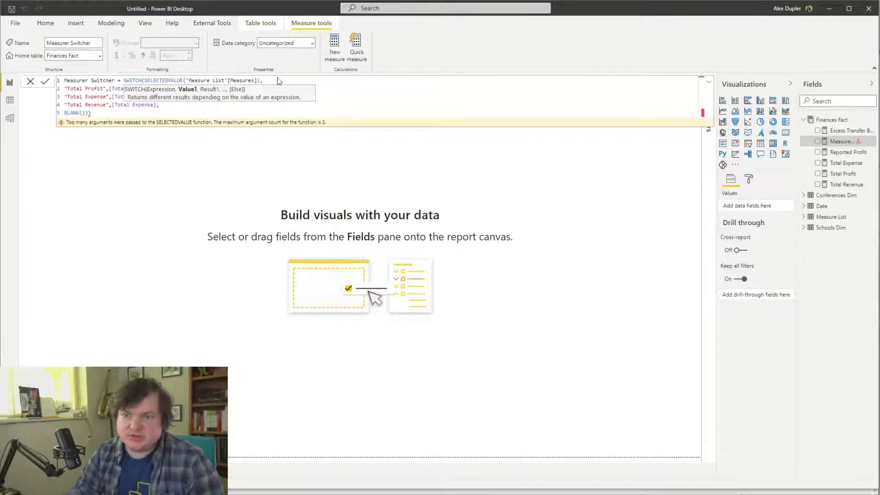
{"action": "key", "text": "Return"}
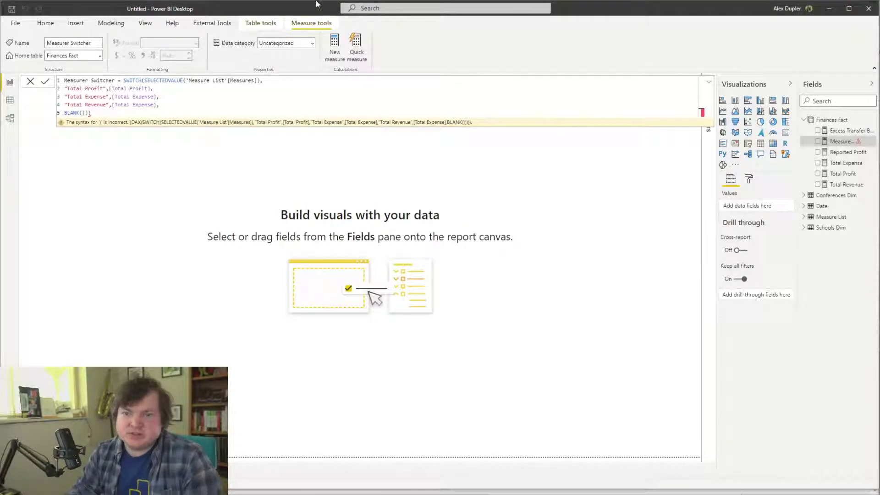
{"action": "key", "text": "ctrl+End"}
{"action": "key", "text": "BackSpace"}
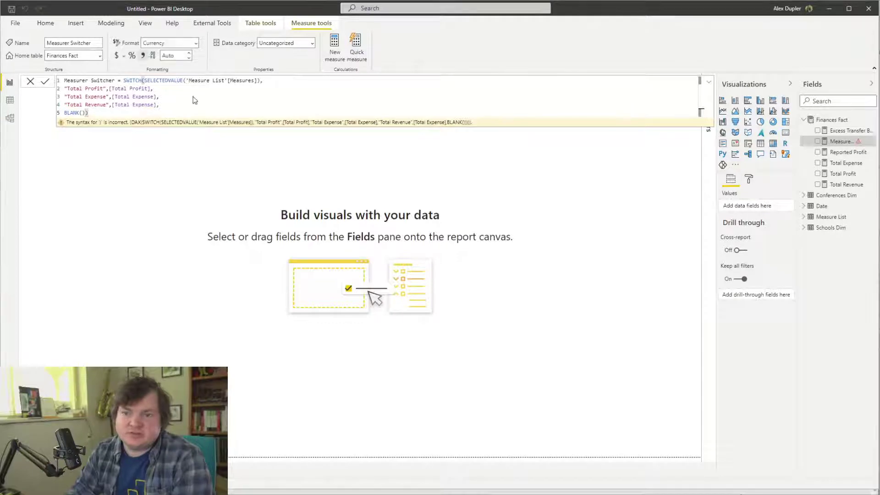
{"action": "key", "text": "Return"}
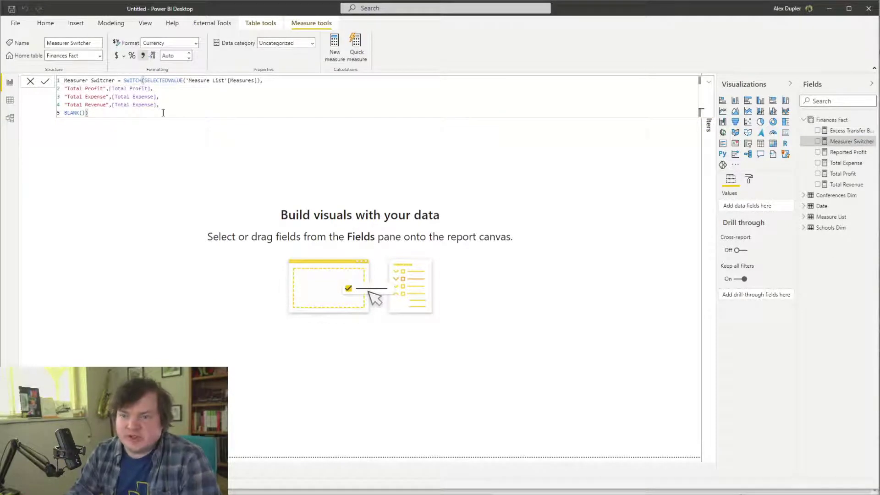
Move SWITCH to its own line and indent the three label-measure pairs and BLANK() beneath it
{"action": "left_click", "coordinate": [124, 83]}
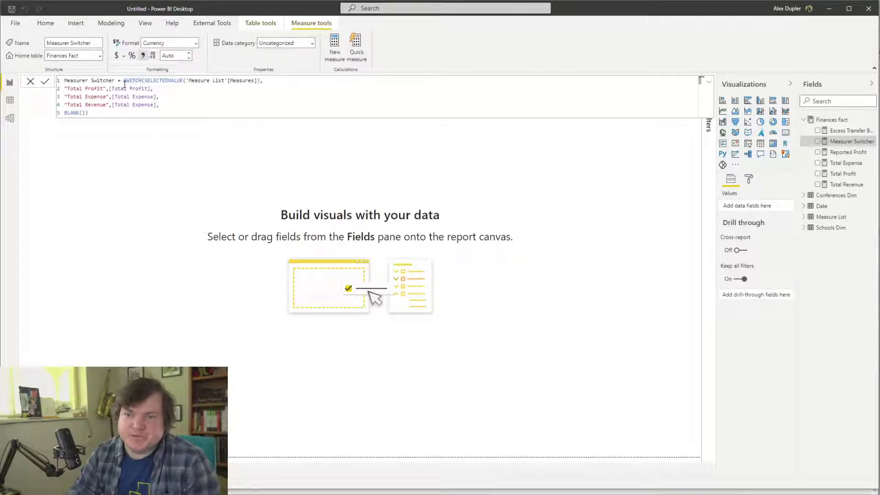
{"action": "key", "text": "shift+Return"}
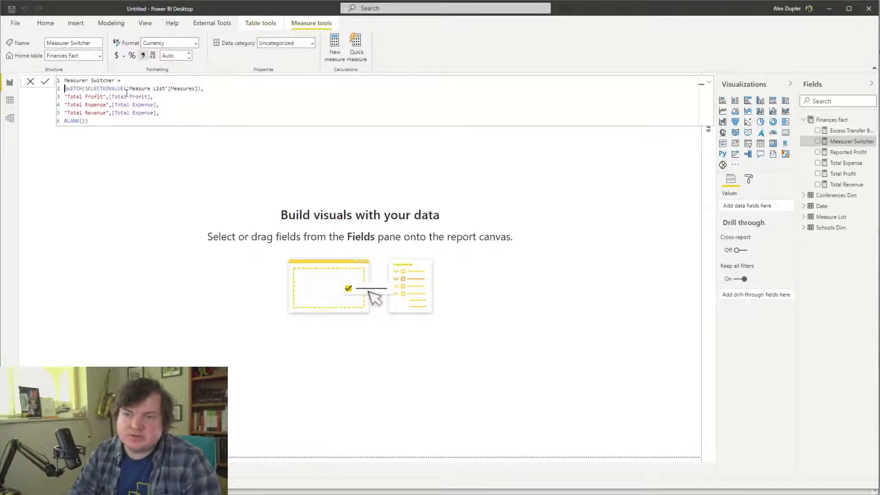
{"action": "key", "text": "Down"}
{"action": "key", "text": "Tab"}
{"action": "key", "text": "Tab"}
{"action": "key", "text": "Down"}
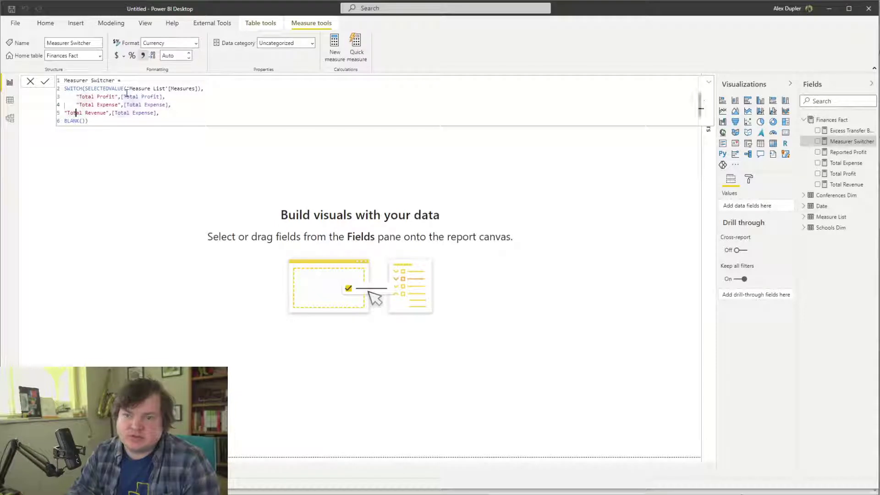
{"action": "key", "text": "Tab"}
{"action": "key", "text": "Down"}
{"action": "key", "text": "Tab"}
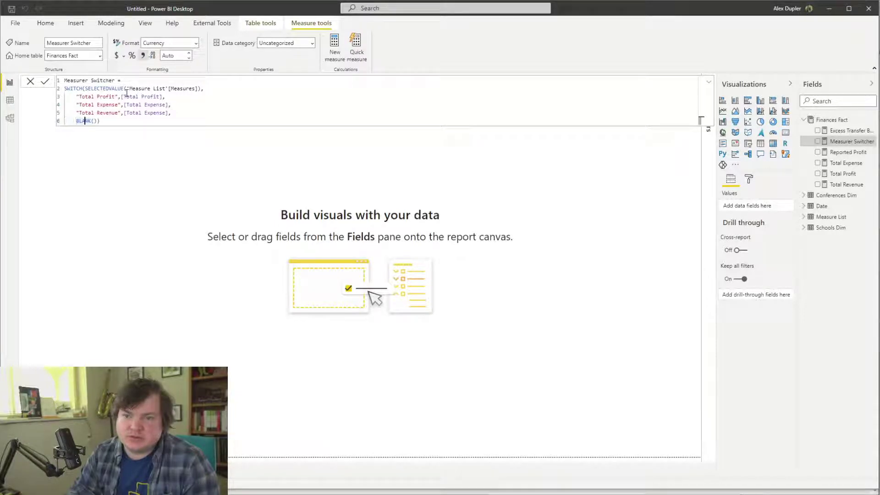
Place SWITCH's closing parenthesis on its own unindented line below BLANK()
{"action": "key", "text": "End"}
{"action": "key", "text": "Left"}
{"action": "key", "text": "shift+Return"}
{"action": "key", "text": "shift+Tab"}
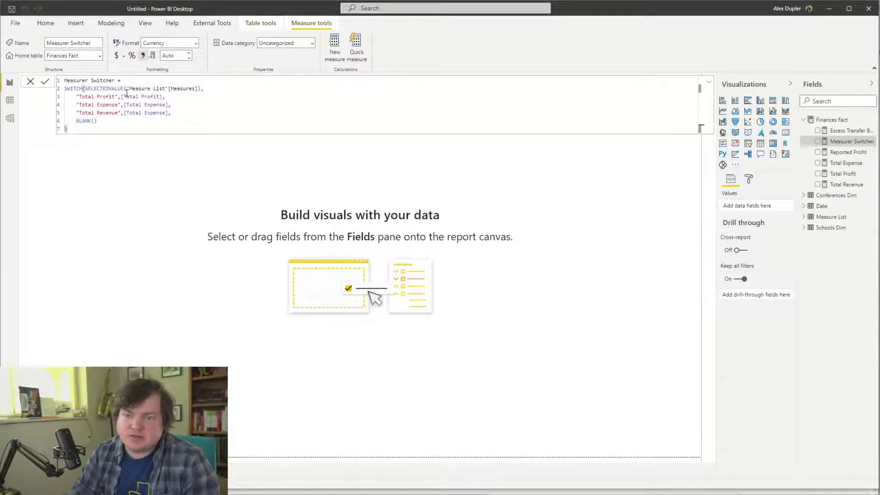
{"action": "key", "text": "Left"}
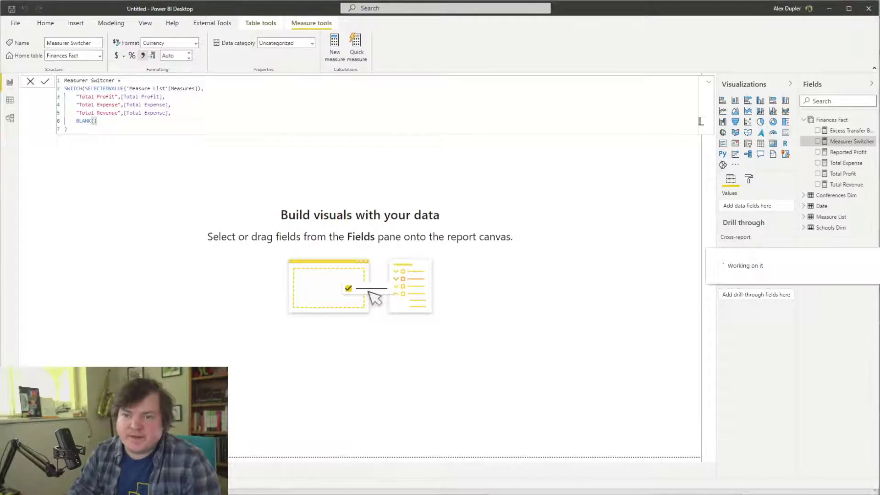
Put the SELECTEDVALUE argument on its own indented line below SWITCH, commit the formula and collapse the formula bar
{"action": "left_click", "coordinate": [84, 88]}
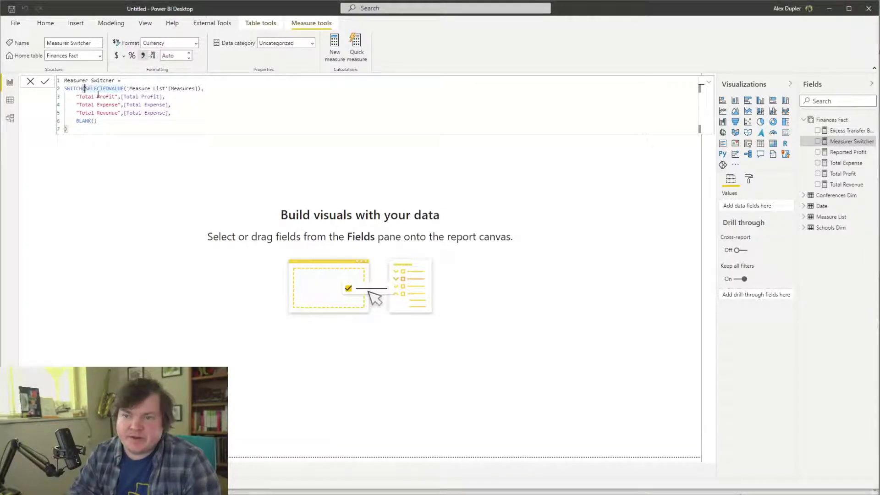
{"action": "key", "text": "shift+Return"}
{"action": "key", "text": "Tab"}
{"action": "key", "text": "shift+Tab"}
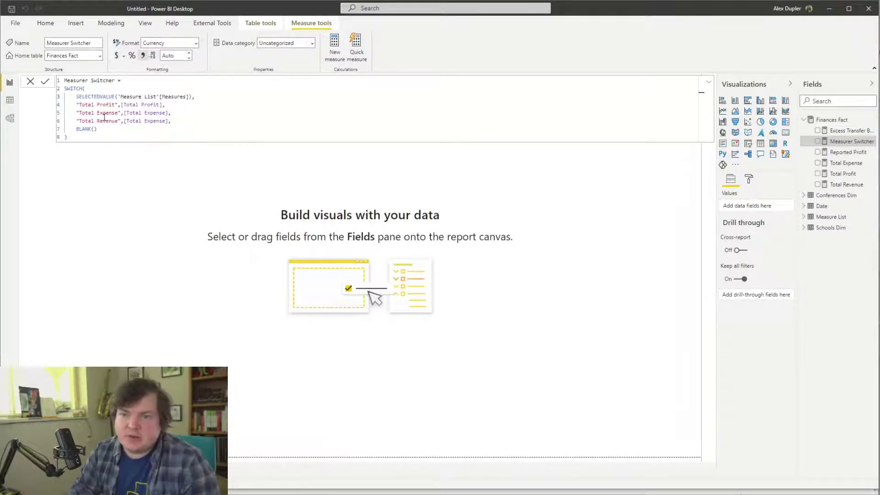
{"action": "key", "text": "Return"}
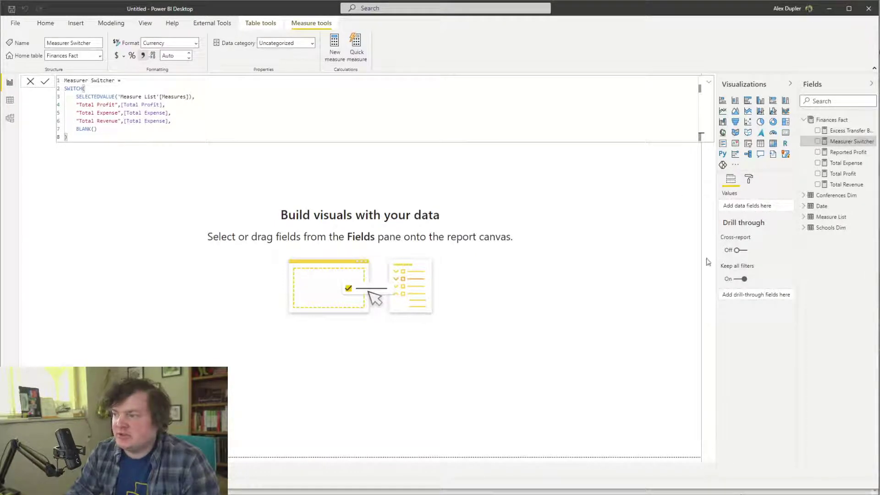
{"action": "left_click", "coordinate": [711, 84]}
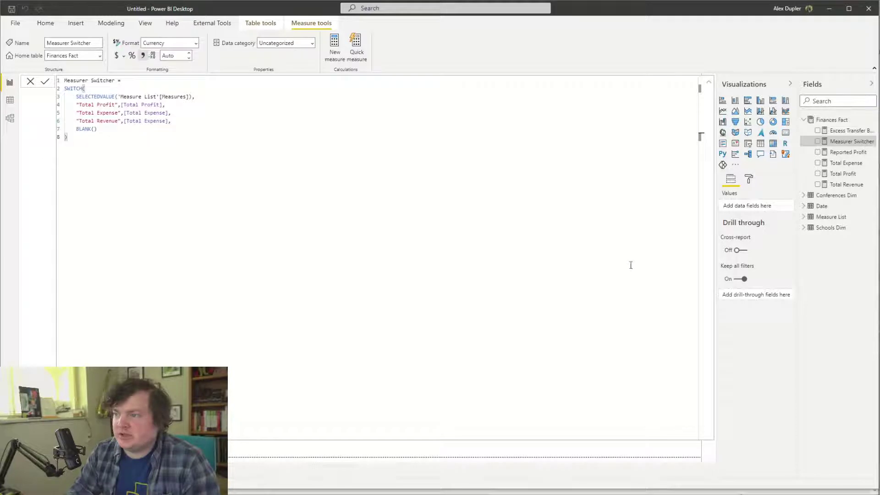
{"action": "left_click", "coordinate": [709, 82]}
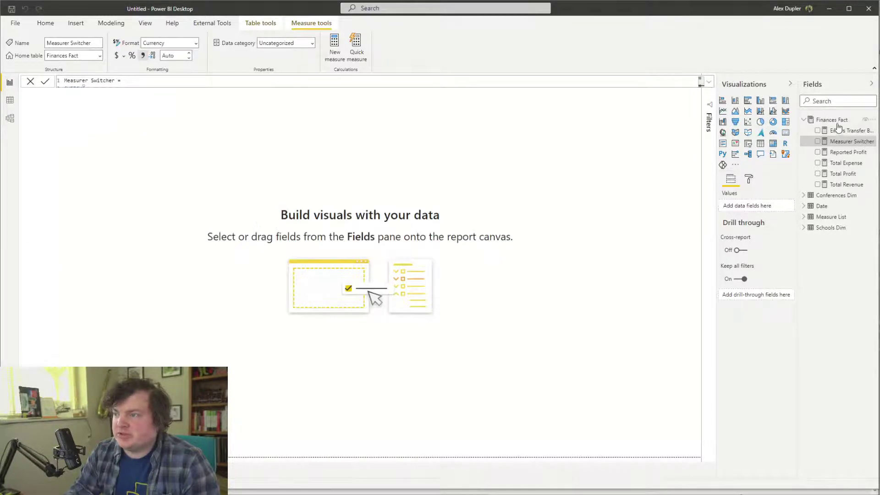
Launch Tabular Editor 3 on the current model as an external tool and switch to its window
{"action": "left_click", "coordinate": [258, 24]}
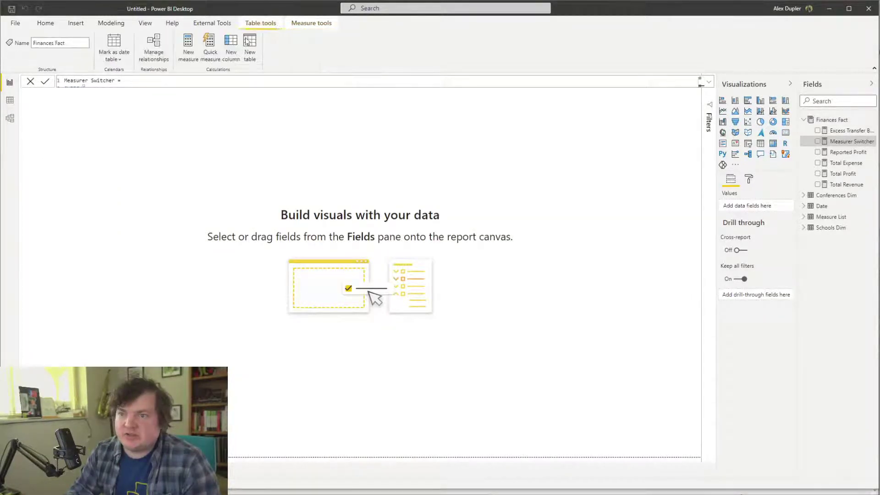
{"action": "left_click", "coordinate": [212, 23]}
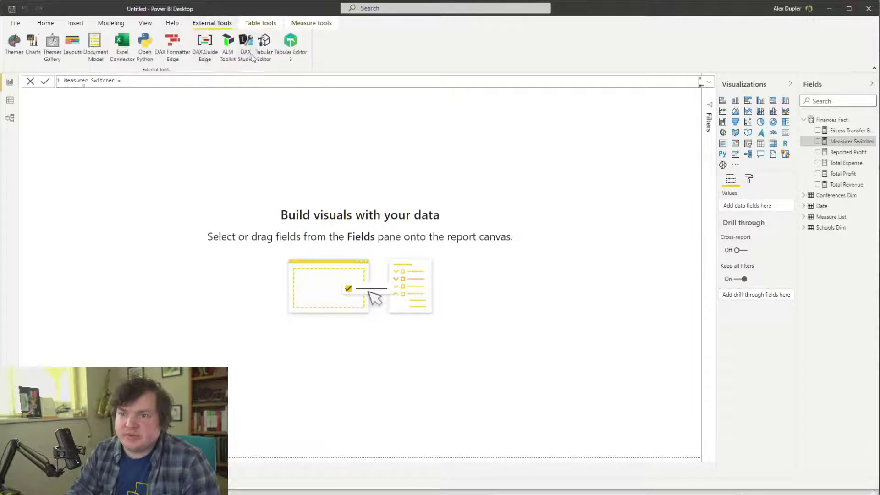
{"action": "left_click", "coordinate": [291, 50]}
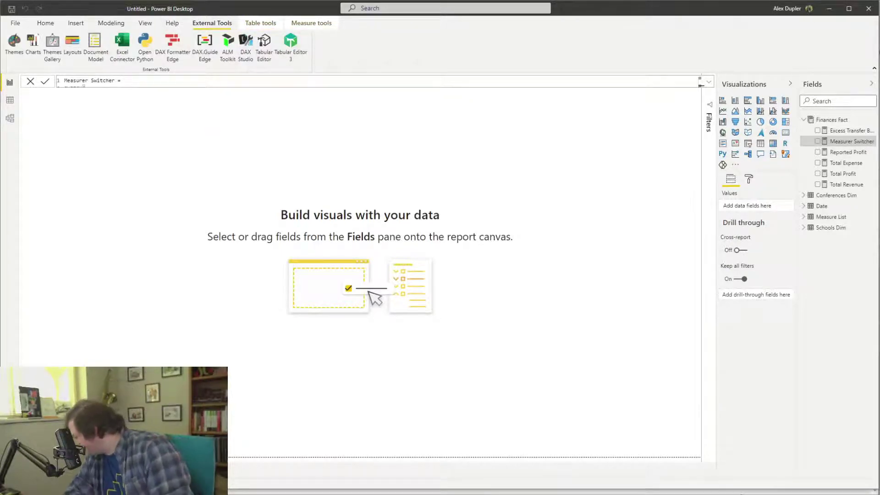
{"action": "left_click", "coordinate": [518, 312]}
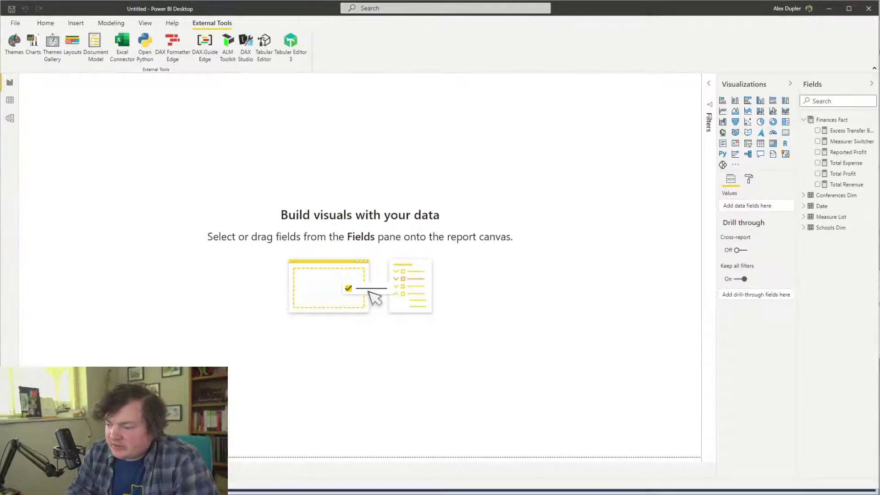
{"action": "key", "text": "alt+Tab"}
{"action": "left_click", "coordinate": [768, 346]}
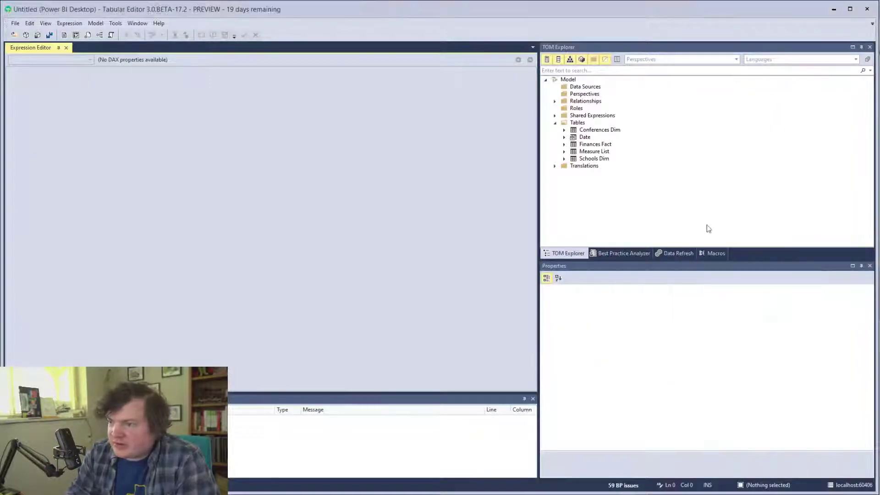
Create a new calculation group in the model's Tables folder
{"action": "left_click", "coordinate": [555, 123]}
{"action": "double_click", "coordinate": [573, 124]}
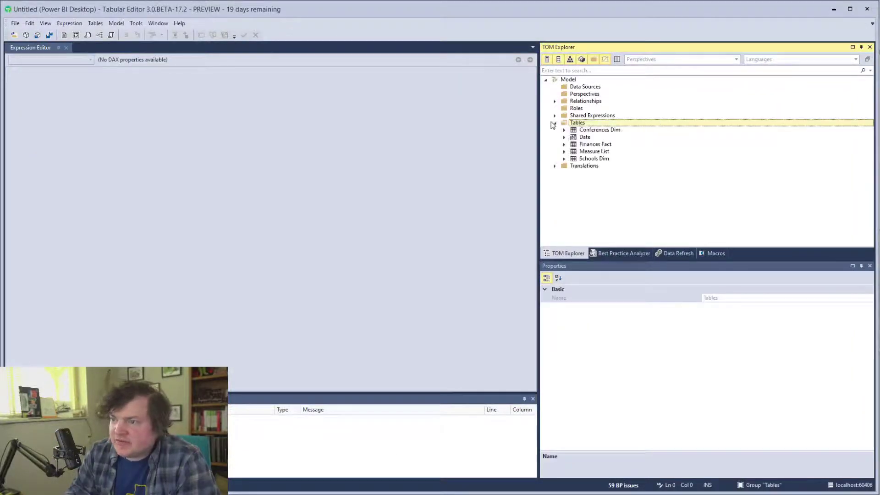
{"action": "right_click", "coordinate": [566, 123]}
{"action": "mouse_move", "coordinate": [590, 127]}
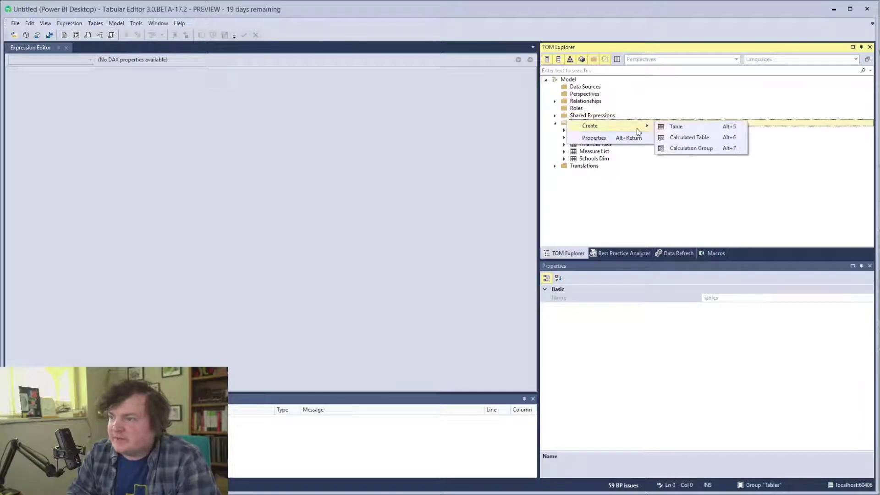
{"action": "left_click", "coordinate": [684, 146]}
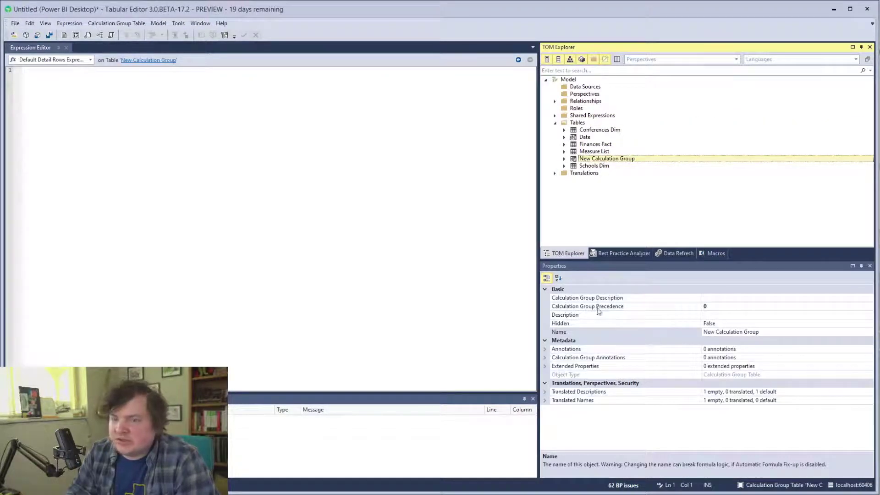
Rename the new calculation group as Measure Switcher
{"action": "left_click", "coordinate": [780, 331]}
{"action": "key", "text": "ctrl+a"}
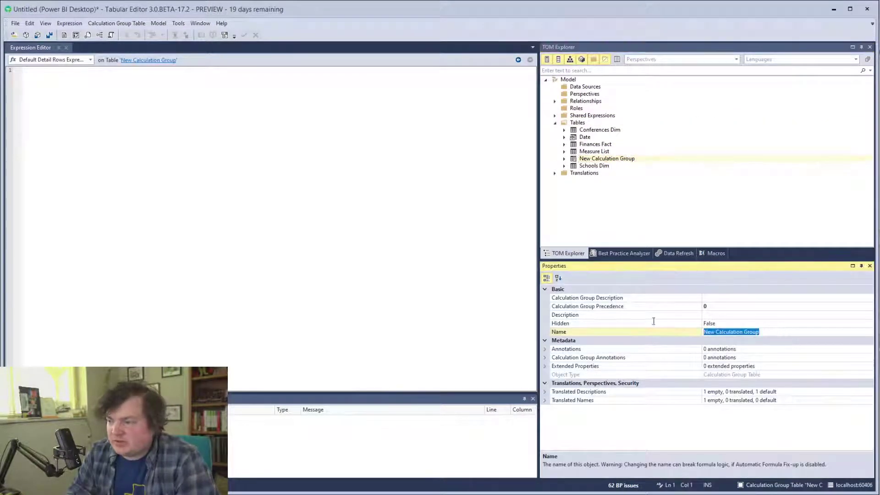
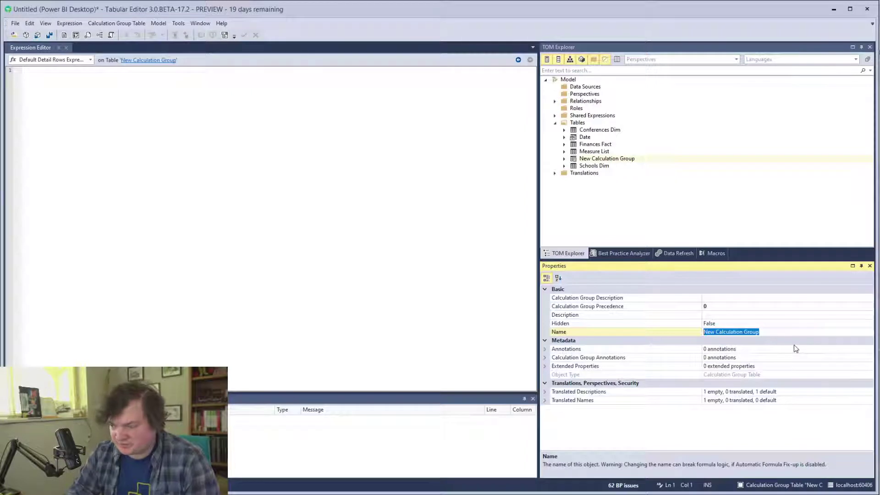
{"action": "type", "text": "Meaure"}
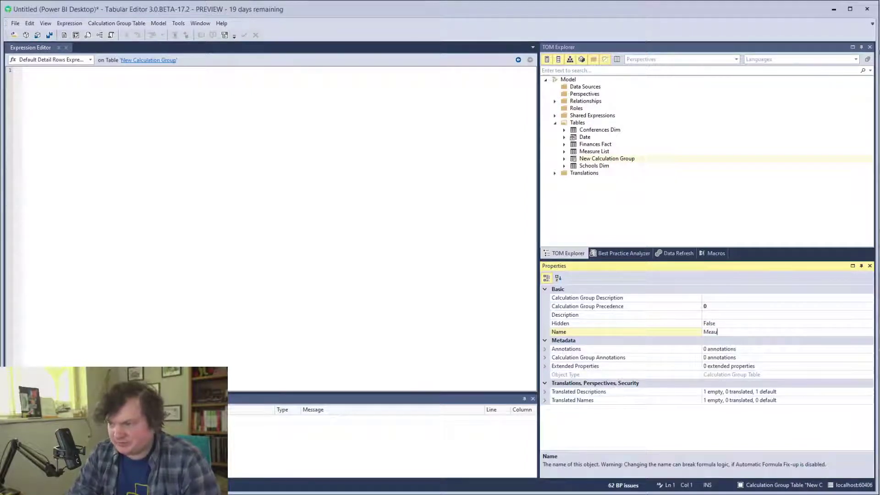
{"action": "key", "text": "BackSpace"}
{"action": "type", "text": "sure Switcher"}
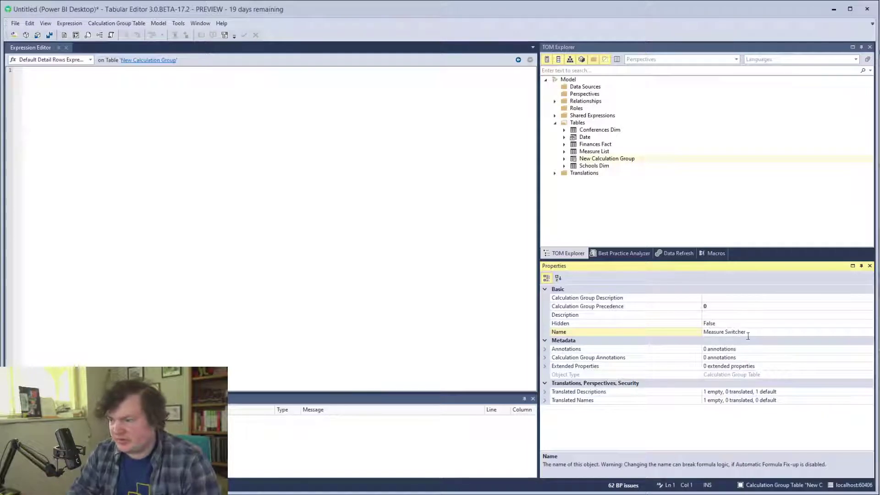
{"action": "key", "text": "Return"}
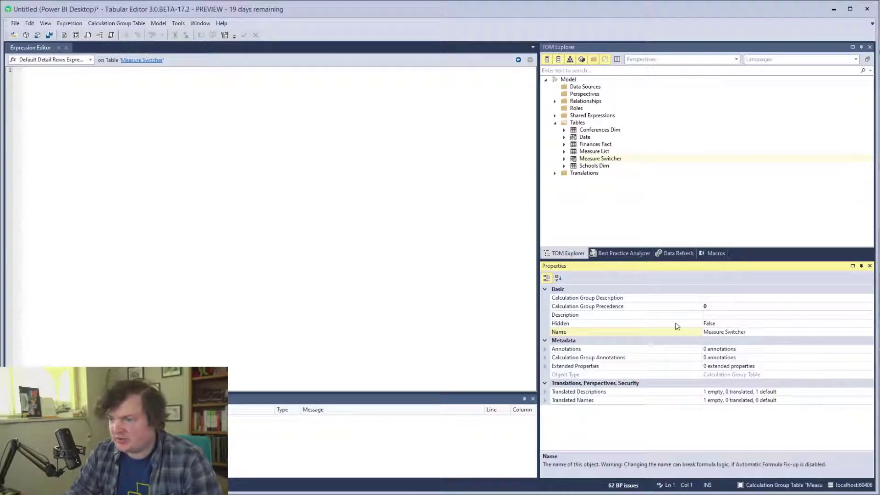
Expand the Measure Switcher calculation group and add a first calculation item to it
{"action": "left_click", "coordinate": [564, 159]}
{"action": "right_click", "coordinate": [580, 160]}
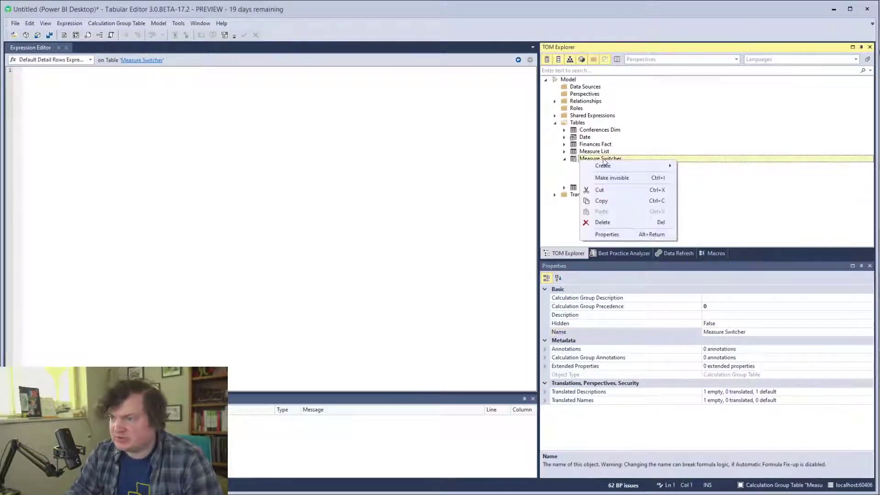
{"action": "left_click", "coordinate": [604, 166]}
{"action": "left_click", "coordinate": [595, 172]}
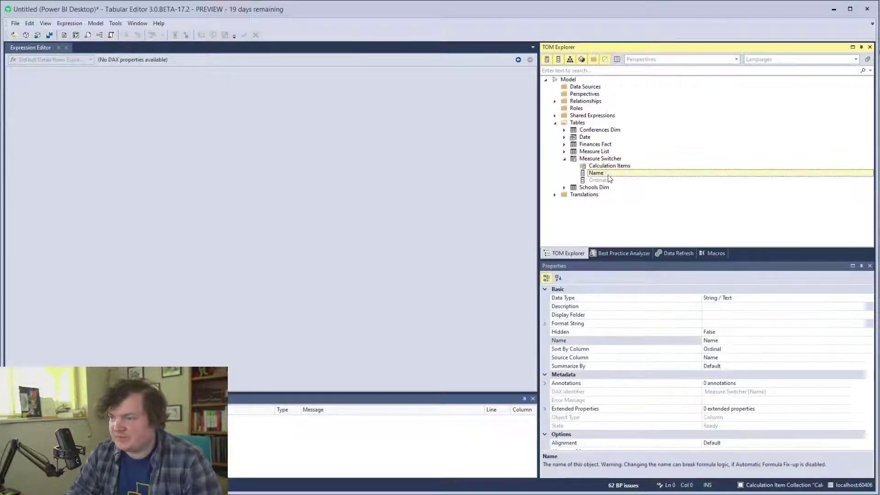
{"action": "key", "text": "Up"}
{"action": "right_click", "coordinate": [594, 173]}
{"action": "mouse_move", "coordinate": [623, 173]}
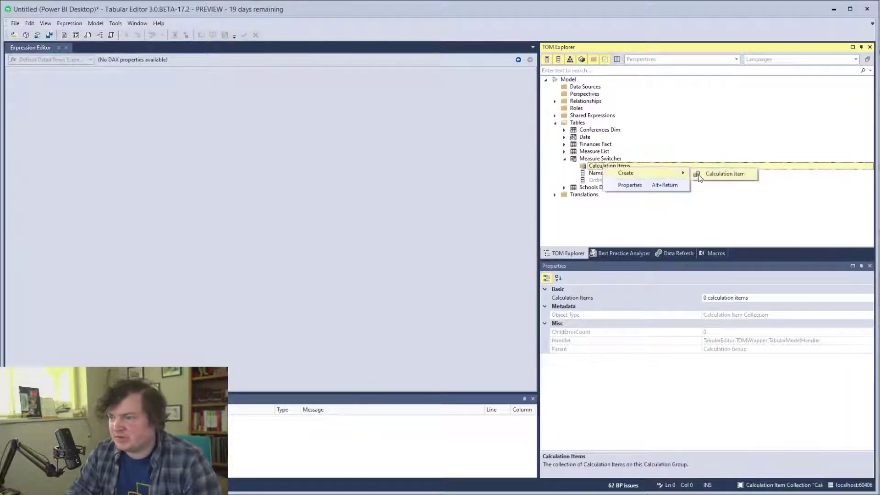
{"action": "key", "text": "Return"}
Add two more calculation items to the Measure Switcher calculation group
{"action": "right_click", "coordinate": [620, 175]}
{"action": "mouse_move", "coordinate": [649, 181]}
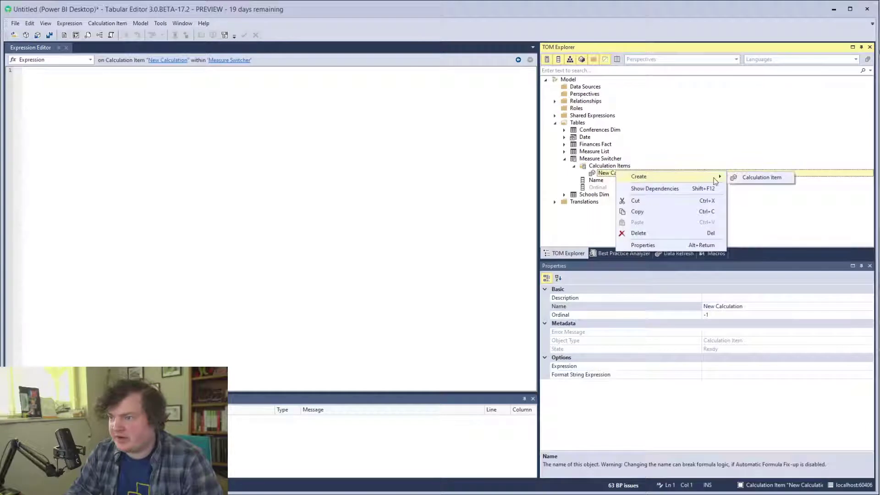
{"action": "left_click", "coordinate": [751, 180]}
{"action": "right_click", "coordinate": [623, 174]}
{"action": "mouse_move", "coordinate": [697, 181]}
{"action": "left_click", "coordinate": [761, 181]}
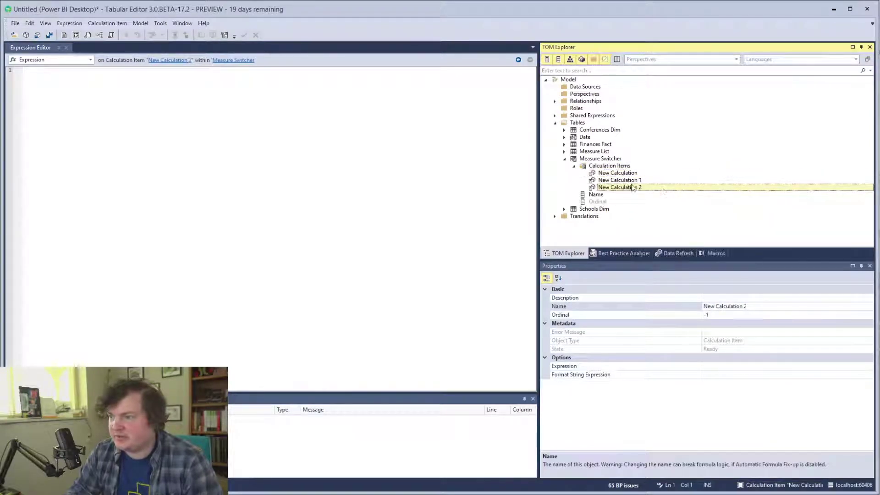
Rename the calculation item New Calculation as Total Revenue and New Calculation 2 as Total Profit
{"action": "left_click", "coordinate": [757, 310]}
{"action": "type", "text": "T"}
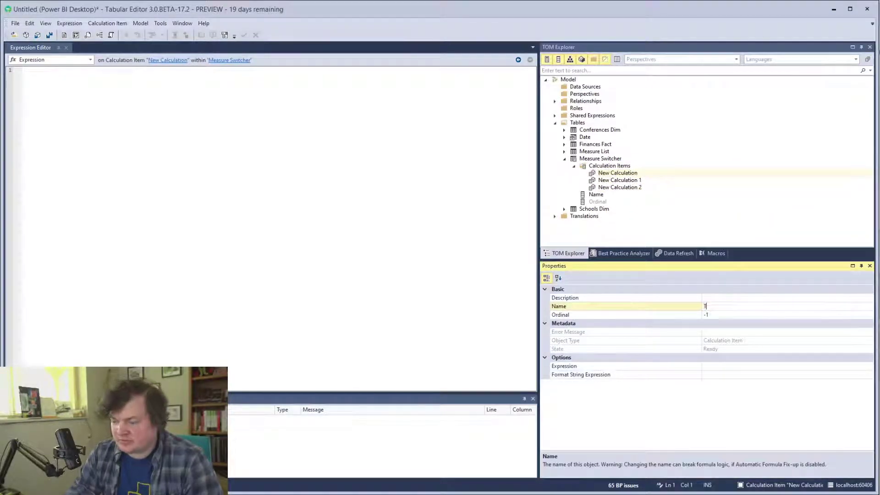
{"action": "type", "text": "otal Revenue"}
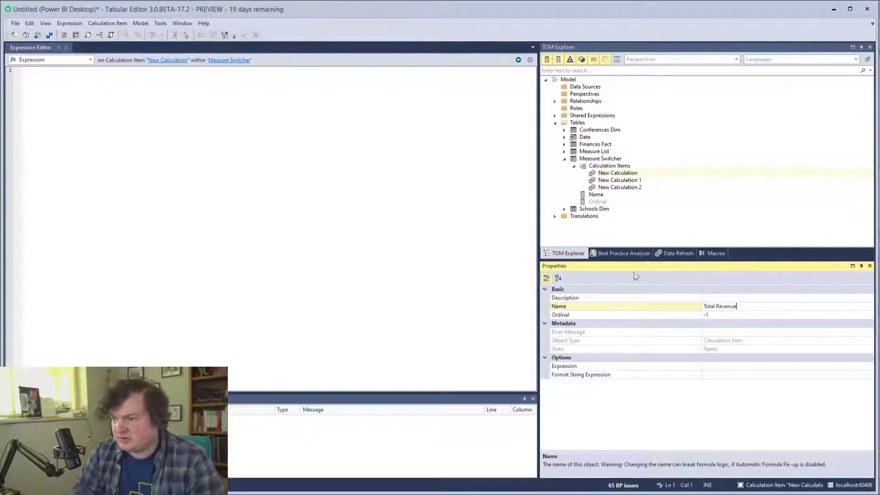
{"action": "left_click", "coordinate": [628, 180]}
{"action": "left_click", "coordinate": [623, 180]}
{"action": "left_click", "coordinate": [758, 308]}
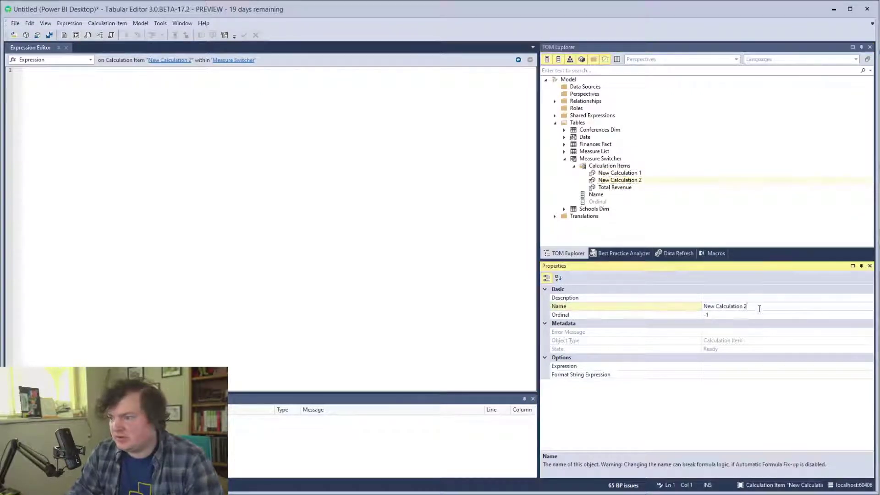
{"action": "type", "text": "Total Pro"}
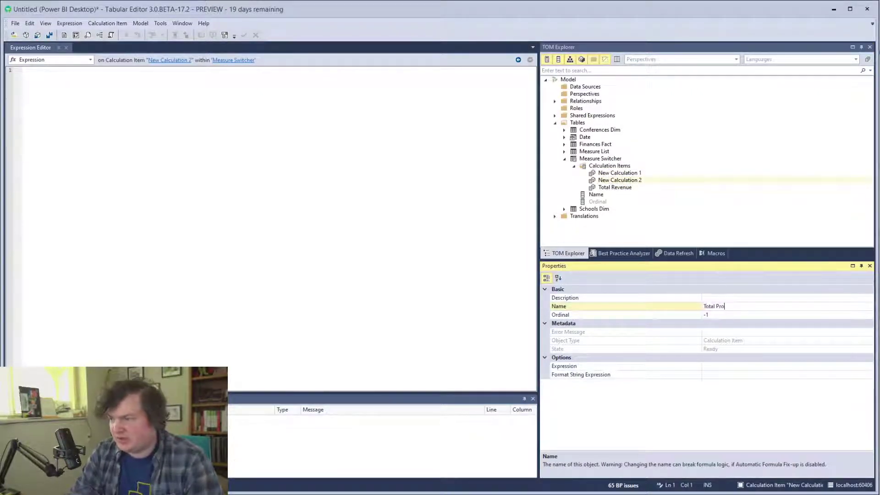
{"action": "type", "text": "fit"}
Rename the calculation item New Calculation 1 as Total Expense
{"action": "left_click", "coordinate": [621, 174]}
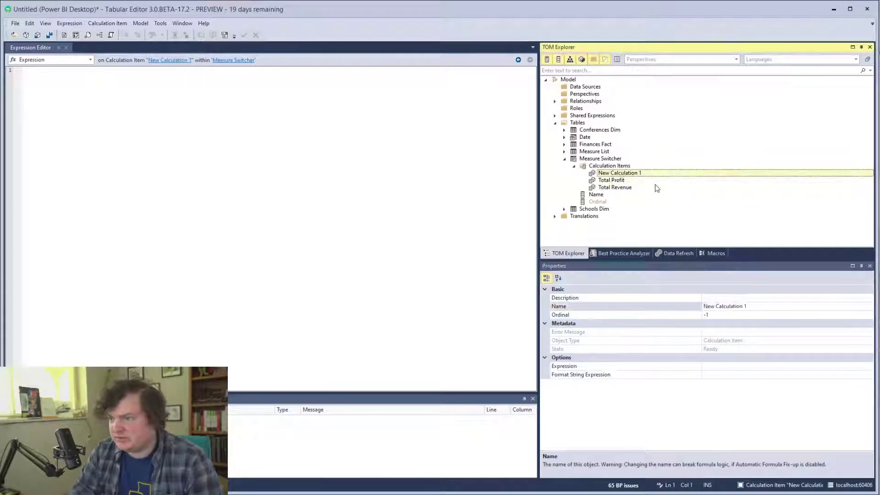
{"action": "left_click", "coordinate": [762, 308]}
{"action": "type", "text": "Te"}
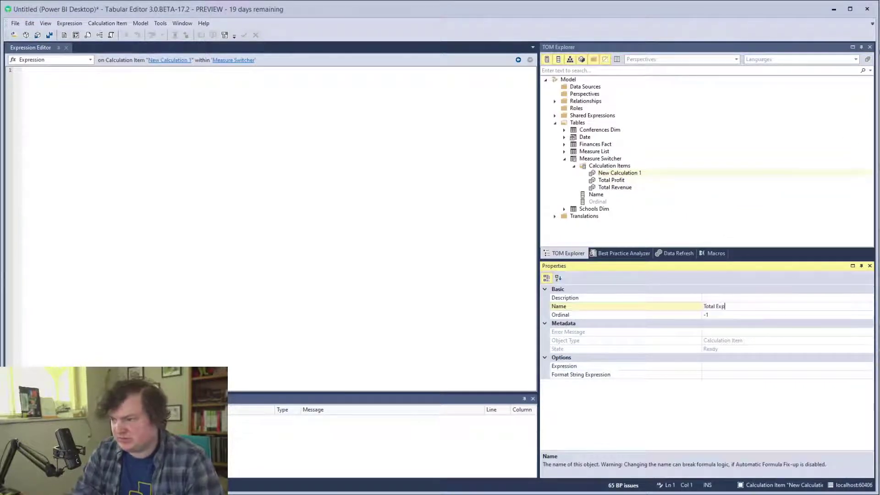
{"action": "key", "text": "Return"}
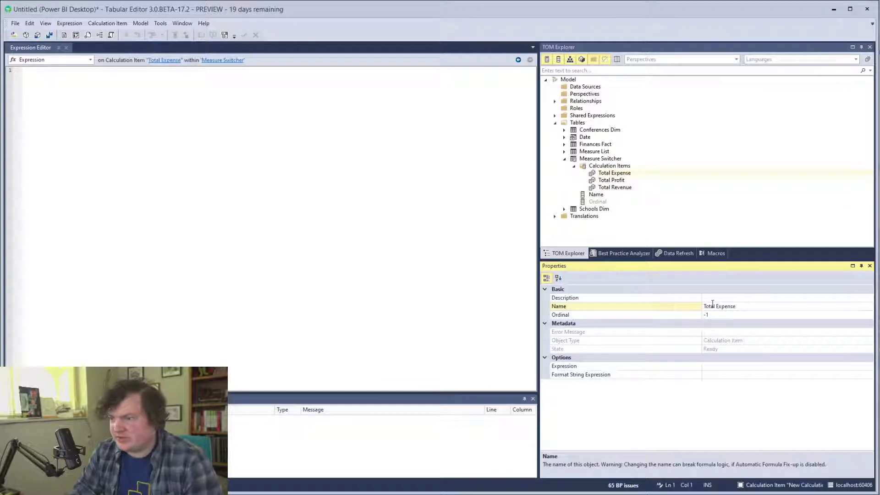
{"action": "left_click", "coordinate": [381, 150]}
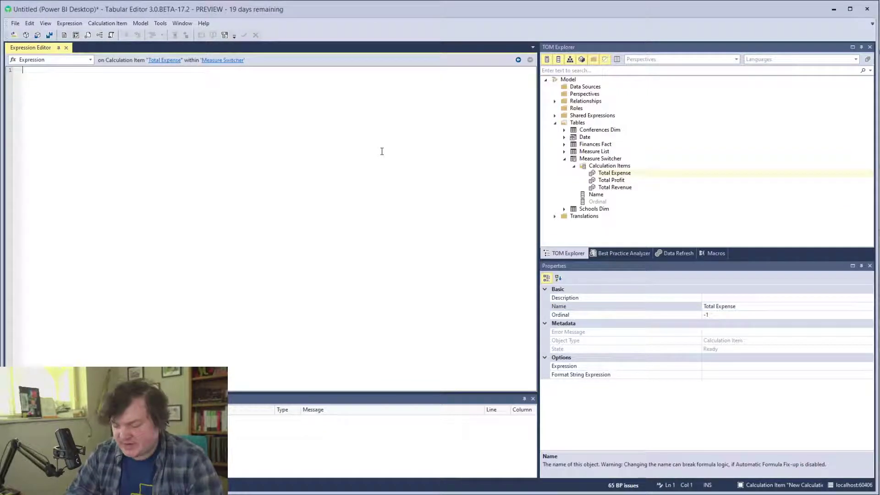
{"action": "type", "text": "CALCULATE("}
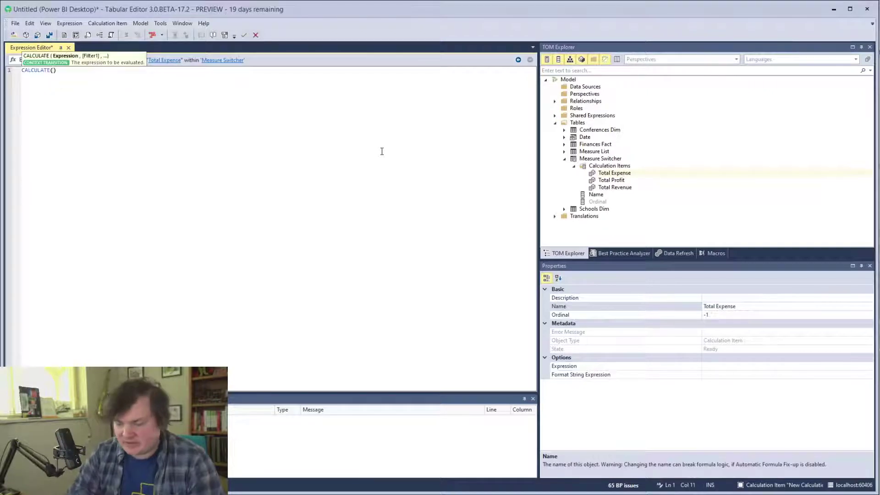
{"action": "type", "text": "Sle"}
{"action": "key", "text": "Down"}
{"action": "key", "text": "Down"}
{"action": "key", "text": "Down"}
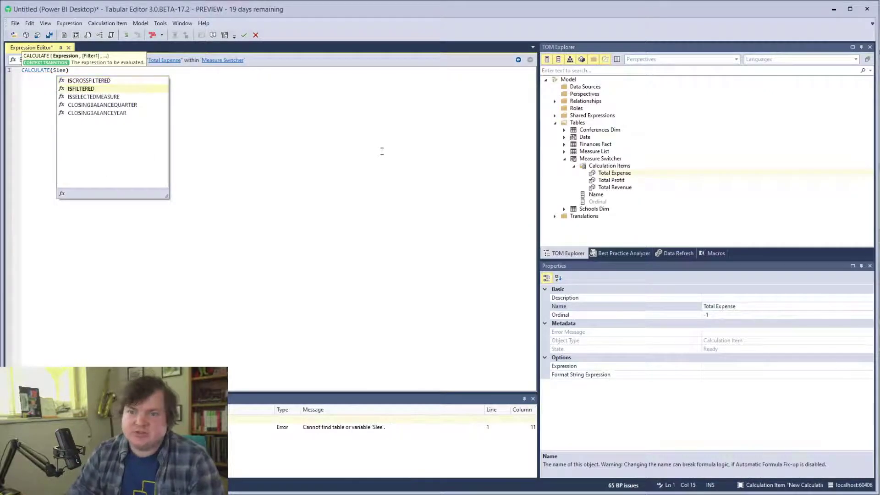
{"action": "key", "text": "BackSpace"}
{"action": "key", "text": "BackSpace"}
{"action": "key", "text": "BackSpace"}
{"action": "type", "text": "ELECTEDMEASURE("}
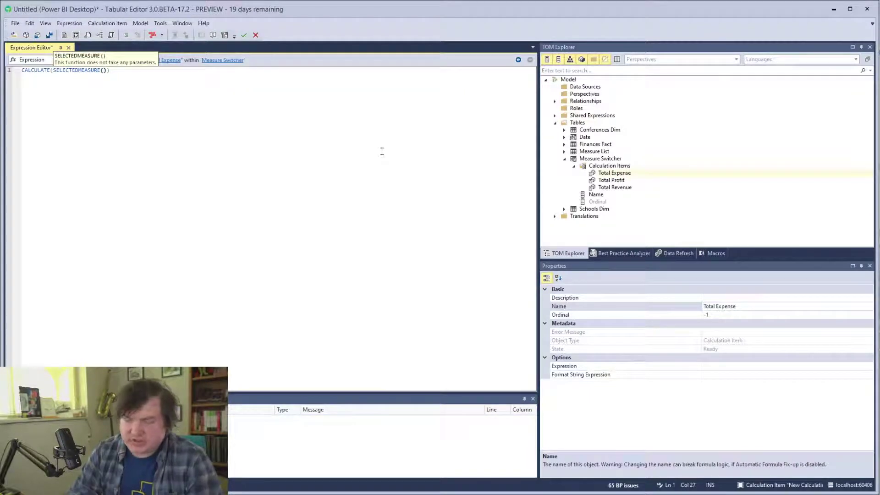
{"action": "key", "text": "Right"}
{"action": "type", "text": ","}
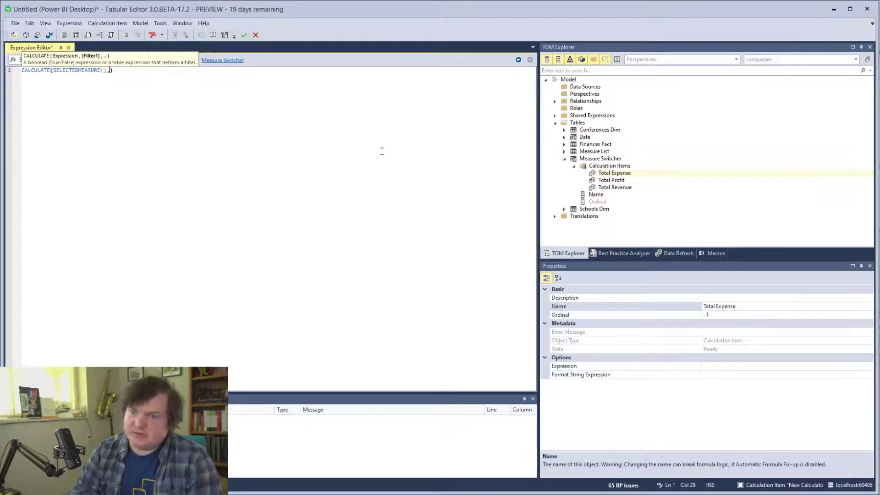
{"action": "key", "text": "ctrl+a"}
{"action": "key", "text": "BackSpace"}
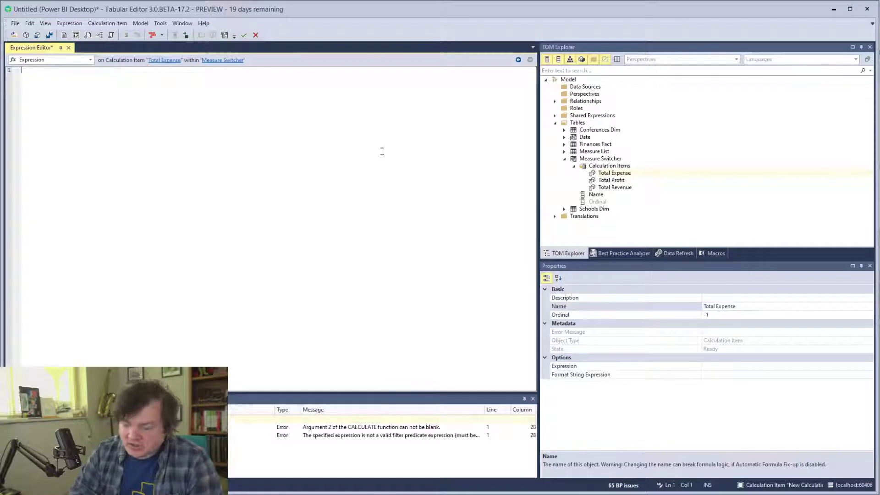
Set the Total Expense calculation item's expression to the measure [Total Expense]
{"action": "type", "text": "[Tota"}
{"action": "key", "text": "Down"}
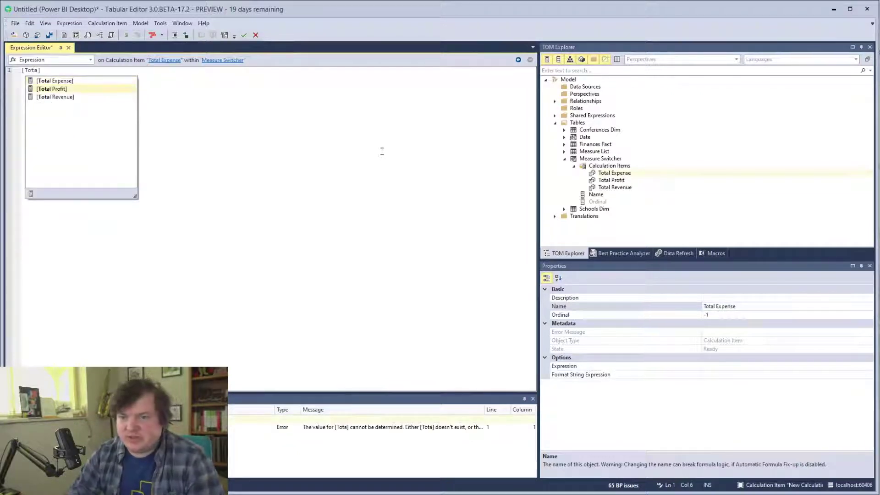
{"action": "key", "text": "Return"}
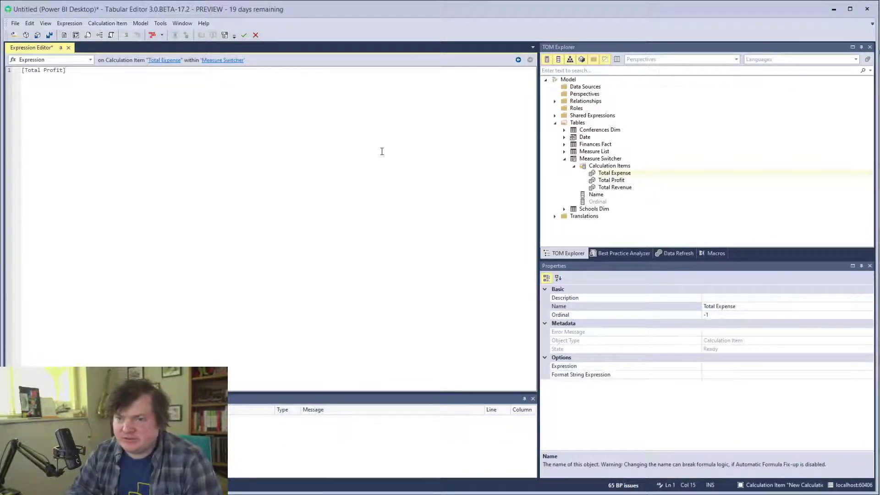
{"action": "key", "text": "BackSpace"}
{"action": "key", "text": "BackSpace"}
{"action": "key", "text": "BackSpace"}
{"action": "key", "text": "BackSpace"}
{"action": "key", "text": "Return"}
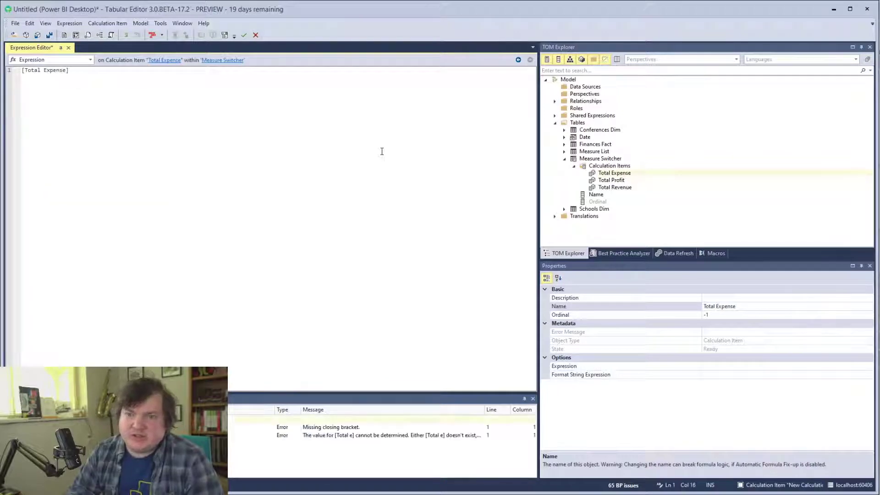
Set the Total Profit calculation item's expression to the measure [Total Profit]
{"action": "left_click", "coordinate": [612, 180]}
{"action": "left_click", "coordinate": [324, 133]}
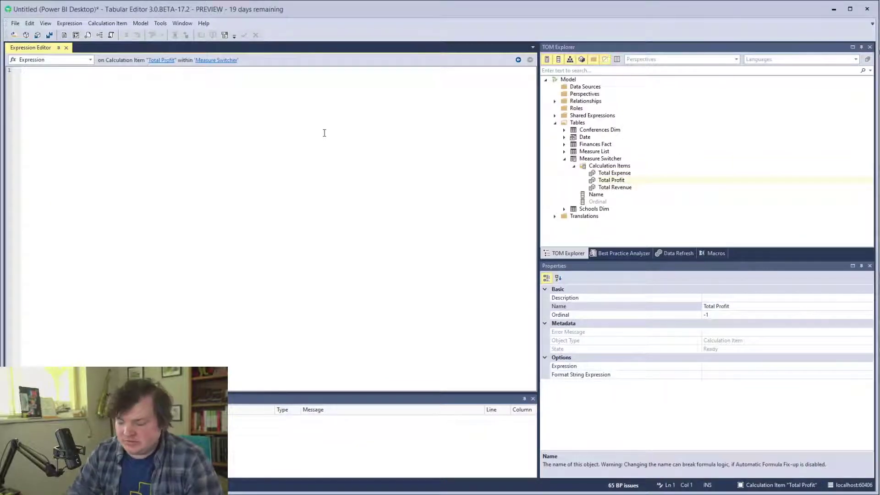
{"action": "type", "text": "[To"}
{"action": "key", "text": "Down"}
{"action": "key", "text": "Return"}
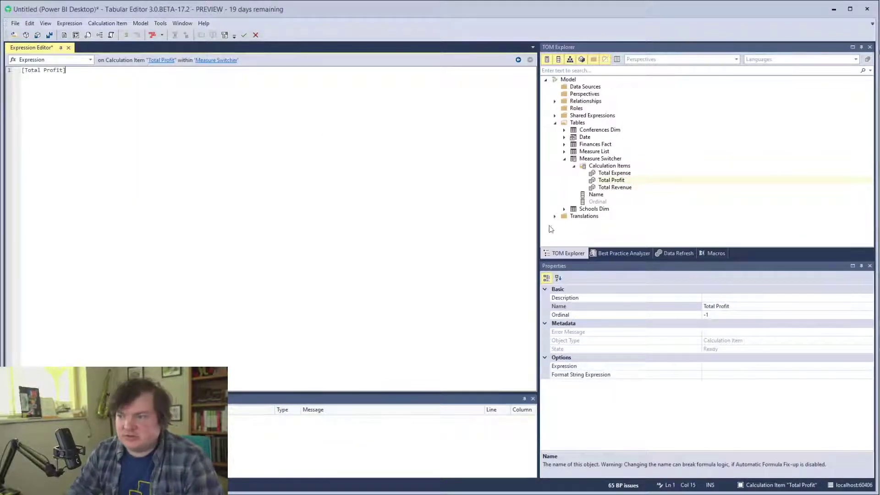
Set the Total Revenue calculation item's expression to the measure [Total Revenue]
{"action": "left_click", "coordinate": [627, 186]}
{"action": "left_click", "coordinate": [243, 192]}
{"action": "type", "text": "["}
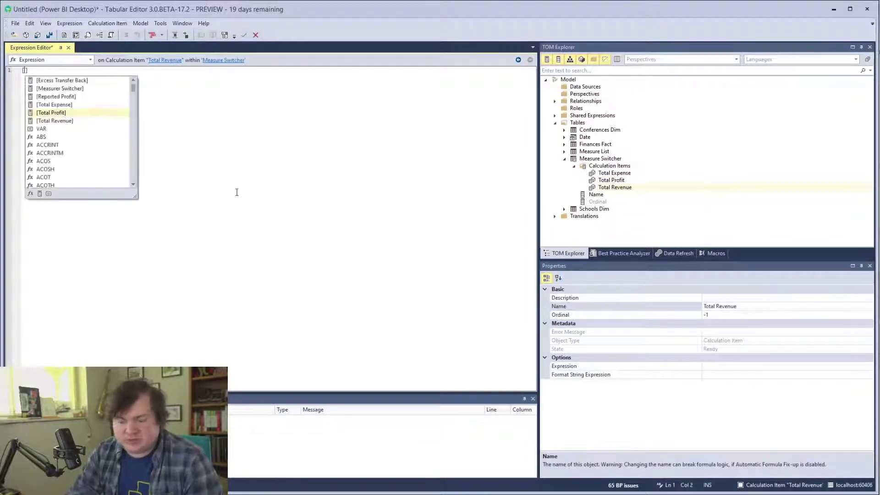
{"action": "type", "text": "To"}
{"action": "key", "text": "Down"}
{"action": "key", "text": "Return"}
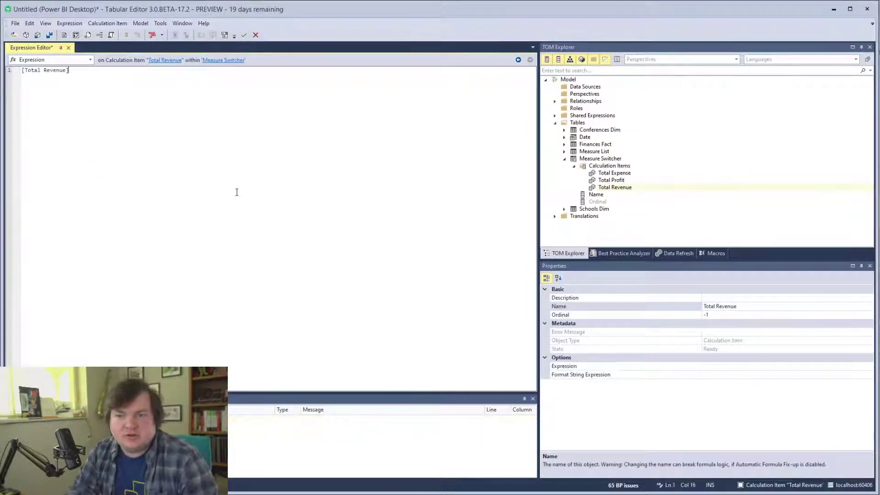
Save the calculation group changes to the connected model and return to Power BI Desktop
{"action": "left_click", "coordinate": [50, 35]}
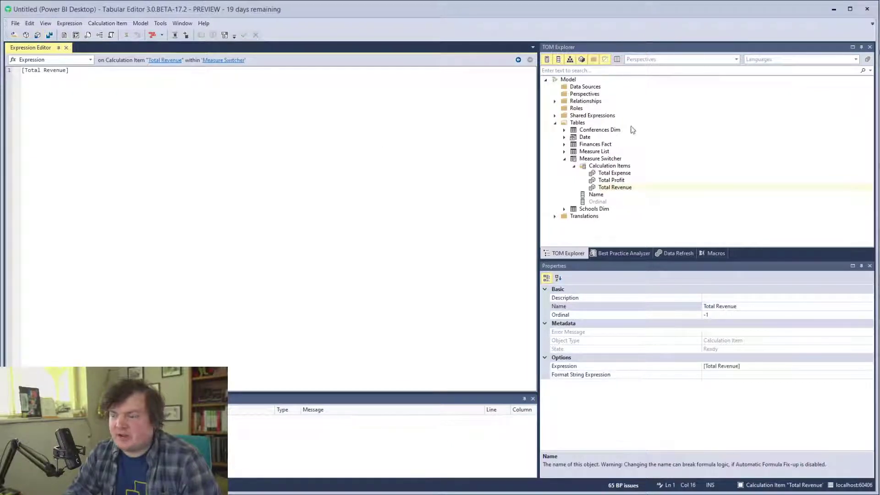
{"action": "left_click", "coordinate": [834, 9]}
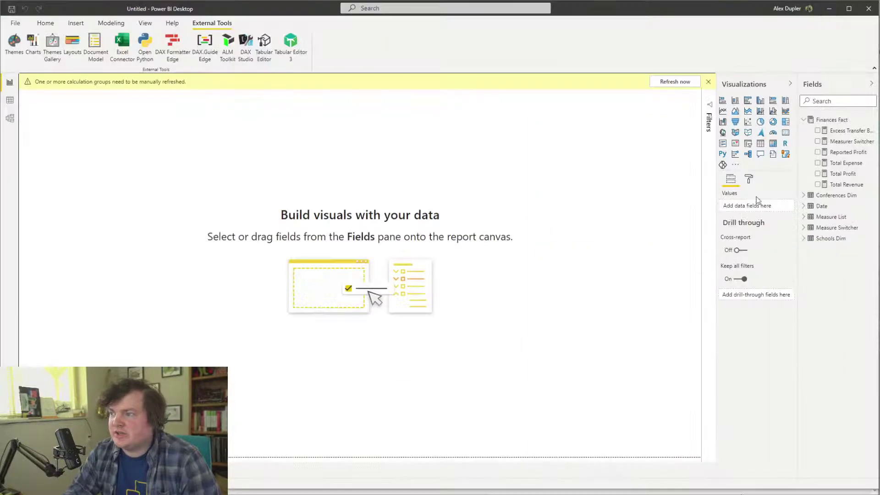
Refresh the model's calculation groups and create a table visual from the Measure Switcher Name column on the report canvas
{"action": "left_click", "coordinate": [676, 81]}
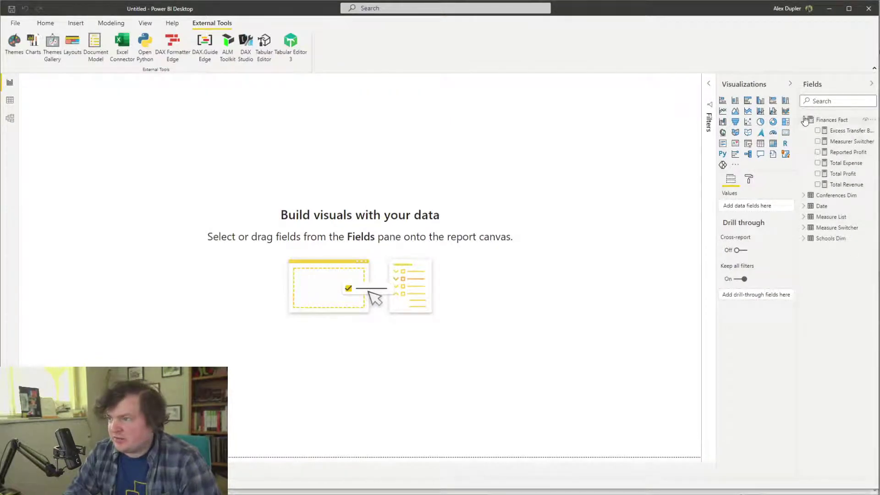
{"action": "left_click", "coordinate": [804, 228]}
{"action": "left_click_drag", "start_coordinate": [837, 238], "coordinate": [528, 187]}
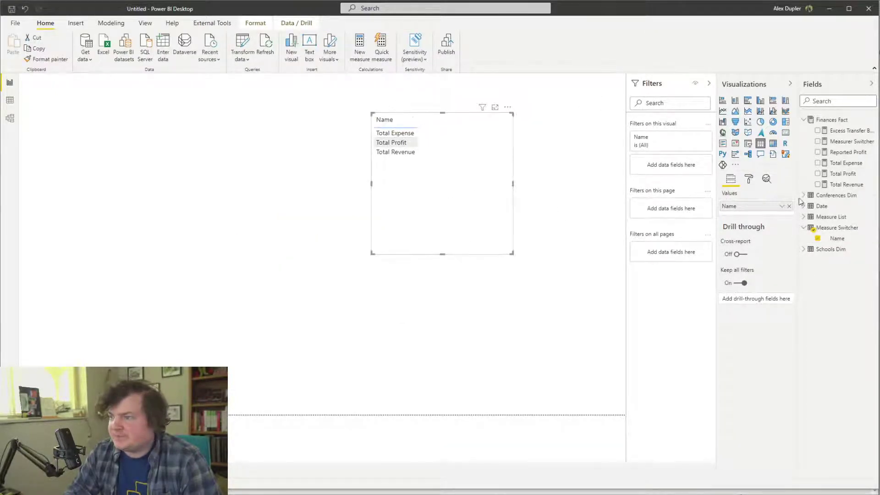
Add Total Revenue, Total Profit and Total Expense to the Name table and reposition it so all columns fit on the page
{"action": "left_click_drag", "start_coordinate": [844, 185], "coordinate": [747, 213]}
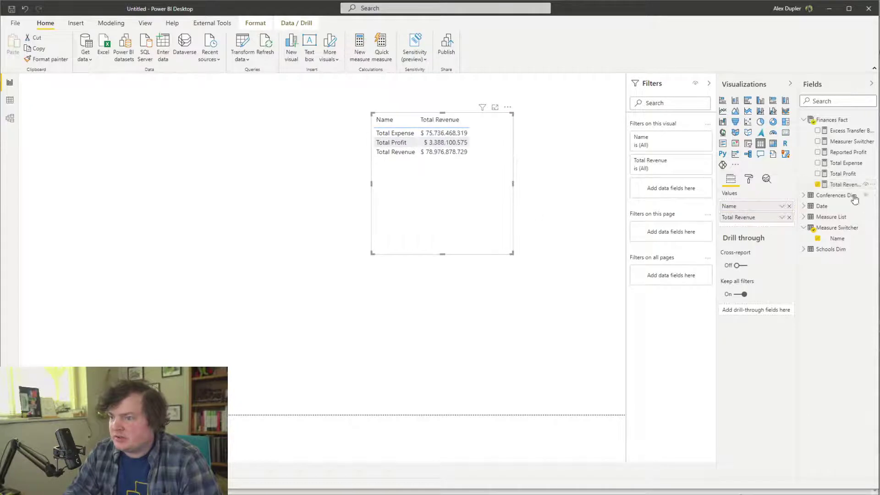
{"action": "left_click_drag", "start_coordinate": [842, 174], "coordinate": [763, 225]}
{"action": "left_click_drag", "start_coordinate": [844, 162], "coordinate": [755, 239]}
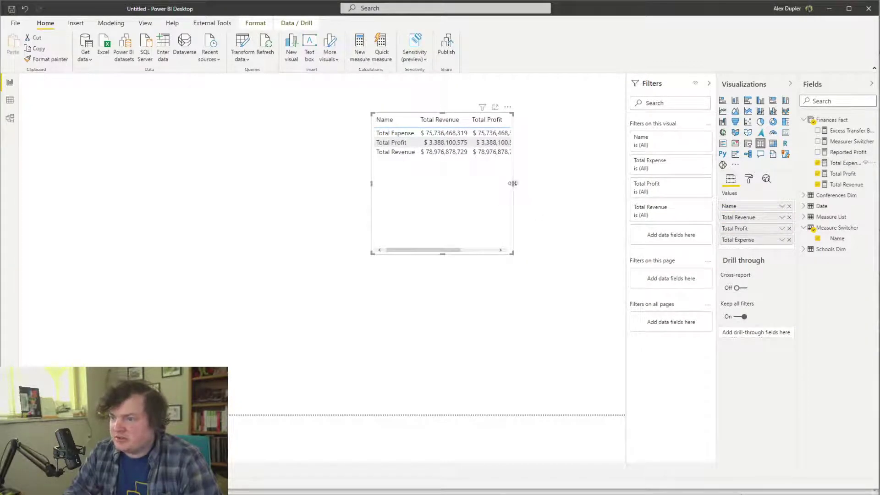
{"action": "left_click_drag", "start_coordinate": [512, 184], "coordinate": [349, 206]}
{"action": "left_click", "coordinate": [504, 298]}
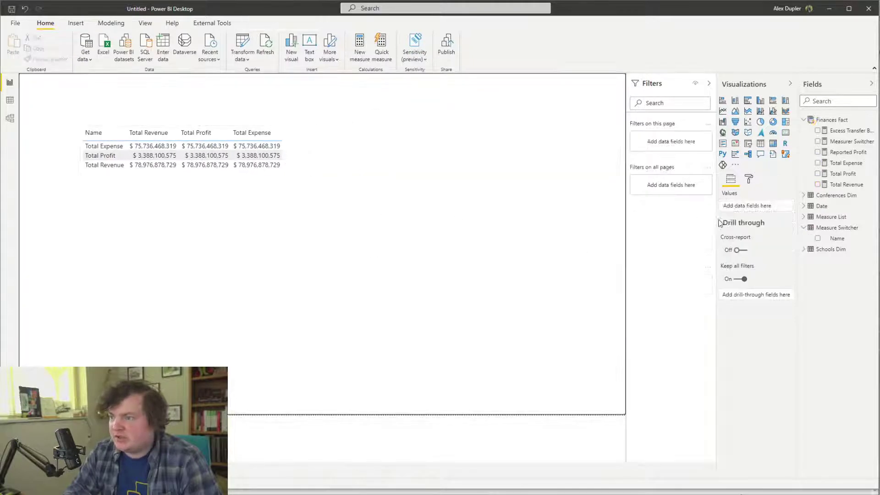
Create a second table visual with only Total Revenue, Total Profit and Total Expense beside the first one
{"action": "left_click", "coordinate": [832, 184]}
{"action": "left_click", "coordinate": [818, 174]}
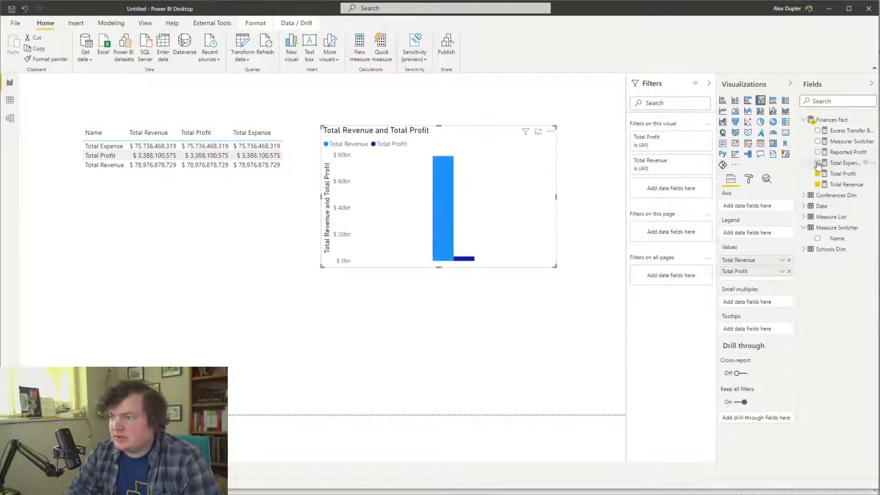
{"action": "left_click", "coordinate": [818, 163]}
{"action": "left_click", "coordinate": [761, 143]}
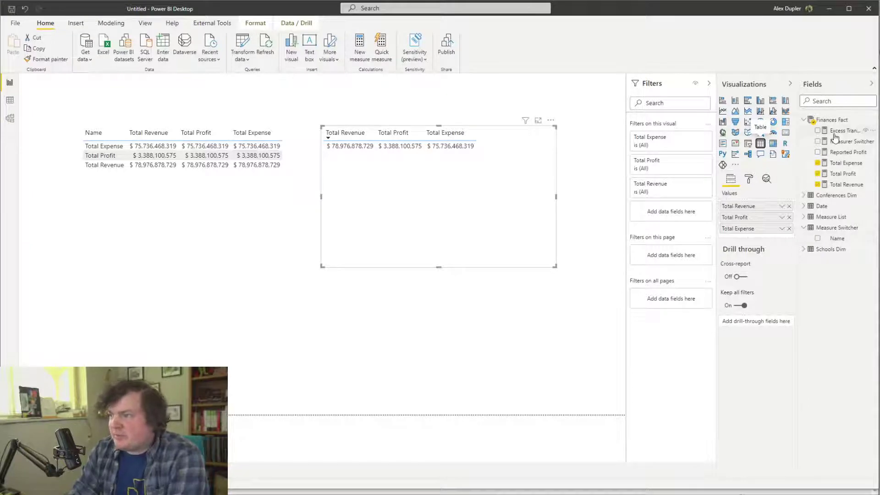
Switch to Tabular Editor 3 and begin wrapping the Total Expense calculation item's expression in IF(ISSELECTEDMEASURE([]))
{"action": "key", "text": "alt+Tab"}
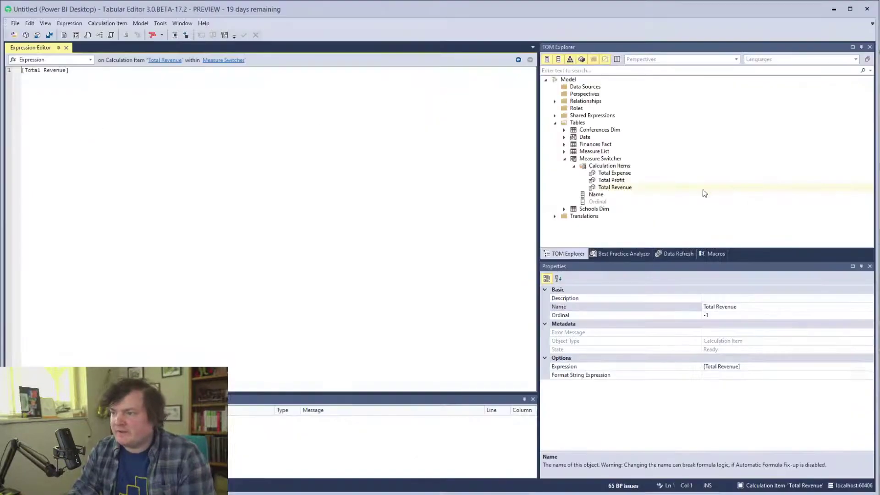
{"action": "right_click", "coordinate": [616, 161]}
{"action": "left_click", "coordinate": [614, 172]}
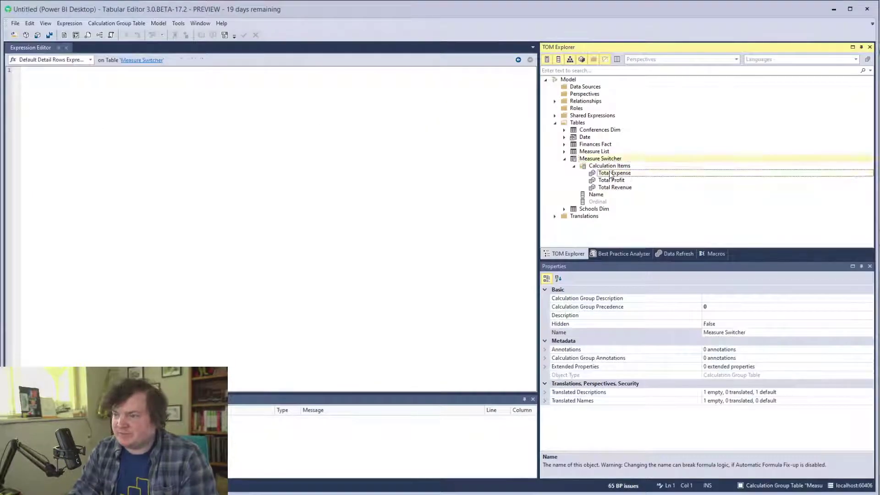
{"action": "left_click", "coordinate": [121, 116]}
{"action": "key", "text": "Home"}
{"action": "type", "text": "IF("}
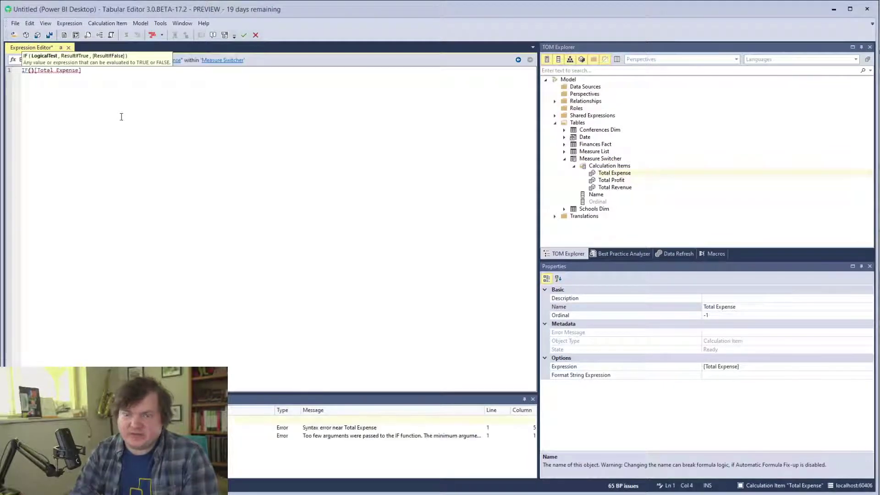
{"action": "key", "text": "BackSpace"}
{"action": "key", "text": "BackSpace"}
{"action": "key", "text": "BackSpace"}
{"action": "type", "text": "i"}
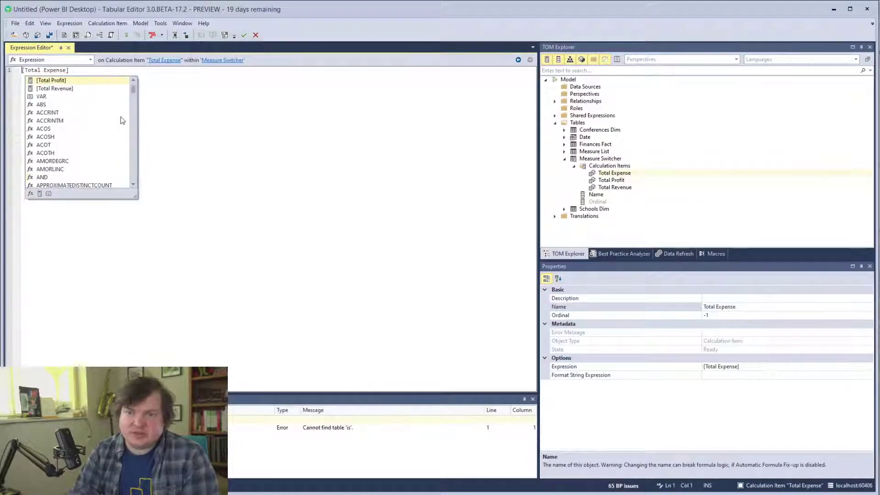
{"action": "type", "text": "f(is"}
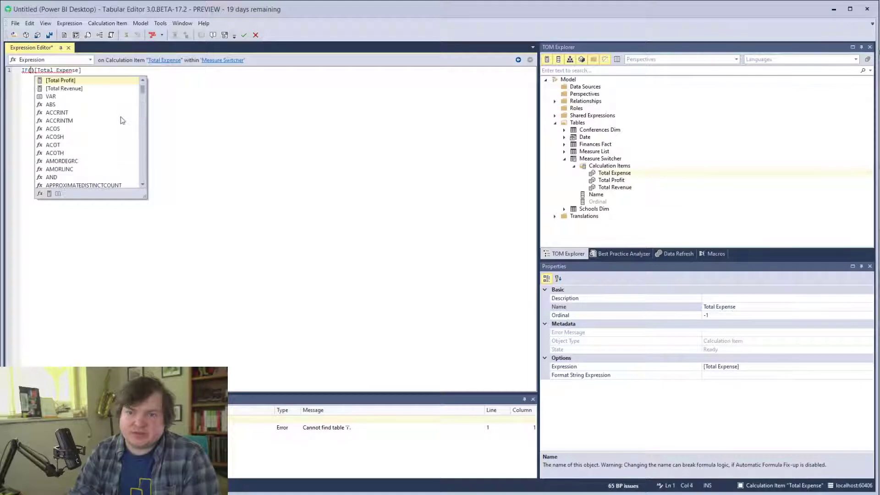
{"action": "type", "text": "se"}
{"action": "key", "text": "Tab"}
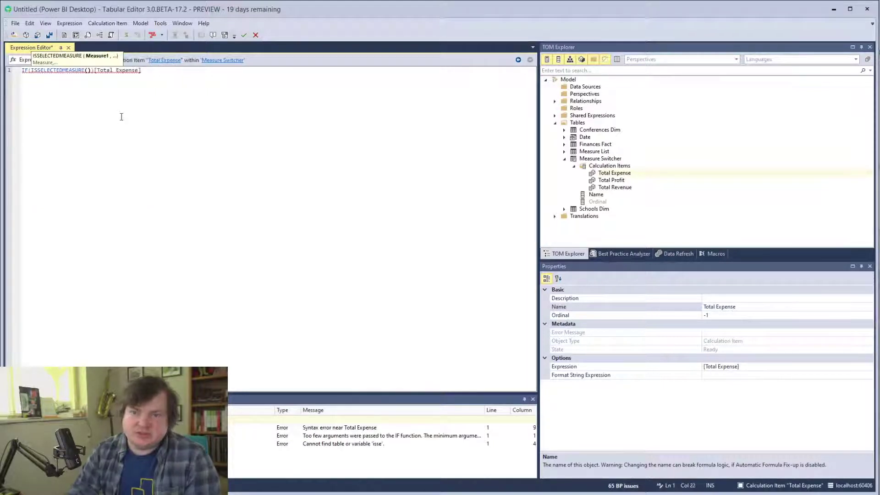
{"action": "type", "text": "["}
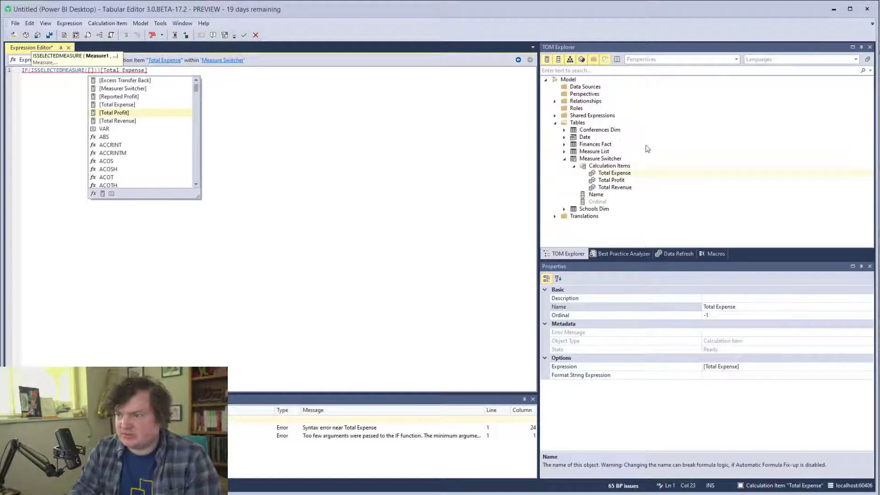
Create a new measure named Measure Switcher 2 in the Finances Fact table
{"action": "left_click", "coordinate": [565, 145]}
{"action": "right_click", "coordinate": [595, 145]}
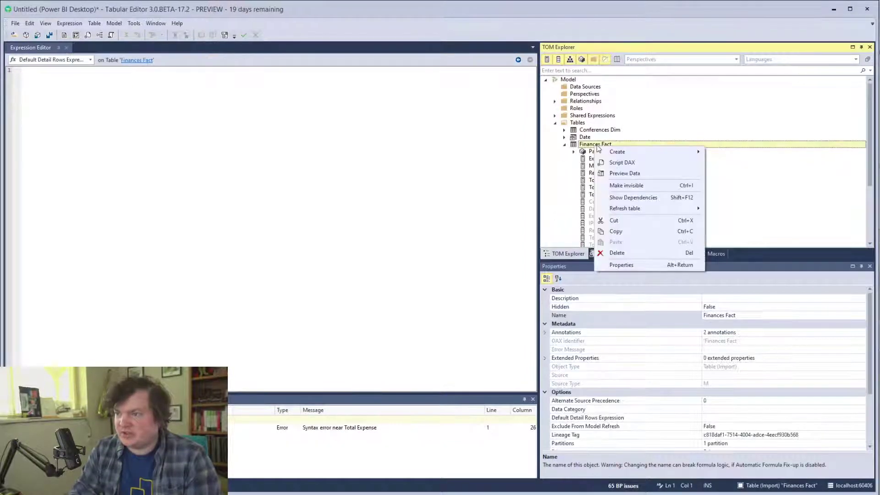
{"action": "mouse_move", "coordinate": [629, 154]}
{"action": "left_click", "coordinate": [731, 153]}
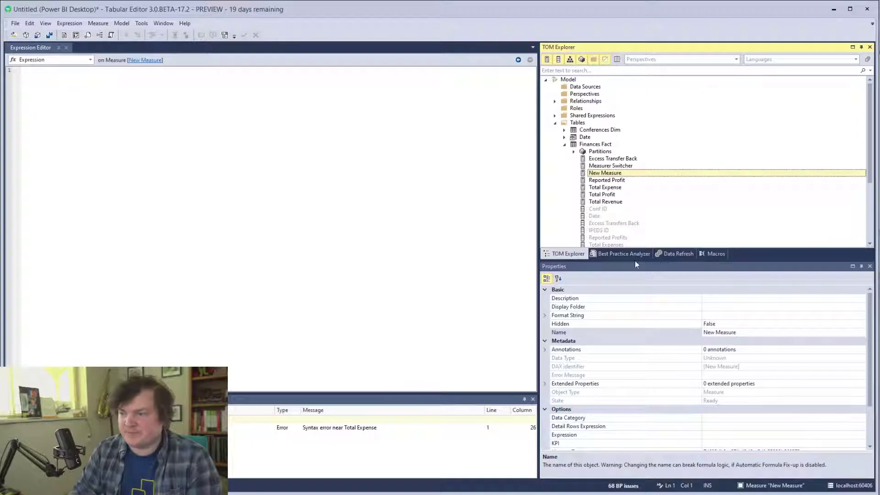
{"action": "left_click", "coordinate": [761, 332]}
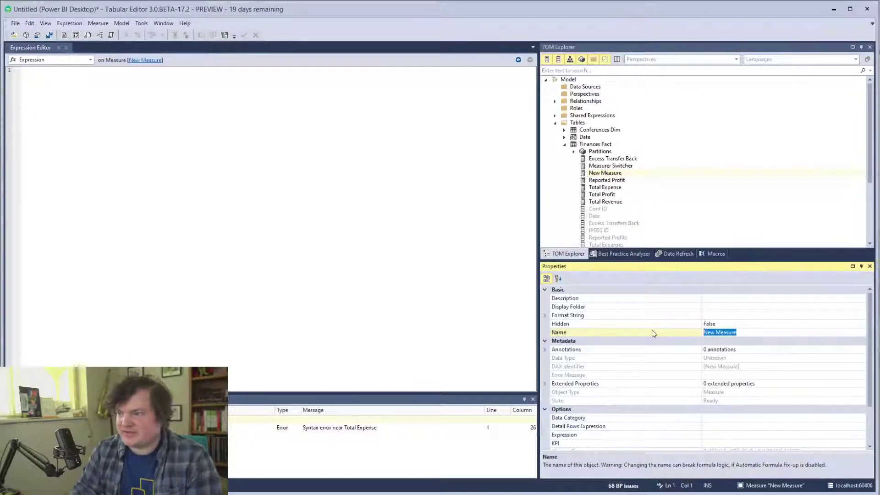
{"action": "type", "text": "Measure"}
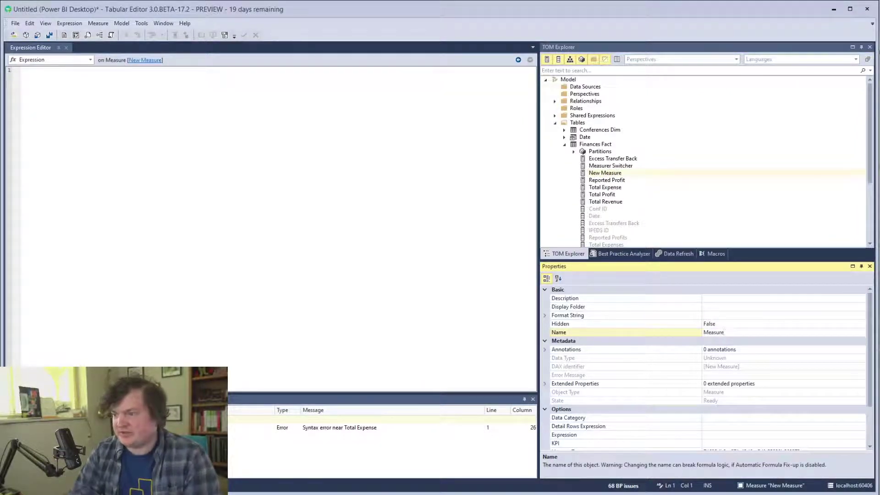
{"action": "type", "text": " Switcher"}
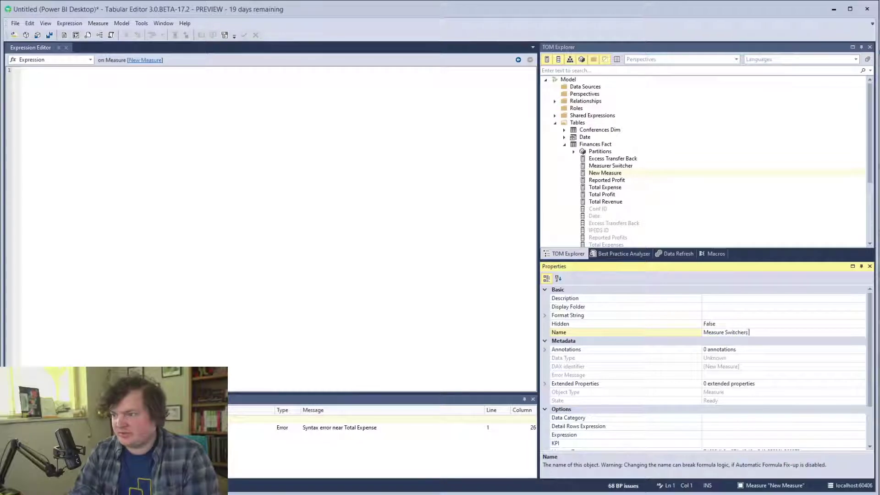
{"action": "key", "text": "Return"}
Put [Total Expense] on its own line in the Total Expense calculation item and enter [Measurer Switcher 2] as the ISSELECTEDMEASURE argument
{"action": "scroll", "coordinate": [632, 168], "scroll_direction": "down", "scroll_amount": 4}
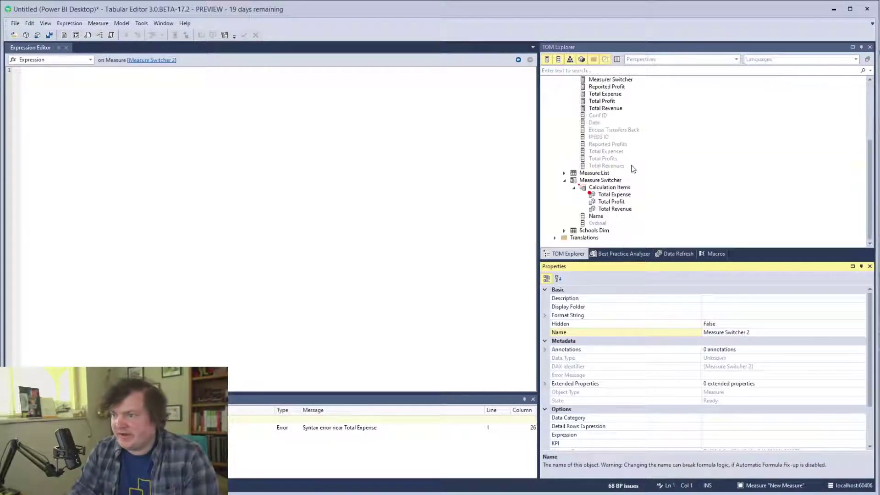
{"action": "left_click", "coordinate": [624, 195]}
{"action": "left_click", "coordinate": [242, 96]}
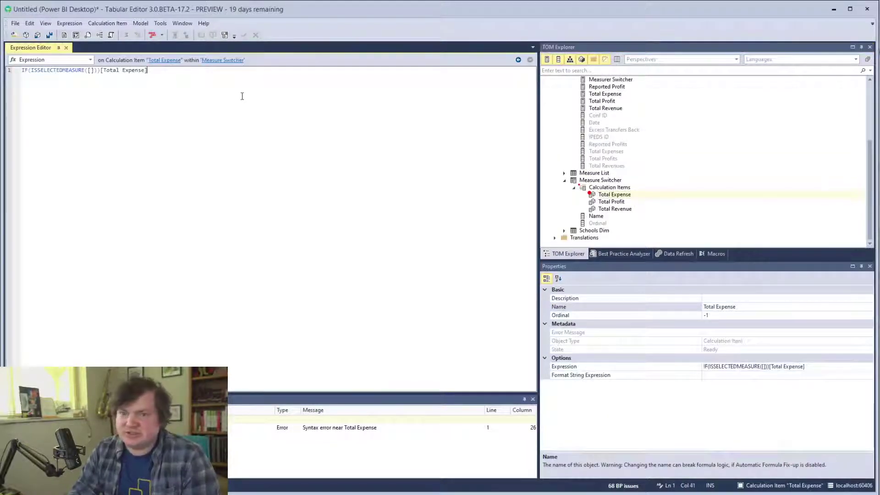
{"action": "key", "text": "BackSpace"}
{"action": "key", "text": "Return"}
{"action": "left_click", "coordinate": [96, 71]}
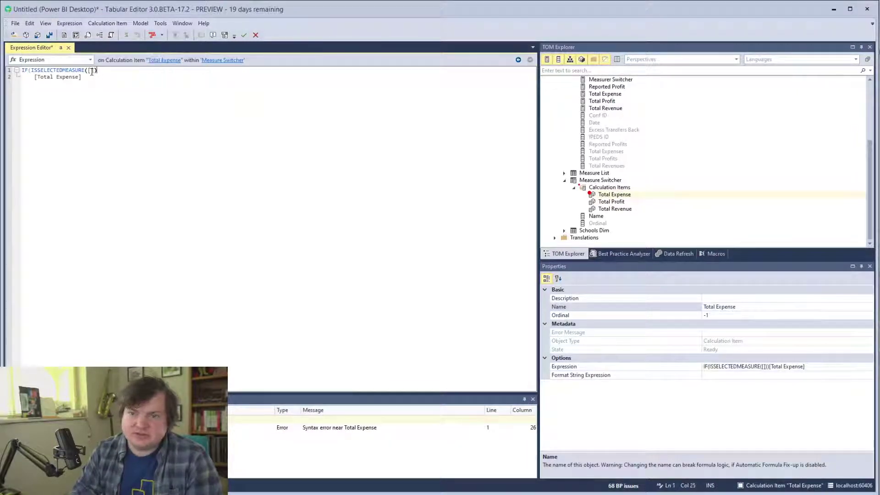
{"action": "key", "text": "Right"}
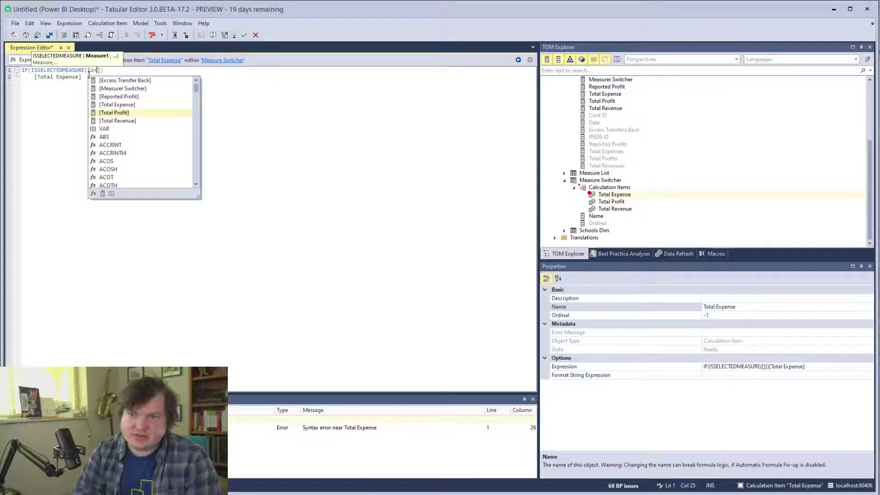
{"action": "key", "text": "Escape"}
{"action": "type", "text": "Meas"}
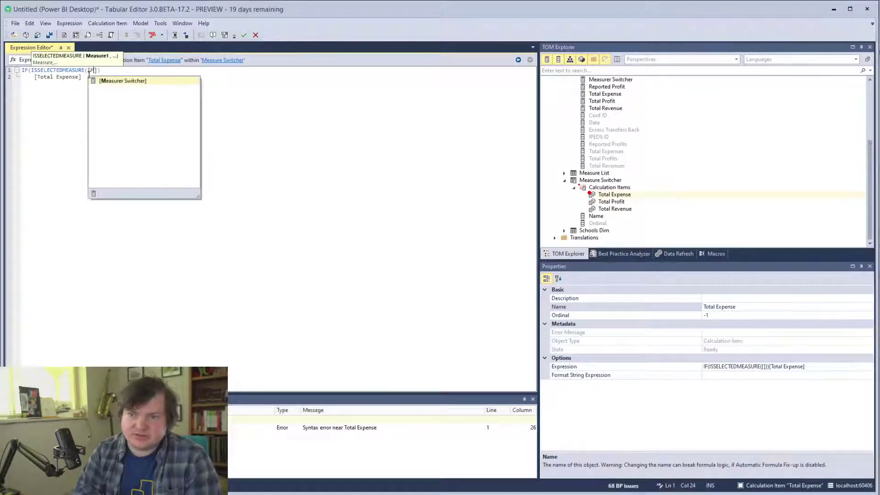
{"action": "key", "text": "Tab"}
{"action": "type", "text": ","}
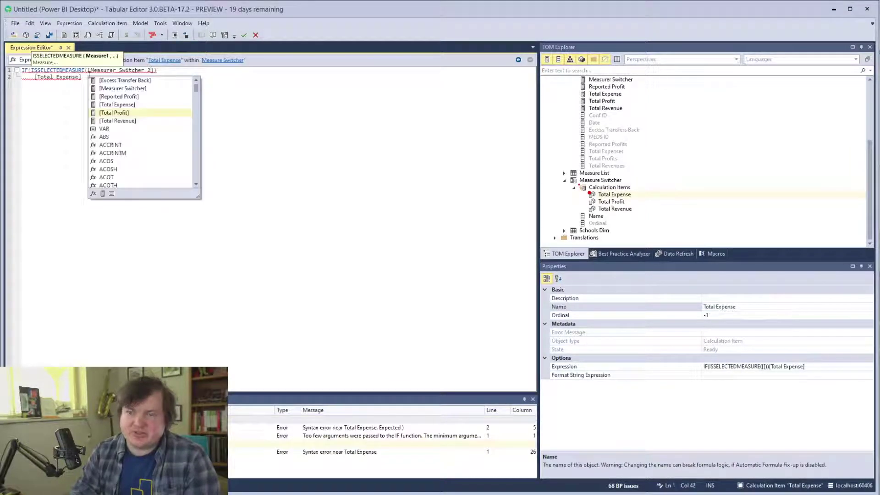
{"action": "left_click", "coordinate": [198, 70]}
Set the Measure Switcher 2 measure's expression to BLANK()
{"action": "scroll", "coordinate": [642, 183], "scroll_direction": "up", "scroll_amount": 4}
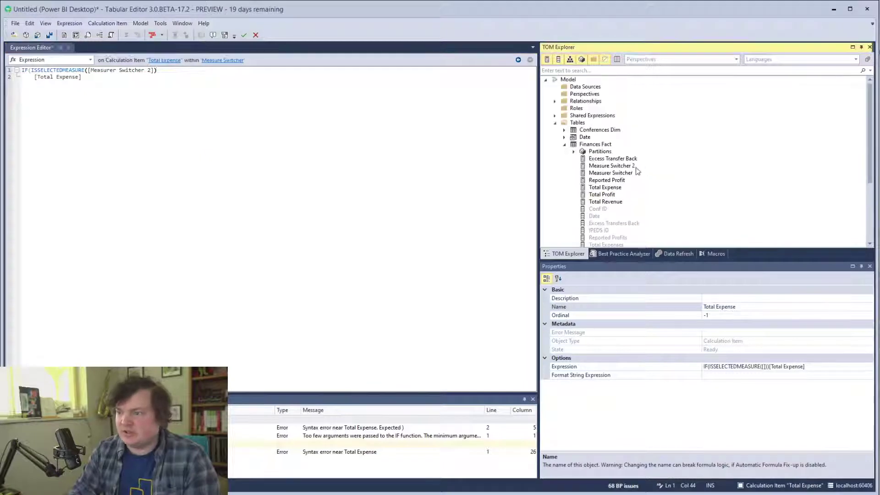
{"action": "left_click", "coordinate": [612, 166]}
{"action": "type", "text": "BLANK("}
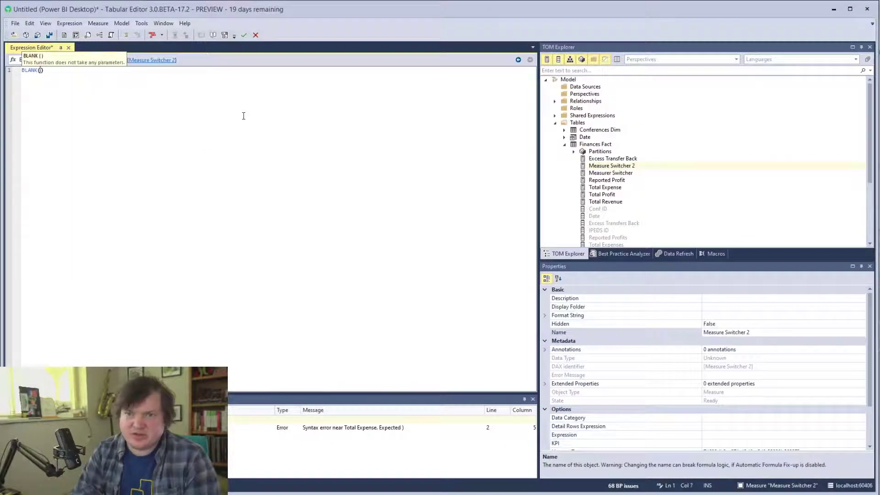
Complete the Total Expense calculation item as IF( ISSELECTEDMEASURE( [Measurer Switcher 2] ), [Total Expense] ) and format it on one line
{"action": "scroll", "coordinate": [666, 217], "scroll_direction": "down", "scroll_amount": 4}
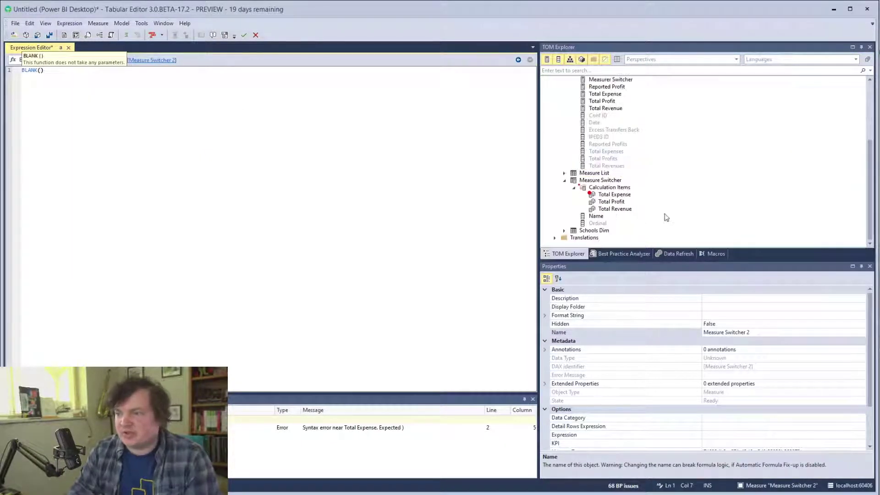
{"action": "left_click", "coordinate": [626, 193]}
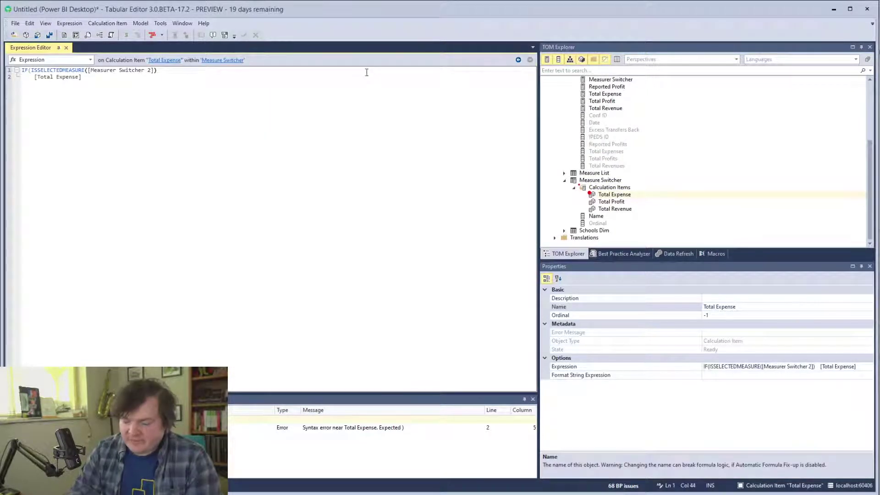
{"action": "type", "text": ","}
{"action": "key", "text": "Down"}
{"action": "key", "text": "End"}
{"action": "key", "text": "Return"}
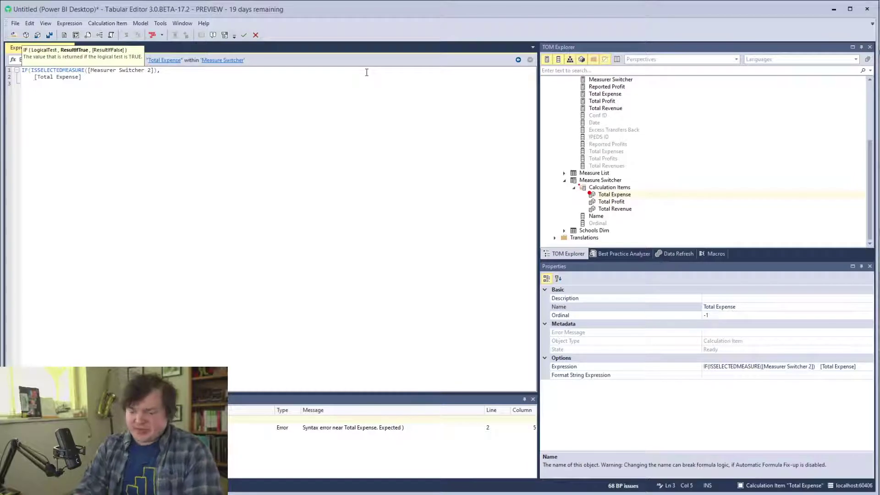
{"action": "type", "text": "["}
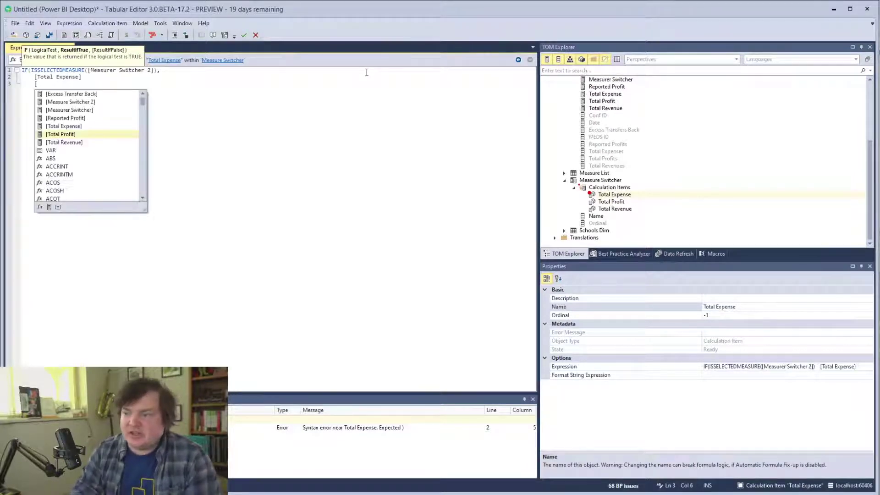
{"action": "key", "text": "BackSpace"}
{"action": "type", "text": ")"}
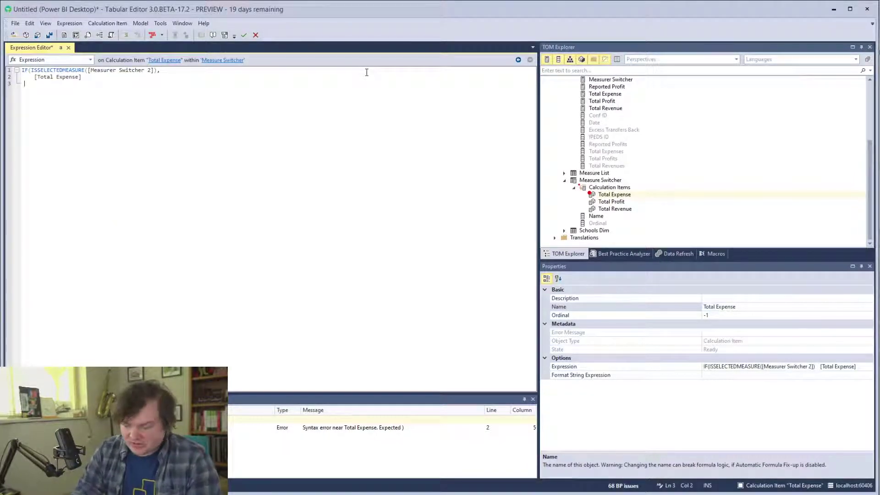
{"action": "key", "text": "F6"}
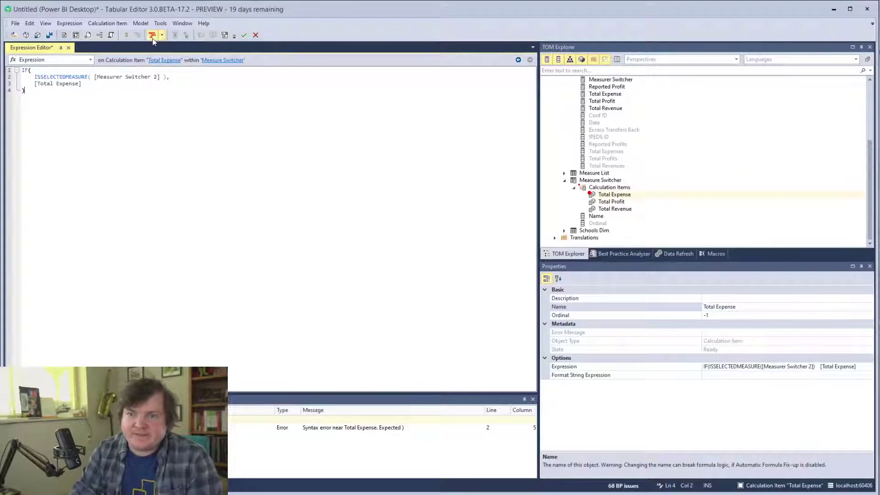
{"action": "key", "text": "F6"}
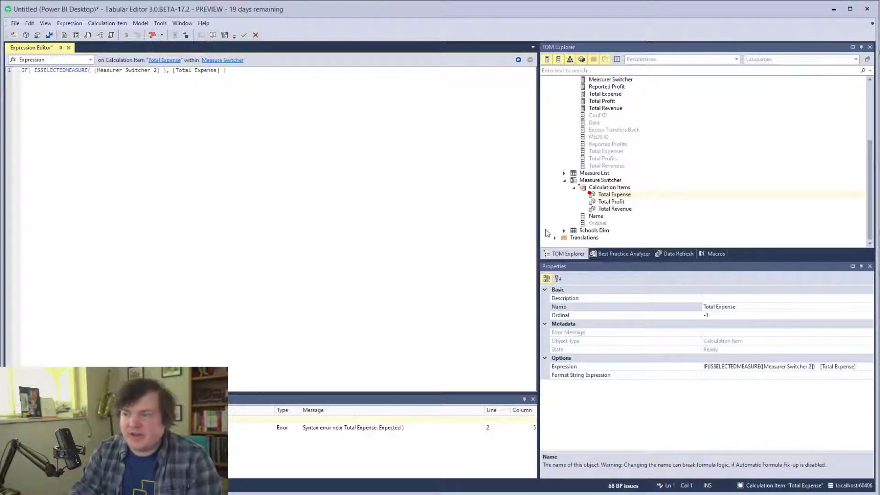
Copy the Total Expense calculation item's full expression for reuse
{"action": "key", "text": "shift+Home"}
{"action": "key", "text": "ctrl+c"}
{"action": "key", "text": "End"}
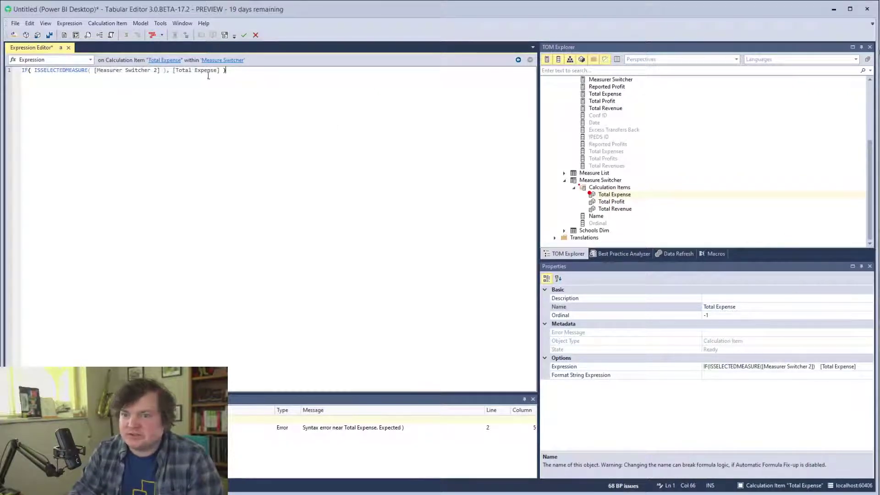
{"action": "key", "text": "ctrl+v"}
{"action": "key", "text": "shift+Home"}
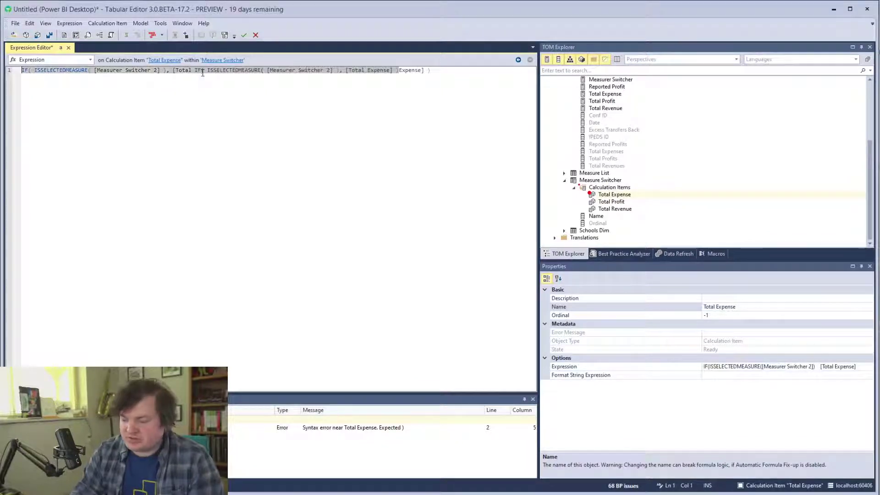
{"action": "key", "text": "ctrl+z"}
Copy the Total Expense expression's opening through [Total and reuse it to make Total Profit IF( ISSELECTEDMEASURE( [Measurer Switcher 2] ), [Total Profit] )
{"action": "key", "text": "shift+Home"}
{"action": "key", "text": "ctrl+c"}
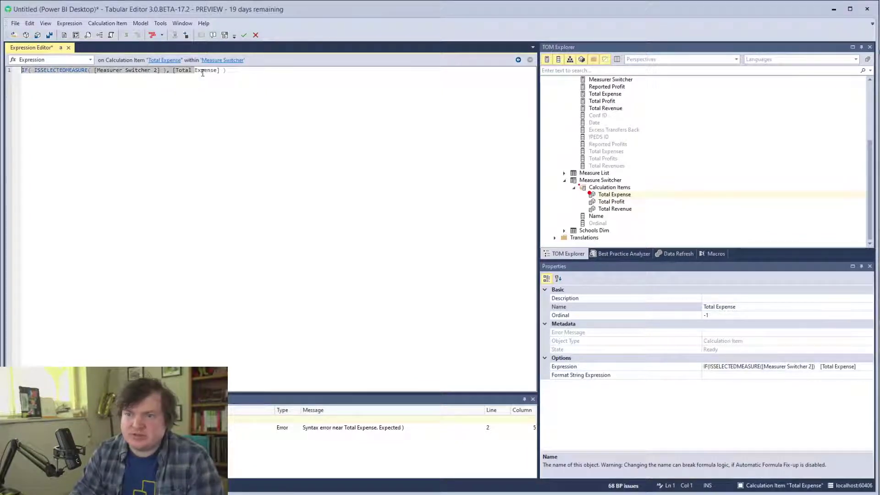
{"action": "left_click", "coordinate": [613, 202]}
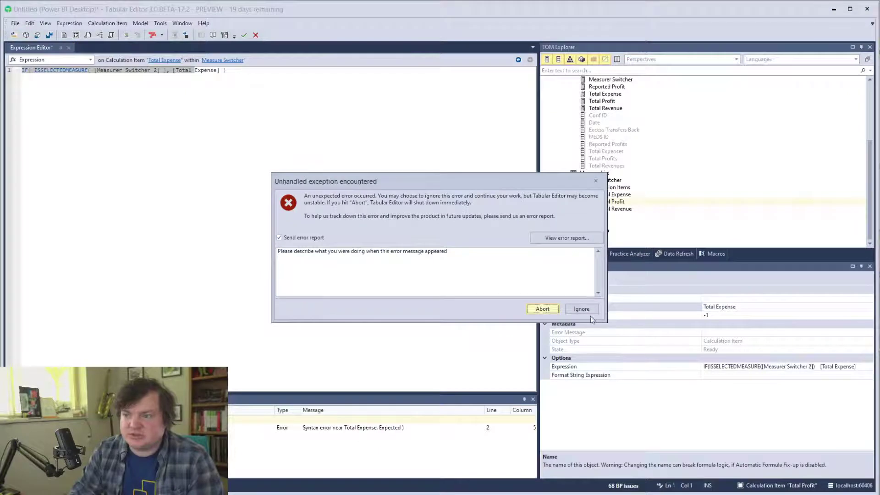
{"action": "left_click", "coordinate": [574, 309]}
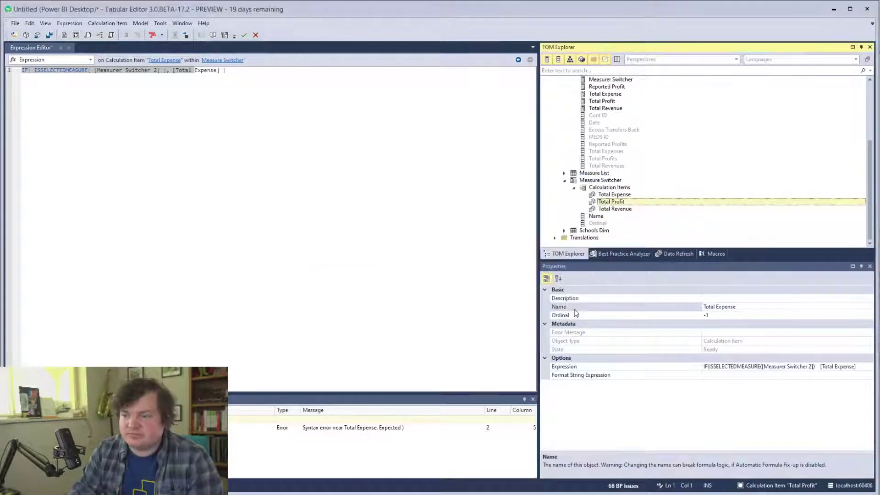
{"action": "left_click", "coordinate": [614, 202]}
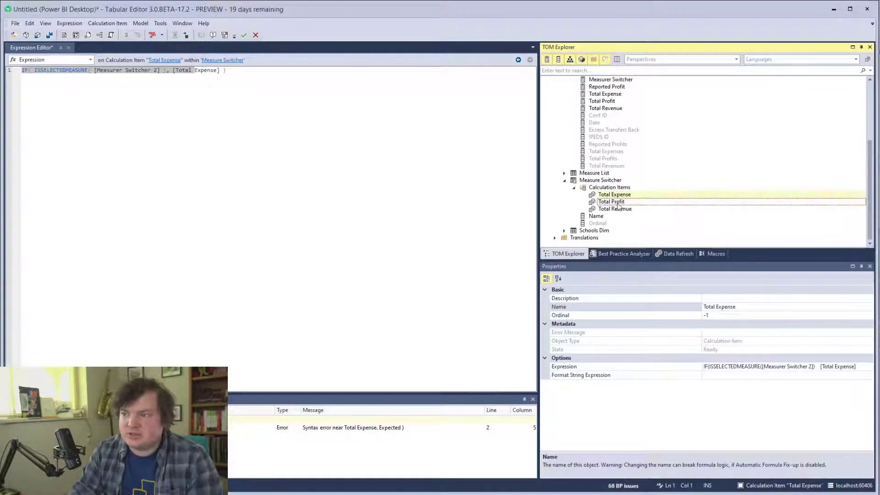
{"action": "left_click", "coordinate": [48, 73]}
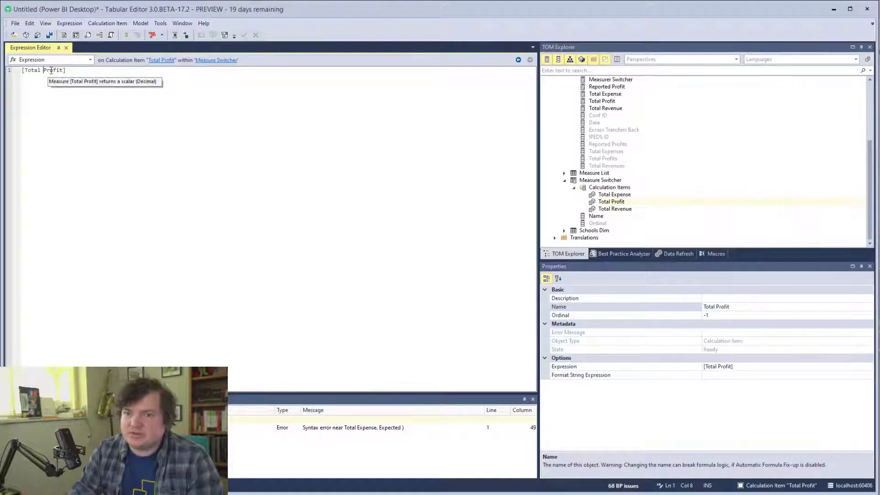
{"action": "key", "text": "ctrl+v"}
{"action": "key", "text": "End"}
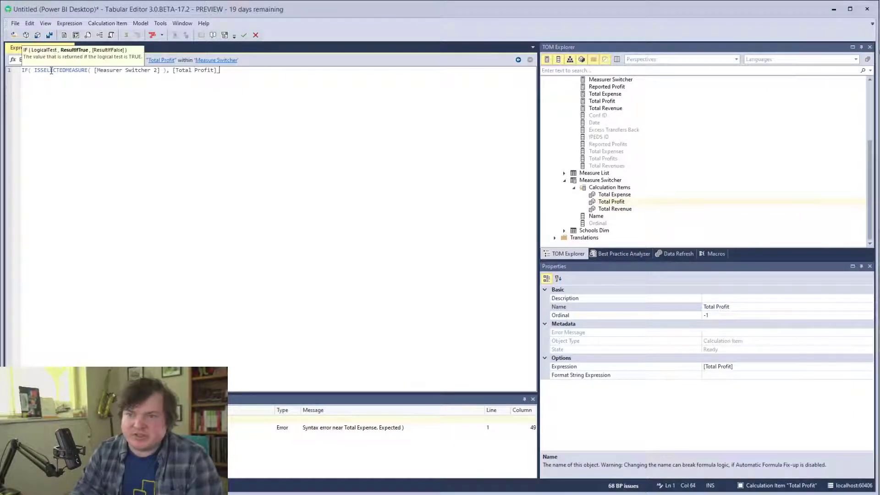
{"action": "type", "text": ")"}
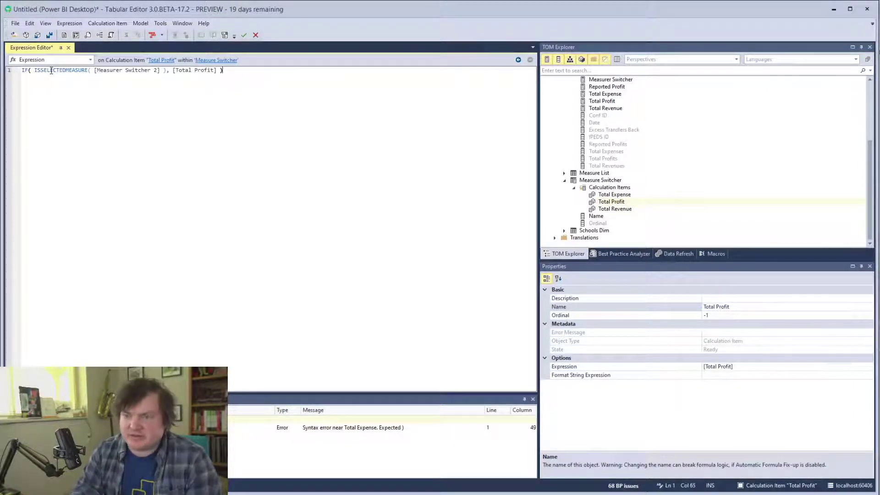
Wrap the Total Revenue calculation item's measure reference in the same IF( ISSELECTEDMEASURE( [Measurer Switcher 2] ), … ) condition
{"action": "left_click", "coordinate": [660, 209]}
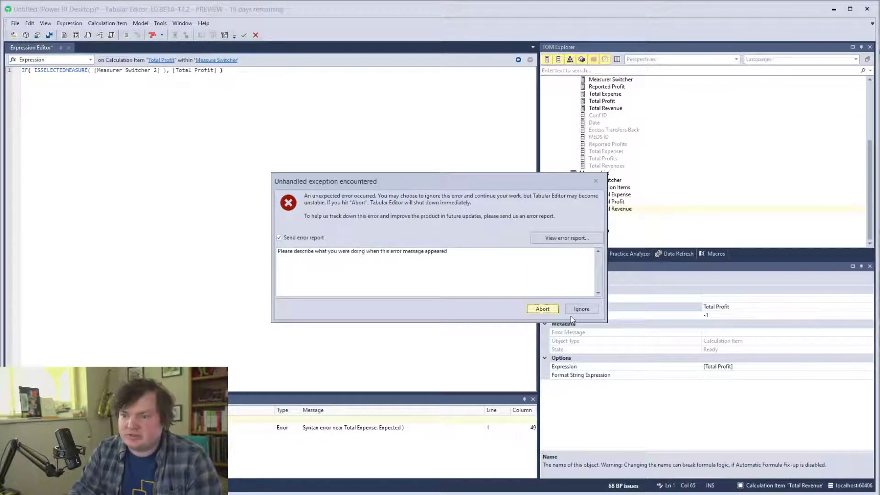
{"action": "left_click", "coordinate": [582, 310]}
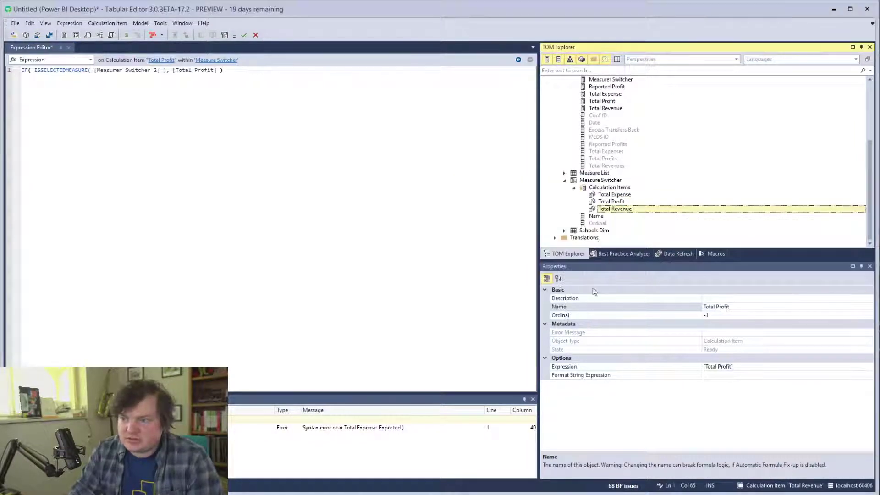
{"action": "left_click", "coordinate": [615, 209]}
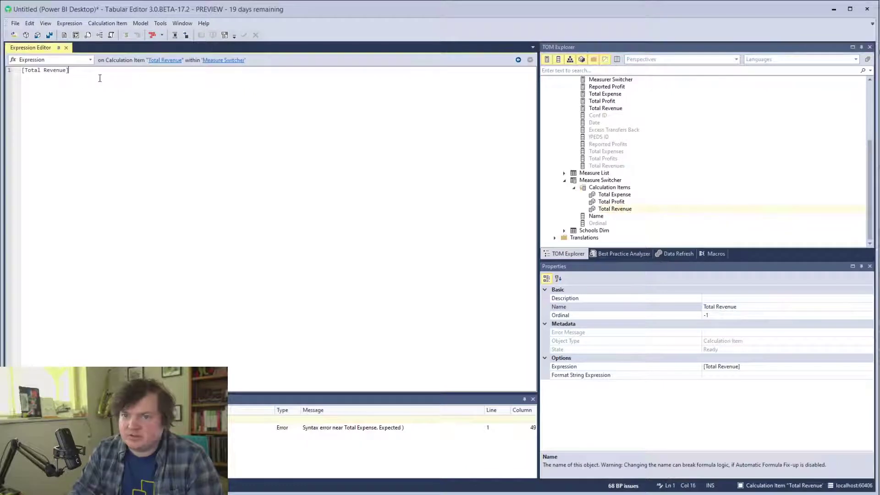
{"action": "key", "text": "Home"}
{"action": "key", "text": "shift+Right"}
{"action": "key", "text": "shift+Right"}
{"action": "key", "text": "shift+Right"}
{"action": "key", "text": "shift+Right"}
{"action": "key", "text": "shift+Right"}
{"action": "key", "text": "shift+Right"}
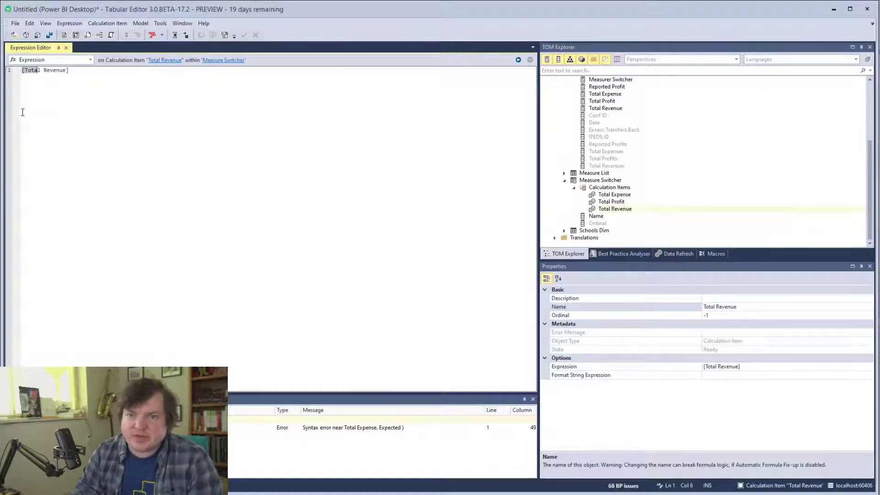
{"action": "type", "text": "IF( ISSELECTEDMEASURE( [Measurer Switcher 2] ), [Total"}
{"action": "key", "text": "End"}
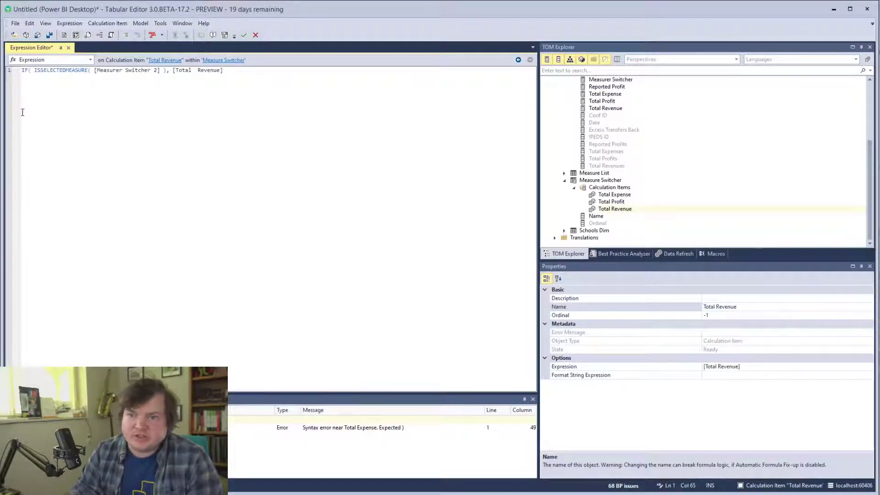
{"action": "type", "text": ")"}
Ignore the exception, save the calculation item changes to the connected model and open the Total Profit calculation item
{"action": "left_click", "coordinate": [731, 179]}
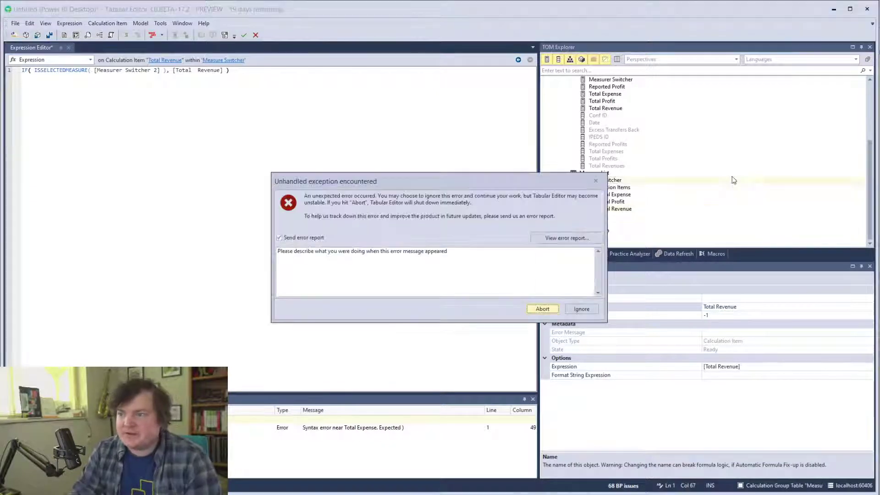
{"action": "left_click", "coordinate": [582, 309]}
{"action": "key", "text": "ctrl+s"}
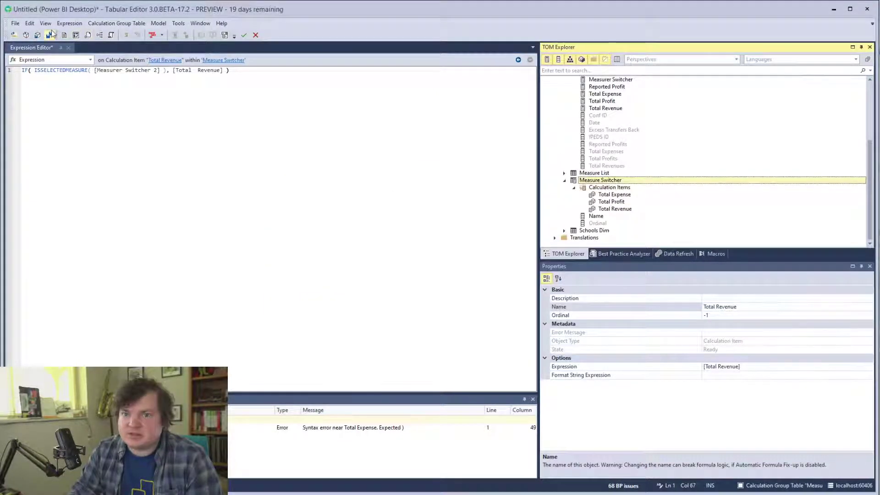
{"action": "left_click", "coordinate": [619, 202]}
{"action": "scroll", "coordinate": [623, 205], "scroll_direction": "down", "scroll_amount": 5}
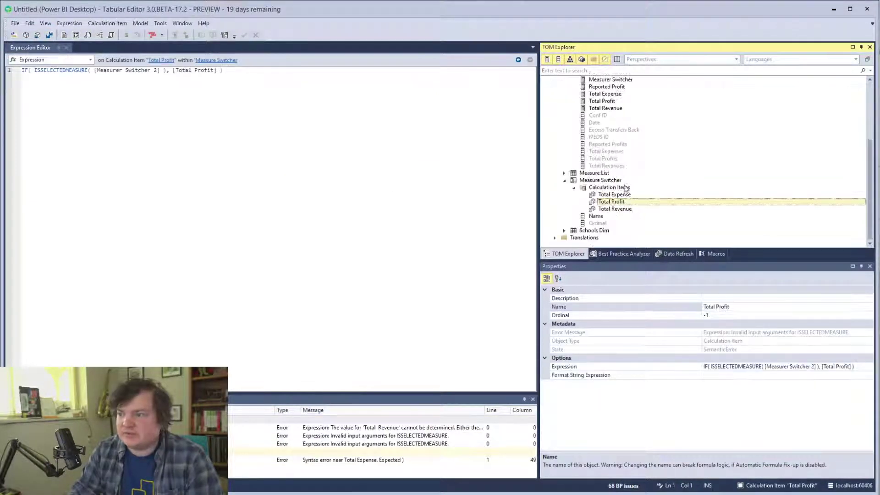
Switch to Power BI Desktop and view the error details of the table visual that uses the Measure Switcher Name field
{"action": "left_click", "coordinate": [833, 14]}
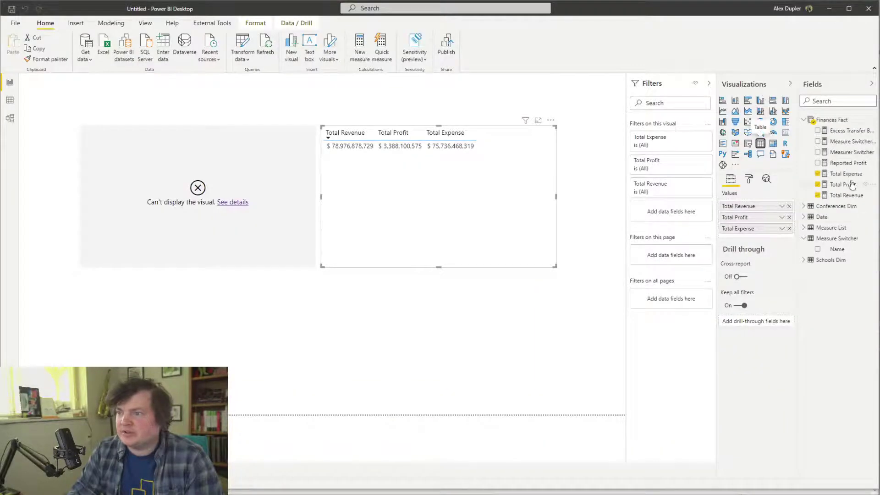
{"action": "left_click", "coordinate": [222, 179]}
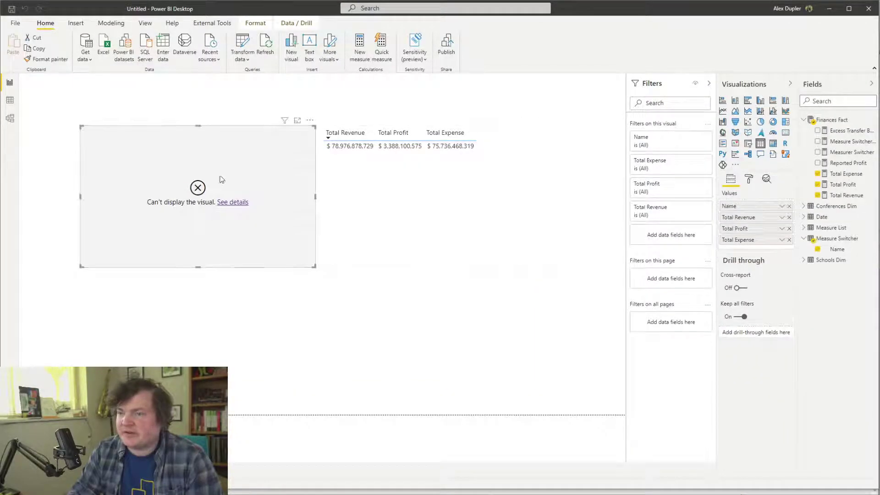
{"action": "right_click", "coordinate": [836, 238]}
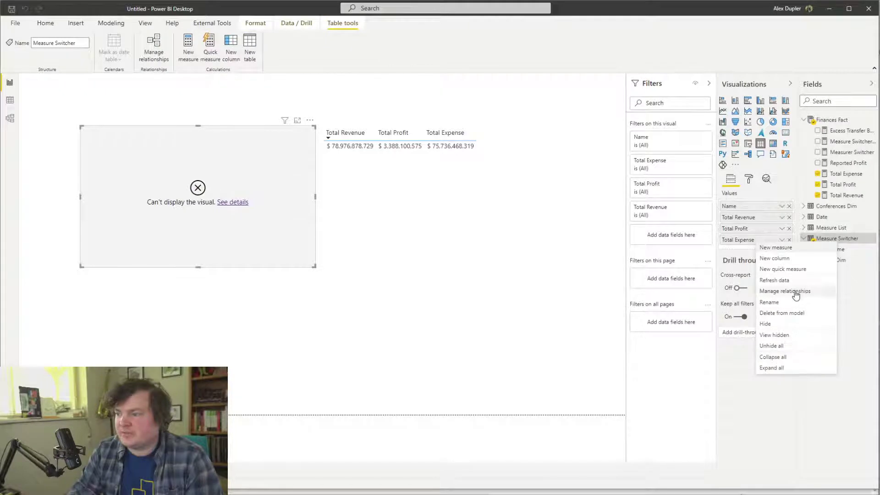
{"action": "key", "text": "Escape"}
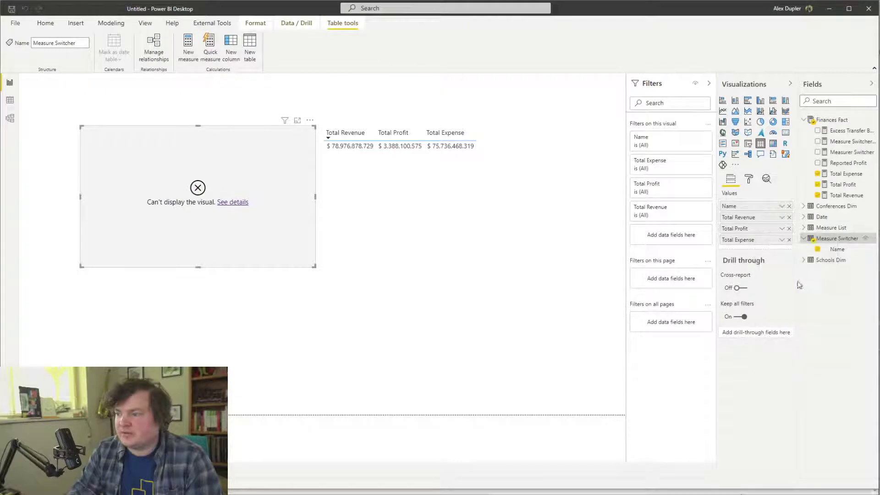
{"action": "left_click", "coordinate": [233, 205]}
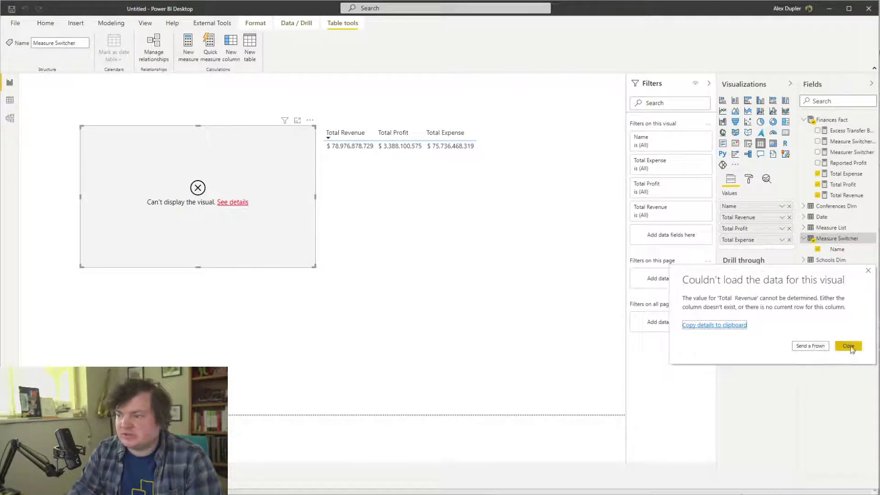
{"action": "left_click", "coordinate": [849, 346]}
Switch to Tabular Editor and delete the extra space between Total and Revenue in the Total Revenue calculation item's expression
{"action": "key", "text": "alt+Tab"}
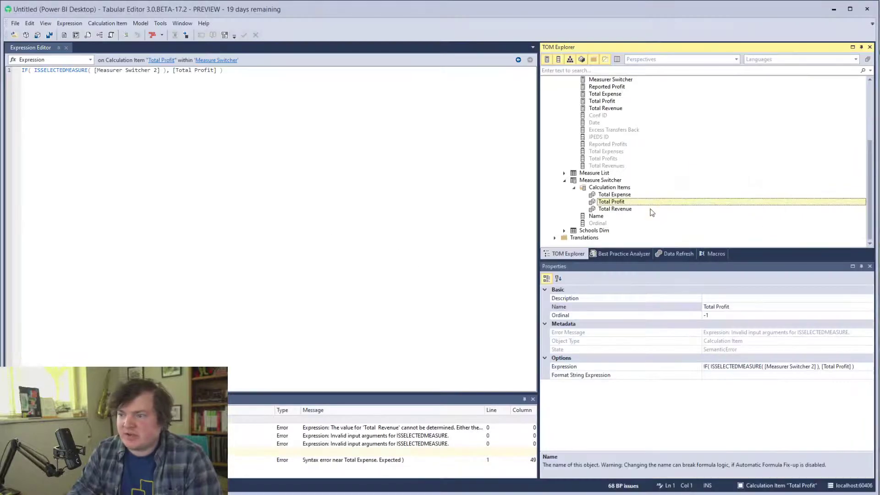
{"action": "left_click", "coordinate": [615, 209]}
{"action": "left_click", "coordinate": [193, 71]}
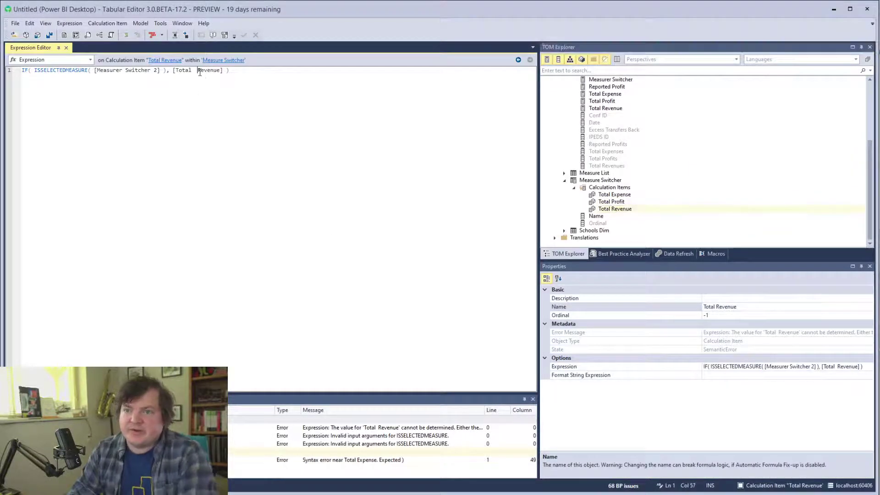
{"action": "key", "text": "Delete"}
Apply the Total Revenue edit and save the model, accepting the merge of remote and local changes
{"action": "left_click", "coordinate": [50, 35]}
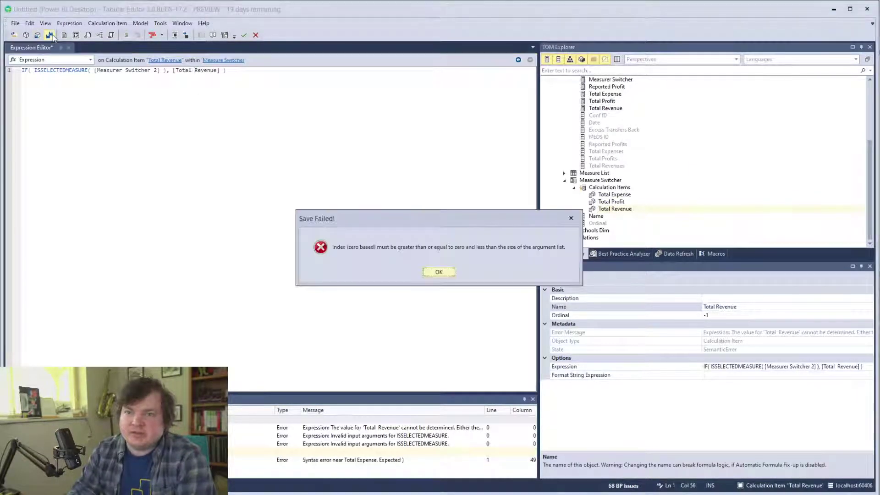
{"action": "left_click", "coordinate": [439, 272]}
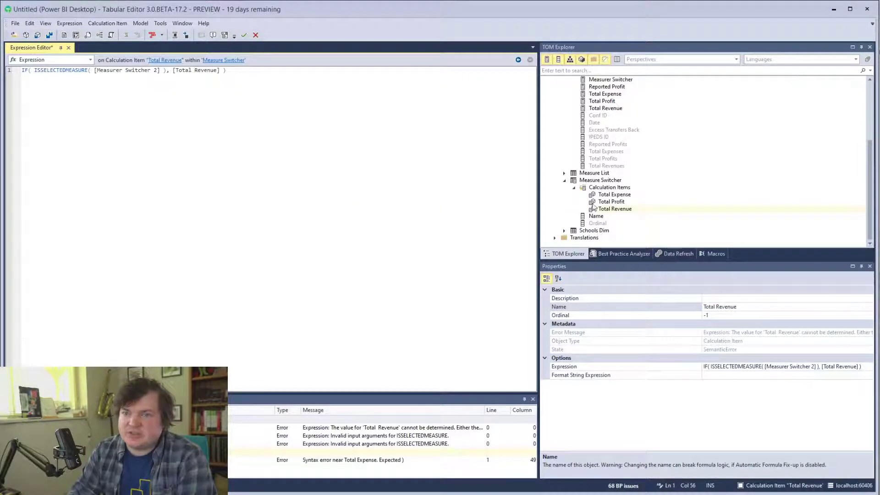
{"action": "left_click", "coordinate": [622, 197]}
{"action": "left_click", "coordinate": [623, 203]}
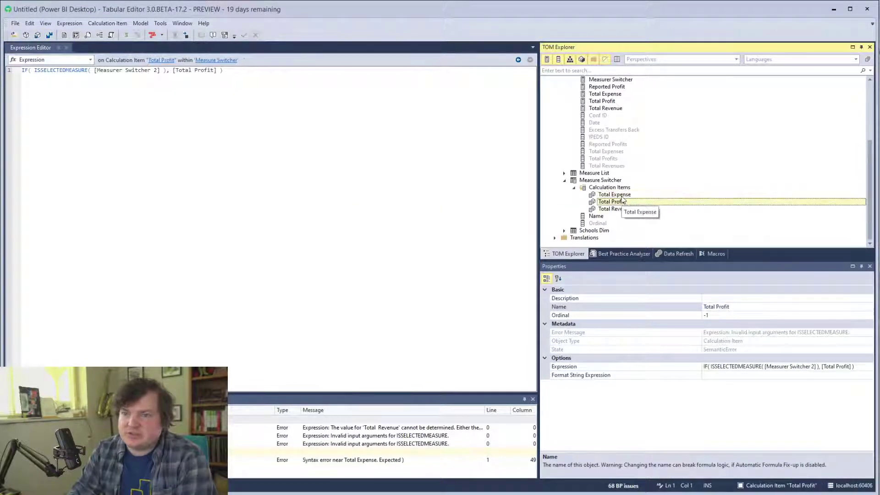
{"action": "left_click", "coordinate": [50, 35]}
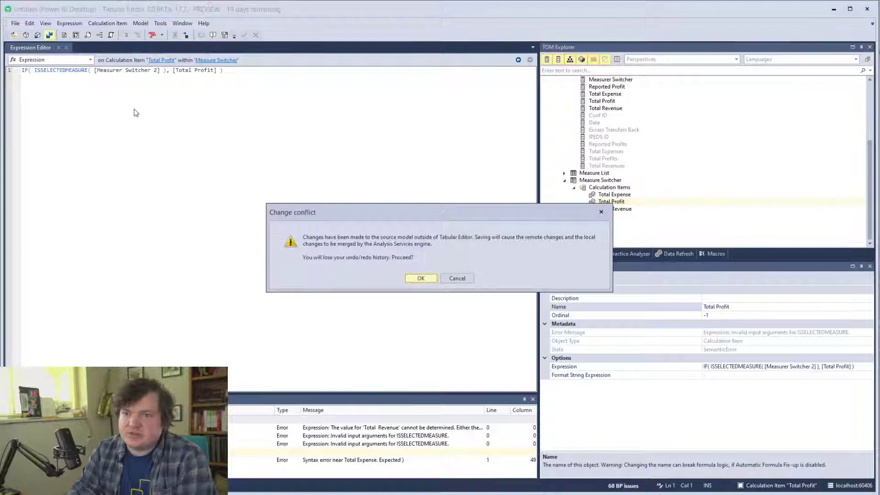
{"action": "left_click", "coordinate": [421, 278]}
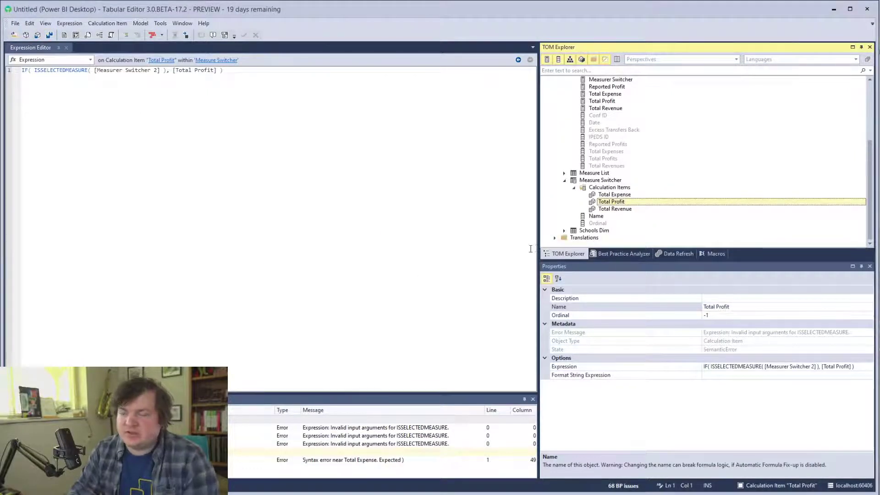
Switch to Power BI Desktop and recheck the broken table visual's error details
{"action": "key", "text": "alt+Tab"}
{"action": "left_click_drag", "start_coordinate": [204, 196], "coordinate": [233, 208]}
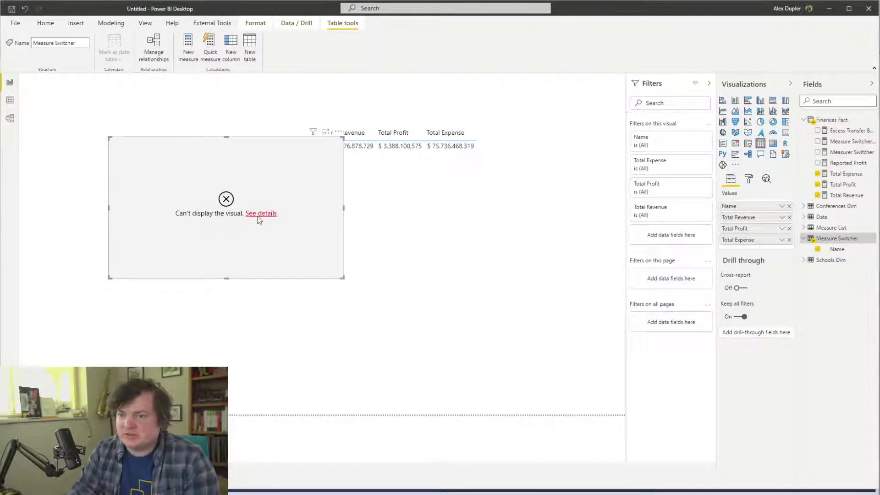
{"action": "left_click", "coordinate": [254, 215]}
{"action": "left_click", "coordinate": [849, 342]}
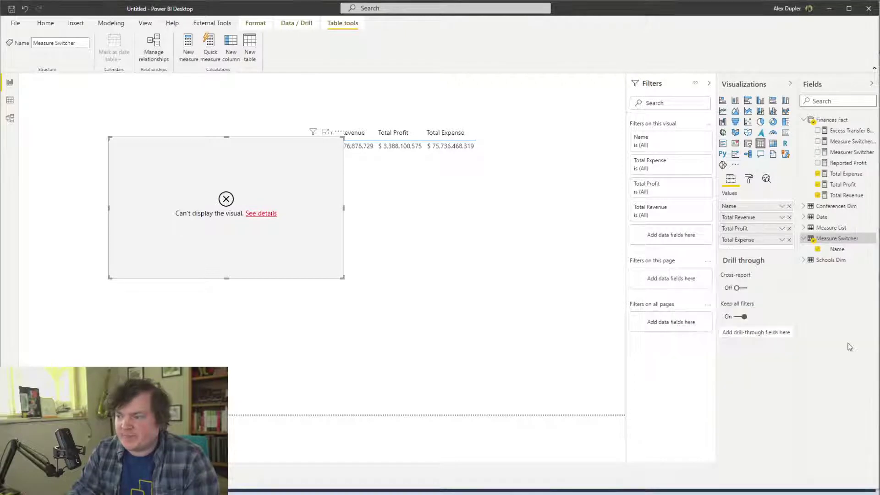
Switch to Tabular Editor, reformat the Total Profit calculation item's DAX and re-enter the end of its ISSELECTEDMEASURE function name
{"action": "key", "text": "alt+Tab"}
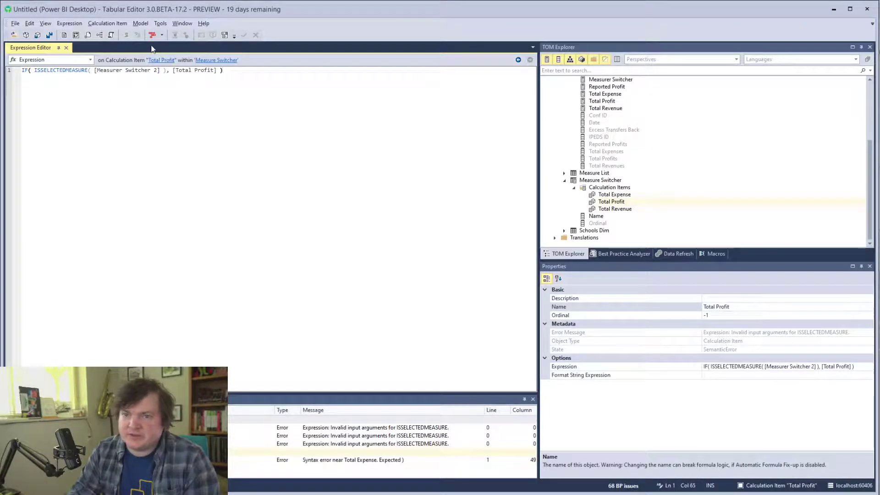
{"action": "left_click", "coordinate": [152, 35]}
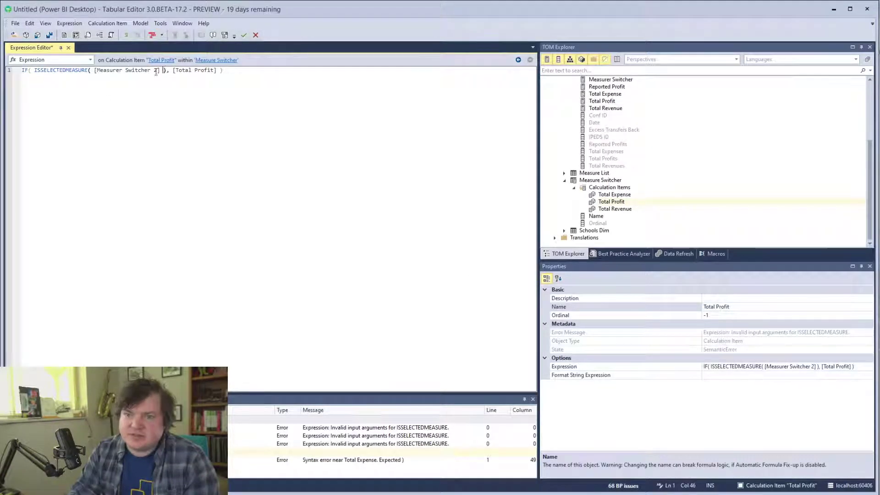
{"action": "left_click", "coordinate": [89, 72]}
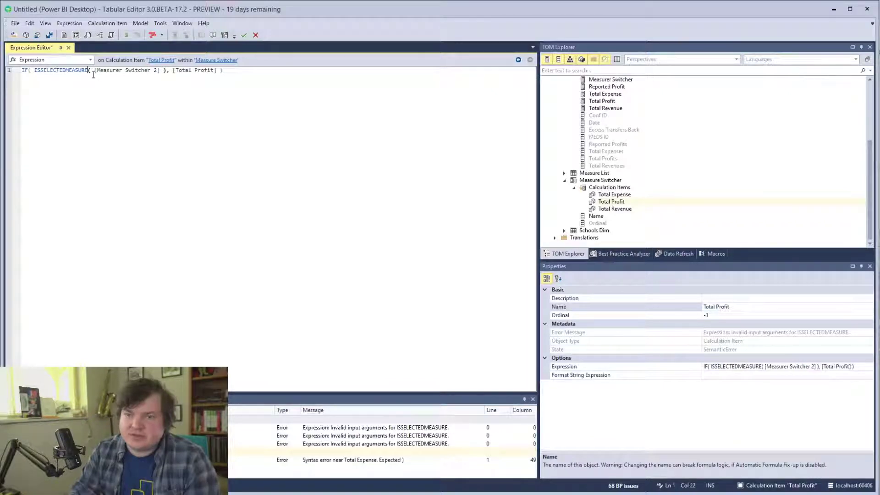
{"action": "key", "text": "BackSpace"}
{"action": "type", "text": "e"}
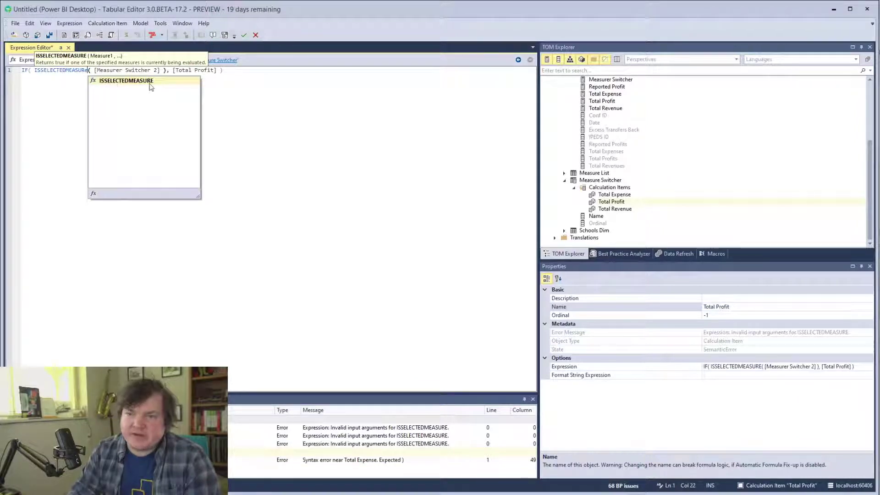
{"action": "type", "text": "("}
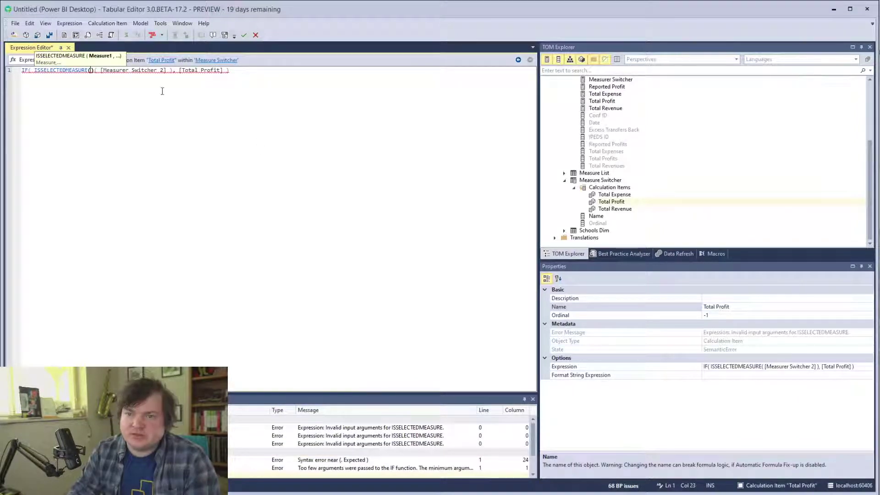
{"action": "key", "text": "Delete"}
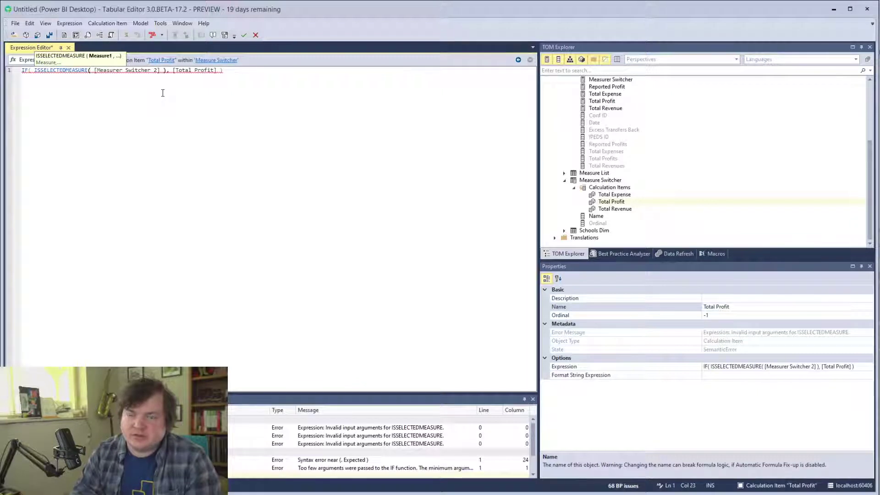
{"action": "left_click", "coordinate": [231, 72]}
{"action": "left_click", "coordinate": [153, 35]}
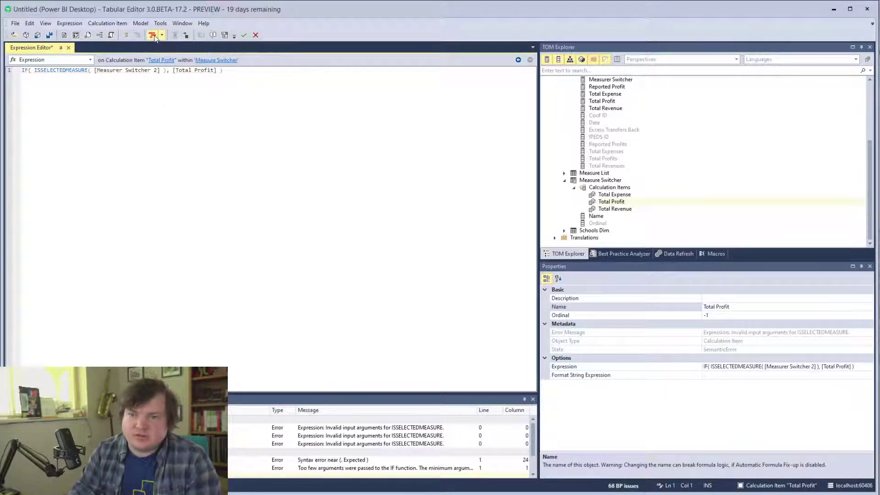
Switch to Power BI Desktop, replace the table visual's three Total measures with Measure Switcher 2, and view its error details
{"action": "key", "text": "alt+Tab"}
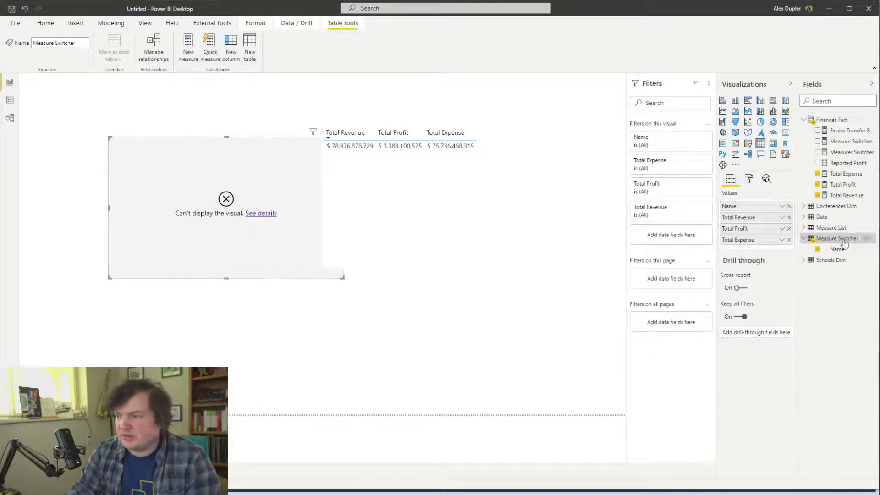
{"action": "left_click", "coordinate": [790, 217]}
{"action": "left_click", "coordinate": [789, 217]}
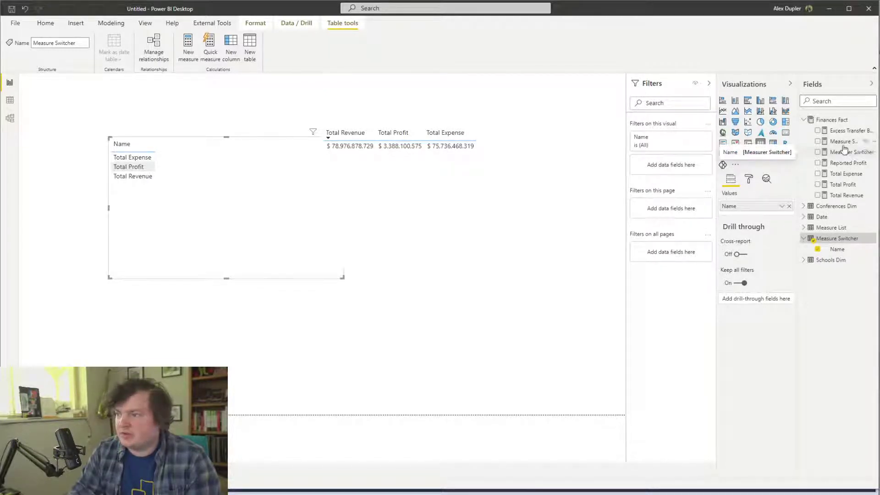
{"action": "left_click_drag", "start_coordinate": [844, 148], "coordinate": [769, 219]}
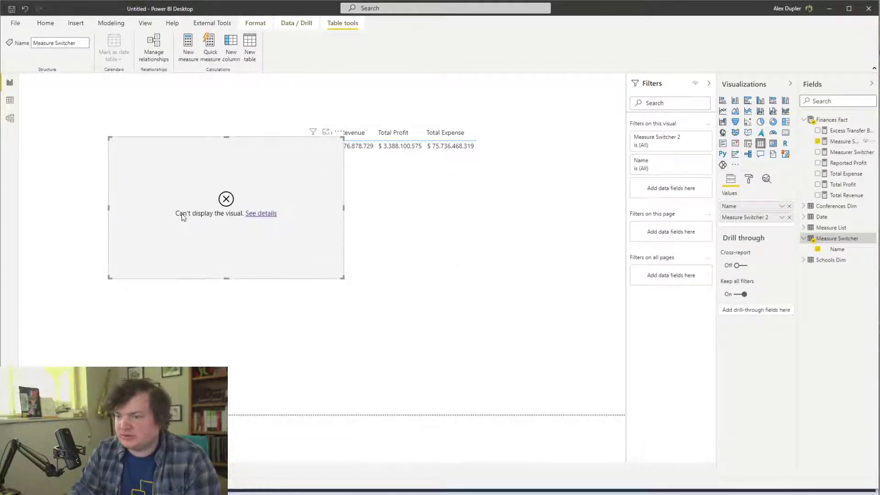
{"action": "left_click", "coordinate": [260, 213]}
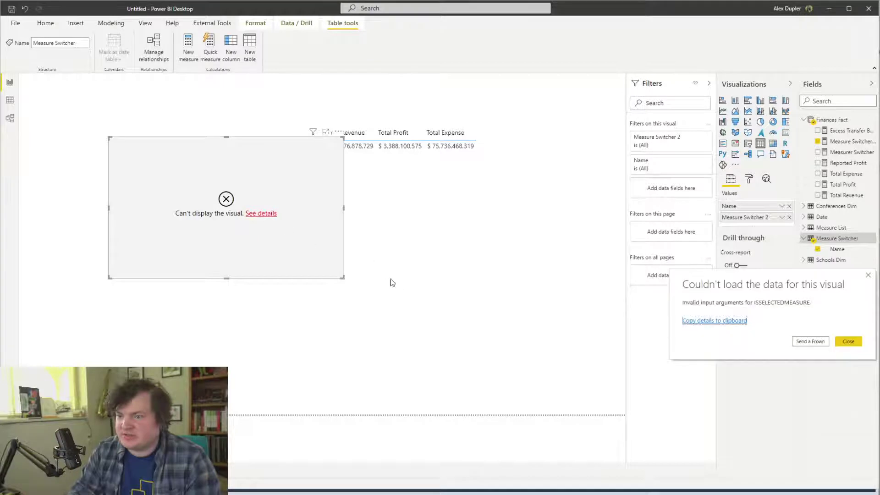
{"action": "left_click", "coordinate": [839, 341]}
Switch to the web browser and open the dax.guide site in a new tab
{"action": "key", "text": "alt+Tab"}
{"action": "key", "text": "alt+Tab"}
{"action": "key", "text": "Escape"}
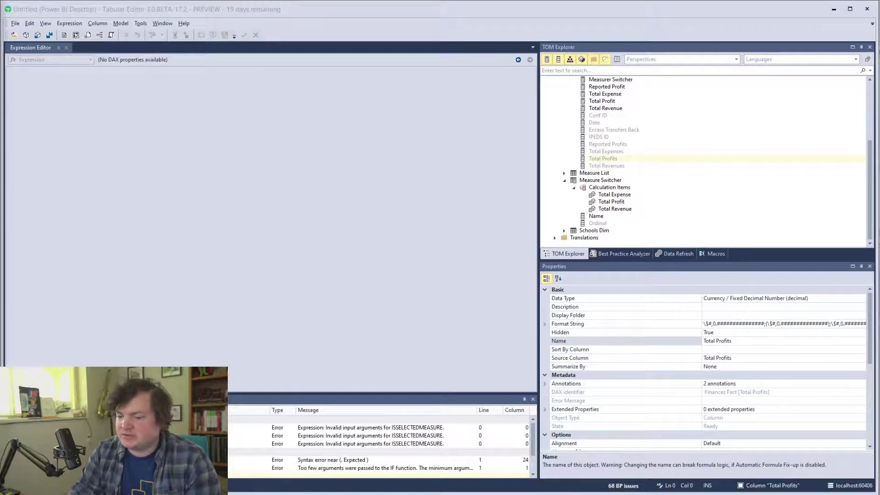
{"action": "key", "text": "alt+Tab"}
{"action": "left_click_drag", "start_coordinate": [263, 300], "coordinate": [323, 300]}
{"action": "key", "text": "ctrl+t"}
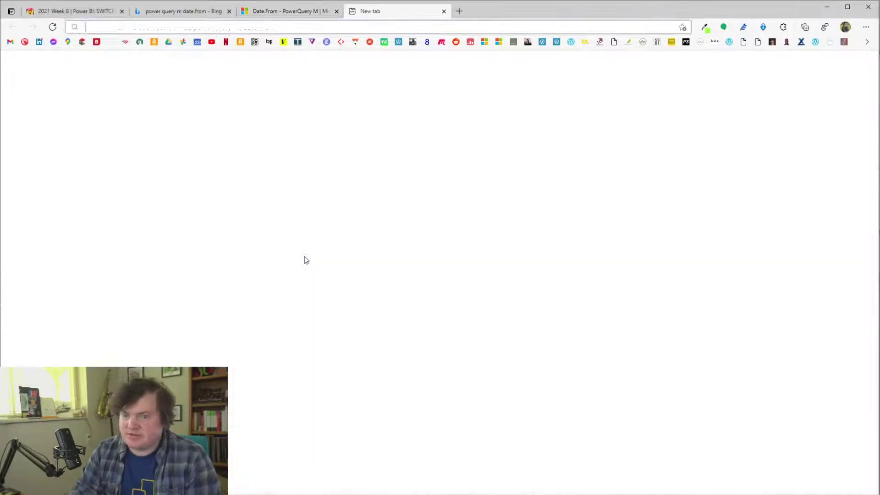
{"action": "type", "text": "dax"}
{"action": "key", "text": "BackSpace"}
{"action": "type", "text": "."}
{"action": "key", "text": "Return"}
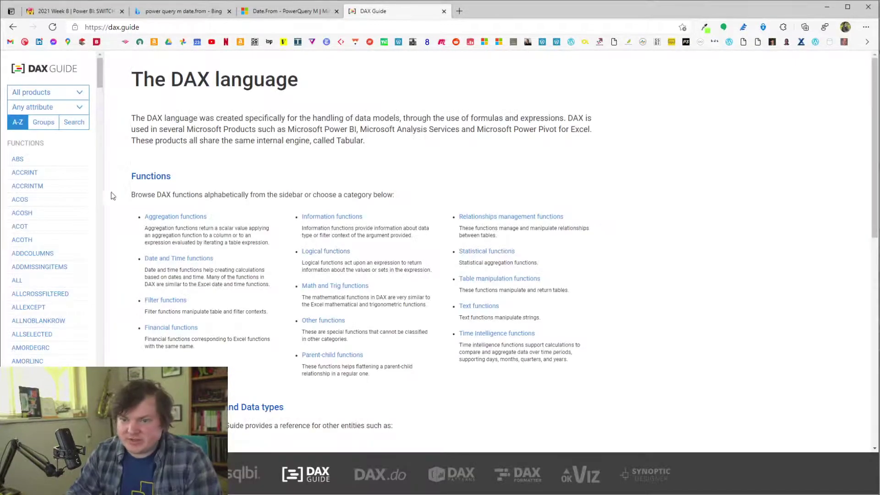
Search DAX Guide for isselectedmeasure and open the ISSELECTEDMEASURE function page
{"action": "left_click", "coordinate": [74, 122]}
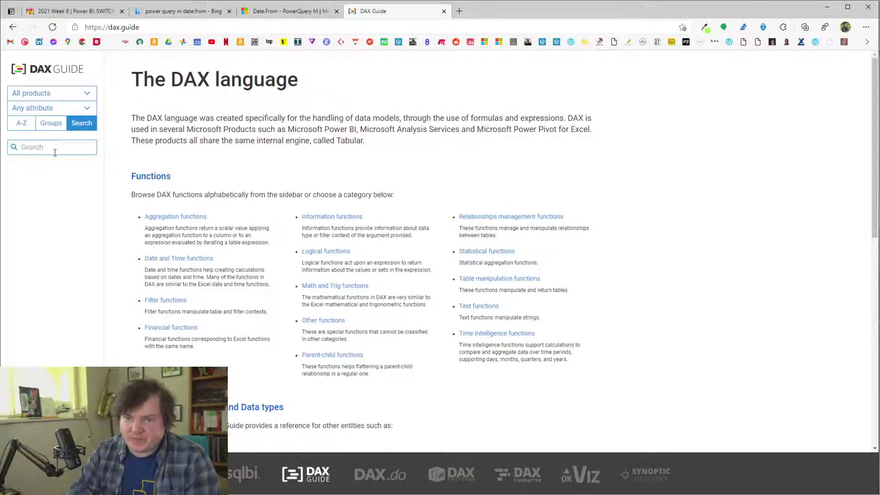
{"action": "type", "text": "isselectedmeau"}
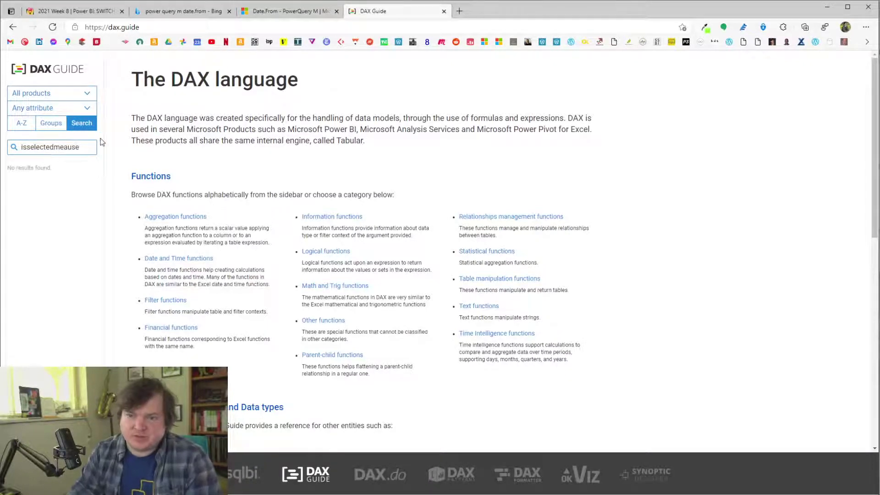
{"action": "key", "text": "BackSpace"}
{"action": "type", "text": "sure"}
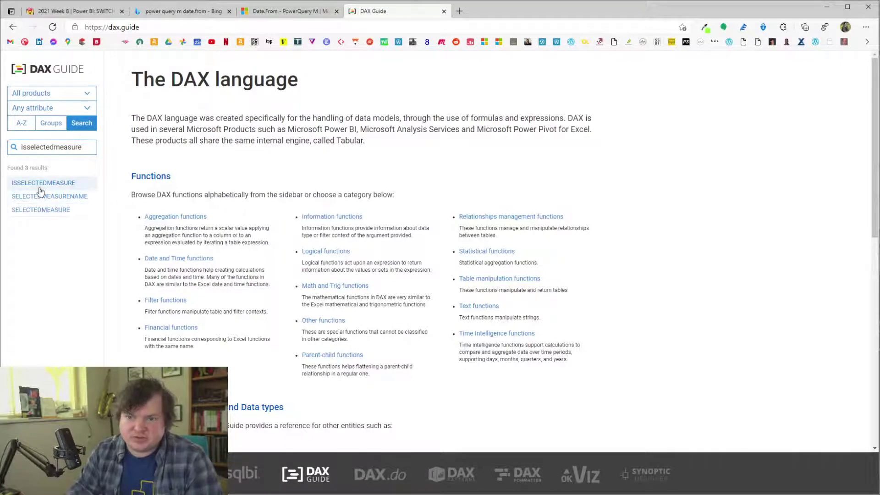
{"action": "left_click", "coordinate": [40, 188]}
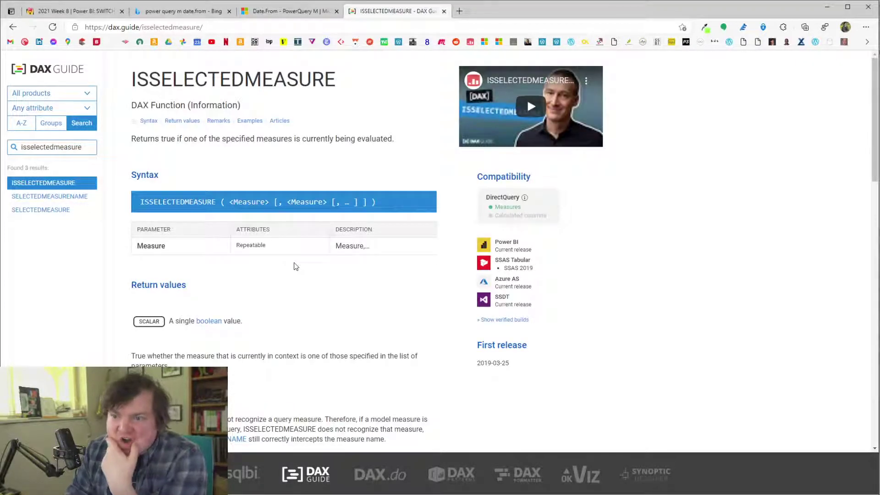
Examine the ISSELECTEDMEASURE remarks and code examples, focusing on how the measure argument is written
{"action": "scroll", "coordinate": [289, 259], "scroll_direction": "down", "scroll_amount": 5}
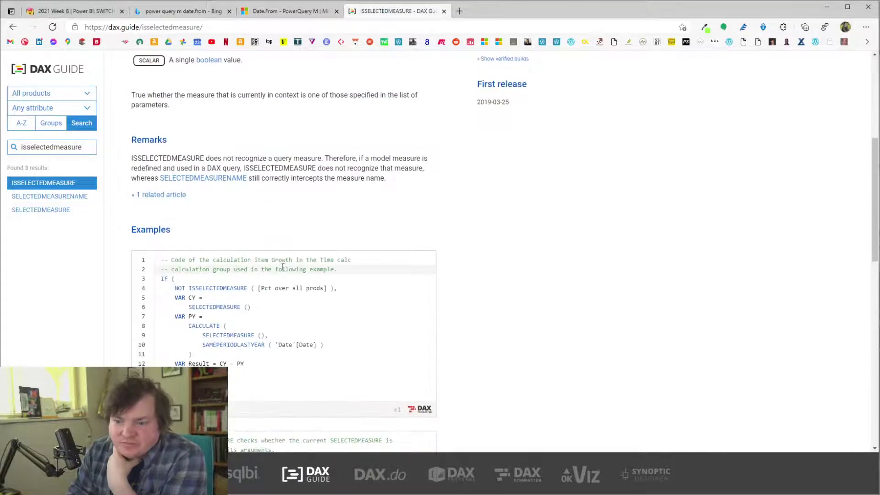
{"action": "left_click_drag", "start_coordinate": [263, 289], "coordinate": [330, 290]}
{"action": "left_click", "coordinate": [333, 292]}
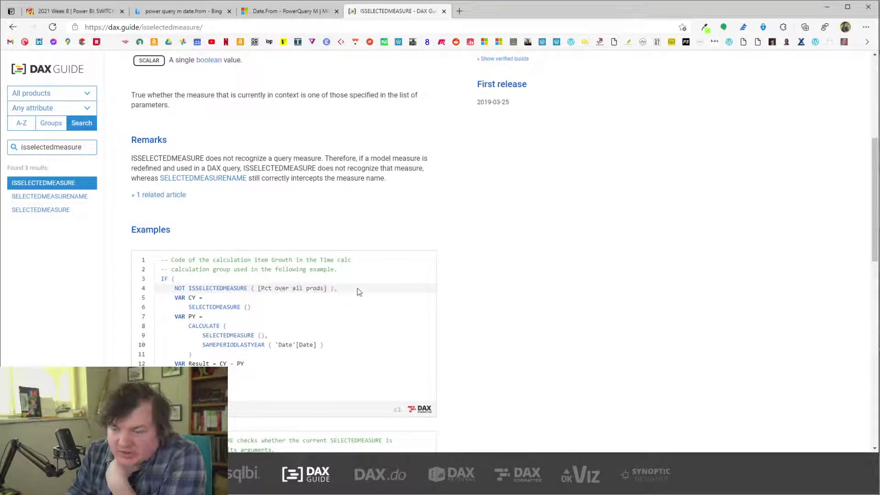
{"action": "scroll", "coordinate": [359, 292], "scroll_direction": "down", "scroll_amount": 5}
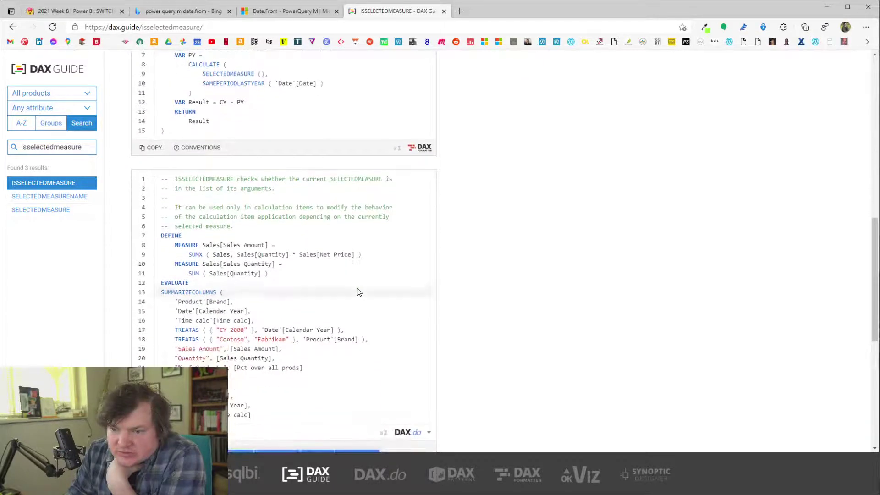
{"action": "scroll", "coordinate": [295, 297], "scroll_direction": "down", "scroll_amount": 5}
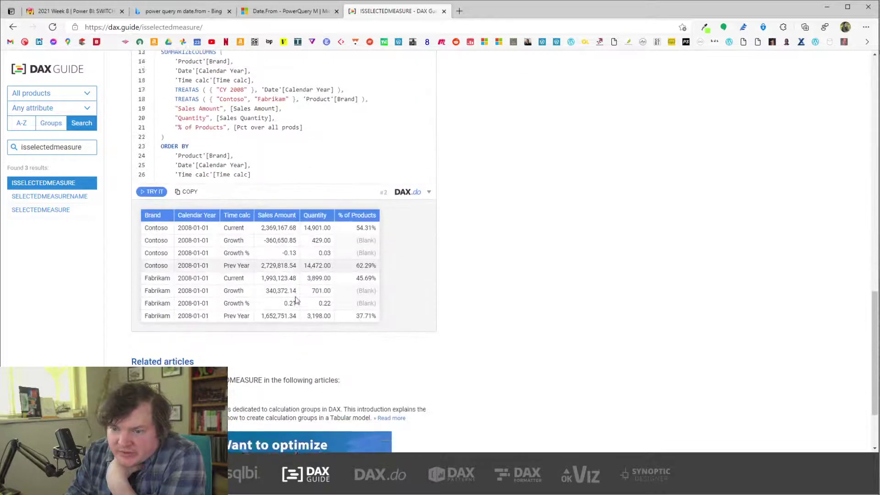
{"action": "scroll", "coordinate": [295, 297], "scroll_direction": "up", "scroll_amount": 11}
{"action": "scroll", "coordinate": [295, 296], "scroll_direction": "down", "scroll_amount": 2}
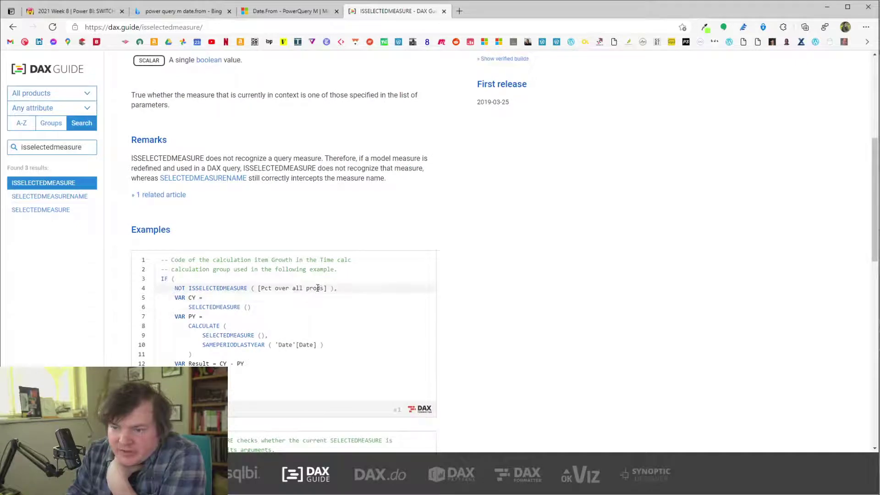
{"action": "left_click_drag", "start_coordinate": [324, 288], "coordinate": [257, 288]}
{"action": "left_click", "coordinate": [340, 235]}
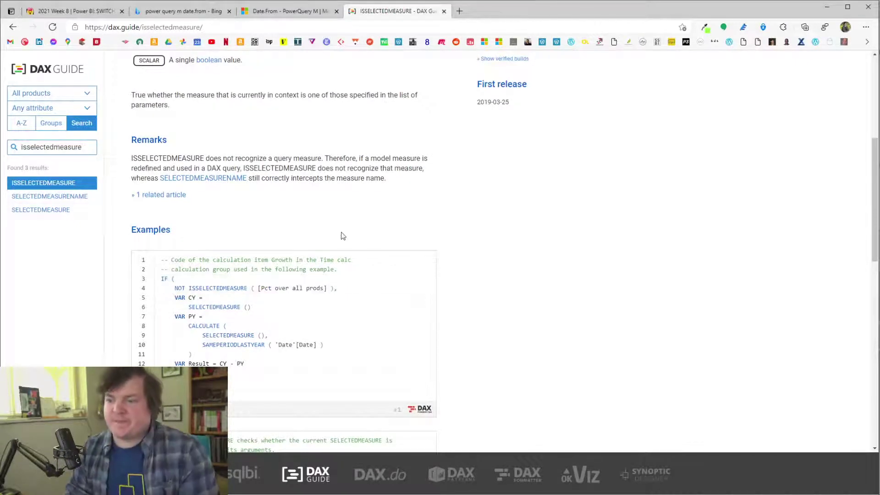
Switch to Tabular Editor and compare the Total Expense calculation item's expression with the Measure Switcher 2 measure in Finances Fact
{"action": "key", "text": "alt+Tab"}
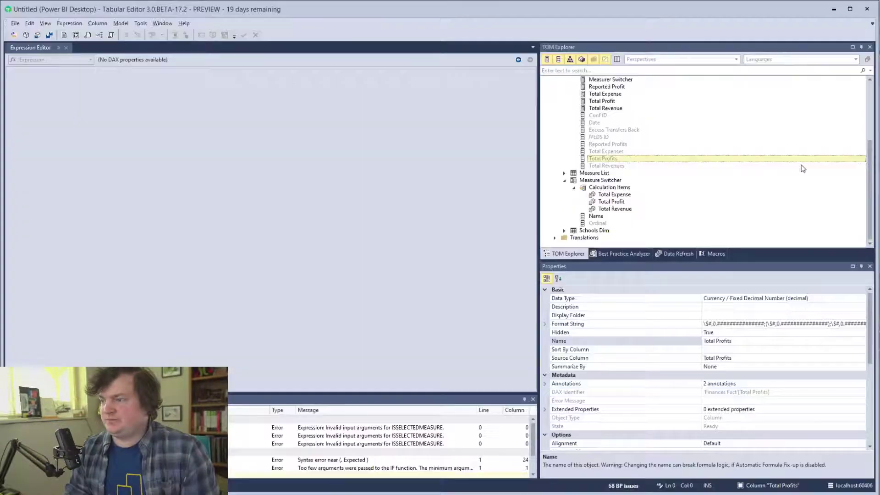
{"action": "left_click", "coordinate": [600, 180]}
{"action": "left_click", "coordinate": [614, 195]}
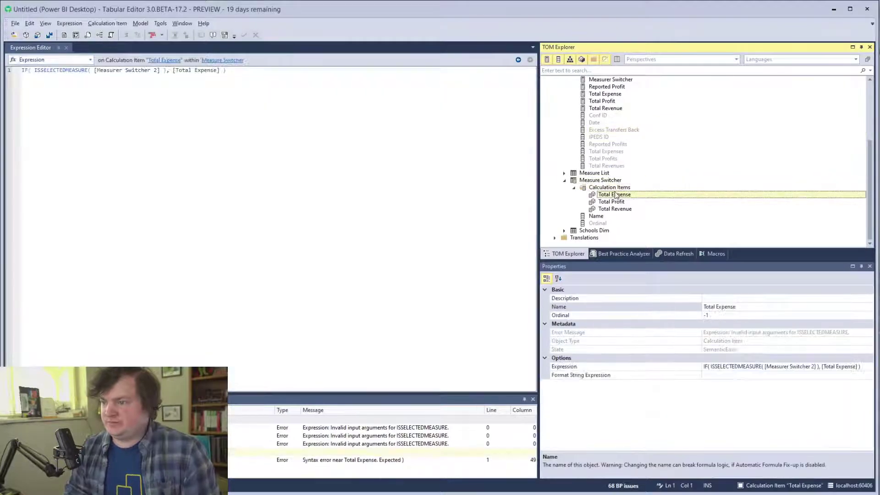
{"action": "scroll", "coordinate": [631, 183], "scroll_direction": "up", "scroll_amount": 5}
{"action": "left_click", "coordinate": [588, 165]}
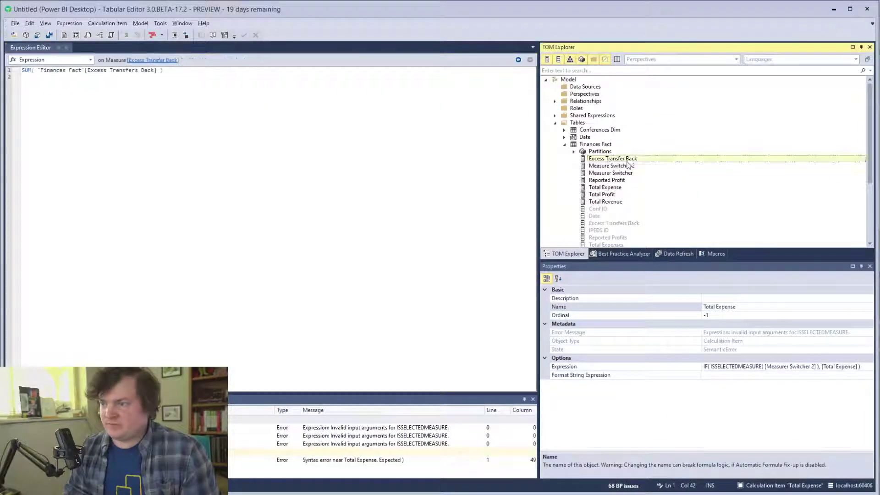
{"action": "left_click", "coordinate": [197, 112]}
{"action": "scroll", "coordinate": [809, 194], "scroll_direction": "down", "scroll_amount": 4}
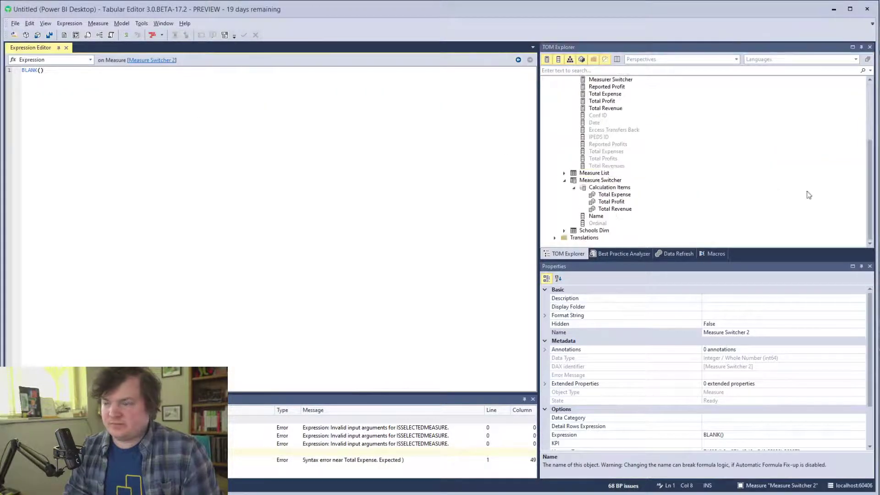
Try to replace the measure reference inside ISSELECTEDMEASURE in the Total Expense calculation item with [Measure Switcher 2]
{"action": "left_click", "coordinate": [635, 195]}
{"action": "left_click", "coordinate": [157, 70]}
{"action": "key", "text": "Delete"}
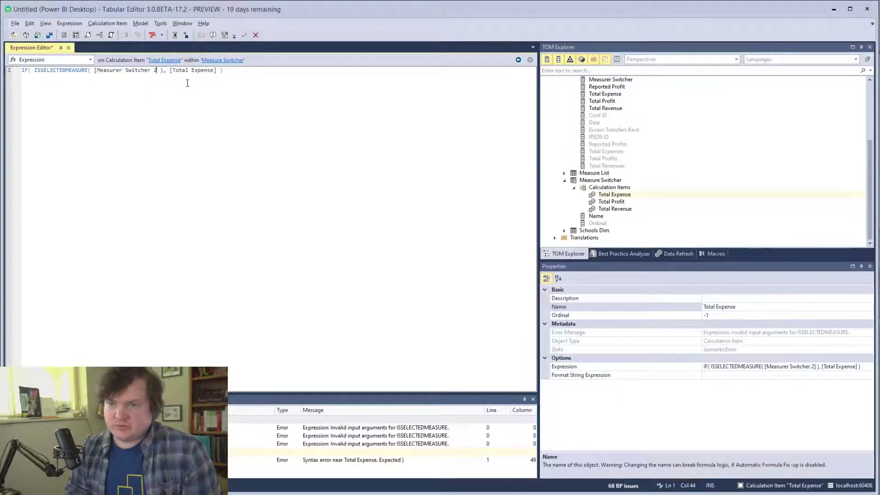
{"action": "key", "text": "BackSpace"}
{"action": "key", "text": "BackSpace"}
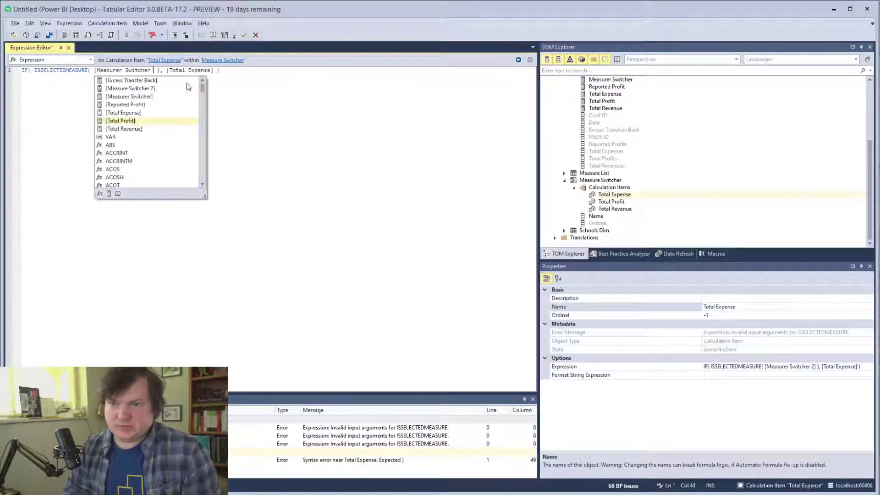
{"action": "key", "text": "Up"}
{"action": "key", "text": "Up"}
{"action": "key", "text": "Up"}
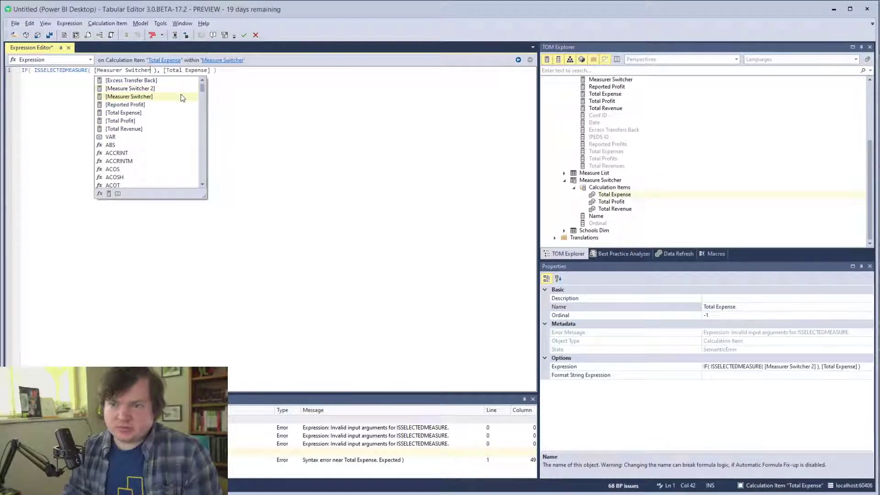
{"action": "left_click", "coordinate": [448, 113]}
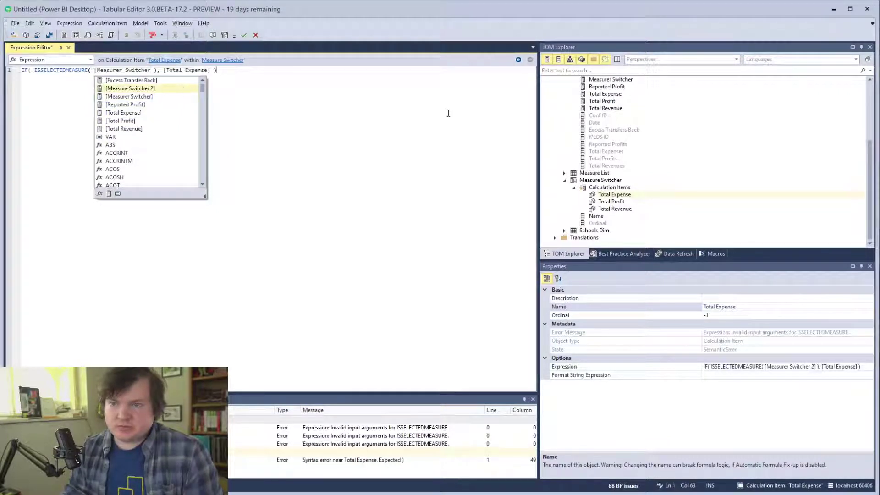
Close Tabular Editor 3 without saving the pending expression change and switch to Power BI Desktop
{"action": "left_click", "coordinate": [866, 8]}
{"action": "left_click", "coordinate": [445, 272]}
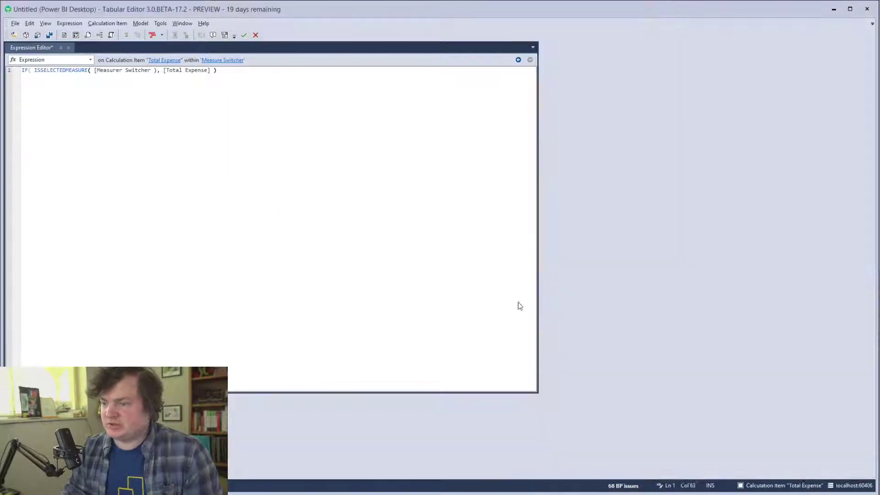
{"action": "key", "text": "alt+Tab"}
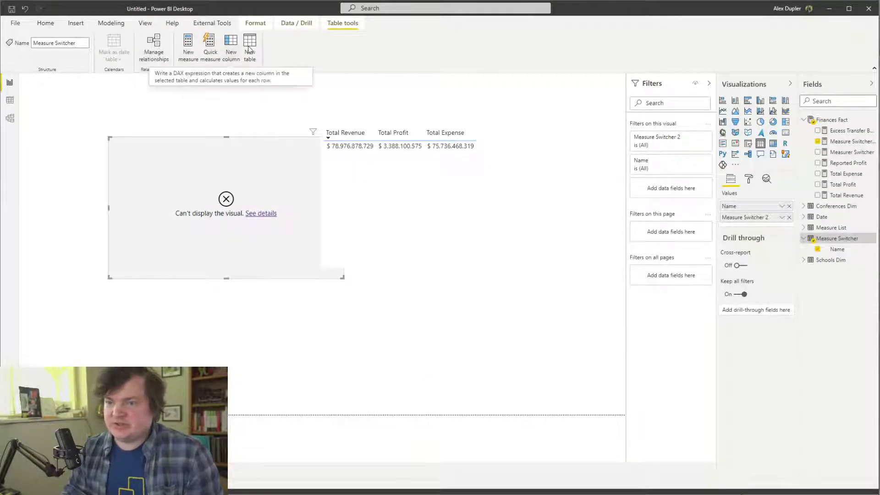
Try to reopen the model in Tabular Editor 3 from Power BI Desktop's external tools
{"action": "left_click", "coordinate": [223, 21]}
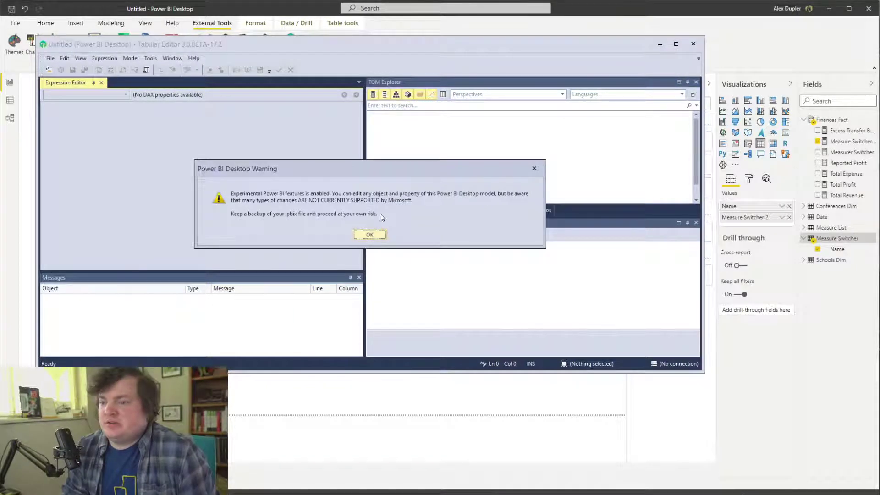
{"action": "left_click", "coordinate": [534, 169]}
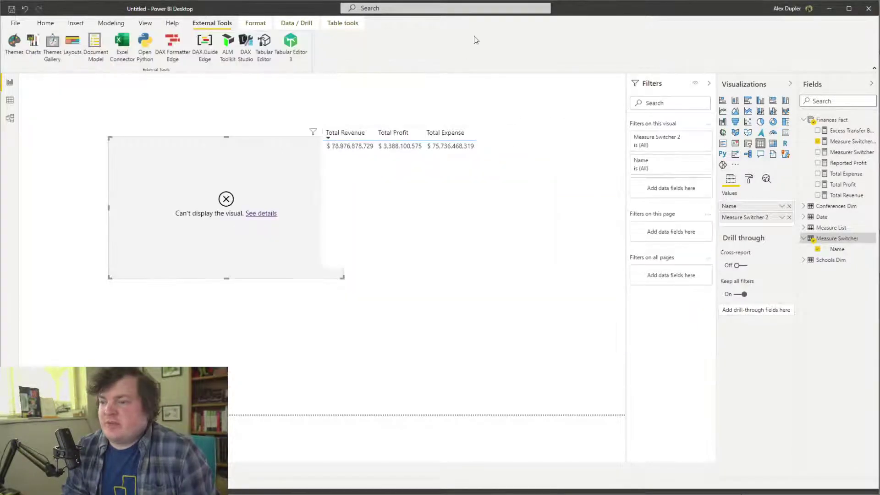
{"action": "key", "text": "alt+Tab"}
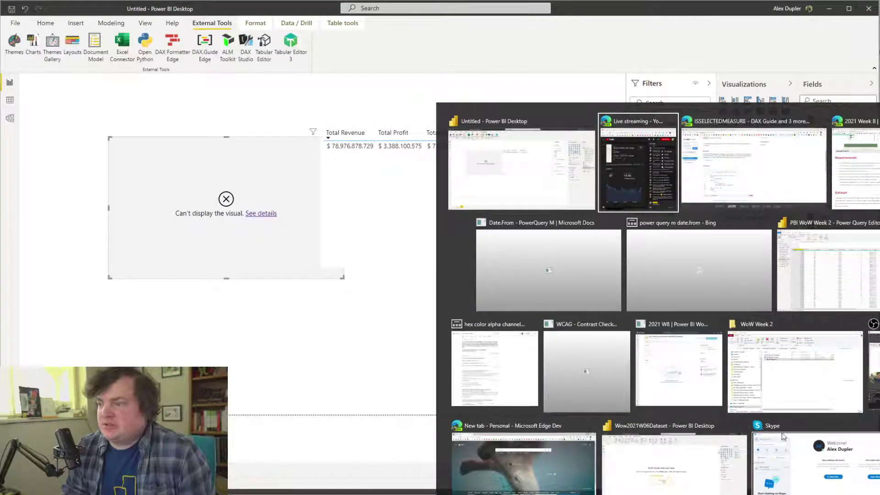
{"action": "key", "text": "Escape"}
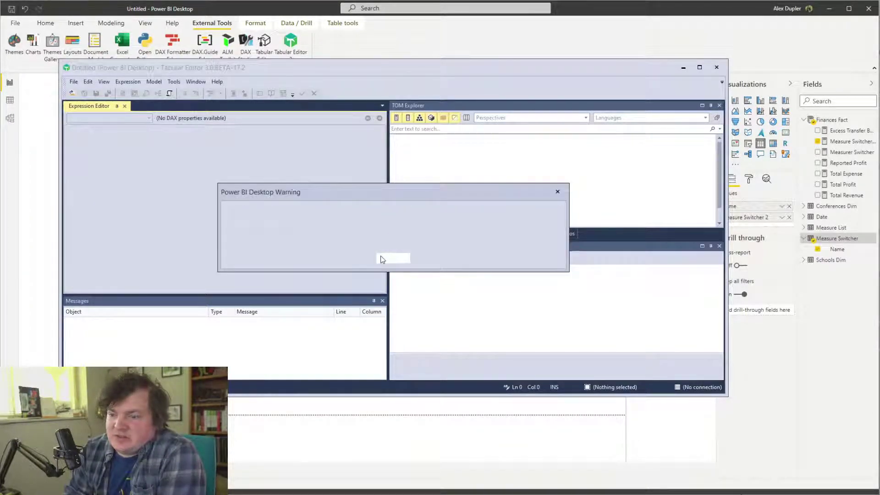
{"action": "left_click", "coordinate": [380, 259]}
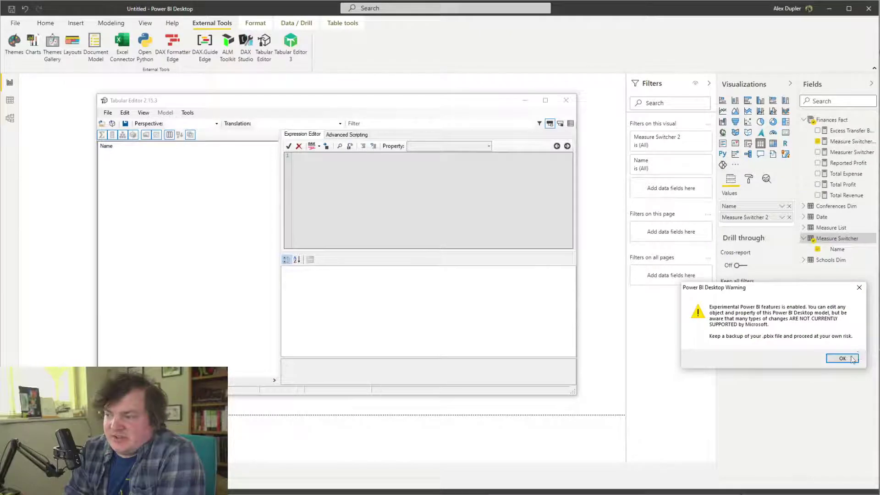
Open the model in Tabular Editor 2.15.3 instead, accept the experimental features warning, and maximize the window
{"action": "left_click", "coordinate": [843, 358]}
{"action": "left_click_drag", "start_coordinate": [363, 106], "coordinate": [422, 63]}
{"action": "double_click", "coordinate": [422, 62]}
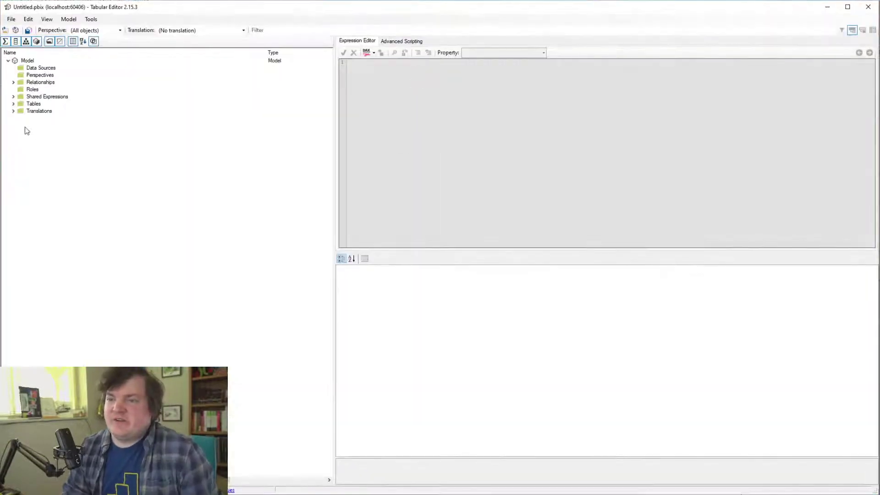
Expand the Measure Switcher calculation group under Tables and display the Total Expense calculation item's expression
{"action": "left_click", "coordinate": [14, 96]}
{"action": "left_click", "coordinate": [13, 103]}
{"action": "left_click", "coordinate": [13, 96]}
{"action": "left_click", "coordinate": [13, 104]}
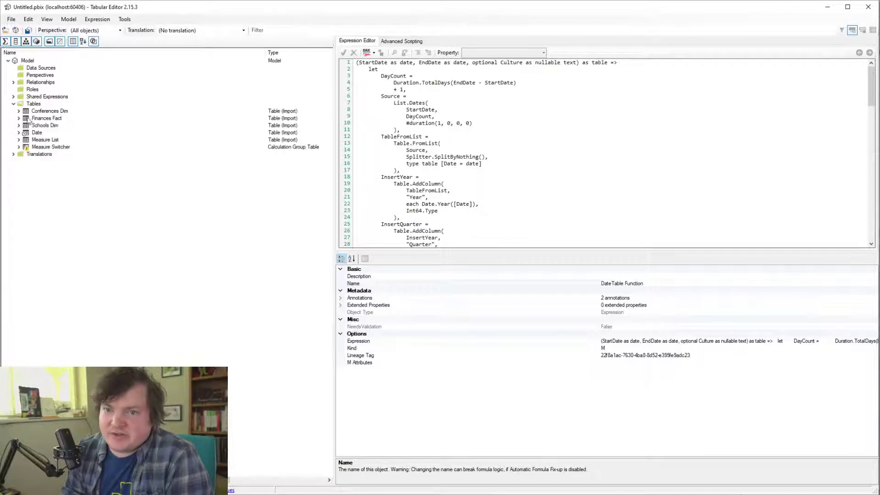
{"action": "left_click", "coordinate": [39, 147]}
{"action": "left_click", "coordinate": [19, 146]}
{"action": "left_click", "coordinate": [51, 168]}
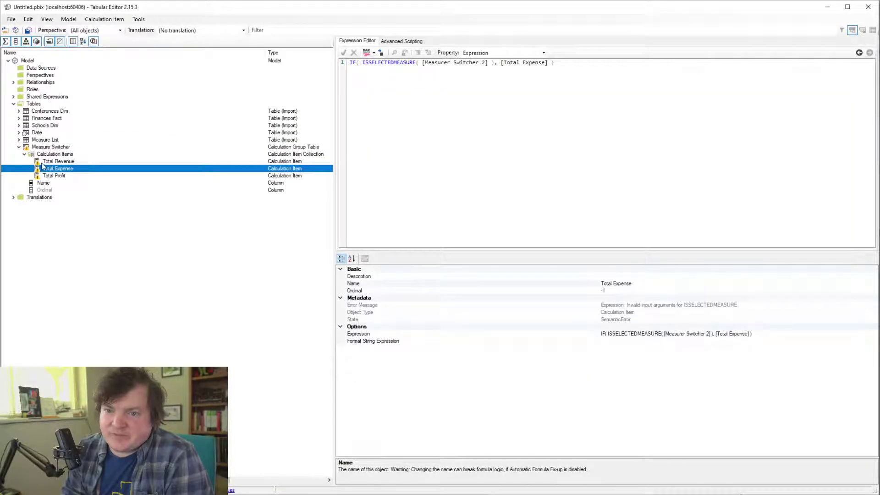
Replace the misspelled measure reference inside ISSELECTEDMEASURE in the Total Revenue calculation item with "[Measure Switcher 2"
{"action": "left_click", "coordinate": [39, 163]}
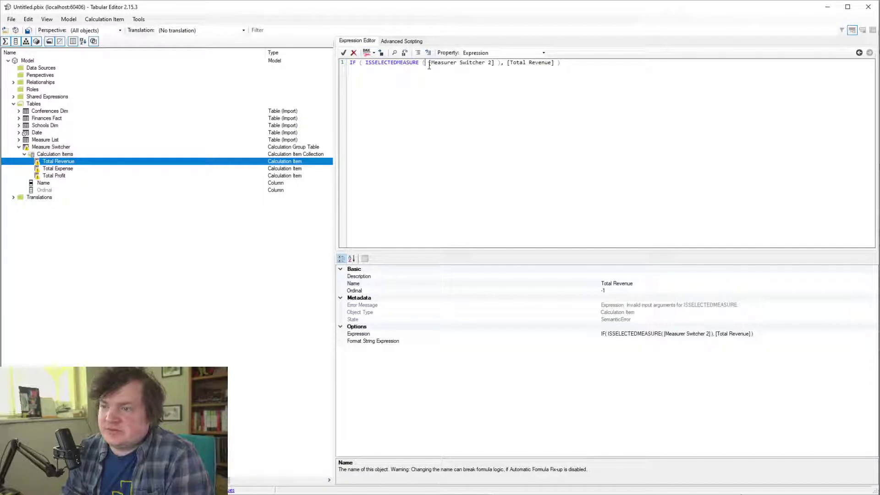
{"action": "left_click_drag", "start_coordinate": [498, 61], "coordinate": [428, 62]}
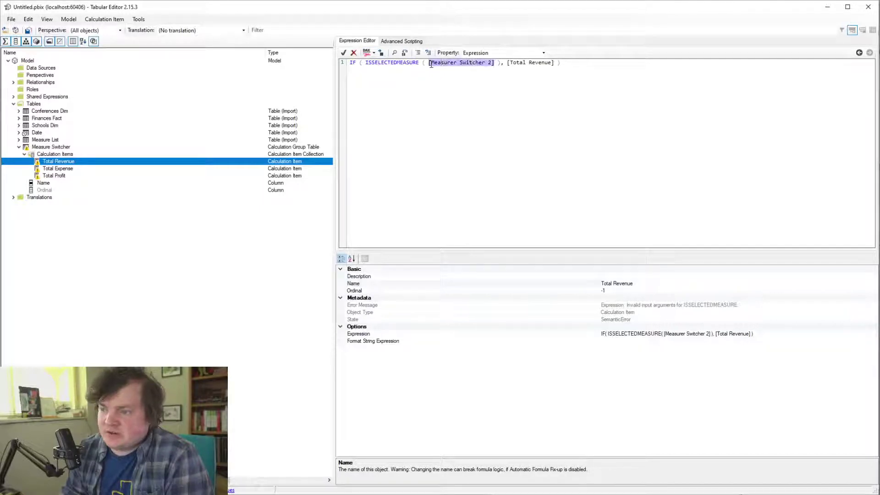
{"action": "key", "text": "Delete"}
{"action": "type", "text": "["}
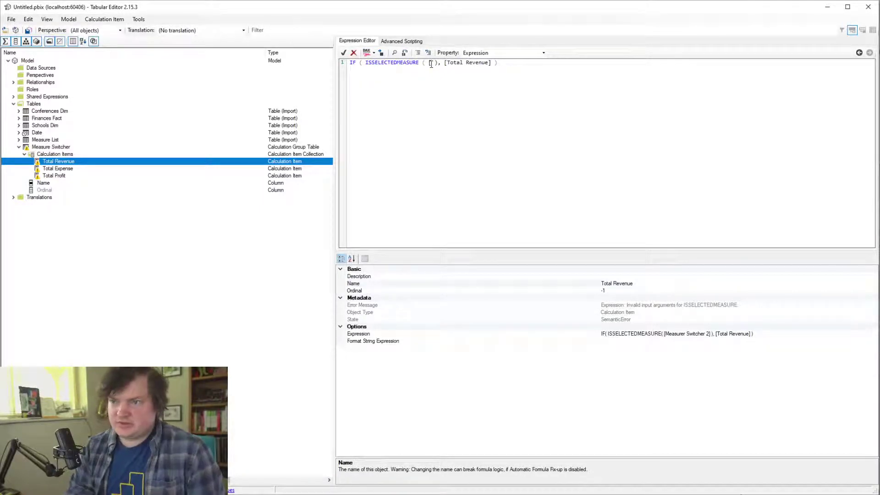
{"action": "type", "text": "Measure "}
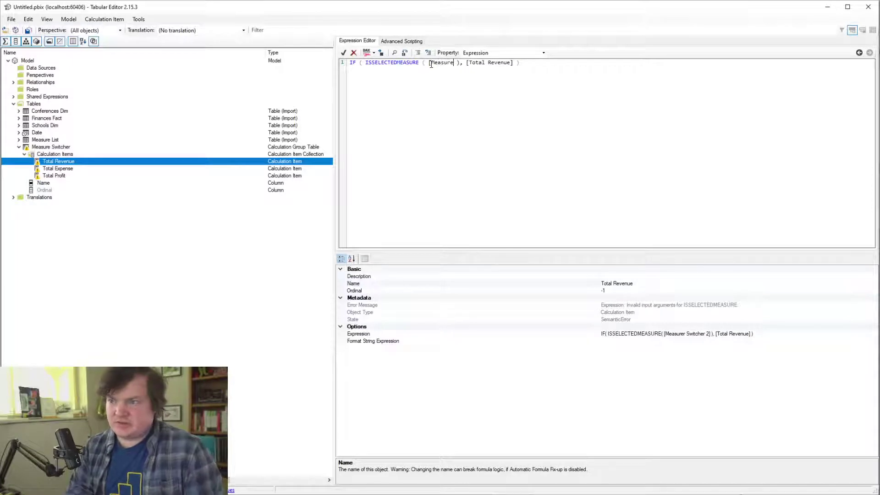
{"action": "type", "text": "Switcher"}
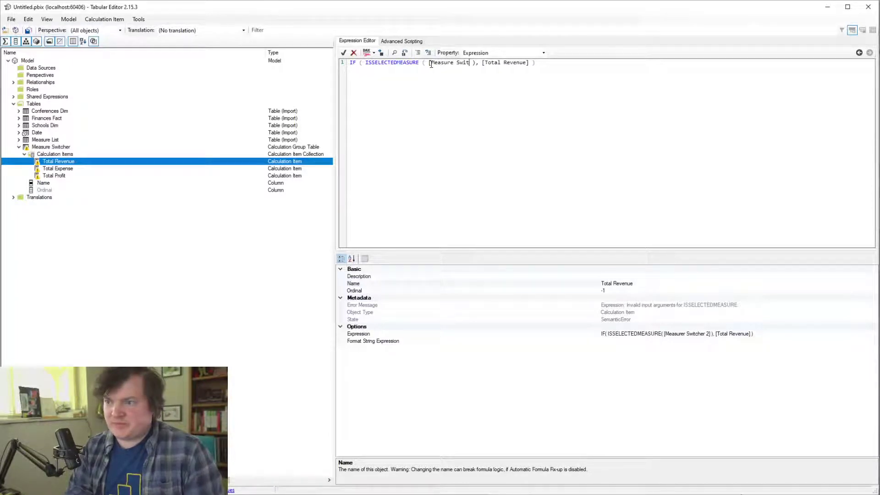
{"action": "type", "text": " 2"}
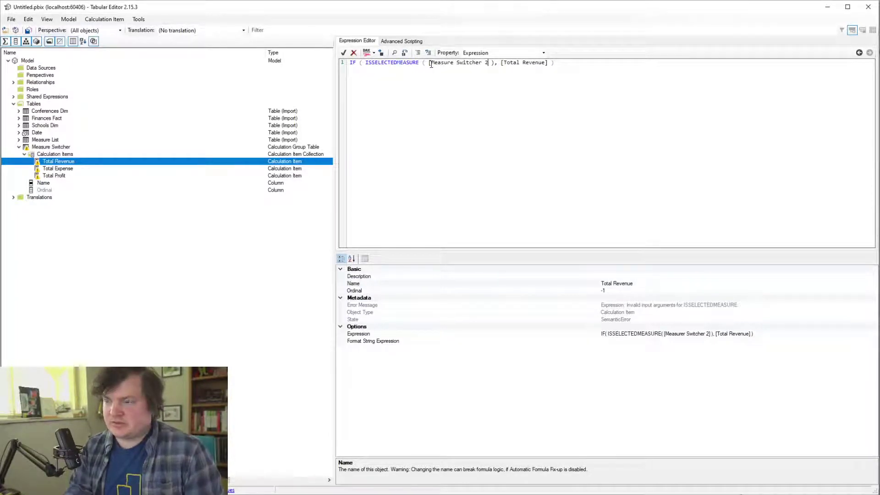
Insert the Measure Switcher 2 measure from Finances Fact into Total Revenue's ISSELECTEDMEASURE, remove the hand-typed reference, and accept the expression
{"action": "left_click", "coordinate": [19, 125]}
{"action": "left_click", "coordinate": [18, 118]}
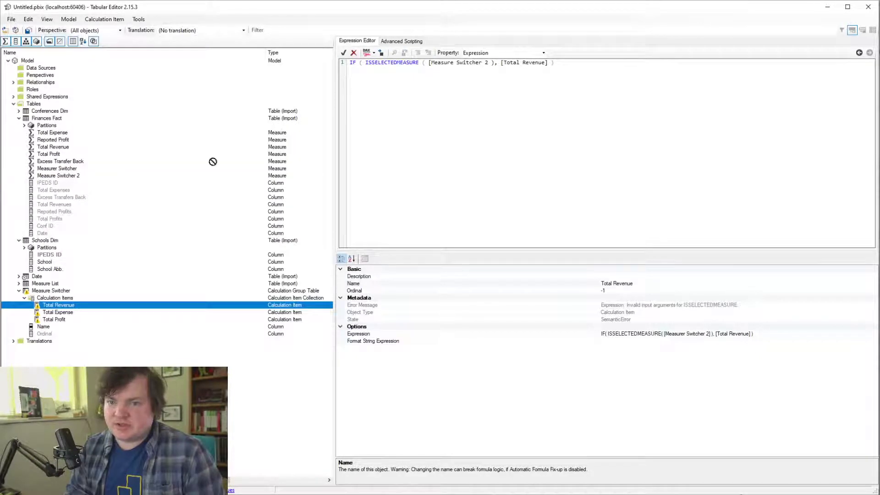
{"action": "left_click_drag", "start_coordinate": [212, 162], "coordinate": [430, 67]}
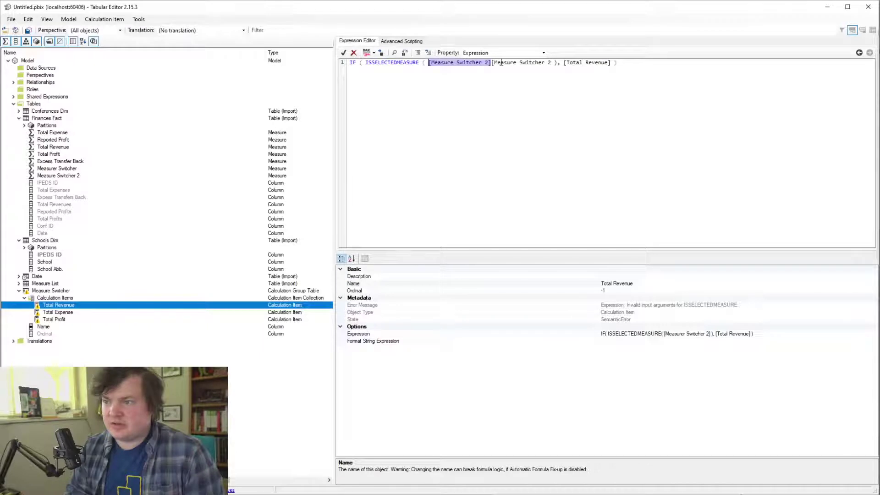
{"action": "left_click_drag", "start_coordinate": [553, 62], "coordinate": [494, 62]}
{"action": "key", "text": "BackSpace"}
{"action": "key", "text": "BackSpace"}
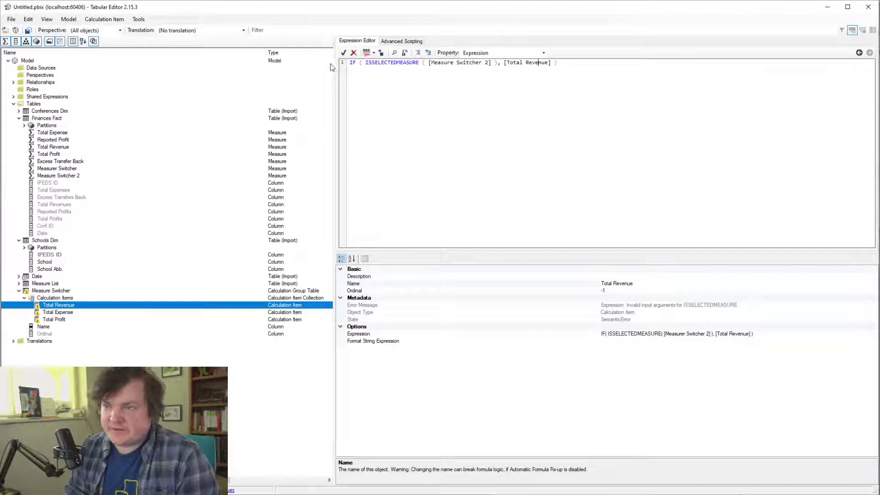
{"action": "left_click", "coordinate": [344, 53]}
Replace the reference inside ISSELECTEDMEASURE in the Total Expense calculation item with the Measure Switcher 2 measure from Finances Fact
{"action": "key", "text": "Down"}
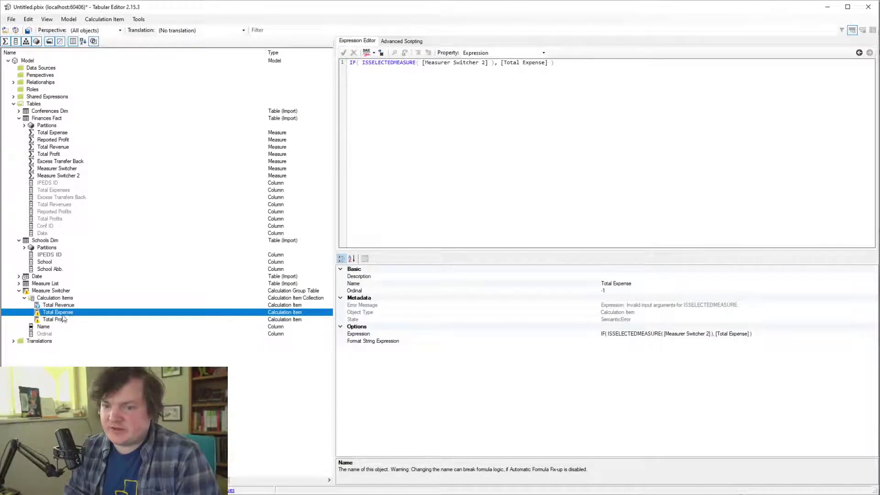
{"action": "left_click_drag", "start_coordinate": [489, 64], "coordinate": [422, 64]}
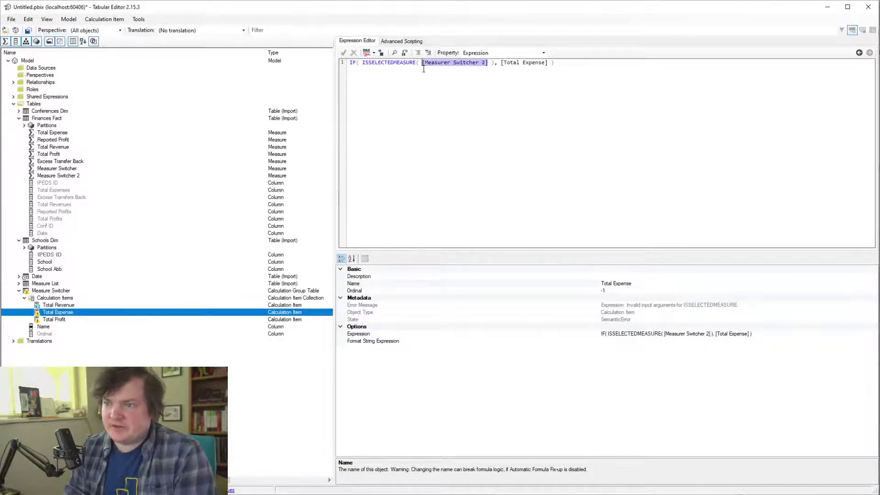
{"action": "key", "text": "Delete"}
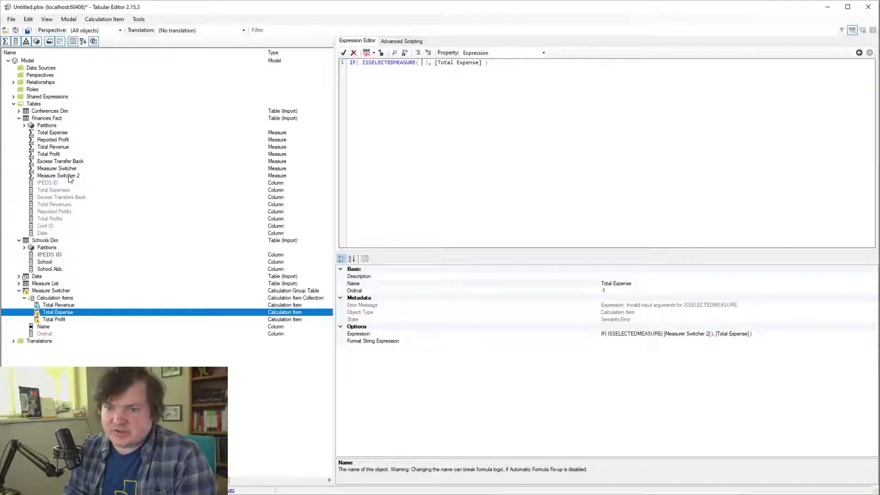
{"action": "left_click_drag", "start_coordinate": [70, 179], "coordinate": [423, 63]}
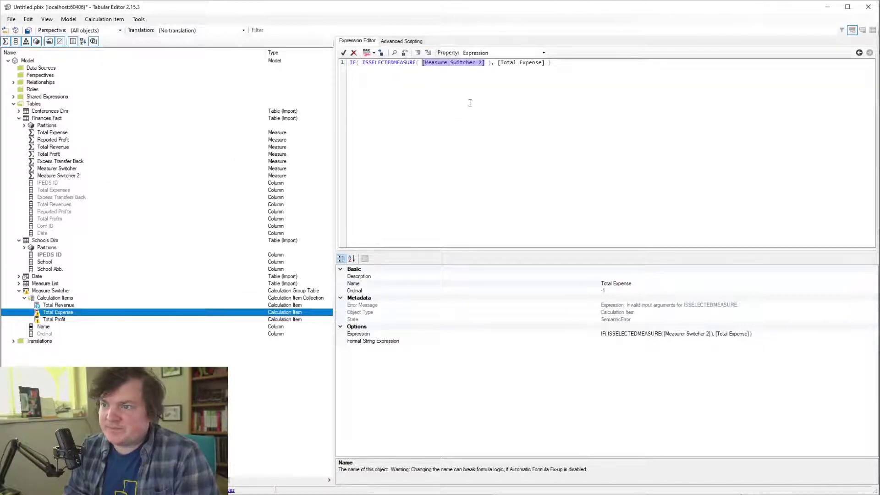
{"action": "left_click", "coordinate": [547, 64]}
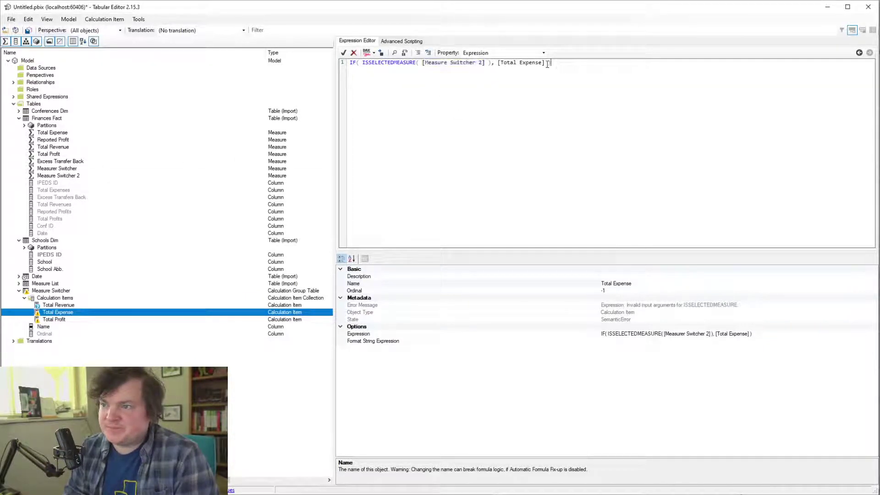
Replace the ISSELECTEDMEASURE reference in the Total Profit calculation item with [Measure Switcher 2], accept it, and save the changes to the model
{"action": "left_click", "coordinate": [54, 321]}
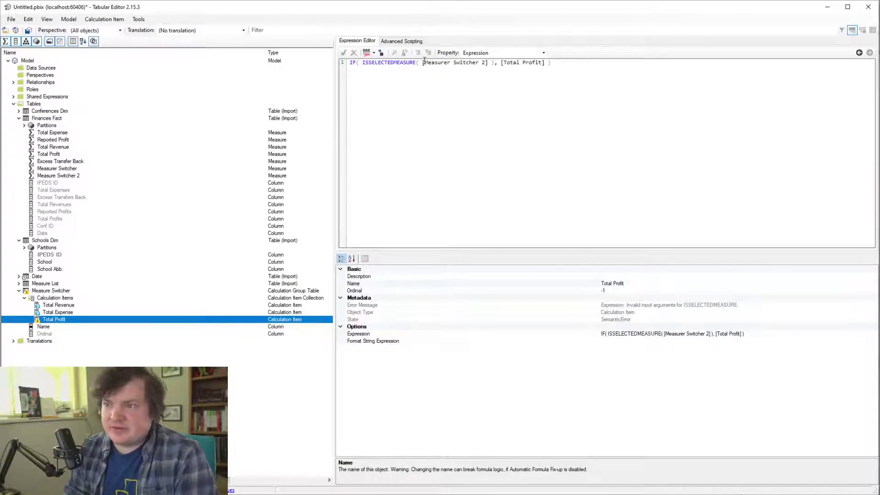
{"action": "left_click_drag", "start_coordinate": [423, 62], "coordinate": [493, 59]}
{"action": "key", "text": "Delete"}
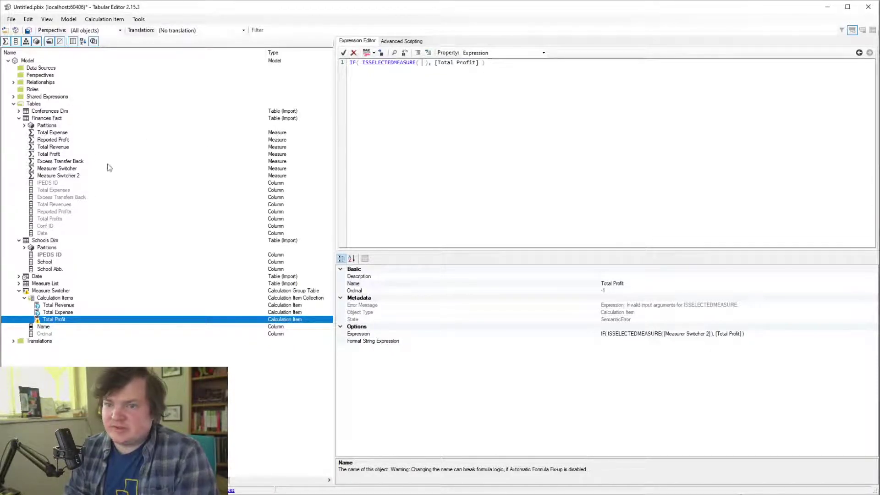
{"action": "left_click_drag", "start_coordinate": [62, 175], "coordinate": [421, 68]}
{"action": "left_click", "coordinate": [343, 52]}
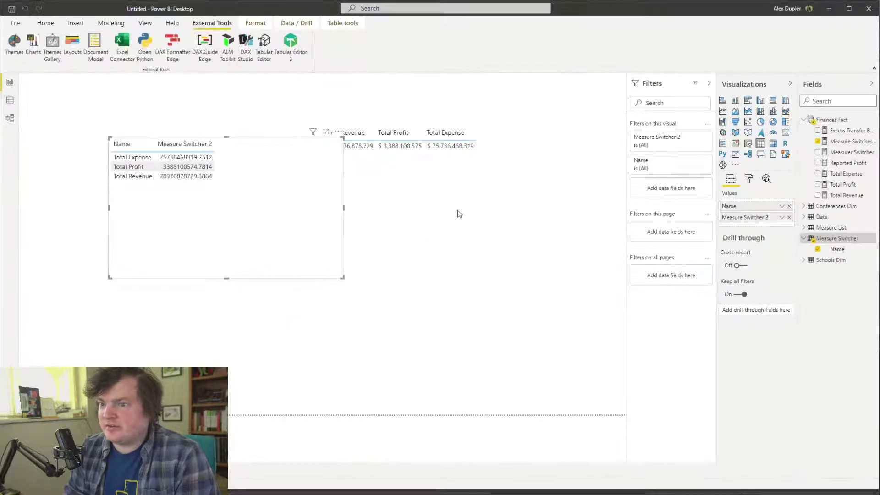
In Power BI Desktop, check the refreshed Measure Switcher table and inspect the Total Revenue measure's format
{"action": "left_click", "coordinate": [827, 7]}
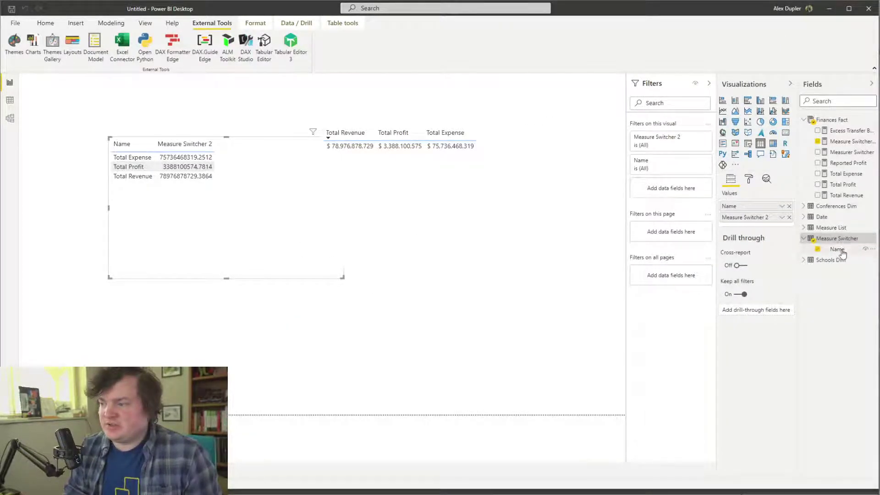
{"action": "left_click", "coordinate": [846, 195]}
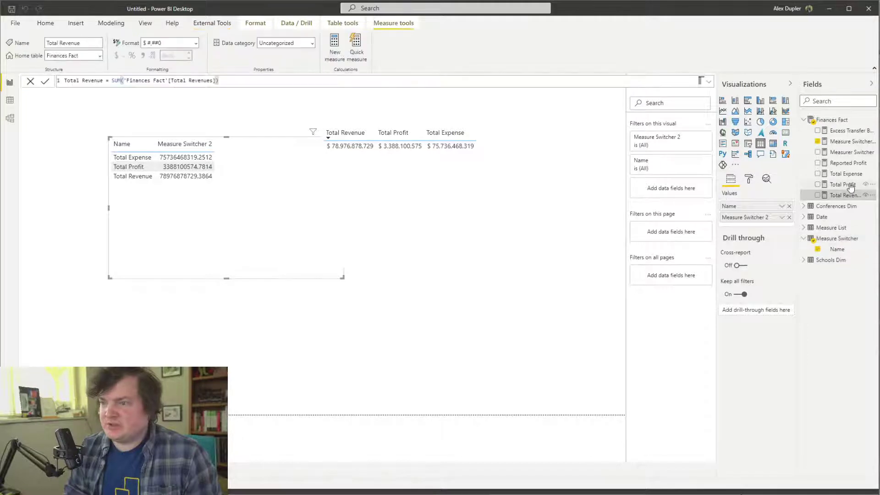
{"action": "left_click", "coordinate": [831, 228]}
Switch to Tabular Editor 2 and check the Format String Expression property of the Total Profit calculation item
{"action": "key", "text": "alt+Tab"}
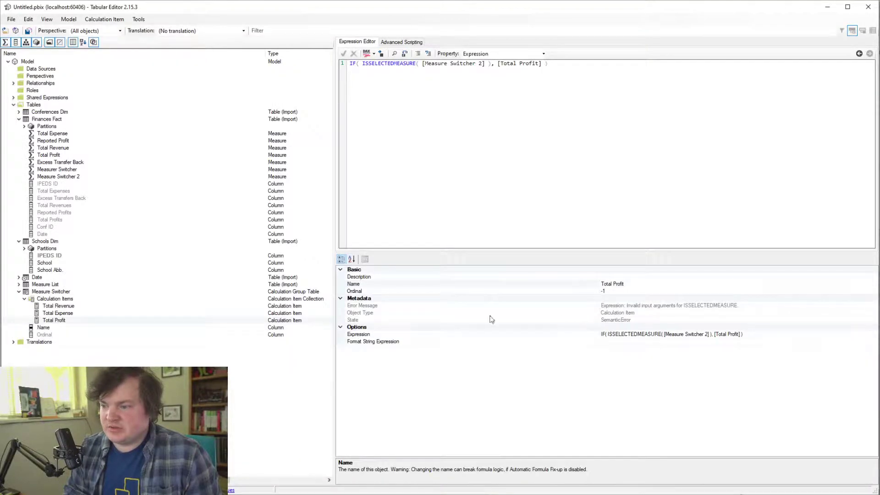
{"action": "left_click", "coordinate": [477, 341]}
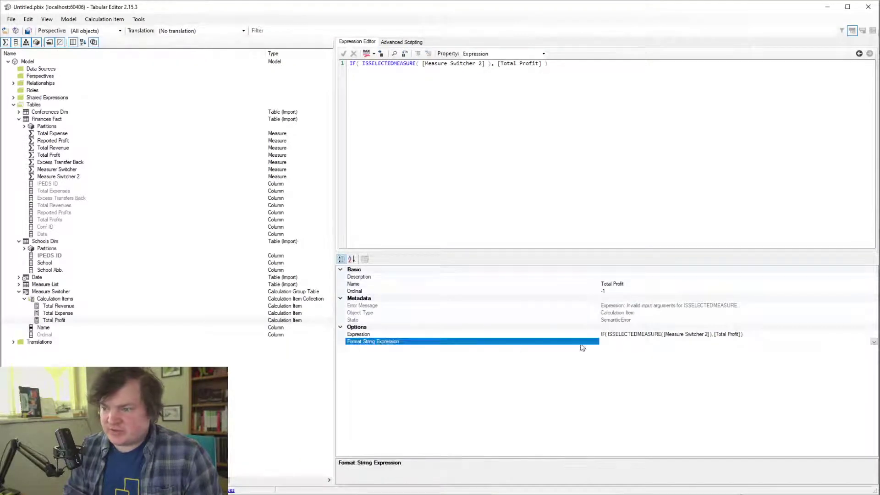
{"action": "left_click", "coordinate": [875, 342]}
{"action": "left_click", "coordinate": [728, 352]}
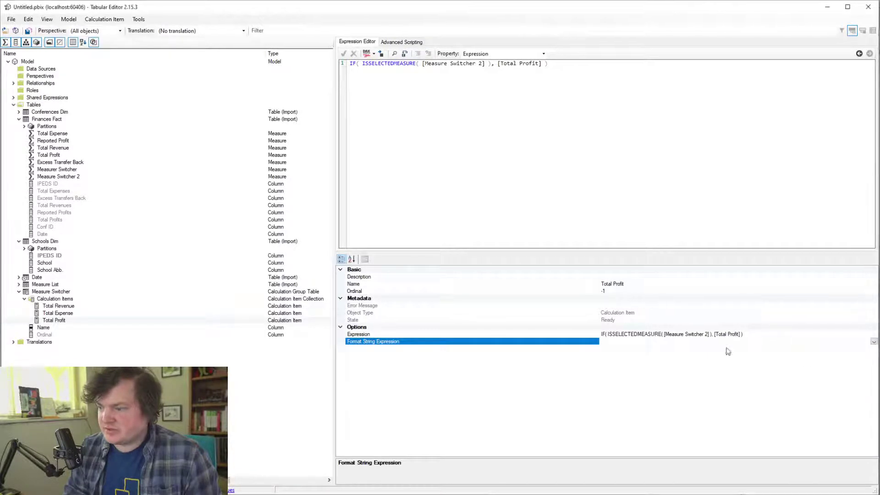
Copy the Total Revenue measure's format string $ #,##0 into the Format String Expression of the Total Revenue calculation item
{"action": "left_click", "coordinate": [85, 306]}
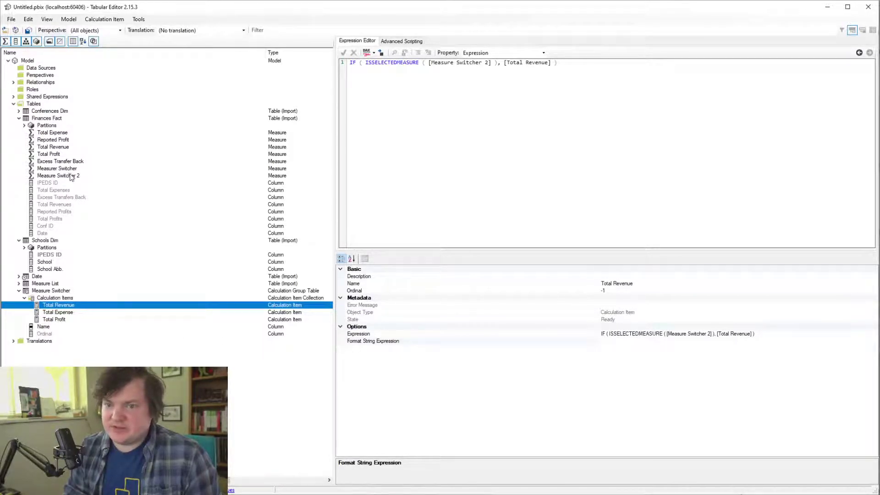
{"action": "left_click", "coordinate": [64, 148]}
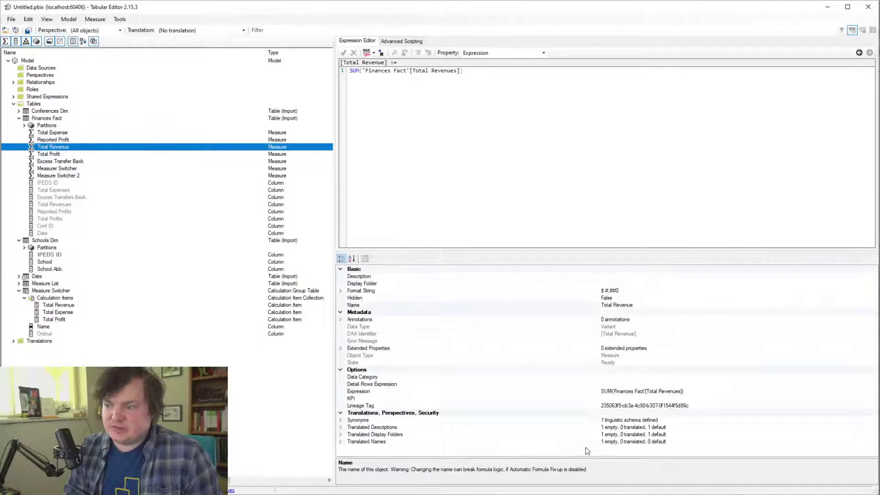
{"action": "left_click", "coordinate": [637, 290]}
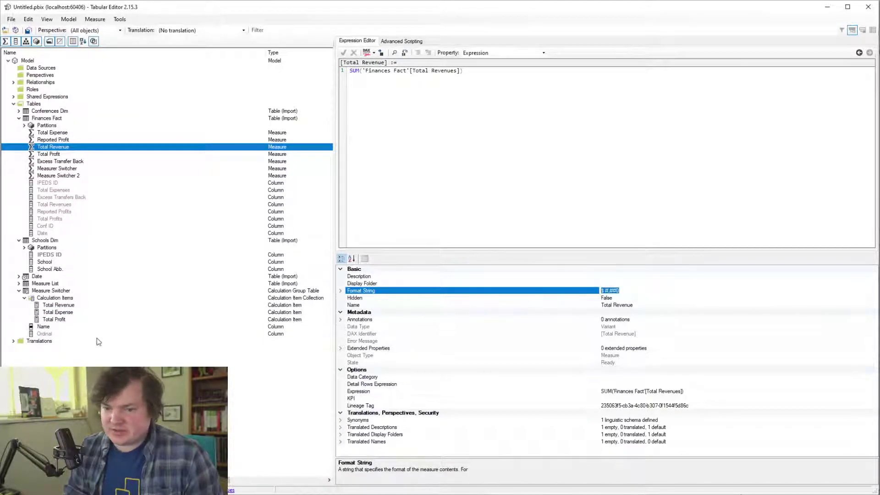
{"action": "left_click", "coordinate": [73, 305]}
{"action": "left_click", "coordinate": [639, 341]}
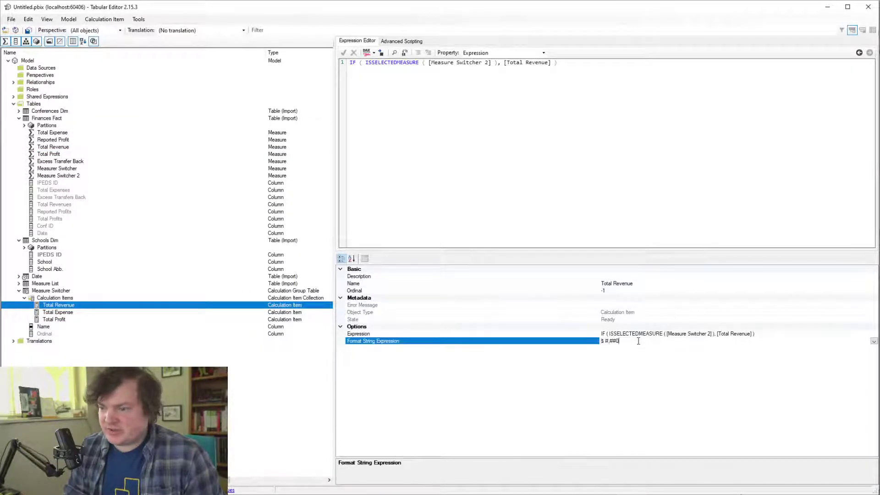
Set the Format String Expression of the Total Expense and Total Profit calculation items to $ #,##0 and save the model changes
{"action": "key", "text": "Down"}
{"action": "left_click", "coordinate": [646, 344]}
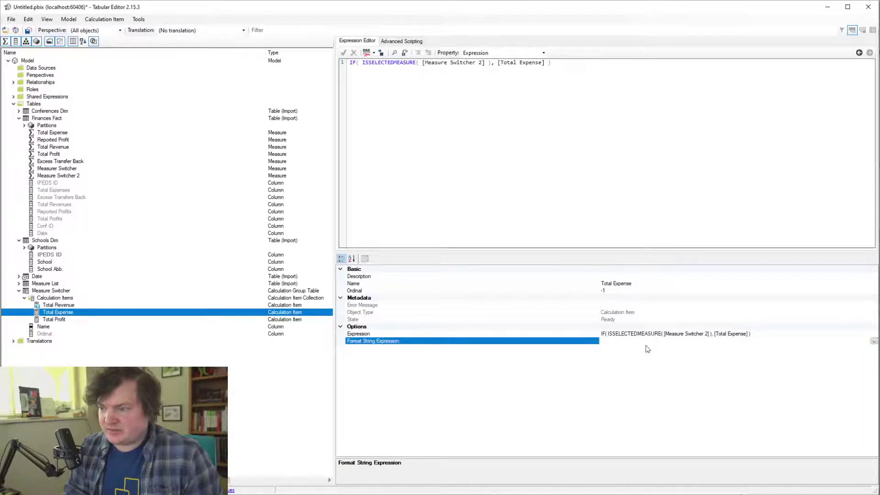
{"action": "left_click", "coordinate": [75, 320]}
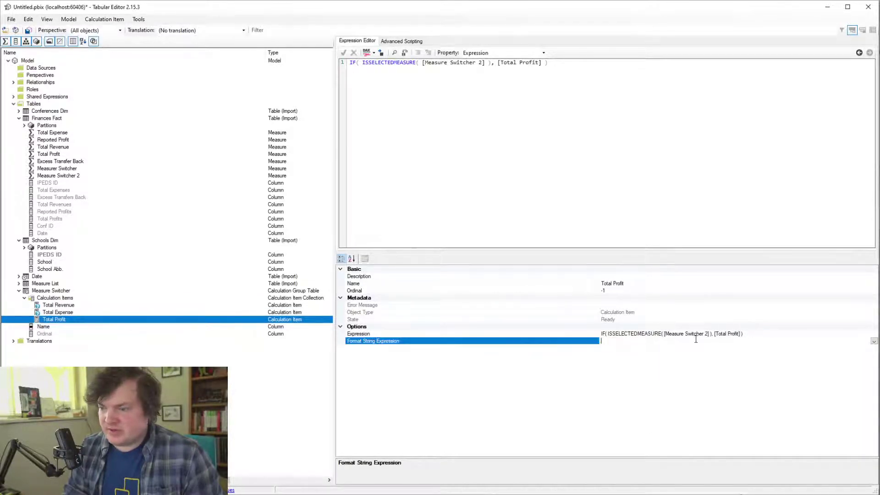
{"action": "left_click", "coordinate": [28, 31]}
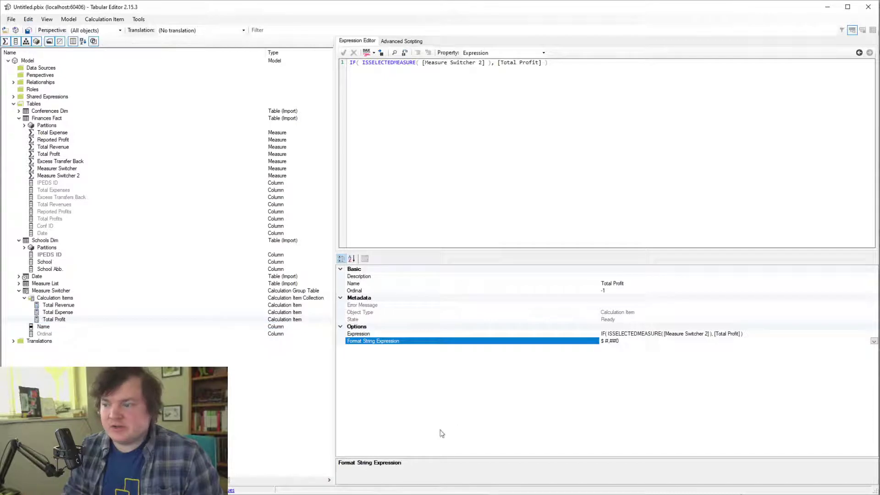
Review the Total Expense calculation item, switch to Power BI Desktop and open the error details of the Measure Switcher table visual
{"action": "left_click", "coordinate": [212, 290]}
{"action": "left_click", "coordinate": [134, 313]}
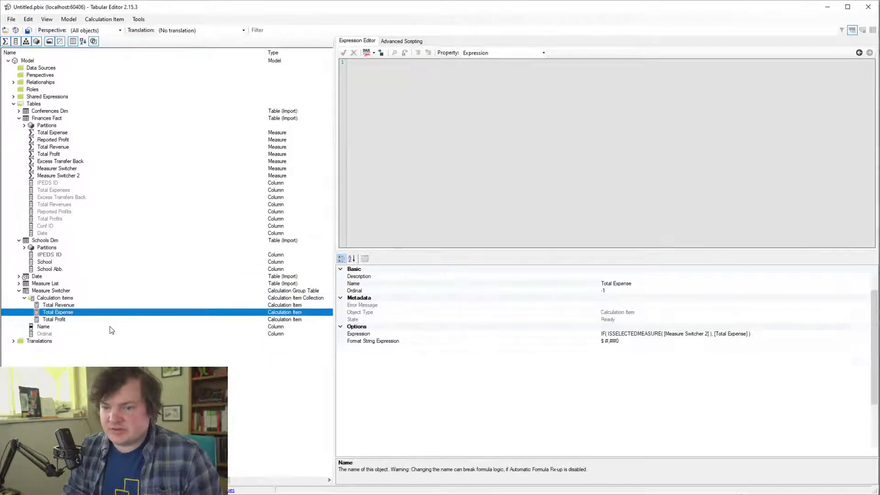
{"action": "left_click", "coordinate": [112, 326]}
{"action": "left_click", "coordinate": [827, 7]}
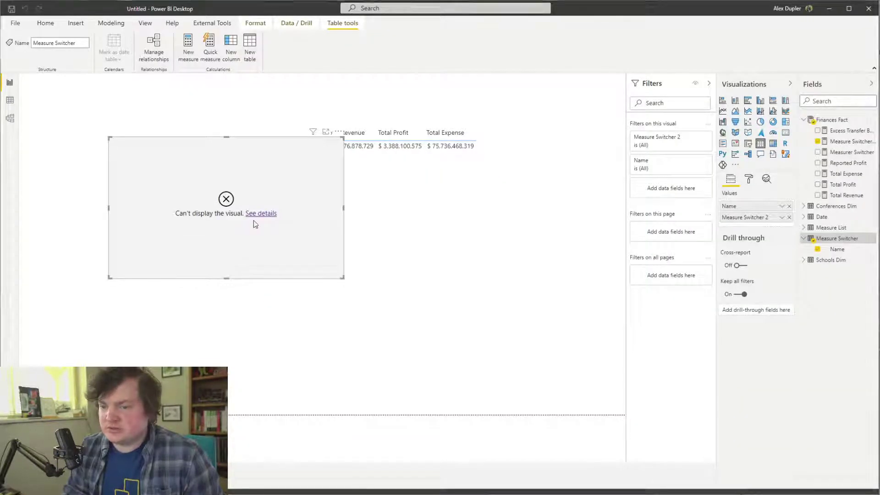
{"action": "left_click", "coordinate": [260, 213]}
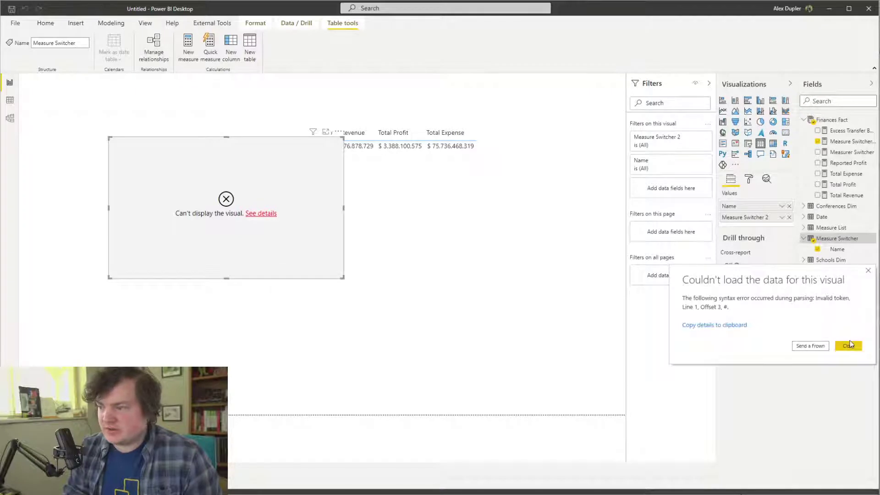
Return to Tabular Editor and inspect the format strings of the Measurer Switcher and Total Expense measures
{"action": "key", "text": "alt+Tab"}
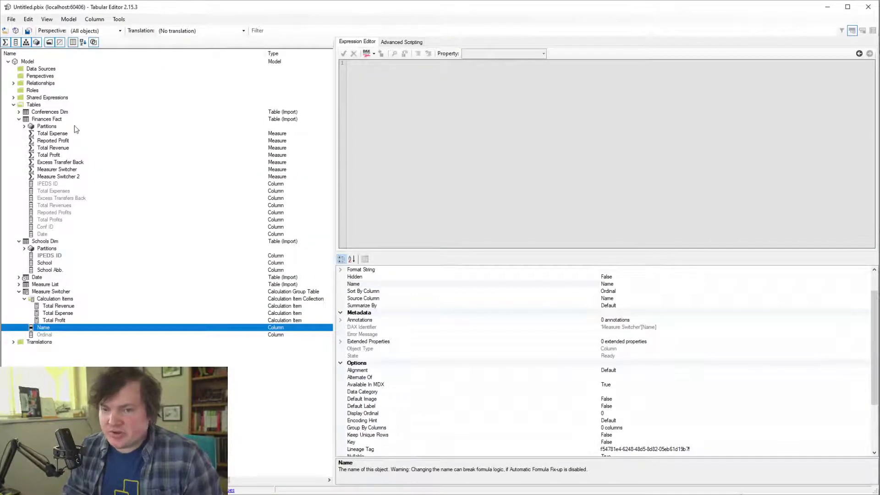
{"action": "left_click", "coordinate": [76, 169]}
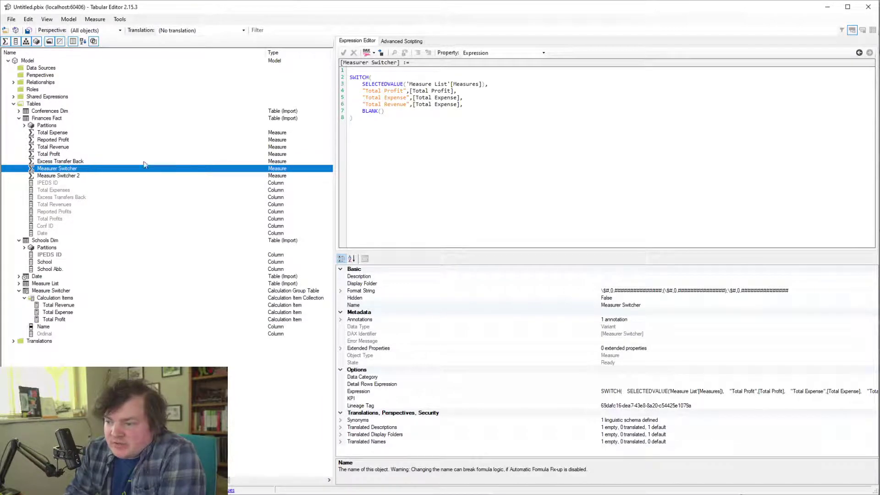
{"action": "left_click", "coordinate": [84, 134]}
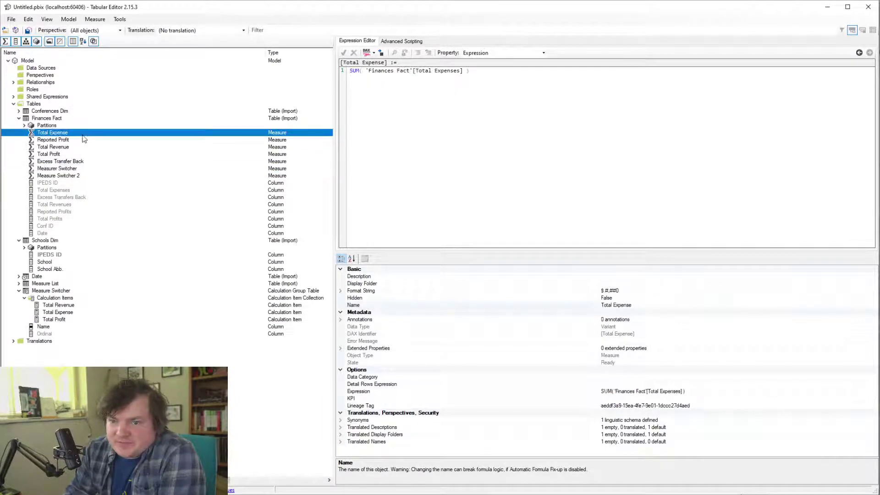
{"action": "left_click", "coordinate": [632, 292]}
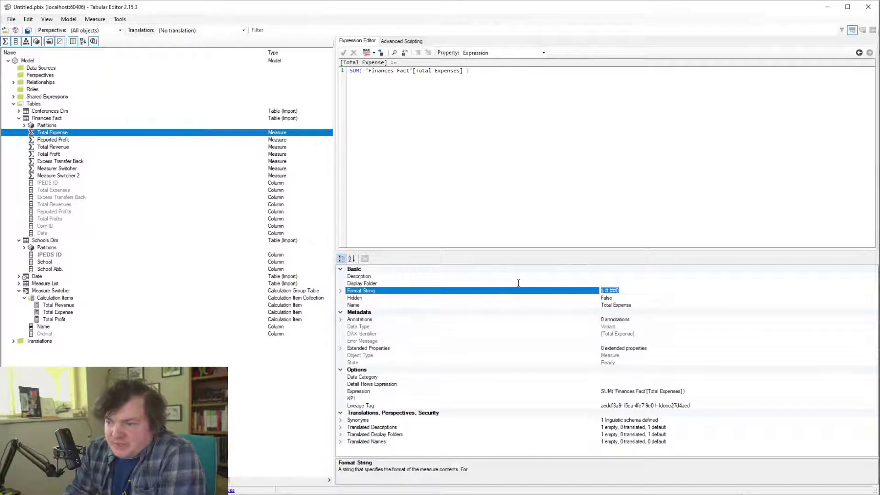
Wrap the Total Revenue calculation item's Format String Expression in double quotes so it reads "$ #,##0"
{"action": "left_click", "coordinate": [87, 312]}
{"action": "left_click", "coordinate": [88, 306]}
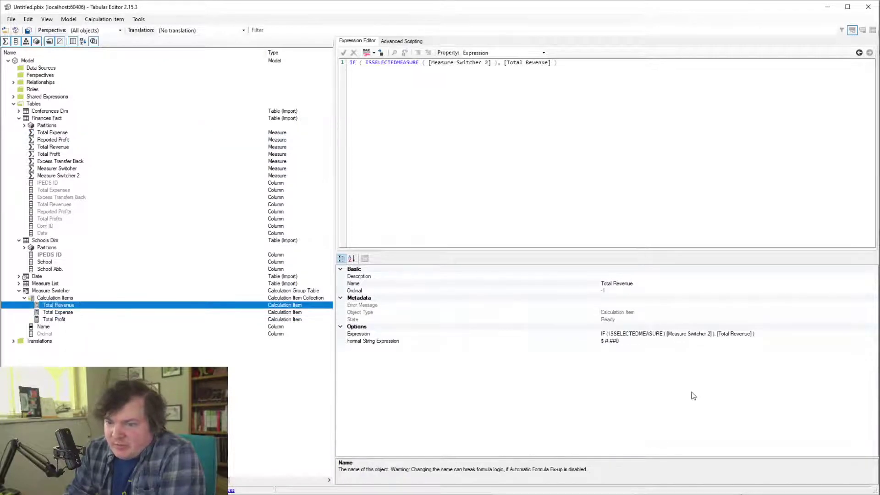
{"action": "left_click", "coordinate": [669, 342]}
{"action": "key", "text": "Home"}
{"action": "type", "text": "\""}
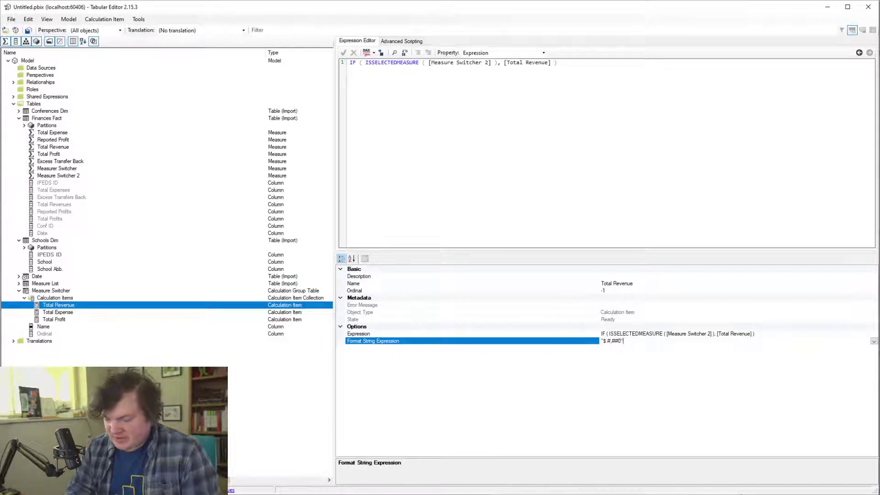
Set the Format String Expression of Total Expense and Total Profit to "$ #,##0" with quotes, and move Total Profit above Total Revenue
{"action": "left_click", "coordinate": [183, 312]}
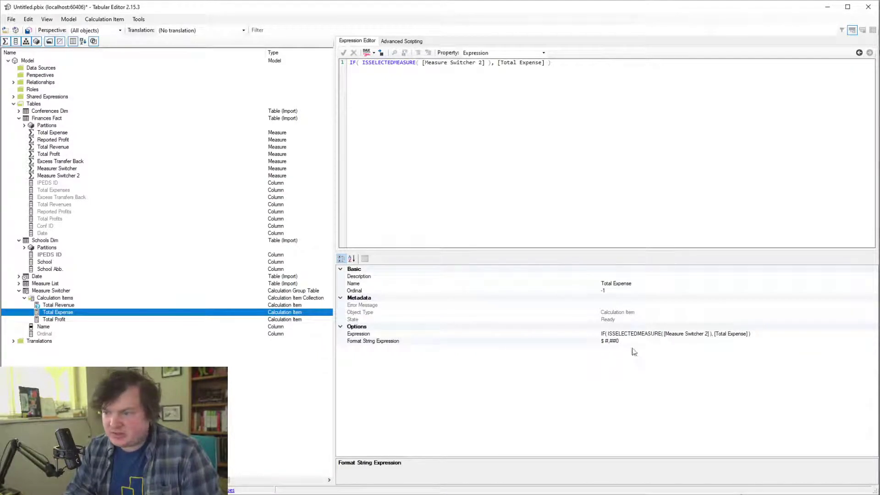
{"action": "left_click", "coordinate": [665, 341]}
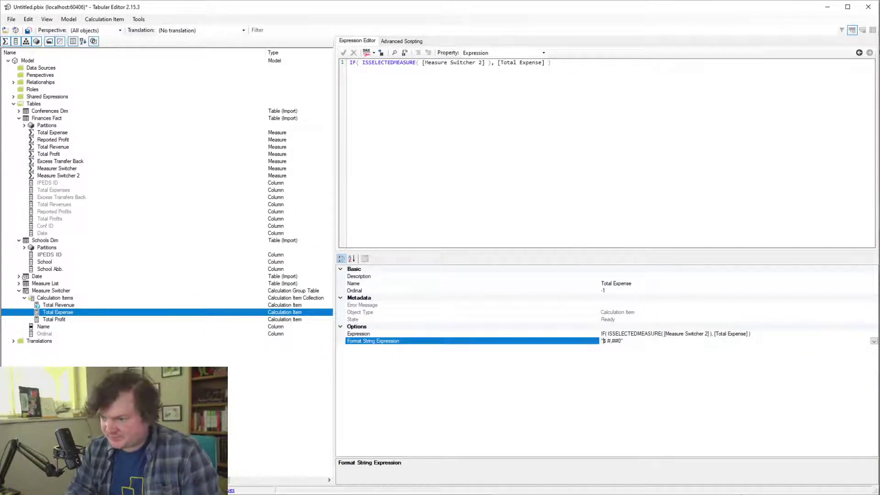
{"action": "left_click_drag", "start_coordinate": [138, 319], "coordinate": [138, 303]}
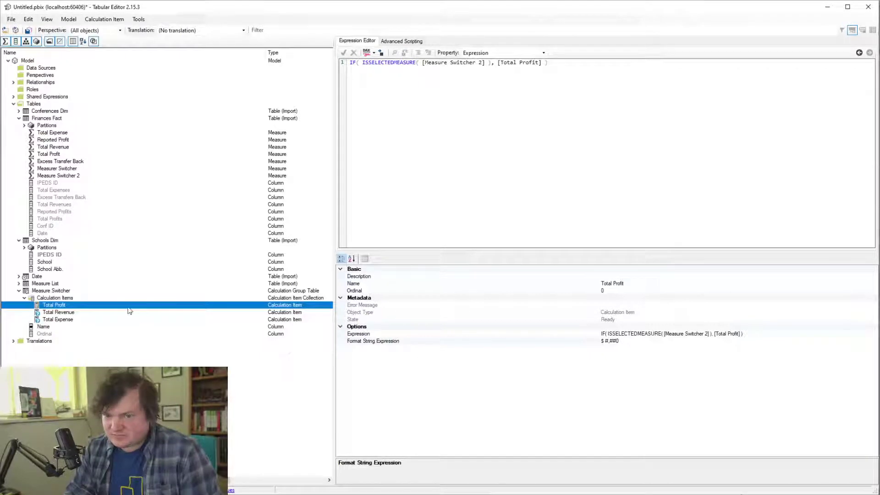
{"action": "left_click", "coordinate": [661, 341]}
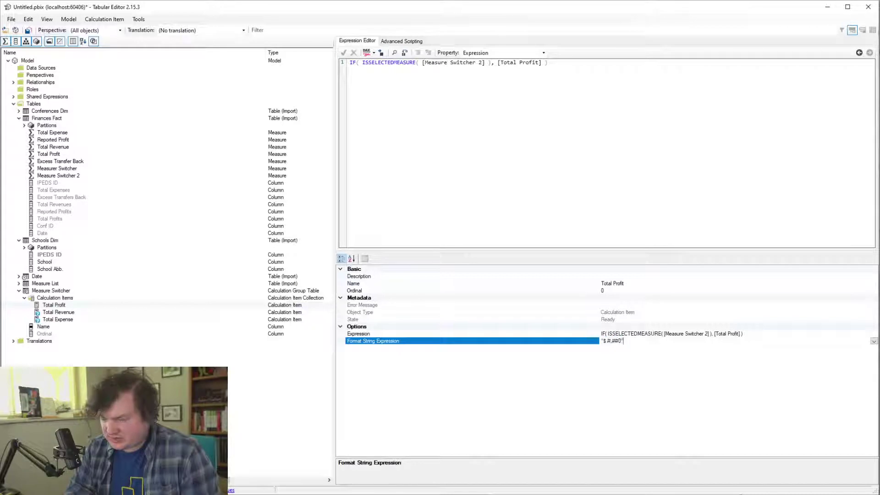
Move the Total Revenue calculation item above Total Profit and save the changes to the model
{"action": "left_click", "coordinate": [80, 312]}
{"action": "left_click_drag", "start_coordinate": [79, 310], "coordinate": [81, 308]}
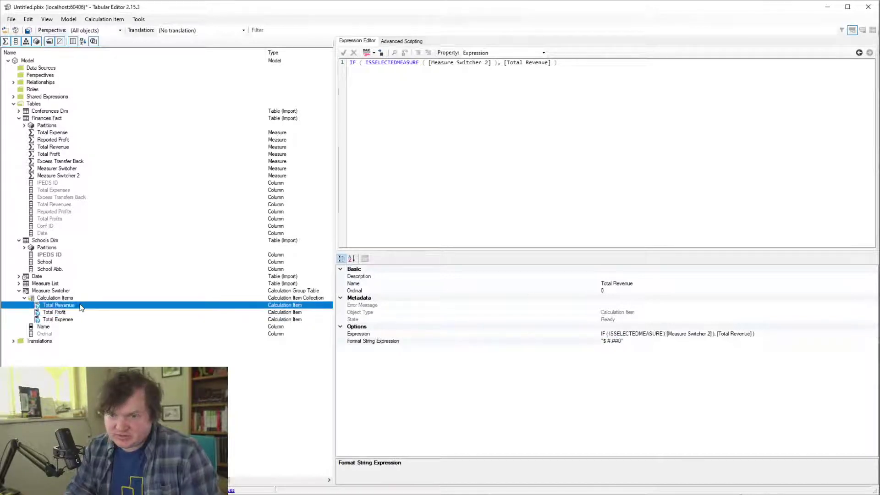
{"action": "left_click", "coordinate": [78, 314]}
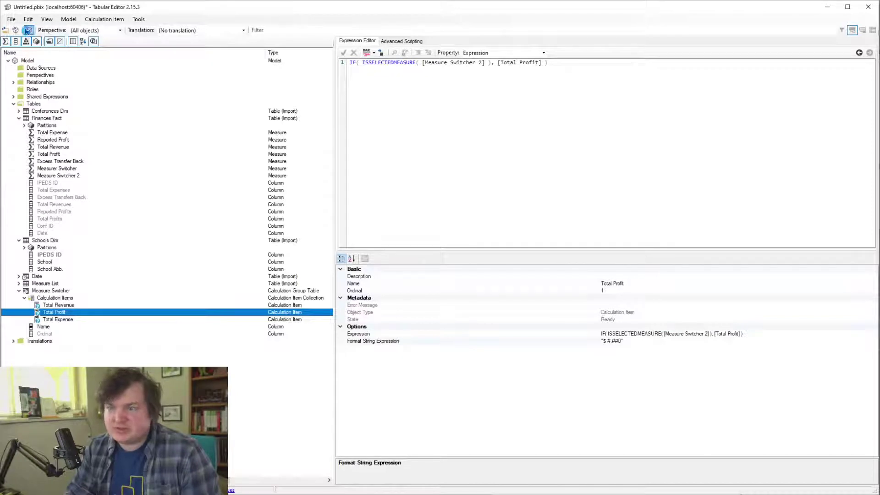
{"action": "left_click", "coordinate": [27, 30]}
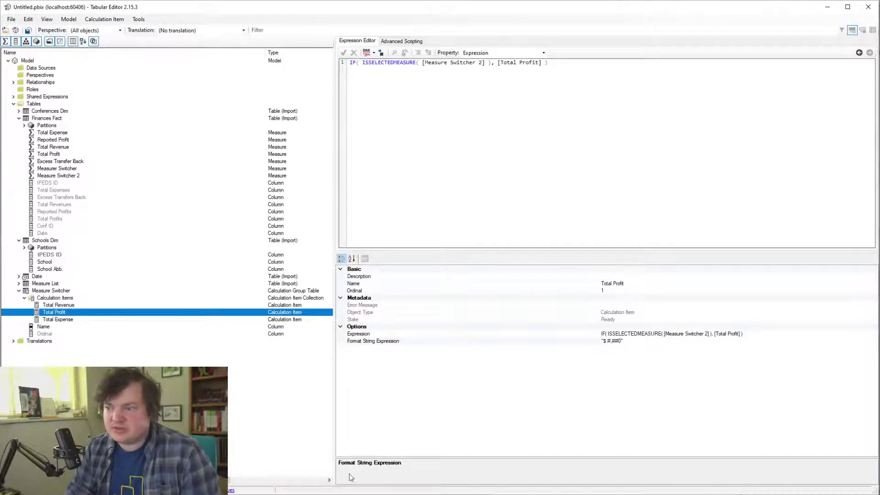
Switch to Power BI Desktop, dismiss the error details and refresh the calculation groups
{"action": "left_click", "coordinate": [827, 7]}
{"action": "left_click", "coordinate": [845, 349]}
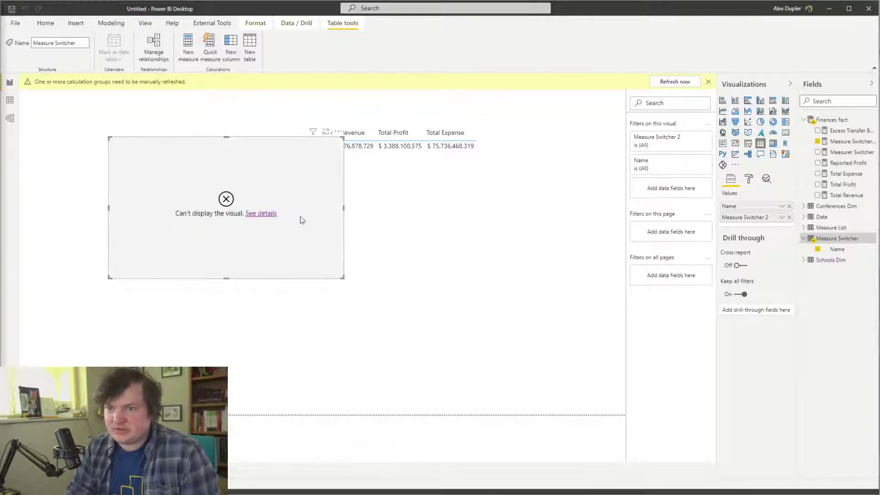
{"action": "left_click", "coordinate": [675, 82]}
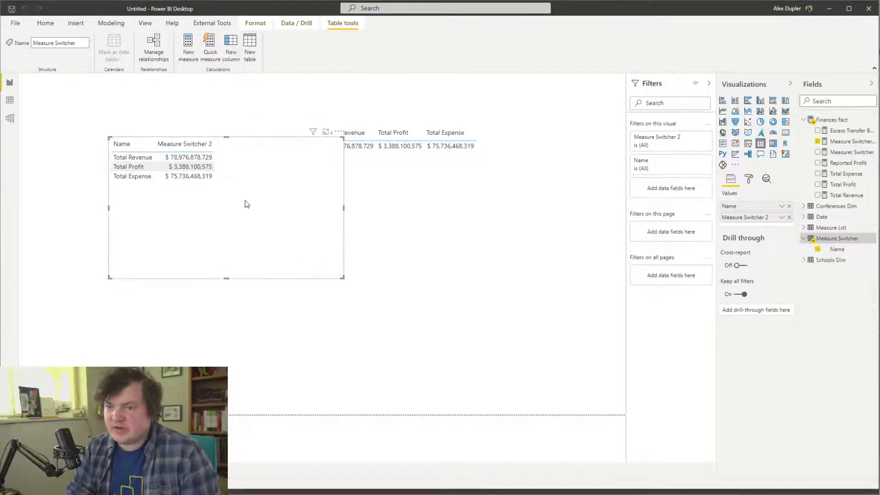
Move the Measure Switcher table clear of the other visual and delete the table showing the three separate total measures
{"action": "left_click_drag", "start_coordinate": [288, 237], "coordinate": [363, 314]}
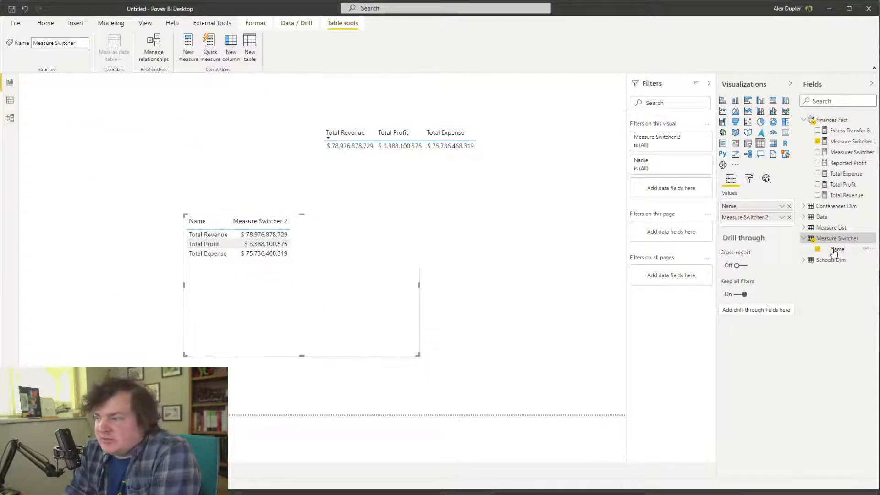
{"action": "left_click", "coordinate": [509, 197]}
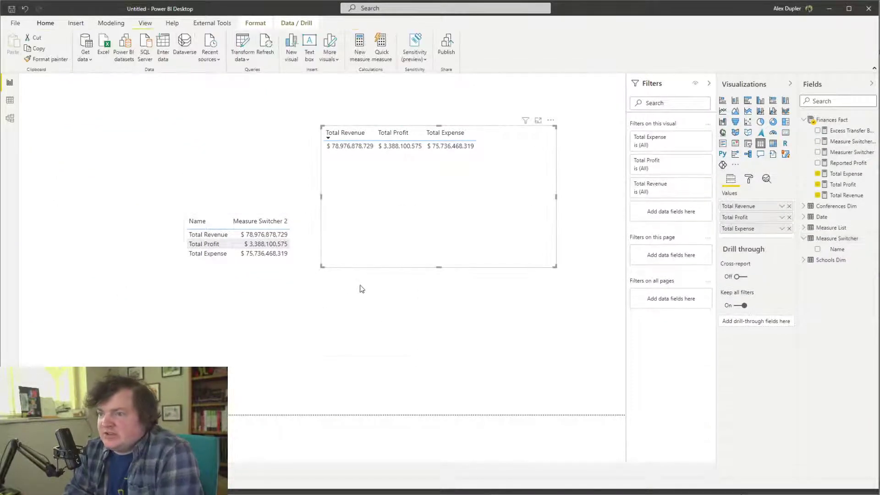
{"action": "key", "text": "Delete"}
{"action": "left_click", "coordinate": [371, 284]}
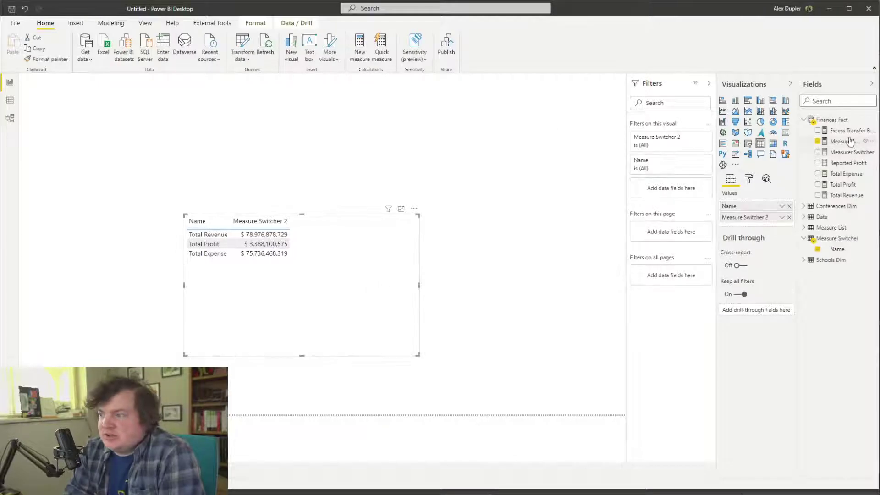
Rename the Measurer Switcher measure in Finances Fact as Measurer Switcher v1
{"action": "right_click", "coordinate": [845, 156]}
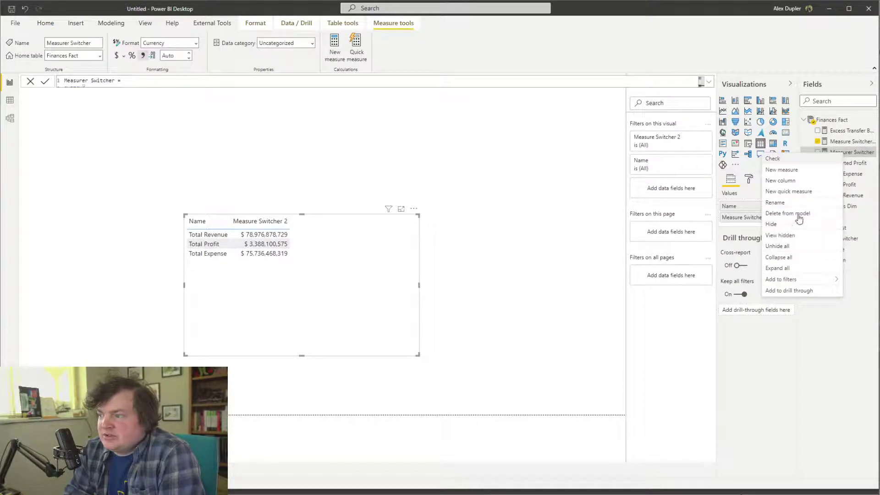
{"action": "left_click", "coordinate": [804, 207]}
{"action": "key", "text": "End"}
{"action": "type", "text": "v"}
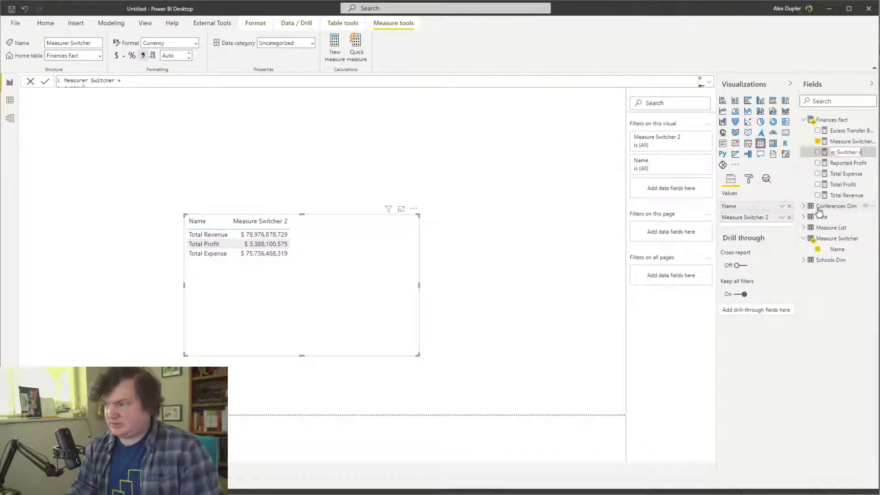
{"action": "key", "text": "Return"}
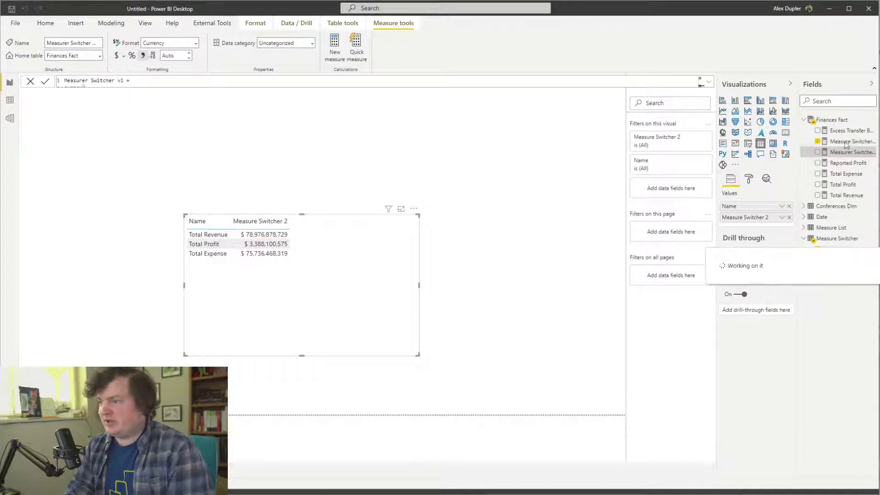
Rename the Measure Switcher 2 measure as Measure Switcher and move its table visual toward the middle of the page
{"action": "right_click", "coordinate": [846, 151]}
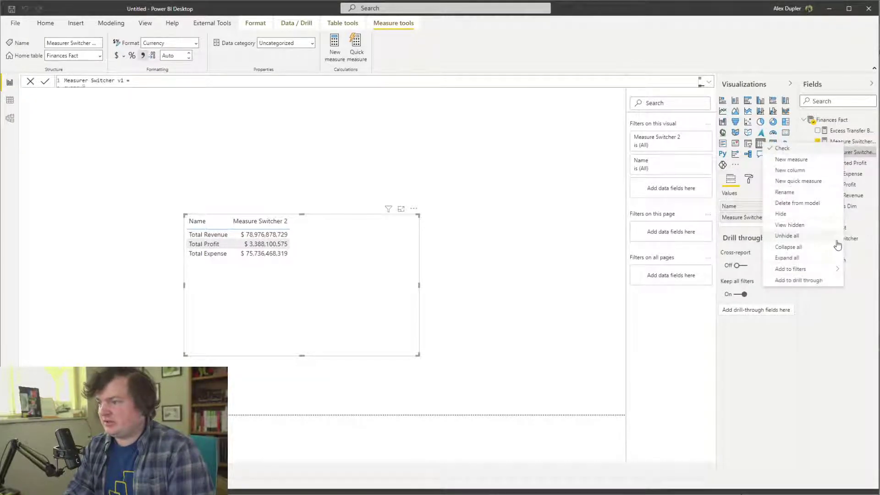
{"action": "left_click", "coordinate": [807, 193]}
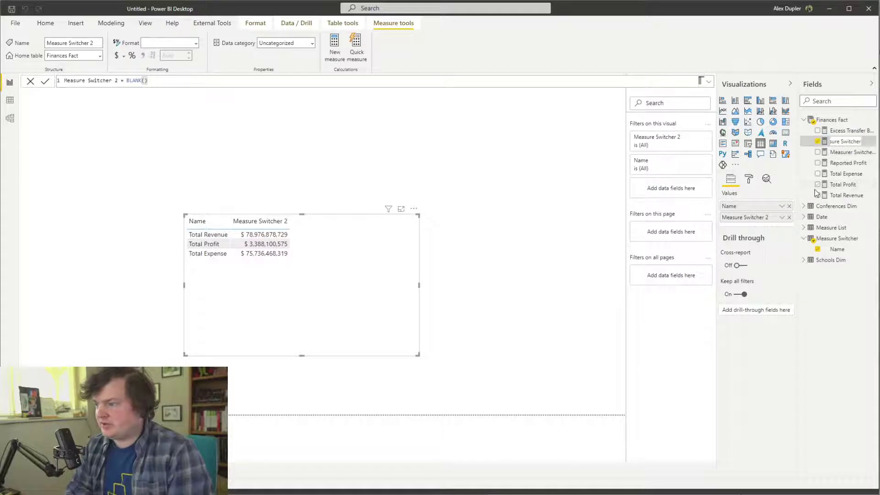
{"action": "key", "text": "Return"}
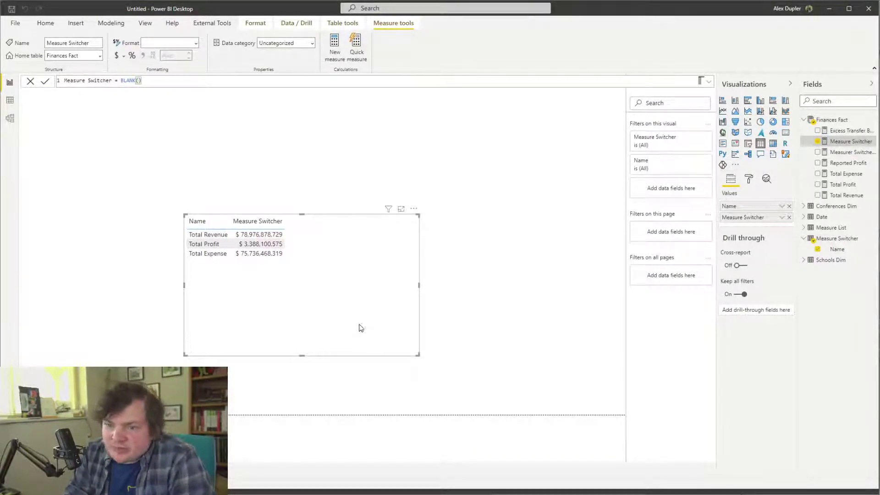
{"action": "left_click_drag", "start_coordinate": [360, 326], "coordinate": [460, 360]}
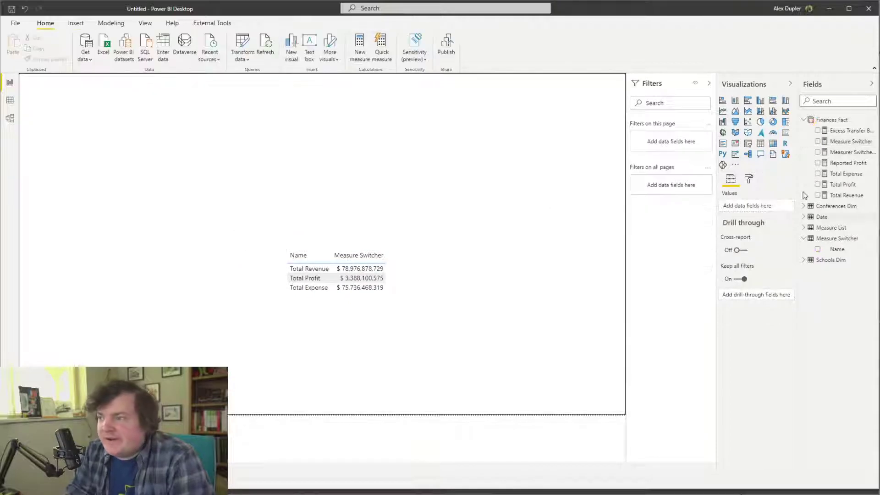
Convert the Measure Switcher table visual into a slicer on Name and set its orientation to Horizontal
{"action": "left_click", "coordinate": [749, 143]}
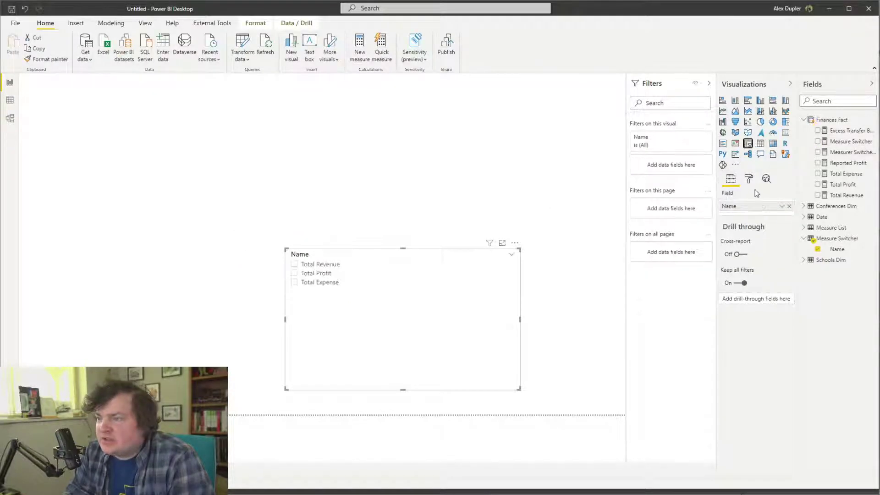
{"action": "left_click", "coordinate": [749, 178]}
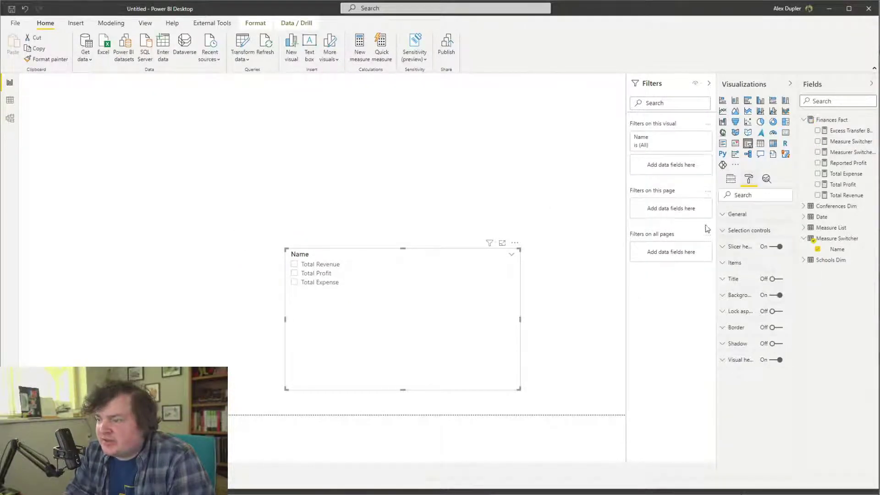
{"action": "left_click", "coordinate": [742, 215]}
{"action": "left_click", "coordinate": [773, 302]}
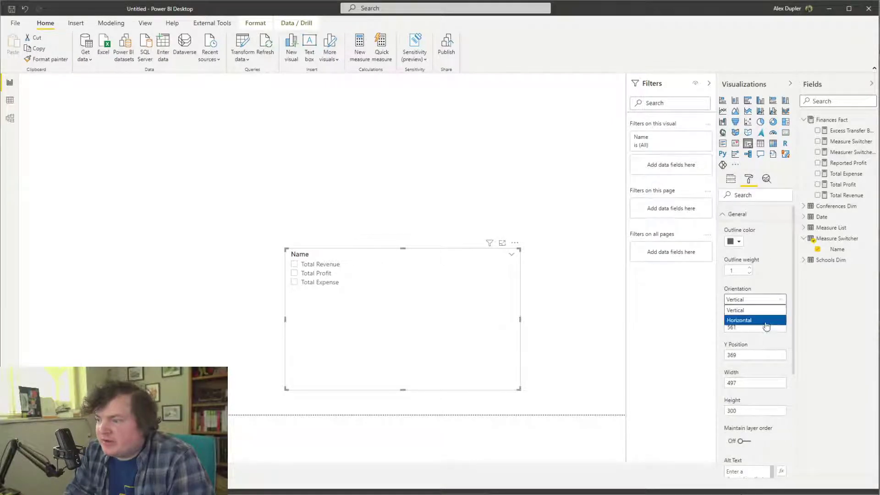
{"action": "left_click", "coordinate": [764, 320]}
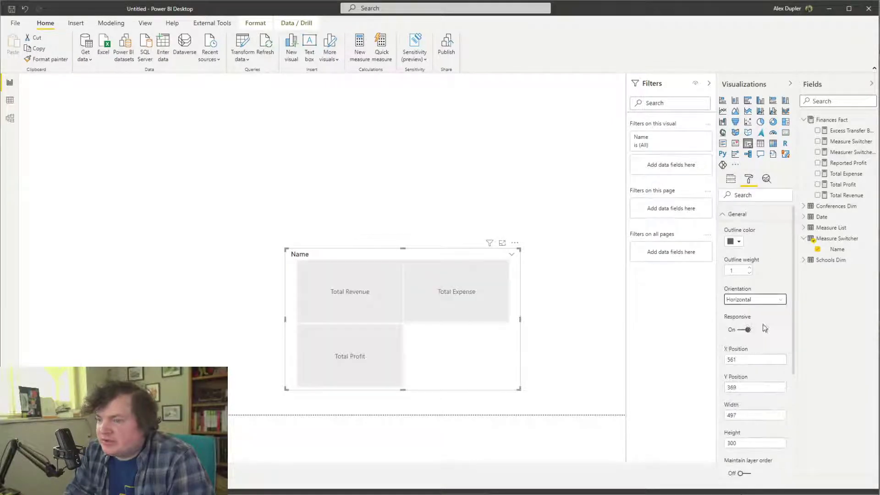
Shrink the Name slicer's height so its three options form a single row, and move it to the top of the page
{"action": "left_click", "coordinate": [517, 393]}
{"action": "left_click", "coordinate": [518, 387]}
{"action": "left_click_drag", "start_coordinate": [519, 388], "coordinate": [527, 287]}
{"action": "left_click_drag", "start_coordinate": [466, 261], "coordinate": [541, 100]}
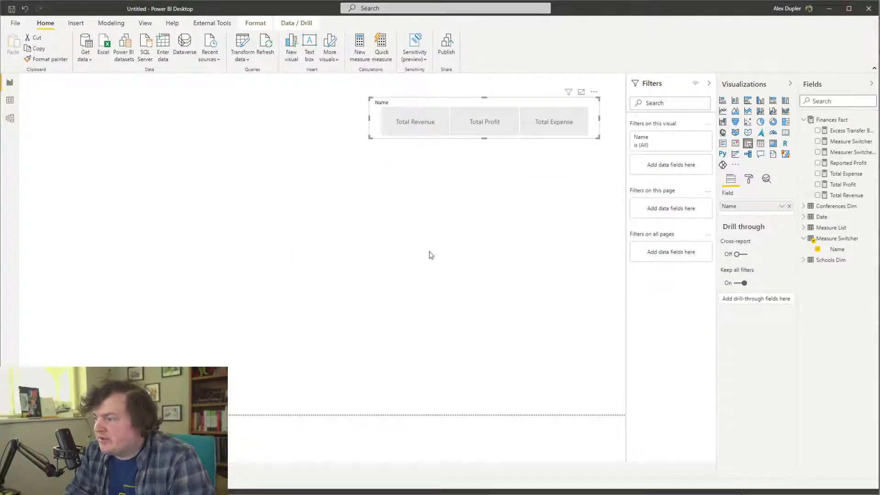
{"action": "left_click_drag", "start_coordinate": [490, 107], "coordinate": [418, 86]}
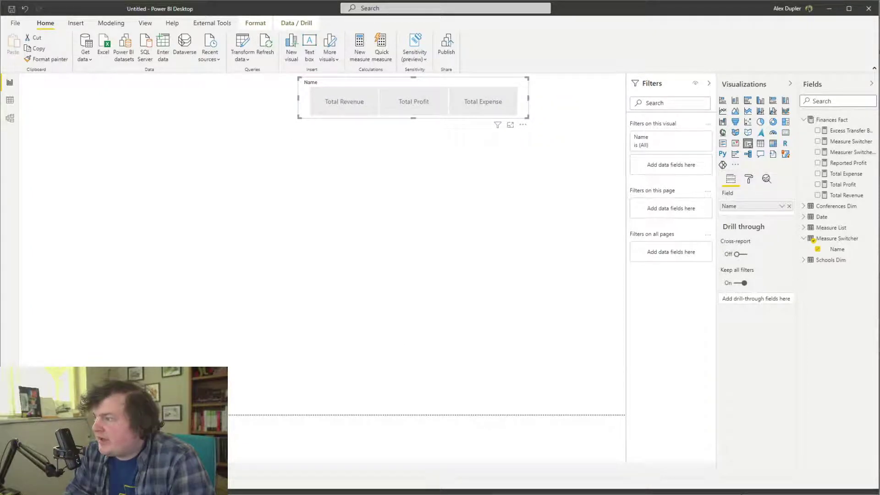
Set the report page's size type to Custom
{"action": "left_click", "coordinate": [333, 315]}
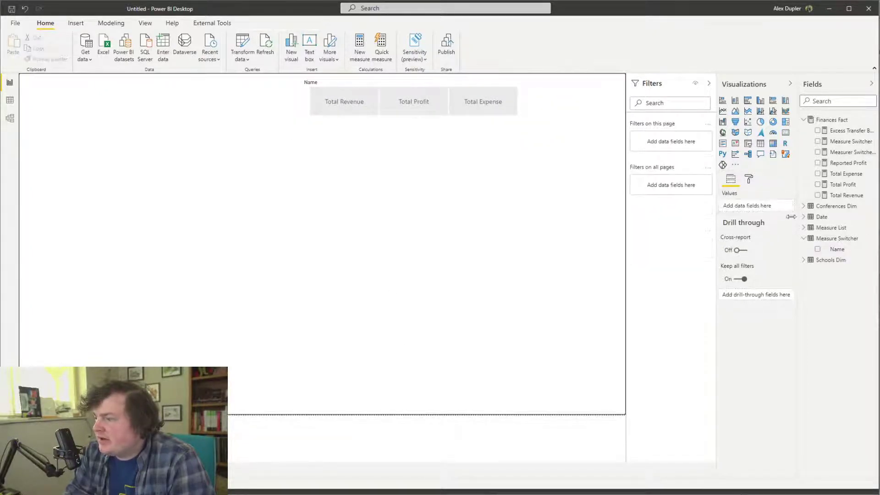
{"action": "left_click", "coordinate": [748, 179]}
{"action": "left_click", "coordinate": [755, 231]}
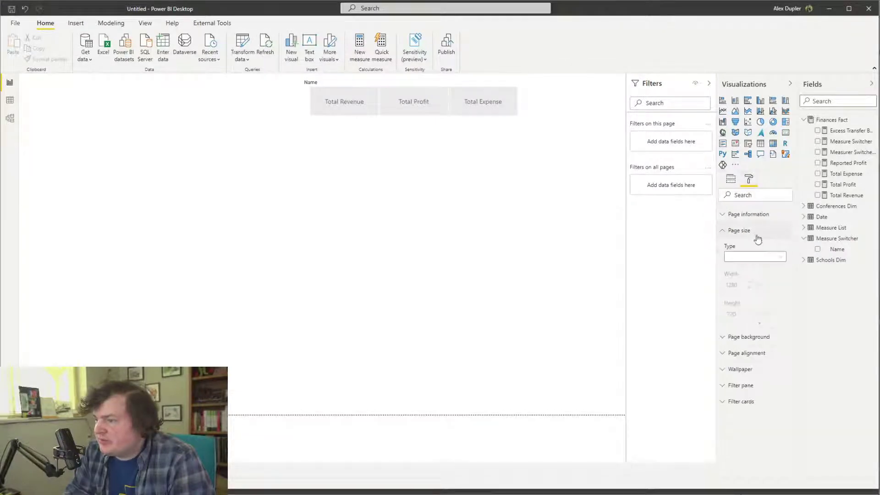
{"action": "left_click", "coordinate": [761, 257]}
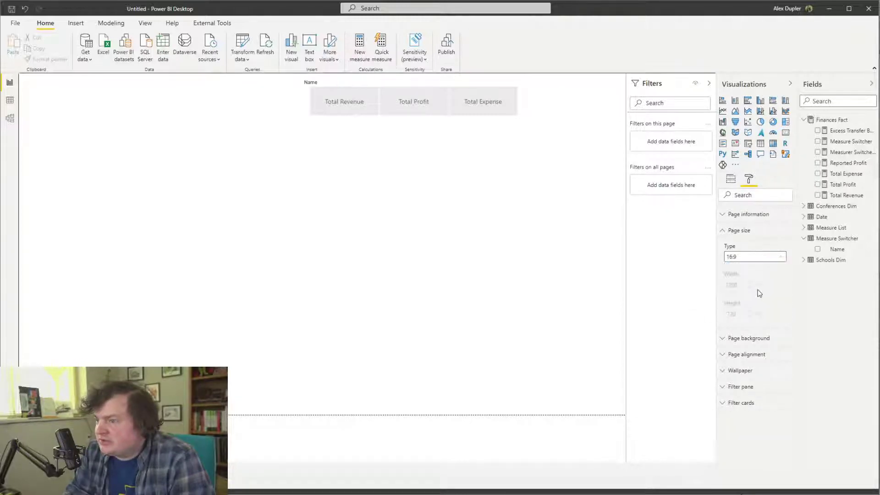
{"action": "left_click", "coordinate": [752, 255]}
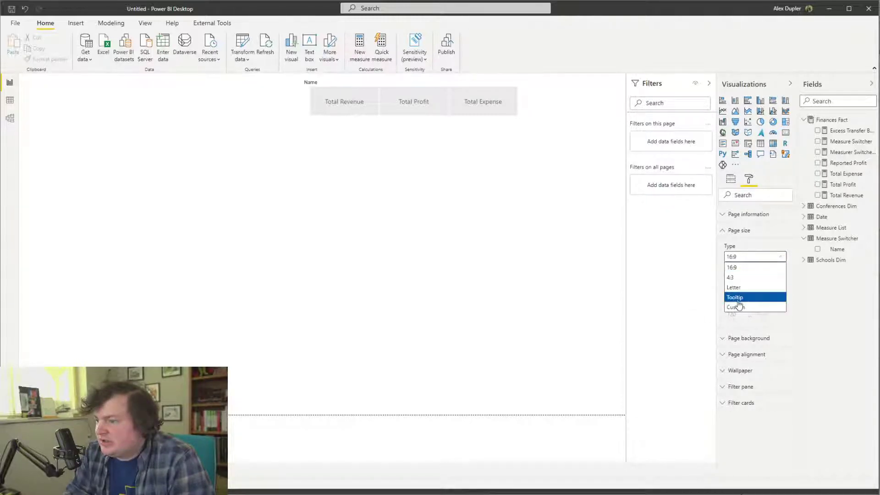
{"action": "left_click", "coordinate": [739, 308]}
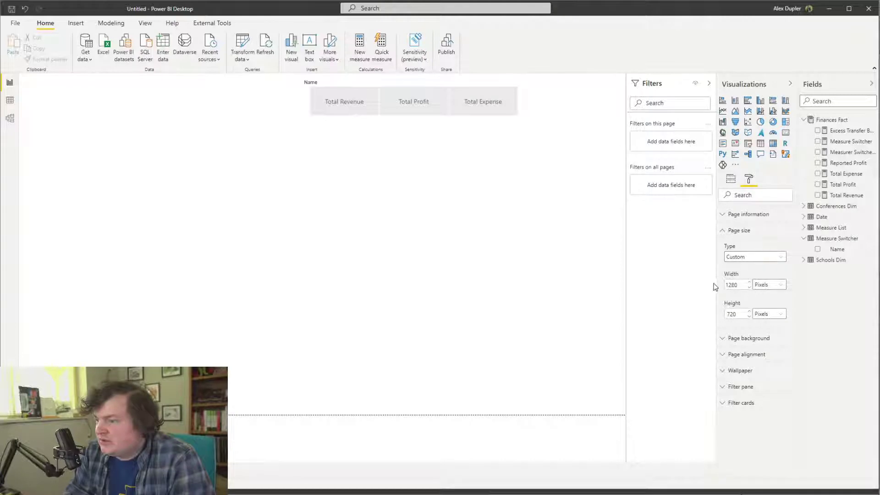
Set the custom page width to 720 pixels
{"action": "left_click", "coordinate": [770, 284]}
{"action": "left_click", "coordinate": [739, 284]}
{"action": "key", "text": "BackSpace"}
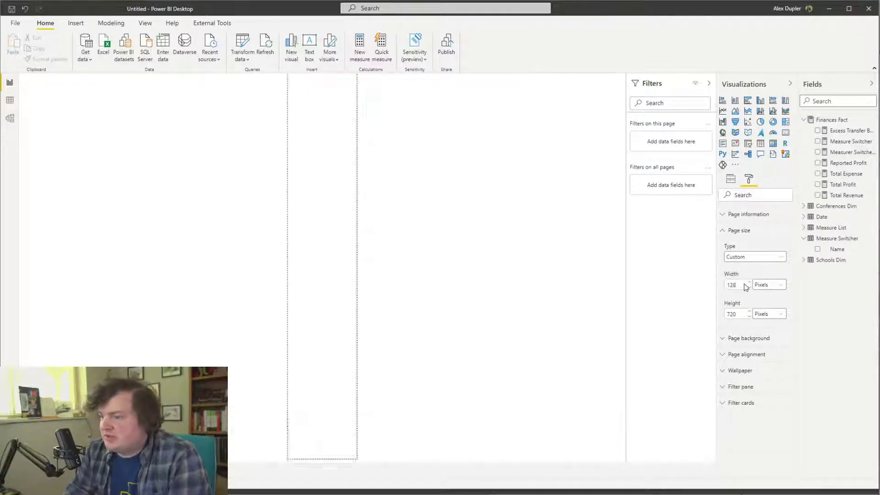
{"action": "key", "text": "BackSpace"}
{"action": "key", "text": "BackSpace"}
{"action": "key", "text": "BackSpace"}
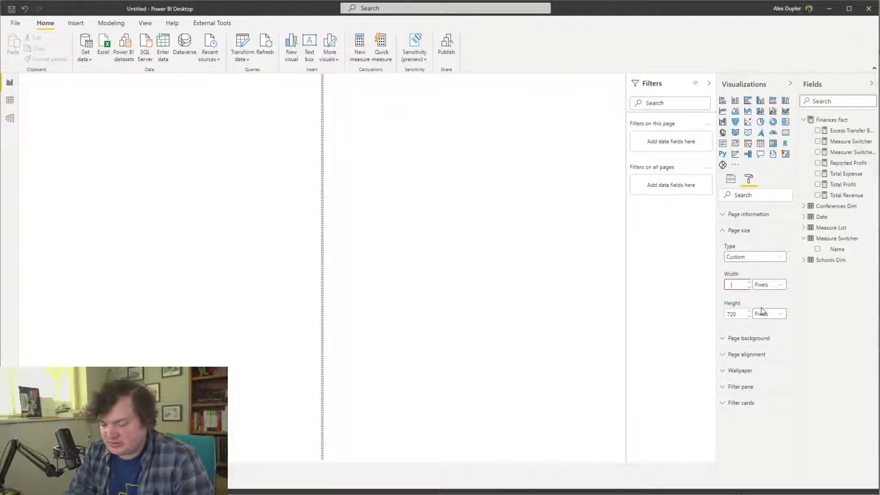
{"action": "type", "text": "540"}
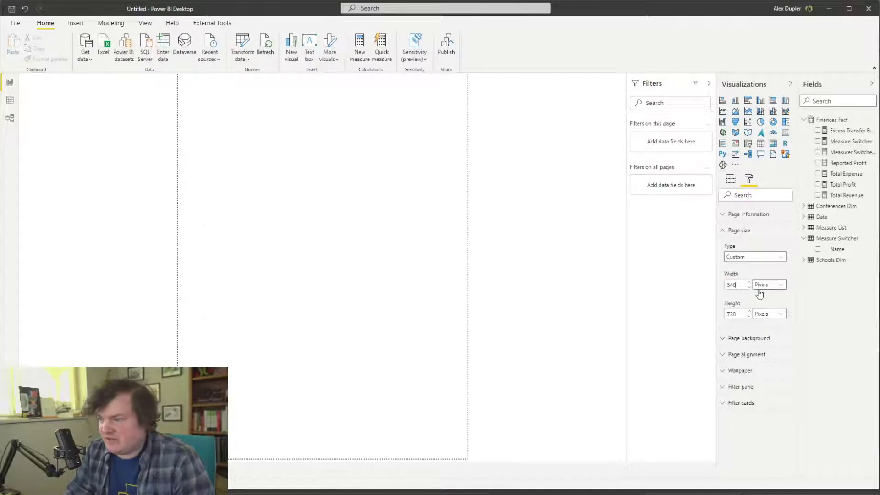
{"action": "key", "text": "BackSpace"}
{"action": "key", "text": "BackSpace"}
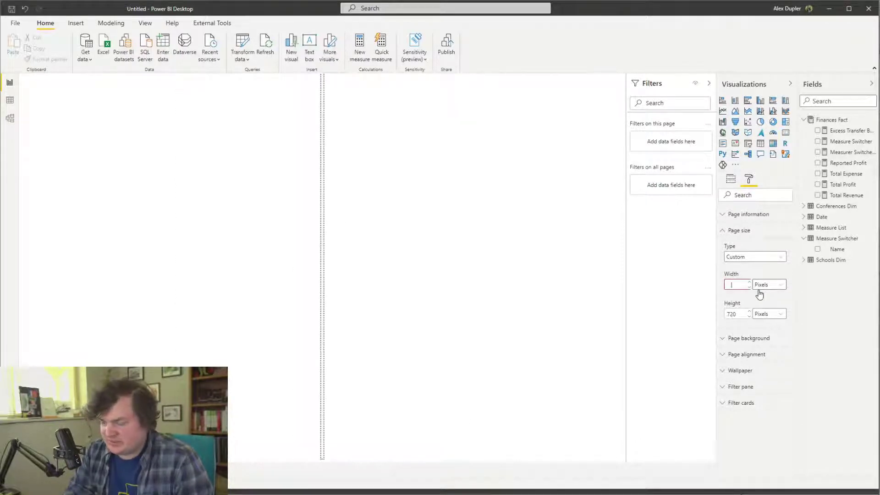
{"action": "type", "text": "720"}
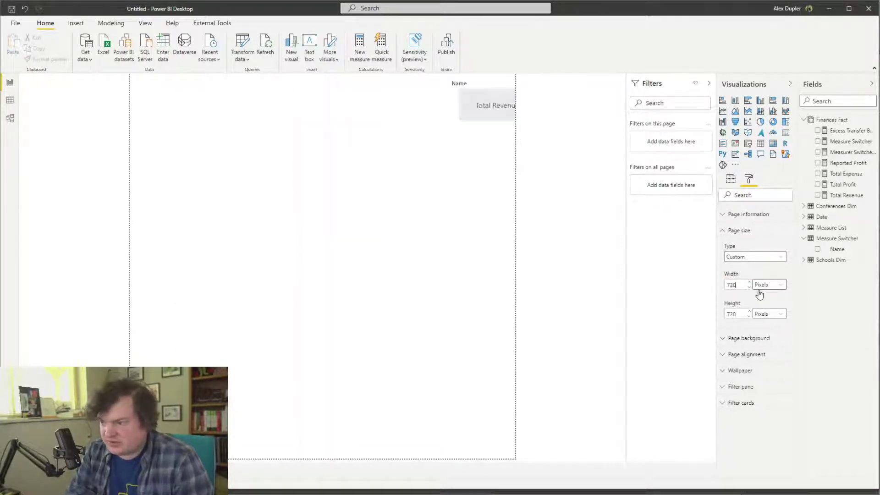
{"action": "left_click", "coordinate": [739, 316]}
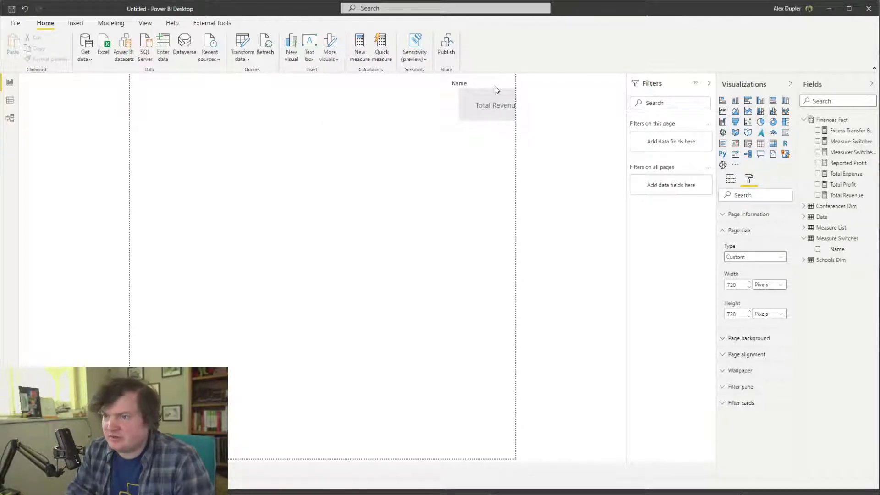
Bring the Name slicer fully onto the page and check the page background and alignment settings
{"action": "left_click_drag", "start_coordinate": [493, 85], "coordinate": [178, 156]}
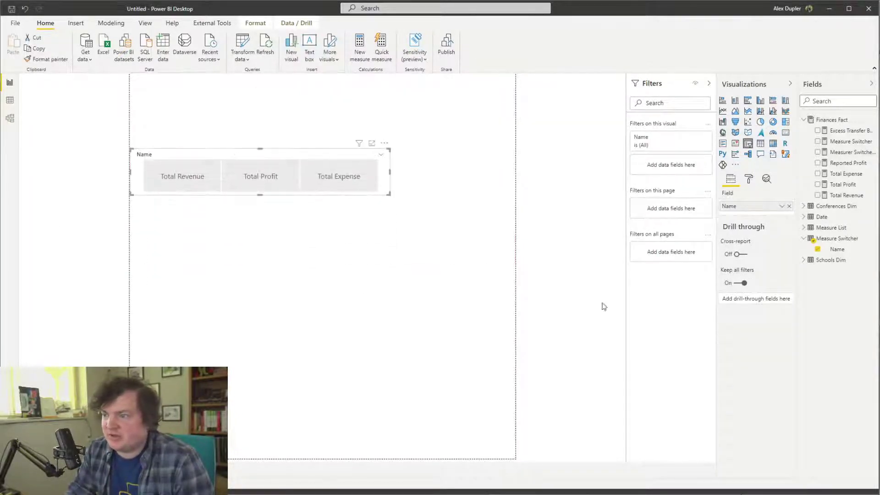
{"action": "left_click", "coordinate": [608, 245]}
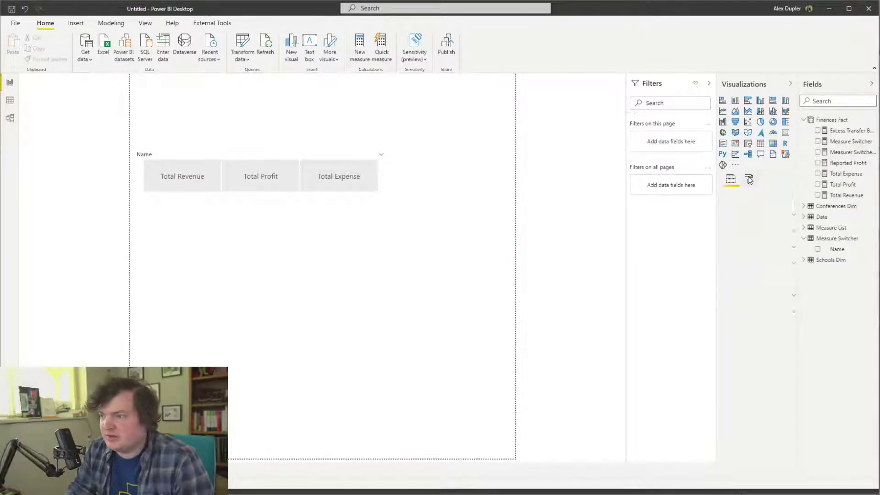
{"action": "left_click", "coordinate": [766, 248]}
{"action": "left_click", "coordinate": [767, 248]}
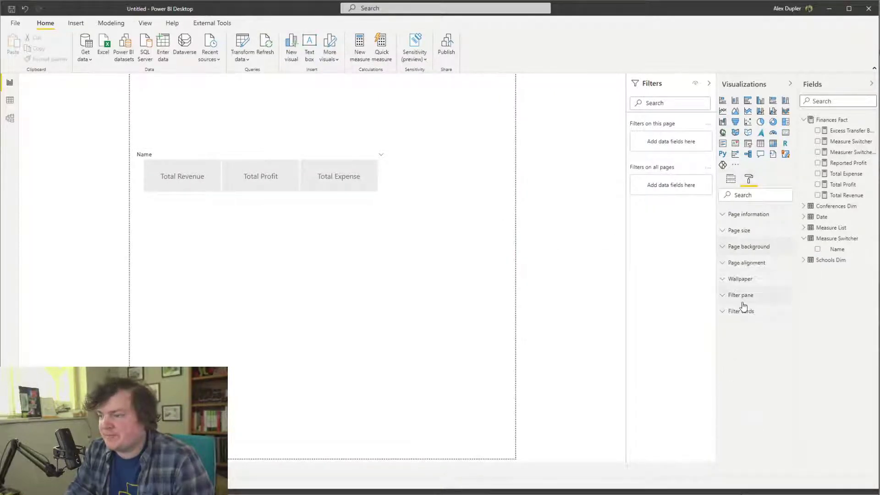
{"action": "left_click", "coordinate": [757, 265]}
{"action": "left_click", "coordinate": [754, 268]}
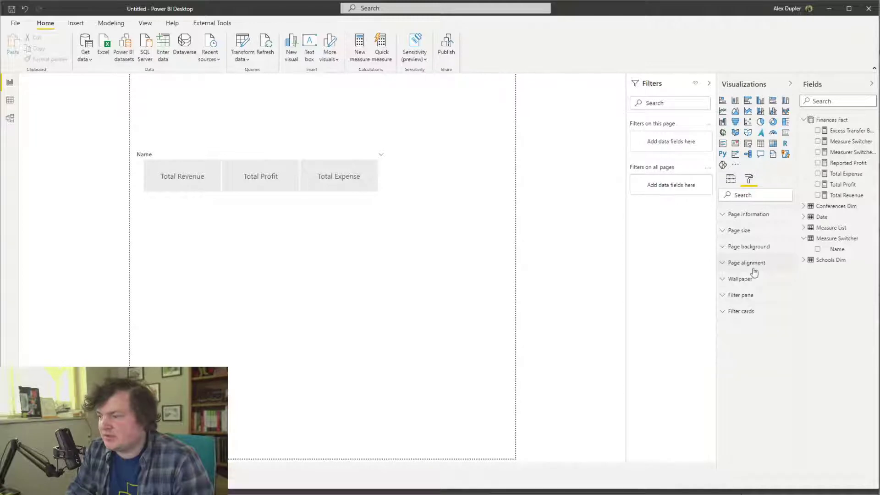
Align the Name slicer with the page's right edge, leaving space above it and a margin on its left side
{"action": "left_click_drag", "start_coordinate": [391, 79], "coordinate": [603, 84]}
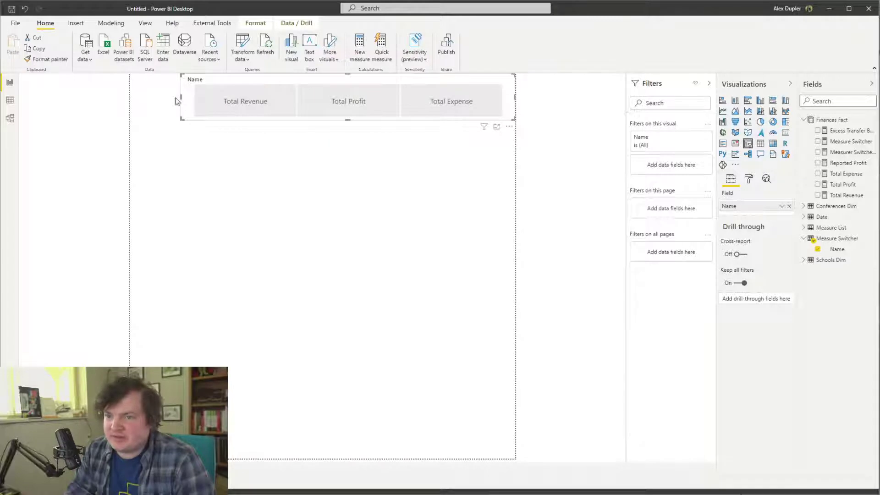
{"action": "left_click_drag", "start_coordinate": [183, 97], "coordinate": [65, 90]}
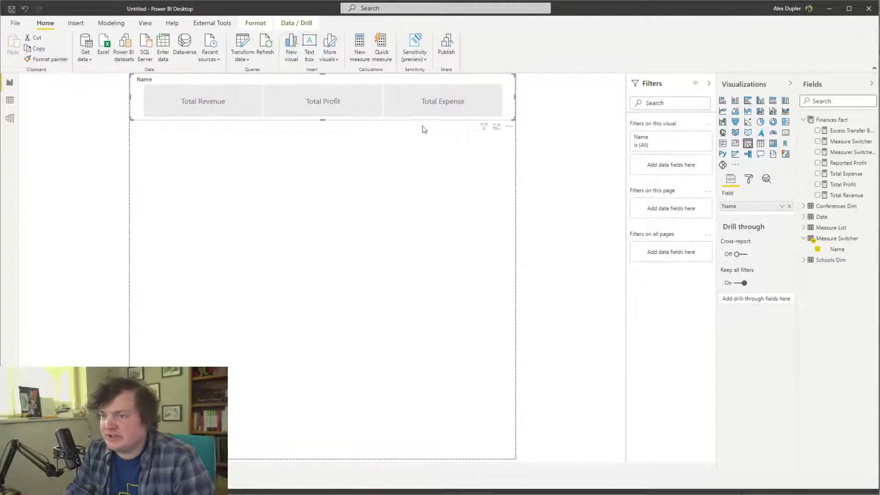
{"action": "left_click_drag", "start_coordinate": [422, 128], "coordinate": [430, 174]}
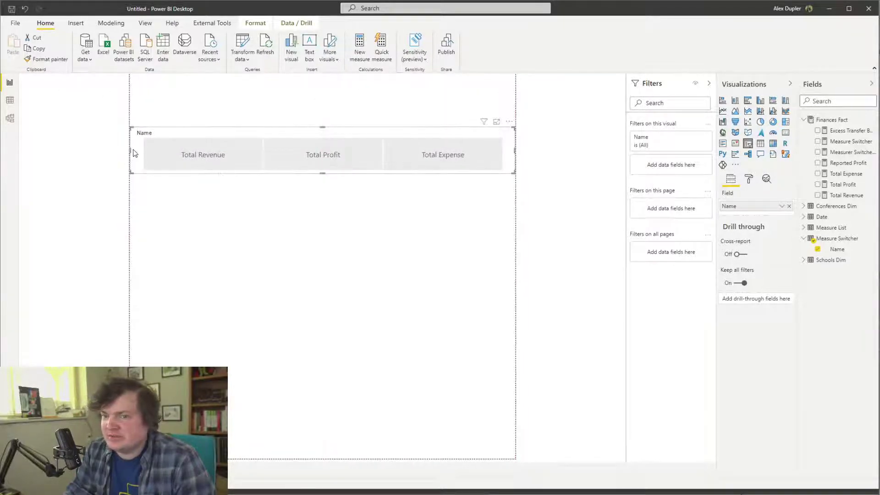
{"action": "left_click_drag", "start_coordinate": [135, 153], "coordinate": [175, 153]}
Open the Name slicer's formatting settings
{"action": "left_click", "coordinate": [767, 179]}
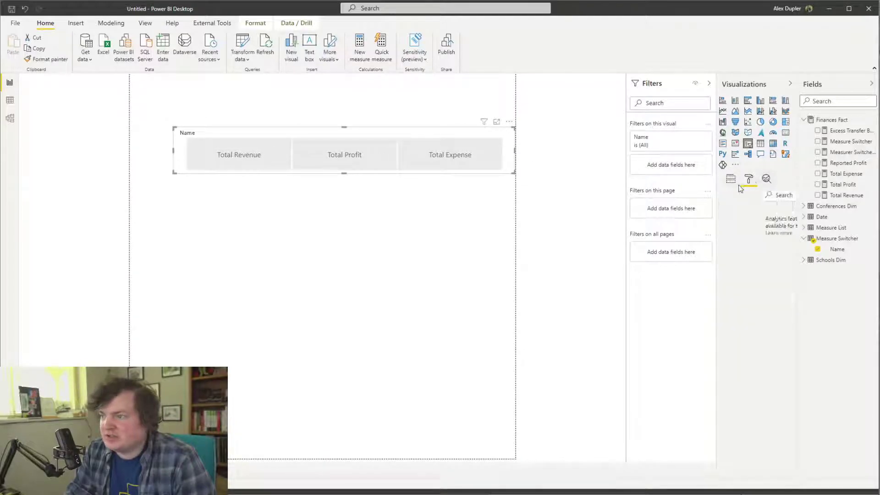
Turn off the slicer header on the measure-name slicer and reduce the slicer's height
{"action": "left_click", "coordinate": [750, 179]}
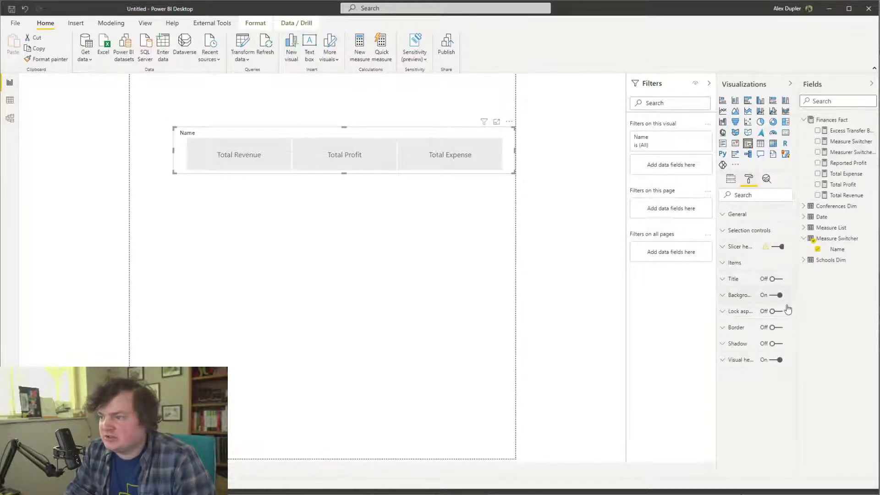
{"action": "left_click", "coordinate": [775, 246]}
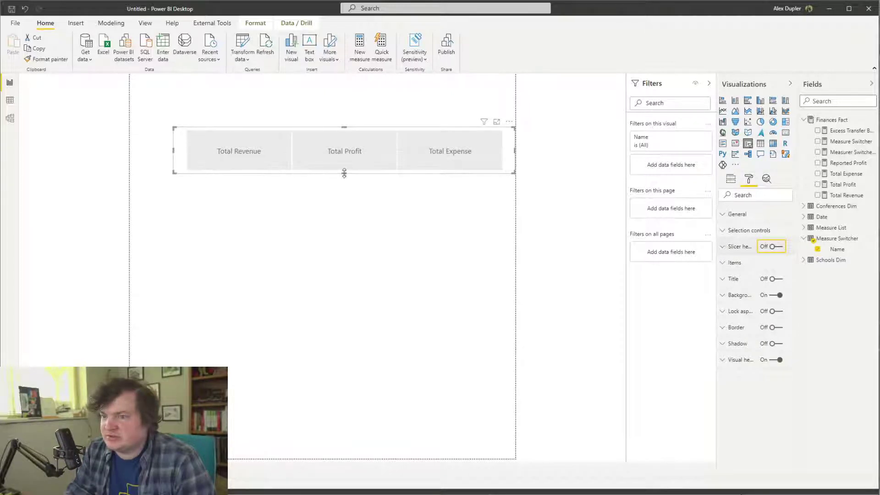
{"action": "left_click_drag", "start_coordinate": [344, 173], "coordinate": [342, 156]}
Narrow the measure-name slicer from its far end and select Total Revenue in it
{"action": "left_click", "coordinate": [262, 142]}
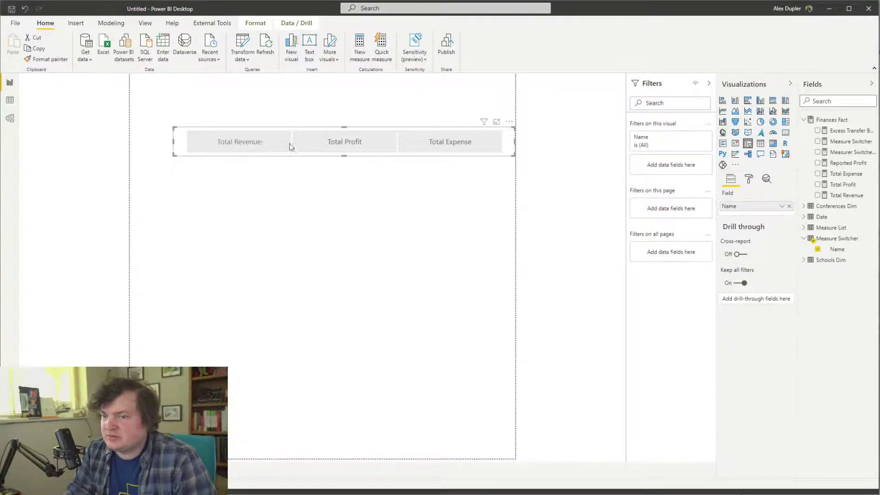
{"action": "left_click_drag", "start_coordinate": [513, 142], "coordinate": [471, 142]}
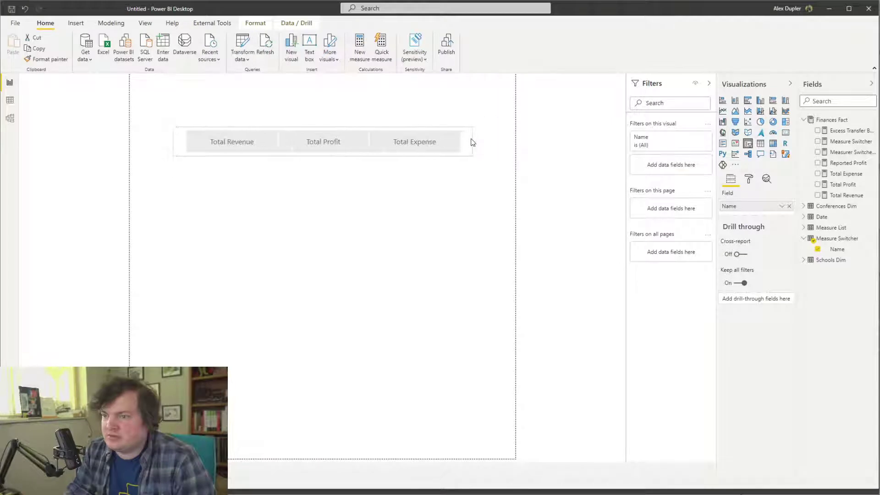
{"action": "left_click", "coordinate": [266, 143]}
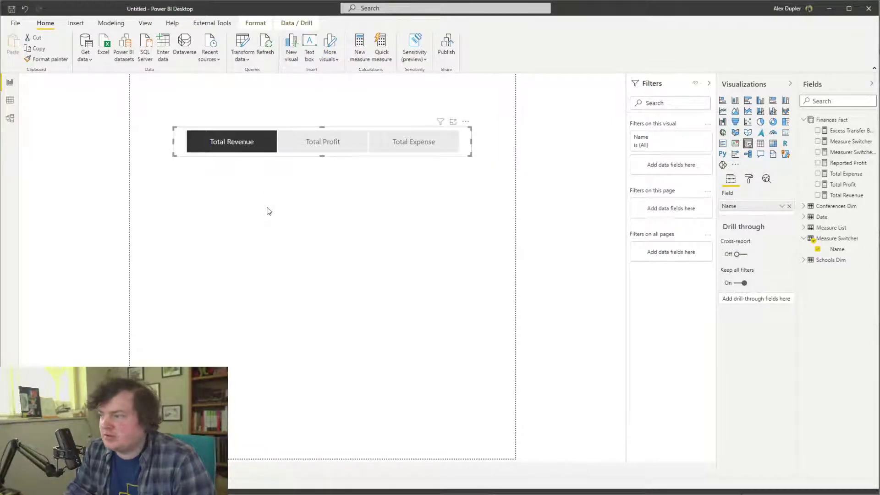
{"action": "left_click", "coordinate": [397, 187]}
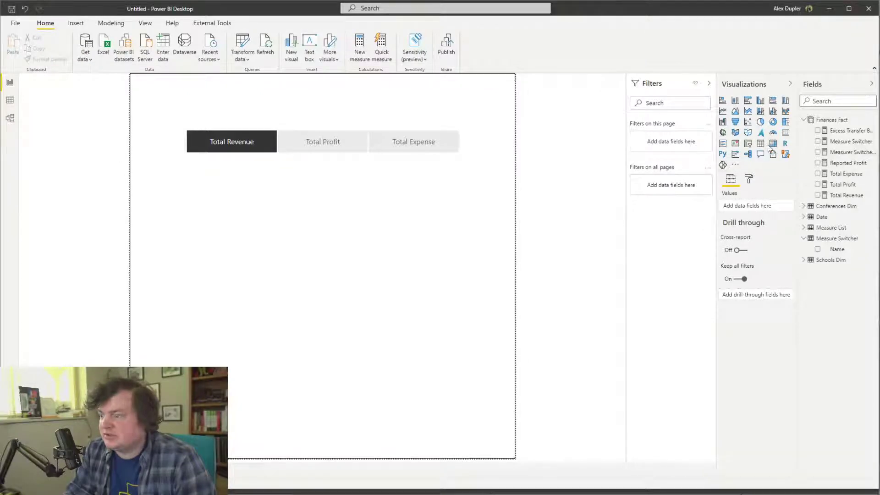
Insert an area chart and size it to fit just below the slicer, against the page's right edge
{"action": "left_click", "coordinate": [750, 180]}
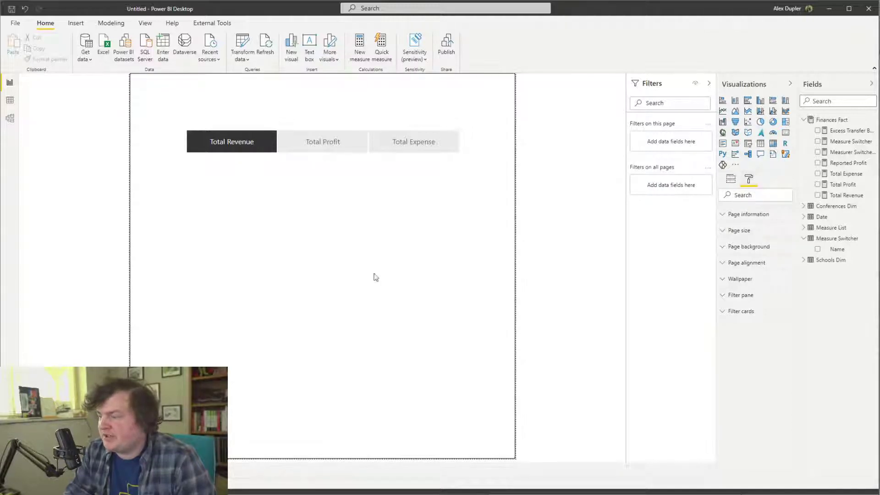
{"action": "left_click_drag", "start_coordinate": [740, 117], "coordinate": [198, 297]}
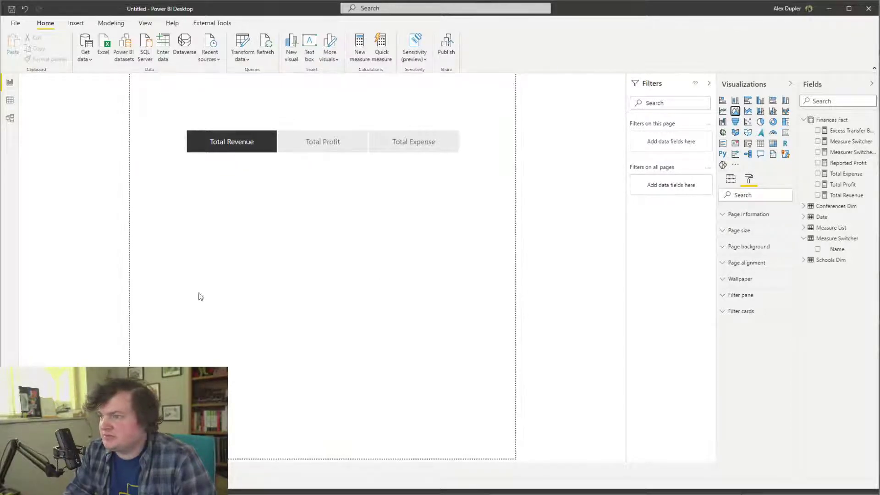
{"action": "left_click_drag", "start_coordinate": [358, 274], "coordinate": [475, 208]}
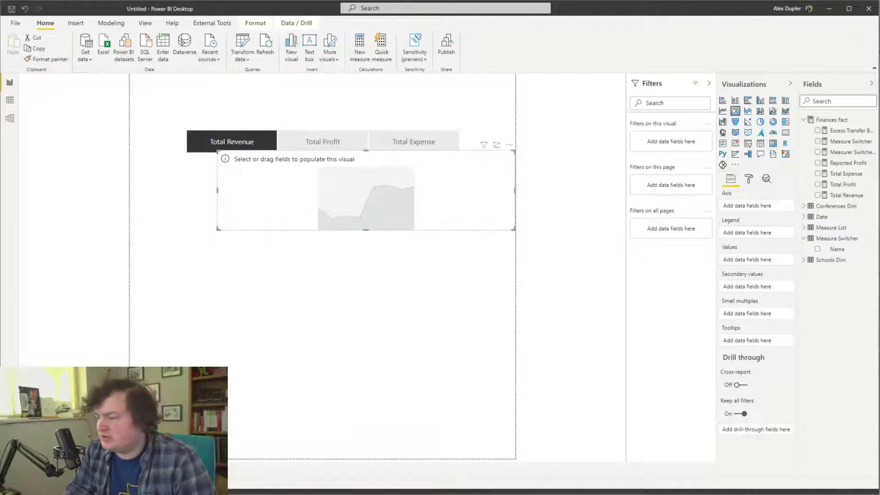
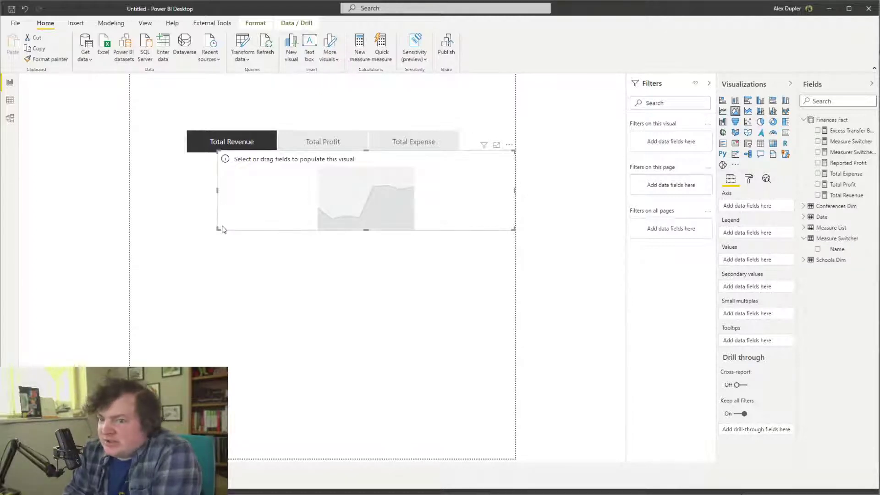
{"action": "left_click_drag", "start_coordinate": [302, 264], "coordinate": [368, 253]}
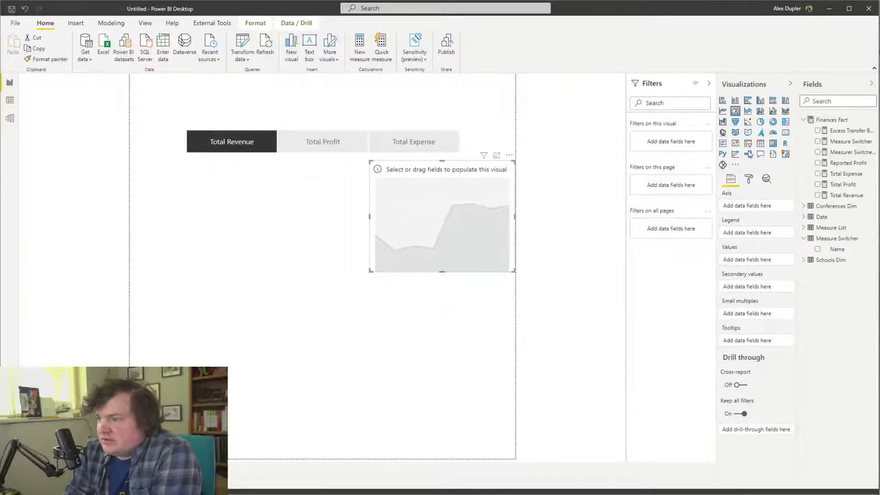
{"action": "key", "text": "Escape"}
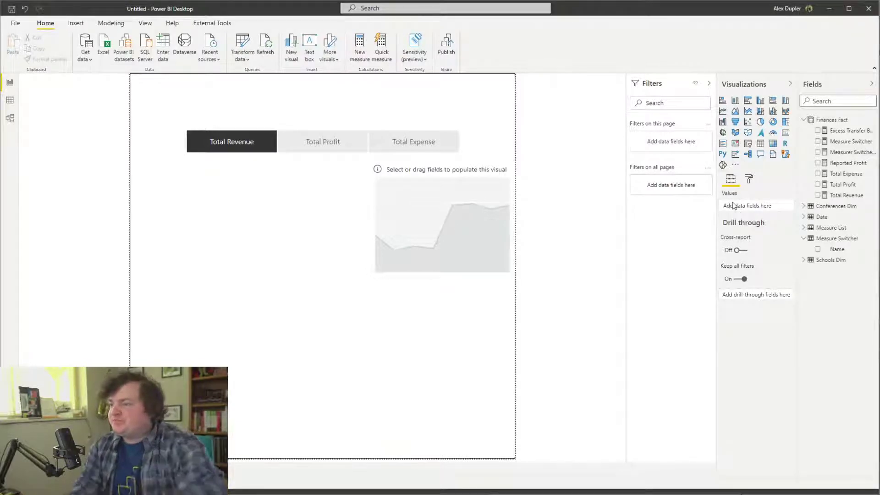
Add a matrix visual in the lower part of the page
{"action": "left_click", "coordinate": [735, 111]}
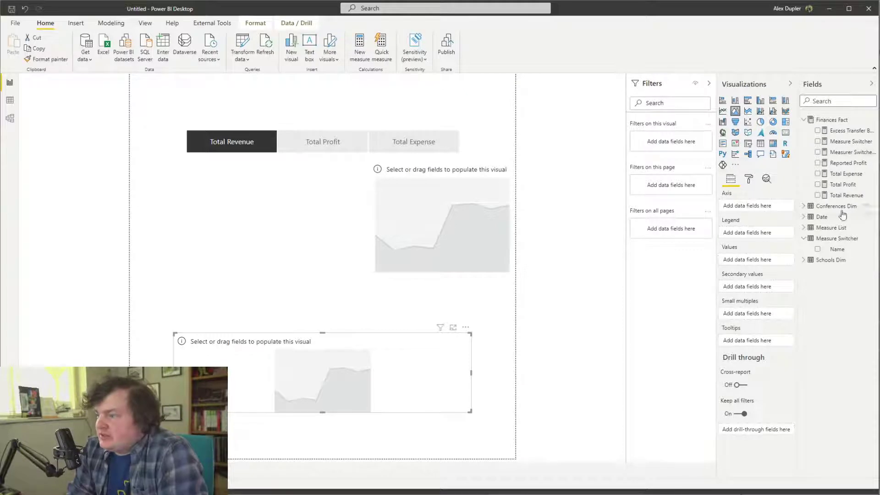
{"action": "left_click", "coordinate": [762, 145]}
{"action": "left_click", "coordinate": [773, 145]}
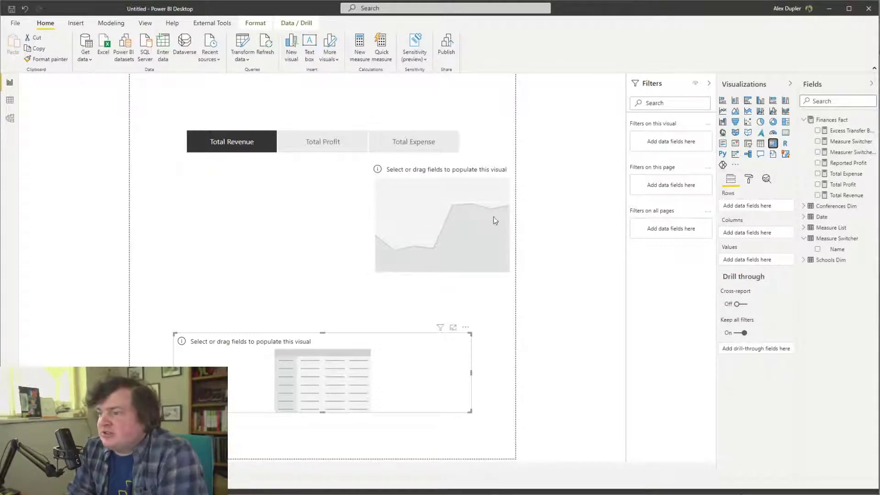
{"action": "left_click", "coordinate": [259, 243]}
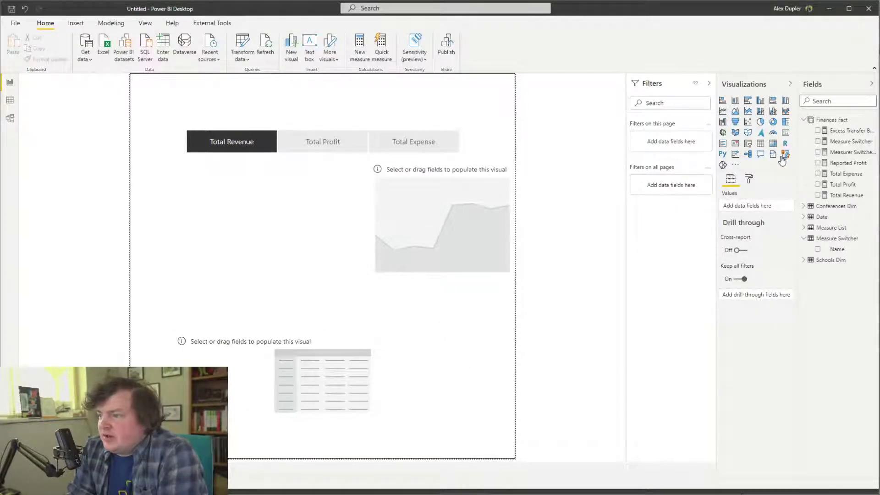
Insert a multi-row card beside the area chart and leave Total Profit as its only field
{"action": "left_click", "coordinate": [724, 144]}
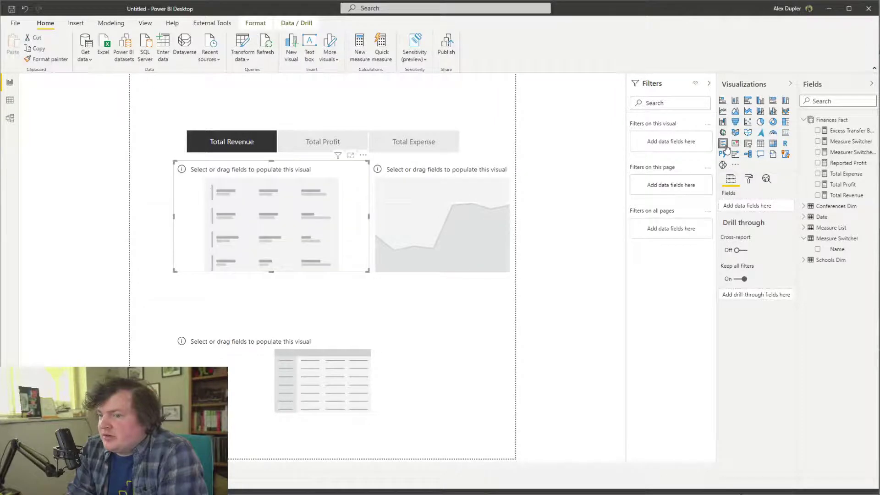
{"action": "left_click", "coordinate": [818, 174]}
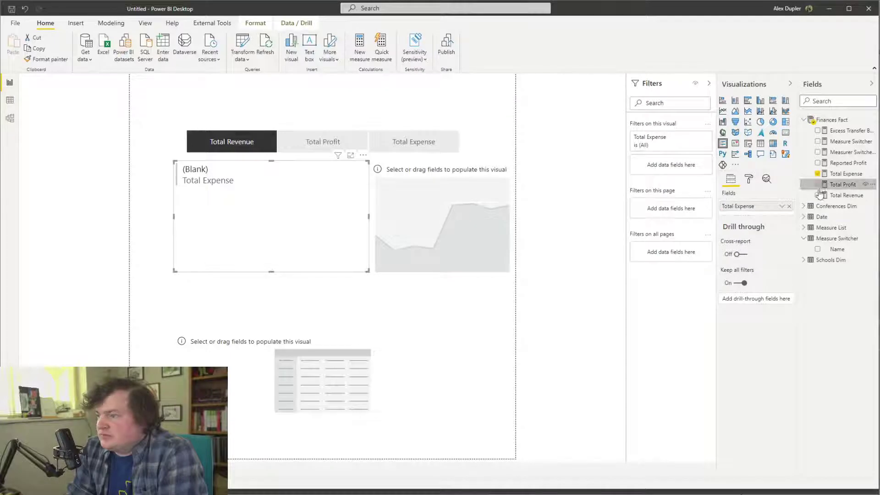
{"action": "left_click", "coordinate": [818, 184]}
{"action": "left_click", "coordinate": [818, 195]}
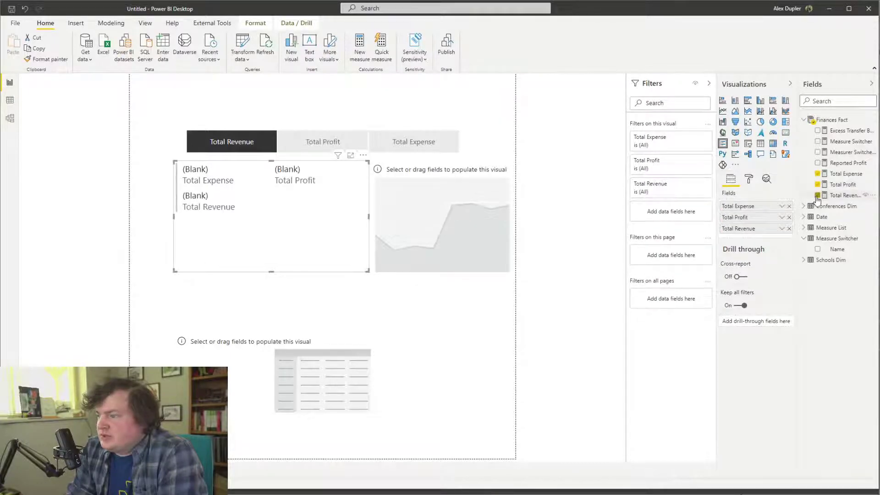
{"action": "left_click", "coordinate": [817, 196]}
{"action": "left_click", "coordinate": [818, 174]}
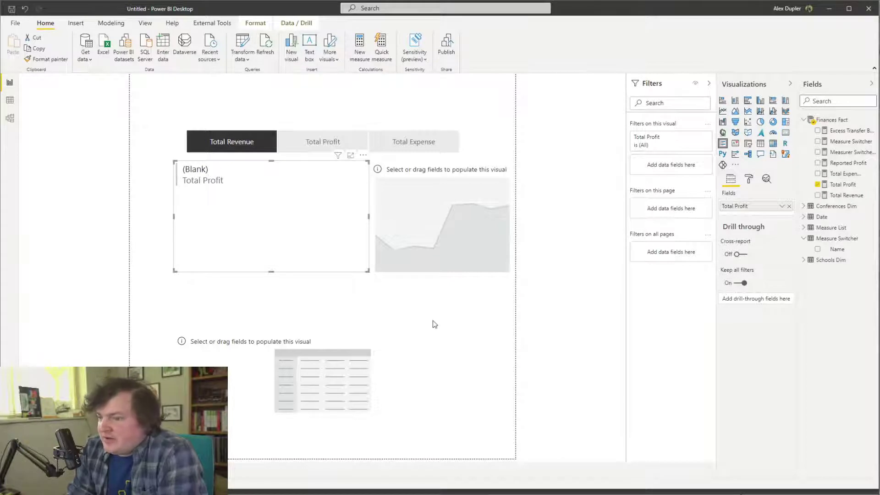
Populate the matrix with the Measure Switcher measure as values and Conference Abb. as rows
{"action": "left_click", "coordinate": [296, 351]}
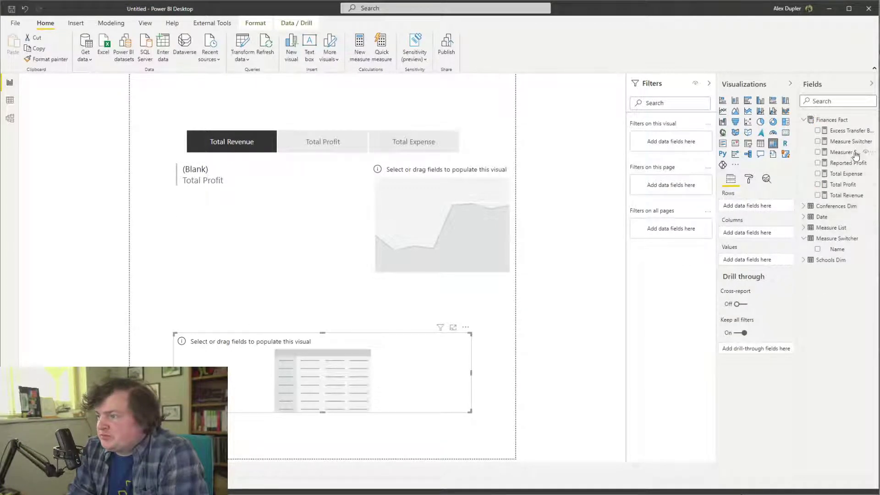
{"action": "left_click_drag", "start_coordinate": [849, 144], "coordinate": [755, 264]}
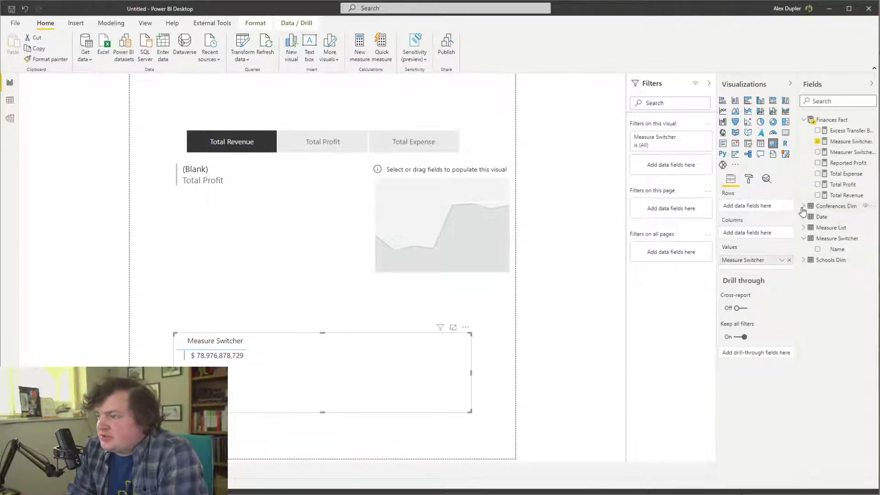
{"action": "left_click", "coordinate": [804, 206]}
{"action": "left_click_drag", "start_coordinate": [843, 222], "coordinate": [752, 234]}
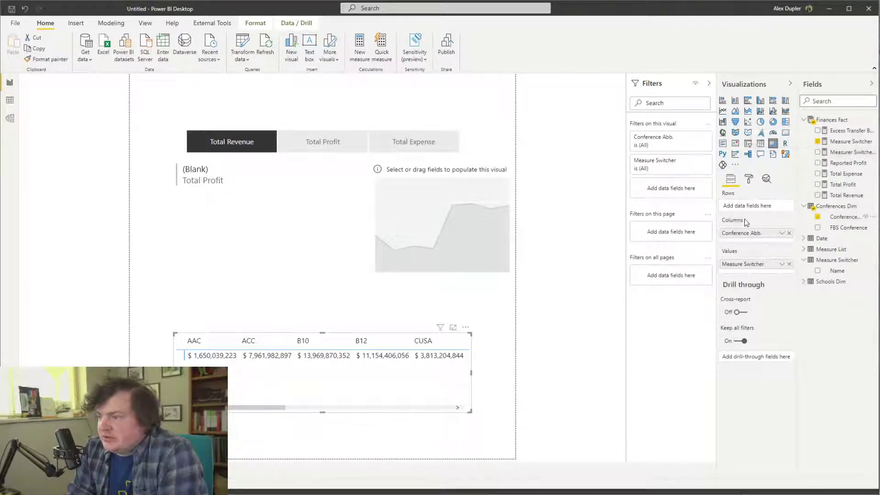
{"action": "left_click_drag", "start_coordinate": [749, 241], "coordinate": [751, 208]}
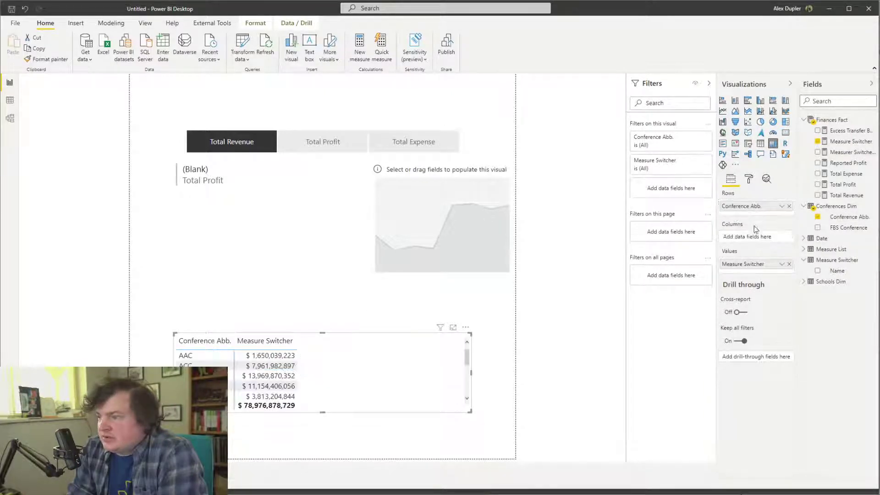
Extend the matrix down to the page's bottom edge and sort it by Measure Switcher in descending order
{"action": "left_click_drag", "start_coordinate": [326, 412], "coordinate": [326, 485]}
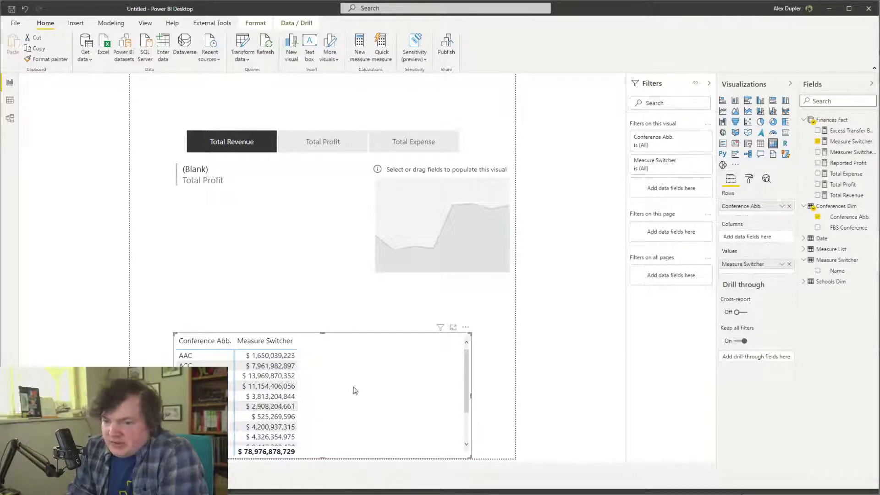
{"action": "left_click", "coordinate": [243, 343]}
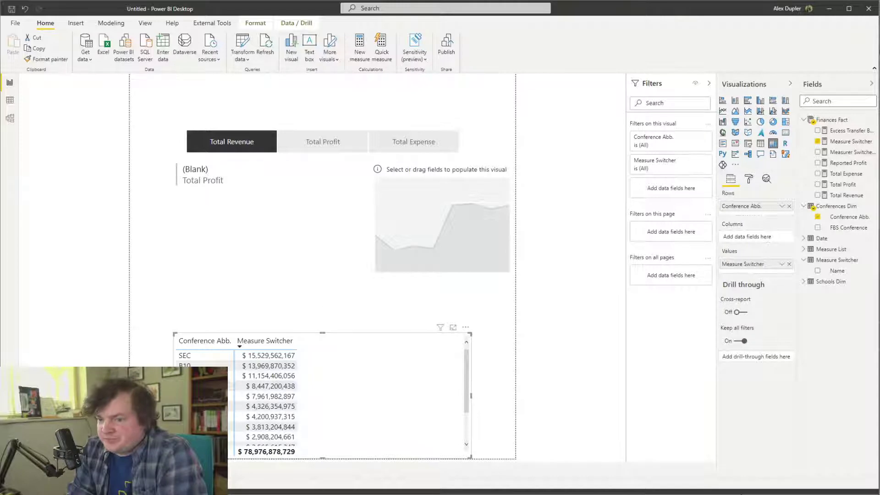
Plot the Measure Switcher measure in the area chart with Year from the Date table as the axis
{"action": "left_click", "coordinate": [473, 222]}
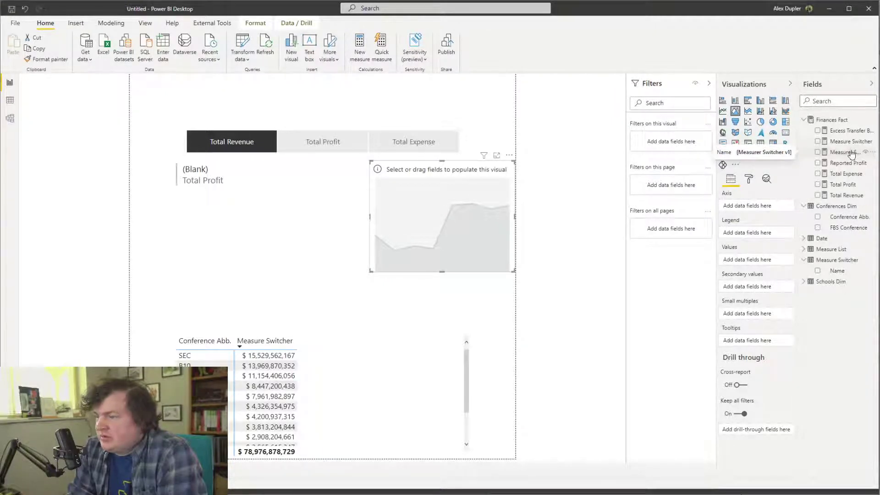
{"action": "left_click_drag", "start_coordinate": [845, 144], "coordinate": [759, 259]}
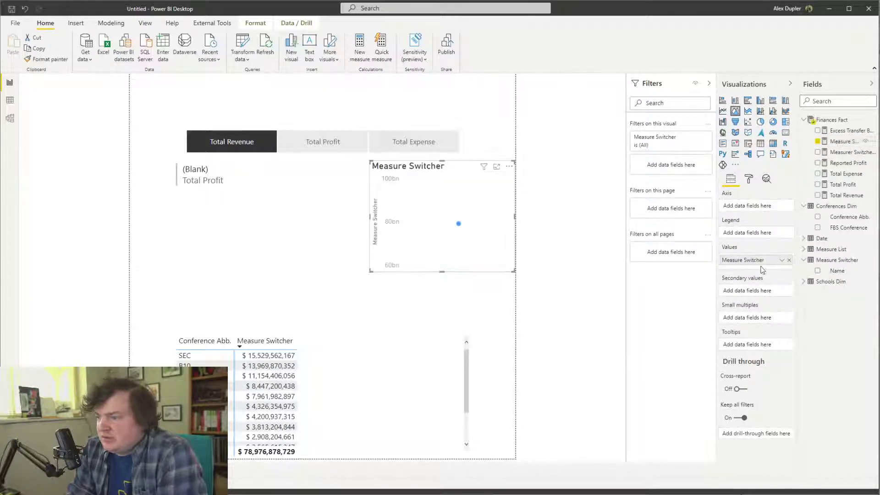
{"action": "left_click", "coordinate": [334, 378]}
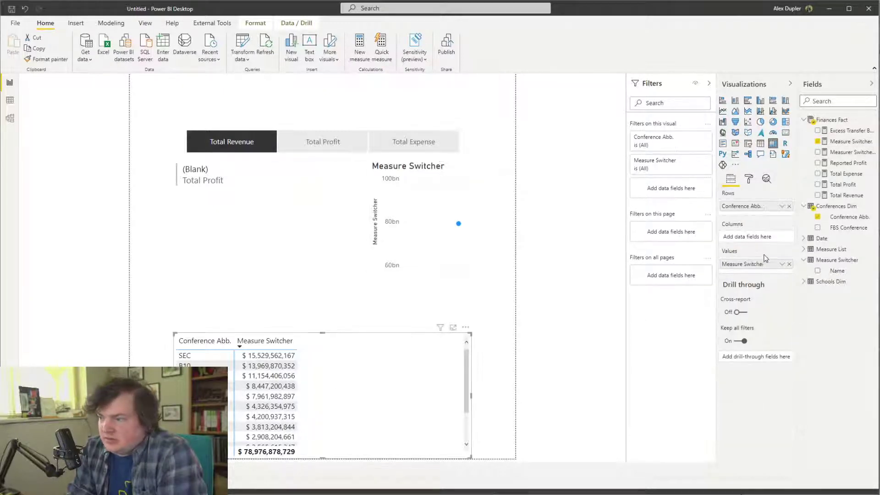
{"action": "left_click", "coordinate": [487, 235]}
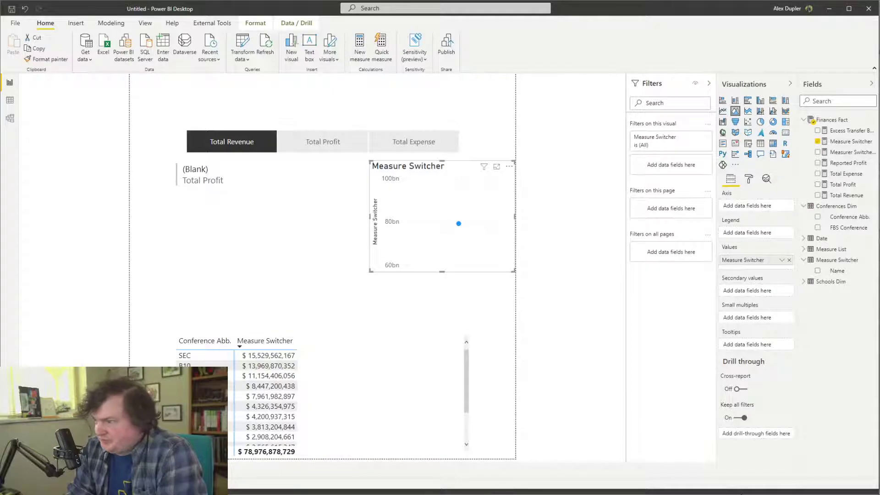
{"action": "left_click", "coordinate": [804, 239]}
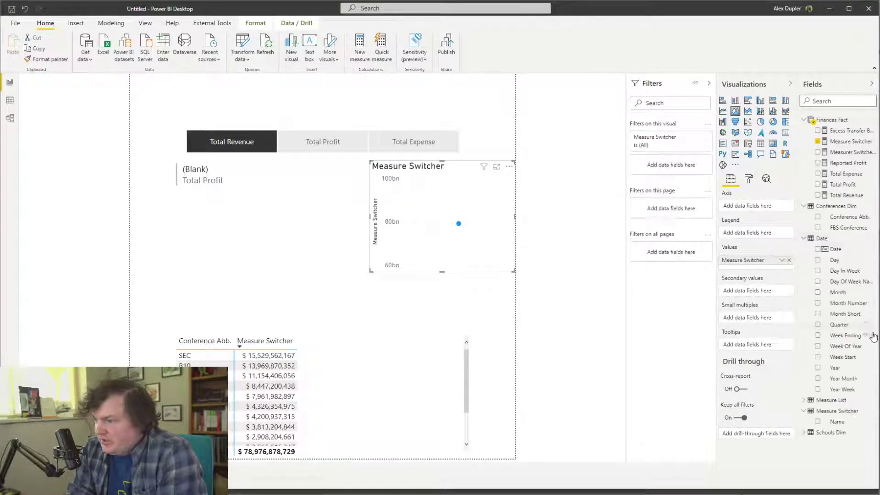
{"action": "left_click_drag", "start_coordinate": [865, 372], "coordinate": [775, 206]}
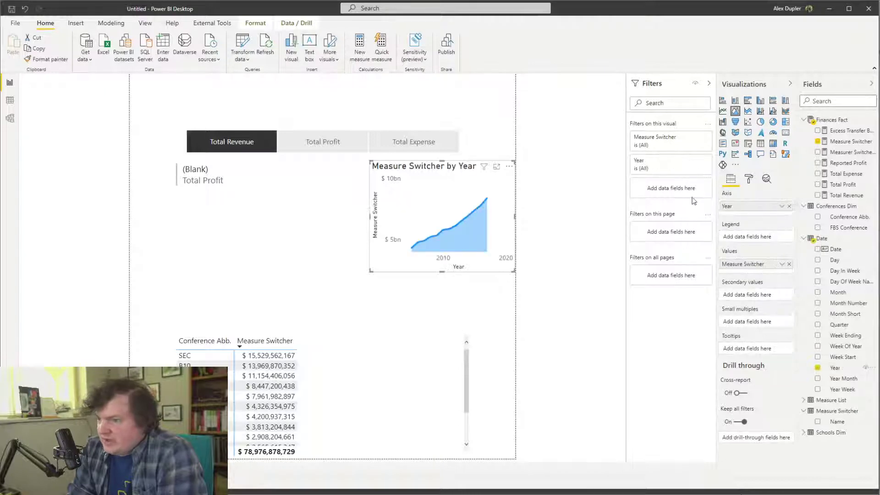
Replace Total Profit with the Measure Switcher measure in the multi-row card
{"action": "left_click", "coordinate": [254, 233]}
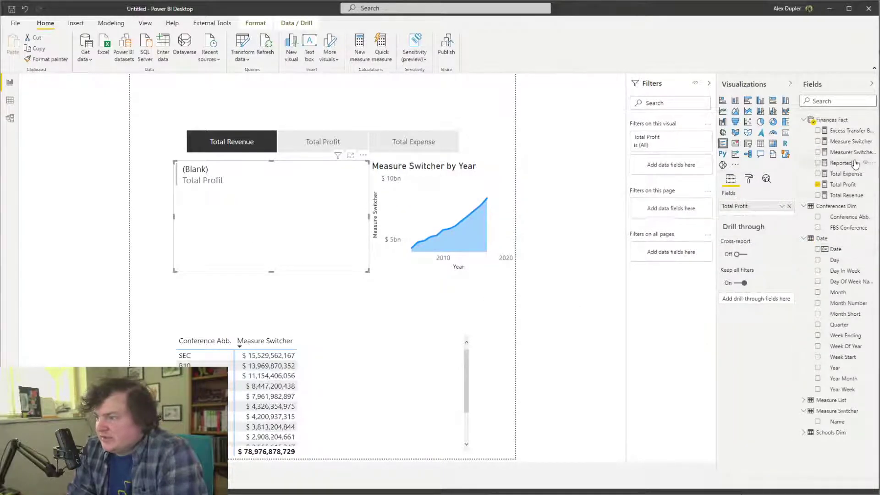
{"action": "left_click_drag", "start_coordinate": [849, 146], "coordinate": [762, 212]}
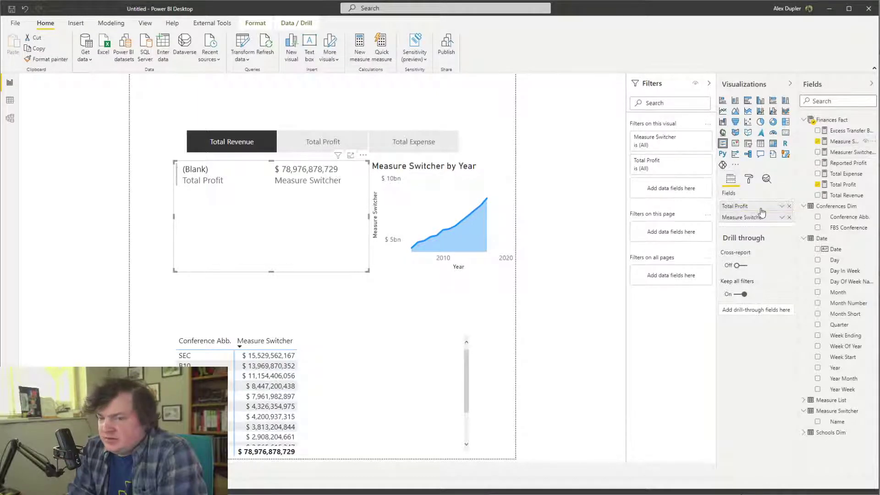
{"action": "left_click", "coordinate": [789, 205]}
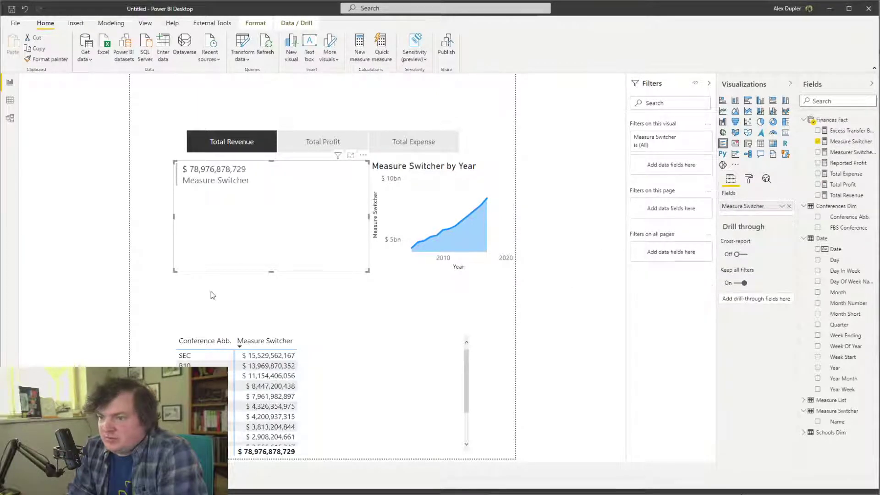
Shrink the multi-row card to fit its single measure and create a duplicate of it
{"action": "left_click_drag", "start_coordinate": [369, 271], "coordinate": [251, 233]}
{"action": "key", "text": "ctrl+c"}
{"action": "key", "text": "ctrl+v"}
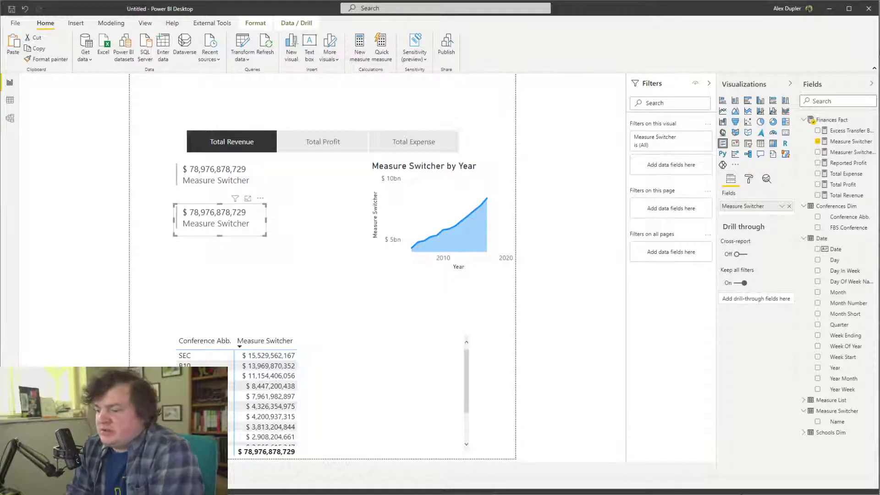
{"action": "key", "text": "alt+Tab"}
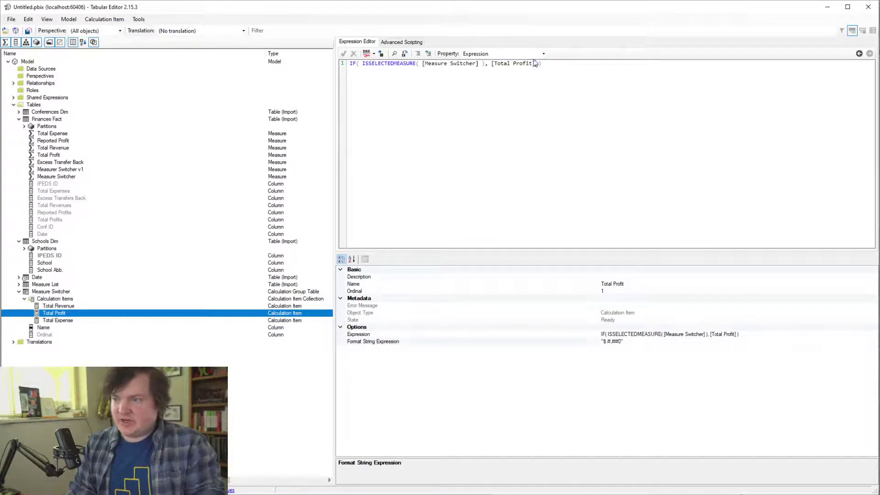
{"action": "left_click", "coordinate": [567, 81]}
{"action": "key", "text": "Left"}
{"action": "key", "text": "Left"}
{"action": "type", "text": ","}
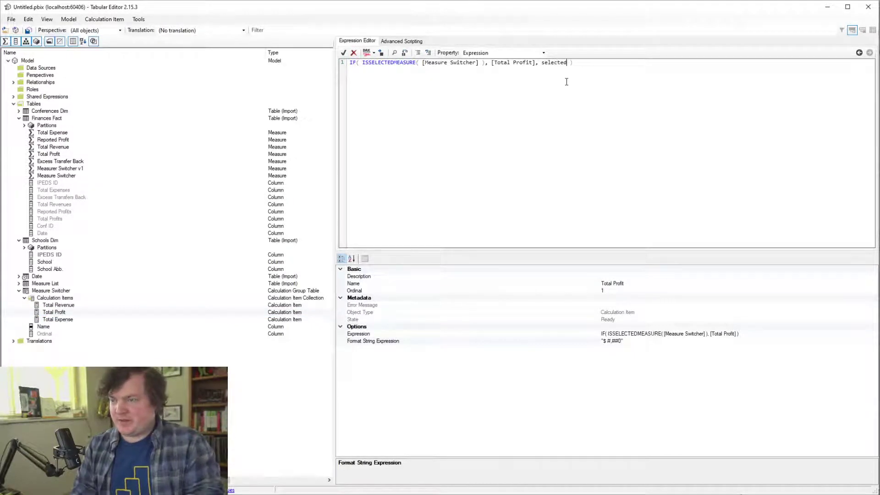
{"action": "left_click", "coordinate": [869, 7]}
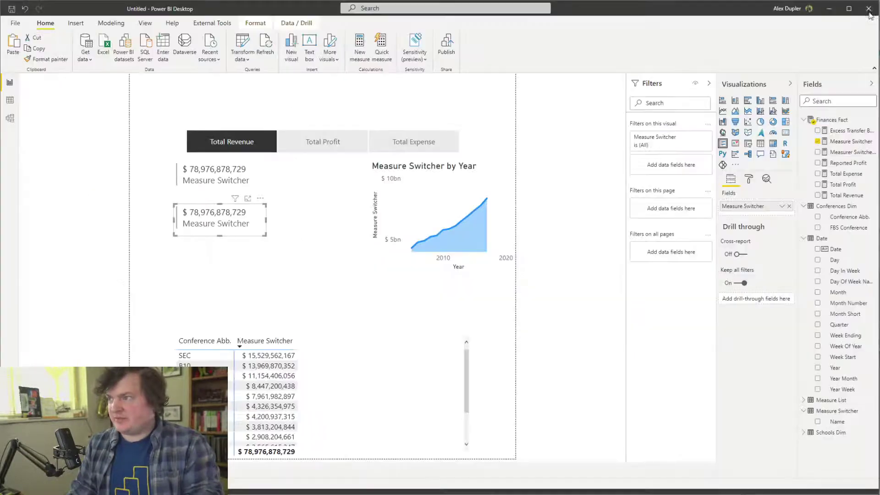
Close the Tabular Editor window belonging to the other model and open Tabular Editor on the current report's model
{"action": "left_click", "coordinate": [212, 23]}
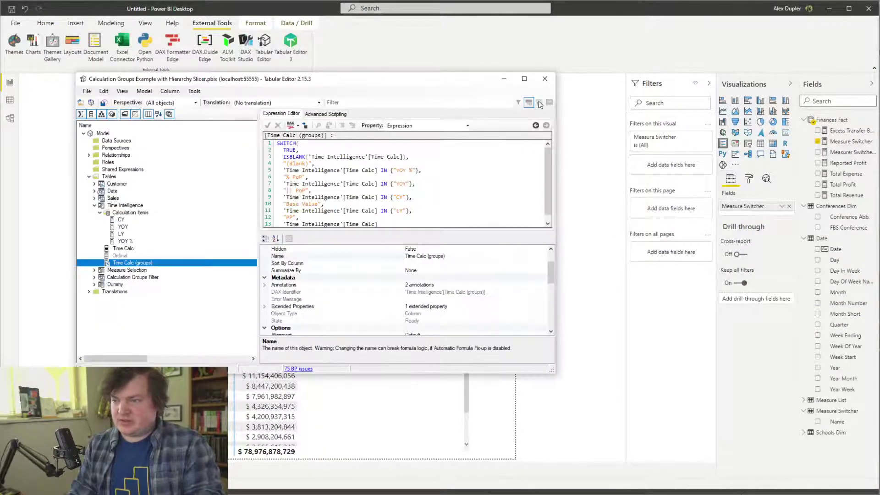
{"action": "left_click", "coordinate": [544, 79]}
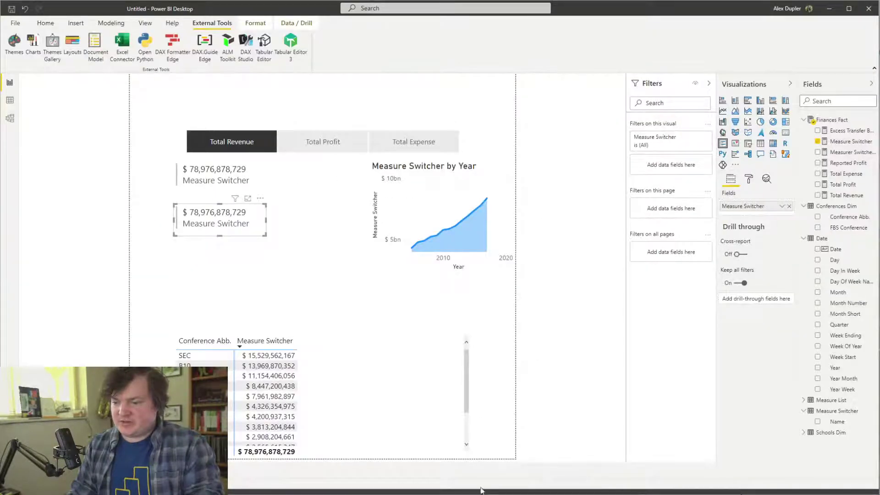
{"action": "left_click", "coordinate": [265, 46]}
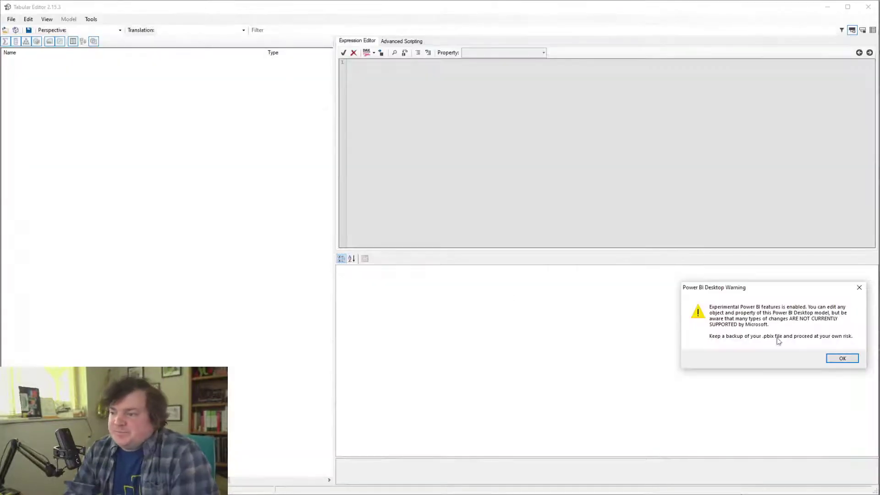
{"action": "left_click", "coordinate": [842, 357]}
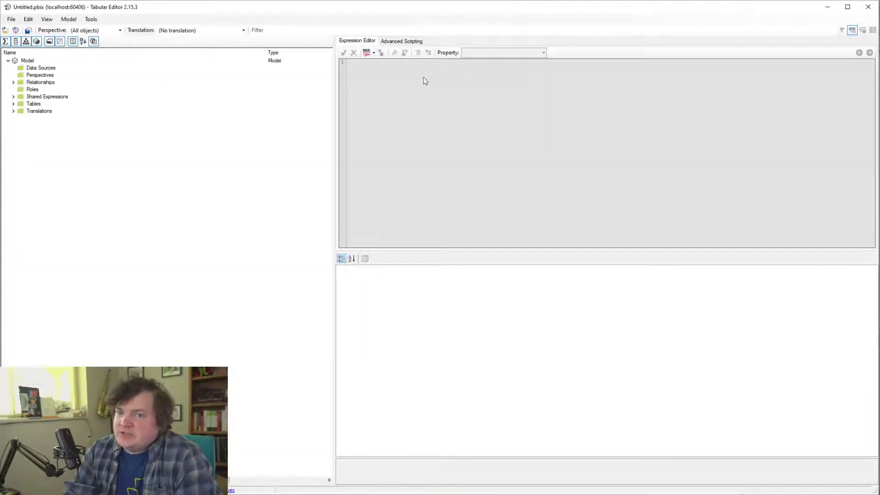
Expand the model's tables and the Measure Switcher calculation group down to its calculation items
{"action": "left_click", "coordinate": [13, 104]}
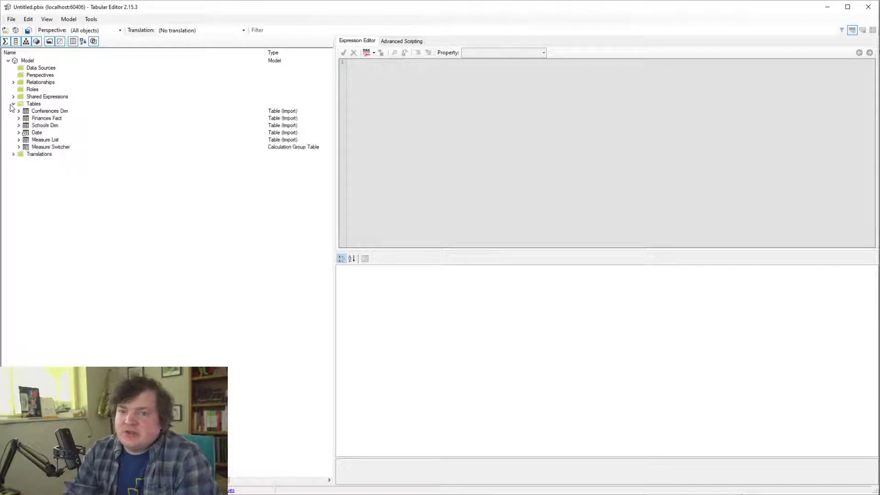
{"action": "left_click", "coordinate": [13, 104]}
{"action": "left_click", "coordinate": [70, 21]}
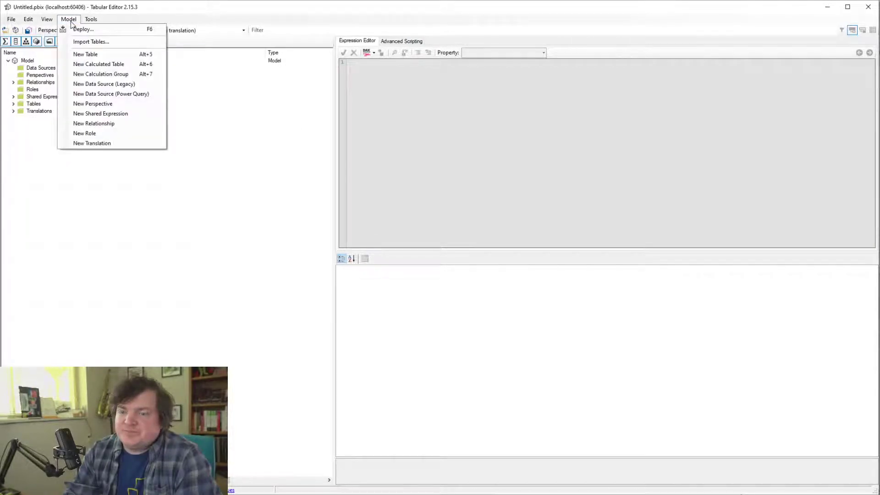
{"action": "left_click", "coordinate": [70, 21]}
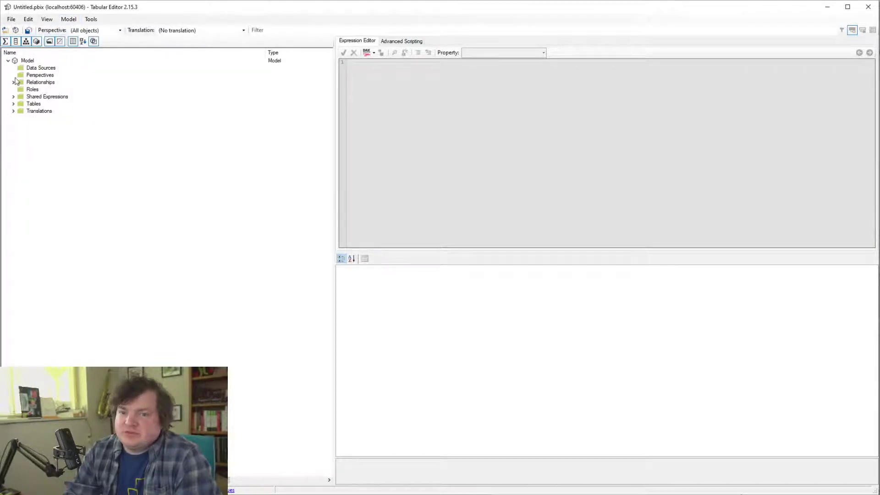
{"action": "left_click", "coordinate": [12, 104]}
{"action": "left_click", "coordinate": [20, 147]}
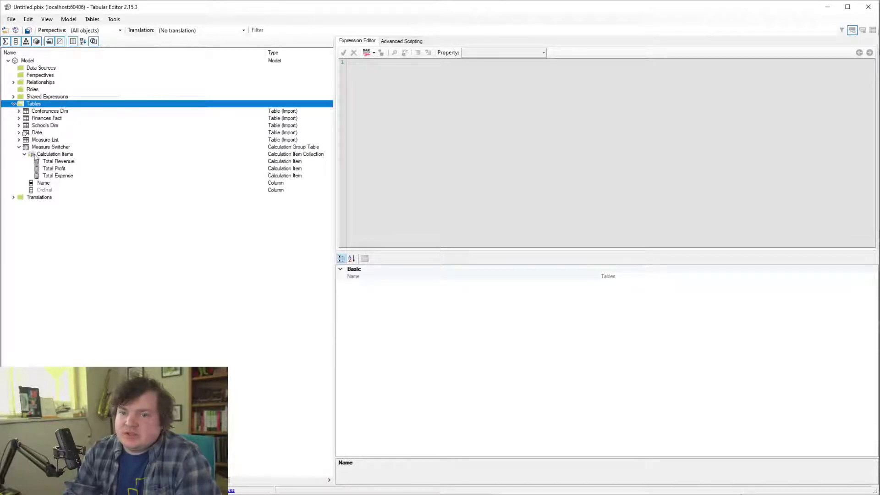
Add SelectedMeasure() as the third argument of the IF expression in the Total Expense calculation item
{"action": "left_click", "coordinate": [58, 176]}
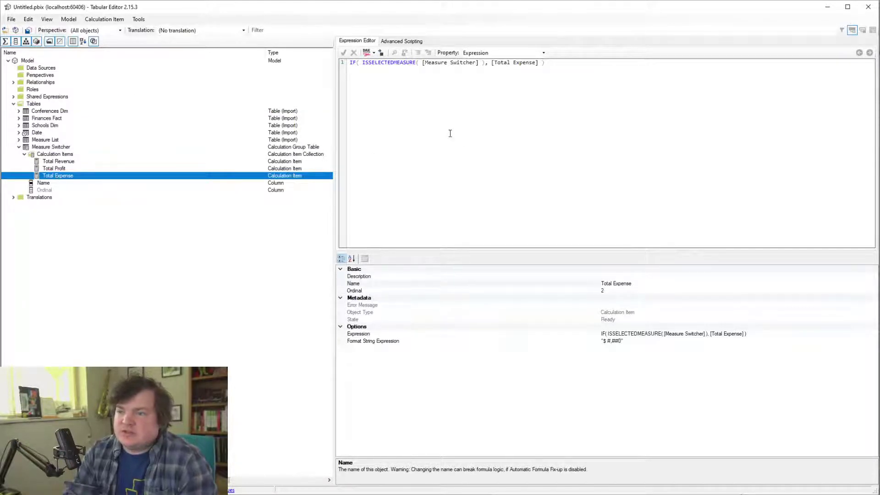
{"action": "scroll", "coordinate": [436, 116], "scroll_direction": "up", "scroll_amount": 2}
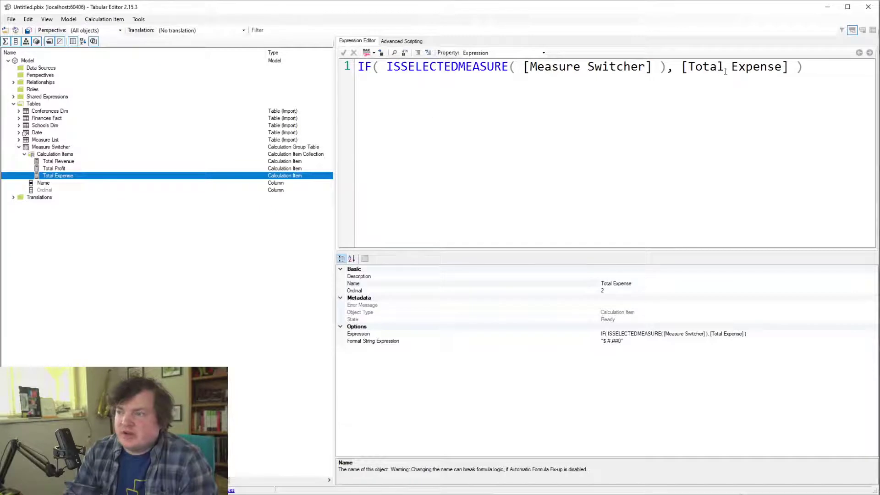
{"action": "type", "text": ", "}
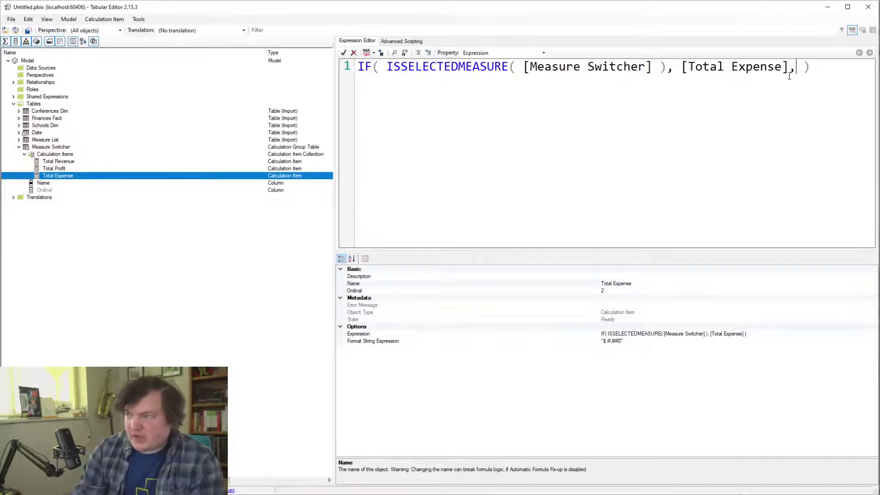
{"action": "type", "text": "selectmeasu"}
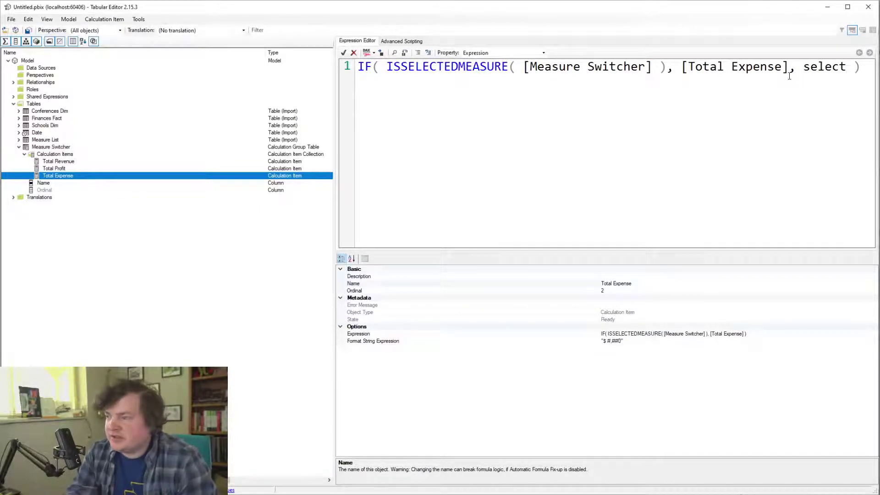
{"action": "key", "text": "BackSpace"}
{"action": "key", "text": "BackSpace"}
{"action": "key", "text": "BackSpace"}
{"action": "key", "text": "BackSpace"}
{"action": "key", "text": "BackSpace"}
{"action": "key", "text": "BackSpace"}
{"action": "key", "text": "BackSpace"}
{"action": "key", "text": "BackSpace"}
{"action": "key", "text": "BackSpace"}
{"action": "key", "text": "BackSpace"}
{"action": "key", "text": "BackSpace"}
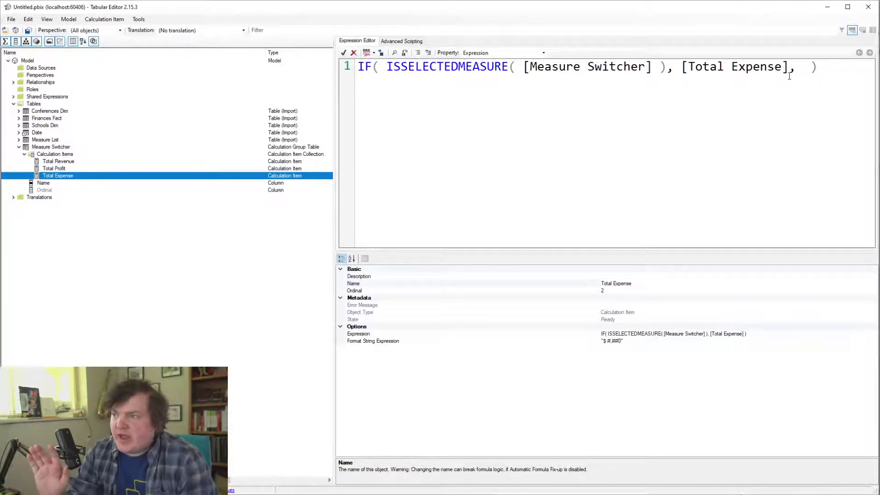
{"action": "type", "text": "Sle"}
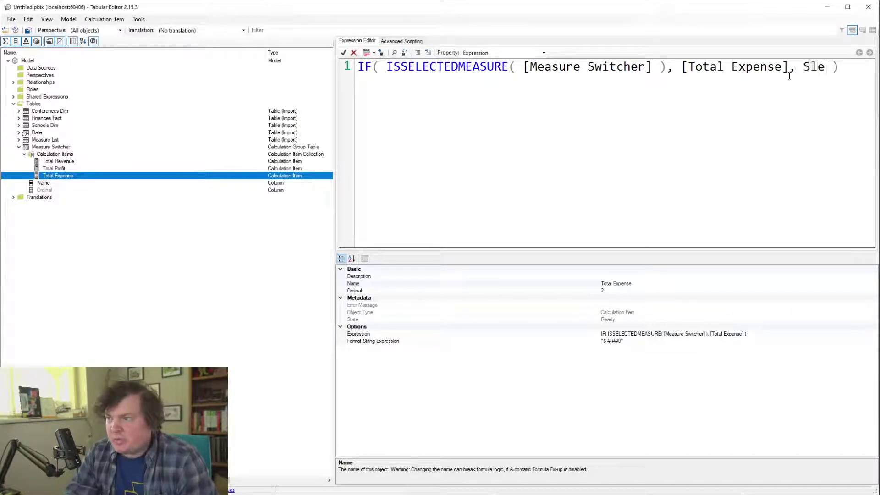
{"action": "key", "text": "BackSpace"}
{"action": "key", "text": "BackSpace"}
{"action": "type", "text": "electedMeasure()"}
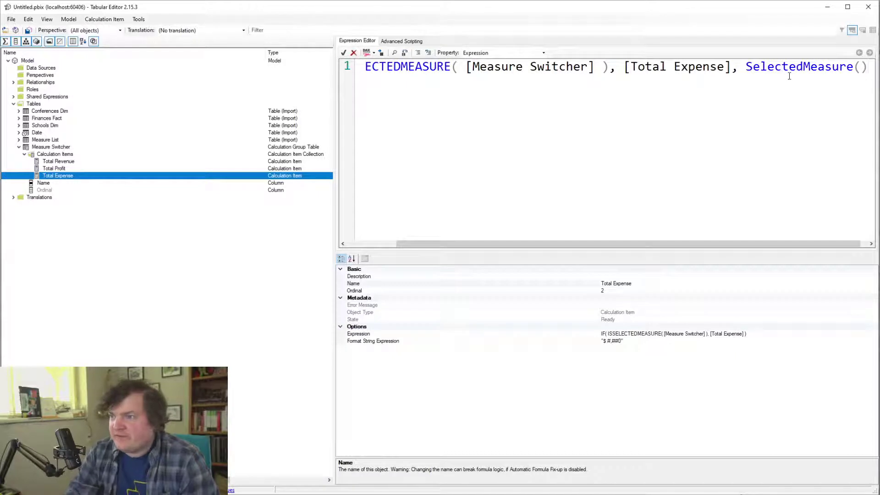
Copy the ", SelectedMeasure() )" ending from the Total Expense expression into the Total Profit calculation item
{"action": "left_click", "coordinate": [737, 69]}
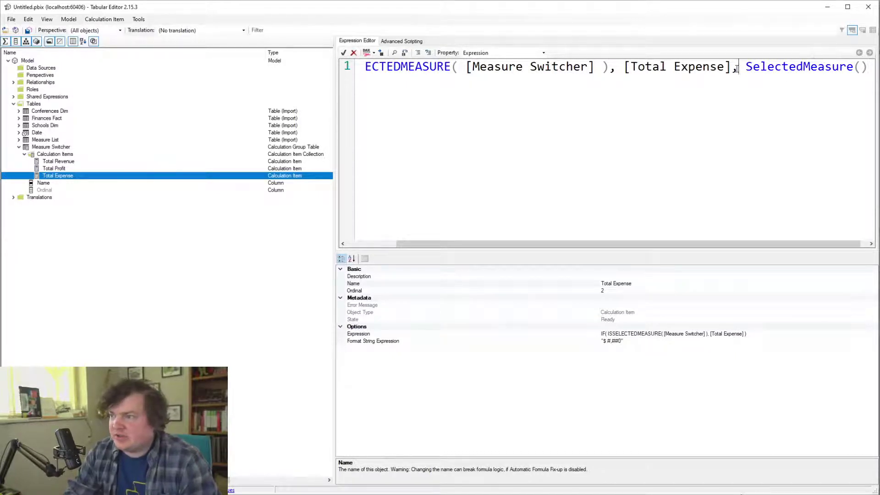
{"action": "left_click_drag", "start_coordinate": [734, 69], "coordinate": [873, 67]}
{"action": "key", "text": "ctrl+c"}
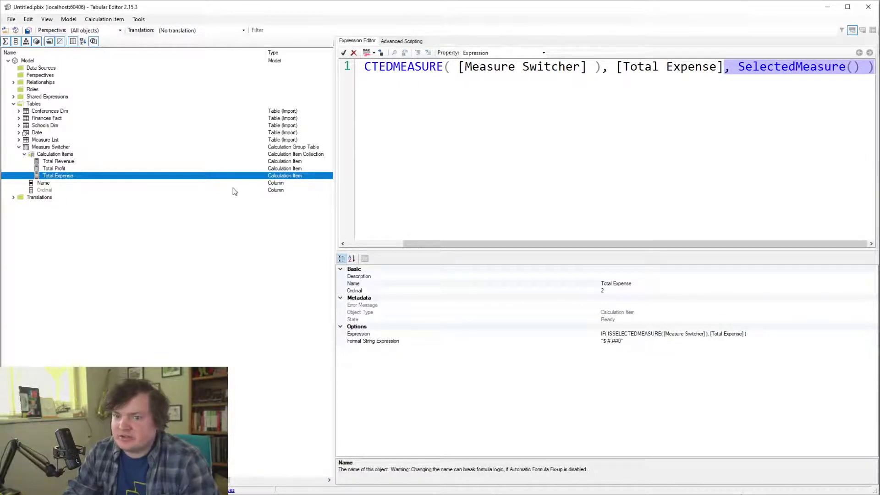
{"action": "left_click", "coordinate": [234, 183]}
{"action": "left_click", "coordinate": [140, 171]}
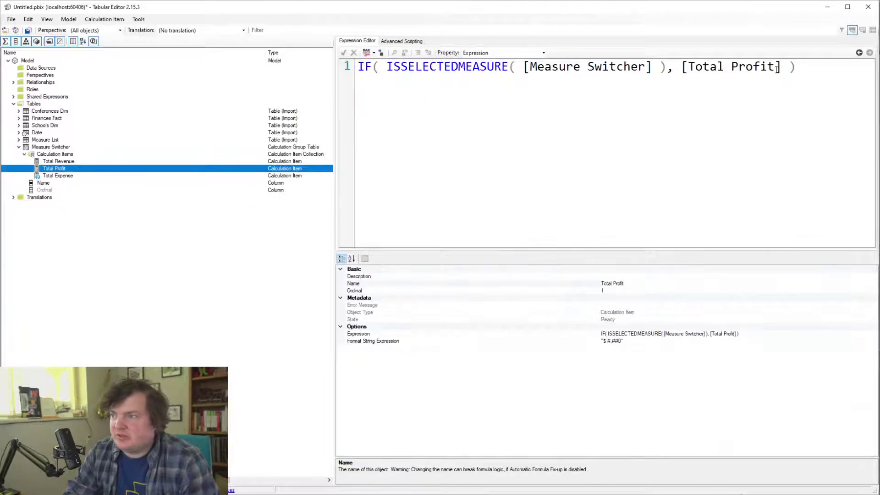
{"action": "left_click", "coordinate": [778, 68]}
{"action": "key", "text": "ctrl+v"}
Add the same SelectedMeasure() ending to the Total Revenue calculation item, save the changes to the model and close Tabular Editor
{"action": "left_click", "coordinate": [135, 162]}
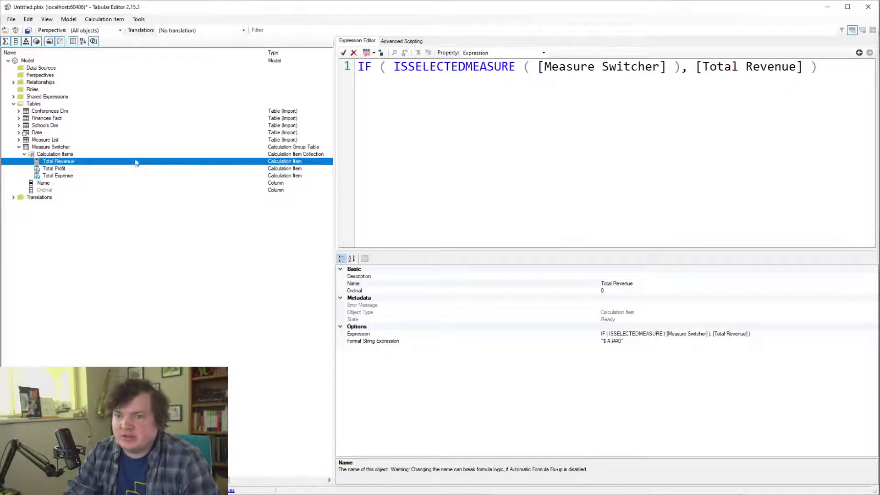
{"action": "left_click", "coordinate": [805, 76]}
{"action": "key", "text": "ctrl+v"}
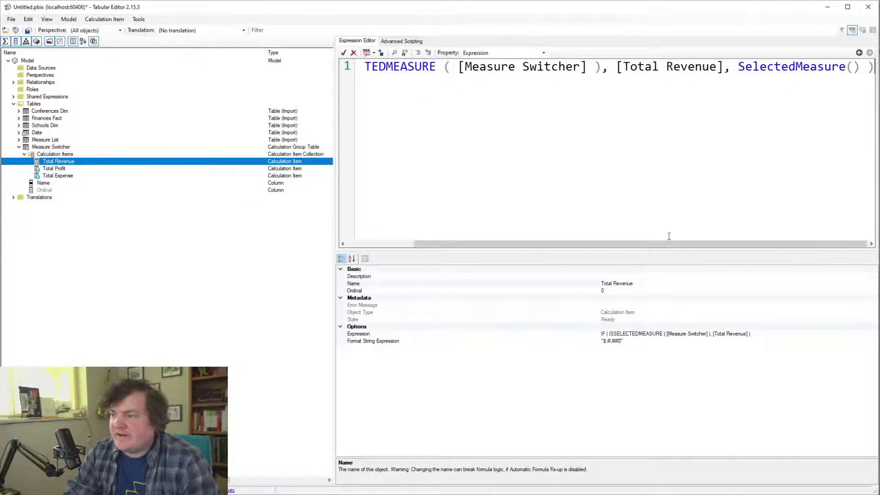
{"action": "left_click", "coordinate": [27, 30]}
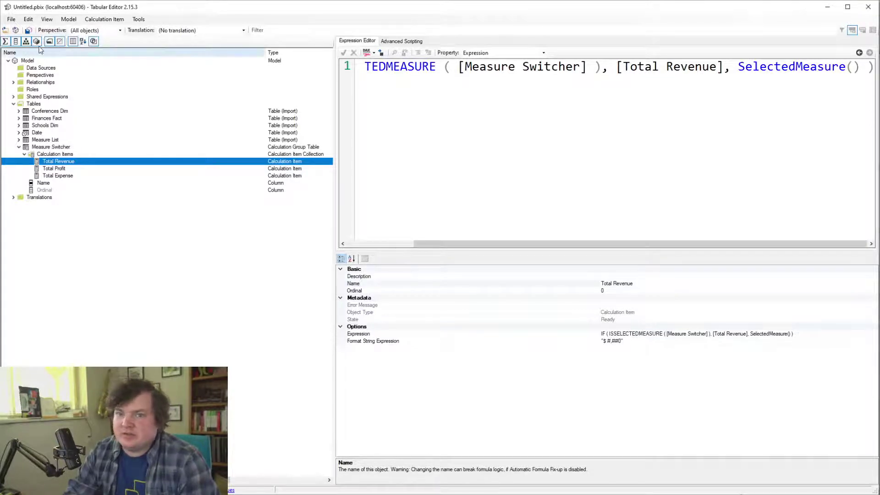
{"action": "left_click", "coordinate": [871, 3]}
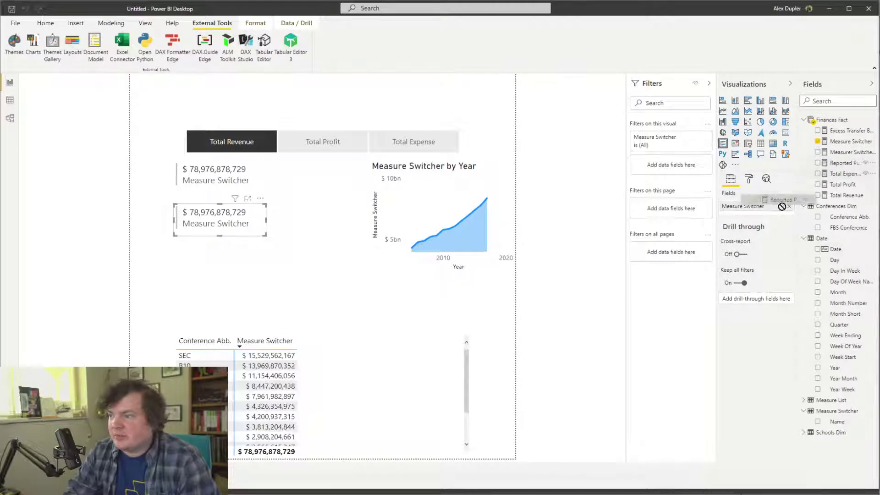
Test Reported Profit in the lower multi-row card by adding it and enlarging the card, and revert the card to Measure Switcher alone
{"action": "left_click", "coordinate": [842, 162]}
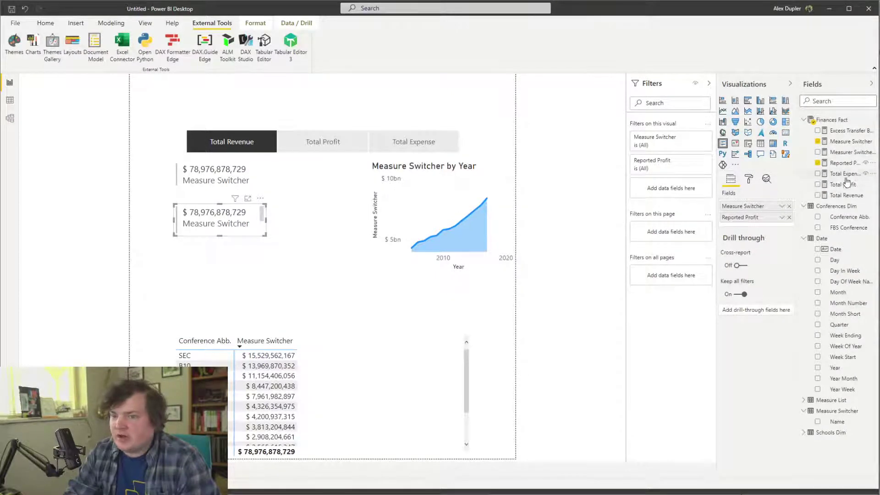
{"action": "left_click_drag", "start_coordinate": [220, 236], "coordinate": [220, 289]}
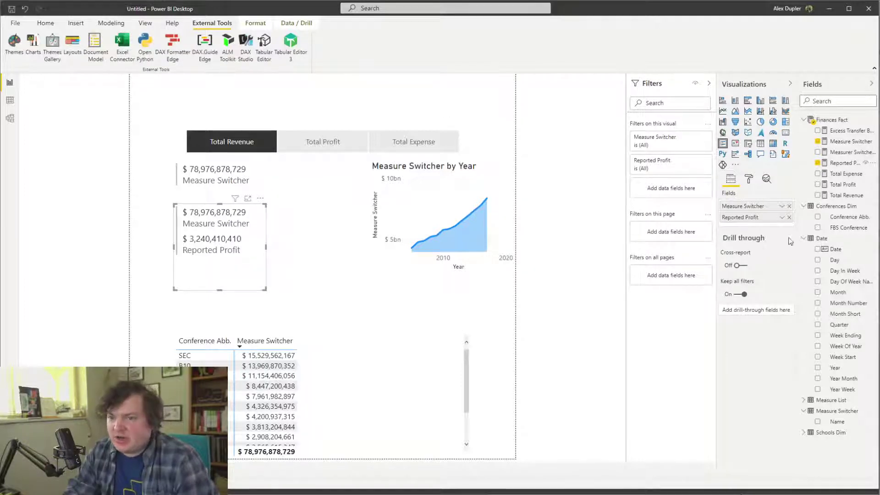
{"action": "left_click", "coordinate": [789, 218]}
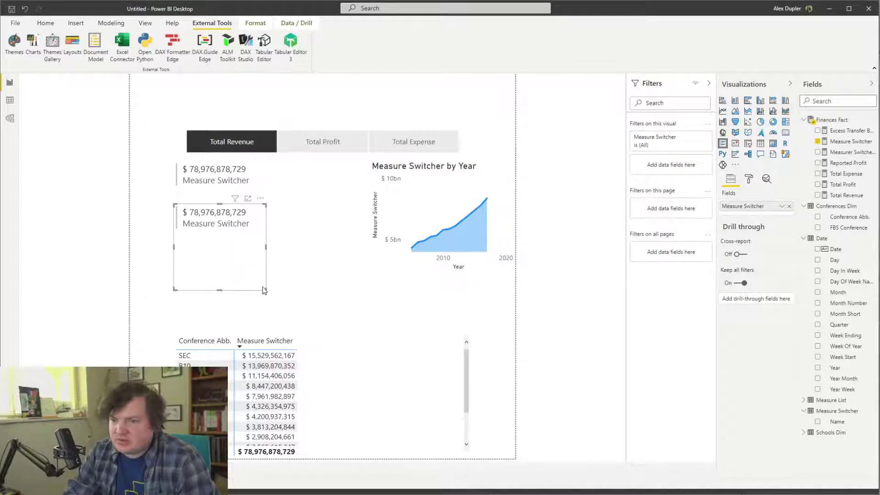
{"action": "left_click_drag", "start_coordinate": [266, 289], "coordinate": [265, 232]}
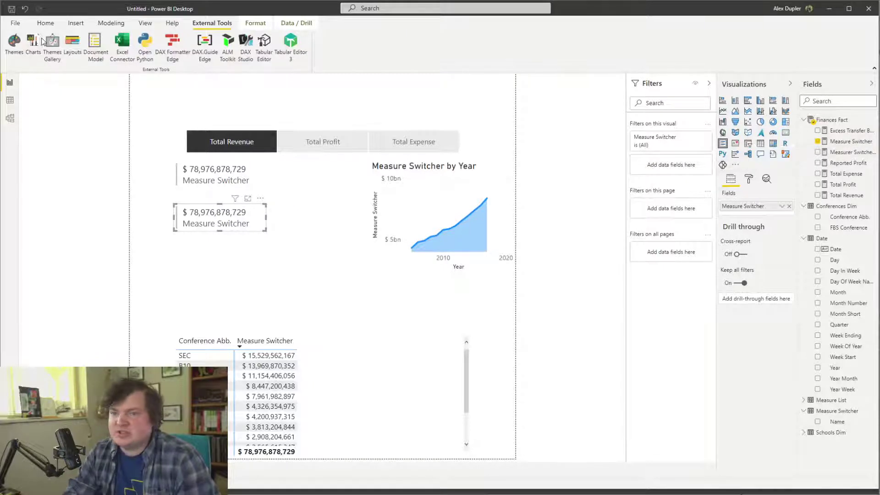
Create a new measure with the formula Measure Switcher Bar = [Measure Switcher]
{"action": "left_click", "coordinate": [45, 23]}
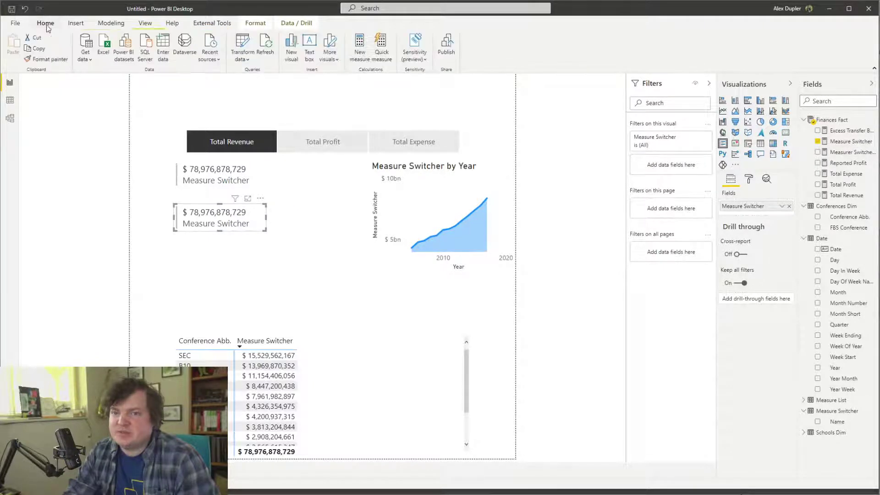
{"action": "left_click", "coordinate": [360, 47]}
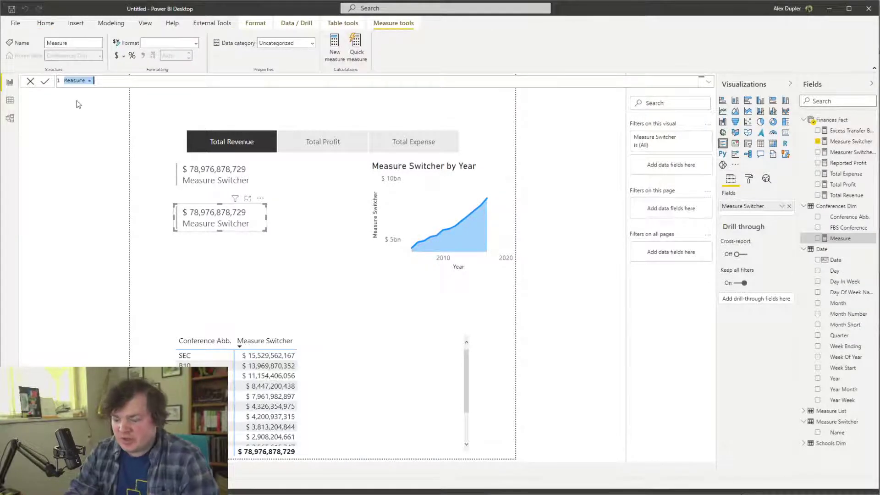
{"action": "type", "text": "Measuer"}
{"action": "key", "text": "BackSpace"}
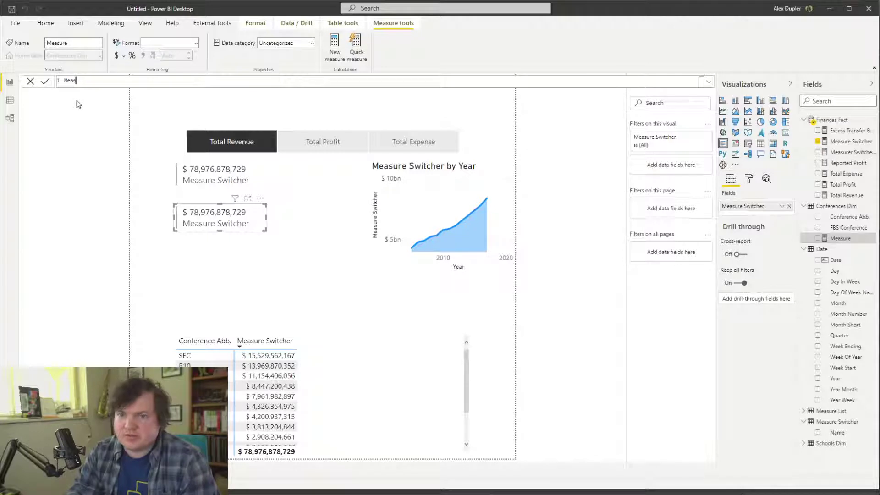
{"action": "type", "text": "ure Switcher Bar"}
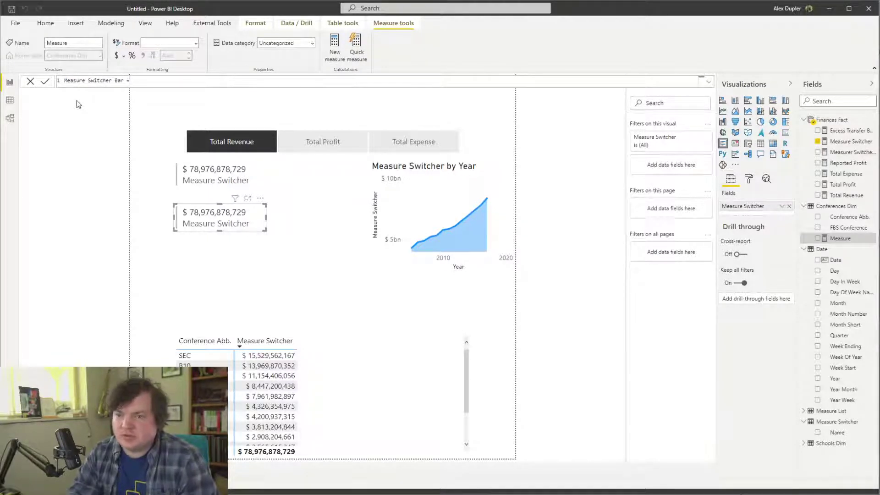
{"action": "type", "text": " = [Measure Switcher]"}
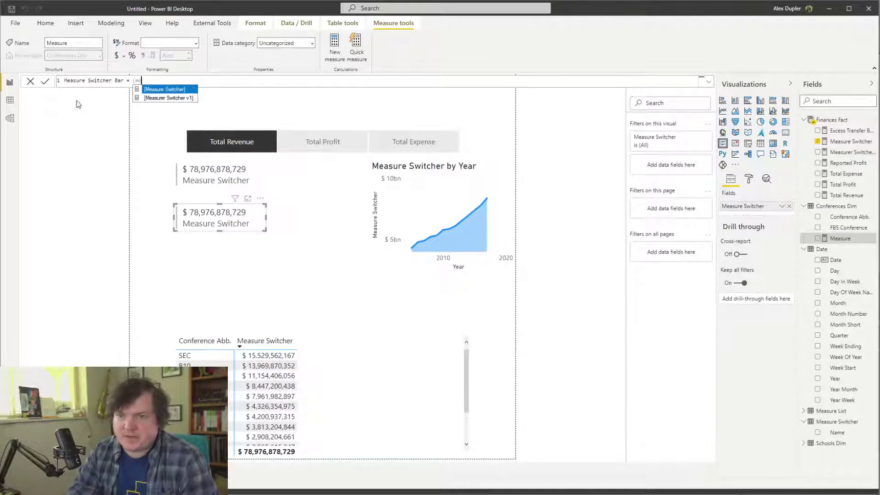
{"action": "key", "text": "Tab"}
{"action": "key", "text": "Return"}
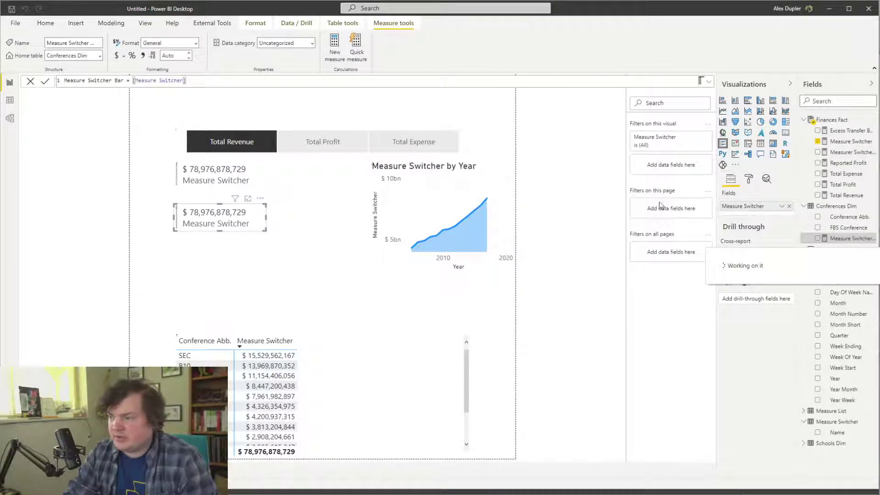
{"action": "left_click_drag", "start_coordinate": [852, 239], "coordinate": [763, 208]}
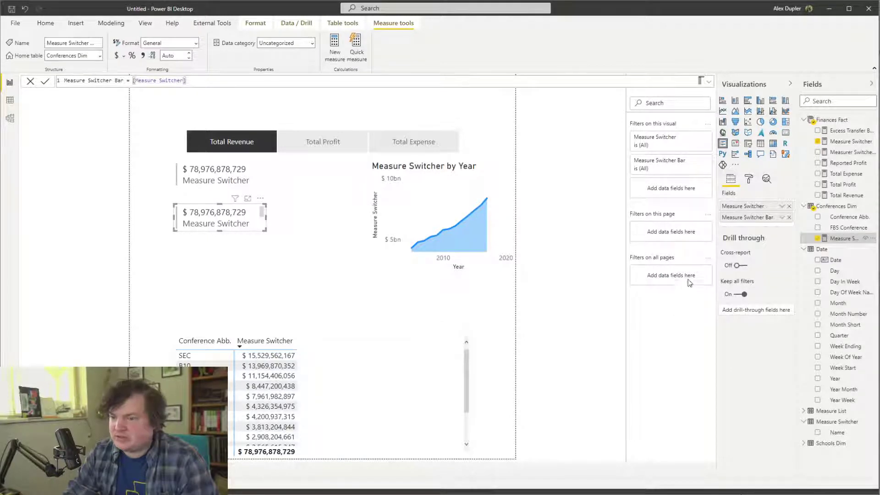
{"action": "key", "text": "Delete"}
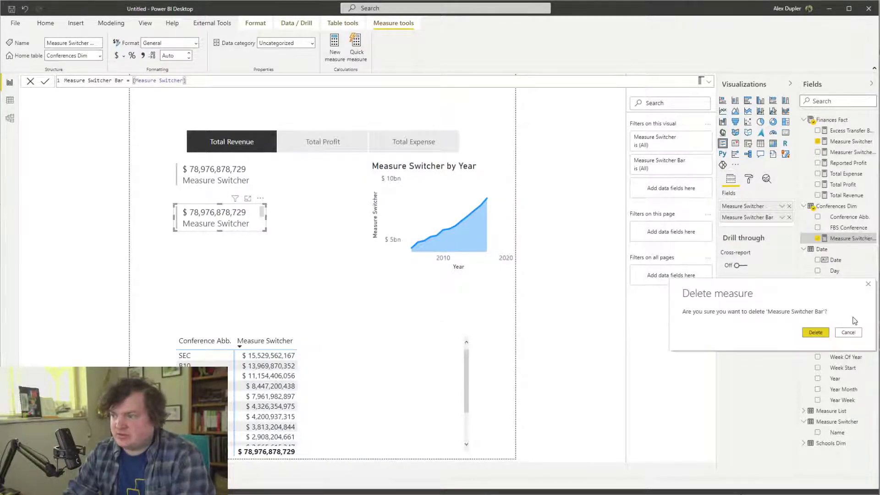
{"action": "left_click", "coordinate": [848, 332]}
{"action": "left_click", "coordinate": [790, 218]}
Add the Measure Switcher Bar measure to the values of the conference matrix
{"action": "left_click", "coordinate": [378, 367]}
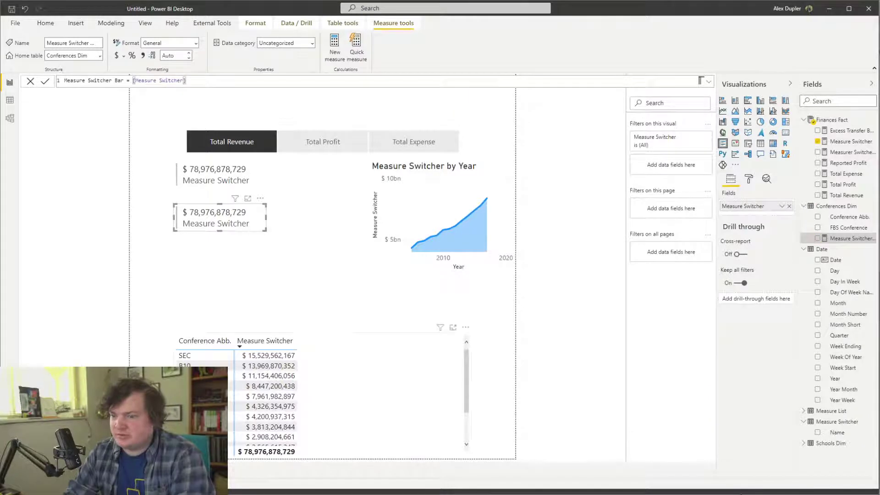
{"action": "left_click_drag", "start_coordinate": [844, 238], "coordinate": [751, 274]}
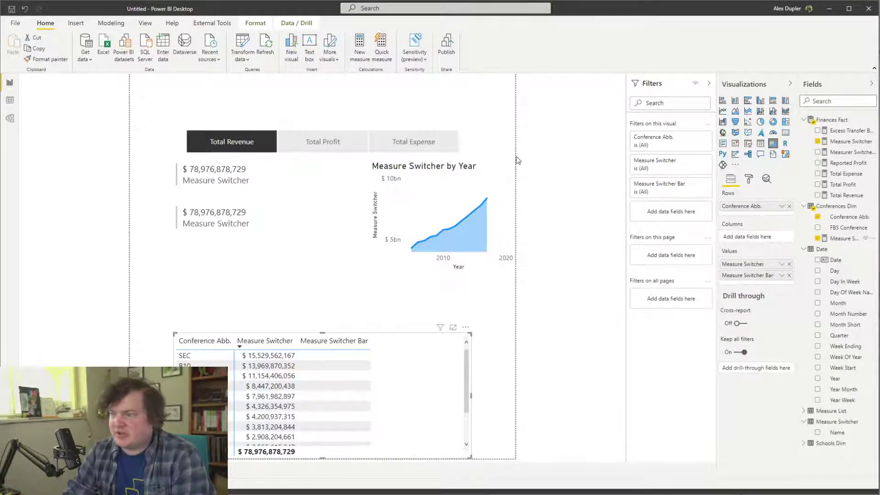
{"action": "key", "text": "alt+Tab"}
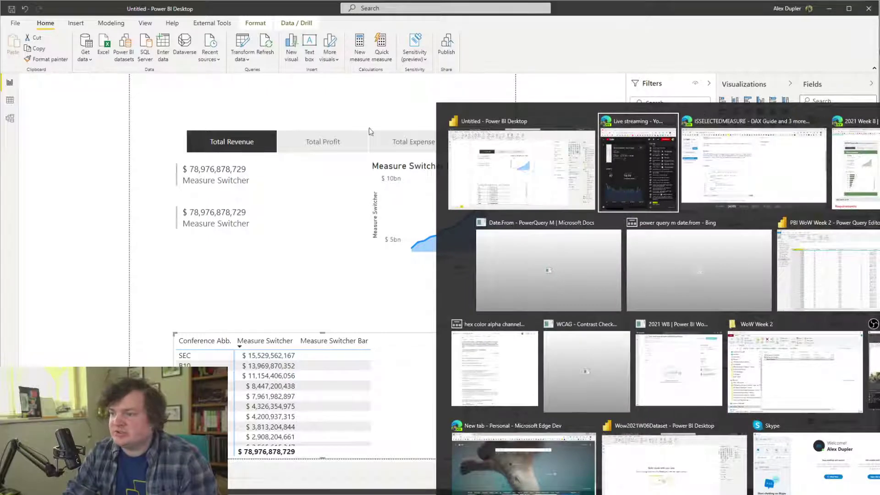
{"action": "key", "text": "Escape"}
Open the model in Tabular Editor and expand the Measure Switcher calculation group table
{"action": "left_click", "coordinate": [255, 23]}
{"action": "left_click", "coordinate": [225, 26]}
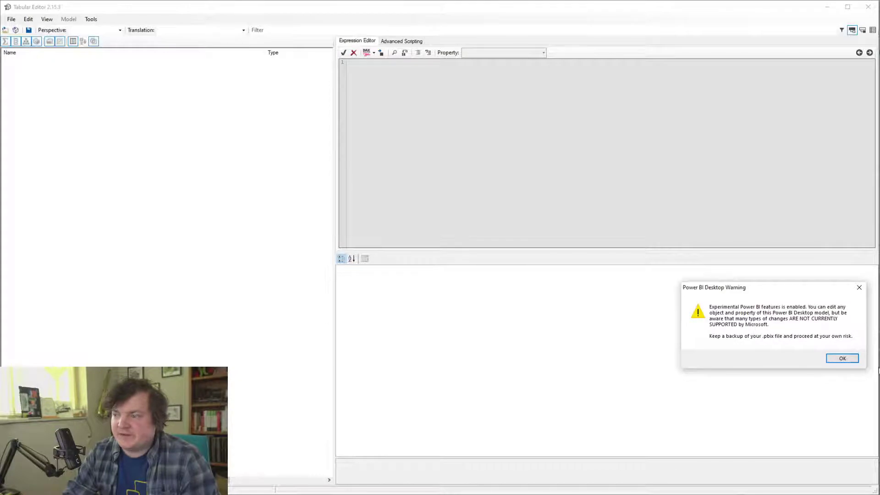
{"action": "left_click", "coordinate": [846, 358]}
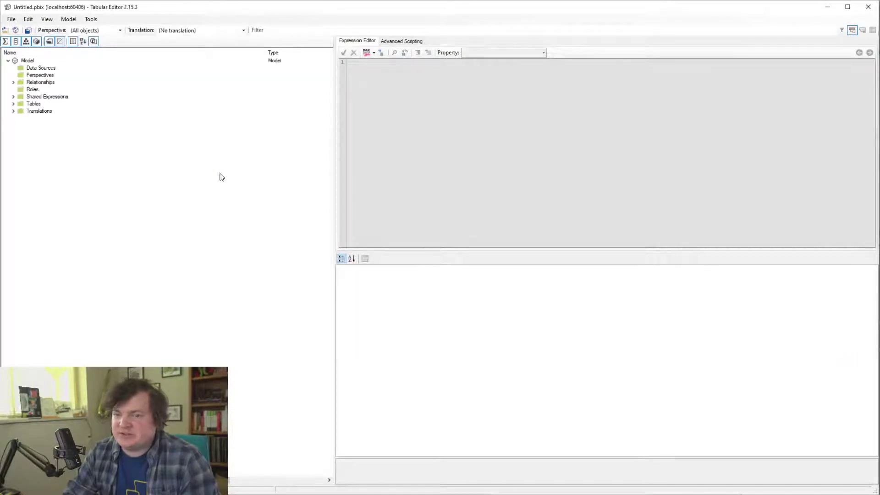
{"action": "left_click", "coordinate": [13, 82]}
{"action": "left_click", "coordinate": [13, 83]}
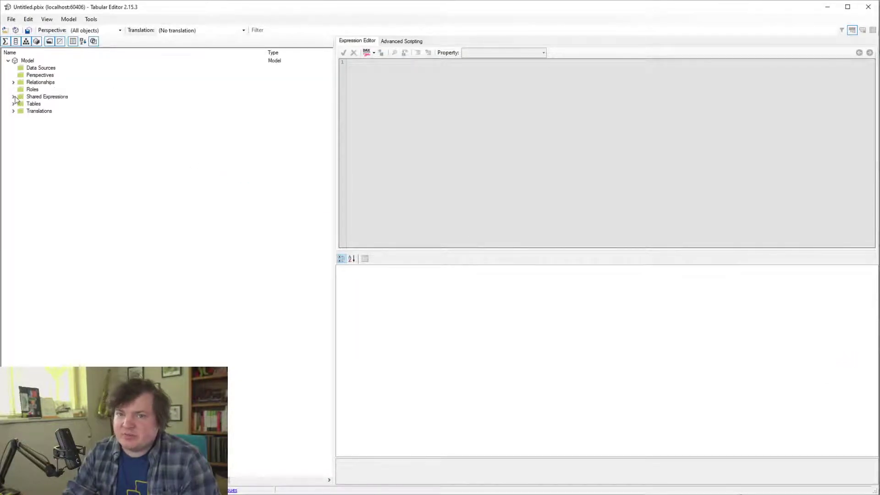
{"action": "left_click", "coordinate": [13, 104]}
{"action": "left_click", "coordinate": [18, 147]}
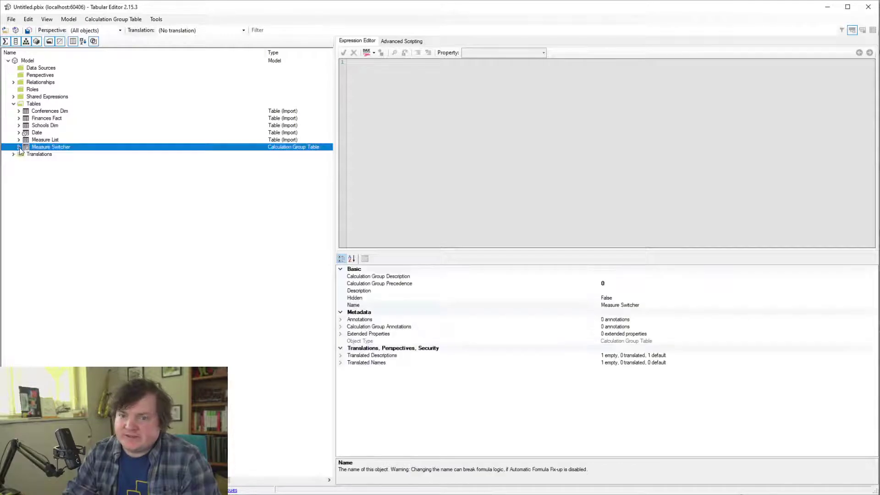
Add [Measure Switcher Bar] as a second ISSELECTEDMEASURE argument in the Total Revenue calculation item's expression
{"action": "left_click", "coordinate": [59, 162]}
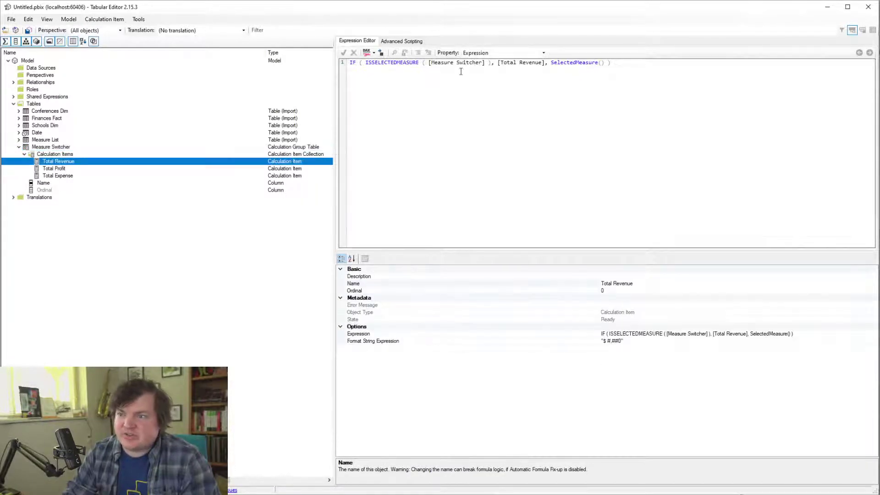
{"action": "type", "text": ", [Measu"}
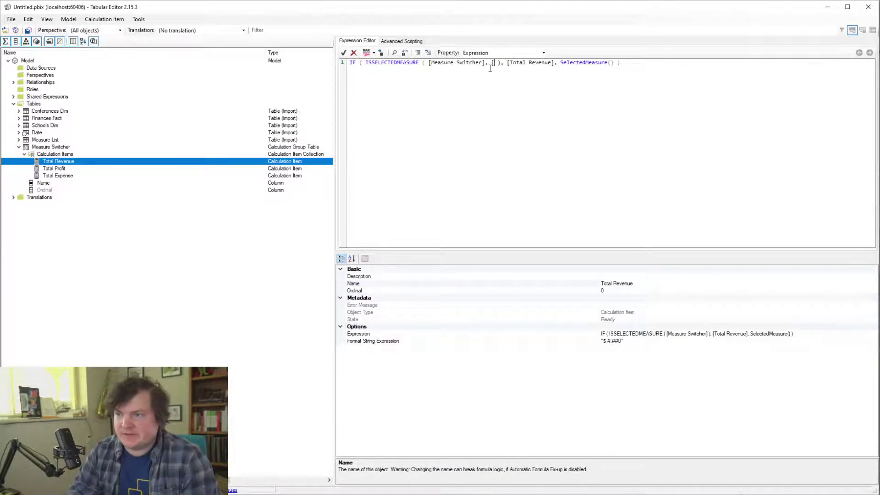
{"action": "type", "text": "re Switch"}
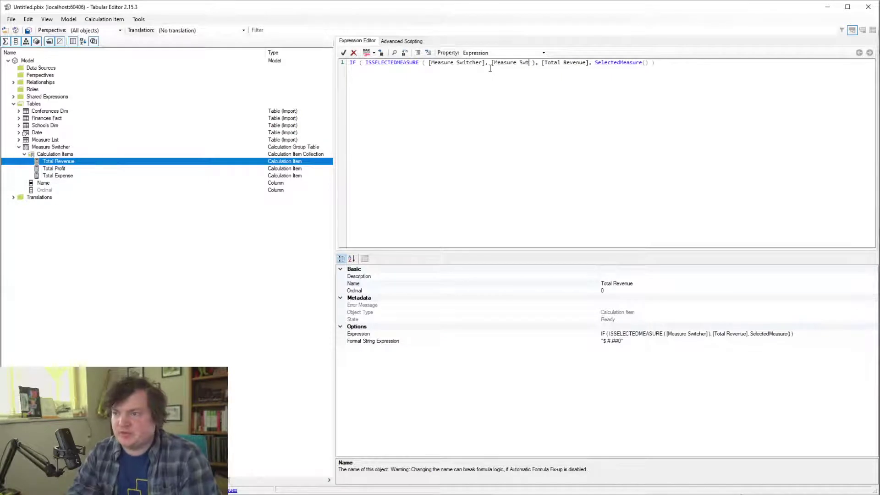
{"action": "type", "text": "er Bar]"}
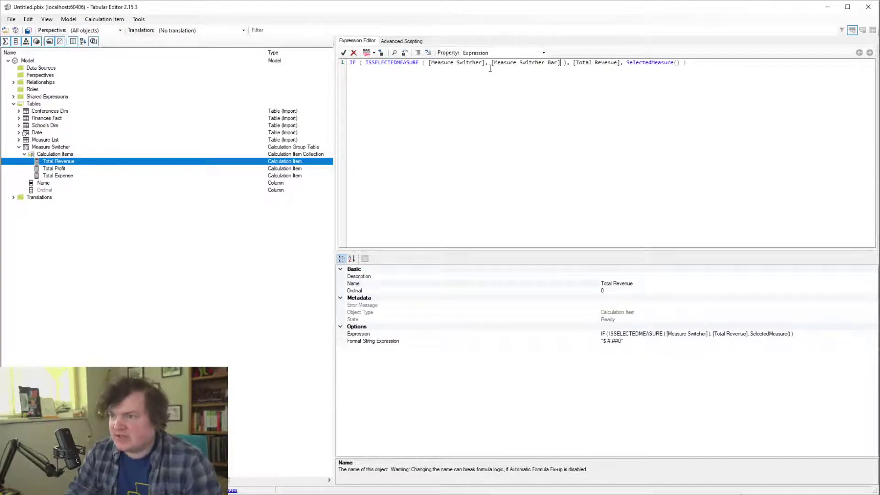
Copy [Measure Switcher Bar] from the Total Revenue expression into the ISSELECTEDMEASURE arguments of the Total Profit calculation item
{"action": "left_click", "coordinate": [490, 64], "text": "shift"}
{"action": "key", "text": "ctrl+c"}
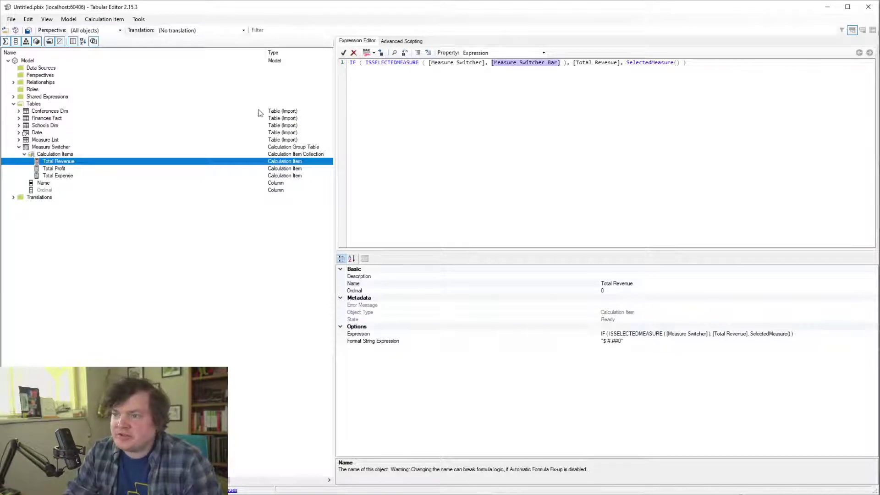
{"action": "left_click", "coordinate": [114, 170]}
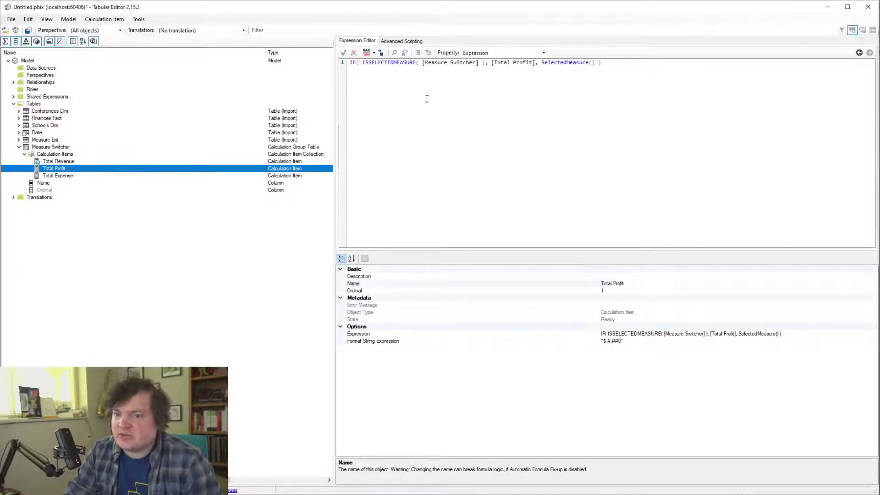
{"action": "left_click", "coordinate": [478, 72]}
{"action": "type", "text": ","}
{"action": "key", "text": "ctrl+v"}
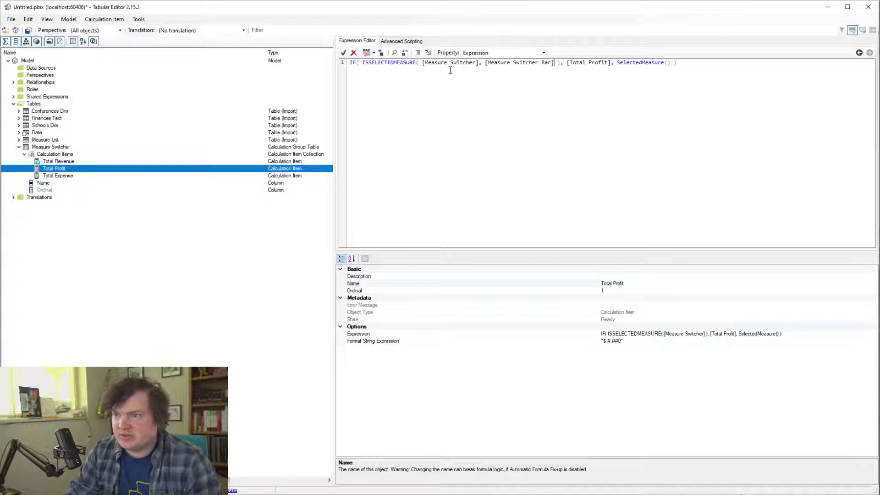
Add the copied [Measure Switcher Bar] argument to the Total Expense calculation item, save the changes and return to Power BI Desktop
{"action": "left_click", "coordinate": [59, 177]}
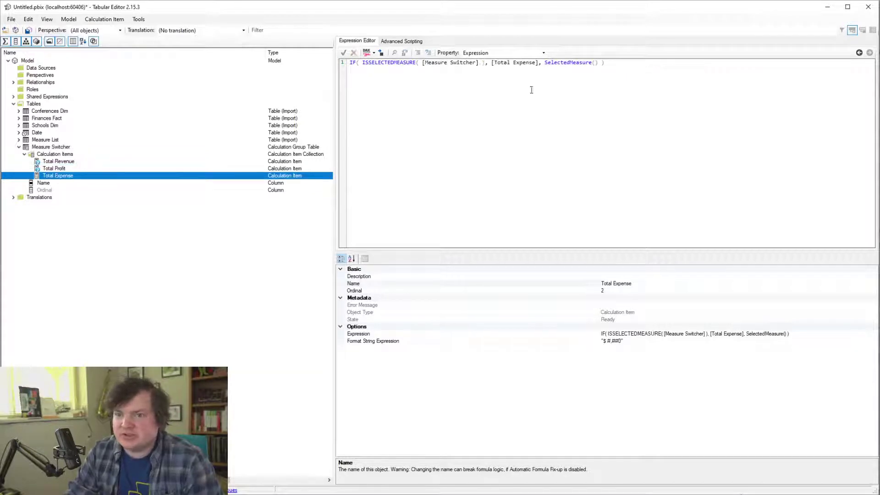
{"action": "left_click", "coordinate": [481, 63]}
{"action": "type", "text": ","}
{"action": "key", "text": "ctrl+v"}
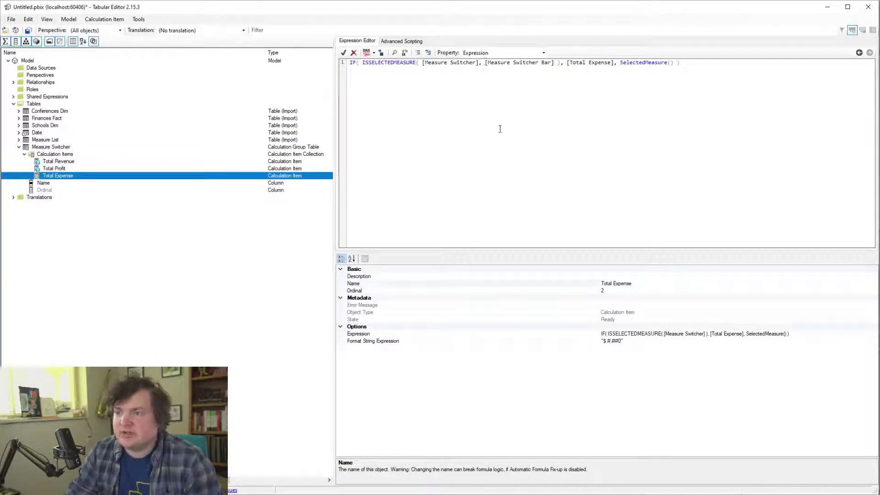
{"action": "key", "text": "F5"}
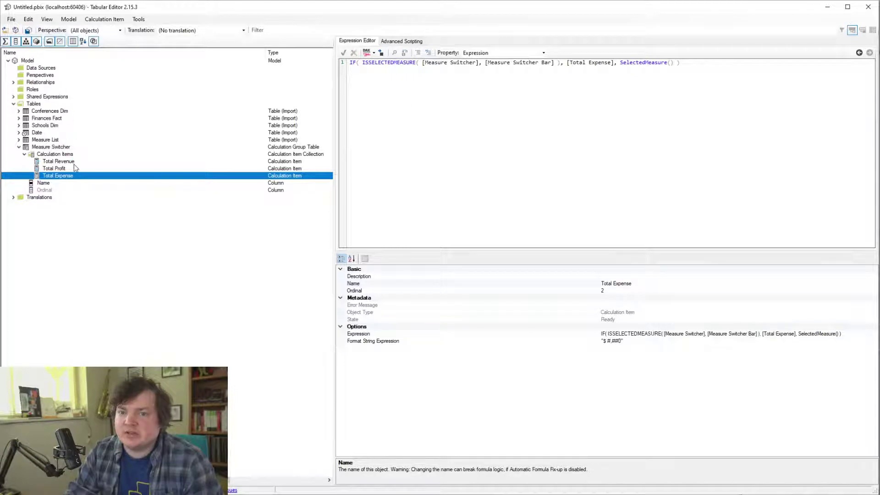
{"action": "left_click", "coordinate": [827, 7]}
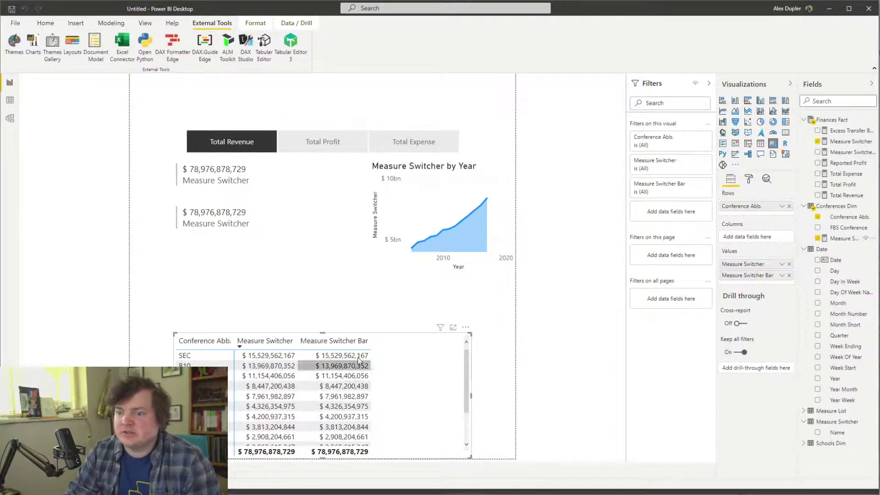
Apply data bars conditional formatting to the matrix's Measure Switcher Bar values, showing the bar only
{"action": "left_click", "coordinate": [782, 276]}
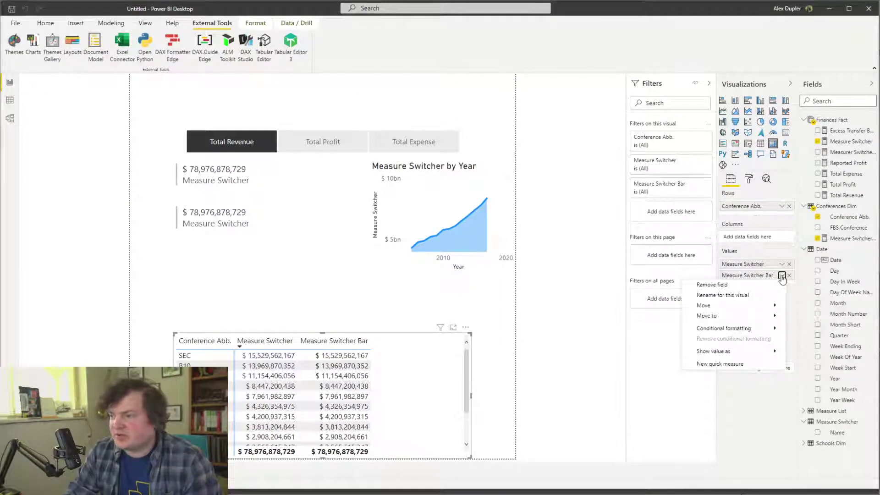
{"action": "mouse_move", "coordinate": [769, 333]}
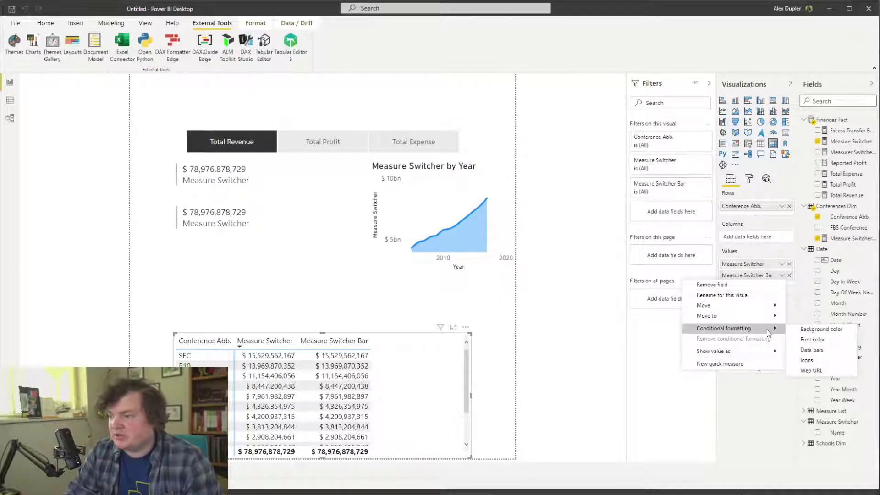
{"action": "left_click", "coordinate": [811, 350]}
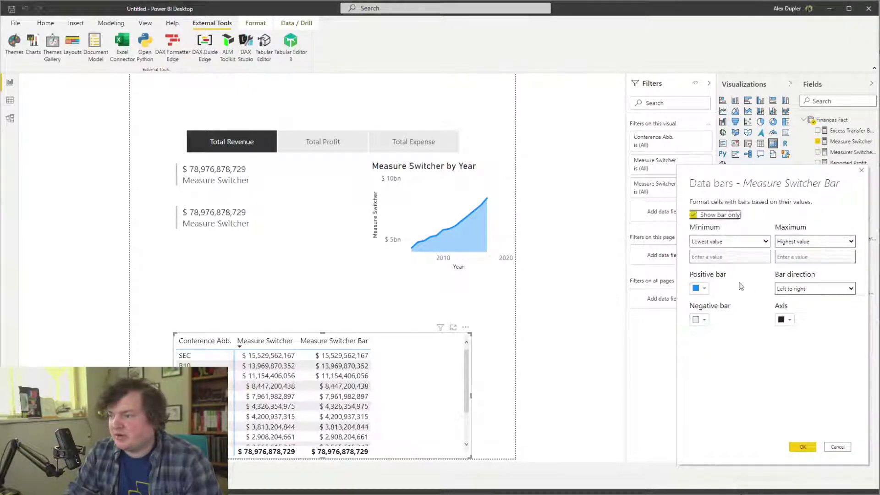
{"action": "left_click", "coordinate": [808, 451]}
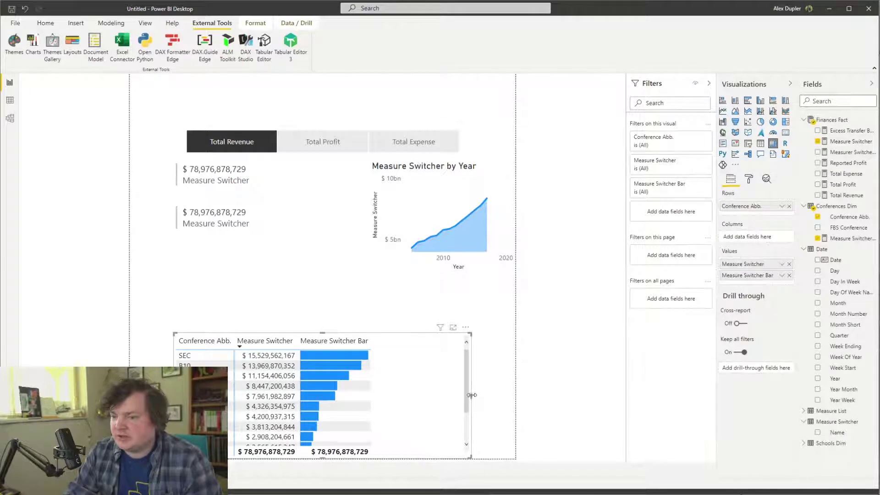
Widen the conference matrix to the page edge, enlarge its Measure Switcher Bar column and check the remaining rows
{"action": "left_click_drag", "start_coordinate": [472, 395], "coordinate": [514, 396]}
{"action": "left_click_drag", "start_coordinate": [371, 342], "coordinate": [458, 340]}
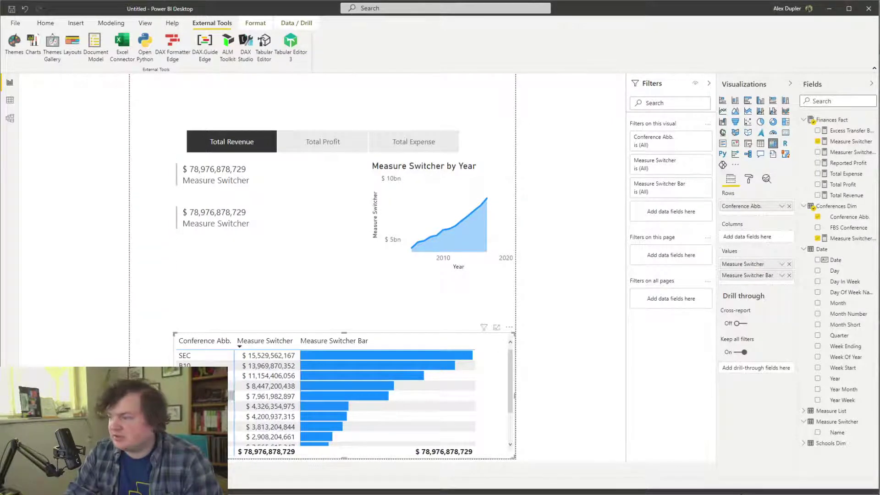
{"action": "scroll", "coordinate": [439, 402], "scroll_direction": "down", "scroll_amount": 2}
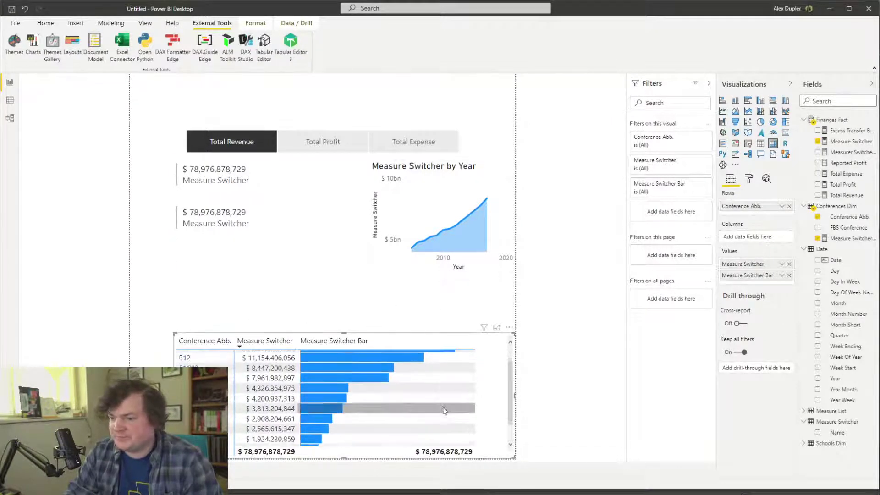
{"action": "scroll", "coordinate": [439, 401], "scroll_direction": "up", "scroll_amount": 2}
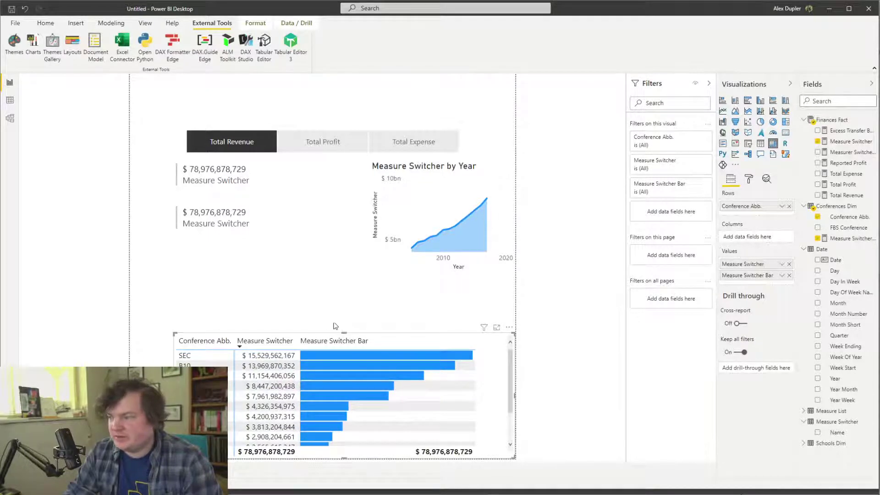
Move the Measure Switcher by Year area chart slightly closer to the multi-row cards
{"action": "mouse_move", "coordinate": [263, 206]}
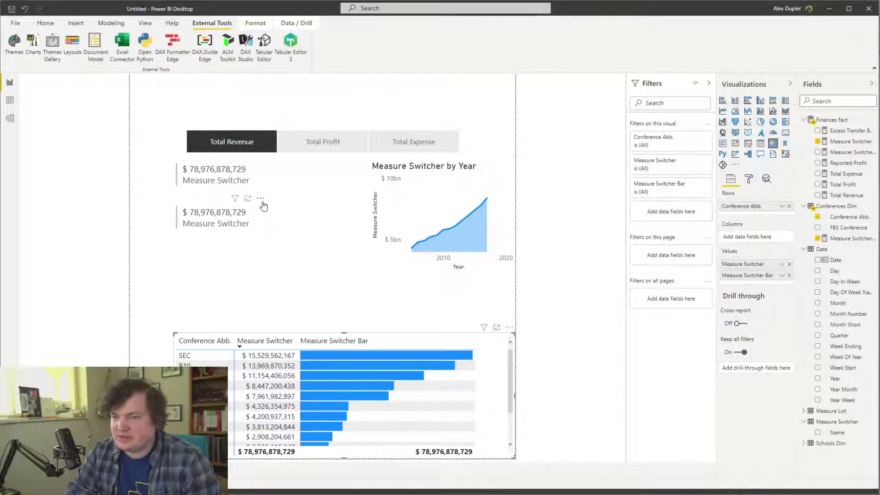
{"action": "left_click", "coordinate": [465, 231]}
{"action": "left_click_drag", "start_coordinate": [413, 182], "coordinate": [397, 186]}
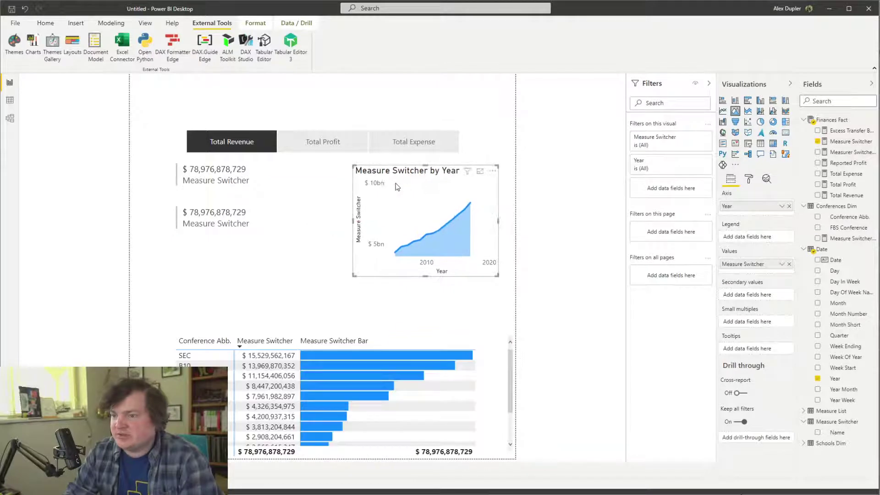
Turn off the Y axis title of the Measure Switcher by Year area chart
{"action": "left_click", "coordinate": [748, 179]}
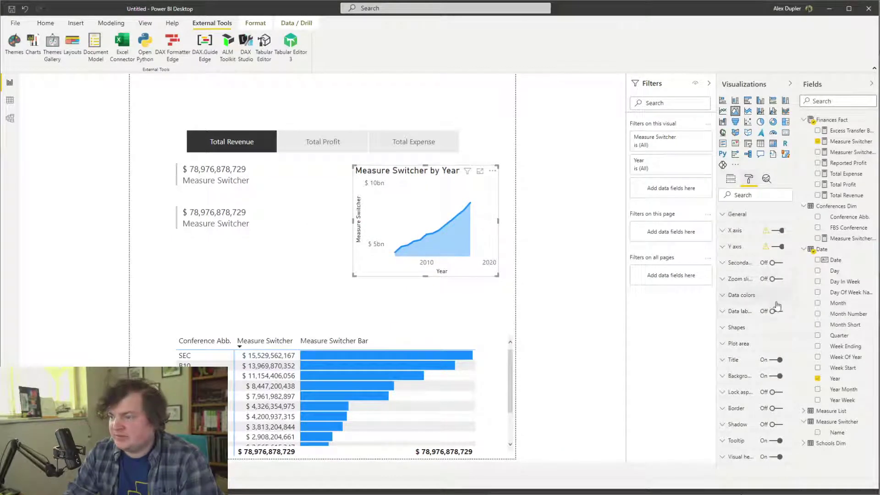
{"action": "left_click", "coordinate": [747, 247]}
{"action": "scroll", "coordinate": [760, 404], "scroll_direction": "down", "scroll_amount": 5}
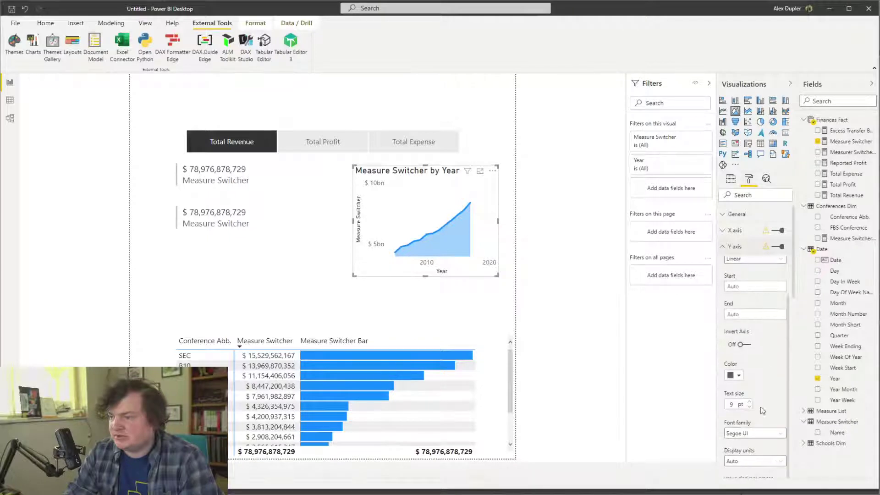
{"action": "scroll", "coordinate": [761, 335], "scroll_direction": "up", "scroll_amount": 5}
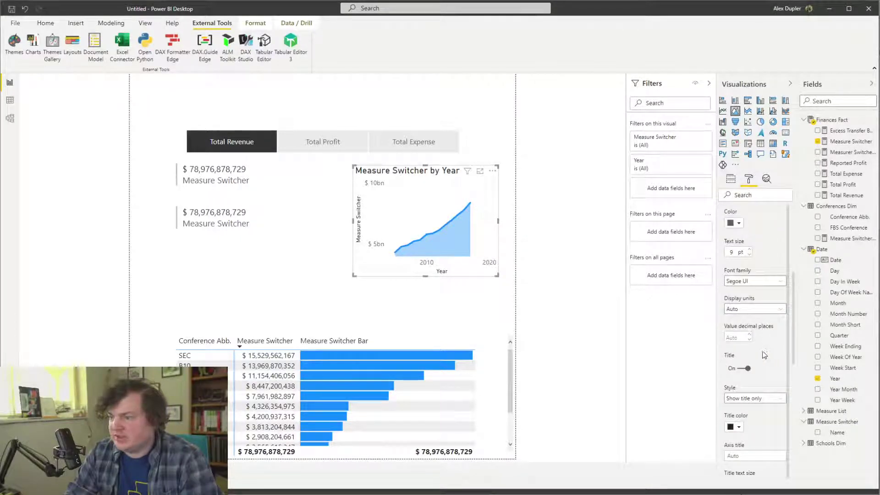
{"action": "left_click", "coordinate": [747, 368]}
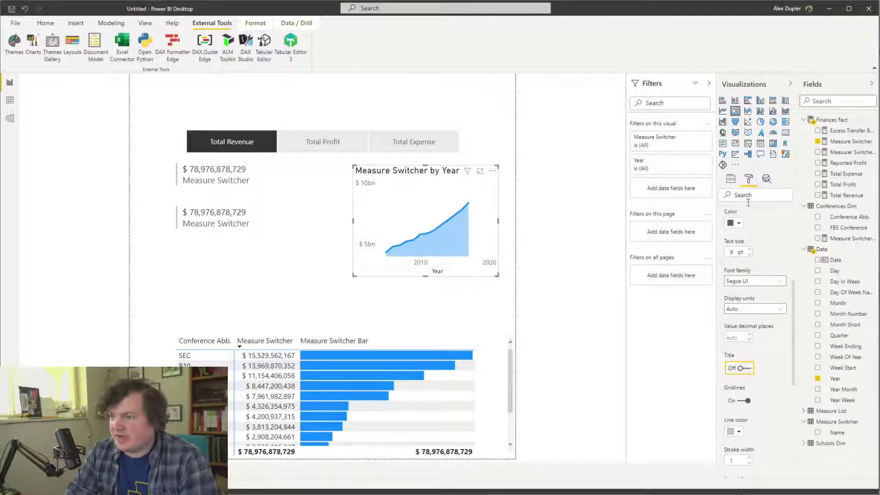
{"action": "scroll", "coordinate": [774, 250], "scroll_direction": "up", "scroll_amount": 3}
{"action": "left_click", "coordinate": [749, 247]}
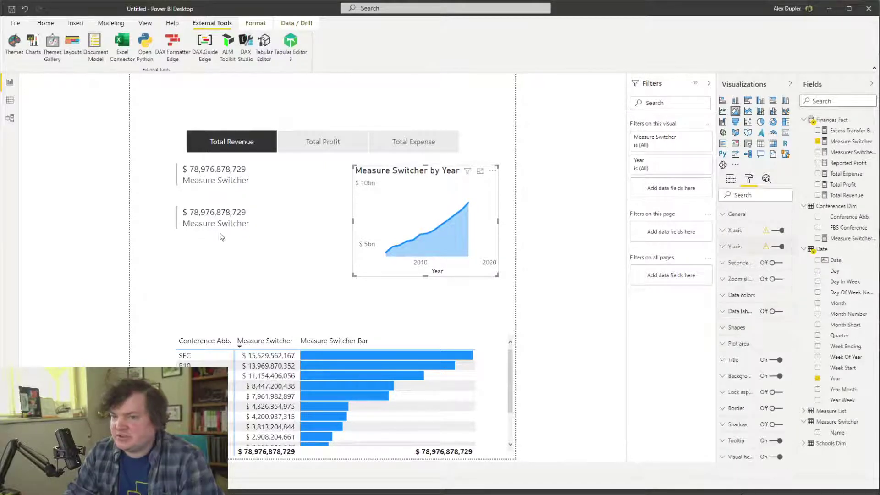
Delete the lower Measure Switcher multi-row card and move the remaining card down beside the middle of the area chart
{"action": "left_click", "coordinate": [239, 215]}
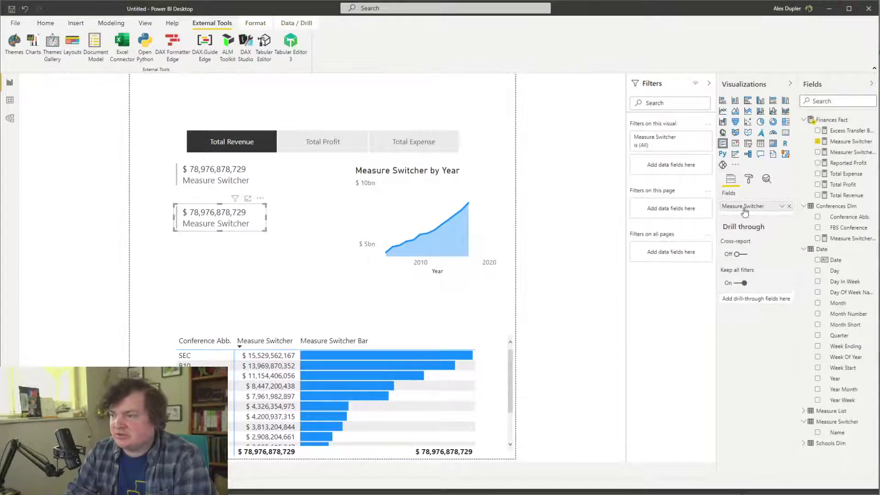
{"action": "key", "text": "Delete"}
{"action": "left_click", "coordinate": [207, 192]}
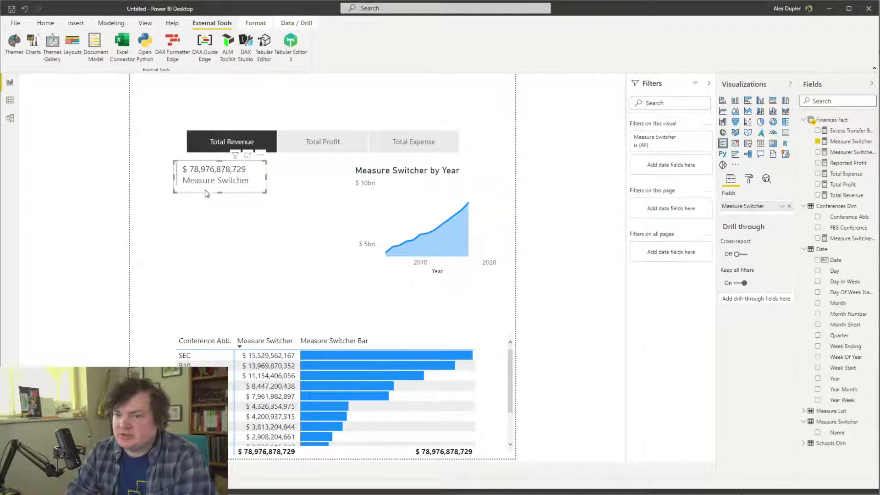
{"action": "left_click_drag", "start_coordinate": [206, 192], "coordinate": [206, 225]}
Switch to the Tabular Editor window of the MSA Data Analytics Platform model and examine its Period to Date calculation items
{"action": "key", "text": "alt+Tab"}
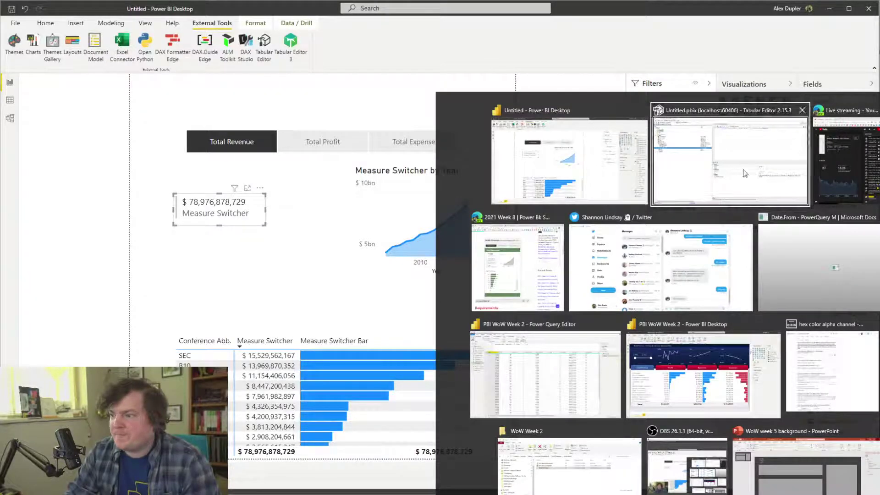
{"action": "key", "text": "Escape"}
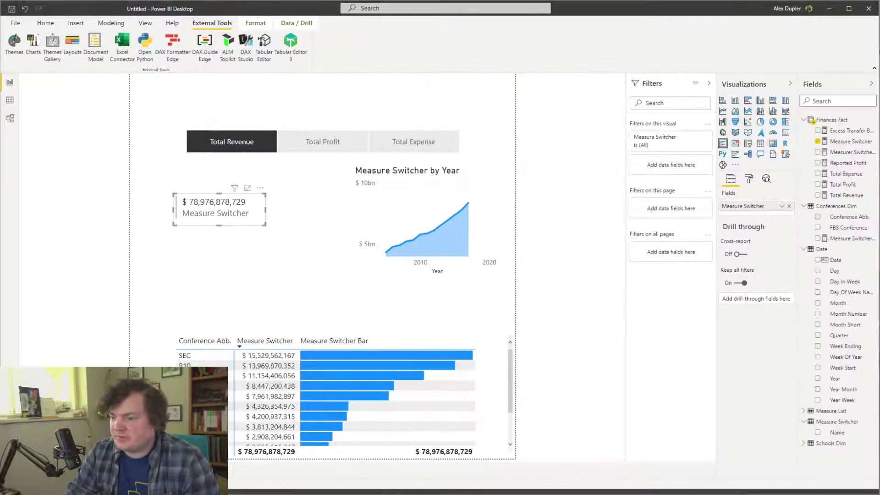
{"action": "key", "text": "alt+Tab"}
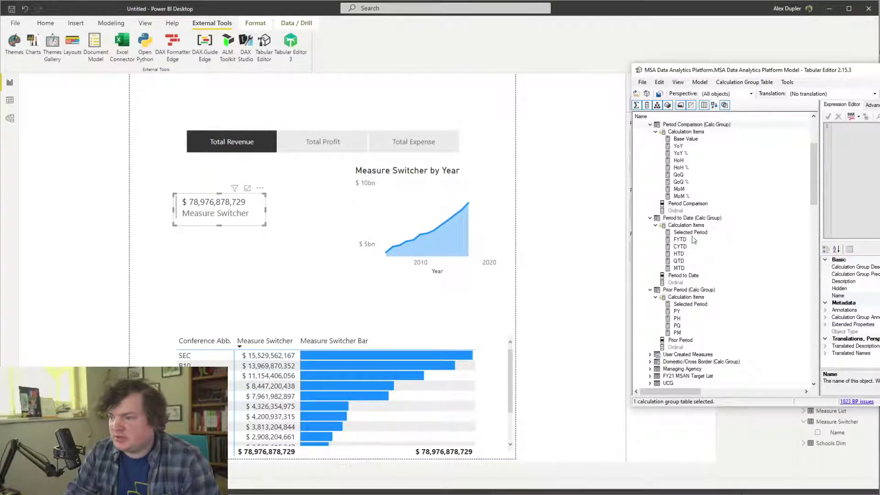
{"action": "left_click", "coordinate": [690, 232]}
{"action": "left_click", "coordinate": [688, 225]}
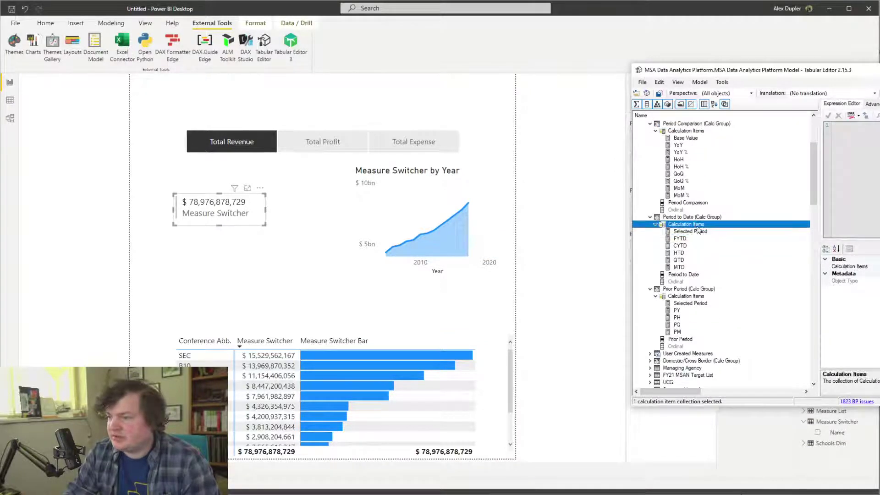
{"action": "left_click", "coordinate": [695, 232]}
{"action": "left_click", "coordinate": [682, 239]}
{"action": "key", "text": "alt+Tab"}
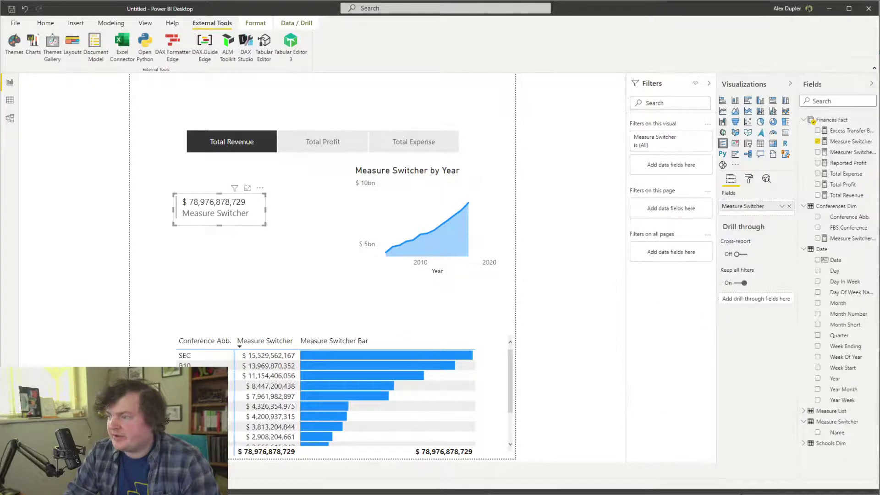
Switch to the Untitled.pbix model in Tabular Editor and create a new calculation group named Time Intelligence
{"action": "key", "text": "alt+Tab"}
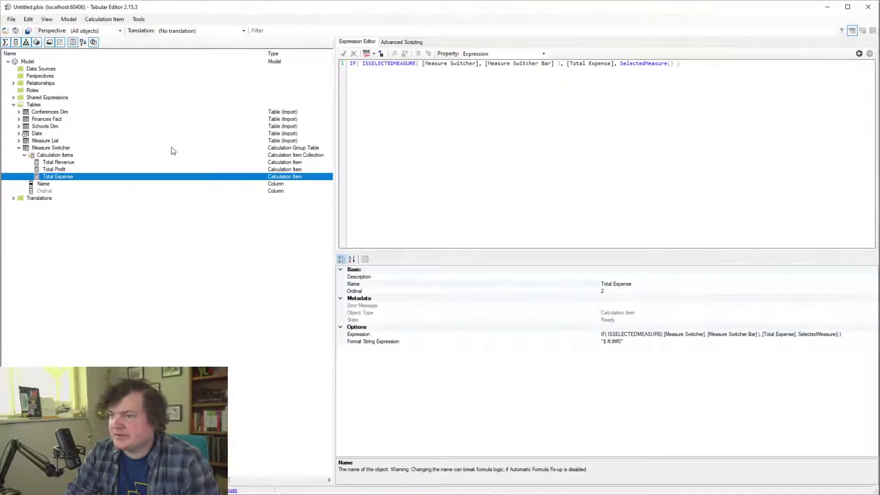
{"action": "left_click", "coordinate": [18, 148]}
{"action": "right_click", "coordinate": [38, 147]}
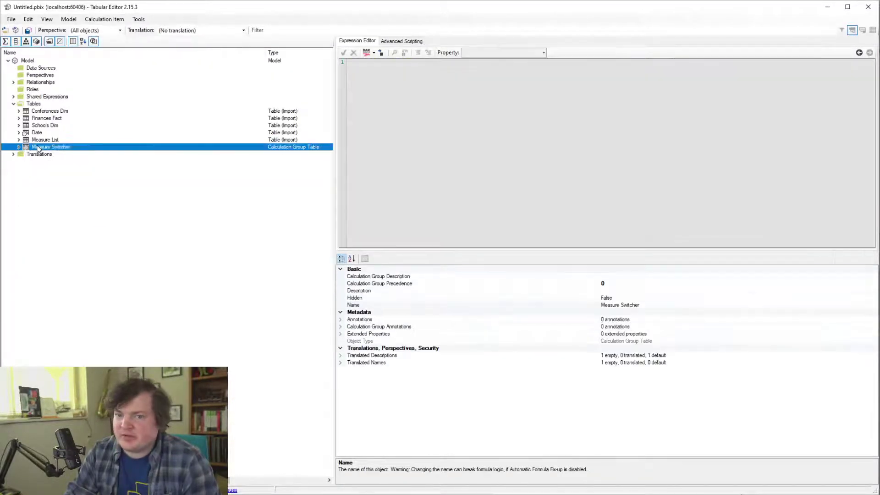
{"action": "mouse_move", "coordinate": [94, 155]}
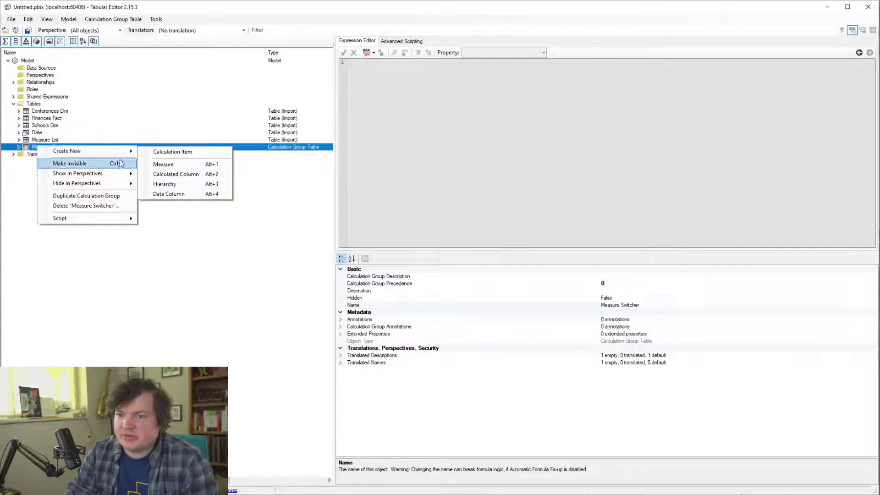
{"action": "left_click", "coordinate": [50, 104]}
{"action": "right_click", "coordinate": [51, 105]}
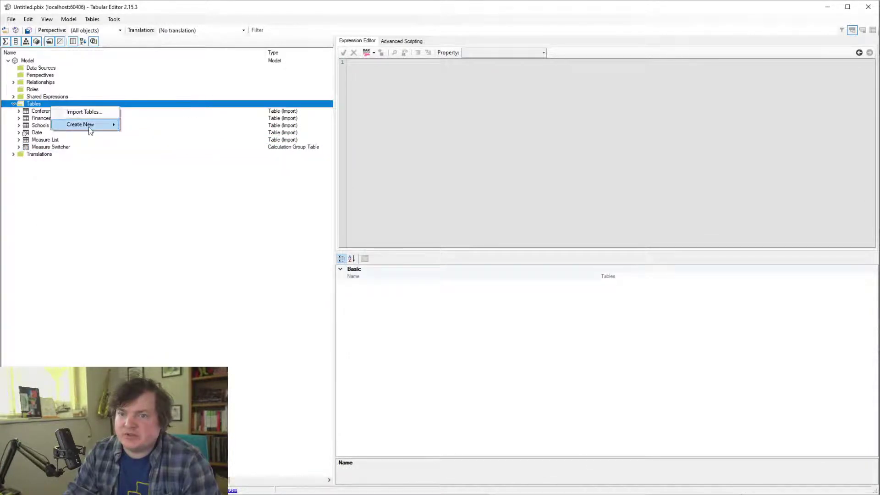
{"action": "mouse_move", "coordinate": [88, 125]}
{"action": "left_click", "coordinate": [181, 145]}
{"action": "type", "text": "Ti"}
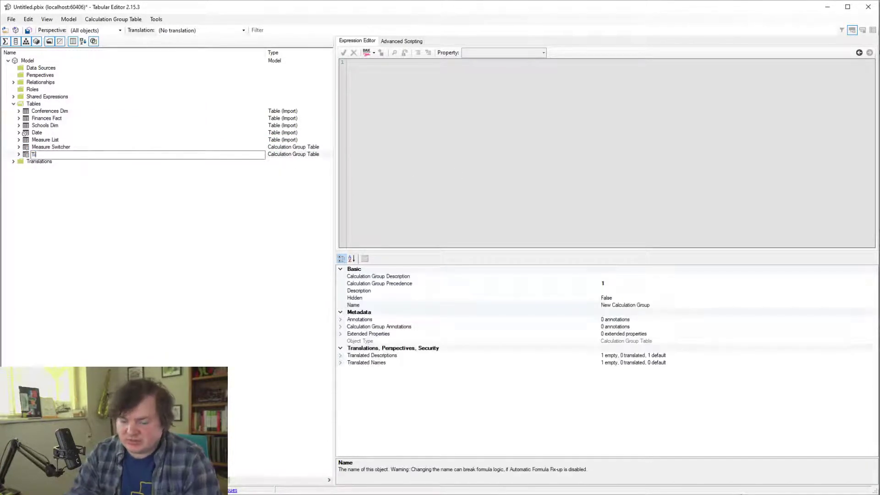
{"action": "type", "text": "me Intelligence"}
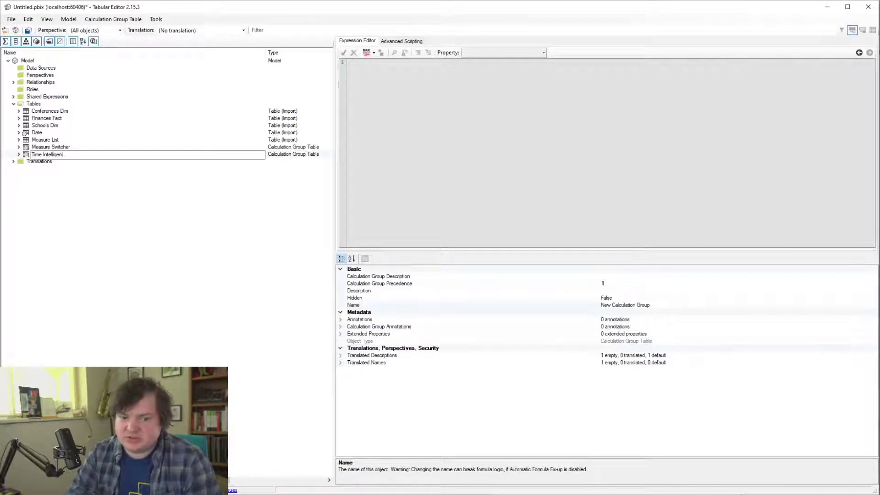
{"action": "key", "text": "Return"}
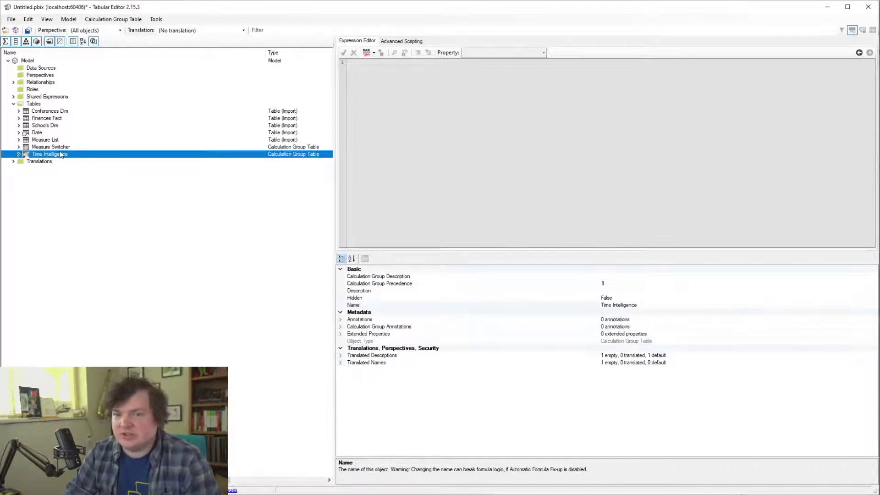
Add a calculation item named PY to the Time Intelligence calculation group
{"action": "left_click", "coordinate": [20, 155]}
{"action": "right_click", "coordinate": [48, 164]}
{"action": "left_click", "coordinate": [83, 167]}
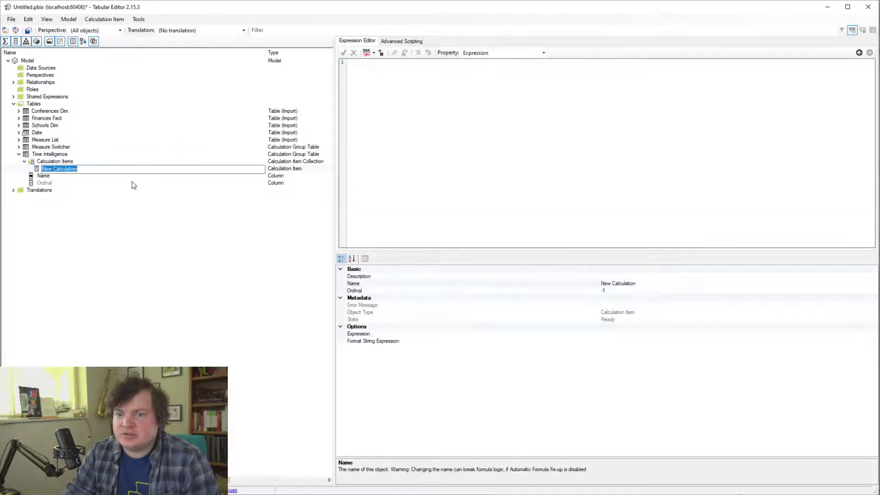
{"action": "type", "text": "PY"}
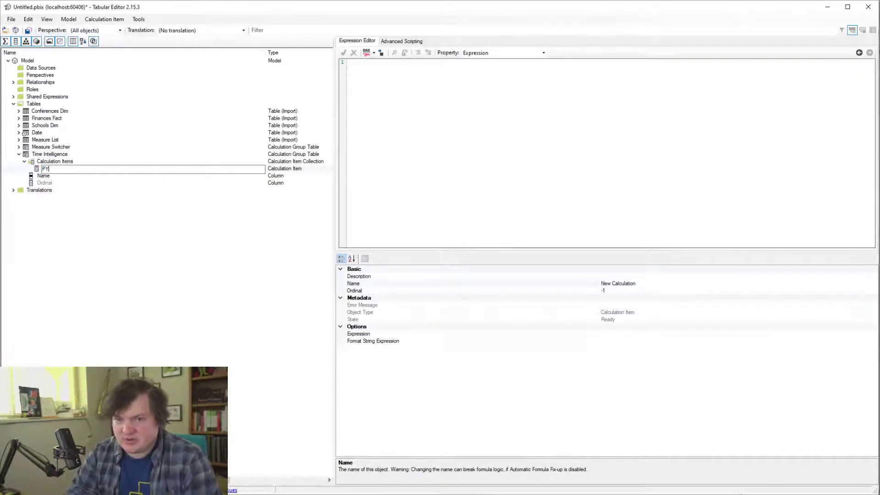
{"action": "key", "text": "Return"}
{"action": "right_click", "coordinate": [67, 160]}
{"action": "left_click", "coordinate": [101, 165]}
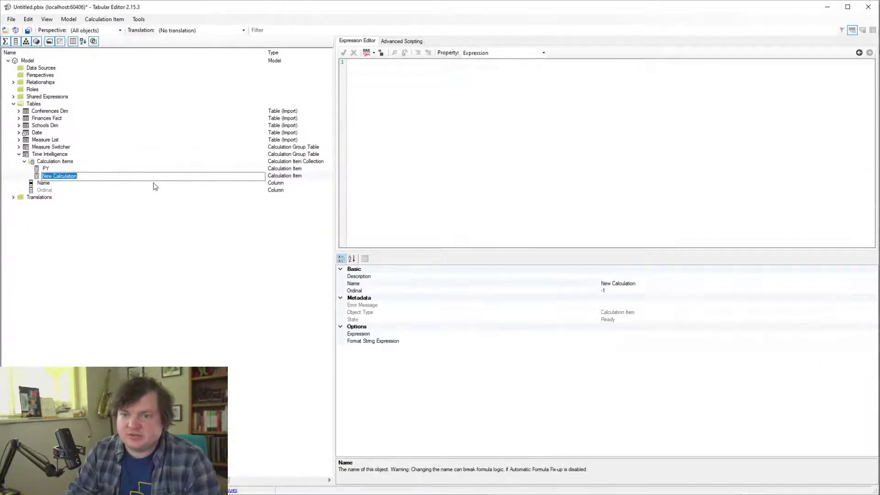
{"action": "type", "text": "P"}
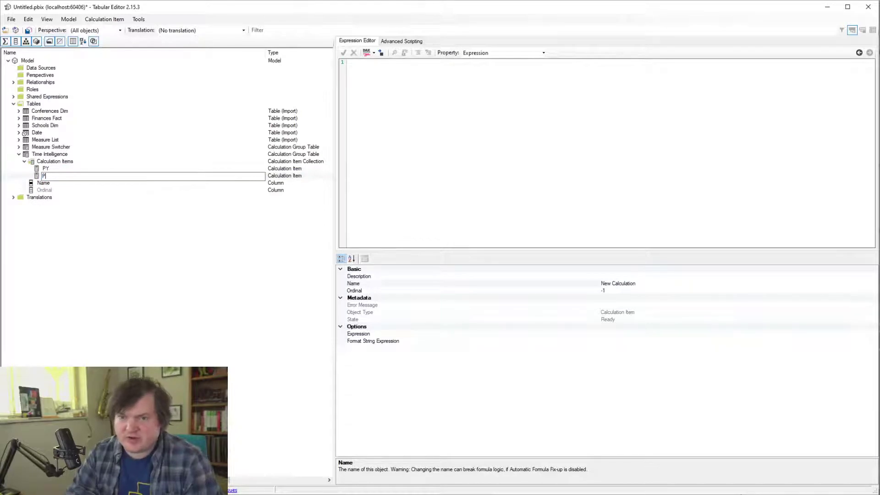
{"action": "type", "text": "H"}
{"action": "key", "text": "Return"}
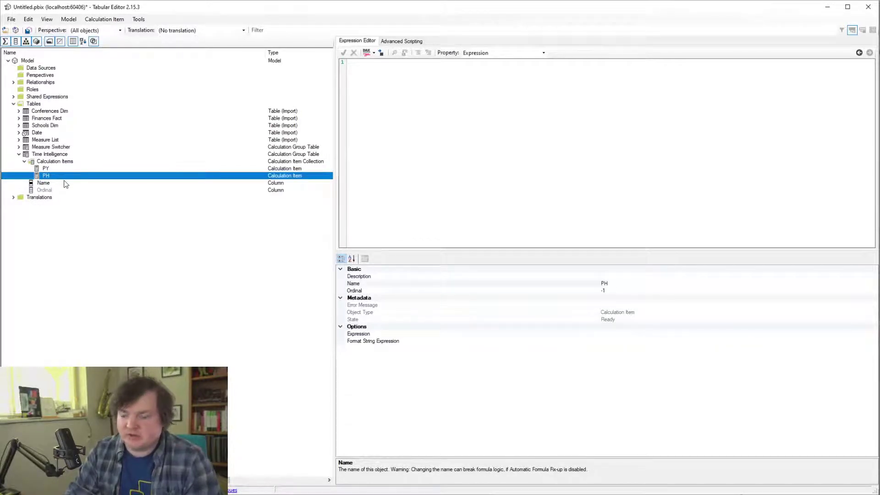
{"action": "key", "text": "Delete"}
Add a second calculation item to the Time Intelligence group and name it YoY $
{"action": "right_click", "coordinate": [62, 163]}
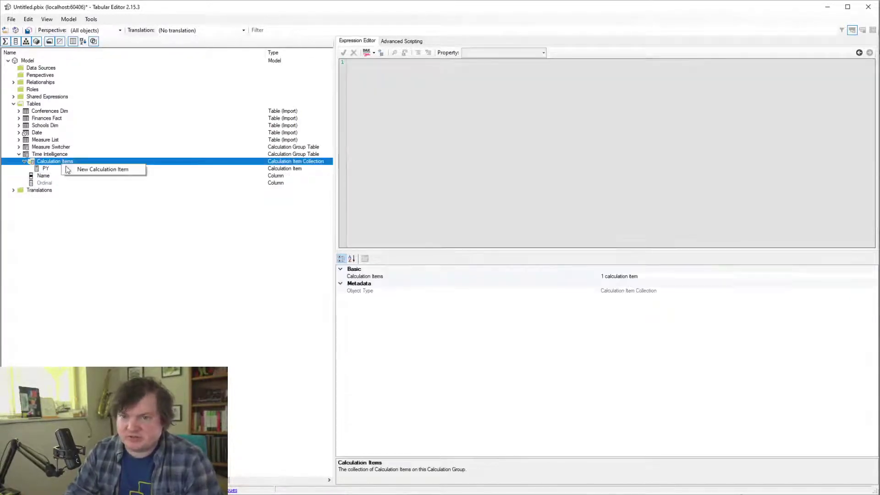
{"action": "left_click", "coordinate": [120, 171]}
{"action": "type", "text": "YoY"}
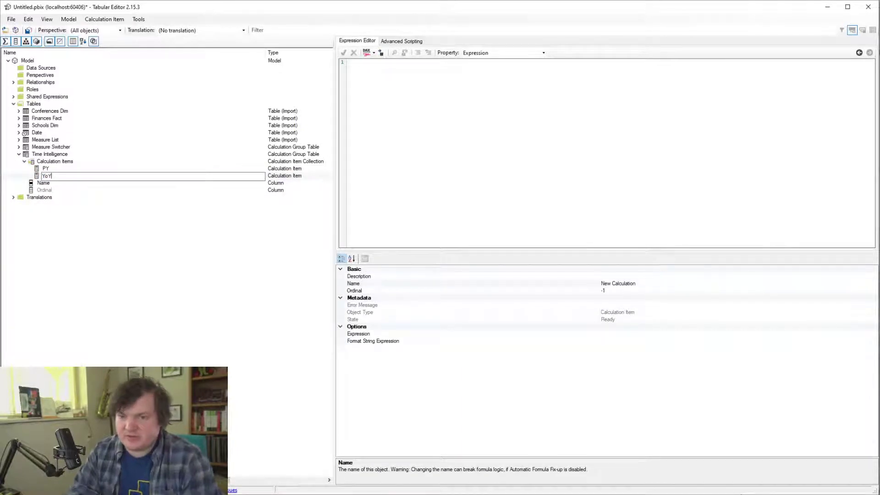
{"action": "key", "text": "Return"}
{"action": "right_click", "coordinate": [60, 163]}
{"action": "left_click", "coordinate": [64, 176]}
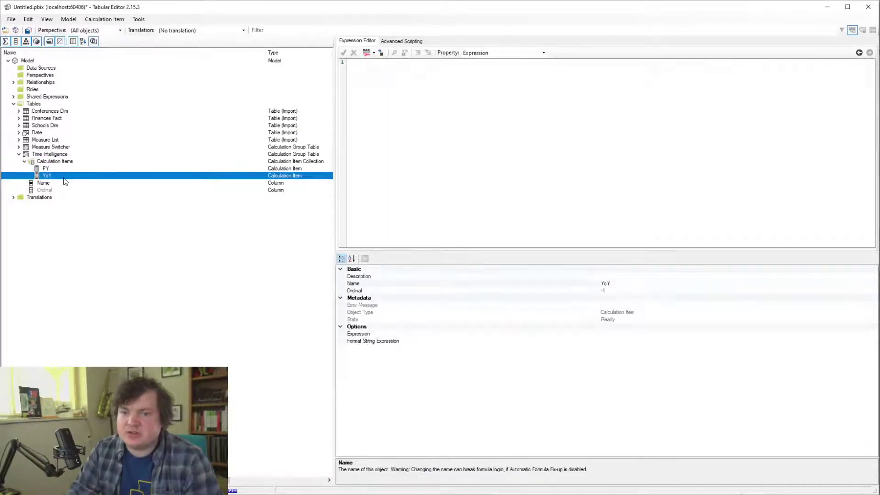
{"action": "right_click", "coordinate": [60, 178]}
{"action": "left_click", "coordinate": [52, 176]}
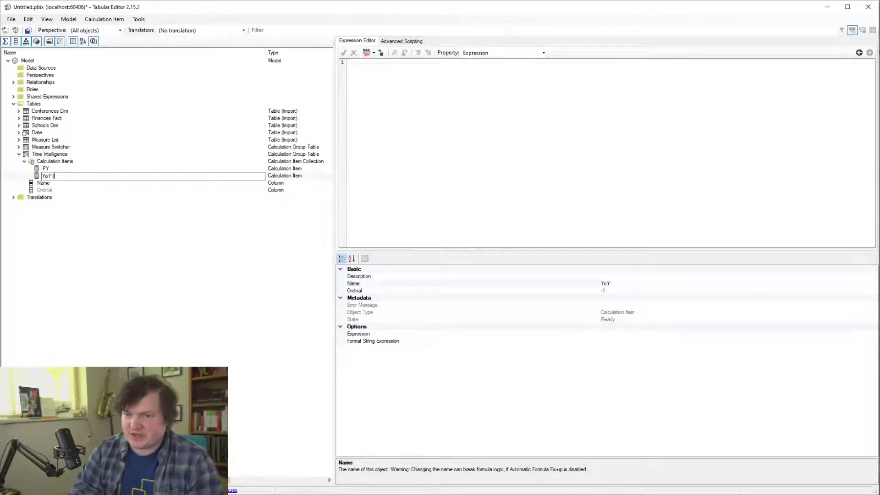
{"action": "left_click", "coordinate": [92, 154]}
Add a calculation item named YoY % to the Time Intelligence group
{"action": "right_click", "coordinate": [72, 161]}
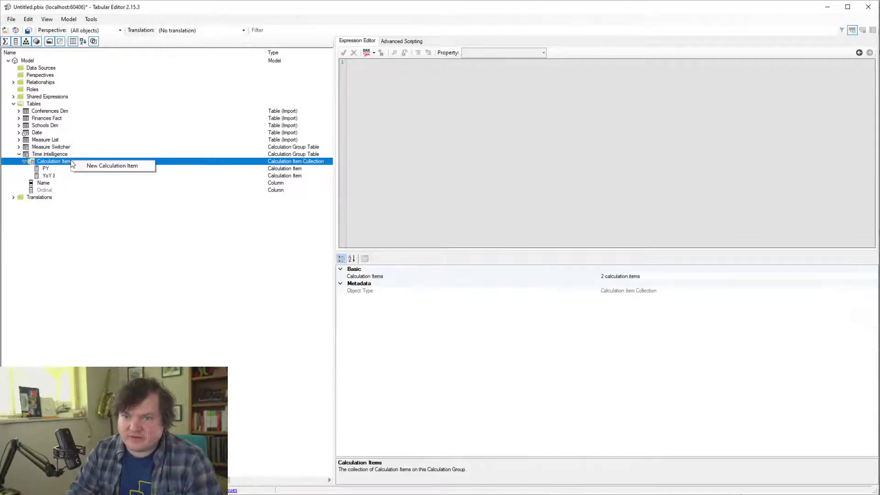
{"action": "right_click", "coordinate": [82, 162]}
{"action": "left_click", "coordinate": [115, 167]}
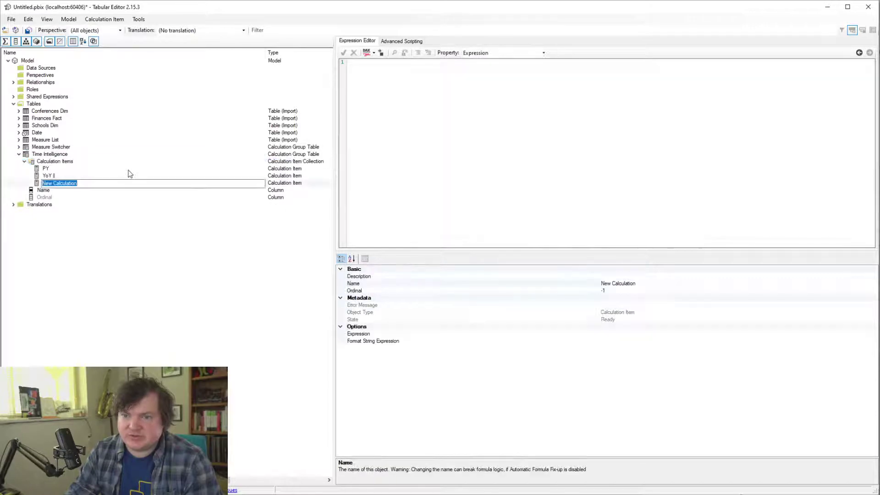
{"action": "type", "text": "YoY %"}
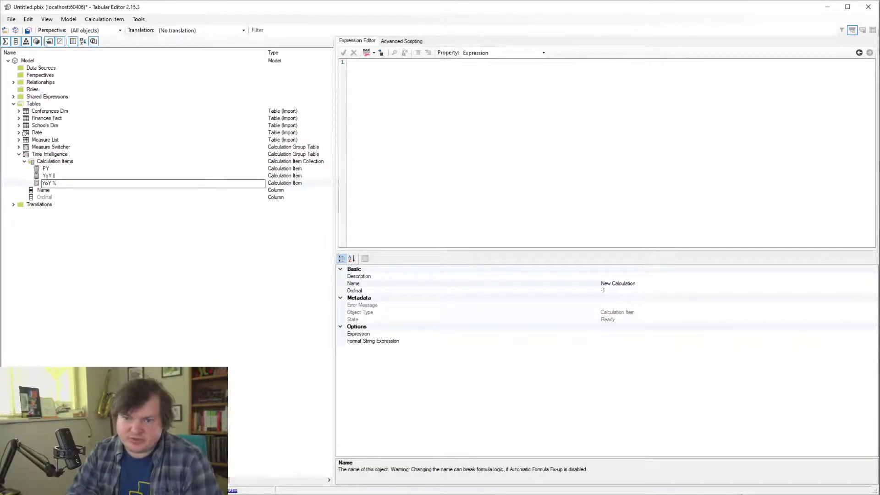
{"action": "key", "text": "Return"}
Add a calculation item named PY YoY to the Time Intelligence group
{"action": "right_click", "coordinate": [74, 161]}
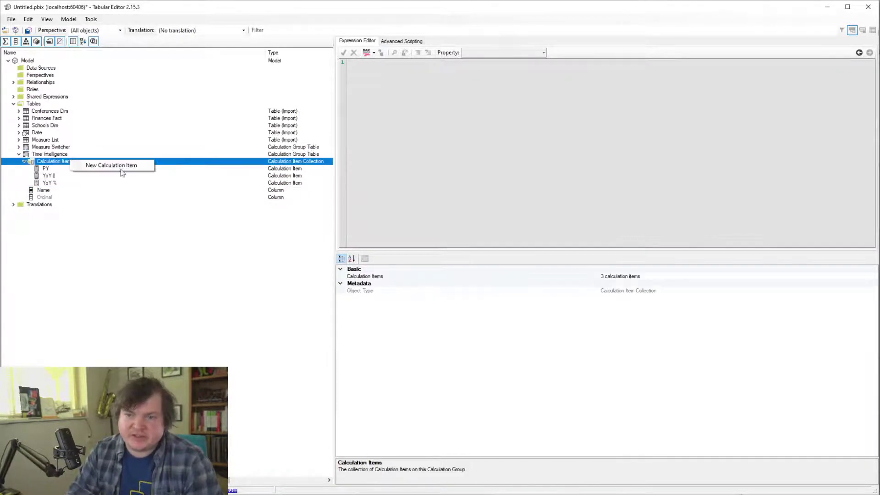
{"action": "left_click", "coordinate": [115, 166]}
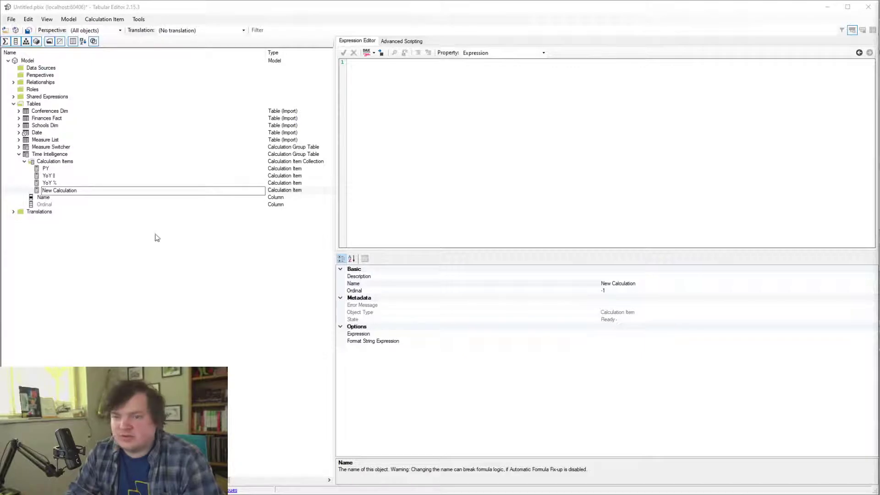
{"action": "left_click", "coordinate": [86, 189]}
{"action": "type", "text": "PY YoY"}
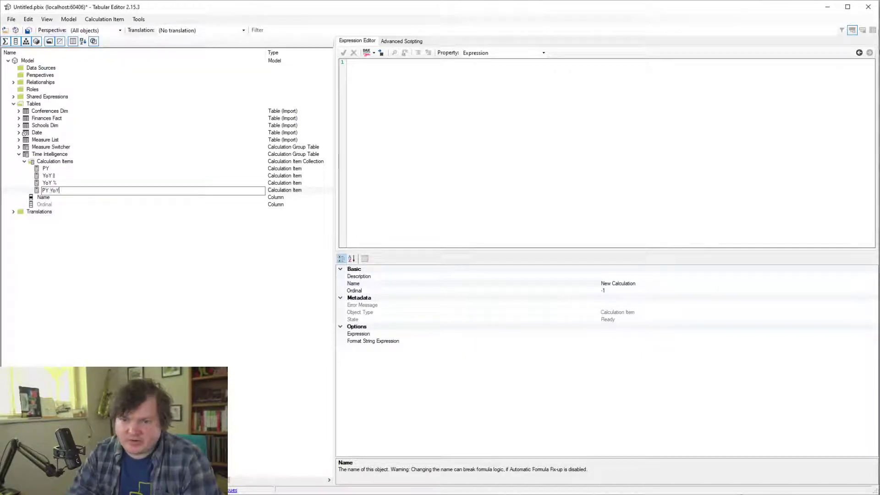
{"action": "key", "text": "Return"}
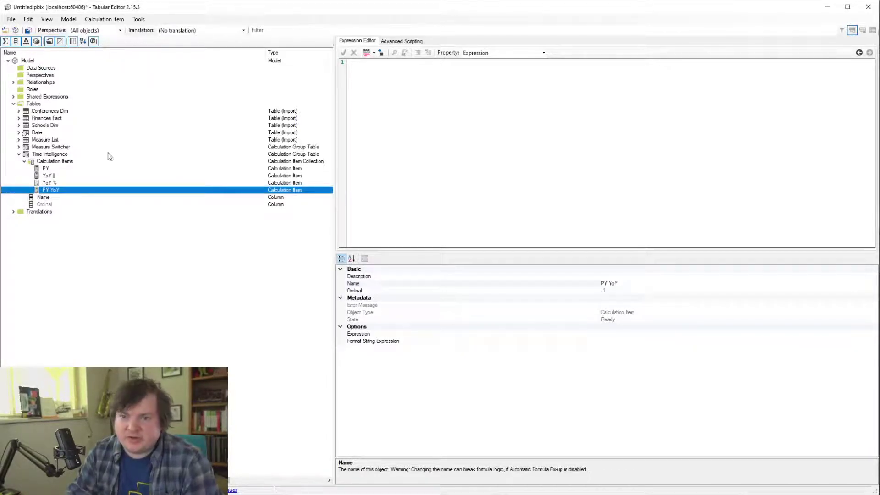
Add a calculation item named PY YoY % to the Time Intelligence group
{"action": "right_click", "coordinate": [73, 162]}
{"action": "left_click", "coordinate": [123, 168]}
{"action": "type", "text": "P"}
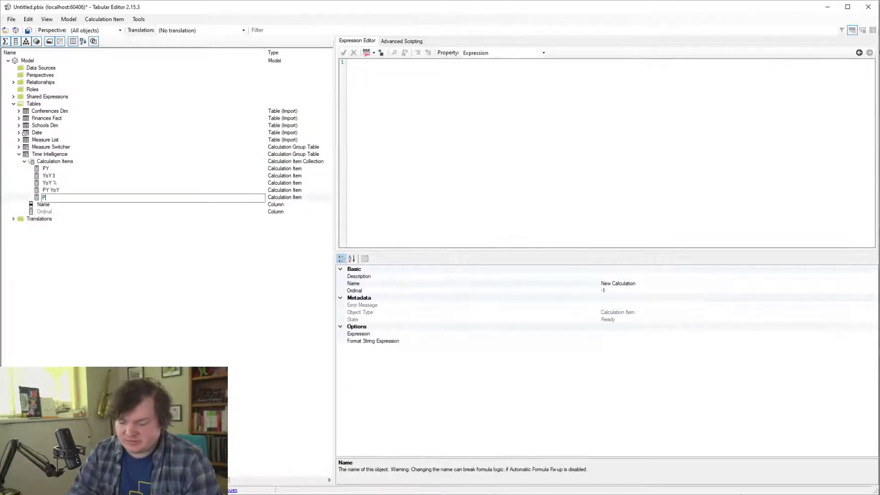
{"action": "type", "text": "Y YoY "}
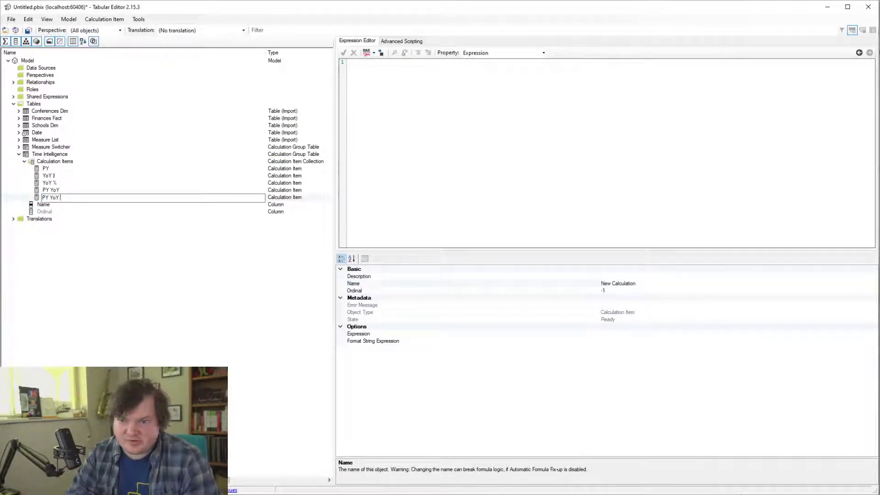
{"action": "type", "text": "%"}
{"action": "key", "text": "Return"}
Rename the PY YoY calculation item in the Time Intelligence group to PY YoY $
{"action": "right_click", "coordinate": [70, 190]}
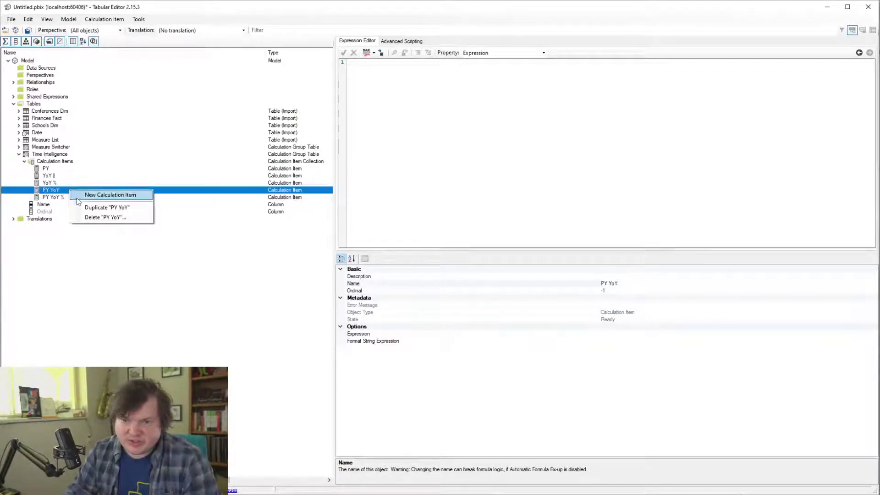
{"action": "double_click", "coordinate": [58, 192]}
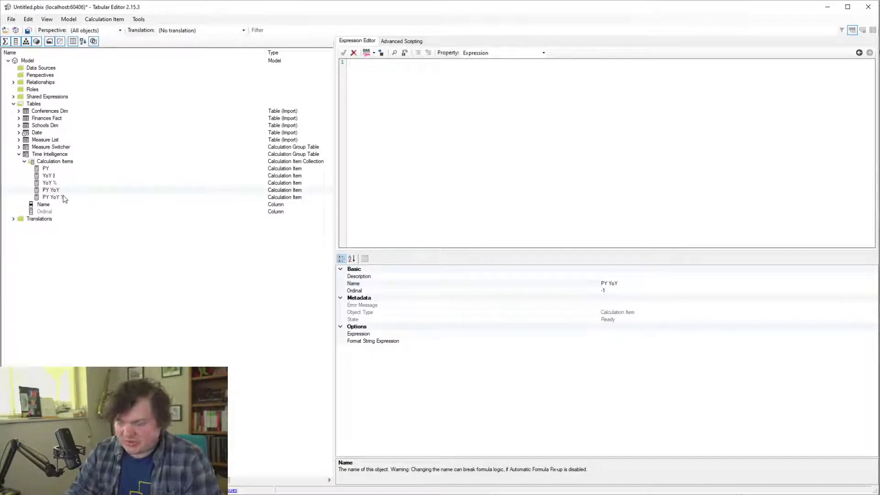
{"action": "left_click", "coordinate": [86, 190]}
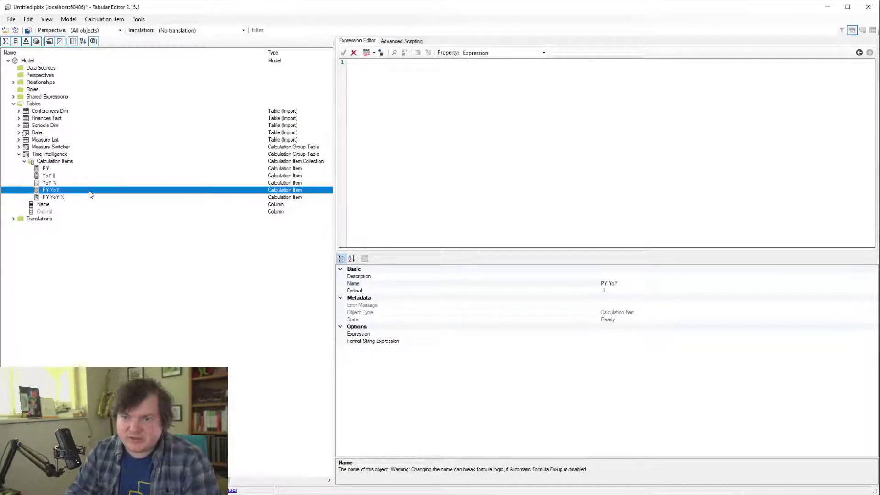
{"action": "left_click", "coordinate": [656, 281]}
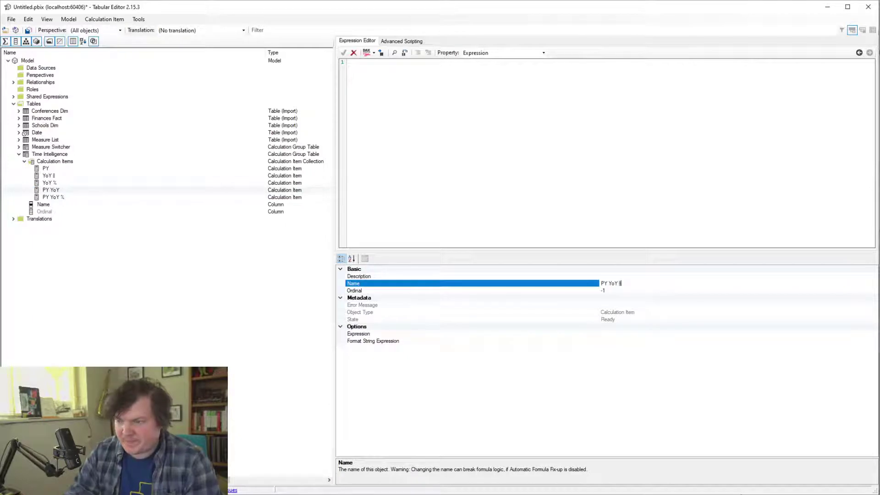
{"action": "left_click", "coordinate": [584, 96]}
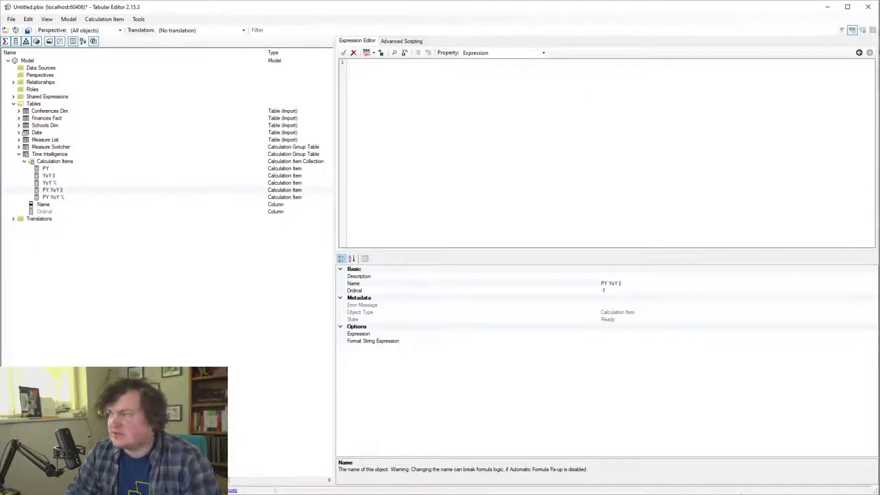
Set the PY item's expression to CALCULATE ( SELECTEDMEASURE (), SAMEPERIODLASTYEAR ( 'date'[Calendar Date] ) )
{"action": "key", "text": "alt+Tab"}
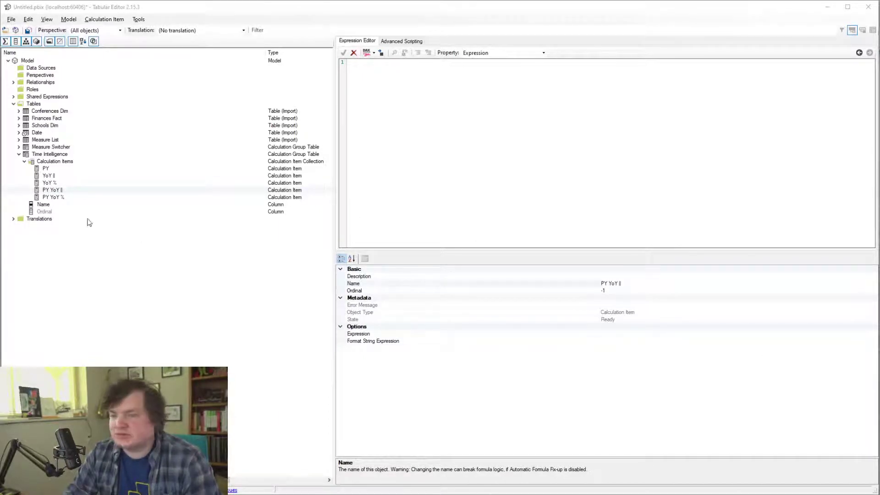
{"action": "left_click", "coordinate": [62, 162]}
{"action": "left_click", "coordinate": [61, 168]}
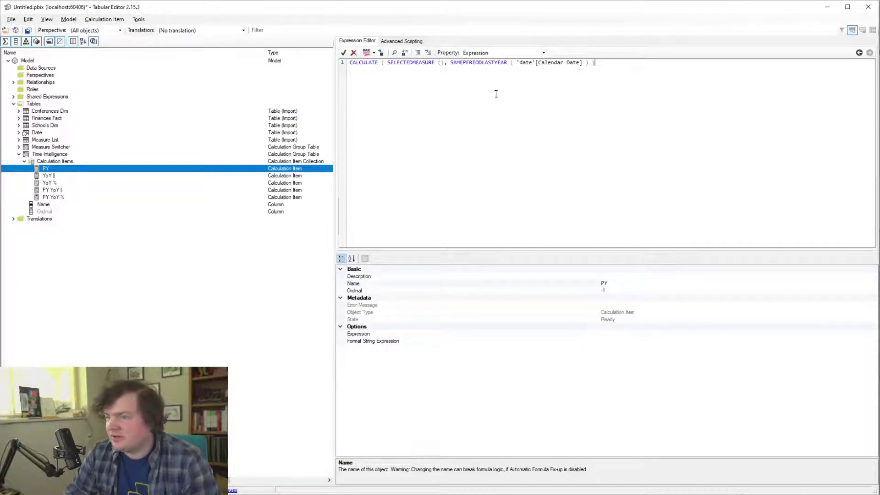
{"action": "left_click_drag", "start_coordinate": [466, 65], "coordinate": [558, 67]}
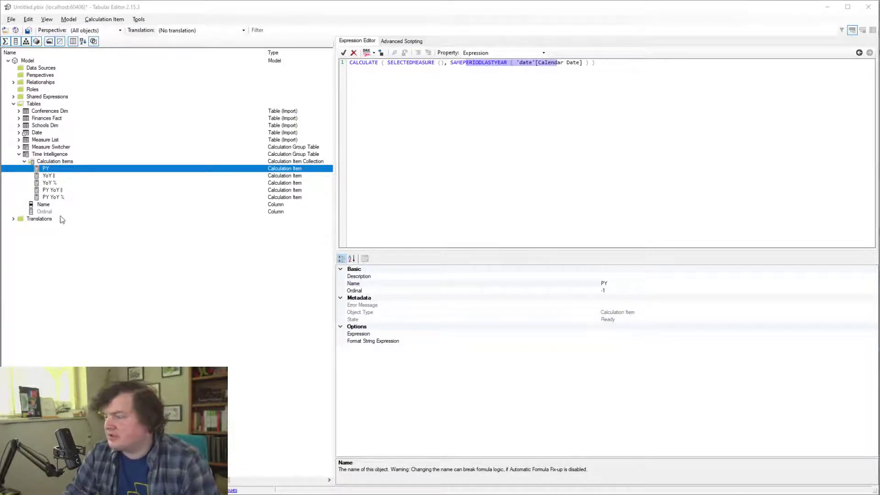
Give YoY $ an expression with CurrentYear and SAMEPERIODLASTYEAR-based PriorYear variables that returns Result = CurrentYear - PriorYear
{"action": "left_click", "coordinate": [106, 177]}
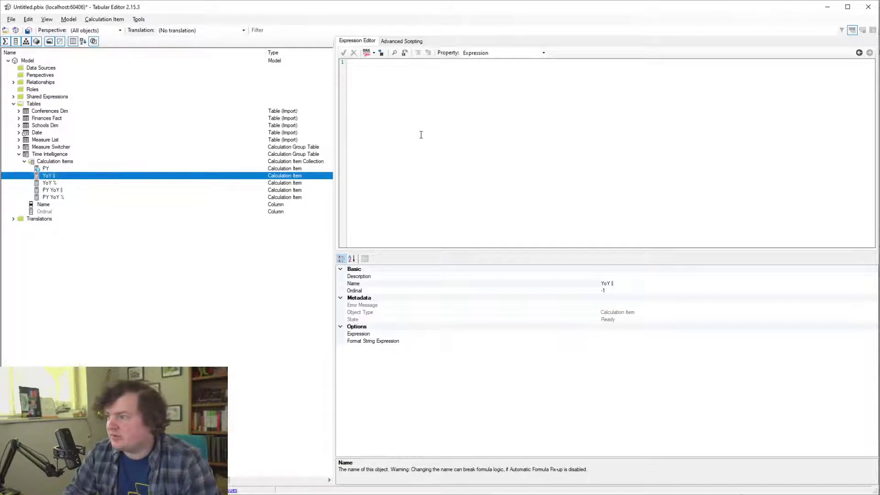
{"action": "type", "text": "VAR CurrentYear =     SELECTEDMEASURE () VAR PriorYear =     CALCULATE ( SELECTEDMEASURE (), SAMEPERIODLASTYEAR ( 'date'[Calendar Date] ) ) VAR Result = CurrentYear - PriorYear RETURN     Result"}
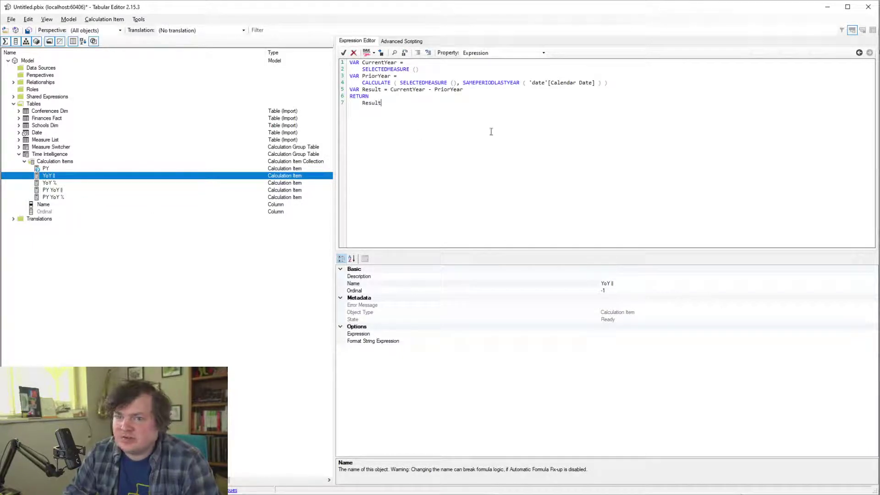
Give YoY % an expression returning BLANK() when CurrentYear is blank, otherwise DIVIDE ( CurrentYear - PriorYear, PriorYear ), using the same two year variables
{"action": "key", "text": "alt+Tab"}
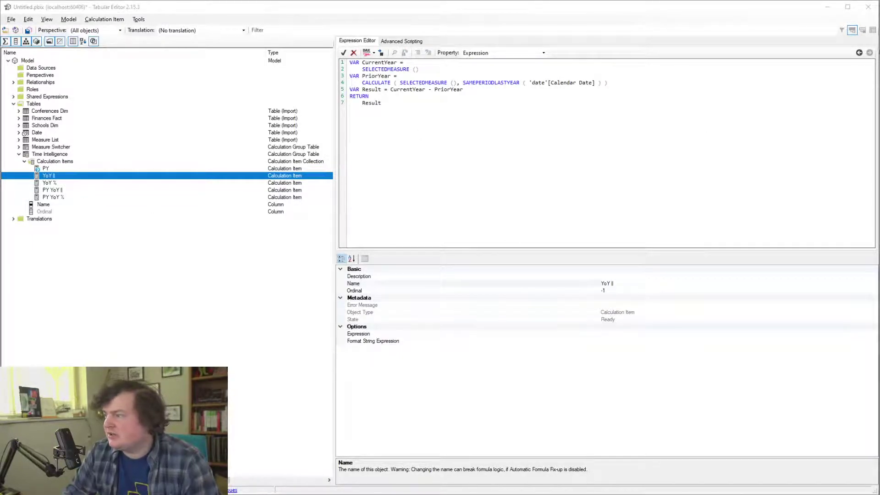
{"action": "left_click", "coordinate": [141, 183]}
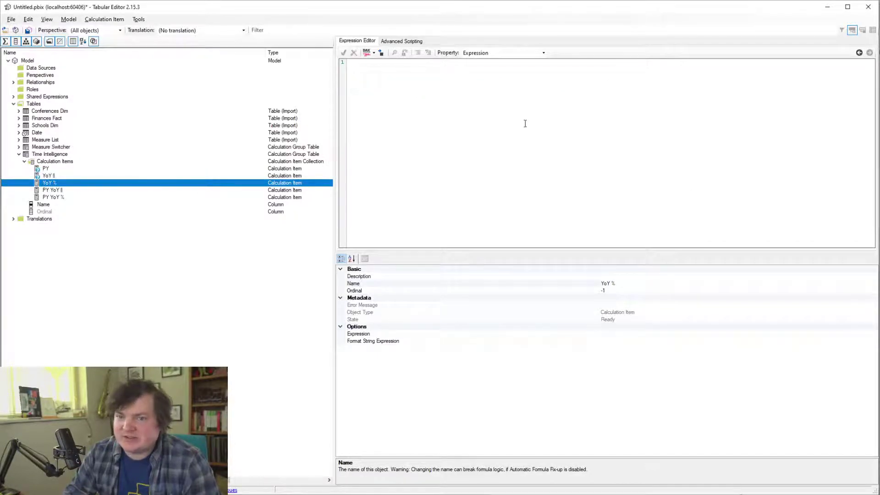
{"action": "left_click", "coordinate": [526, 124]}
{"action": "type", "text": "VAR CurrentYear =     SELECTEDMEASURE () VAR PriorYear =     CALCULATE ( SELECTEDMEASURE (), SAMEPERIODLASTYEAR ( 'date'[Calendar Date] ) ) VAR Result =      IF( CurrentYear = BLANK() , BLANK(), DIVIDE ( CurrentYear - PriorYear, PriorYear )) RETURN     Result"}
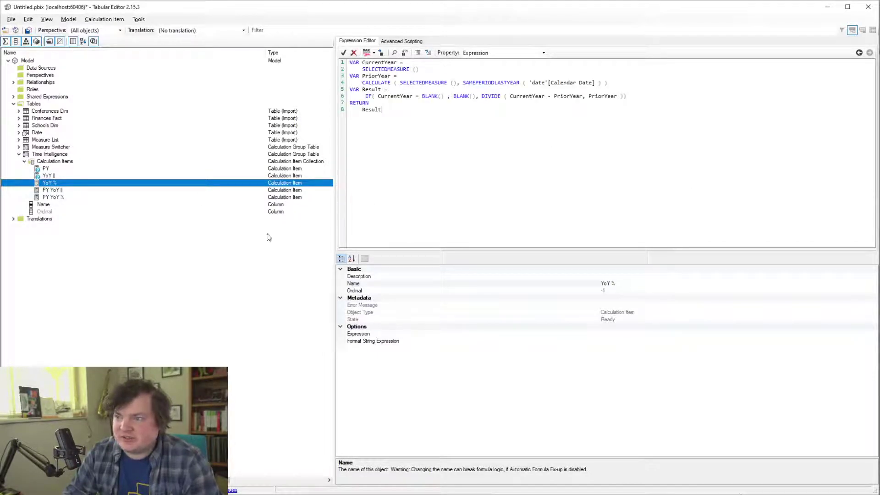
Paste the YoY % expression into the PY YoY $ calculation item and compare the two items
{"action": "left_click", "coordinate": [79, 190]}
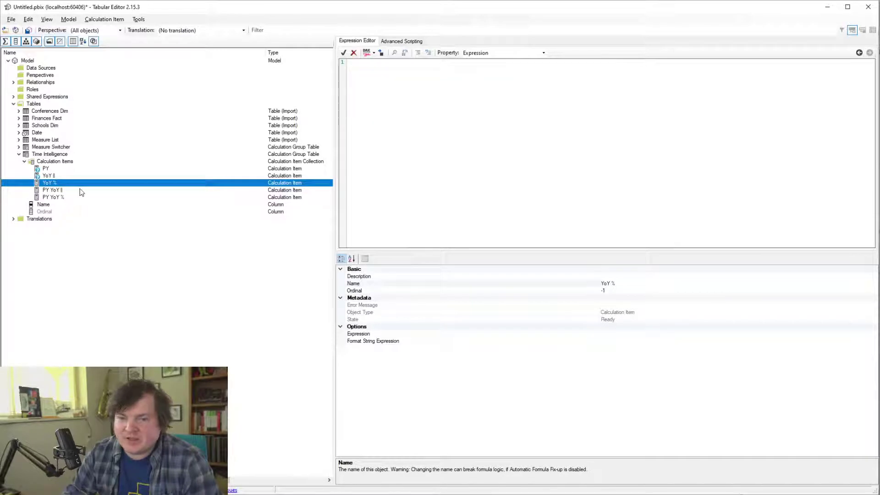
{"action": "left_click", "coordinate": [458, 146]}
{"action": "type", "text": "VAR CurrentYear =     SELECTEDMEASURE () VAR PriorYear =     CALCULATE ( SELECTEDMEASURE (), SAMEPERIODLASTYEAR ( 'date'[Calendar Date] ) ) VAR Result =      IF( CurrentYear = BLANK() , BLANK(), DIVIDE ( CurrentYear - PriorYear, PriorYear )) RETURN     Result"}
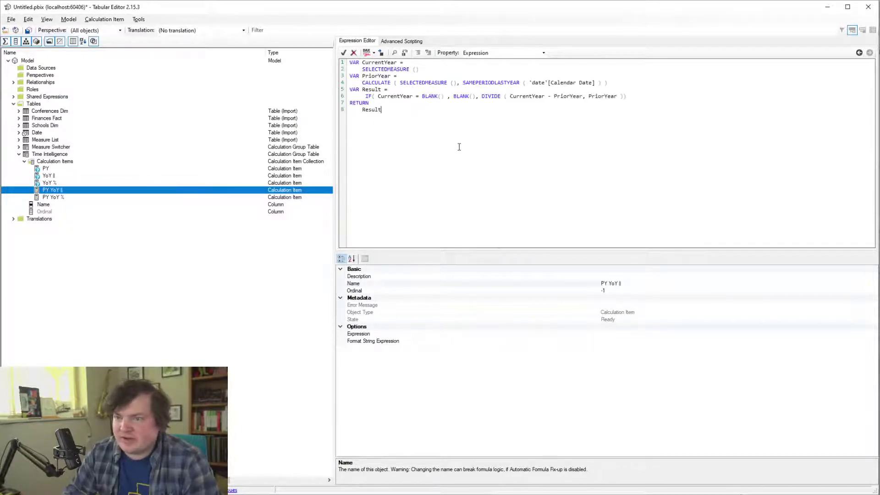
{"action": "left_click", "coordinate": [362, 69]}
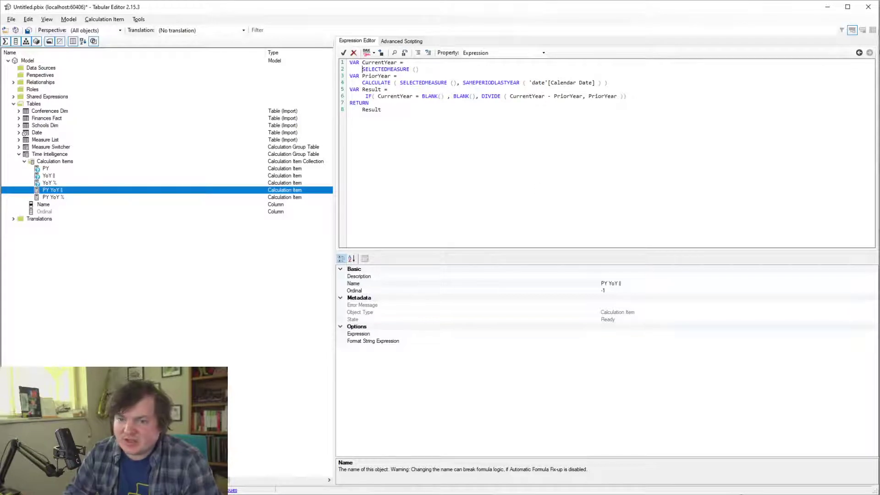
{"action": "left_click", "coordinate": [58, 183]}
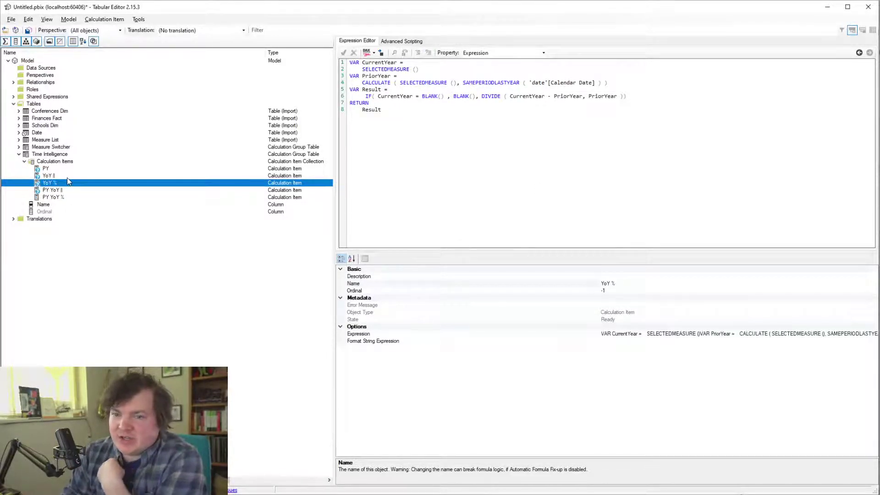
{"action": "left_click", "coordinate": [70, 190]}
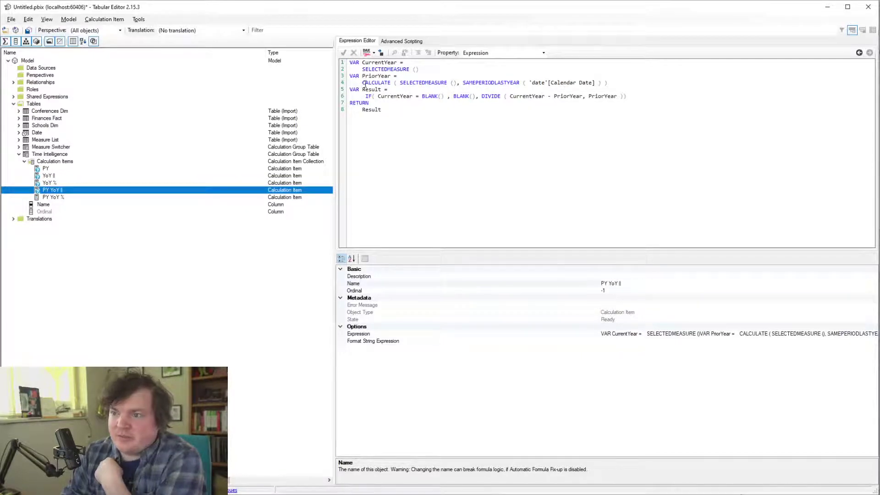
In PY YoY $, replace the CurrentYear value with a copy of PriorYear's CALCULATE ( SELECTEDMEASURE (), SAMEPERIODLASTYEAR ( 'date'[Calendar Date] ) )
{"action": "left_click", "coordinate": [363, 69]}
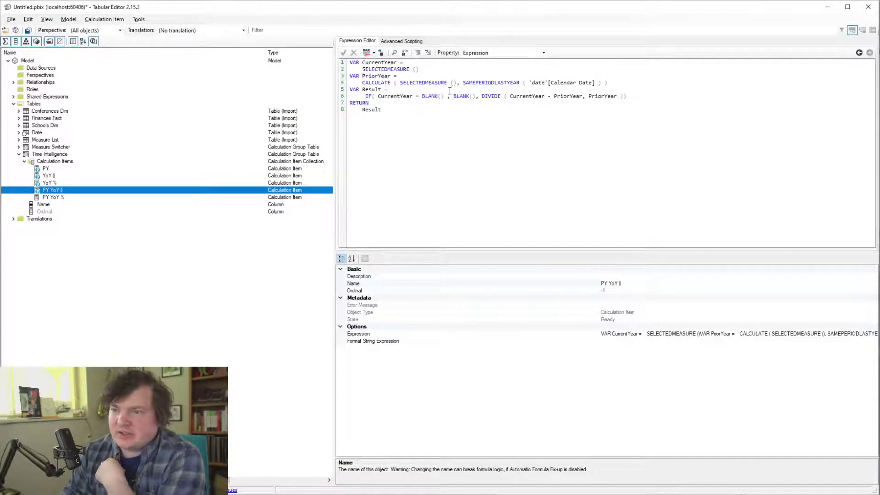
{"action": "type", "text": "S"}
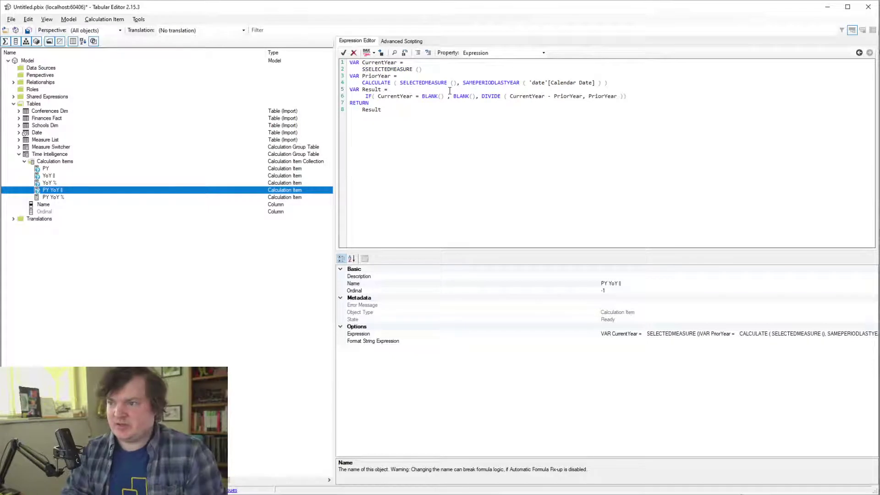
{"action": "key", "text": "BackSpace"}
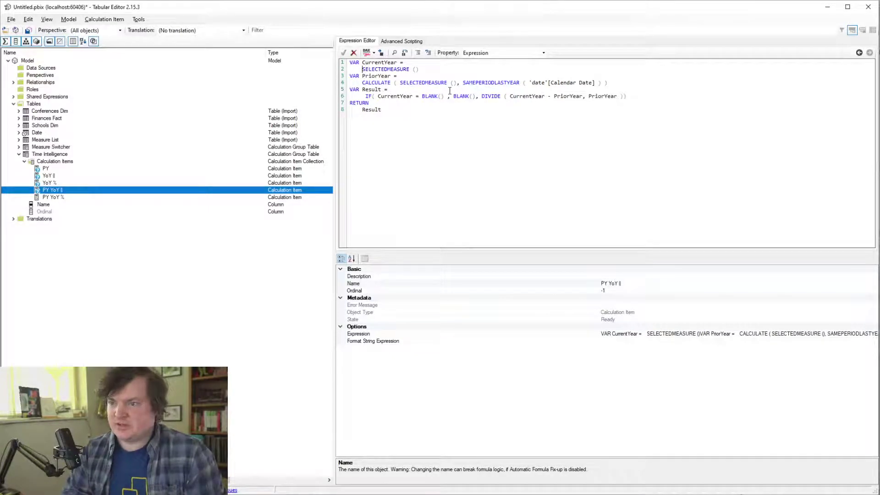
{"action": "double_click", "coordinate": [469, 83]}
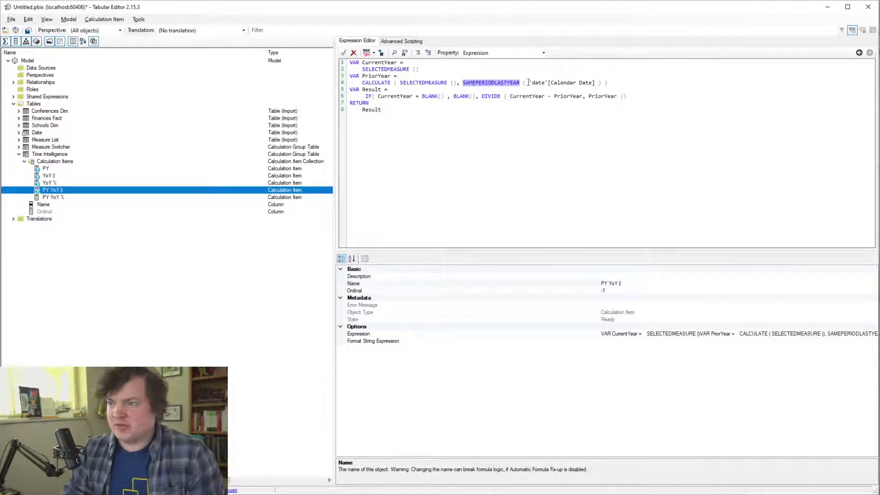
{"action": "left_click_drag", "start_coordinate": [530, 83], "coordinate": [467, 83]}
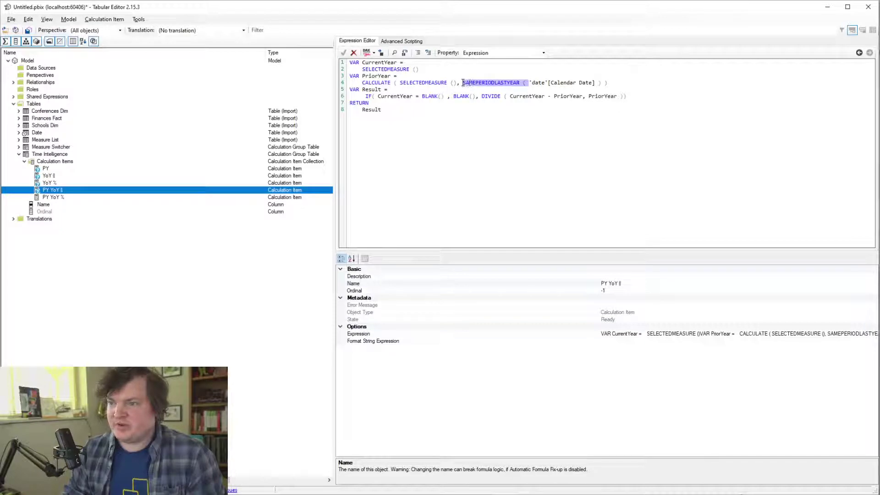
{"action": "left_click", "coordinate": [500, 82]}
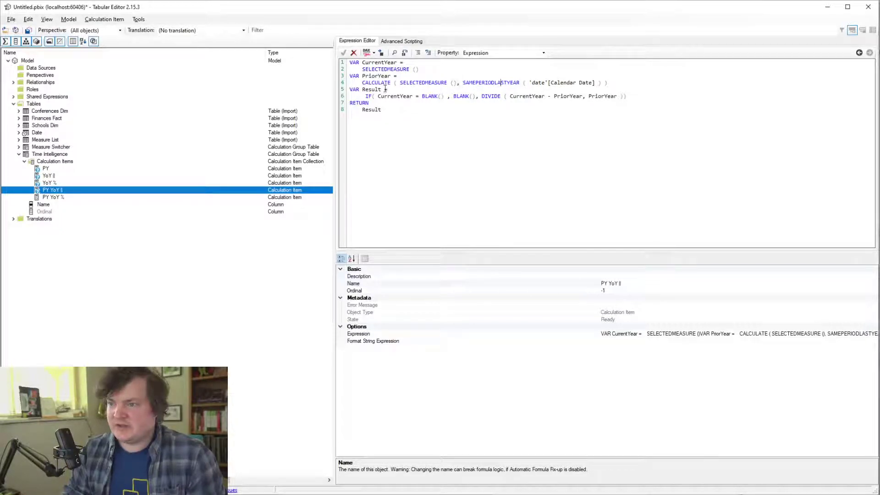
{"action": "left_click", "coordinate": [361, 82]}
{"action": "left_click", "coordinate": [606, 83], "text": "shift"}
{"action": "key", "text": "ctrl+c"}
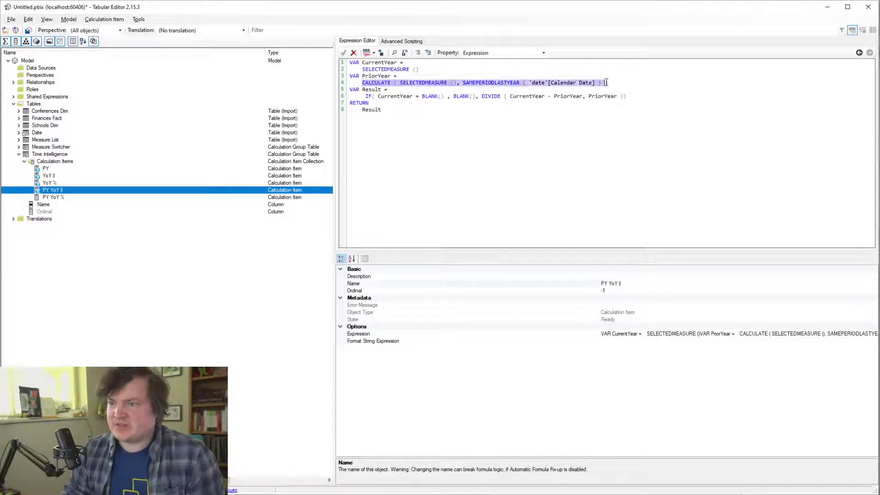
{"action": "left_click", "coordinate": [418, 70]}
{"action": "left_click", "coordinate": [363, 70], "text": "shift"}
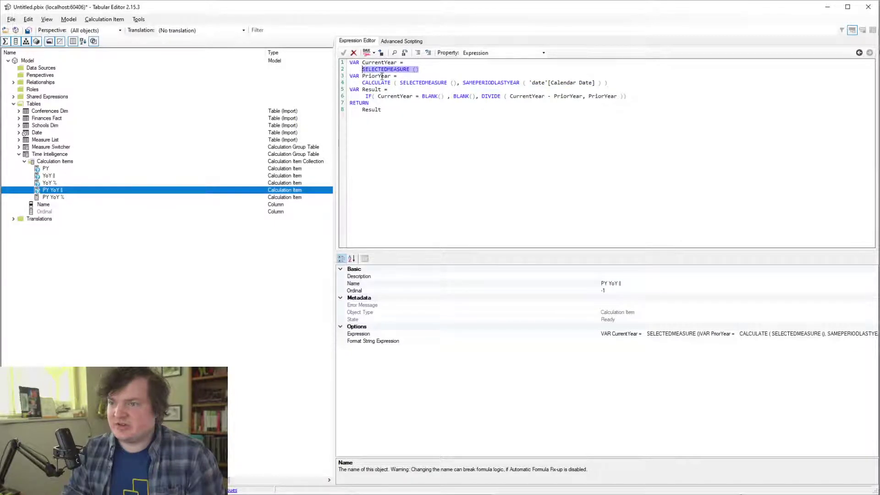
{"action": "key", "text": "ctrl+v"}
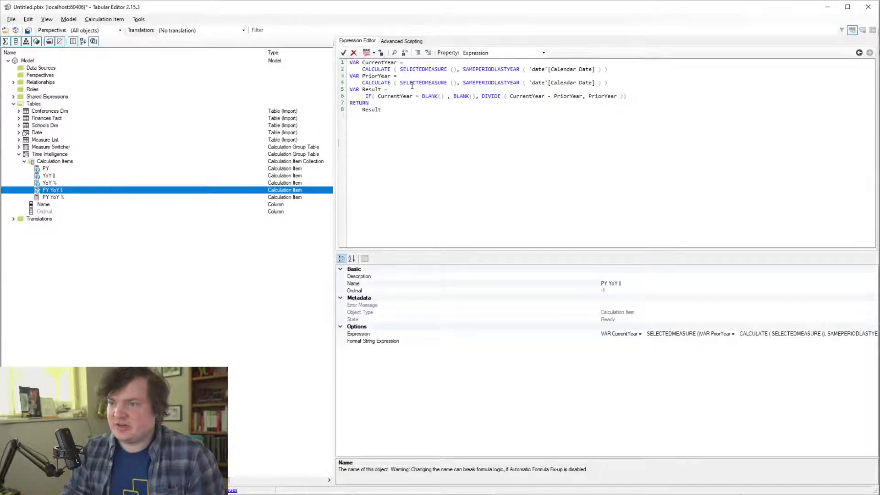
Replace the SAMEPERIODLASTYEAR function in the PriorYear variable of PY YoY $ with Dateadd
{"action": "double_click", "coordinate": [489, 83]}
{"action": "type", "text": "Dat"}
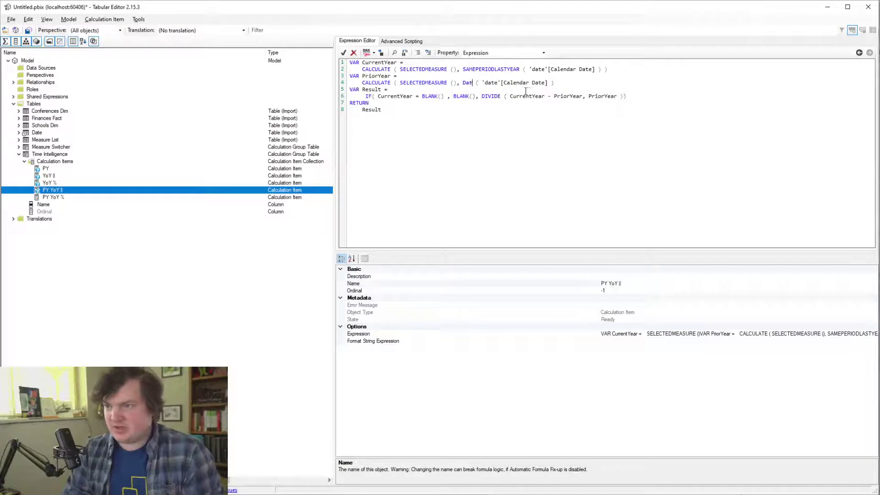
{"action": "type", "text": "eadd"}
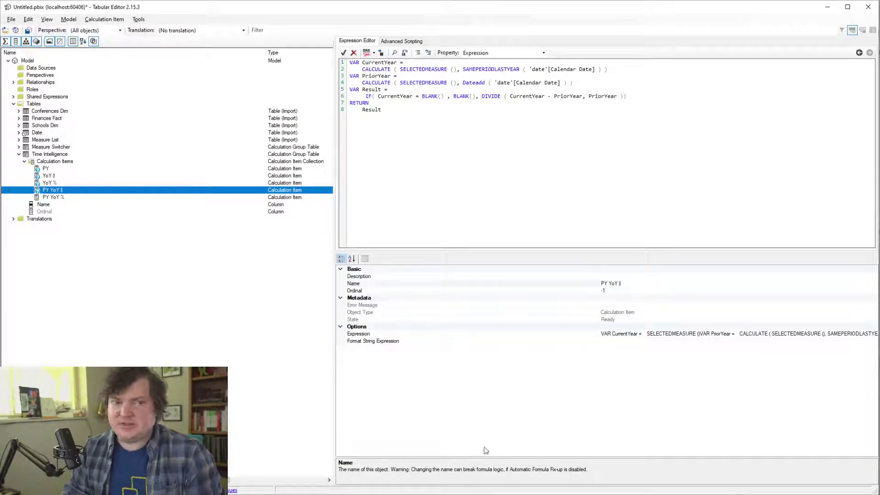
Switch to DAX Studio and open a new query connected to the Untitled PBI / SSDT model
{"action": "key", "text": "alt+Tab"}
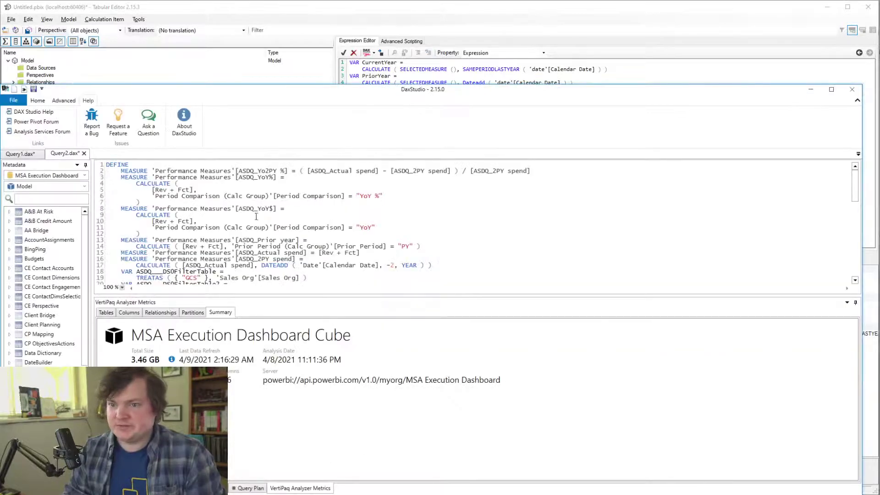
{"action": "left_click", "coordinate": [38, 101]}
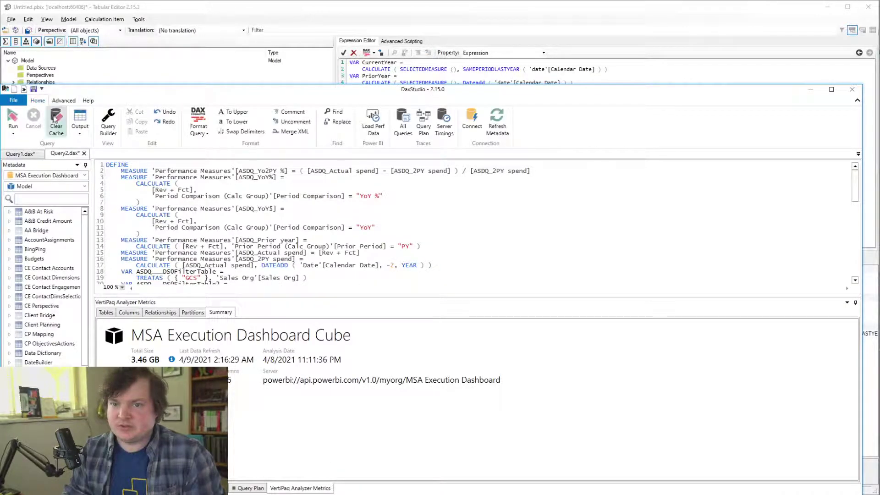
{"action": "key", "text": "ctrl+n"}
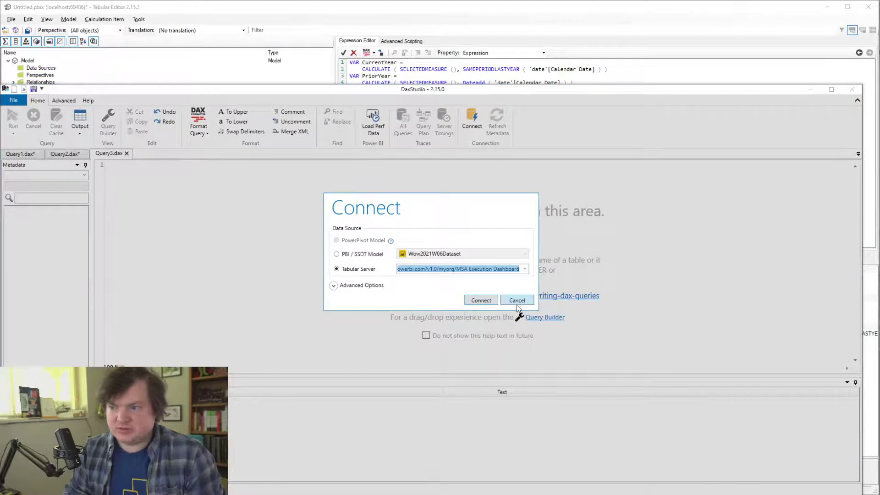
{"action": "left_click", "coordinate": [377, 254]}
{"action": "left_click", "coordinate": [480, 255]}
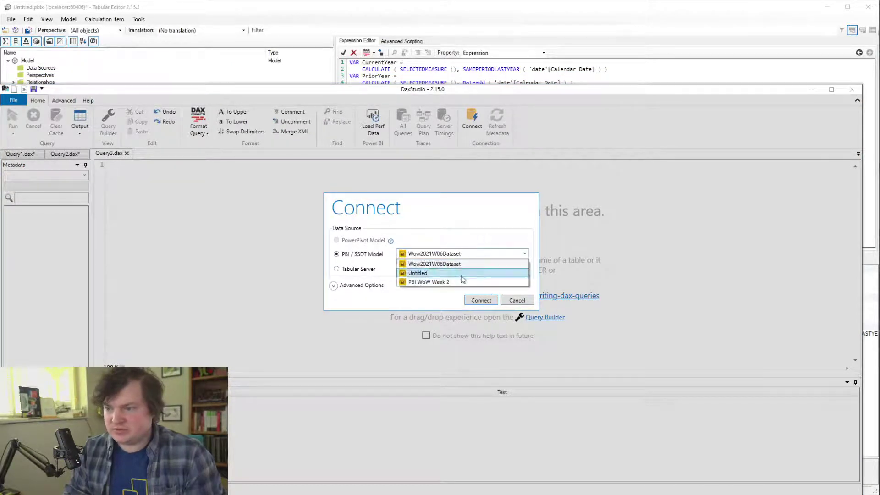
{"action": "left_click", "coordinate": [463, 273]}
{"action": "left_click", "coordinate": [481, 301]}
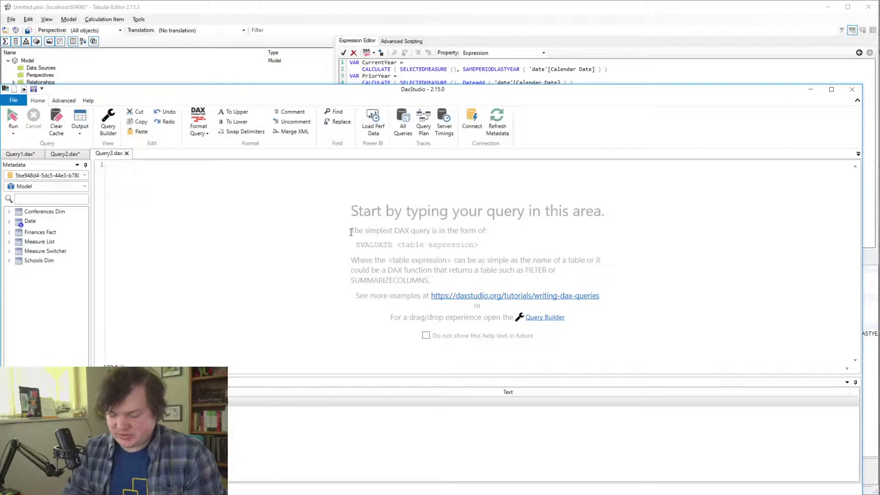
Look up the arguments of the DATEADD function in the new query
{"action": "type", "text": "dx"}
{"action": "key", "text": "BackSpace"}
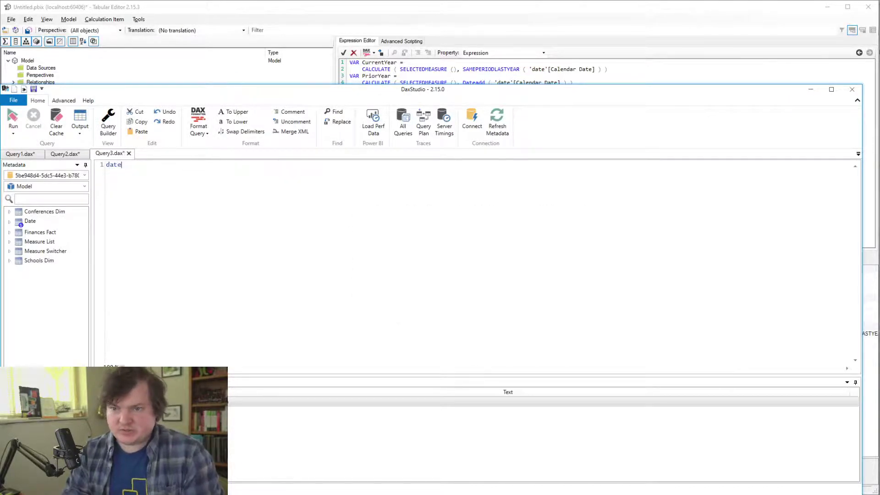
{"action": "key", "text": "BackSpace"}
{"action": "type", "text": "C"}
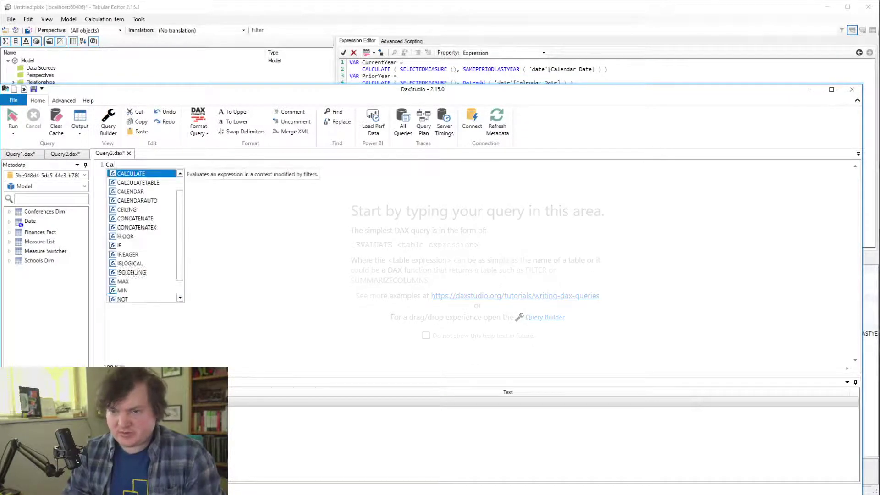
{"action": "key", "text": "BackSpace"}
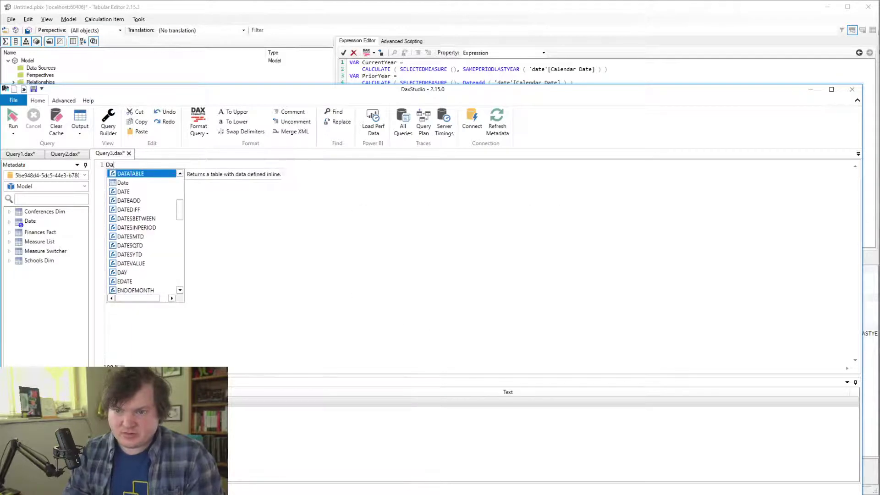
{"action": "type", "text": "DATEADD"}
{"action": "key", "text": "Tab"}
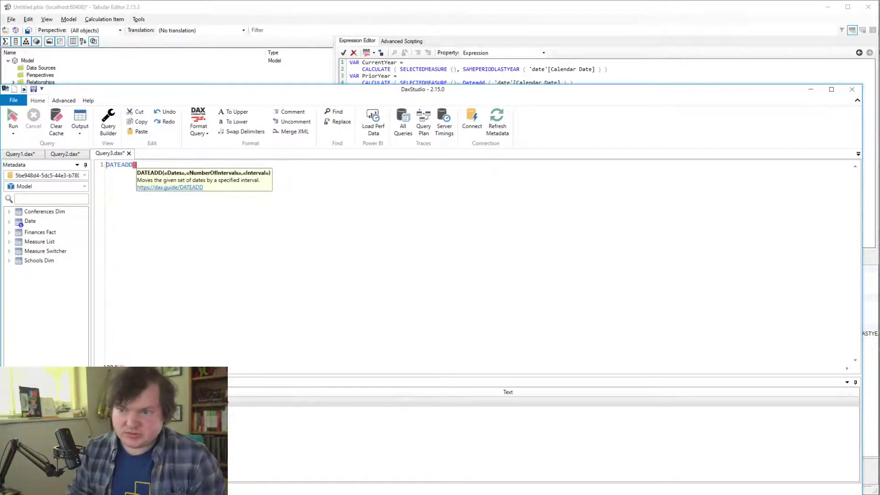
Switch to Tabular Editor and add the arguments year, -2 after the date column in the PriorYear variable of PY YoY $
{"action": "key", "text": "alt+Tab"}
{"action": "left_click", "coordinate": [627, 196]}
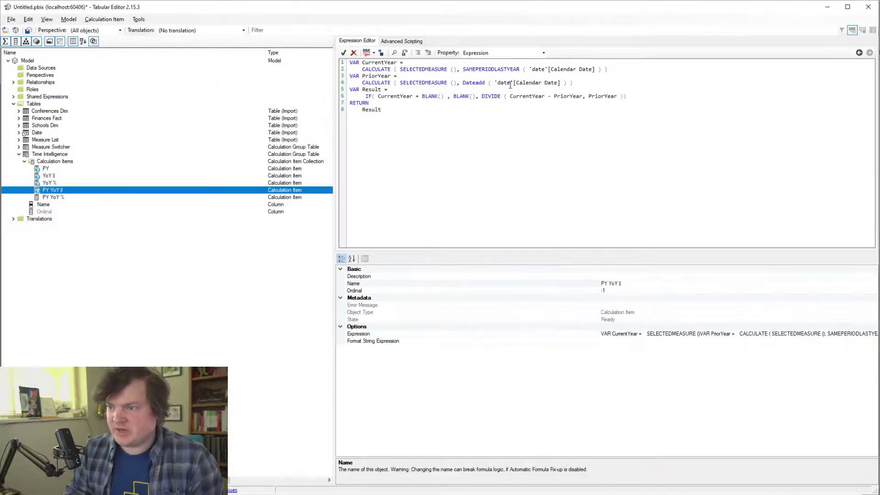
{"action": "type", "text": ", year, -1"}
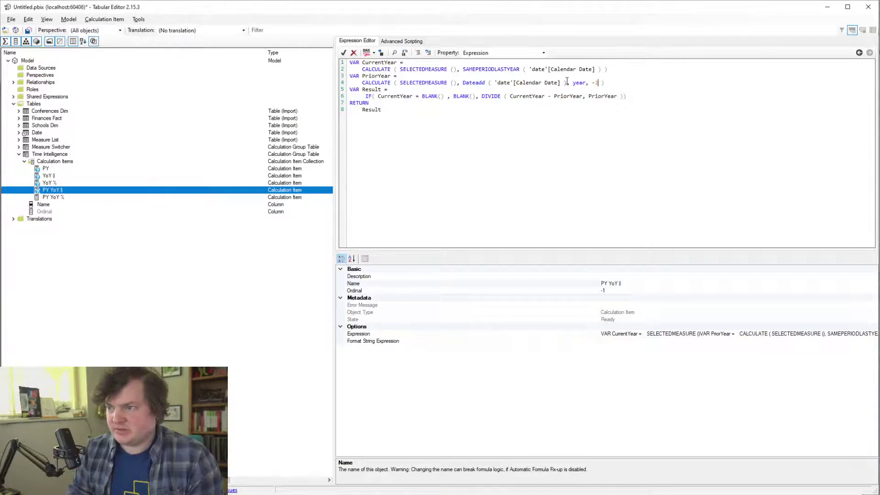
Check DATEADD's argument order in DAX Studio and rearrange the PriorYear arguments in PY YoY $ to -2, Year
{"action": "key", "text": "alt+Tab"}
{"action": "key", "text": "alt+Tab"}
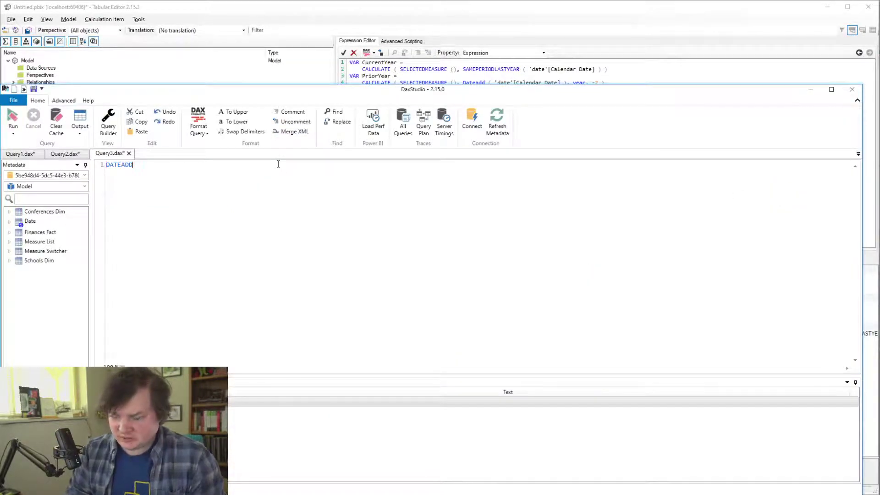
{"action": "type", "text": "("}
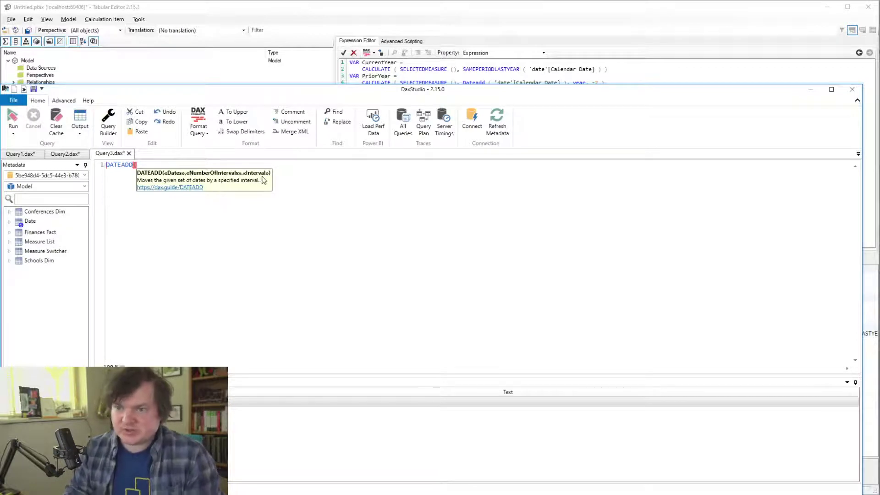
{"action": "key", "text": "alt+Tab"}
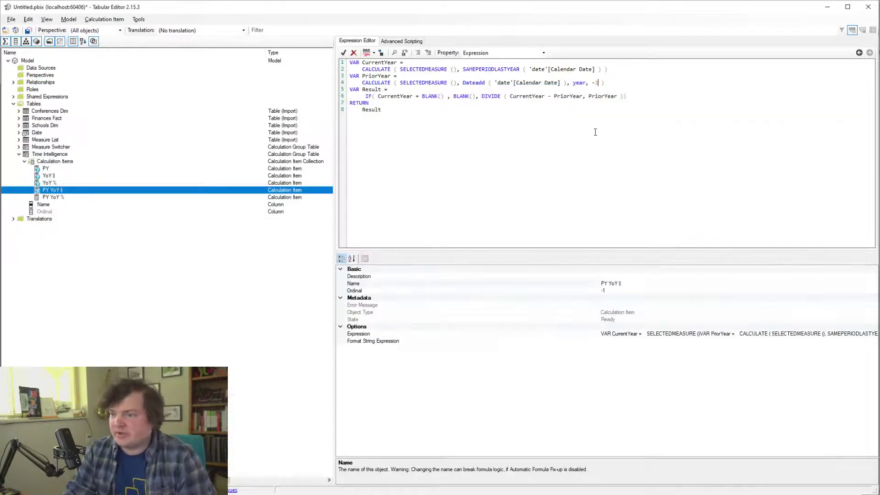
{"action": "double_click", "coordinate": [579, 83]}
{"action": "key", "text": "BackSpace"}
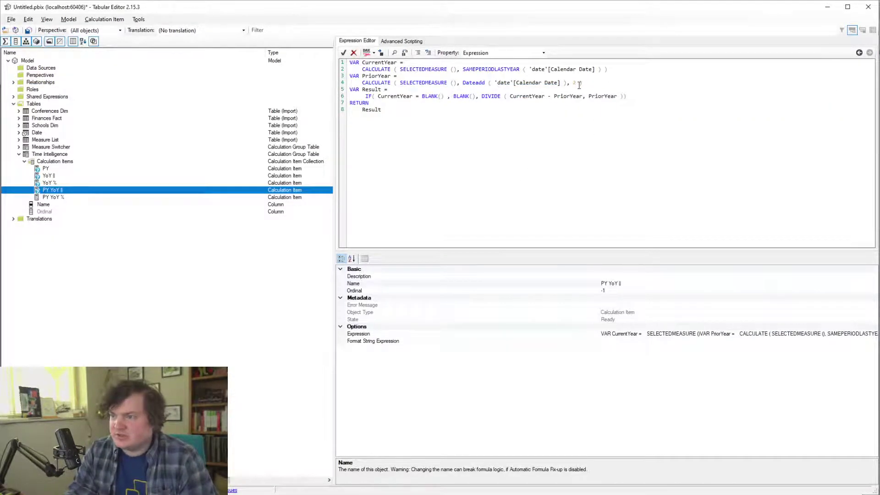
{"action": "type", "text": ", Year"}
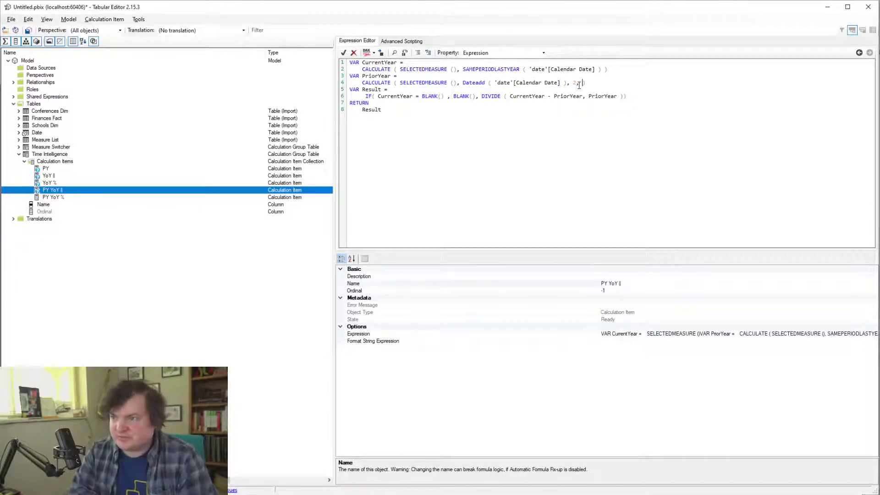
{"action": "left_click", "coordinate": [579, 82]}
{"action": "key", "text": "BackSpace"}
{"action": "type", "text": "-1"}
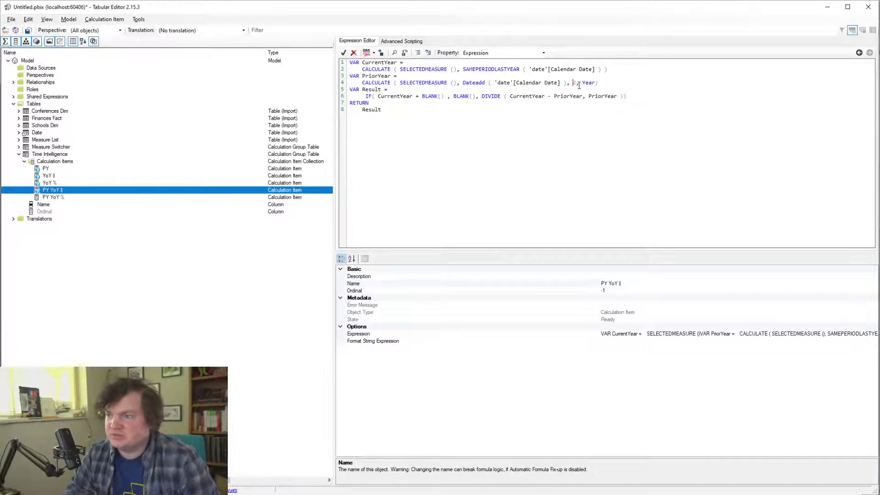
{"action": "left_click", "coordinate": [591, 134]}
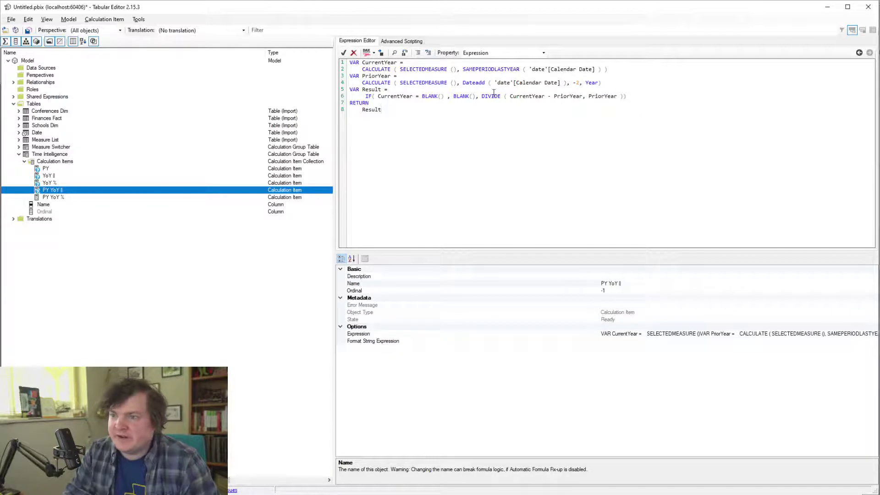
Copy the whole YoY % expression into the empty PY YoY % calculation item
{"action": "left_click_drag", "start_coordinate": [612, 83], "coordinate": [325, 59]}
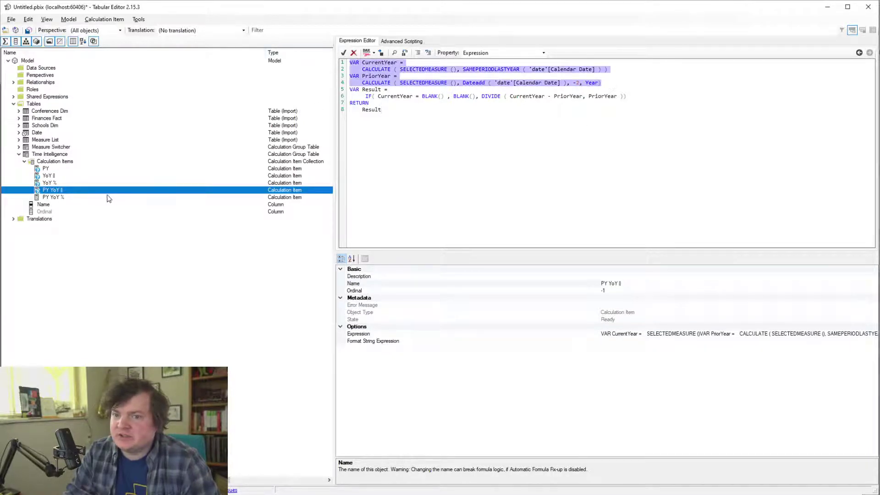
{"action": "left_click", "coordinate": [449, 161]}
{"action": "left_click", "coordinate": [133, 198]}
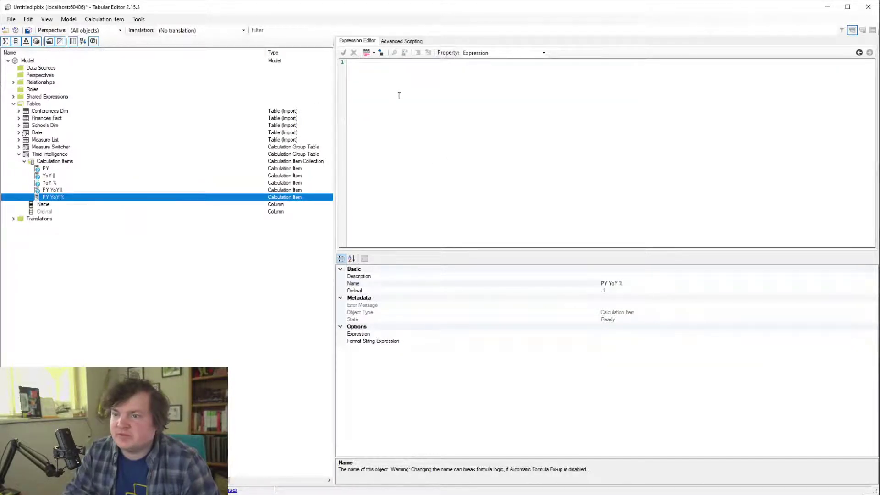
{"action": "left_click", "coordinate": [167, 183]}
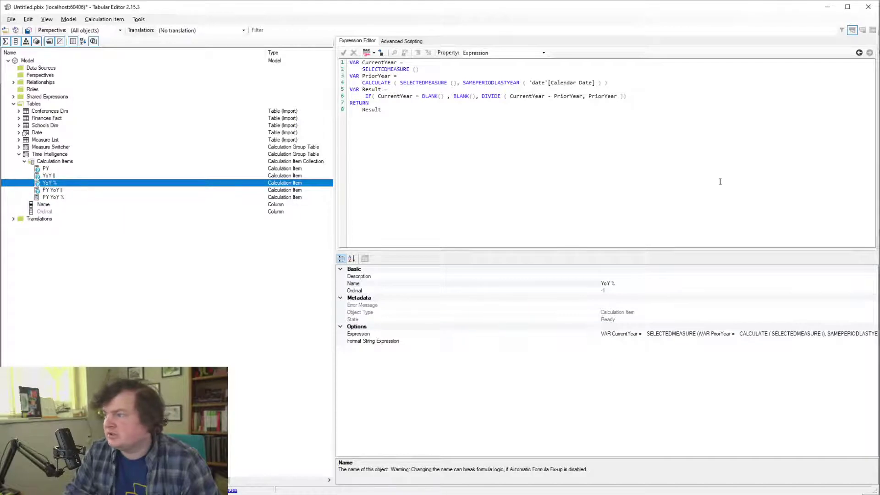
{"action": "left_click", "coordinate": [128, 189]}
{"action": "left_click", "coordinate": [123, 184]}
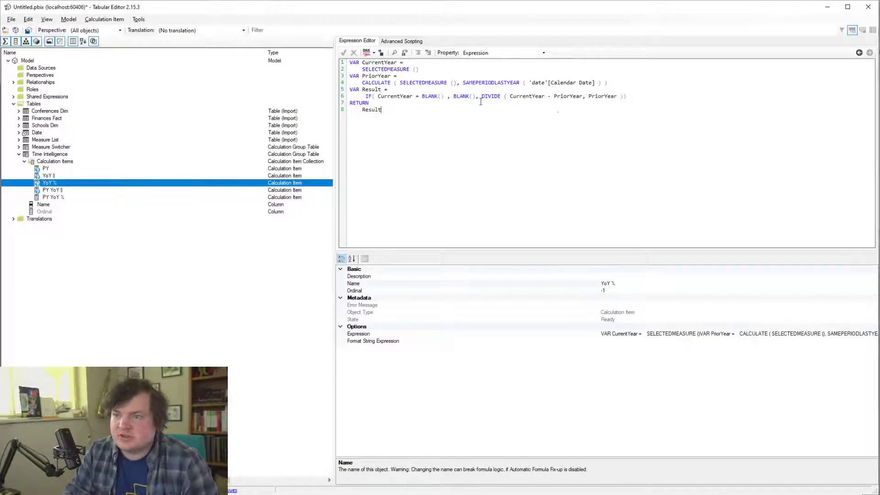
{"action": "key", "text": "ctrl+a"}
{"action": "key", "text": "ctrl+c"}
{"action": "left_click", "coordinate": [69, 190]}
{"action": "left_click", "coordinate": [60, 197]}
{"action": "key", "text": "ctrl+v"}
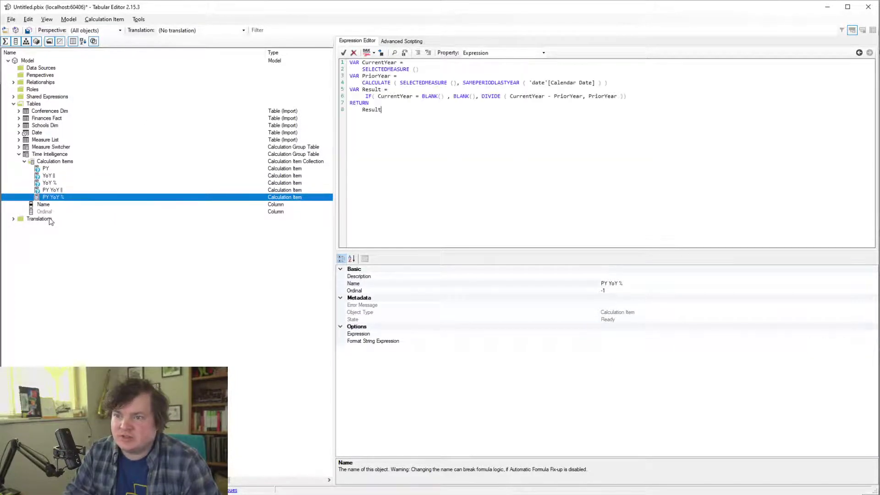
Try replacing the PY YoY $ expression with the copied YoY % expression
{"action": "left_click_drag", "start_coordinate": [83, 200], "coordinate": [84, 170]}
{"action": "left_click_drag", "start_coordinate": [608, 85], "coordinate": [349, 63]}
{"action": "left_click", "coordinate": [77, 190]}
{"action": "left_click", "coordinate": [76, 197]}
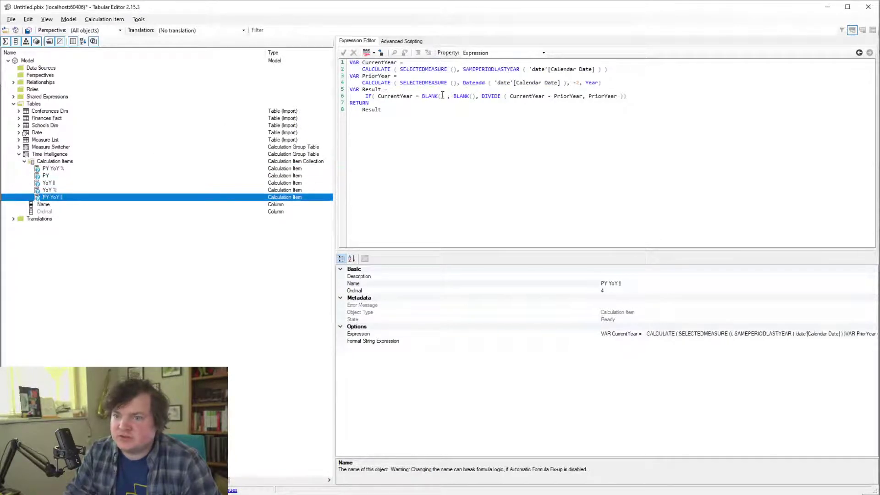
{"action": "left_click_drag", "start_coordinate": [607, 84], "coordinate": [349, 63]}
{"action": "key", "text": "ctrl+v"}
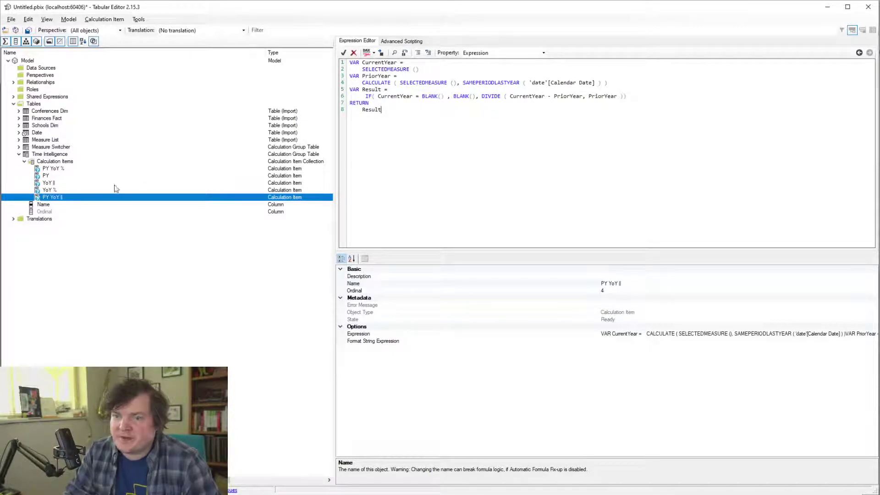
Try moving PY YoY % directly below YoY % in the Time Intelligence calculation items
{"action": "left_click", "coordinate": [54, 185]}
{"action": "left_click", "coordinate": [57, 190]}
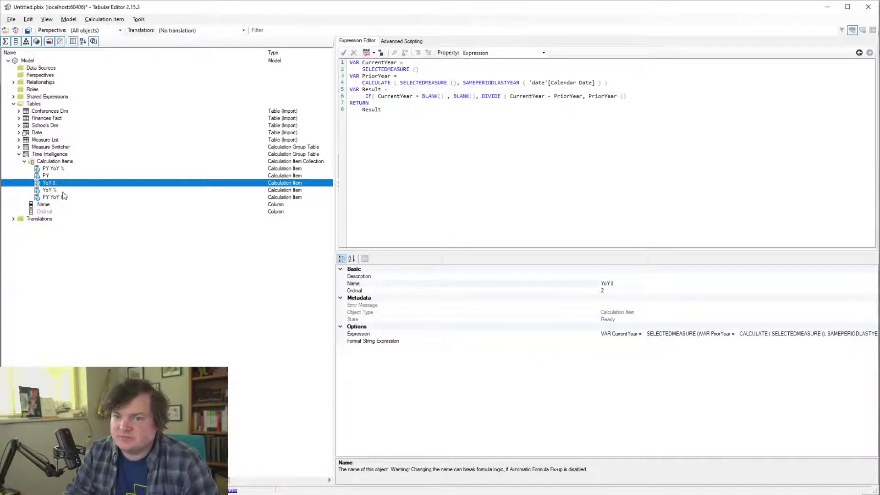
{"action": "left_click", "coordinate": [57, 169]}
{"action": "left_click_drag", "start_coordinate": [57, 172], "coordinate": [62, 197]}
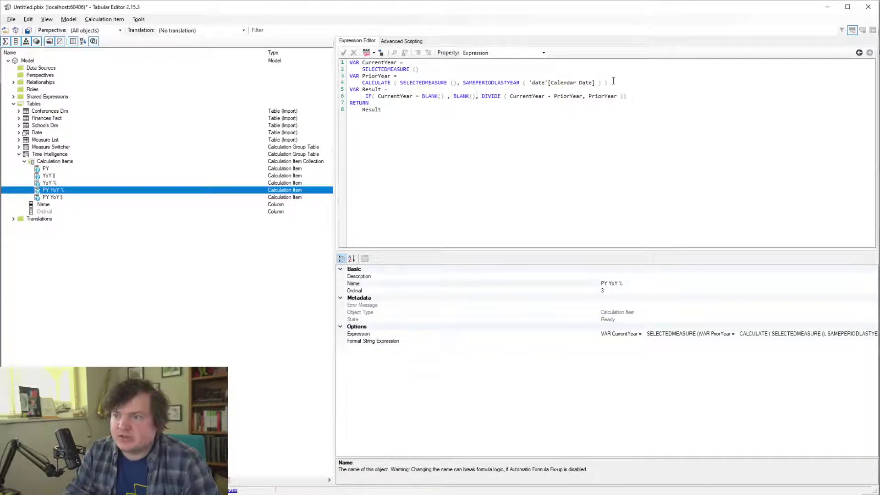
{"action": "left_click_drag", "start_coordinate": [621, 84], "coordinate": [351, 76]}
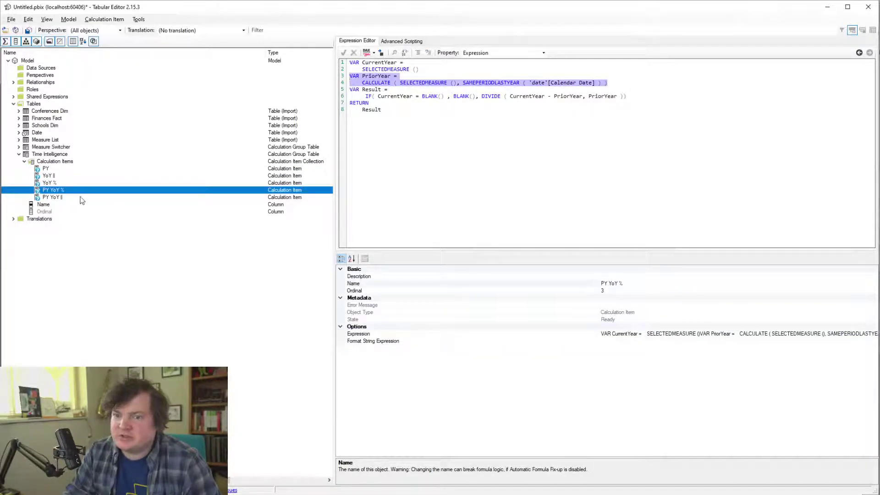
{"action": "left_click", "coordinate": [81, 198]}
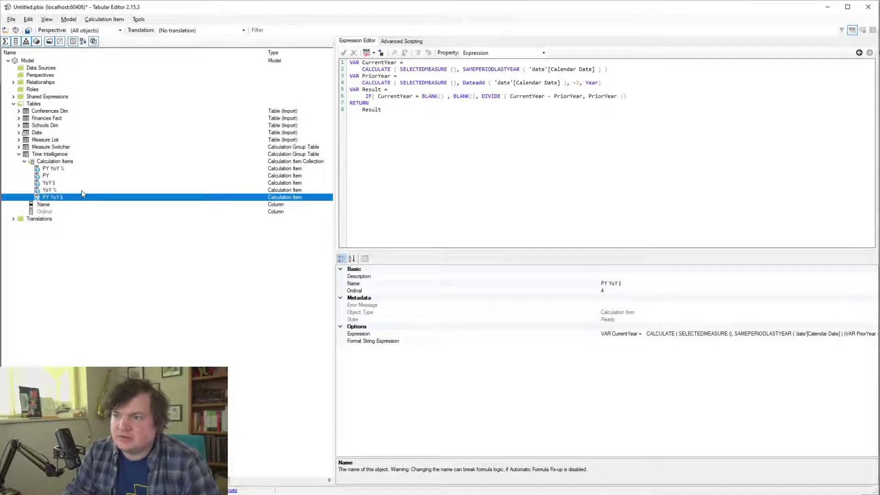
Place PY YoY % last in the Time Intelligence group and replace its CurrentYear and PriorYear variables with those from PY YoY $
{"action": "left_click_drag", "start_coordinate": [49, 169], "coordinate": [65, 196]}
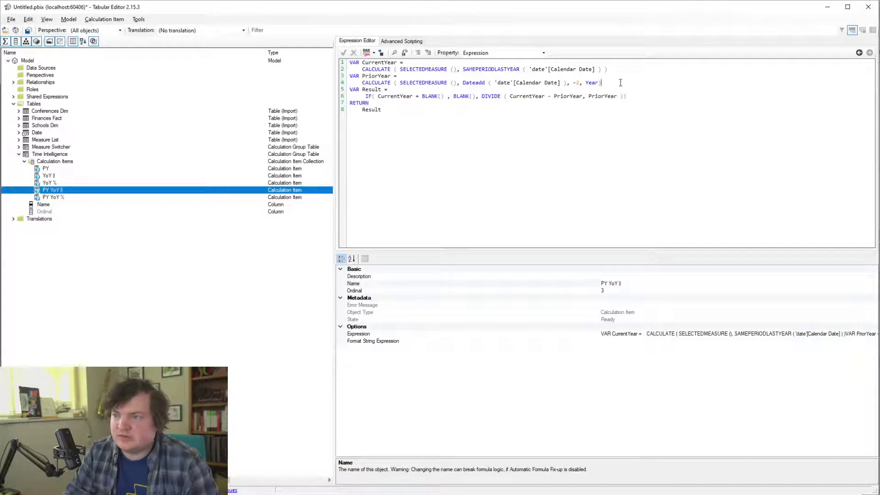
{"action": "left_click_drag", "start_coordinate": [620, 82], "coordinate": [148, 46]}
{"action": "left_click", "coordinate": [68, 197]}
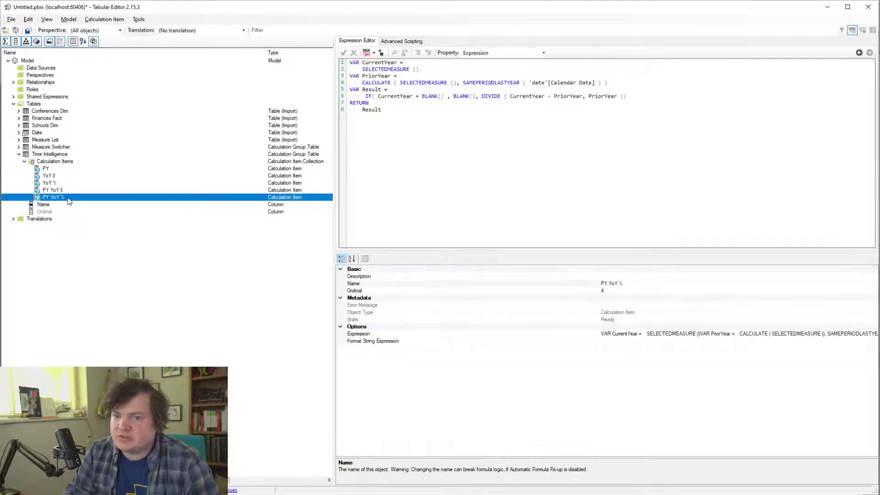
{"action": "left_click_drag", "start_coordinate": [608, 83], "coordinate": [263, 45]}
{"action": "key", "text": "ctrl+v"}
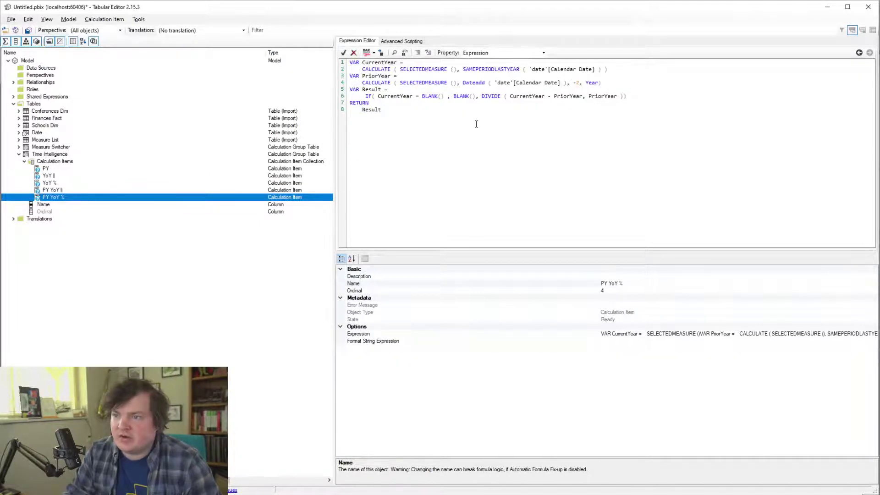
Save the calculation group changes to the connected model and switch to the Power BI Desktop report
{"action": "left_click", "coordinate": [28, 30]}
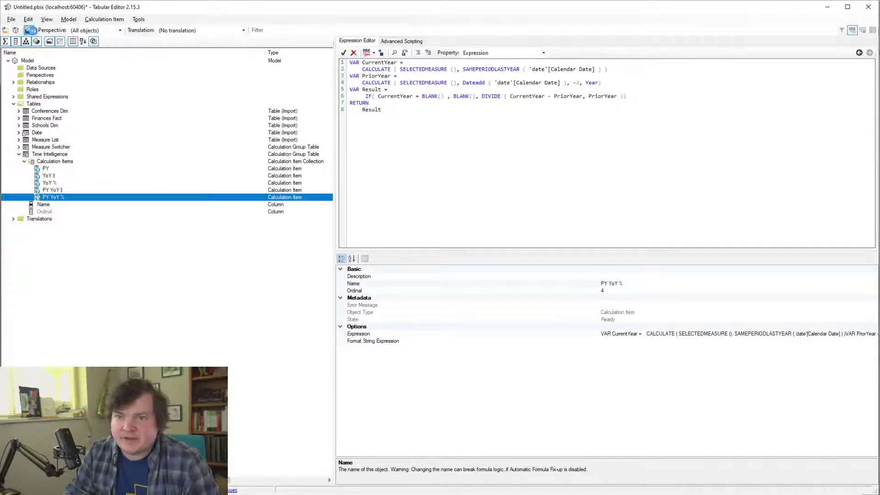
{"action": "left_click", "coordinate": [829, 8]}
{"action": "left_click", "coordinate": [499, 36]}
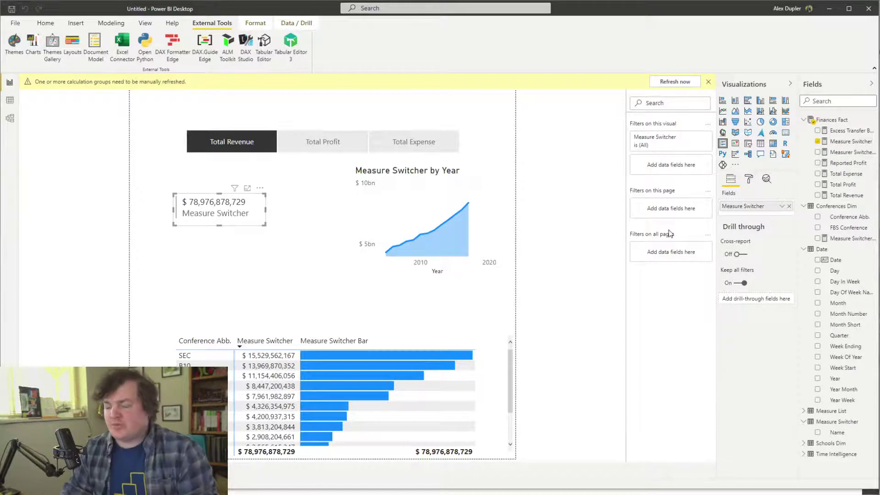
Return to Tabular Editor and examine the error on the PY calculation item
{"action": "key", "text": "super+Tab"}
{"action": "key", "text": "alt+Tab"}
{"action": "key", "text": "alt+Tab"}
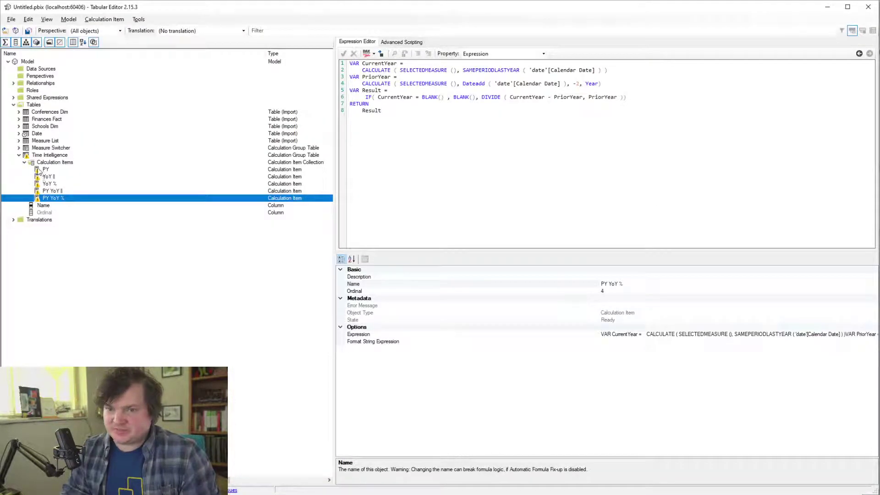
{"action": "mouse_move", "coordinate": [37, 172]}
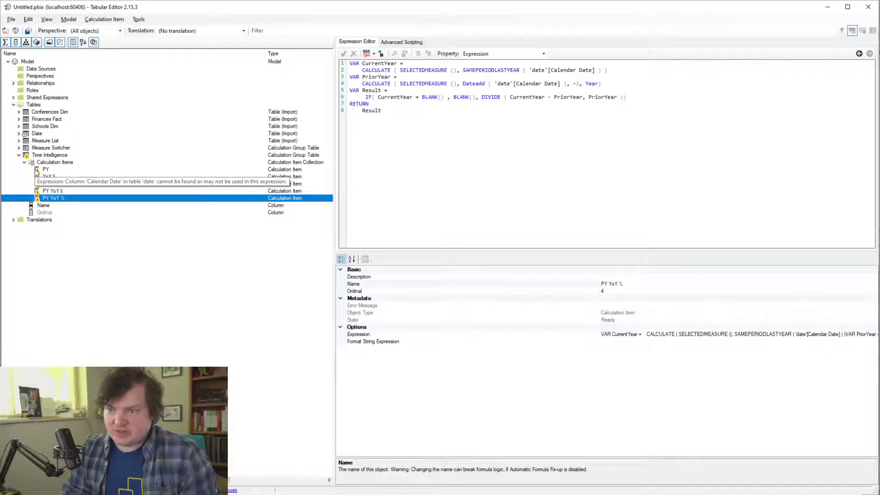
{"action": "left_click", "coordinate": [37, 170]}
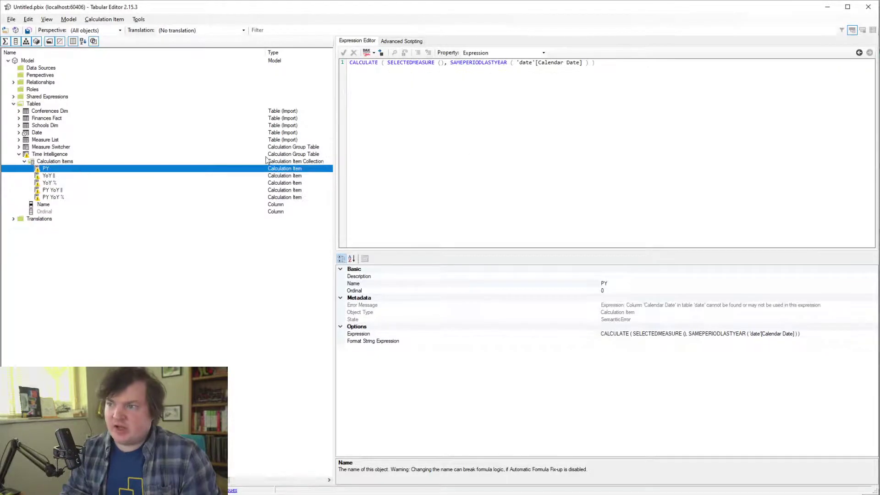
Remove the word Calendar from the 'date'[Calendar Date] reference in the PY expression
{"action": "left_click", "coordinate": [569, 63]}
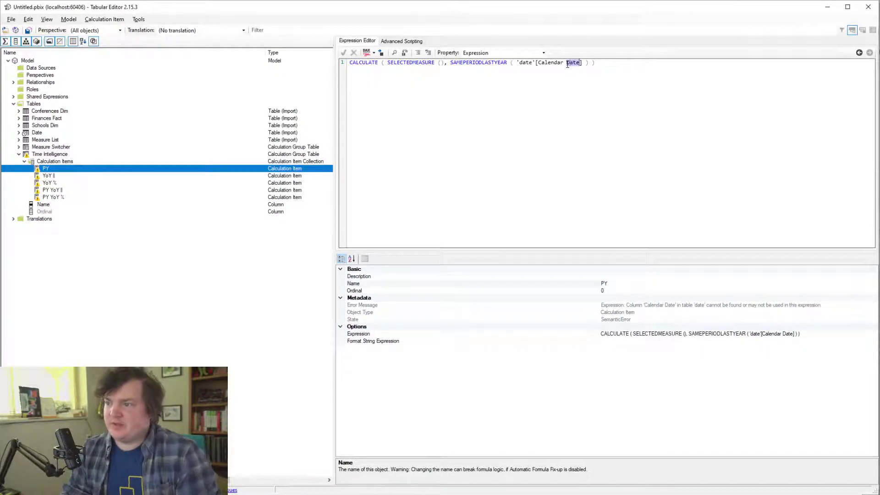
{"action": "left_click", "coordinate": [101, 198], "text": "shift"}
{"action": "double_click", "coordinate": [555, 63]}
{"action": "key", "text": "BackSpace"}
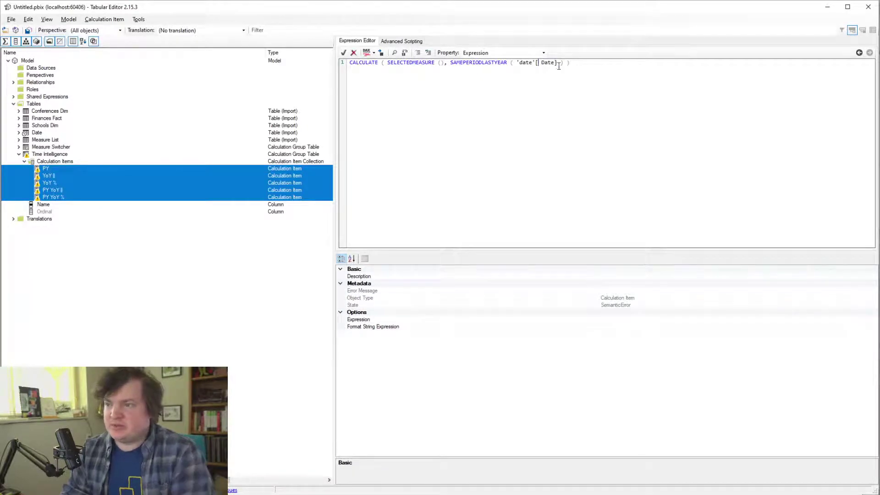
{"action": "left_click", "coordinate": [173, 169]}
{"action": "left_click", "coordinate": [167, 176]}
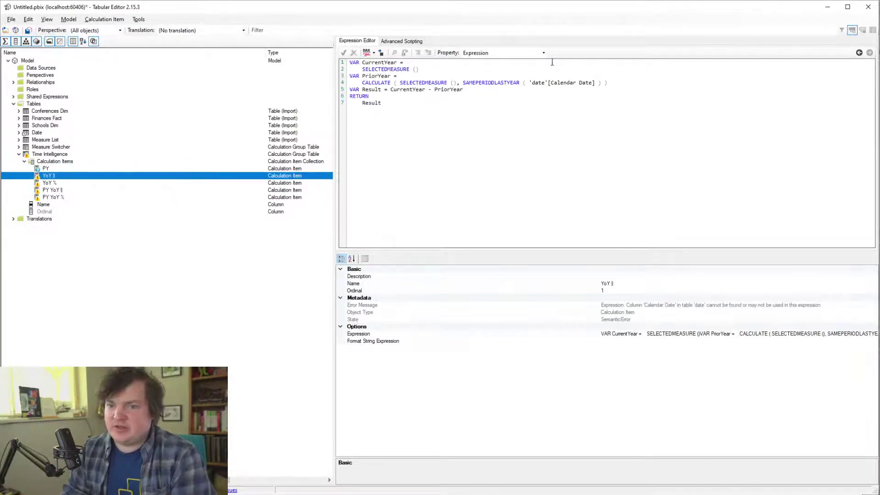
Remove the word Calendar from the 'date'[Calendar Date] reference in the YoY $ expression
{"action": "left_click", "coordinate": [564, 82]}
{"action": "key", "text": "BackSpace"}
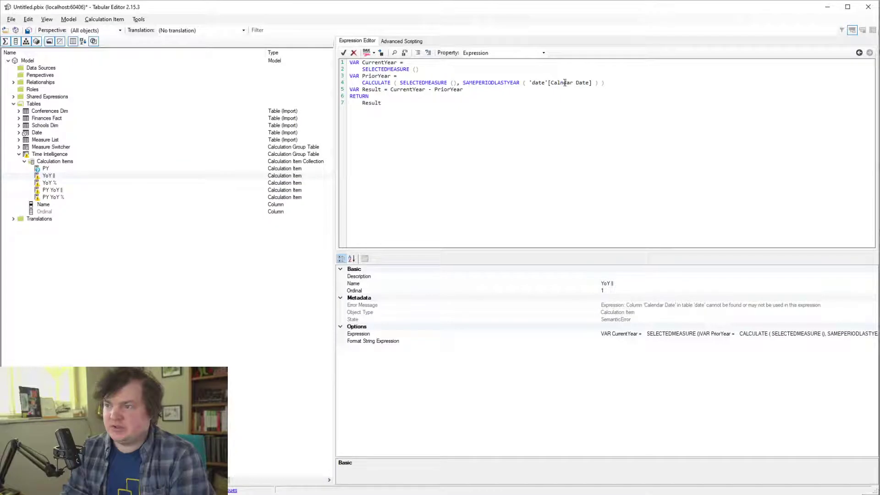
{"action": "double_click", "coordinate": [564, 83]}
{"action": "key", "text": "BackSpace"}
{"action": "key", "text": "Delete"}
Change the YoY % expression's SAMEPERIODLASTYEAR reference to 'date'[Date]
{"action": "left_click", "coordinate": [112, 184]}
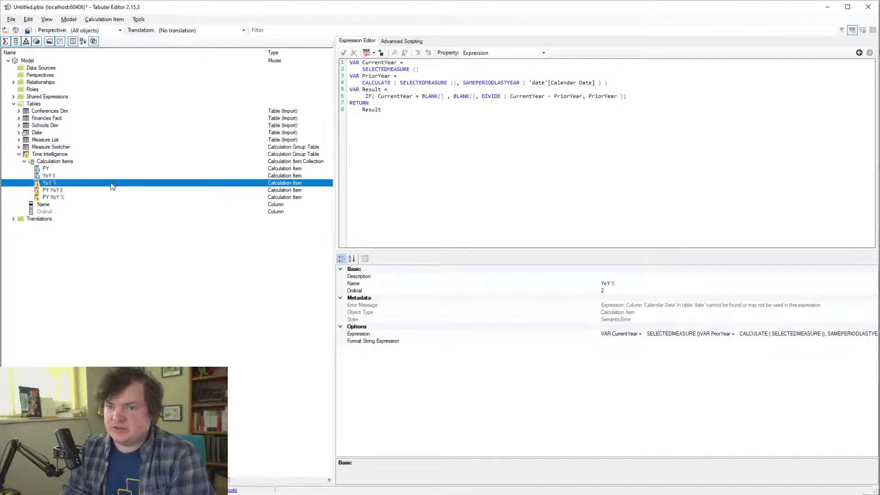
{"action": "double_click", "coordinate": [562, 83]}
{"action": "left_click", "coordinate": [562, 83]}
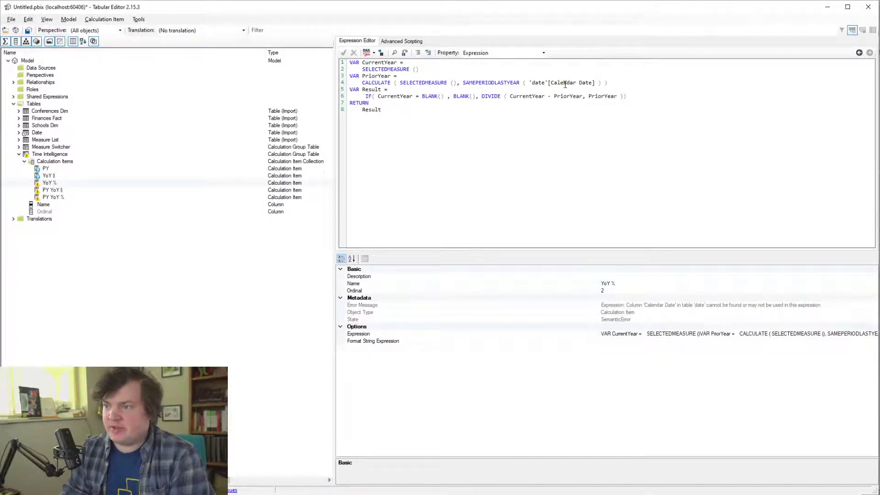
Correct the SAMEPERIODLASTYEAR reference in the CurrentYear variable of PY YoY $ to 'date'[Date]
{"action": "left_click", "coordinate": [76, 198]}
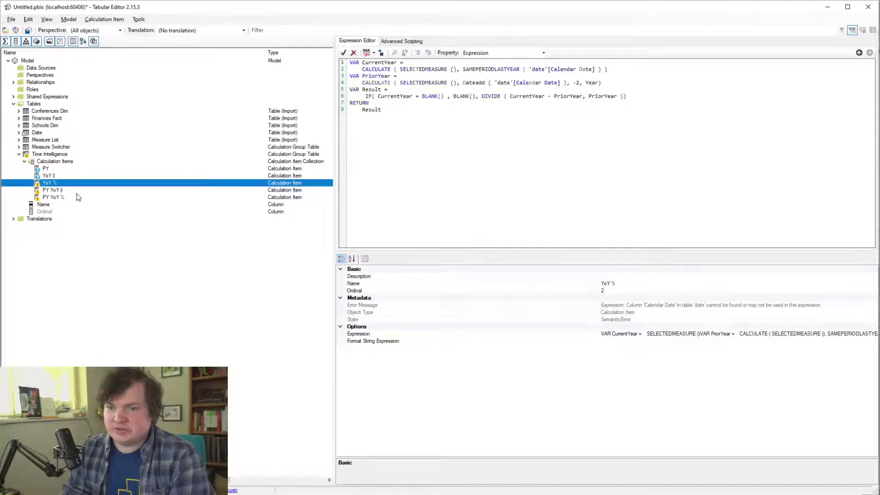
{"action": "left_click", "coordinate": [78, 190]}
{"action": "double_click", "coordinate": [562, 69]}
{"action": "key", "text": "BackSpace"}
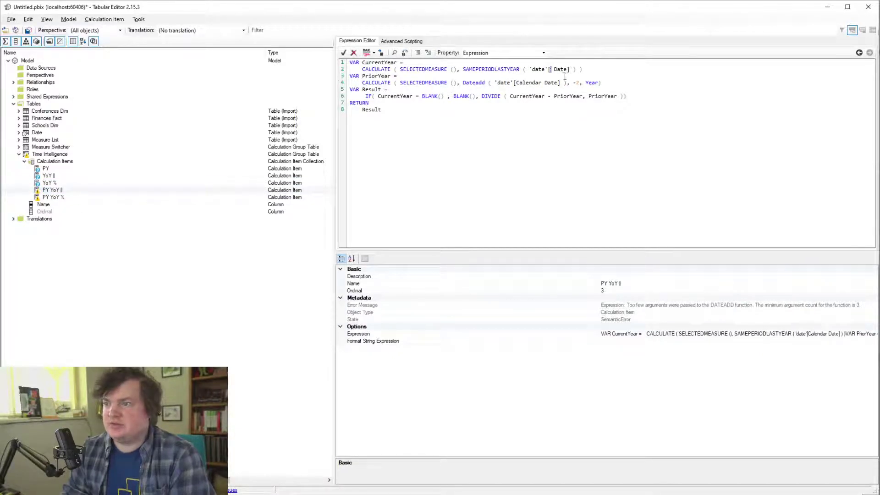
Remove Calendar from both date references in the PY YoY % expression, in SAMEPERIODLASTYEAR and in Dateadd
{"action": "left_click", "coordinate": [120, 197]}
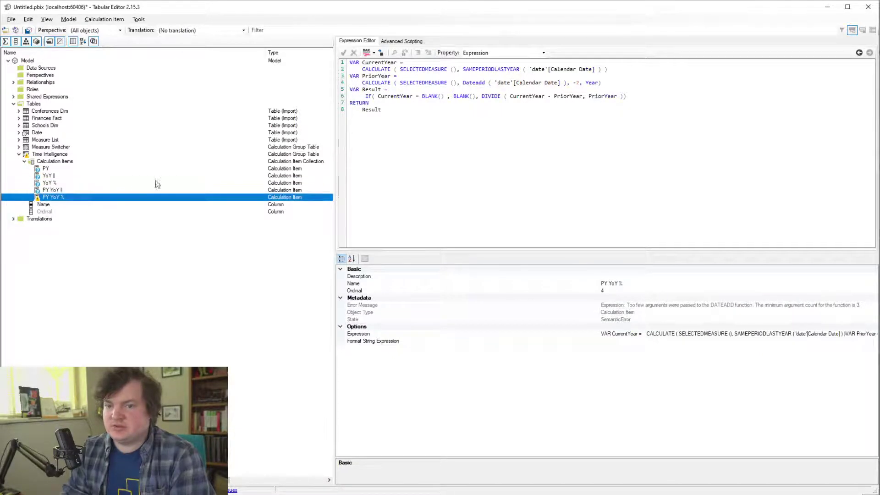
{"action": "double_click", "coordinate": [559, 70]}
{"action": "key", "text": "BackSpace"}
{"action": "double_click", "coordinate": [527, 82]}
{"action": "key", "text": "BackSpace"}
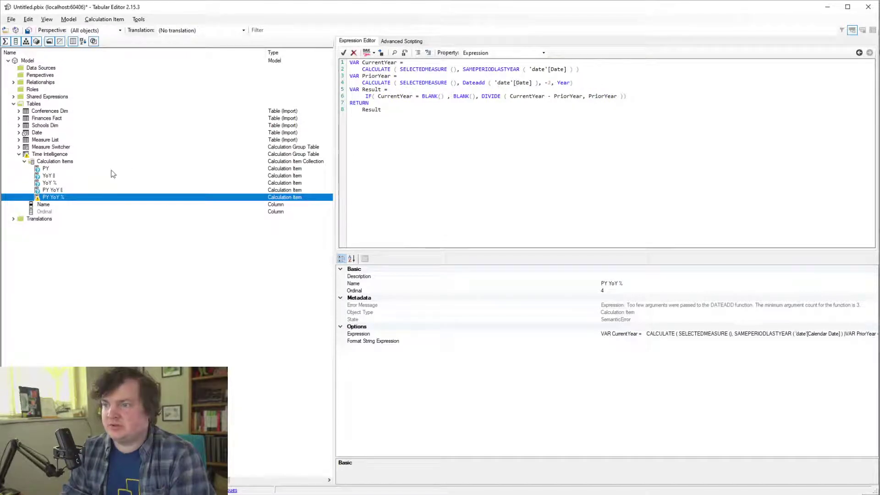
Correct the Dateadd reference in the PriorYear variable of PY YoY $ to 'date'[Date]
{"action": "left_click", "coordinate": [61, 191]}
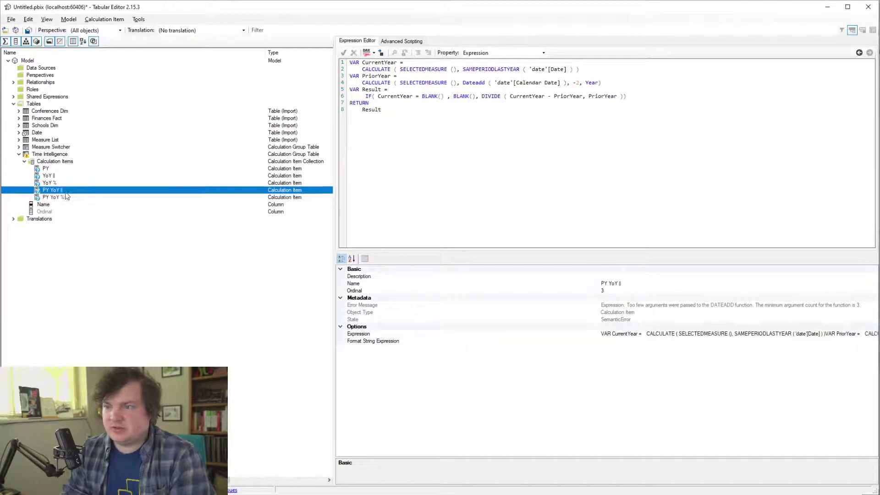
{"action": "double_click", "coordinate": [527, 83]}
{"action": "left_click", "coordinate": [533, 83]}
{"action": "key", "text": "BackSpace"}
{"action": "double_click", "coordinate": [527, 83]}
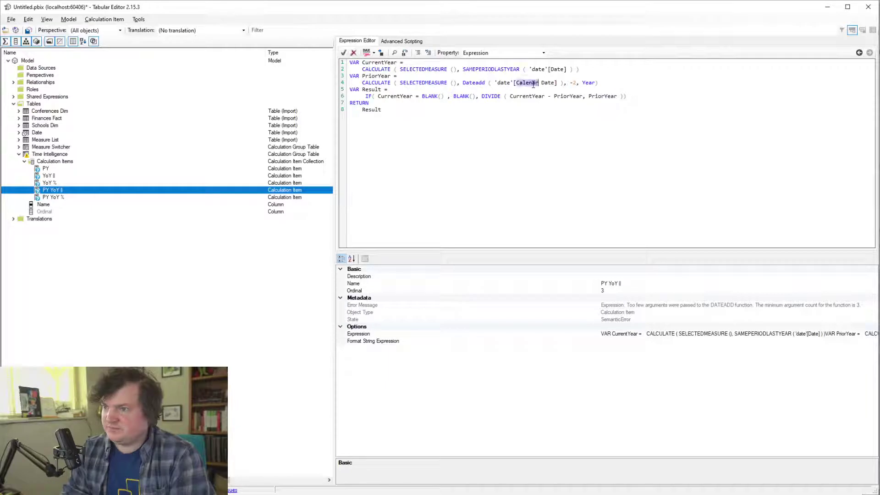
{"action": "key", "text": "BackSpace"}
Check the YoY %, YoY $ and PY expressions and save the corrected calculation items to the model
{"action": "left_click", "coordinate": [105, 184]}
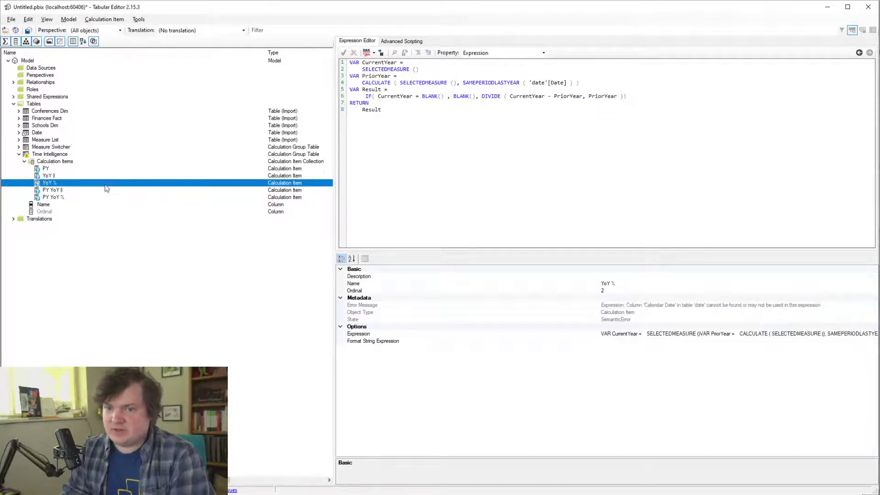
{"action": "left_click", "coordinate": [105, 188]}
{"action": "key", "text": "Escape"}
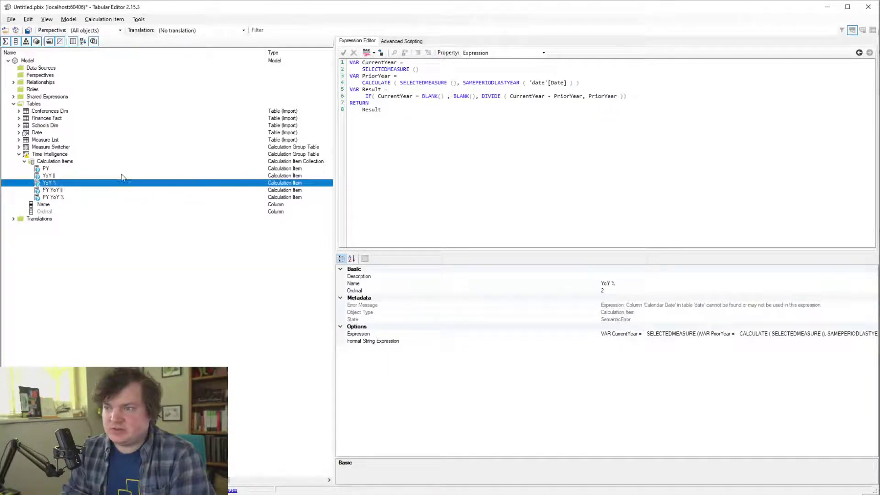
{"action": "key", "text": "Up"}
{"action": "key", "text": "Up"}
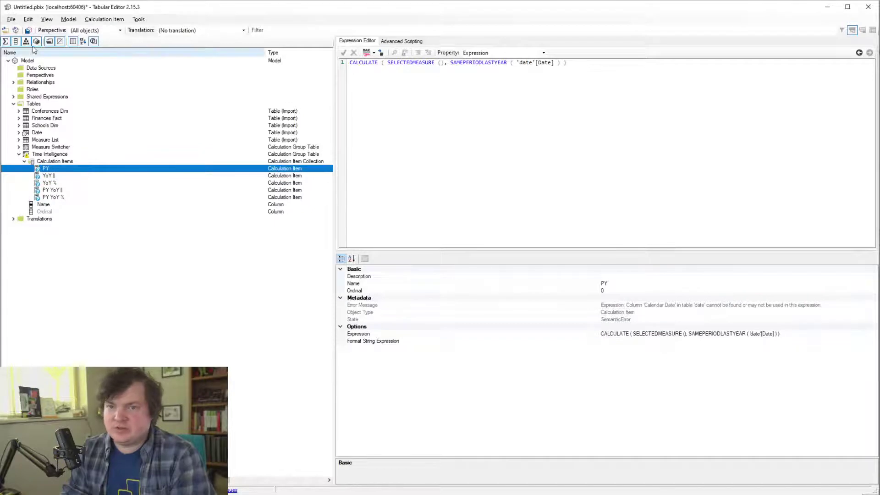
{"action": "key", "text": "ctrl+s"}
Remove the misplaced closing parenthesis after 'date'[Date] in the Dateadd call of PY YoY $
{"action": "left_click", "coordinate": [51, 192]}
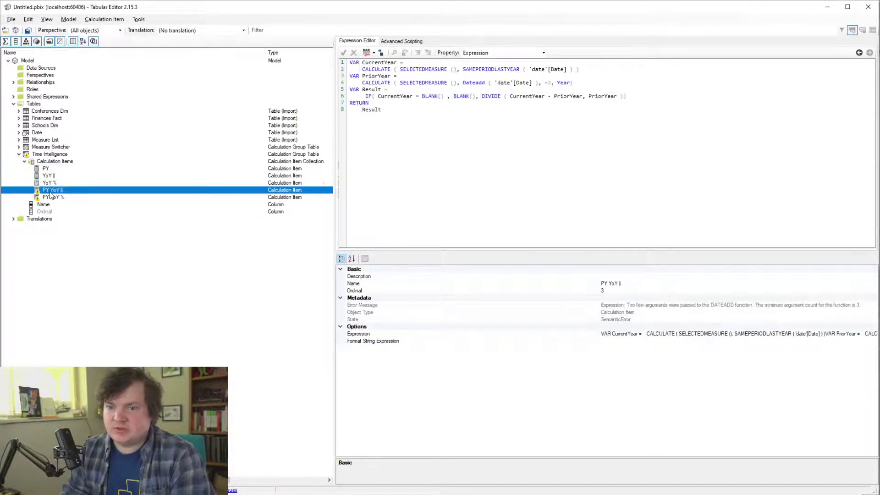
{"action": "mouse_move", "coordinate": [39, 195]}
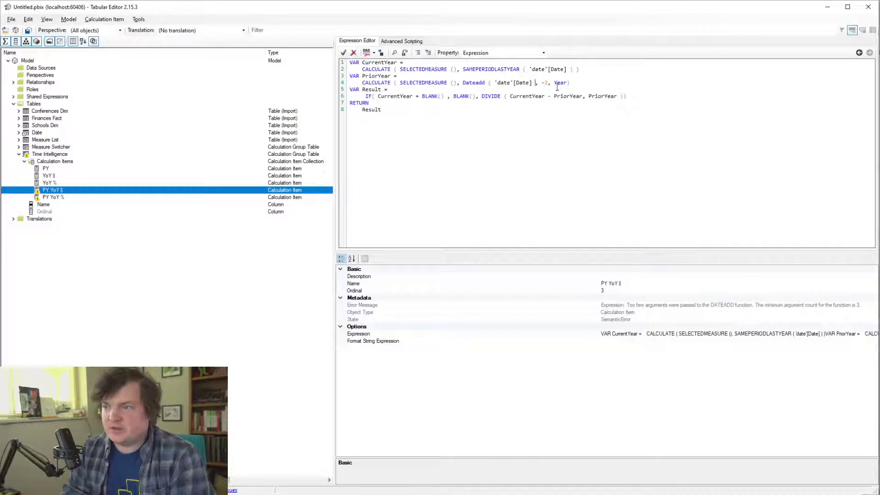
{"action": "key", "text": "BackSpace"}
{"action": "key", "text": "BackSpace"}
Correct the Dateadd call in PY YoY % so it reads Dateadd ( 'date'[Date], -2, Year))
{"action": "left_click", "coordinate": [60, 198]}
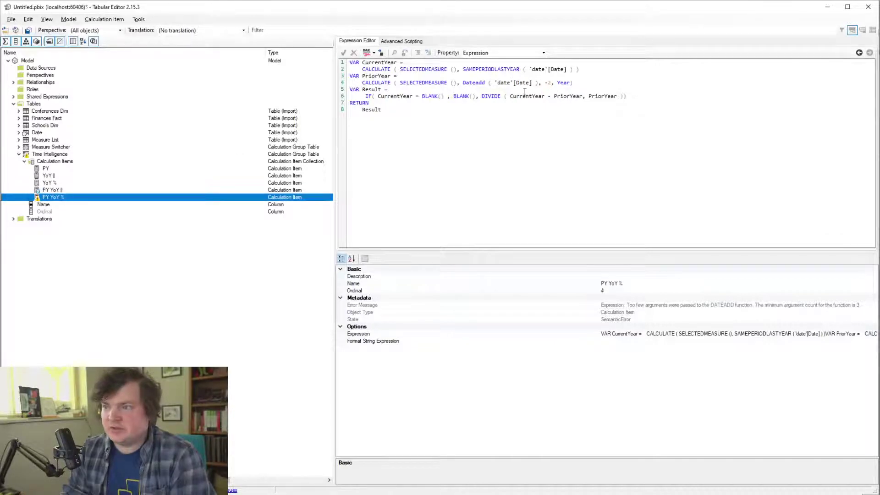
{"action": "left_click", "coordinate": [539, 83]}
{"action": "key", "text": "BackSpace"}
{"action": "key", "text": "BackSpace"}
{"action": "type", "text": ", -2, Year)"}
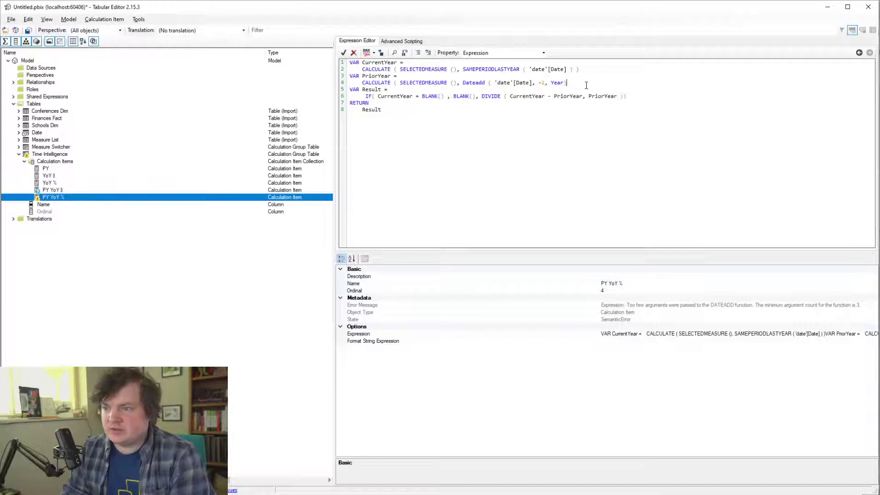
{"action": "type", "text": ")"}
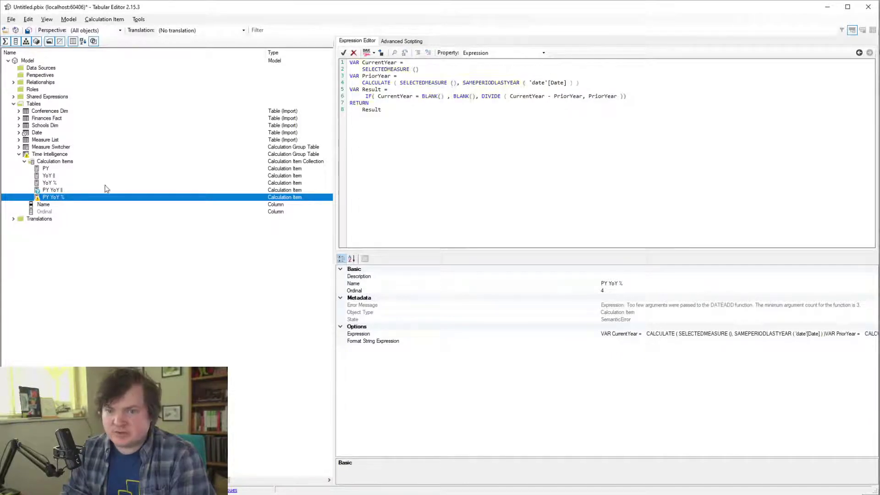
Apply DAX formatting to the PY YoY $ expression
{"action": "left_click", "coordinate": [103, 190]}
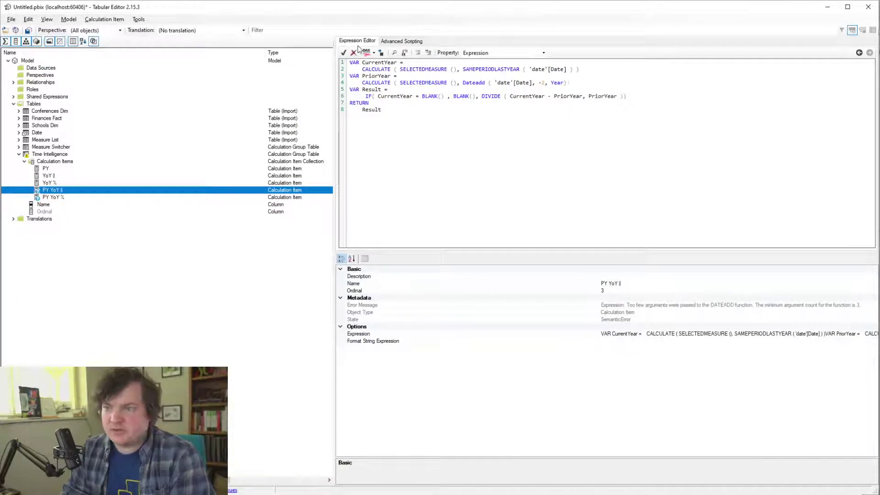
{"action": "left_click", "coordinate": [369, 52]}
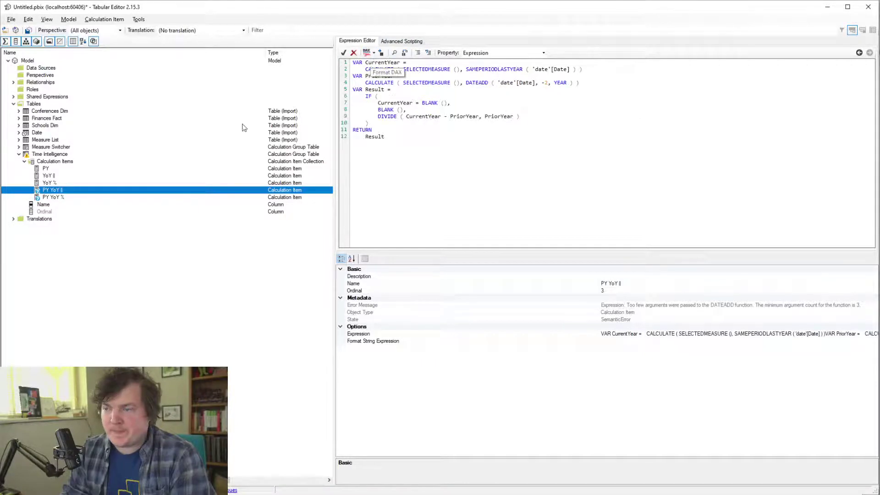
{"action": "key", "text": "F2"}
{"action": "key", "text": "Escape"}
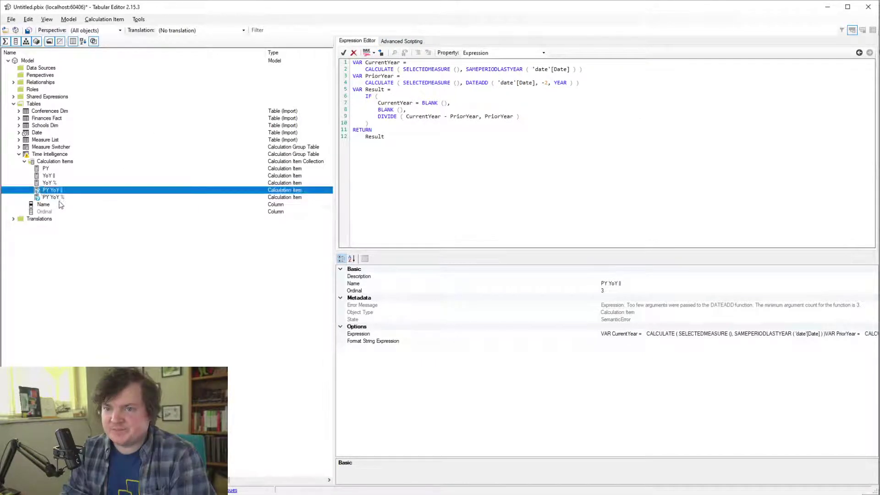
Apply DAX formatting to the PY YoY % expression and save the changes to the model
{"action": "key", "text": "Down"}
{"action": "key", "text": "Down"}
{"action": "key", "text": "Up"}
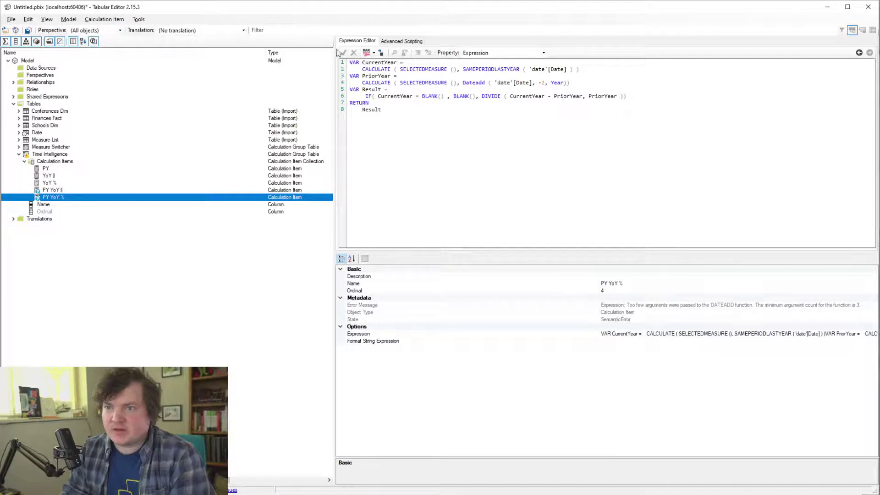
{"action": "left_click", "coordinate": [365, 52]}
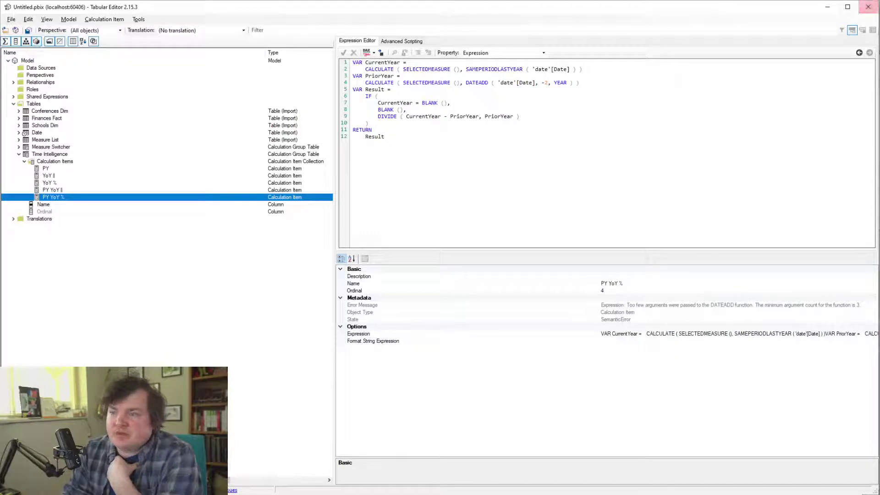
Switch to the Power BI Desktop report and refresh the calculation groups
{"action": "left_click", "coordinate": [828, 7]}
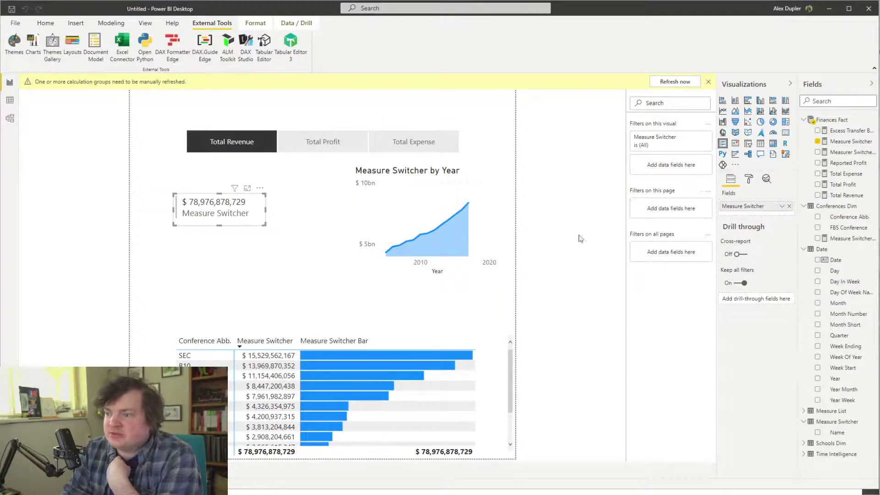
{"action": "left_click", "coordinate": [675, 83]}
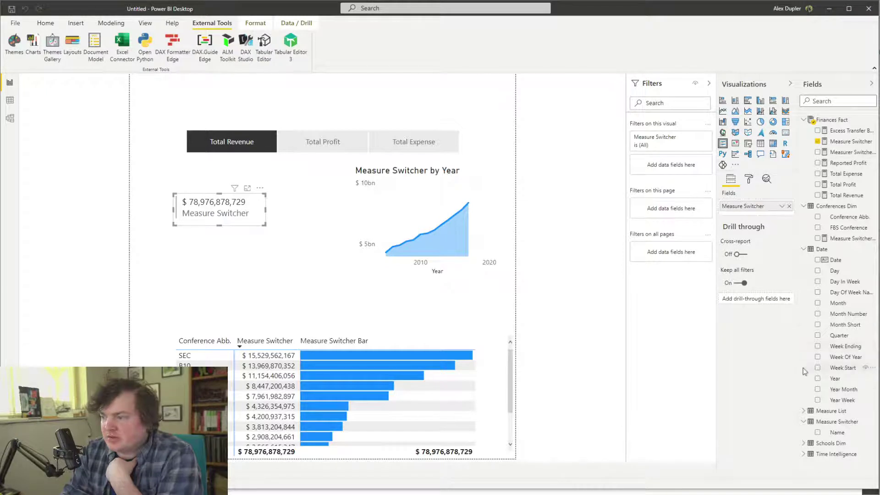
Widen the field list and add the Time Intelligence Name field above Measure Switcher in the multi-row card
{"action": "left_click_drag", "start_coordinate": [798, 367], "coordinate": [713, 389]}
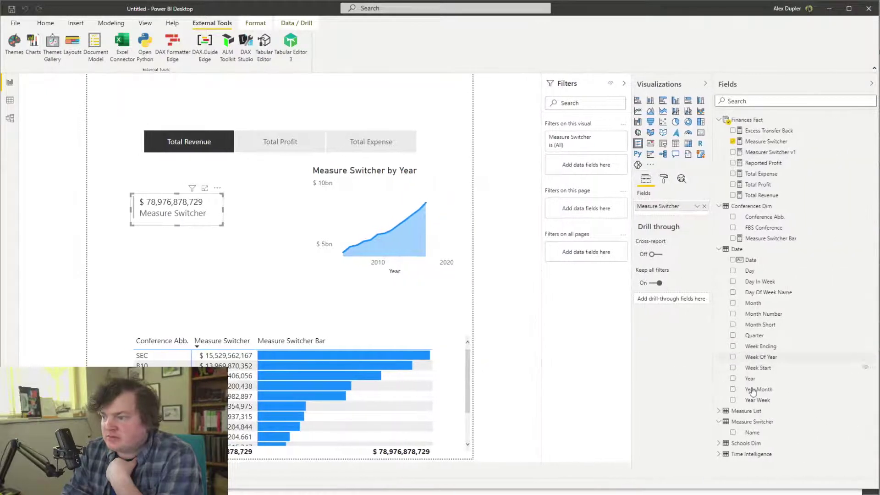
{"action": "left_click", "coordinate": [720, 454]}
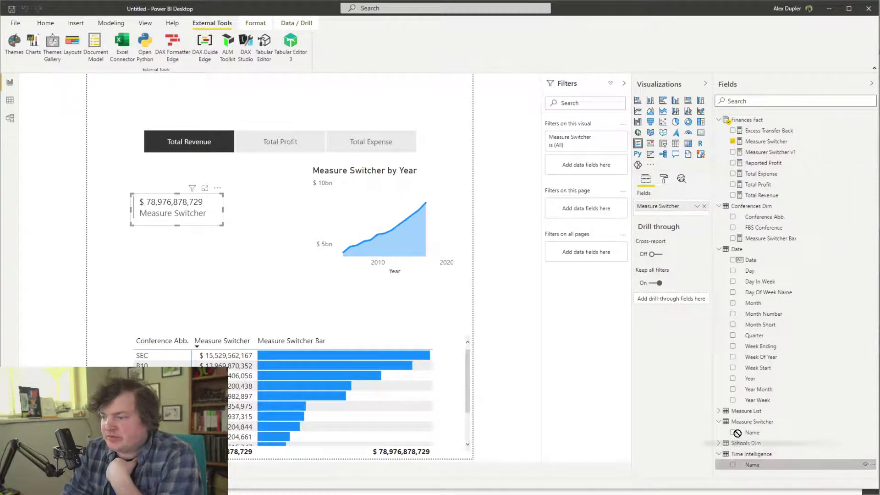
{"action": "left_click_drag", "start_coordinate": [752, 465], "coordinate": [680, 213]}
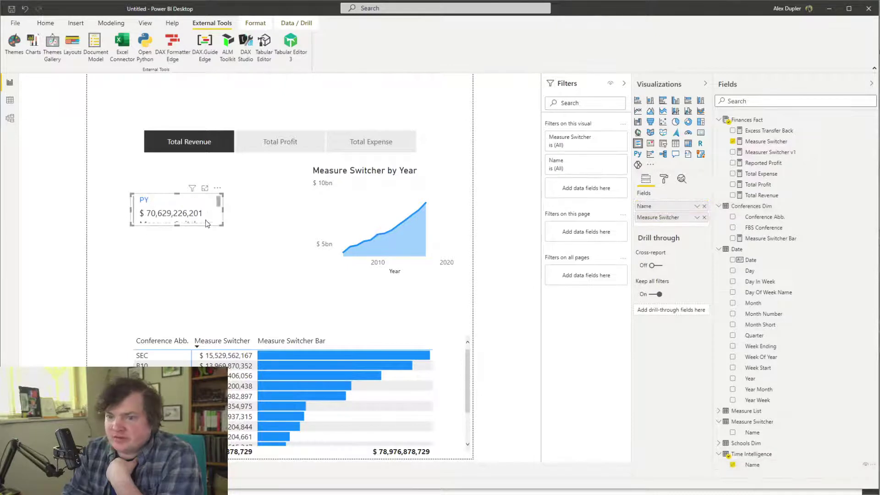
Enlarge the multi-row card and move it up beneath the measure slicer, extending it down to the conference table
{"action": "left_click_drag", "start_coordinate": [220, 227], "coordinate": [240, 330]}
{"action": "left_click_drag", "start_coordinate": [200, 203], "coordinate": [194, 186]}
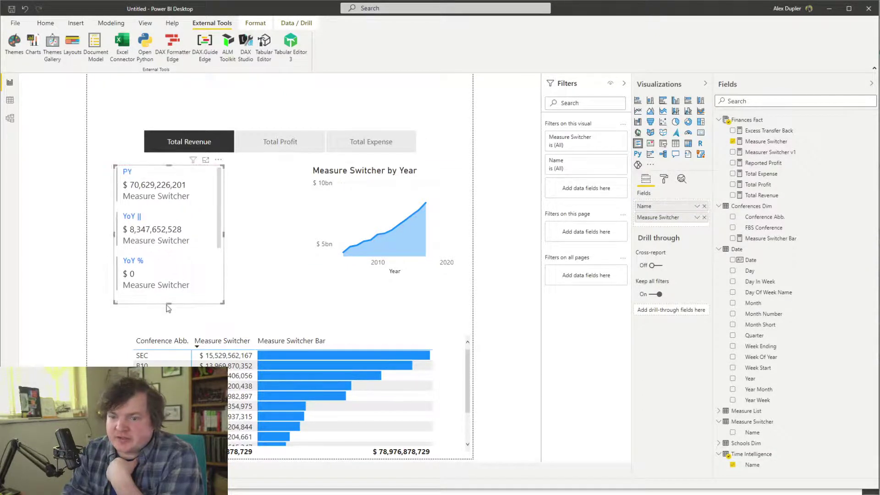
{"action": "left_click_drag", "start_coordinate": [167, 304], "coordinate": [169, 335]}
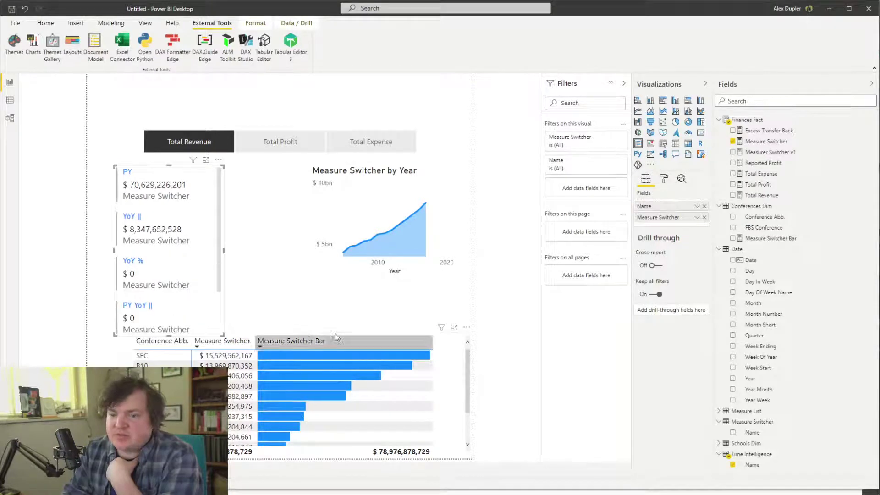
Return to Tabular Editor and add a calculation item named Base Value to the Time Intelligence group
{"action": "key", "text": "alt+Tab"}
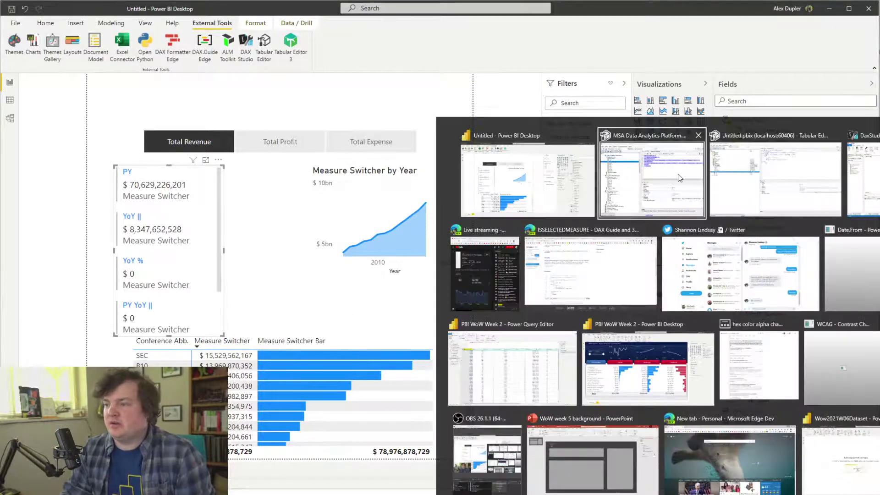
{"action": "key", "text": "Escape"}
{"action": "key", "text": "alt+Tab"}
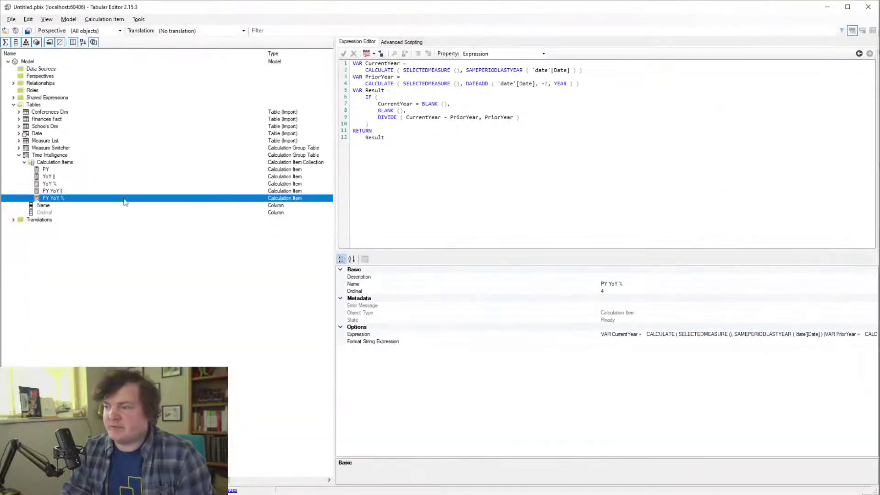
{"action": "right_click", "coordinate": [59, 163]}
{"action": "left_click", "coordinate": [128, 171]}
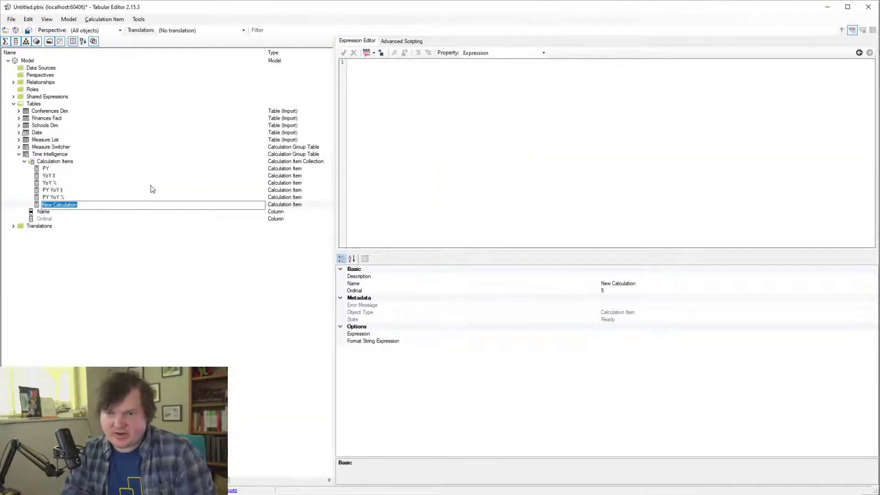
{"action": "type", "text": "Base V"}
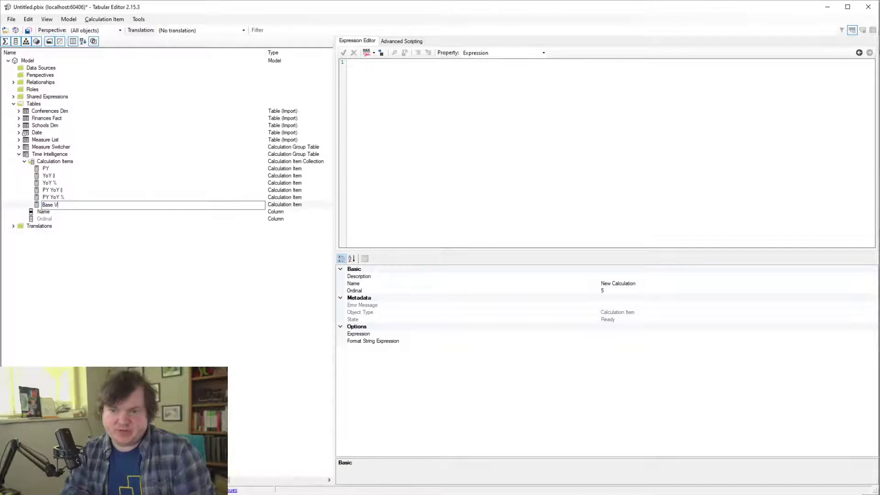
{"action": "type", "text": "alue"}
{"action": "key", "text": "Return"}
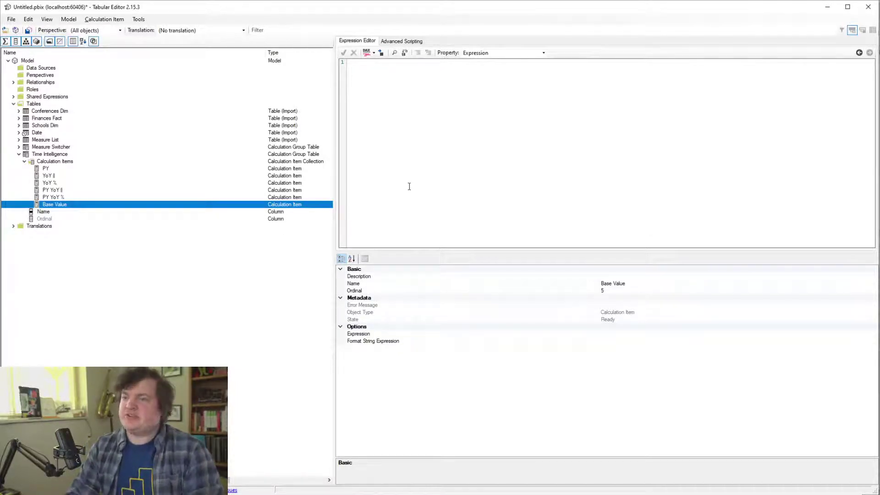
Define the Base Value calculation item's expression as SelectedMeasure() and apply it
{"action": "type", "text": "sl"}
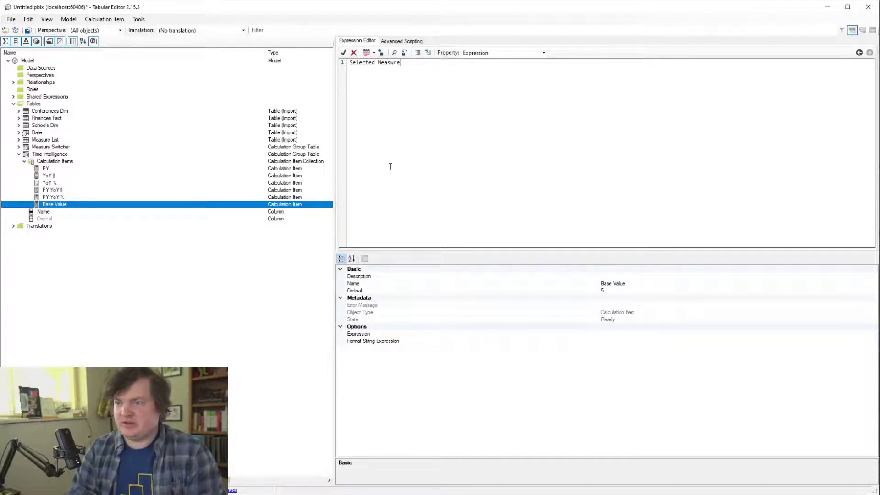
{"action": "type", "text": "("}
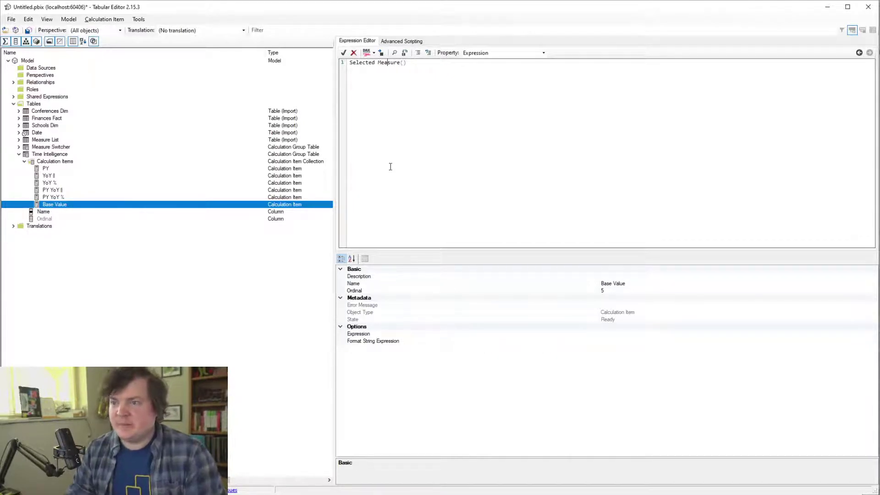
{"action": "key", "text": "BackSpace"}
{"action": "key", "text": "F5"}
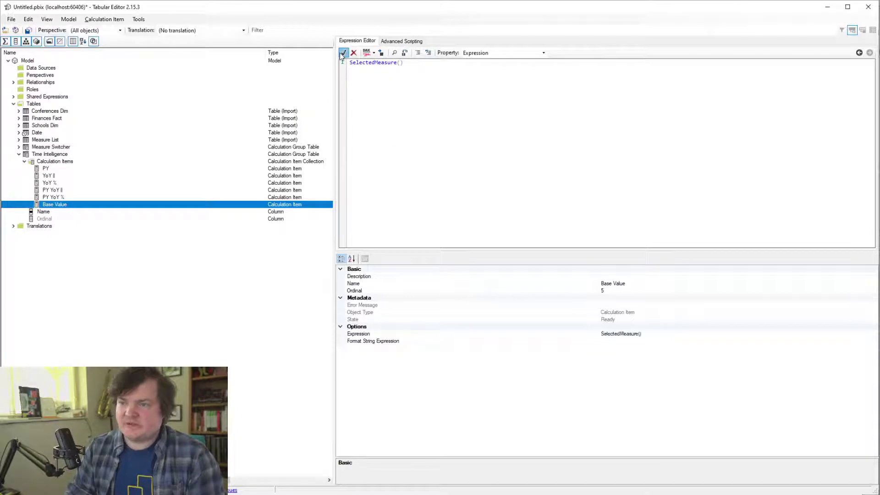
Move Base Value to the first position among the Time Intelligence calculation items and save the model
{"action": "key", "text": "alt+Tab"}
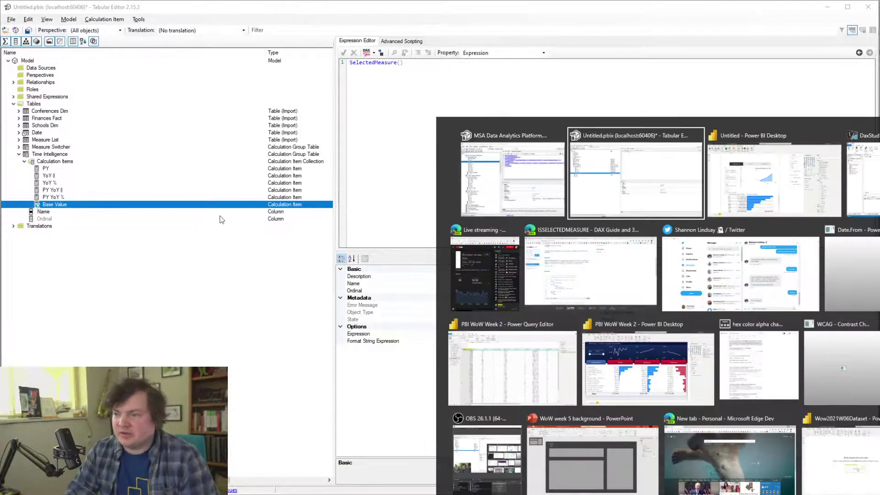
{"action": "left_click", "coordinate": [105, 209]}
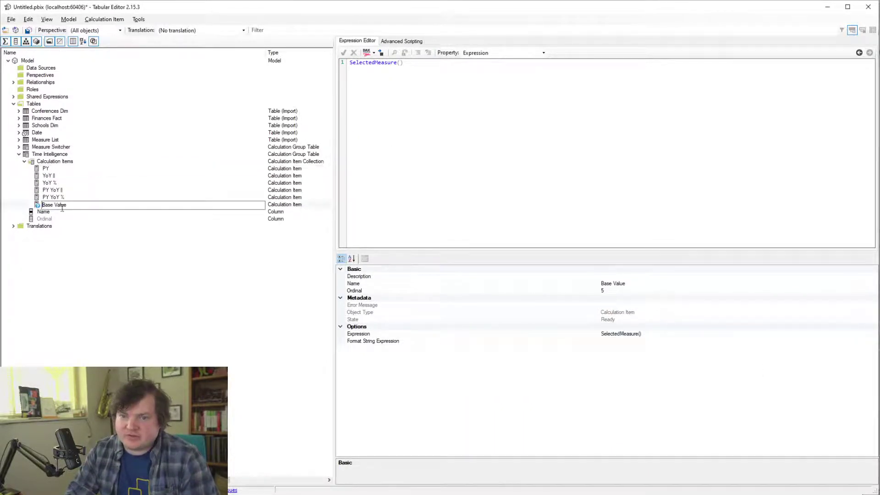
{"action": "left_click_drag", "start_coordinate": [77, 219], "coordinate": [76, 171]}
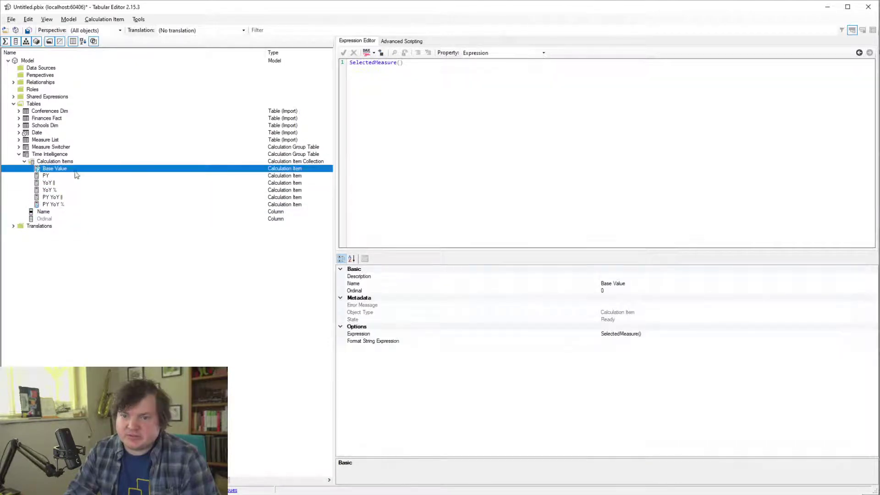
{"action": "left_click", "coordinate": [27, 31]}
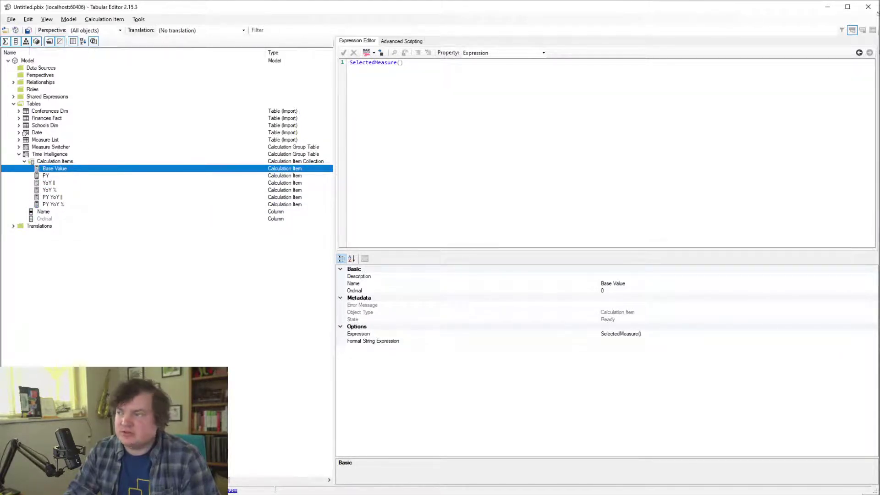
Switch to Power BI Desktop and check the error details of the multi-row card
{"action": "left_click", "coordinate": [827, 7]}
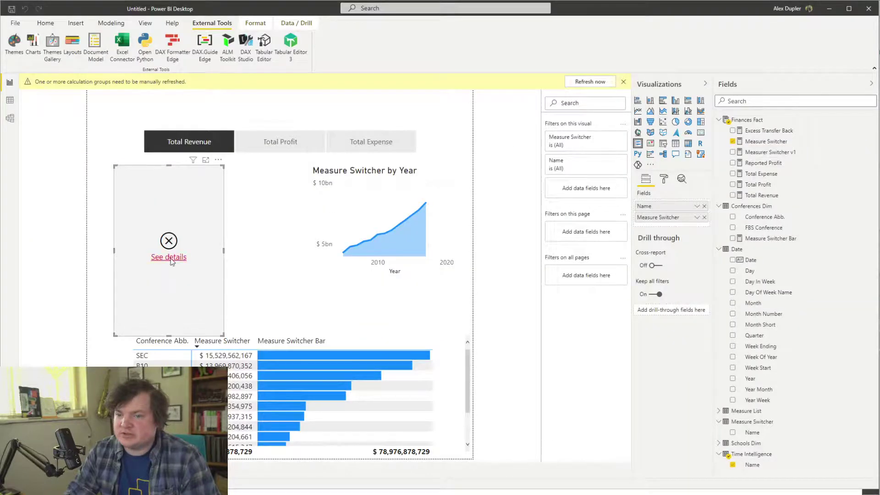
{"action": "left_click", "coordinate": [170, 258]}
{"action": "left_click", "coordinate": [848, 346]}
Return to Tabular Editor and review the expressions and format settings of the Time Intelligence calculation items
{"action": "key", "text": "alt+Tab"}
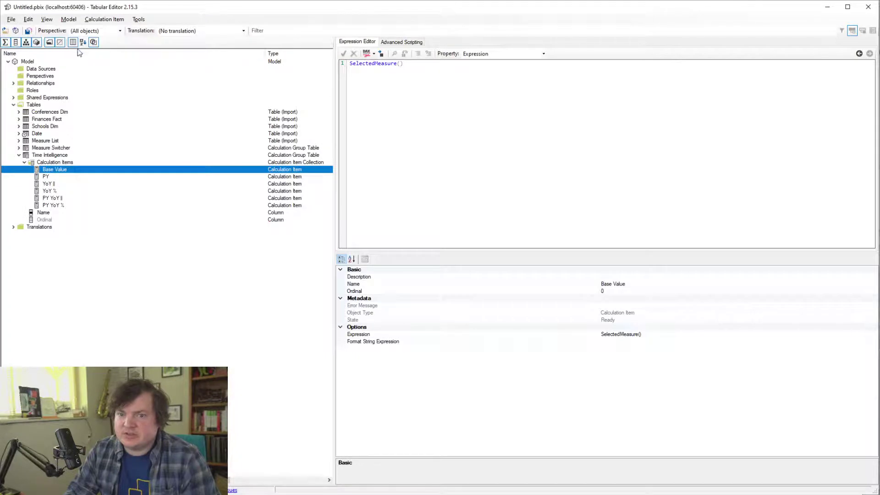
{"action": "left_click", "coordinate": [79, 191]}
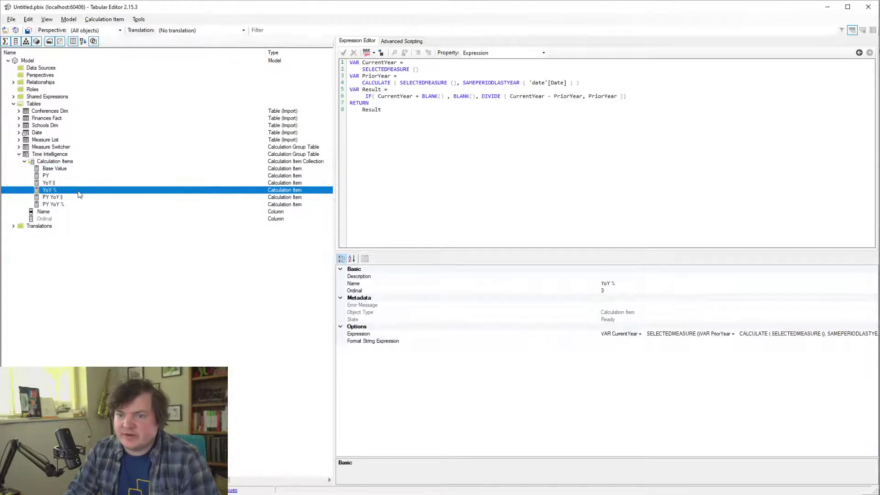
{"action": "left_click", "coordinate": [88, 205]}
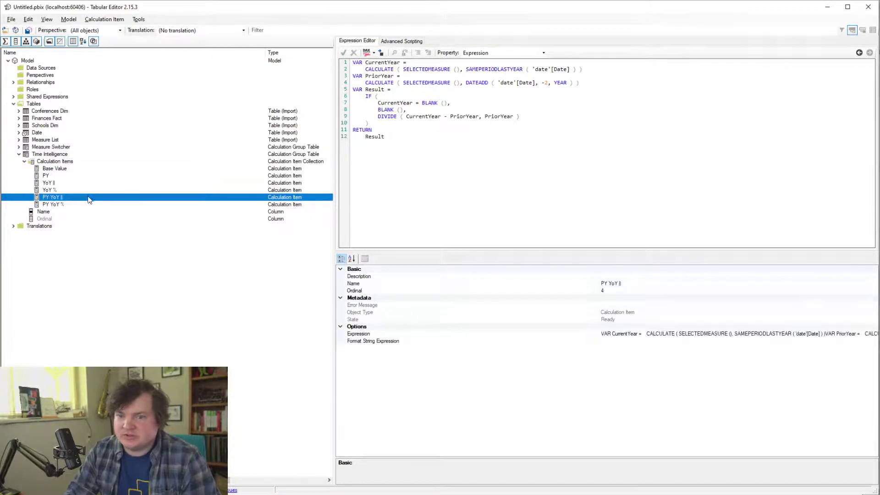
{"action": "left_click", "coordinate": [90, 197]}
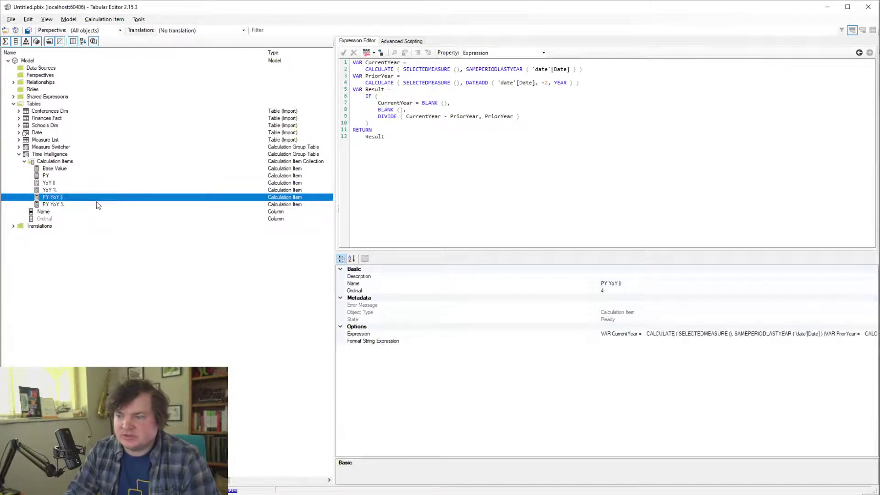
{"action": "left_click", "coordinate": [60, 174]}
{"action": "left_click", "coordinate": [61, 169]}
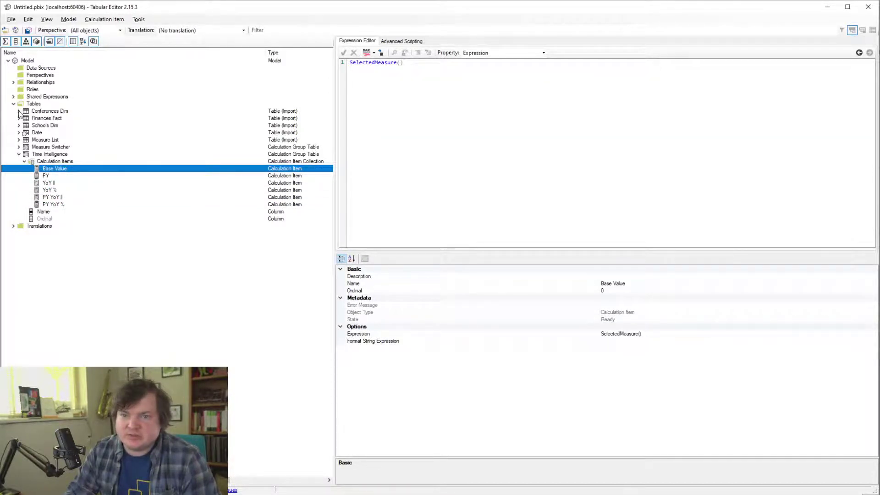
Copy Total Expense's currency format string expression from Measure Switcher to Base Value, PY and the two non-percentage YoY items
{"action": "left_click", "coordinate": [19, 147]}
{"action": "left_click", "coordinate": [57, 175]}
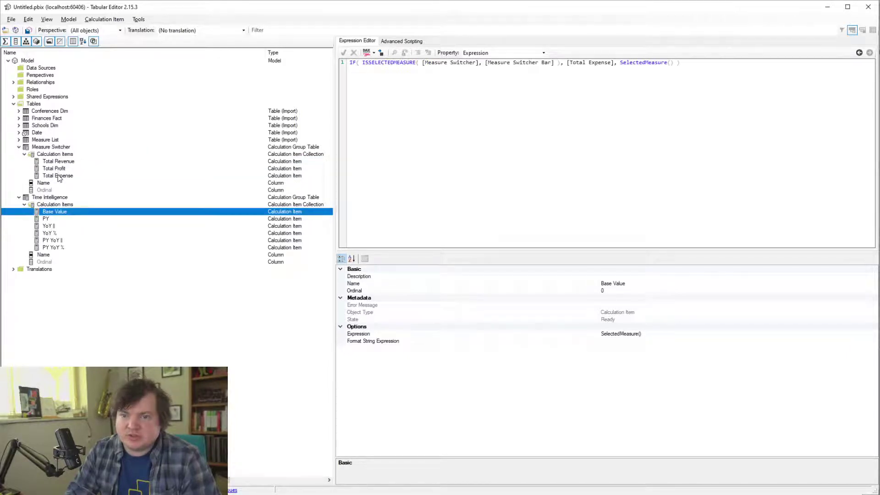
{"action": "left_click", "coordinate": [632, 341]}
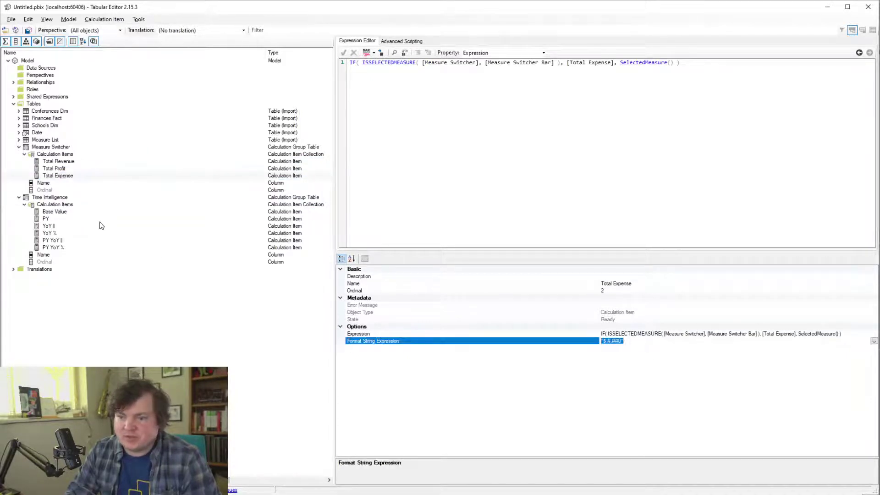
{"action": "left_click", "coordinate": [68, 212]}
{"action": "key", "text": "shift+Down"}
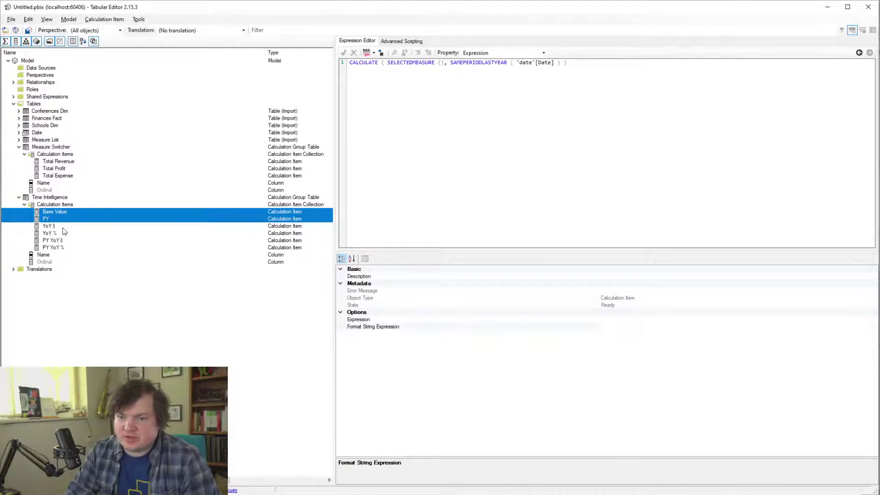
{"action": "left_click", "coordinate": [62, 227], "text": "ctrl"}
{"action": "left_click", "coordinate": [67, 240], "text": "ctrl"}
{"action": "left_click", "coordinate": [651, 326]}
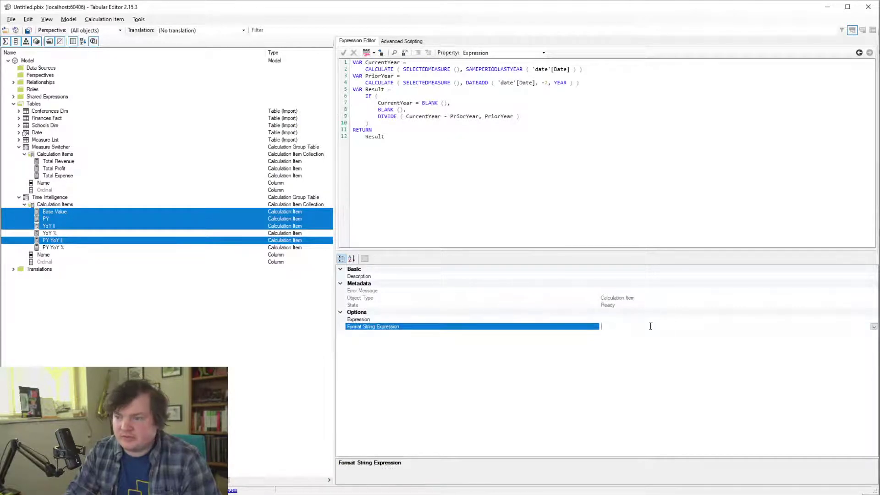
{"action": "left_click", "coordinate": [55, 276]}
Change the Finances Fact Total Revenue measure's format to Percentage and copy the generated format string #,##0 %
{"action": "left_click", "coordinate": [49, 232]}
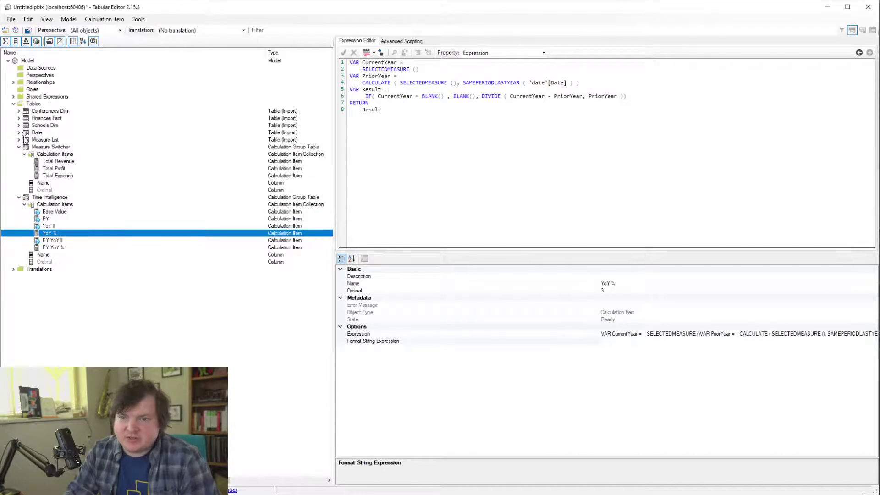
{"action": "left_click", "coordinate": [18, 118]}
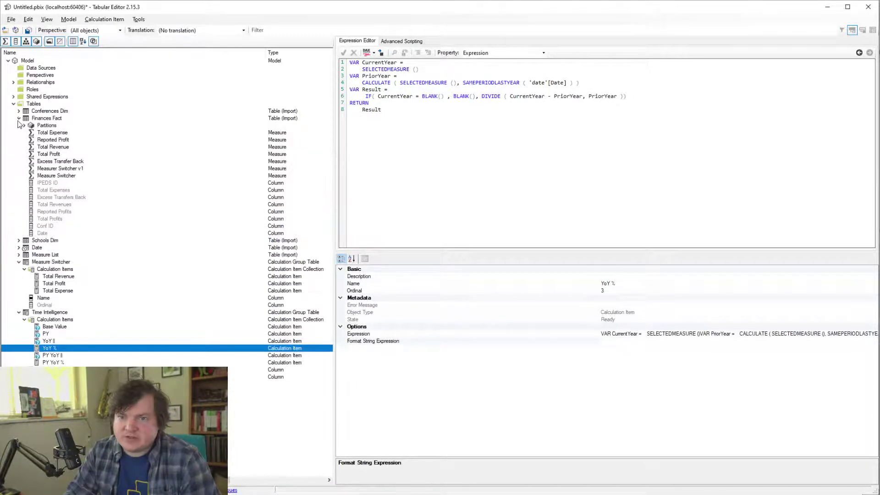
{"action": "left_click", "coordinate": [53, 147]}
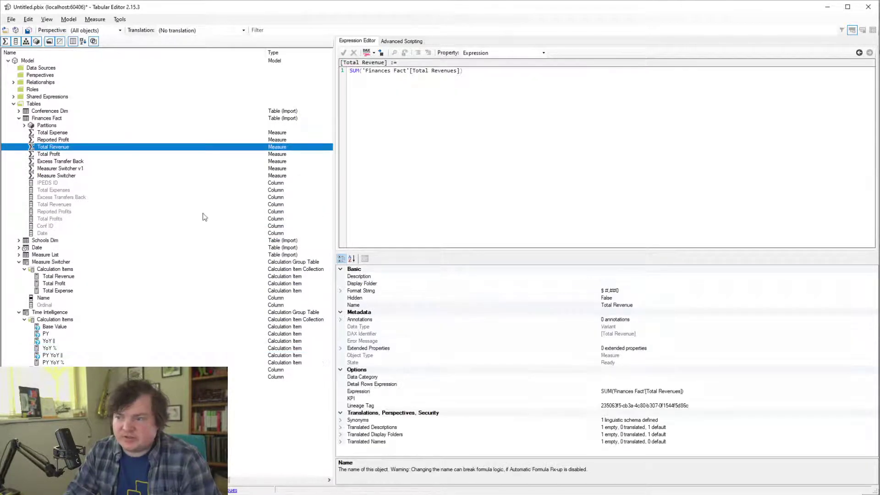
{"action": "left_click", "coordinate": [339, 291]}
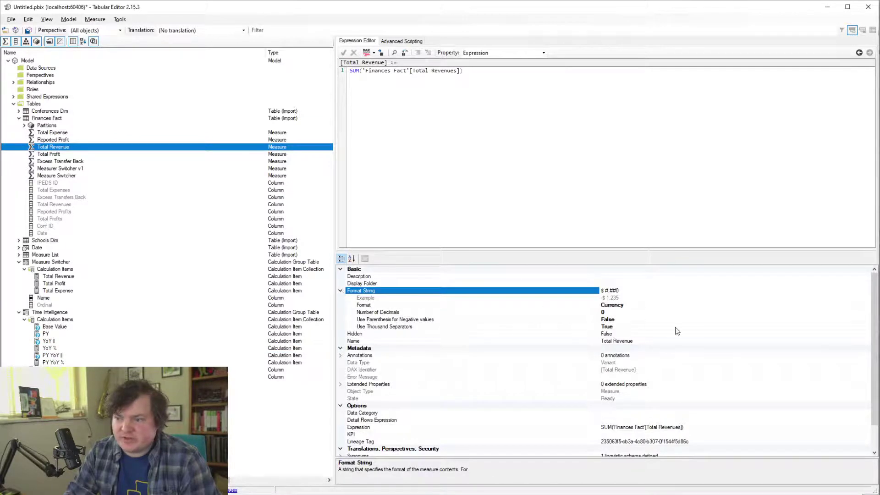
{"action": "left_click", "coordinate": [628, 304]}
{"action": "left_click", "coordinate": [866, 305]}
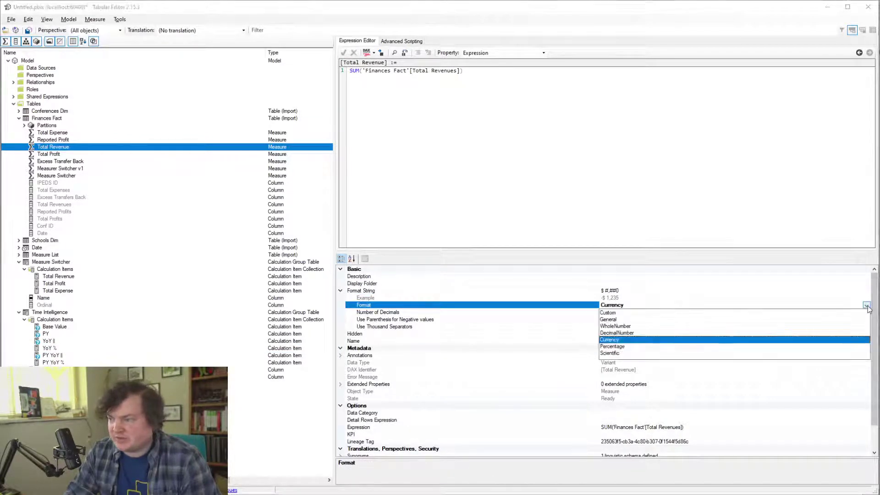
{"action": "left_click", "coordinate": [622, 351]}
{"action": "left_click", "coordinate": [648, 292]}
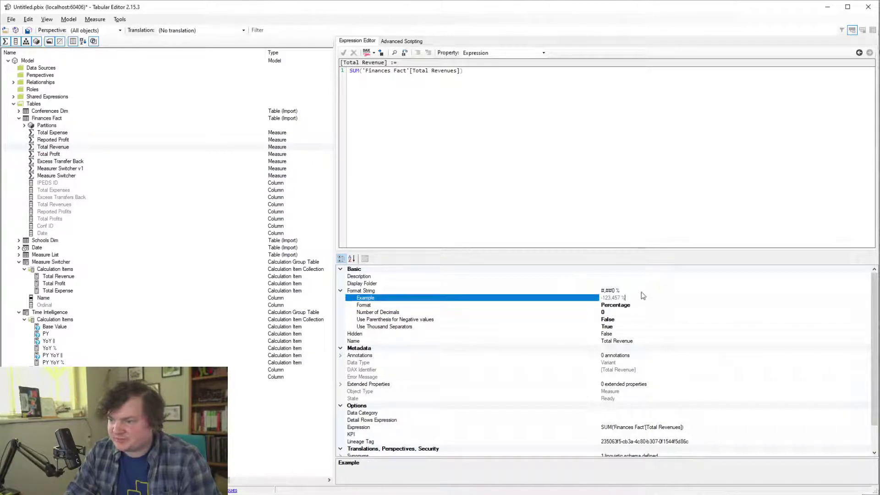
Restore the Total Revenue measure's format to Currency
{"action": "left_click", "coordinate": [866, 304]}
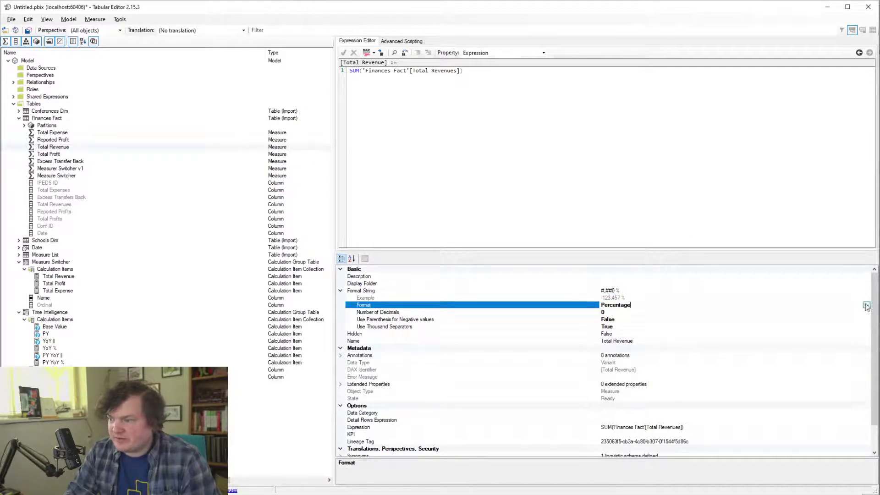
{"action": "left_click", "coordinate": [866, 305]}
{"action": "left_click", "coordinate": [623, 339]}
Set the YoY % calculation item's format string expression to "#,##0 %"
{"action": "left_click", "coordinate": [69, 356]}
{"action": "left_click", "coordinate": [72, 349]}
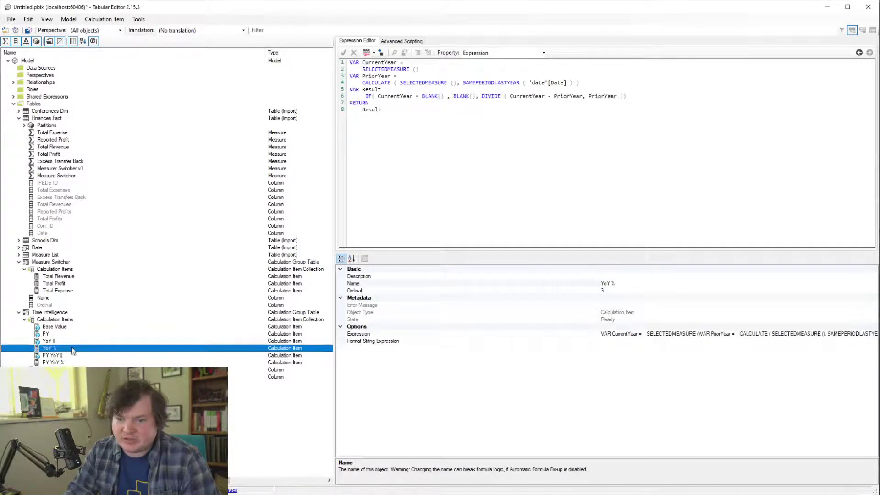
{"action": "left_click", "coordinate": [613, 341]}
{"action": "type", "text": "\"#,##0 %\""}
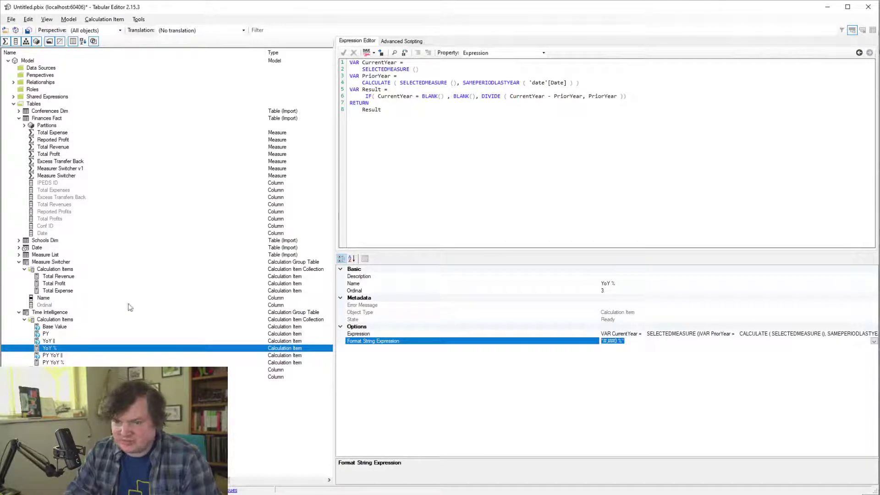
Set the PY YoY % calculation item's format string expression to "#,##0 %" and save the model
{"action": "left_click", "coordinate": [61, 363]}
{"action": "left_click", "coordinate": [62, 363]}
{"action": "left_click", "coordinate": [632, 341]}
{"action": "type", "text": "\"#,##0 %\""}
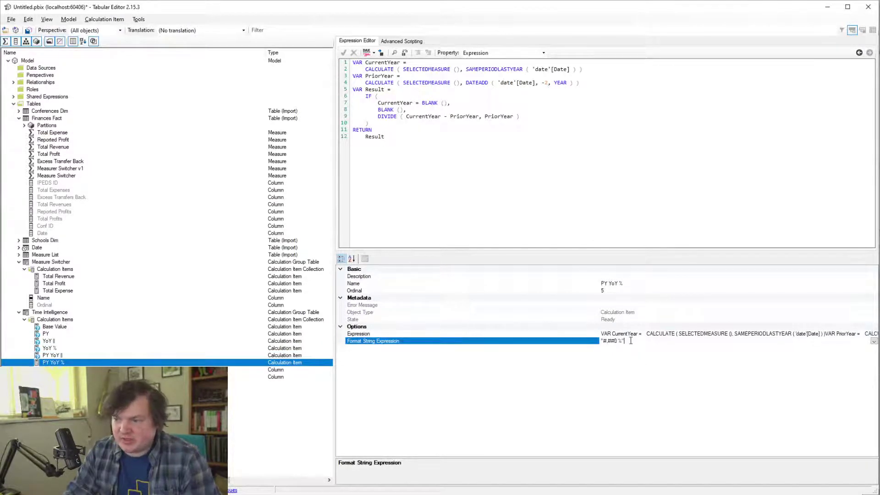
{"action": "left_click", "coordinate": [573, 203]}
{"action": "left_click", "coordinate": [29, 30]}
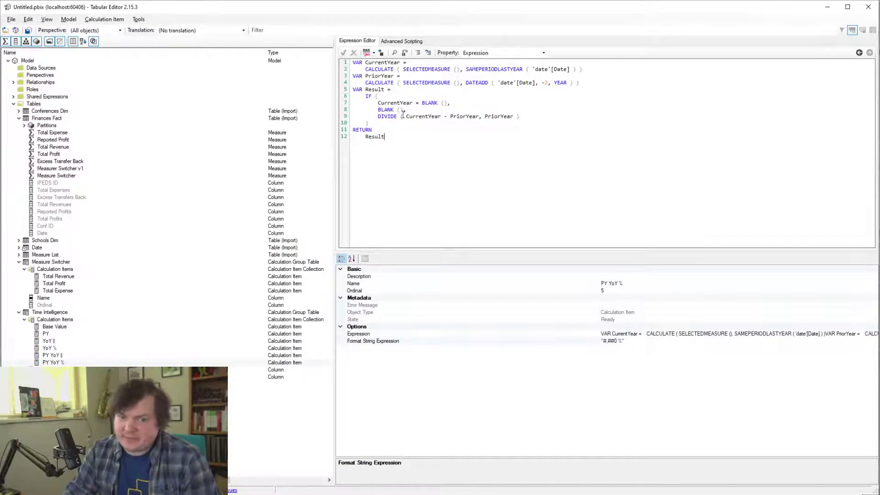
Switch to Power BI Desktop, refresh the calculation groups and review all items in the multi-row card
{"action": "left_click", "coordinate": [827, 7]}
{"action": "left_click", "coordinate": [590, 82]}
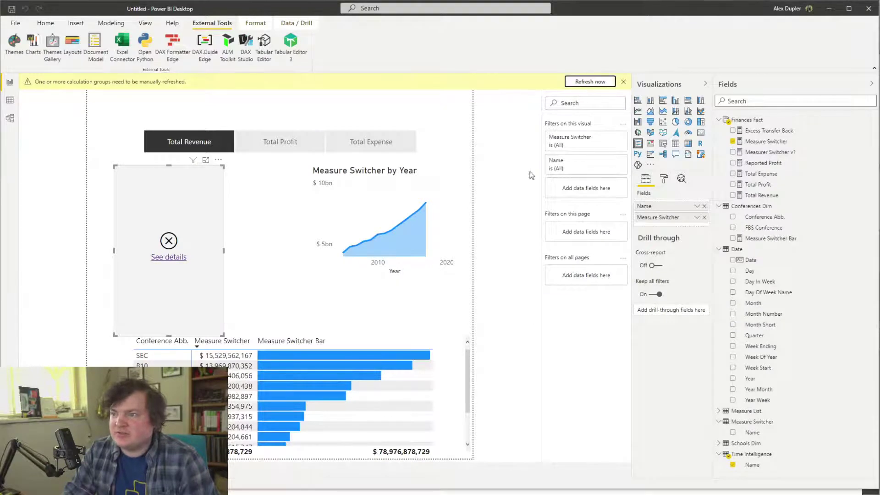
{"action": "scroll", "coordinate": [192, 265], "scroll_direction": "down", "scroll_amount": 3}
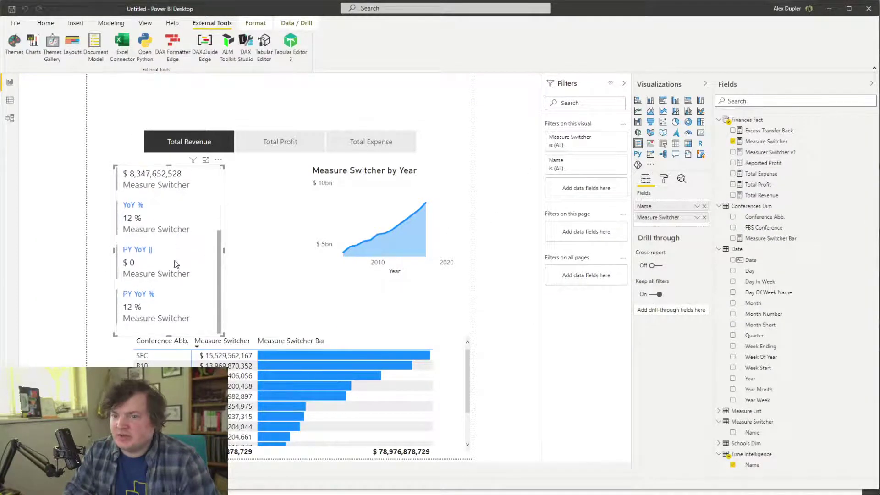
{"action": "scroll", "coordinate": [174, 263], "scroll_direction": "up", "scroll_amount": 3}
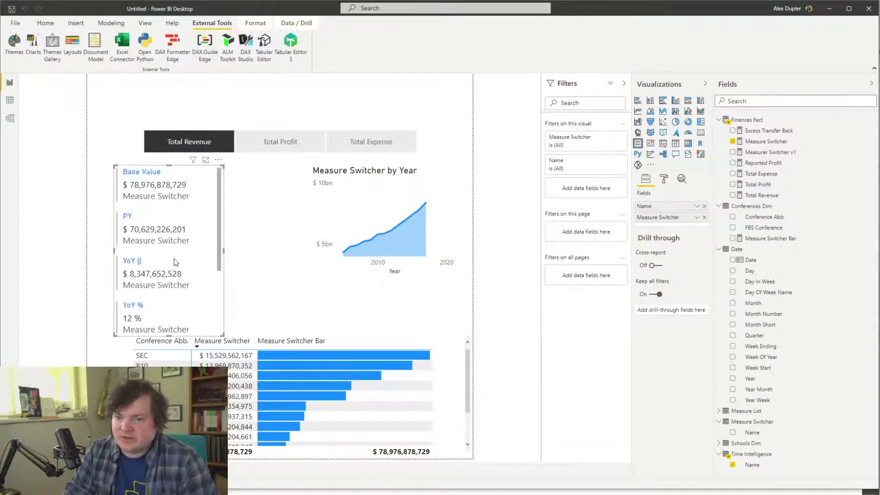
Return to Tabular Editor and edit the PY YoY % format string, trying "#,##0.0 %" and trimming it to "#,## %"
{"action": "key", "text": "alt+Tab"}
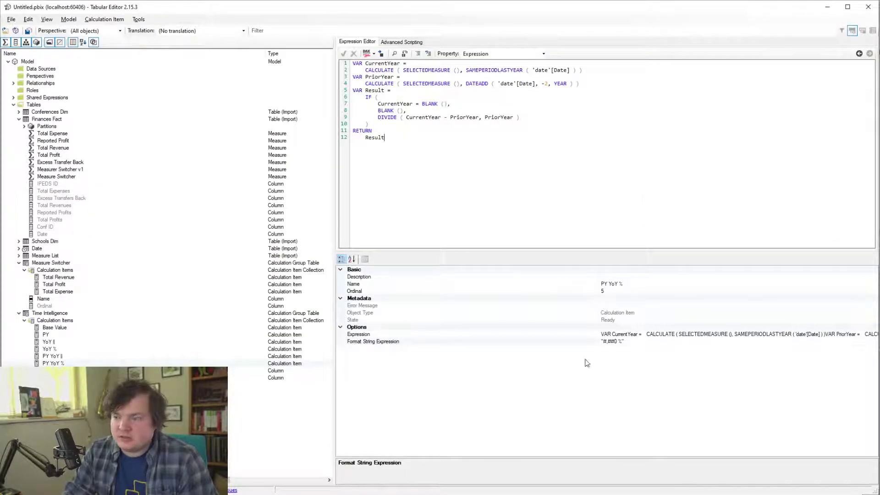
{"action": "left_click", "coordinate": [619, 342]}
{"action": "type", "text": ".0"}
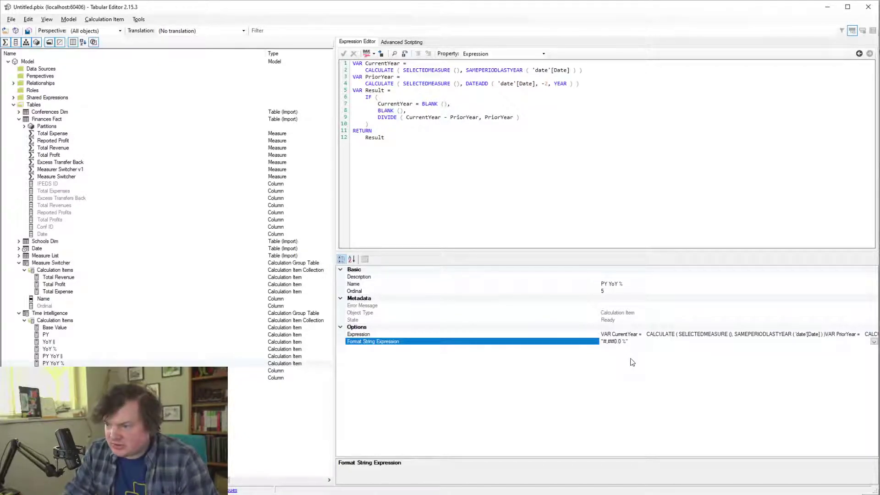
{"action": "key", "text": "BackSpace"}
{"action": "key", "text": "BackSpace"}
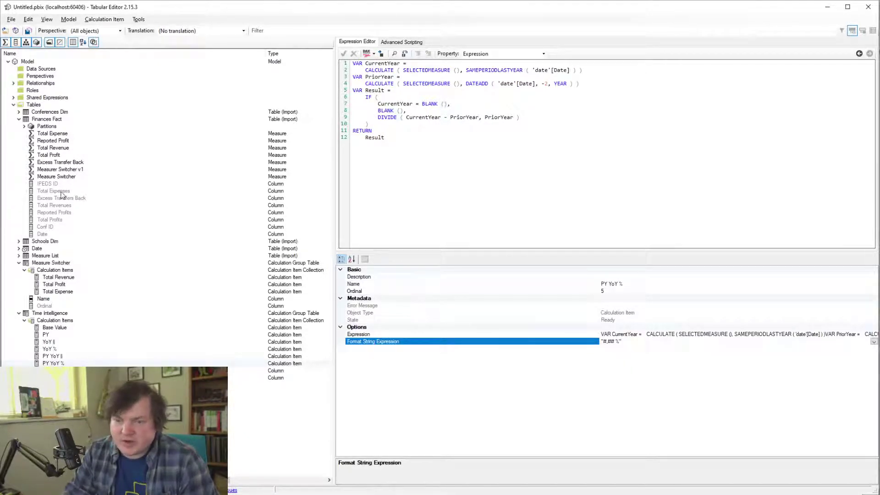
Set the Reported Profit measure's format to Percentage with 1 decimal place and select its generated format string
{"action": "left_click", "coordinate": [61, 140]}
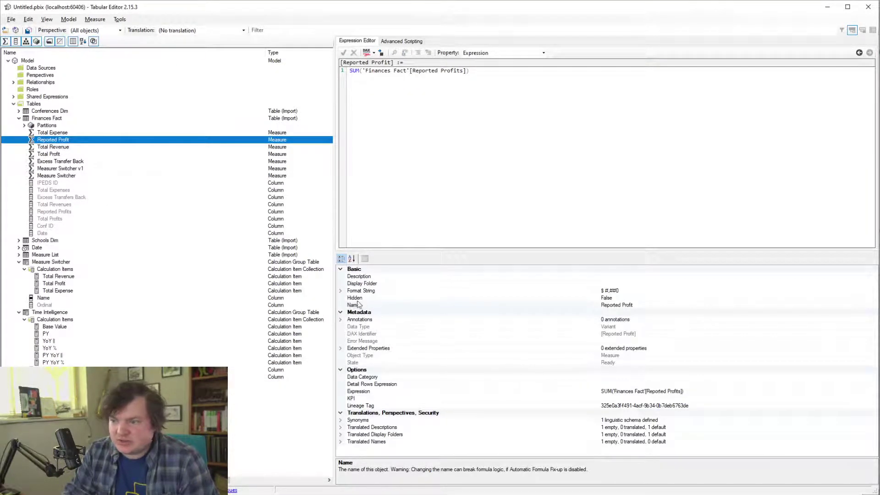
{"action": "left_click", "coordinate": [343, 291]}
{"action": "left_click", "coordinate": [832, 307]}
{"action": "left_click", "coordinate": [844, 312]}
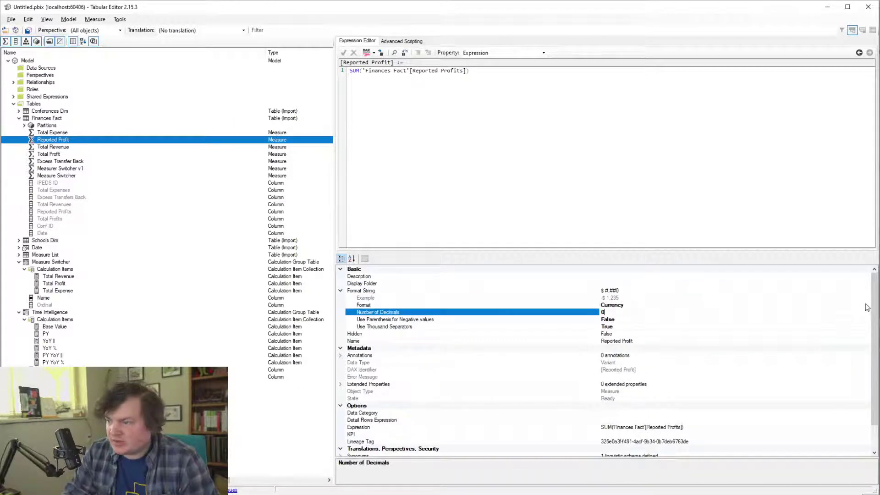
{"action": "left_click", "coordinate": [866, 305]}
{"action": "left_click", "coordinate": [614, 346]}
{"action": "left_click", "coordinate": [670, 313]}
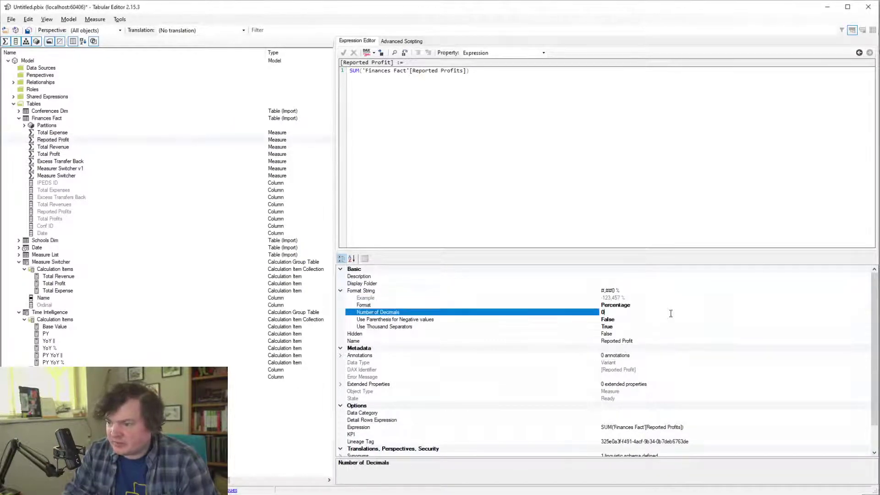
{"action": "type", "text": "1"}
{"action": "key", "text": "Down"}
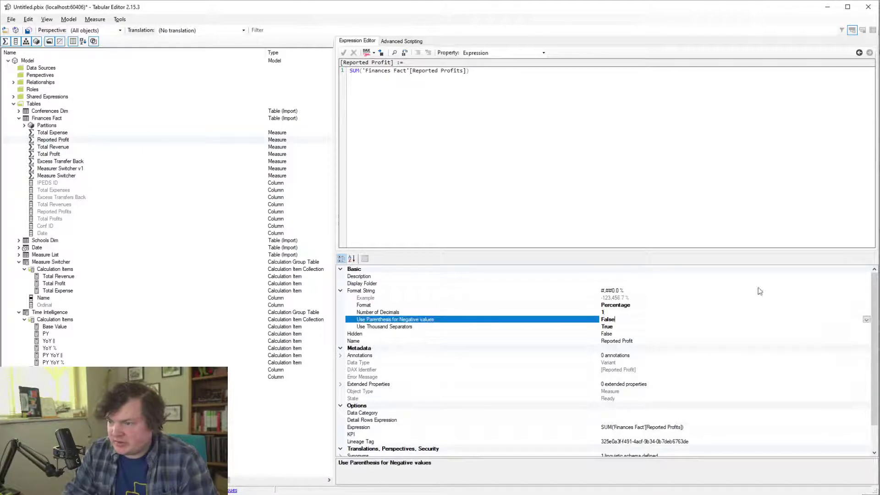
{"action": "left_click", "coordinate": [696, 283]}
{"action": "left_click", "coordinate": [681, 291]}
{"action": "left_click", "coordinate": [682, 311]}
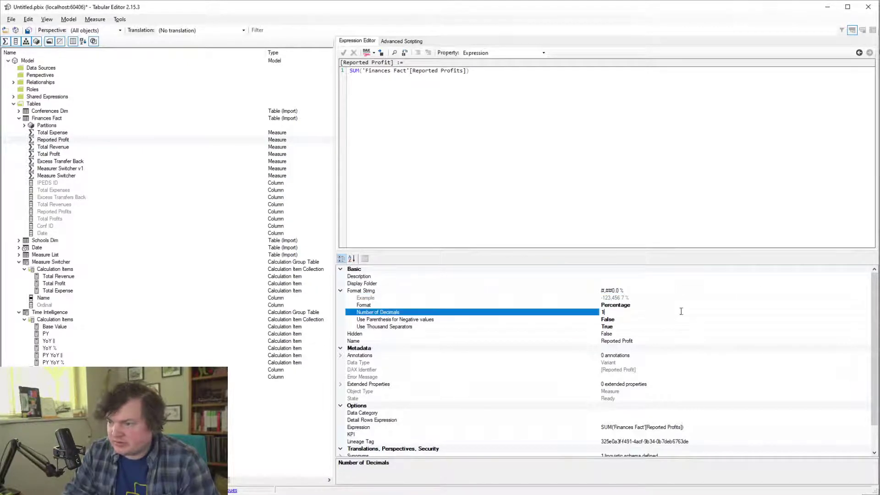
Restore the Reported Profit measure's format to Currency with 0 decimal places
{"action": "left_click", "coordinate": [864, 306]}
{"action": "left_click", "coordinate": [866, 305]}
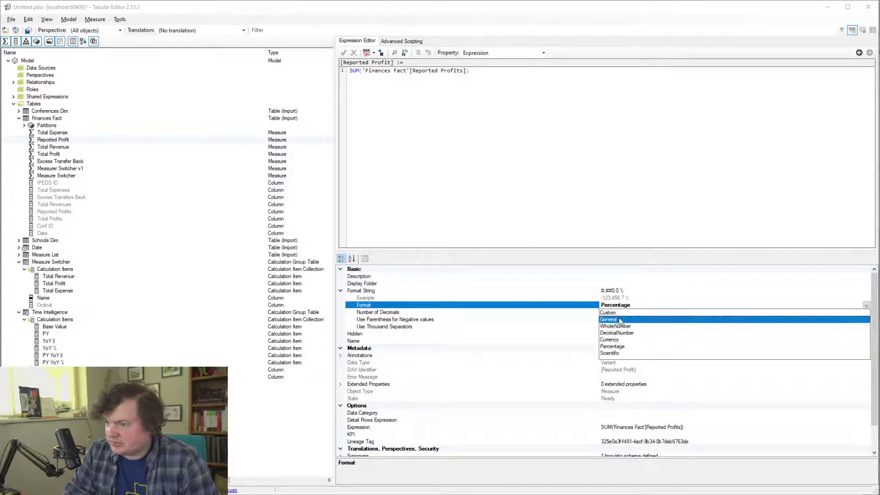
{"action": "left_click", "coordinate": [612, 340]}
{"action": "left_click", "coordinate": [615, 312]}
{"action": "key", "text": "BackSpace"}
{"action": "type", "text": "0"}
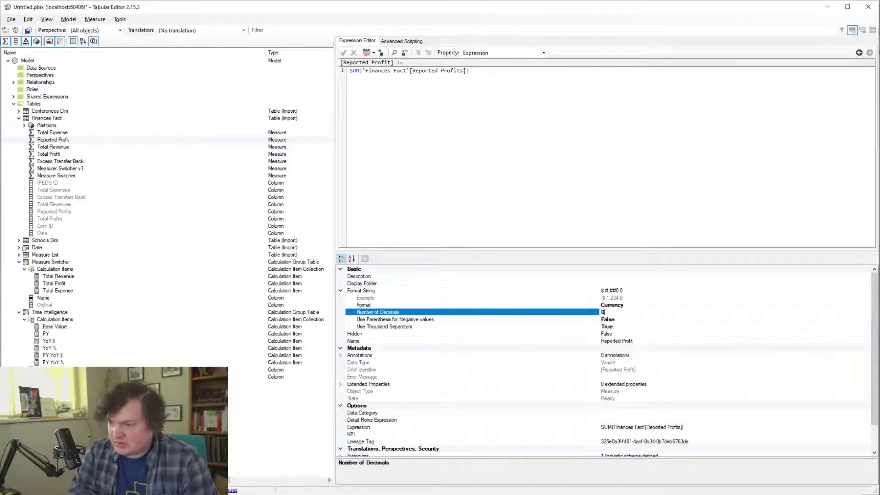
{"action": "key", "text": "Return"}
{"action": "key", "text": "Up"}
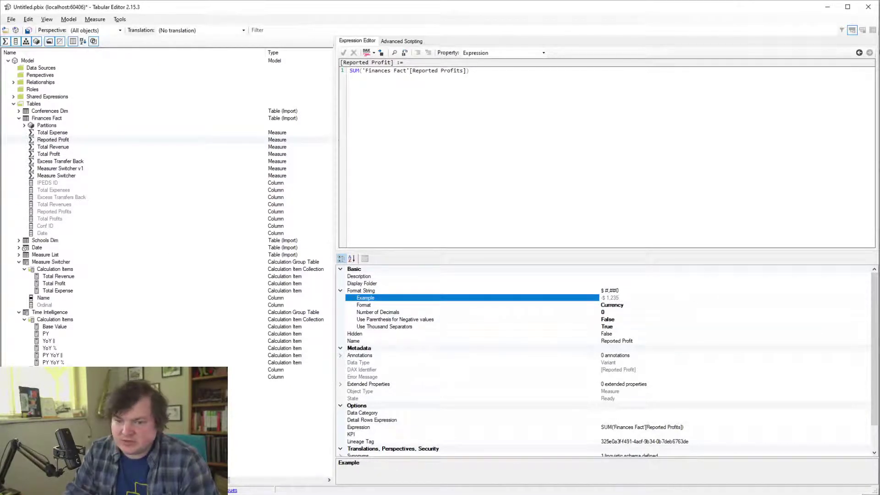
Set the format string expression of both the YoY % and PY YoY % calculation items to "#,##0.0 %" and save the model
{"action": "left_click", "coordinate": [63, 349]}
{"action": "left_click", "coordinate": [65, 362], "text": "ctrl"}
{"action": "left_click", "coordinate": [672, 327]}
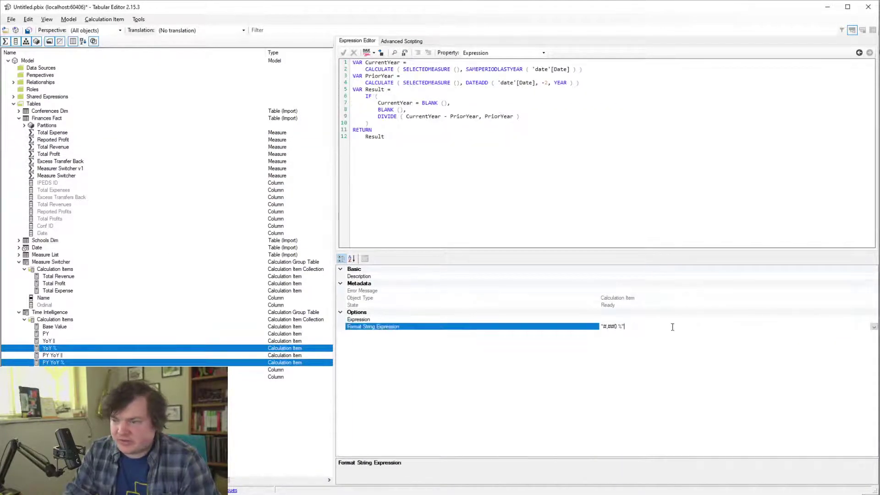
{"action": "type", "text": "#,##0.0 %"}
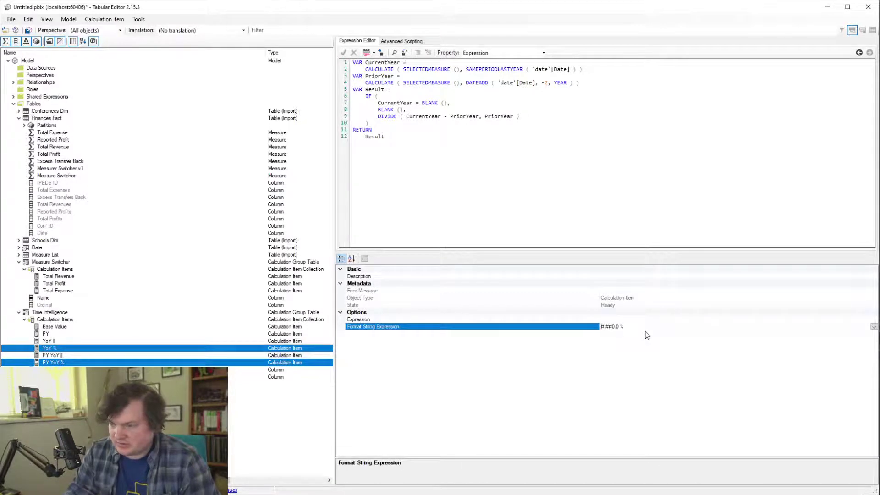
{"action": "left_click", "coordinate": [603, 327]}
{"action": "type", "text": "\""}
{"action": "type", "text": "\""}
{"action": "key", "text": "Return"}
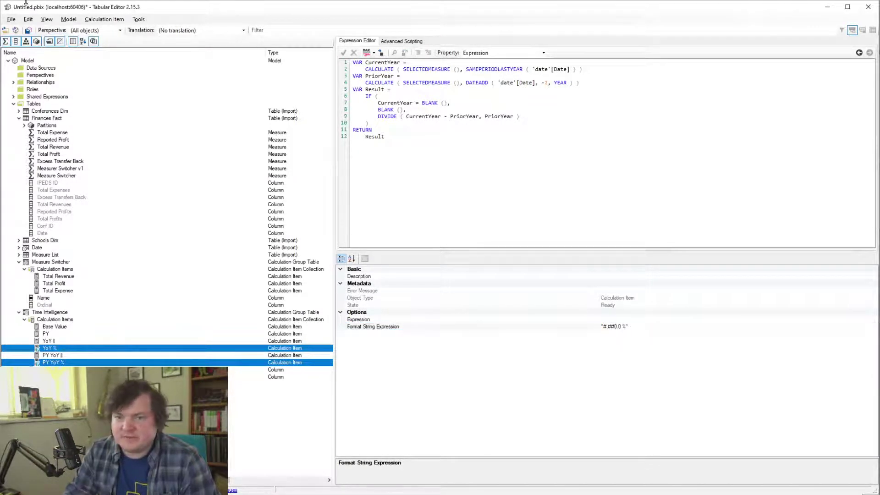
{"action": "left_click", "coordinate": [28, 31]}
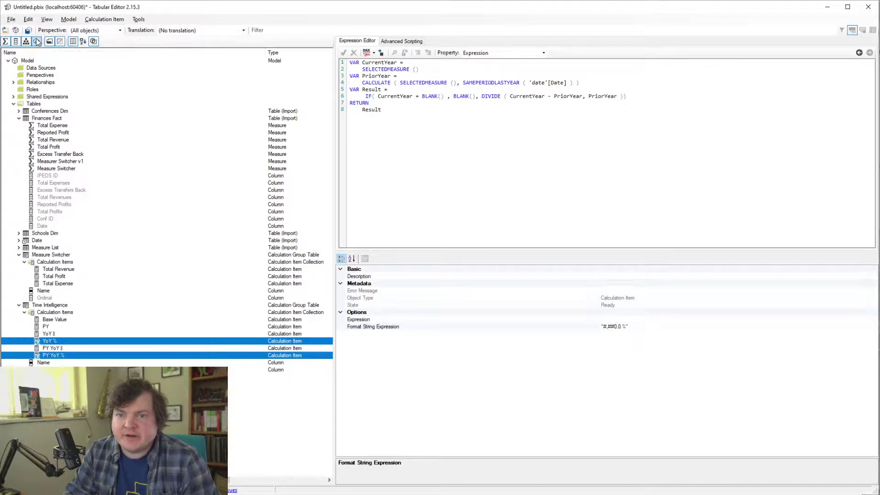
{"action": "left_click", "coordinate": [36, 41]}
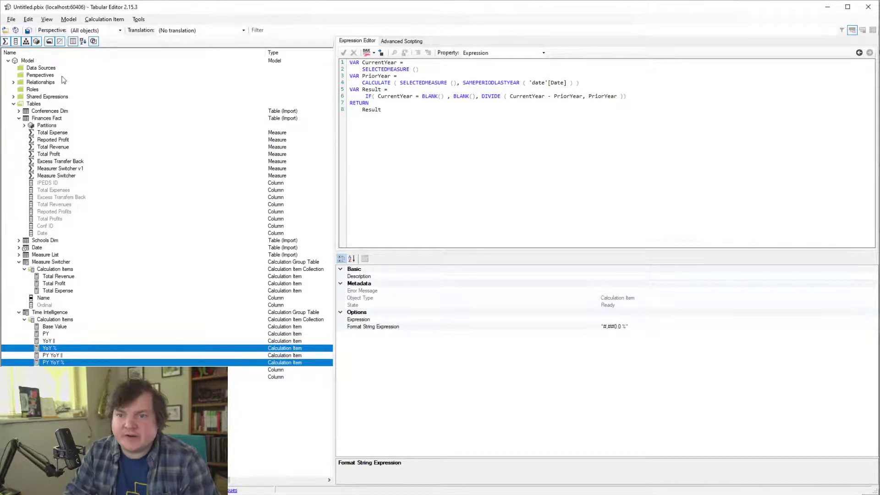
Switch to Power BI Desktop and filter the multi-row card's Name field to exclude Base Value, PY YoY || and PY YoY %
{"action": "left_click", "coordinate": [861, 10]}
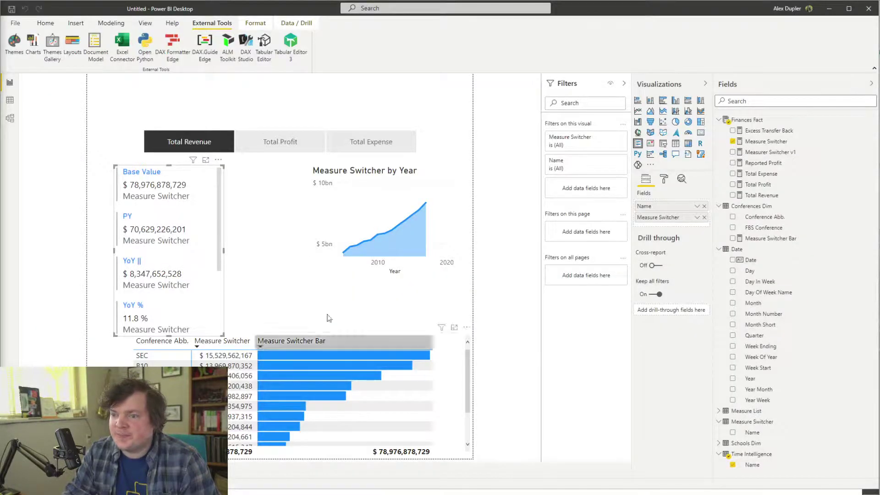
{"action": "scroll", "coordinate": [162, 308], "scroll_direction": "down", "scroll_amount": 2}
{"action": "scroll", "coordinate": [161, 308], "scroll_direction": "up", "scroll_amount": 3}
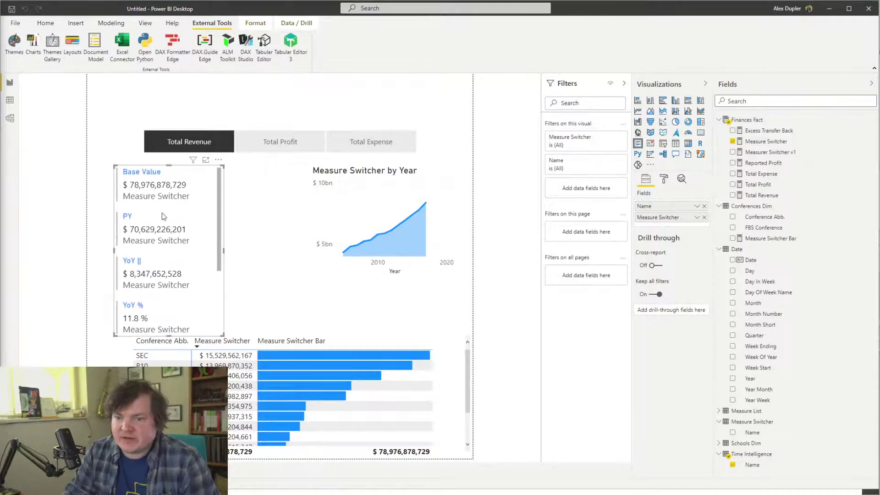
{"action": "left_click", "coordinate": [605, 141]}
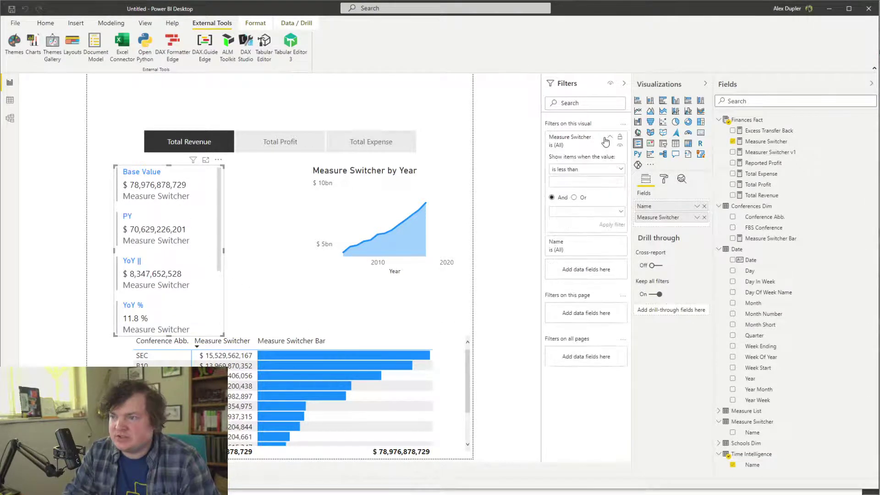
{"action": "left_click", "coordinate": [605, 141]}
{"action": "left_click", "coordinate": [595, 166]}
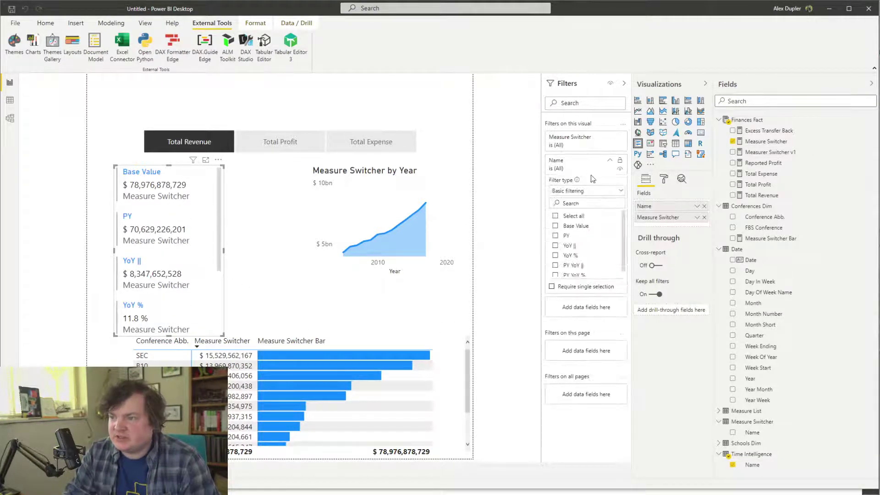
{"action": "scroll", "coordinate": [600, 266], "scroll_direction": "down", "scroll_amount": 1}
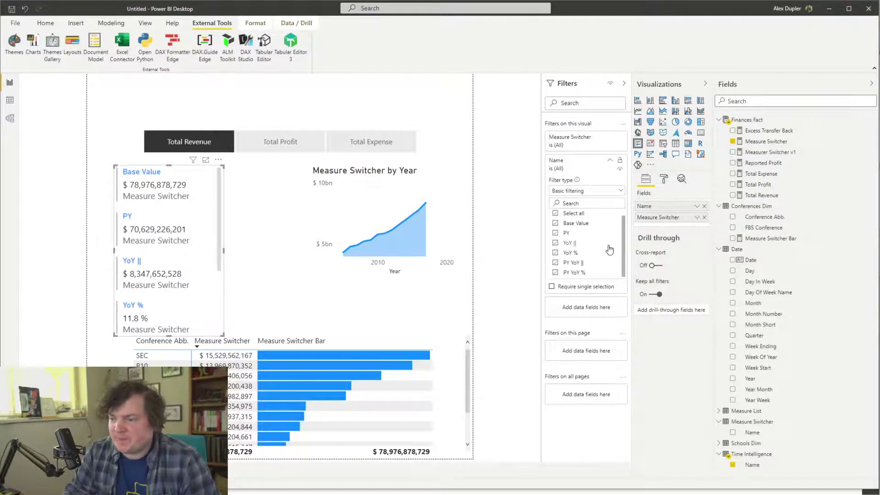
{"action": "left_click", "coordinate": [573, 225]}
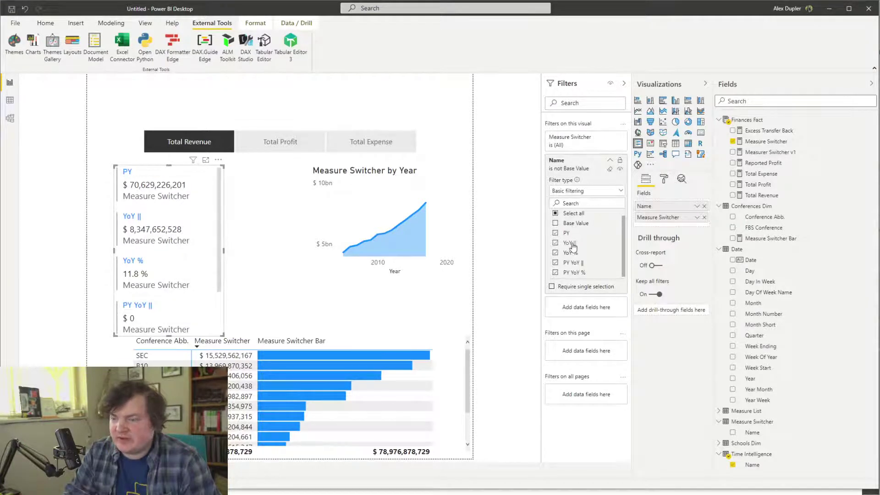
{"action": "left_click", "coordinate": [573, 263]}
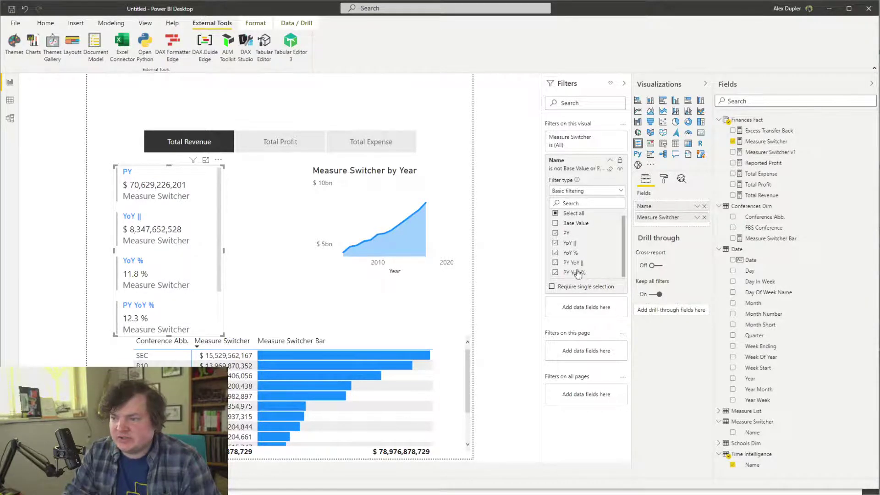
{"action": "left_click", "coordinate": [574, 273]}
Turn off the multi-row card's category labels and shorten the card to fit its three items
{"action": "left_click_drag", "start_coordinate": [169, 335], "coordinate": [169, 298]}
{"action": "left_click", "coordinate": [664, 179]}
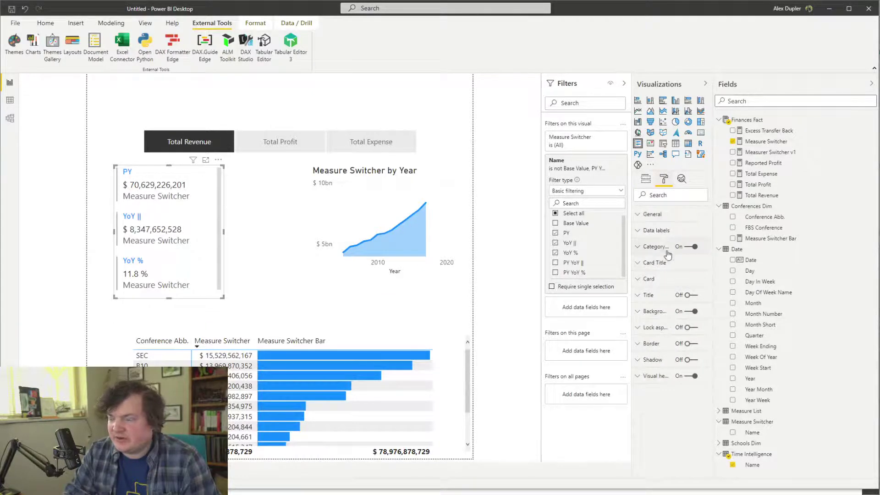
{"action": "left_click", "coordinate": [688, 247]}
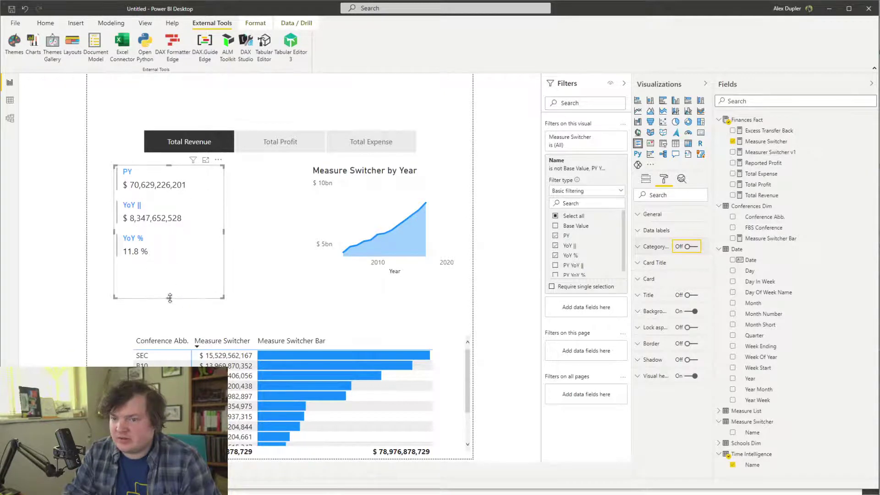
{"action": "left_click_drag", "start_coordinate": [170, 298], "coordinate": [168, 266]}
Move the multi-row card to the report page's left edge, slightly lower beneath the measure slicer
{"action": "left_click_drag", "start_coordinate": [191, 236], "coordinate": [147, 247]}
{"action": "left_click", "coordinate": [140, 246]}
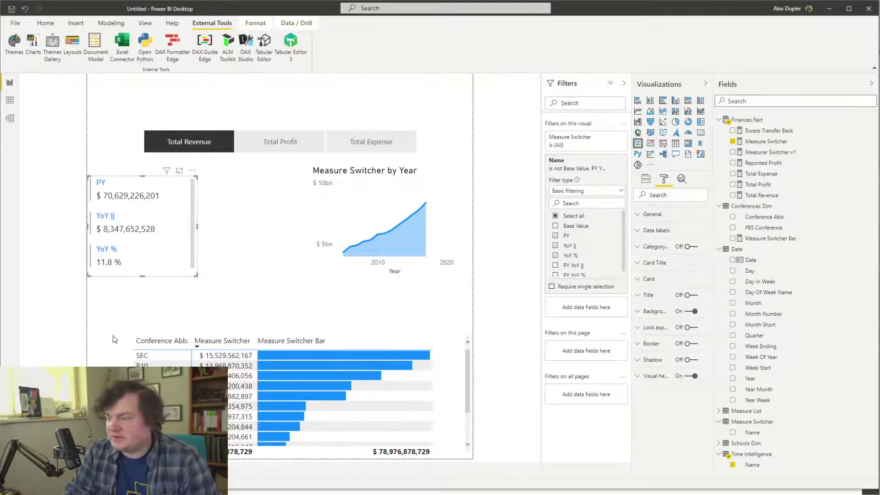
{"action": "left_click_drag", "start_coordinate": [156, 231], "coordinate": [135, 237]}
Include Base Value in the card's Name filter again and lengthen the card to fit four items
{"action": "left_click", "coordinate": [556, 226]}
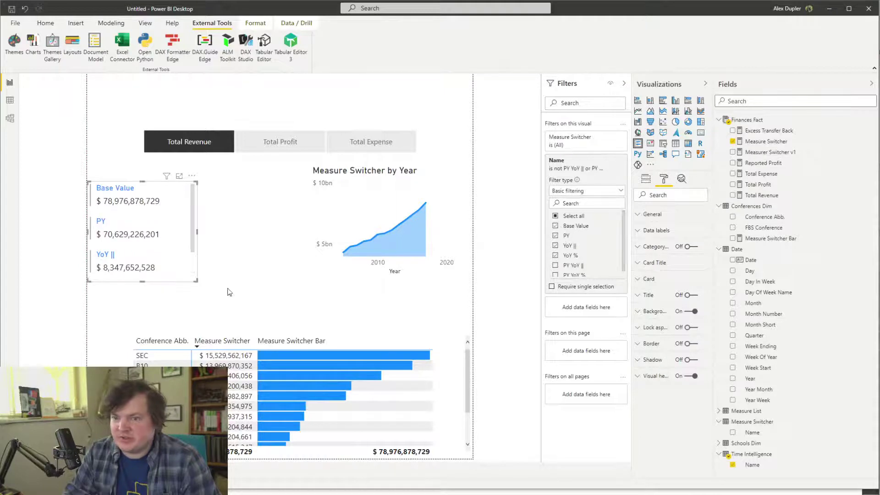
{"action": "left_click_drag", "start_coordinate": [144, 290], "coordinate": [139, 316]}
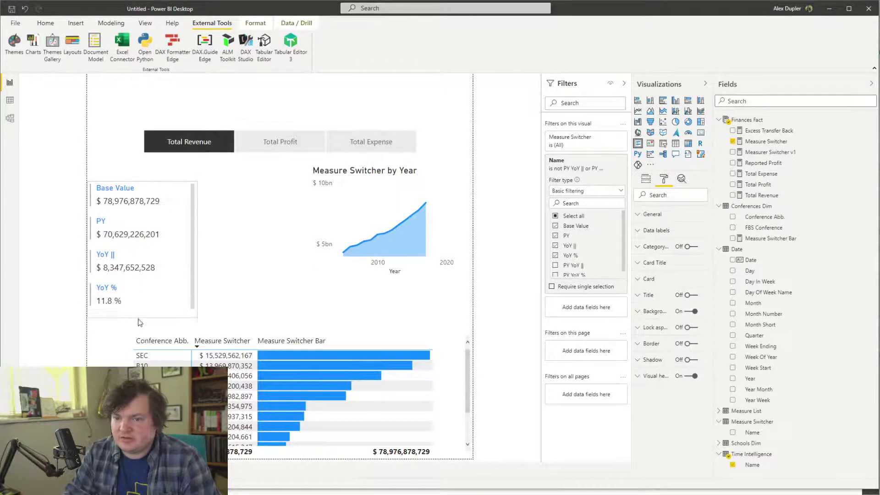
Widen the conference matrix to the page's left edge and extend its top edge up to the multi-row card
{"action": "left_click", "coordinate": [319, 337]}
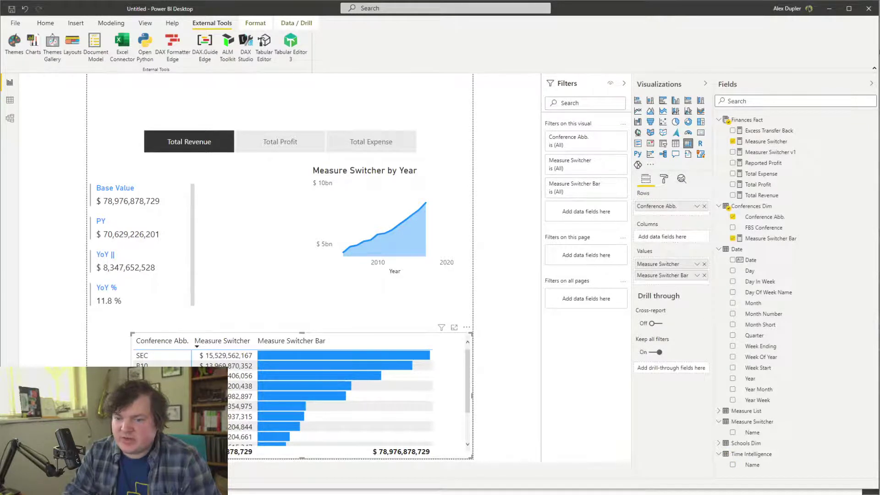
{"action": "left_click_drag", "start_coordinate": [132, 396], "coordinate": [89, 396]}
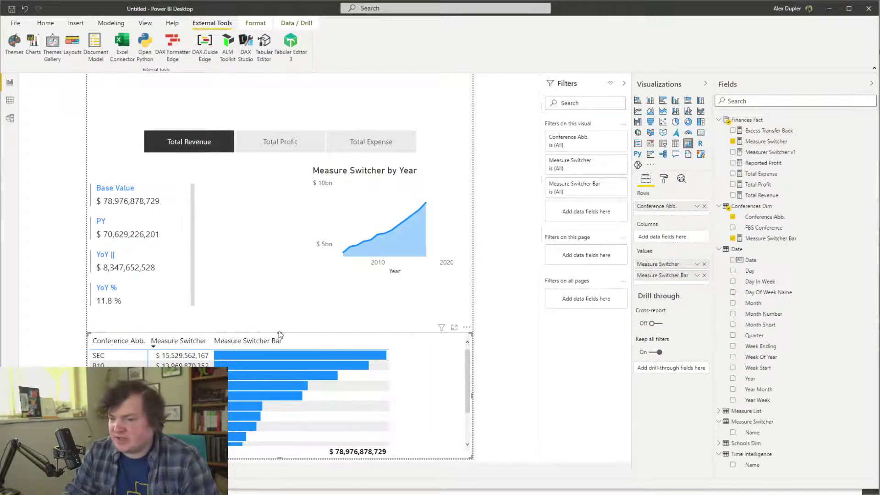
{"action": "left_click_drag", "start_coordinate": [281, 331], "coordinate": [281, 311]}
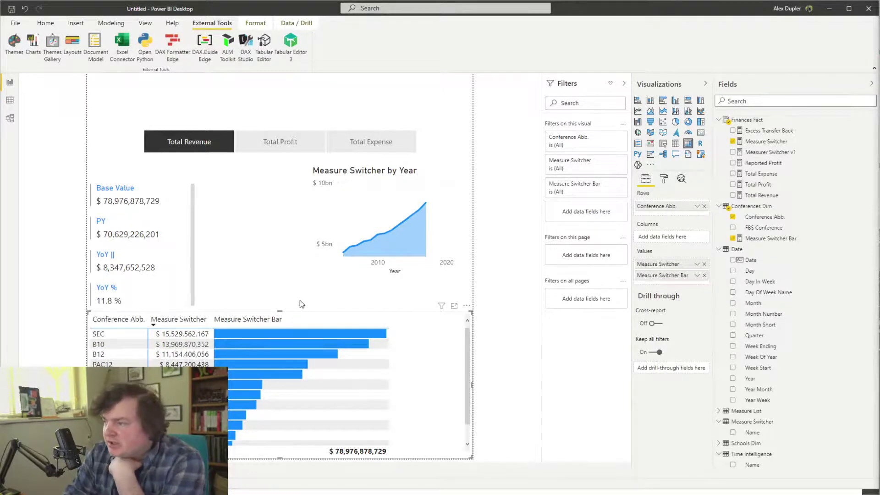
{"action": "left_click", "coordinate": [195, 236]}
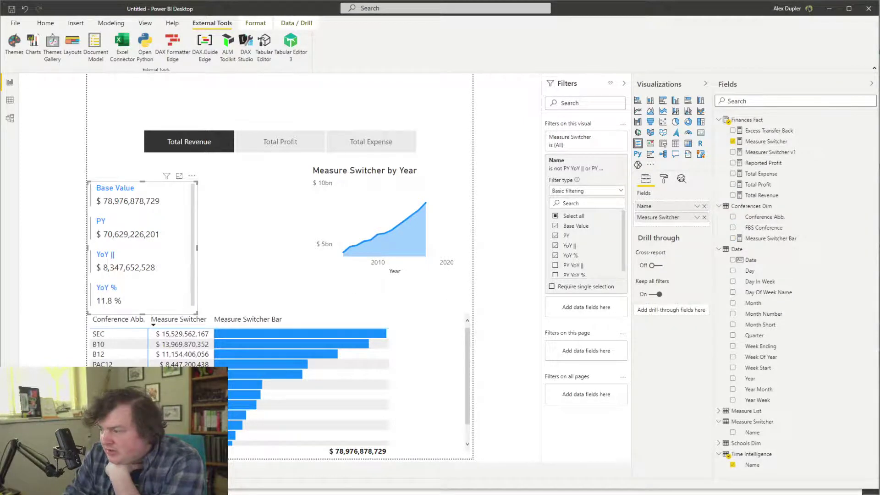
{"action": "mouse_move", "coordinate": [364, 243]}
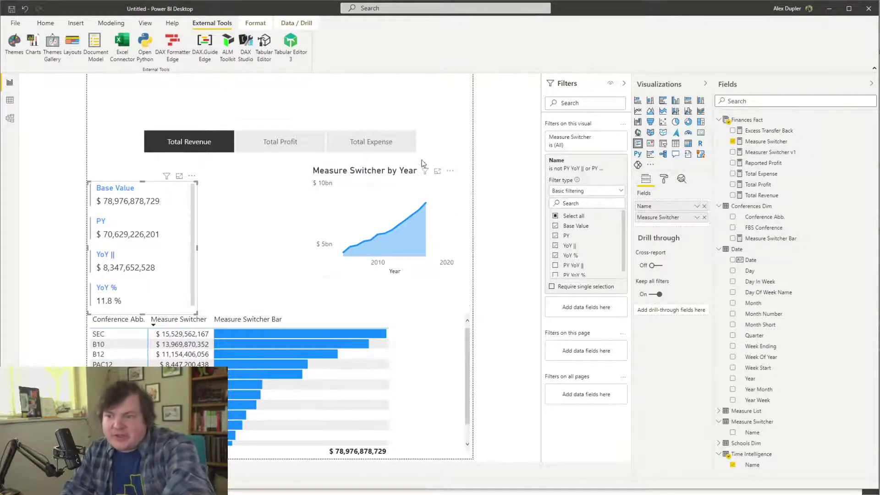
{"action": "left_click", "coordinate": [429, 94]}
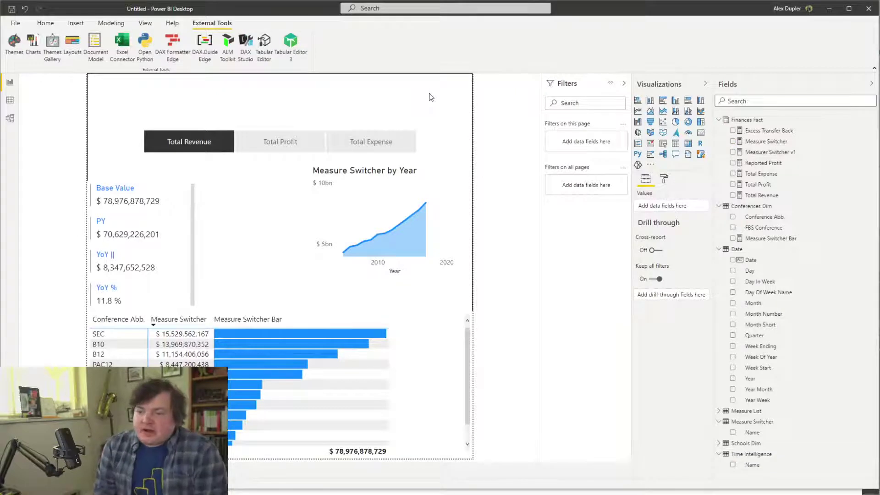
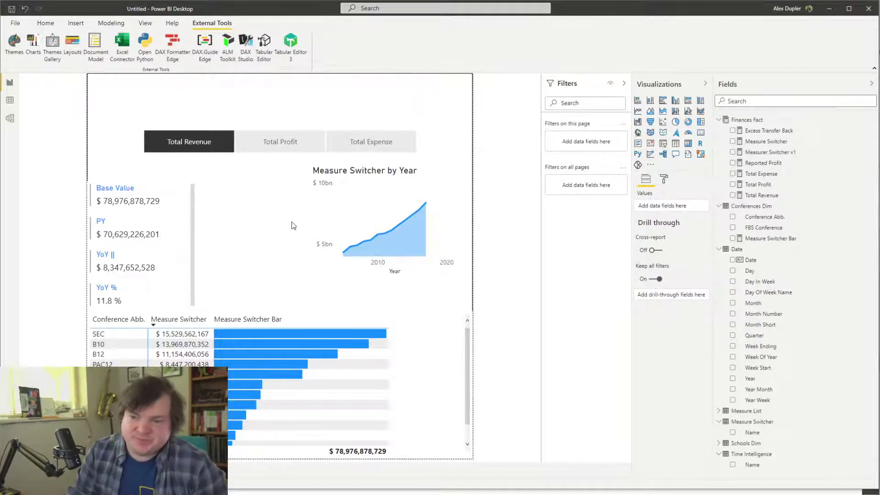
{"action": "left_click", "coordinate": [157, 214]}
{"action": "scroll", "coordinate": [146, 177], "scroll_direction": "down", "scroll_amount": 1}
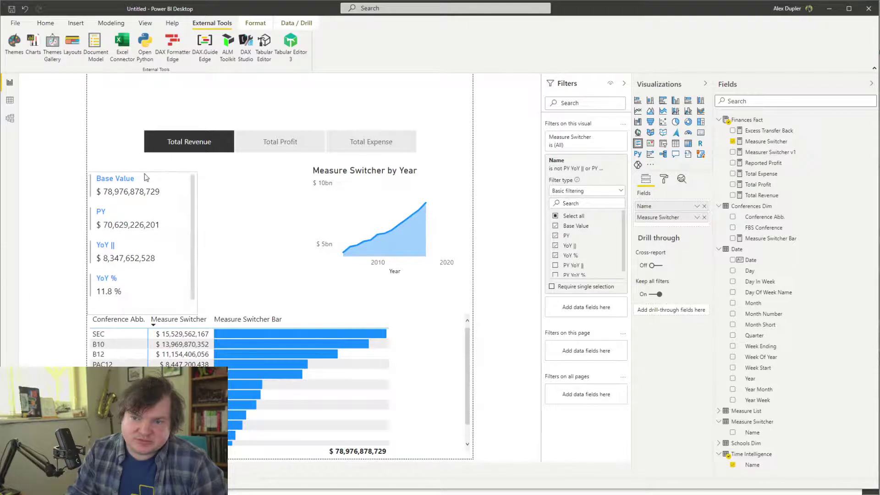
Start saving the report and create a new folder named WoW Week 8 inside WoW Challenges
{"action": "key", "text": "ctrl+s"}
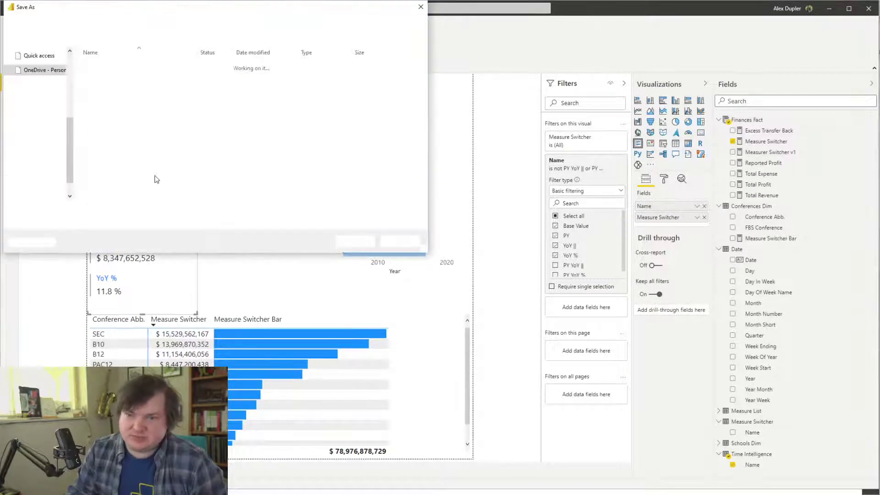
{"action": "left_click", "coordinate": [201, 23]}
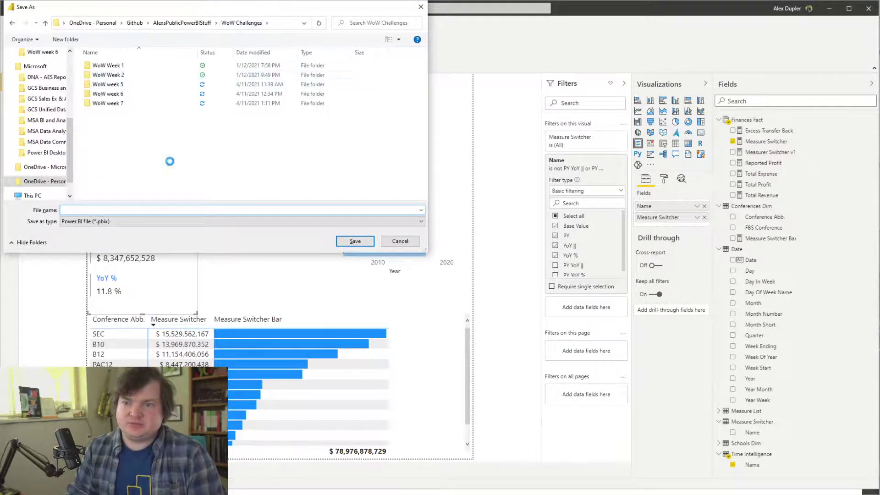
{"action": "right_click", "coordinate": [155, 124]}
{"action": "mouse_move", "coordinate": [220, 269]}
{"action": "left_click", "coordinate": [289, 267]}
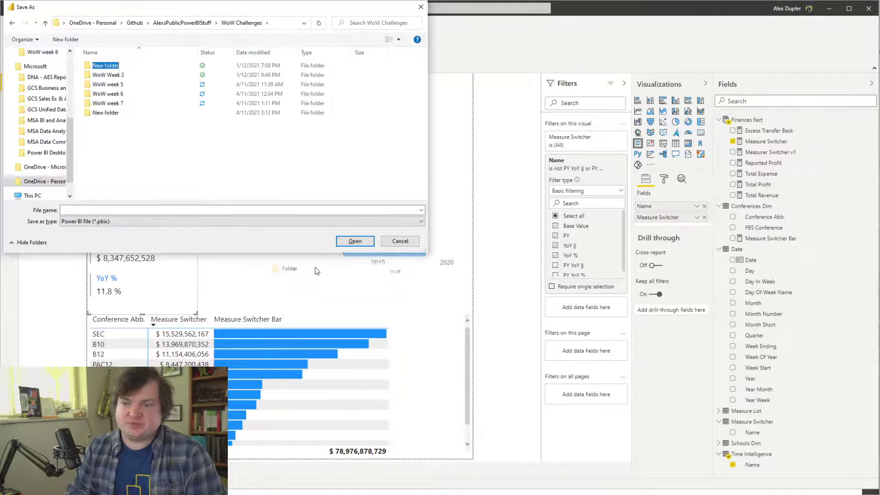
{"action": "type", "text": "WoW week"}
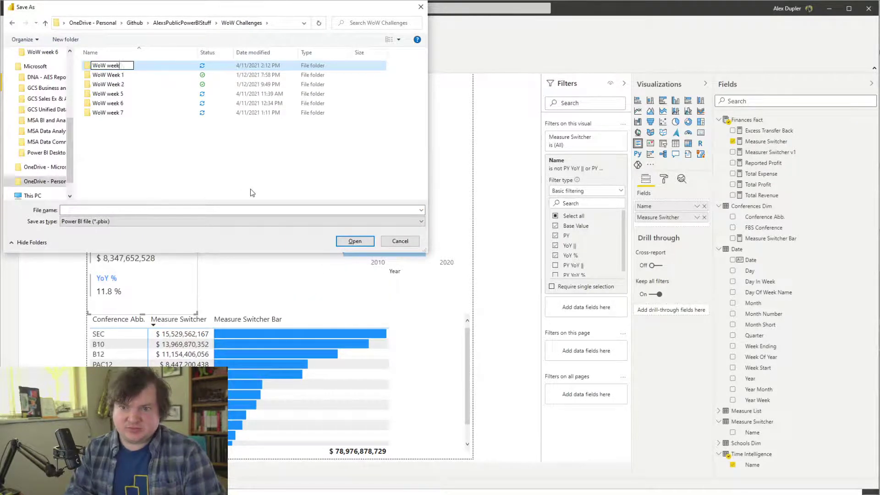
{"action": "type", "text": " 8"}
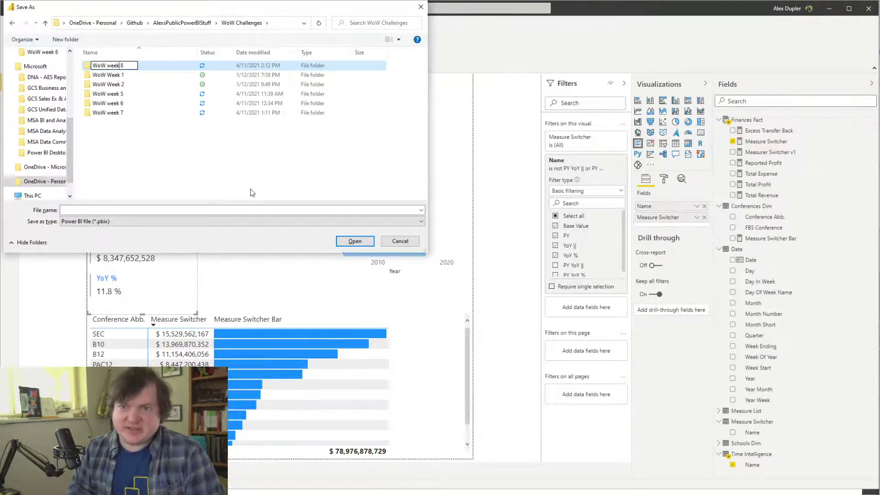
{"action": "type", "text": "W"}
{"action": "key", "text": "Return"}
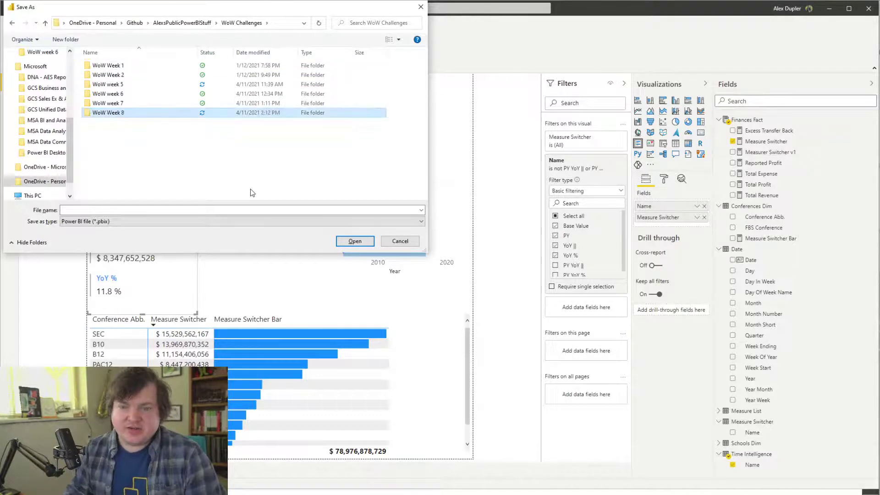
Save the report as a Power BI file named WoW Week 8 inside the new WoW Week 8 folder
{"action": "double_click", "coordinate": [129, 115]}
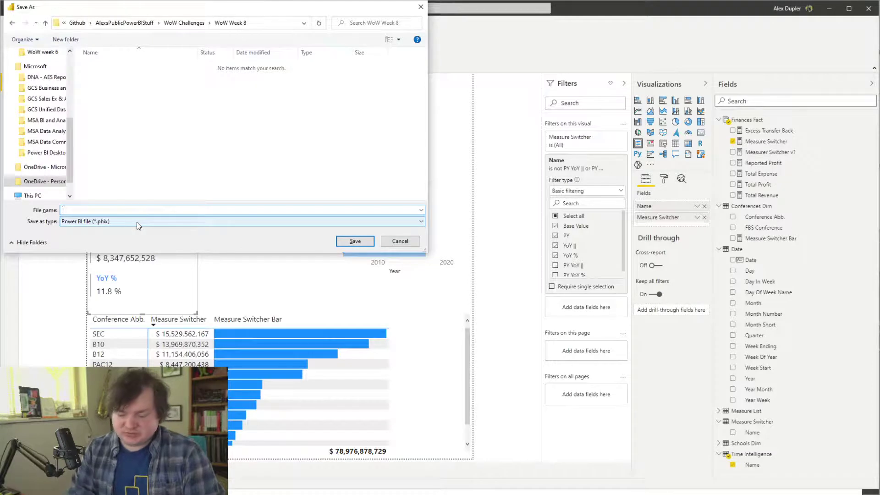
{"action": "type", "text": "Wow"}
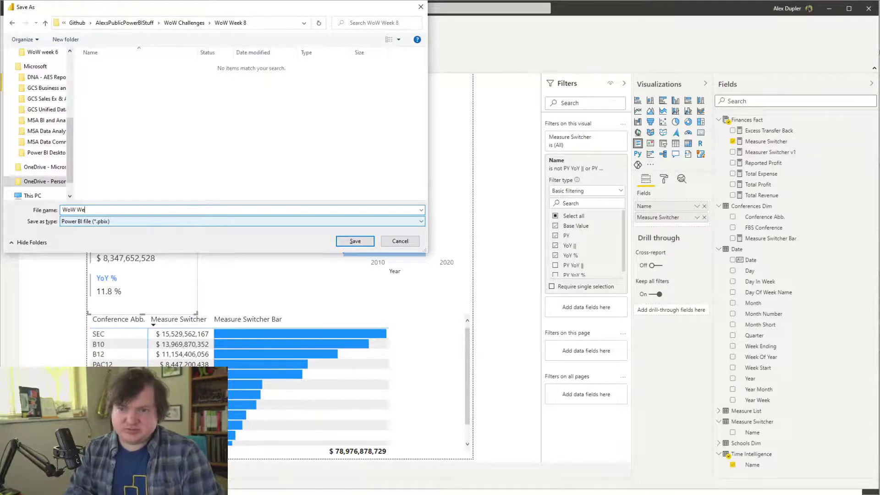
{"action": "type", "text": " Week 8"}
{"action": "key", "text": "Return"}
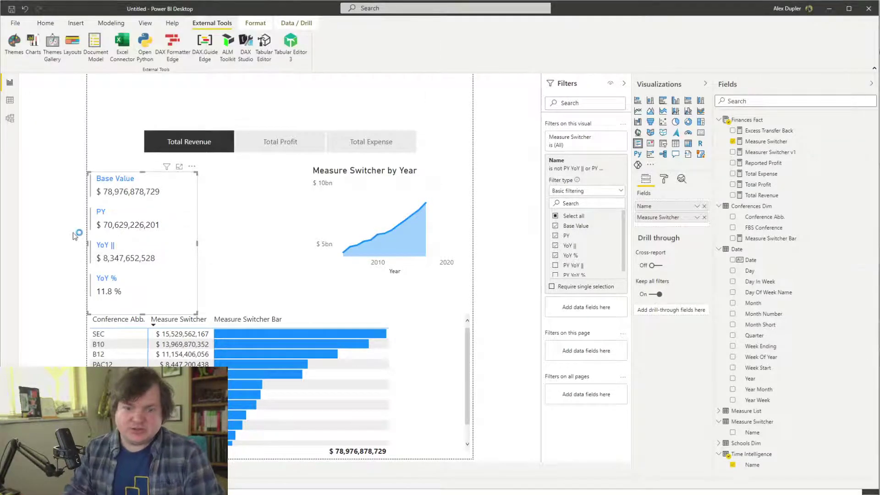
Align the multi-row card with the slicer frame's left edge and enlarge the area chart to fill the space beside it
{"action": "left_click_drag", "start_coordinate": [182, 259], "coordinate": [225, 251]}
{"action": "left_click_drag", "start_coordinate": [383, 179], "coordinate": [361, 182]}
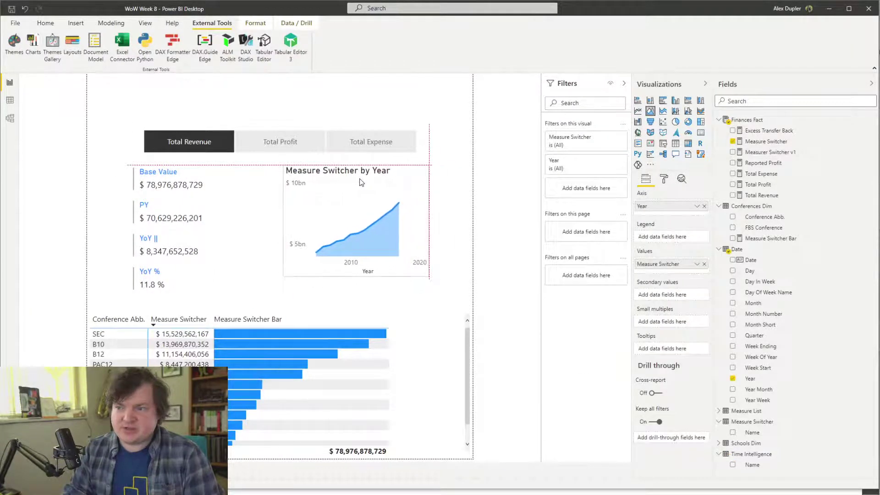
{"action": "left_click_drag", "start_coordinate": [283, 273], "coordinate": [240, 308]}
Narrow and shift the conference matrix so it sits beneath the card and chart, and move the measure slicer to the page's top
{"action": "left_click", "coordinate": [243, 312]}
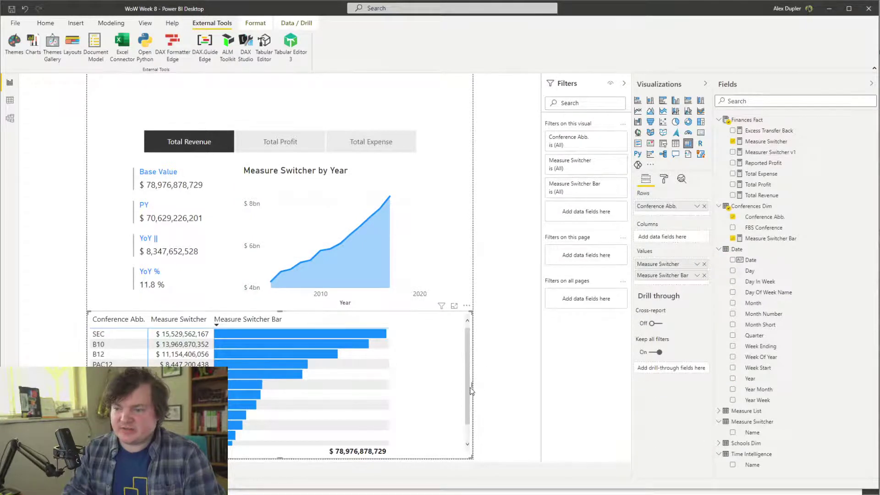
{"action": "left_click_drag", "start_coordinate": [472, 386], "coordinate": [444, 392]}
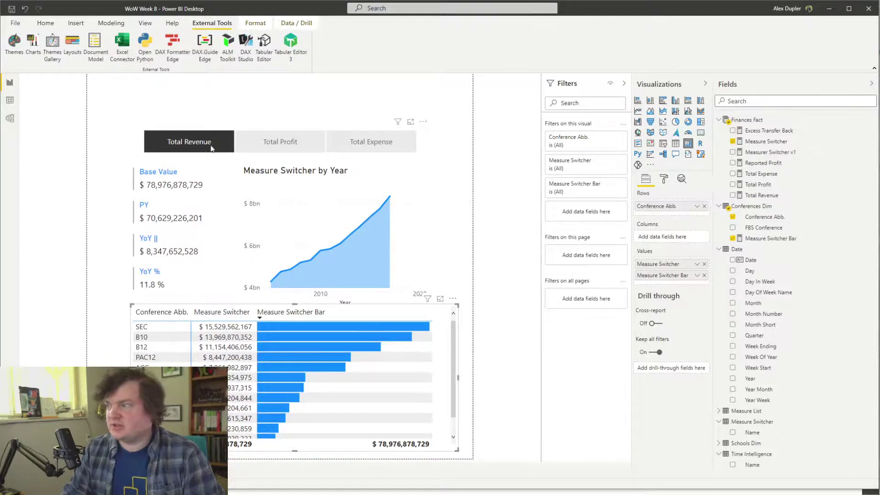
{"action": "left_click_drag", "start_coordinate": [274, 127], "coordinate": [277, 92]}
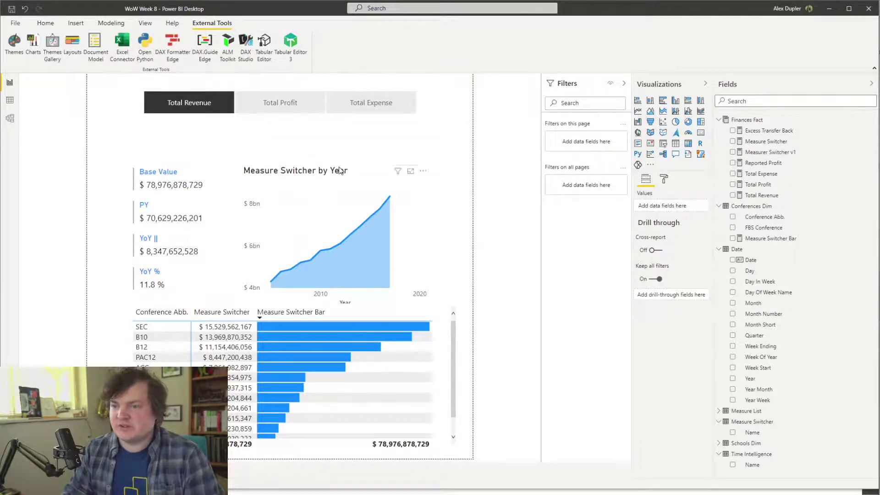
Raise the area chart's top edge toward the slicer and turn off the chart's title
{"action": "left_click_drag", "start_coordinate": [340, 171], "coordinate": [338, 145]}
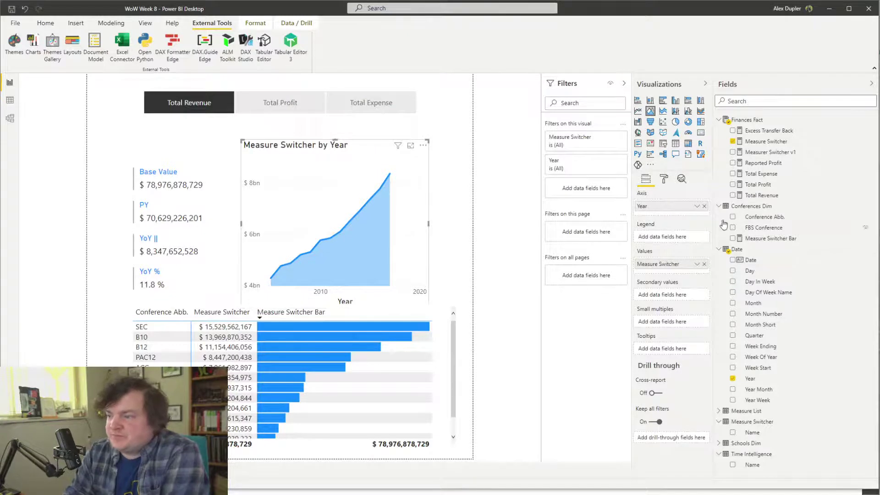
{"action": "left_click", "coordinate": [664, 178]}
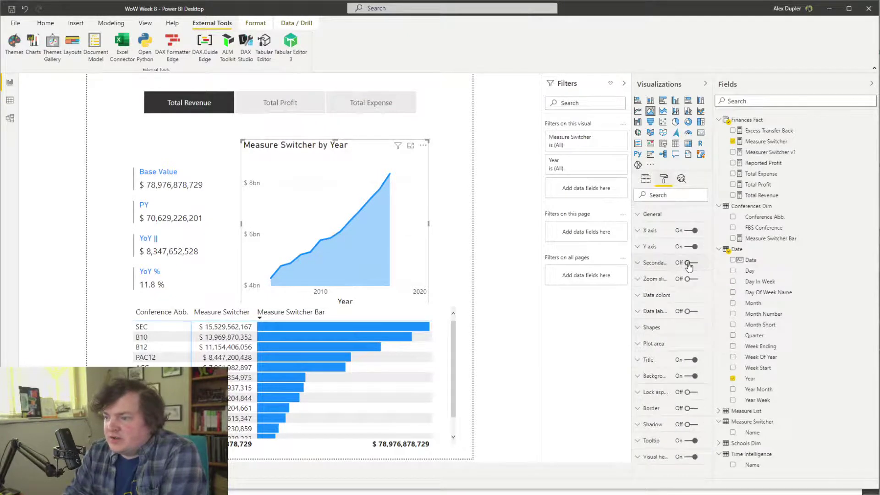
{"action": "left_click", "coordinate": [693, 361]}
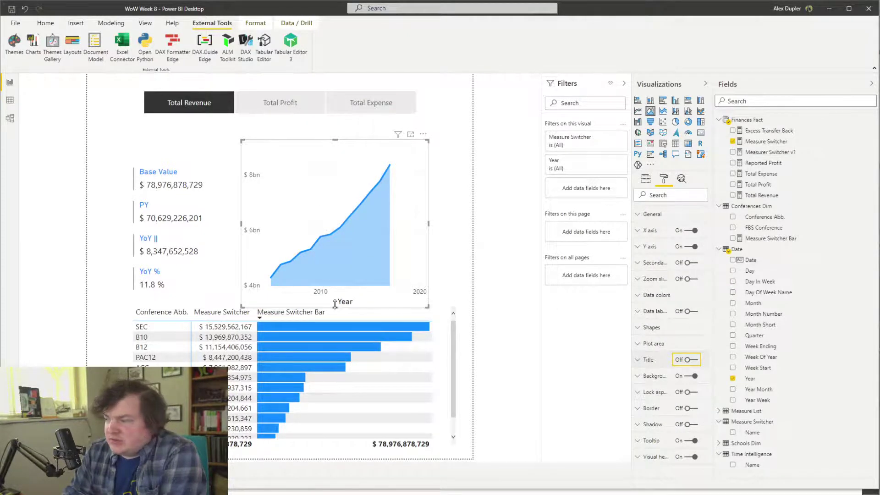
Turn off the area chart's X axis title and shorten the chart from its bottom edge
{"action": "left_click", "coordinate": [649, 231]}
{"action": "scroll", "coordinate": [690, 381], "scroll_direction": "down", "scroll_amount": 3}
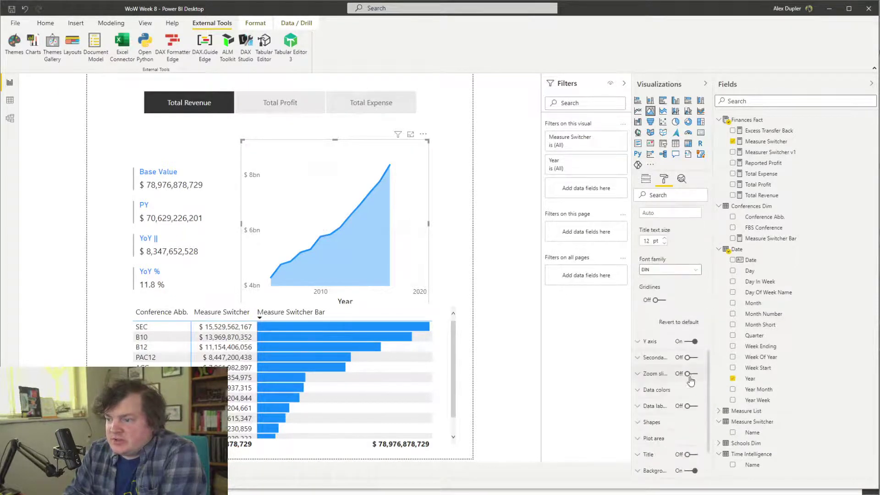
{"action": "scroll", "coordinate": [688, 353], "scroll_direction": "up", "scroll_amount": 4}
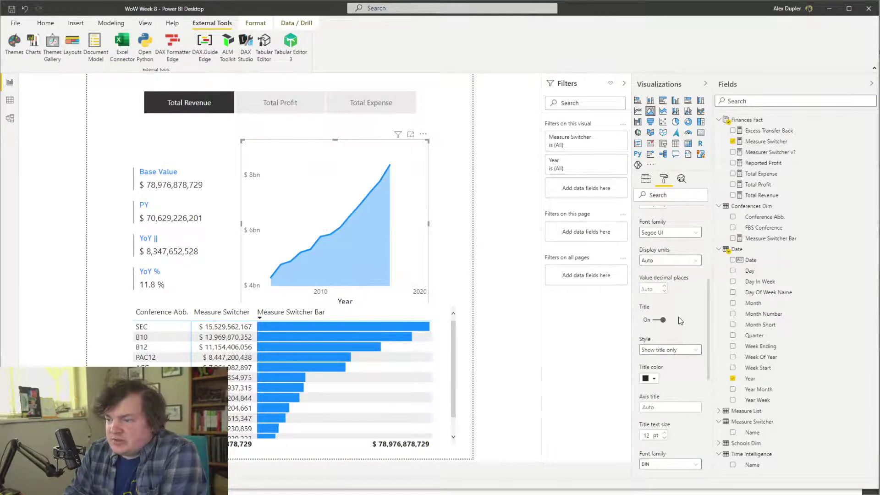
{"action": "left_click", "coordinate": [665, 319]}
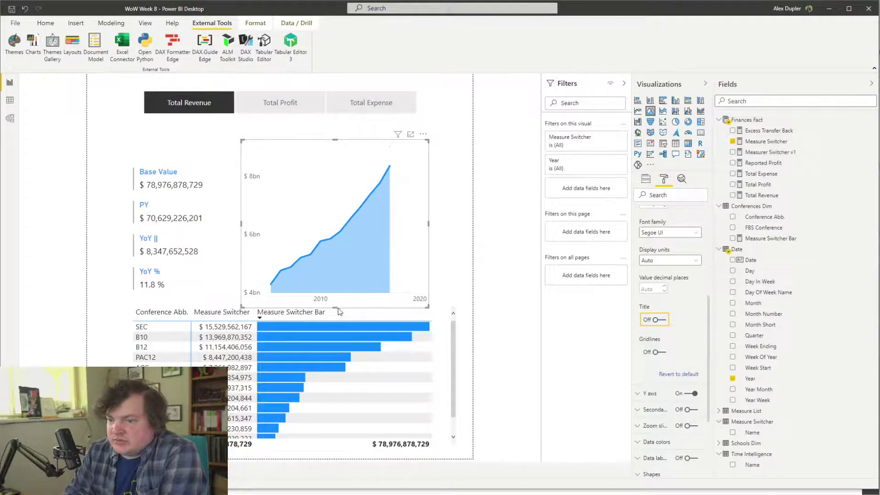
{"action": "left_click_drag", "start_coordinate": [335, 308], "coordinate": [335, 274]}
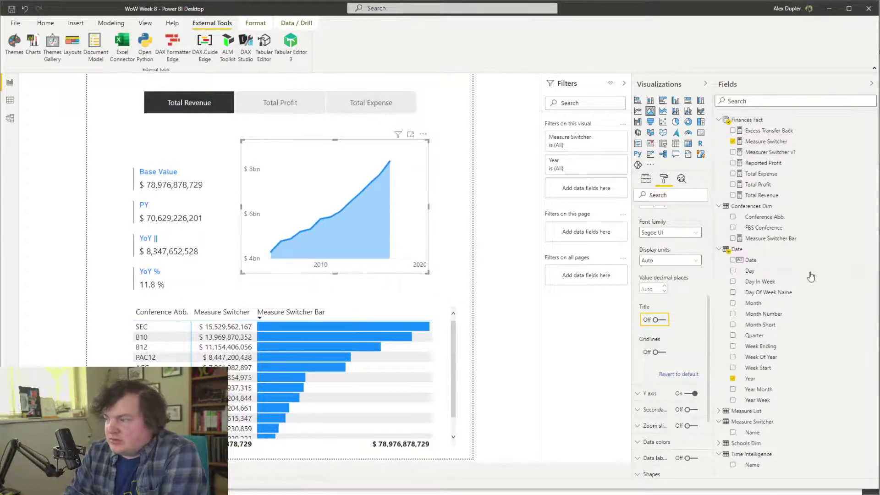
Set the area chart's Y axis start to 0 and lower the chart's top edge level with the card
{"action": "left_click", "coordinate": [668, 186]}
{"action": "scroll", "coordinate": [693, 316], "scroll_direction": "up", "scroll_amount": 4}
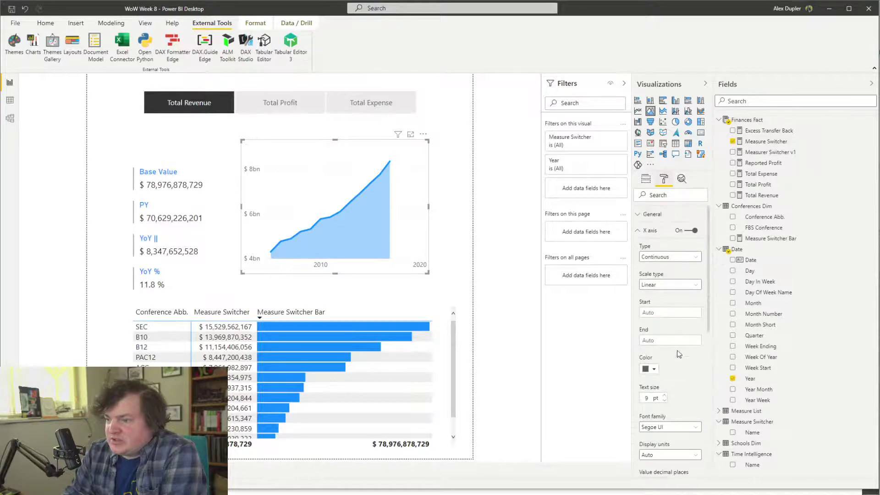
{"action": "left_click", "coordinate": [648, 230]}
{"action": "left_click", "coordinate": [649, 247]}
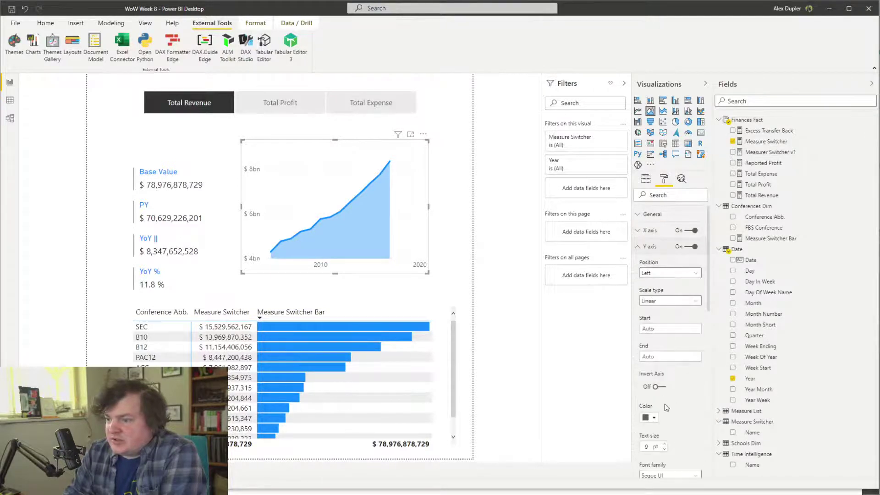
{"action": "left_click", "coordinate": [660, 329]}
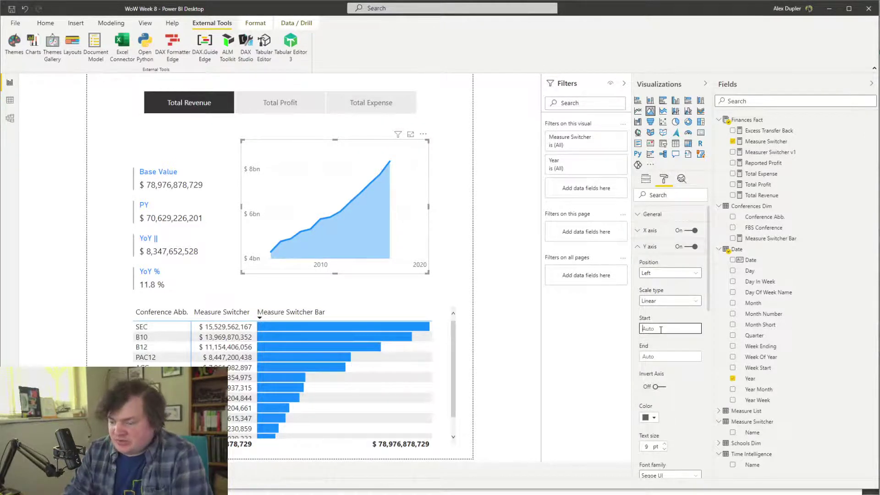
{"action": "key", "text": "Return"}
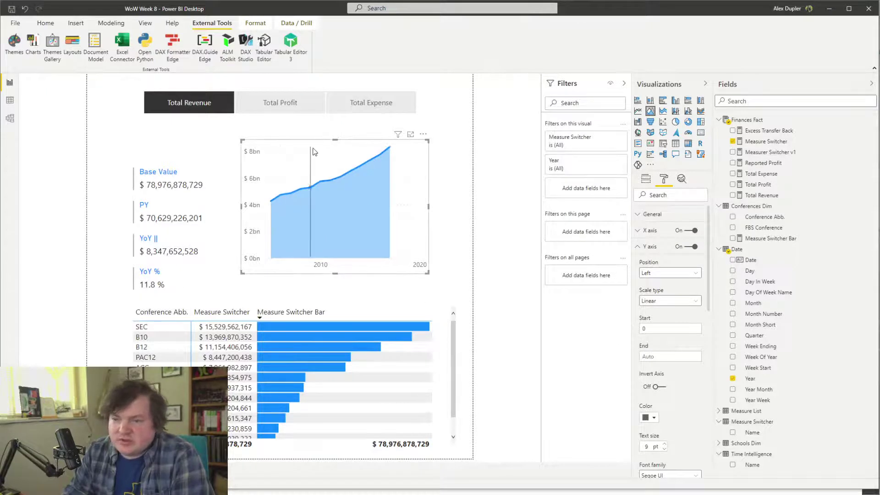
{"action": "left_click_drag", "start_coordinate": [332, 141], "coordinate": [334, 166]}
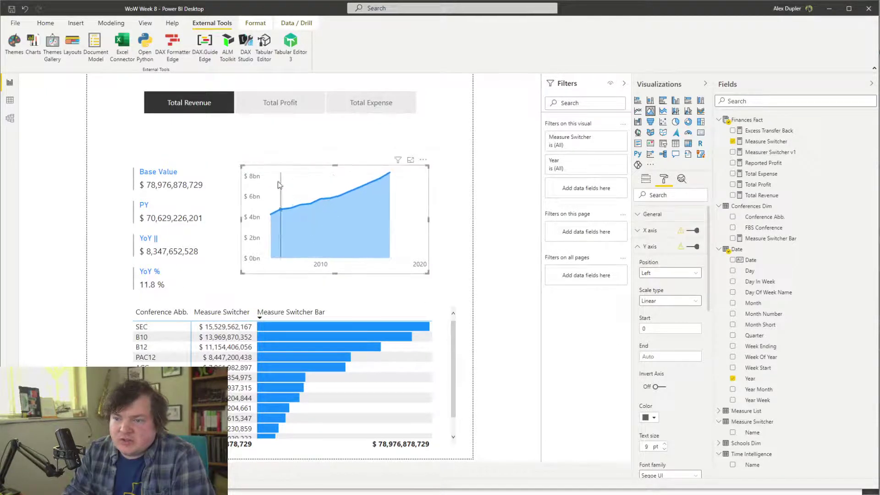
Shorten the multi-row card from its bottom edge to leave a gap above the matrix
{"action": "left_click", "coordinate": [202, 180]}
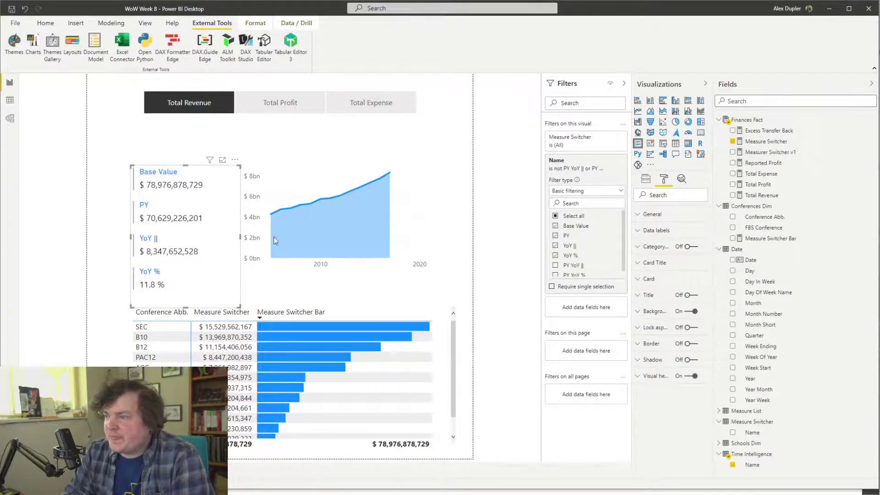
{"action": "left_click_drag", "start_coordinate": [185, 307], "coordinate": [186, 297]}
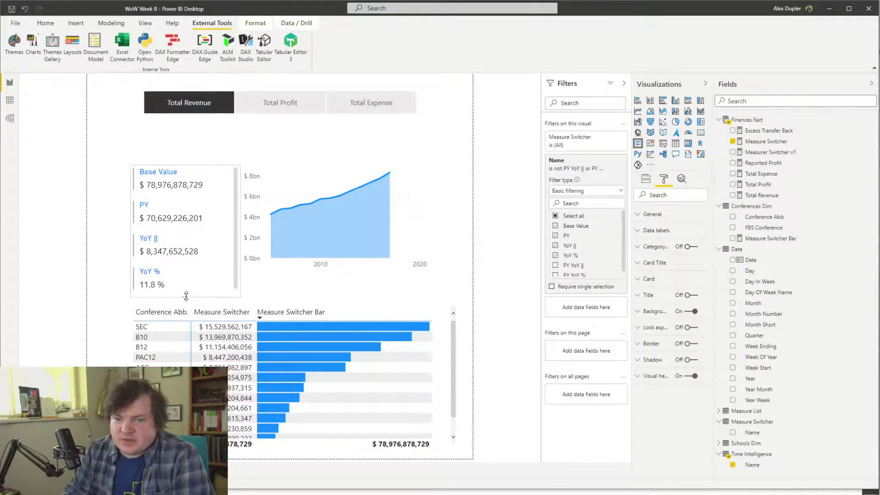
{"action": "left_click", "coordinate": [377, 288]}
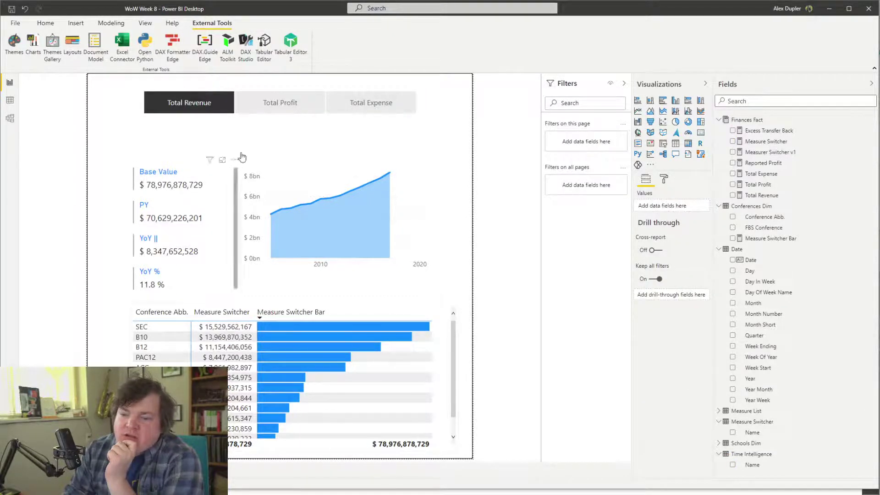
Switch the measure slicer between Total Profit and Total Expense to check how the visuals respond
{"action": "left_click", "coordinate": [280, 106]}
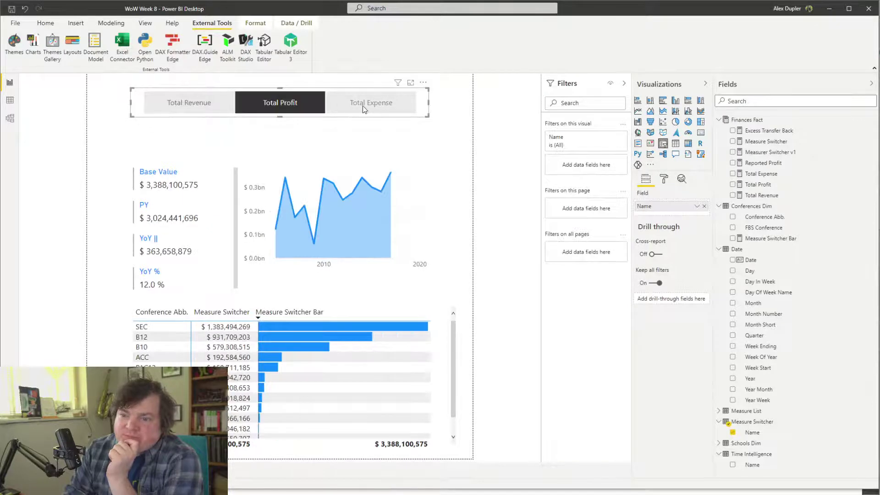
{"action": "left_click", "coordinate": [363, 109]}
{"action": "left_click", "coordinate": [265, 108]}
{"action": "left_click", "coordinate": [385, 106]}
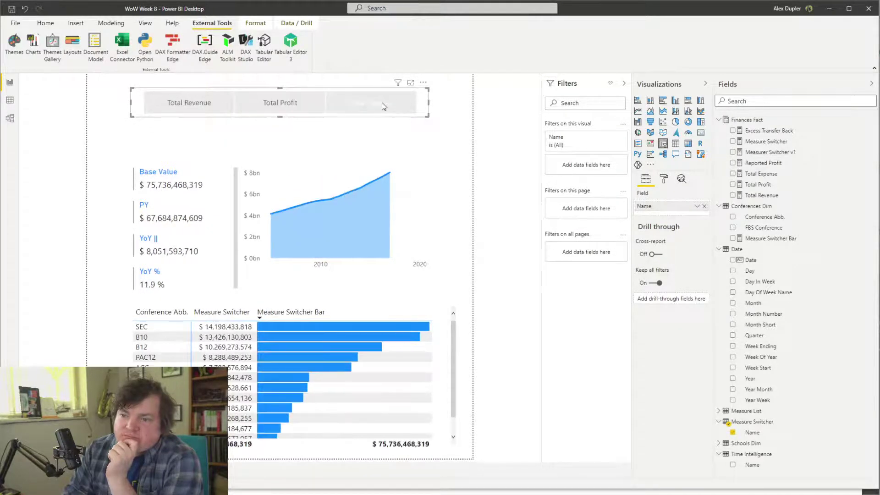
{"action": "left_click", "coordinate": [297, 103]}
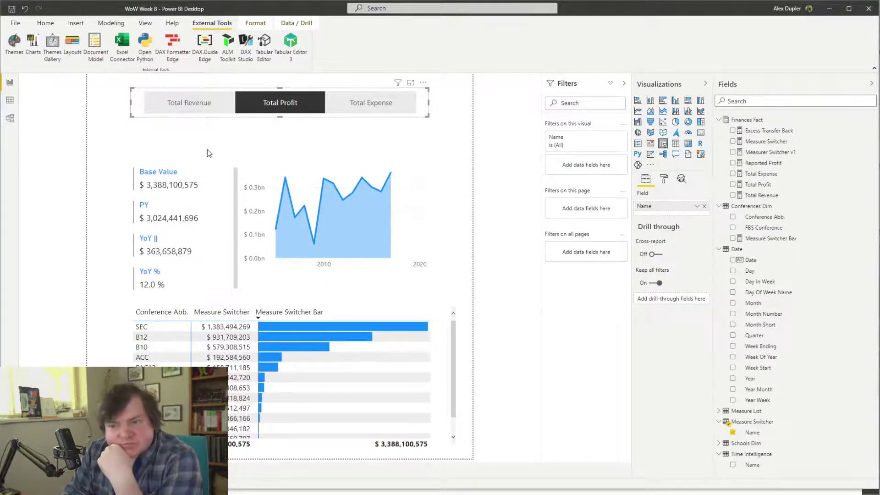
Extend the multi-row card's top edge upward to fit its four items and recheck it with each measure, ending on Total Profit
{"action": "left_click", "coordinate": [169, 172]}
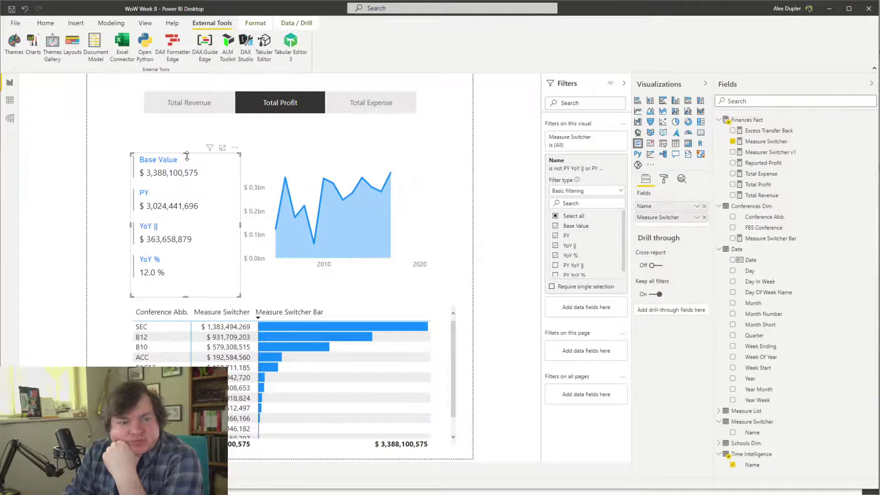
{"action": "left_click", "coordinate": [181, 106]}
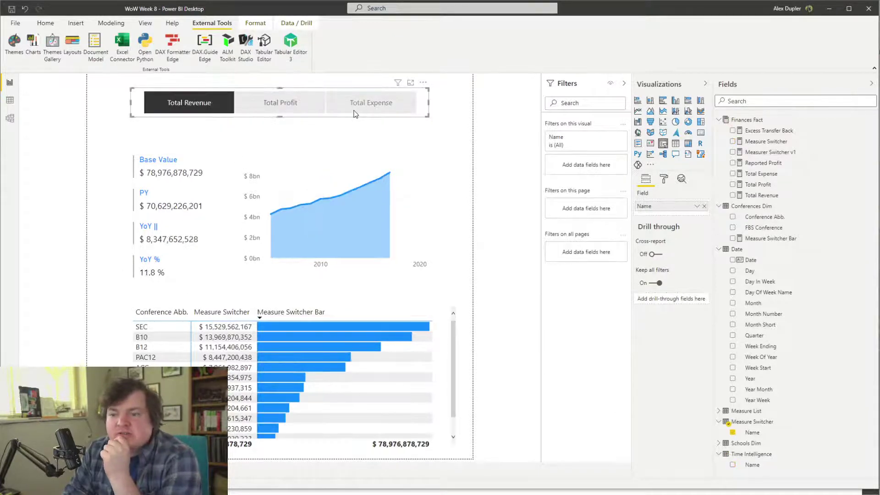
{"action": "left_click", "coordinate": [277, 104]}
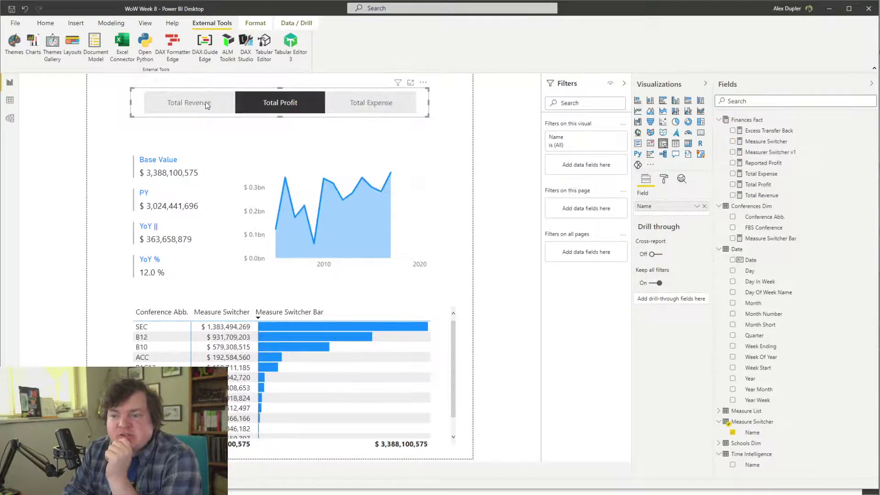
{"action": "left_click", "coordinate": [161, 102]}
{"action": "left_click", "coordinate": [369, 108]}
{"action": "left_click", "coordinate": [284, 109]}
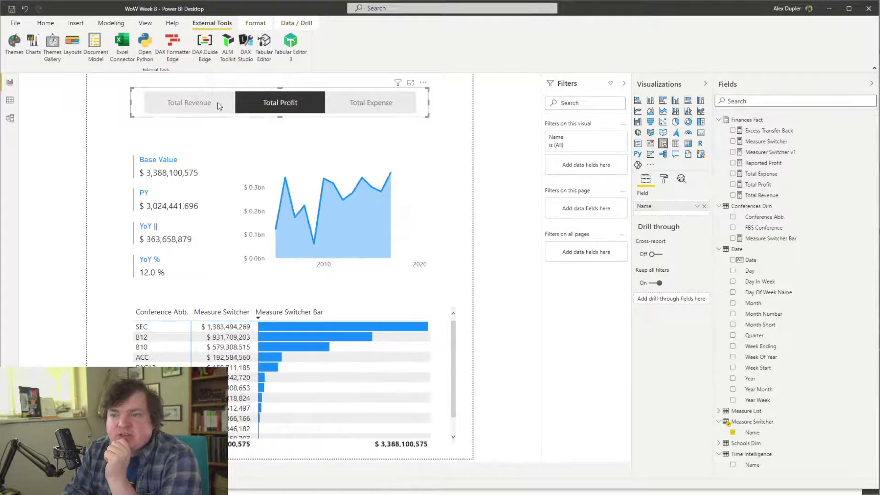
Switch the measure slicer to Total Revenue and Total Expense in turn to check the card, chart and matrix
{"action": "left_click", "coordinate": [189, 103]}
{"action": "left_click", "coordinate": [364, 104]}
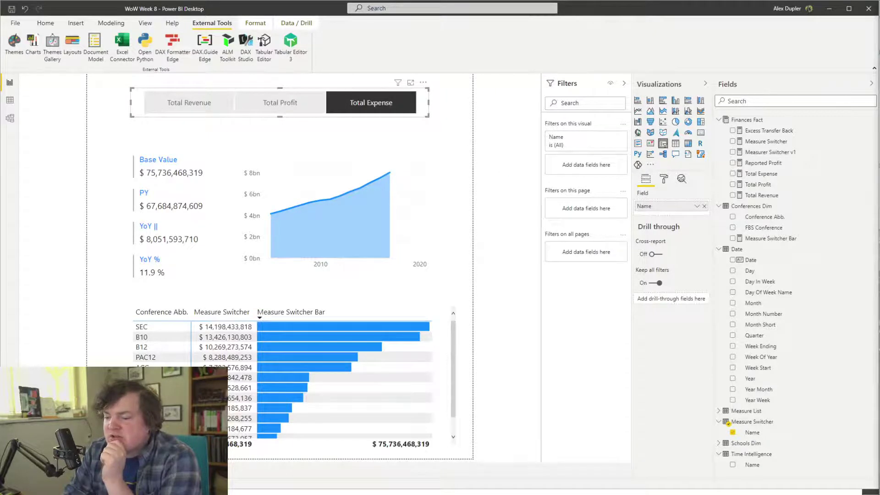
Switch to PowerPoint, create a blank presentation and open the options for its first slide
{"action": "right_click", "coordinate": [628, 494]}
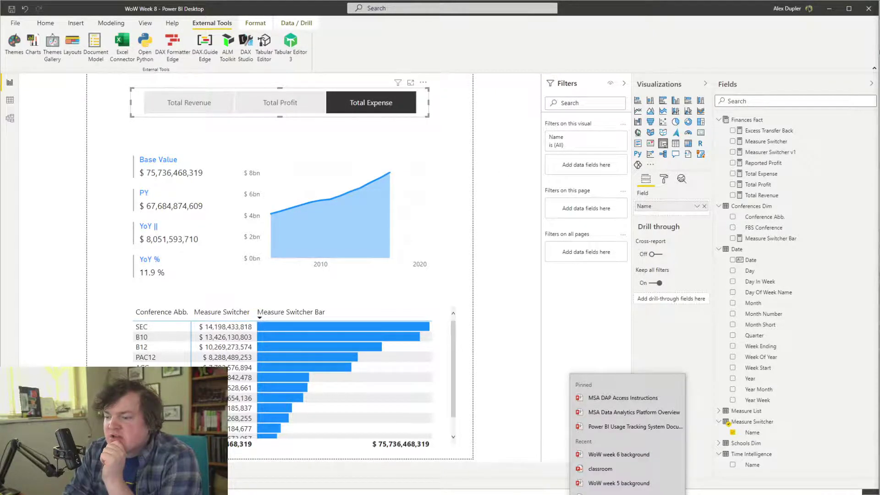
{"action": "left_click", "coordinate": [596, 494]}
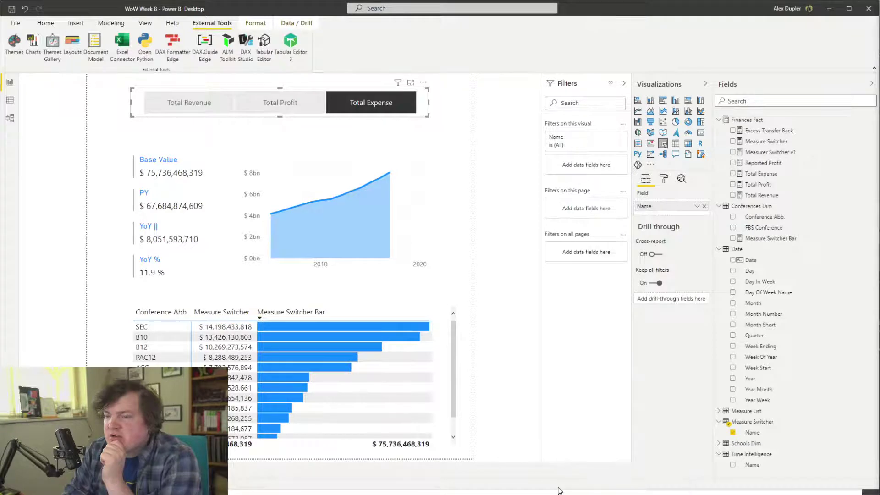
{"action": "left_click", "coordinate": [150, 81]}
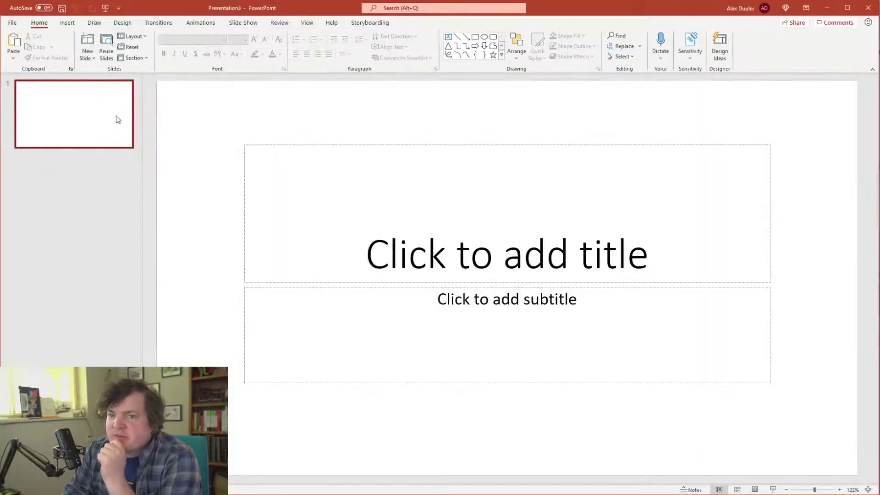
{"action": "right_click", "coordinate": [117, 116]}
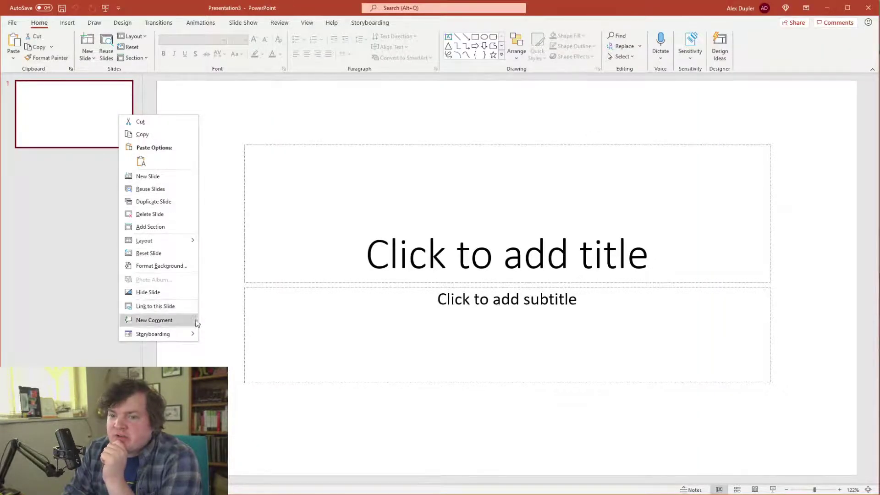
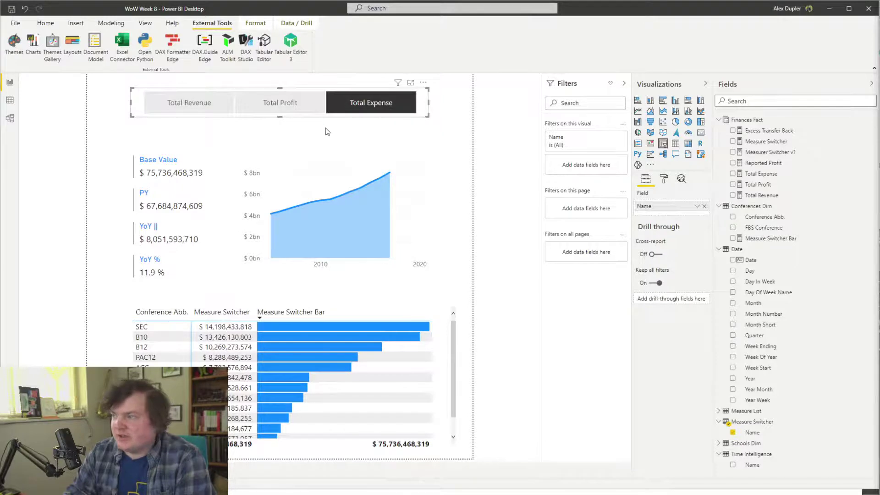
Move the measure slicer down to just above the card and add a wide, short text box across the page's top edge
{"action": "left_click_drag", "start_coordinate": [306, 115], "coordinate": [308, 148]}
{"action": "left_click", "coordinate": [181, 81]}
{"action": "left_click", "coordinate": [46, 22]}
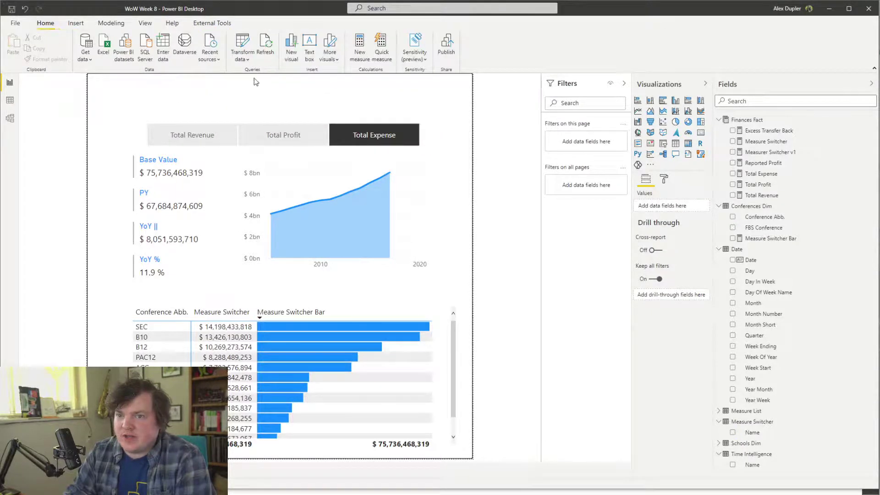
{"action": "left_click", "coordinate": [311, 50]}
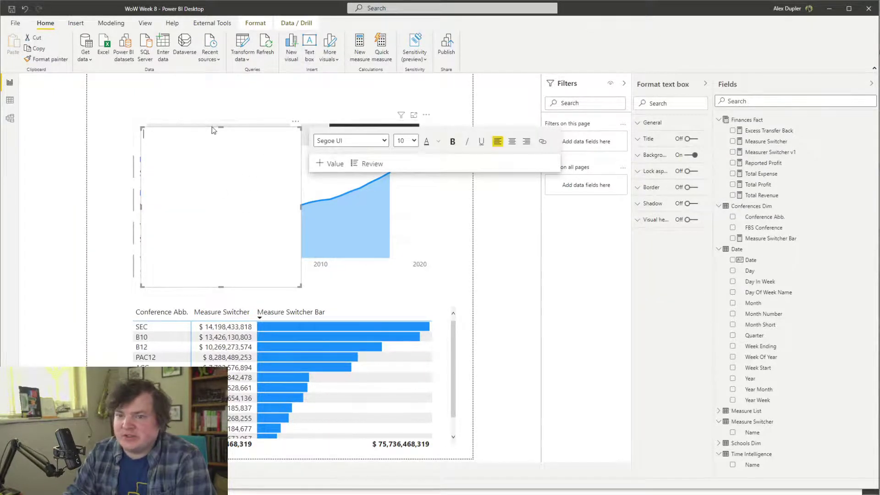
{"action": "left_click_drag", "start_coordinate": [212, 128], "coordinate": [203, 76]}
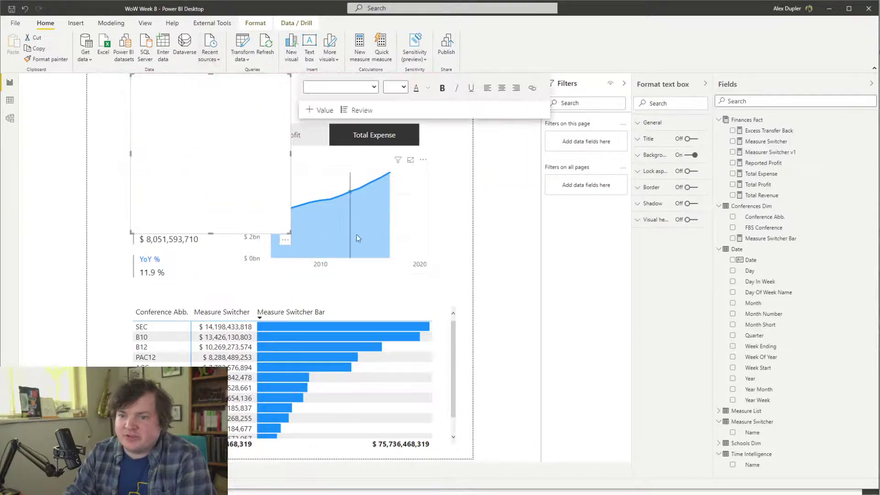
{"action": "left_click_drag", "start_coordinate": [291, 234], "coordinate": [446, 109]}
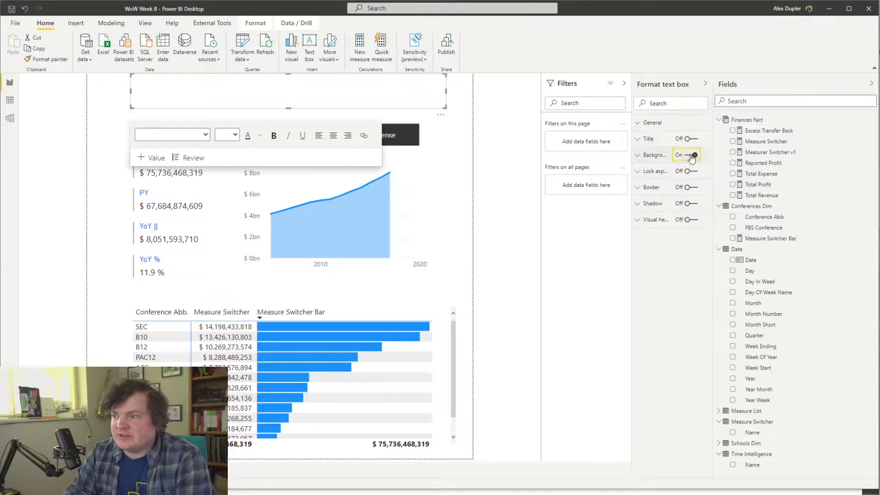
Fill the text box's background with a light grey from the theme colors
{"action": "left_click", "coordinate": [670, 158]}
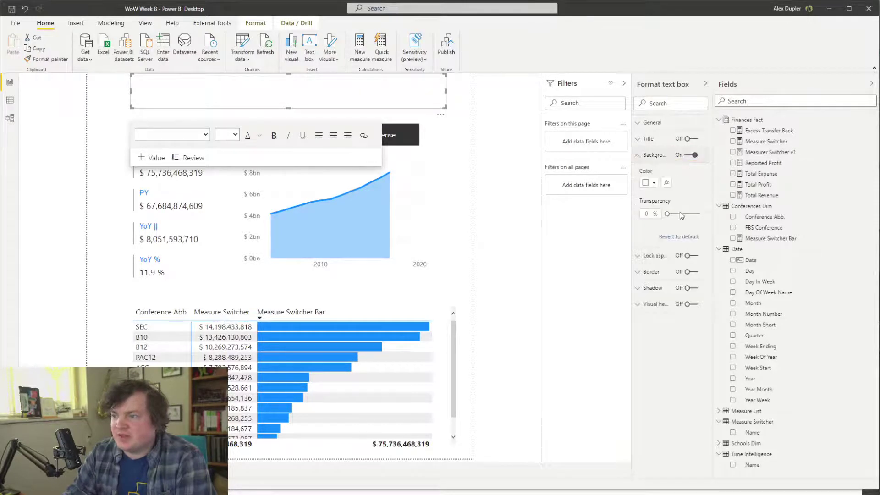
{"action": "left_click", "coordinate": [654, 183]}
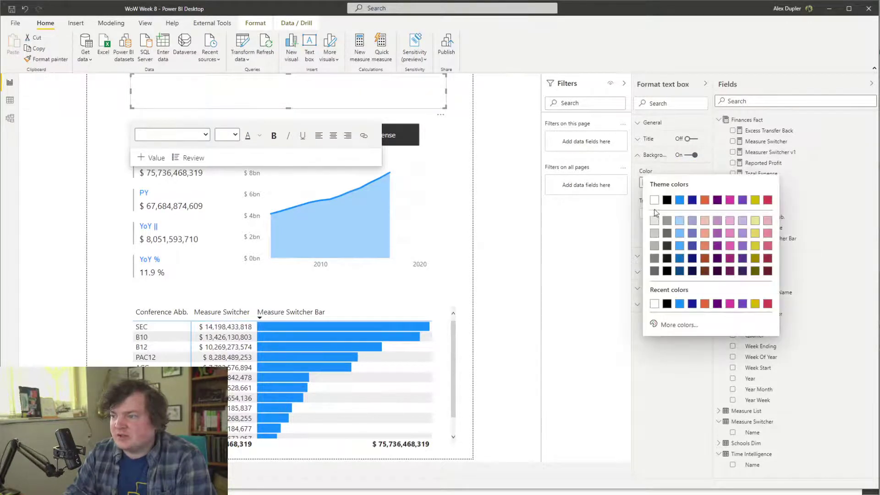
{"action": "left_click", "coordinate": [655, 234]}
{"action": "left_click", "coordinate": [470, 237]}
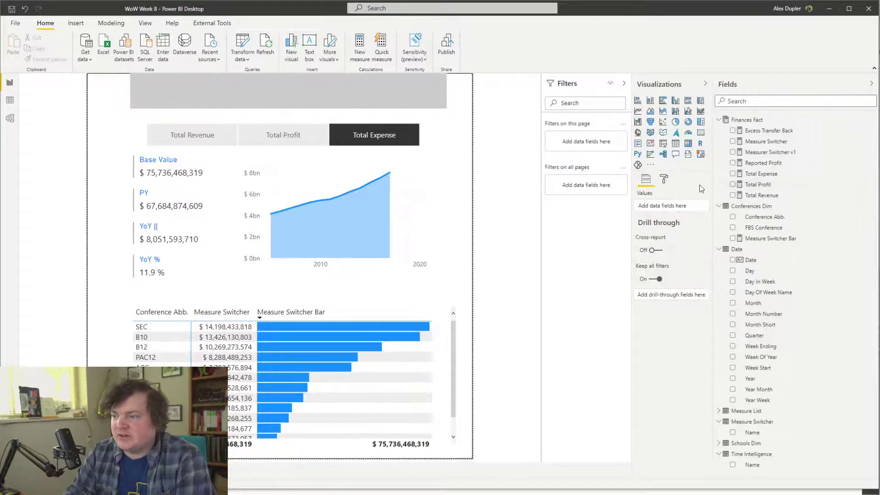
Set the report page background to the lightest grey theme color
{"action": "left_click", "coordinate": [664, 179]}
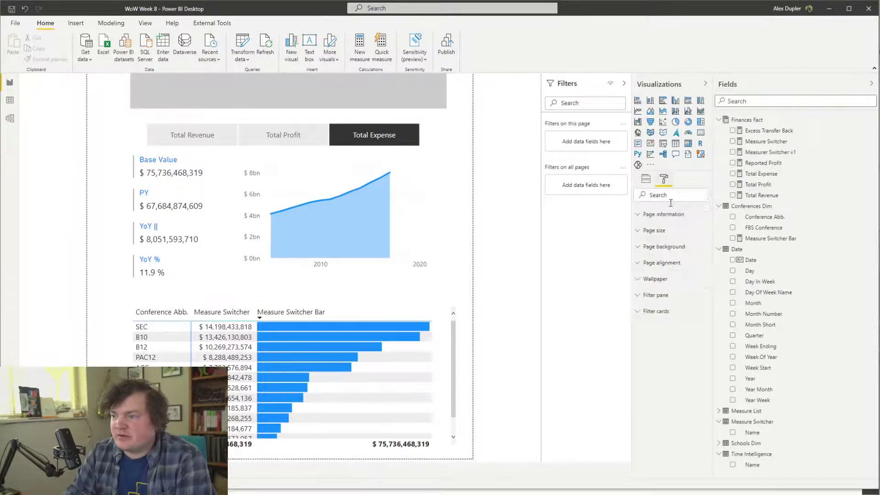
{"action": "left_click", "coordinate": [664, 247]}
{"action": "left_click", "coordinate": [650, 274]}
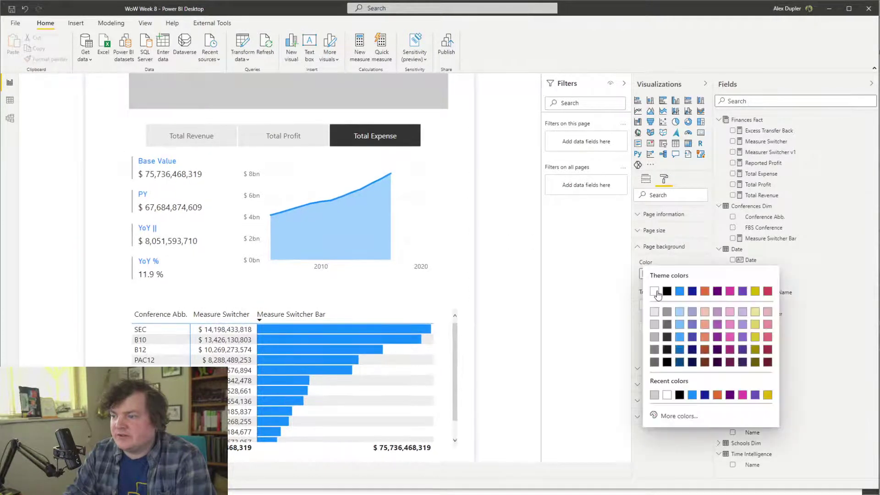
{"action": "left_click", "coordinate": [654, 312]}
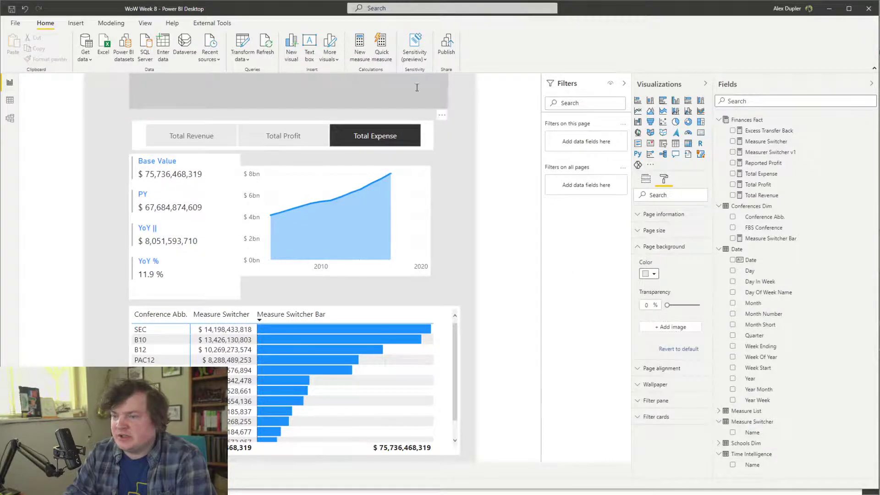
{"action": "left_click", "coordinate": [645, 273]}
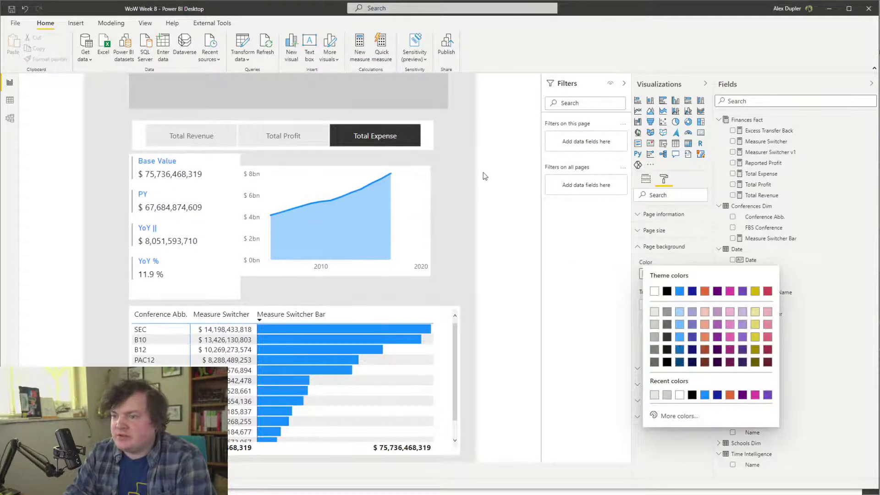
Turn off the text box's background and set its font size to 24
{"action": "left_click", "coordinate": [368, 75]}
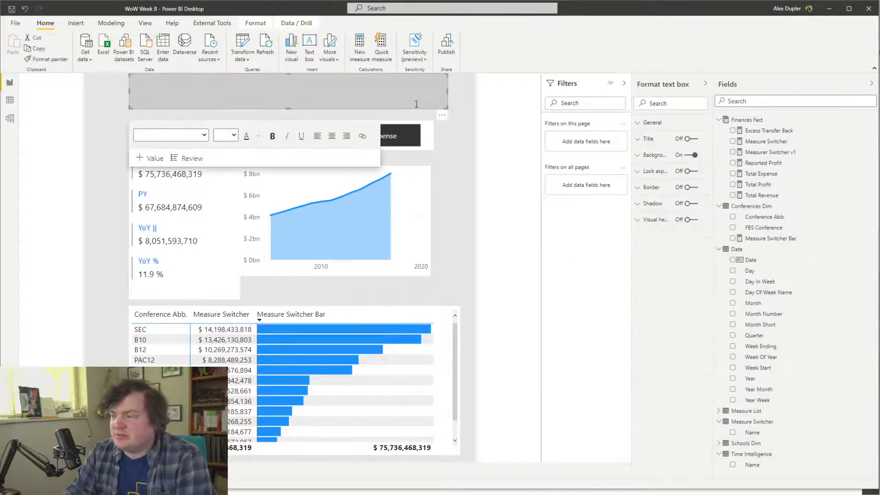
{"action": "left_click", "coordinate": [692, 155]}
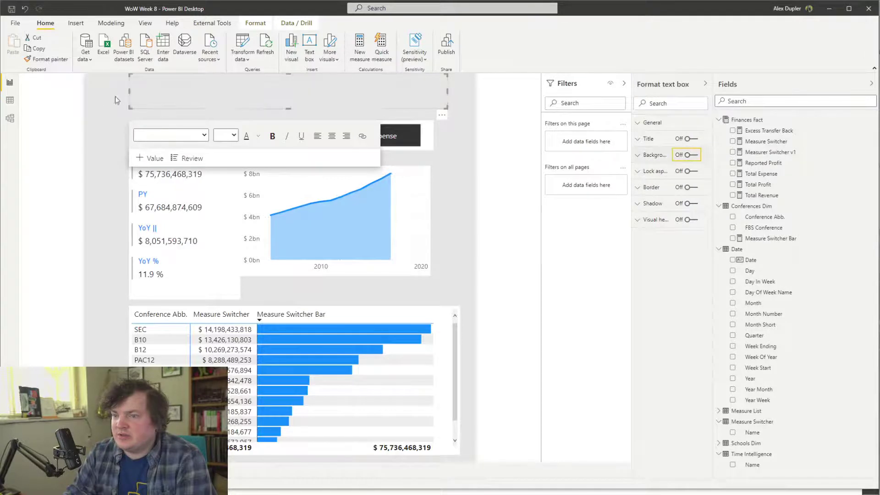
{"action": "left_click", "coordinate": [180, 136]}
{"action": "left_click", "coordinate": [184, 98]}
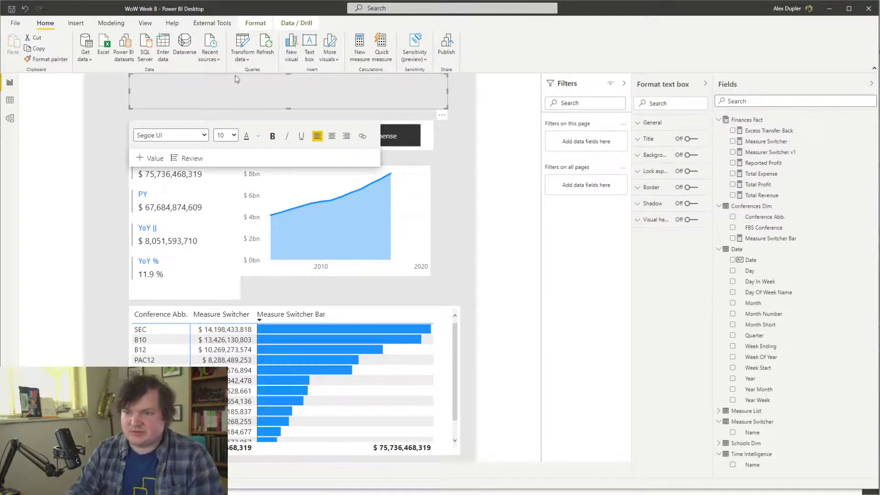
{"action": "left_click", "coordinate": [236, 135]}
{"action": "left_click", "coordinate": [220, 236]}
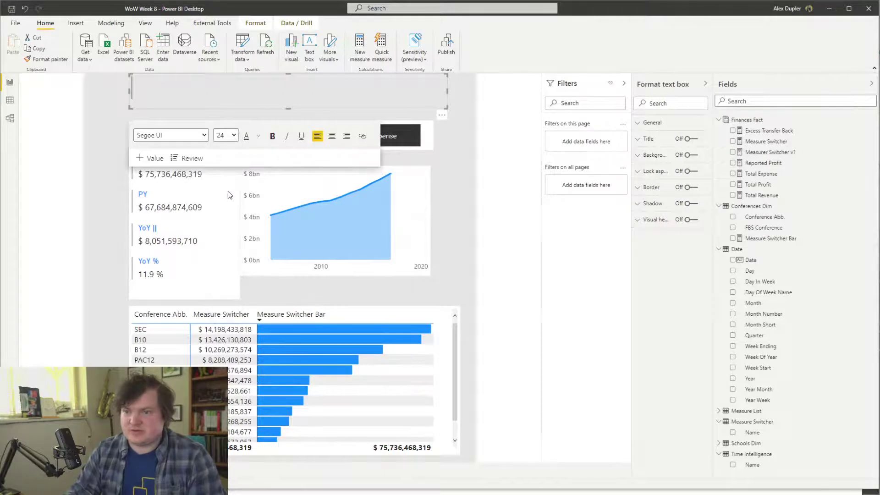
Enter "NCAA Financials" as the report title, followed by a "|" separator in font size 18
{"action": "type", "text": "NCAAA"}
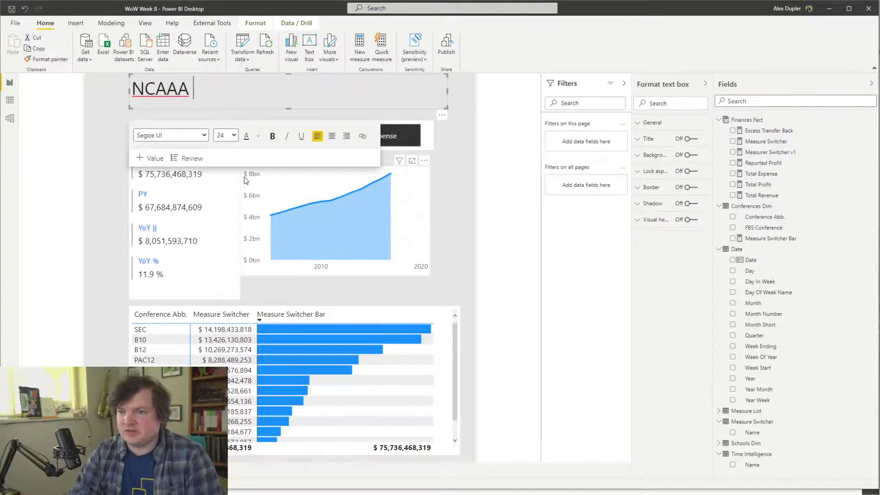
{"action": "key", "text": "BackSpace"}
{"action": "key", "text": "BackSpace"}
{"action": "type", "text": "Fina"}
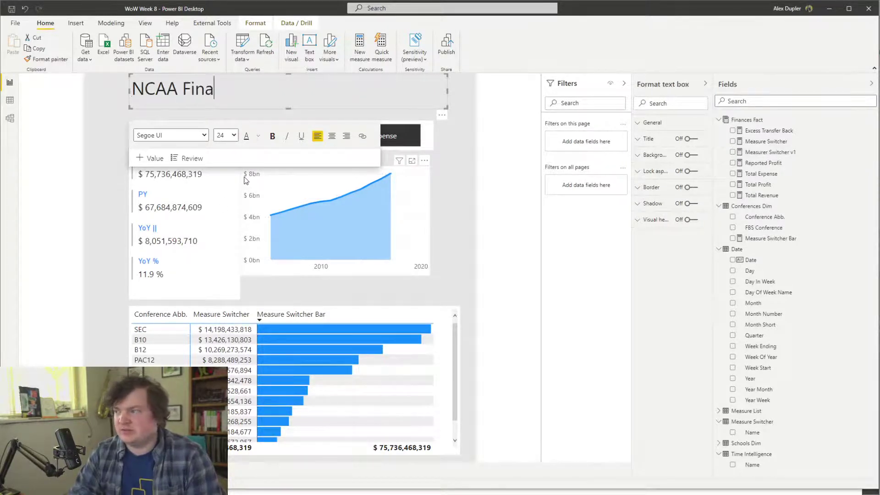
{"action": "type", "text": "cncials"}
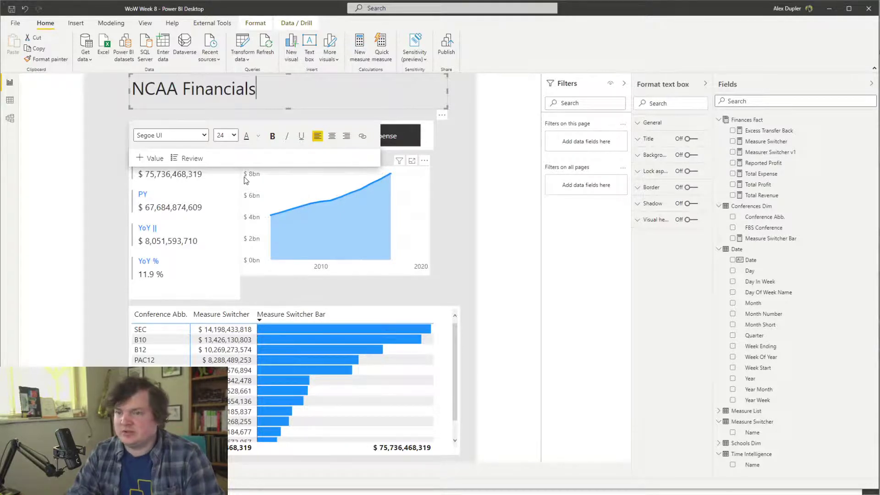
{"action": "left_click", "coordinate": [225, 136]}
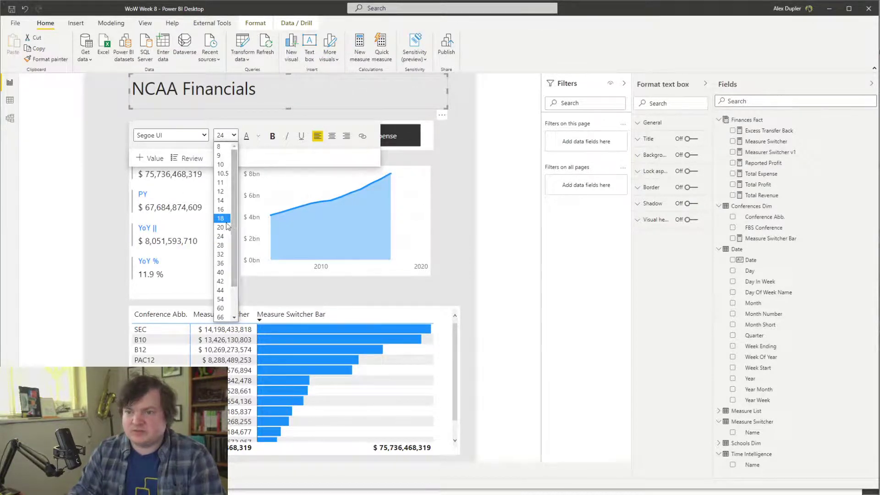
{"action": "left_click", "coordinate": [228, 225]}
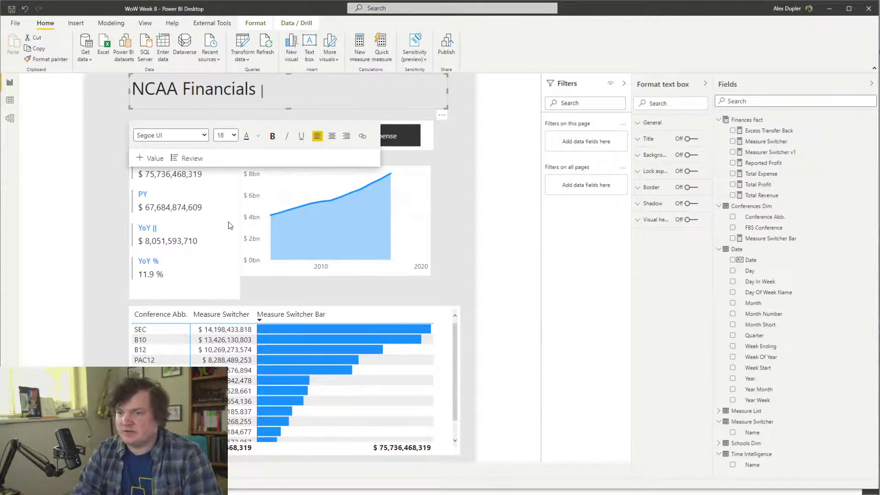
Pick the custom font color #005DB6 and add the word "Revenue" after the title's separator
{"action": "left_click", "coordinate": [258, 136]}
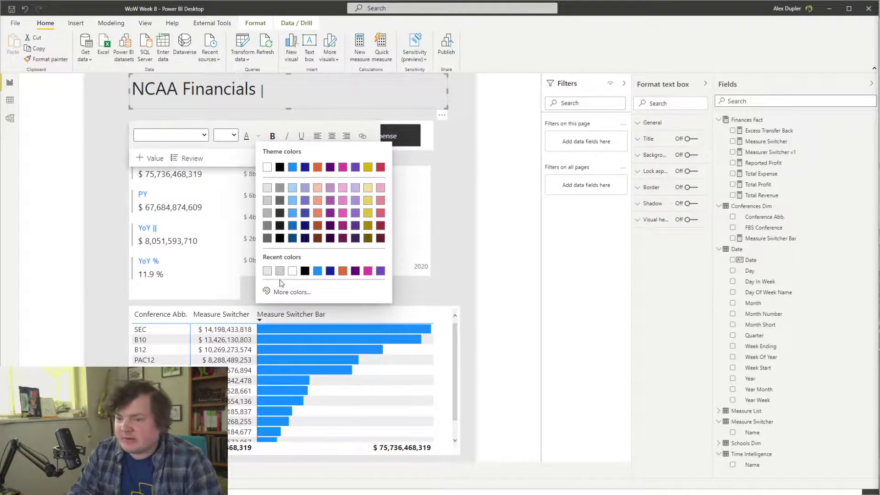
{"action": "left_click", "coordinate": [292, 292]}
{"action": "type", "text": "#005DB6"}
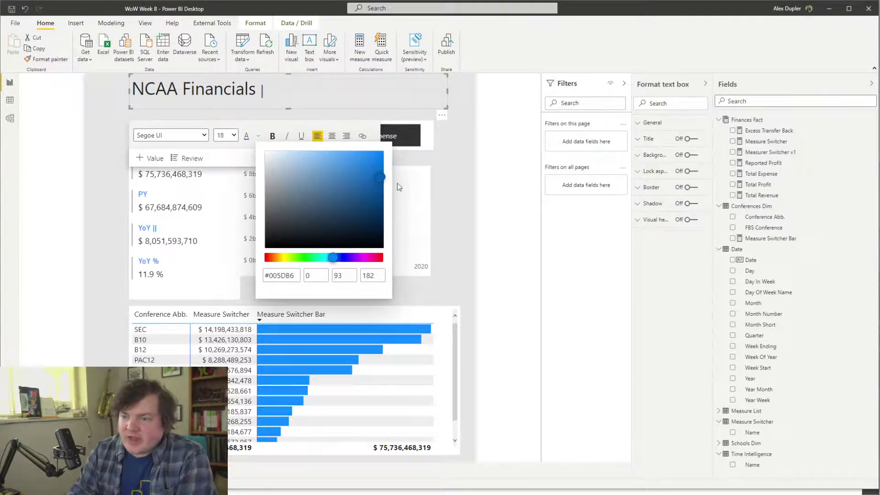
{"action": "left_click", "coordinate": [437, 177]}
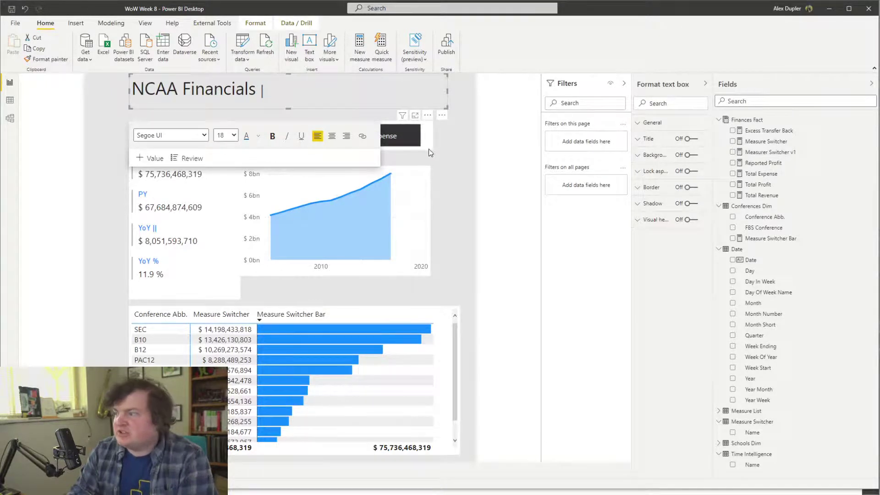
{"action": "type", "text": "Revenue"}
Color only the word "Revenue" in the title with the recently used blue #005DB6
{"action": "key", "text": "ctrl+a"}
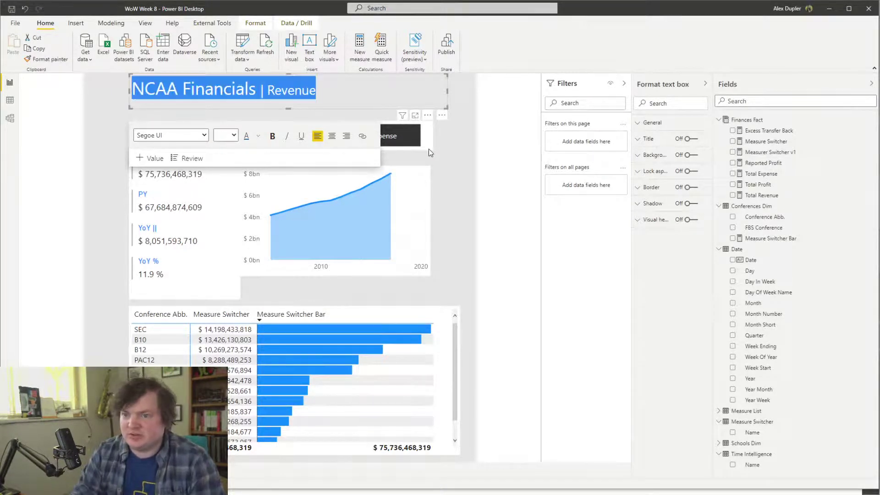
{"action": "key", "text": "End"}
{"action": "key", "text": "shift+Left"}
{"action": "key", "text": "shift+Left"}
{"action": "key", "text": "shift+Left"}
{"action": "key", "text": "shift+Left"}
{"action": "key", "text": "shift+Left"}
{"action": "key", "text": "shift+Left"}
{"action": "key", "text": "shift+Left"}
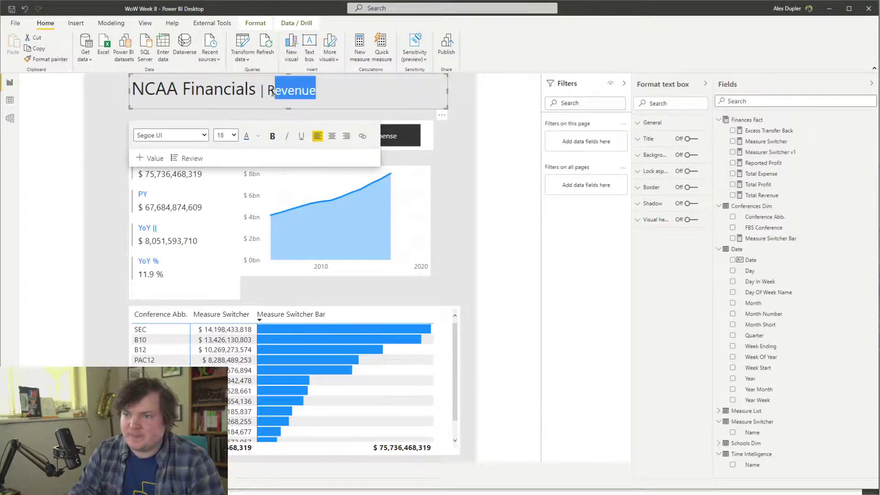
{"action": "left_click", "coordinate": [258, 135]}
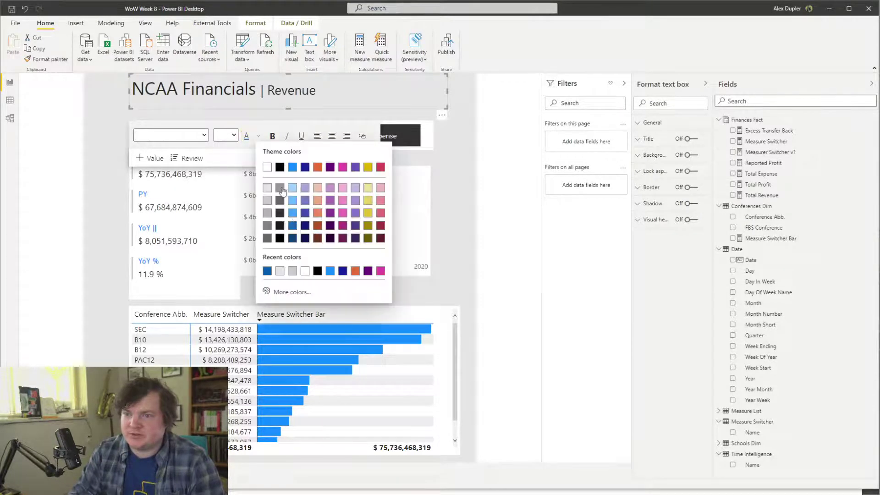
{"action": "left_click", "coordinate": [267, 271]}
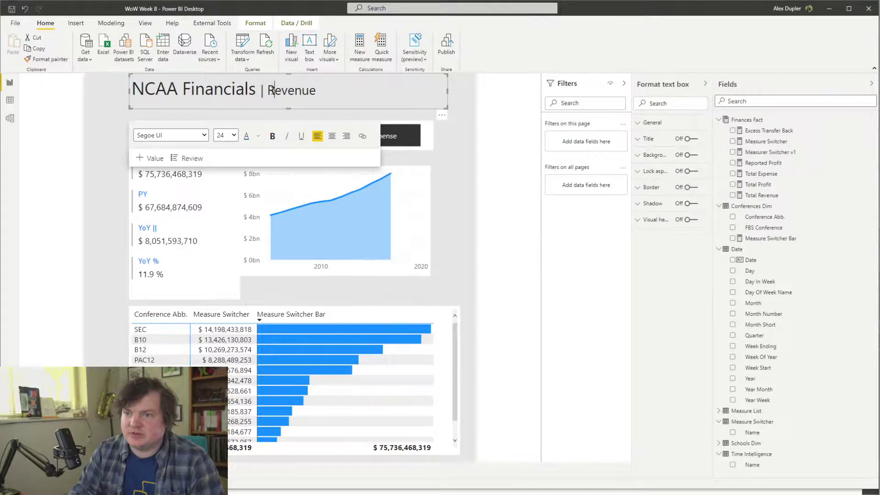
{"action": "left_click_drag", "start_coordinate": [268, 90], "coordinate": [342, 88]}
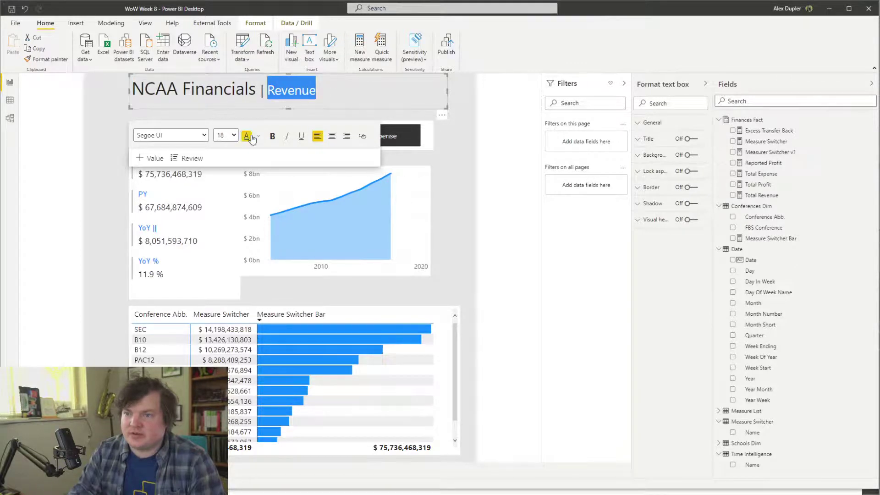
{"action": "left_click", "coordinate": [328, 93]}
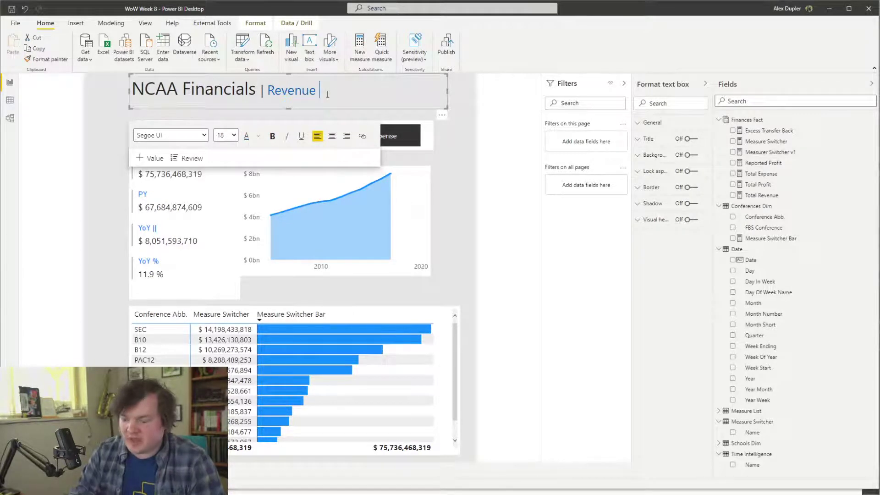
Add a comma after "Revenue" and change the font of the entire title to Segoe (Bold)
{"action": "type", "text": ","}
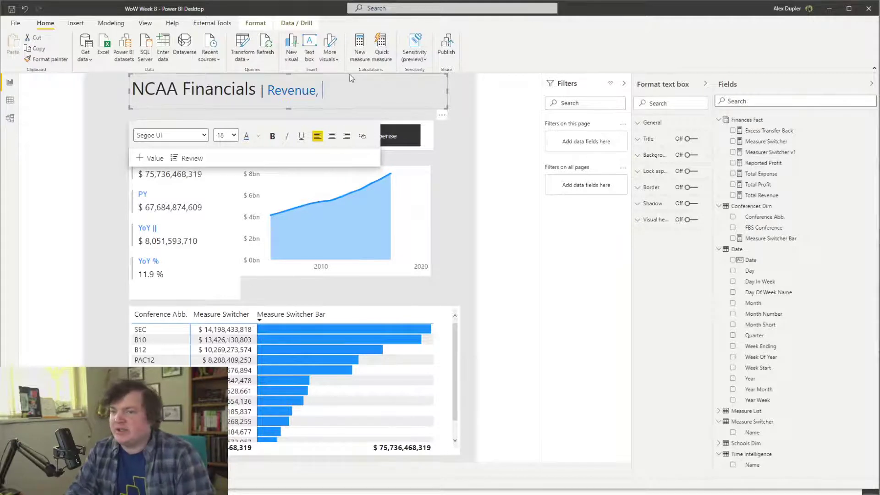
{"action": "key", "text": "ctrl+a"}
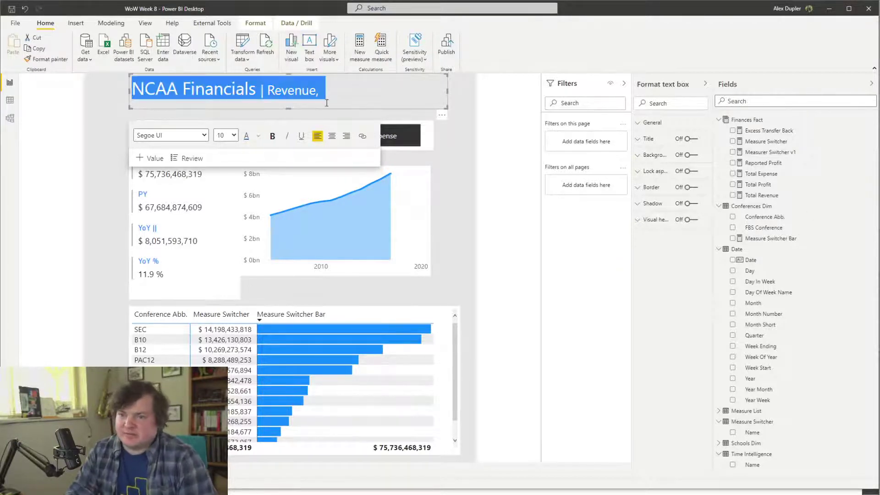
{"action": "left_click", "coordinate": [204, 135]}
{"action": "left_click", "coordinate": [179, 260]}
{"action": "key", "text": "ctrl+z"}
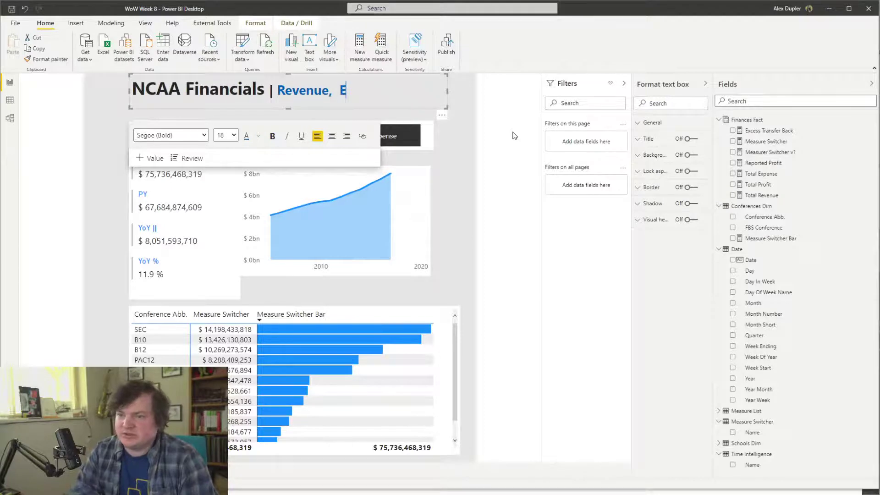
Complete the title text after "Revenue," with "Expenses & Profits"
{"action": "type", "text": "Expen"}
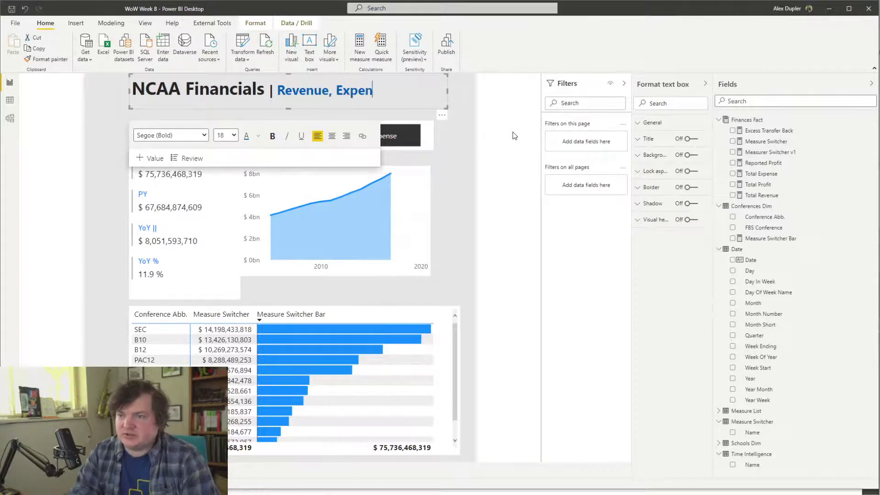
{"action": "type", "text": "ses & Profic"}
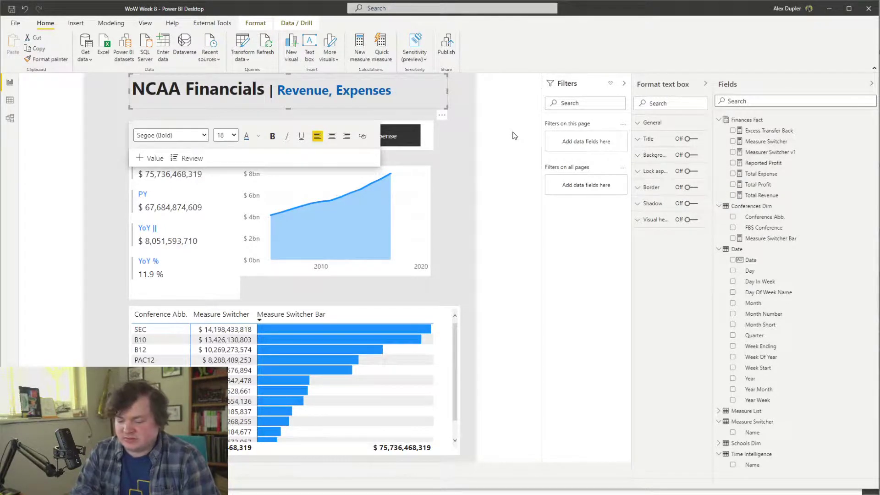
{"action": "key", "text": "BackSpace"}
{"action": "key", "text": "BackSpace"}
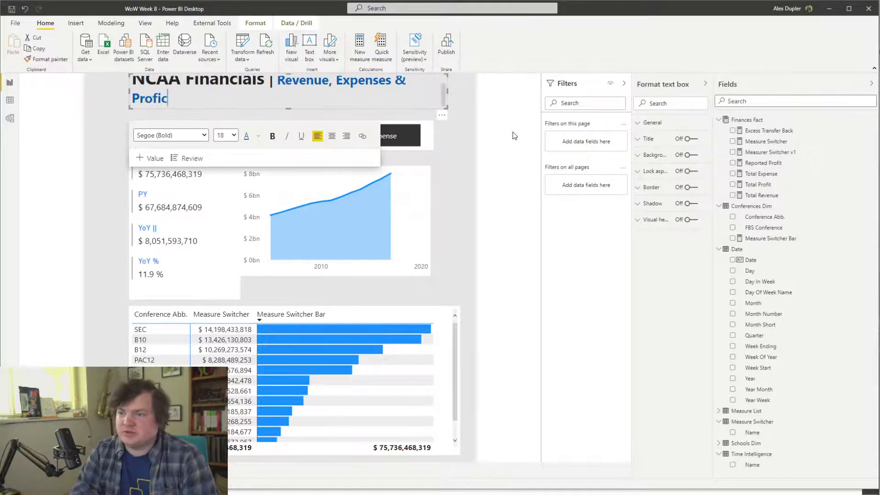
{"action": "type", "text": "its"}
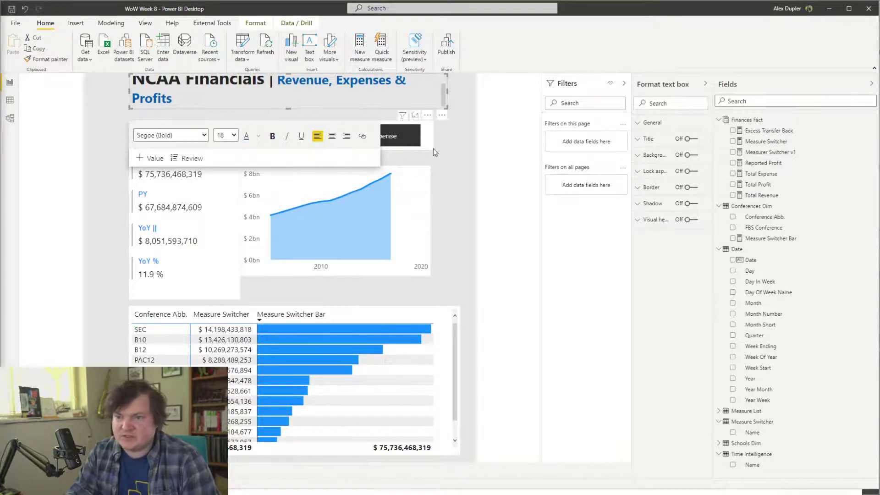
Widen the title text box to fit the title on one line, setting its width to 620 and X position to 50
{"action": "left_click", "coordinate": [455, 163]}
{"action": "left_click", "coordinate": [132, 97]}
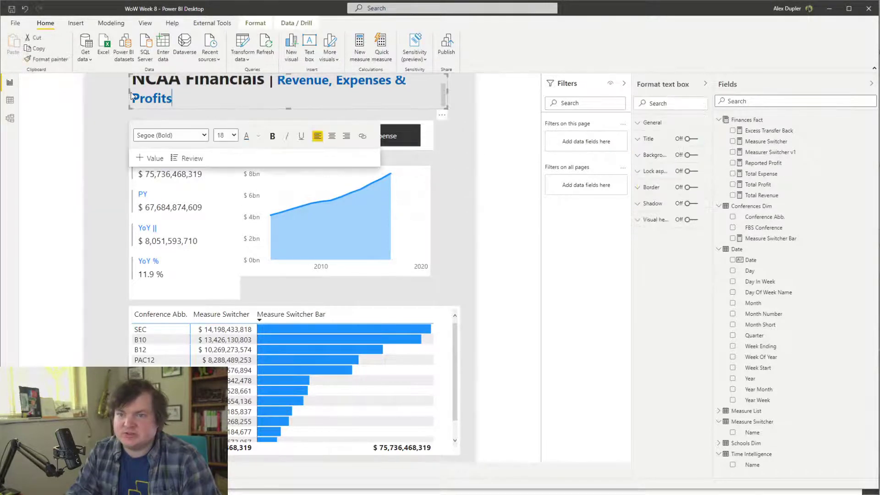
{"action": "left_click_drag", "start_coordinate": [128, 91], "coordinate": [110, 94]}
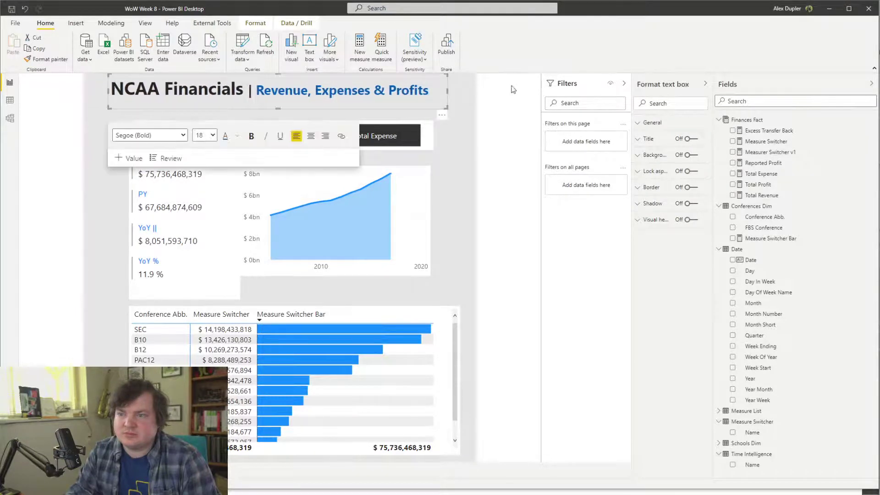
{"action": "left_click", "coordinate": [651, 123]}
{"action": "double_click", "coordinate": [657, 207]}
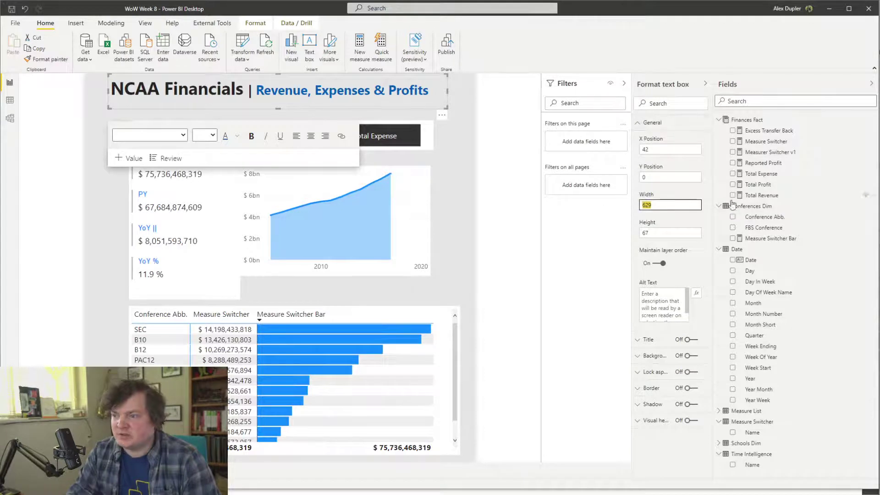
{"action": "type", "text": "620"}
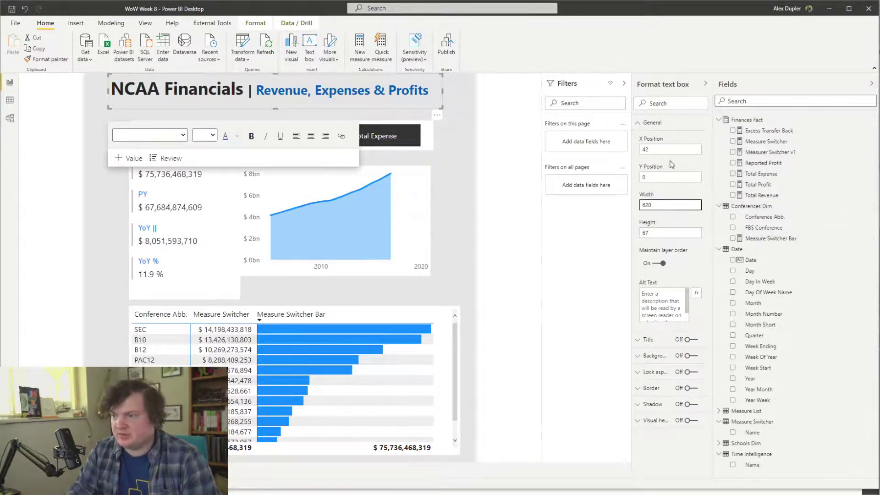
{"action": "double_click", "coordinate": [655, 149]}
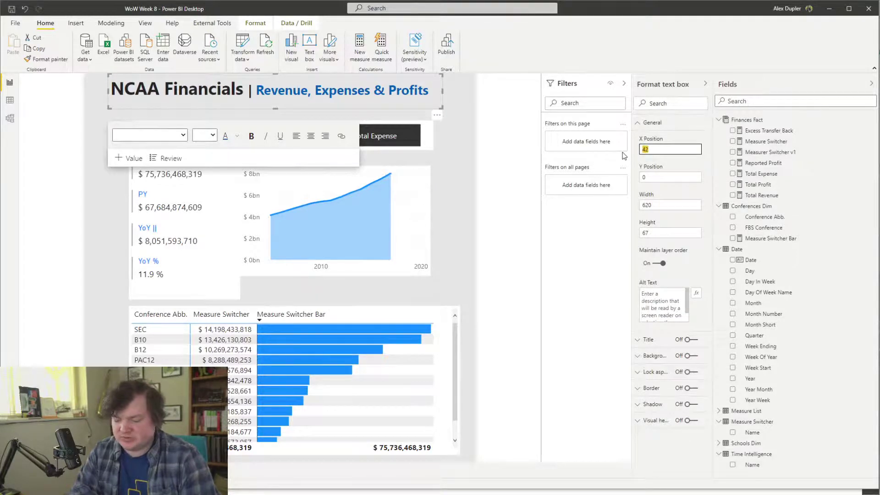
{"action": "type", "text": "50"}
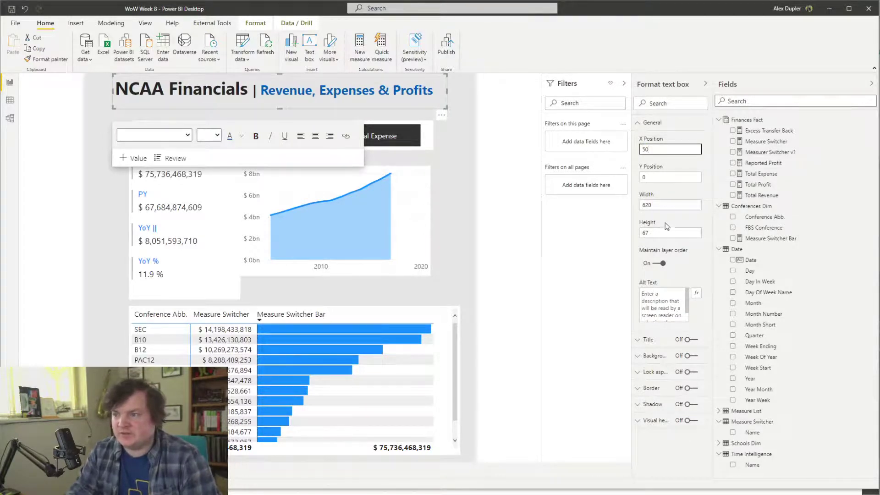
Set the comma between Revenue and Expenses in the report title to black
{"action": "left_click", "coordinate": [458, 159]}
{"action": "left_click", "coordinate": [347, 90]}
{"action": "double_click", "coordinate": [347, 90]}
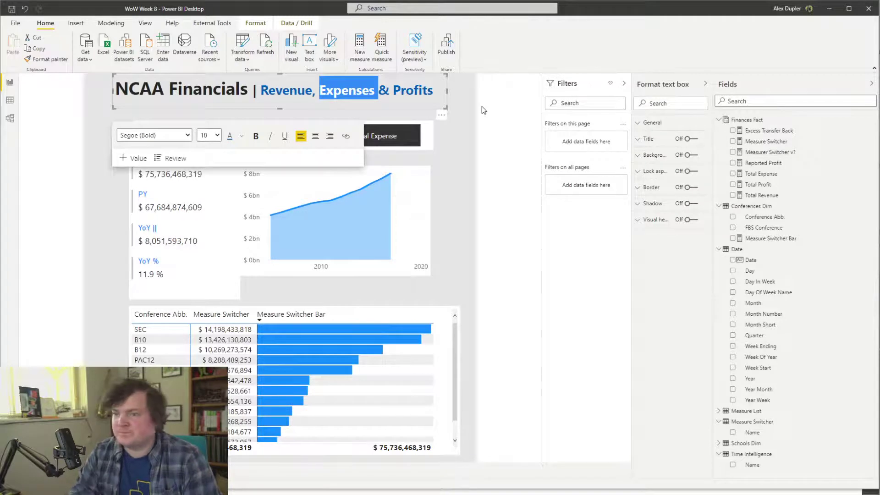
{"action": "key", "text": "Left"}
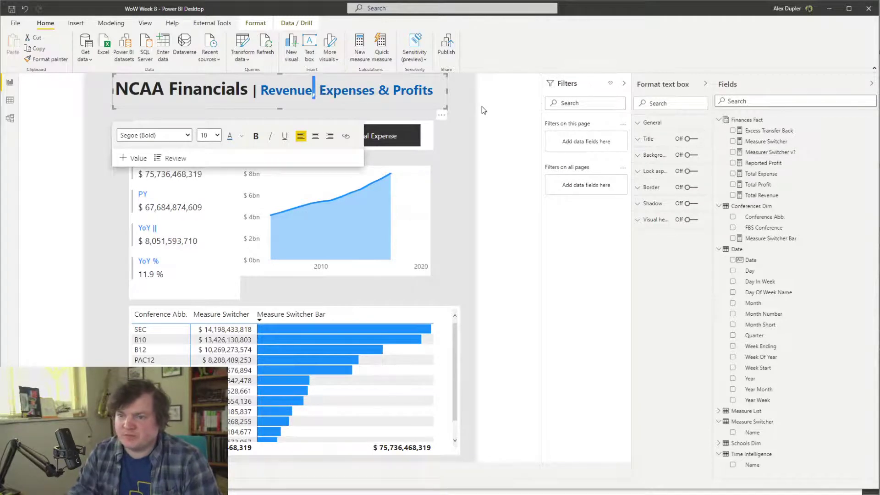
{"action": "left_click", "coordinate": [242, 136]}
{"action": "left_click", "coordinate": [304, 272]}
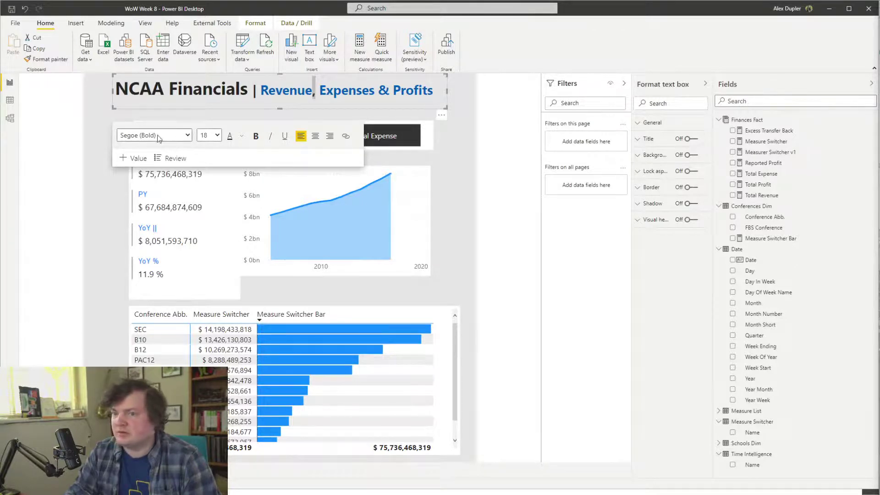
Set the font colour of the word Expenses in the title to the custom green #64885E
{"action": "double_click", "coordinate": [347, 90]}
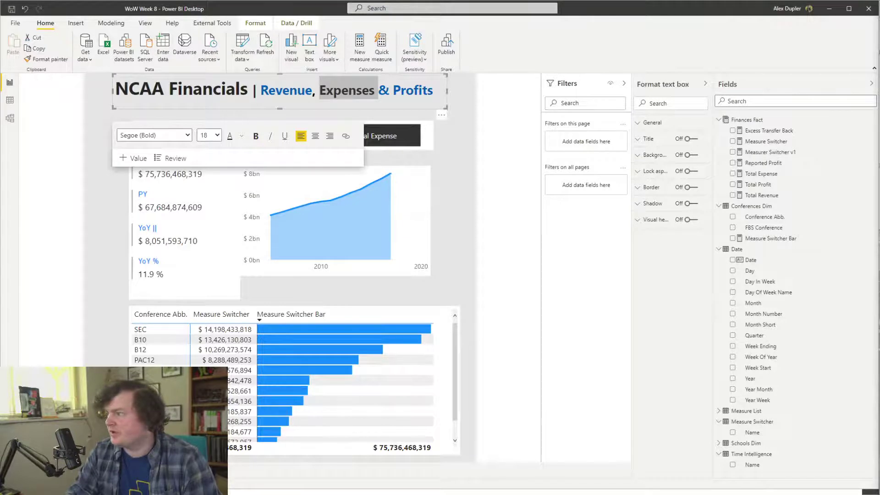
{"action": "left_click", "coordinate": [241, 136]}
{"action": "left_click", "coordinate": [279, 293]}
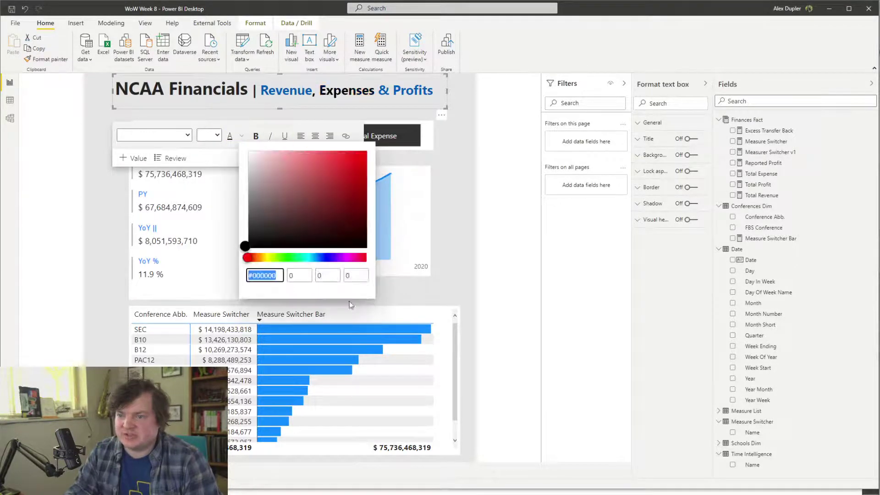
{"action": "type", "text": "#64885E"}
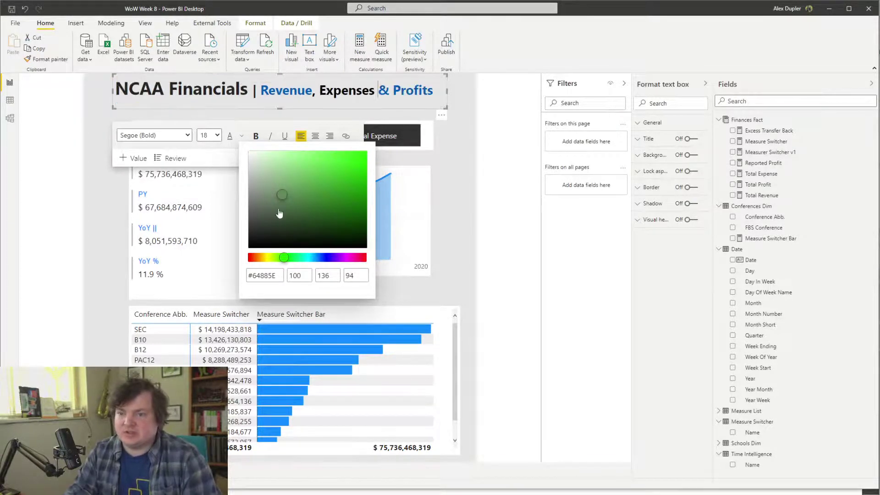
{"action": "left_click", "coordinate": [243, 137]}
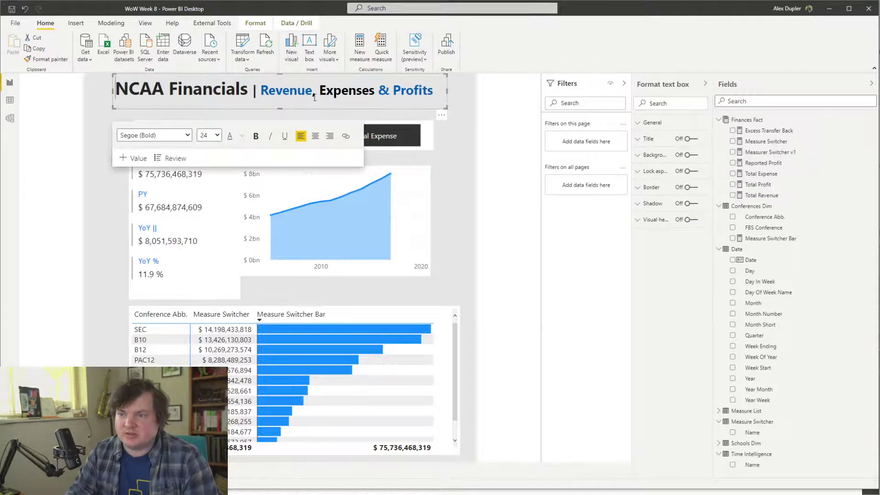
{"action": "double_click", "coordinate": [340, 92]}
{"action": "left_click", "coordinate": [229, 137]}
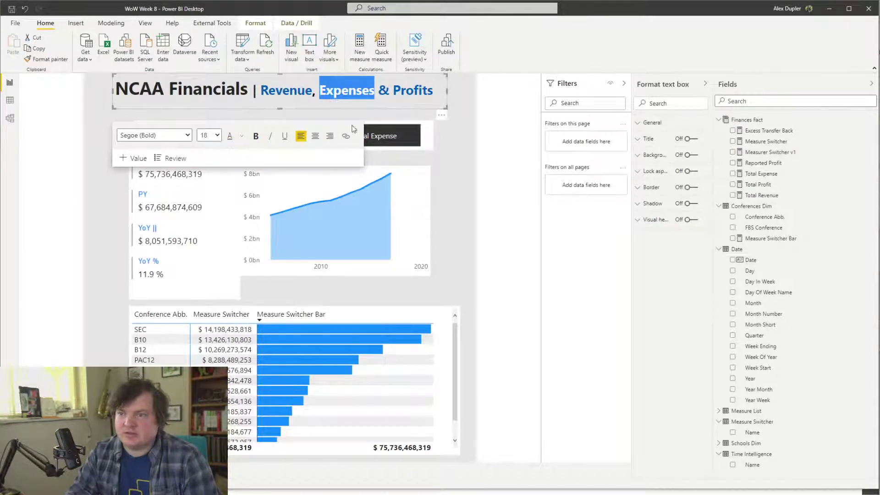
Restore the word Expenses in the title to the recently used dark blue
{"action": "left_click", "coordinate": [378, 91]}
{"action": "double_click", "coordinate": [415, 92]}
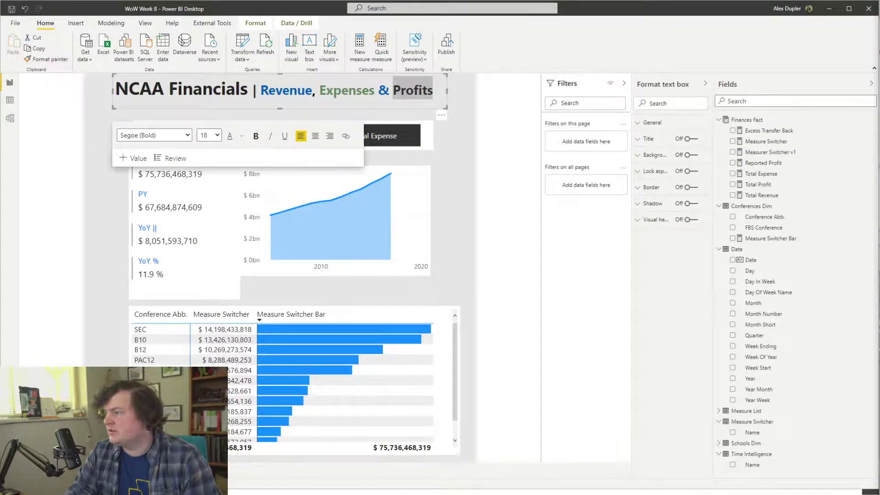
{"action": "key", "text": "ctrl+z"}
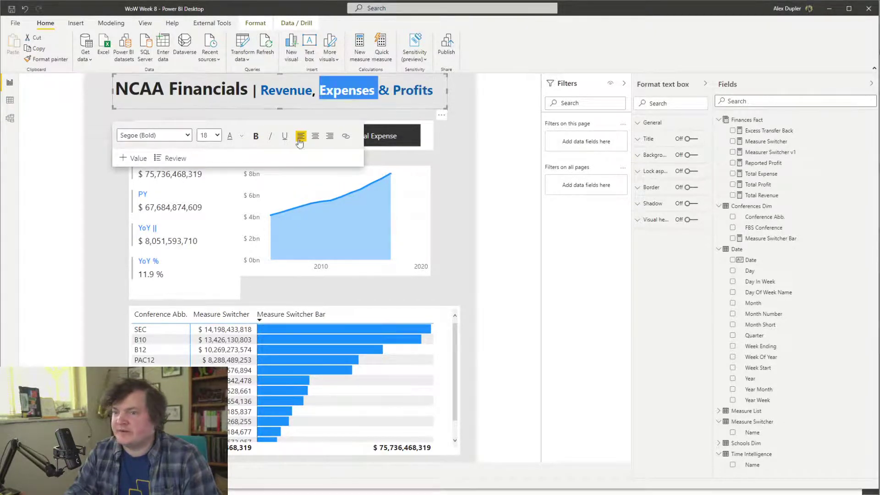
{"action": "left_click", "coordinate": [241, 137]}
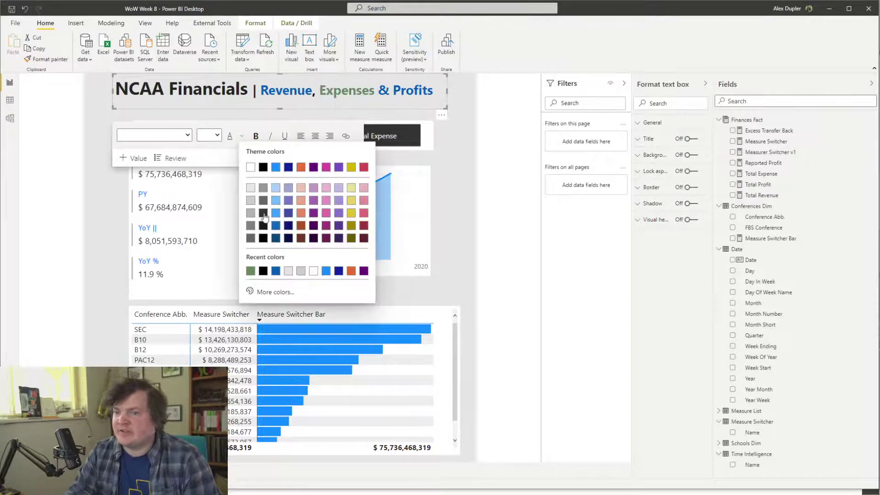
{"action": "left_click", "coordinate": [274, 272]}
Set the font colour of the word Revenue in the title to the recently used green #64885E
{"action": "left_click", "coordinate": [297, 91]}
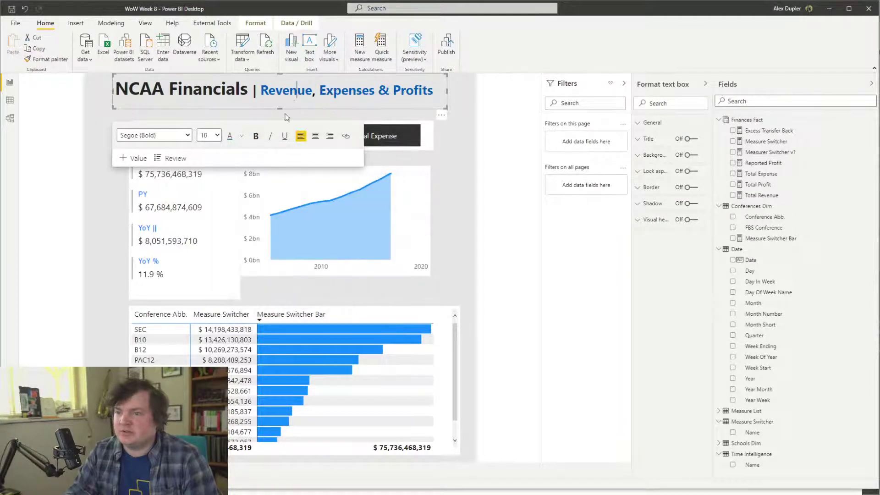
{"action": "double_click", "coordinate": [293, 90]}
{"action": "left_click", "coordinate": [242, 137]}
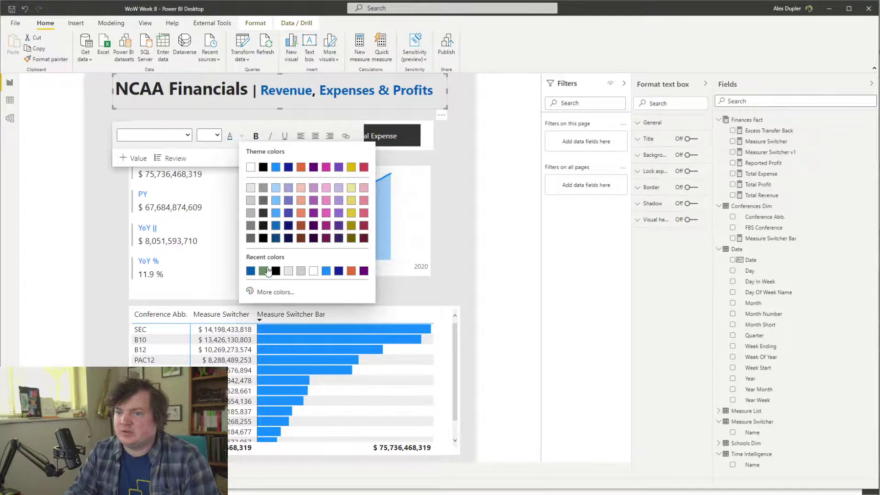
{"action": "left_click", "coordinate": [267, 271]}
Set the font colour of the word Profits in the title to the custom colour #7FB737
{"action": "left_click", "coordinate": [413, 91]}
{"action": "double_click", "coordinate": [413, 90]}
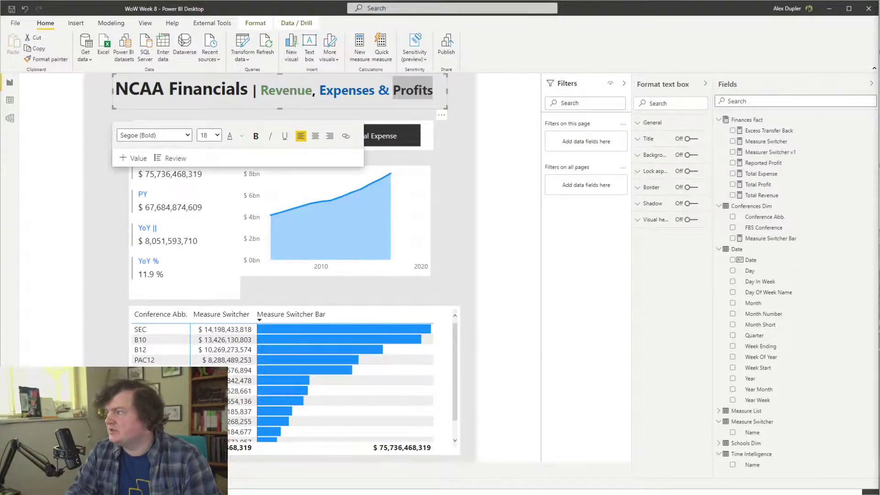
{"action": "left_click", "coordinate": [240, 135]}
{"action": "left_click", "coordinate": [273, 292]}
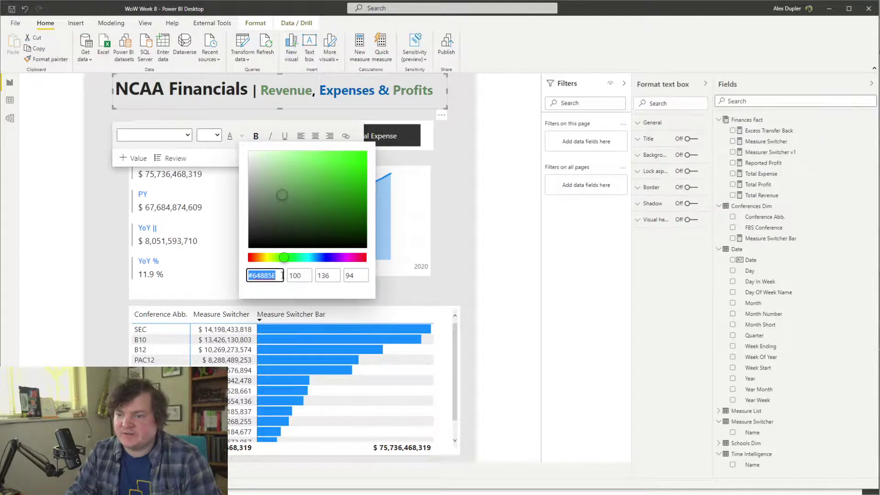
{"action": "type", "text": "#7FB737"}
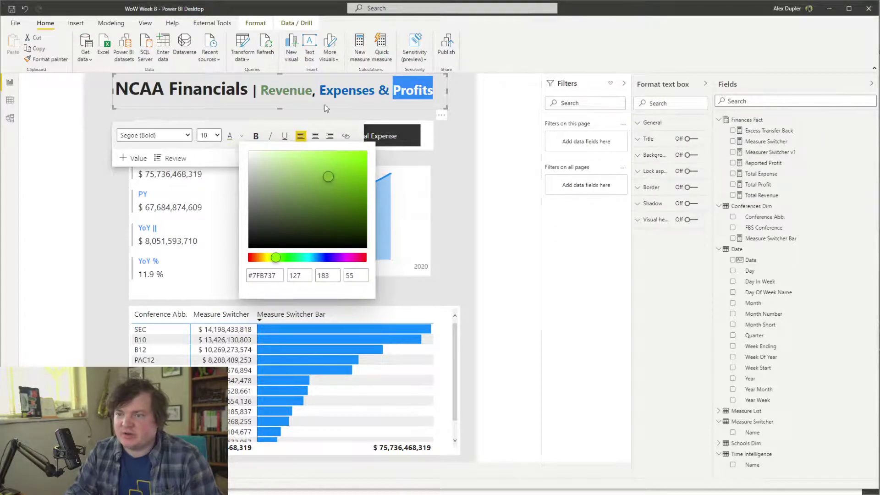
{"action": "left_click", "coordinate": [415, 95]}
{"action": "left_click", "coordinate": [478, 210]}
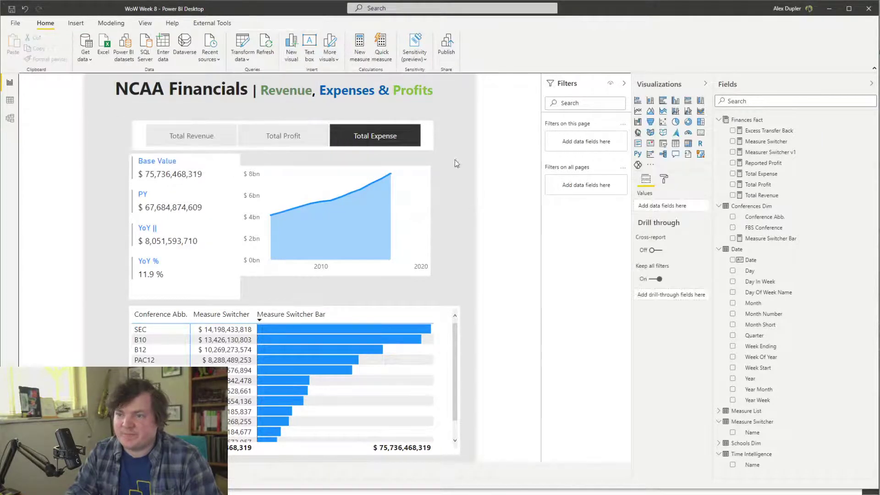
Set the ampersand in the report title to black and leave the text box
{"action": "double_click", "coordinate": [384, 91]}
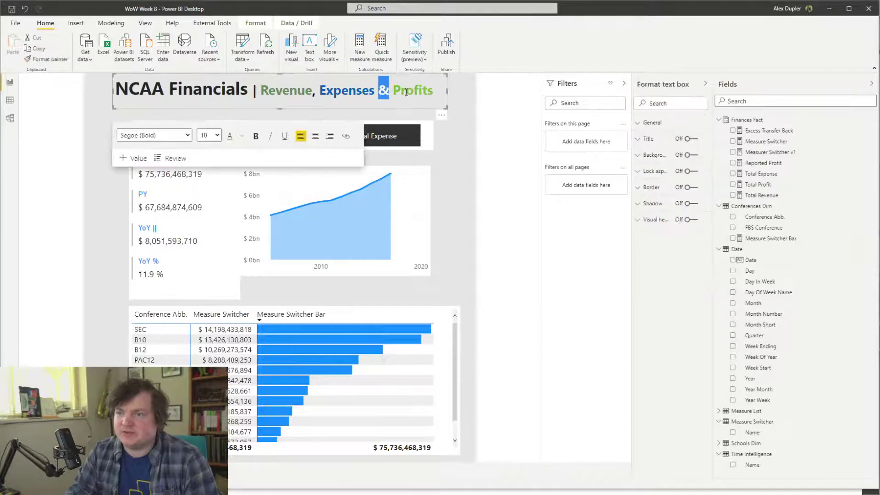
{"action": "left_click", "coordinate": [240, 137]}
{"action": "left_click", "coordinate": [290, 274]}
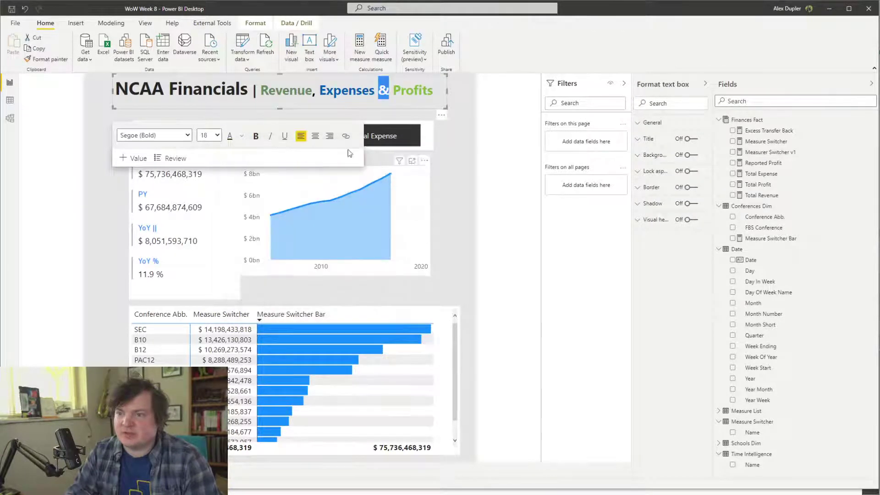
{"action": "left_click", "coordinate": [309, 97]}
{"action": "left_click", "coordinate": [469, 116]}
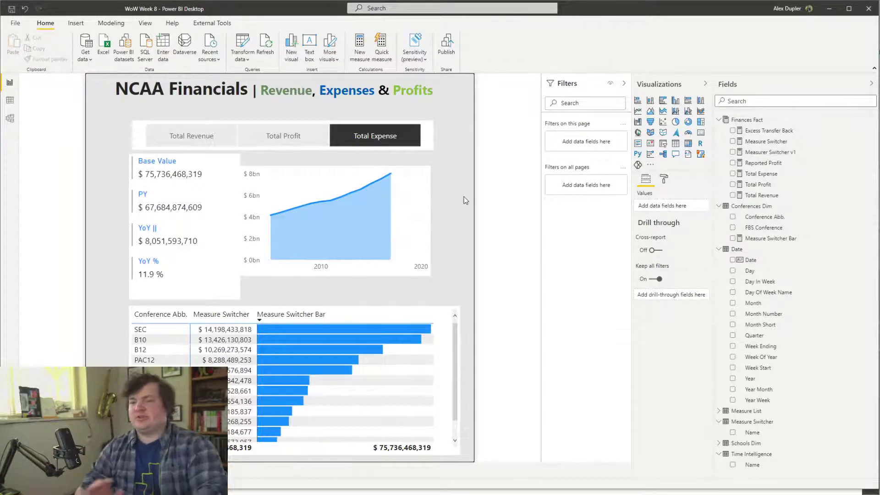
Turn off the measure slicer's background and move the slicer up directly beneath the report title
{"action": "left_click", "coordinate": [428, 134]}
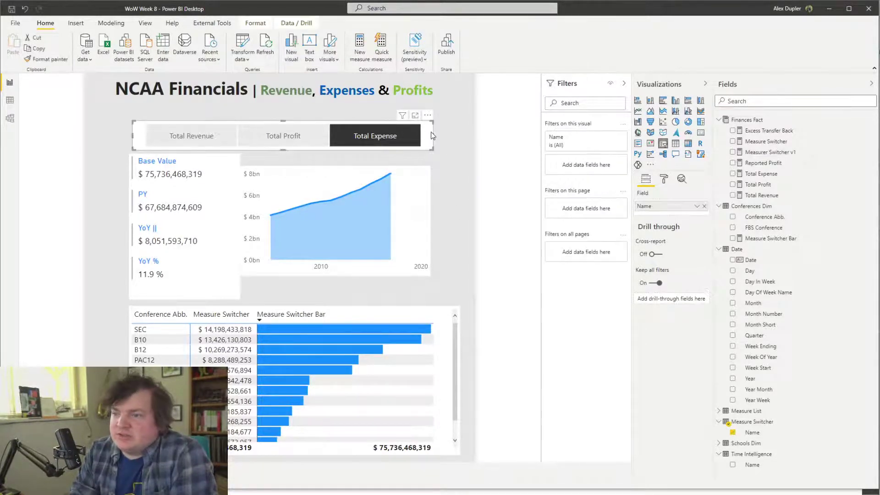
{"action": "left_click", "coordinate": [681, 179]}
{"action": "left_click", "coordinate": [662, 180]}
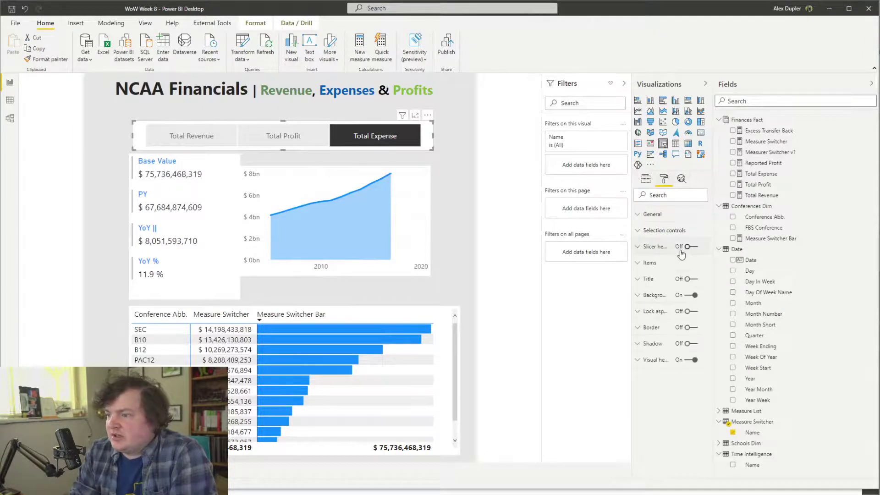
{"action": "left_click", "coordinate": [693, 295]}
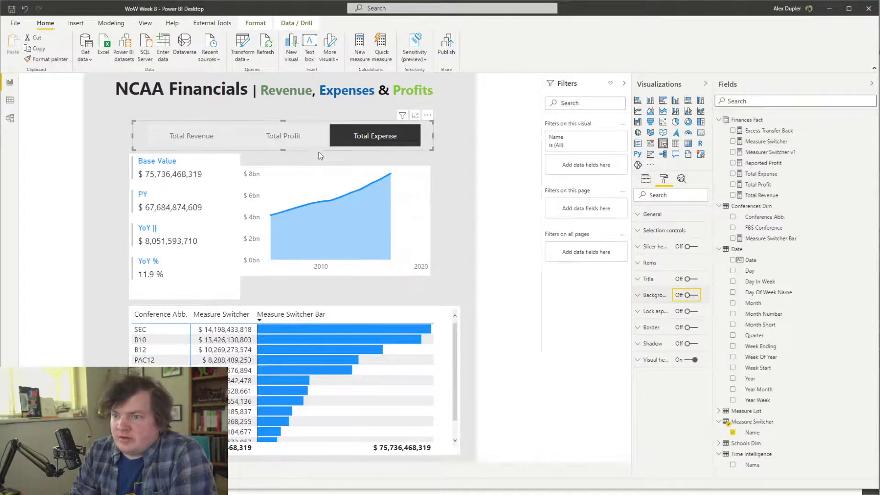
{"action": "left_click_drag", "start_coordinate": [314, 130], "coordinate": [310, 112]}
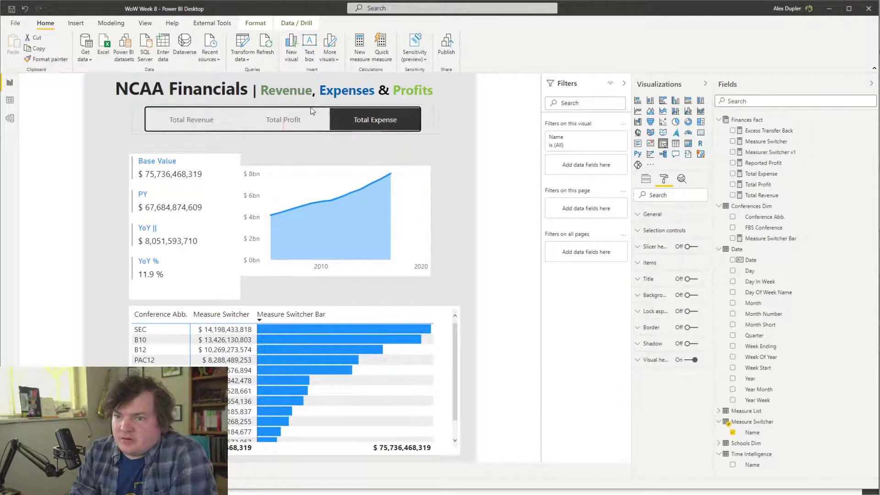
{"action": "left_click", "coordinate": [454, 165]}
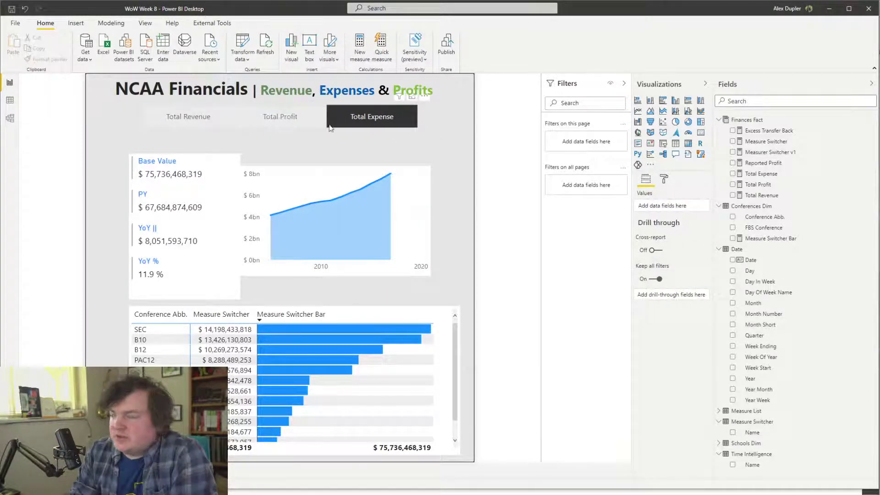
Lighten the page background to the custom colour #F4F2F2
{"action": "left_click", "coordinate": [664, 179]}
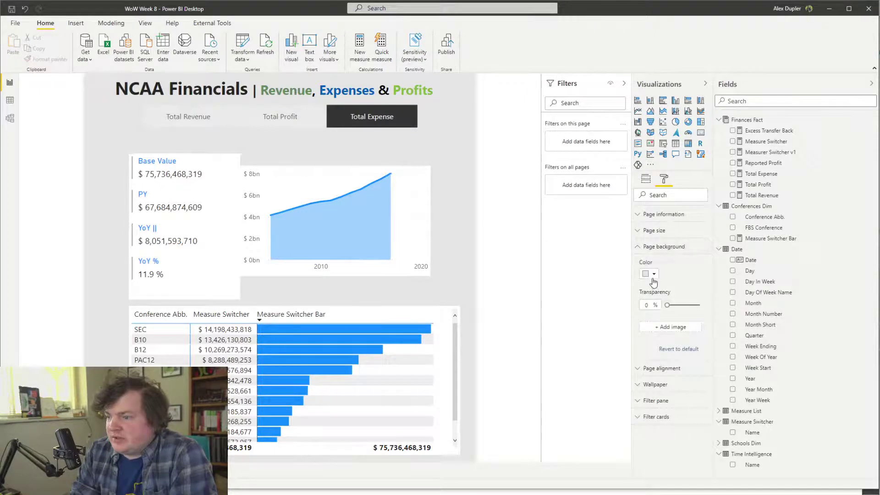
{"action": "left_click", "coordinate": [653, 275]}
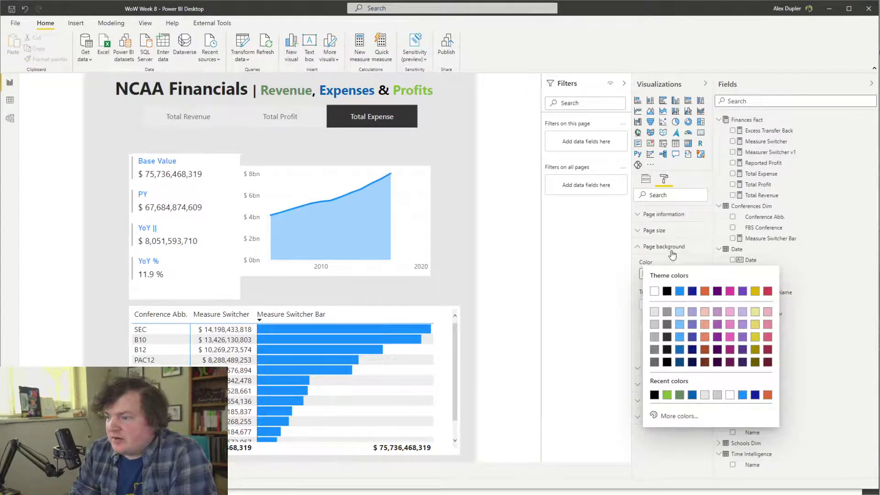
{"action": "left_click", "coordinate": [672, 255]}
{"action": "left_click", "coordinate": [650, 275]}
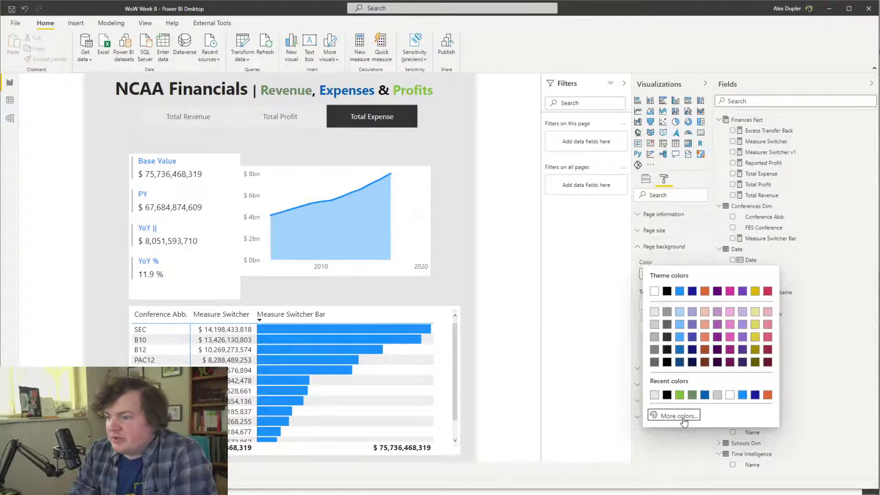
{"action": "left_click", "coordinate": [677, 416]}
{"action": "left_click", "coordinate": [650, 286]}
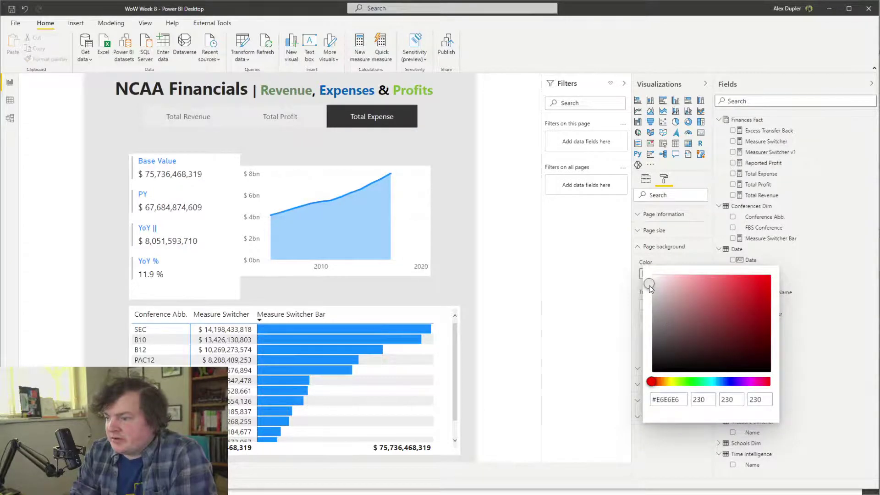
{"action": "left_click_drag", "start_coordinate": [652, 281], "coordinate": [654, 283]}
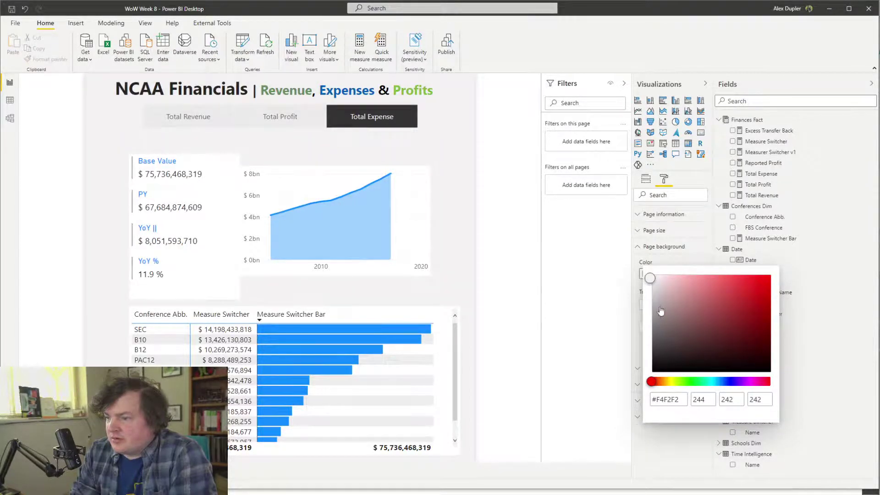
{"action": "left_click", "coordinate": [573, 277]}
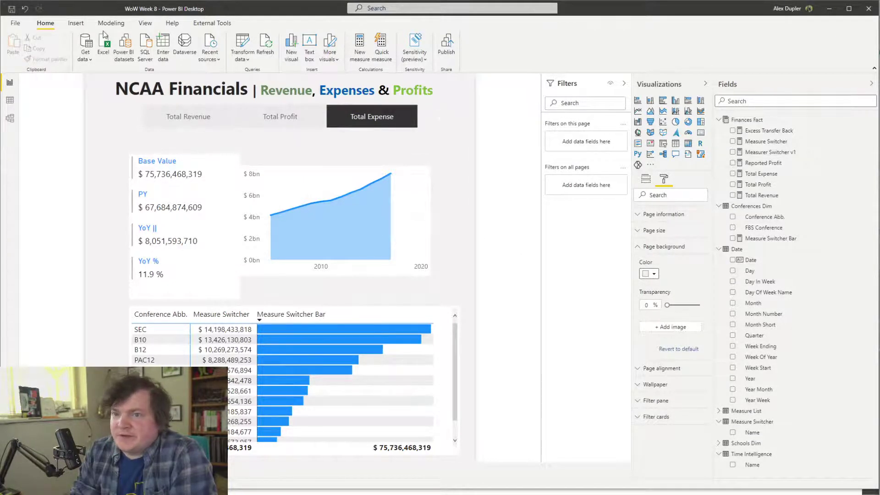
Turn off the background of the multi-row card and of the area chart
{"action": "left_click", "coordinate": [76, 23]}
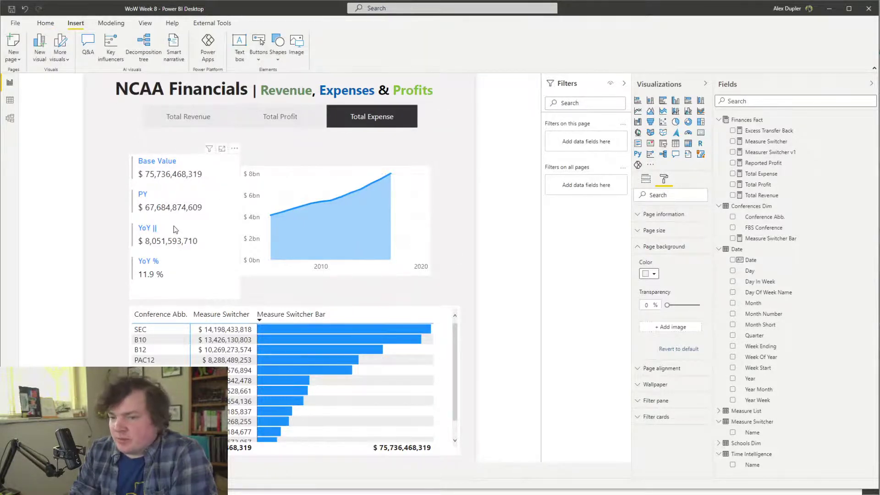
{"action": "left_click", "coordinate": [215, 184]}
{"action": "left_click", "coordinate": [663, 178]}
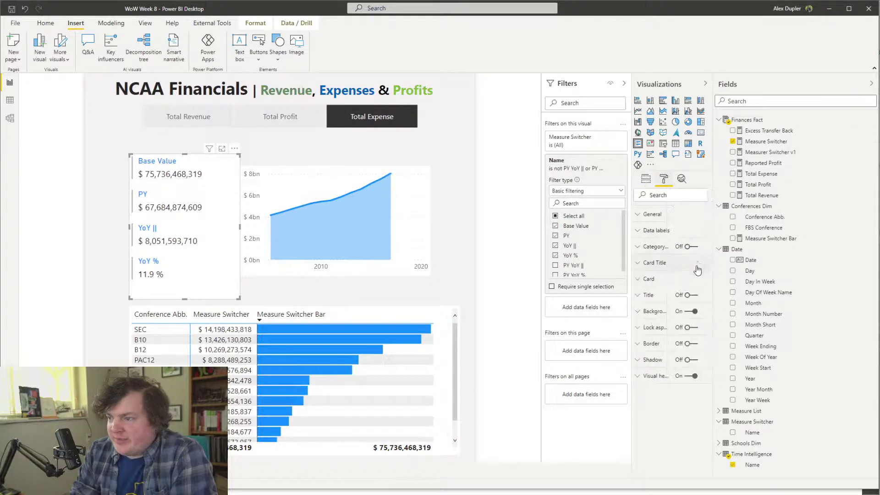
{"action": "left_click", "coordinate": [691, 312]}
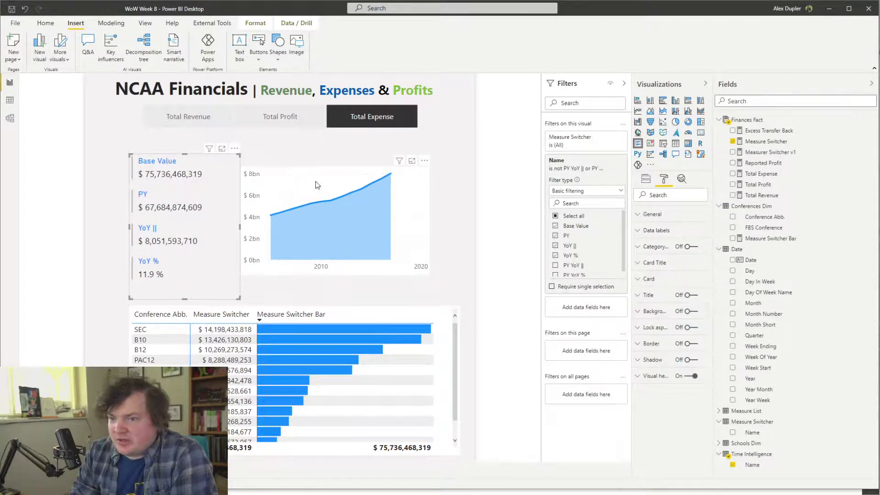
{"action": "left_click", "coordinate": [292, 175]}
{"action": "left_click", "coordinate": [692, 376]}
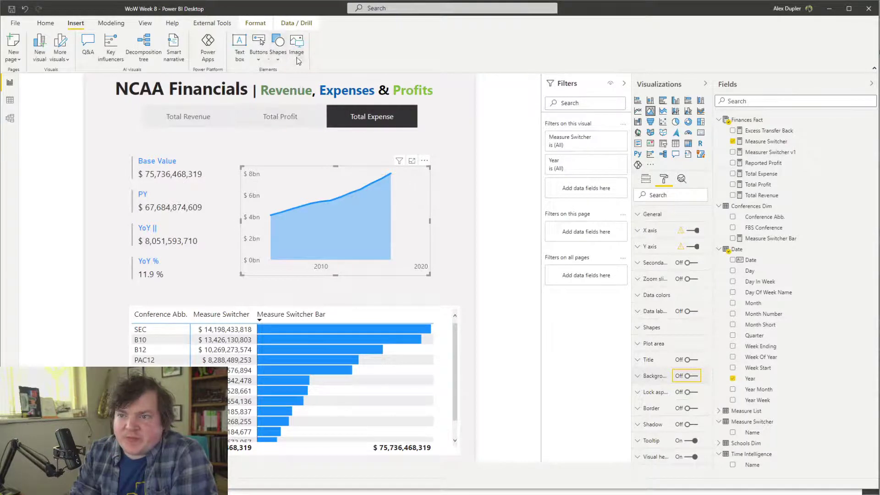
Insert a line shape, place it directly beneath the report title and stretch it across the title's full width
{"action": "left_click", "coordinate": [273, 59]}
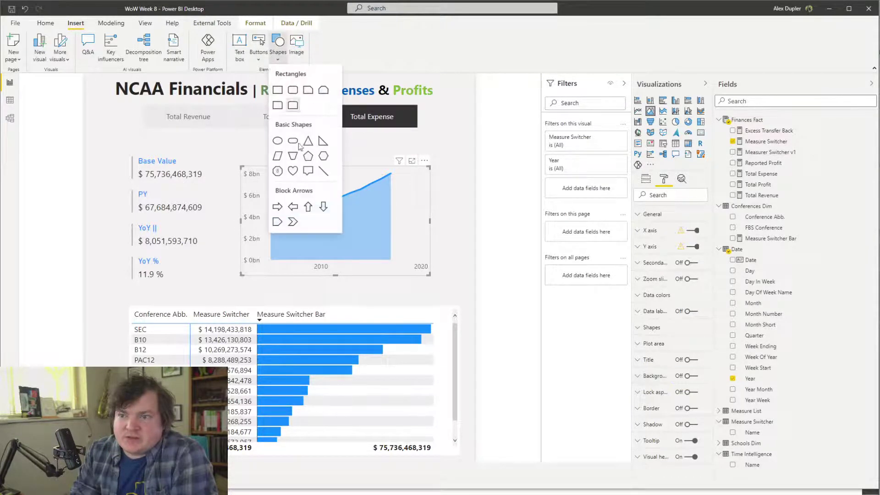
{"action": "left_click", "coordinate": [316, 163]}
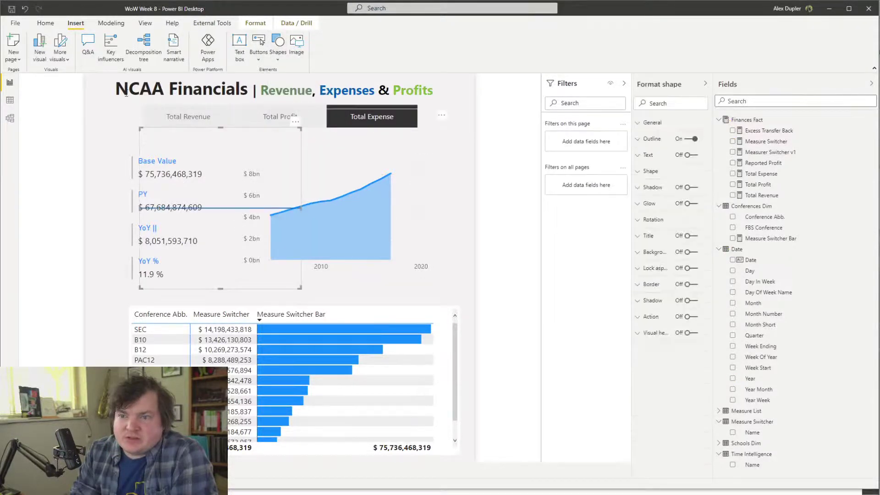
{"action": "left_click", "coordinate": [220, 122], "text": "ctrl"}
{"action": "left_click", "coordinate": [228, 174]}
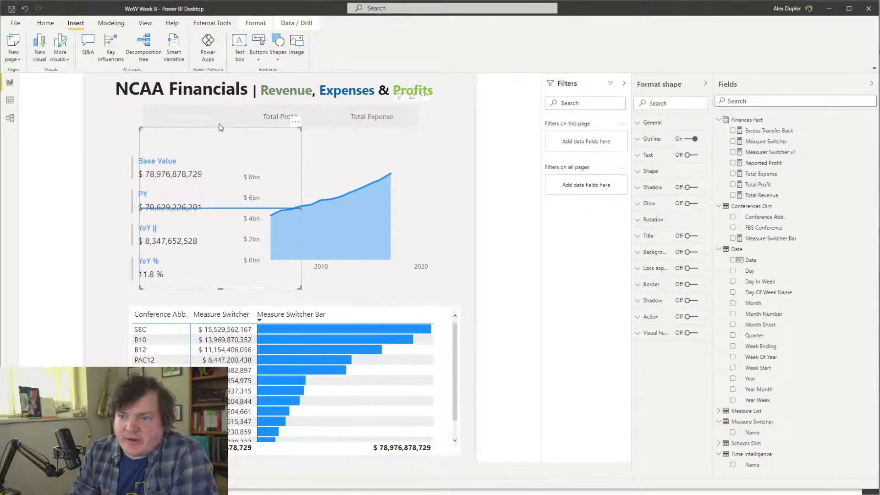
{"action": "left_click_drag", "start_coordinate": [220, 128], "coordinate": [190, 105]}
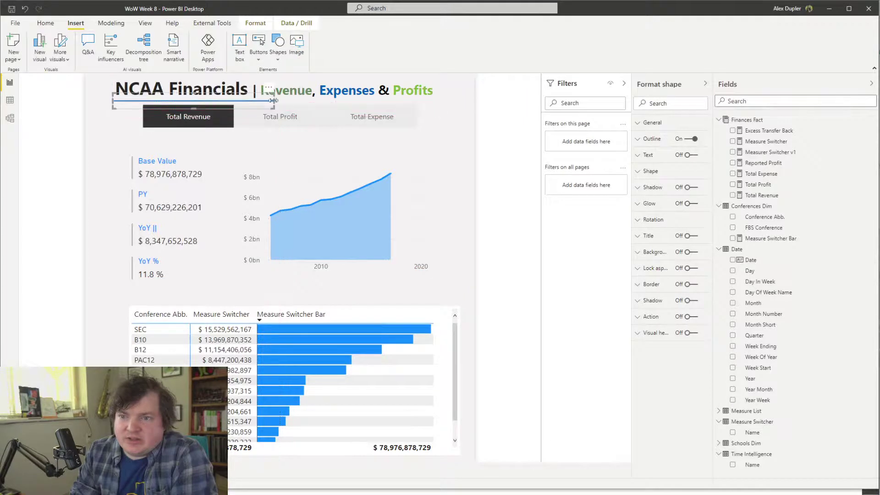
{"action": "left_click_drag", "start_coordinate": [273, 101], "coordinate": [448, 109]}
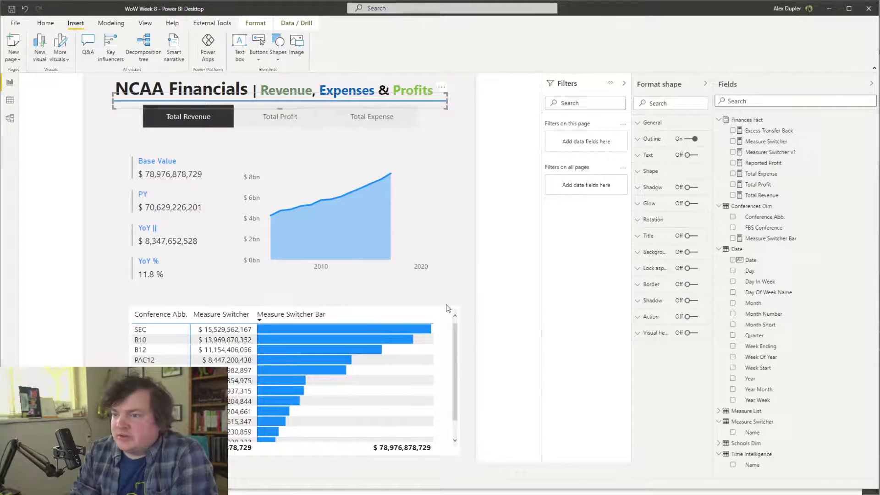
Centre the report title text in its text box and leave the box
{"action": "left_click", "coordinate": [392, 87]}
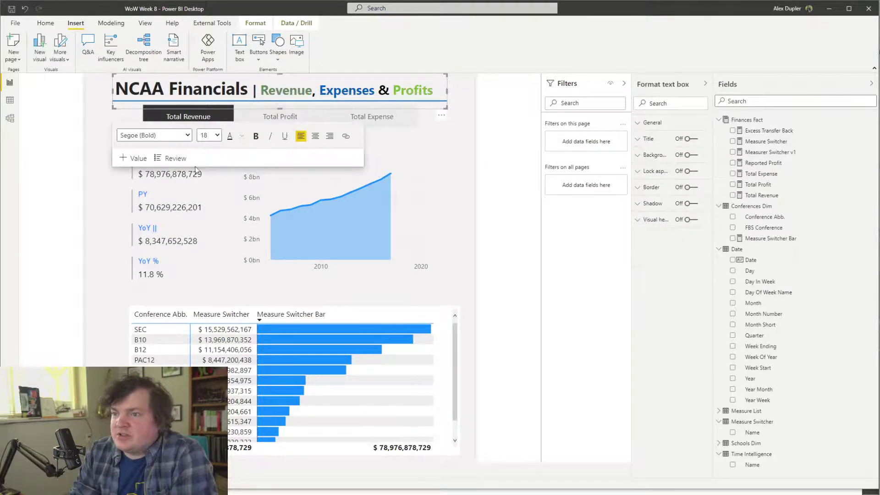
{"action": "left_click", "coordinate": [315, 136]}
{"action": "left_click", "coordinate": [436, 115]}
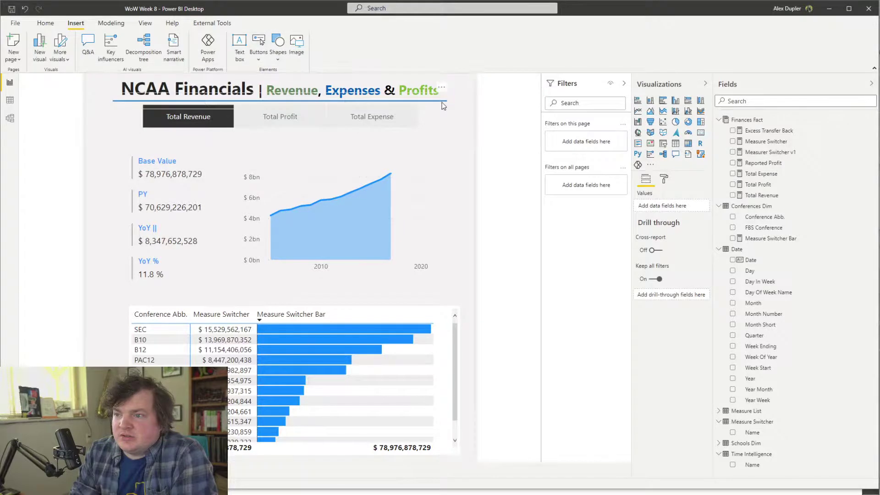
Turn on the glow of the line beneath the title and set its outline to 1 pt in the second-lightest grey theme shade
{"action": "left_click", "coordinate": [444, 106]}
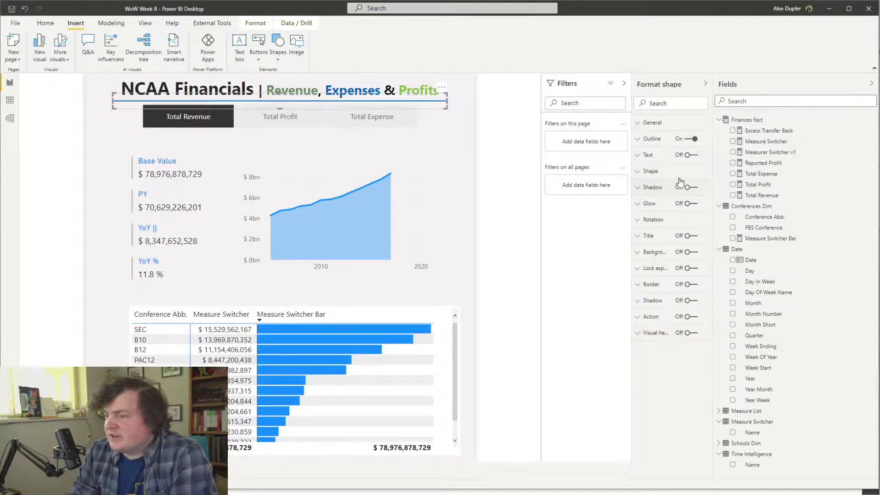
{"action": "left_click", "coordinate": [689, 206]}
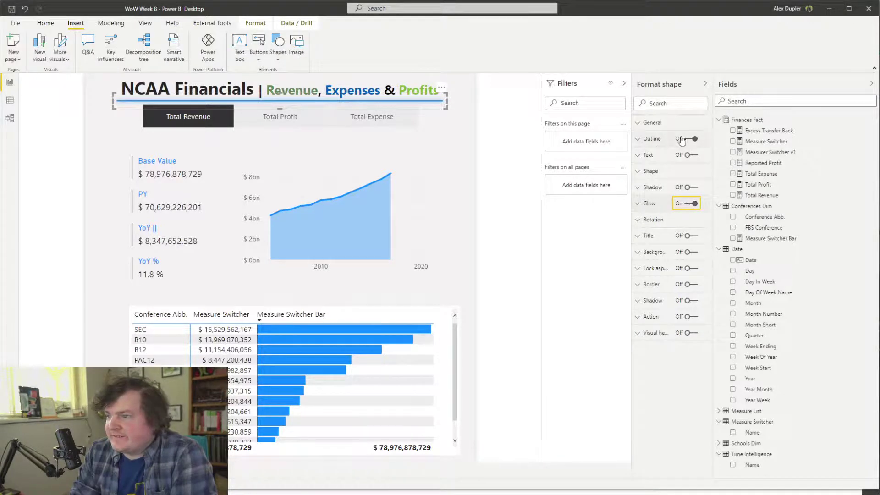
{"action": "left_click", "coordinate": [655, 139]}
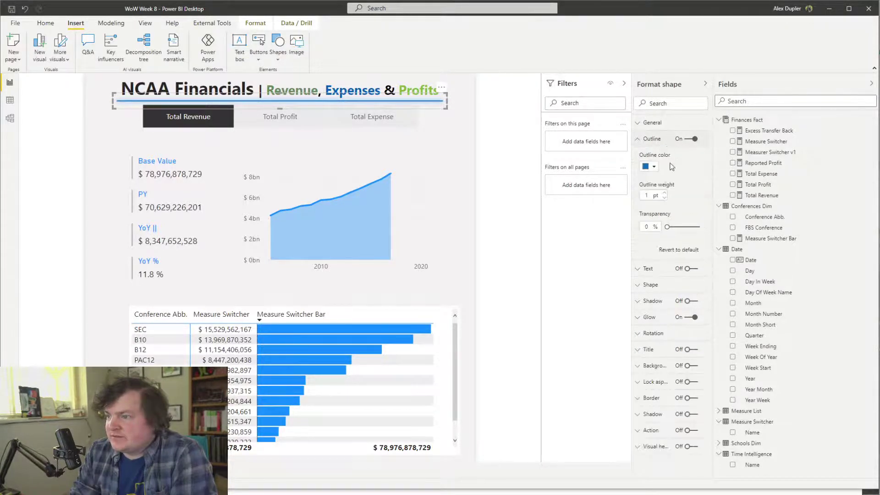
{"action": "left_click", "coordinate": [665, 198]}
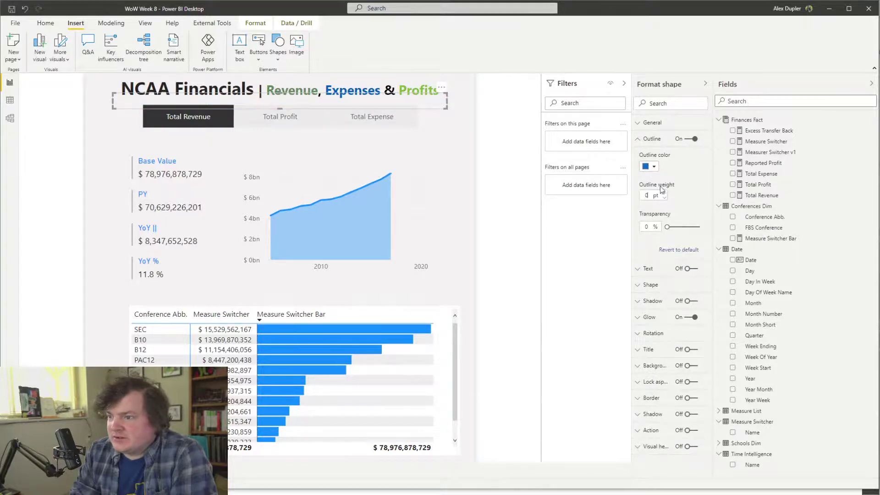
{"action": "left_click", "coordinate": [665, 194]}
{"action": "left_click", "coordinate": [652, 168]}
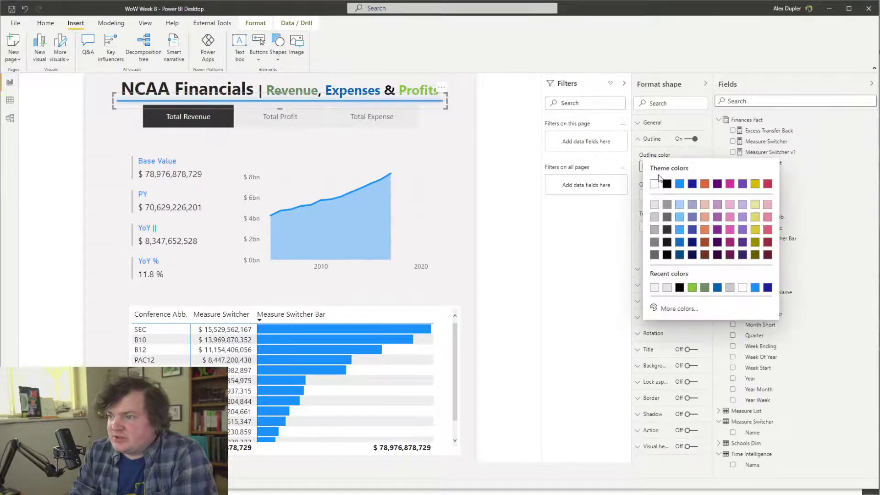
{"action": "left_click", "coordinate": [655, 204]}
{"action": "left_click", "coordinate": [653, 167]}
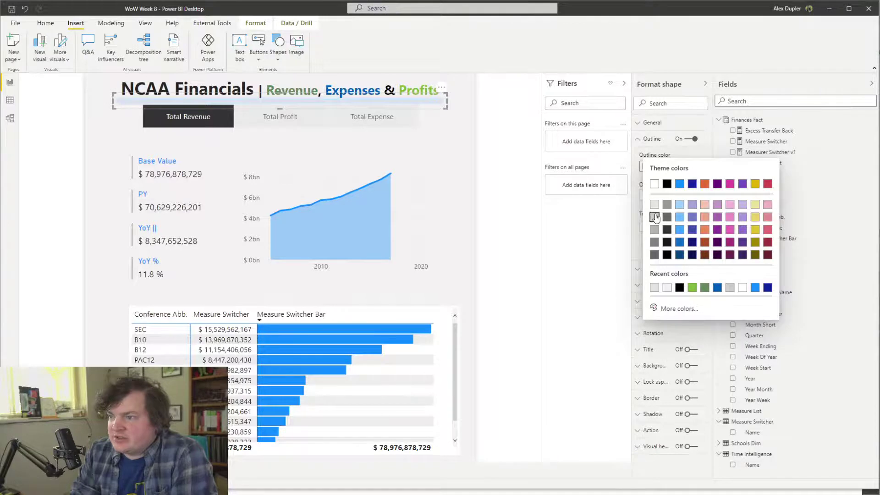
{"action": "left_click", "coordinate": [655, 217]}
Set the title line's glow colour to light grey and deselect the line
{"action": "left_click", "coordinate": [665, 317]}
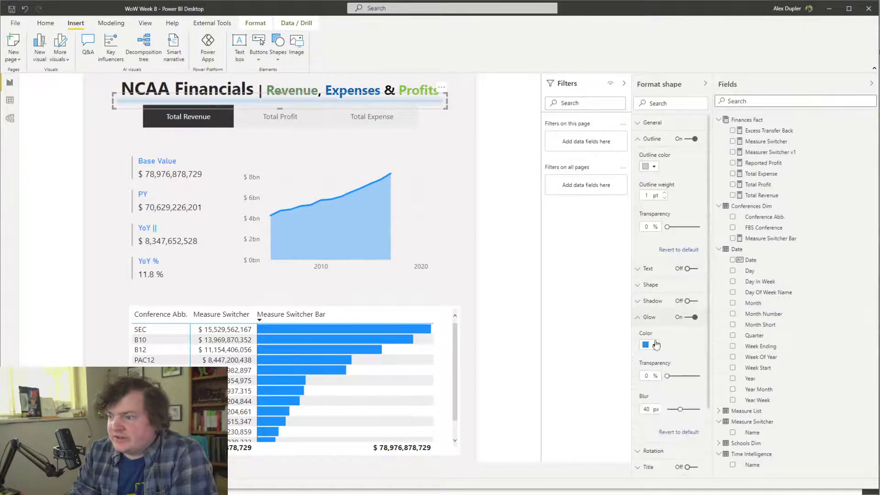
{"action": "left_click", "coordinate": [651, 344]}
{"action": "left_click", "coordinate": [656, 221]}
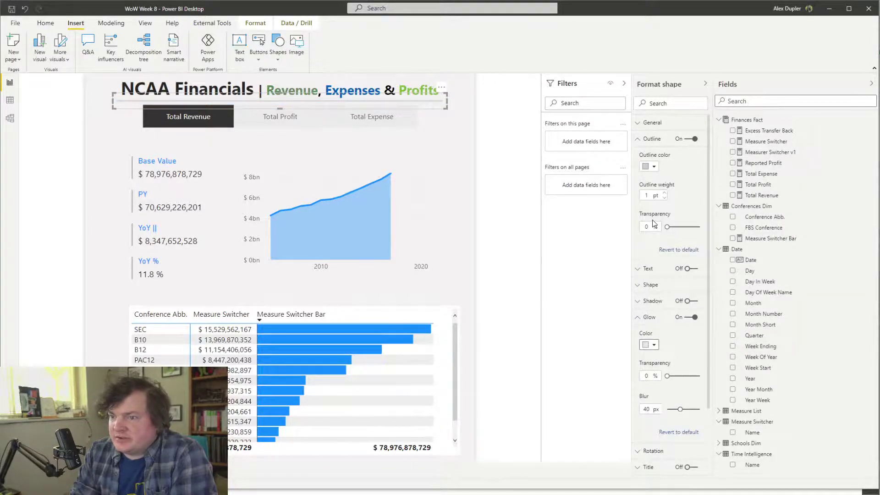
{"action": "left_click", "coordinate": [447, 172]}
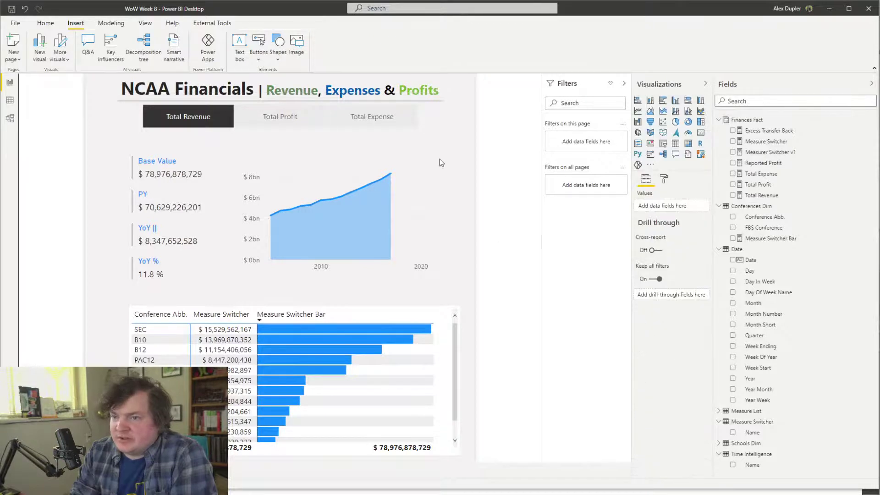
{"action": "left_click", "coordinate": [426, 132]}
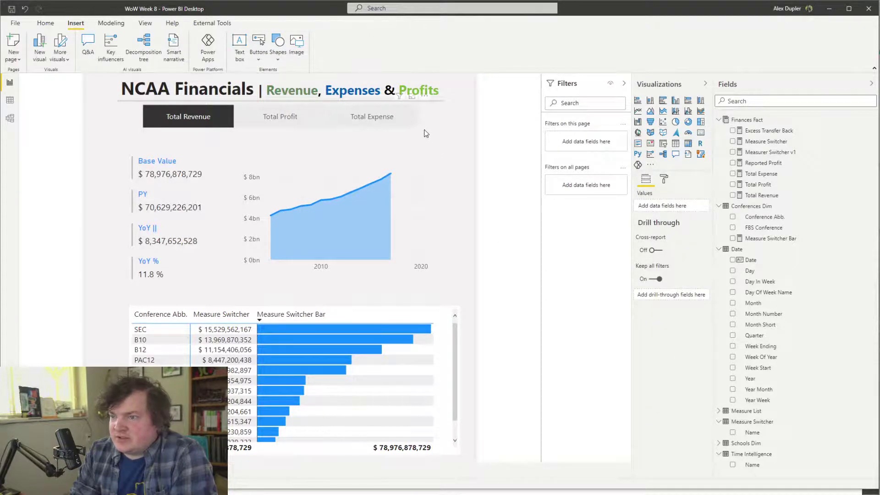
Turn off the title line's glow and set its outline colour to the lightest grey theme shade
{"action": "left_click", "coordinate": [441, 101]}
{"action": "left_click", "coordinate": [694, 204]}
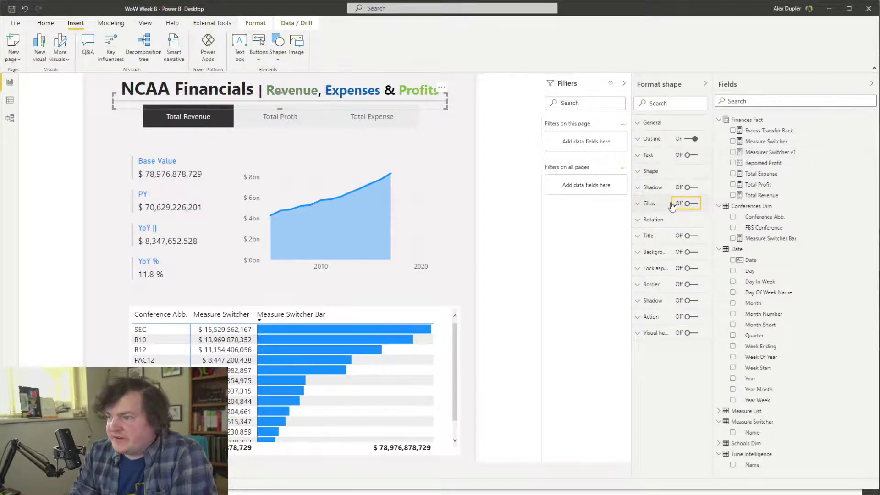
{"action": "left_click", "coordinate": [660, 140]}
{"action": "left_click", "coordinate": [652, 166]}
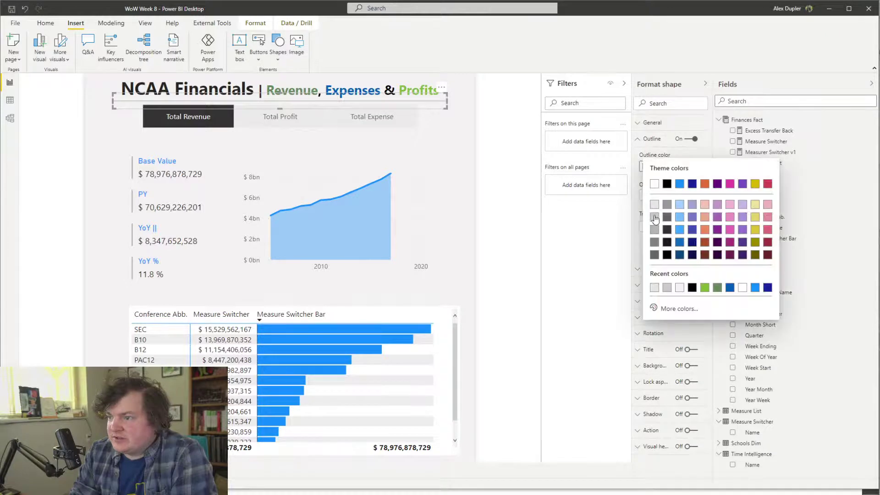
{"action": "left_click", "coordinate": [658, 207]}
{"action": "left_click", "coordinate": [536, 186]}
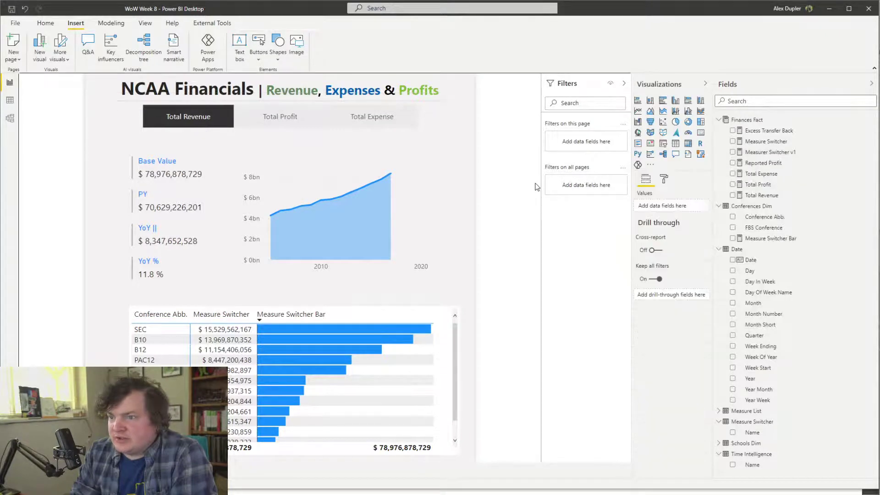
Shorten the measure slicer, choose Total Revenue in it and move it up directly beneath the title line
{"action": "left_click", "coordinate": [412, 127]}
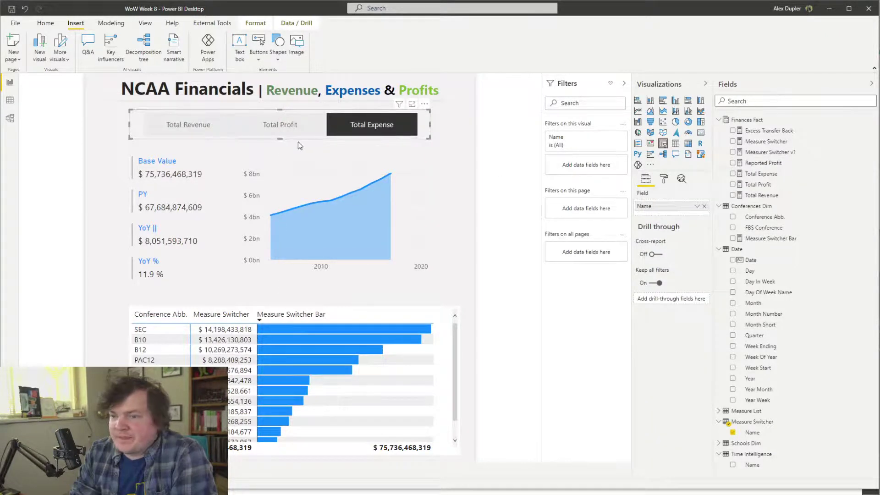
{"action": "left_click_drag", "start_coordinate": [280, 138], "coordinate": [279, 130]}
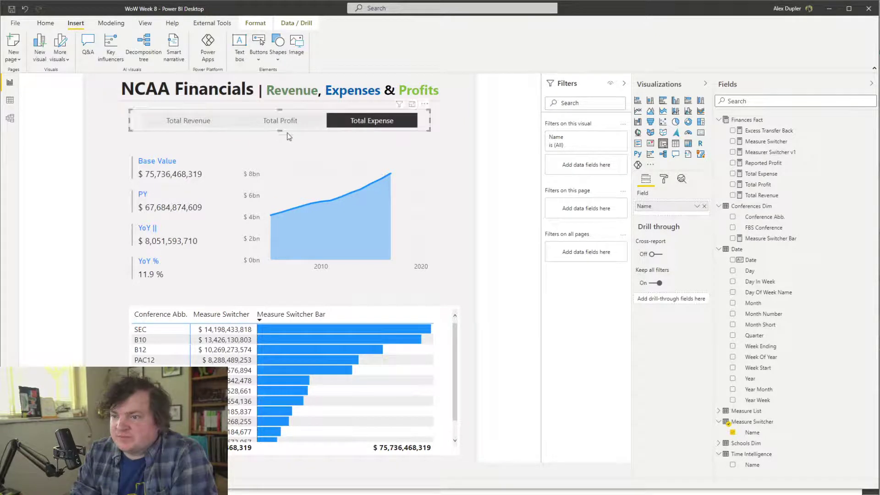
{"action": "left_click", "coordinate": [202, 124]}
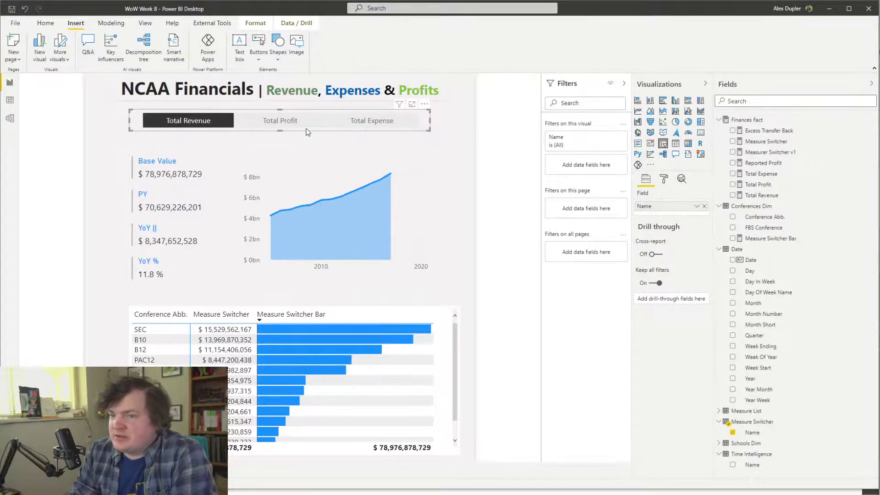
{"action": "left_click_drag", "start_coordinate": [309, 131], "coordinate": [301, 123]}
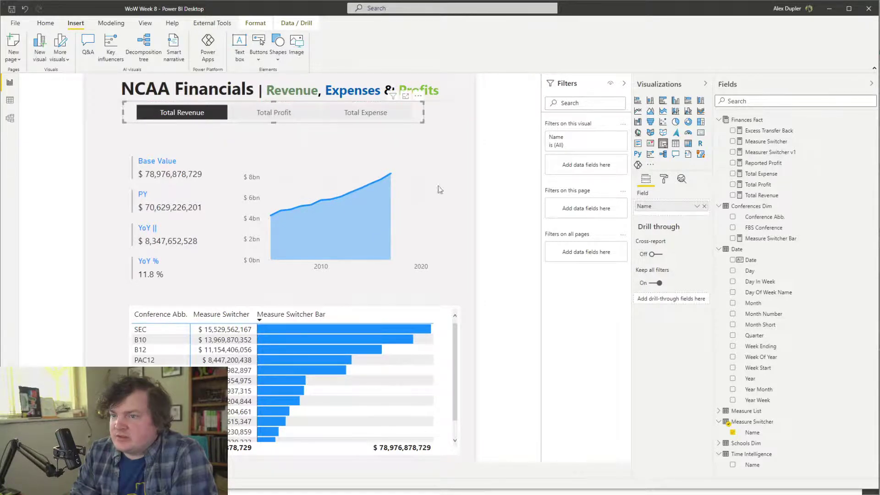
{"action": "left_click", "coordinate": [418, 97]}
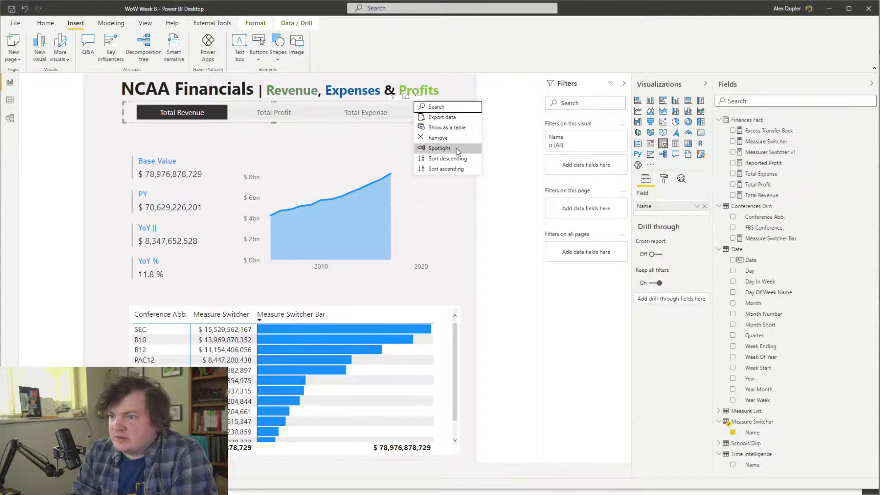
{"action": "left_click", "coordinate": [509, 260]}
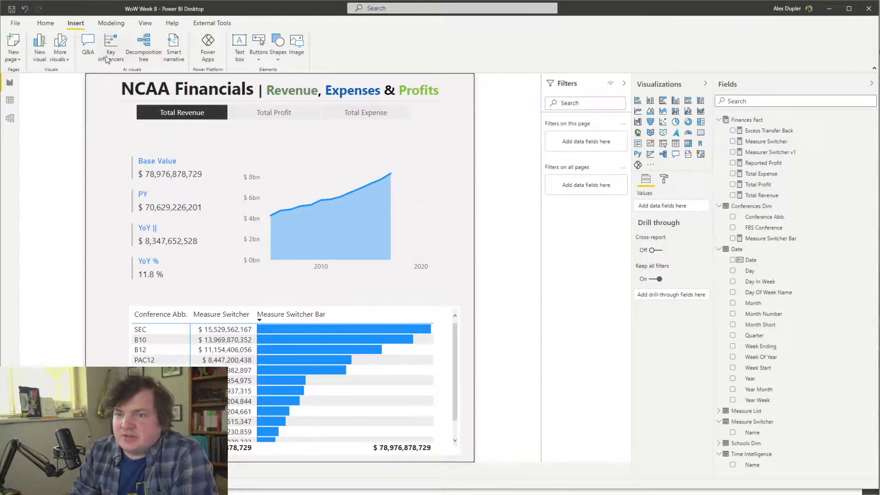
Insert a new text box on the report page
{"action": "left_click", "coordinate": [38, 22]}
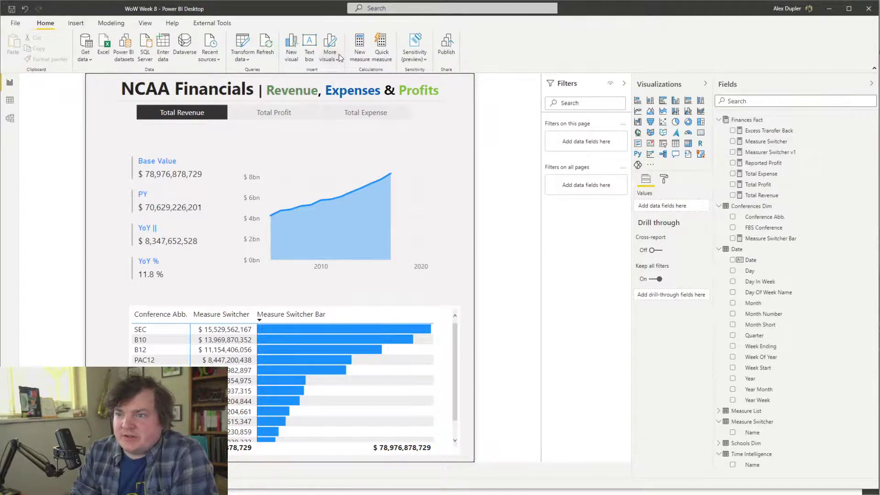
{"action": "left_click", "coordinate": [75, 23]}
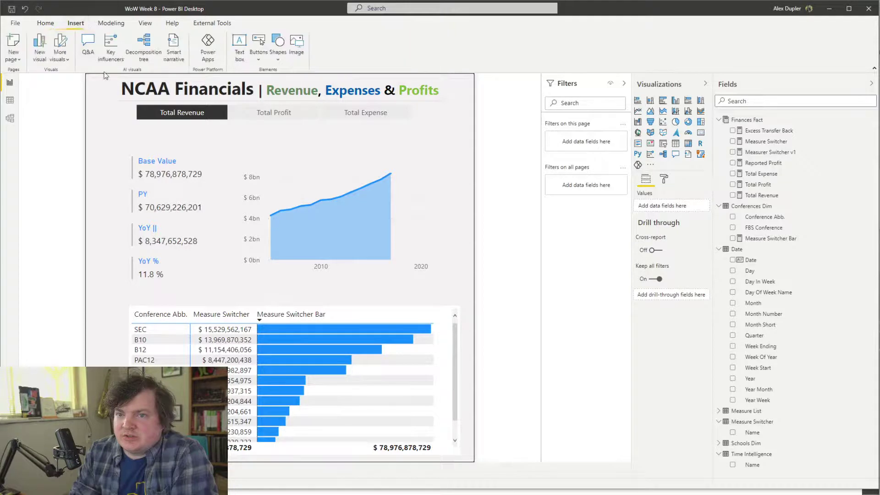
{"action": "left_click", "coordinate": [240, 46]}
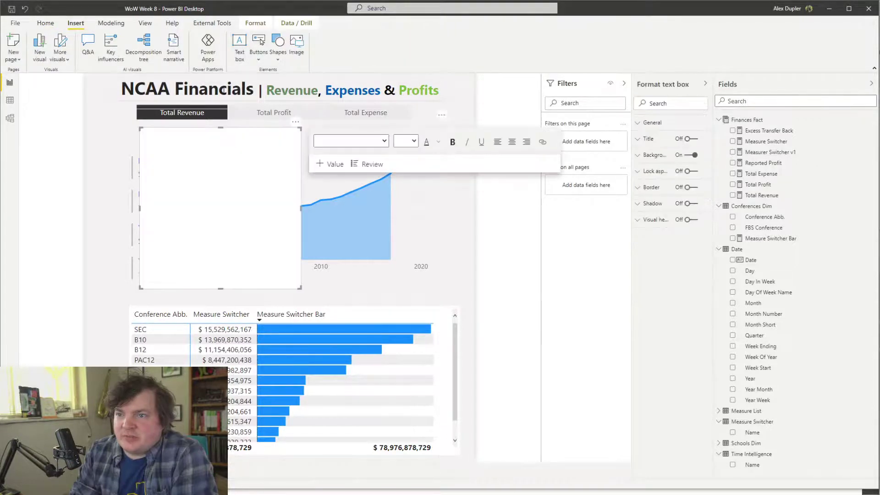
Start a dynamic value in the text box, try Measure list as its calculation, and clear that query
{"action": "left_click", "coordinate": [334, 165]}
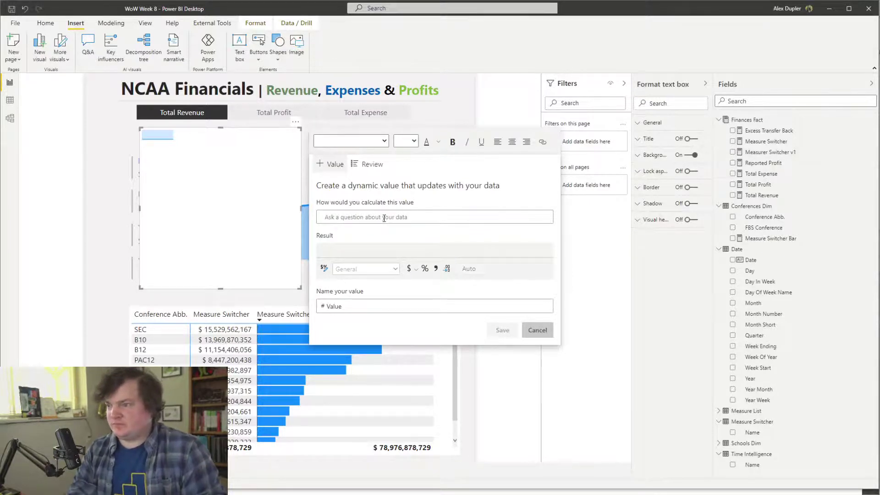
{"action": "type", "text": "Measu"}
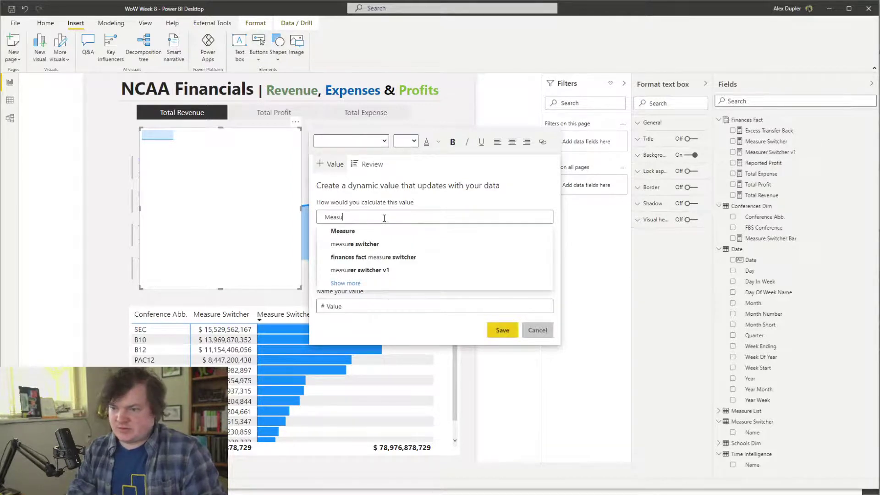
{"action": "type", "text": "ure"}
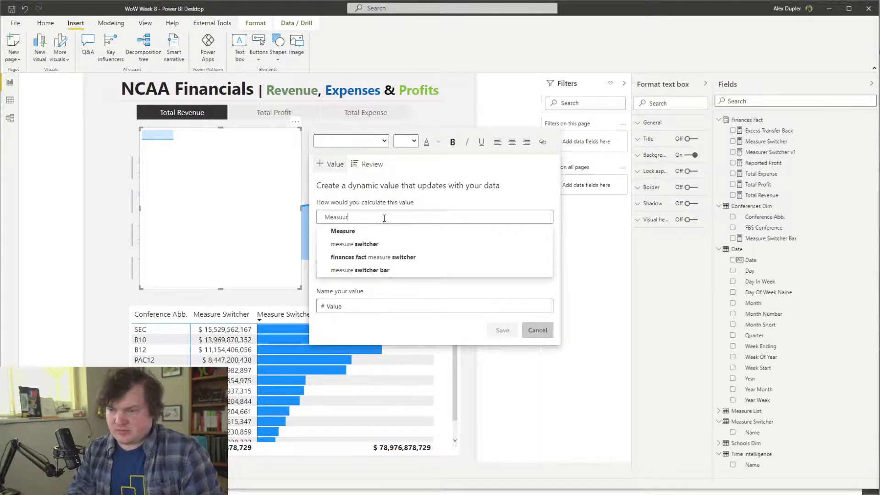
{"action": "key", "text": "ctrl+a"}
{"action": "type", "text": "Measure ist"}
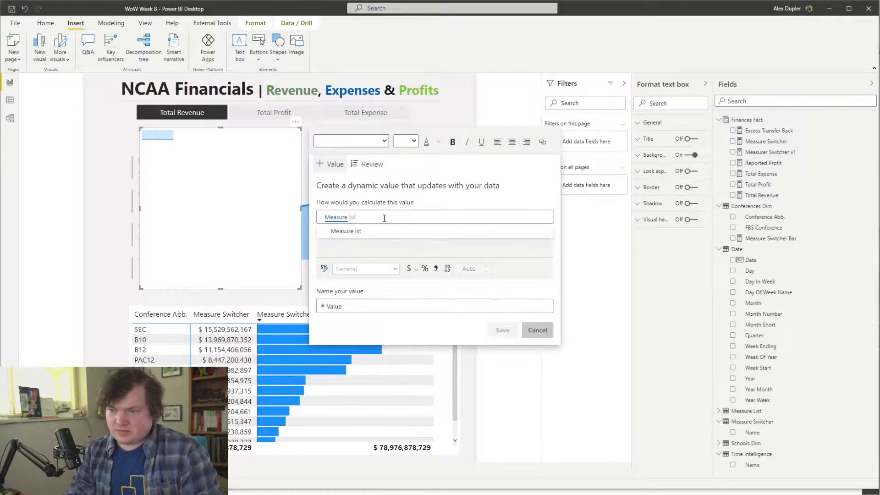
{"action": "key", "text": "BackSpace"}
{"action": "key", "text": "BackSpace"}
{"action": "key", "text": "BackSpace"}
{"action": "type", "text": "l"}
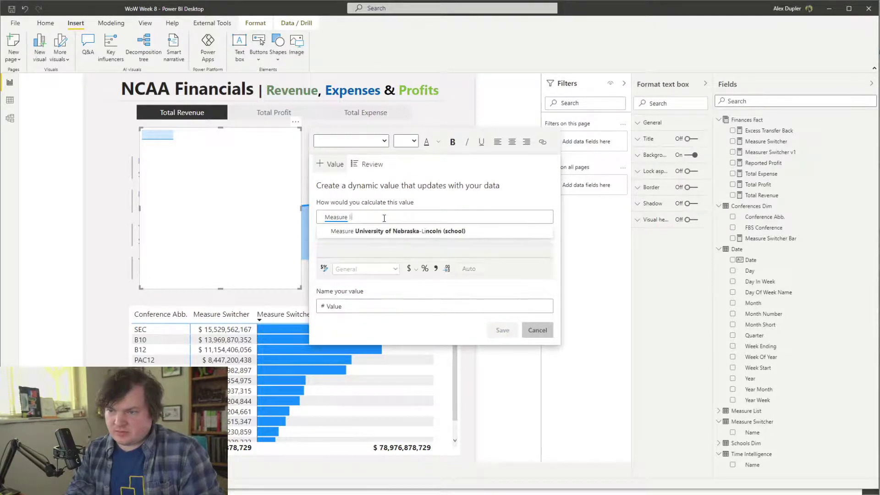
{"action": "type", "text": "ist"}
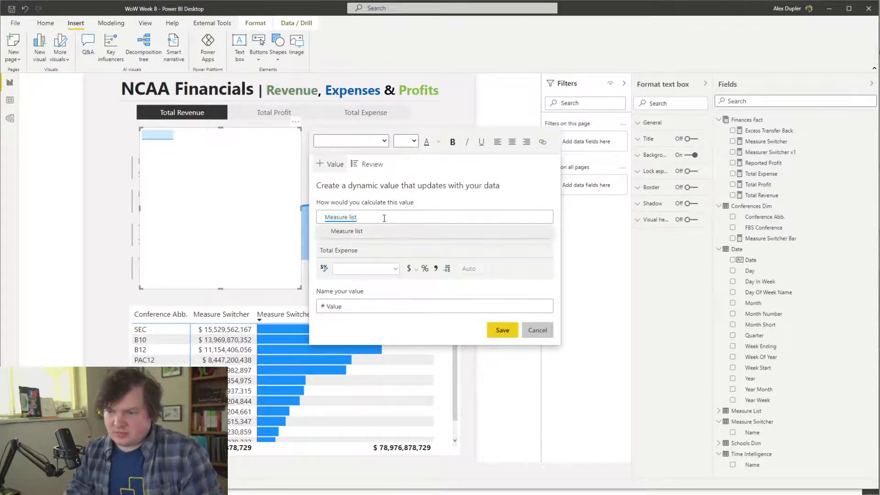
{"action": "left_click", "coordinate": [376, 302]}
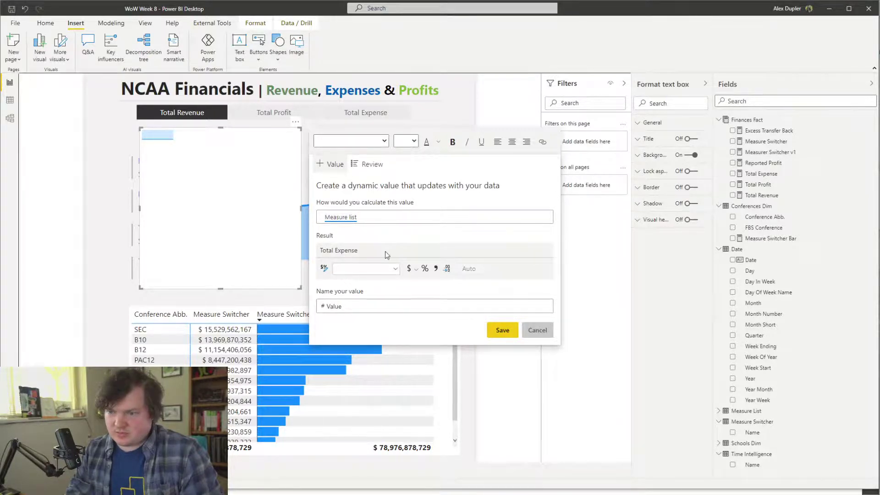
{"action": "triple_click", "coordinate": [375, 216]}
{"action": "key", "text": "BackSpace"}
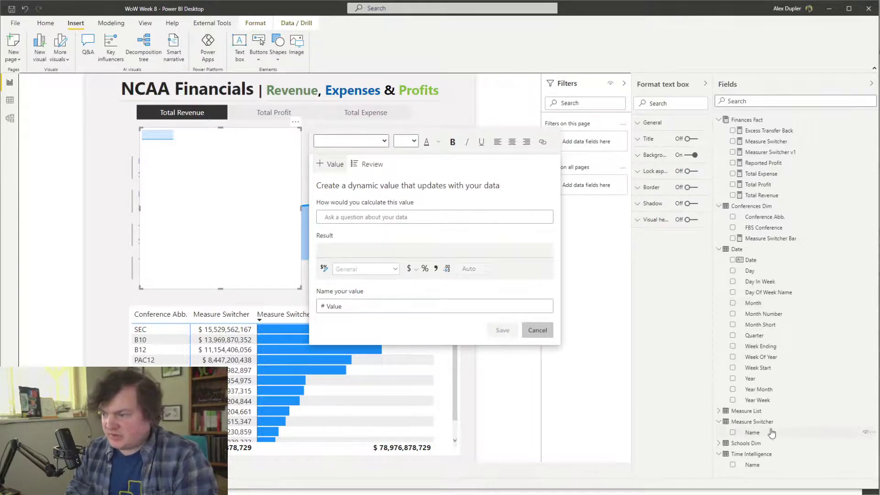
Create a measure in Finances Fact with the formula Selected Measure = SELECTEDVALUE('Measure Switcher'[Name])
{"action": "left_click", "coordinate": [743, 119]}
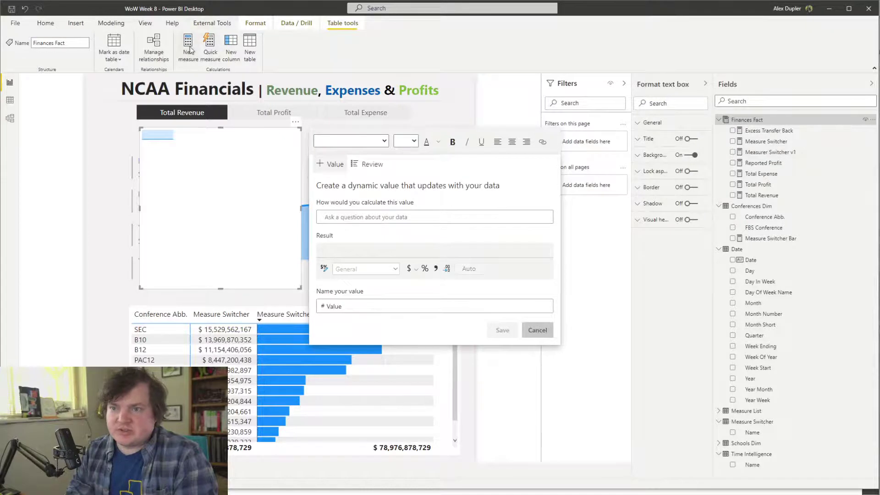
{"action": "left_click", "coordinate": [188, 47]}
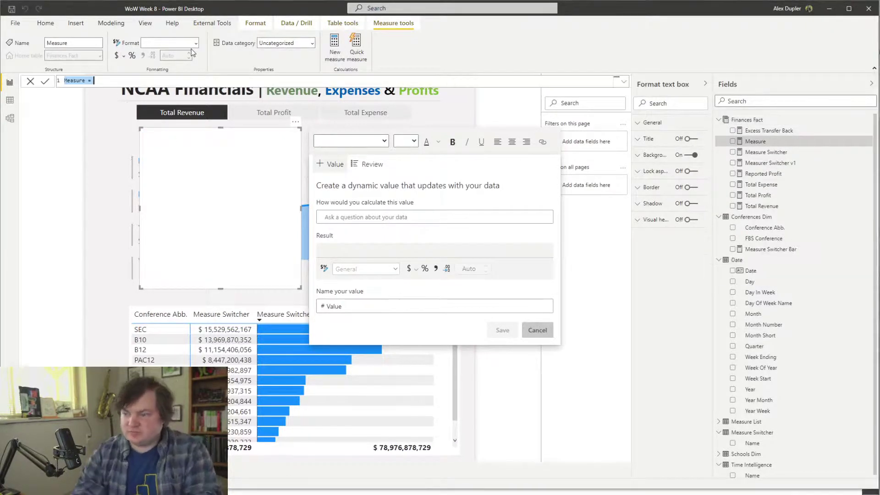
{"action": "type", "text": "Selected "}
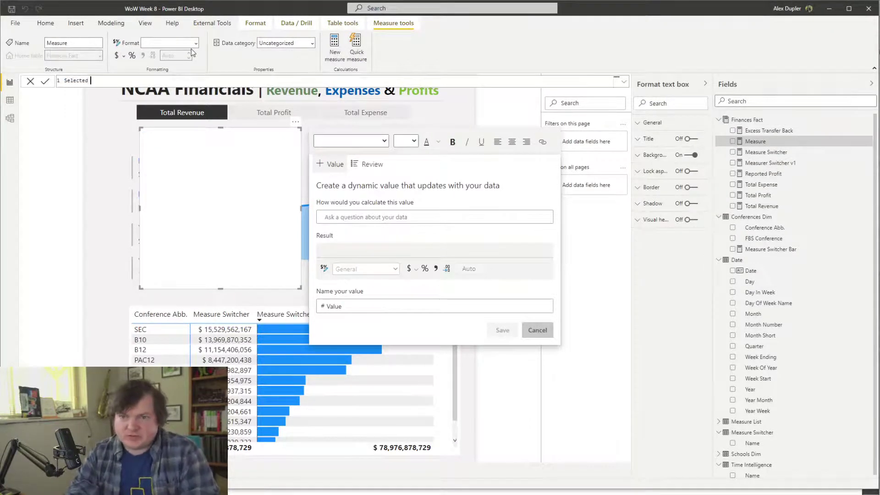
{"action": "type", "text": "Measure = selec"}
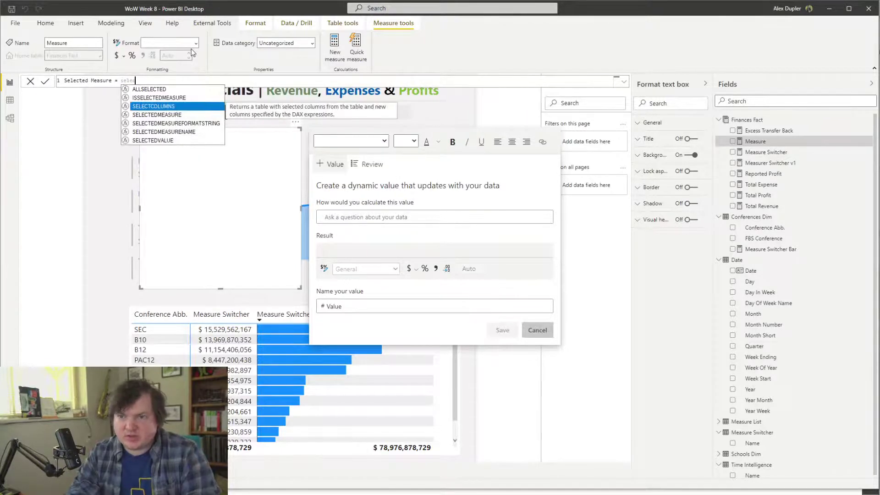
{"action": "type", "text": "ted va"}
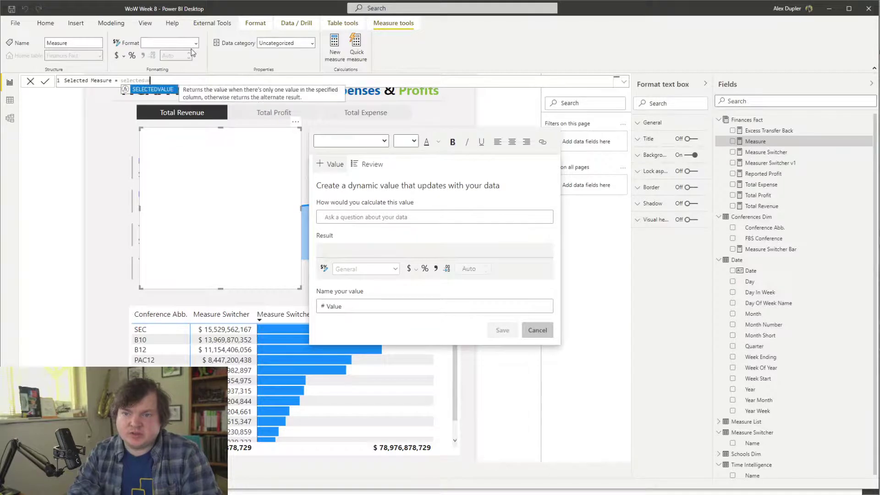
{"action": "type", "text": "v"}
{"action": "key", "text": "Tab"}
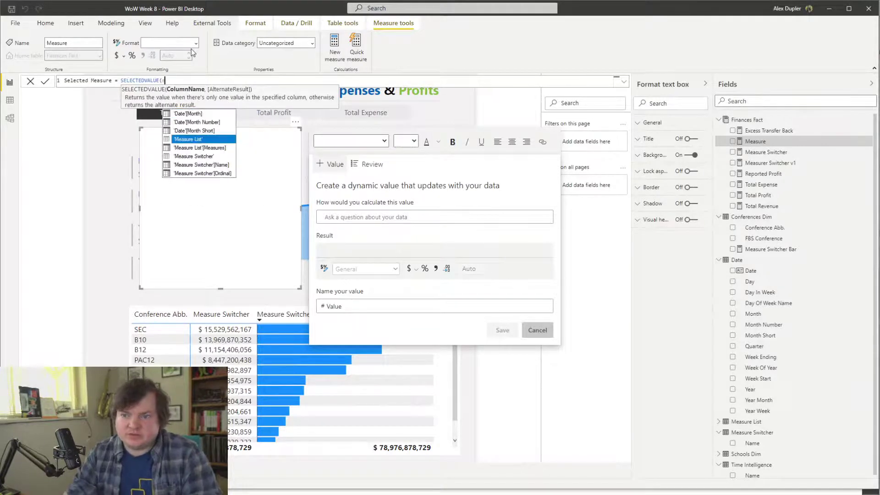
{"action": "key", "text": "Down"}
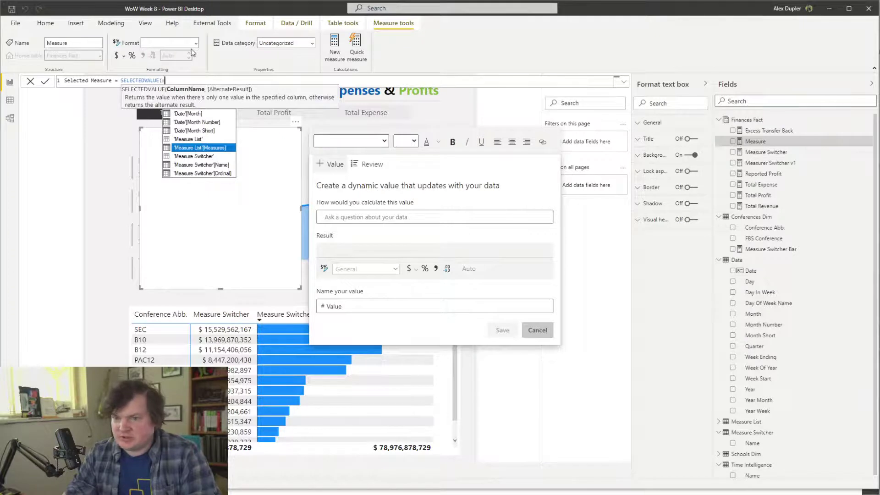
{"action": "key", "text": "Down"}
{"action": "key", "text": "Down"}
{"action": "key", "text": "Tab"}
{"action": "type", "text": ")"}
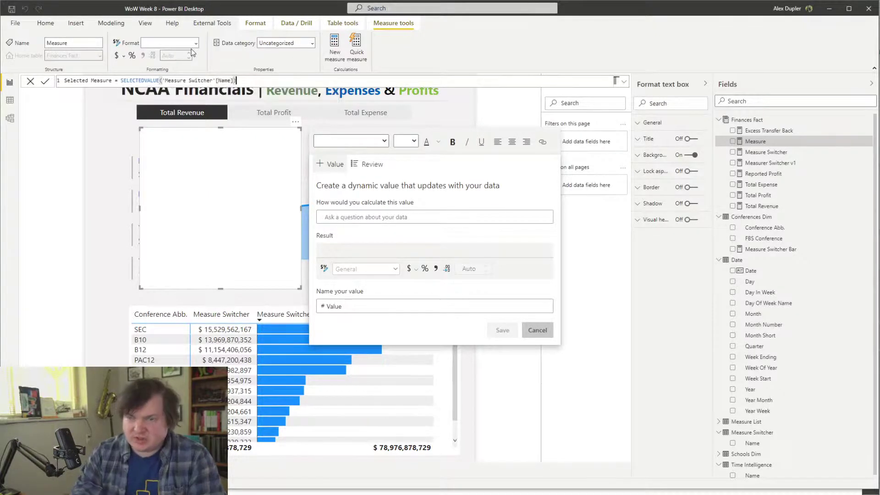
{"action": "key", "text": "Return"}
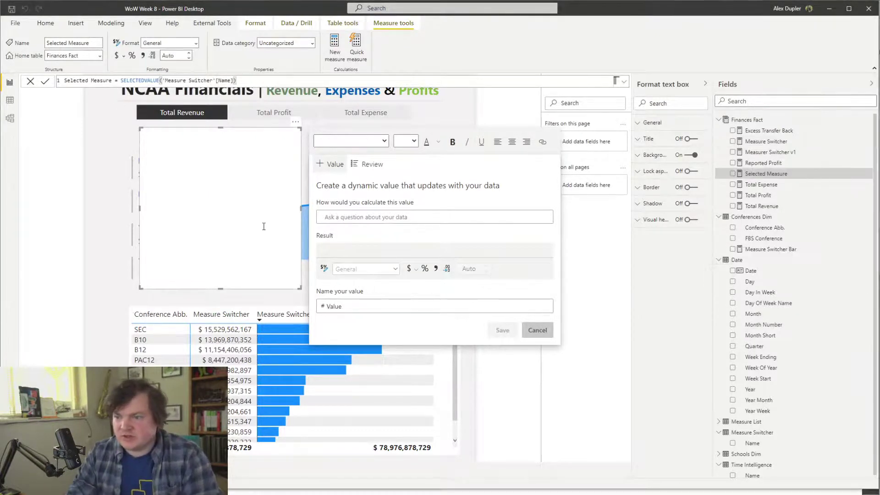
Calculate the text box's dynamic value from selected measure and save it under the name Value
{"action": "type", "text": "Selec"}
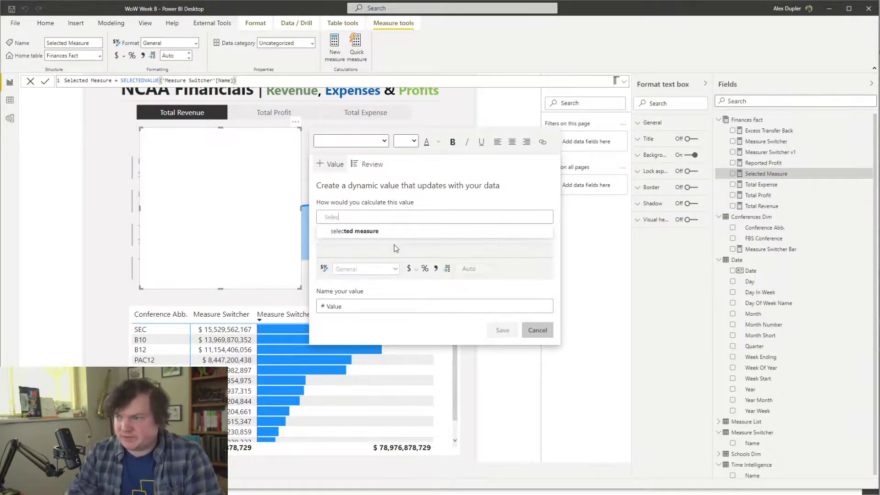
{"action": "left_click", "coordinate": [379, 231]}
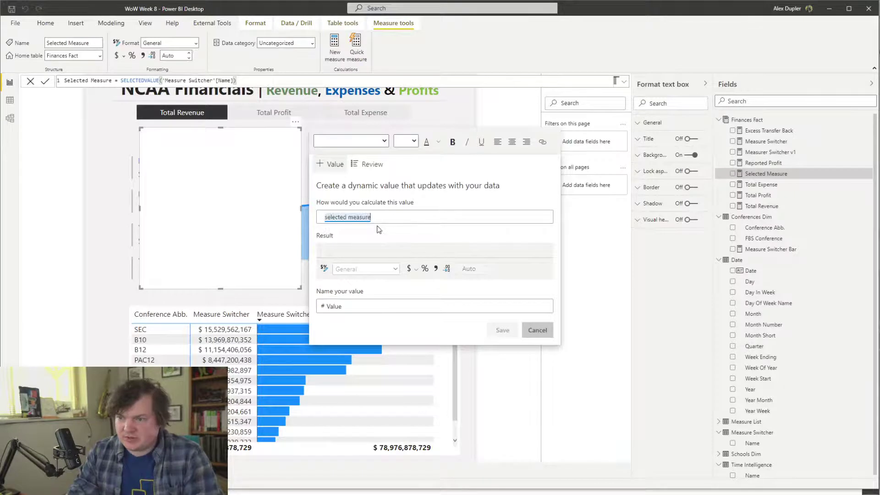
{"action": "left_click", "coordinate": [378, 308]}
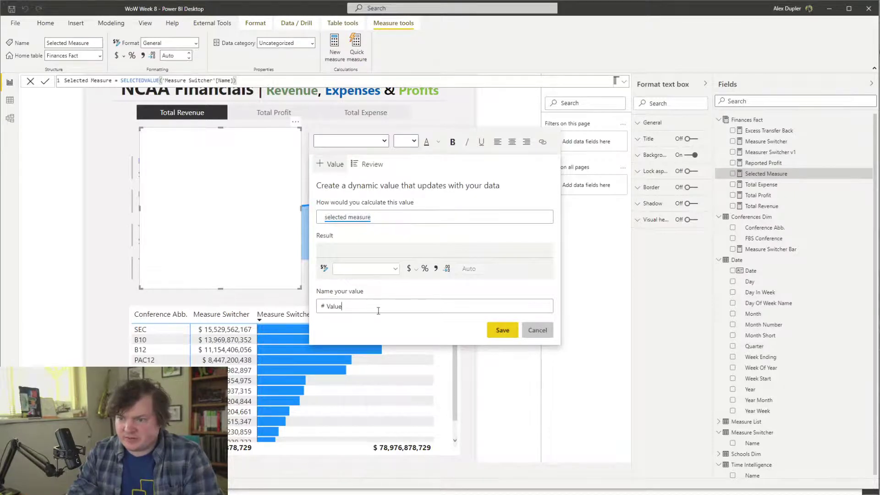
{"action": "left_click", "coordinate": [502, 330]}
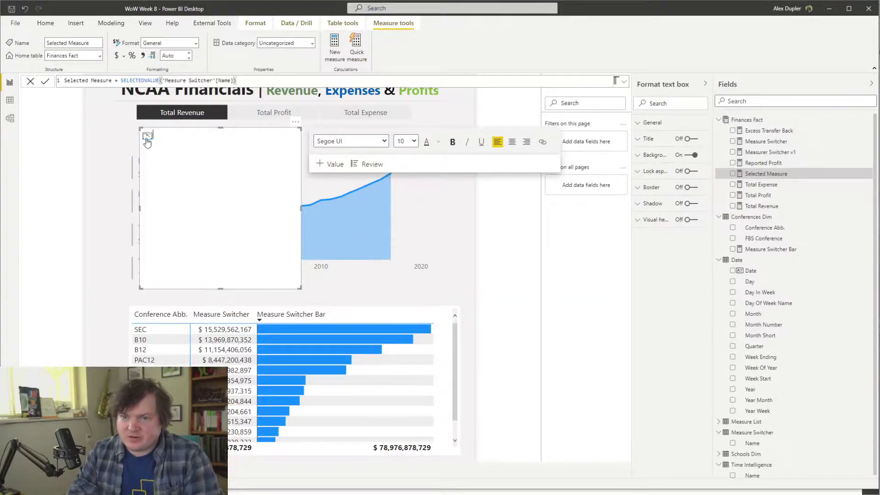
{"action": "left_click", "coordinate": [339, 165]}
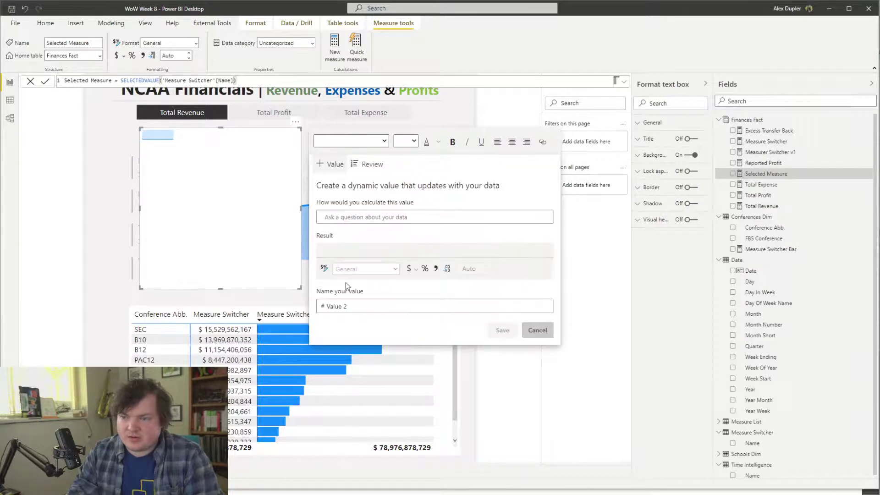
{"action": "left_click", "coordinate": [158, 135]}
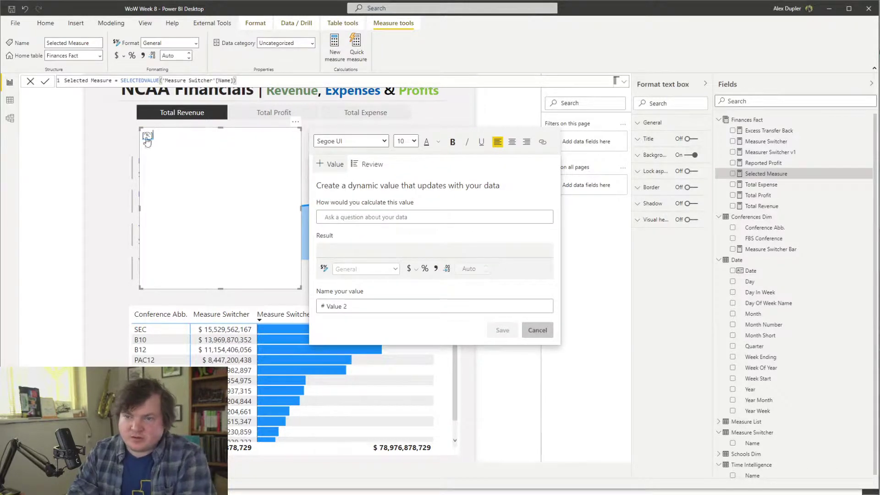
{"action": "left_click", "coordinate": [254, 120]}
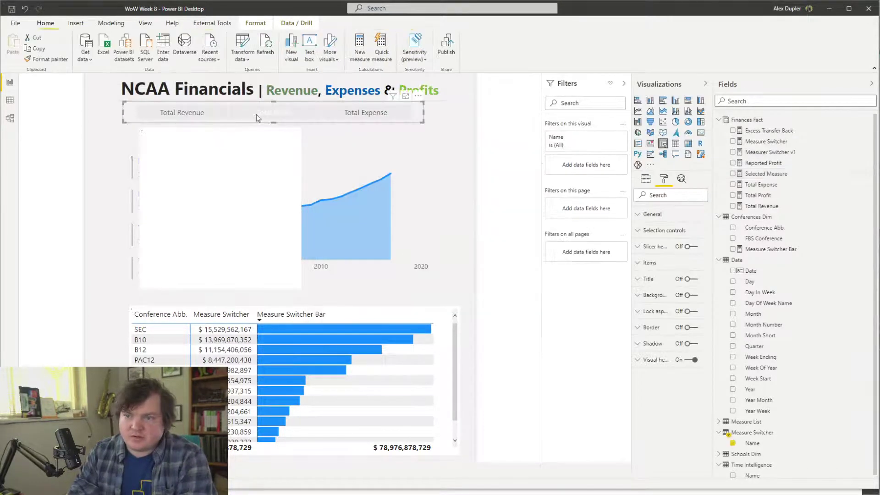
{"action": "left_click", "coordinate": [153, 144]}
{"action": "left_click", "coordinate": [363, 308]}
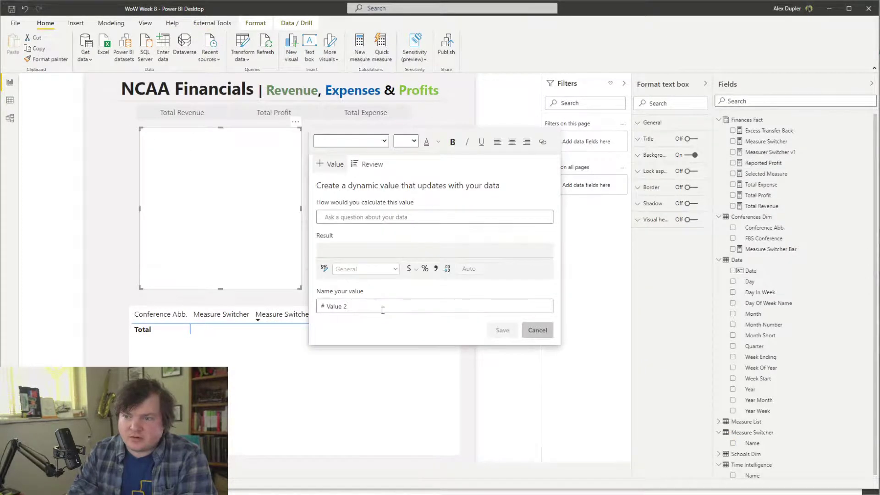
{"action": "left_click_drag", "start_coordinate": [382, 311], "coordinate": [320, 310]}
{"action": "type", "text": "S"}
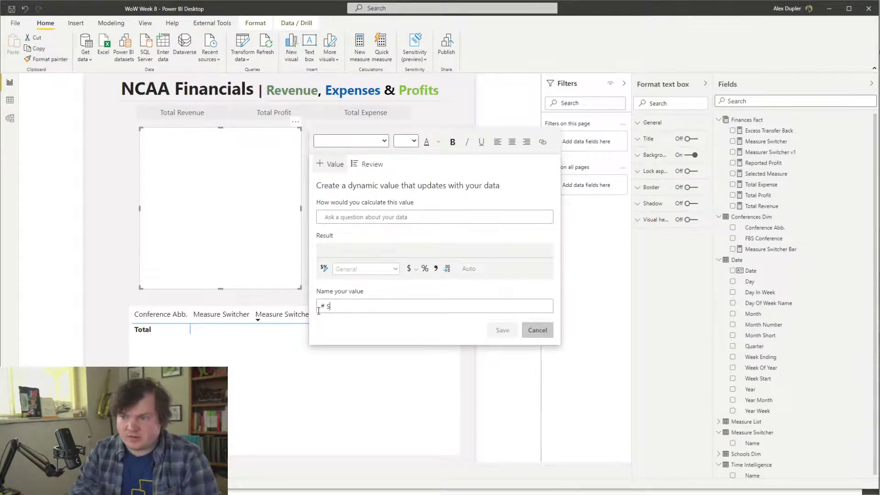
{"action": "key", "text": "BackSpace"}
Reopen the text box's dynamic value for editing and choose Total Profit in the measure slicer
{"action": "left_click", "coordinate": [169, 140]}
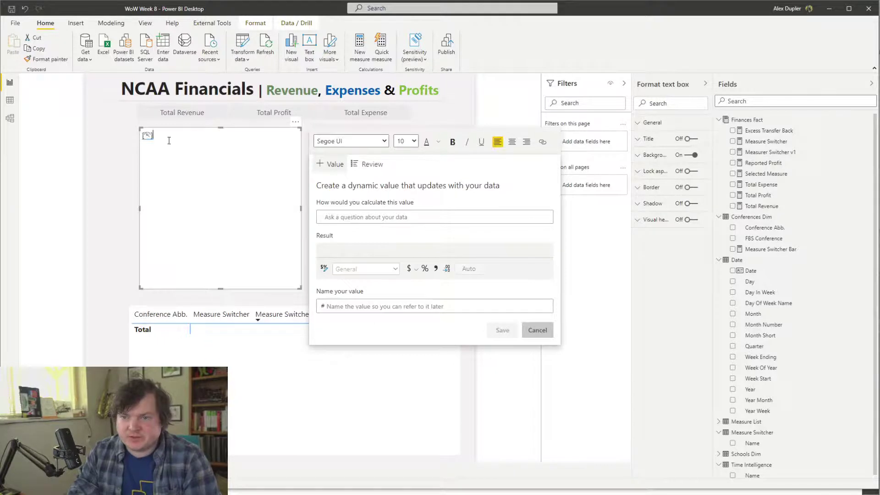
{"action": "left_click", "coordinate": [364, 304]}
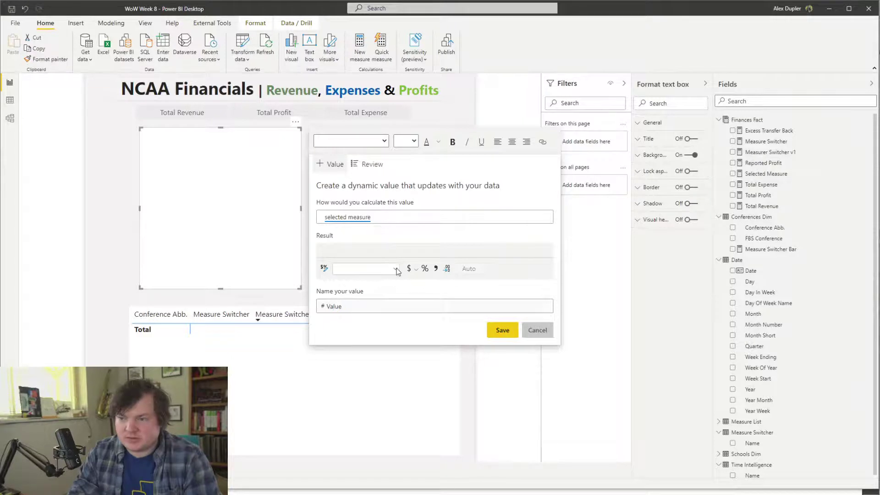
{"action": "left_click", "coordinate": [205, 112]}
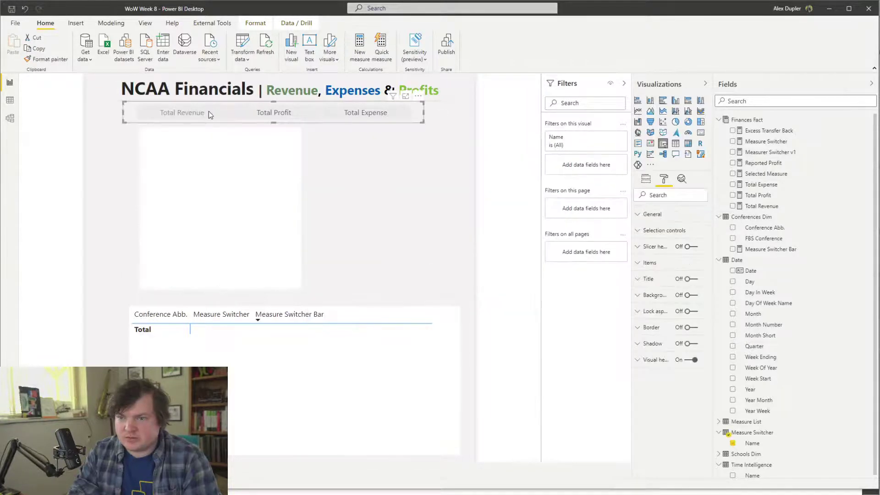
{"action": "left_click", "coordinate": [275, 112]}
{"action": "left_click", "coordinate": [223, 171]}
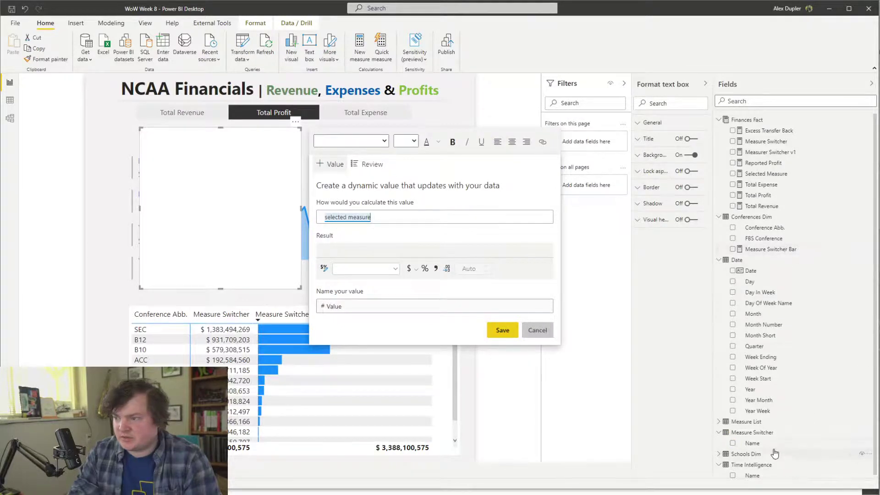
Check which field the measure slicer uses, the text box's dynamic value calculation, and the formula of the Selected Measure measure
{"action": "left_click", "coordinate": [424, 119]}
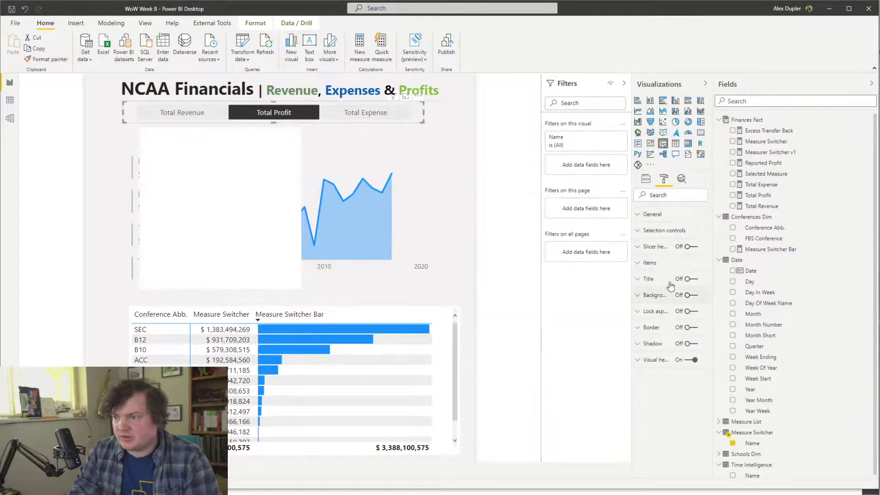
{"action": "left_click", "coordinate": [646, 179]}
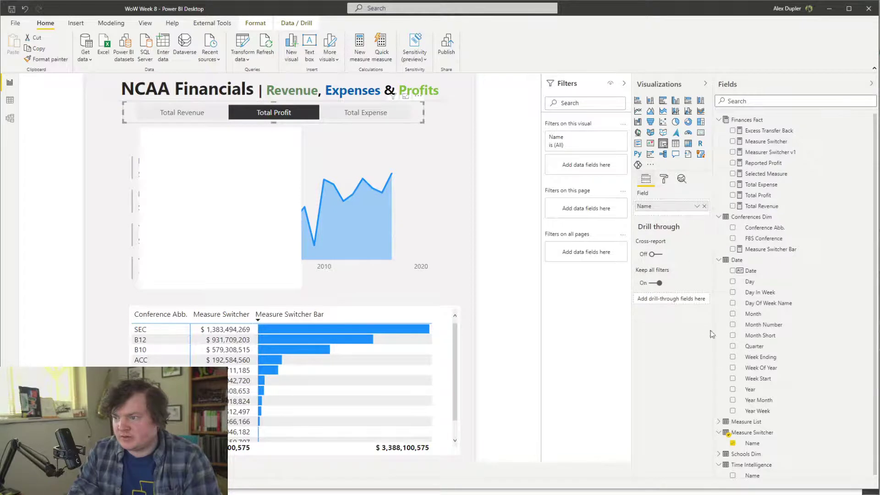
{"action": "left_click", "coordinate": [206, 145]}
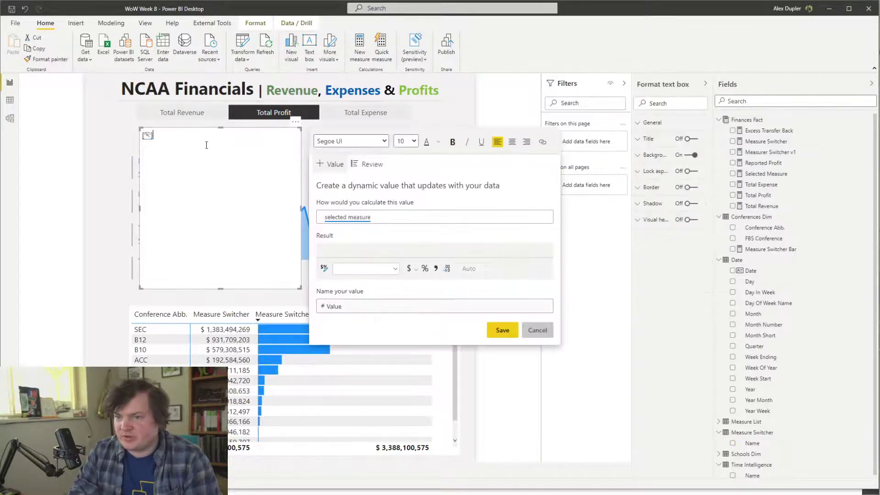
{"action": "left_click", "coordinate": [389, 218]}
{"action": "left_click", "coordinate": [791, 175]}
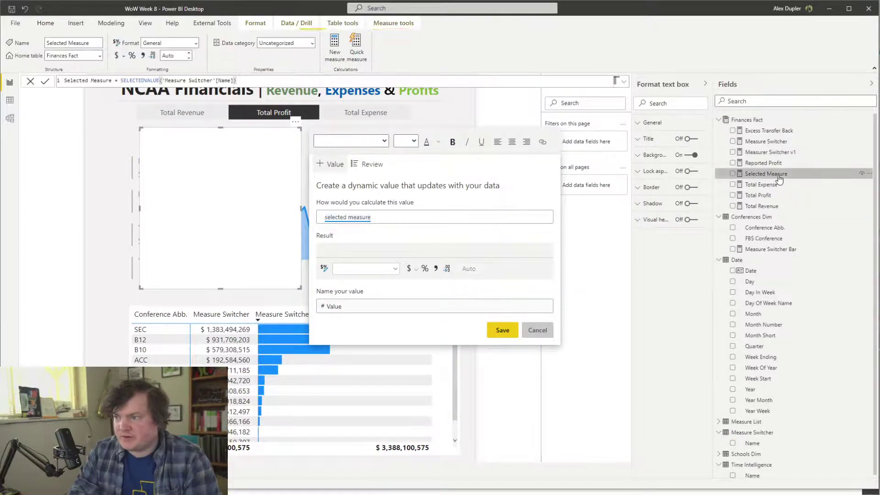
Set the calculation of the text box's dynamic value to [Selected Measure] and save it
{"action": "left_click", "coordinate": [381, 216]}
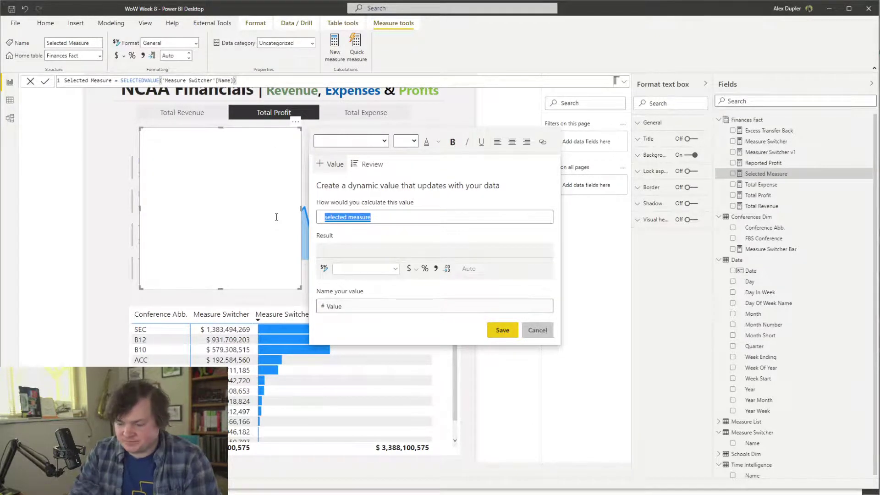
{"action": "type", "text": "[Select"}
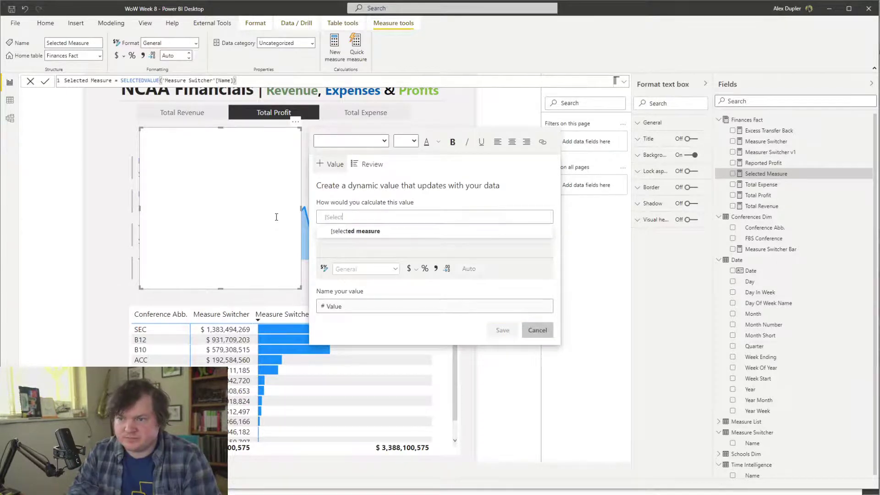
{"action": "type", "text": "ed"}
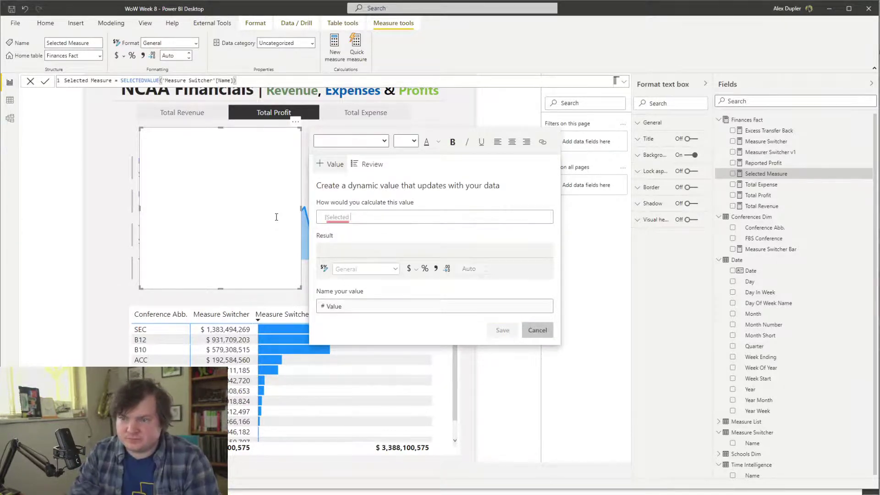
{"action": "type", "text": " Measure"}
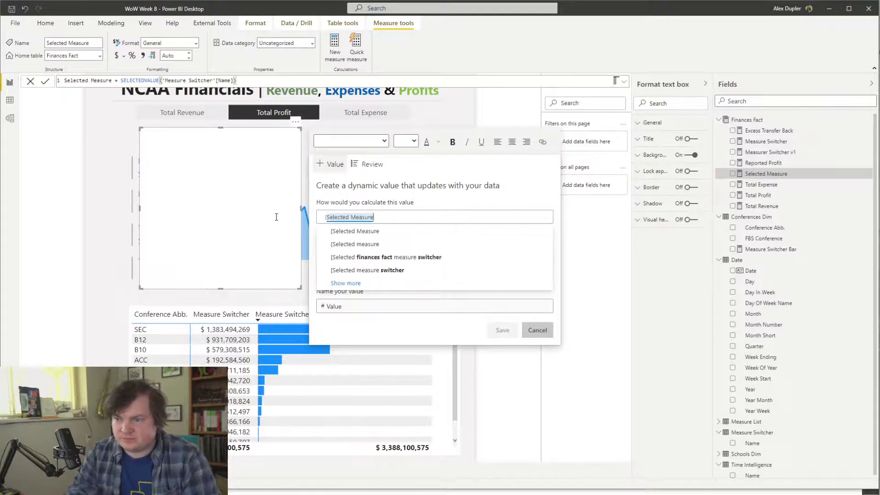
{"action": "type", "text": "]"}
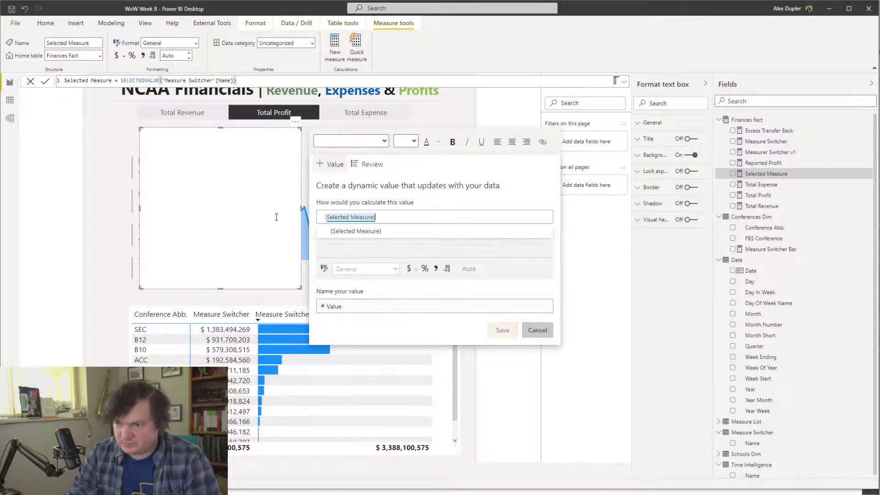
{"action": "left_click", "coordinate": [370, 236]}
{"action": "left_click", "coordinate": [490, 335]}
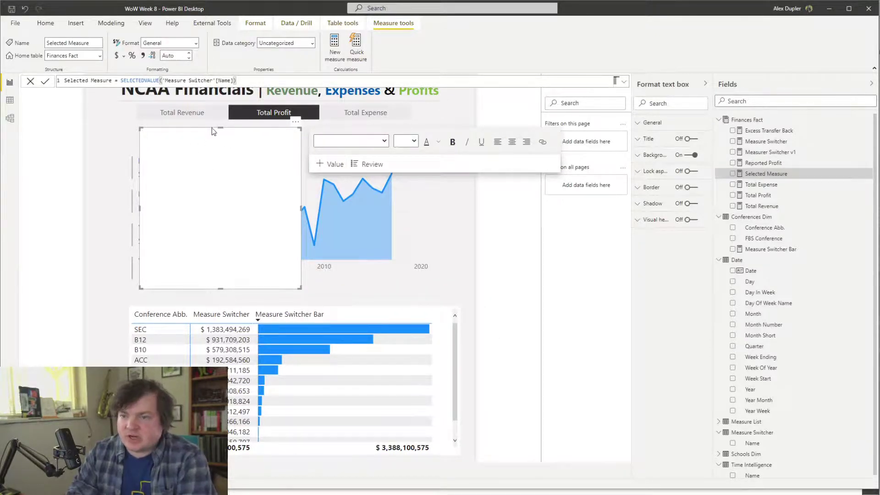
Replace the text box with a card showing Selected Measure, shaped as a wide, thin strip under the measure slicer
{"action": "key", "text": "Escape"}
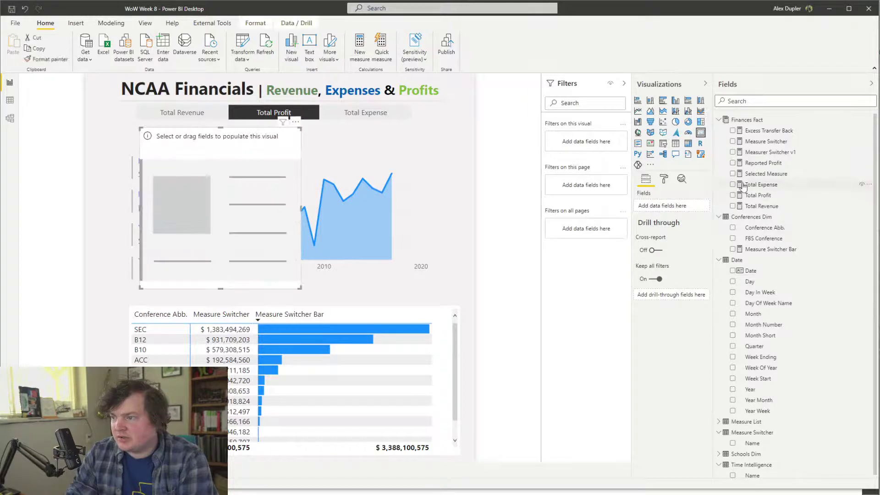
{"action": "left_click", "coordinate": [732, 173]}
{"action": "left_click_drag", "start_coordinate": [301, 288], "coordinate": [422, 157]}
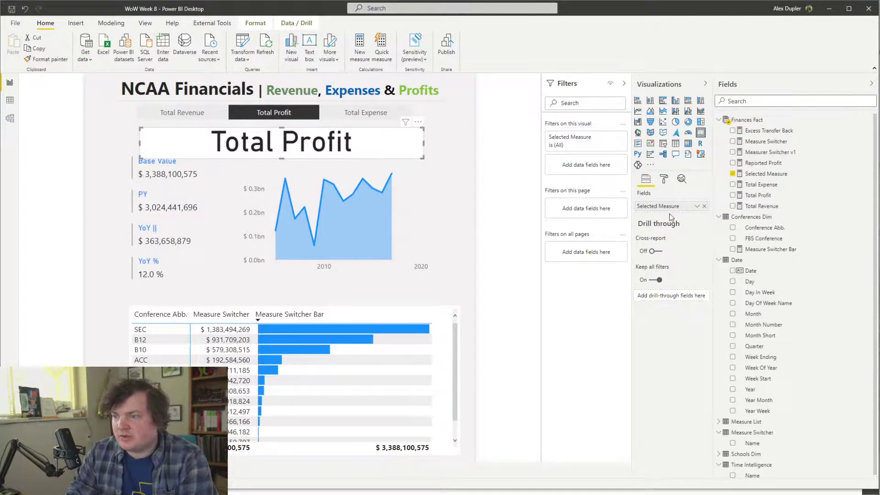
Turn off the card's category label and narrow the card to a short strip above the Base Value figure
{"action": "left_click", "coordinate": [664, 179]}
{"action": "left_click", "coordinate": [692, 247]}
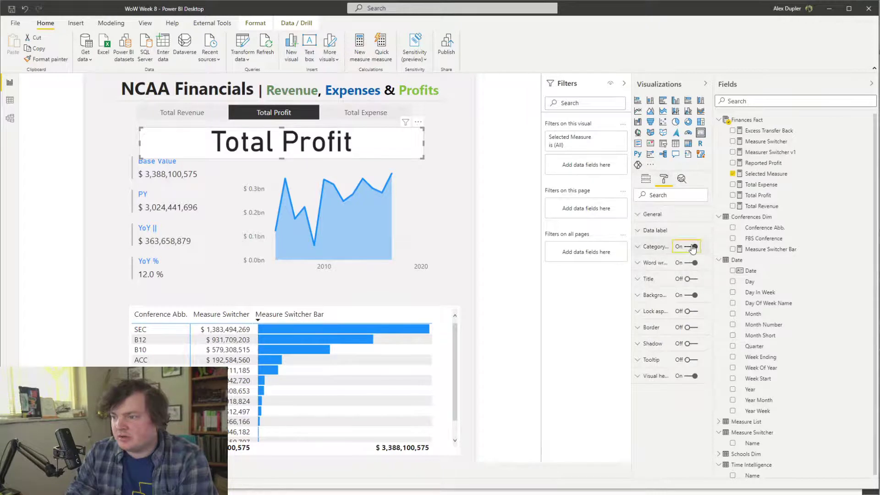
{"action": "left_click", "coordinate": [660, 230]}
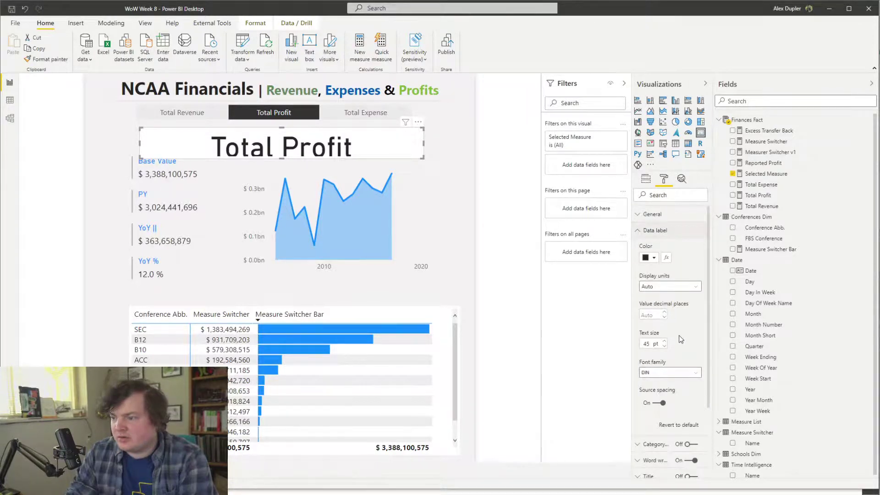
{"action": "left_click", "coordinate": [679, 377]}
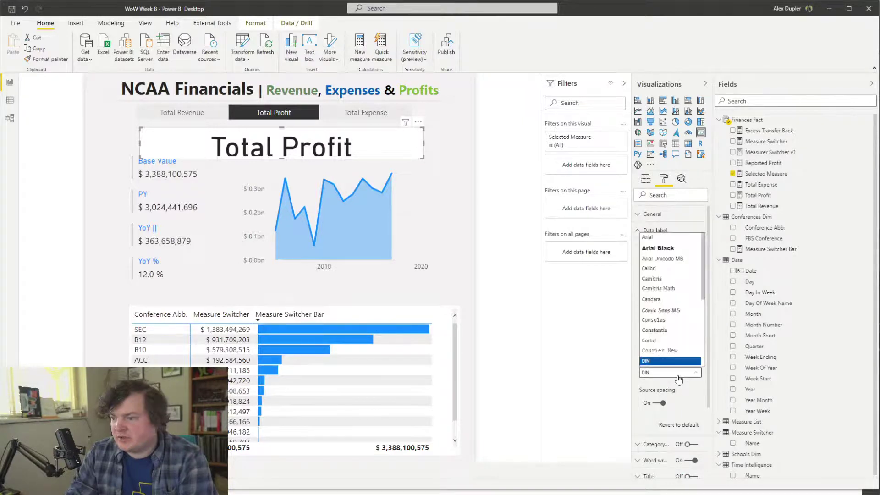
{"action": "left_click", "coordinate": [679, 377]}
{"action": "left_click_drag", "start_coordinate": [282, 160], "coordinate": [282, 175]}
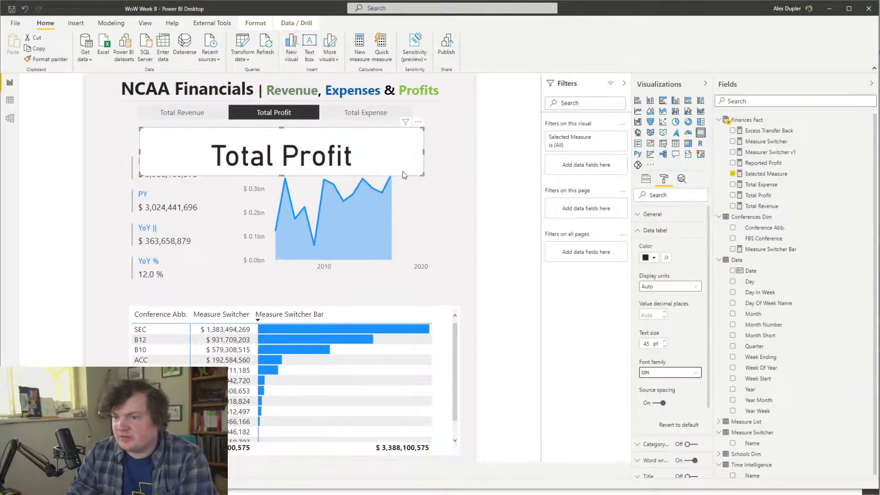
{"action": "left_click_drag", "start_coordinate": [422, 152], "coordinate": [261, 151]}
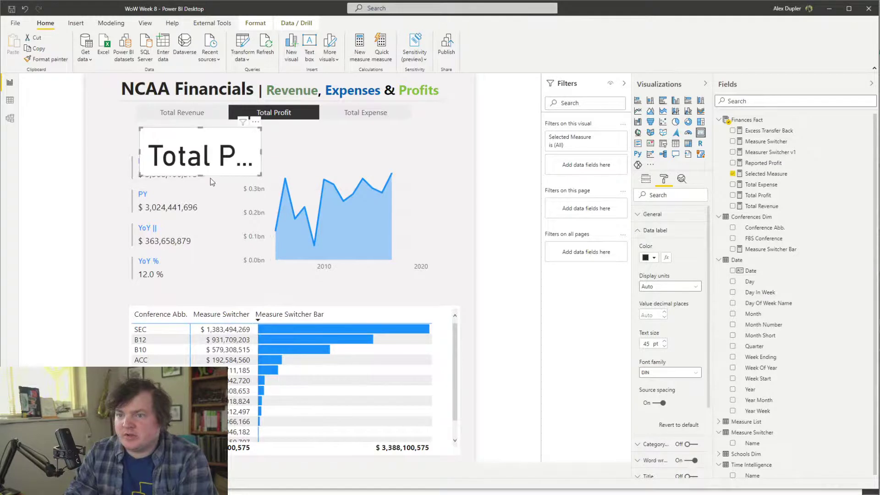
{"action": "left_click_drag", "start_coordinate": [202, 175], "coordinate": [201, 158]}
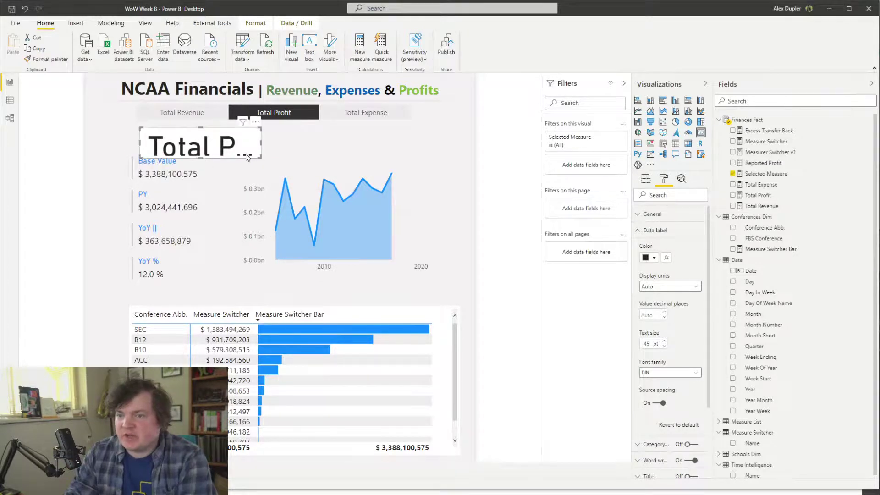
Open the card's background settings and insert a new text box on the report page
{"action": "scroll", "coordinate": [686, 325], "scroll_direction": "down", "scroll_amount": 3}
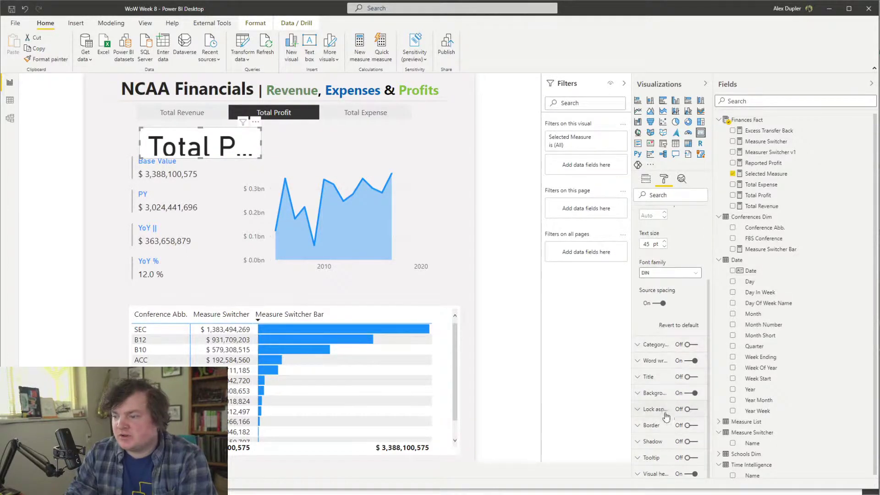
{"action": "left_click", "coordinate": [665, 394]}
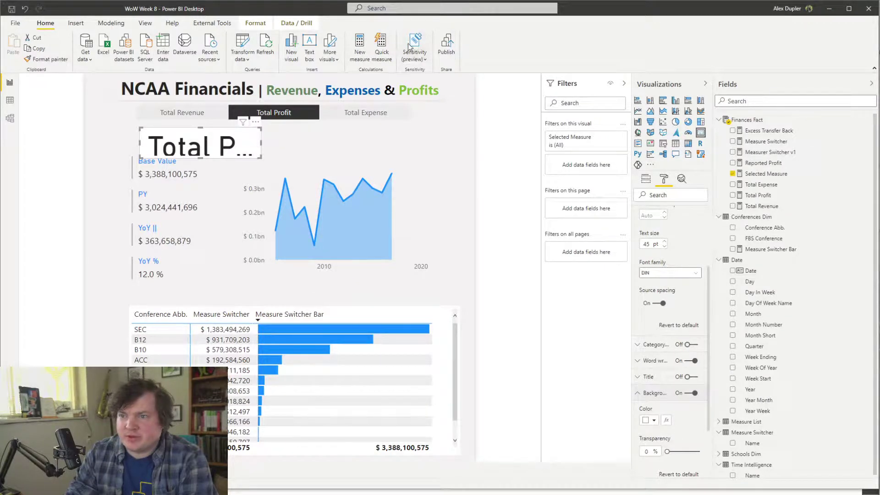
{"action": "left_click", "coordinate": [309, 44]}
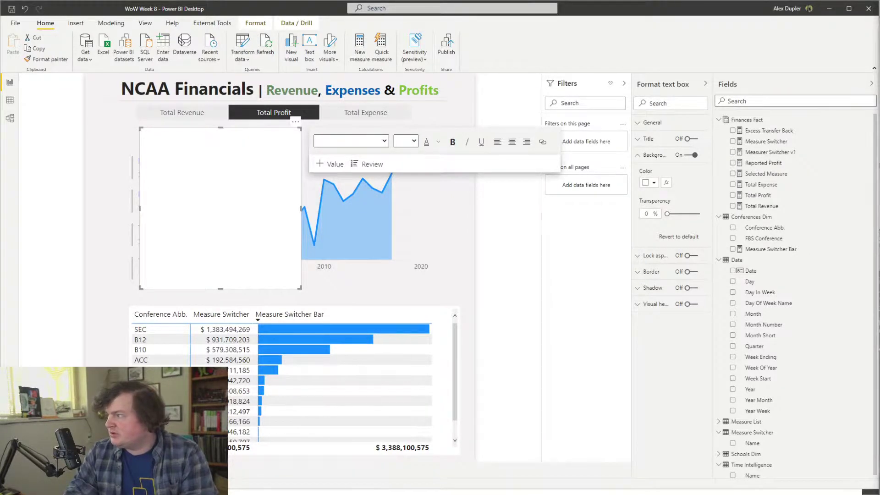
Switch to the browser and read the Microsoft smart narrative article on dynamic values, hidden-summary symbols and visual interactions
{"action": "key", "text": "alt+Tab"}
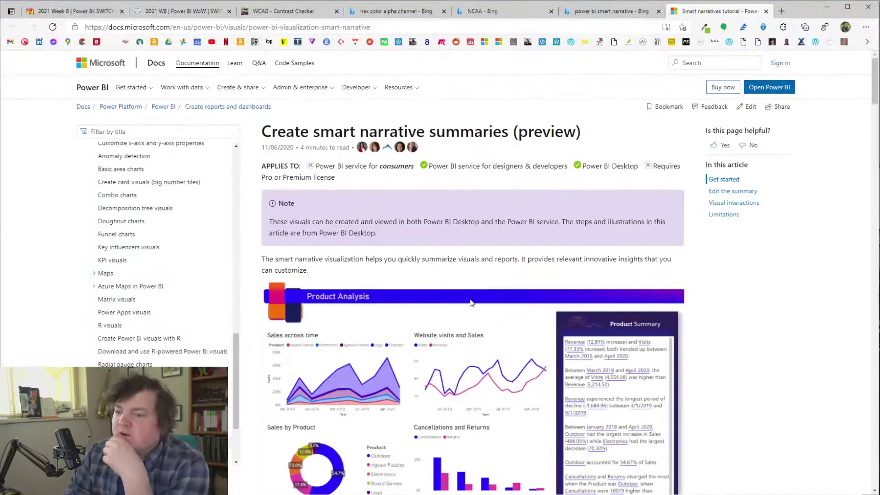
{"action": "scroll", "coordinate": [466, 231], "scroll_direction": "down", "scroll_amount": 15}
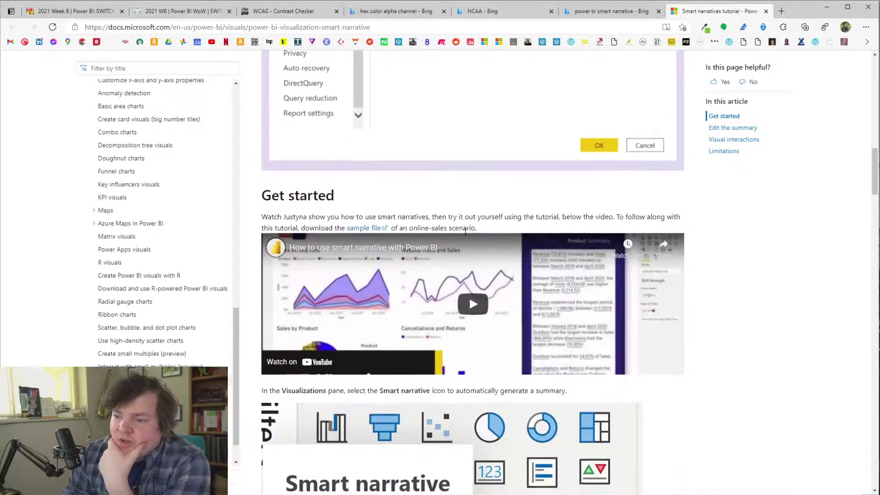
{"action": "scroll", "coordinate": [465, 232], "scroll_direction": "down", "scroll_amount": 20}
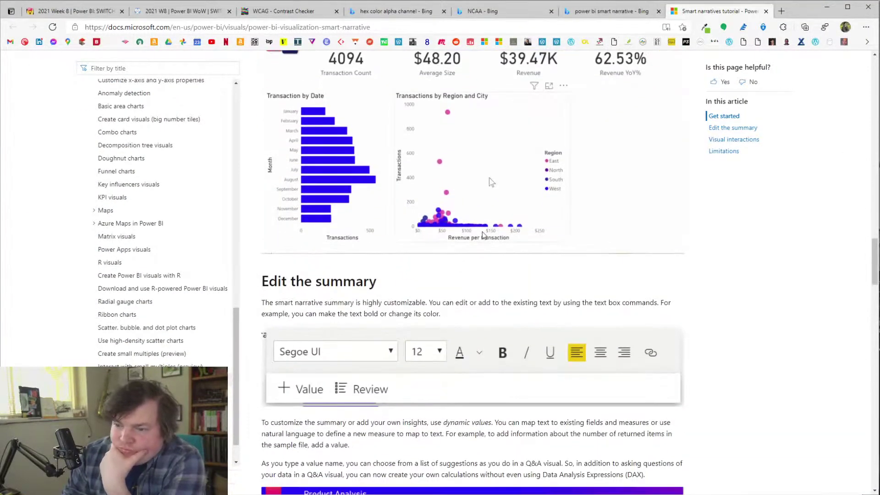
{"action": "scroll", "coordinate": [483, 235], "scroll_direction": "down", "scroll_amount": 15}
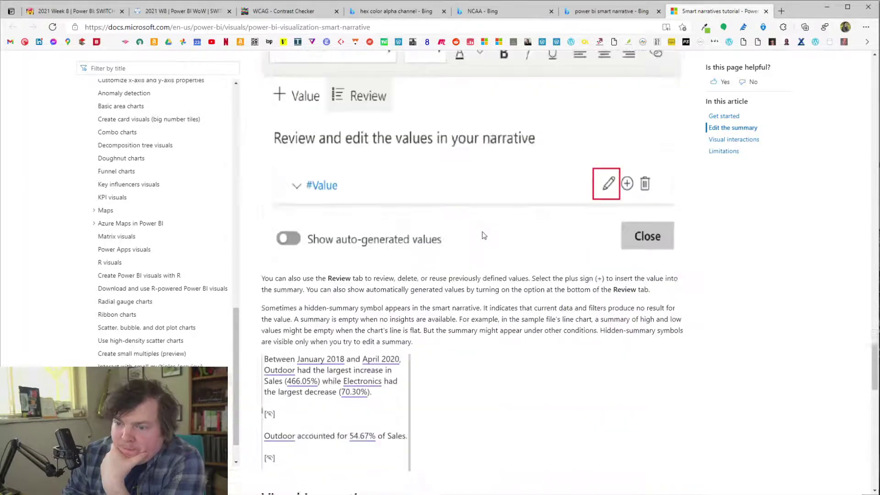
{"action": "scroll", "coordinate": [483, 235], "scroll_direction": "down", "scroll_amount": 3}
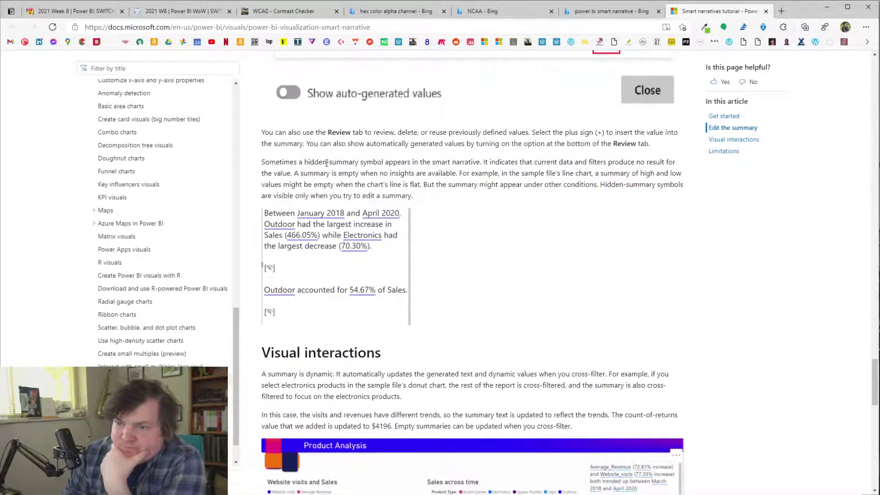
{"action": "scroll", "coordinate": [464, 317], "scroll_direction": "up", "scroll_amount": 6}
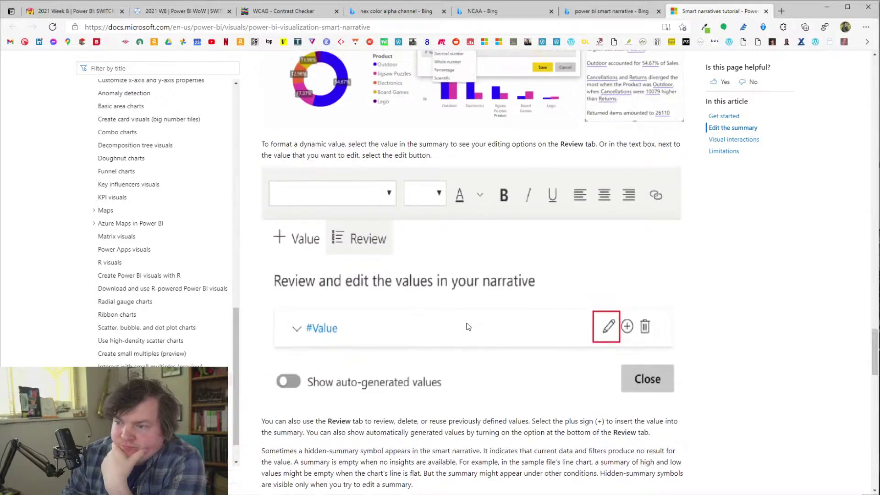
{"action": "scroll", "coordinate": [464, 316], "scroll_direction": "down", "scroll_amount": 6}
{"action": "scroll", "coordinate": [465, 317], "scroll_direction": "down", "scroll_amount": 6}
{"action": "scroll", "coordinate": [460, 321], "scroll_direction": "up", "scroll_amount": 6}
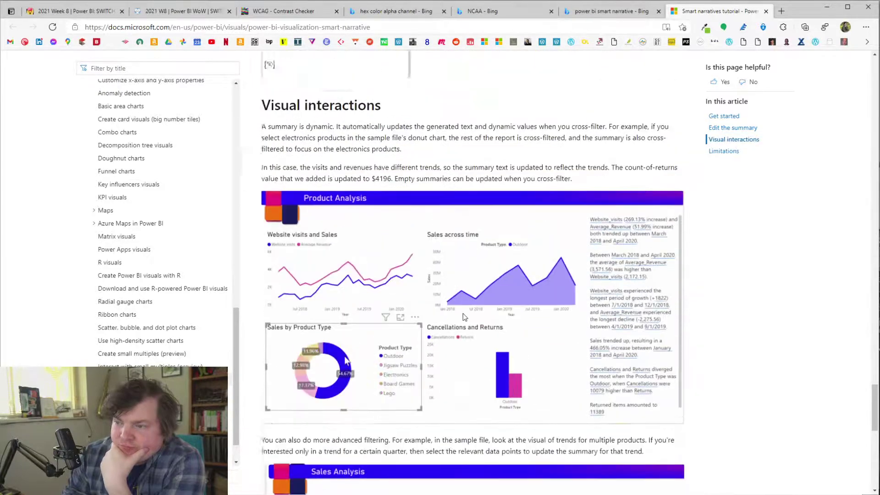
{"action": "scroll", "coordinate": [443, 285], "scroll_direction": "up", "scroll_amount": 12}
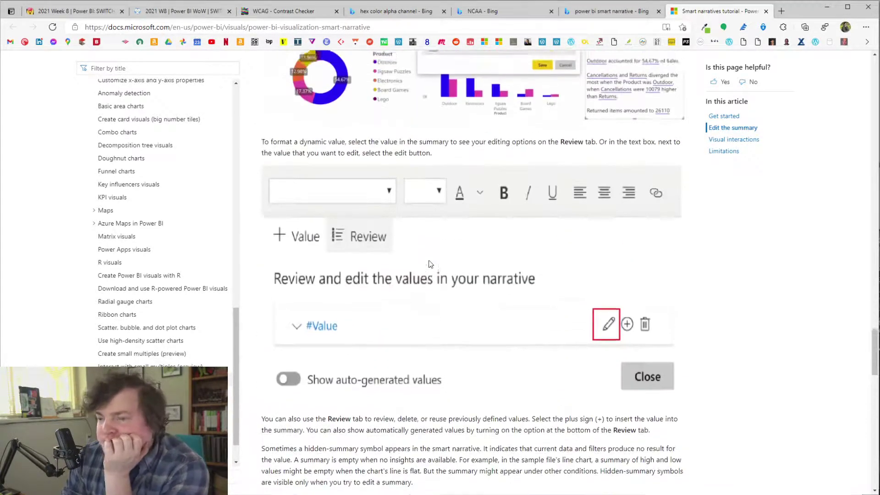
{"action": "scroll", "coordinate": [452, 294], "scroll_direction": "up", "scroll_amount": 6}
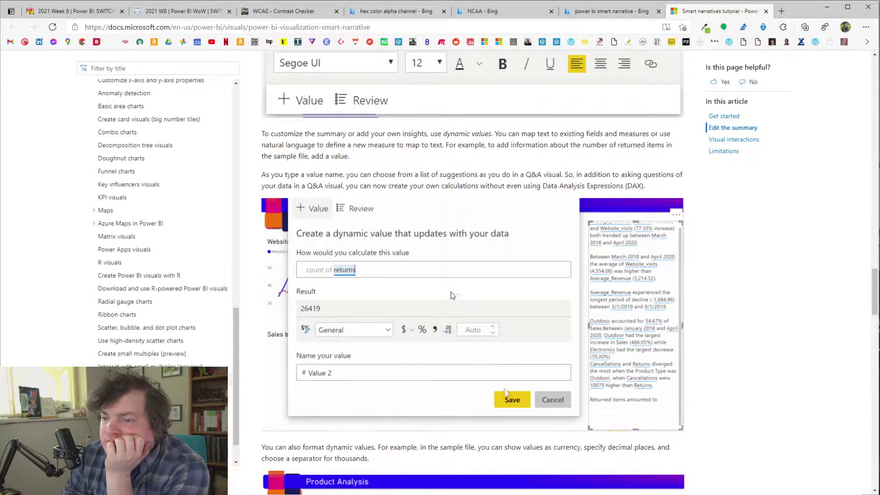
{"action": "scroll", "coordinate": [451, 296], "scroll_direction": "up", "scroll_amount": 12}
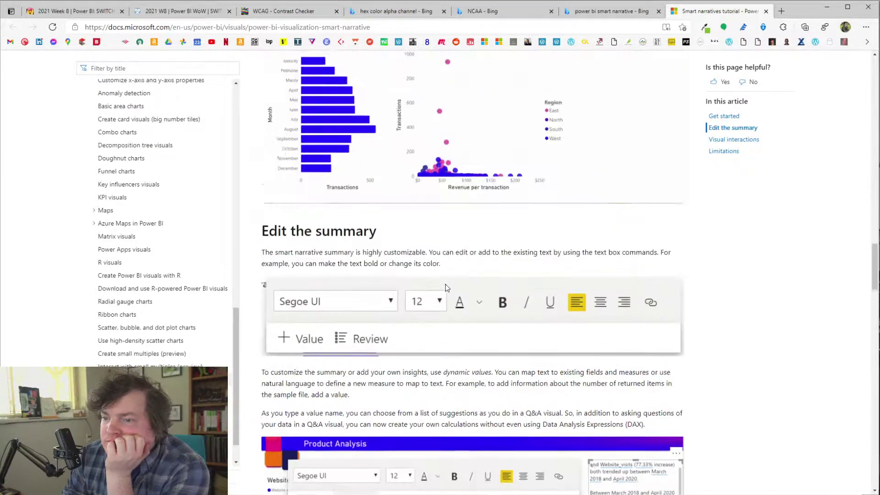
{"action": "scroll", "coordinate": [447, 288], "scroll_direction": "up", "scroll_amount": 6}
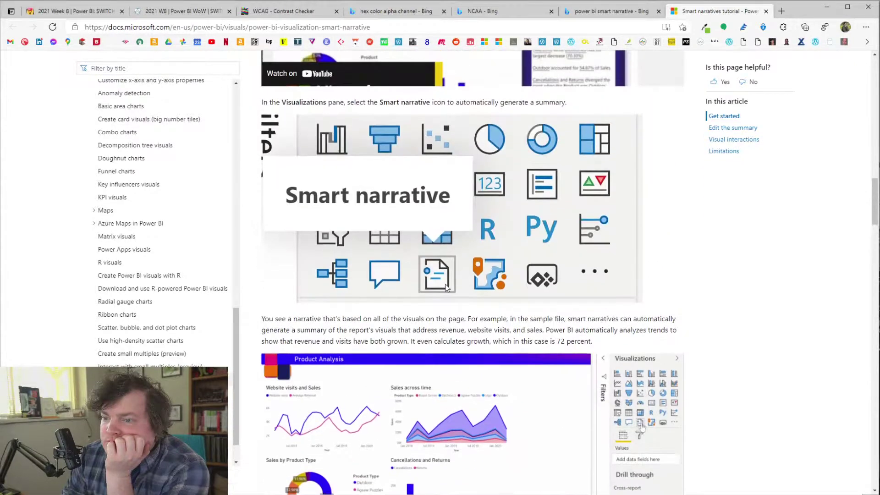
{"action": "scroll", "coordinate": [447, 287], "scroll_direction": "down", "scroll_amount": 6}
{"action": "scroll", "coordinate": [447, 287], "scroll_direction": "down", "scroll_amount": 14}
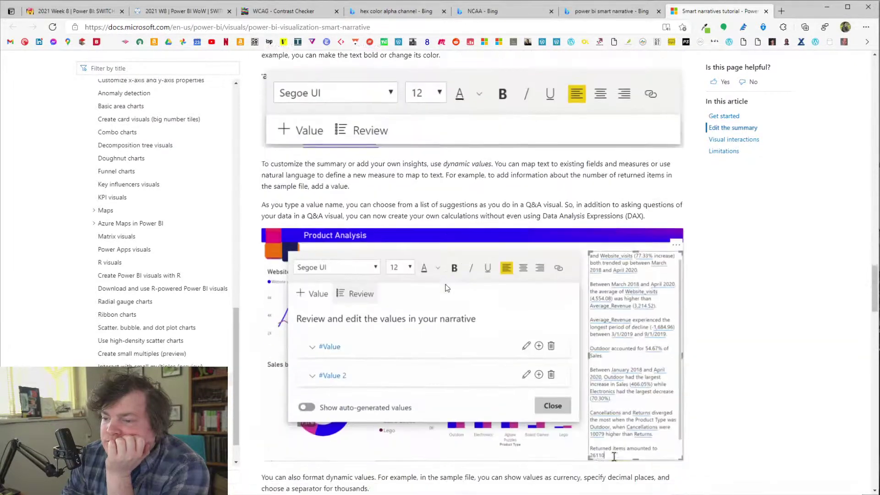
{"action": "scroll", "coordinate": [447, 287], "scroll_direction": "up", "scroll_amount": 7}
{"action": "scroll", "coordinate": [446, 287], "scroll_direction": "down", "scroll_amount": 6}
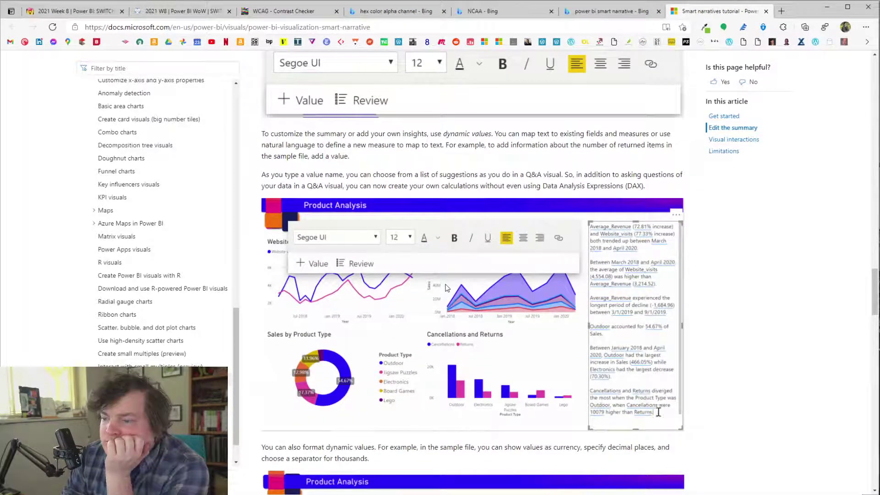
{"action": "scroll", "coordinate": [447, 288], "scroll_direction": "down", "scroll_amount": 6}
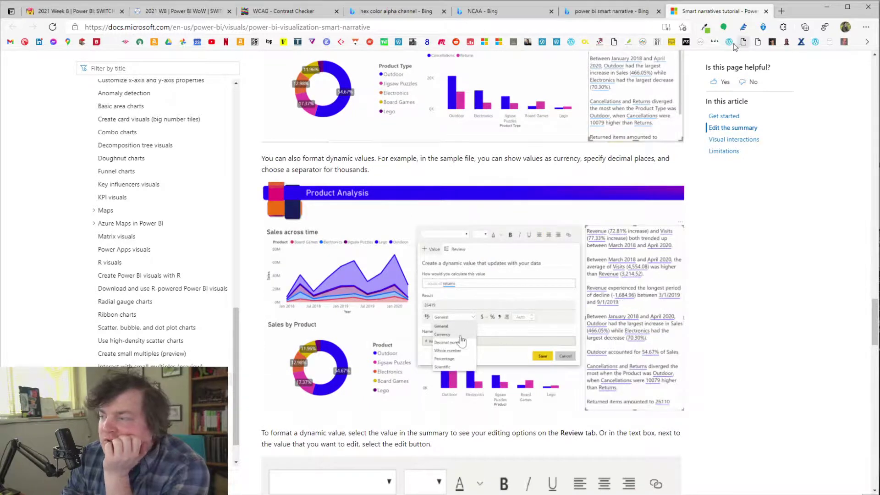
Return to Power BI Desktop and add a dynamic value to the text box calculated as "value of measure switcher"
{"action": "left_click", "coordinate": [833, 9]}
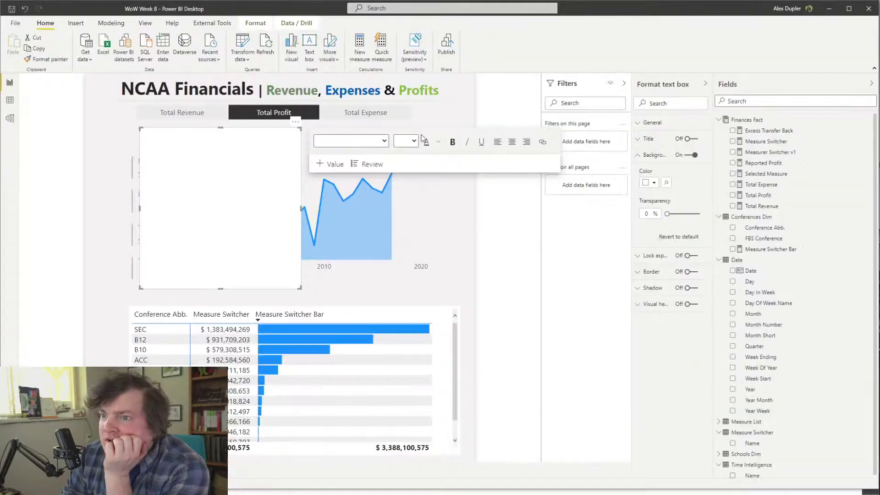
{"action": "left_click", "coordinate": [331, 164]}
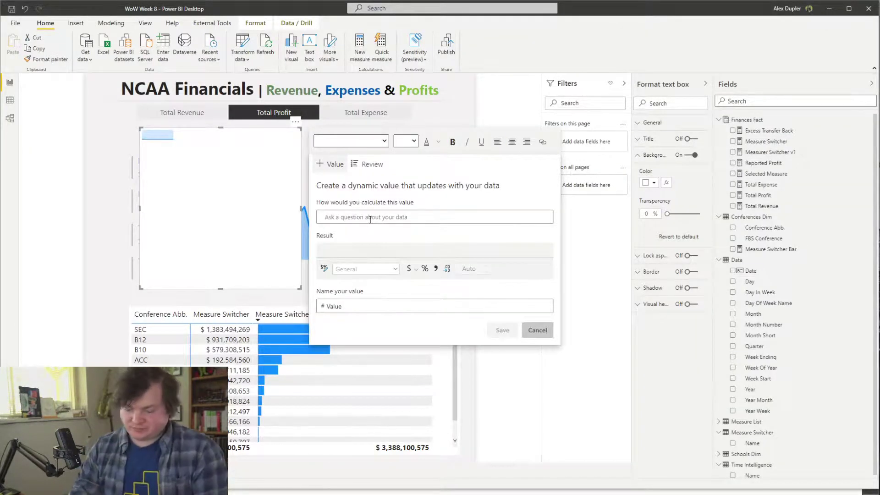
{"action": "type", "text": "value o"}
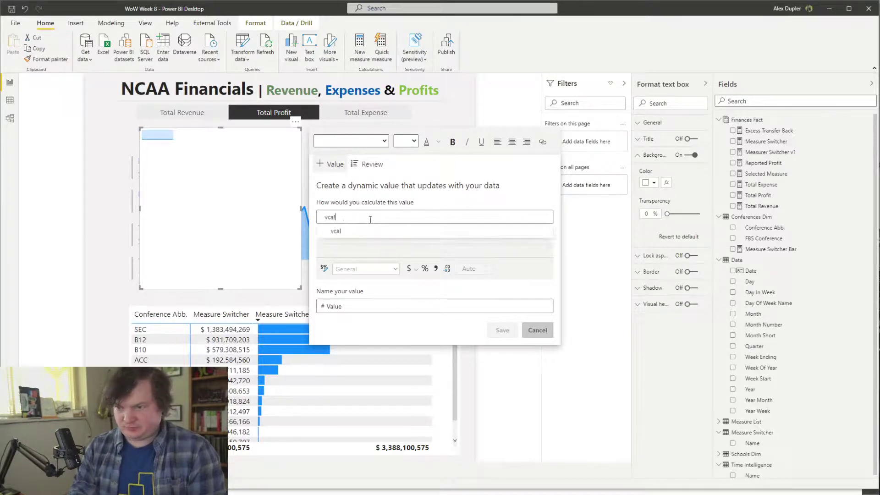
{"action": "type", "text": "f "}
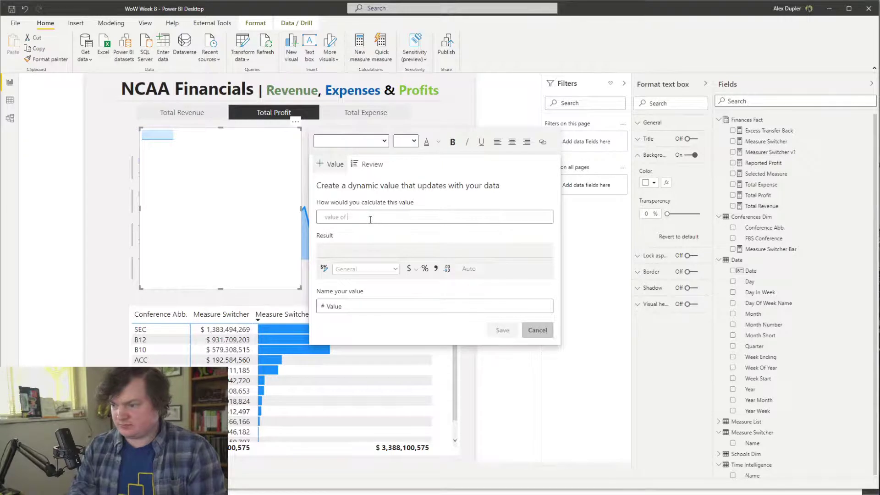
{"action": "type", "text": "measure"}
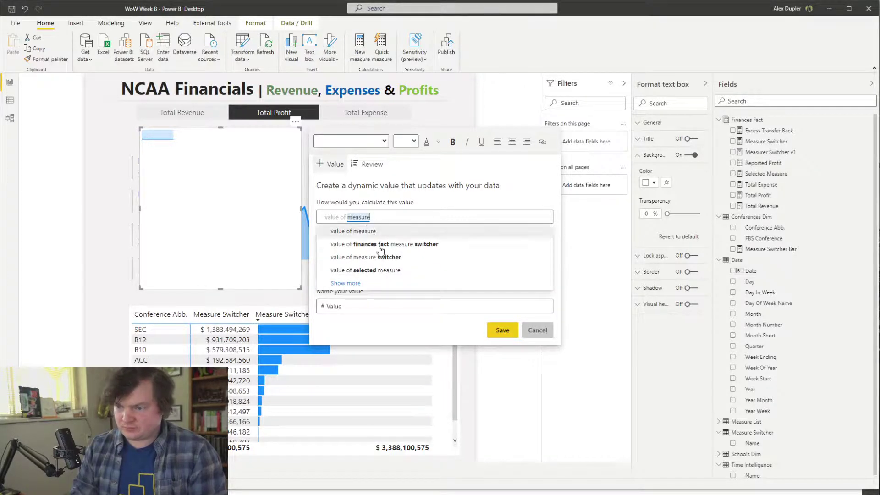
{"action": "left_click", "coordinate": [366, 257]}
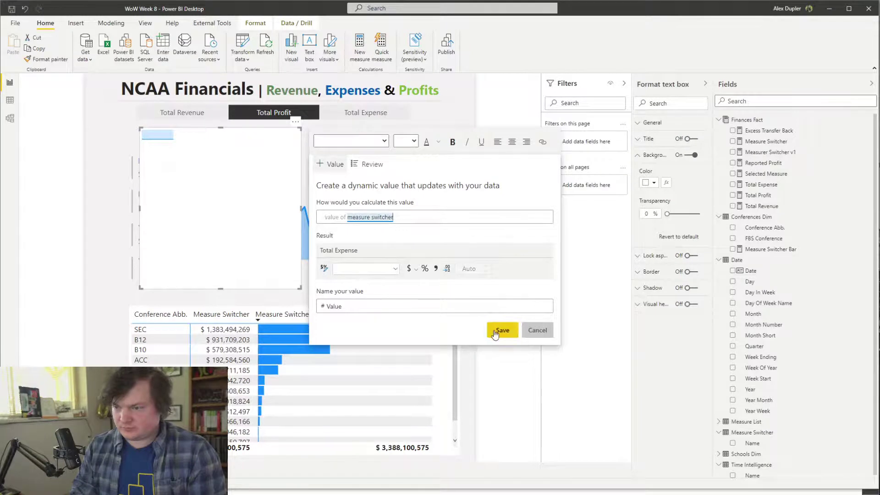
{"action": "left_click", "coordinate": [495, 332]}
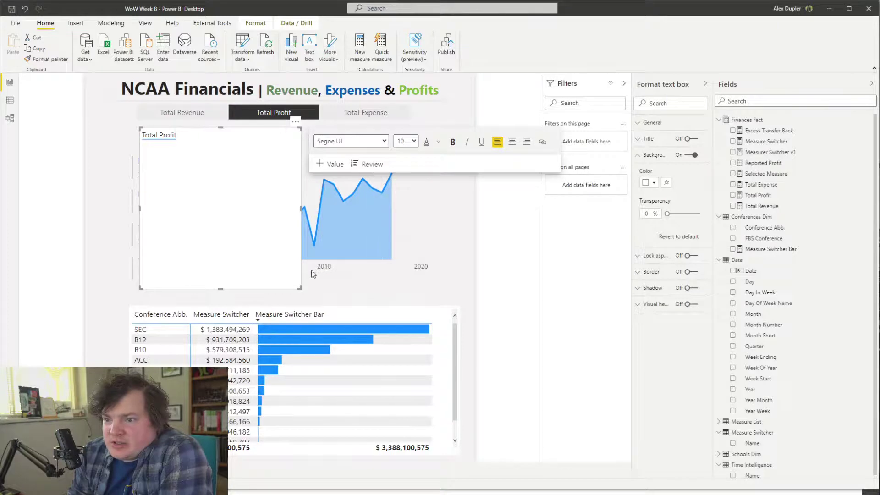
Reshape the text box into a wide, short strip under the measure slicer, with its left edge aligned to the table below
{"action": "left_click_drag", "start_coordinate": [299, 288], "coordinate": [418, 148]}
{"action": "left_click", "coordinate": [257, 152]}
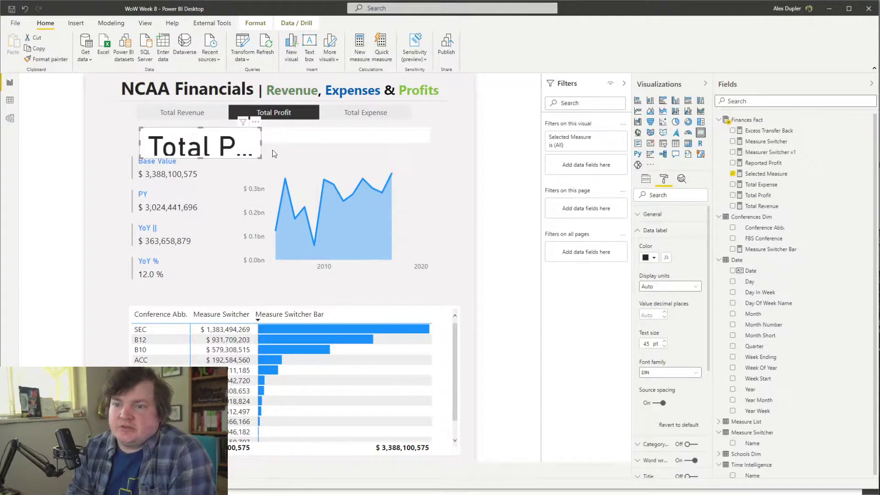
{"action": "left_click", "coordinate": [297, 141]}
{"action": "left_click_drag", "start_coordinate": [284, 148], "coordinate": [285, 153]}
{"action": "left_click_drag", "start_coordinate": [140, 141], "coordinate": [129, 141]}
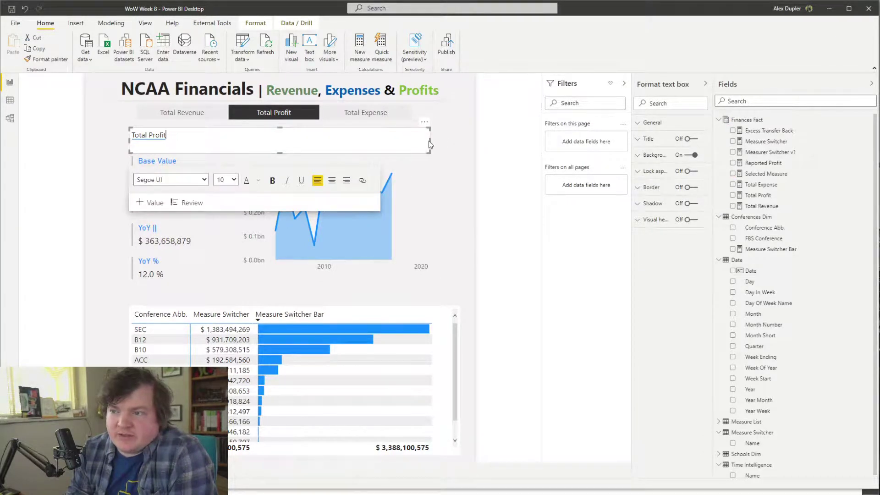
{"action": "left_click_drag", "start_coordinate": [431, 140], "coordinate": [447, 140]}
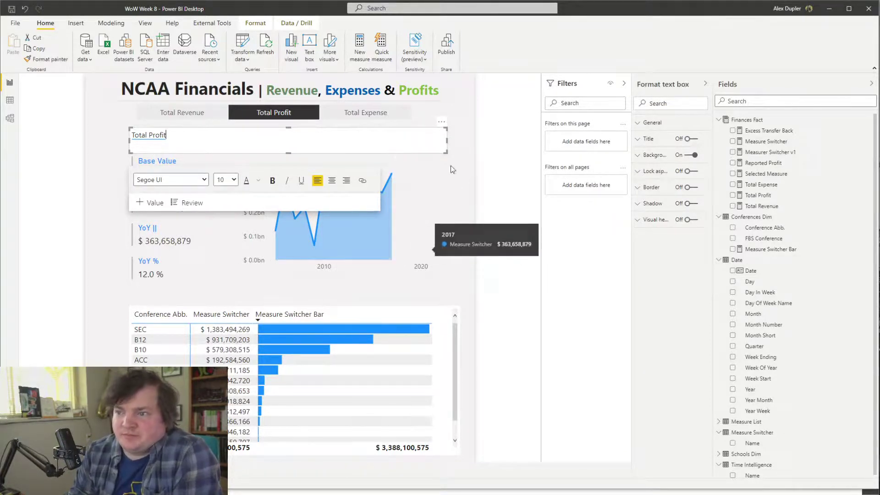
Set the dynamic Total Profit text to size 24 and make the text box slightly taller to fit it
{"action": "left_click", "coordinate": [257, 183]}
{"action": "left_click", "coordinate": [233, 180]}
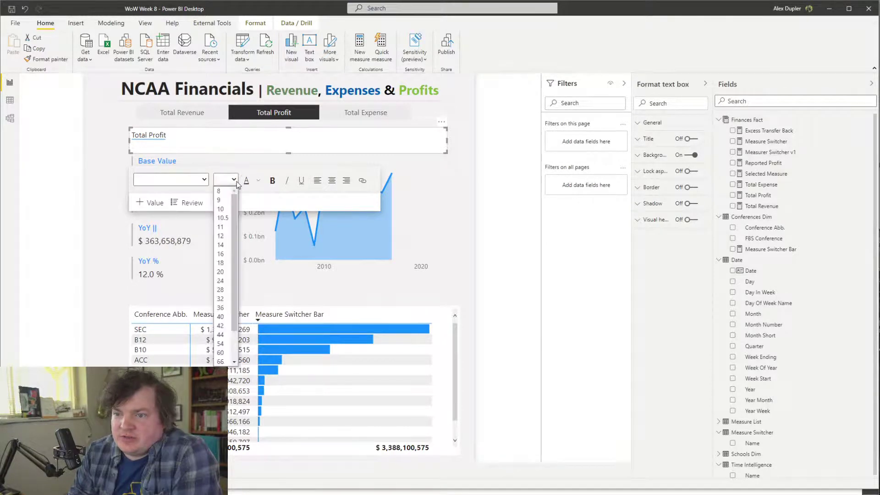
{"action": "left_click", "coordinate": [222, 280]}
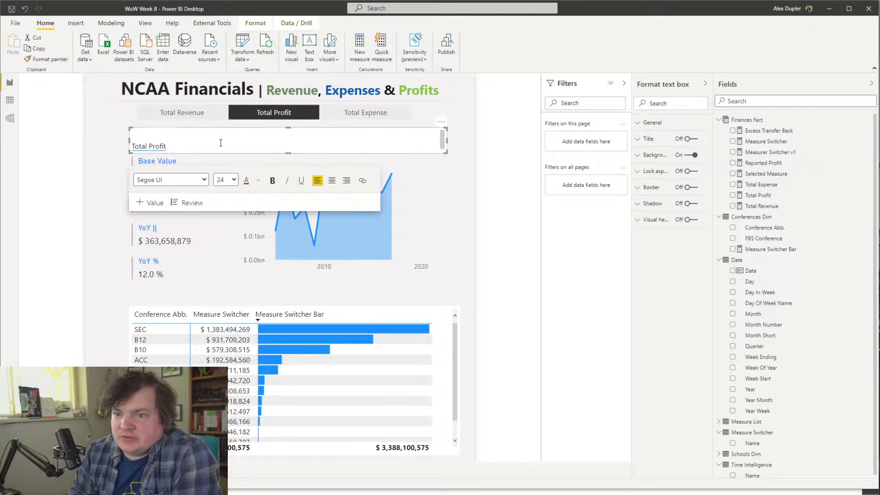
{"action": "left_click_drag", "start_coordinate": [218, 143], "coordinate": [82, 158]}
{"action": "left_click", "coordinate": [233, 179]}
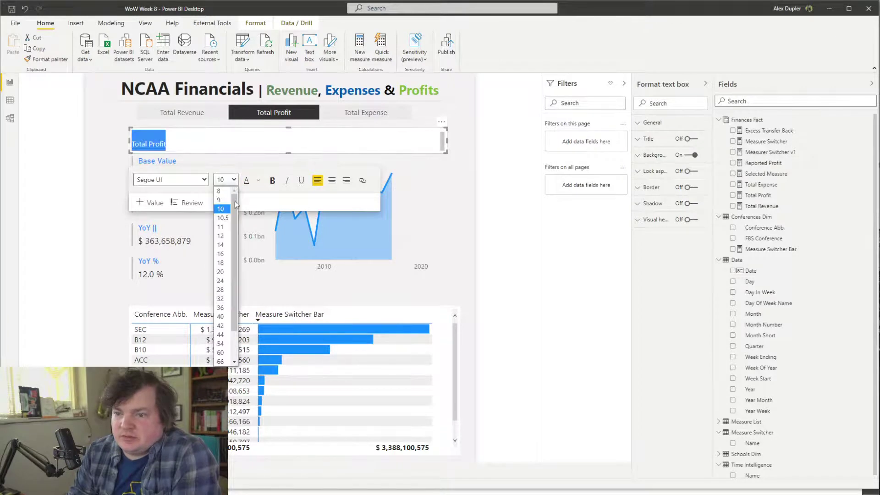
{"action": "left_click", "coordinate": [227, 279]}
{"action": "left_click", "coordinate": [252, 143]}
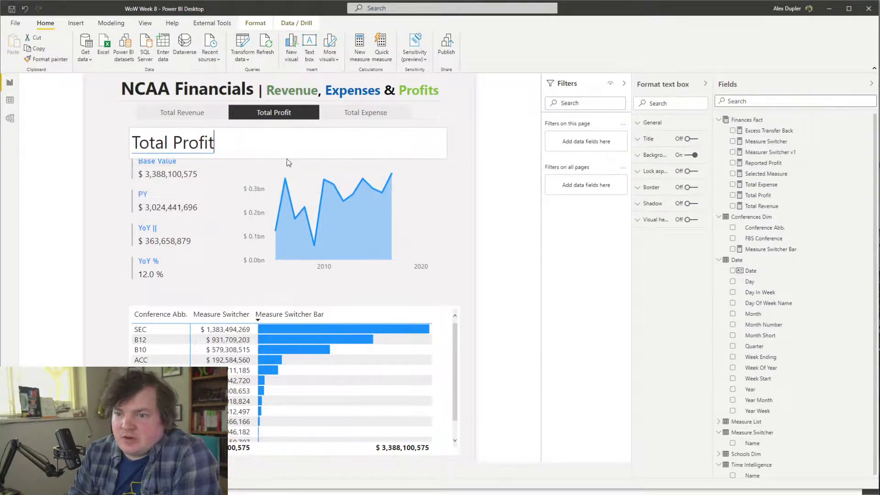
{"action": "left_click", "coordinate": [451, 189]}
{"action": "left_click", "coordinate": [328, 141]}
{"action": "left_click_drag", "start_coordinate": [290, 154], "coordinate": [289, 159]}
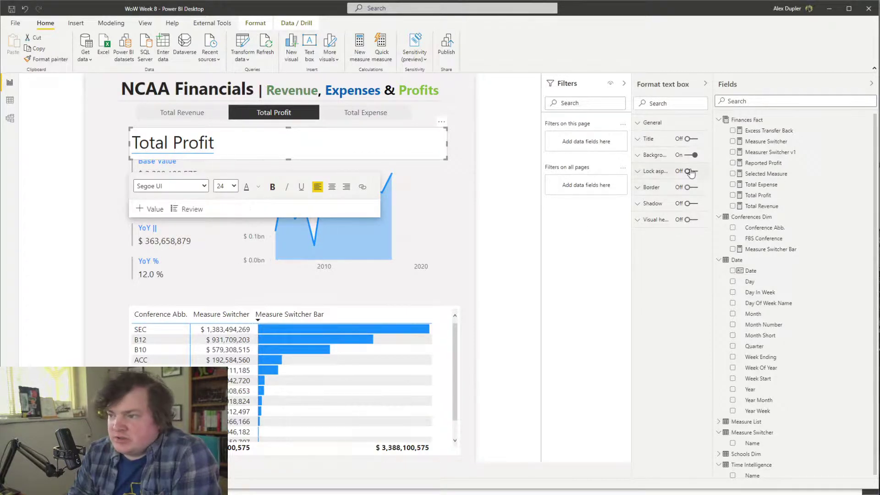
Try to set up rules-based conditional formatting for the text box's background color, checking the Finances Fact and Measure Switcher fields
{"action": "left_click", "coordinate": [658, 124]}
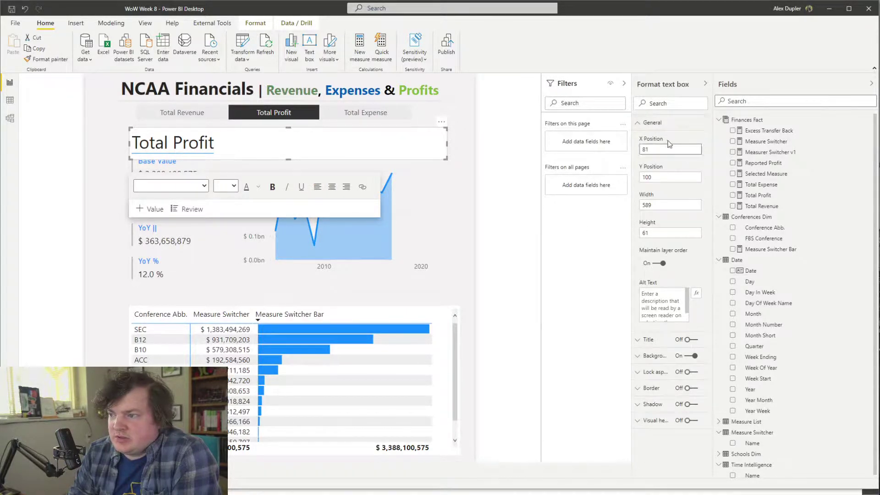
{"action": "left_click", "coordinate": [664, 124]}
{"action": "left_click", "coordinate": [659, 158]}
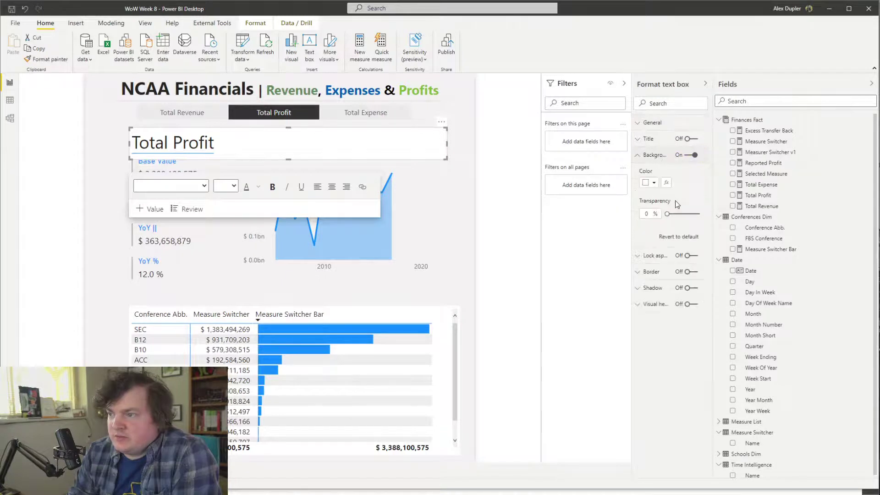
{"action": "left_click", "coordinate": [675, 200]}
{"action": "left_click", "coordinate": [644, 258]}
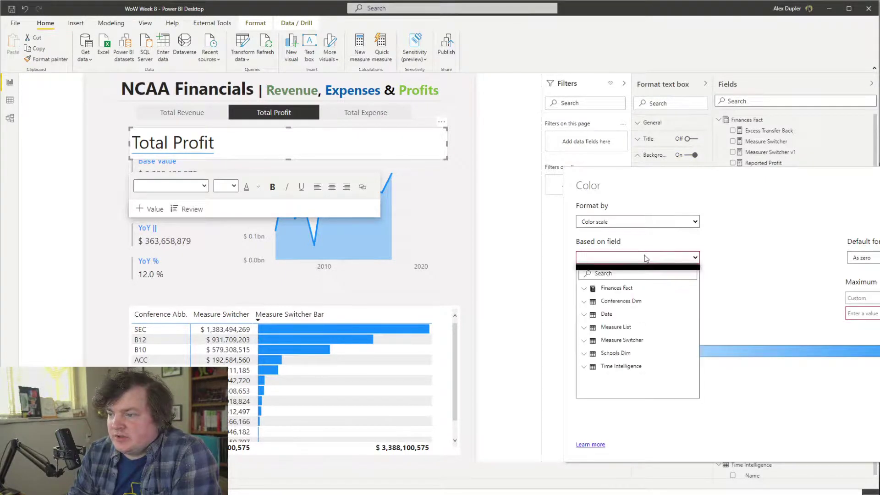
{"action": "left_click", "coordinate": [637, 221]}
{"action": "left_click", "coordinate": [637, 243]}
{"action": "left_click", "coordinate": [643, 258]}
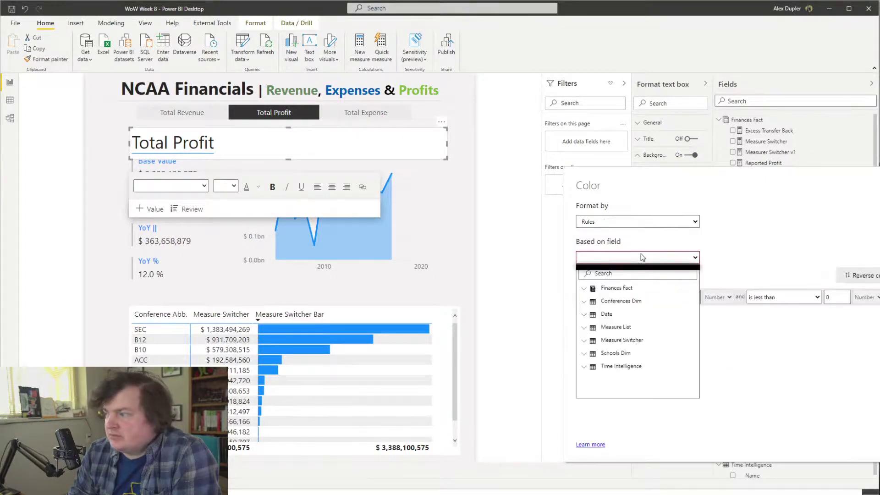
{"action": "left_click", "coordinate": [583, 290]}
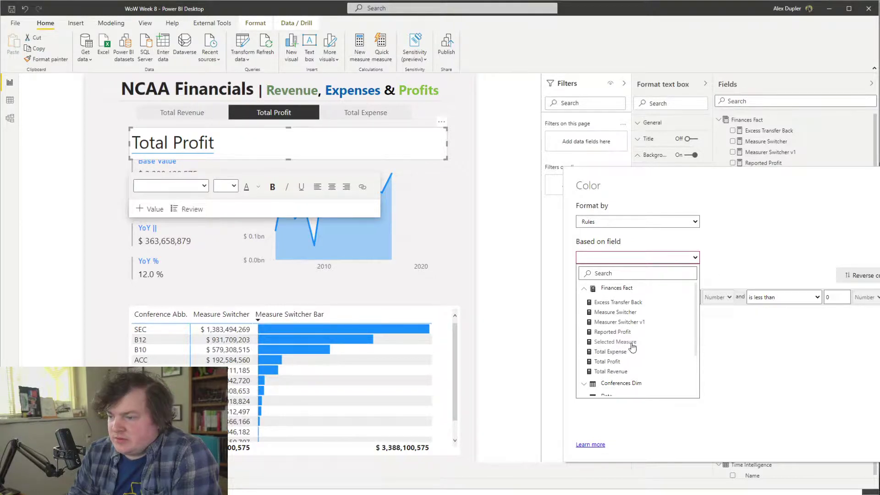
{"action": "left_click", "coordinate": [614, 289]}
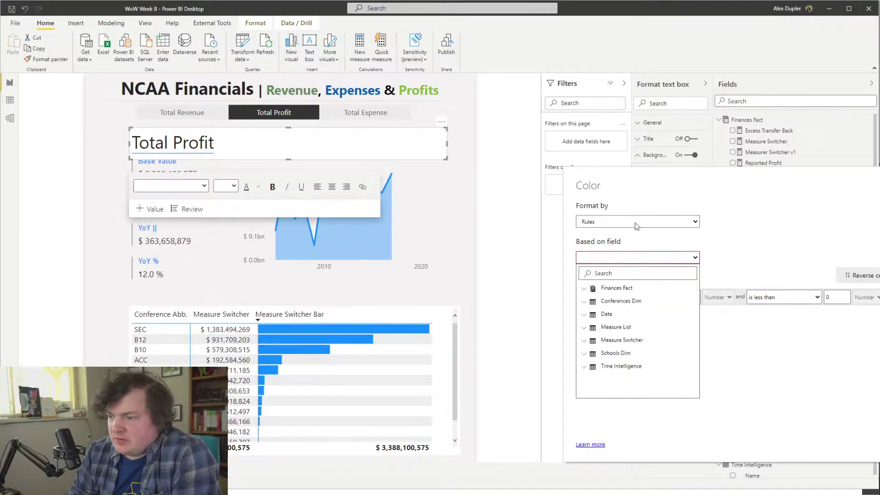
{"action": "left_click", "coordinate": [616, 341]}
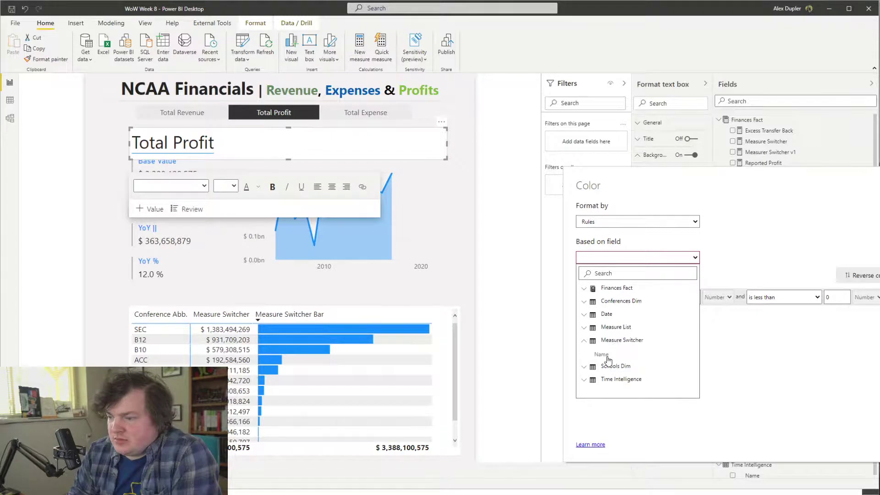
Try formatting the background color by field value, based on the Selected Measure field from Finances Fact
{"action": "left_click", "coordinate": [651, 222]}
{"action": "left_click", "coordinate": [633, 247]}
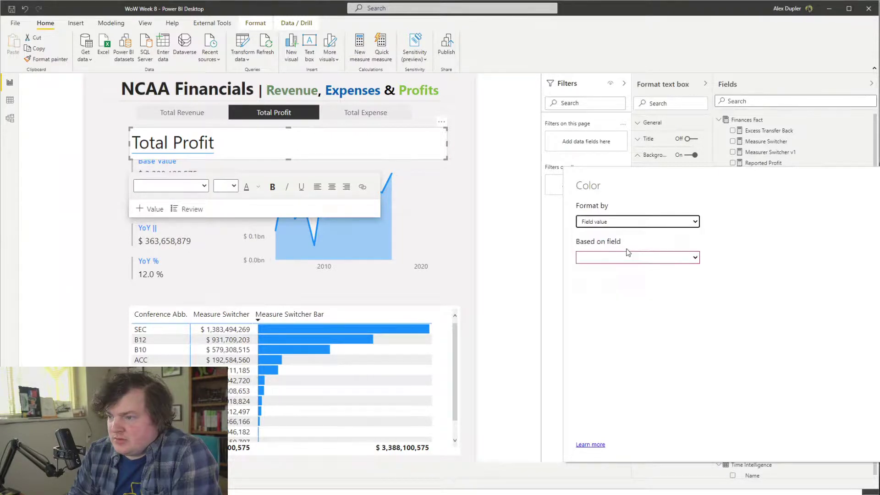
{"action": "left_click", "coordinate": [628, 258]}
{"action": "left_click", "coordinate": [617, 341]}
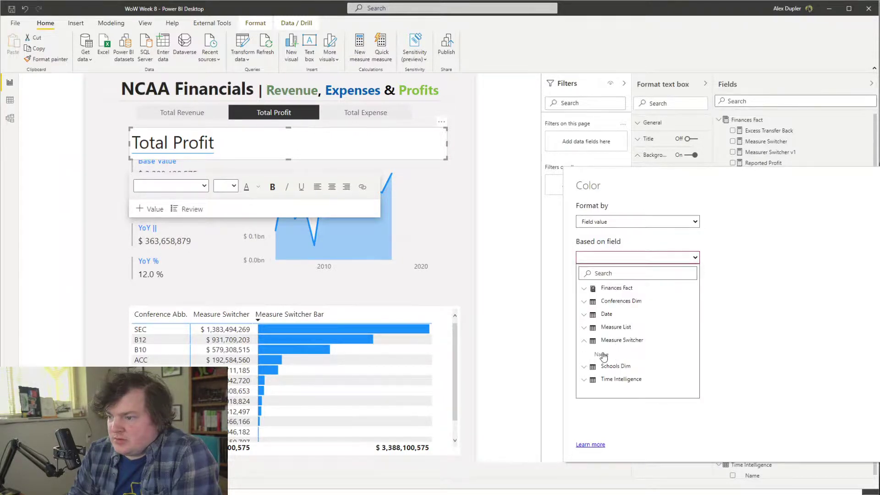
{"action": "left_click", "coordinate": [594, 342]}
{"action": "left_click", "coordinate": [585, 290]}
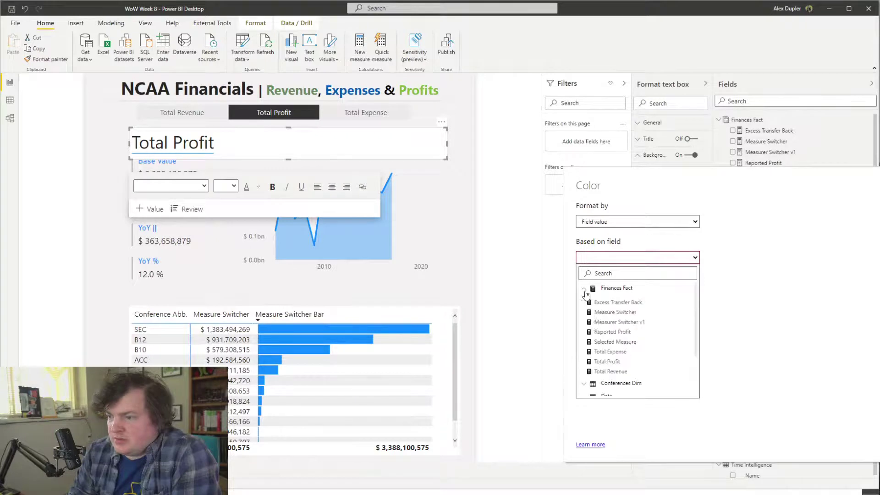
{"action": "left_click", "coordinate": [618, 342]}
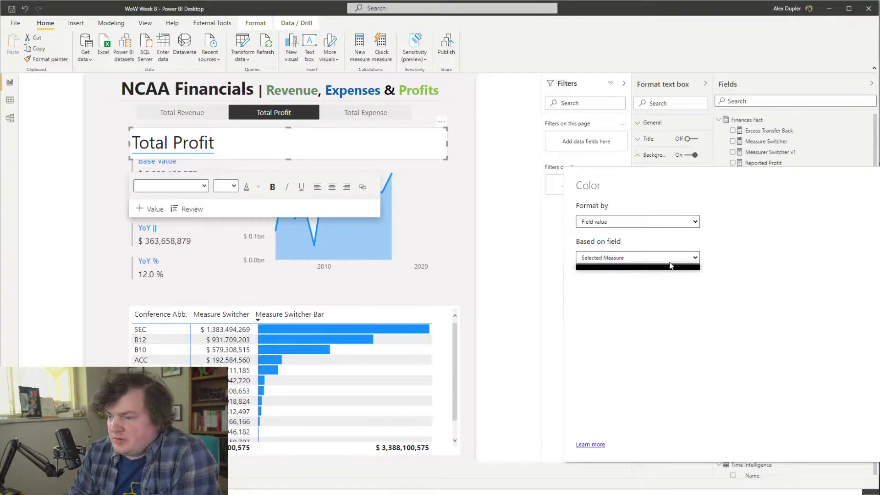
Try the background color's rules format again, look through the available base fields and cancel the color settings
{"action": "left_click", "coordinate": [647, 222]}
{"action": "left_click", "coordinate": [602, 233]}
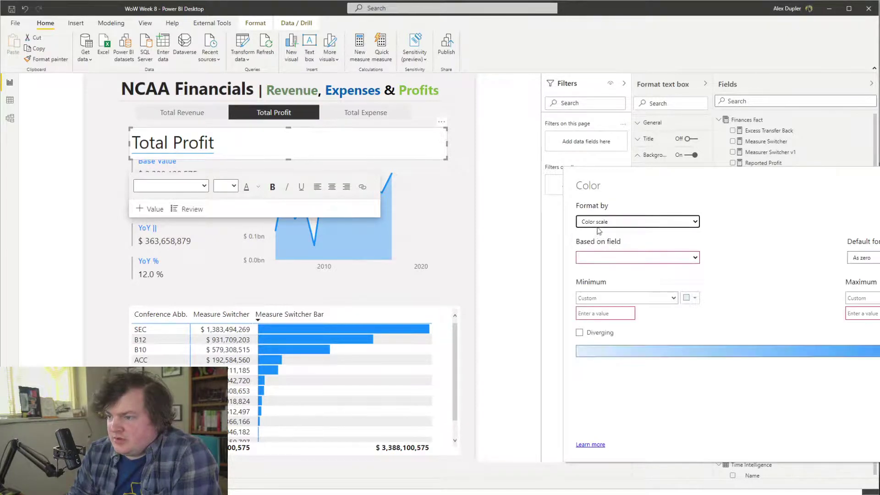
{"action": "left_click", "coordinate": [602, 222]}
{"action": "left_click", "coordinate": [596, 240]}
{"action": "left_click", "coordinate": [611, 258]}
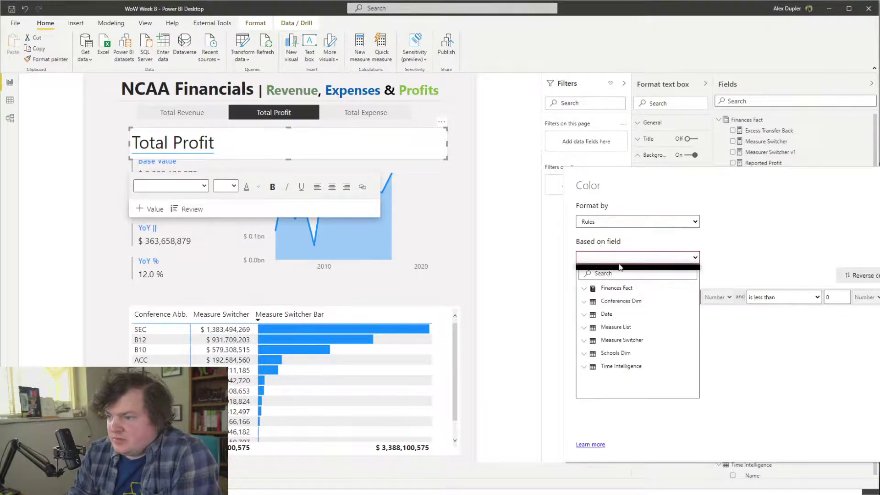
{"action": "left_click", "coordinate": [585, 288]}
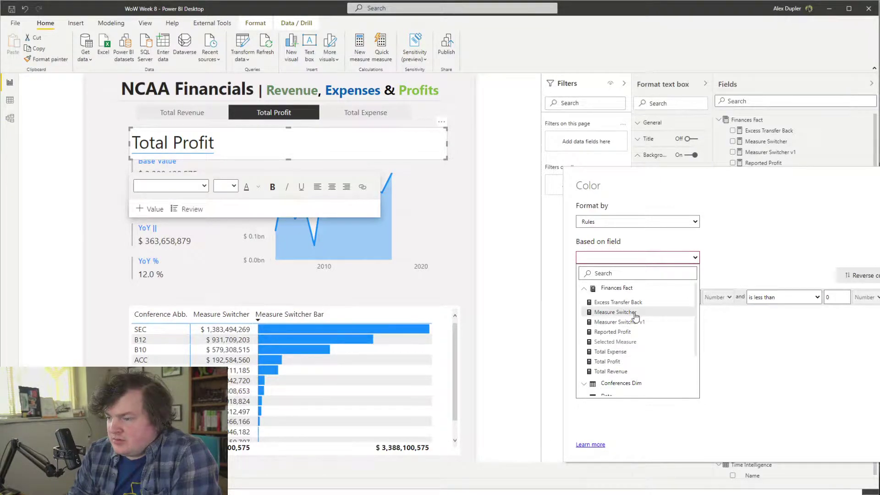
{"action": "scroll", "coordinate": [634, 350], "scroll_direction": "down", "scroll_amount": 2}
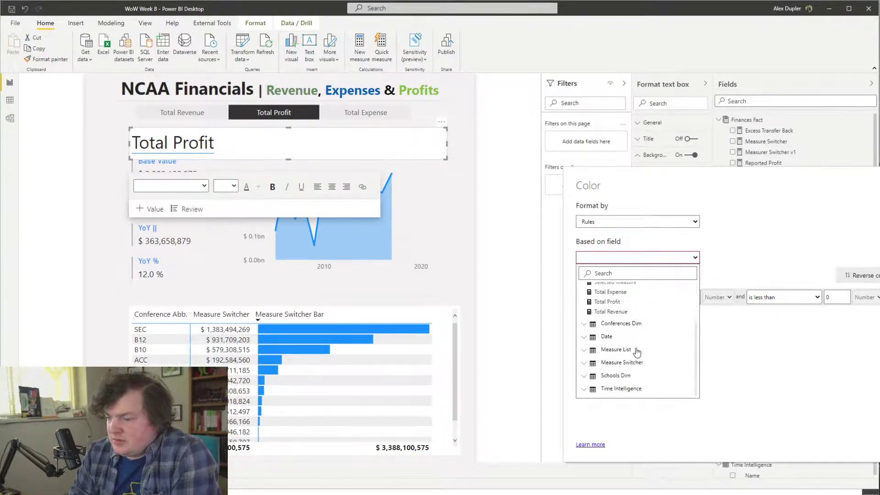
{"action": "left_click", "coordinate": [584, 363]}
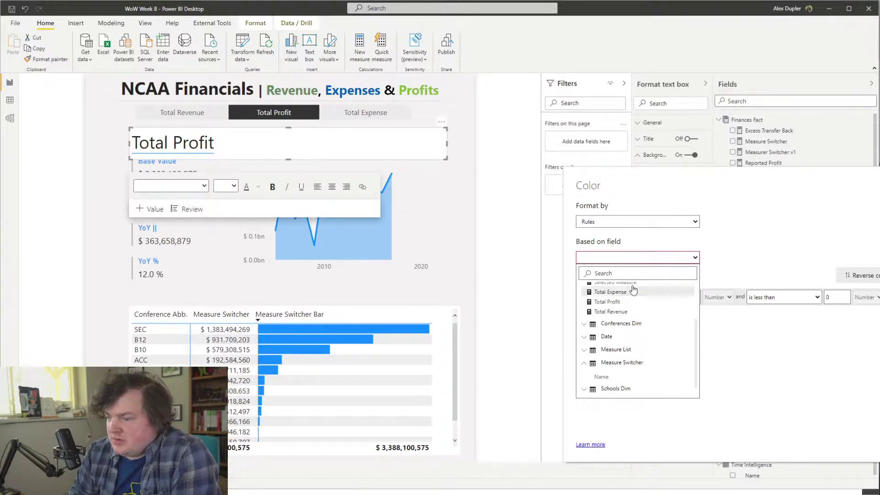
{"action": "key", "text": "Escape"}
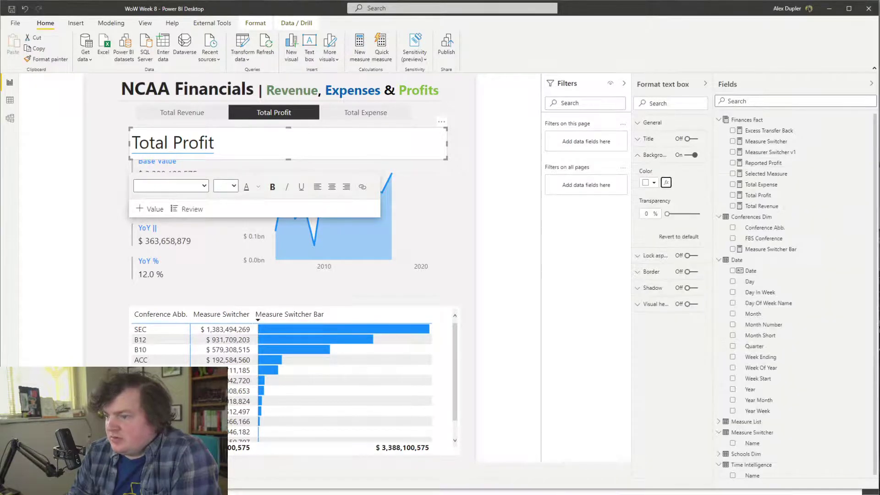
Create a new measure in the Finances Fact table and name it Selected Measure Index
{"action": "left_click", "coordinate": [777, 175]}
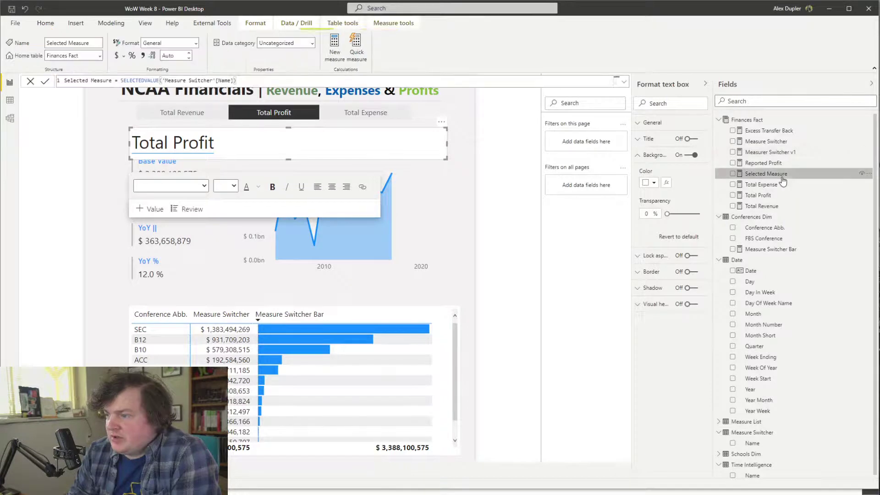
{"action": "left_click", "coordinate": [337, 46]}
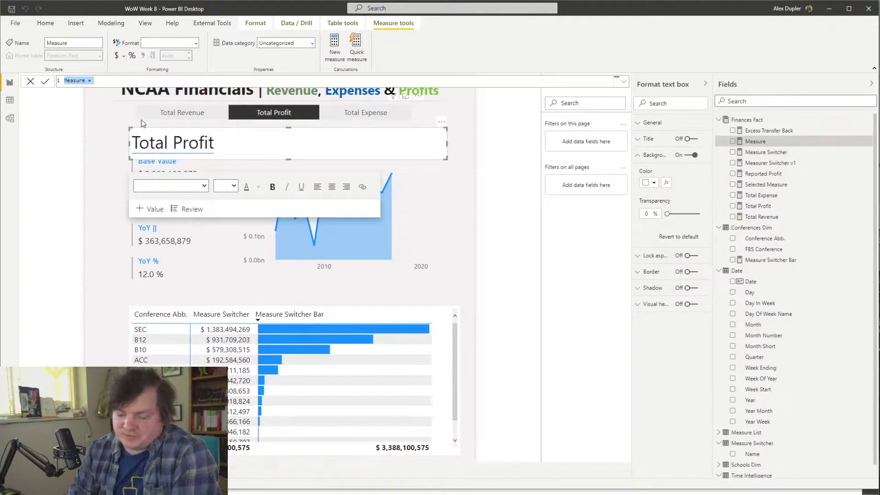
{"action": "type", "text": "Selec"}
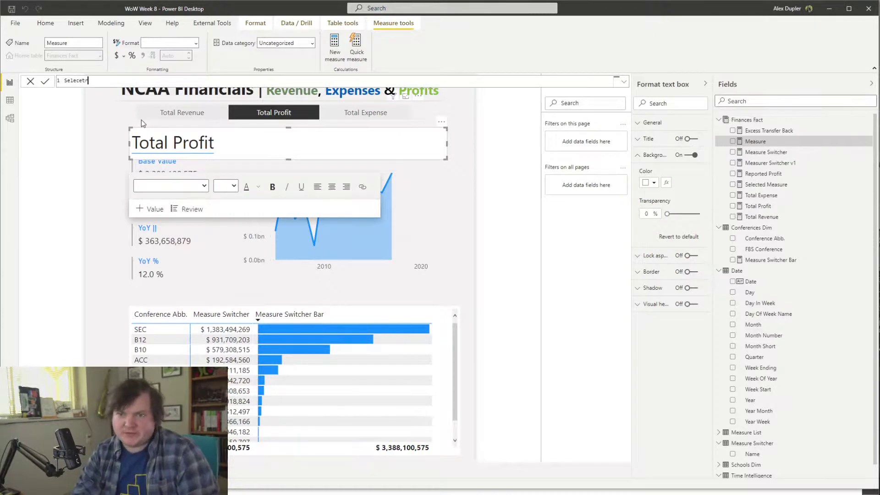
{"action": "type", "text": "ted"}
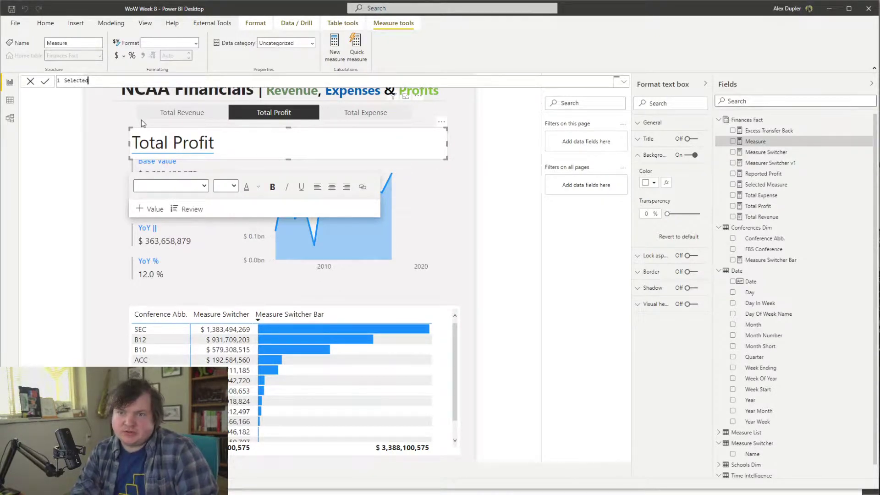
{"action": "type", "text": " Measure Index "}
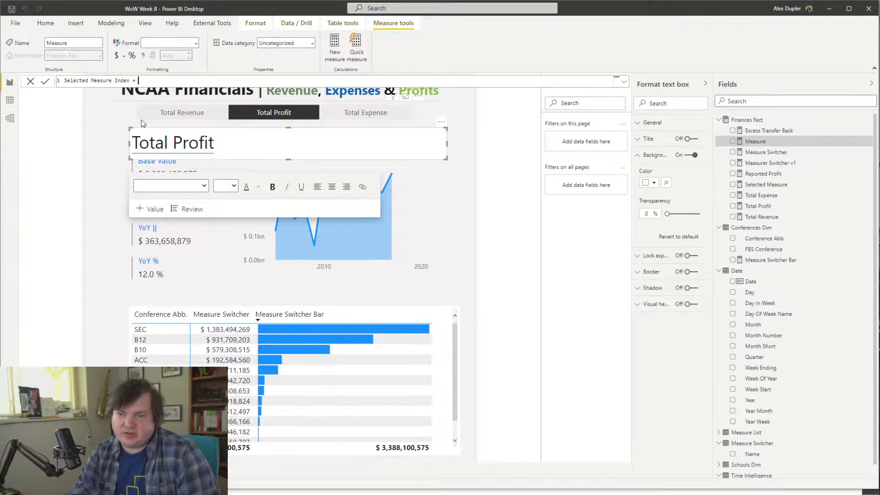
{"action": "type", "text": "= I"}
{"action": "key", "text": "BackSpace"}
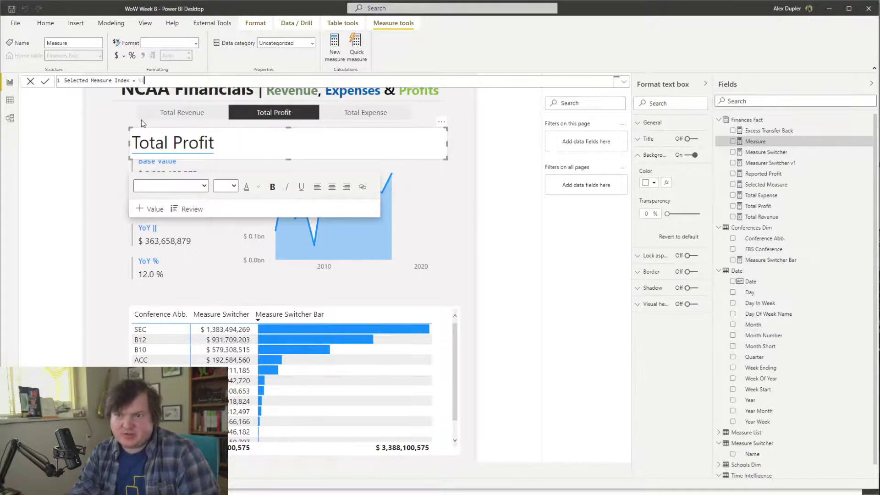
Begin the measure's formula with a SWITCH function that evaluates [Selected Measure]
{"action": "type", "text": "Sw"}
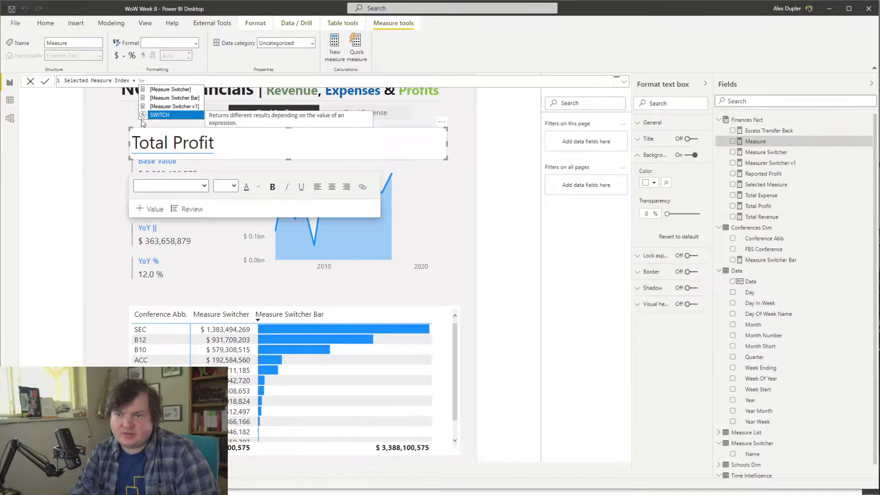
{"action": "key", "text": "Tab"}
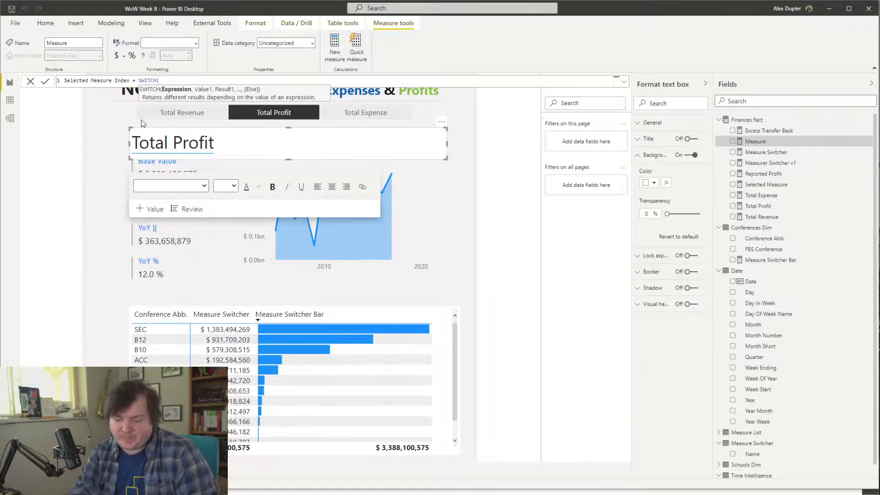
{"action": "type", "text": "values("}
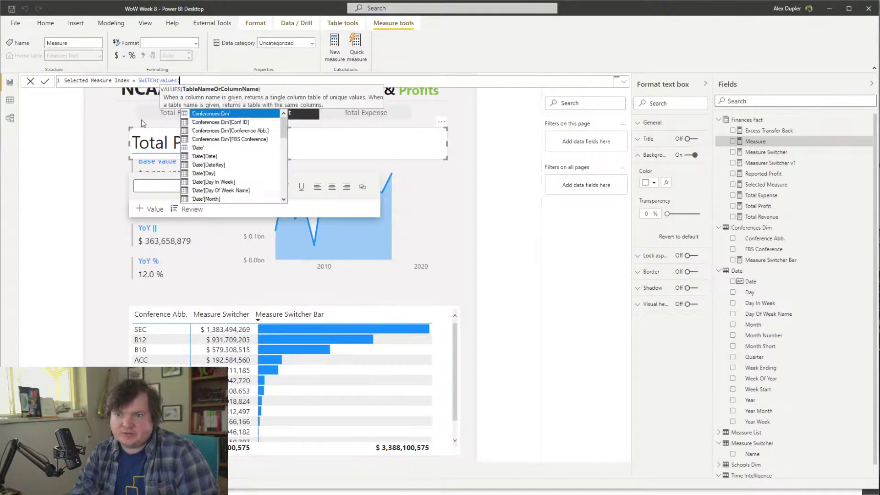
{"action": "key", "text": "BackSpace"}
{"action": "key", "text": "BackSpace"}
{"action": "key", "text": "BackSpace"}
{"action": "key", "text": "BackSpace"}
{"action": "key", "text": "BackSpace"}
{"action": "key", "text": "BackSpace"}
{"action": "key", "text": "BackSpace"}
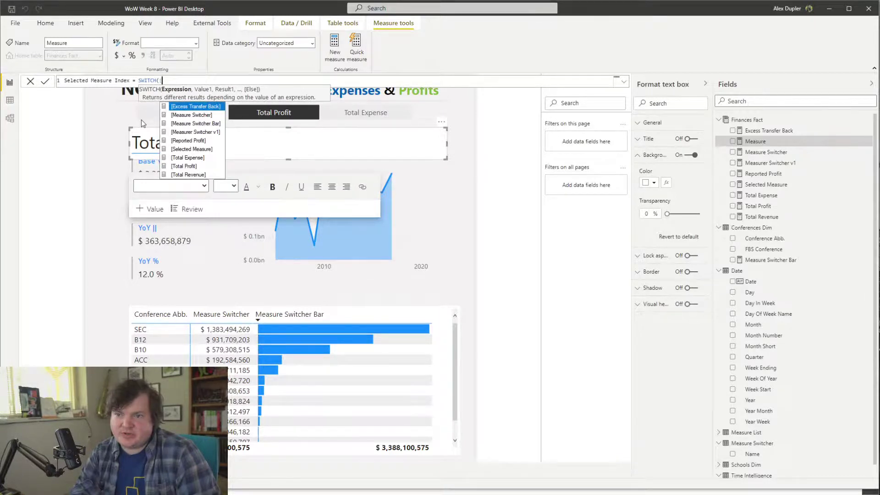
{"action": "key", "text": "Down"}
{"action": "key", "text": "Down"}
{"action": "key", "text": "Down"}
{"action": "key", "text": "Down"}
{"action": "key", "text": "Down"}
{"action": "key", "text": "Tab"}
Add a first case to the SWITCH formula that maps "Total Revenue" to 1
{"action": "type", "text": ", \"T"}
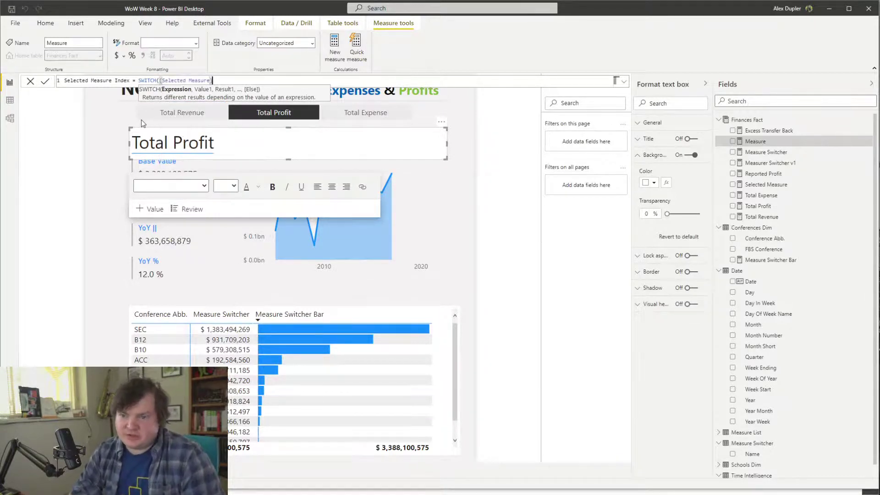
{"action": "type", "text": "otal Revenue\",1"}
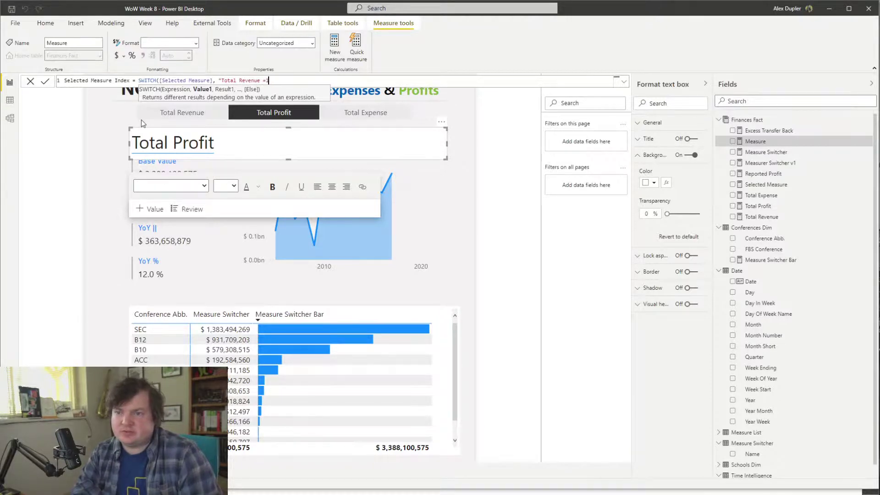
{"action": "key", "text": "BackSpace"}
{"action": "key", "text": "BackSpace"}
{"action": "key", "text": "BackSpace"}
{"action": "key", "text": "BackSpace"}
{"action": "type", "text": "e\",1"}
Add a second case to the SWITCH formula that maps "Total Expense" to 2
{"action": "type", "text": ",\"tota"}
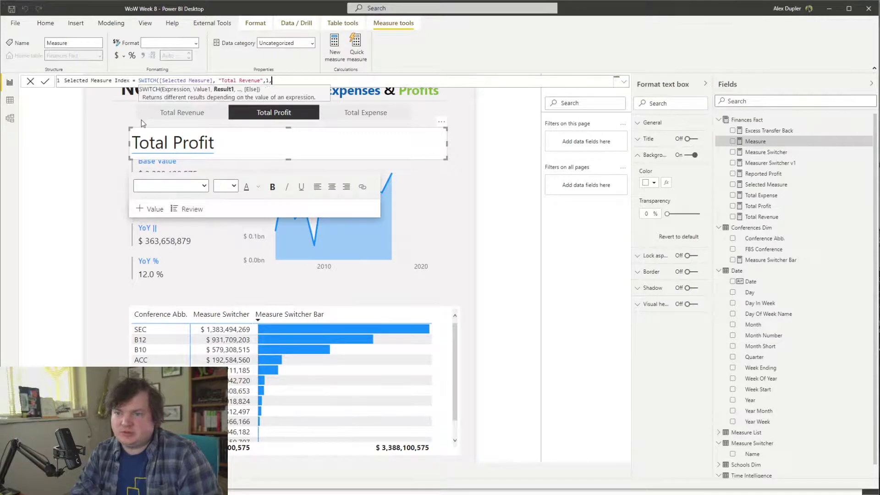
{"action": "type", "text": "l P"}
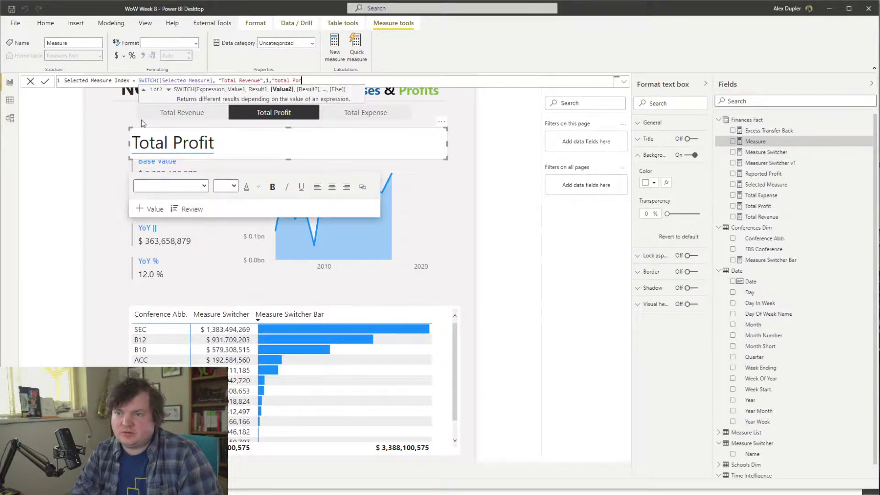
{"action": "type", "text": "rofit"}
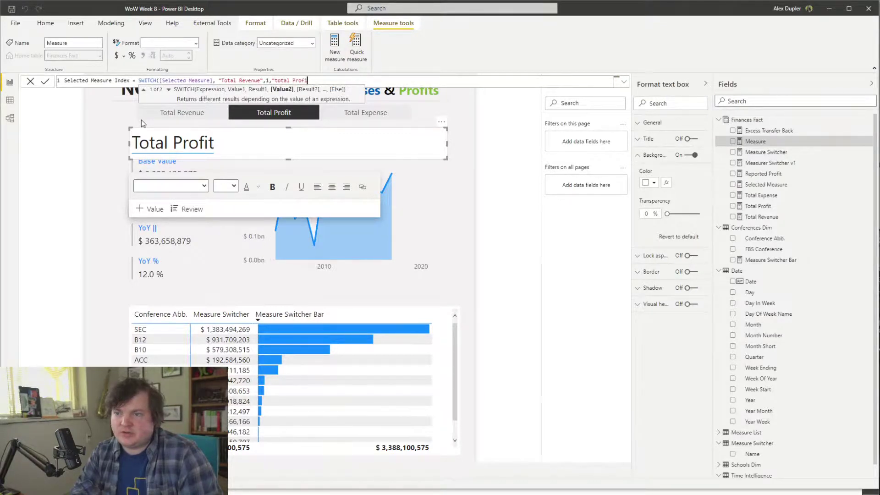
{"action": "key", "text": "BackSpace"}
{"action": "key", "text": "BackSpace"}
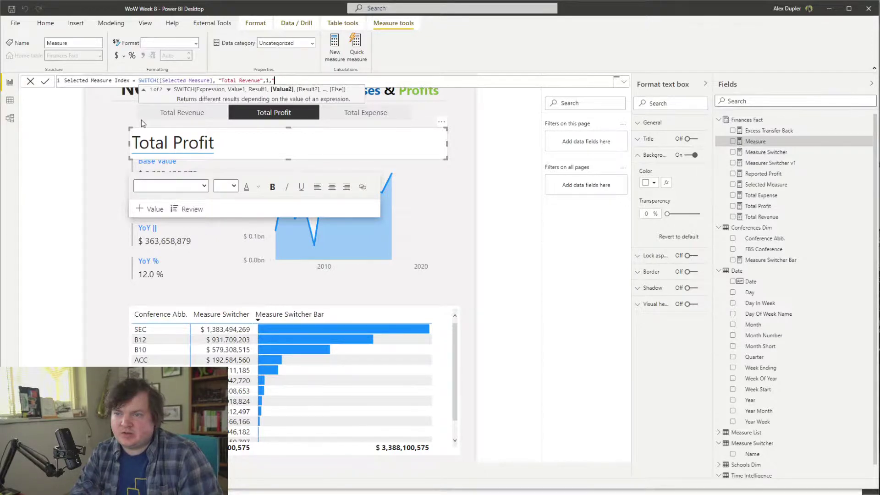
{"action": "type", "text": "Total Expe"}
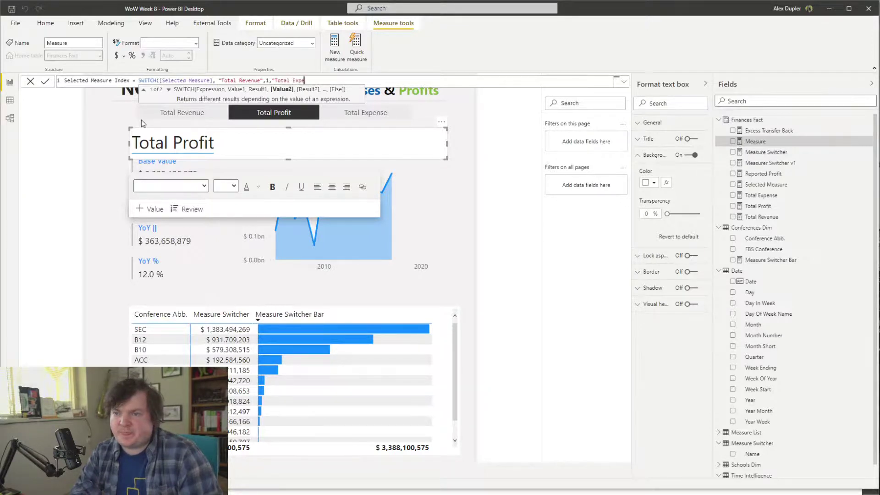
{"action": "type", "text": "nse\",2"}
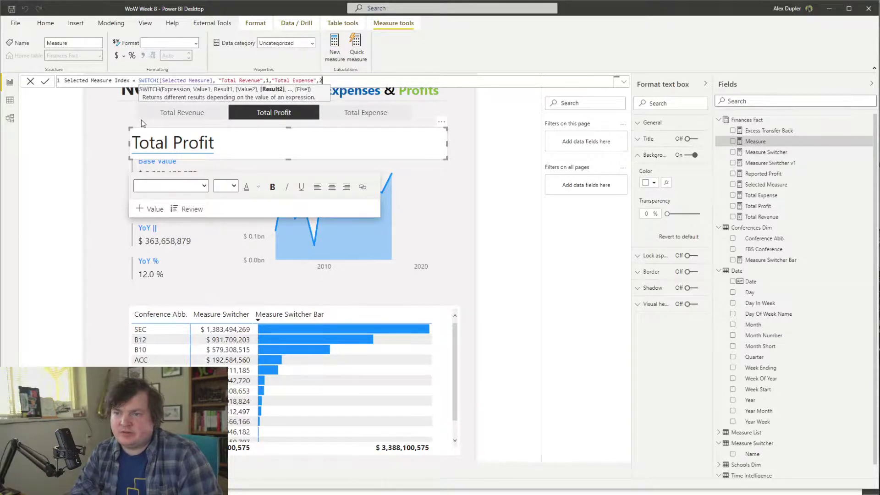
Map "Total Profit" to 3 as the last SWITCH case and commit the measure
{"action": "type", "text": ",\"Total "}
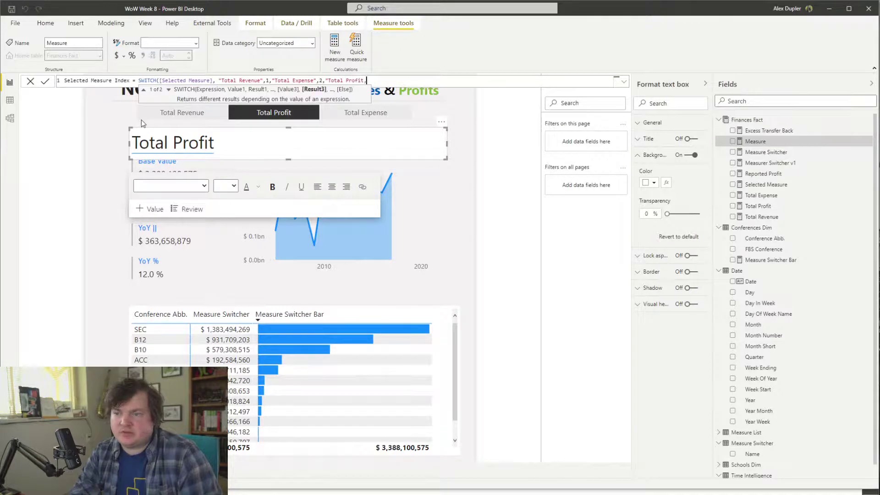
{"action": "type", "text": "Profit\",3)"}
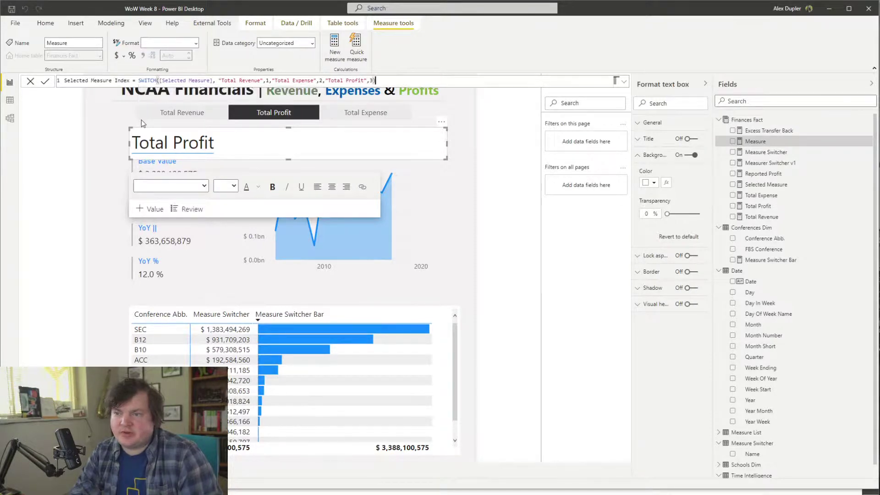
{"action": "key", "text": "Return"}
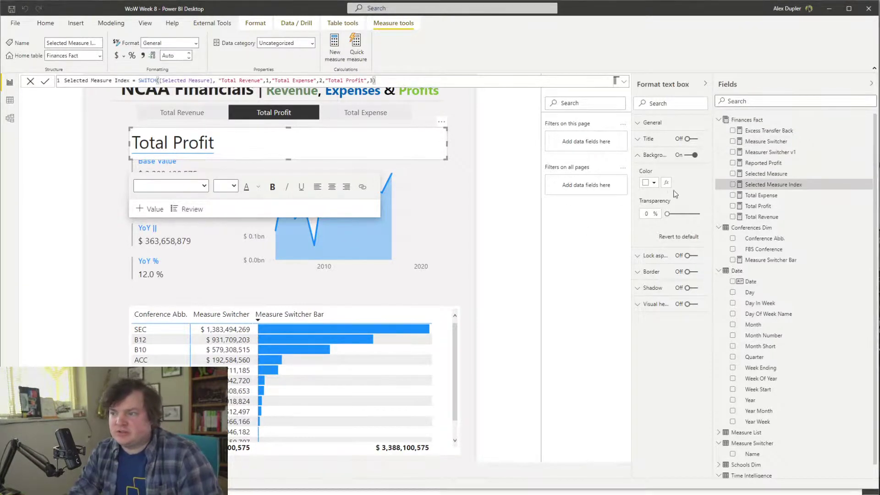
Format the text box's background color by rules, based on the Selected Measure Index field from Finances Fact
{"action": "left_click", "coordinate": [666, 182]}
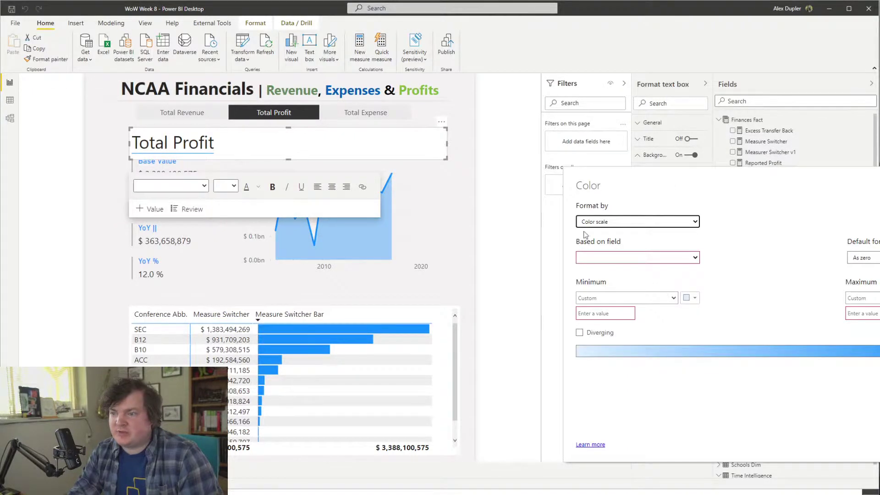
{"action": "left_click", "coordinate": [618, 222]}
{"action": "left_click", "coordinate": [616, 239]}
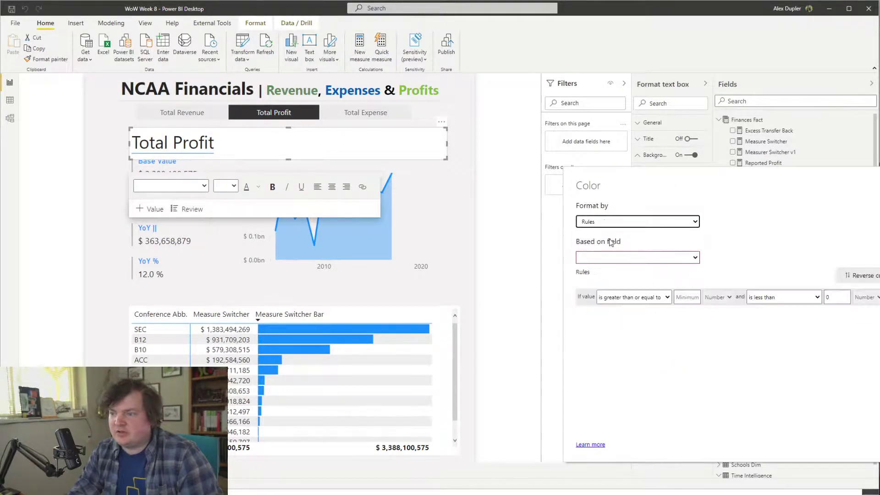
{"action": "left_click", "coordinate": [617, 256]}
{"action": "left_click", "coordinate": [591, 289]}
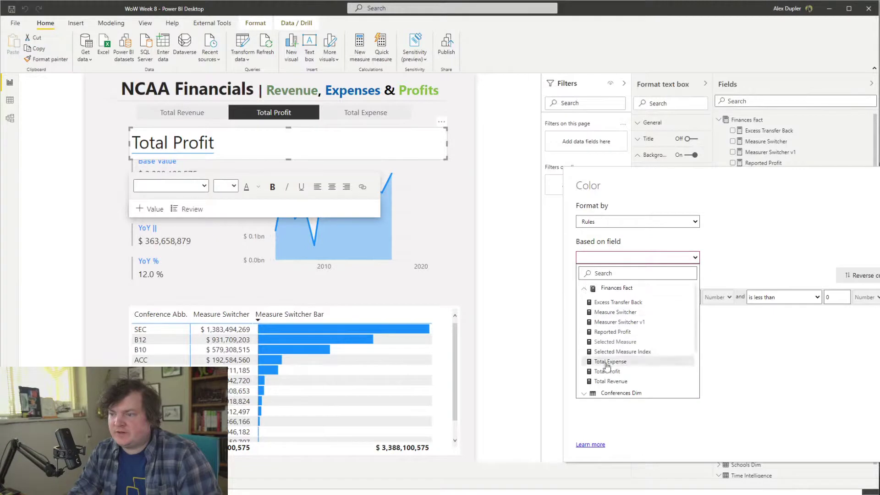
{"action": "left_click", "coordinate": [642, 352]}
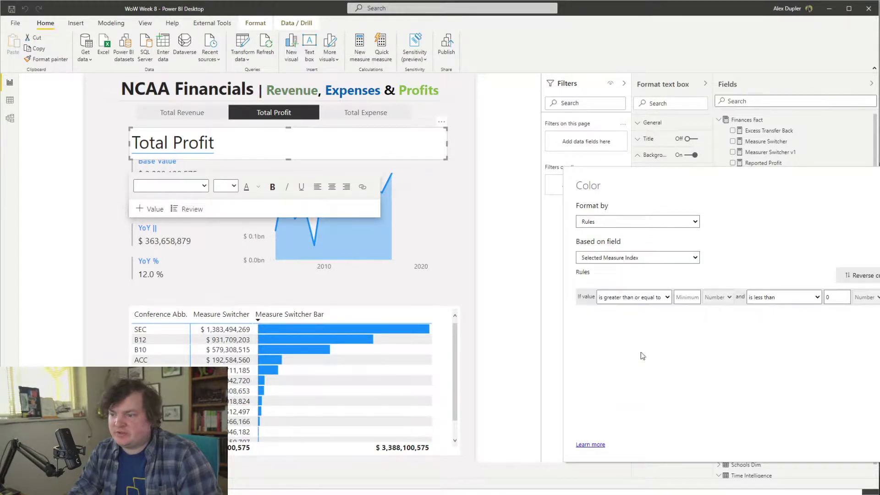
Set the first color rule's condition to value is 1
{"action": "left_click", "coordinate": [663, 298]}
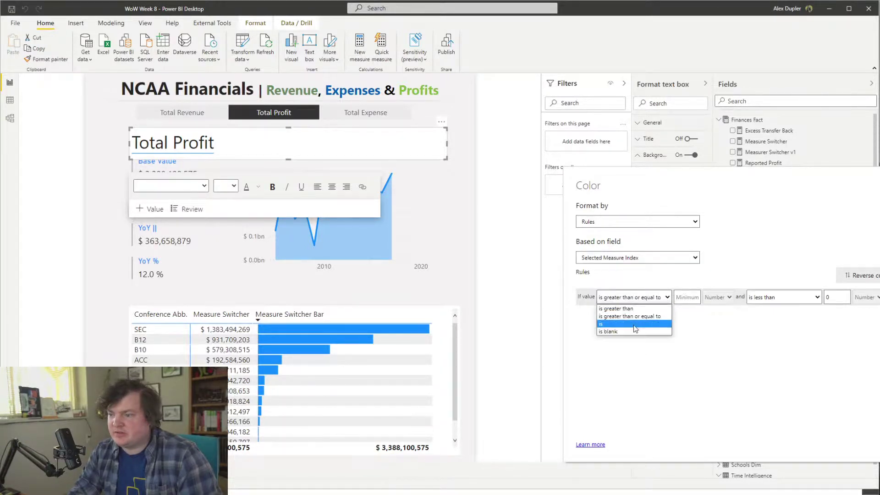
{"action": "left_click", "coordinate": [635, 330]}
{"action": "left_click", "coordinate": [694, 297]}
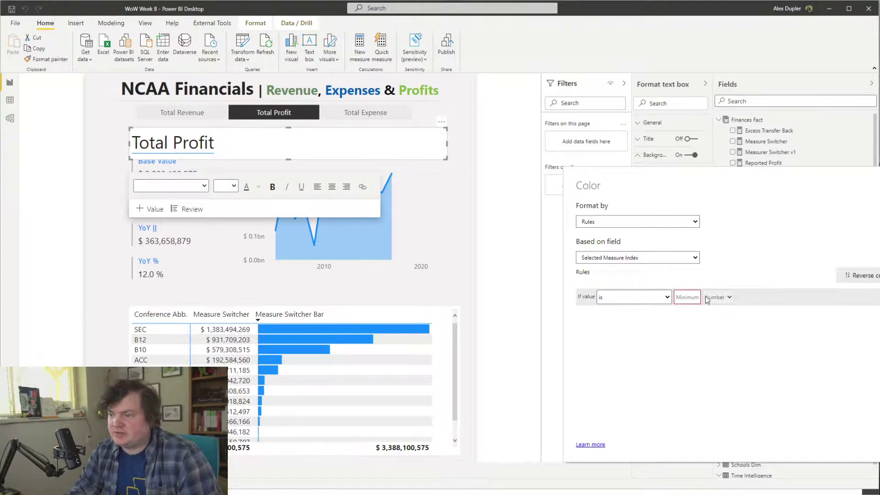
{"action": "type", "text": "1"}
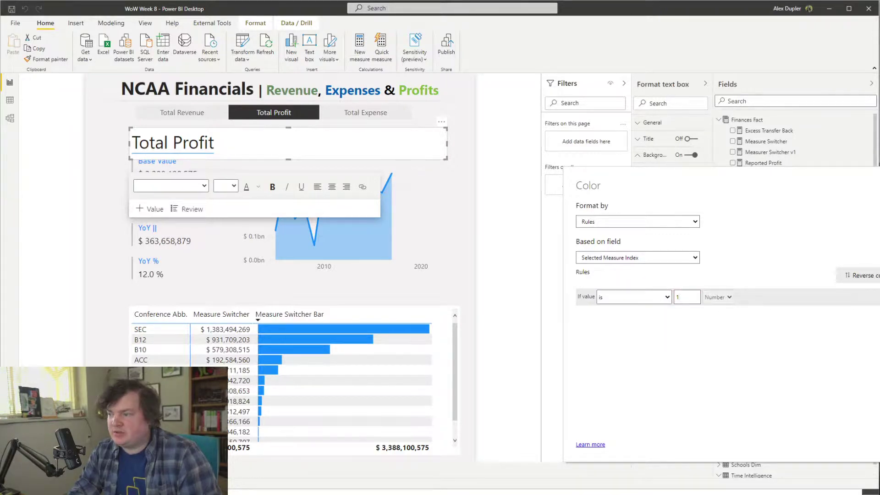
Add two more color rules with the conditions value is 2 and value is 3
{"action": "left_click", "coordinate": [667, 314]}
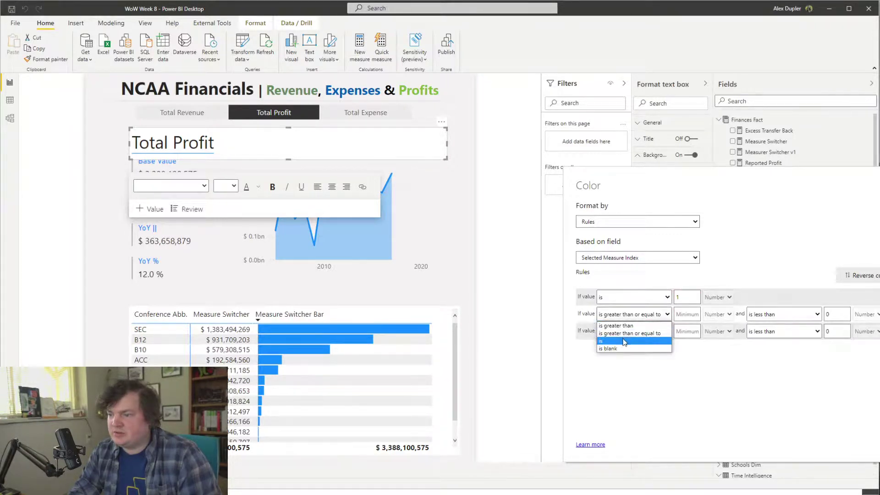
{"action": "left_click", "coordinate": [610, 348]}
{"action": "type", "text": "2"}
{"action": "left_click", "coordinate": [667, 331]}
{"action": "left_click", "coordinate": [625, 348]}
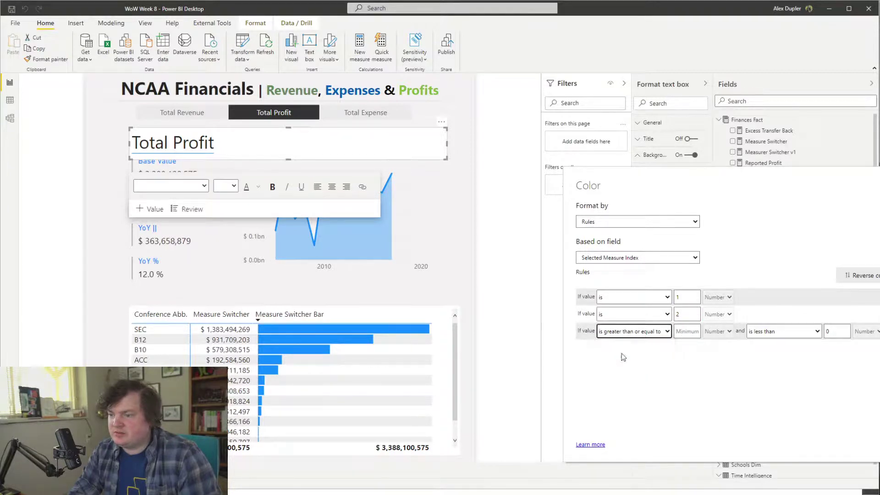
{"action": "left_click", "coordinate": [632, 331]}
{"action": "left_click", "coordinate": [632, 358]}
{"action": "type", "text": "3"}
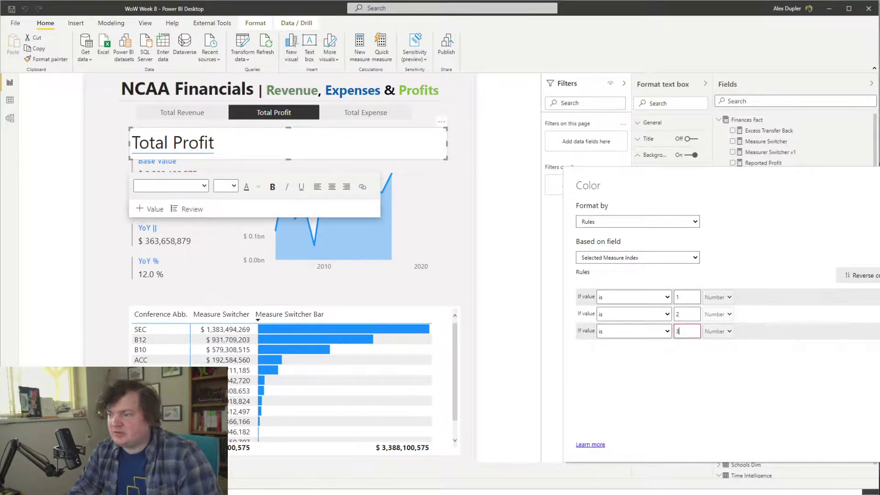
{"action": "left_click", "coordinate": [876, 331]}
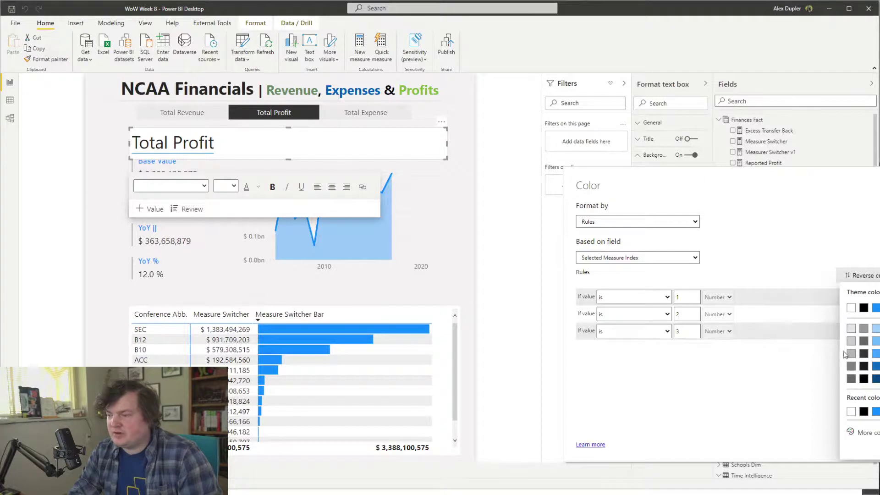
{"action": "left_click", "coordinate": [858, 432]}
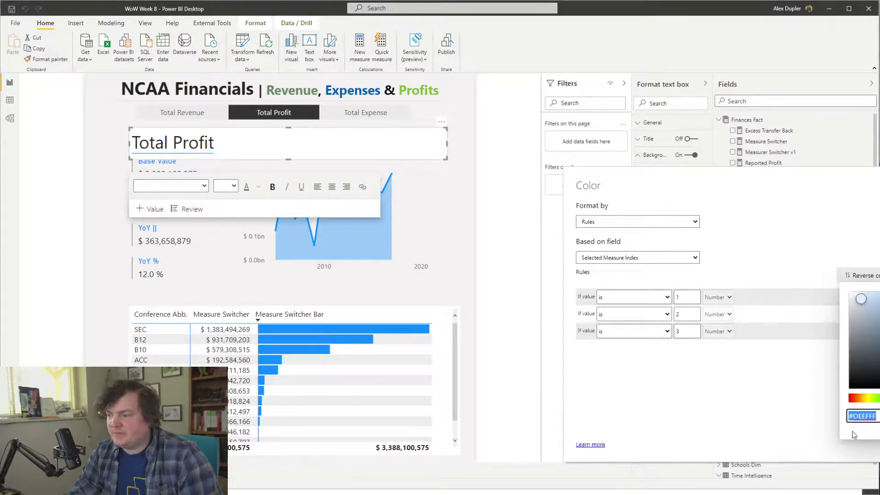
{"action": "left_click", "coordinate": [795, 360]}
{"action": "left_click", "coordinate": [877, 331]}
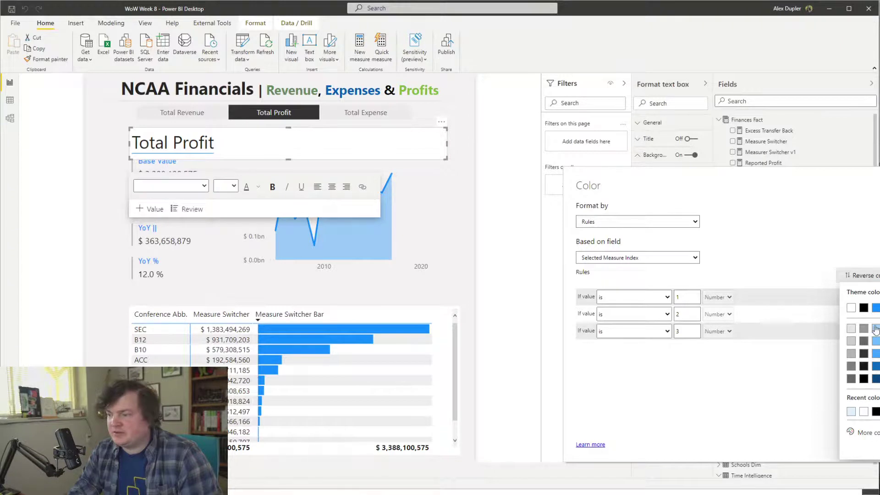
{"action": "left_click", "coordinate": [871, 432]}
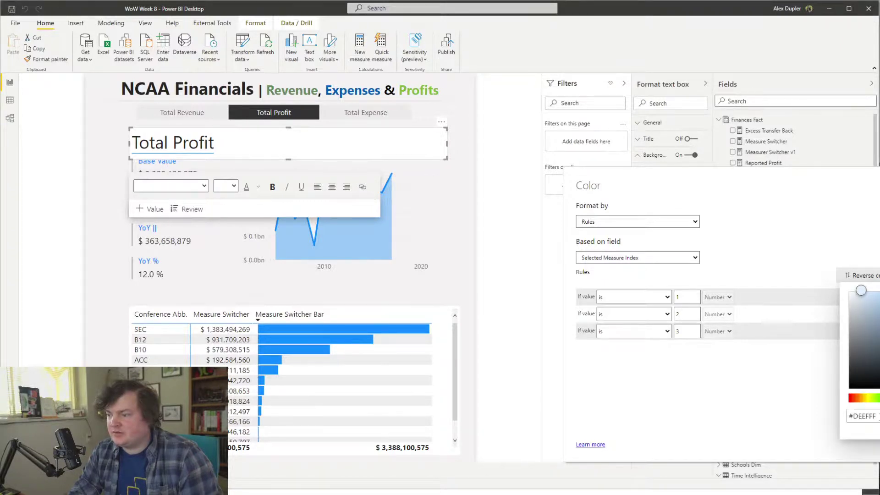
{"action": "double_click", "coordinate": [853, 416]}
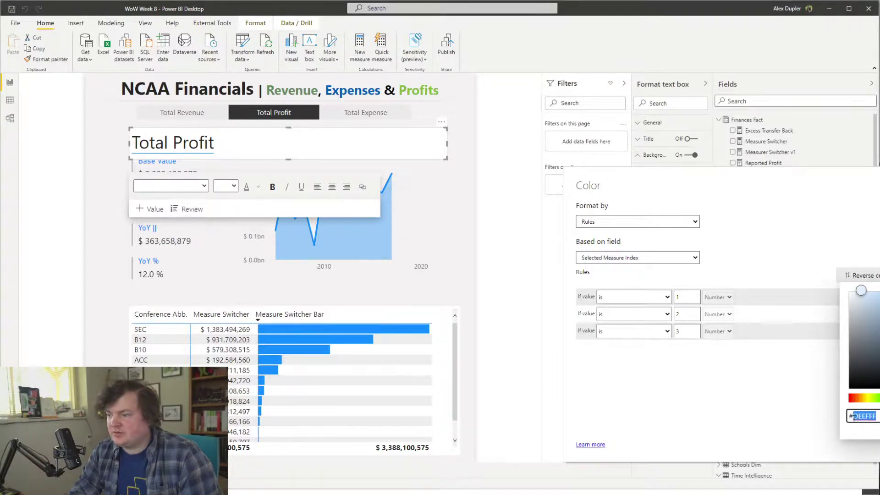
{"action": "left_click", "coordinate": [687, 411]}
Look for the title's color codes in the other open windows and give the value-is-3 rule a custom green
{"action": "key", "text": "alt+Tab"}
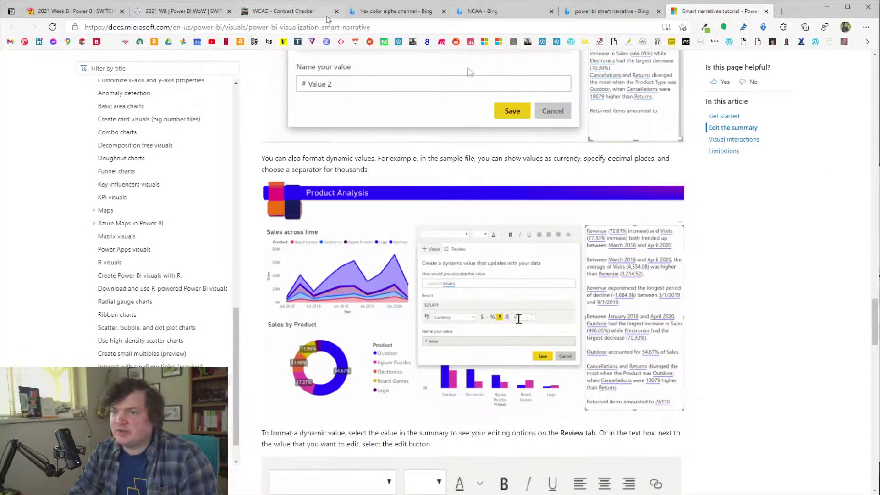
{"action": "key", "text": "alt+Tab"}
{"action": "key", "text": "alt+Tab"}
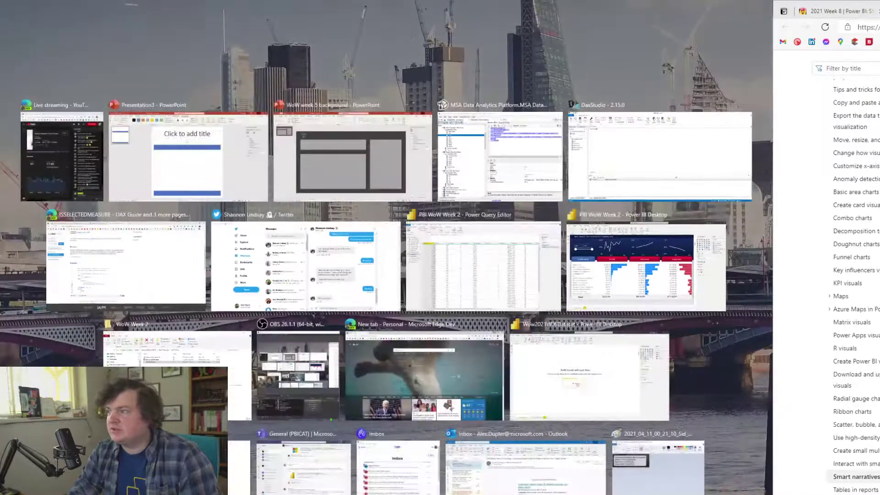
{"action": "key", "text": "alt+Tab"}
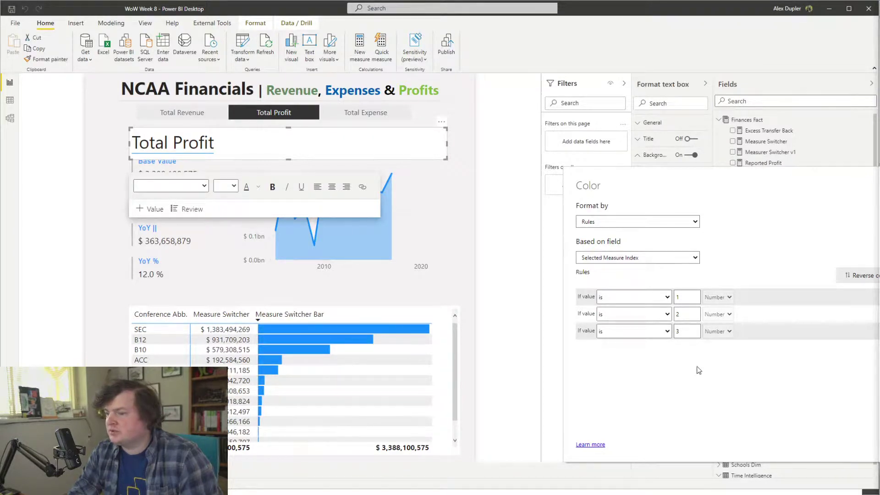
{"action": "left_click", "coordinate": [879, 297]}
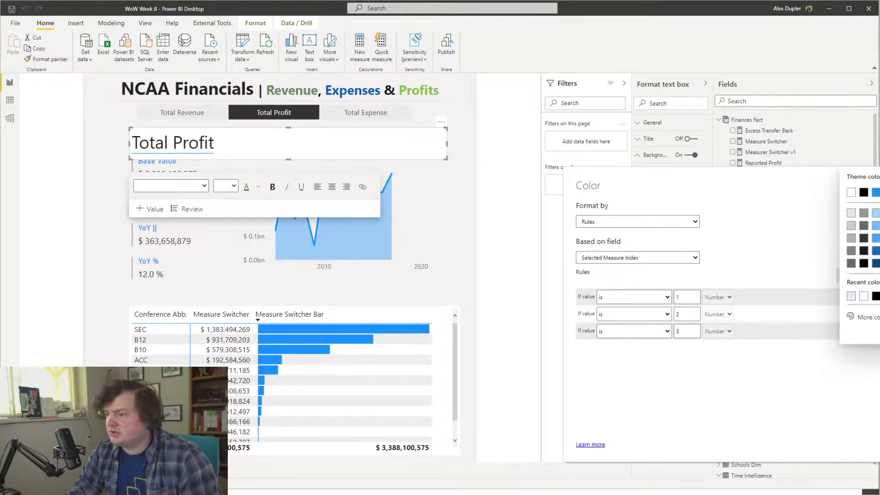
{"action": "left_click", "coordinate": [875, 322]}
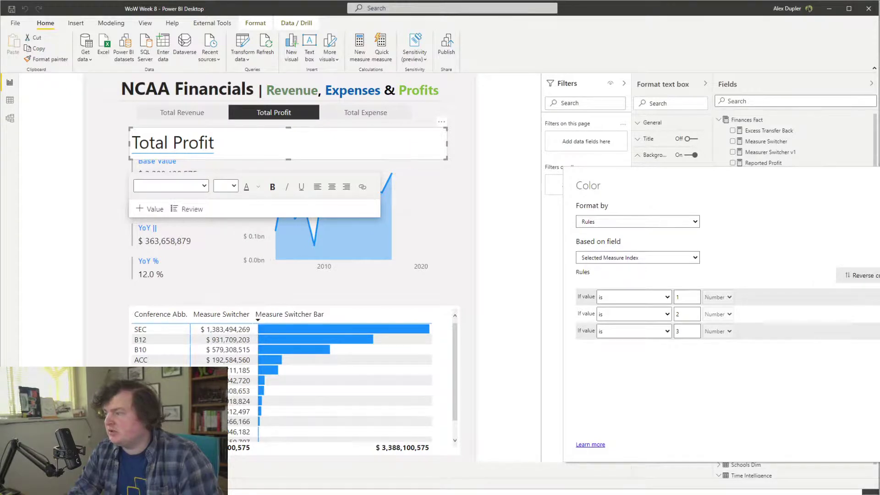
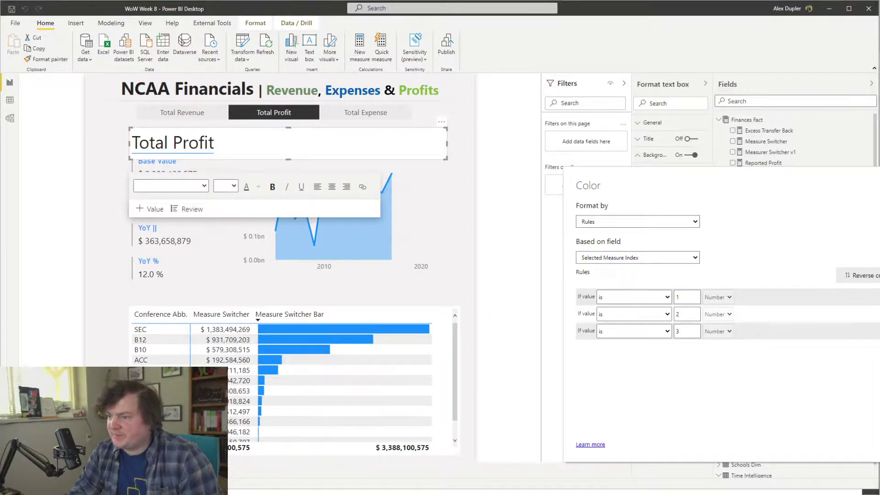
{"action": "left_click", "coordinate": [879, 297]}
{"action": "left_click", "coordinate": [805, 286]}
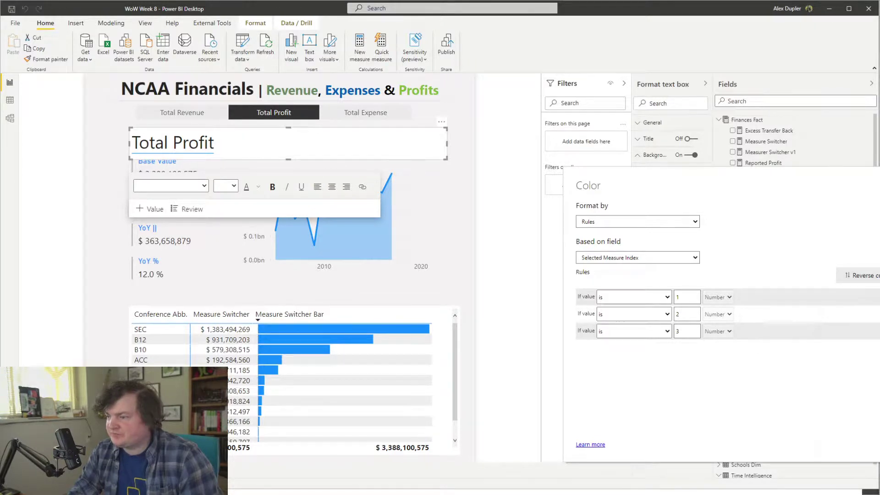
Set the color of the value-is-2 rule to #005DB6
{"action": "left_click", "coordinate": [878, 297]}
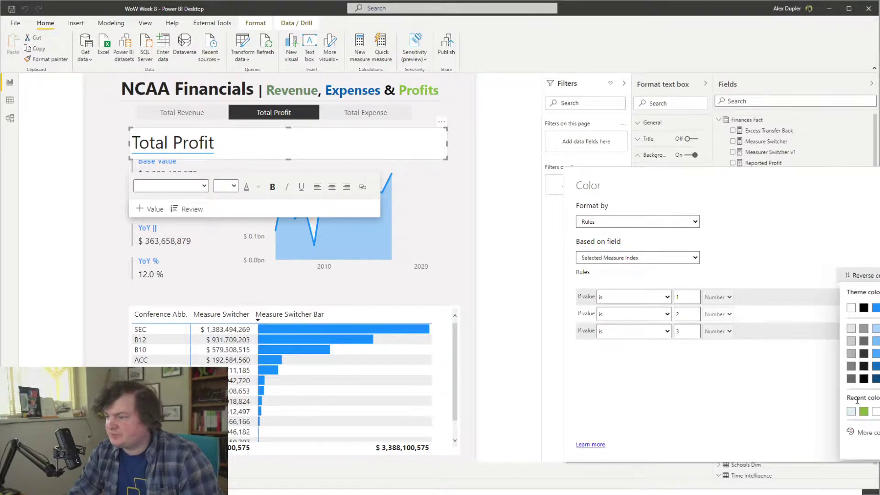
{"action": "left_click", "coordinate": [874, 438]}
{"action": "type", "text": "#005DB6"}
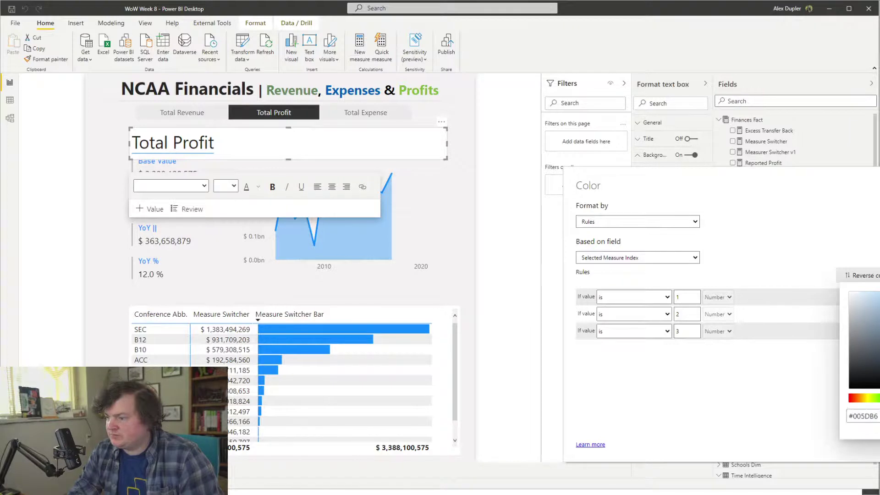
{"action": "left_click", "coordinate": [722, 408]}
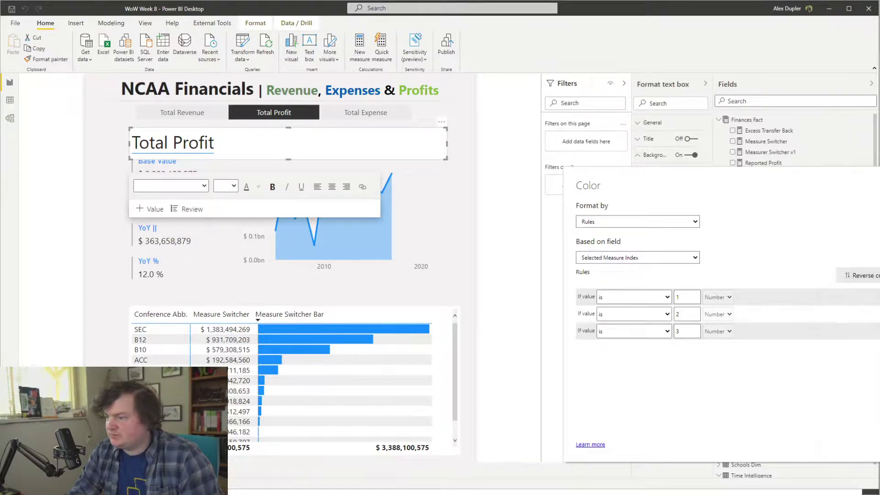
Choose a custom color for the value-is-1 rule and apply the background color rules to the text box
{"action": "left_click", "coordinate": [877, 297]}
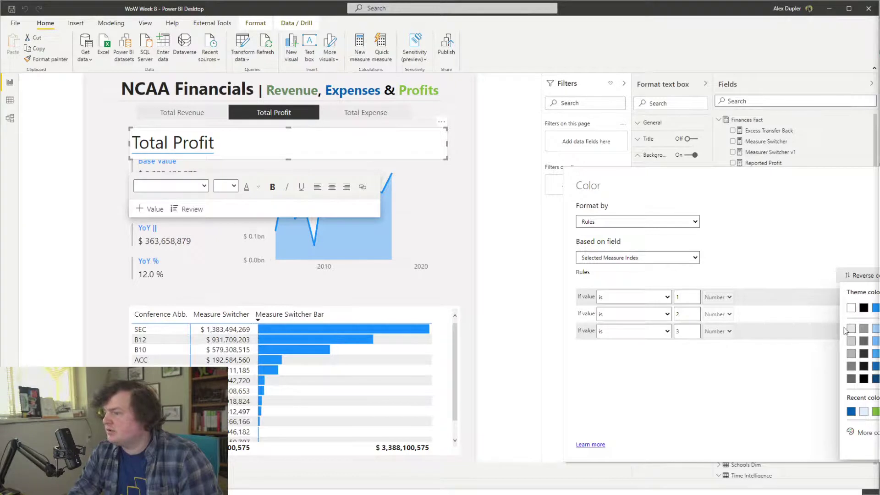
{"action": "left_click", "coordinate": [876, 431]}
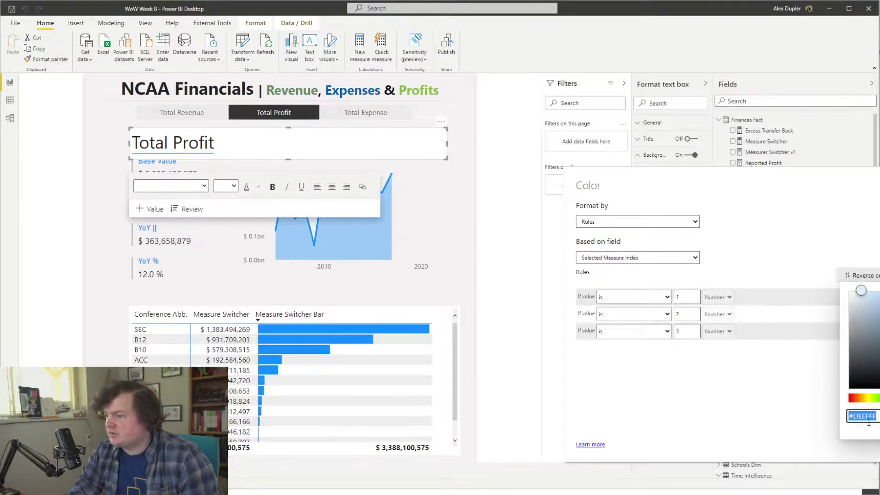
{"action": "left_click", "coordinate": [774, 456]}
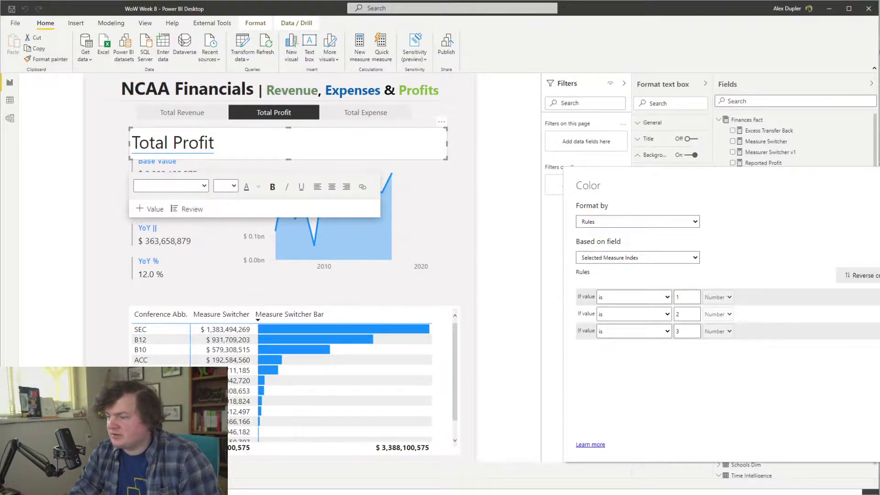
{"action": "left_click", "coordinate": [871, 459]}
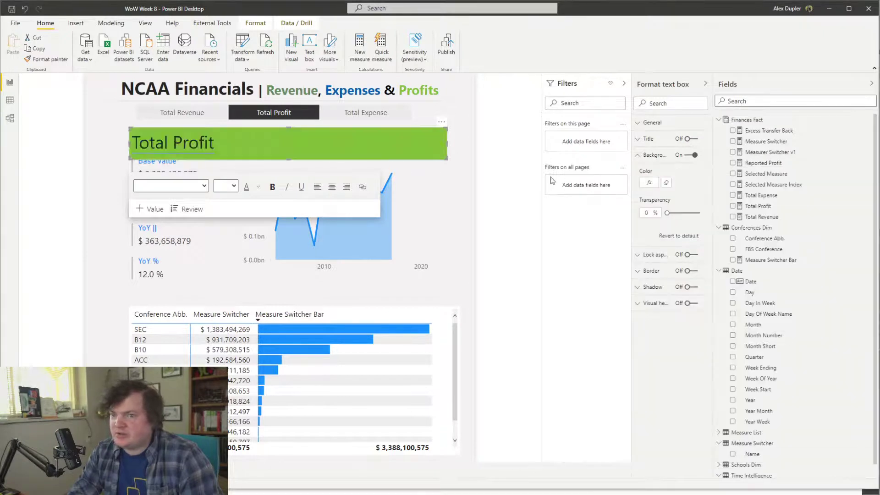
Switch the slicer through Total Revenue to Total Expense and make the measure-name text box's text white and bold
{"action": "left_click", "coordinate": [178, 112]}
{"action": "left_click", "coordinate": [383, 113]}
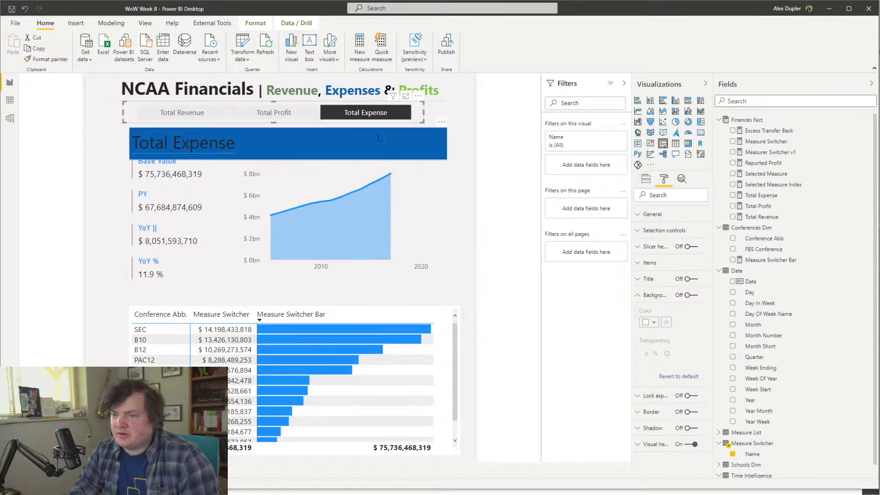
{"action": "left_click", "coordinate": [206, 146]}
{"action": "key", "text": "ctrl+a"}
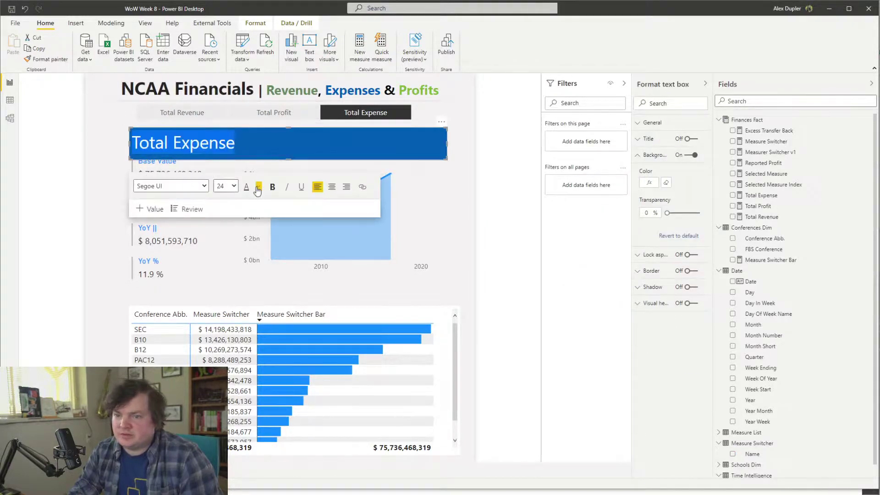
{"action": "left_click", "coordinate": [258, 188]}
{"action": "left_click", "coordinate": [267, 218]}
{"action": "left_click", "coordinate": [273, 187]}
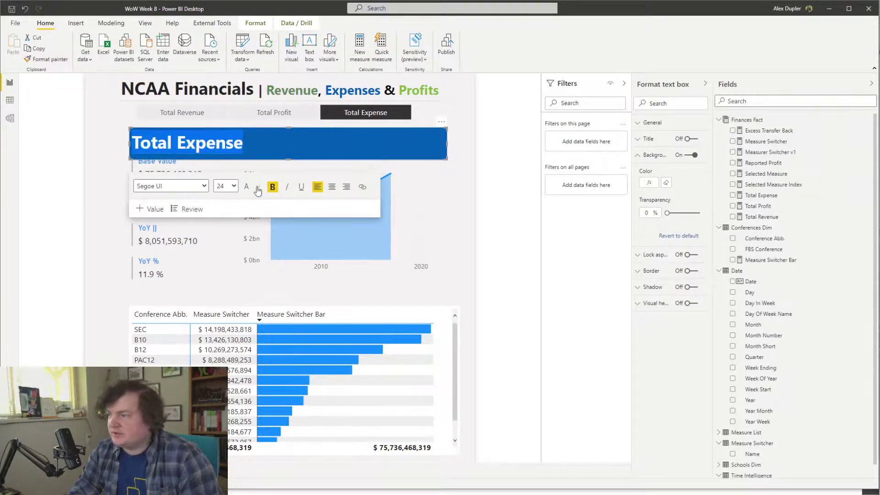
{"action": "left_click", "coordinate": [89, 193]}
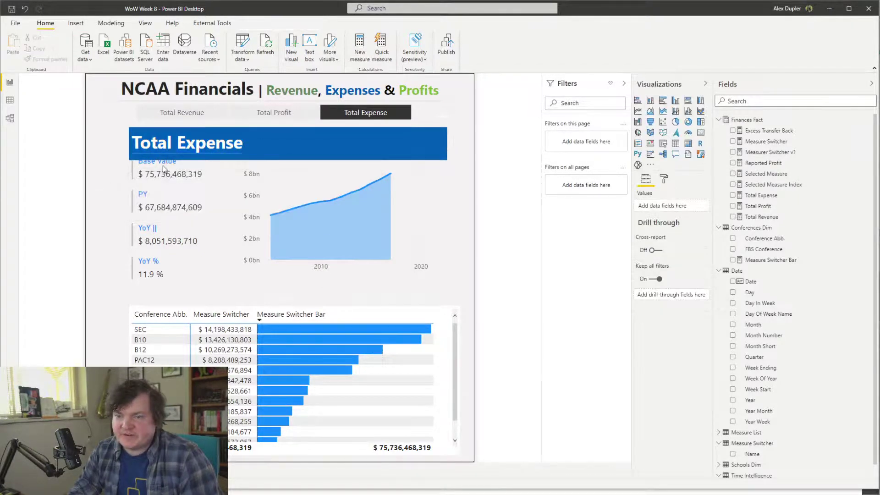
Examine the text box's dynamic value definition and its General, Title and Visual header formatting options
{"action": "left_click", "coordinate": [253, 150]}
{"action": "left_click", "coordinate": [252, 150]}
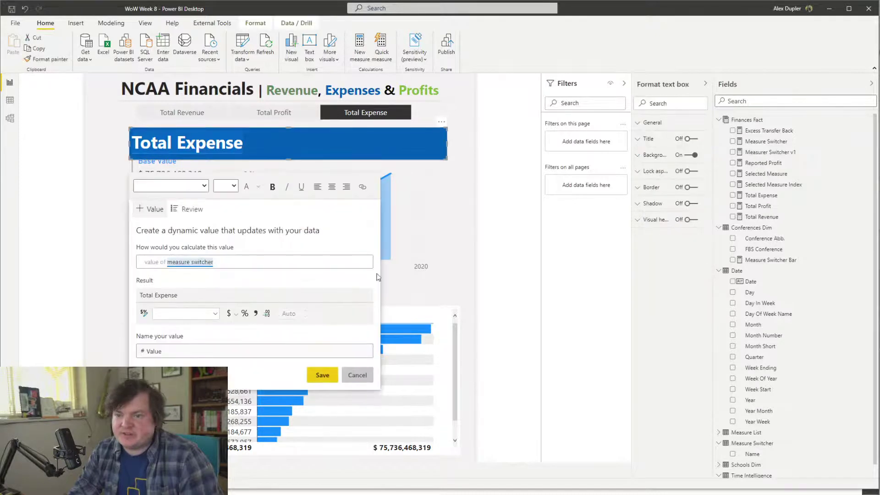
{"action": "left_click", "coordinate": [362, 375]}
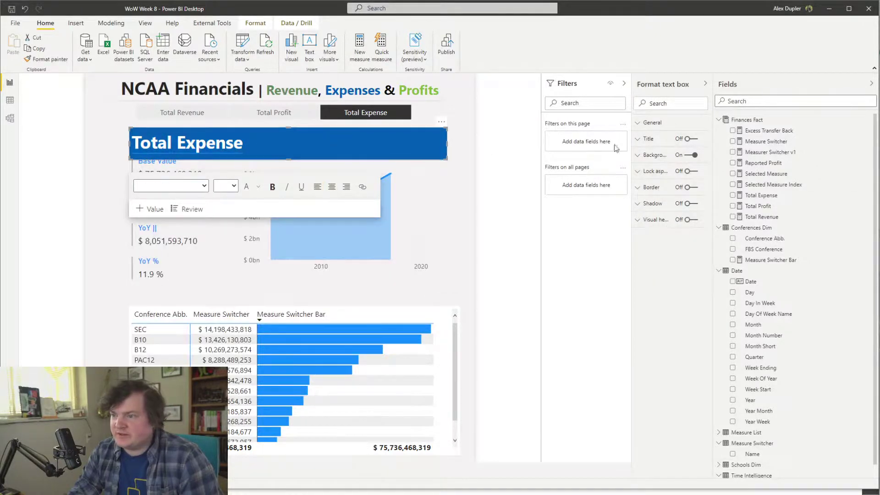
{"action": "left_click", "coordinate": [655, 123]}
{"action": "left_click", "coordinate": [663, 123]}
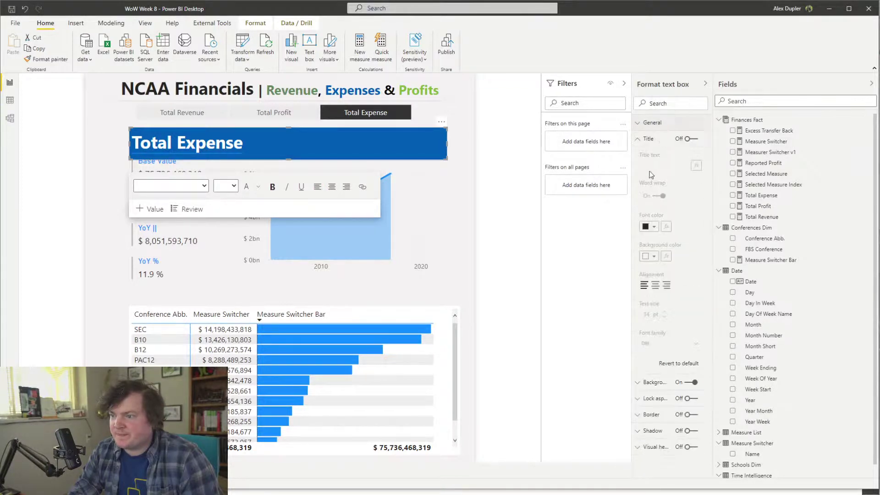
{"action": "left_click", "coordinate": [666, 140]}
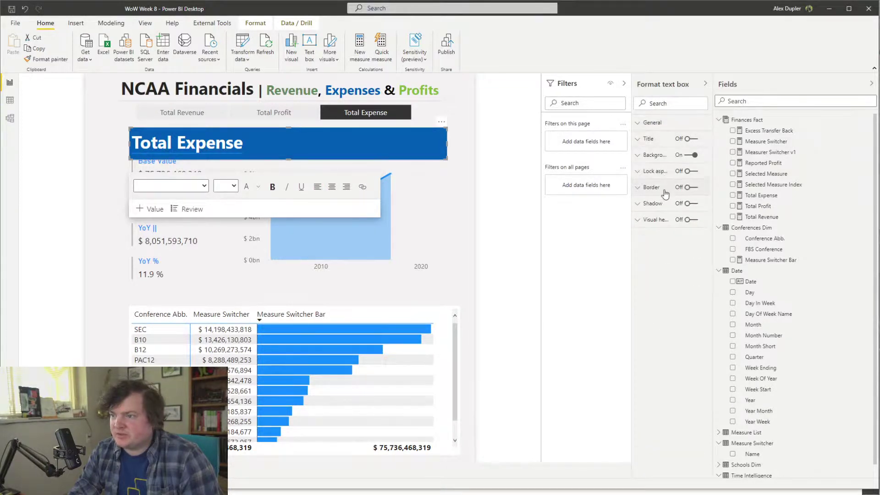
{"action": "left_click", "coordinate": [653, 219]}
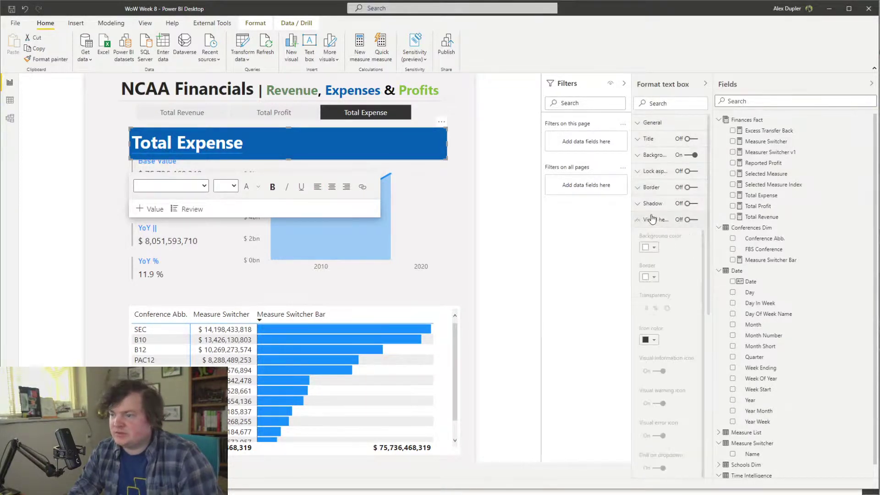
{"action": "left_click", "coordinate": [456, 197]}
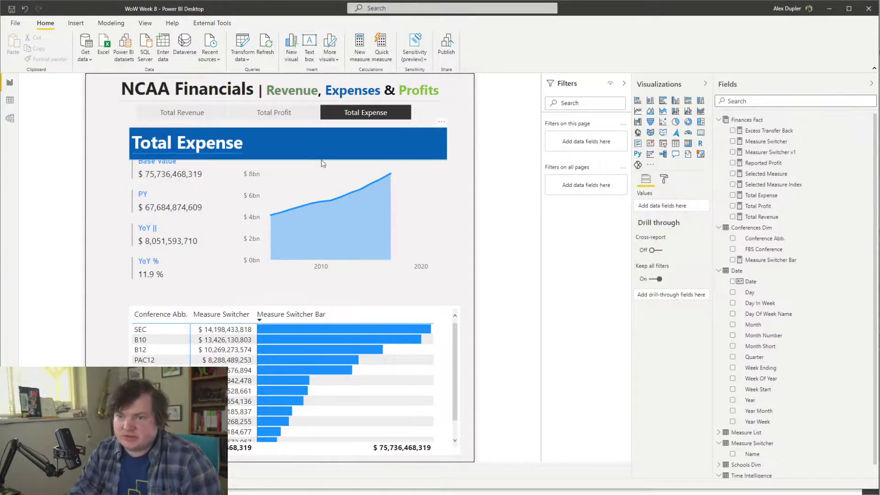
Select Total Profit in the slicer and examine the Format and Data / Drill options for the text box
{"action": "left_click", "coordinate": [271, 110]}
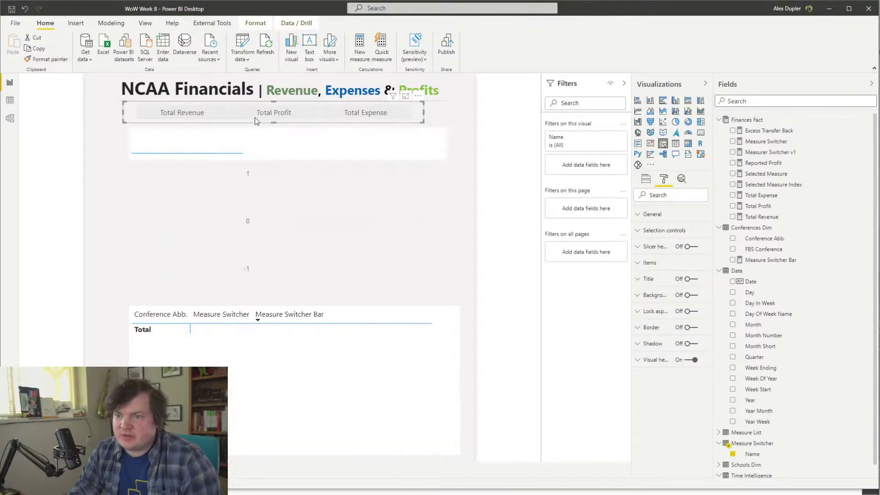
{"action": "left_click", "coordinate": [255, 118]}
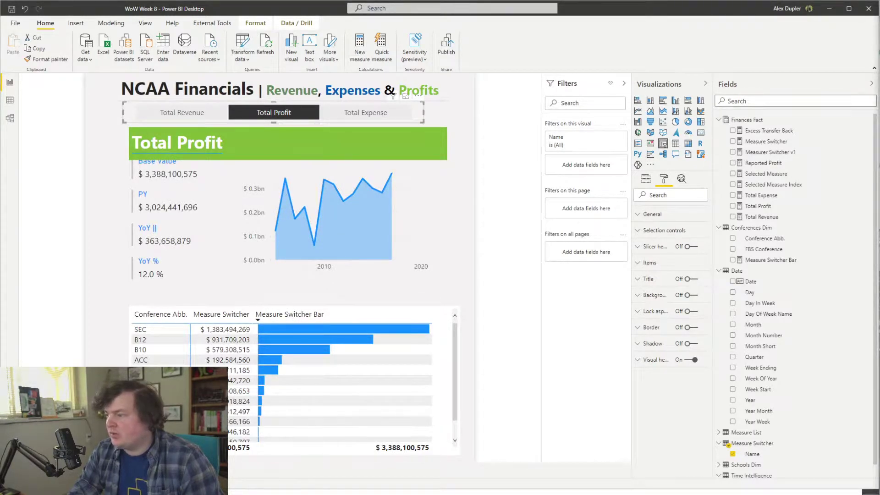
{"action": "left_click", "coordinate": [362, 145]}
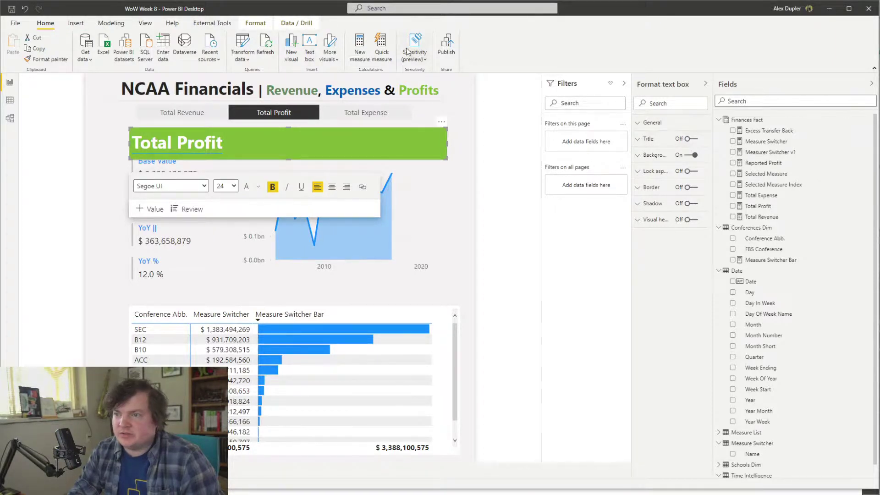
{"action": "left_click", "coordinate": [253, 26]}
{"action": "left_click", "coordinate": [296, 23]}
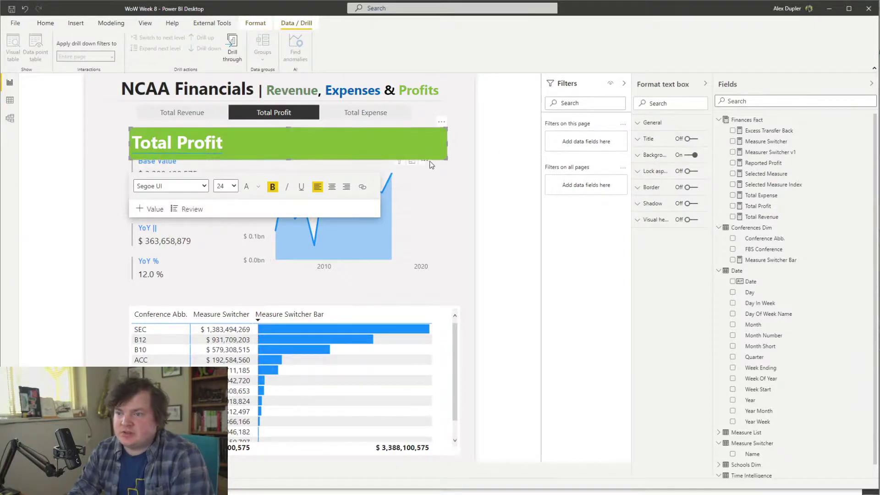
Delete the measure-name text box and add an empty multi-row card visual to the page
{"action": "left_click", "coordinate": [430, 160]}
{"action": "key", "text": "Delete"}
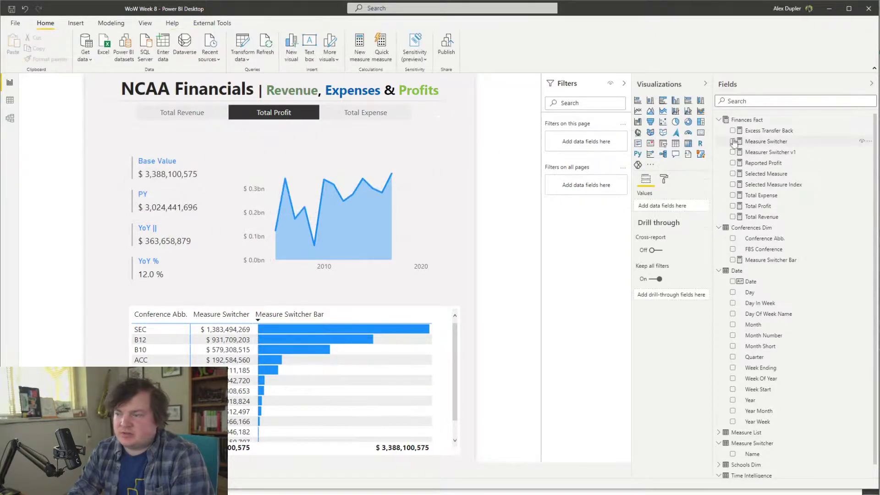
{"action": "left_click", "coordinate": [701, 133]}
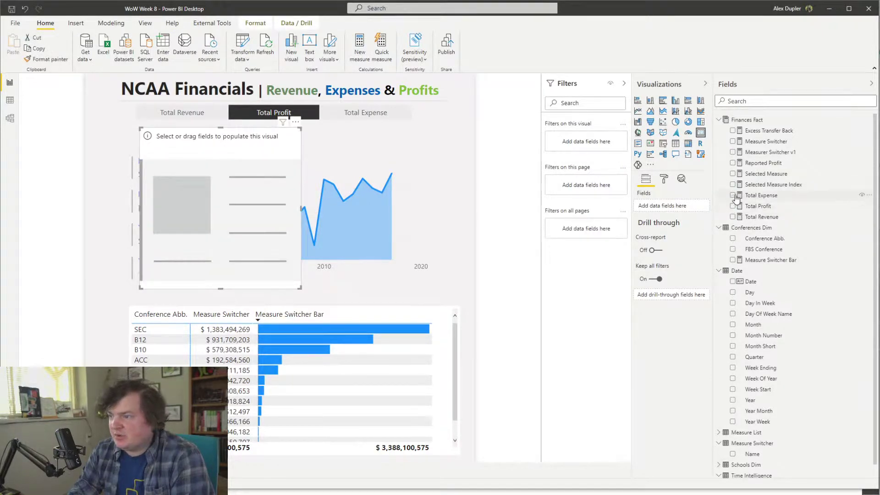
Populate the new card with the Selected Measure field and turn off its category label
{"action": "left_click", "coordinate": [733, 174]}
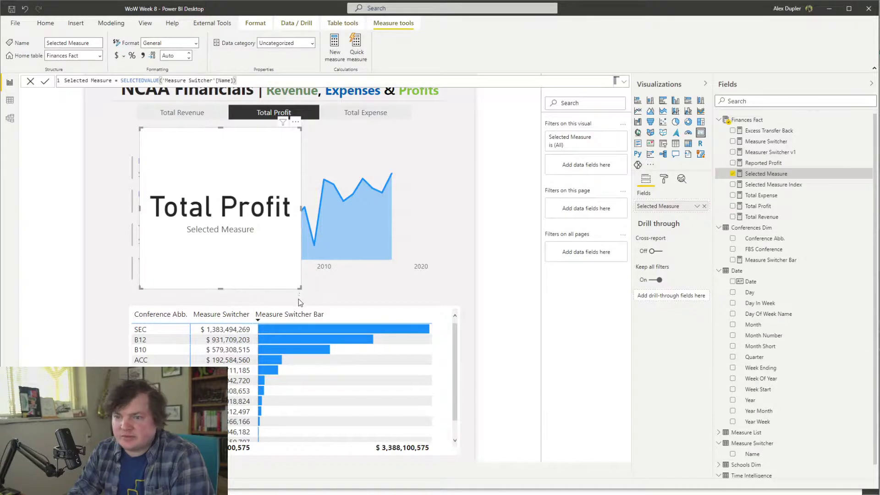
{"action": "left_click", "coordinate": [663, 179]}
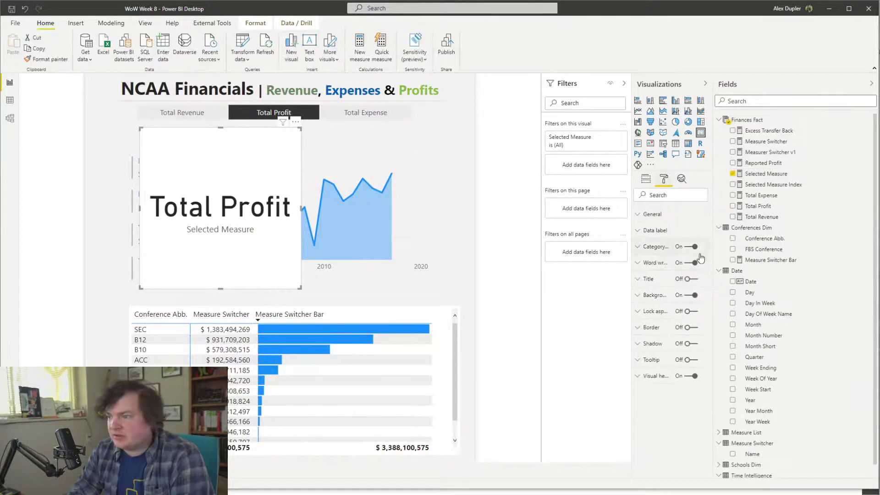
{"action": "left_click", "coordinate": [693, 246]}
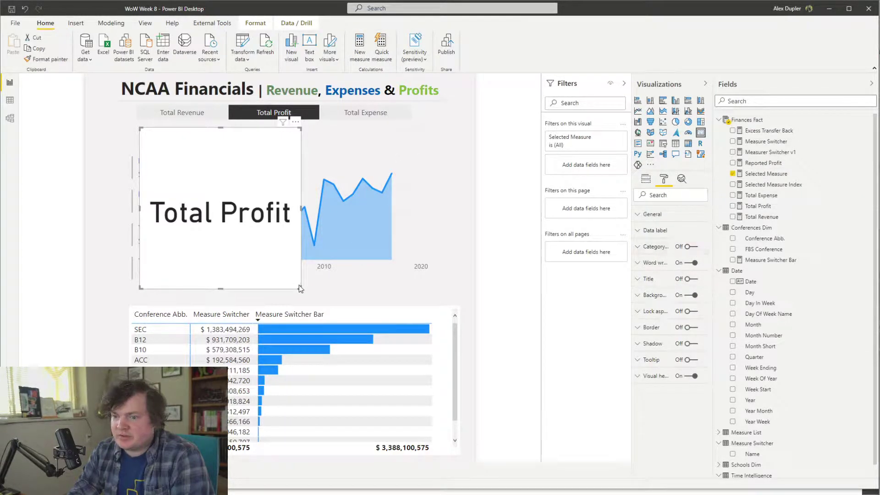
Shrink the card to a single-line header, turn off its background, and move it just above the Base Value figures
{"action": "left_click_drag", "start_coordinate": [300, 288], "coordinate": [303, 159]}
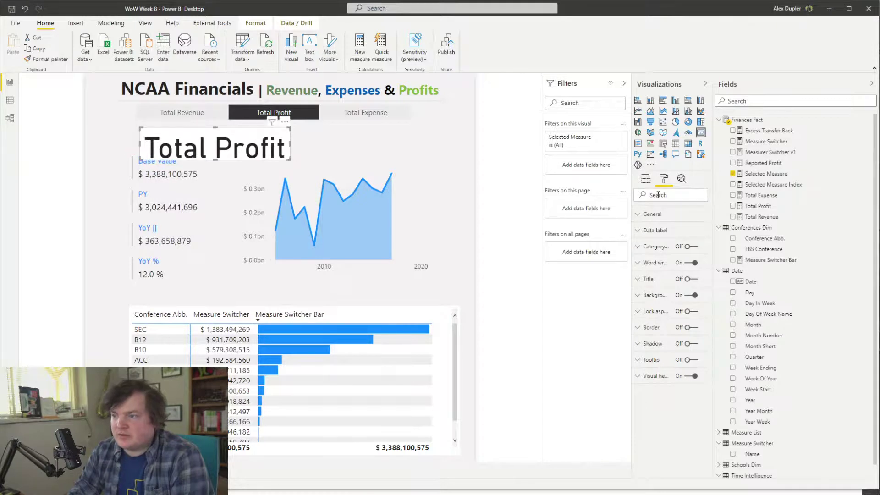
{"action": "left_click", "coordinate": [695, 296]}
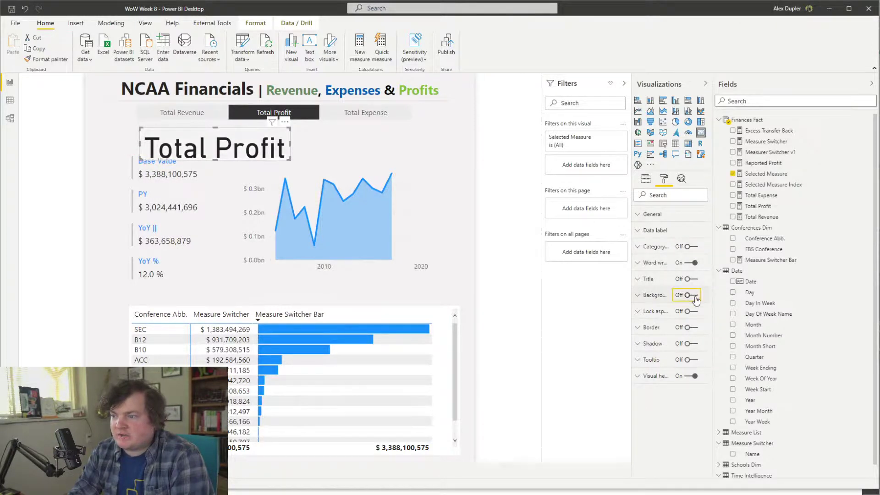
{"action": "left_click_drag", "start_coordinate": [221, 148], "coordinate": [210, 140]}
Set the card's data label text size to 32 pt and adjust the card's height to fit the measure name
{"action": "left_click", "coordinate": [660, 231]}
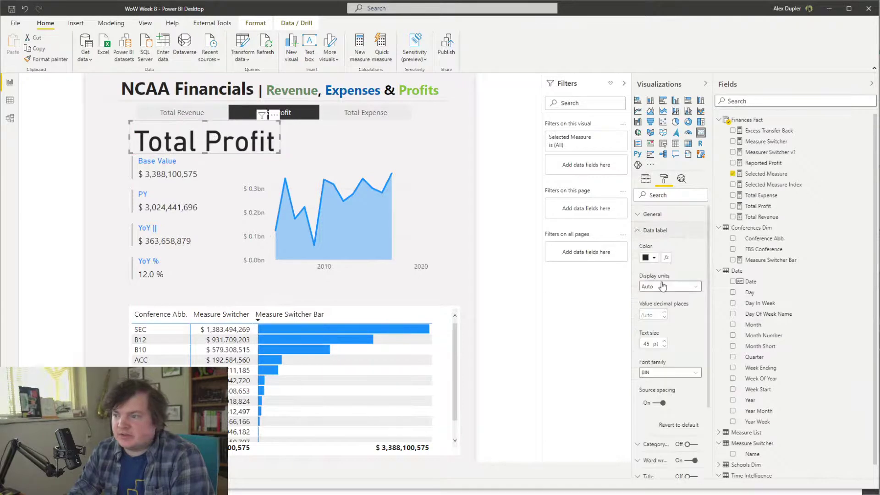
{"action": "left_click", "coordinate": [664, 346]}
{"action": "left_click", "coordinate": [663, 346]}
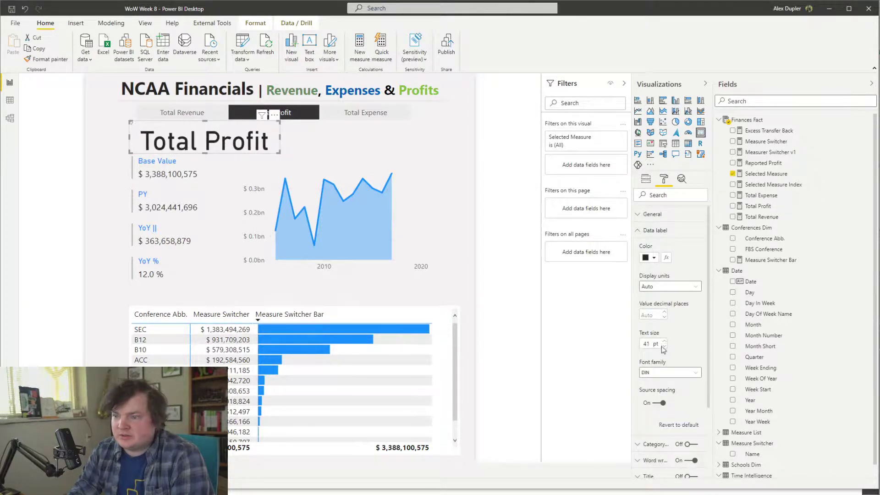
{"action": "left_click", "coordinate": [664, 347]}
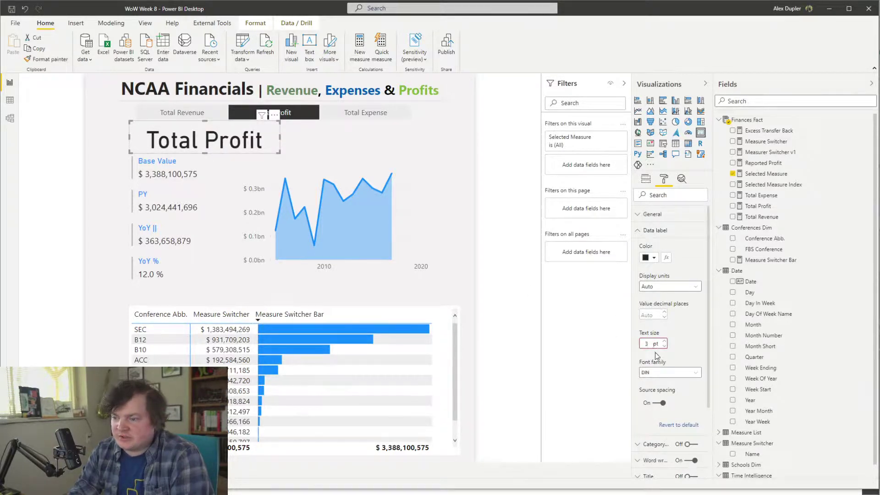
{"action": "type", "text": "2"}
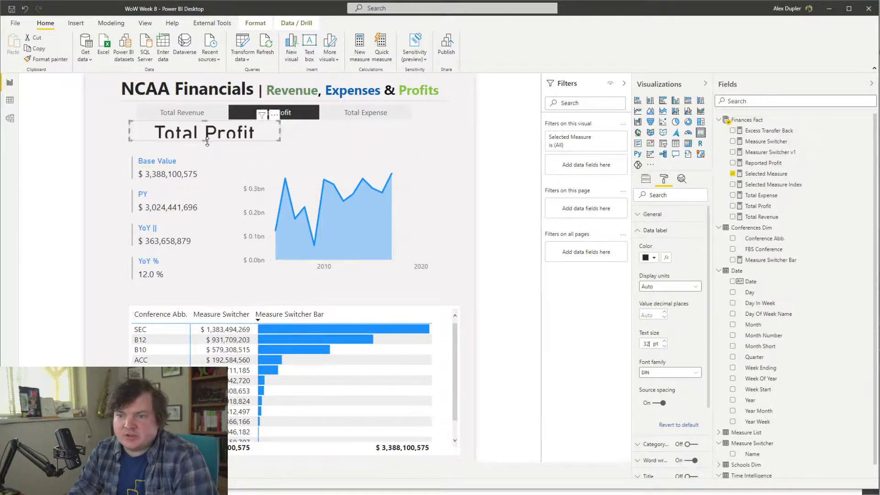
{"action": "left_click_drag", "start_coordinate": [205, 150], "coordinate": [223, 140]}
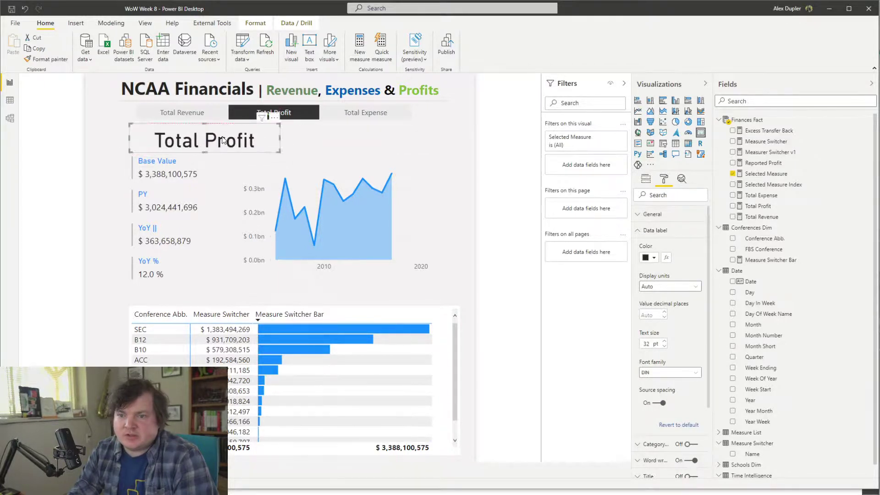
Insert a rectangle shape and size it to cover the area from the measure-name card down over the chart and table
{"action": "left_click", "coordinate": [75, 23]}
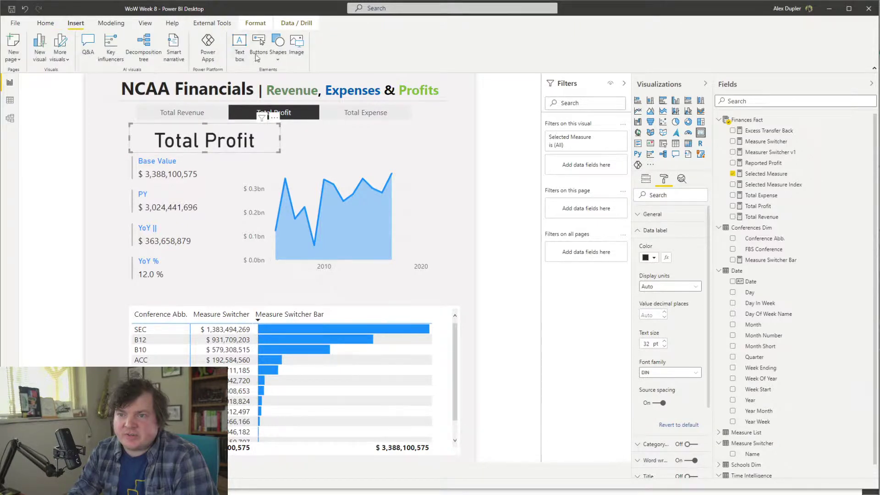
{"action": "left_click", "coordinate": [278, 45]}
{"action": "left_click", "coordinate": [281, 89]}
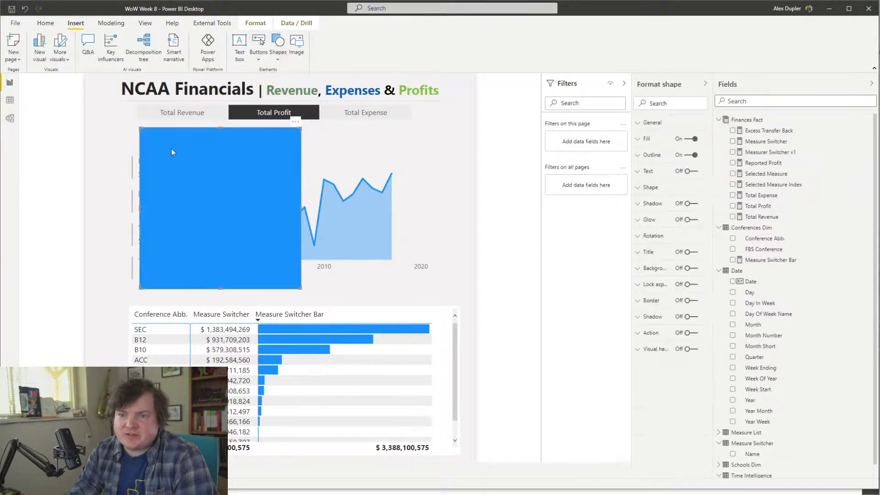
{"action": "left_click_drag", "start_coordinate": [172, 152], "coordinate": [174, 173]}
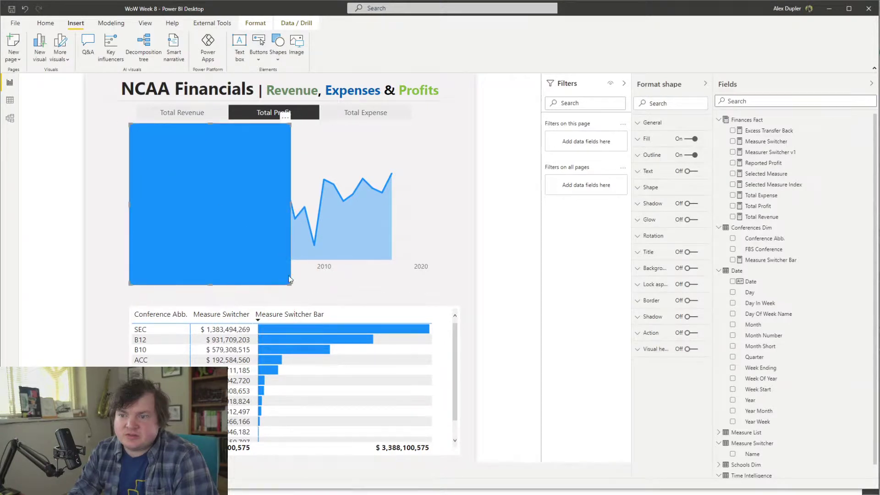
{"action": "left_click_drag", "start_coordinate": [289, 279], "coordinate": [376, 460]}
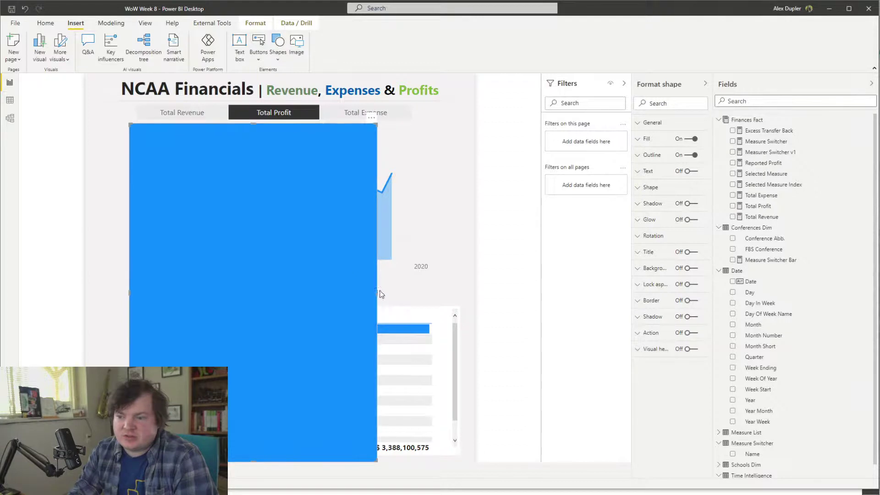
{"action": "left_click_drag", "start_coordinate": [379, 293], "coordinate": [461, 298]}
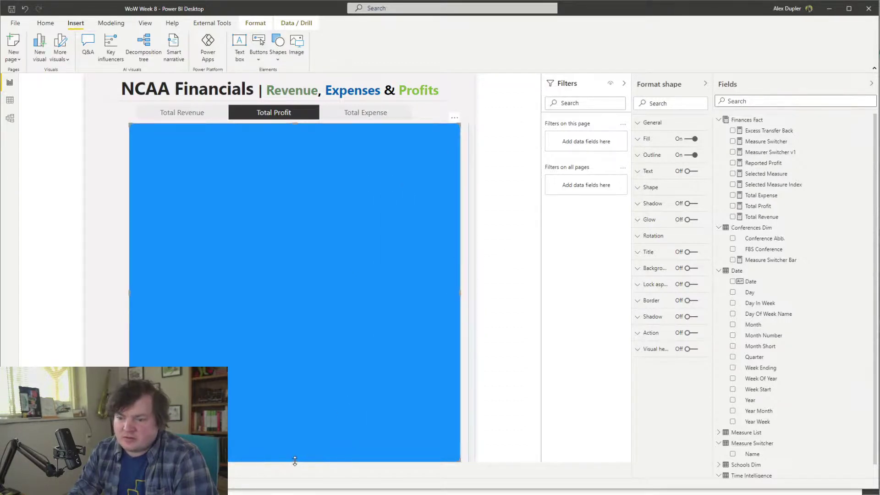
{"action": "left_click_drag", "start_coordinate": [295, 461], "coordinate": [297, 448]}
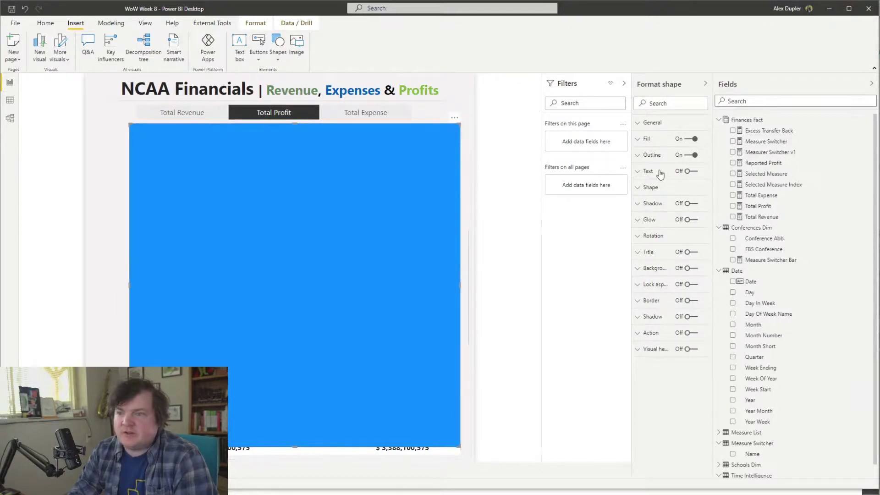
Turn on the rectangle's background and format its color by rules based on Selected Measure Index, with the first rule as is 1
{"action": "left_click", "coordinate": [665, 272]}
{"action": "left_click", "coordinate": [666, 296]}
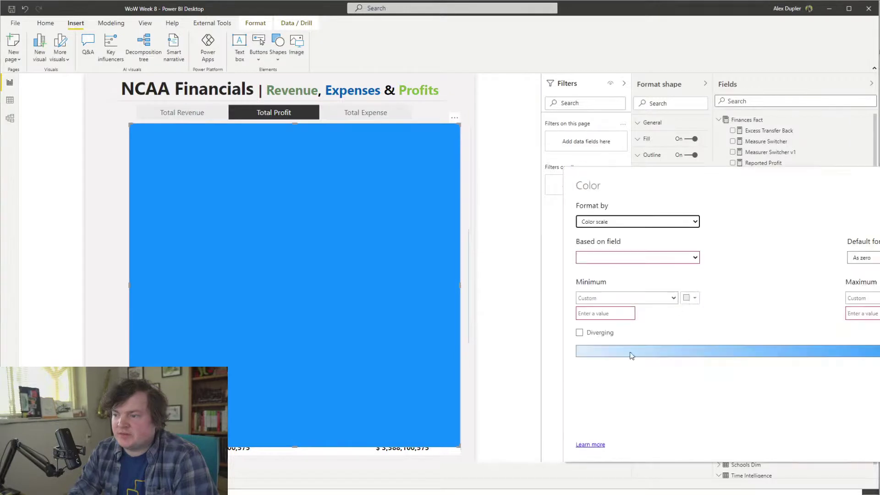
{"action": "left_click", "coordinate": [651, 222]}
{"action": "left_click", "coordinate": [642, 238]}
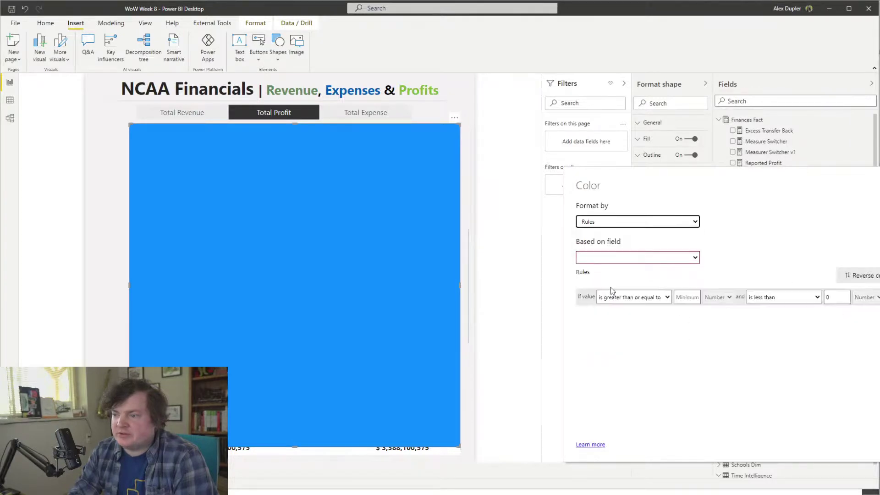
{"action": "left_click", "coordinate": [619, 295]}
{"action": "left_click", "coordinate": [624, 269]}
{"action": "left_click", "coordinate": [629, 257]}
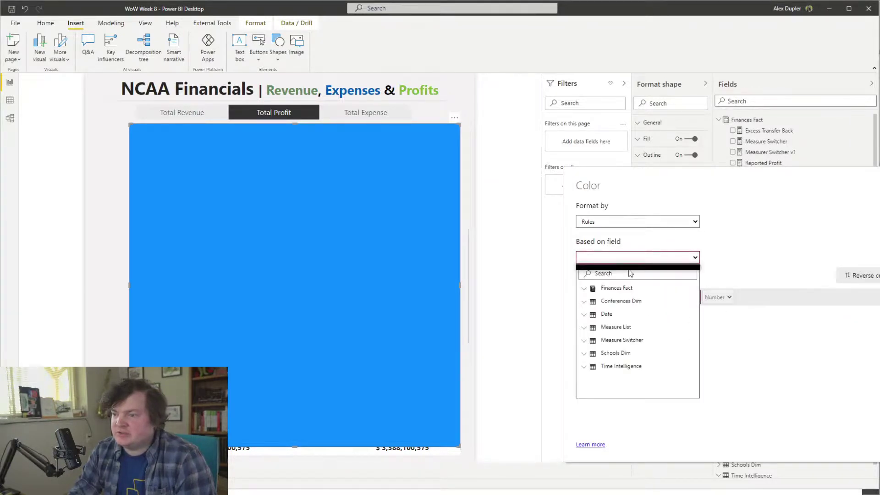
{"action": "left_click", "coordinate": [622, 289]}
{"action": "left_click", "coordinate": [627, 351]}
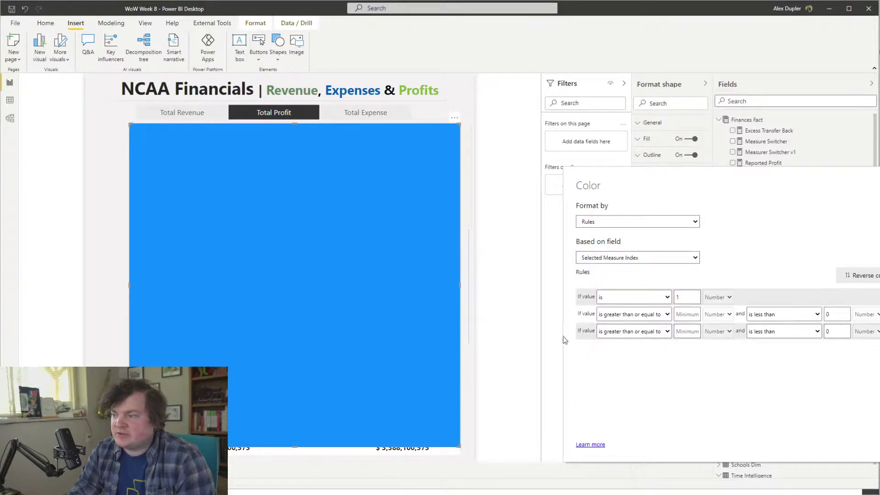
Define the second background color rule as is 2 and the third as is 3
{"action": "left_click", "coordinate": [695, 313]}
{"action": "type", "text": "2"}
{"action": "left_click", "coordinate": [634, 314]}
{"action": "left_click", "coordinate": [605, 341]}
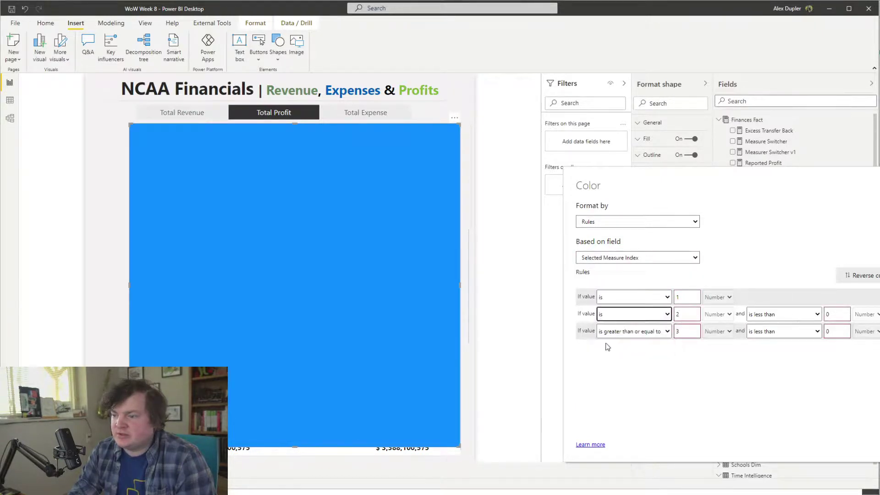
{"action": "left_click", "coordinate": [634, 331]}
{"action": "left_click", "coordinate": [625, 357]}
{"action": "left_click", "coordinate": [635, 331]}
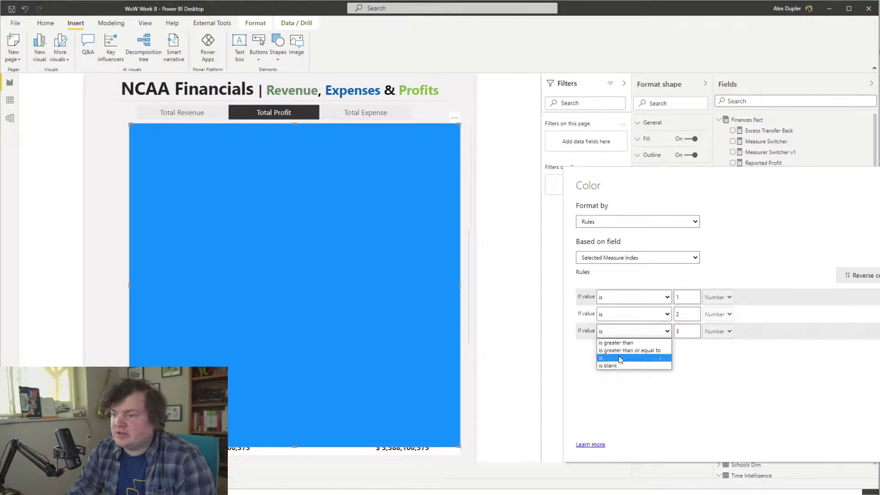
{"action": "left_click", "coordinate": [623, 357]}
Assign muted green to rule 1, dark blue to rule 2 and lime green to rule 3, and apply the rules
{"action": "left_click", "coordinate": [877, 297]}
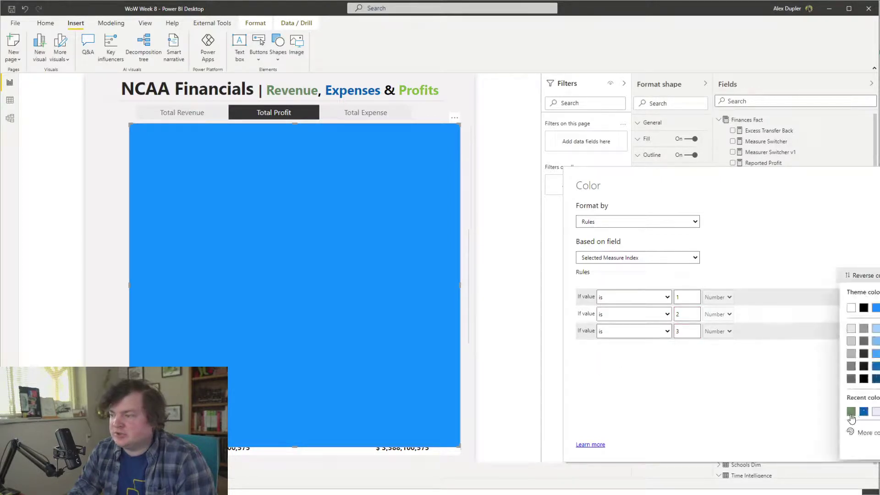
{"action": "left_click", "coordinate": [851, 412]}
{"action": "left_click", "coordinate": [877, 314]}
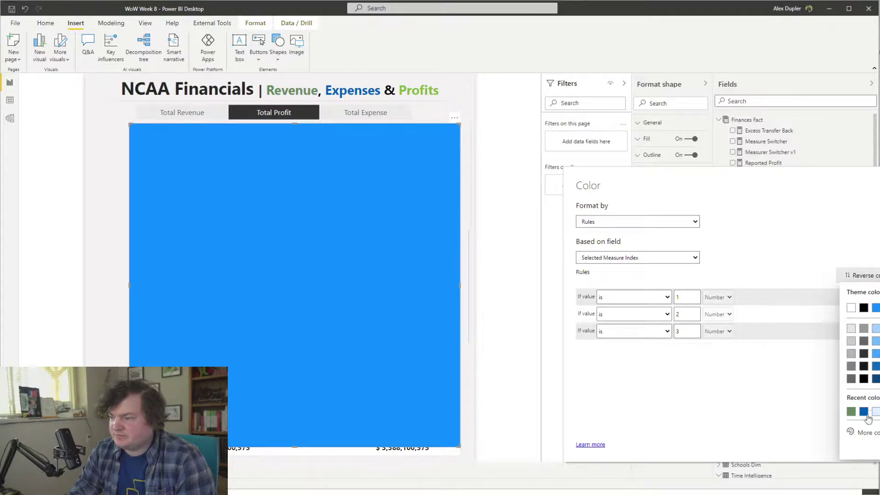
{"action": "left_click", "coordinate": [863, 411]}
{"action": "left_click", "coordinate": [876, 331]}
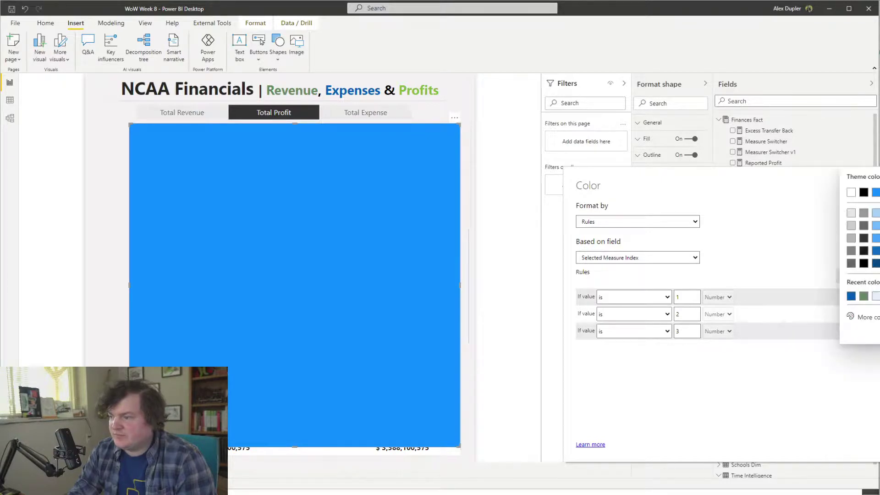
{"action": "left_click", "coordinate": [877, 296]}
{"action": "left_click", "coordinate": [877, 454]}
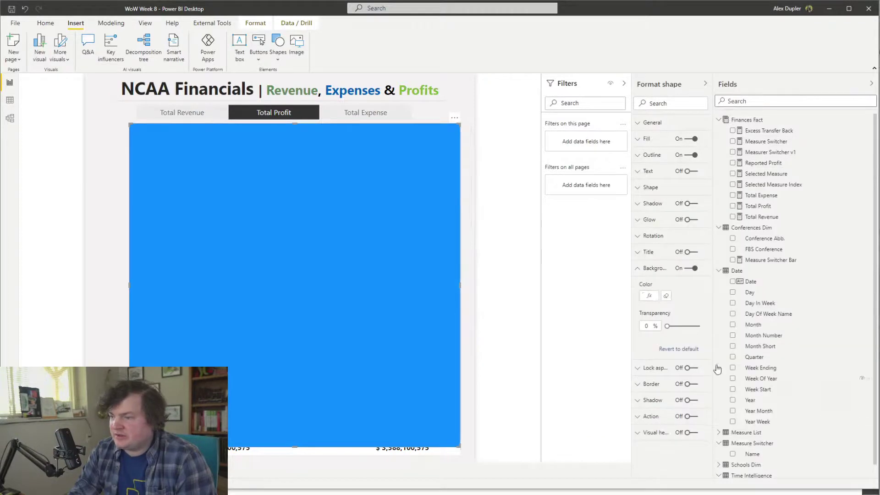
Switch the slicer from Total Revenue to Total Profit to test the rectangle's color, and lower its top edge below the measure-name card
{"action": "left_click", "coordinate": [163, 117]}
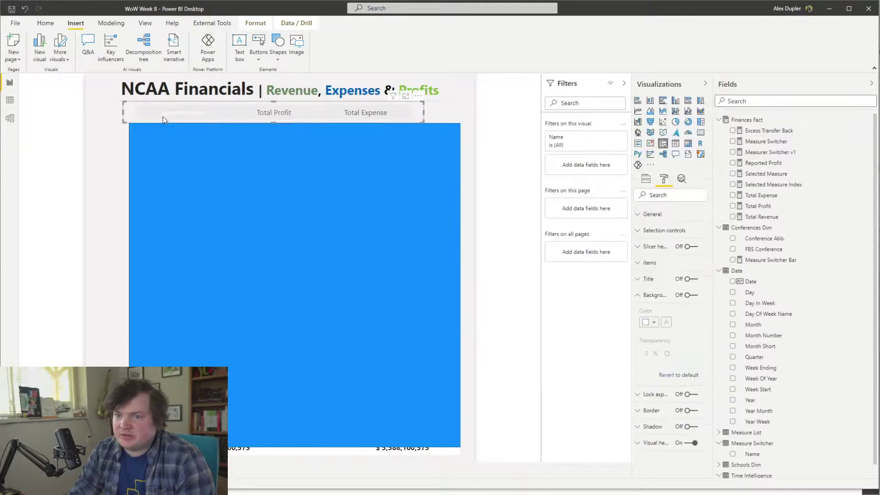
{"action": "left_click", "coordinate": [249, 244]}
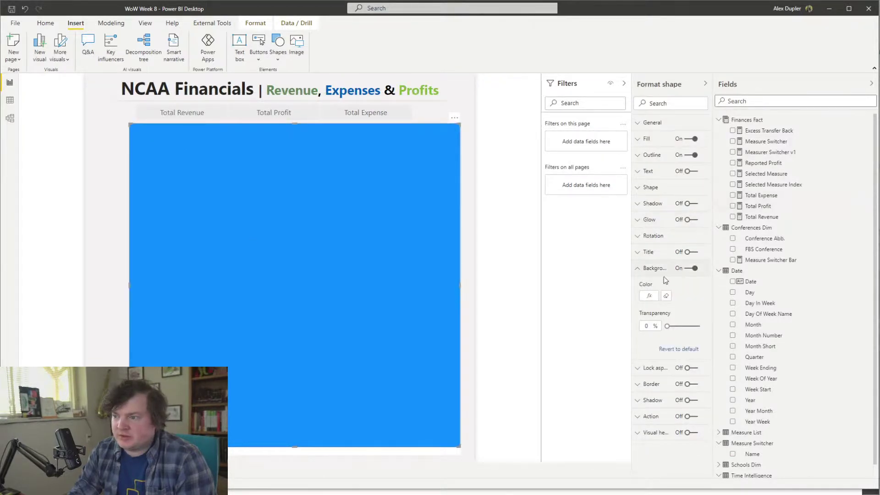
{"action": "left_click", "coordinate": [222, 114]}
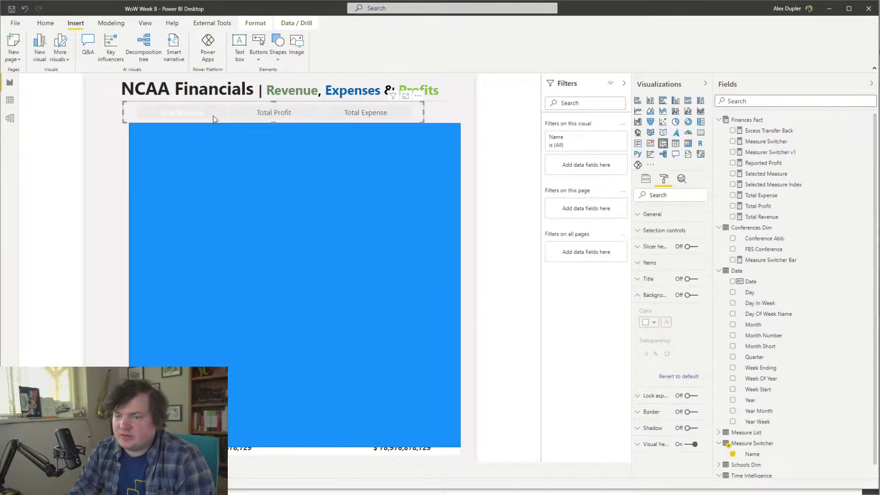
{"action": "left_click", "coordinate": [274, 172]}
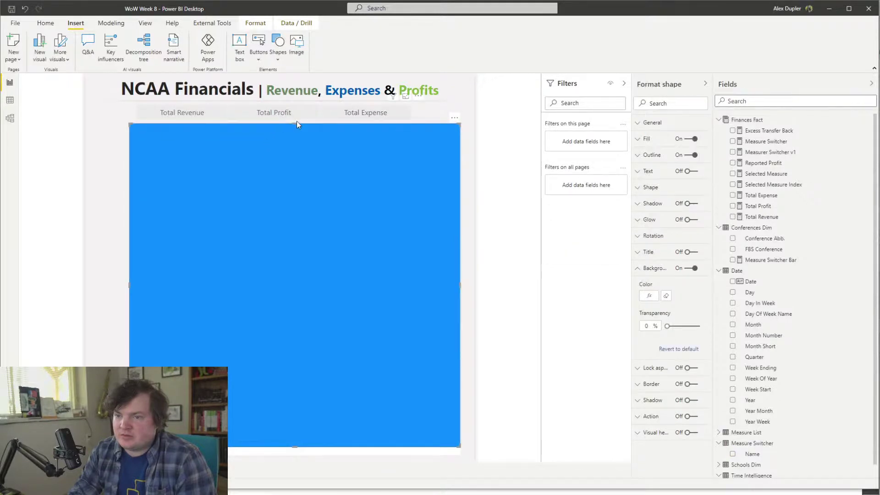
{"action": "left_click", "coordinate": [289, 113]}
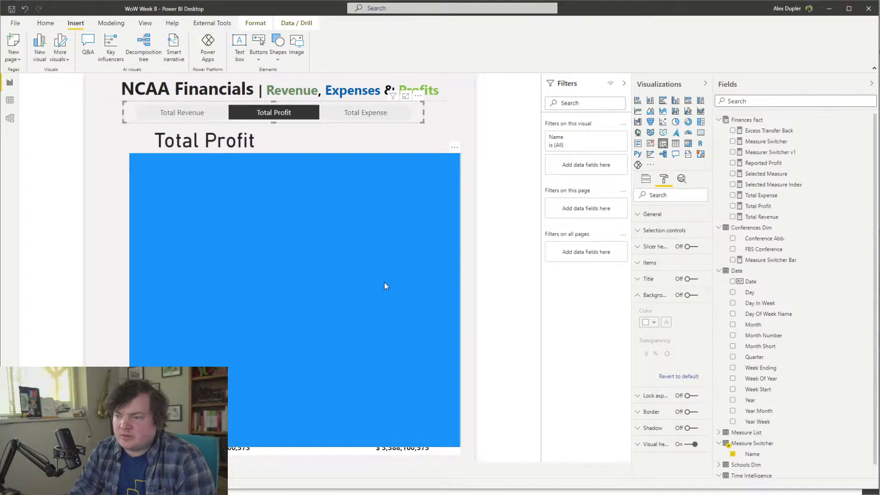
Check the rectangle's background transparency and color rules, keep the transparency at 0%, and turn off the shape's fill
{"action": "left_click", "coordinate": [332, 314]}
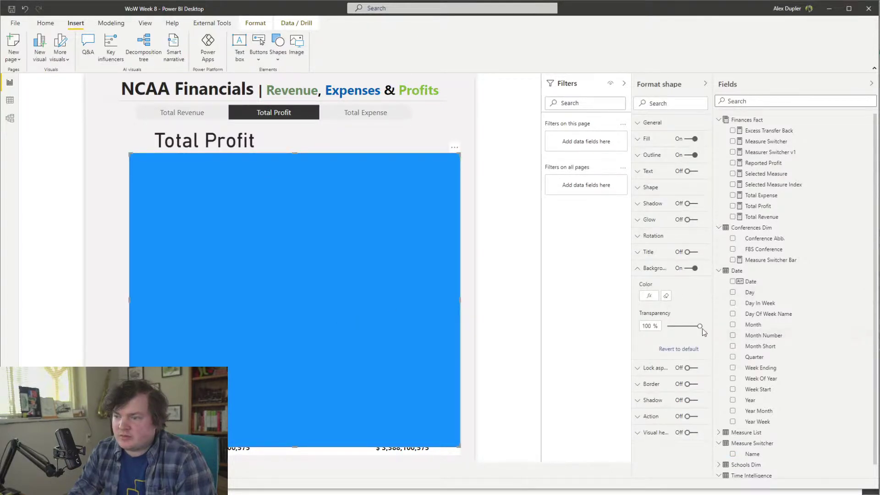
{"action": "left_click", "coordinate": [649, 297]}
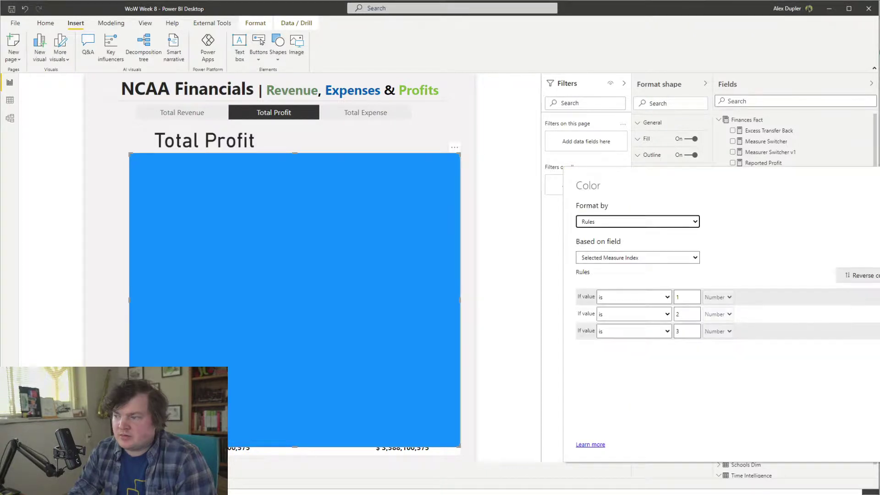
{"action": "key", "text": "Escape"}
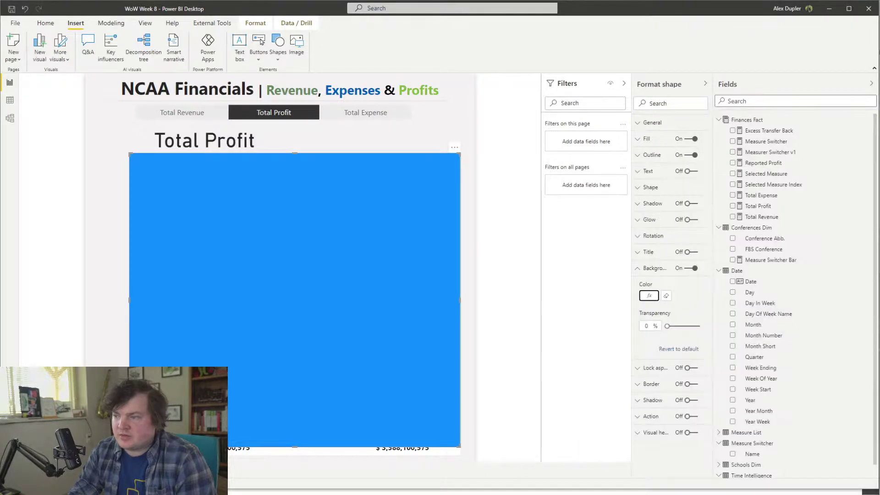
{"action": "left_click", "coordinate": [692, 140]}
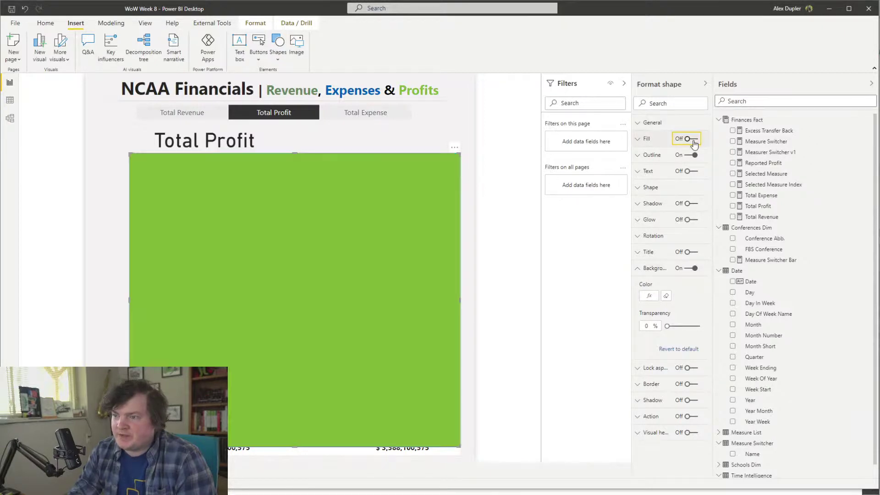
Turn off the colored rectangle's outline and shrink it from the top and bottom, lowering its top edge to the base value
{"action": "left_click", "coordinate": [693, 155]}
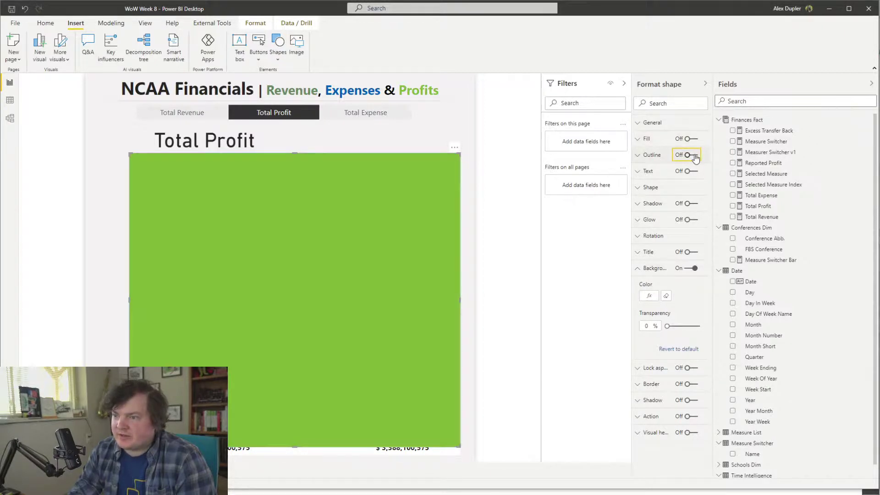
{"action": "left_click", "coordinate": [477, 302]}
{"action": "left_click", "coordinate": [442, 306]}
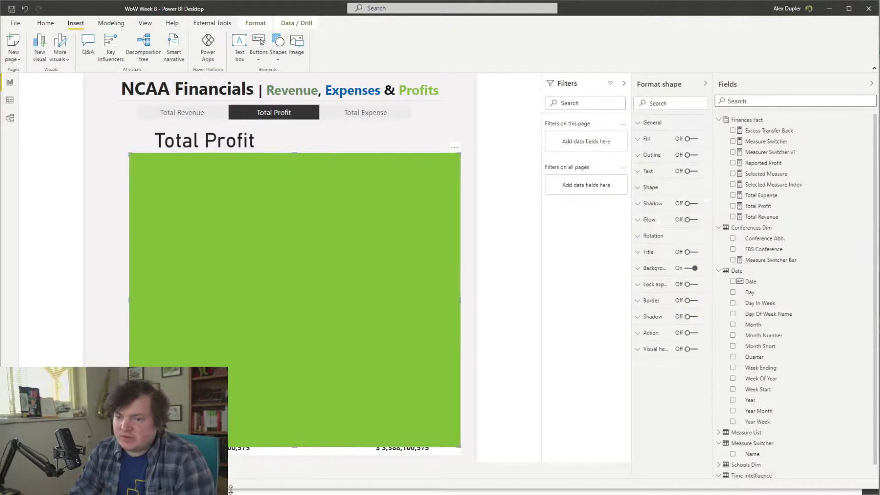
{"action": "mouse_move", "coordinate": [291, 152]}
{"action": "left_mouse_down"}
{"action": "mouse_move", "coordinate": [307, 235]}
{"action": "mouse_move", "coordinate": [336, 154]}
{"action": "mouse_move", "coordinate": [292, 208]}
{"action": "mouse_move", "coordinate": [284, 157]}
{"action": "left_mouse_up"}
{"action": "left_click", "coordinate": [292, 156]}
{"action": "left_click_drag", "start_coordinate": [294, 447], "coordinate": [295, 443]}
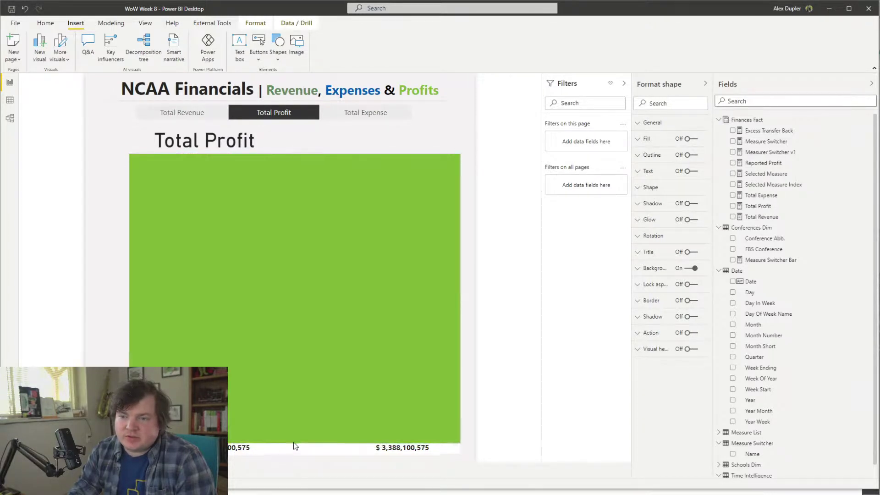
{"action": "left_click_drag", "start_coordinate": [296, 163], "coordinate": [296, 185]}
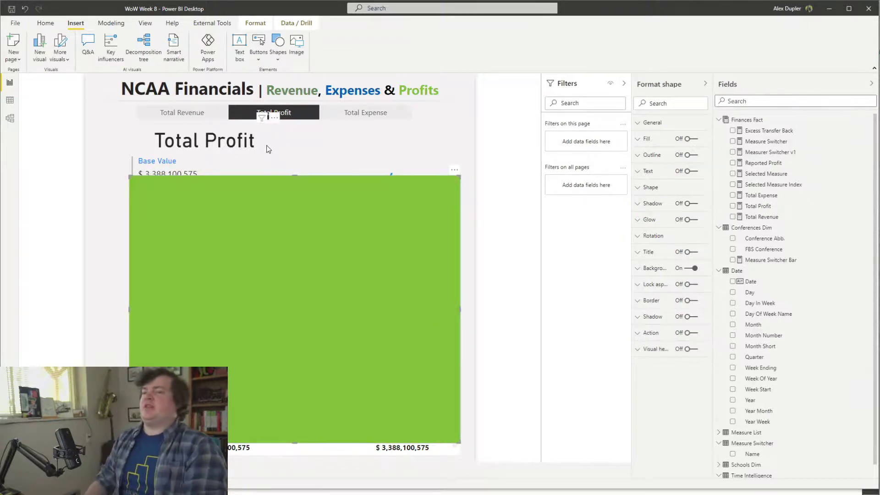
Switch the slicer to Total Revenue, and shift the colored rectangle up to just below the measure-name card and the slicer slightly down
{"action": "left_click", "coordinate": [211, 113]}
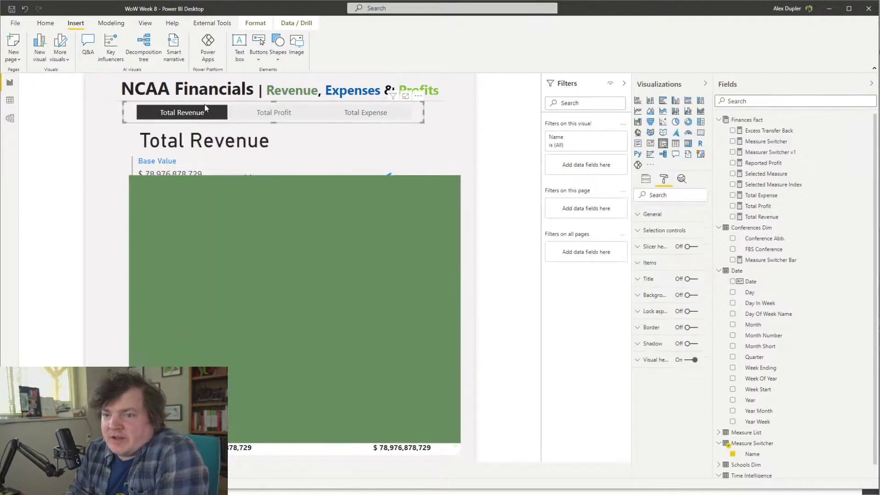
{"action": "left_click_drag", "start_coordinate": [263, 236], "coordinate": [259, 232]}
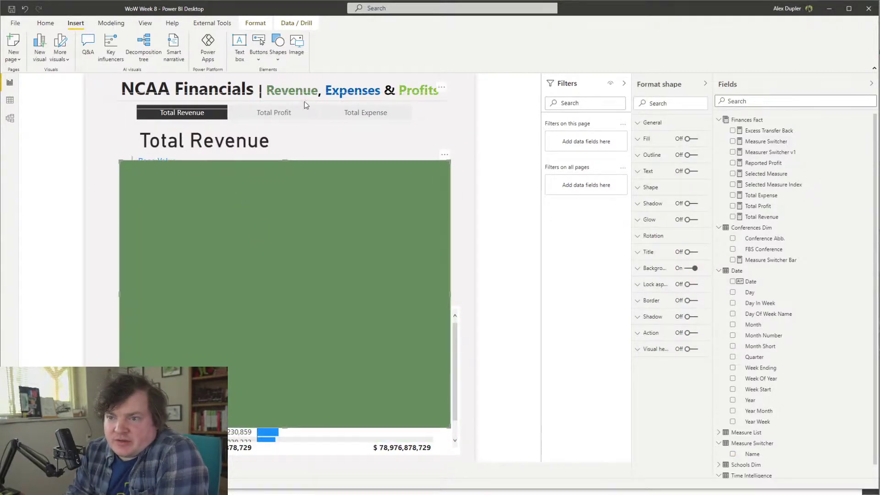
{"action": "left_click_drag", "start_coordinate": [305, 101], "coordinate": [299, 111]}
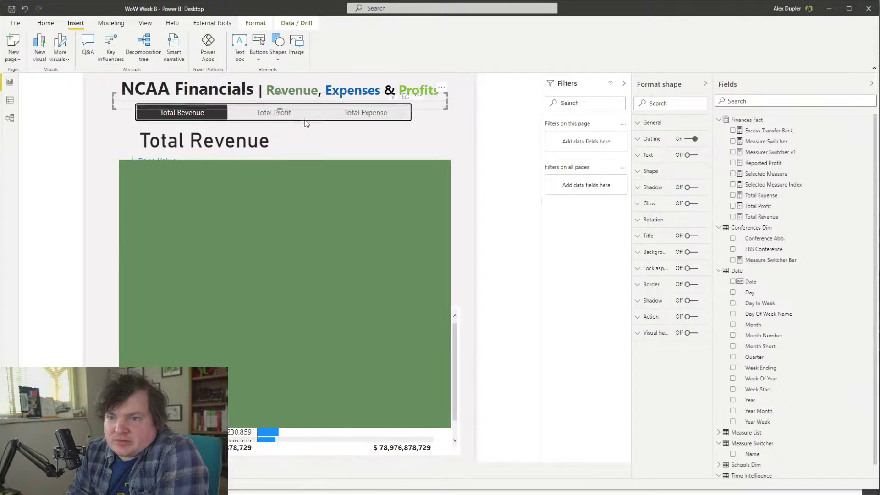
Widen the colored rectangle on both sides to span the content area, and turn its outline back on
{"action": "left_click", "coordinate": [131, 296]}
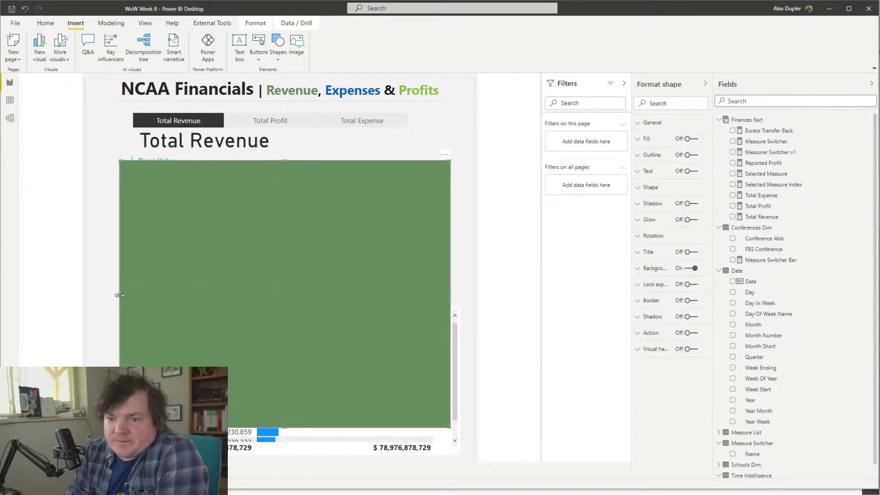
{"action": "mouse_move", "coordinate": [119, 295]}
{"action": "left_mouse_down"}
{"action": "mouse_move", "coordinate": [105, 296]}
{"action": "mouse_move", "coordinate": [113, 295]}
{"action": "left_mouse_up"}
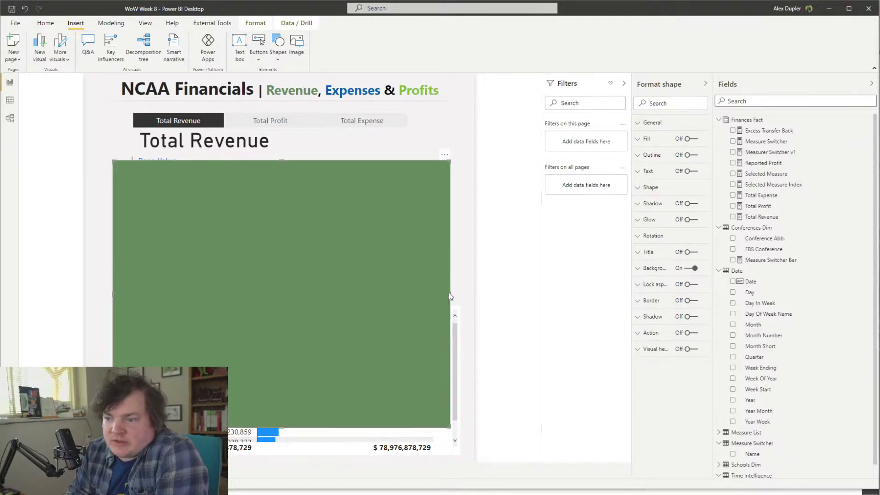
{"action": "left_click_drag", "start_coordinate": [450, 294], "coordinate": [461, 298]}
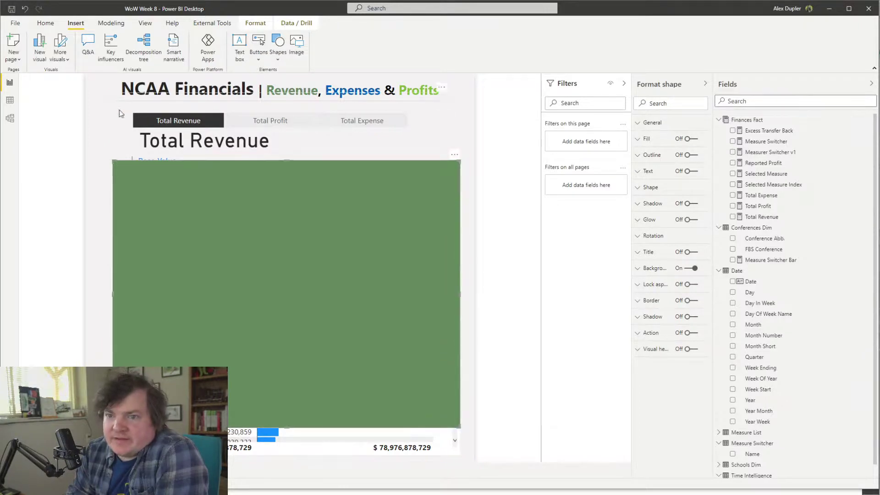
{"action": "key", "text": "Escape"}
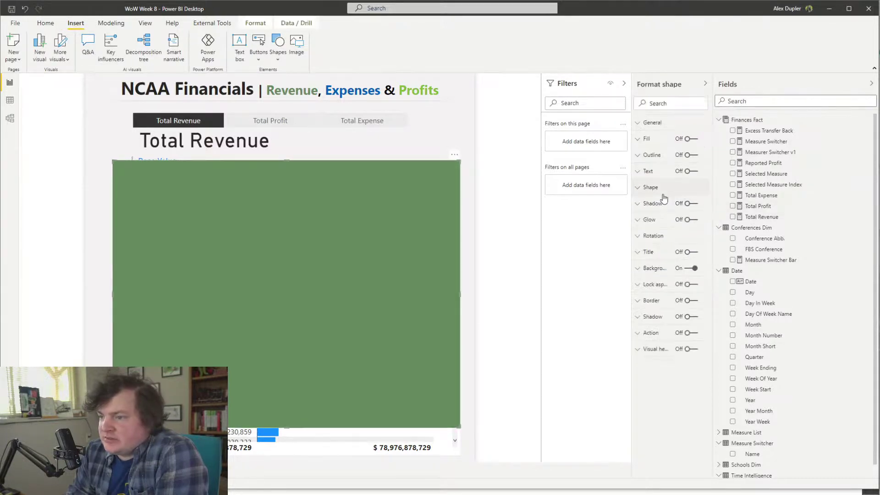
{"action": "left_click", "coordinate": [688, 156]}
{"action": "left_click", "coordinate": [521, 282]}
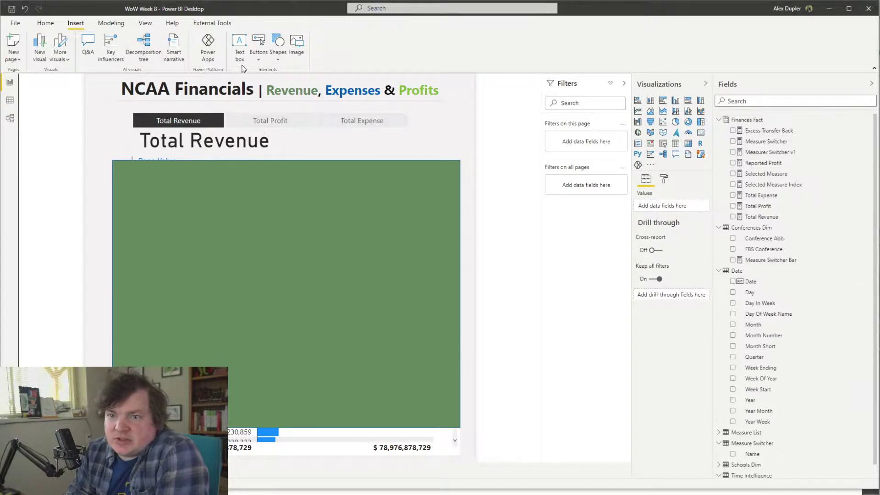
Insert a second rectangle on top of the green one and stretch it to the same width, leaving green bands above and below
{"action": "left_click", "coordinate": [277, 50]}
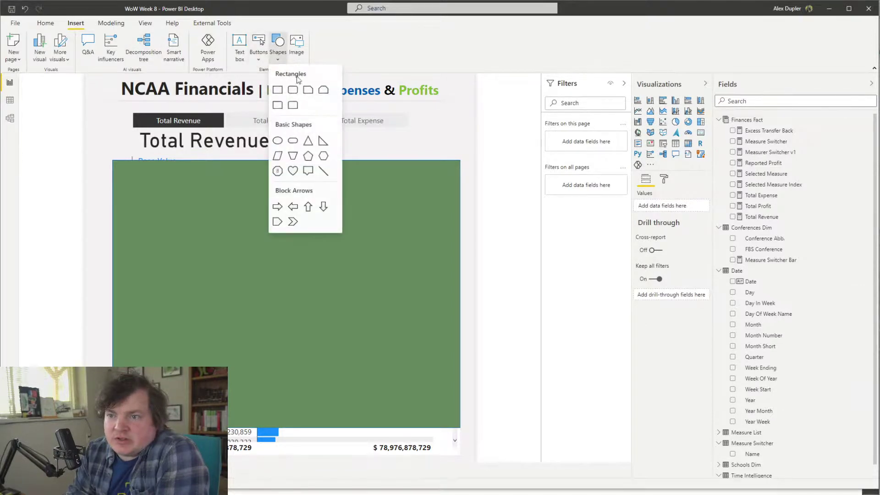
{"action": "left_click", "coordinate": [277, 90]}
{"action": "left_click_drag", "start_coordinate": [269, 247], "coordinate": [236, 298]}
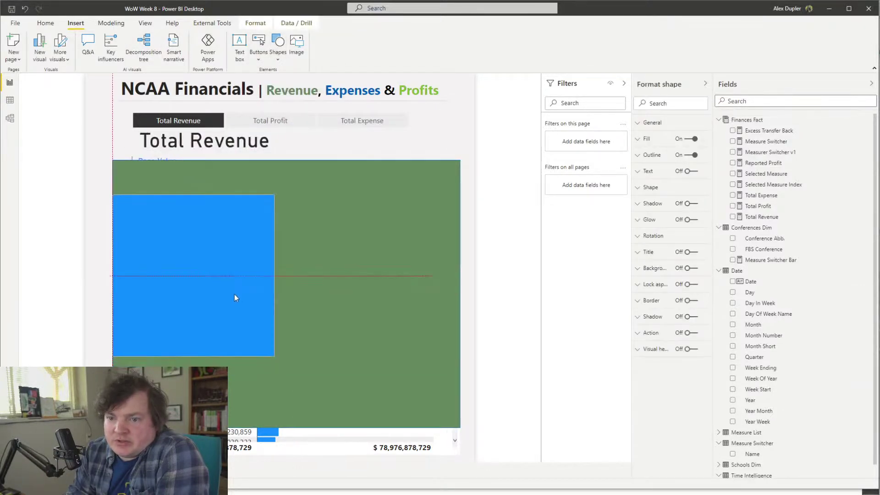
{"action": "left_click_drag", "start_coordinate": [274, 356], "coordinate": [458, 398]}
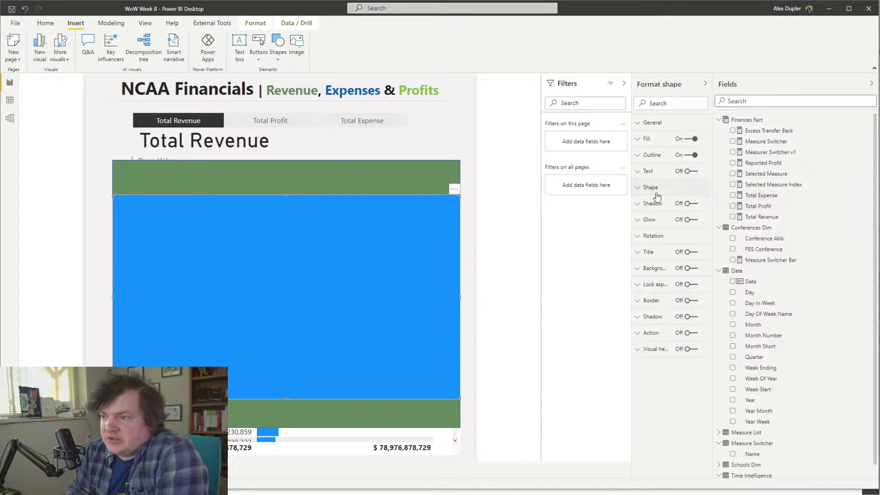
Fill the new rectangle with white and turn off its outline
{"action": "left_click", "coordinate": [659, 140]}
{"action": "left_click", "coordinate": [654, 167]}
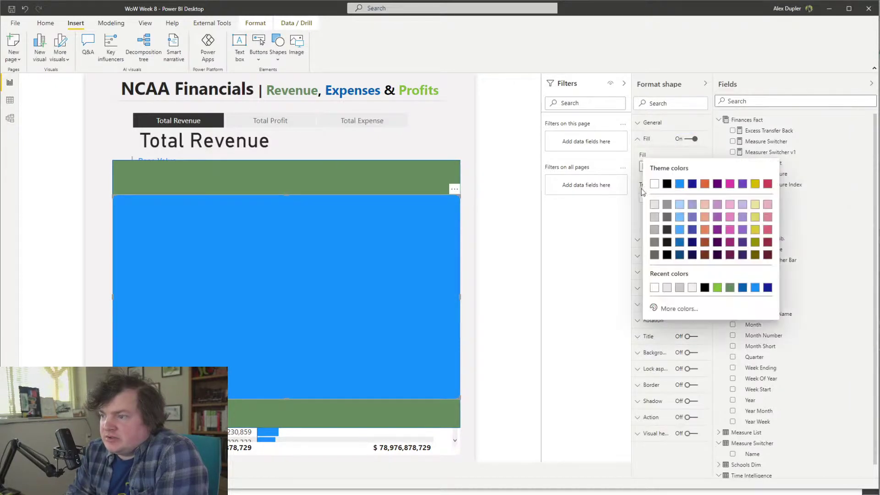
{"action": "left_click", "coordinate": [655, 184]}
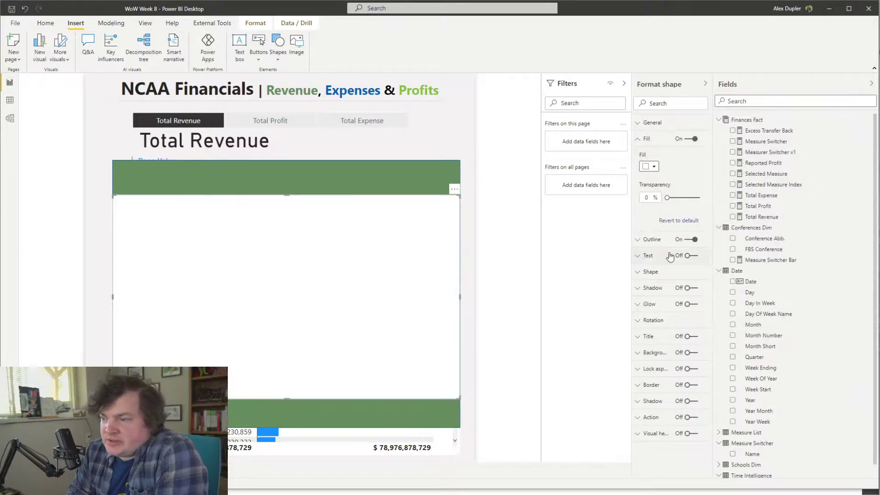
{"action": "left_click", "coordinate": [638, 240]}
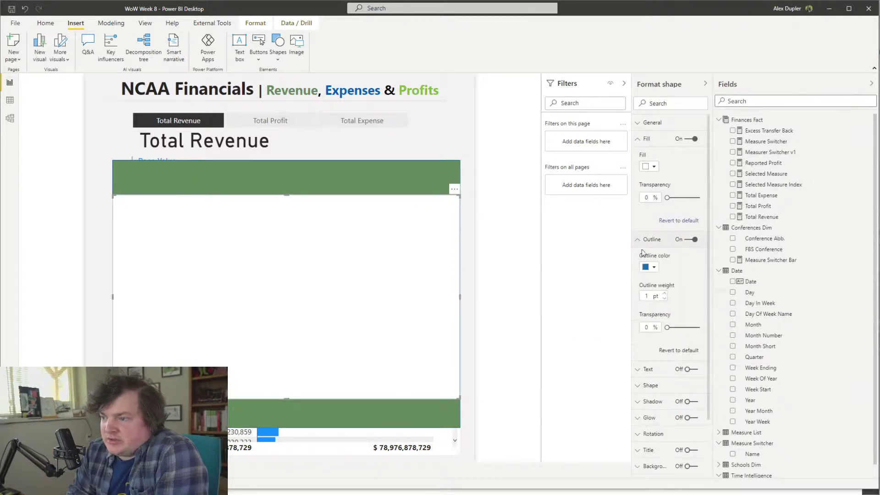
{"action": "left_click", "coordinate": [690, 243]}
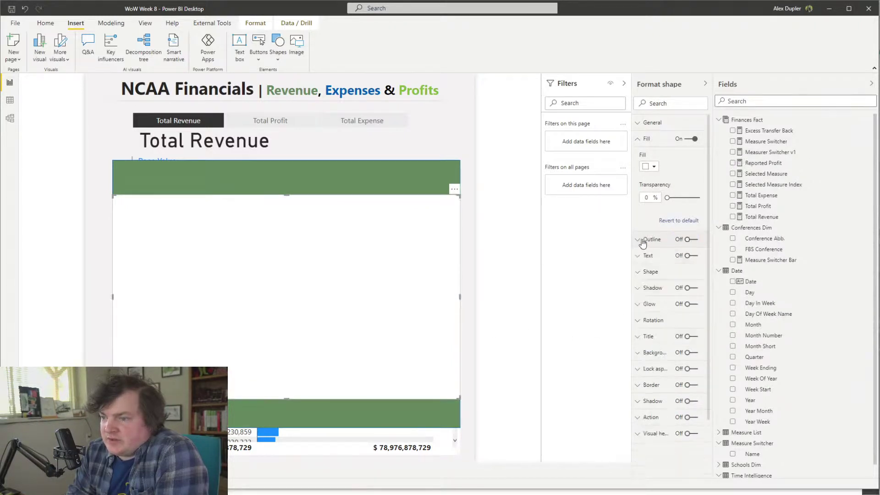
{"action": "left_click", "coordinate": [518, 265]}
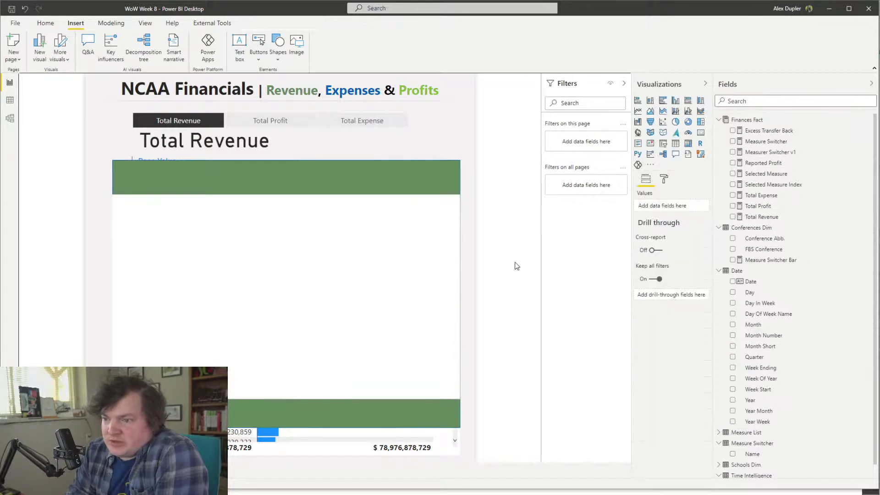
Turn the white rectangle's outline back on and set the outline color to black
{"action": "left_click", "coordinate": [436, 265]}
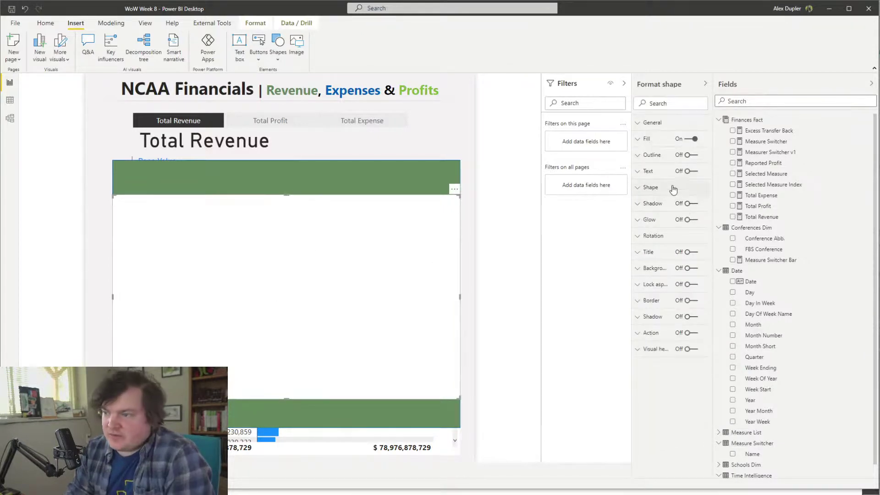
{"action": "left_click", "coordinate": [688, 156]}
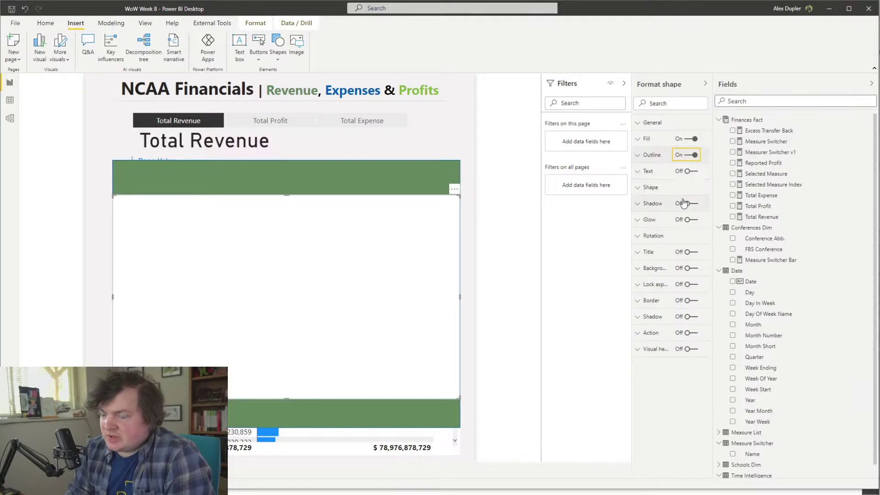
{"action": "left_click", "coordinate": [667, 157]}
{"action": "left_click", "coordinate": [647, 184]}
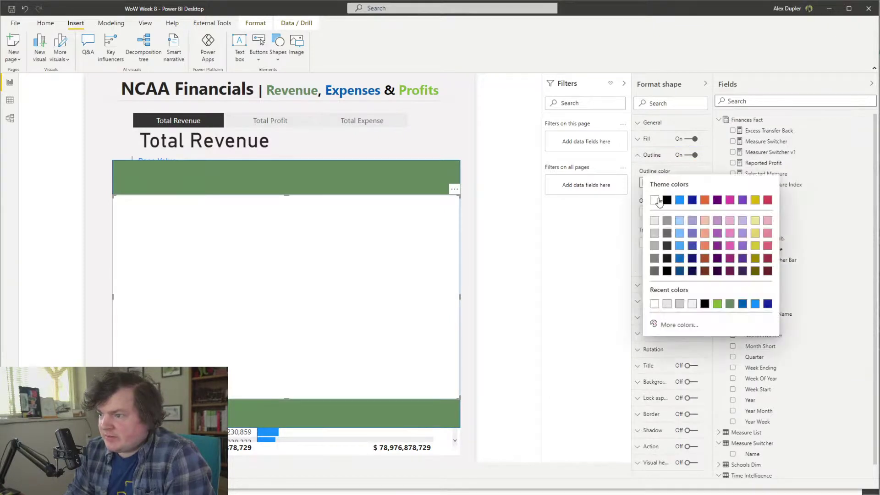
{"action": "left_click", "coordinate": [662, 201]}
{"action": "left_click", "coordinate": [522, 249]}
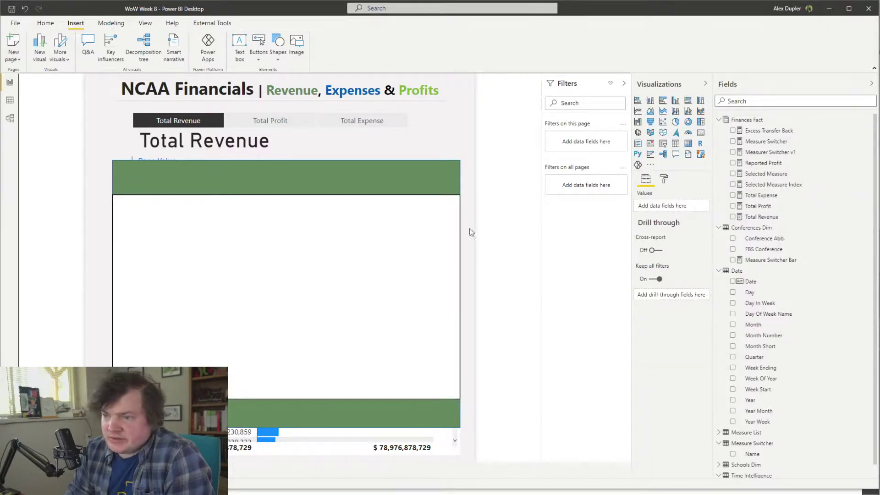
Try the green rectangle without an outline and compare it with the white rectangle's edge
{"action": "left_click", "coordinate": [415, 194]}
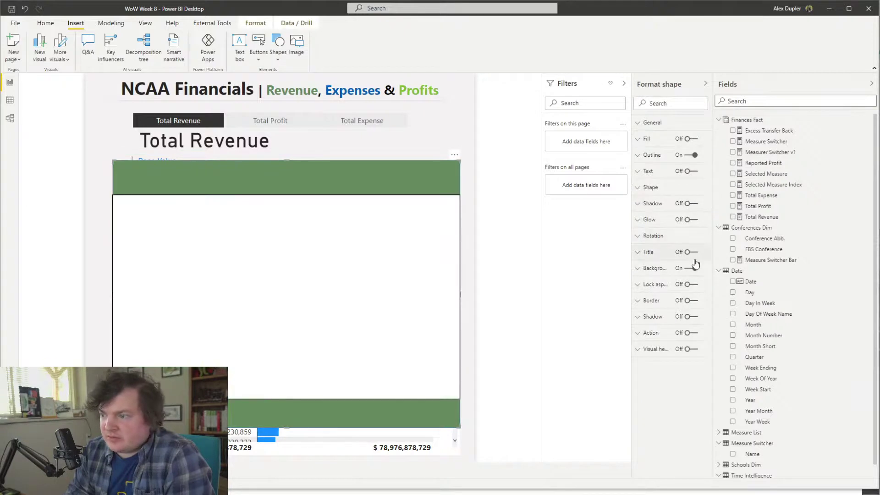
{"action": "left_click", "coordinate": [695, 156]}
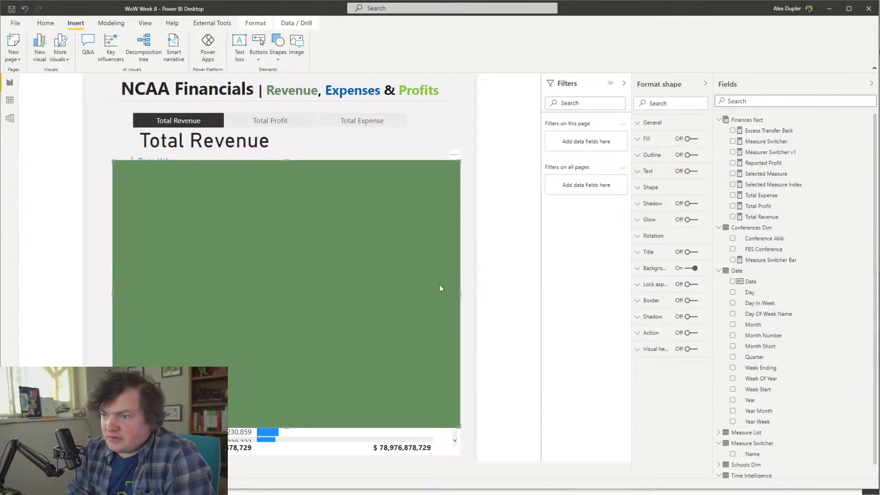
{"action": "left_click", "coordinate": [476, 271]}
{"action": "left_click", "coordinate": [426, 277]}
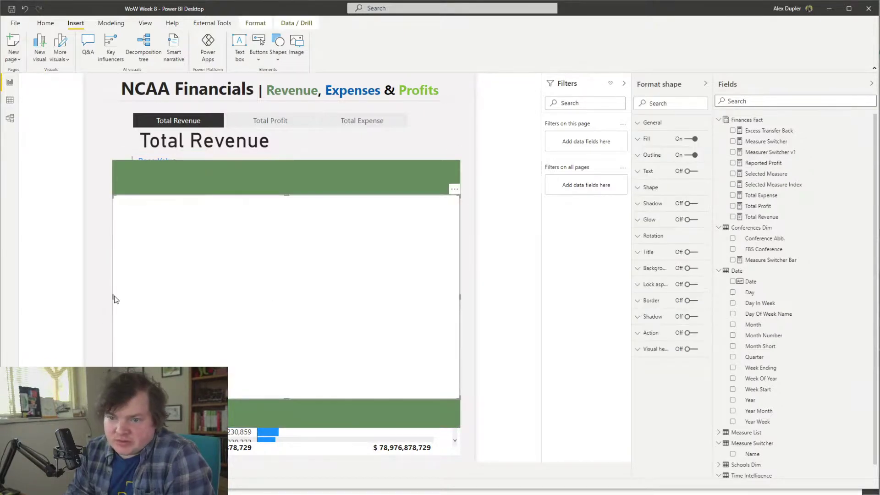
{"action": "left_click_drag", "start_coordinate": [112, 296], "coordinate": [112, 300]}
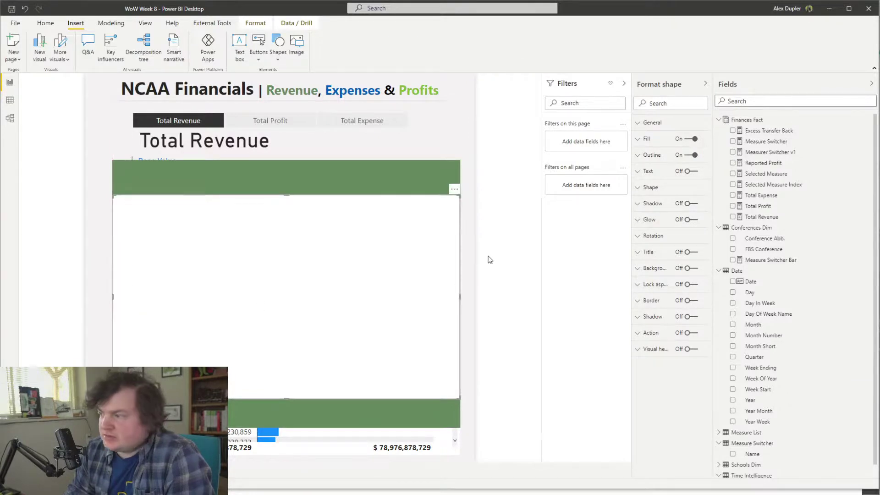
Give the green rectangle a black outline matching the white rectangle
{"action": "left_click", "coordinate": [390, 184]}
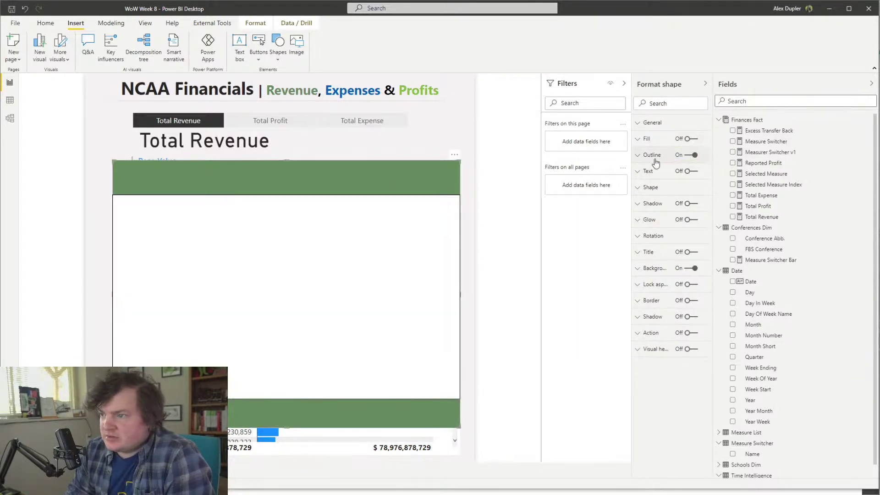
{"action": "left_click", "coordinate": [656, 161]}
{"action": "left_click", "coordinate": [652, 185]}
{"action": "left_click", "coordinate": [667, 200]}
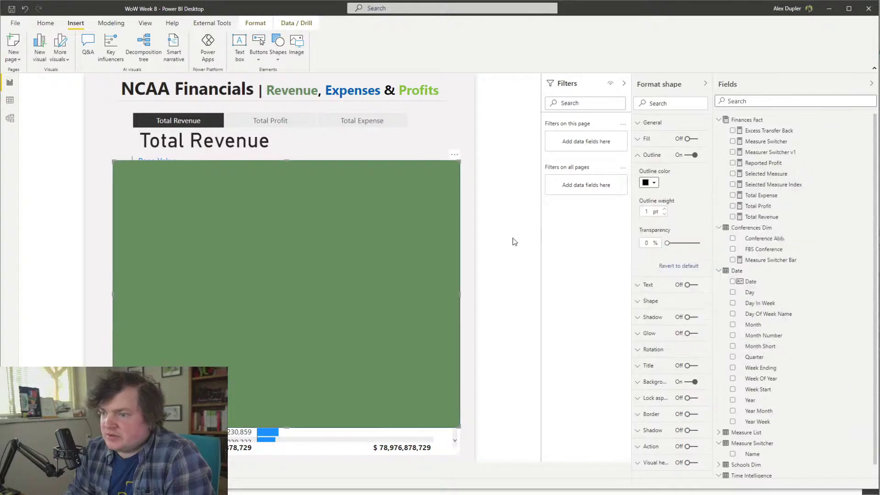
{"action": "left_click", "coordinate": [508, 251]}
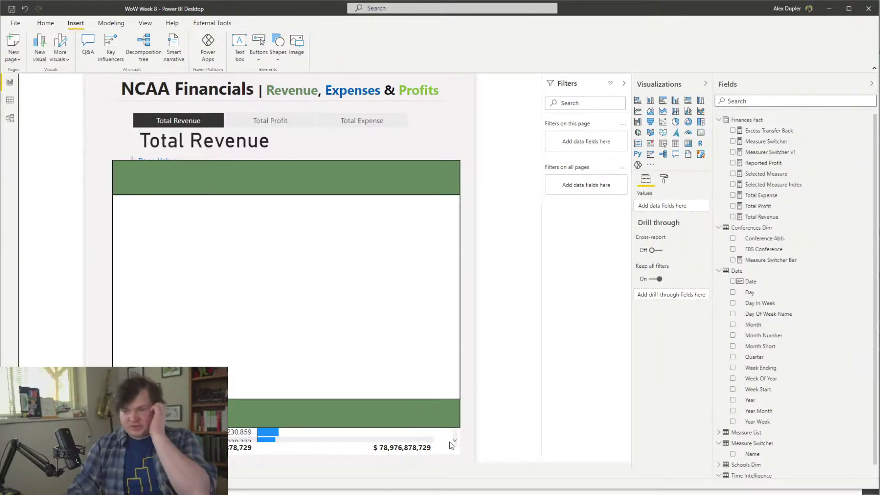
Put Measure Switcher Bar before Measure Switcher in the conference matrix, and fit the matrix across the lower part of the white rectangle
{"action": "left_click", "coordinate": [252, 367]}
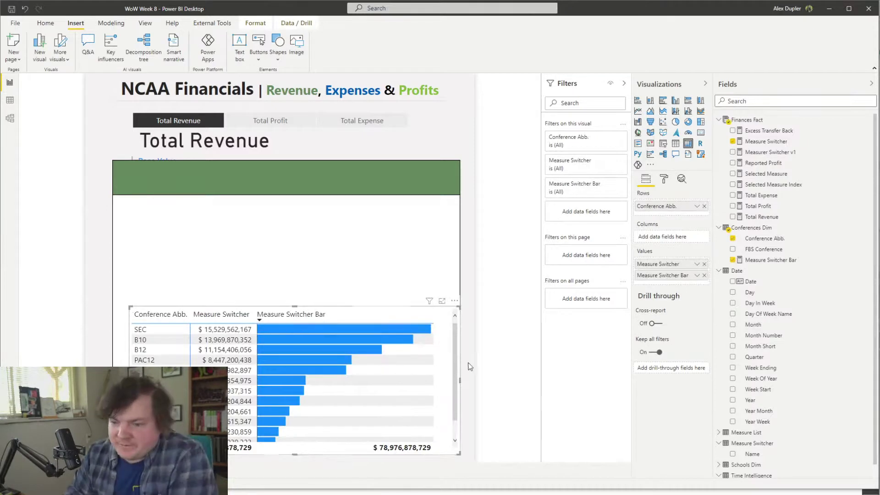
{"action": "left_click_drag", "start_coordinate": [688, 279], "coordinate": [665, 264]}
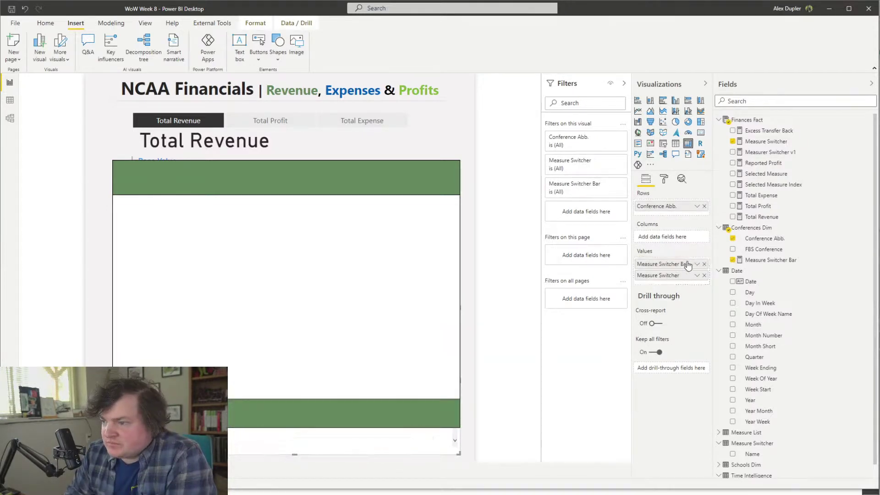
{"action": "left_click_drag", "start_coordinate": [294, 306], "coordinate": [310, 281]}
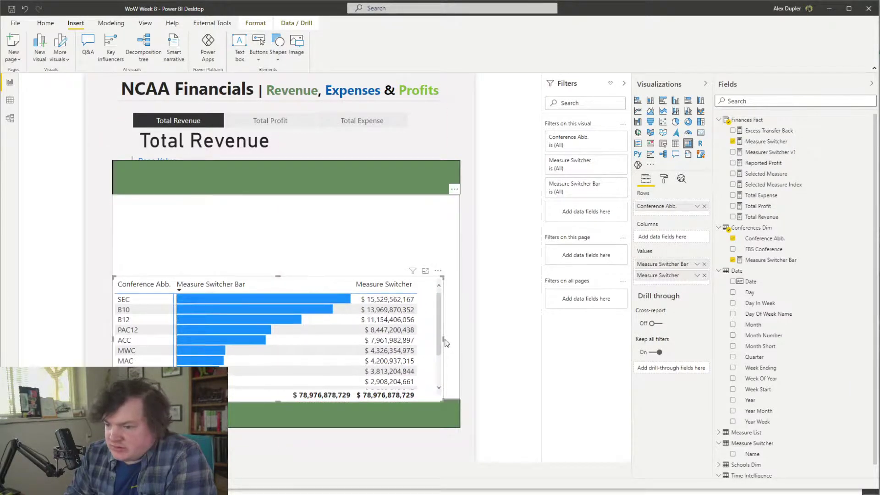
{"action": "left_click_drag", "start_coordinate": [446, 343], "coordinate": [458, 343]}
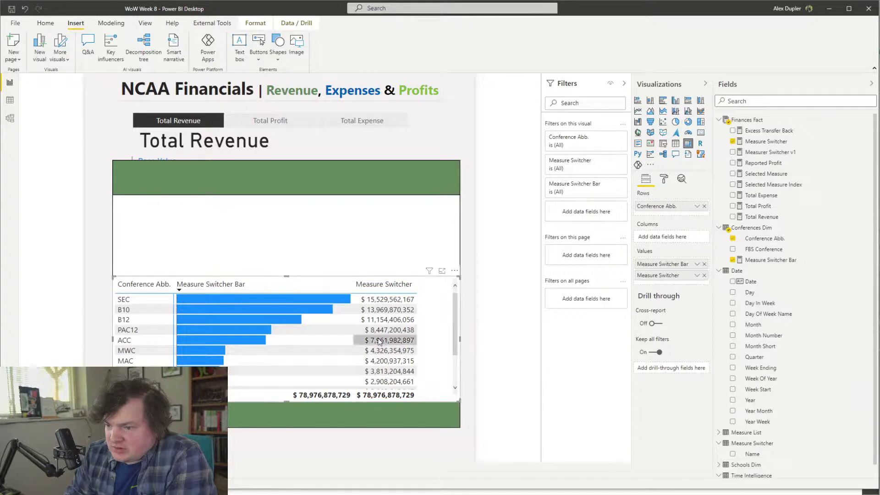
Turn off the row subtotals of the conference matrix
{"action": "scroll", "coordinate": [388, 353], "scroll_direction": "down", "scroll_amount": 3}
{"action": "scroll", "coordinate": [394, 360], "scroll_direction": "up", "scroll_amount": 3}
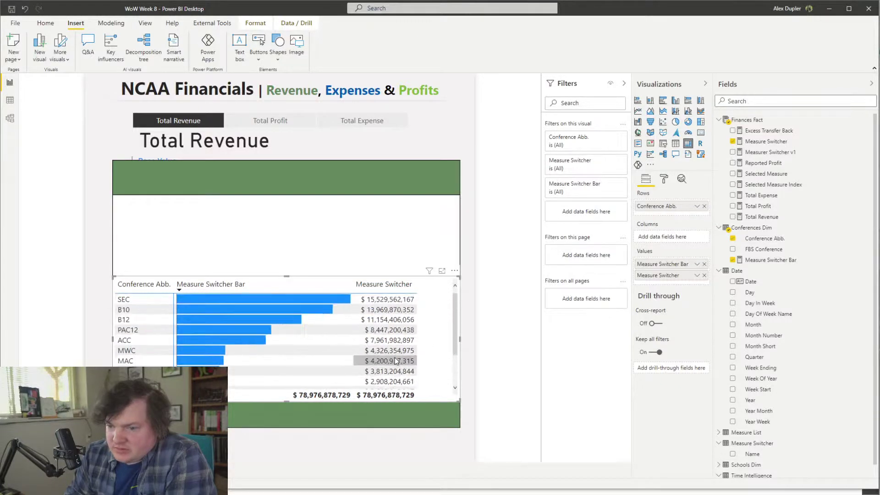
{"action": "left_click", "coordinate": [663, 179]}
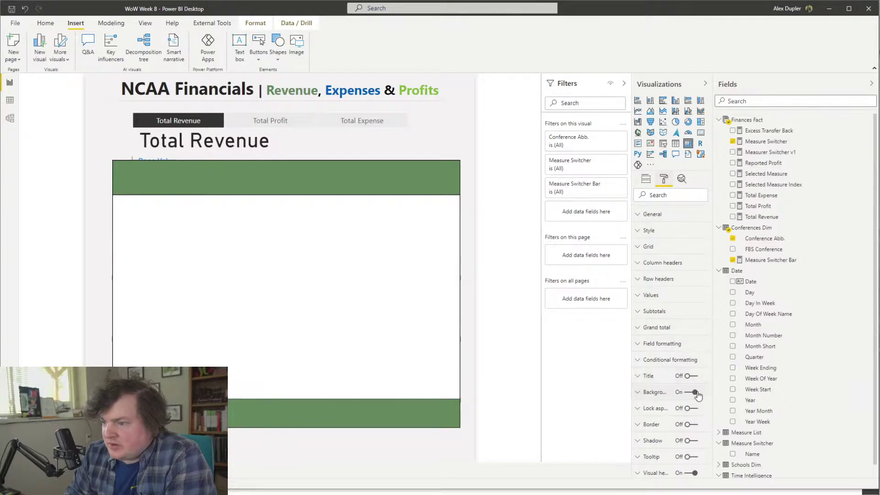
{"action": "left_click", "coordinate": [670, 313]}
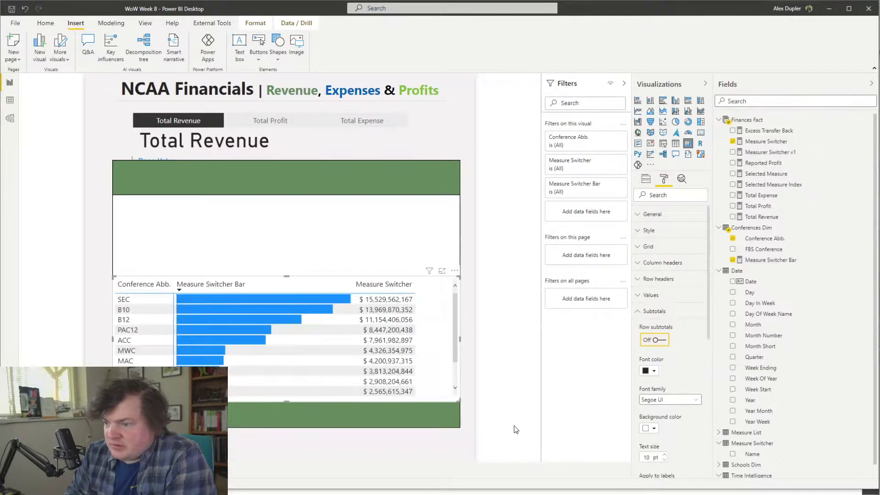
{"action": "left_click", "coordinate": [467, 436]}
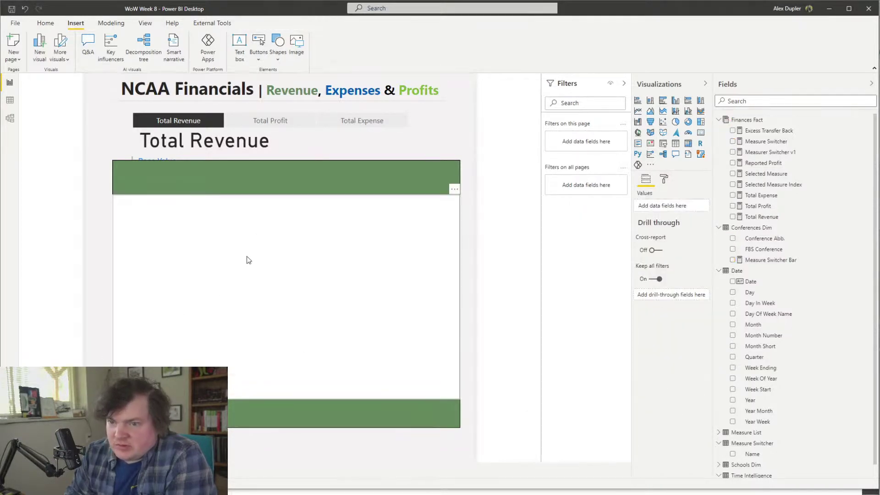
Send the white and green rectangles to the back so they sit behind all the report visuals
{"action": "left_click", "coordinate": [298, 183]}
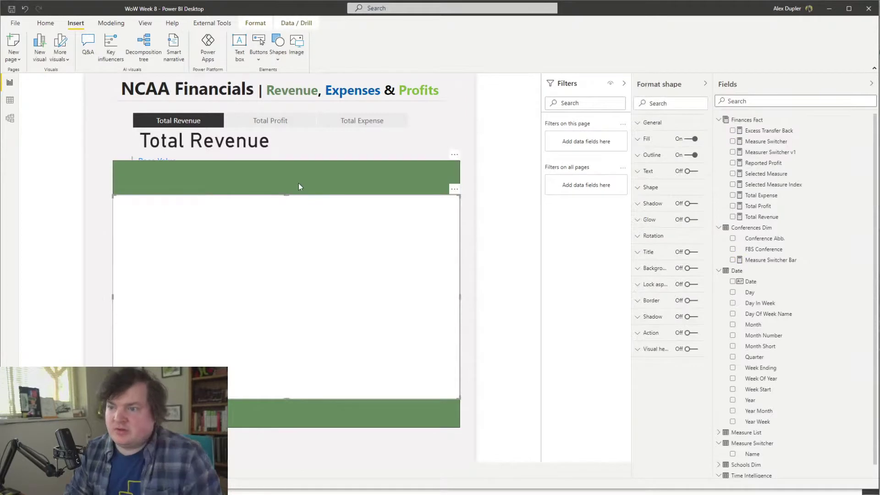
{"action": "left_click", "coordinate": [255, 24]}
{"action": "left_click", "coordinate": [165, 57]}
{"action": "left_click", "coordinate": [159, 59]}
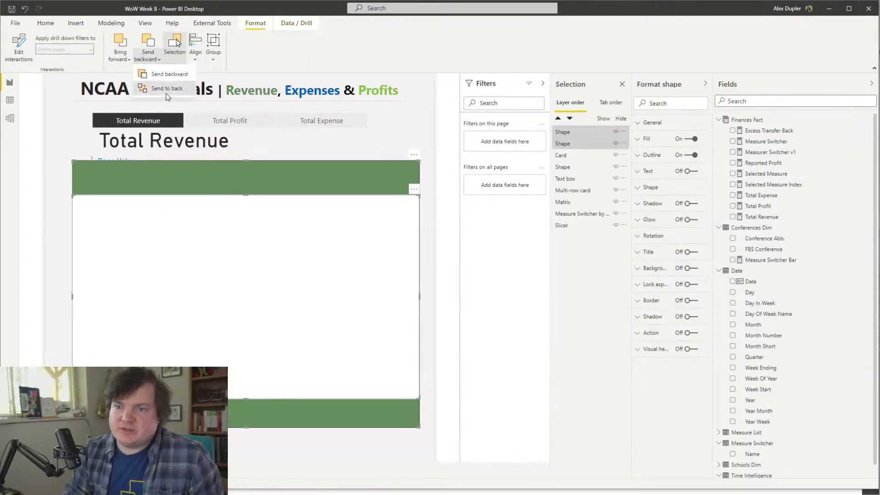
{"action": "left_click", "coordinate": [166, 93]}
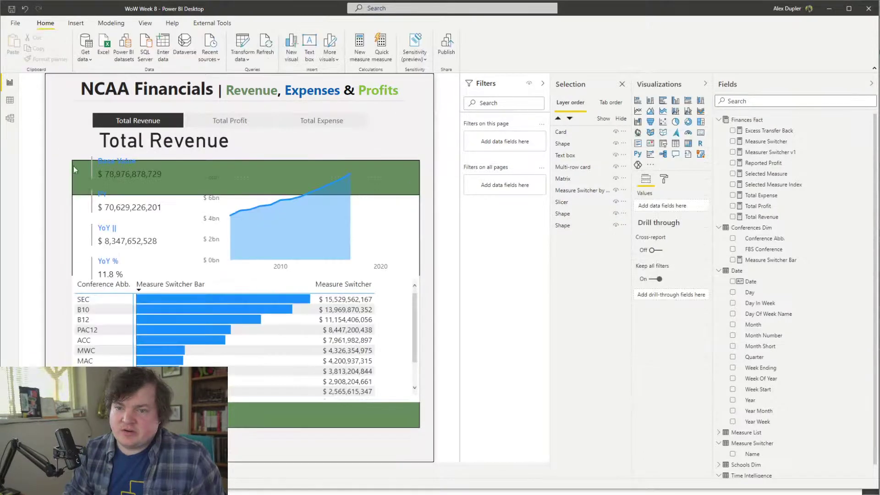
Narrow the white and green rectangles equally by pulling in their right edges
{"action": "left_click", "coordinate": [112, 169]}
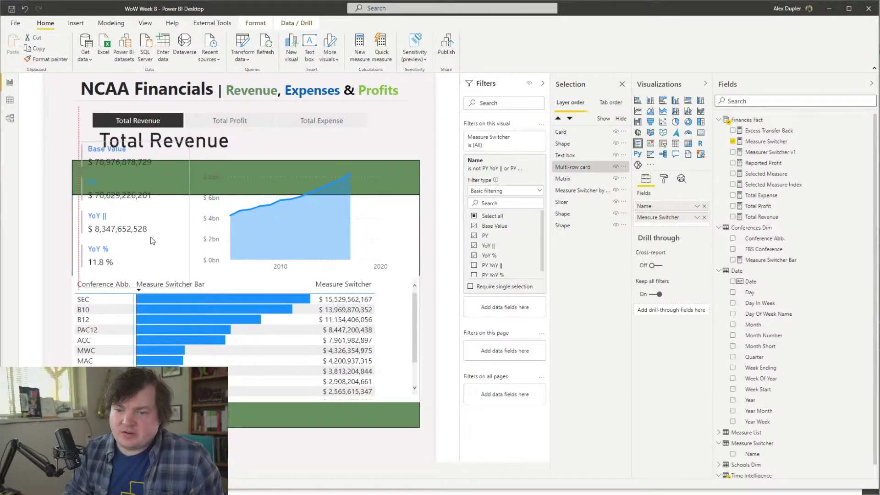
{"action": "key", "text": "Escape"}
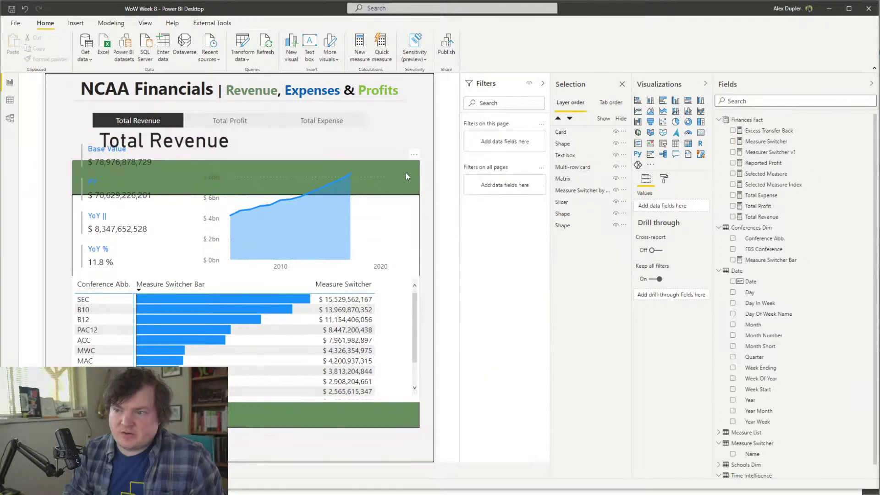
{"action": "left_click", "coordinate": [418, 307]}
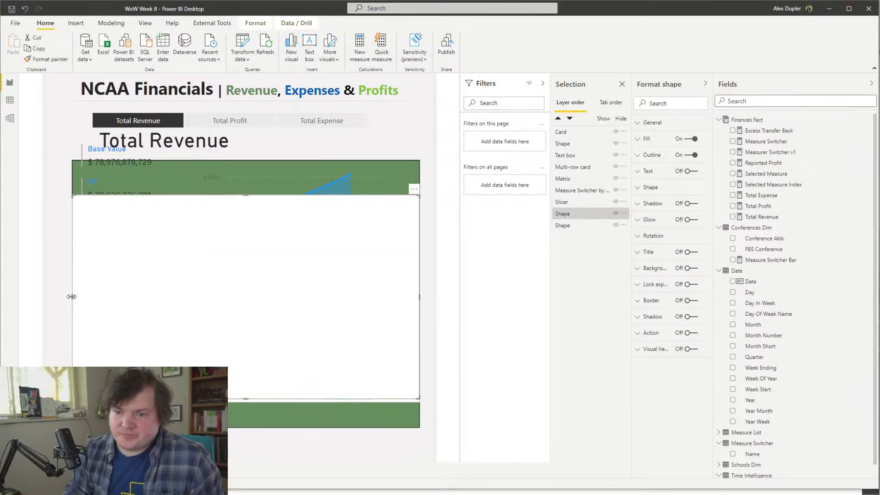
{"action": "mouse_move", "coordinate": [73, 298]}
{"action": "left_mouse_down"}
{"action": "mouse_move", "coordinate": [53, 297]}
{"action": "mouse_move", "coordinate": [71, 297]}
{"action": "left_mouse_up"}
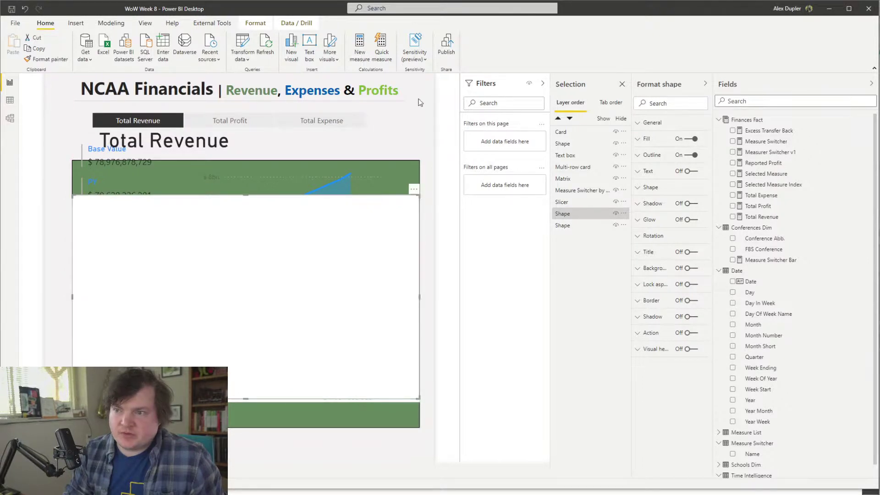
{"action": "left_click", "coordinate": [411, 160]}
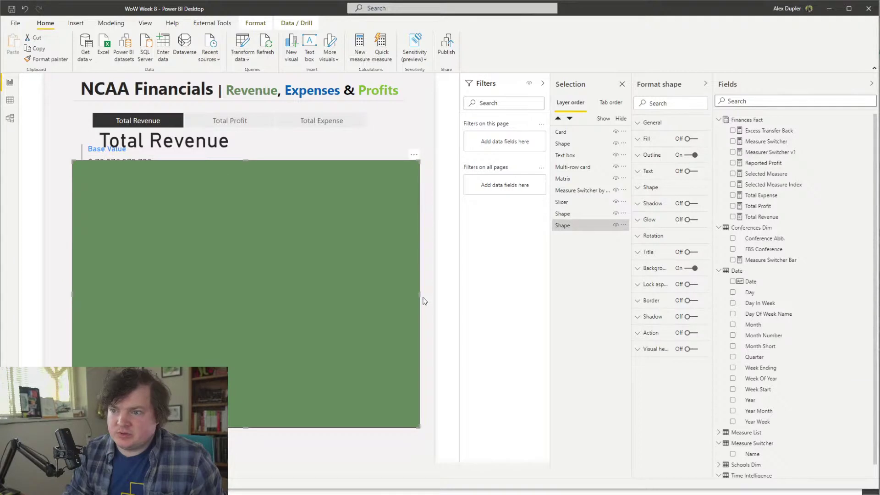
{"action": "left_click_drag", "start_coordinate": [419, 295], "coordinate": [406, 298]}
{"action": "left_click", "coordinate": [418, 246]}
{"action": "left_click", "coordinate": [231, 424]}
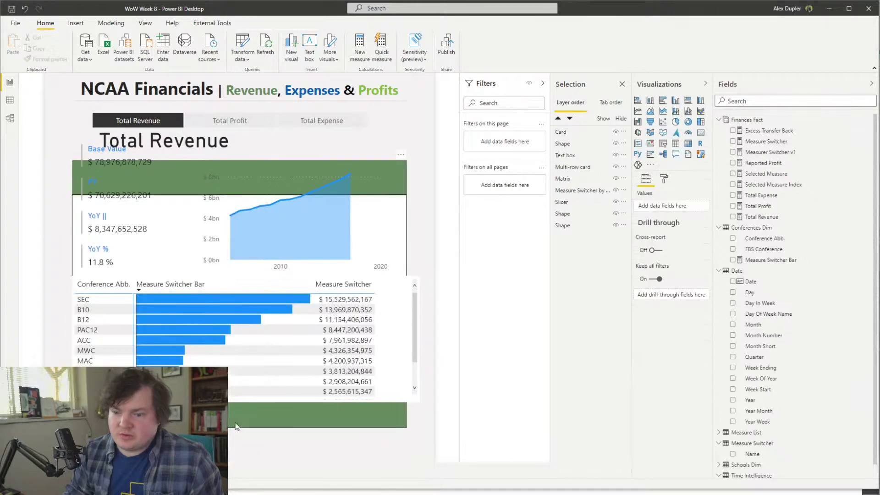
Extend the green rectangle's lower edge downward, and move the multi-row card and area chart down inside the white rectangle
{"action": "mouse_move", "coordinate": [235, 429]}
{"action": "left_mouse_down"}
{"action": "mouse_move", "coordinate": [238, 473]}
{"action": "mouse_move", "coordinate": [236, 445]}
{"action": "left_mouse_up"}
{"action": "left_click", "coordinate": [412, 244]}
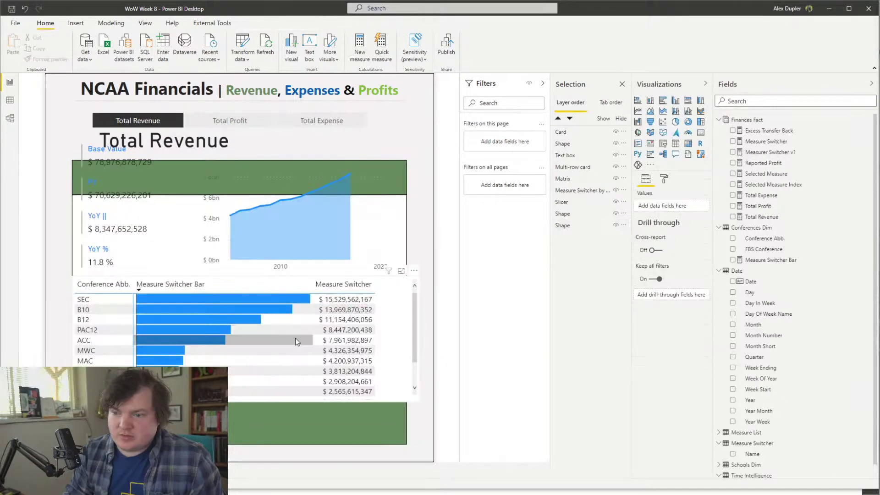
{"action": "left_click_drag", "start_coordinate": [157, 205], "coordinate": [151, 258]}
{"action": "left_click_drag", "start_coordinate": [359, 203], "coordinate": [358, 243]}
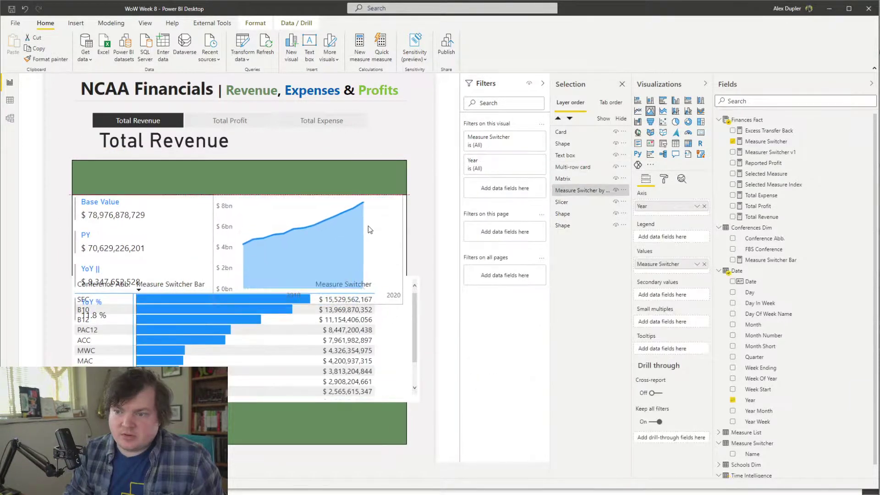
Raise the green rectangle's upper edge to just below the slicer and place the Total Revenue card in its upper-left corner
{"action": "mouse_move", "coordinate": [230, 155]}
{"action": "left_mouse_down"}
{"action": "mouse_move", "coordinate": [217, 185]}
{"action": "mouse_move", "coordinate": [239, 143]}
{"action": "left_mouse_up"}
{"action": "left_click", "coordinate": [274, 172]}
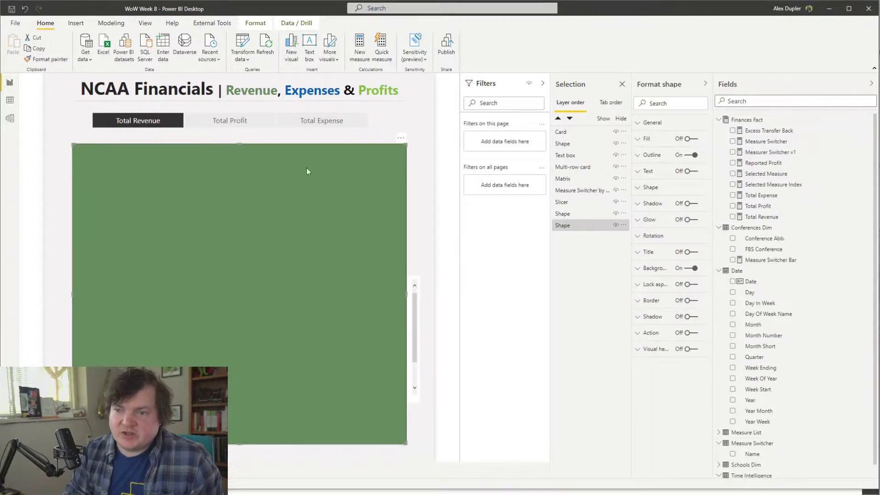
{"action": "key", "text": "Escape"}
{"action": "left_click", "coordinate": [141, 183]}
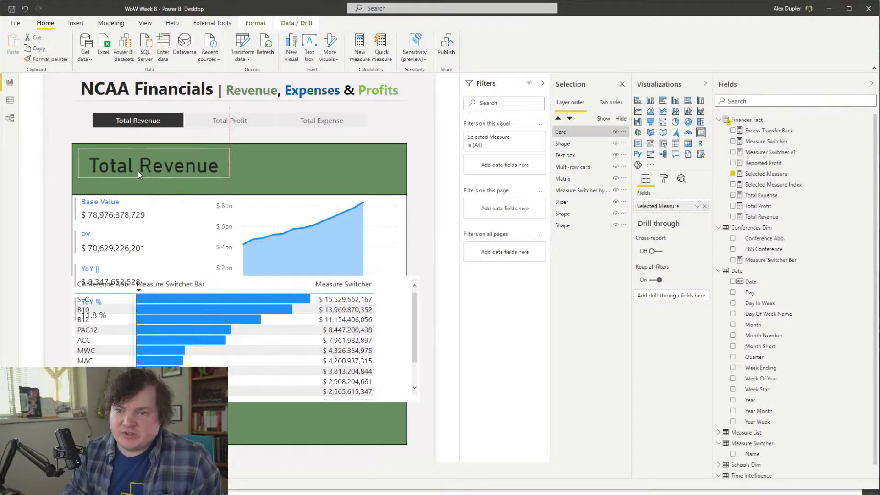
{"action": "left_click", "coordinate": [191, 185]}
{"action": "left_click", "coordinate": [218, 166]}
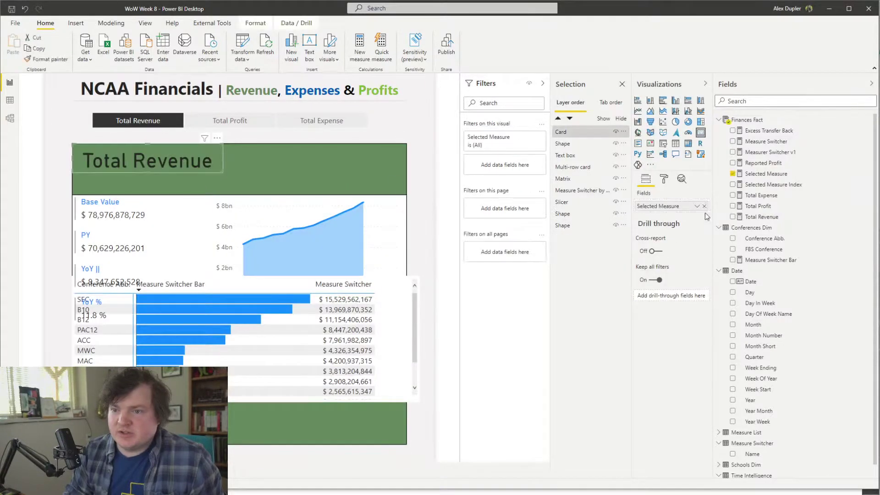
Set the Total Revenue card's data label color to white
{"action": "left_click", "coordinate": [662, 179]}
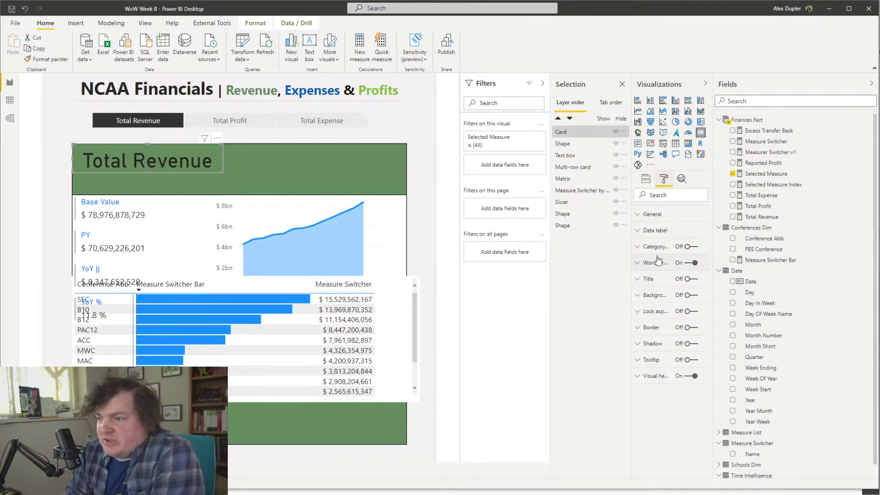
{"action": "left_click", "coordinate": [660, 230]}
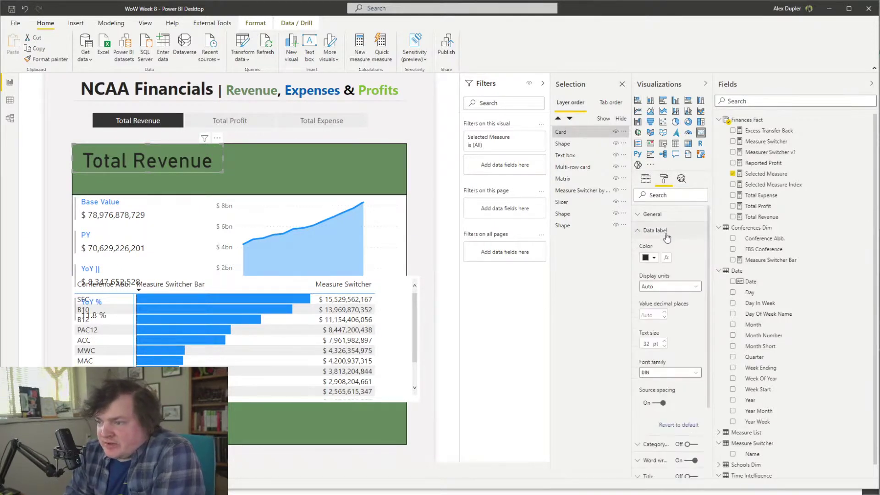
{"action": "left_click", "coordinate": [650, 258]}
{"action": "left_click", "coordinate": [653, 275]}
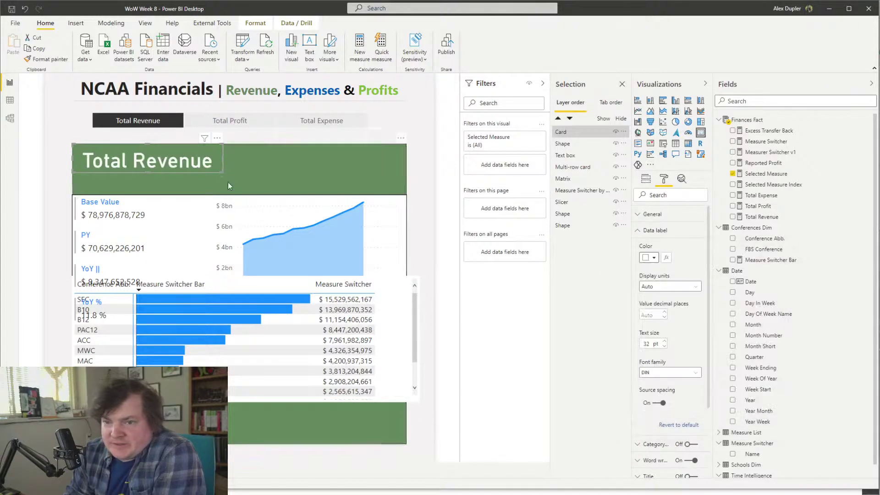
Raise the white rectangle's upper edge to just beneath the Total Revenue card
{"action": "left_click", "coordinate": [201, 210]}
{"action": "left_click_drag", "start_coordinate": [231, 197], "coordinate": [239, 174]}
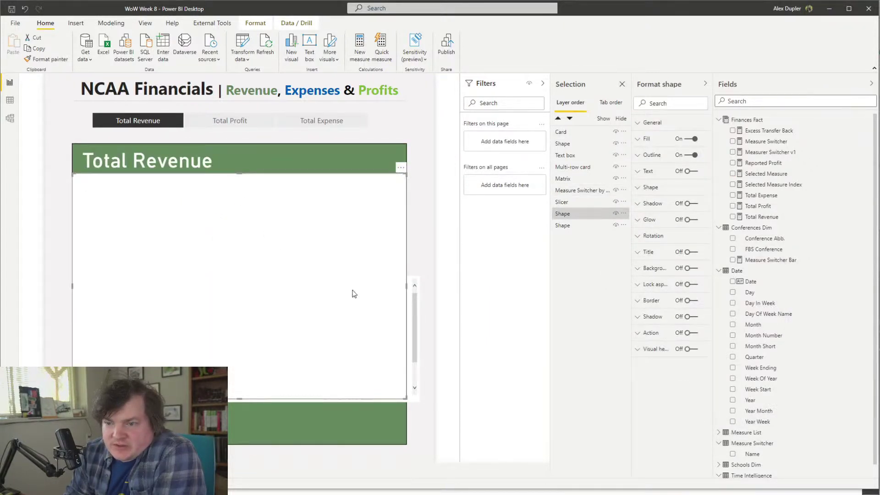
{"action": "left_click", "coordinate": [364, 426]}
{"action": "left_click", "coordinate": [416, 254]}
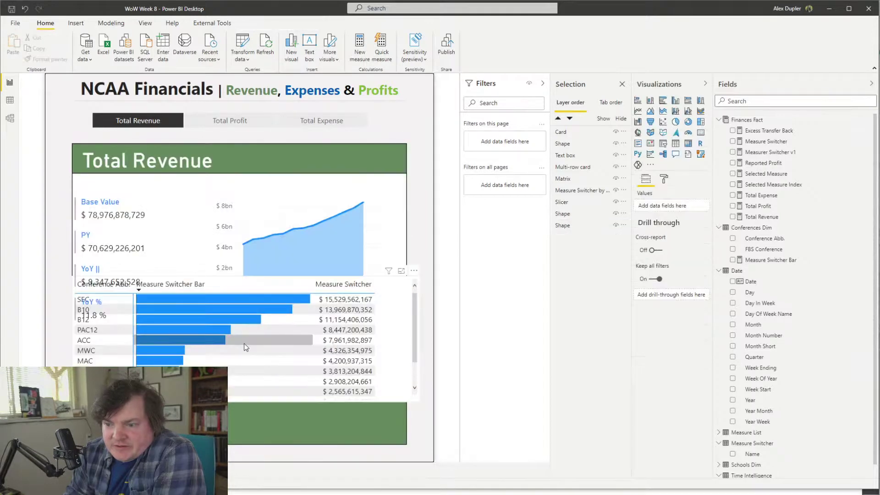
Extend the lower edges of the white and green rectangles downward, leaving a thinner green band below the white one
{"action": "left_click", "coordinate": [234, 355]}
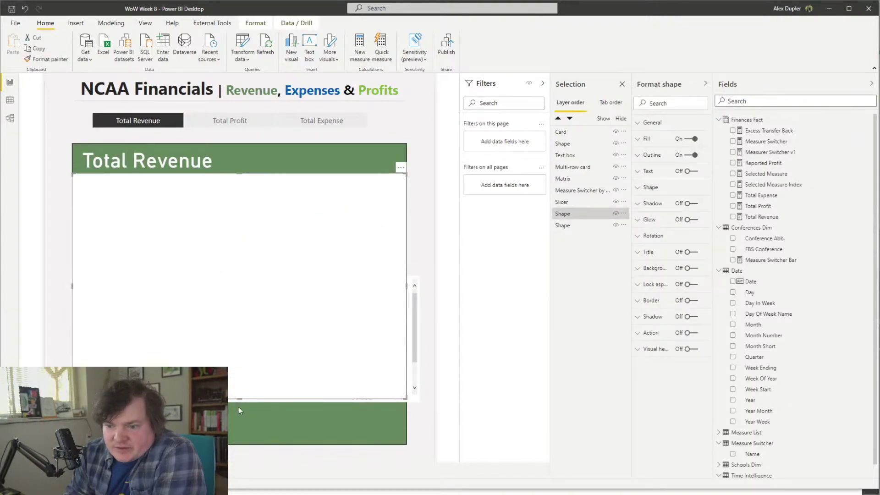
{"action": "left_click_drag", "start_coordinate": [238, 411], "coordinate": [239, 449]}
{"action": "left_click", "coordinate": [234, 440]}
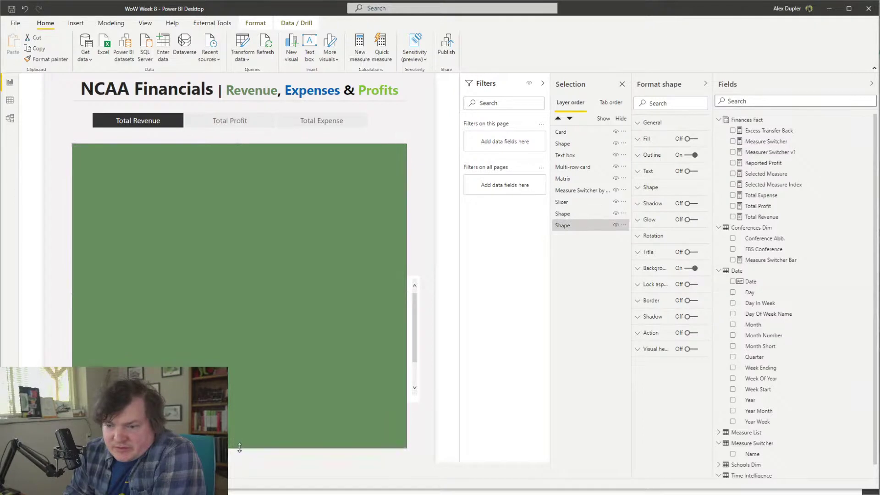
{"action": "left_click", "coordinate": [428, 425]}
{"action": "left_click", "coordinate": [321, 418]}
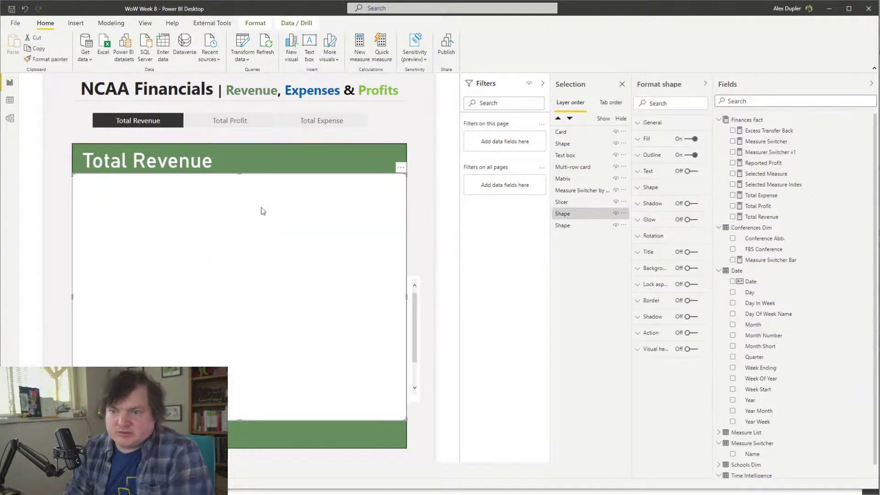
Align the centers of the white and green rectangles and close the list of page objects
{"action": "left_click", "coordinate": [281, 167], "text": "ctrl"}
{"action": "left_click", "coordinate": [258, 25]}
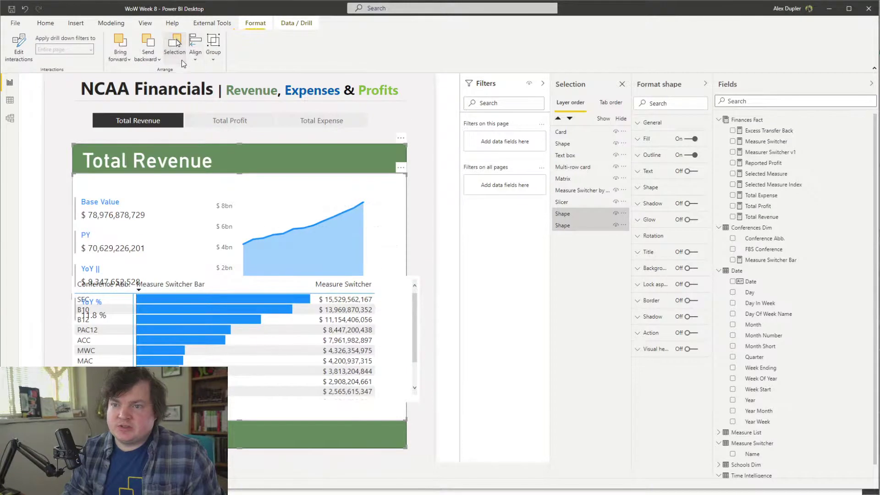
{"action": "left_click", "coordinate": [175, 48]}
{"action": "left_click", "coordinate": [196, 48]}
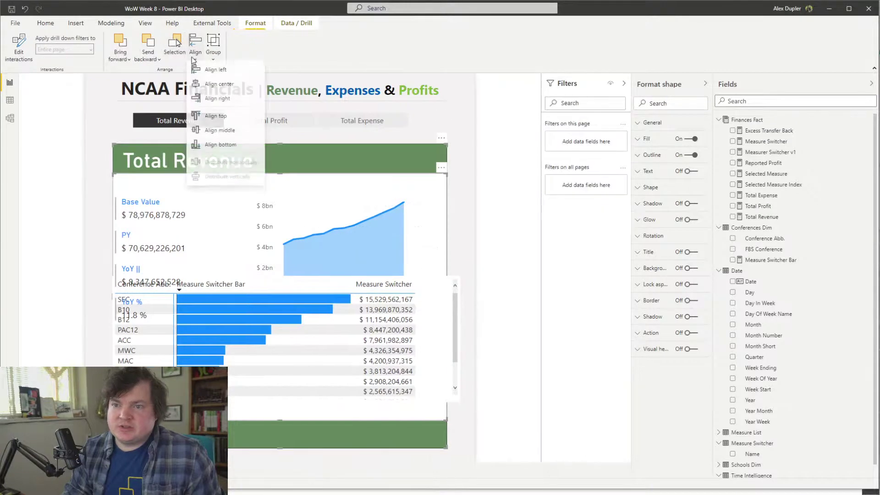
{"action": "left_click", "coordinate": [224, 89]}
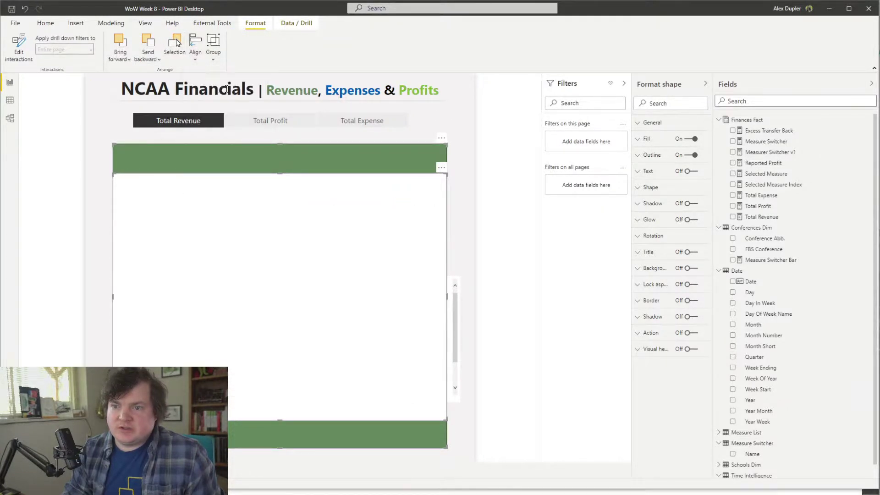
{"action": "left_click", "coordinate": [472, 216]}
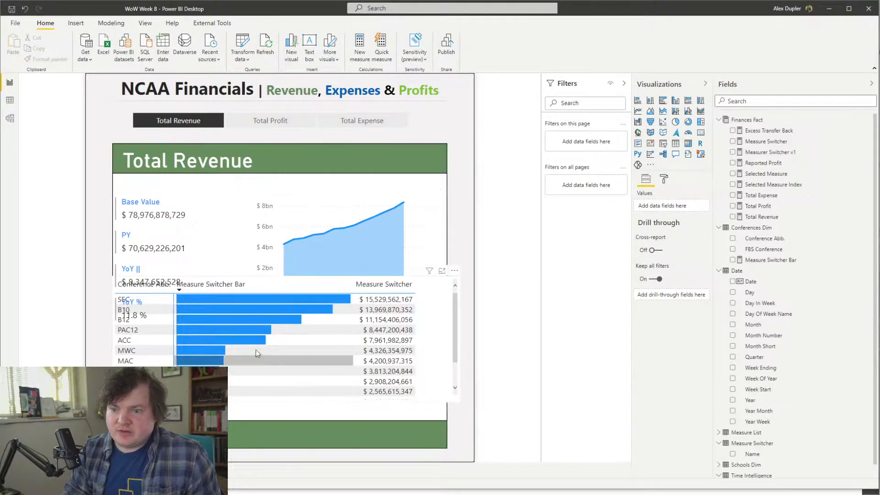
Set the conference matrix's column header font color to white and move the matrix down to the white rectangle's lower edge
{"action": "left_click", "coordinate": [436, 293]}
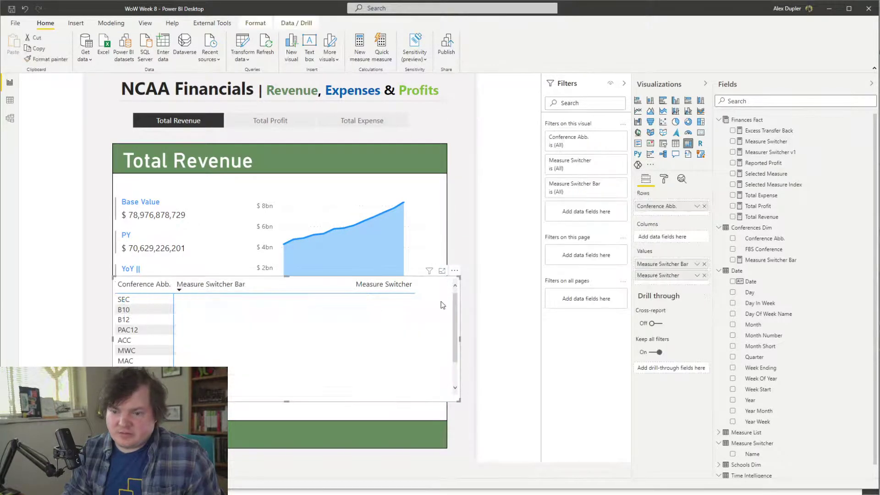
{"action": "left_click", "coordinate": [664, 178]}
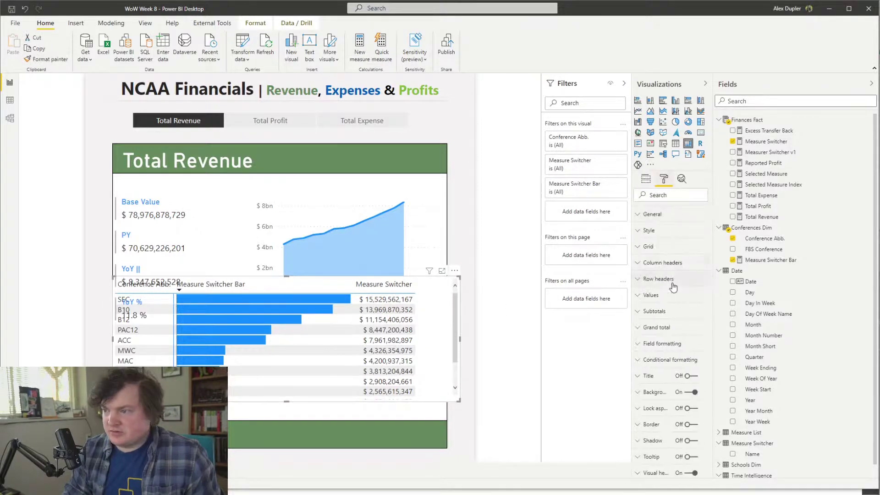
{"action": "left_click", "coordinate": [672, 265]}
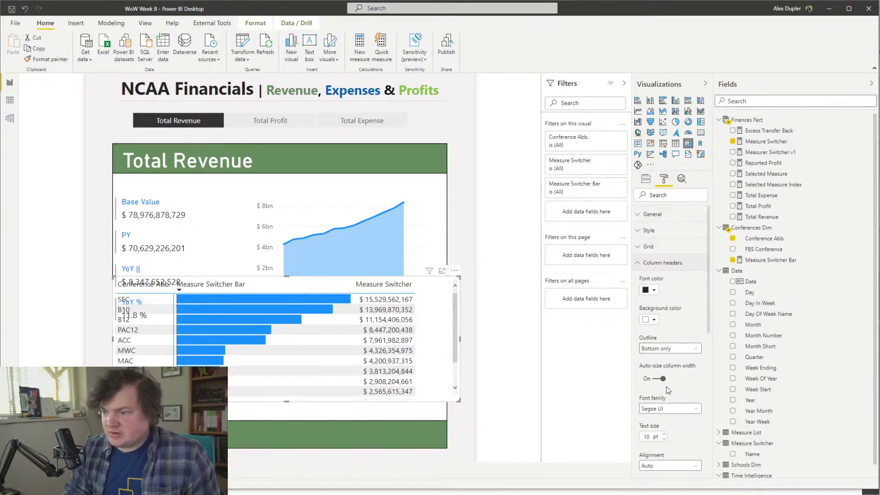
{"action": "left_click", "coordinate": [649, 320]}
{"action": "left_click", "coordinate": [655, 308]}
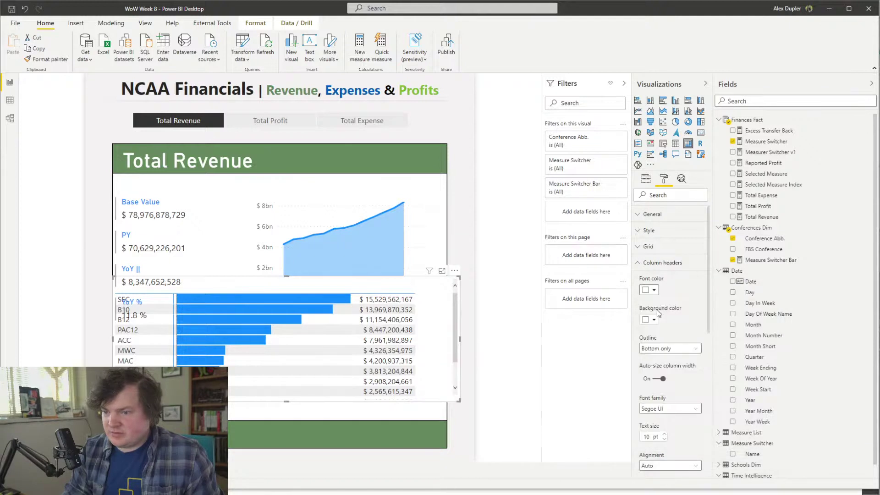
{"action": "left_click_drag", "start_coordinate": [440, 312], "coordinate": [439, 325]}
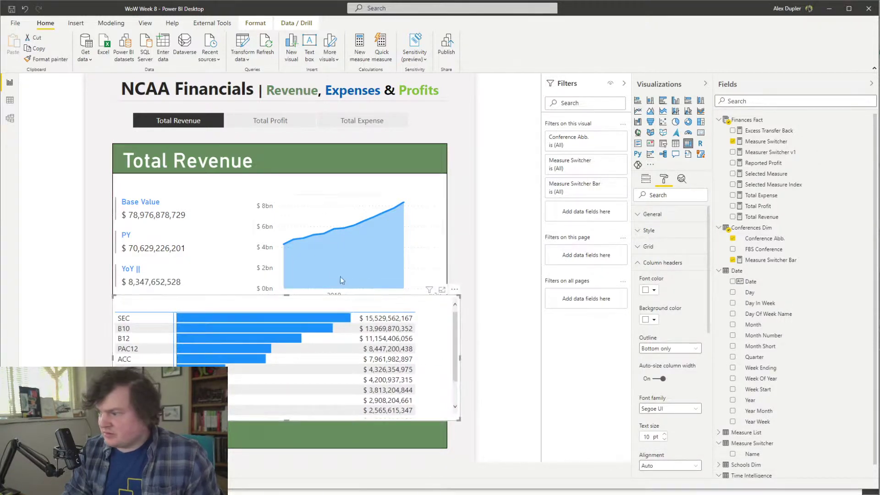
Set the conference matrix's column header outline to None
{"action": "left_click", "coordinate": [663, 264]}
{"action": "left_click", "coordinate": [661, 379]}
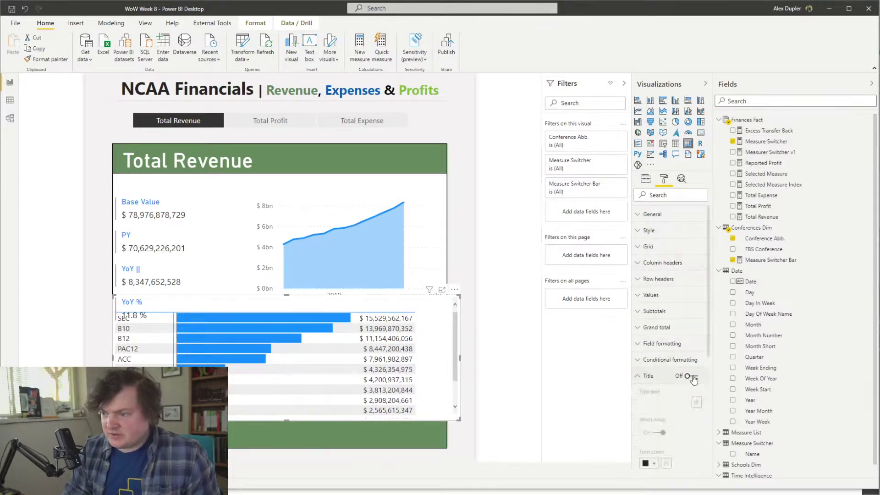
{"action": "left_click", "coordinate": [648, 247]}
{"action": "left_click", "coordinate": [659, 250]}
{"action": "left_click", "coordinate": [660, 263]}
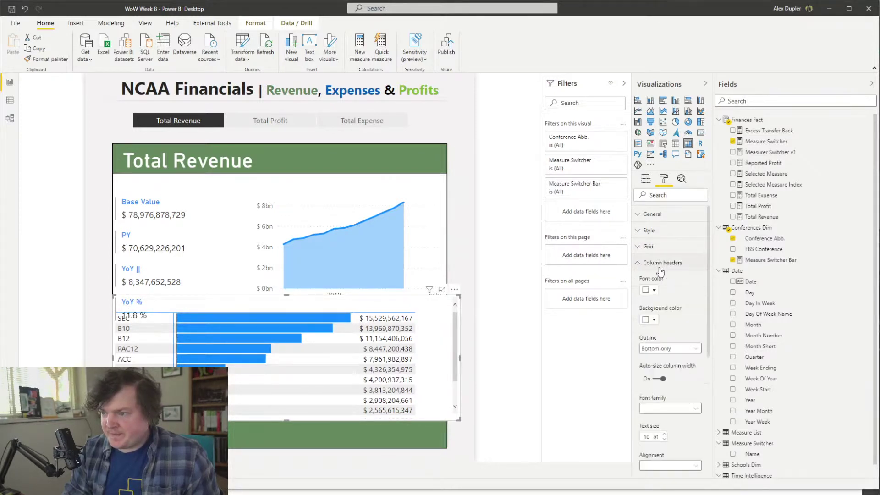
{"action": "left_click", "coordinate": [673, 353]}
{"action": "left_click", "coordinate": [663, 363]}
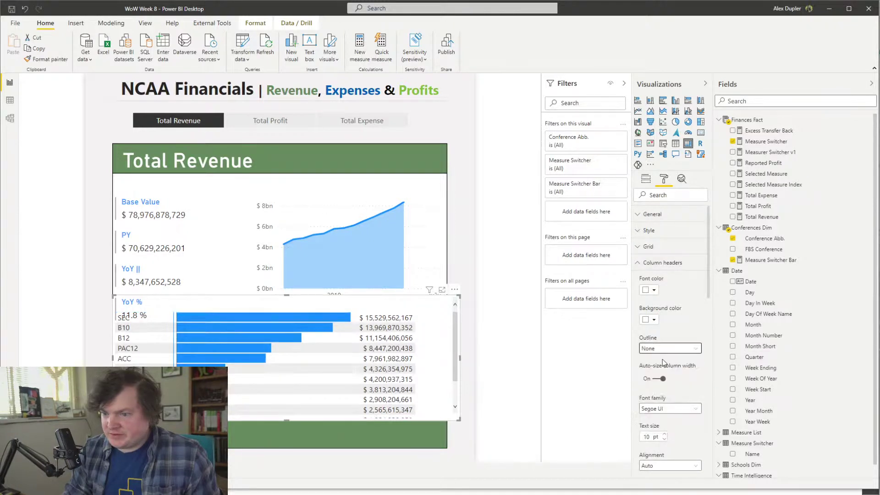
{"action": "scroll", "coordinate": [677, 385], "scroll_direction": "down", "scroll_amount": 4}
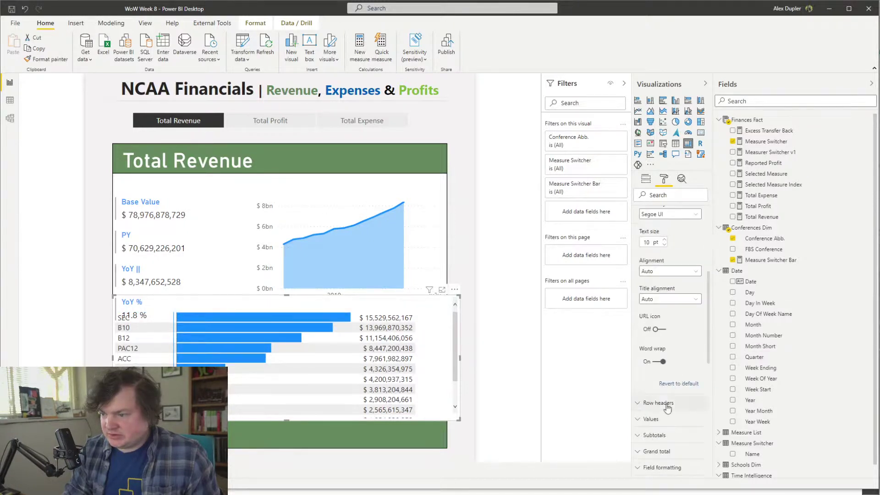
{"action": "scroll", "coordinate": [674, 262], "scroll_direction": "up", "scroll_amount": 8}
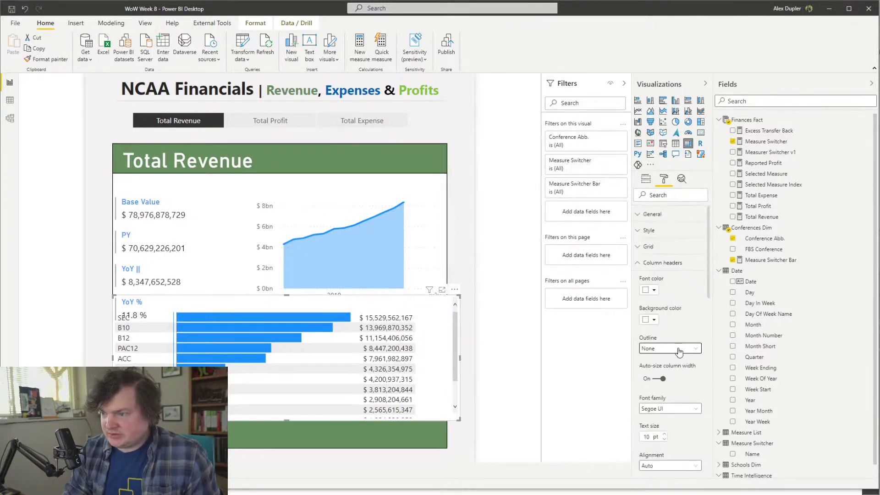
Turn on the conference matrix's title and set its text to "By Conference"
{"action": "left_click", "coordinate": [672, 248]}
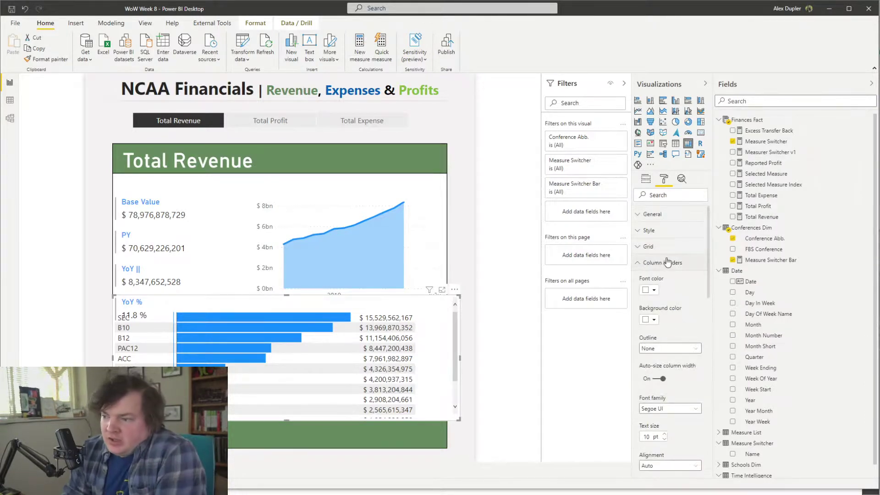
{"action": "left_click", "coordinate": [671, 263]}
{"action": "left_click", "coordinate": [665, 406]}
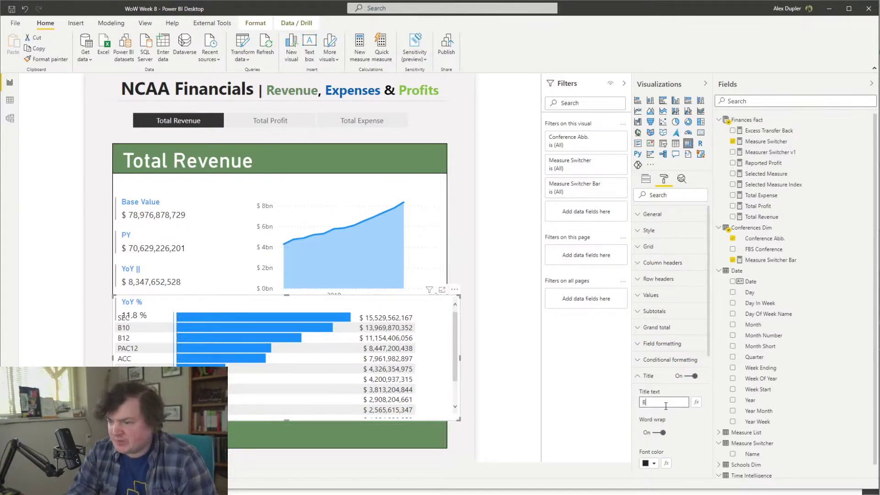
{"action": "type", "text": "y Conference"}
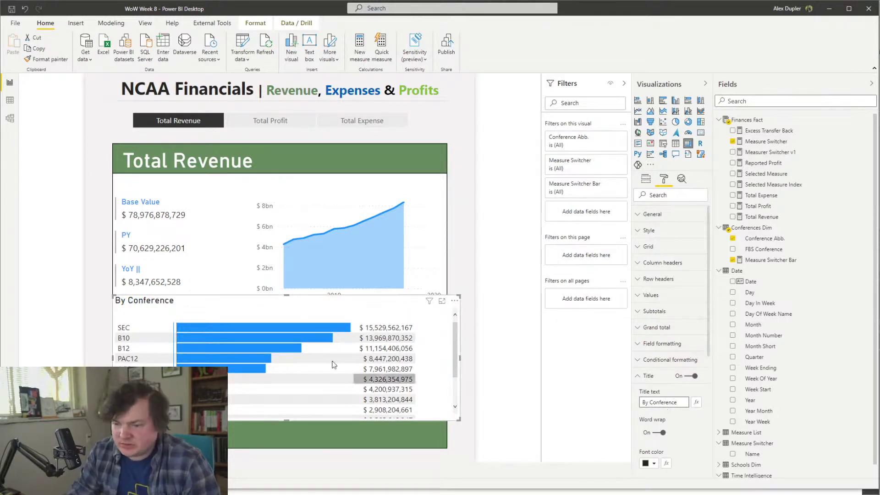
Narrow the conference matrix to the green rectangle's width and widen its bar column
{"action": "left_click", "coordinate": [458, 359]}
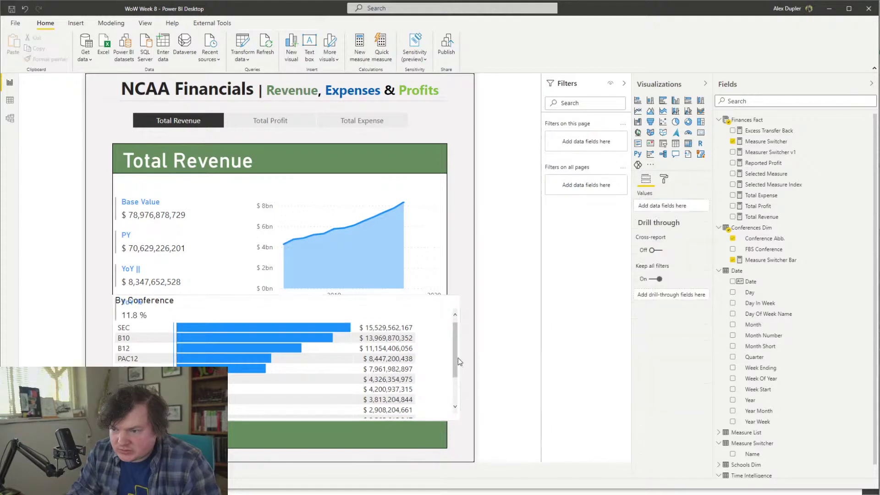
{"action": "left_click_drag", "start_coordinate": [460, 358], "coordinate": [447, 362]}
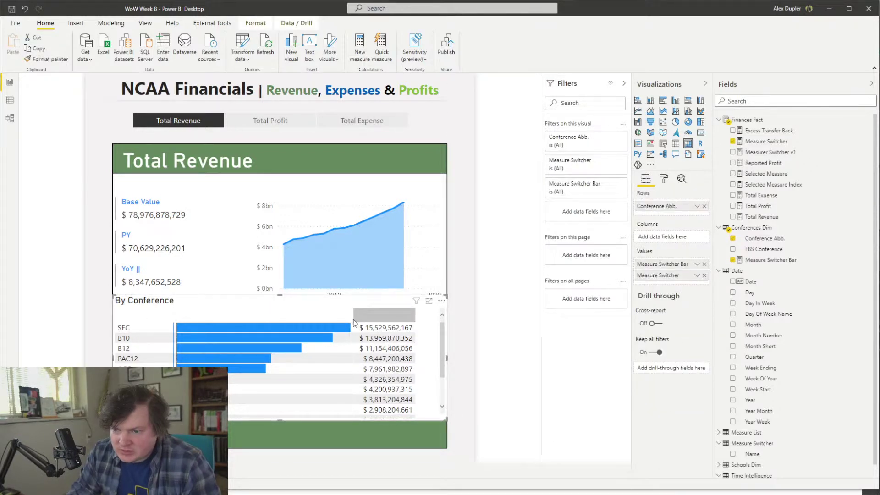
{"action": "left_click_drag", "start_coordinate": [354, 322], "coordinate": [371, 327]}
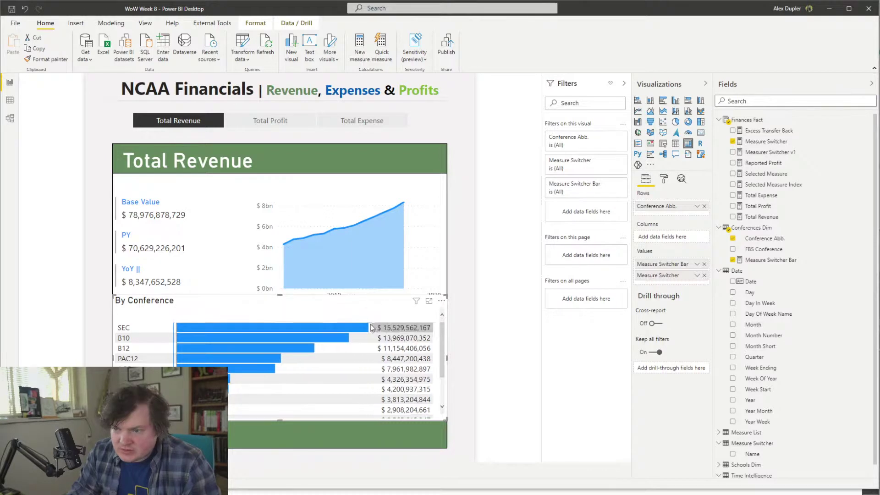
Set the text size of the conference matrix's column headers to 8 pt
{"action": "left_click", "coordinate": [664, 179]}
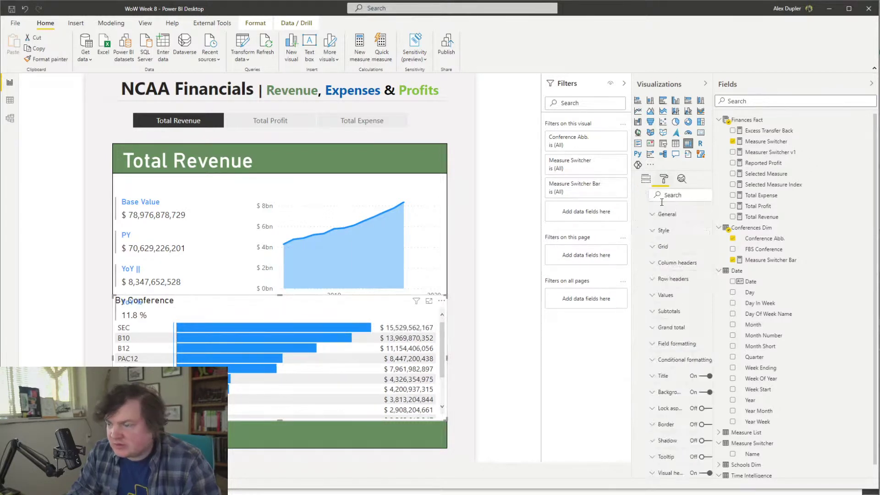
{"action": "left_click", "coordinate": [664, 264]}
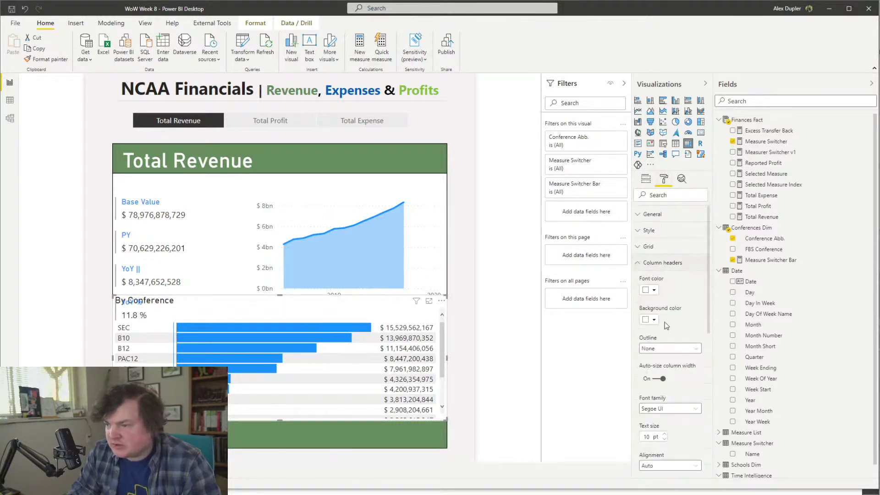
{"action": "double_click", "coordinate": [664, 440]}
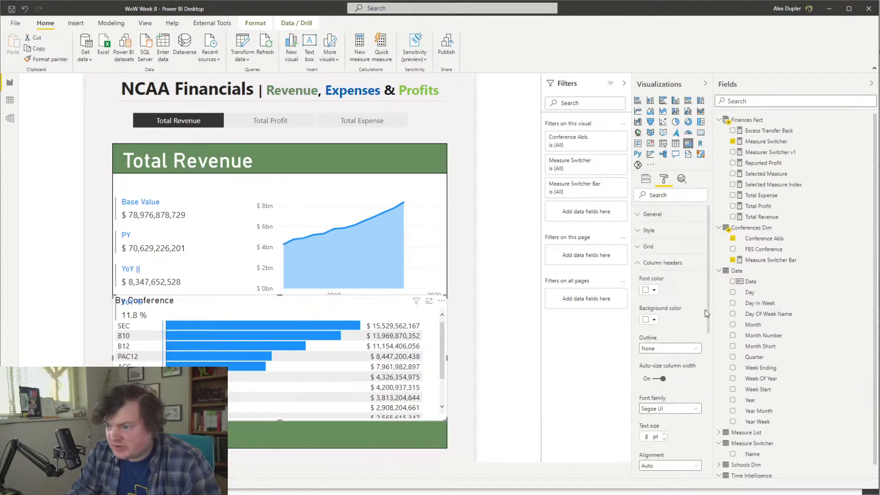
{"action": "left_click_drag", "start_coordinate": [709, 312], "coordinate": [710, 330]}
{"action": "left_click_drag", "start_coordinate": [707, 359], "coordinate": [706, 386]}
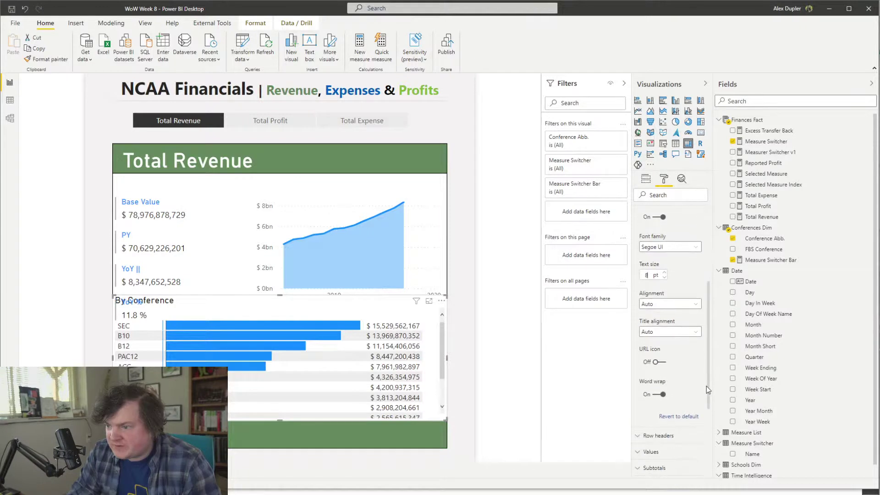
Resize the multi-row card so it is wider, reaches the area chart and ends just above the matrix
{"action": "left_click", "coordinate": [95, 329]}
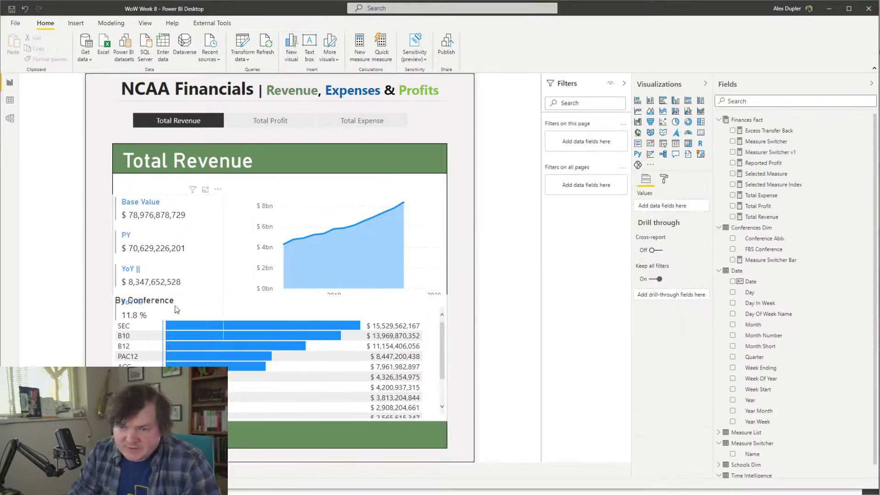
{"action": "left_click", "coordinate": [159, 293]}
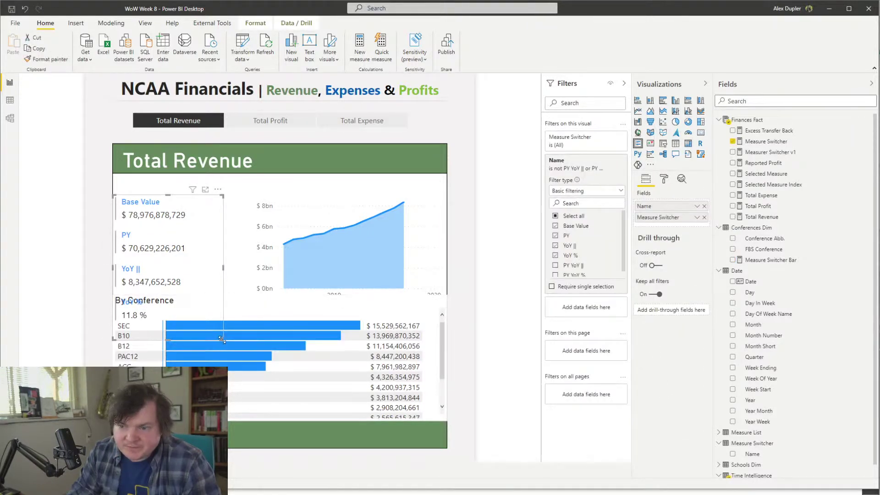
{"action": "left_click_drag", "start_coordinate": [266, 337], "coordinate": [252, 291]}
Examine the multi-row card's data label, category label and card title formatting options
{"action": "left_click", "coordinate": [664, 179]}
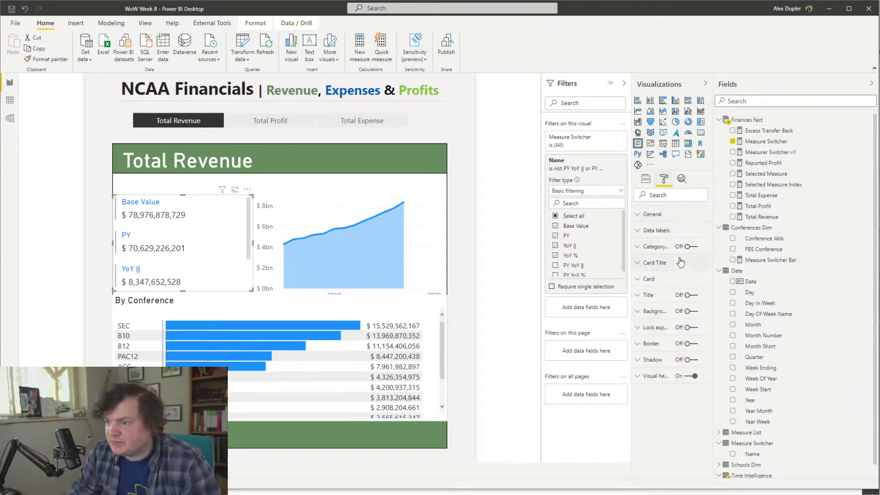
{"action": "left_click", "coordinate": [658, 232]}
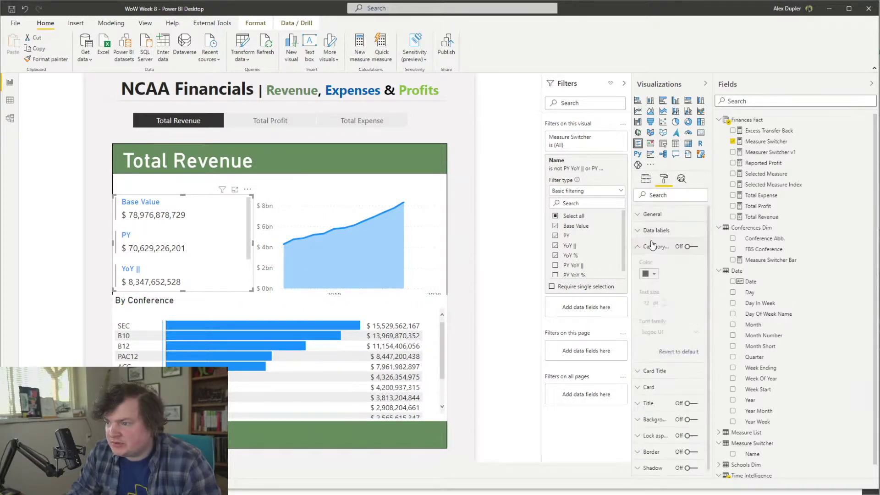
{"action": "left_click", "coordinate": [659, 233]}
{"action": "left_click", "coordinate": [665, 233]}
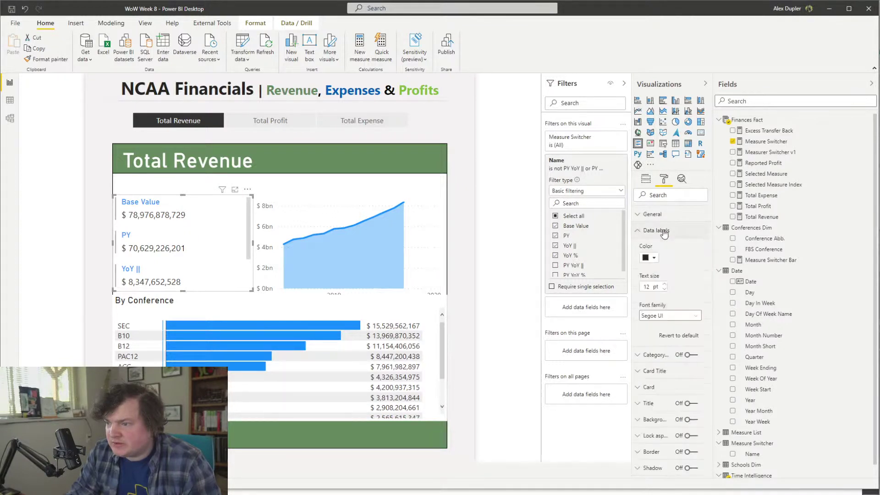
{"action": "left_click", "coordinate": [665, 232]}
{"action": "left_click", "coordinate": [667, 262]}
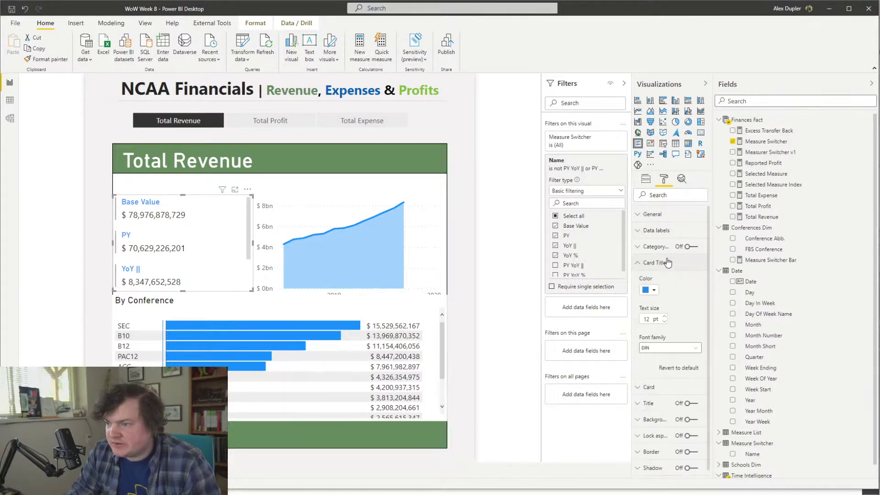
{"action": "left_click", "coordinate": [668, 263]}
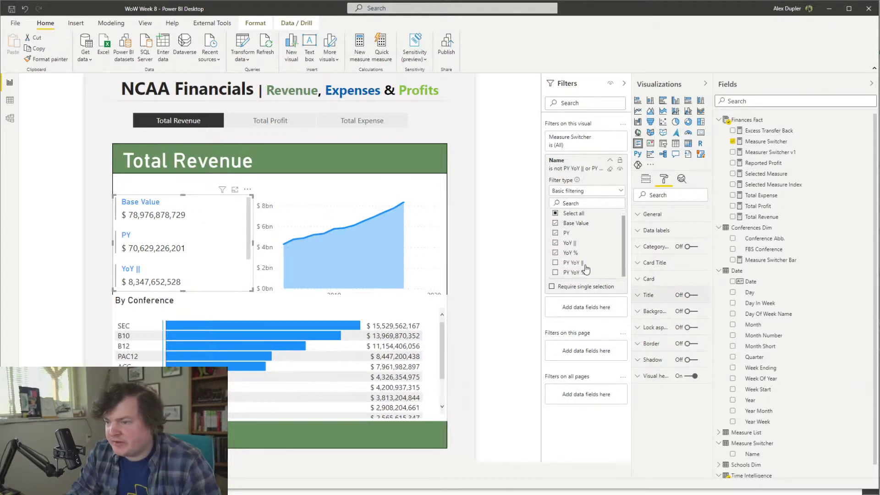
Exclude Base Value from the multi-row card's Name filter
{"action": "left_click", "coordinate": [580, 228]}
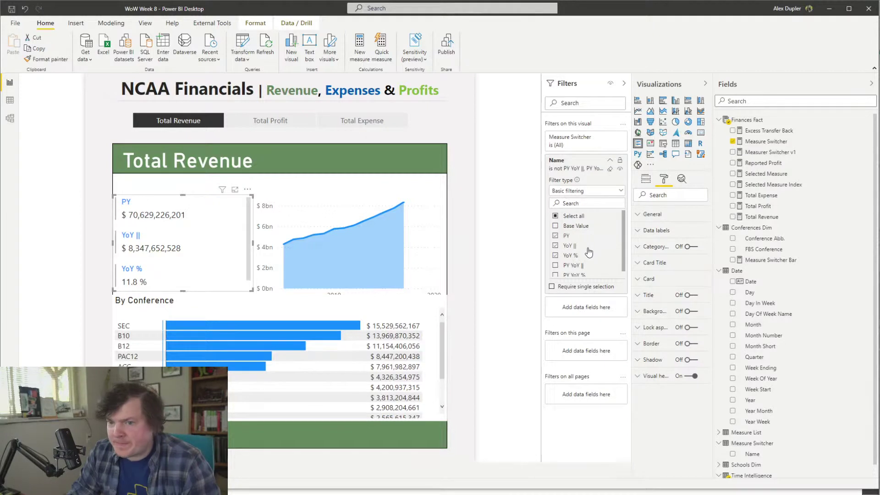
{"action": "left_click", "coordinate": [183, 203]}
{"action": "left_click", "coordinate": [53, 237]}
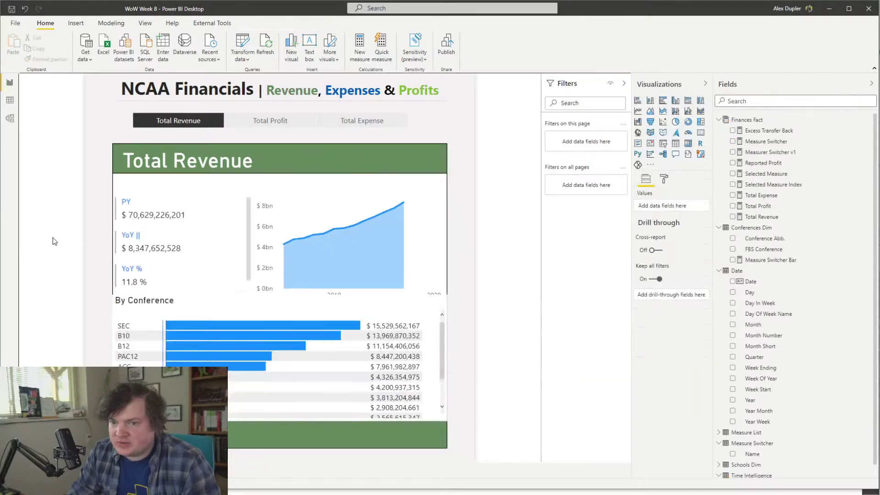
{"action": "left_click", "coordinate": [189, 236]}
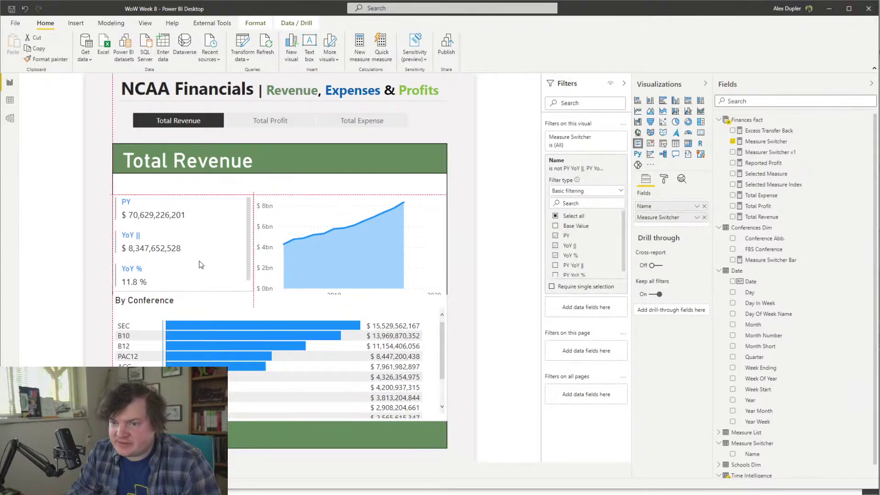
Stretch the area chart up to the green title band and down over the matrix's title row, and raise the multi-row card's upper edge
{"action": "left_click", "coordinate": [400, 224]}
{"action": "left_click_drag", "start_coordinate": [347, 197], "coordinate": [345, 177]}
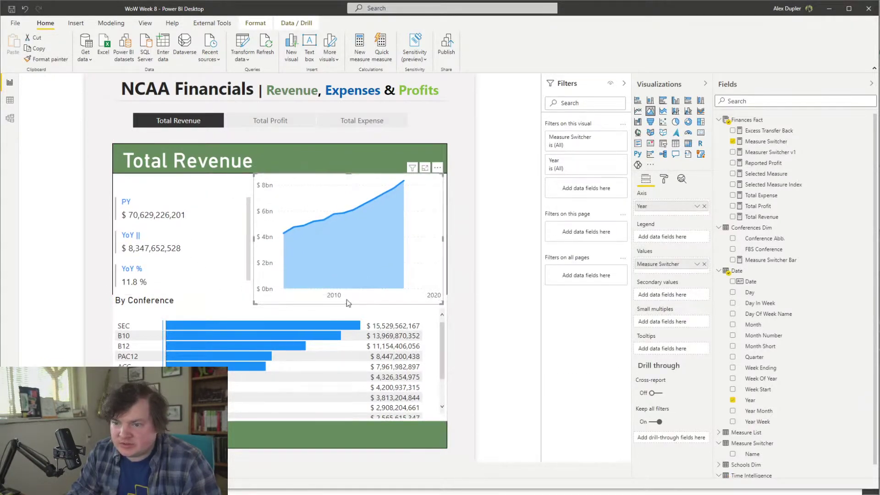
{"action": "left_click_drag", "start_coordinate": [348, 304], "coordinate": [349, 313]}
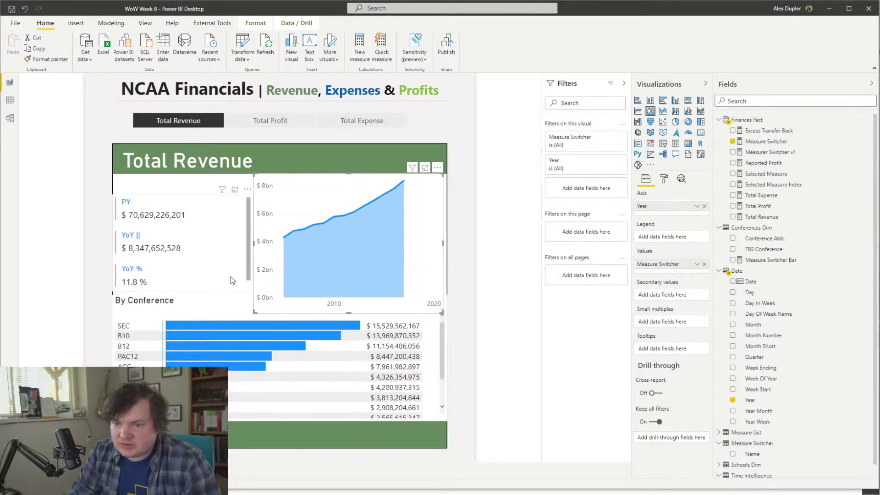
{"action": "left_click", "coordinate": [198, 274]}
{"action": "left_click_drag", "start_coordinate": [183, 197], "coordinate": [183, 184]}
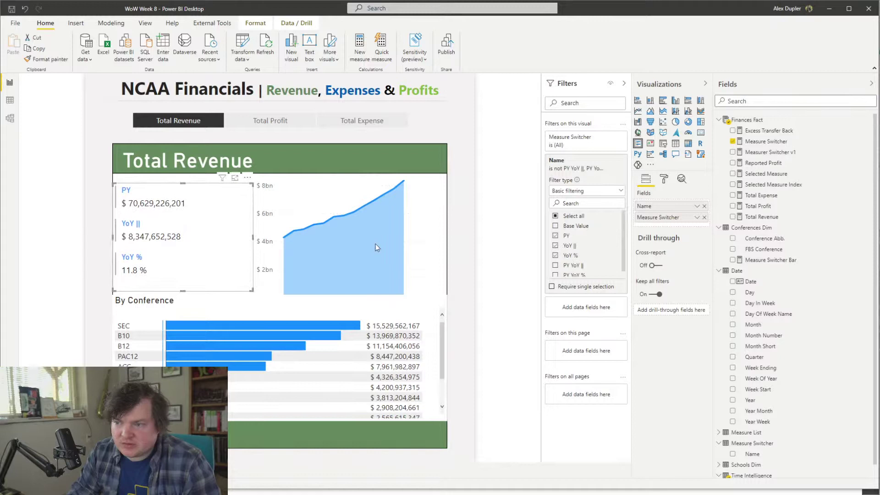
Turn off the conference matrix's background
{"action": "left_click", "coordinate": [663, 179]}
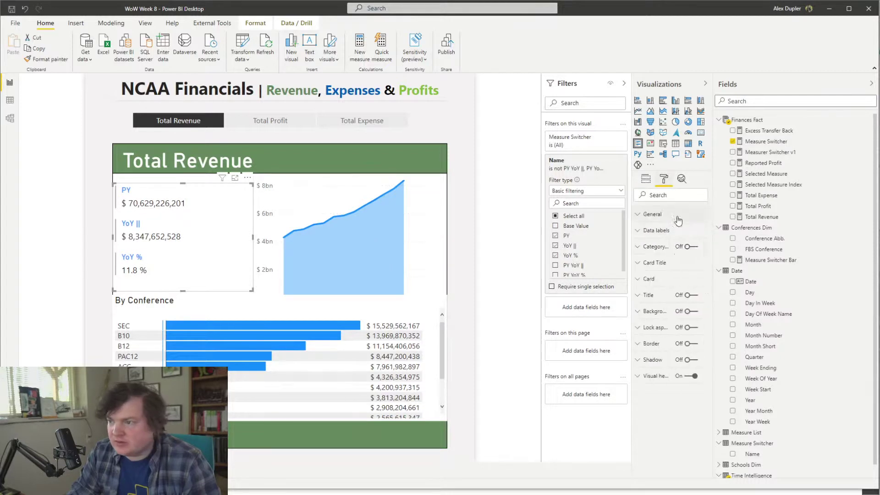
{"action": "left_click", "coordinate": [248, 306]}
{"action": "left_click", "coordinate": [691, 392]}
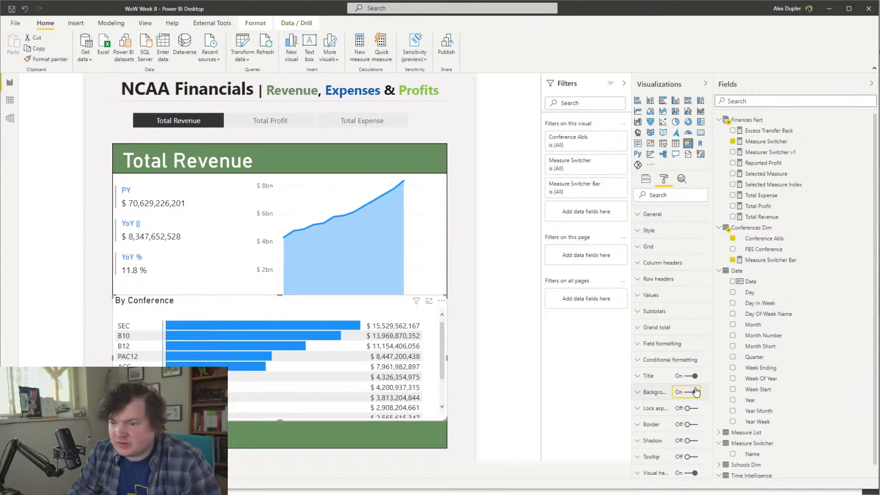
{"action": "left_click", "coordinate": [417, 255]}
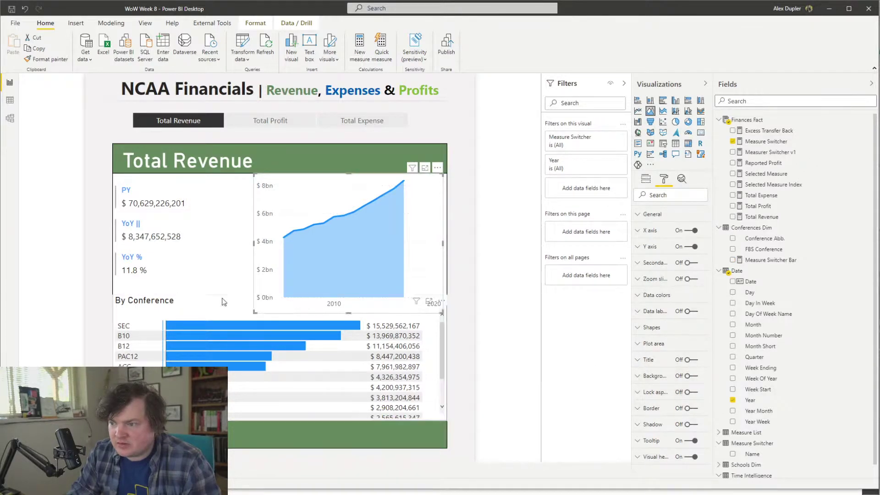
Move the multi-row card down until its lower edge overlaps the matrix's title row
{"action": "left_click", "coordinate": [228, 280]}
{"action": "key", "text": "Delete"}
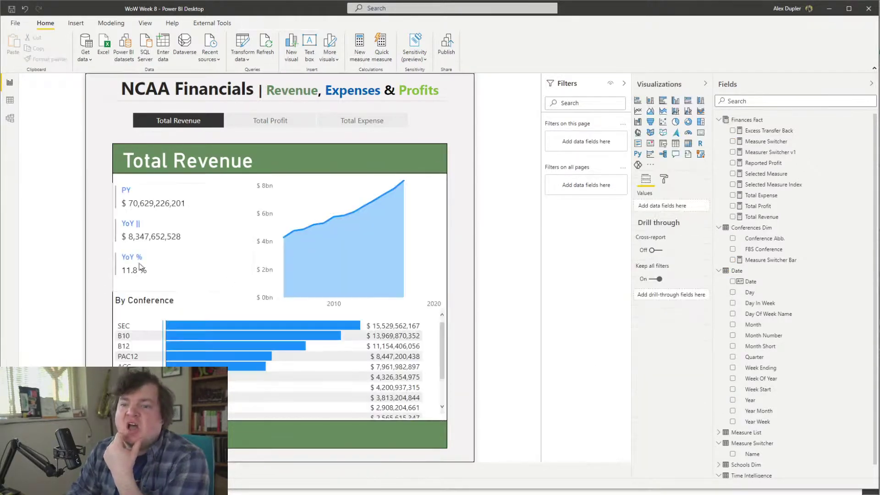
{"action": "left_click", "coordinate": [221, 241]}
{"action": "left_click_drag", "start_coordinate": [220, 243], "coordinate": [221, 245]}
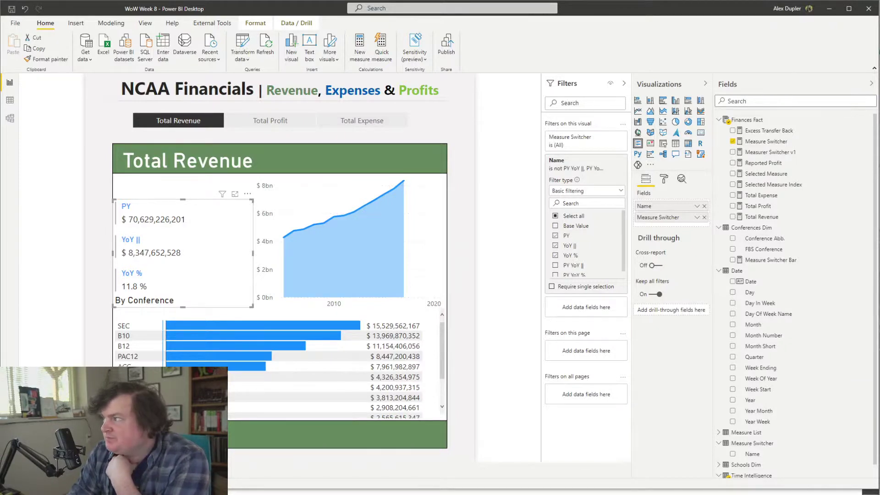
Switch to the Workout Wednesday page in the browser and select the point just before 2015 in the example report's area chart
{"action": "key", "text": "alt+Tab"}
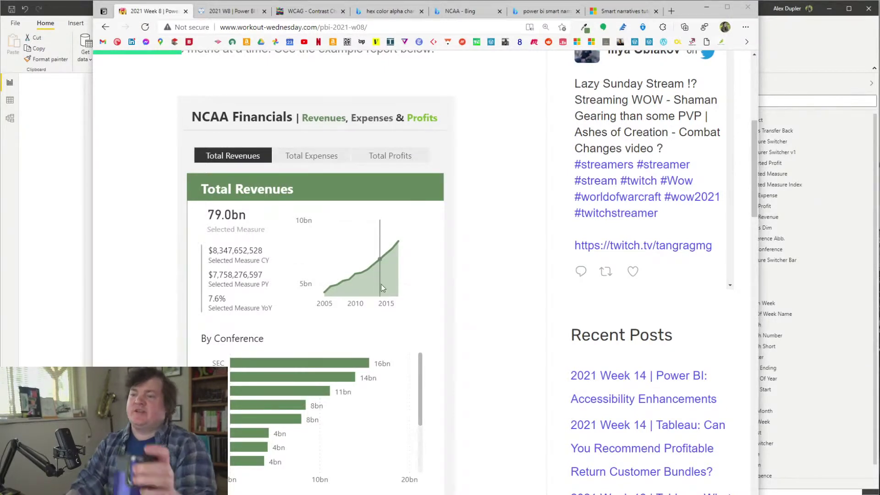
{"action": "left_click", "coordinate": [382, 259]}
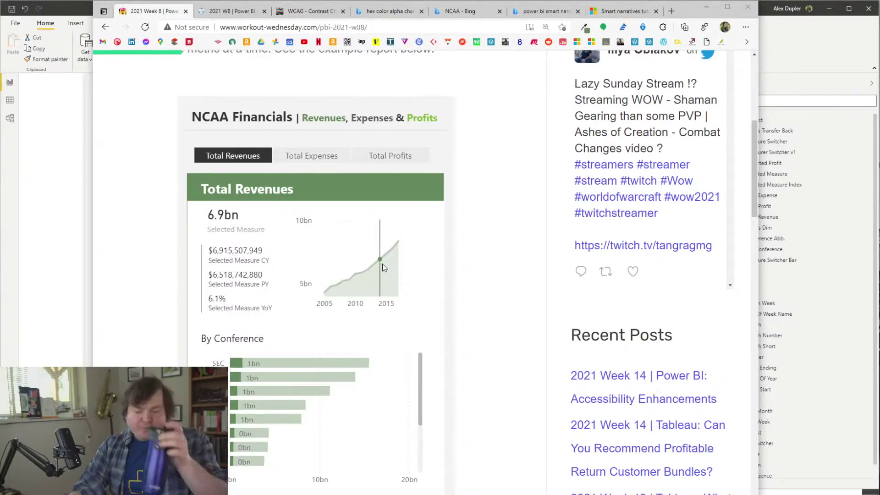
Select the 2015 point in the example report's area chart, clear the selection, and switch back to the Power BI Desktop report
{"action": "left_click", "coordinate": [388, 251]}
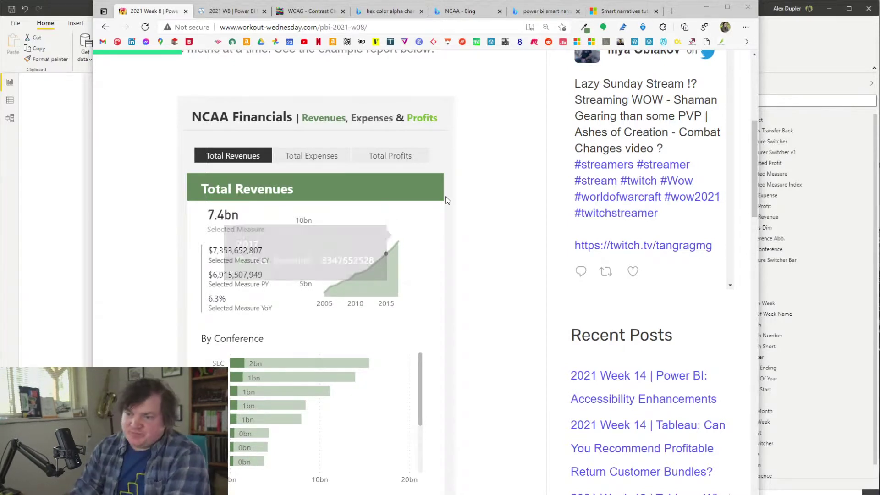
{"action": "left_click", "coordinate": [404, 249]}
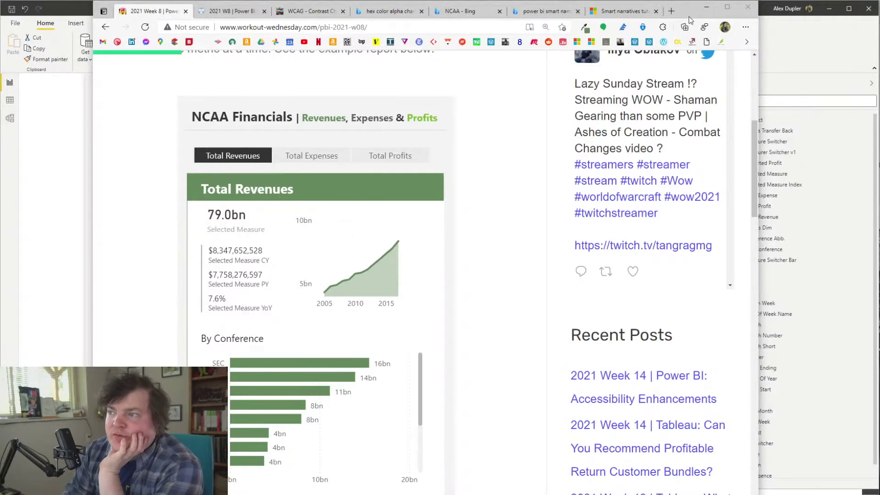
{"action": "left_click_drag", "start_coordinate": [691, 20], "coordinate": [879, 175]}
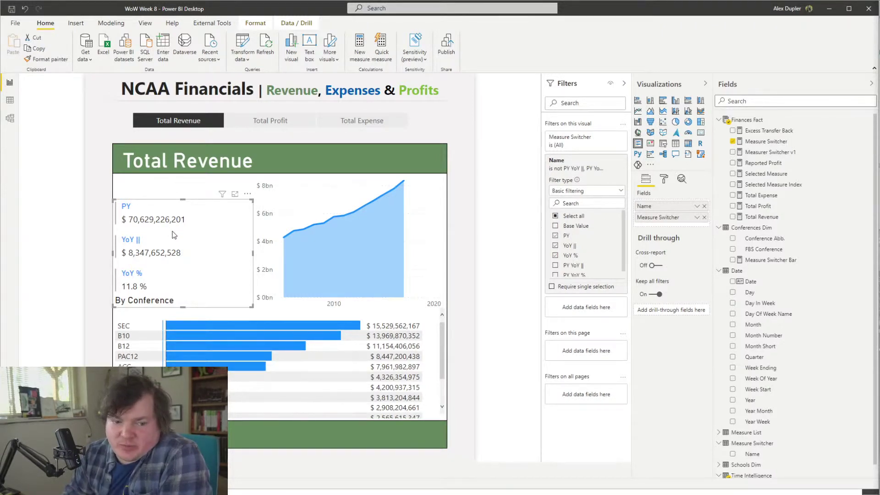
Align the area chart with the green panel's right edge above the matrix, and lower its upper edge to the title band
{"action": "left_click", "coordinate": [433, 258]}
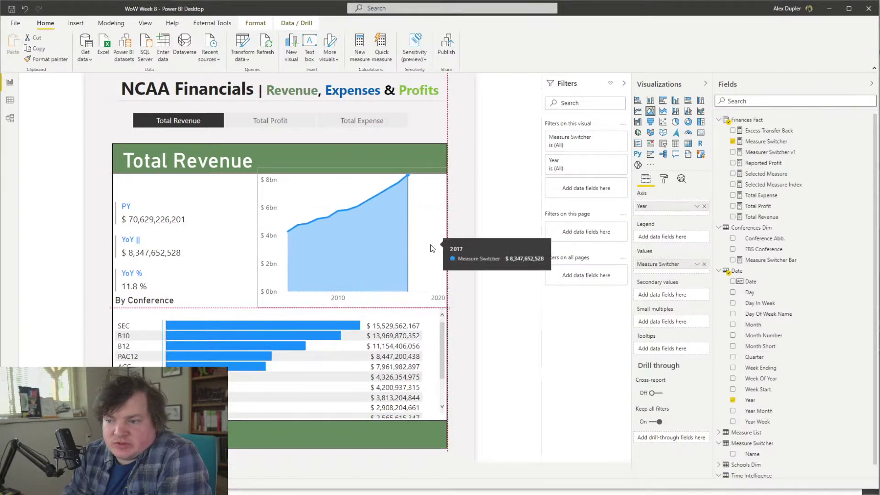
{"action": "left_click", "coordinate": [222, 249]}
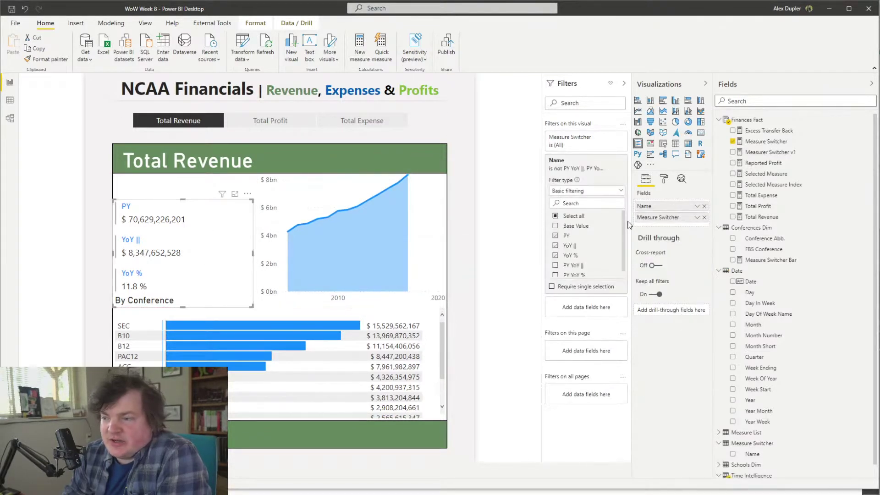
{"action": "left_click", "coordinate": [353, 177]}
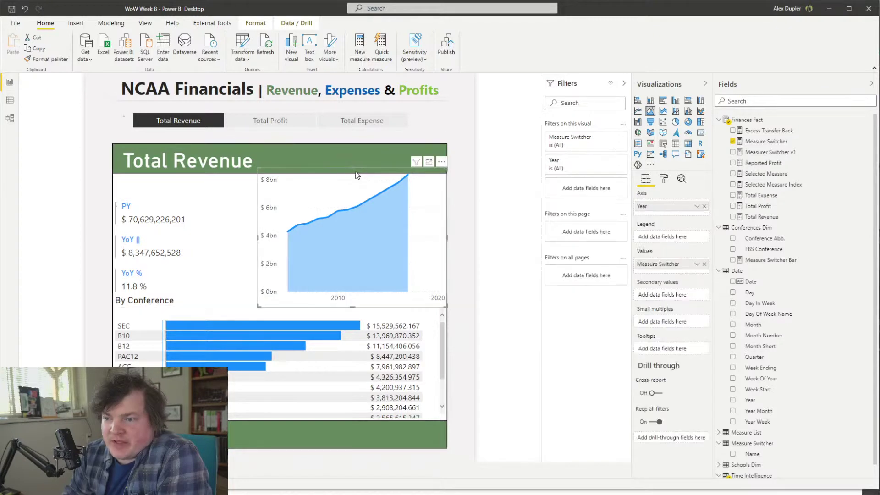
{"action": "left_click", "coordinate": [460, 224]}
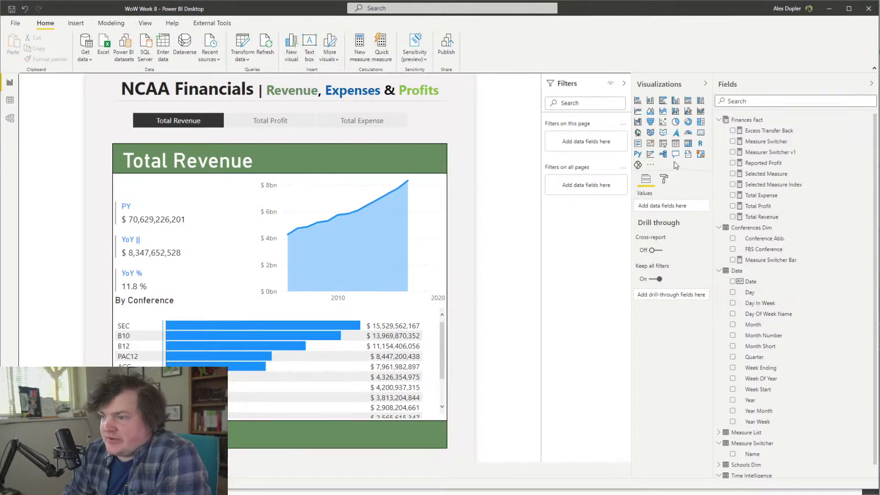
Add a slicer on the Date table's Year field and fit it into the right end of the green title band
{"action": "left_click", "coordinate": [663, 143]}
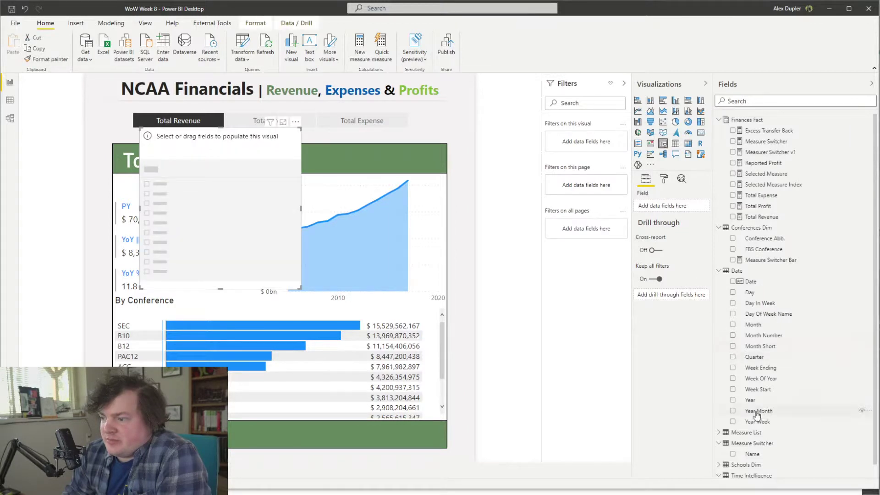
{"action": "left_click", "coordinate": [732, 400]}
{"action": "left_click_drag", "start_coordinate": [247, 267], "coordinate": [392, 283]}
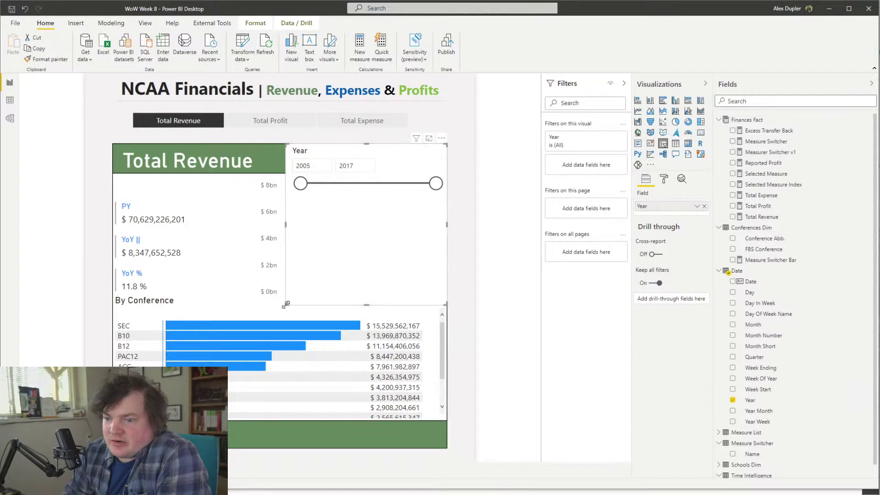
{"action": "left_click_drag", "start_coordinate": [291, 305], "coordinate": [285, 173]}
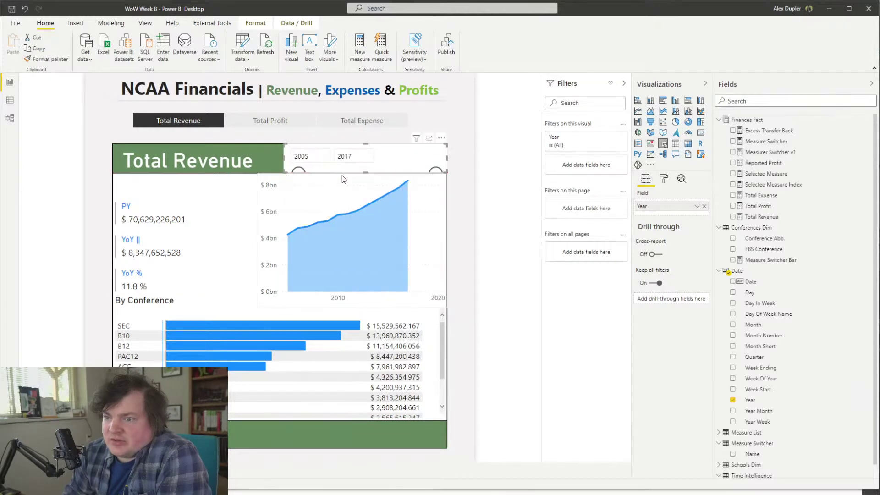
Extend the Year slicer slightly above the title band to fit its slider, and turn off its background
{"action": "left_click", "coordinate": [663, 179]}
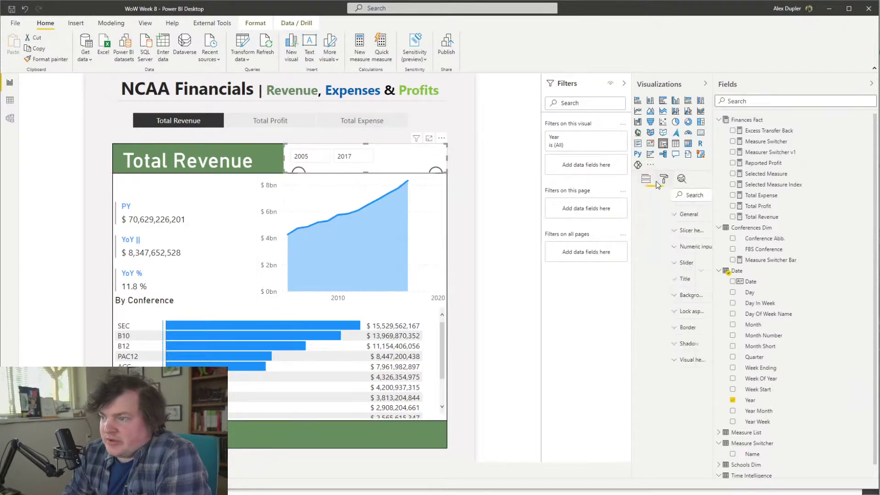
{"action": "left_click", "coordinate": [653, 230]}
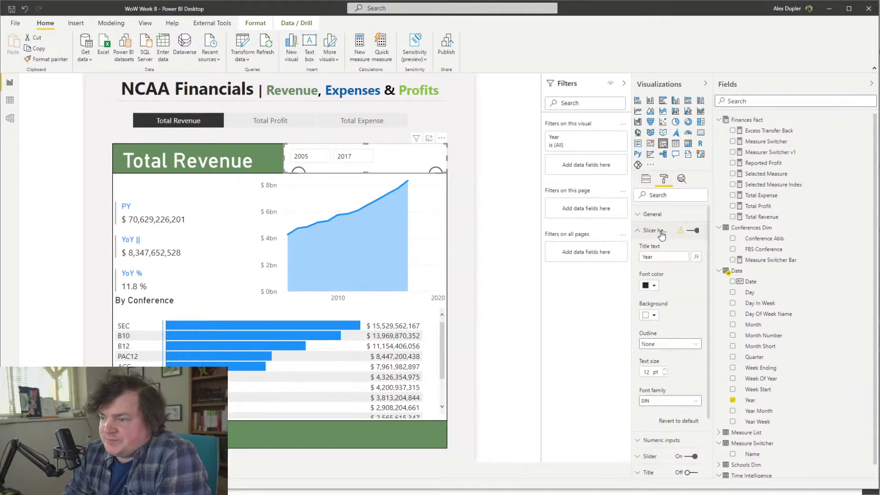
{"action": "left_click", "coordinate": [654, 231]}
{"action": "left_click_drag", "start_coordinate": [365, 172], "coordinate": [388, 153]}
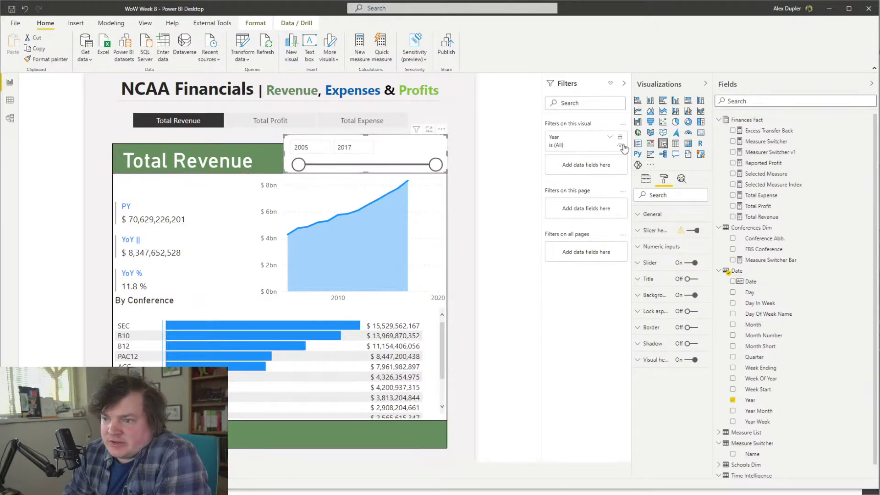
{"action": "left_click", "coordinate": [695, 298]}
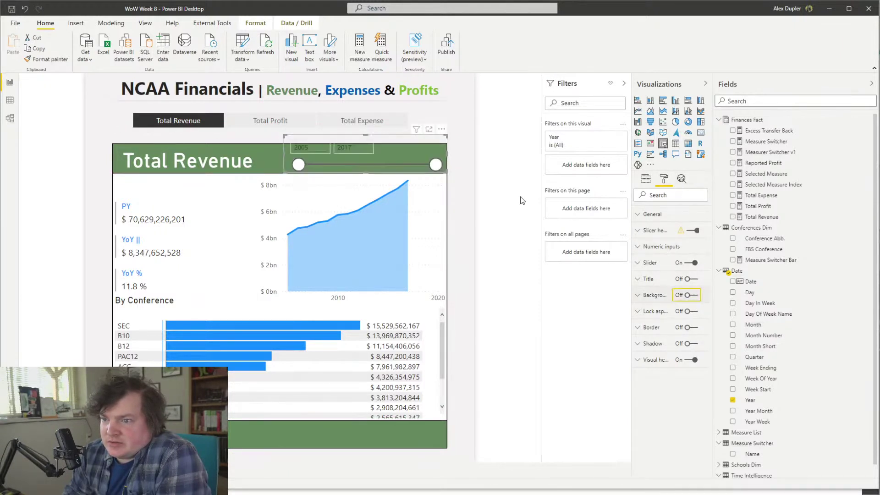
Delete the Year slicer from the title band
{"action": "left_click", "coordinate": [519, 198]}
{"action": "left_click", "coordinate": [388, 143]}
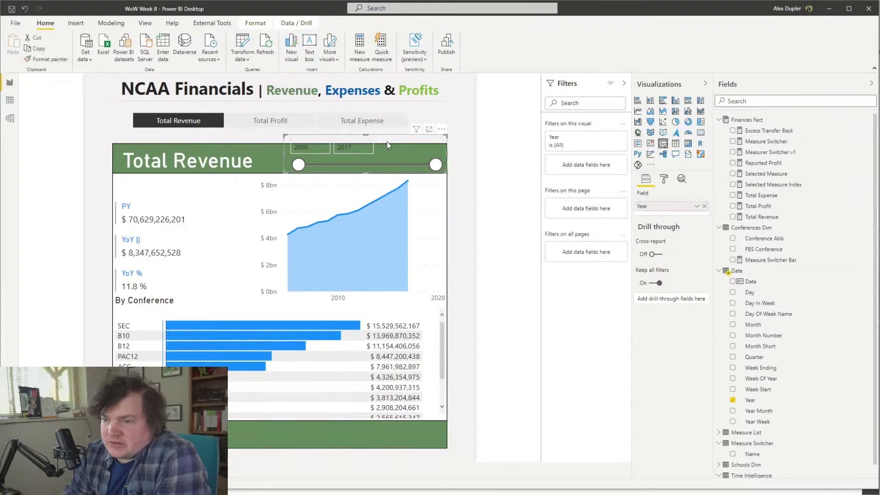
{"action": "key", "text": "Delete"}
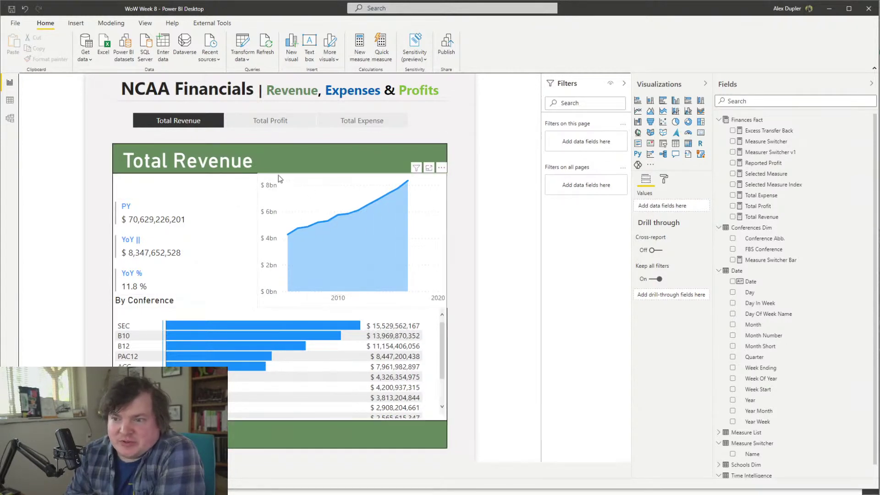
{"action": "left_click", "coordinate": [286, 162]}
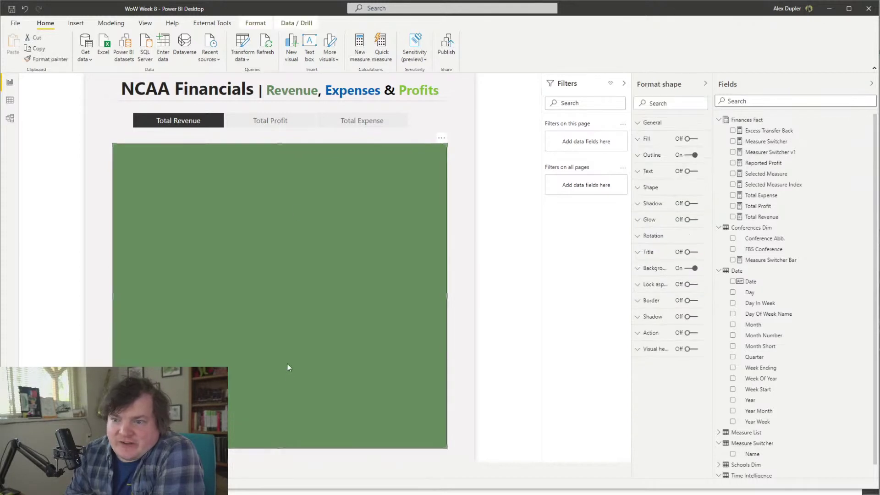
{"action": "left_click", "coordinate": [451, 263]}
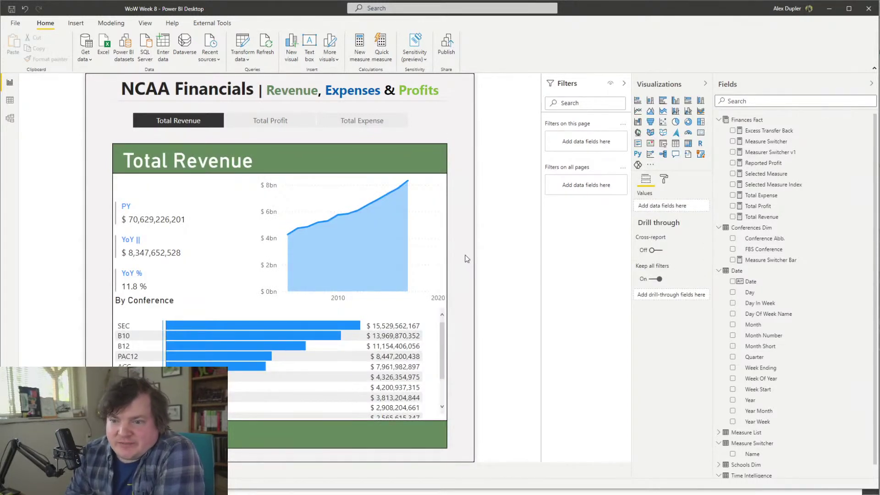
{"action": "left_click", "coordinate": [210, 259]}
{"action": "left_click", "coordinate": [663, 181]}
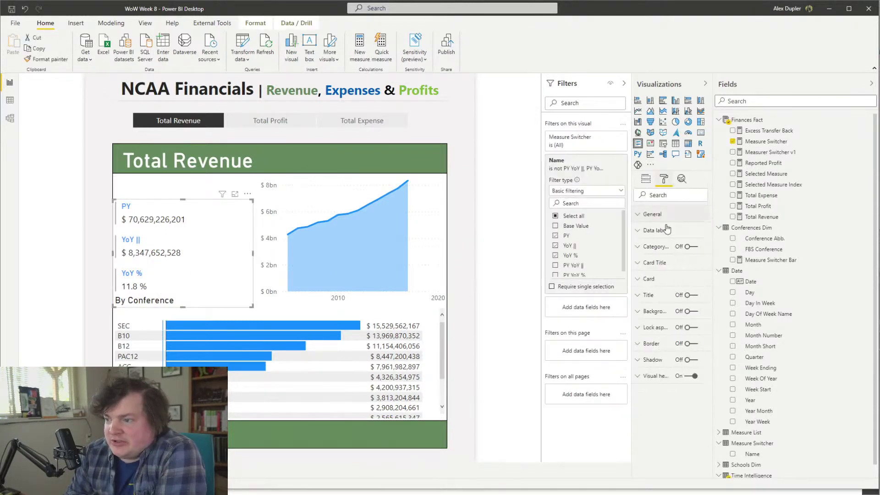
{"action": "left_click", "coordinate": [467, 178]}
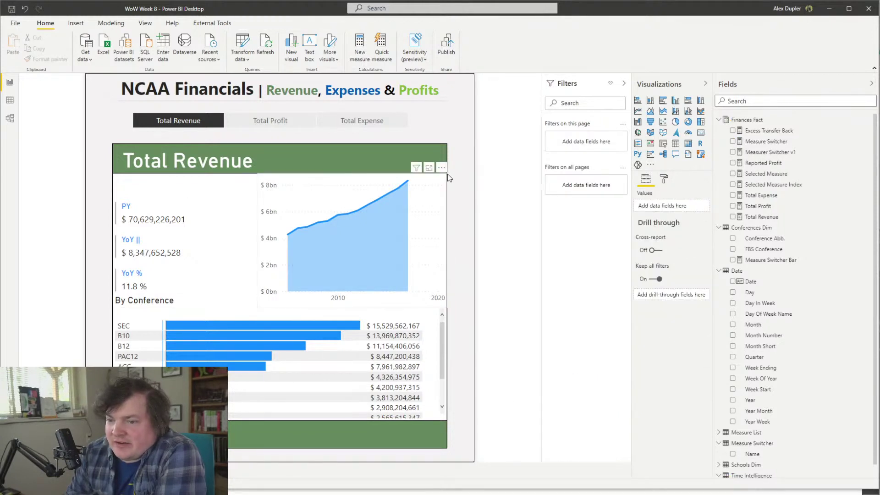
{"action": "left_click", "coordinate": [440, 225]}
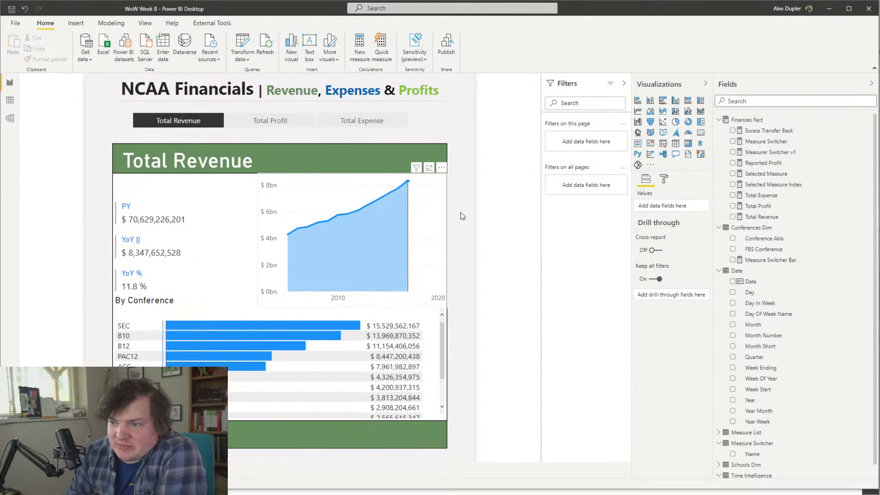
{"action": "left_click", "coordinate": [484, 296]}
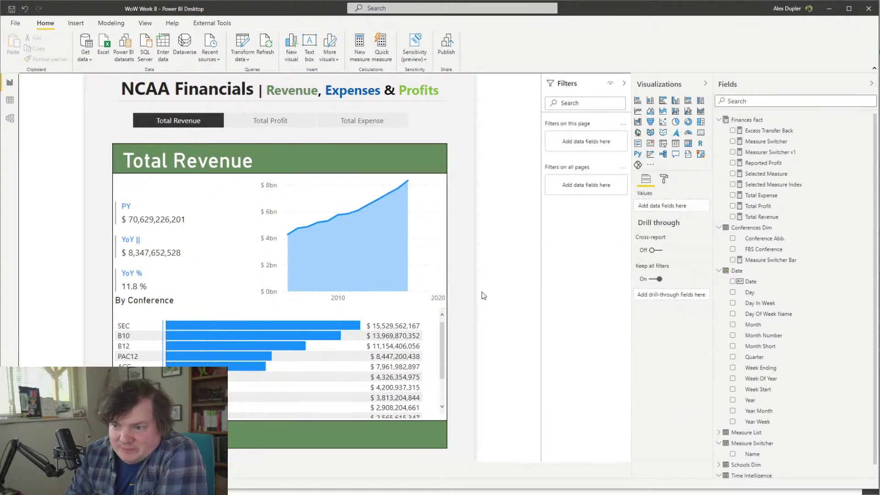